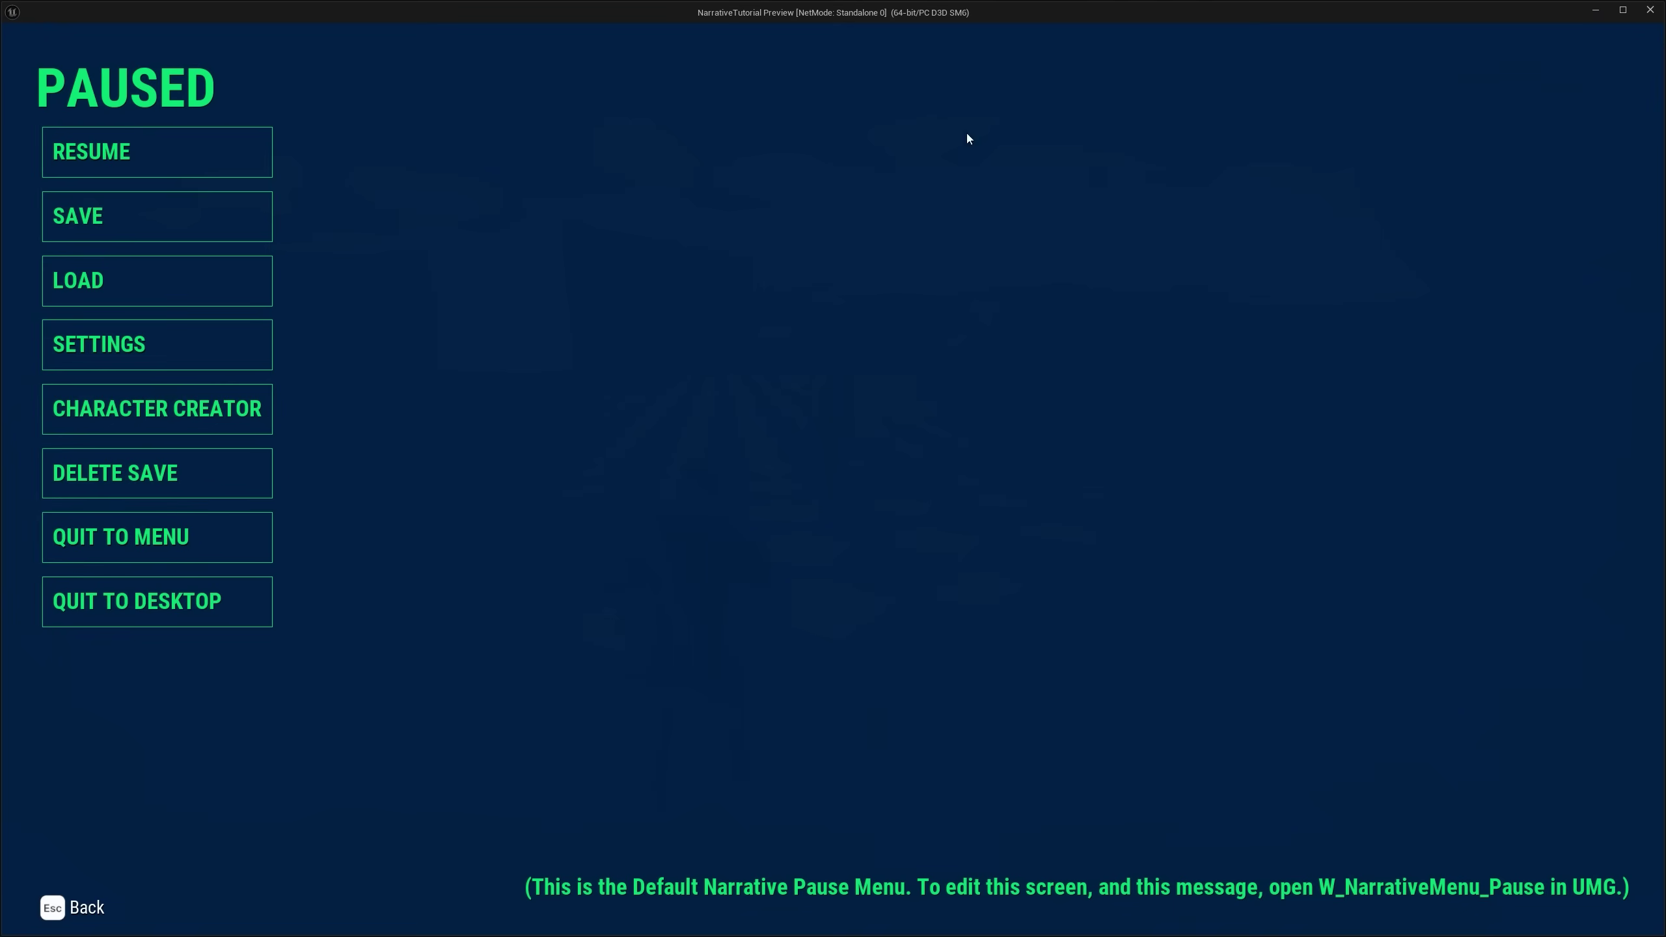
Save the game over the existing save slot and quit to the desktop.
left_click(89, 227)
left_click(781, 362)
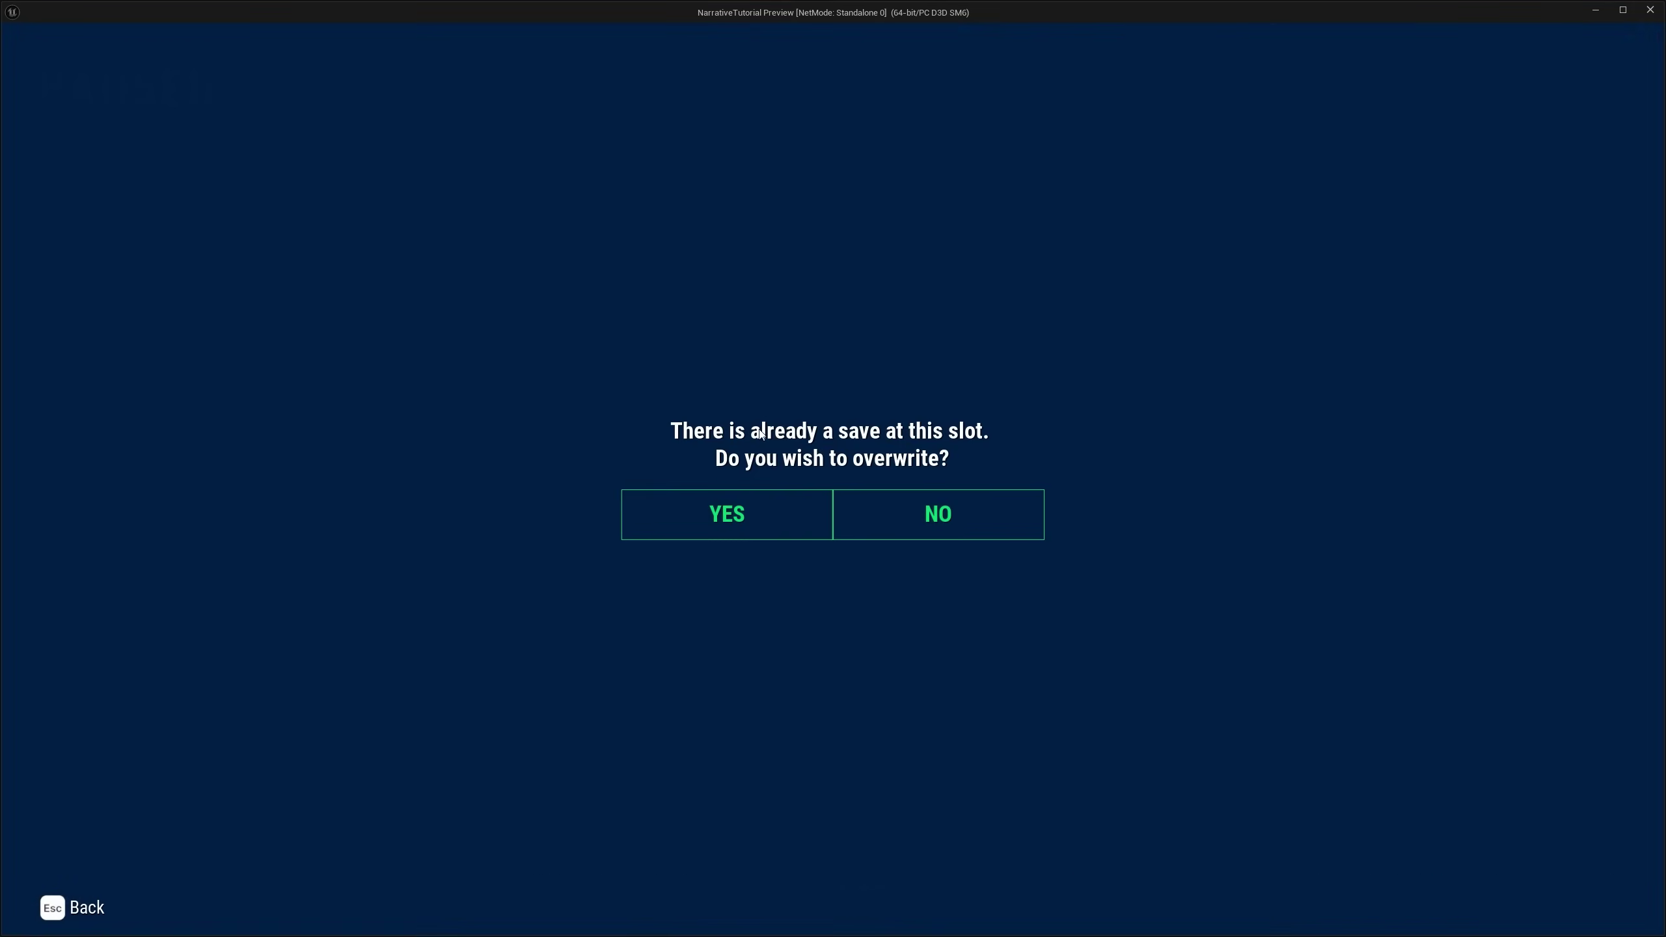
left_click(727, 499)
left_click(210, 597)
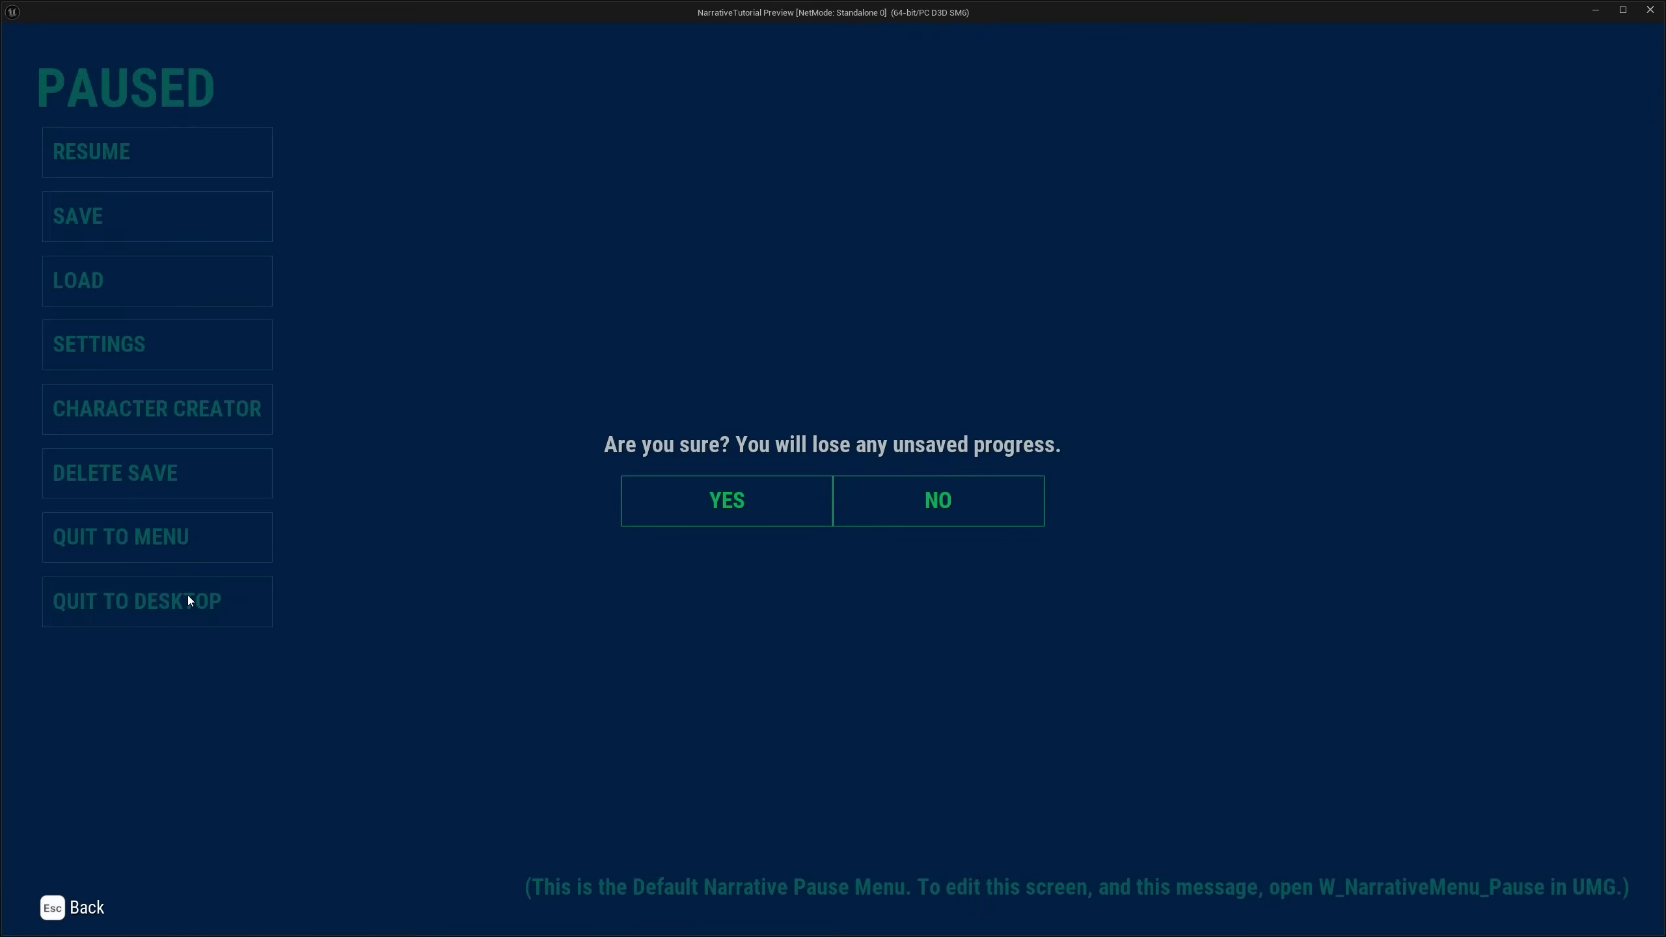
left_click(722, 502)
Walk up to Keith in the running game, start a conversation with him and exit it.
left_click(686, 341)
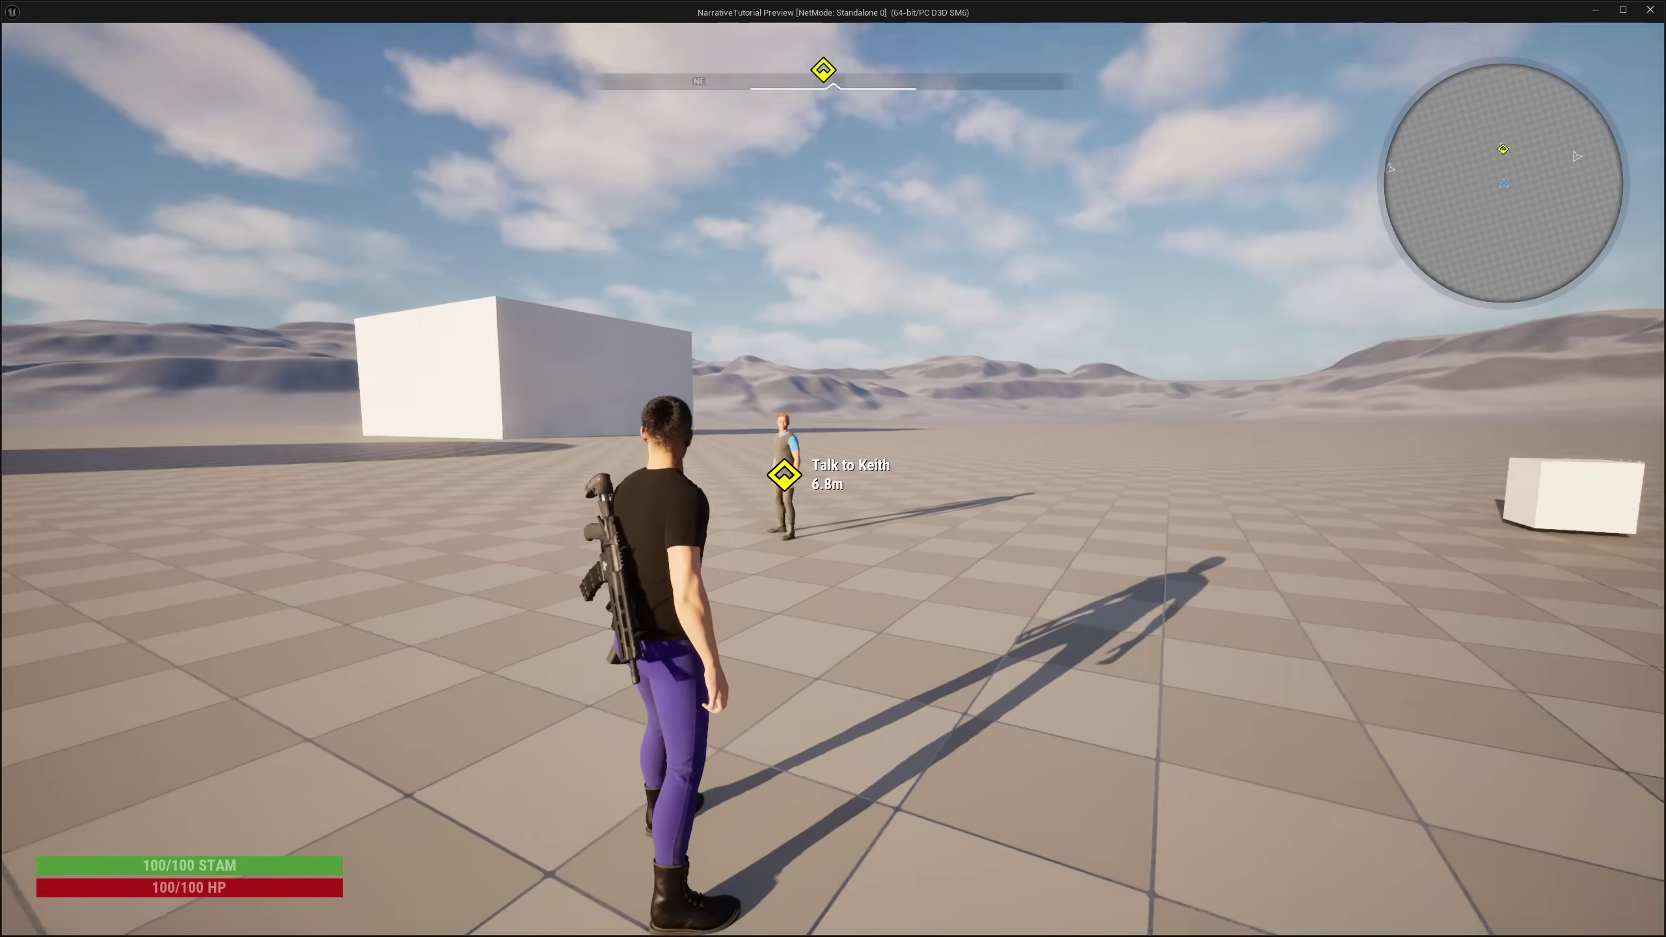
key("w")
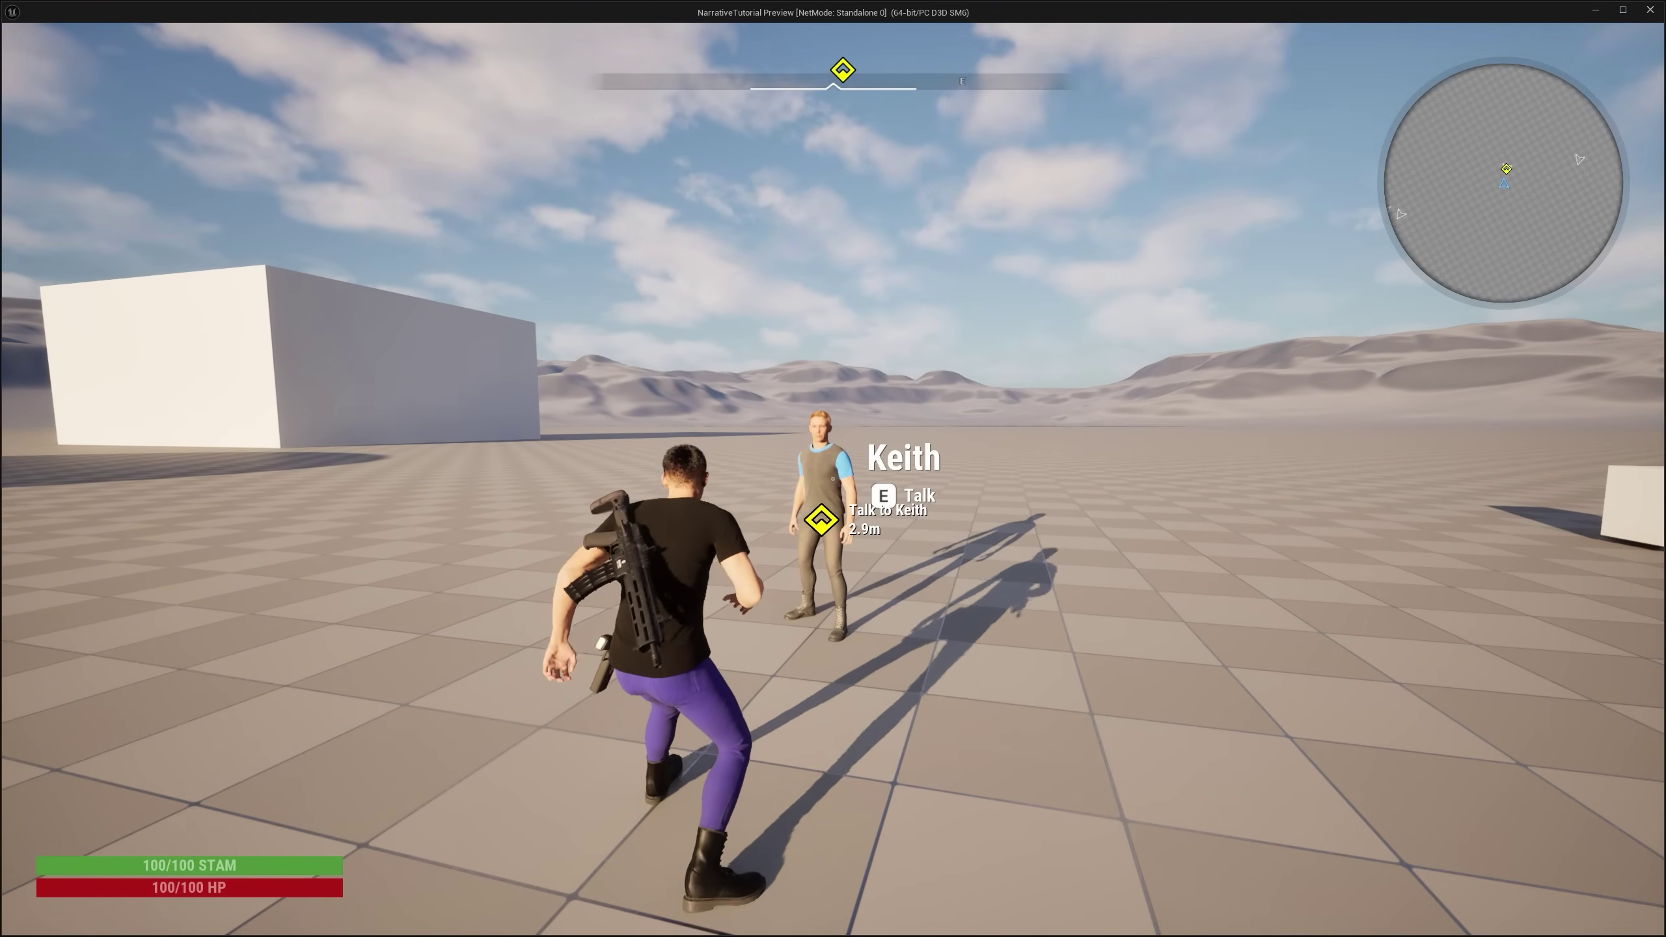
key("e")
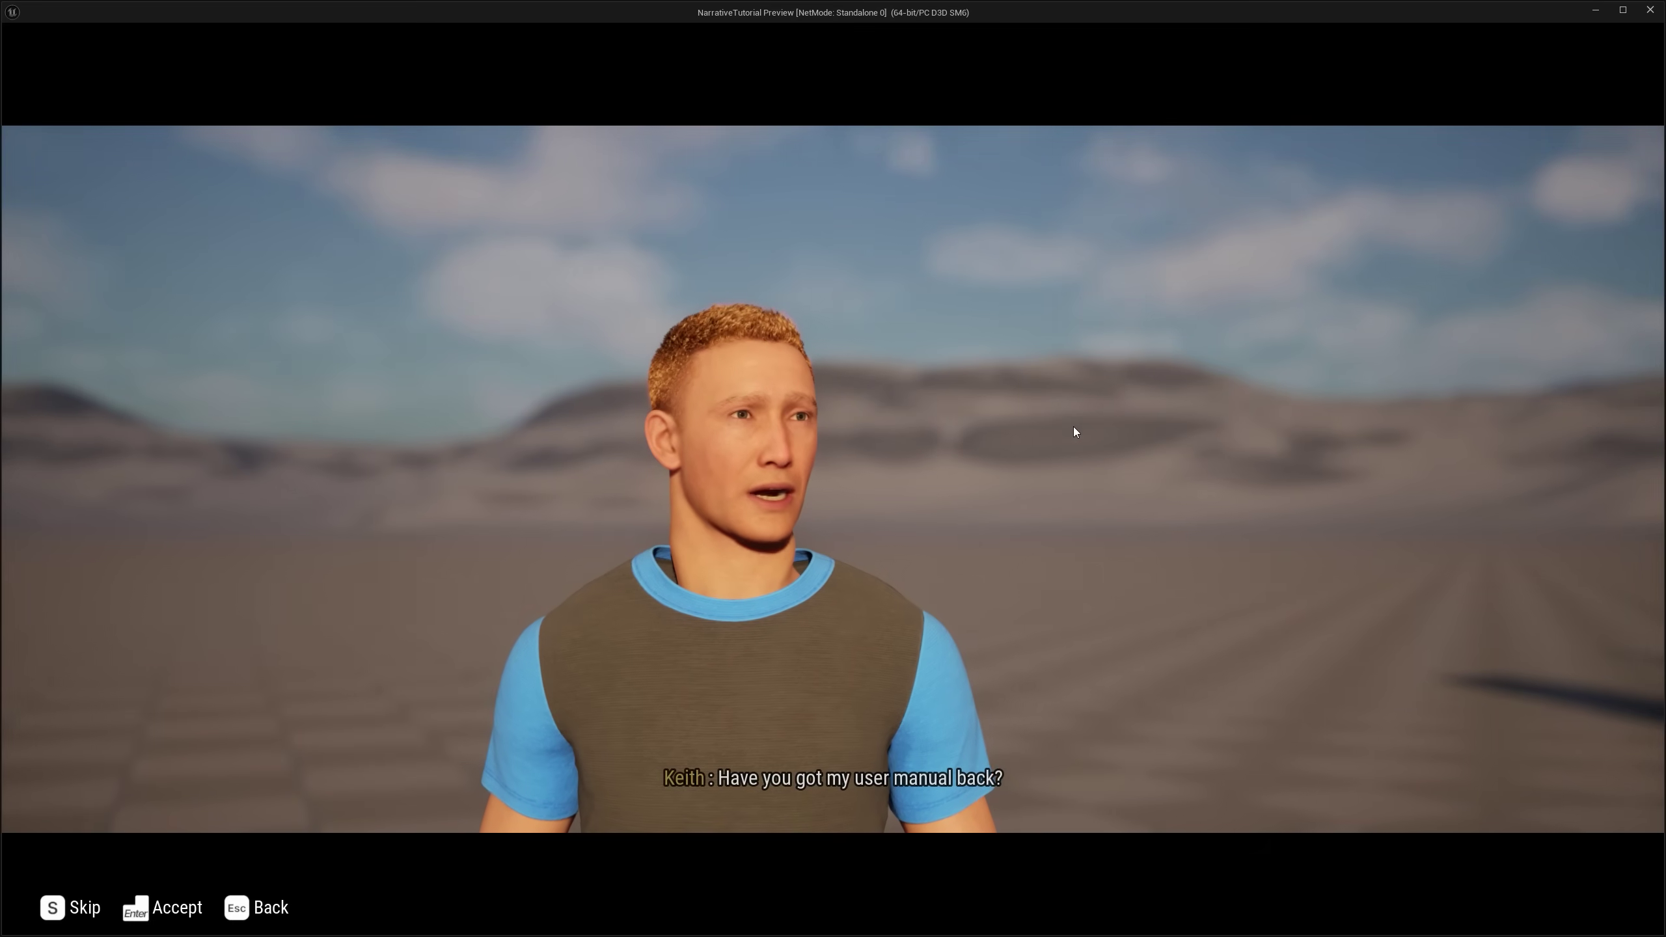
key("Escape")
scroll(779, 327, "up", 2)
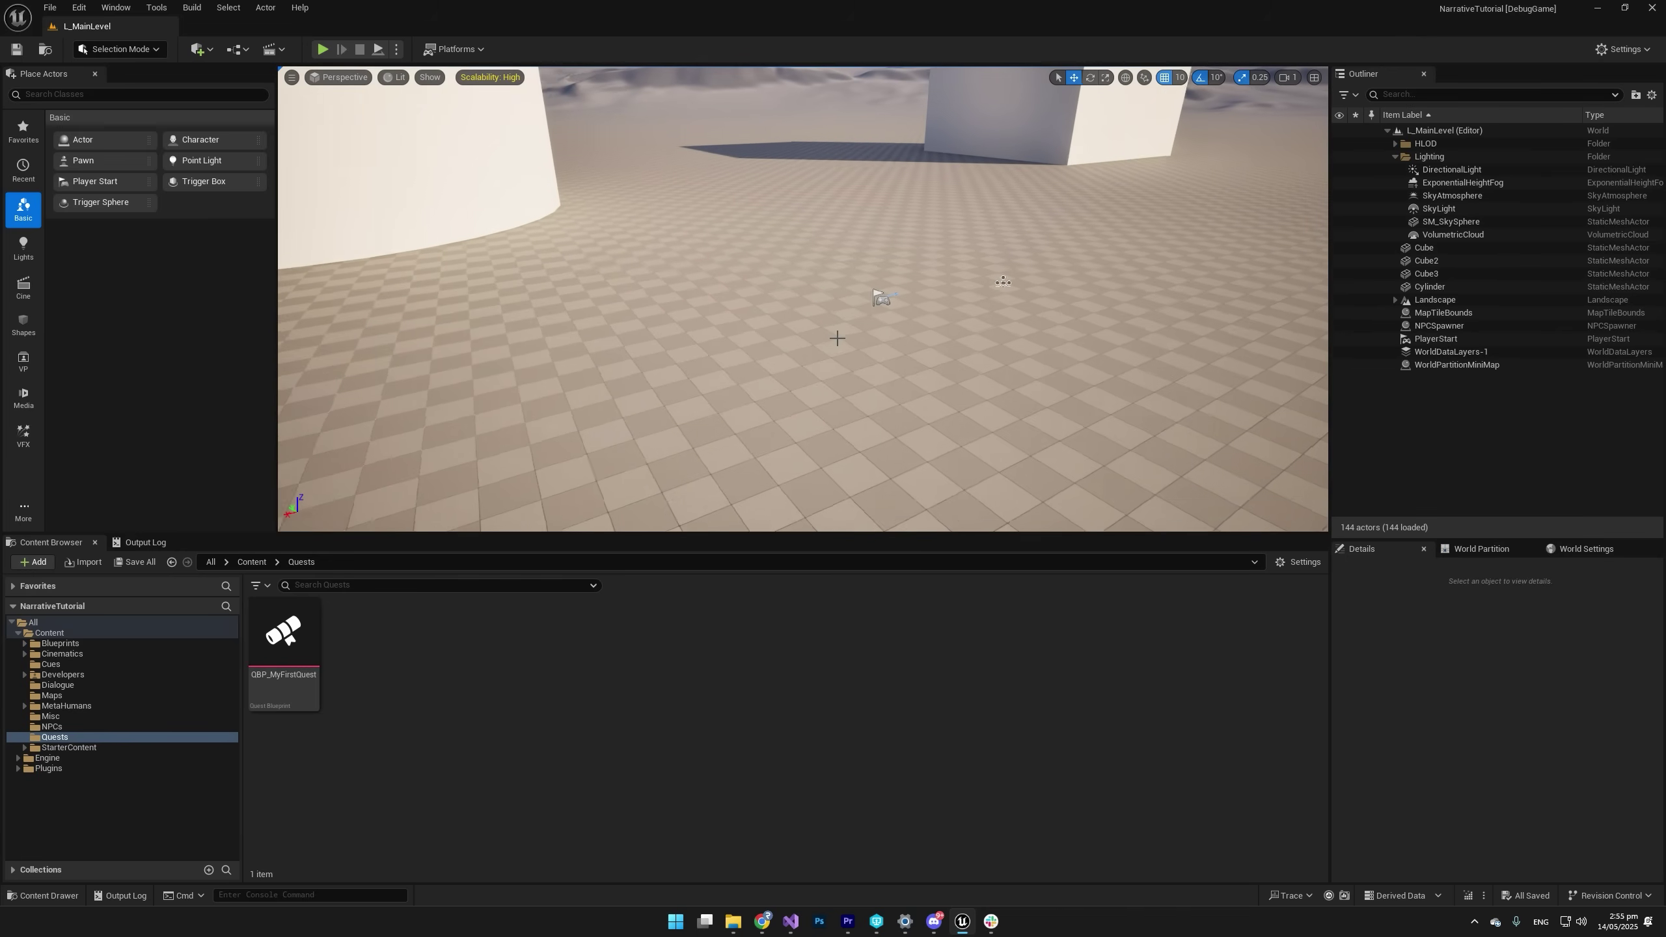
right_click_drag(855, 336, 788, 327)
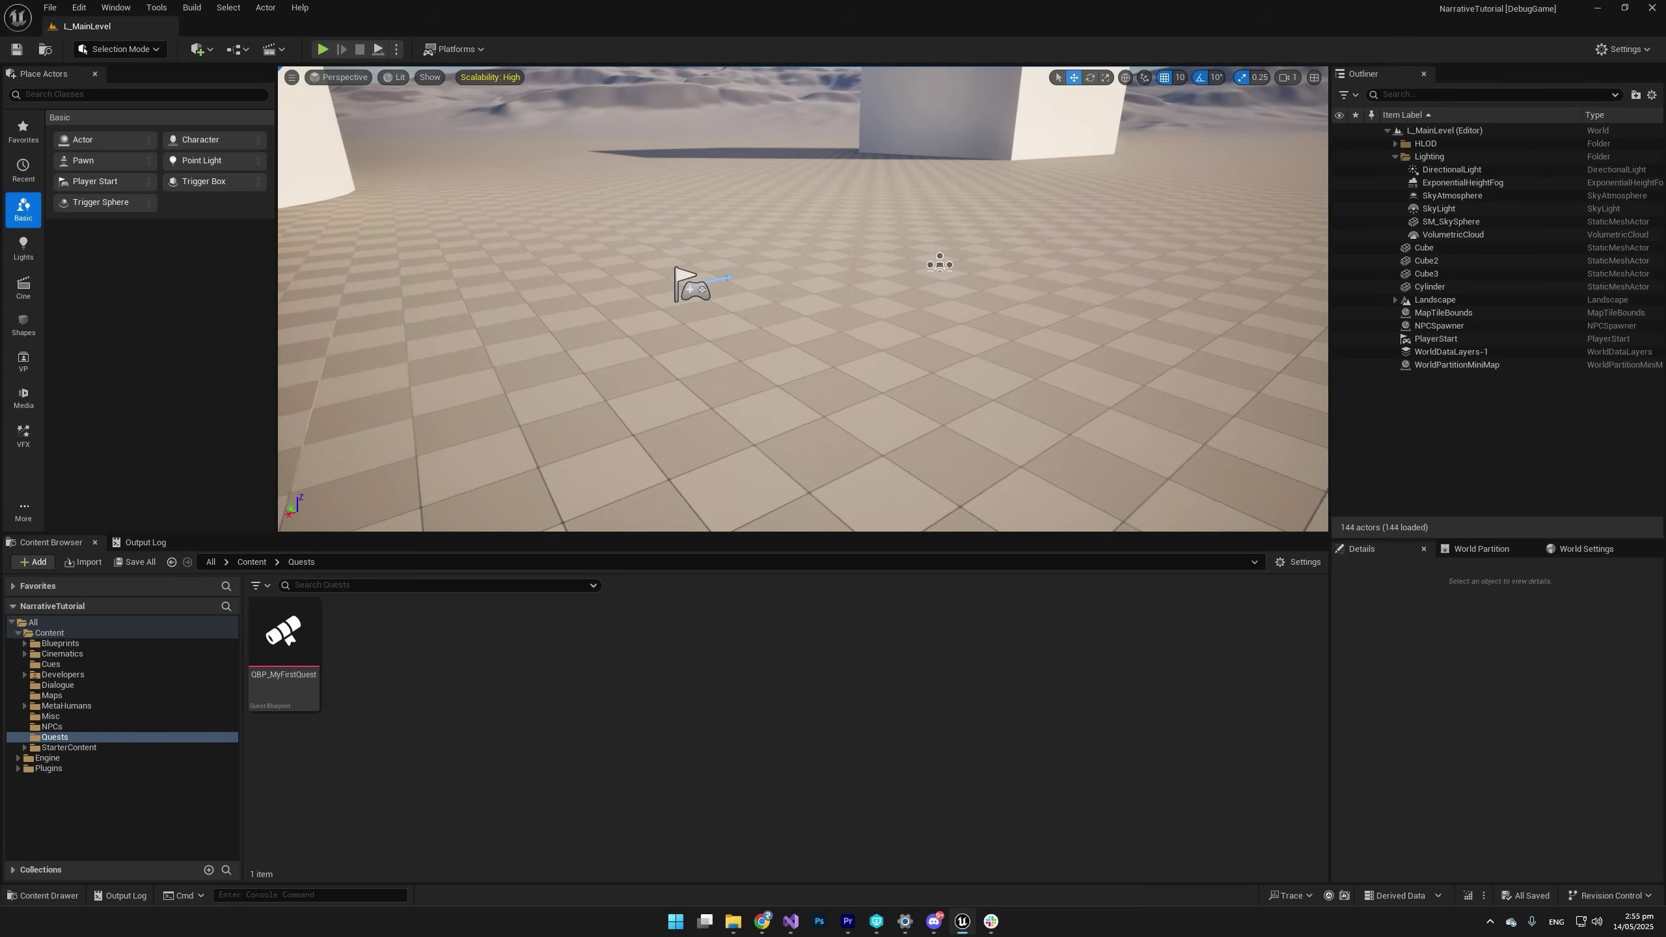
scroll(733, 339, "up", 2)
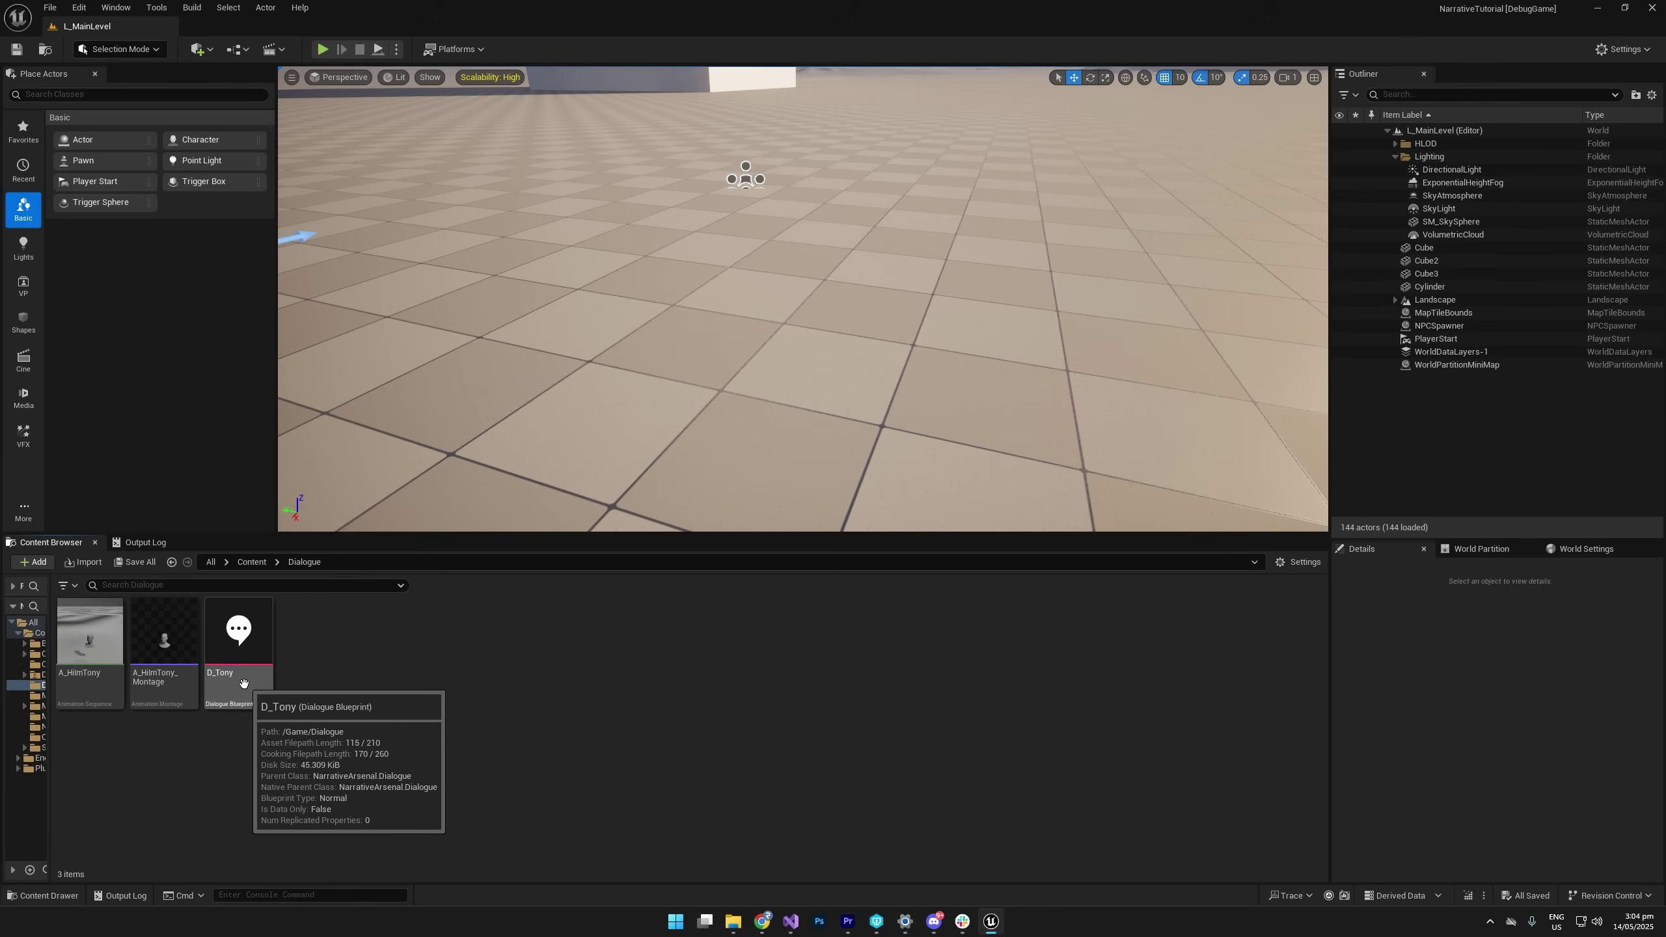
Create a Narrative Dialogue asset named "Ben" in the Dialogue folder beside D_Tony.
left_click(229, 684)
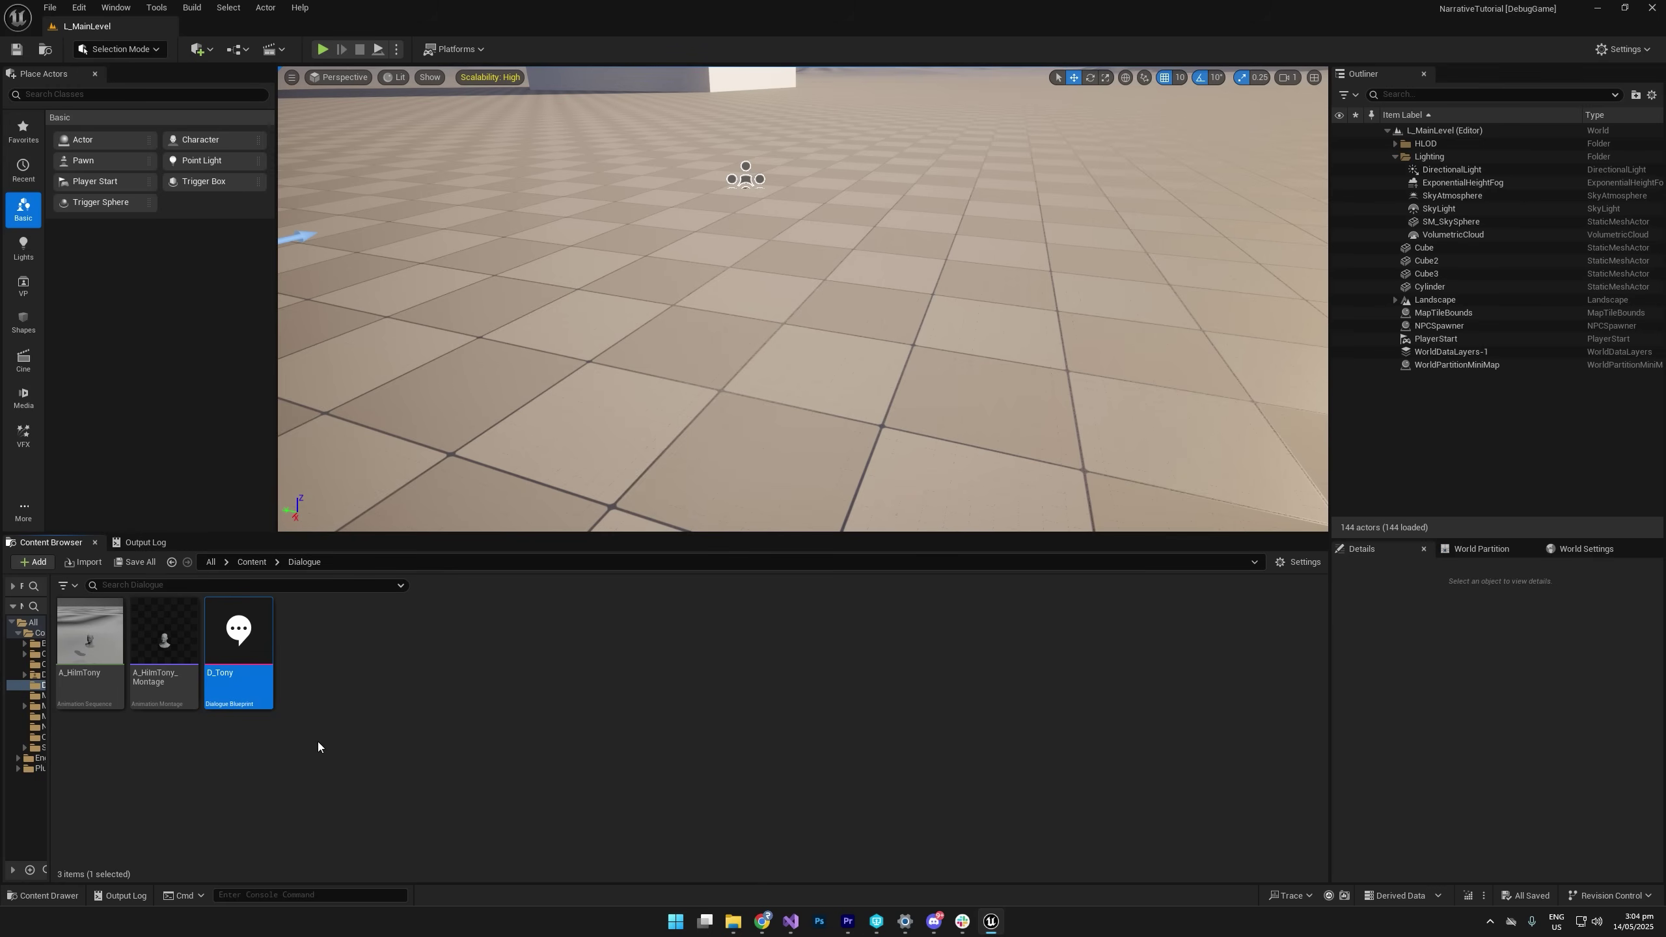
right_click(341, 678)
right_click(335, 686)
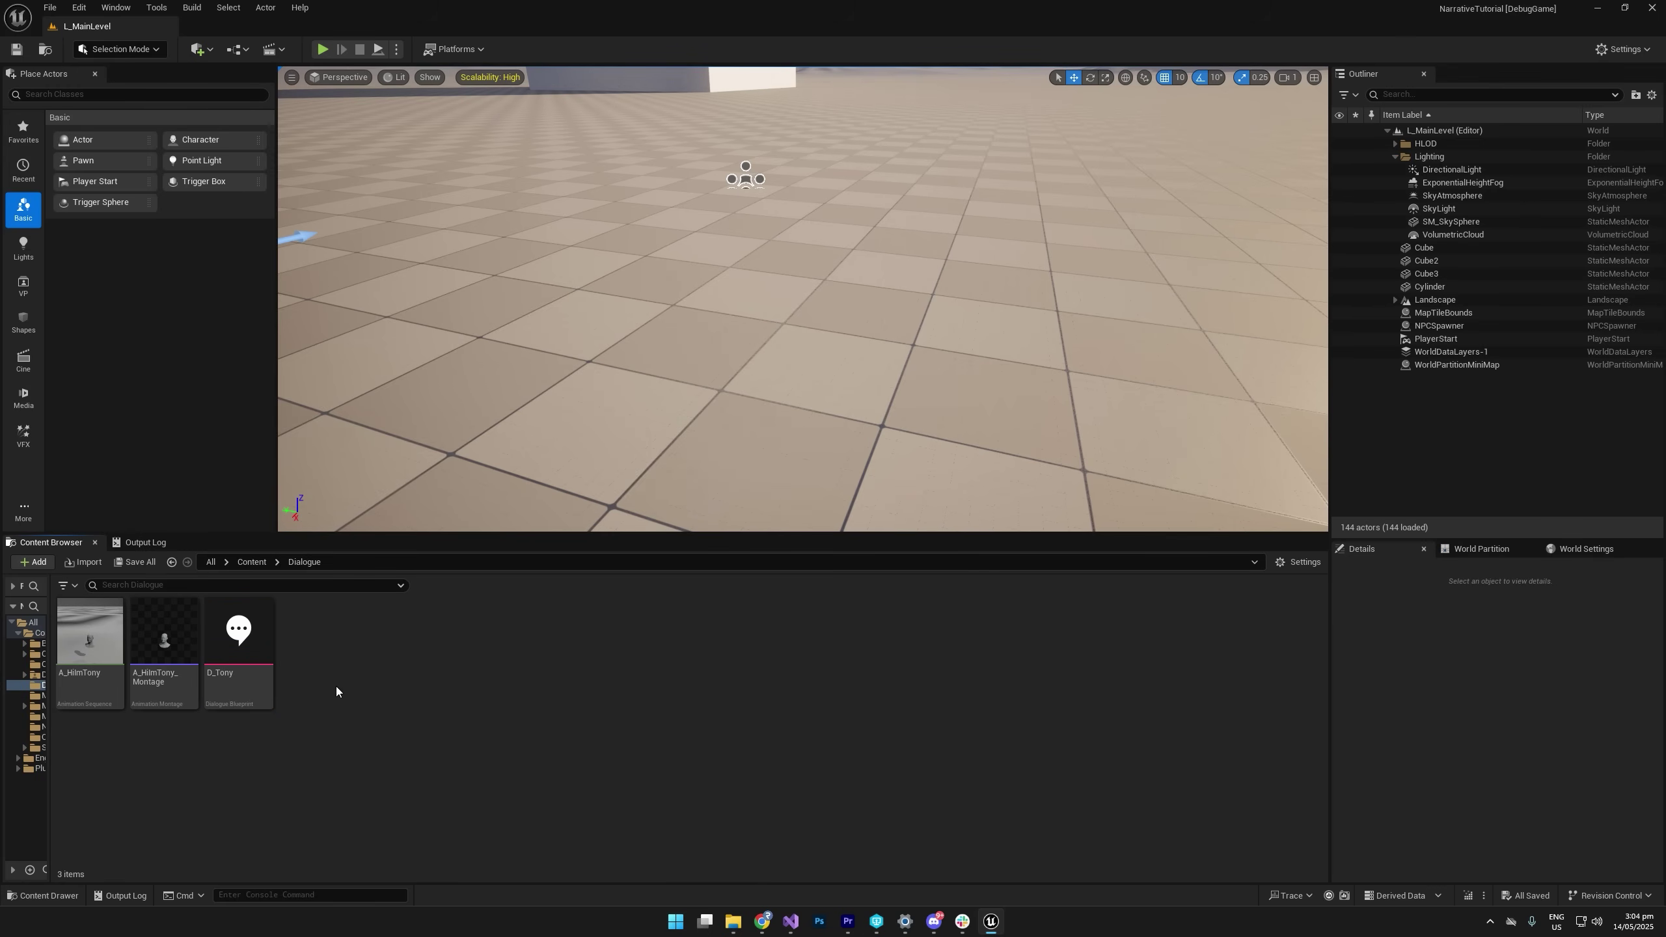
mouse_move(396, 561)
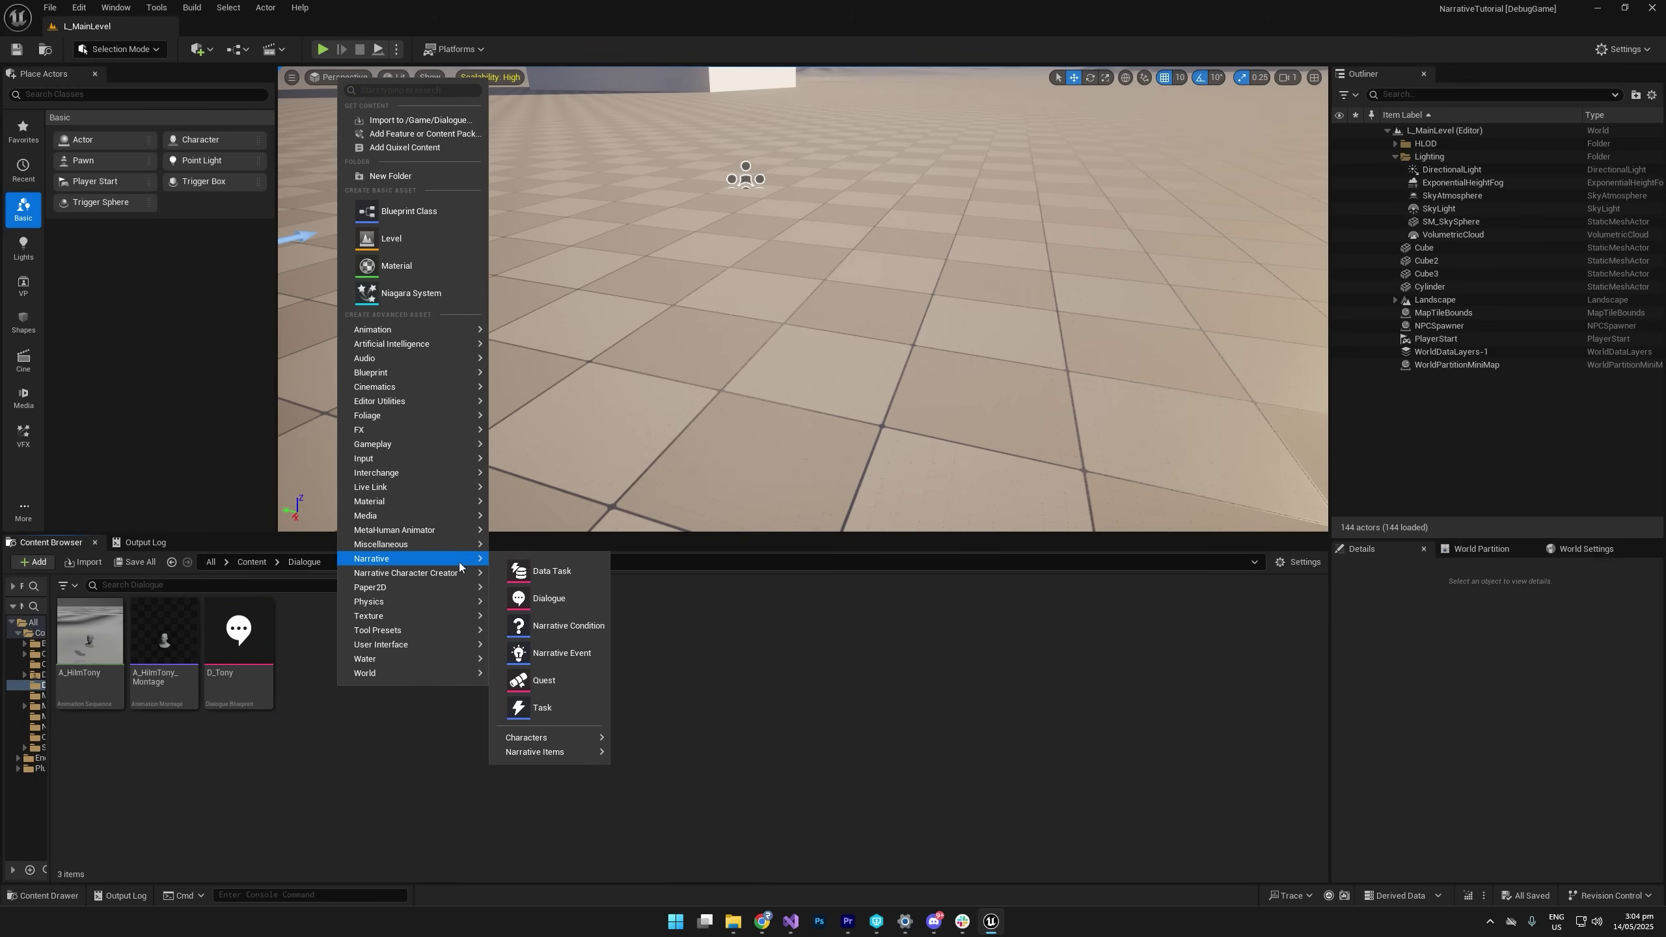
left_click(546, 604)
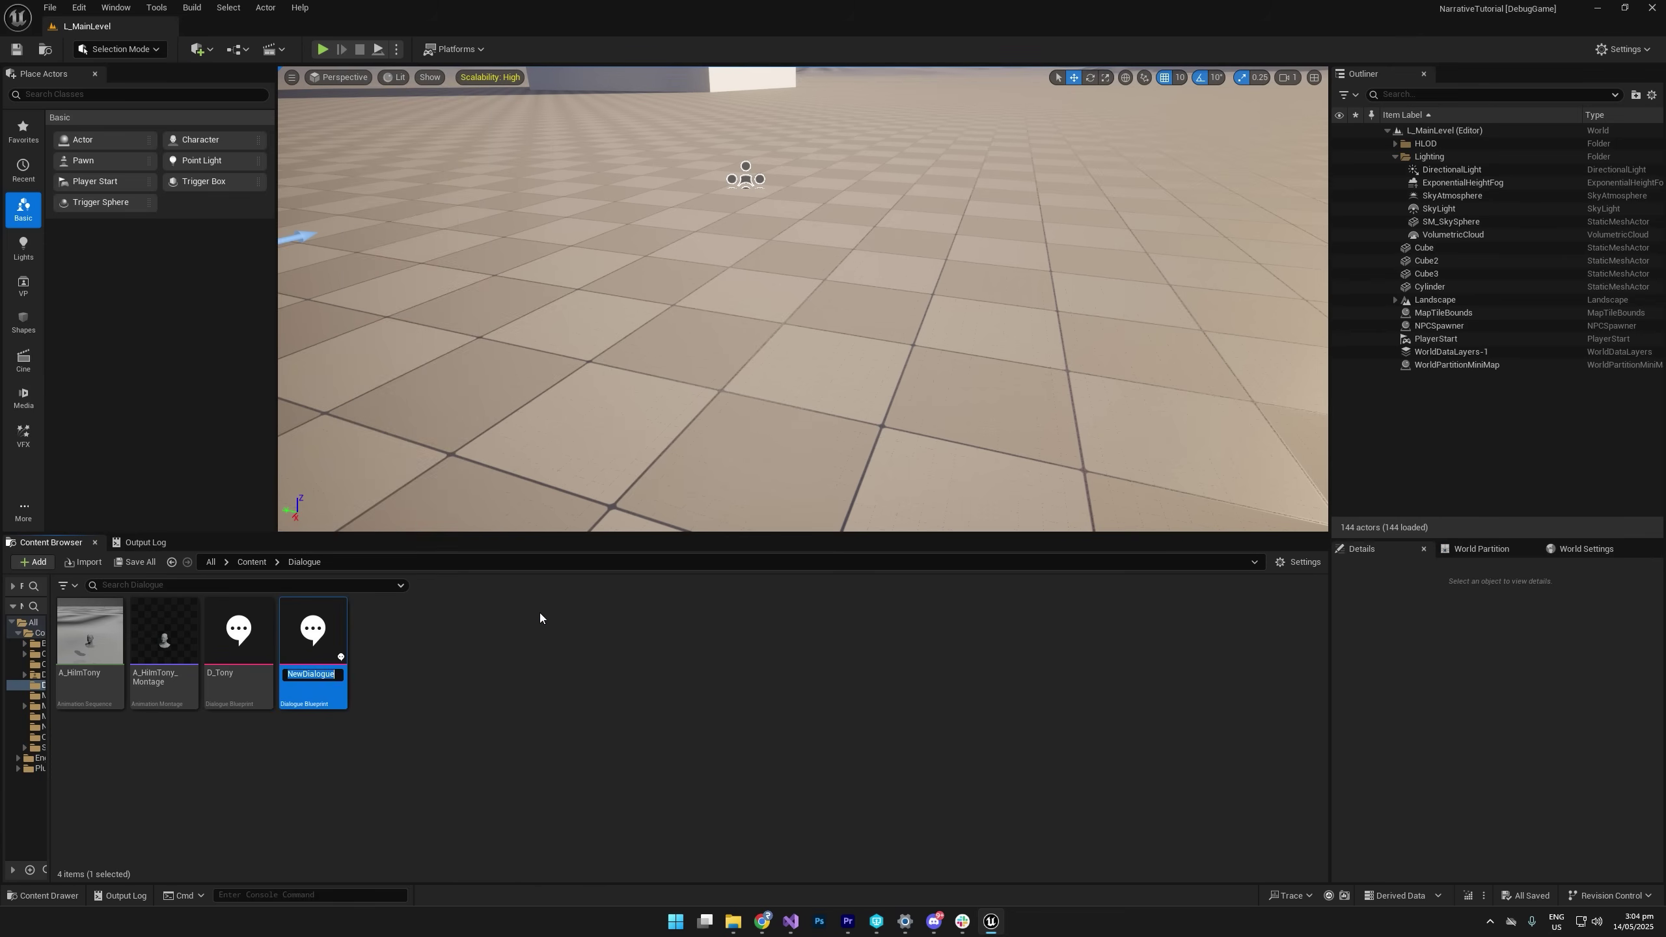
type("Ben")
key("Return")
left_click(293, 669)
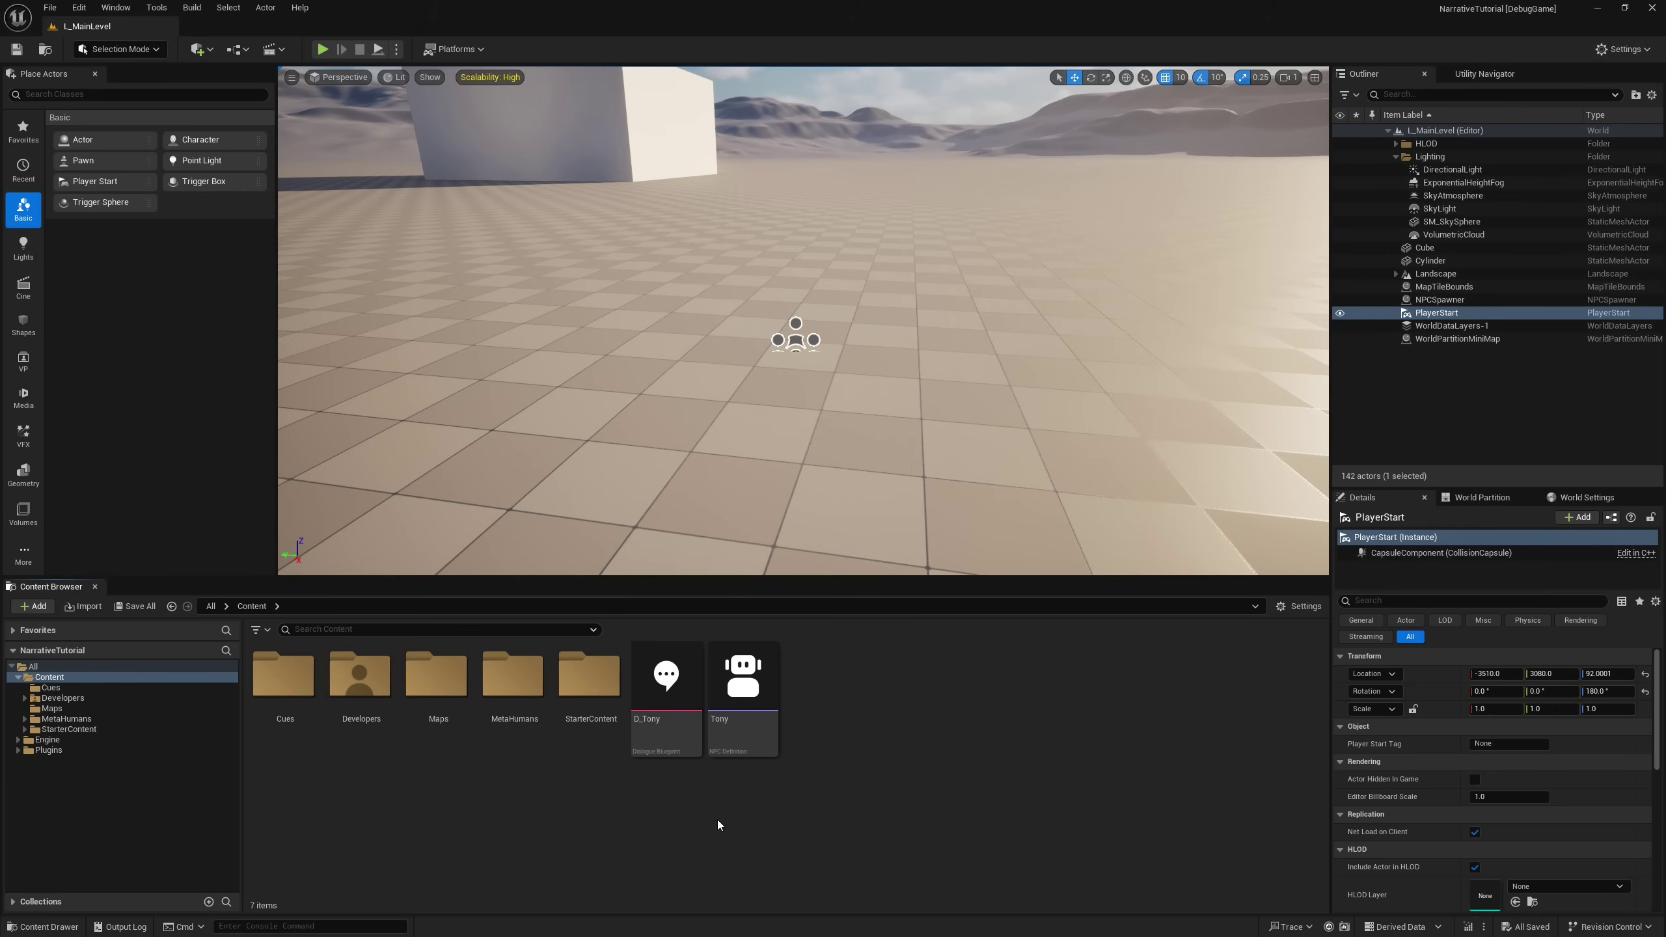
Open the D_Tony dialogue blueprint and display its Dialogue Graph.
double_click(679, 725)
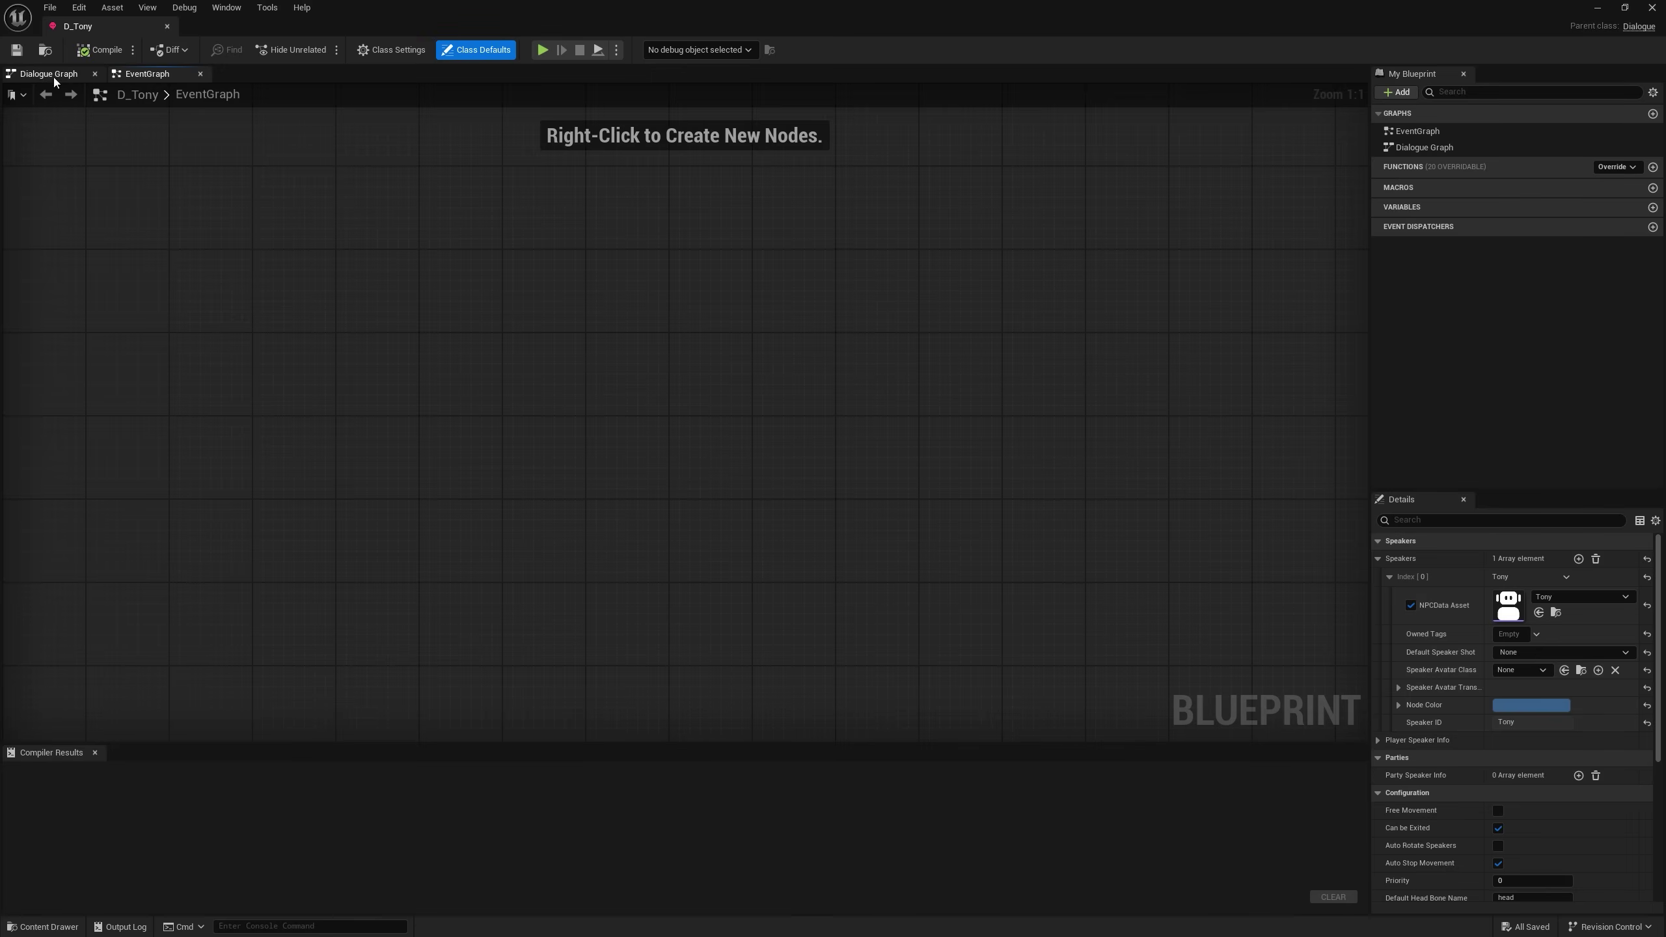
left_click(51, 73)
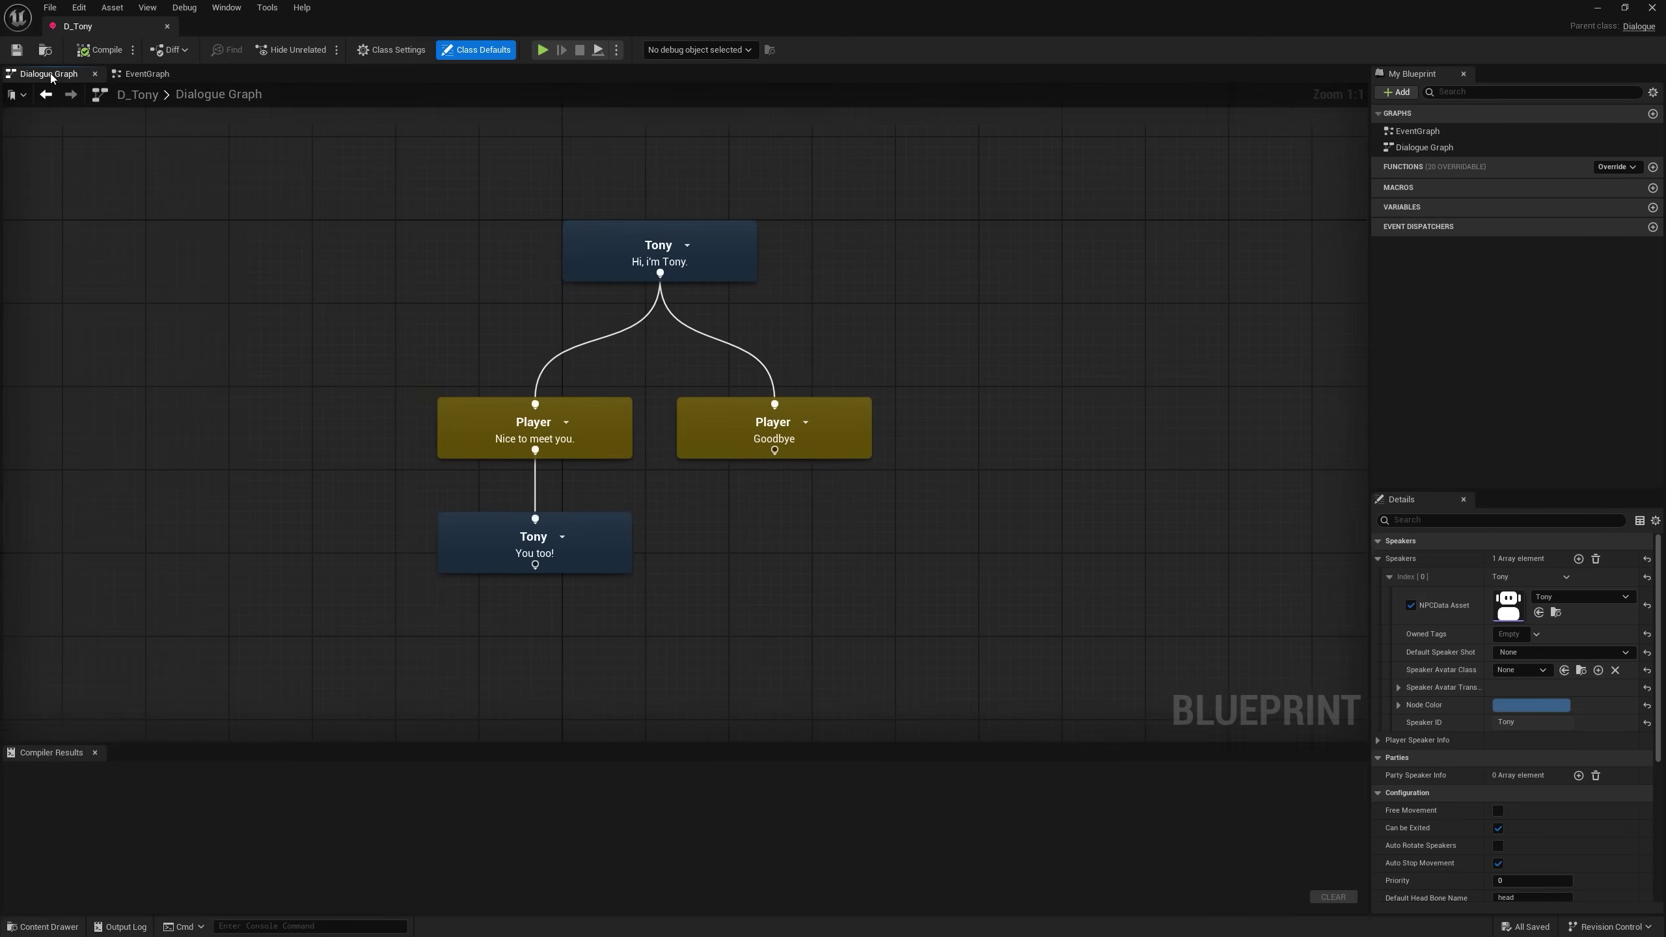
left_click(659, 477)
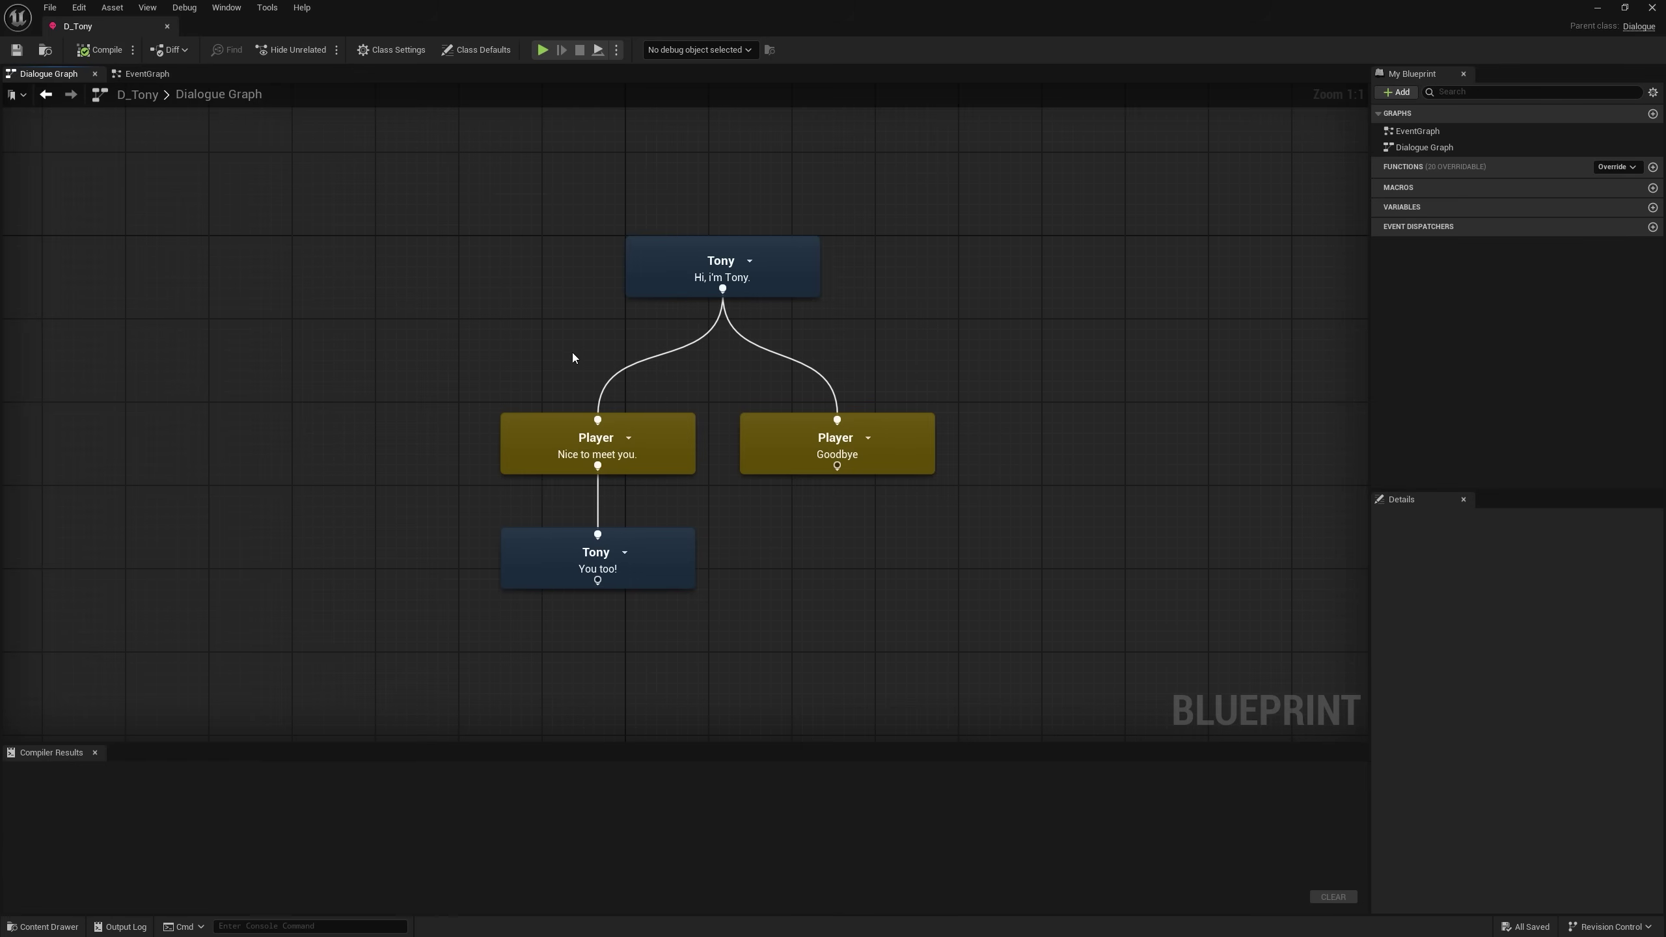
Examine Tony's greeting node and the branching player replies "Nice to meet you." and "Goodbye" in the dialogue graph.
left_click_drag(567, 342, 861, 281)
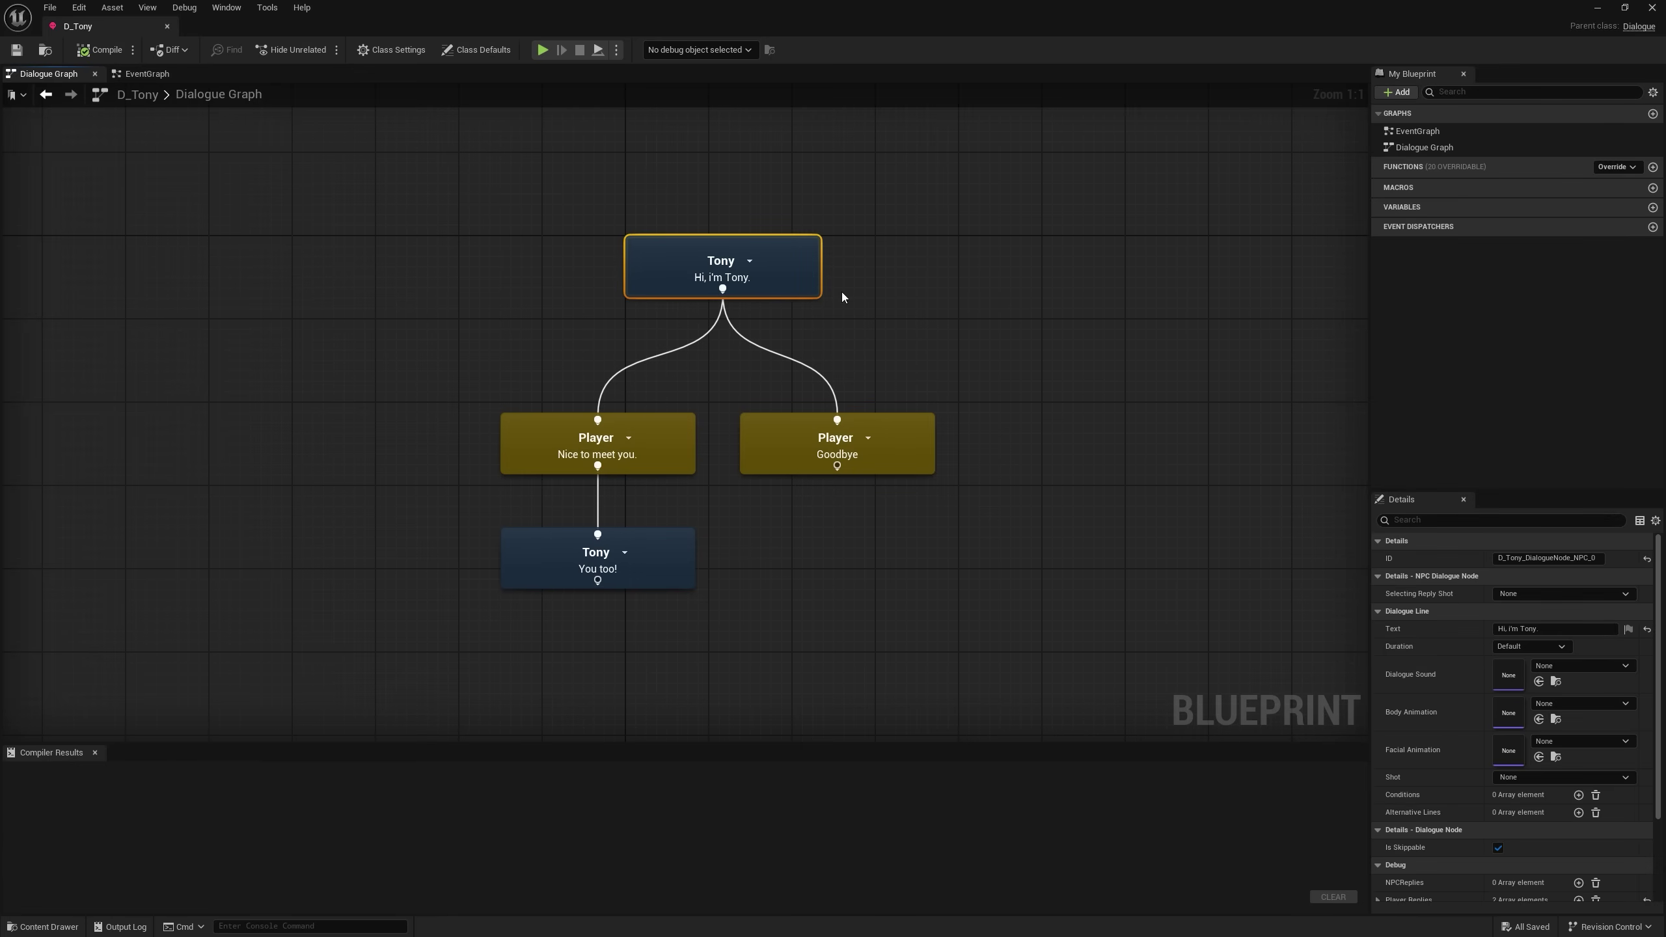
right_click_drag(913, 305, 898, 181)
right_click_drag(648, 362, 655, 414)
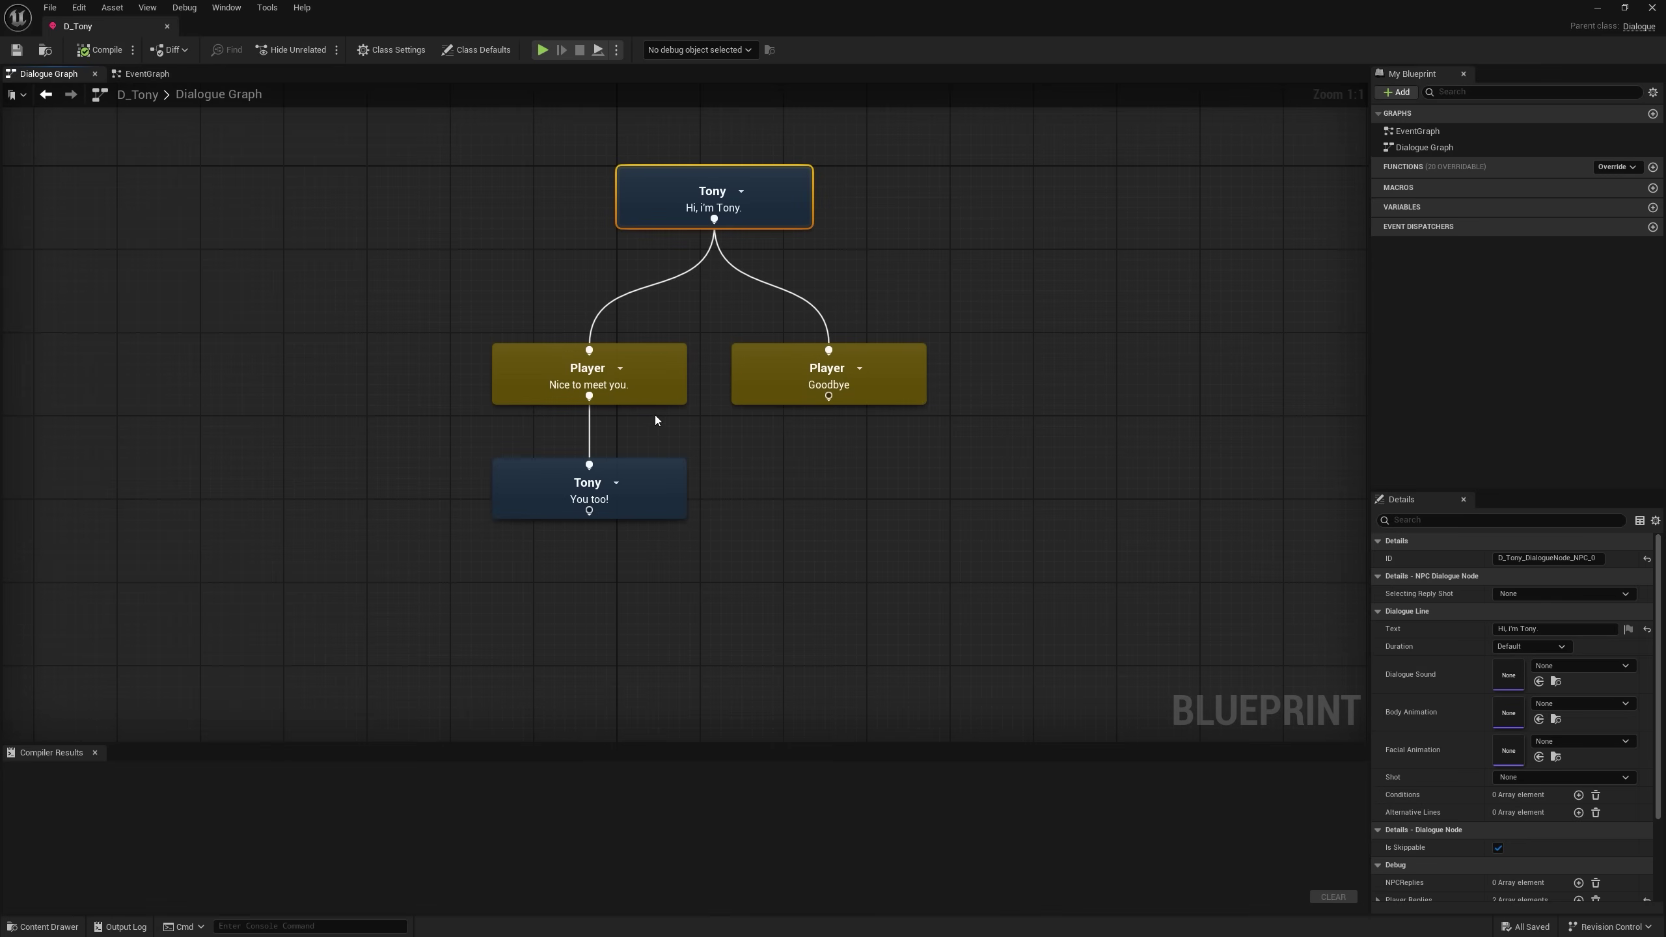
left_click_drag(267, 435, 1129, 284)
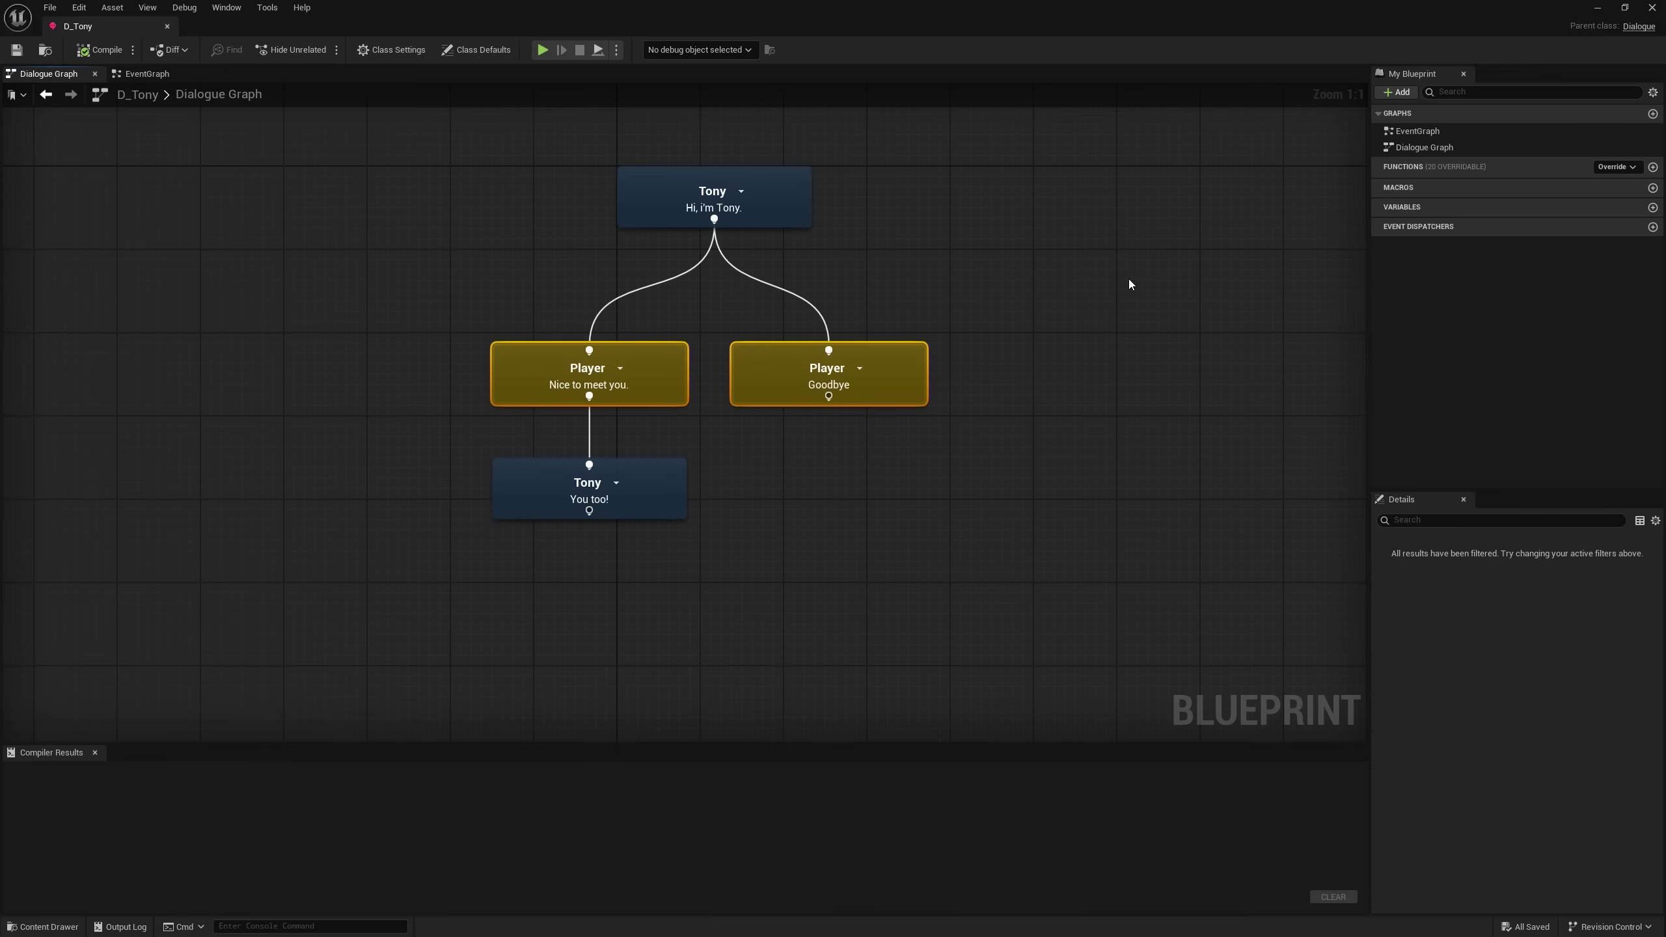
left_click(673, 396)
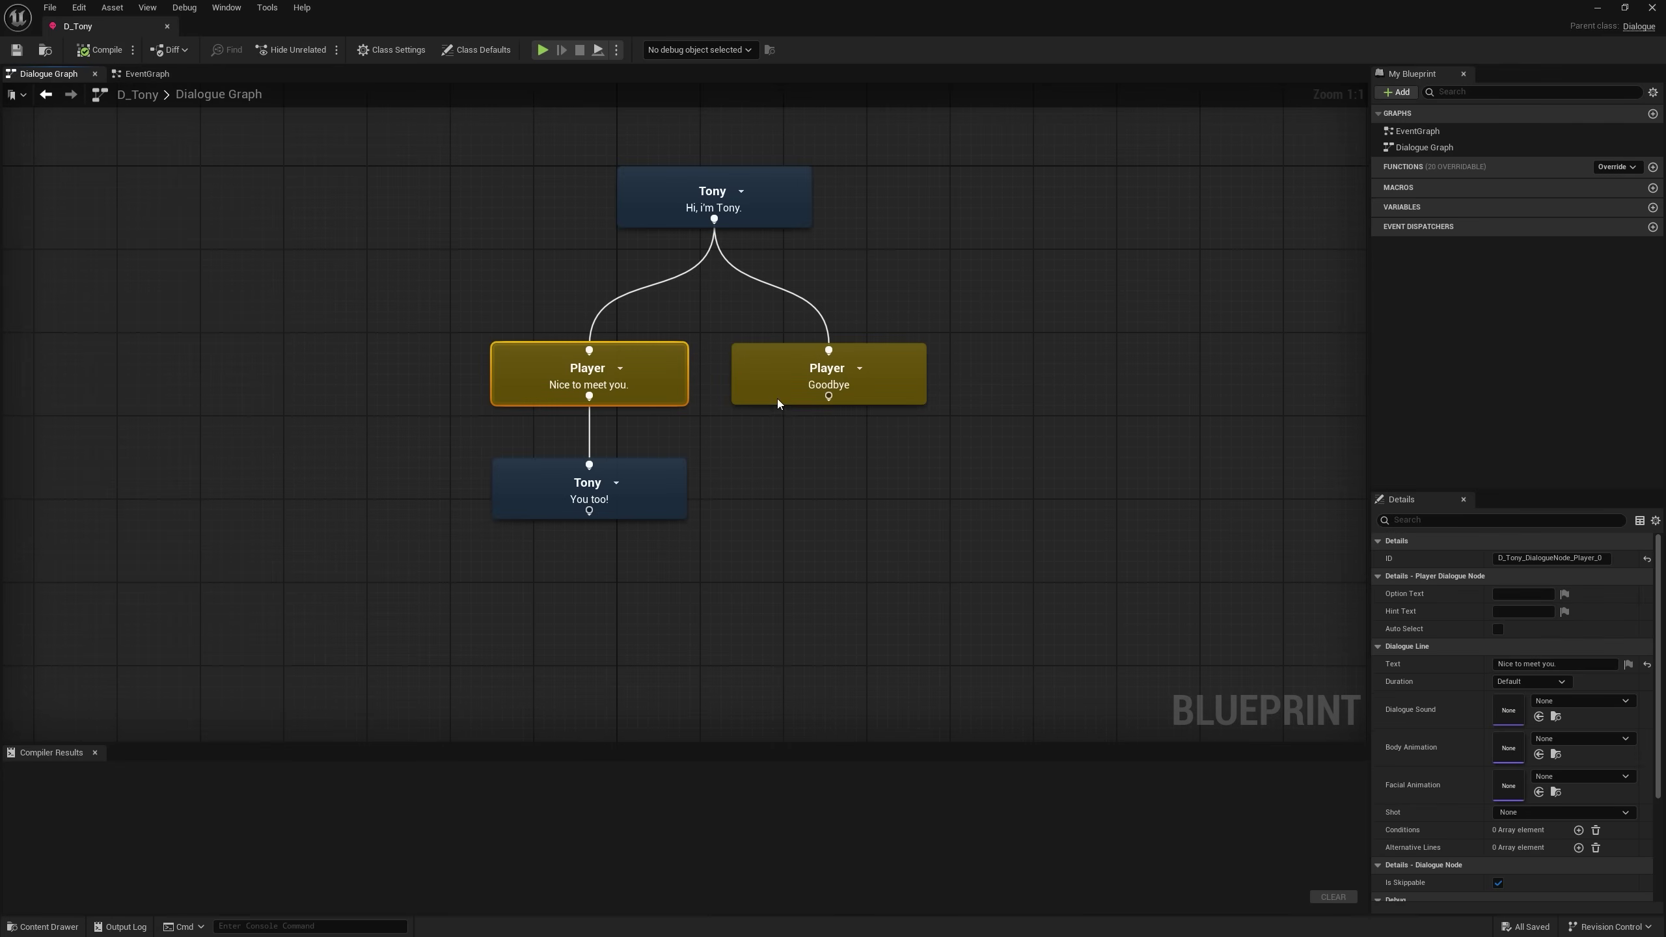
left_click(797, 394)
left_click(671, 388)
left_click(804, 485)
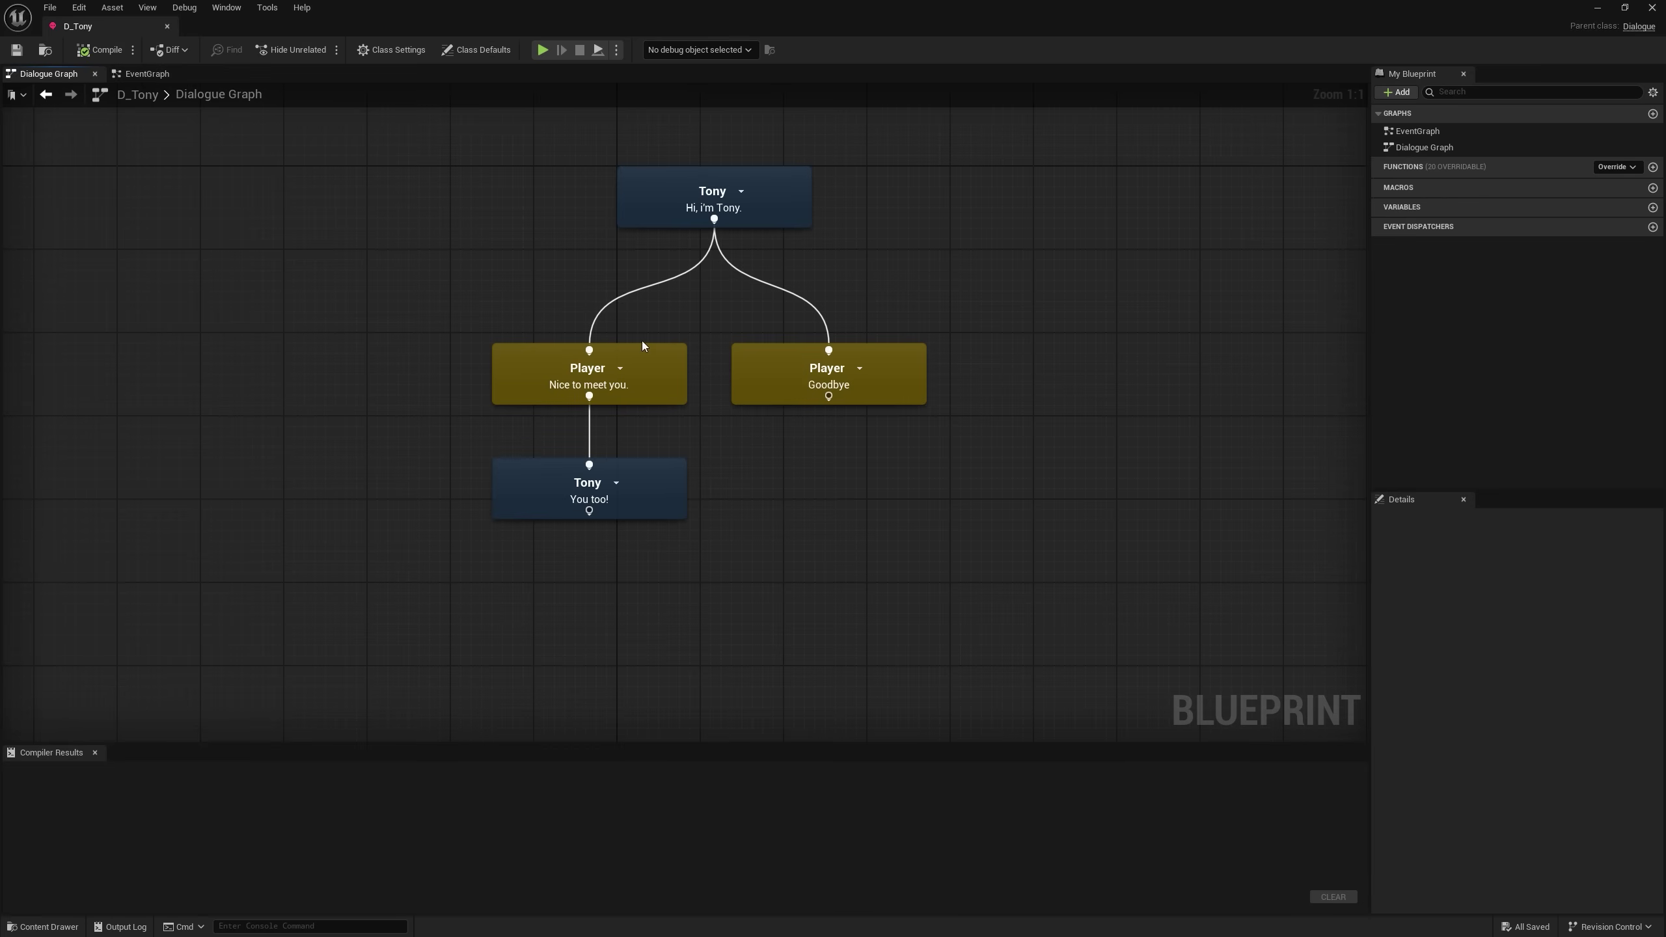
left_click(531, 386)
left_click(790, 382)
left_click(796, 182)
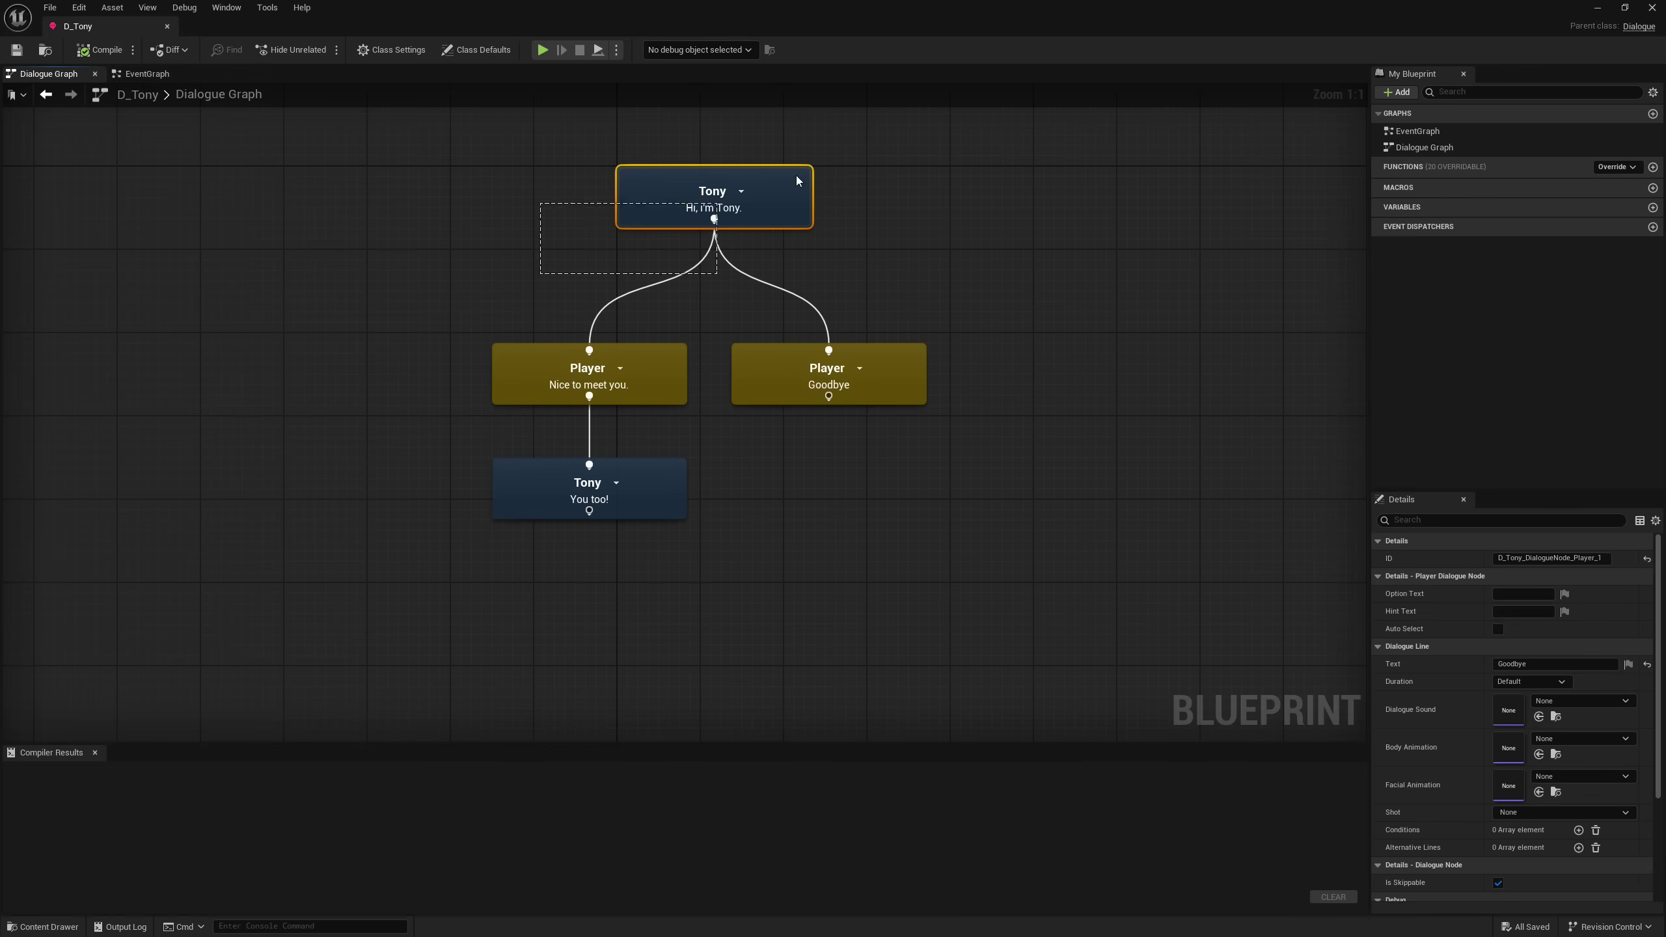
left_click(546, 383)
left_click(789, 373)
left_click(548, 397)
left_click(771, 374)
left_click(767, 460)
right_click_drag(766, 457, 707, 480)
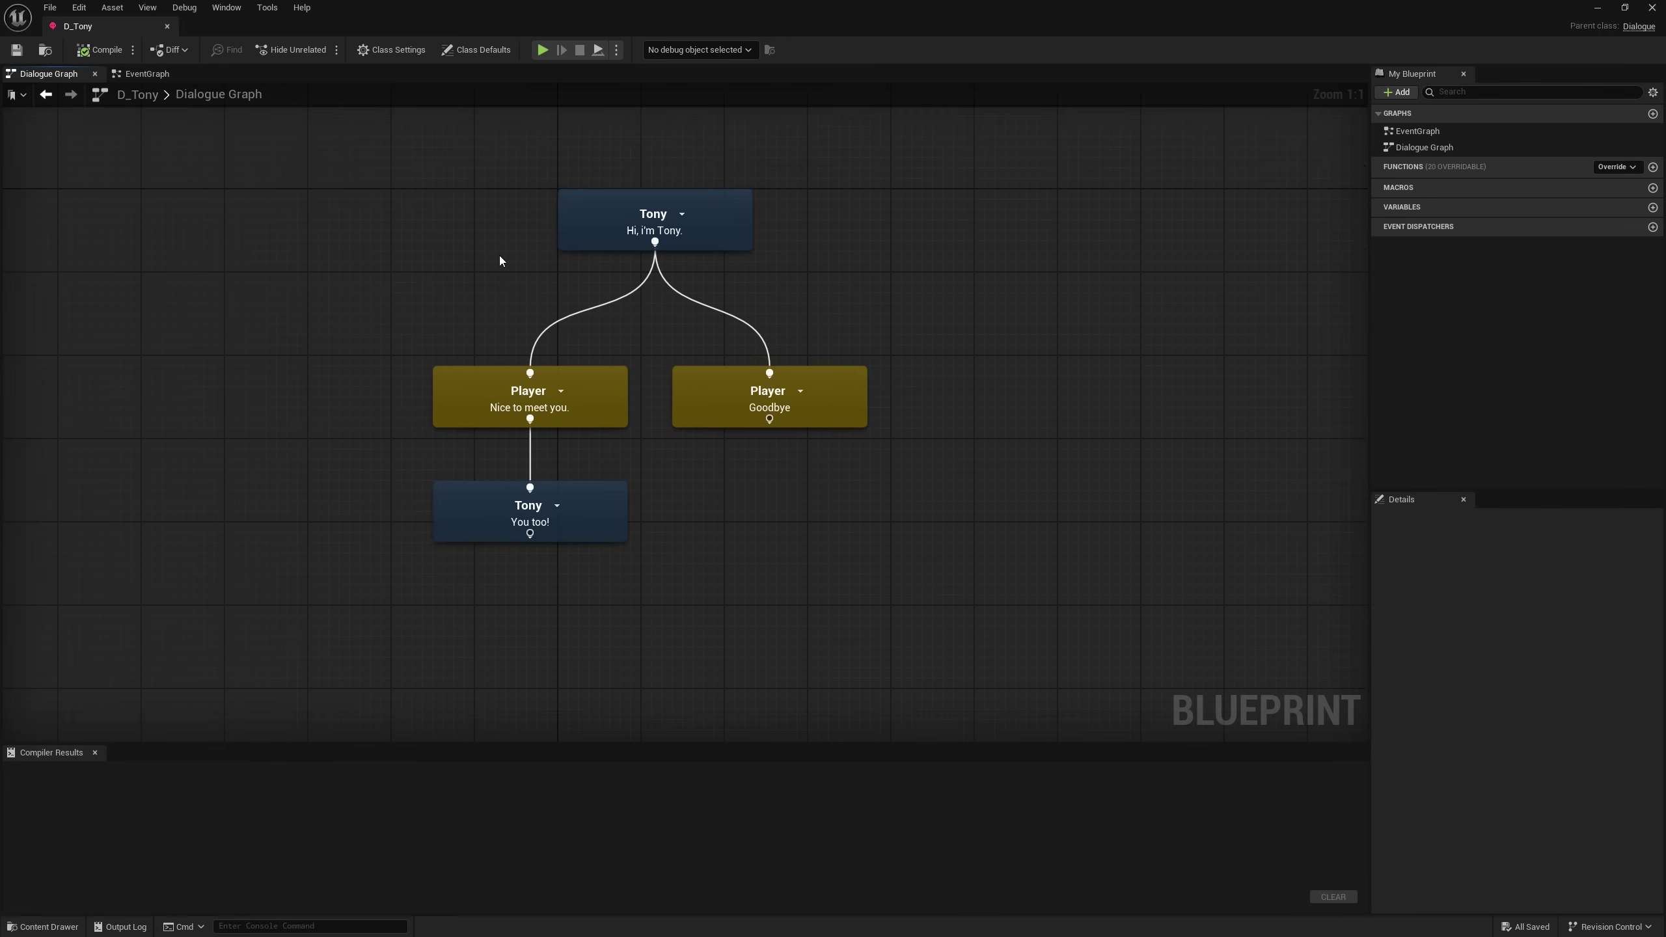
Display D_Tony's class defaults, widen the details area and review the dialogue settings.
left_click(483, 52)
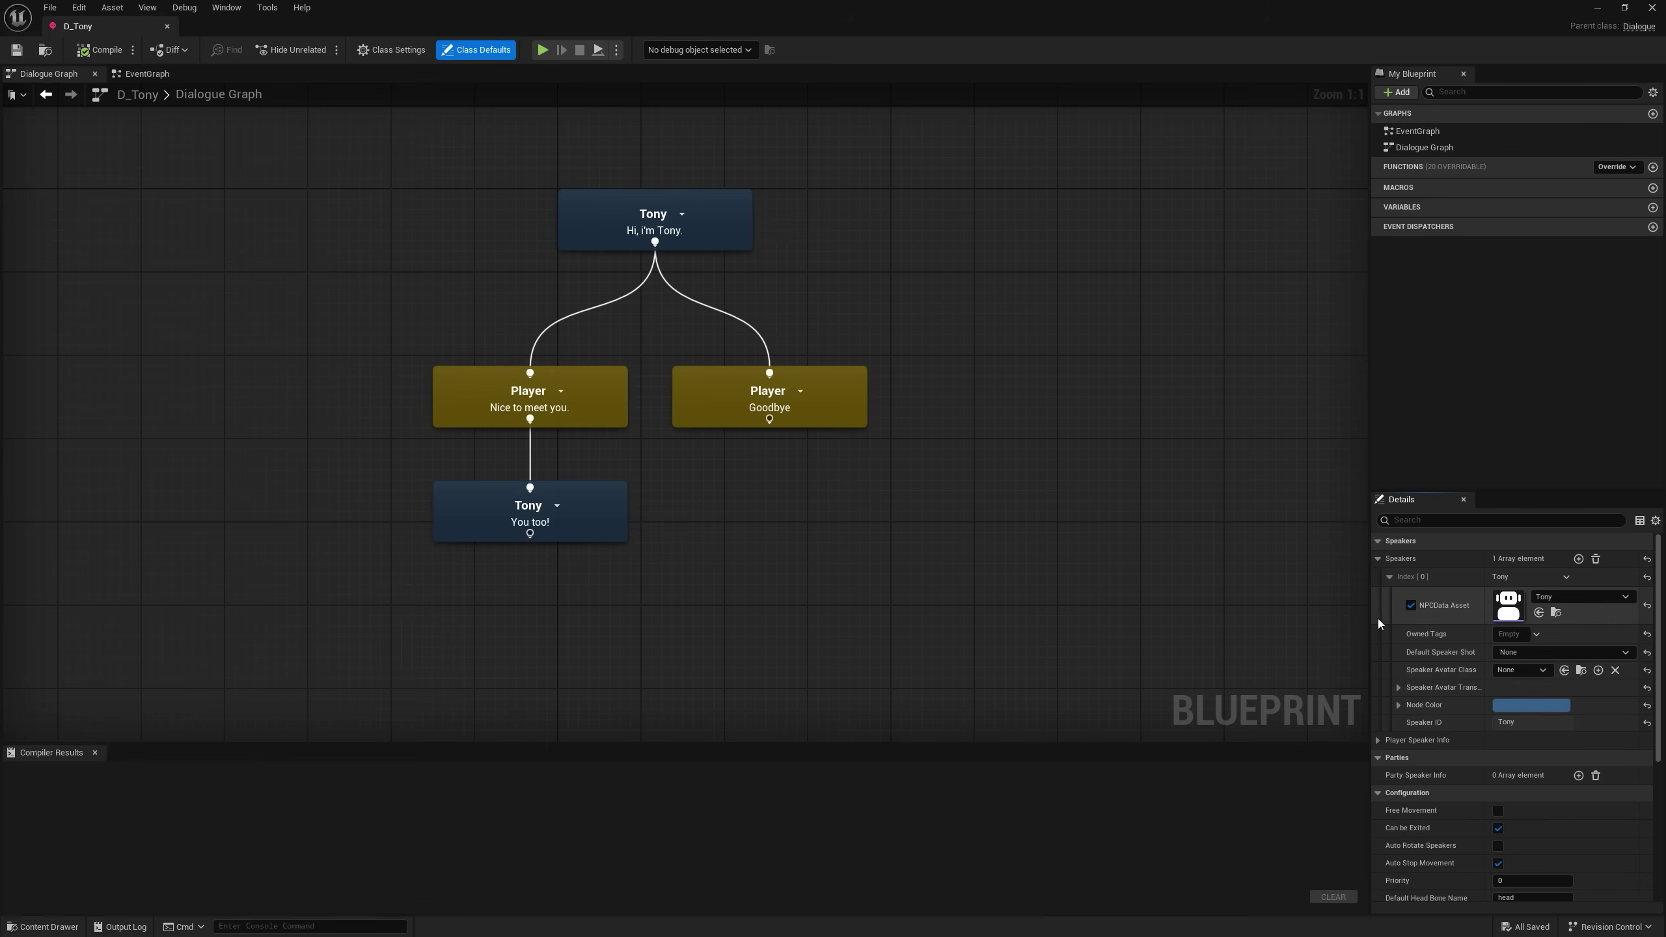
left_click_drag(1370, 590, 1266, 604)
scroll(1375, 769, "down", 5)
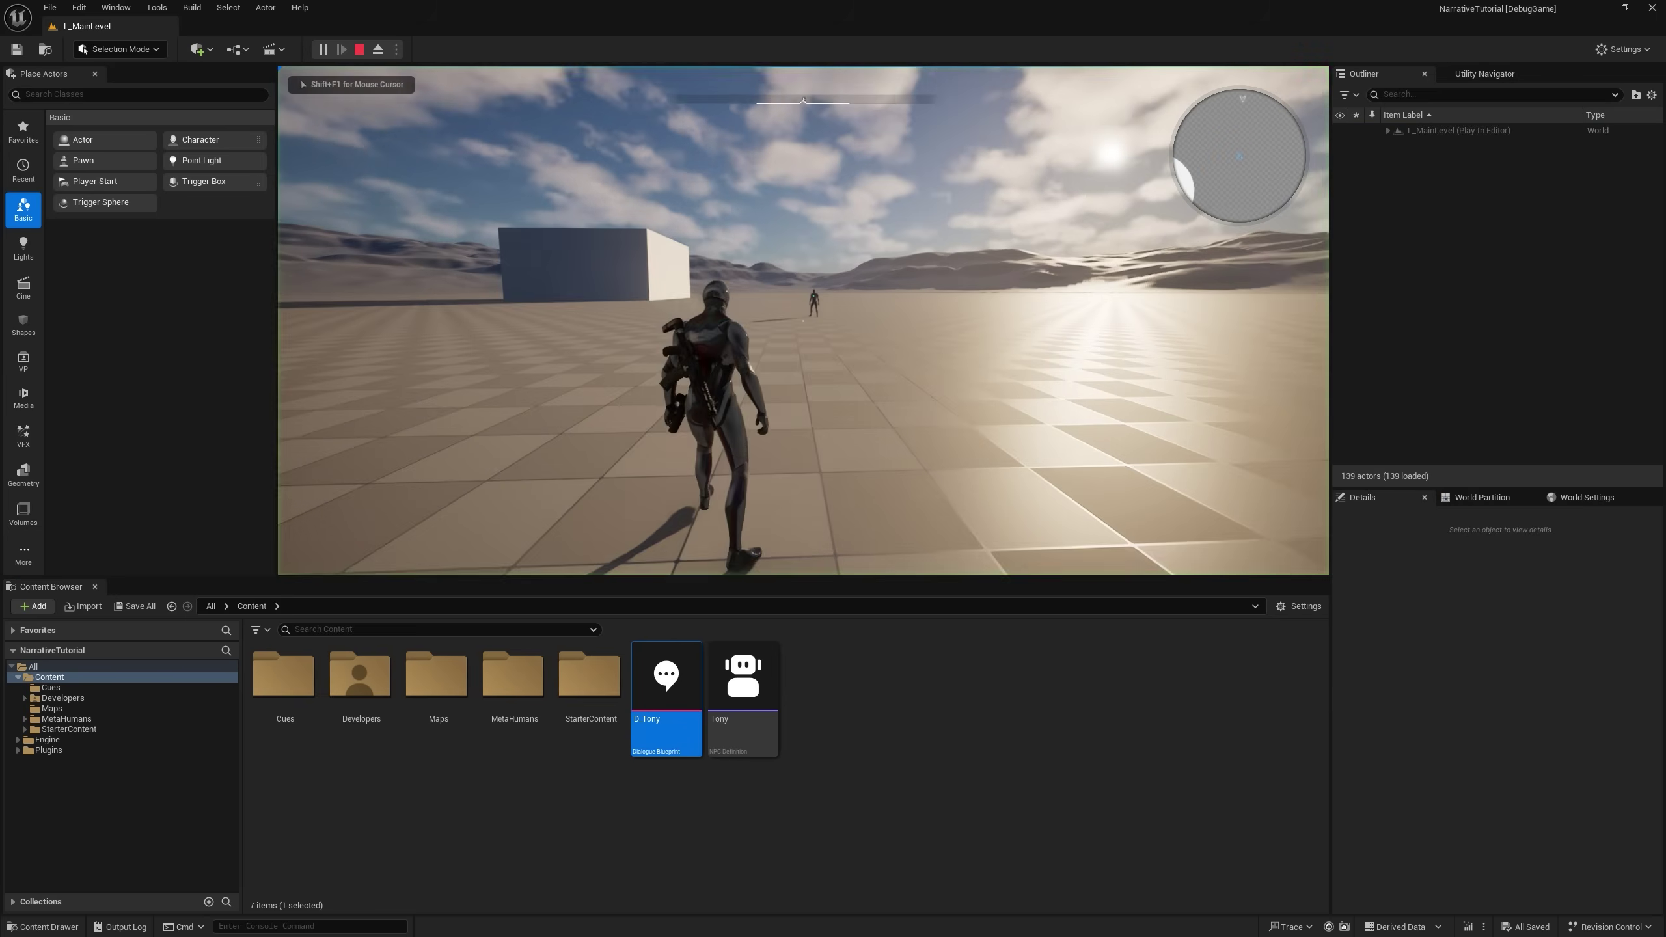
Walk the player up to Tony in the running level, start the dialogue, exit it and start it again.
key("w")
key("w")
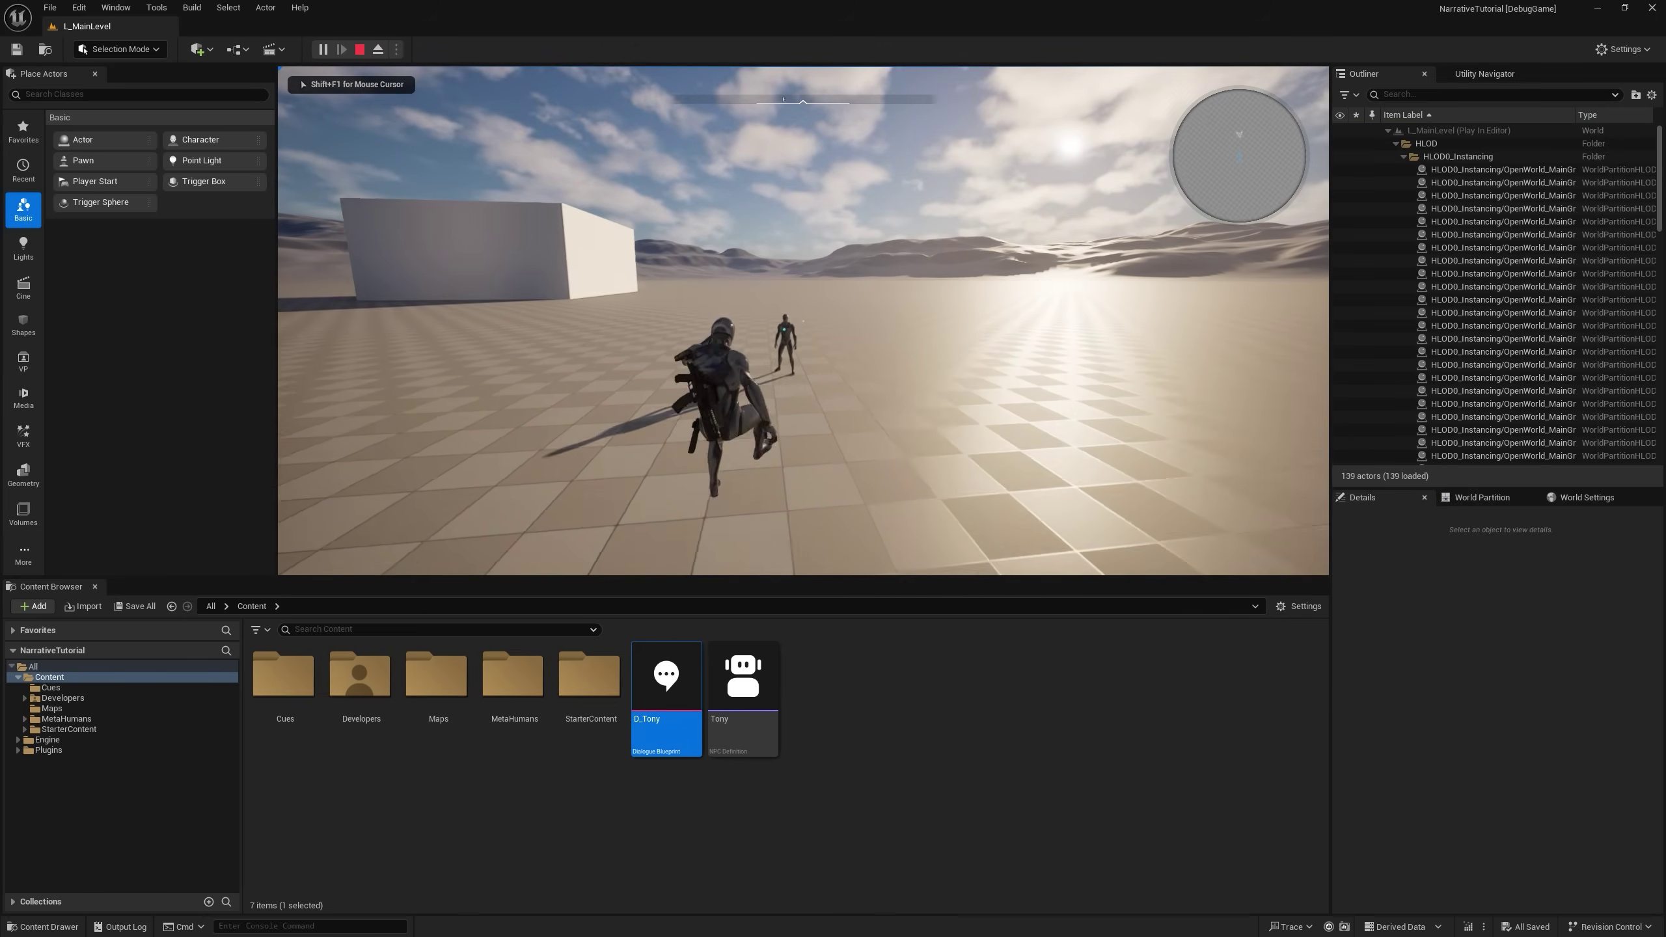
key("e")
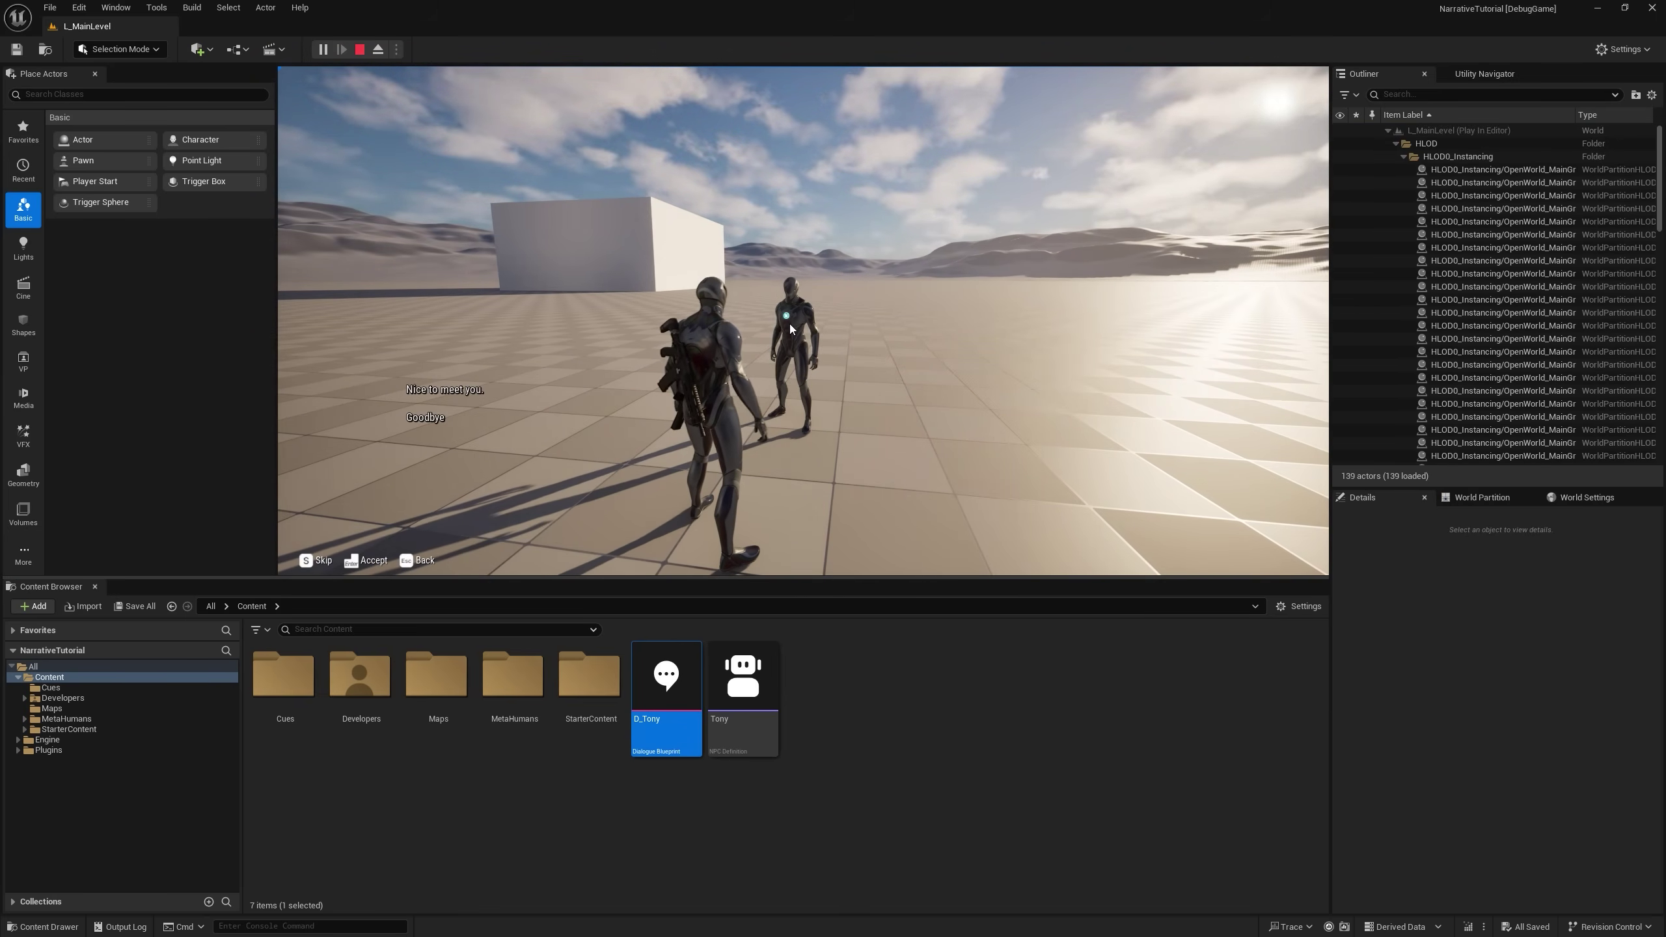
key("Escape")
key("e")
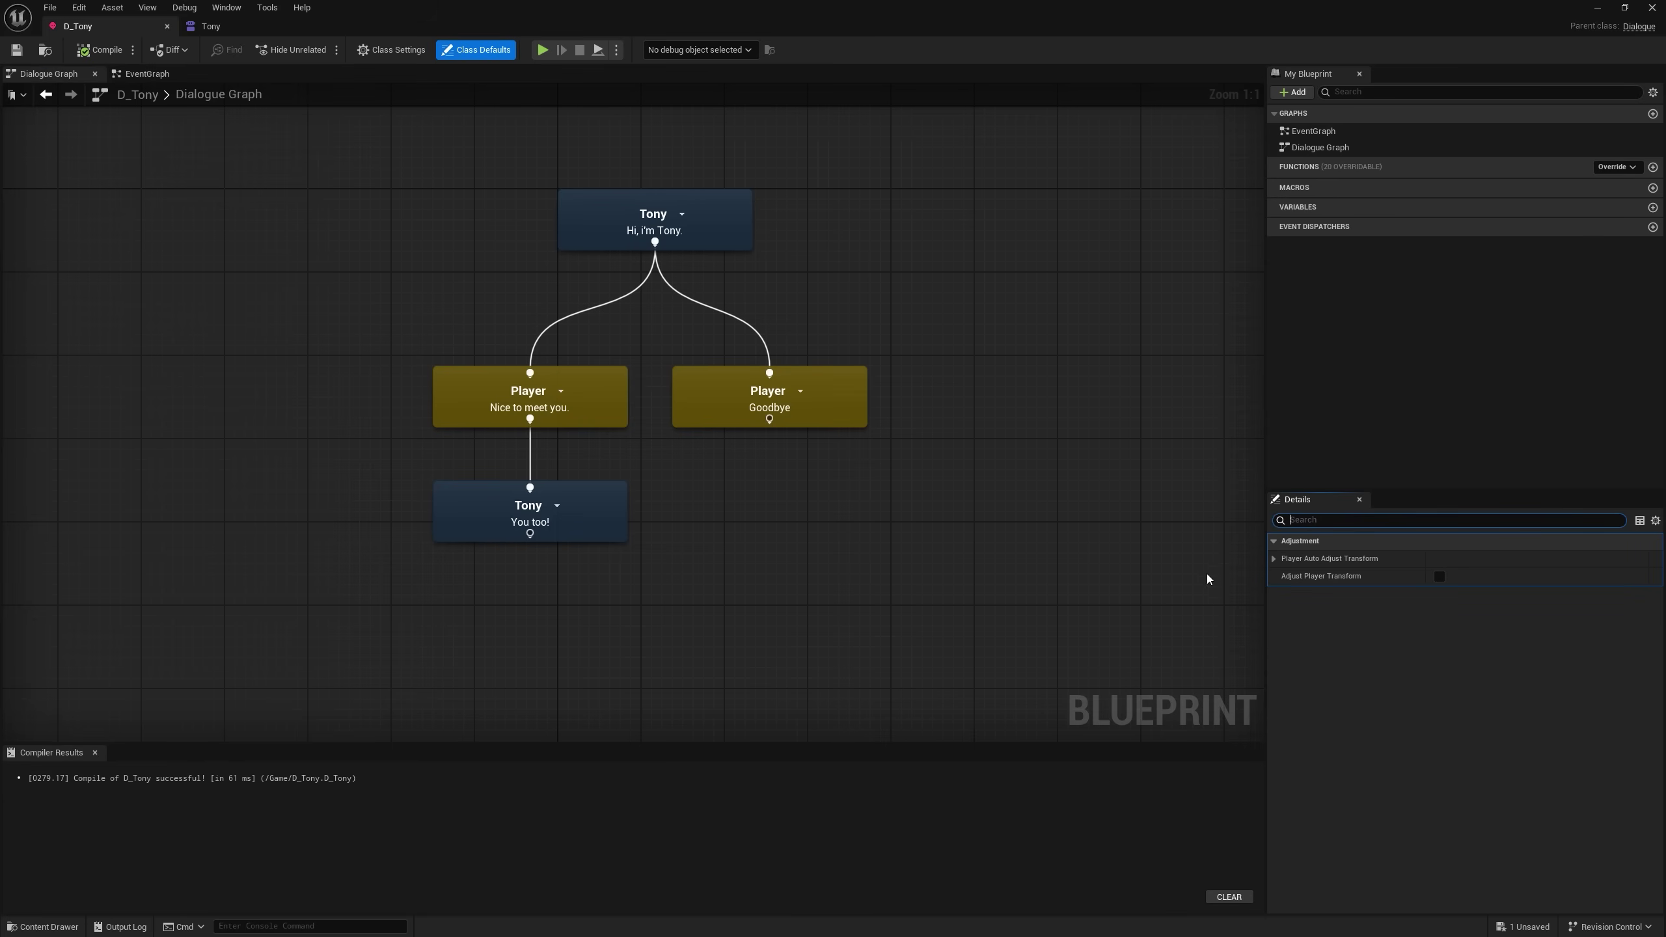
Clear the property filter, set D_Tony's Default Dialogue Shot to Medium and compile the blueprint.
key("BackSpace")
scroll(1643, 793, "down", 3)
scroll(1626, 797, "down", 1)
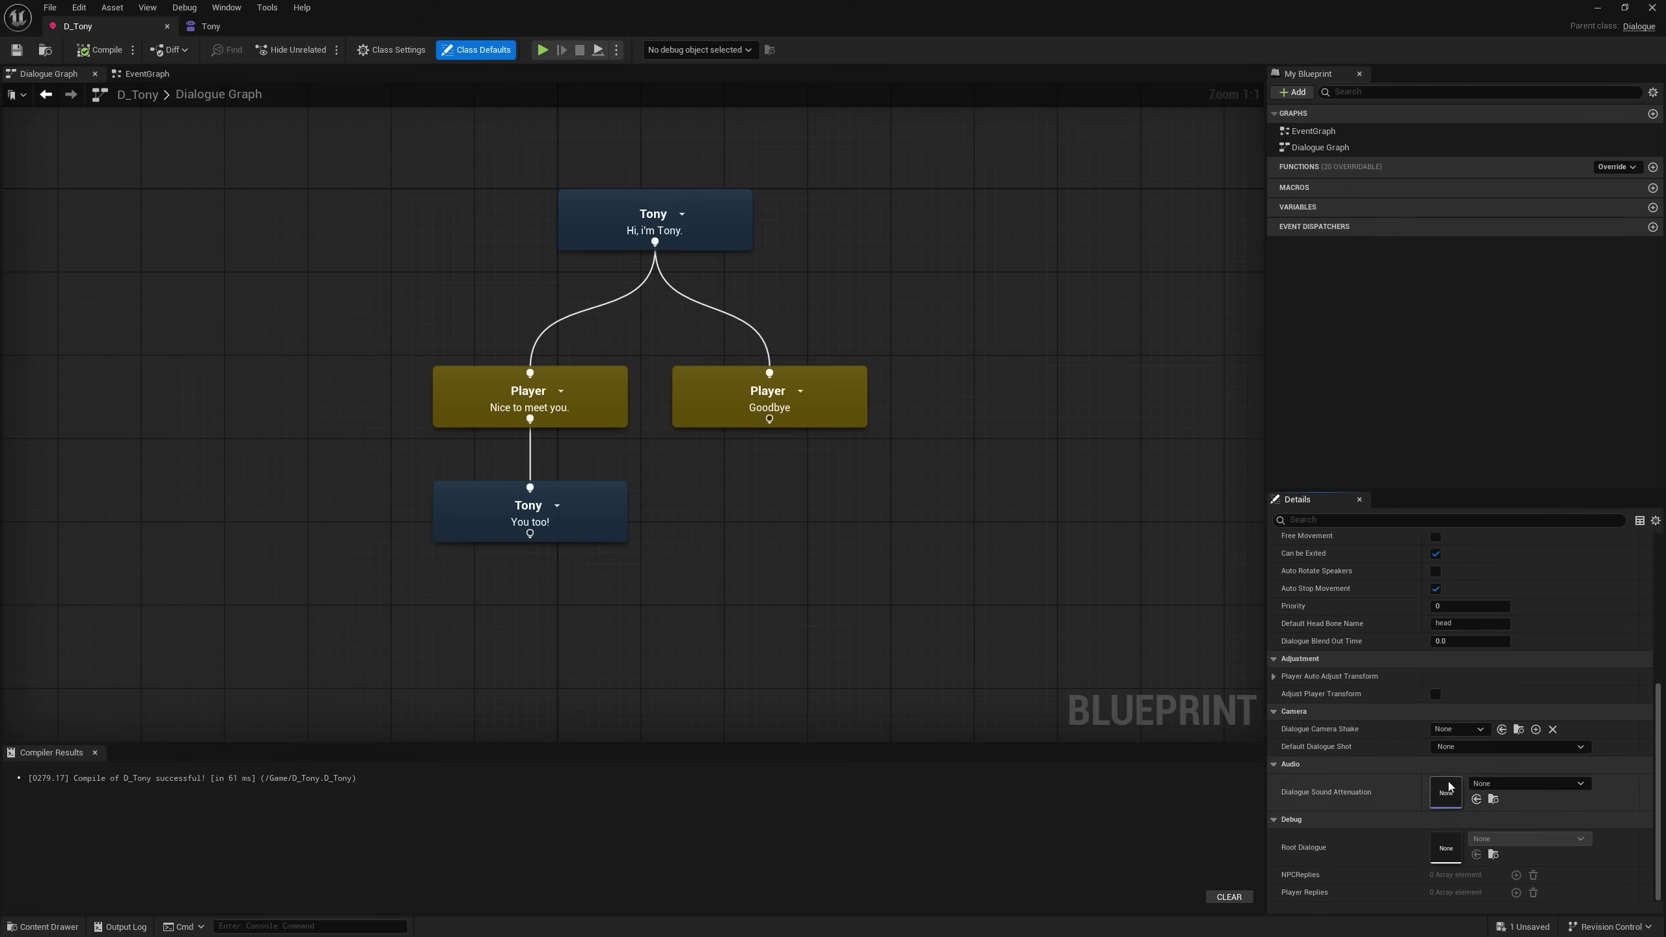
left_click(1465, 748)
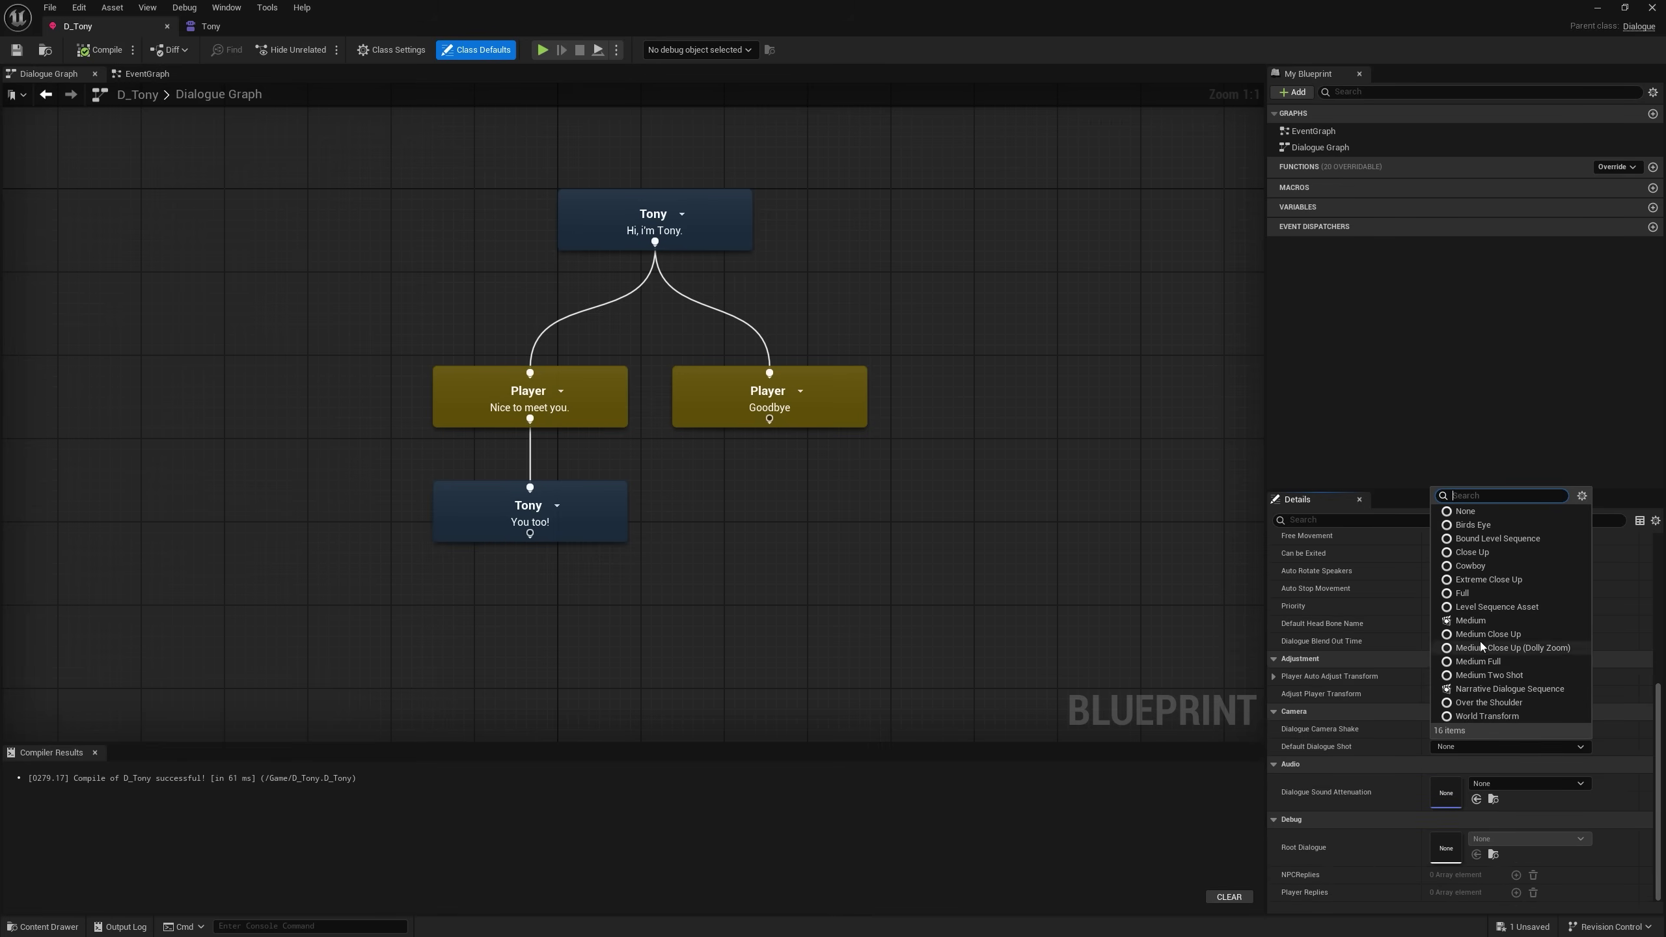
left_click(1480, 621)
left_click(89, 49)
left_click_drag(214, 548, 911, 275)
left_click(905, 325)
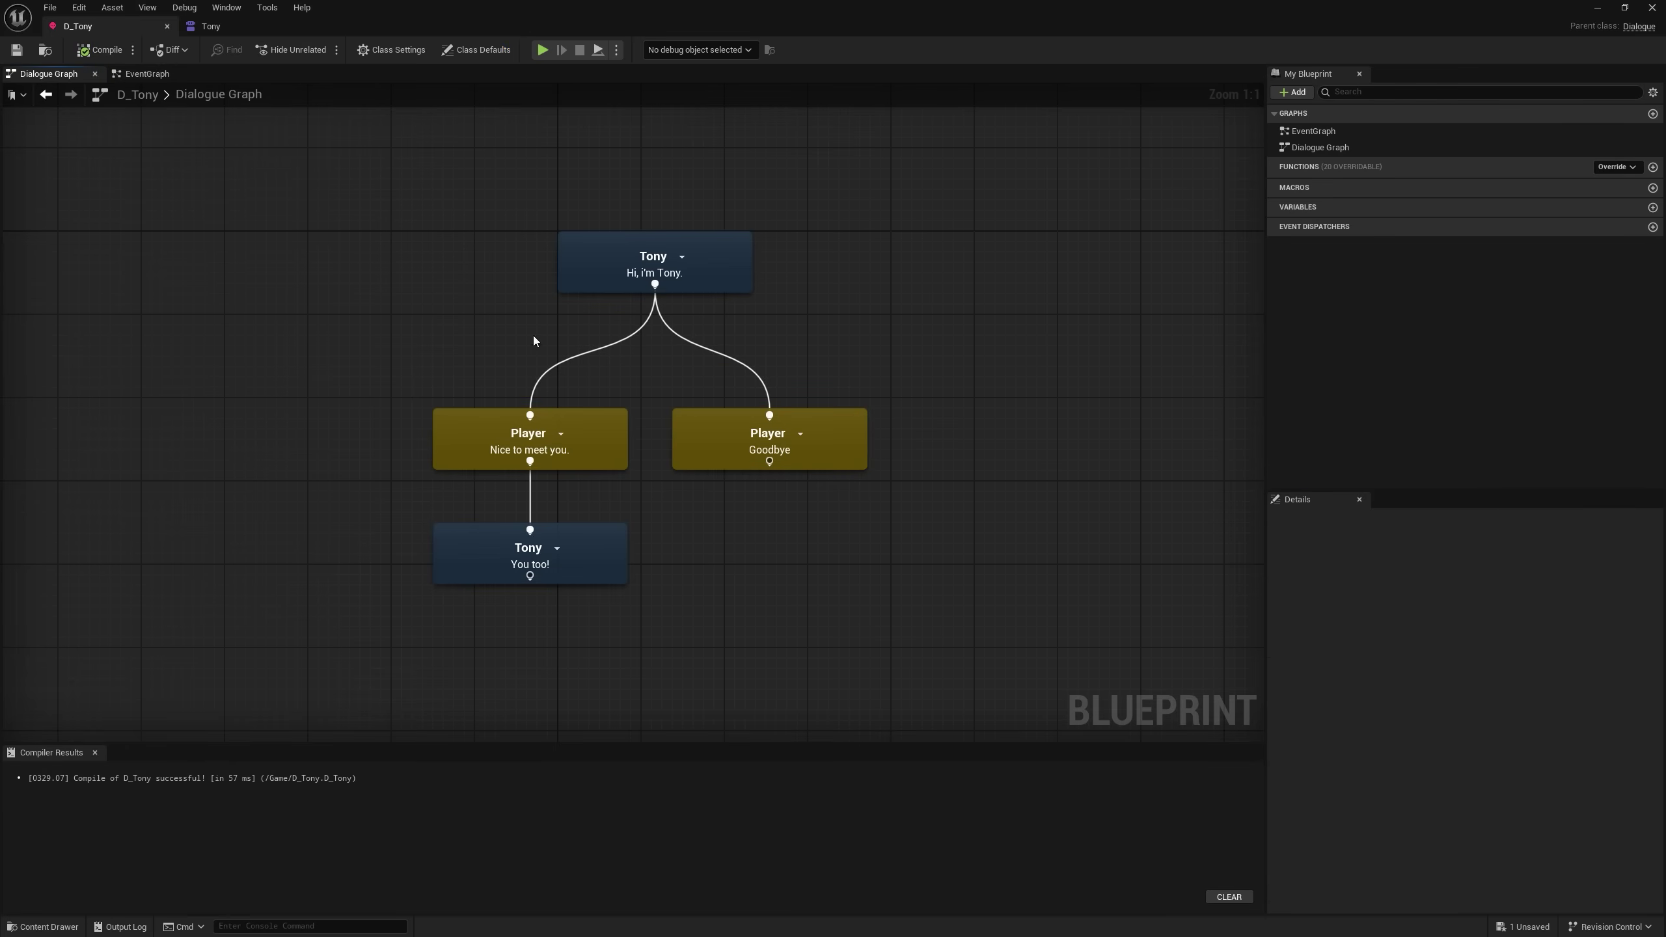
left_click_drag(732, 287, 732, 318)
left_click(1011, 287)
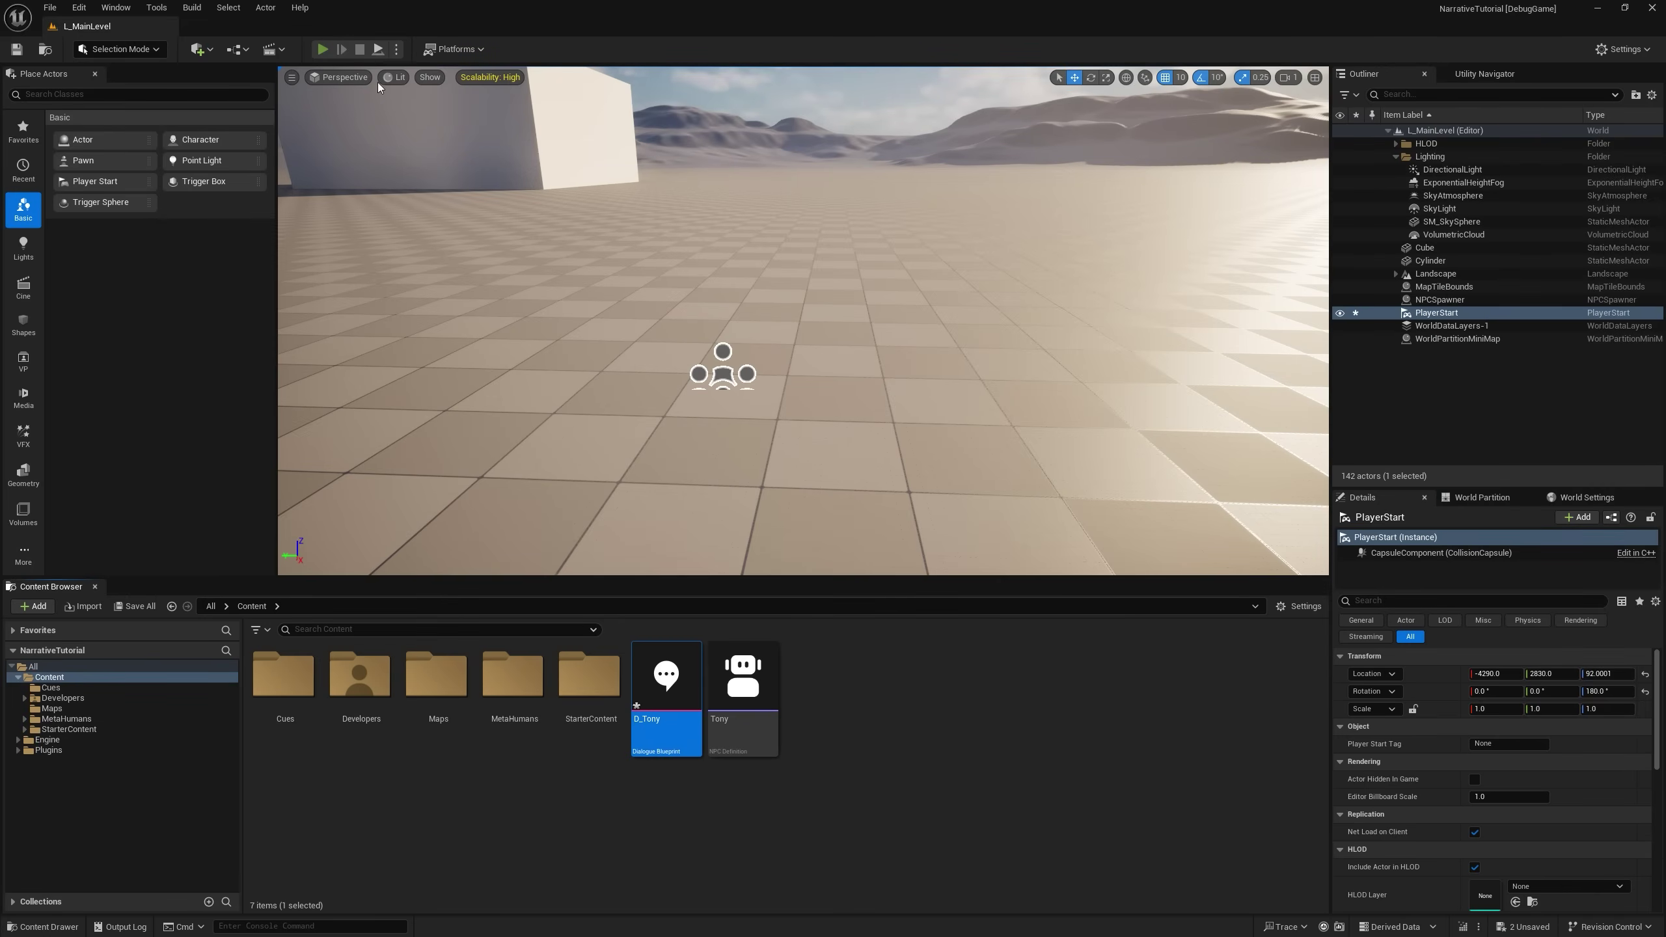
Play the level in the editor, talk to Tony and run through the "Nice to meet you." reply to test the shot.
left_click(322, 49)
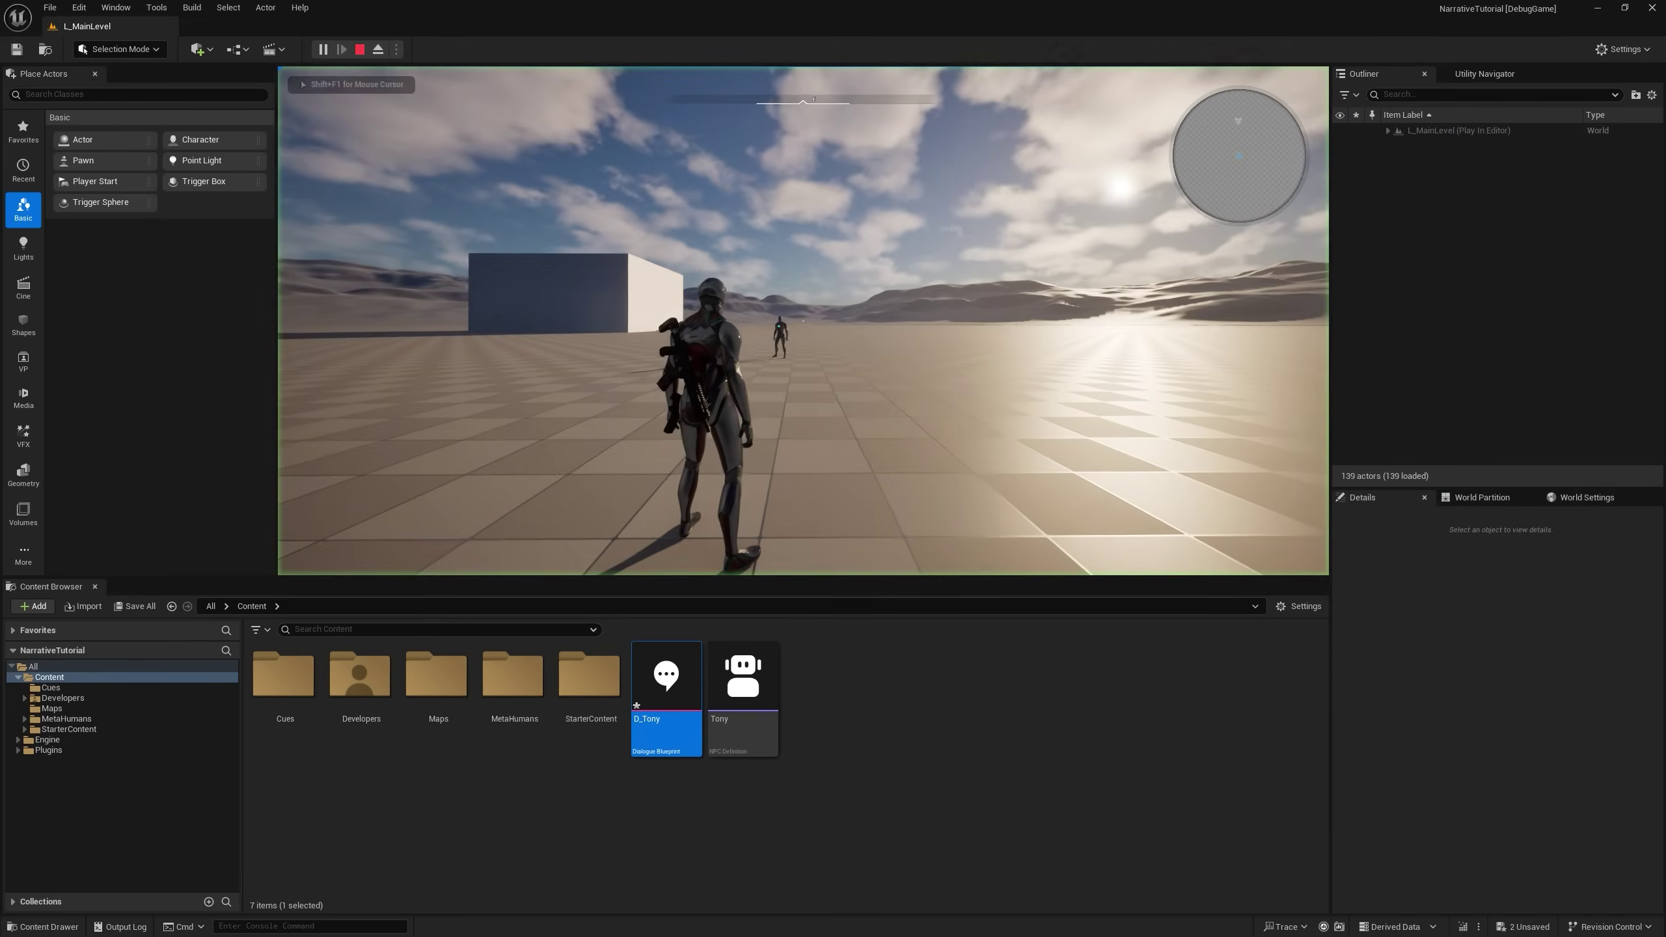
key("w")
key("e")
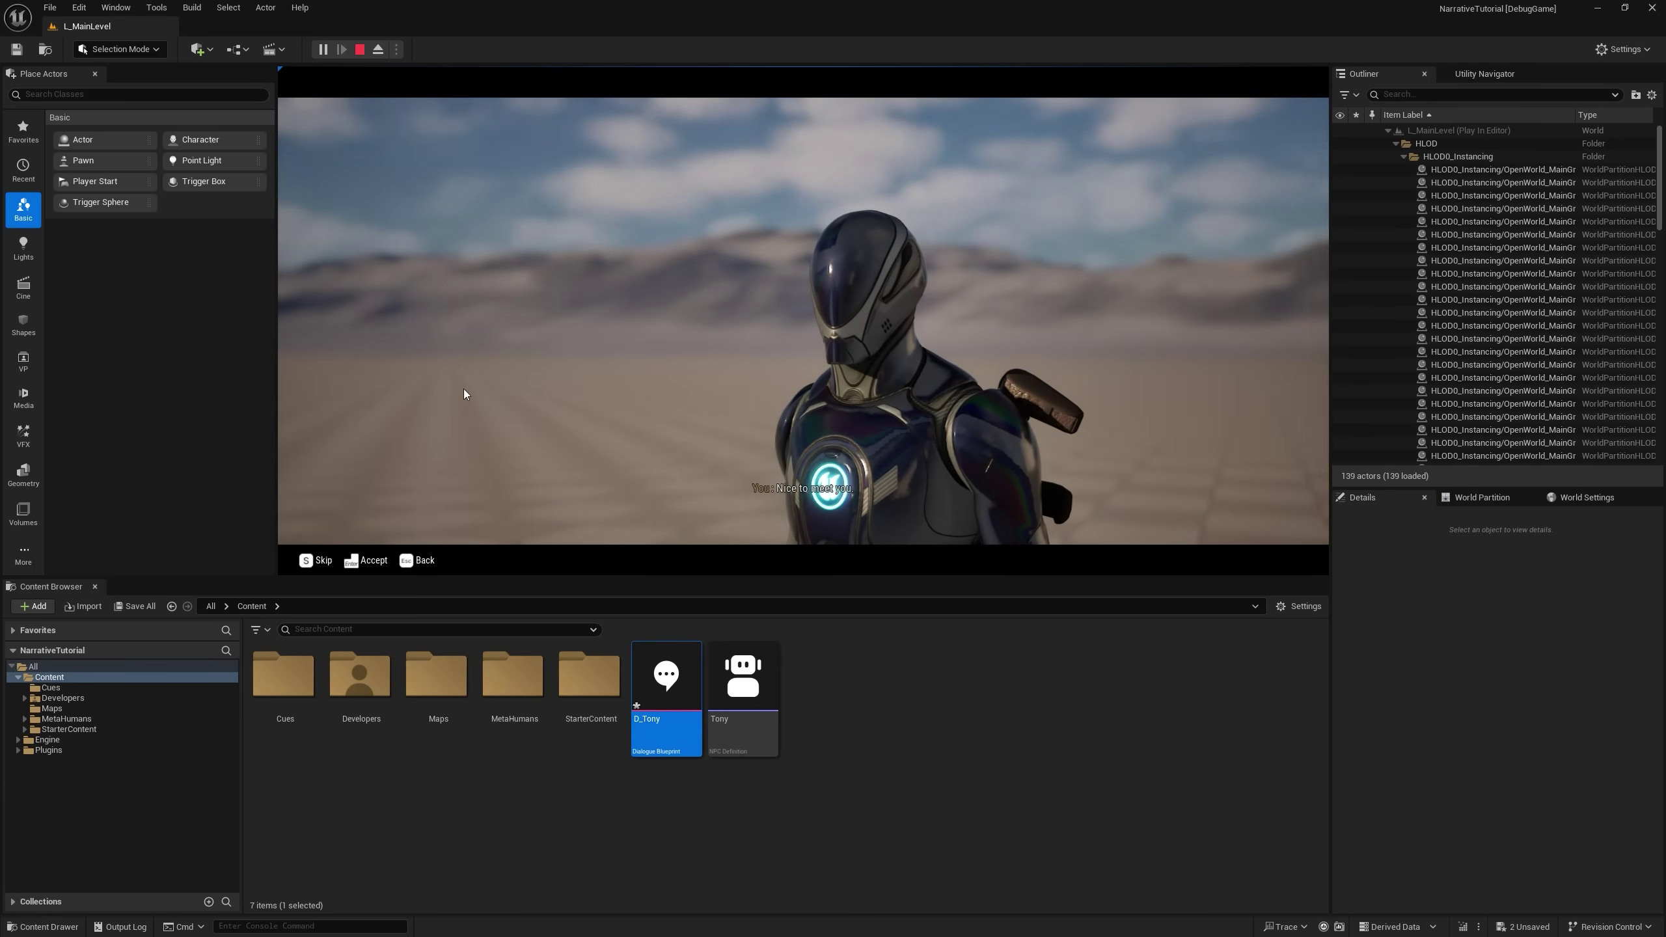
left_click(460, 389)
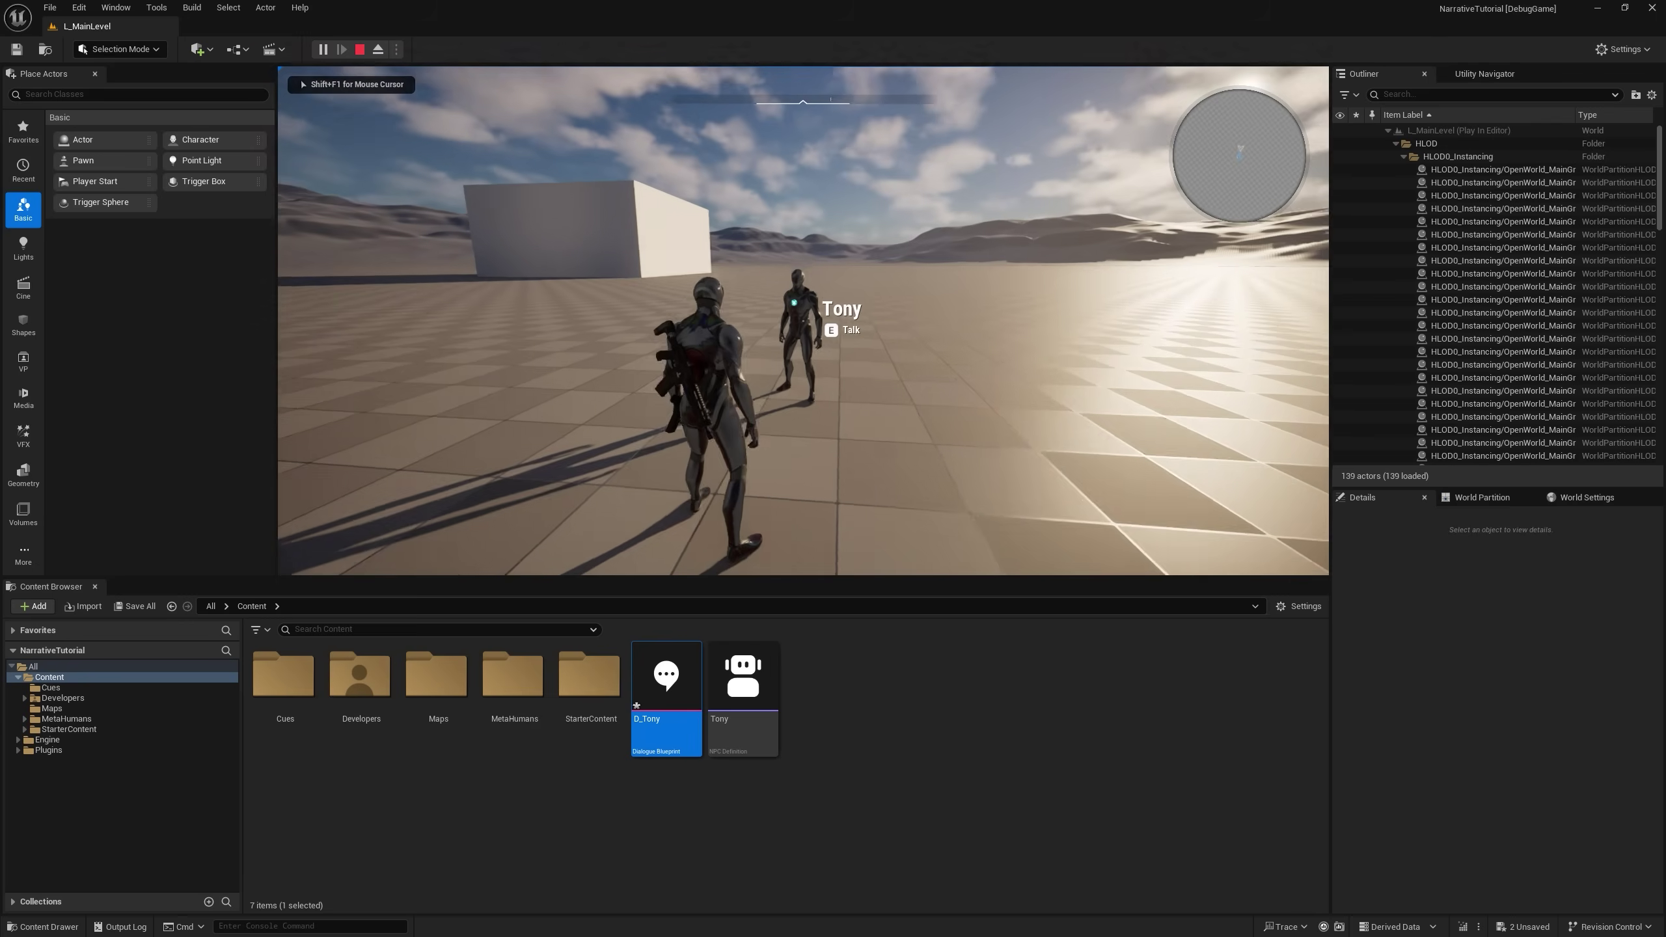
Walk the player away from Tony and back up close, start the dialogue to check the framing and stop the play session.
key("s")
key("w")
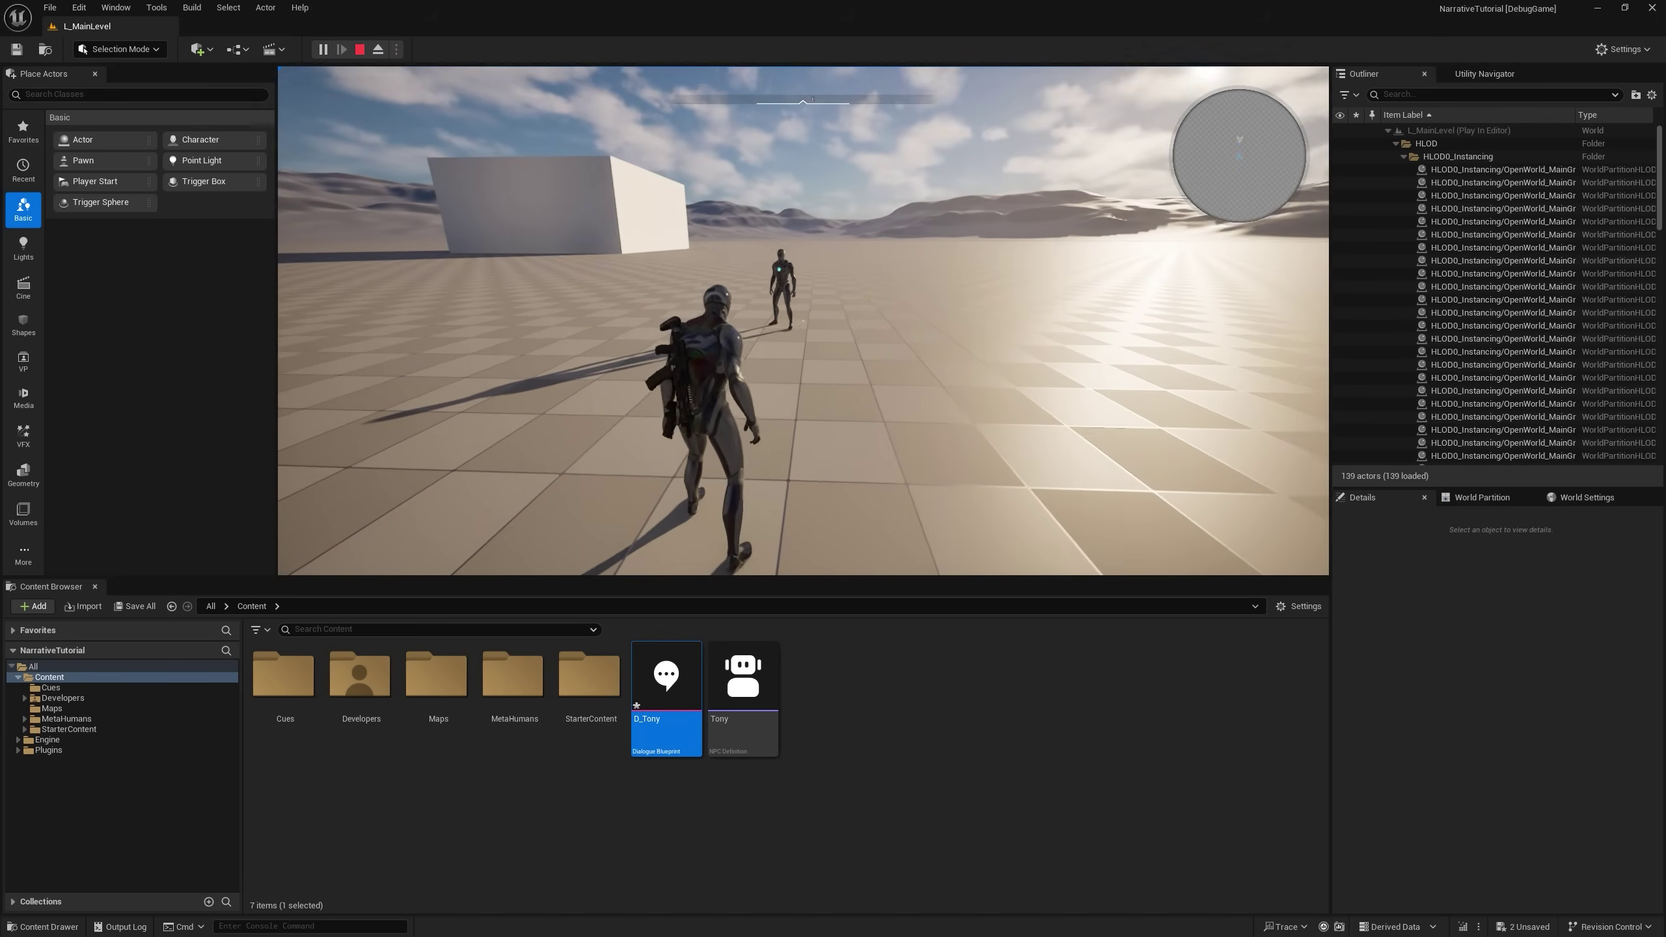
key("w")
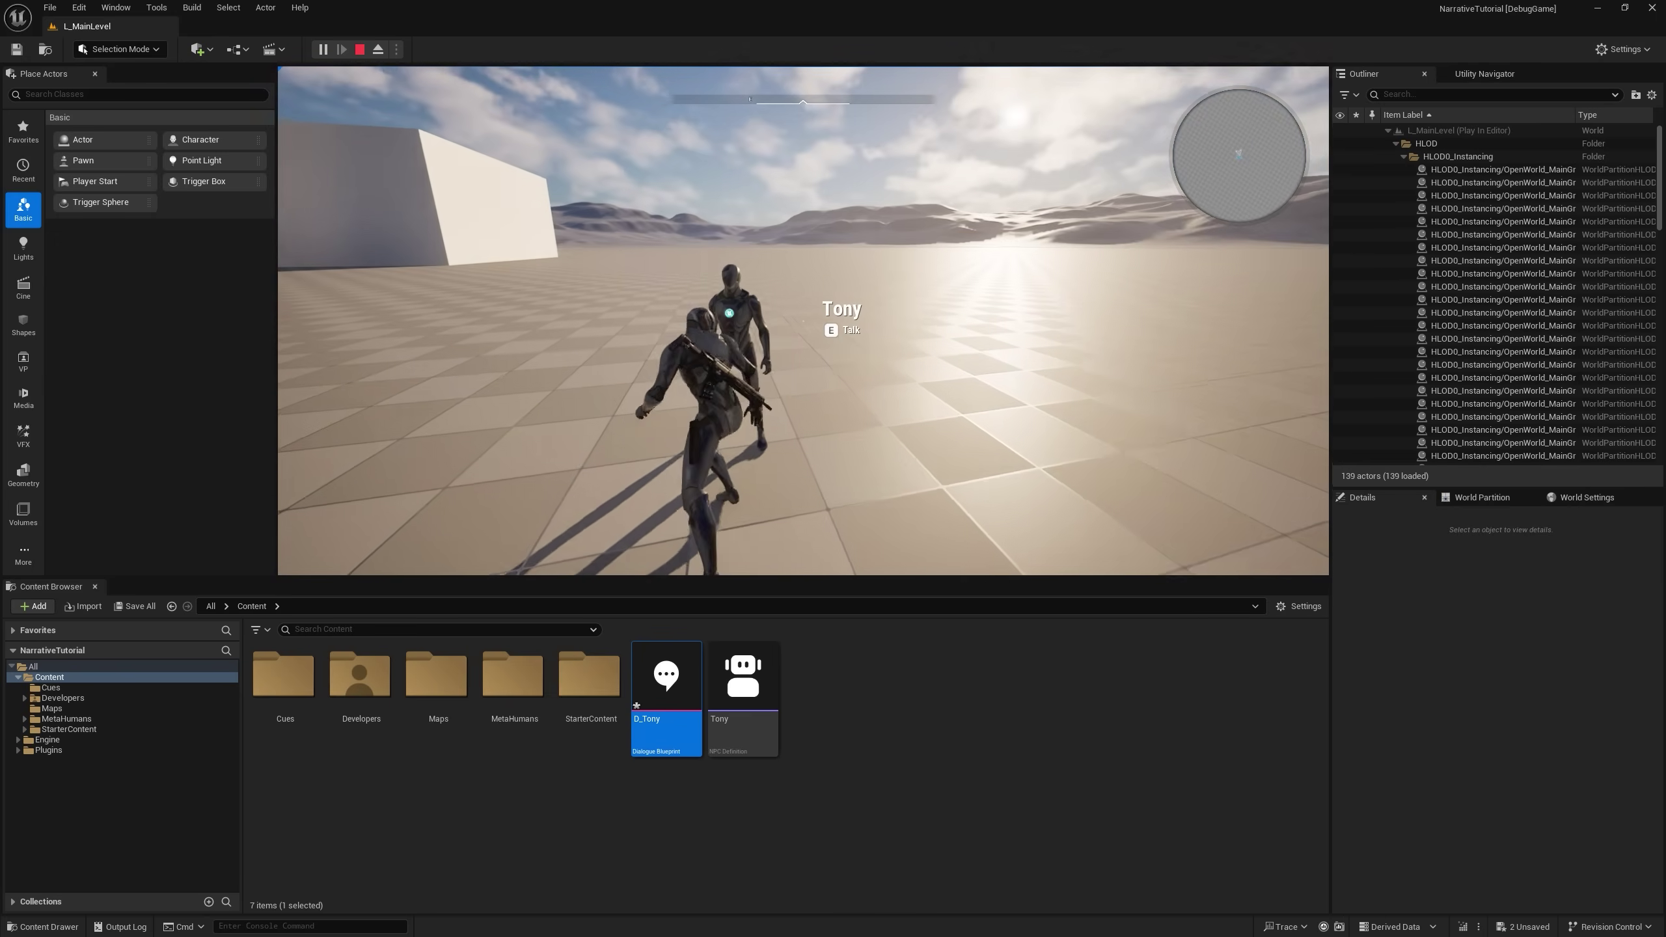
key("e")
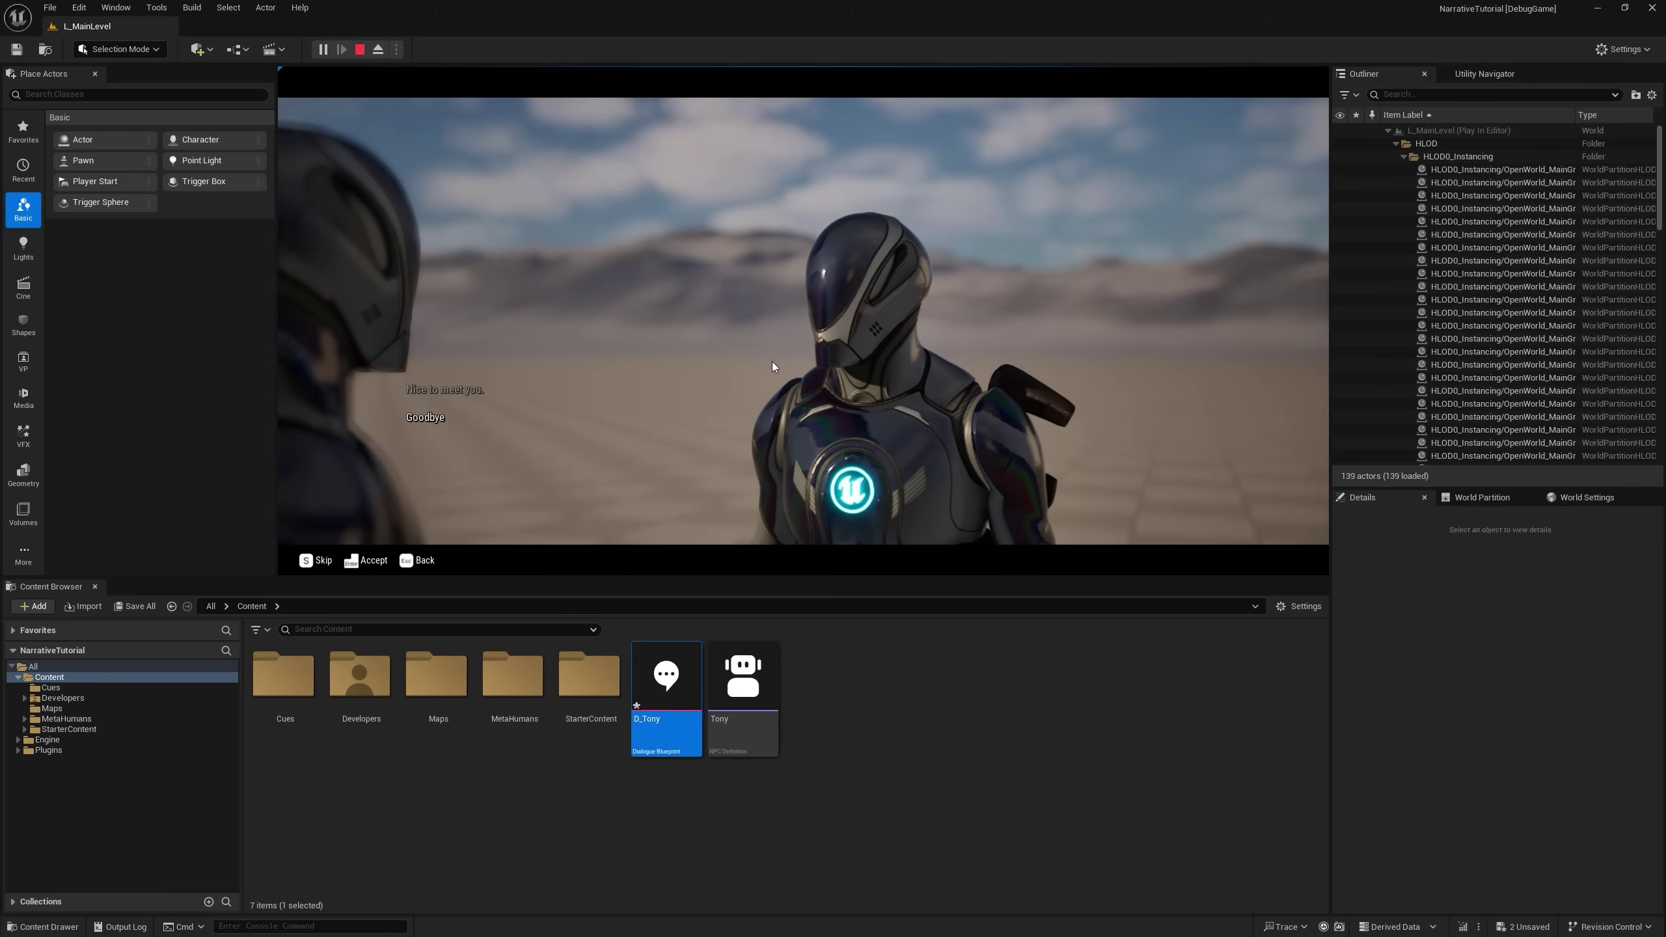
key("Escape")
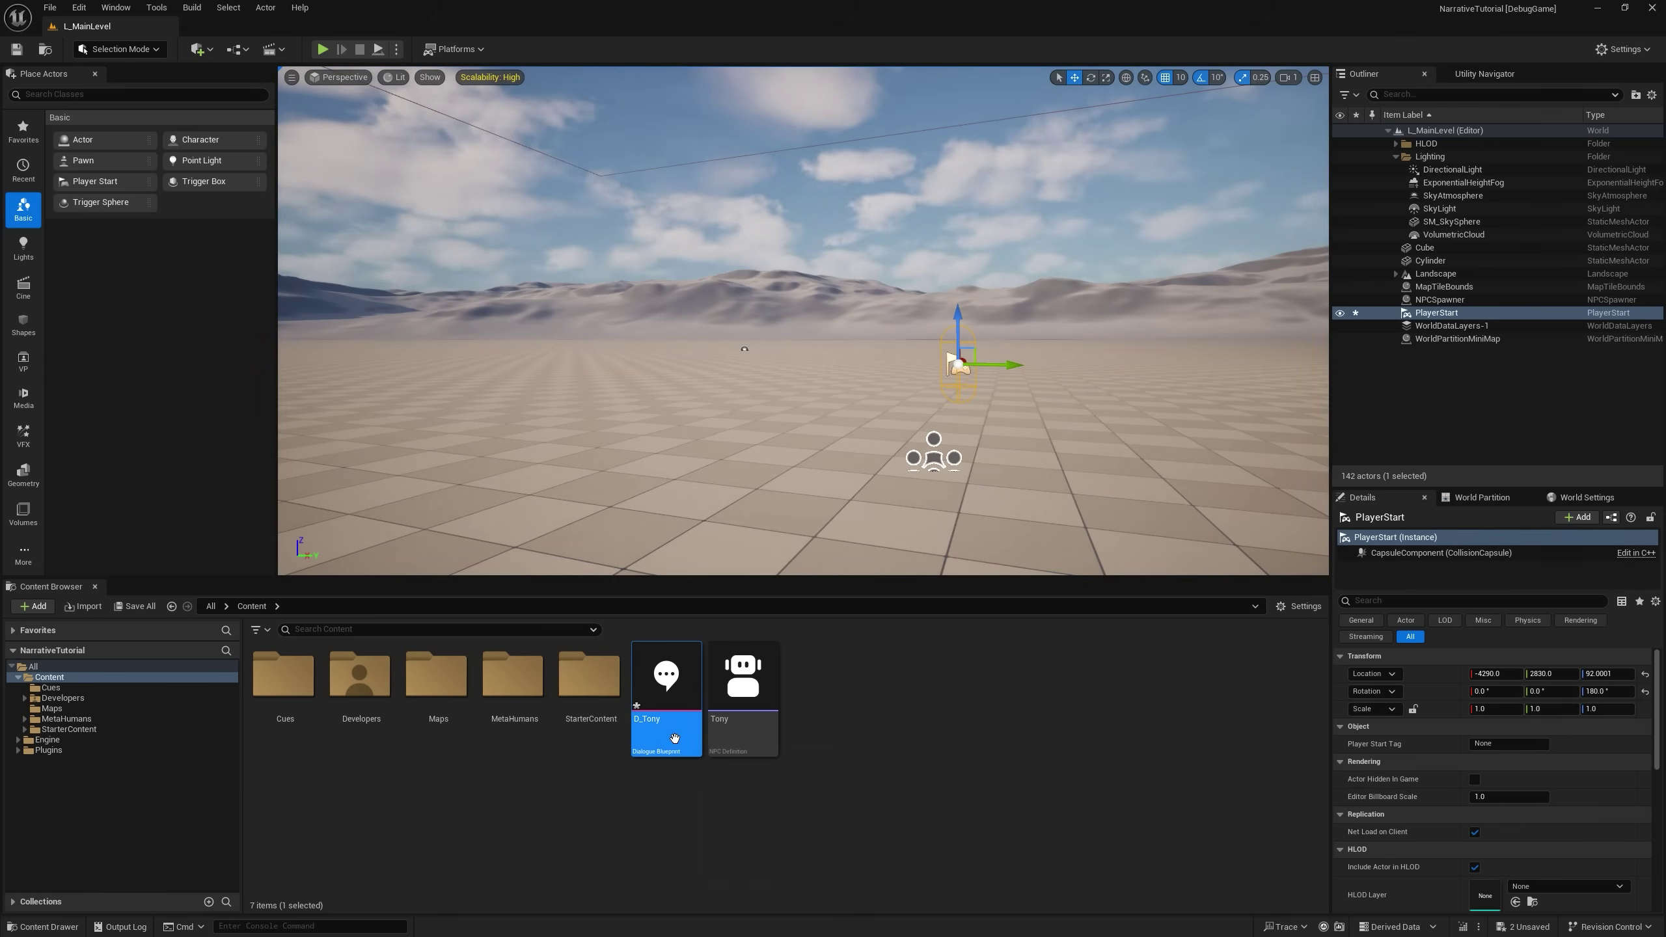
Open D_Tony, filter its class defaults for "adjust", enable Adjust Player Transform, compile and save, and return to the level editor.
double_click(674, 734)
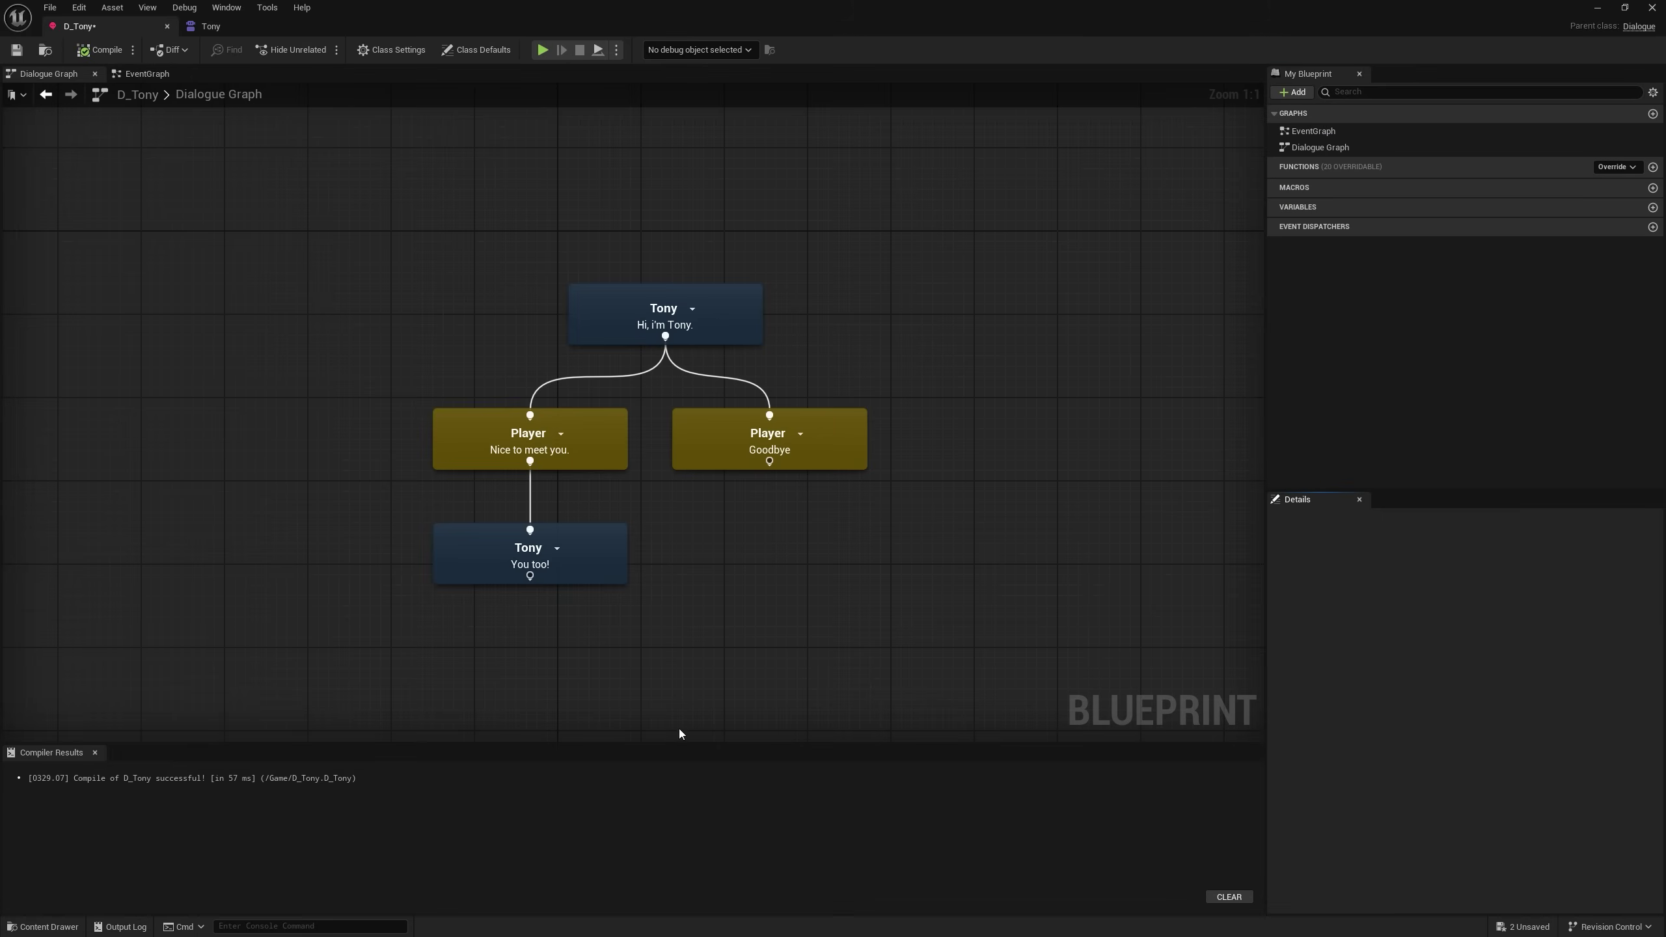
left_click(474, 50)
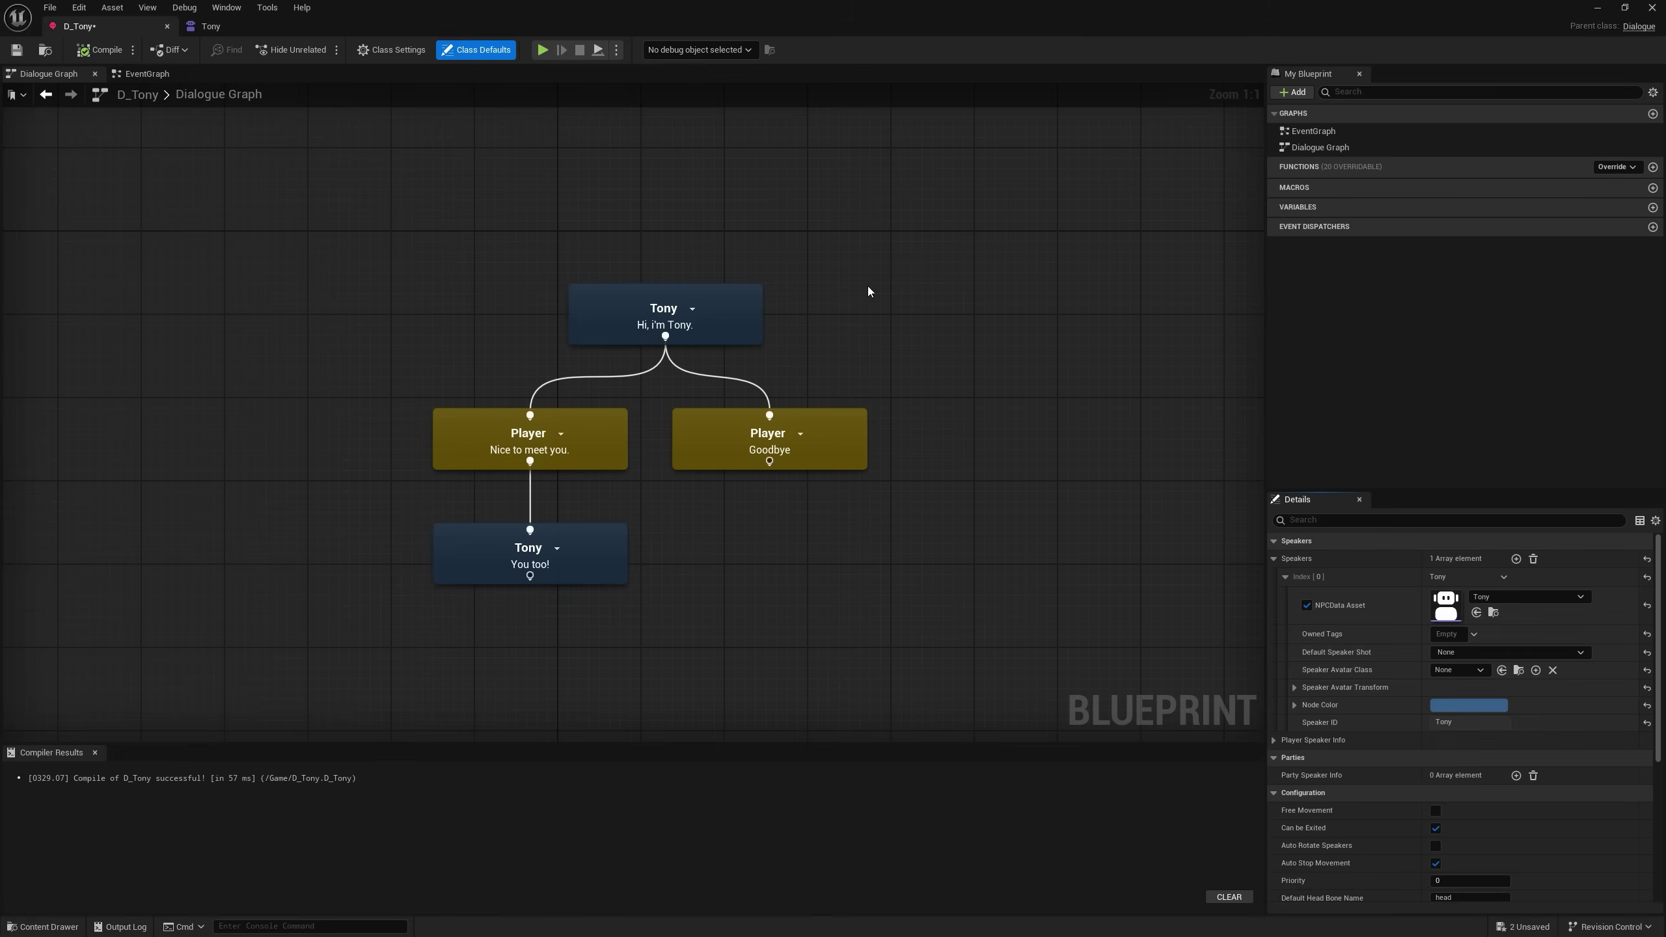
type("adjust")
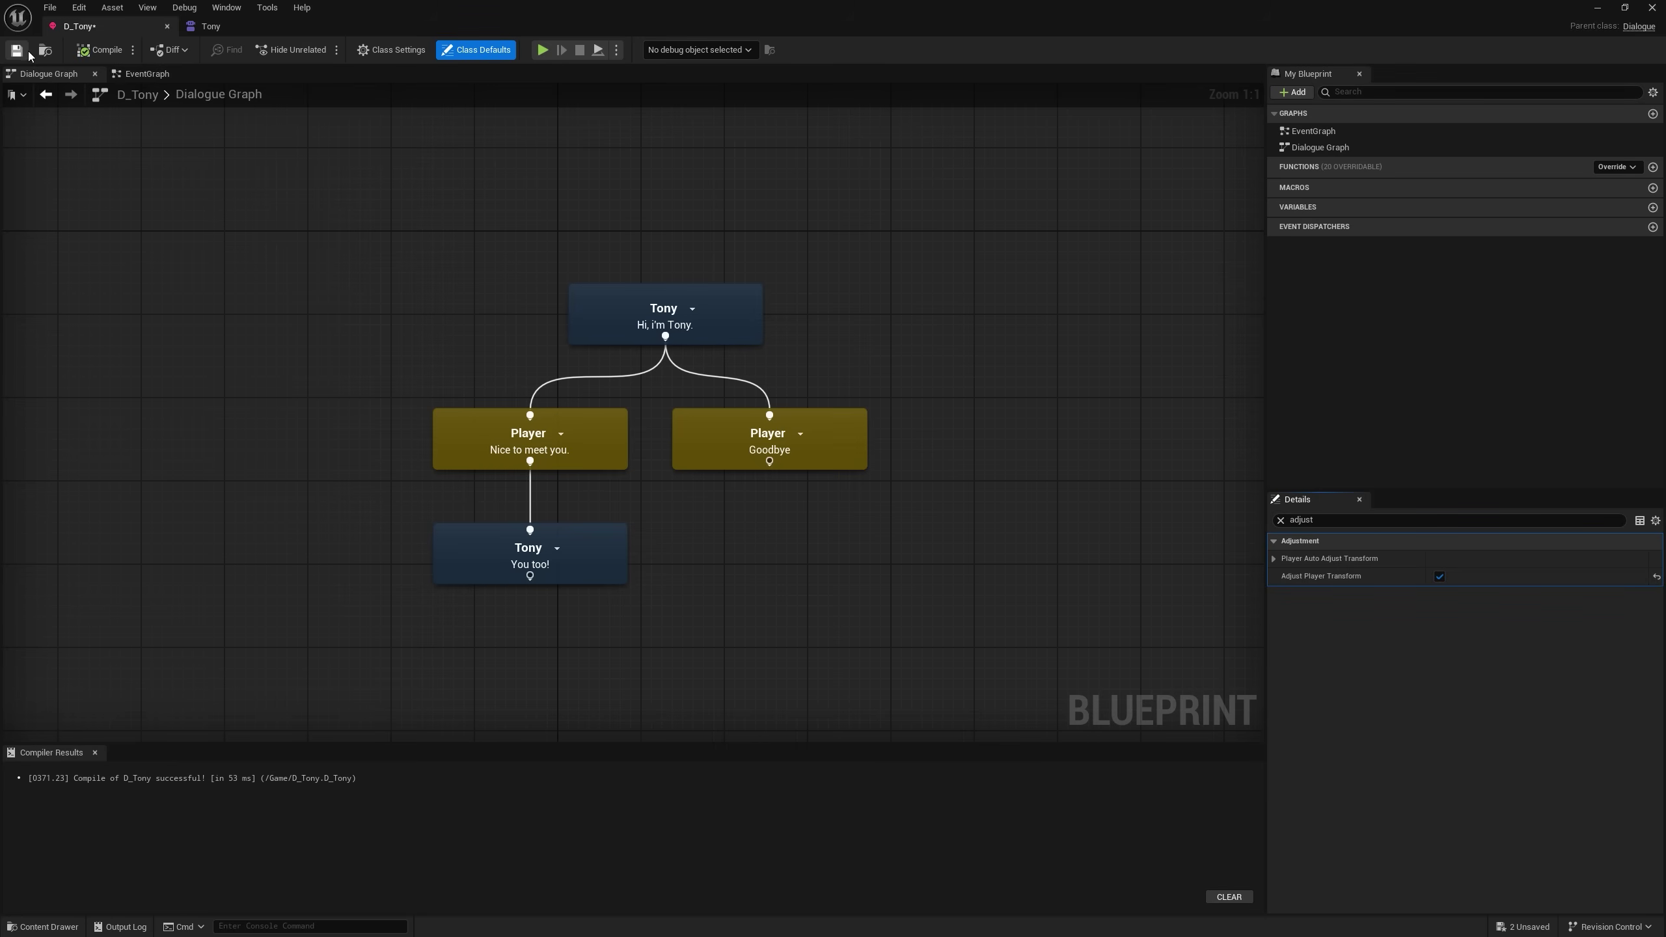
left_click(1597, 10)
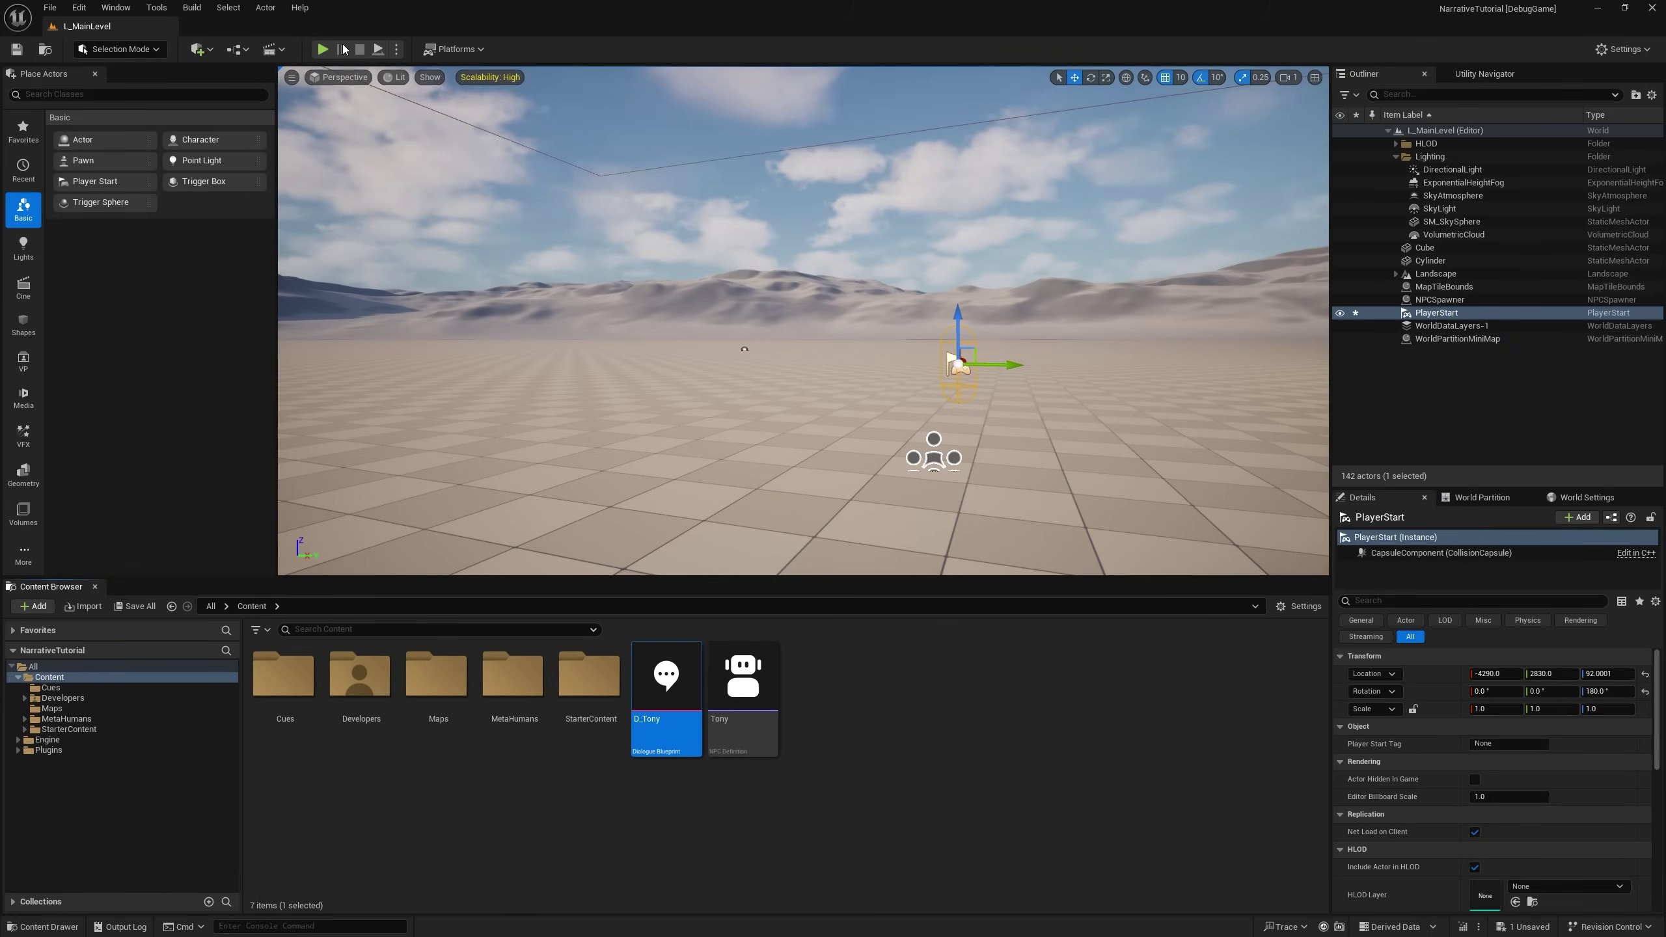
Play the level and talk to Tony twice from different positions, exiting each dialogue, to test the player transform adjustment.
left_click(323, 49)
key("w")
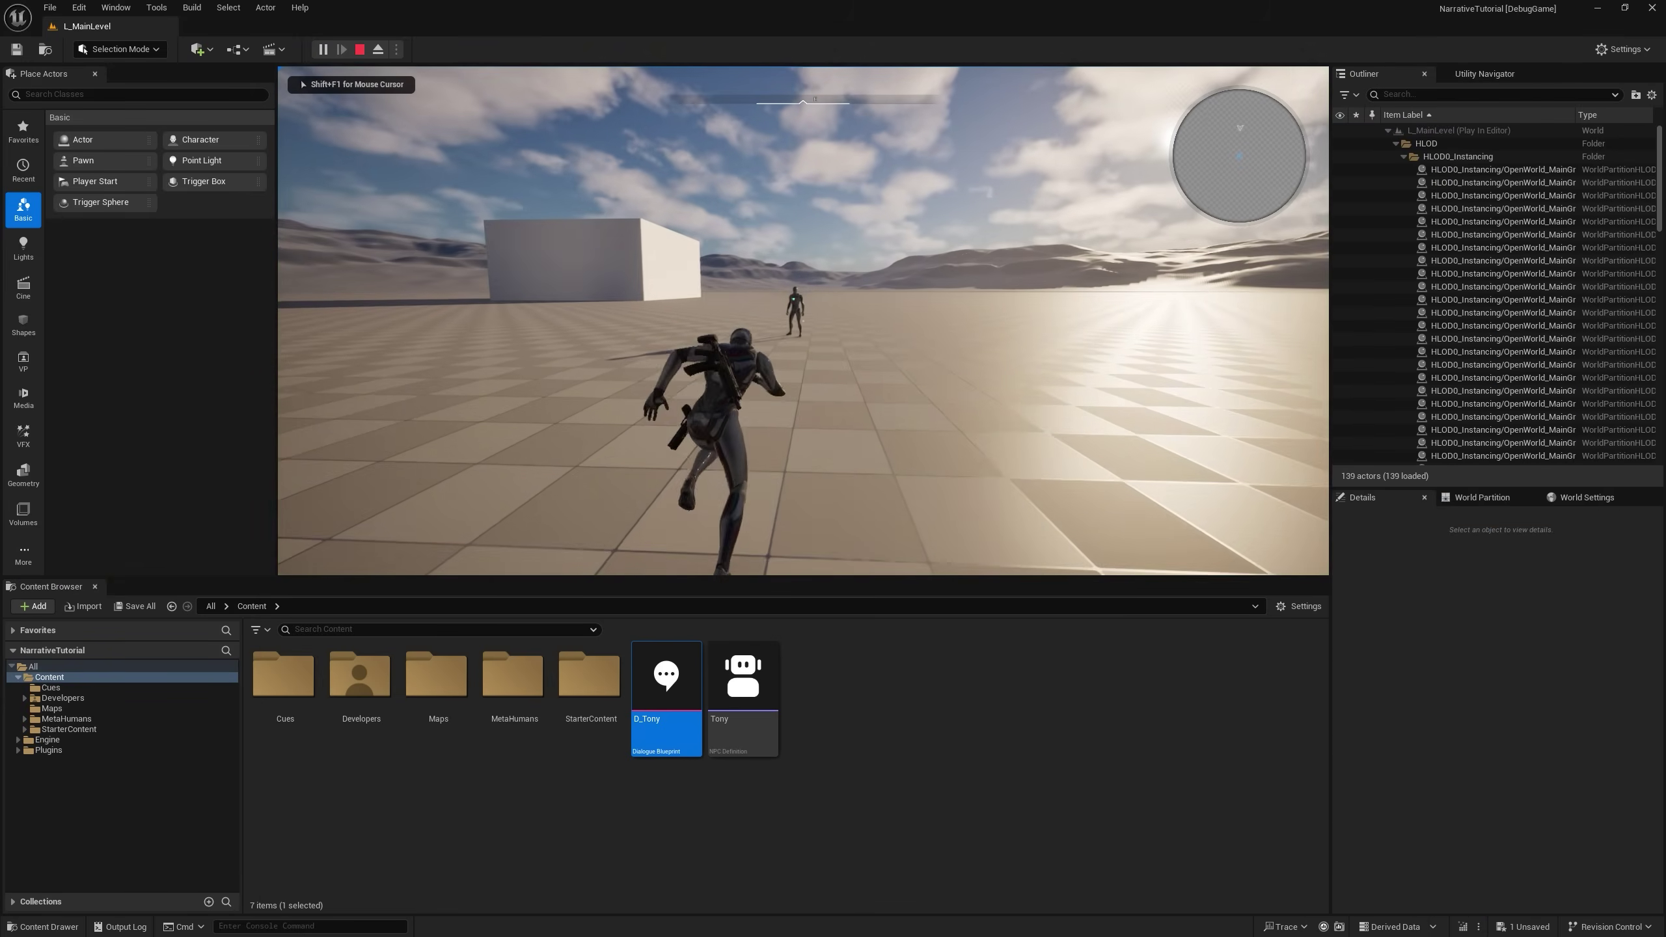
key("e")
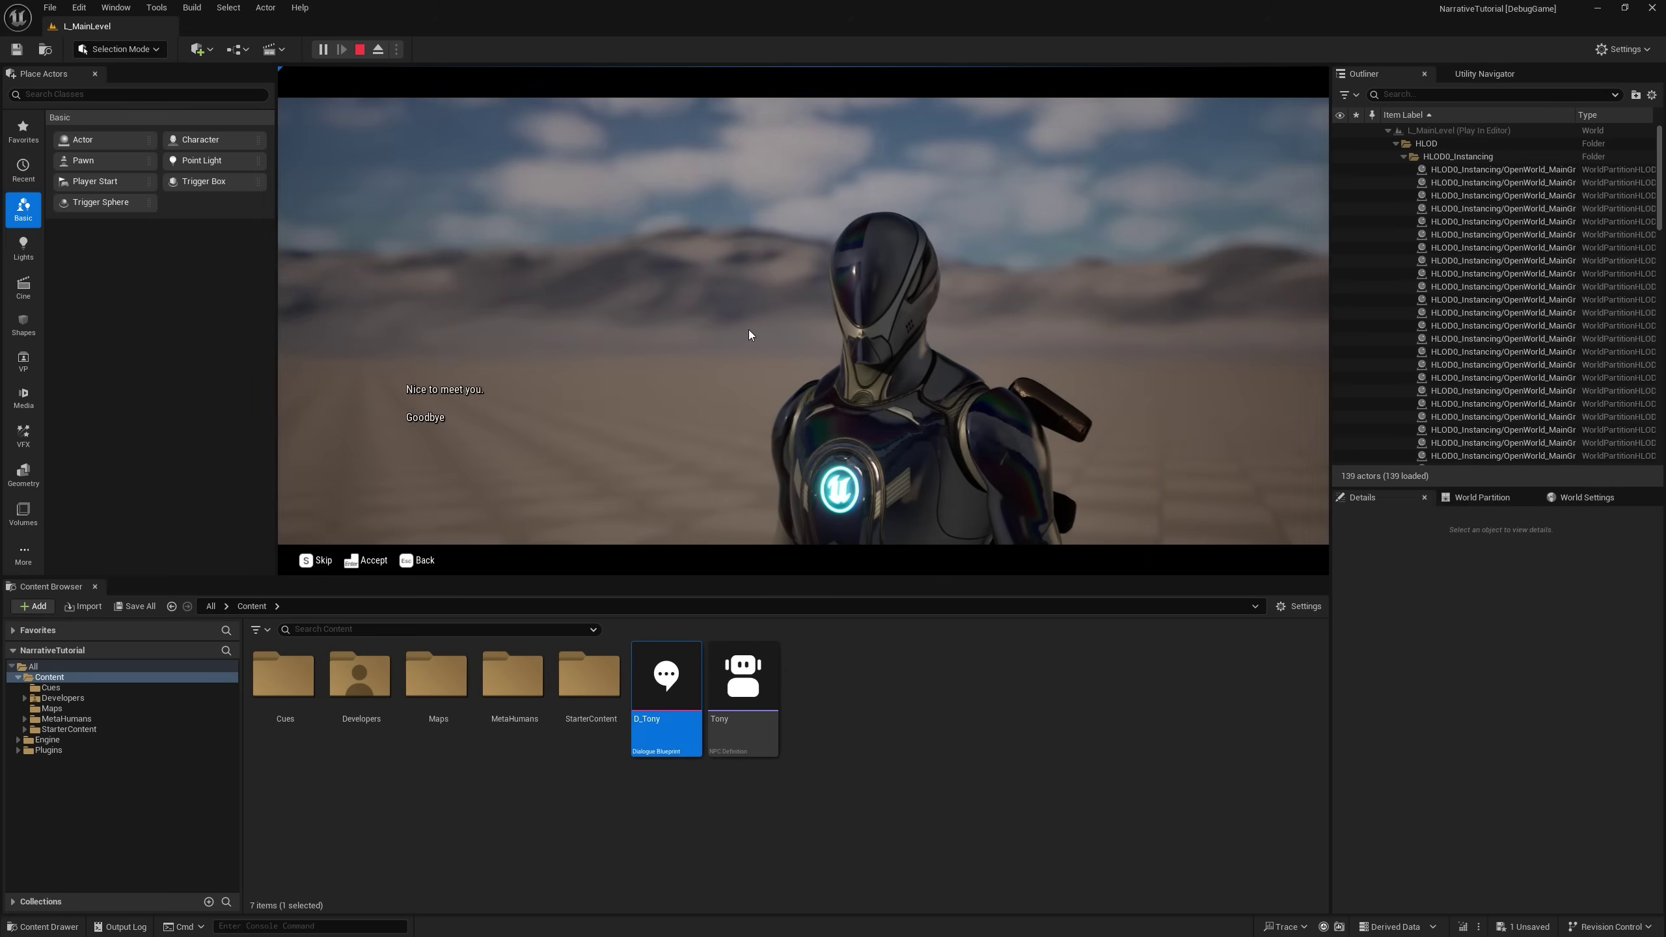
key("Escape")
key("a")
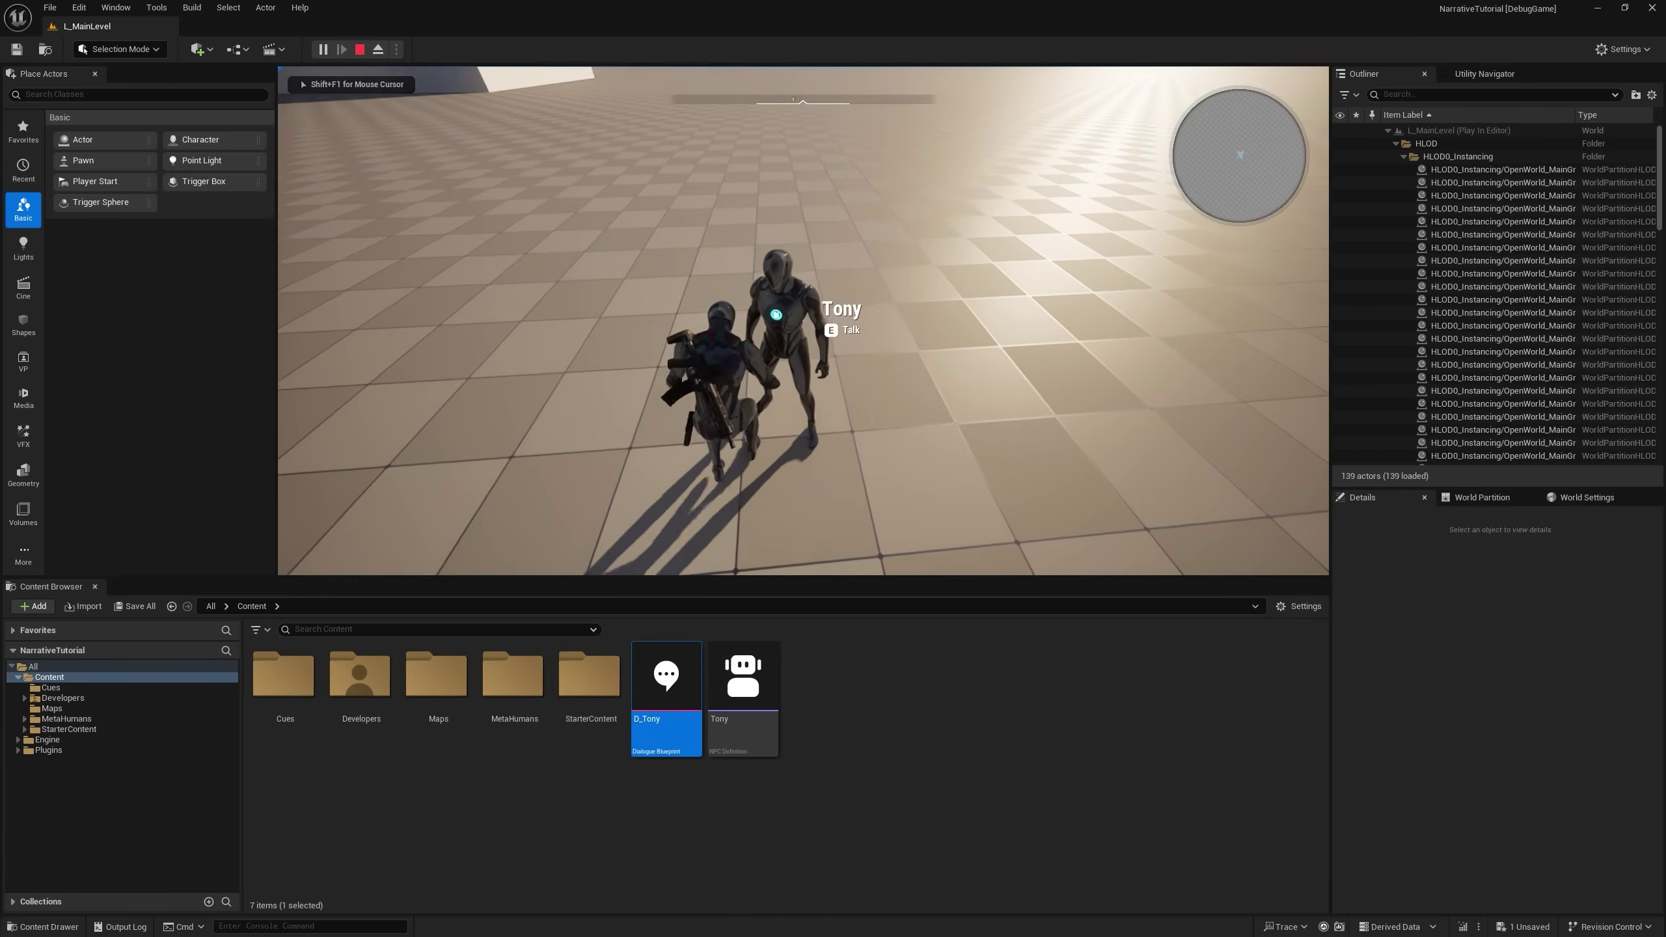
key("e")
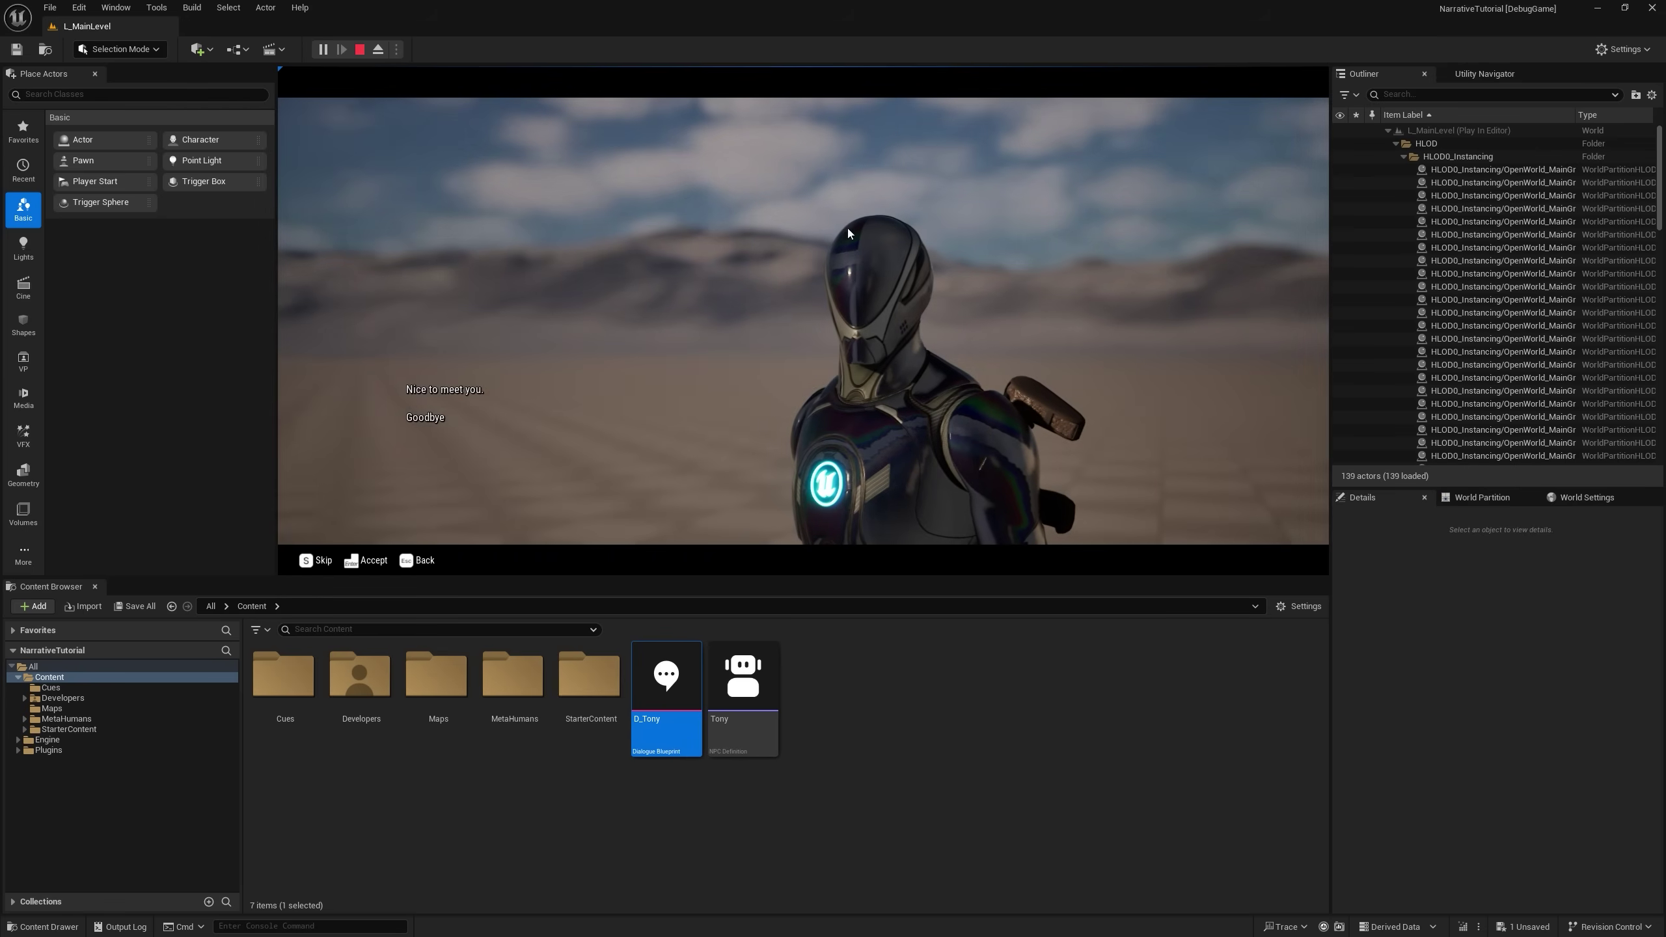
key("Escape")
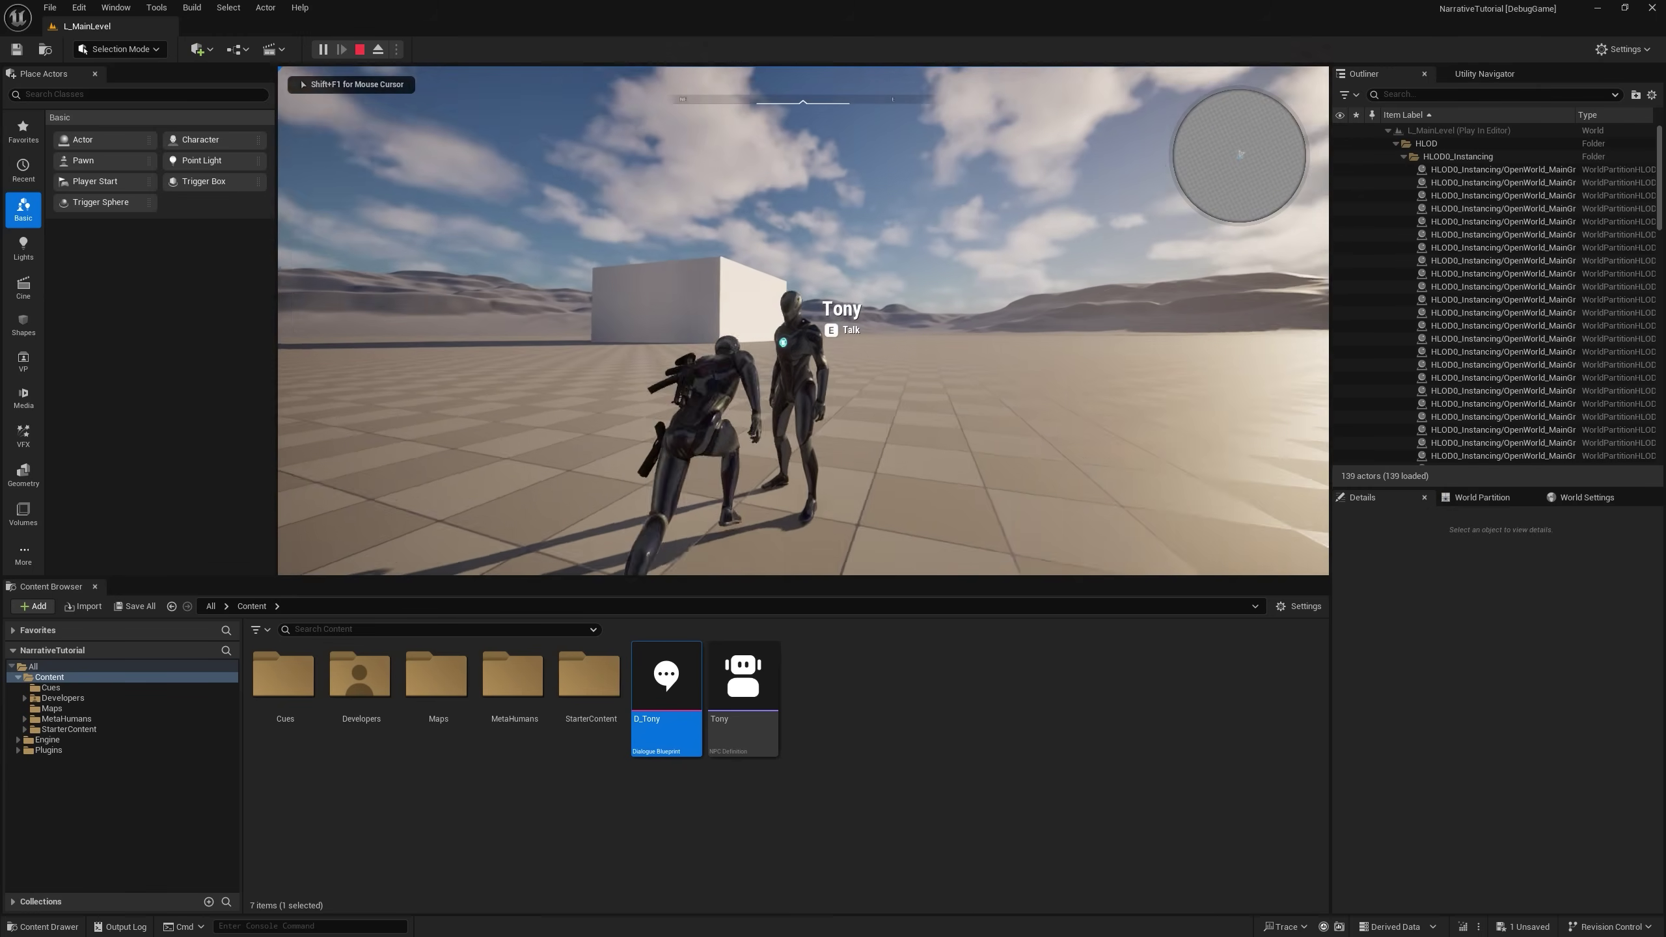
Run the player away from Tony and around him to compare different approach positions.
key("s")
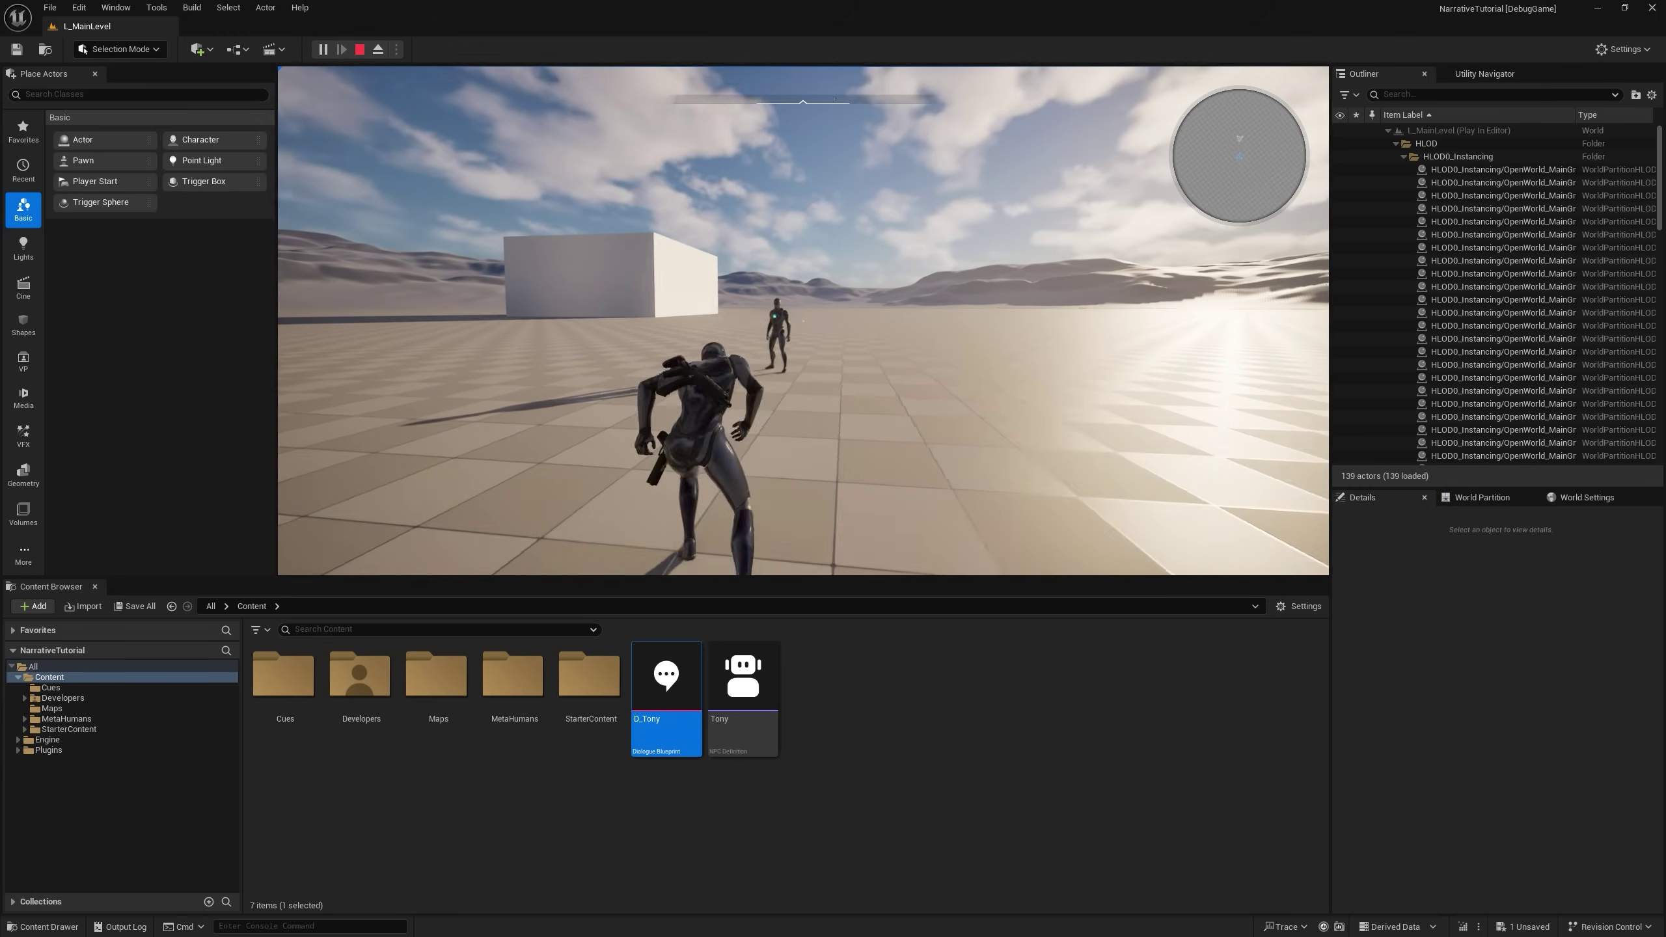
key("w")
key("w")
key("c")
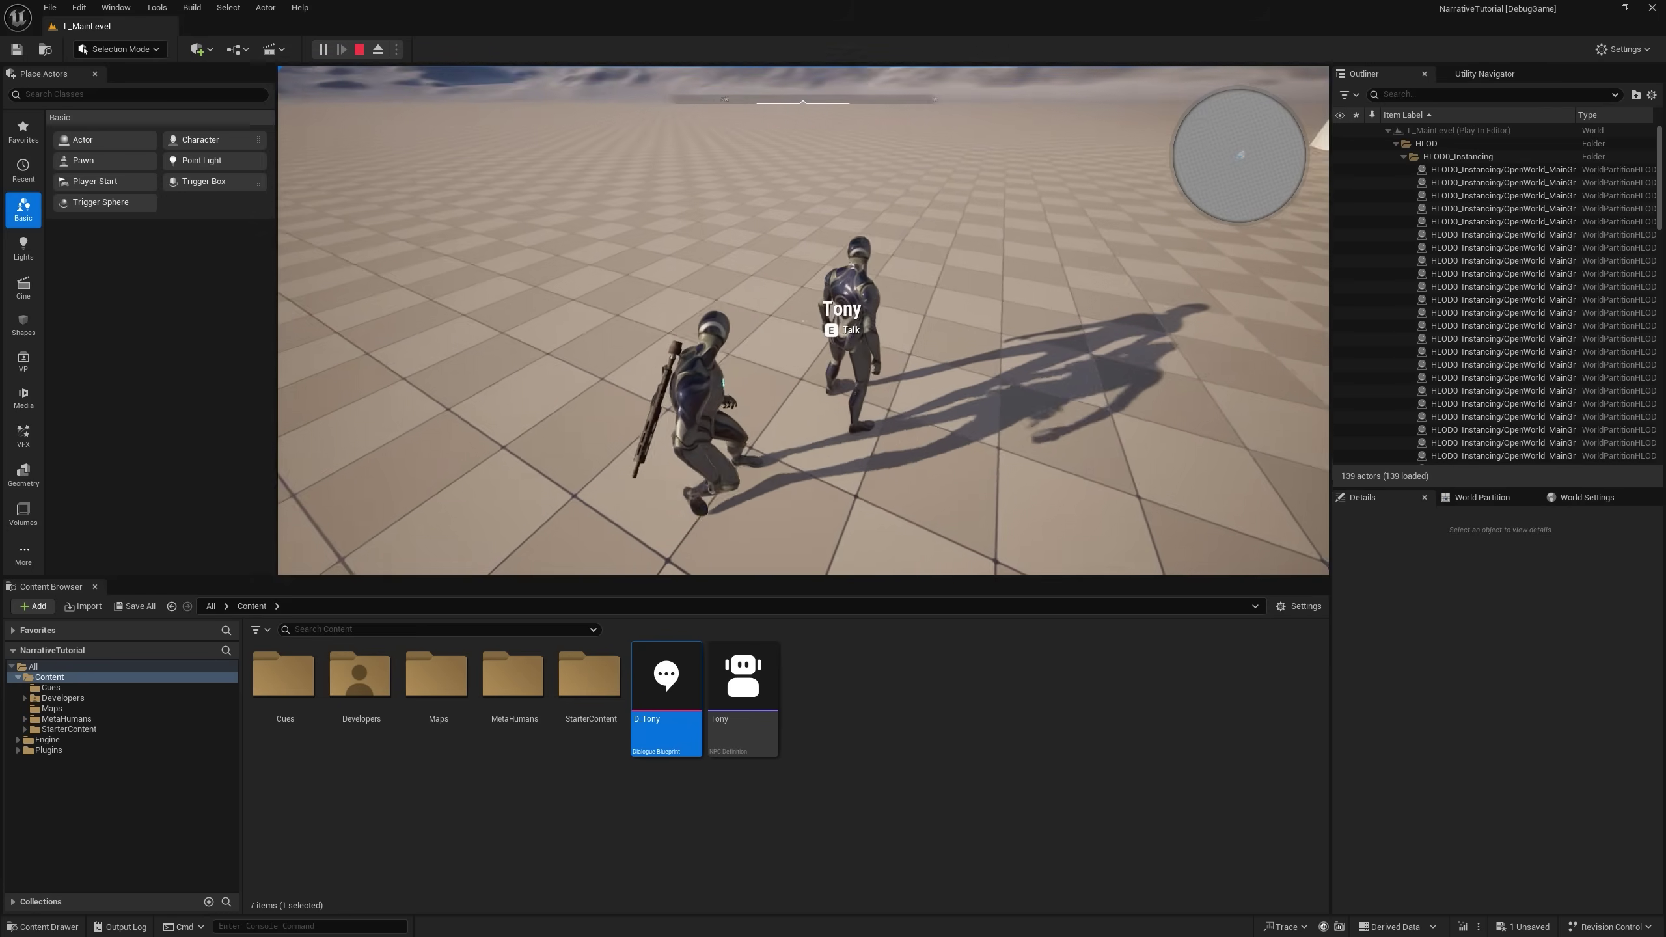
key("s")
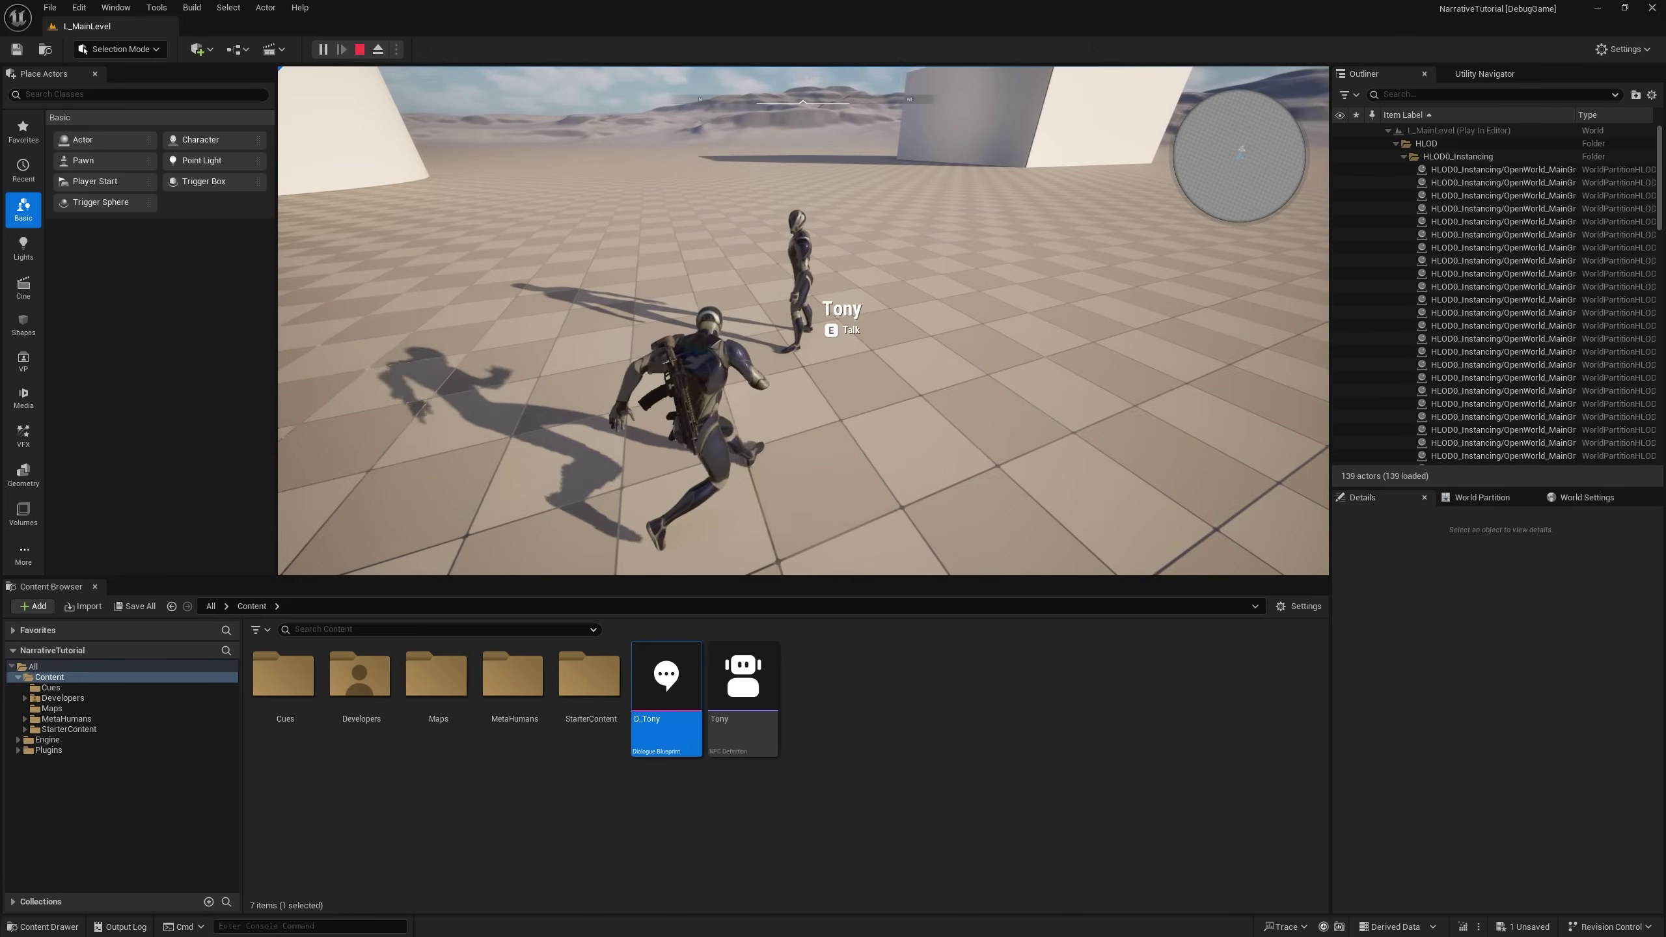
key("w")
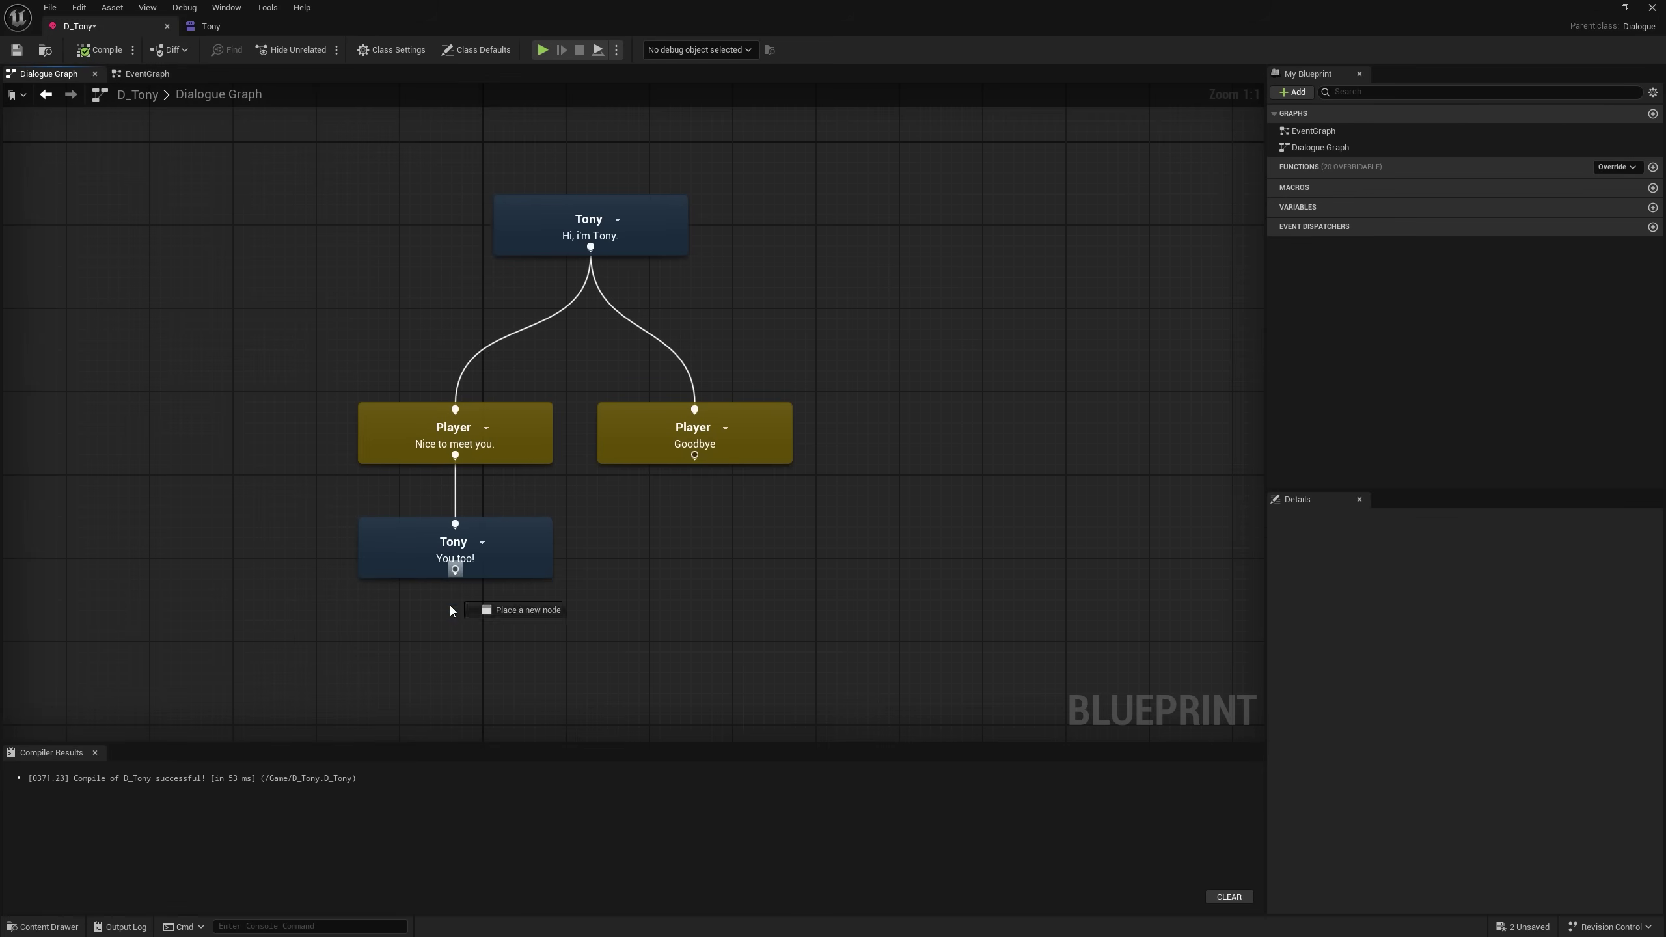
Insert a blank Tony node between "Hi, i'm Tony." and the two player replies, link it to both, and compile and save D_Tony.
left_click_drag(454, 585, 414, 658)
left_click(466, 627)
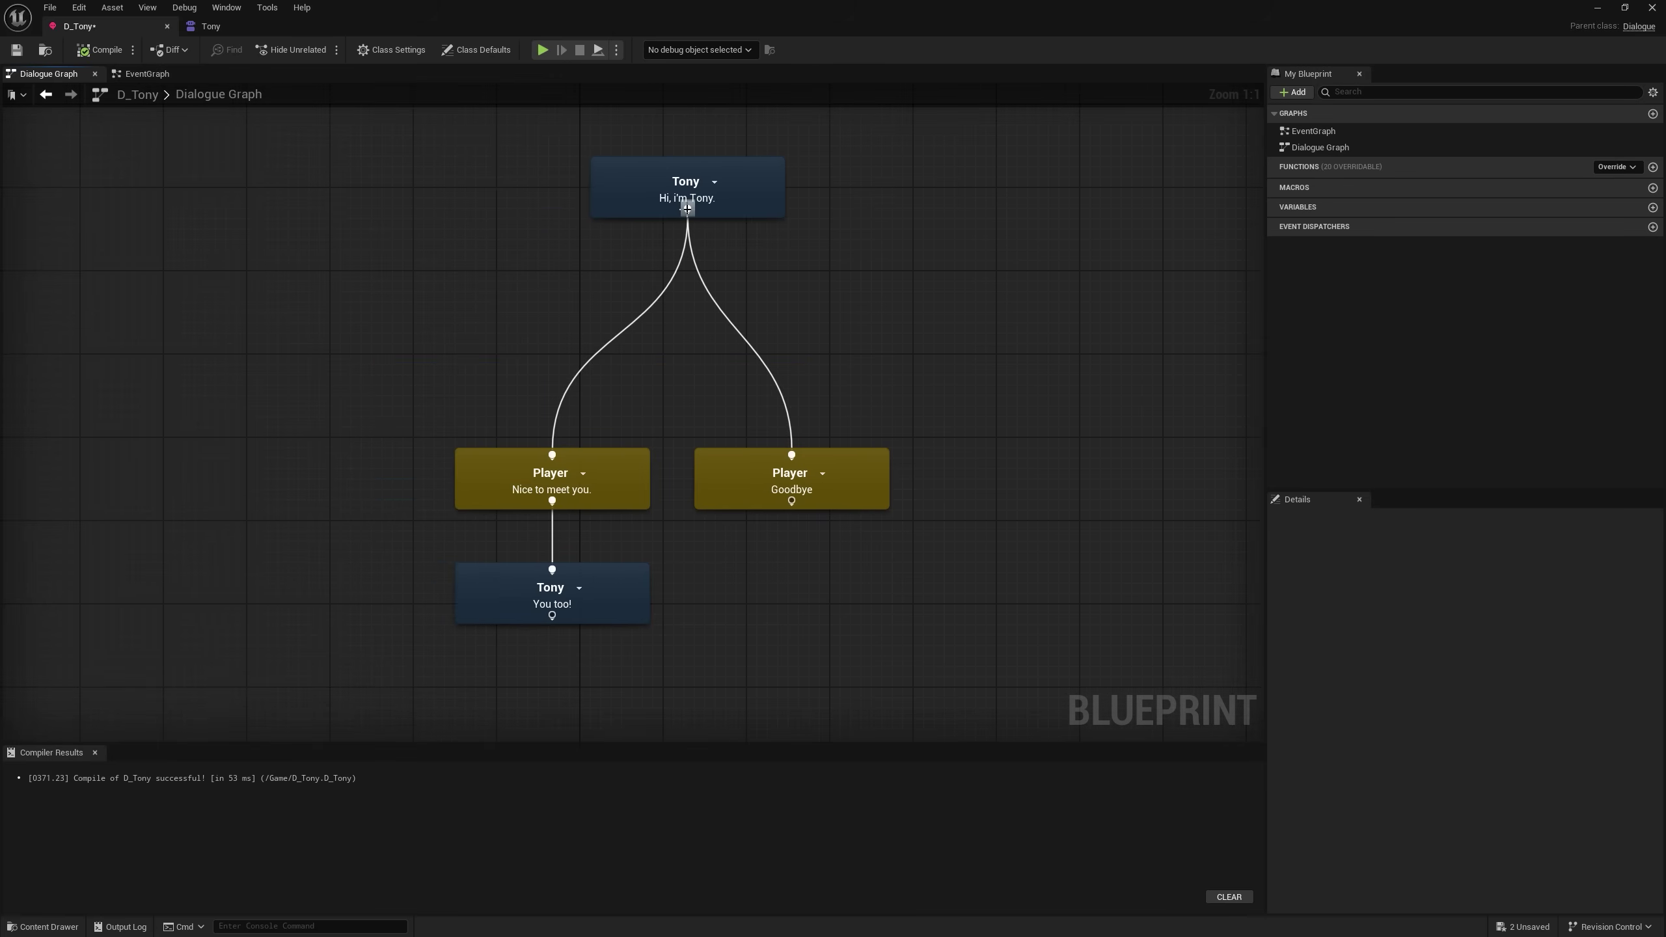
left_click(686, 209, "alt")
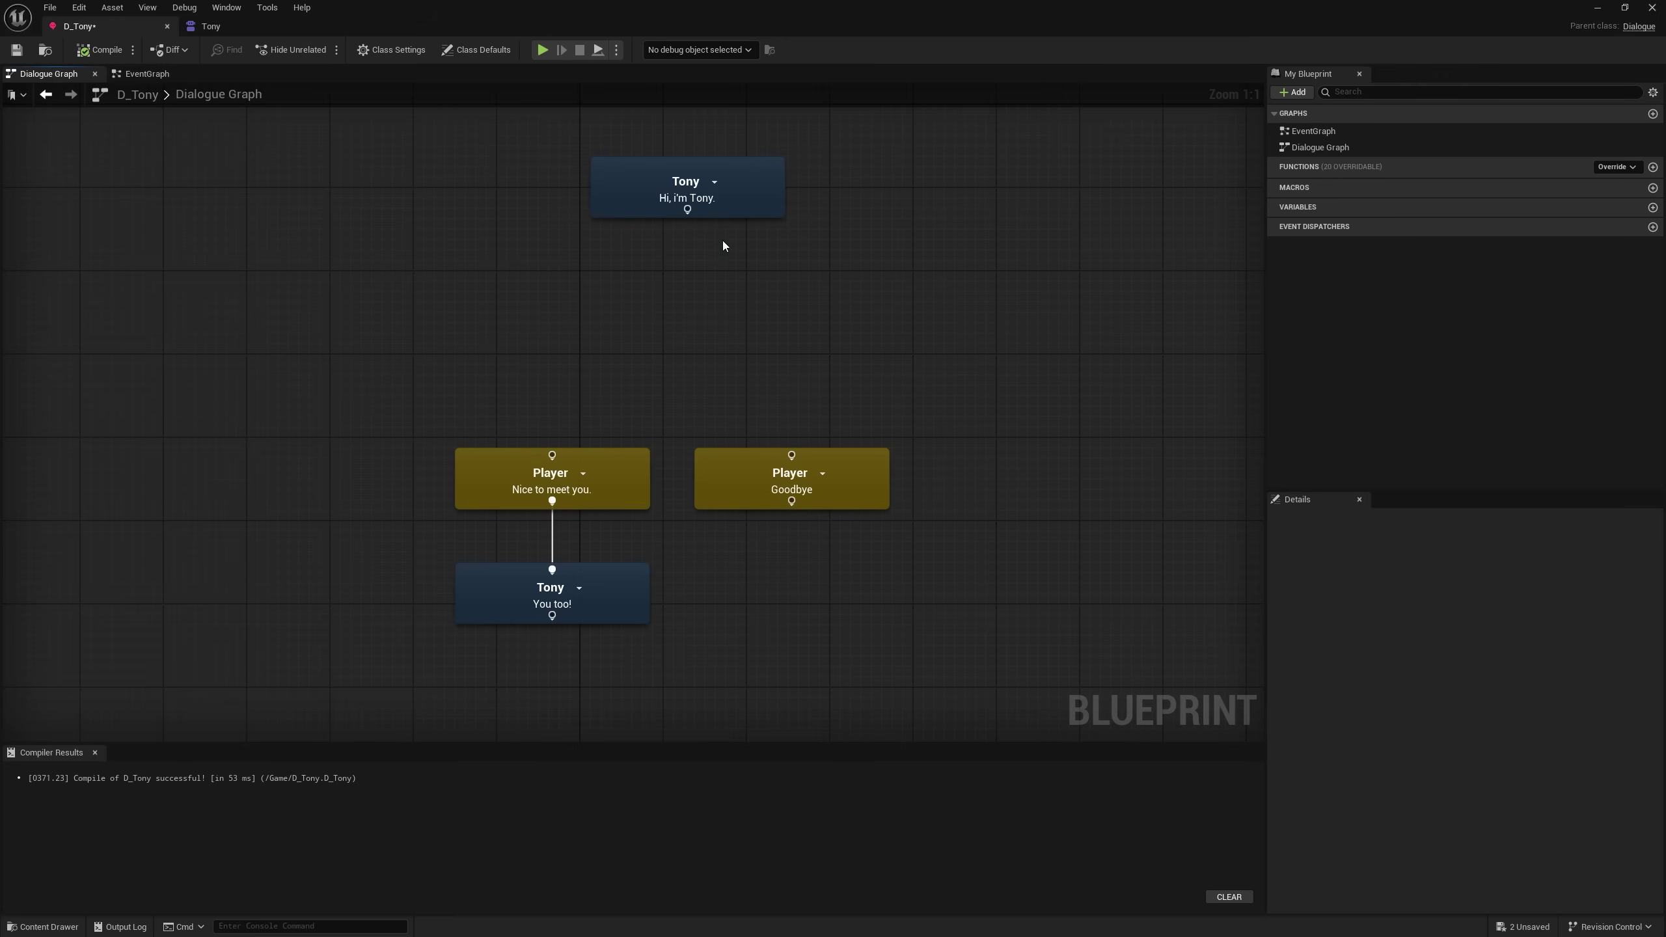
left_click_drag(687, 210, 552, 455)
left_click(767, 324)
left_click_drag(784, 446, 792, 455)
left_click(513, 275)
left_click(90, 53)
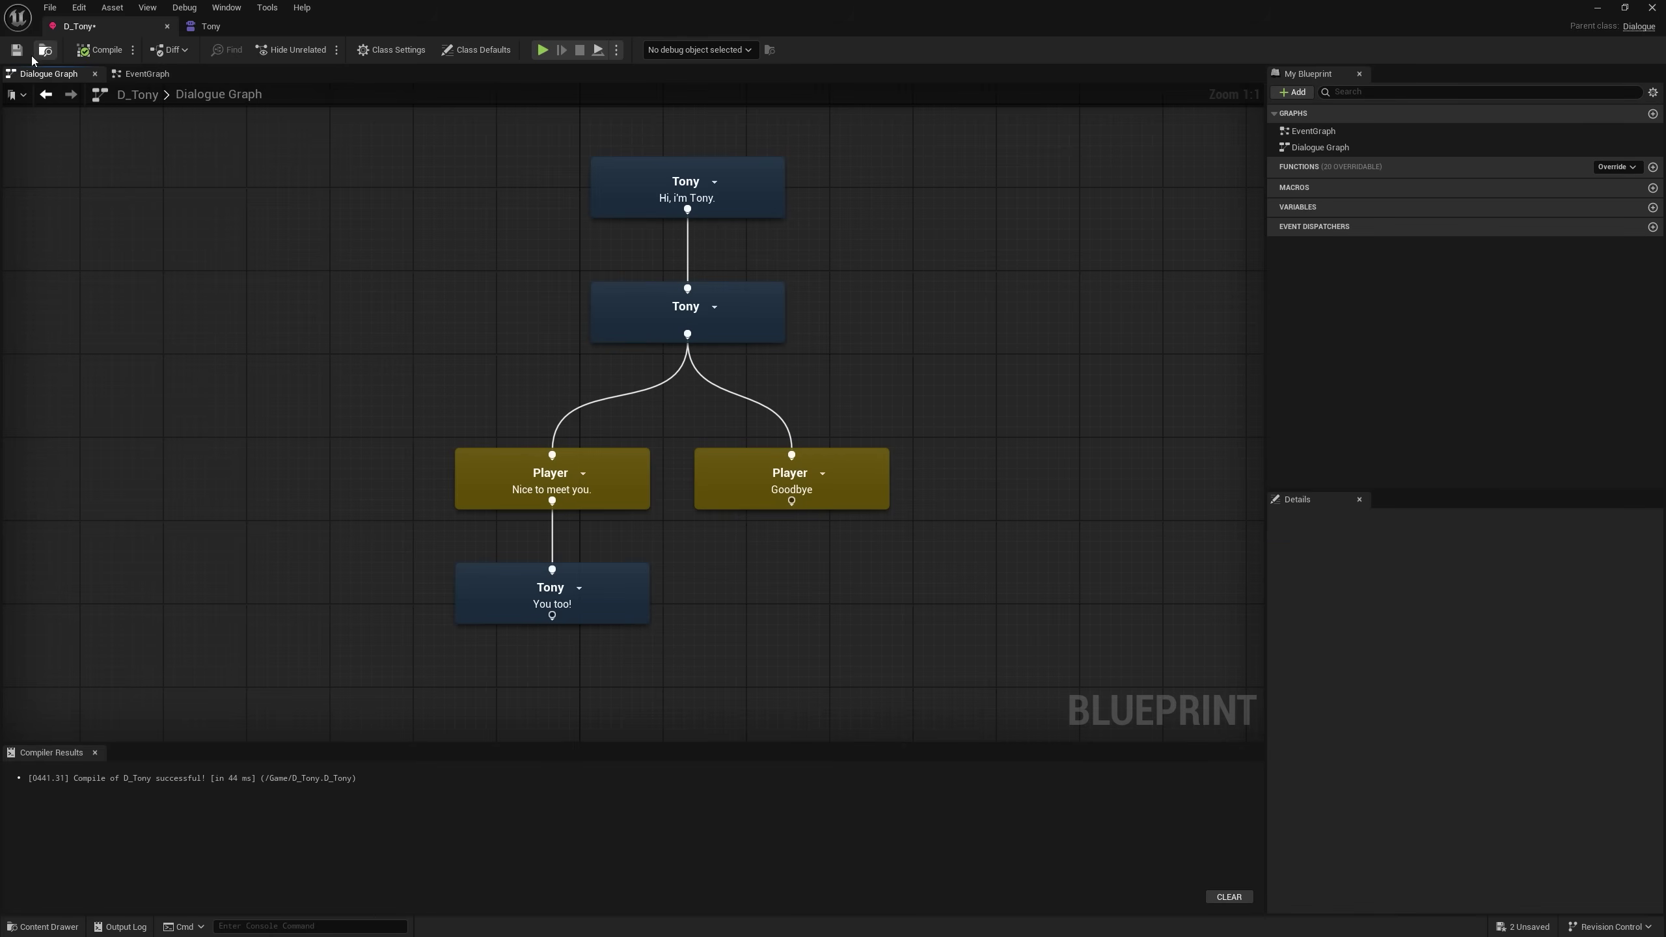
left_click(17, 50)
Review the dialogue flow from the blank Tony node through the "Nice to meet you." and "Goodbye" replies.
left_click(604, 338)
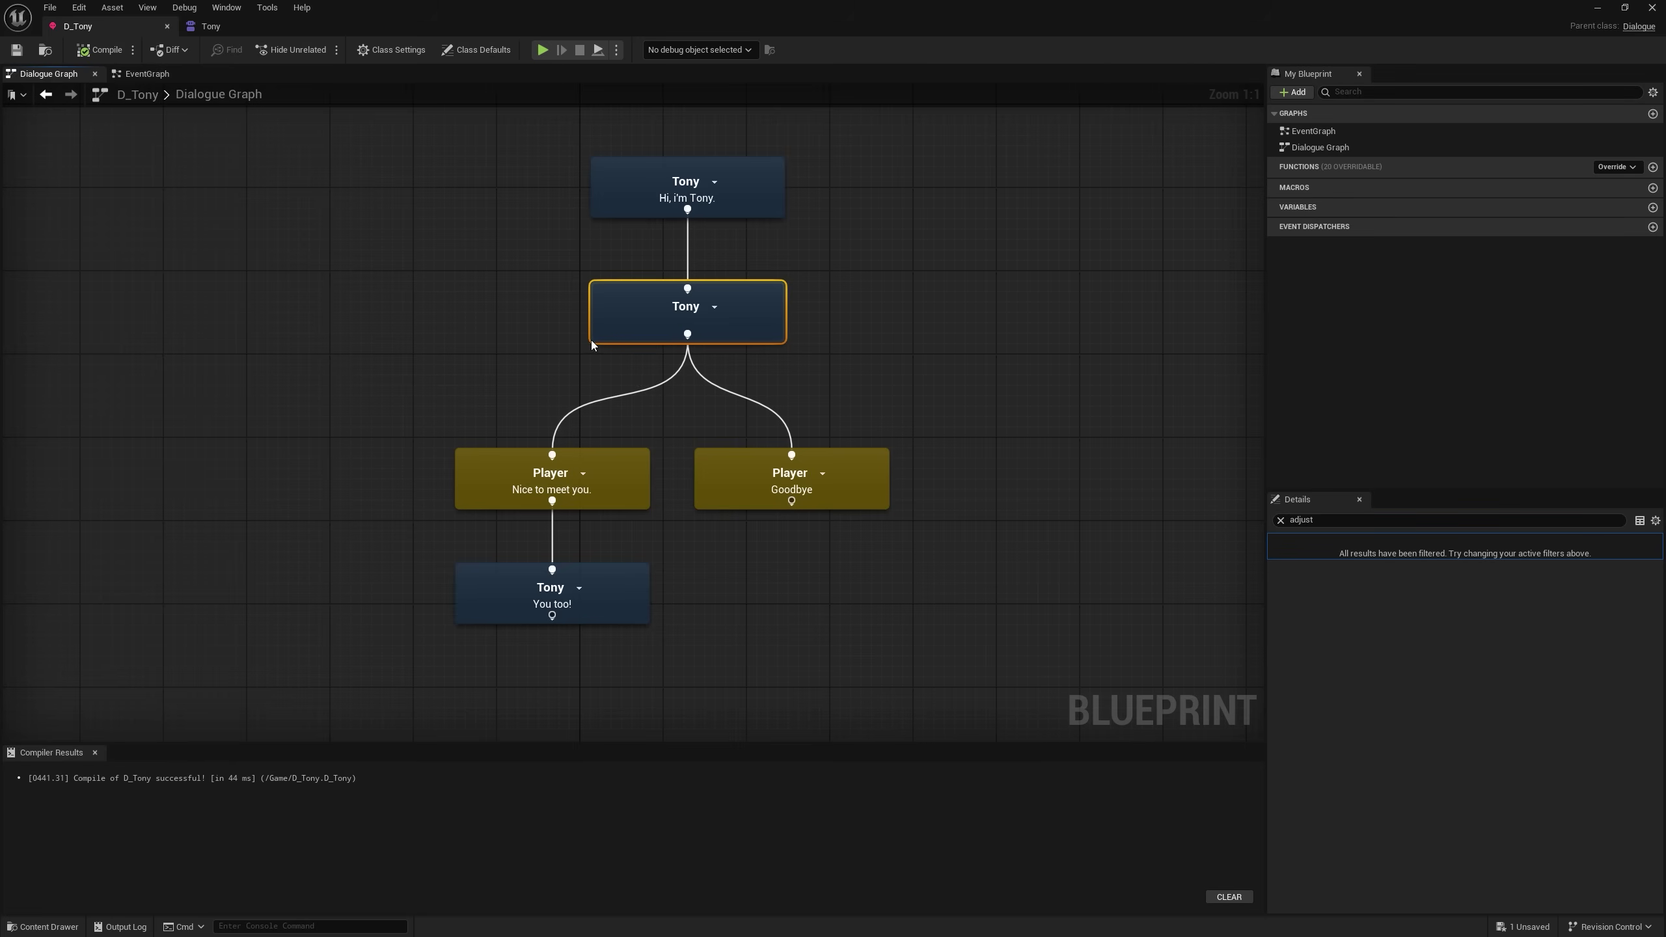
left_click(460, 356)
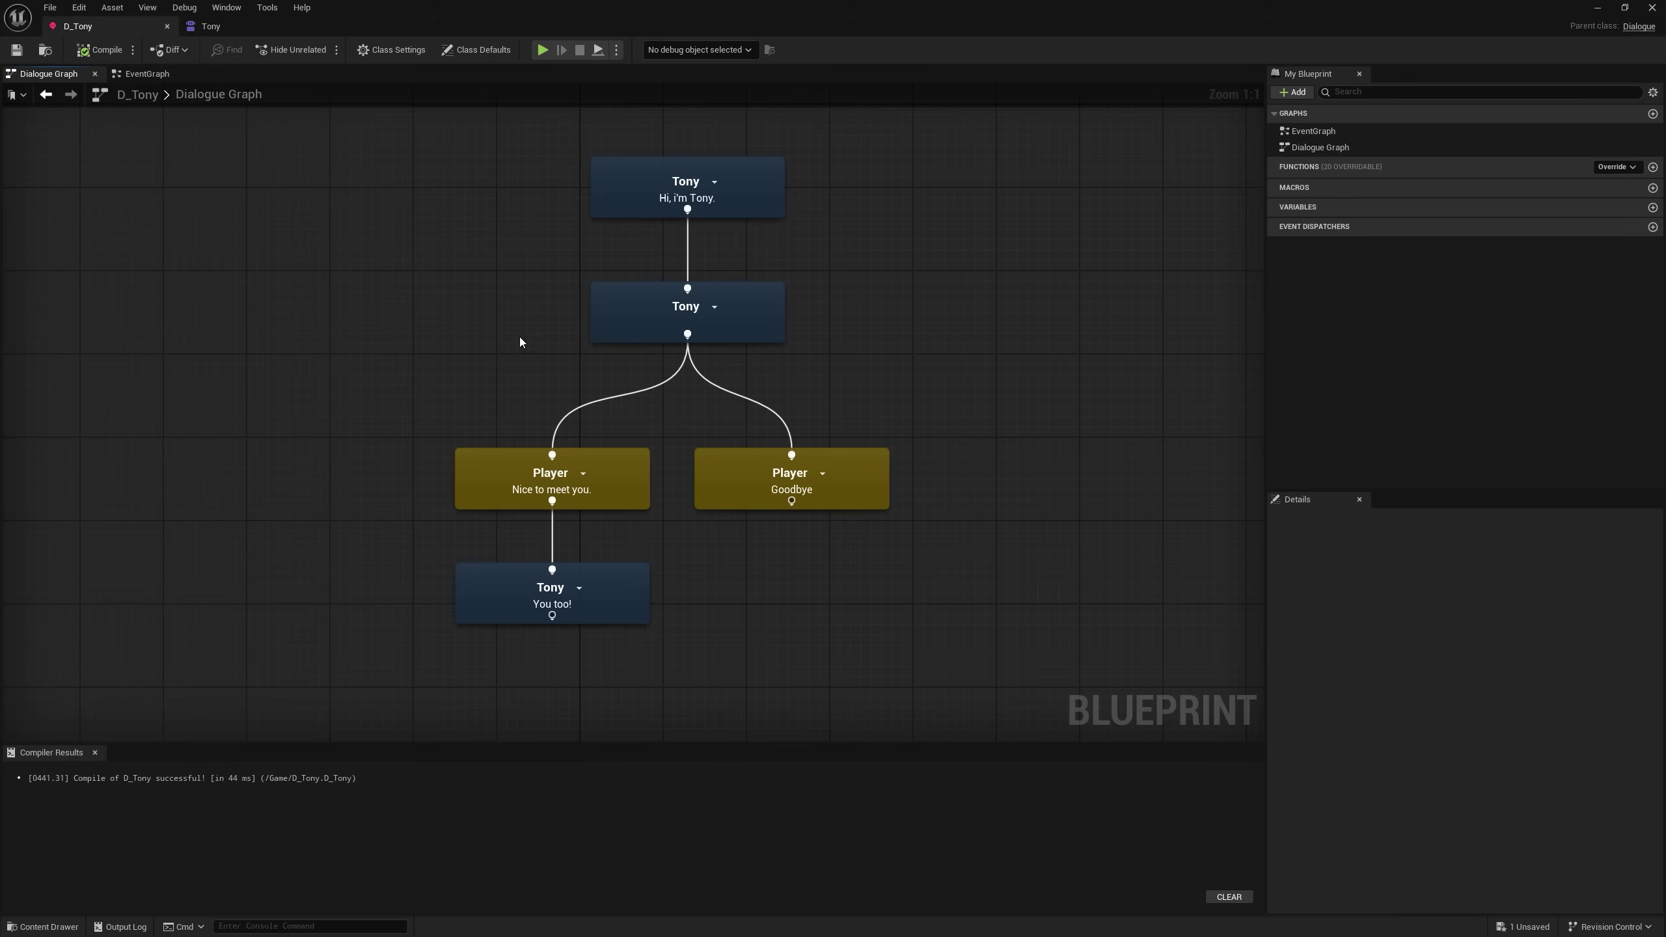
left_click(544, 476)
left_click(510, 602)
left_click_drag(442, 362, 609, 320)
left_click(563, 471)
left_click(788, 486)
left_click(343, 487)
Link the "You too!" node back to the blank Tony node to loop the conversation, and compile and save D_Tony.
left_click(594, 613)
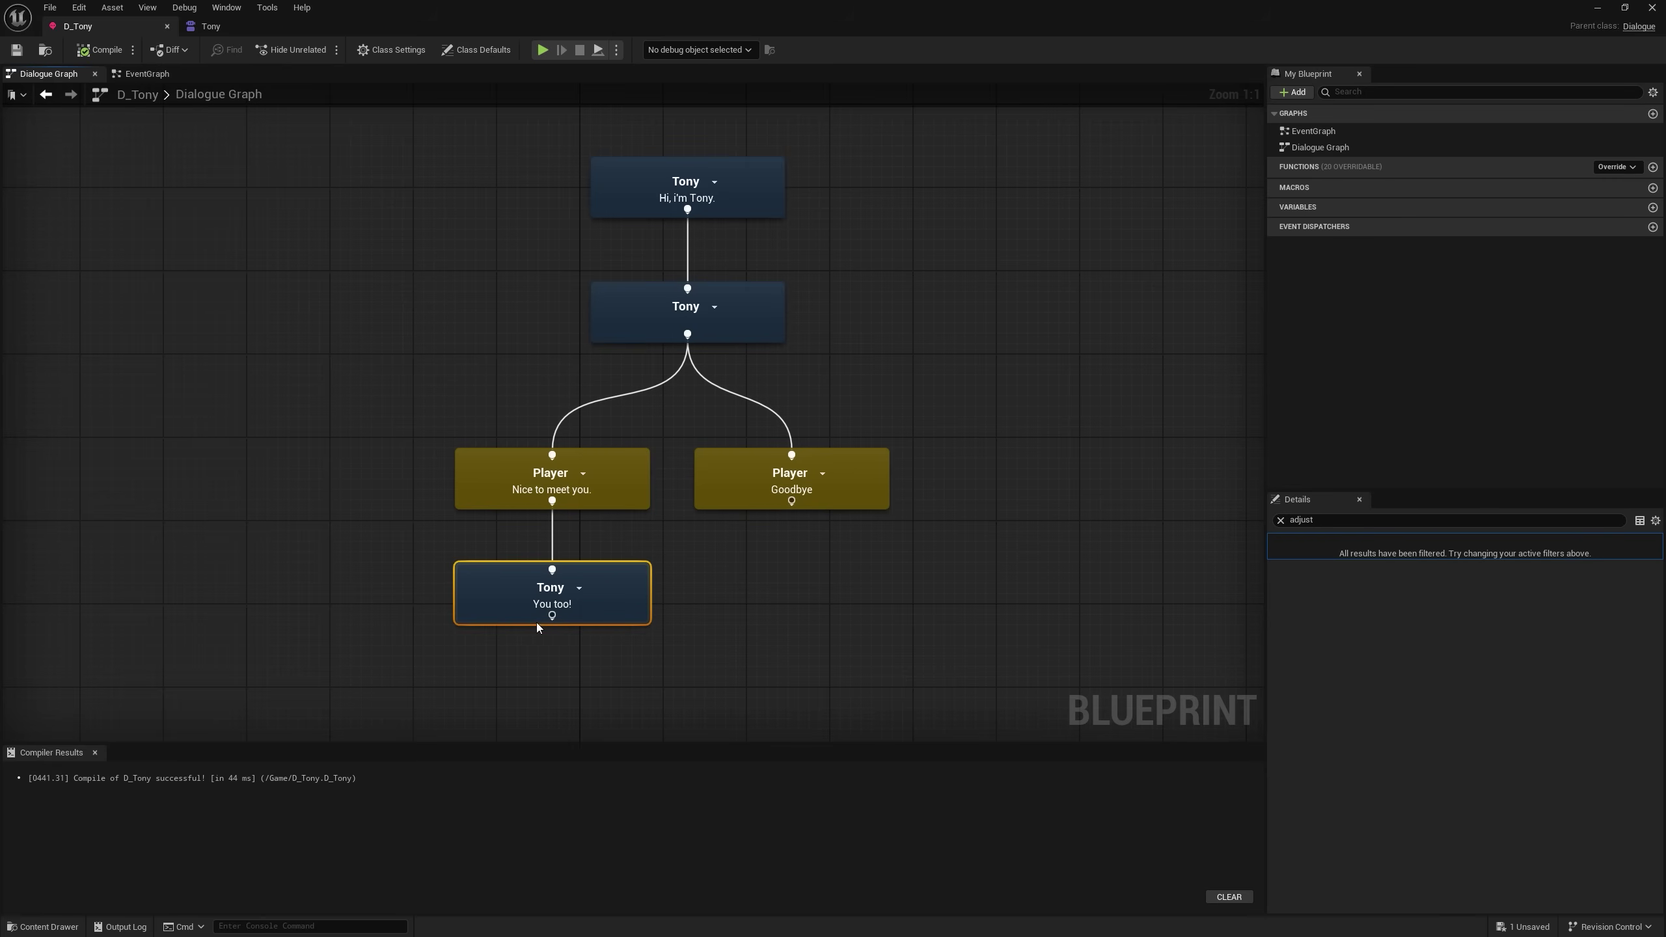
left_click_drag(552, 615, 690, 295)
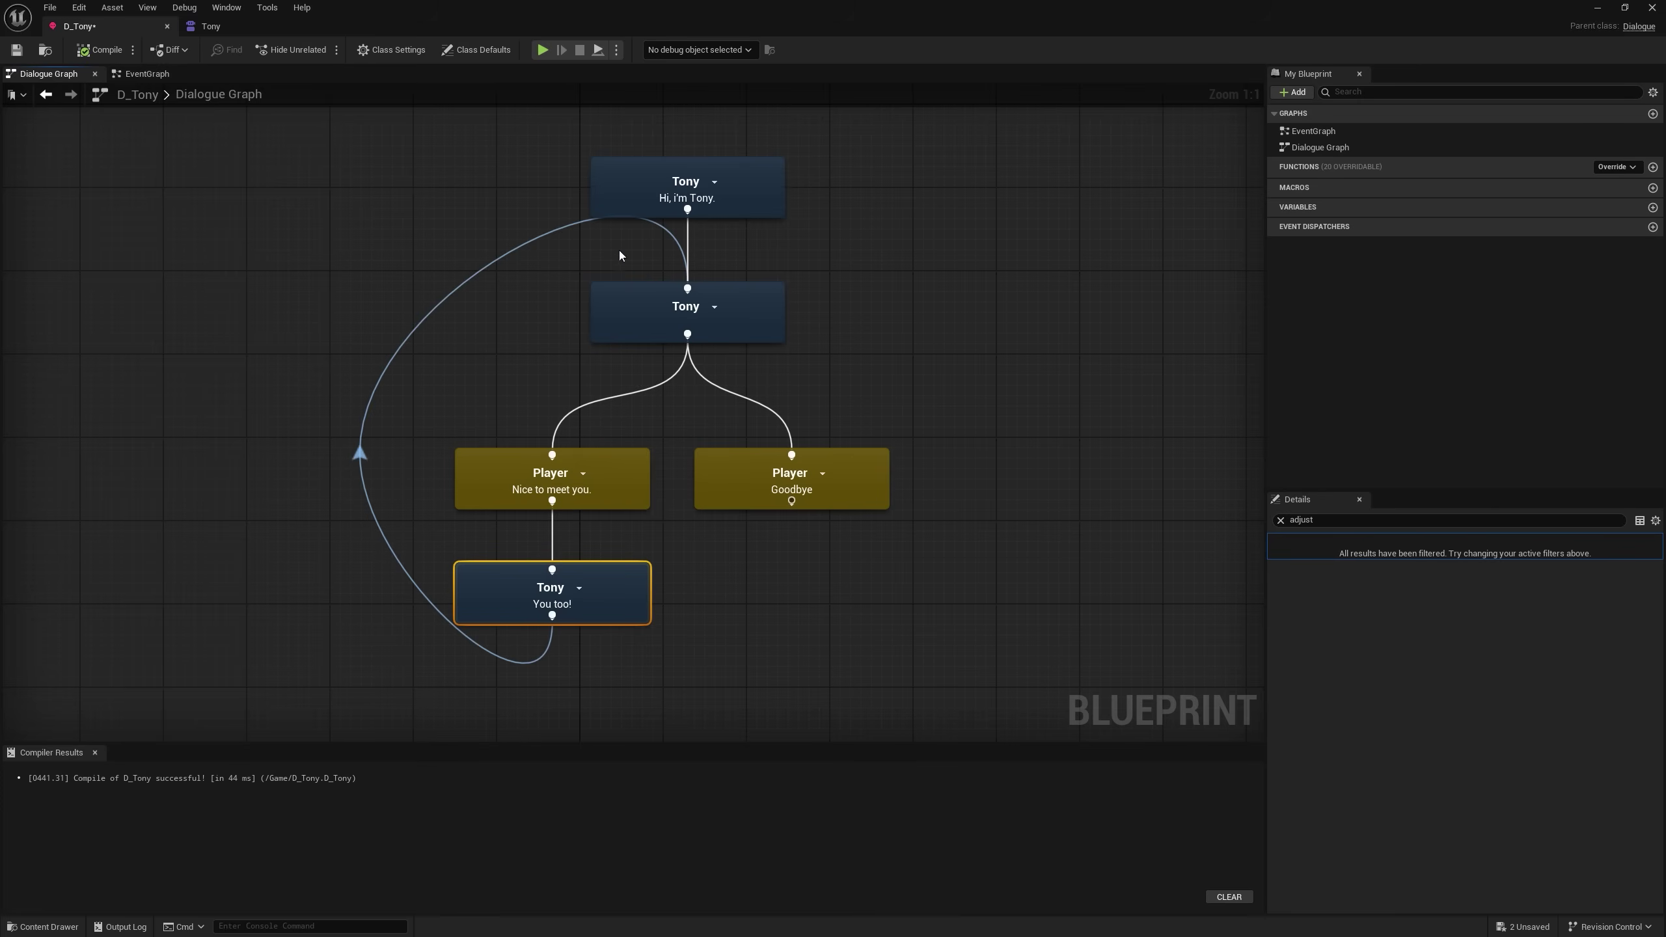
left_click(322, 604)
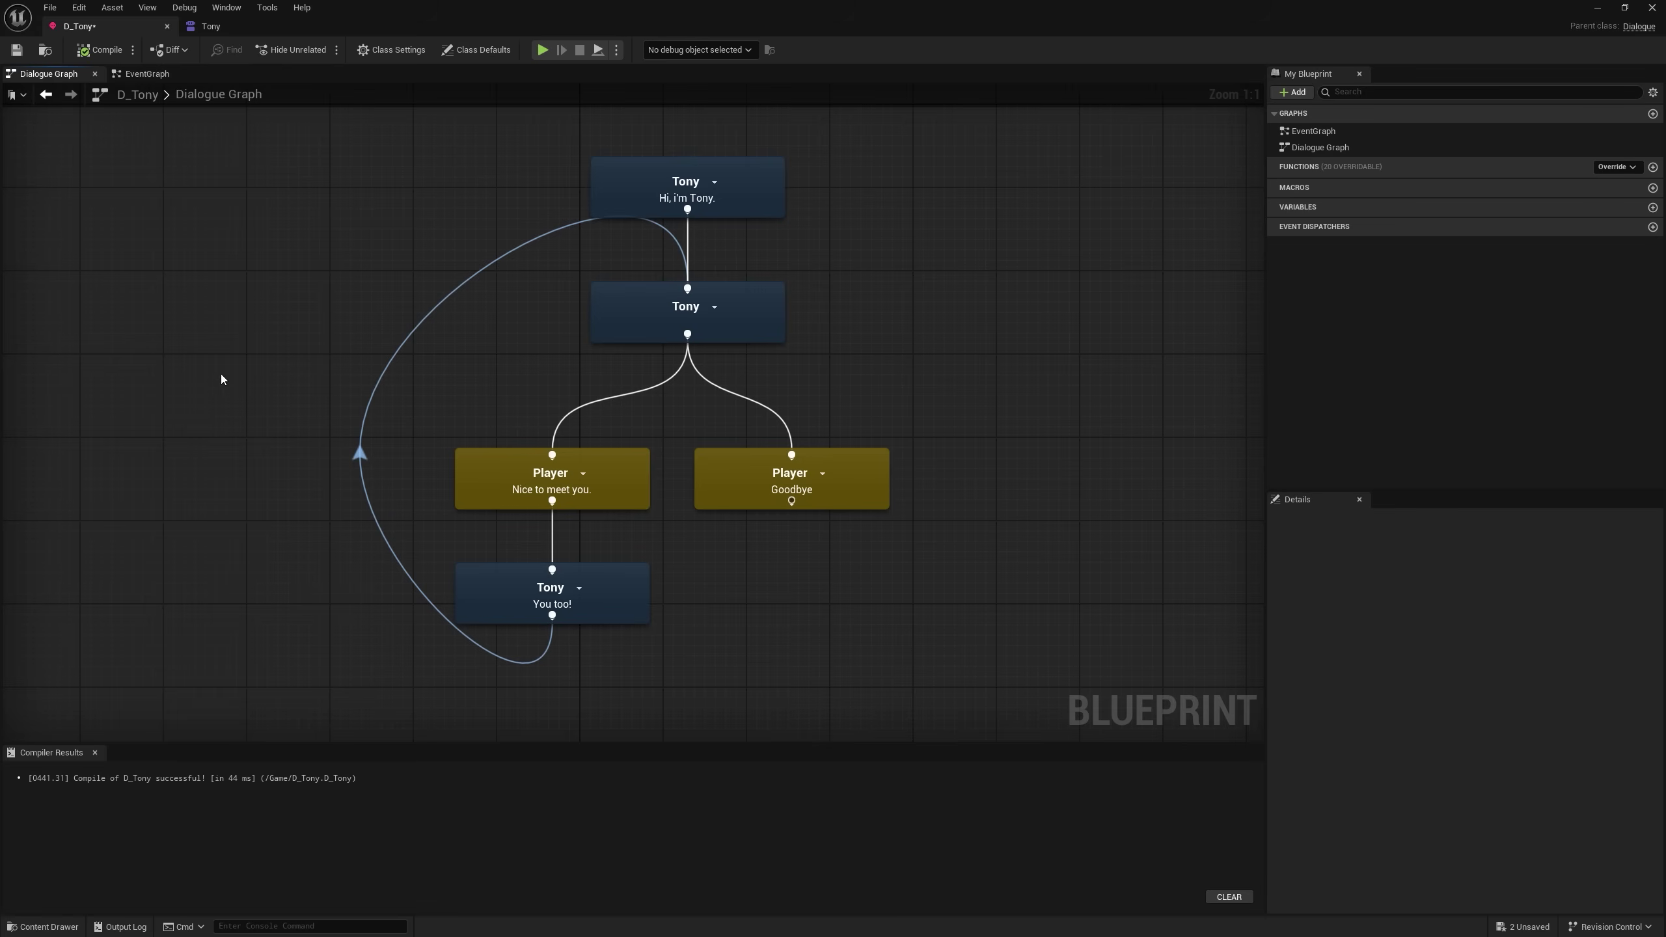
left_click(98, 50)
left_click(19, 52)
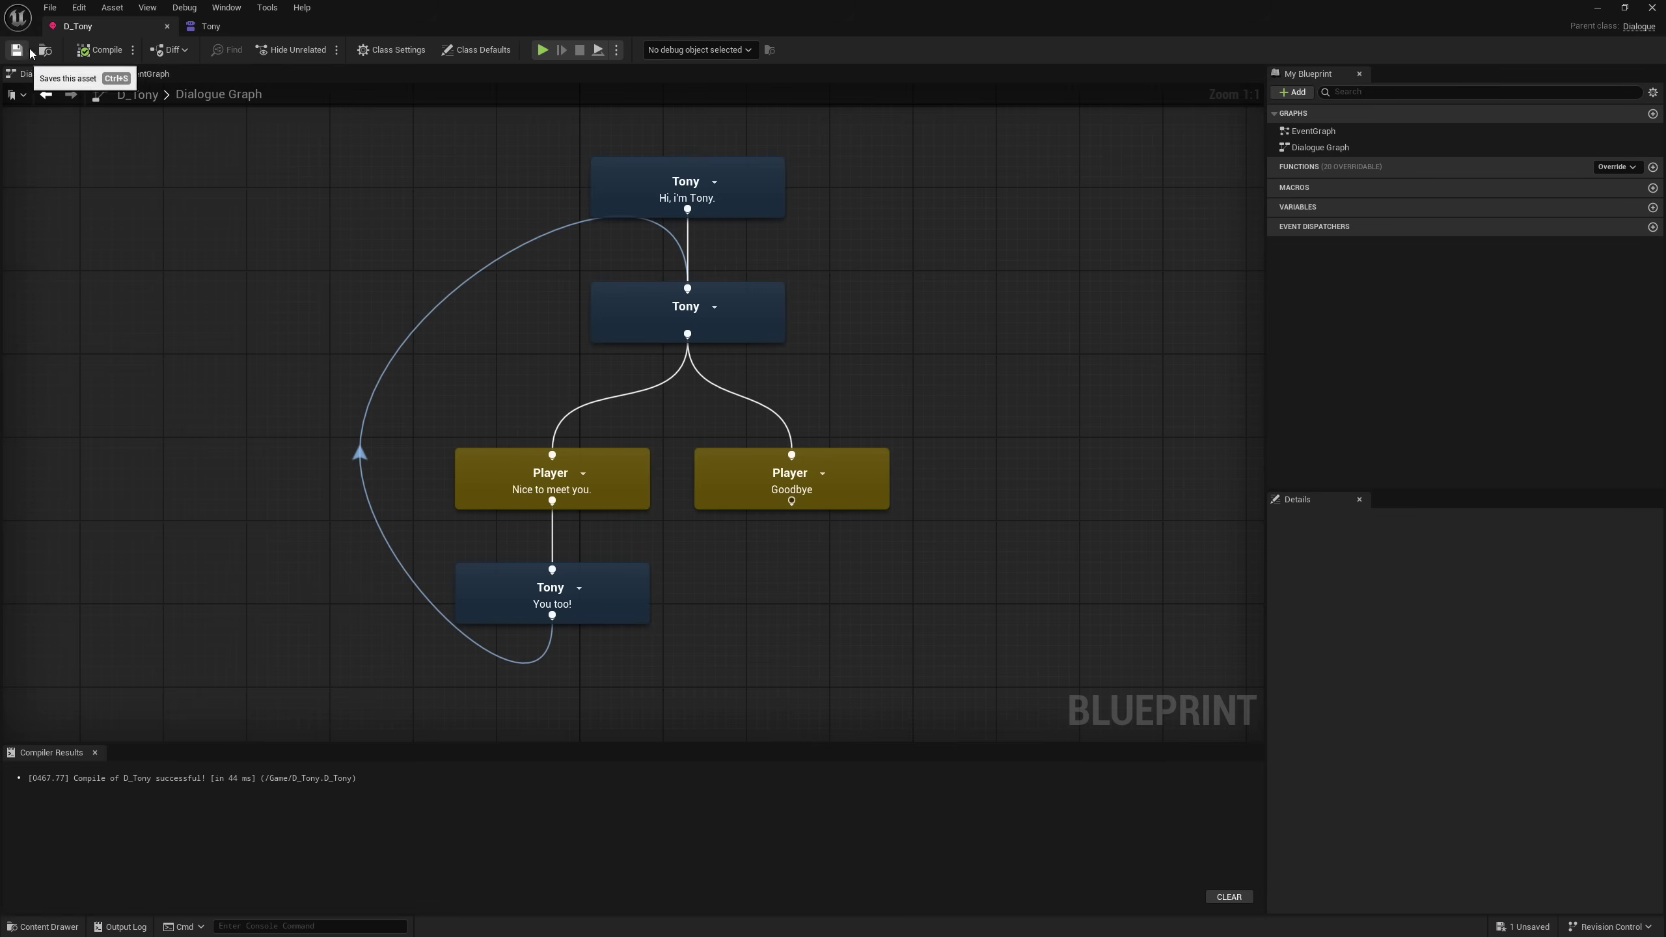
Play the level and talk to Tony, choosing "Nice to meet you." and finally "Goodbye" to test the loop.
left_click(1596, 12)
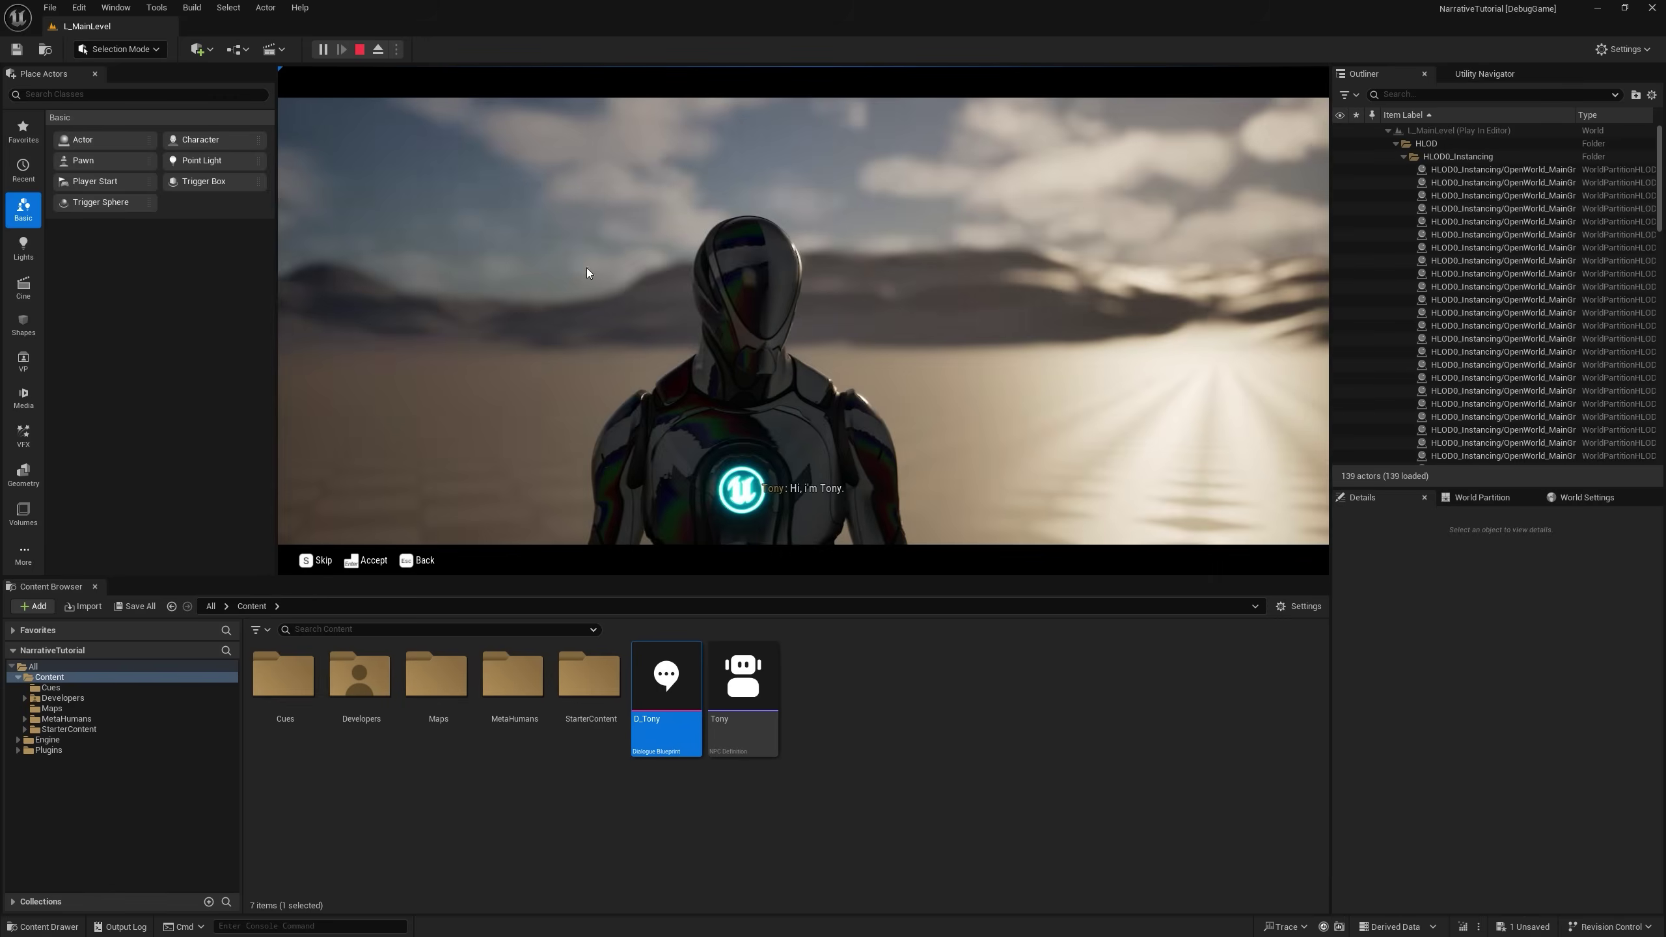
left_click(442, 393)
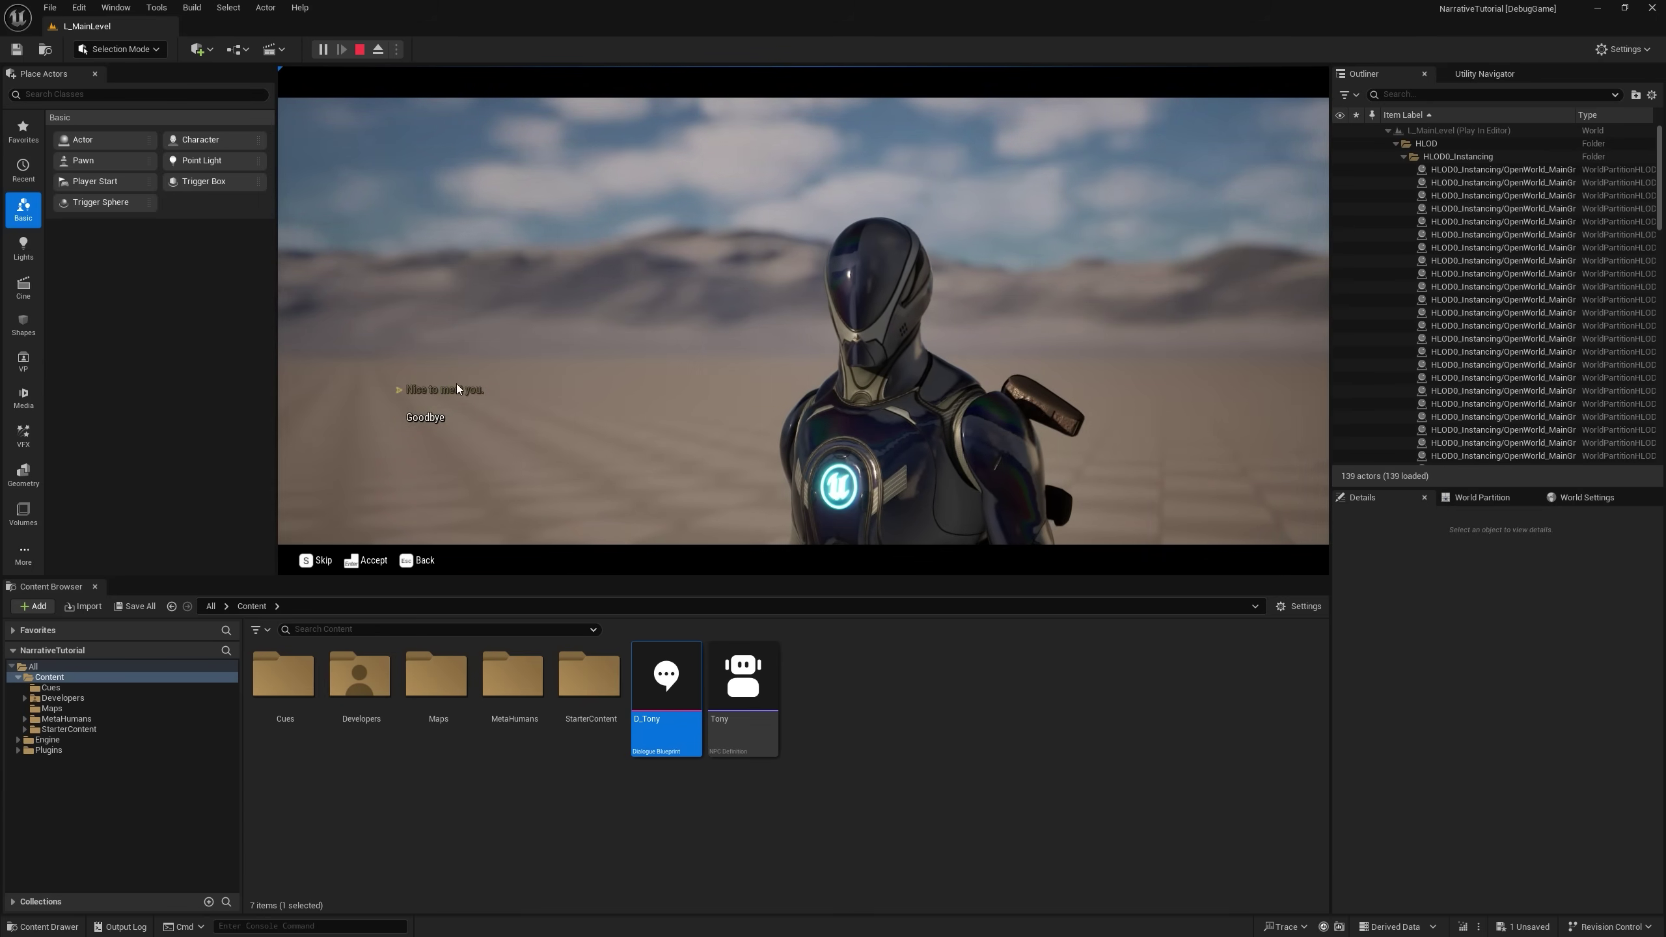
left_click(438, 417)
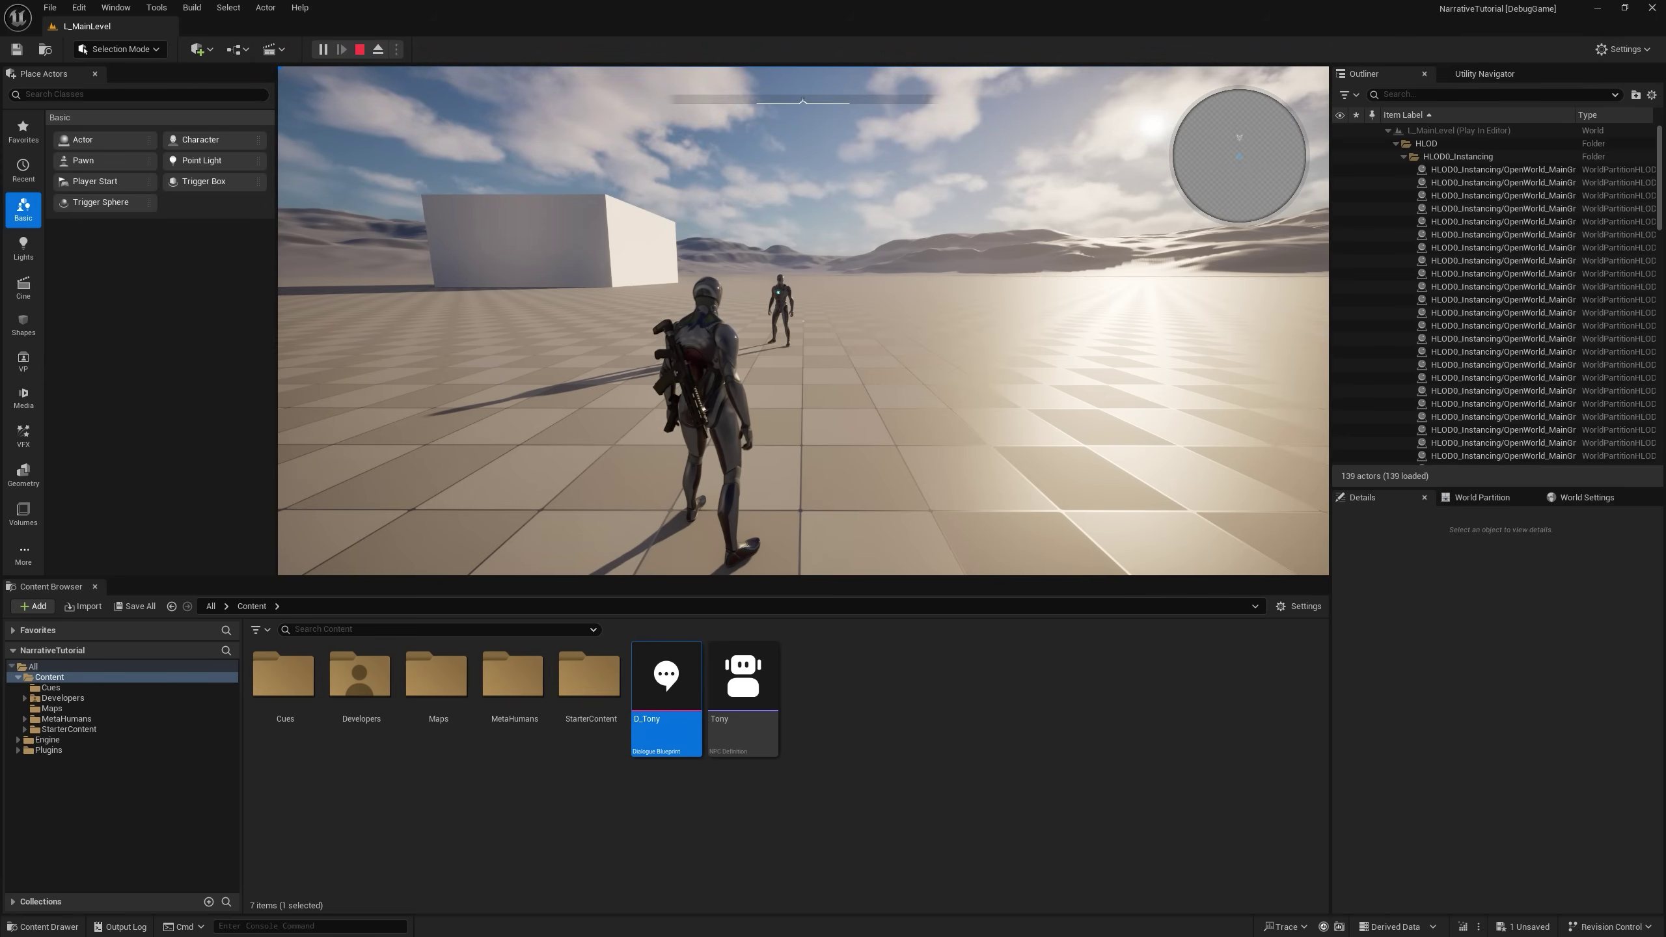
Pause the game, save it from the pause menu and end the play session.
key("Escape")
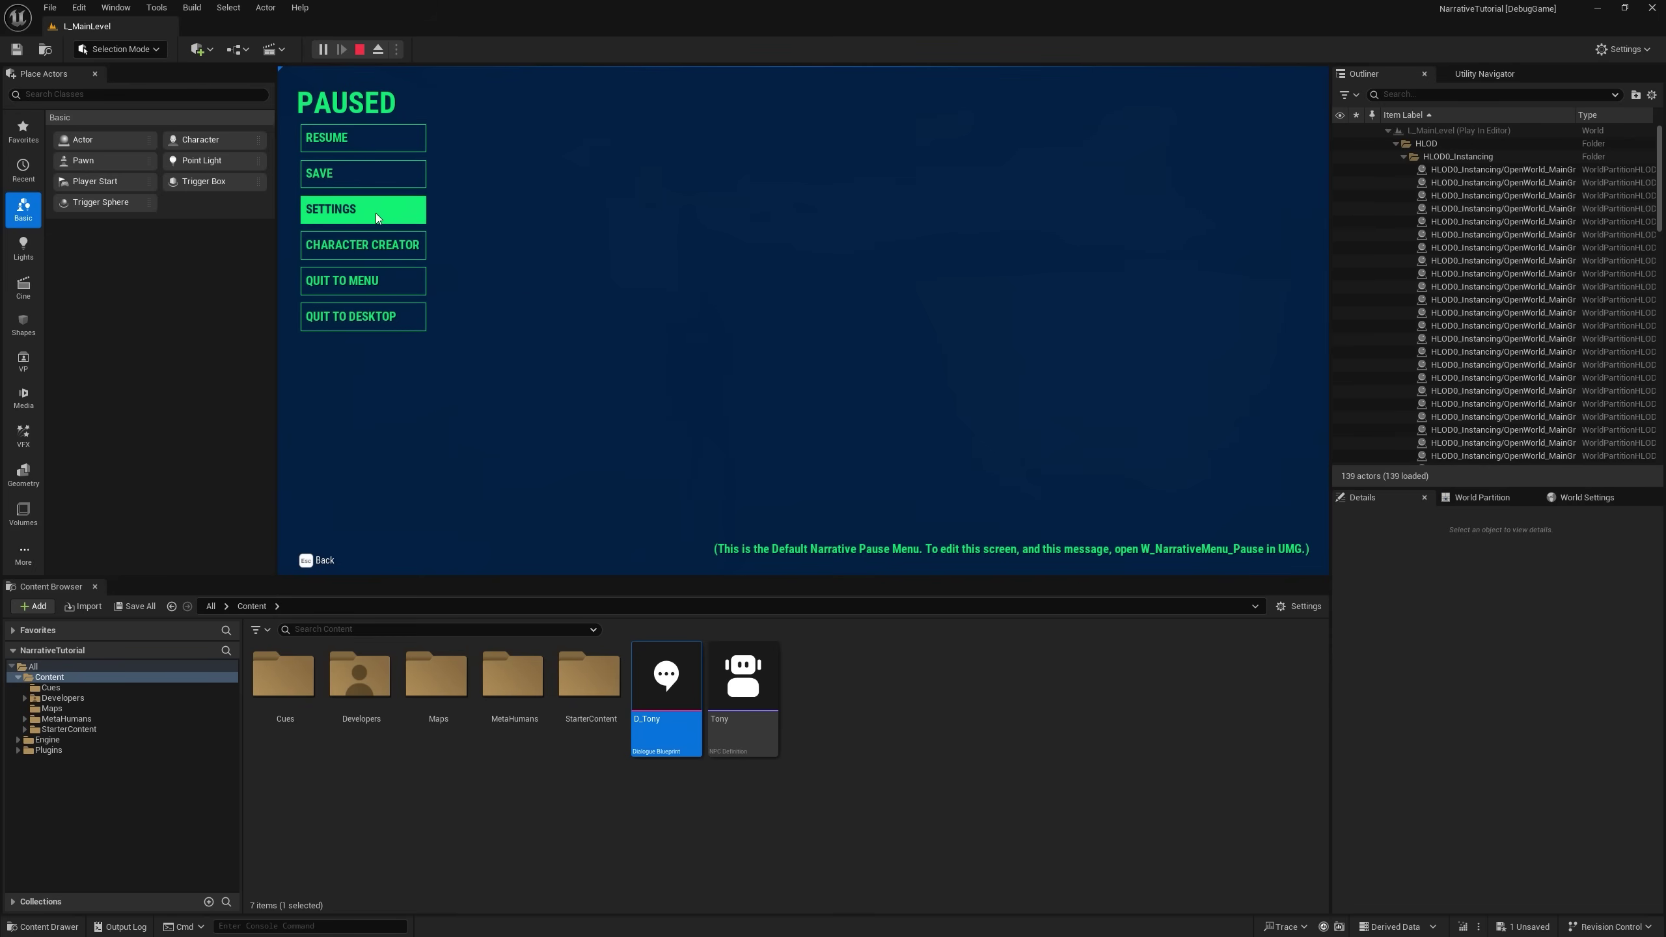
left_click(375, 171)
left_click(732, 256)
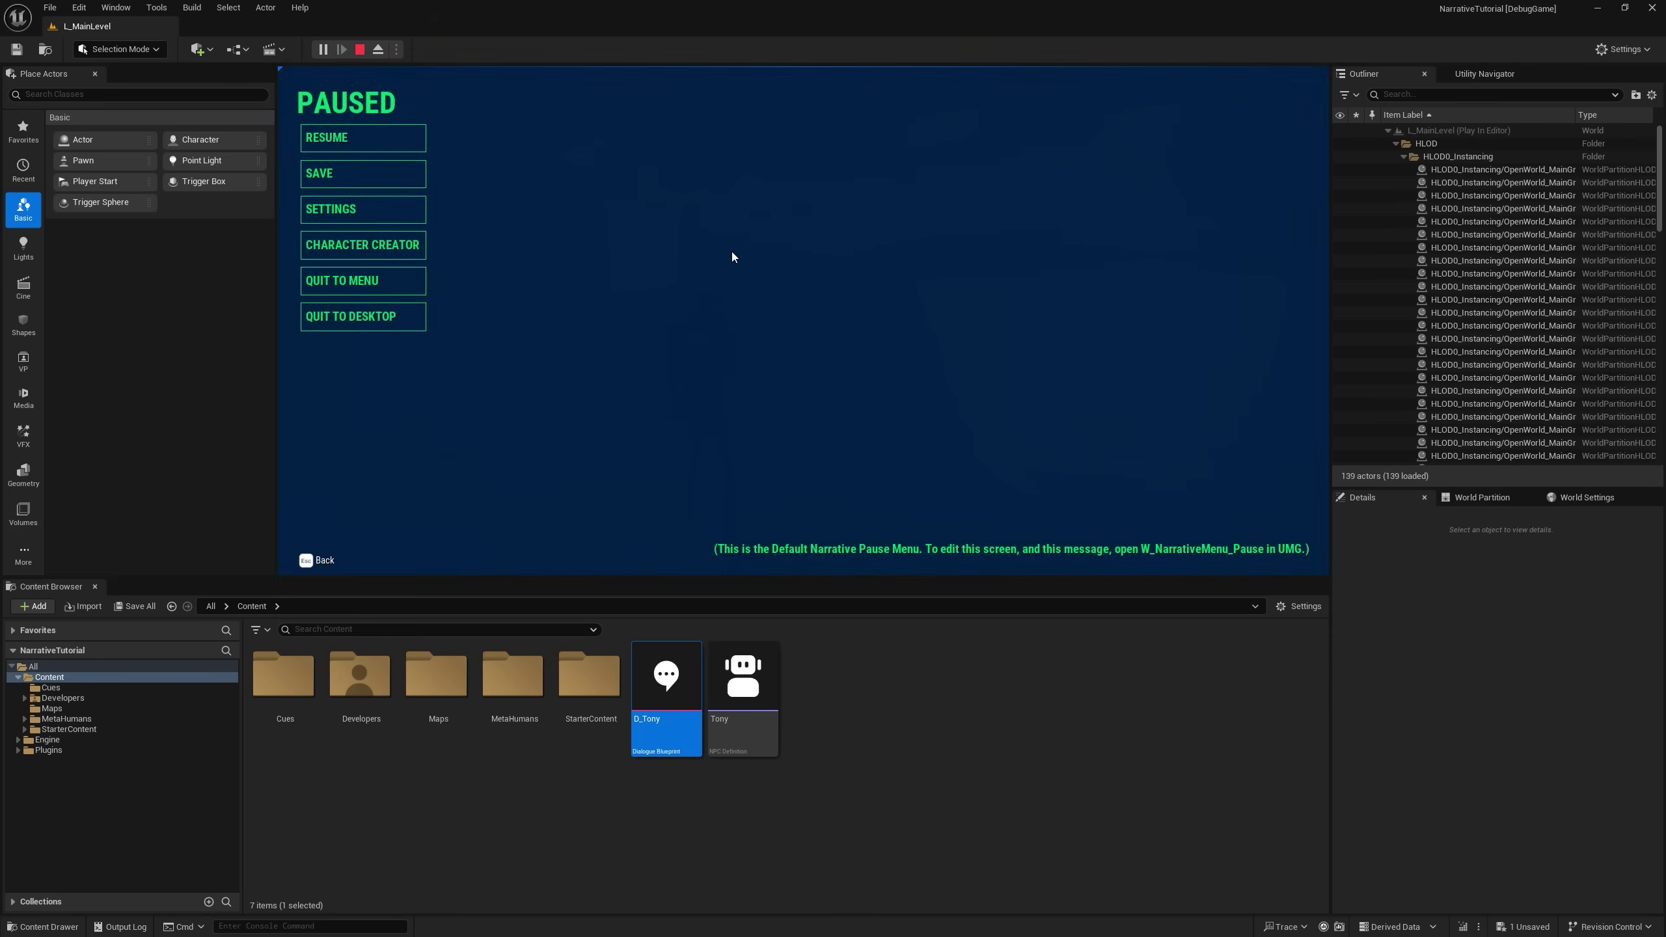
key("Escape")
key("Escape")
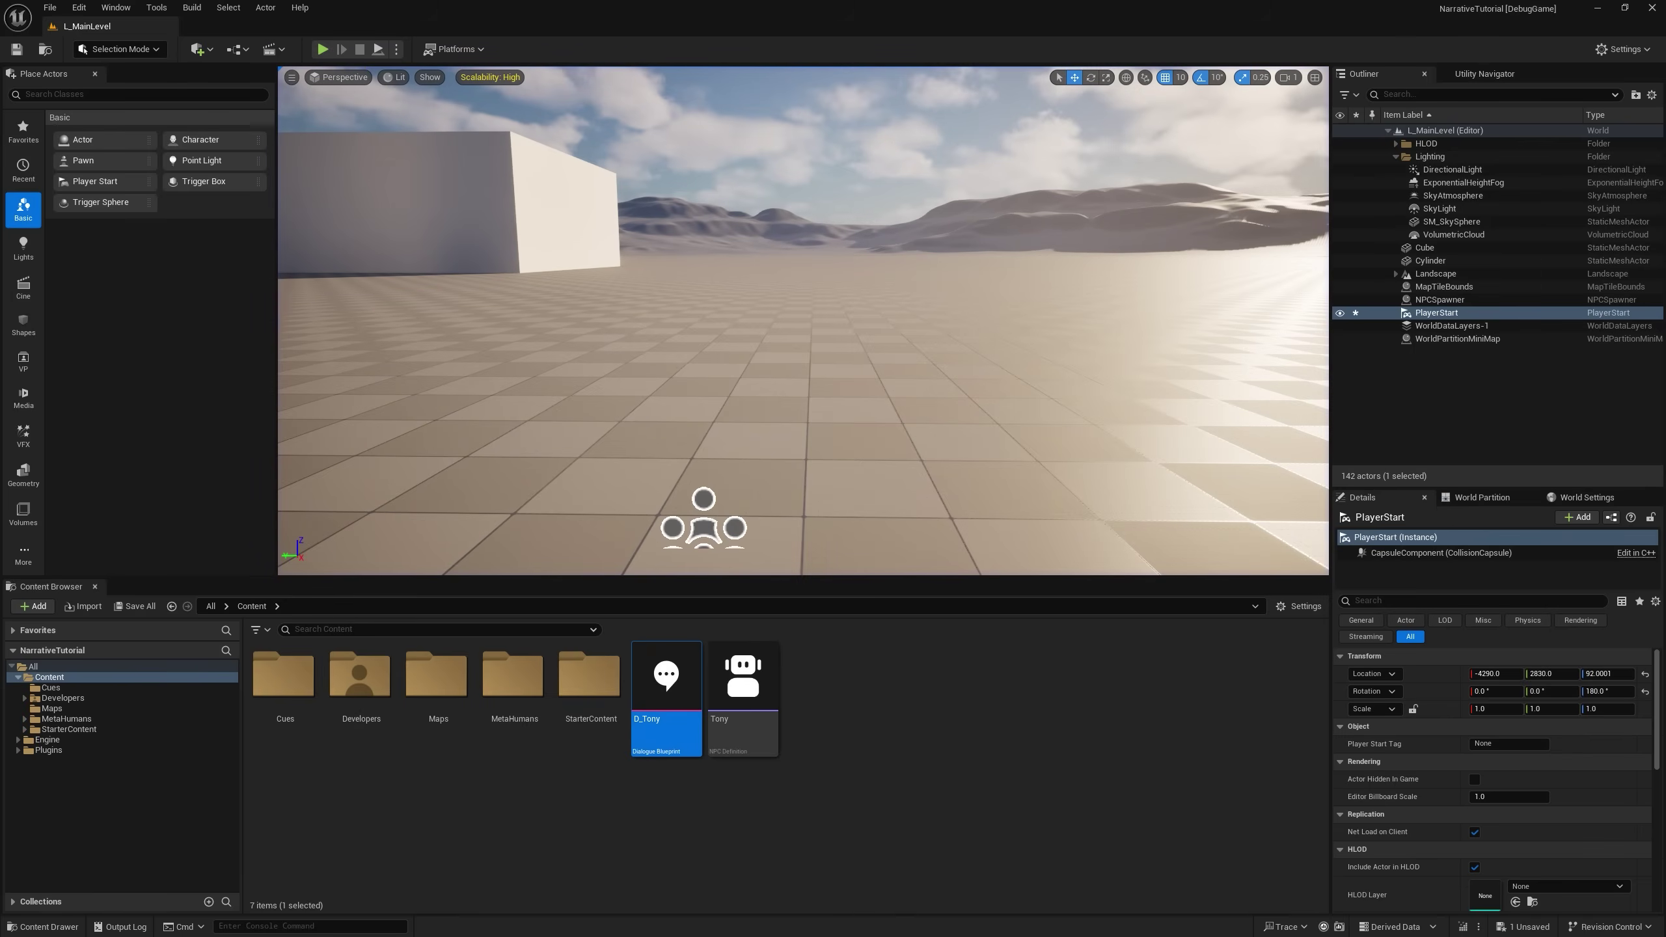
Play the level again from the saved game and run the player across the floor.
scroll(621, 284, "down", 2)
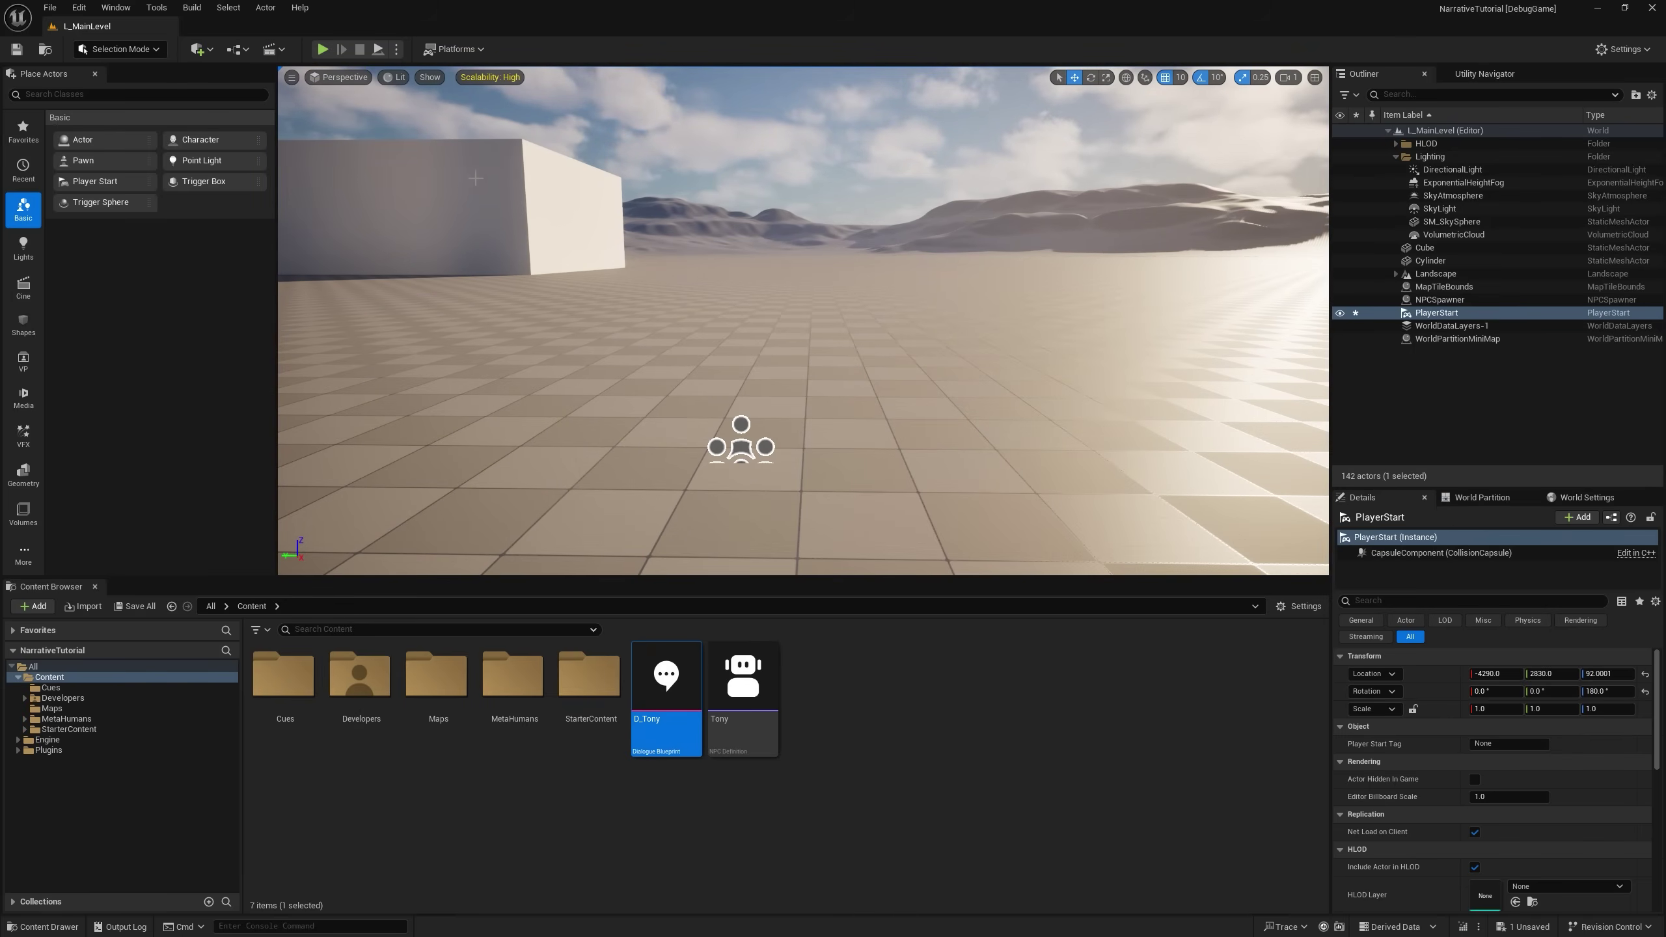
left_click(323, 50)
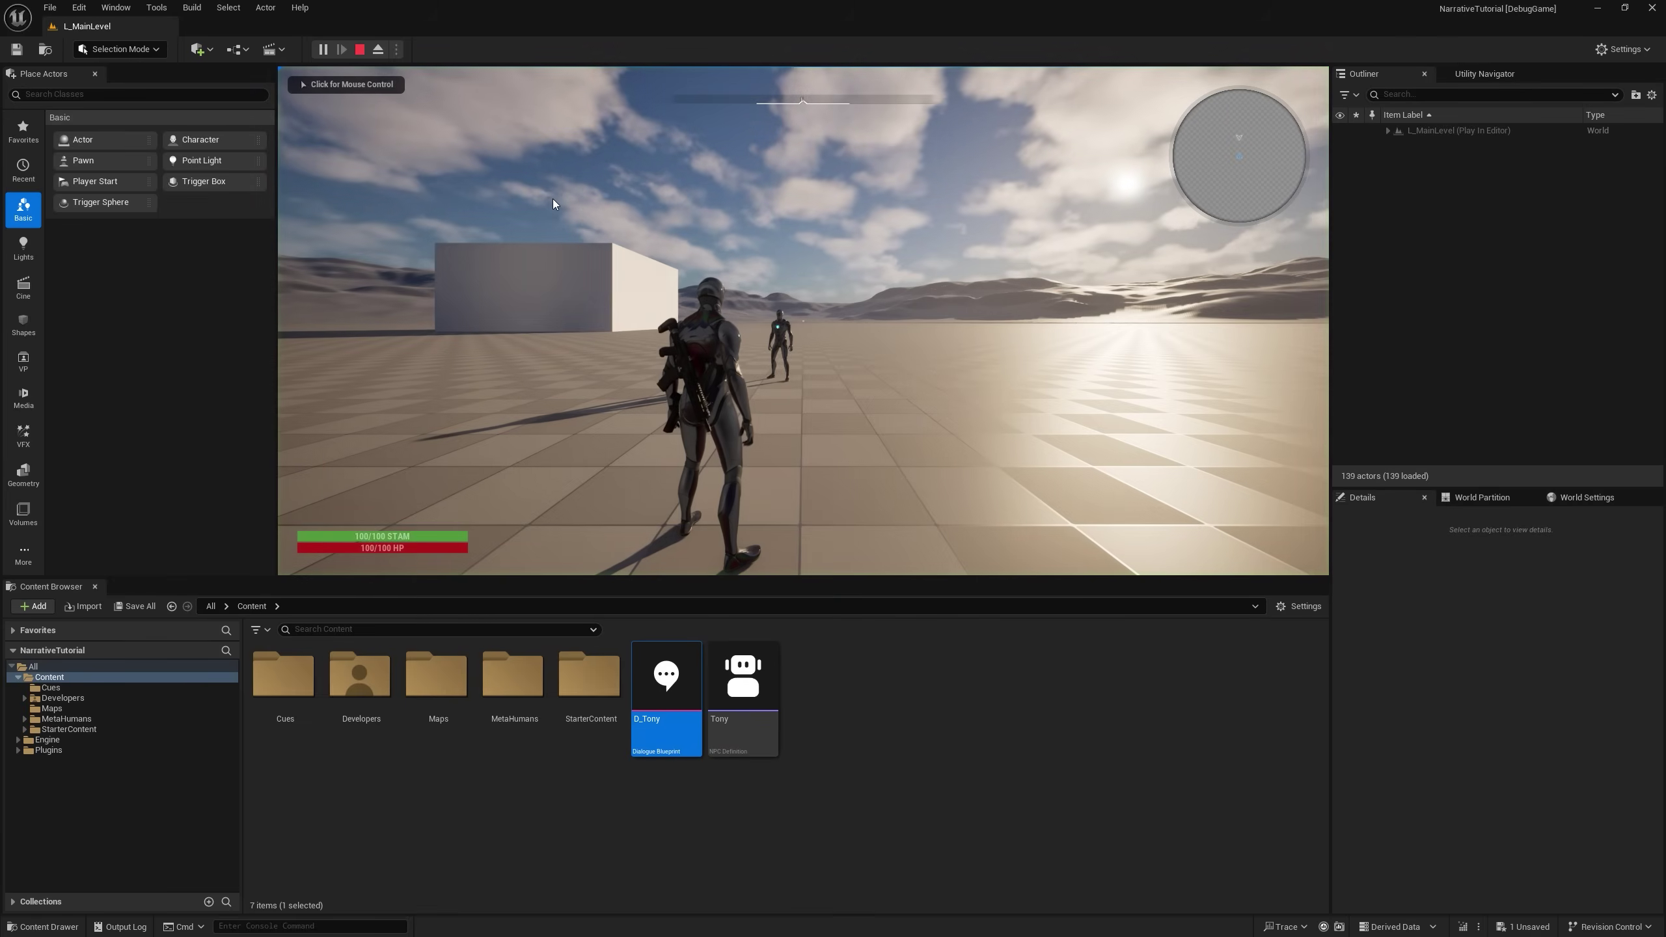
key("w")
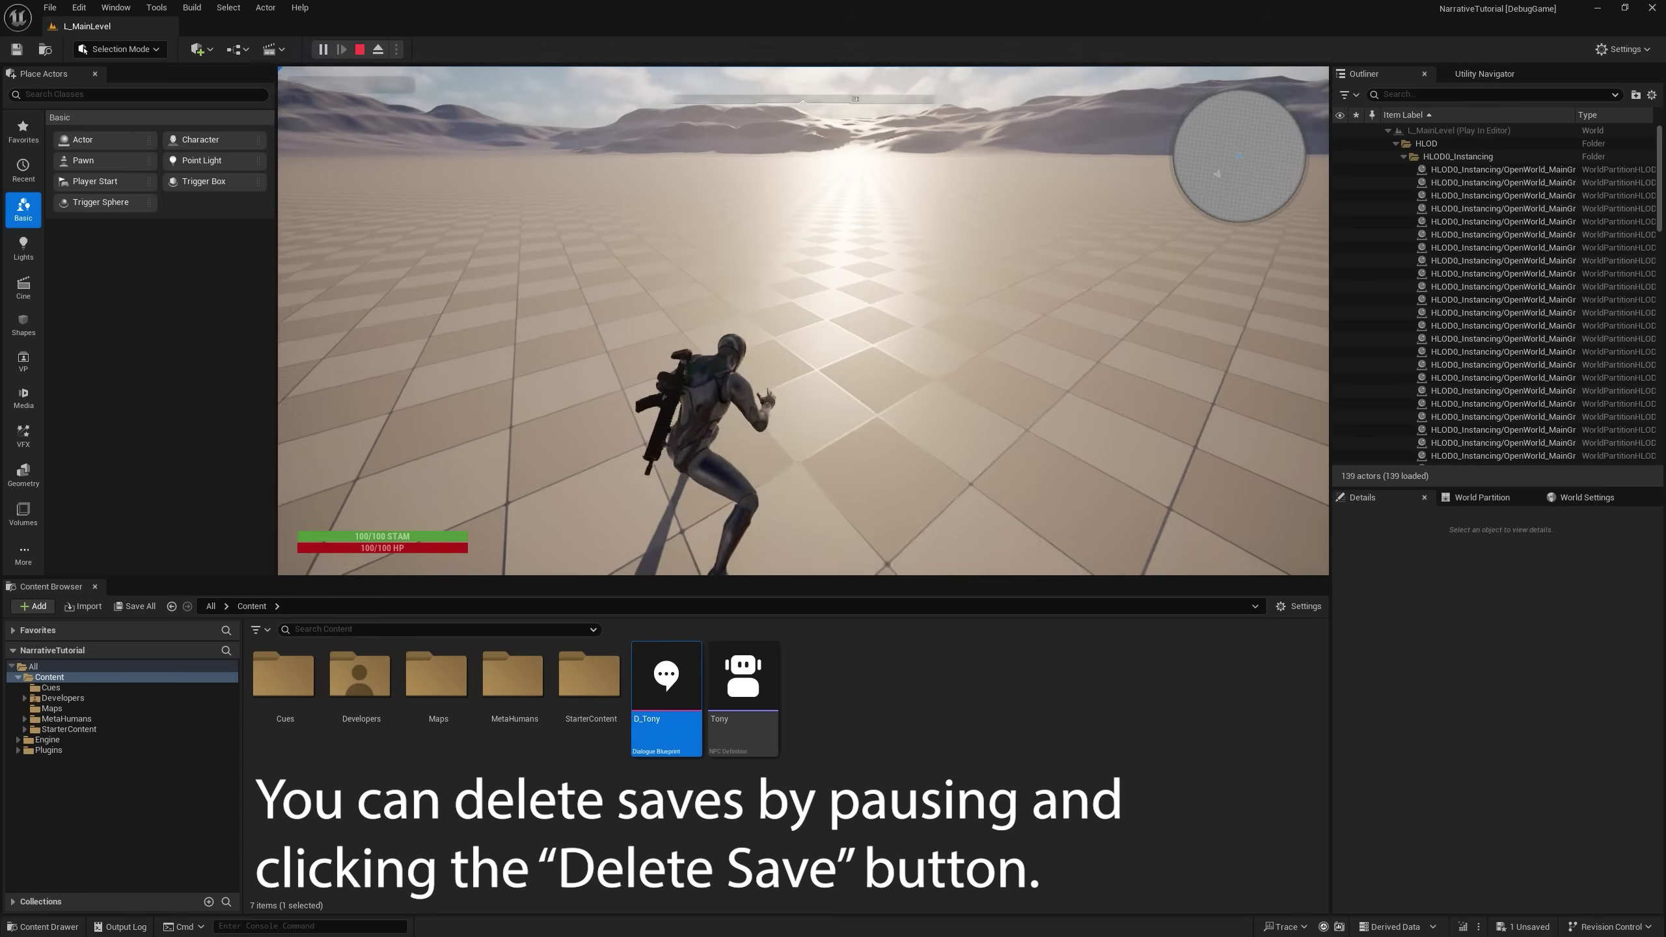
Pause the game and save to the existing slot, accepting the overwrite.
key("Escape")
left_click(388, 175)
left_click(744, 240)
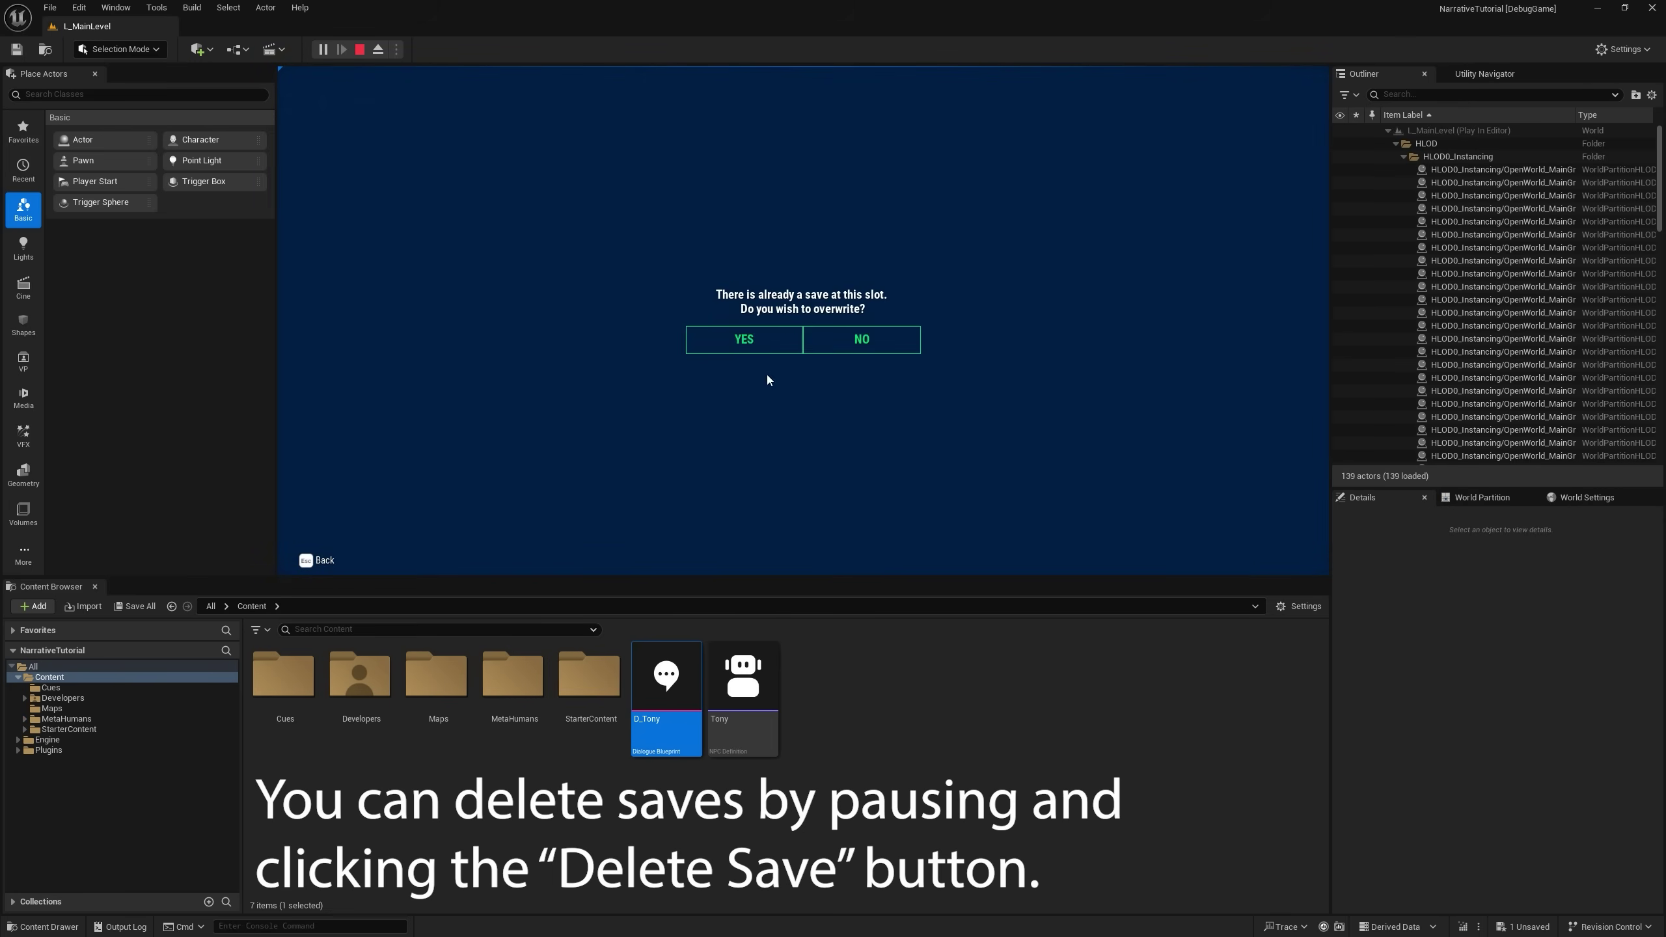
left_click(744, 339)
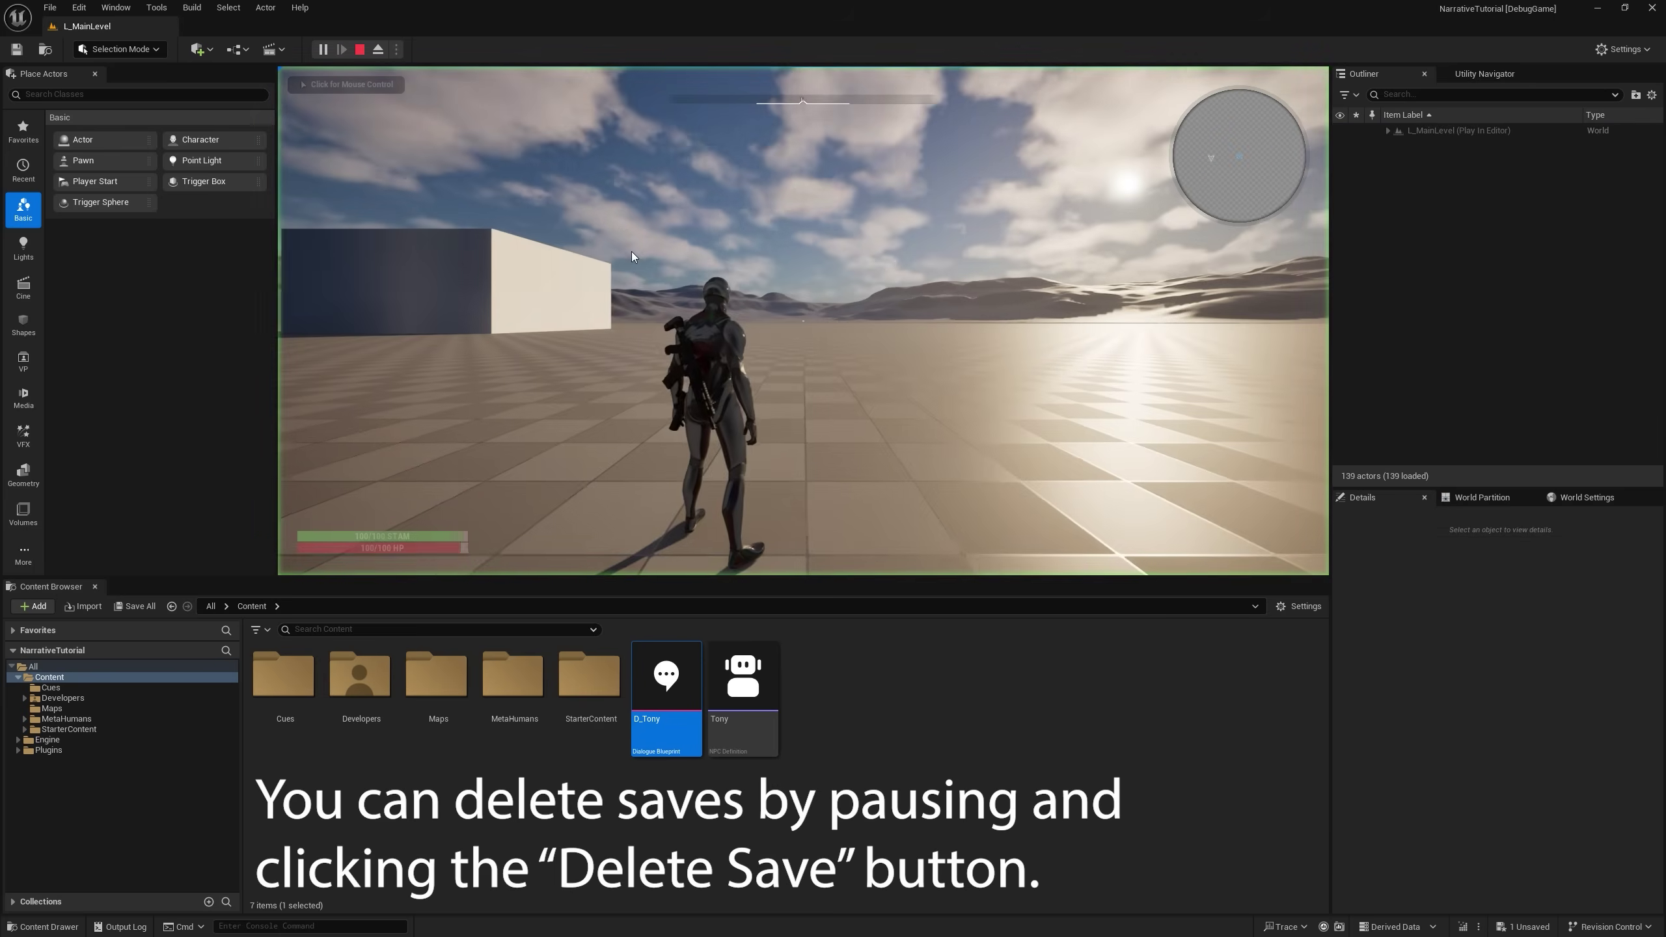
Run the player over to Tony in the game and start the conversation to test the dialogue and its reply options.
left_click(631, 256)
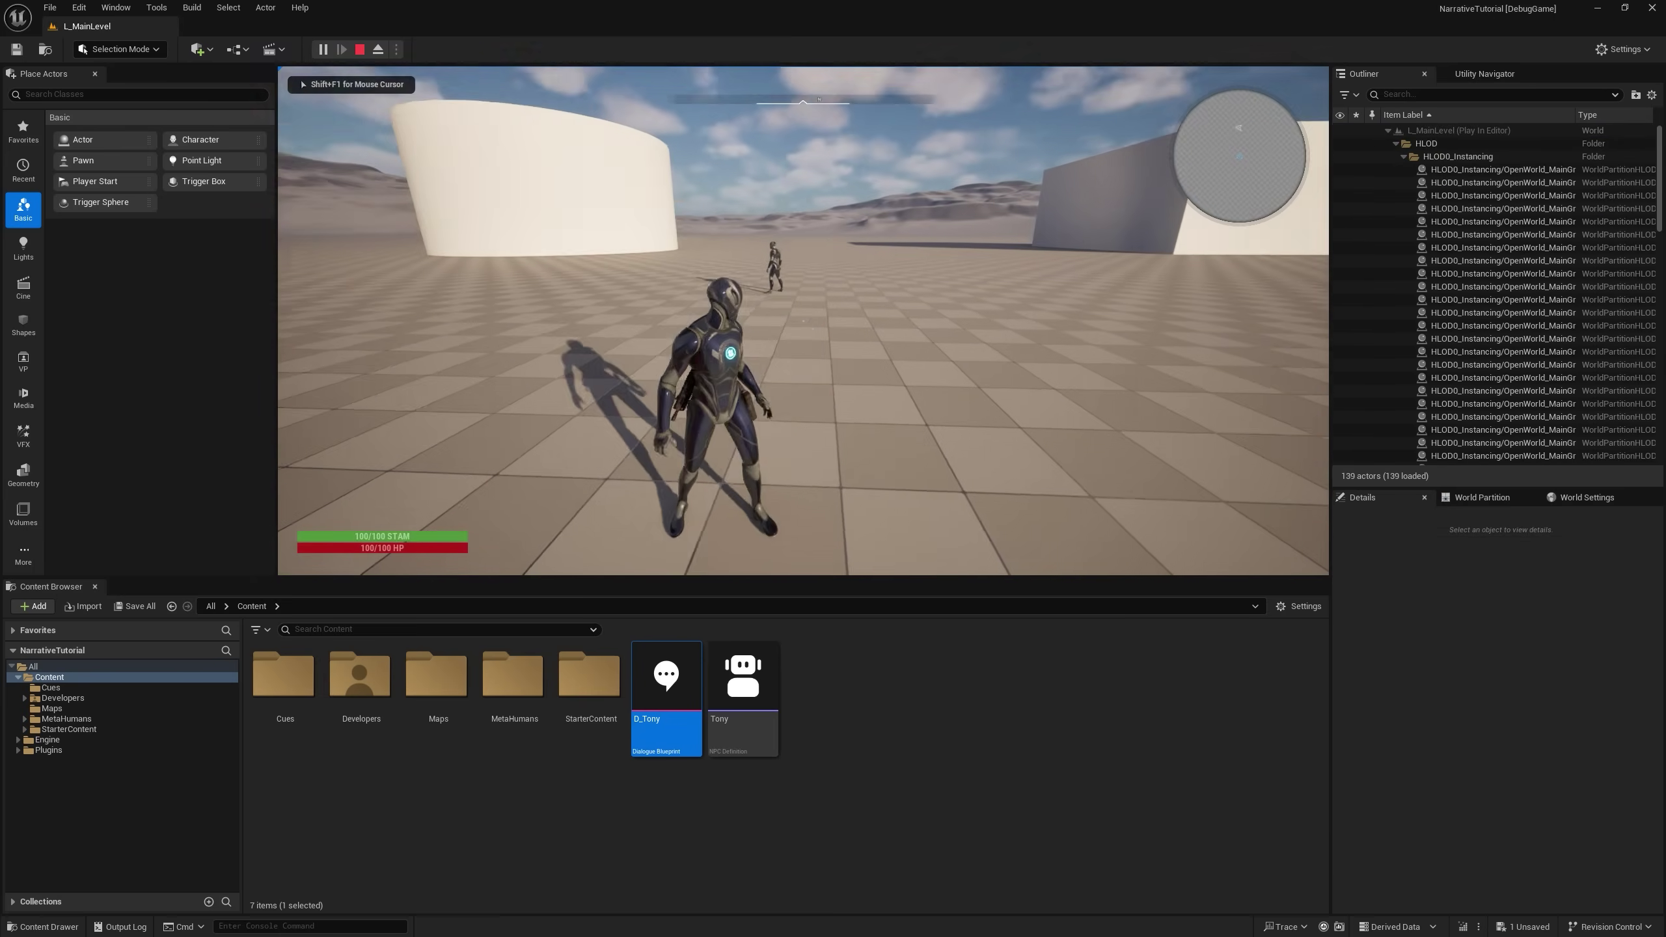
key("w")
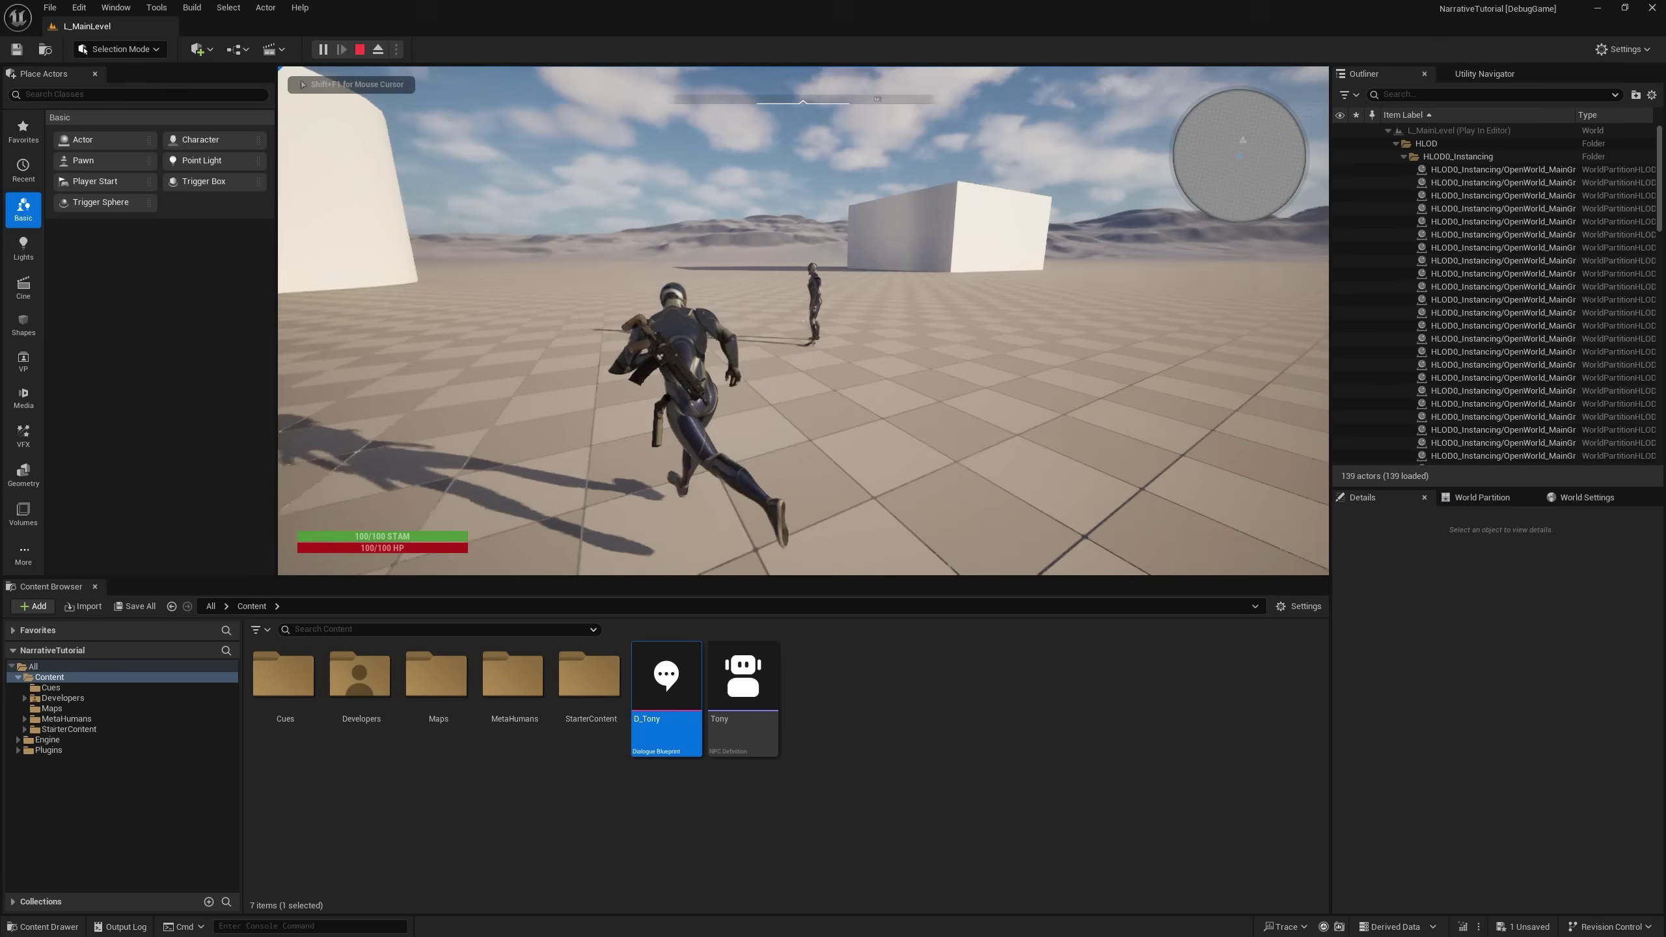
key("e")
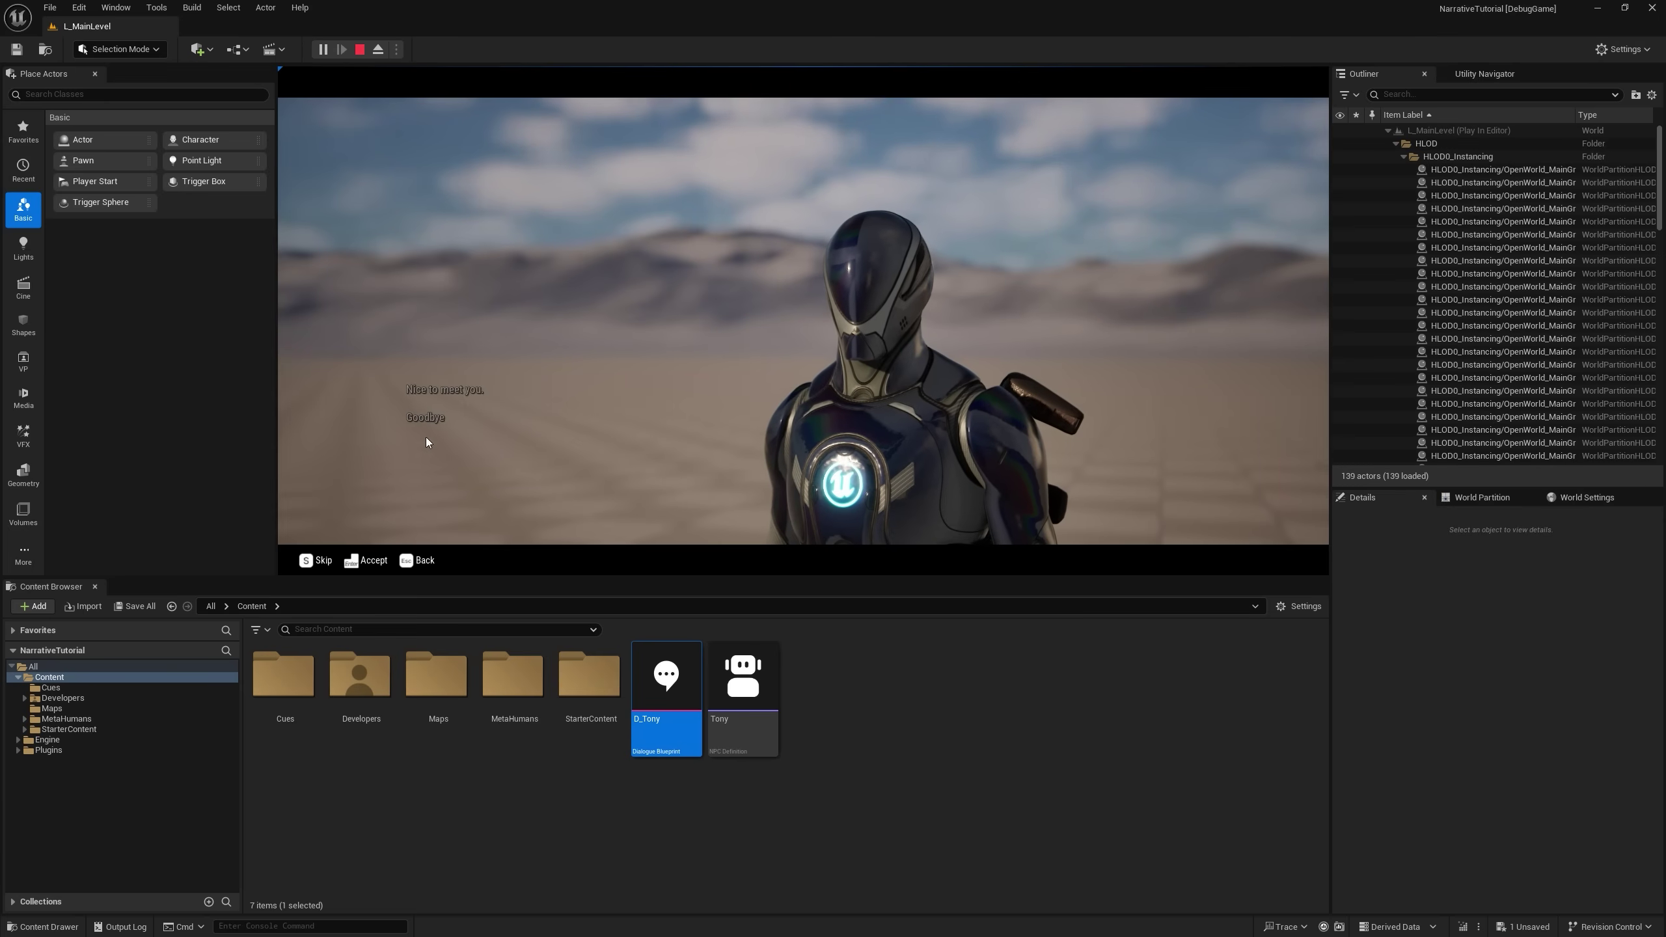
key("Down")
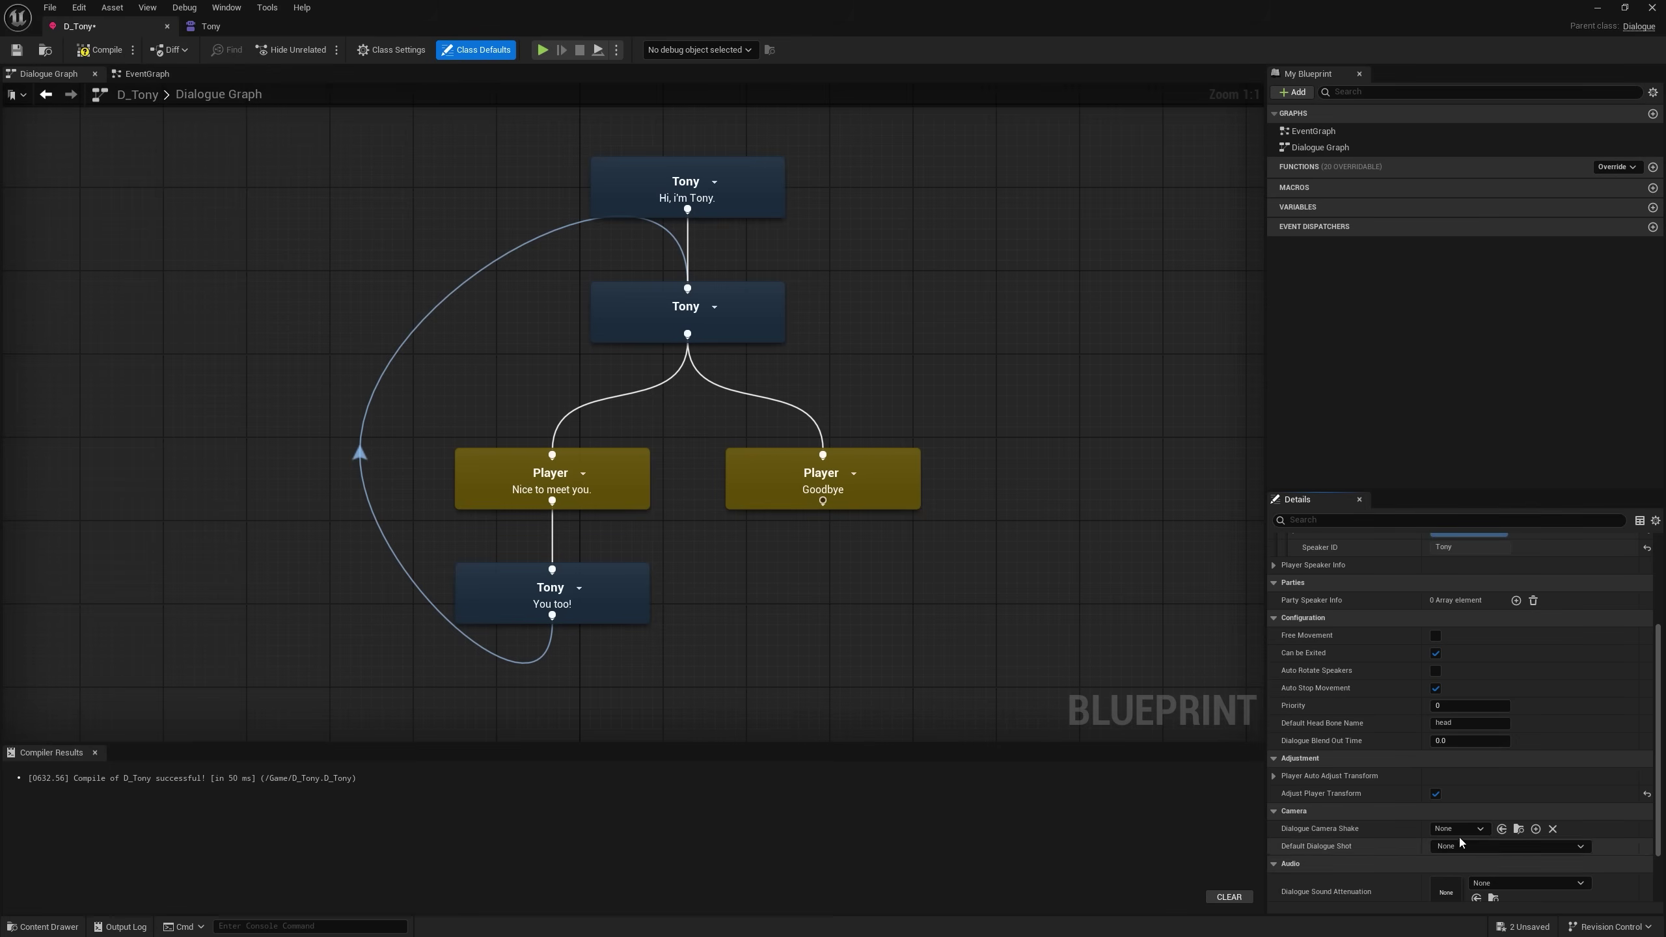
Turn off Adjust Player Transform and enable Free Movement in D_Tony's class defaults, and compile and save the blueprint.
scroll(1353, 835, "down", 3)
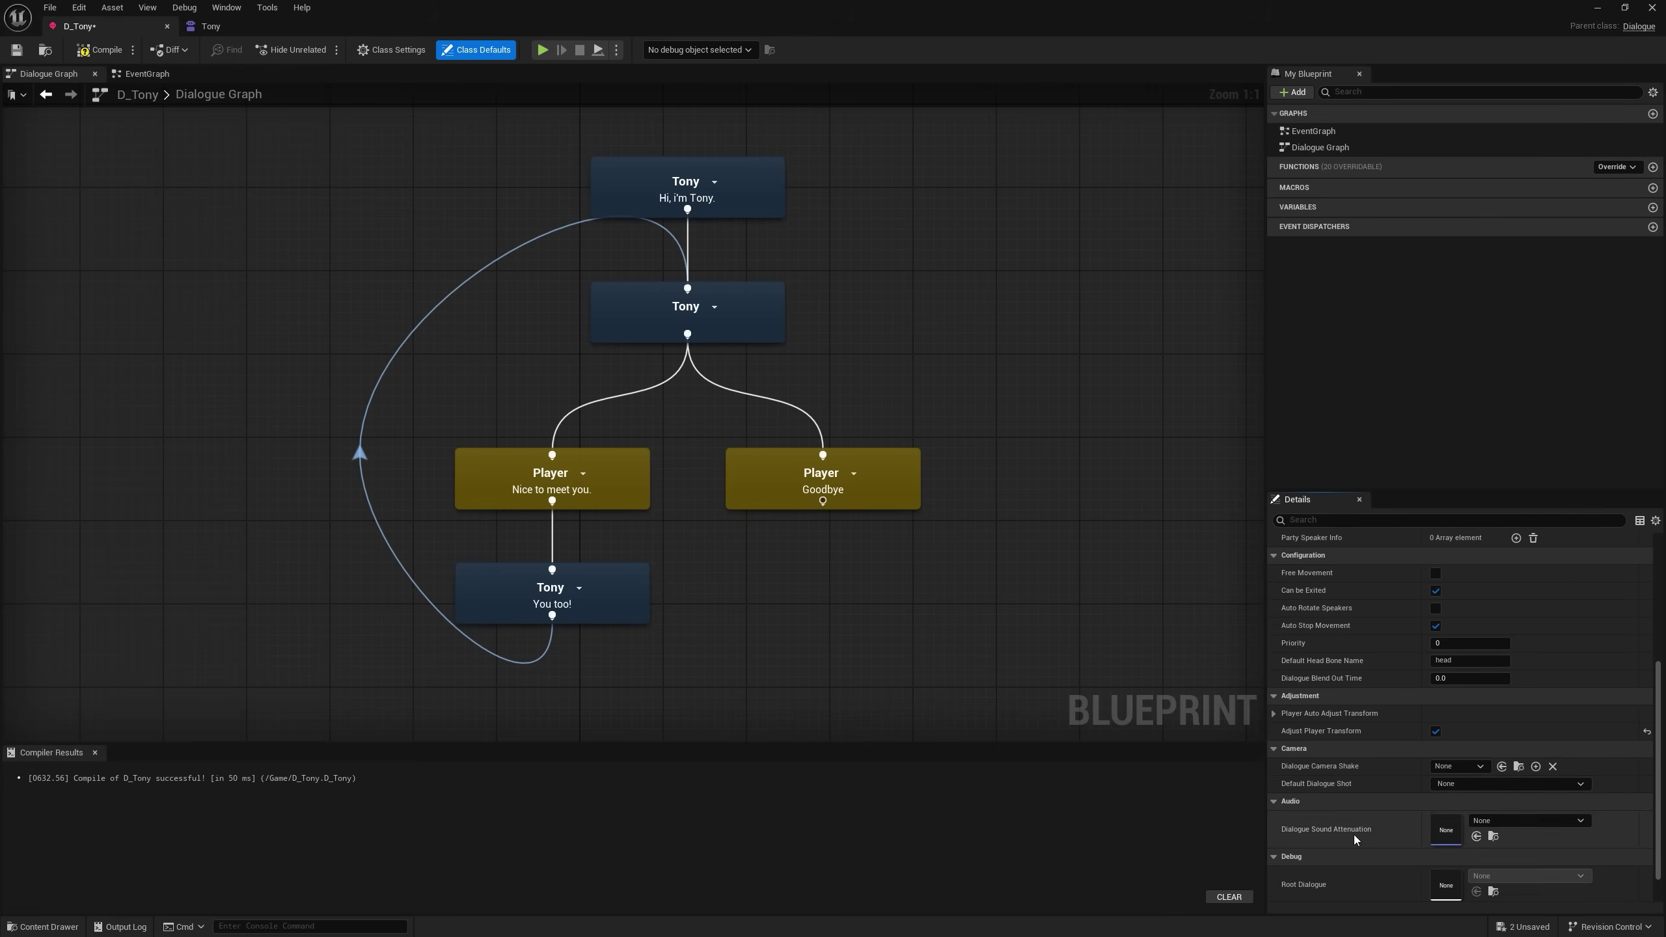
left_click(1519, 785)
left_click(1421, 788)
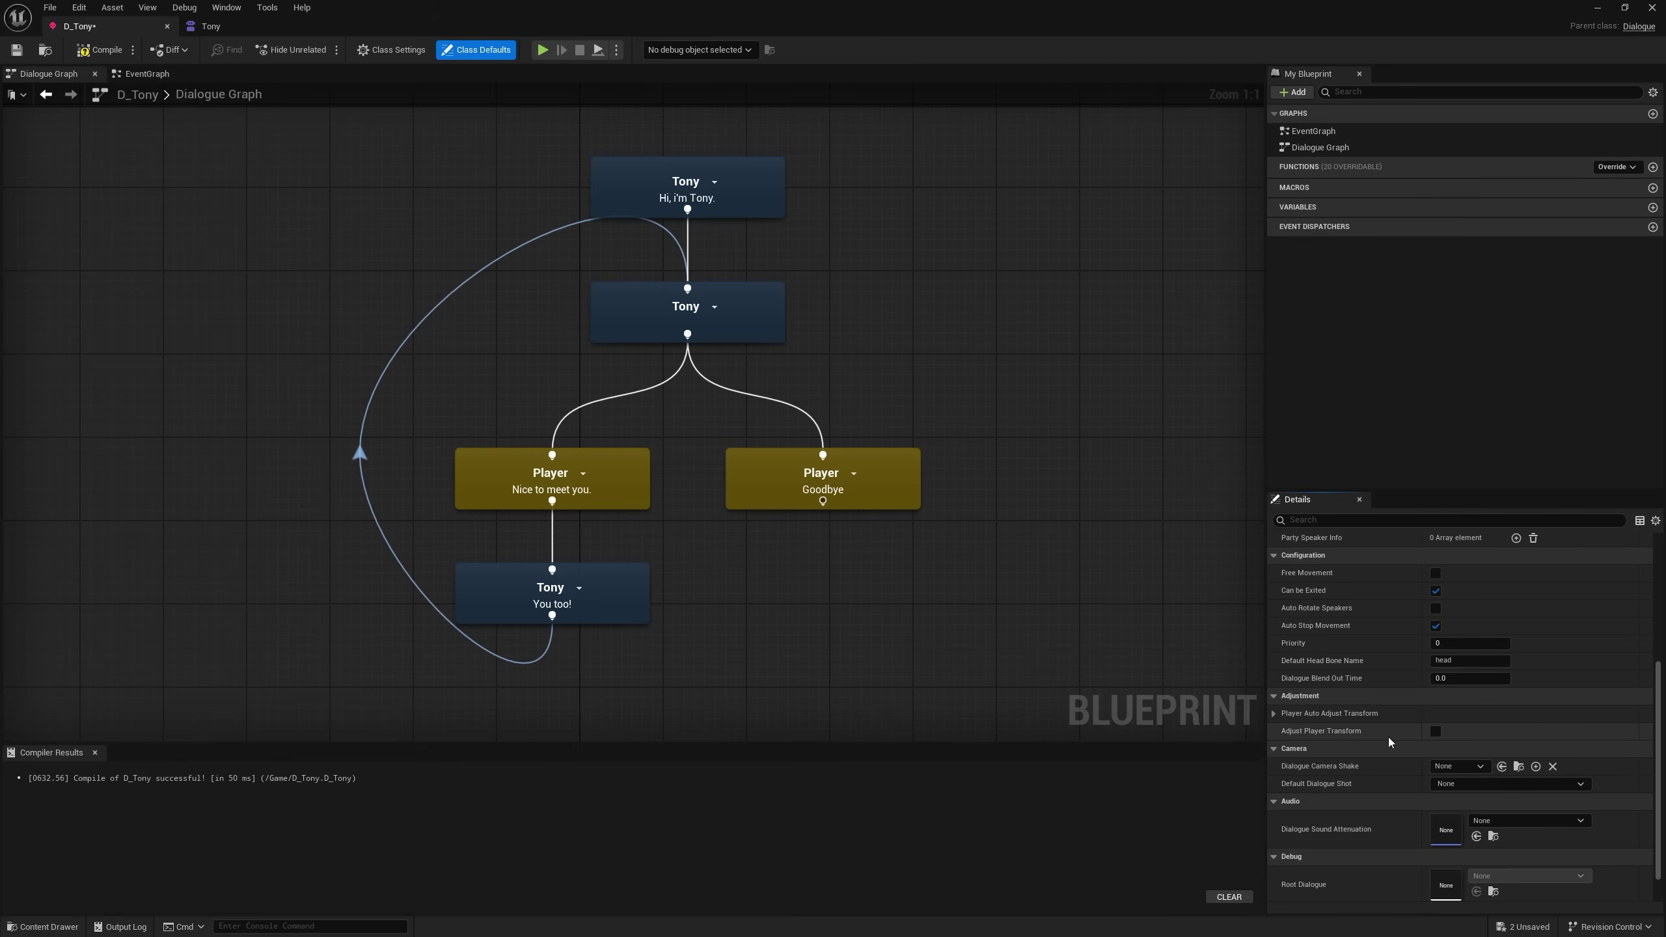
scroll(1353, 733, "up", 5)
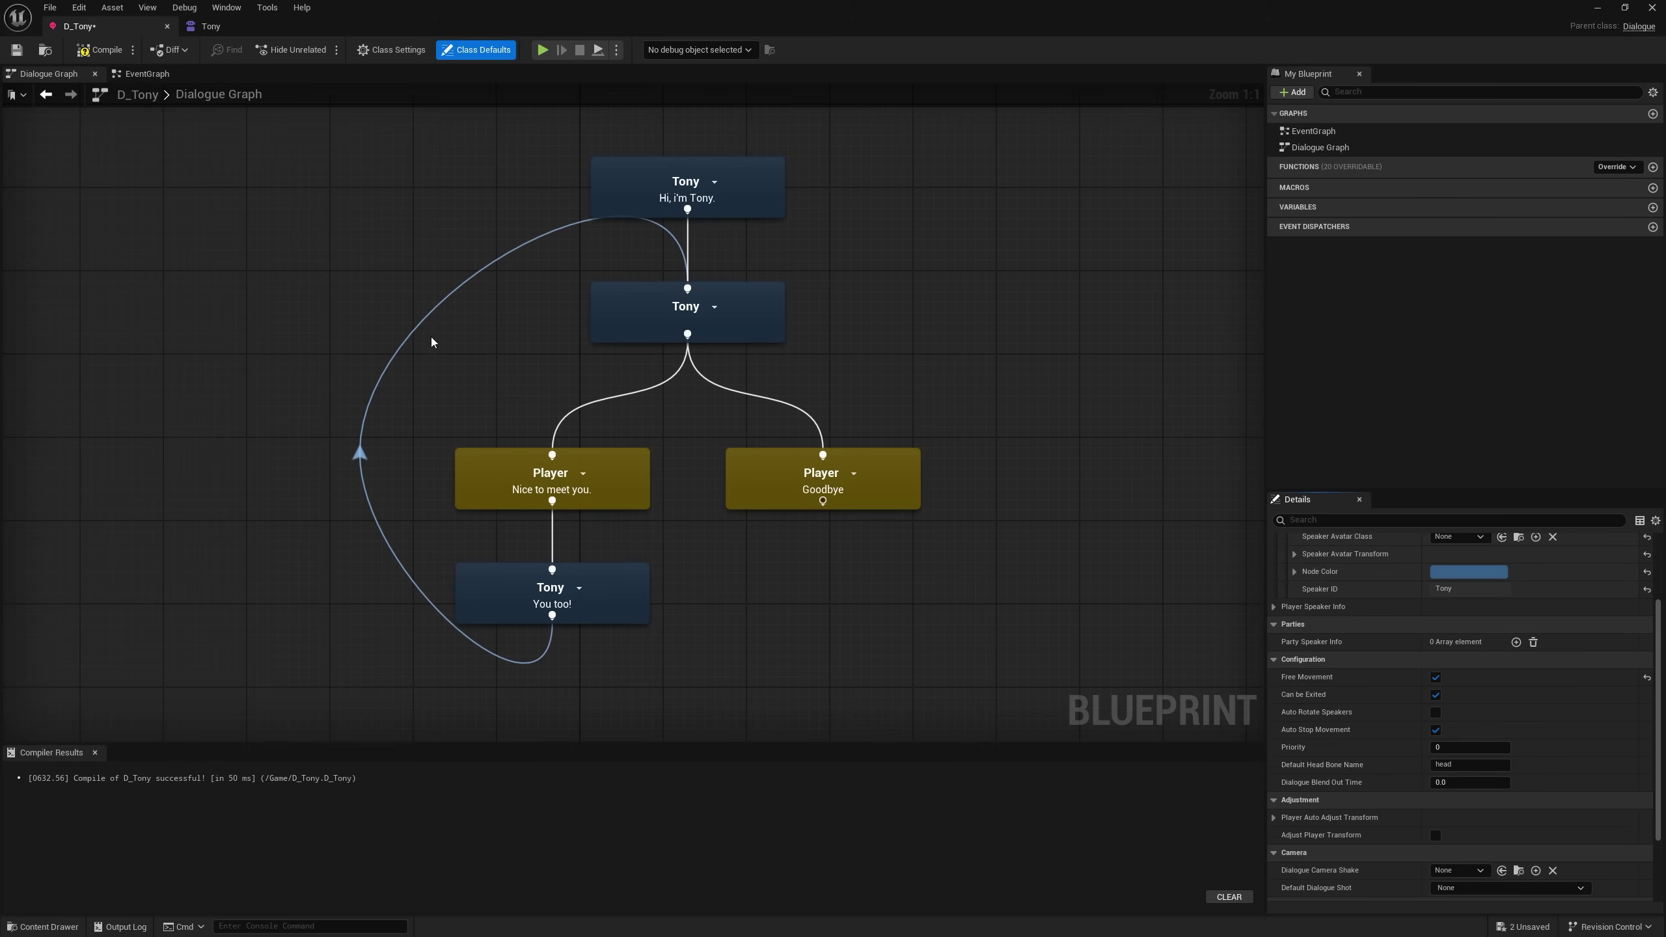
left_click(98, 50)
Play the level, talk to Tony while running around during "Nice to meet you." to test free movement, and end the play session.
left_click(1597, 7)
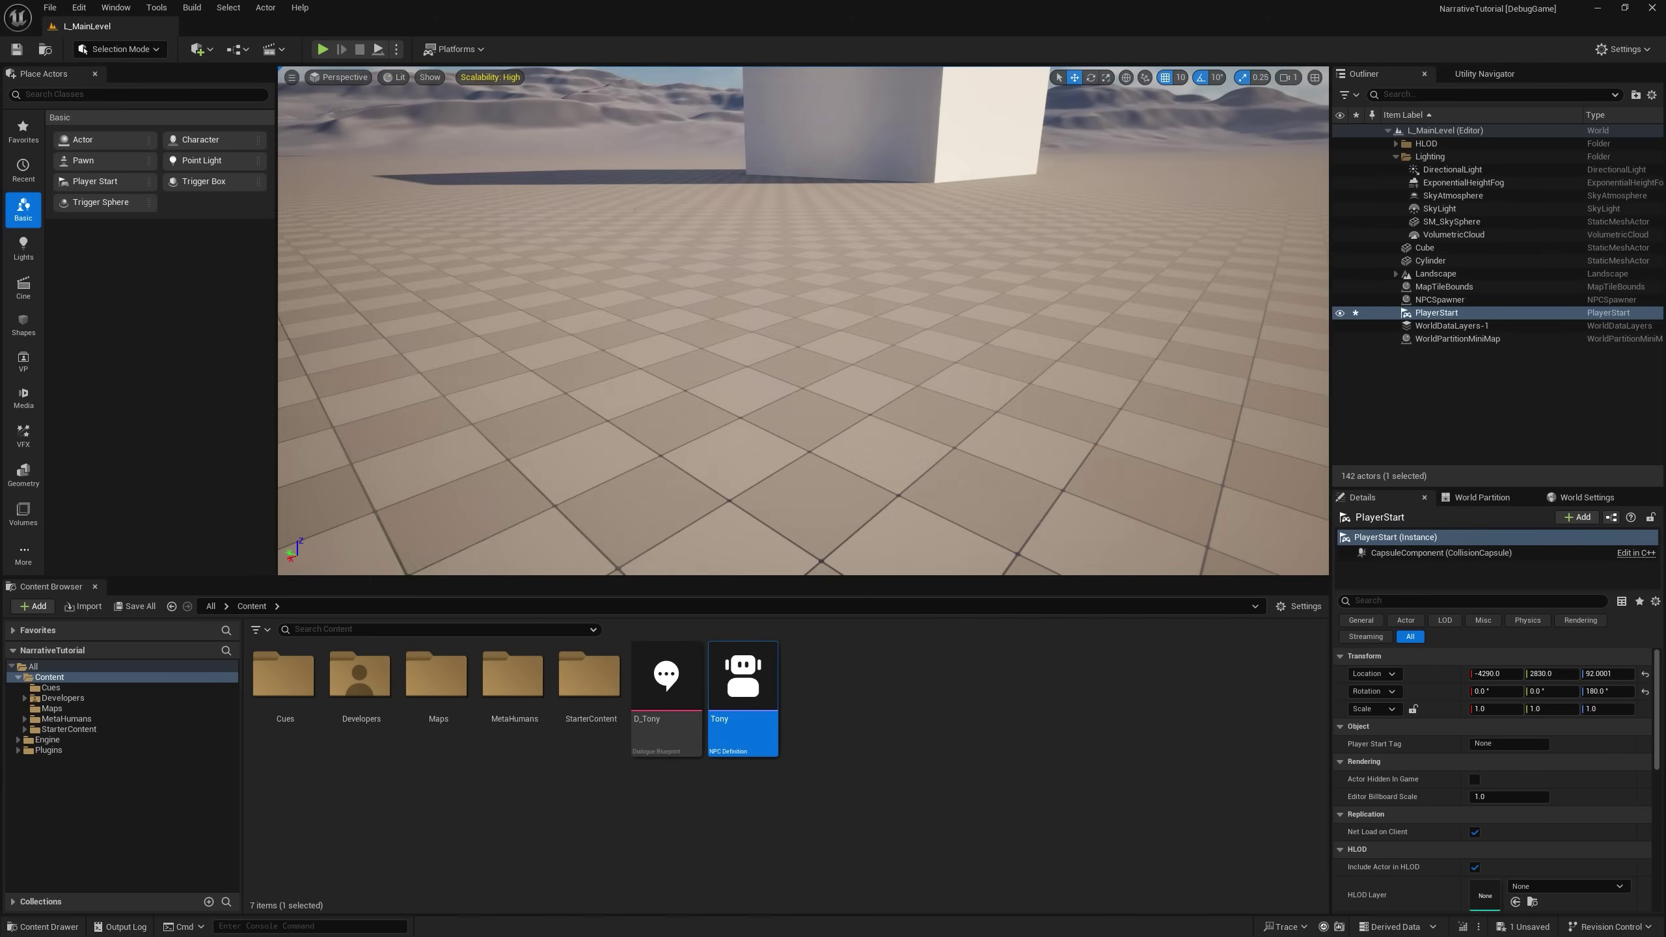
left_click(322, 49)
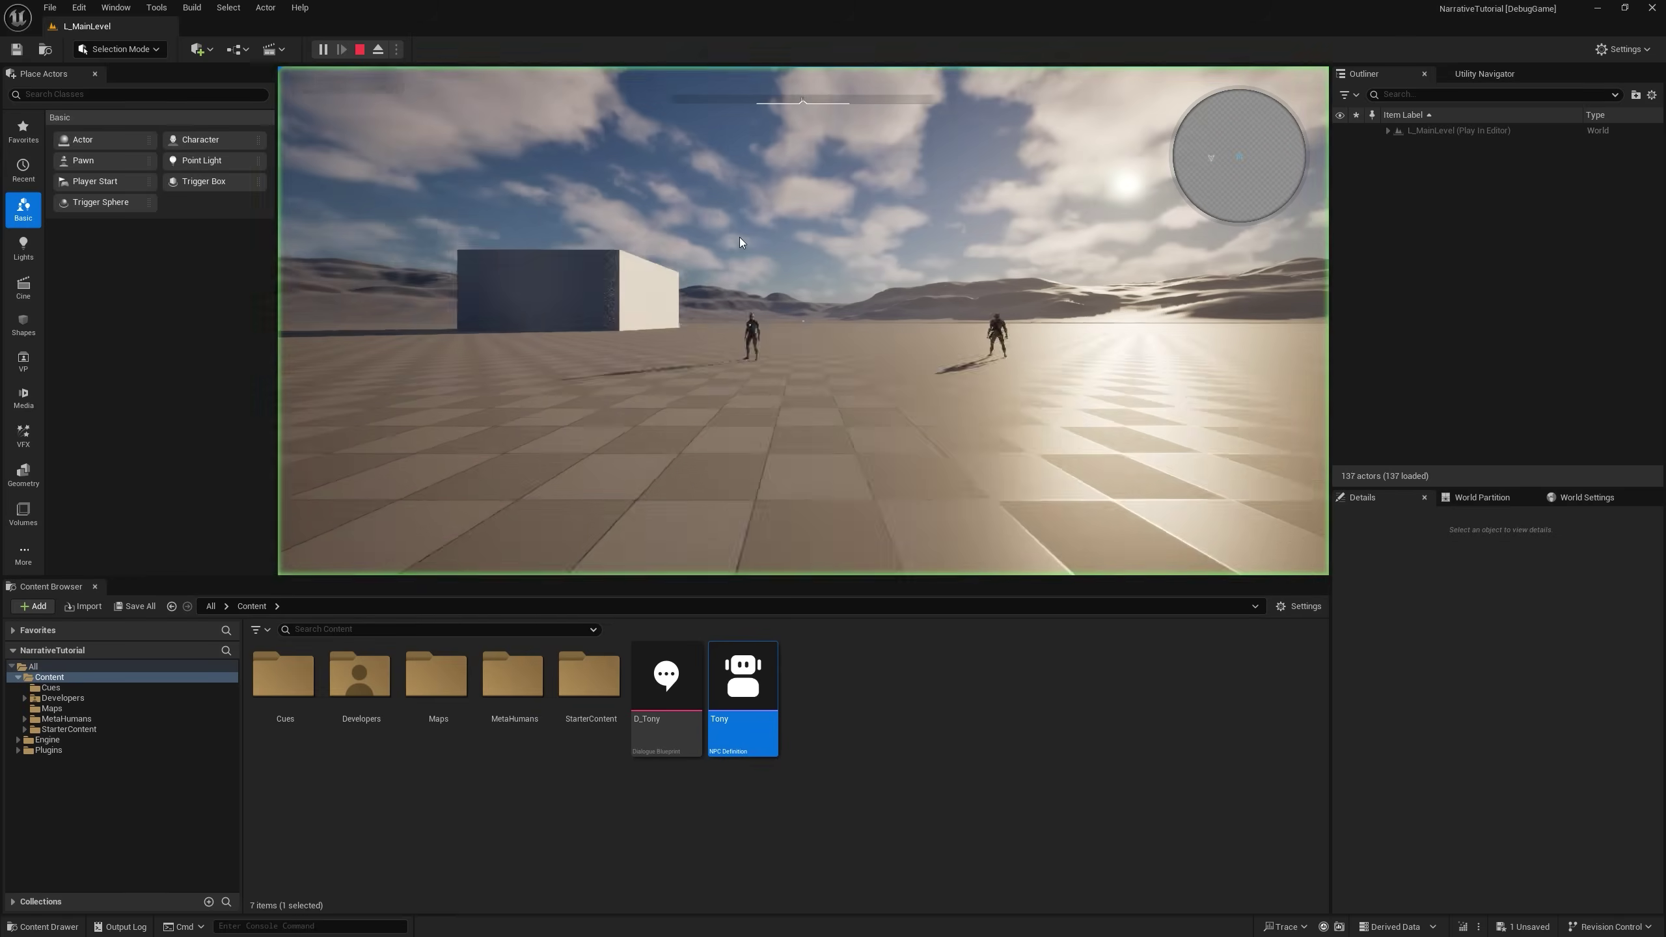
key("w")
key("w")
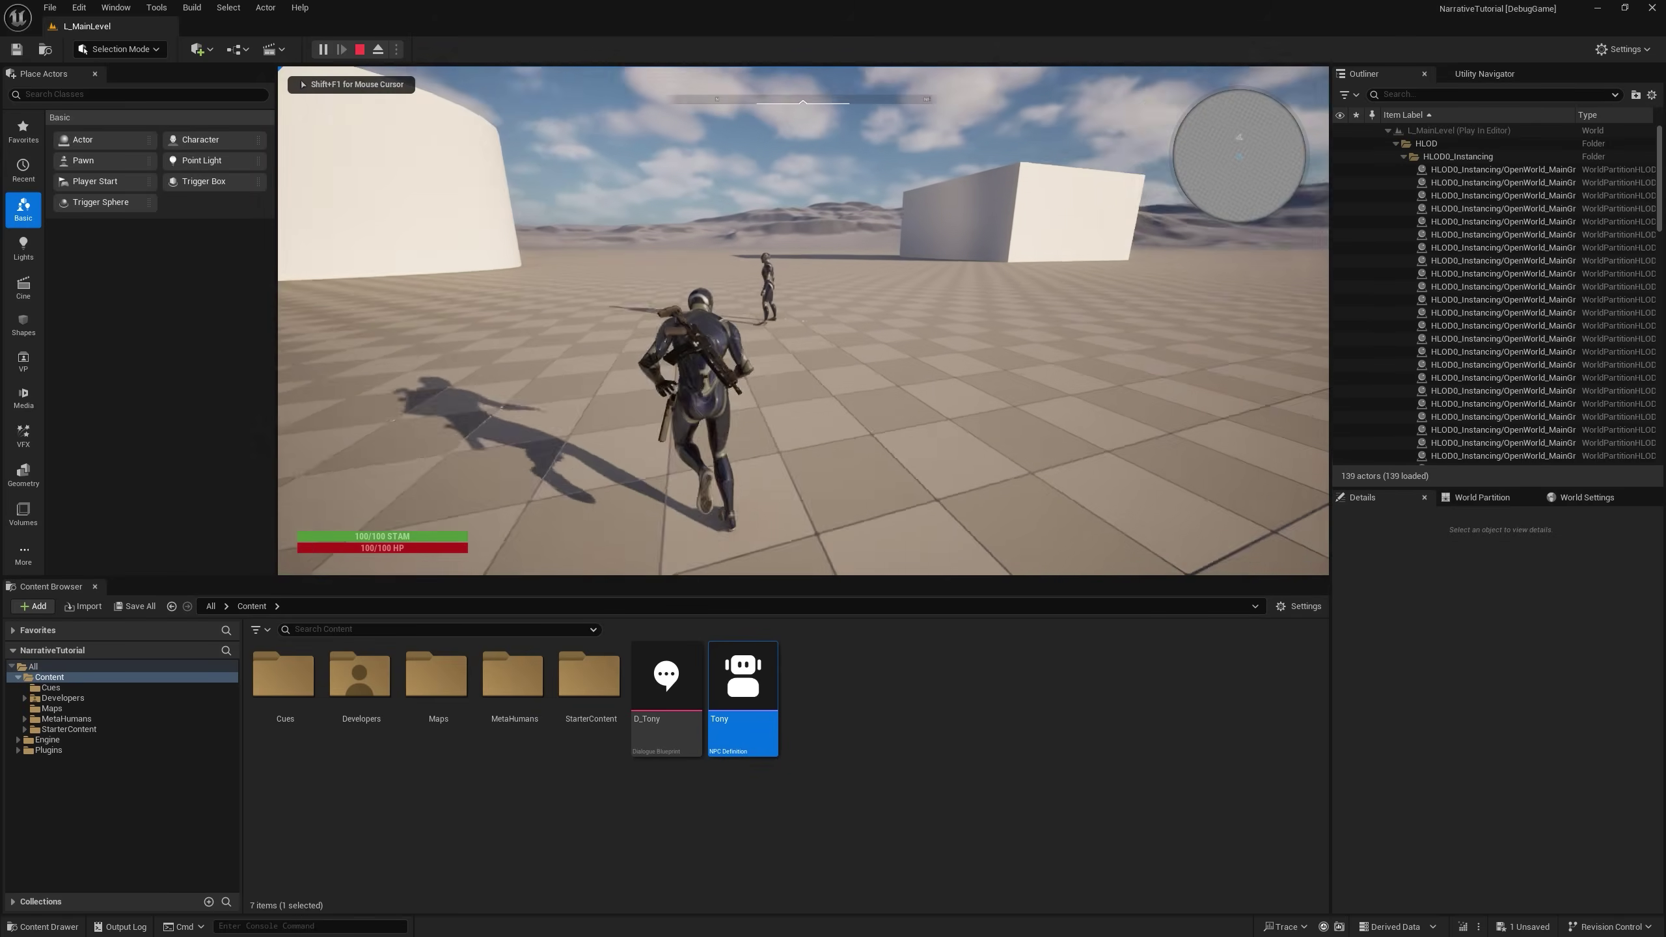
key("e")
key("w")
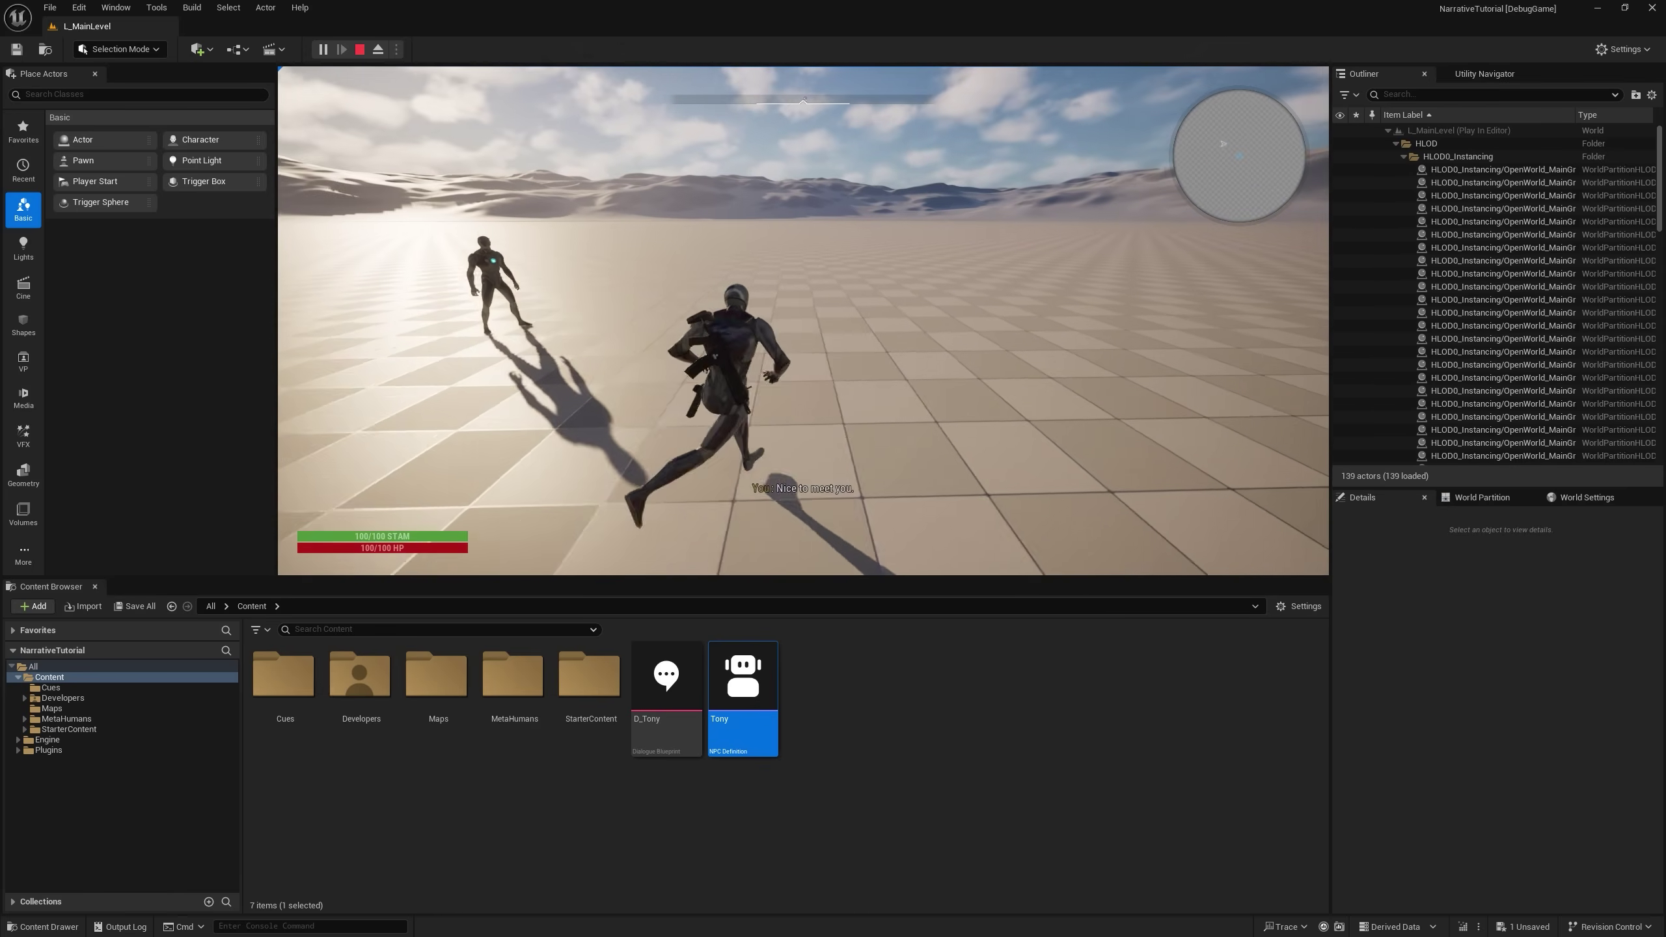
key("w")
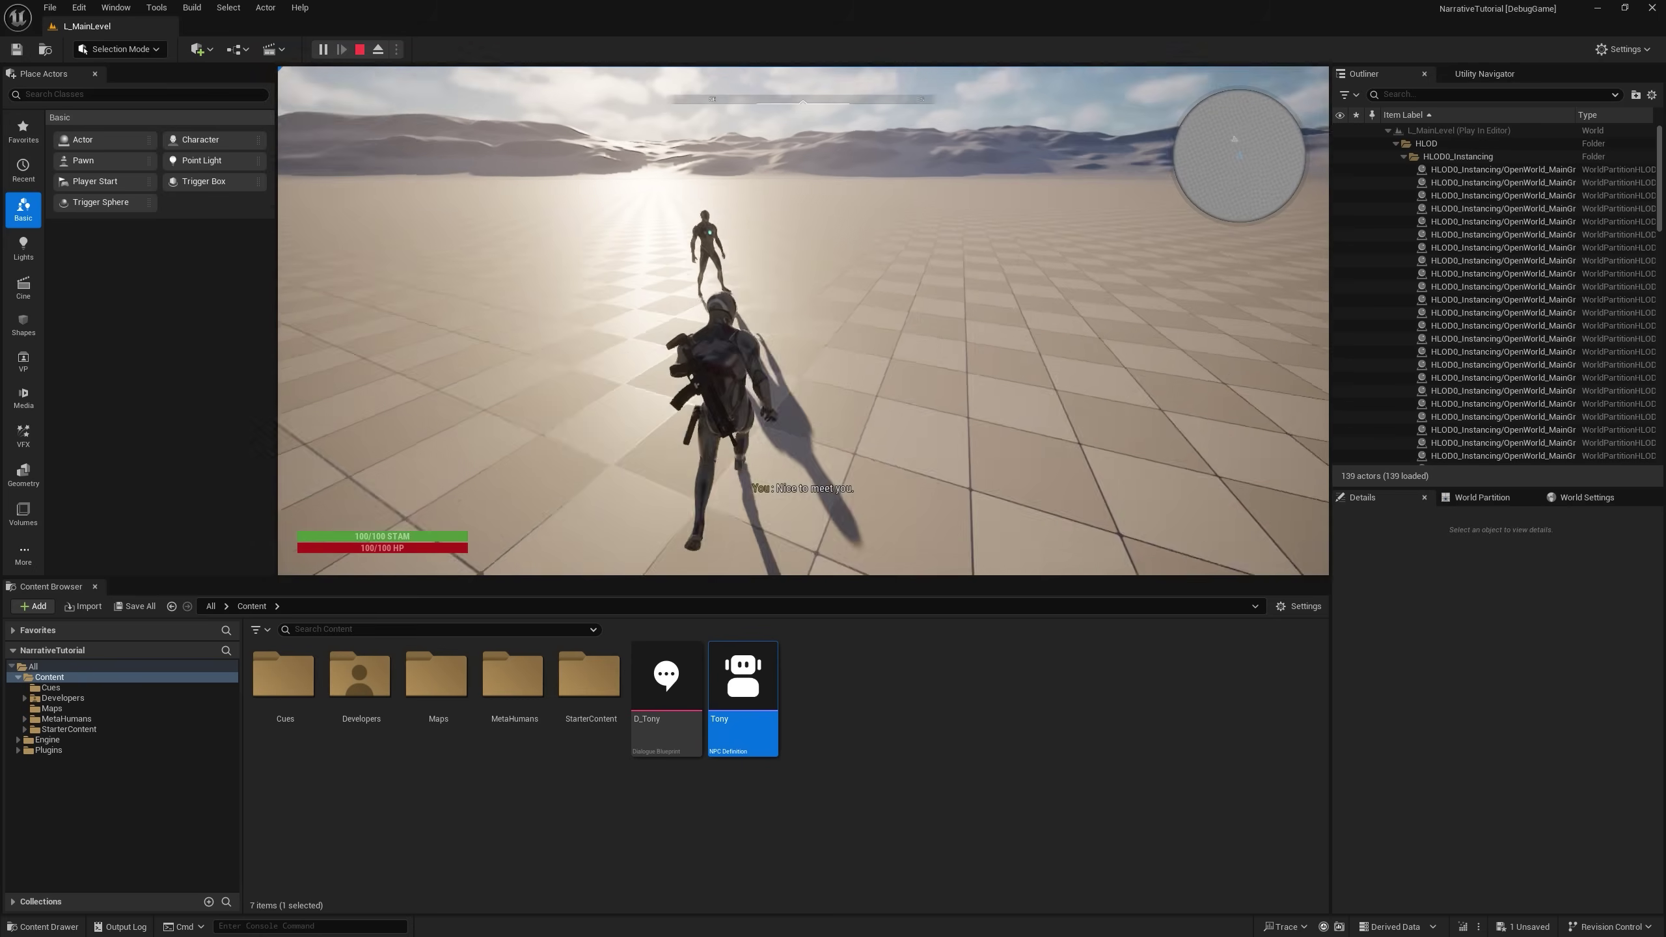
key("w")
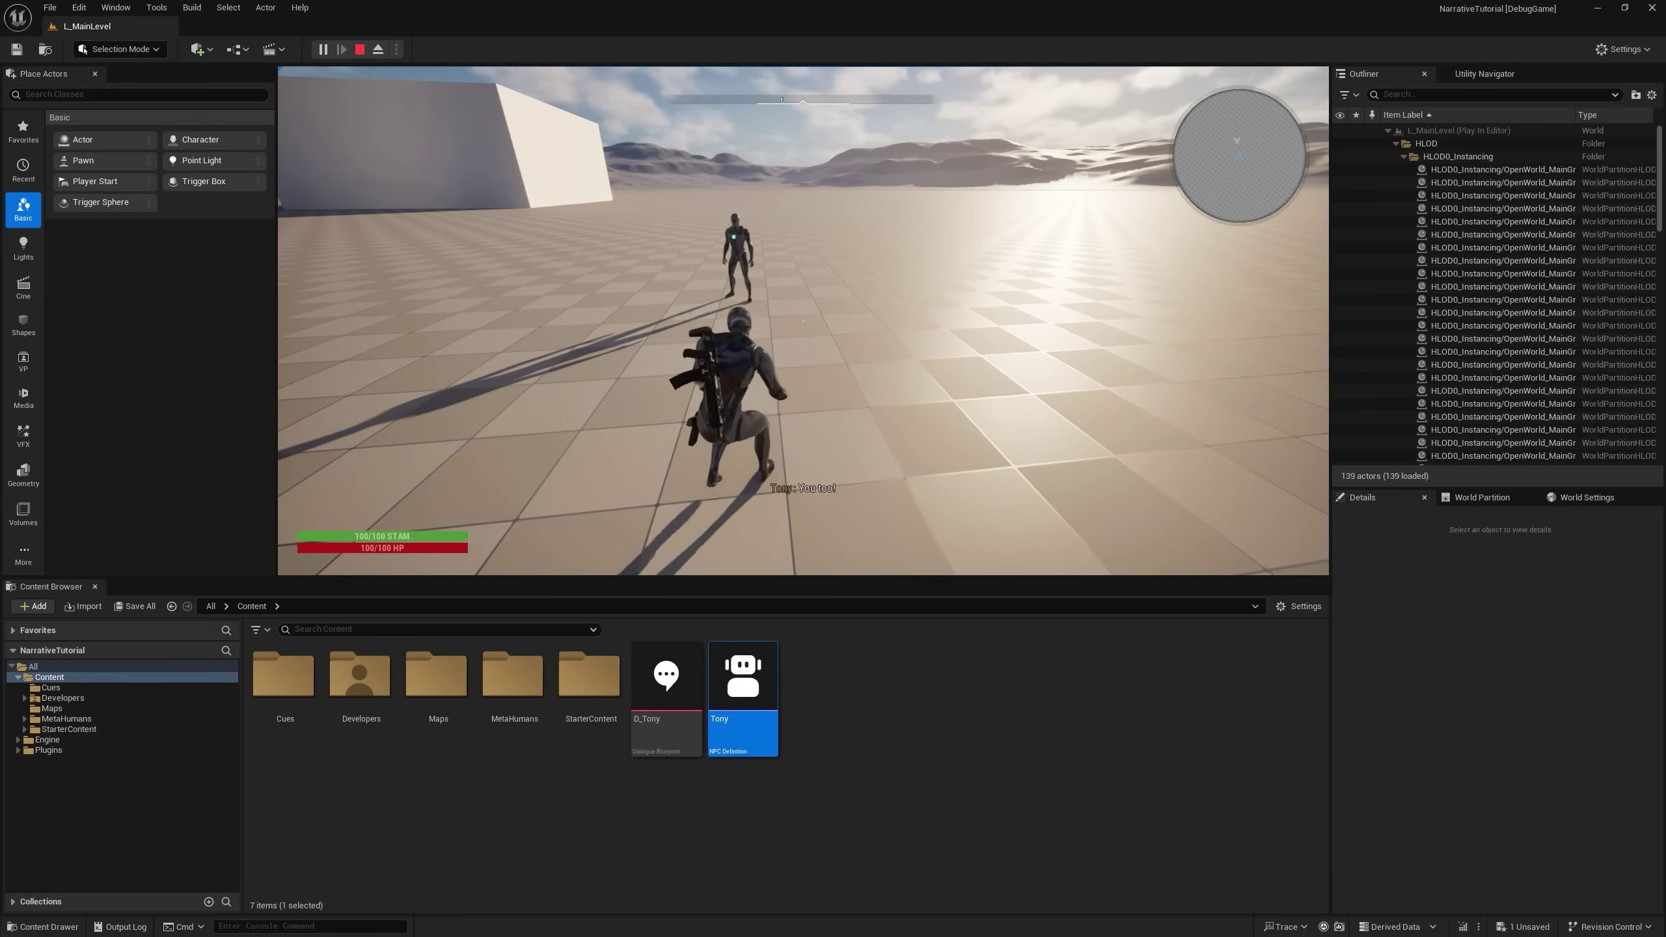
key("Escape")
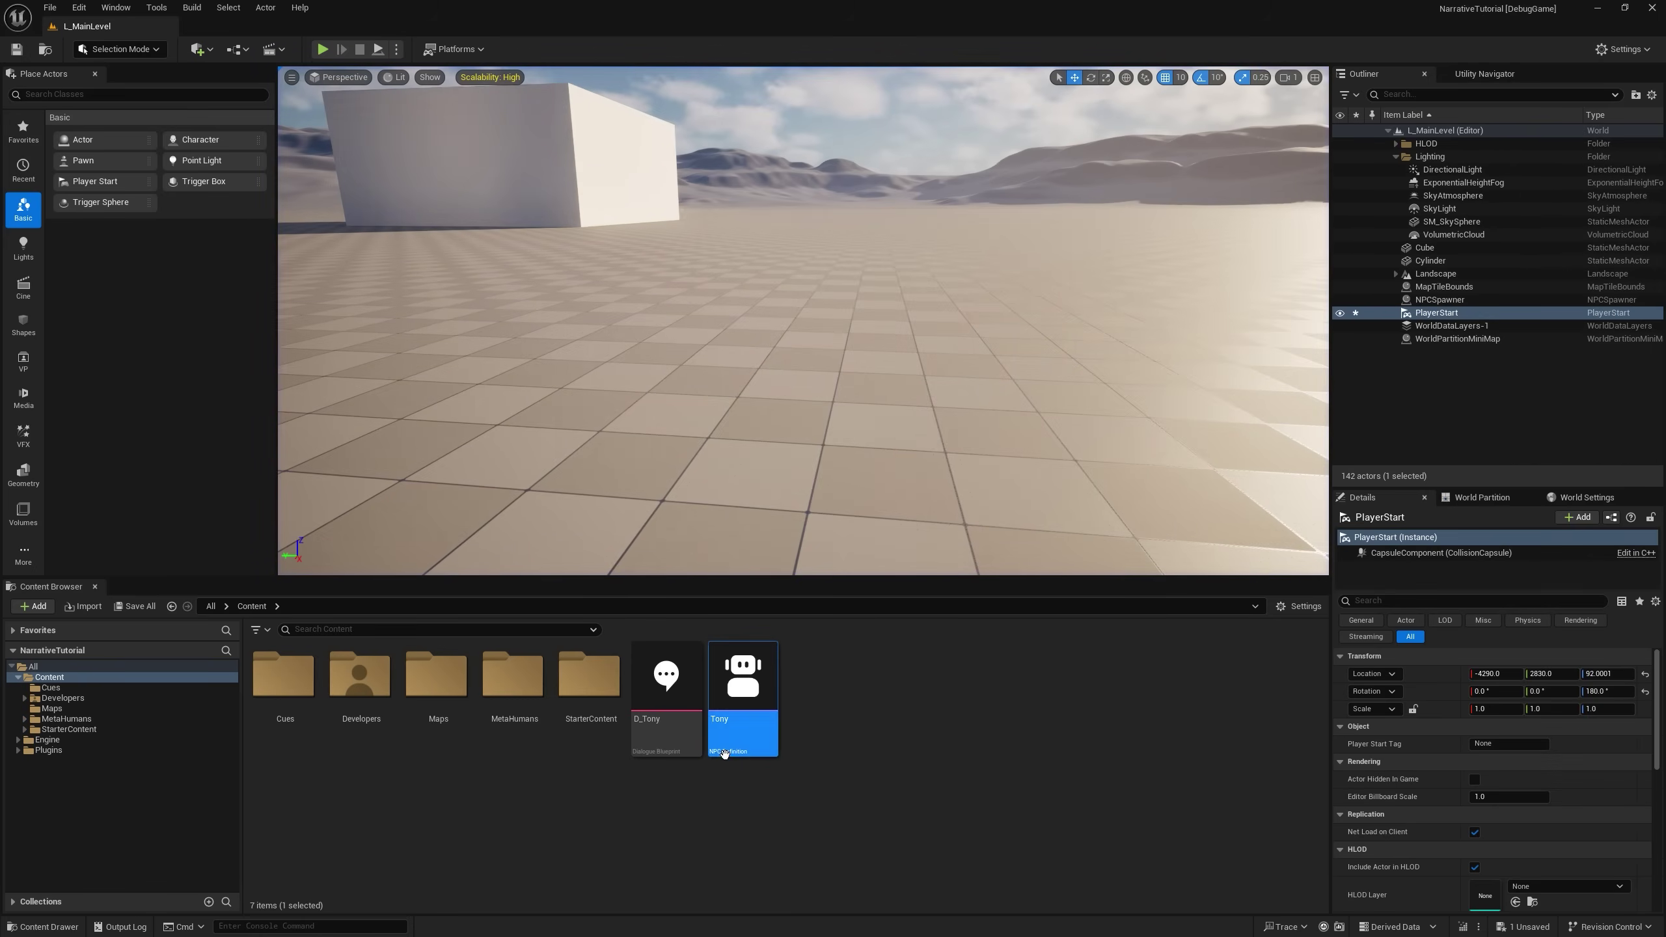
Break the looping link from the "You too!" node back to the blank Tony node in D_Tony, and compile and save.
double_click(736, 729)
left_click(161, 26)
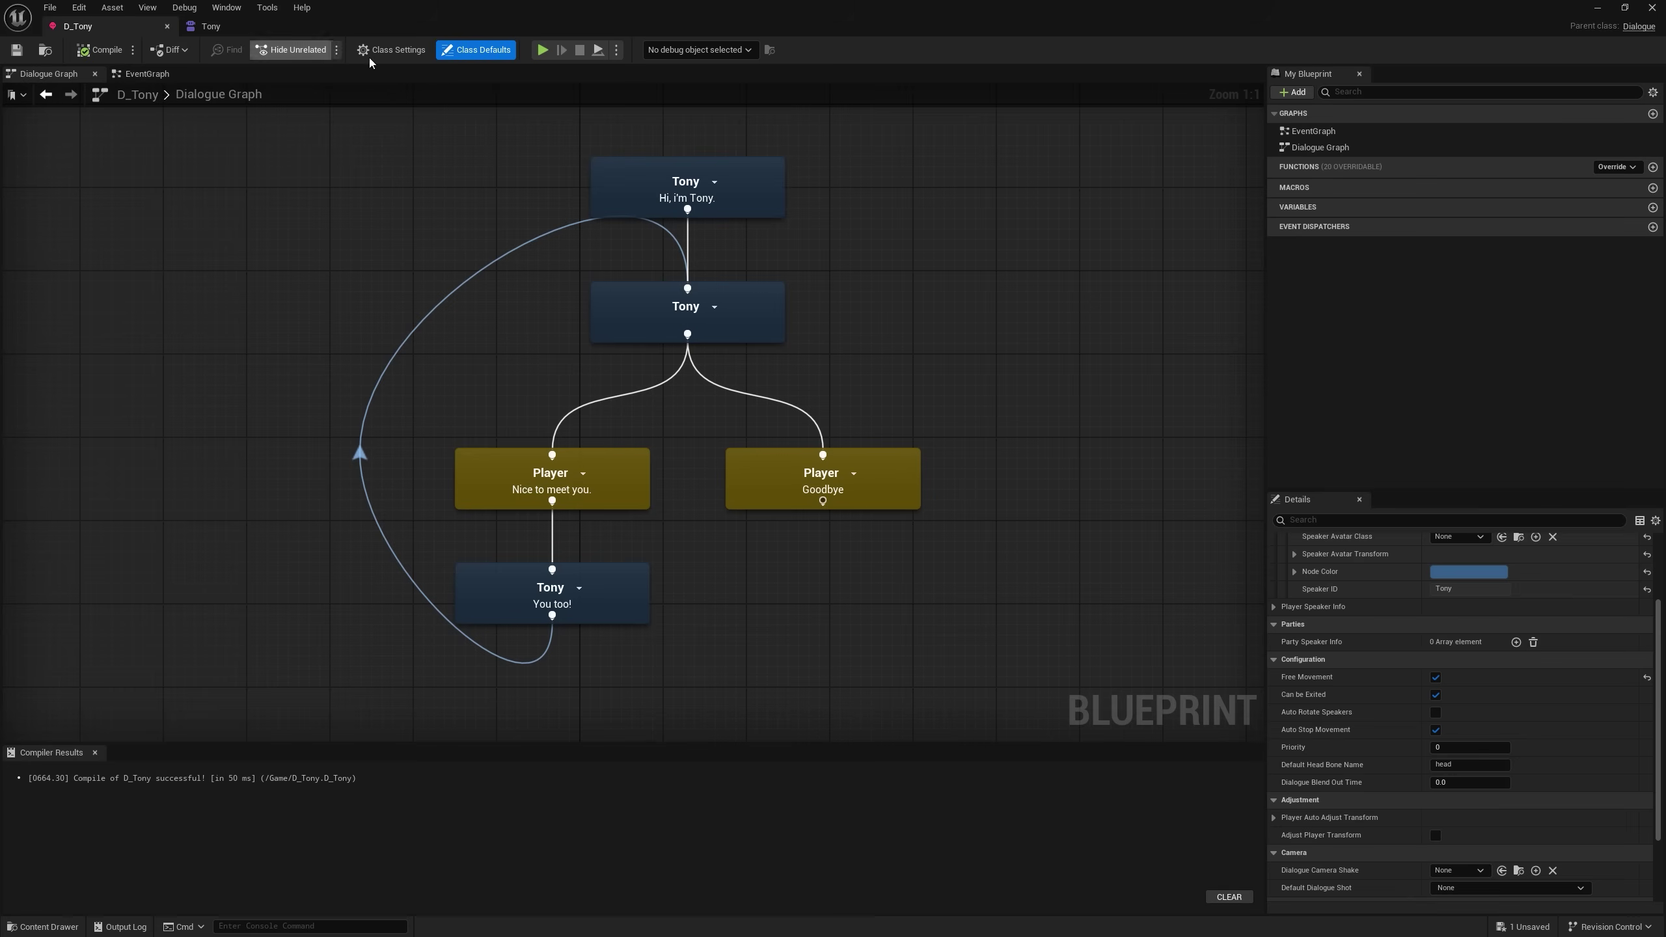
left_click(552, 615, "alt")
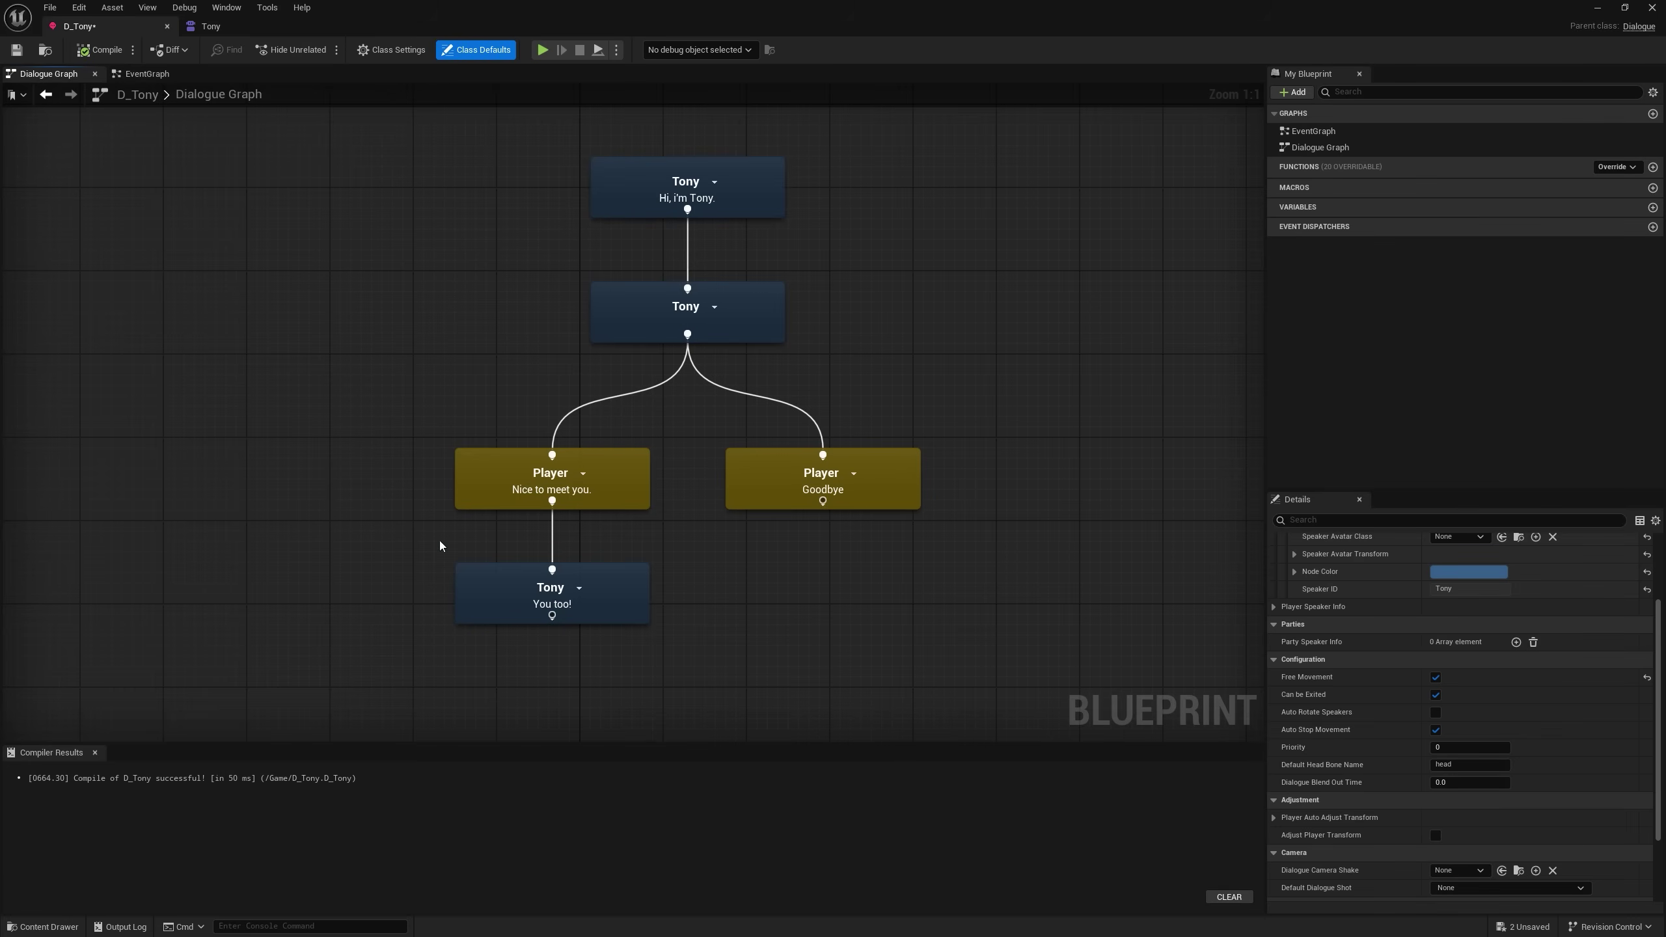
right_click_drag(448, 531, 486, 550)
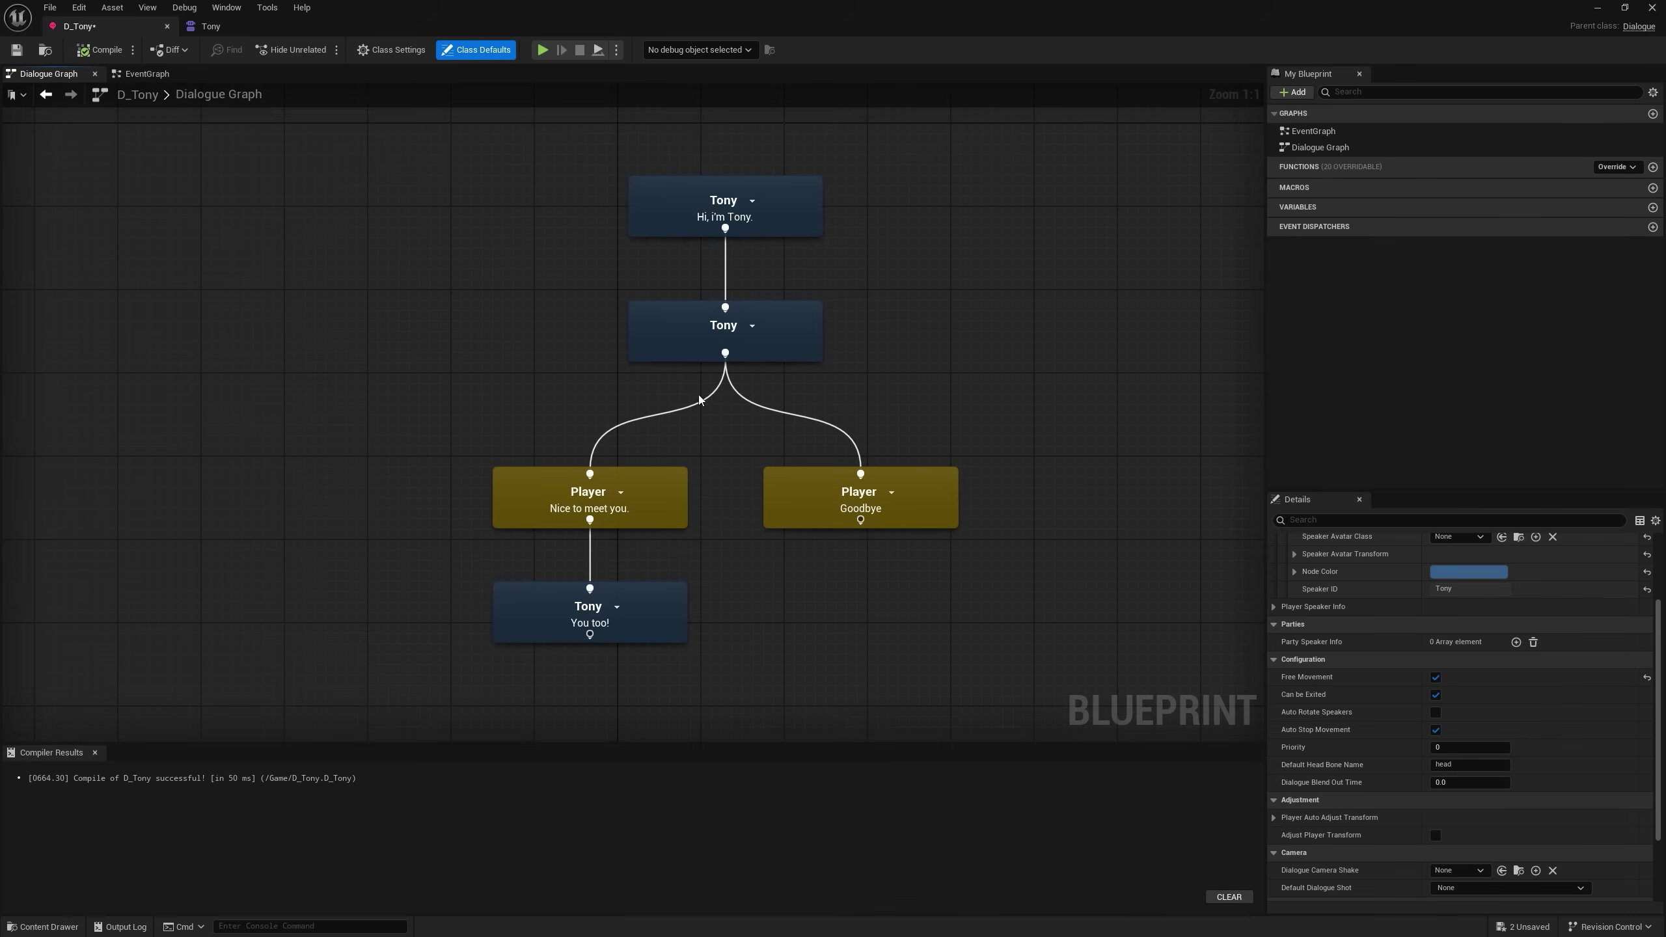
left_click(696, 333)
left_click_drag(780, 415, 1120, 148)
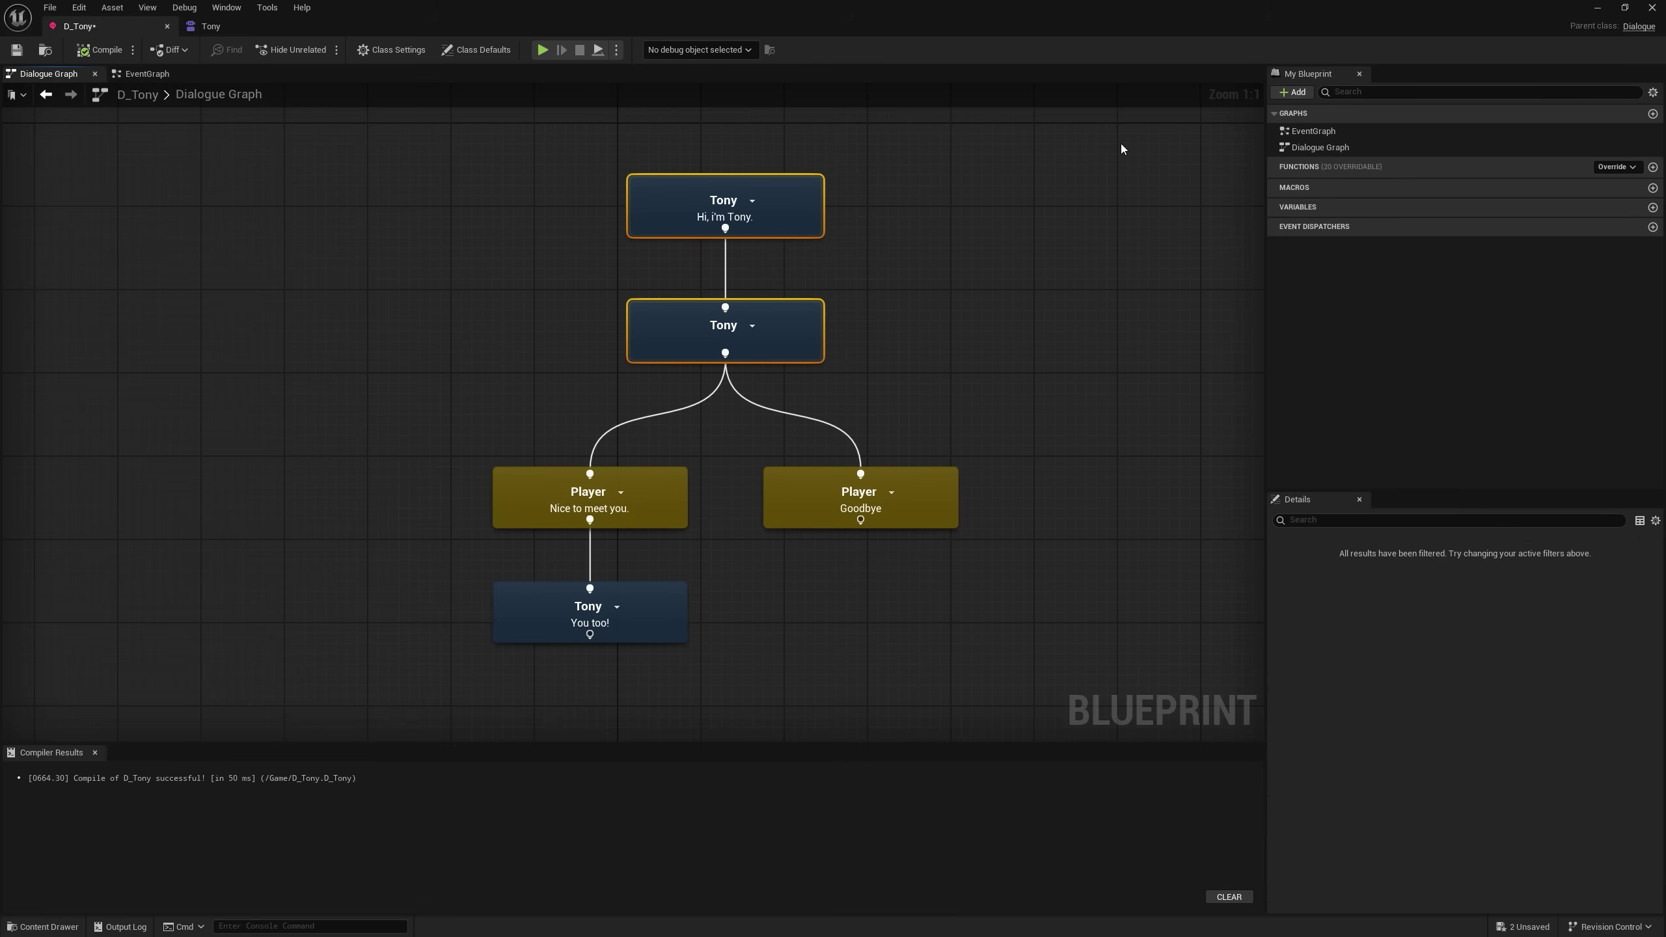
mouse_move(532, 504)
left_mouse_down()
mouse_move(518, 492)
mouse_move(534, 503)
left_mouse_up()
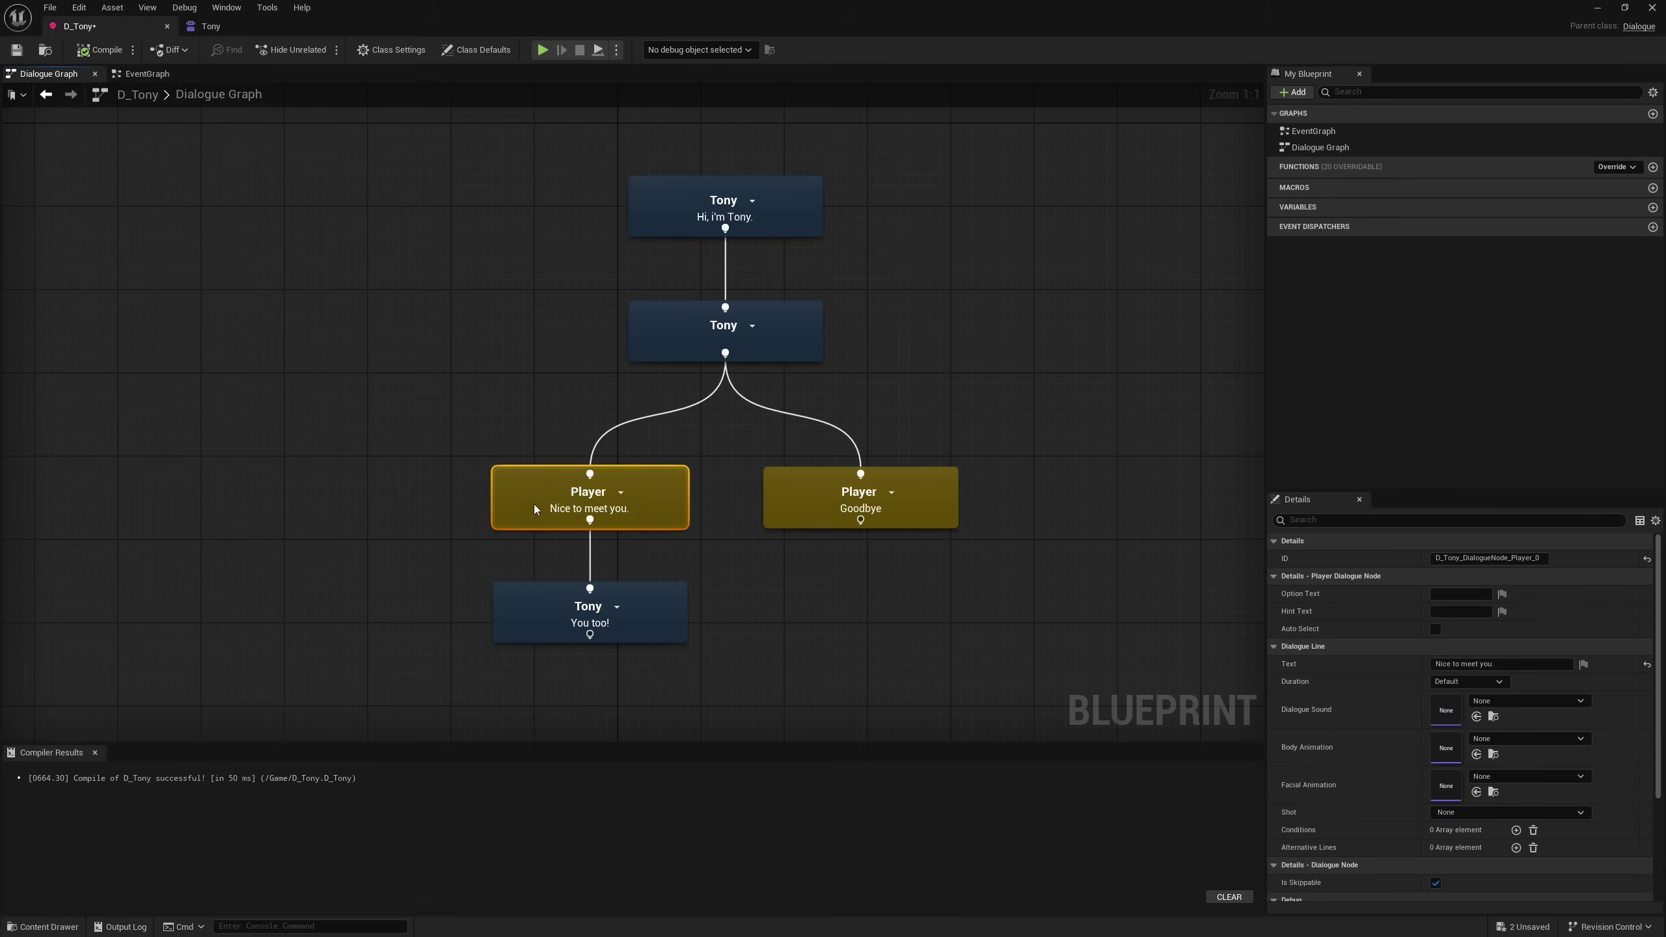
left_click(542, 622)
left_click(465, 376)
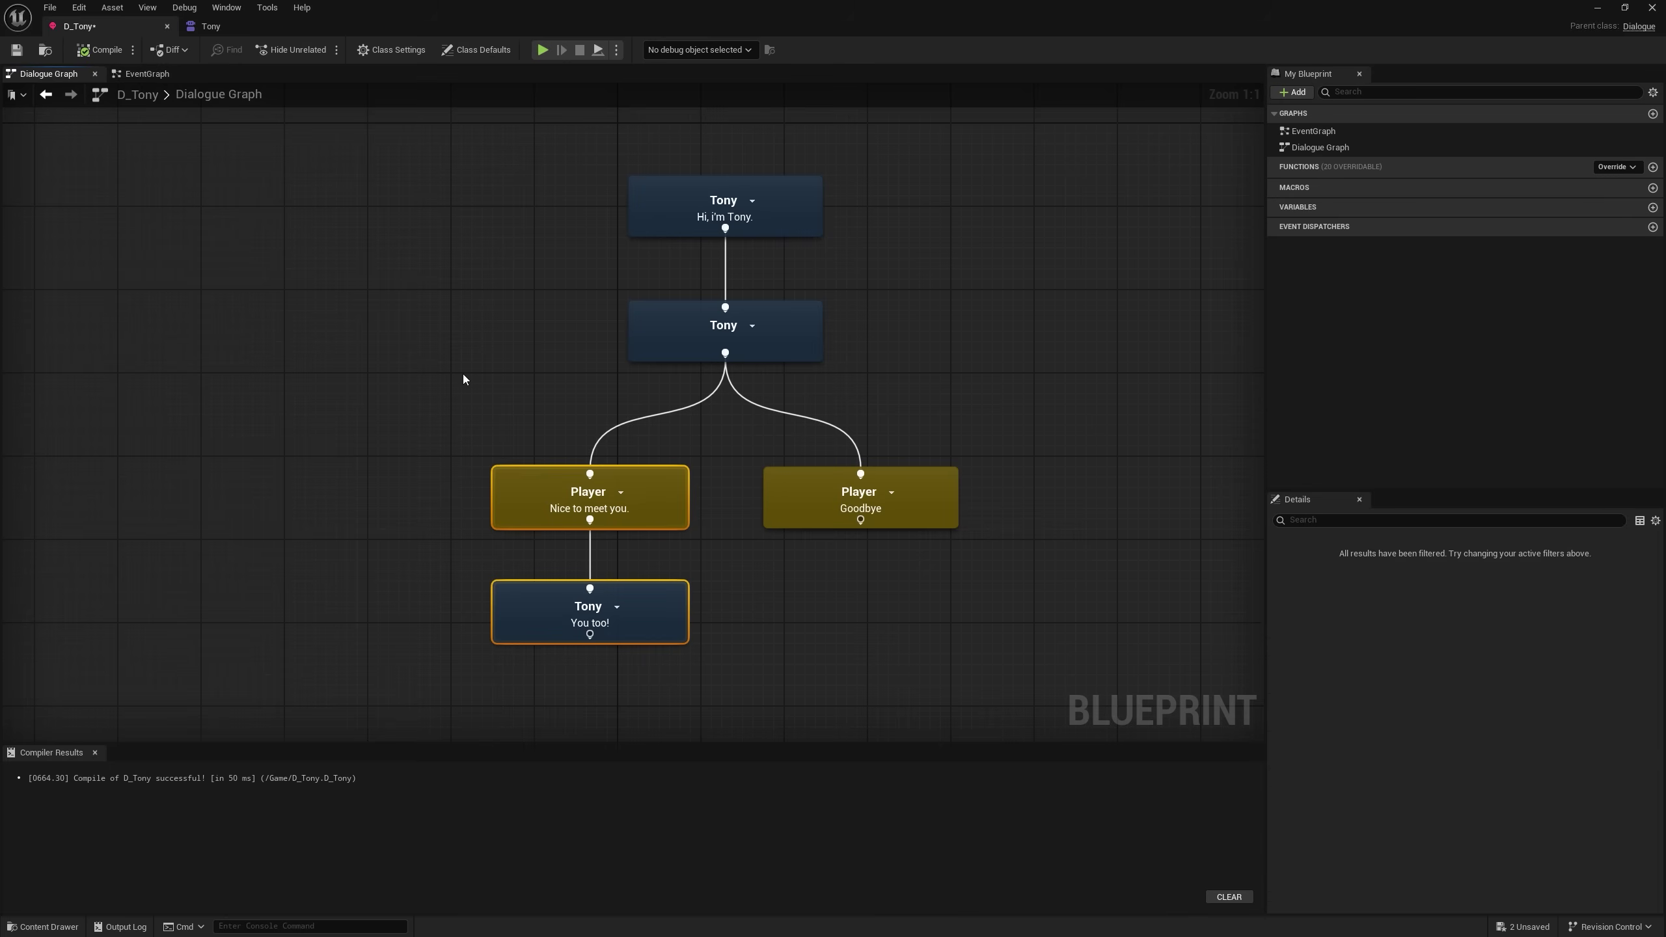
left_click(93, 51)
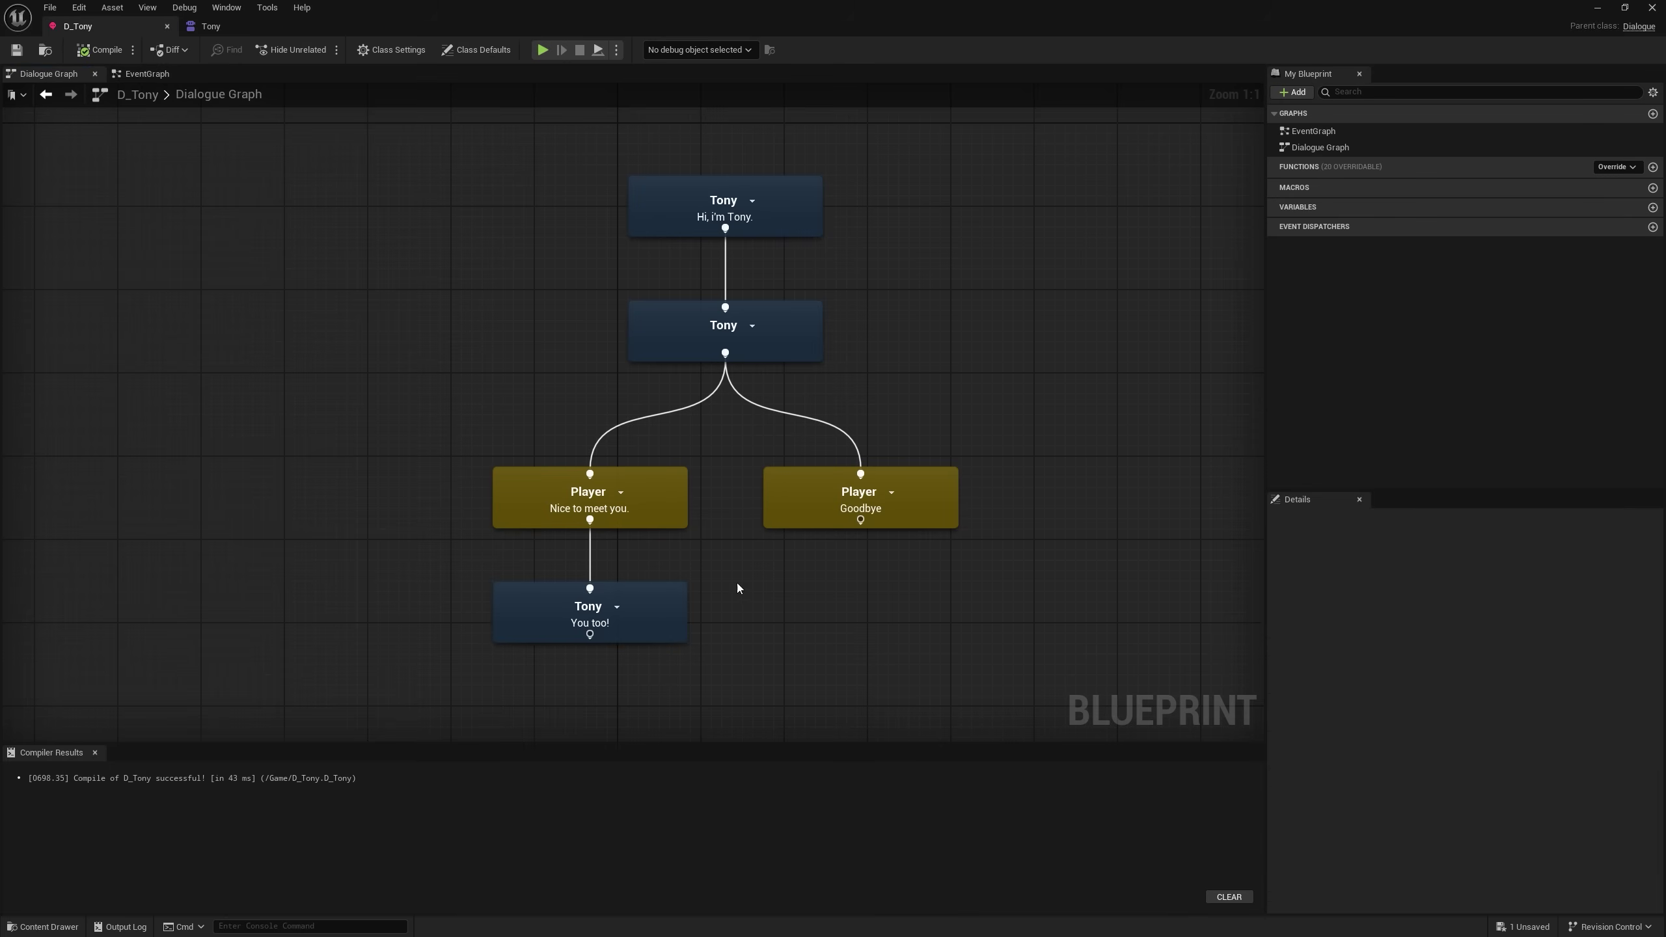
Try a brown node color for the Tony speaker in D_Tony's class defaults, discard it, and compile and save.
left_click(475, 50)
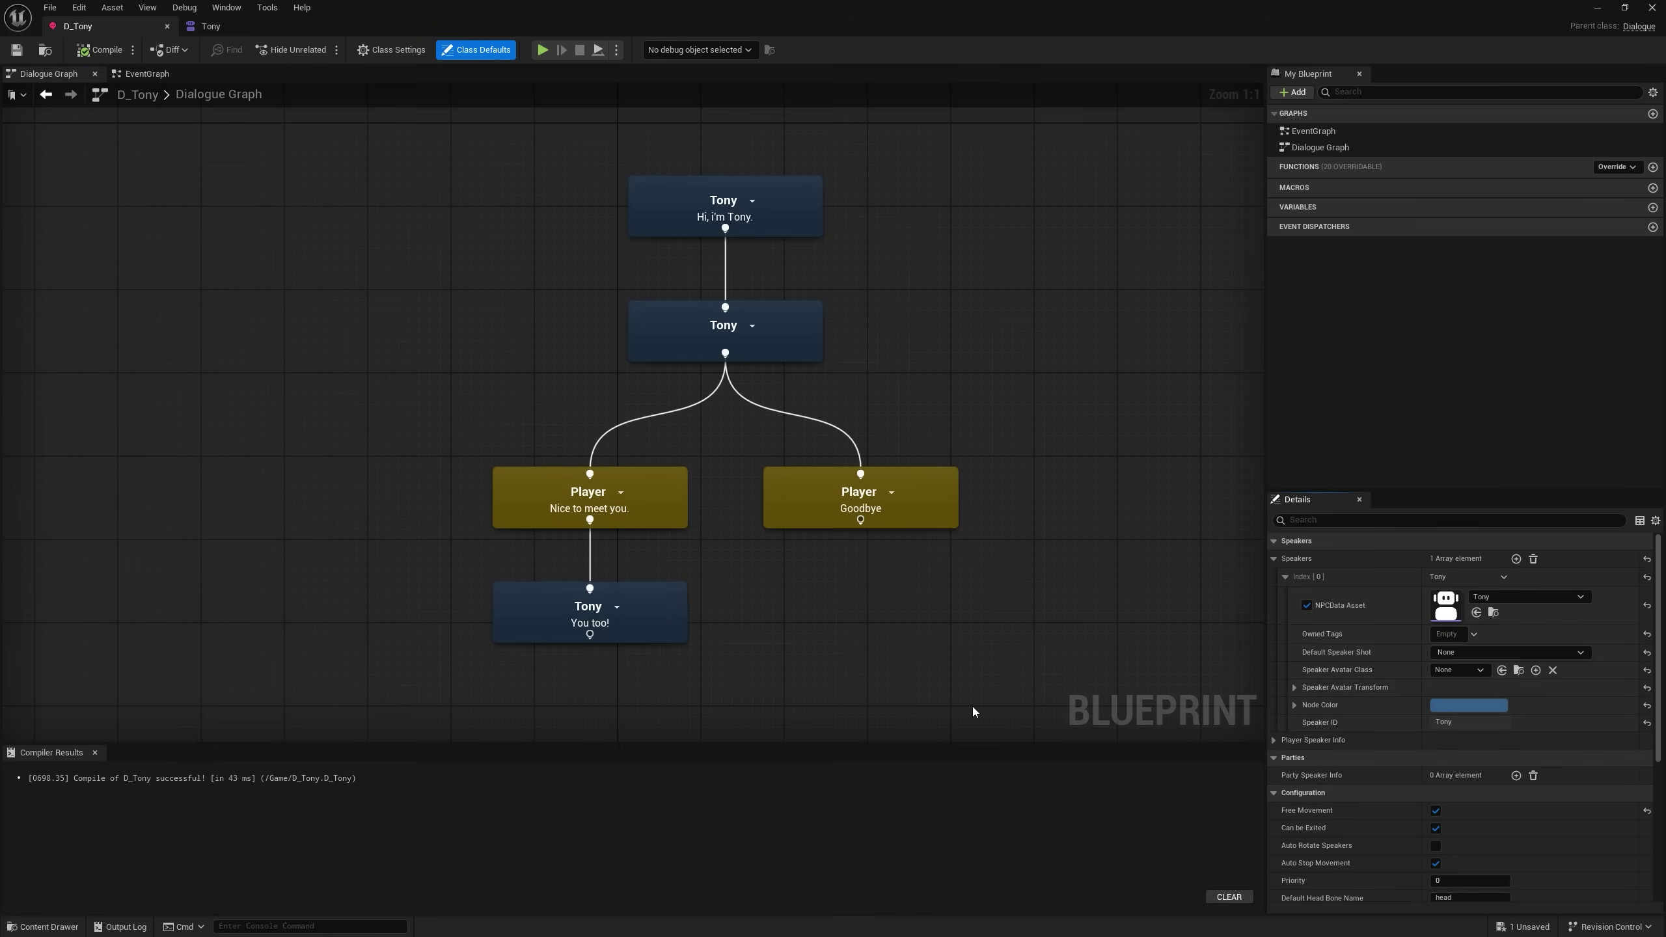
left_click(1456, 706)
mouse_move(1268, 723)
left_mouse_down()
mouse_move(1309, 698)
mouse_move(1286, 667)
mouse_move(1197, 750)
mouse_move(1281, 719)
left_mouse_up()
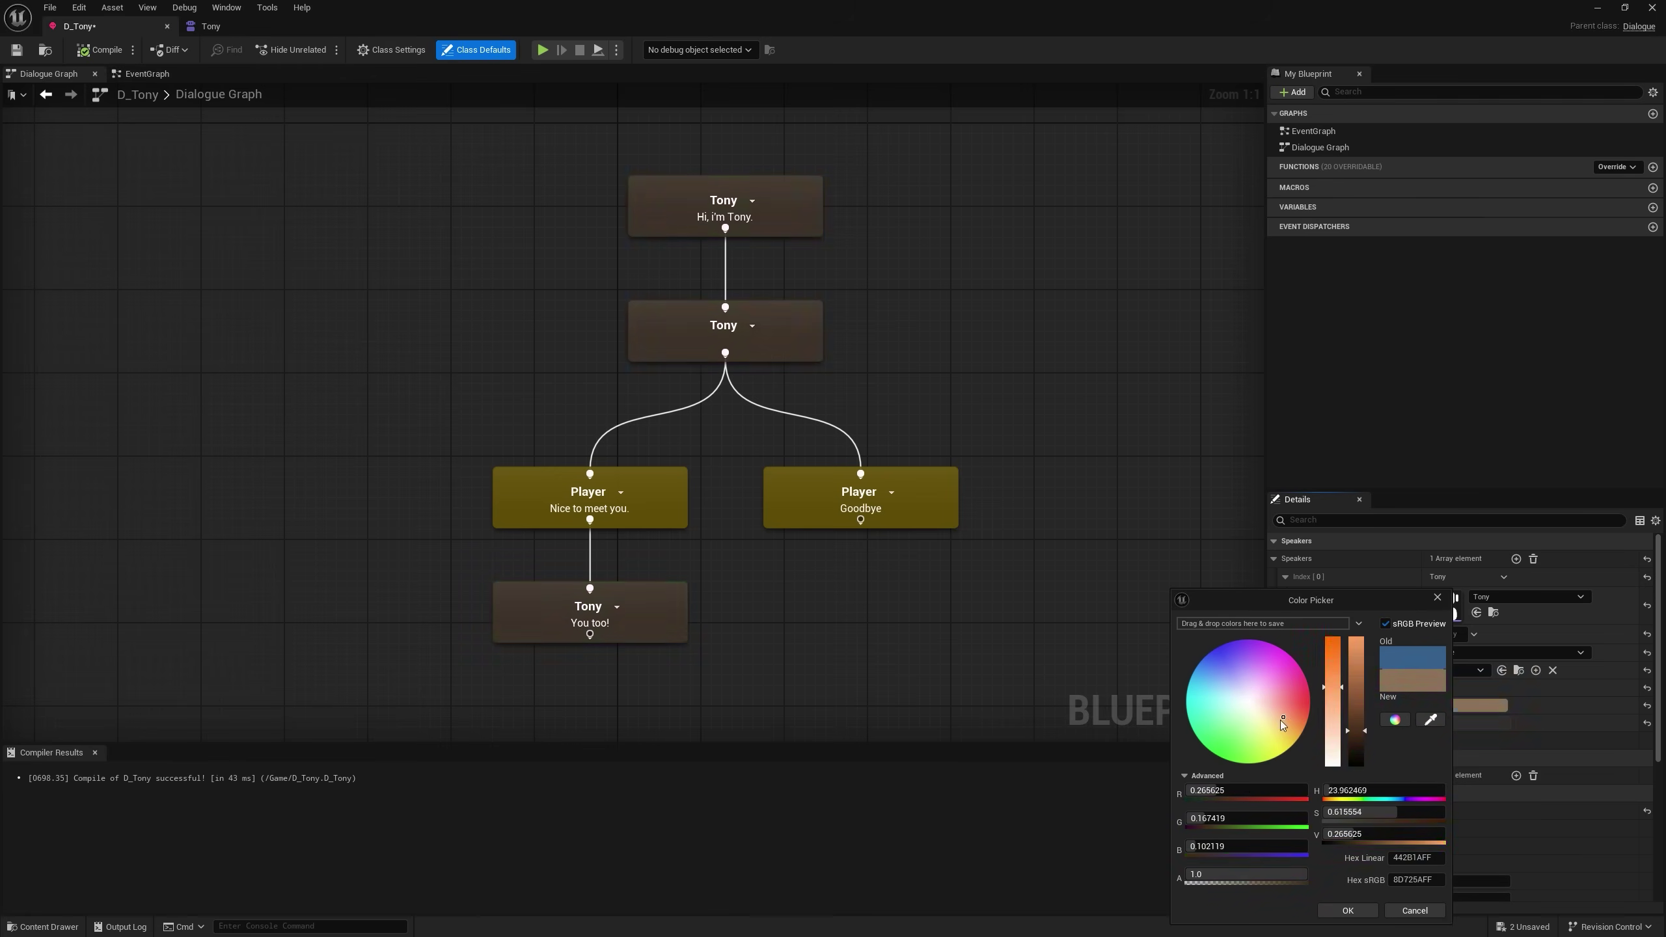
left_click(1414, 911)
left_click(98, 50)
left_click(16, 50)
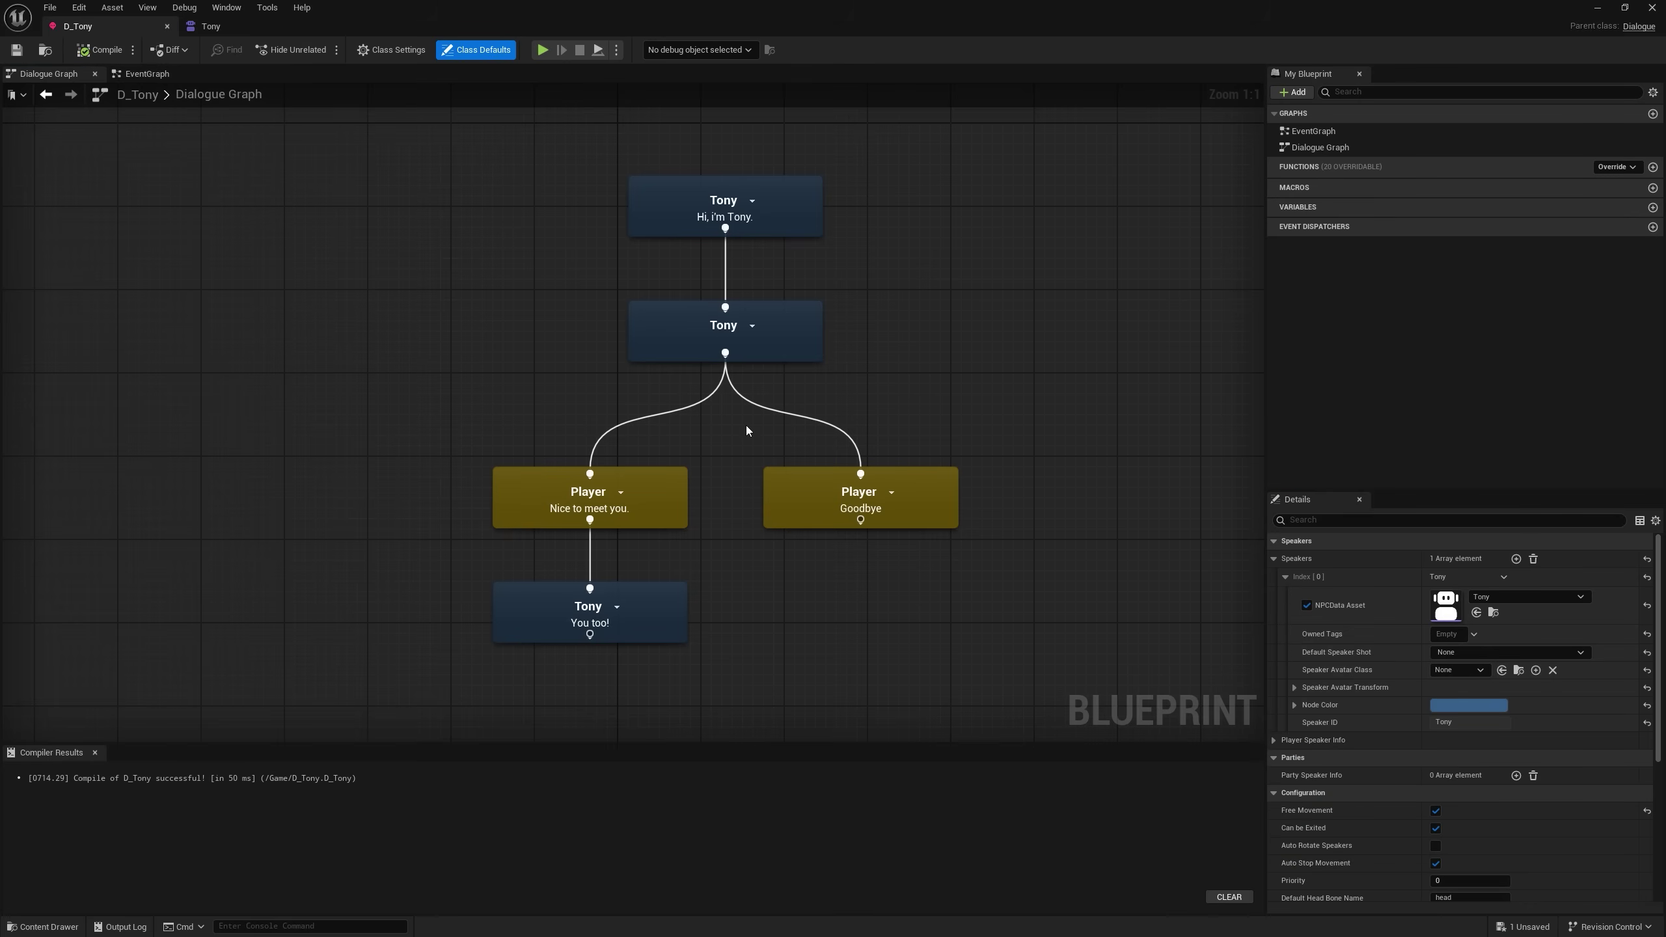
Create a Narrative NPC Definition named Jake in the Content folder.
left_click(1598, 9)
left_click(809, 797)
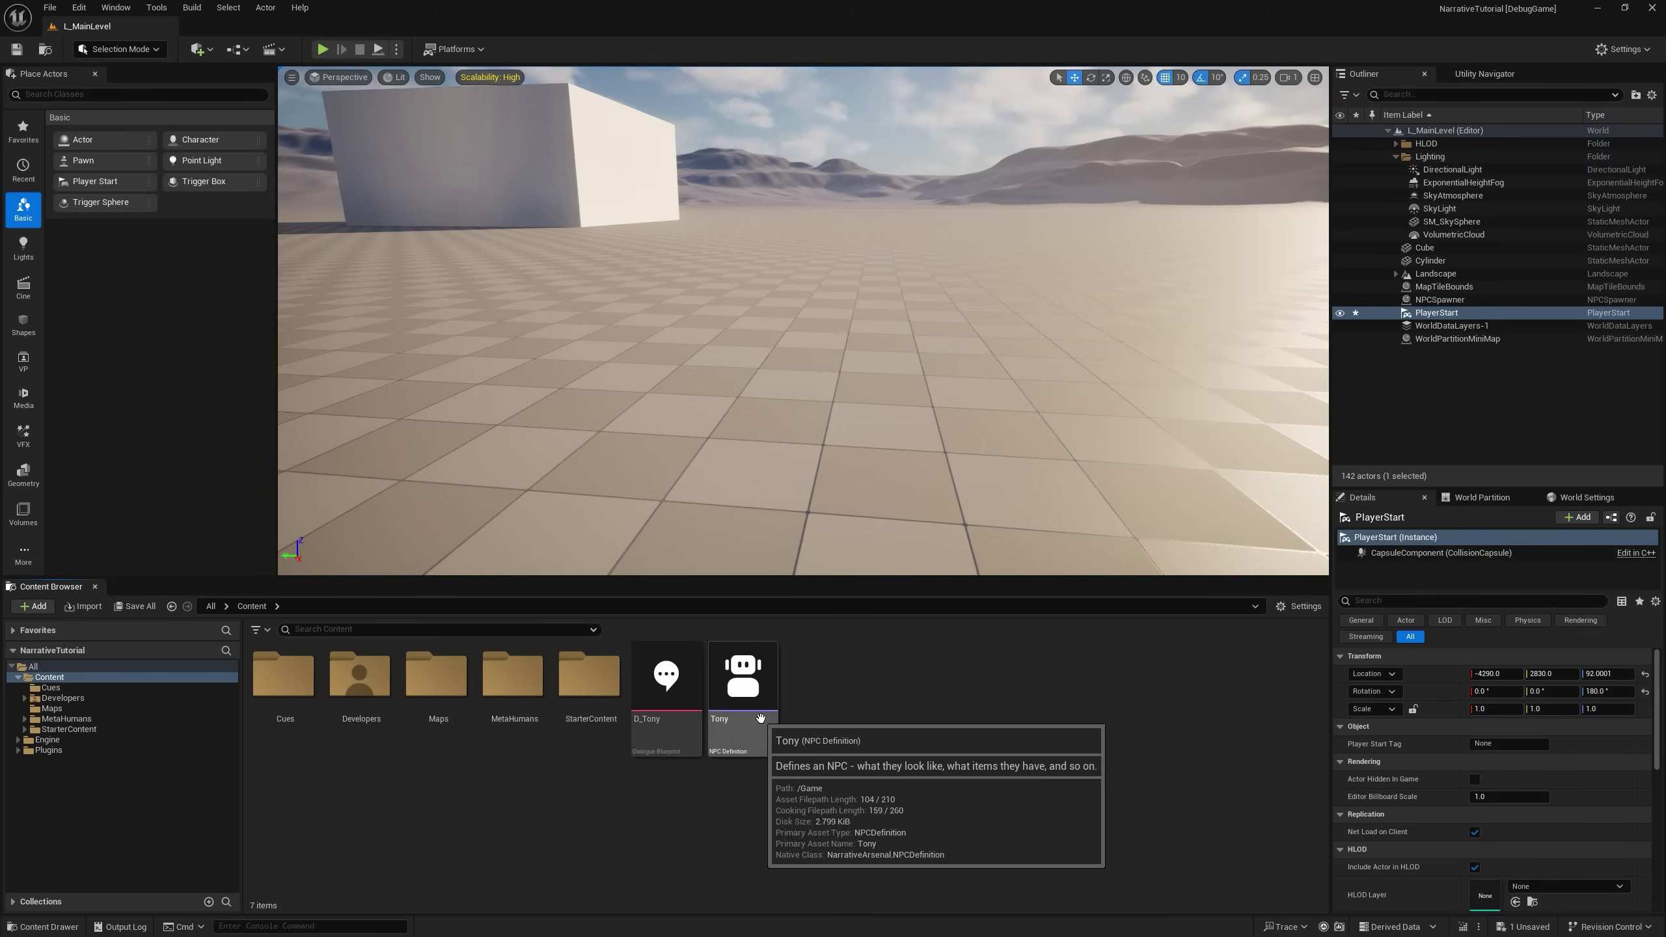
right_click(823, 709)
mouse_move(894, 674)
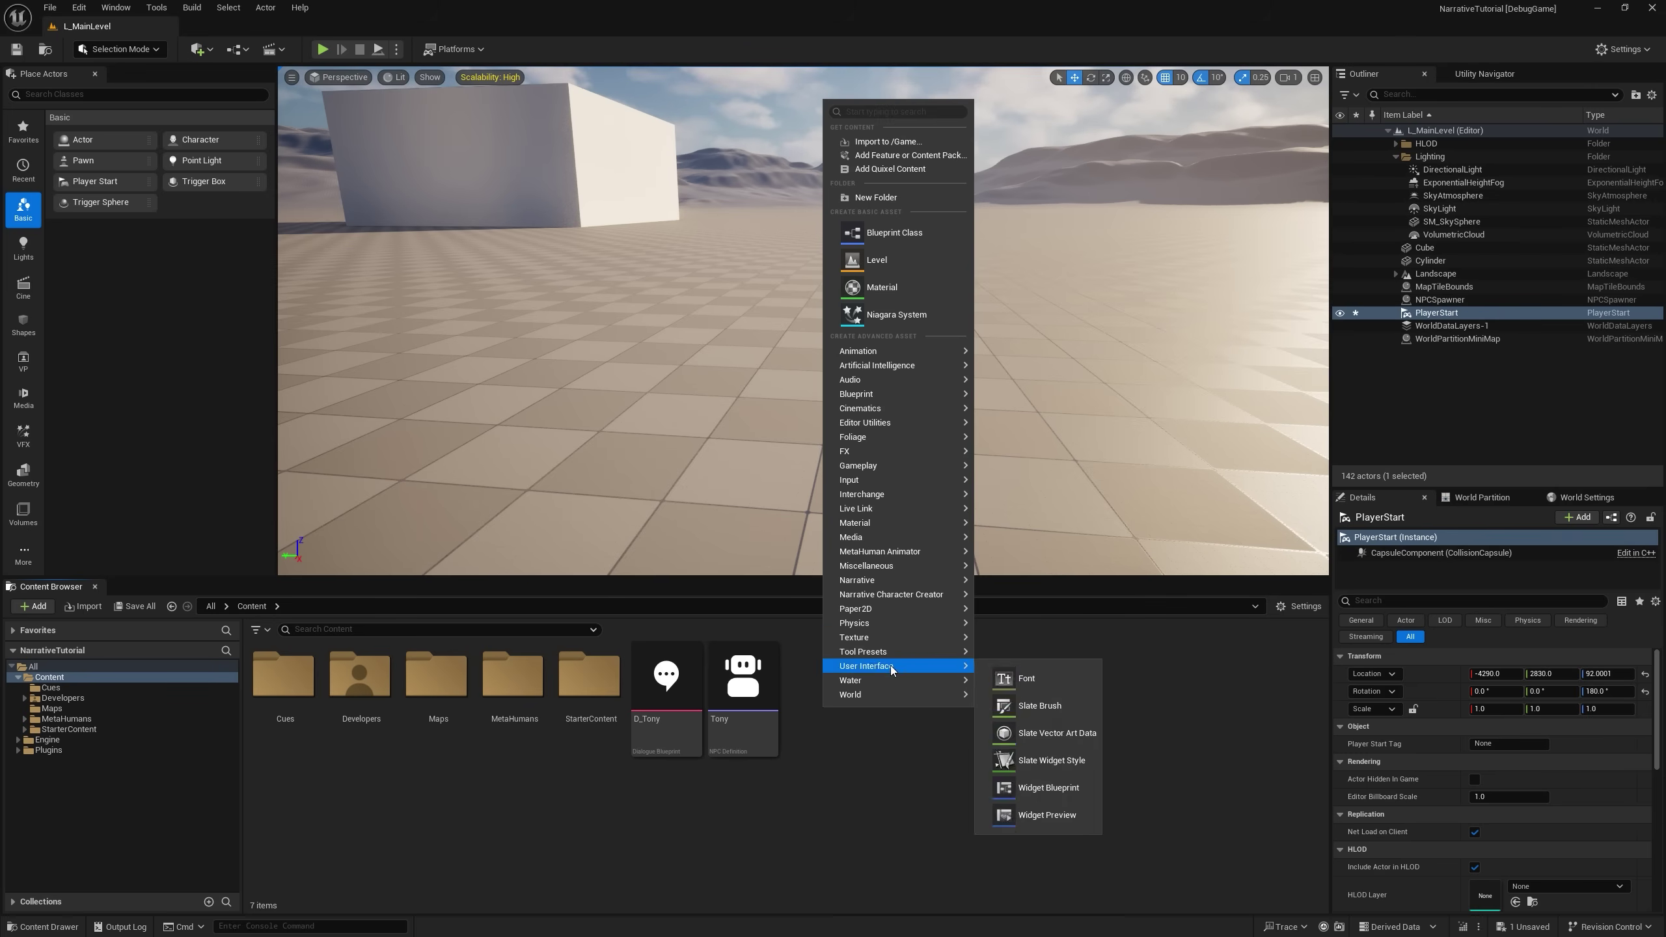
mouse_move(908, 580)
mouse_move(1045, 761)
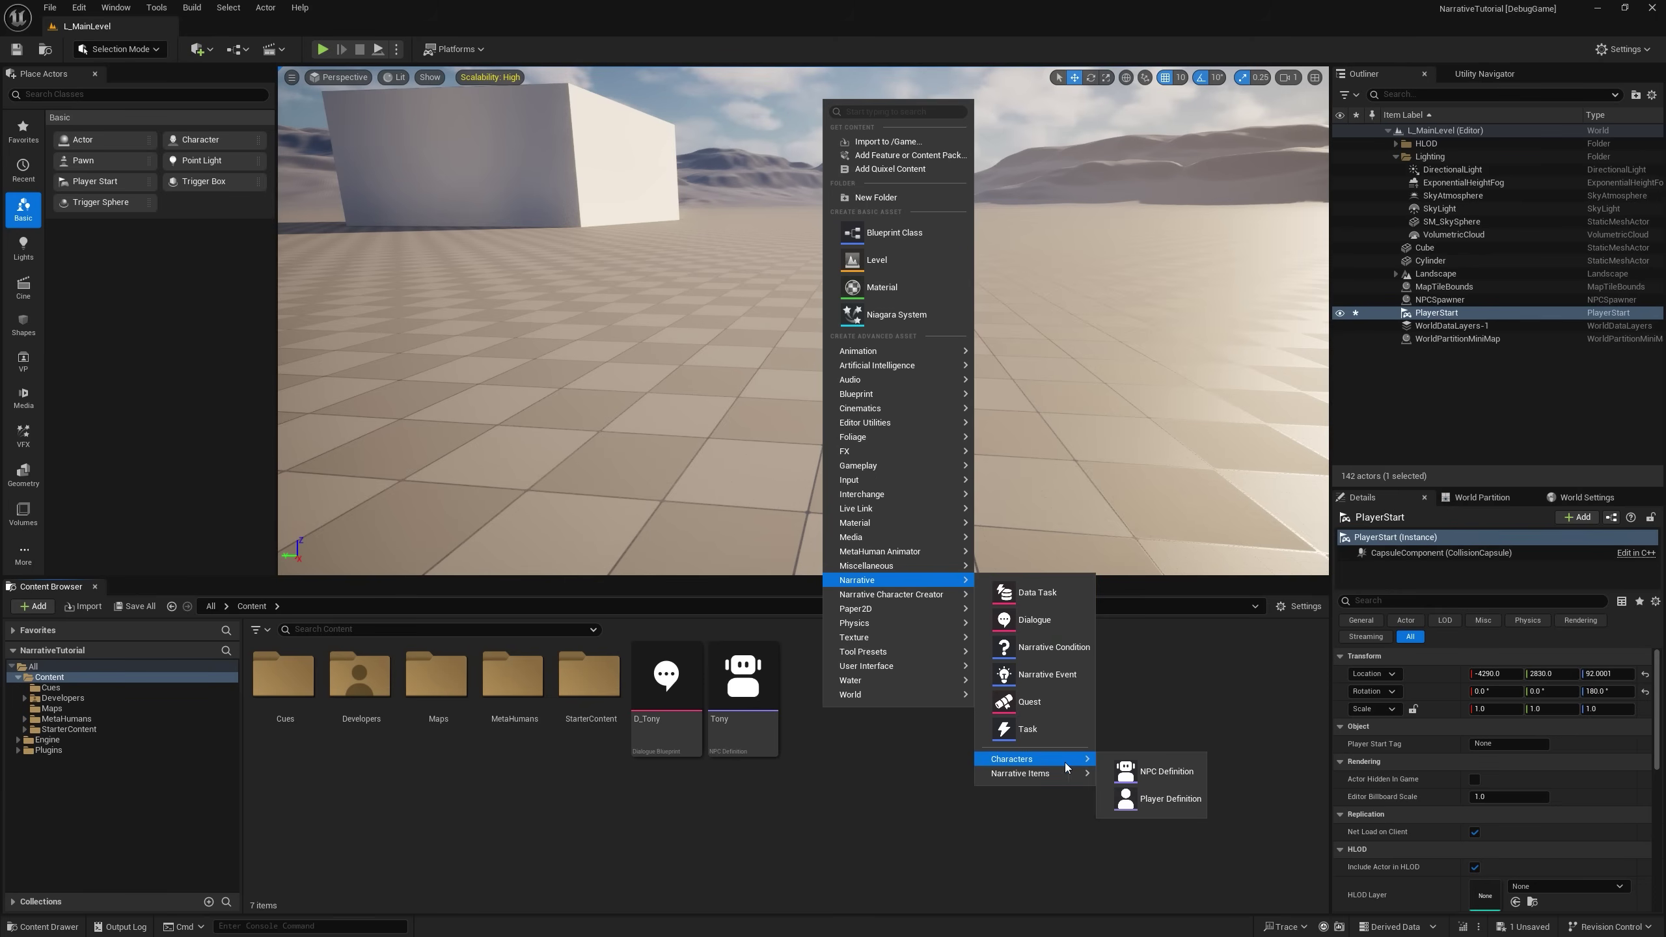
left_click(1156, 771)
type("Jake")
key("Return")
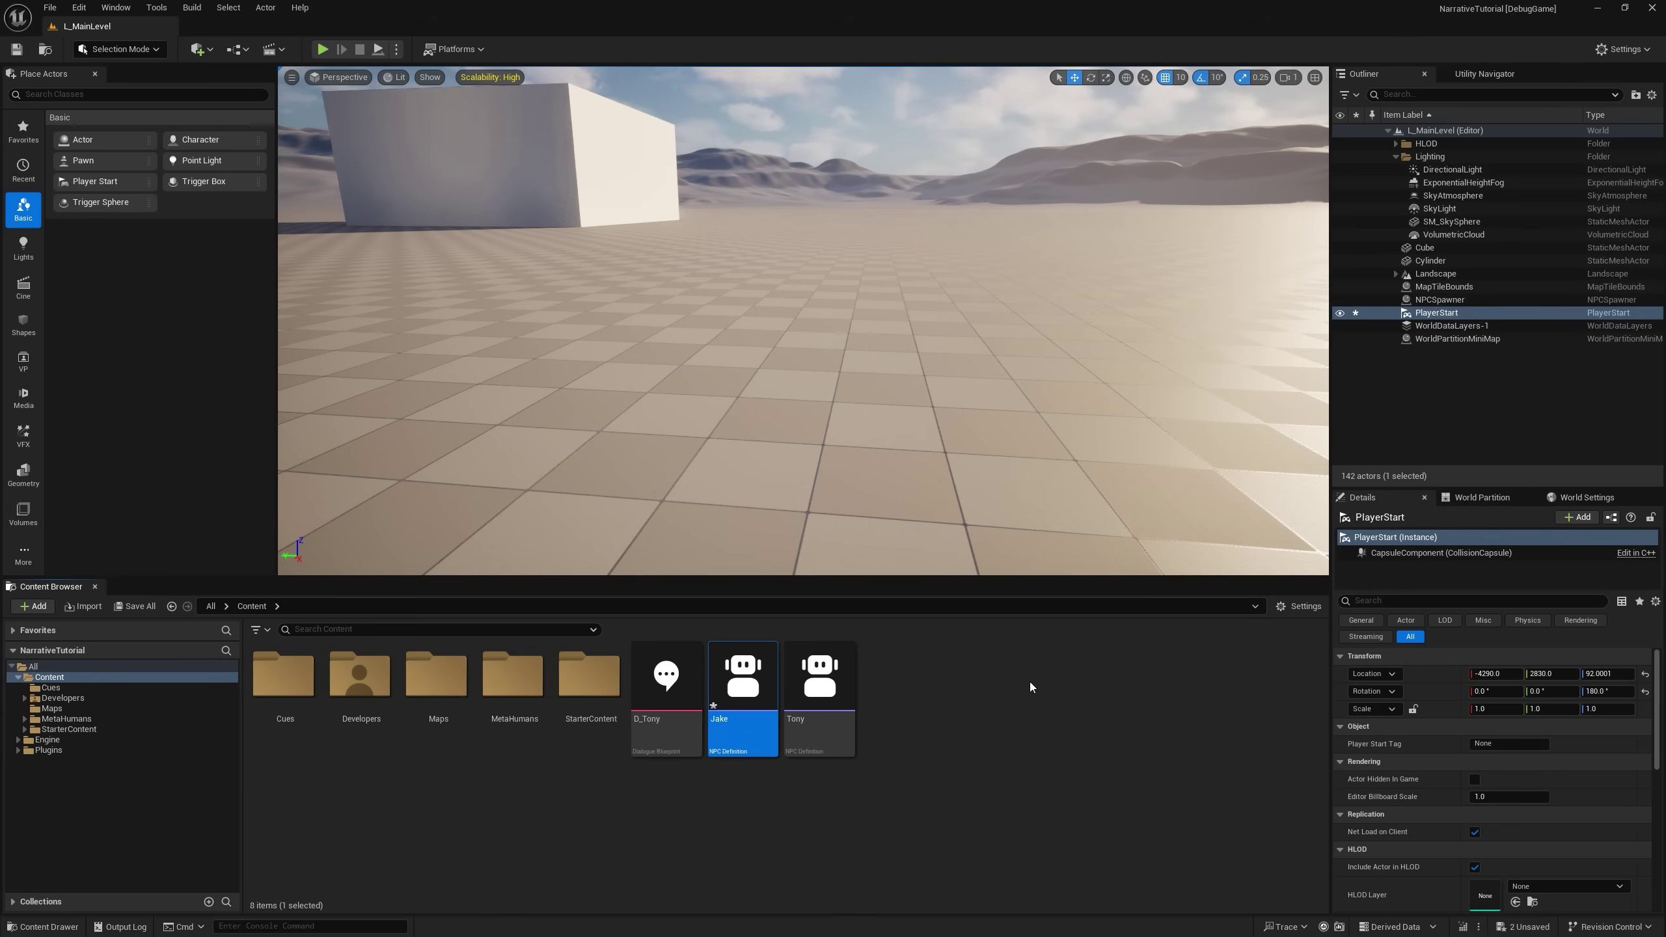
Set the Jake NPC definition's Default Appearance to Apperance_Manny and save the asset.
double_click(744, 705)
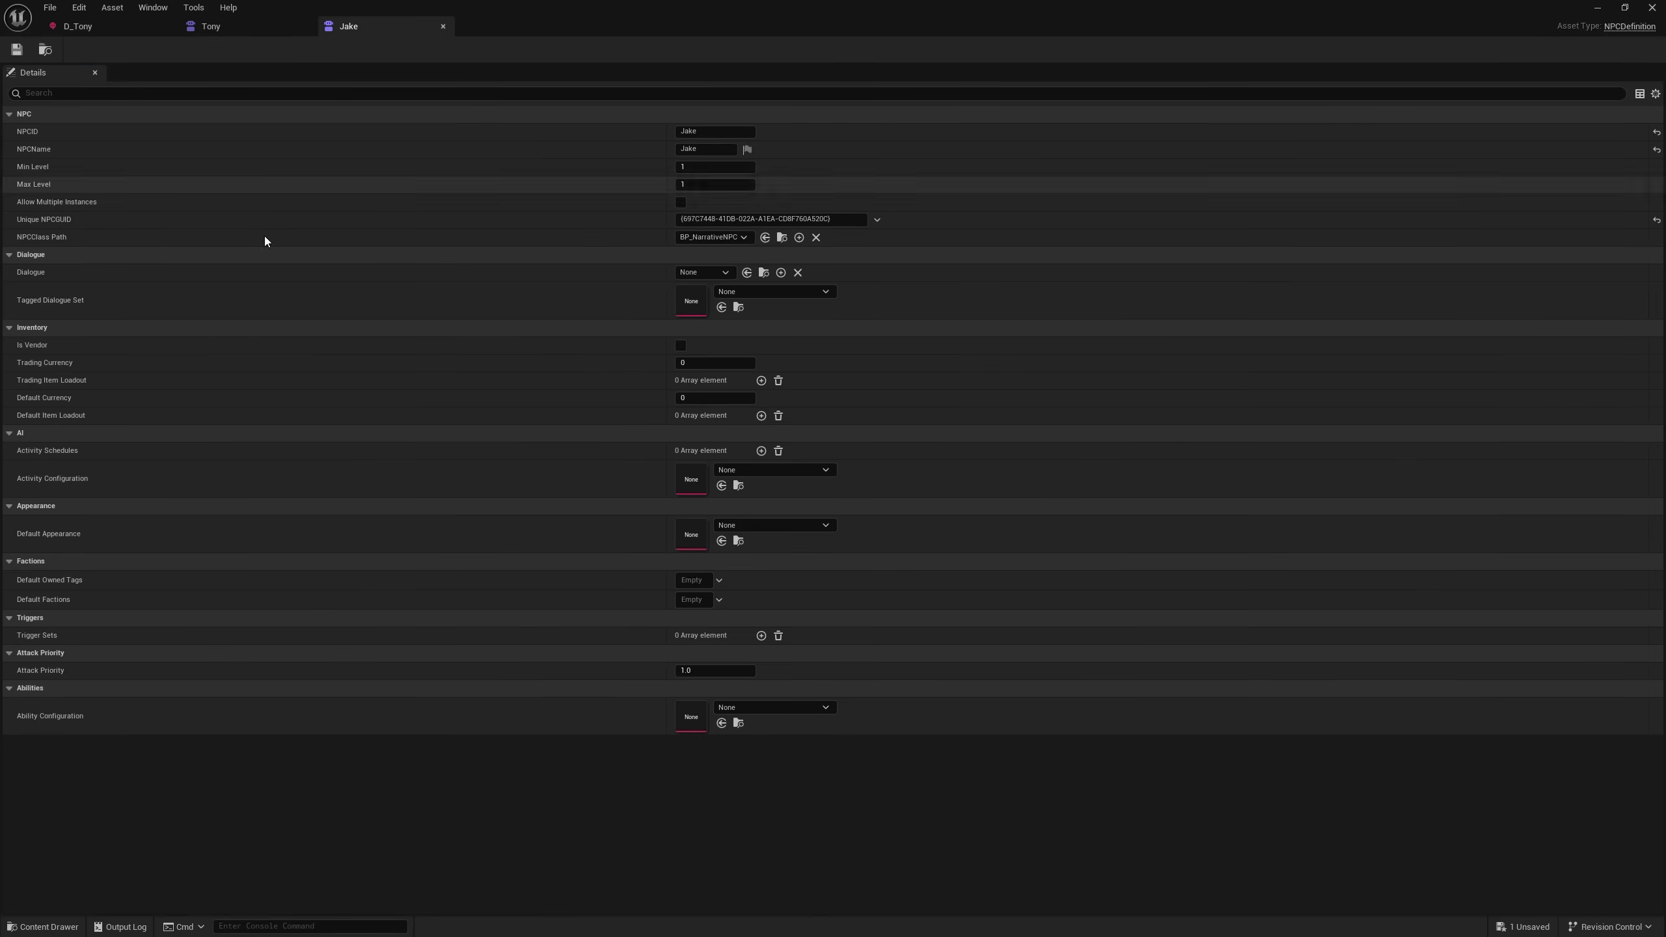
left_click(742, 527)
type("manny")
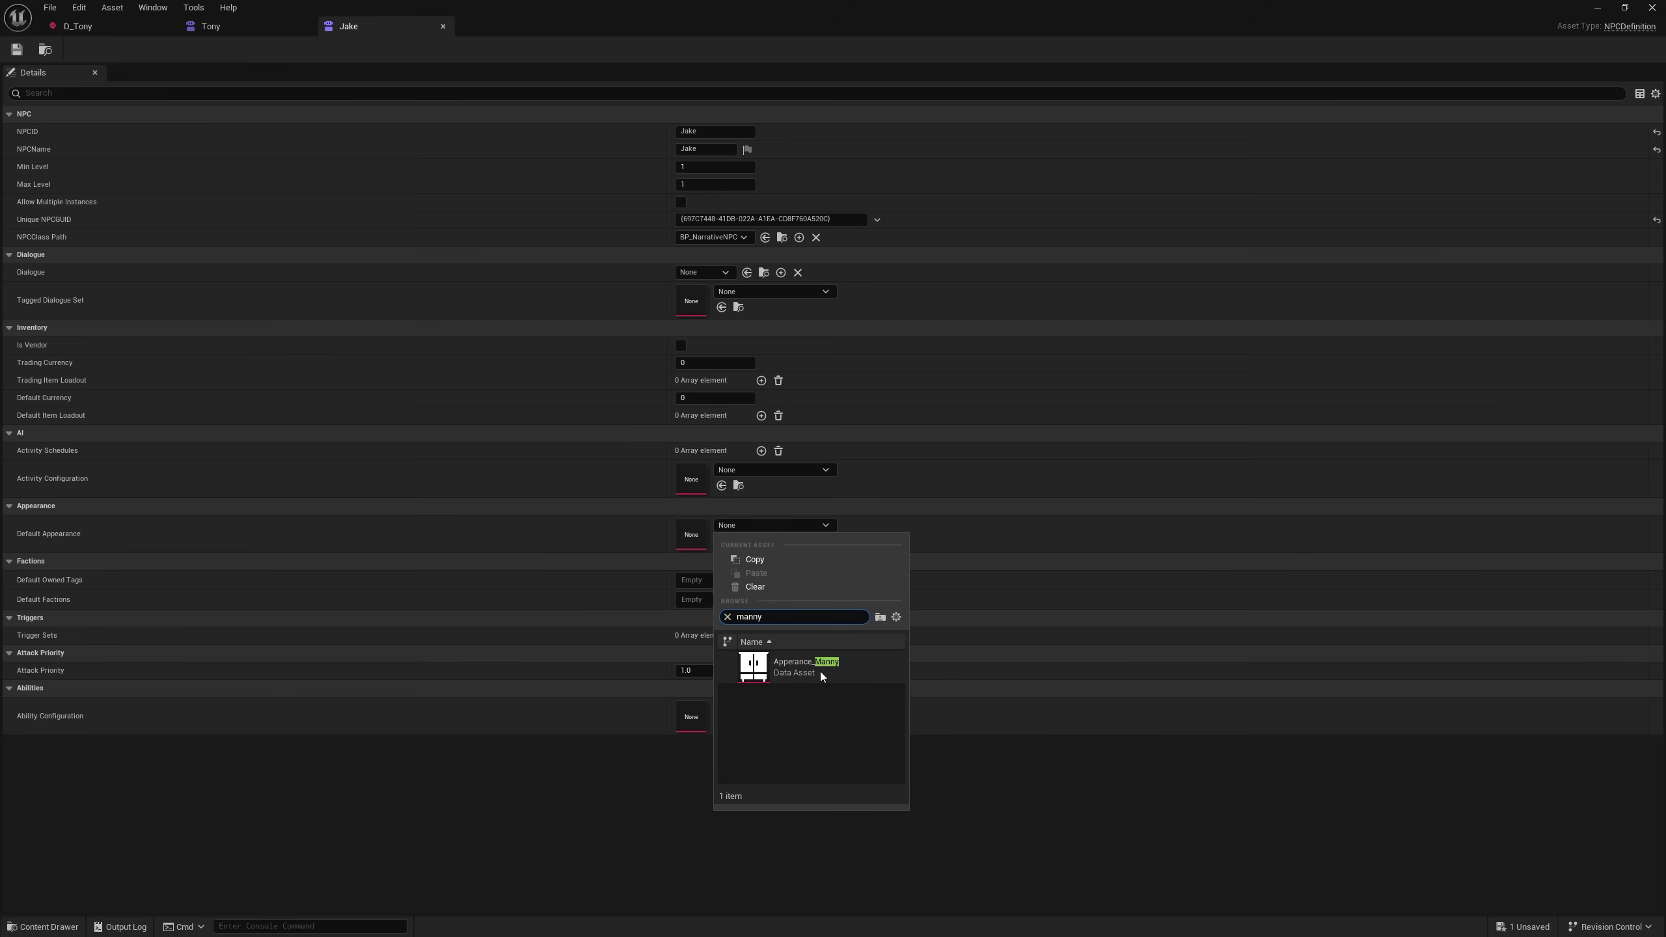
left_click(820, 669)
left_click(18, 50)
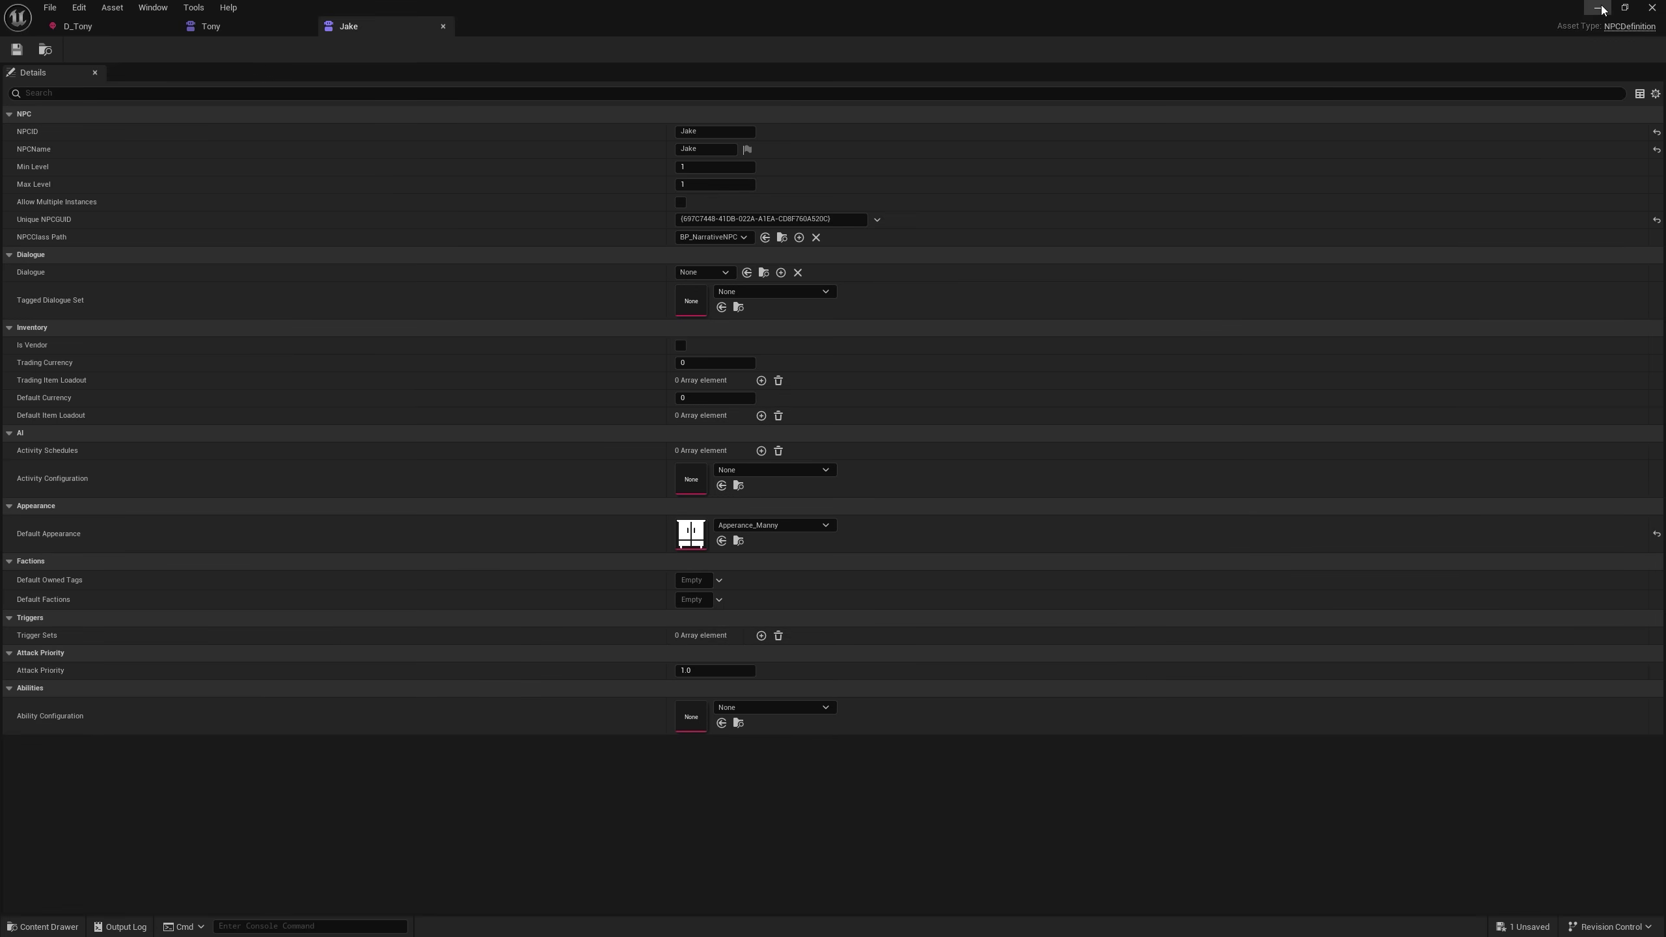
Reposition the Tony spawn component in L_MainLevel and duplicate it beside the original at about Y -210.
left_click(1601, 9)
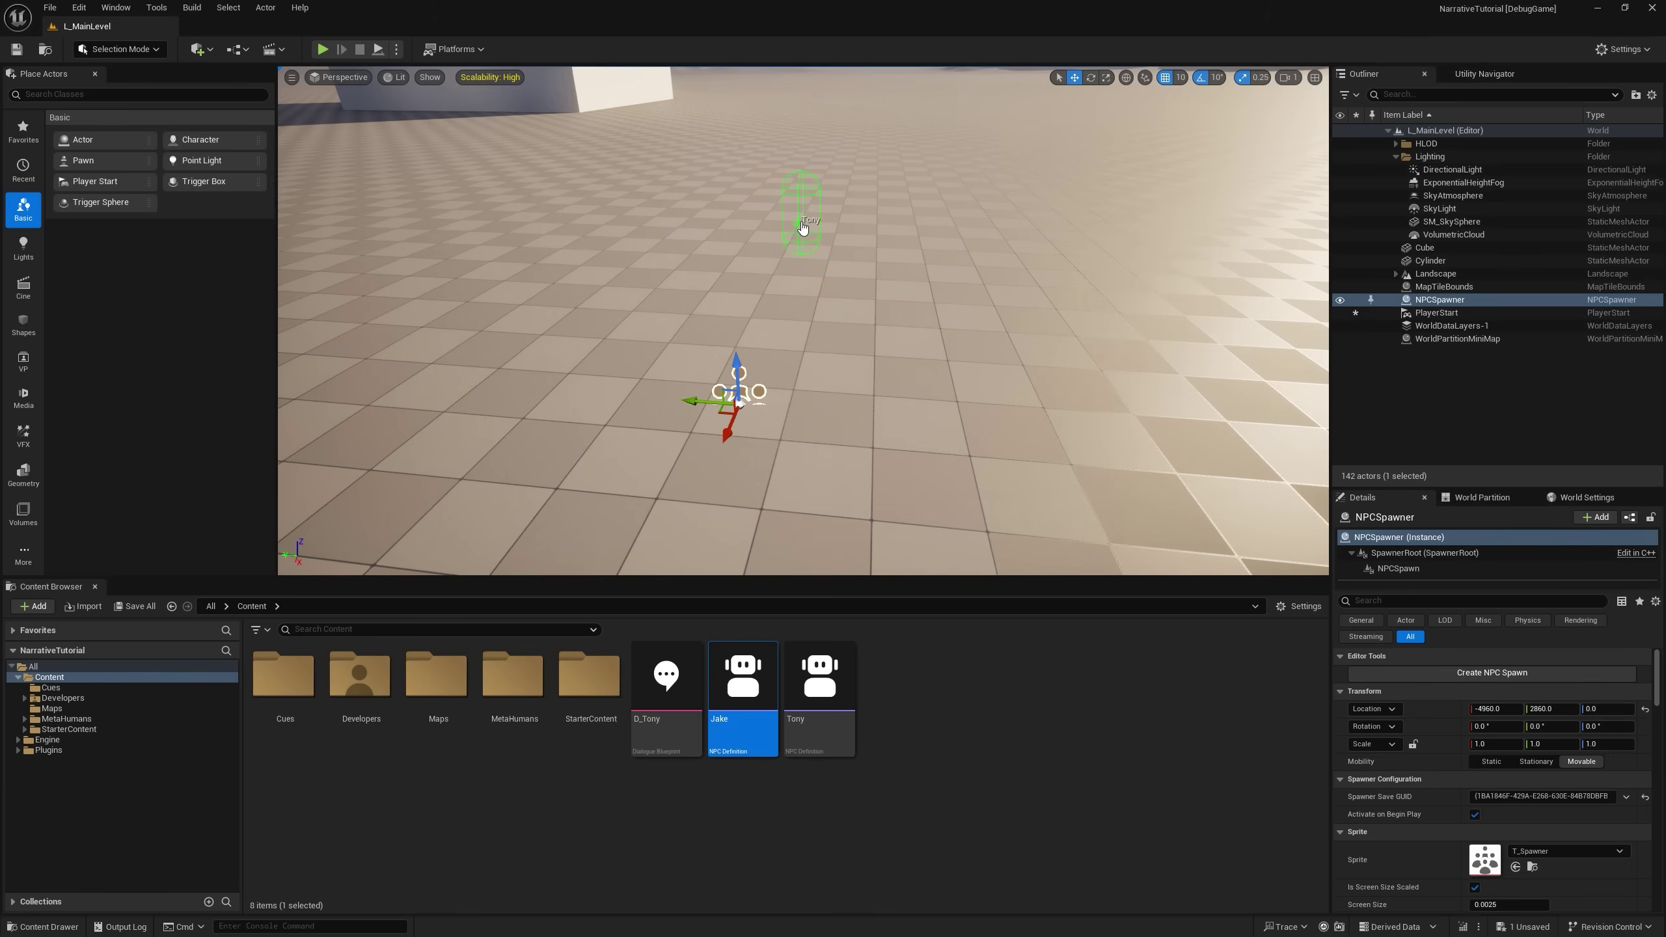
left_click(802, 227)
left_click_drag(796, 227, 782, 253)
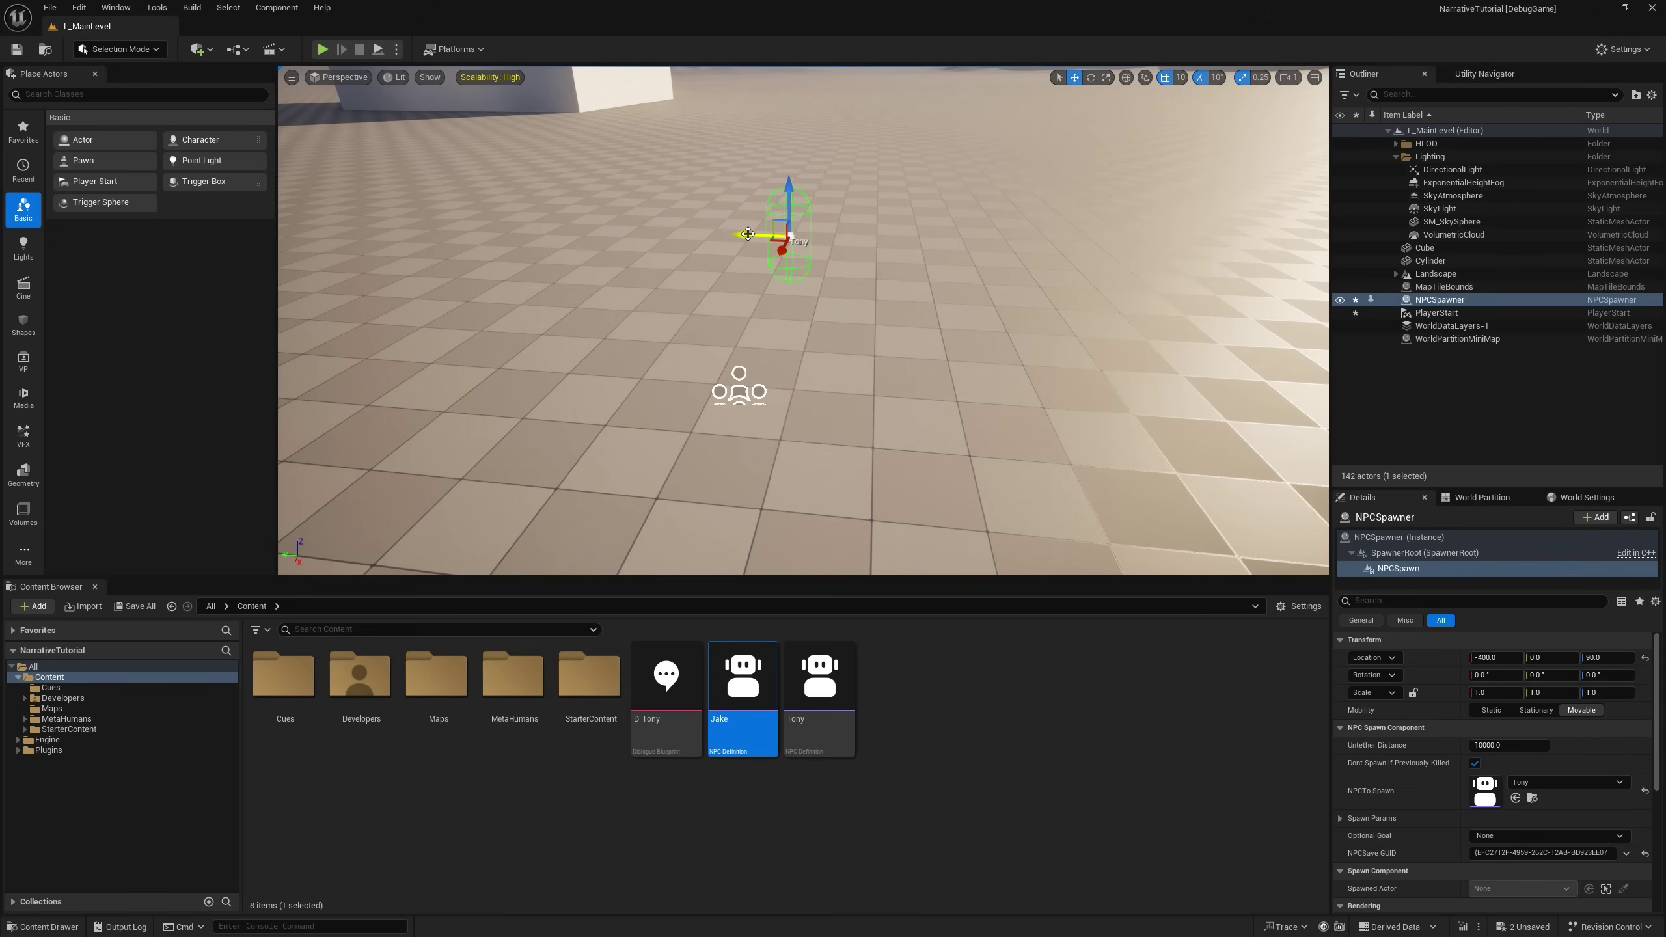
left_click_drag(745, 234, 860, 247, "alt")
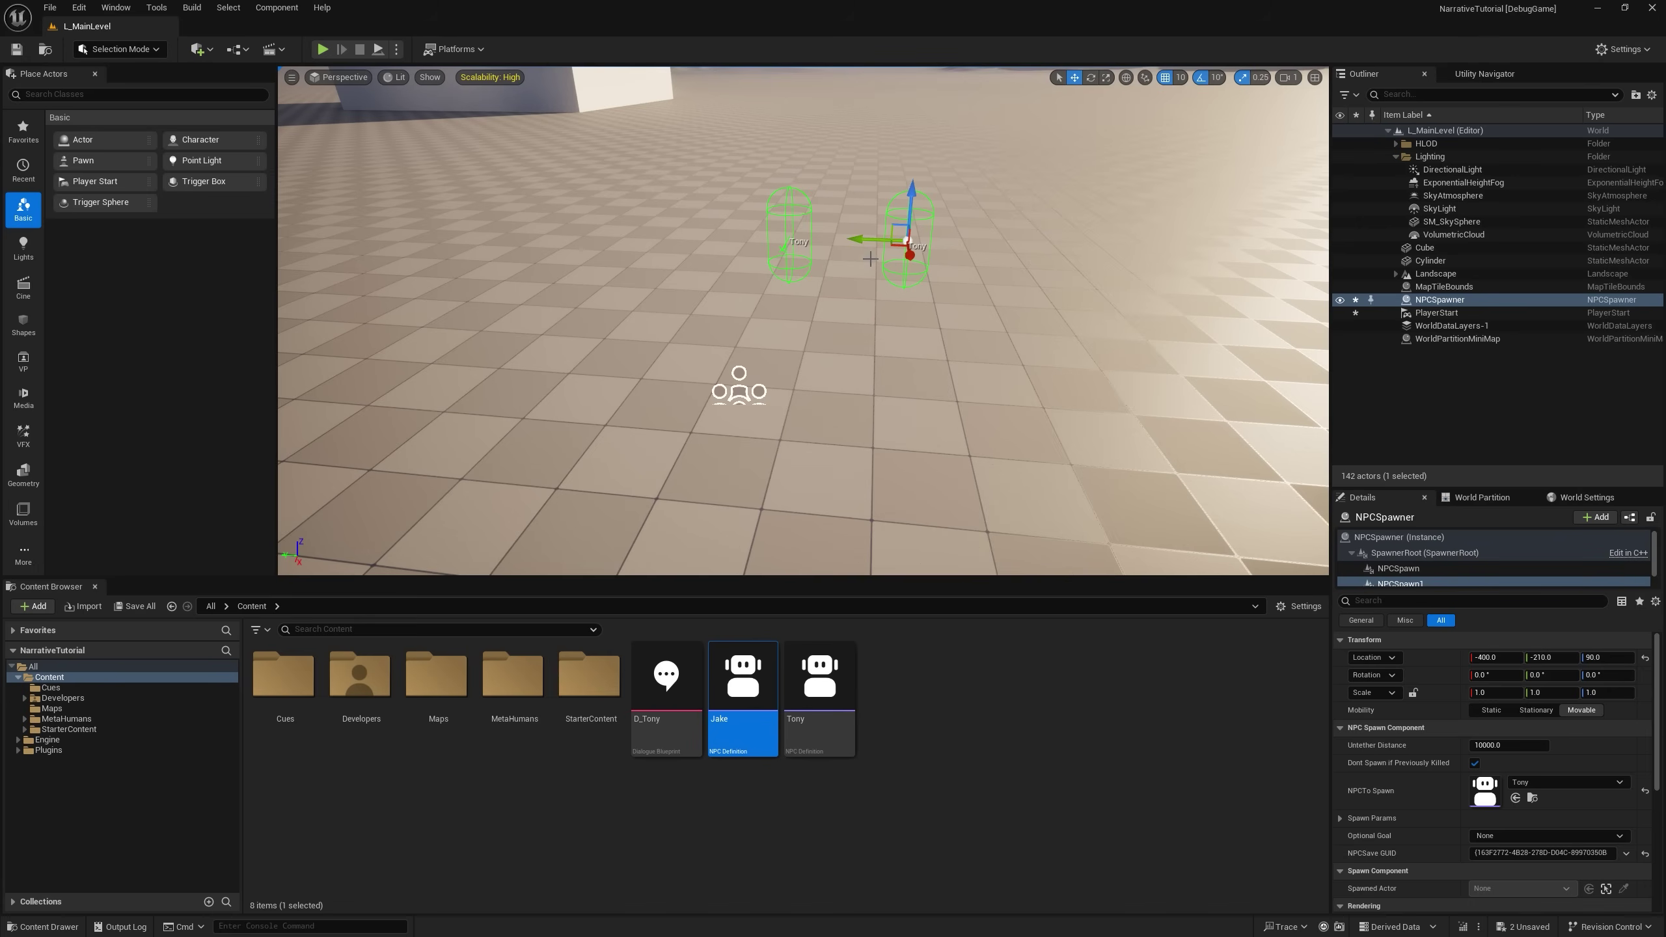
Set the duplicated component's NPCTo Spawn to Jake and rotate it about 20 degrees around Z.
left_click(1557, 781)
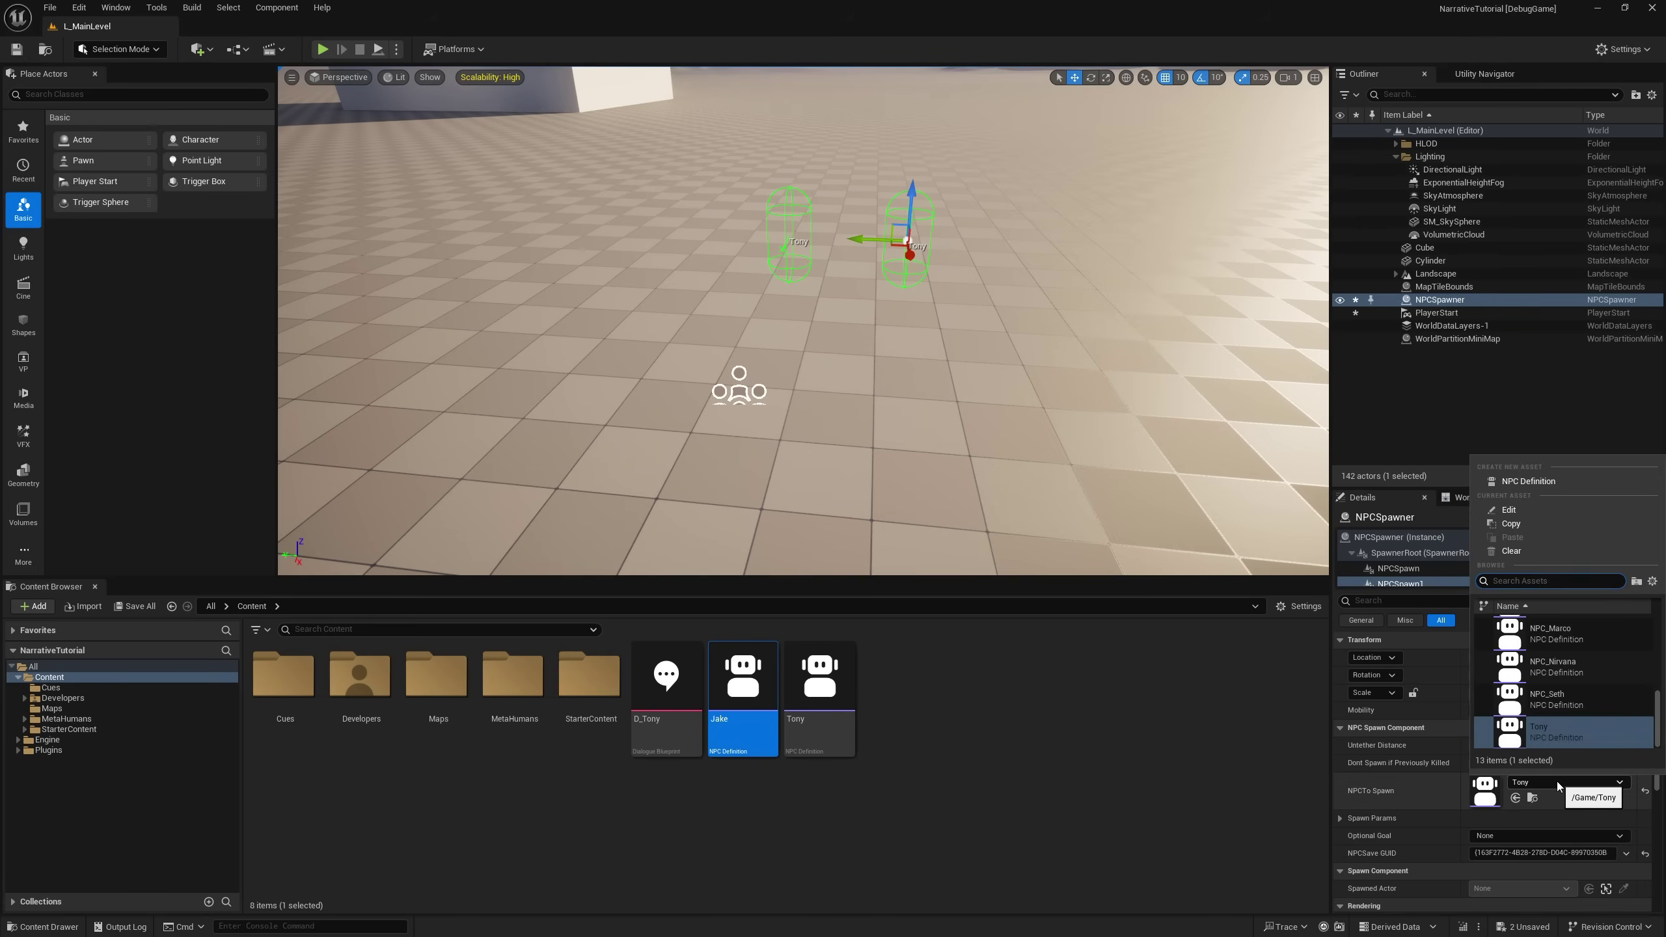
type("jake")
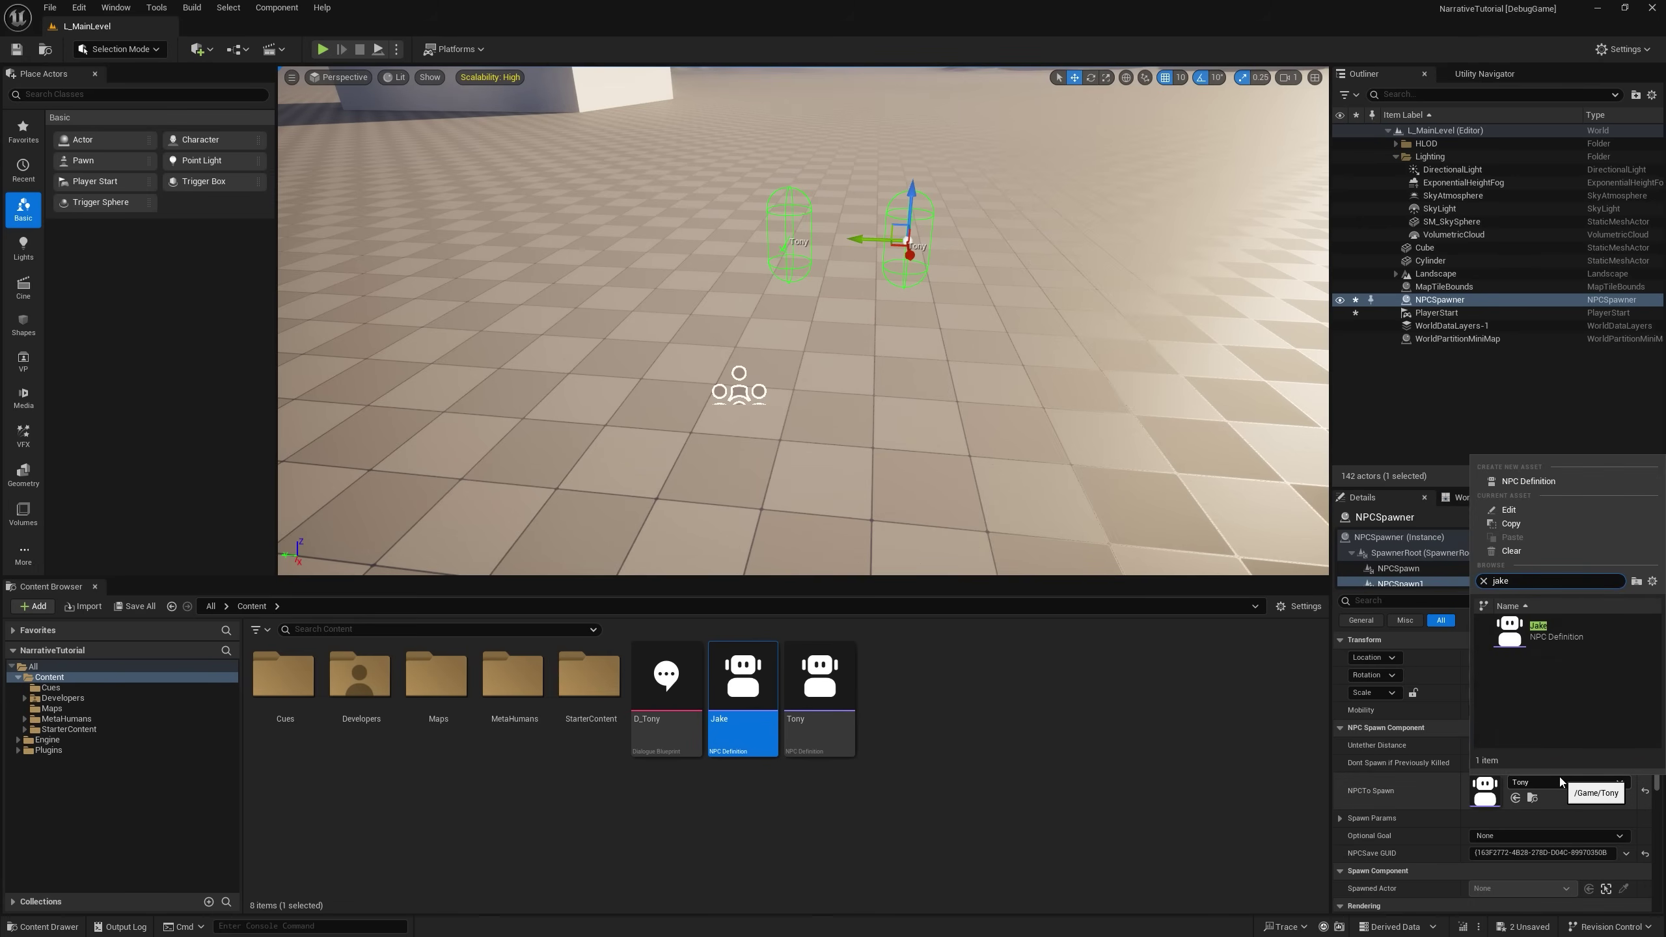
left_click(1541, 639)
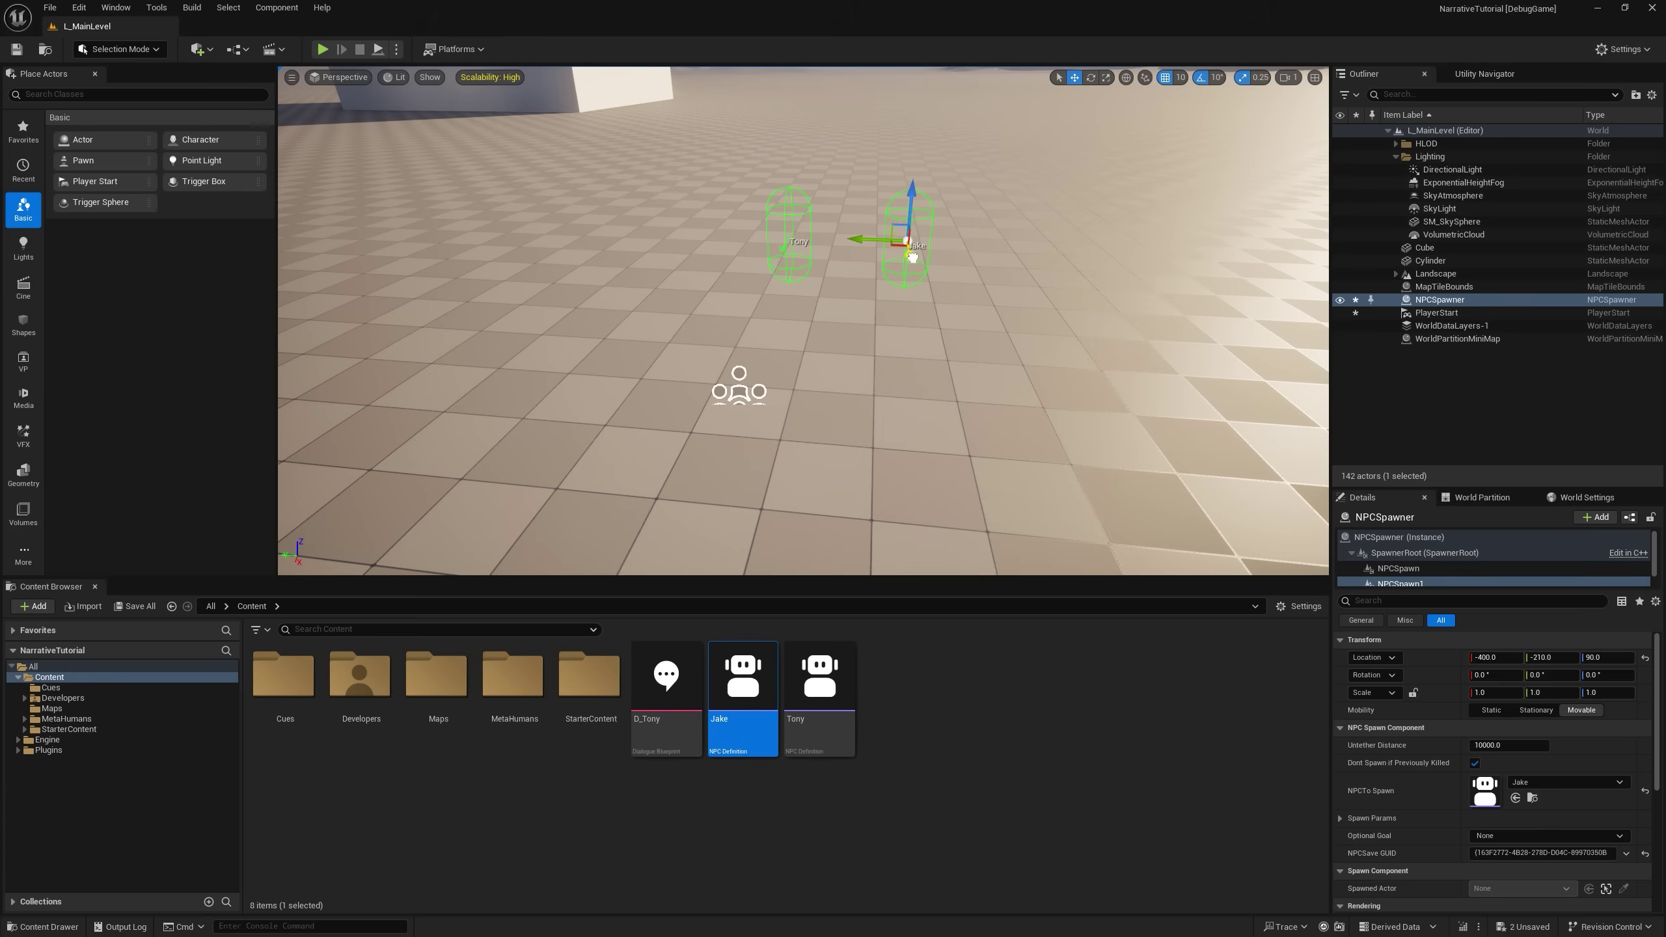
key("e")
left_click_drag(893, 309, 872, 312)
Play the level, delete the existing save from the pause menu, resume to check both NPCs, and stop playing.
left_click(323, 49)
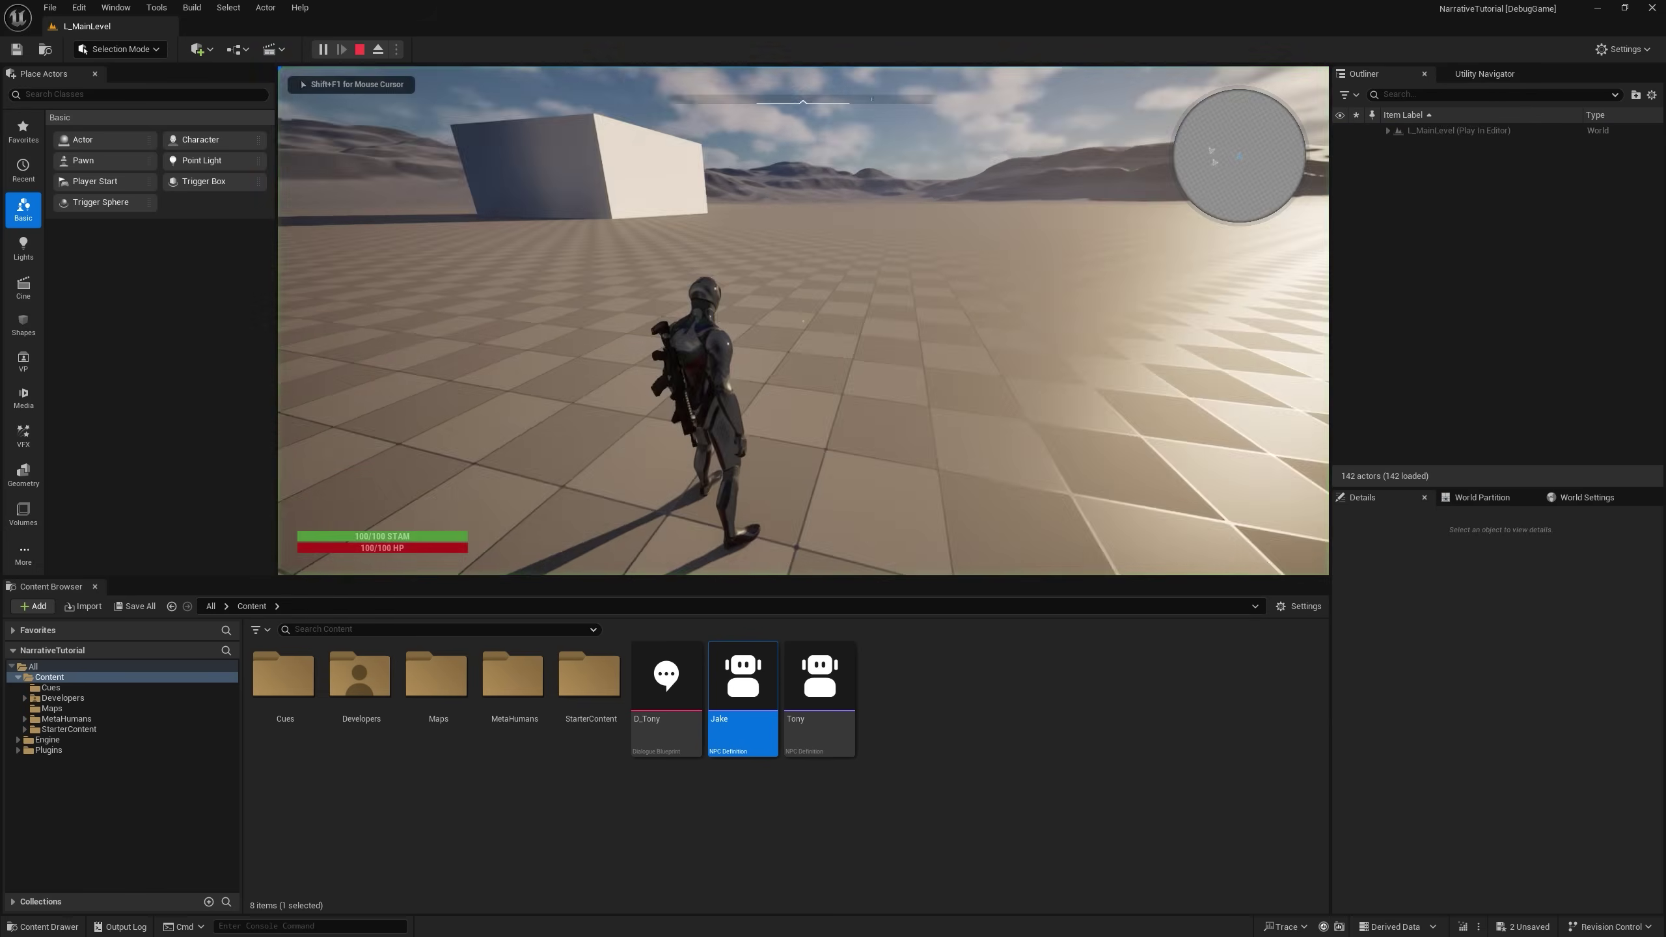
key("w")
key("Escape")
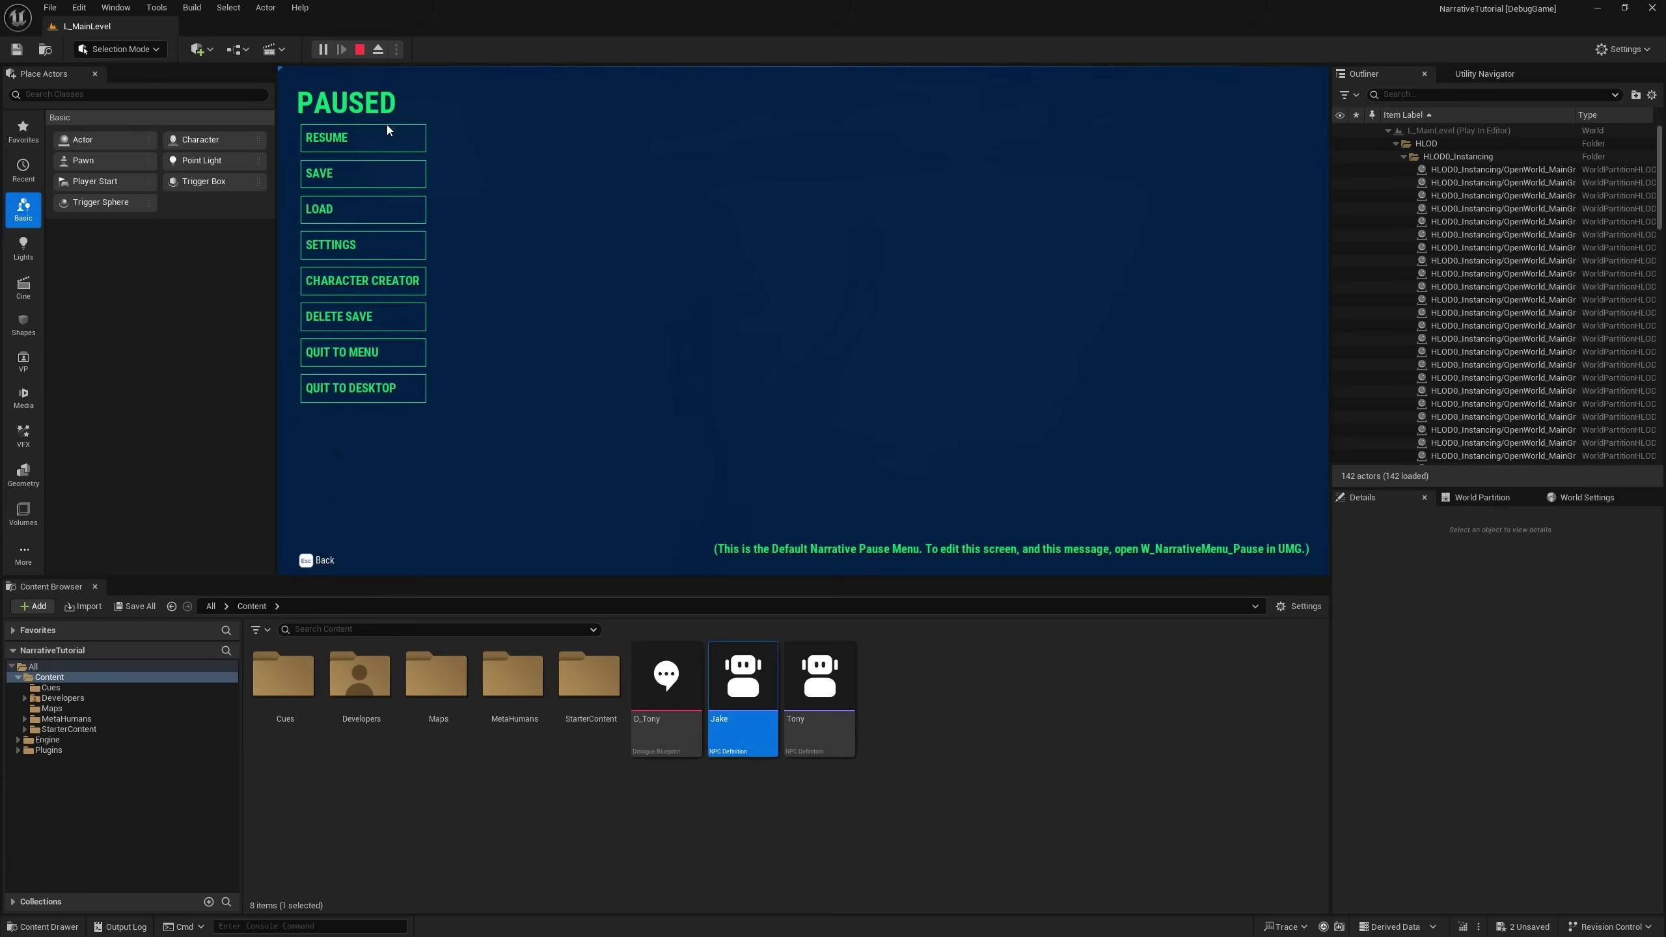
left_click(360, 322)
left_click(722, 252)
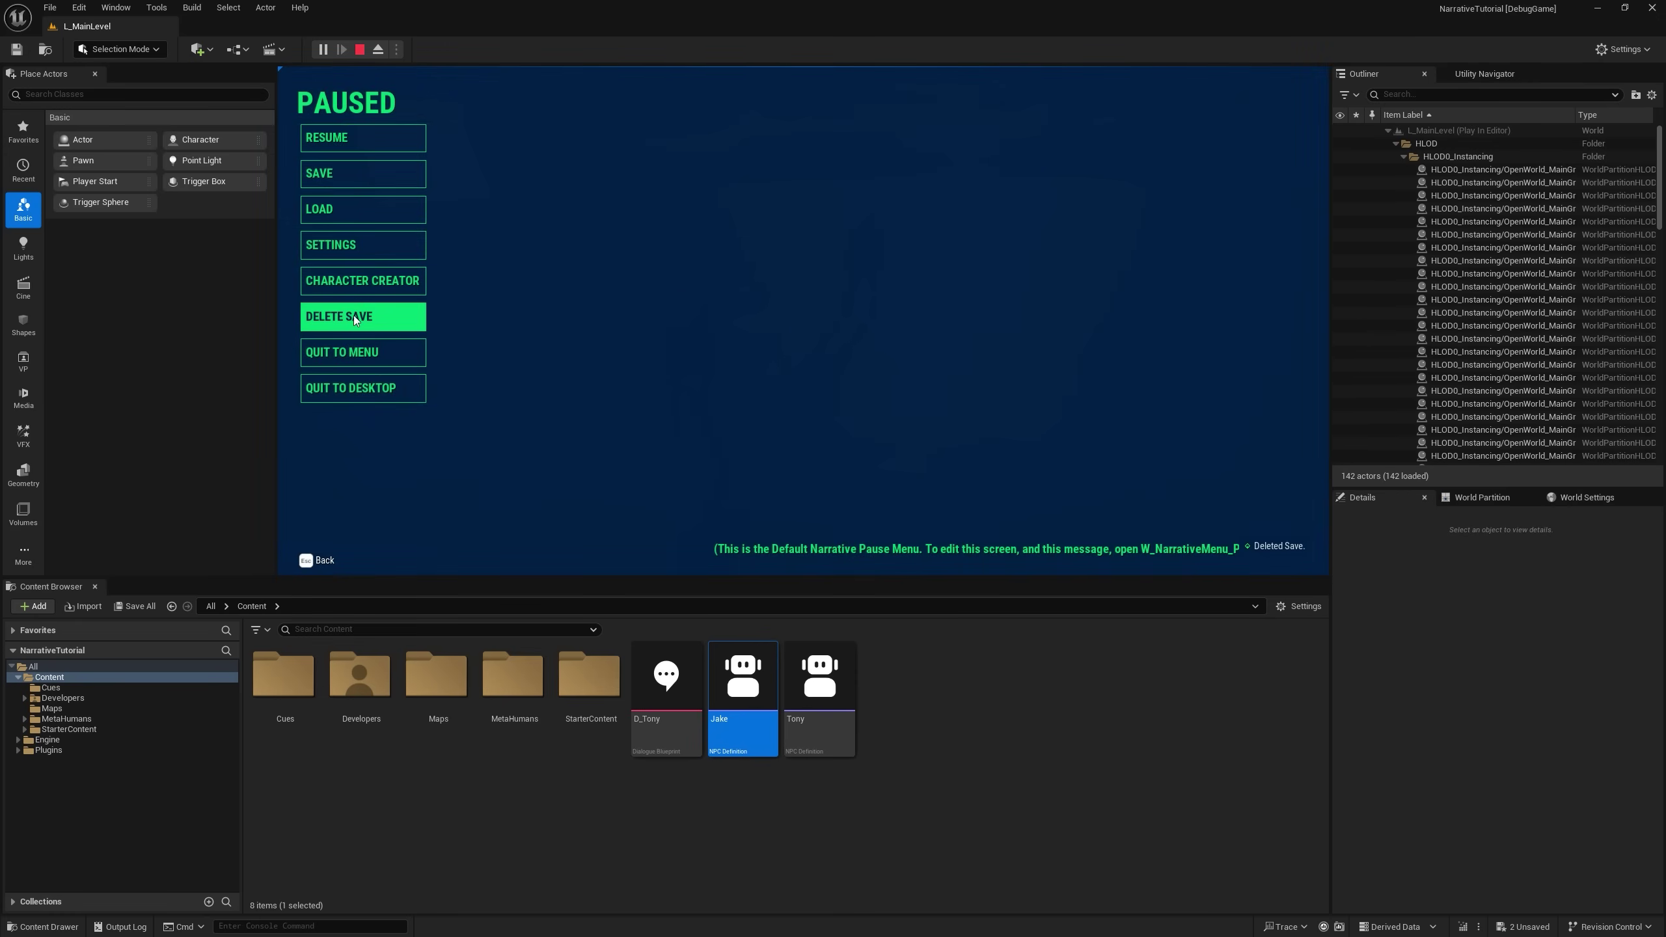
left_click(336, 139)
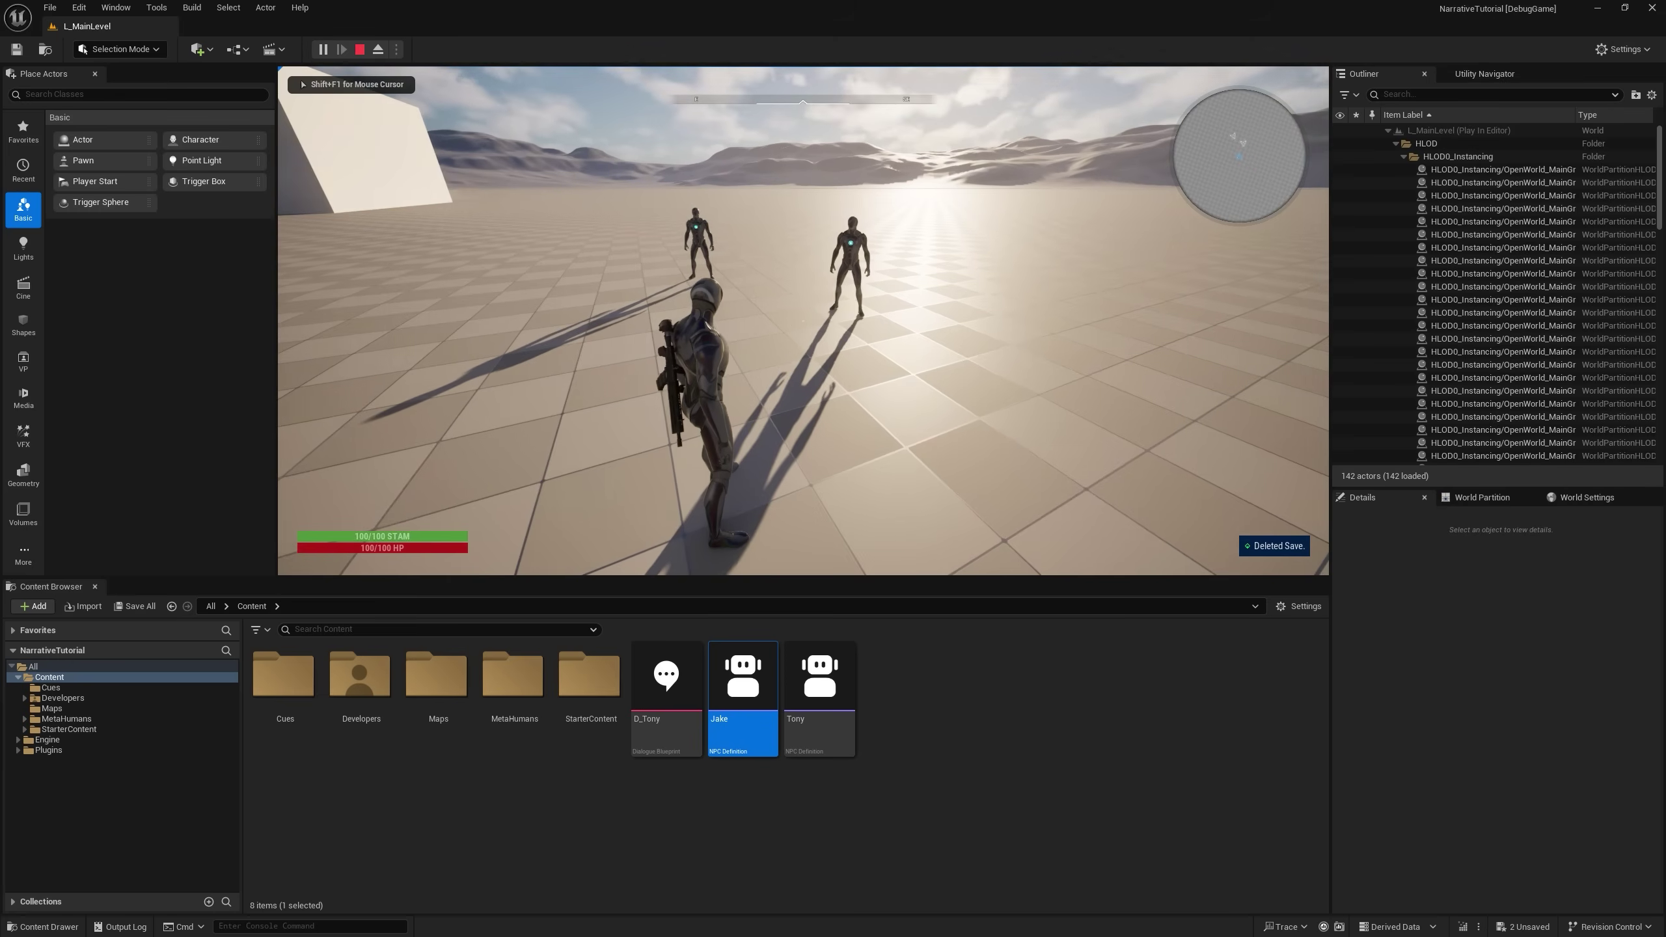
key("Escape")
Play the level again, walk up to Tony and Jake to check their placement, and stop playing.
scroll(775, 285, "down", 1)
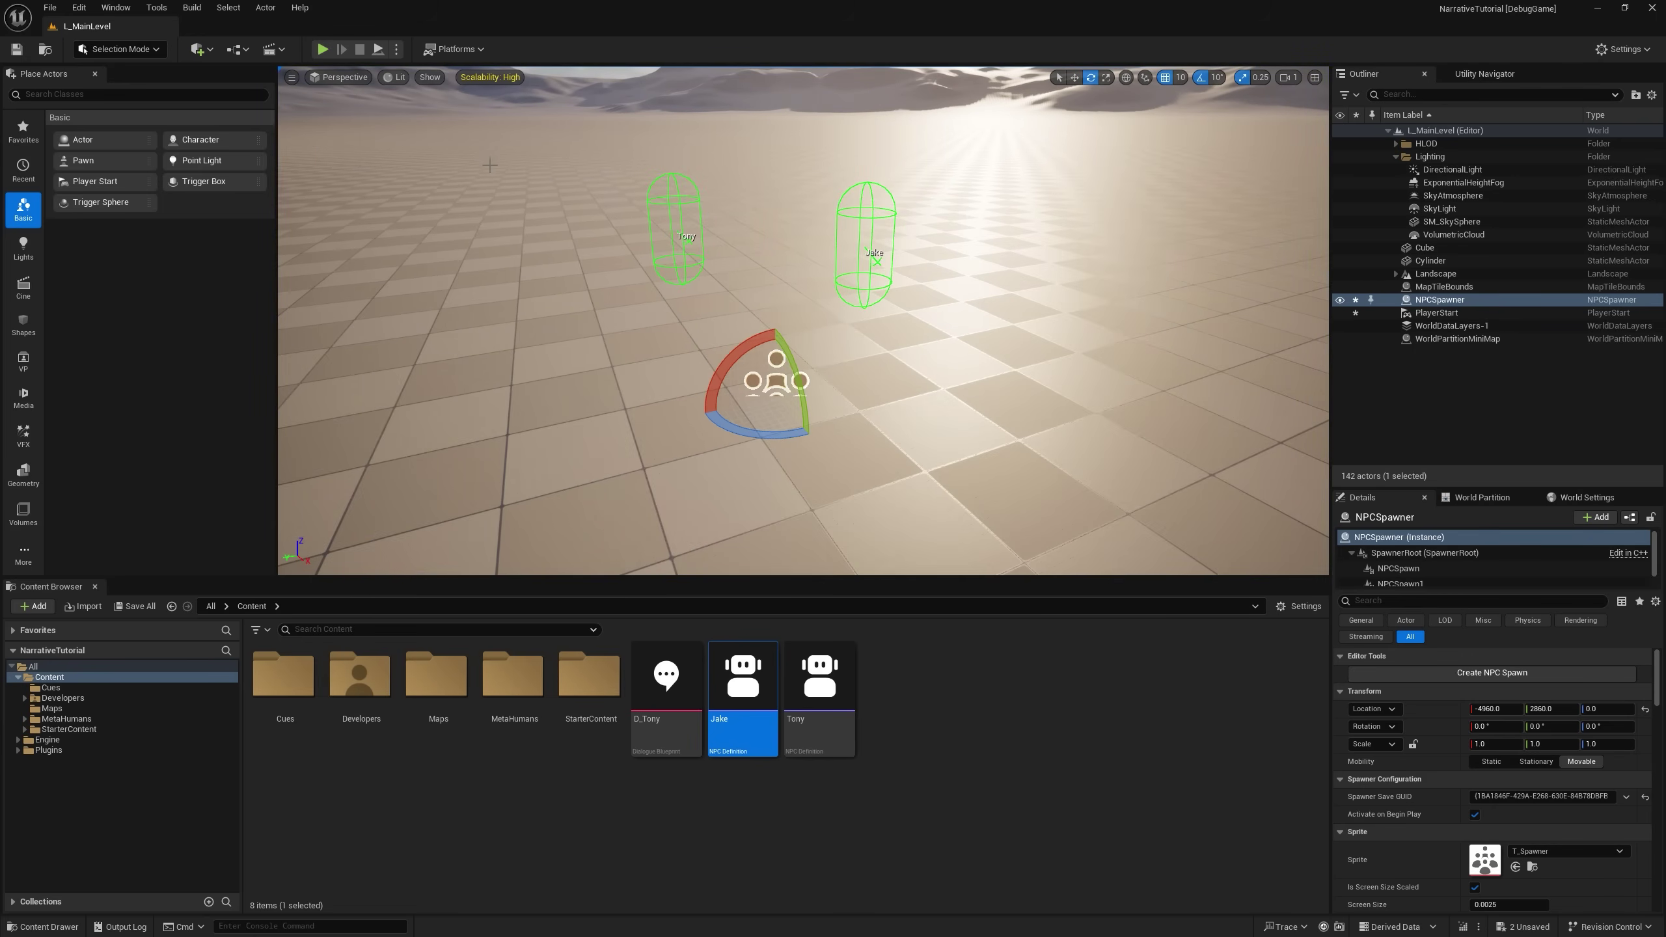
key("alt+p")
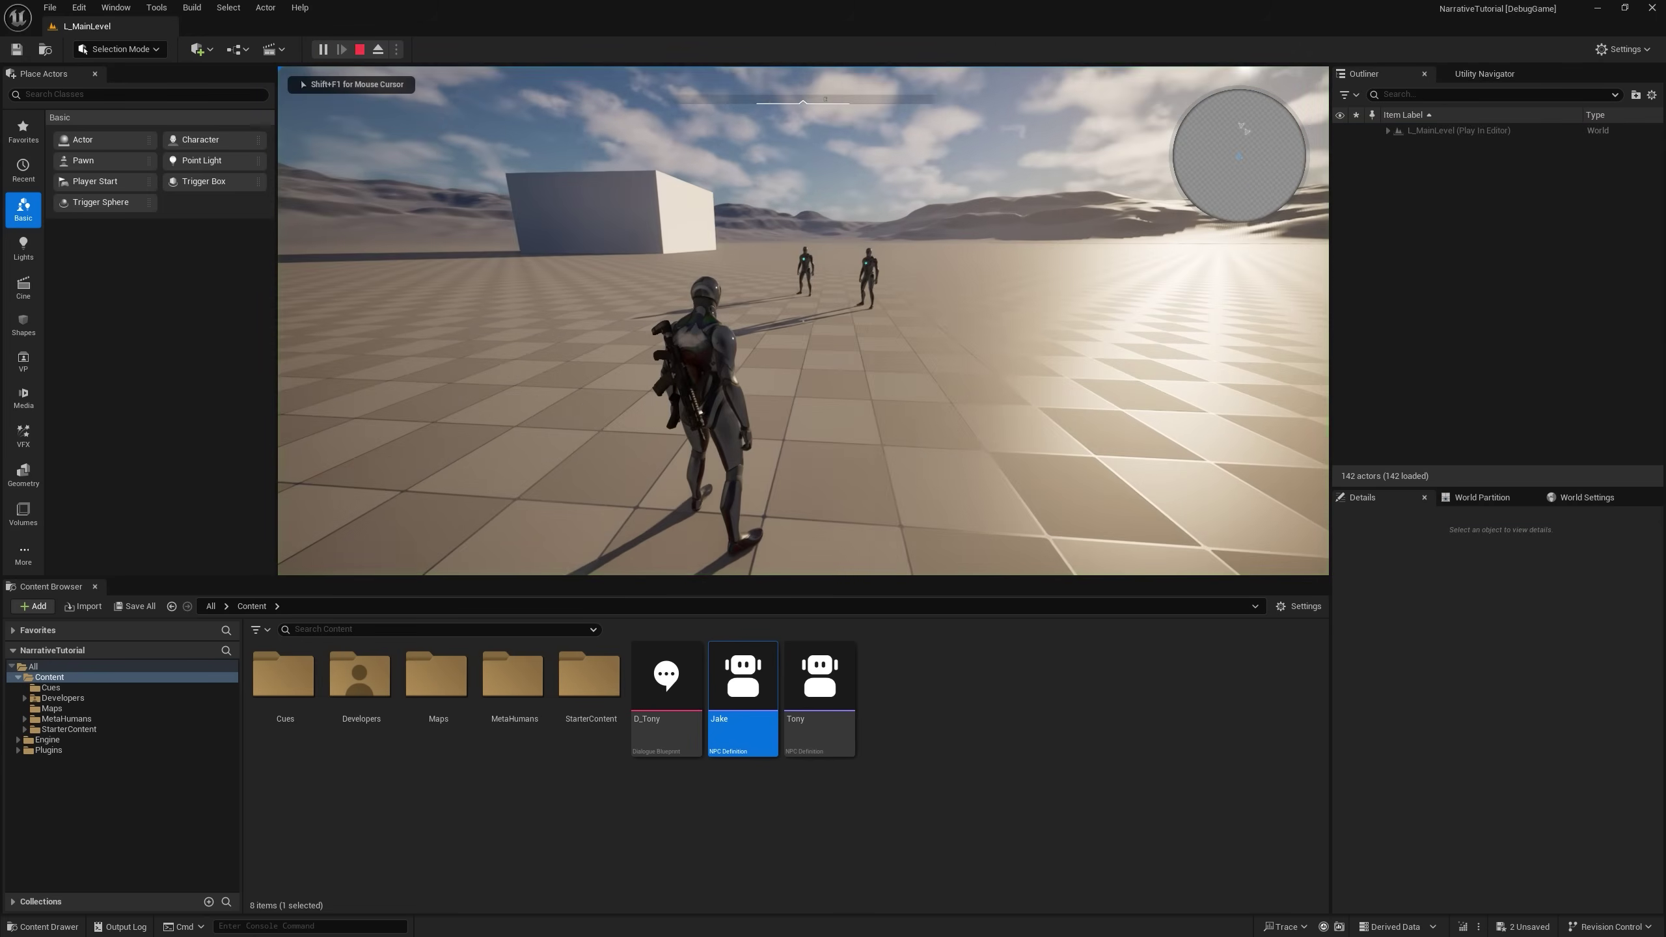
key("p")
left_click(360, 136)
key("w")
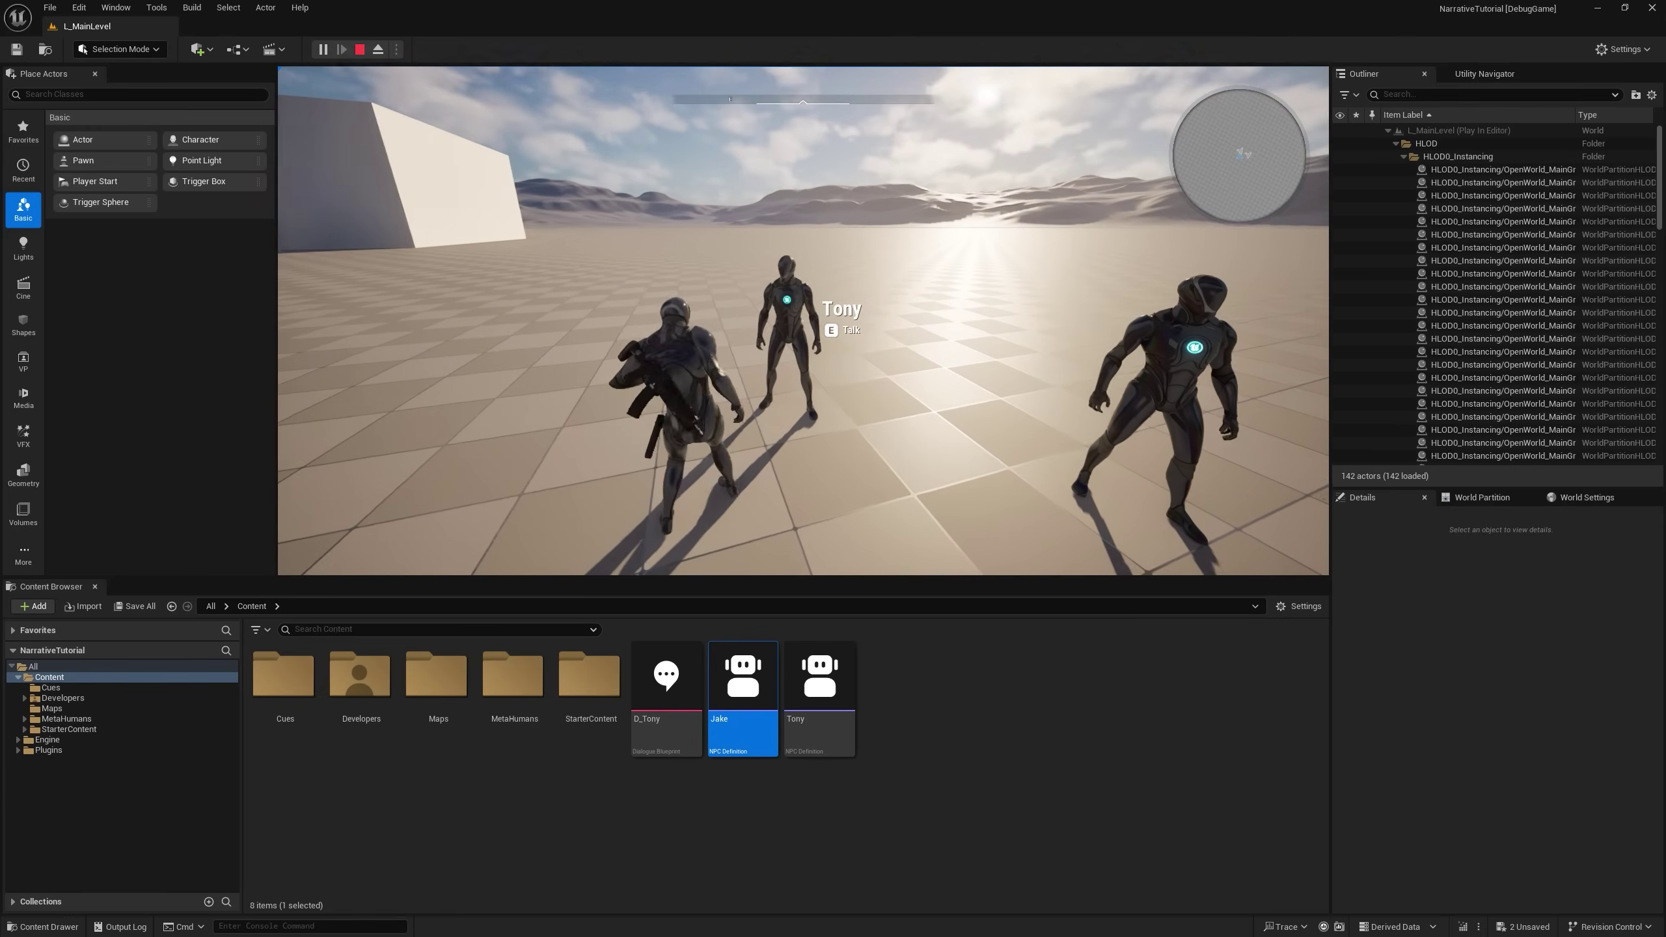
key("Escape")
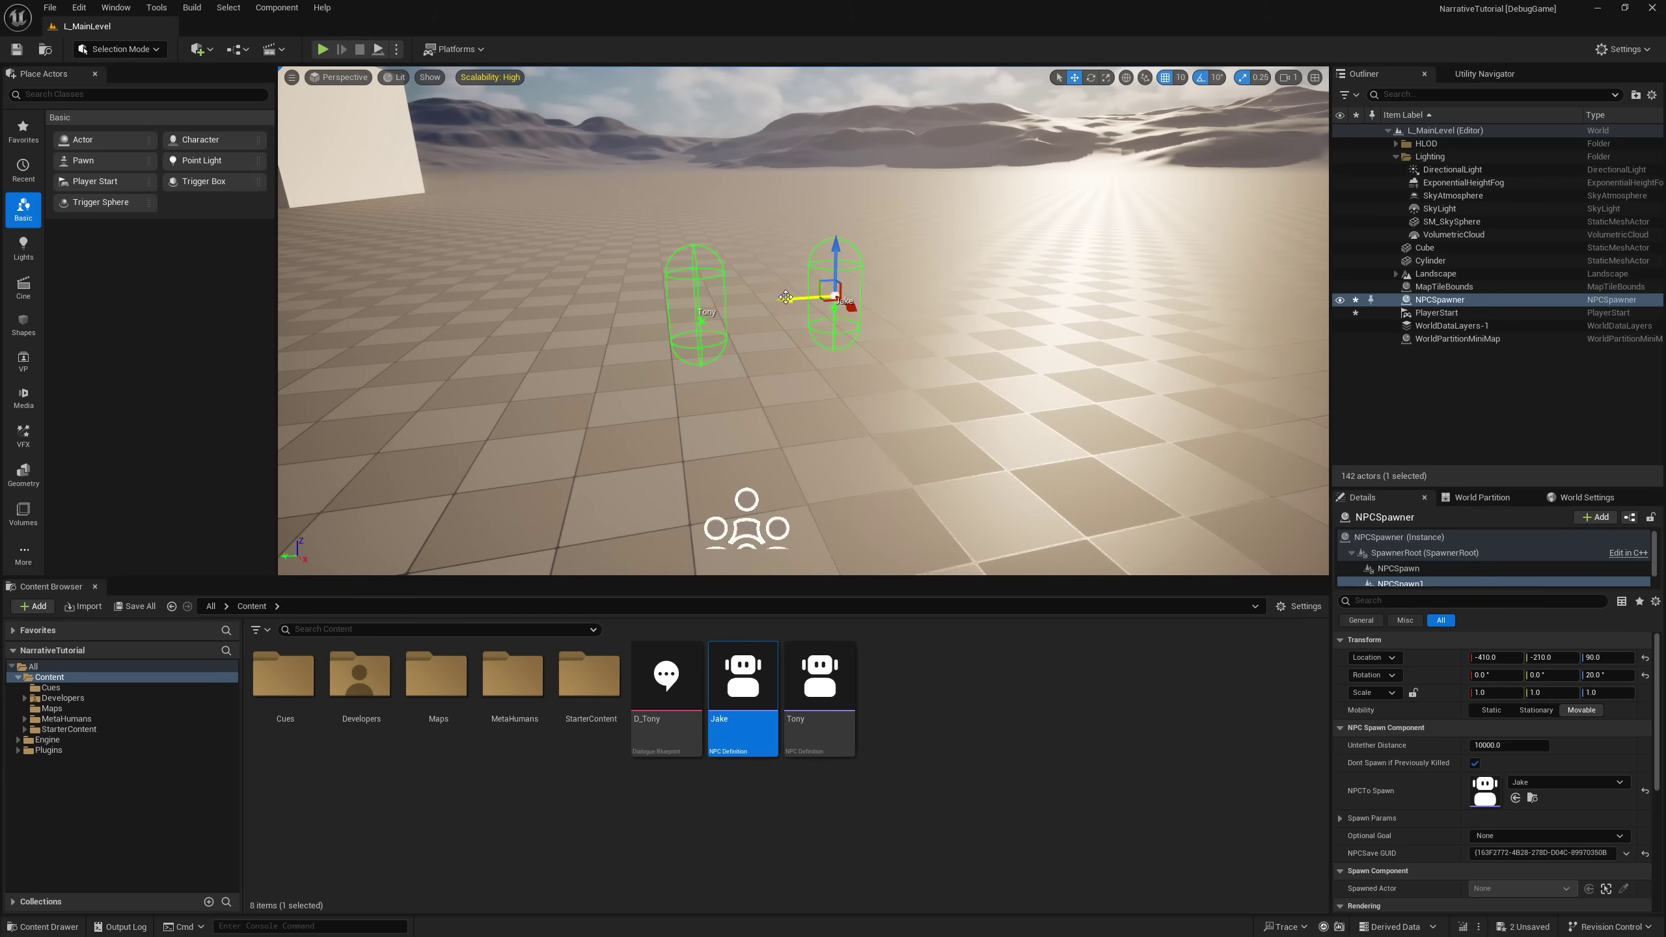
Rotate the Tony spawn component to -20 degrees around Z.
left_click(712, 339)
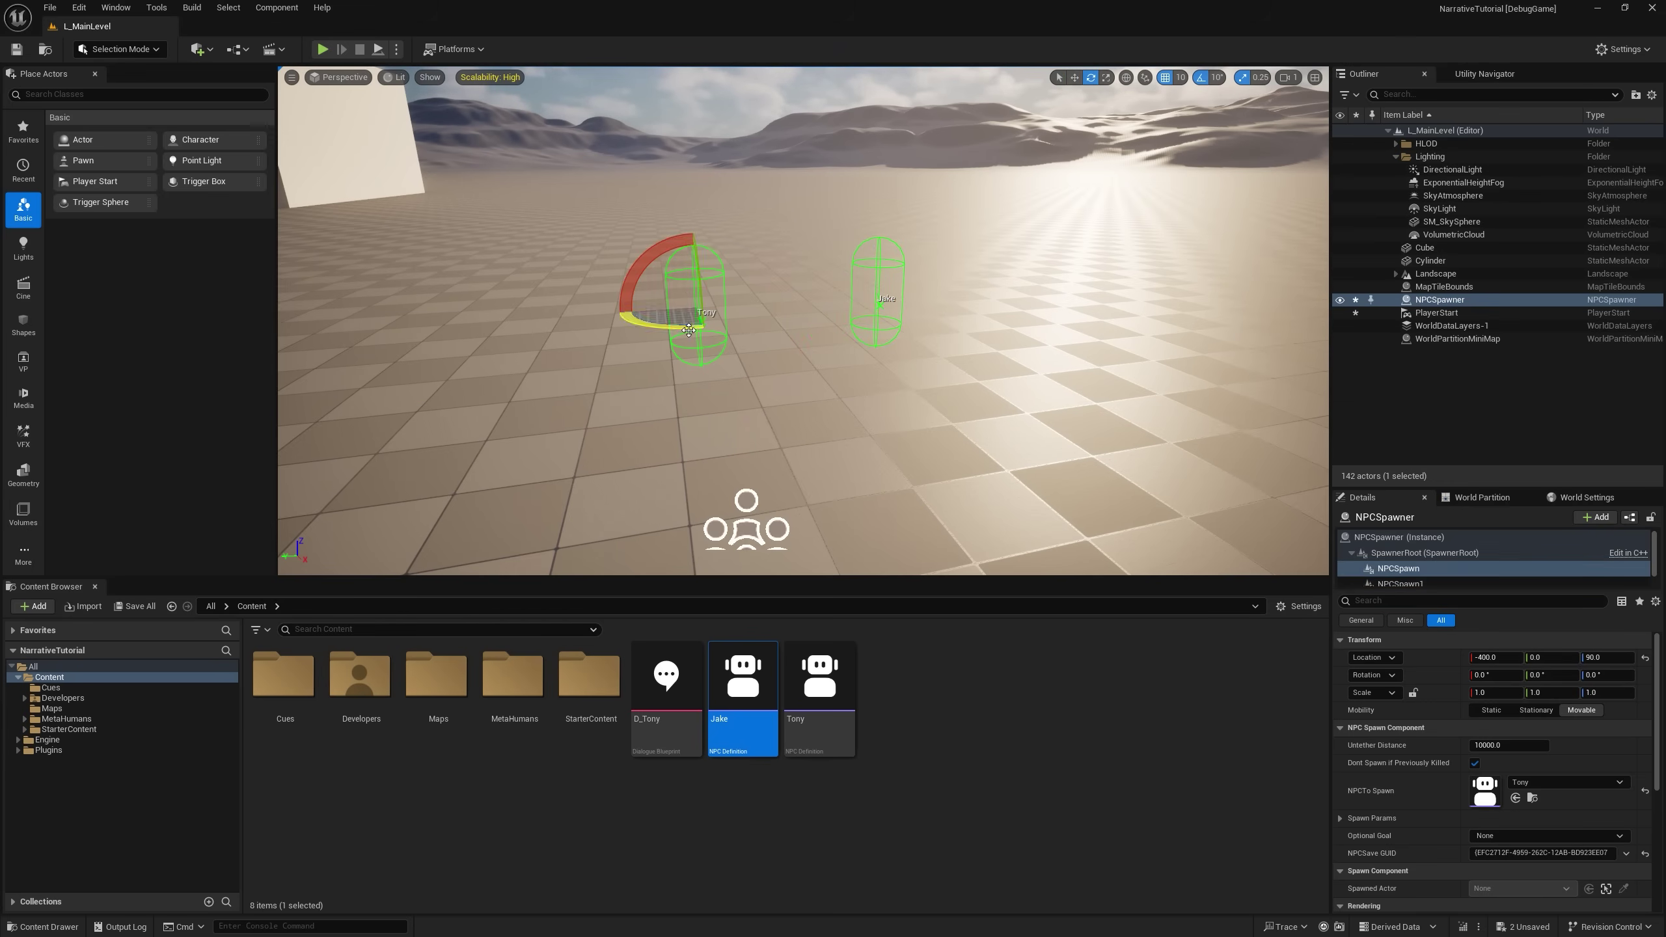
left_click_drag(674, 325, 677, 332)
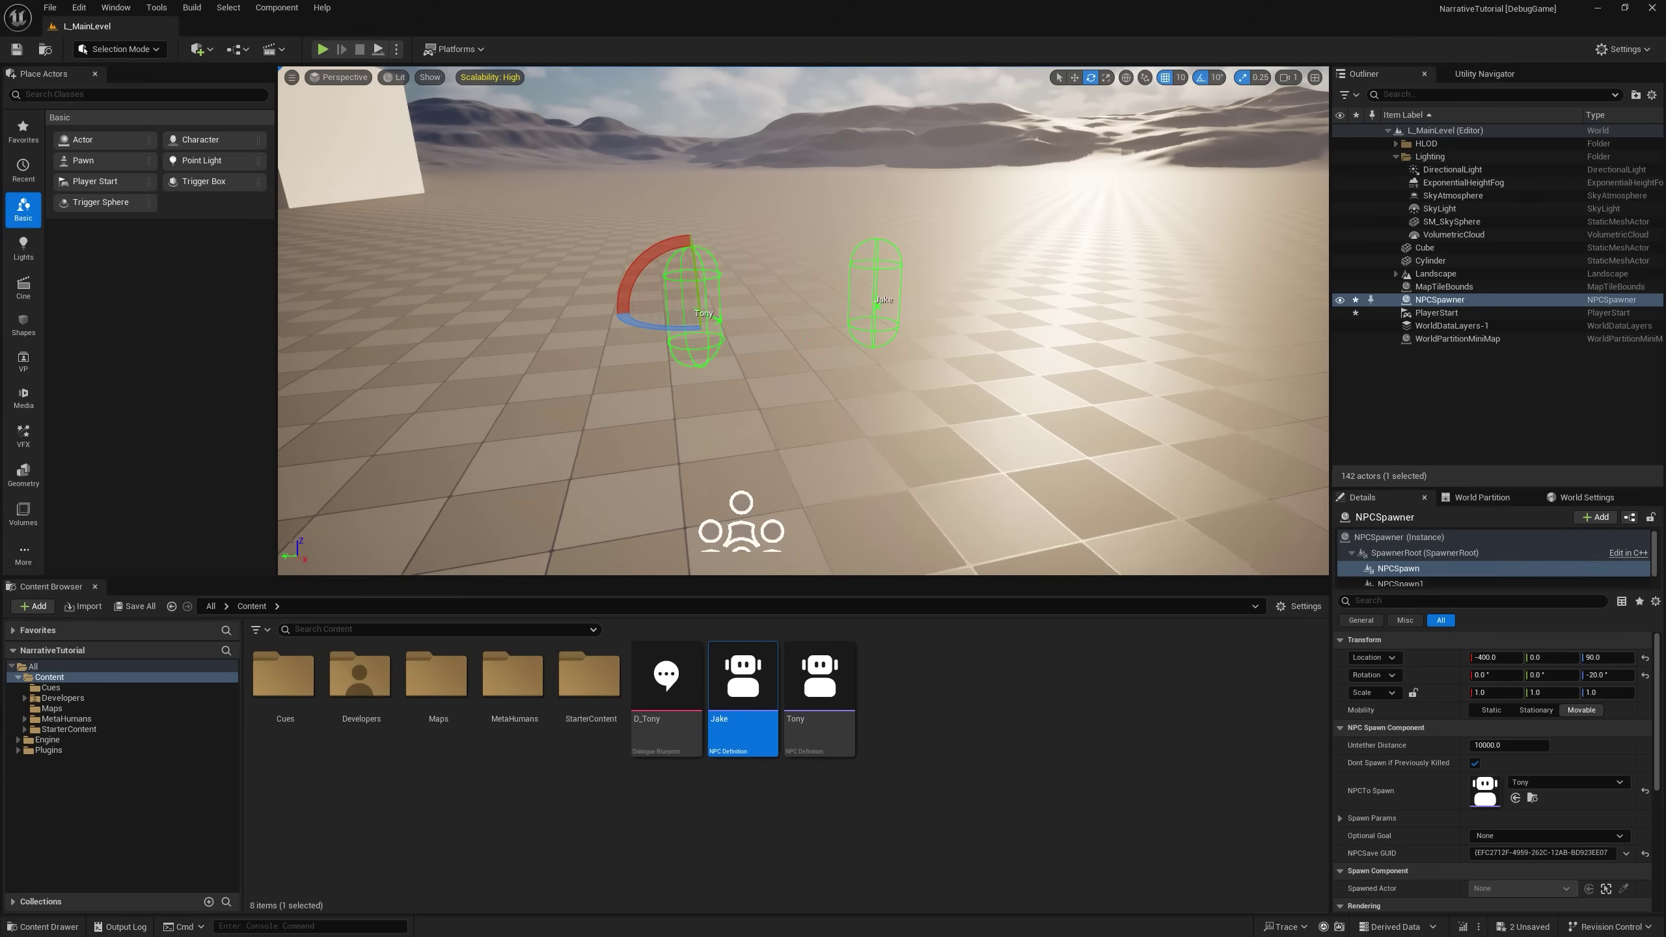
key("f")
Add a second speaker to D_Tony with Jake as its NPCData Asset, and compile and save.
double_click(662, 721)
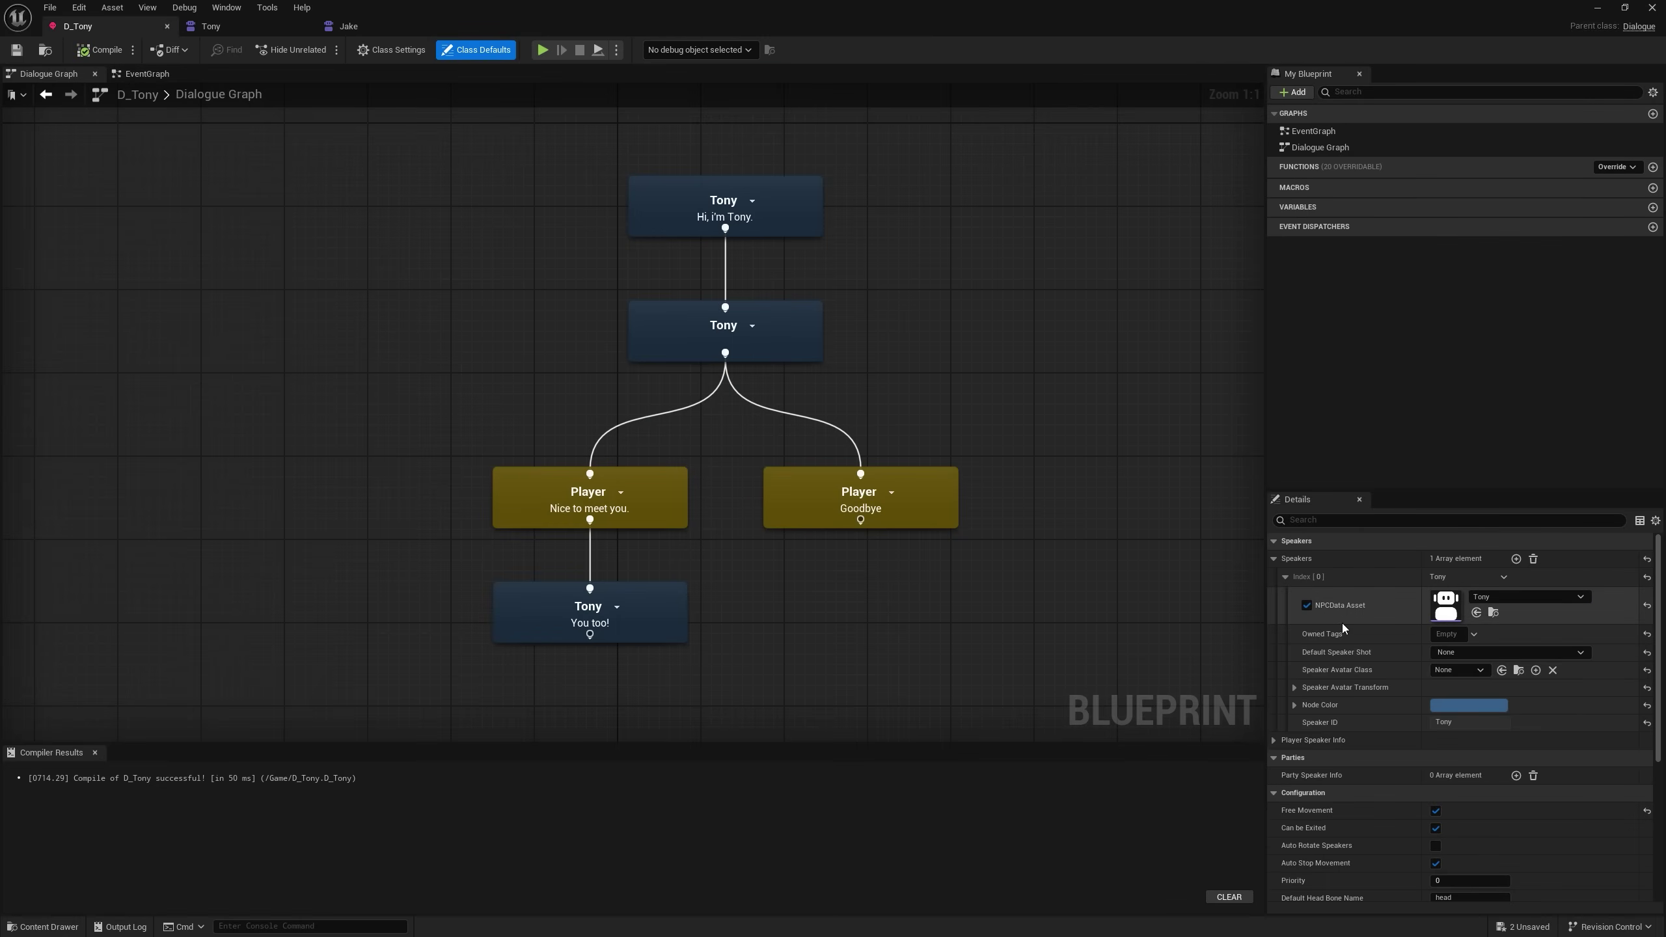
left_click(1515, 559)
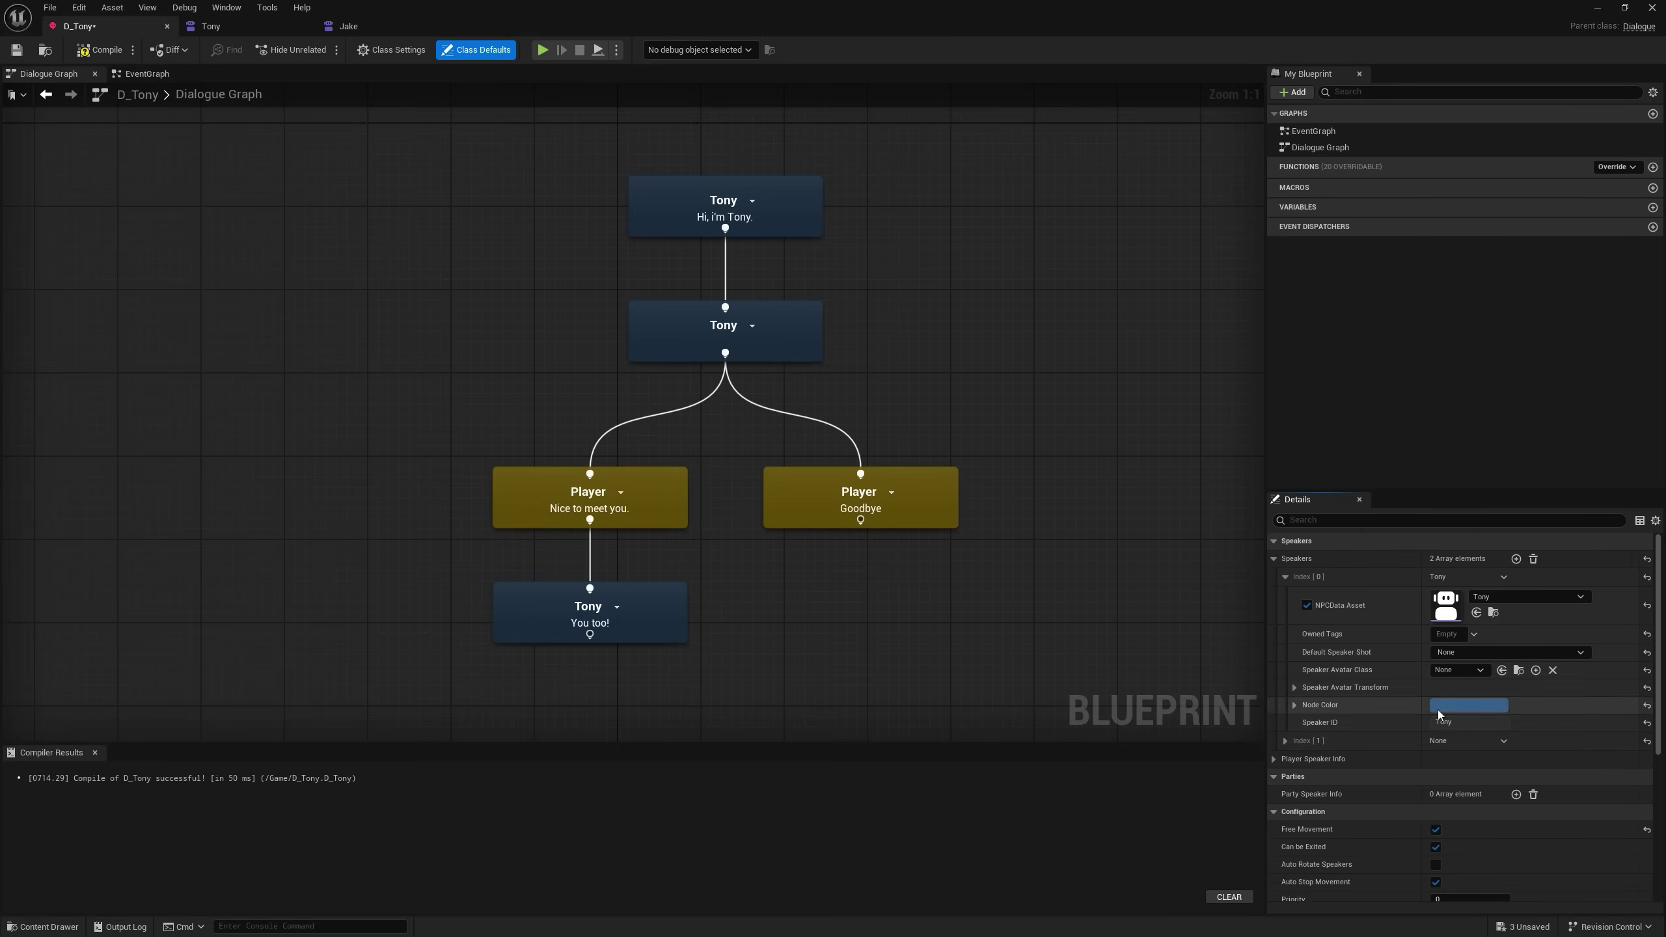
left_click(1285, 741)
left_click(1512, 760)
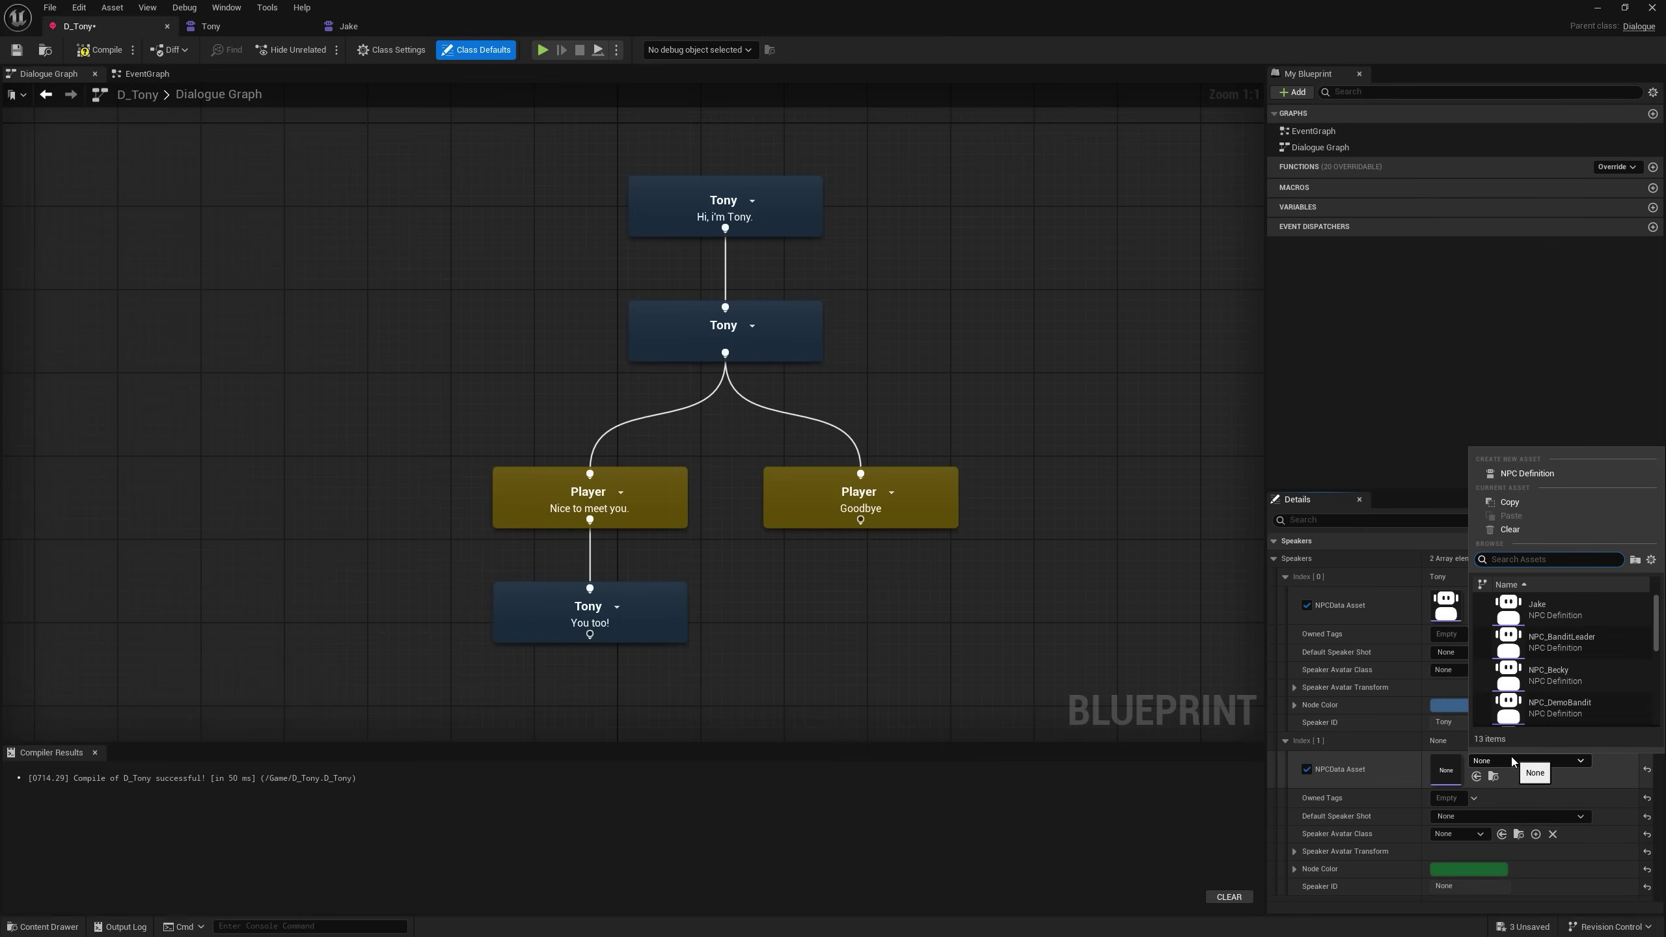
left_click(1569, 613)
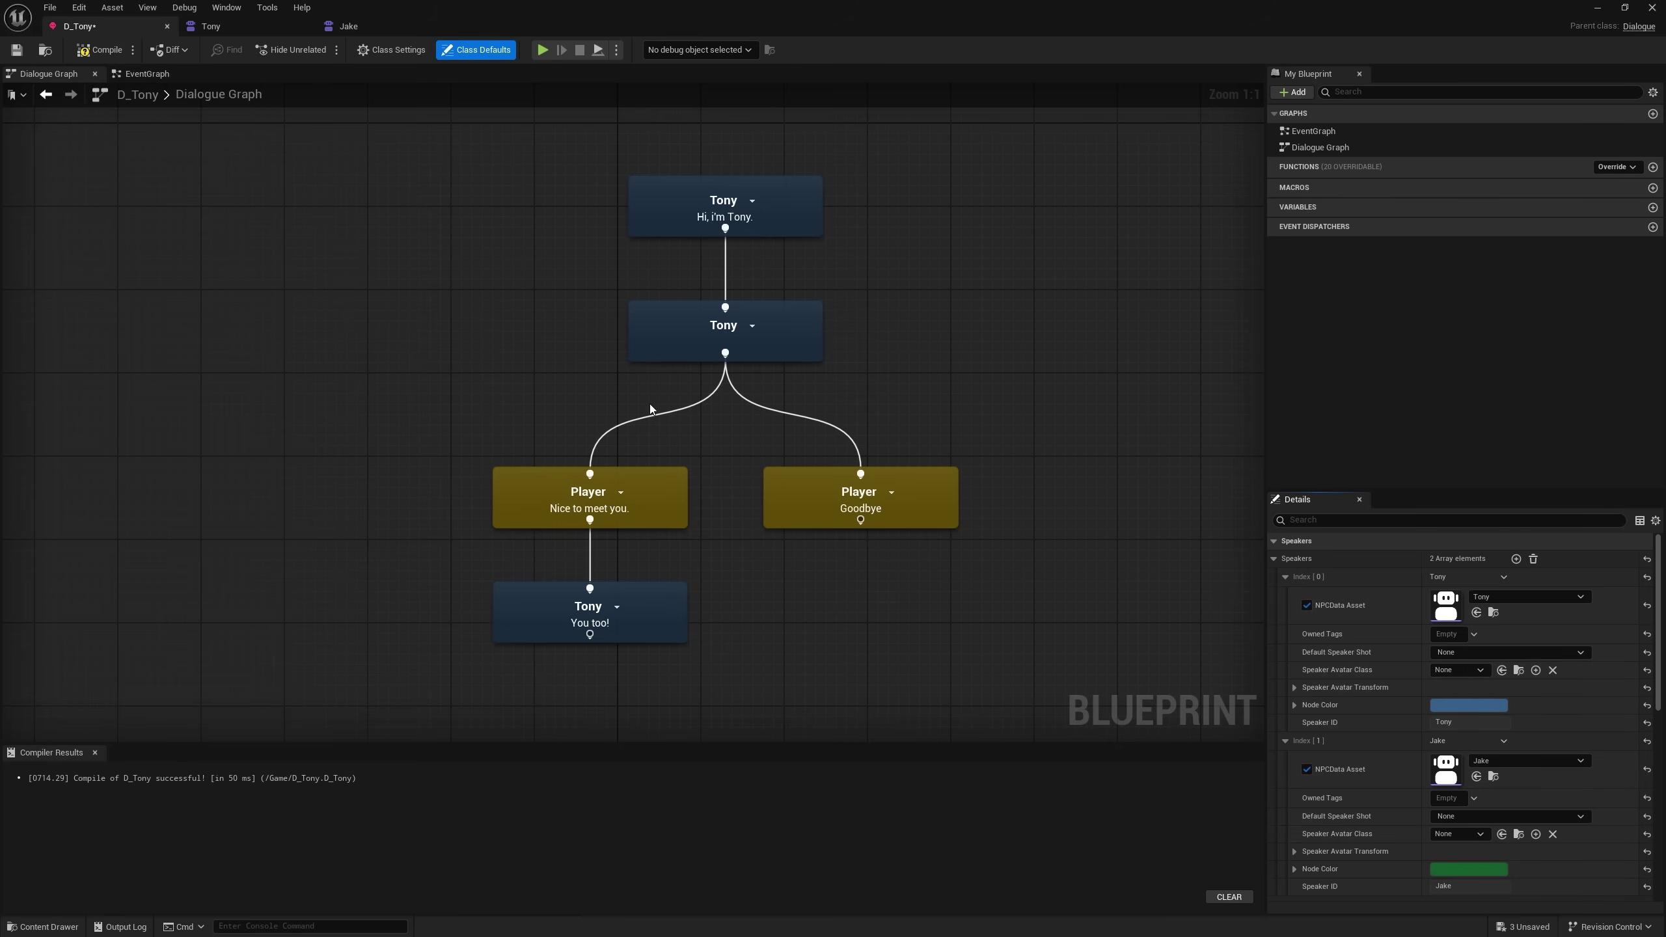
left_click(21, 56)
Add a Jake reply node after "You too!" with the text "Dont forget about me!" and compile D_Tony.
right_click_drag(319, 580, 433, 351)
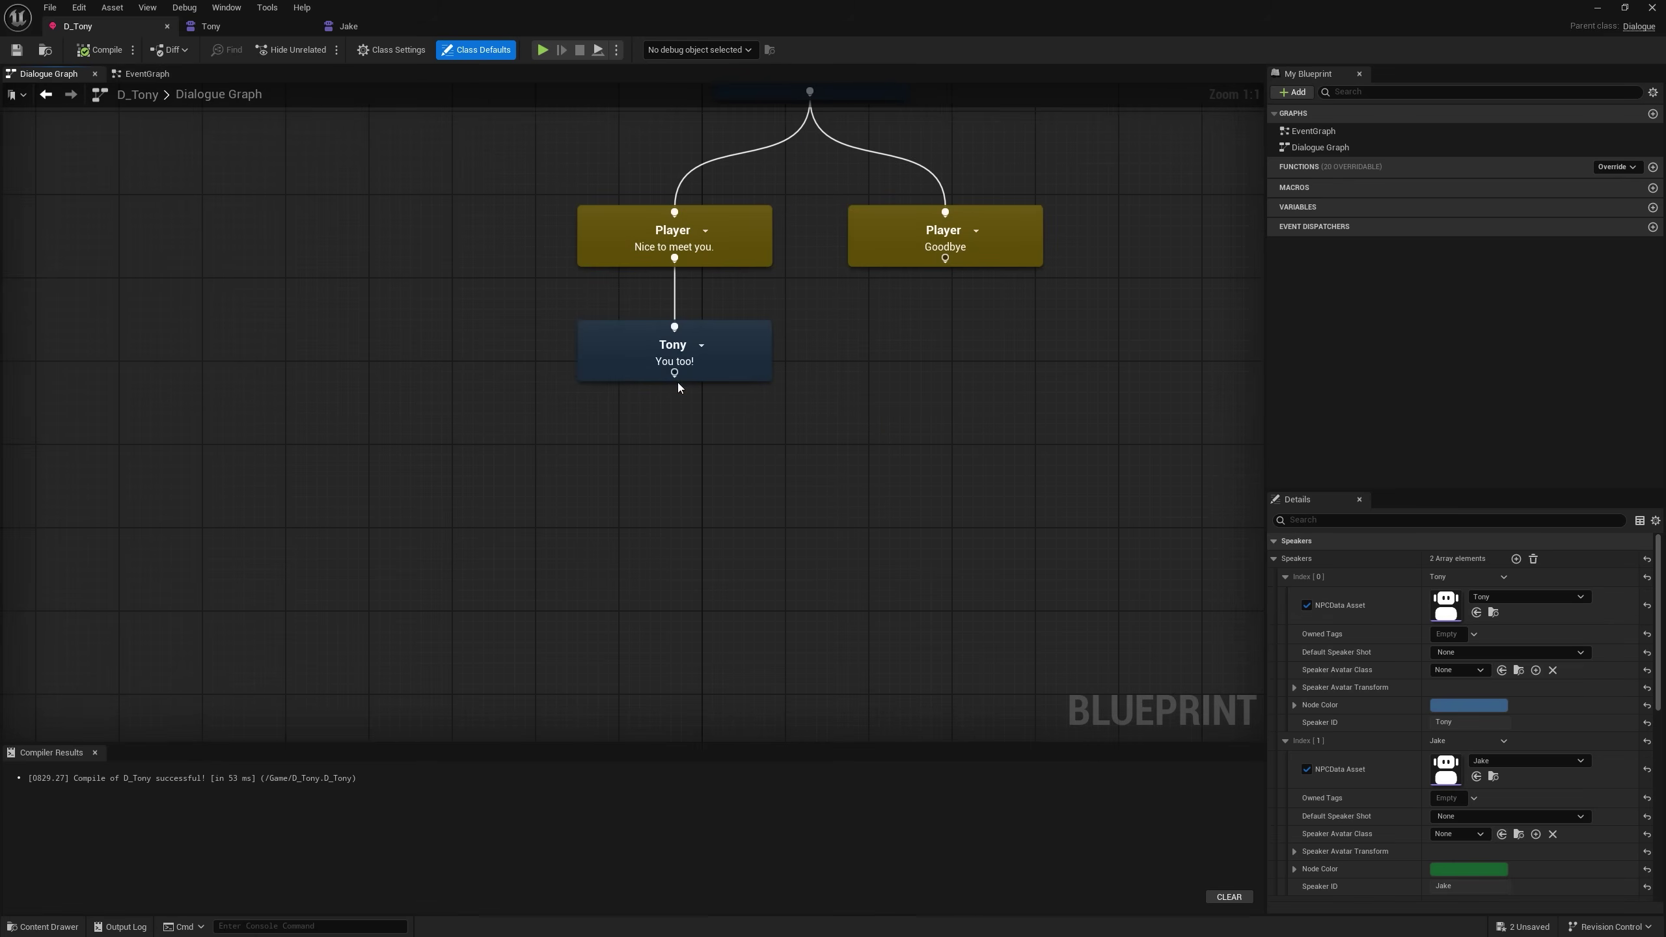
left_click_drag(674, 374, 609, 467)
left_click(757, 482)
left_click(1479, 629)
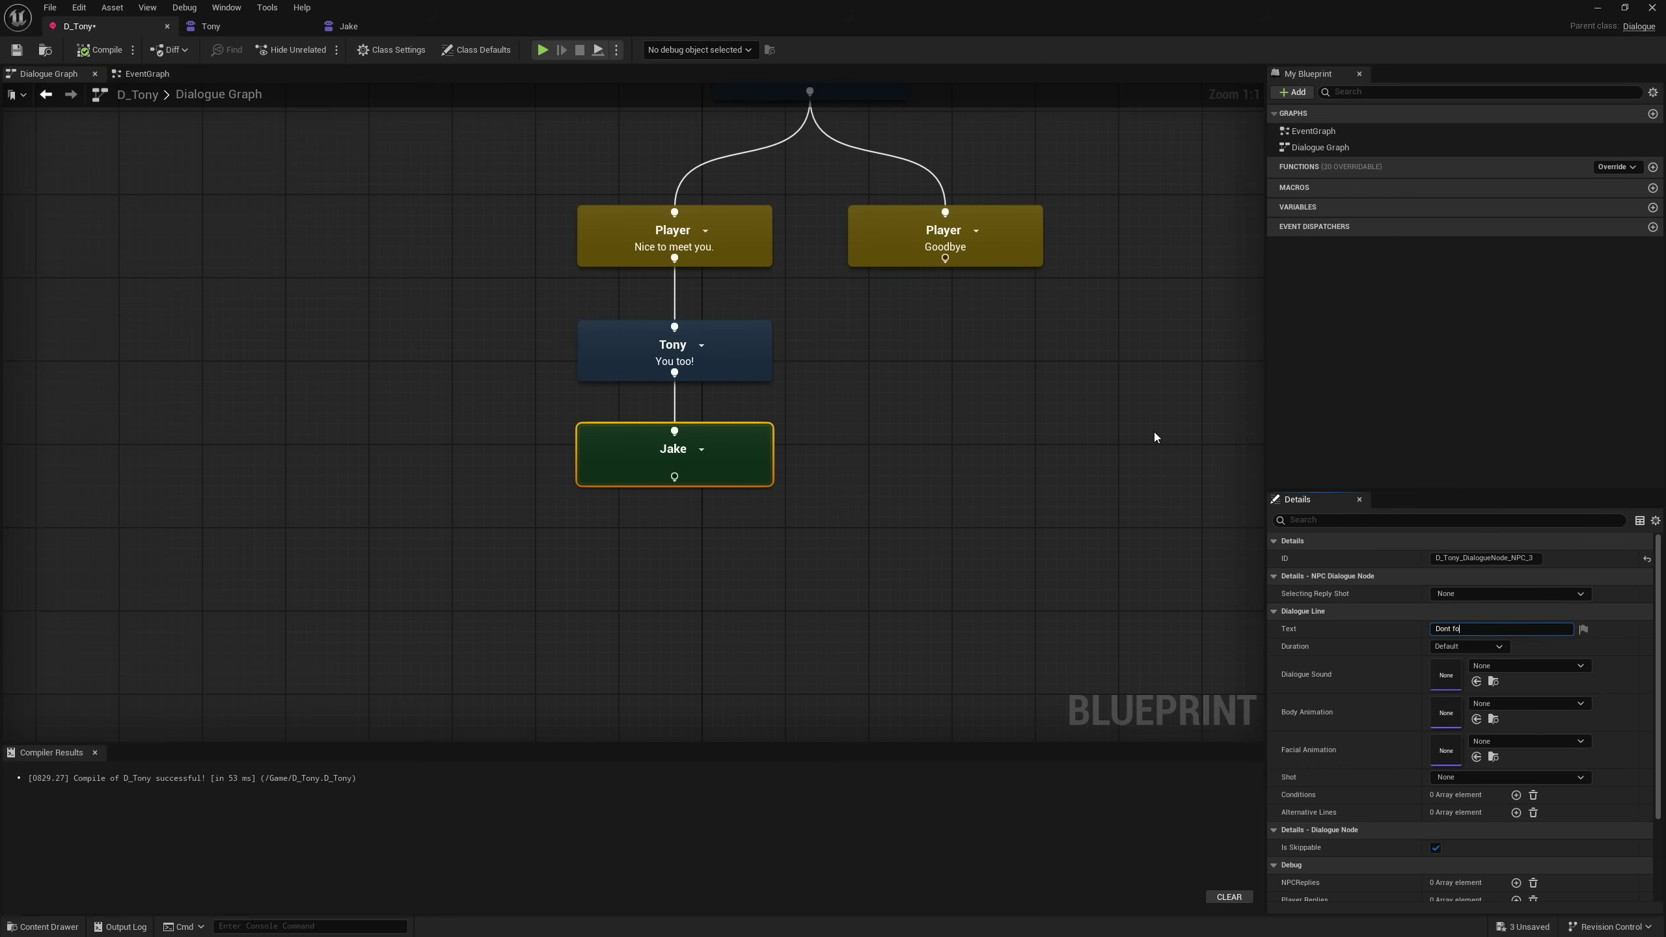
key("Return")
left_click(906, 458)
key("Home")
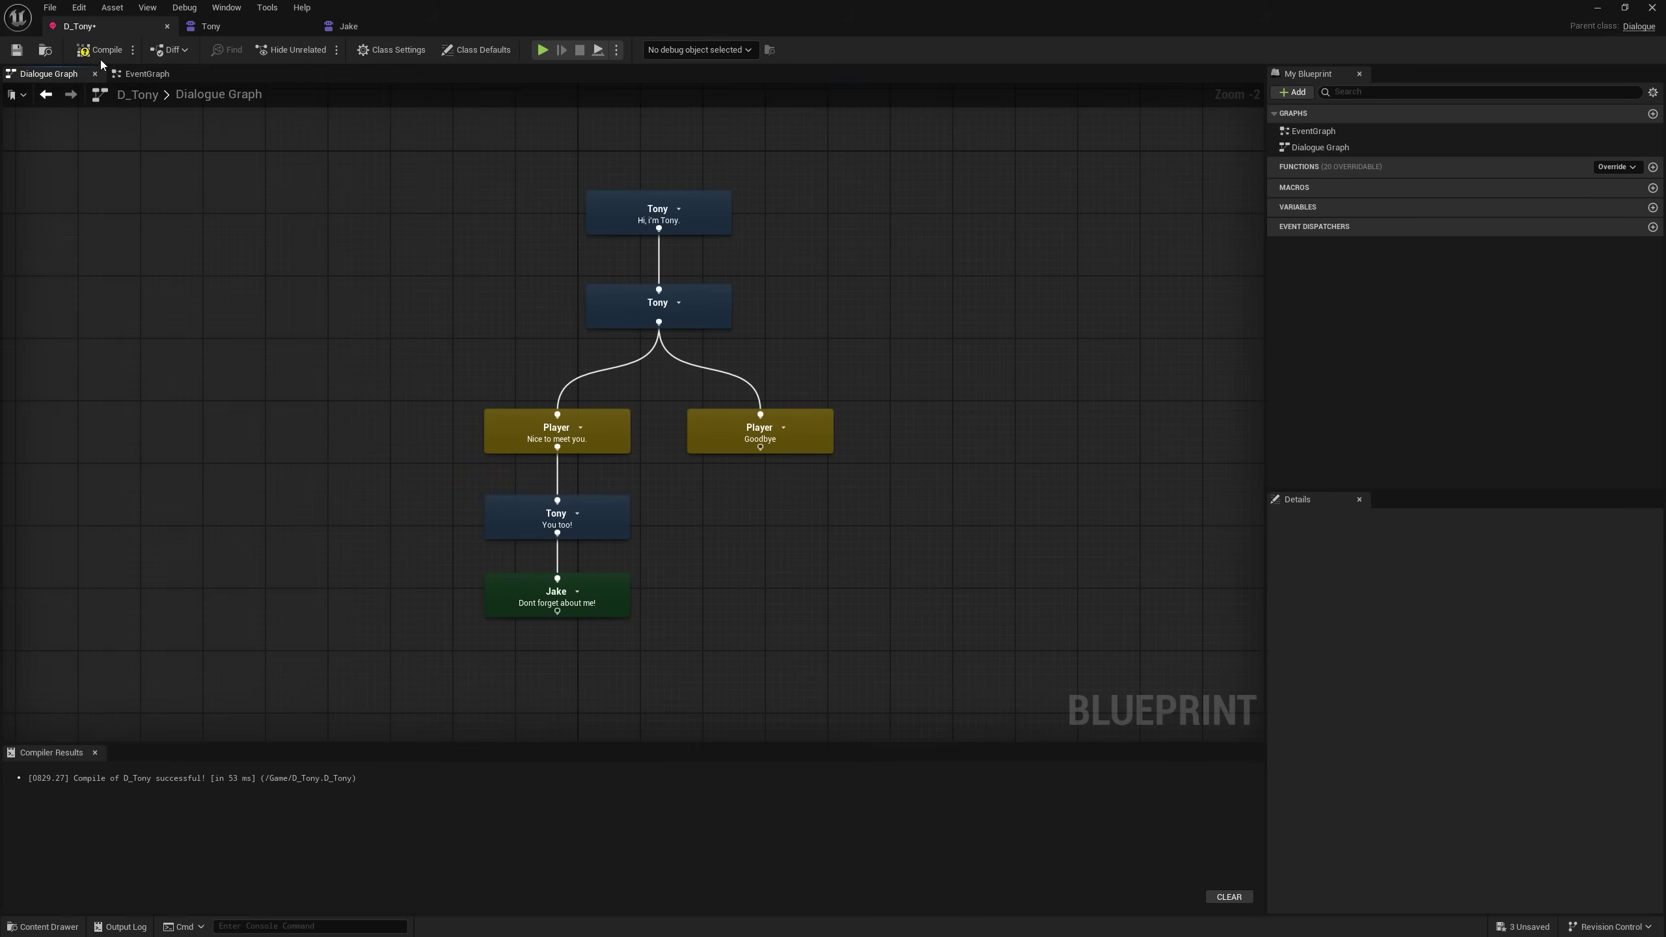
left_click(97, 52)
Play the level and talk to Tony, choosing "Nice to meet you." to test the dialogue with Jake.
left_click(1597, 8)
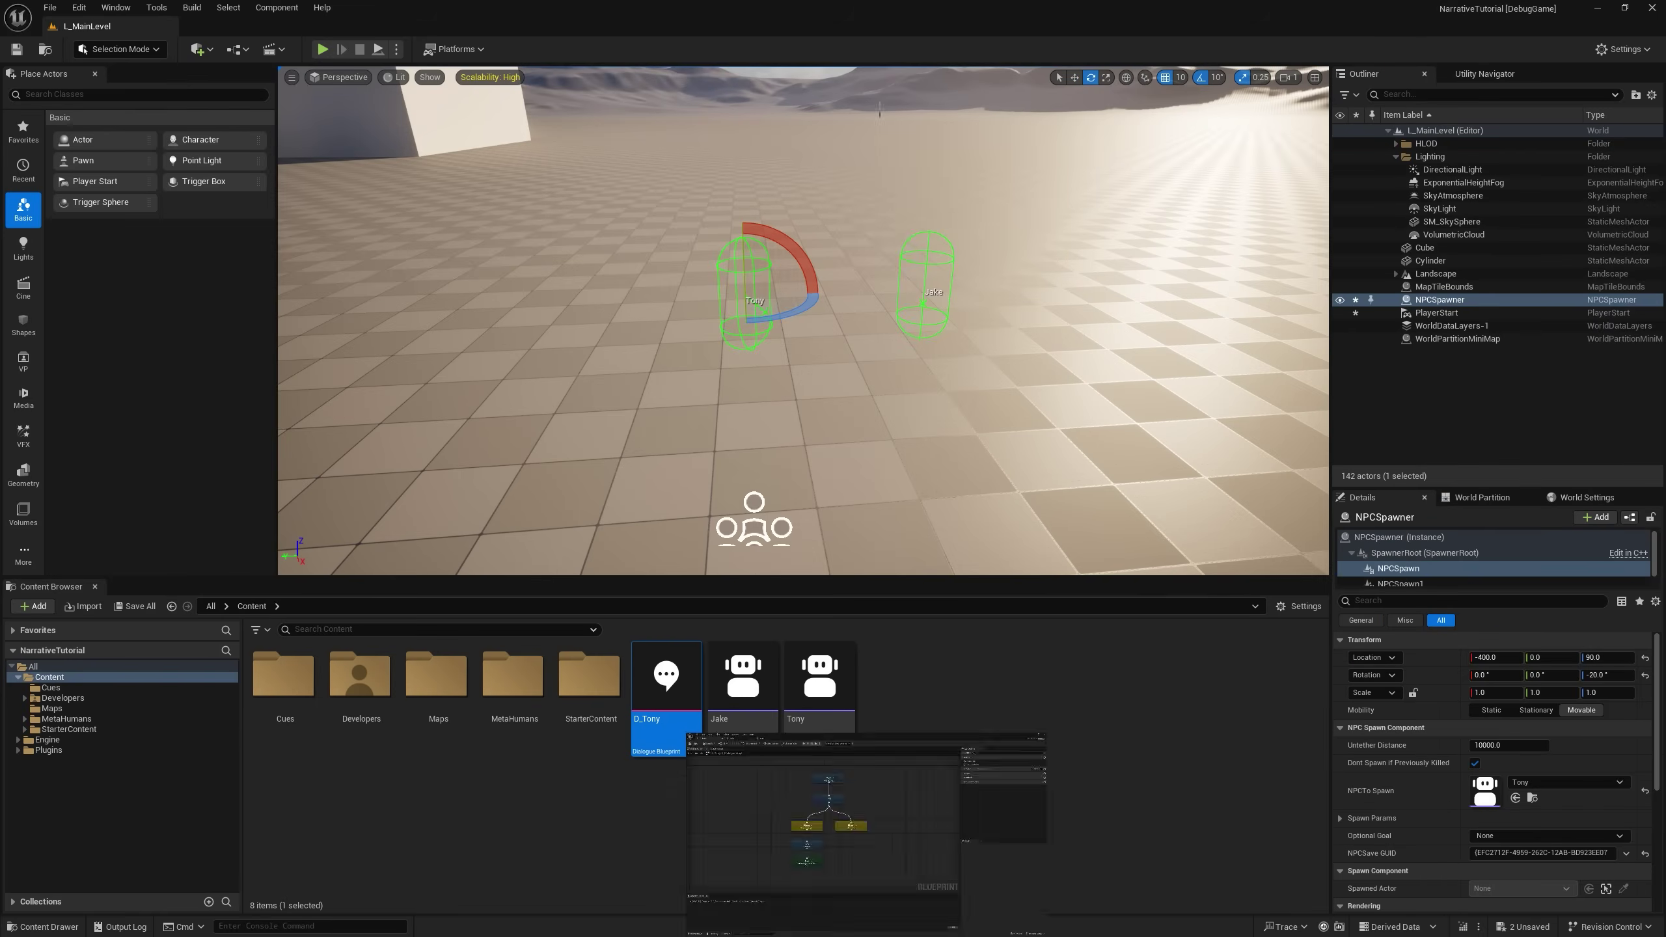
left_click(322, 50)
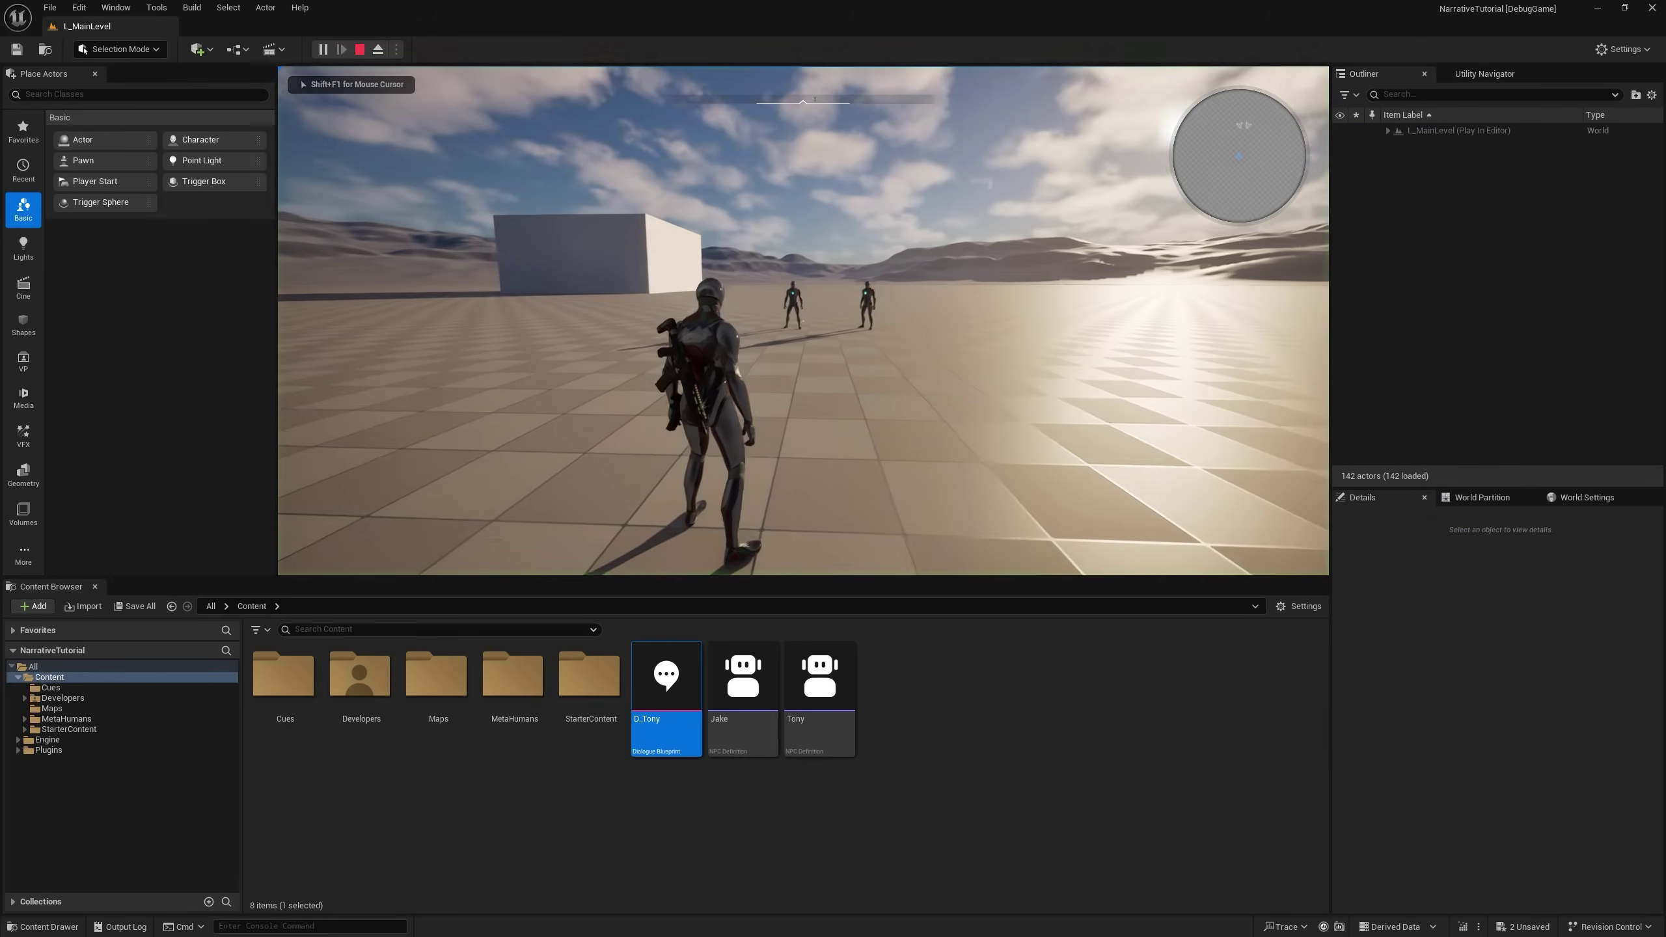
key("w")
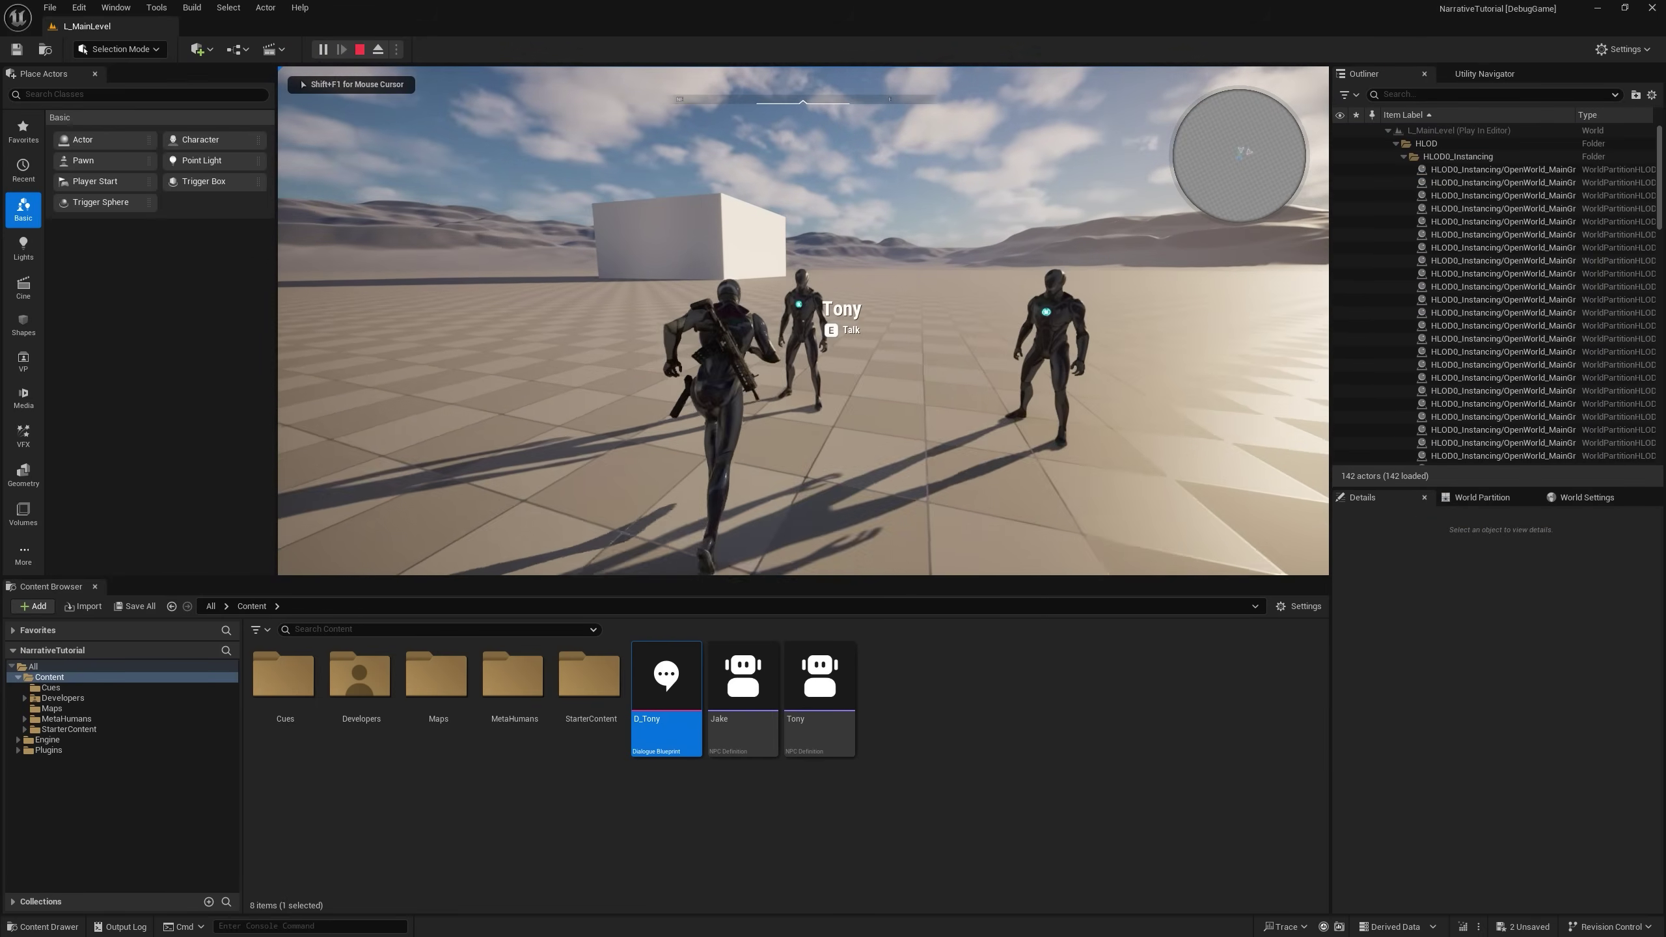
key("e")
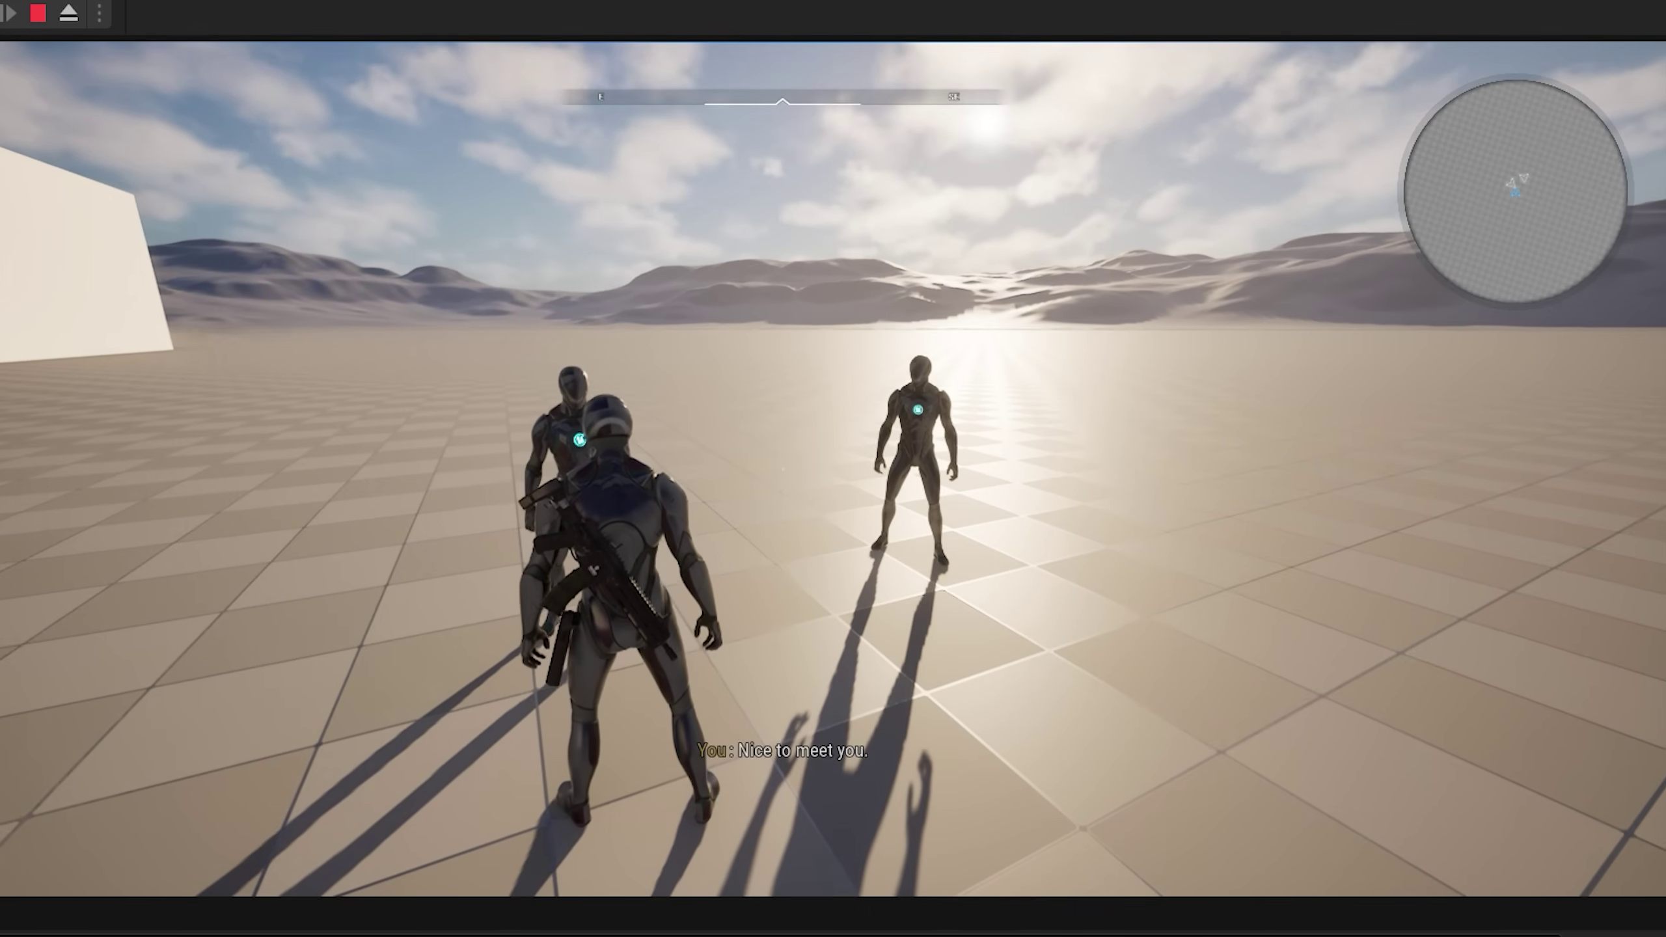
key("d")
key("e")
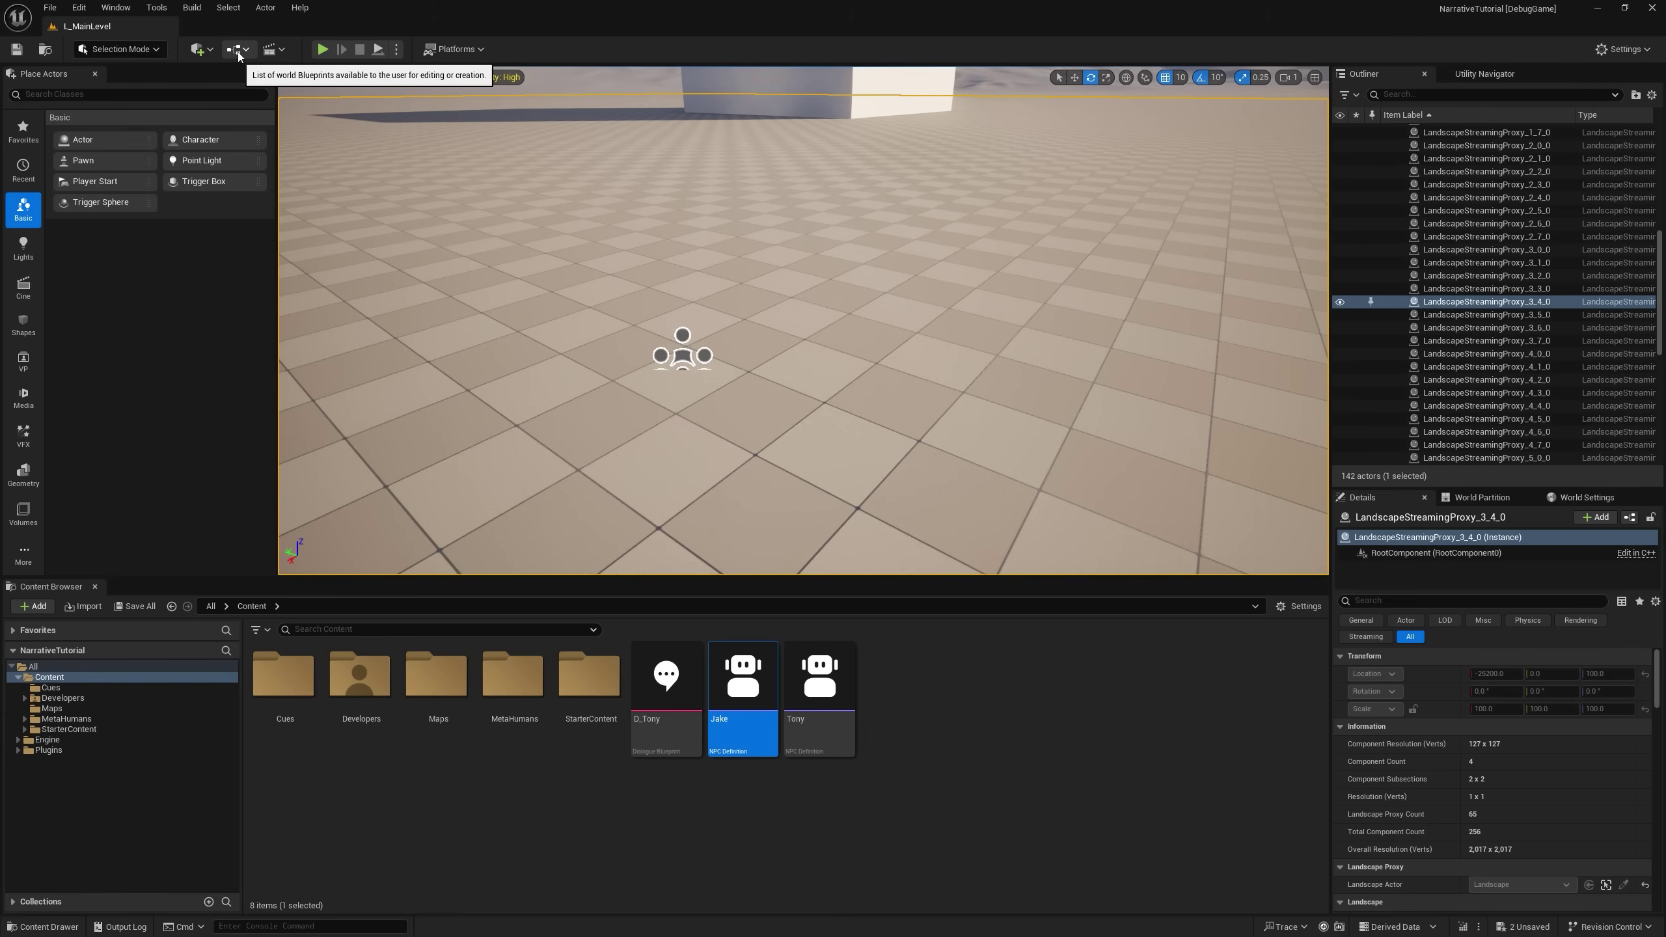
middle_click_drag(732, 360, 659, 393)
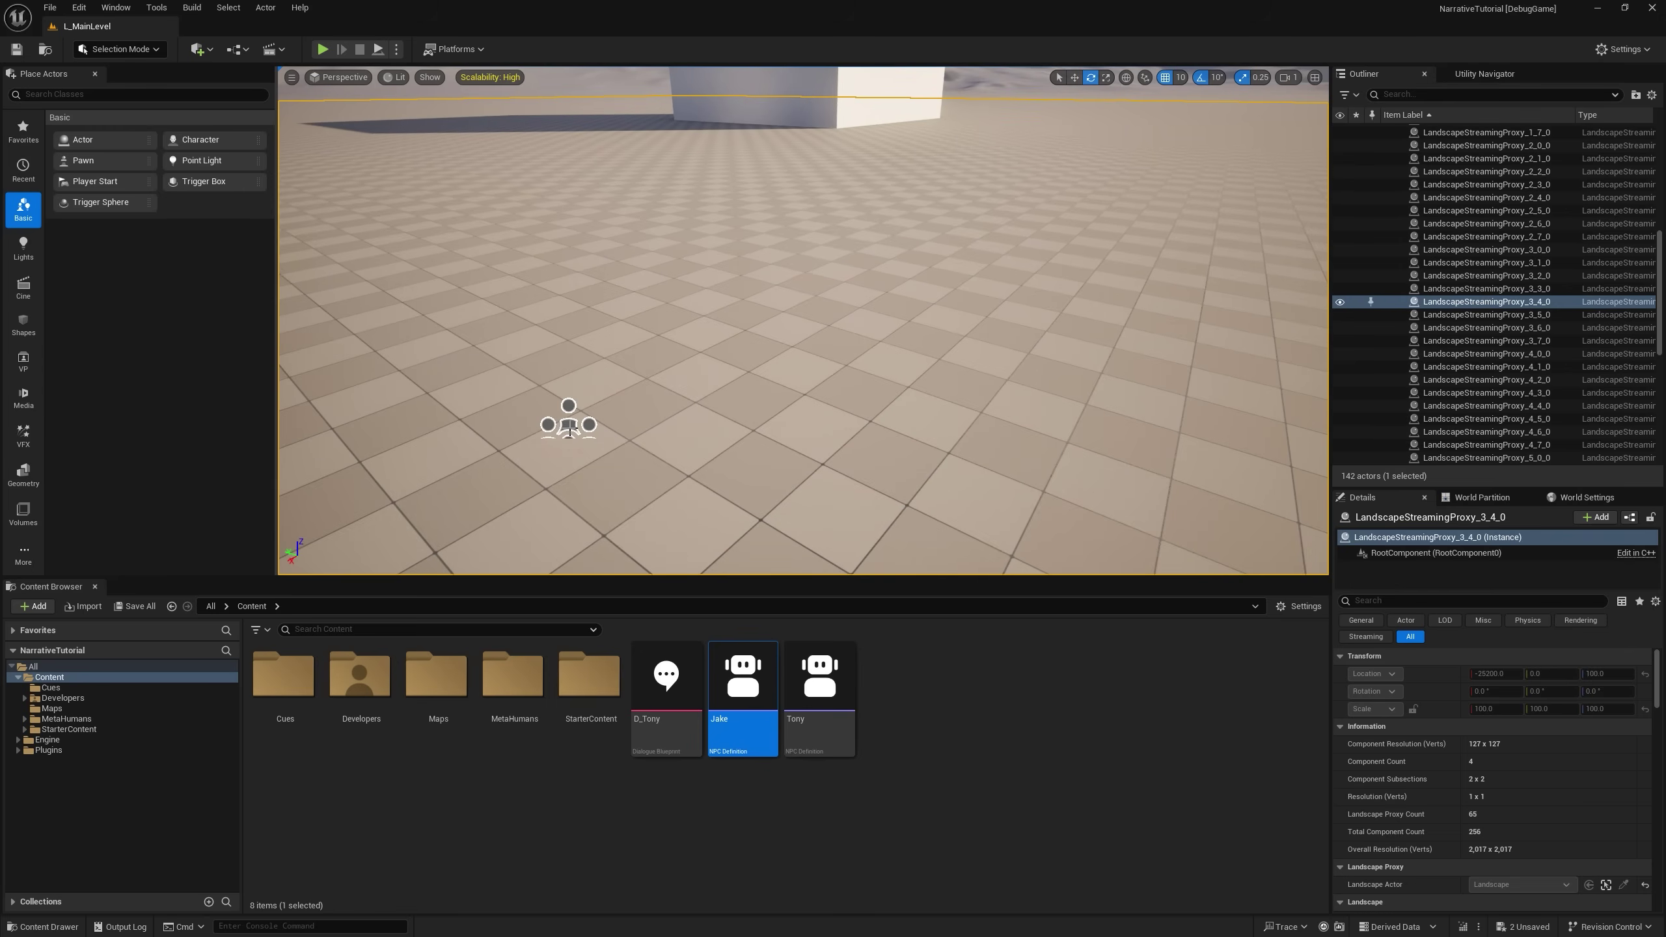
middle_click_drag(558, 424, 618, 377)
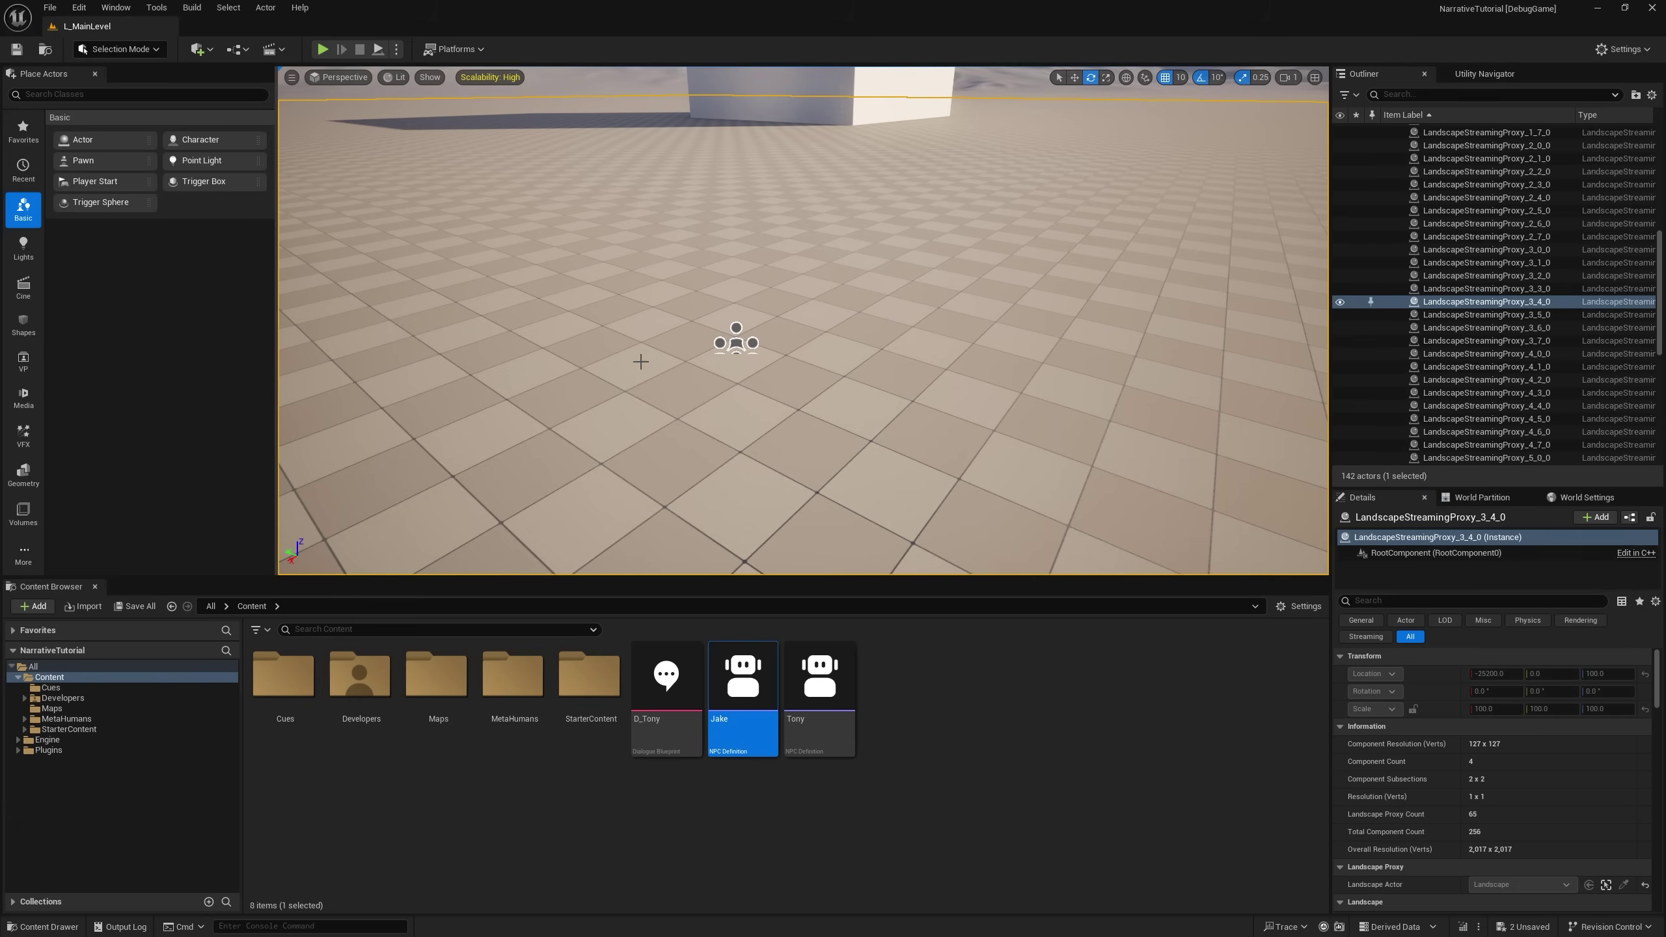
left_click(237, 49)
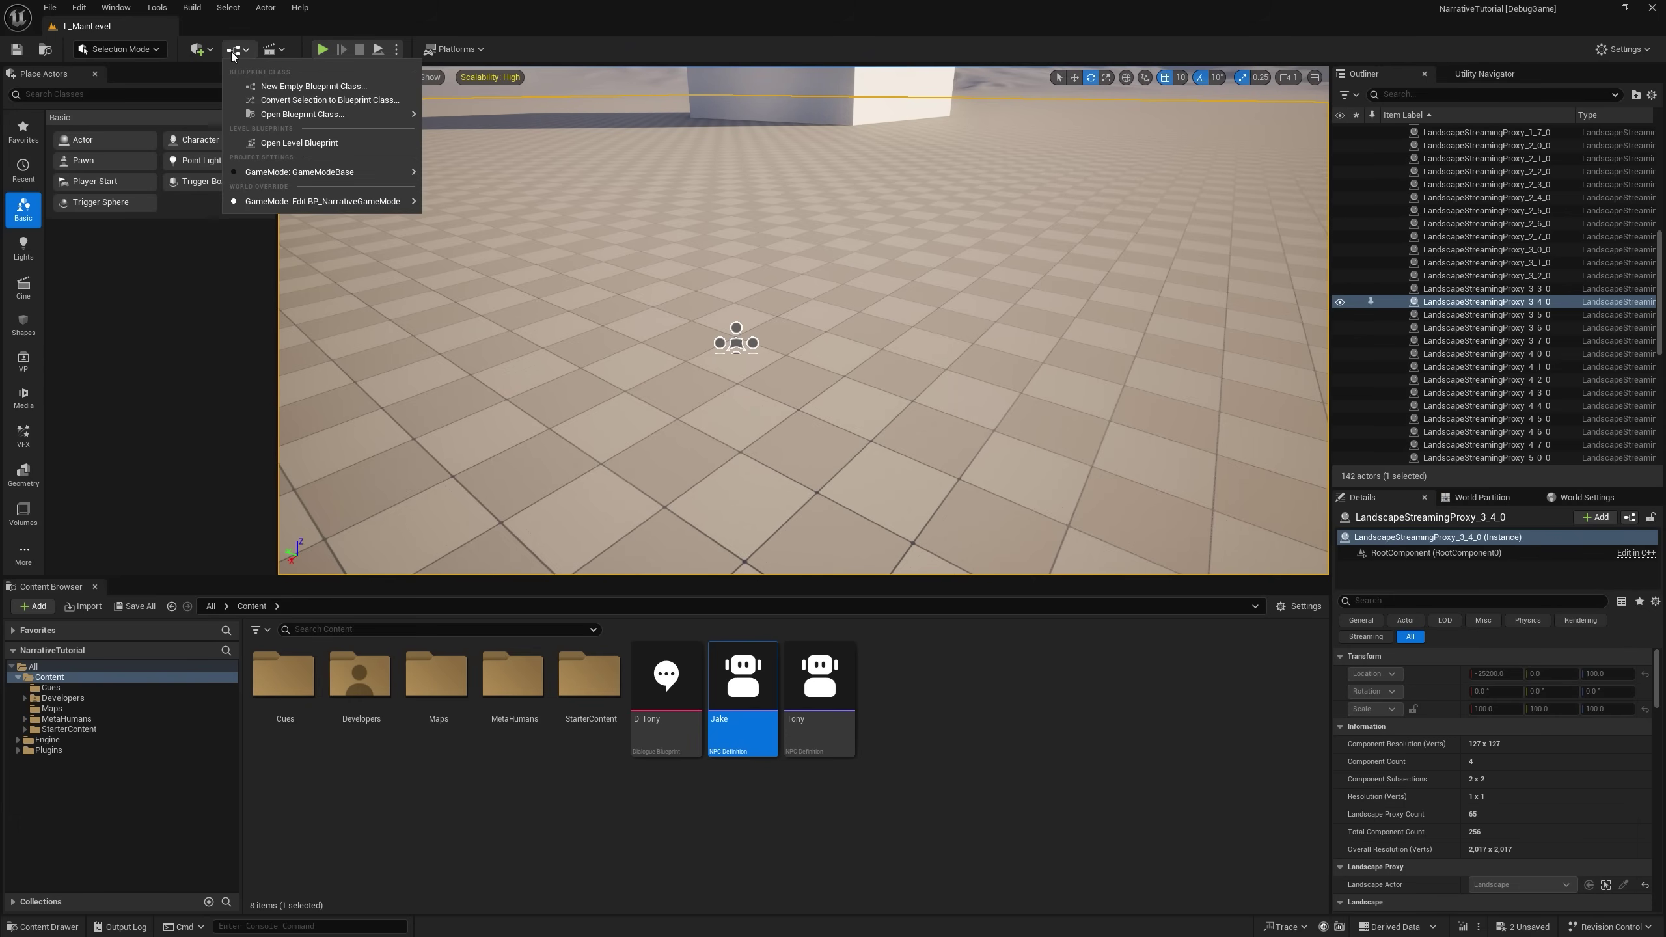
Search the Plugins content for "playercontroll" and open the BP_NarrativePlayerController blueprint.
left_click(358, 628)
type("playercontr")
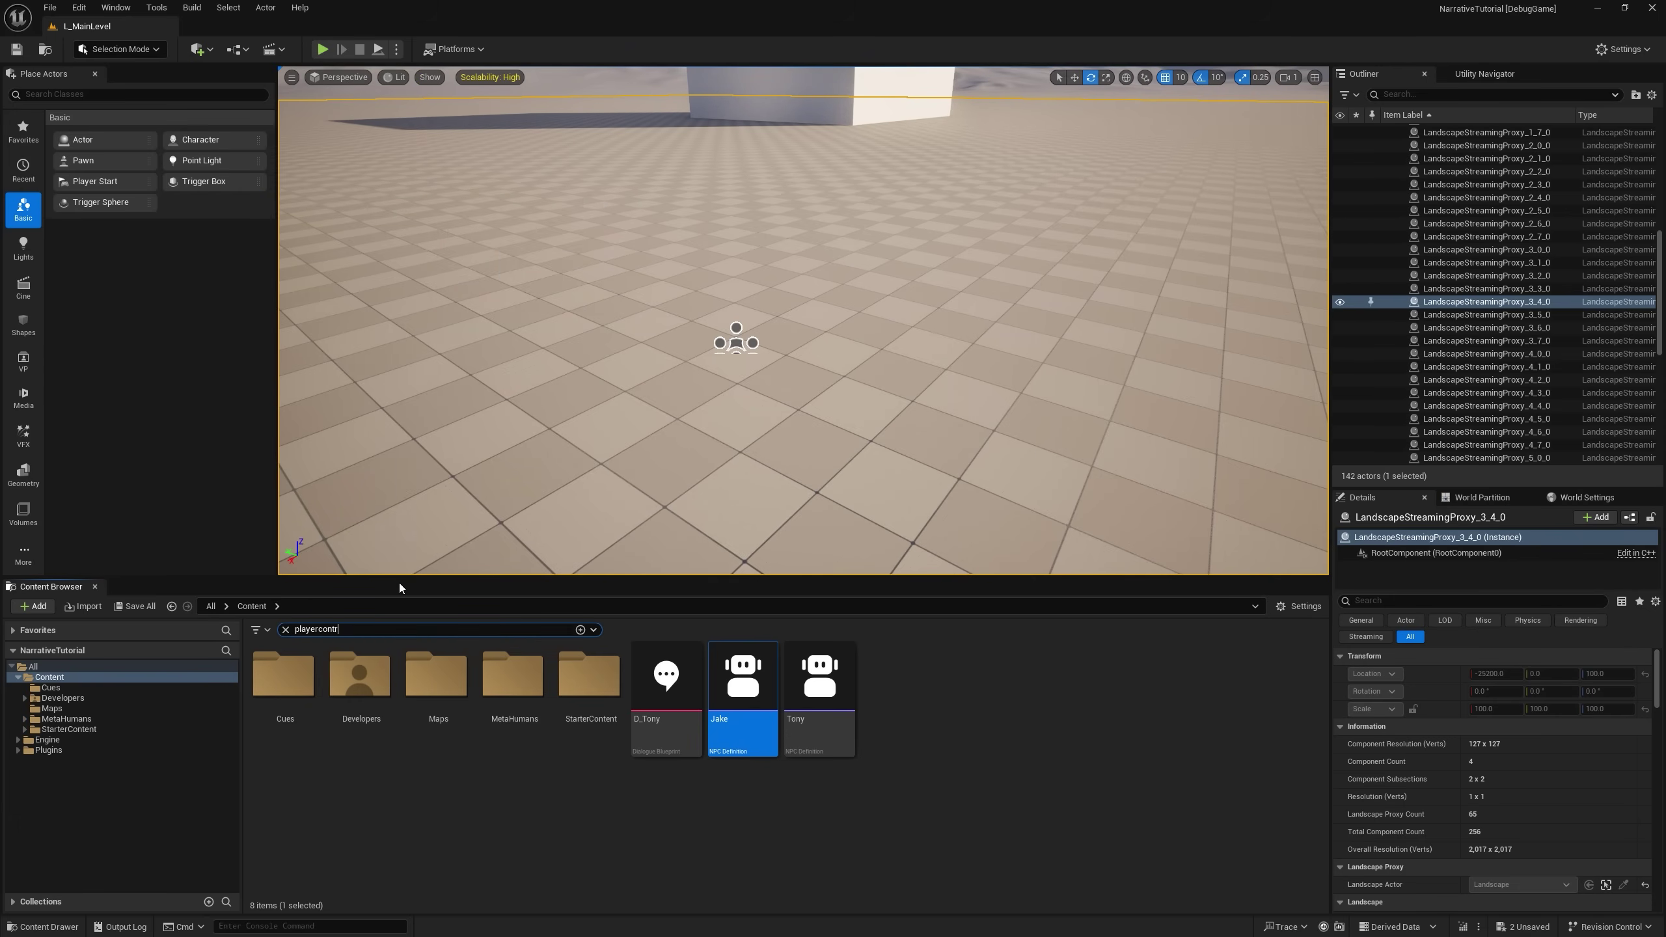
type("oll")
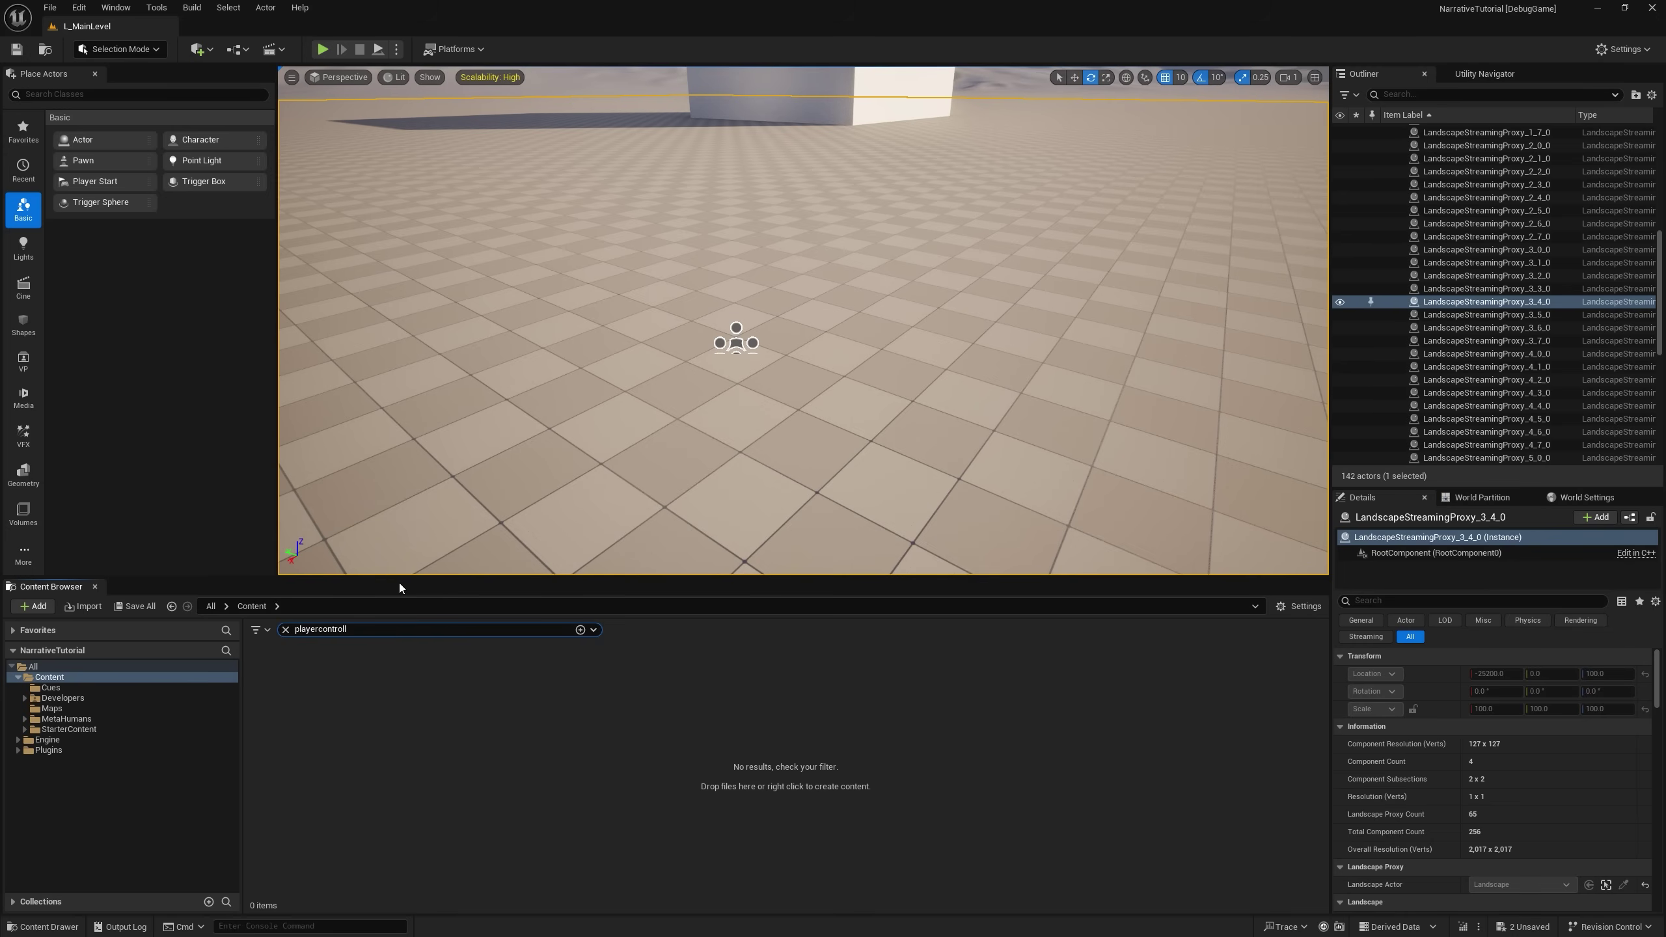
left_click(68, 752)
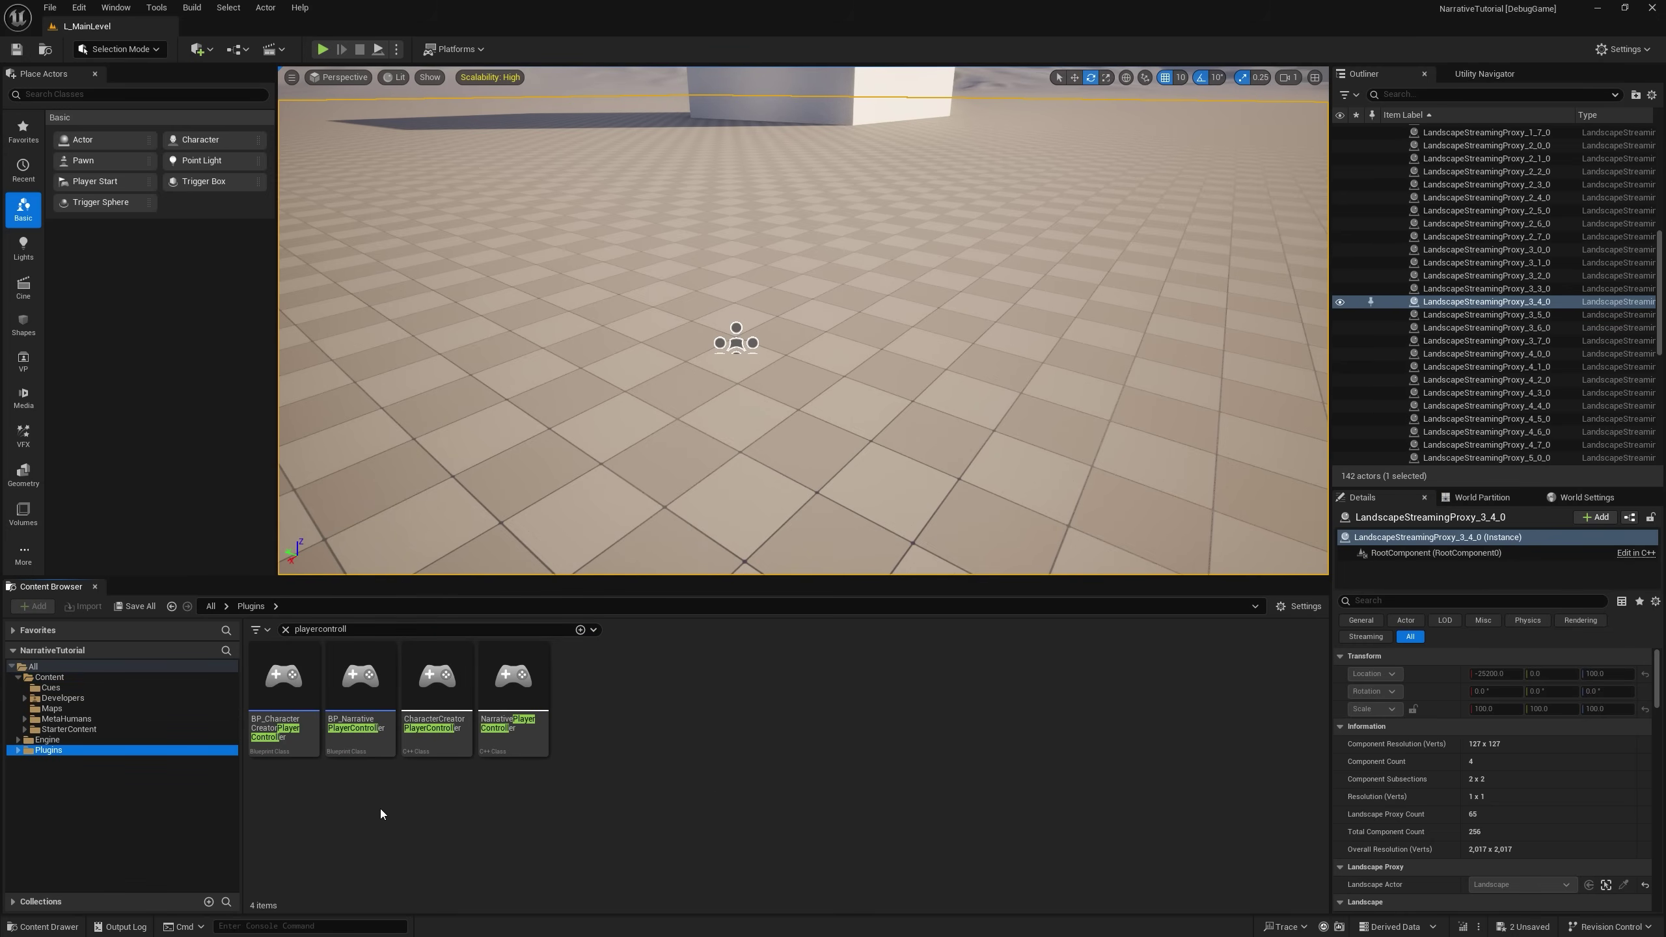
double_click(358, 741)
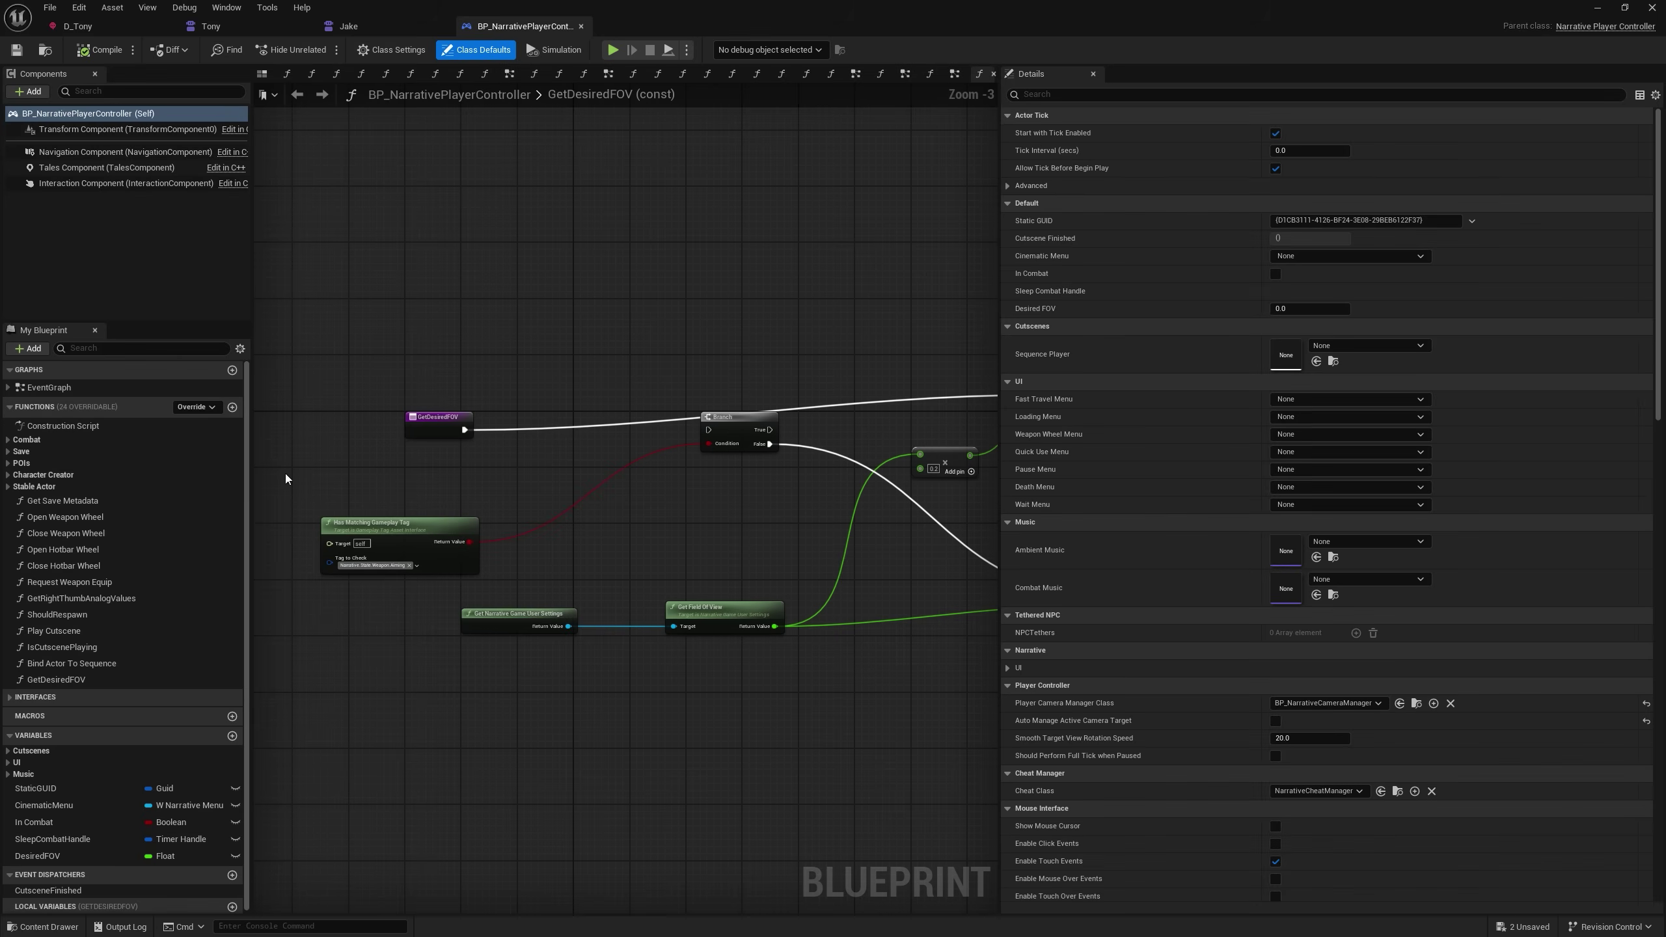
Add a Tales Component reference to the GetDesiredFOV graph and extend it with a Begin Dialogue node.
left_click(98, 168)
left_click_drag(98, 168, 630, 208)
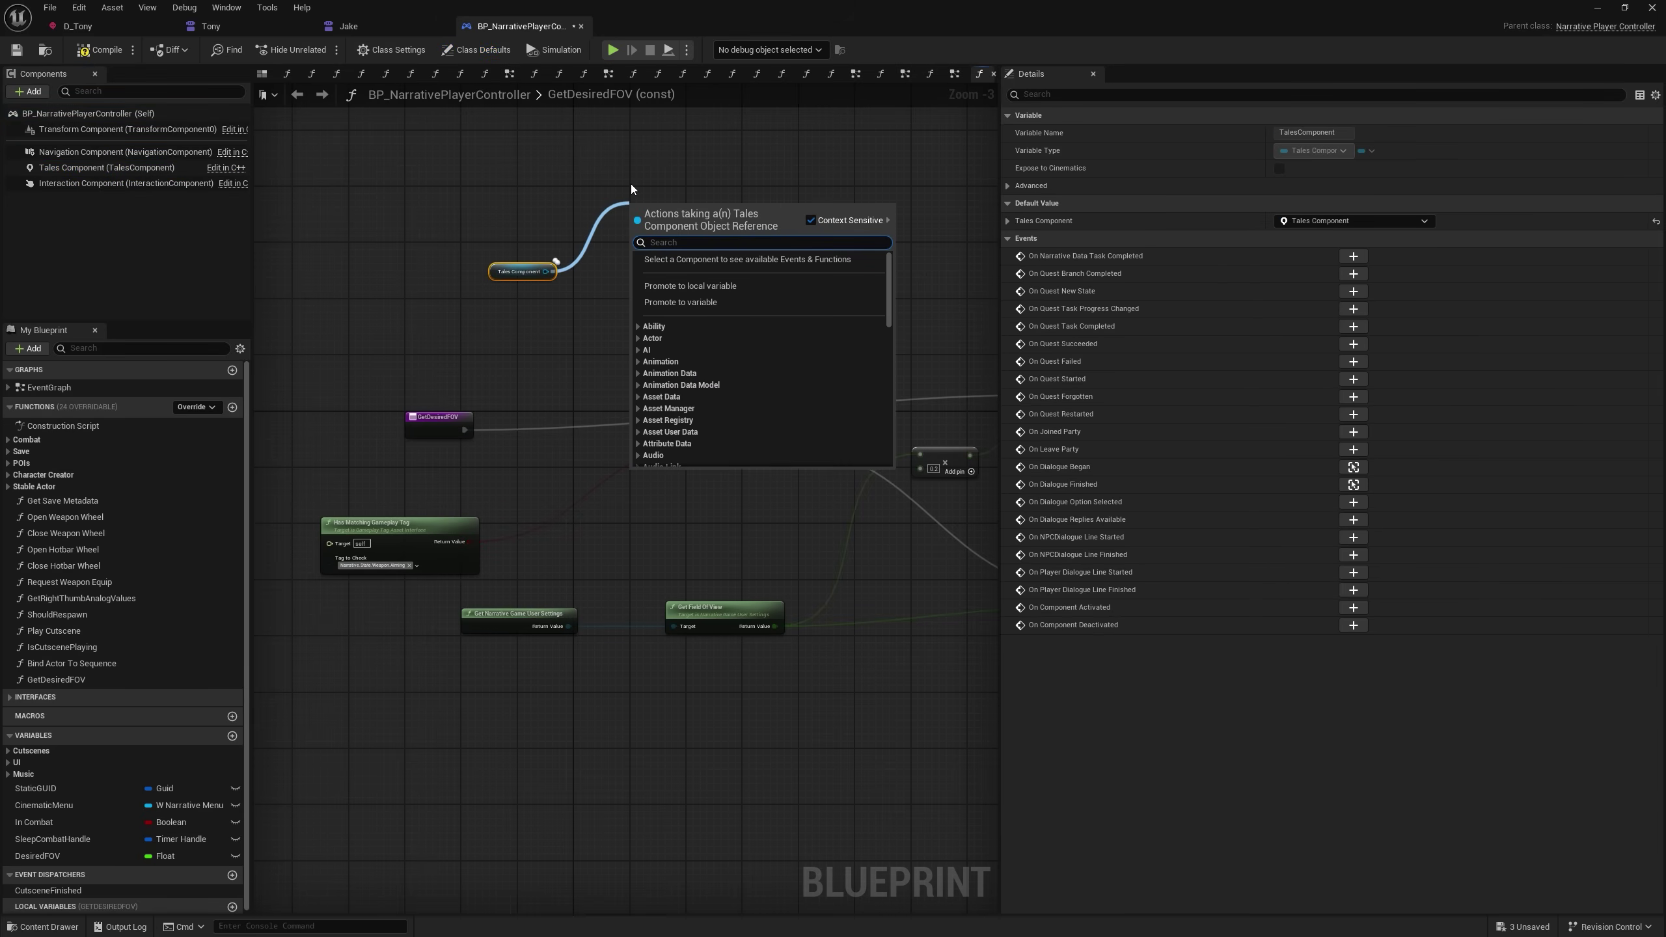
type("begin dialogue")
key("Return")
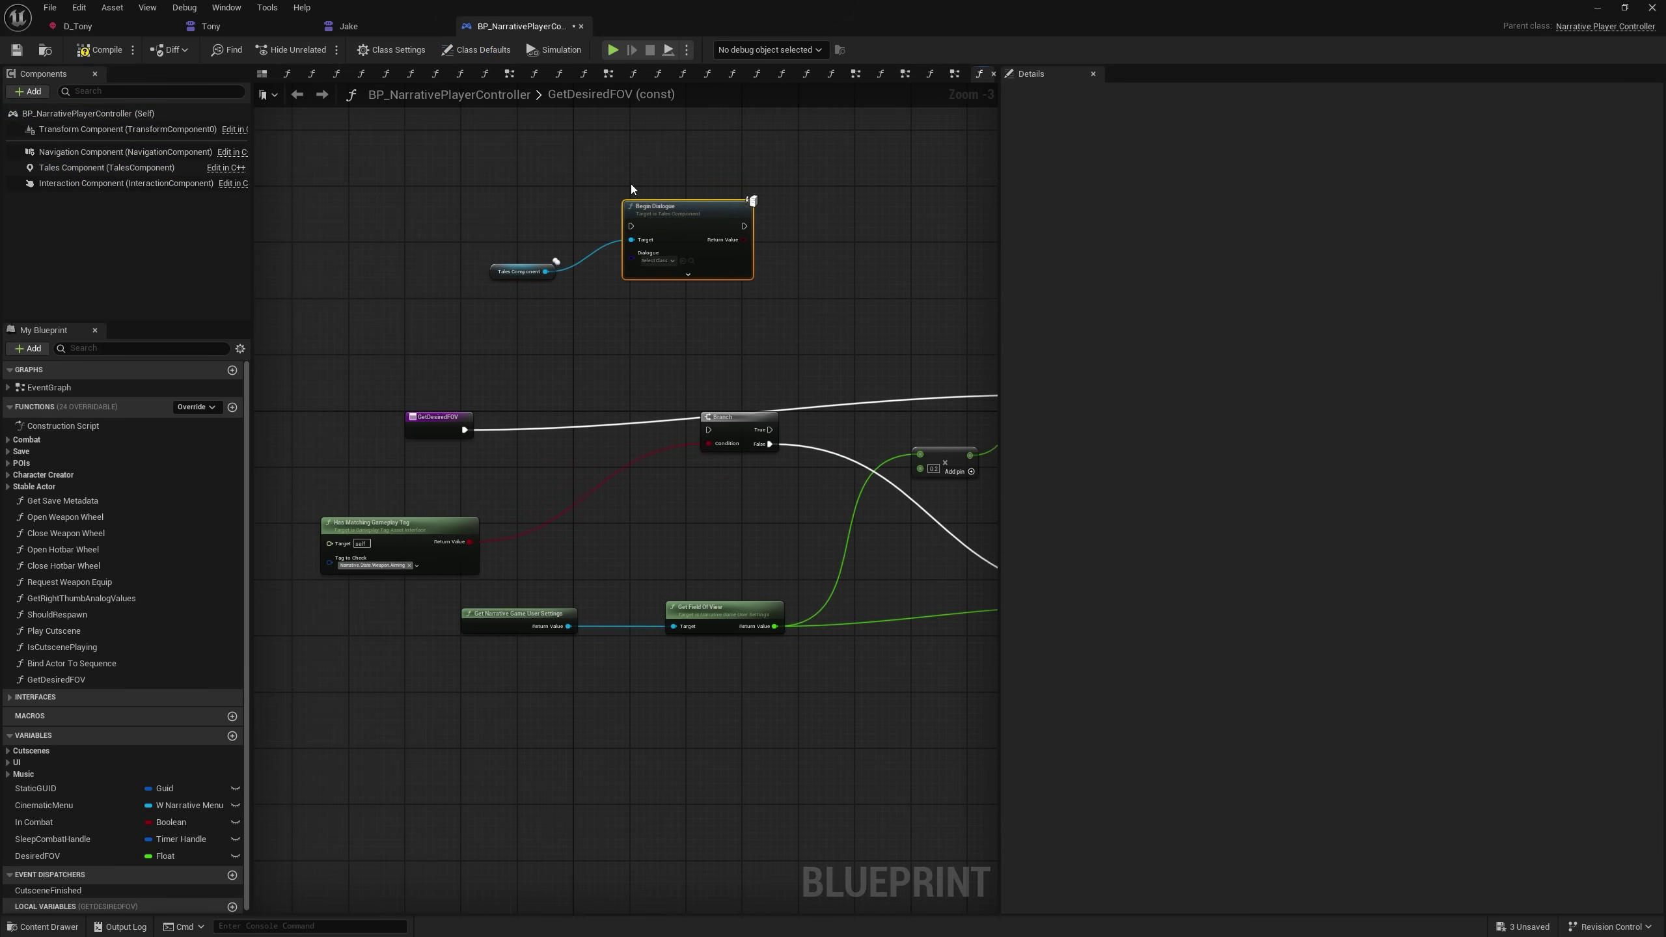
Delete the Tales Component and Begin Dialogue nodes from the GetDesiredFOV graph.
scroll(644, 190, "up", 3)
left_click_drag(394, 332, 793, 180)
key("Delete")
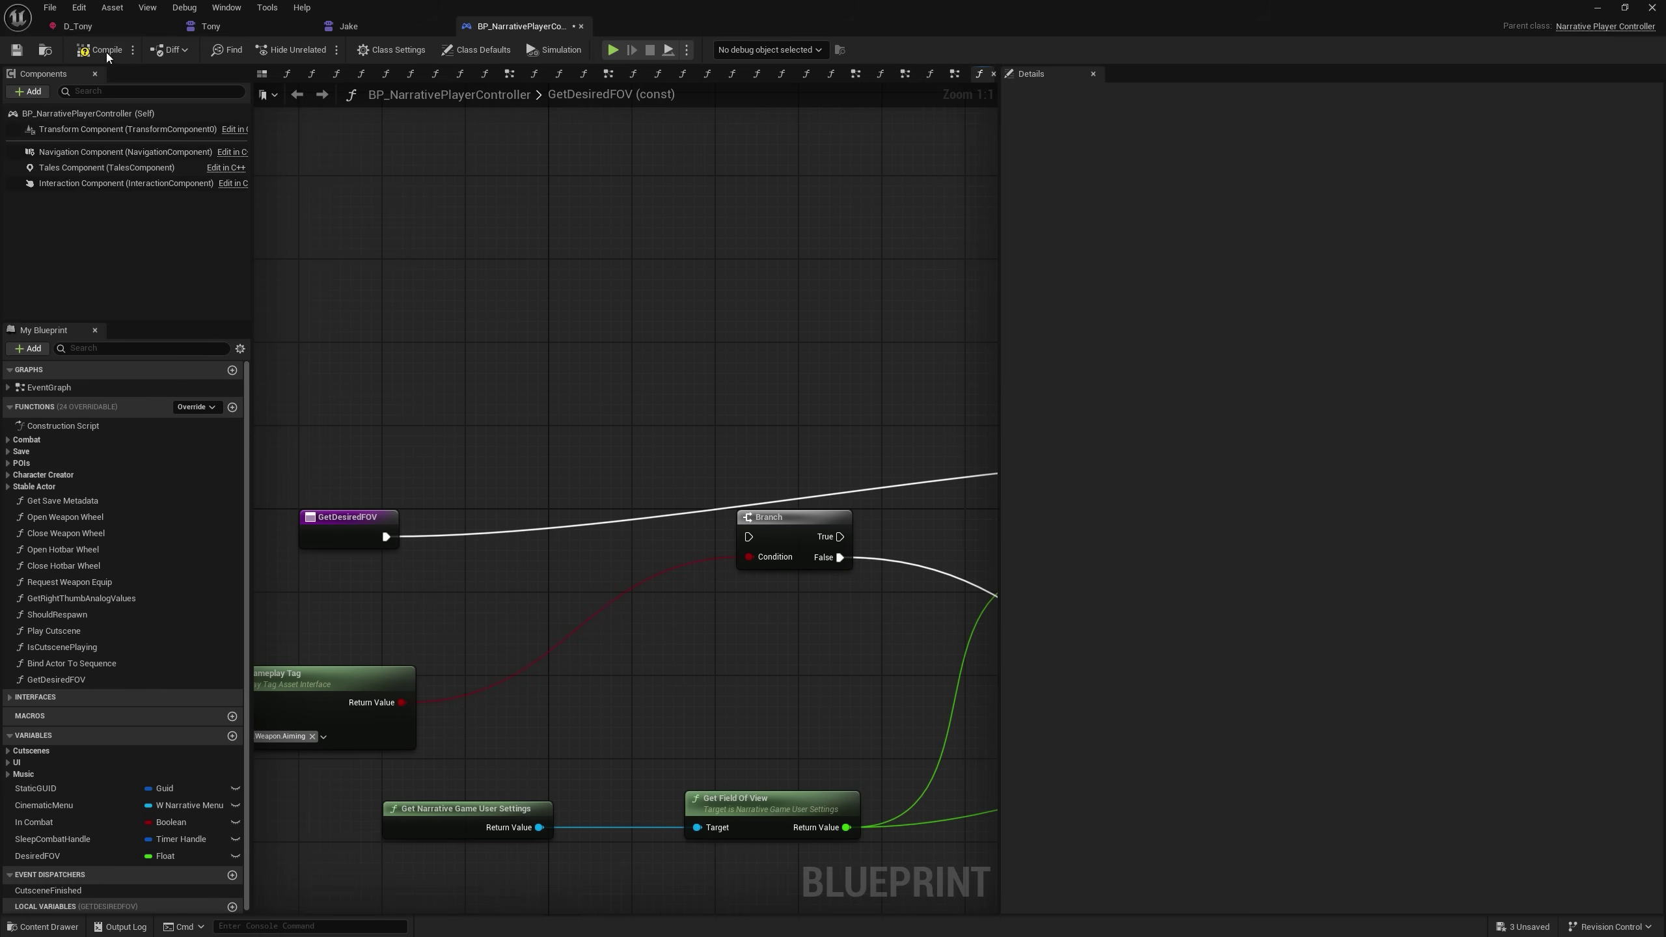
Open the level blueprint of L_MainLevel and add a Debug Key 1 event to its event graph.
left_click(1597, 8)
left_click(237, 49)
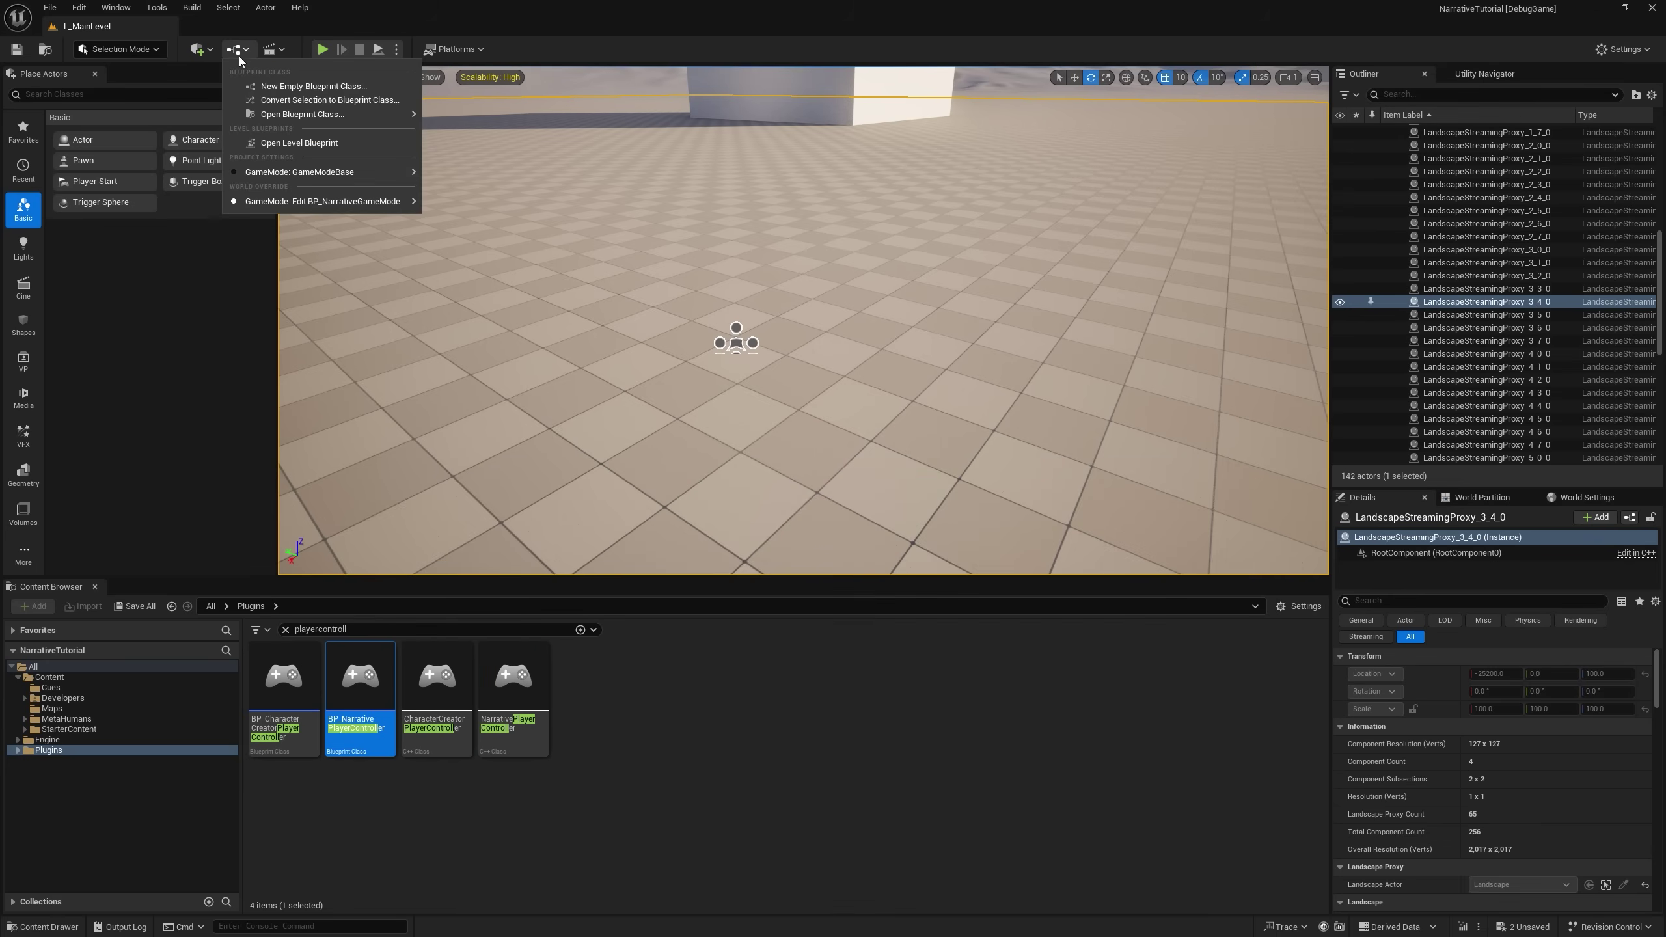
left_click(279, 143)
right_click_drag(564, 346, 346, 149)
right_click(443, 379)
type("debug key 12")
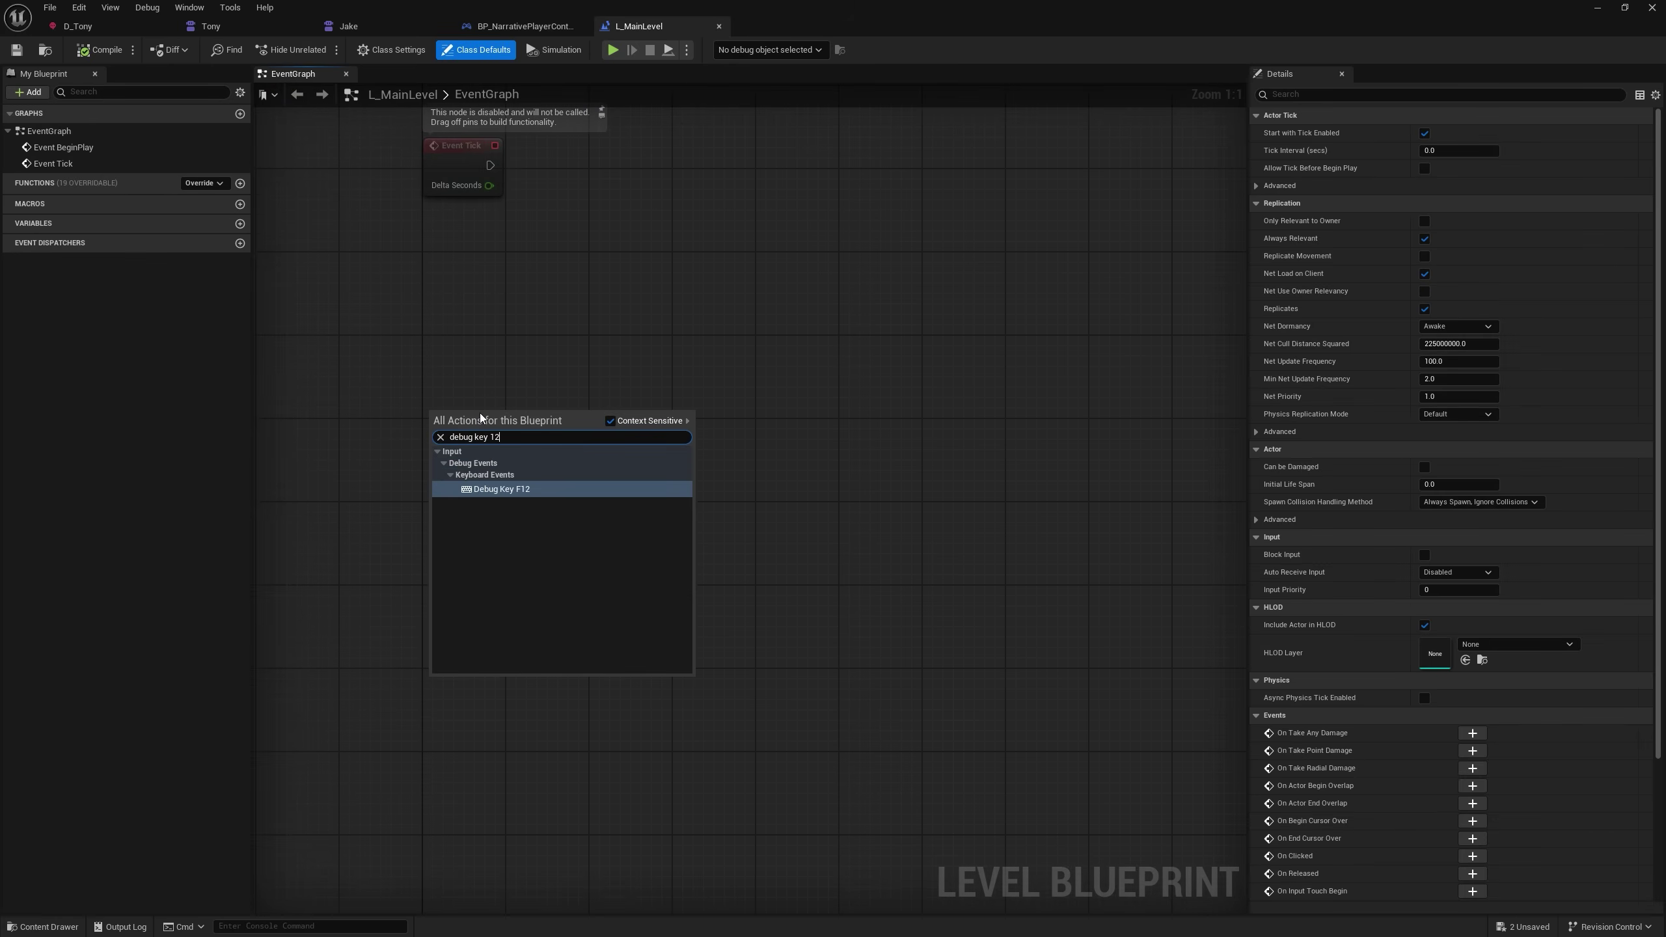
key("BackSpace")
left_click(520, 493)
Add a Get Tales Component node below the Debug Key 1 event.
right_click_drag(517, 412, 532, 353)
left_click(505, 523)
right_click(506, 521)
type("get tales")
key("Return")
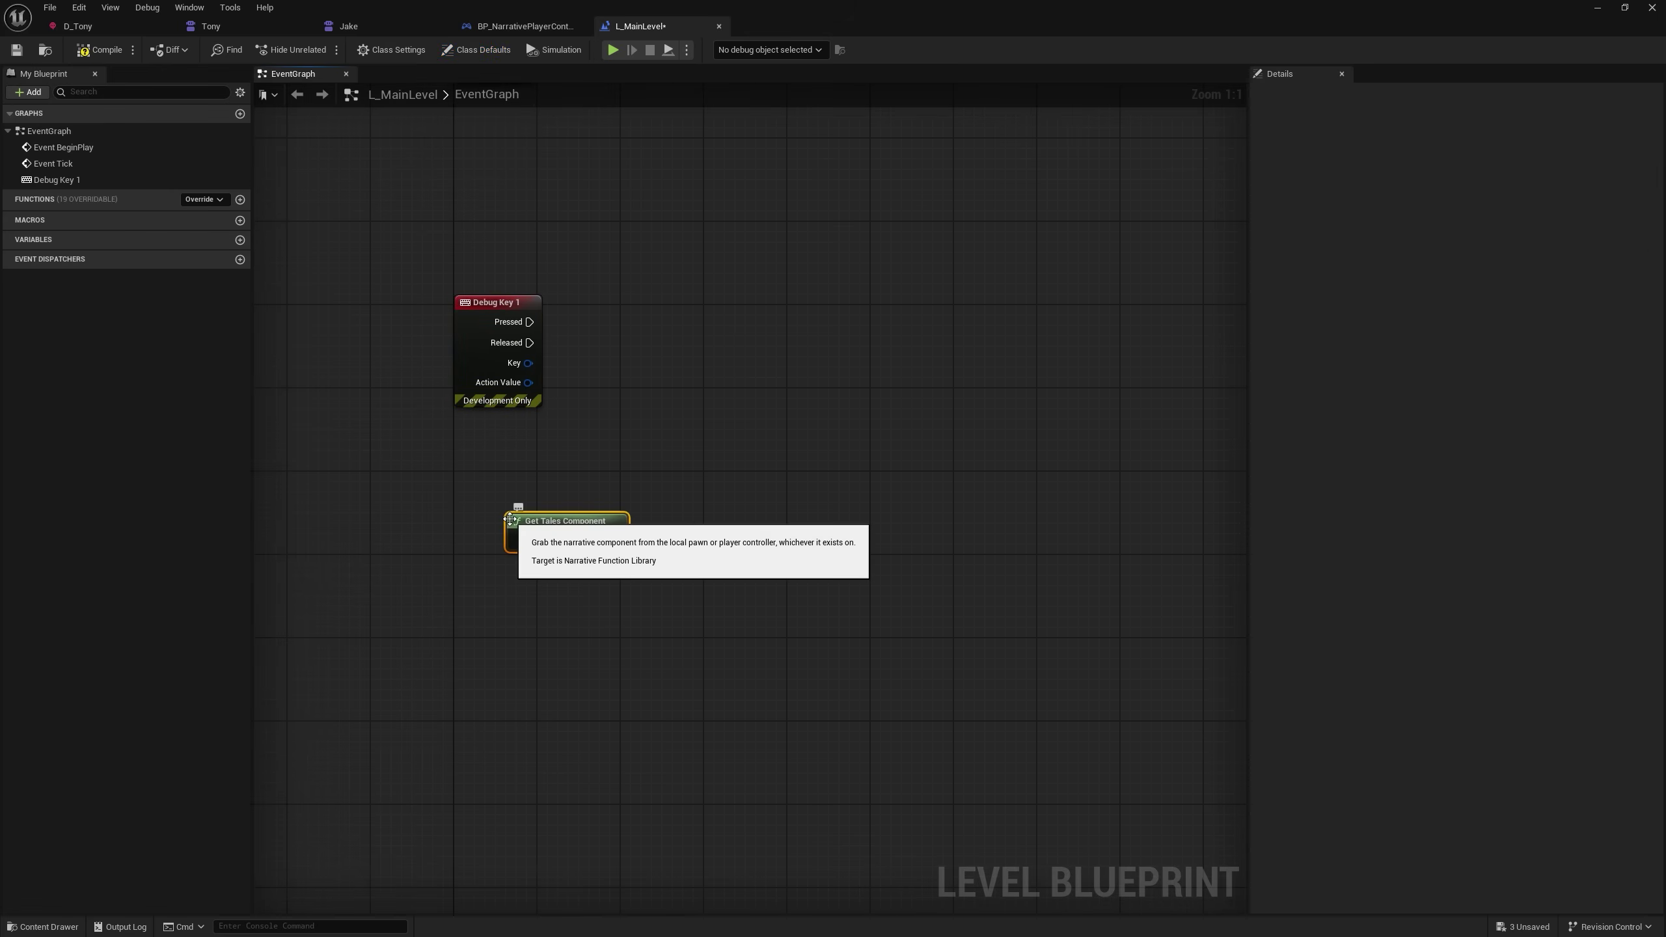
Add a Begin Dialogue node targeting the Tales Component, triggered by Debug Key 1 Pressed, with D_Tony as its dialogue.
left_click_drag(565, 521, 676, 320)
type("begin dialogue")
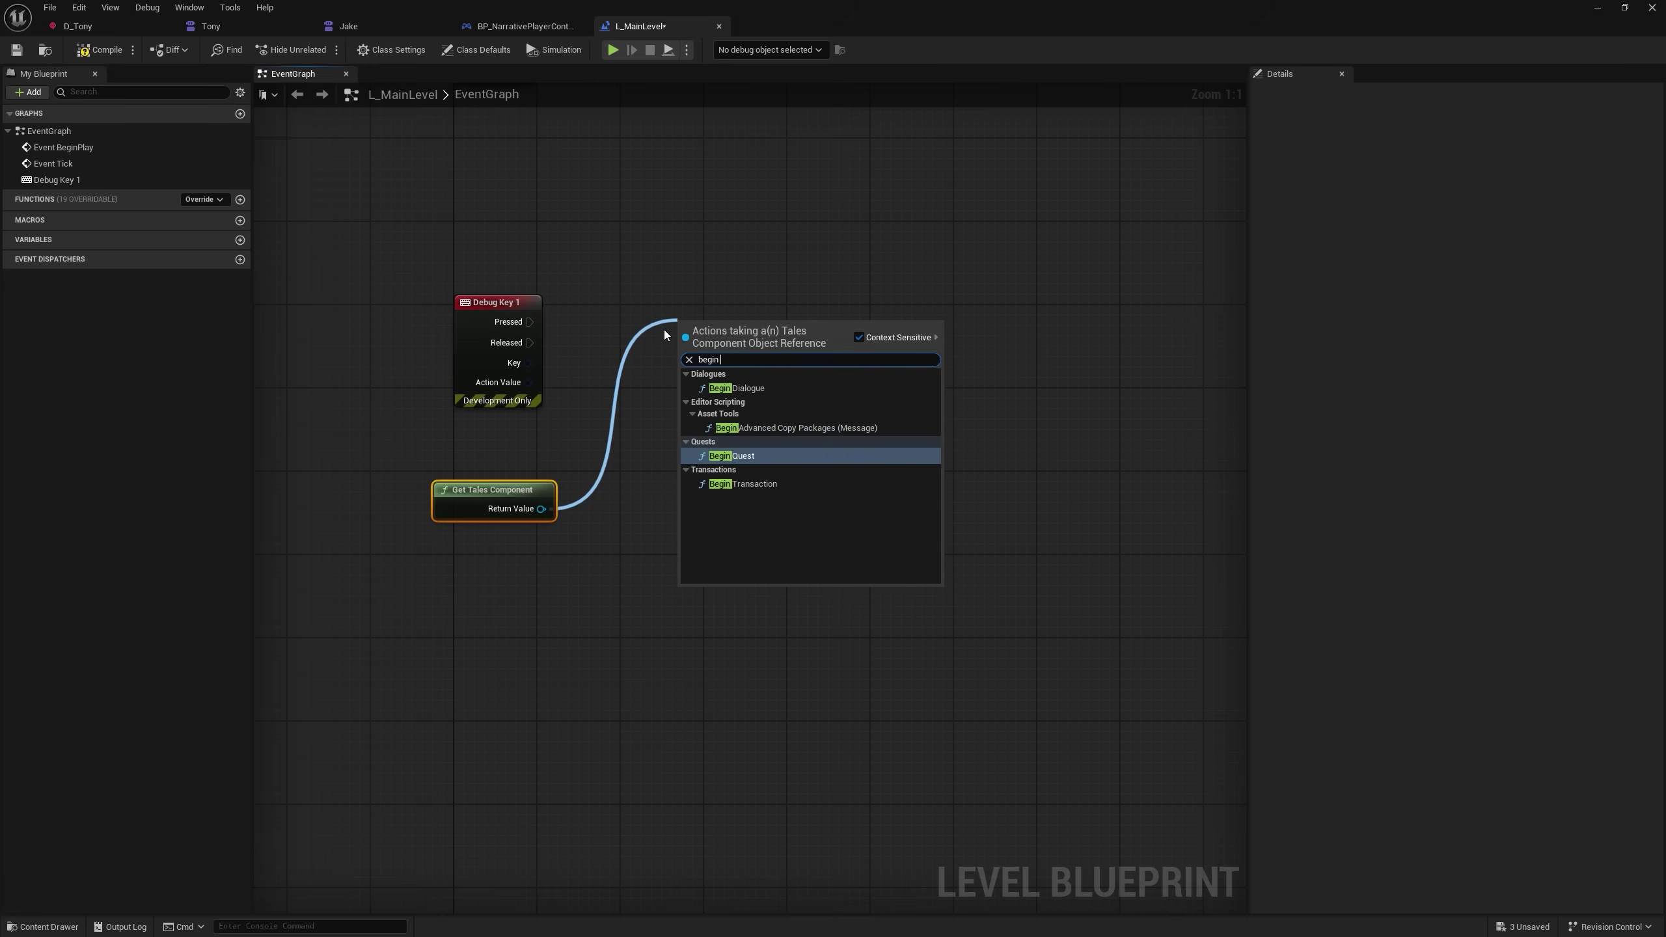
key("Return")
left_click_drag(529, 322, 685, 354)
left_click(724, 404)
type("tony")
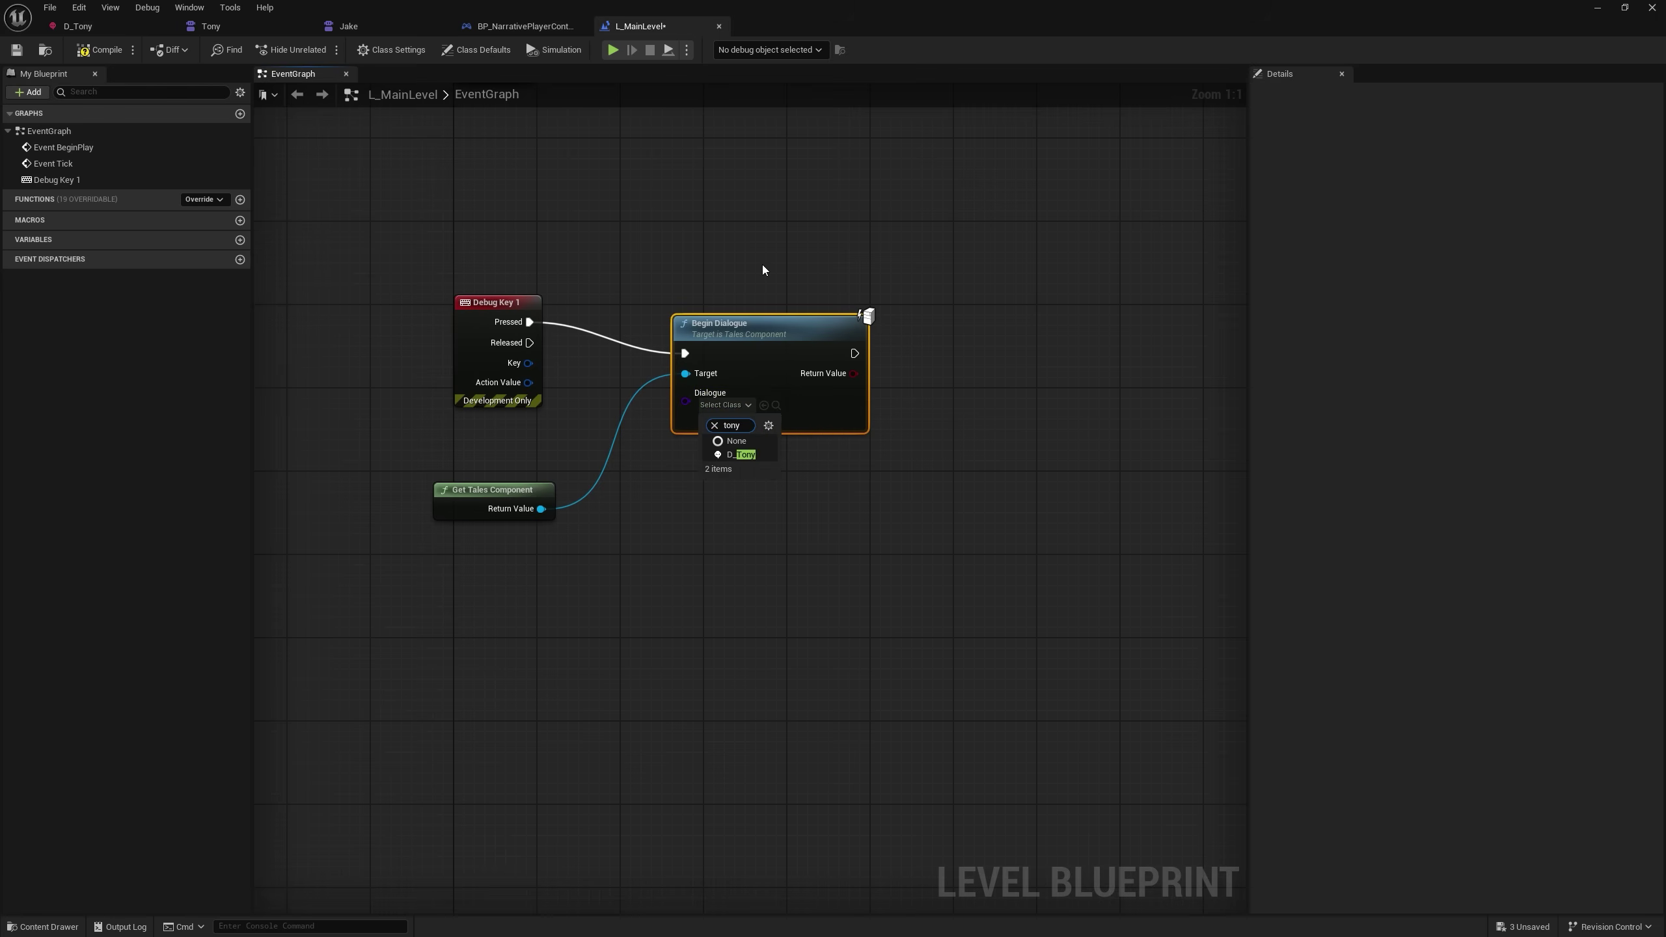
left_click(744, 454)
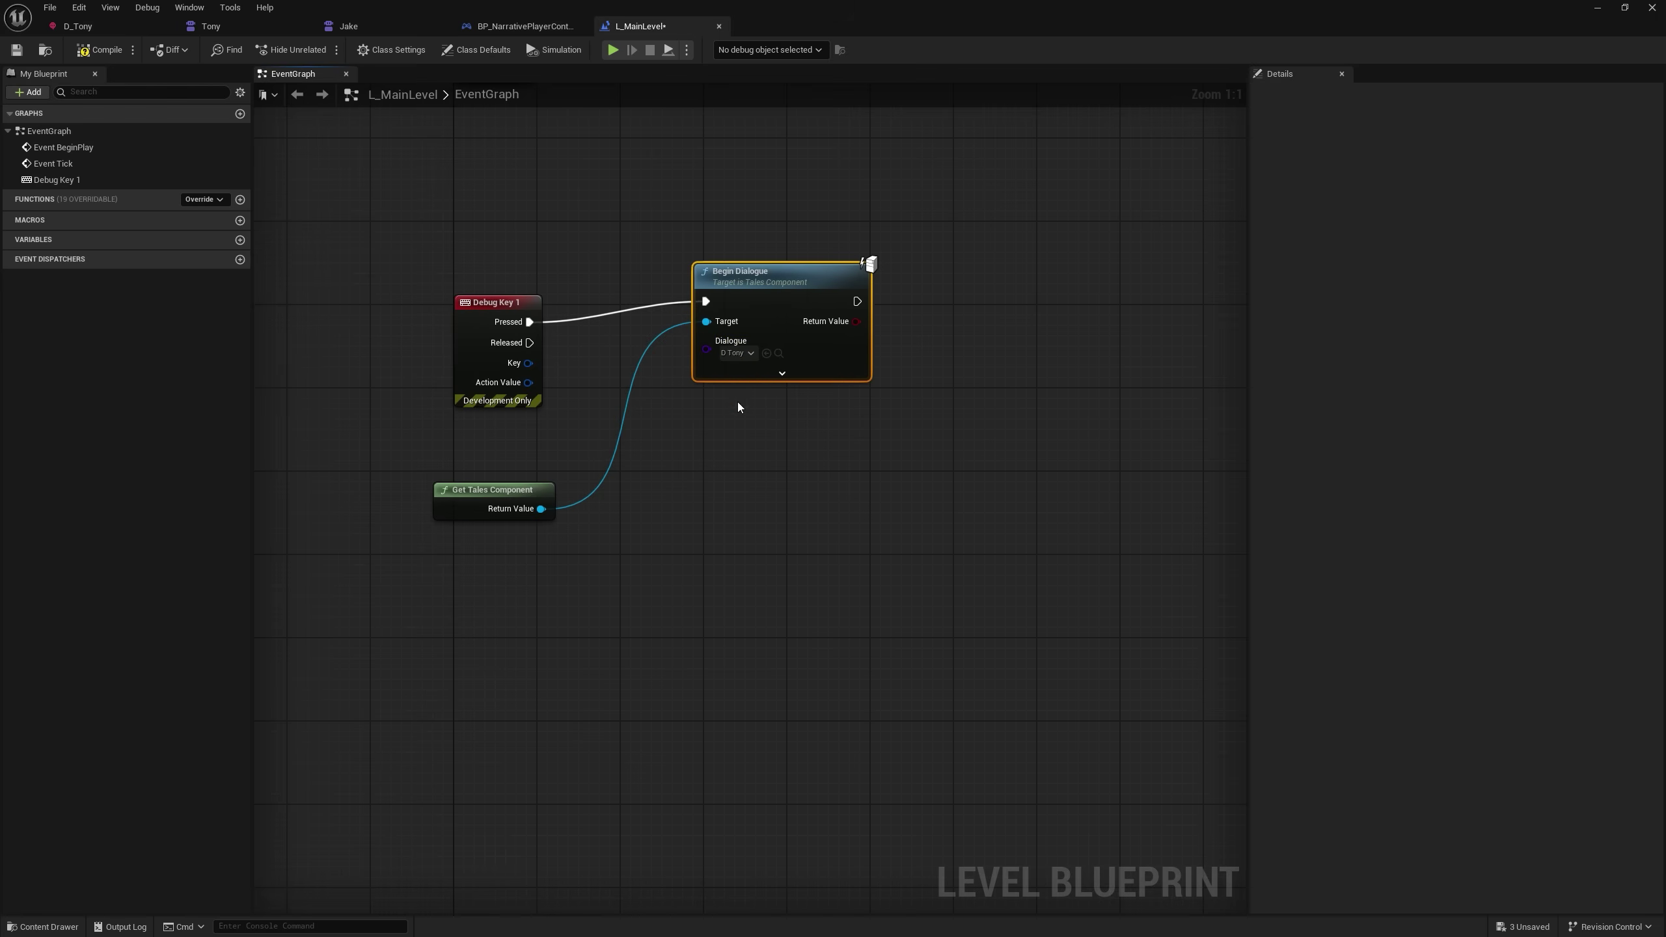
Feed Begin Dialogue's Play Params from a new Make Dialogue Play Params node and expand that node to show all its parameters.
left_click_drag(821, 387, 649, 574)
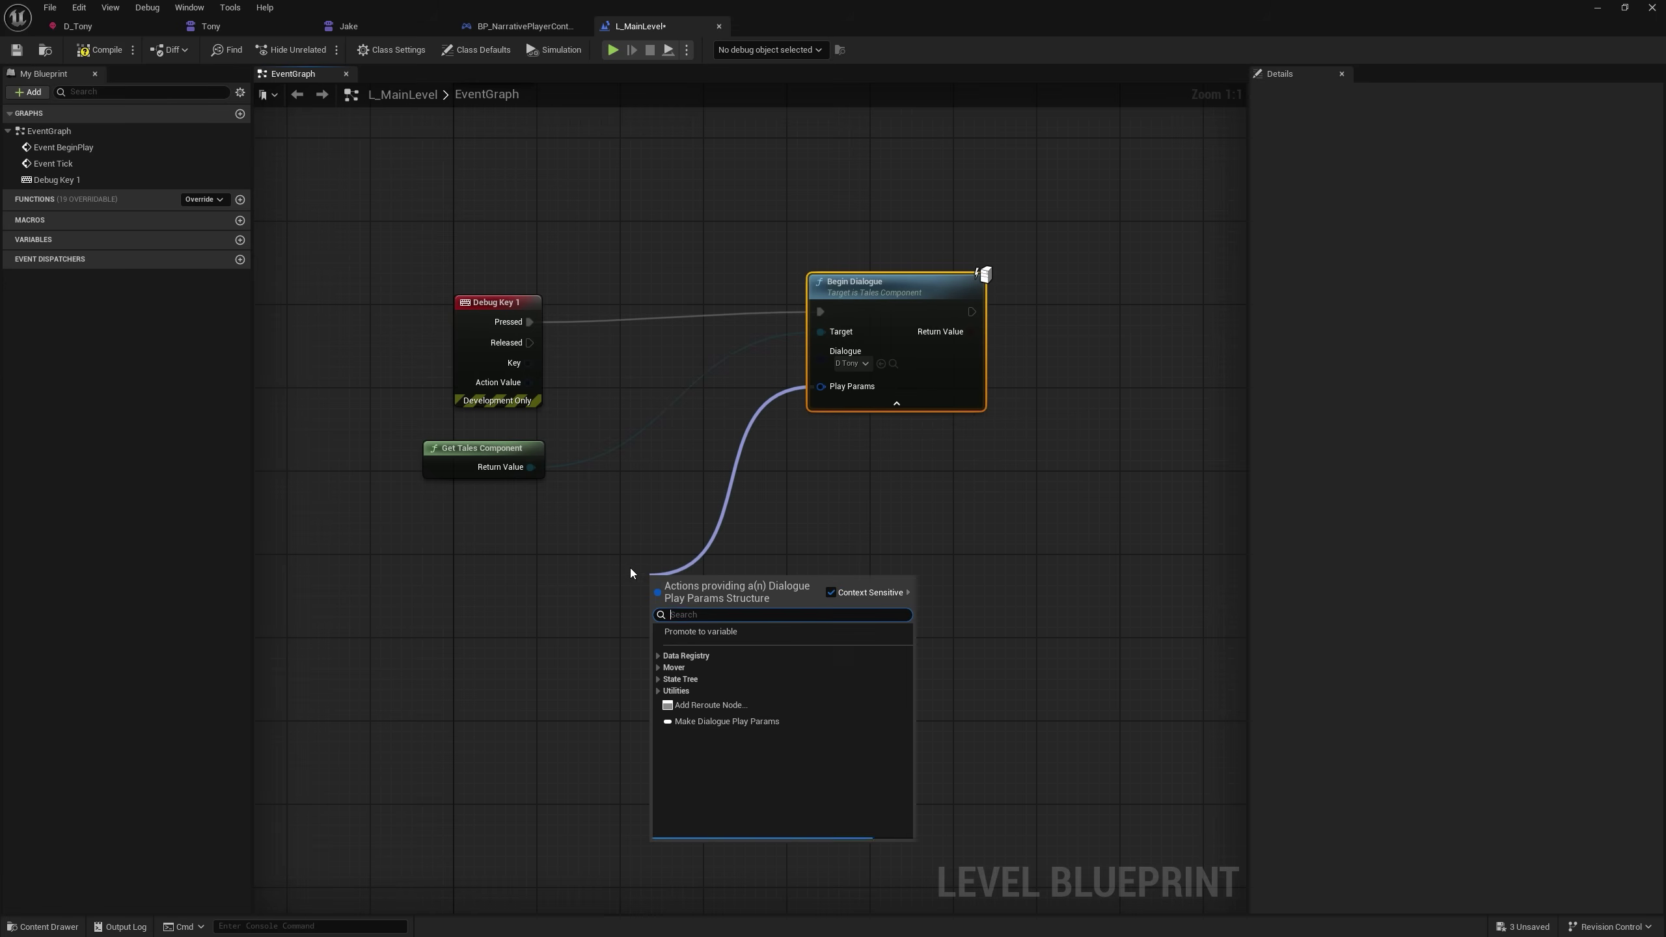
type("make")
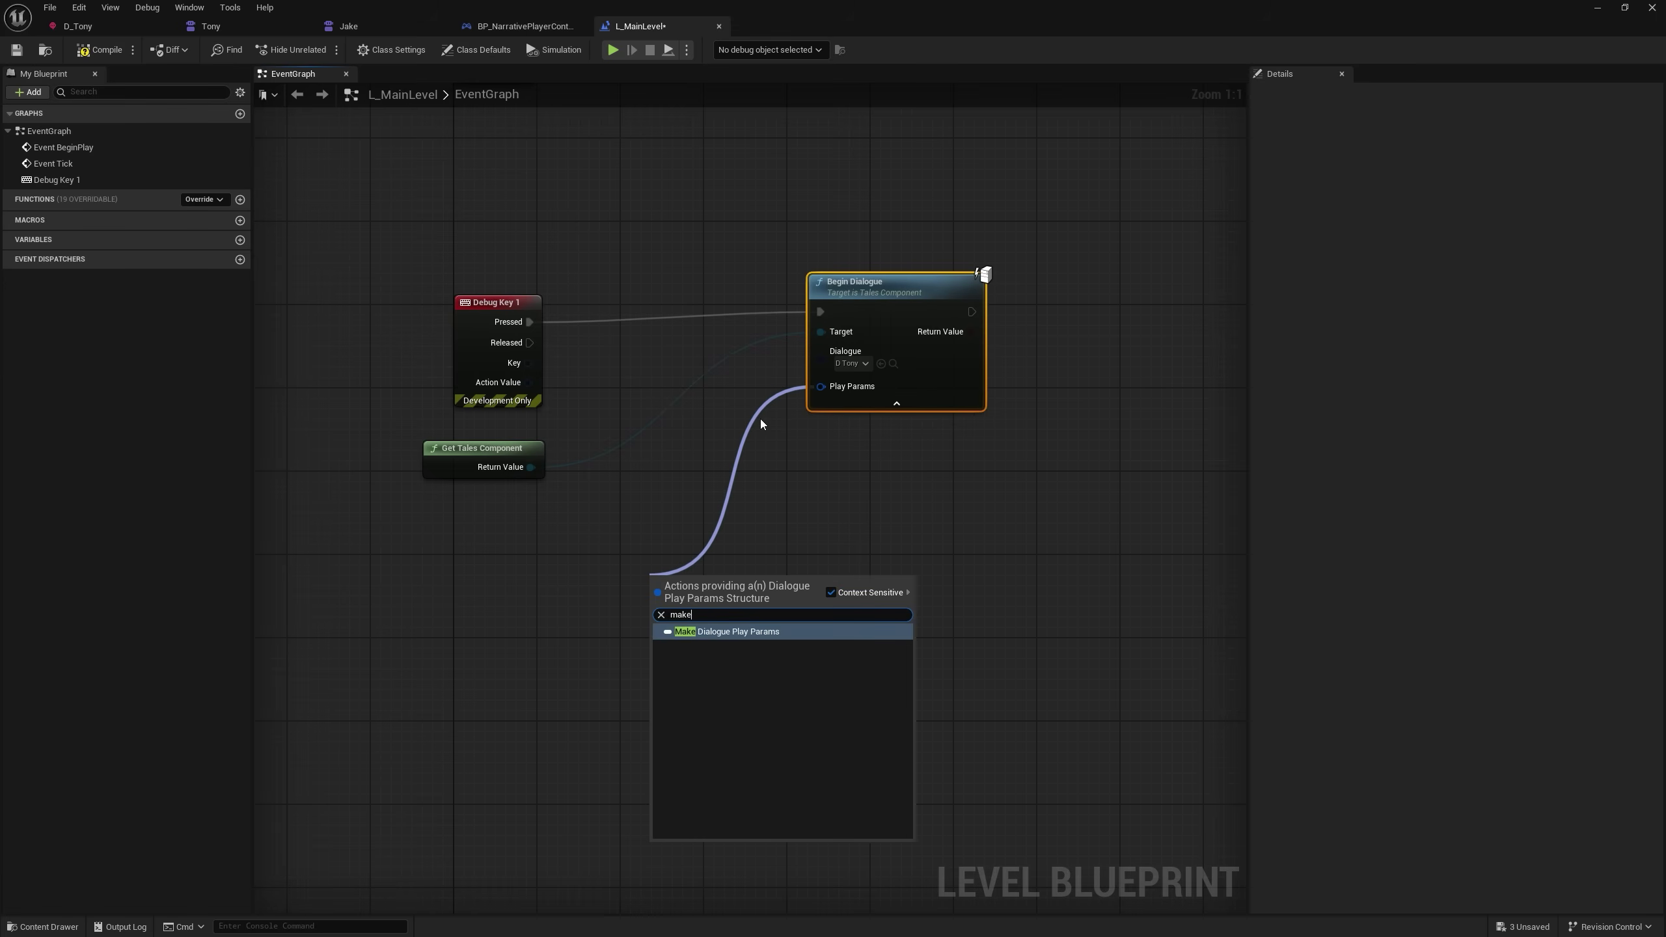
key("Return")
left_click(763, 631)
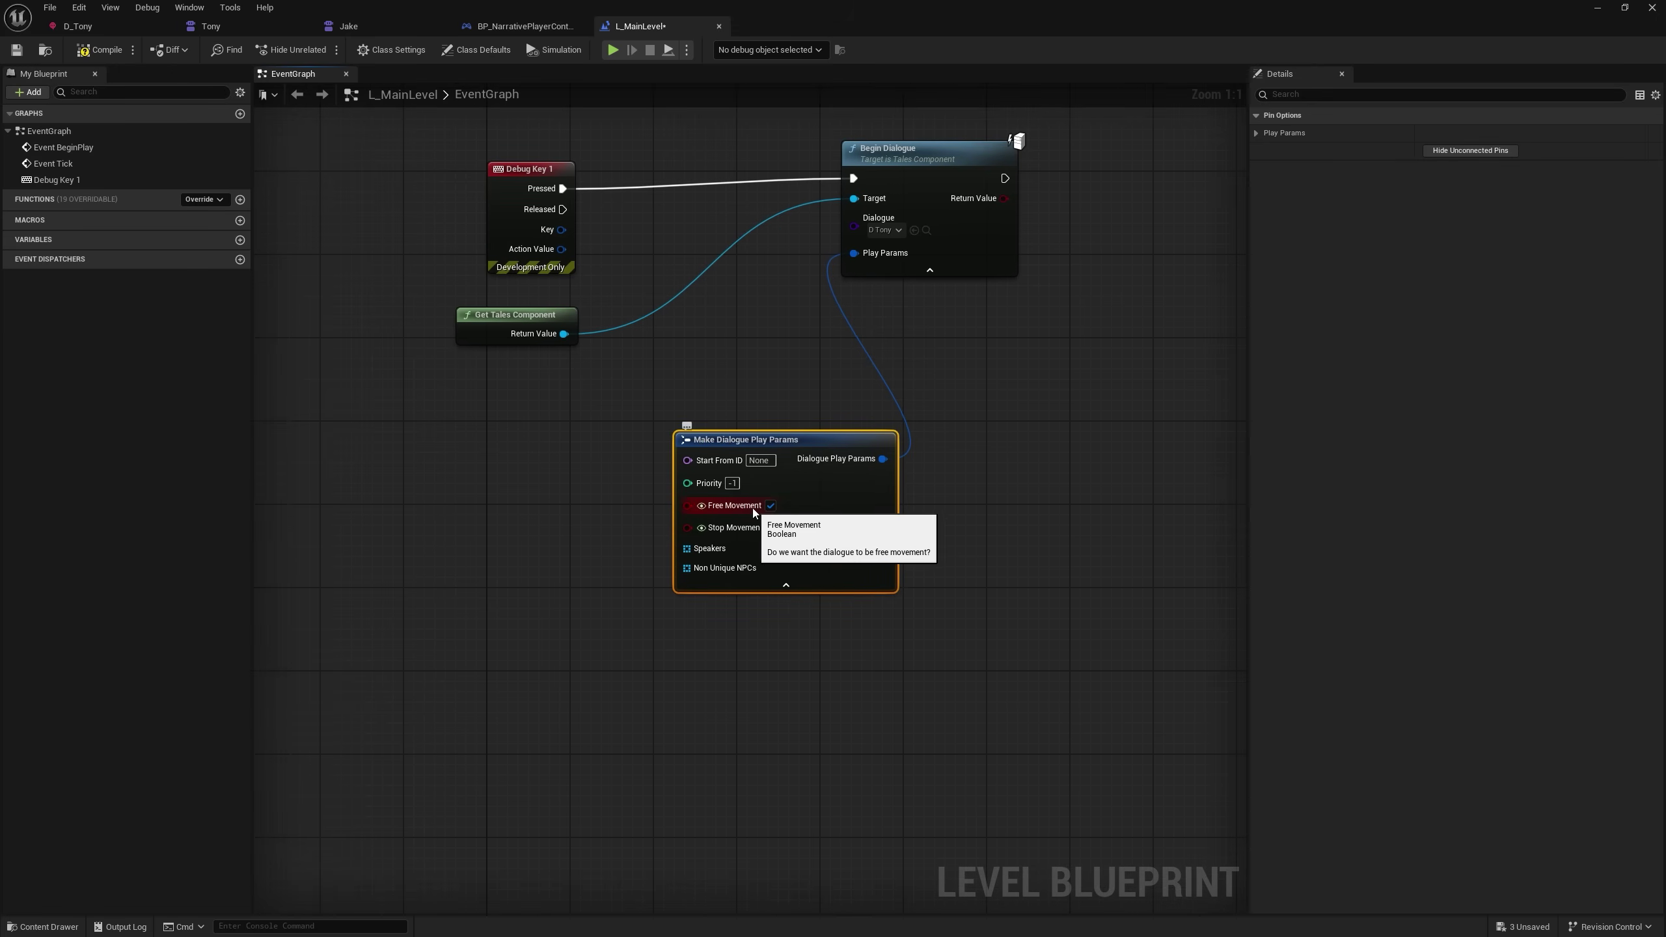
left_click_drag(817, 516, 744, 527)
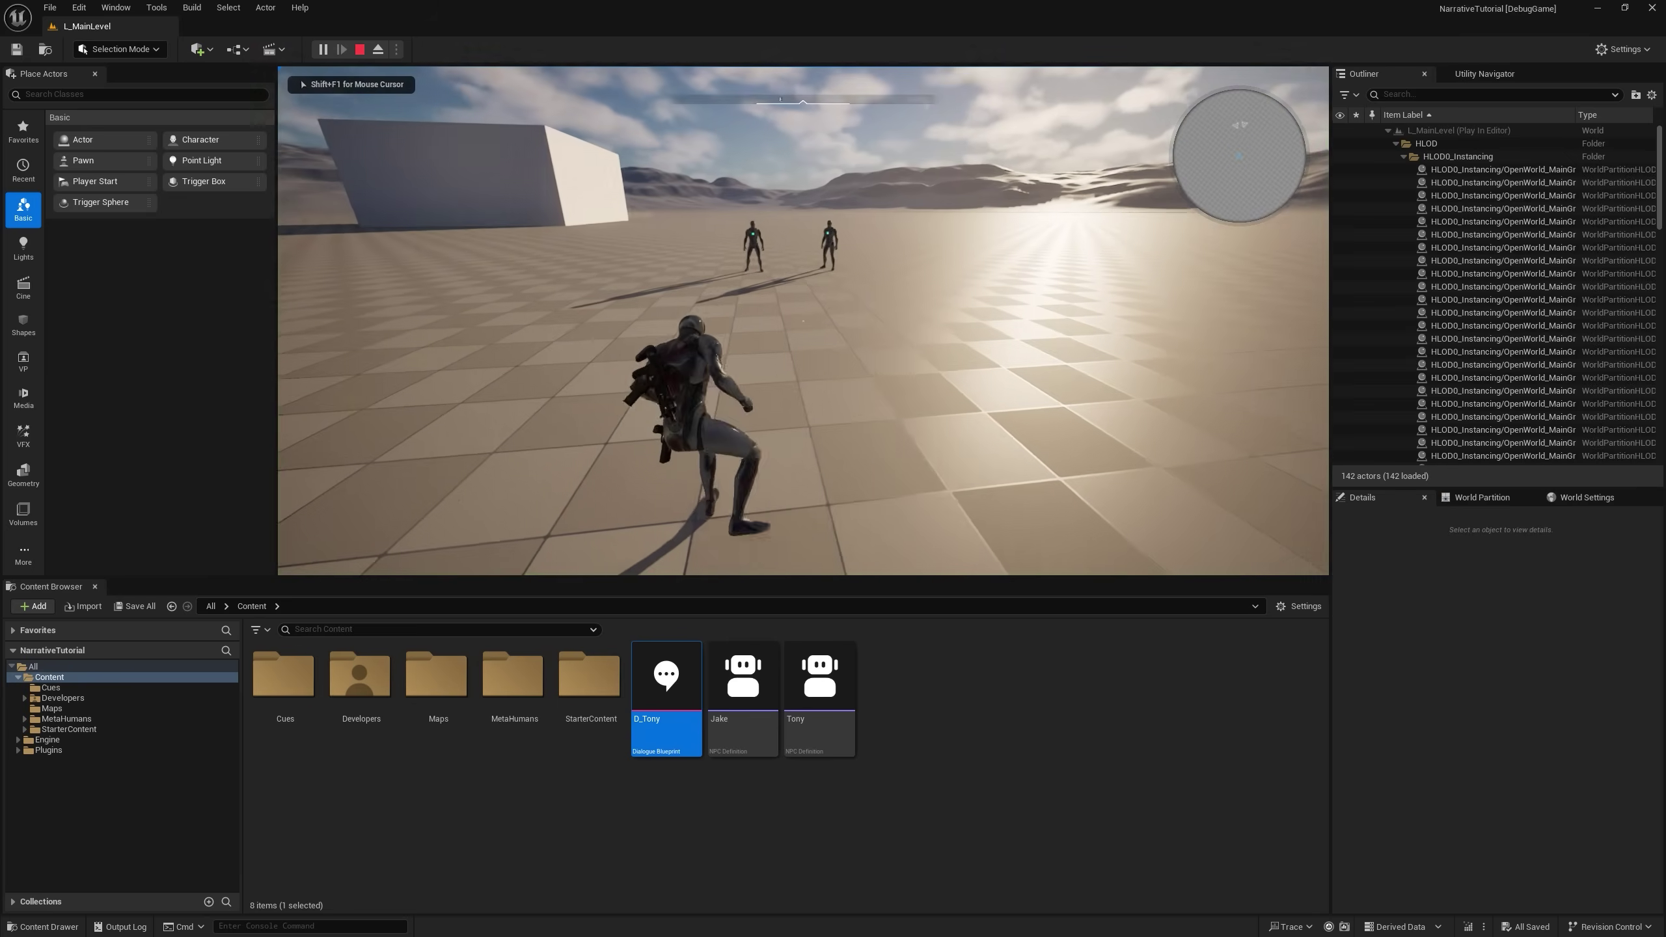
Play the level and run the character toward the two NPCs.
key("w")
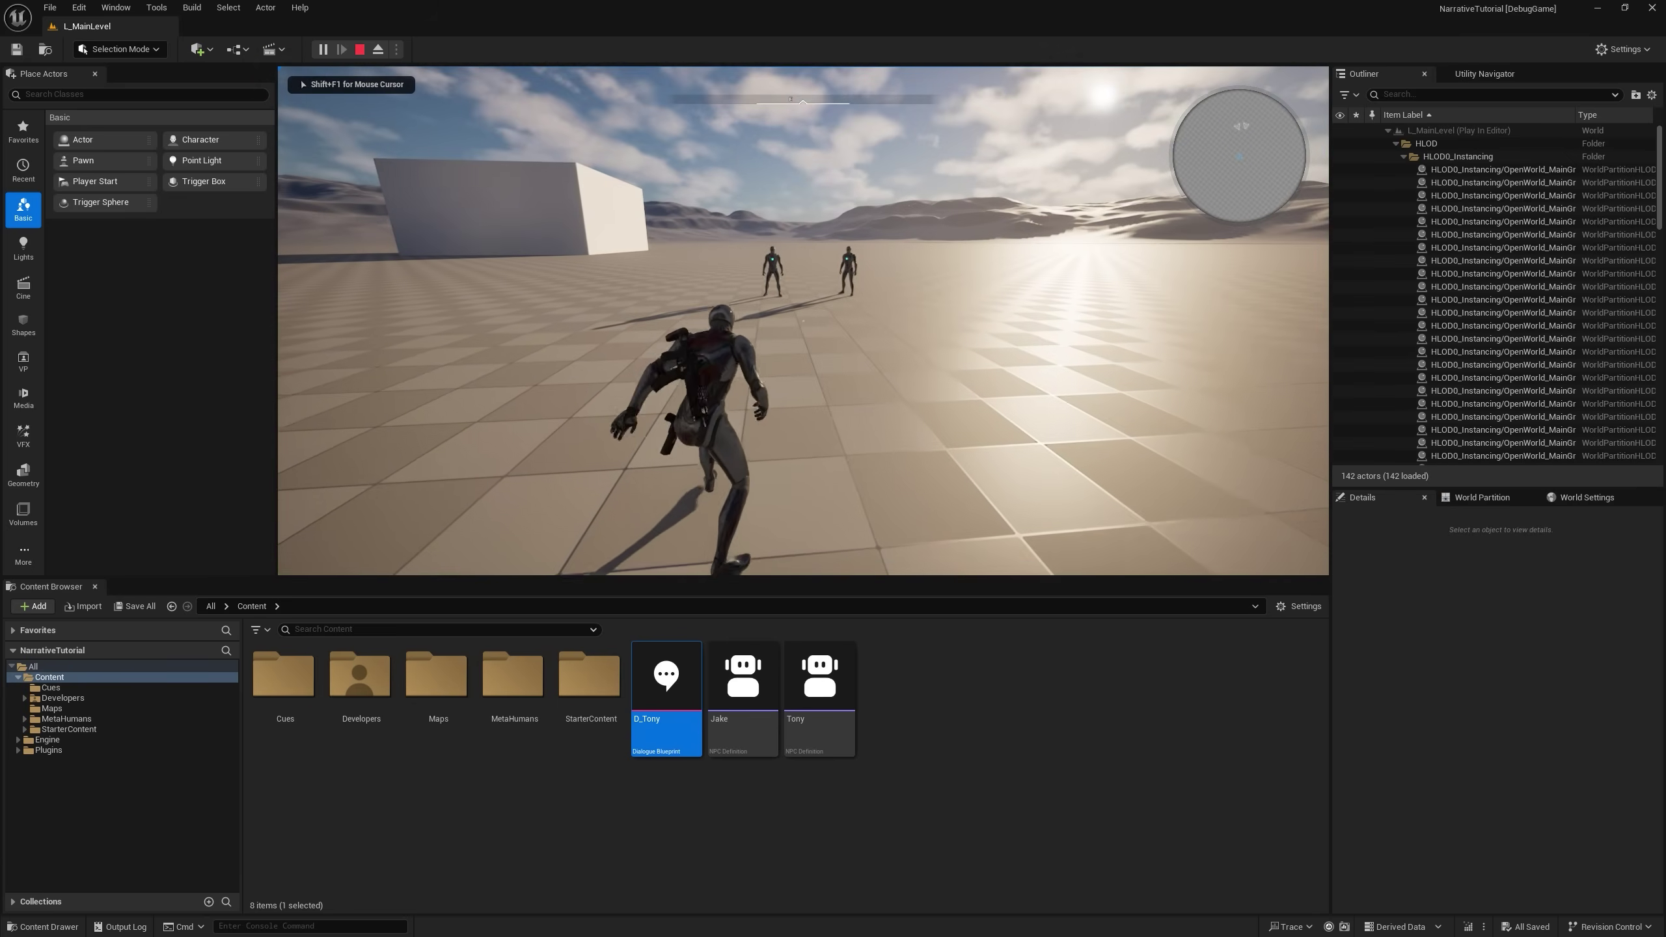
key("w")
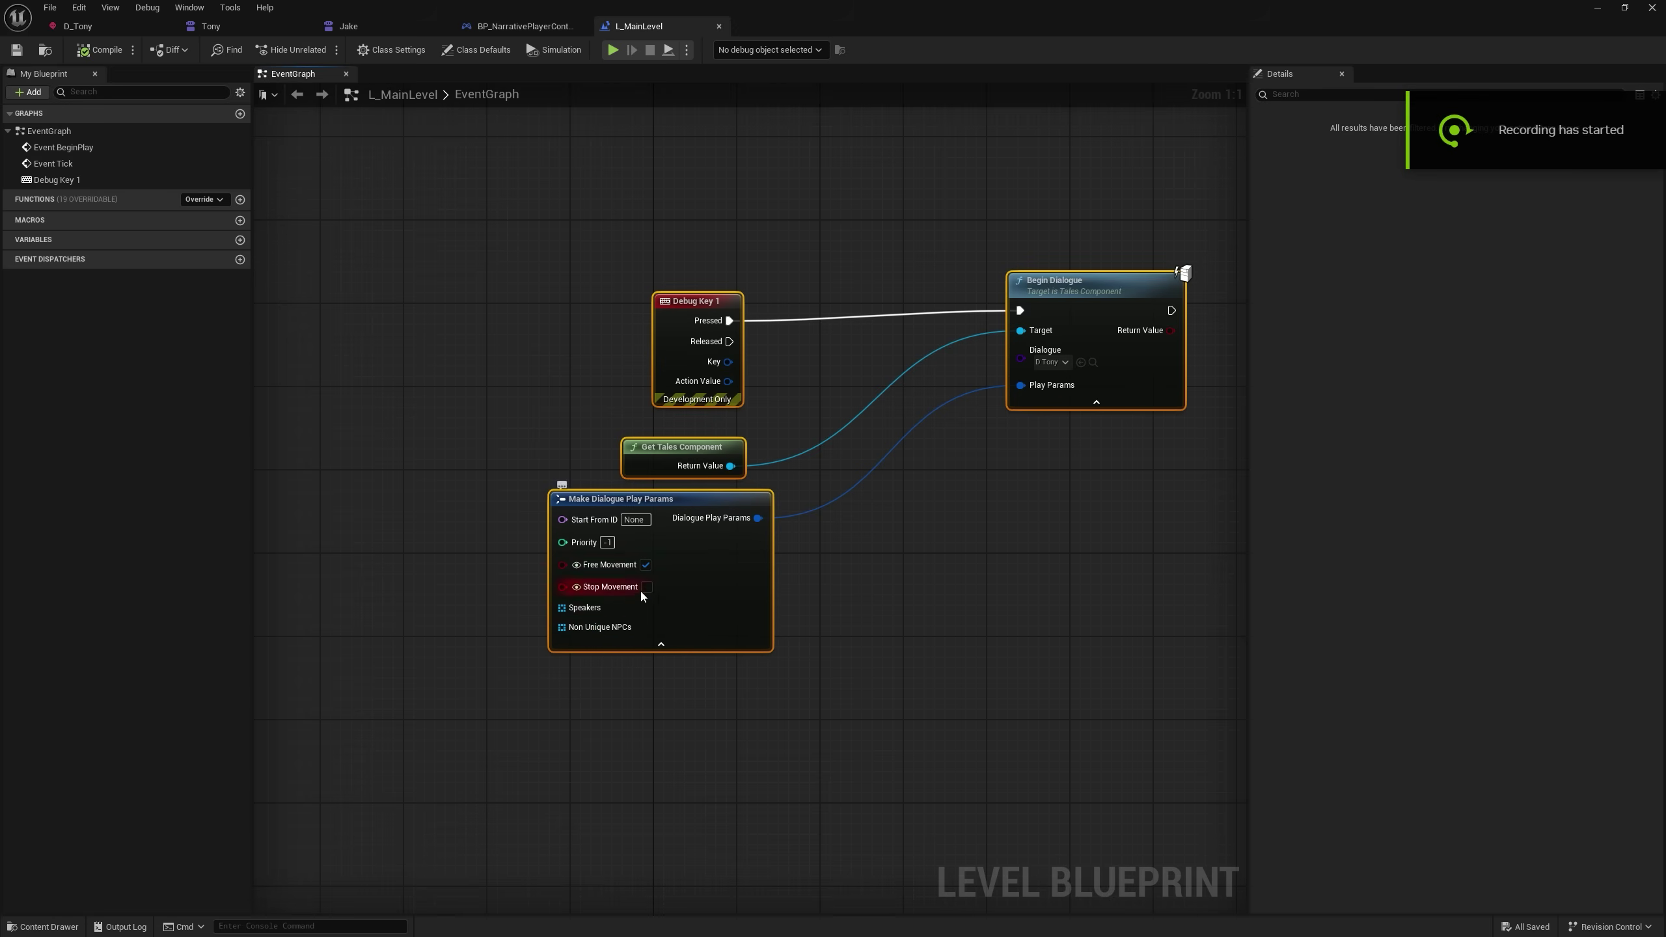
Copy the ID of Tony's "You too!" node, D_Tony_DialogueNode_NPC_1, into Start From ID on Make Dialogue Play Params, and save the level blueprint.
left_click(773, 520)
left_click_drag(799, 478, 777, 489)
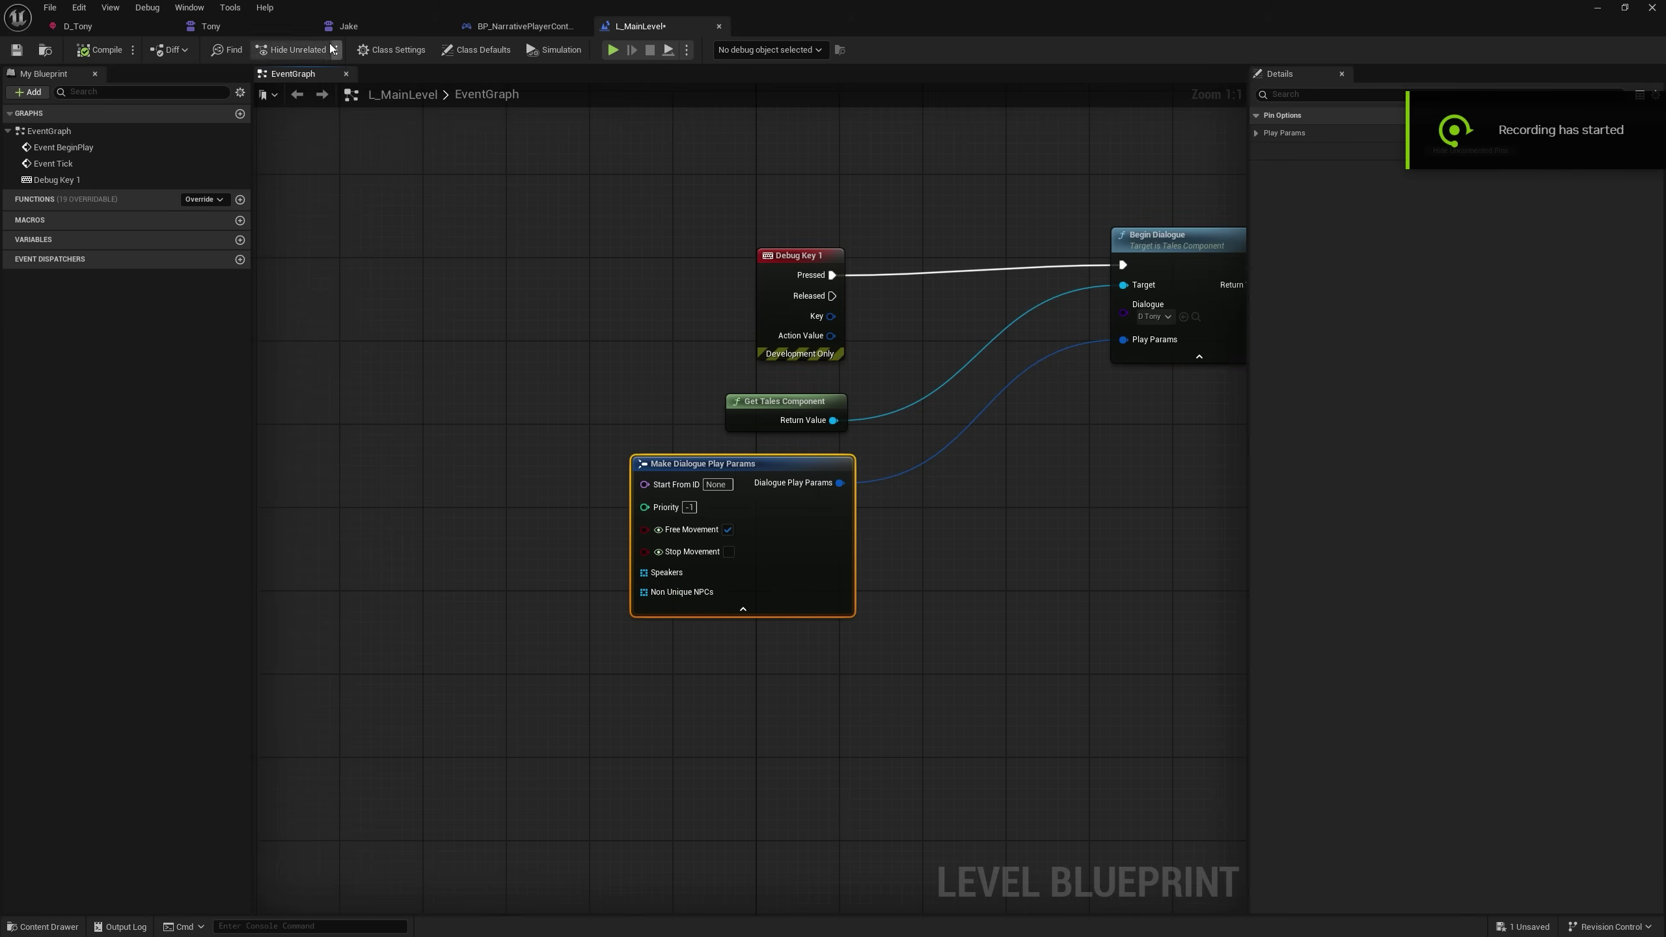
left_click(235, 27)
left_click(94, 25)
left_click_drag(422, 539, 784, 511)
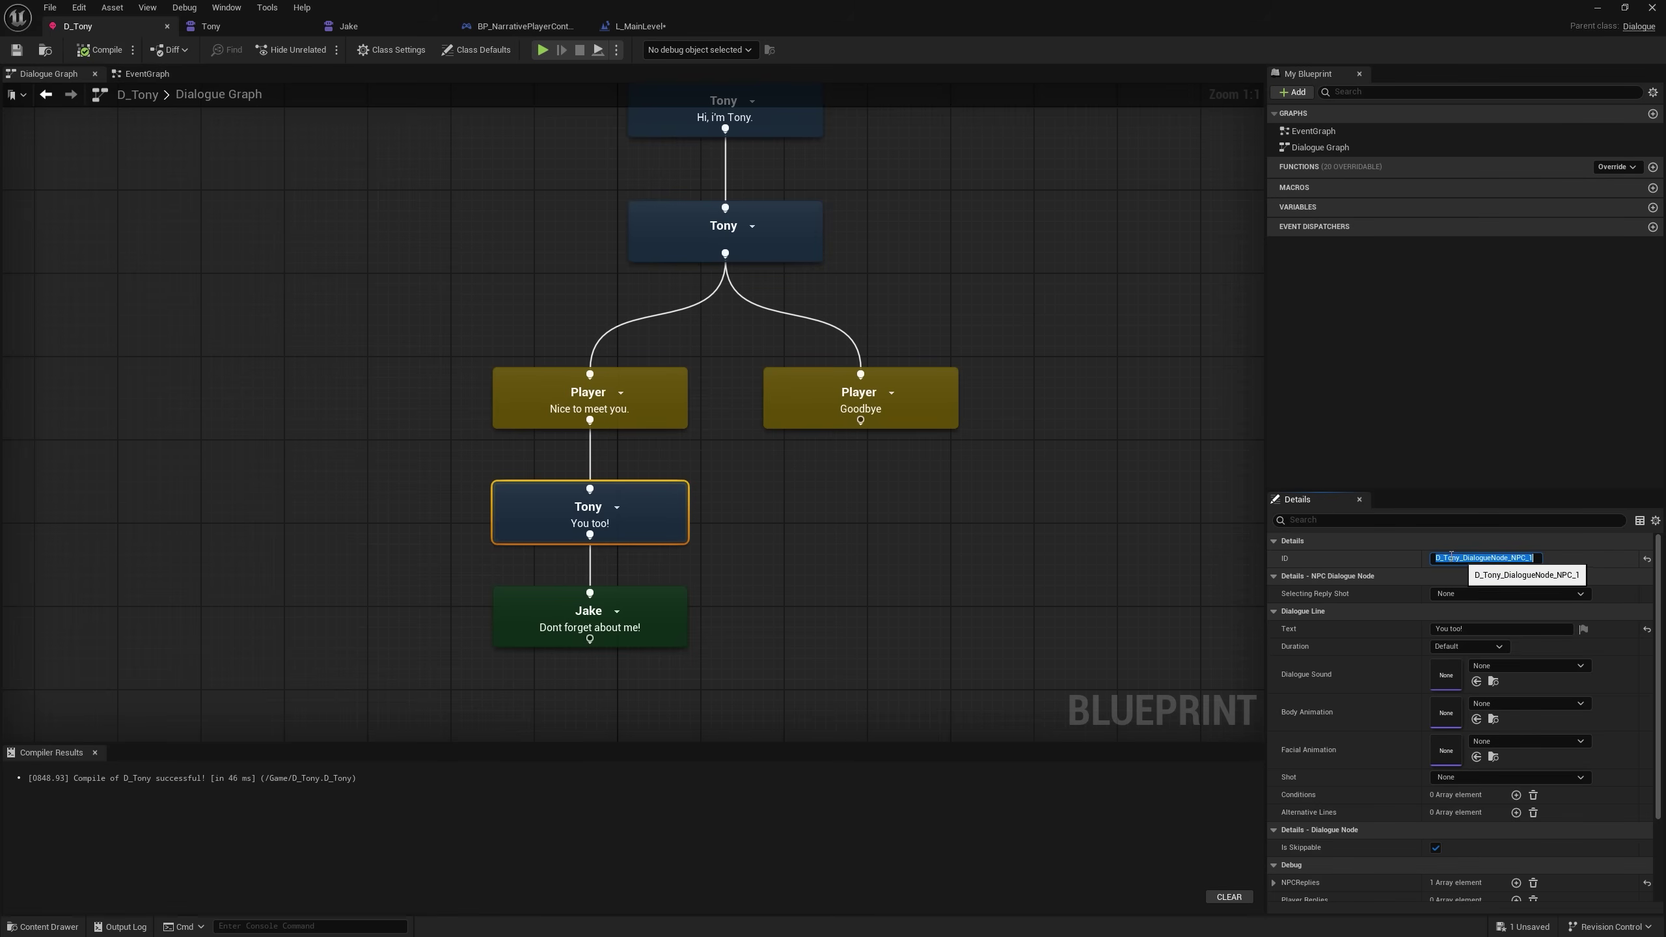
left_click(633, 26)
left_click(721, 486)
type("D_Tony_DialogueNode_NPC_1")
left_click(515, 471)
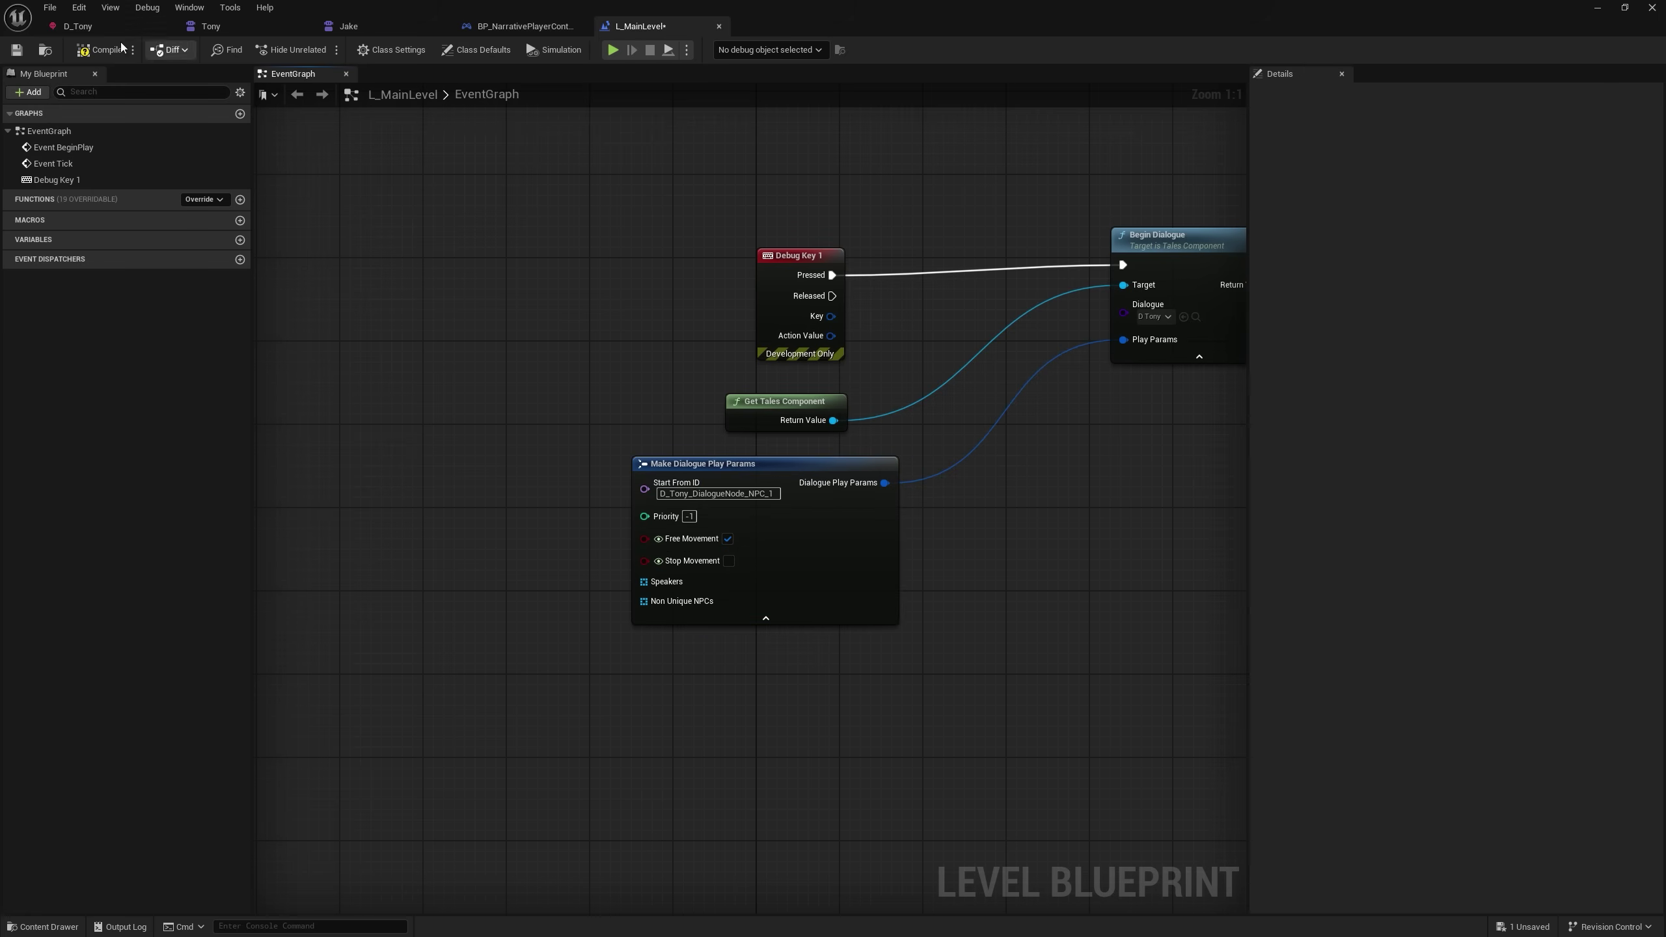
left_click(23, 52)
Play the level, approach Tony and Jake, and move back and forth while testing the dialogue started from the "You too!" line.
left_click(98, 32)
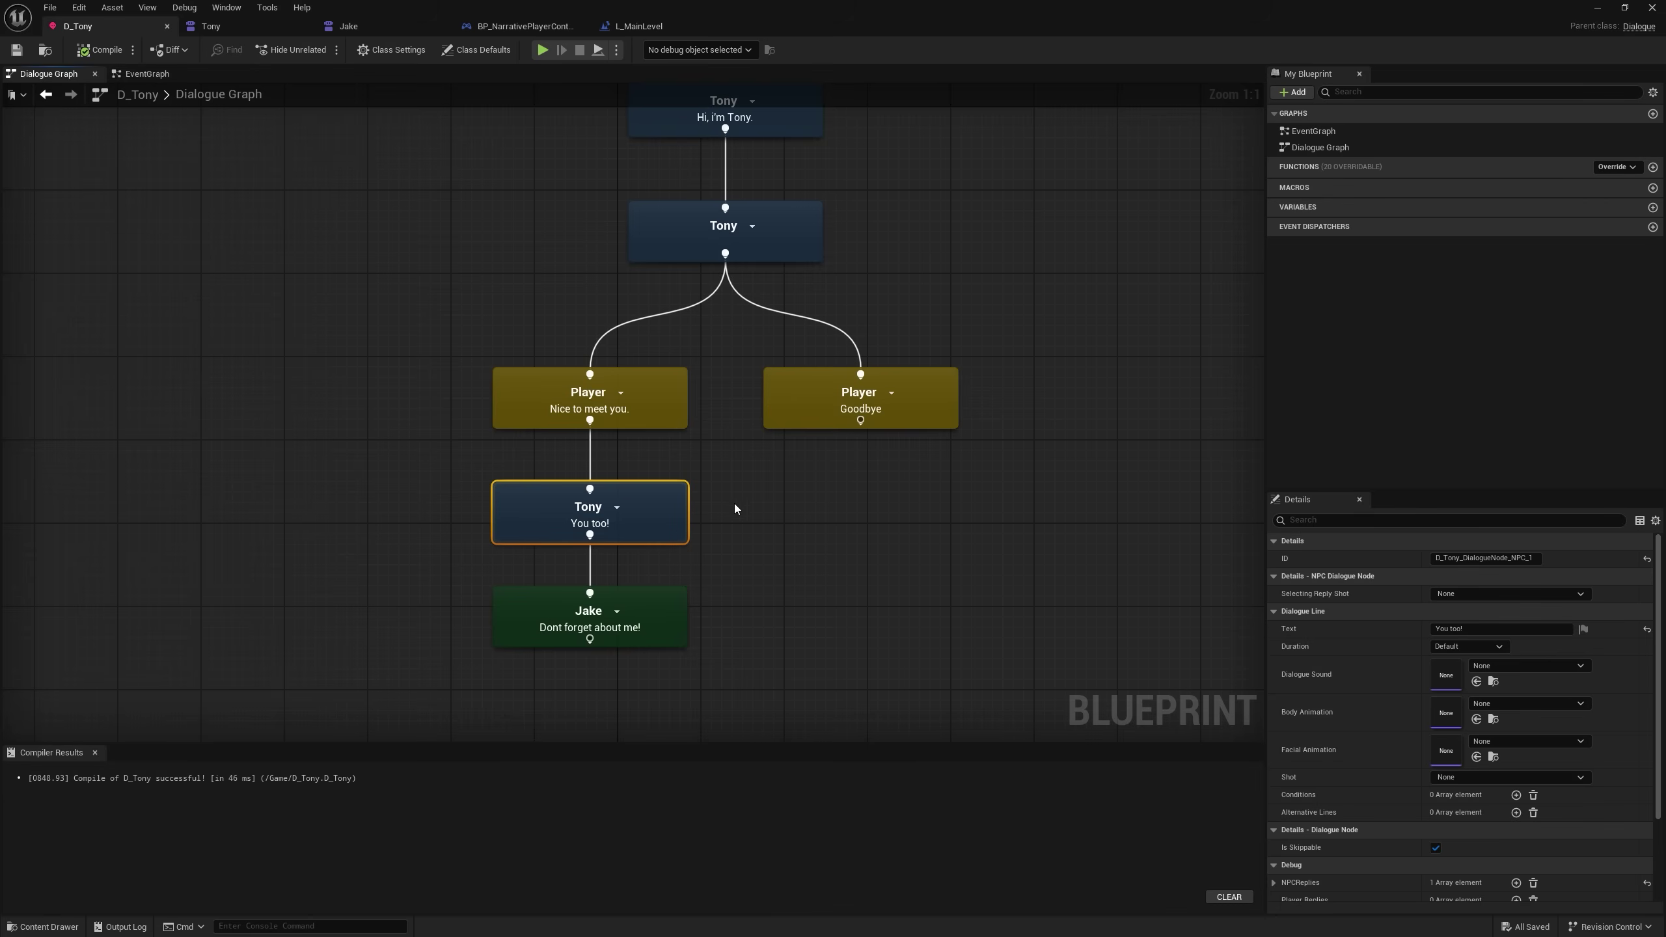
left_click(1595, 8)
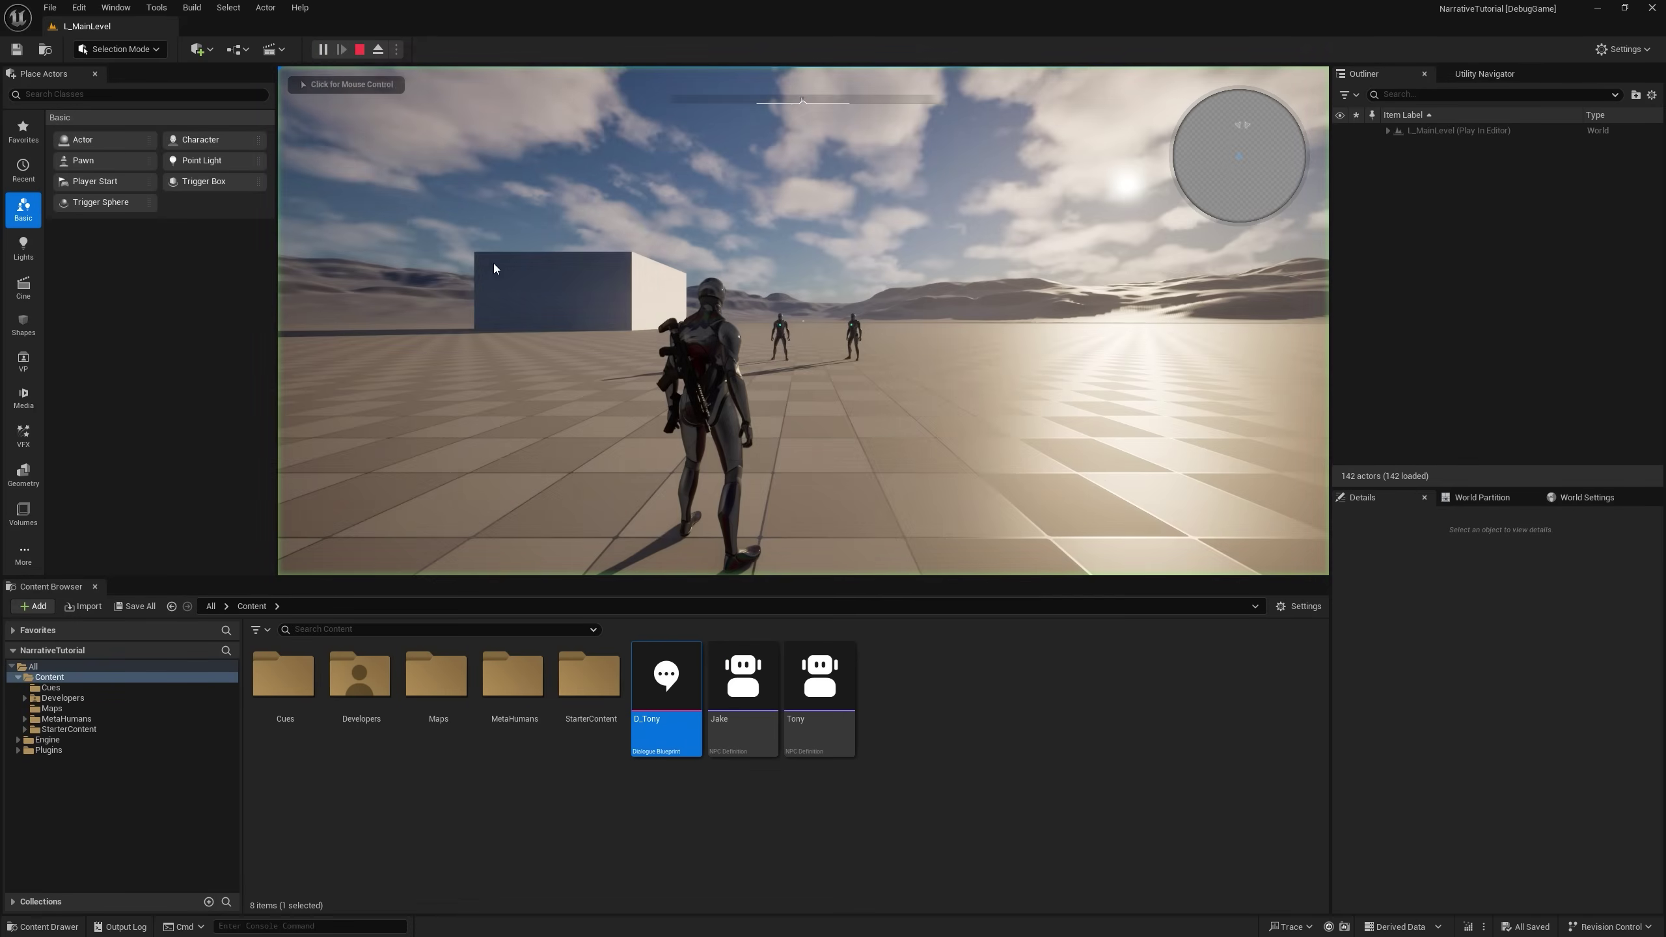
left_click(493, 263)
key("w")
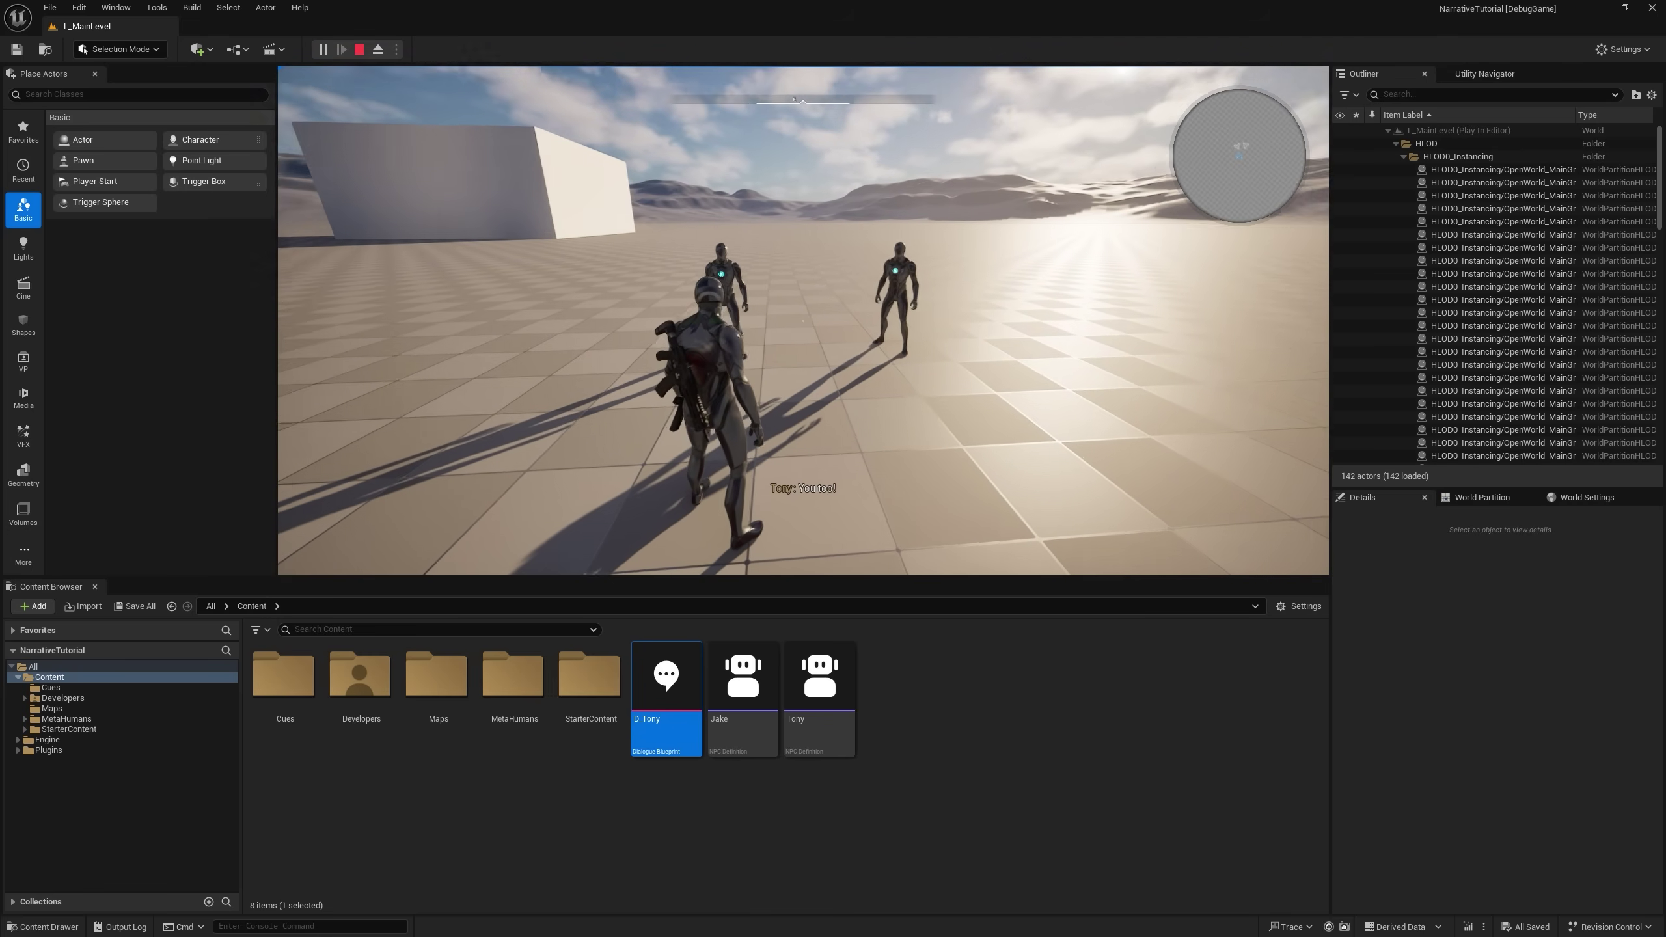
key("s")
key("w")
key("s")
key("w")
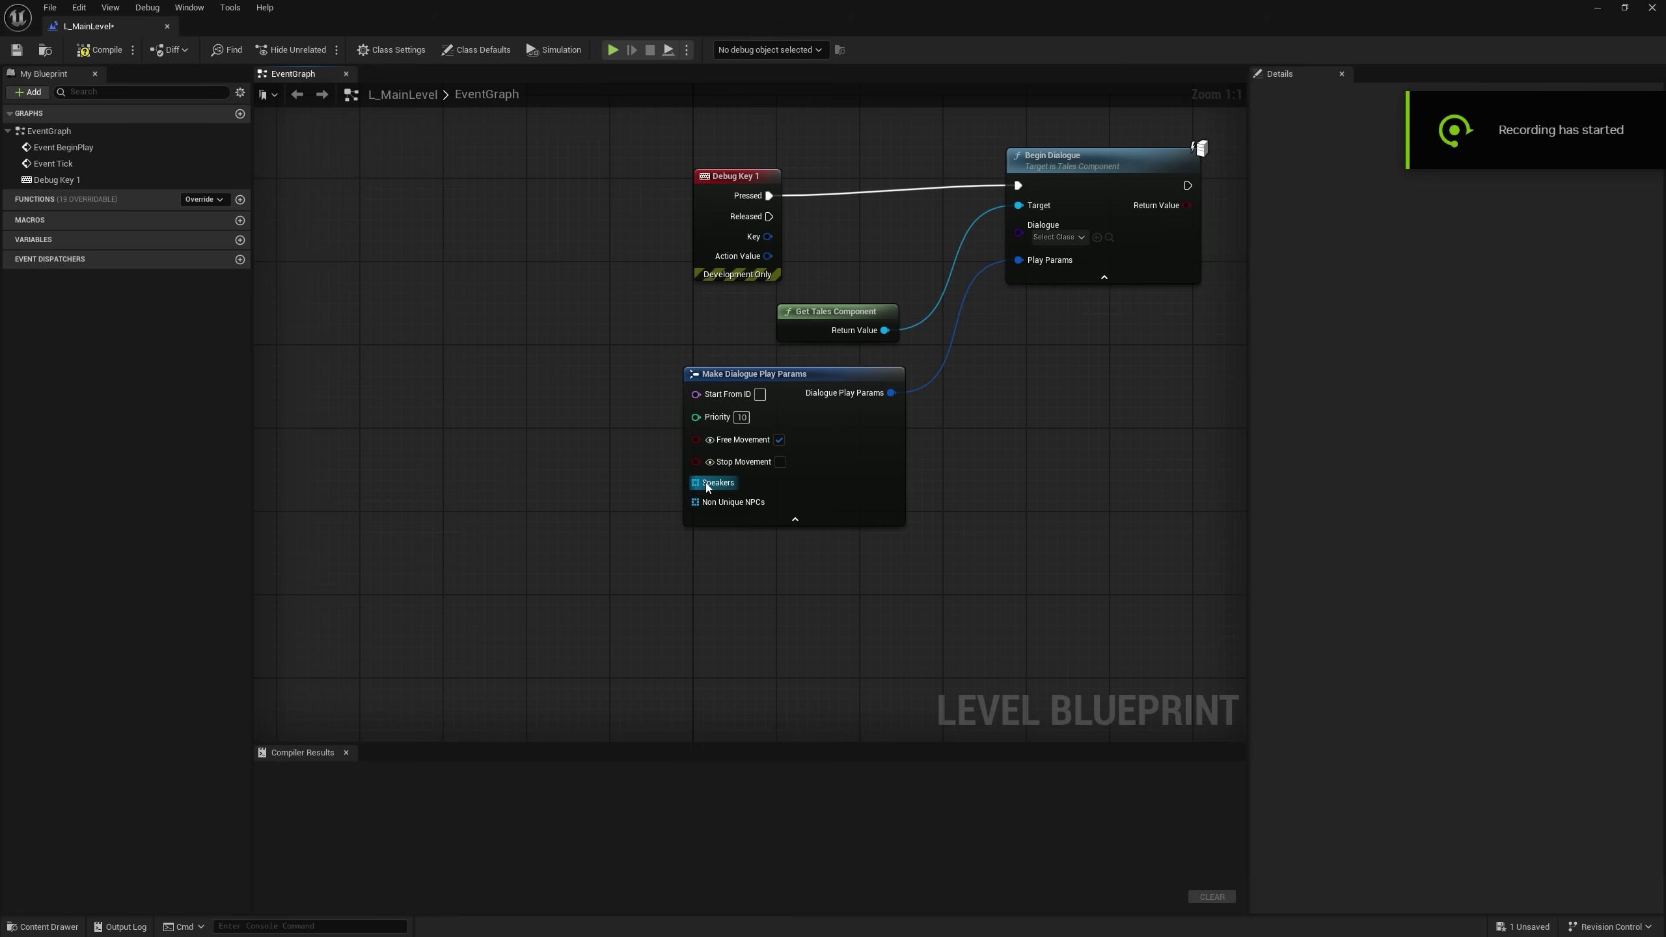
Add a Make Array node to the Speakers input of Make Dialogue Play Params.
left_click_drag(705, 482, 536, 497)
type("make")
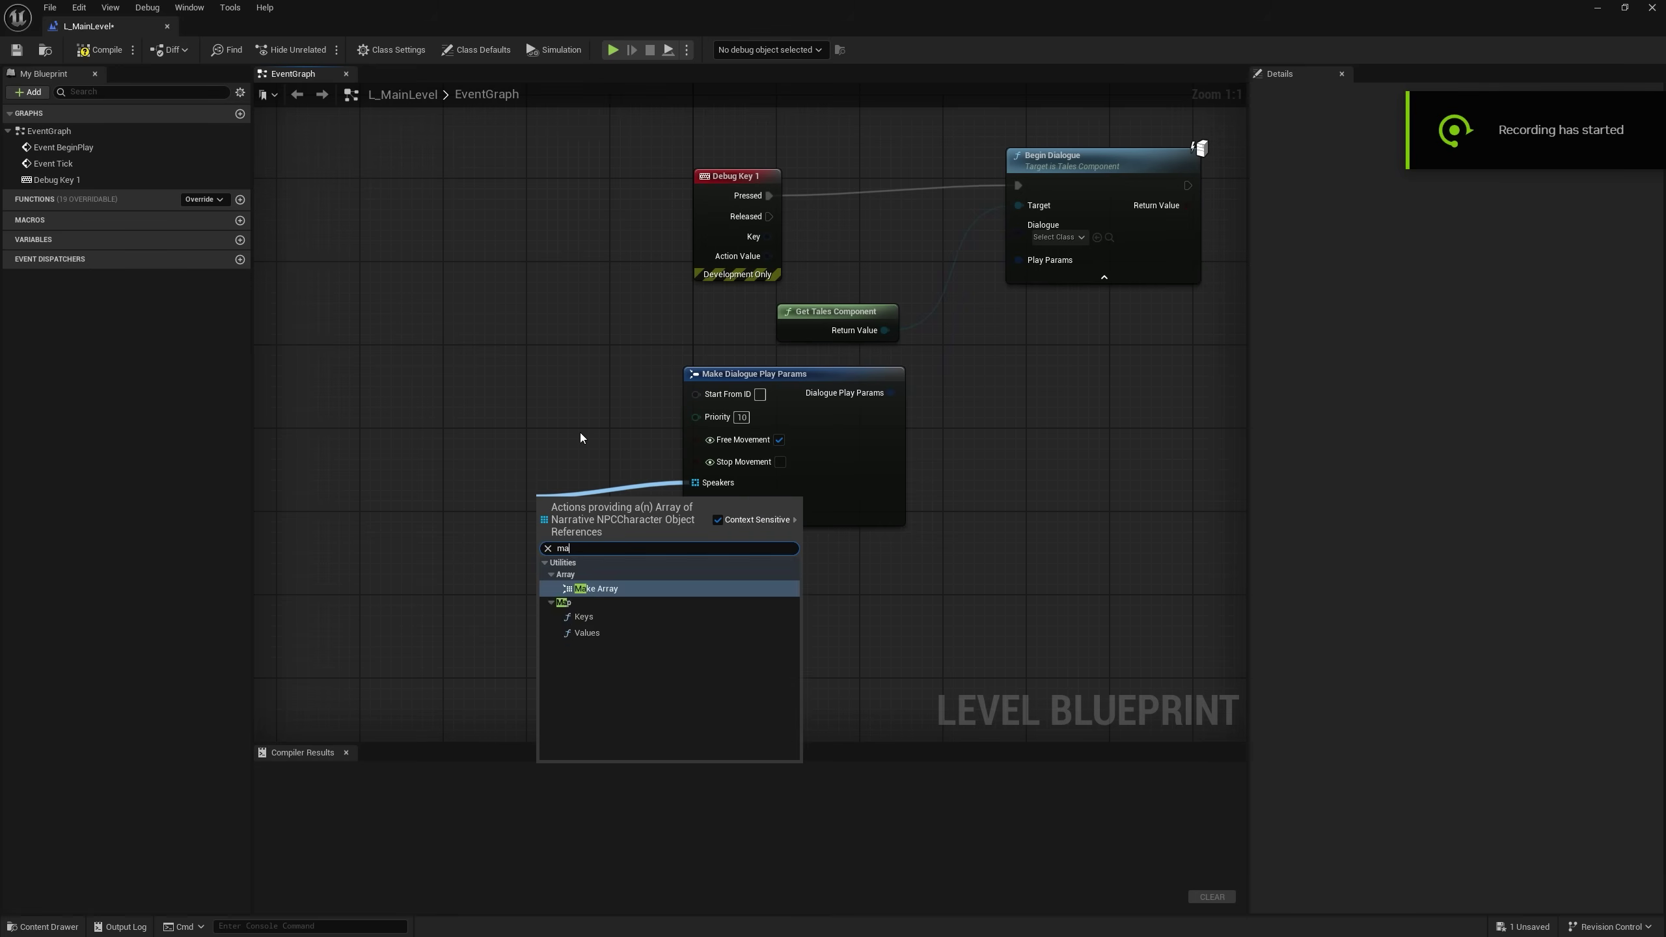
key("Return")
Open D_Tony and review the speaker entries for Tony and Jake in its class defaults.
double_click(486, 26)
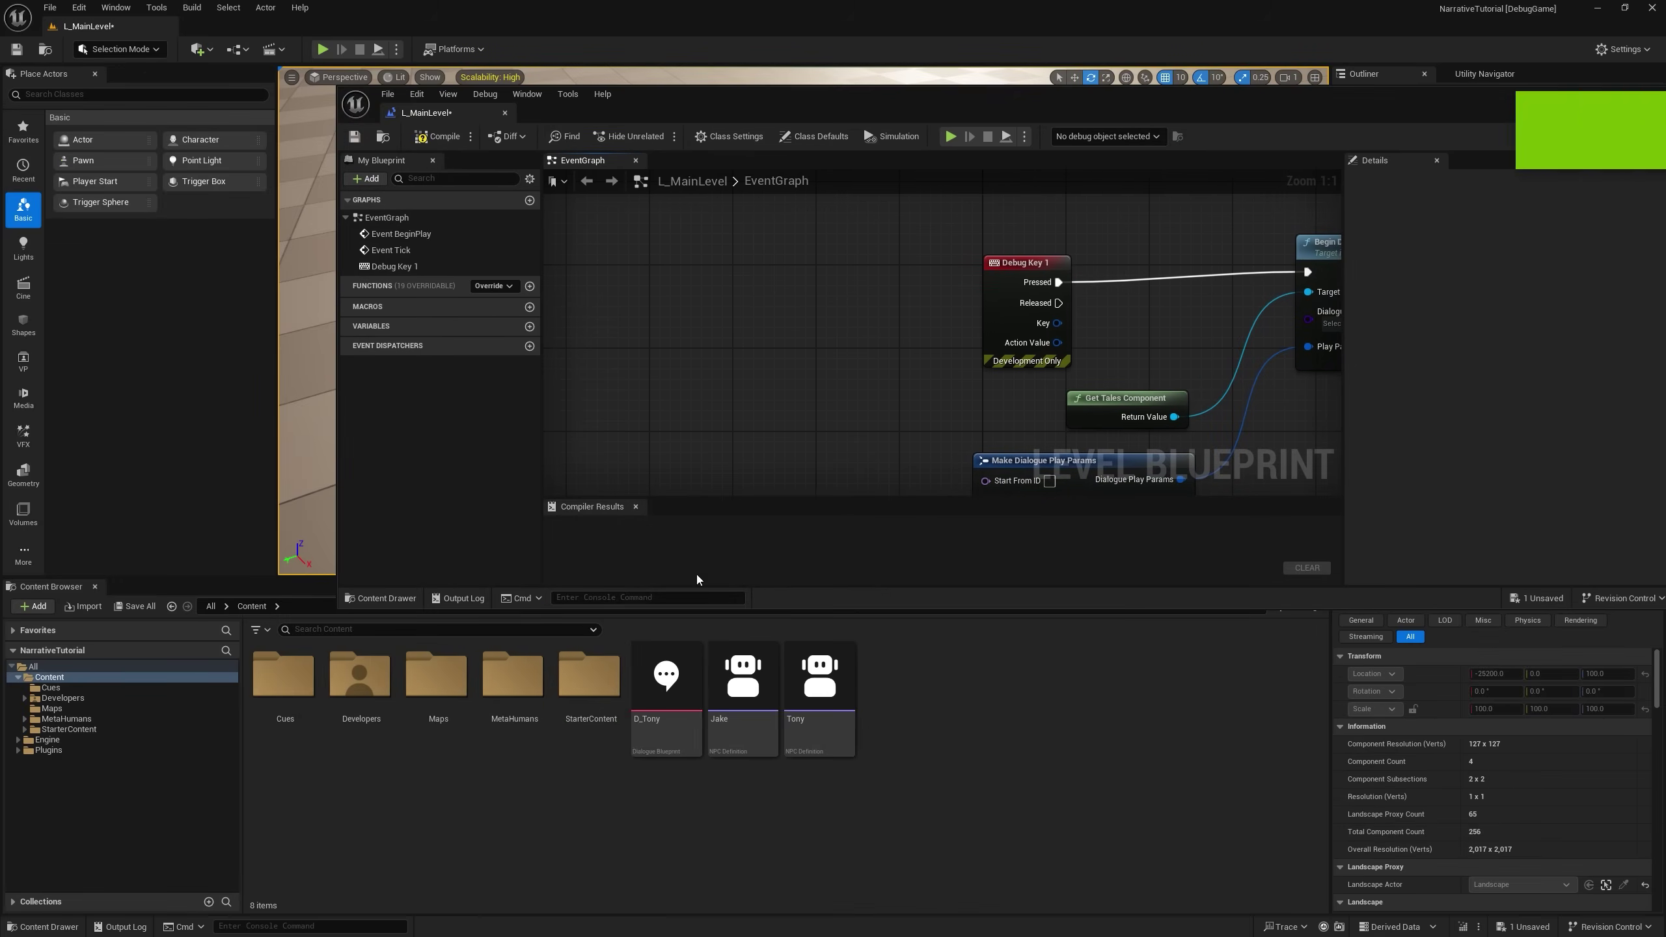
double_click(665, 676)
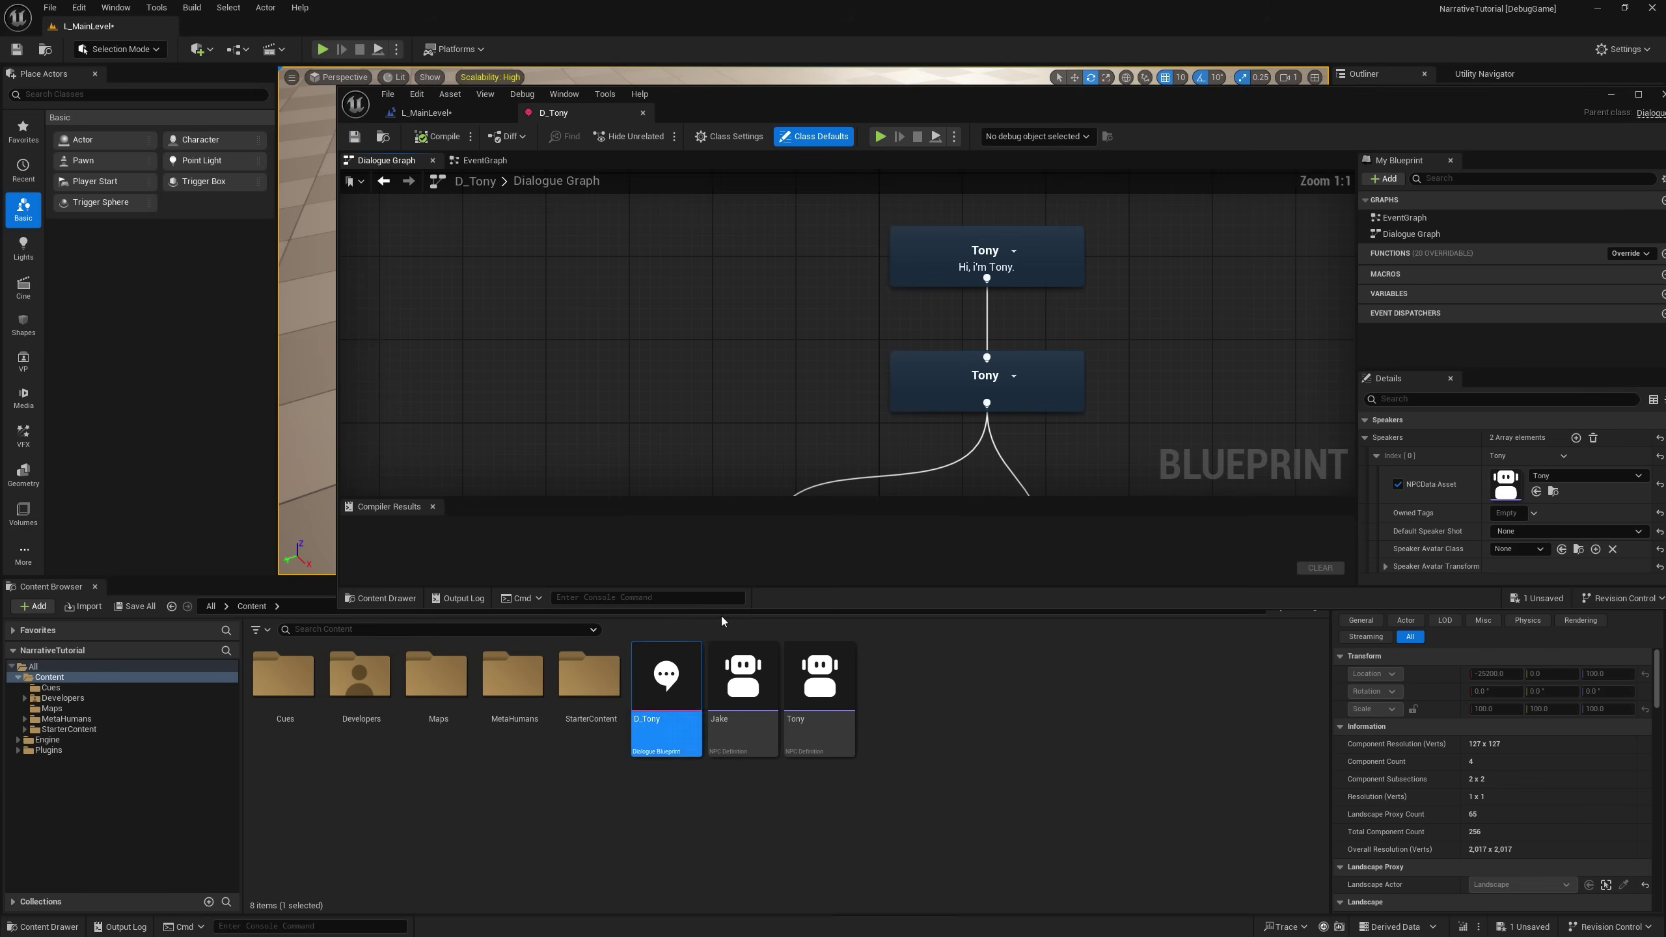
left_click(1013, 250)
left_click(1065, 271)
right_click_drag(882, 305, 588, 280)
scroll(1462, 519, "down", 3)
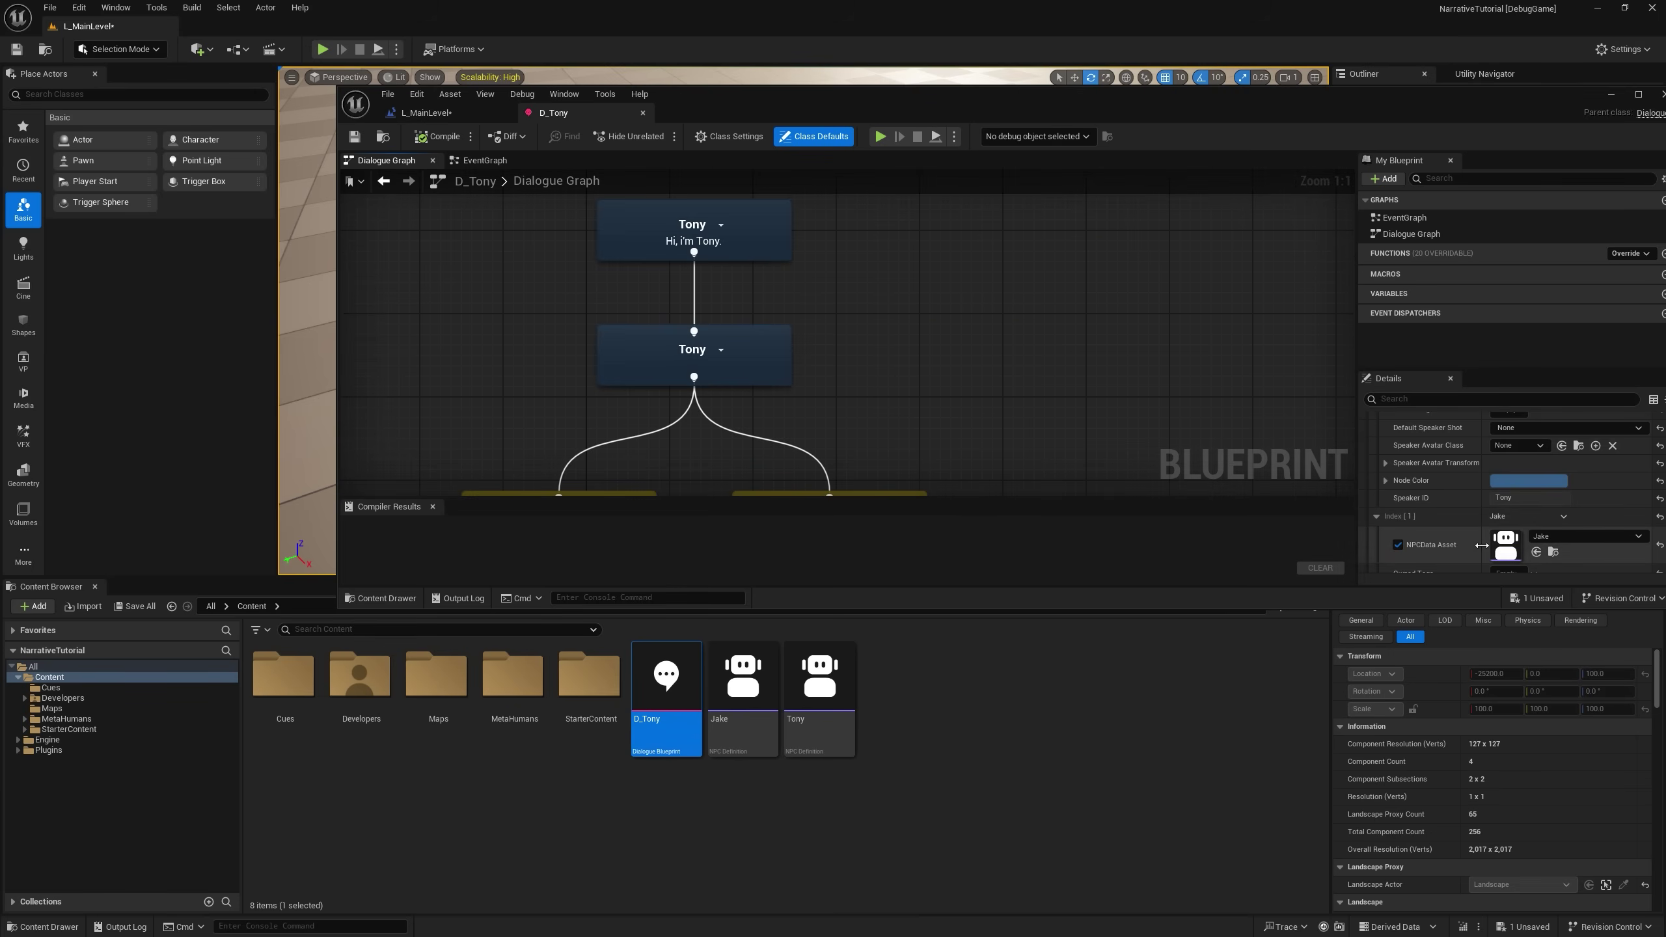
Return to the L_MainLevel blueprint and delete the Make Array node feeding Speakers.
left_click(426, 112)
double_click(949, 103)
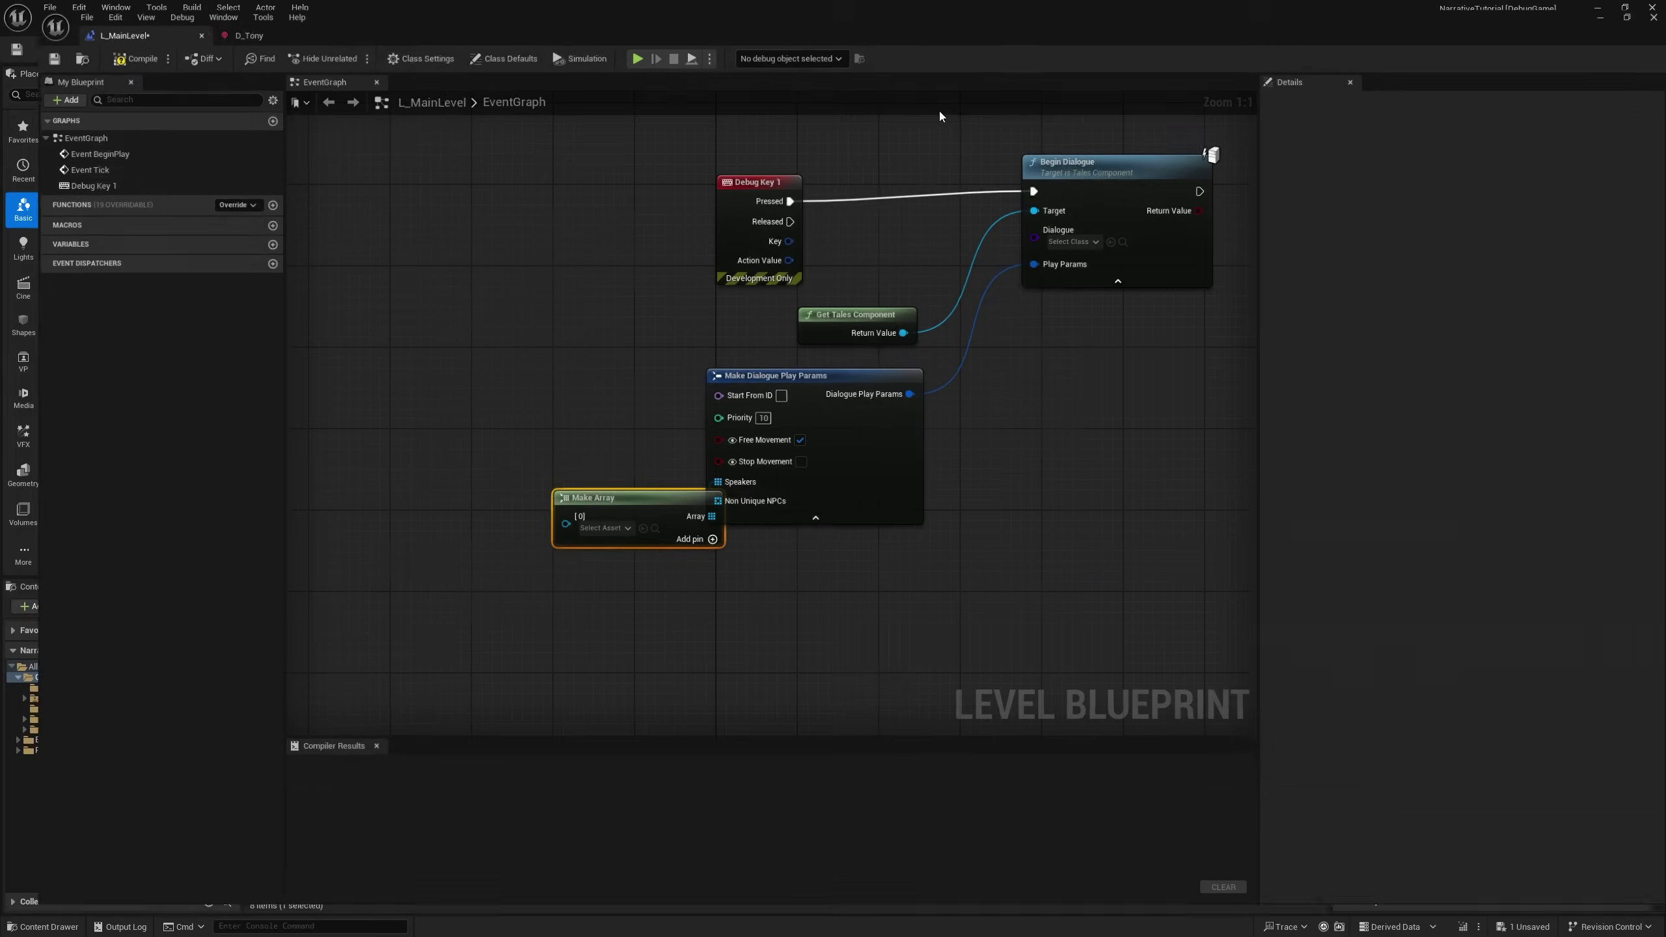
right_click_drag(818, 279, 785, 312)
left_click_drag(587, 530, 525, 499)
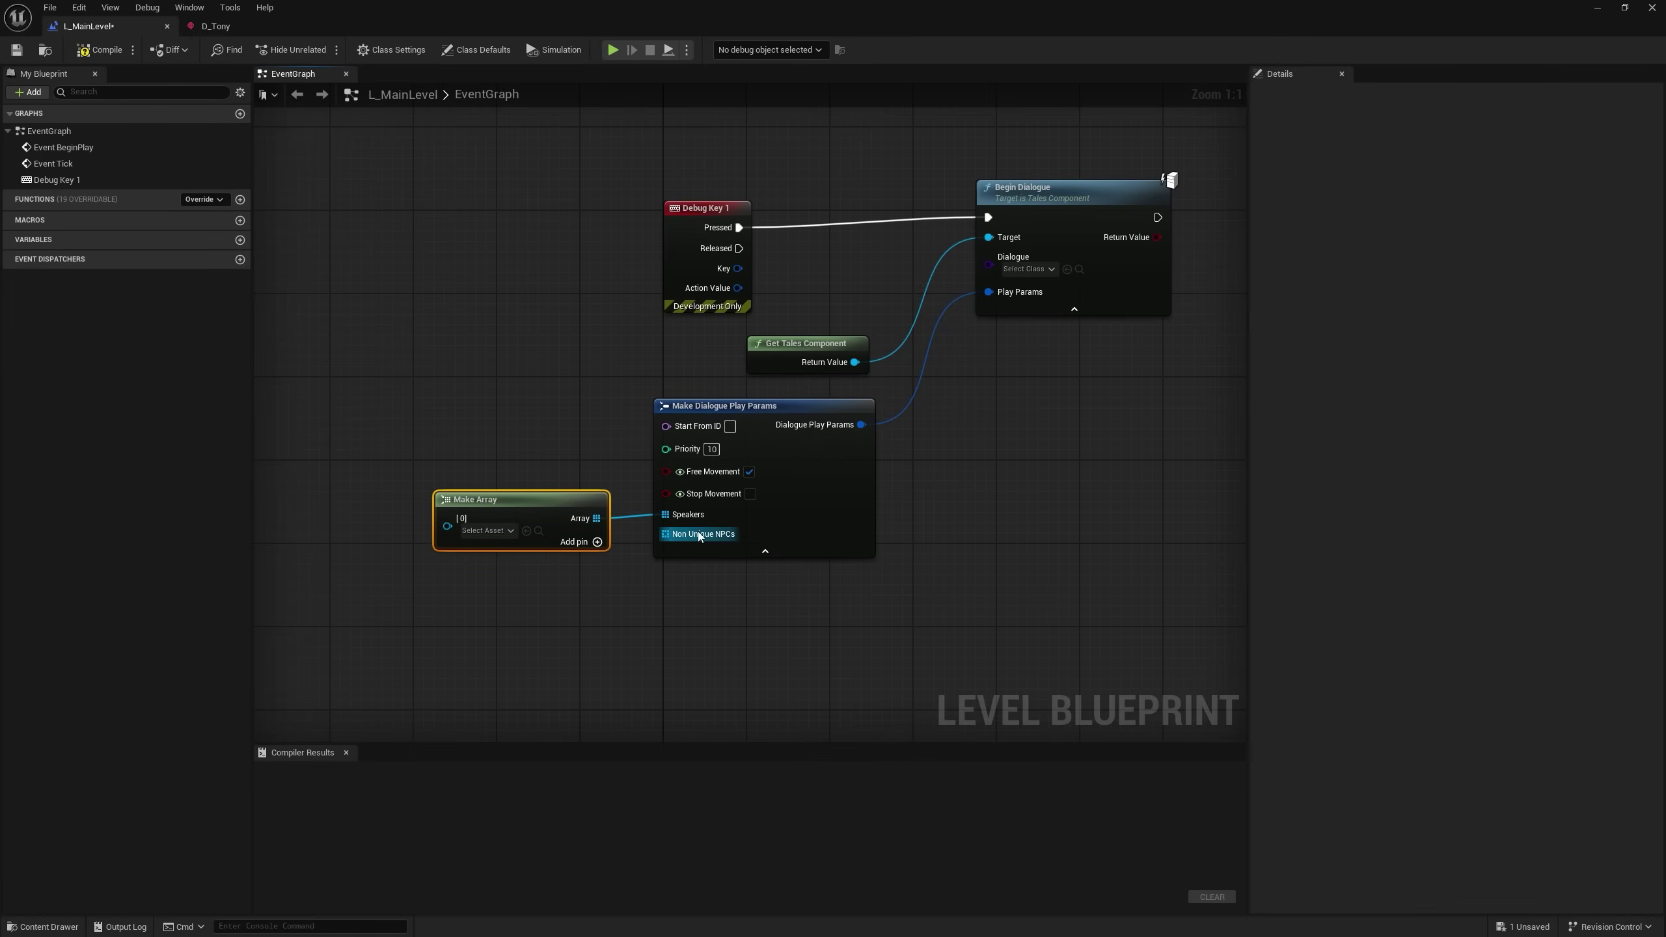
left_click_drag(664, 514, 594, 607)
key("Escape")
key("Delete")
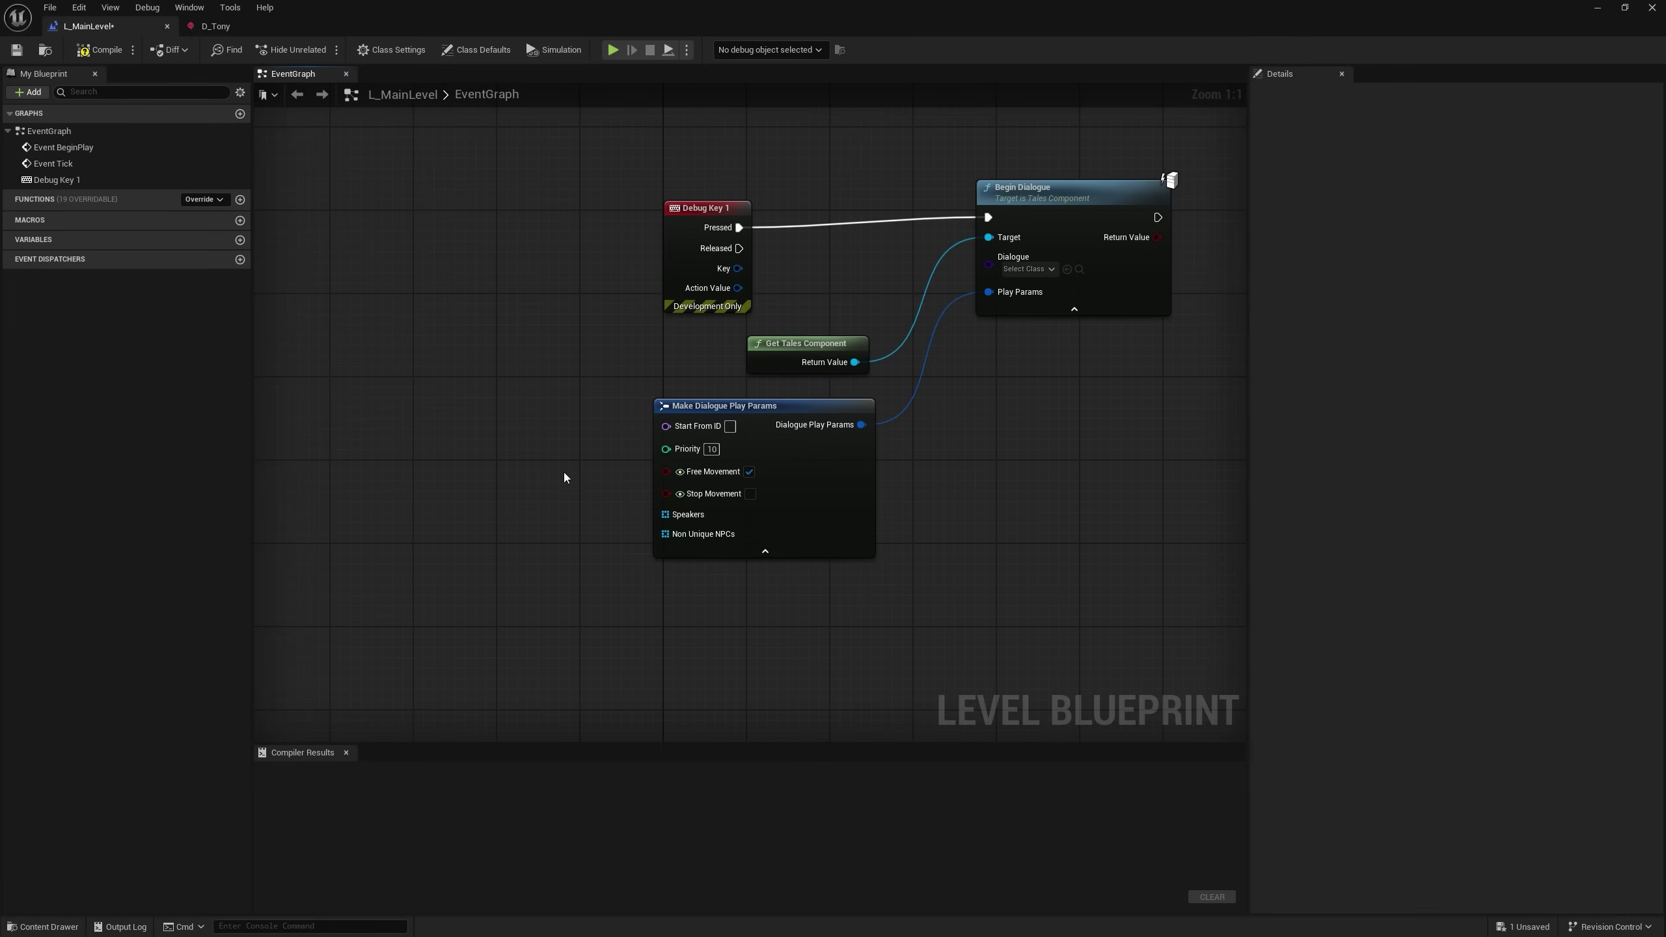
Delete all the dialogue test nodes from the level blueprint's event graph, and compile and save it.
right_click_drag(554, 382, 358, 445)
left_click_drag(334, 614, 944, 200)
key("Delete")
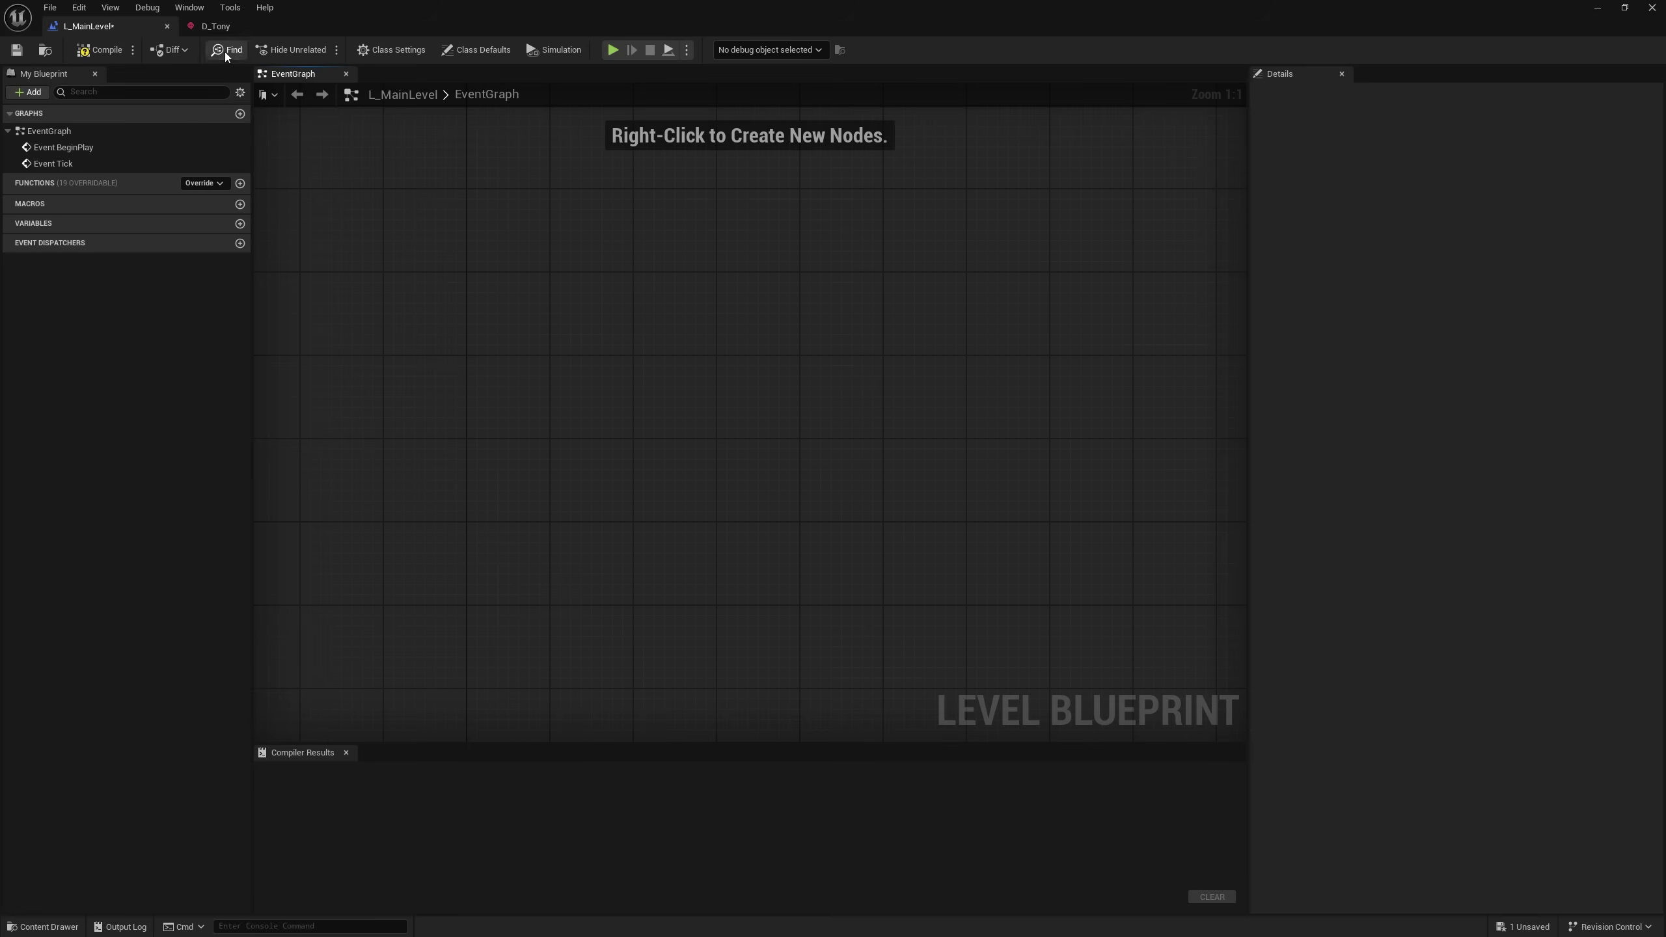
key("ctrl+s")
In D_Tony's dialogue graph, move all nodes below Tony's "Hi, i'm Tony." node down to widen the gap beneath it.
left_click(216, 26)
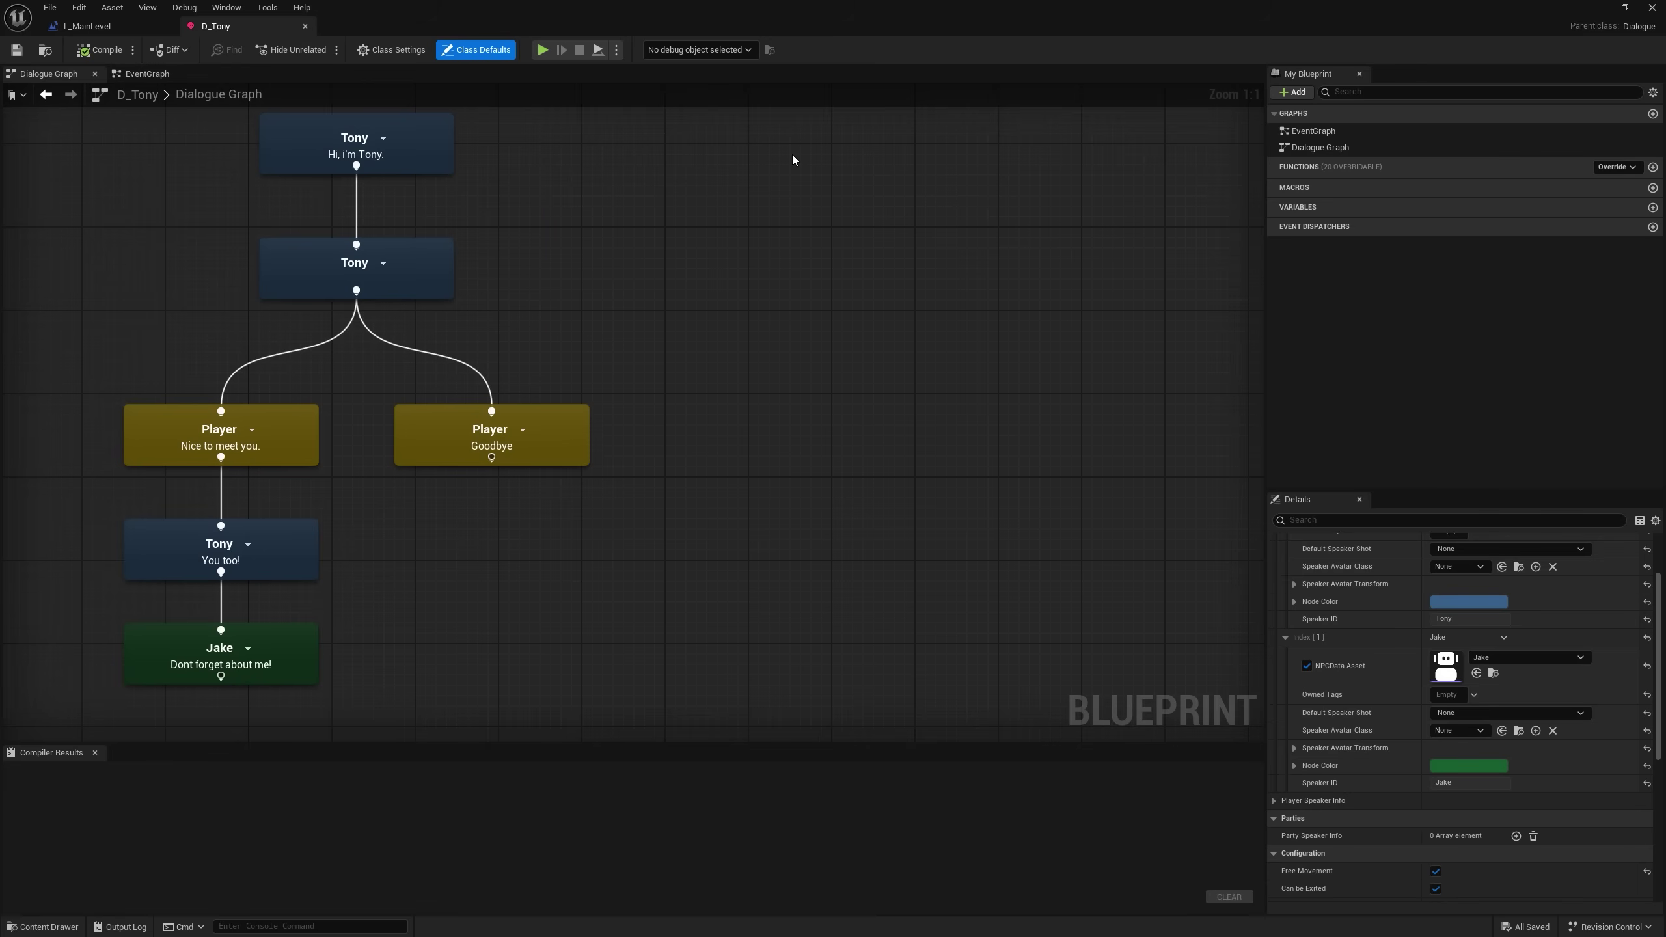
right_click_drag(716, 187, 991, 239)
right_click_drag(655, 255, 678, 227)
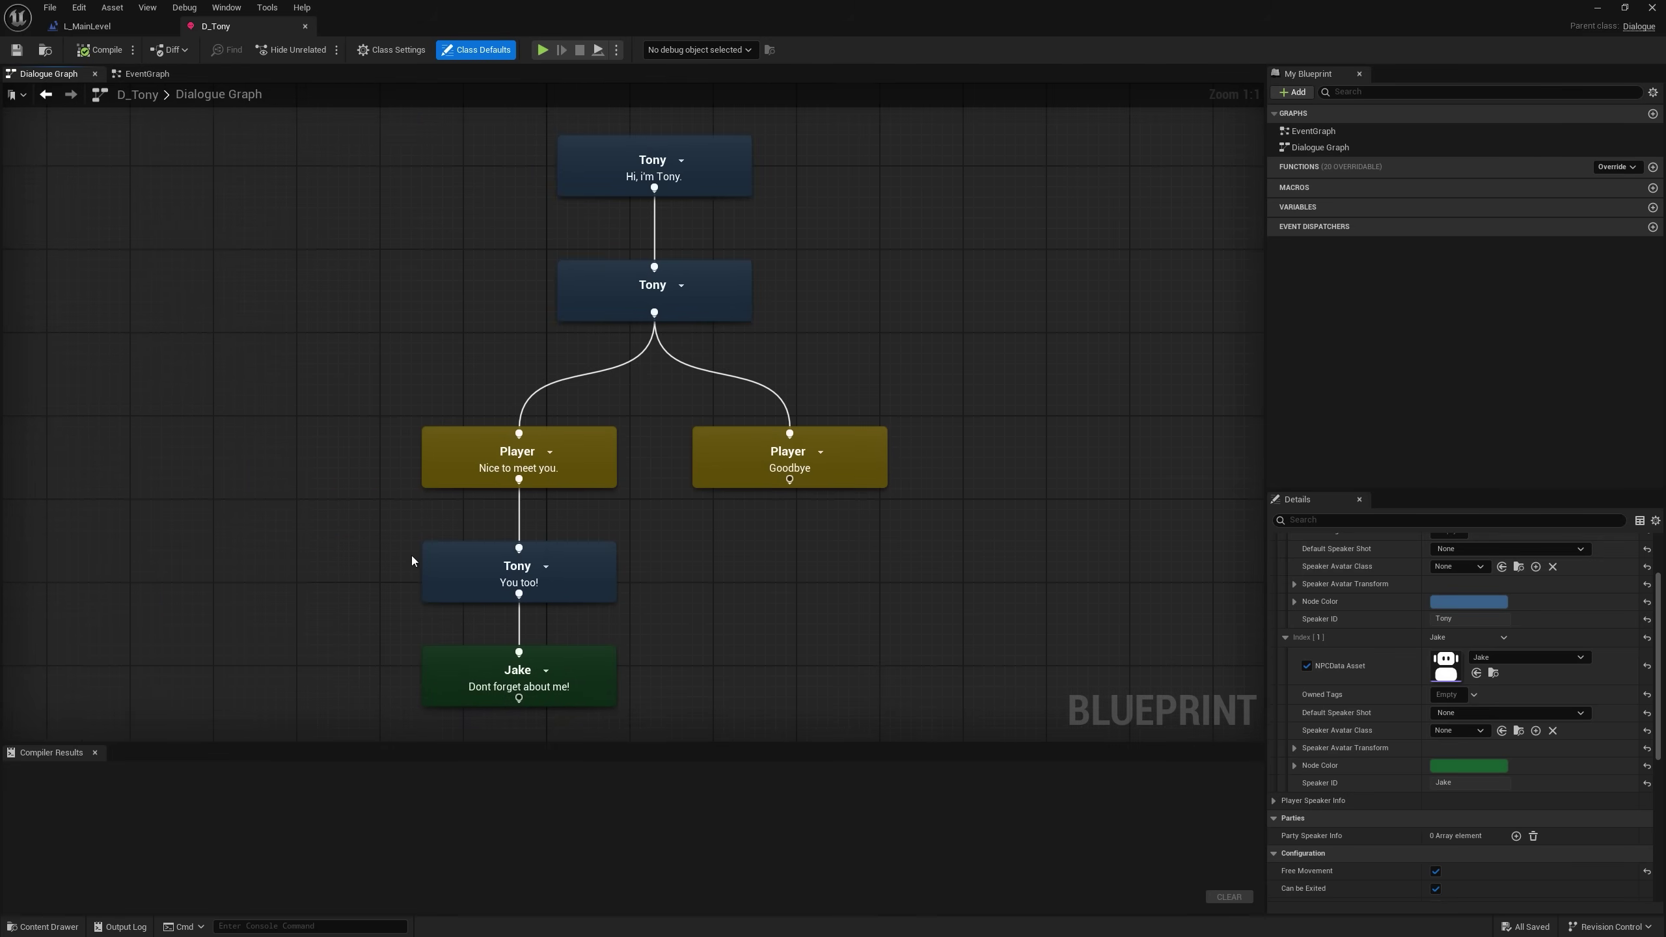
key("ctrl+Tab")
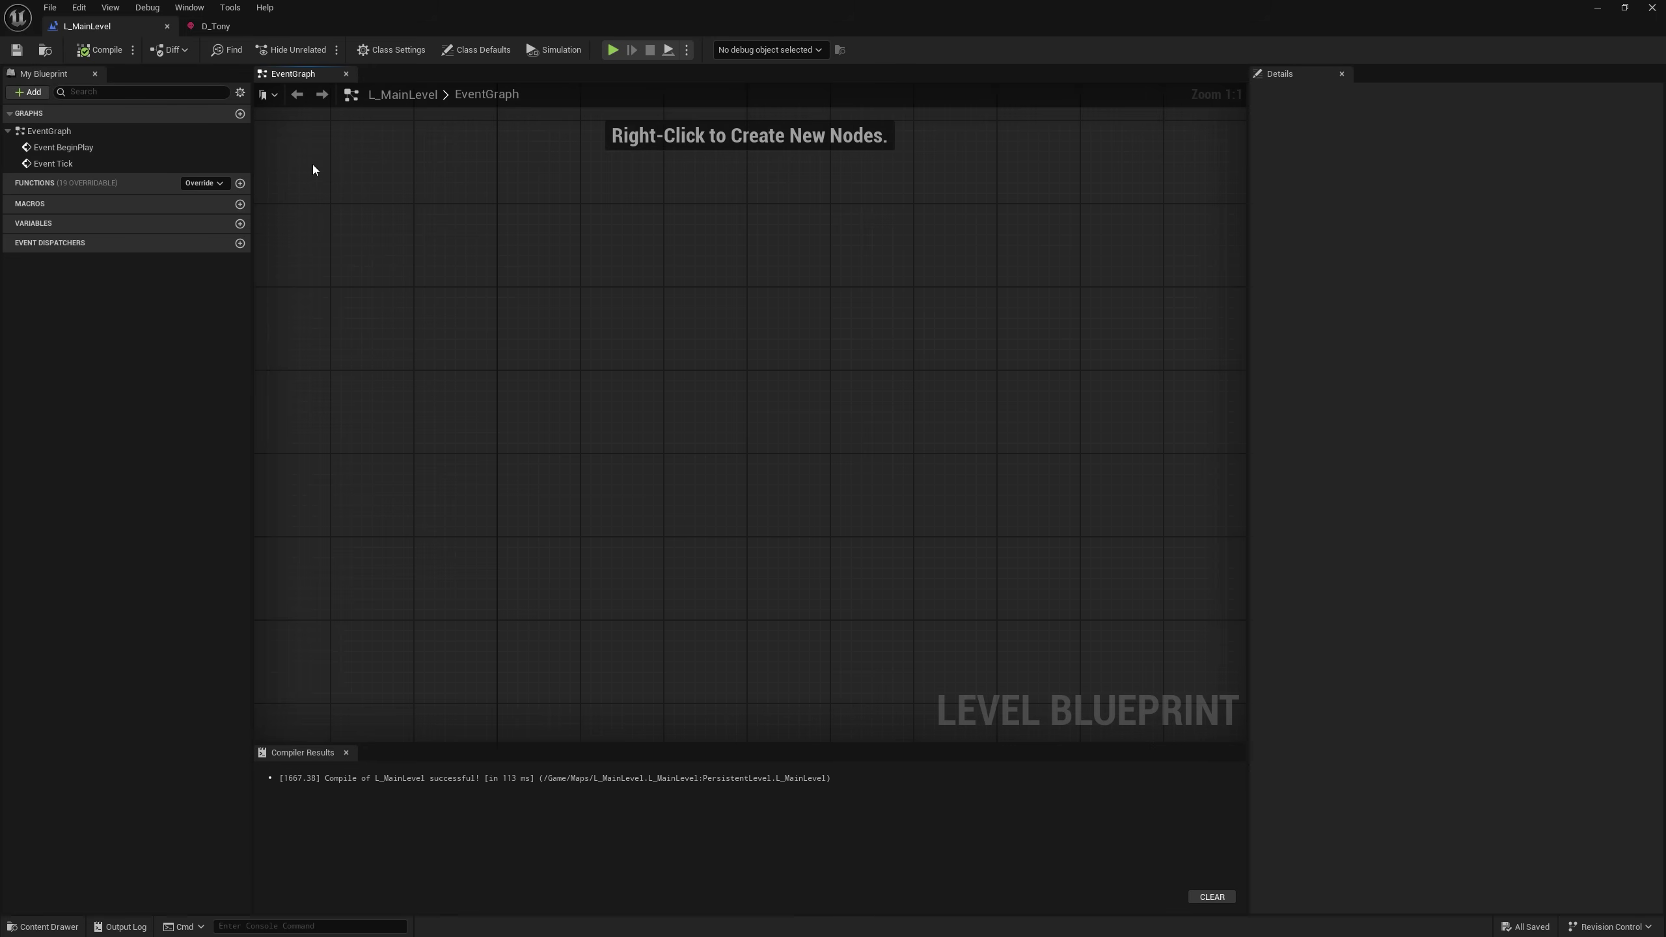
left_click(231, 30)
right_click_drag(488, 294, 518, 264)
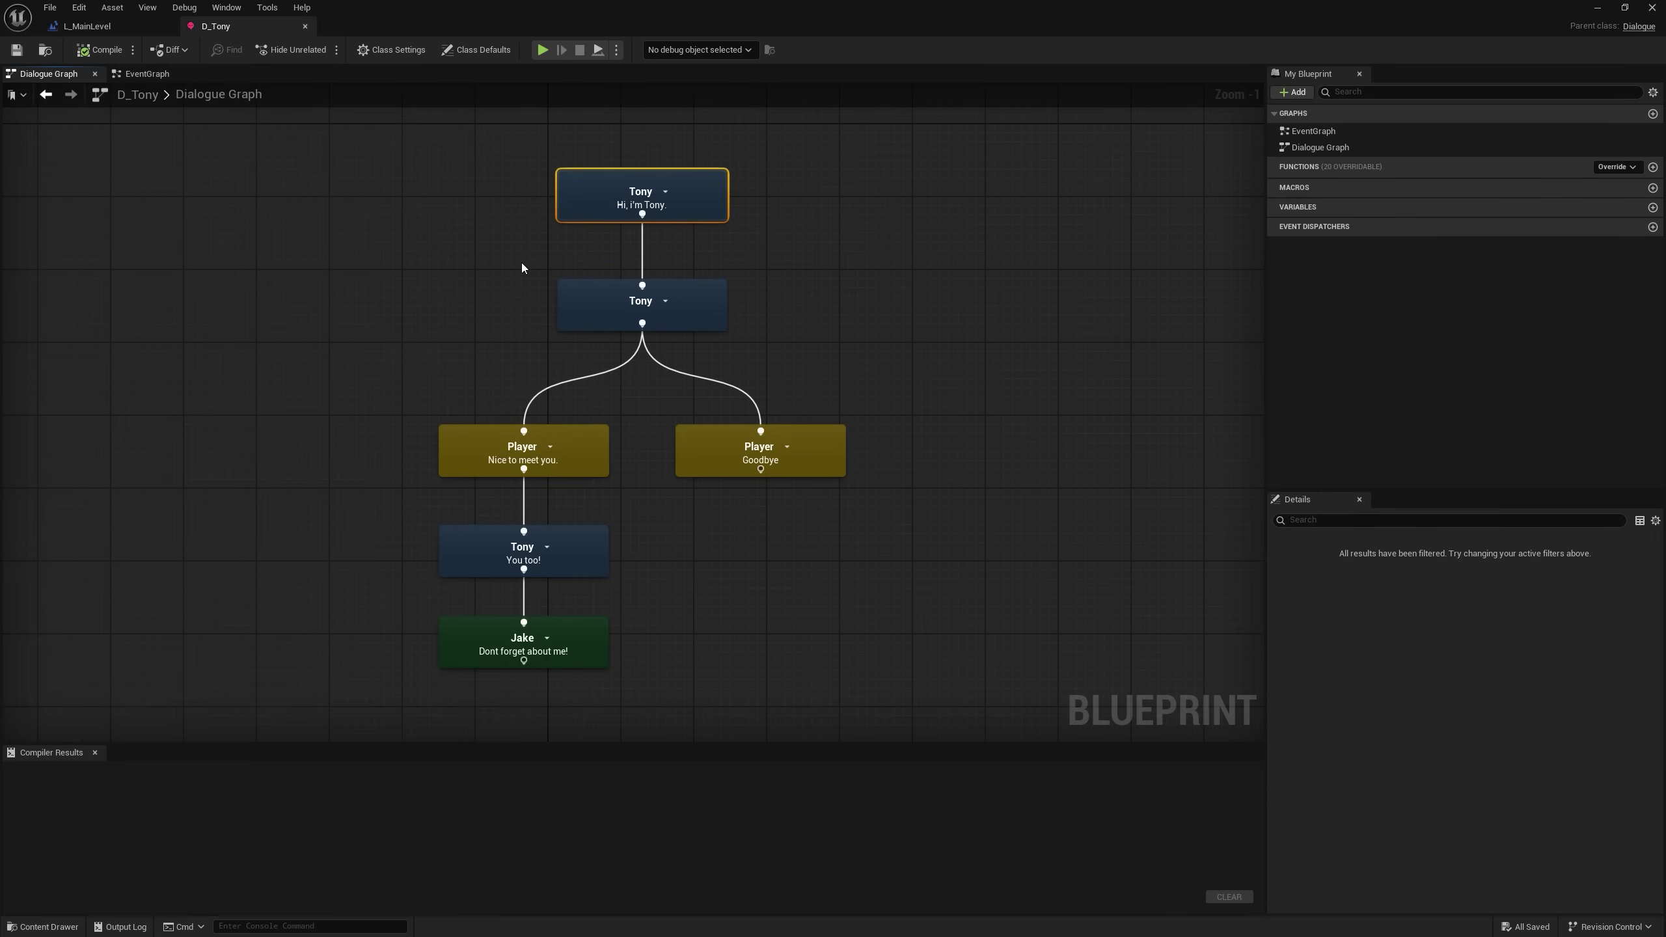
left_click_drag(486, 656, 713, 362)
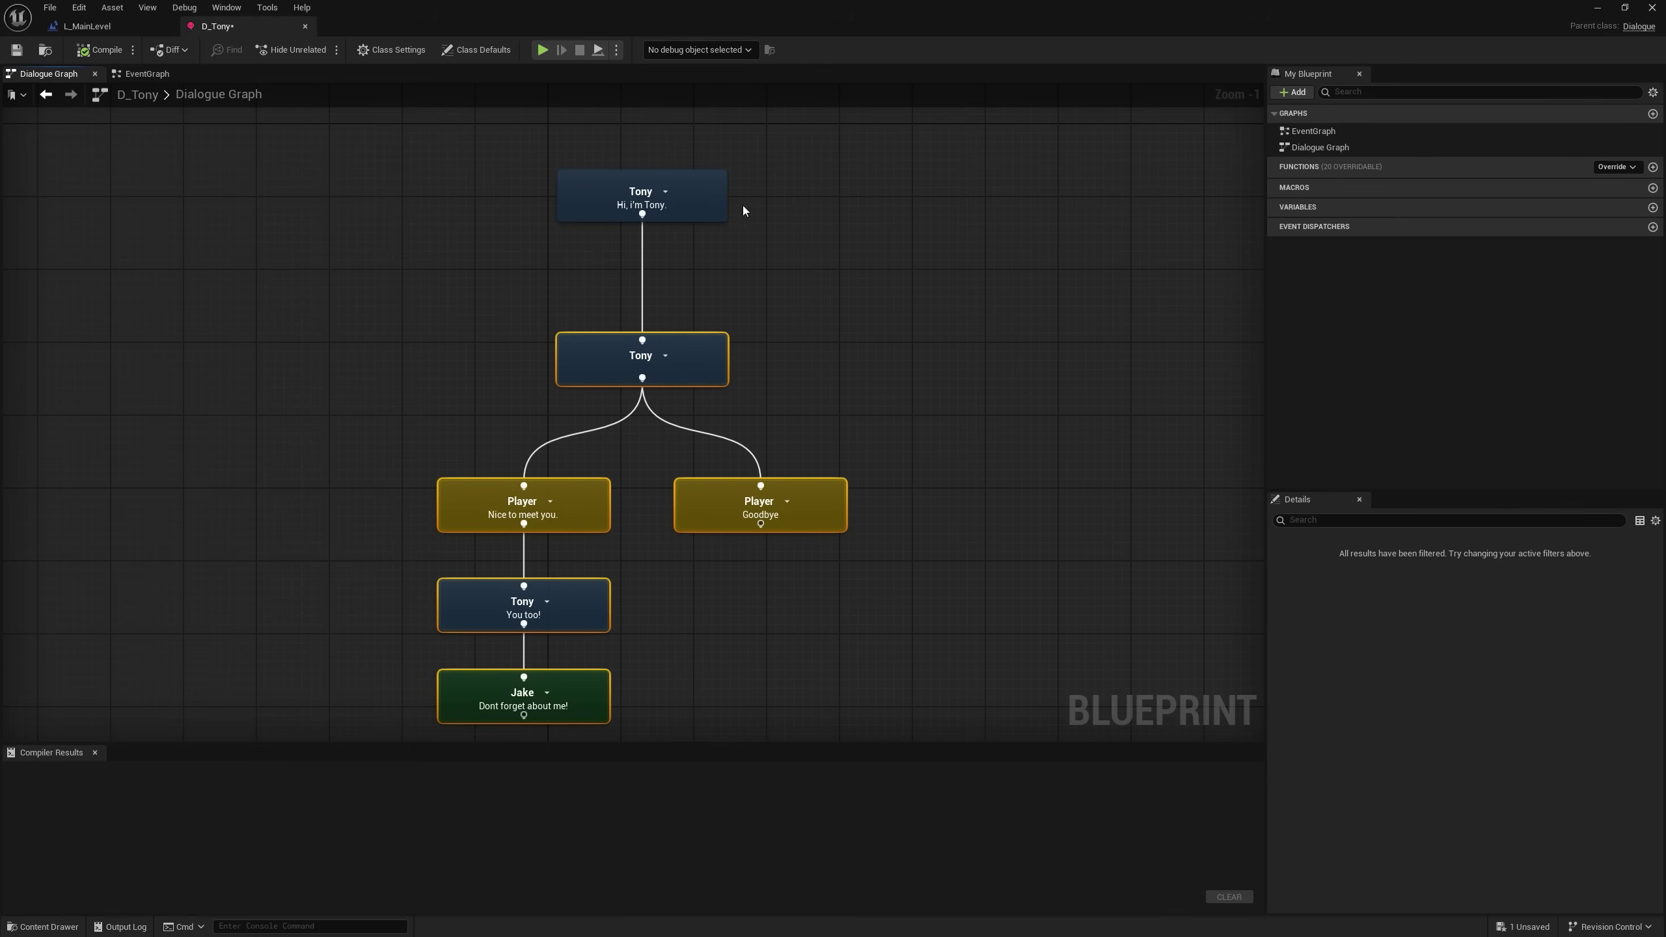
Raise the root Tony node, then copy its "Hi, i'm Tony." line and clear the text from that node.
left_click_drag(704, 211, 705, 184)
right_click_drag(645, 264, 731, 269)
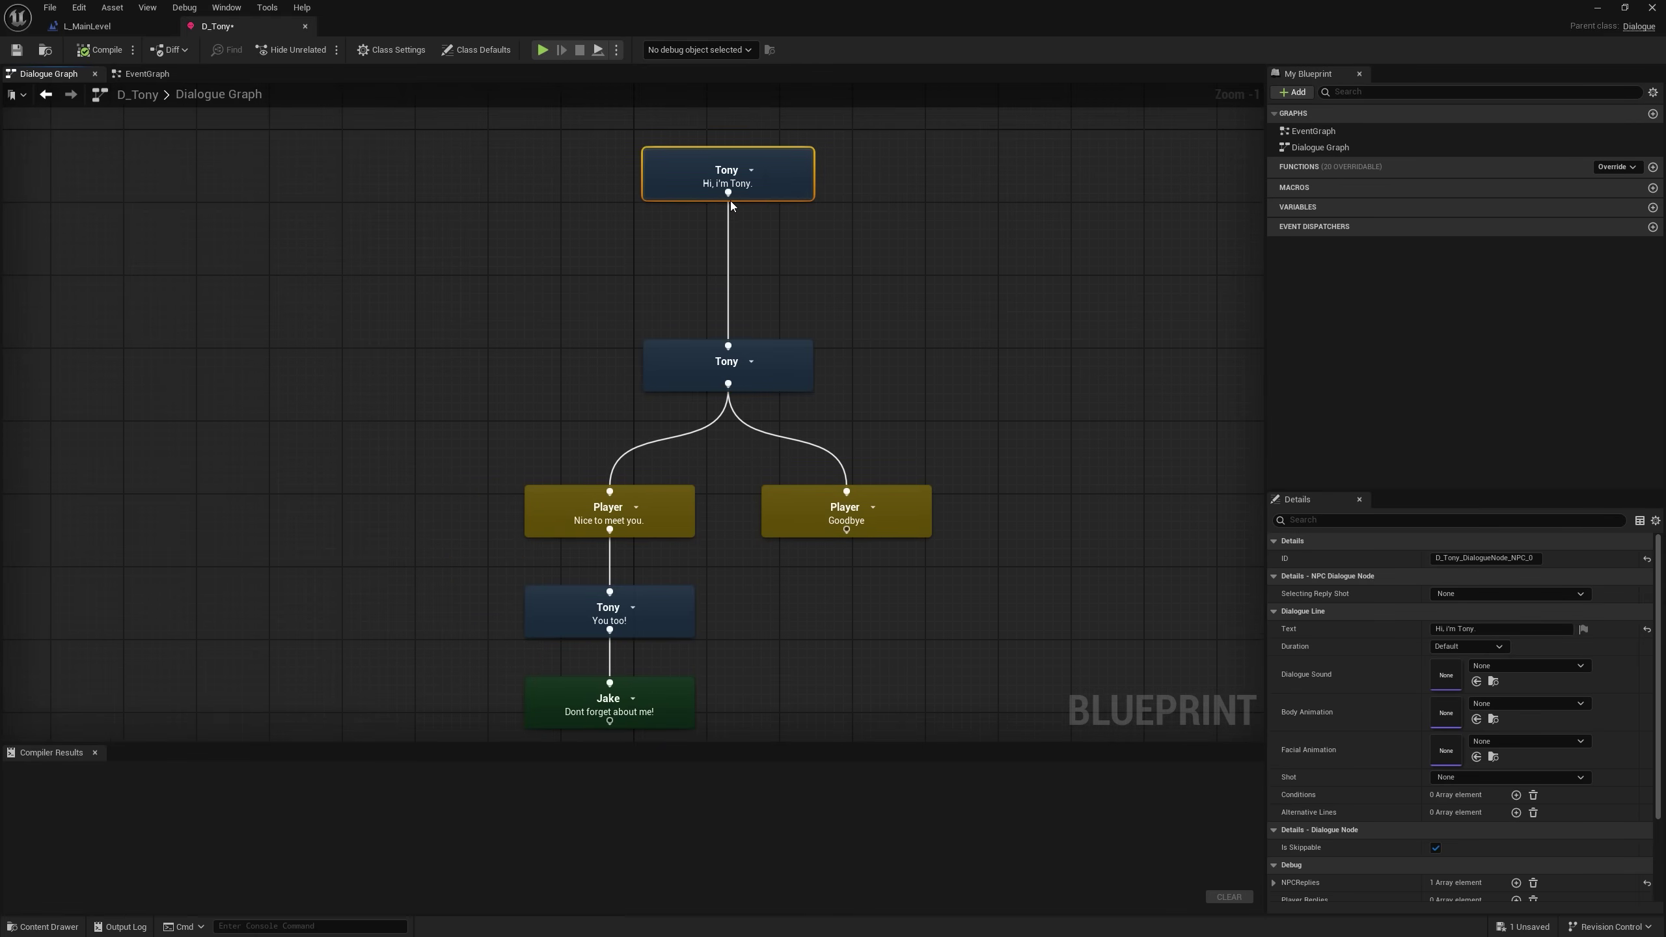
left_click(1466, 629)
key("ctrl+c")
key("BackSpace")
Add a new Tony dialogue line beneath the root node with the copied text "Hi, i'm Tony.".
left_click(711, 211)
left_click_drag(676, 227, 588, 260)
left_click(723, 289)
left_click(1462, 628)
key("ctrl+v")
left_click(907, 292)
Rewire the graph so the new "Hi, i'm Tony." node leads to the empty Tony node, and compile and save.
left_click(728, 345, "alt")
left_click_drag(653, 276, 728, 346)
left_click(99, 50)
key("ctrl+s")
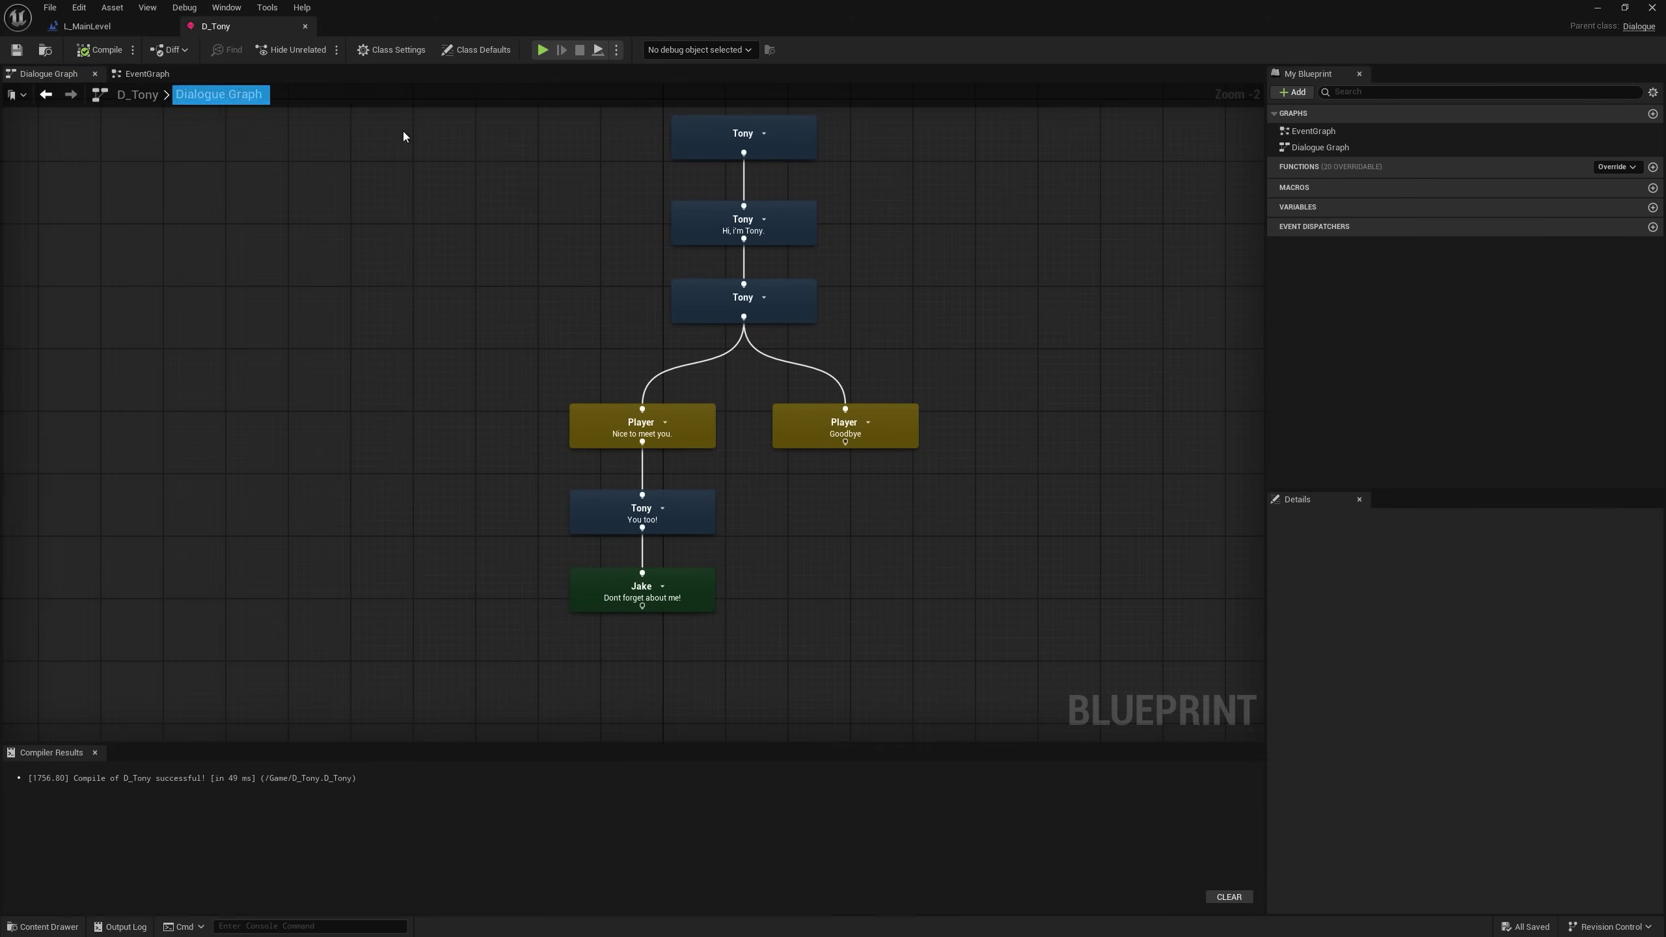
Set the ID of the "Hi, i'm Tony." node to D_Tony_InitialGreet.
left_click_drag(406, 594, 1067, 205)
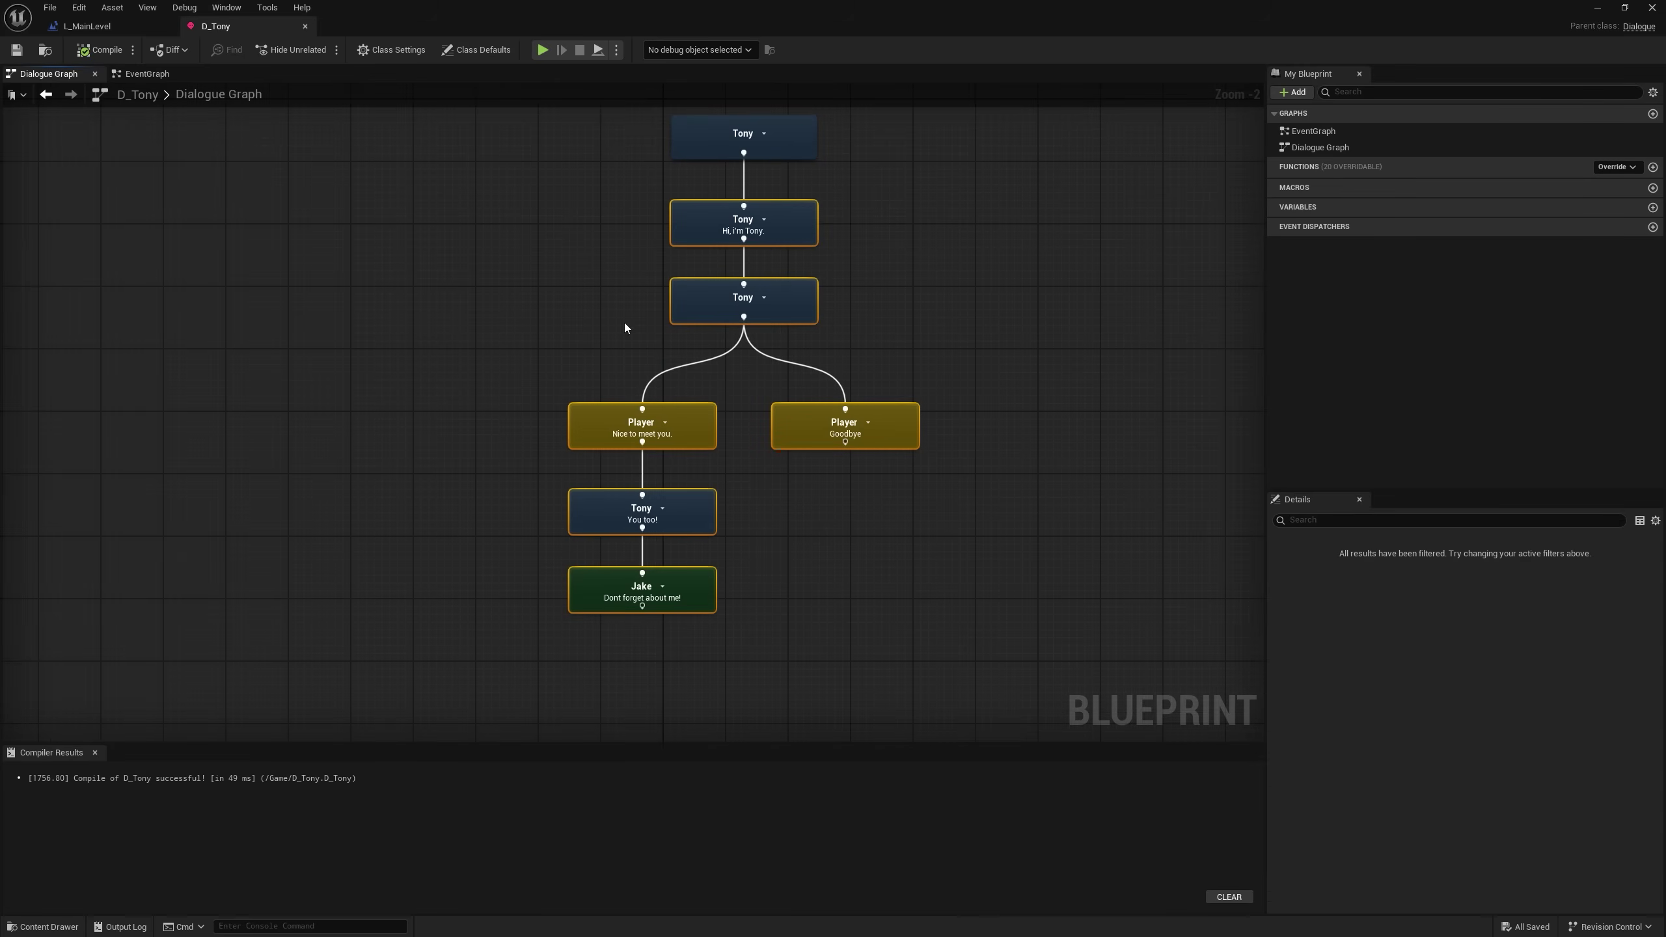
left_click(711, 237)
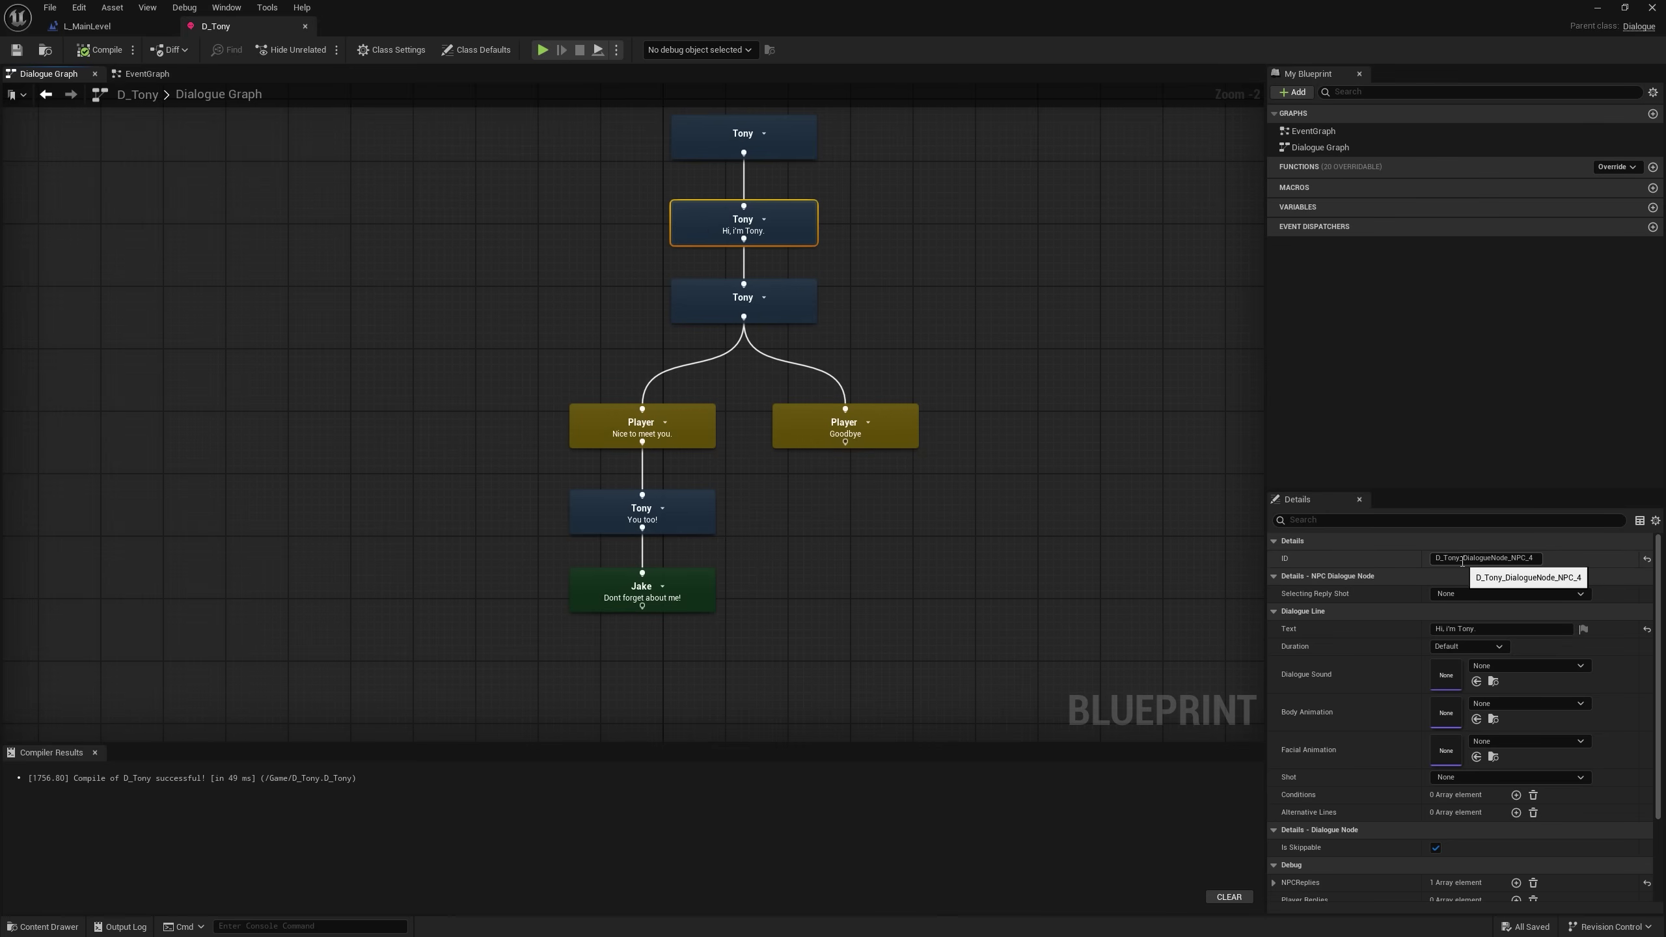
left_click_drag(1463, 558, 1654, 550)
key("BackSpace")
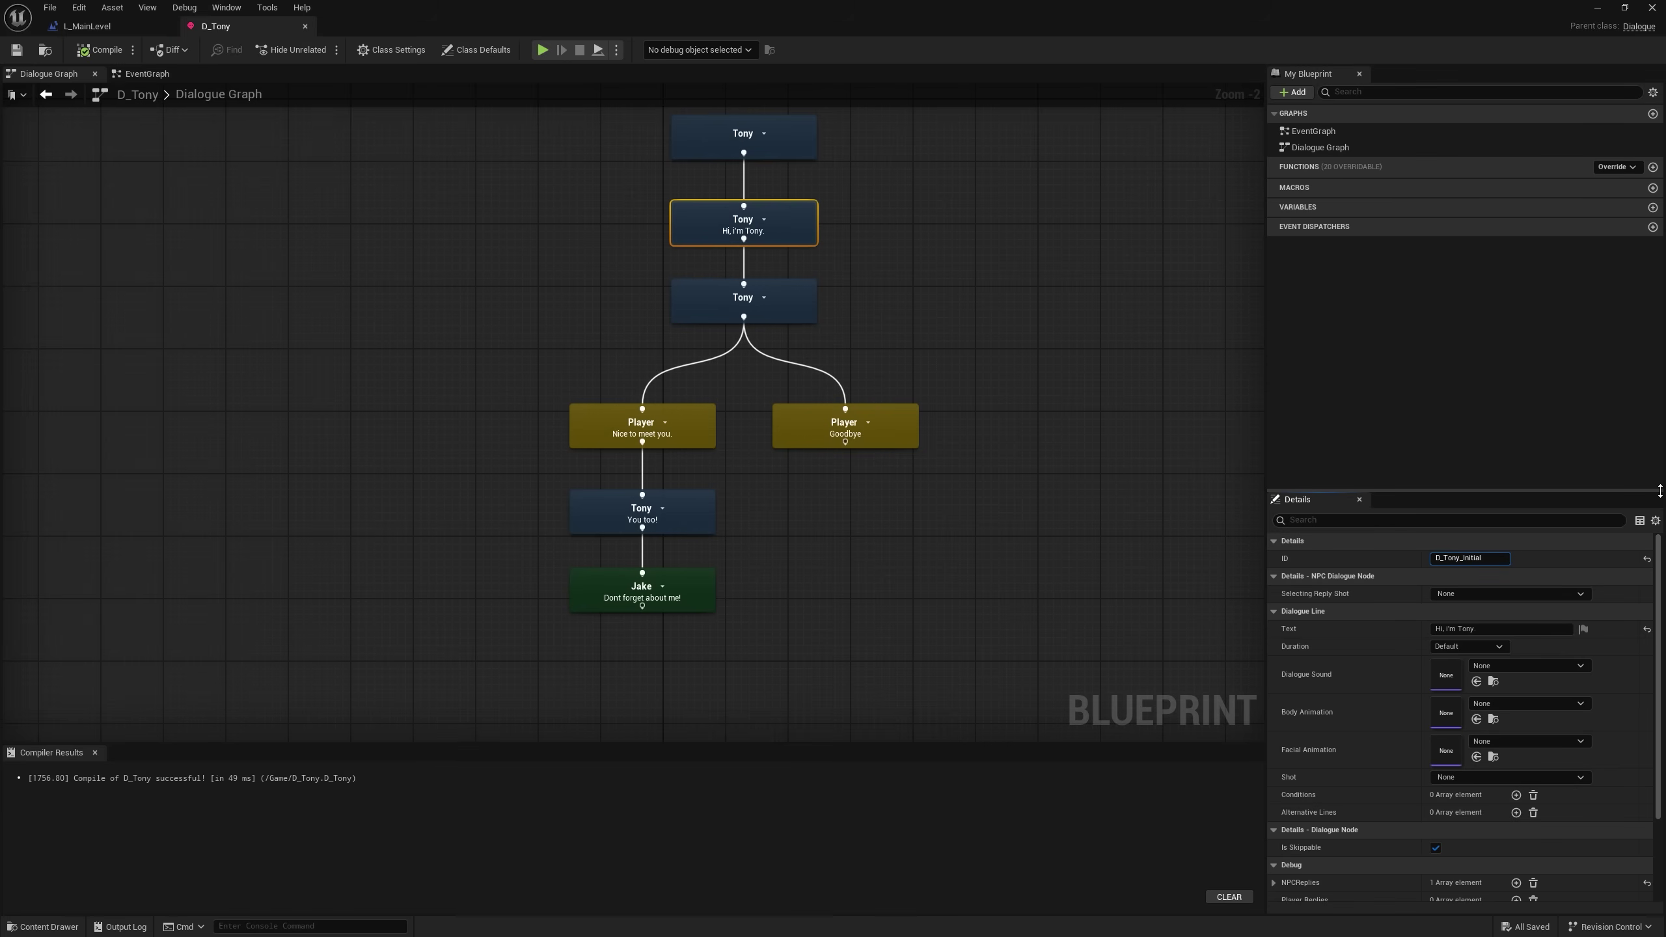
type("InitialGreet")
key("Return")
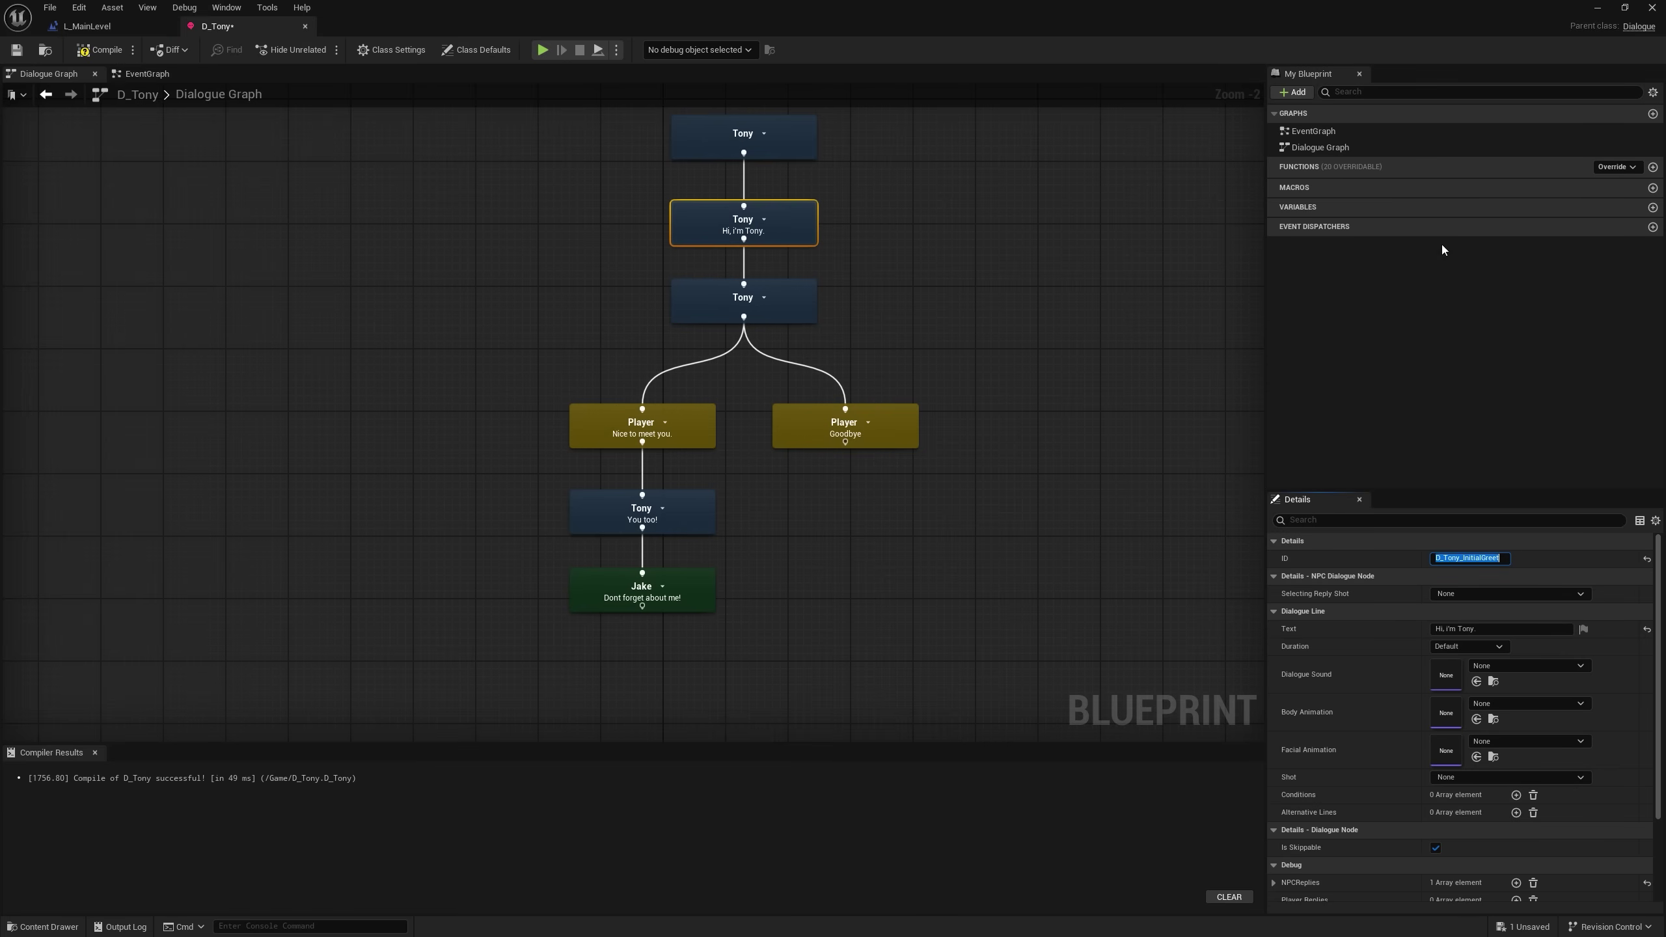
Add a second Tony reply to the left under the root node with the text "Hello again!".
right_click_drag(588, 224, 575, 248)
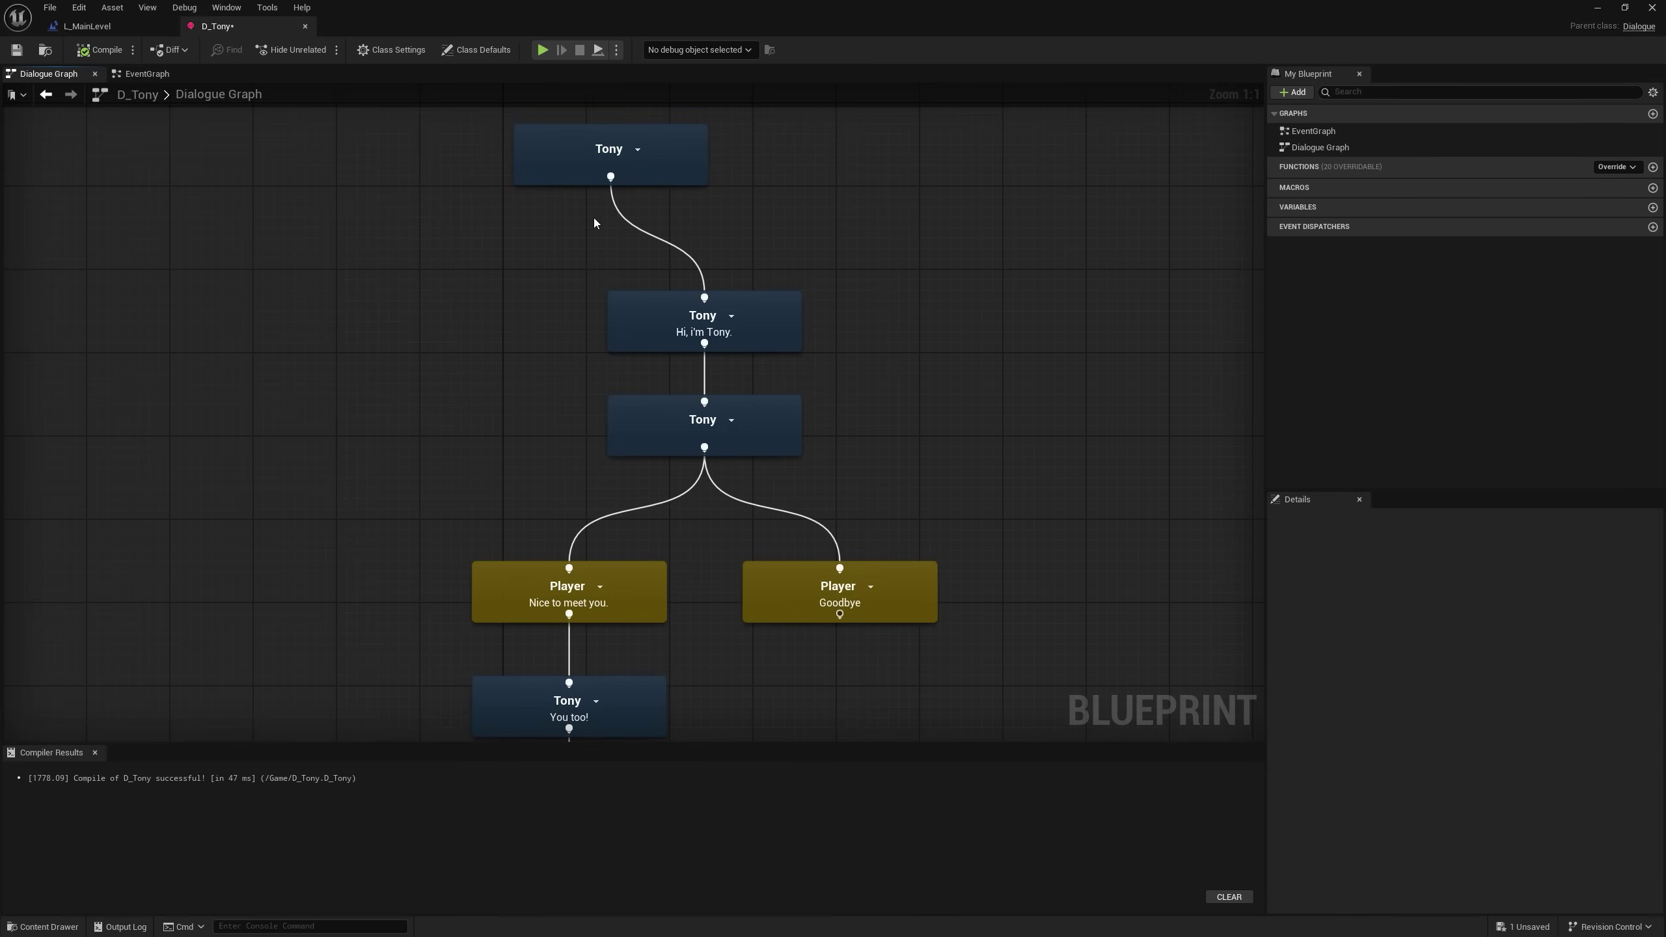
left_click_drag(610, 177, 432, 274)
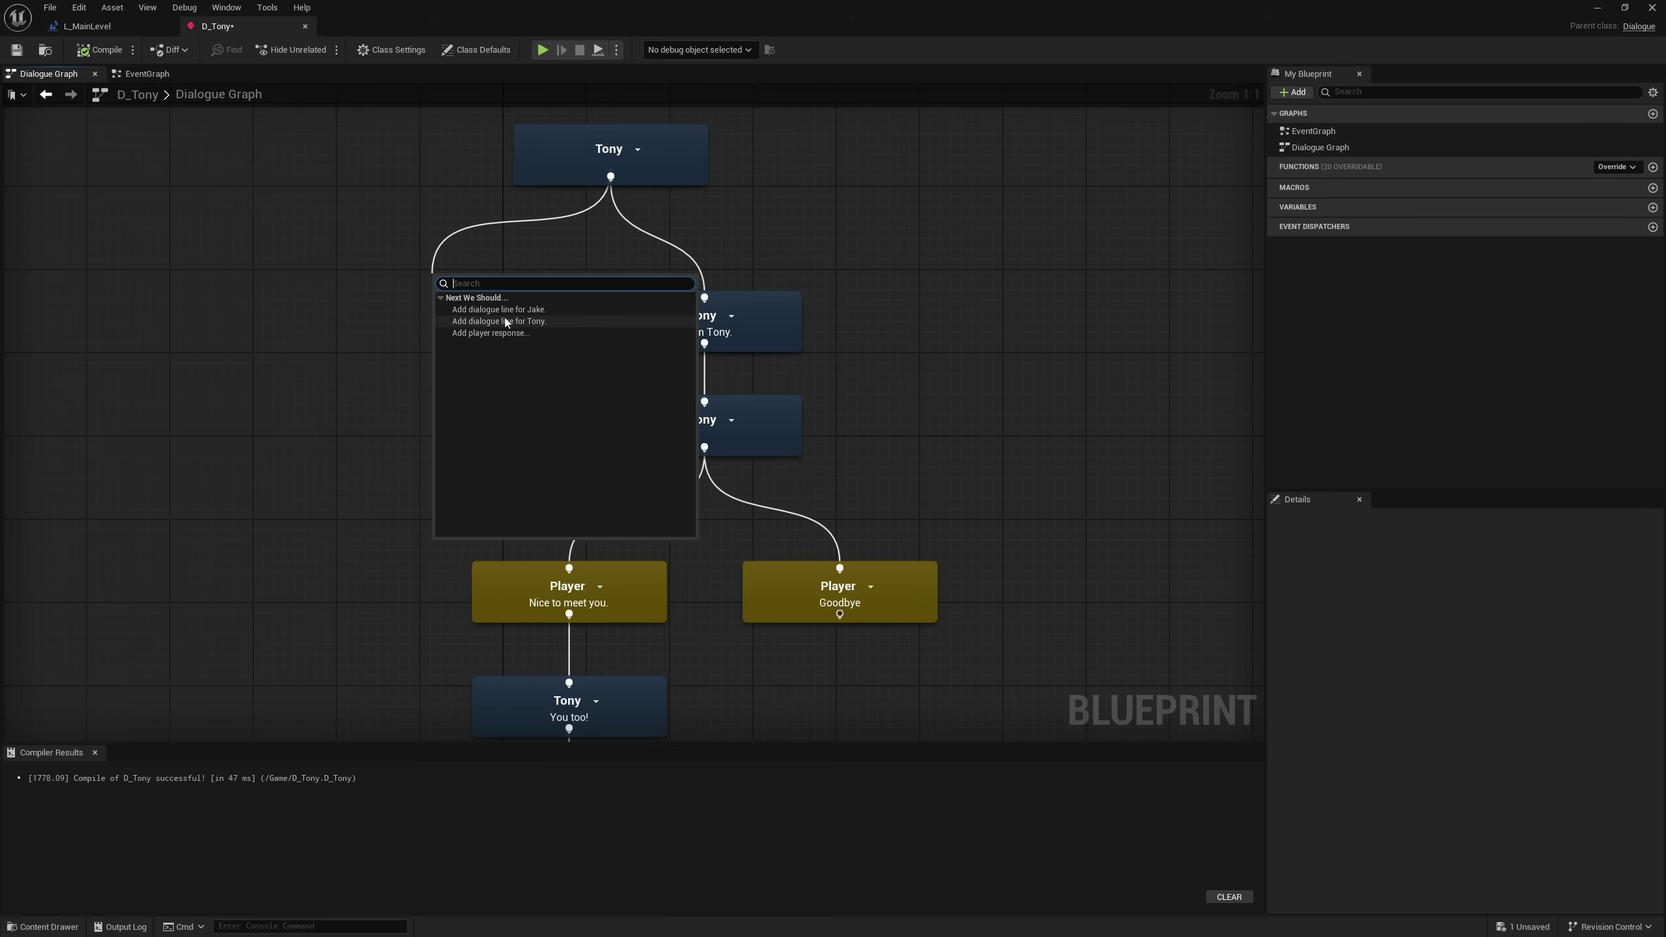
left_click(523, 323)
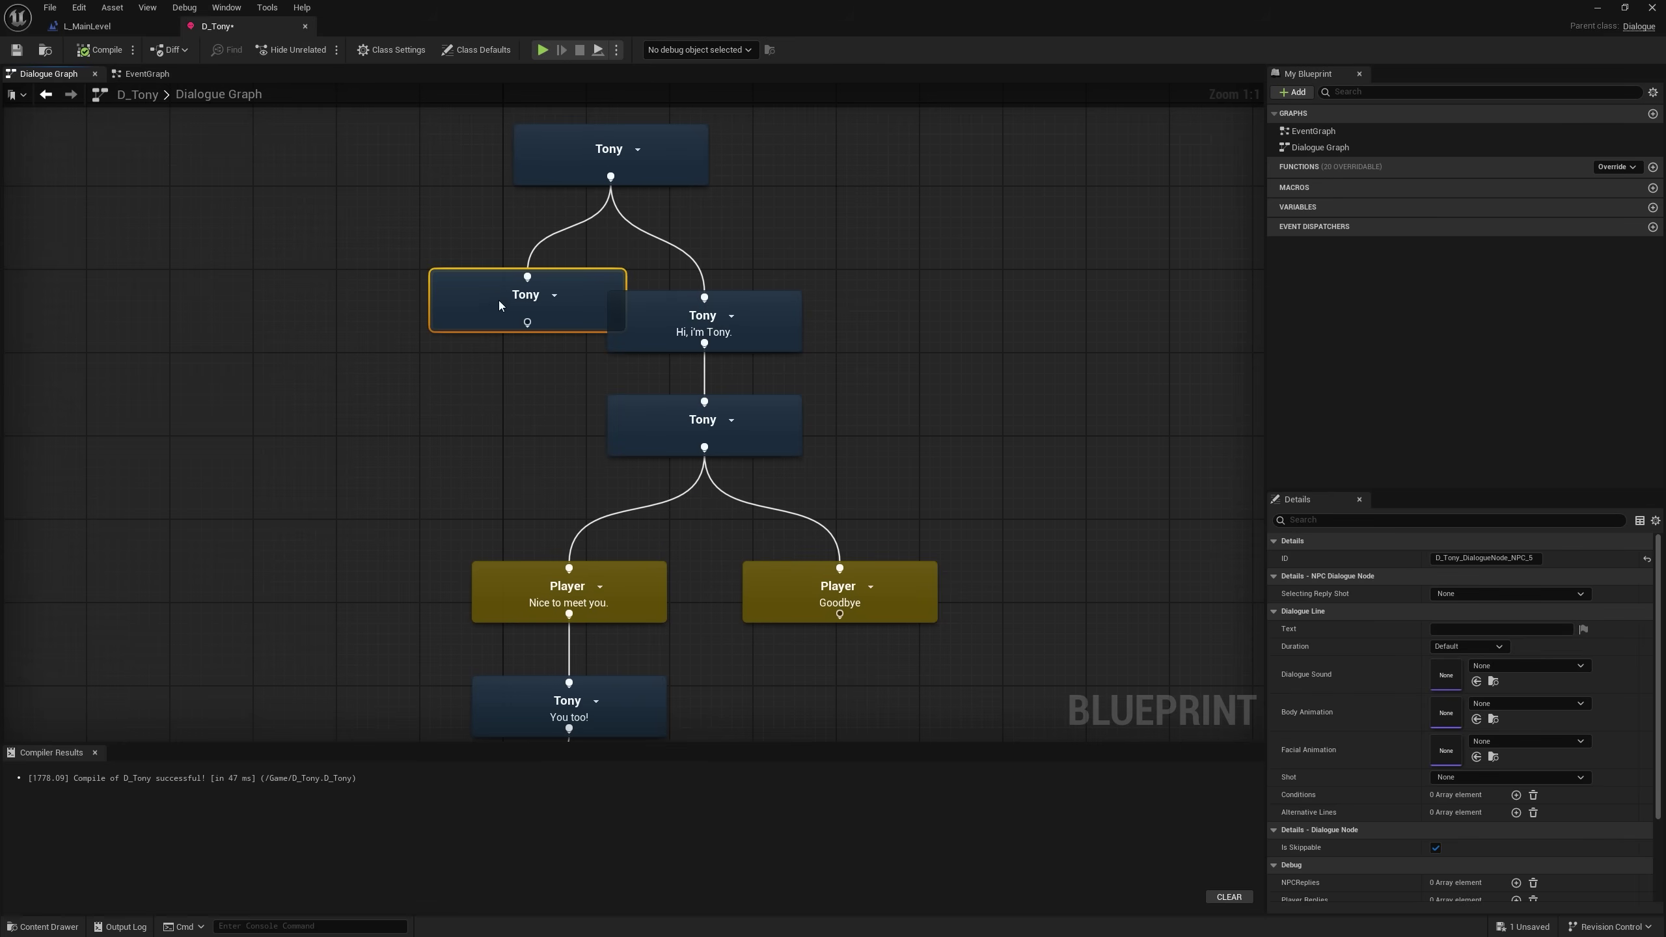
left_click(1475, 628)
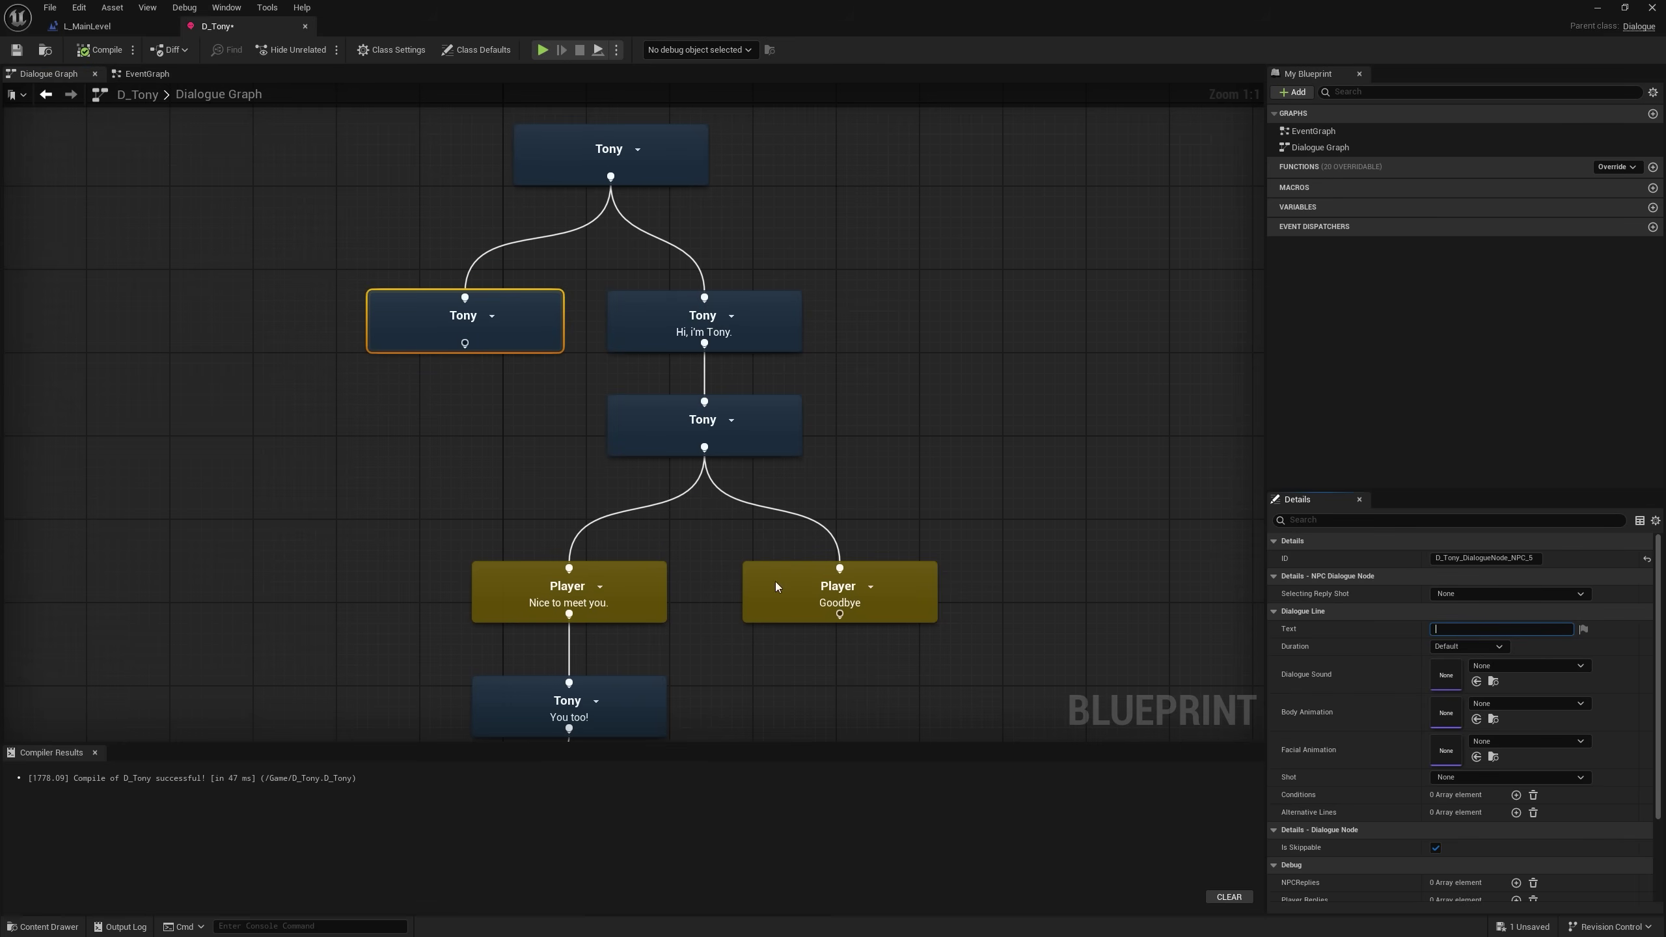
type("Hello again!")
Connect the "Hello again!" node to the empty Tony node and recentre the lower branch beneath the two greetings.
left_click_drag(465, 343, 703, 402)
right_click_drag(613, 641, 669, 506)
left_click_drag(457, 725, 1022, 288)
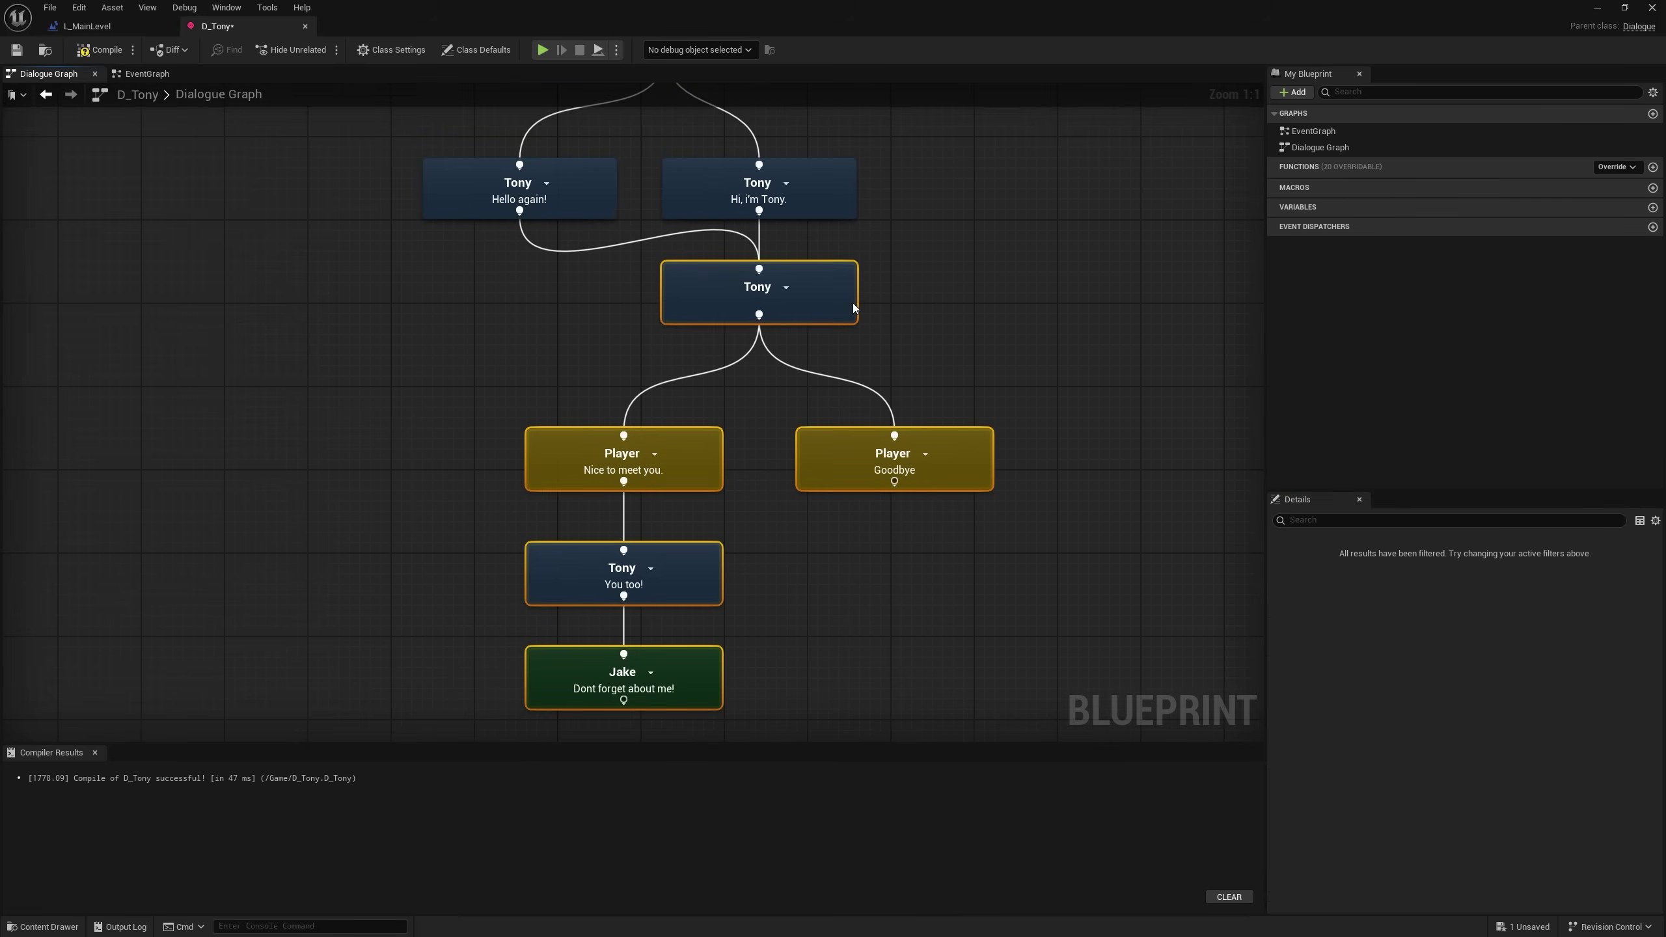
left_click_drag(852, 305, 723, 359)
right_click_drag(520, 431, 615, 401)
left_click(567, 321)
right_click_drag(567, 322, 660, 358)
Compile and save the D_Tony dialogue with its two greeting branches.
left_click(751, 453)
right_click_drag(695, 427, 575, 516)
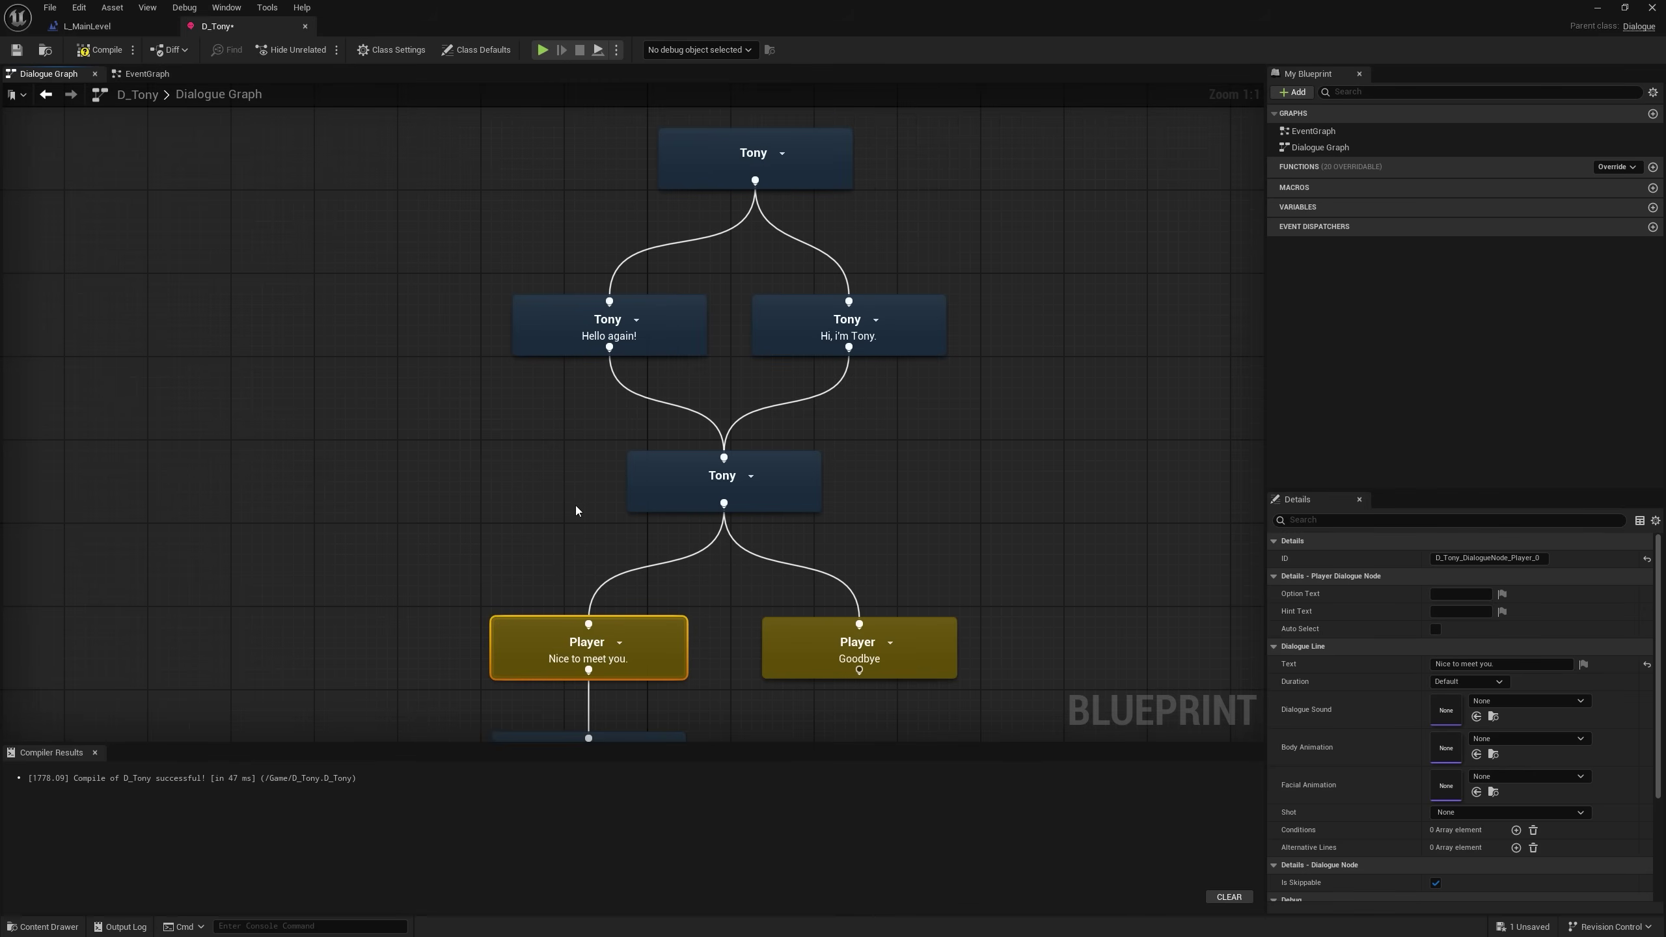
left_click_drag(515, 473, 393, 105)
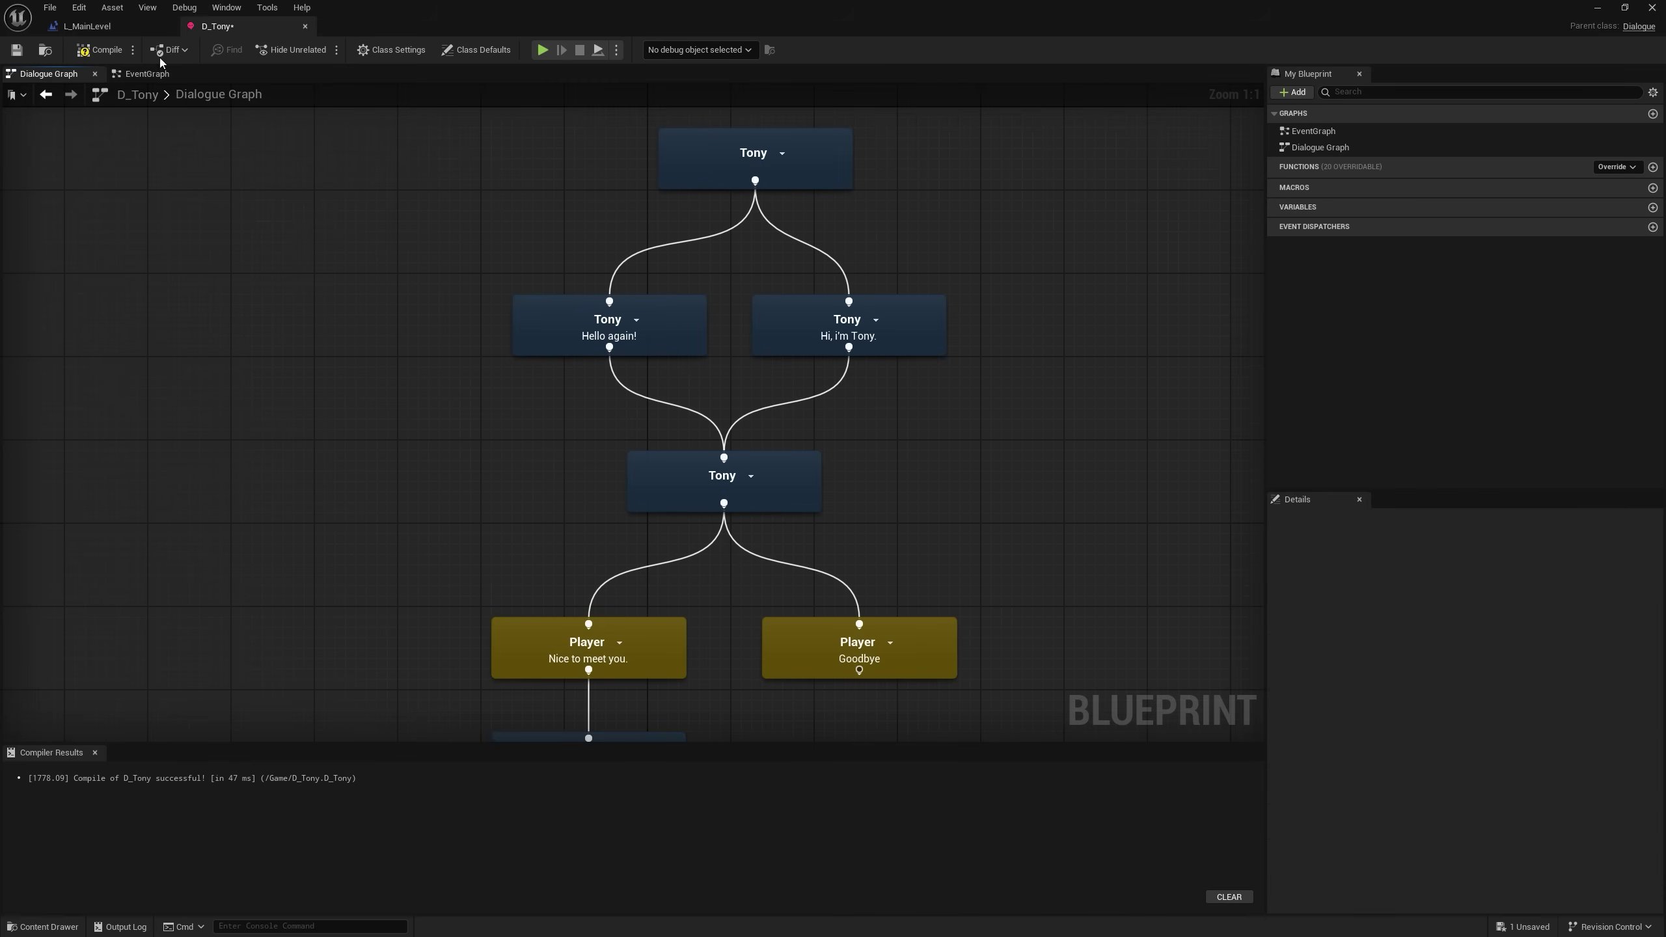
left_click(81, 51)
Review the root node and its greeting replies, and shift the "Hi, i'm Tony." node slightly closer to "Hello again!".
left_click(598, 338)
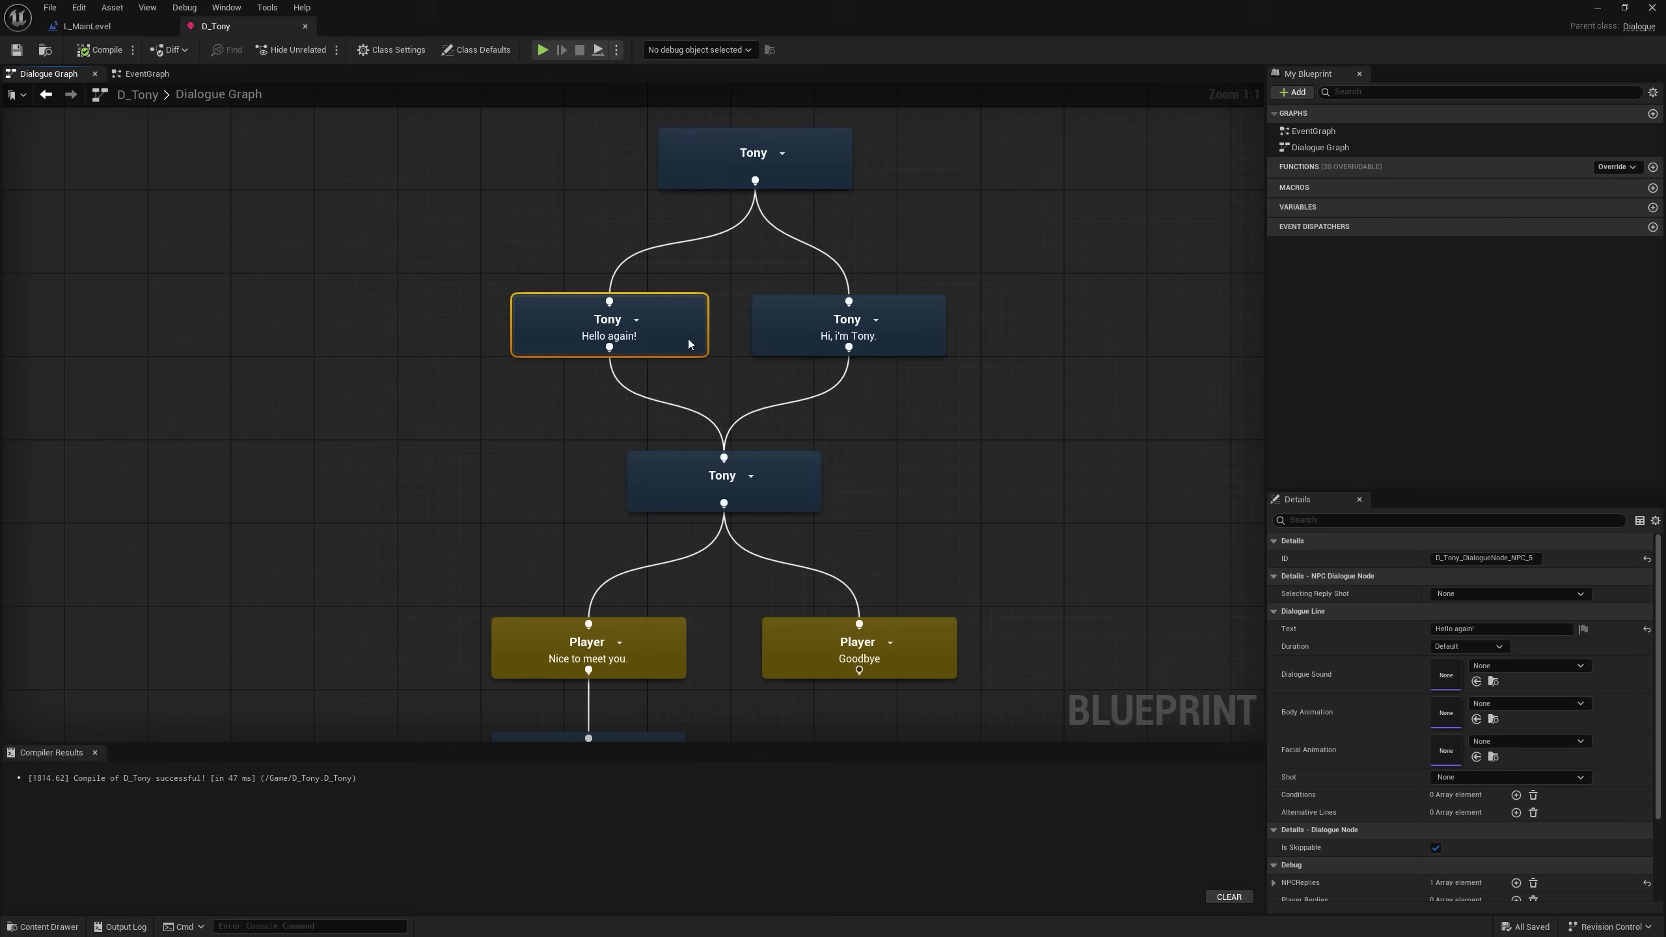
scroll(705, 371, "down", 1)
left_click(676, 171)
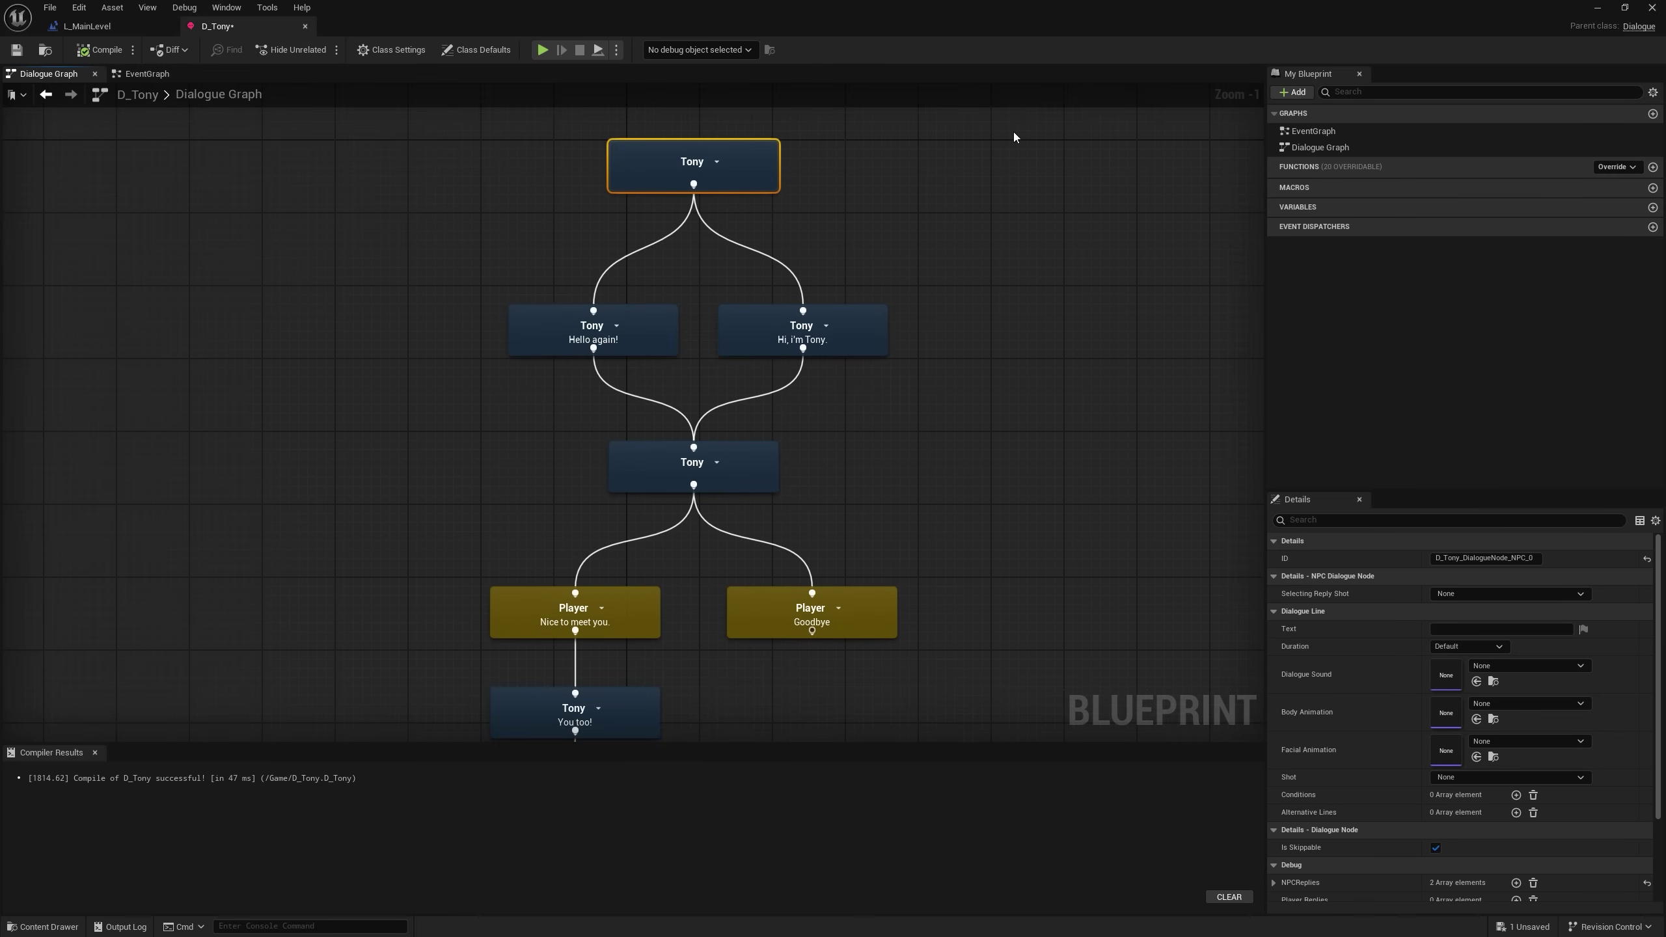
left_click(573, 331)
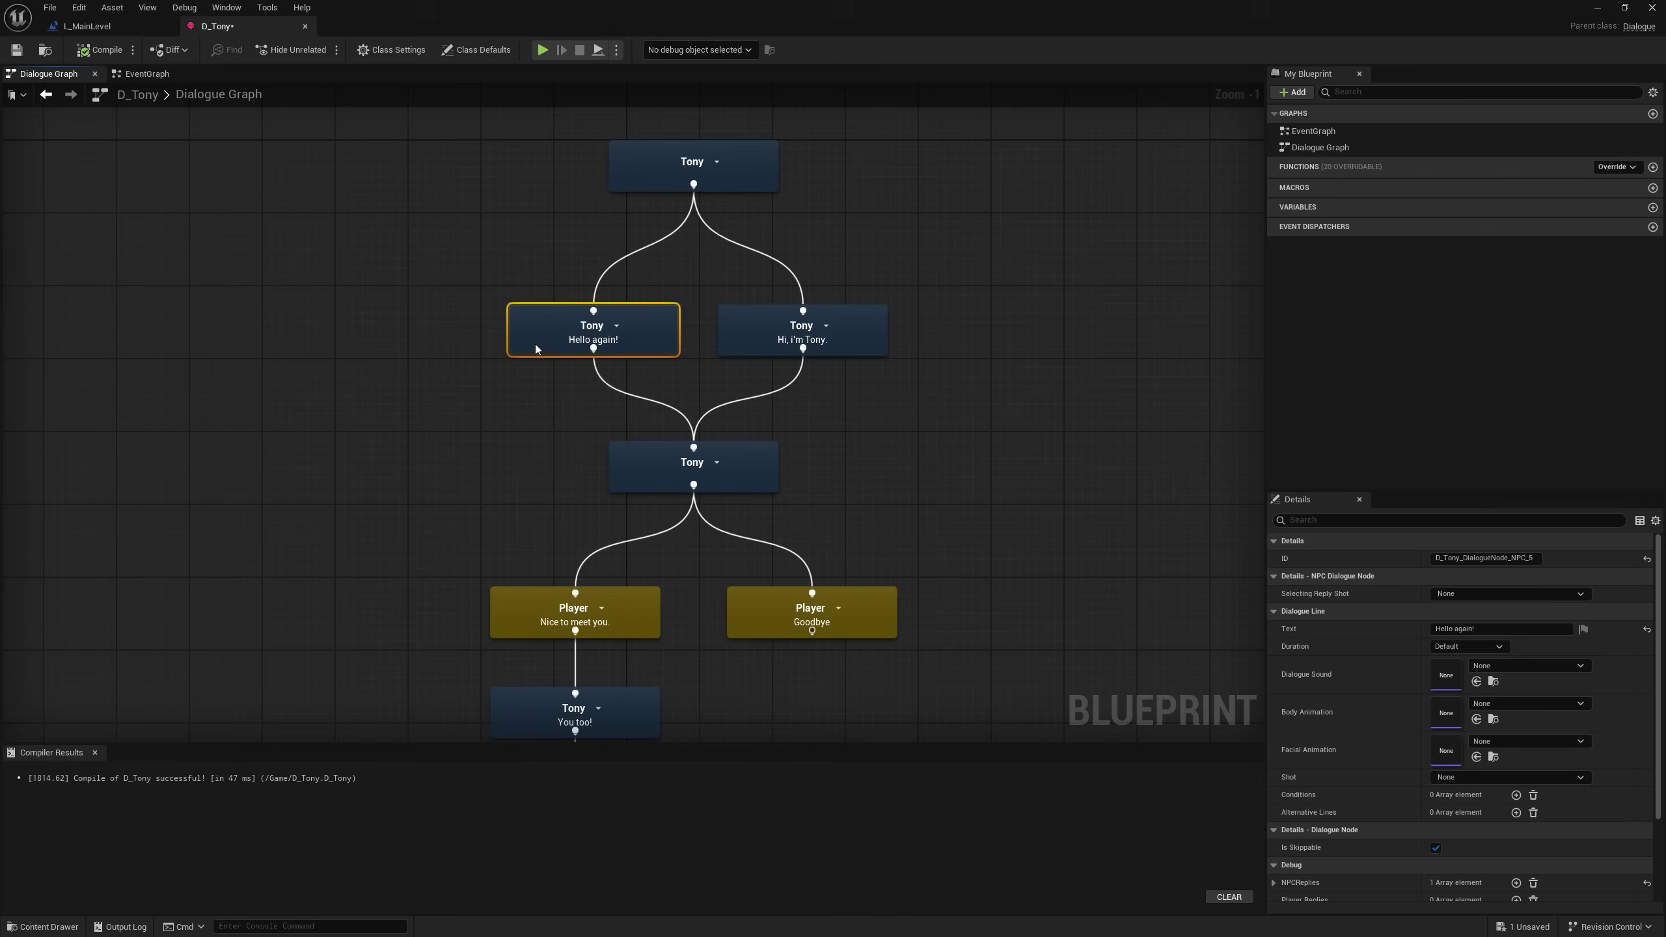
left_click_drag(771, 347, 760, 347)
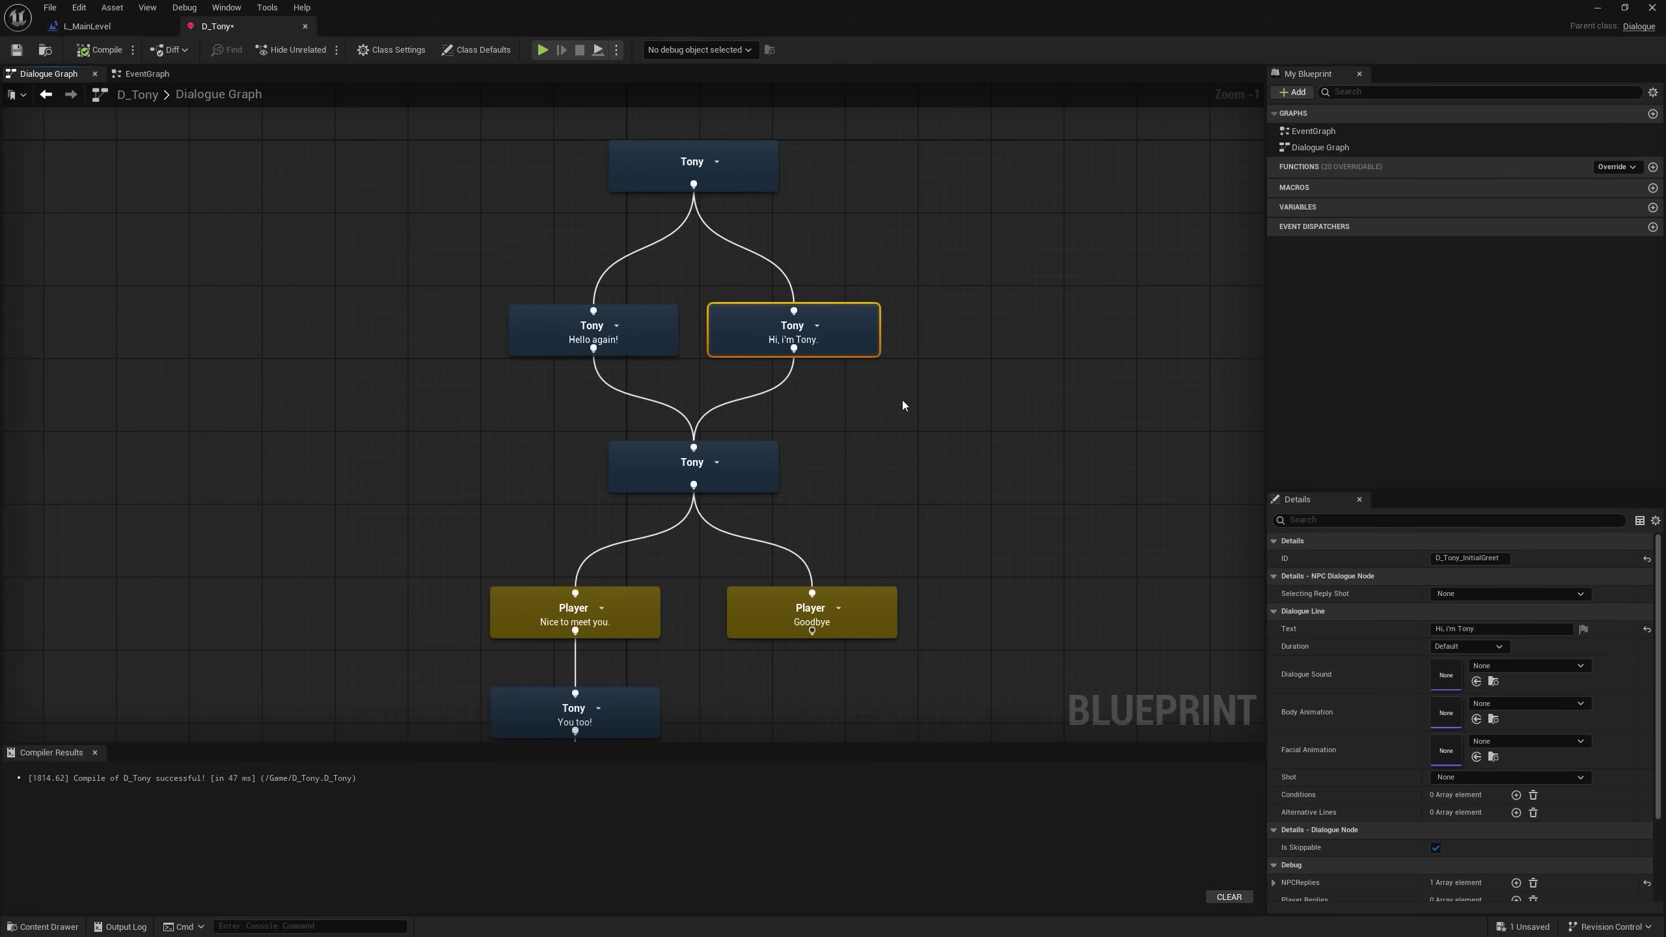
Add a Has Dialogue Node Played condition to the "Hello again!" node.
left_click(652, 339)
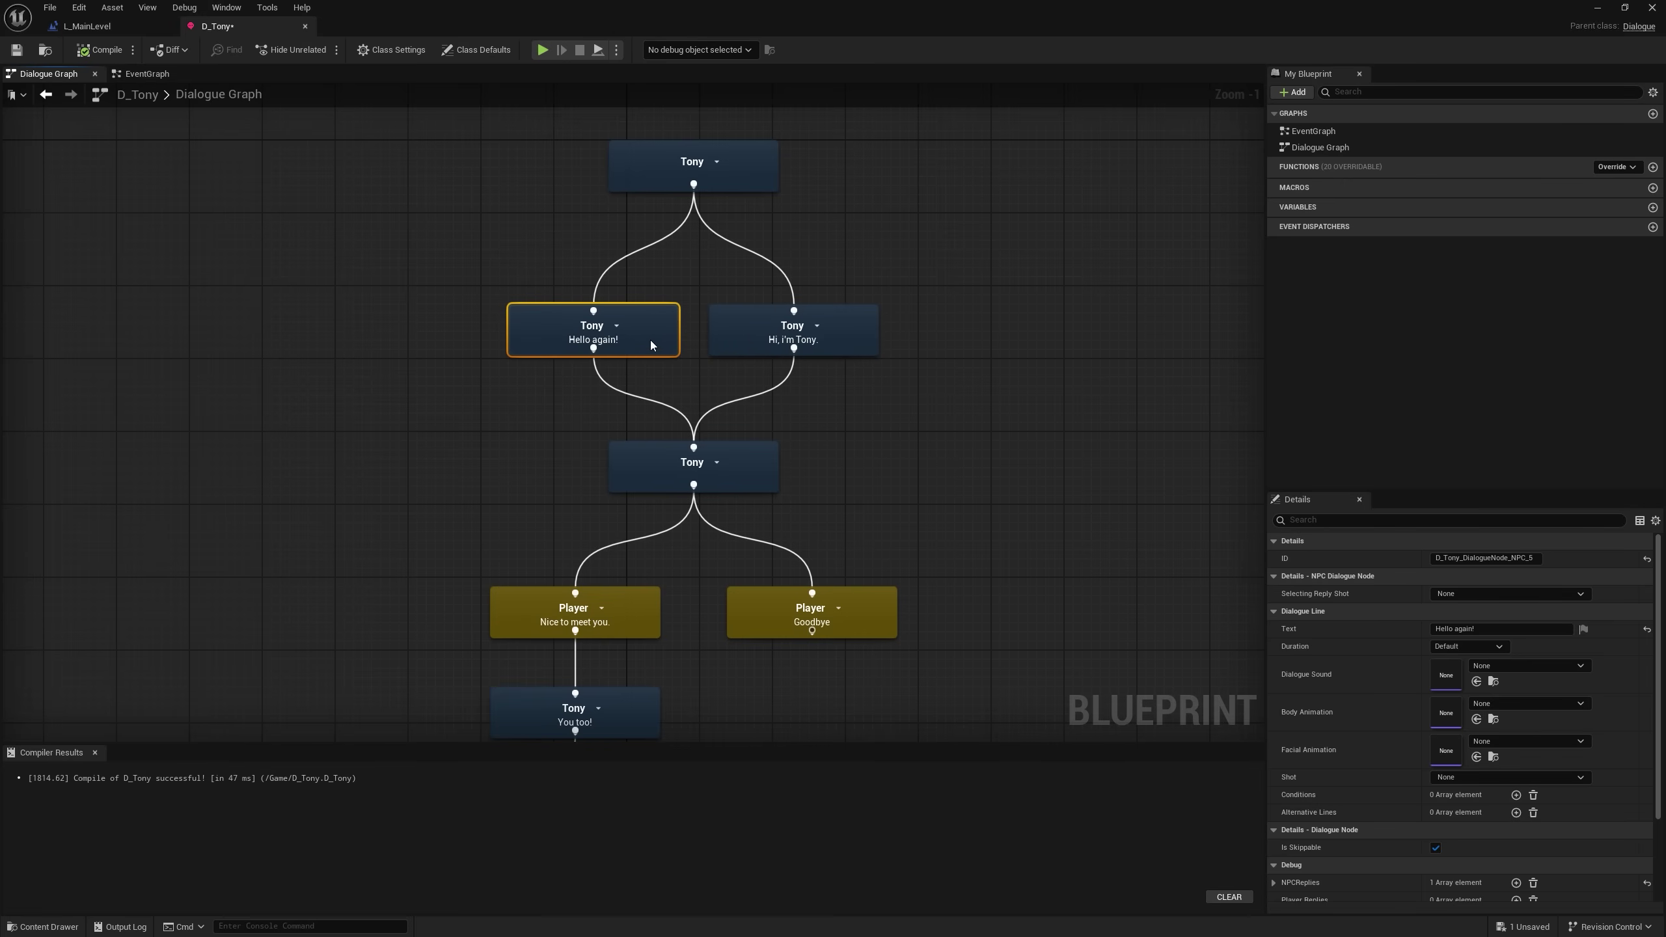
scroll(1325, 695, "down", 3)
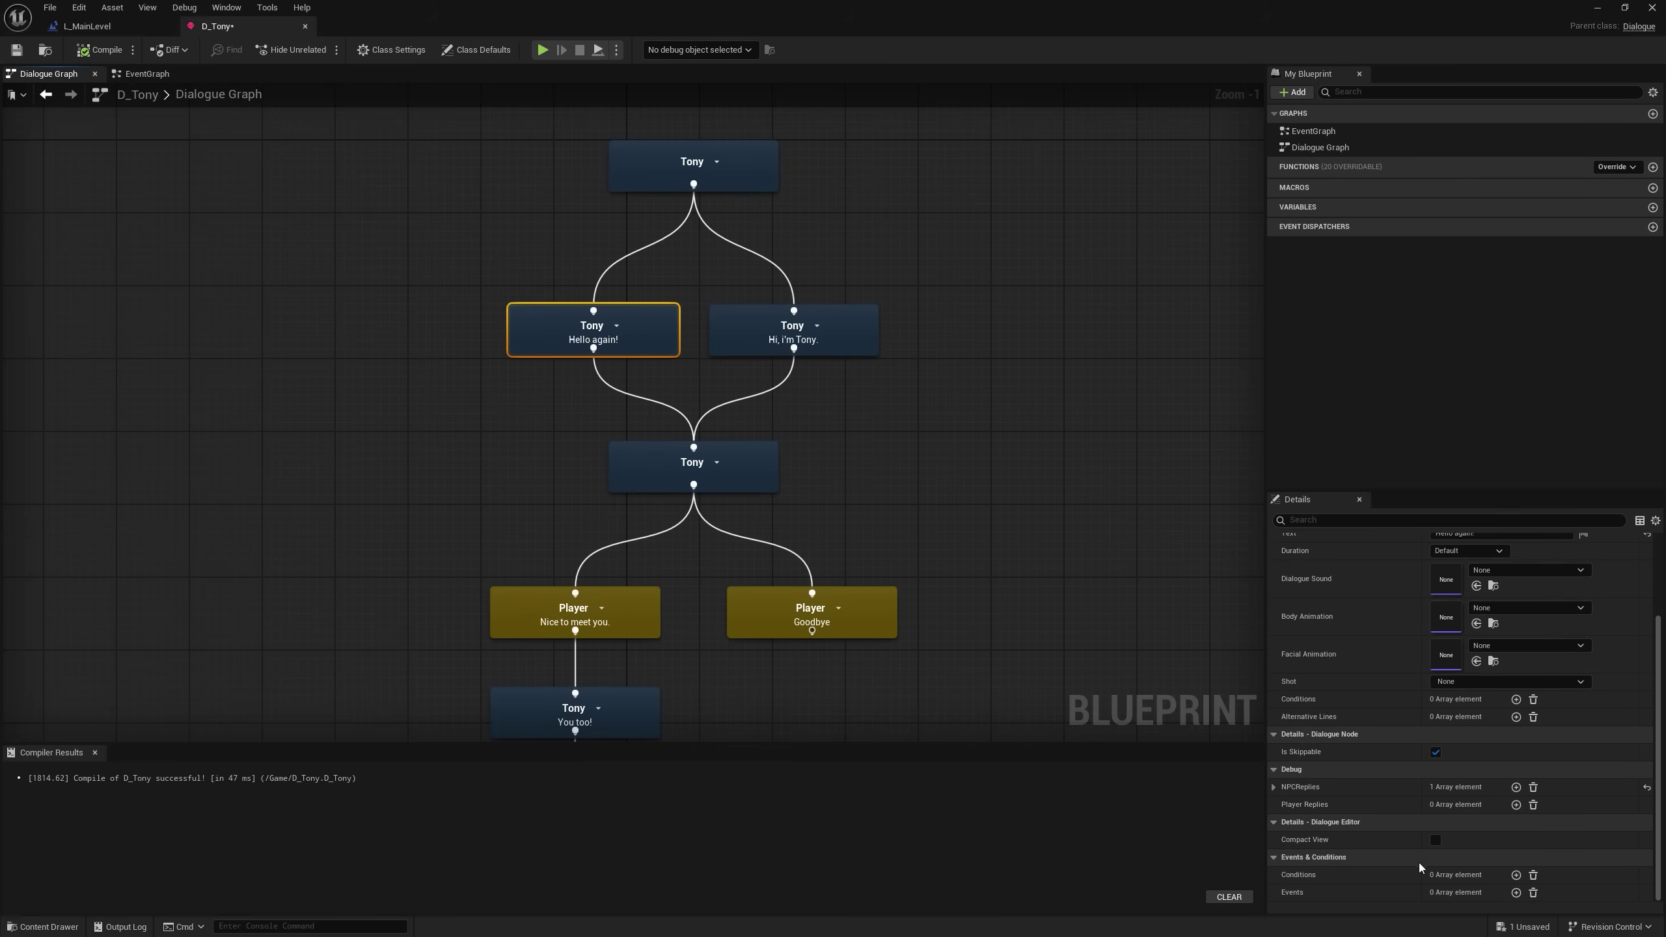
left_click(1514, 875)
left_click(1467, 891)
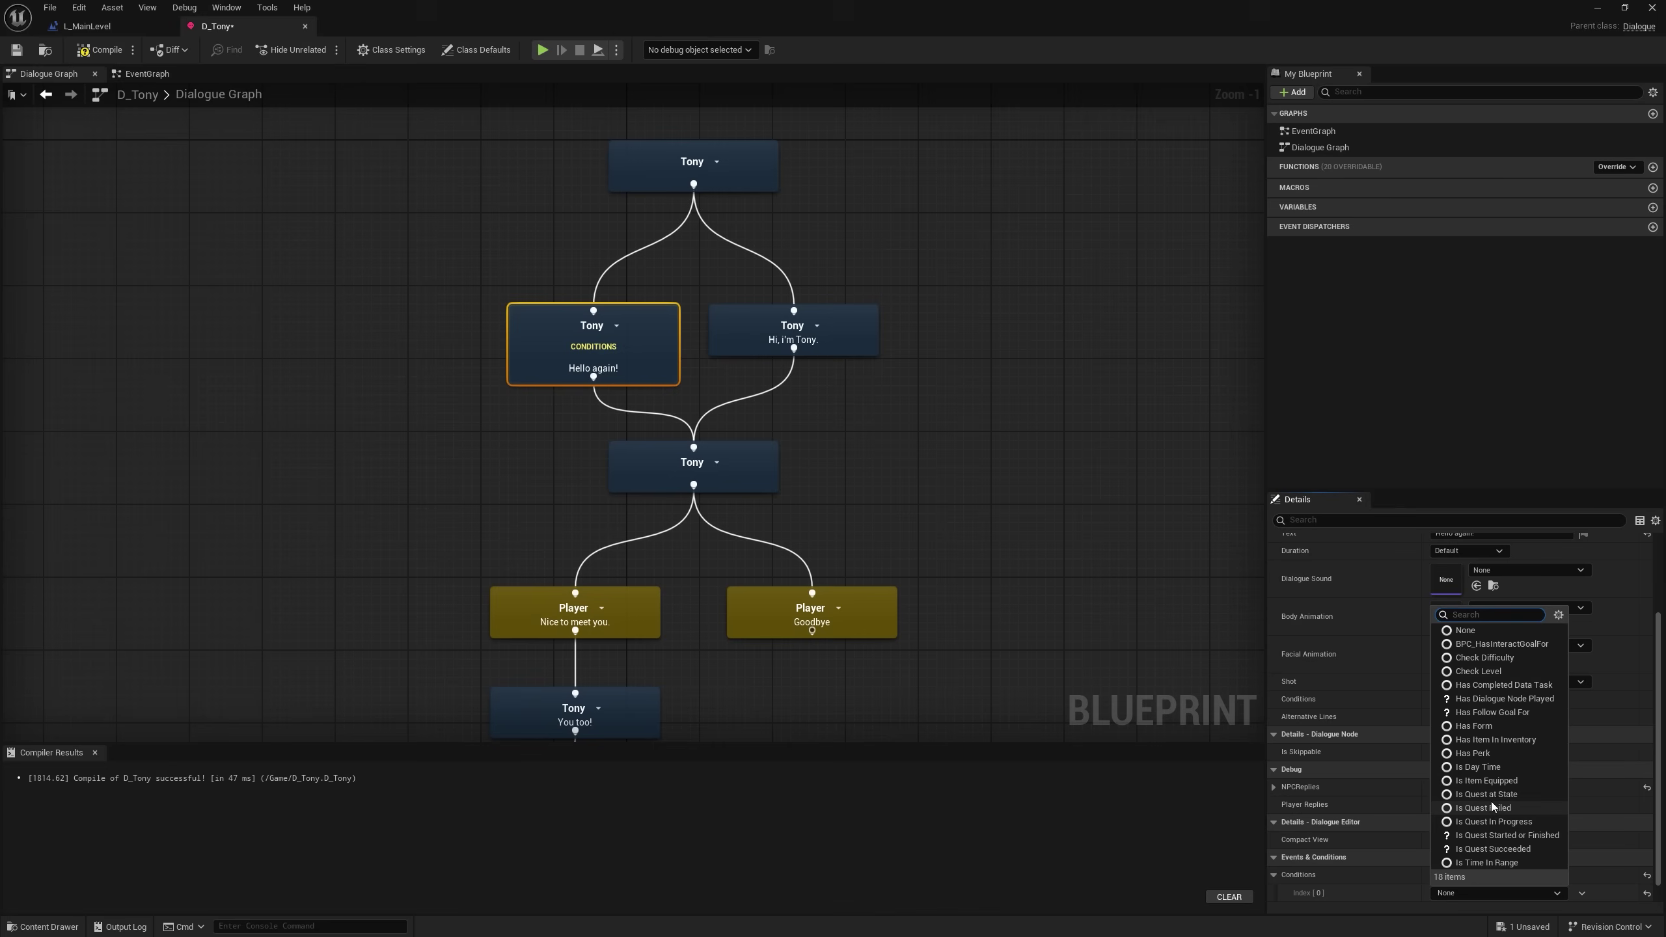
left_click(1501, 699)
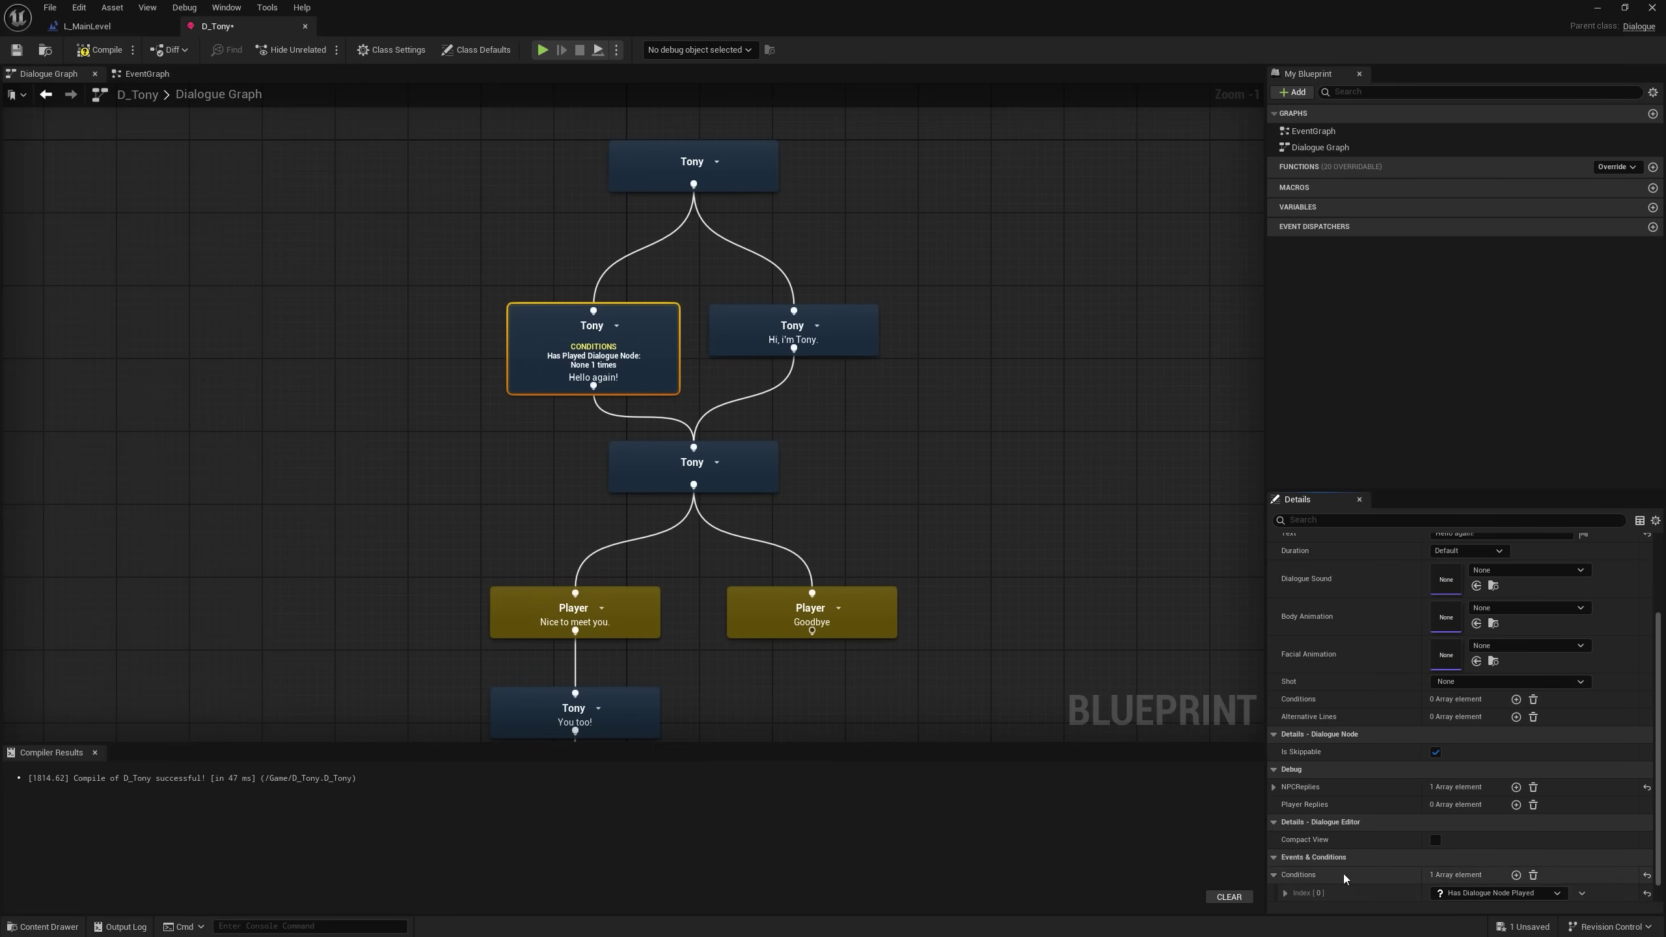
Set the condition's Node ID to D_Tony_InitialGreet, copied from the ID of the "Hi, i'm Tony." node.
scroll(1349, 870, "down", 3)
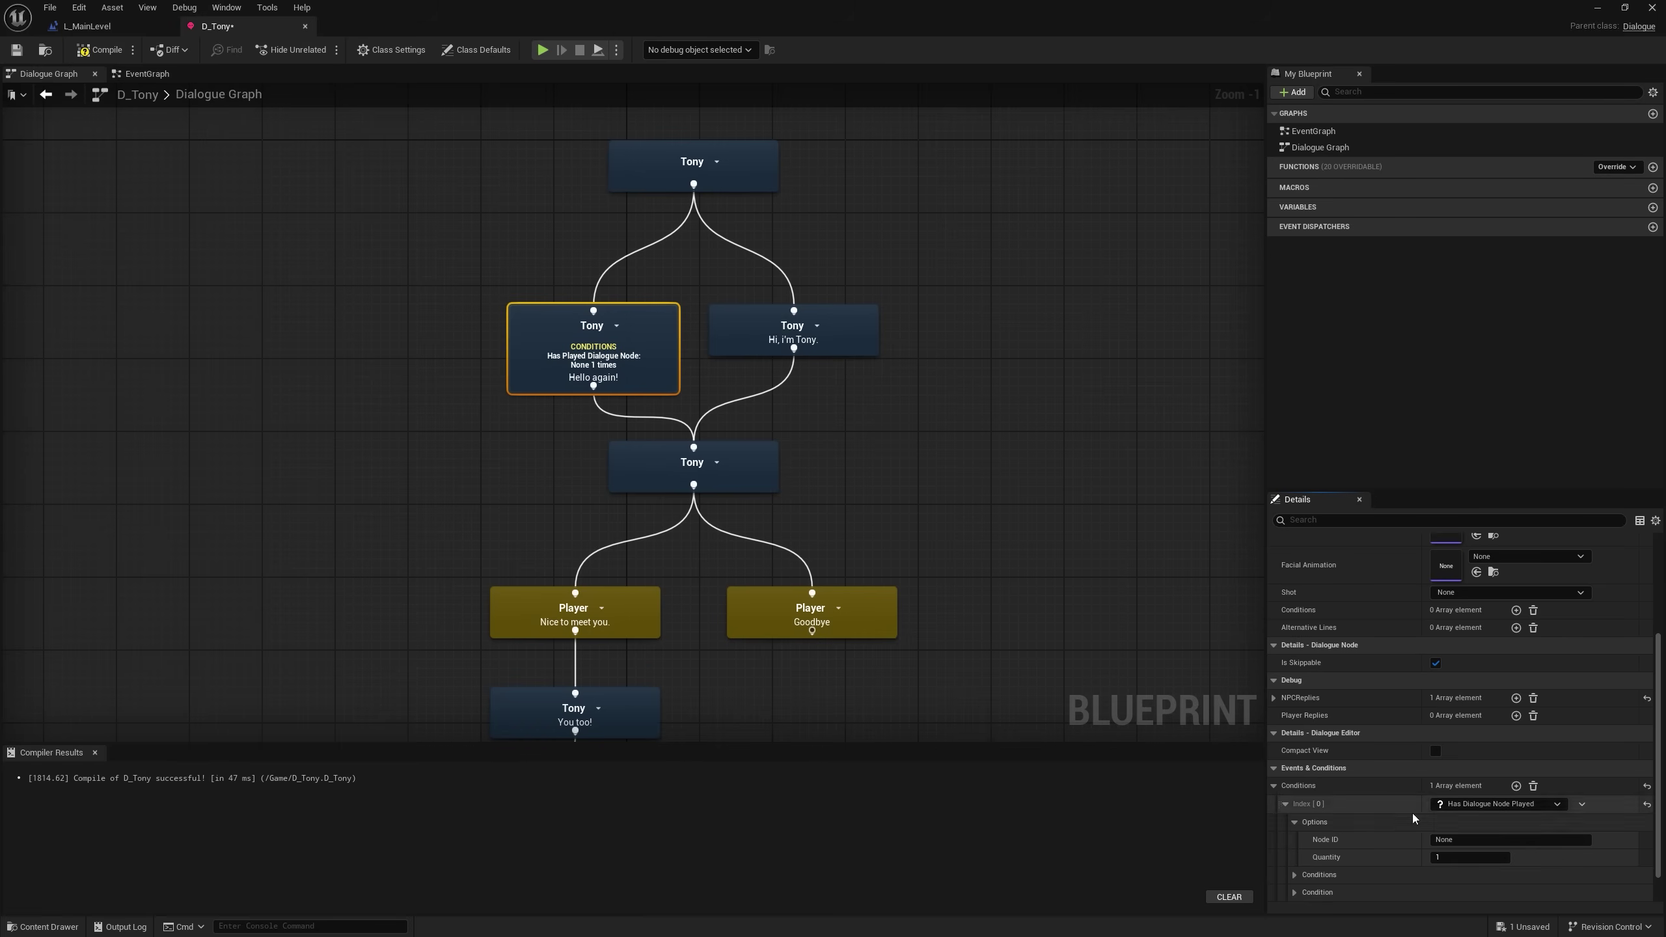
left_click(1464, 840)
left_click(824, 344)
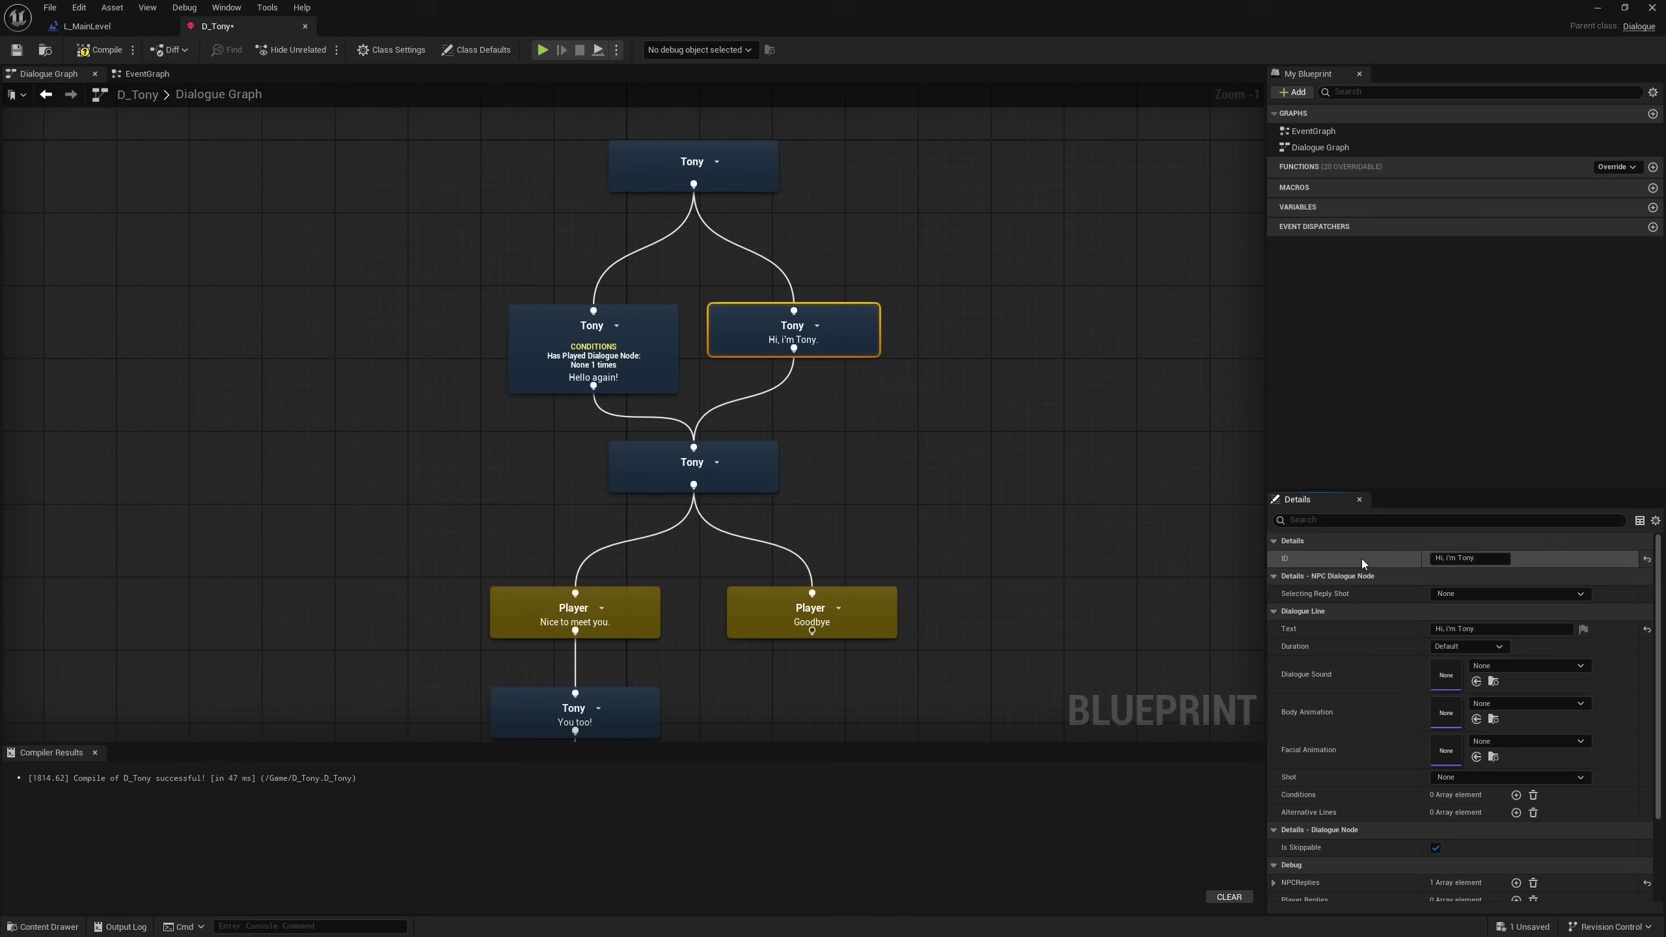
left_click(1502, 558)
key("ctrl+c")
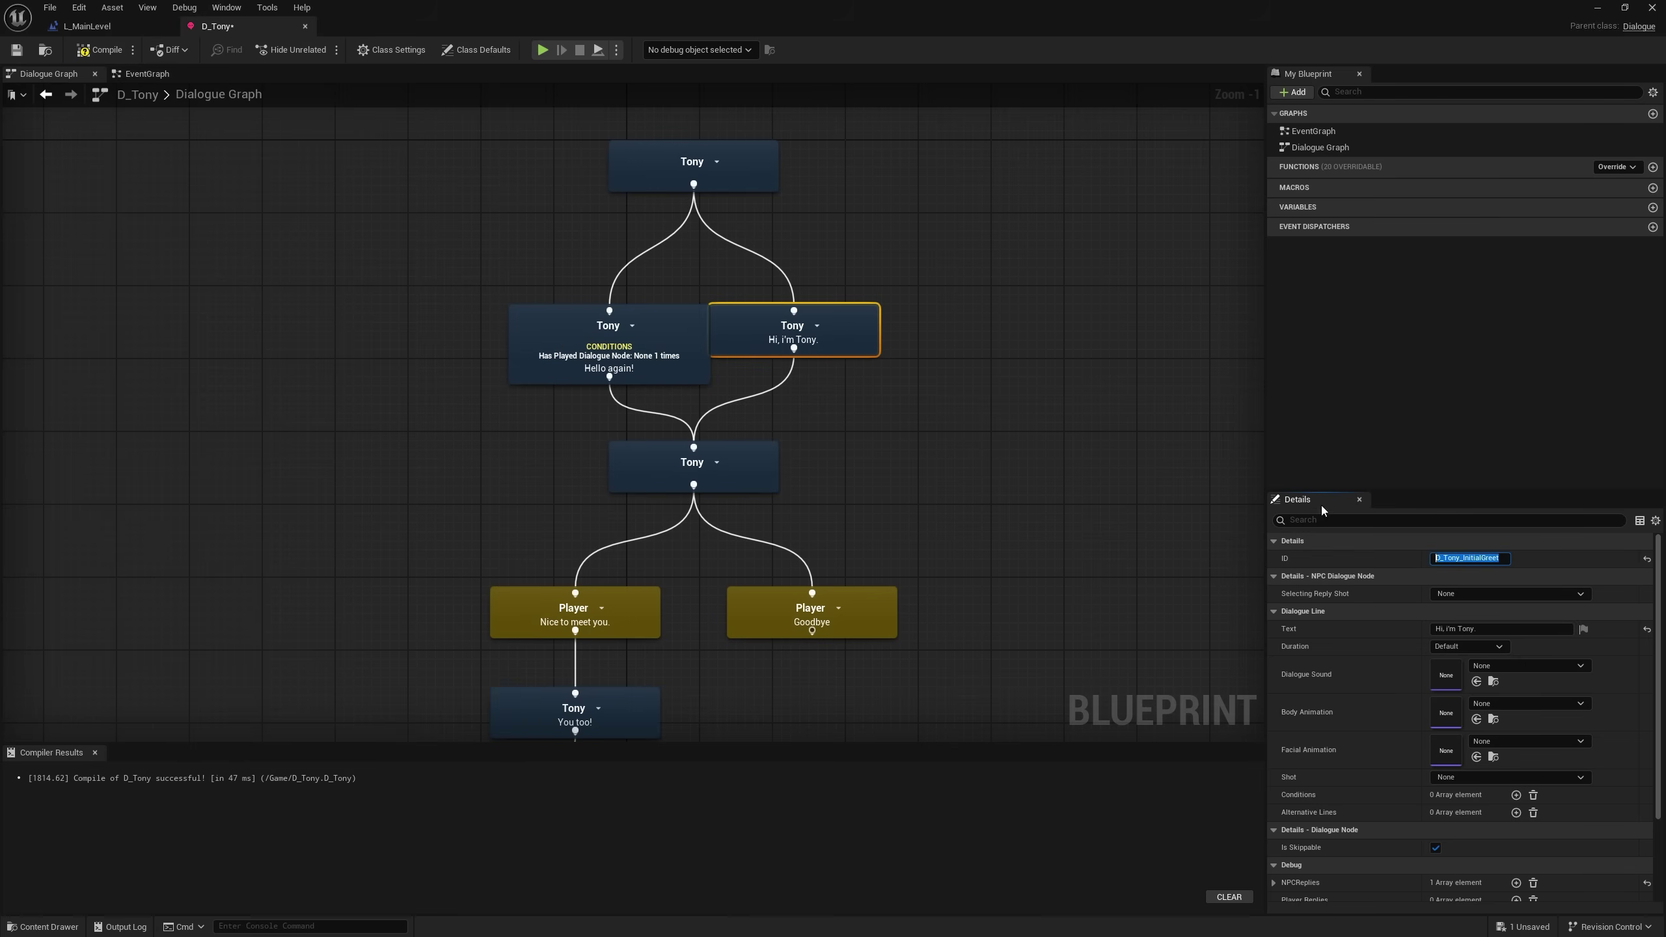
left_click(637, 370)
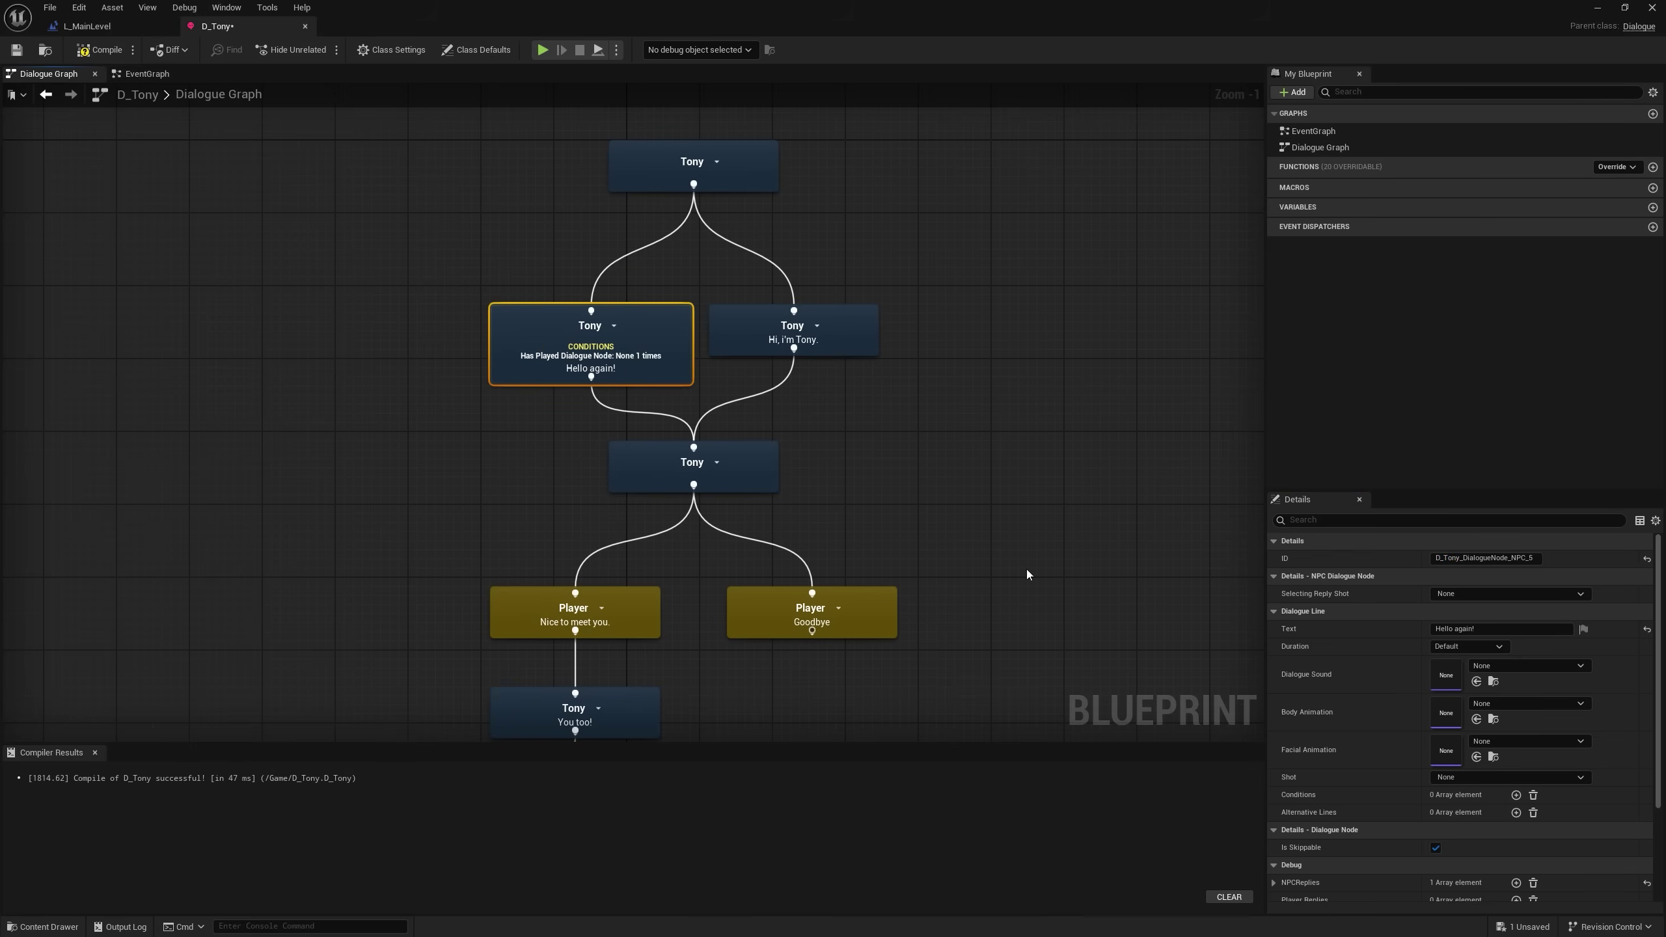
scroll(1361, 786, "down", 6)
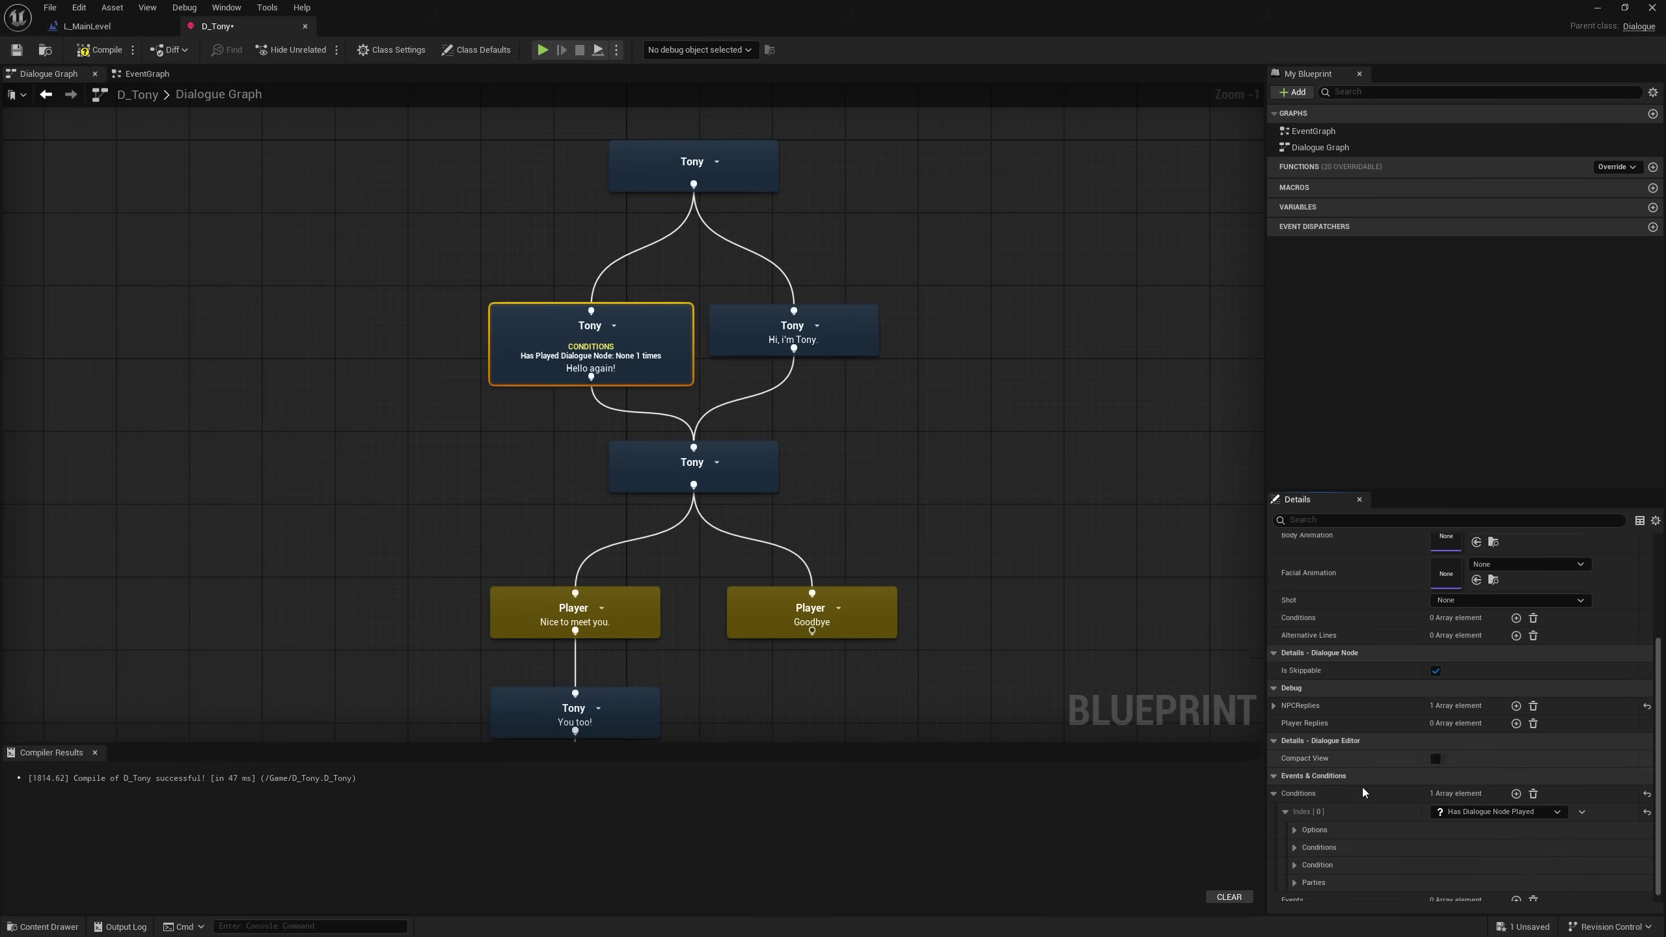
left_click(1296, 821)
key("ctrl+v")
key("Return")
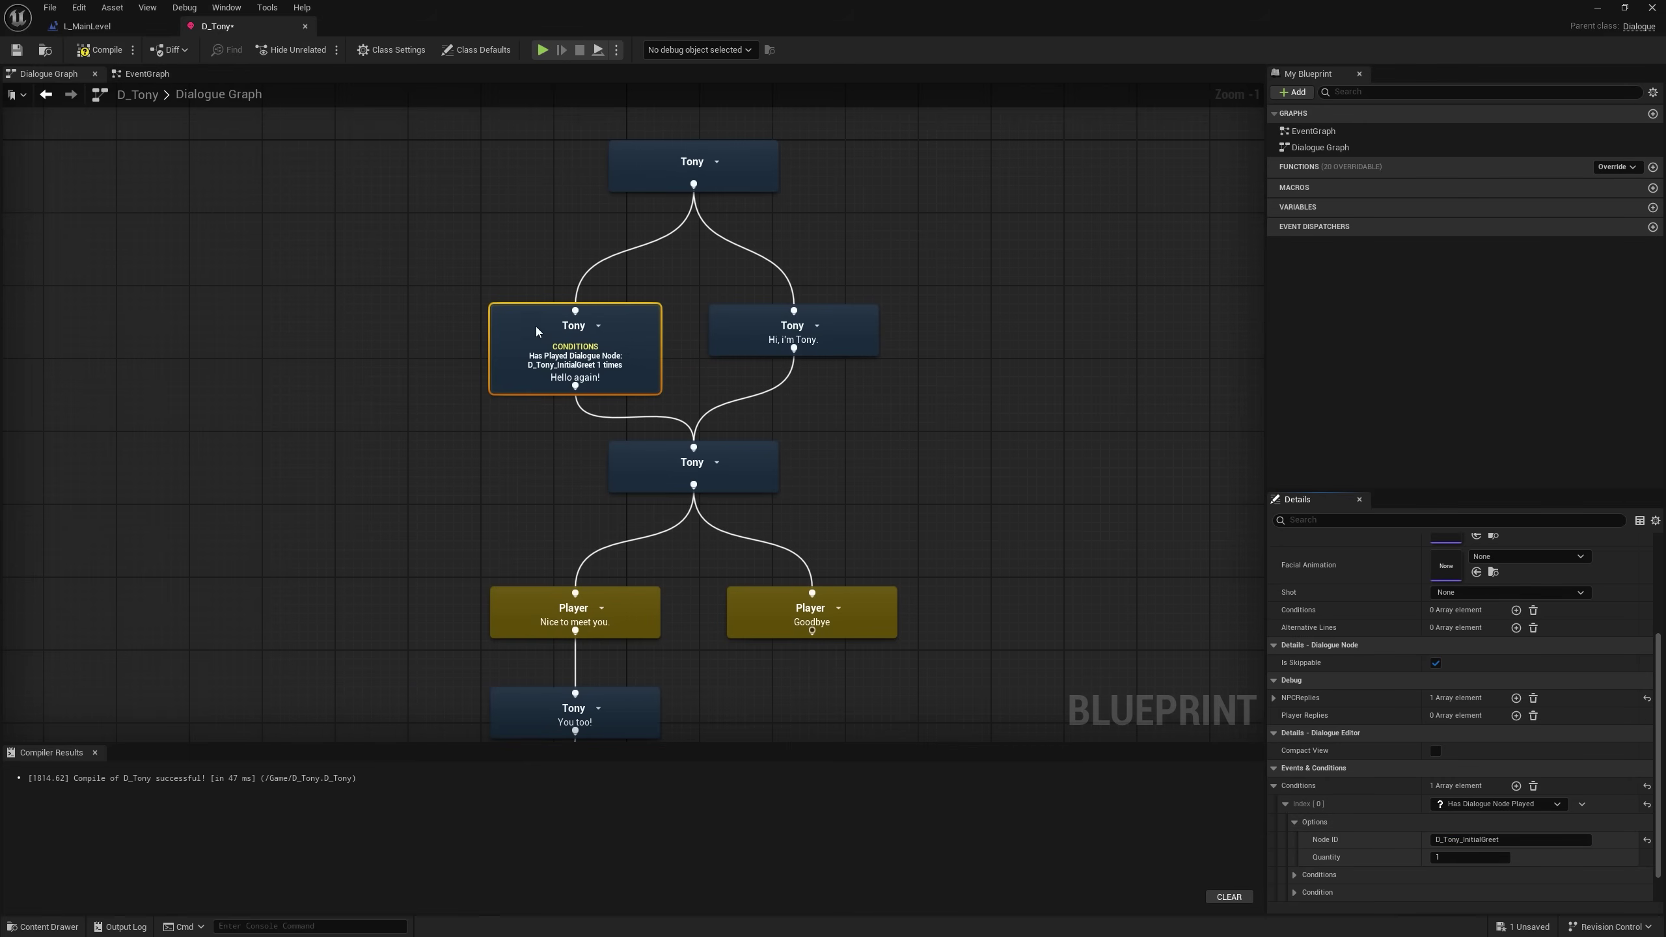
Examine the order in which the root node's conditional "Hello again!" and fallback "Hi, i'm Tony." replies lead to the shared node.
left_click(528, 361)
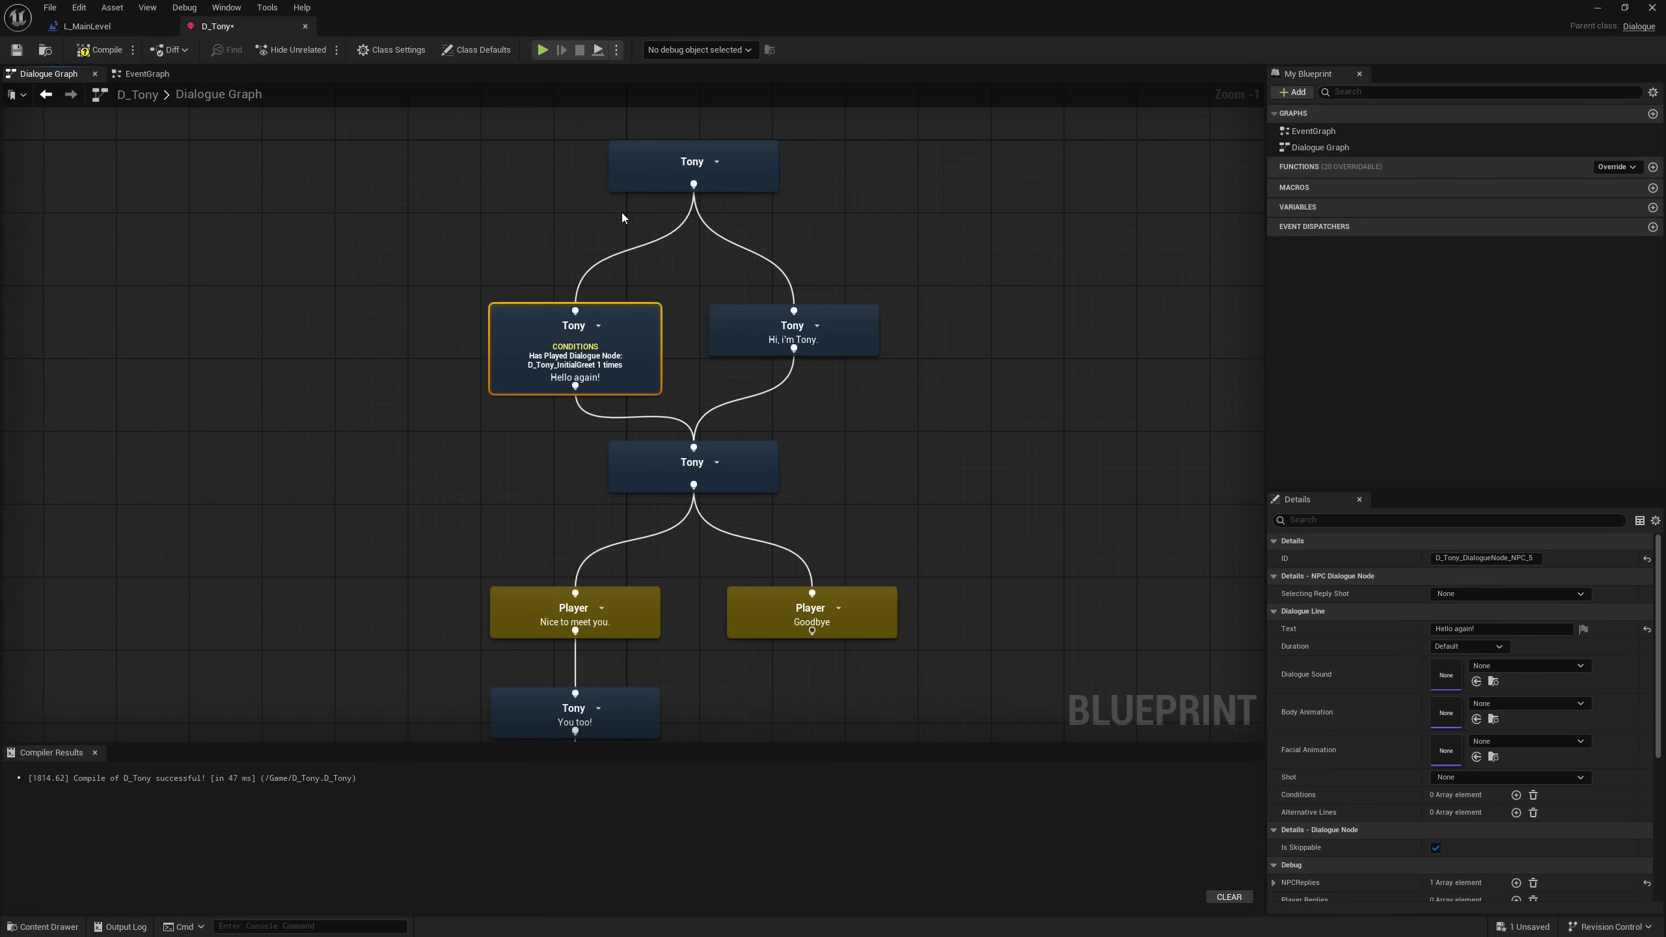
left_click(634, 189)
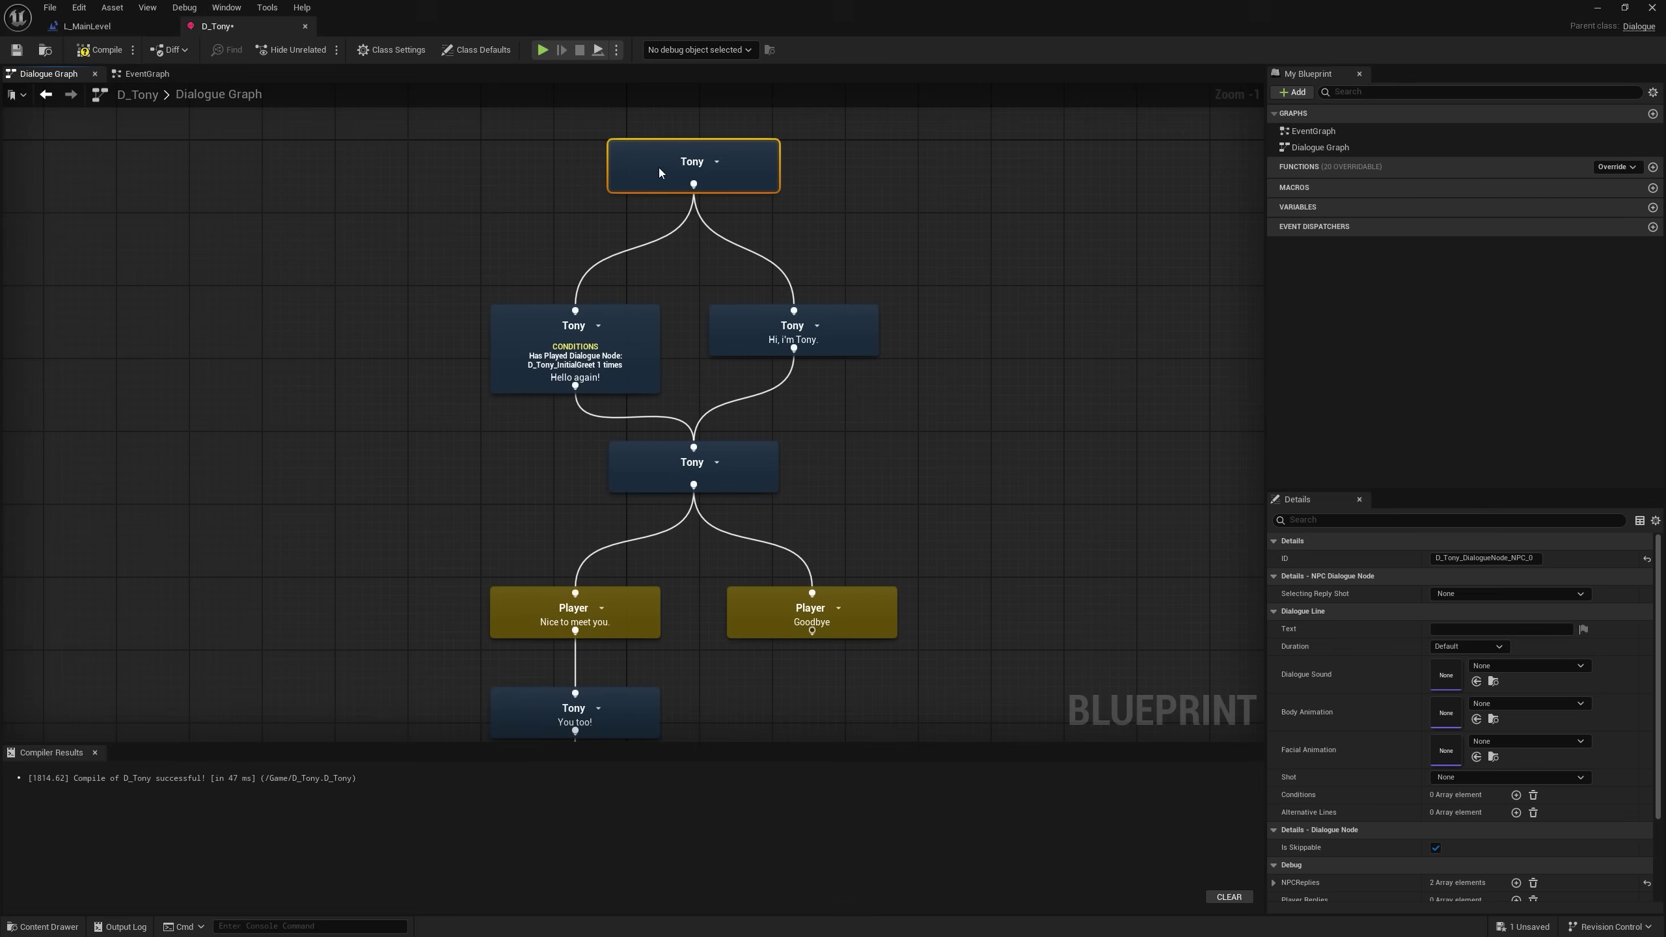
left_click(533, 331)
left_click(755, 332)
left_click(537, 338)
left_click_drag(546, 361, 550, 360)
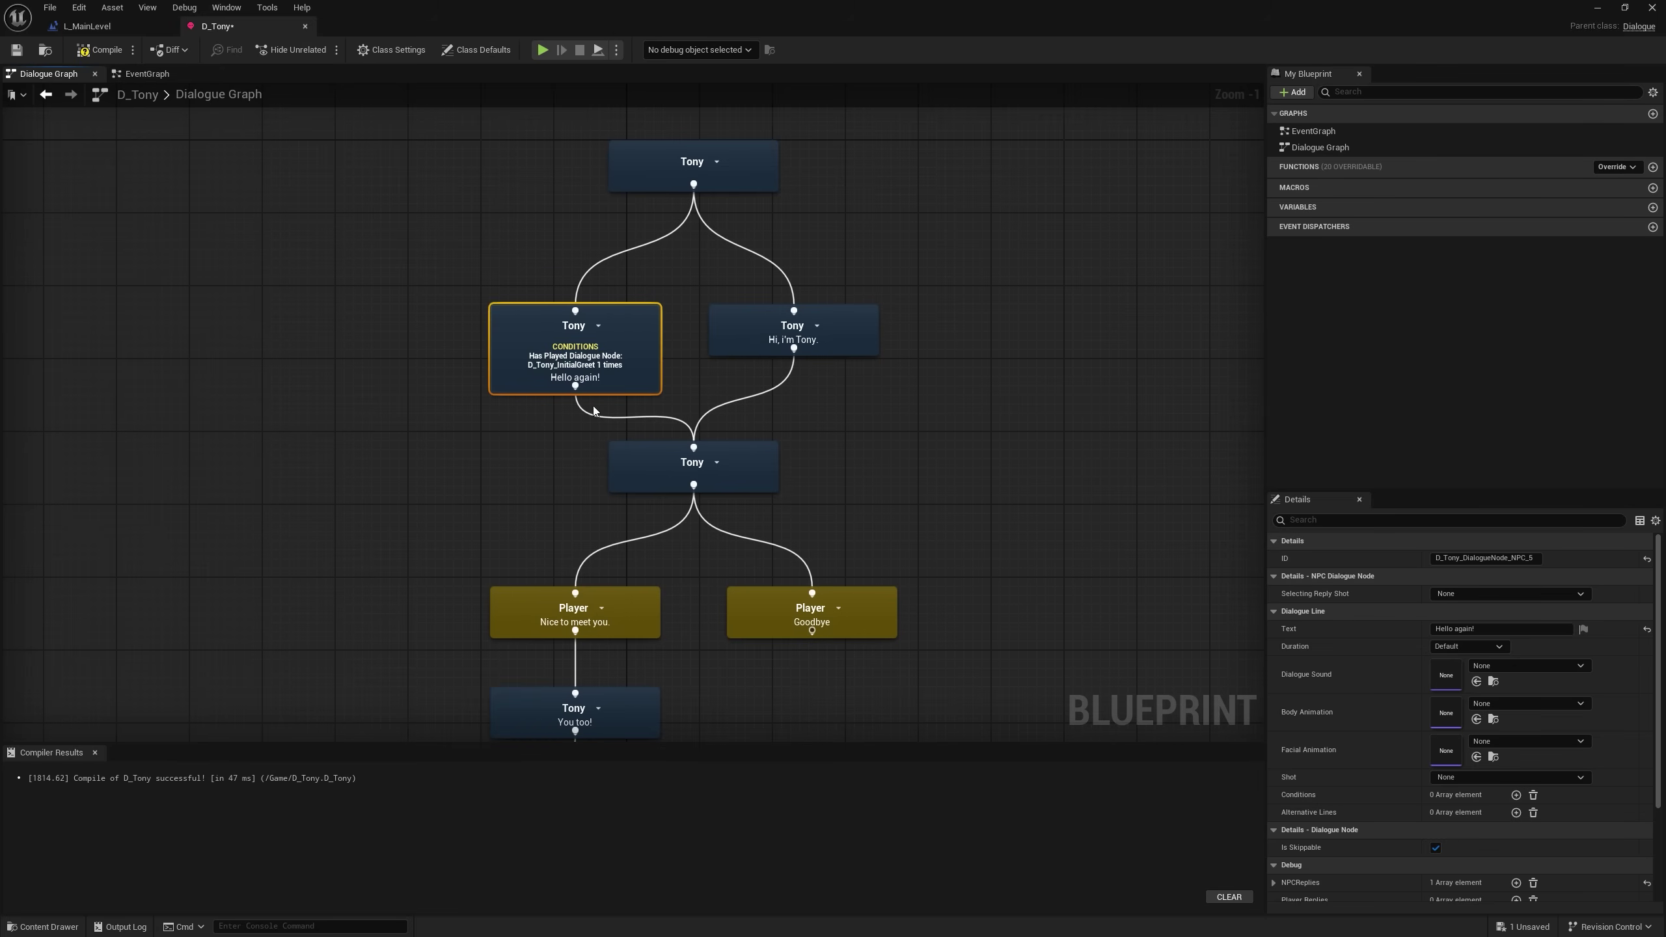
left_click(639, 482)
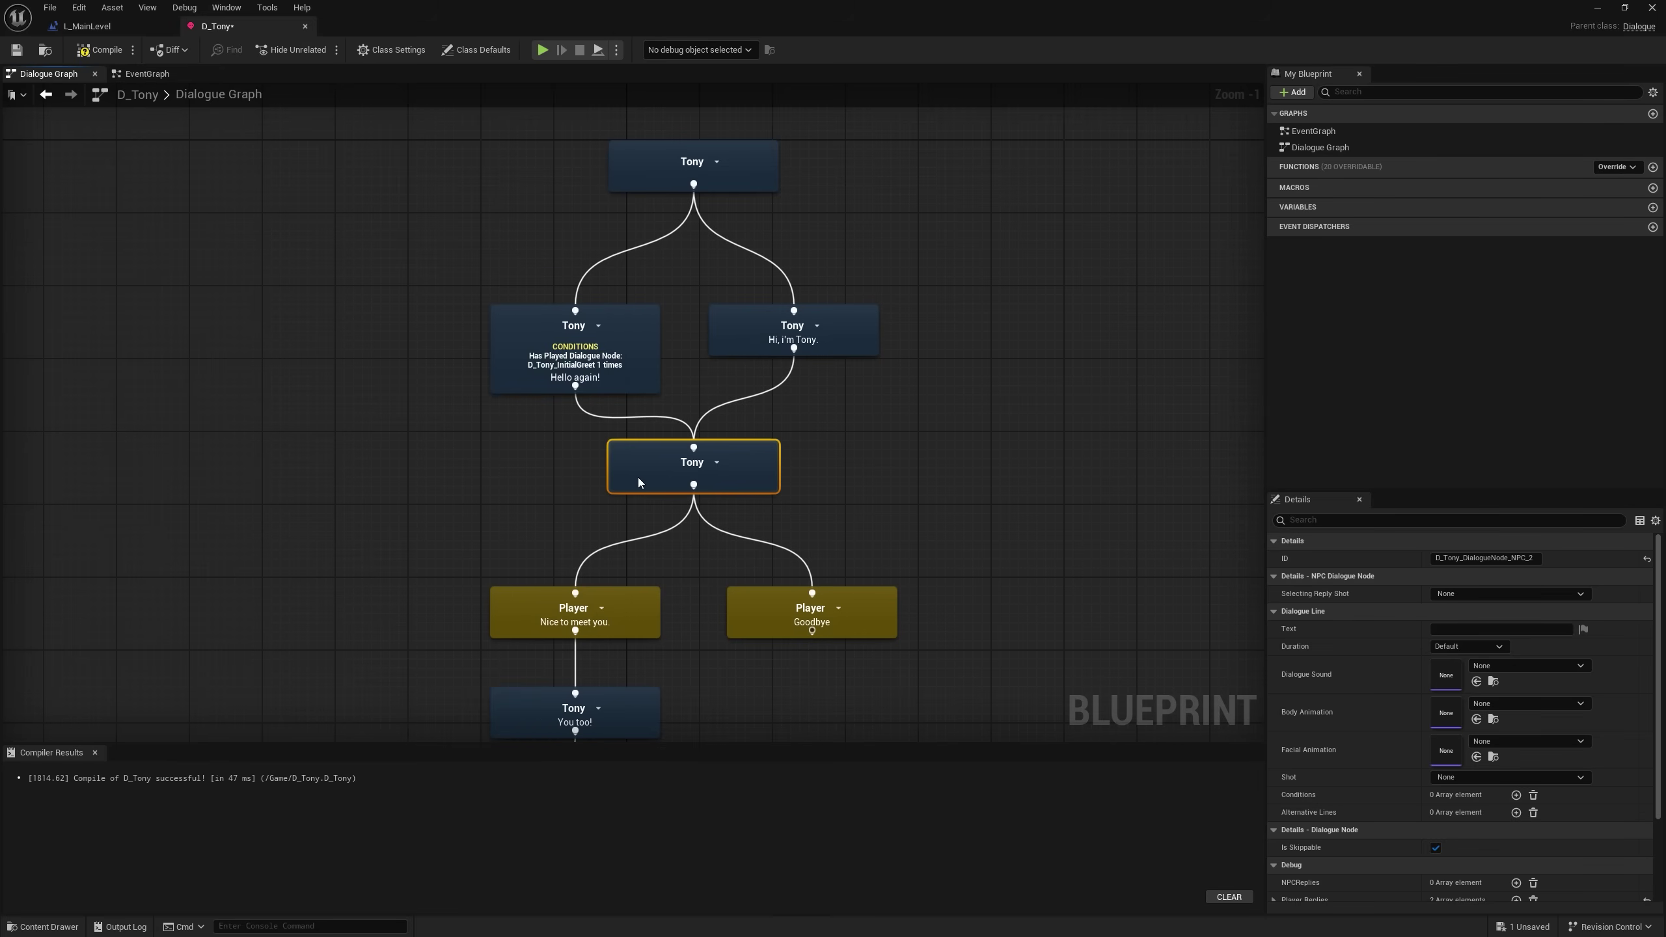
left_click(629, 359)
left_click(760, 344)
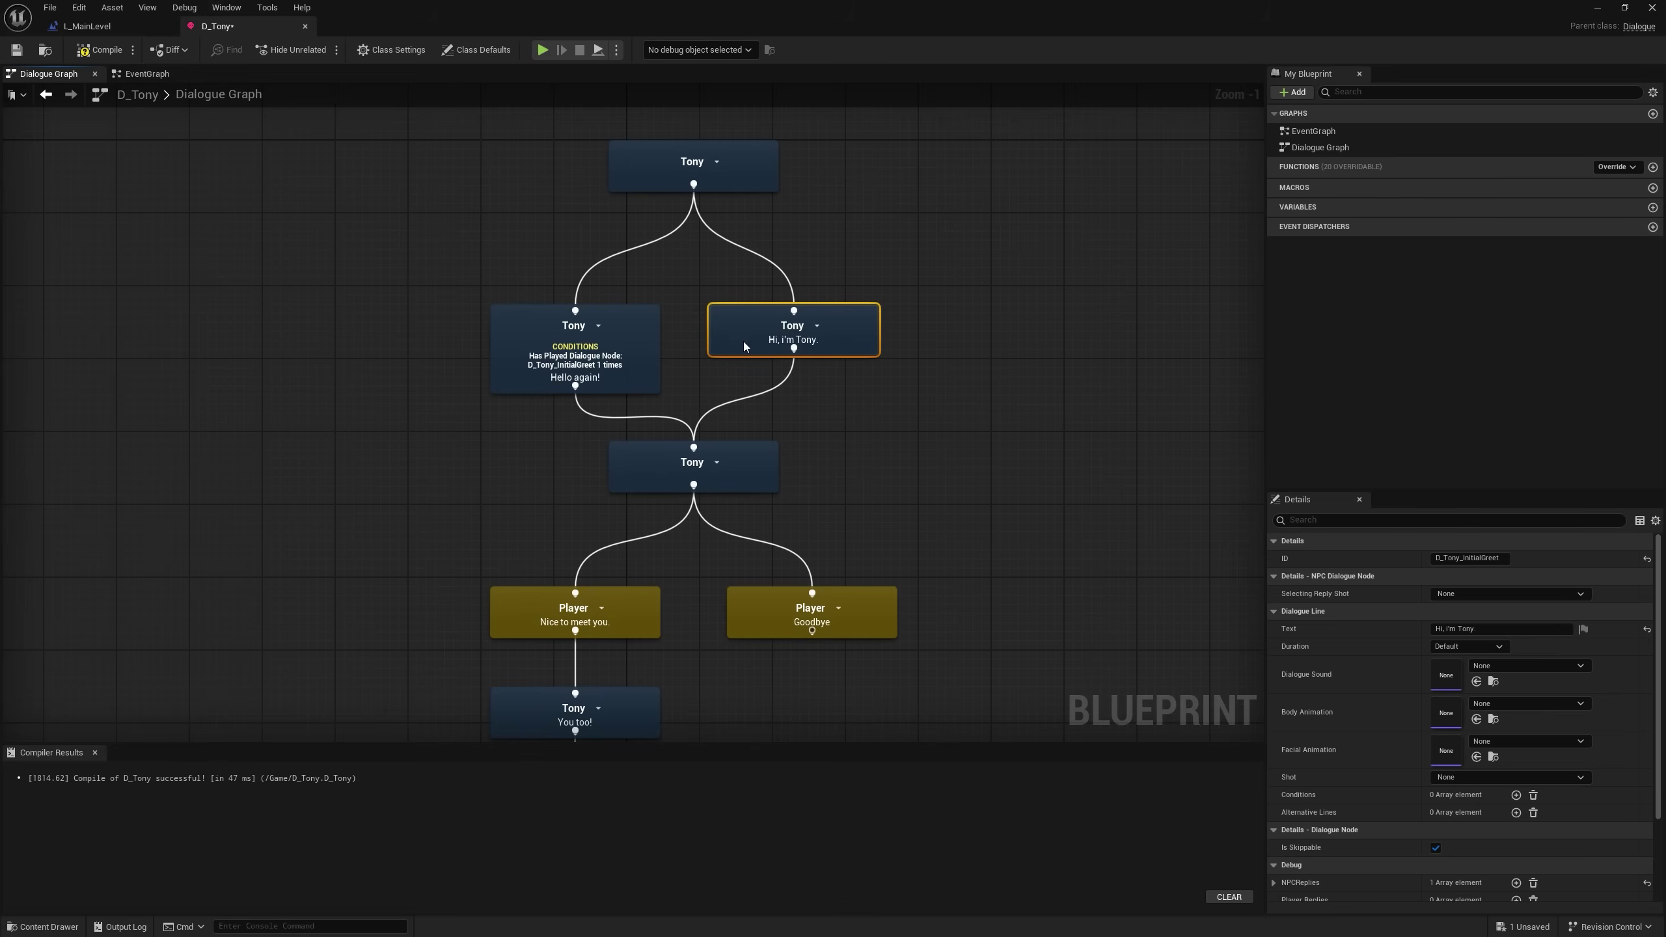
Compile and save D_Tony, then play the level and talk to Tony to test the greeting.
left_click(99, 50)
left_click(17, 49)
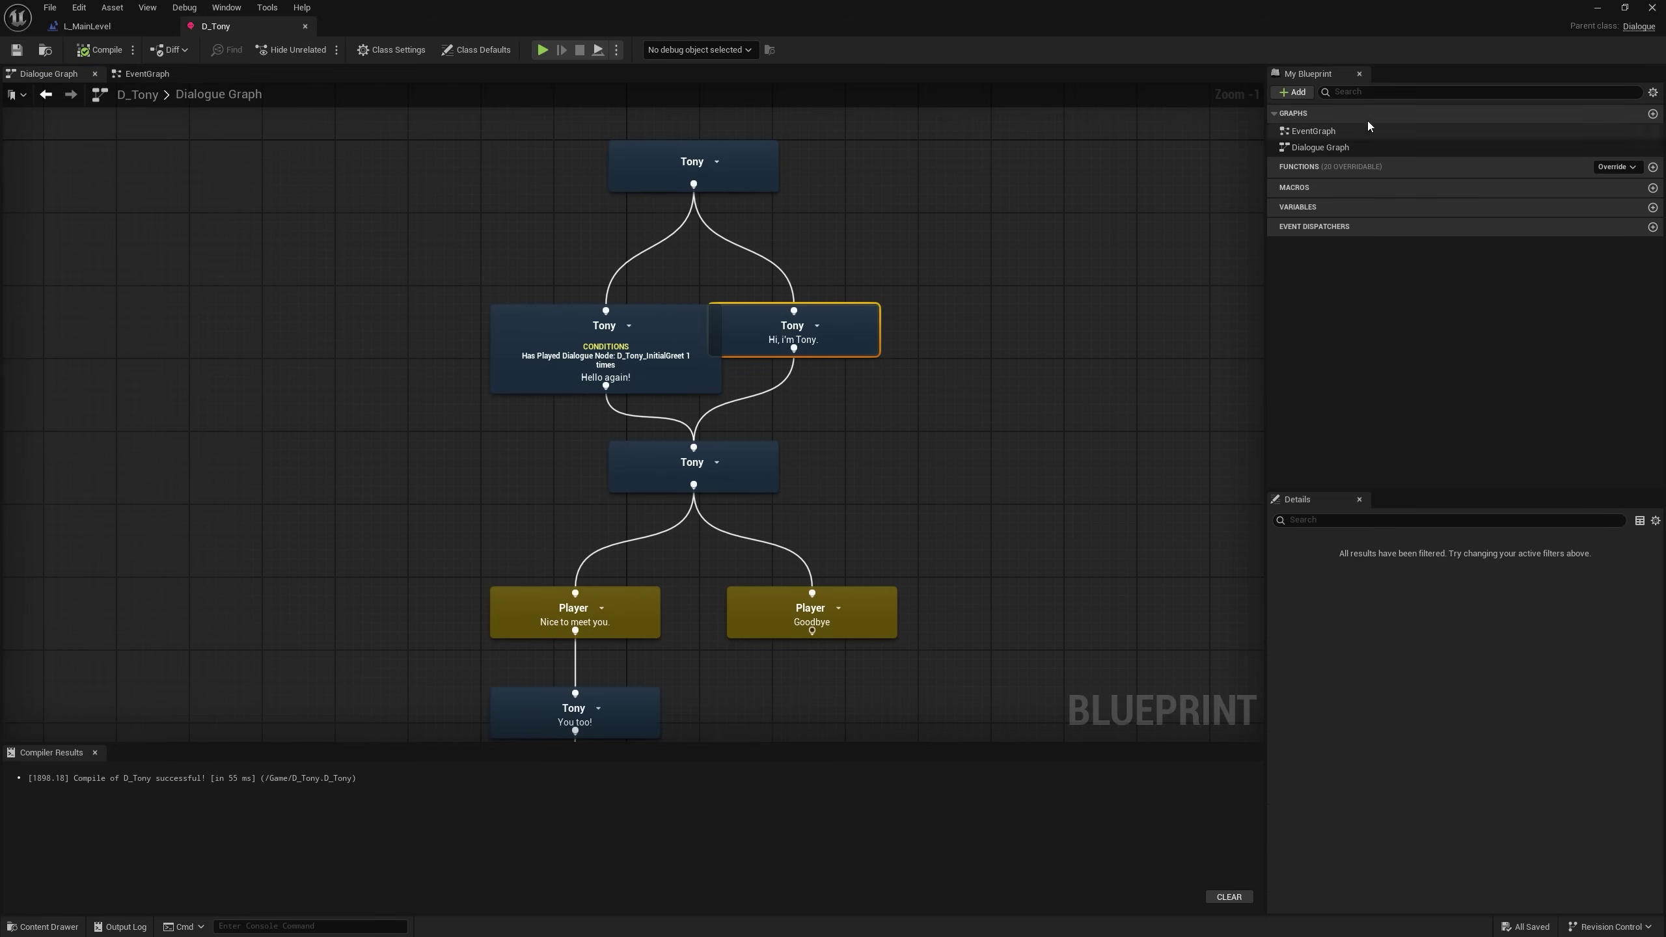
left_click(1597, 7)
left_click(323, 49)
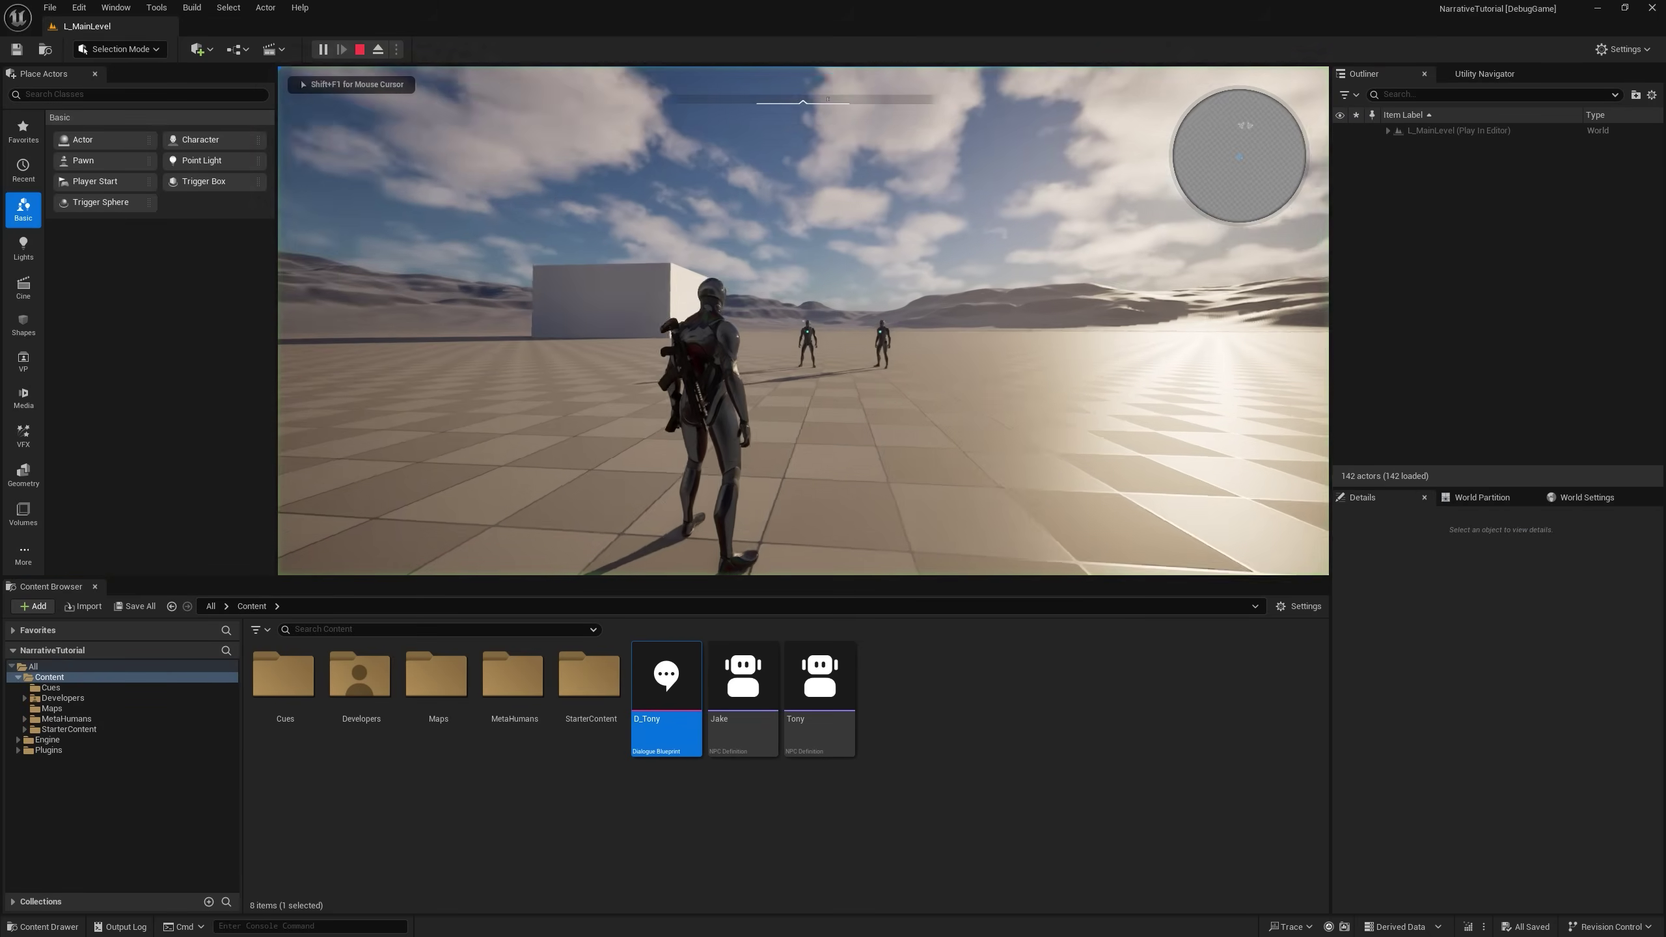
key("e")
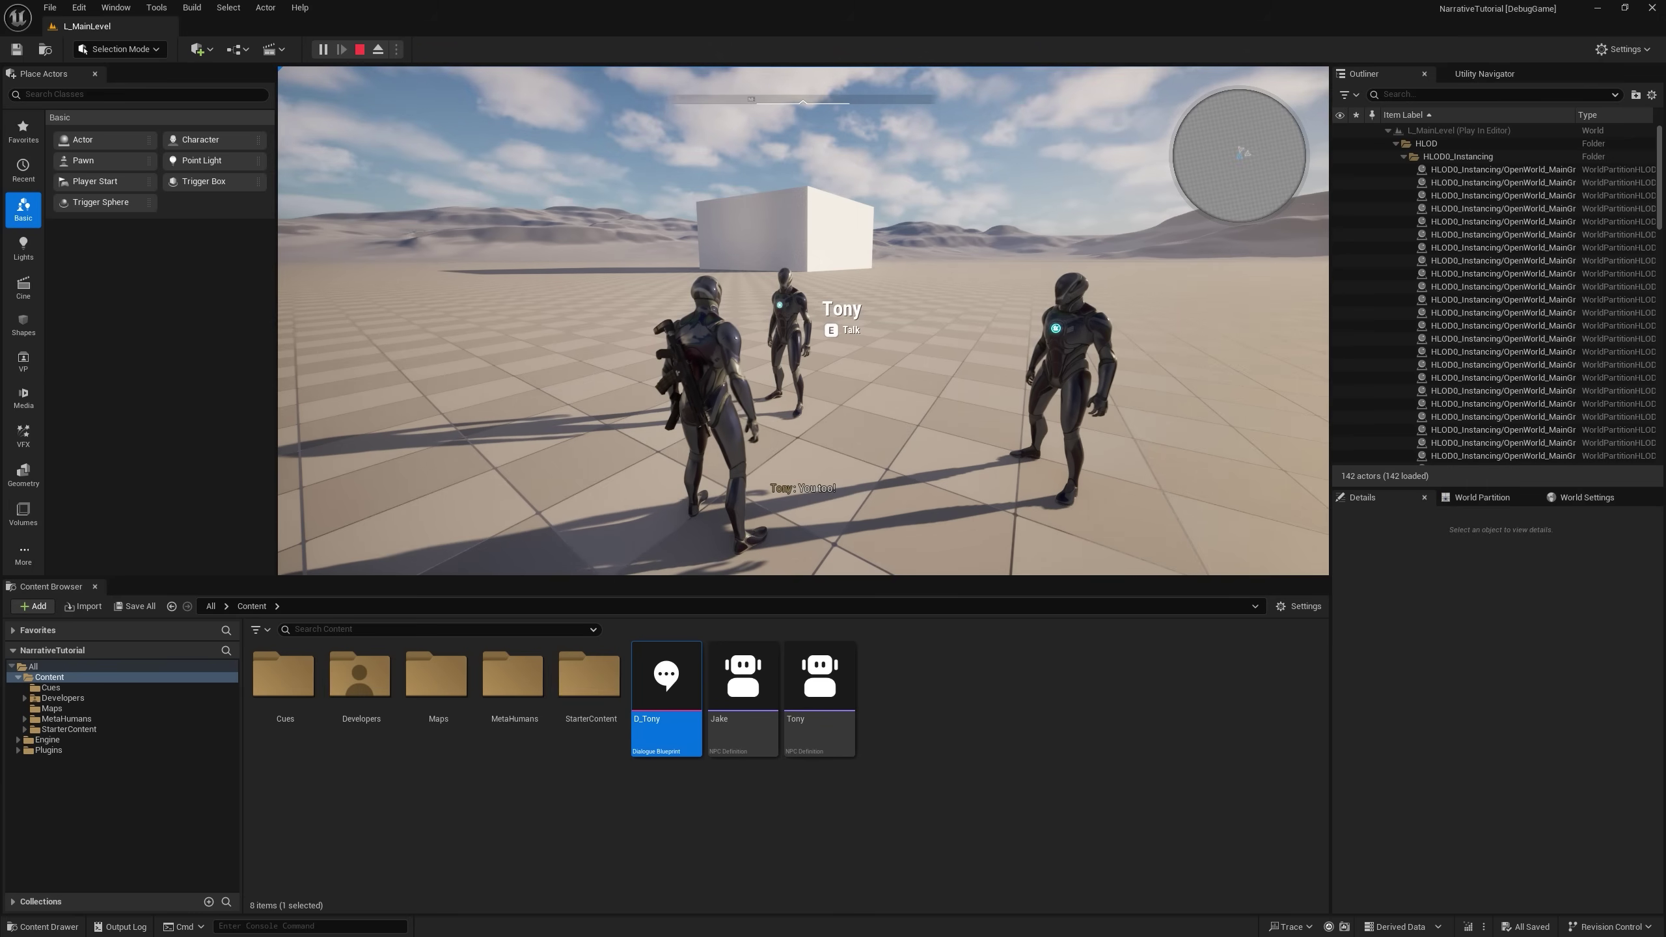
Walk around Tony in the running level and talk to him again to check the repeat greeting.
key("a")
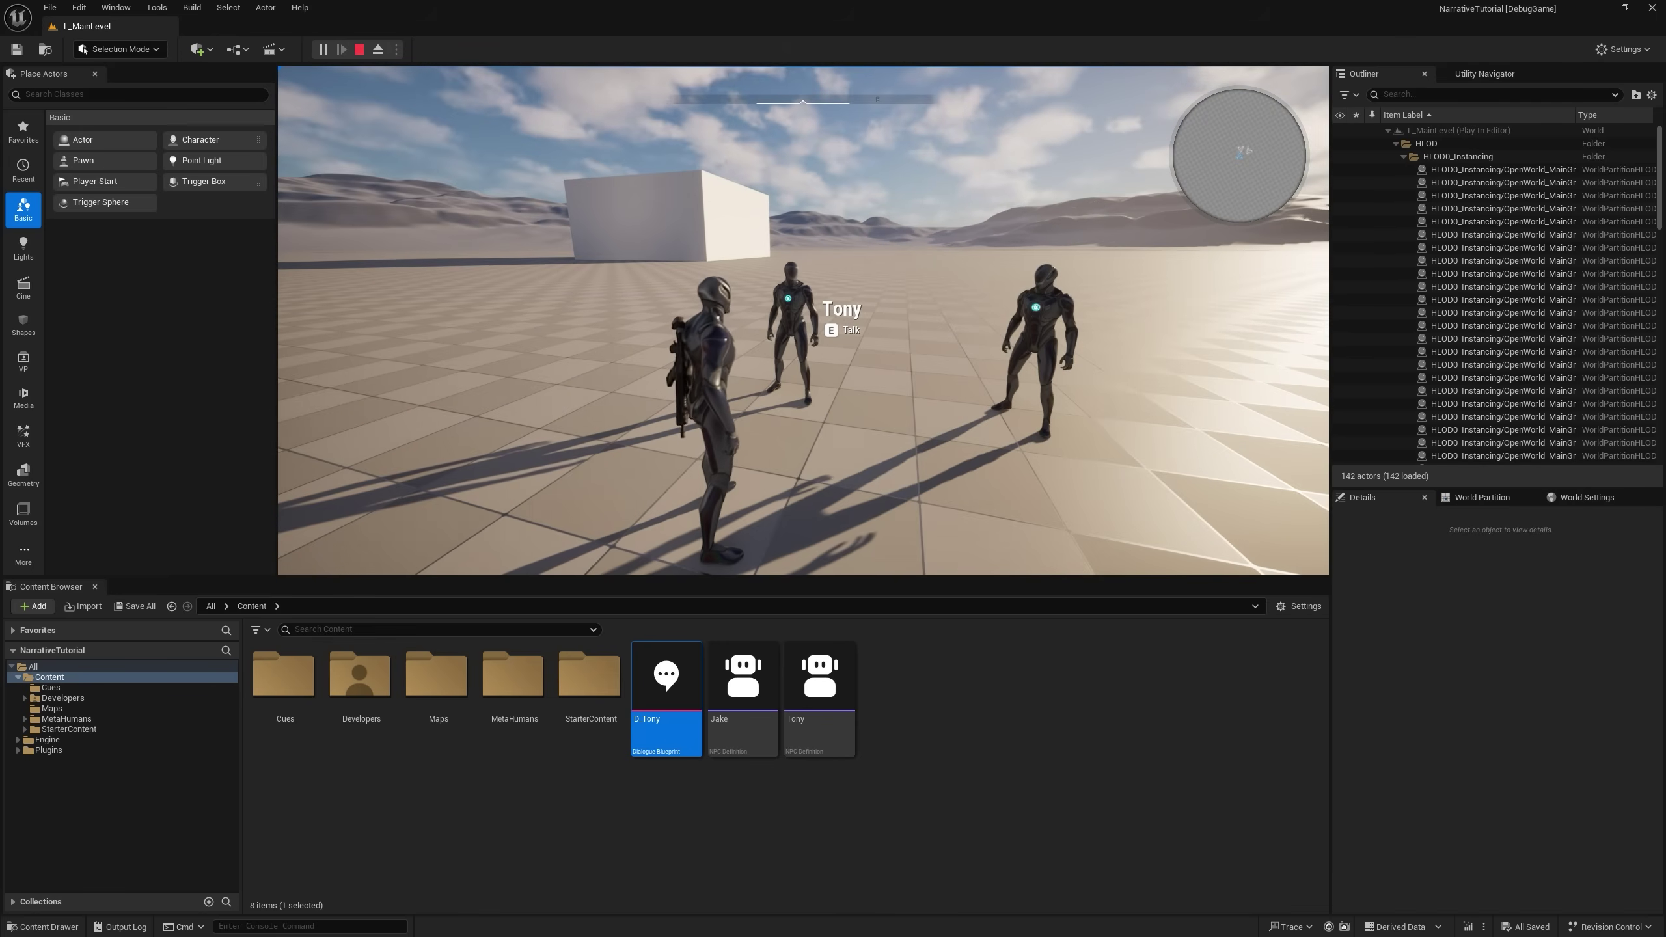
key("w")
key("w")
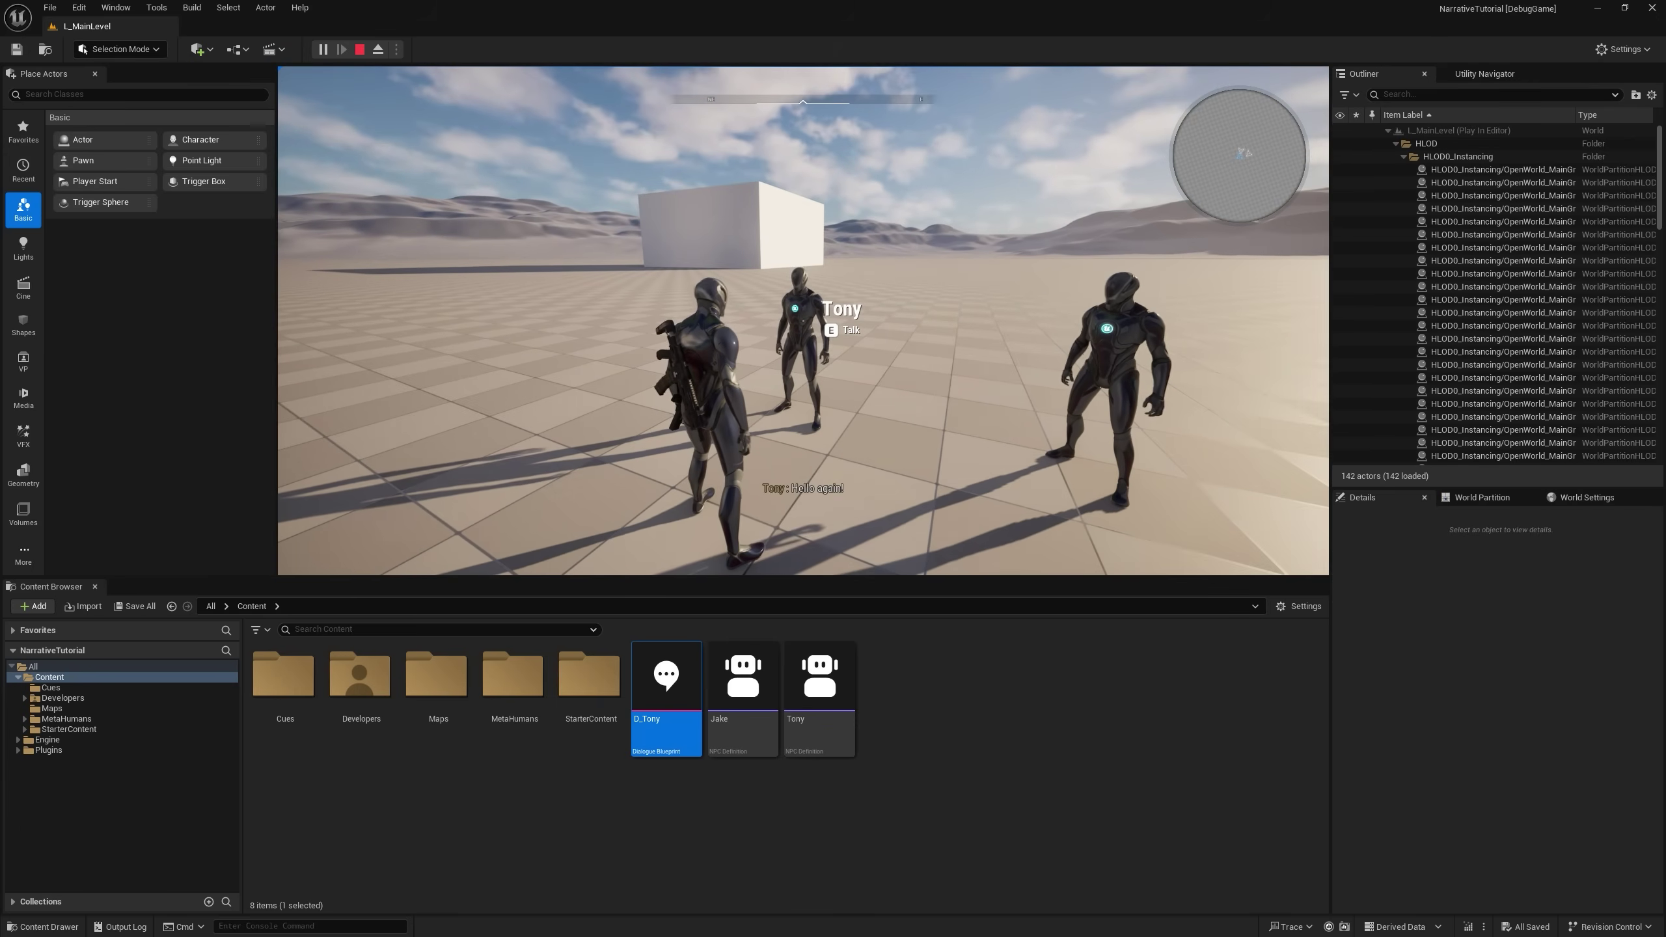
key("s")
key("w")
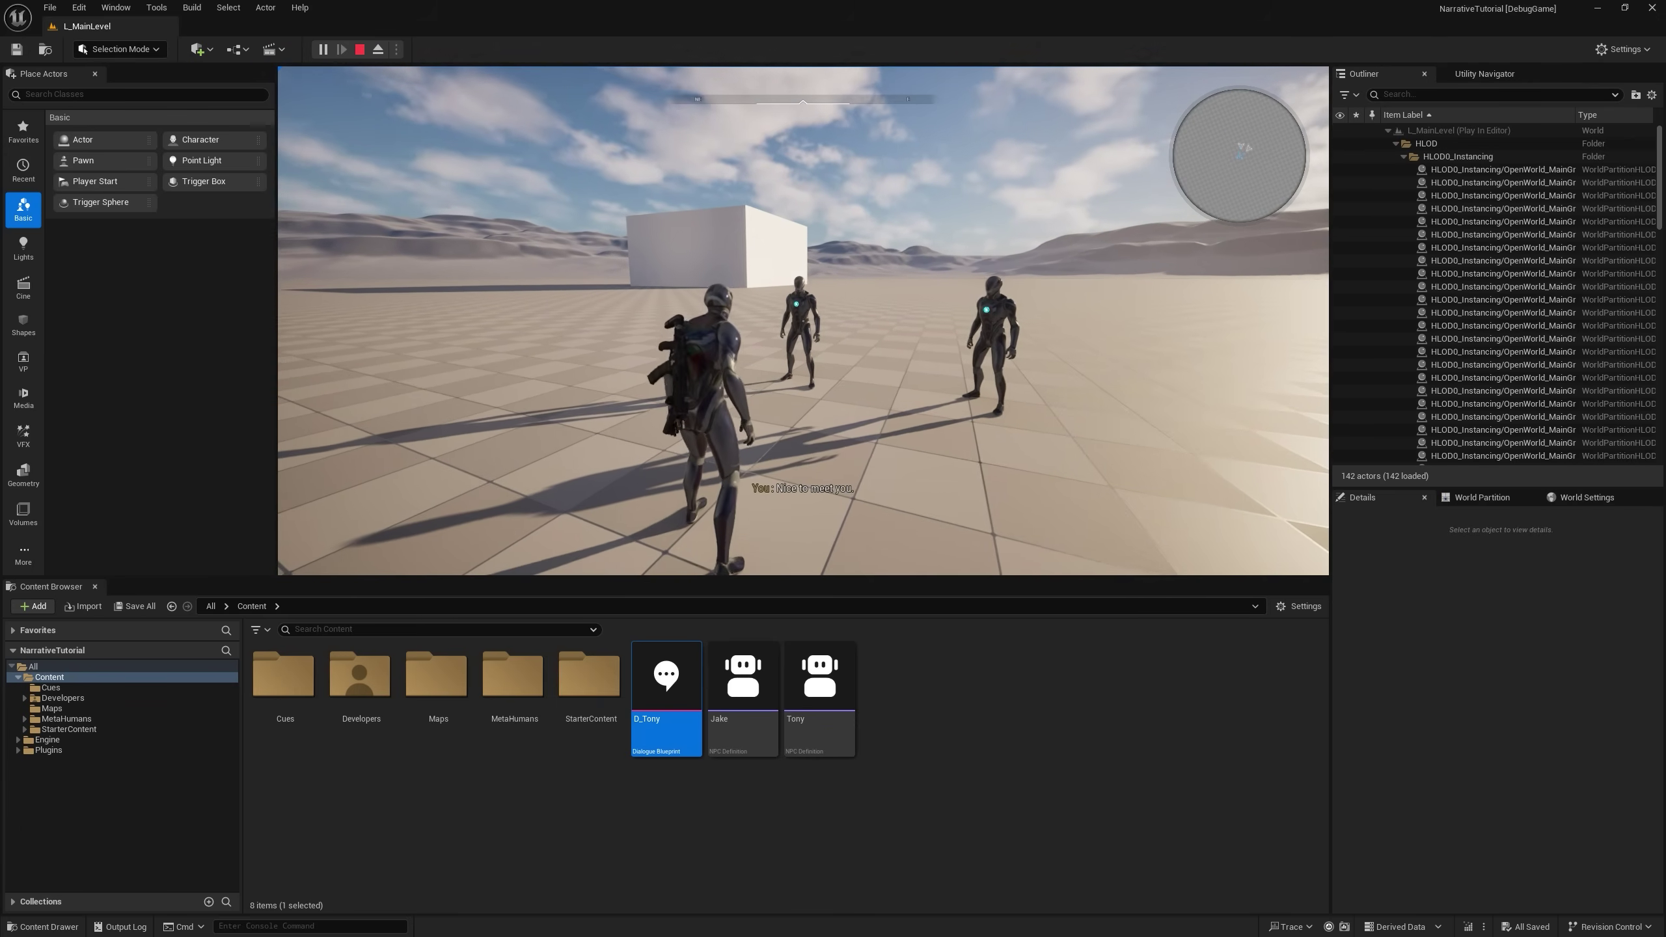
key("w")
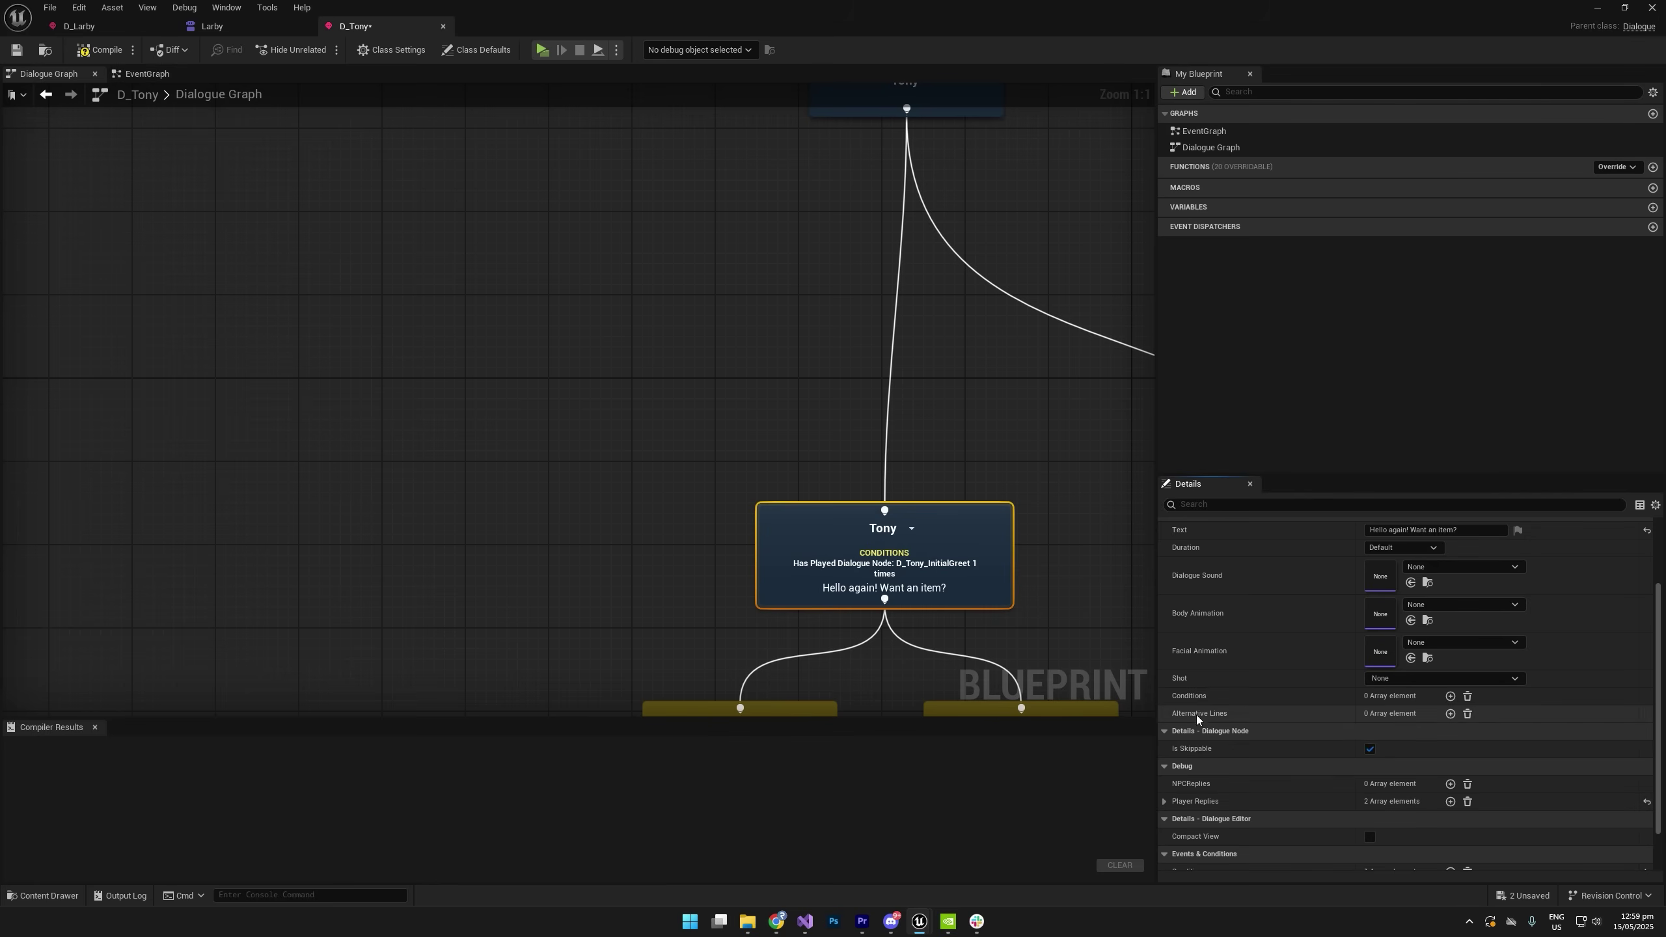
Try adding a line-level condition to the "Hello again! Want an item?" node, then remove it.
left_click(968, 586)
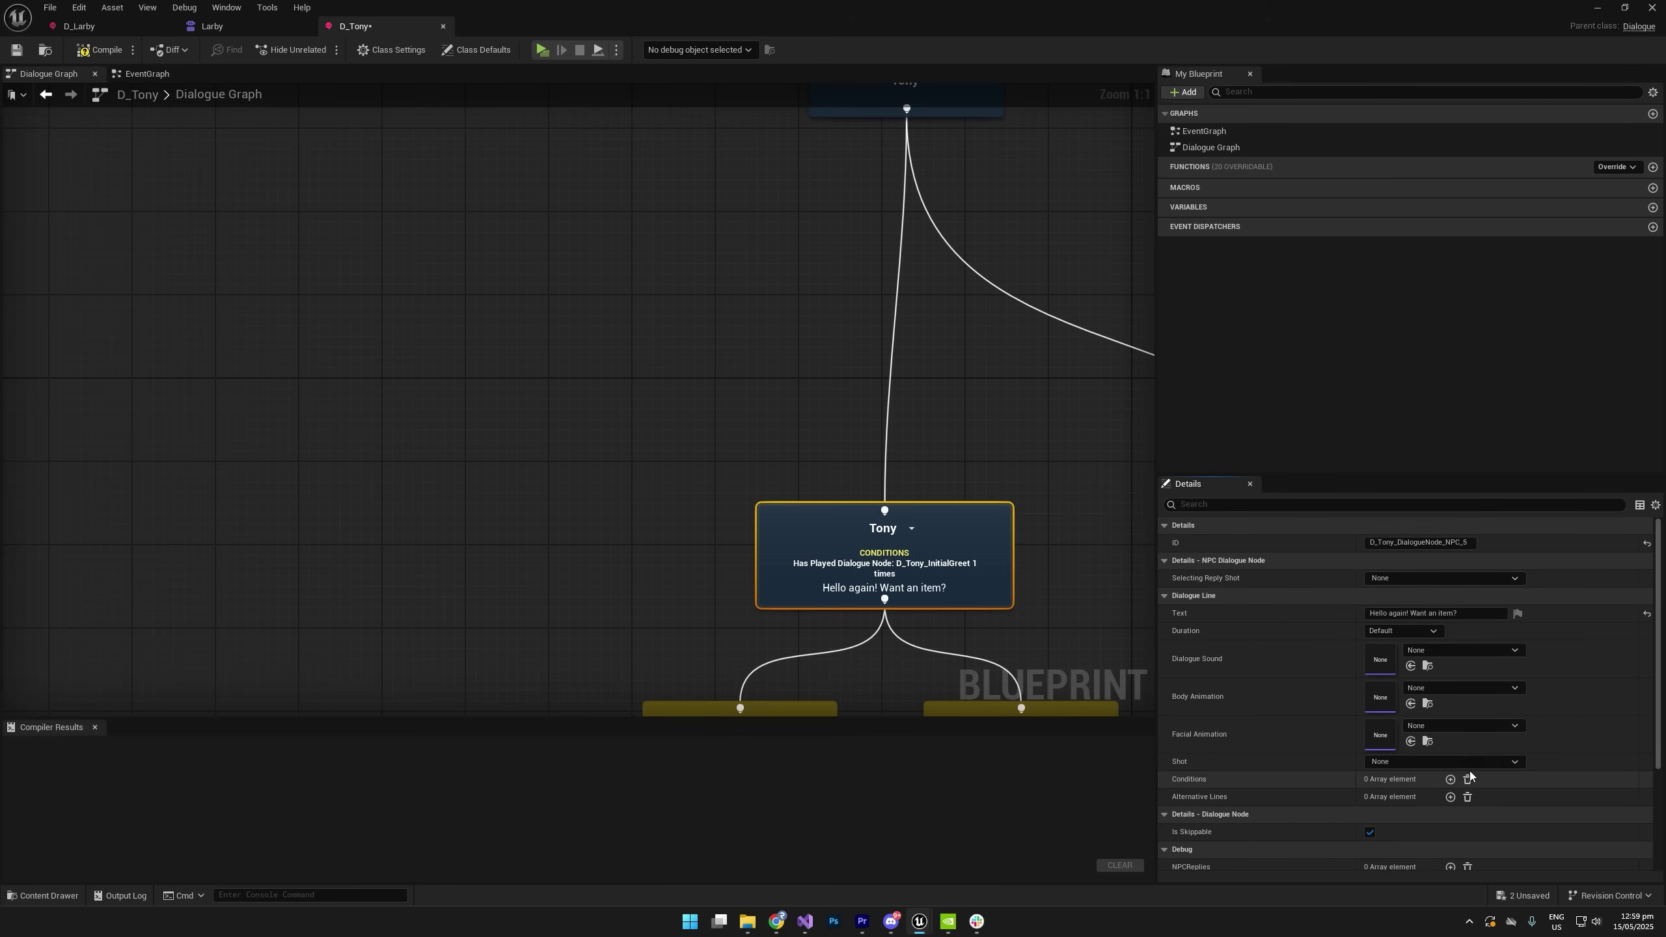
scroll(1469, 790, "down", 2)
scroll(1337, 755, "up", 2)
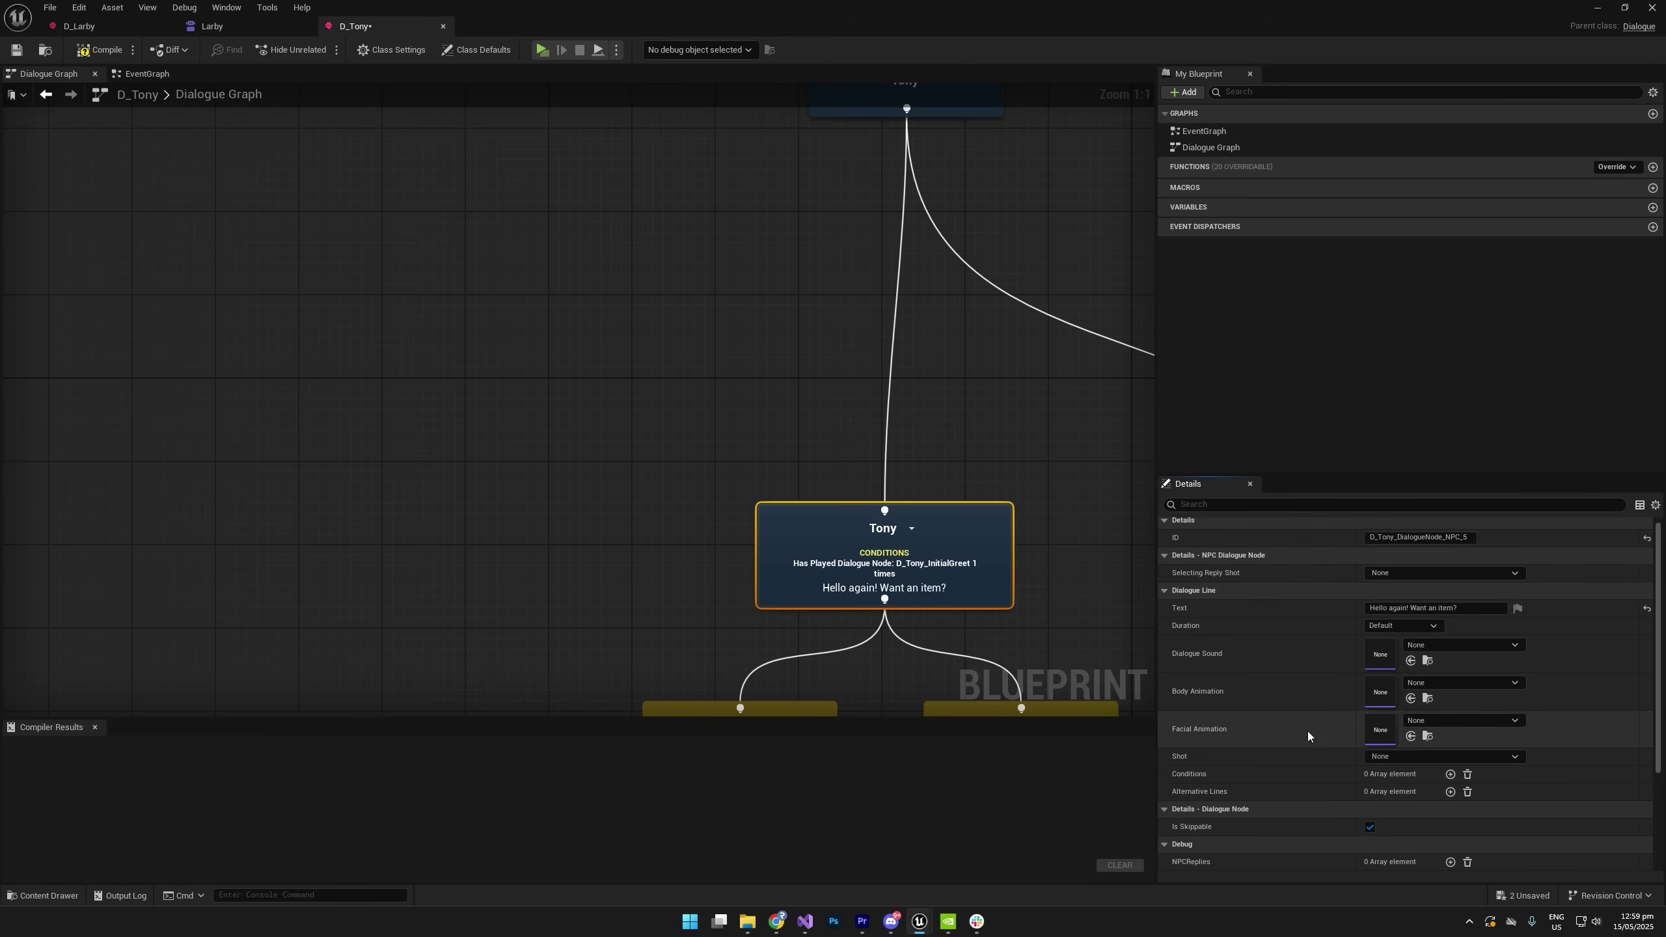
left_click(1450, 775)
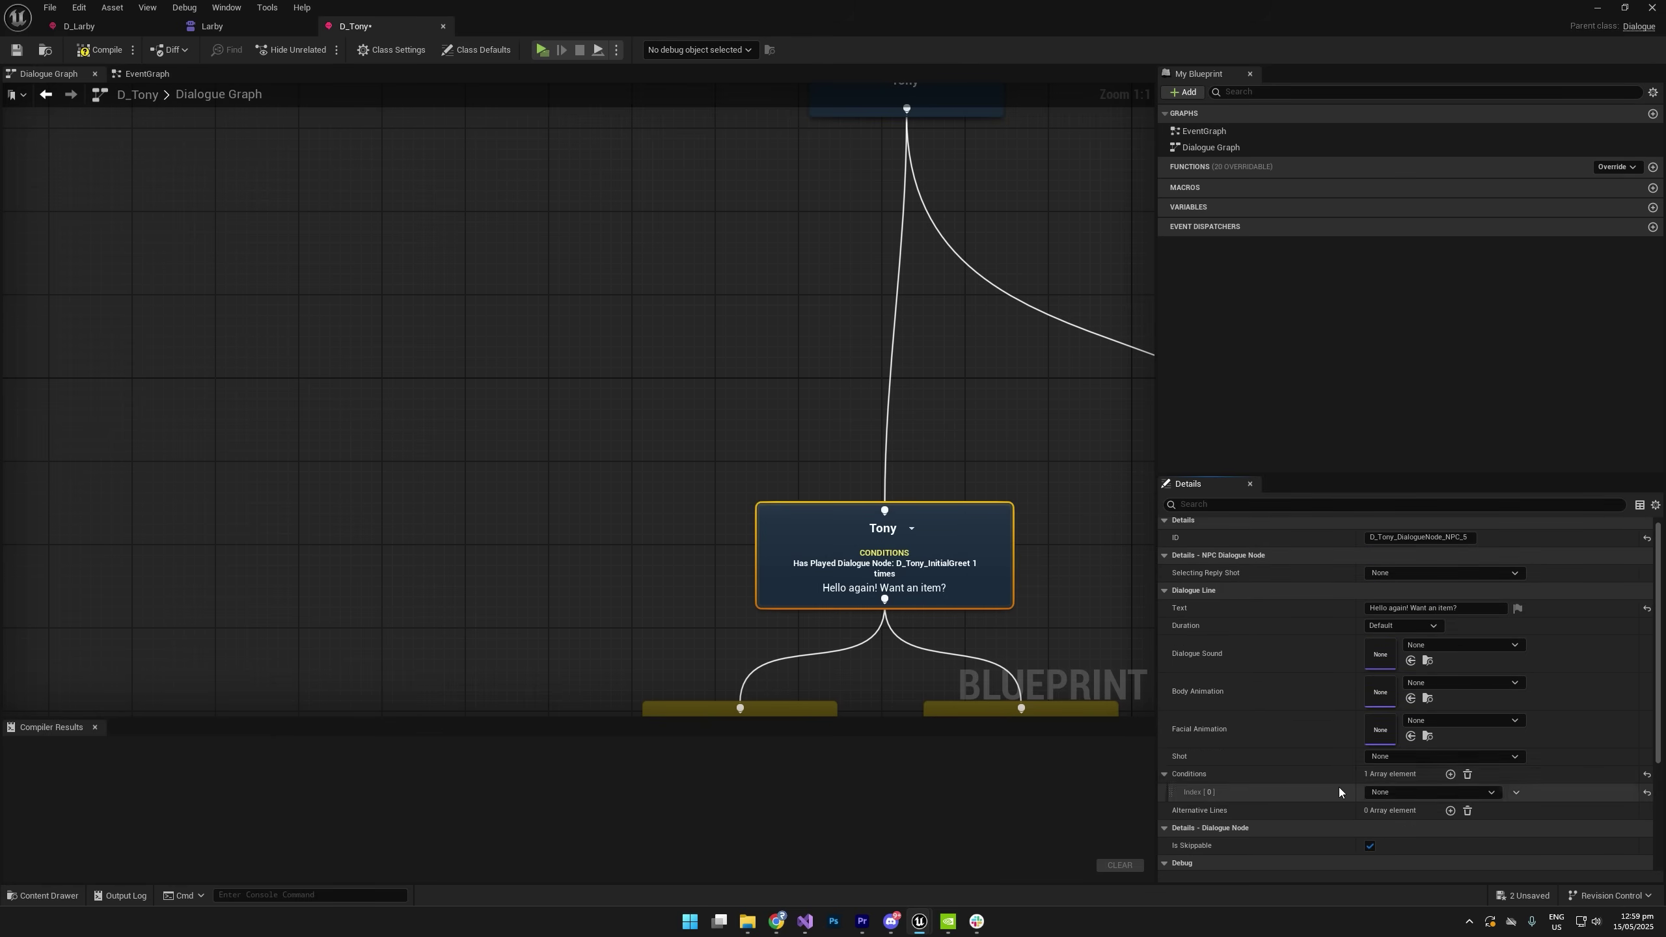
left_click(1467, 775)
Add two alternative lines to the "Hello again! Want an item?" node to inspect their fields, then remove them all.
left_click(1449, 792)
left_click(1449, 792)
left_click(1175, 810)
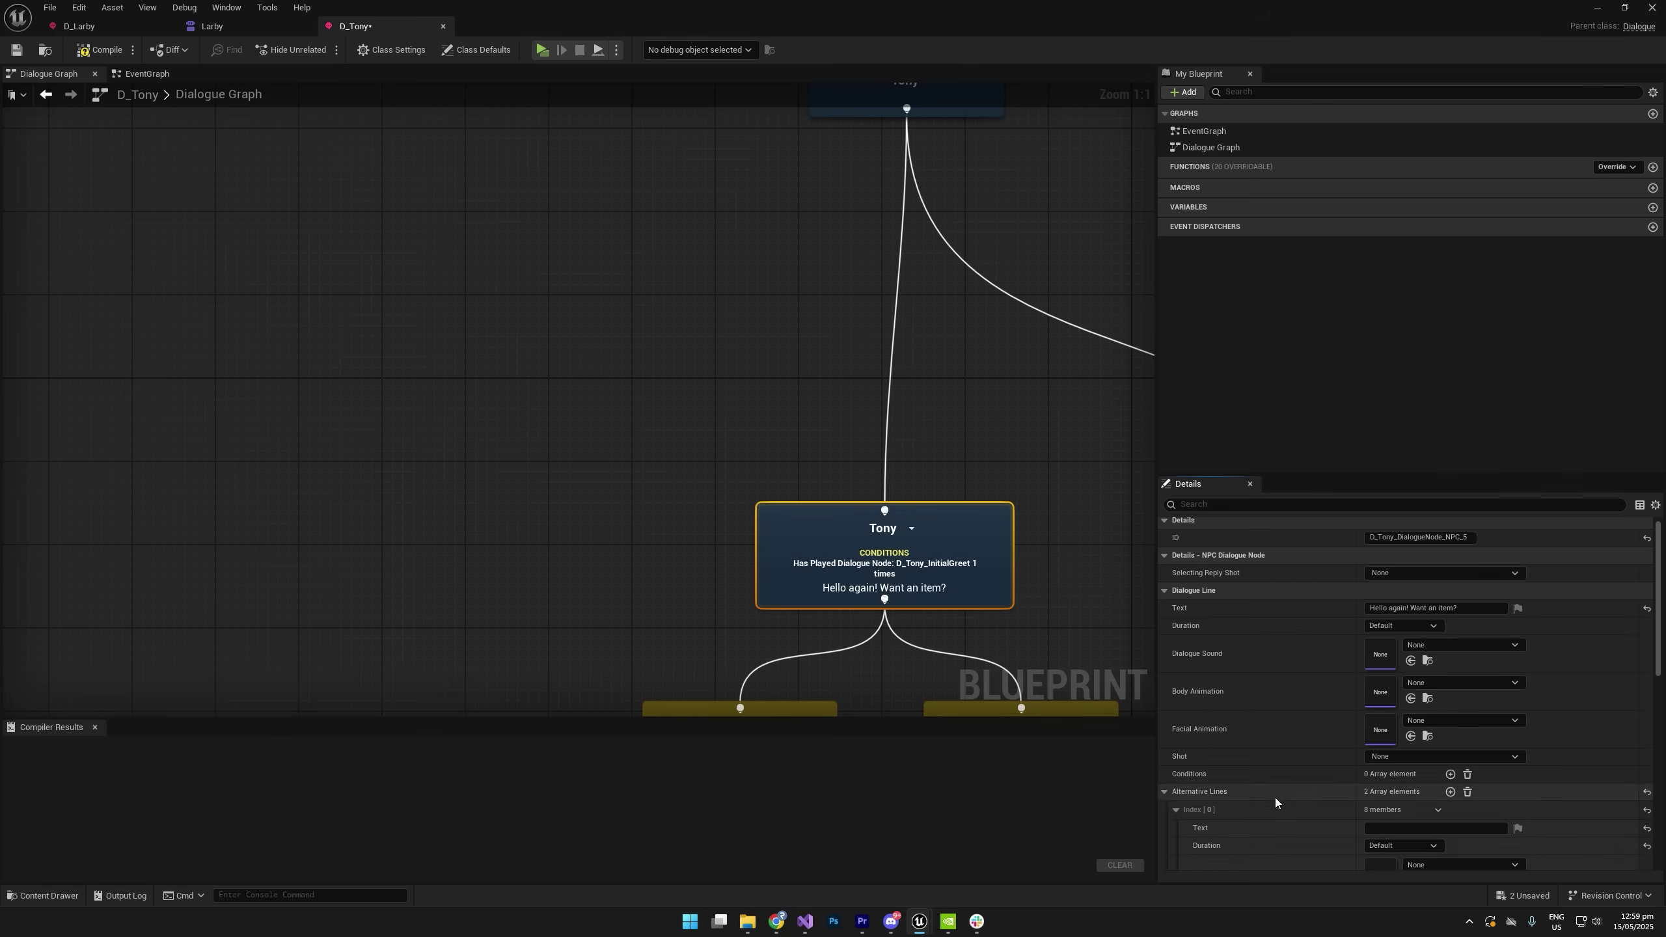
scroll(1377, 787, "down", 2)
scroll(1436, 708, "down", 1)
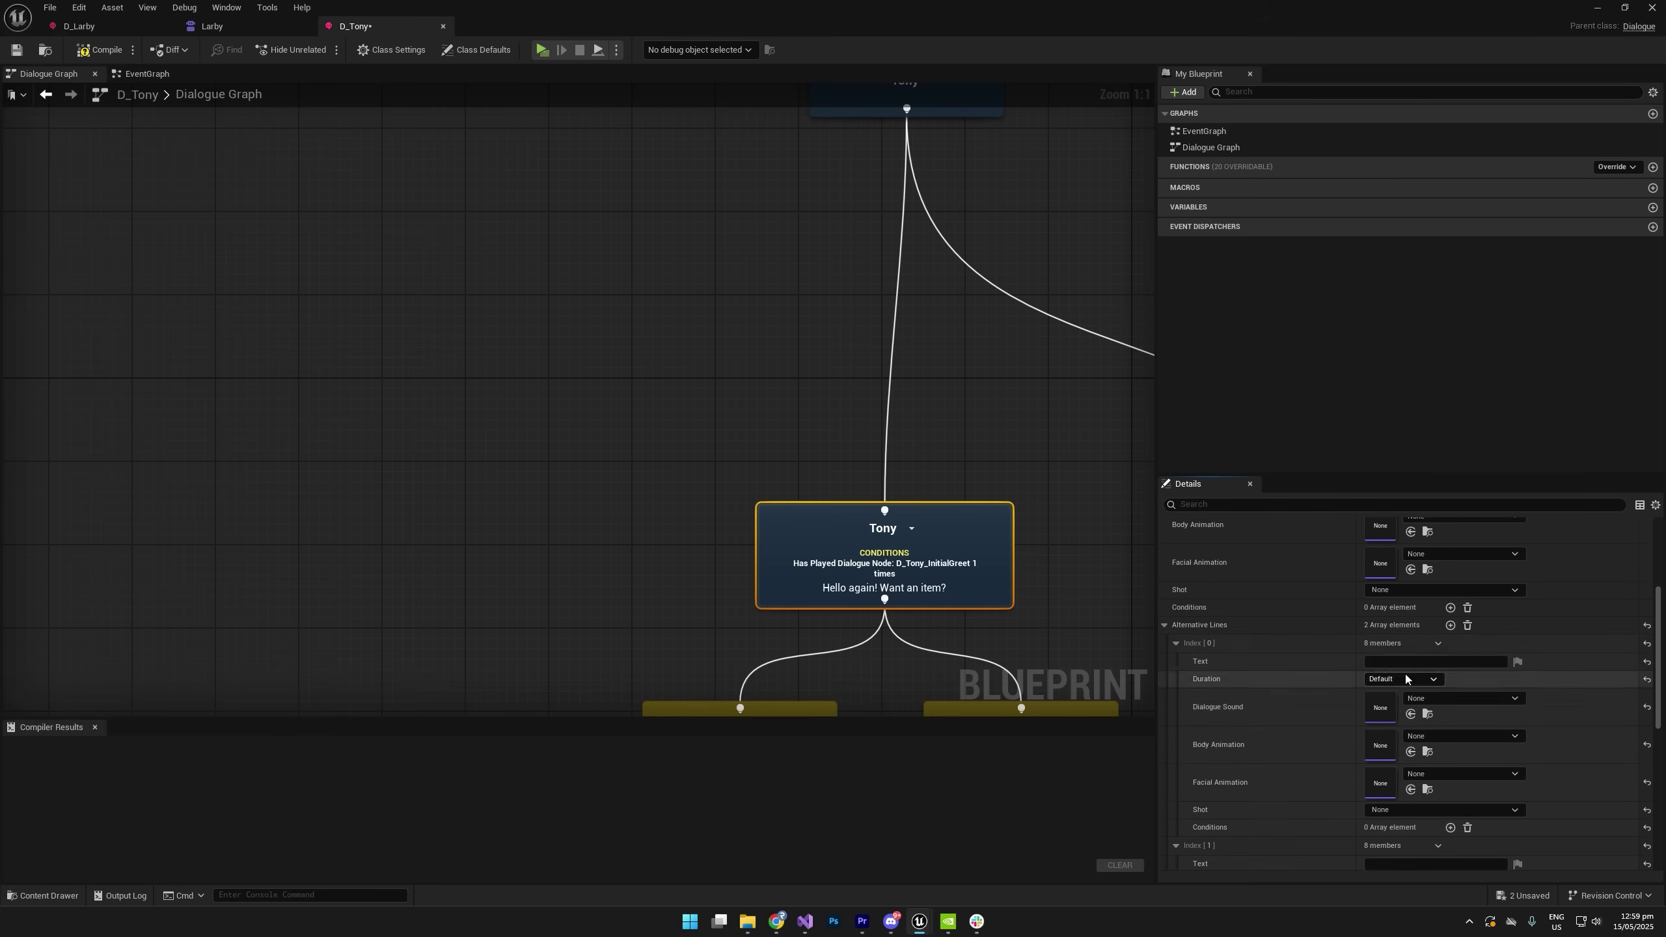
left_click_drag(684, 624, 1104, 562)
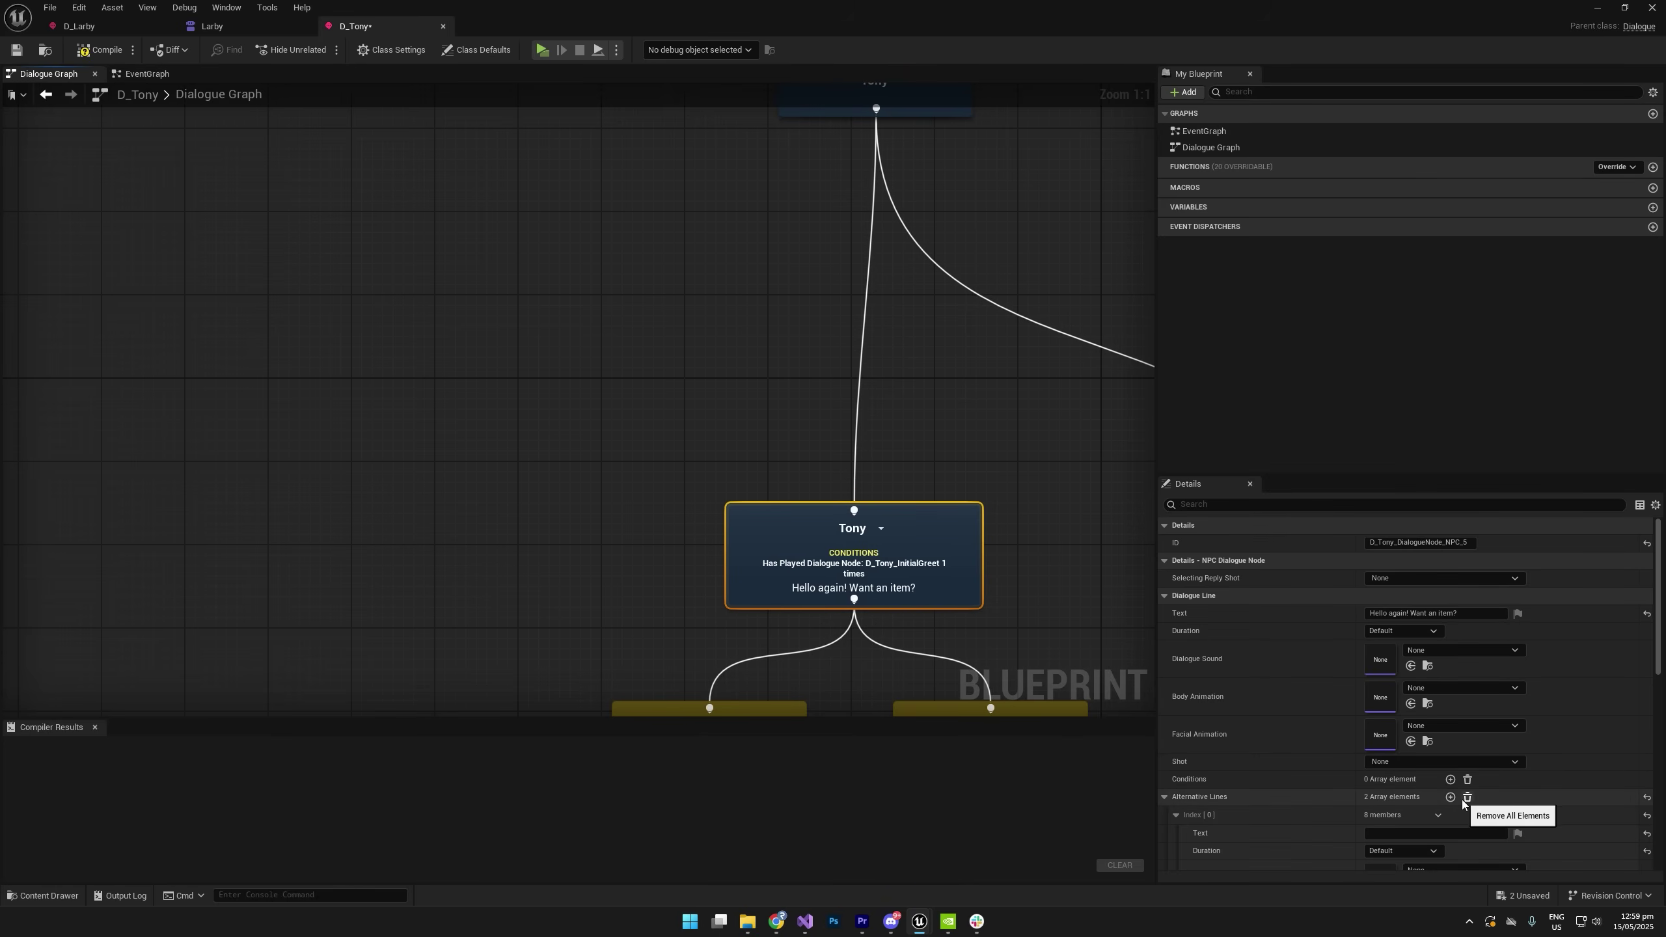
scroll(1408, 748, "down", 2)
left_click(1468, 713)
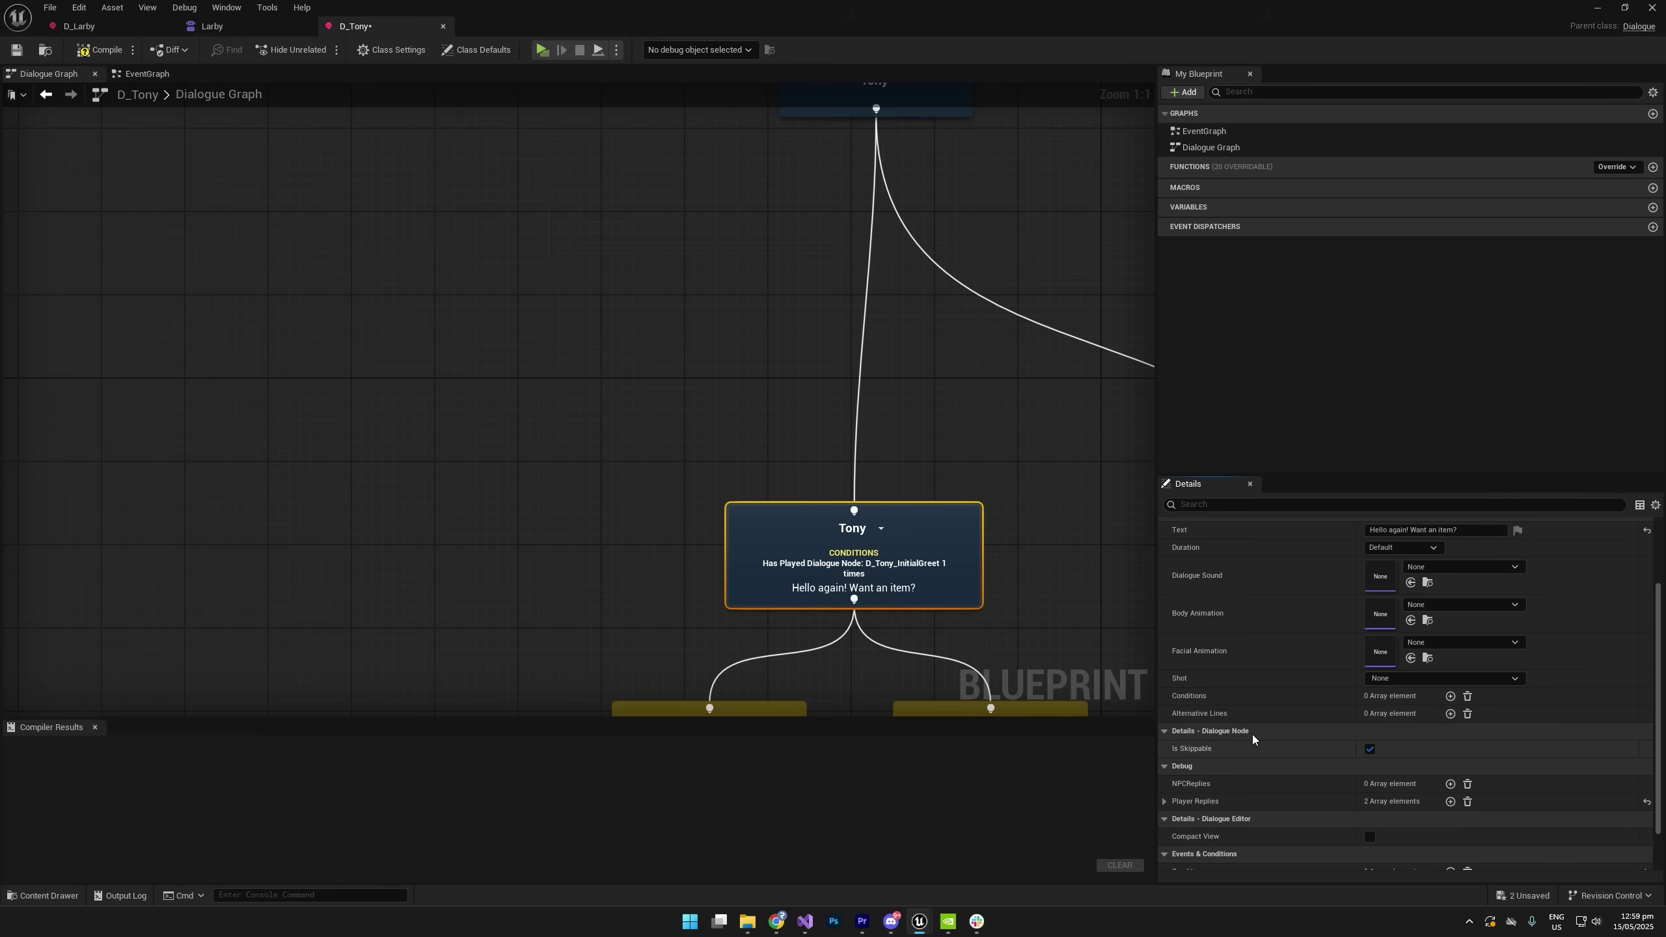
scroll(1211, 701, "down", 1)
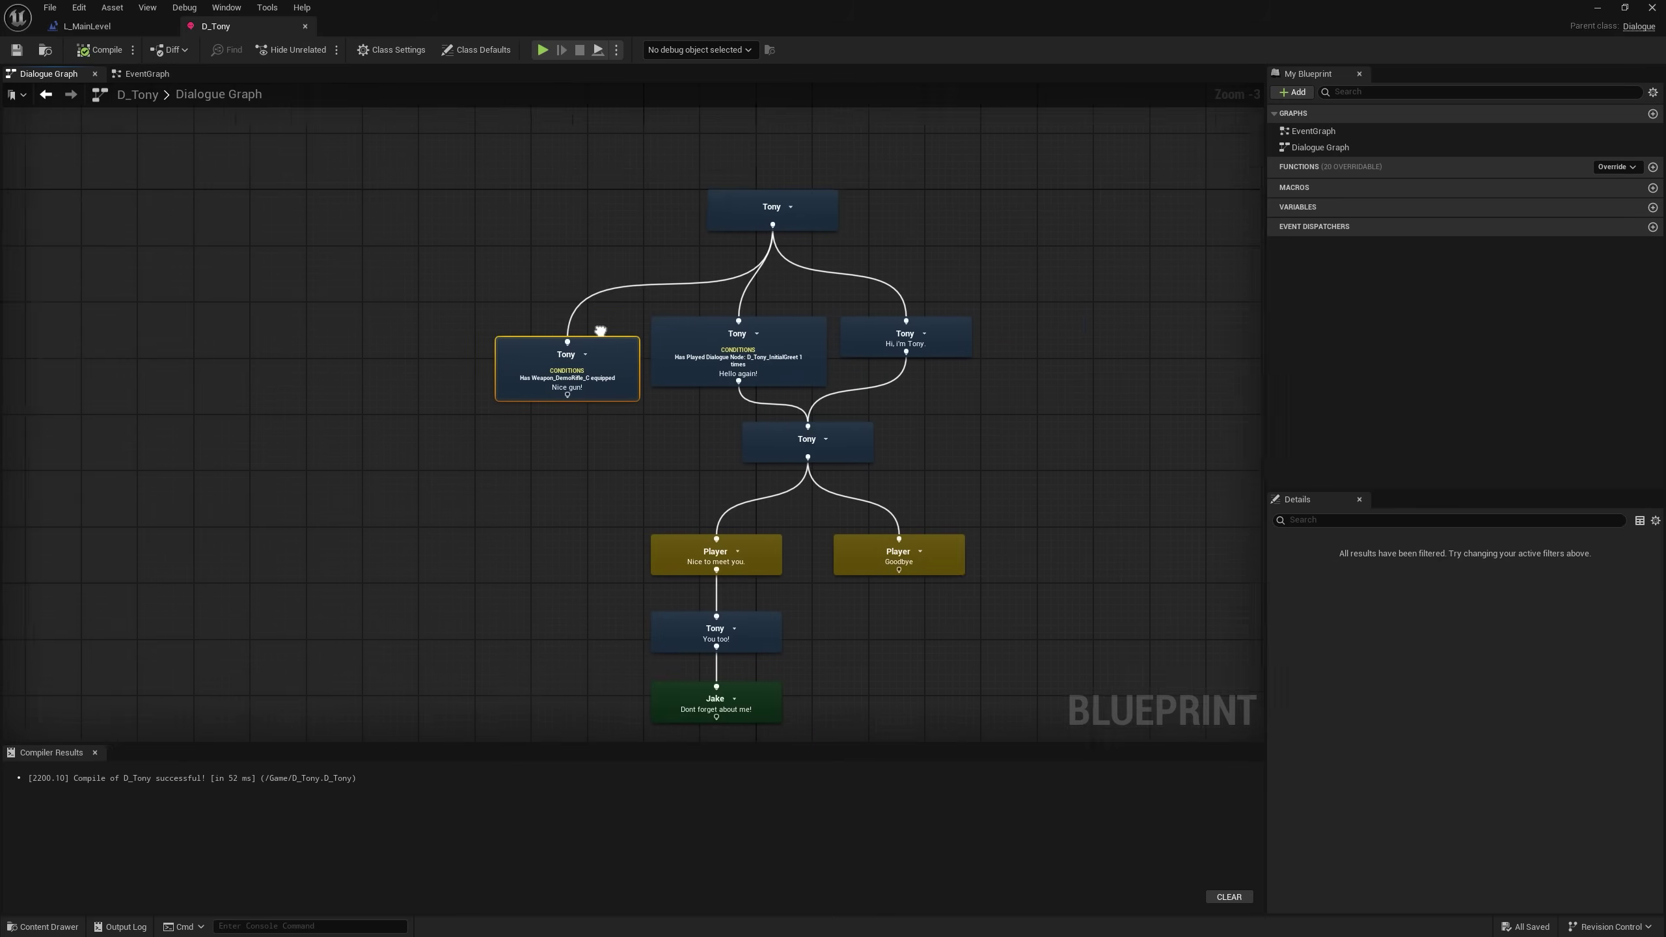
Align the "Nice gun!" node with the other conditional replies under the root and save D_Tony.
scroll(600, 330, "up", 3)
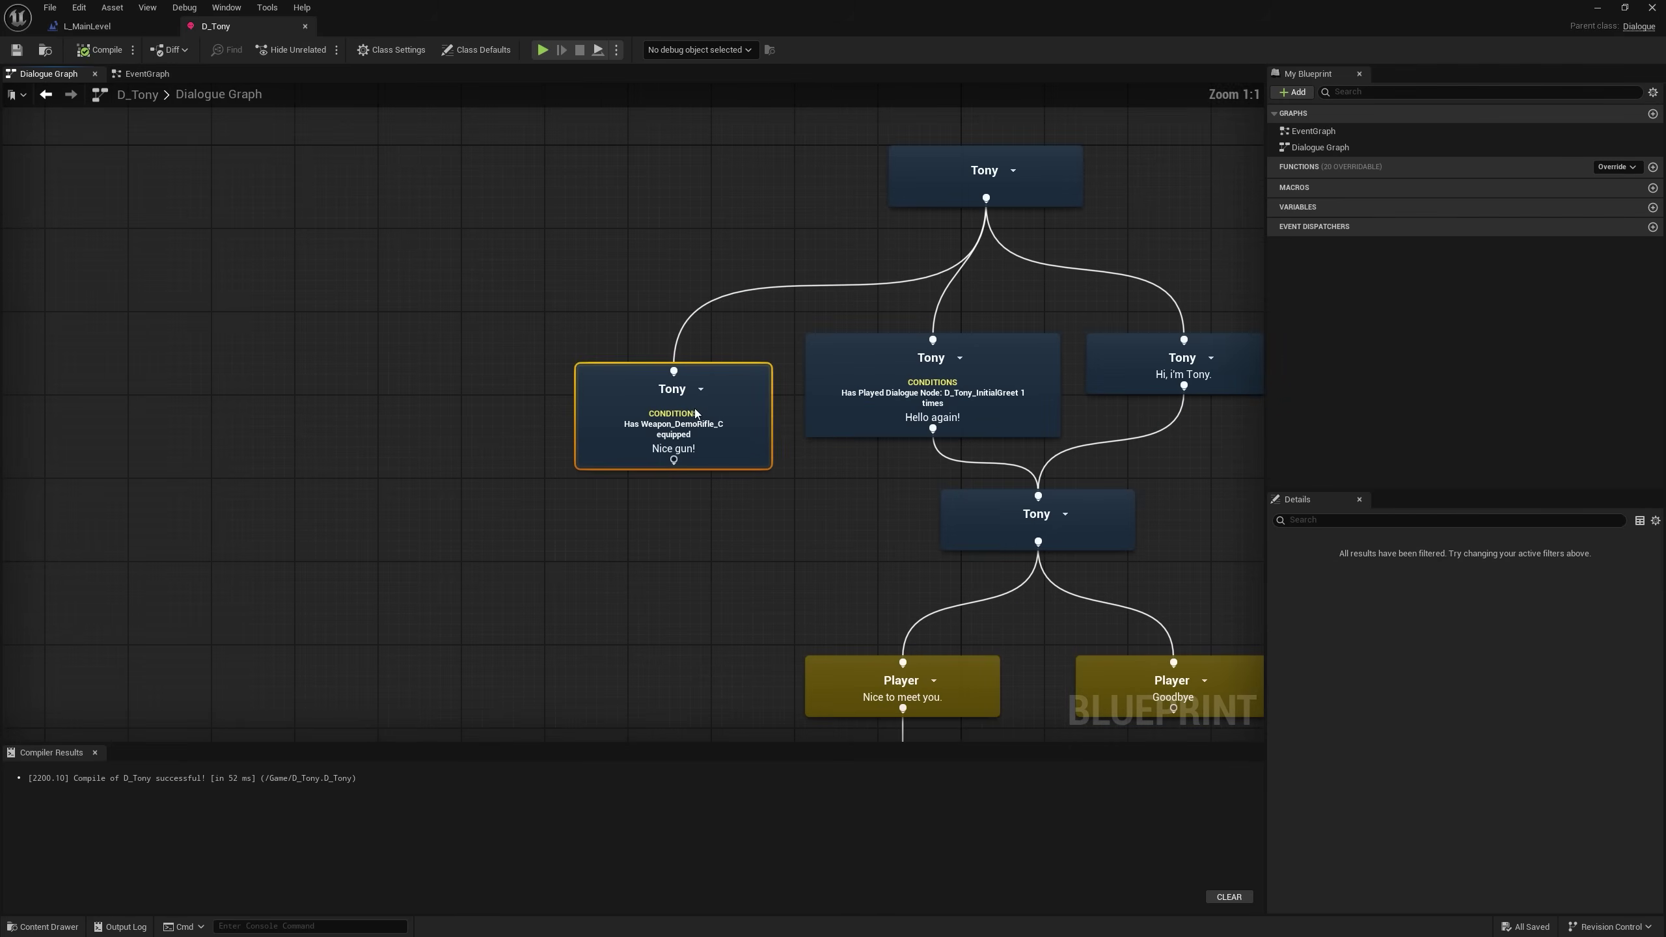
left_click_drag(729, 433, 729, 399)
right_click_drag(726, 413, 583, 443)
scroll(1426, 810, "down", 3)
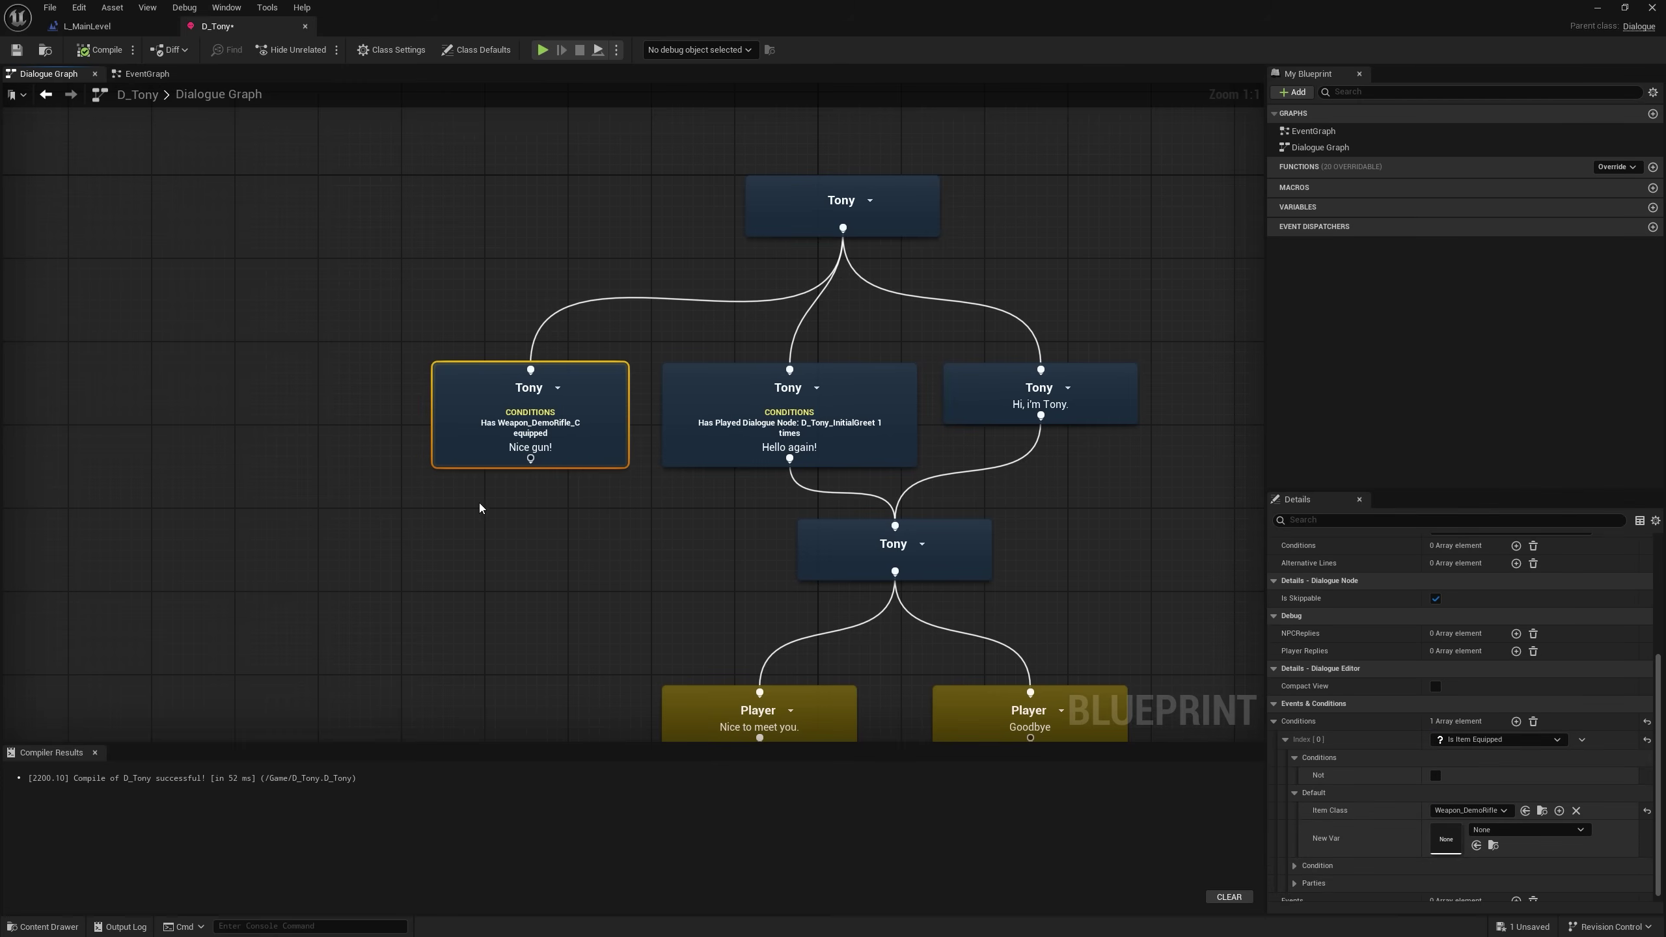
left_click(16, 50)
left_click(1597, 8)
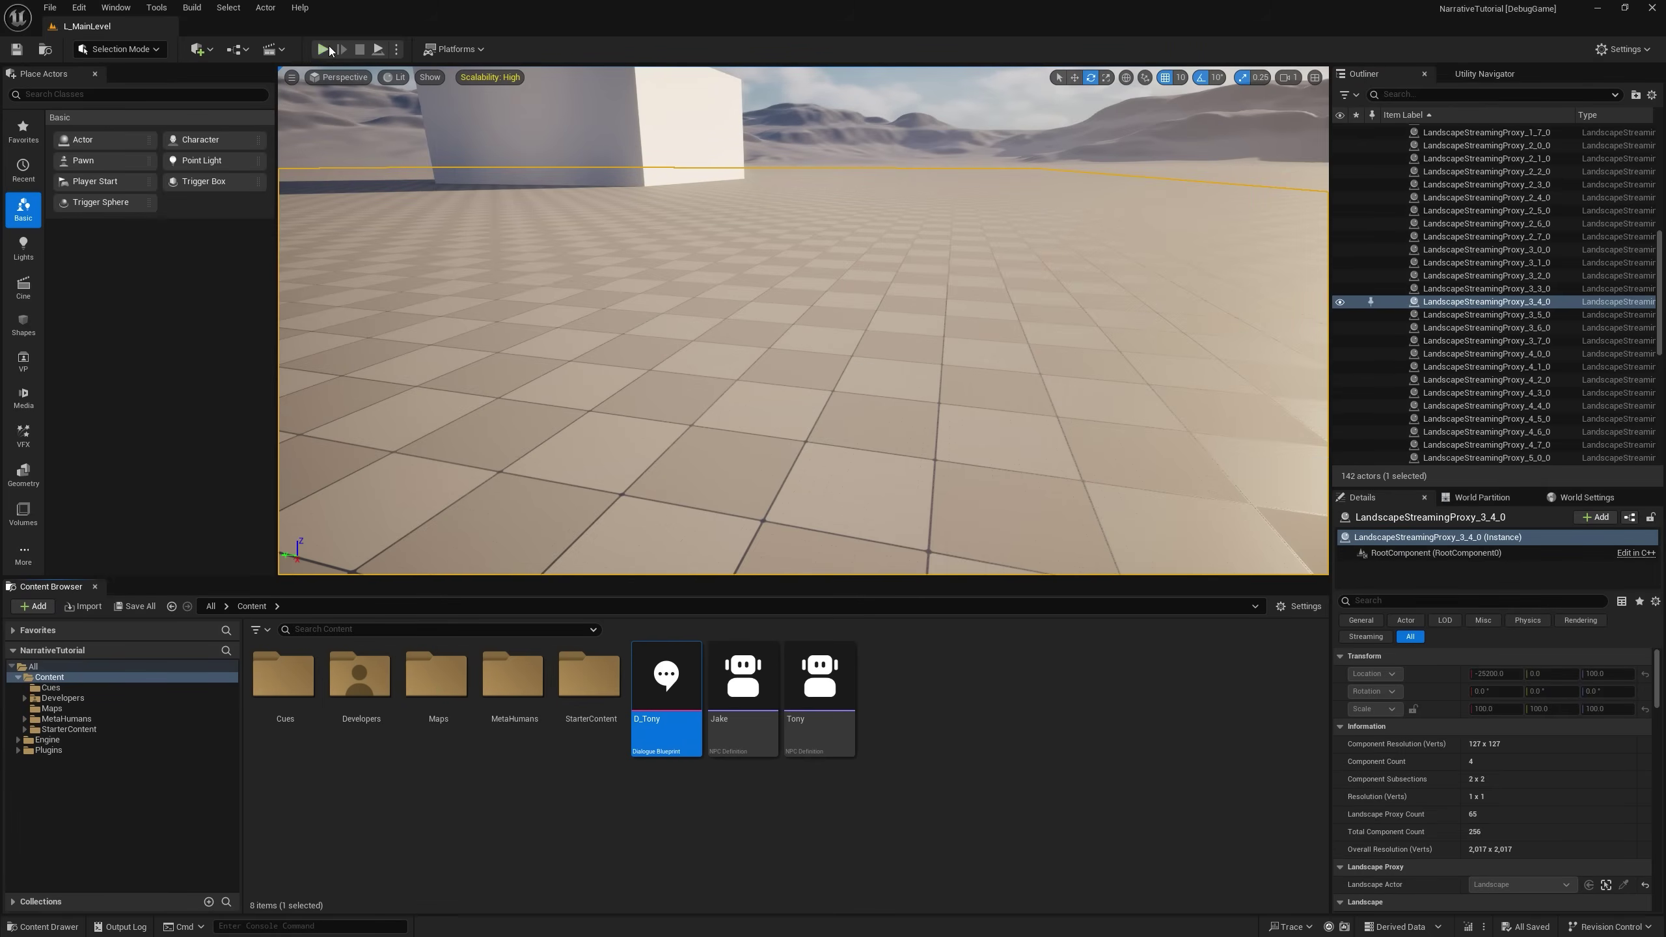
Play the level and talk to Tony with the Narrative Demo Rifle unequipped.
left_click(323, 50)
key("w")
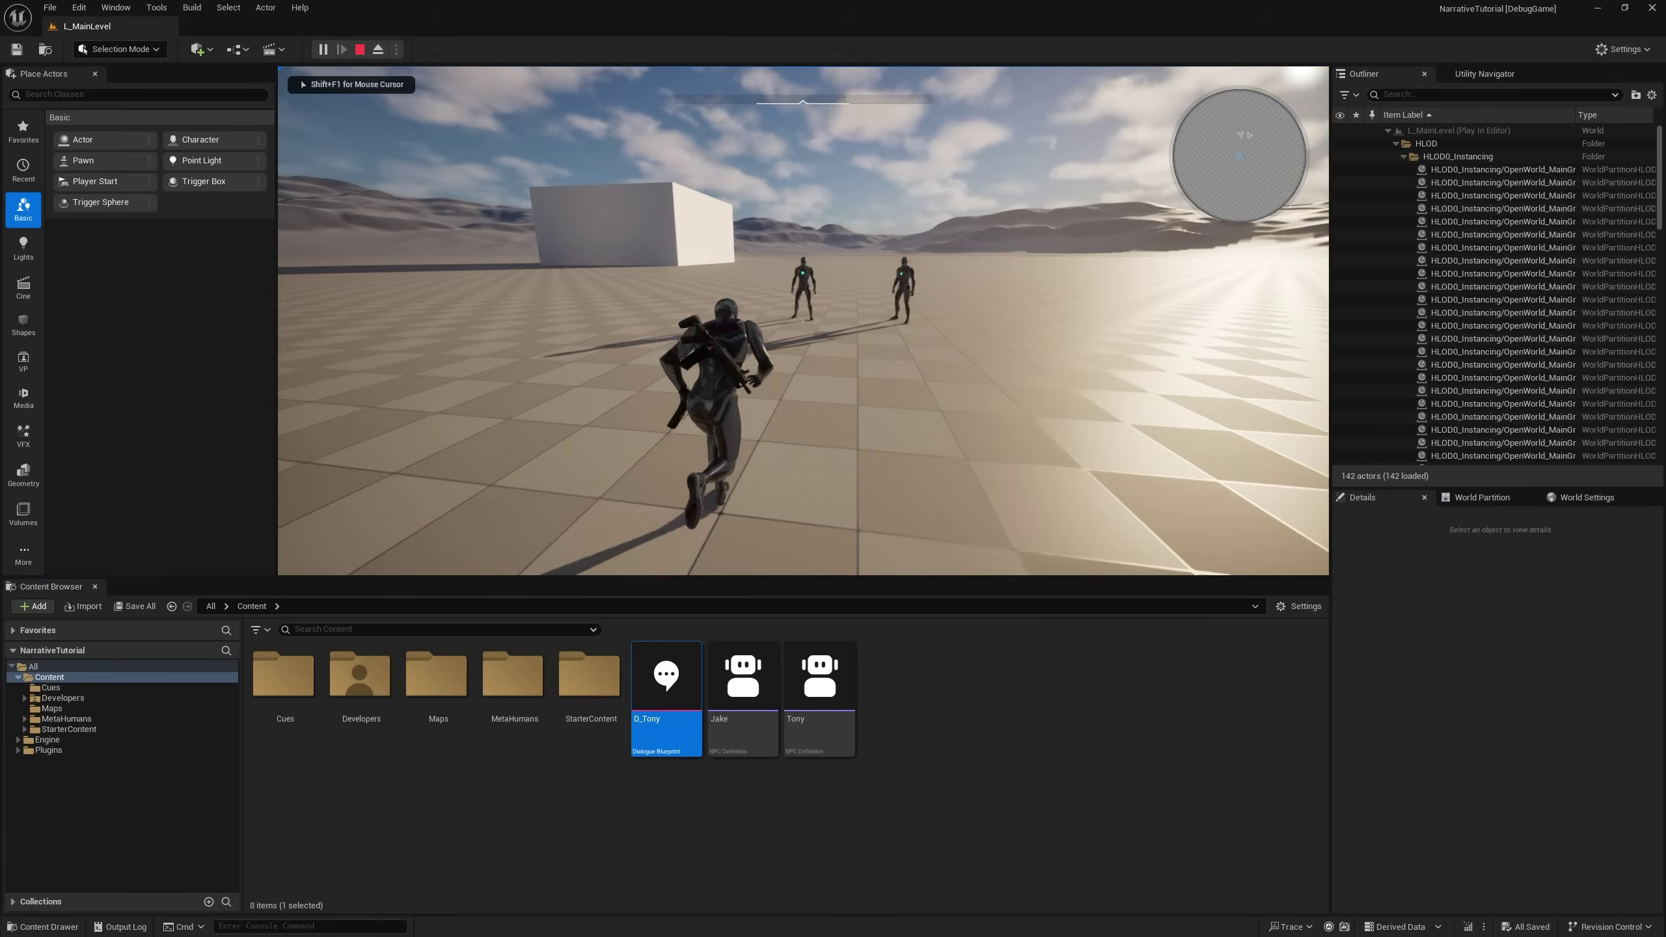
key("i")
mouse_move(437, 281)
left_click(1315, 80)
key("w")
key("e")
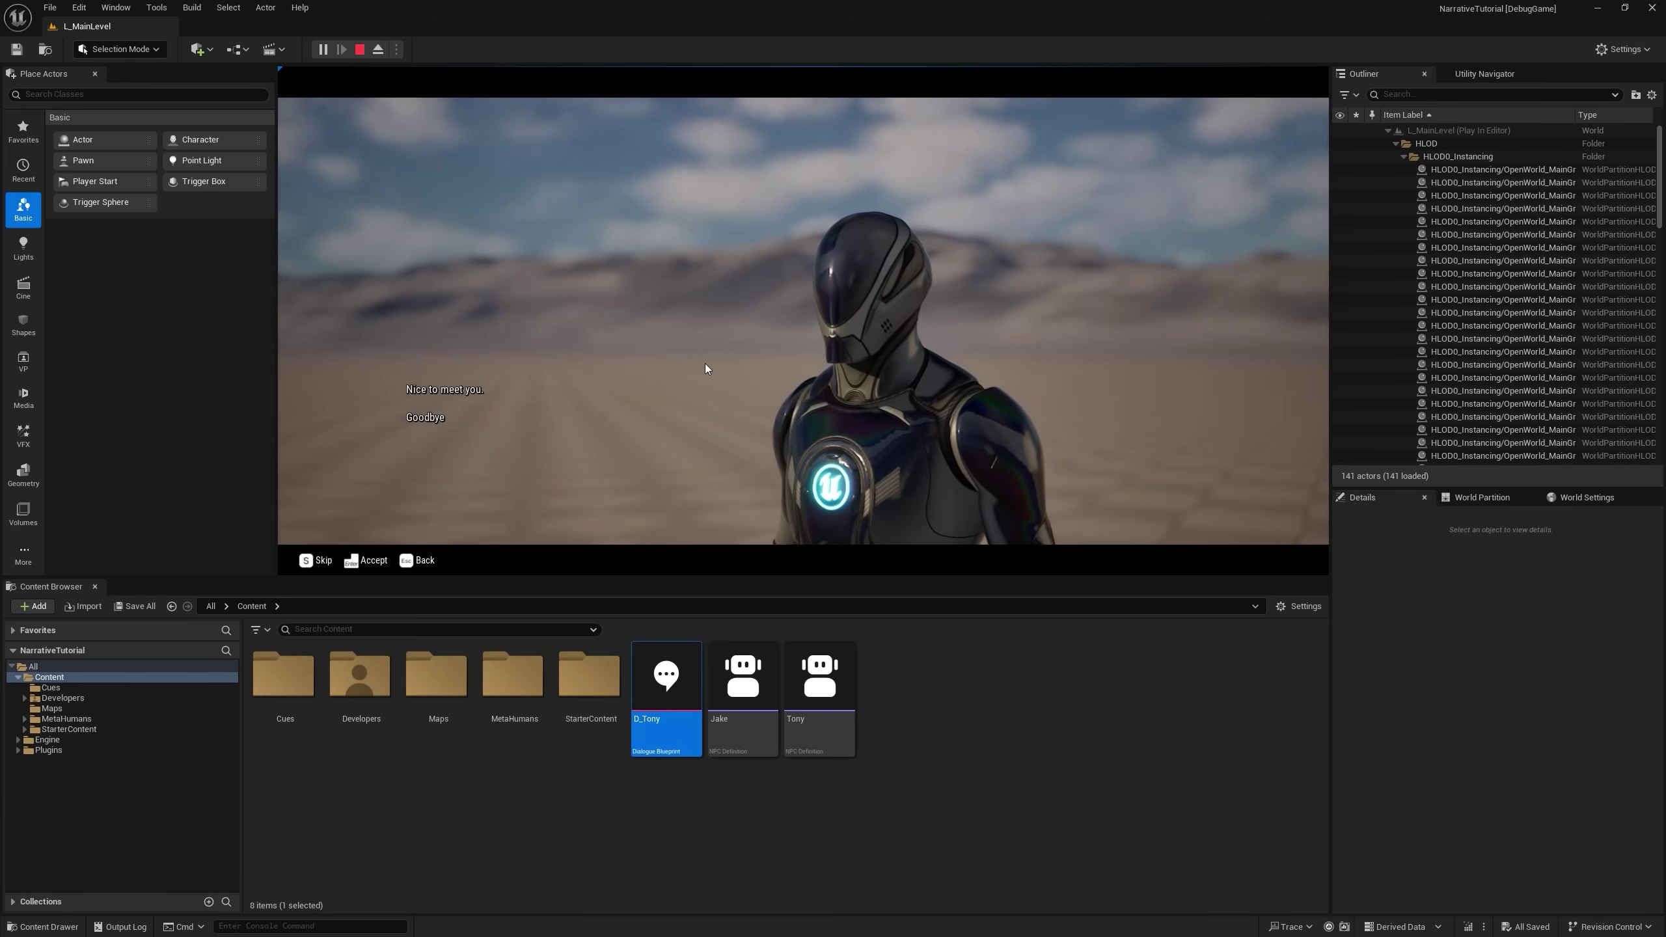
key("Escape")
key("s")
key("1")
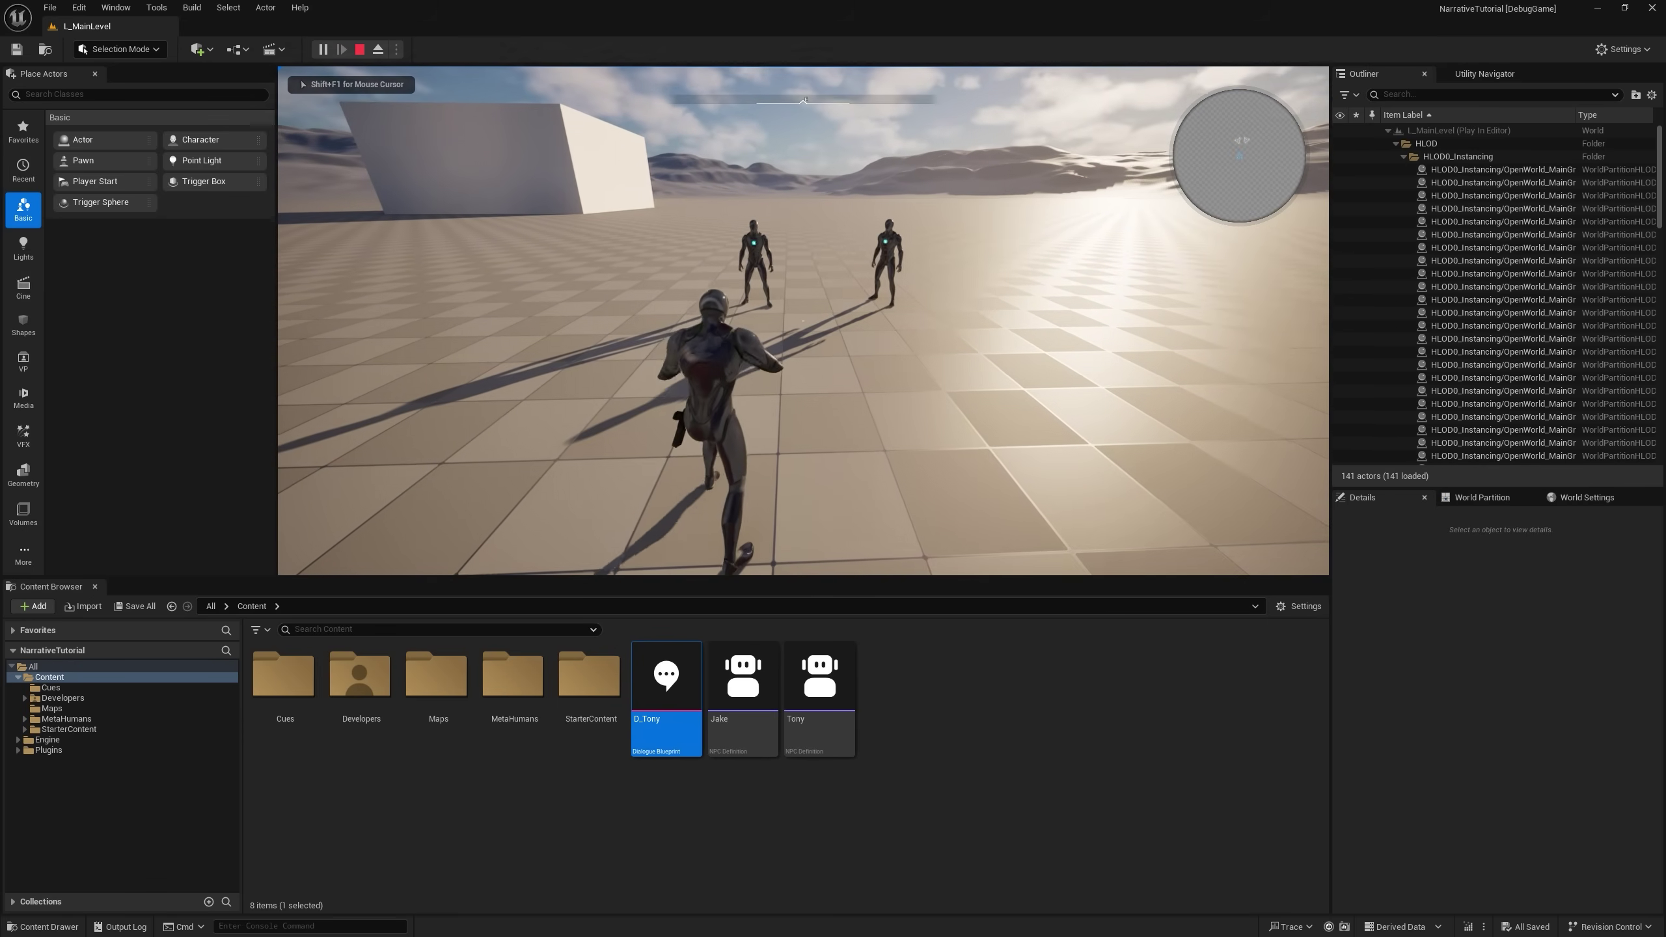
Equip the Narrative Demo Rifle from the inventory and talk to Tony to test the weapon-conditioned reply.
key("i")
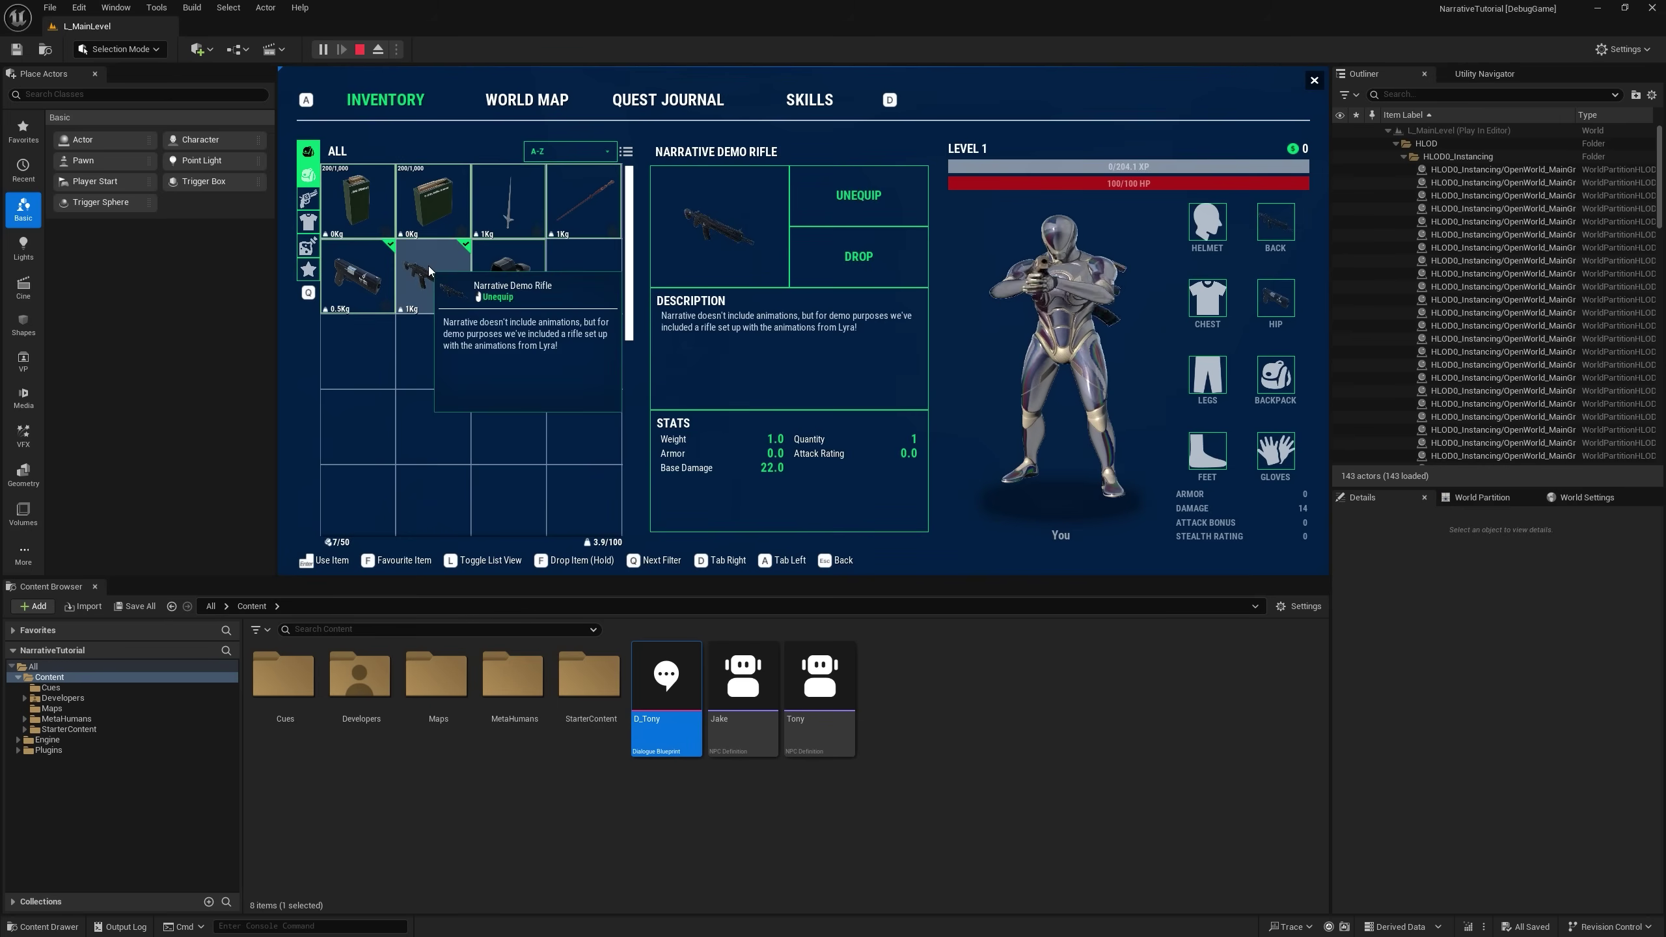
key("Escape")
key("w")
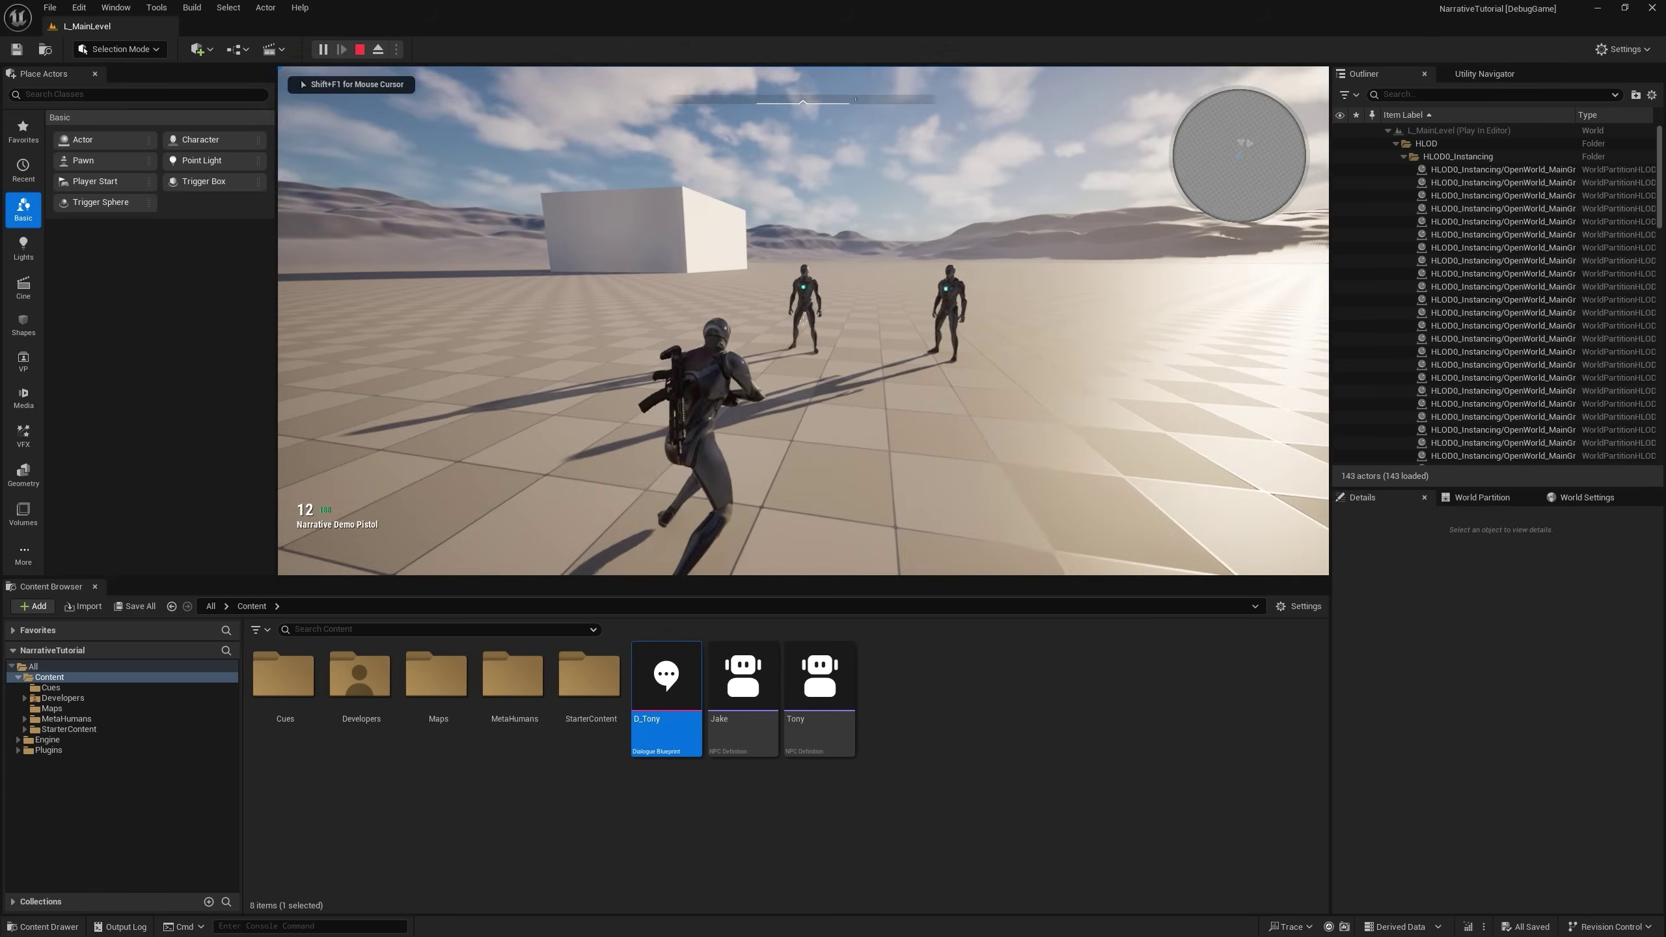
key("e")
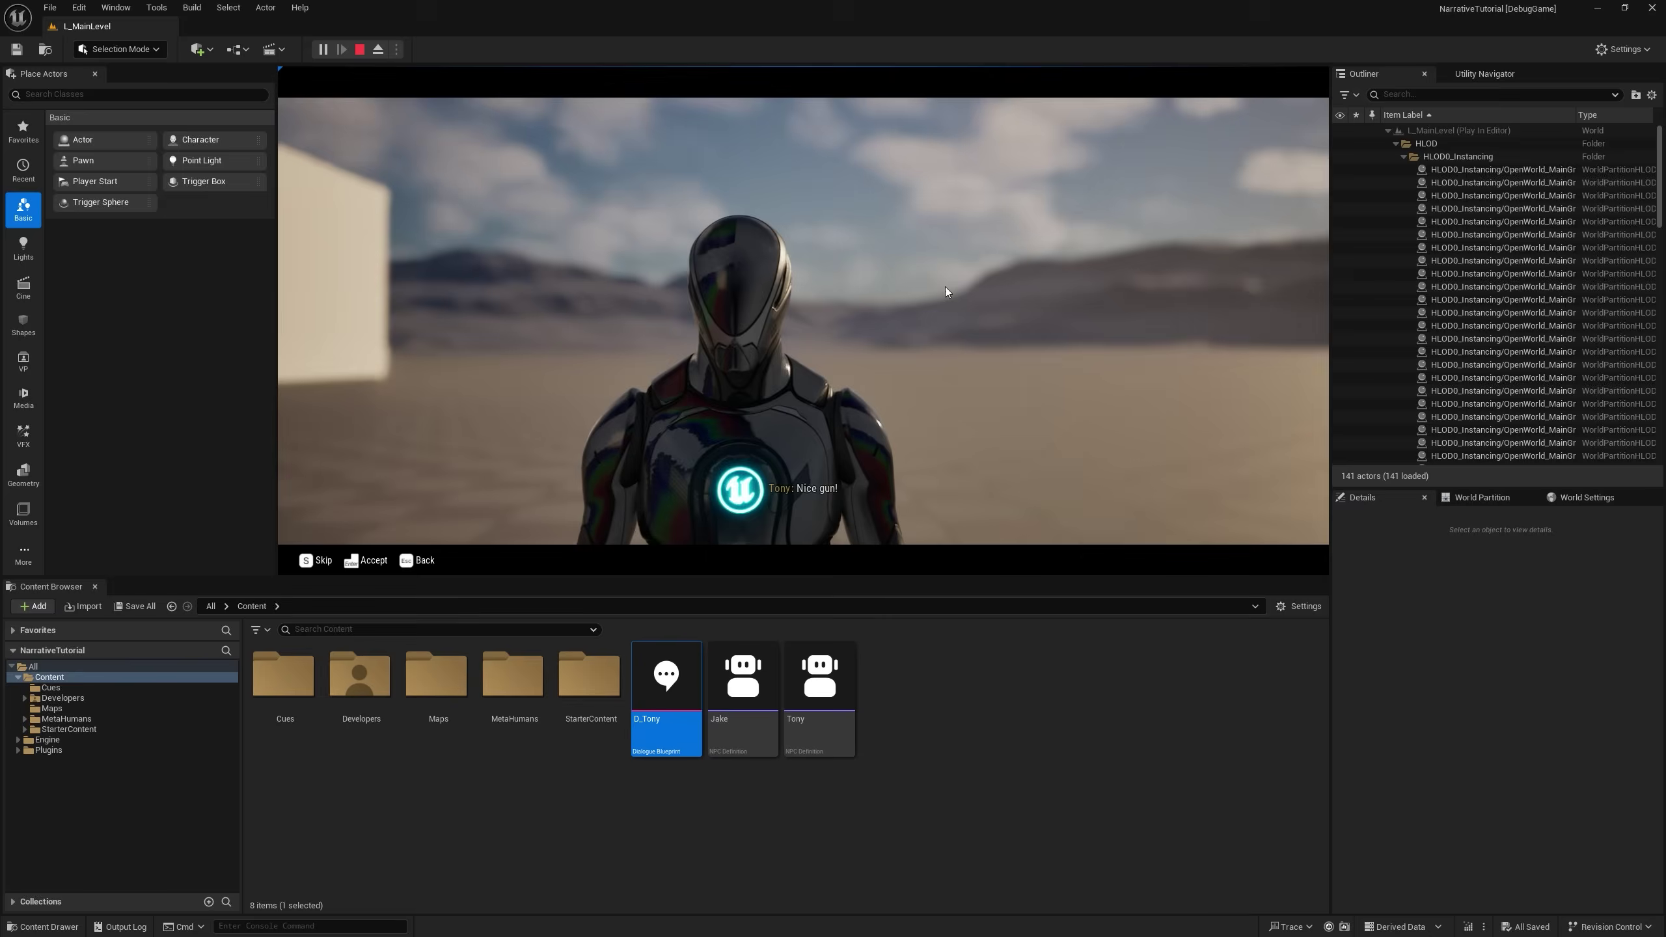
key("Escape")
key("s")
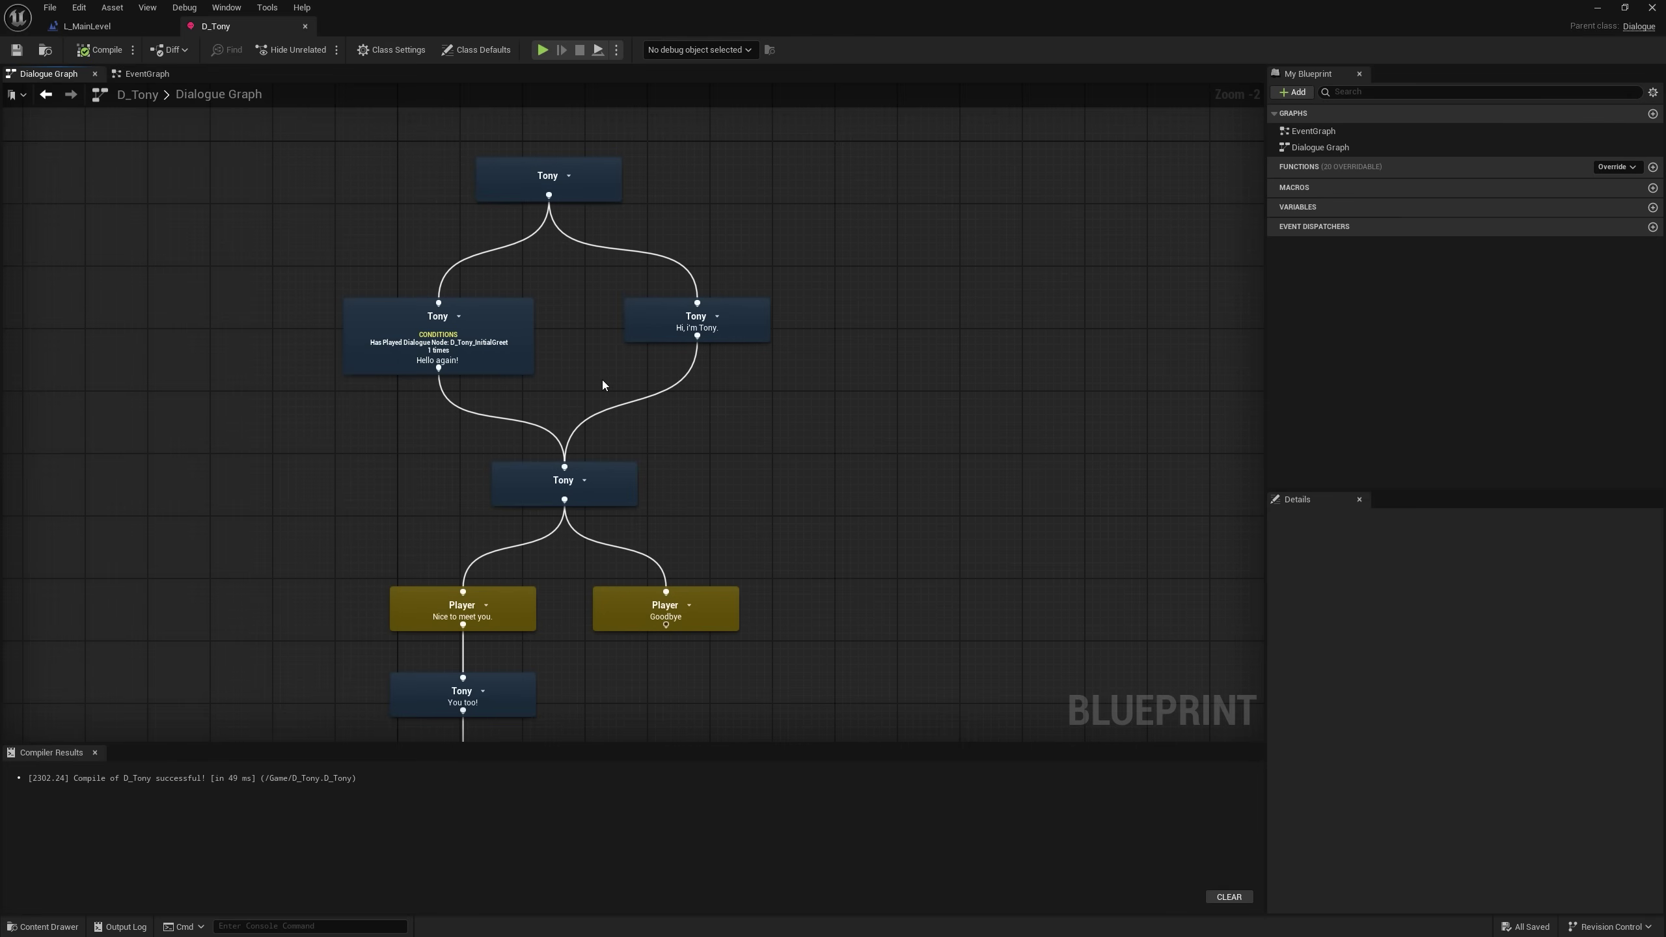
Move the root and both greeting nodes up, and break the link from "Hello again!" to the shared Tony node.
left_click(518, 369)
left_click(511, 383)
right_click_drag(497, 378, 702, 400)
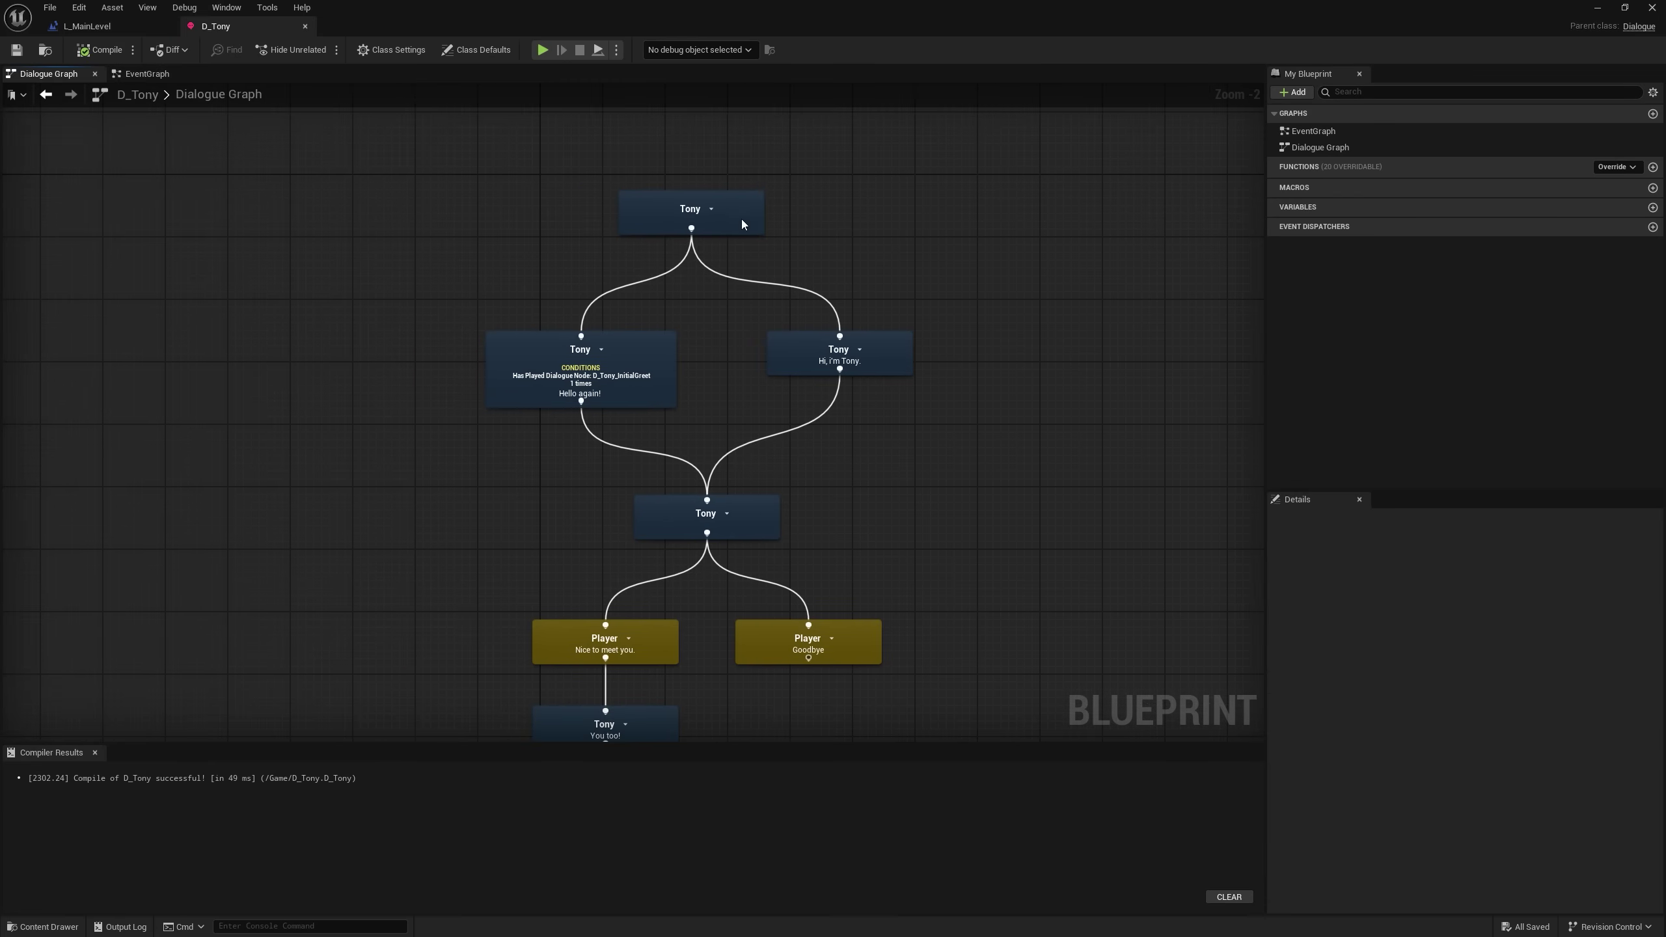
left_click_drag(742, 223, 768, 168)
left_click_drag(661, 360, 655, 304)
left_click_drag(776, 349, 784, 307)
left_click(751, 337)
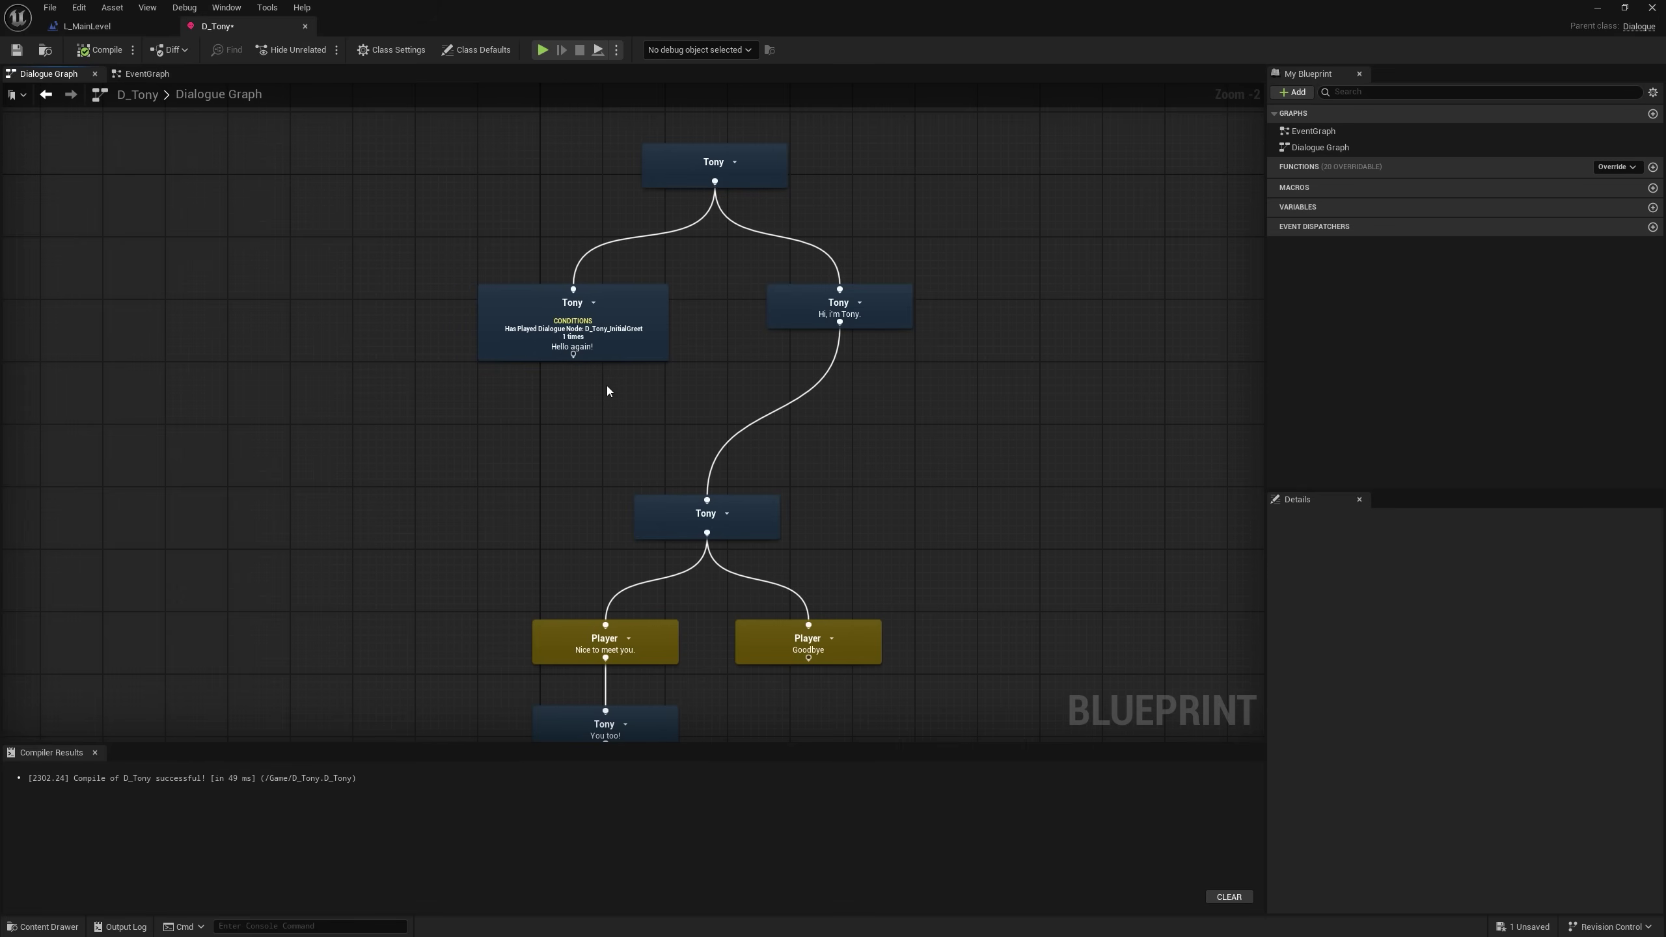
Spread out the root and greeting nodes, placing "Hello again!" well clear of the "Hi, i'm Tony." branch.
left_click_drag(621, 355, 449, 346)
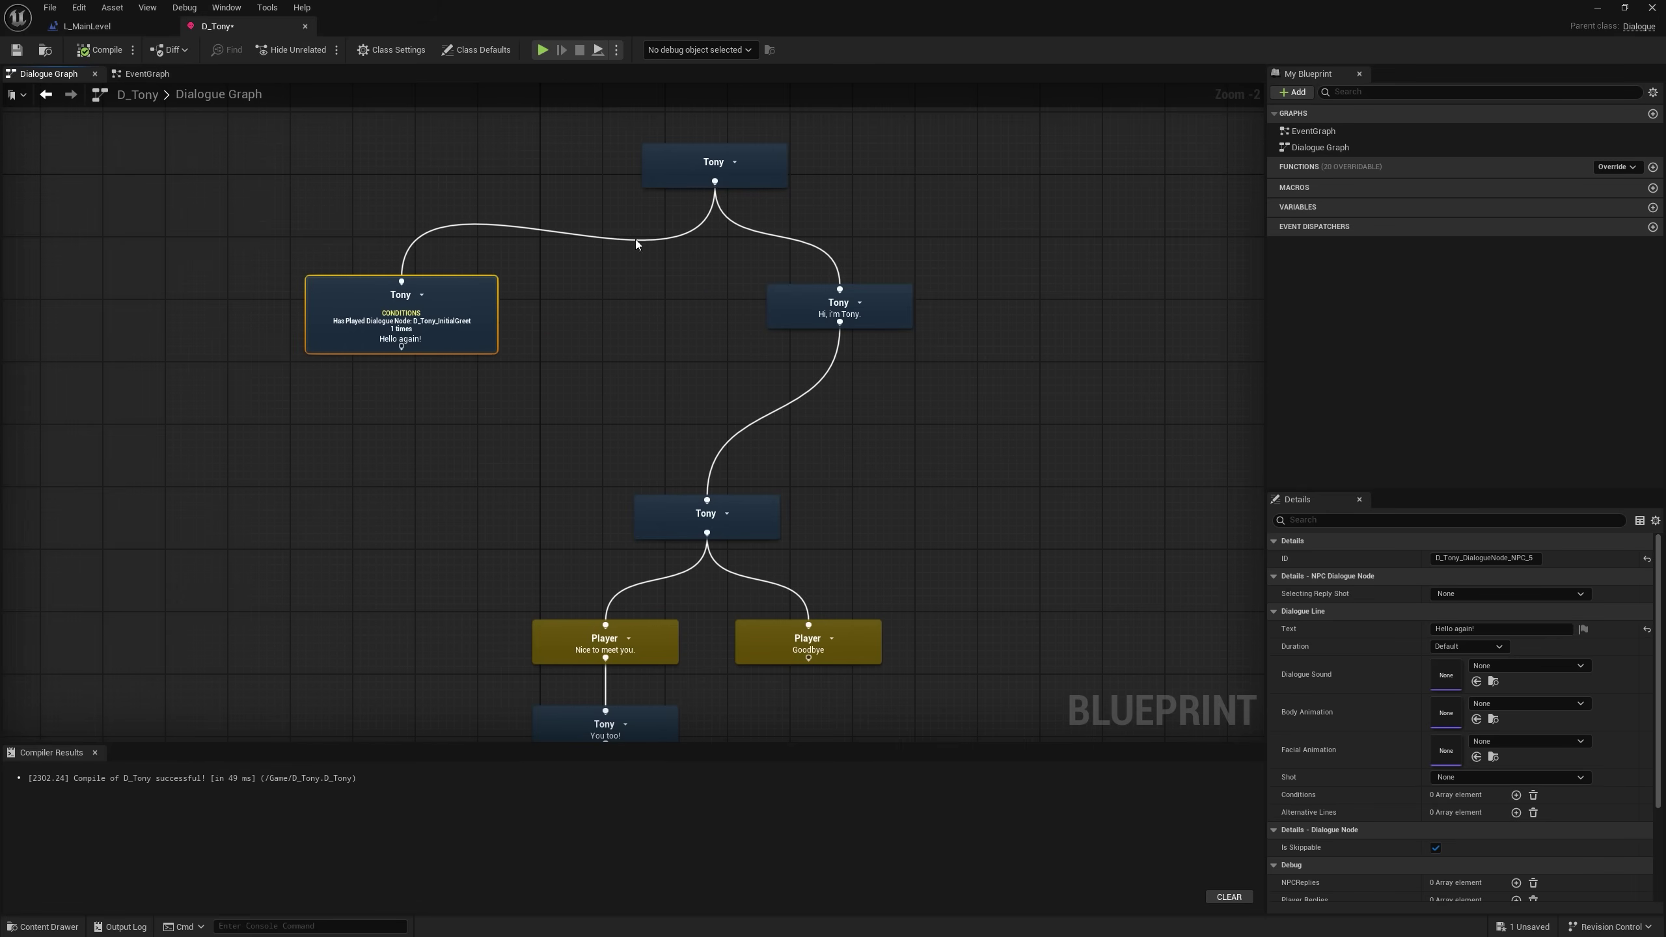
left_click_drag(683, 175, 623, 132)
left_click_drag(451, 345, 456, 338)
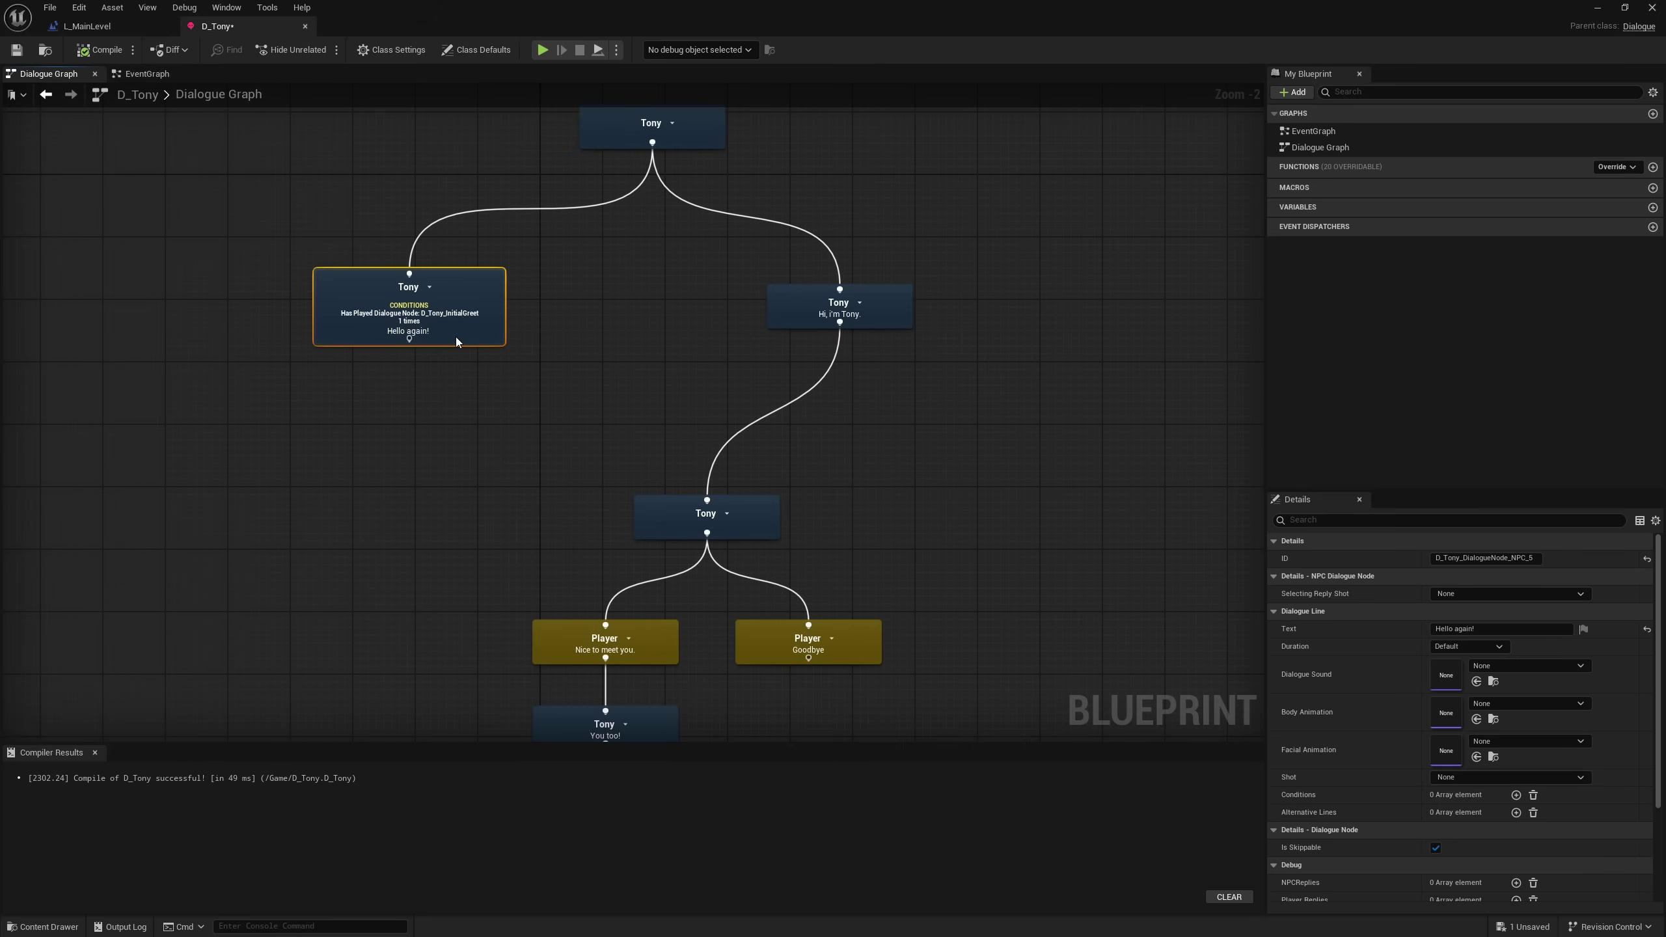
scroll(445, 341, "up", 1)
right_click_drag(445, 341, 478, 446)
left_click_drag(879, 427, 684, 450)
right_click_drag(477, 475, 726, 400)
left_click_drag(726, 397, 665, 435)
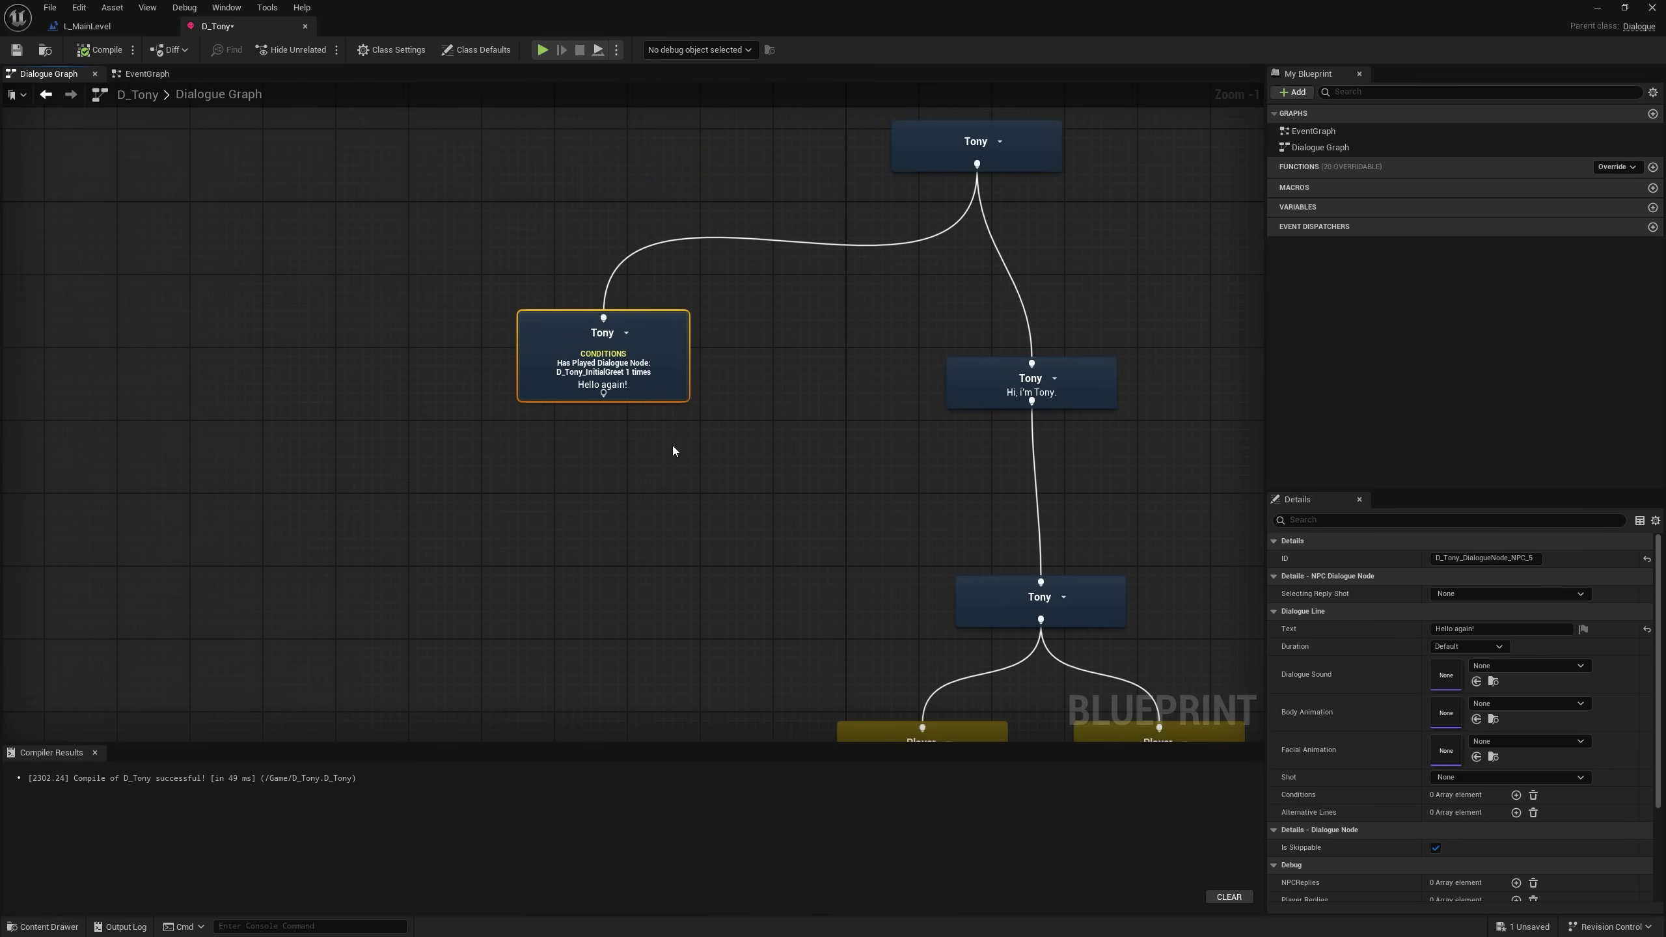
Change the repeat greeting's text to "Hello again! Want an item?" and add a Player reply reading "Sure." below it.
right_click_drag(1007, 578, 1047, 475)
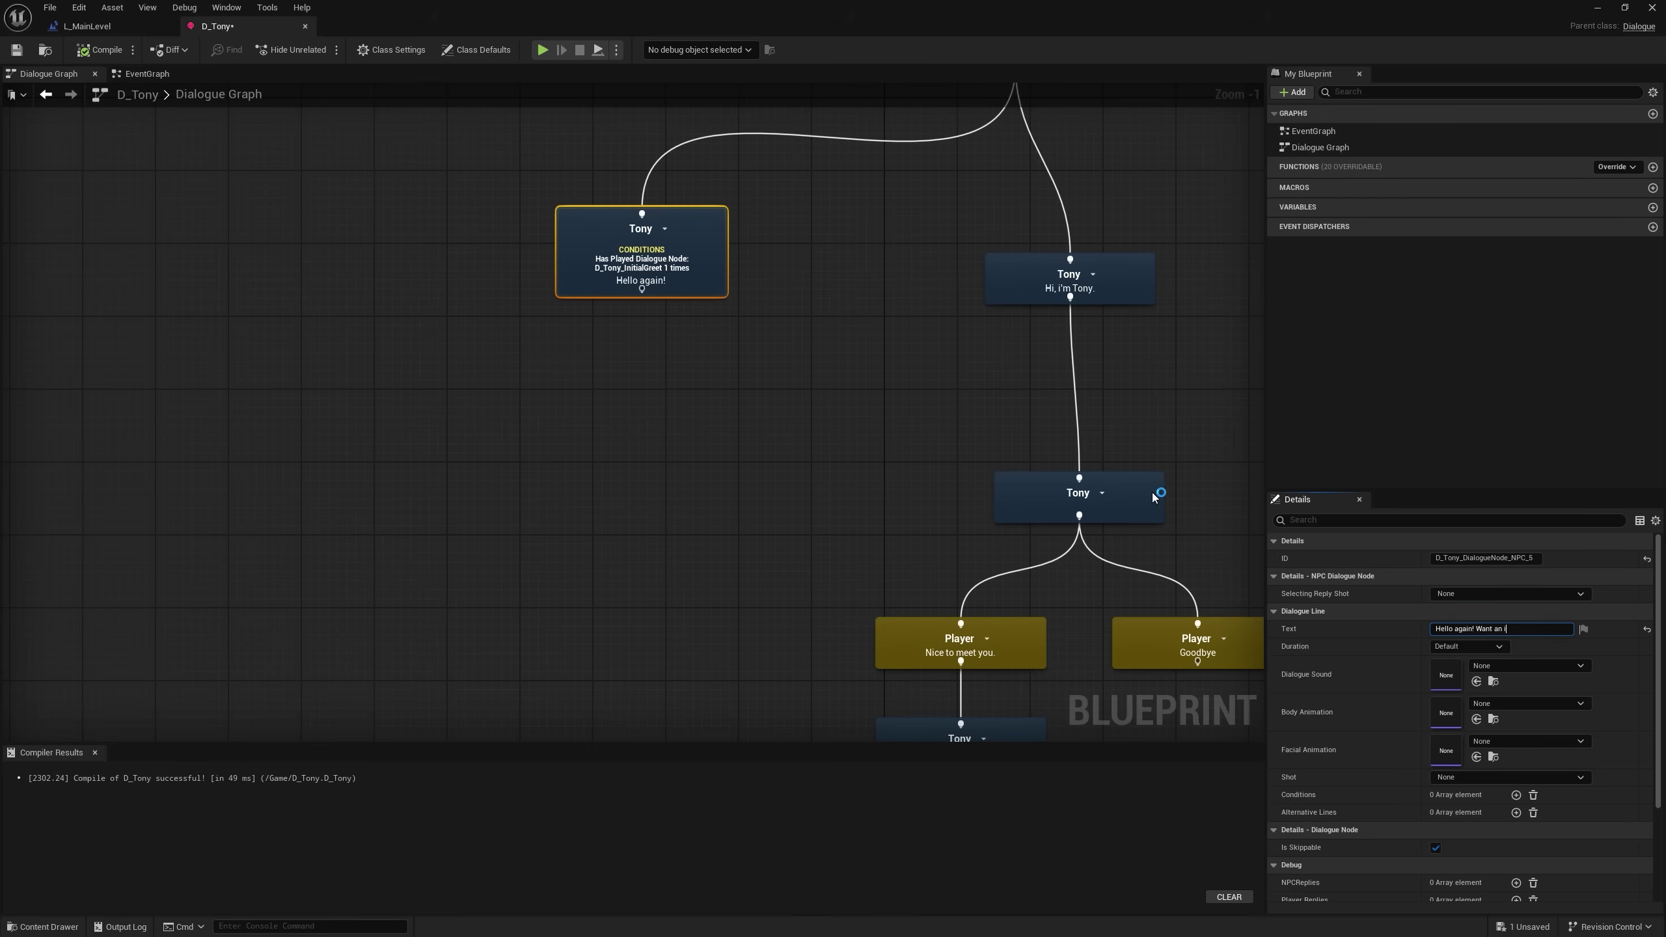
right_click_drag(781, 355, 488, 413)
left_click_drag(349, 348, 251, 463)
left_click(340, 525)
left_click(1500, 665)
type("Sure.")
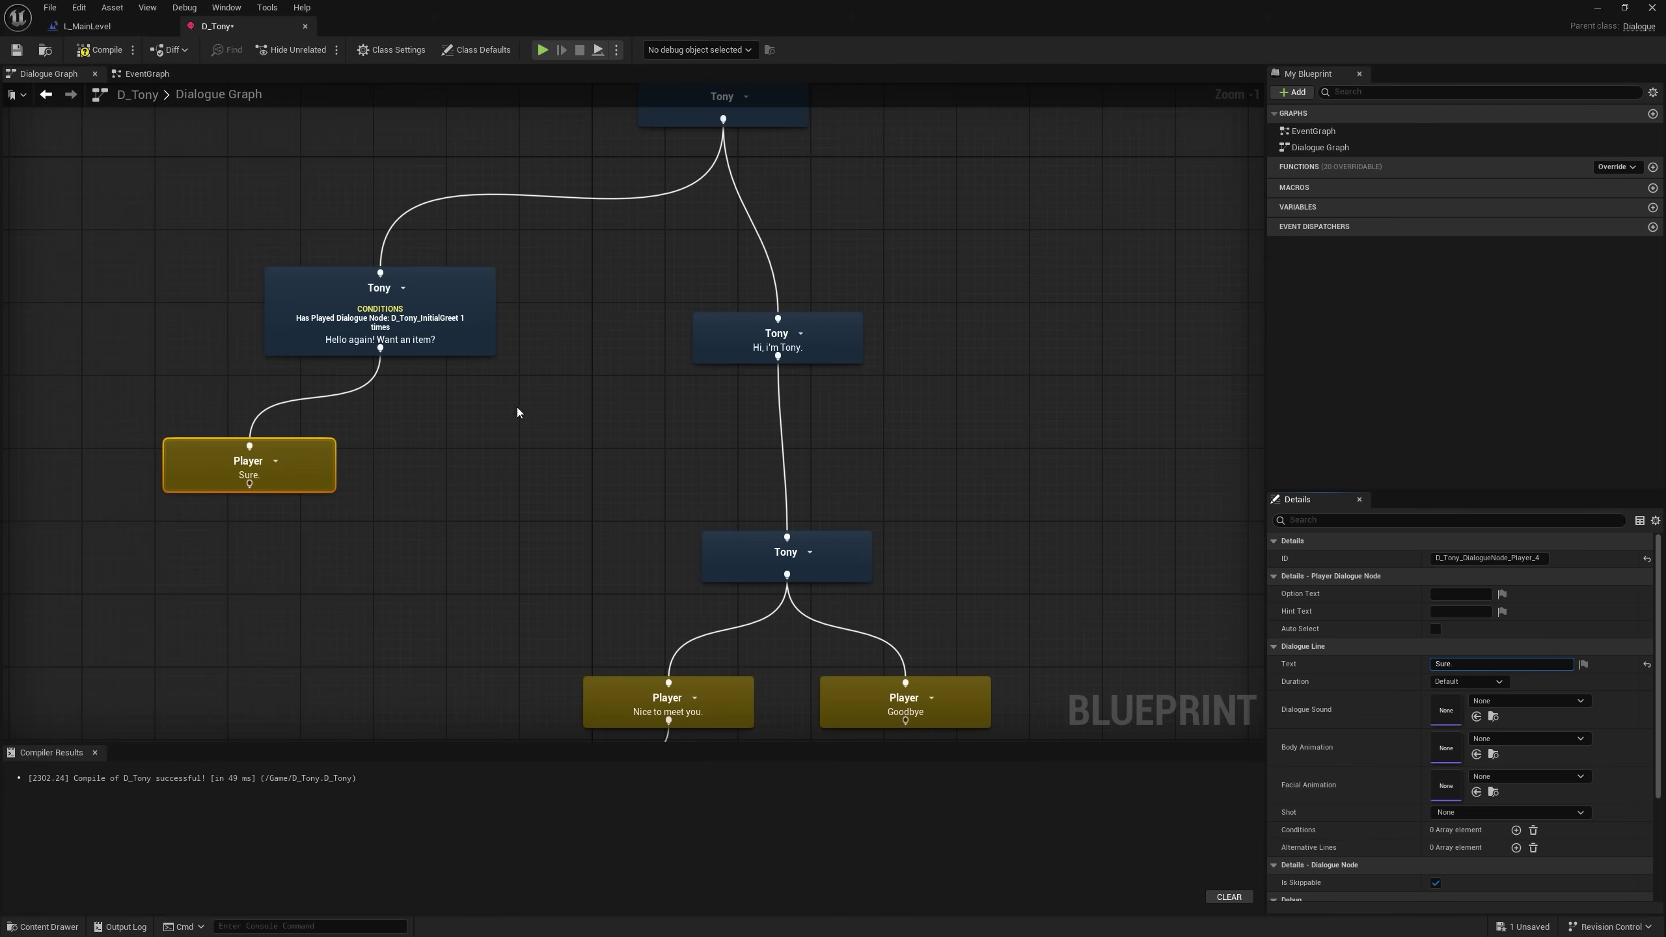
Add a second Player reply reading "No thanks." to the "Hello again! Want an item?" node.
left_click_drag(380, 348, 501, 472)
left_click(566, 495)
left_click(1500, 664)
type("No thanks.")
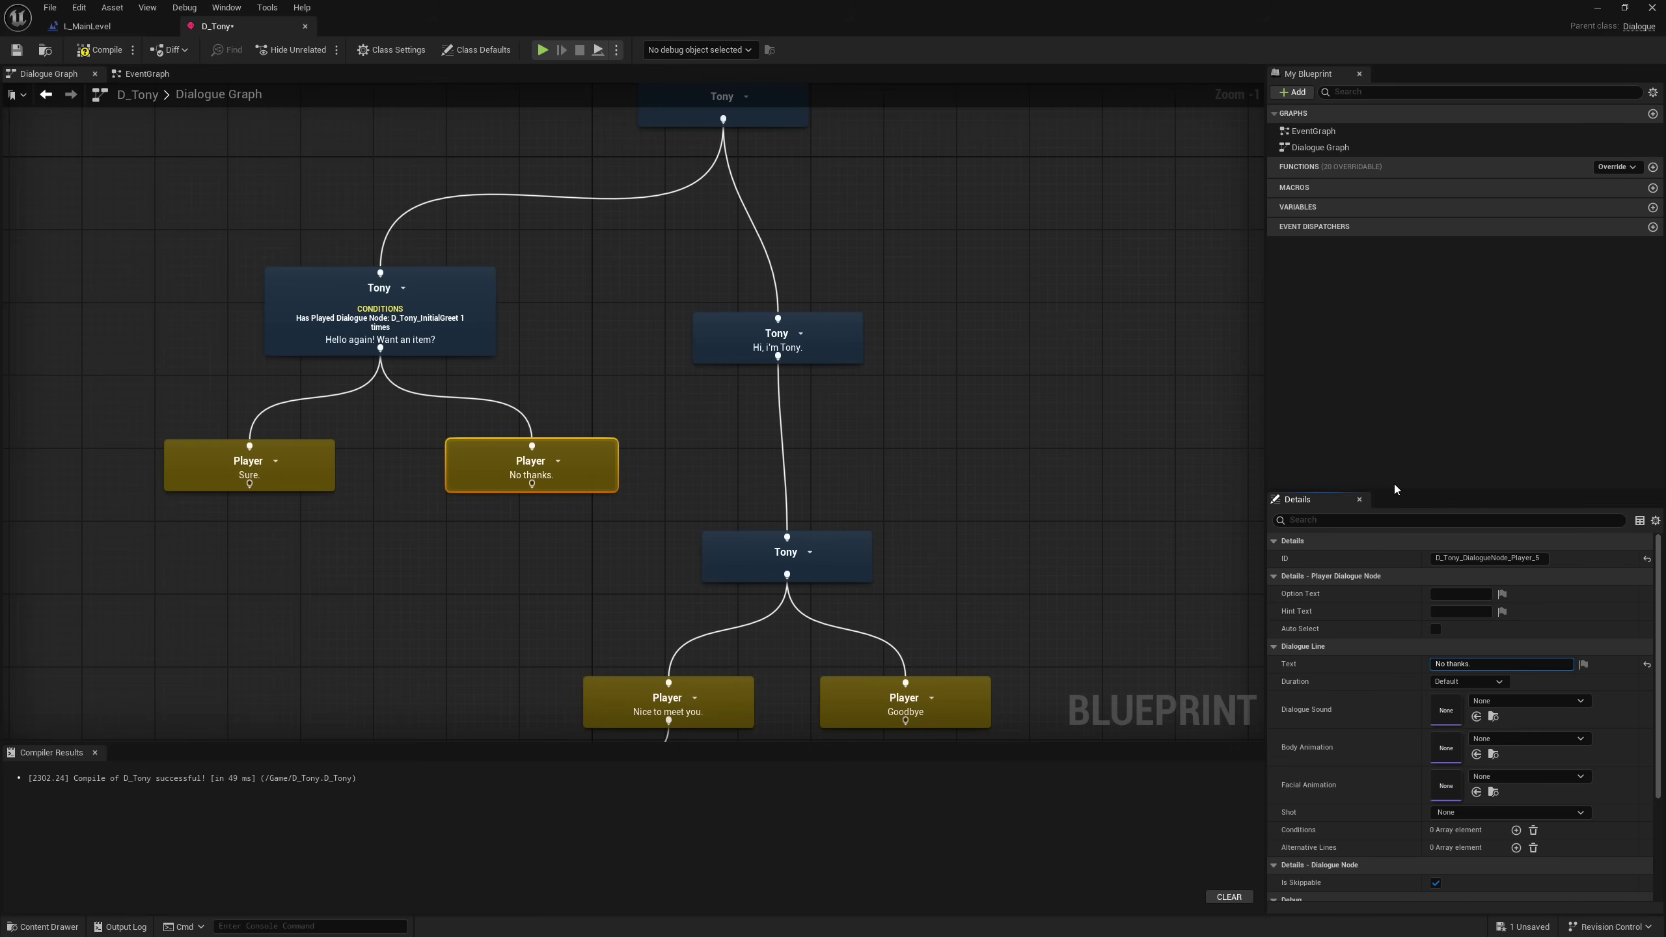
Add an Add Item To Inventory event to the Player's "Sure." reply.
left_click_drag(153, 527, 347, 437)
scroll(1416, 832, "down", 3)
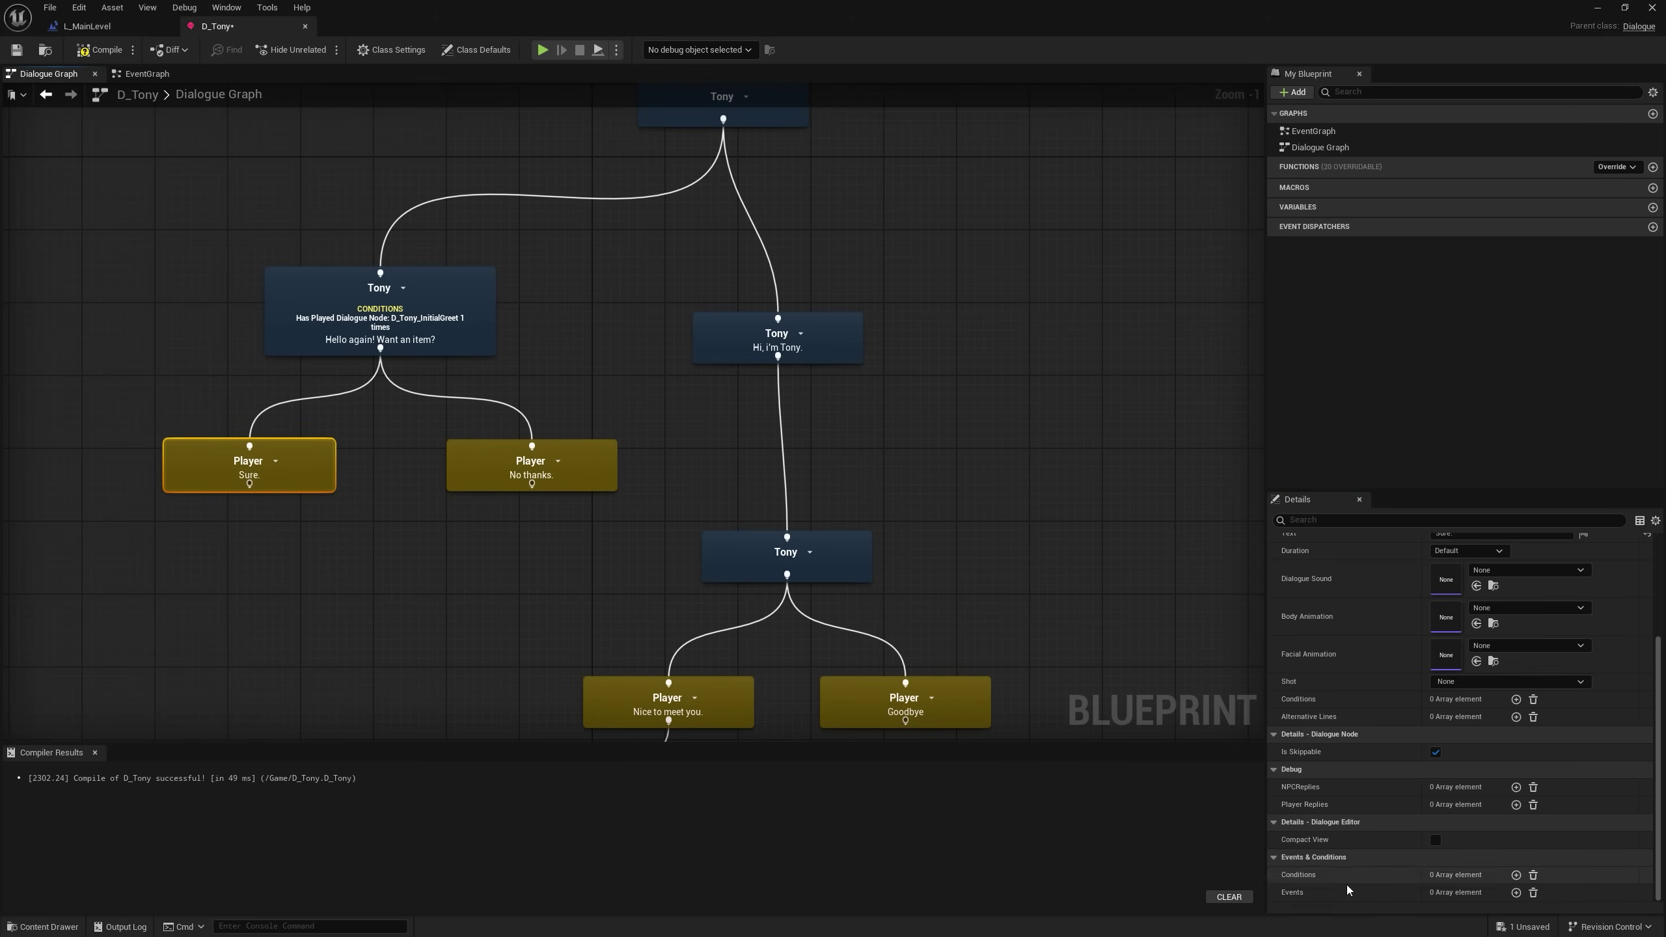
left_click(1515, 892)
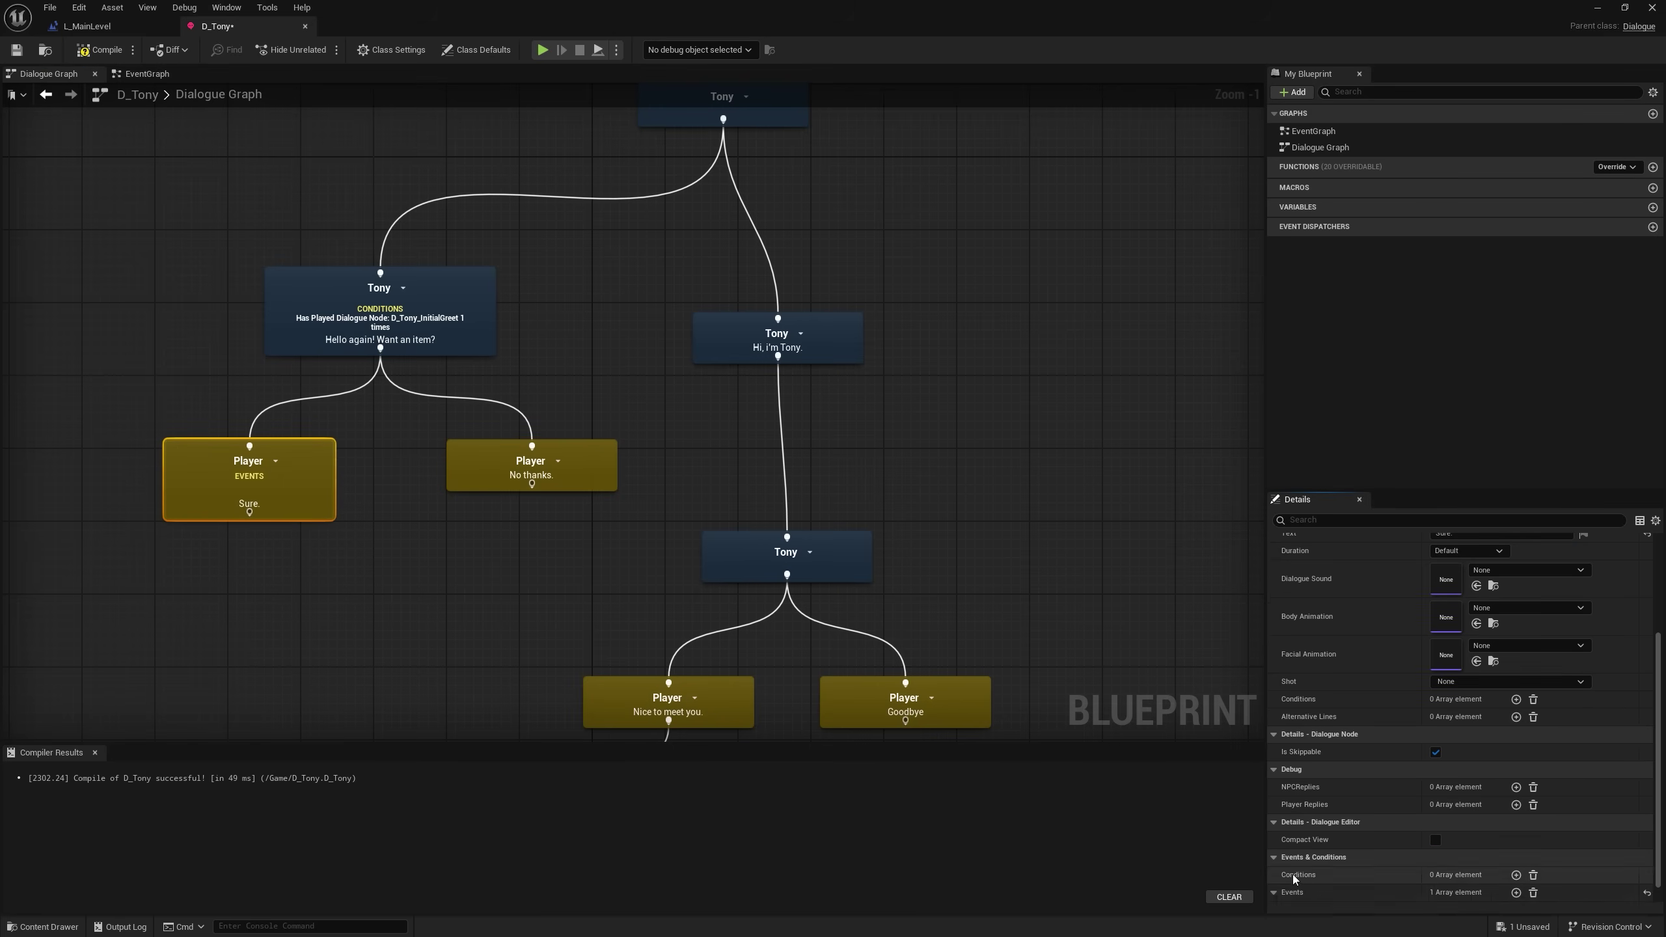
left_click(1449, 892)
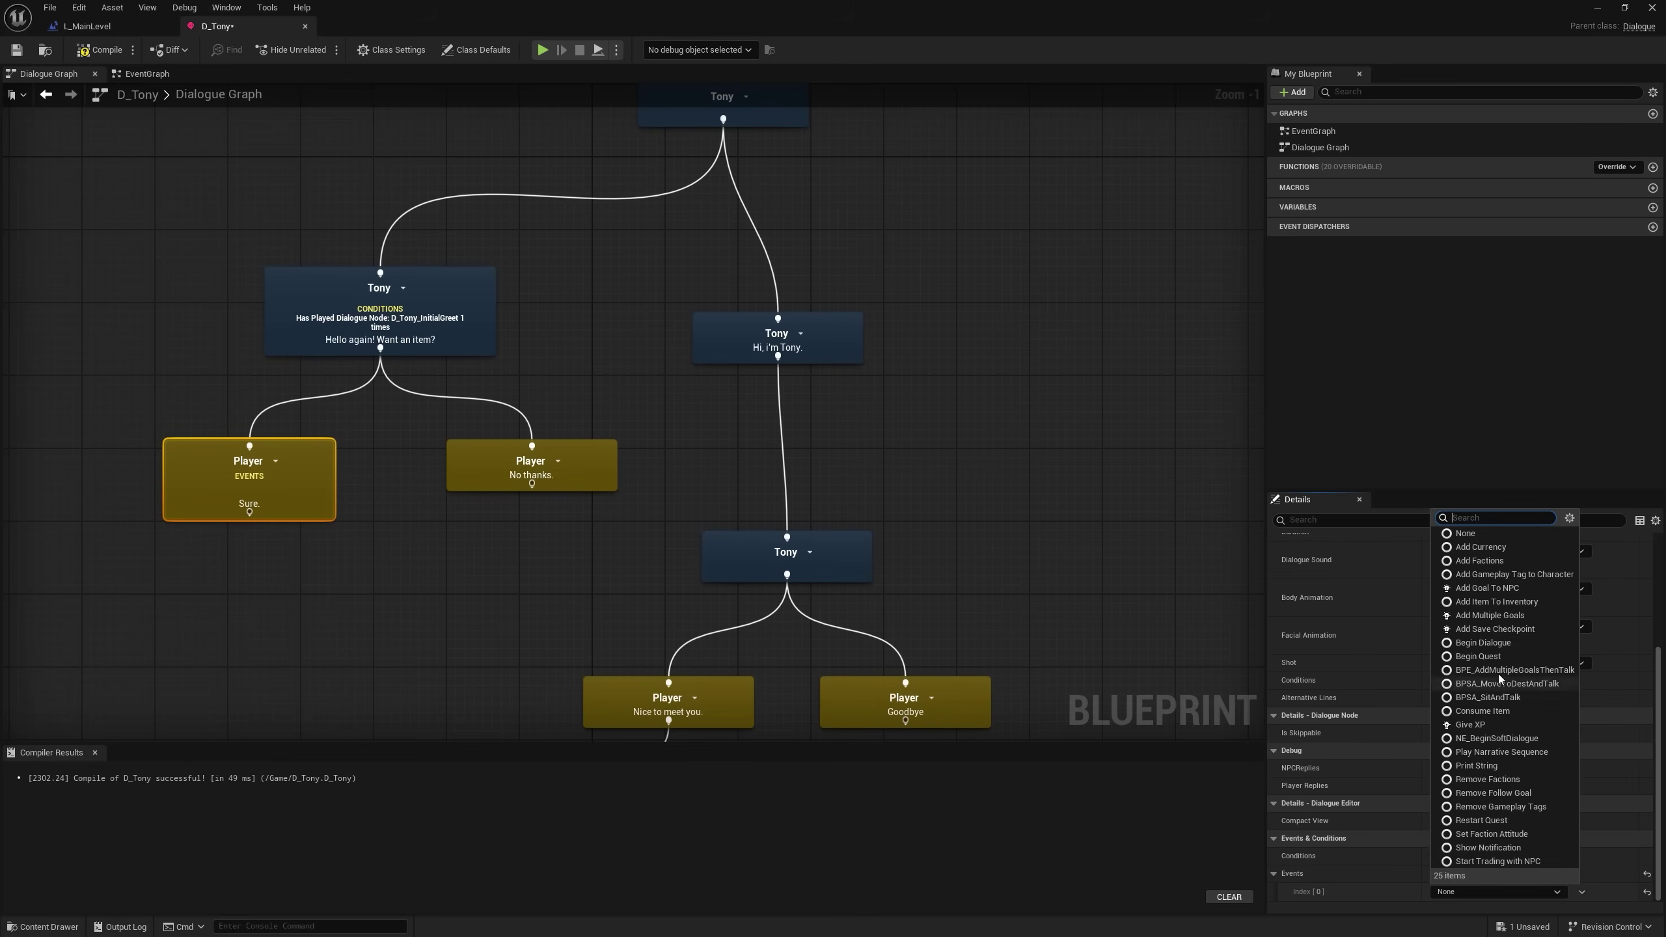
left_click(1485, 602)
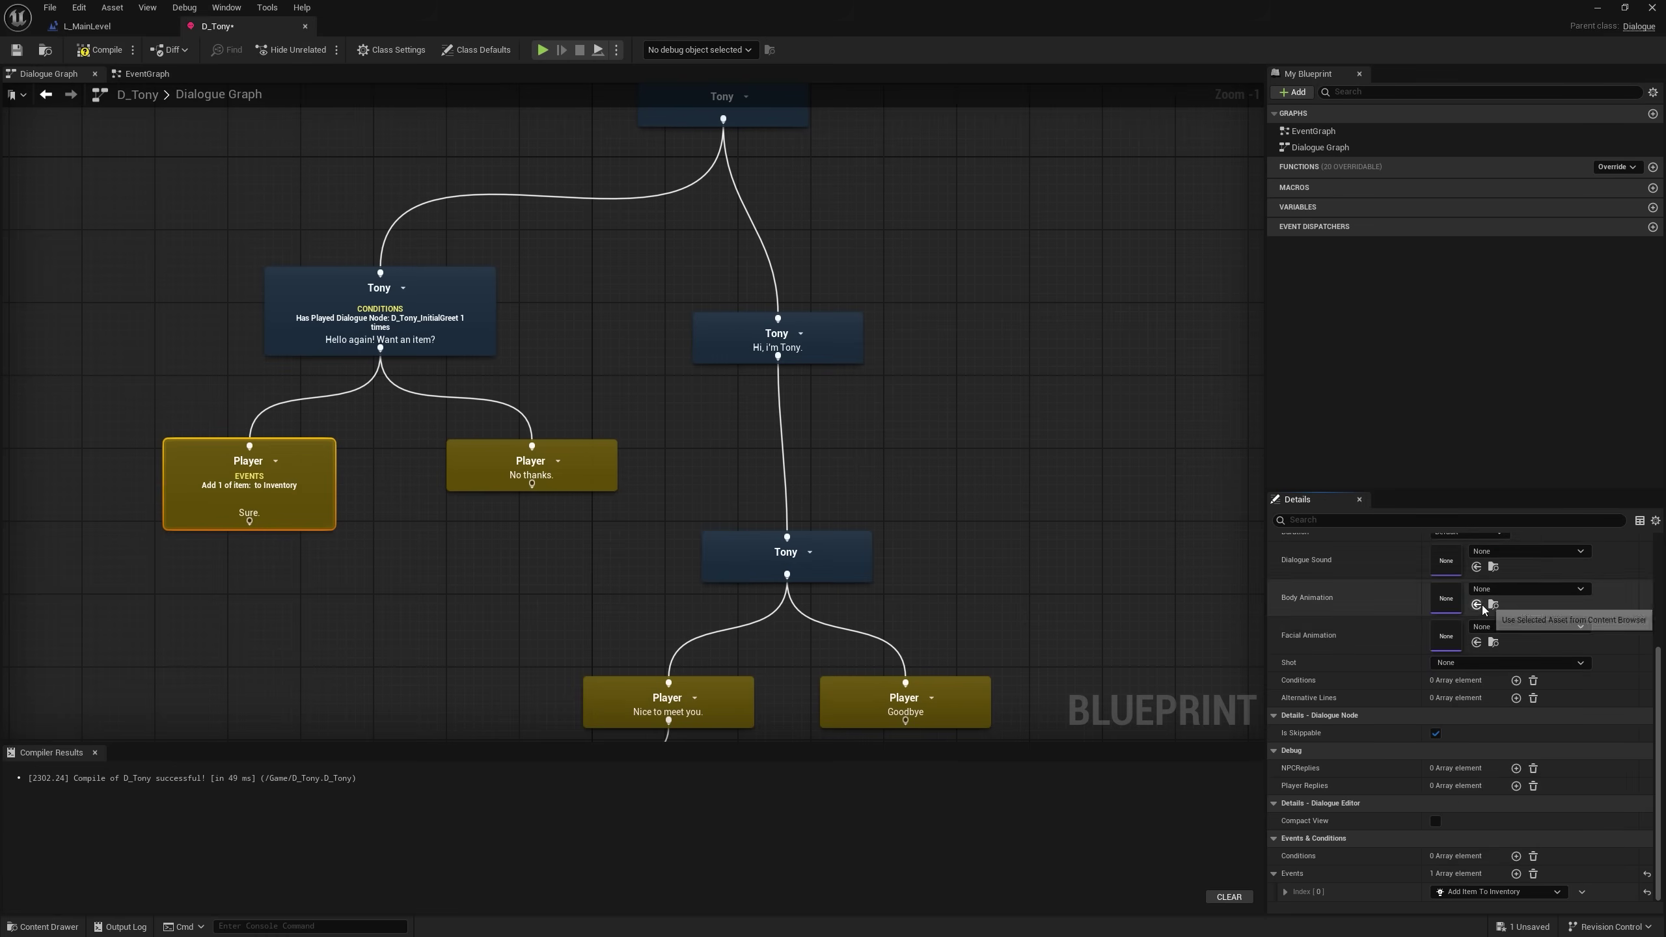
Set the item class of the "Sure." reply's Add Item To Inventory event to BPNI_Cupcake.
left_click(1295, 840)
scroll(1337, 827, "down", 2)
left_click(1299, 857)
scroll(1338, 820, "down", 2)
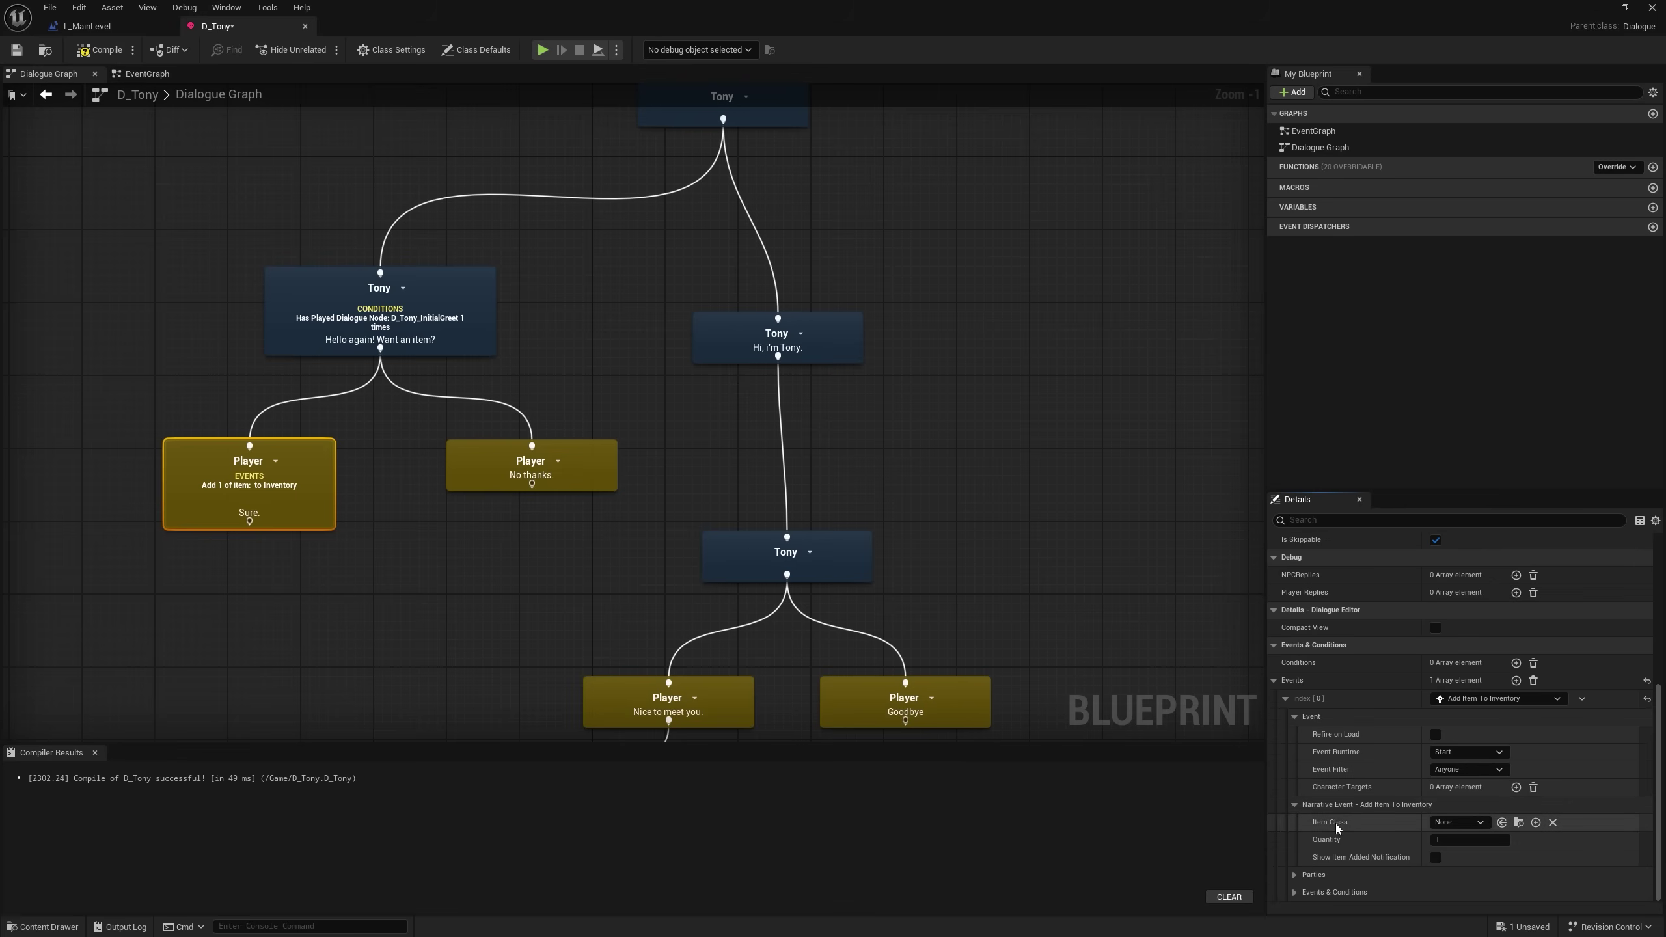
left_click(1459, 825)
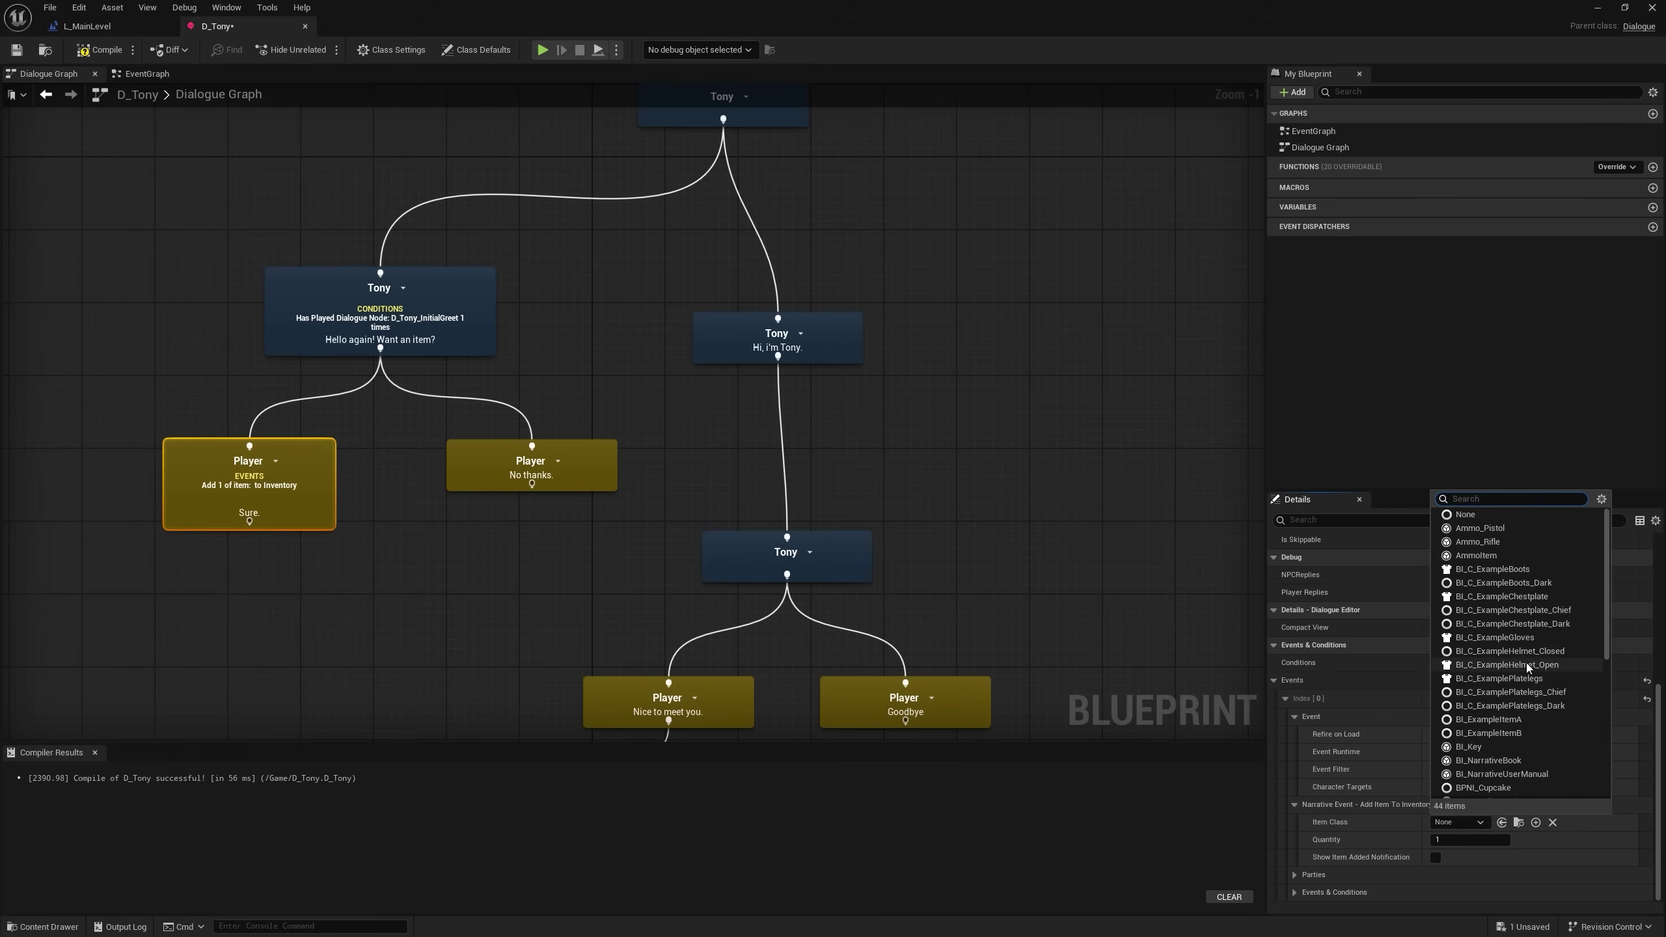
scroll(1508, 564, "down", 3)
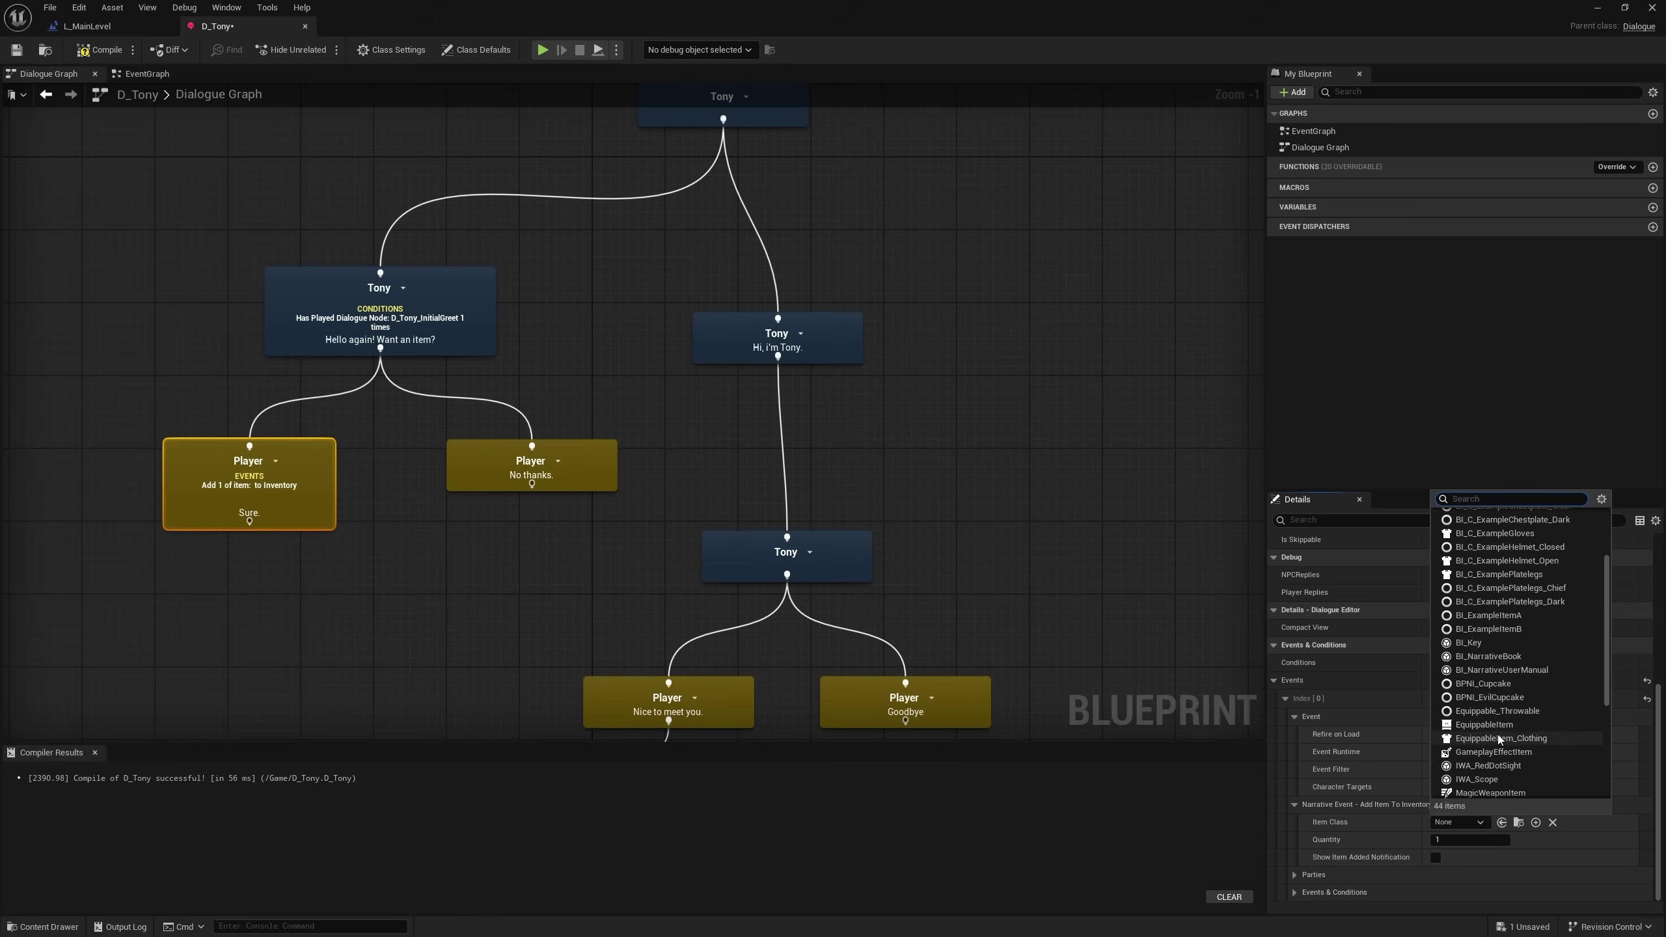
left_click(1486, 685)
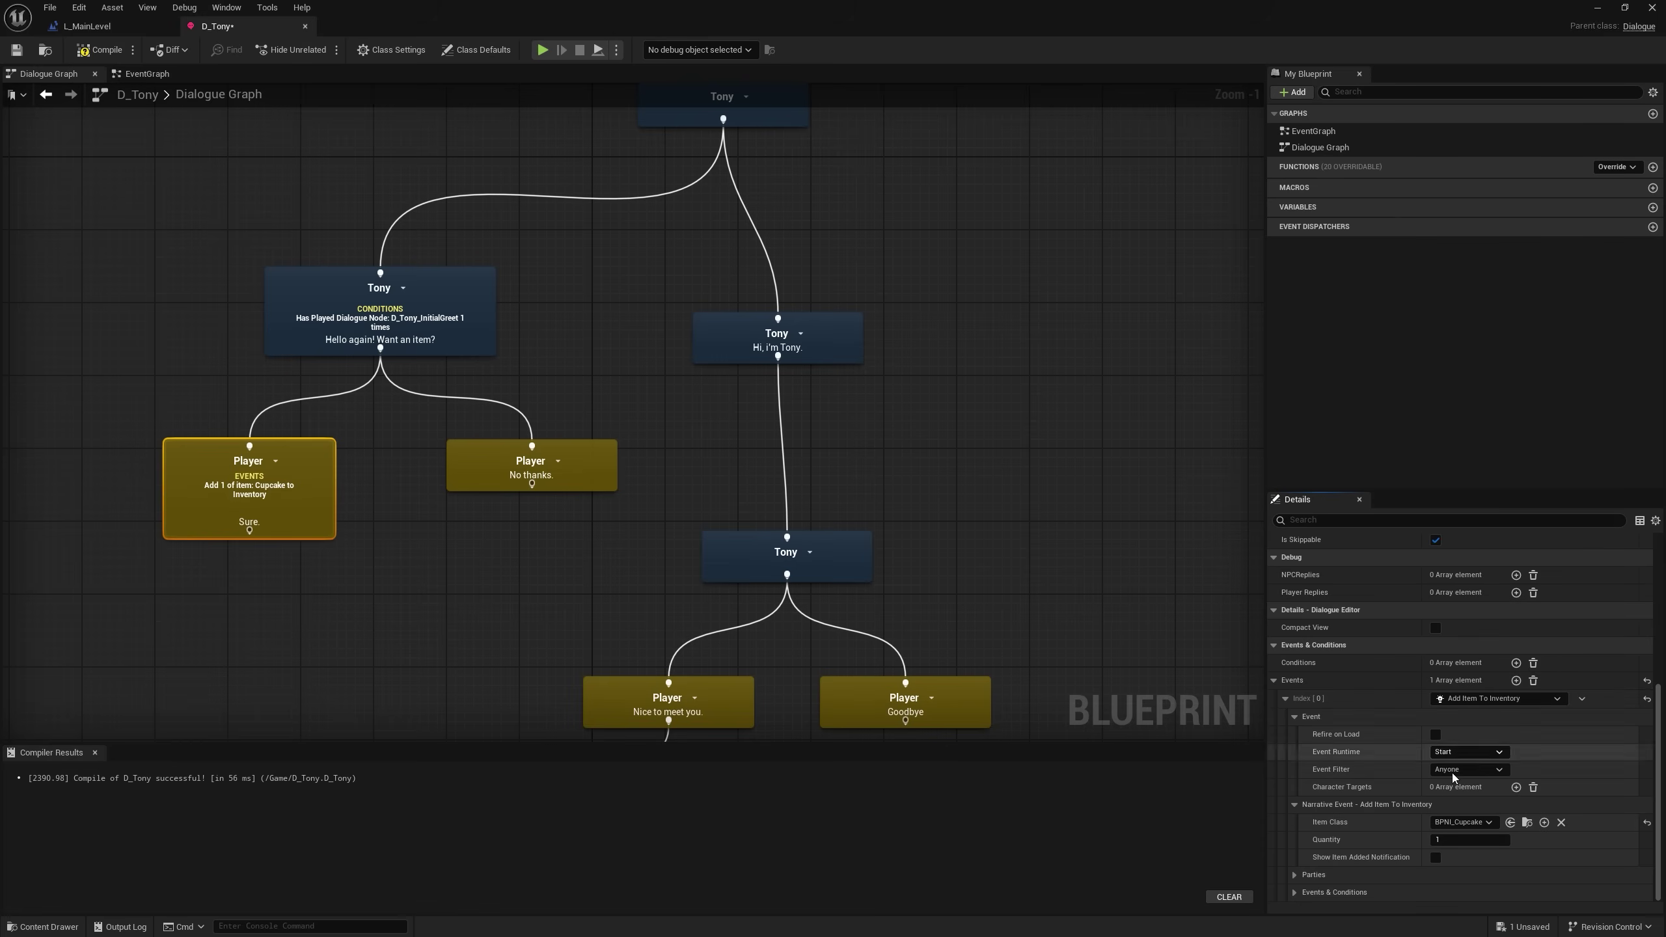
Move the "Sure." and "No thanks." replies closer together, compile and save D_Tony, and return to the level.
left_click_drag(287, 511, 334, 511)
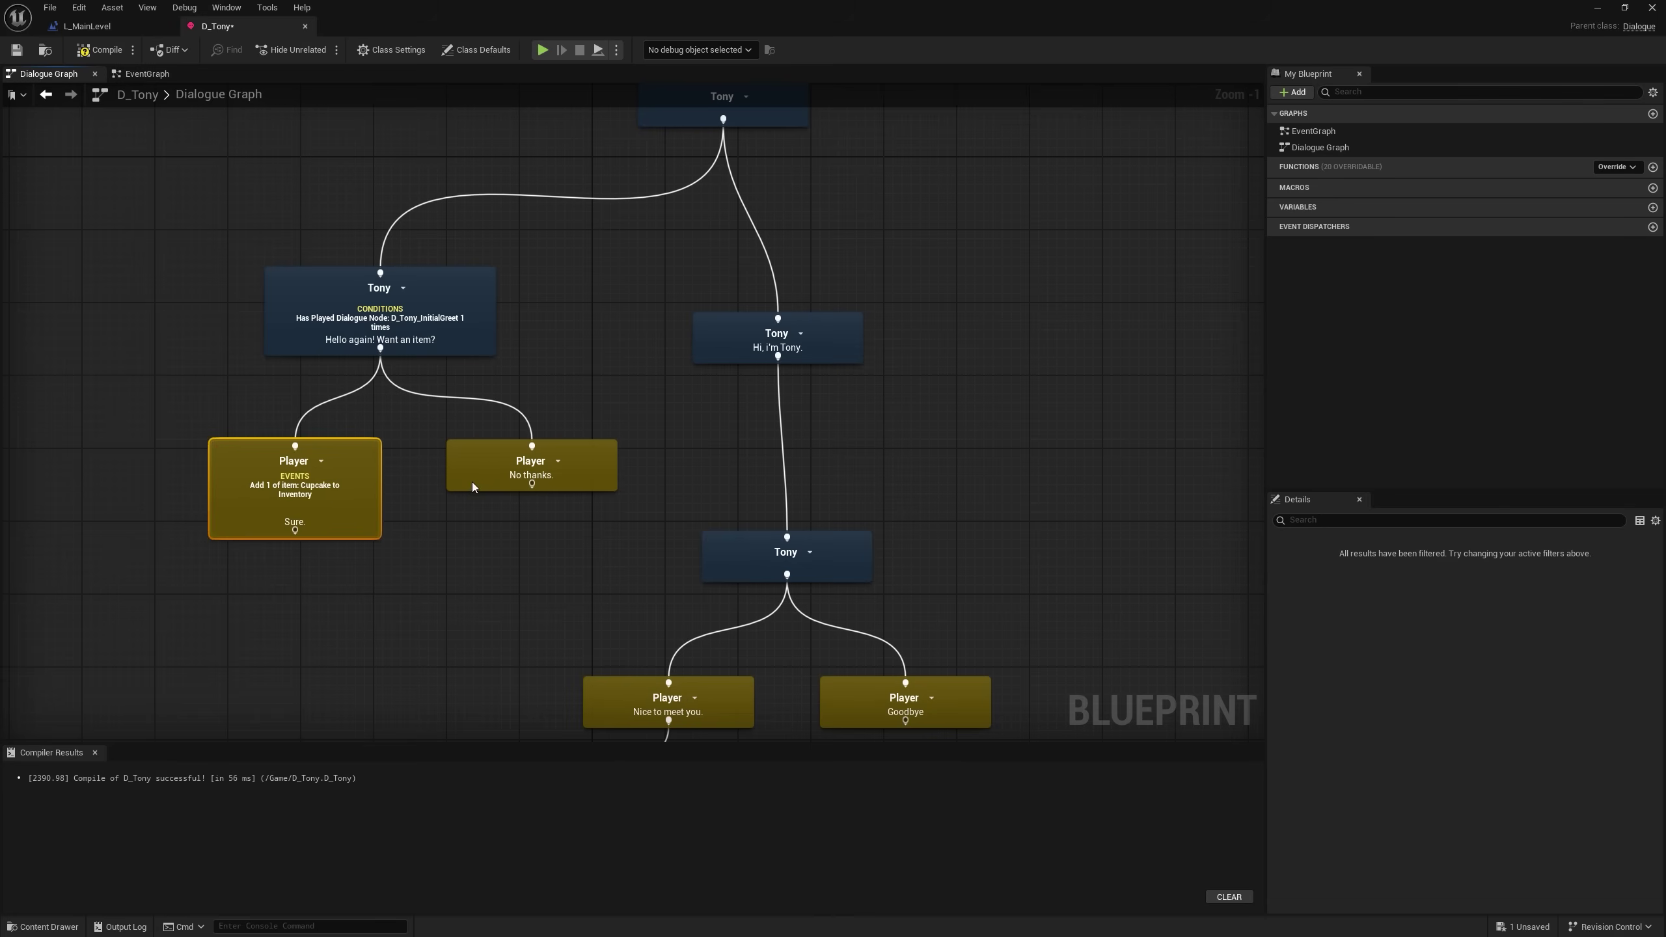
left_click_drag(472, 485, 431, 505)
left_click(99, 49)
left_click(18, 57)
left_click(1597, 7)
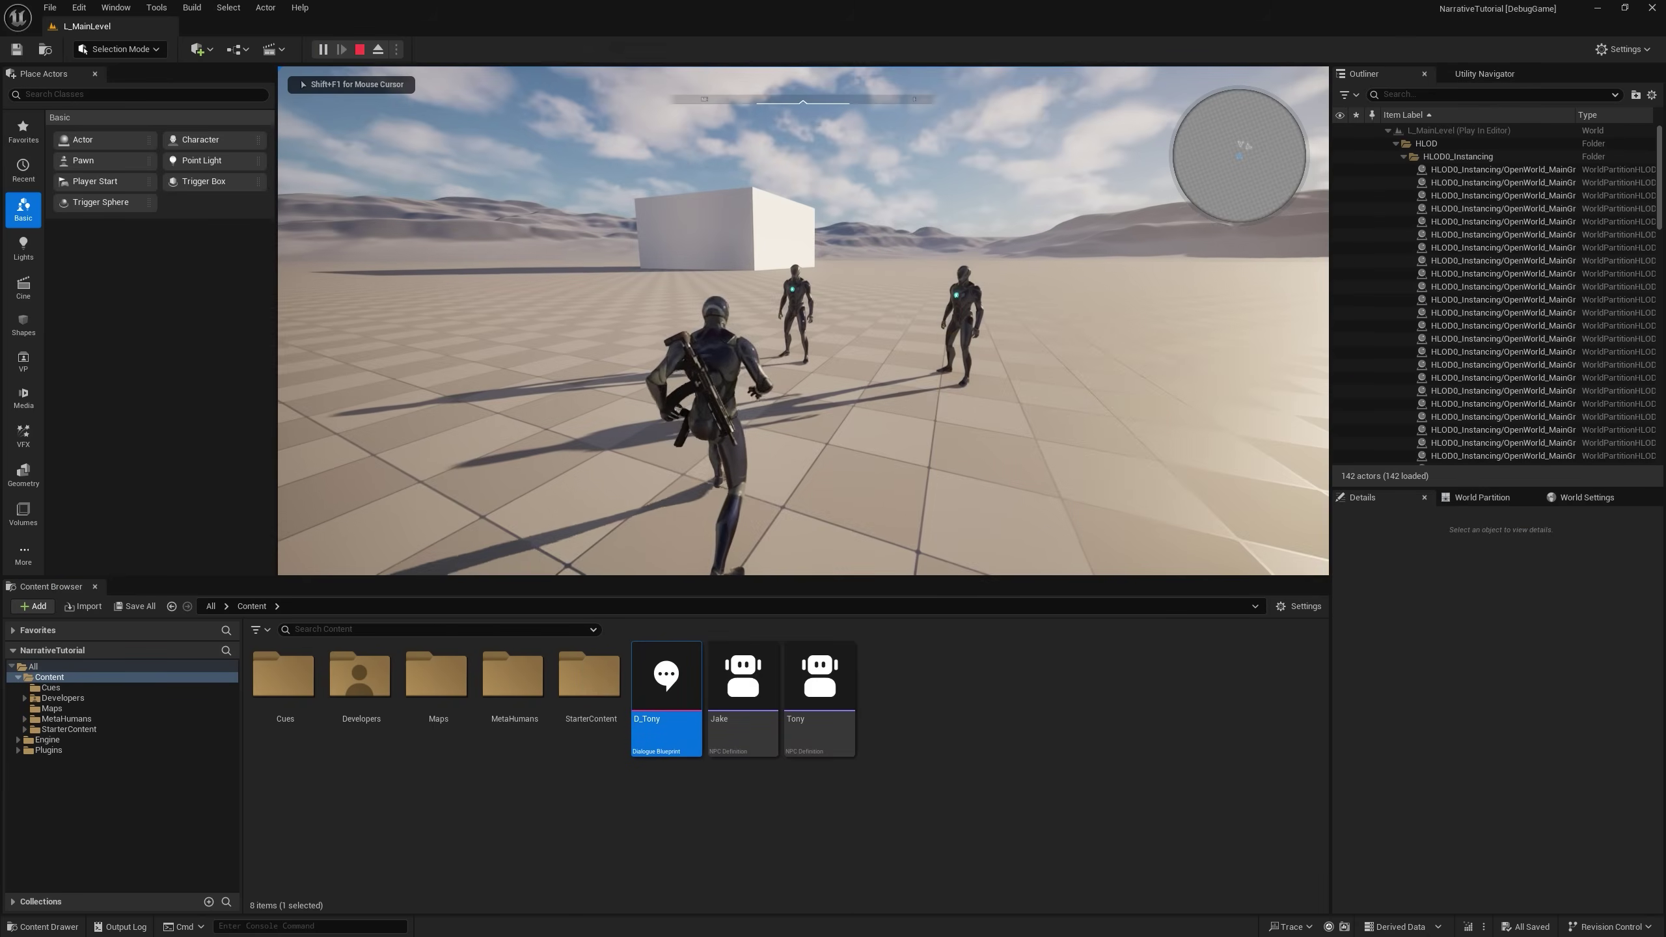
Play-test Tony's dialogue: end the first talk with "Goodbye", talk again, accept the item with "Sure." and check the inventory.
key("w")
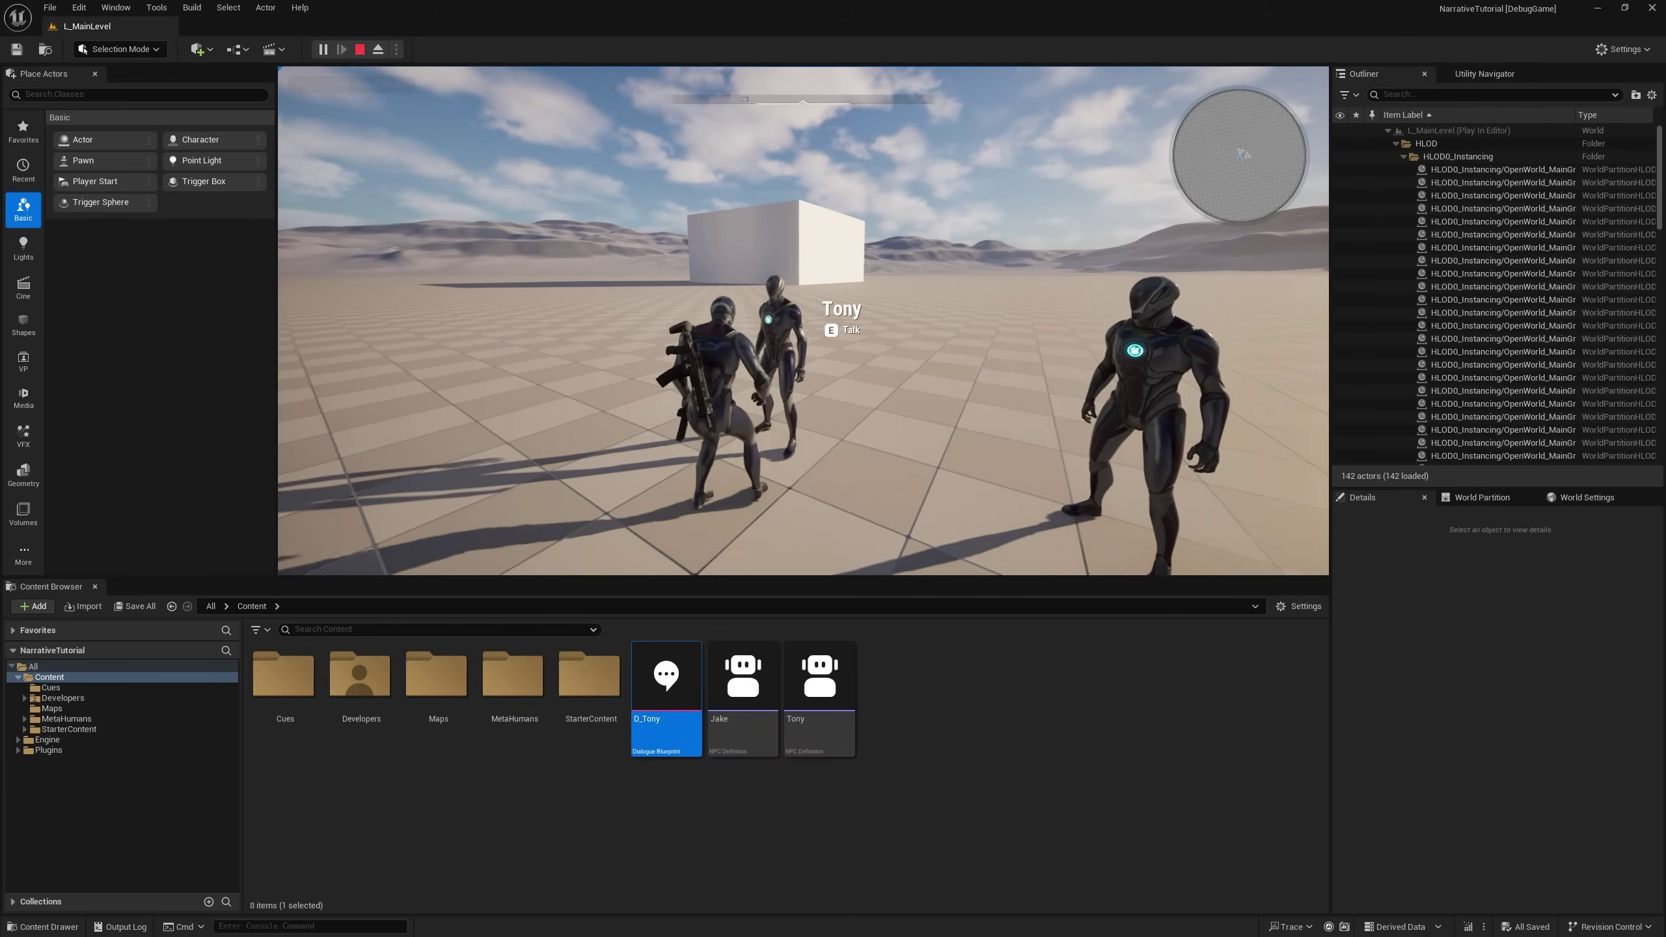
key("e")
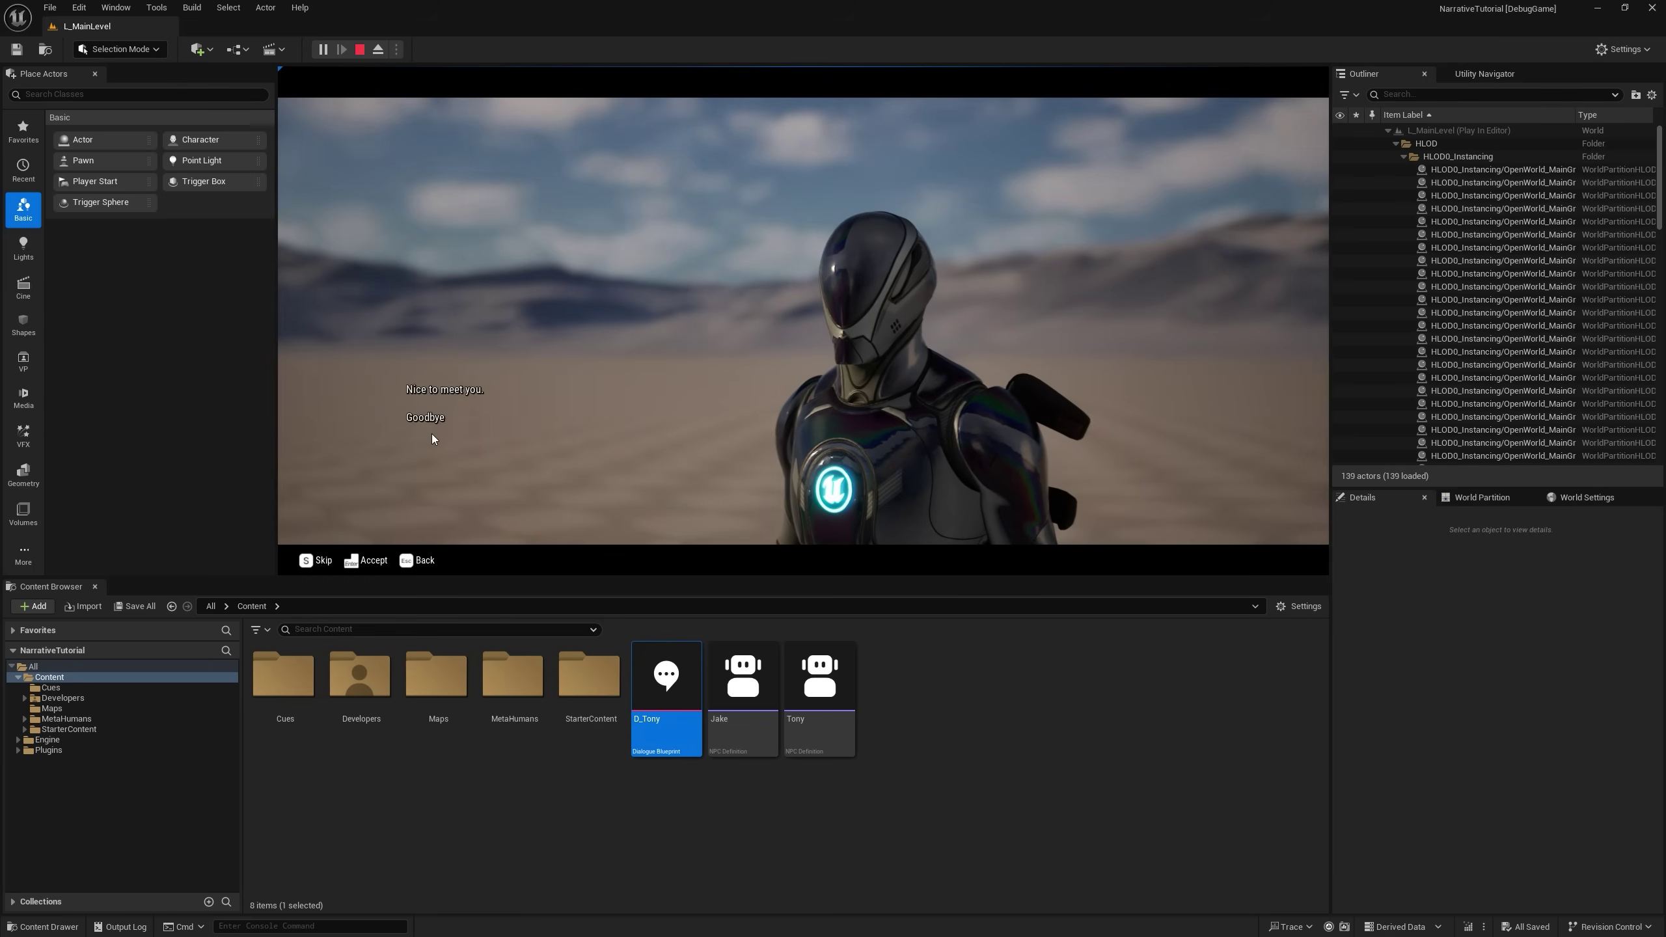
left_click(432, 434)
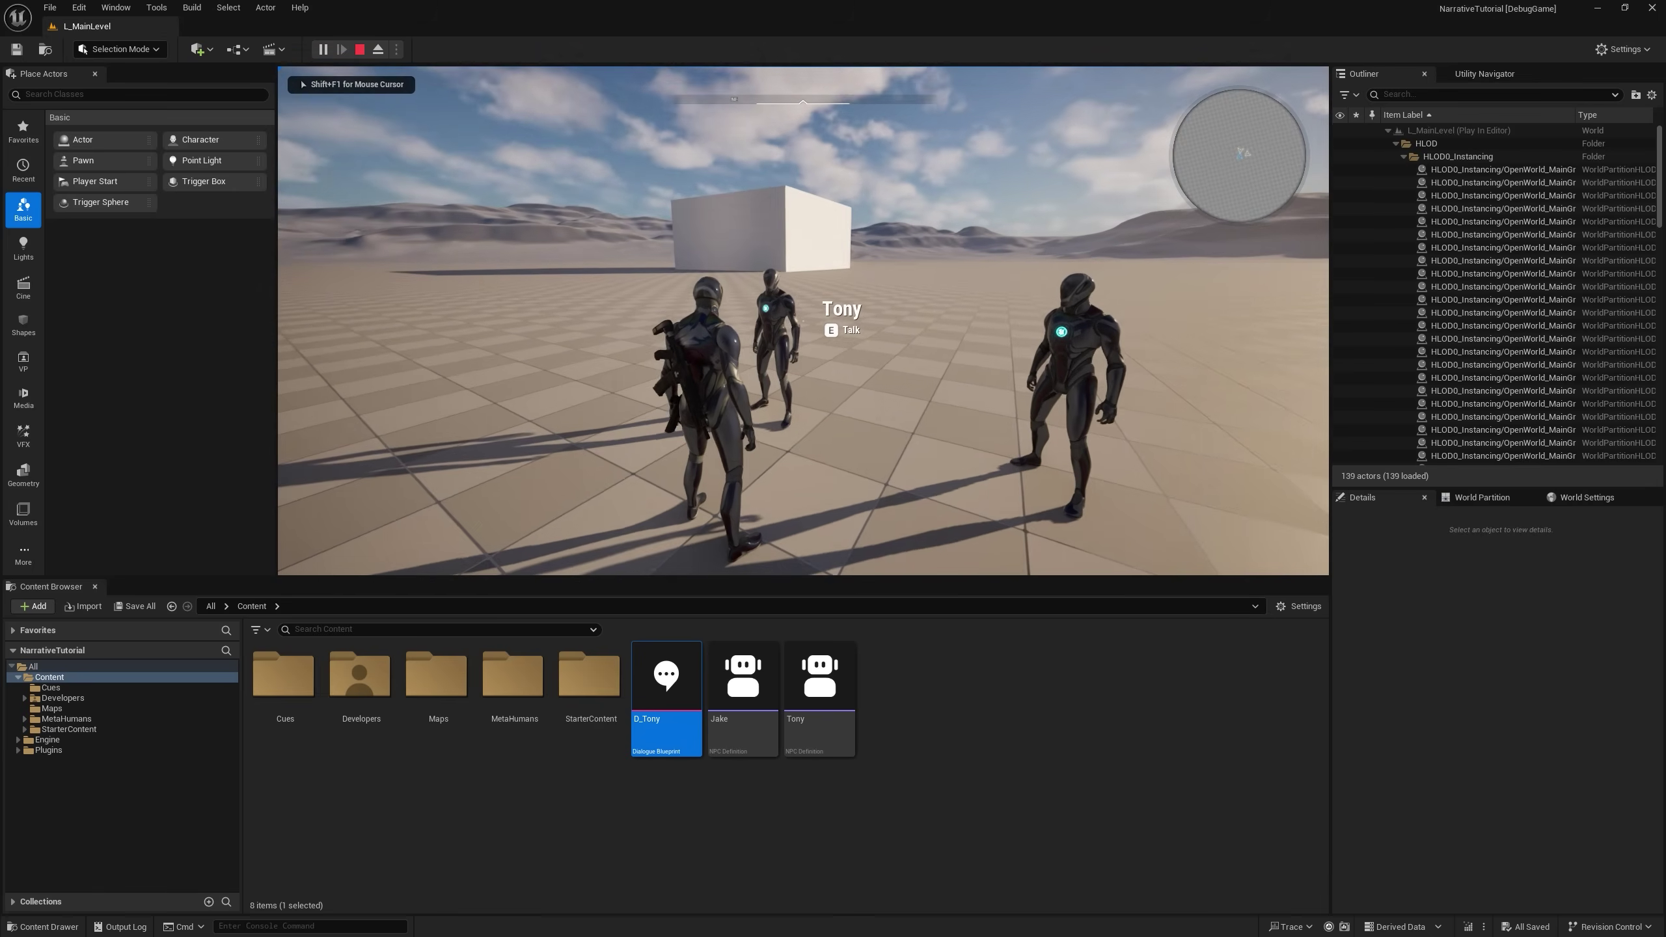
key("e")
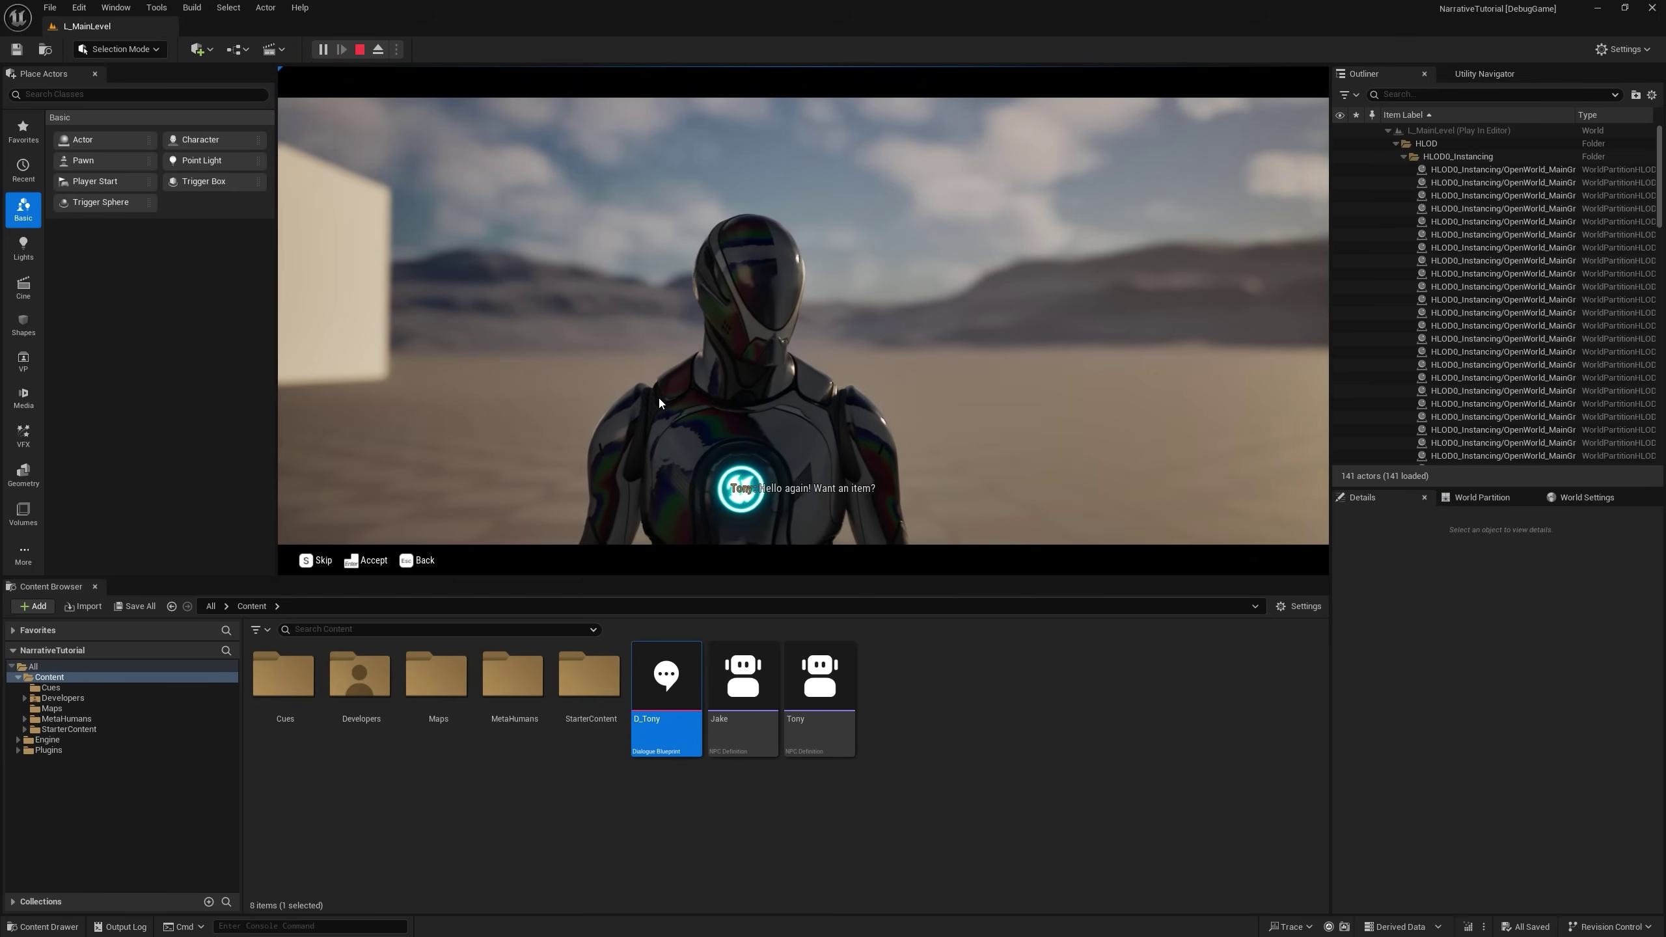
left_click(417, 390)
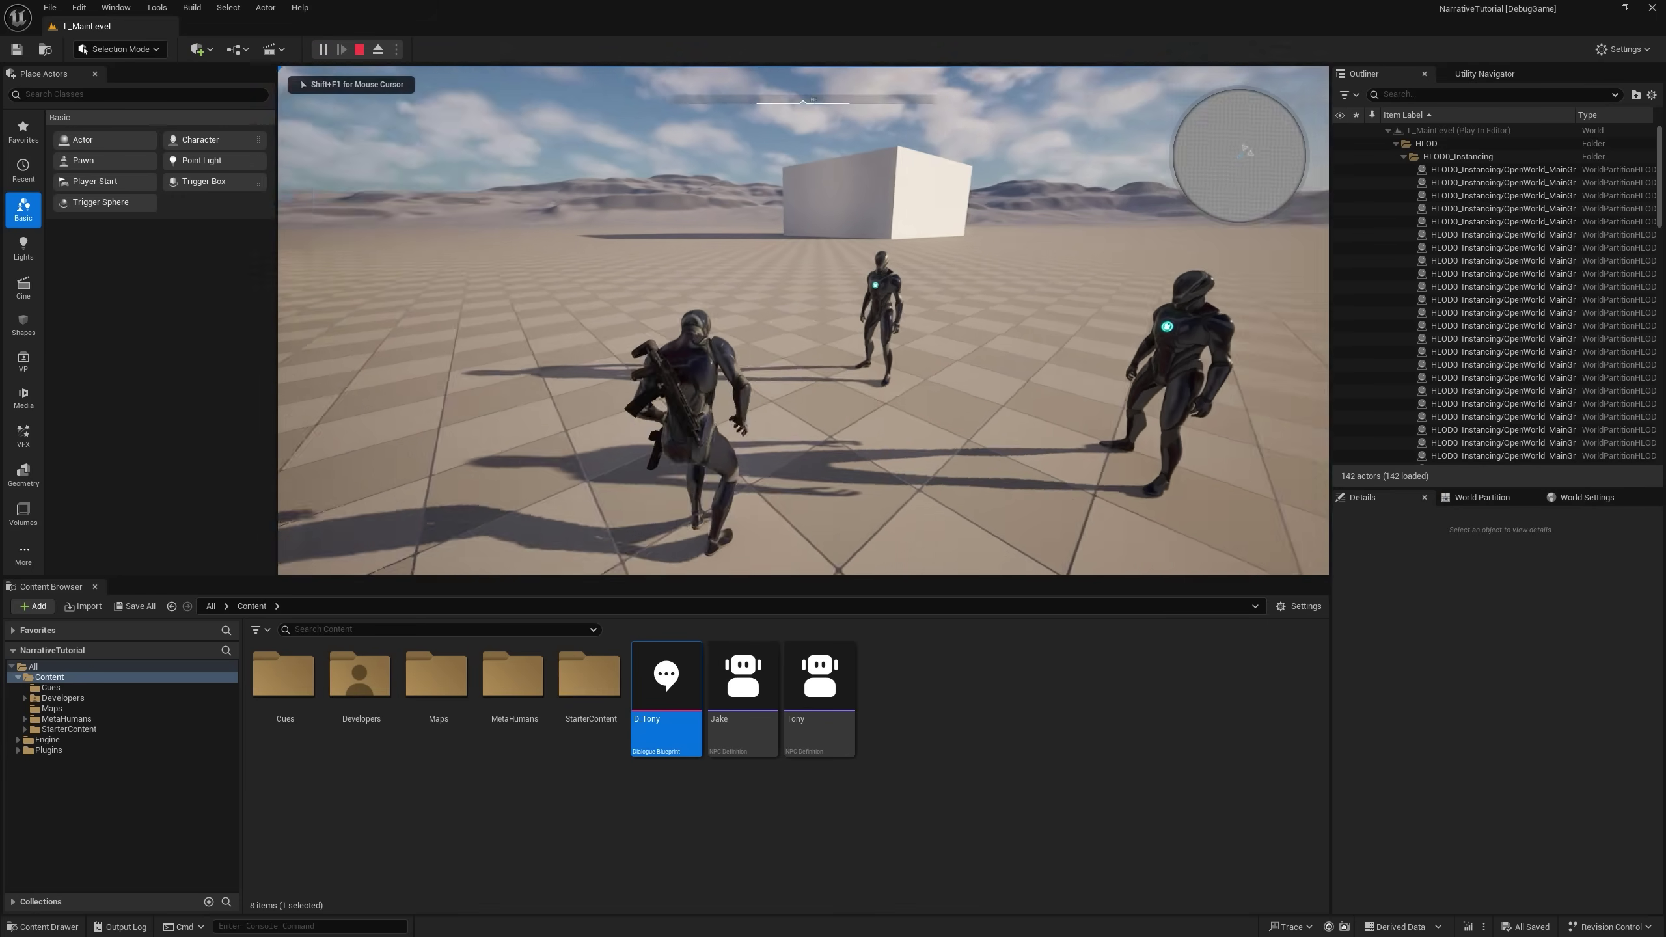
key("i")
mouse_move(364, 184)
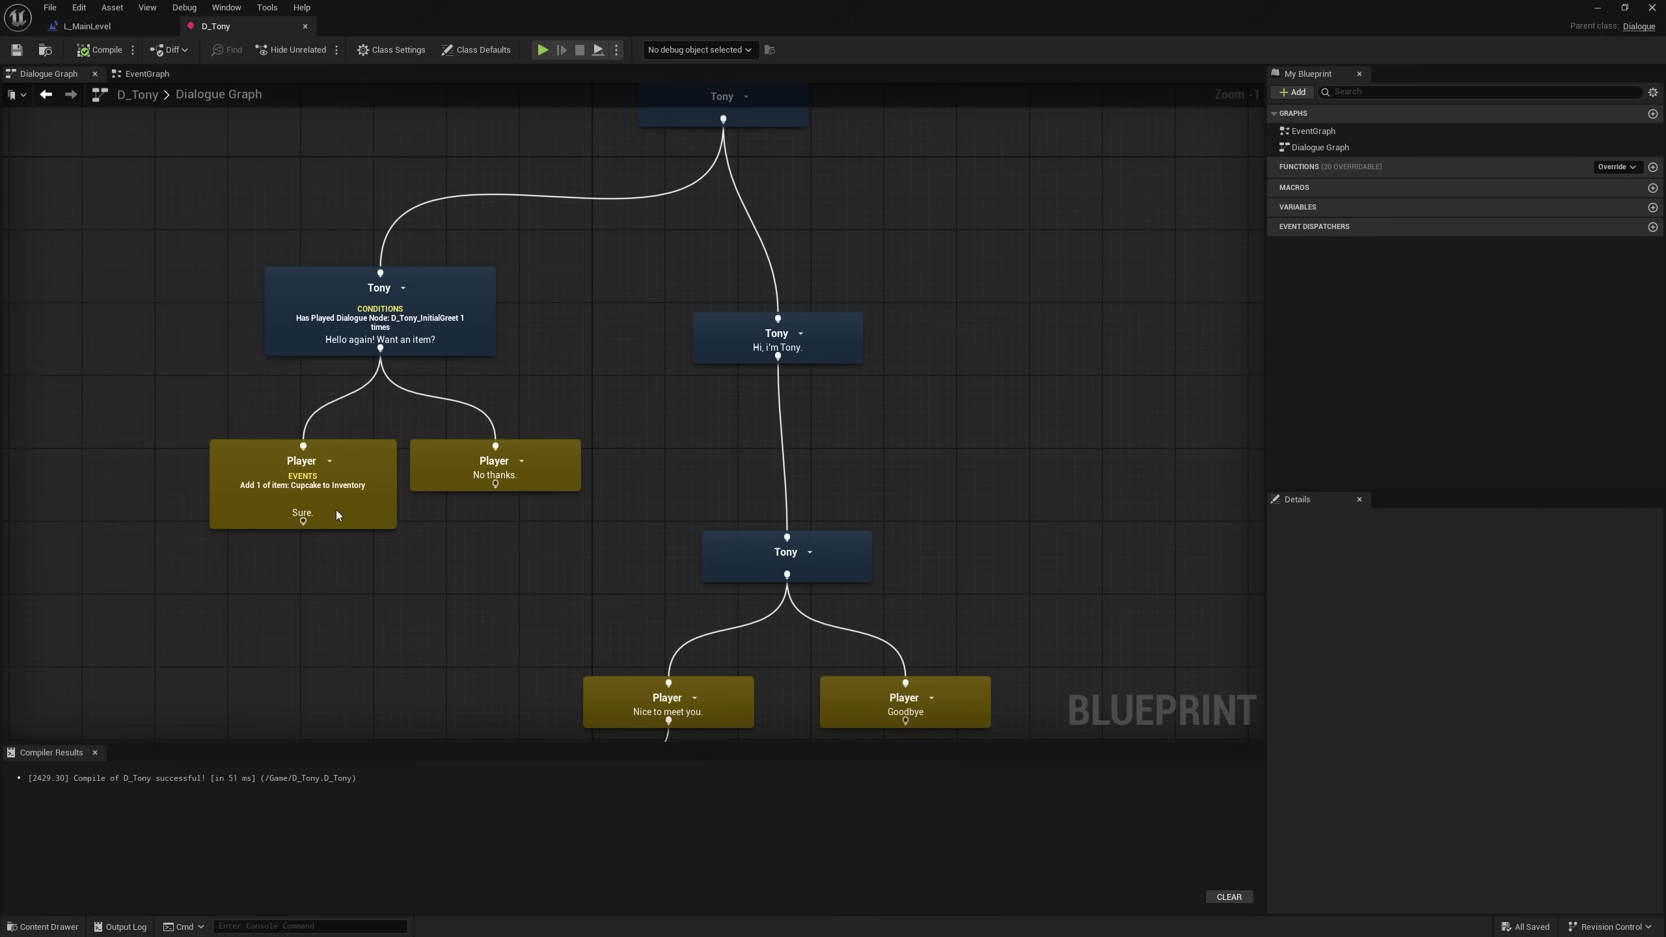
Shrink the D_Tony editor to a smaller floating window that leaves the level's Content Browser reachable.
left_click(308, 477)
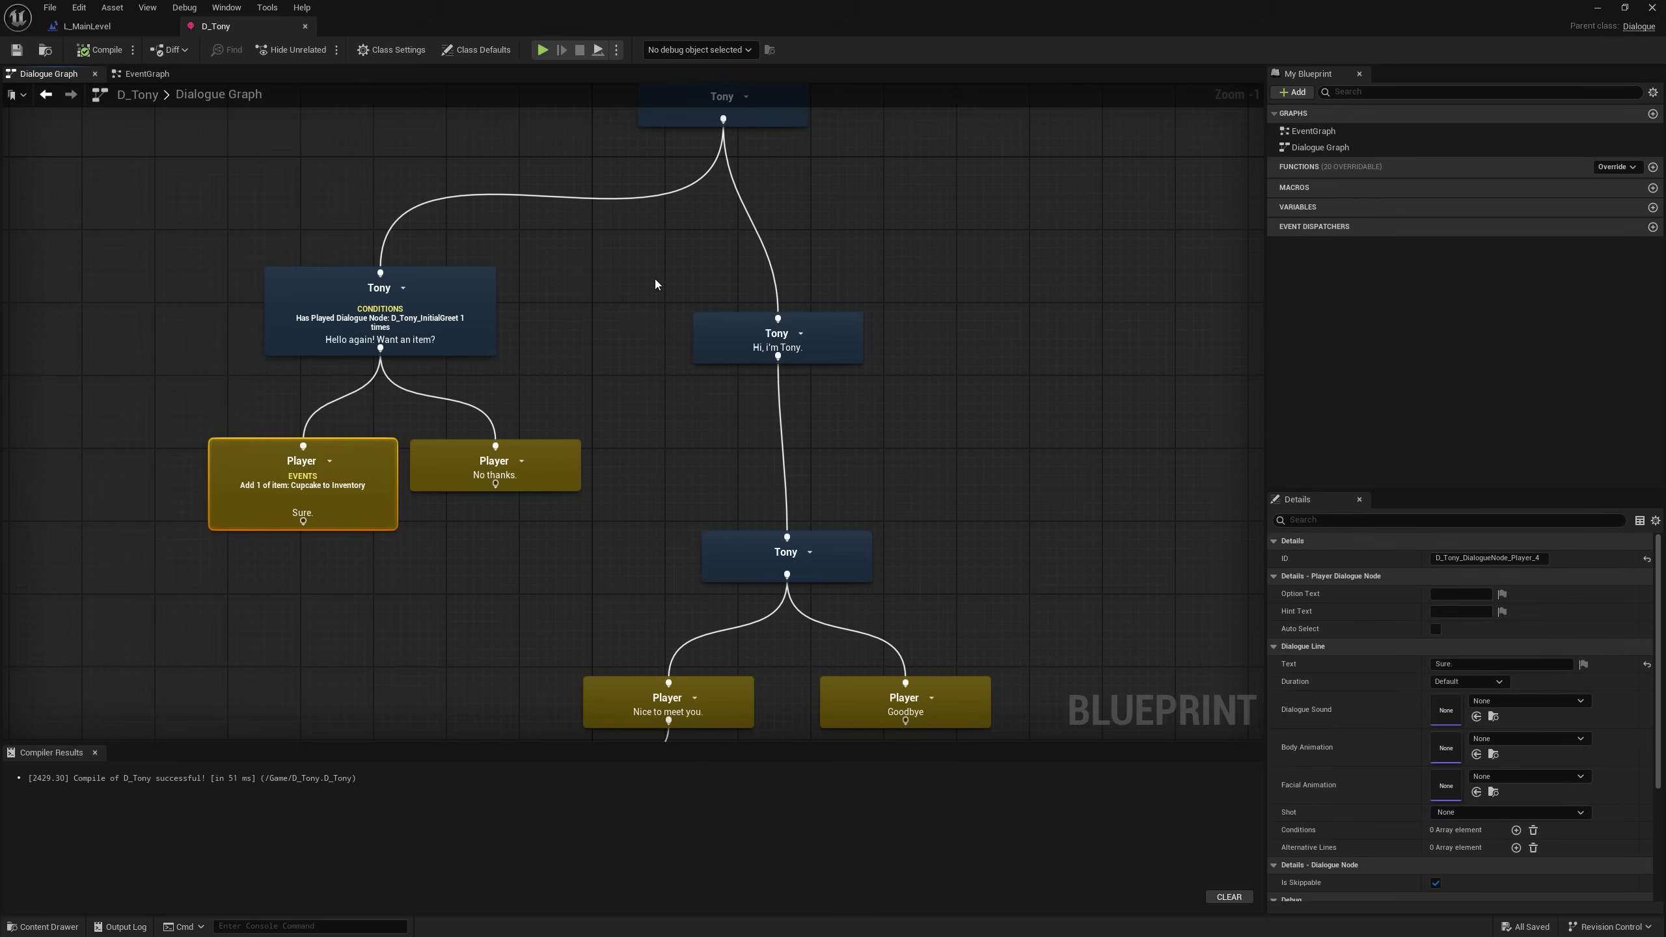
left_click_drag(705, 26, 871, 77)
left_click_drag(1022, 67, 928, 65)
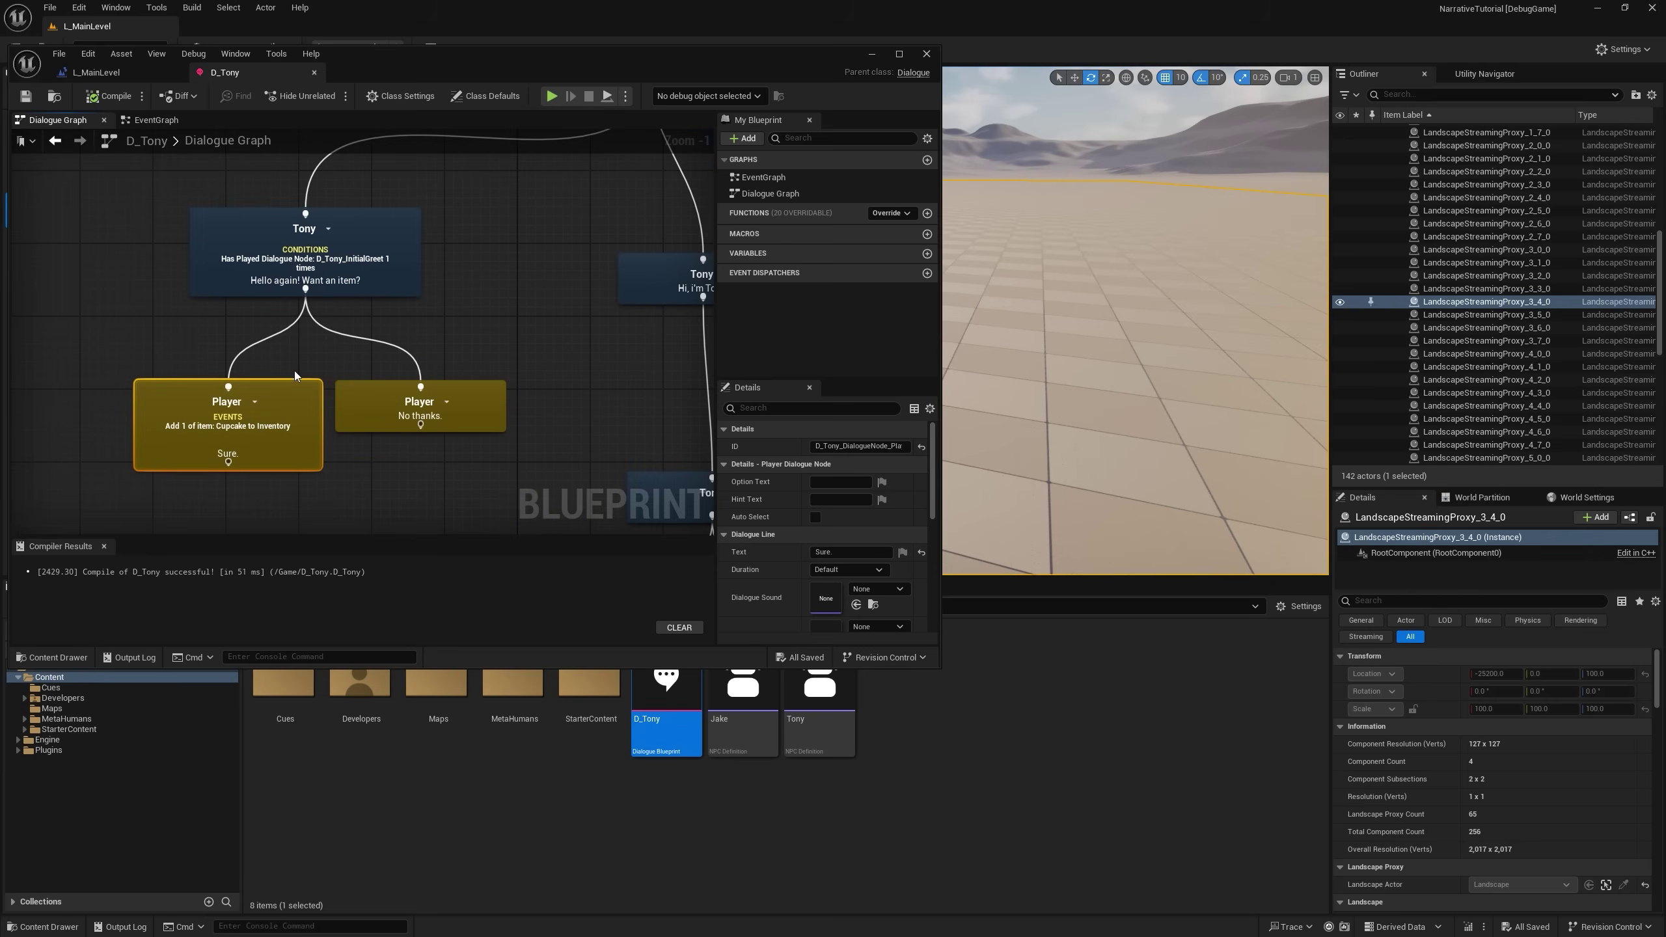
left_click_drag(98, 492, 464, 253)
left_click(636, 398)
Create a Narrative Event asset named NE_MyCustomEvent in the Content folder and open it for editing.
left_click(934, 716)
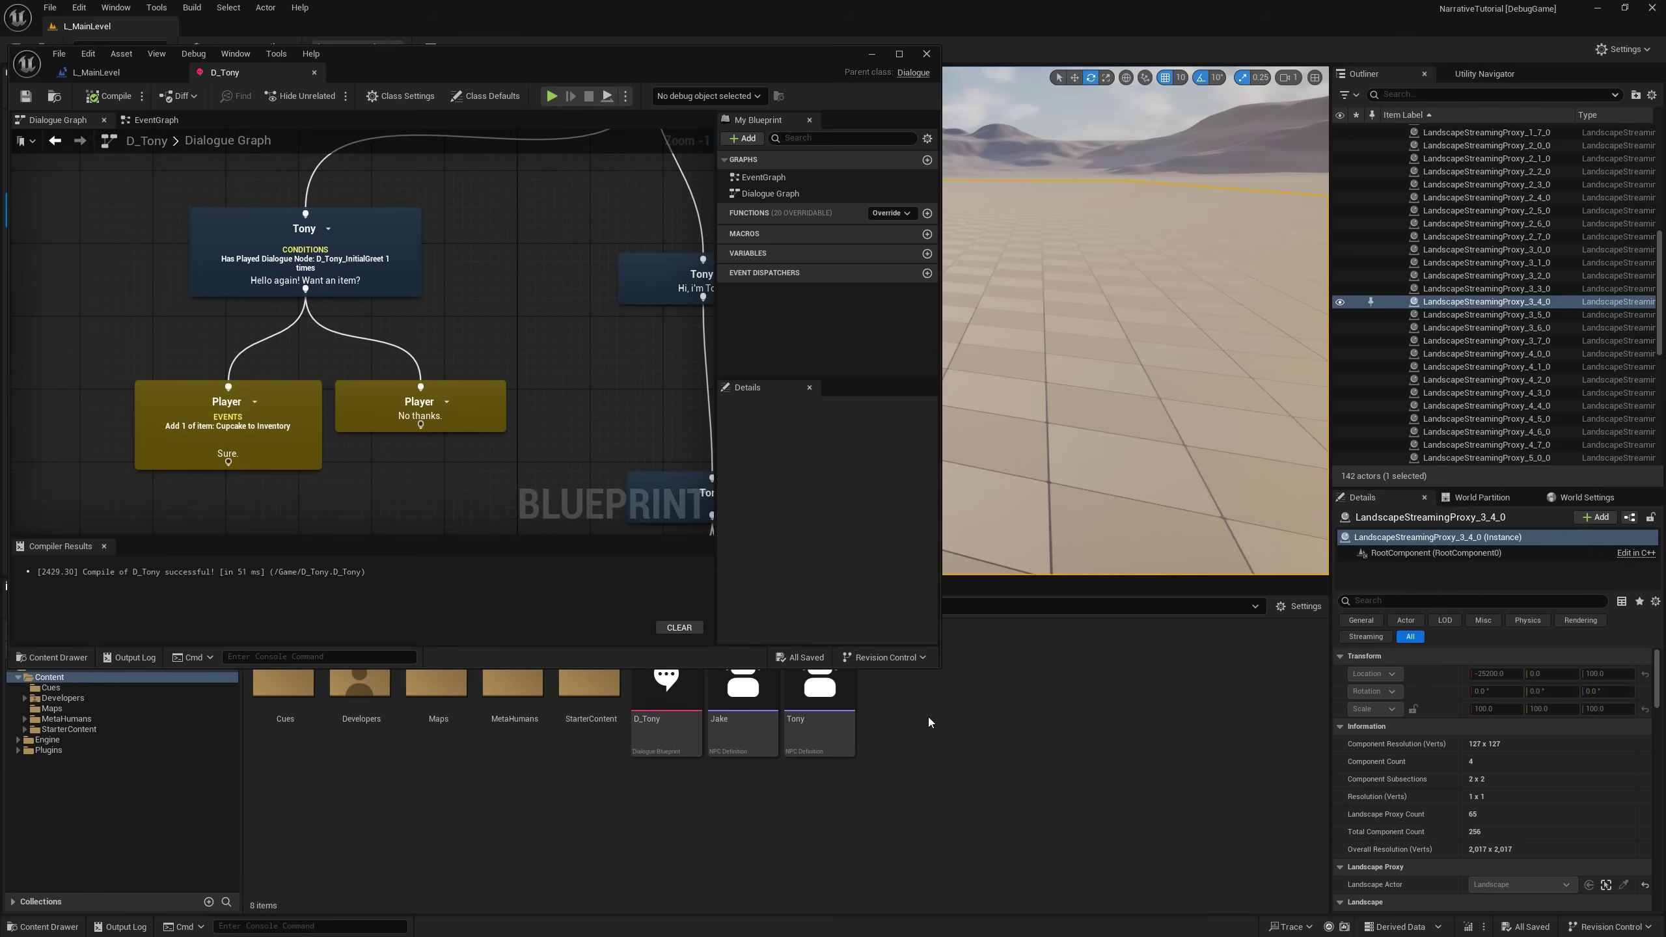
right_click(928, 715)
mouse_move(997, 588)
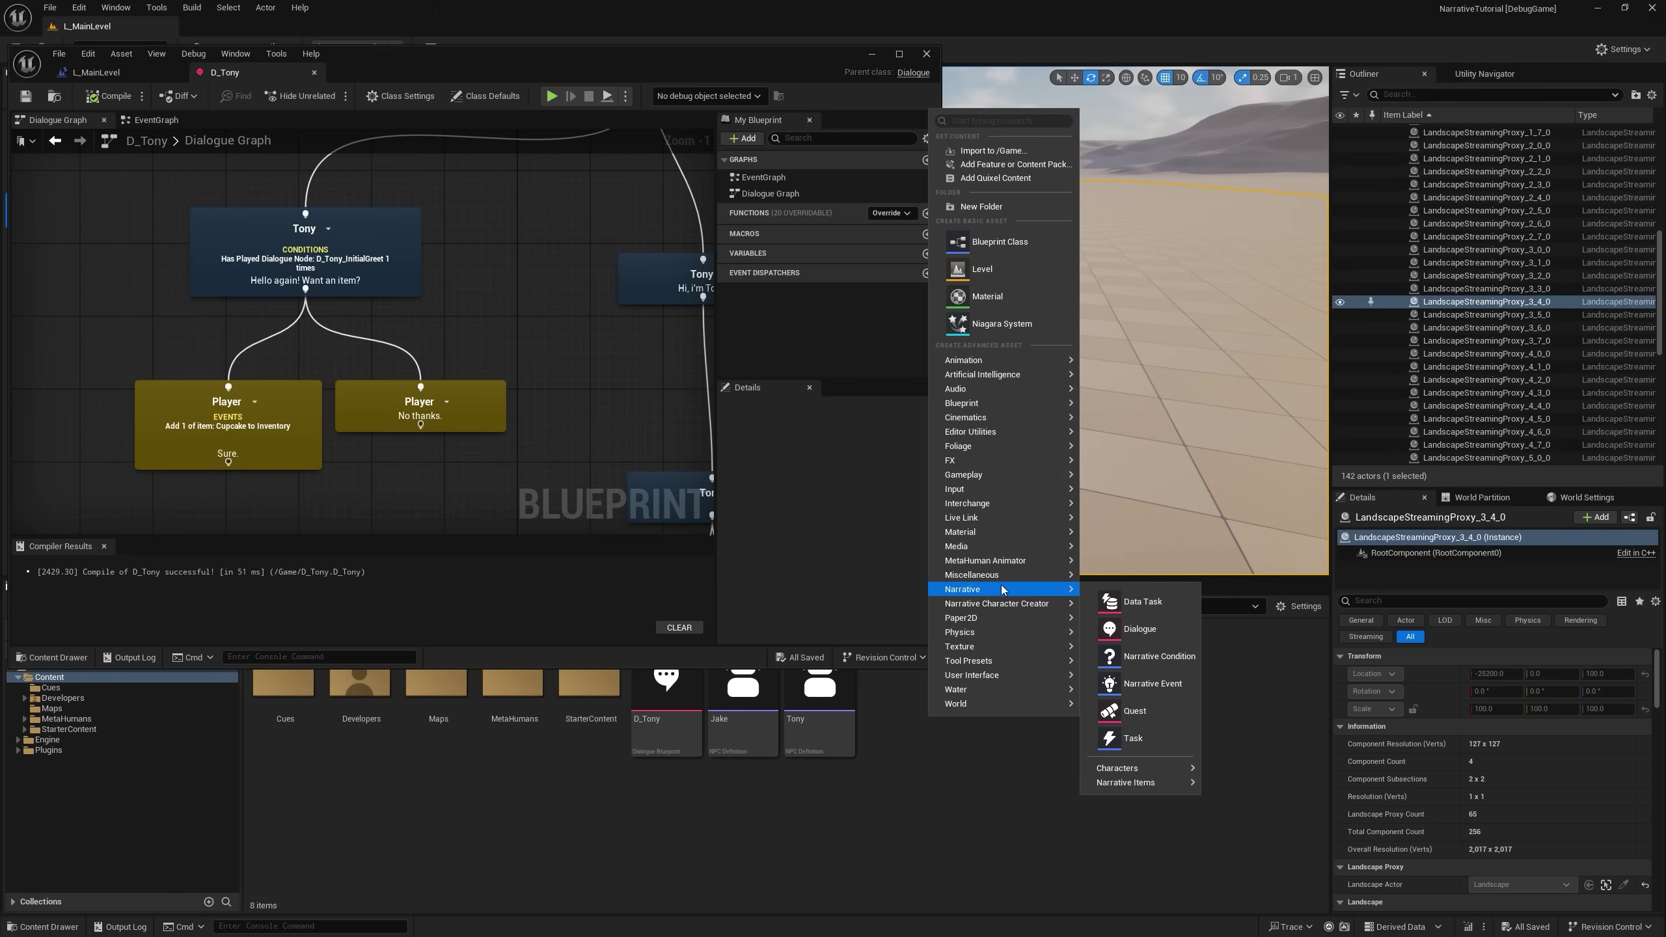
left_click(1146, 684)
type("NE_M")
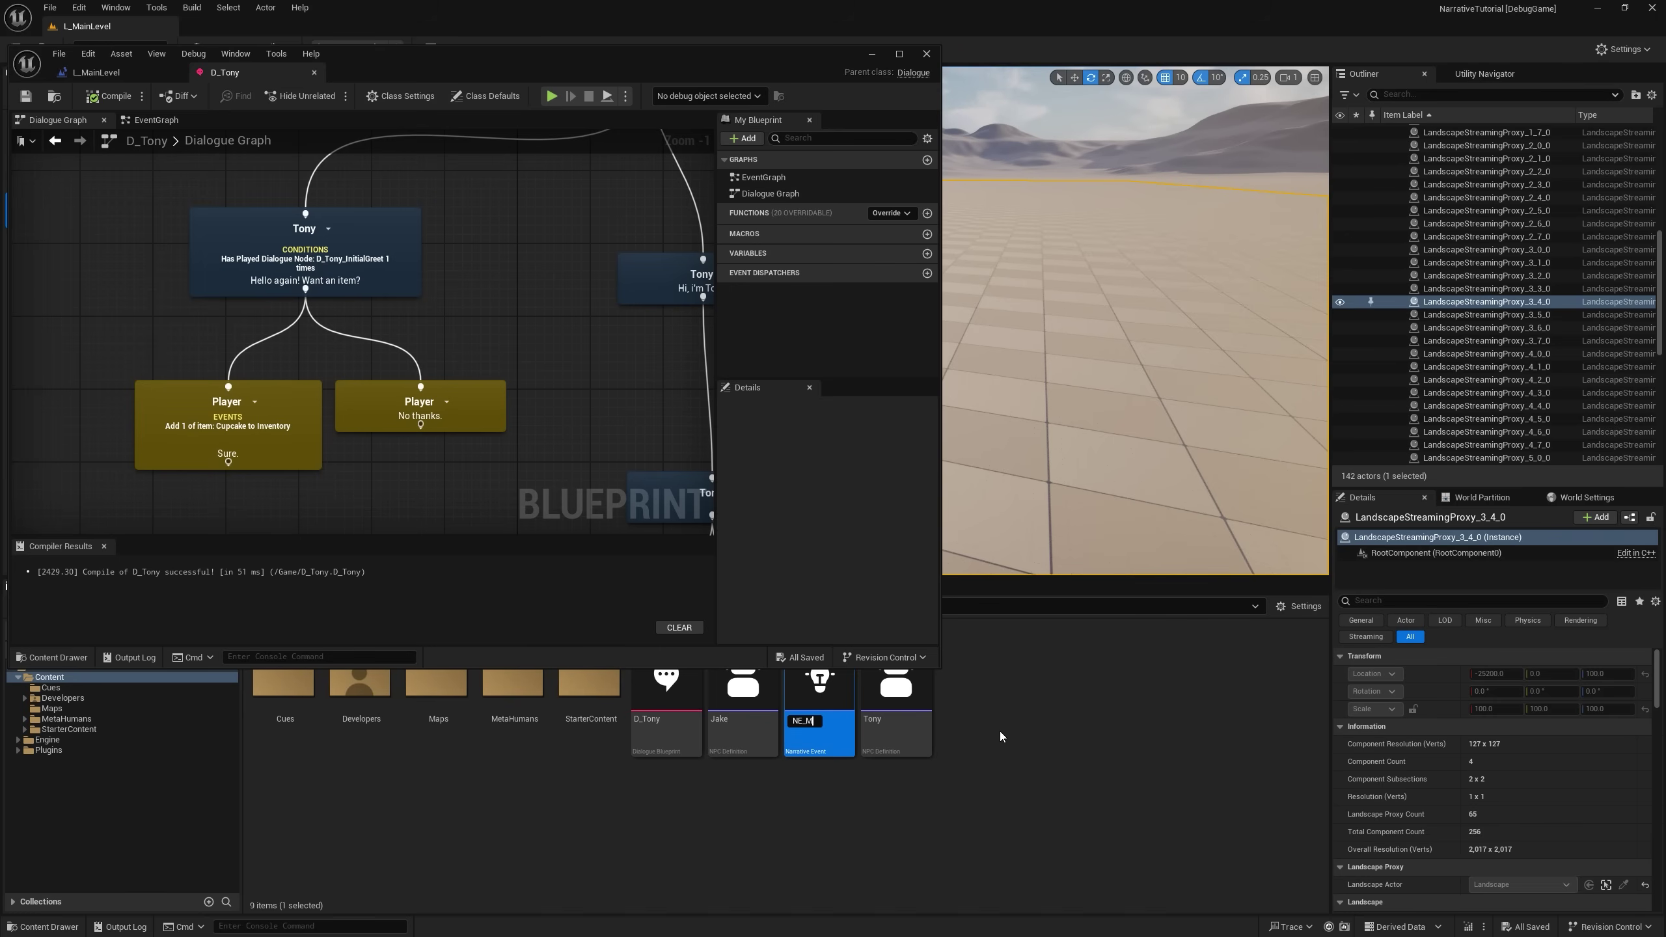
type("yCustomEvent")
key("Return")
double_click(840, 722)
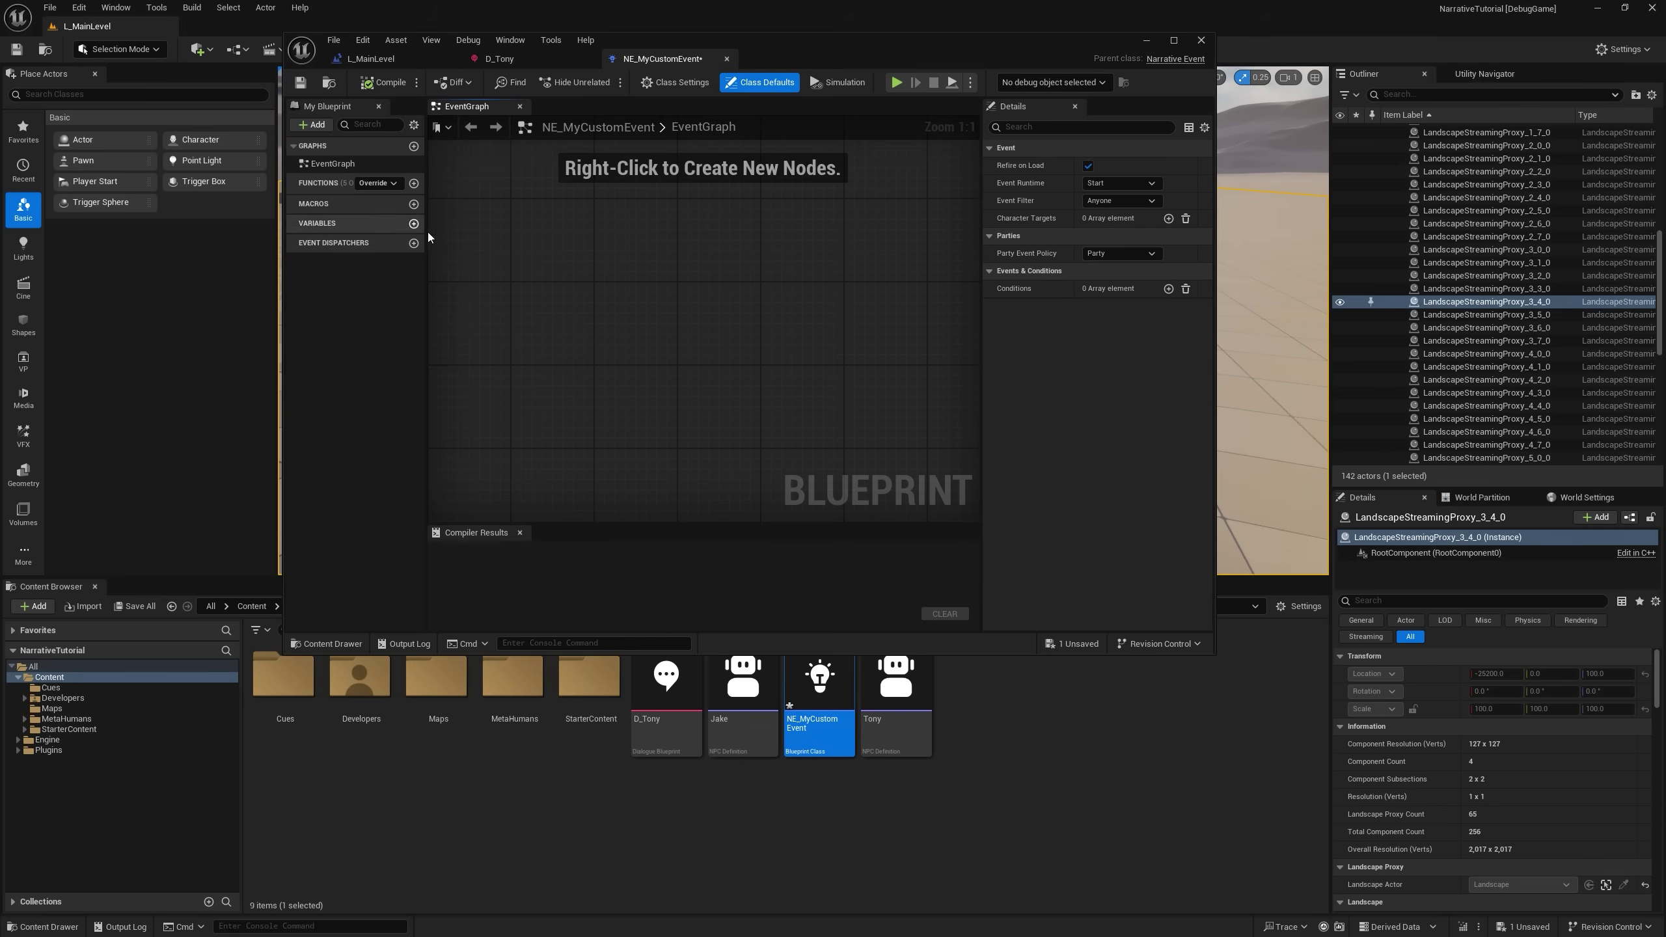
Override ExecuteEvent in NE_MyCustomEvent and connect a Print String node to its execution output.
left_click(376, 184)
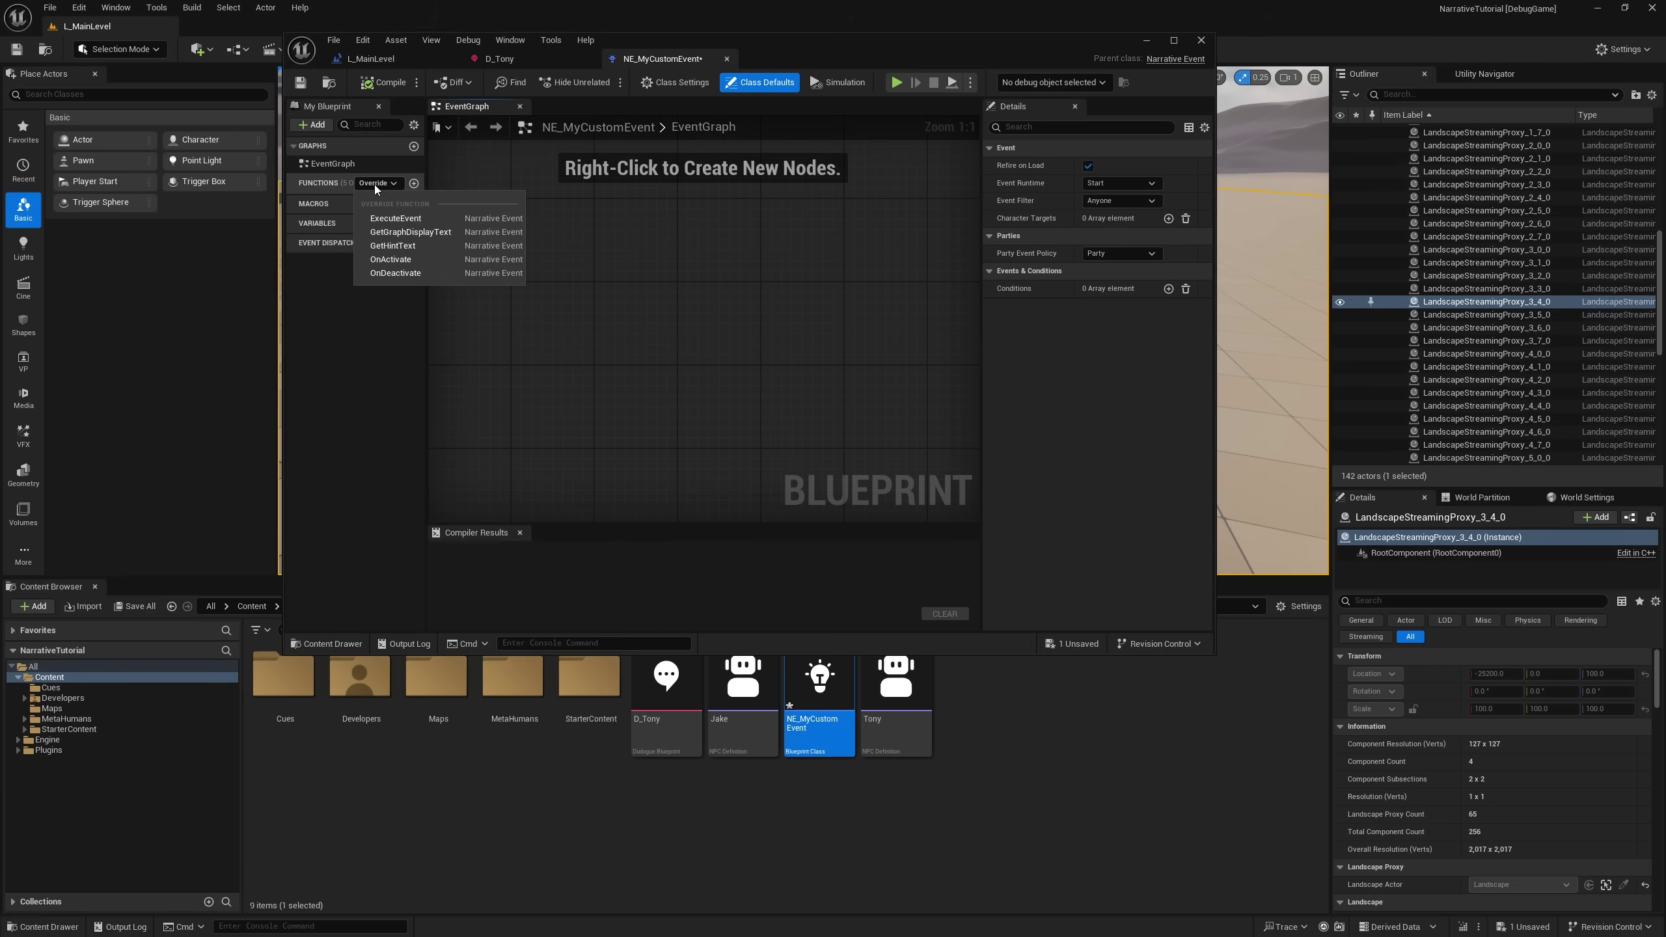
left_click(395, 219)
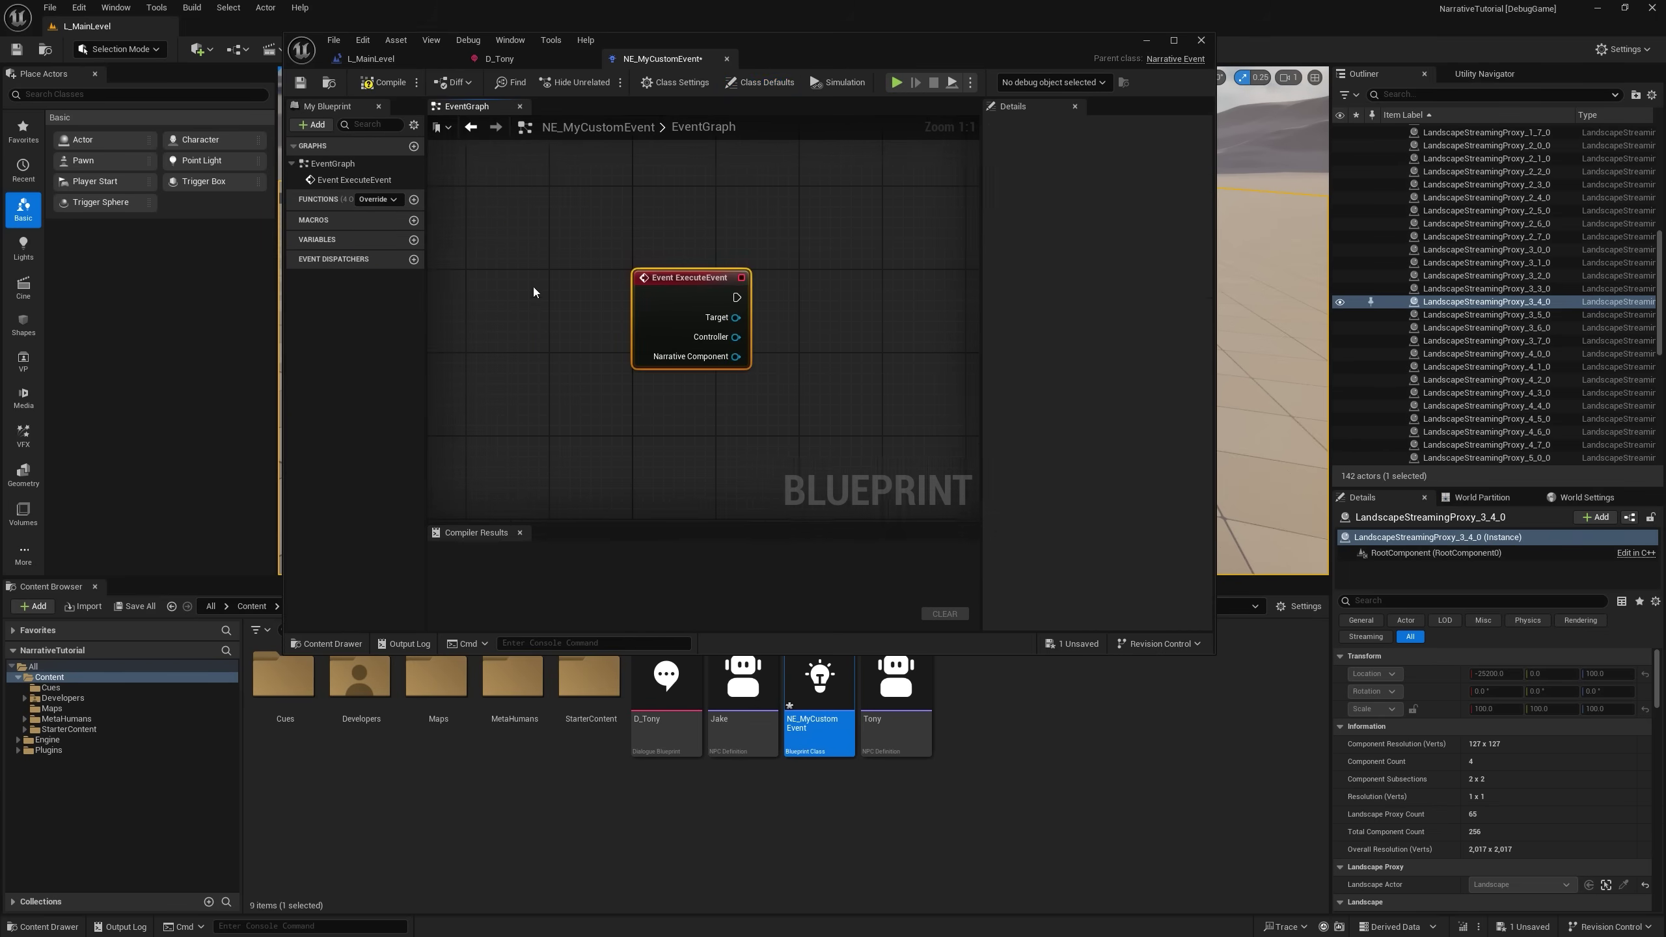
left_click_drag(574, 307, 770, 274)
type("pr")
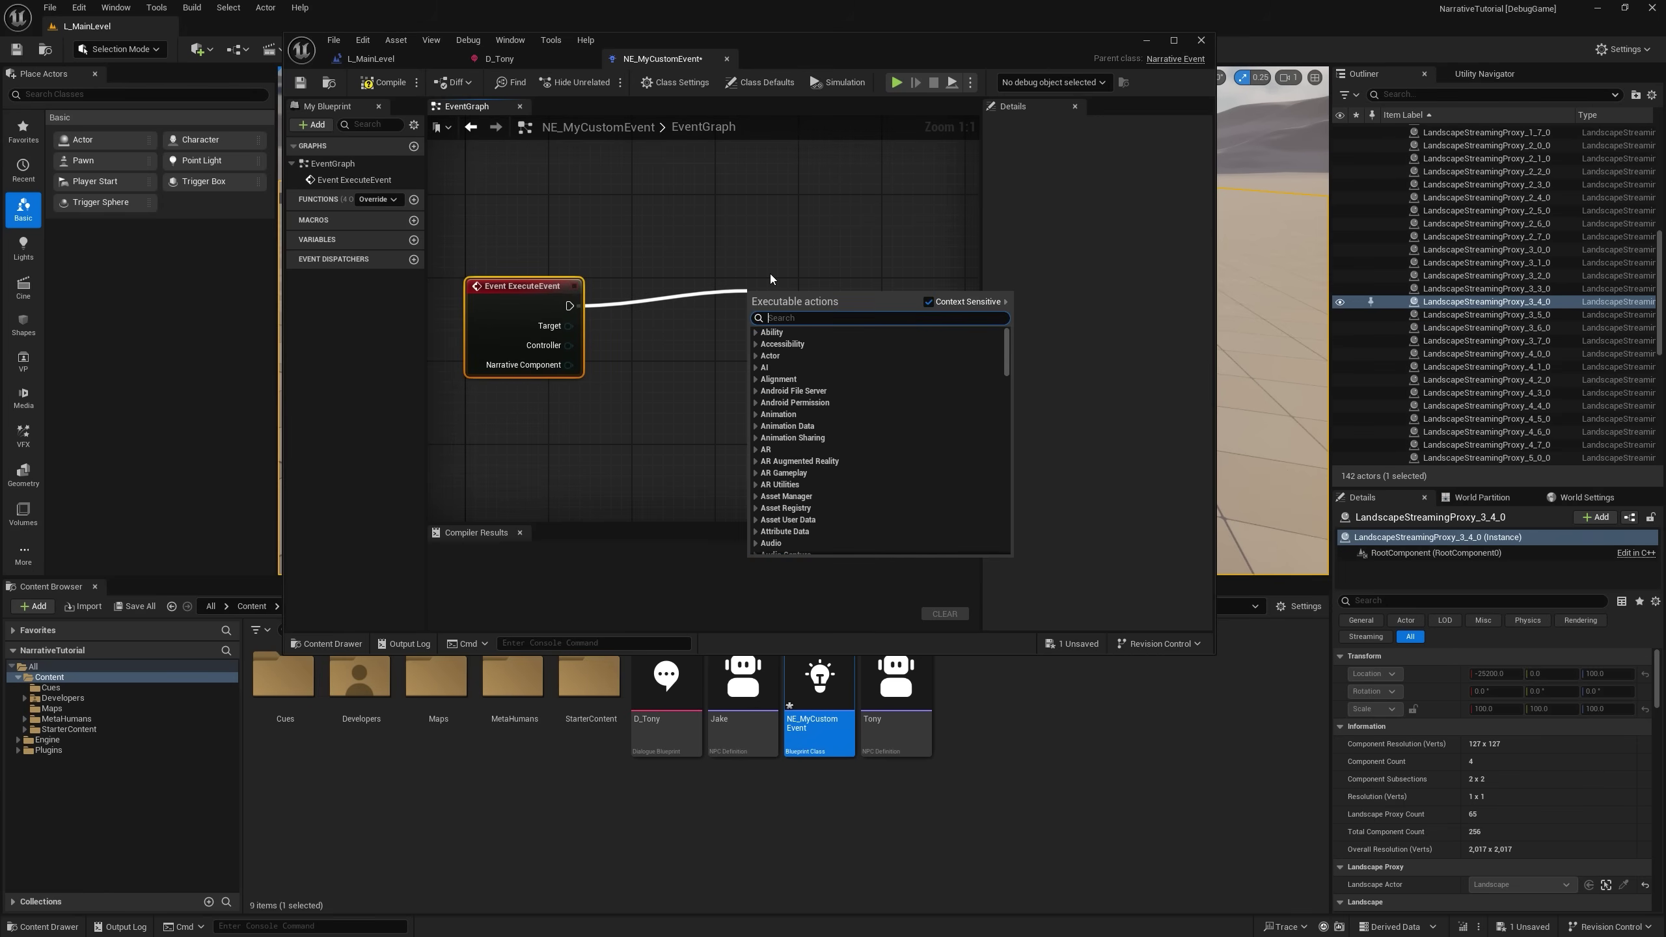
type("int string")
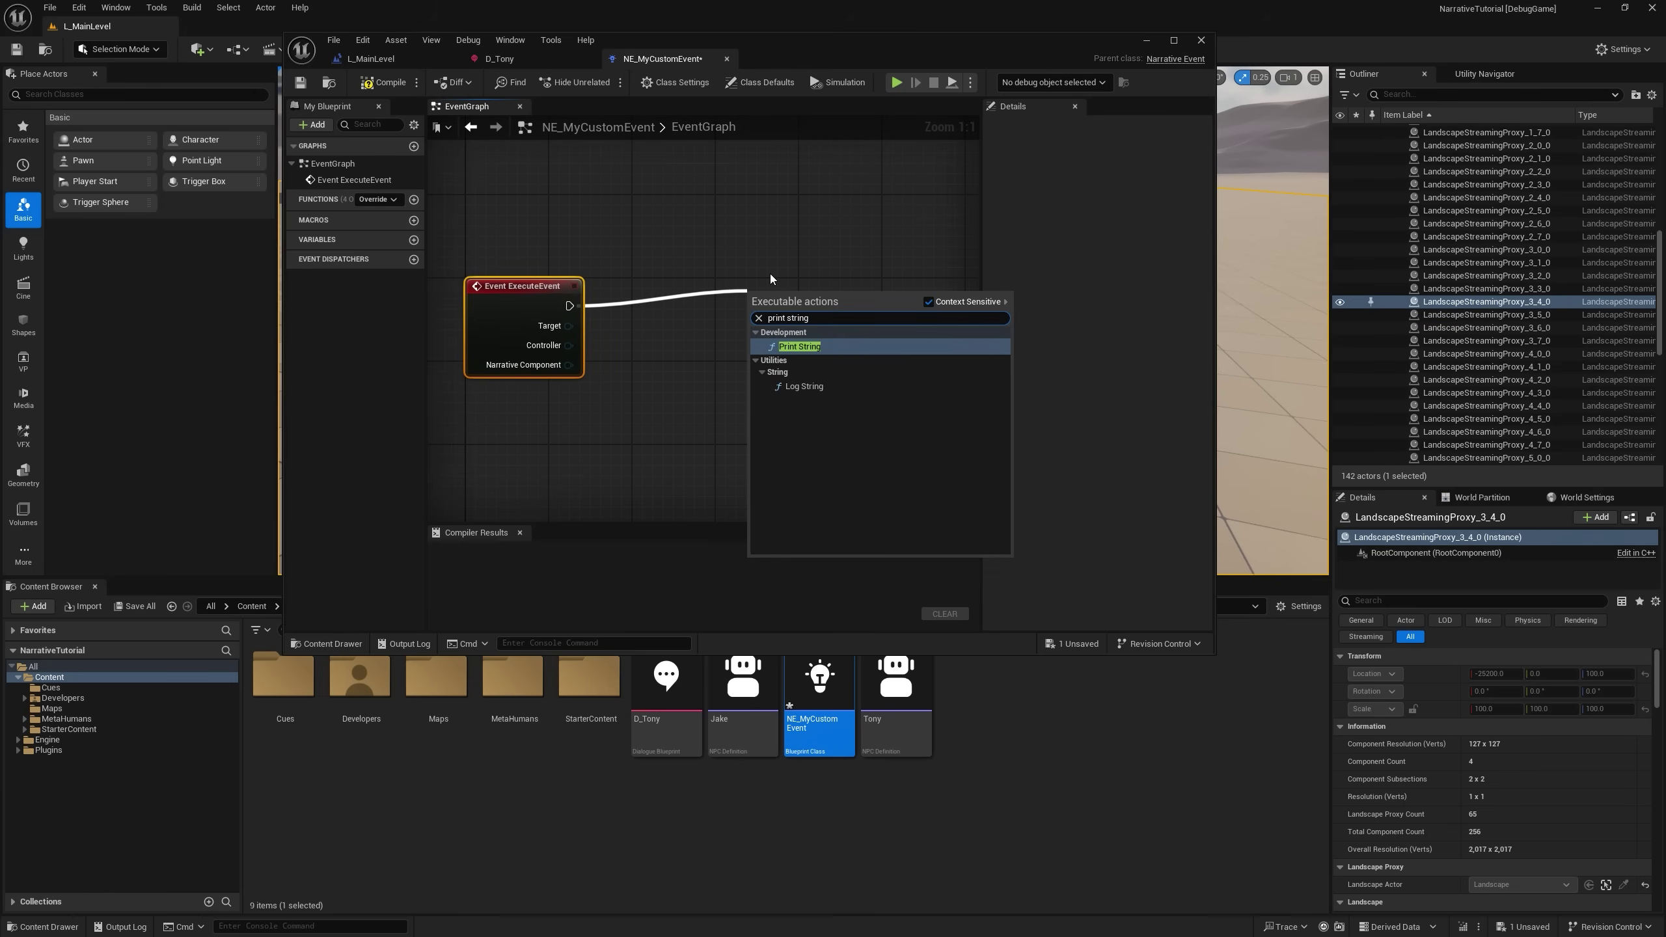
key("Return")
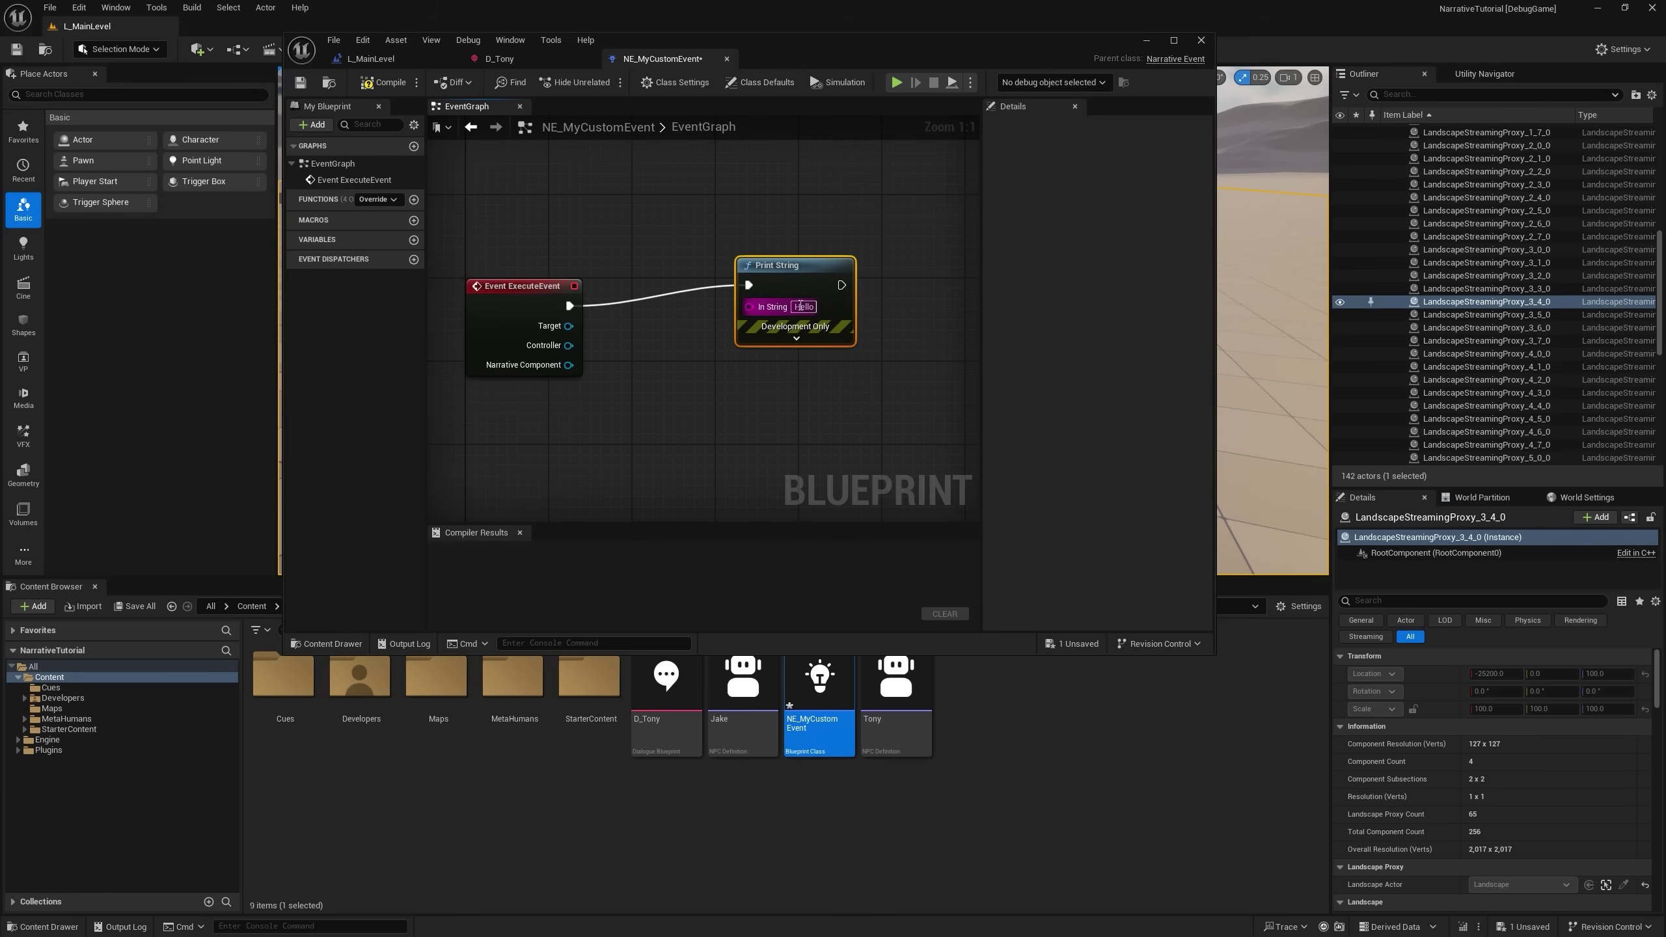
Set the Print String text to "my code!", then compile and save NE_MyCustomEvent.
left_click(808, 307)
type("my ")
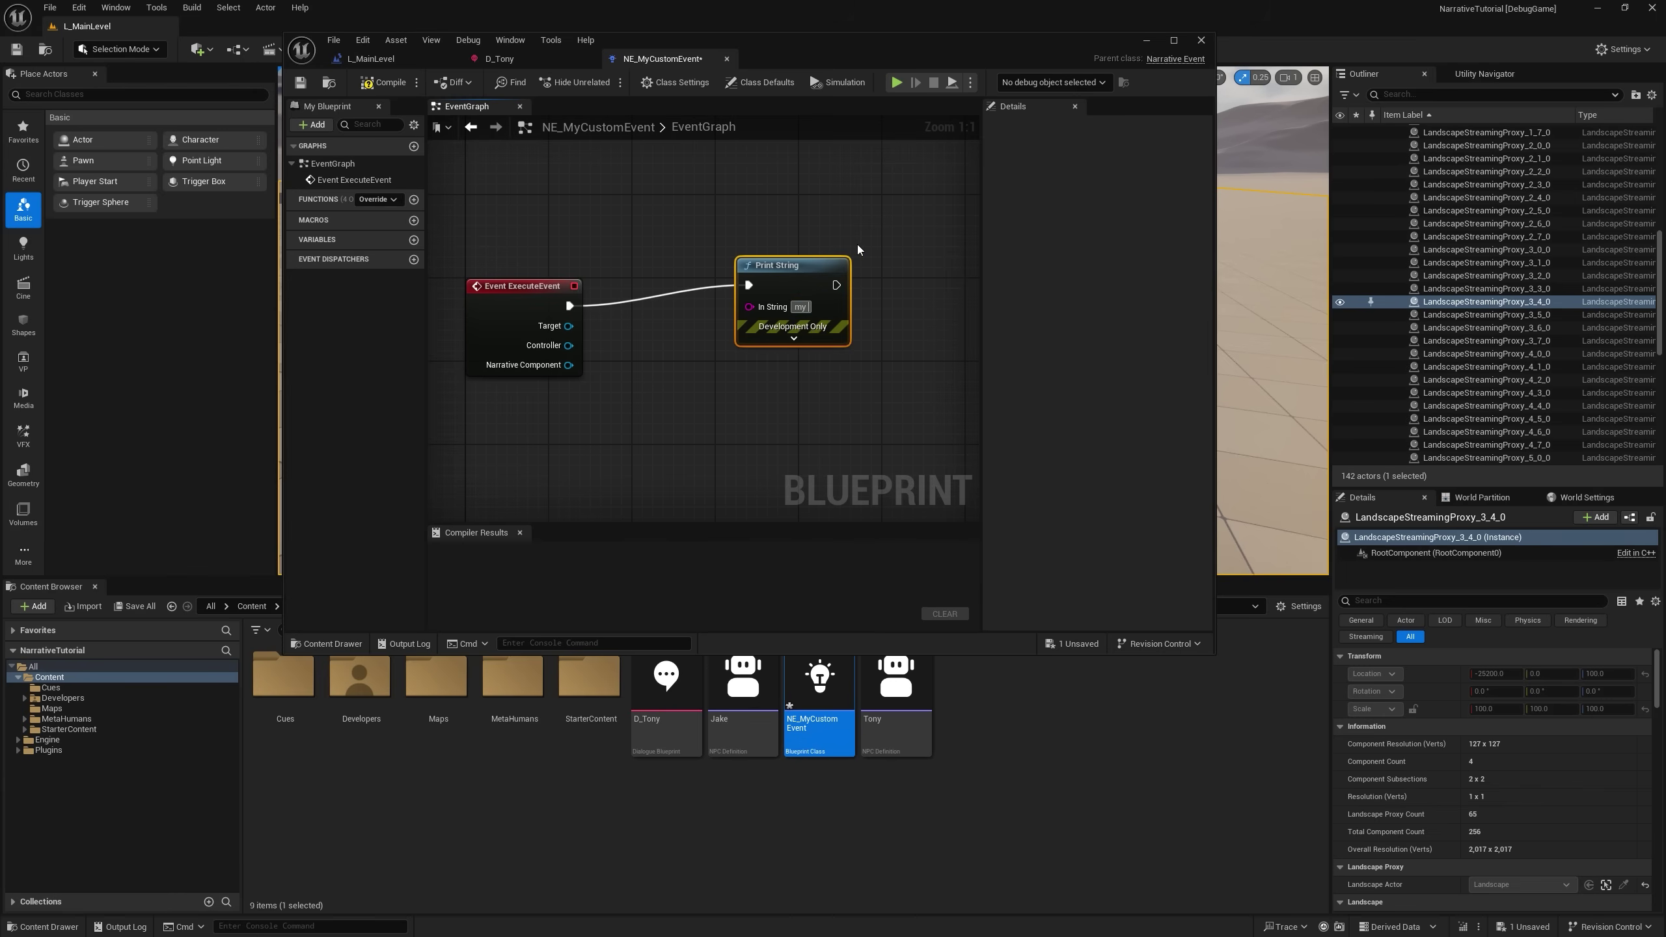
type("code!")
key("Return")
left_click_drag(795, 266, 825, 247)
left_click(746, 341)
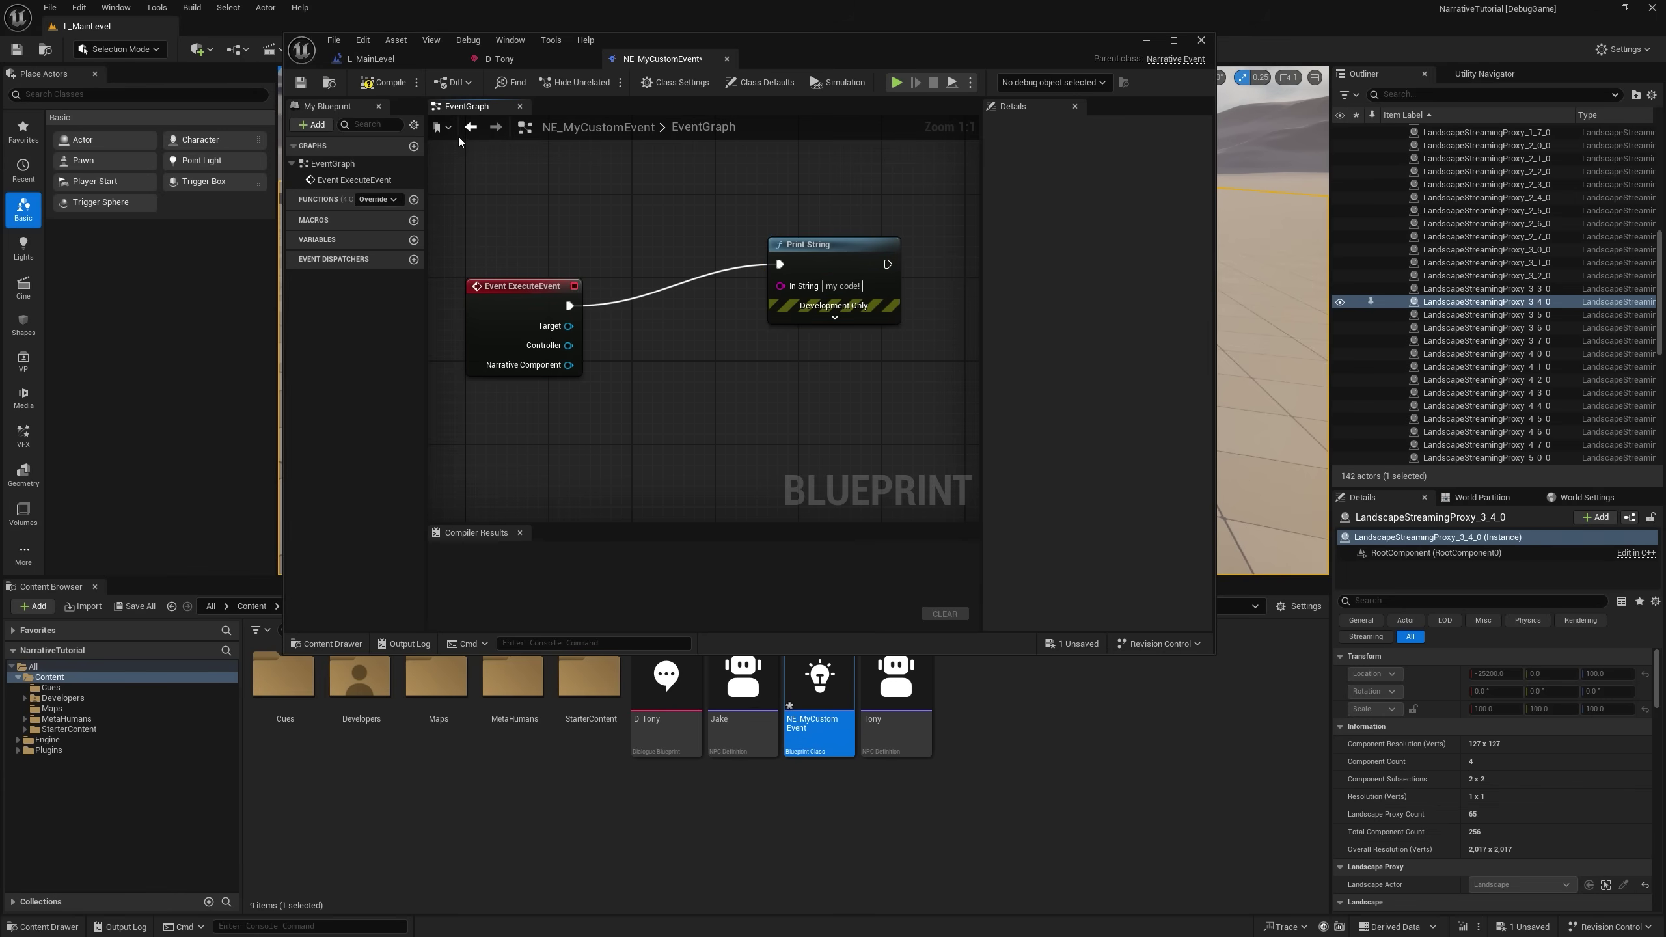
left_click(385, 86)
left_click(303, 86)
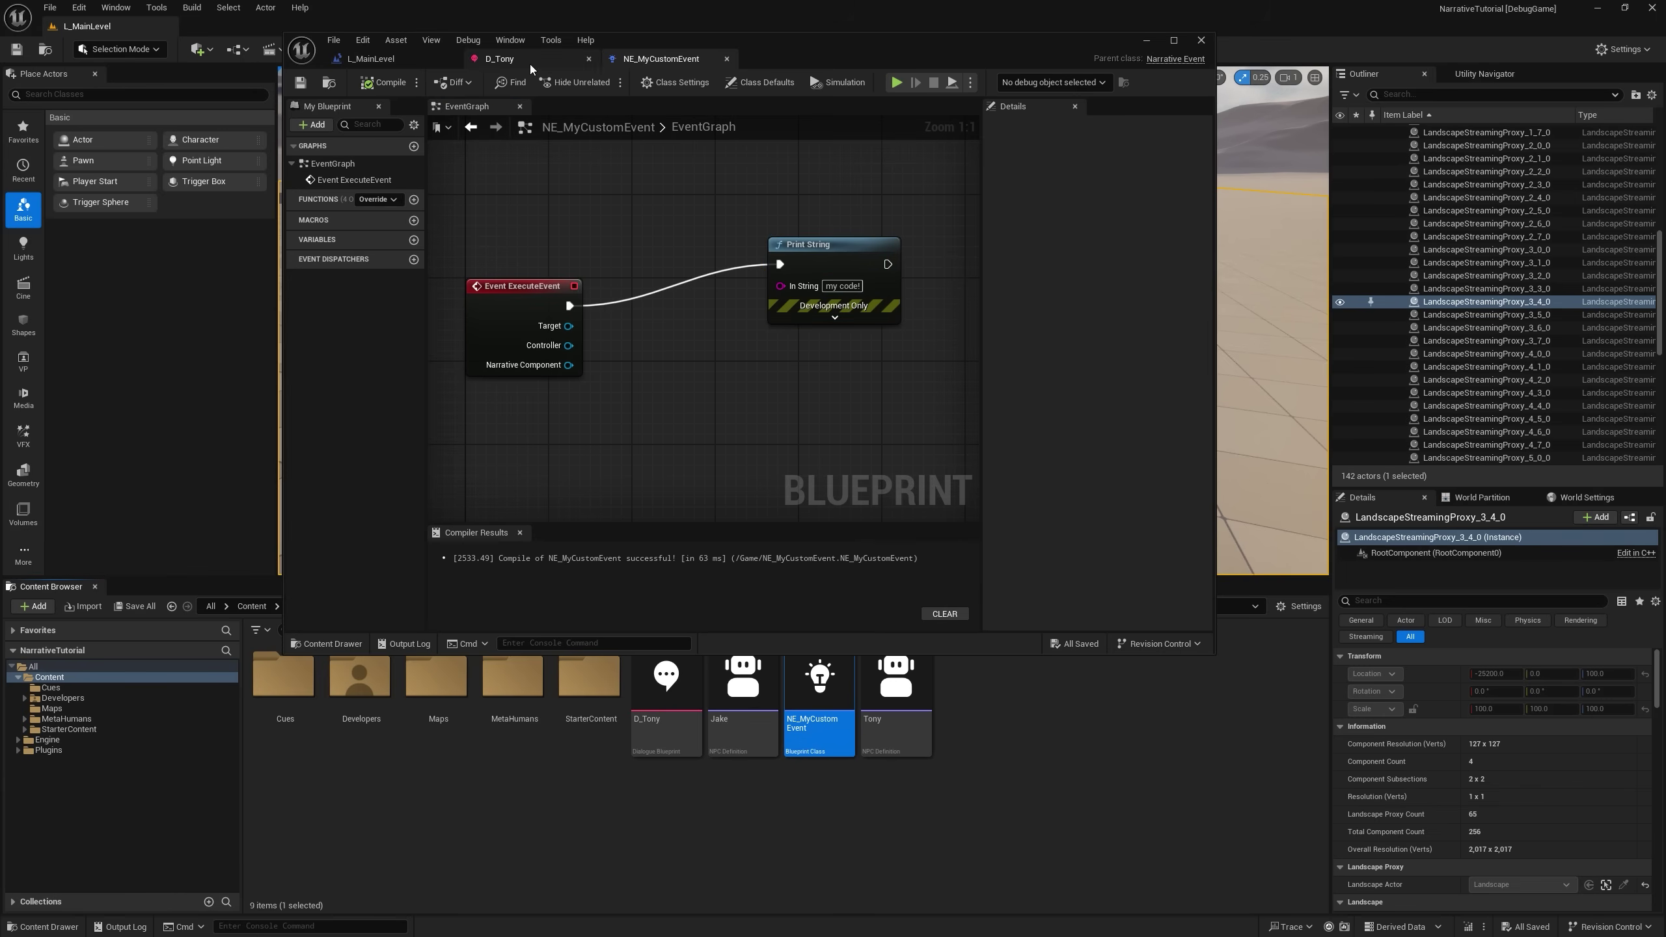
In D_Tony, change the "Sure." reply's event to NE_MyCustomEvent, compile and save, and return to the level.
left_click(530, 64)
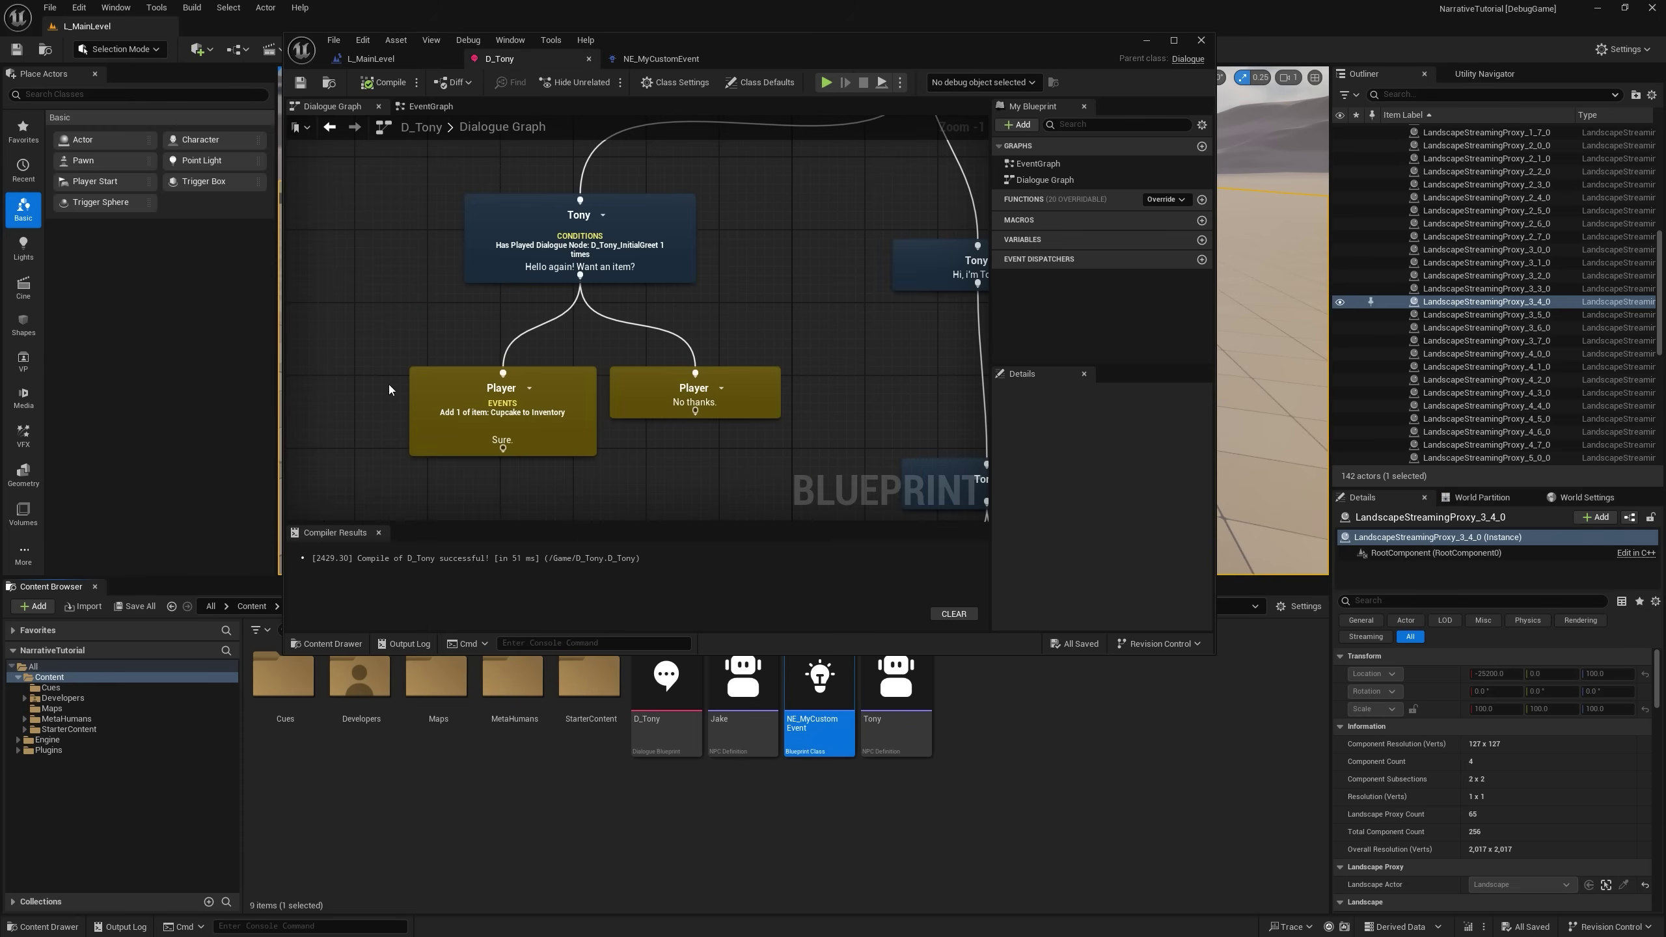
left_click(540, 420)
scroll(1124, 557, "down", 8)
left_click(1123, 609)
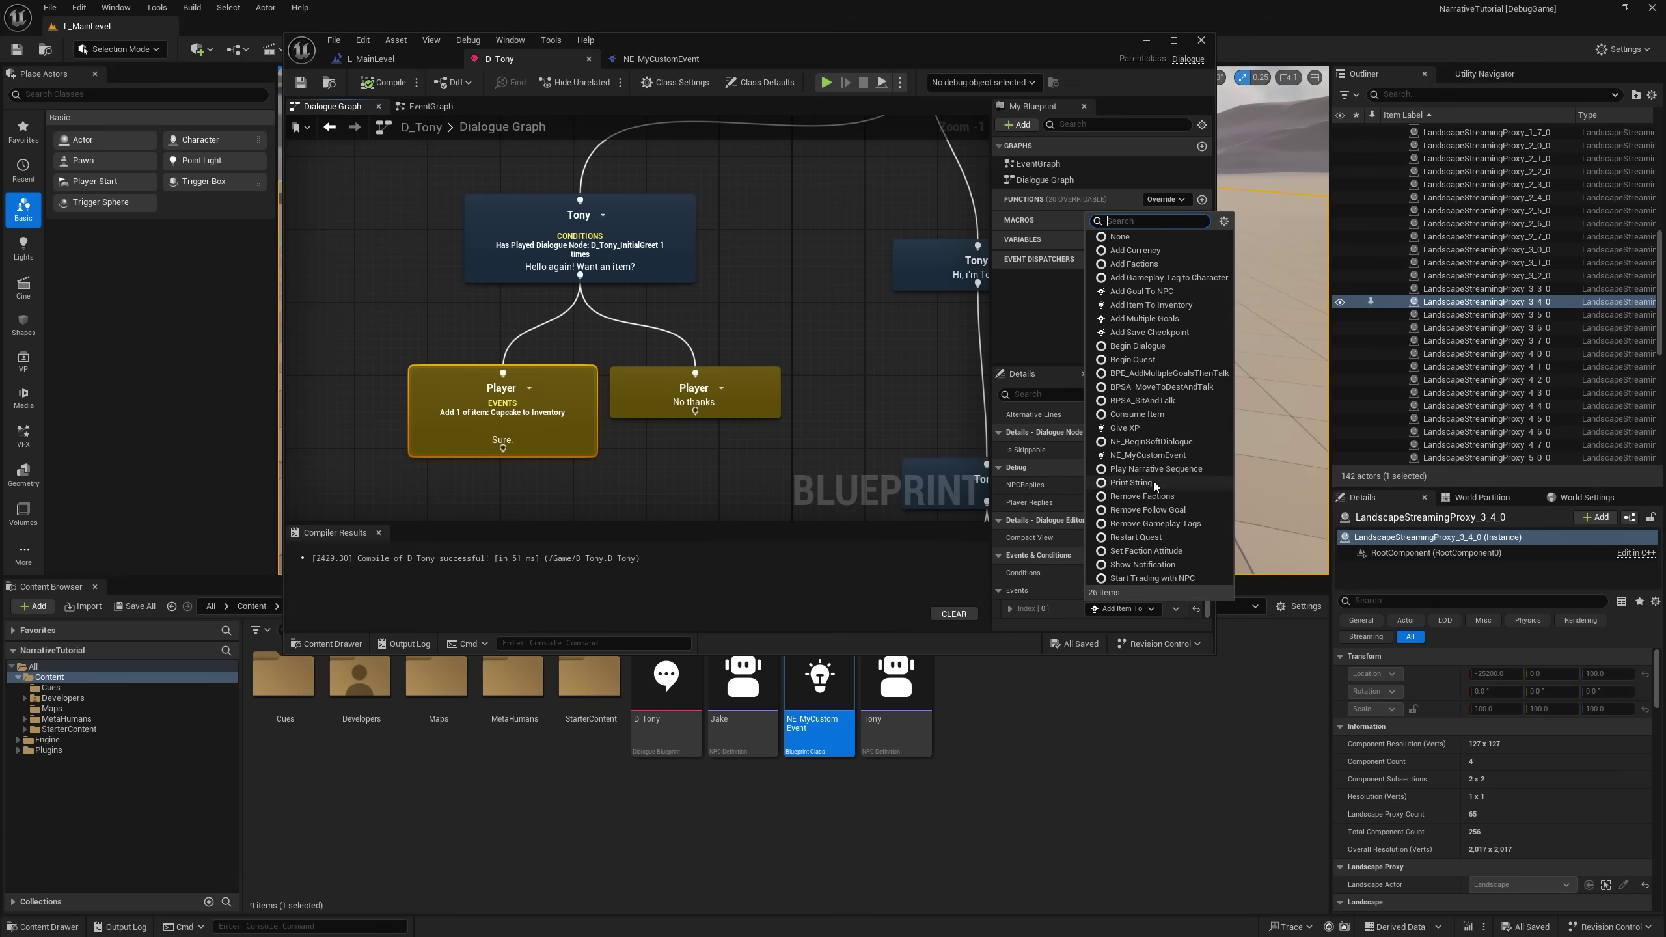
left_click(1150, 457)
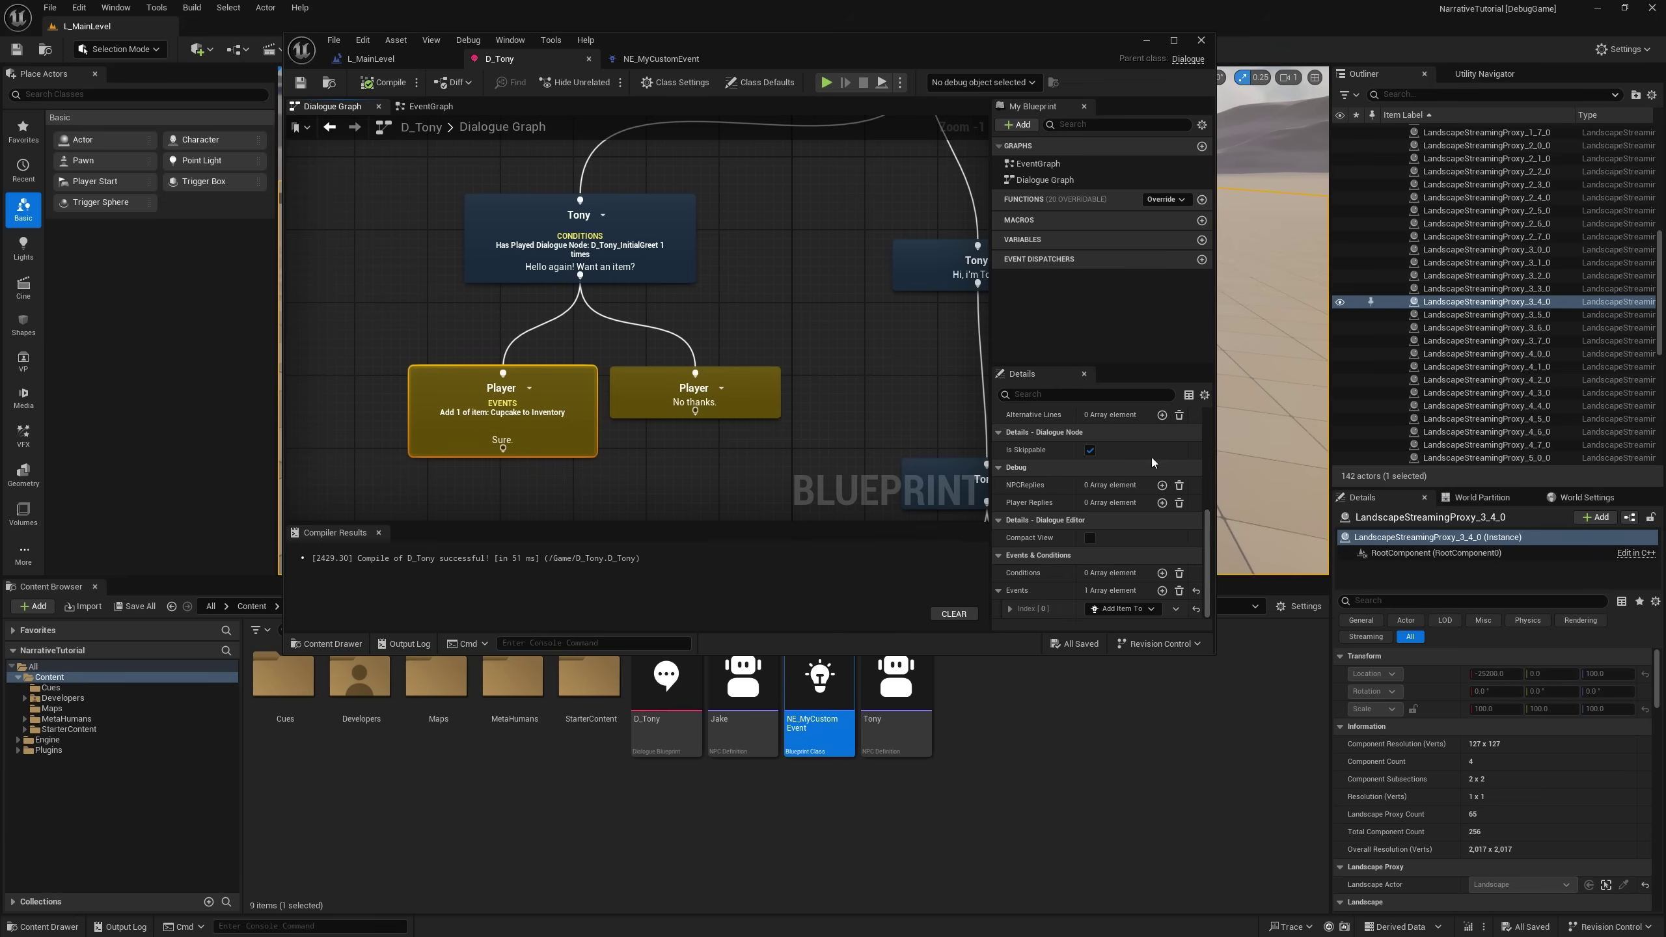
left_click(384, 83)
left_click(301, 82)
left_click(1147, 41)
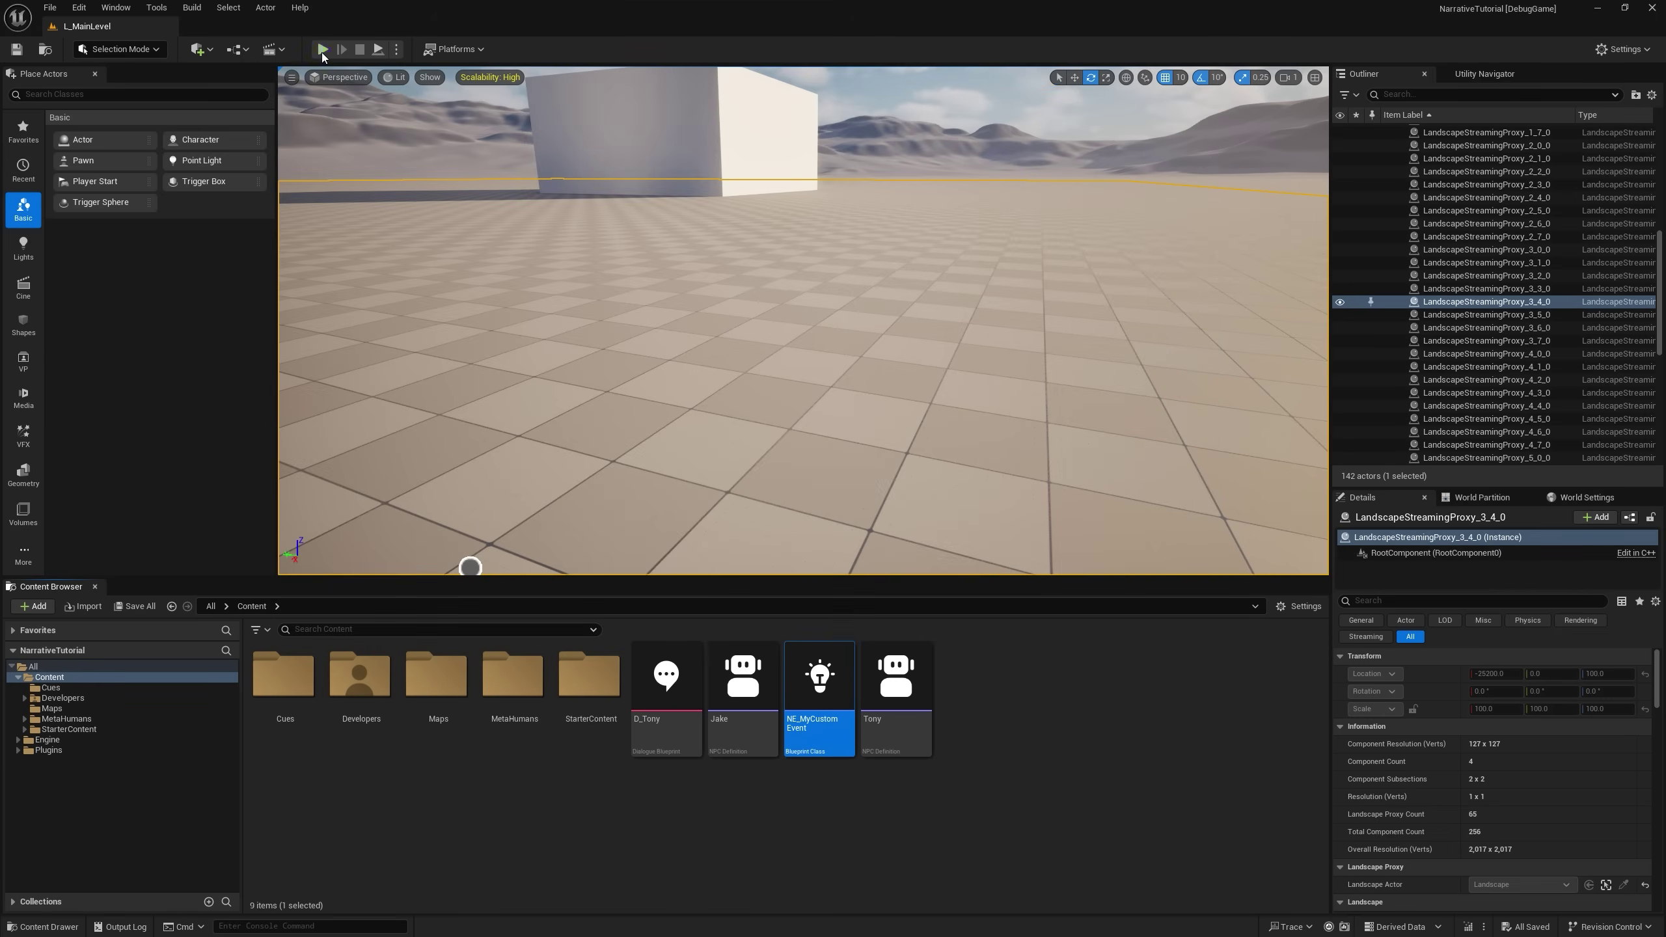
Play-test the custom event: greet Tony, leave the dialogue, talk again, choose "Sure.", and stop the play session.
key("alt+p")
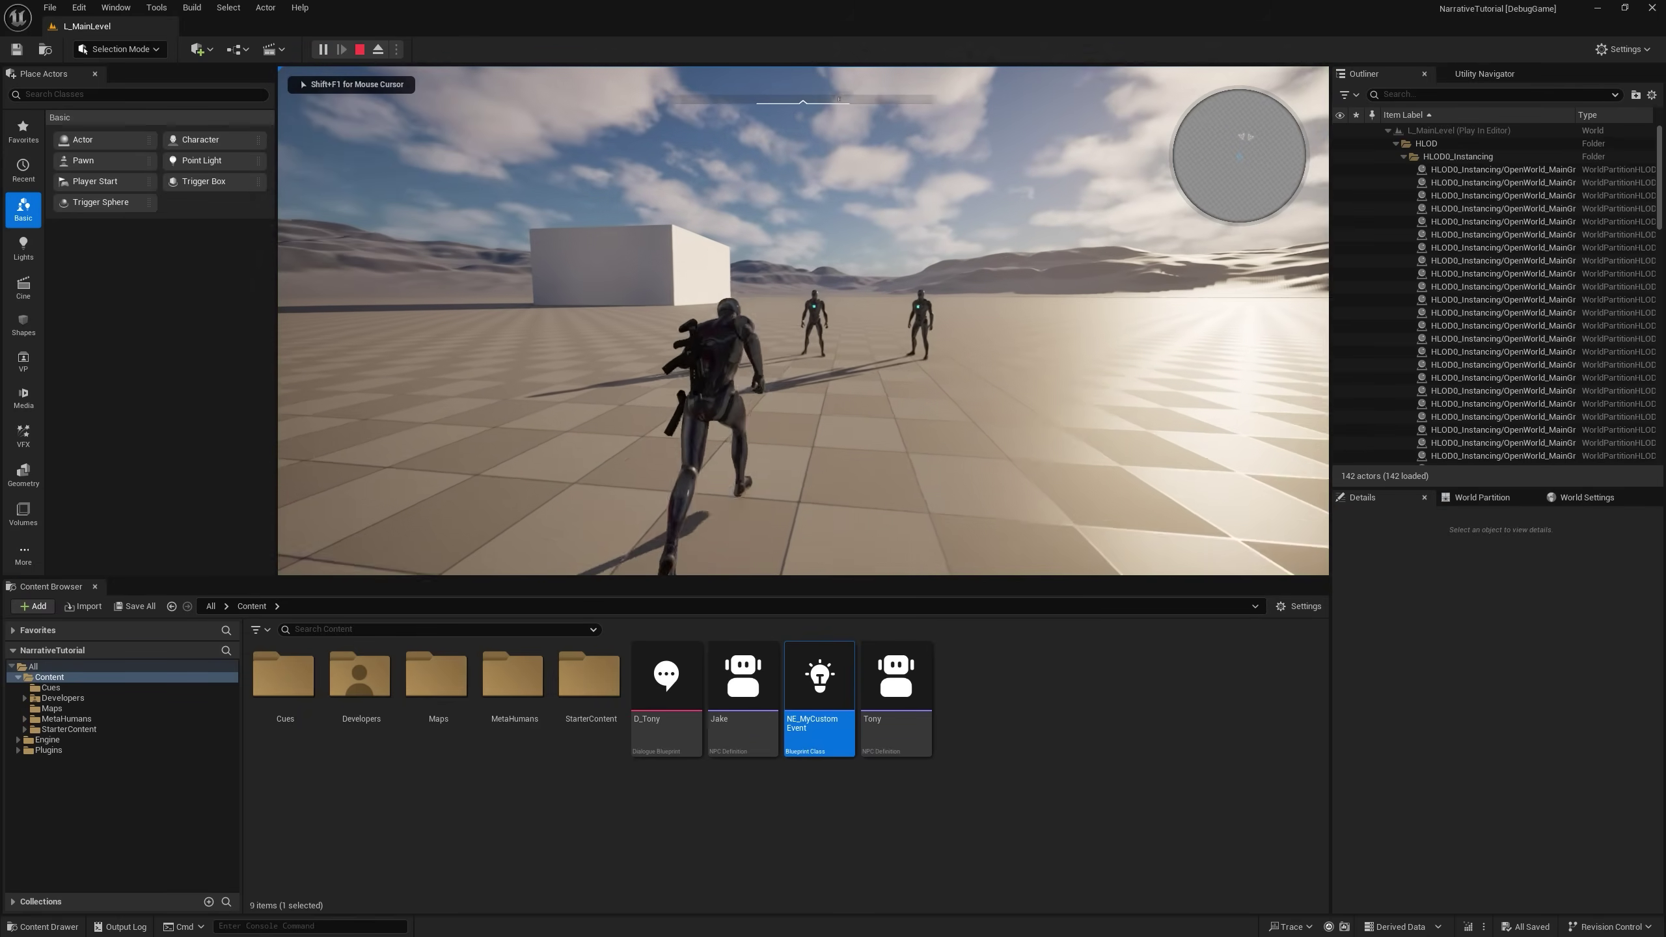
key("e")
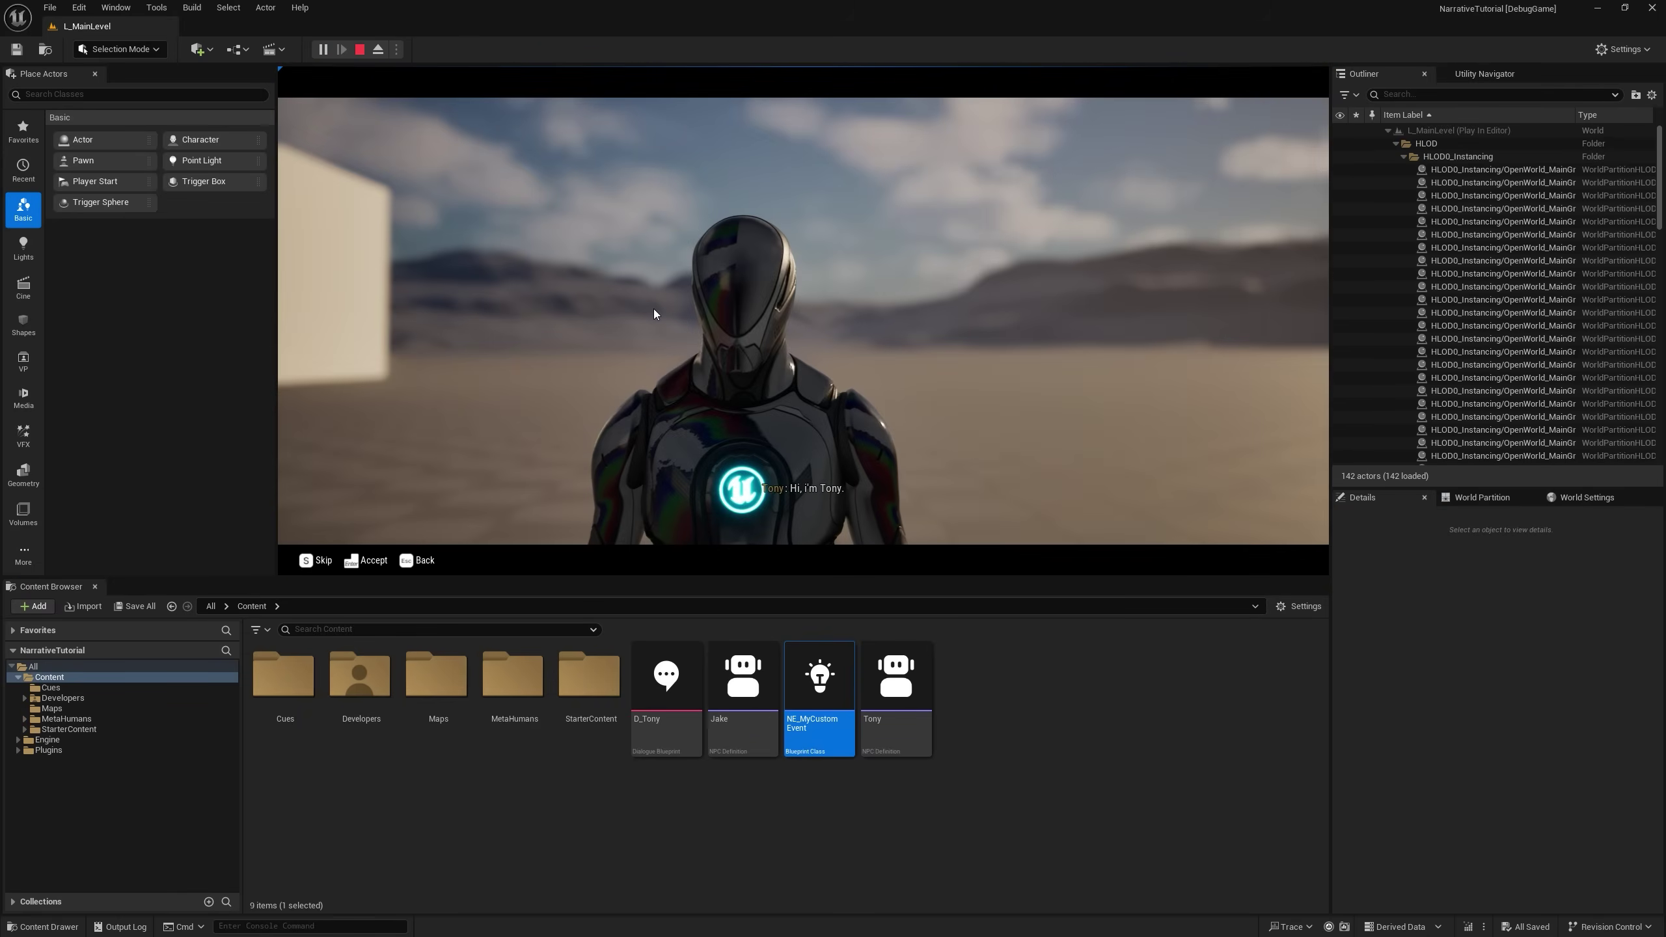
key("Escape")
key("e")
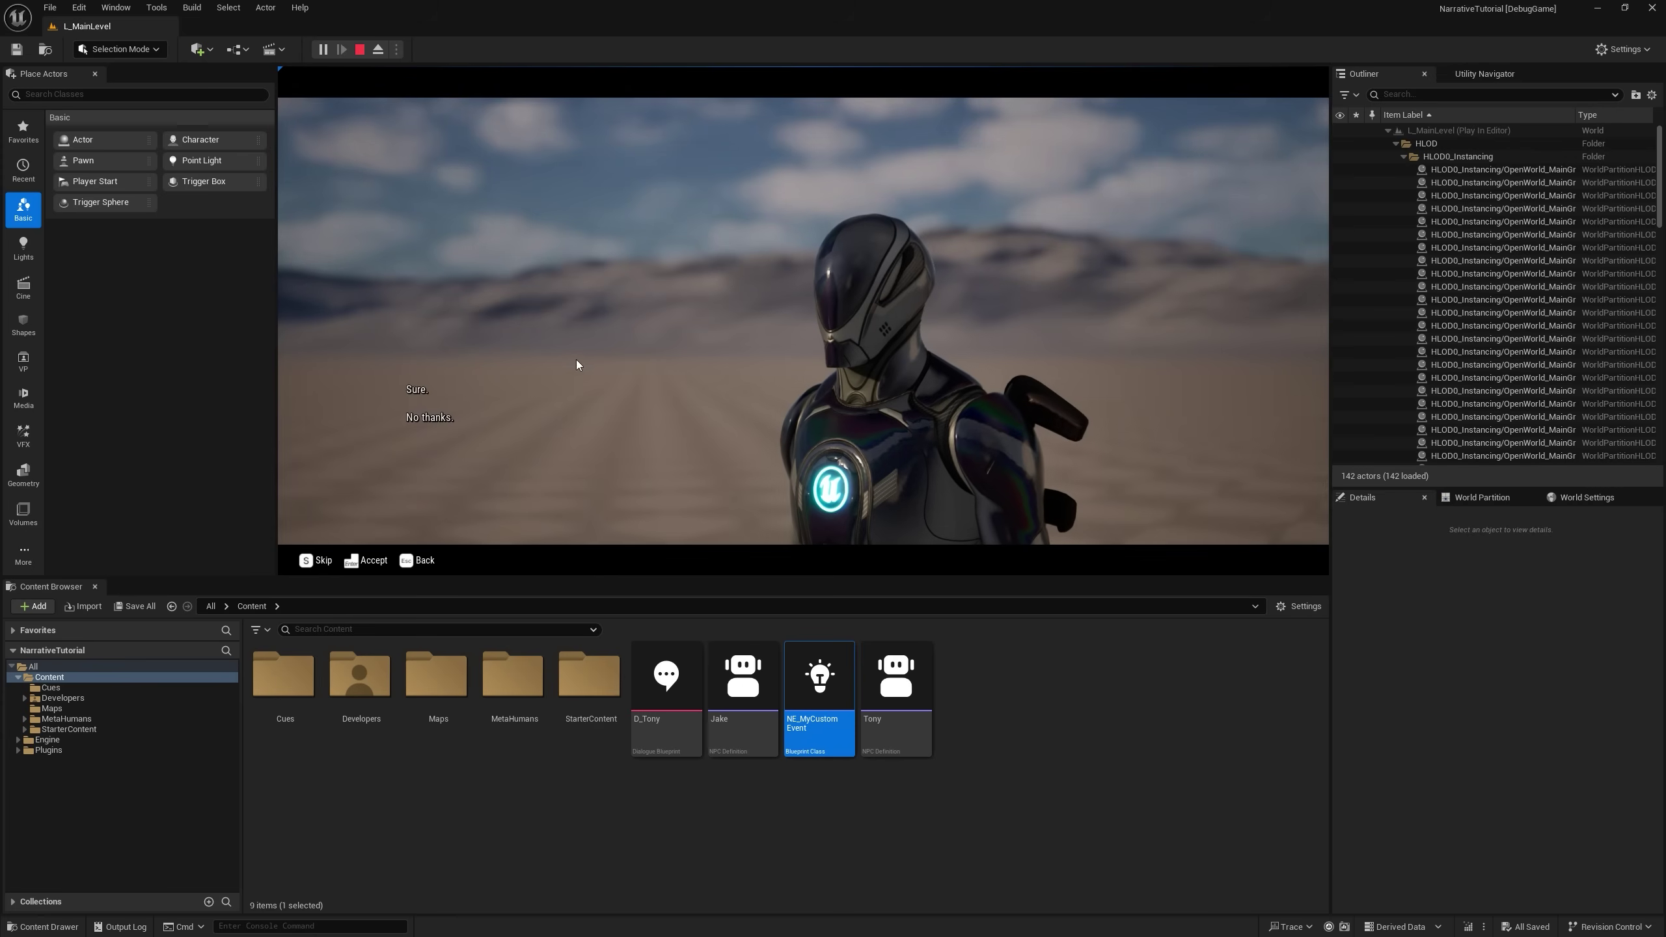
left_click(423, 389)
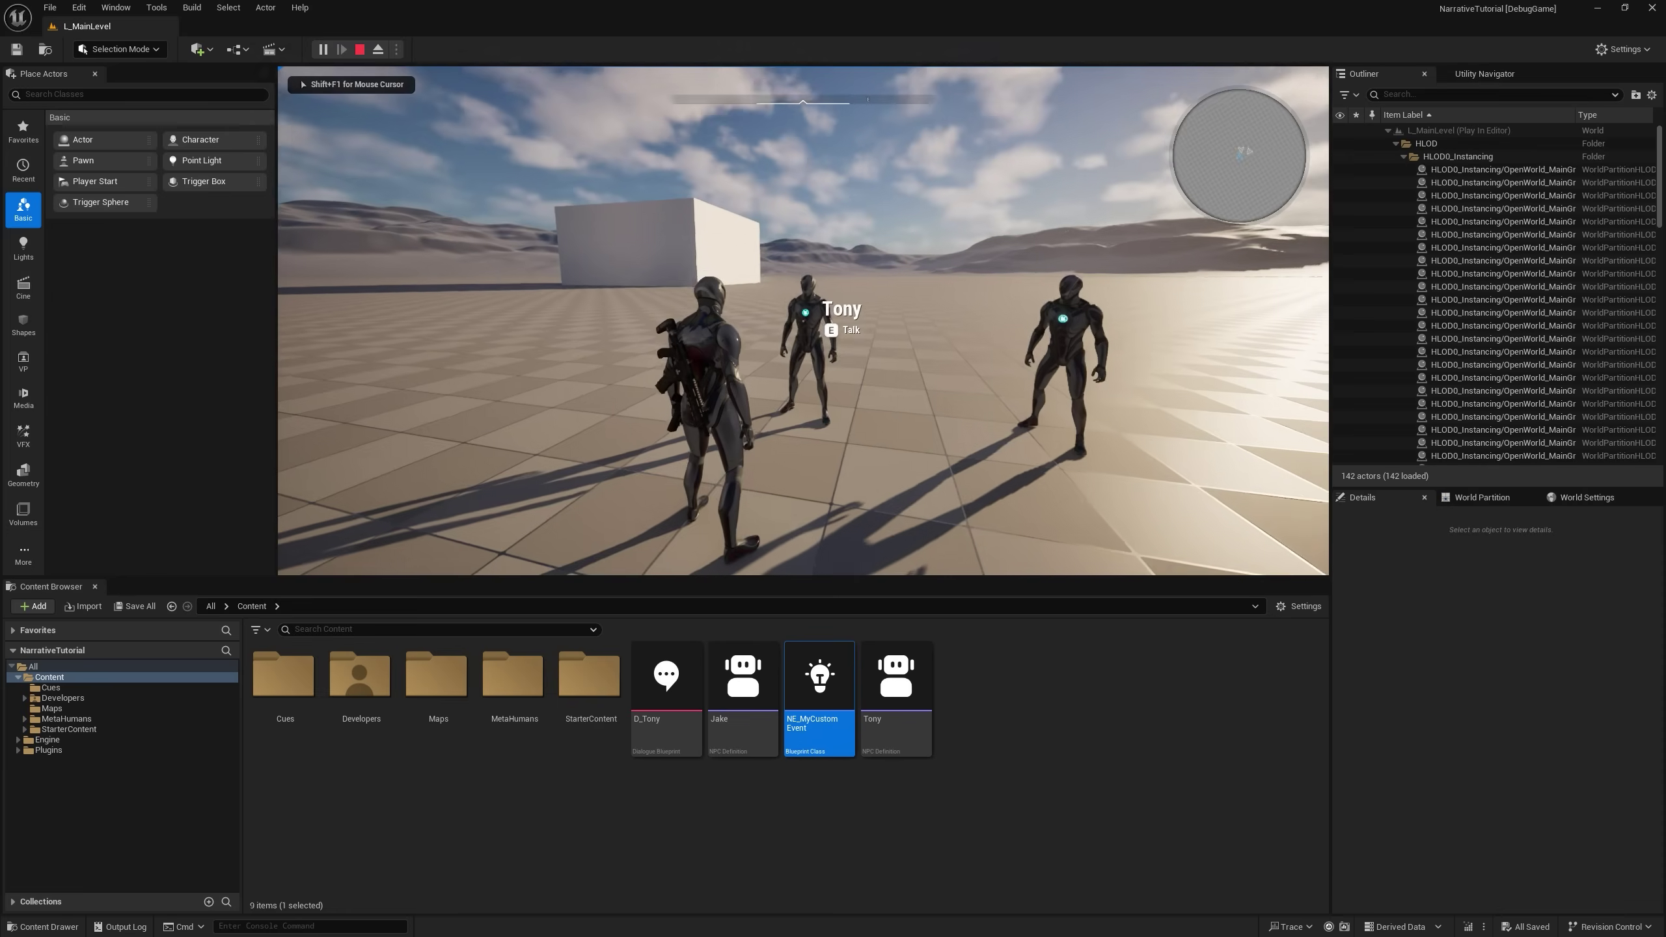
key("Escape")
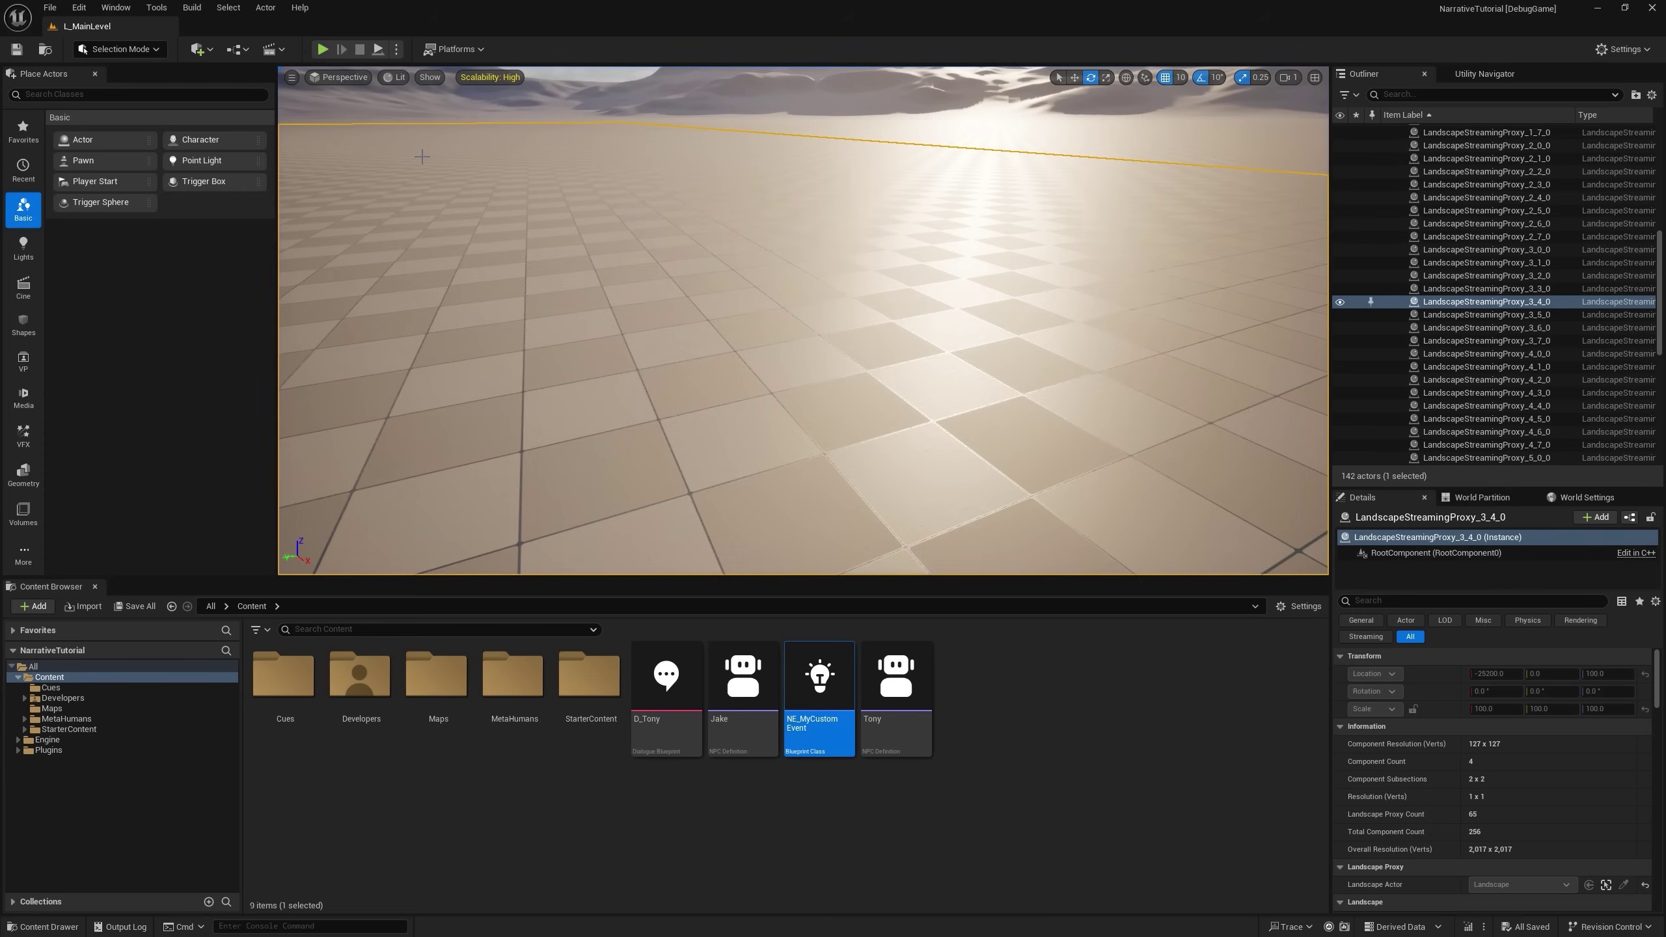
Review the event choices for D_Tony's "Sure." reply, then search all content for "additemto" and open BPE_AddItemToInventory.
double_click(666, 676)
left_click(1122, 608)
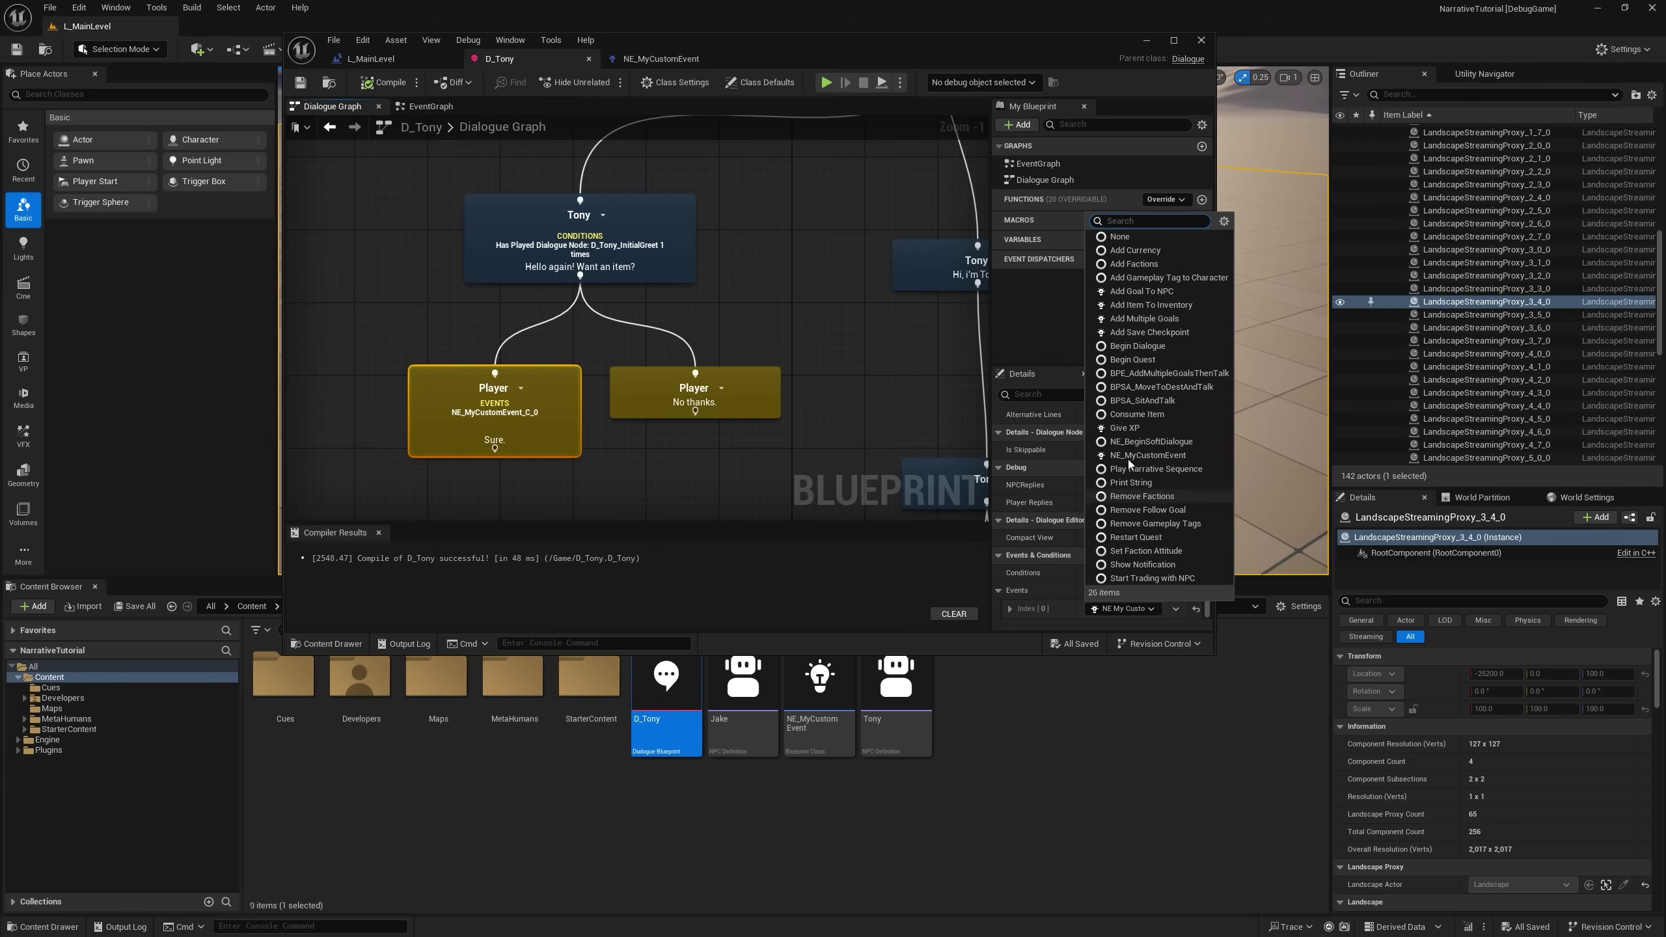
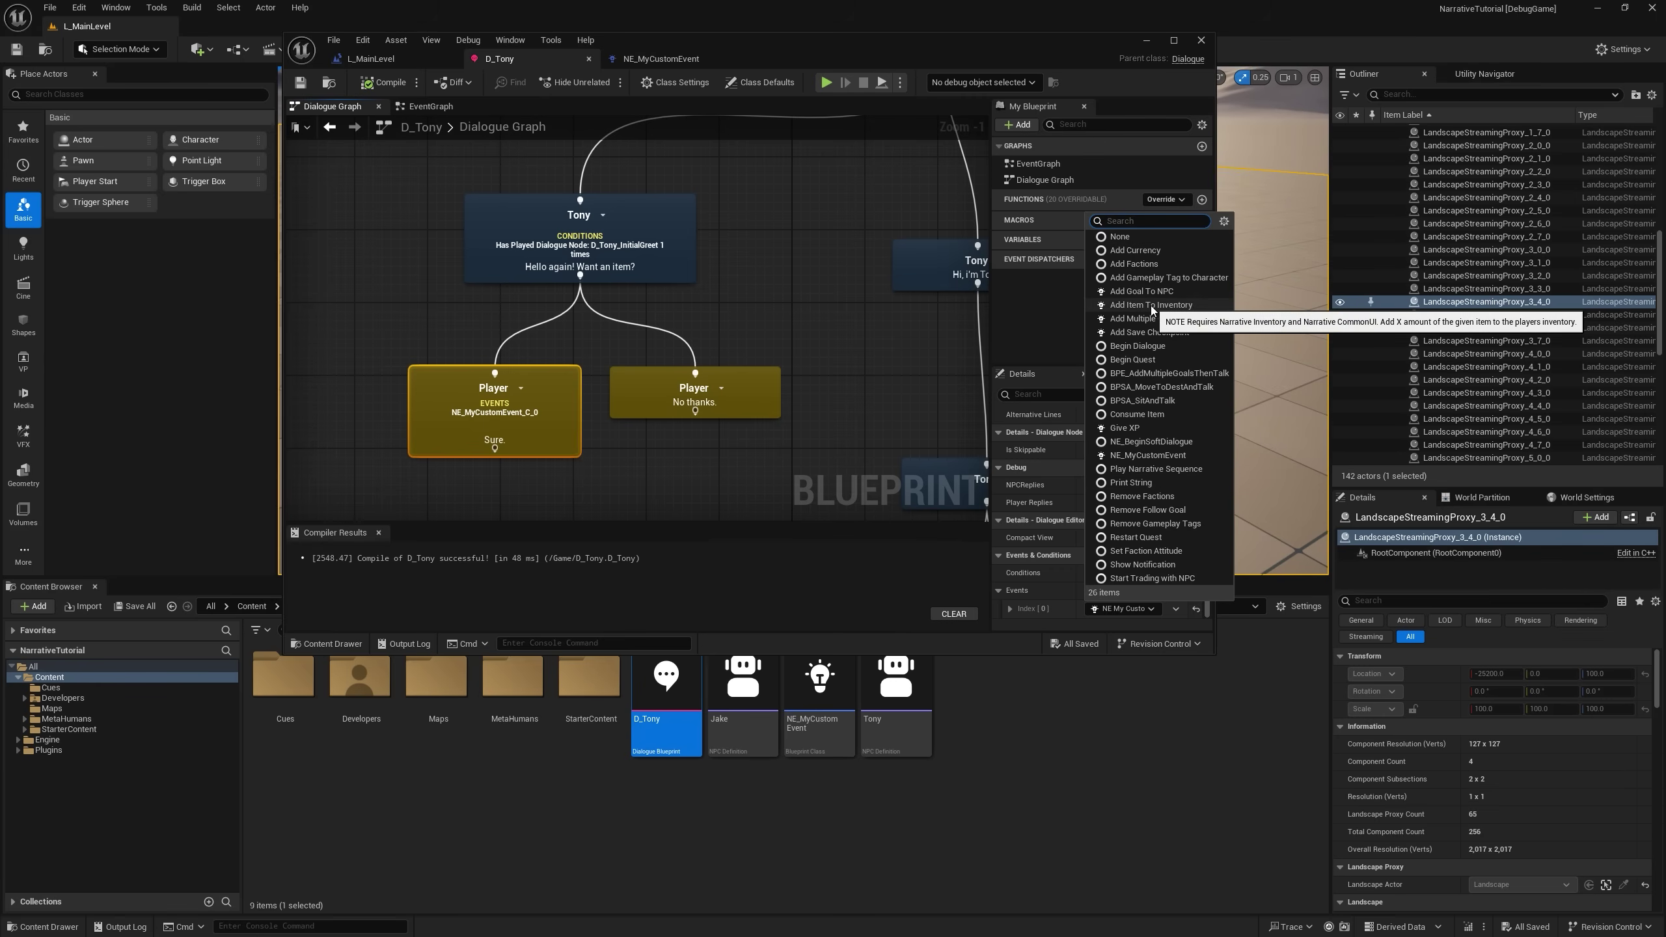
left_click(131, 666)
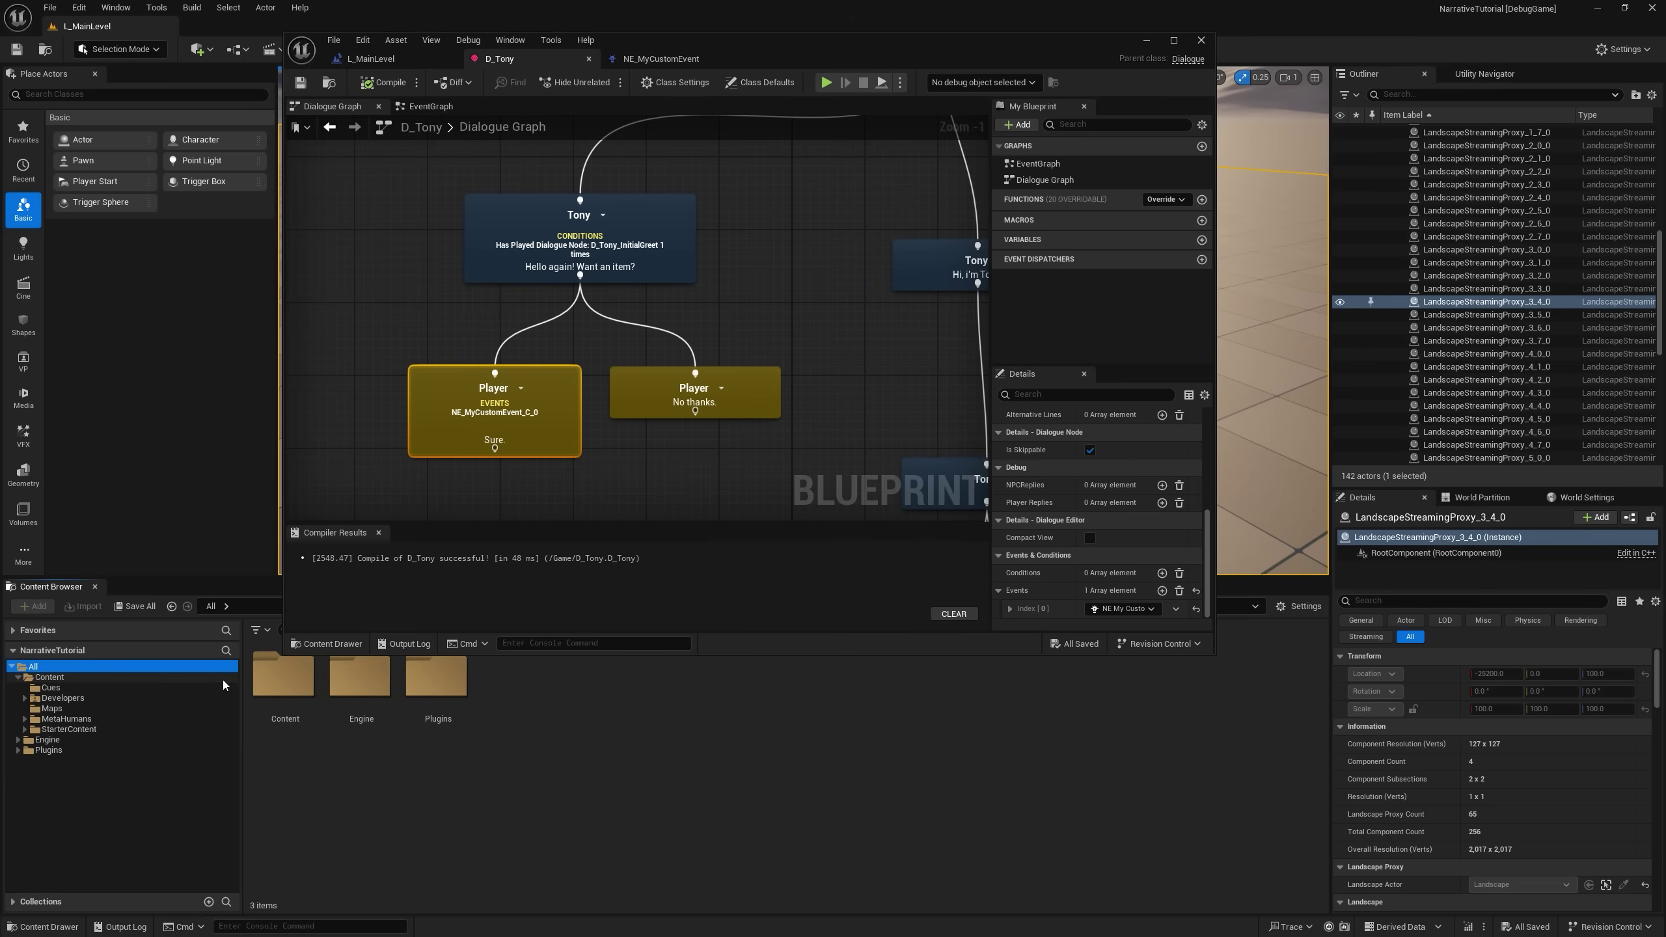
left_click_drag(790, 50, 1074, 43)
left_click(334, 629)
type("additemto")
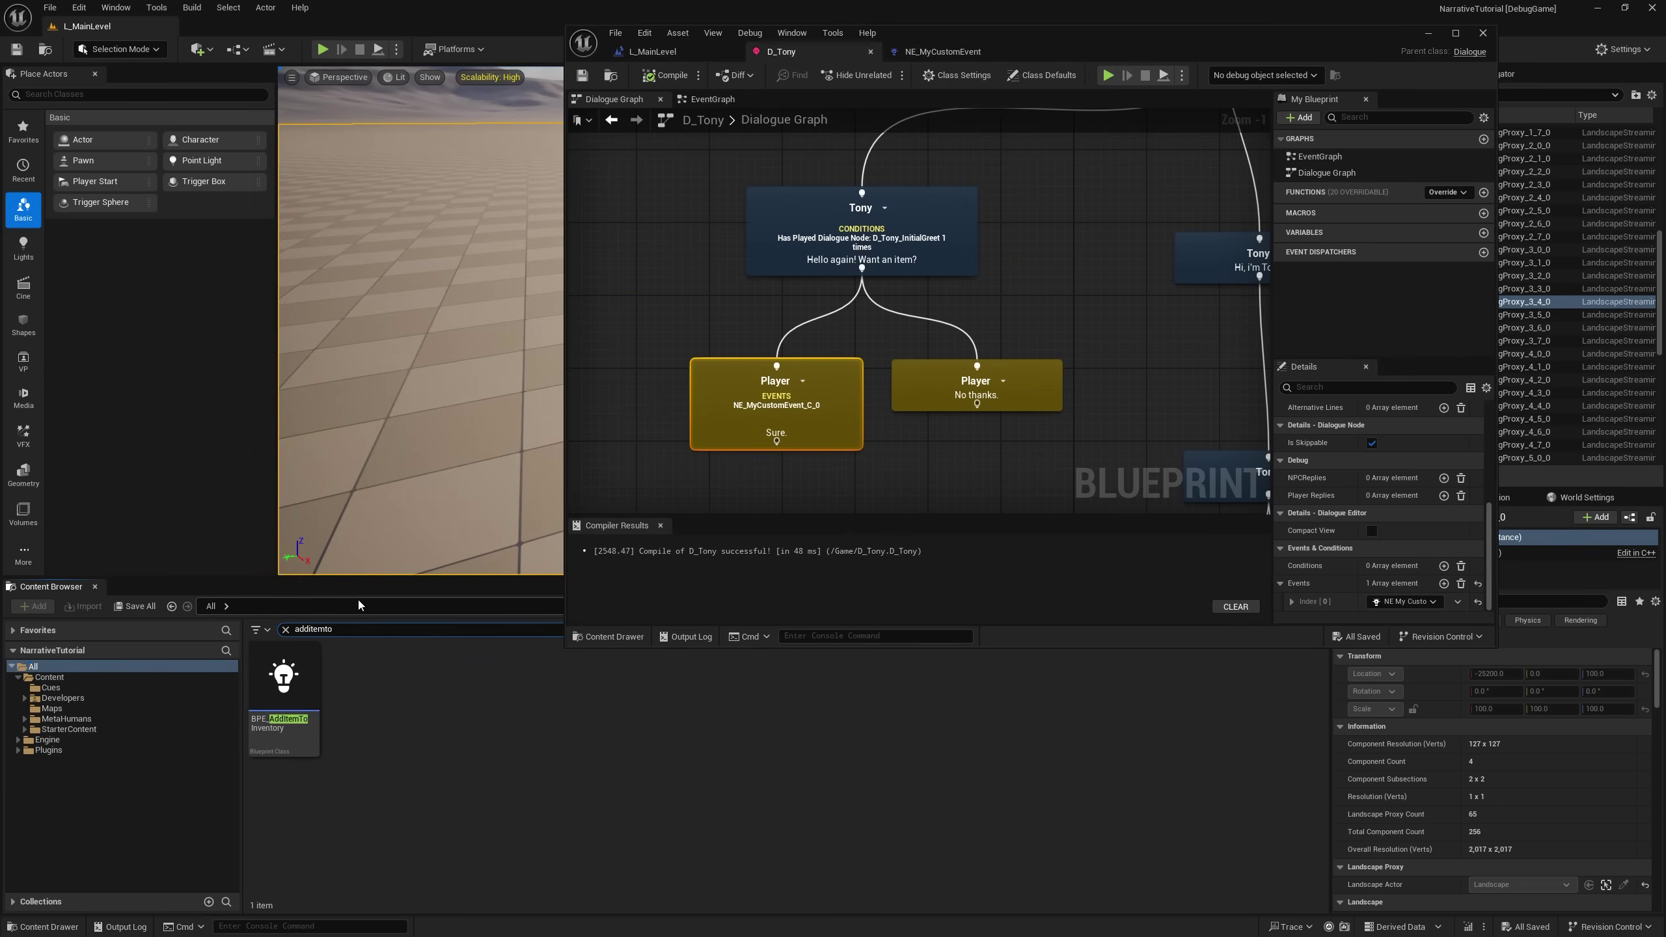
double_click(283, 682)
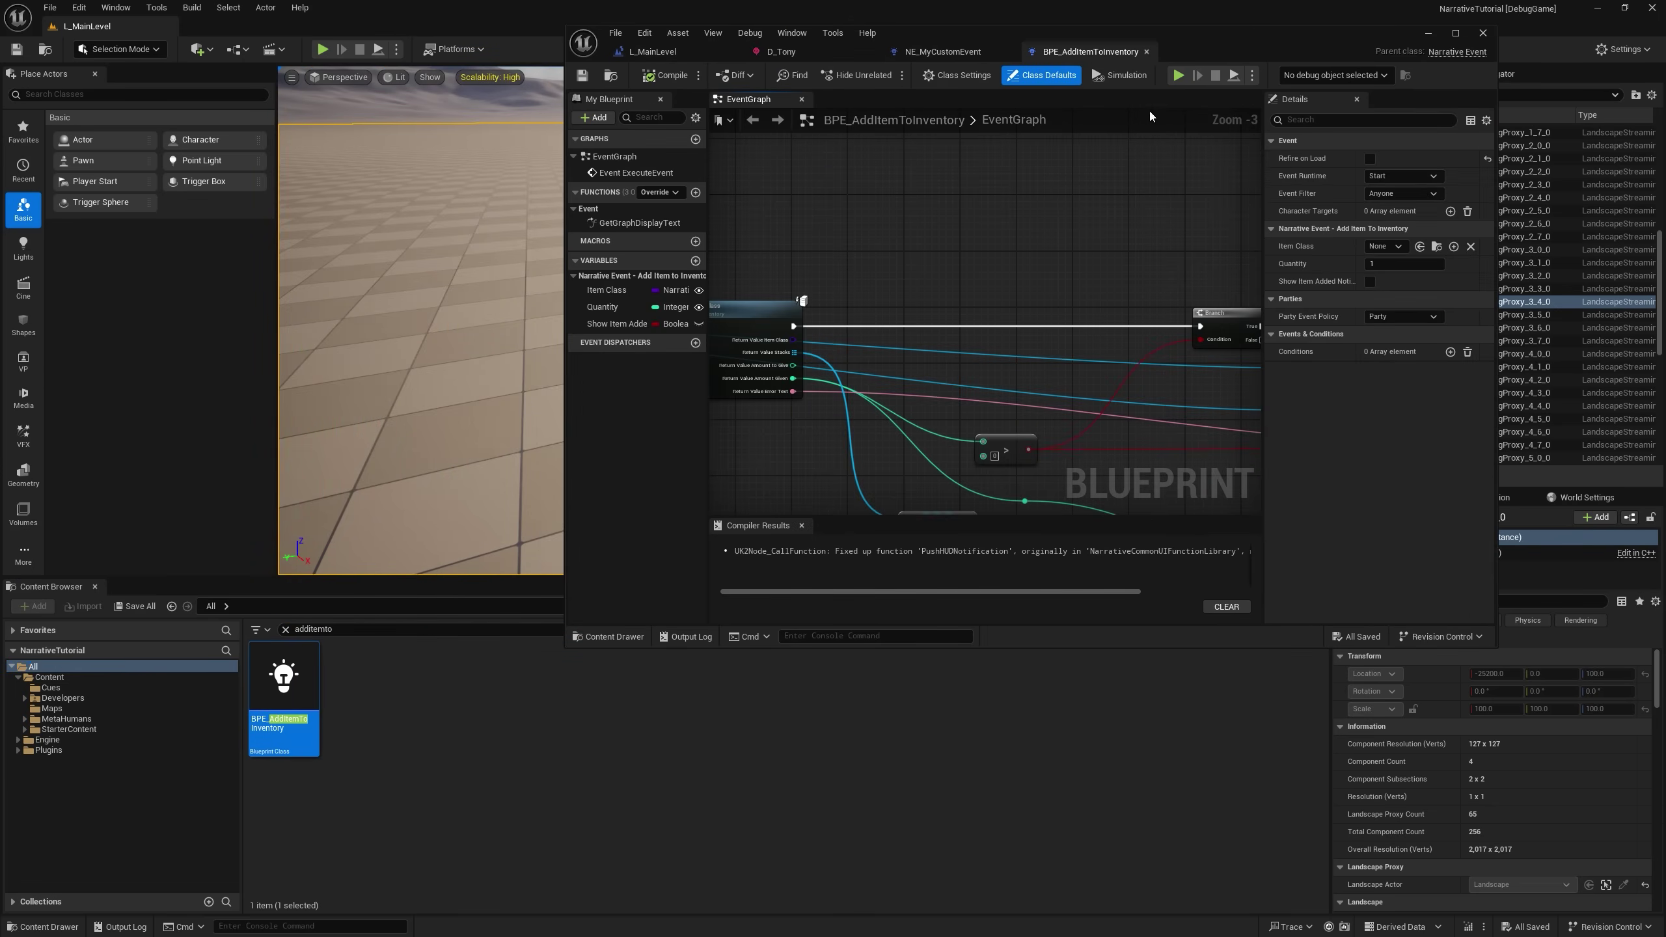
Examine how BPE_AddItemToInventory's ExecuteEvent graph feeds Item Class and Quantity into the Try Add Item from Class node.
double_click(1232, 42)
double_click(90, 148)
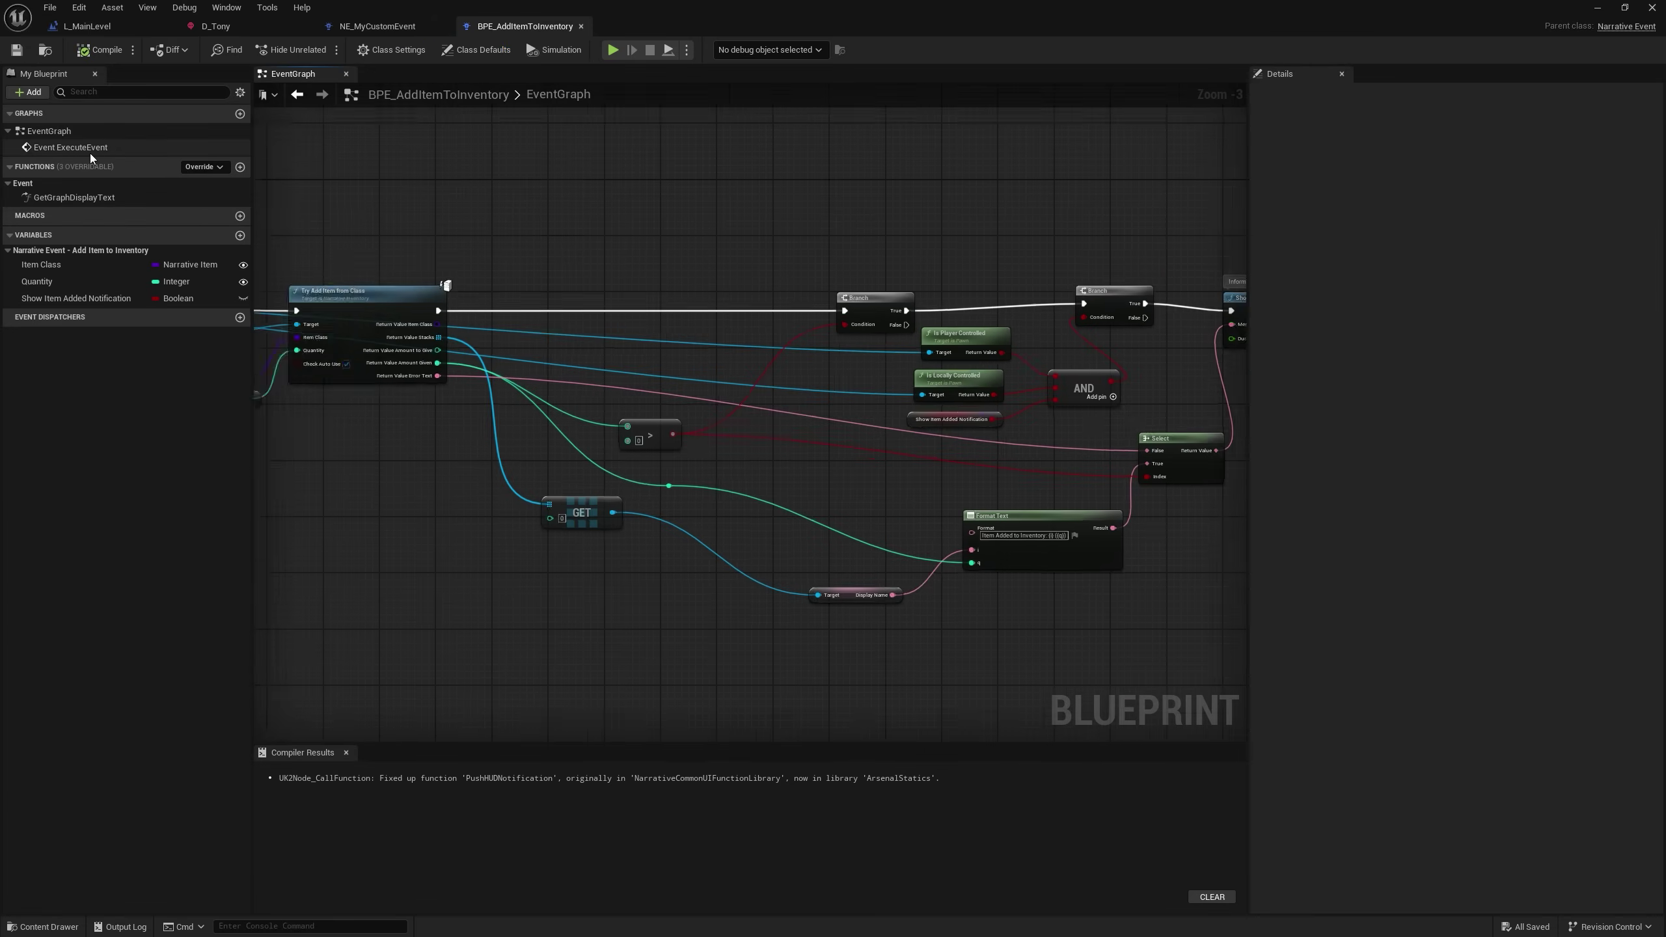
scroll(669, 396, "up", 3)
right_click_drag(669, 396, 409, 336)
right_click_drag(898, 388, 467, 344)
scroll(468, 344, "down", 1)
left_click_drag(591, 447, 854, 292)
scroll(767, 299, "up", 1)
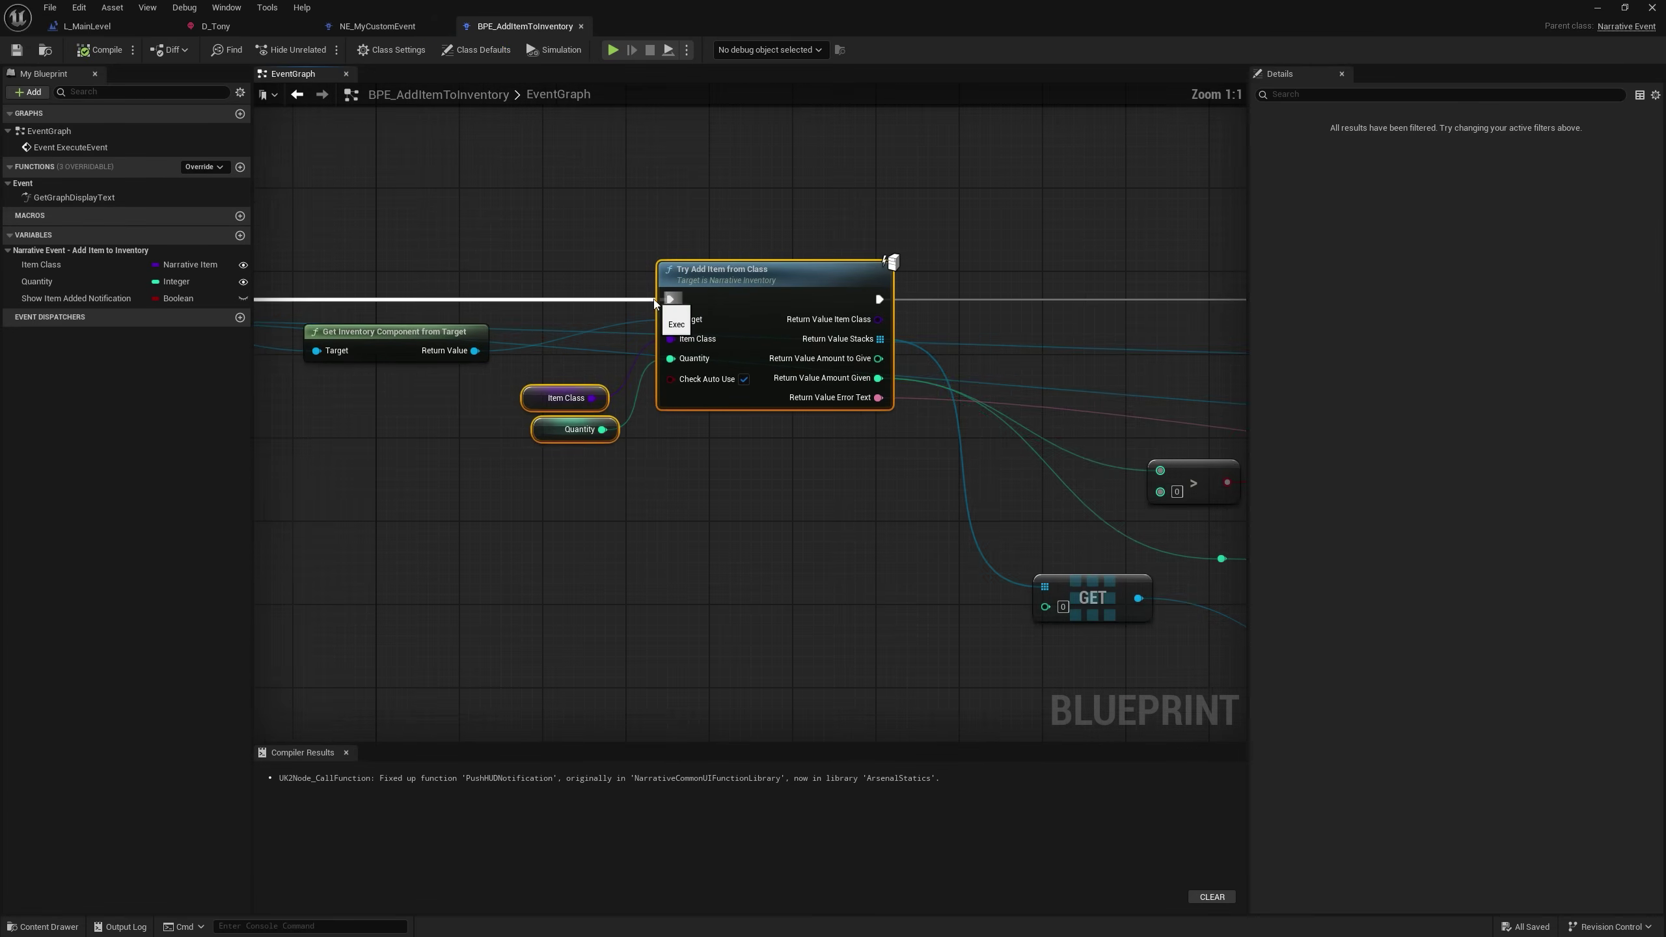
Examine the Branch, Select and Format Text nodes leading to Show Narrative HUD Notification in BPE_AddItemToInventory.
right_click_drag(954, 310, 555, 271)
scroll(554, 270, "down", 3)
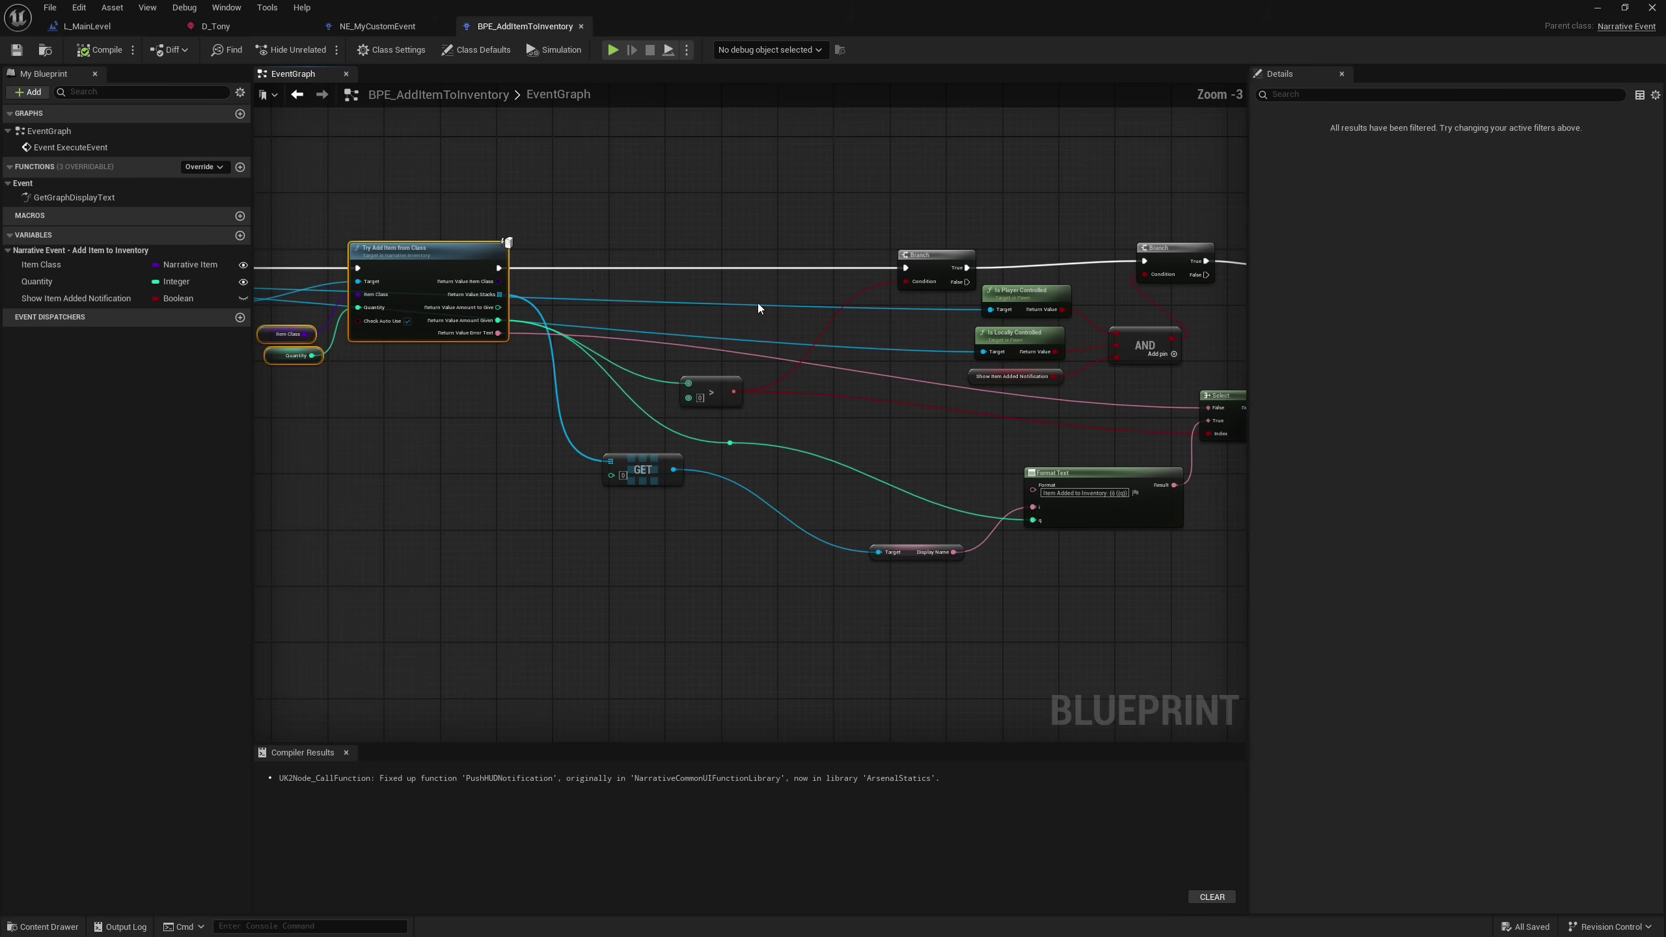
right_click_drag(1050, 310, 687, 326)
scroll(786, 374, "up", 3)
left_click(794, 315)
right_click_drag(896, 321, 1043, 262)
left_click(674, 436)
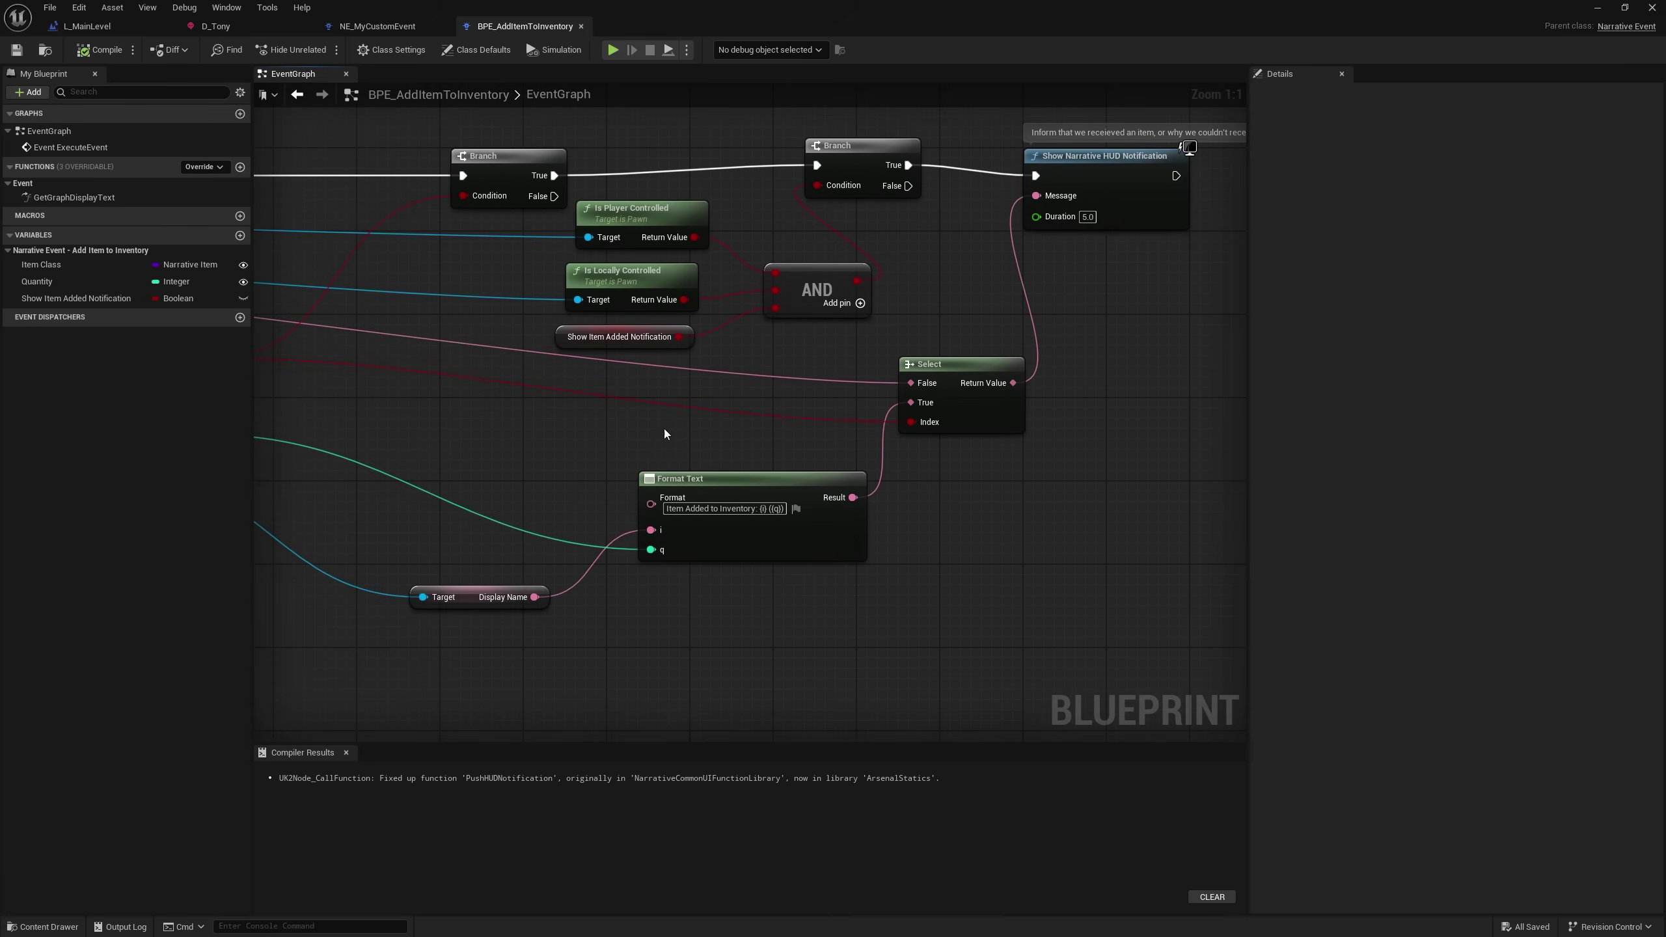
right_click_drag(674, 435, 877, 492)
scroll(737, 451, "down", 1)
right_click_drag(530, 391, 628, 428)
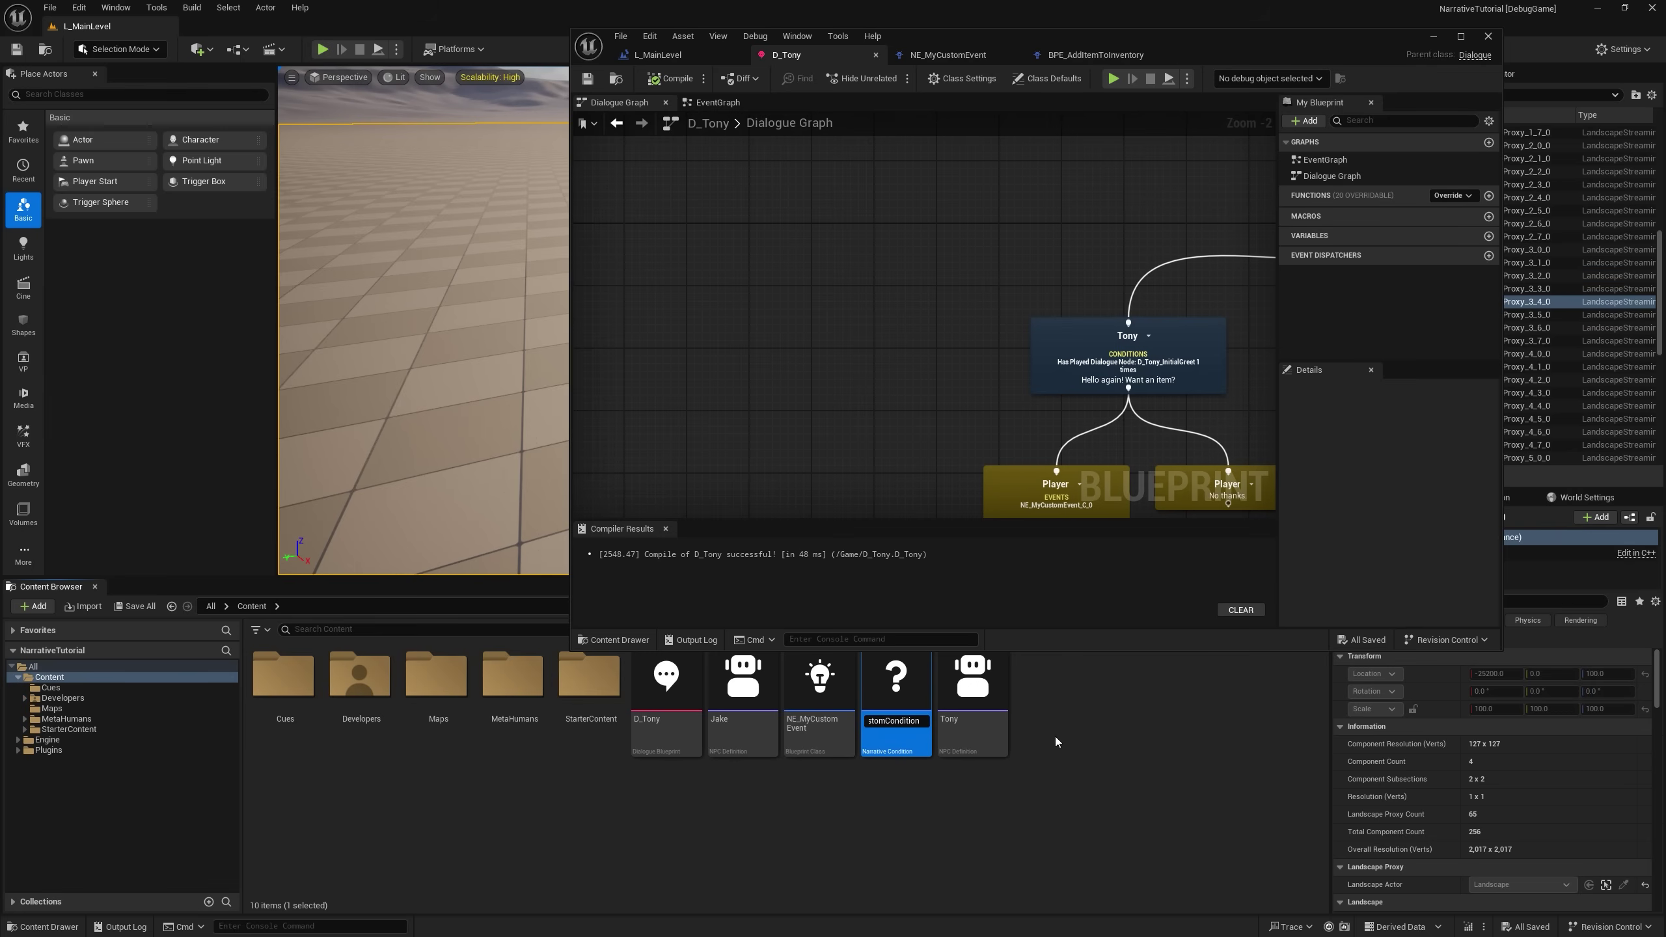
Name the new Narrative Condition NC_MyCustomCondition, open it, and override its CheckCondition function.
key("Return")
right_click(1055, 741)
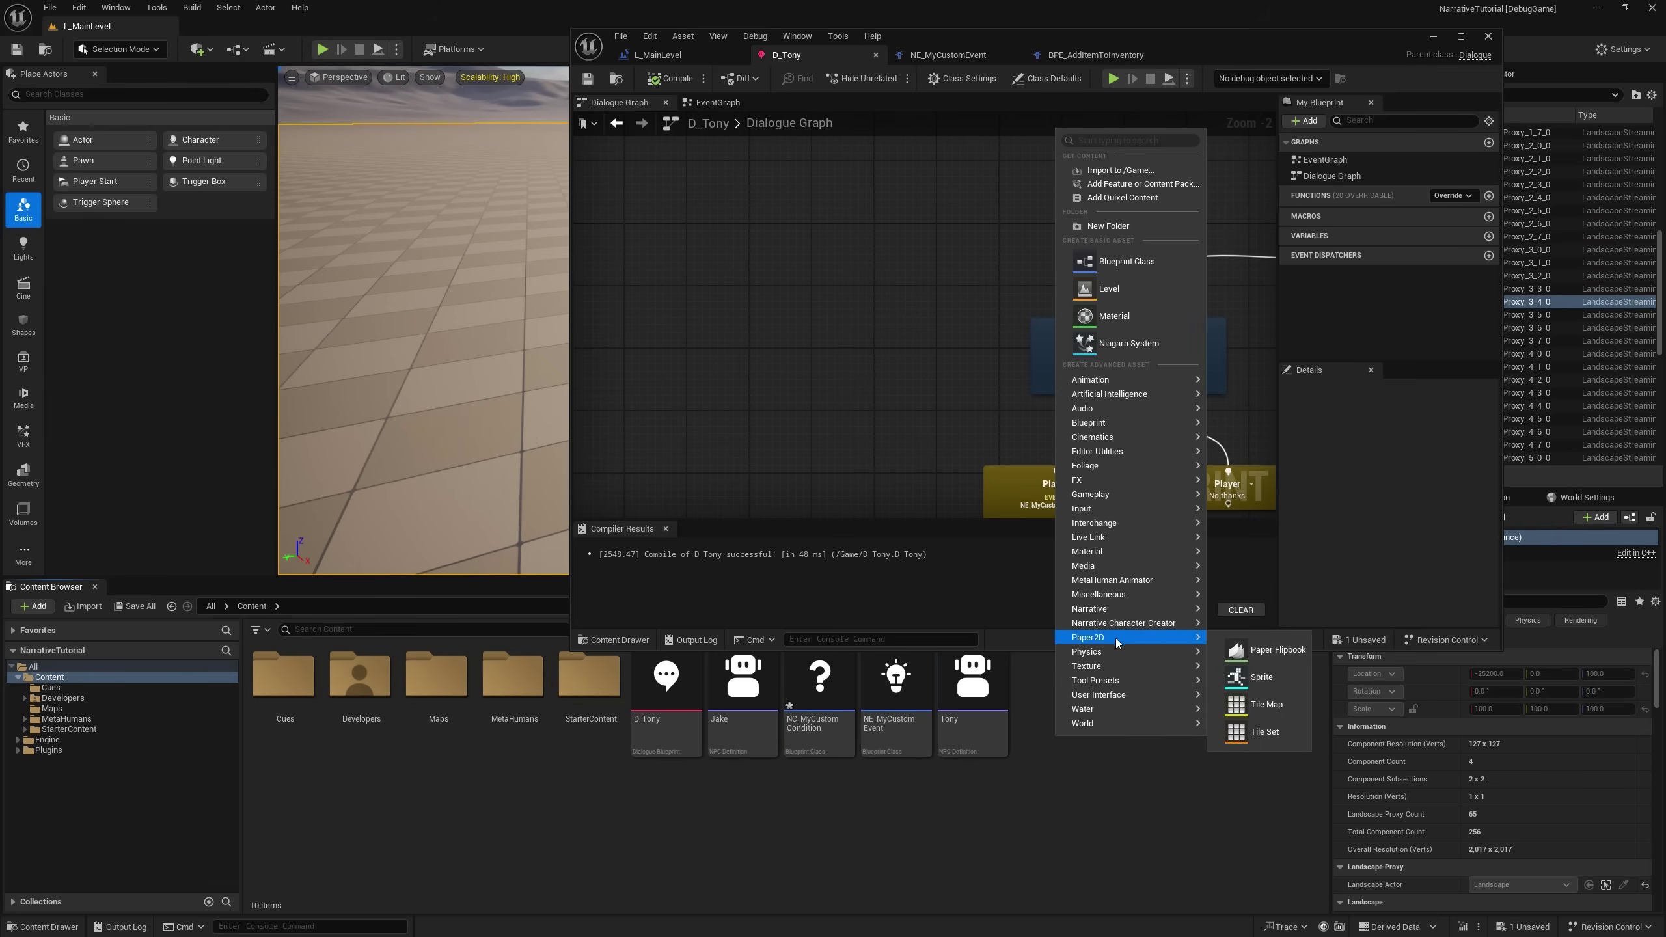
mouse_move(1212, 628)
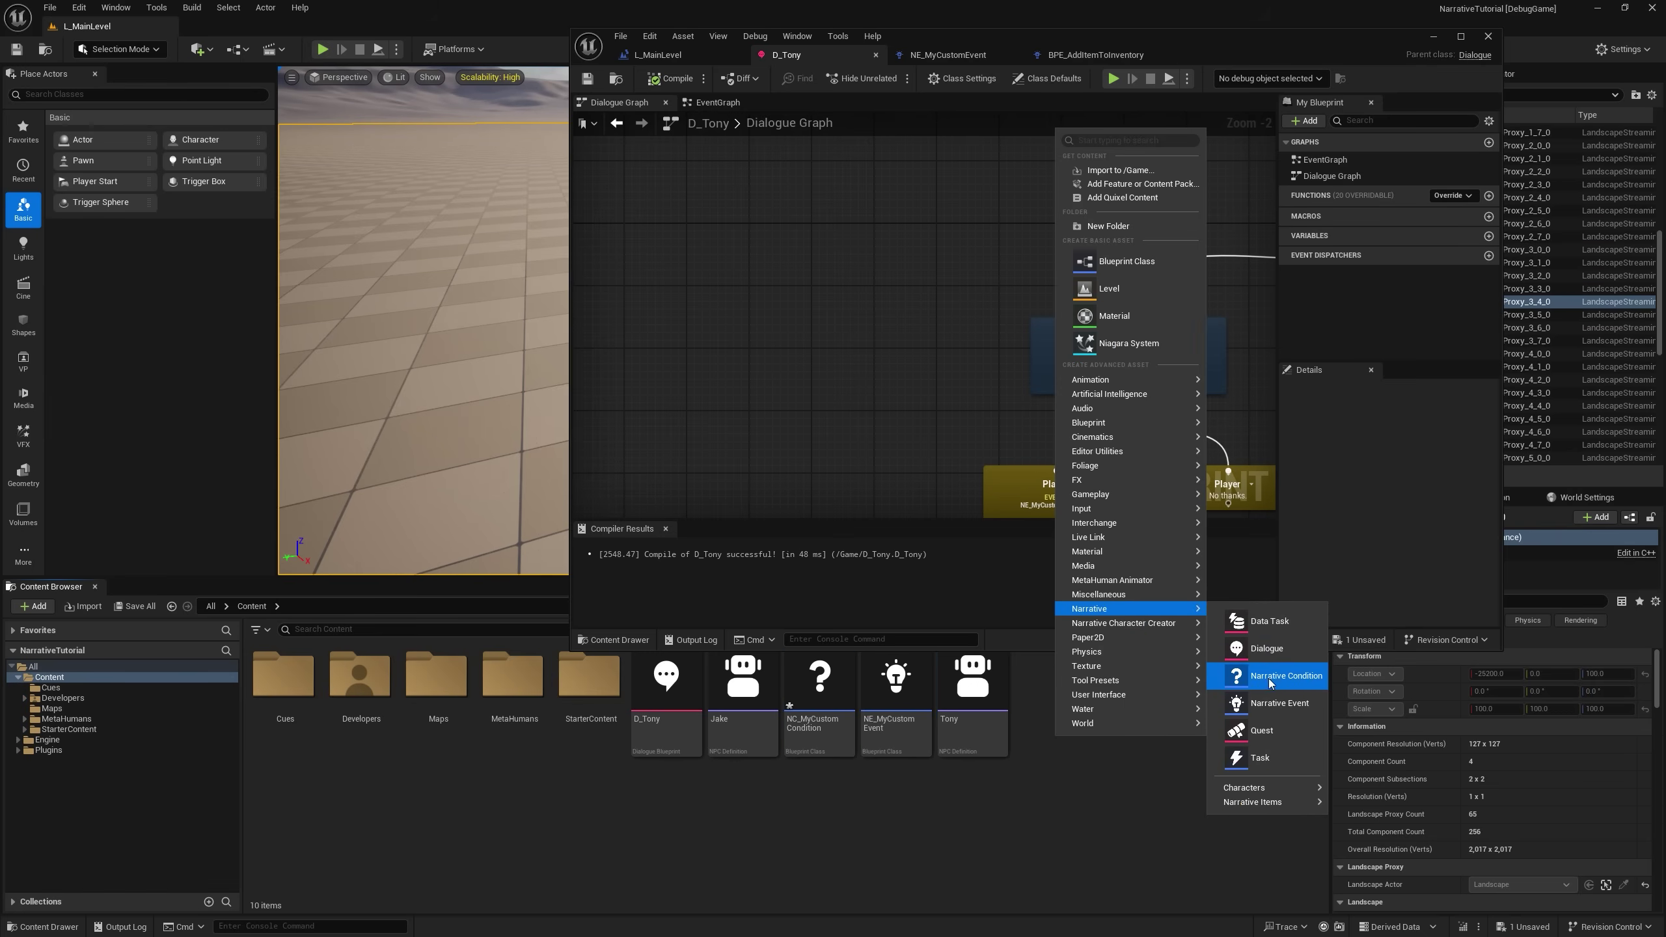
double_click(796, 728)
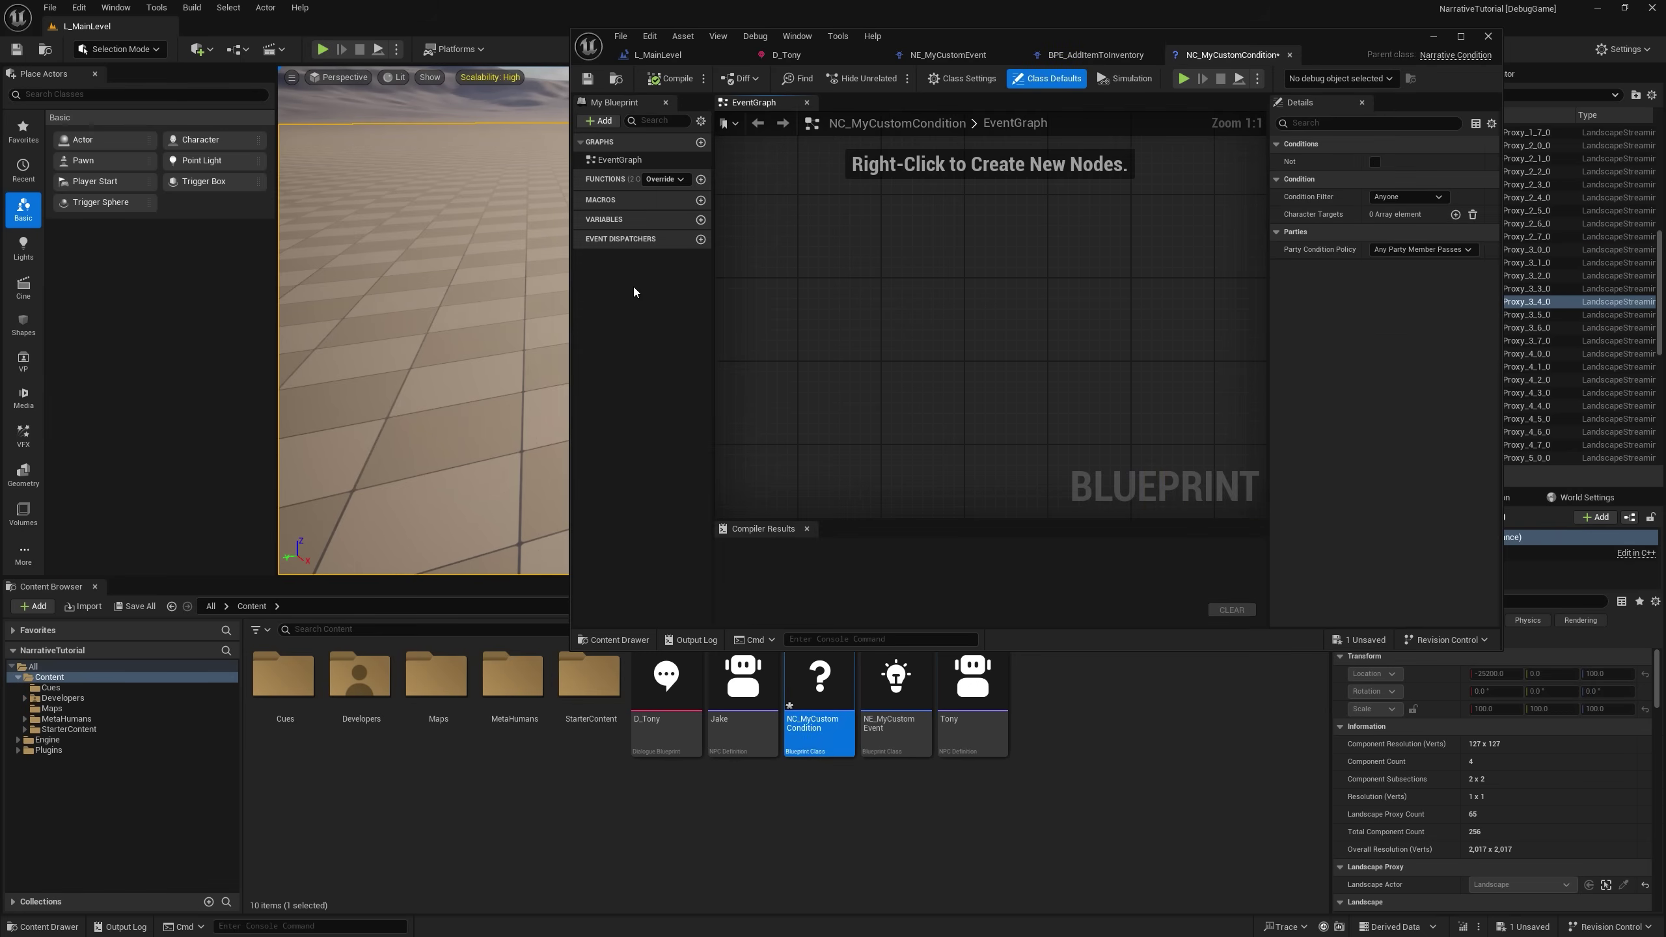
left_click(661, 180)
left_click(682, 215)
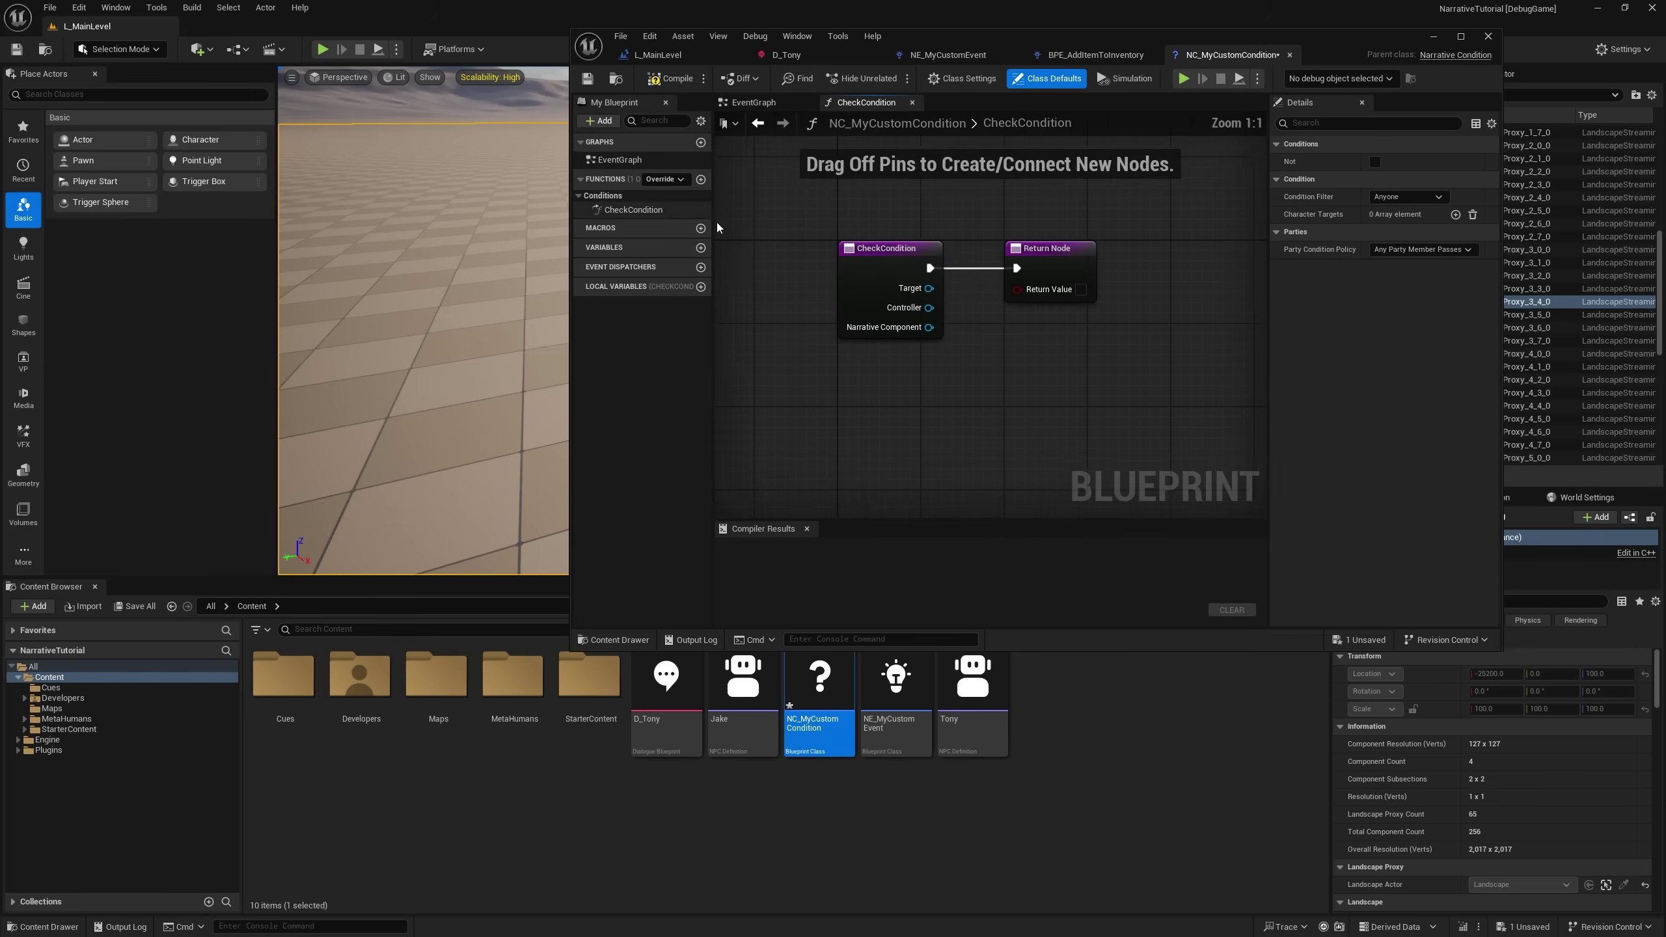
Space the CheckCondition entry node and the Return Node apart in the function graph.
right_click_drag(977, 349, 860, 345)
left_click_drag(924, 311, 1166, 300)
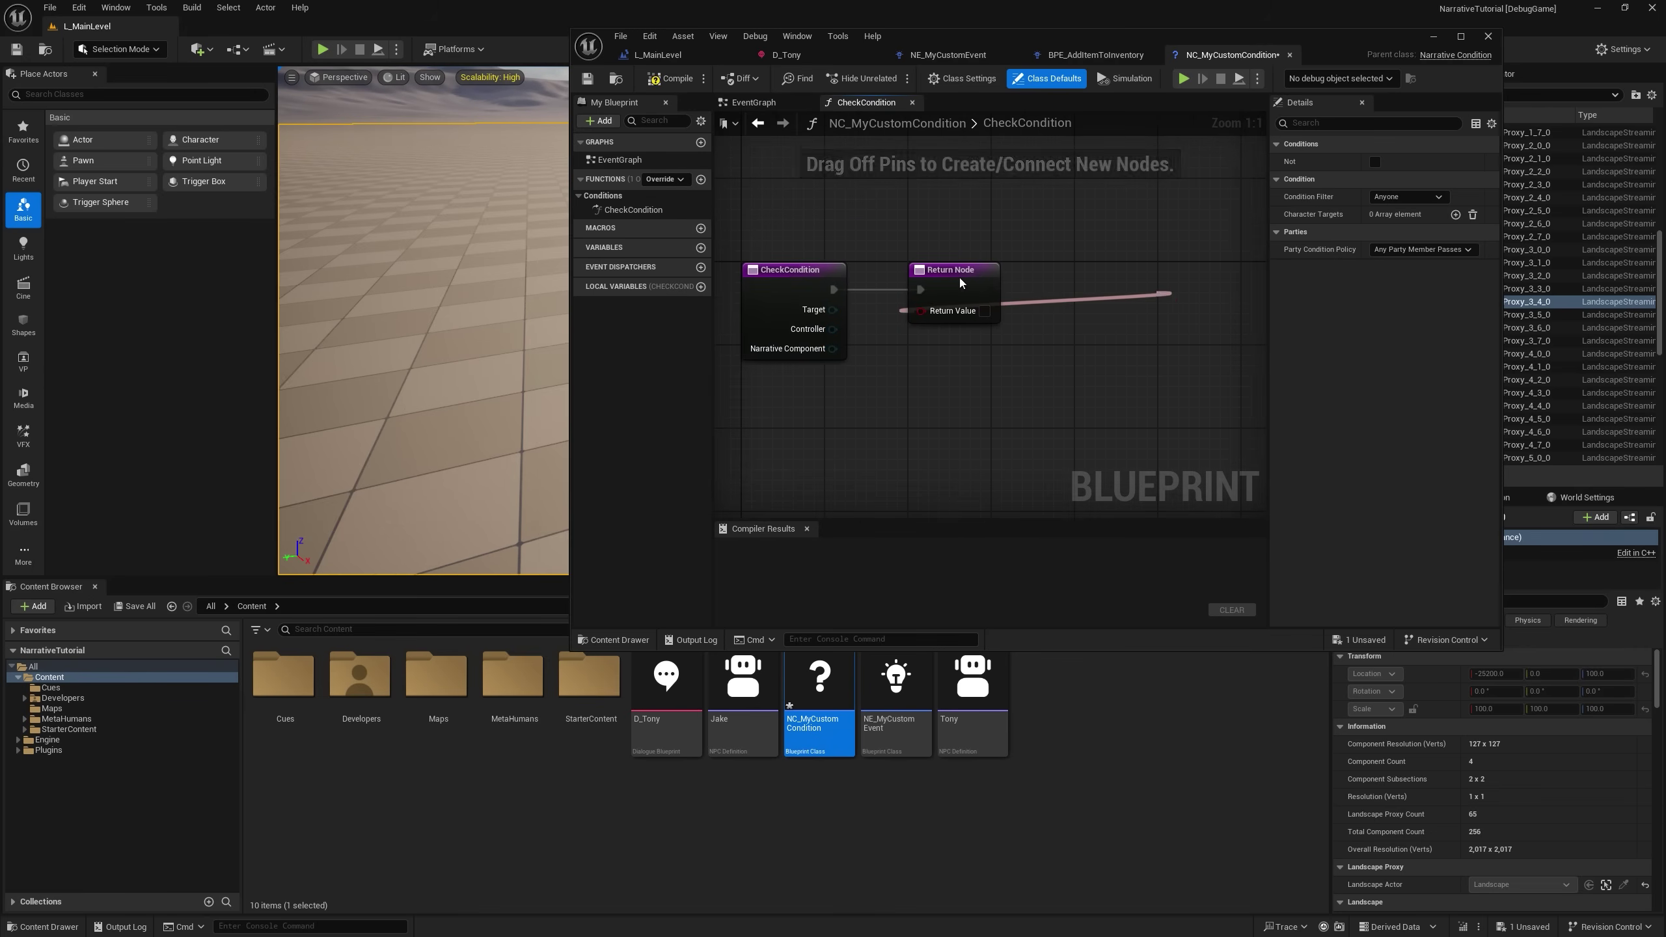
left_click_drag(952, 276, 1252, 287)
right_click_drag(1126, 315, 997, 338)
scroll(829, 405, "down", 2)
right_click_drag(832, 405, 976, 377)
left_click_drag(722, 423, 1271, 220)
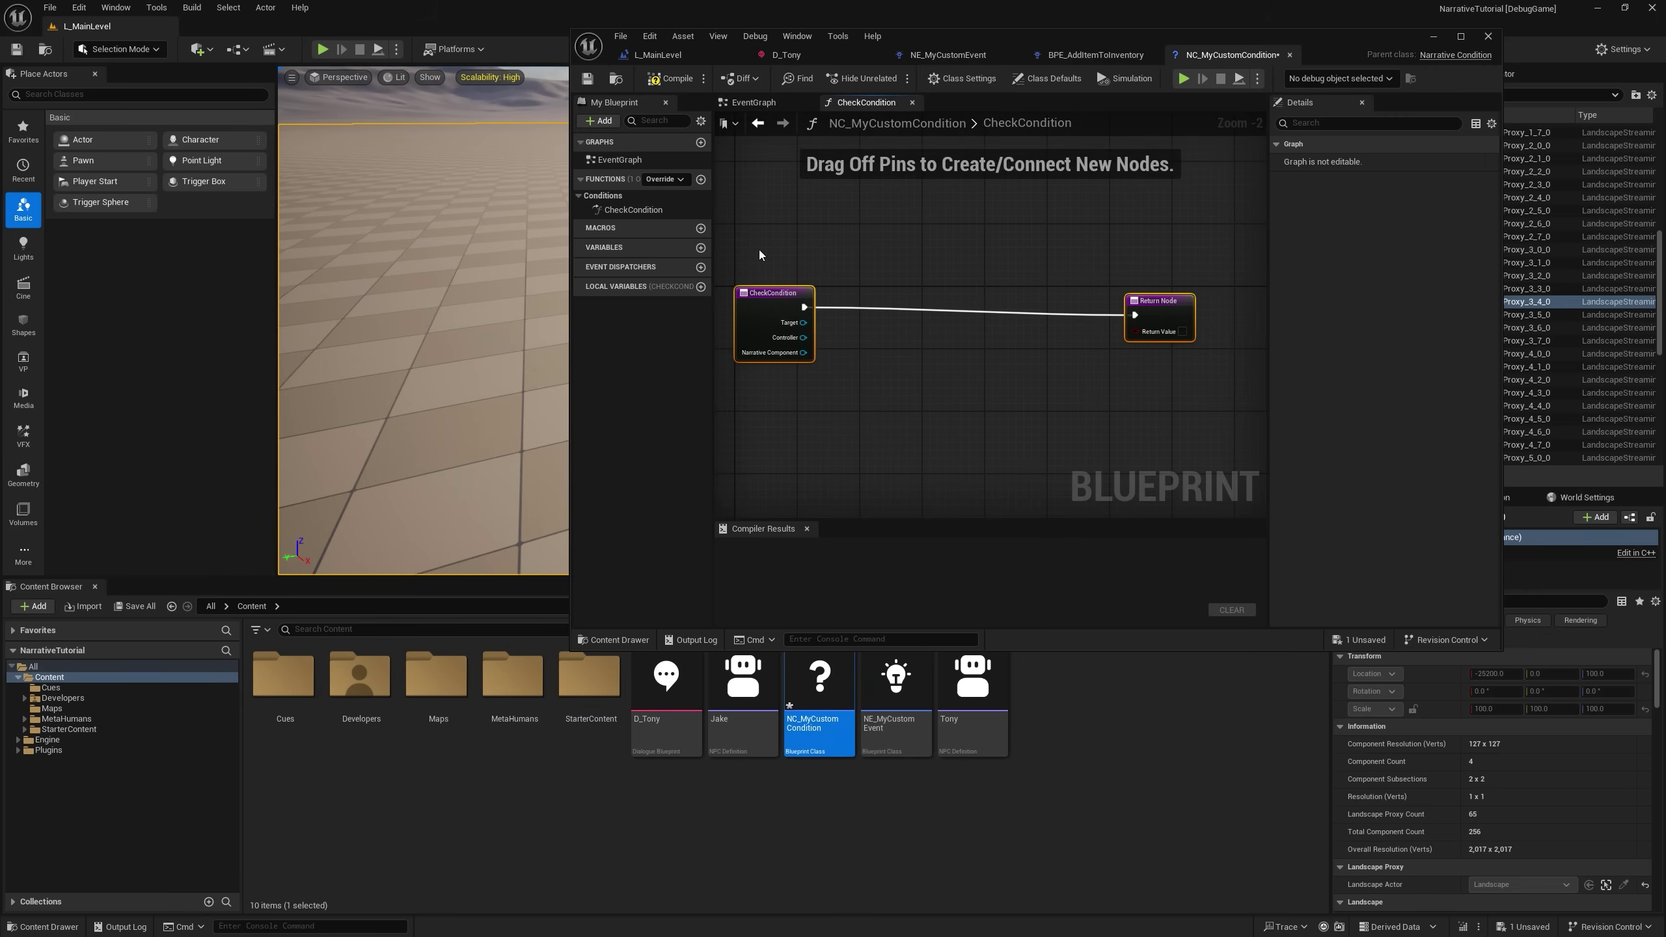
mouse_move(781, 309)
left_mouse_down()
mouse_move(819, 314)
mouse_move(749, 315)
left_mouse_up()
left_click(981, 363)
left_click_drag(1141, 313, 1063, 304)
left_click(908, 359)
right_click_drag(847, 361, 928, 354)
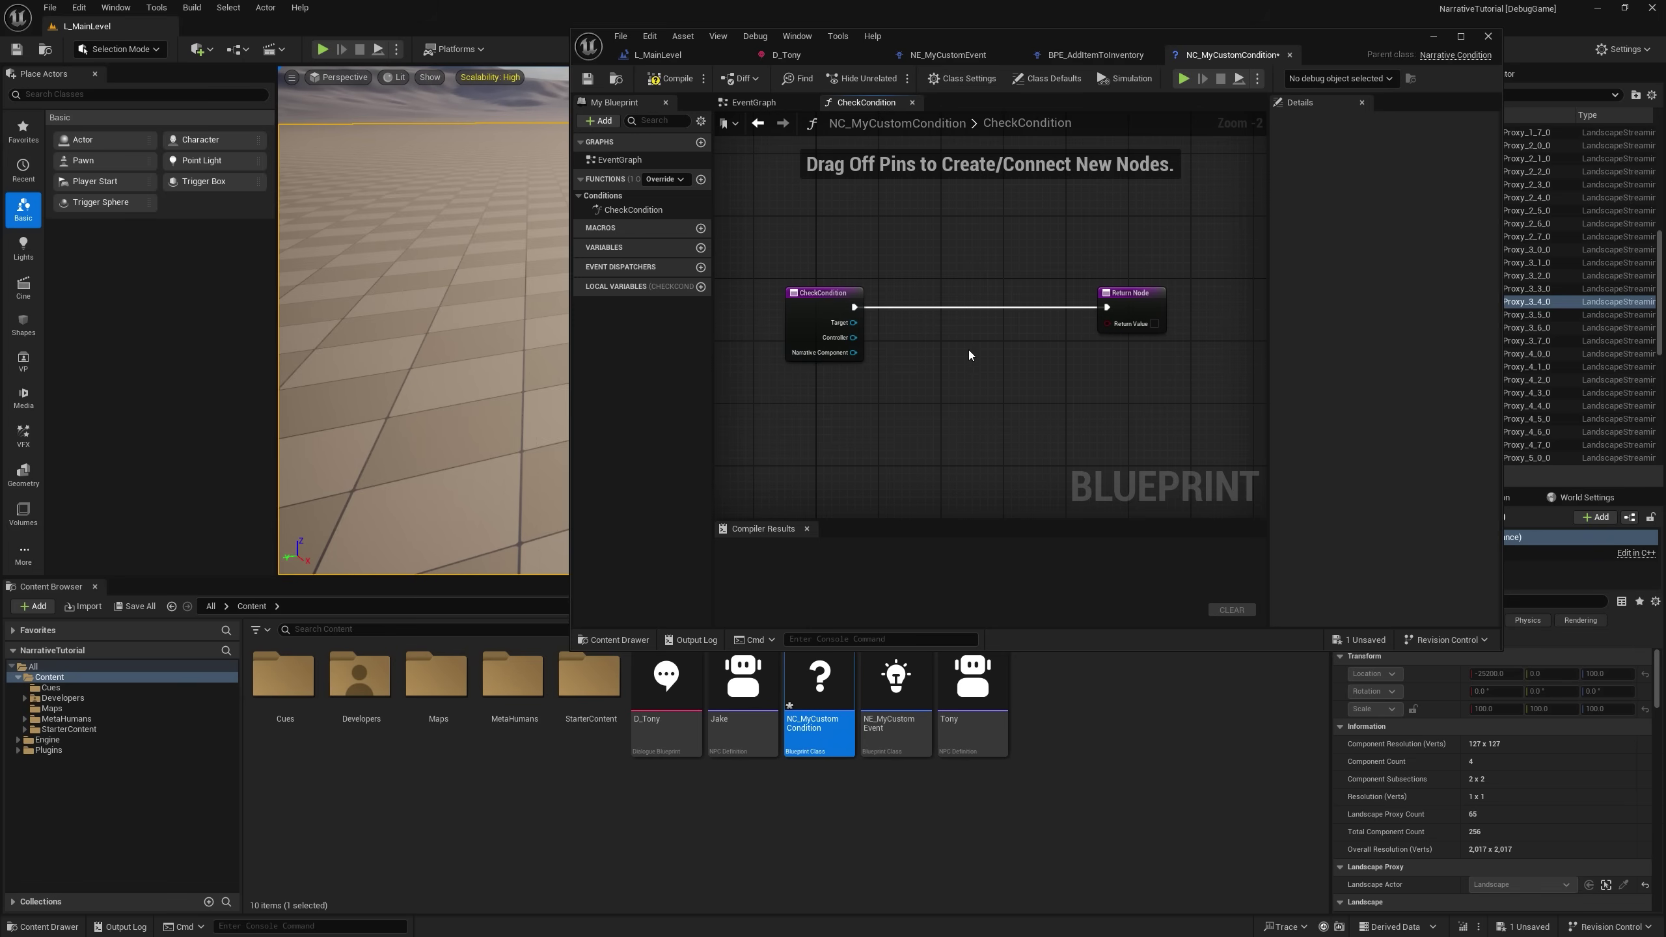
Review Tony's "Hello again! Want an item?" node in D_Tony, then return to the CheckCondition graph of NC_MyCustomCondition.
left_click(795, 58)
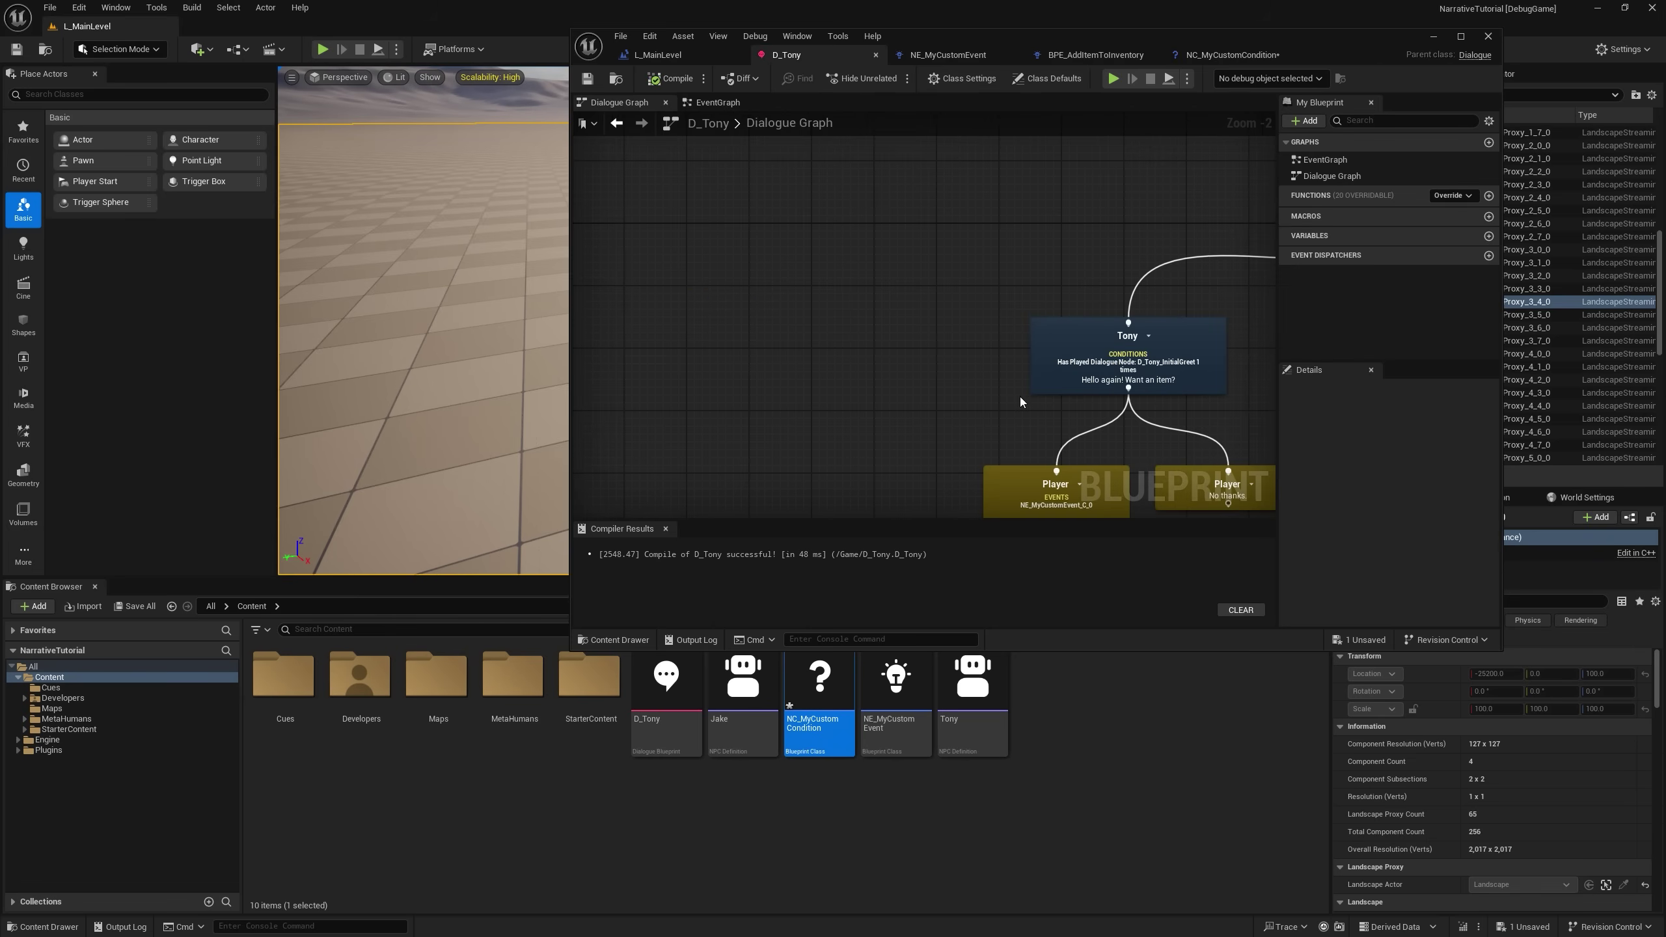
left_click(846, 325)
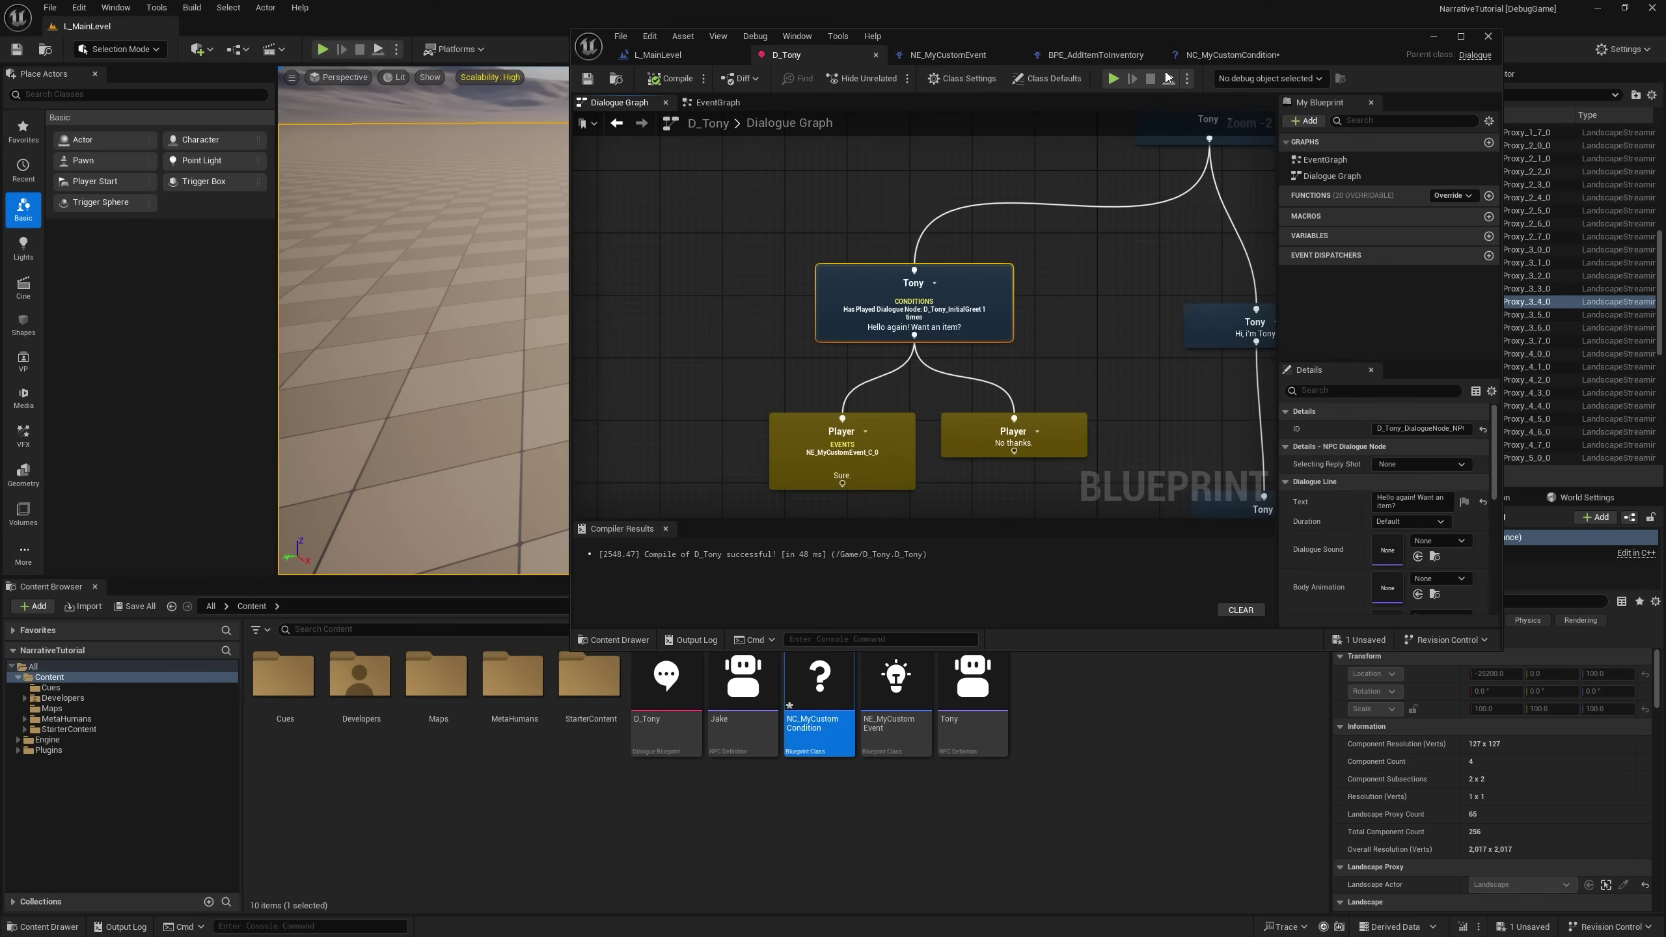
left_click(1231, 54)
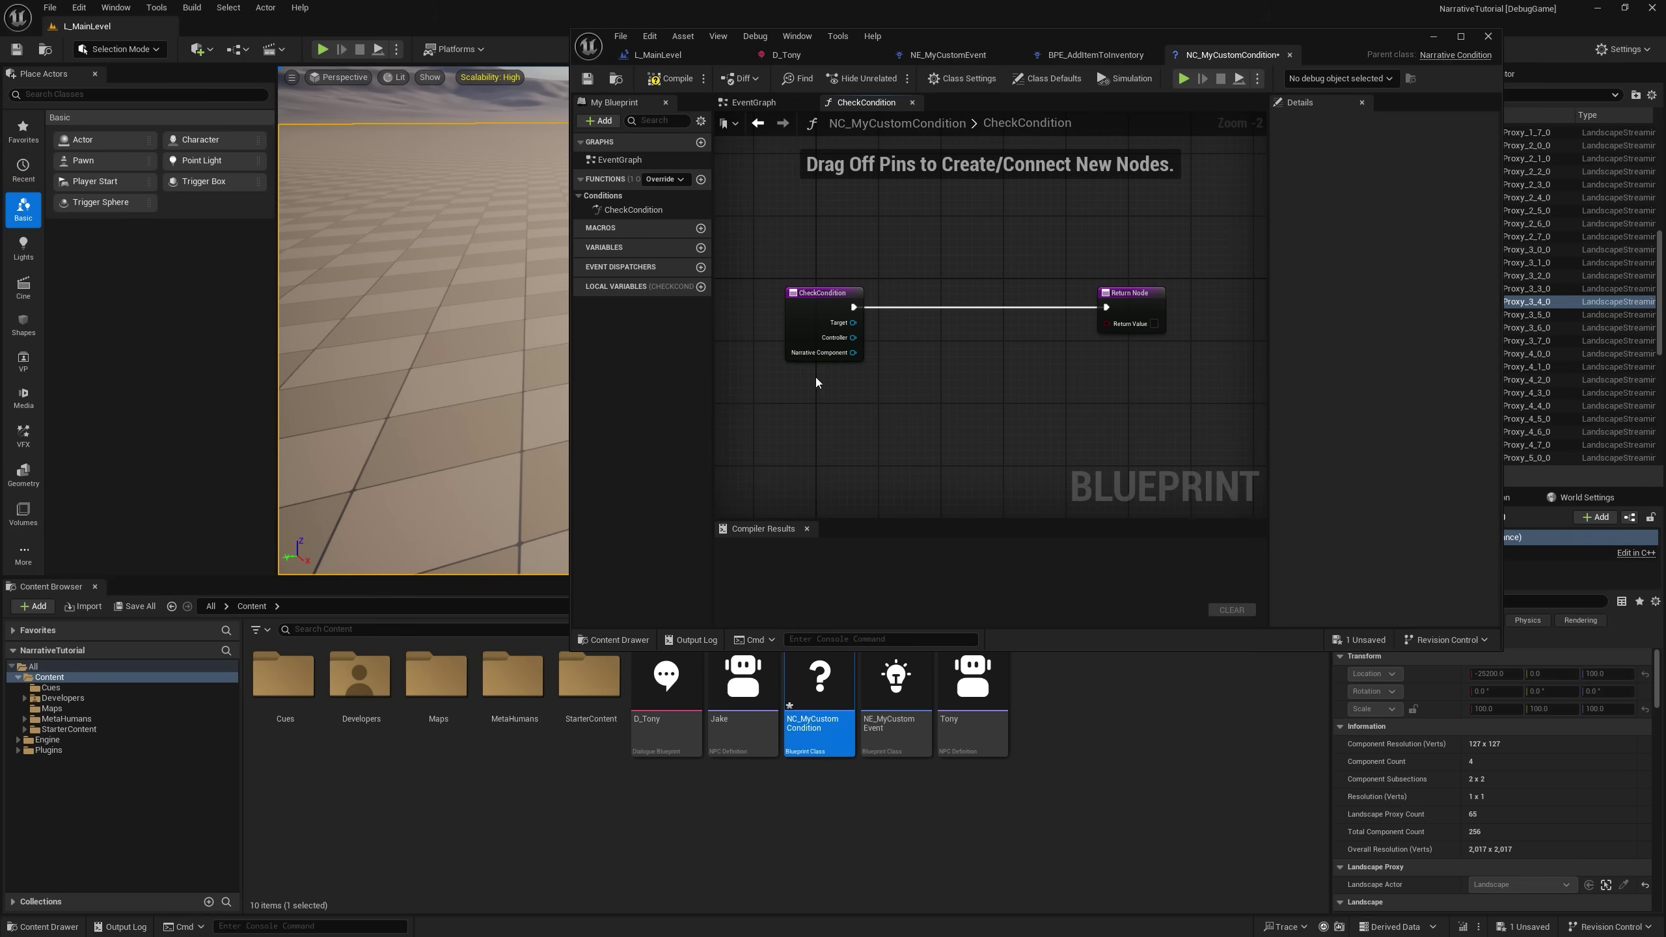
left_click_drag(861, 331, 1249, 237)
left_click(913, 261)
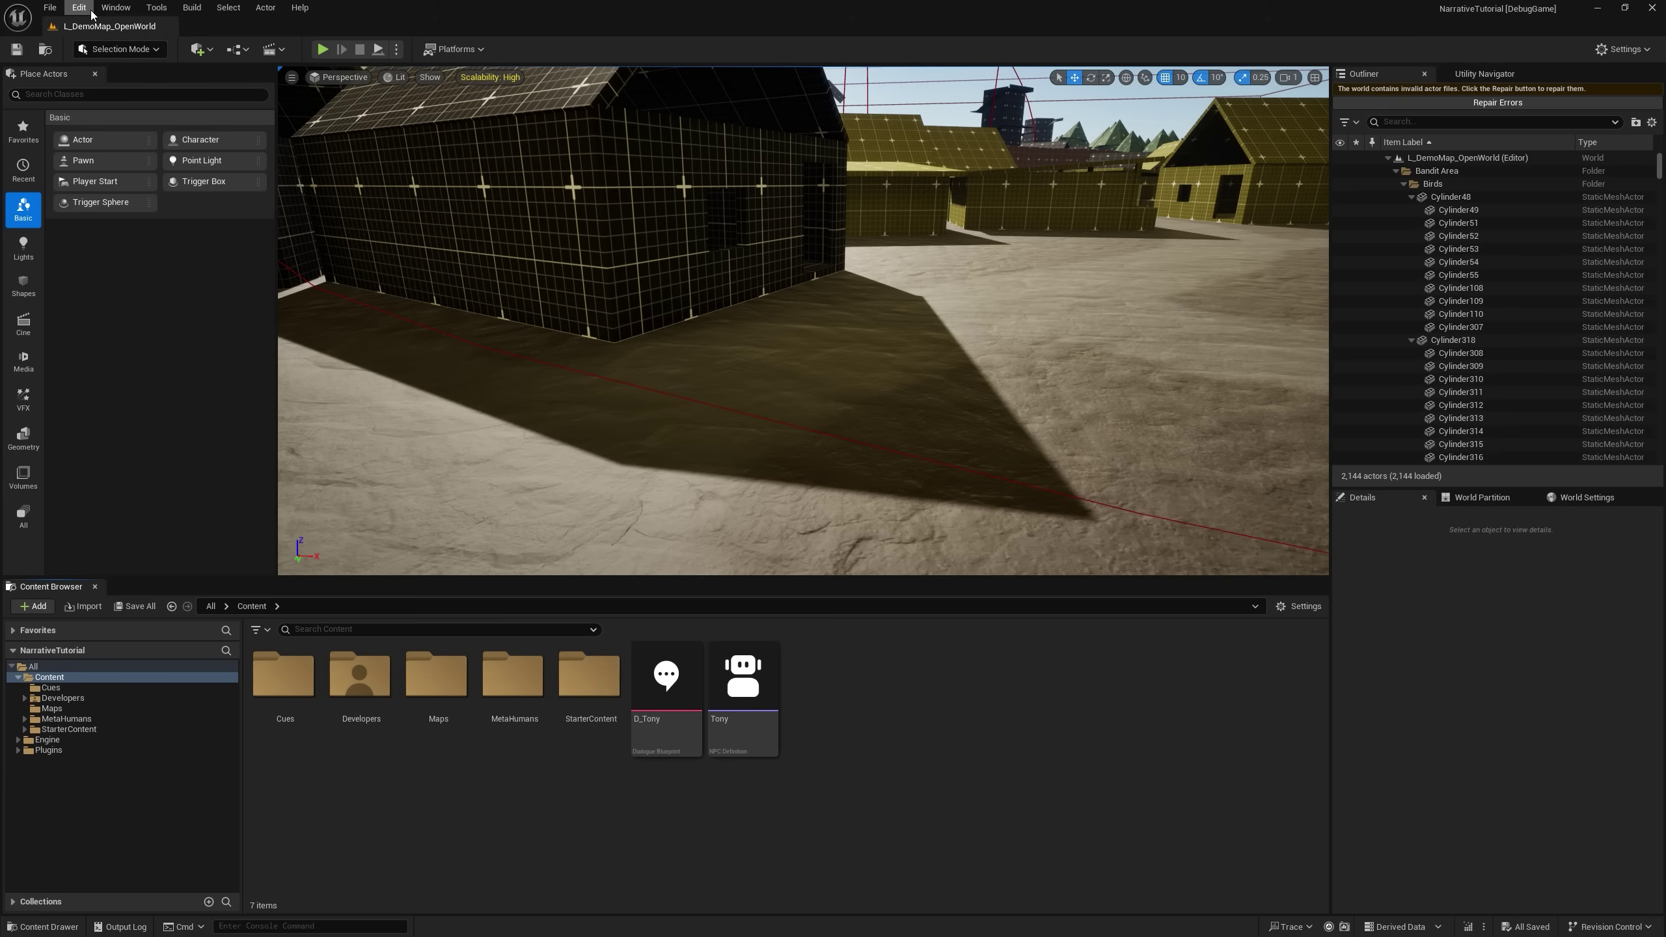
Enable the installed MetaHuman plugin for the project.
left_click(80, 7)
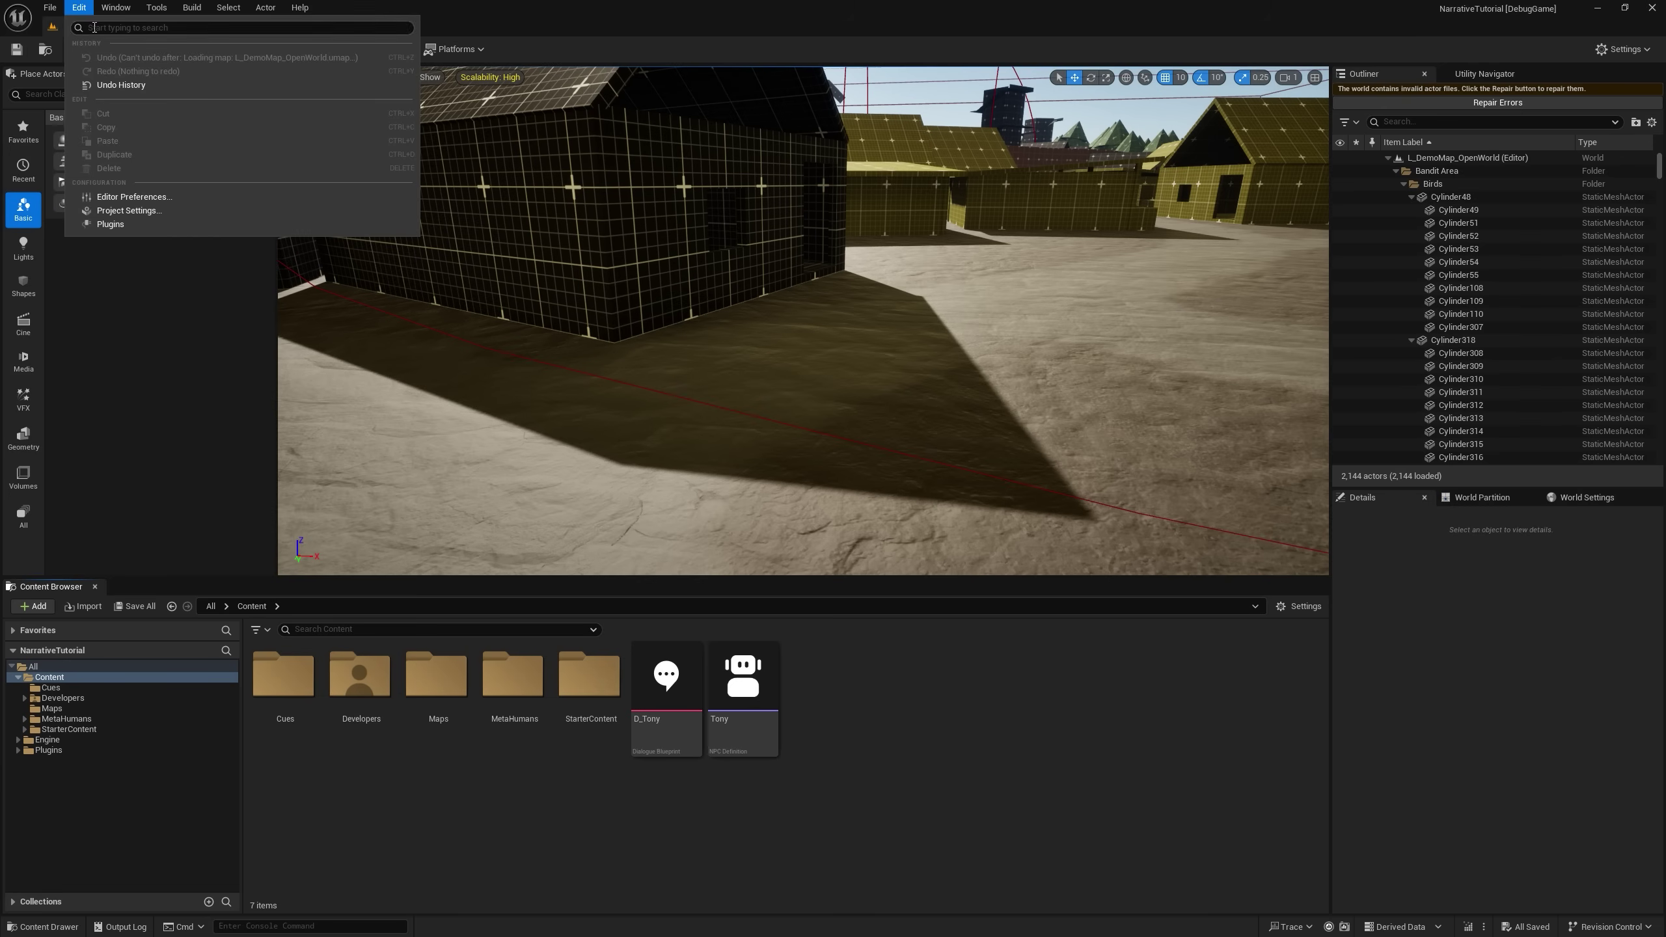
left_click(111, 224)
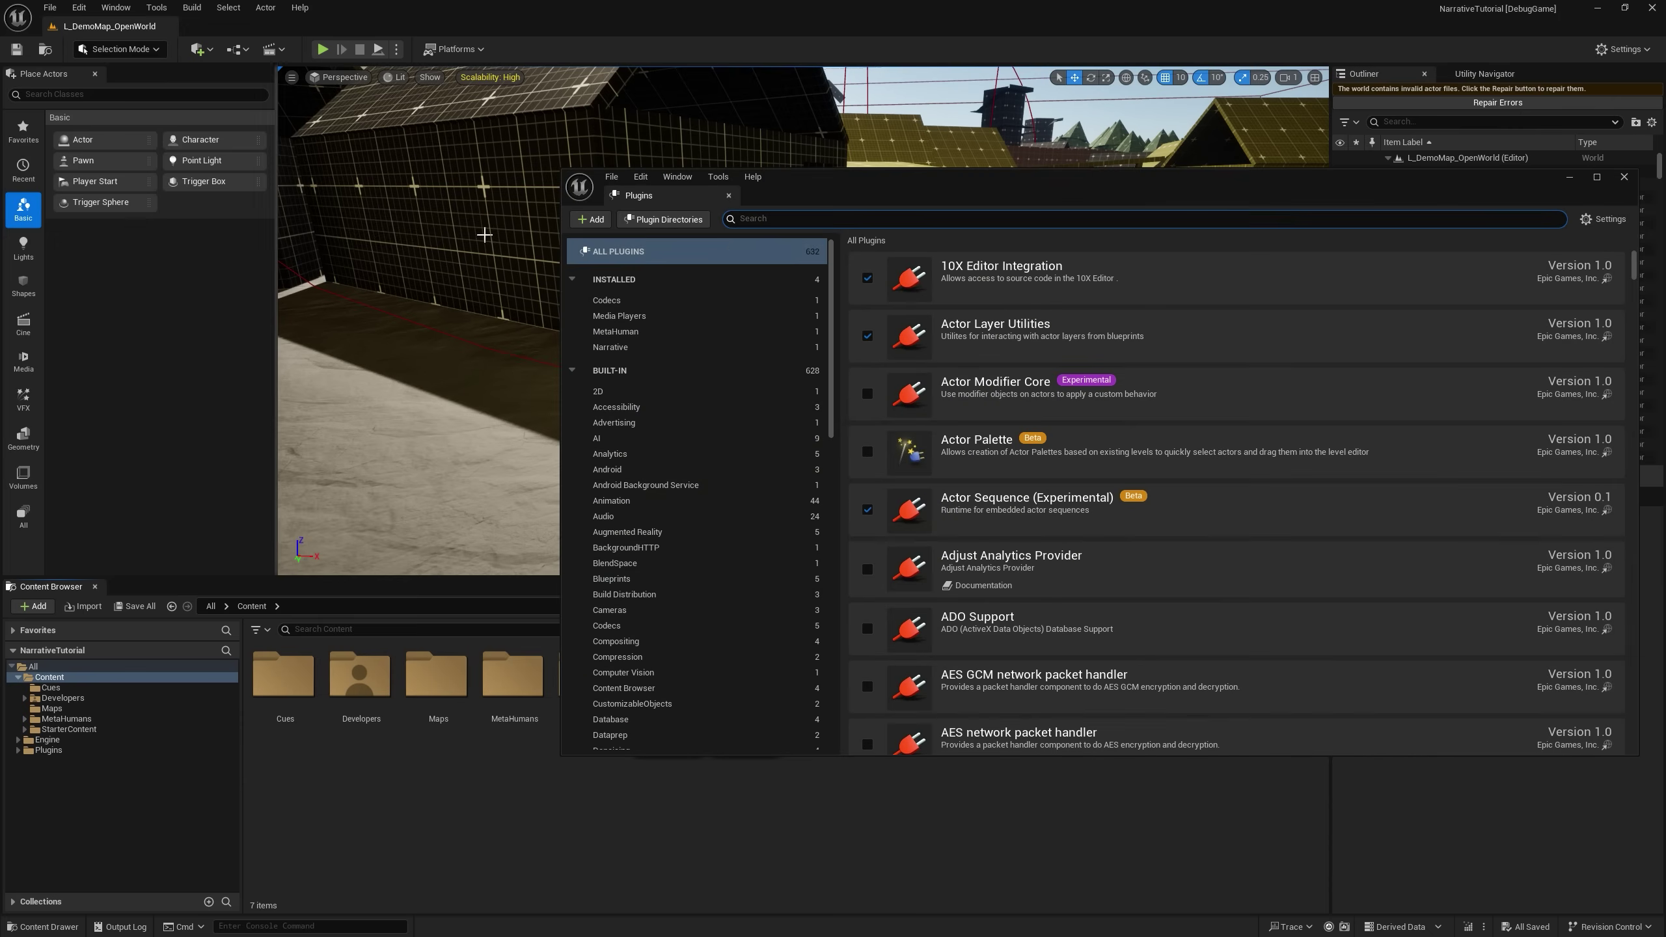
left_click(643, 333)
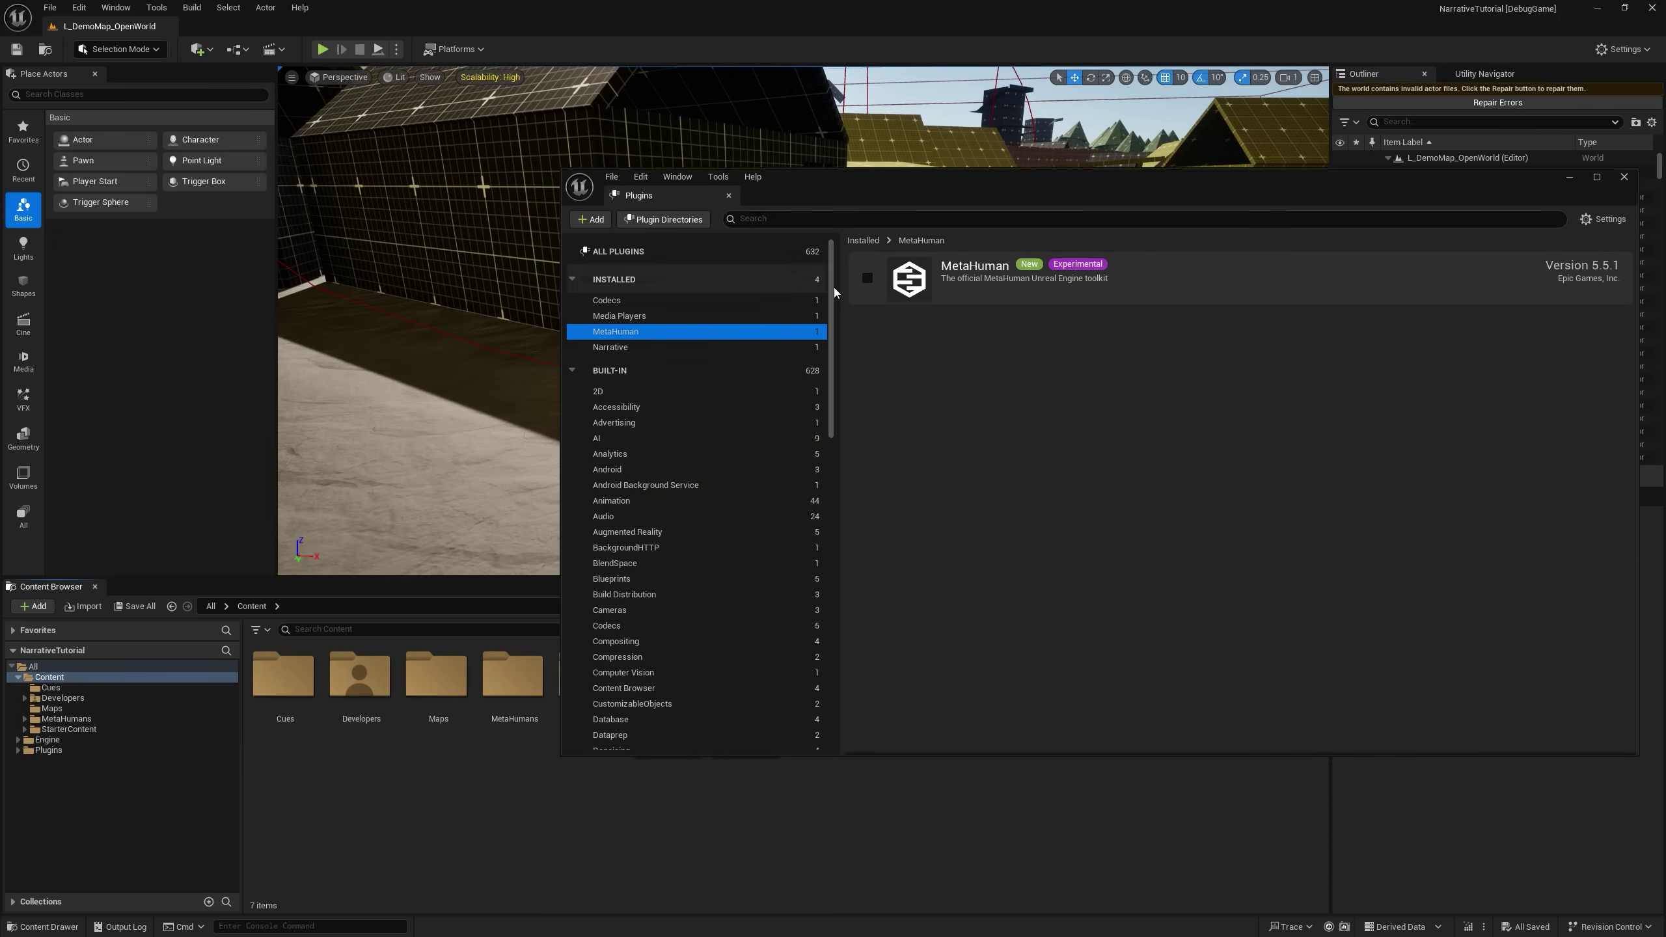
left_click_drag(1080, 204, 870, 166)
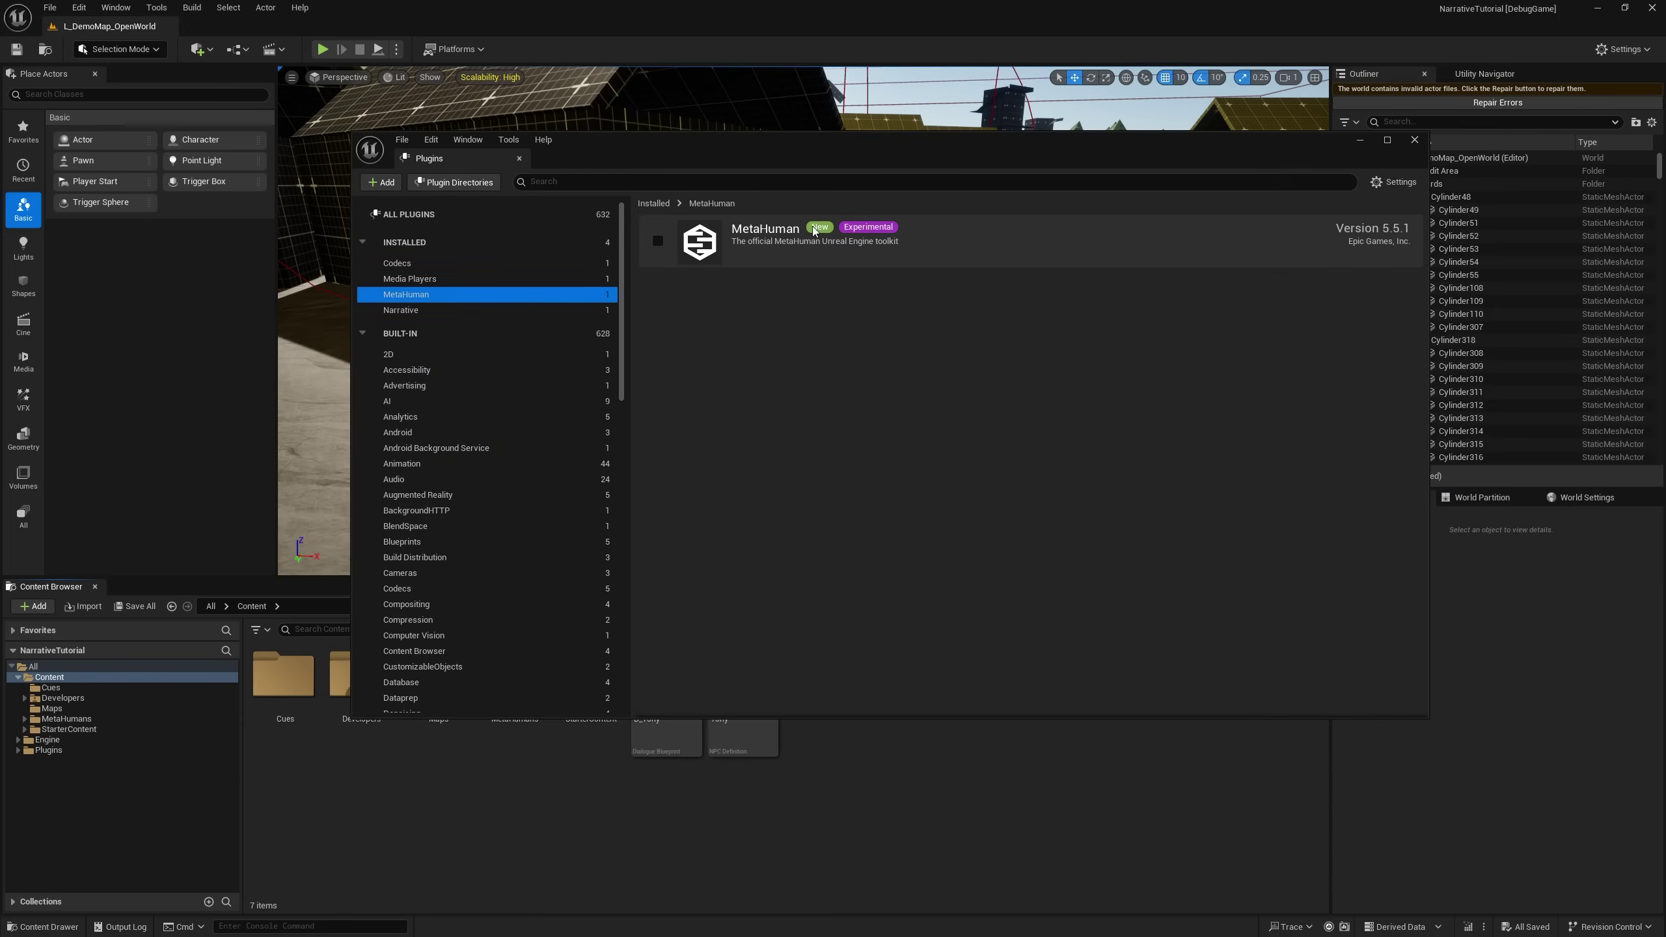
left_click(657, 239)
left_click(926, 503)
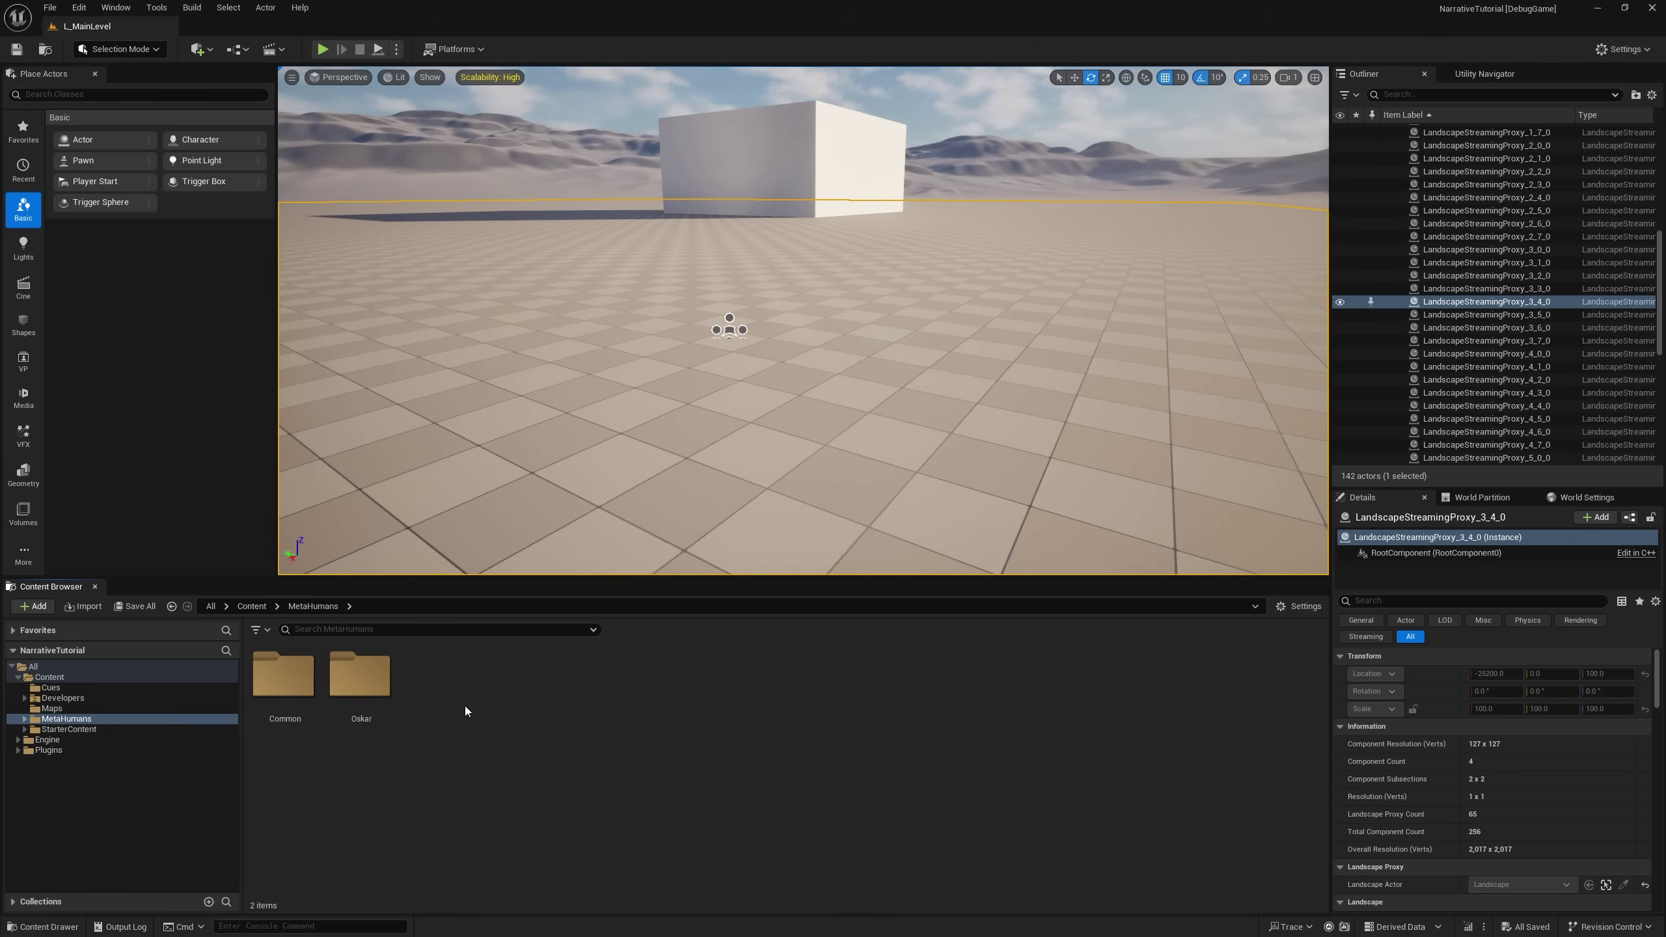
Browse the MetaHumans content and examine the Oskar character's folders and its BP_Oskar blueprint.
left_click(80, 678)
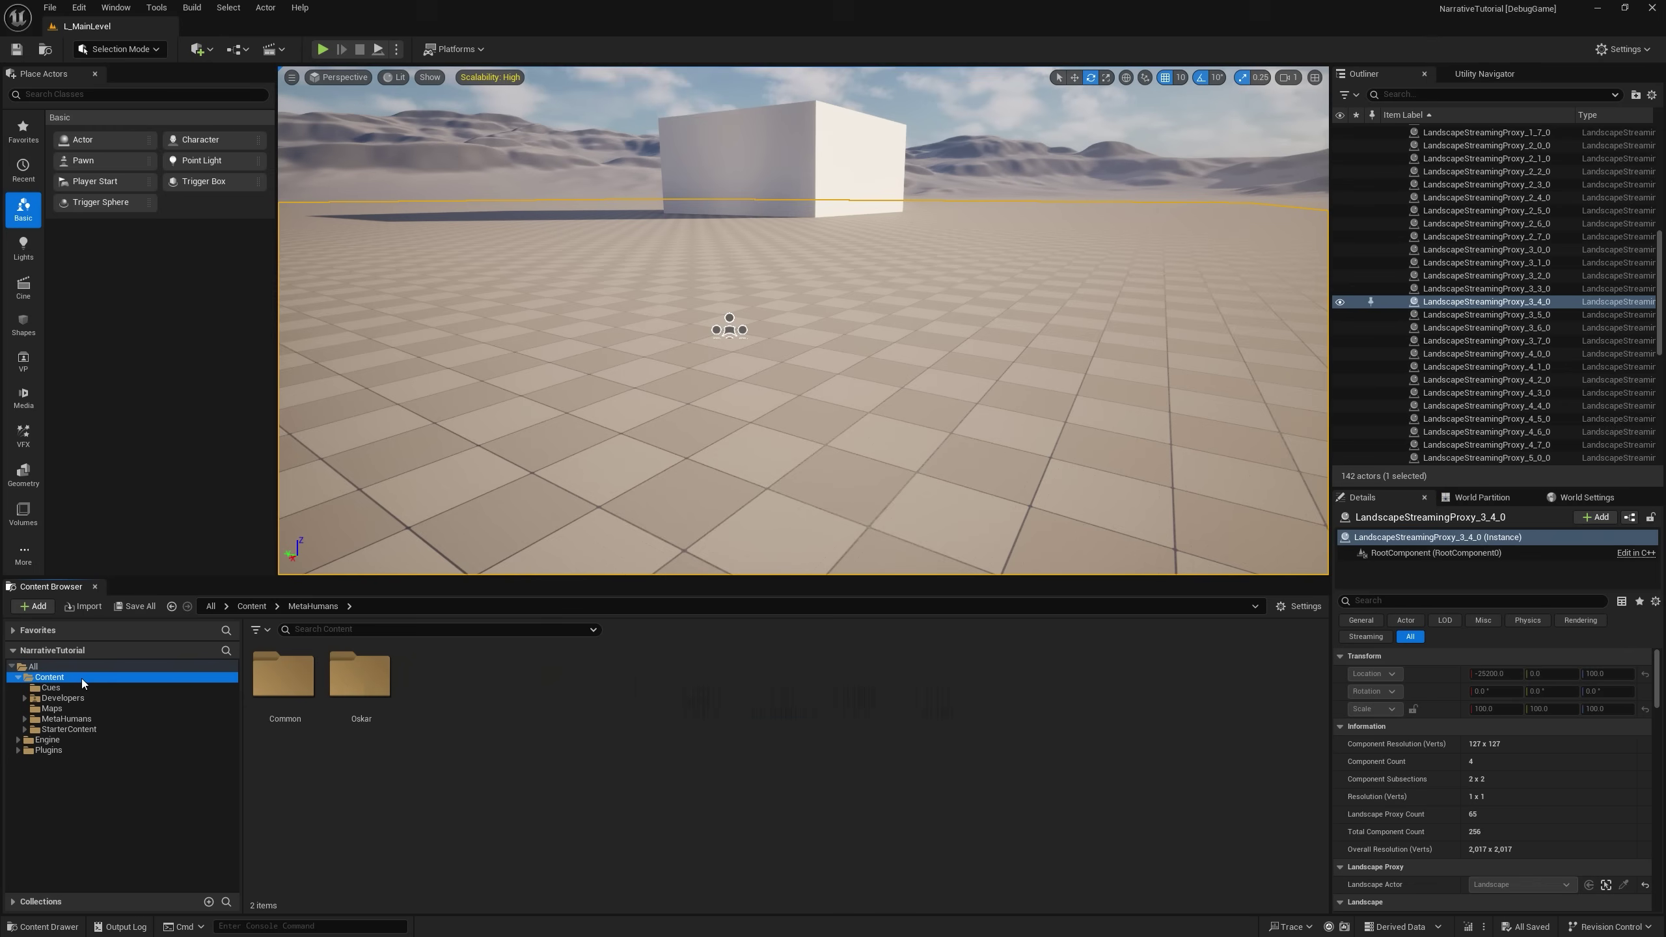
left_click(98, 720)
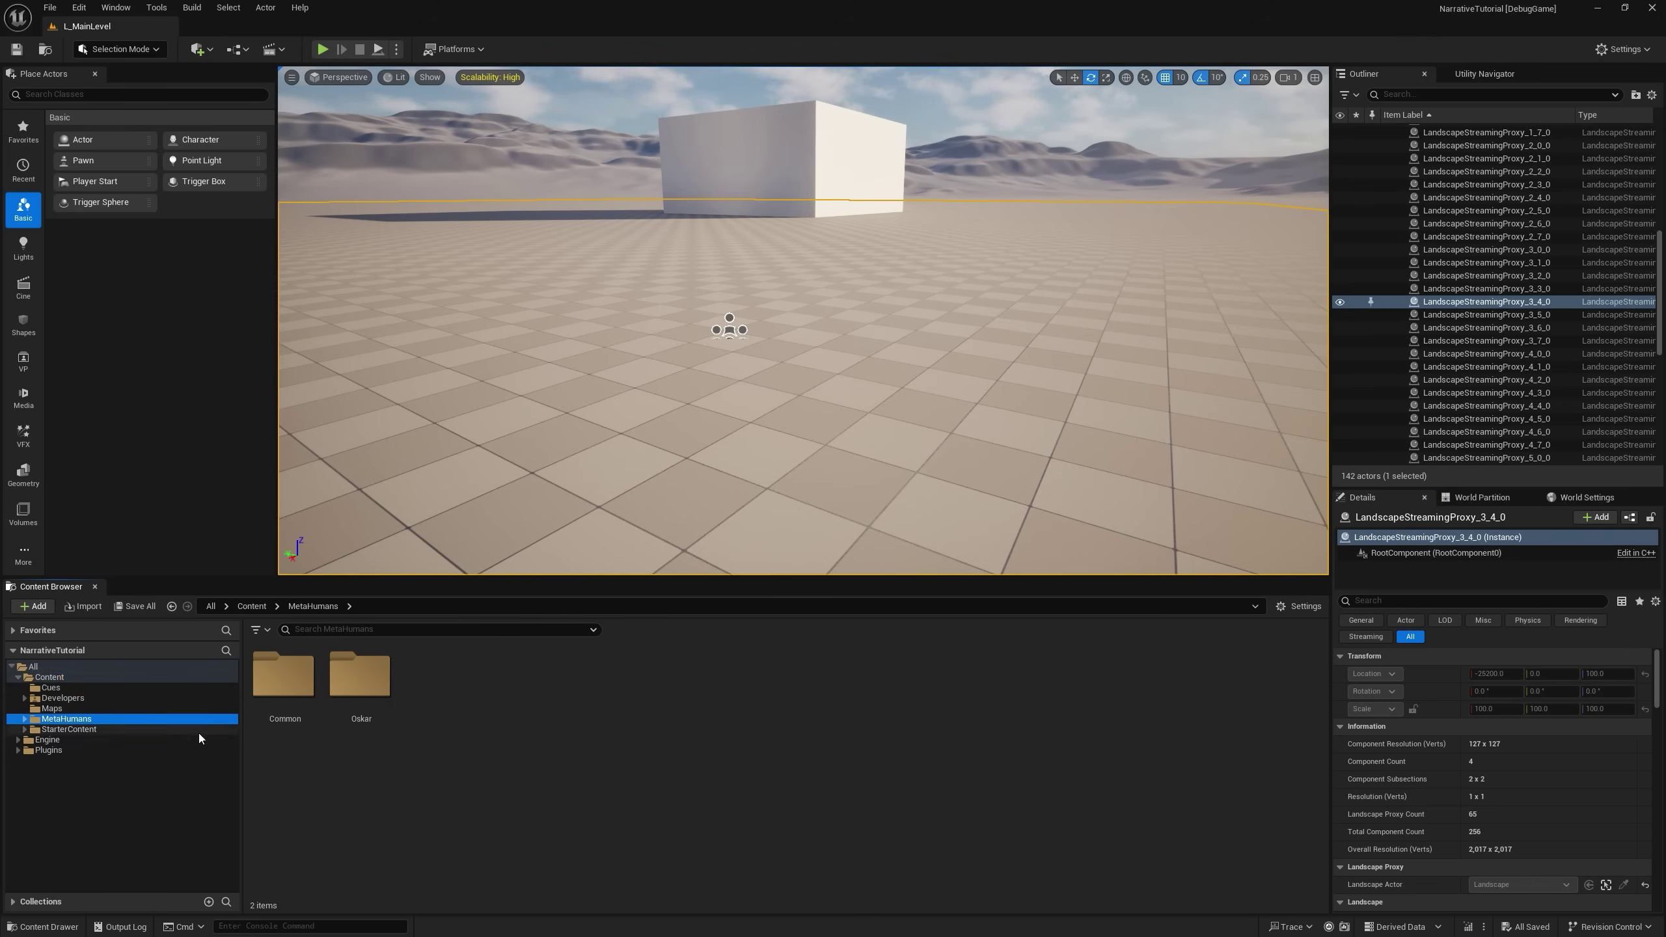
double_click(385, 693)
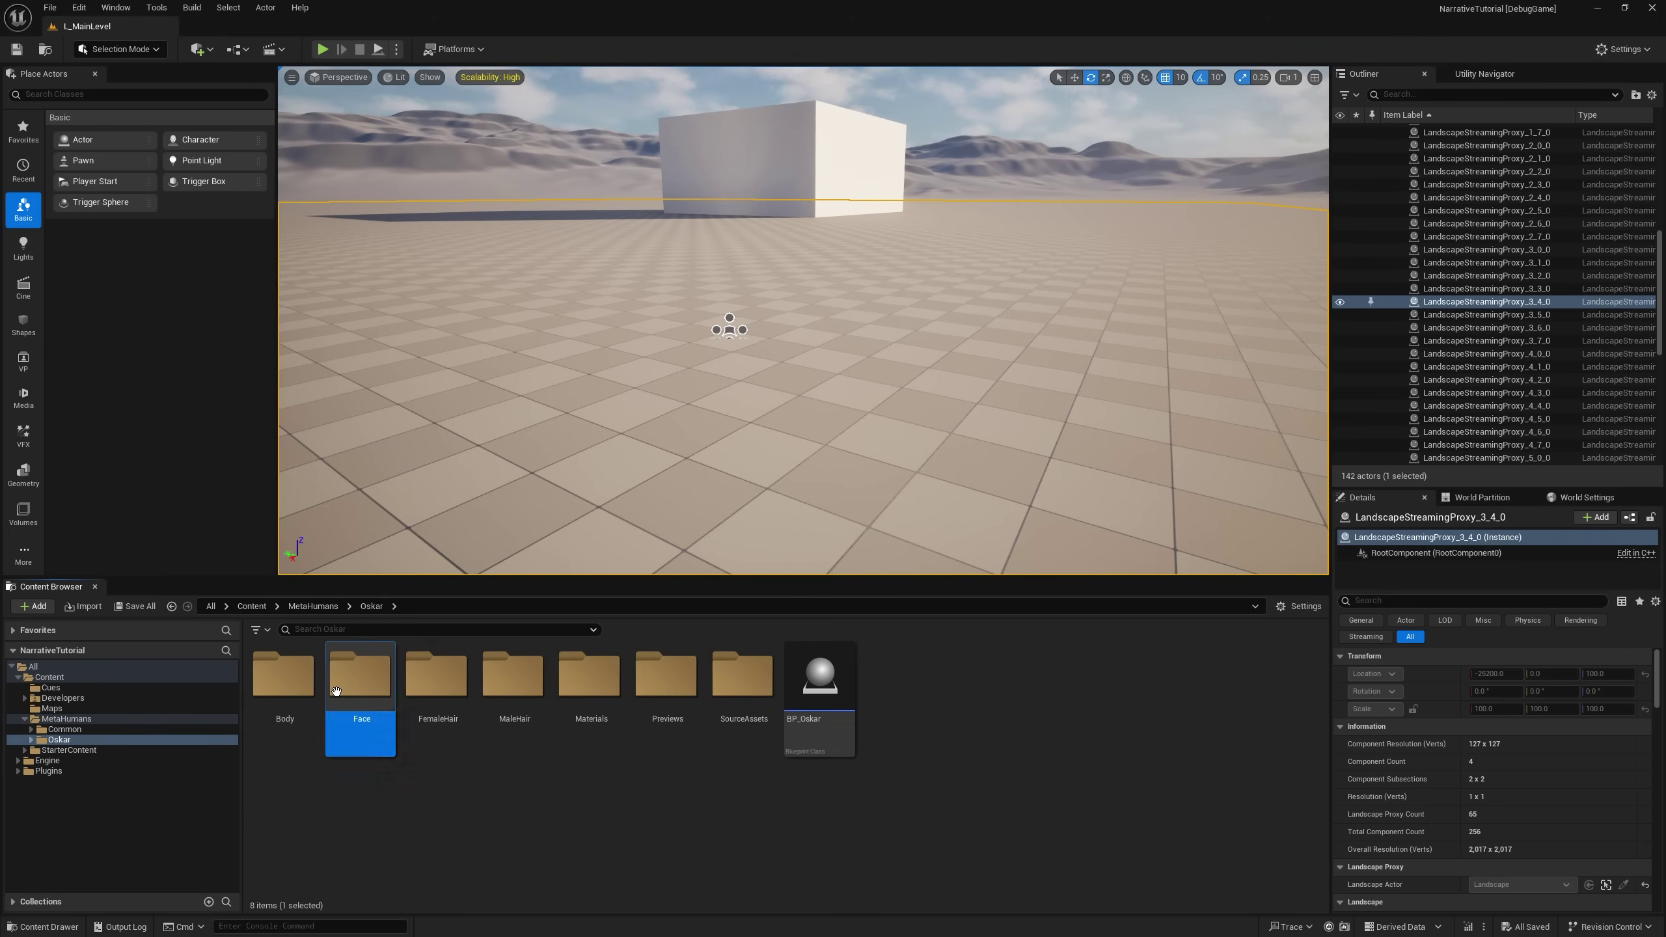
double_click(360, 676)
left_click(367, 607)
left_click(305, 607)
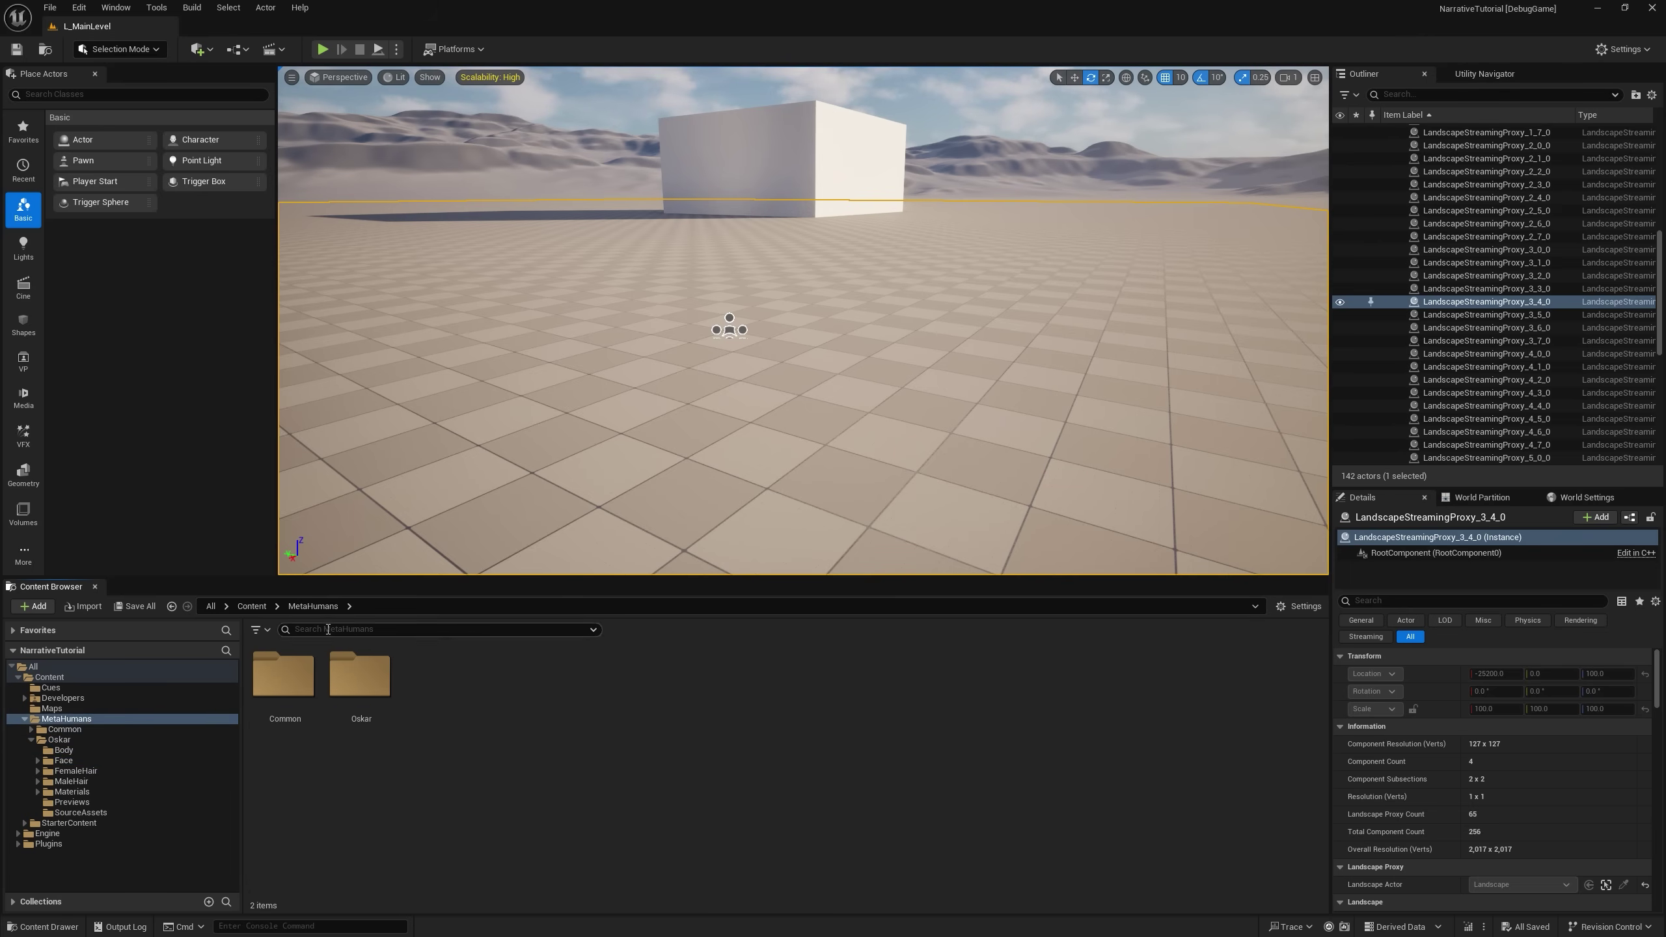
left_click(70, 687)
left_click(117, 719)
left_click(134, 739)
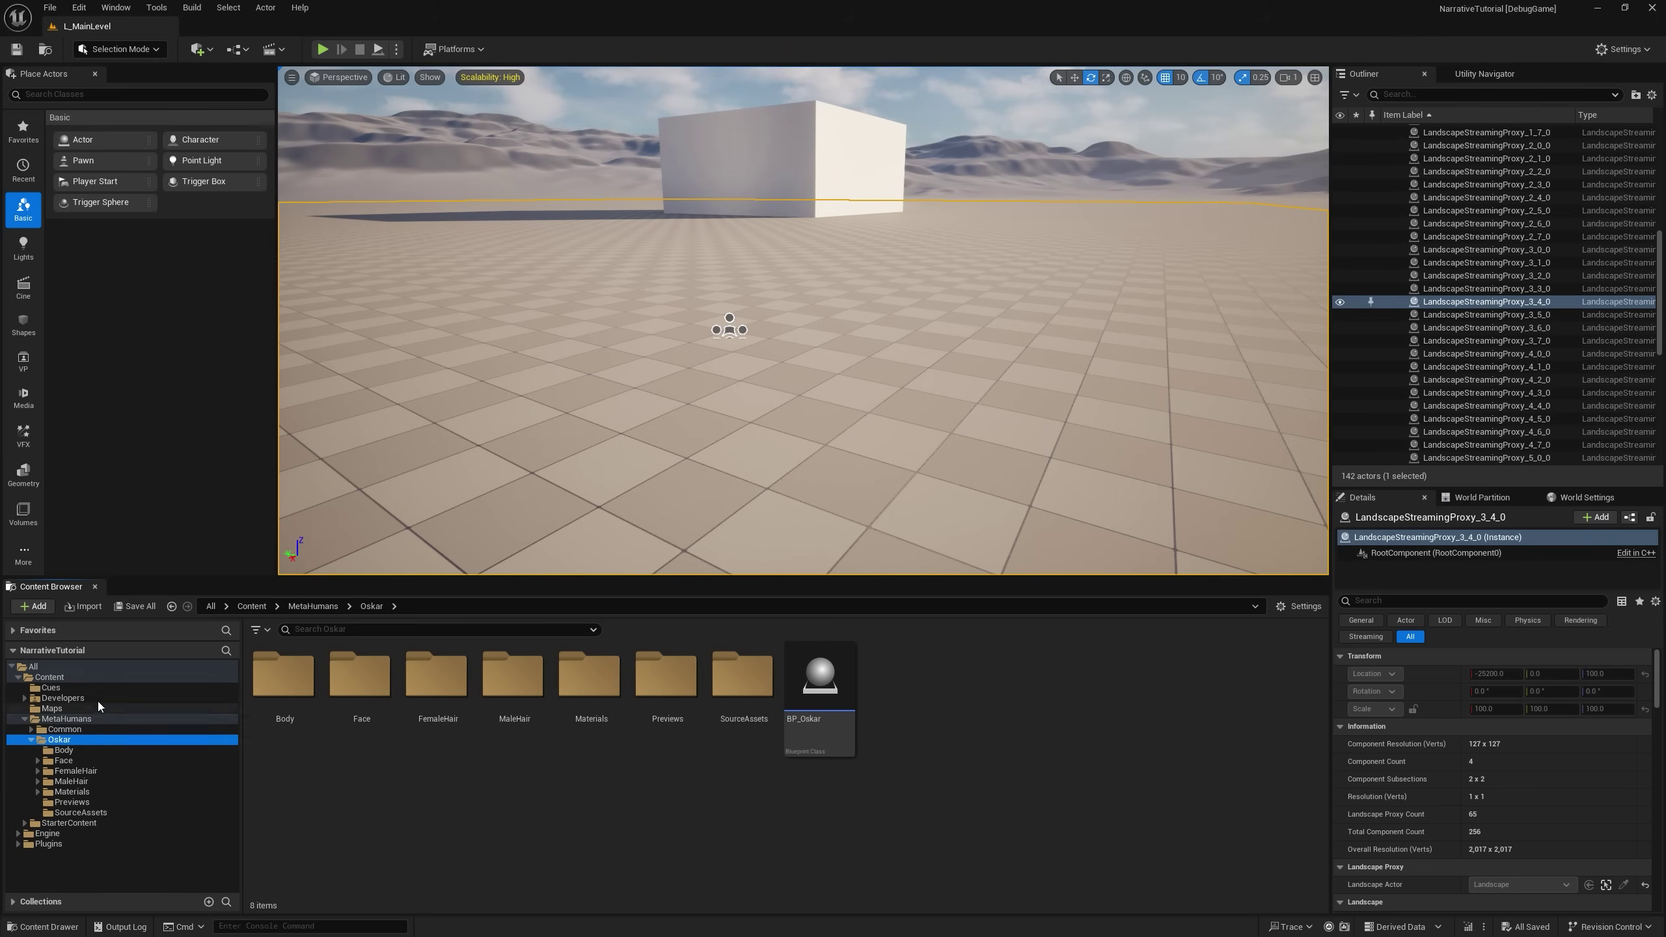
left_click(93, 676)
left_click(94, 739)
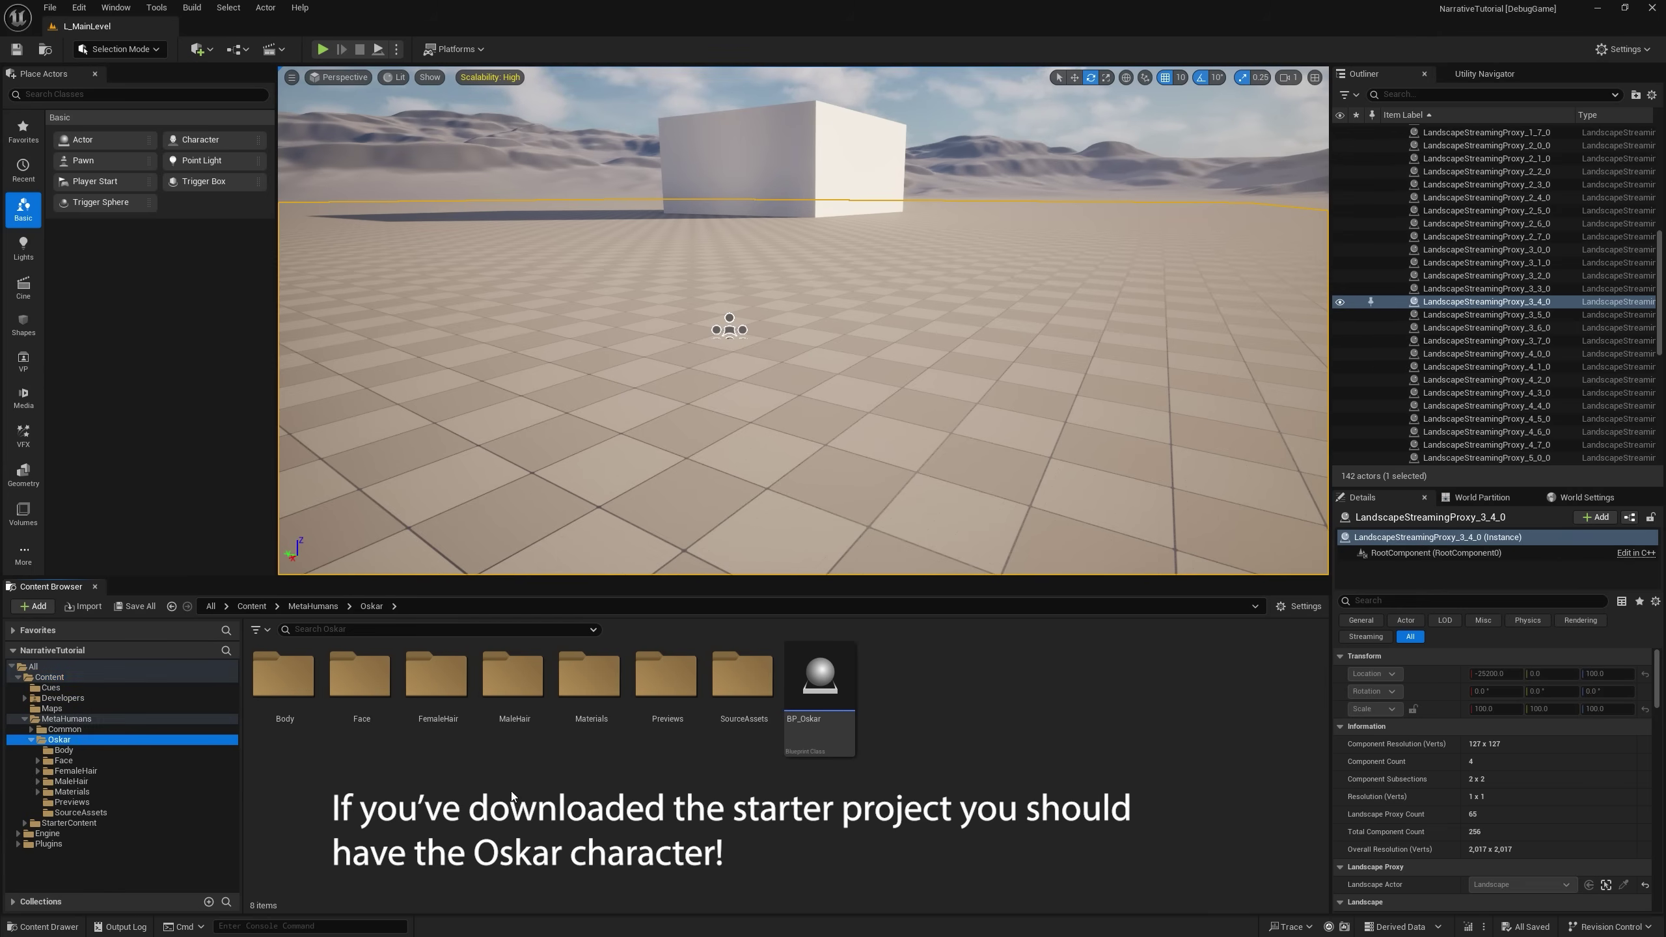
left_click(899, 768)
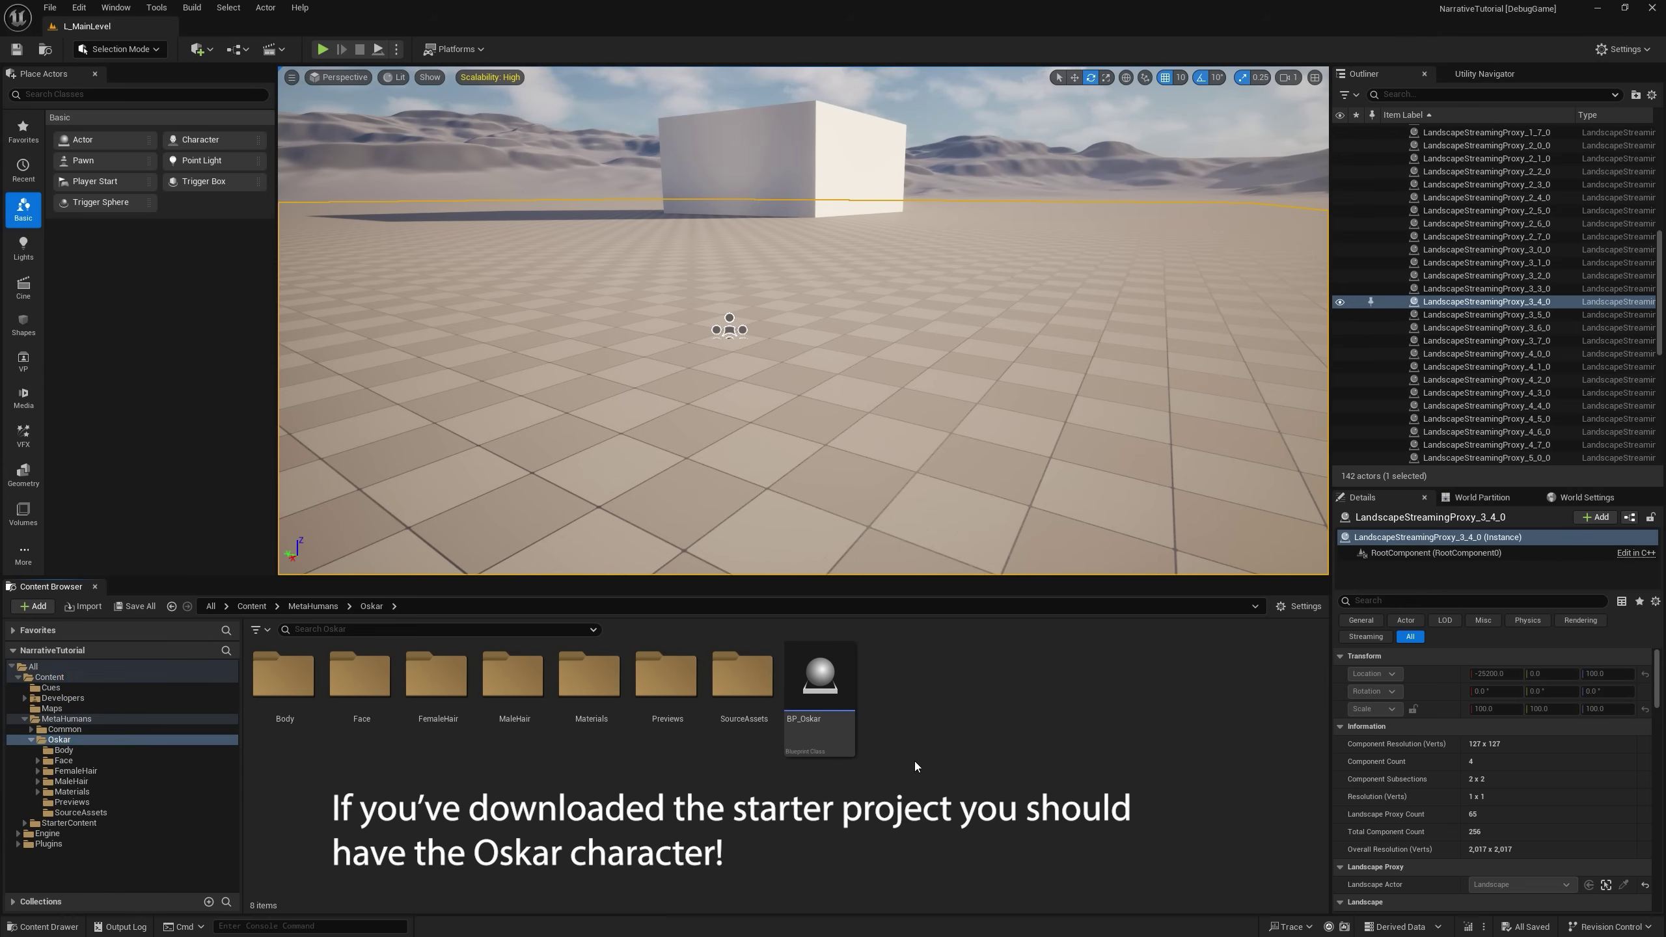
Create a MetaHuman Performance asset named MHP_Oskar in the project's Content folder.
left_click(71, 678)
right_click(1147, 692)
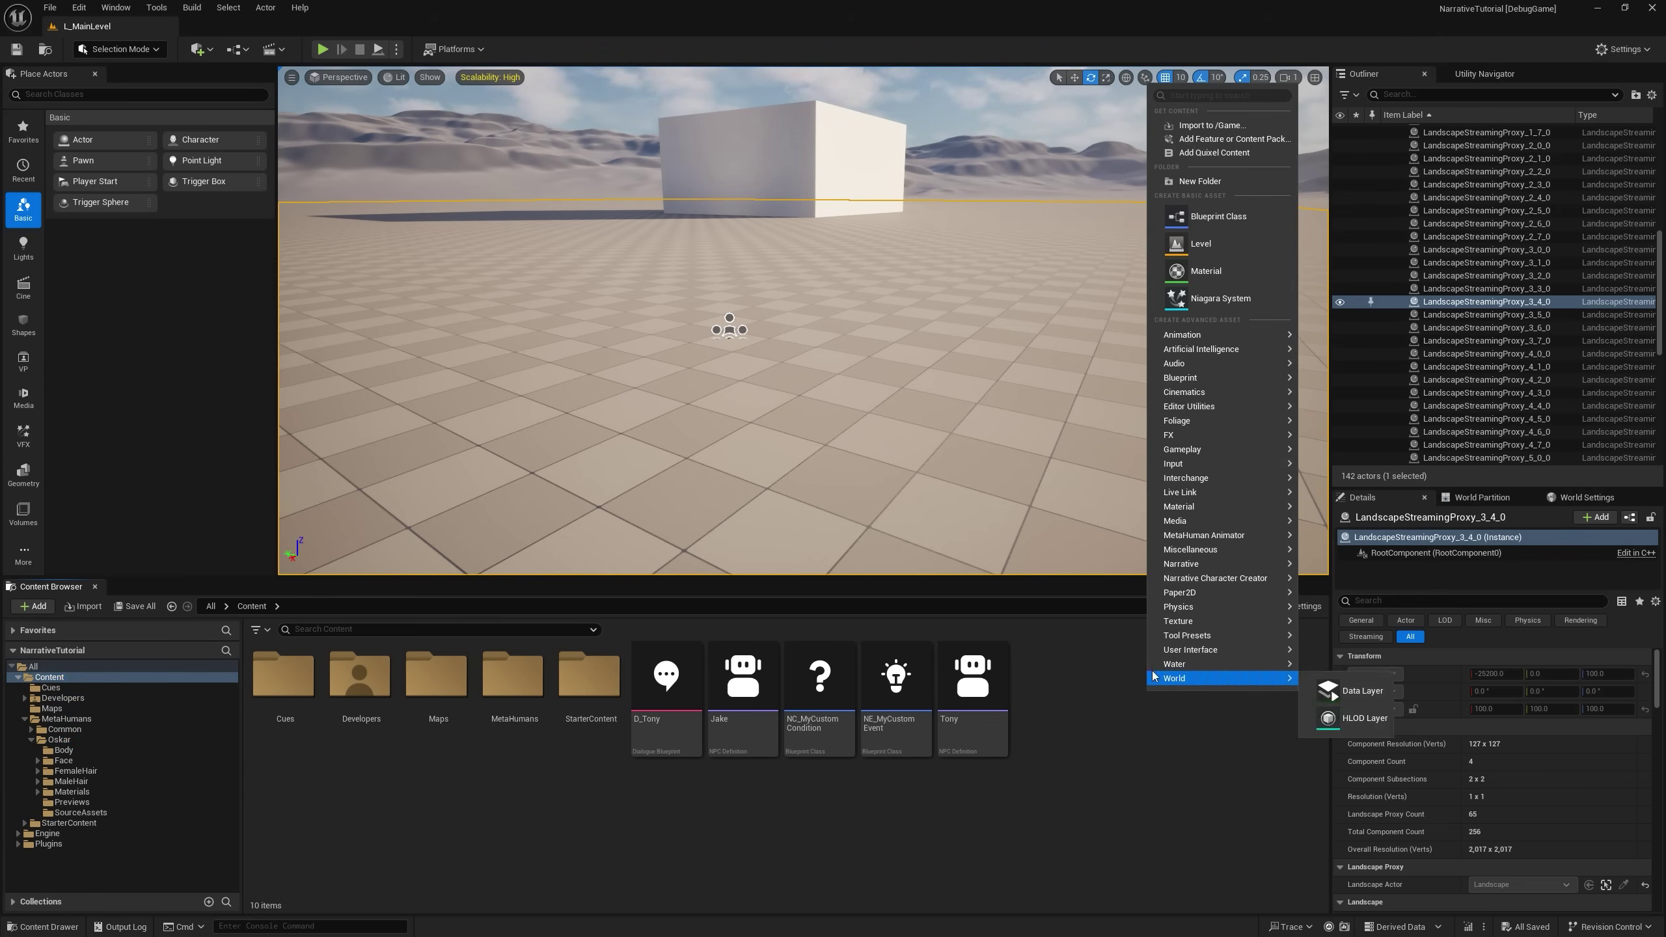
mouse_move(1203, 538)
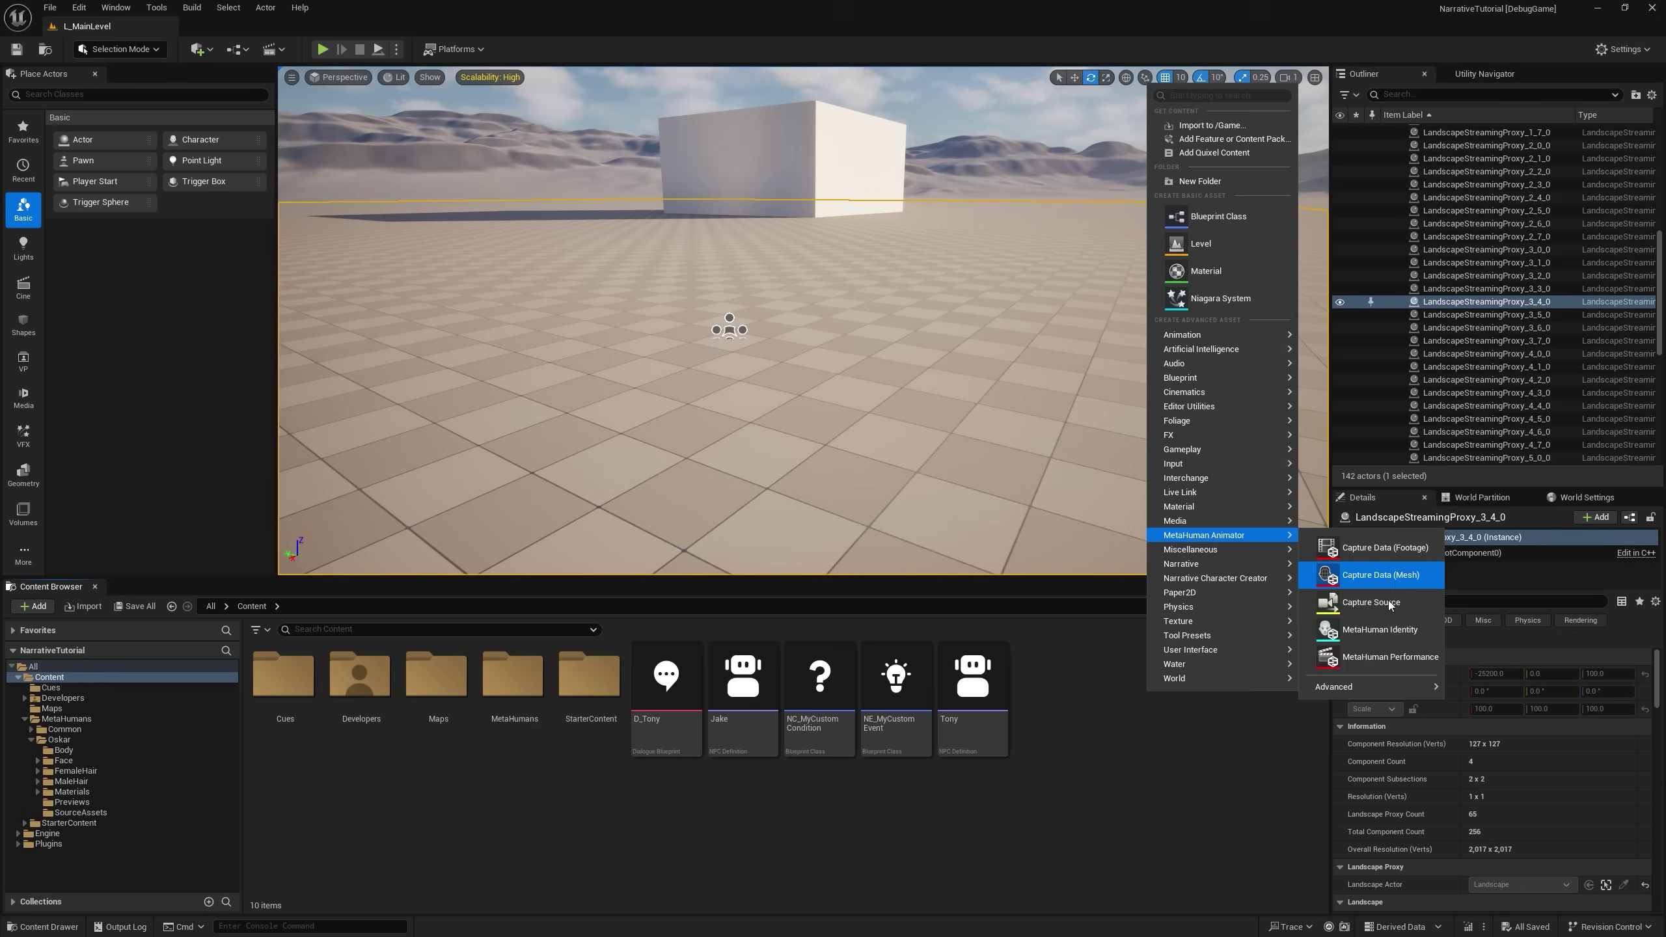
left_click(1377, 653)
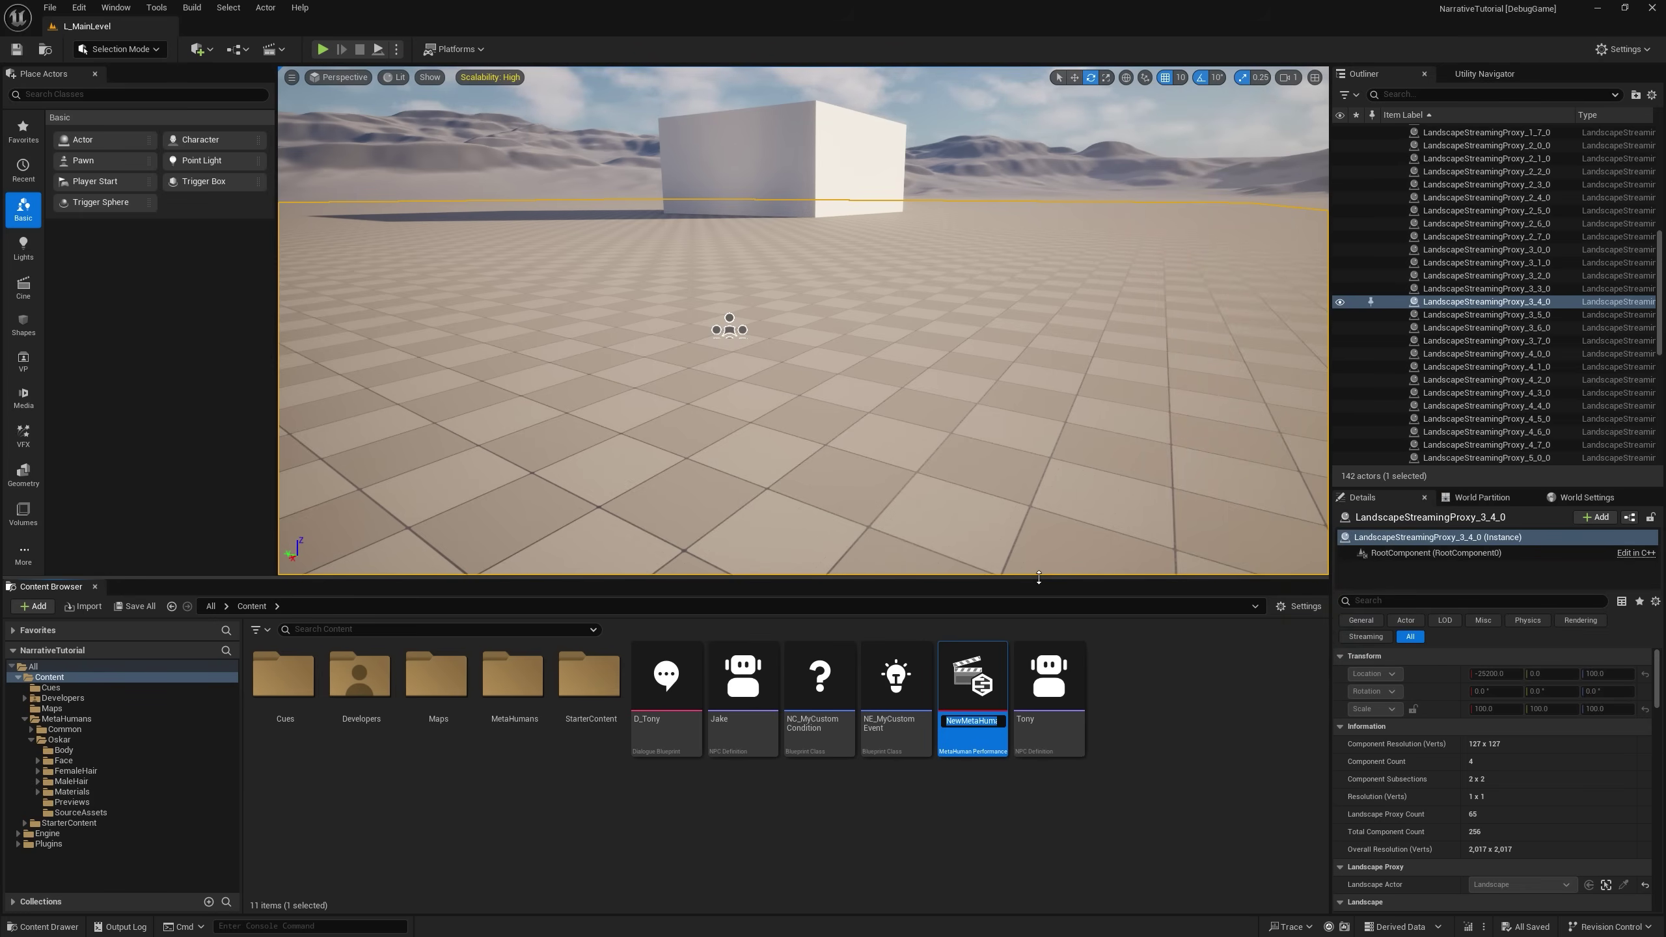
type("MHP")
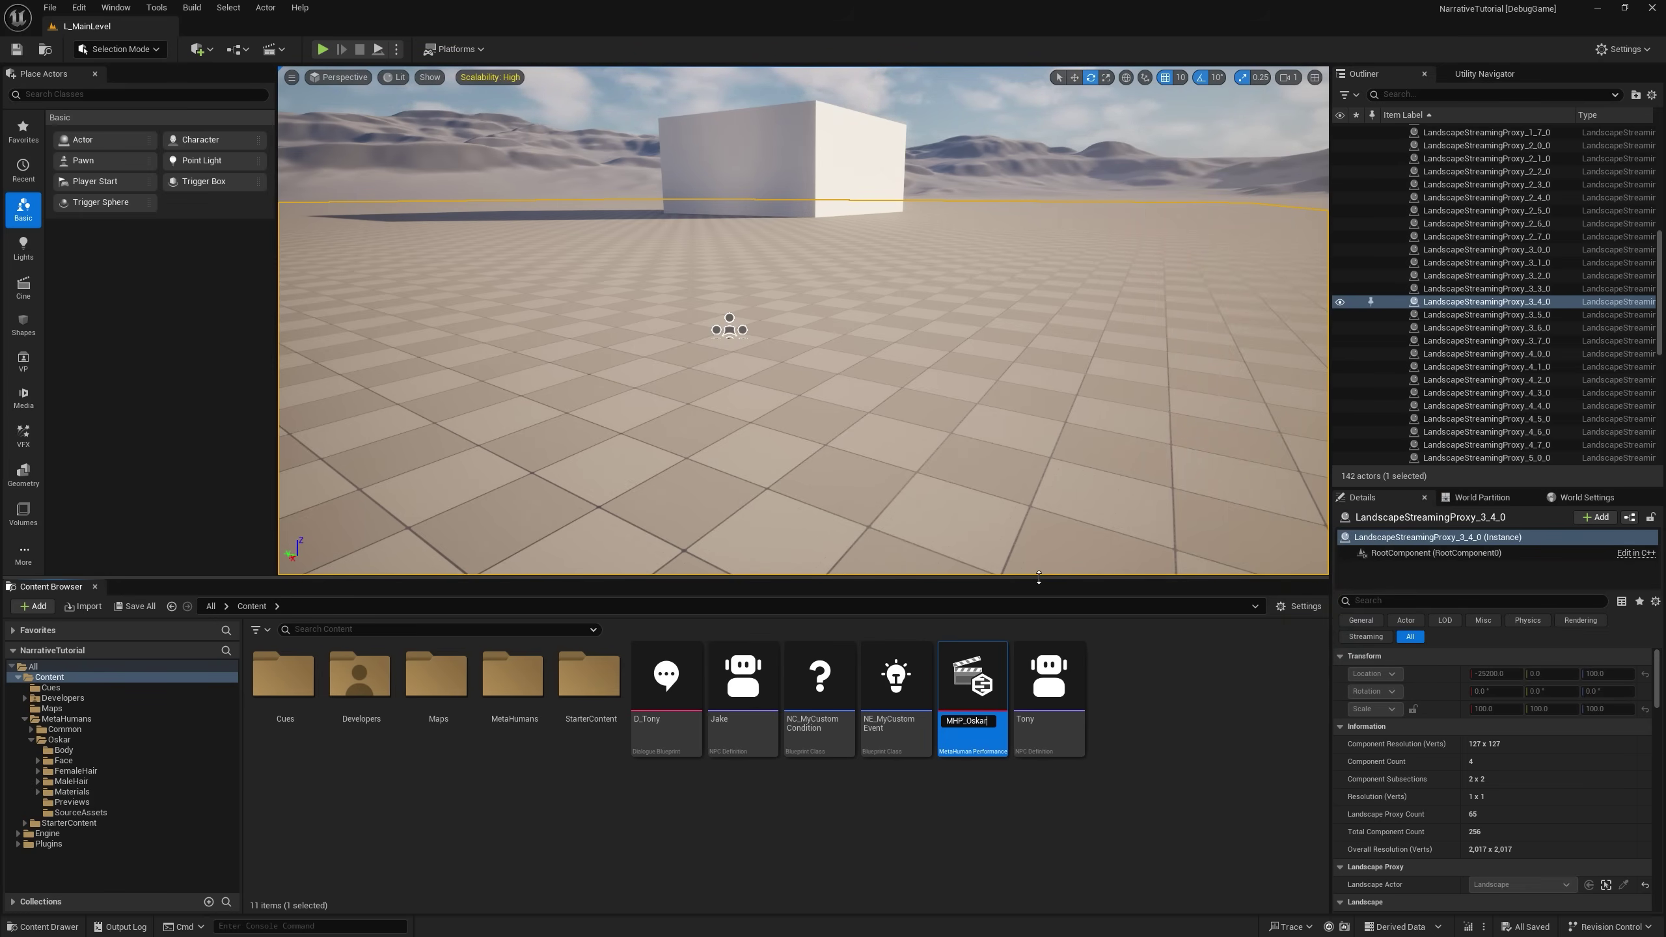
type("_Oskar")
key("Return")
Set MHP_Oskar's input type to Audio in its maximized editor, then move that editor window aside to uncover the project's content.
left_click_drag(1138, 42, 905, 80)
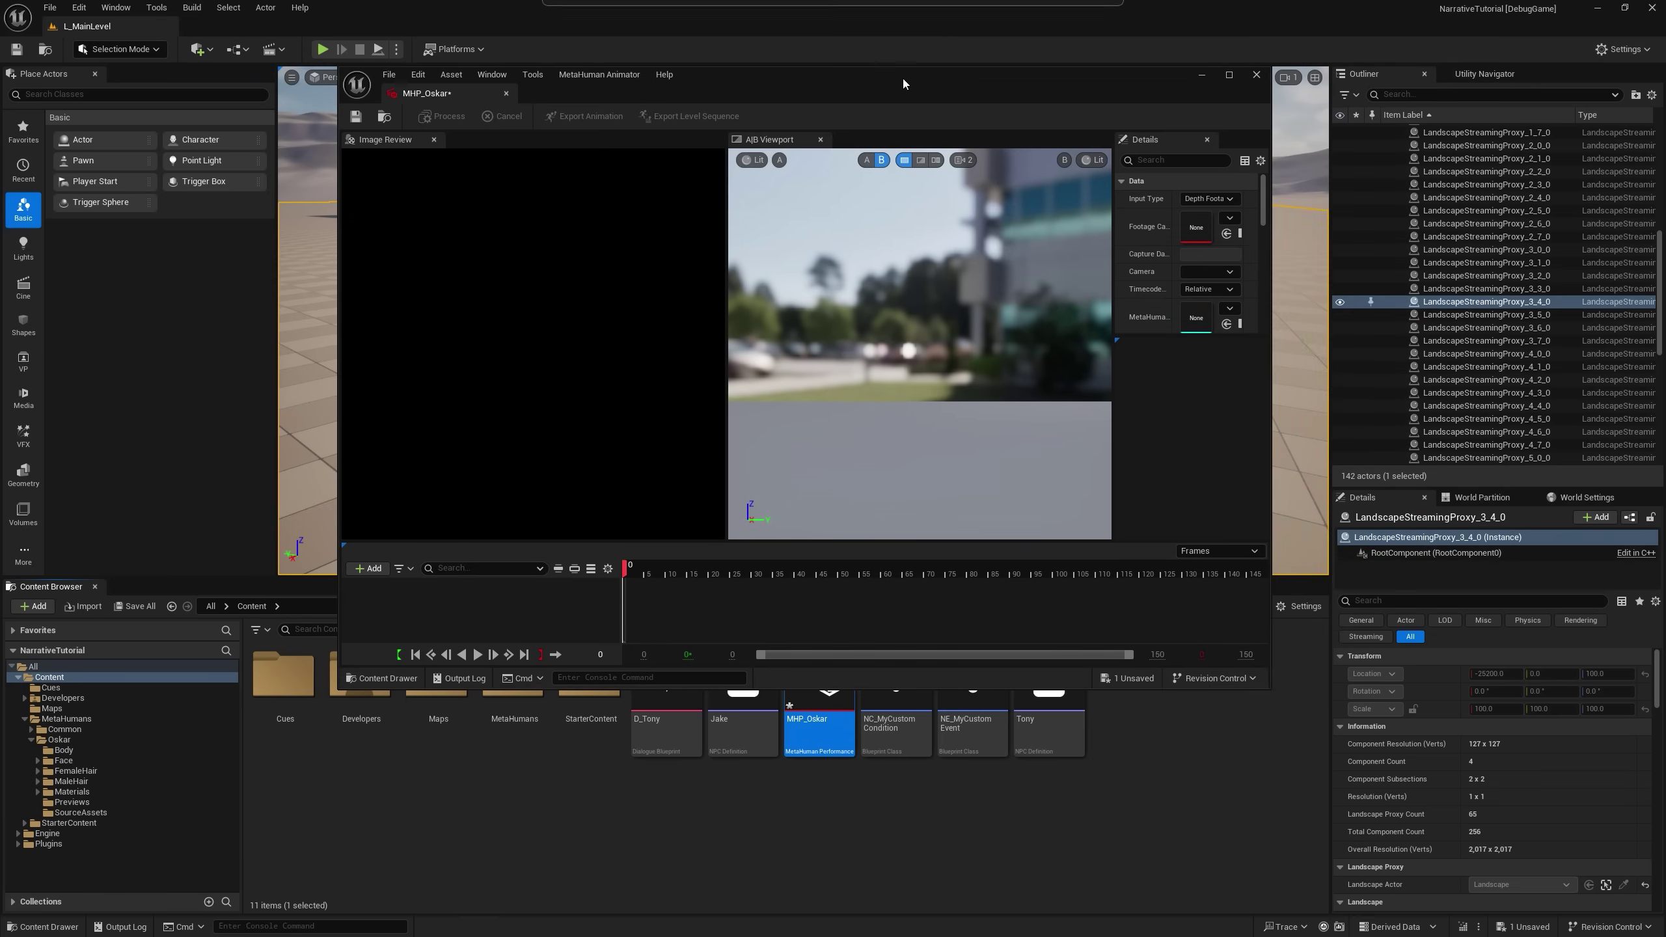
double_click(1003, 88)
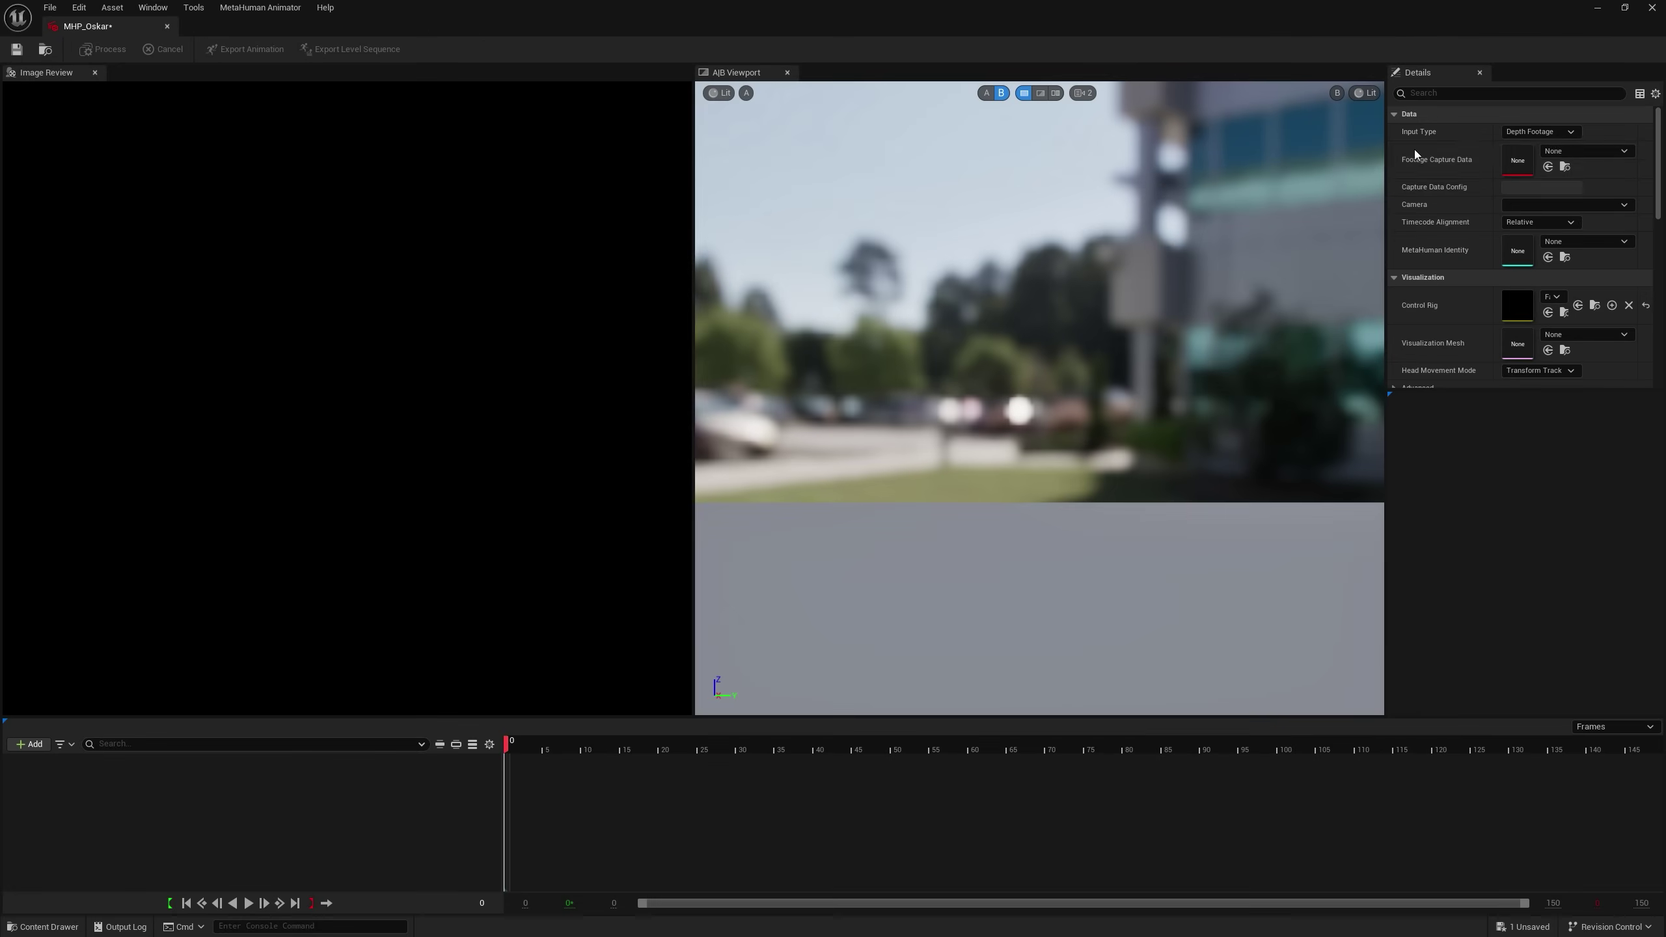
left_click(1537, 131)
left_click(1522, 158)
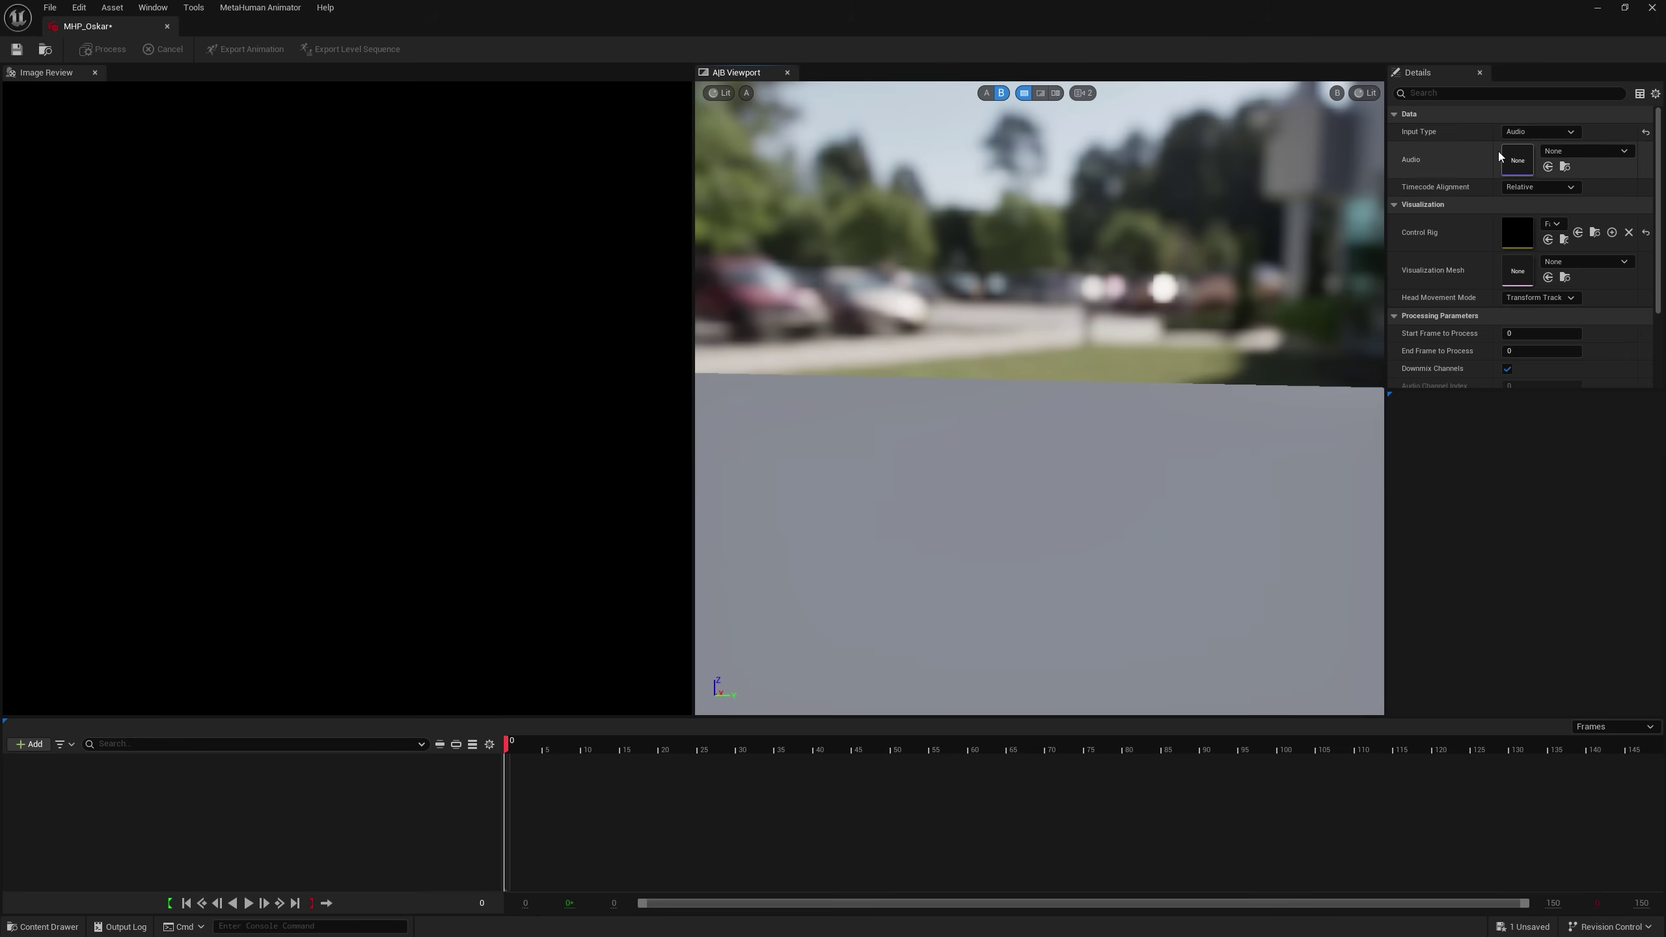
left_click_drag(1268, 16, 481, 237)
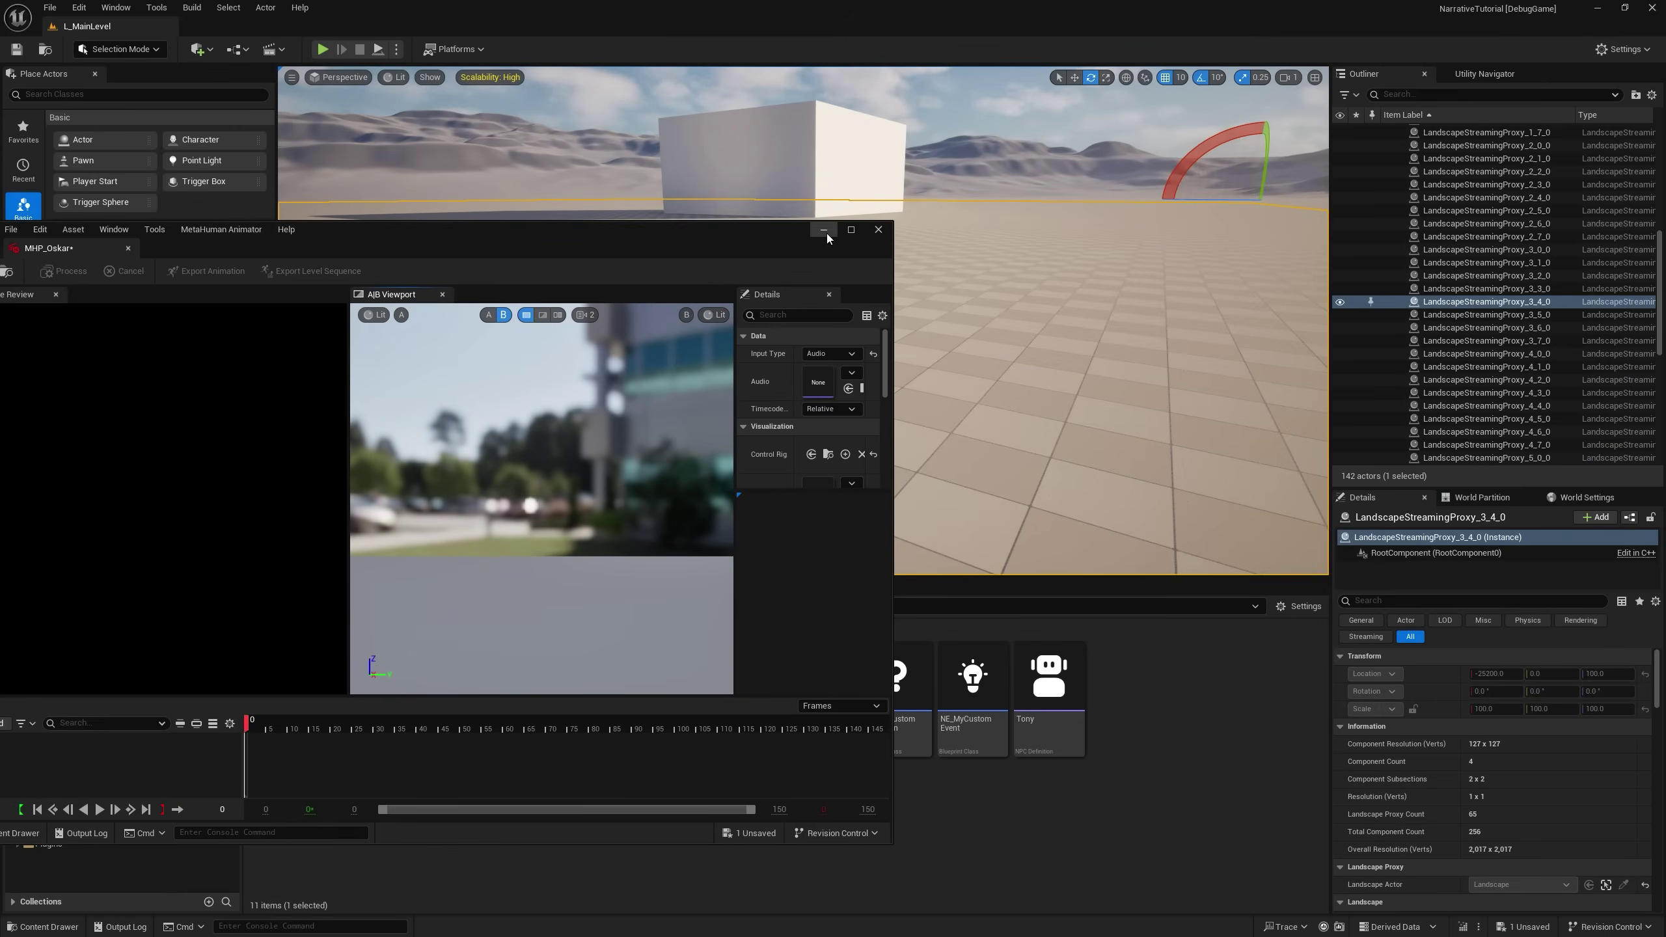
Minimise the MHP_Oskar editor, open the Take Recorder and clear the Sequencer Curves window out of the way.
left_click(824, 231)
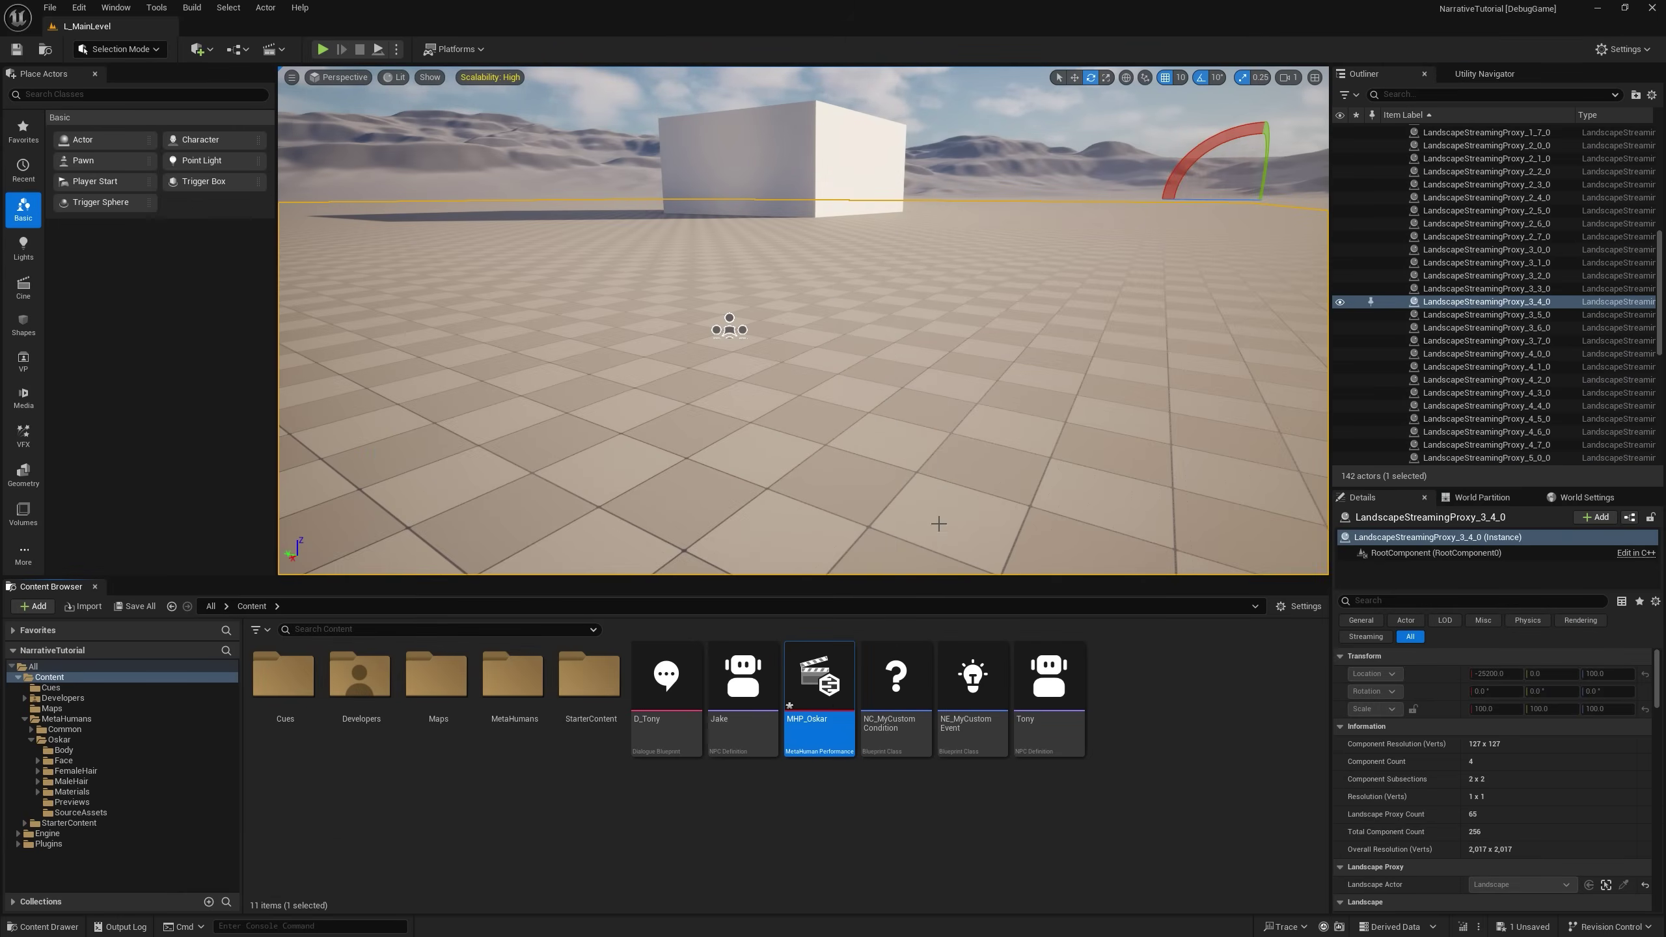
left_click(124, 10)
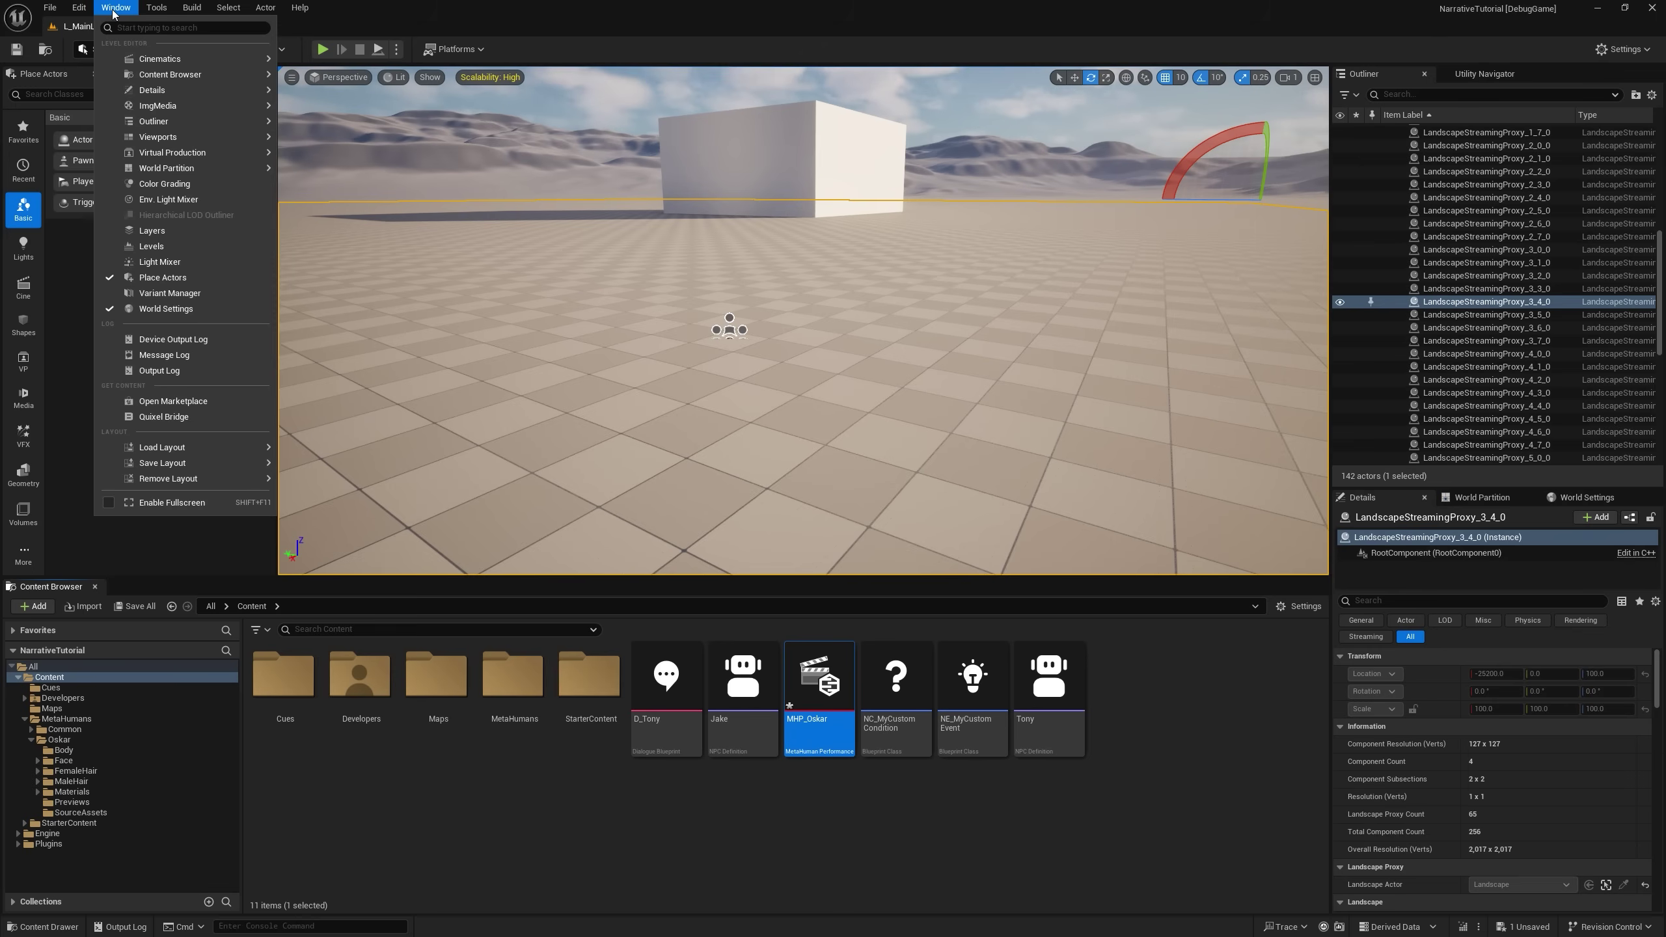
mouse_move(164, 58)
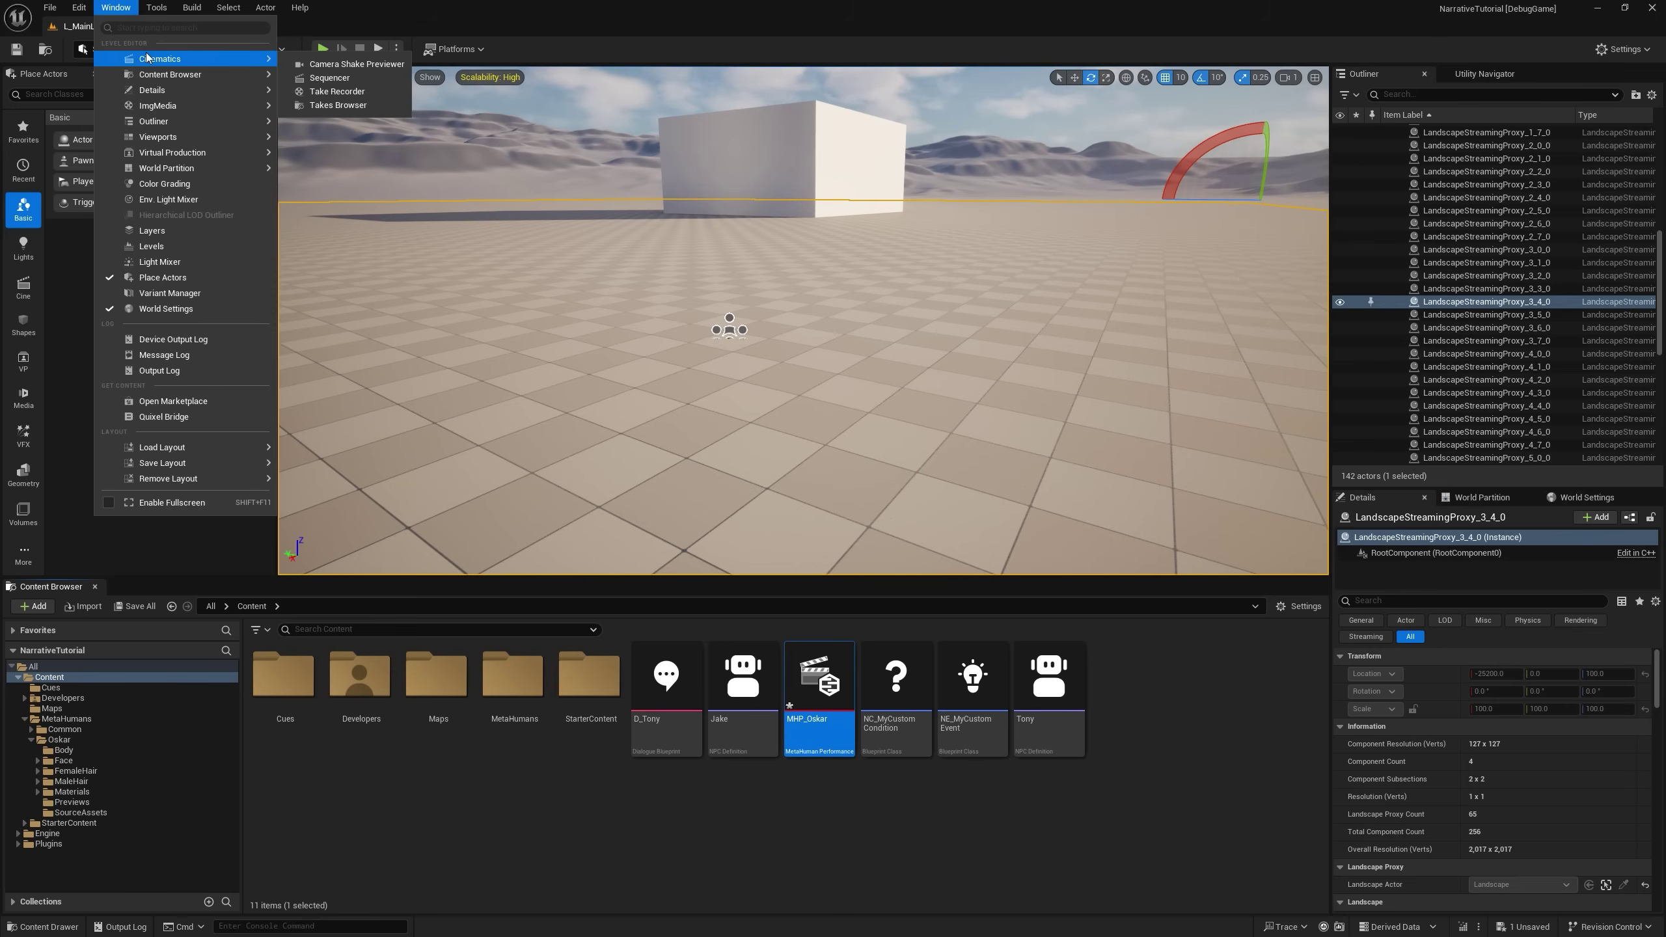
left_click(337, 91)
left_click_drag(749, 289, 1028, 267)
left_click(1365, 262)
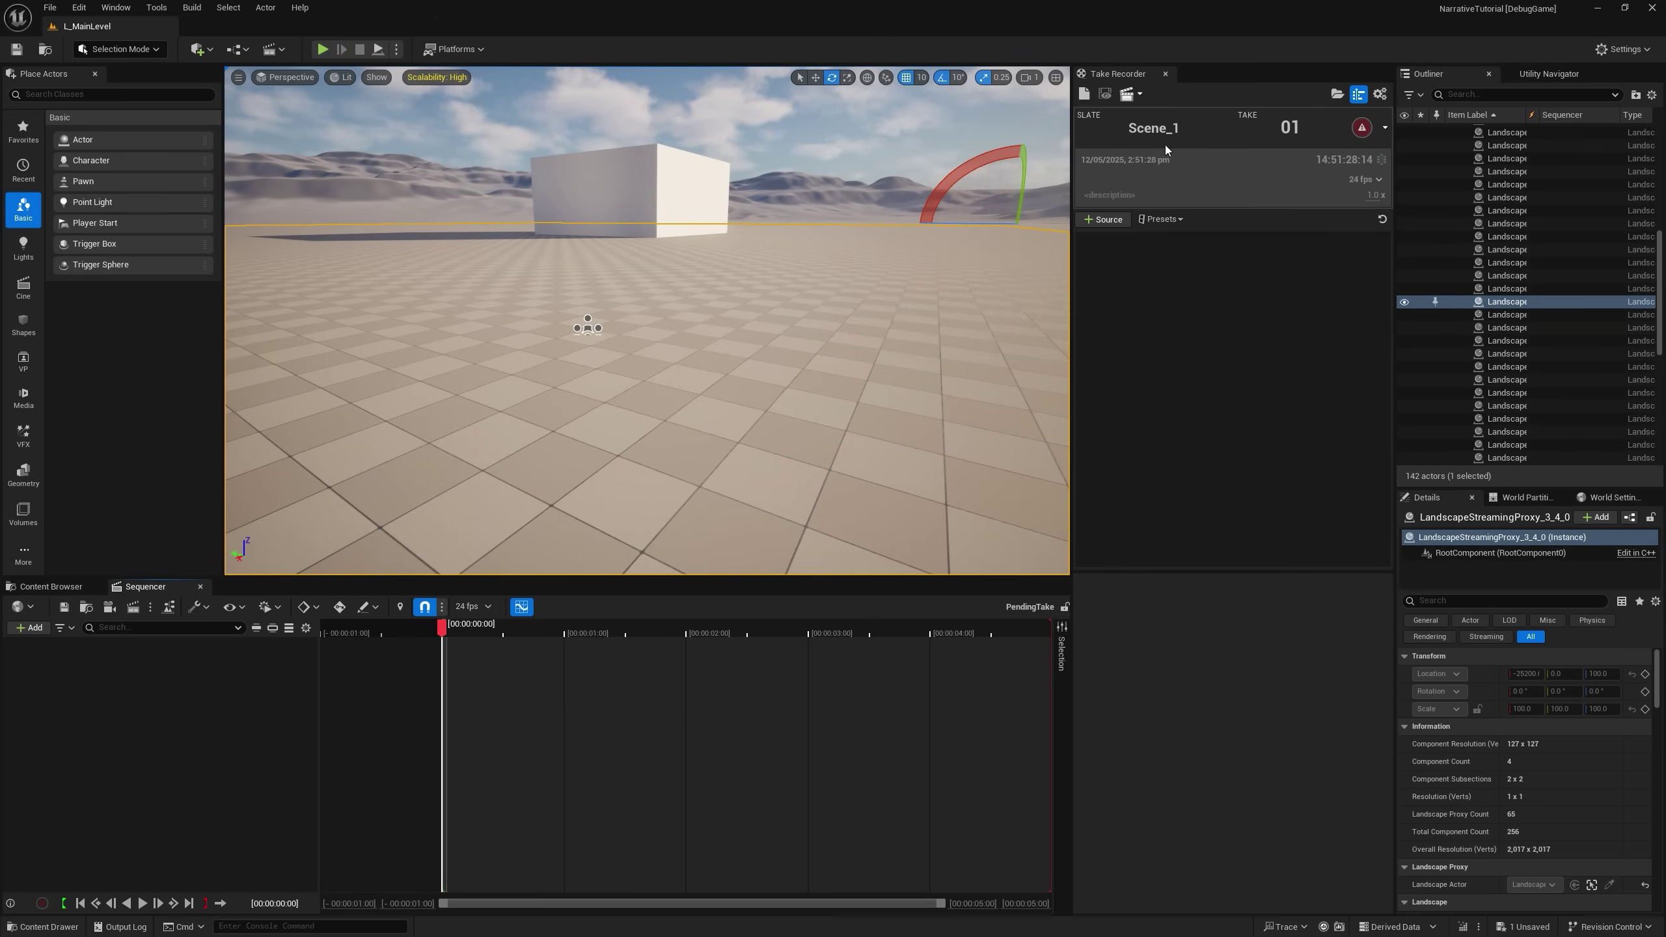
Add a Microphone Audio source to the Take Recorder and record take 01 of Scene_1, minimising the Sequencer Curves window.
left_click(1104, 219)
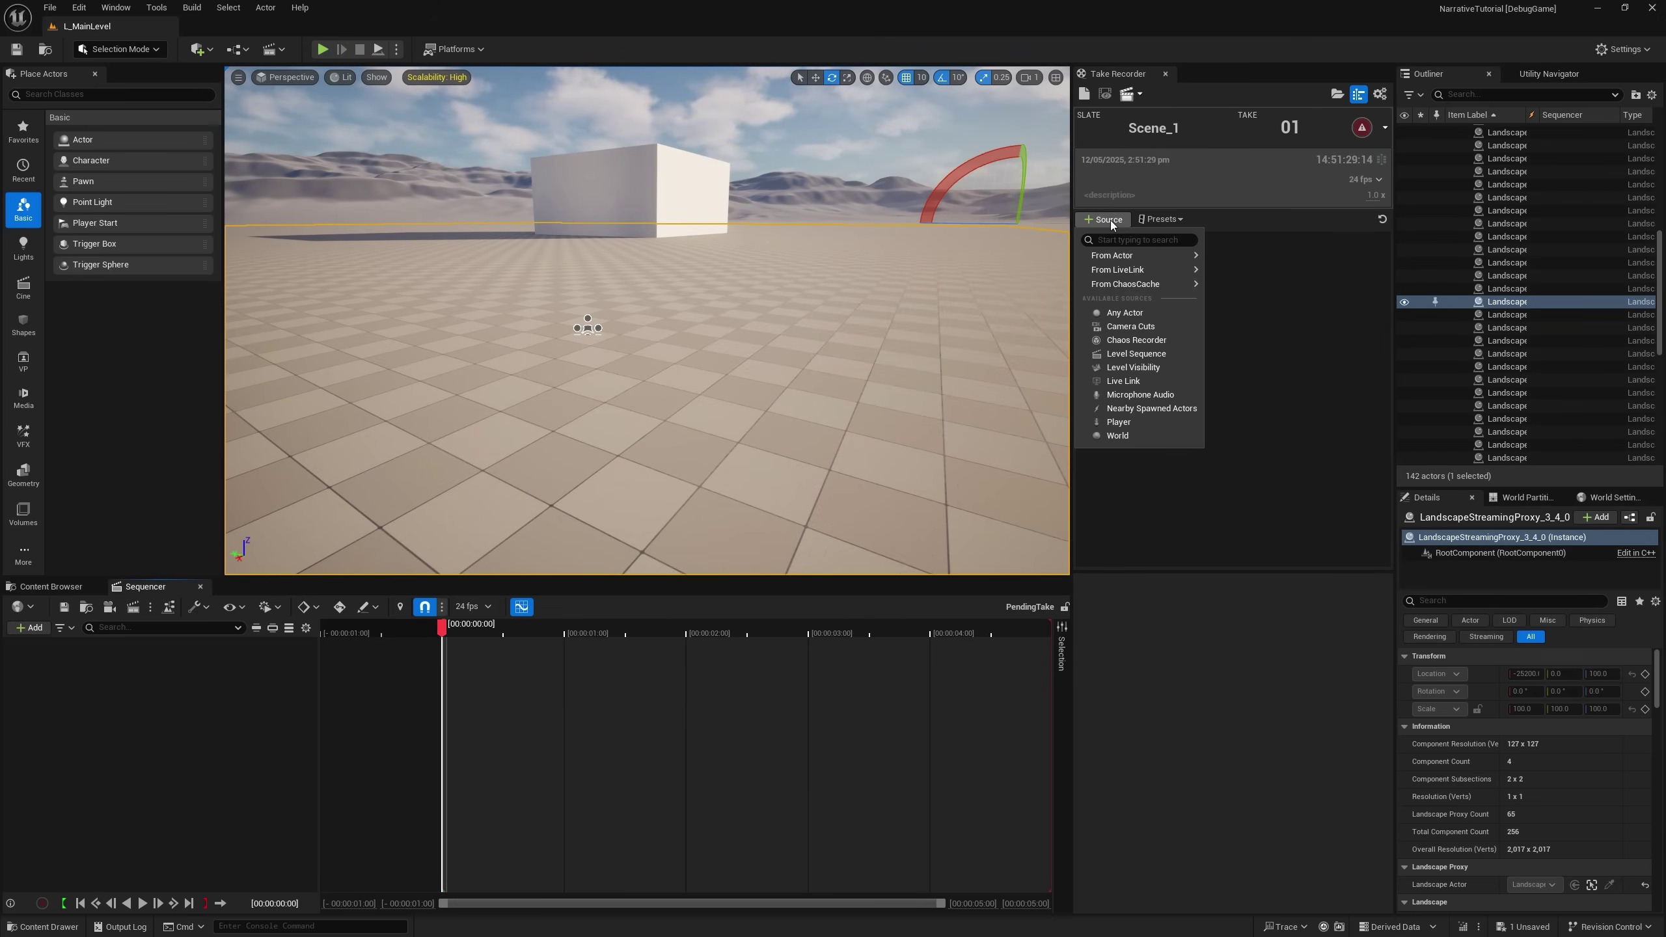
left_click(1140, 394)
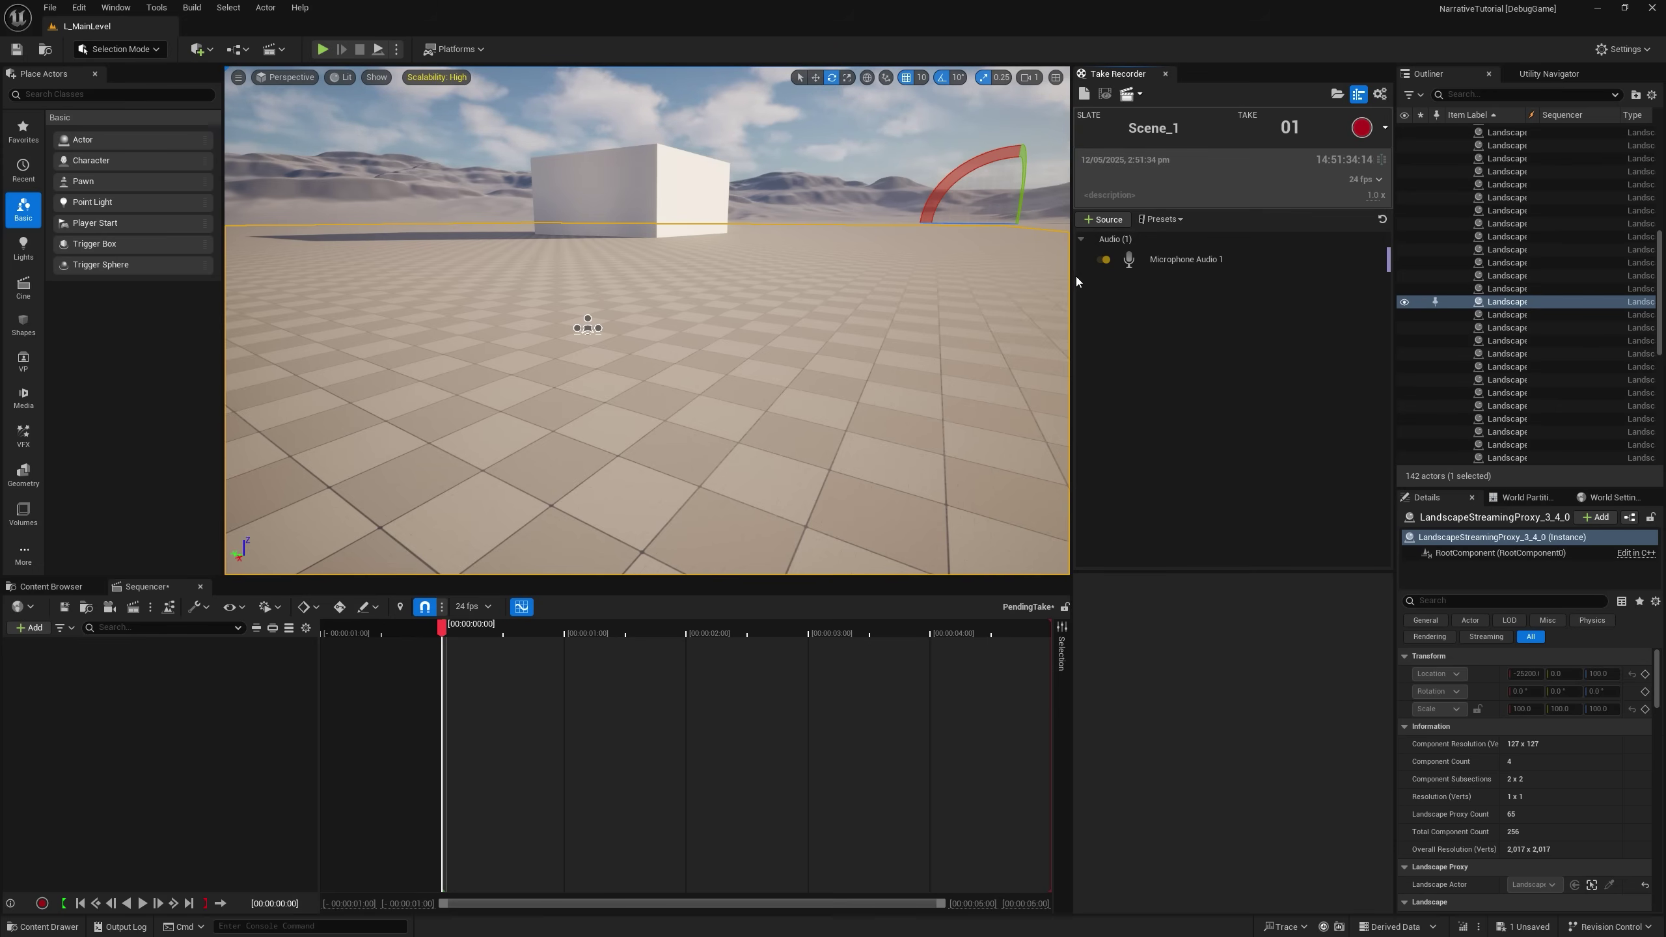
left_click(1361, 128)
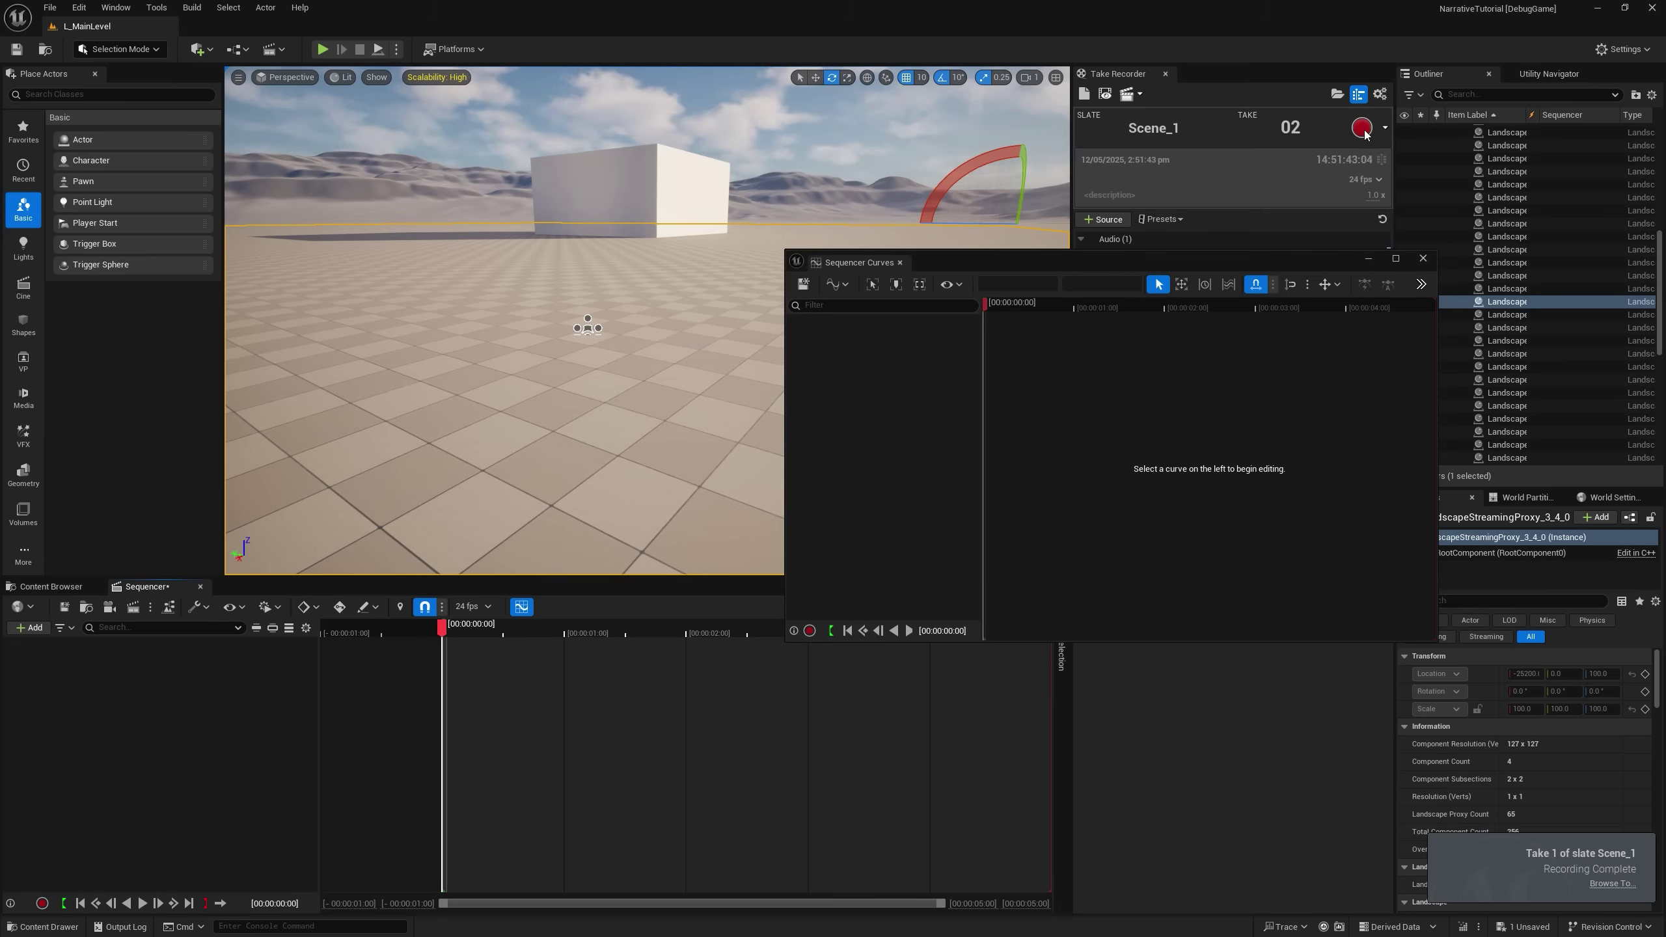
left_click_drag(1260, 261, 998, 296)
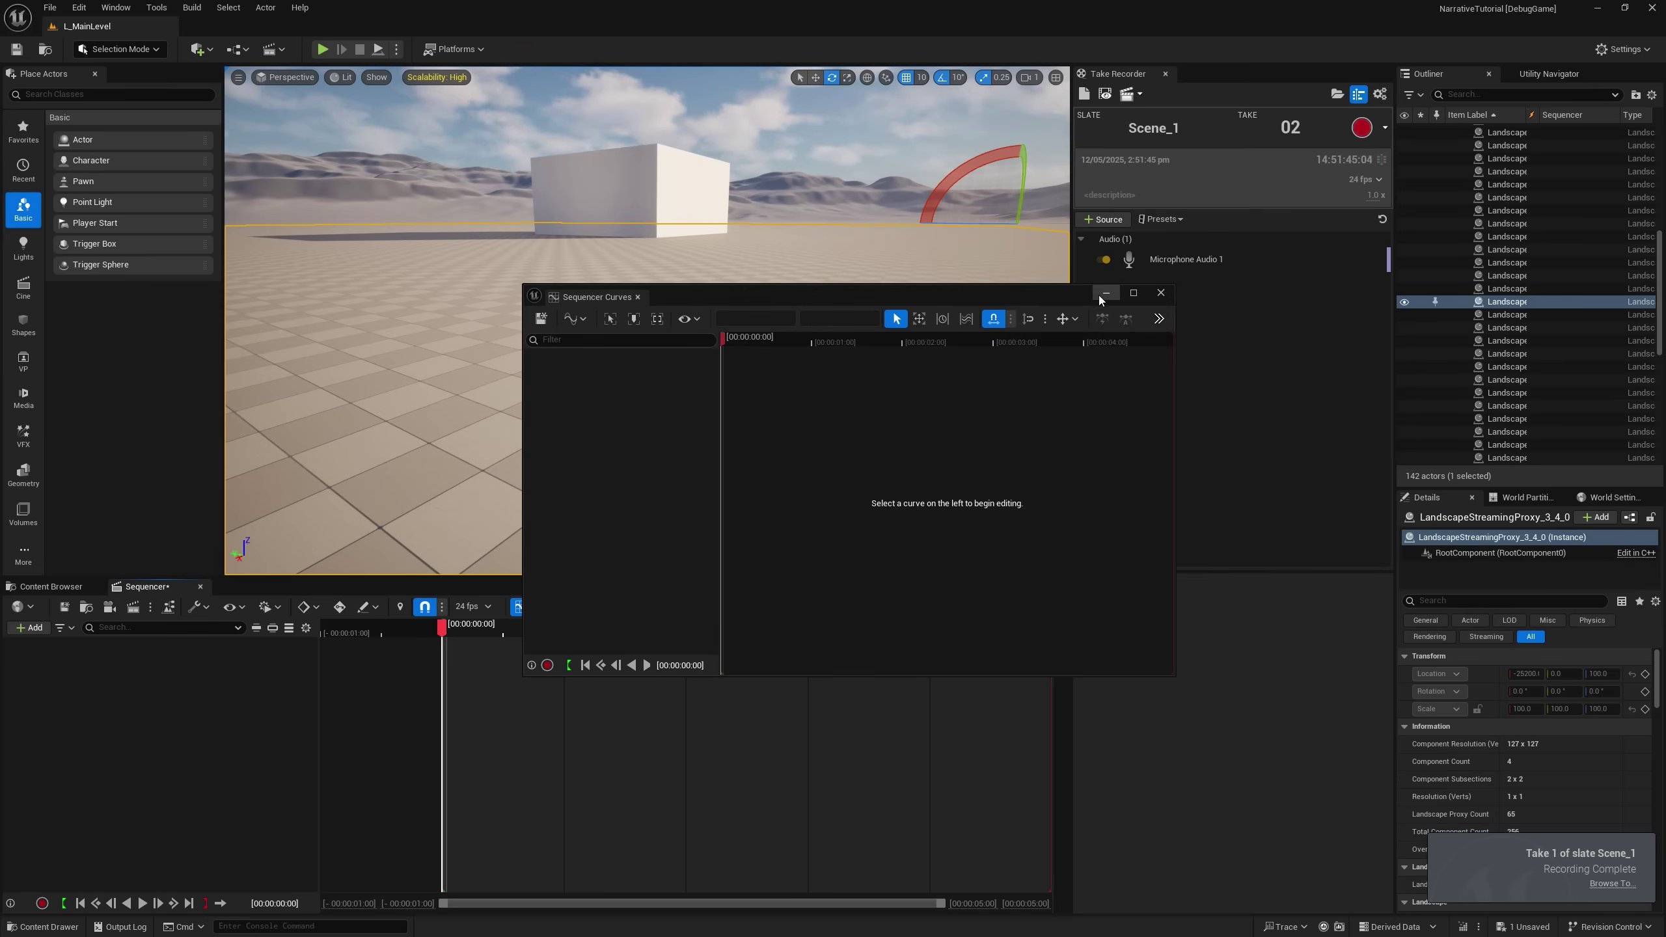
left_click(1106, 293)
Preview the sound wave recorded in Cinematics/Takes/2025-05-12/Scene_1_01_Subscenes/Audio.
left_click(46, 589)
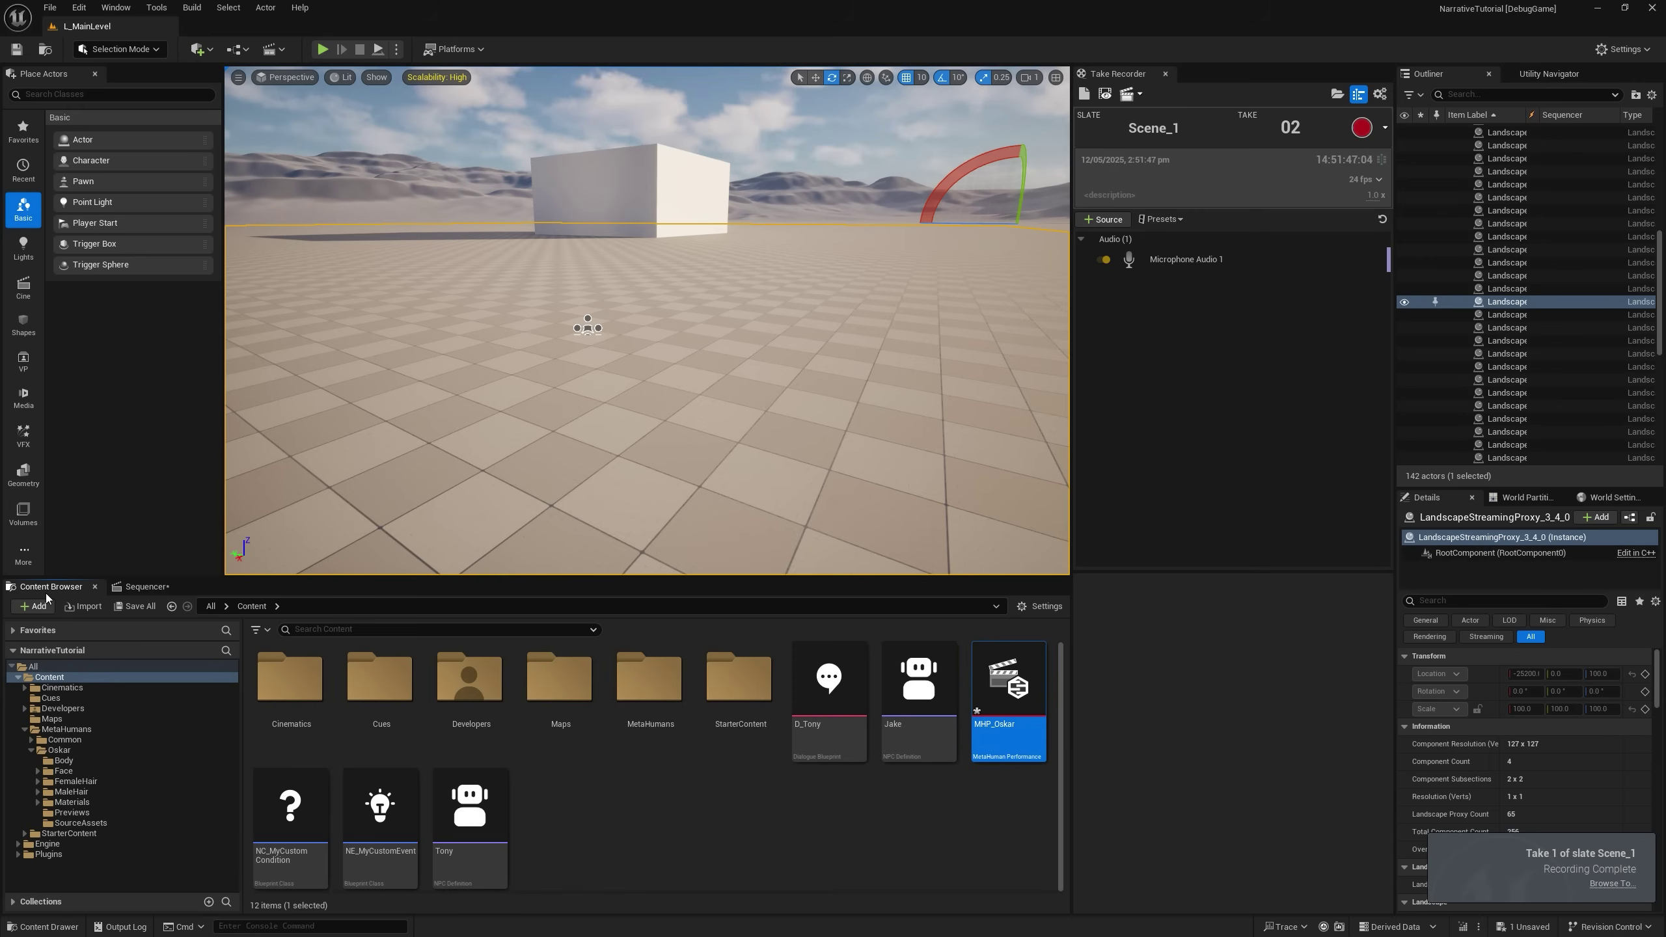
left_click(68, 687)
double_click(309, 719)
double_click(308, 718)
double_click(308, 720)
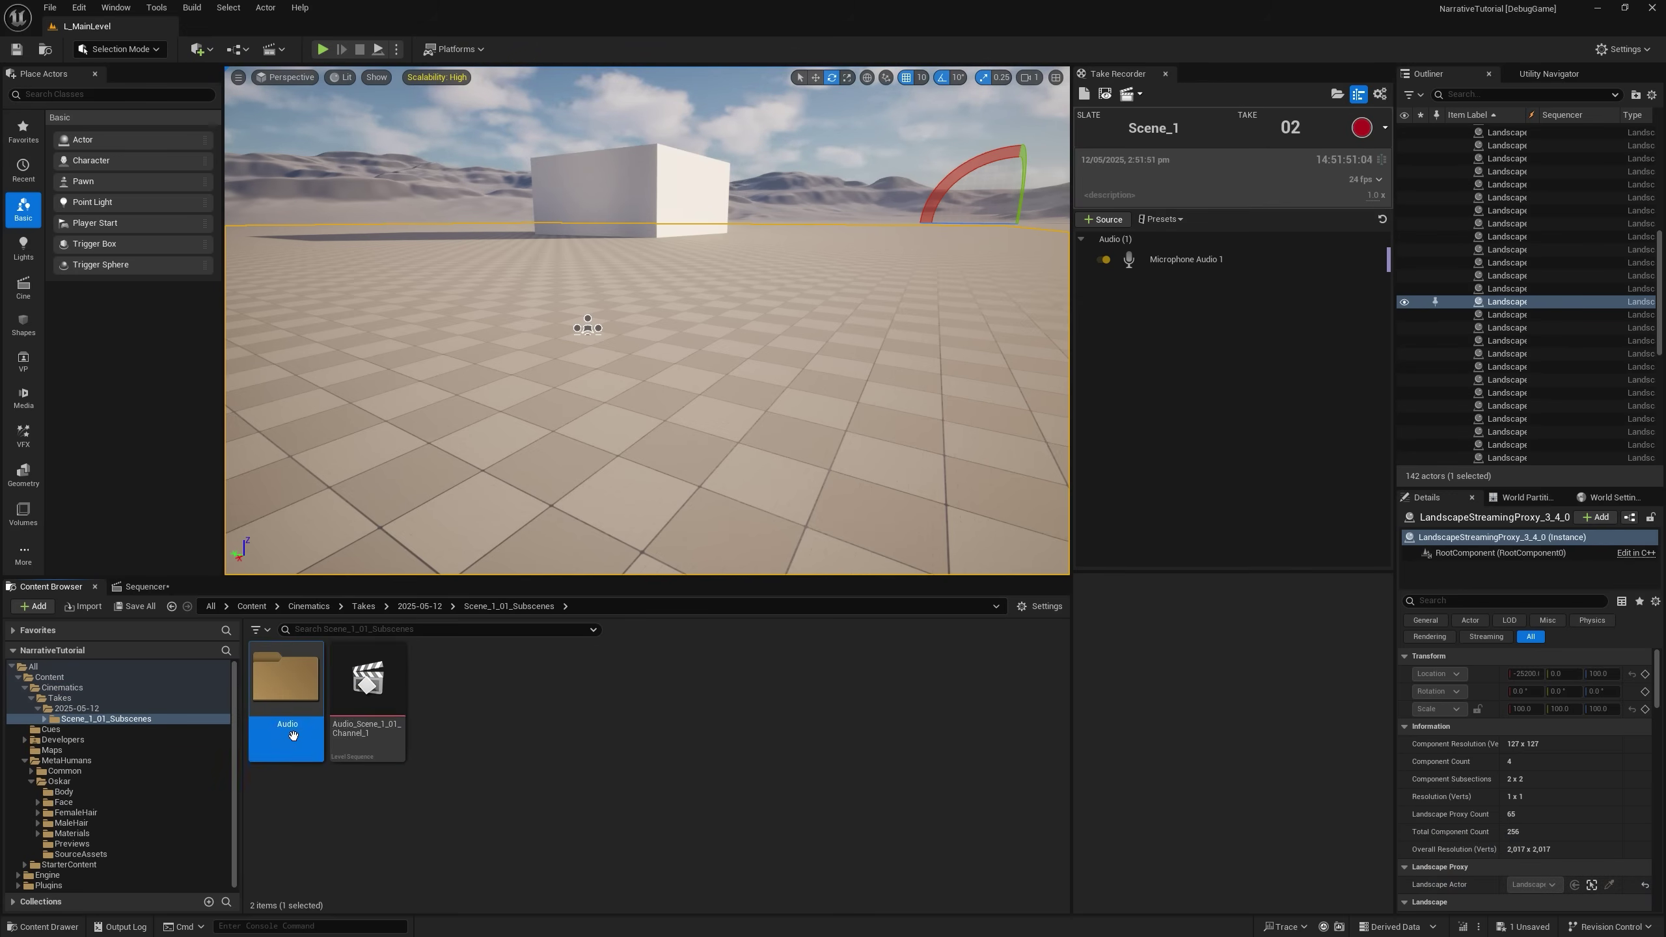
double_click(309, 722)
left_click(284, 681)
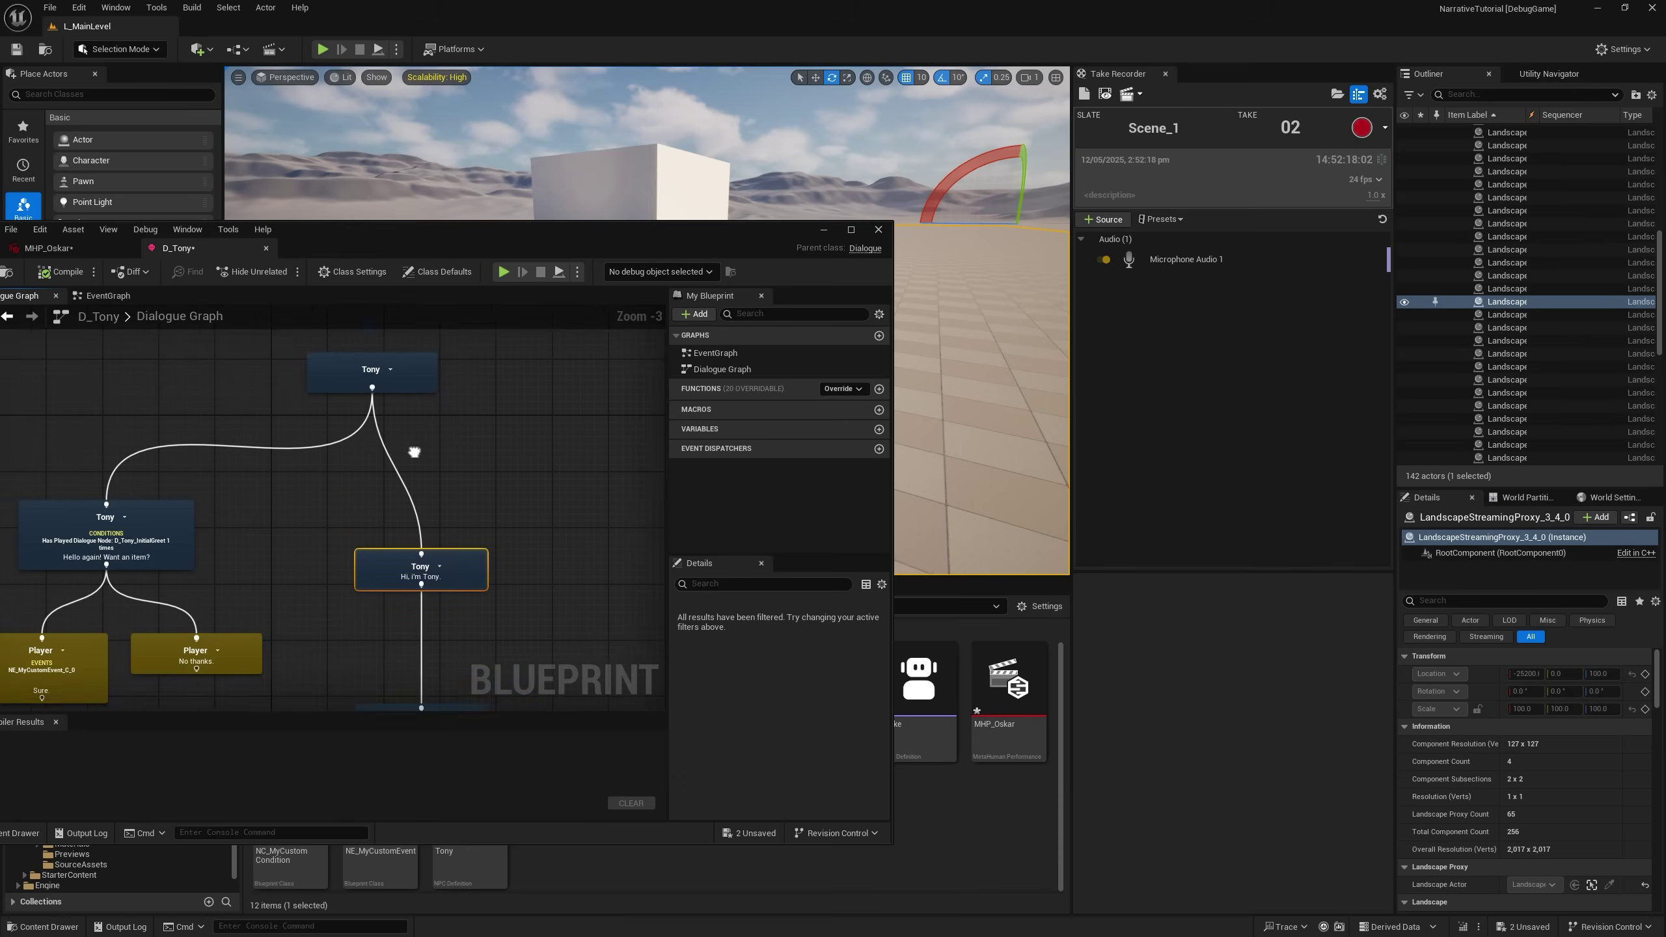
Check the "Hi, I'm Tony" line in the D_Tony dialogue and record it as take 02 of Scene_1.
right_click_drag(414, 451, 380, 407)
left_click(349, 542)
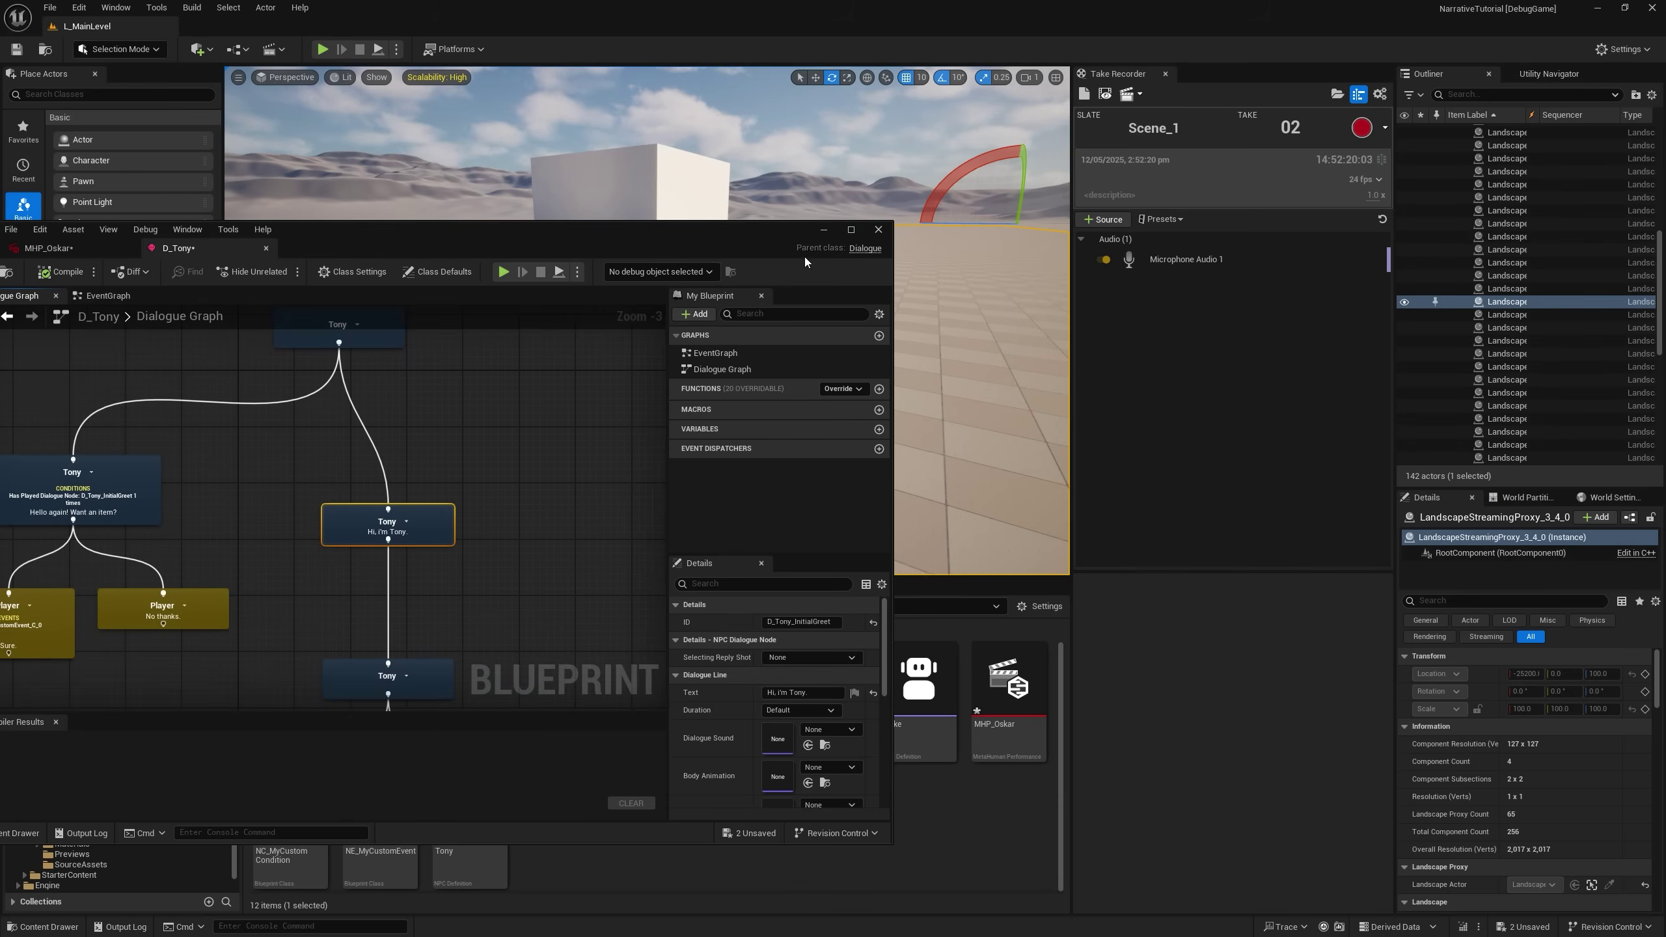
left_click(823, 229)
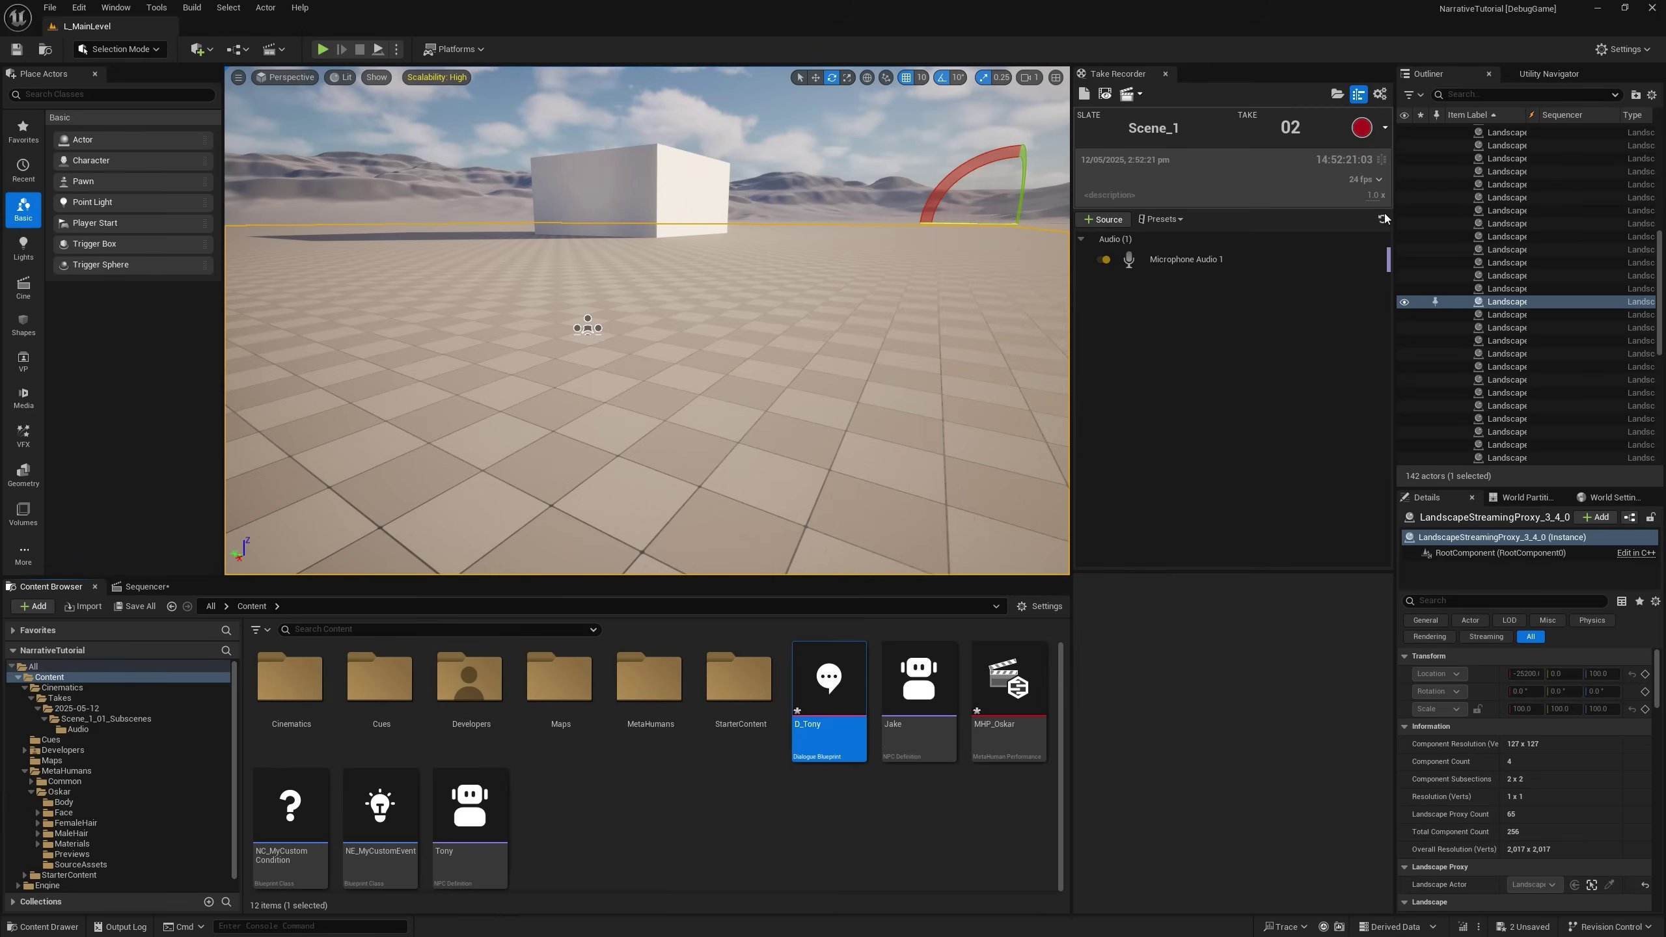
left_click(1361, 129)
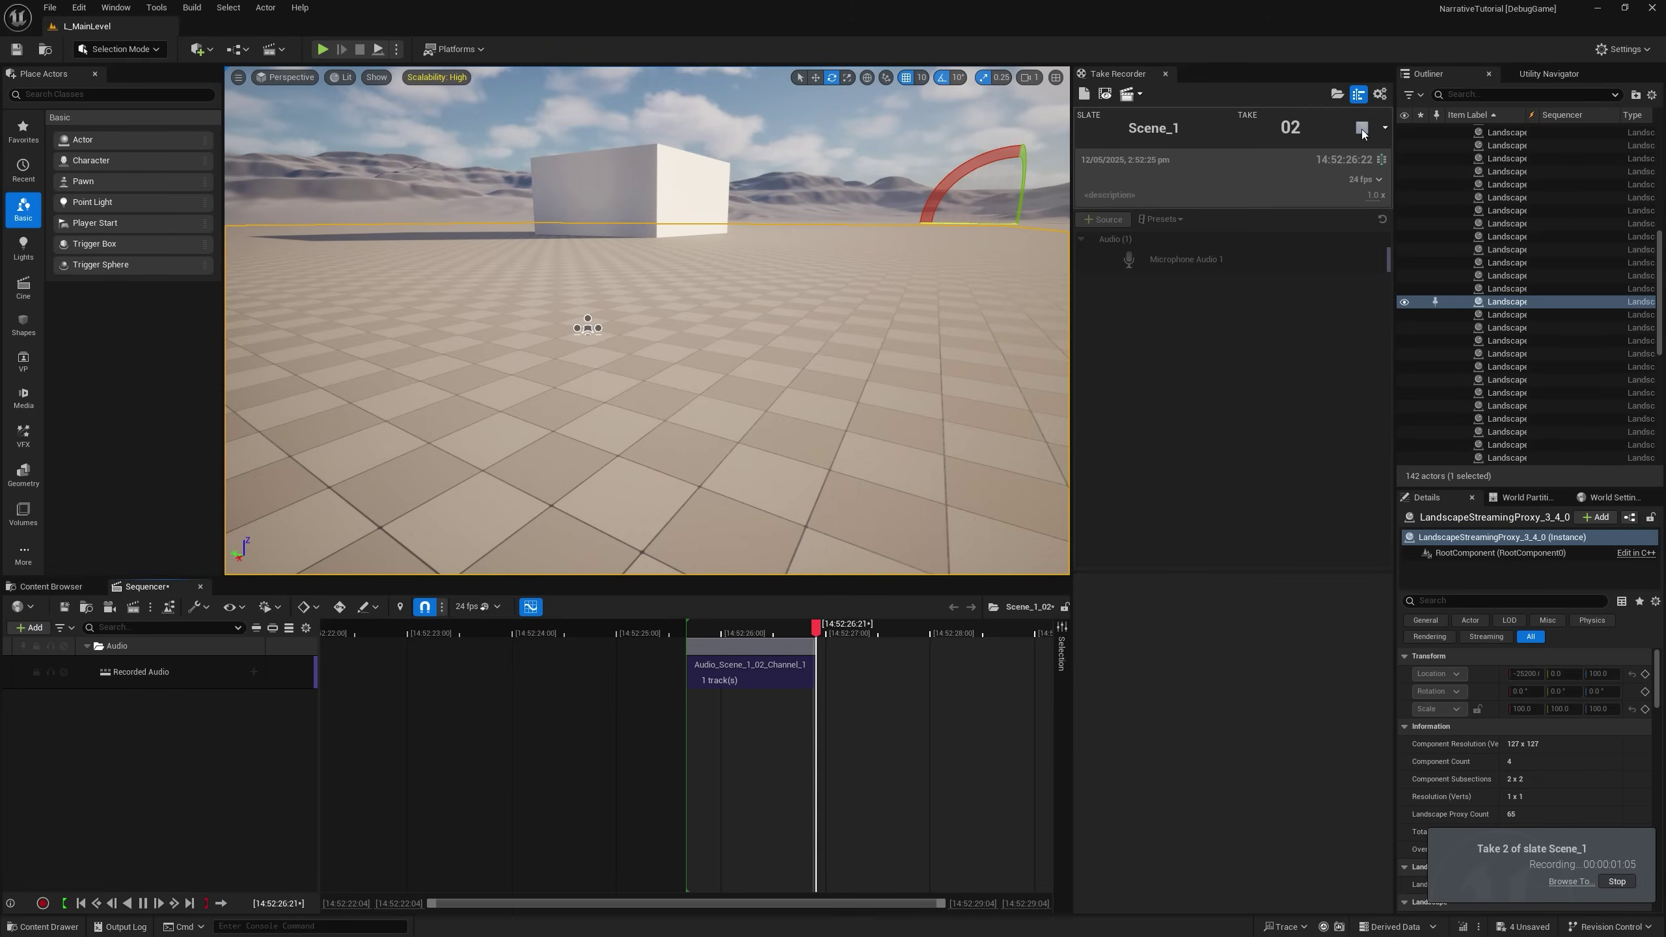
left_click(1362, 128)
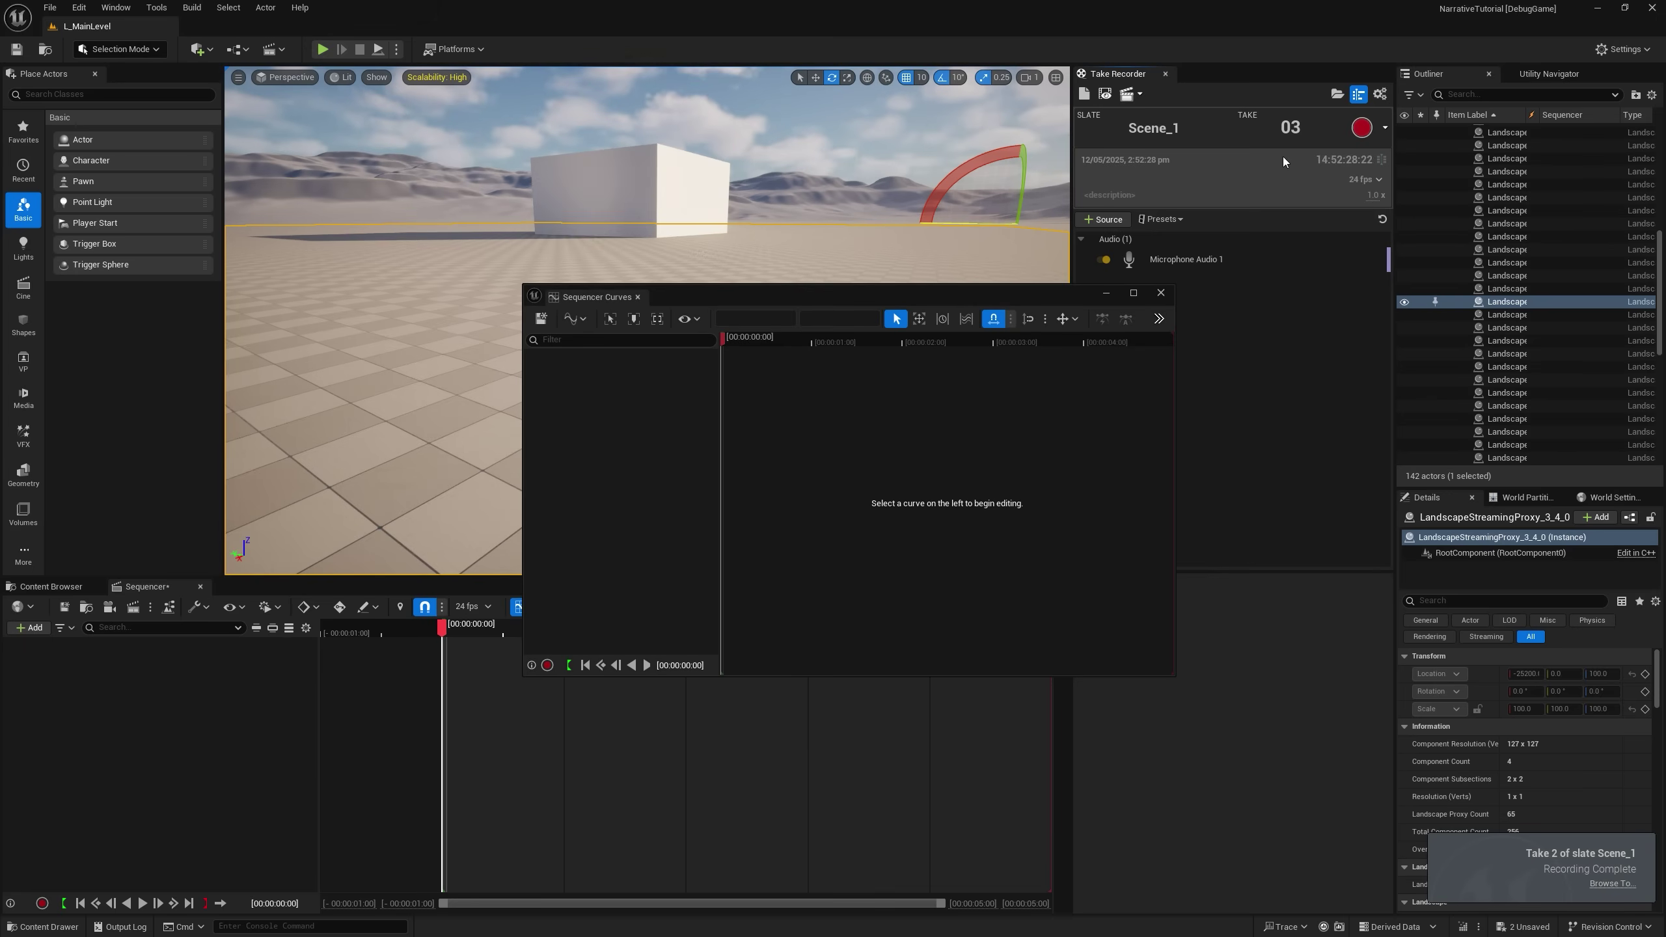
left_click(1106, 292)
Reopen the D_Tony dialogue at the "Hi, I'm Tony" node's Dialogue Sound setting and move its window clear of the project folders.
left_click(51, 586)
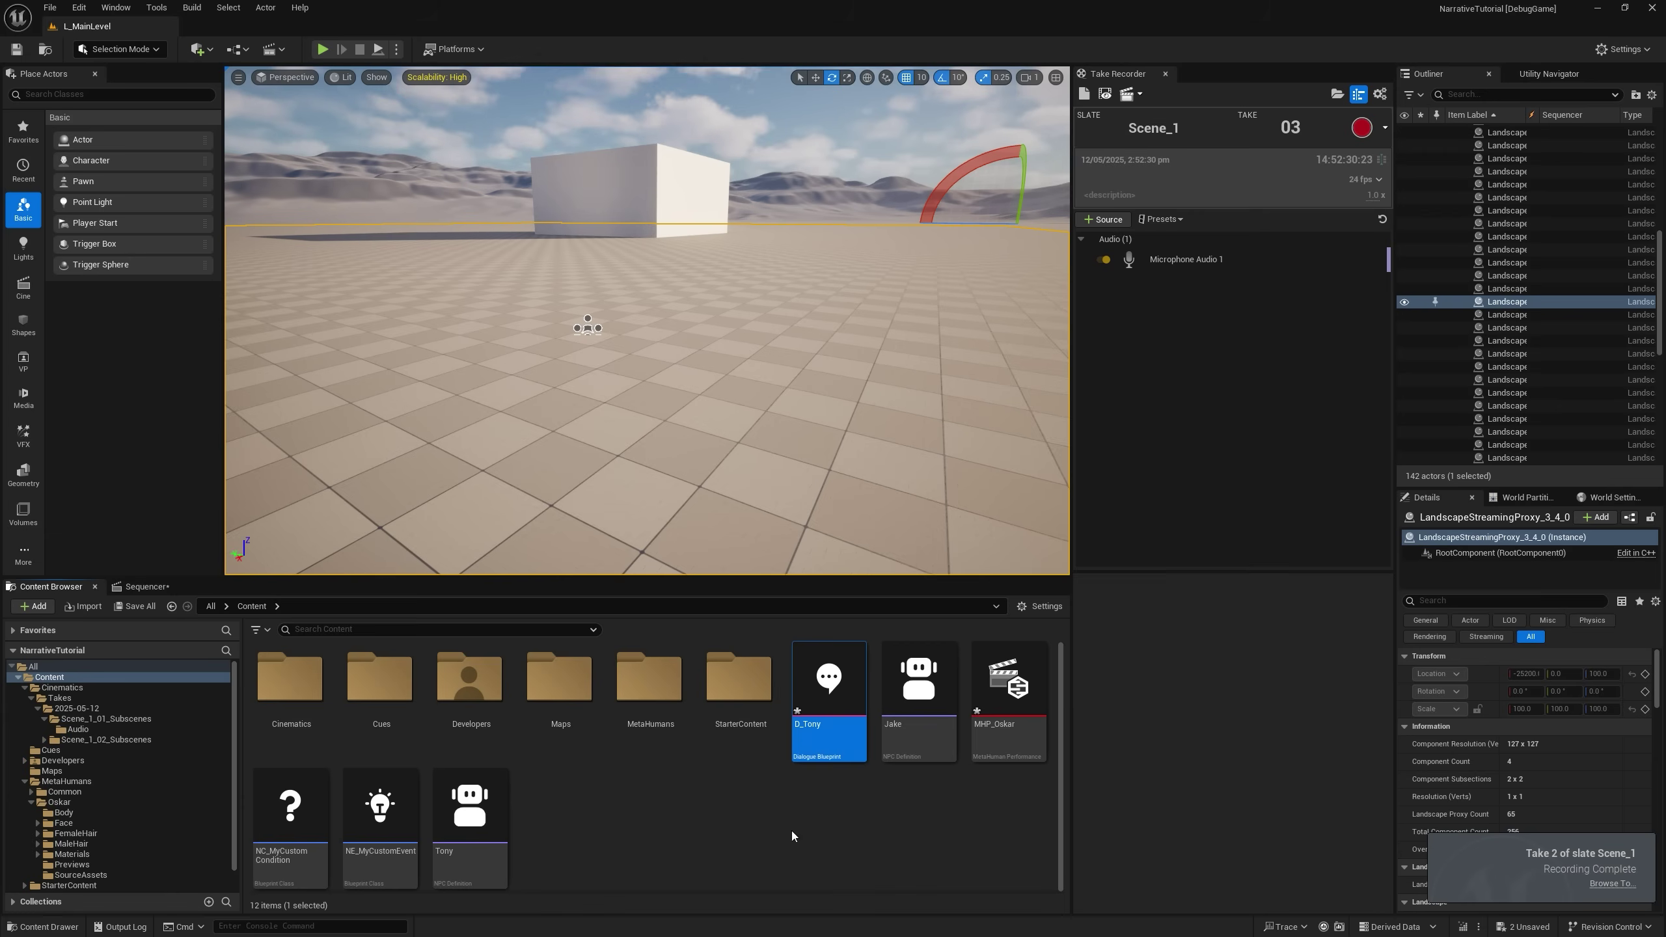
double_click(828, 733)
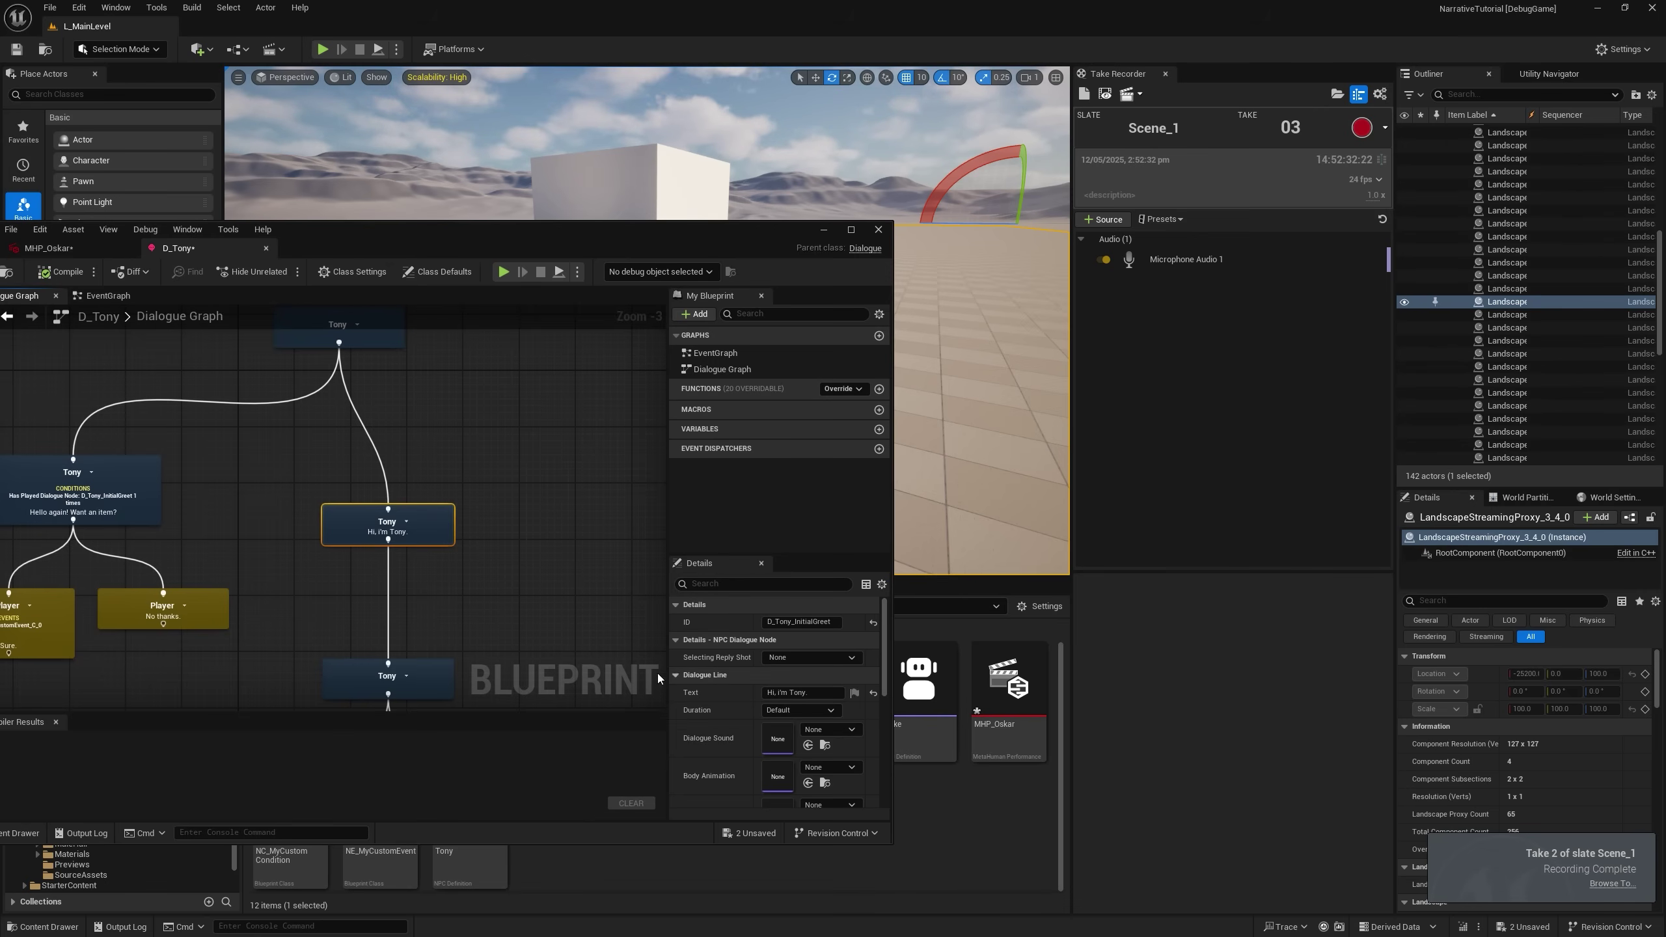
right_click_drag(601, 646, 528, 600)
scroll(777, 703, "down", 2)
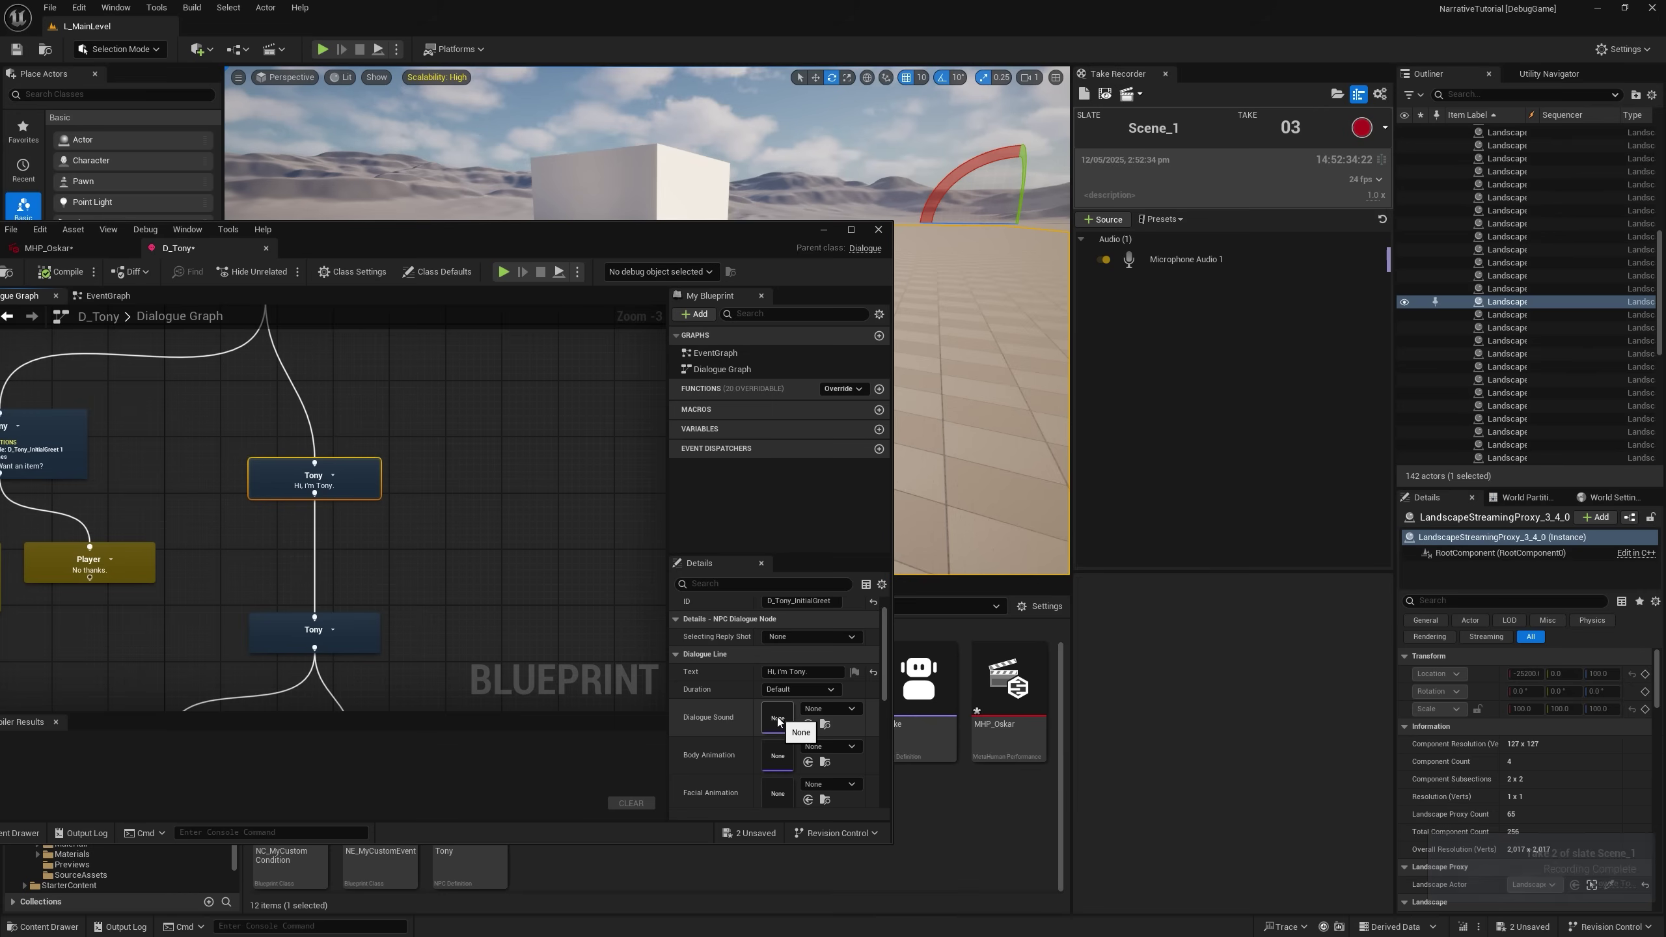
left_click(824, 691)
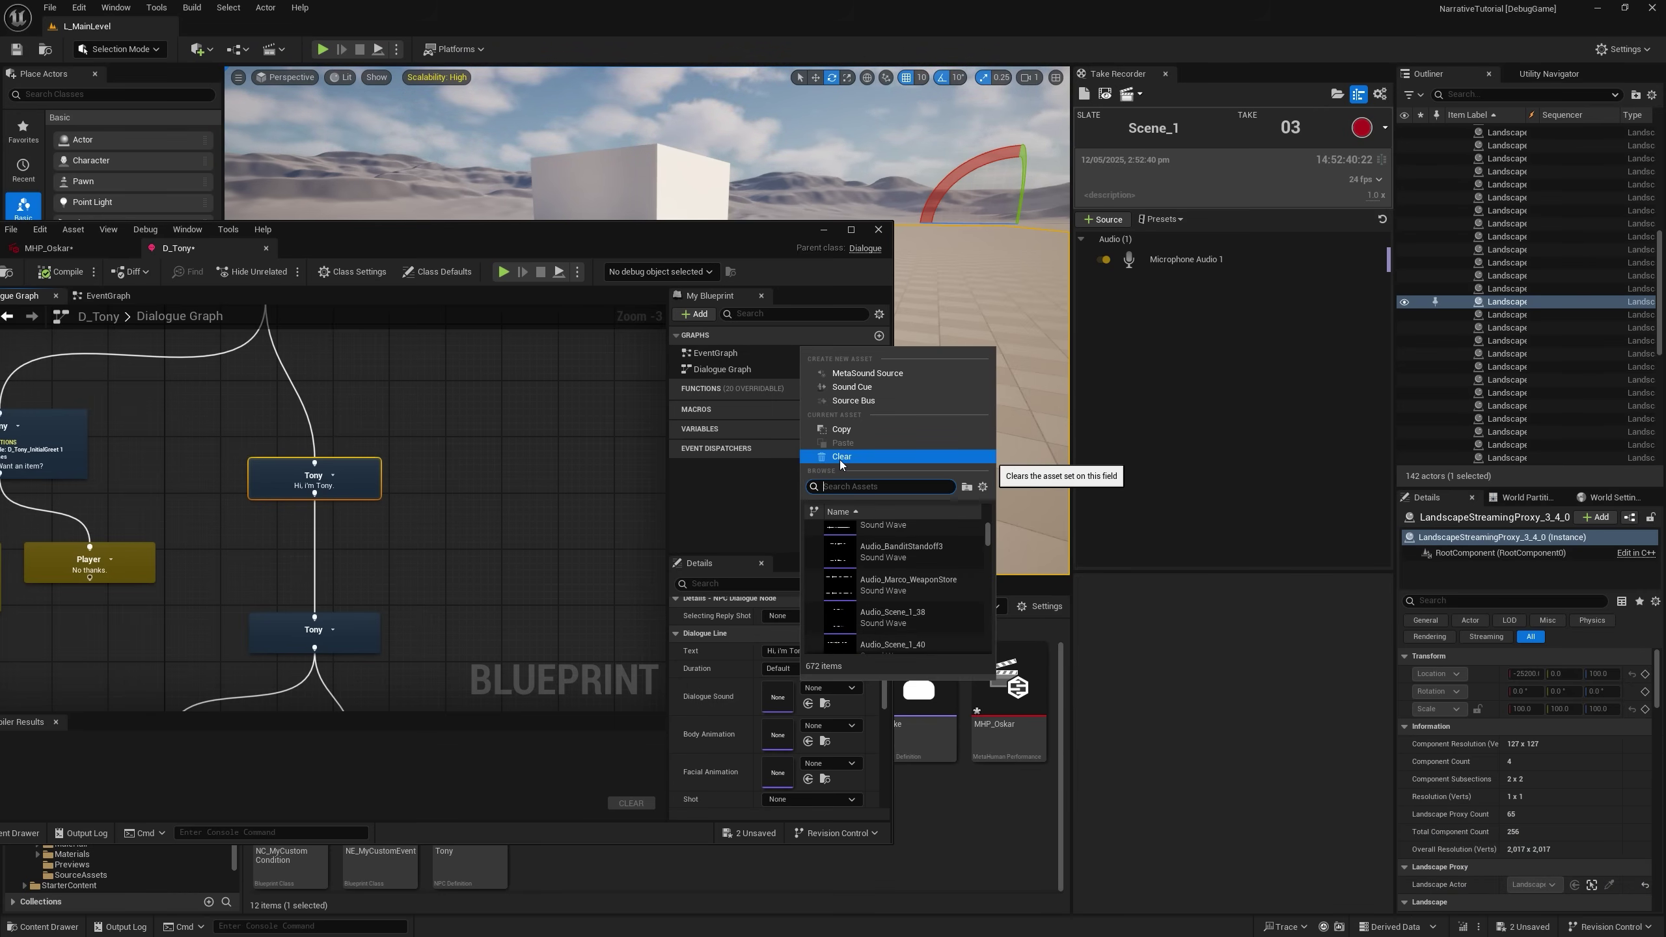
left_click_drag(627, 253, 990, 218)
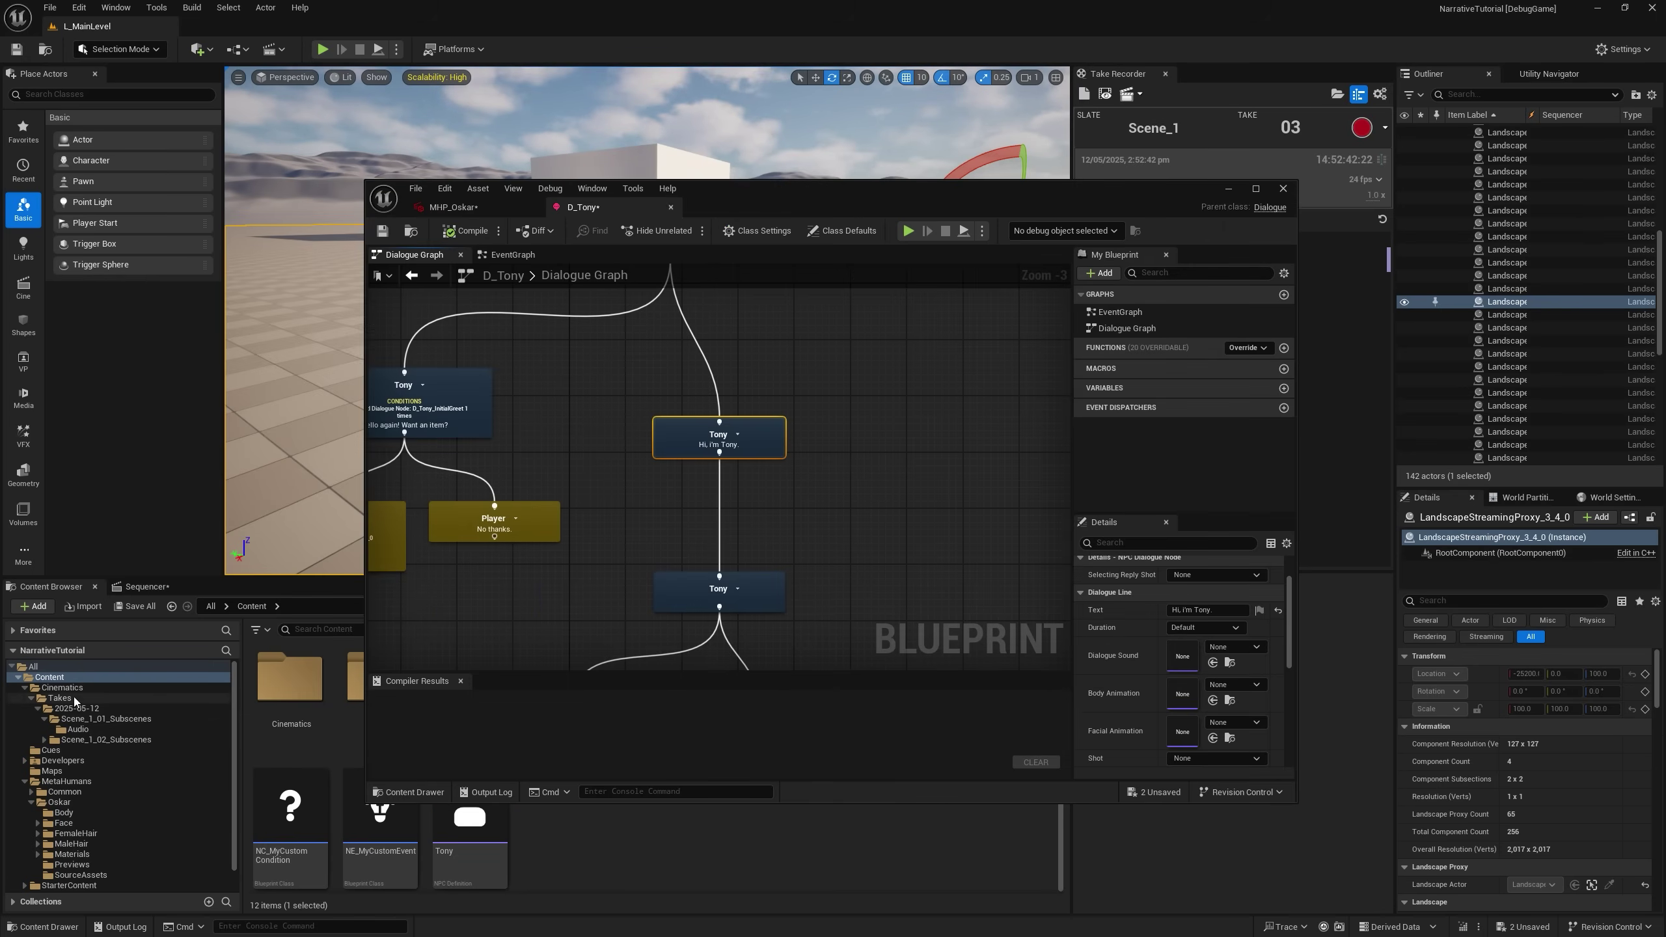
Rename the recorded sound wave in the Scene_1_02_Subscenes Audio folder as HiImTony.
left_click(101, 739)
double_click(286, 682)
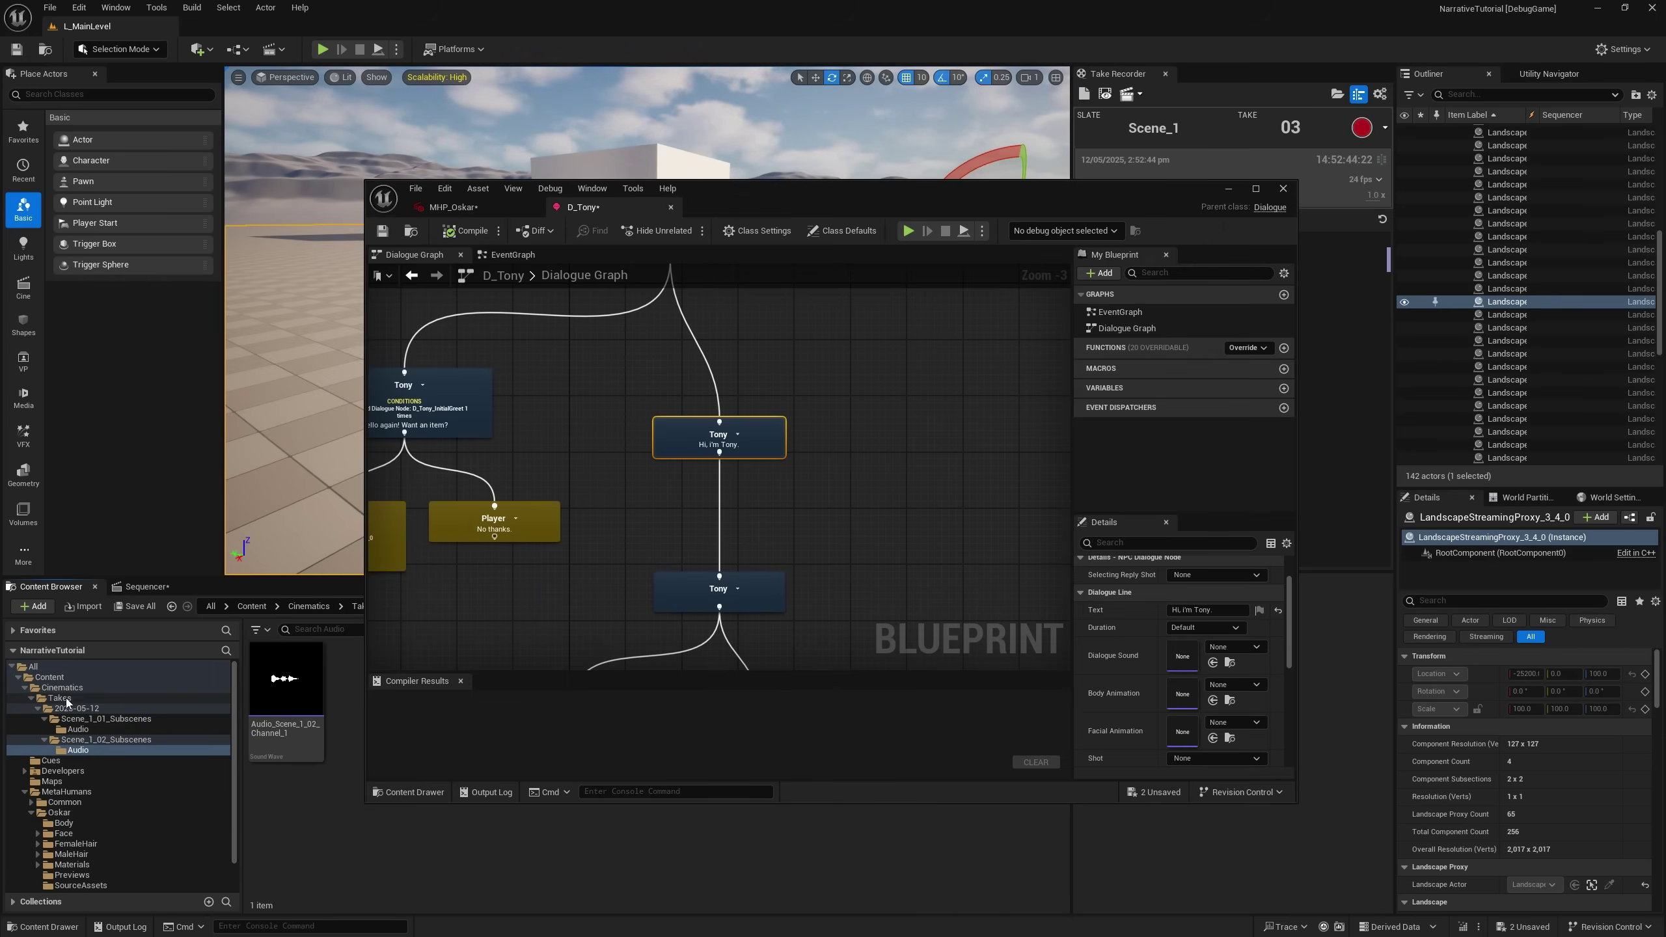
mouse_move(295, 687)
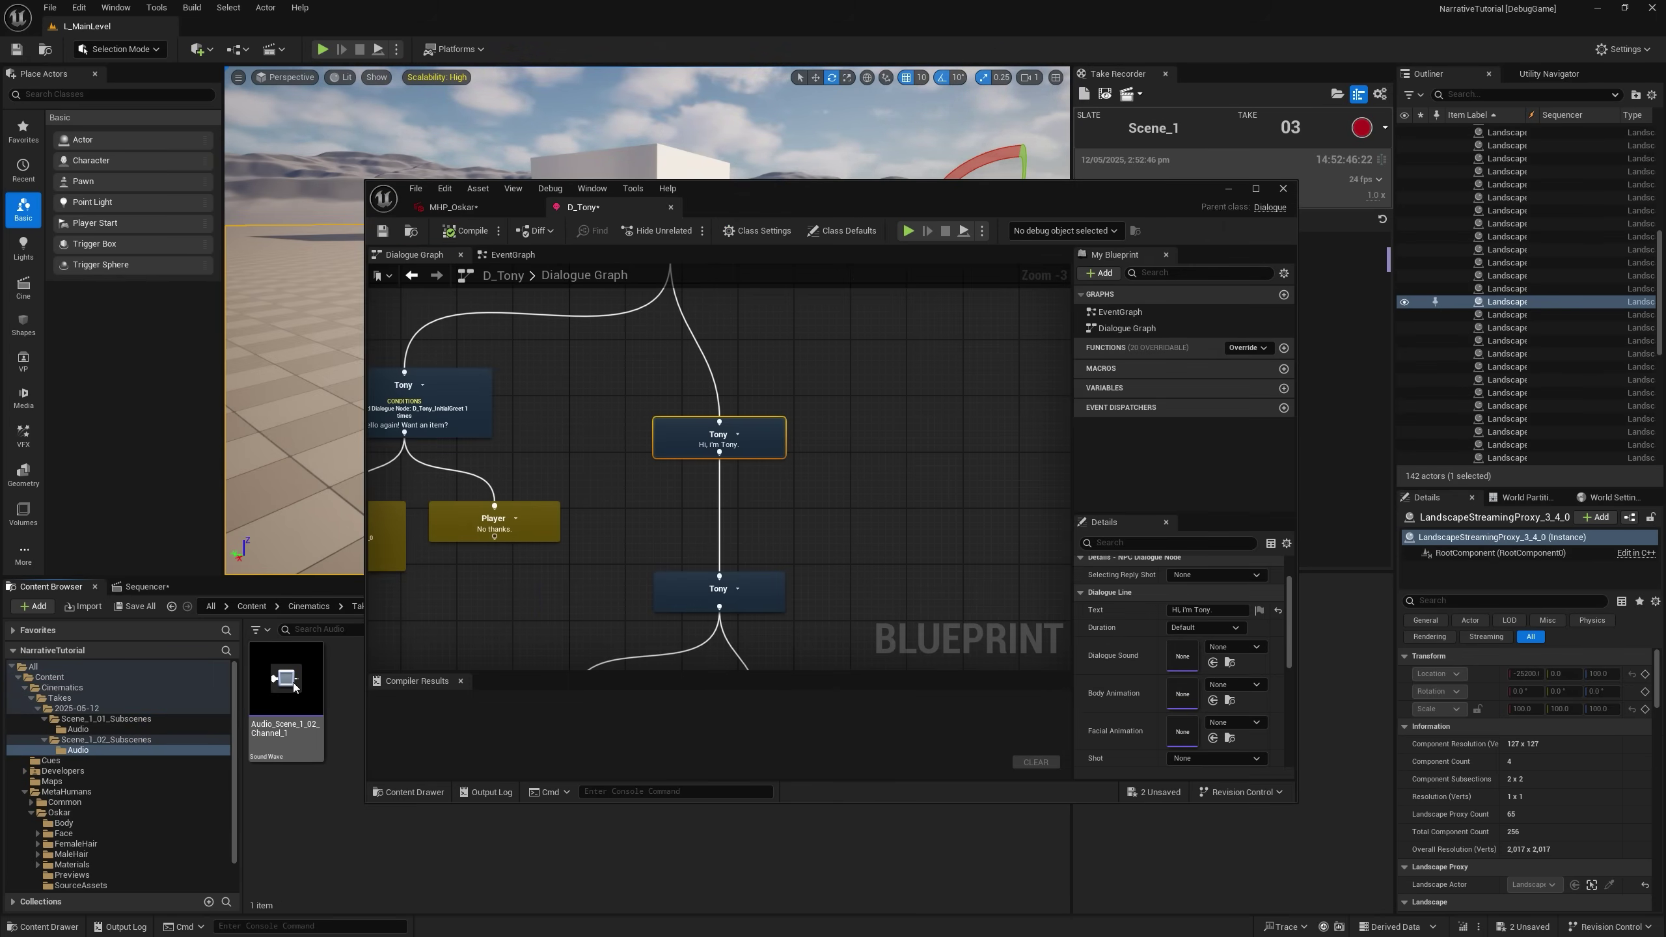
left_click(292, 752)
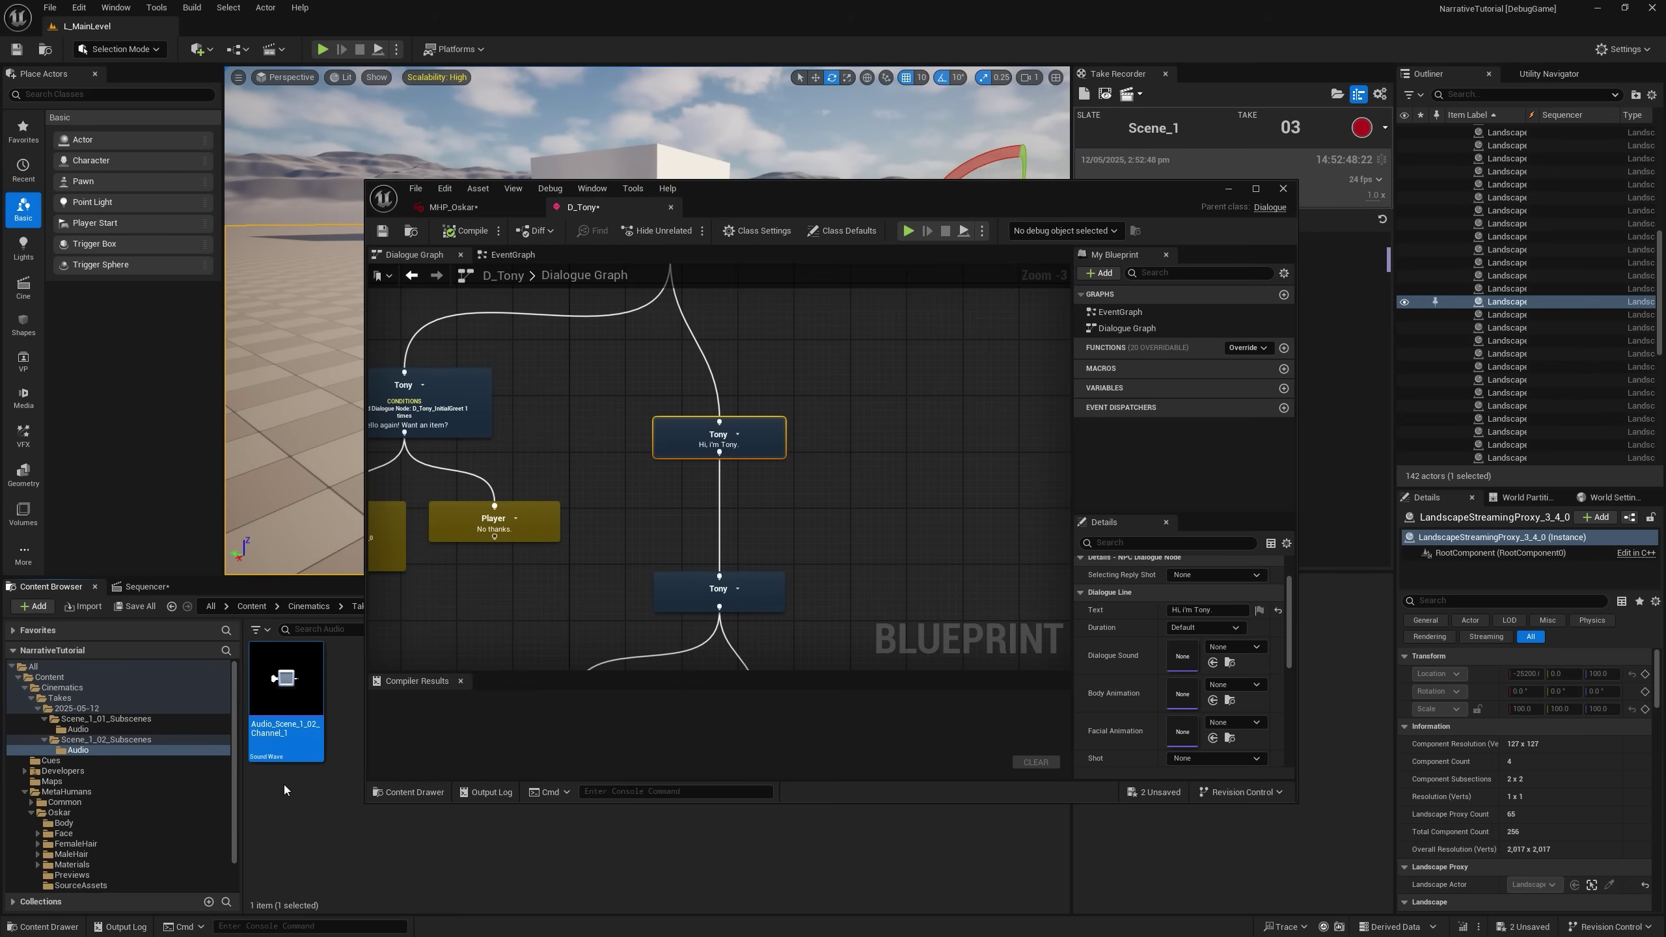
key("F2")
type("HiImTony")
key("Return")
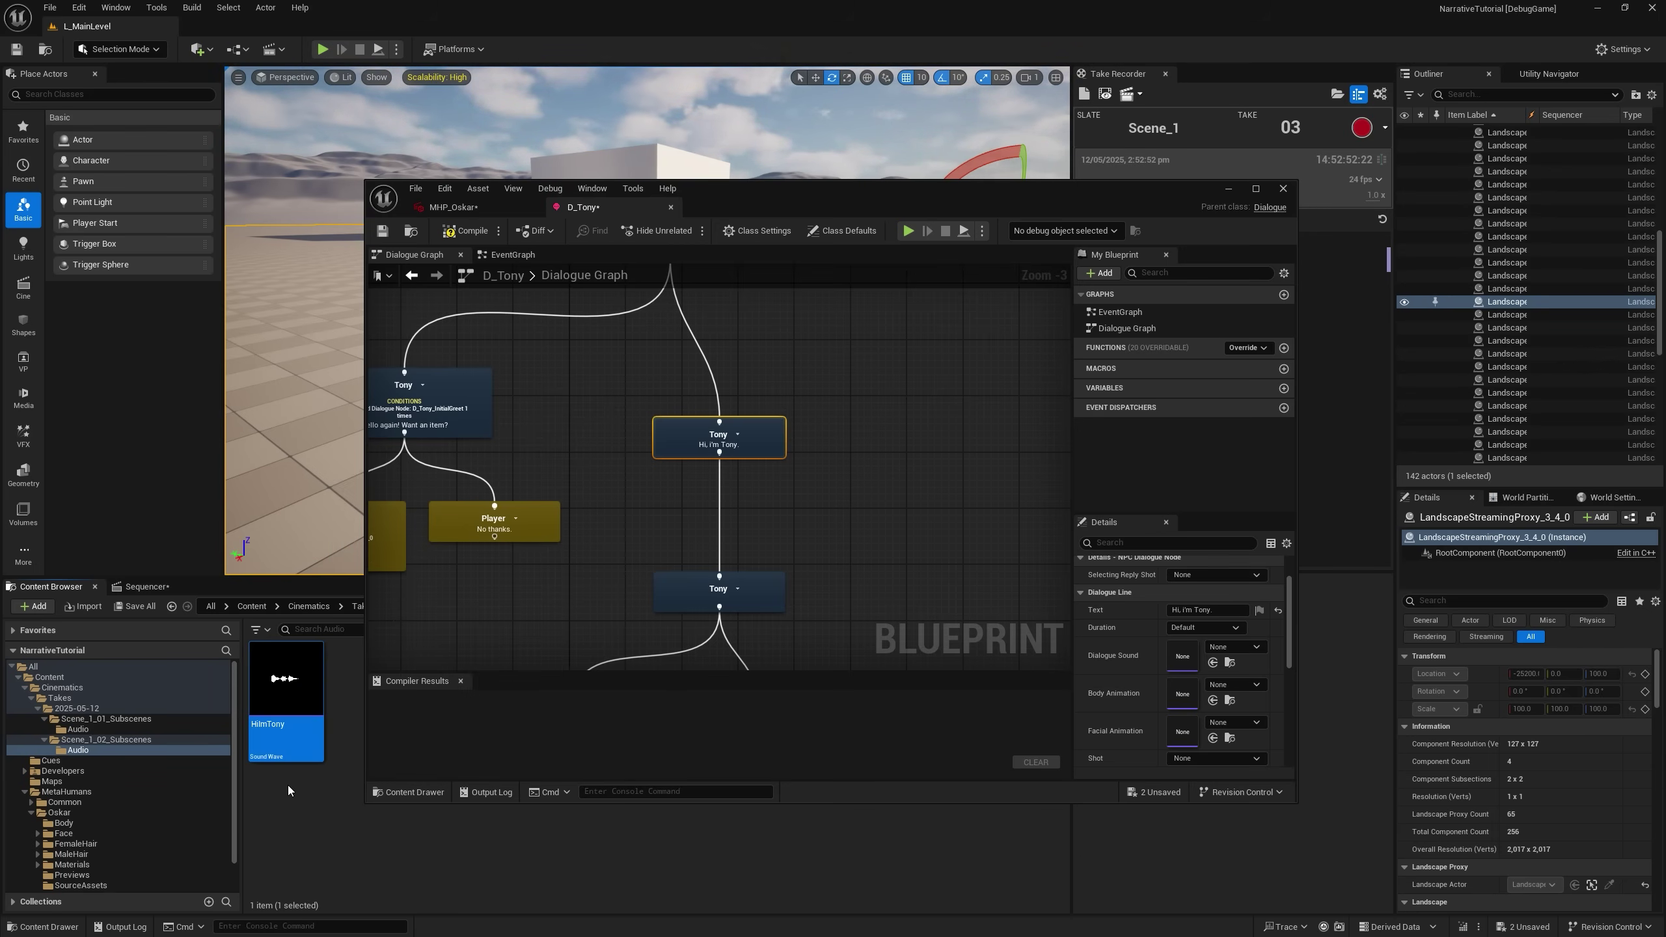
Assign HiImTony as the "Hi, I'm Tony" node's Dialogue Sound and compile the D_Tony dialogue.
left_click_drag(286, 731, 1182, 657)
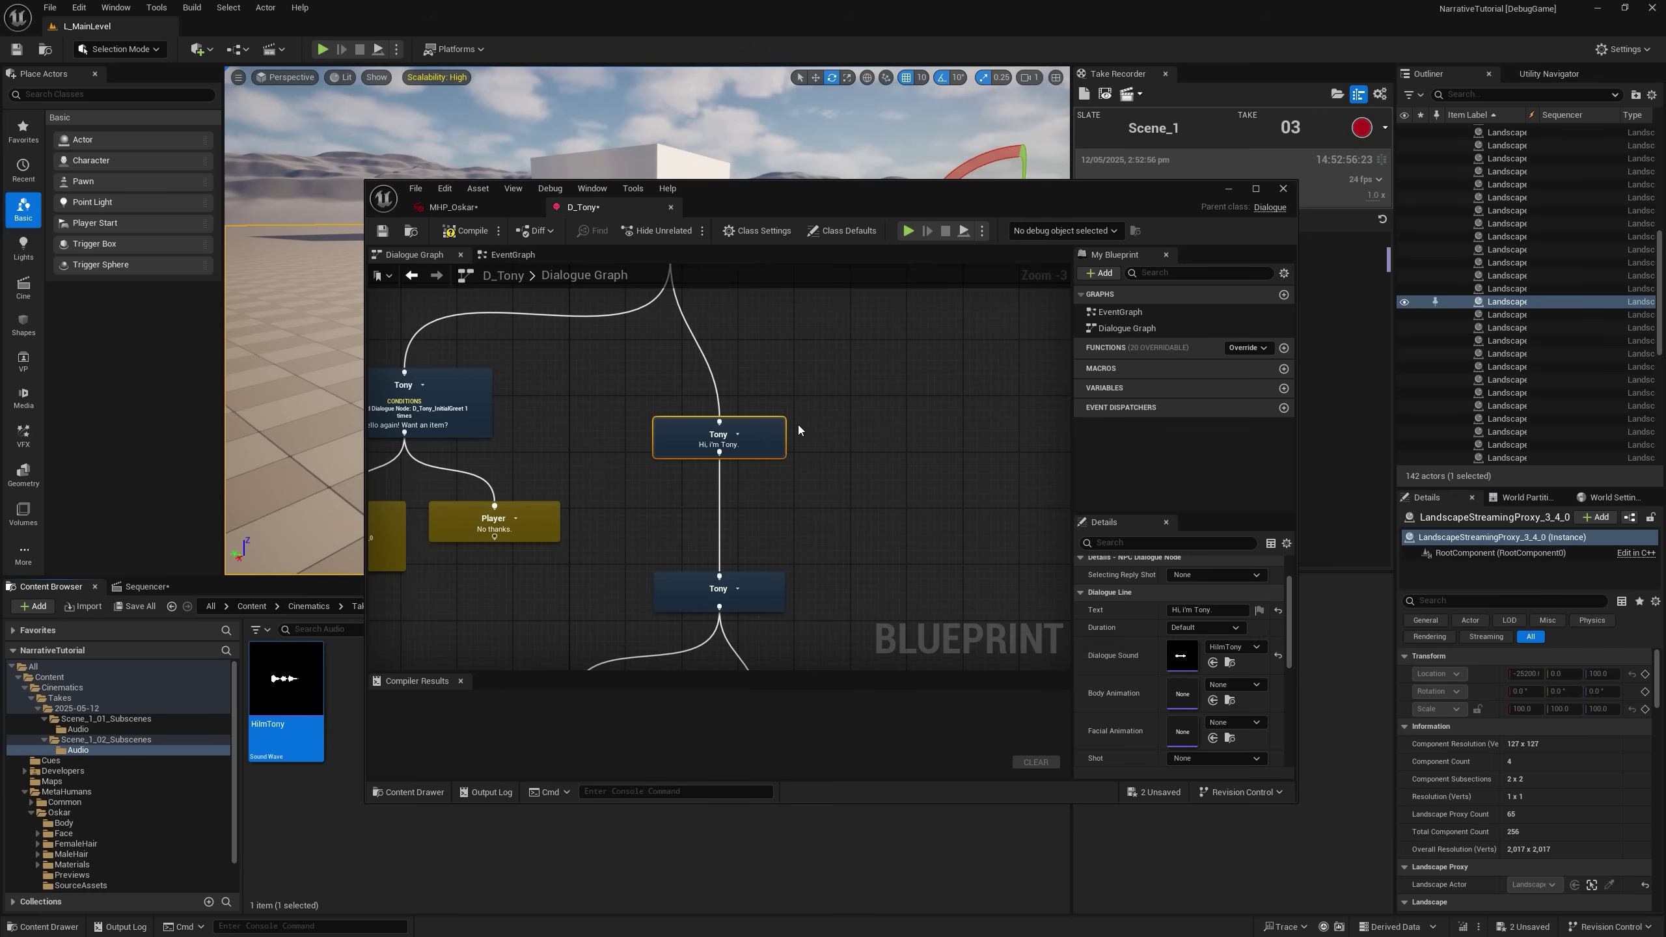
left_click(465, 231)
left_click(1233, 191)
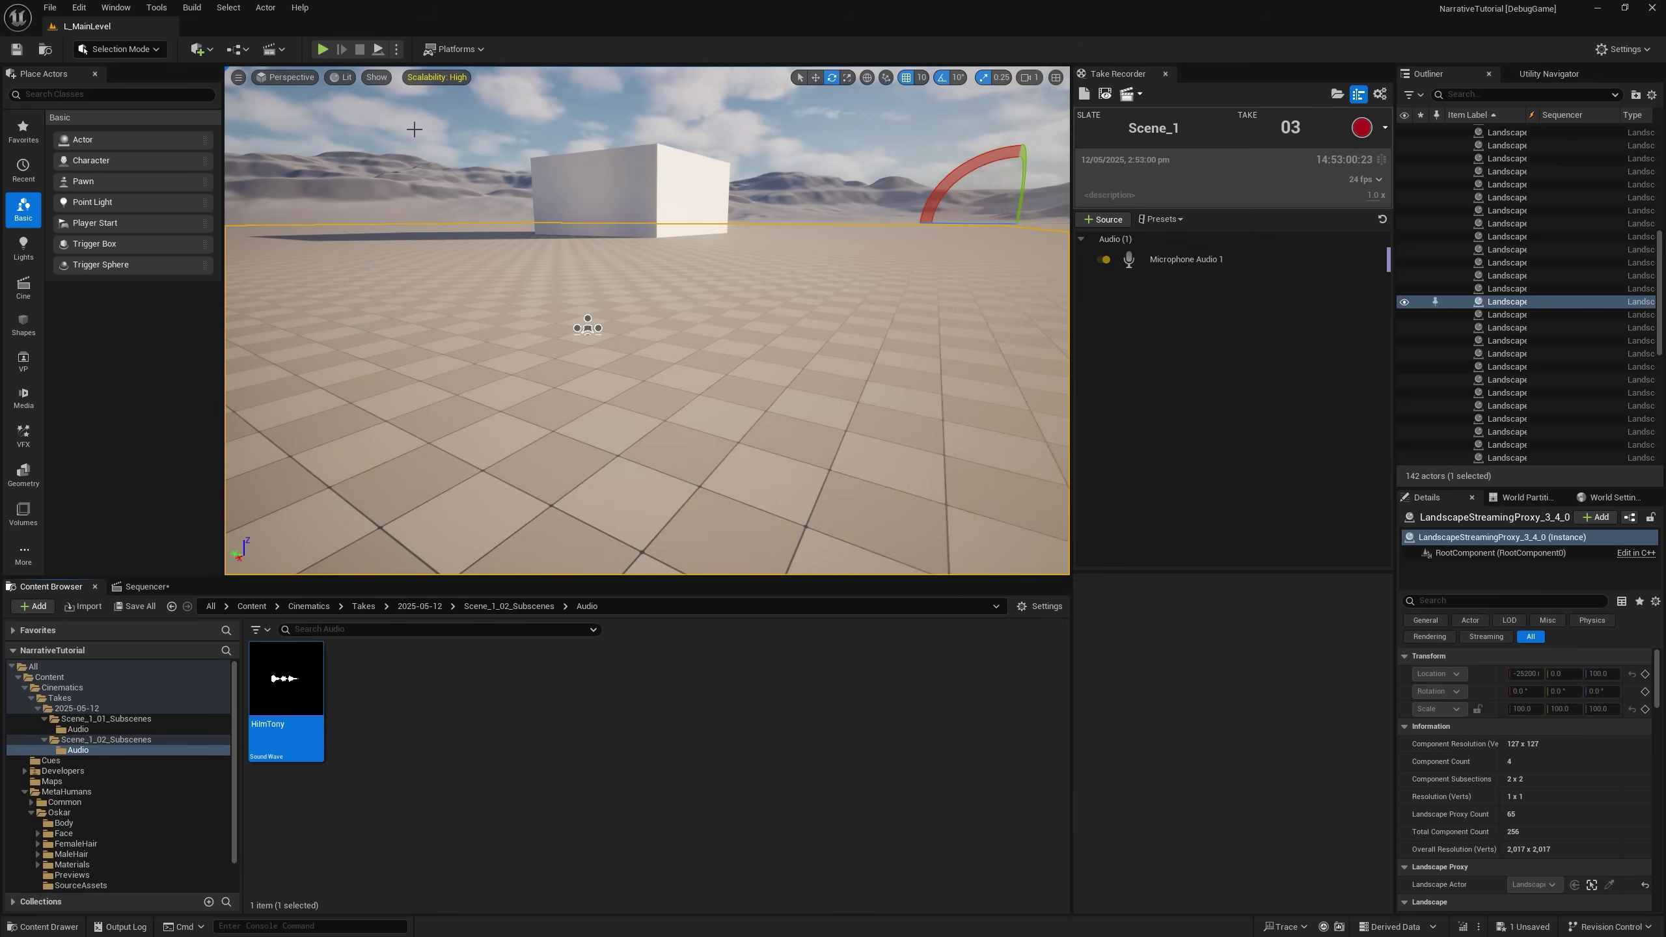
Play the level, walk up to Tony and talk to him to test the voiced line, and stop playing.
right_click_drag(535, 220, 630, 225)
key("alt+p")
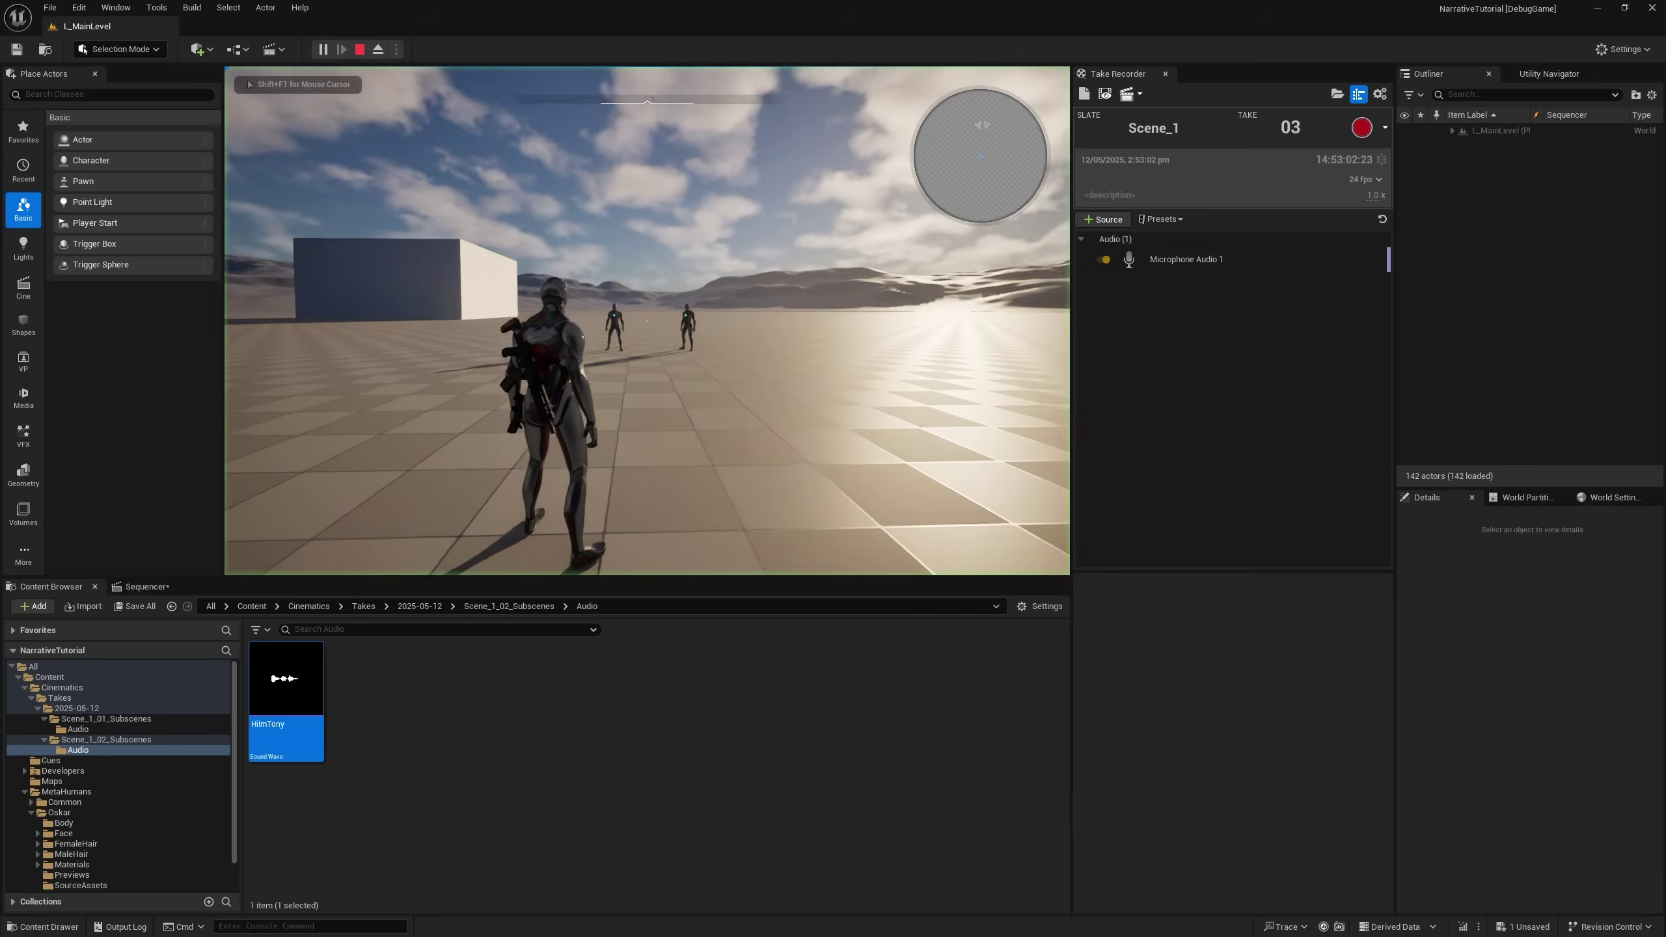
key("w")
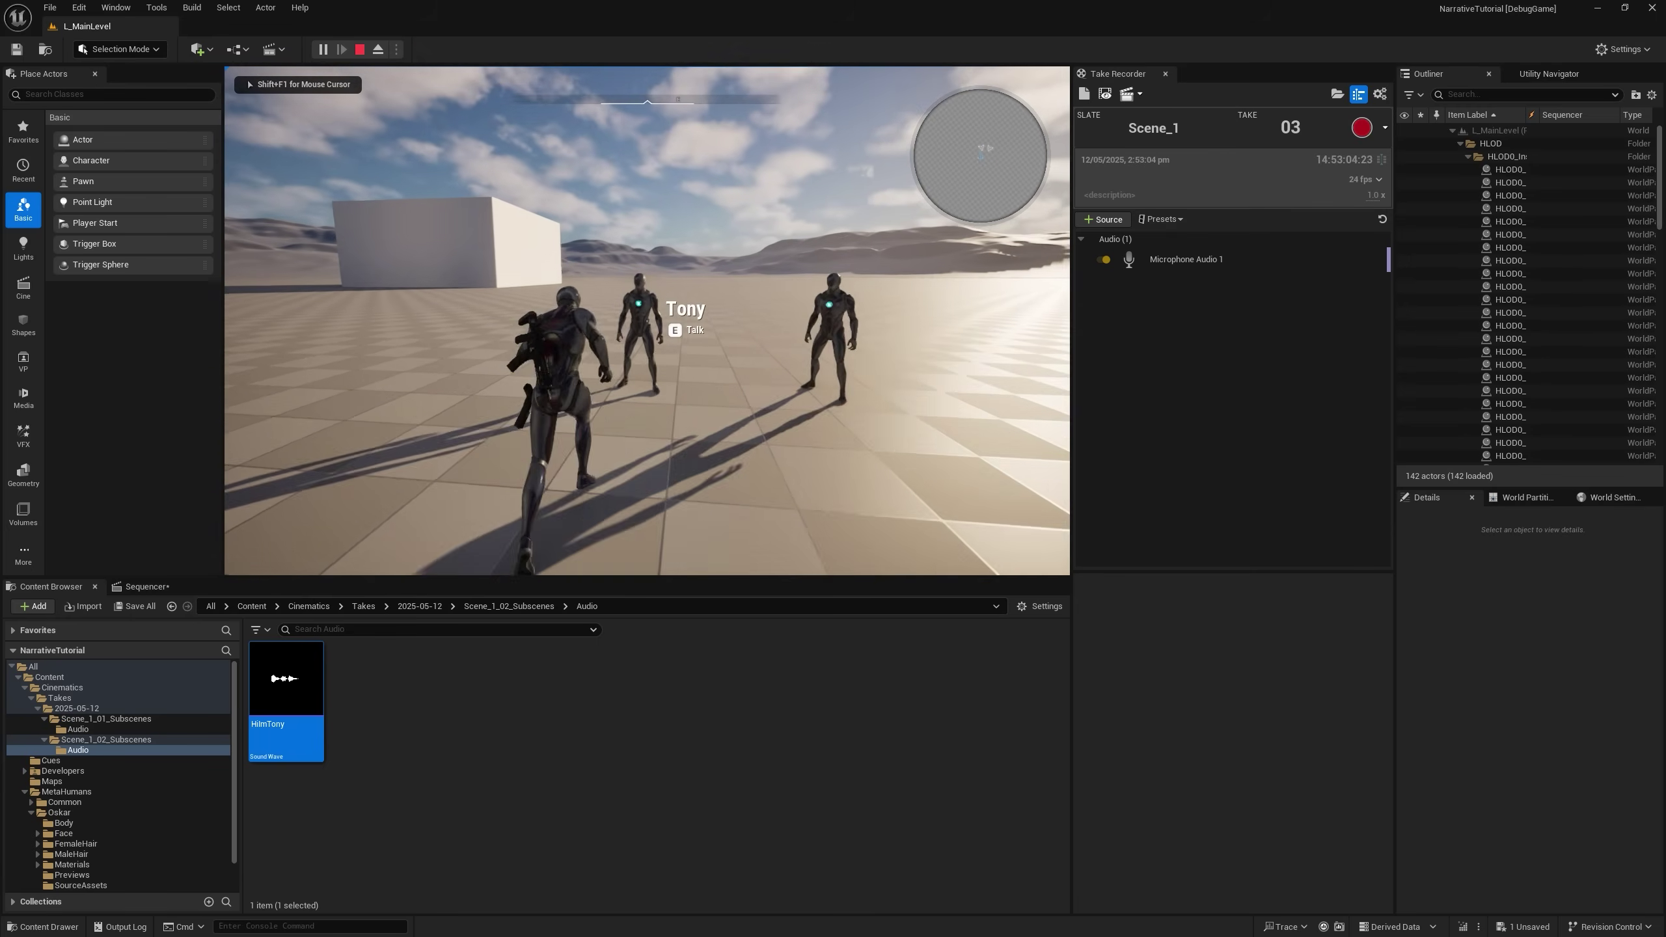
key("e")
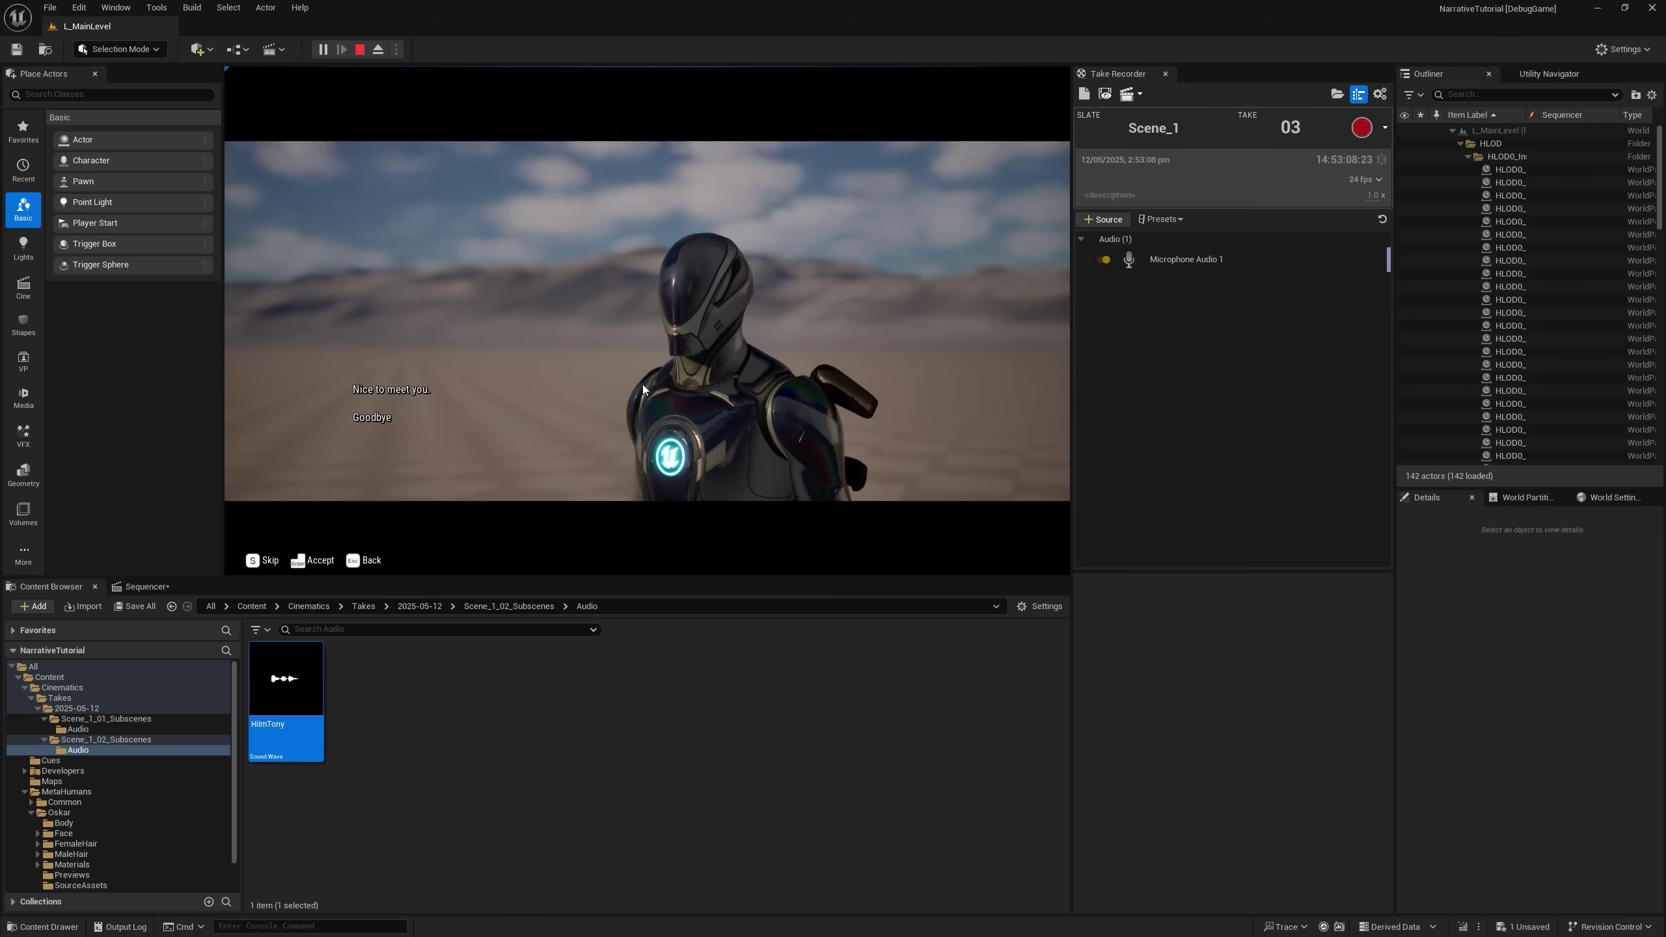
key("Escape")
right_click_drag(563, 337, 703, 472)
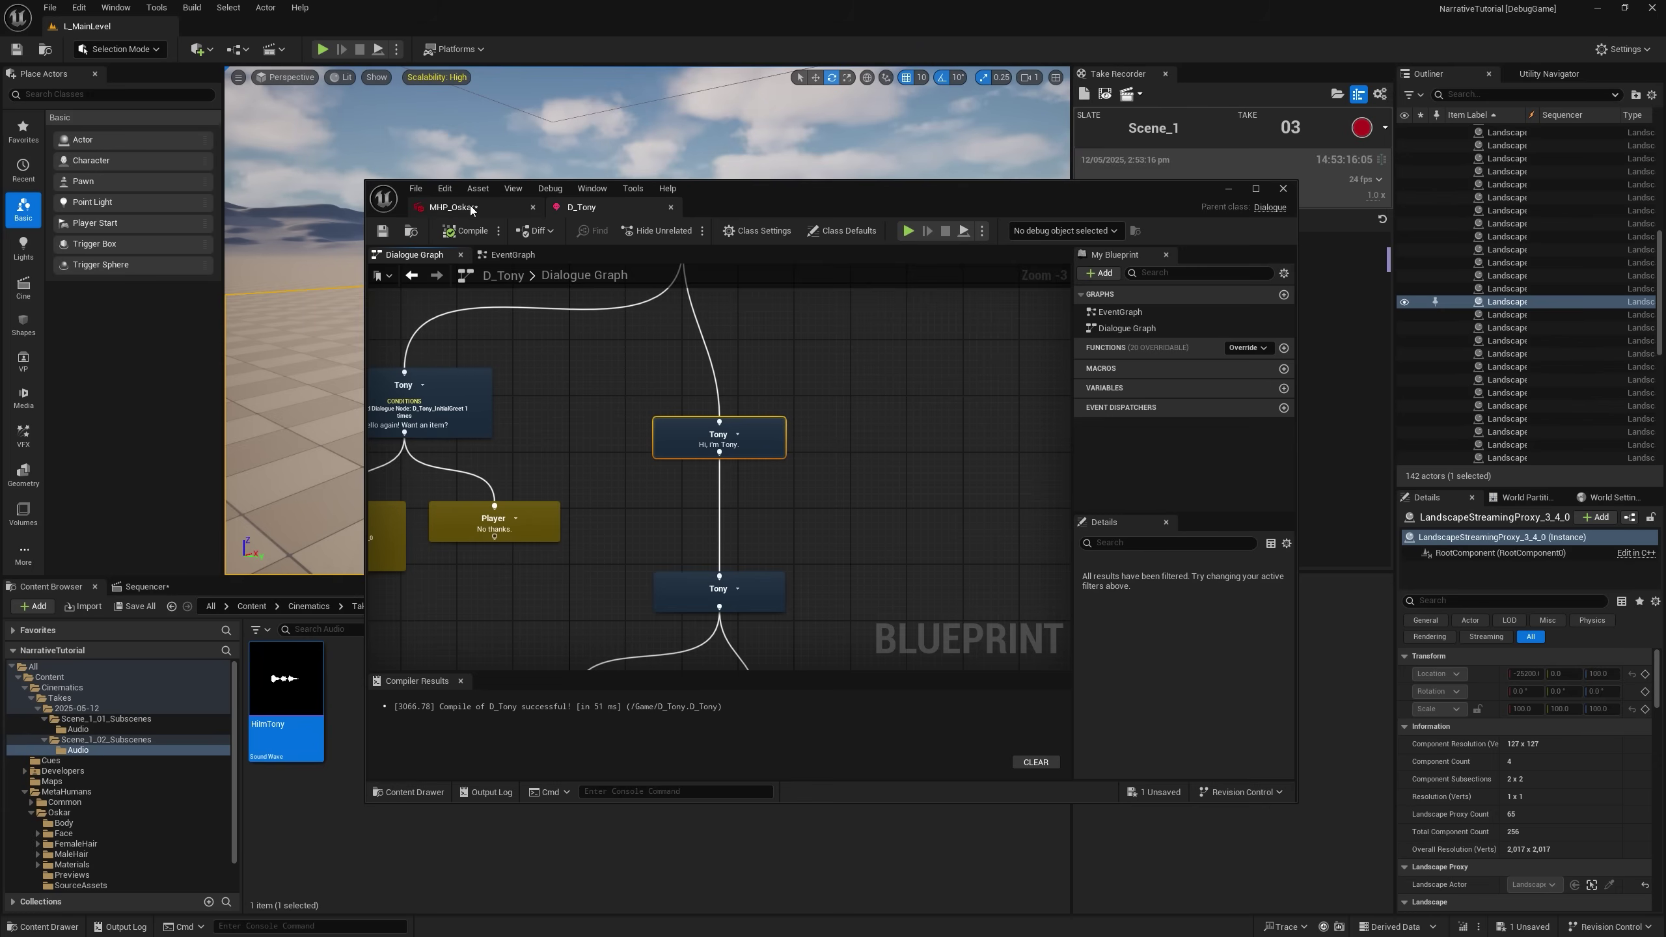
Set the Audio of the MHP_Oskar performance to the HiImTony sound wave.
left_click(470, 206)
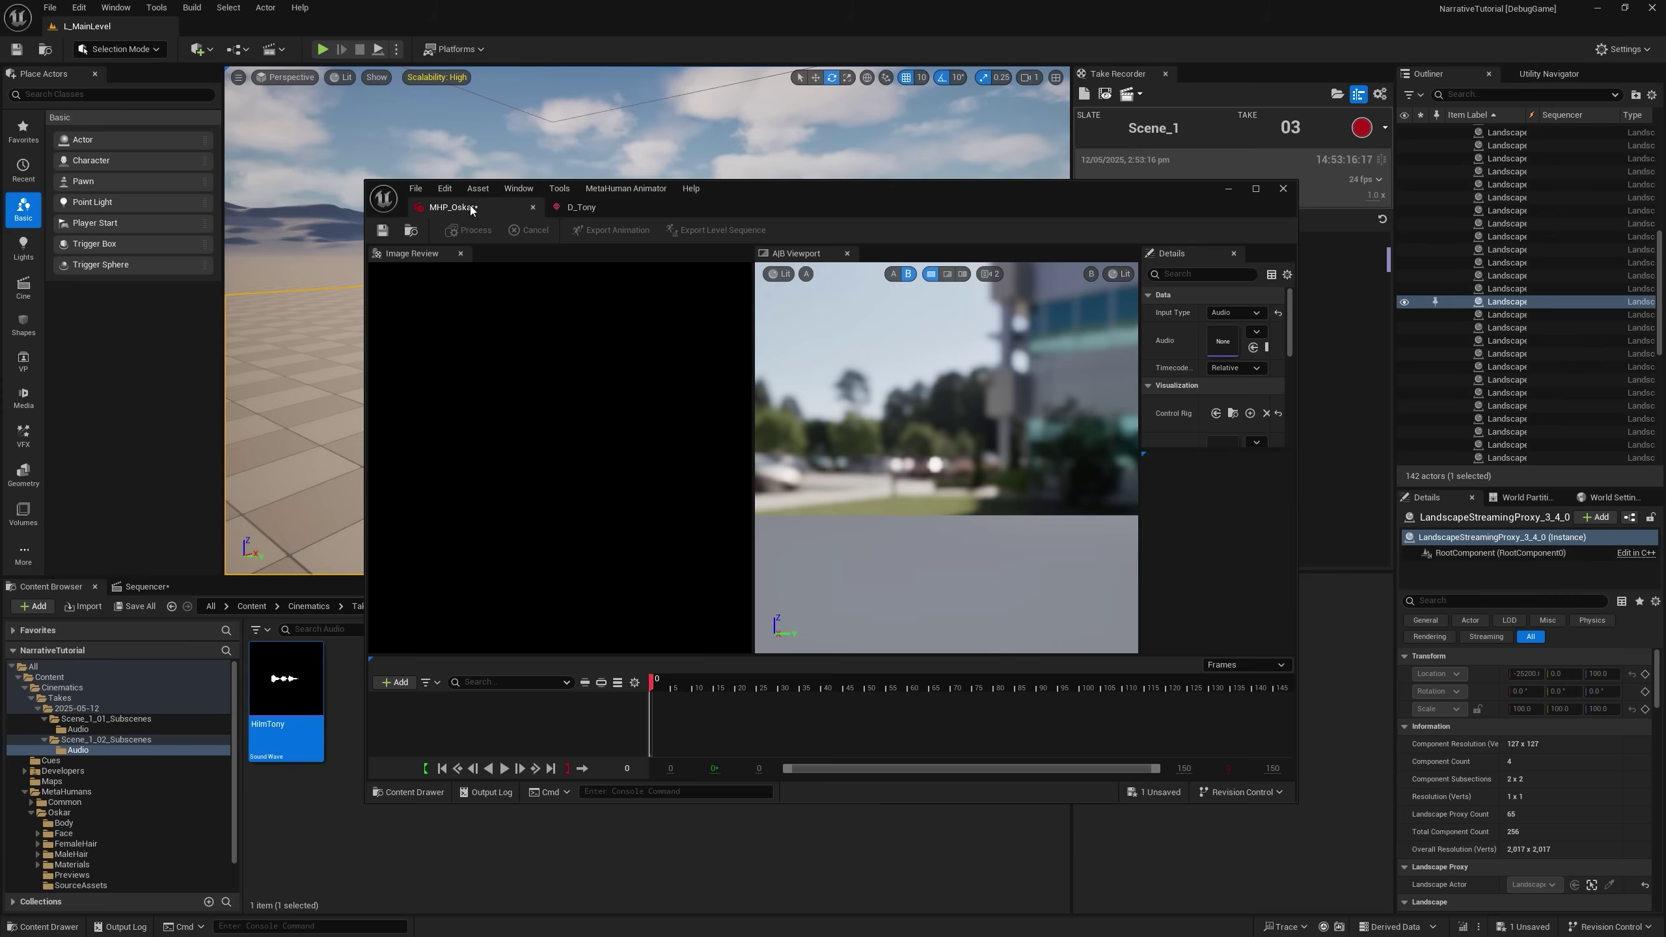
left_click(1257, 331)
type("hilm")
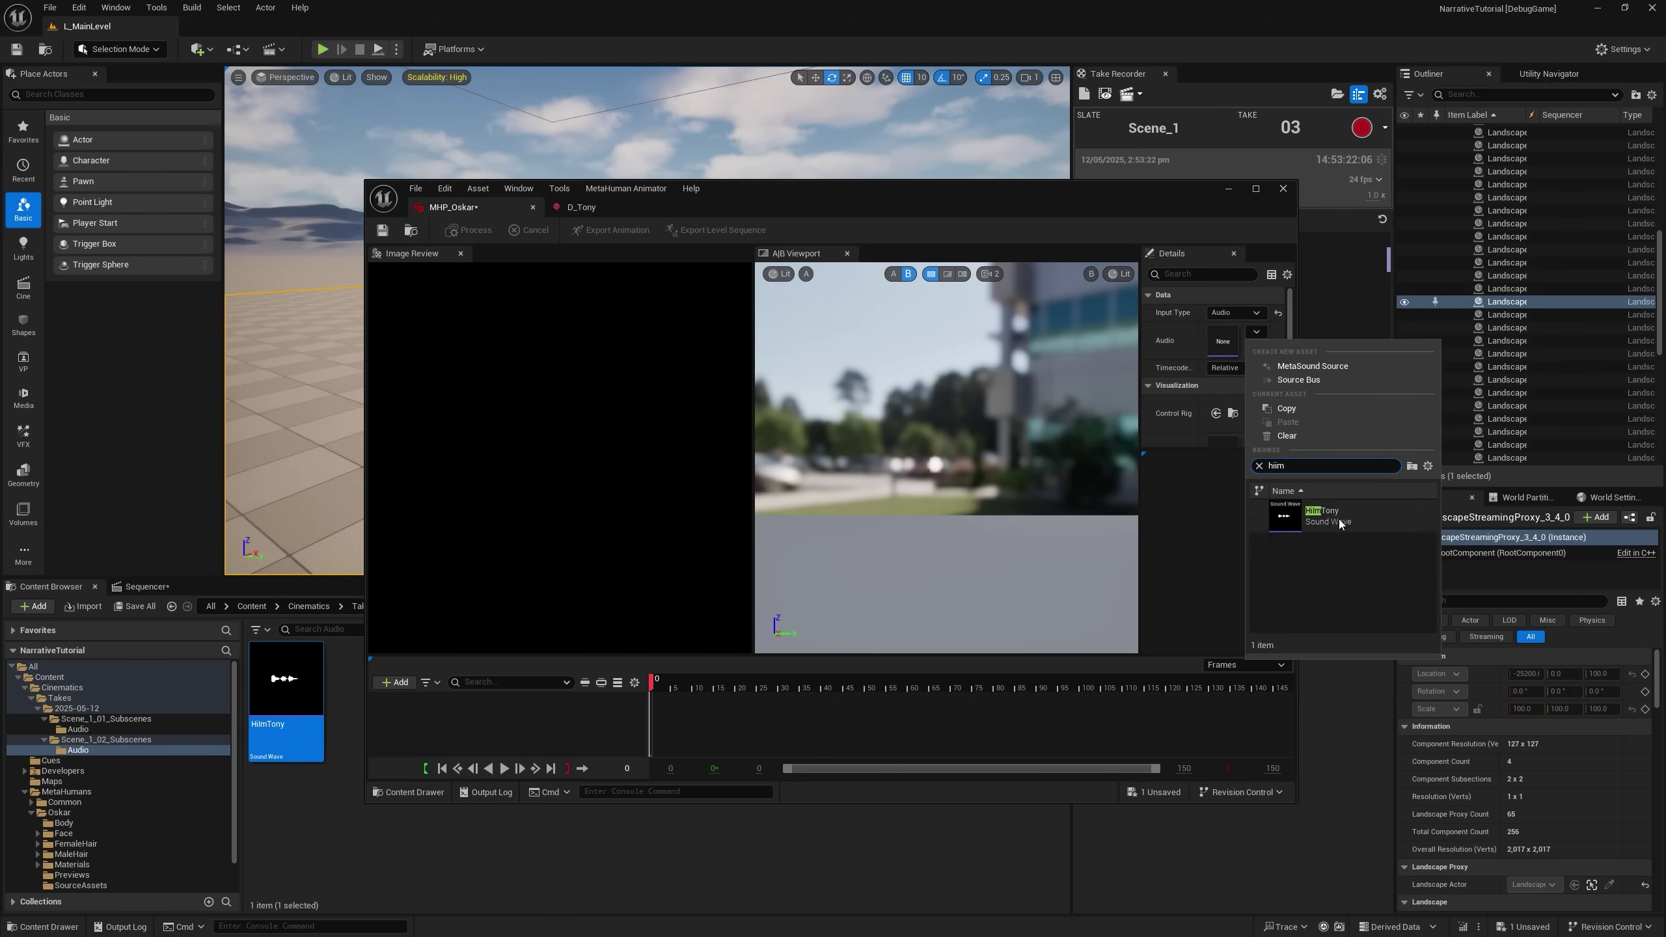
left_click(1331, 516)
Enlarge and reposition the MHP_Oskar editor window and process the performance from its audio.
left_click_drag(1290, 807, 1528, 888)
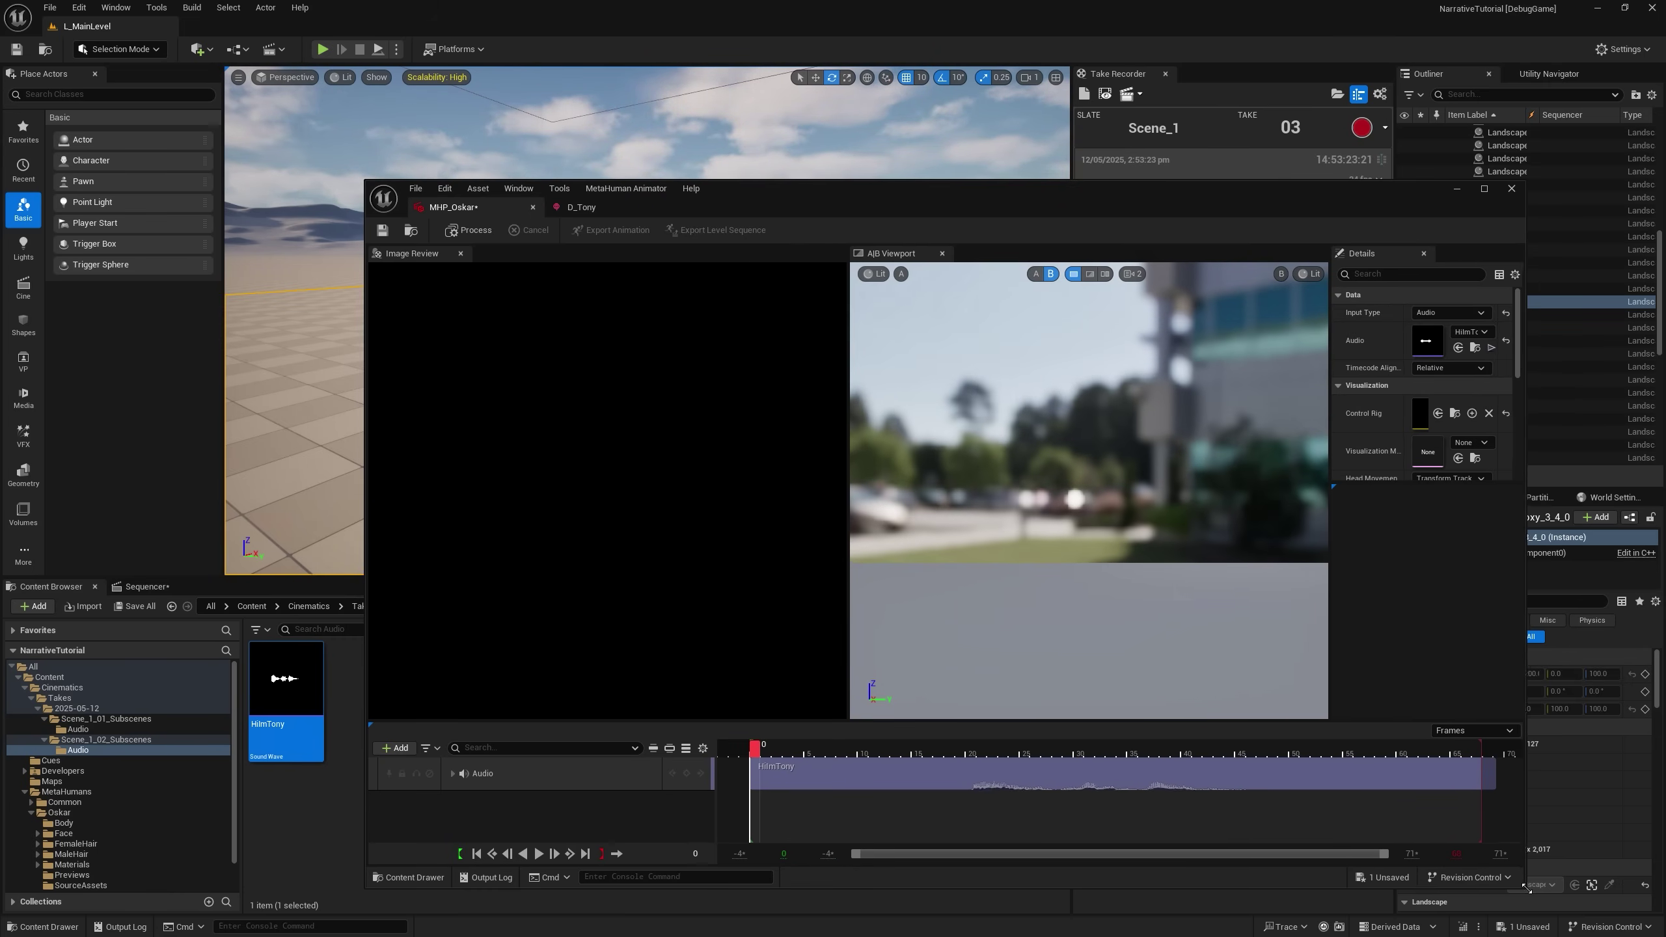
left_click_drag(1026, 200, 970, 82)
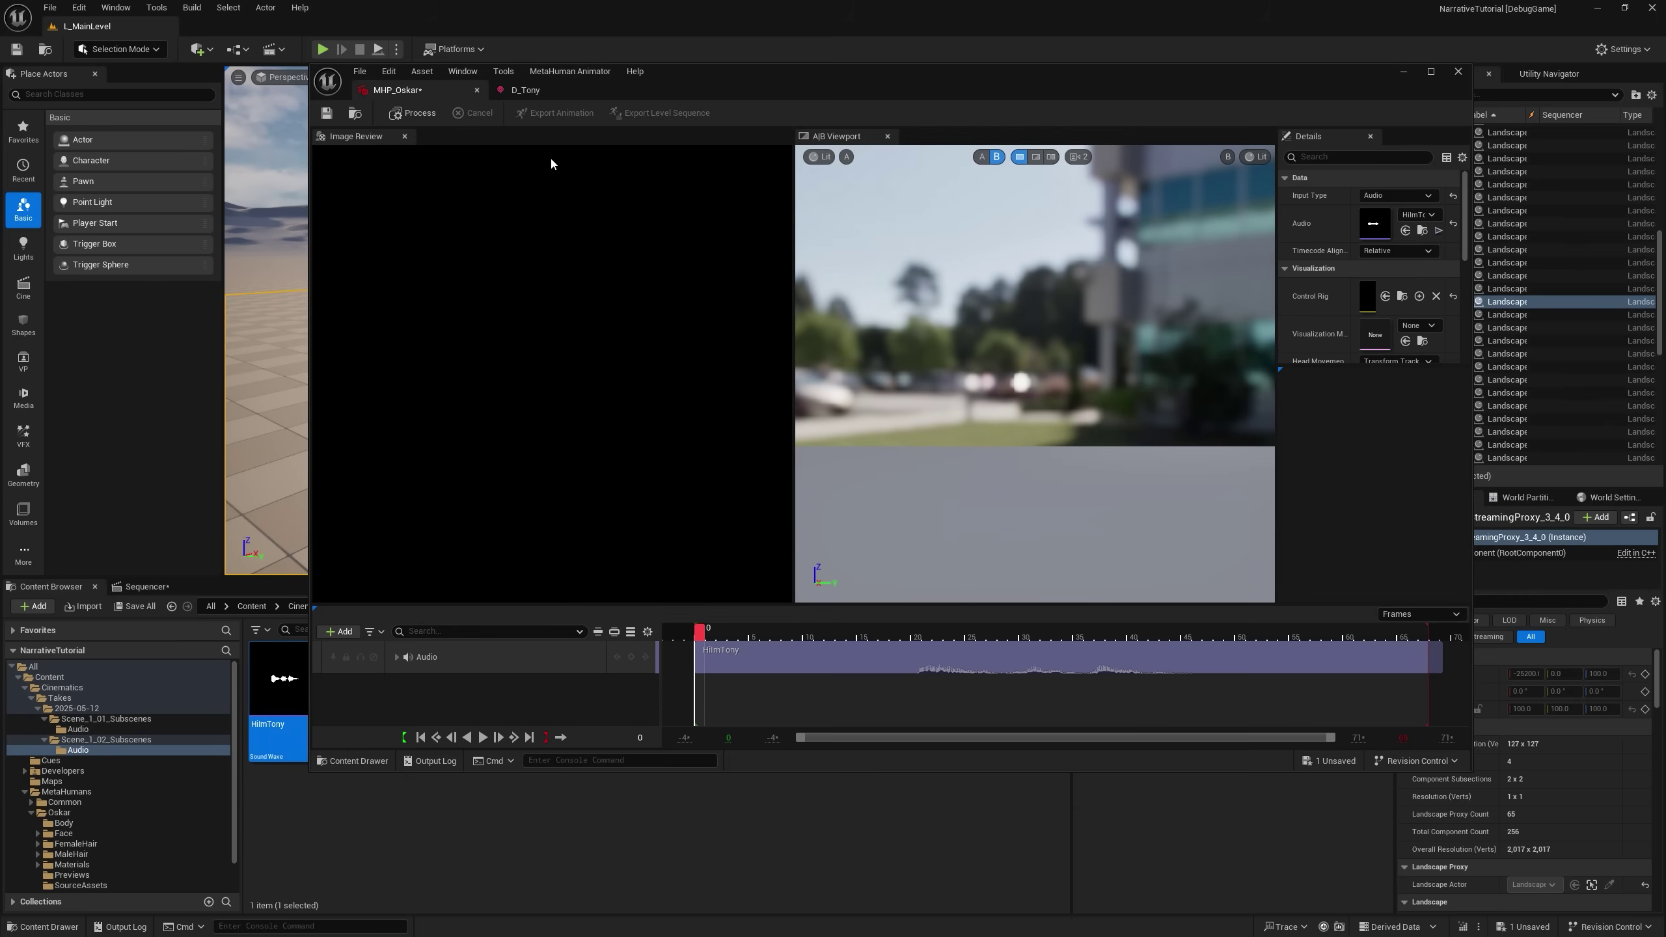
left_click(417, 114)
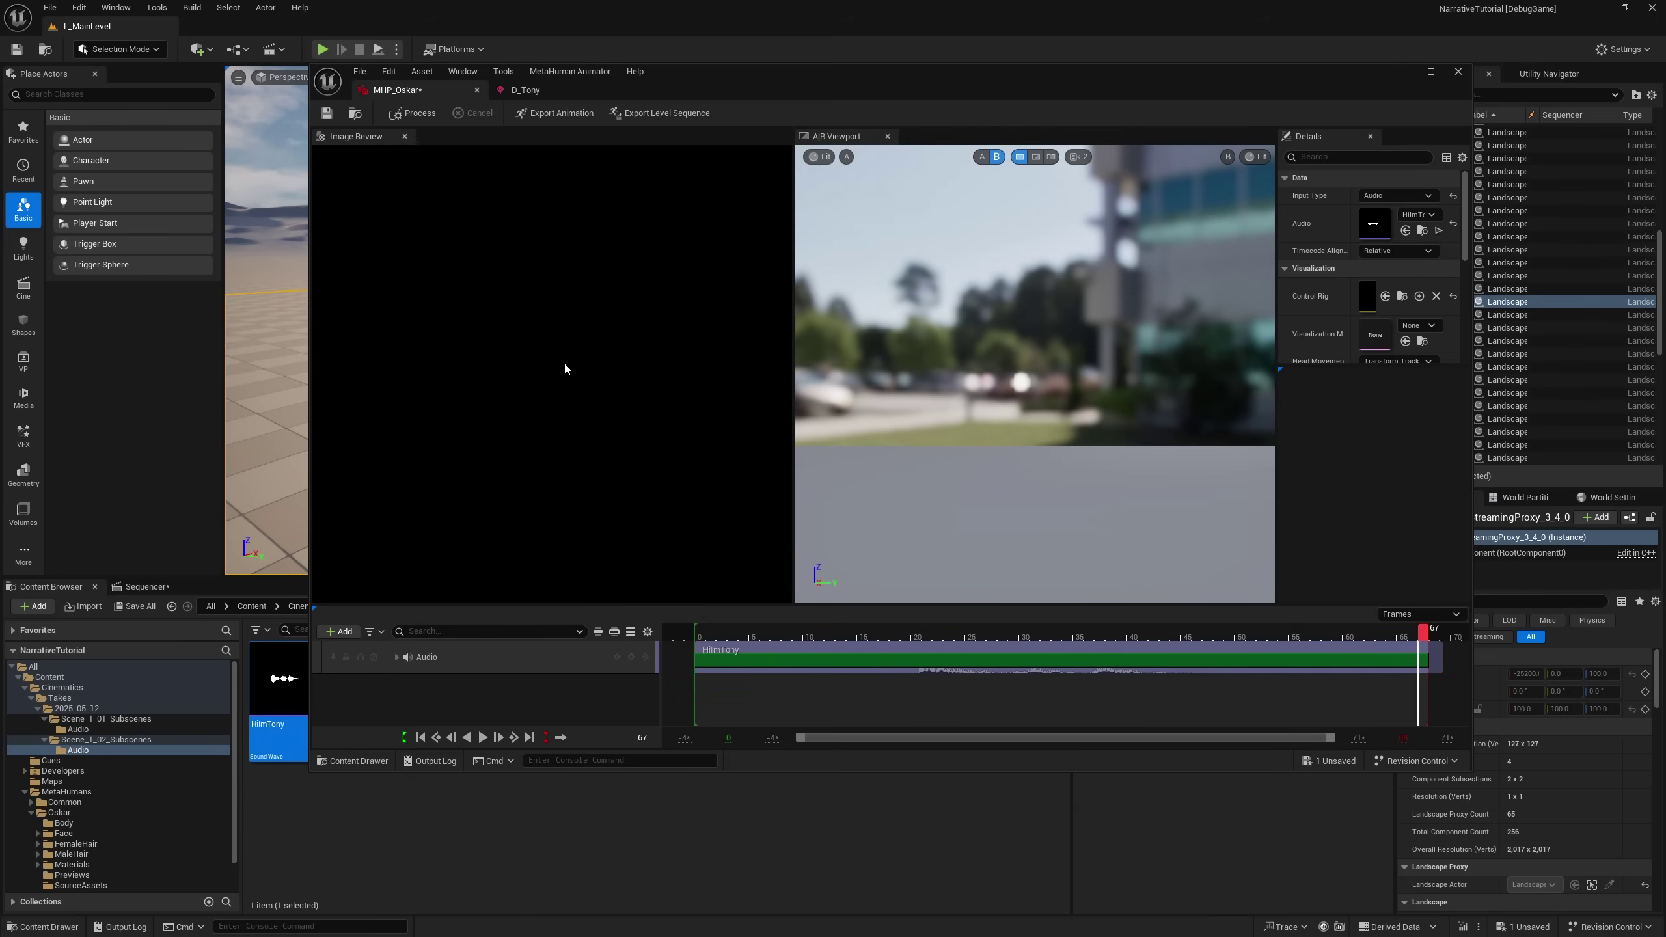
Export the processed performance as an animation sequence named A_HiImTony in the Content folder, targeting Face_Archetype_Skeleton.
left_click(556, 114)
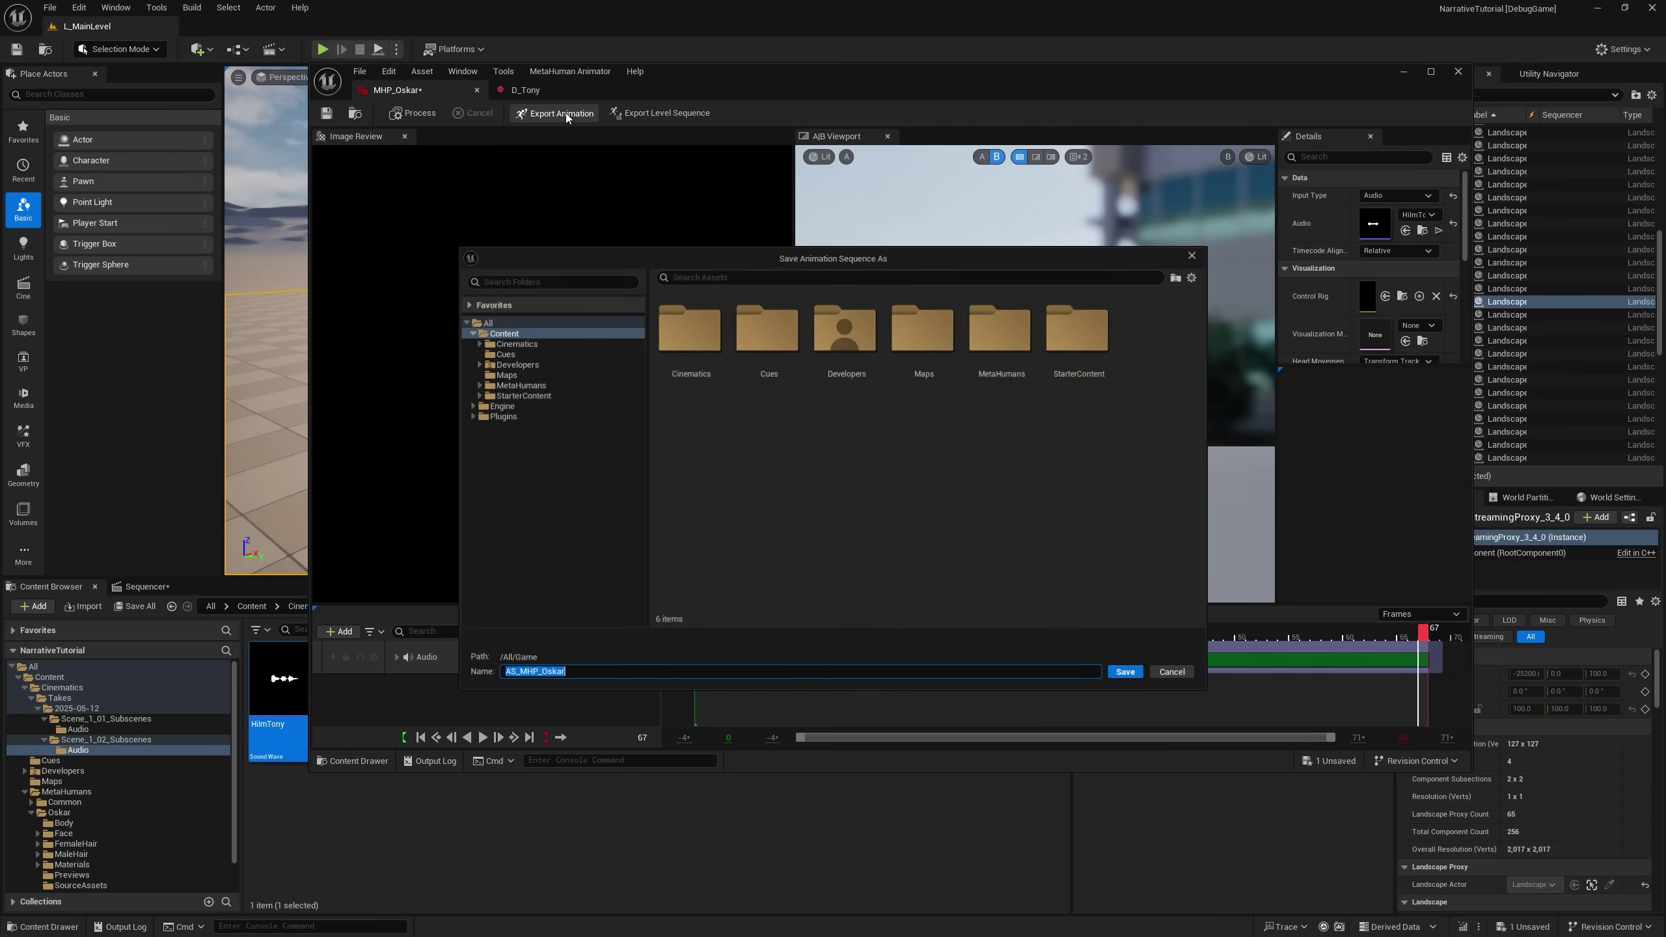
left_click(519, 337)
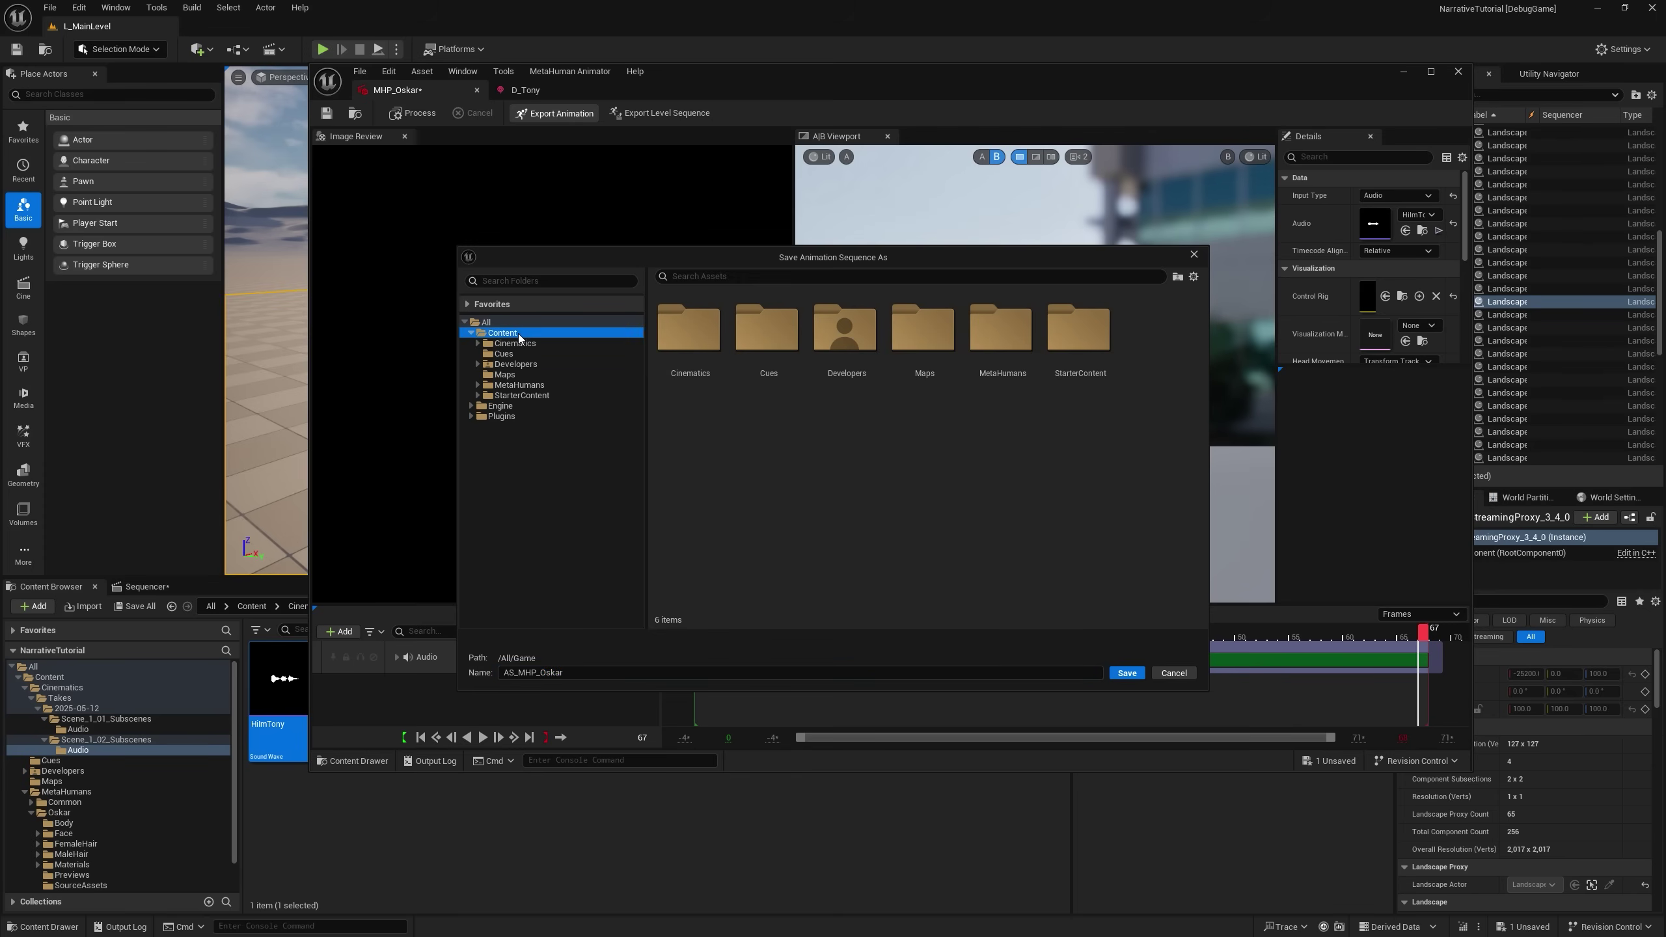
left_click(577, 674)
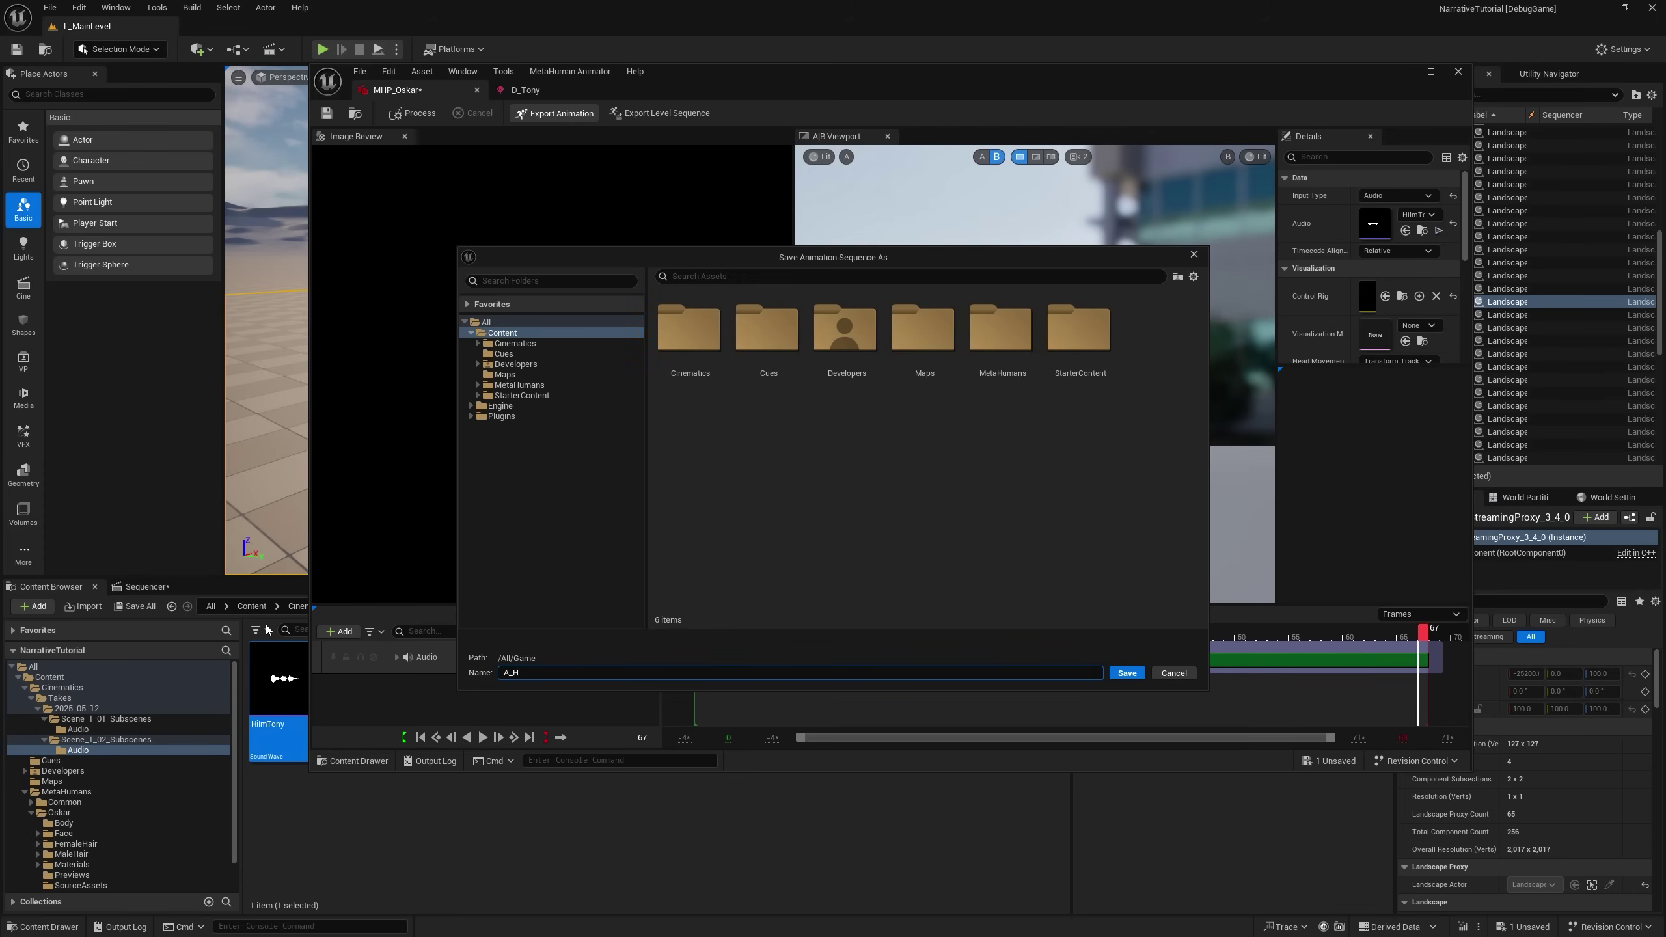
type("A_HilmTony")
key("Return")
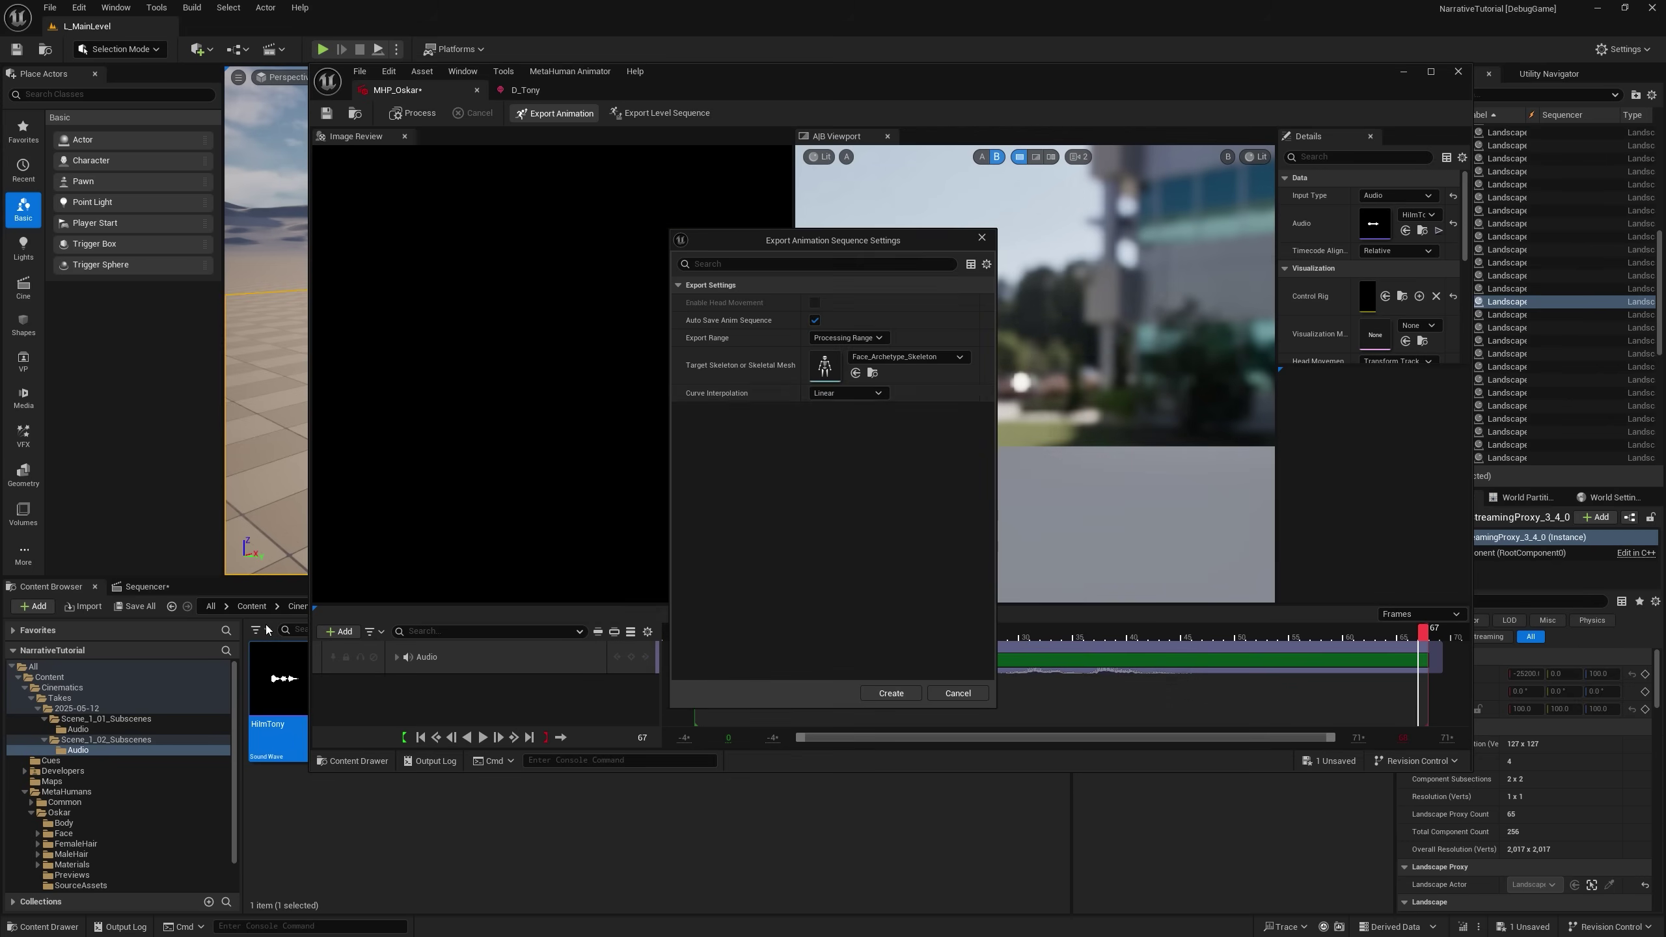
left_click(892, 693)
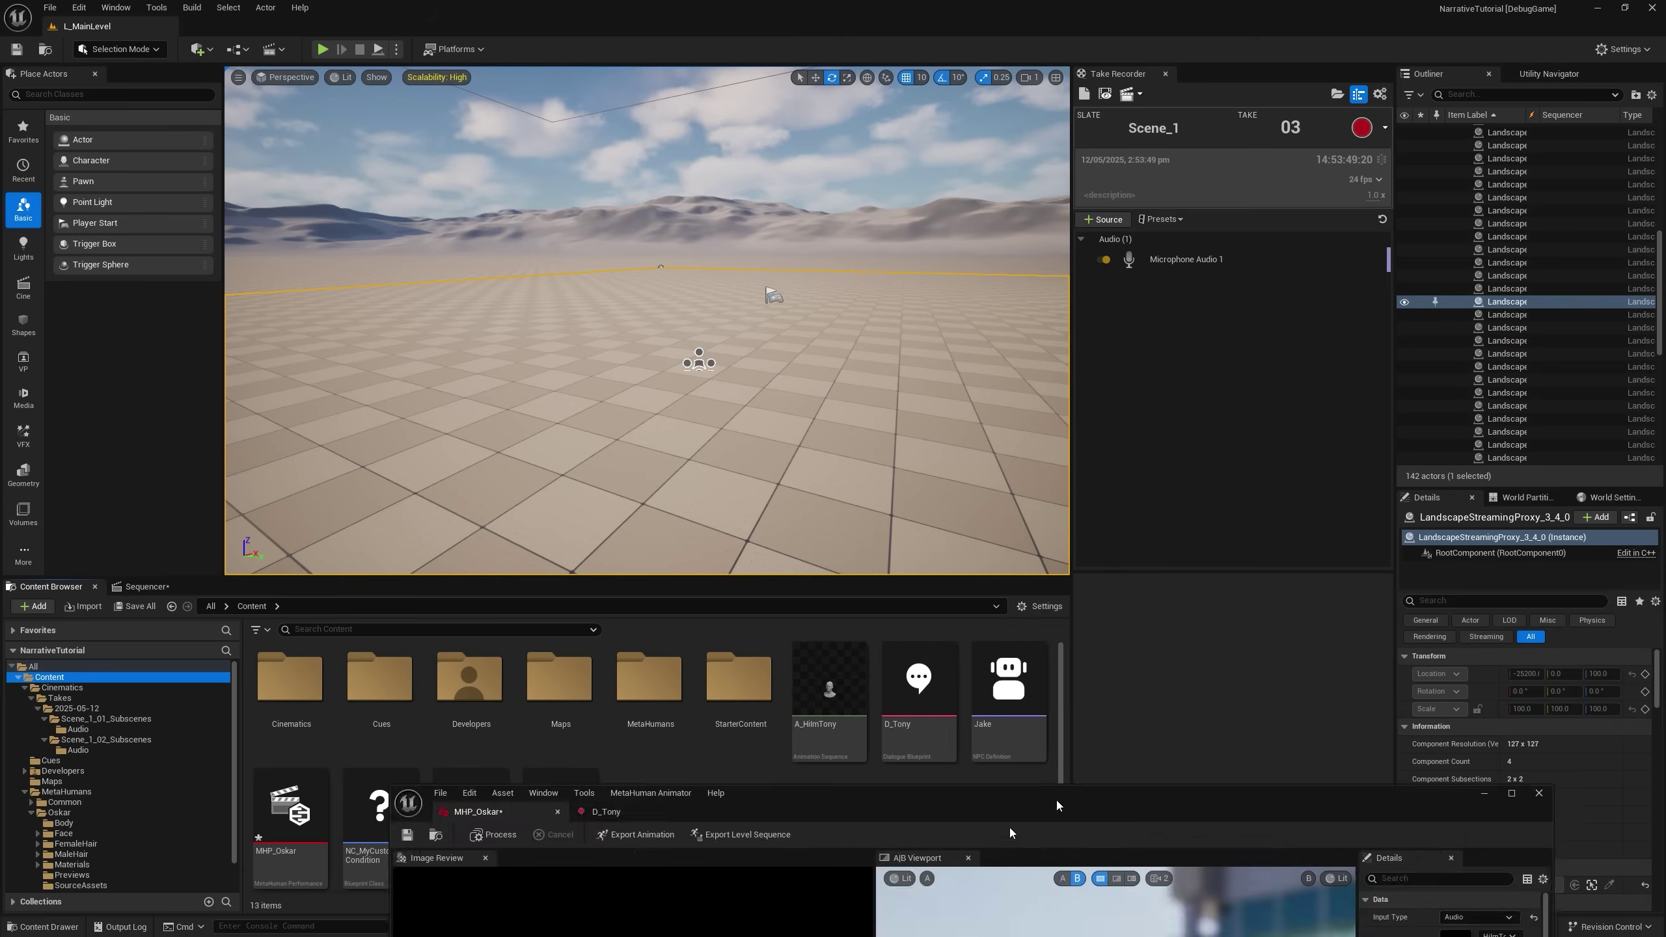
Open the exported A_HiImTony animation sequence and create an animation montage from it.
left_click_drag(1013, 834, 770, 858)
left_click(810, 732)
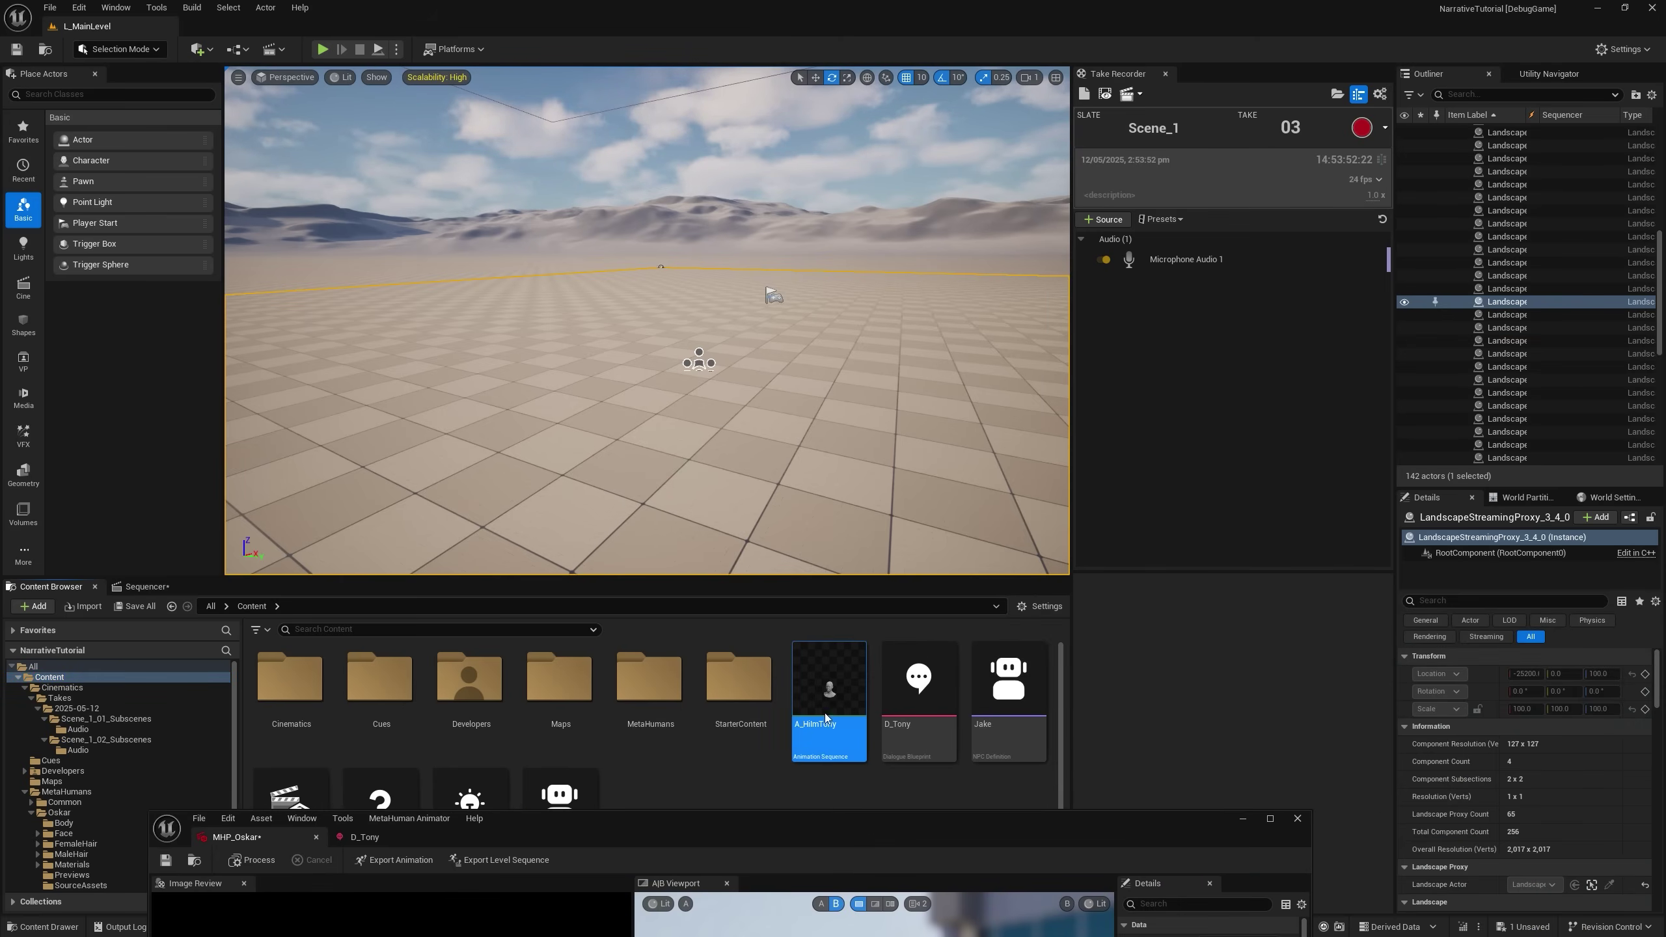
double_click(827, 708)
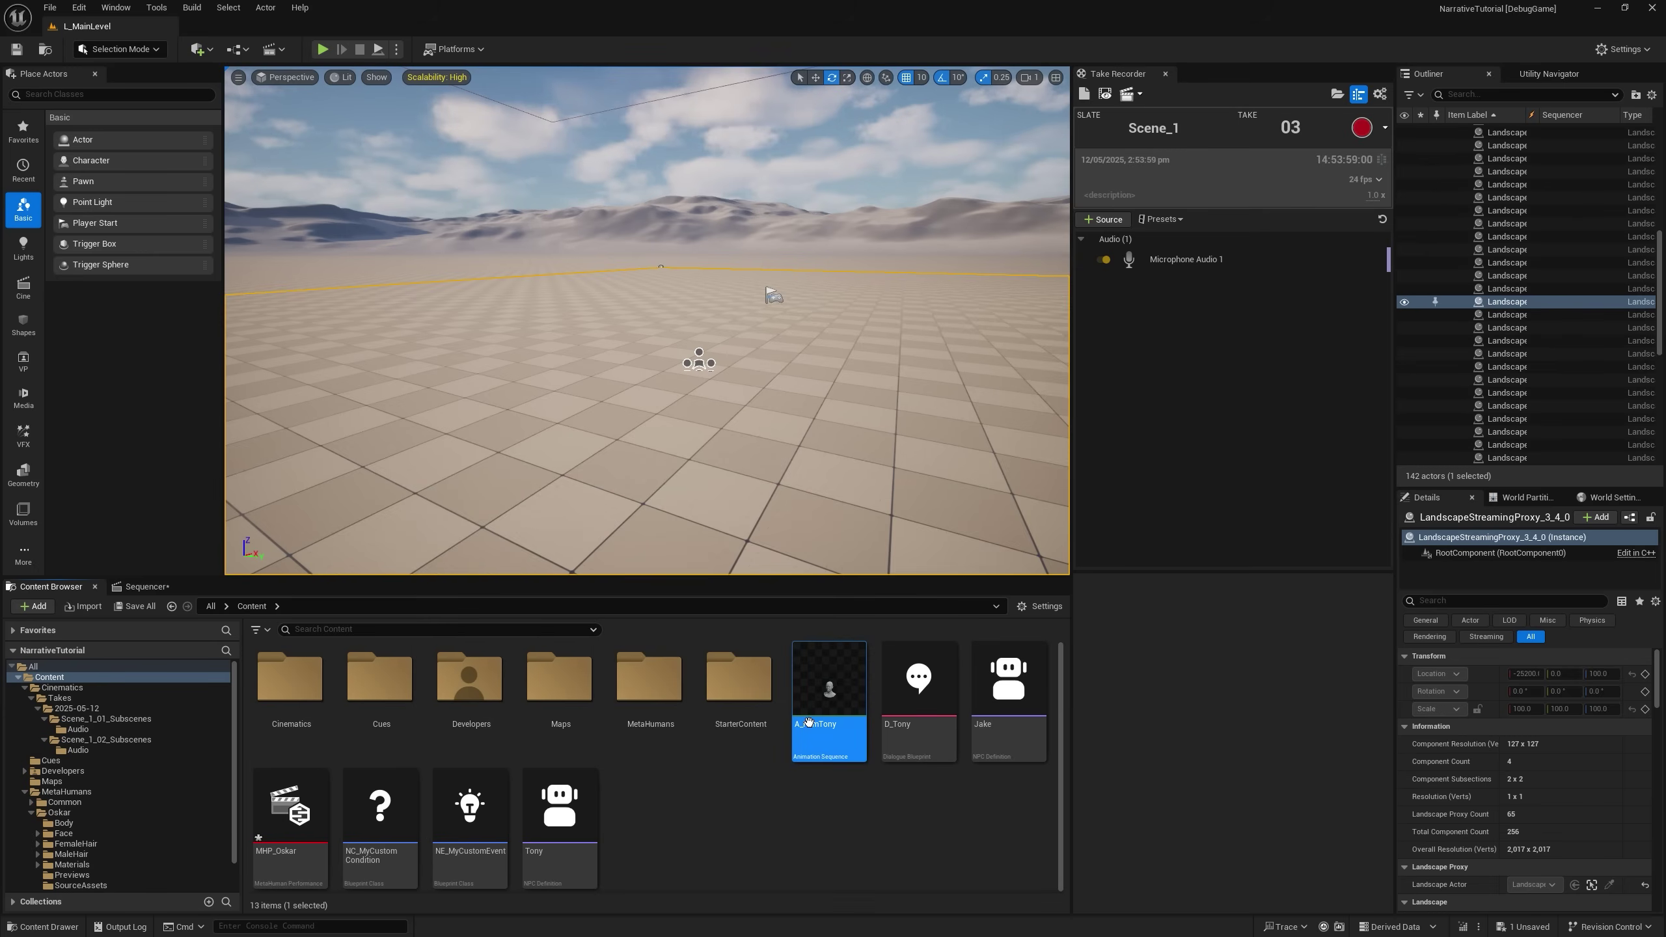
right_click(809, 721)
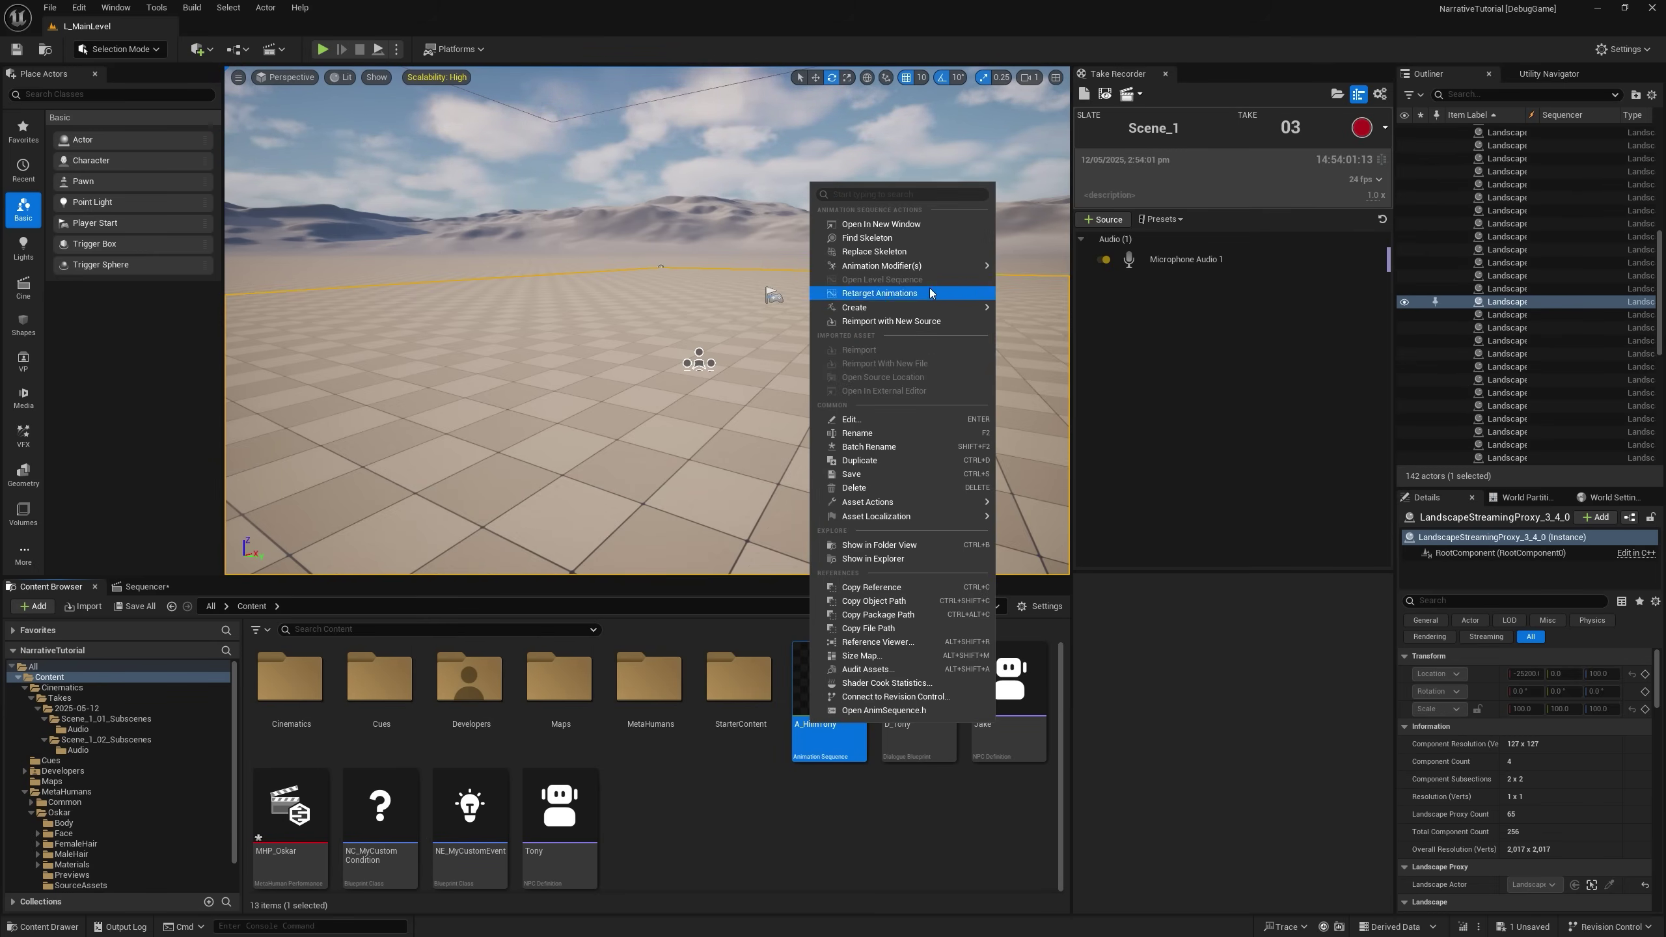
mouse_move(957, 308)
left_click(1062, 326)
In the D_Tony dialogue, set the "Hi, I'm Tony" node's Facial Animation to A_HiImTony_Montage and save the dialogue.
left_click(1005, 738)
double_click(1005, 738)
scroll(625, 365, "up", 2)
left_click(688, 413)
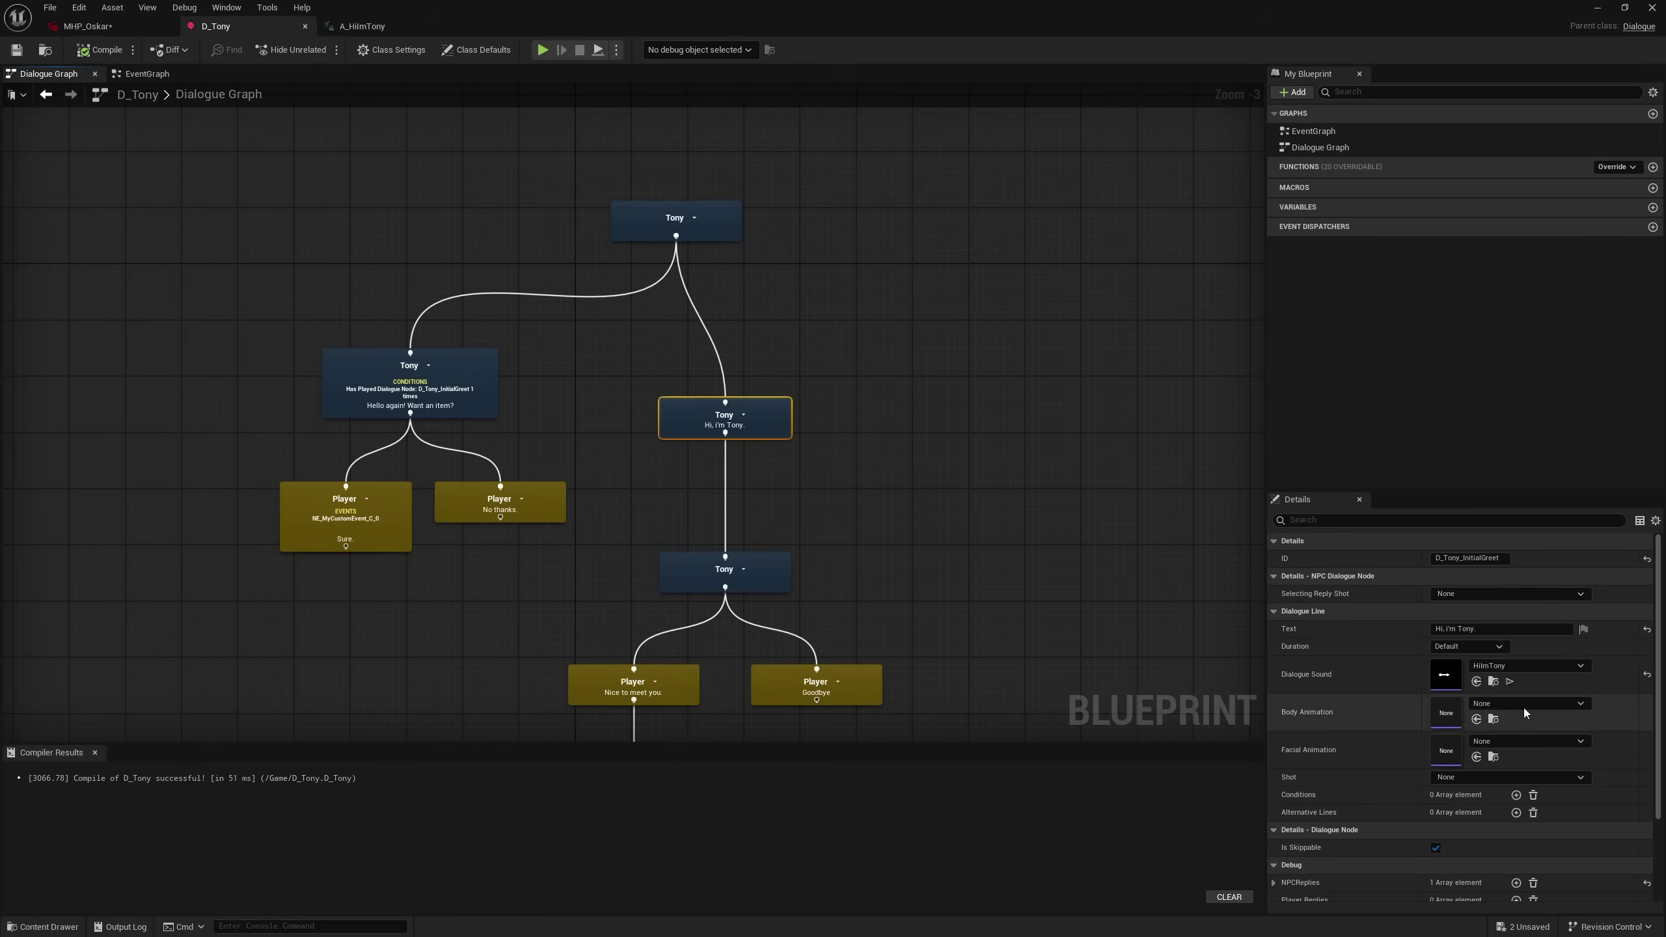
left_click(1497, 742)
left_click(1550, 589)
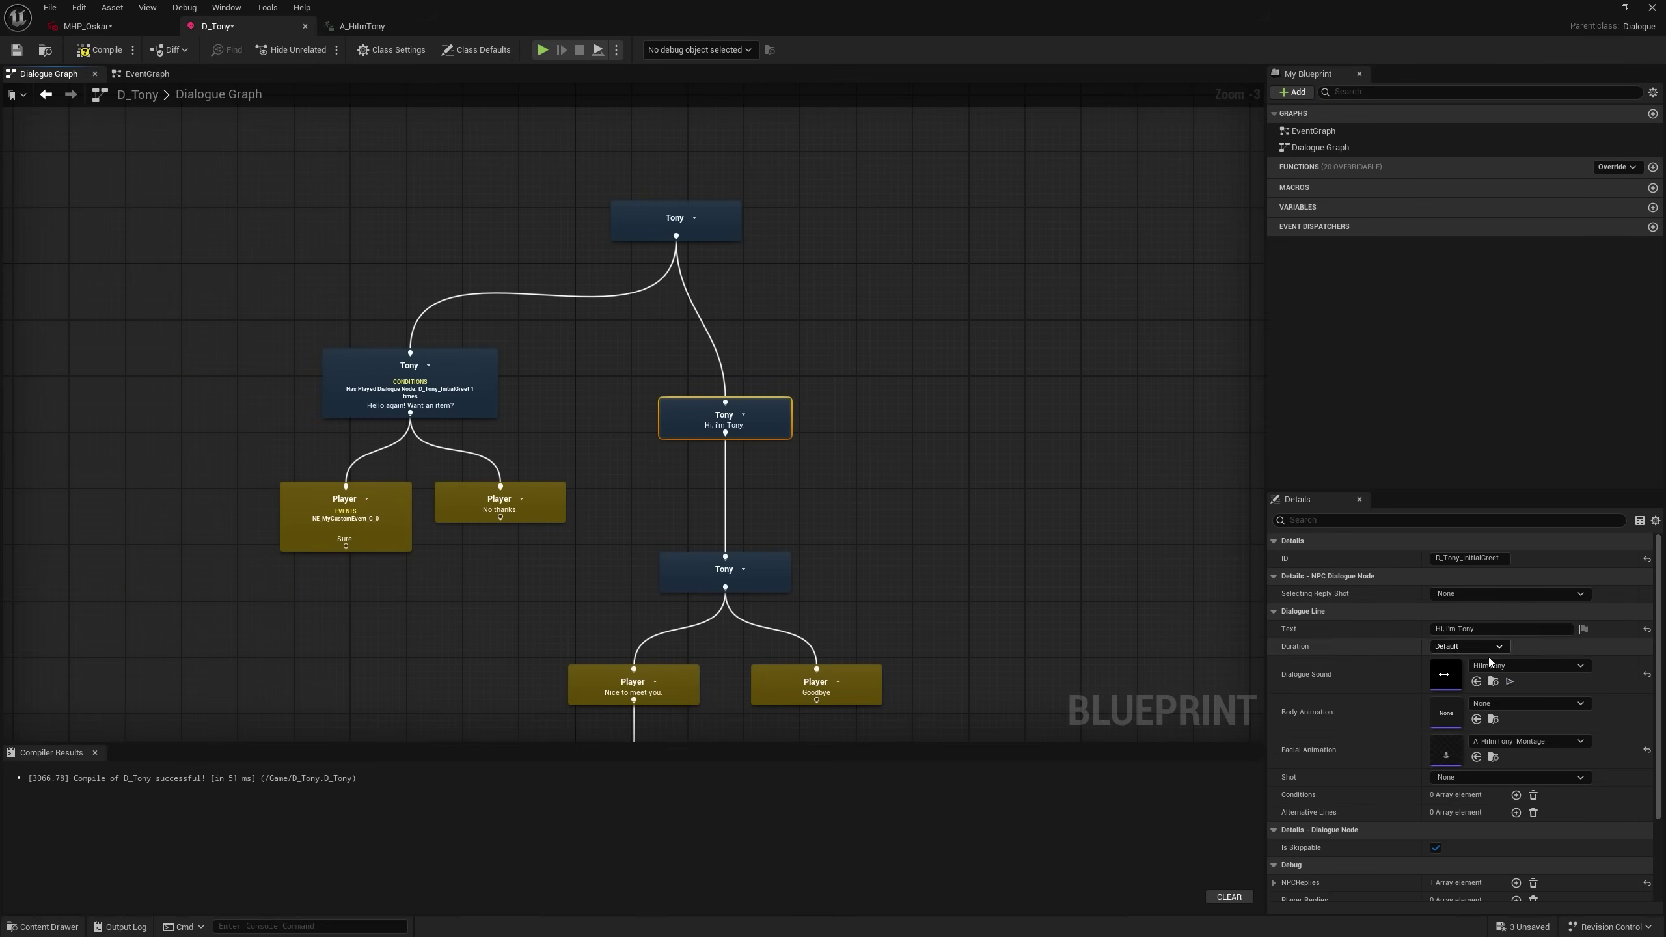
left_click(18, 52)
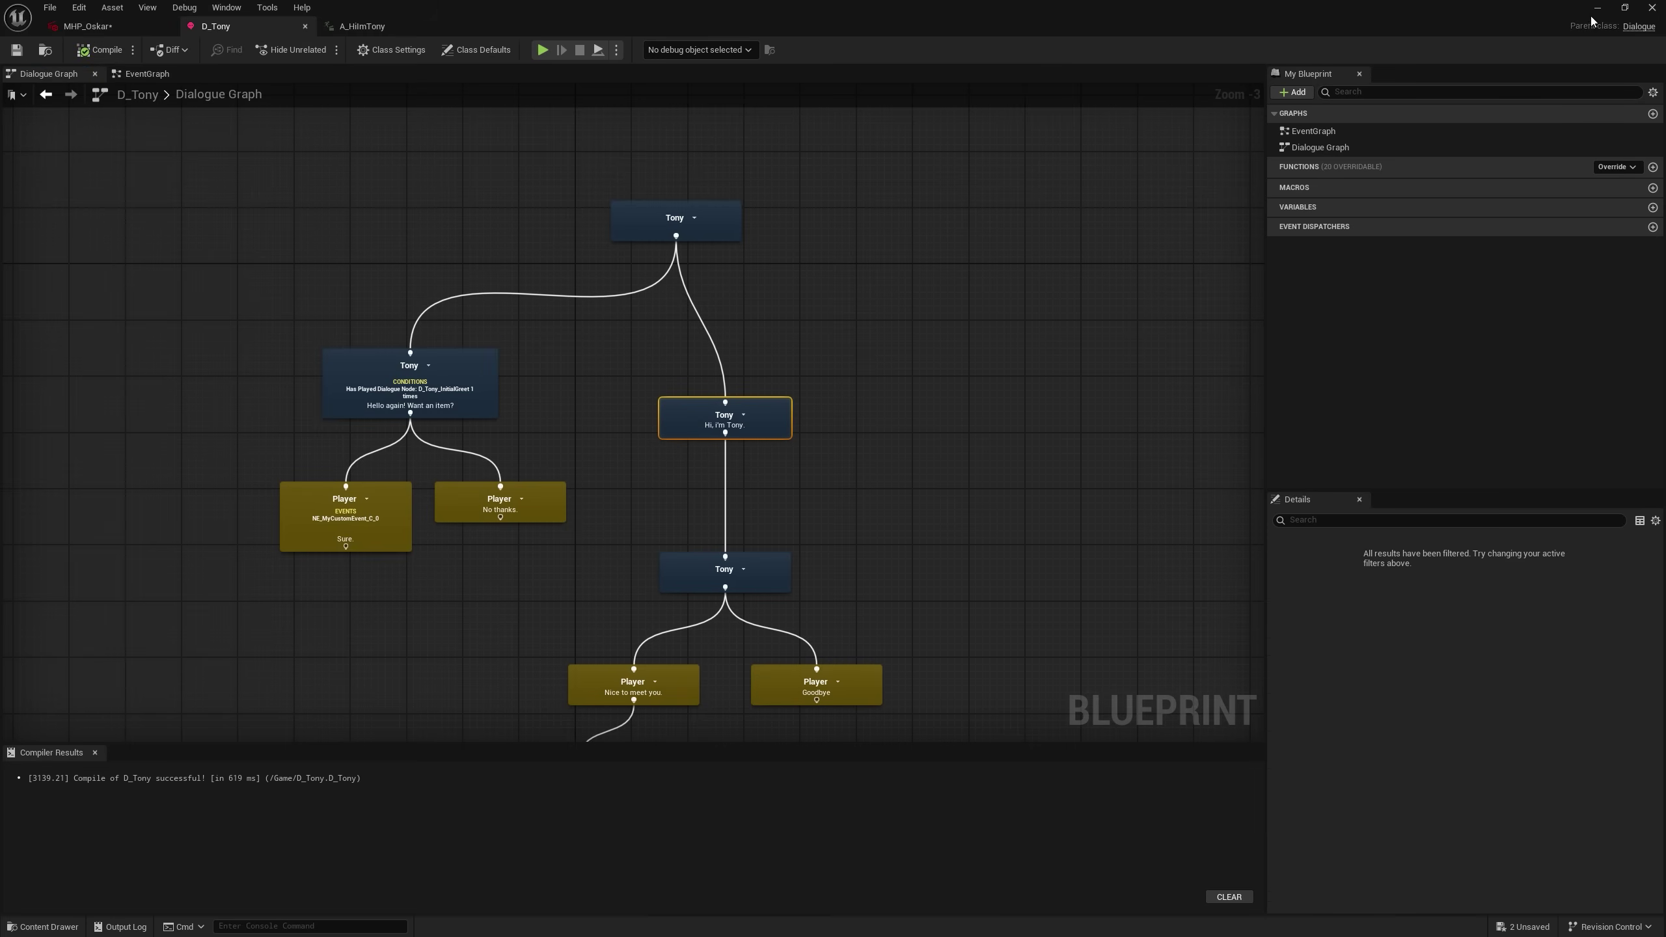
Set the Default Appearance of the Tony NPC definition to Apperance_MH_Oskar.
left_click(1596, 7)
mouse_move(683, 370)
right_mouse_down()
mouse_move(669, 370)
mouse_move(684, 370)
right_mouse_up()
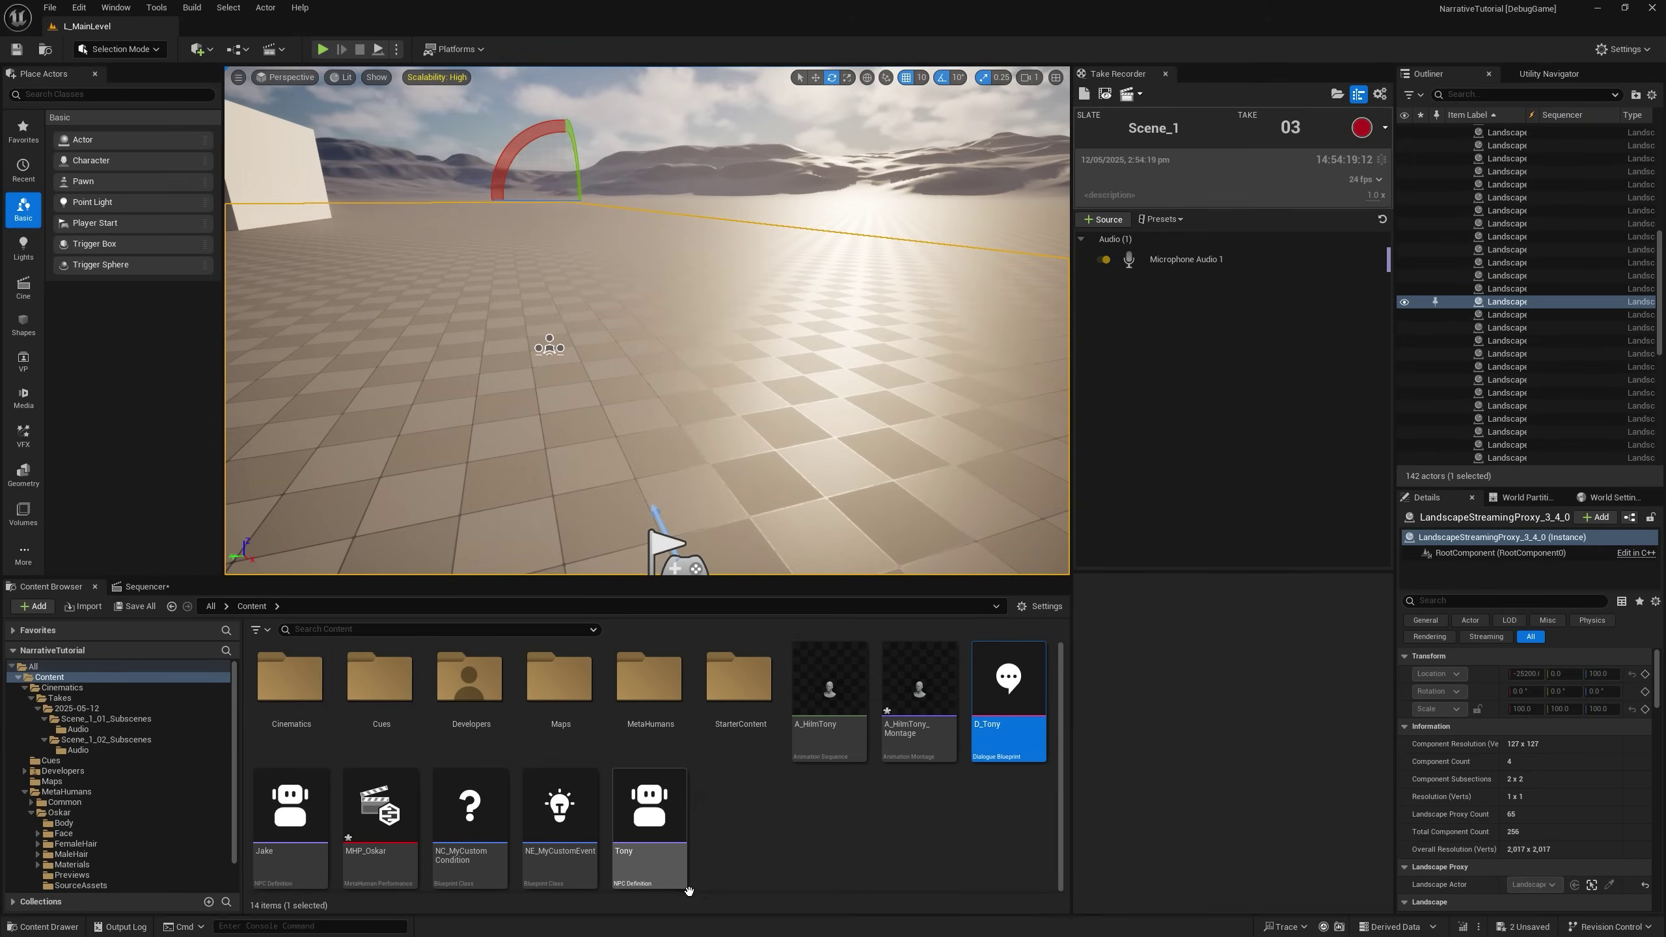
double_click(649, 837)
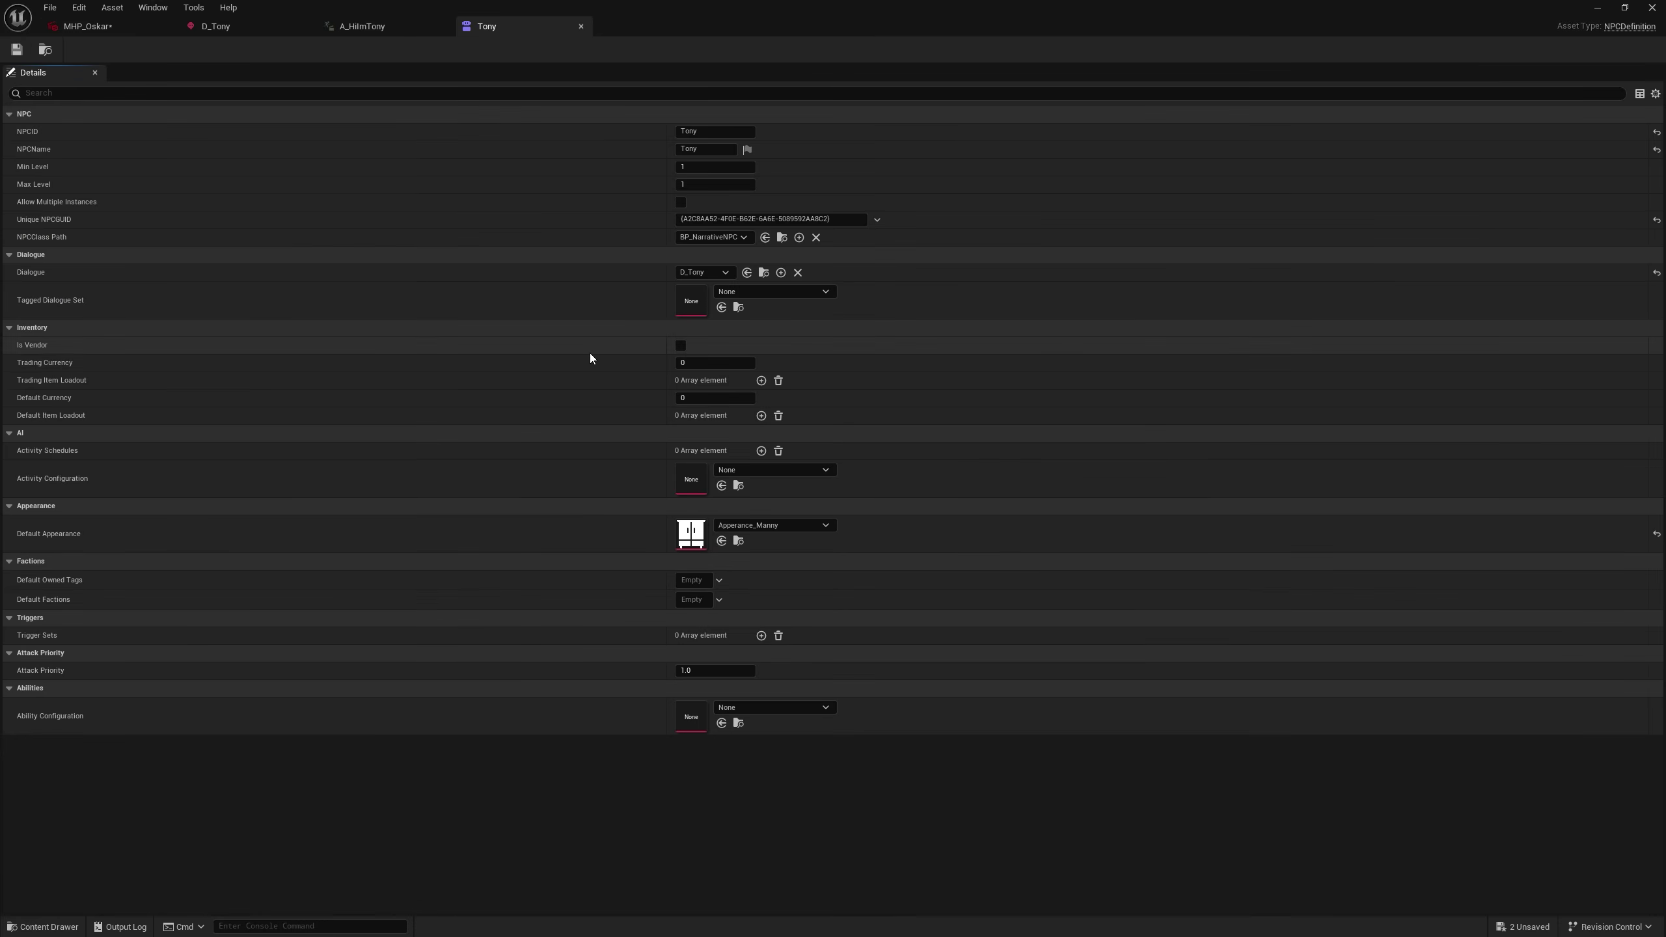
left_click(749, 525)
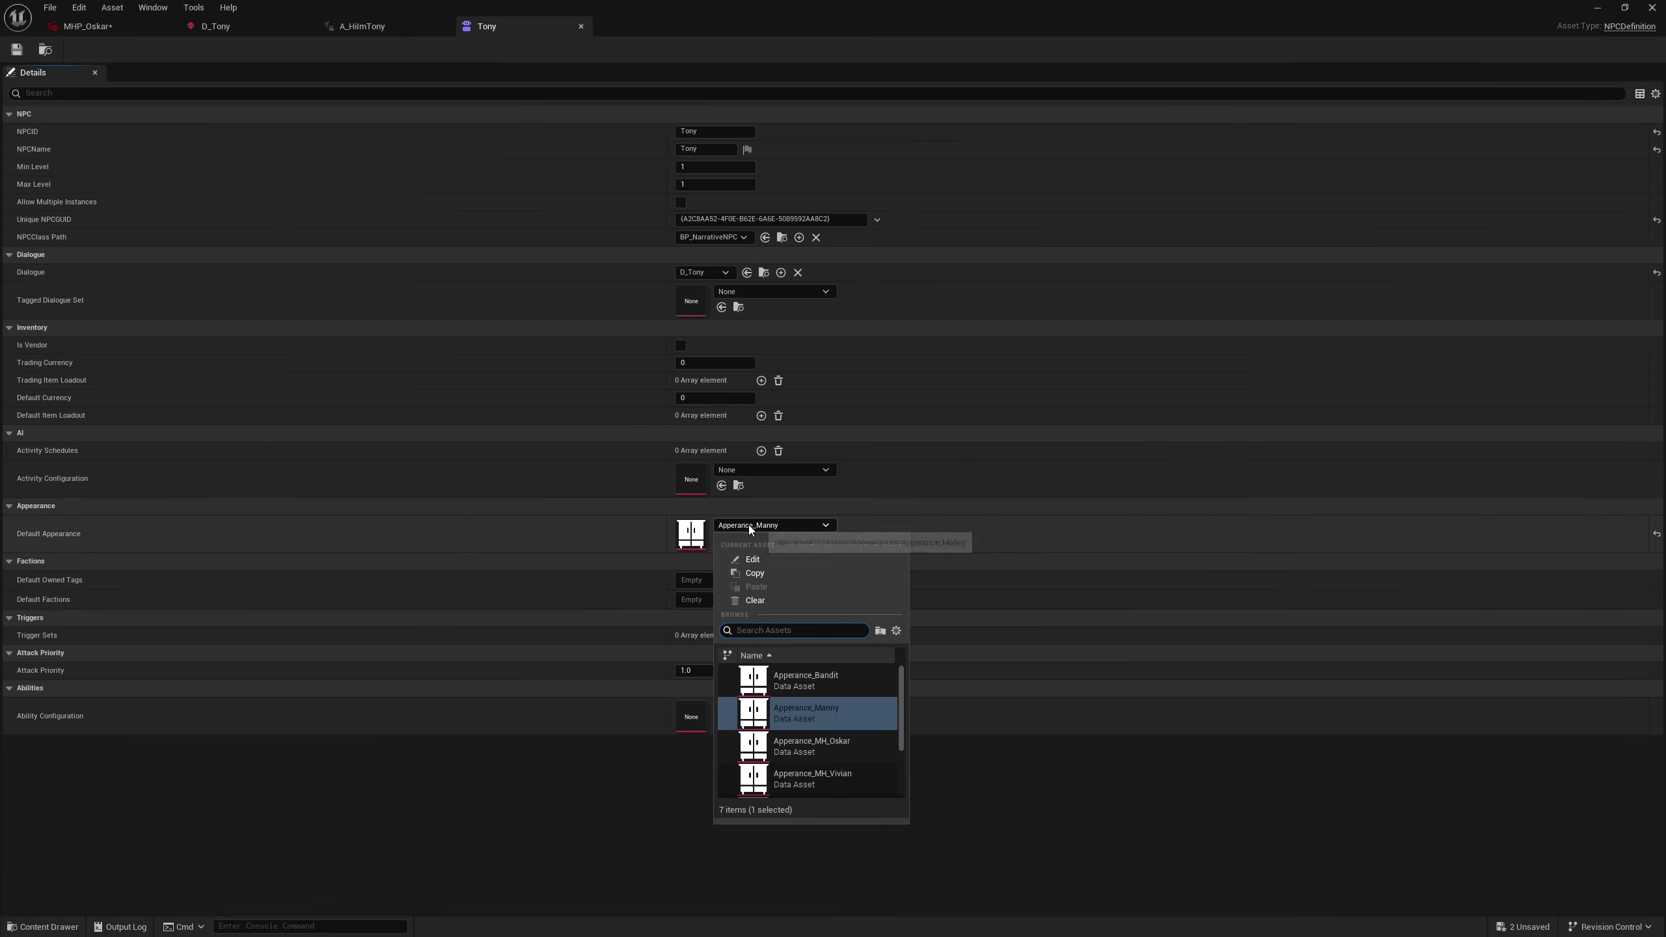
left_click(828, 746)
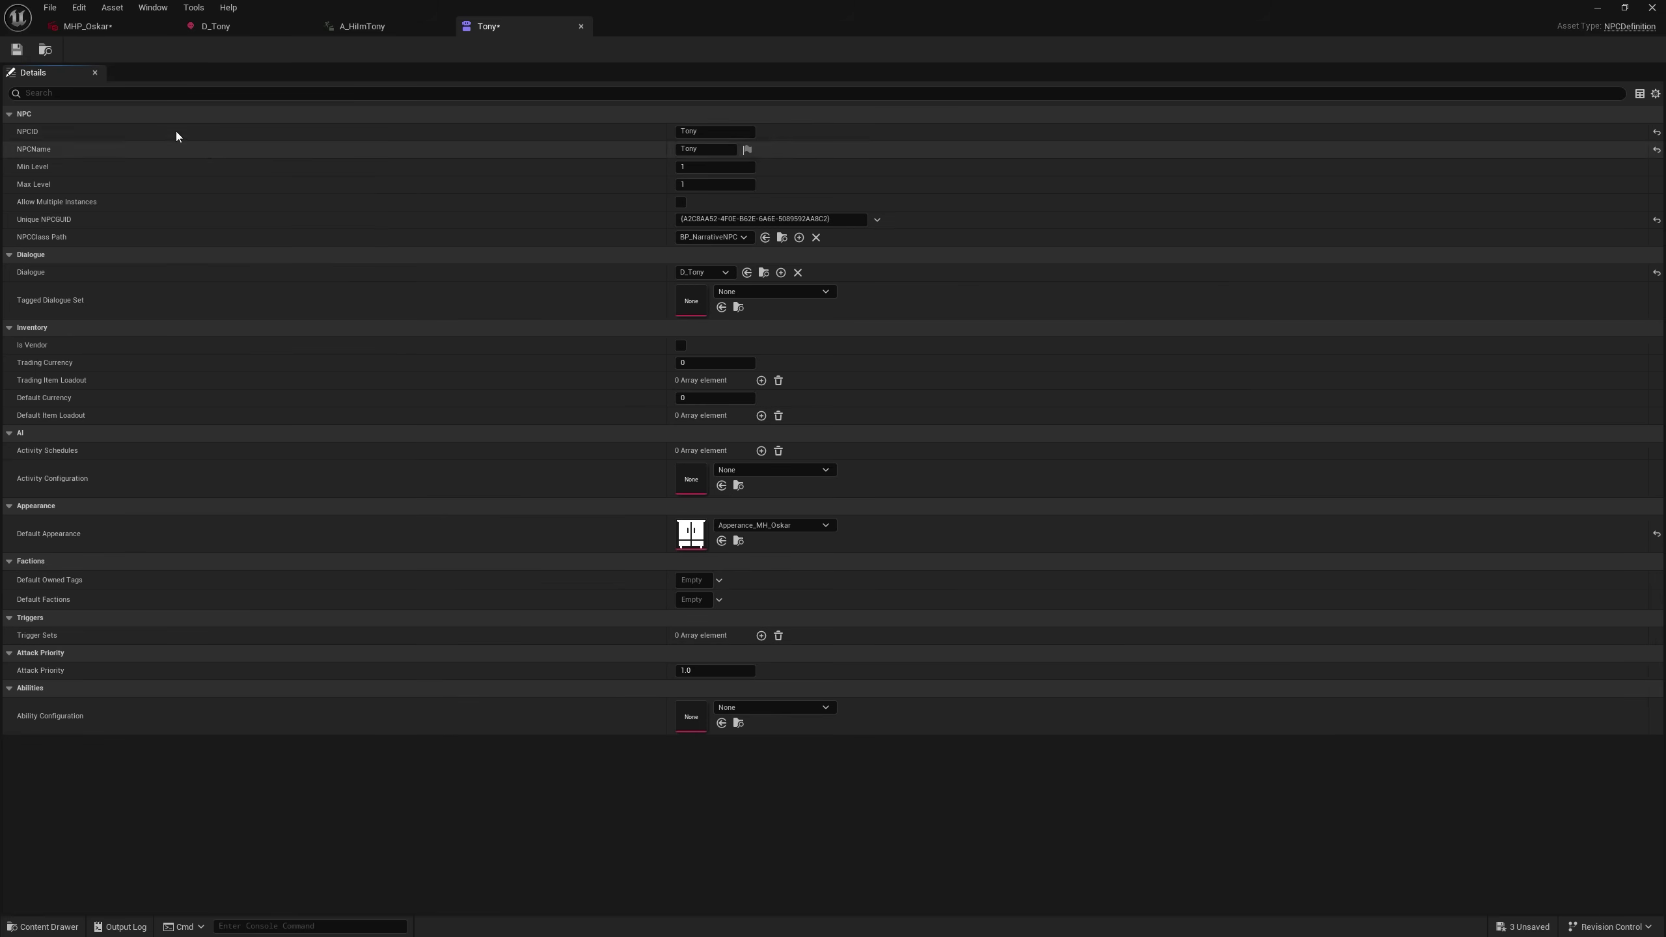
left_click(1600, 8)
Play the level, walk up to Tony and talk to him to test his facial animation.
left_click(322, 49)
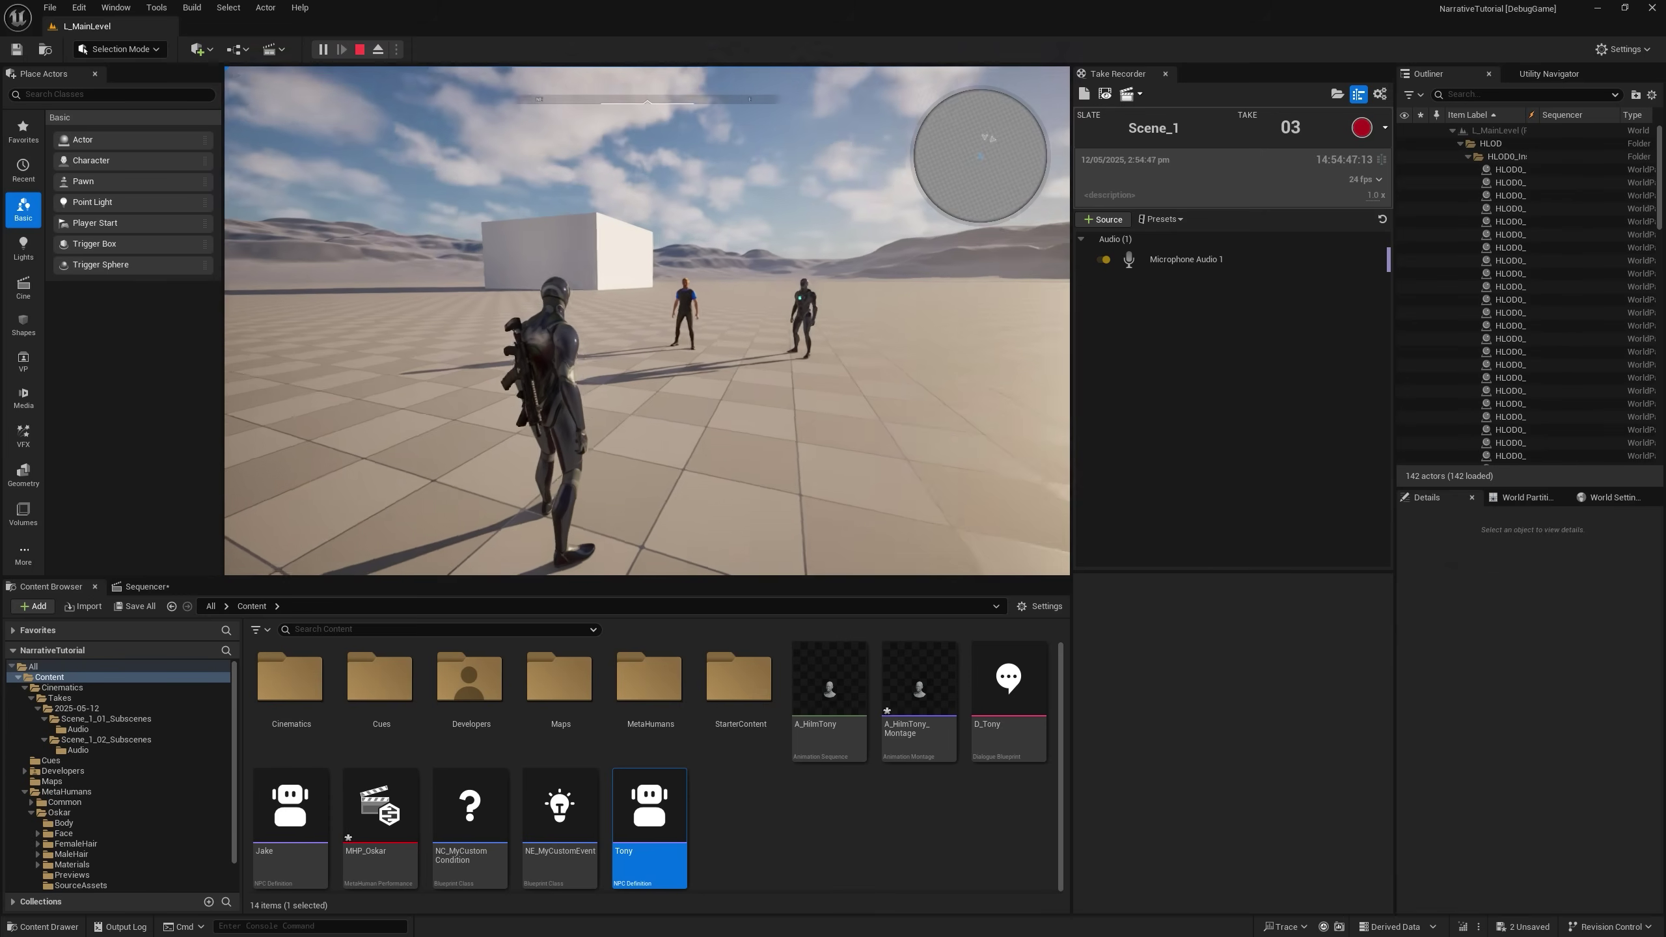
key("Escape")
left_click(324, 50)
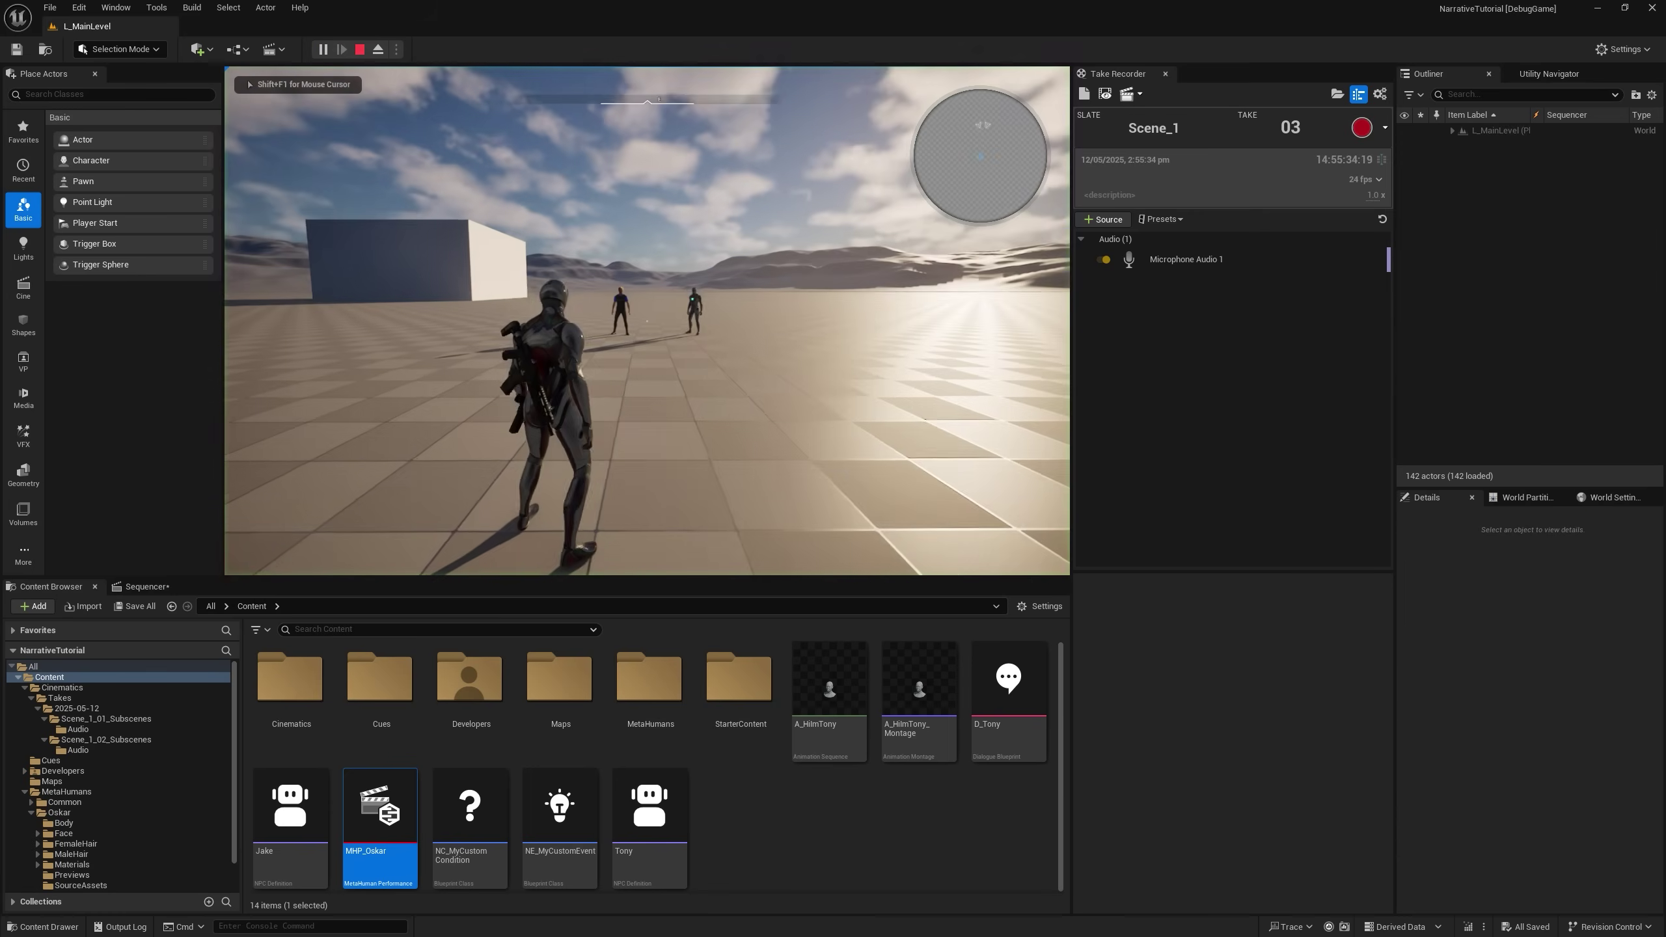
key("w")
key("w")
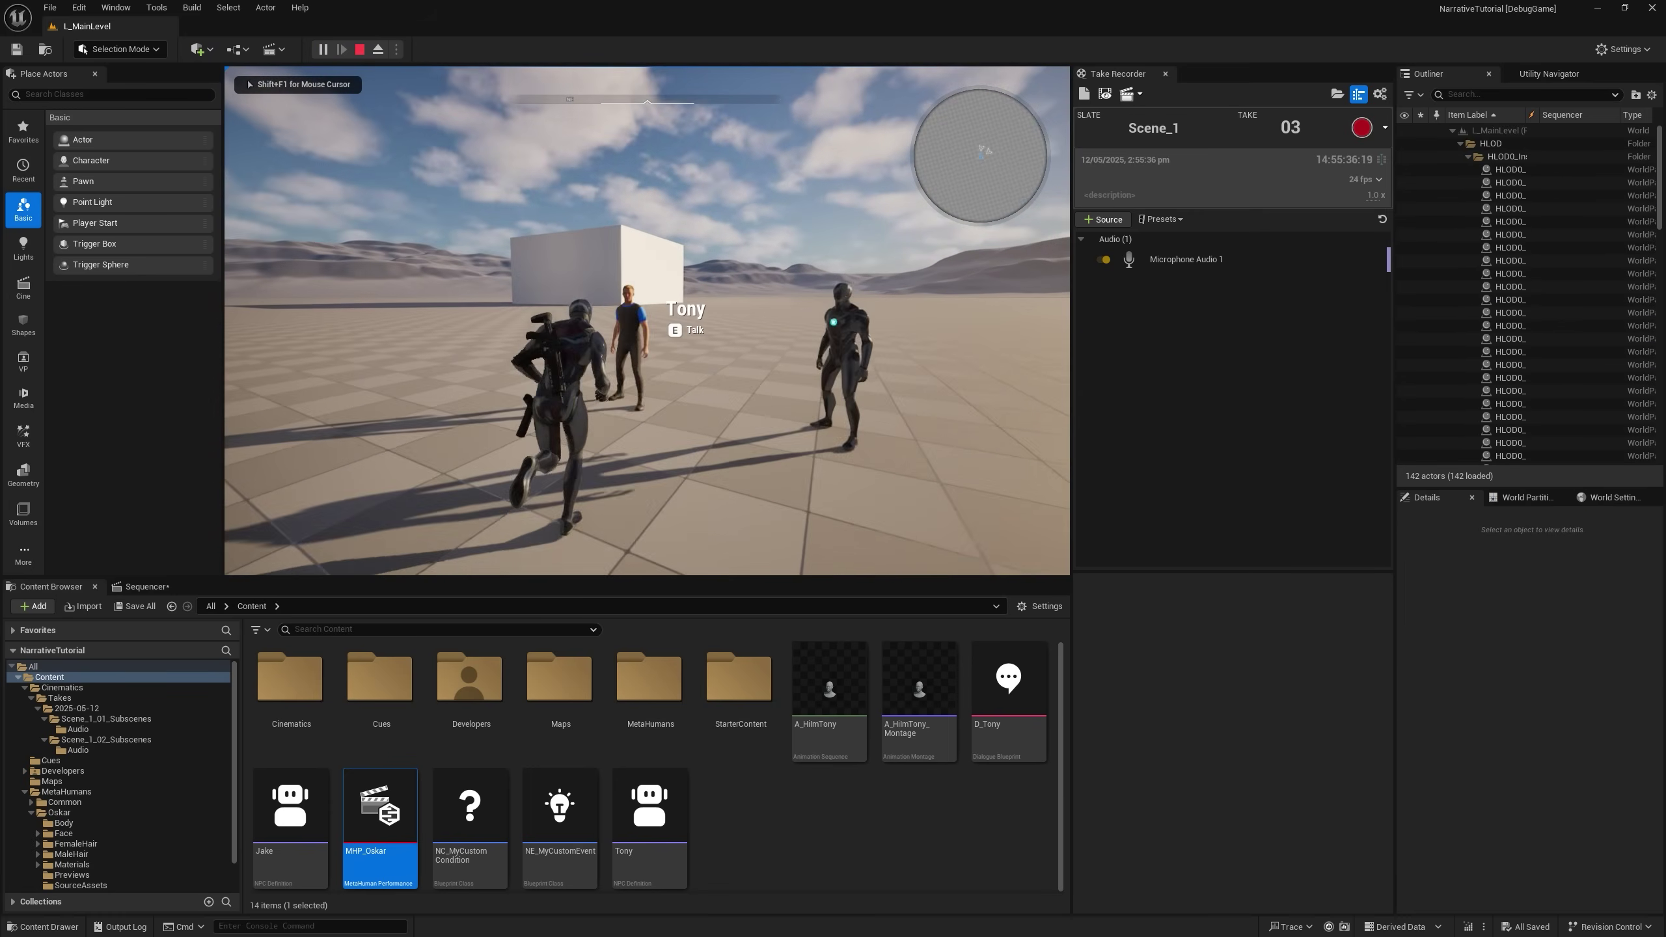
key("e")
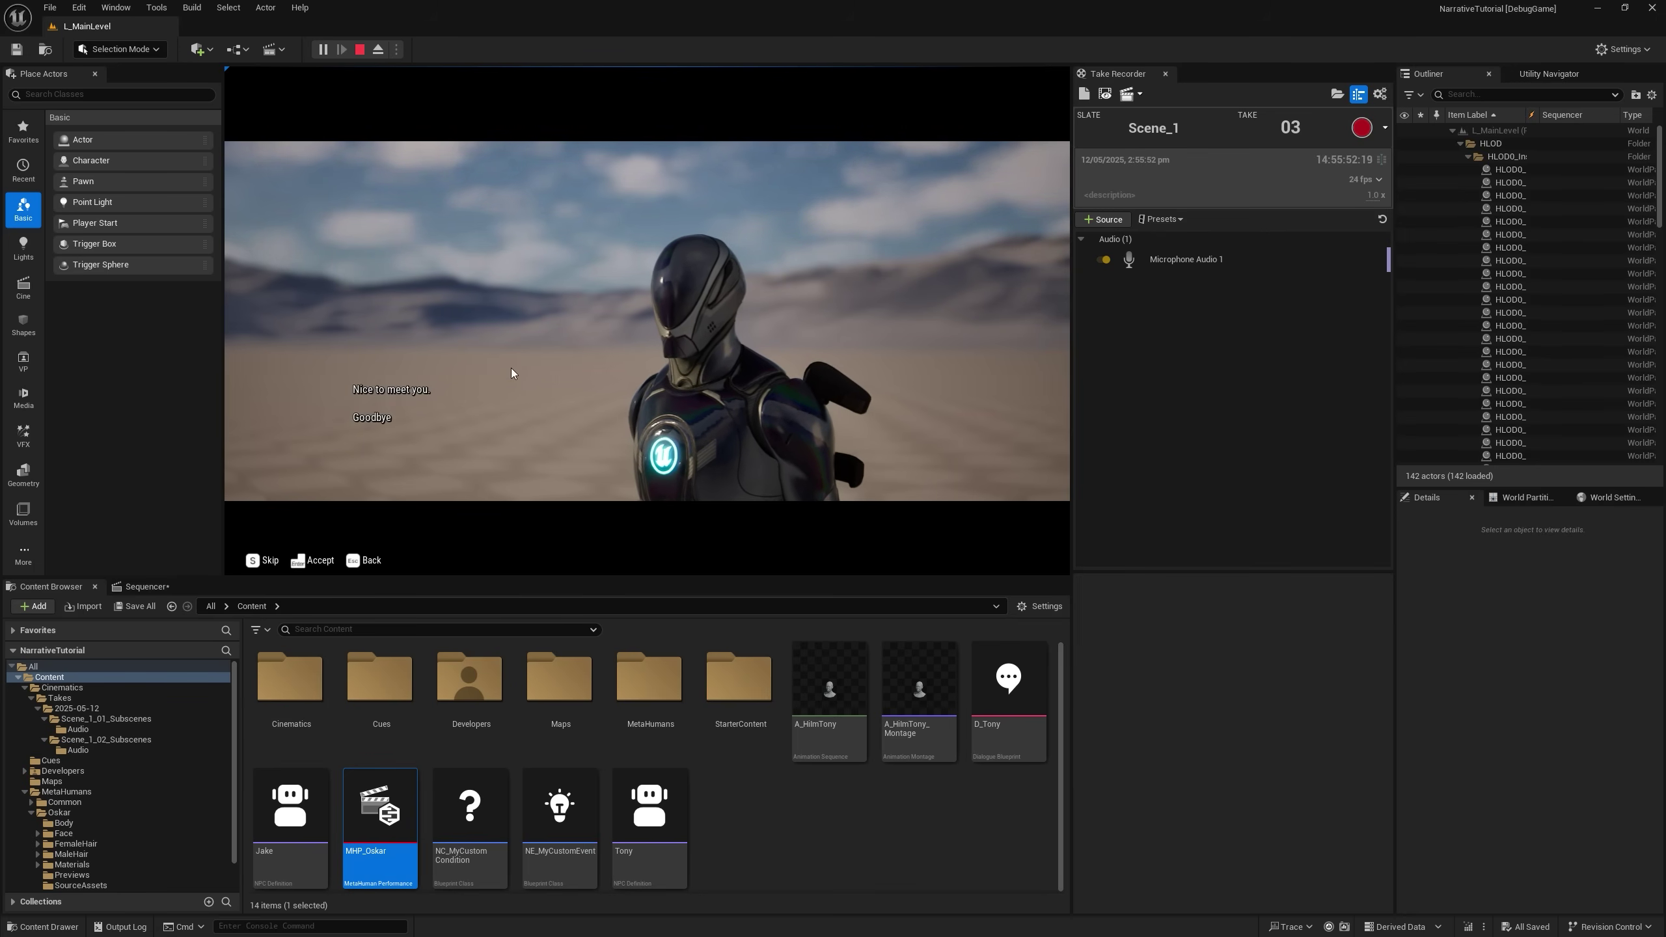
Open the MHP_Oskar performance to review its input settings, and close its editor.
double_click(380, 813)
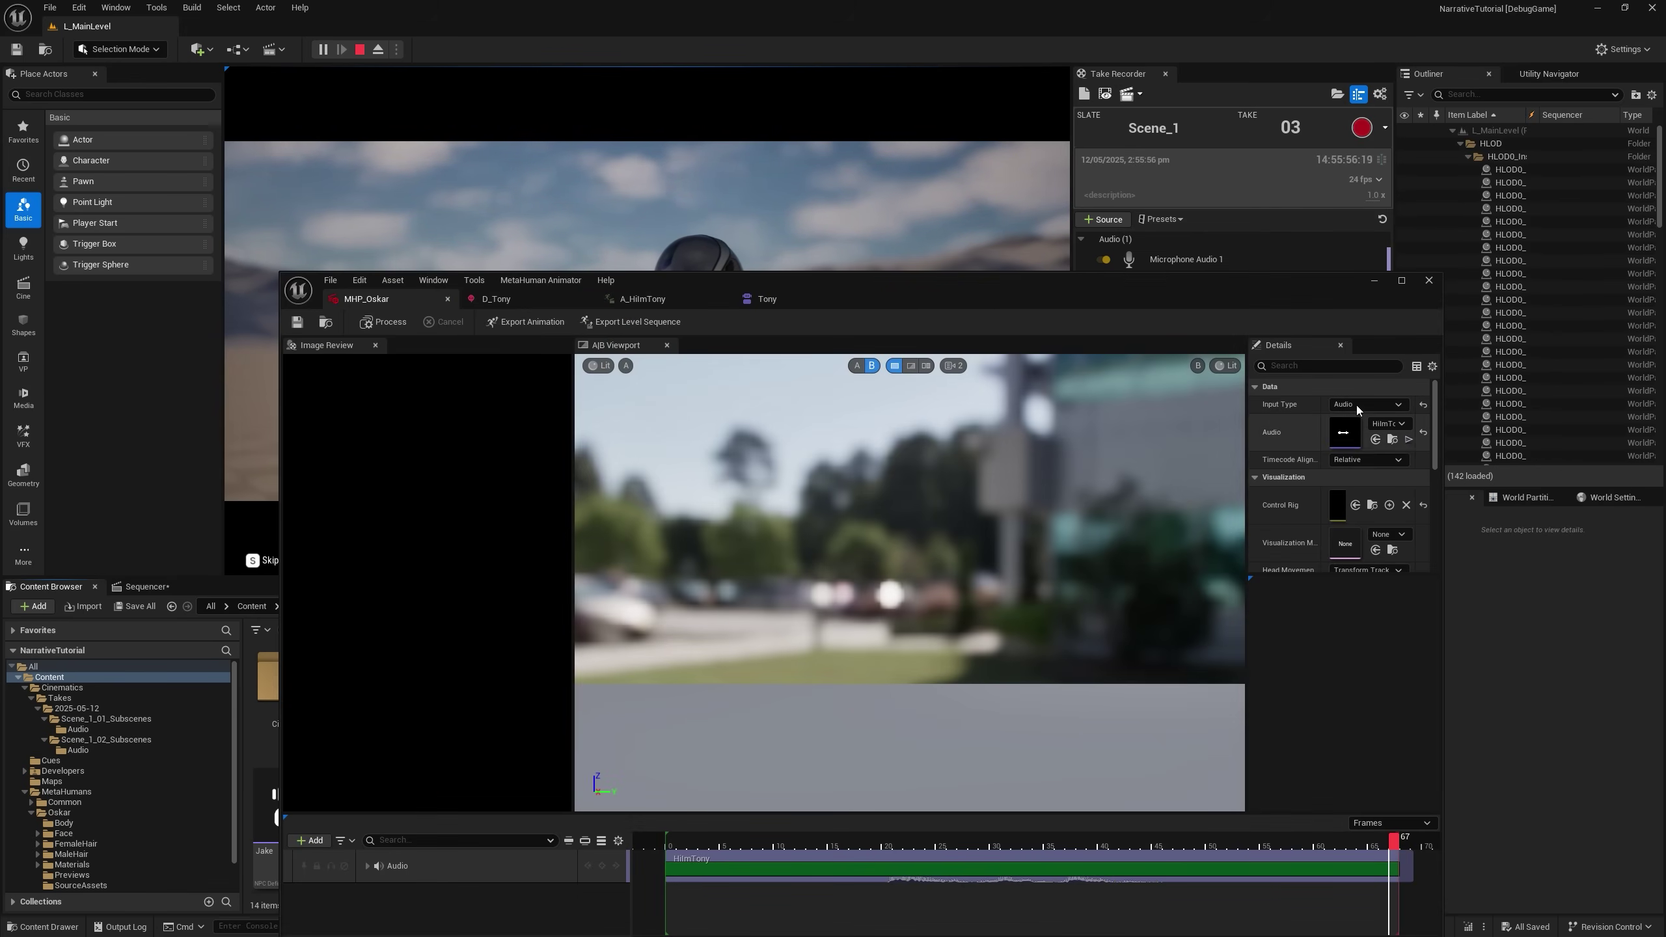
left_click(1428, 281)
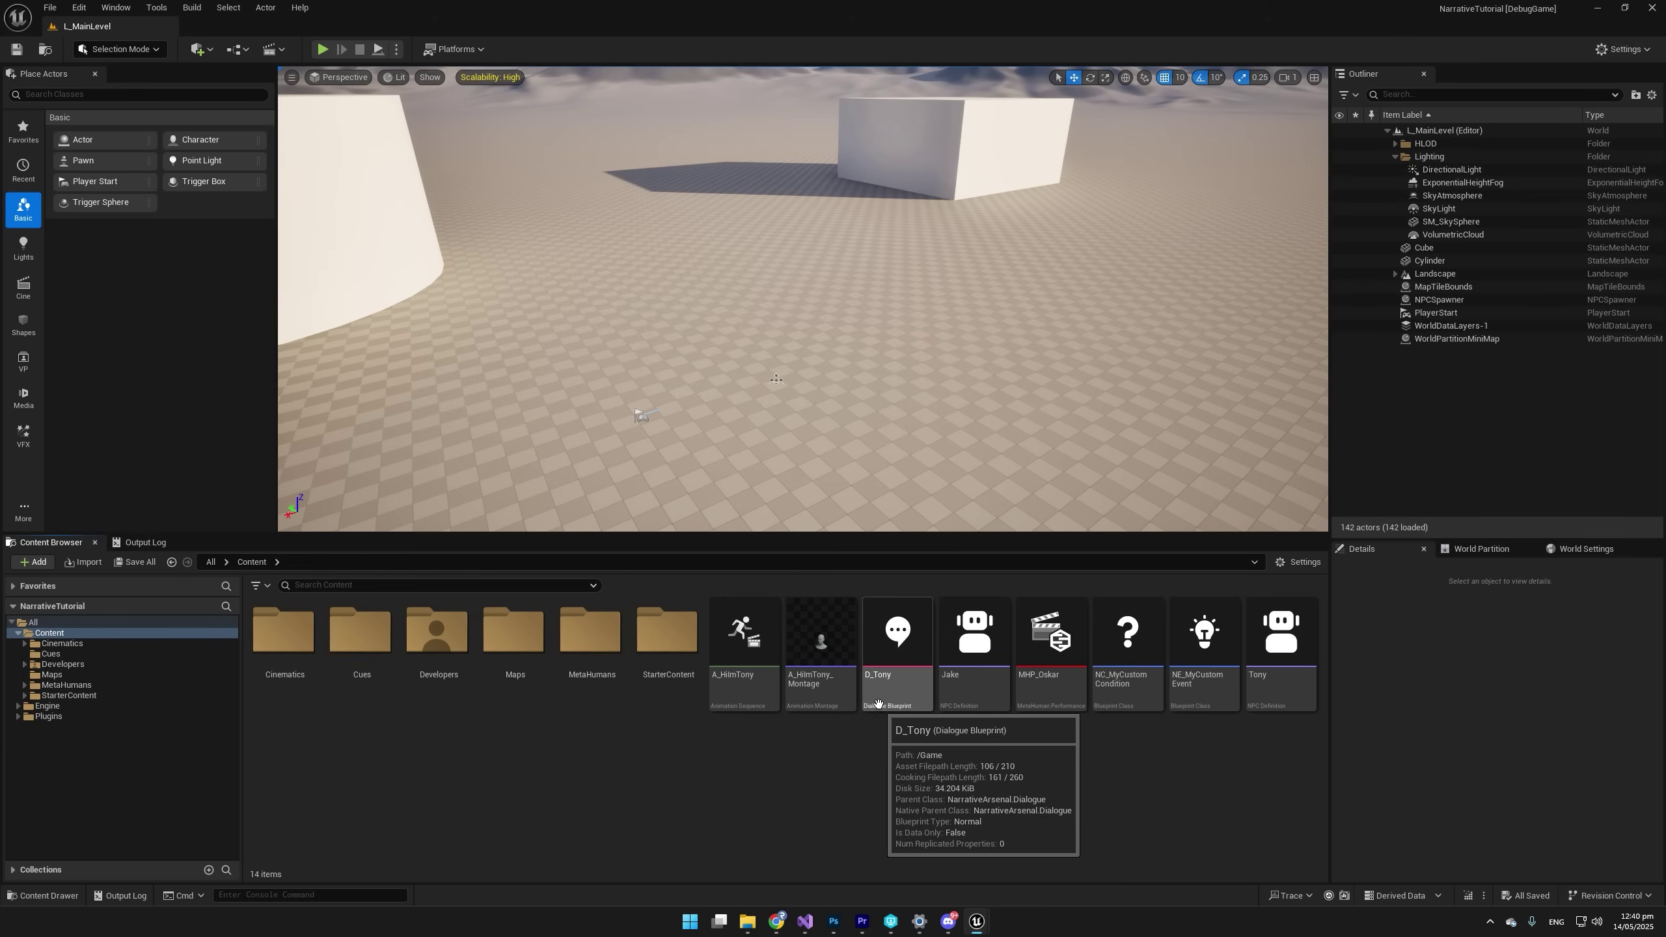
Create a Narrative Quest asset named QBP_MyFirstQuest in the Content folder.
right_click(825, 763)
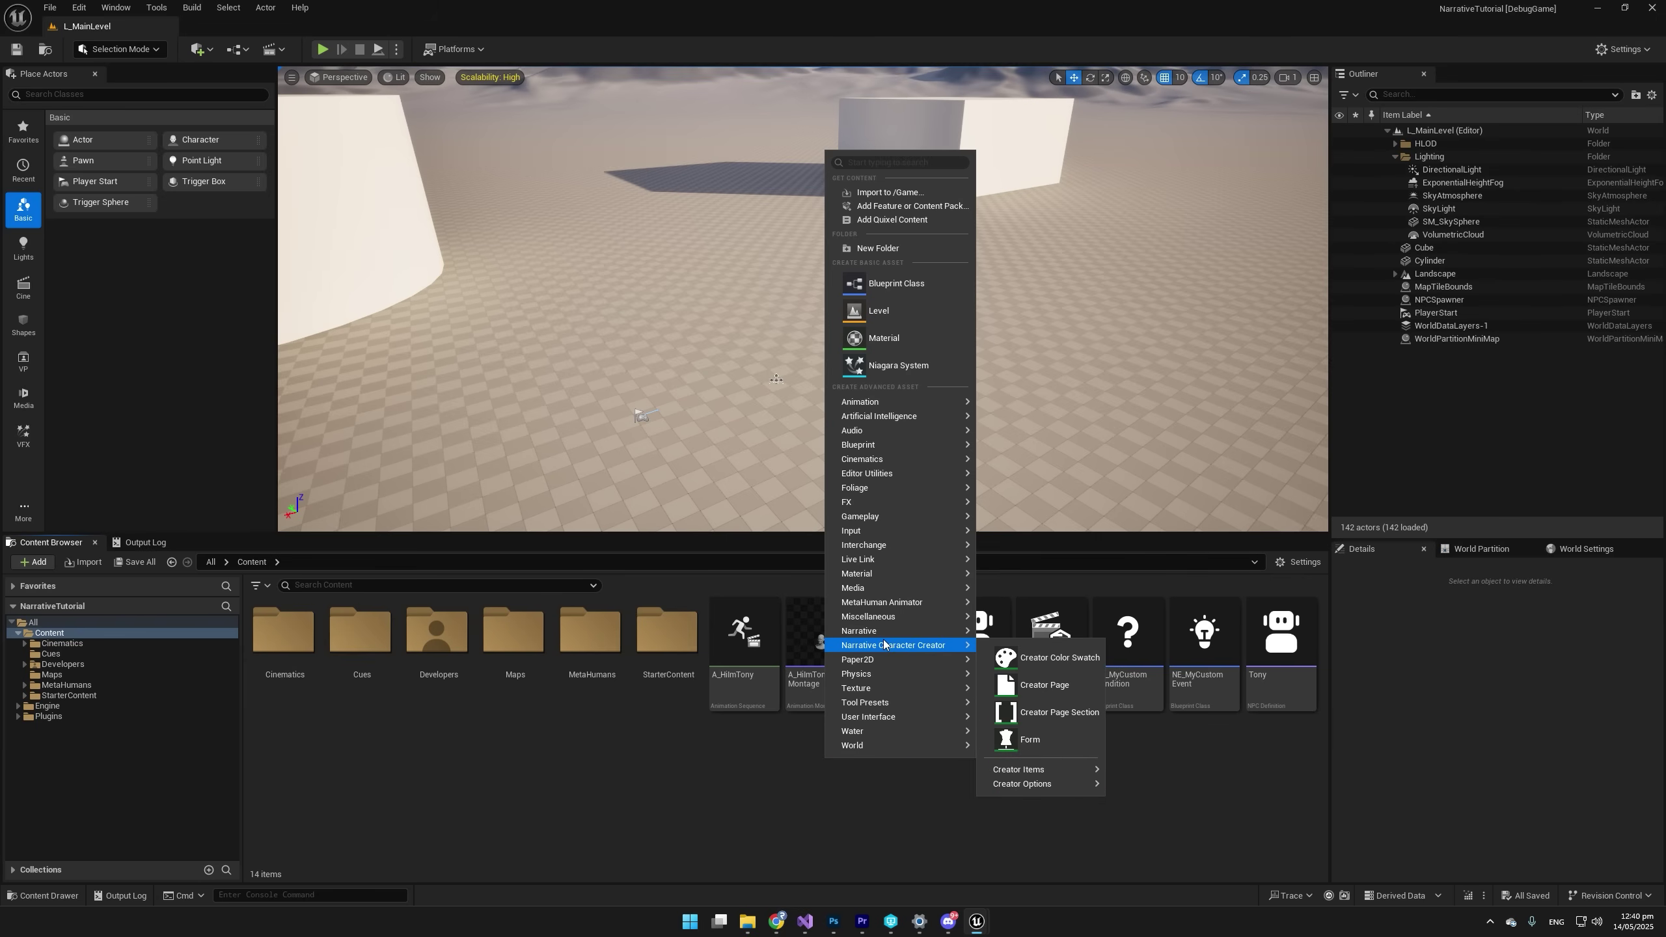
mouse_move(885, 635)
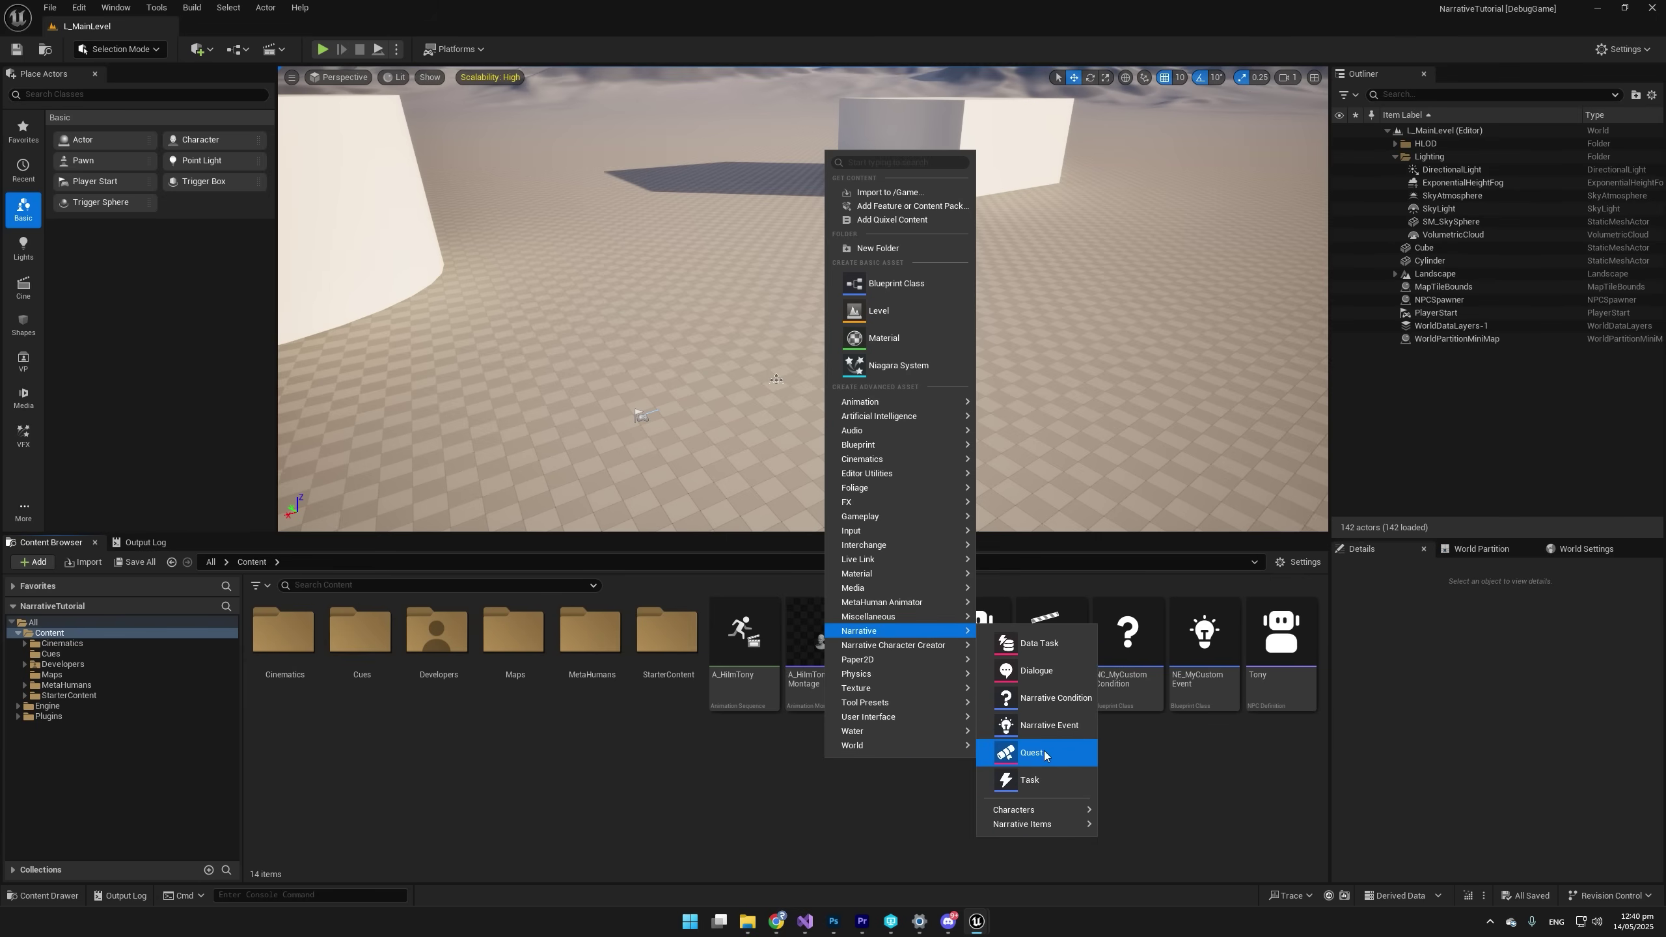
left_click(1013, 753)
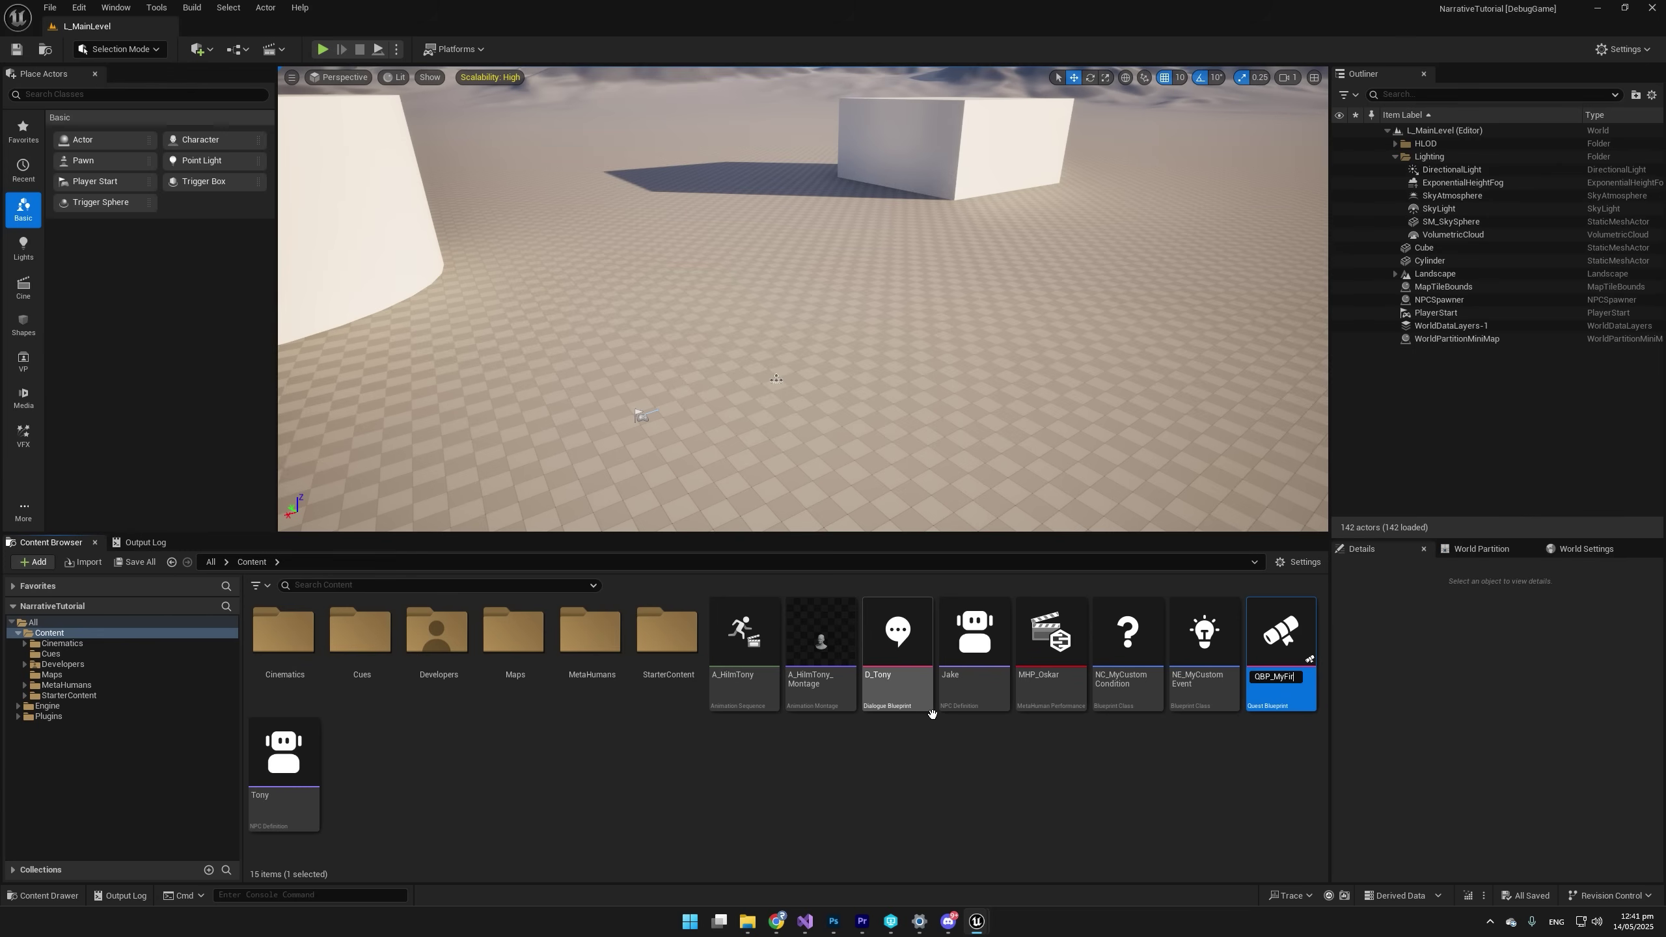
key("Return")
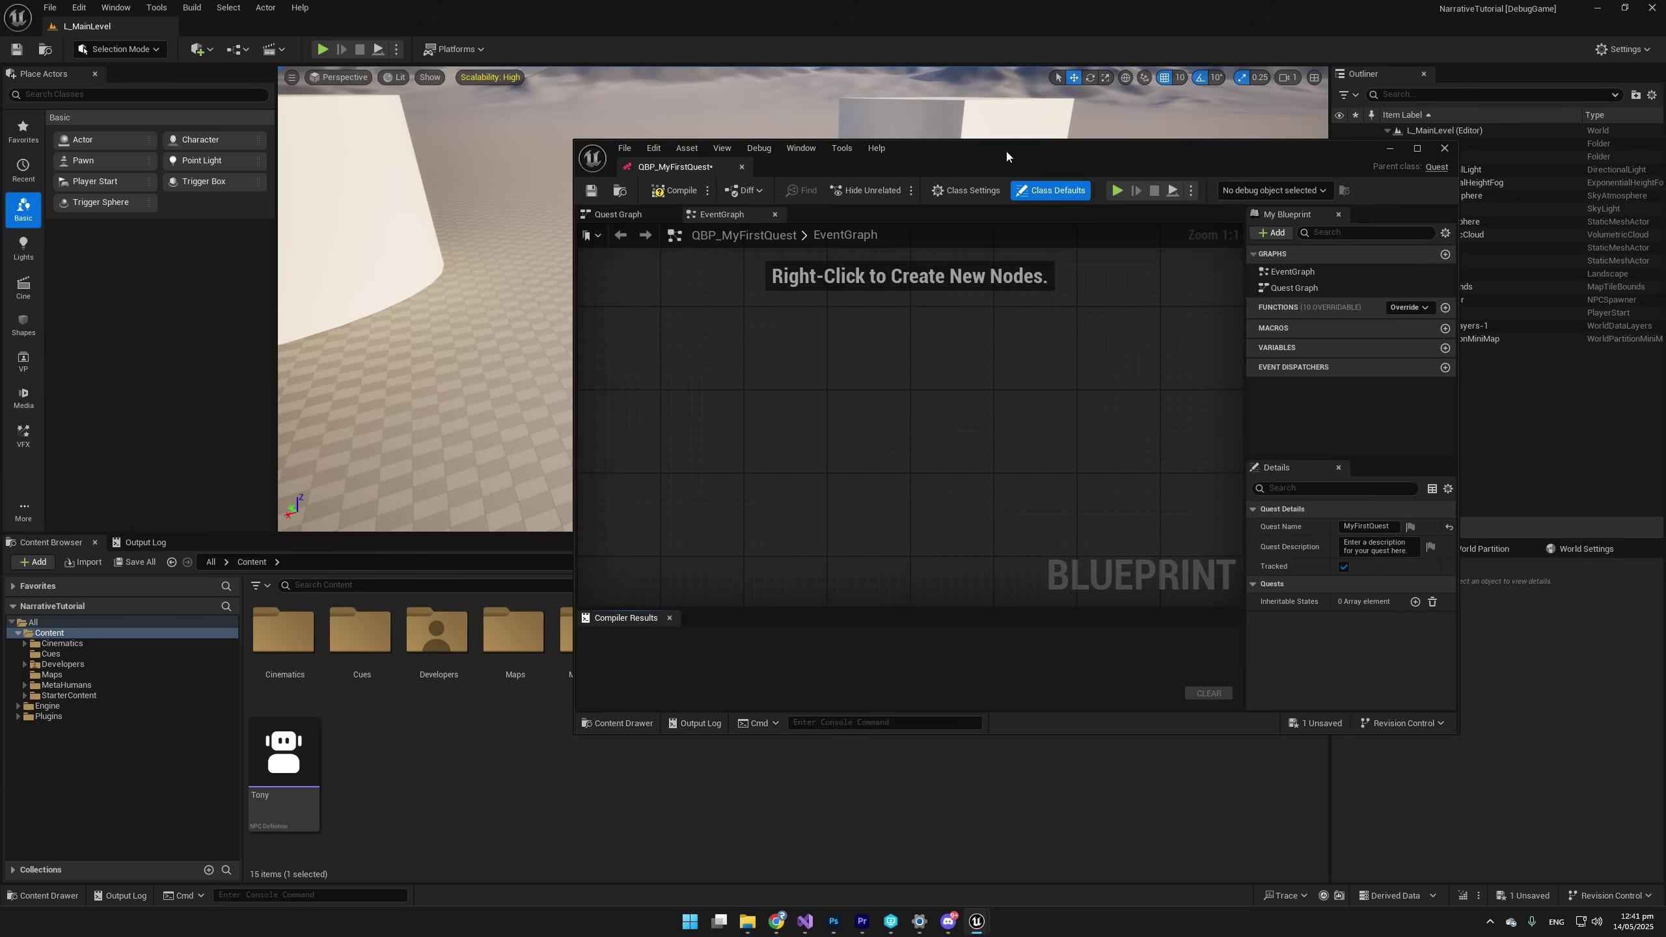
Maximize the QBP_MyFirstQuest editor, compile the quest and show its Quest Graph.
double_click(1007, 156)
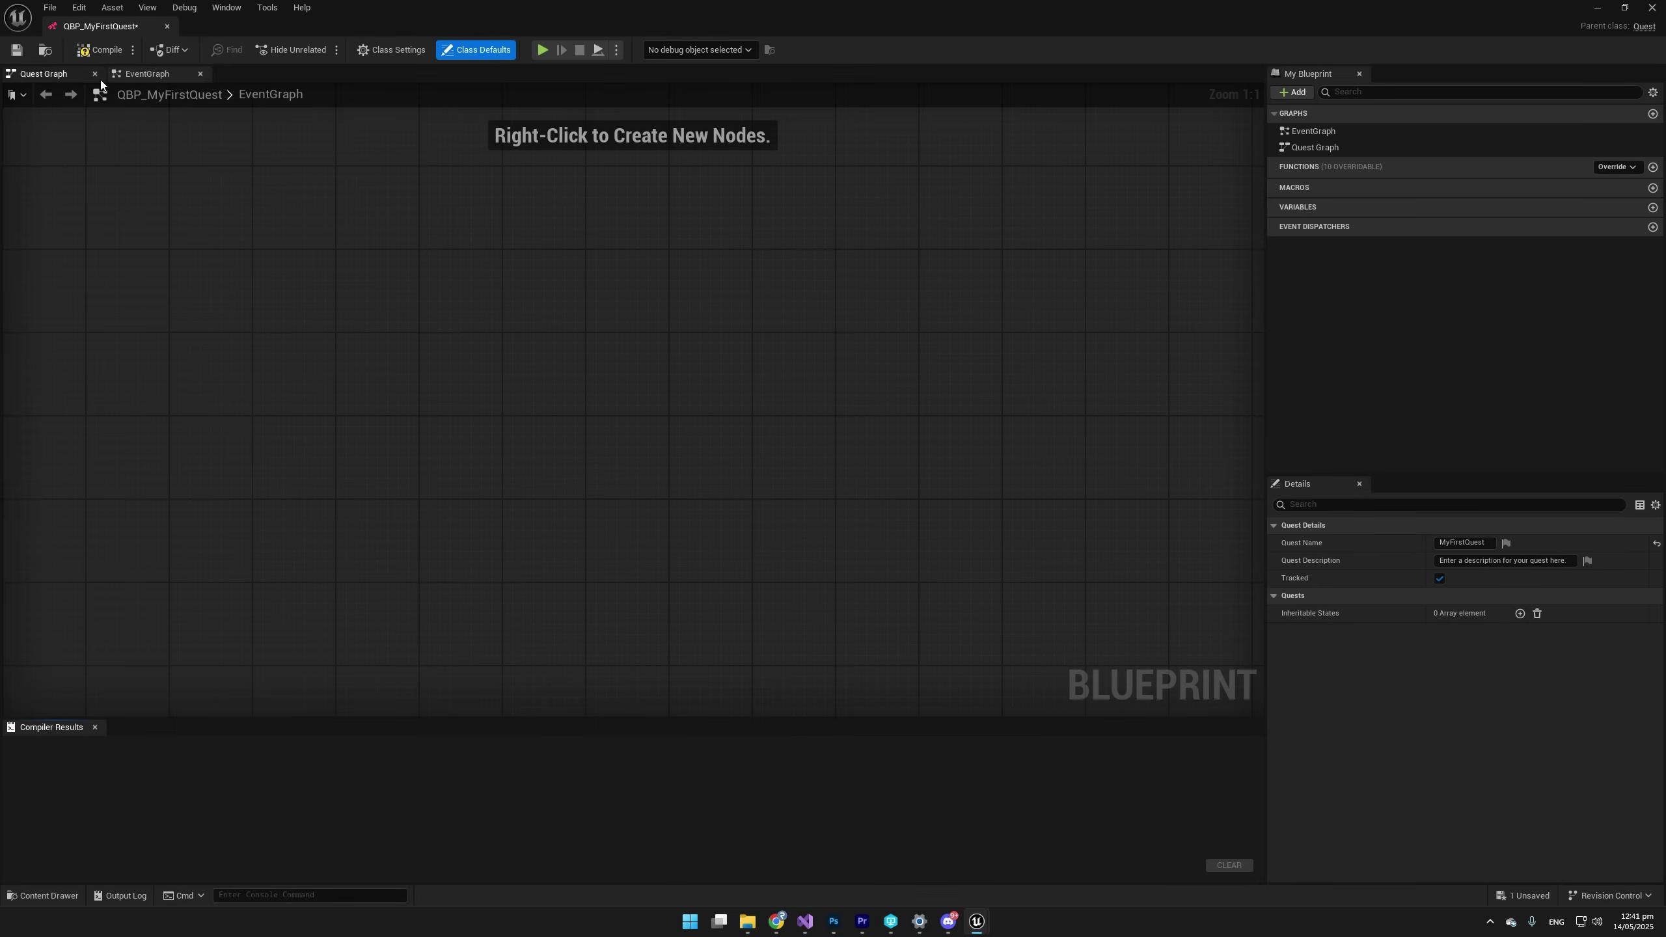
left_click(99, 50)
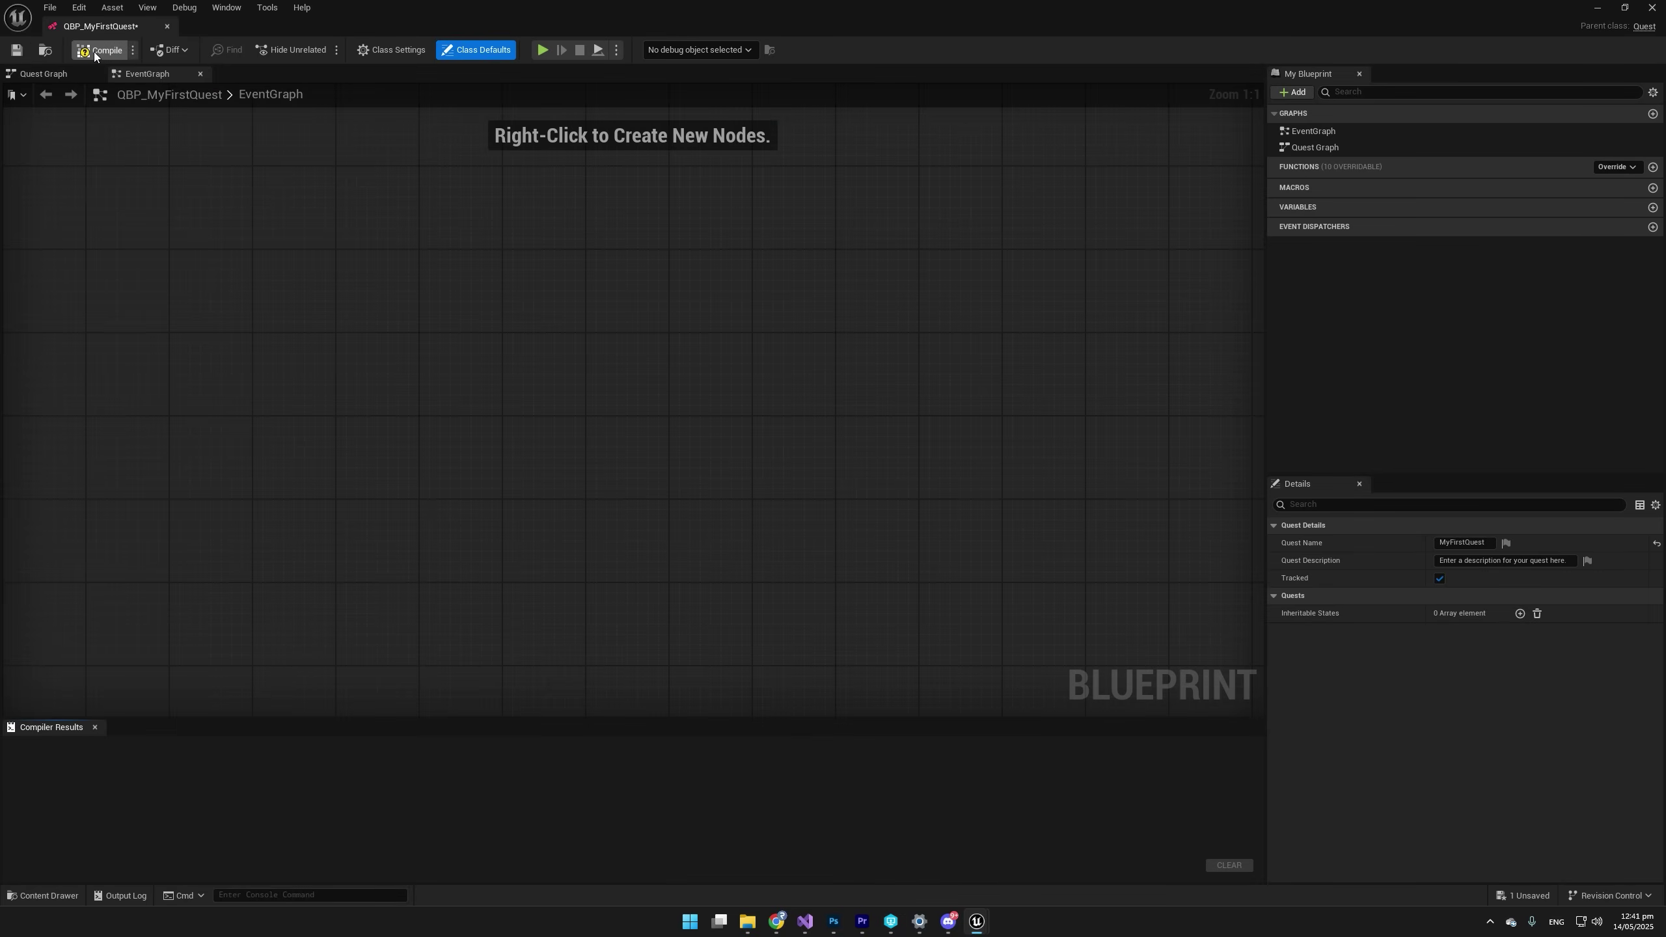
left_click(45, 74)
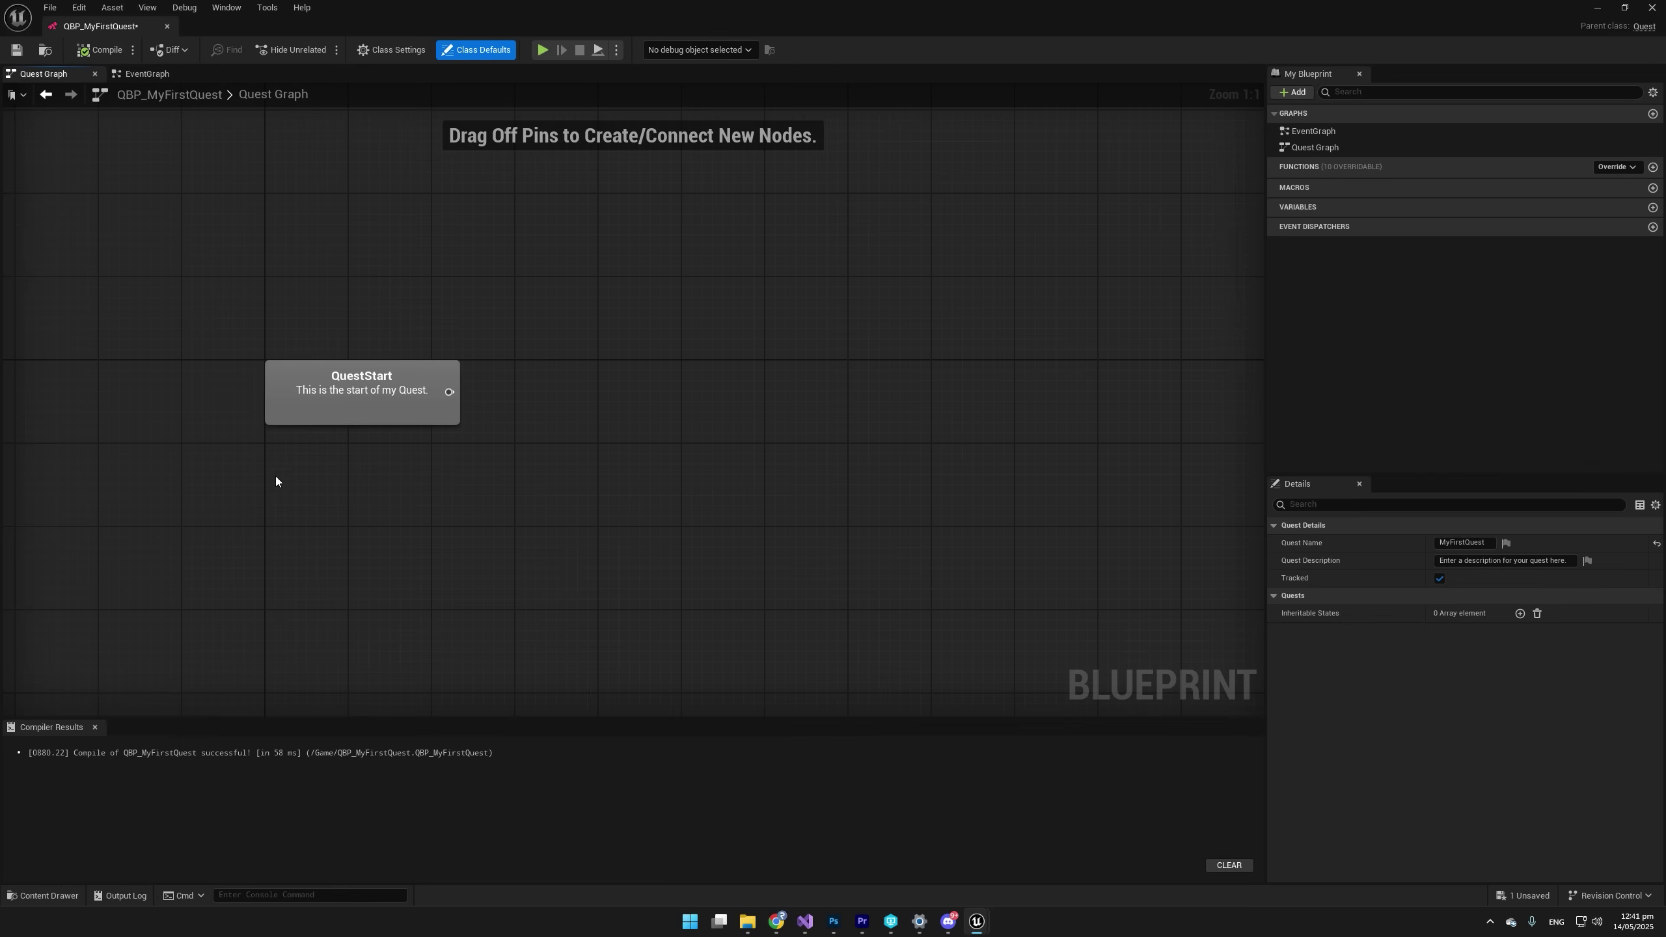
Examine the QuestStart node's details and try out connections from its output pin.
left_click(385, 410)
left_click_drag(450, 392, 581, 320)
left_click(585, 258)
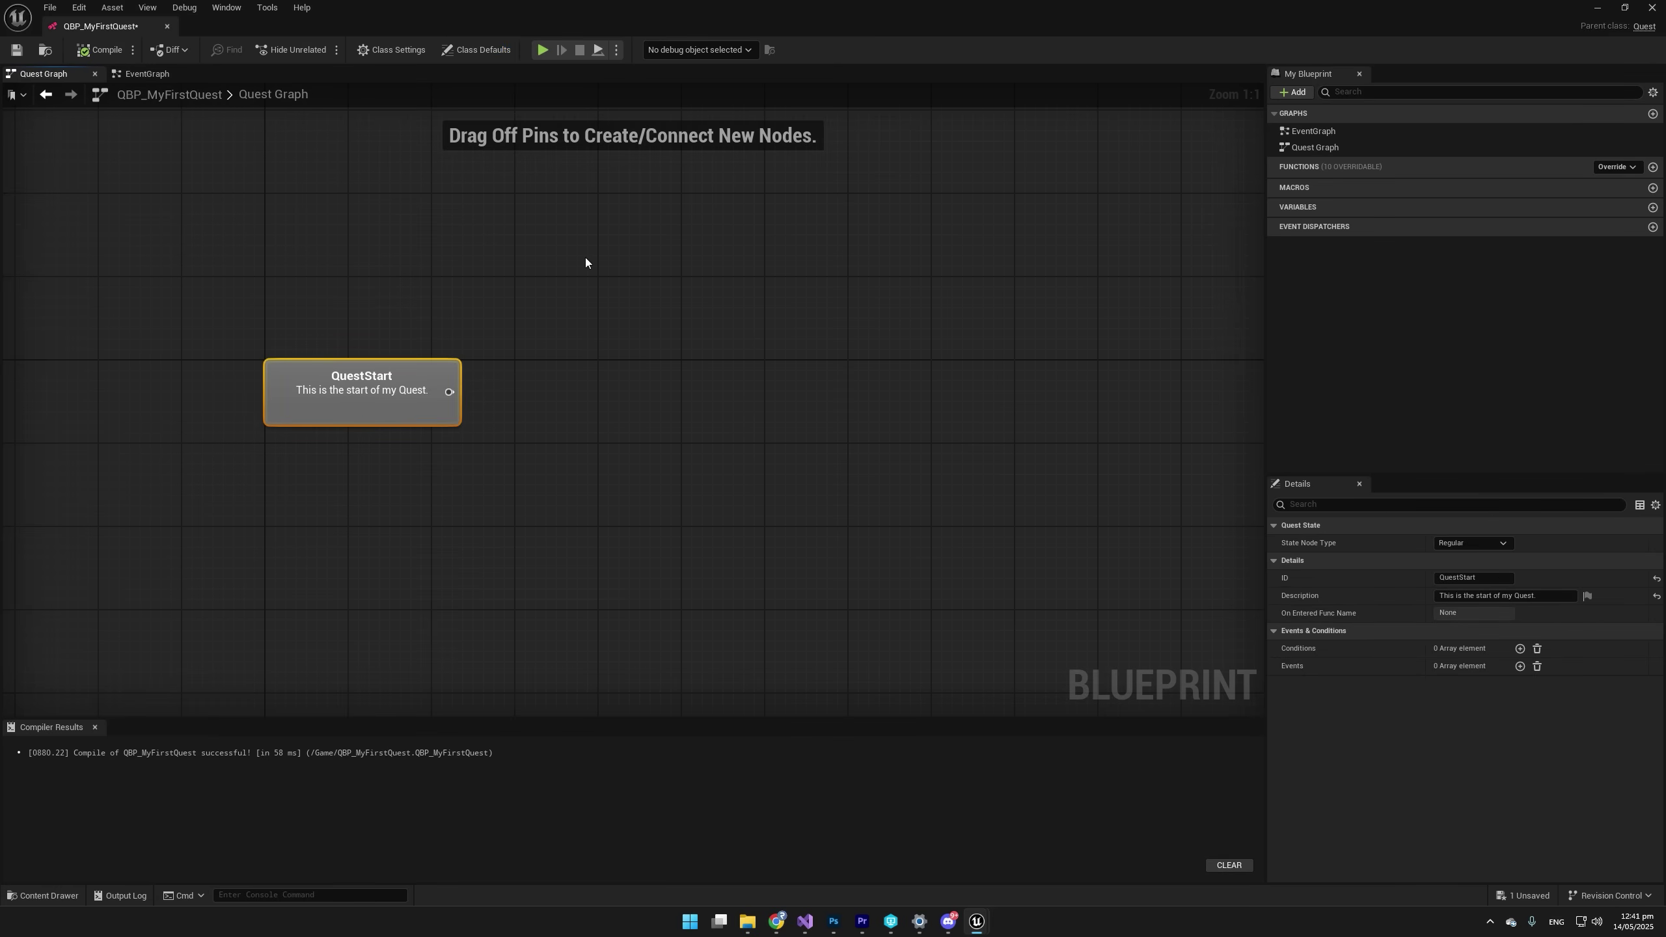
left_click_drag(445, 395, 761, 267)
left_click(398, 231)
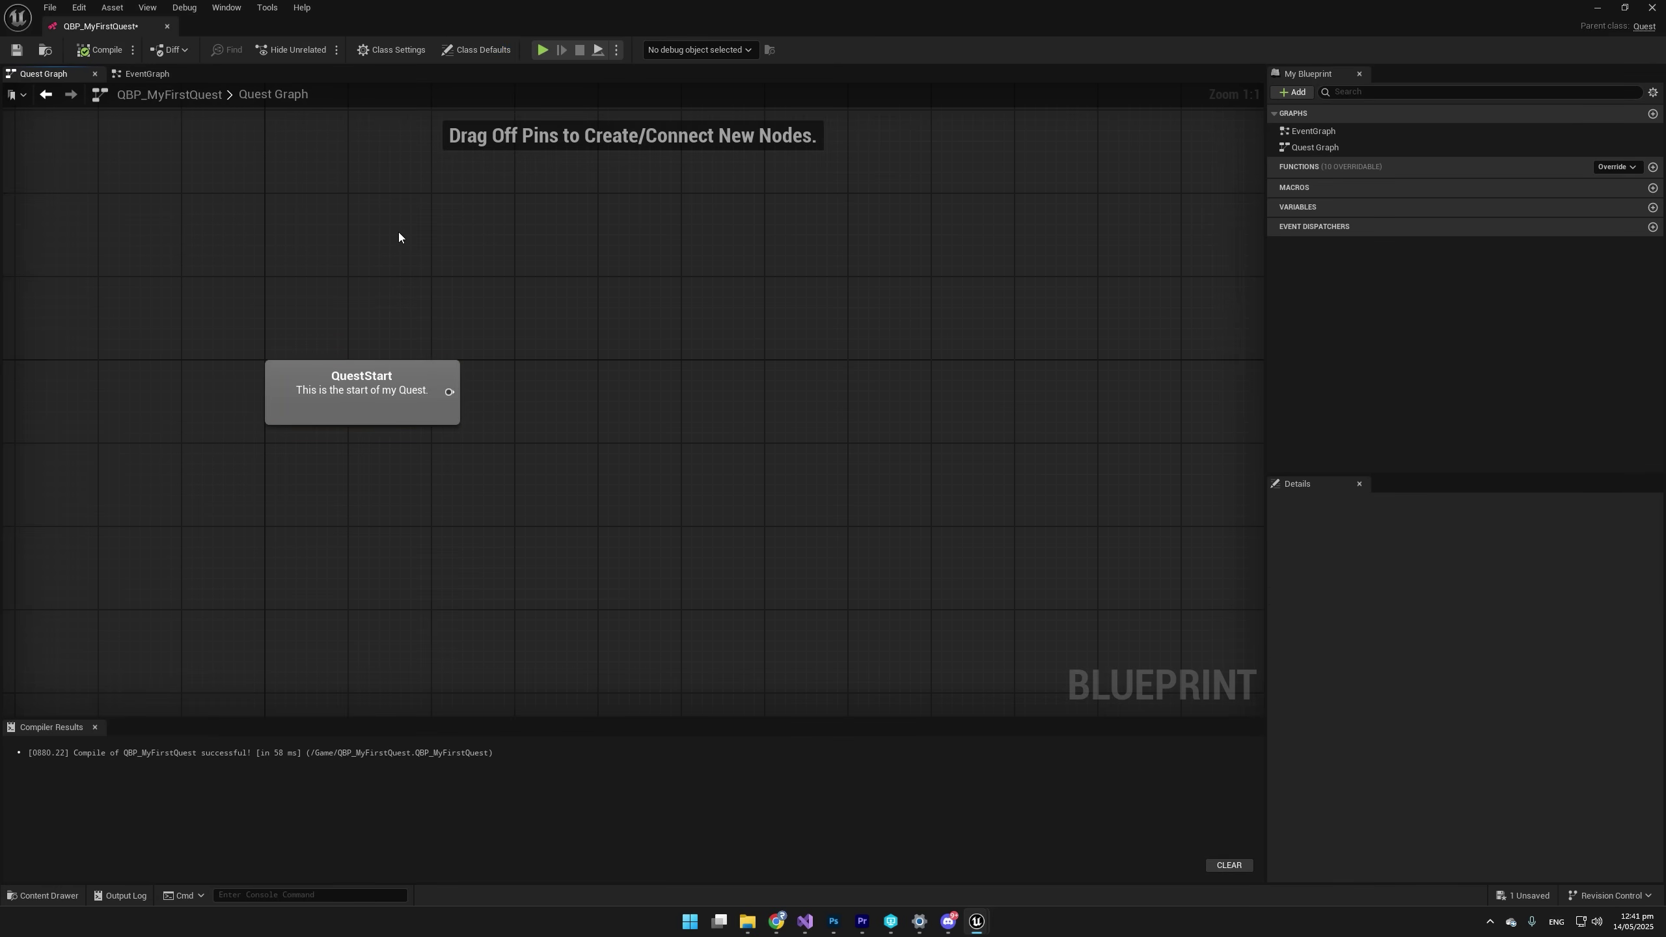
Try out the On Quest Failed function override in the EventGraph and delete the event node again.
left_click(143, 76)
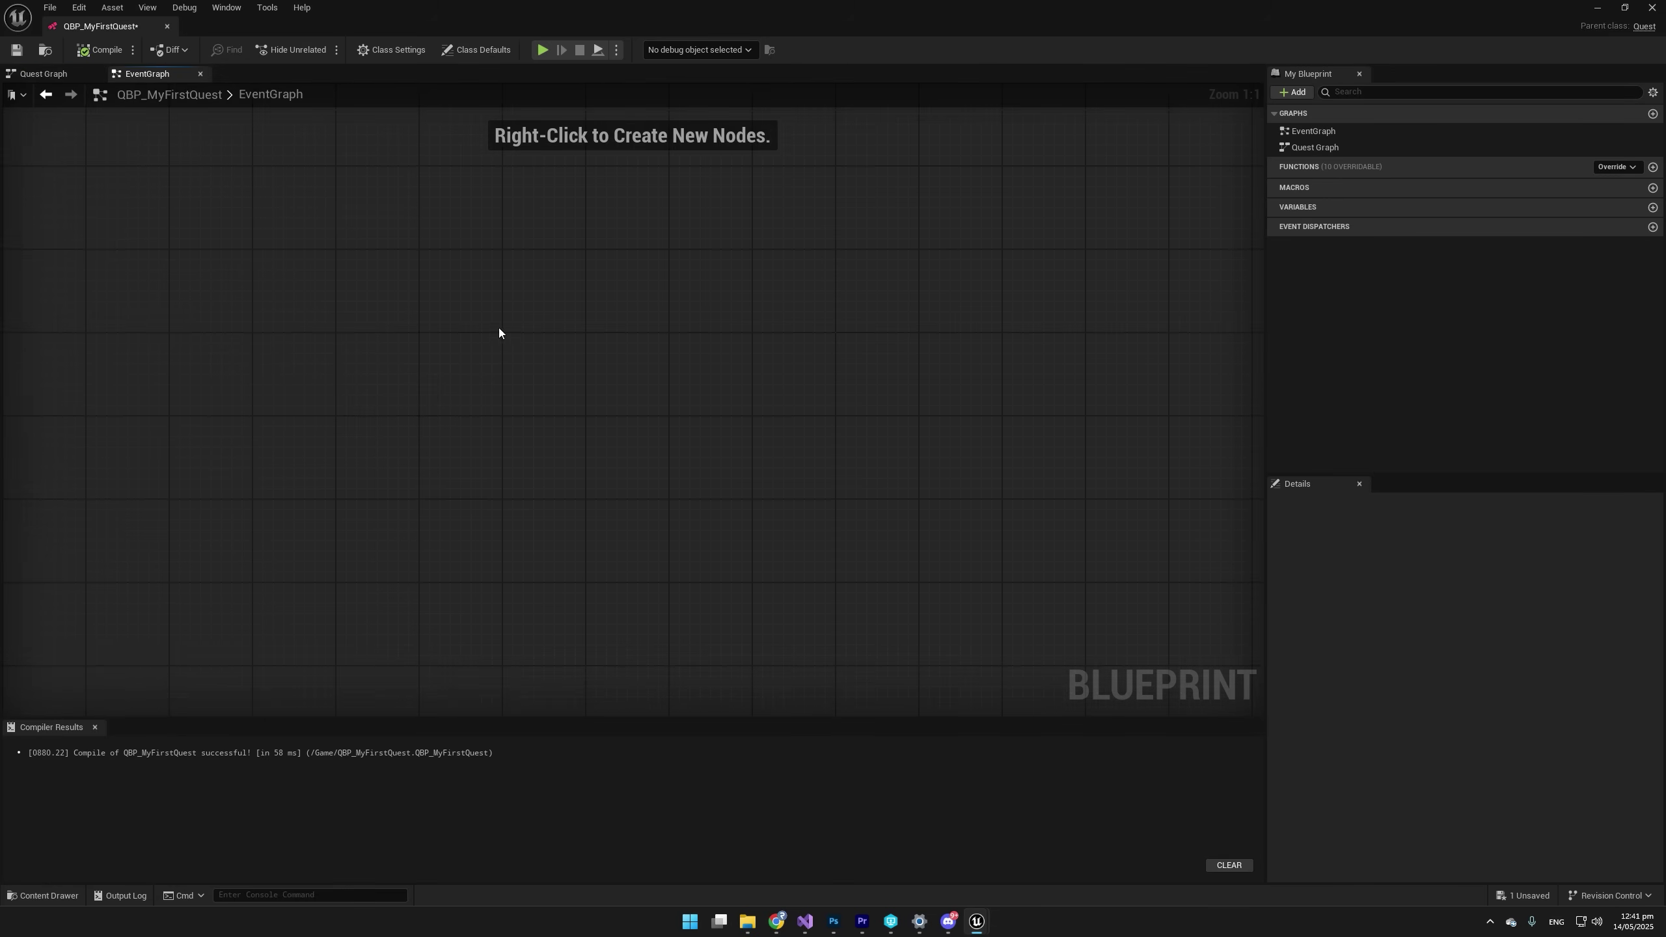
left_click(1611, 167)
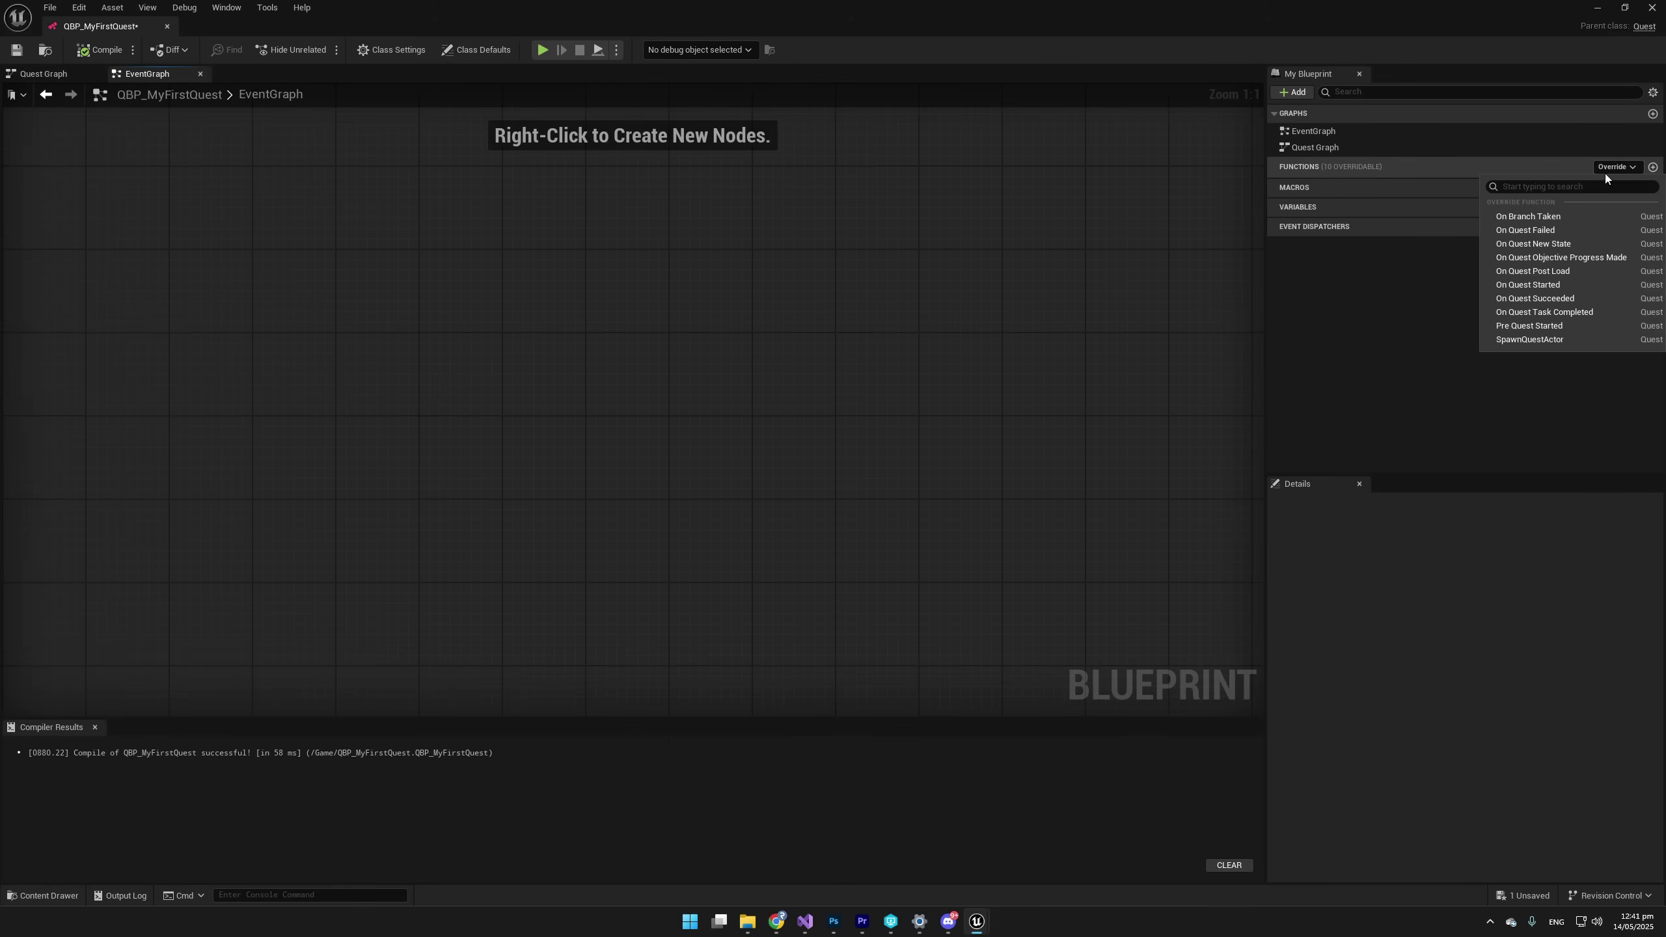
left_click(1534, 230)
right_click_drag(876, 388, 645, 381)
left_click_drag(438, 386, 643, 377)
key("Escape")
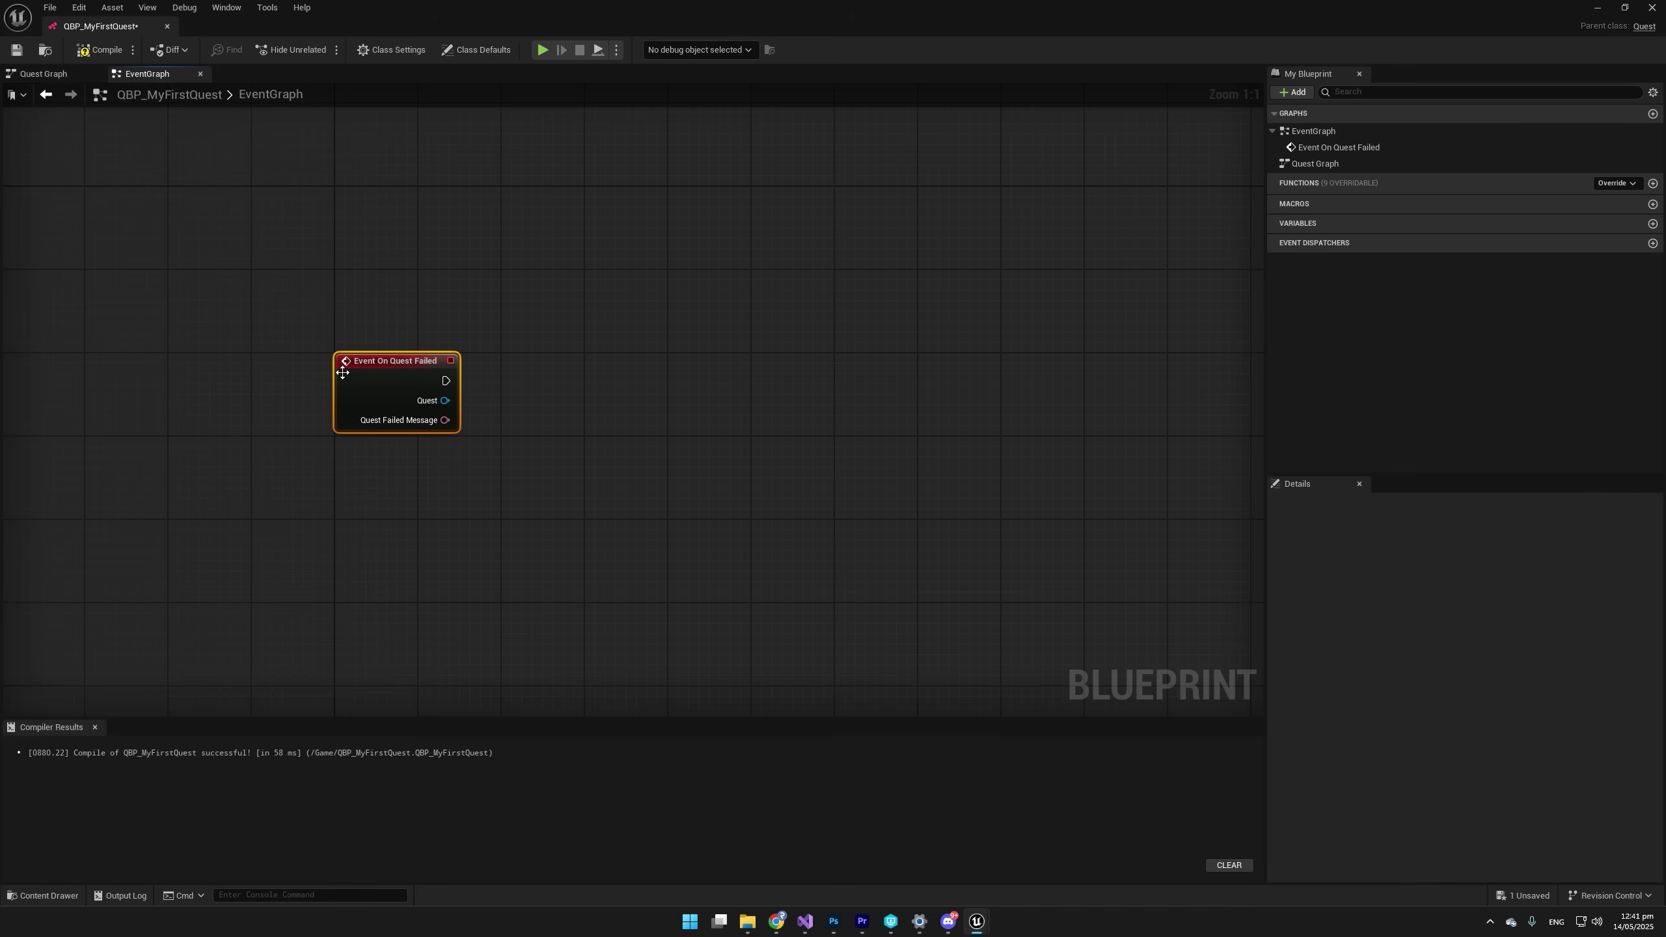
key("Delete")
Compile QBP_MyFirstQuest and return to its Quest Graph.
left_click(49, 75)
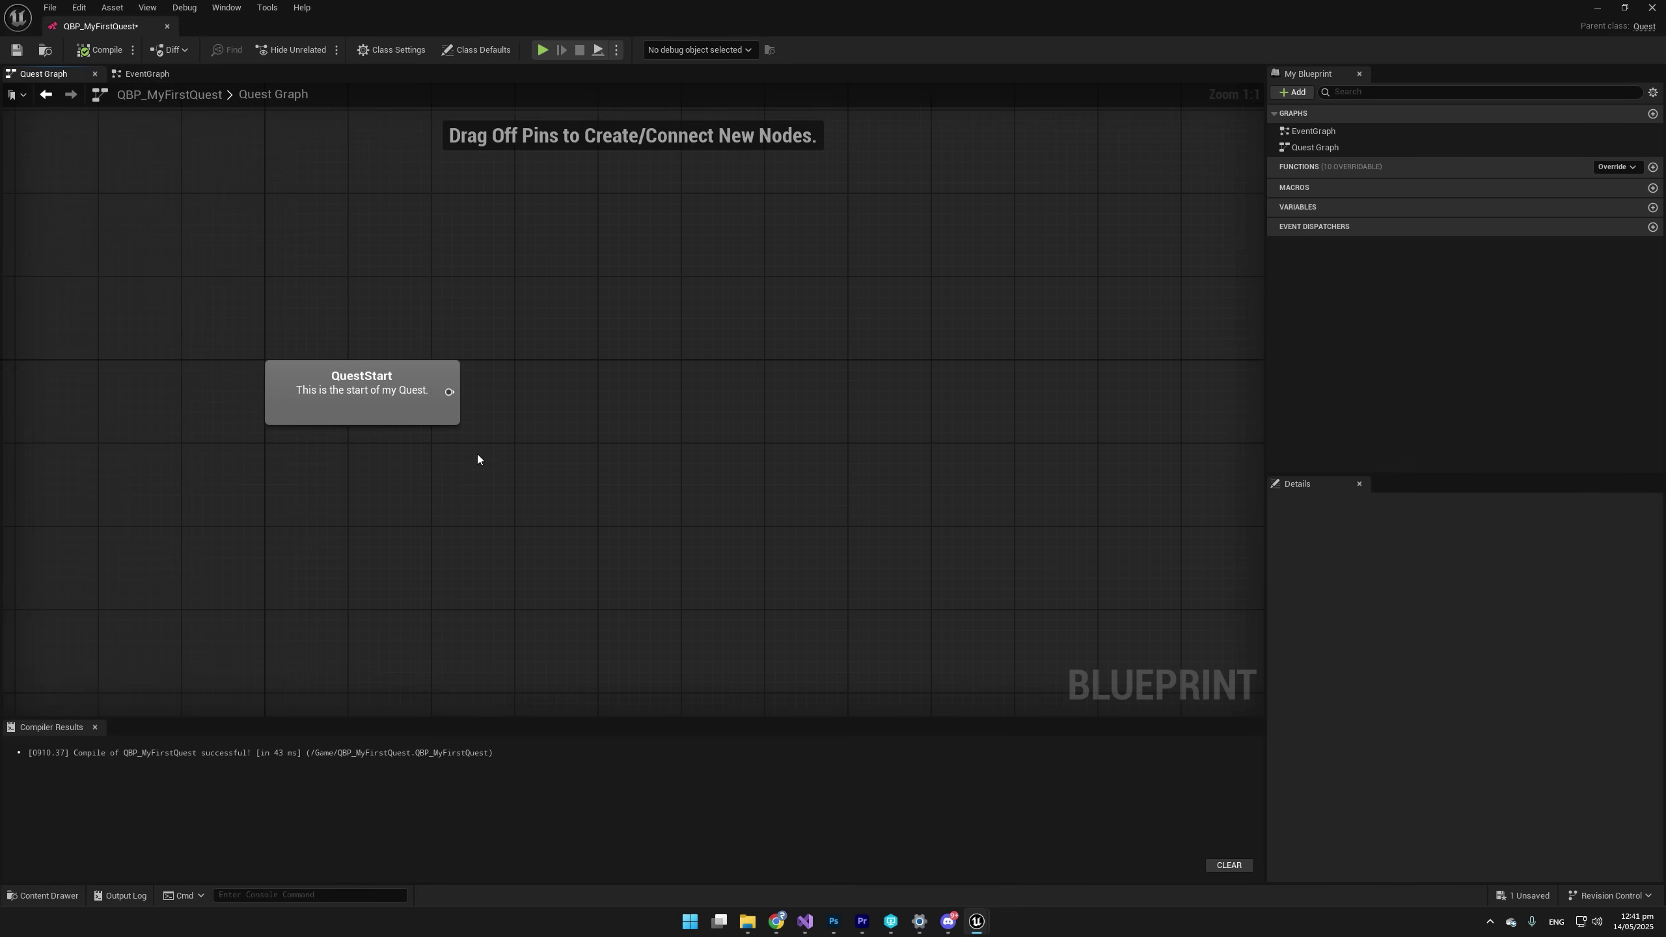
right_click_drag(282, 478, 223, 477)
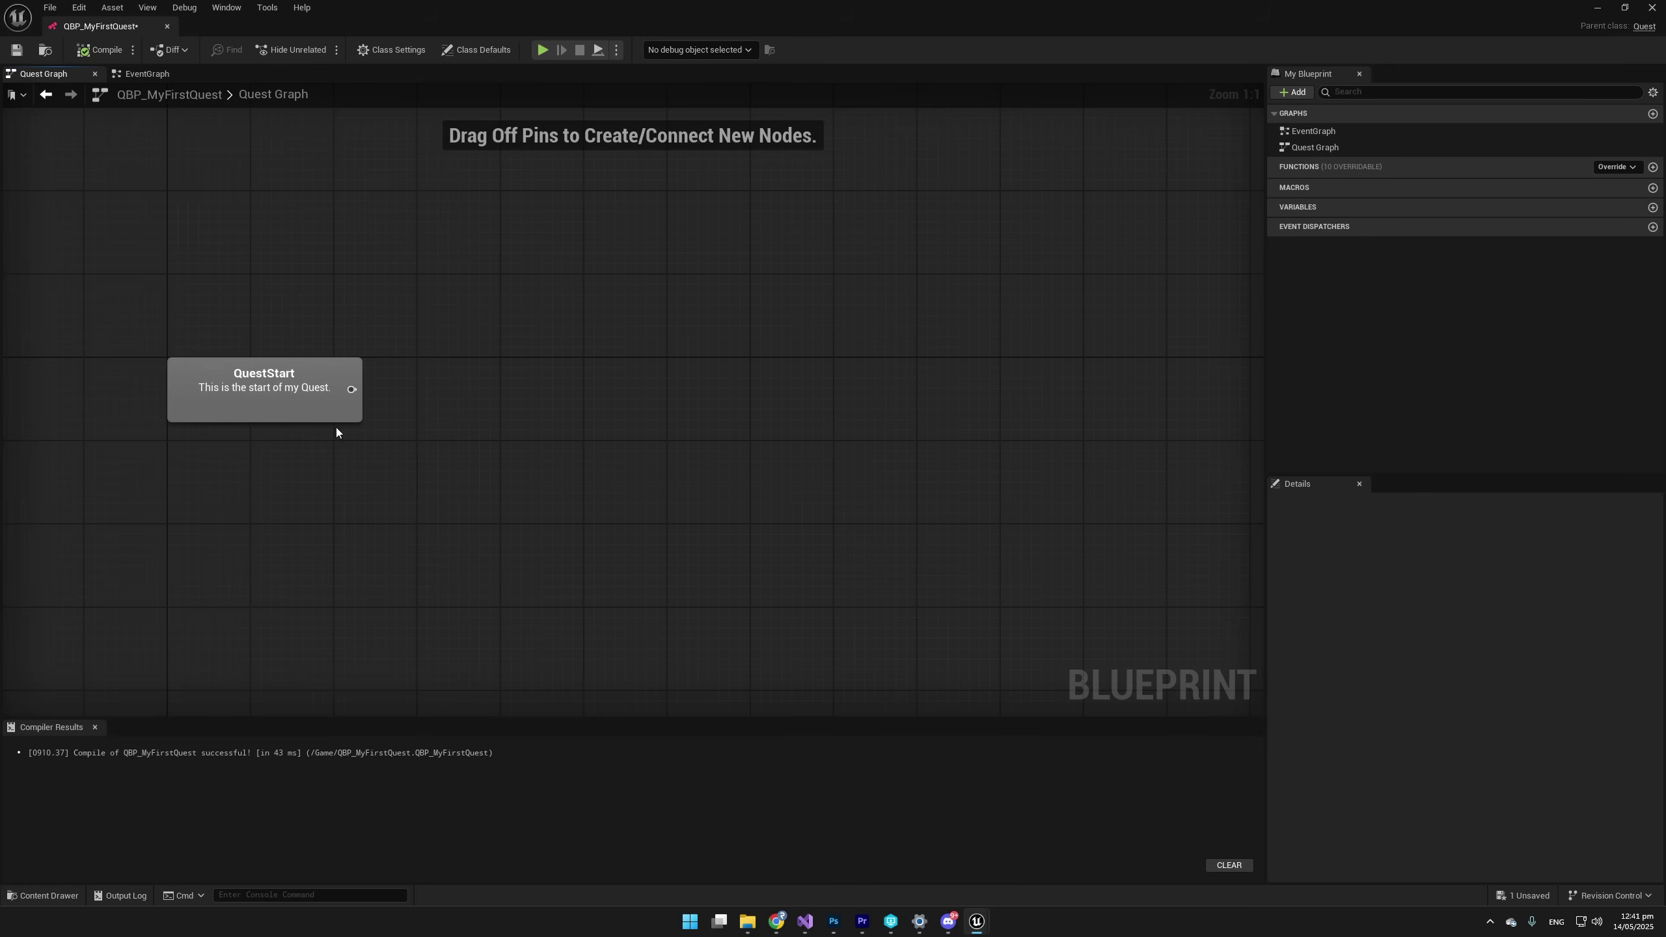
Add a Go To Location task branch from the QuestStart node and line it up with its following state node.
left_click_drag(349, 389, 495, 336)
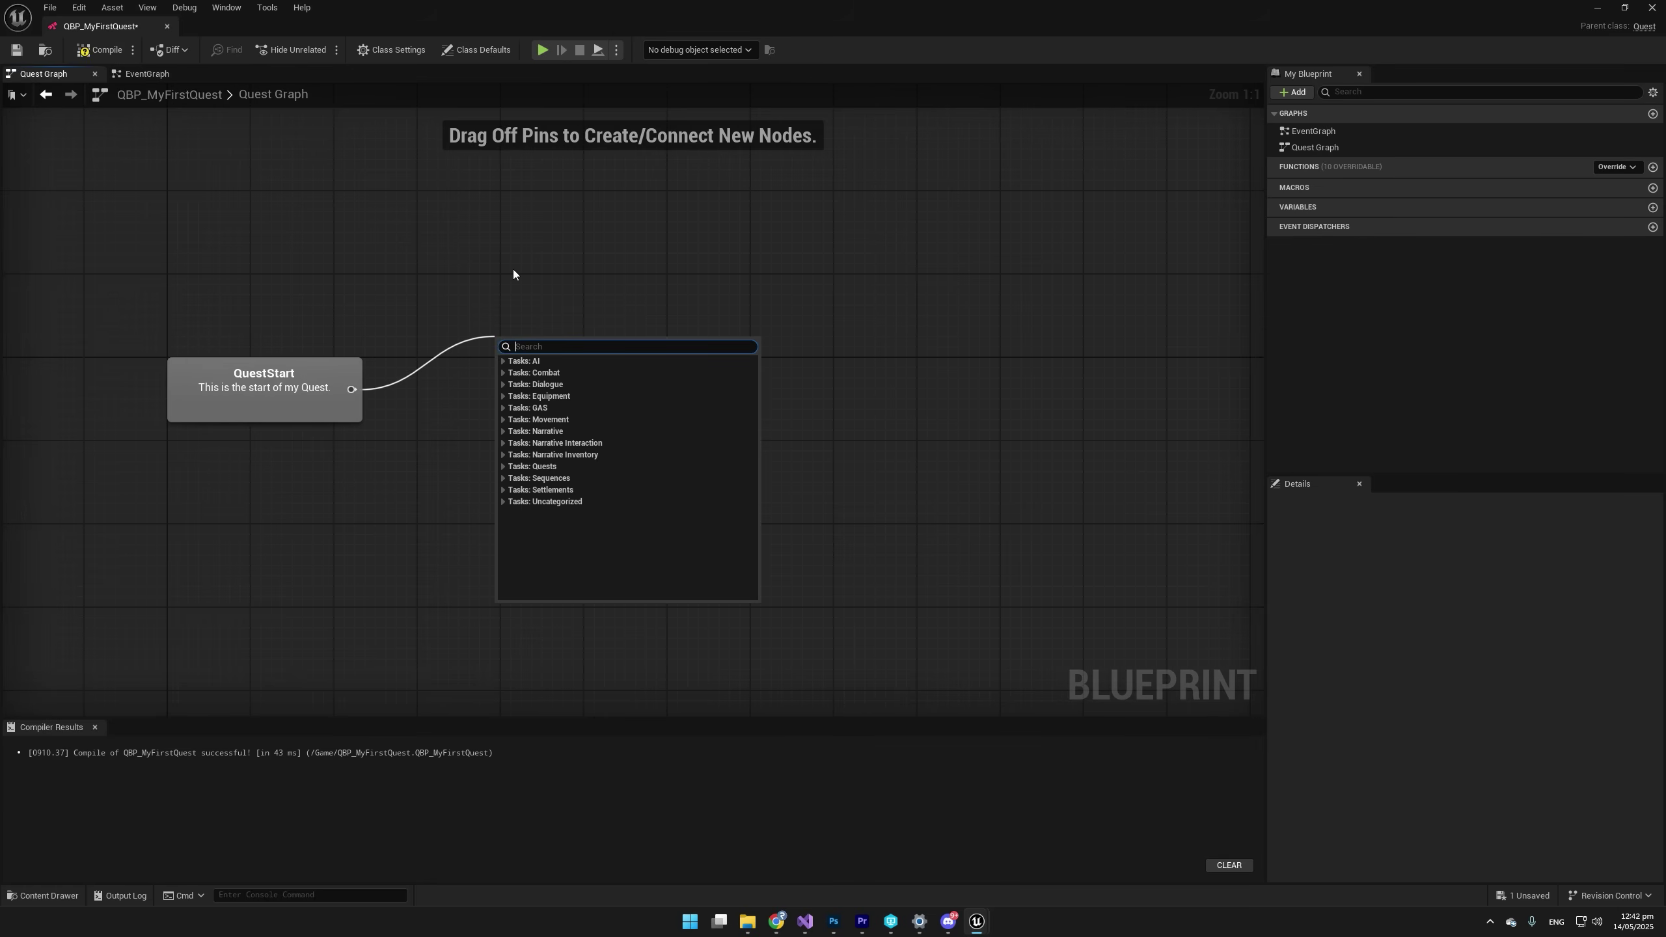
type("go")
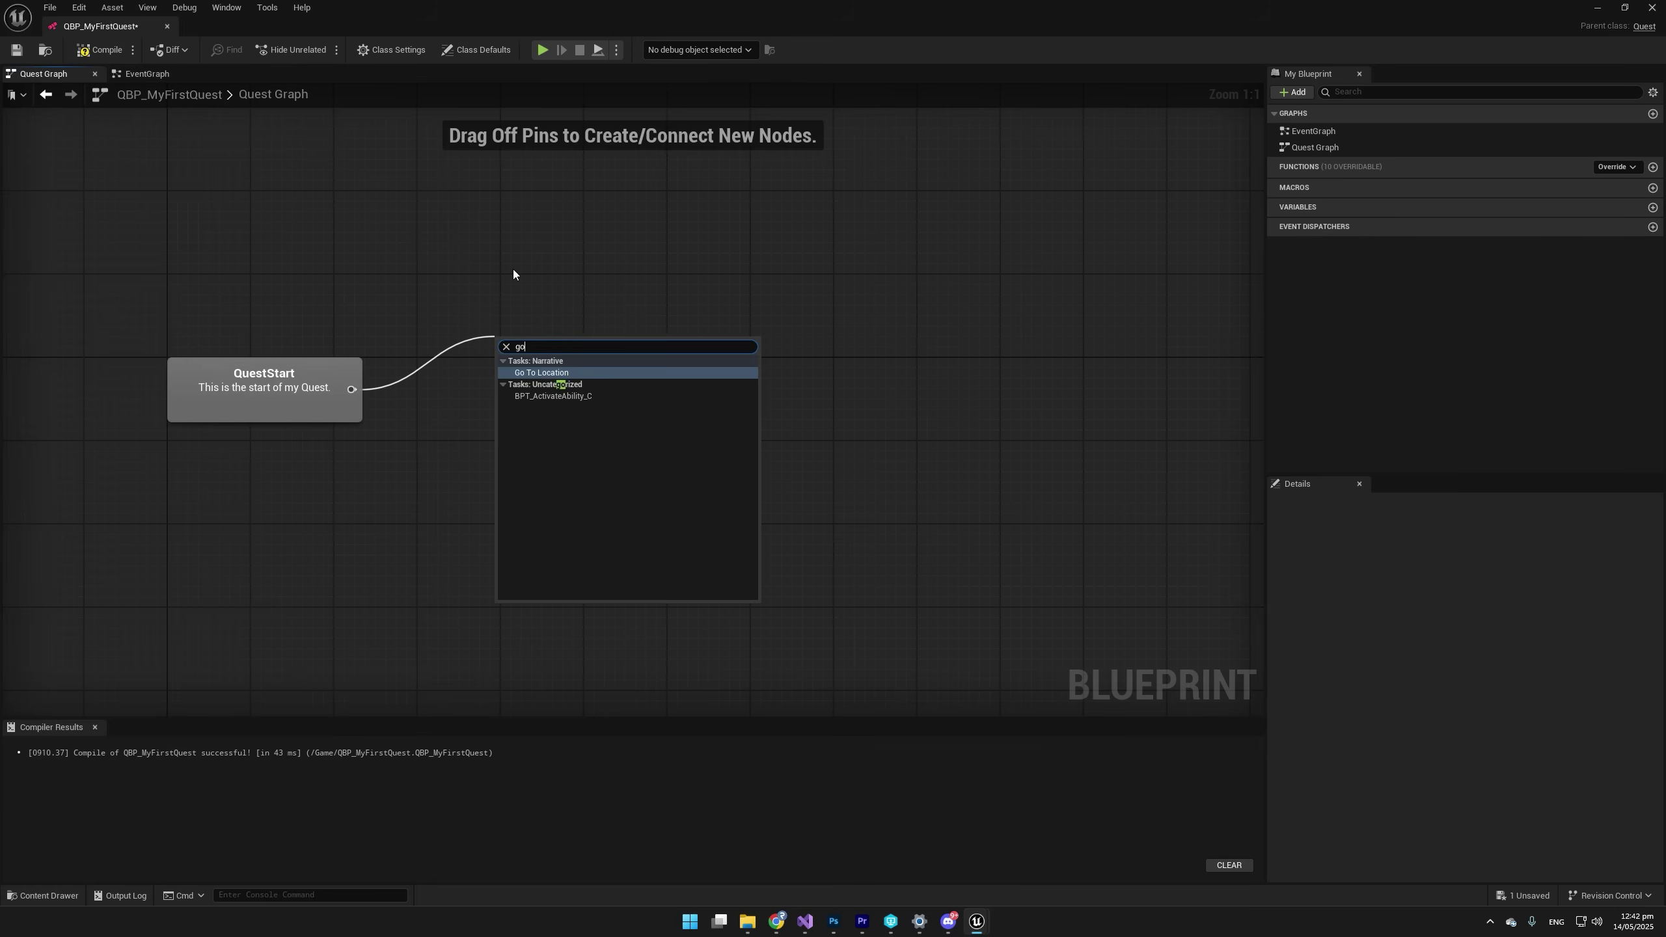
type("to")
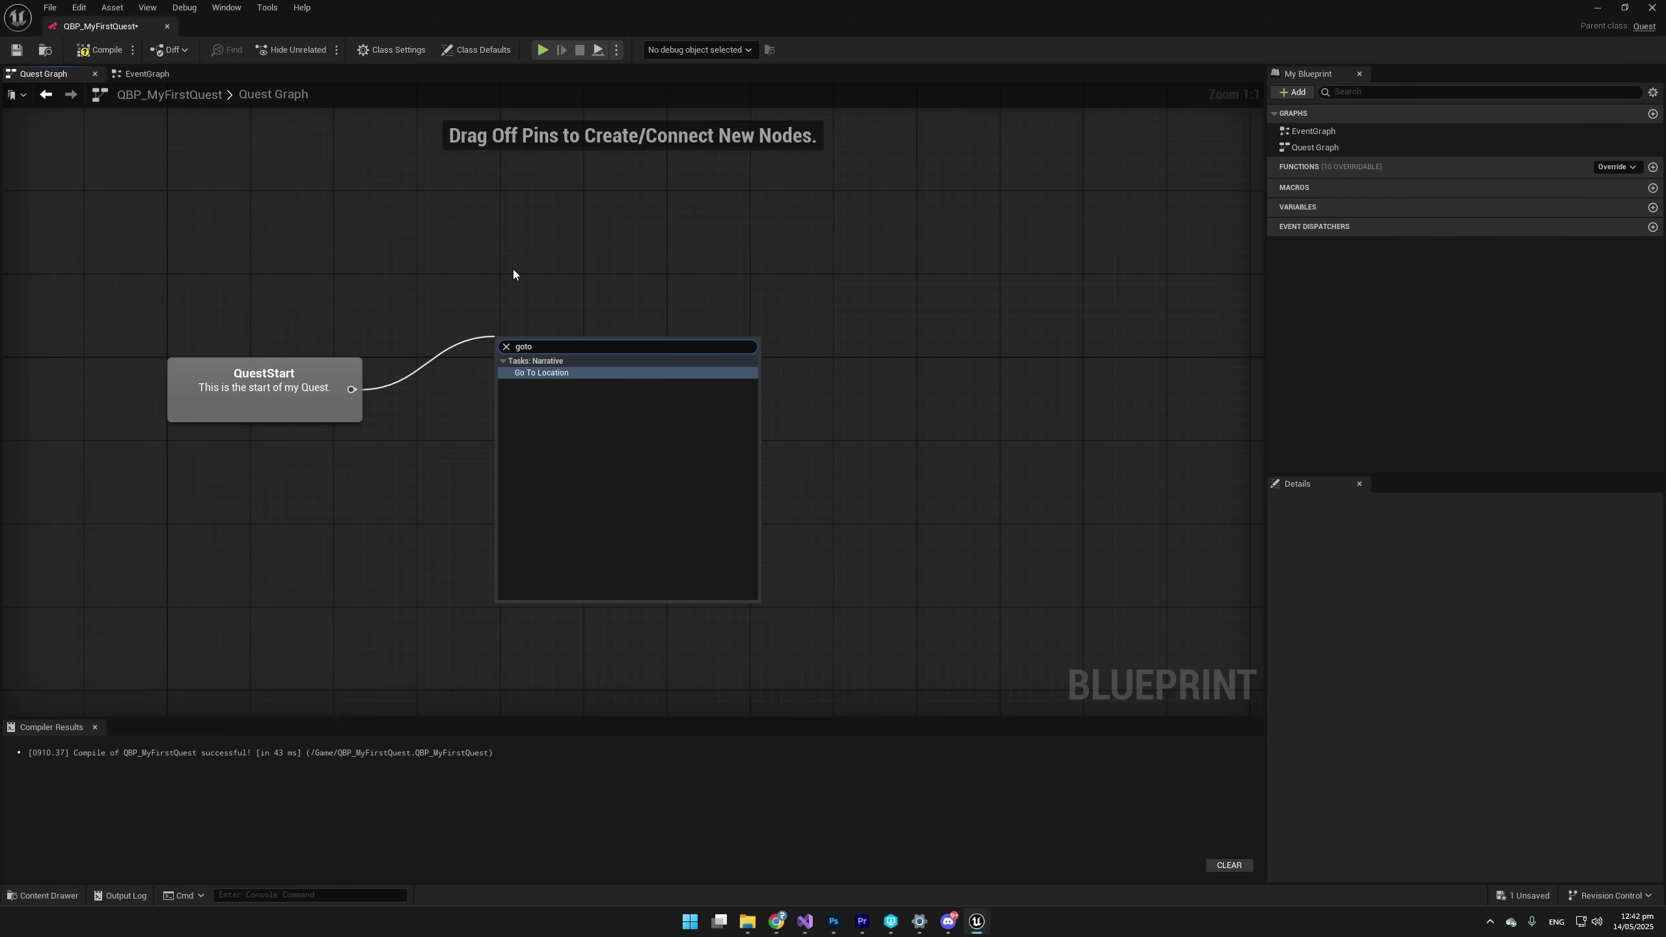
left_click(539, 373)
left_click_drag(593, 375, 509, 387)
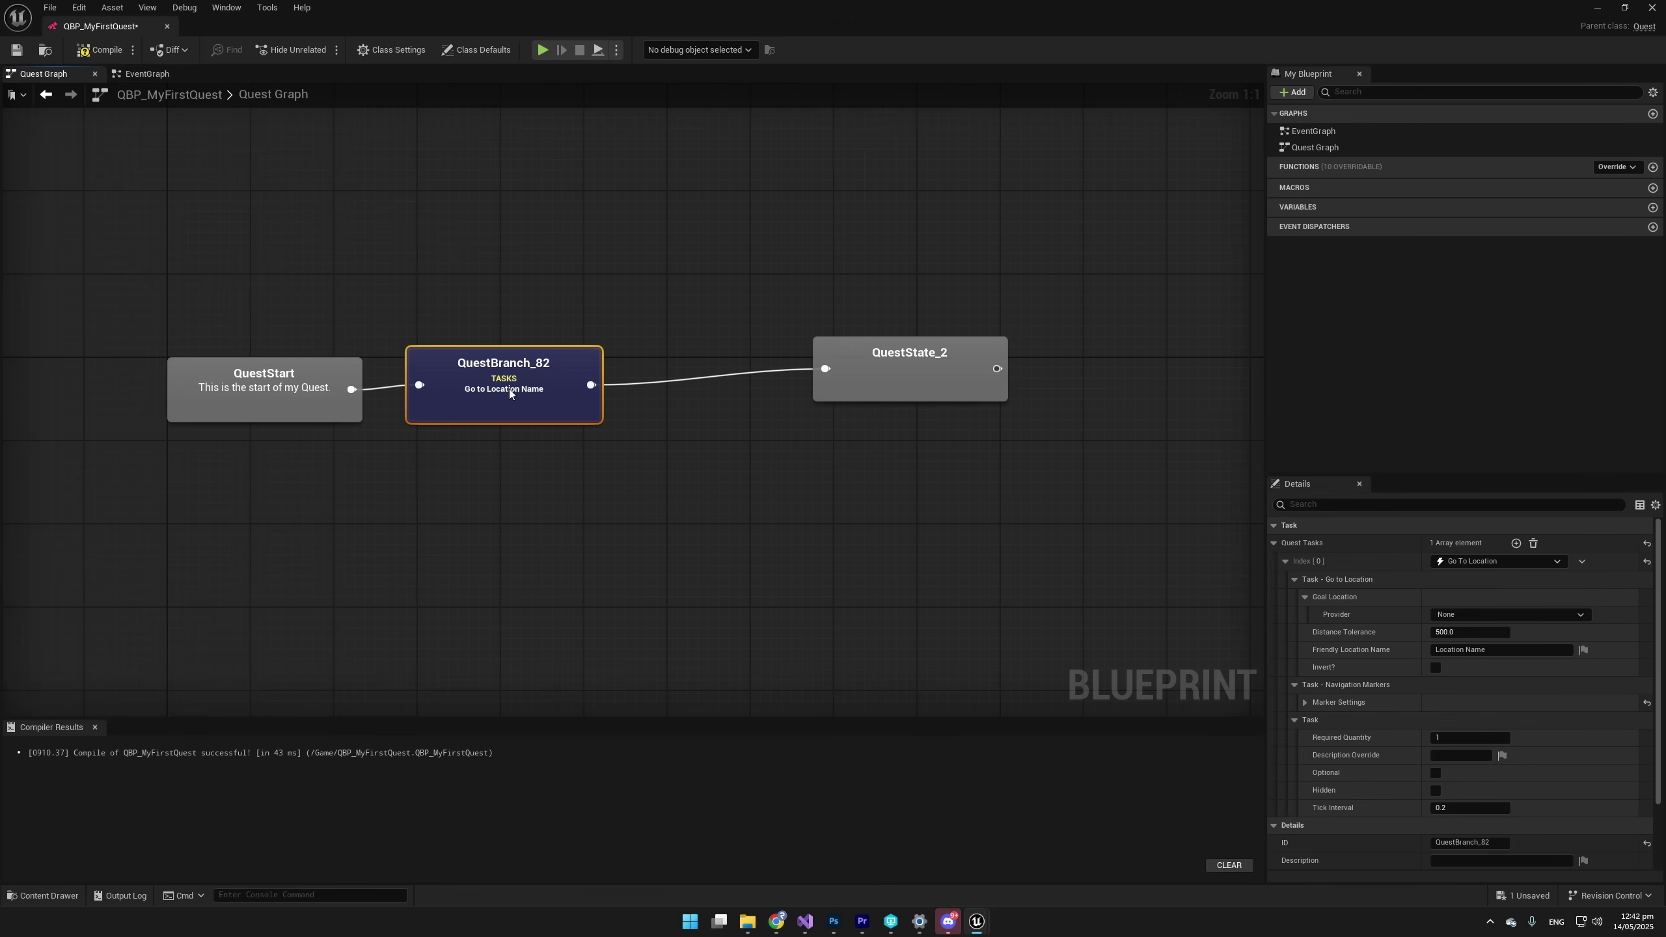
left_click(869, 379)
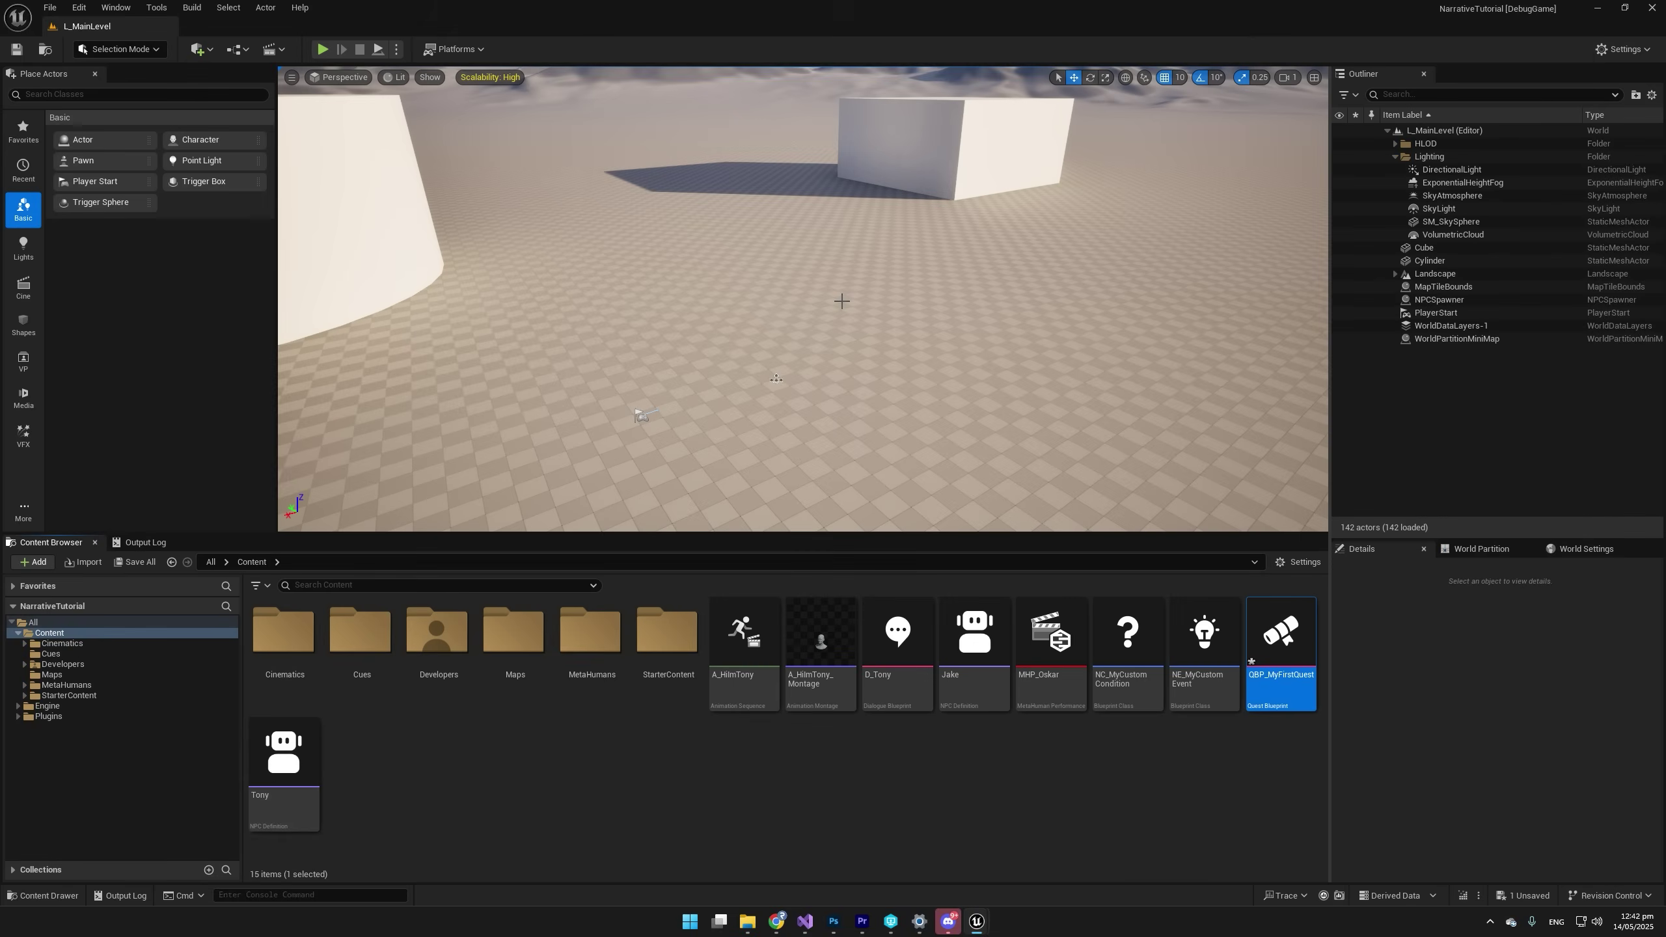
Place a cube on the open floor of L_MainLevel at location -7410, -230, 60.
right_click_drag(807, 305, 693, 308)
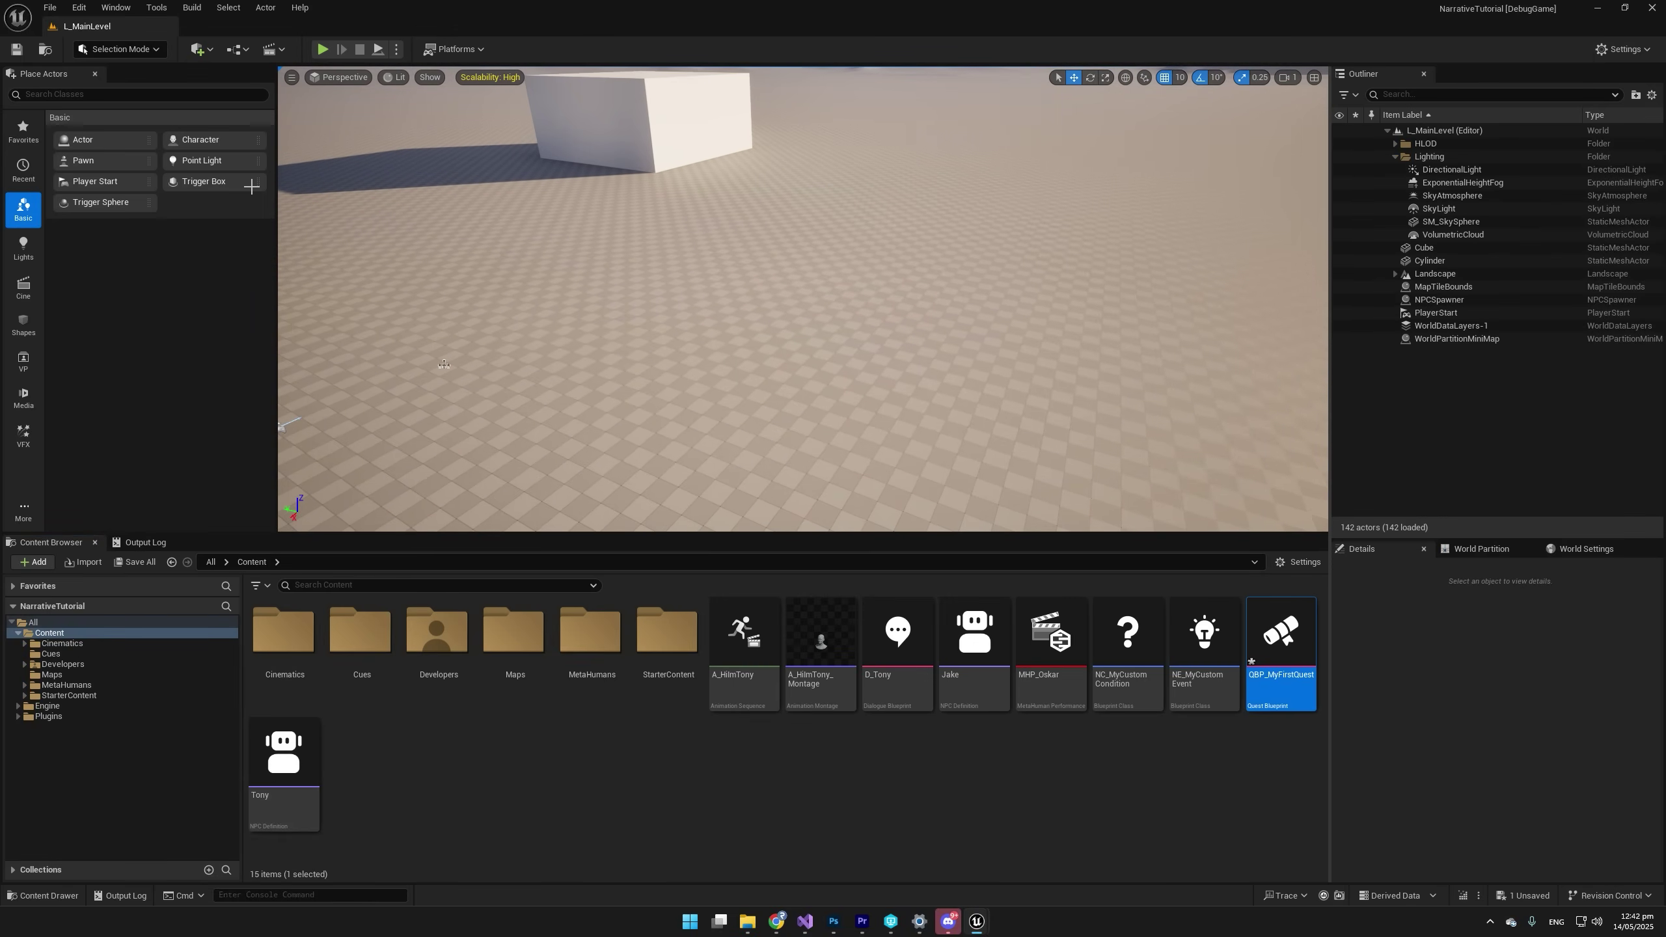
left_click(67, 95)
type("cube")
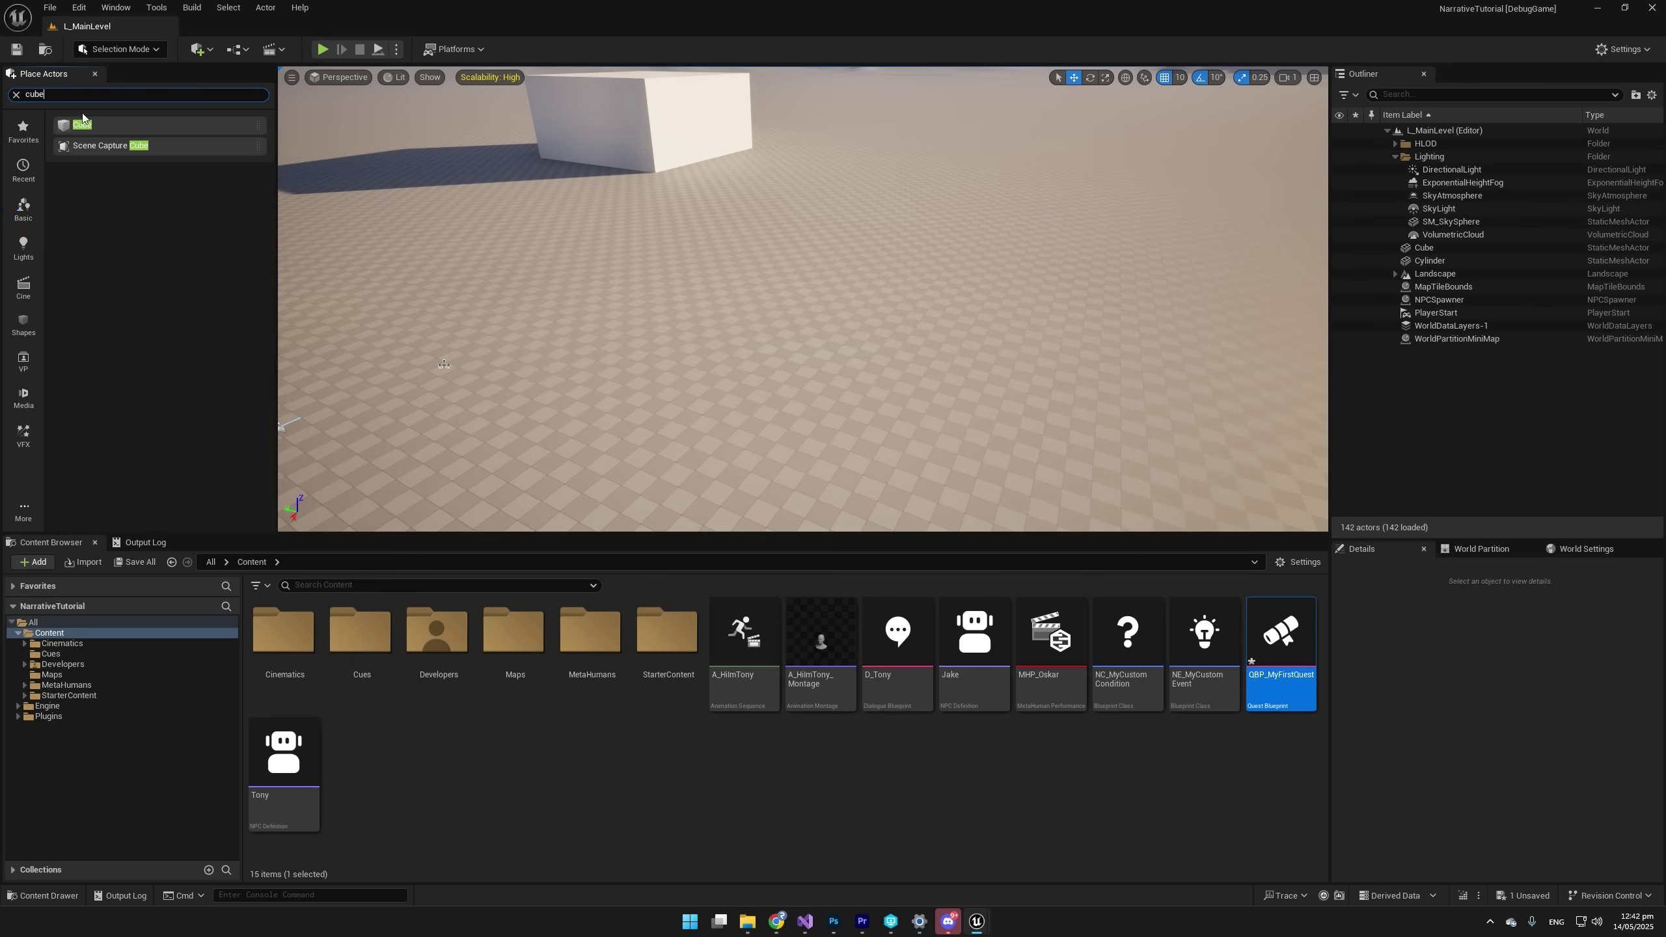
left_click_drag(82, 119, 1116, 274)
right_click_drag(841, 330, 839, 330)
scroll(840, 331, "up", 3)
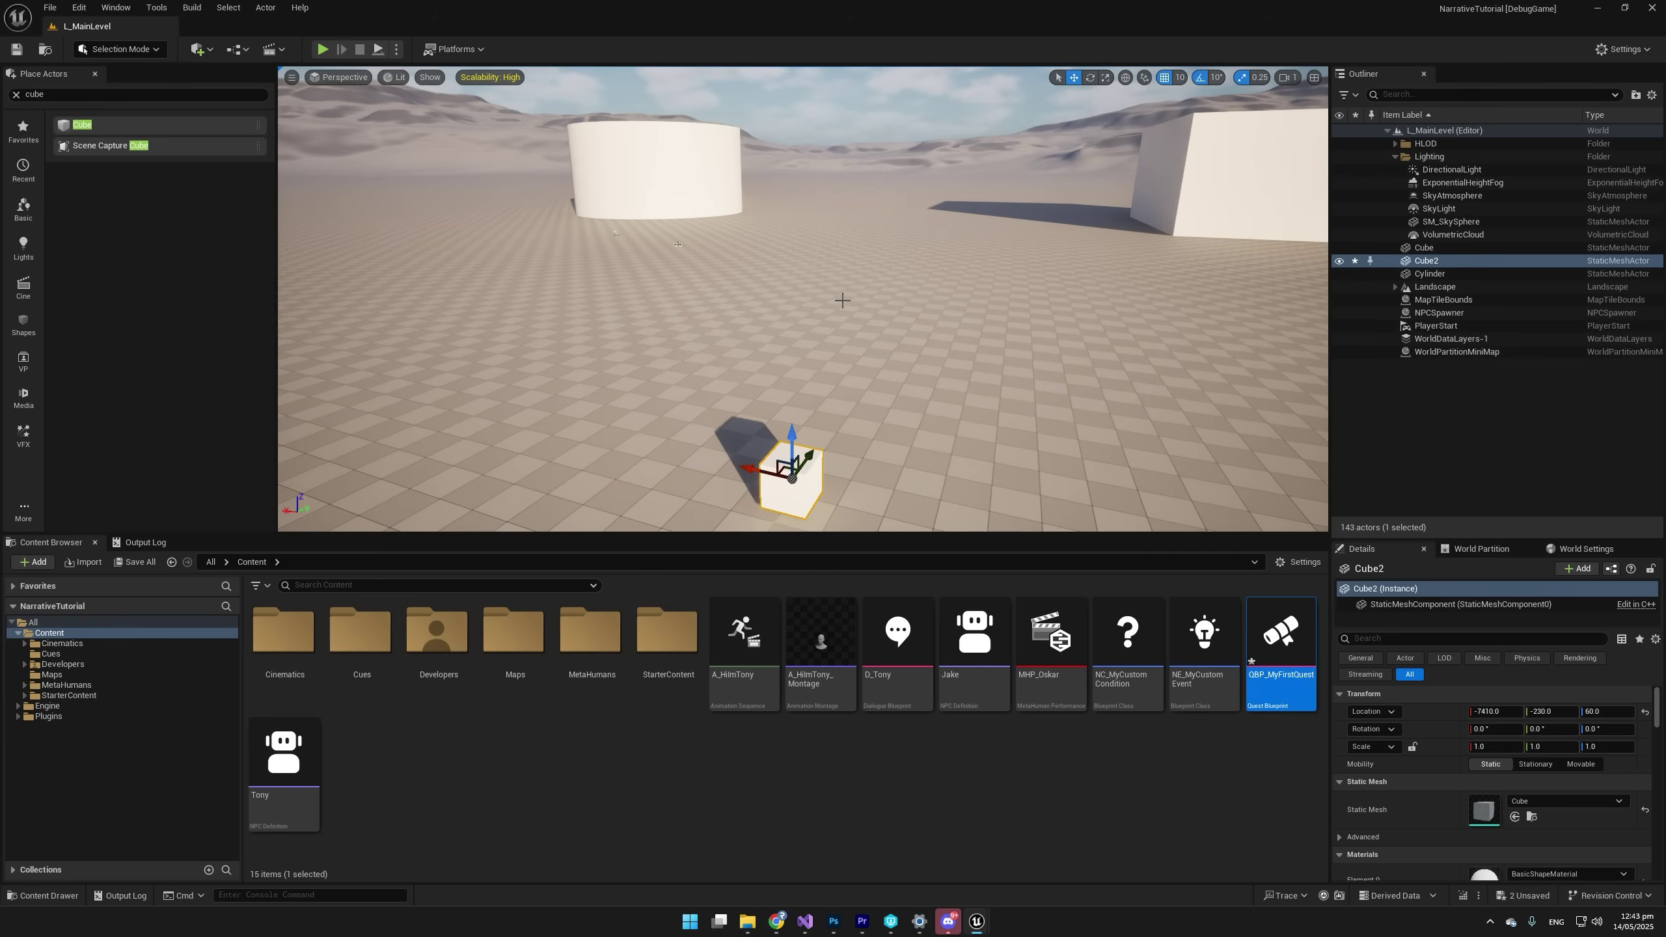
right_click_drag(844, 504, 860, 533)
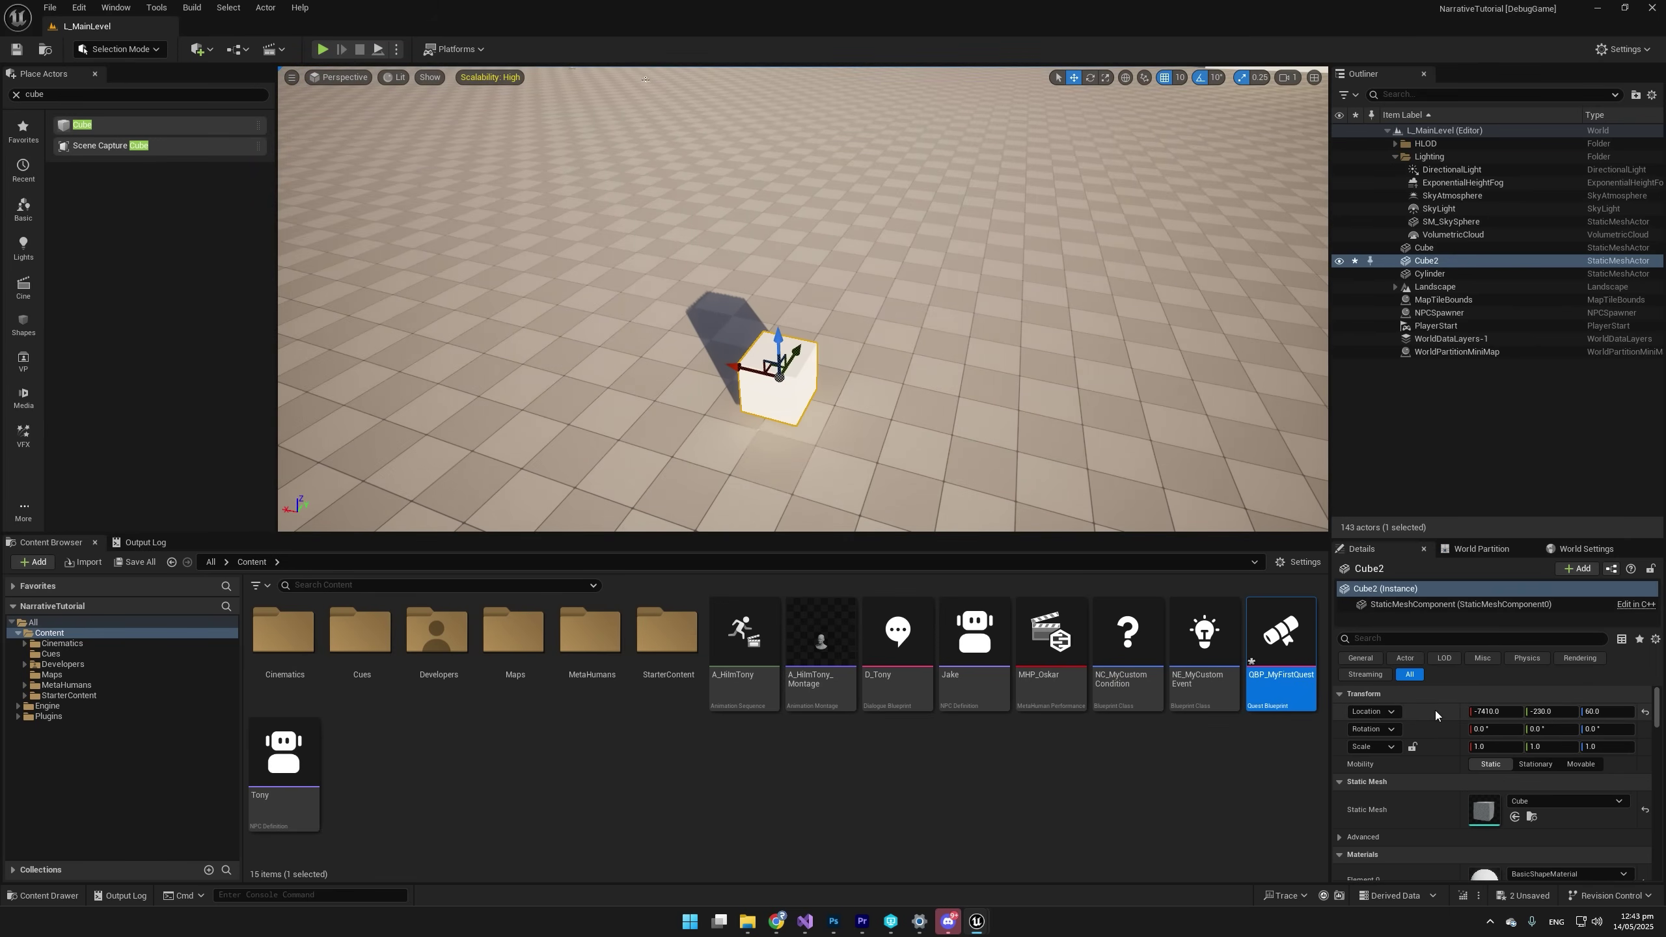
Set the Go To Location task's goal provider to Specified Transform, using the new cube's location of -7410, -230, 60.
double_click(1291, 680)
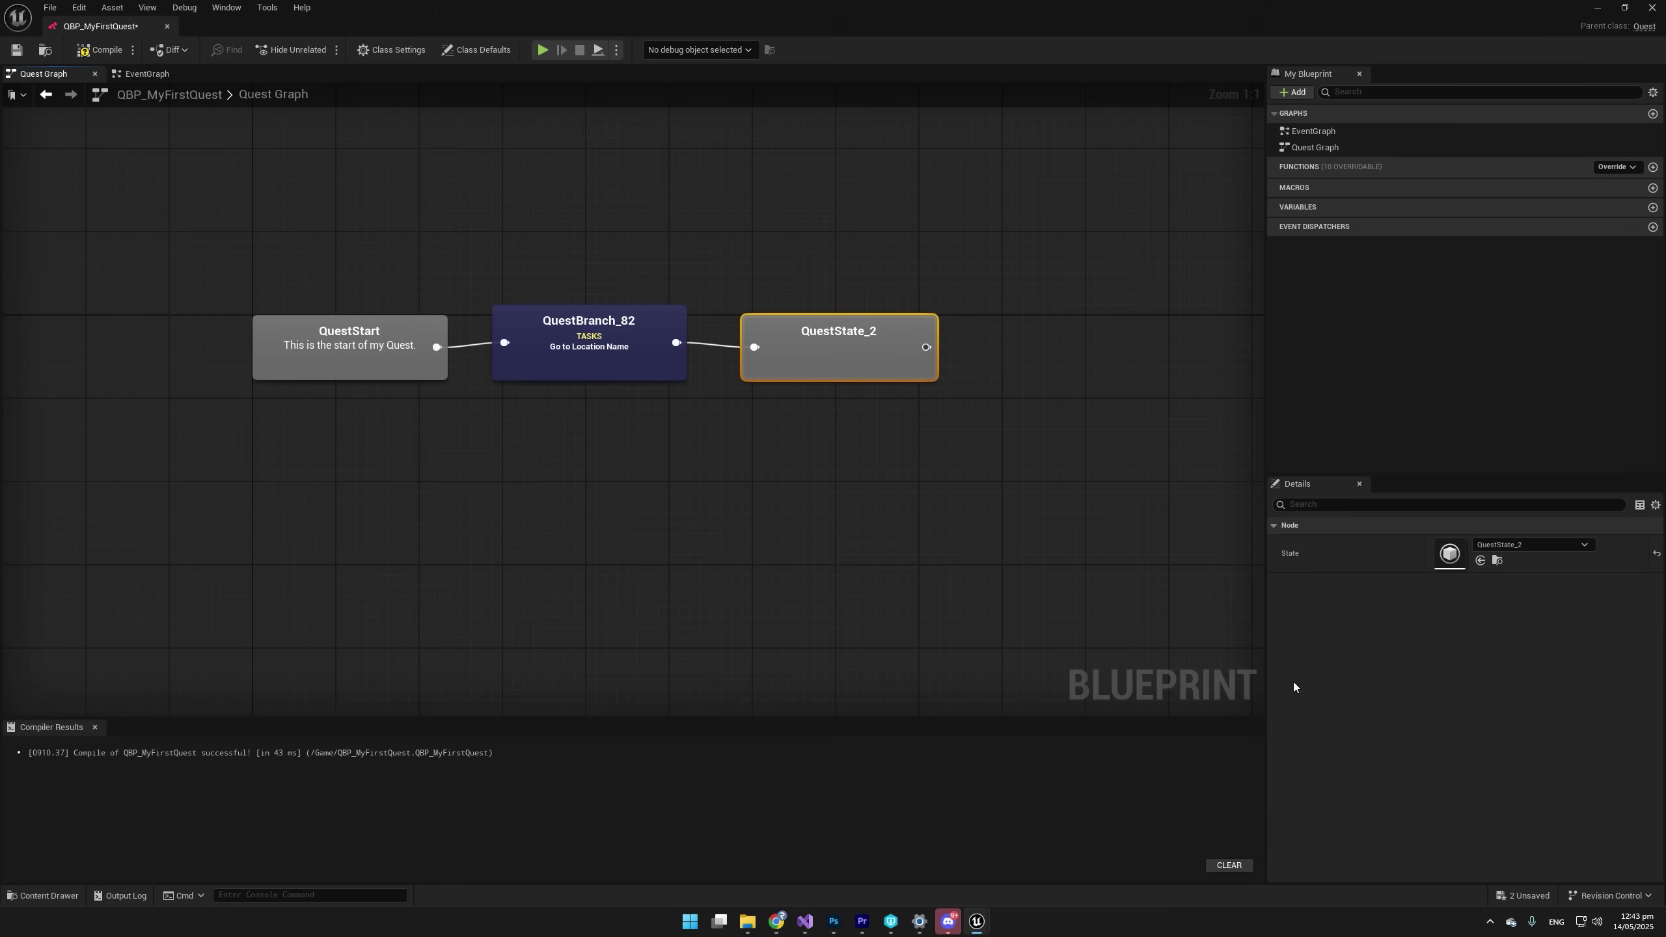
left_click(548, 353)
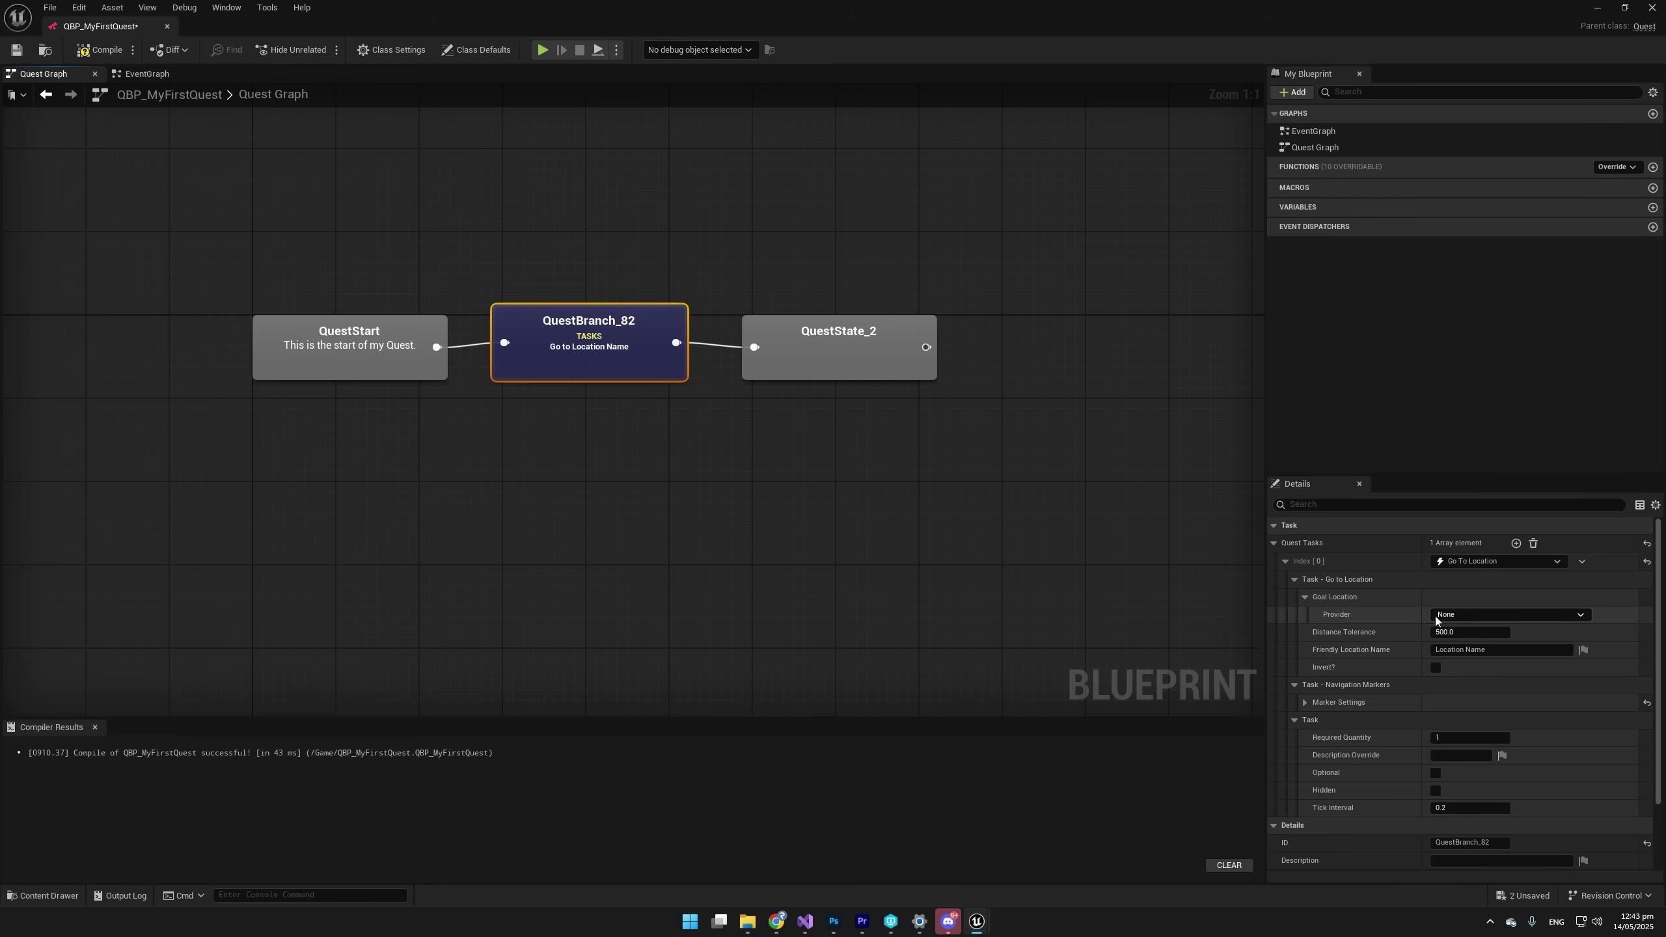
left_click(1459, 615)
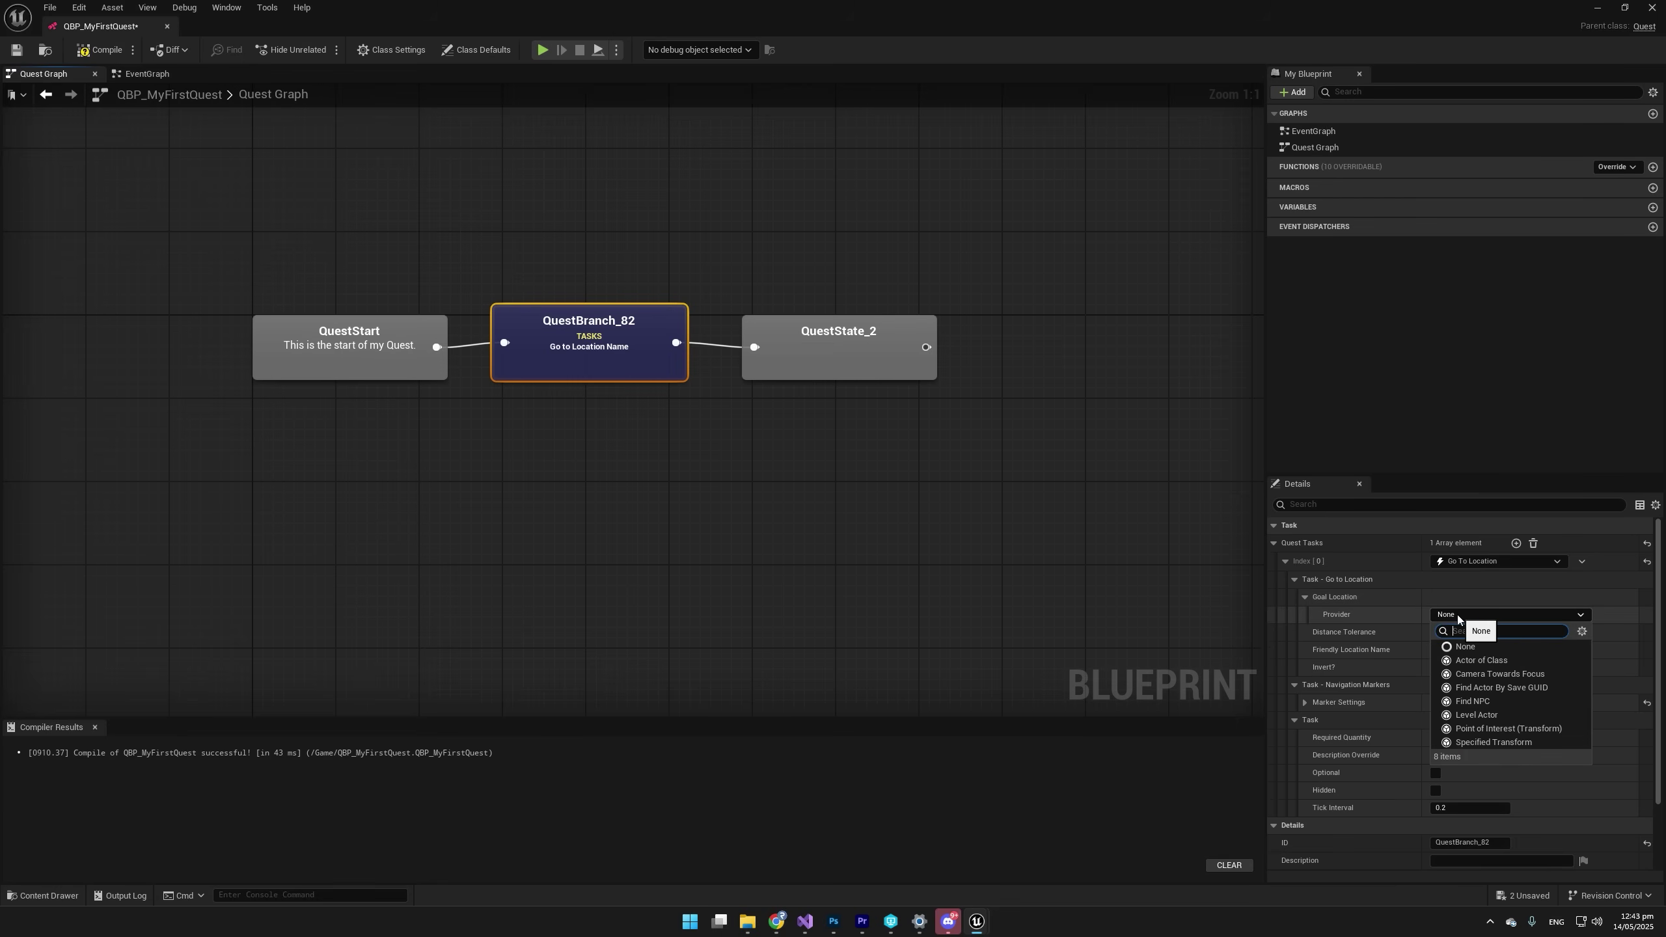
left_click(1485, 744)
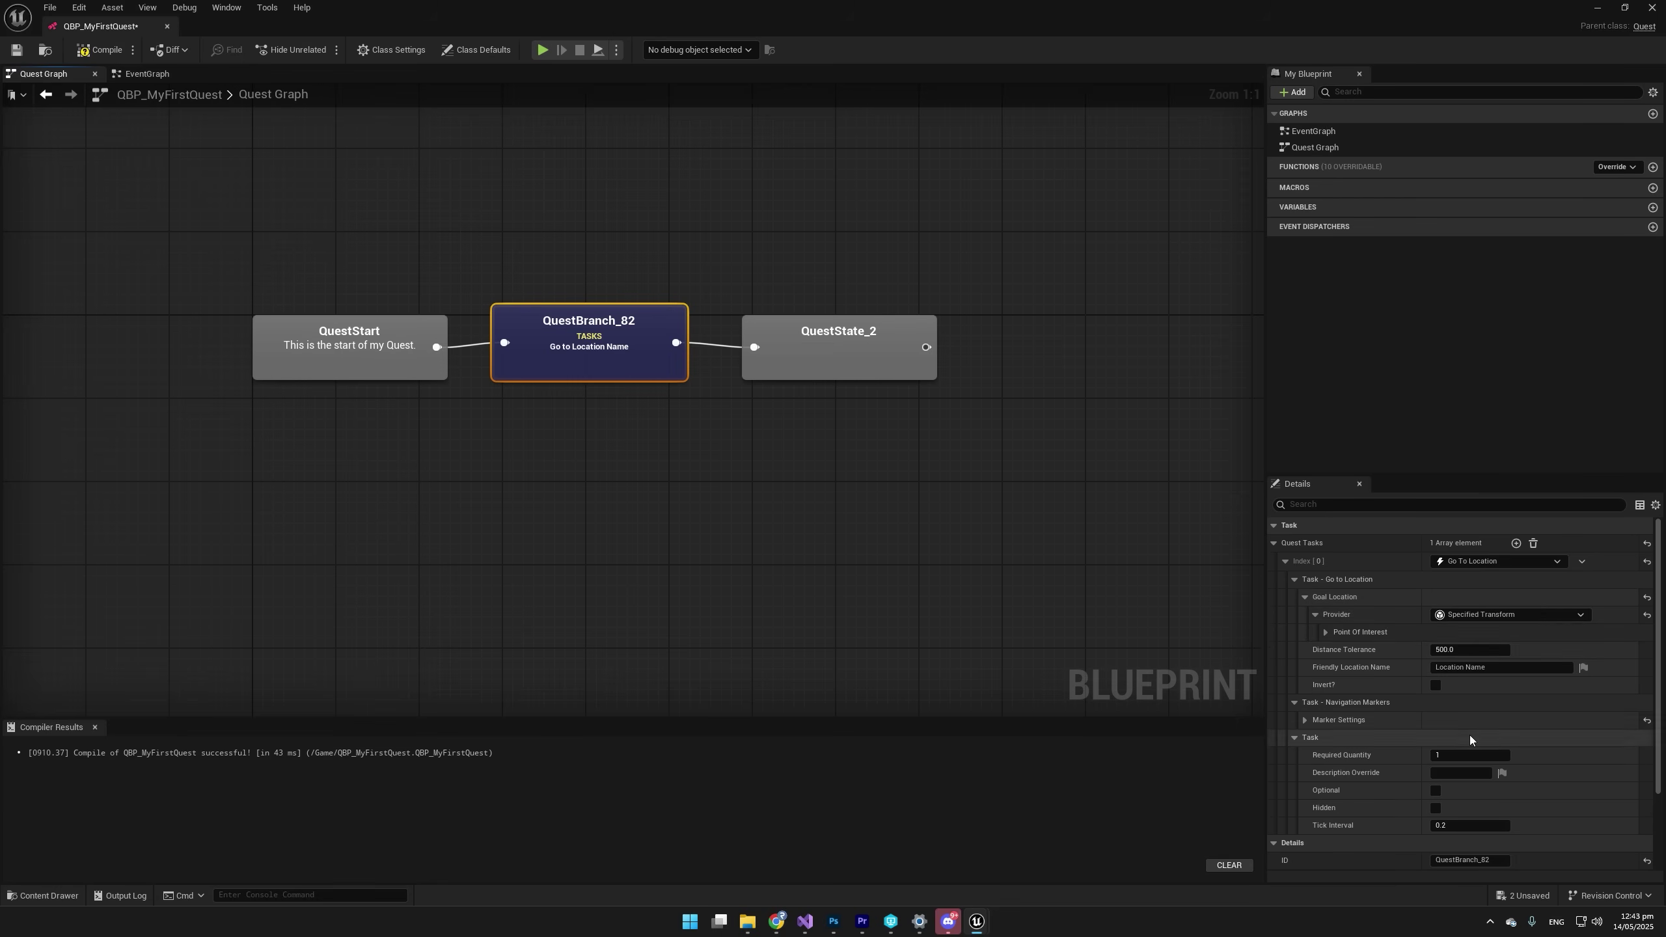
left_click(1326, 632)
left_click(1336, 649)
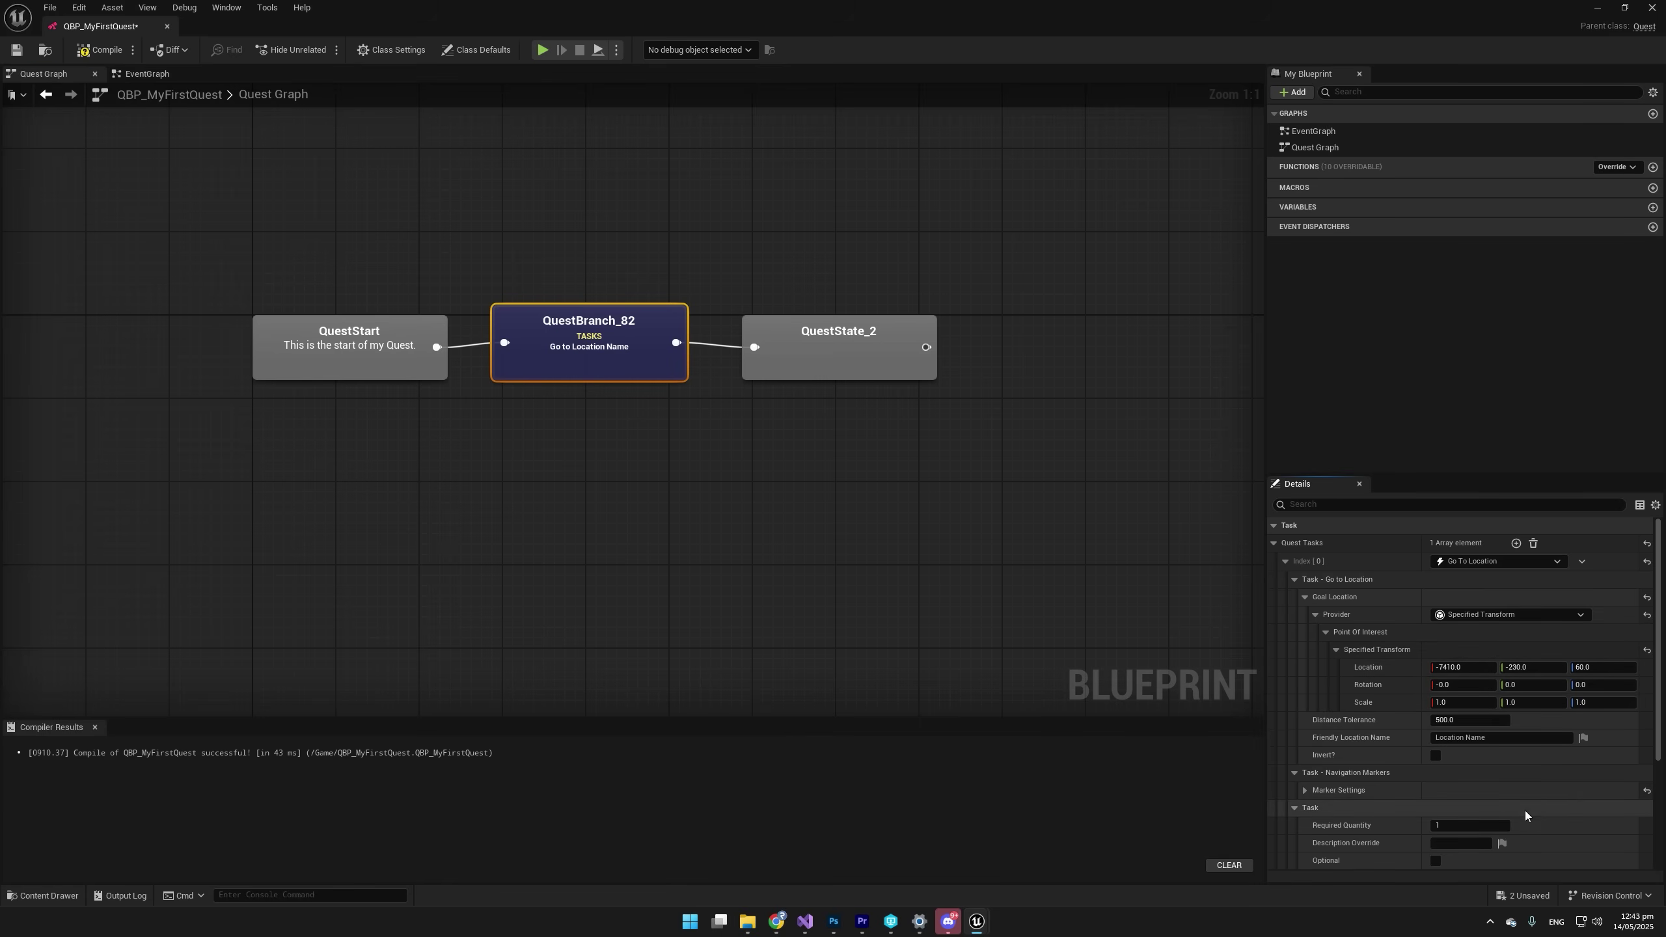
Set the Go To Location task's Friendly Location Name to Cube.
left_click(1515, 739)
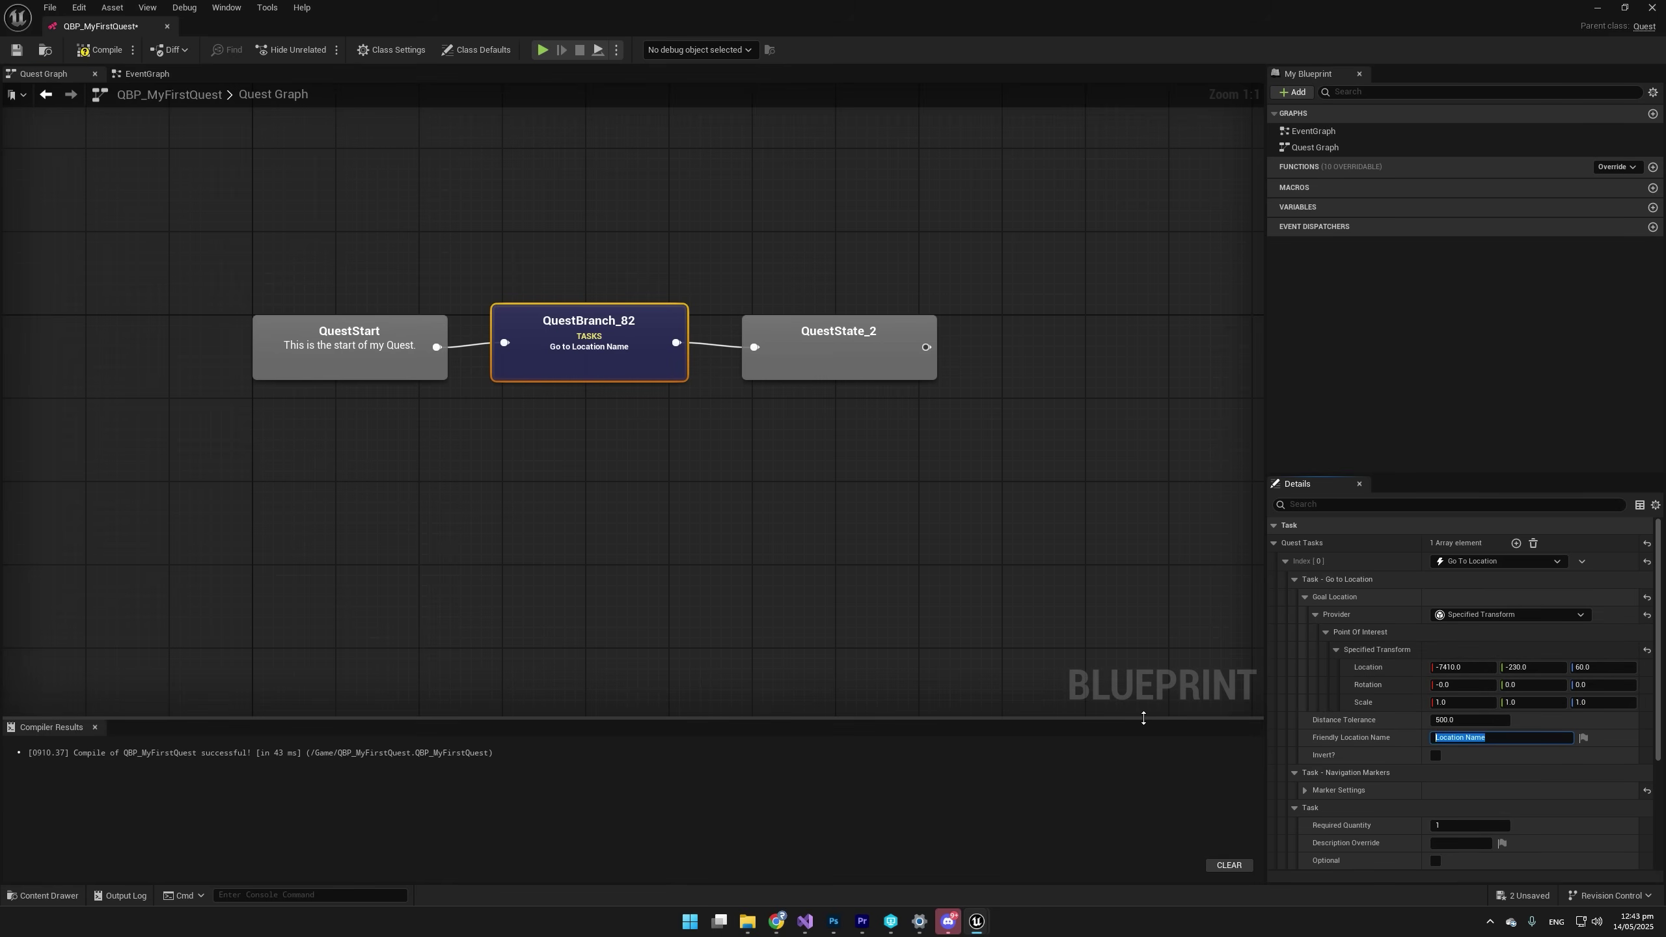
type("Cub ee")
key("Return")
left_click(589, 358)
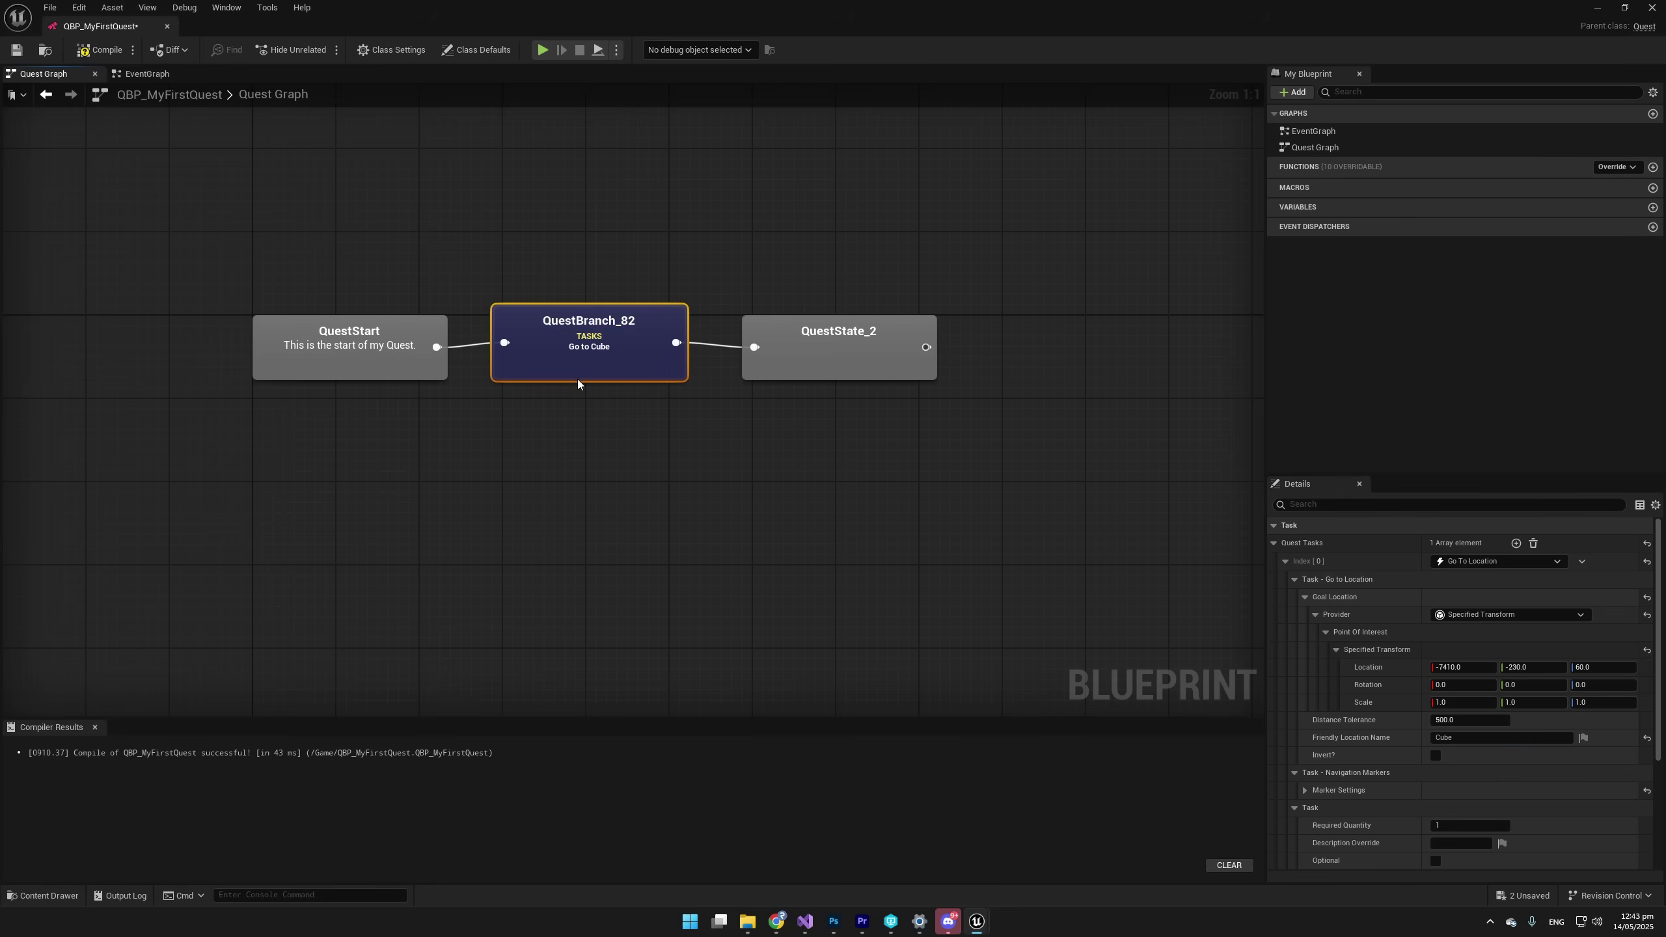
key("Home")
Disconnect QuestState_2 from the Go to Cube branch and connect a new Succeed the Quest state to the branch instead.
left_click(430, 381)
left_click(659, 382)
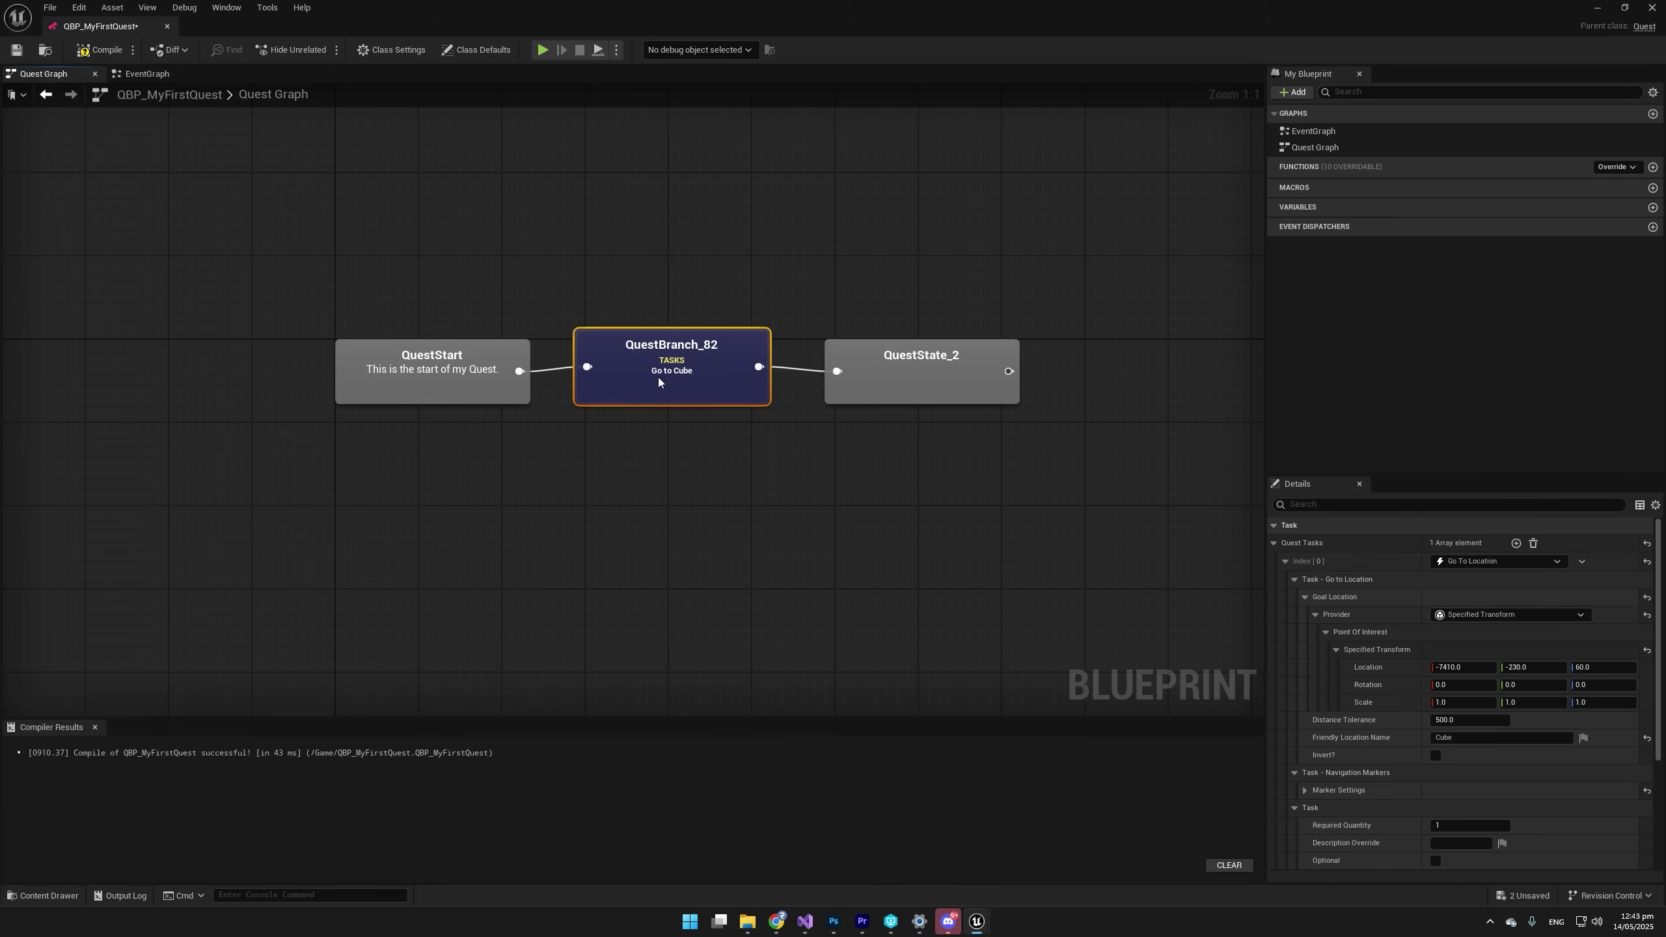
left_click(933, 392)
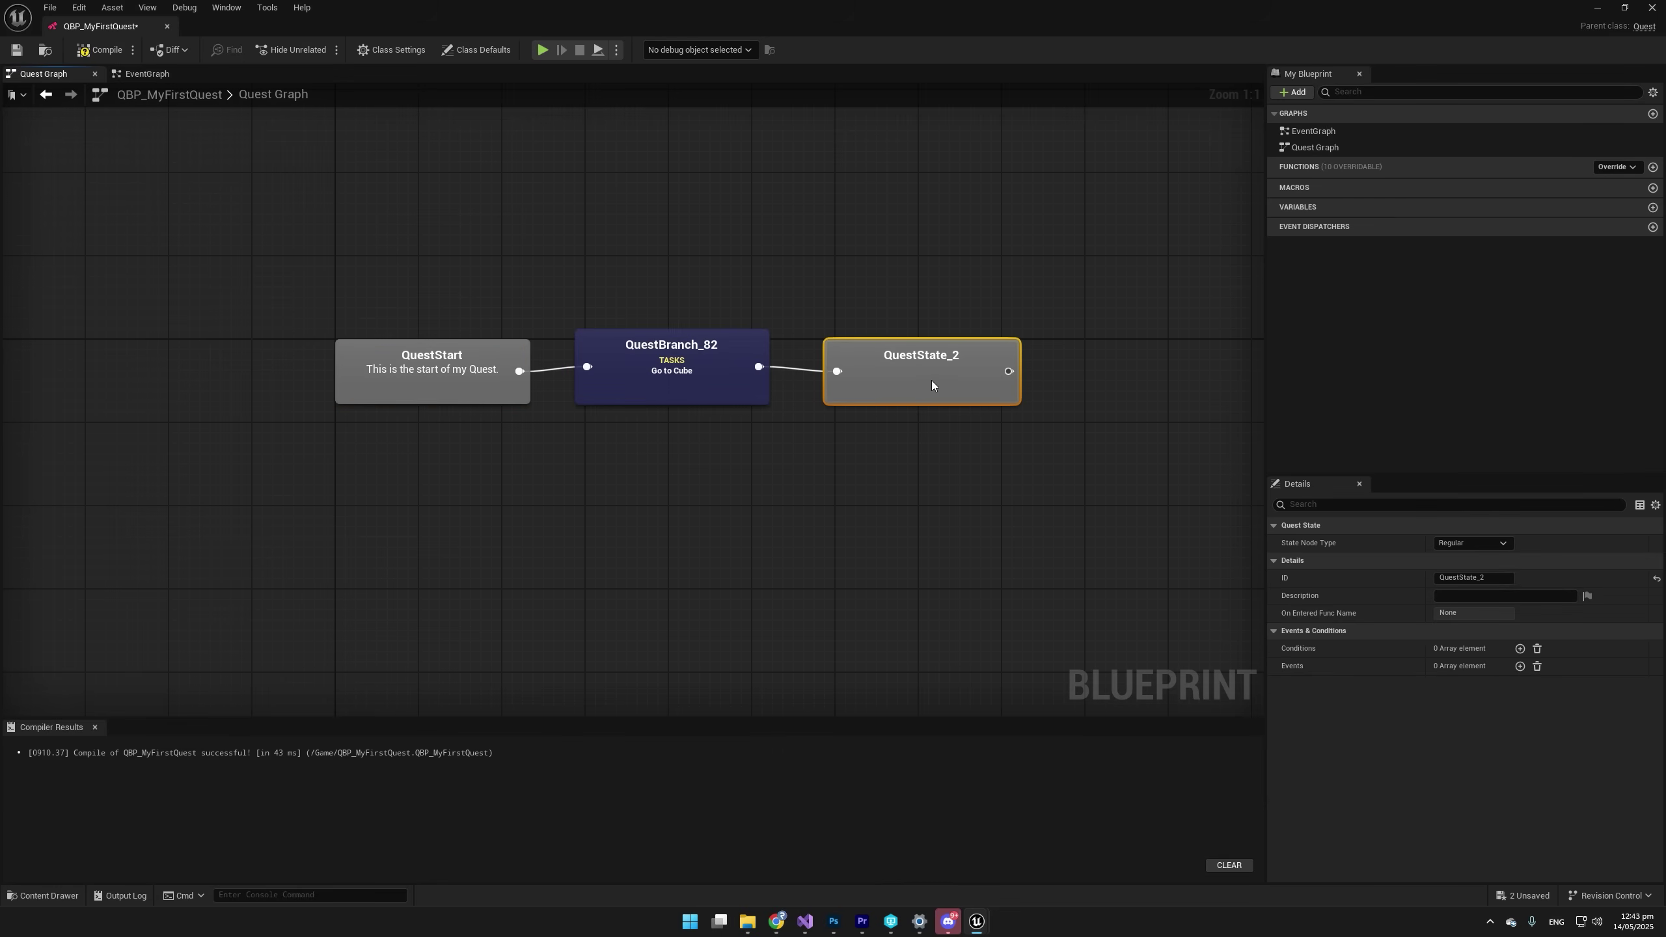
left_click_drag(933, 379, 935, 509)
left_click(952, 485, "alt")
left_click_drag(759, 366, 874, 326)
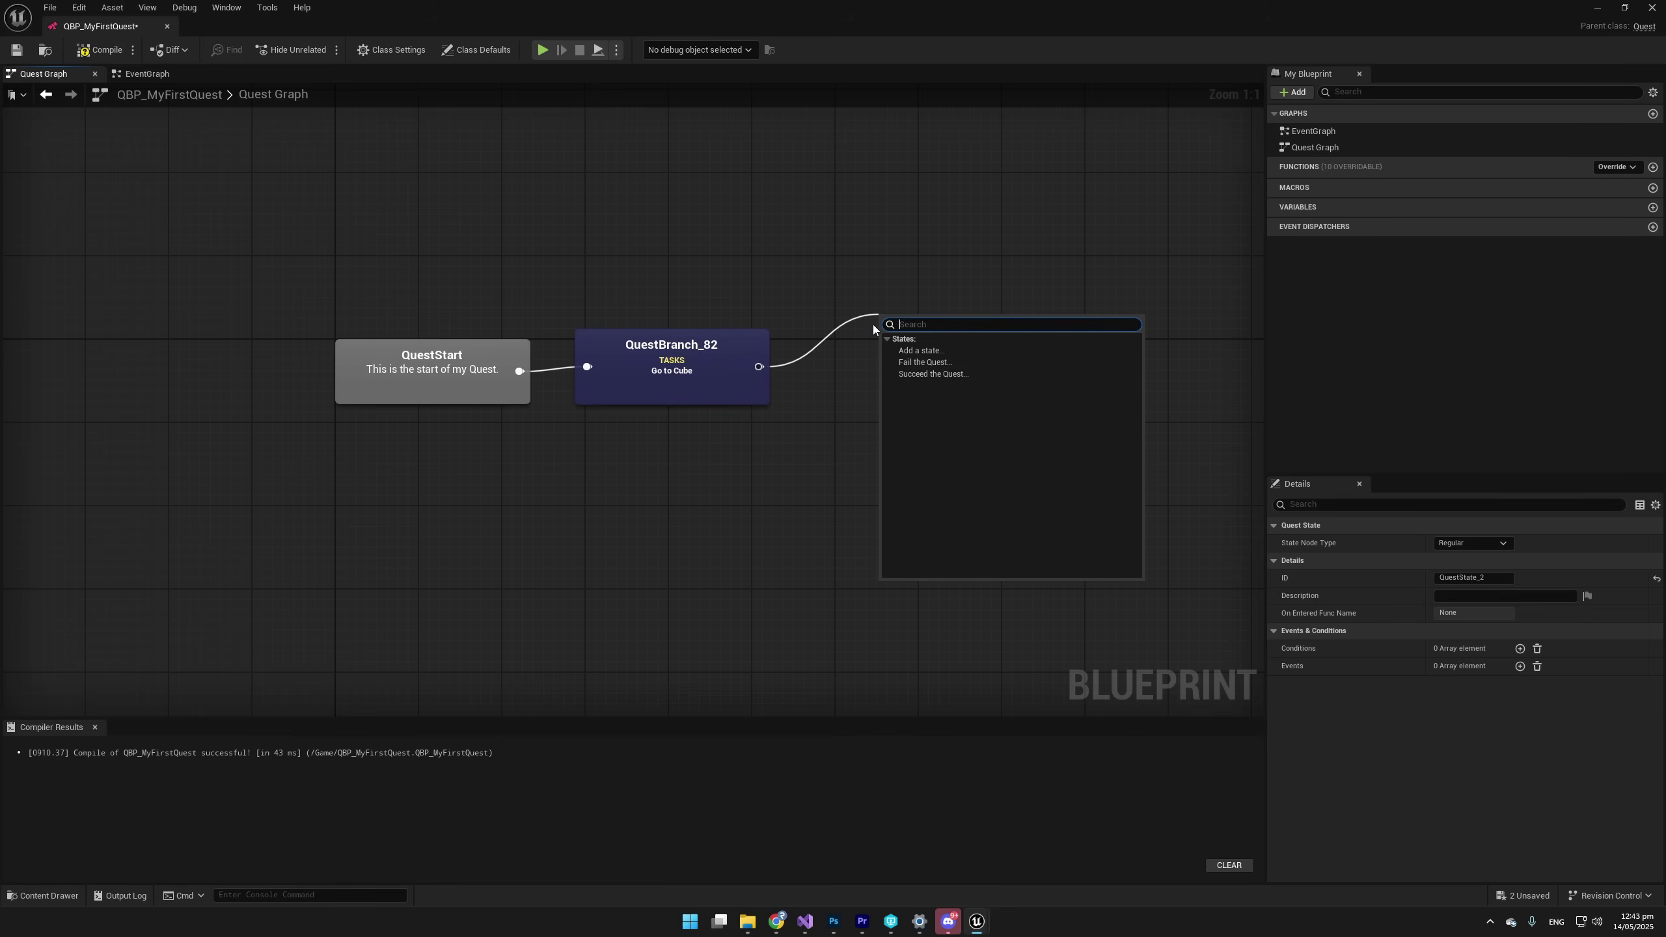
left_click(923, 376)
mouse_move(922, 378)
left_mouse_down()
mouse_move(894, 378)
mouse_move(917, 375)
left_mouse_up()
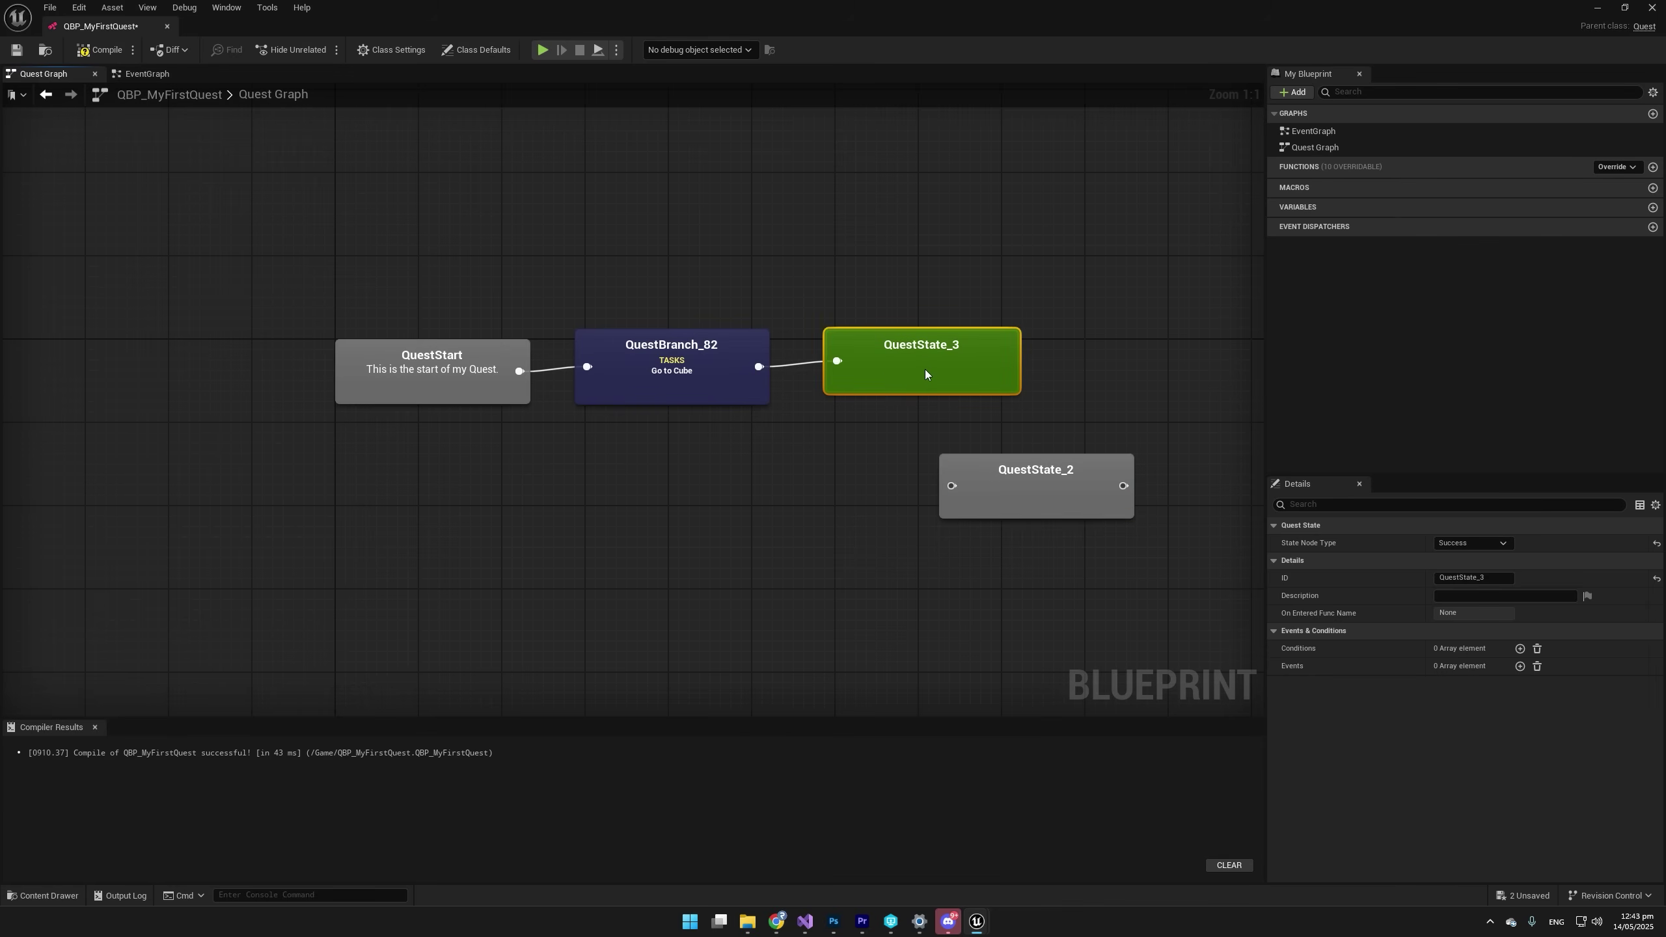
key("ctrl+a")
left_click_drag(192, 440, 1034, 291)
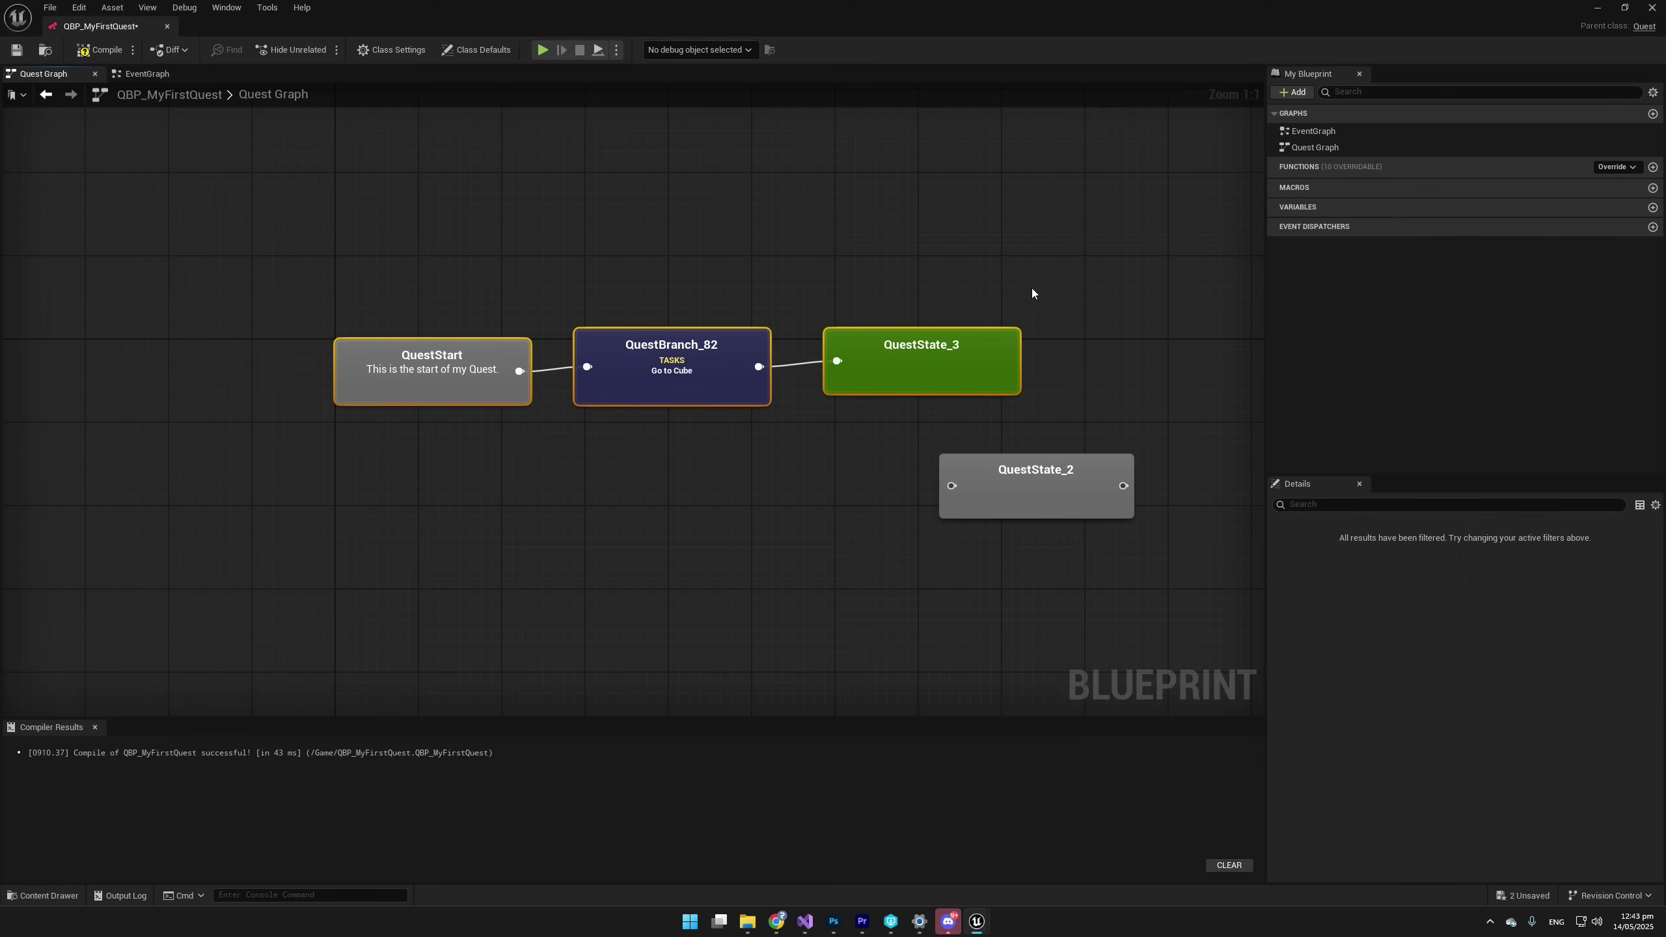
left_click(564, 369)
left_click(695, 377)
left_click(859, 371)
left_click(562, 475)
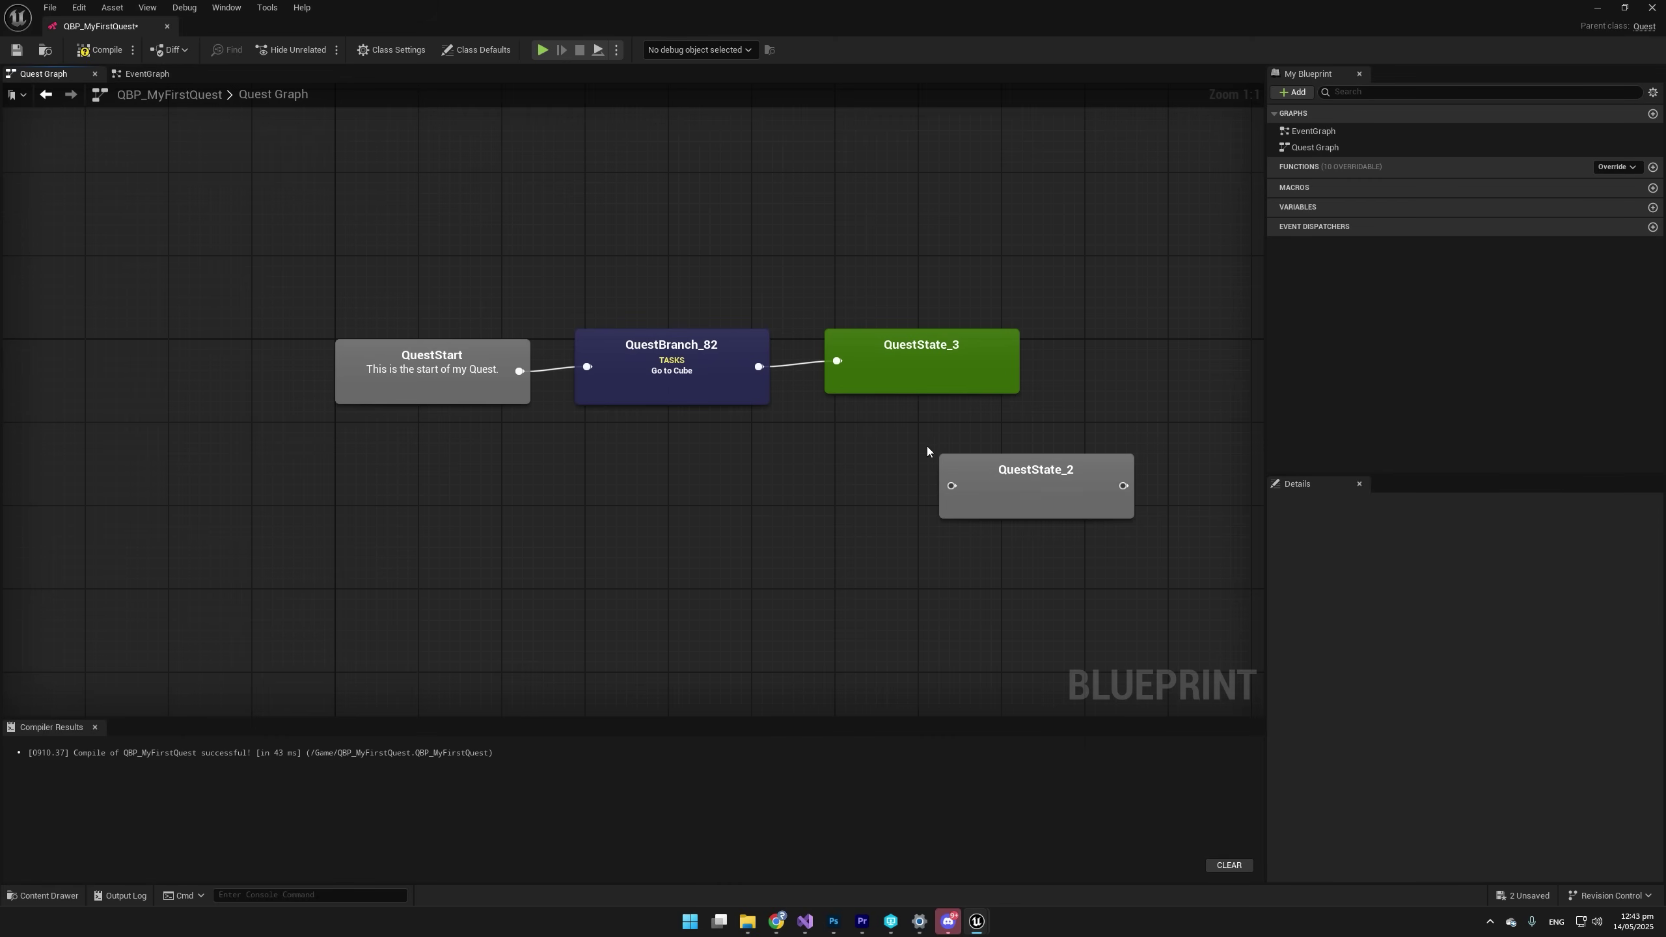
Compile and save QBP_MyFirstQuest and open the level blueprint of L_MainLevel.
left_click(100, 49)
left_click(17, 49)
left_click(1597, 7)
right_click_drag(799, 262, 798, 263)
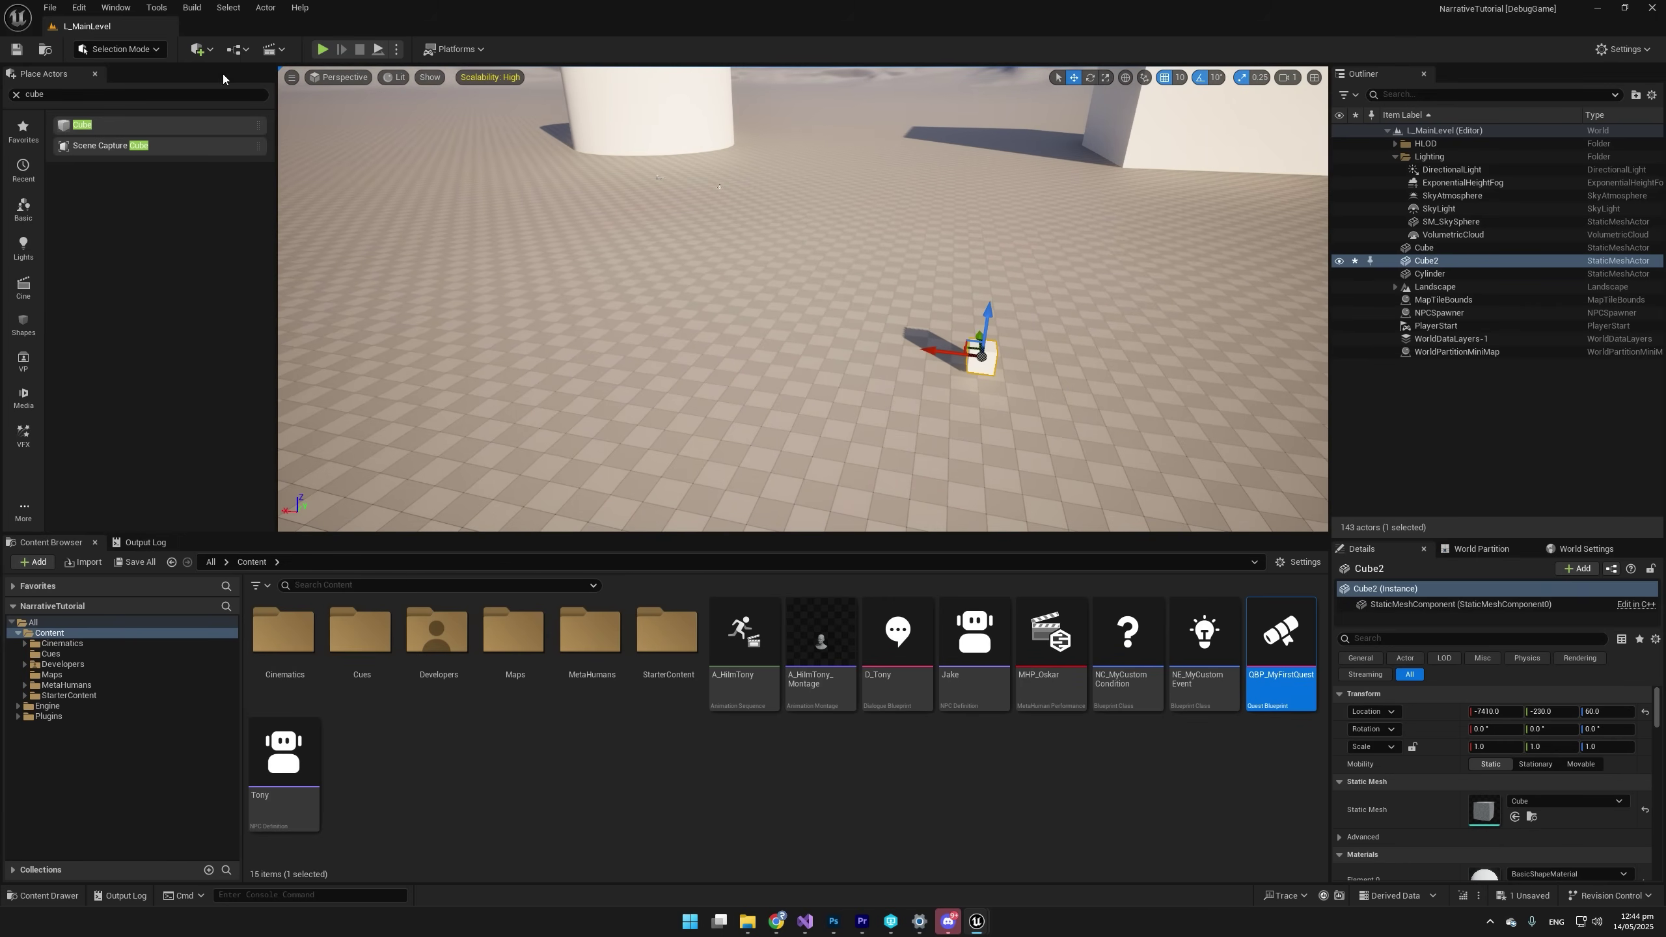
left_click(241, 52)
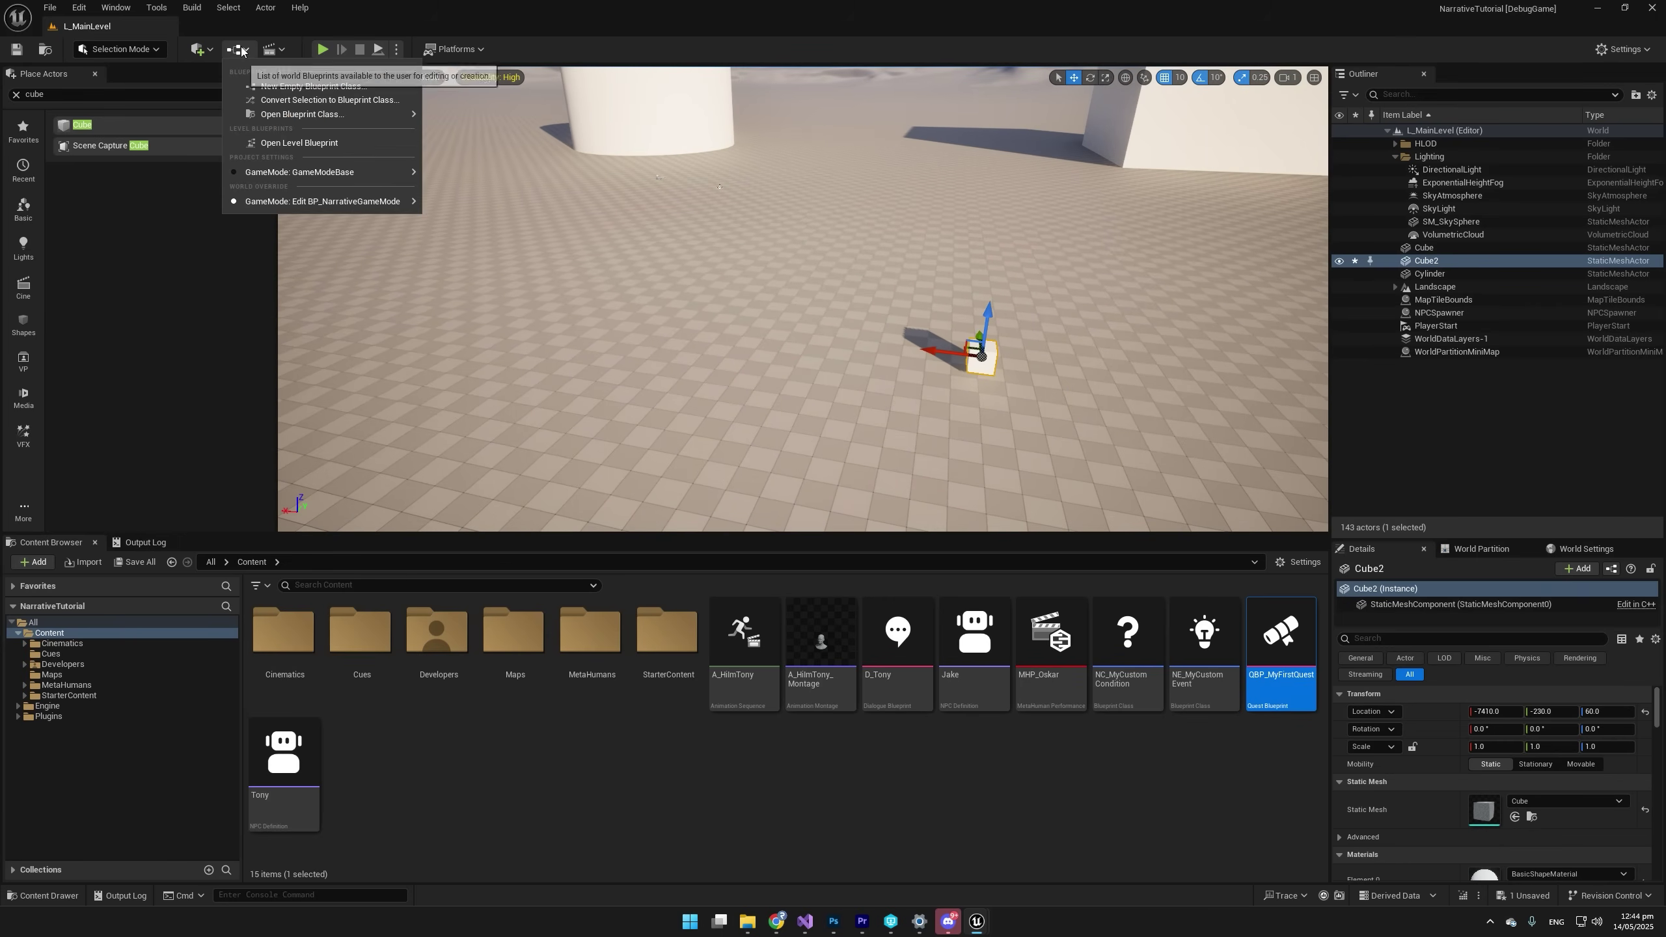
left_click(288, 143)
Add an Event BeginPlay node and a Get Tales Component node to the level blueprint.
right_click_drag(648, 233, 641, 234)
right_click(472, 282)
type("beginplay")
key("Return")
right_click(520, 372)
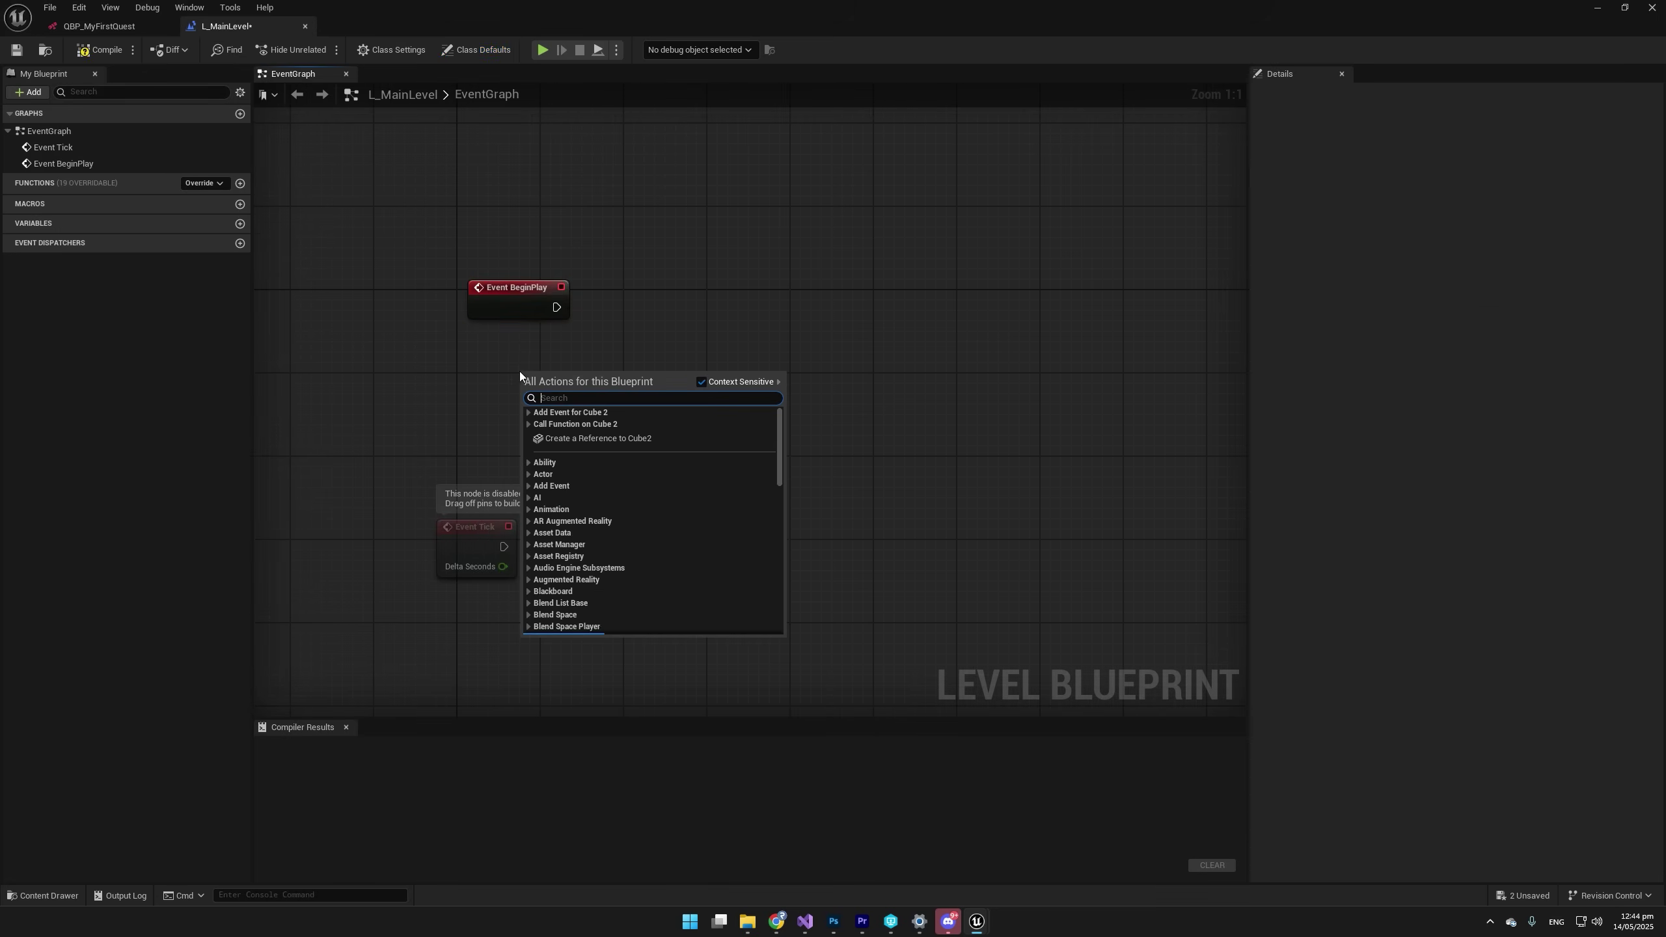
type("get tales c")
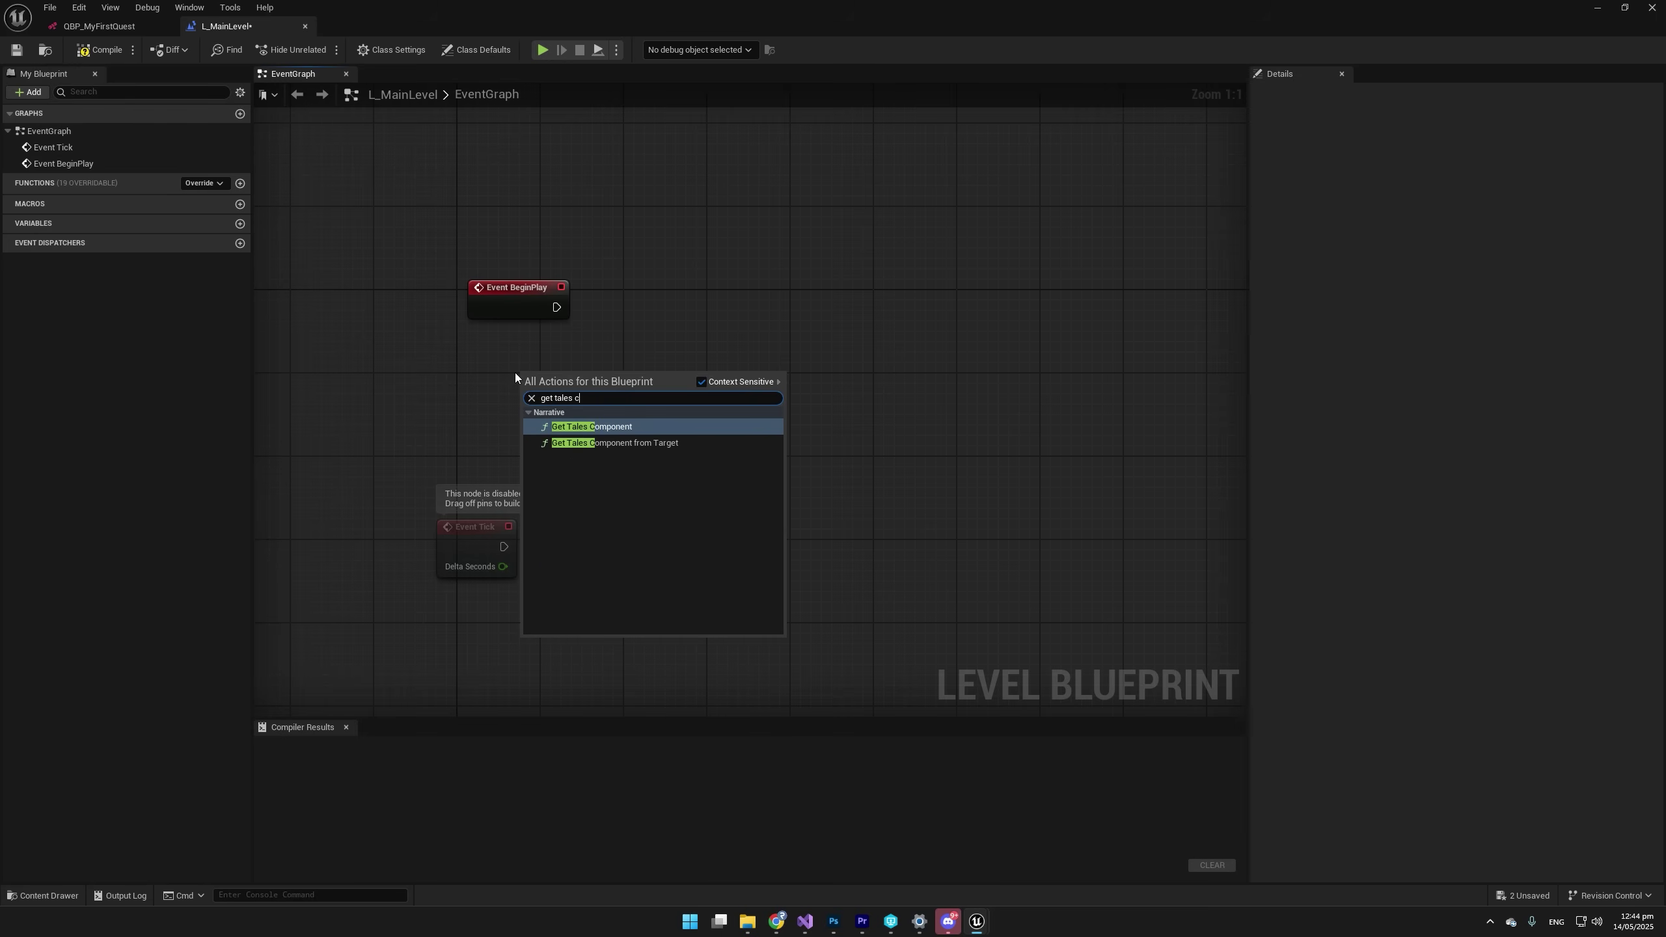
key("Return")
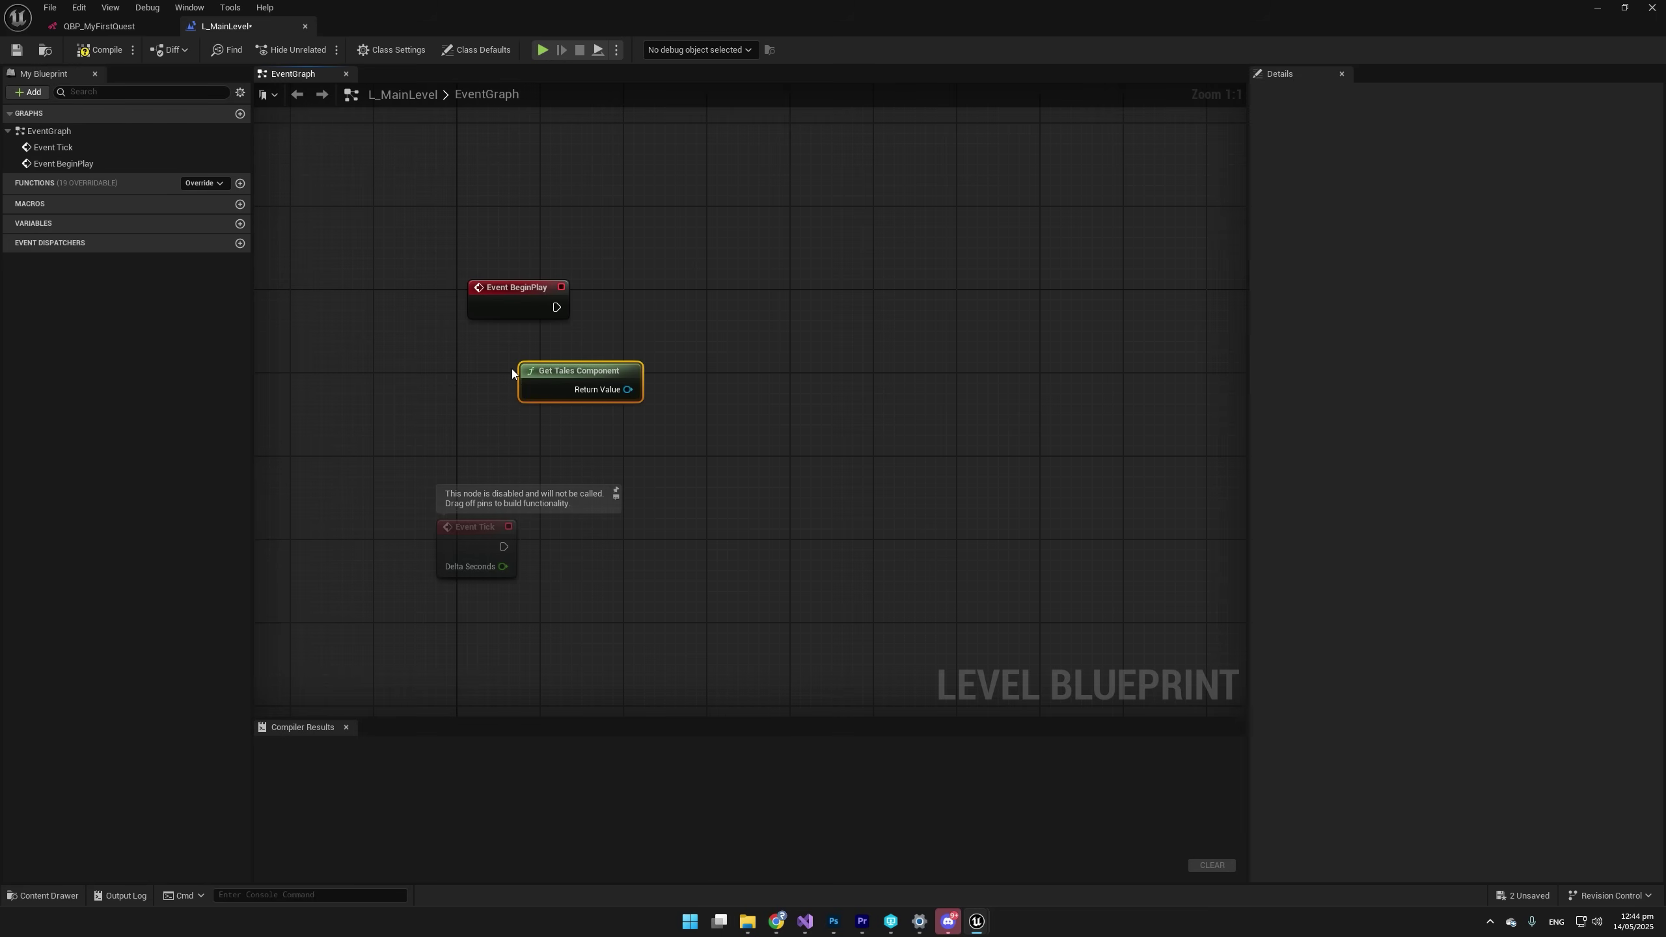
Add a Begin Quest call on the tales component, run it from BeginPlay and set its Quest Class to QBP_MyFirstQuest.
left_click_drag(579, 373, 678, 308)
type("begin quest")
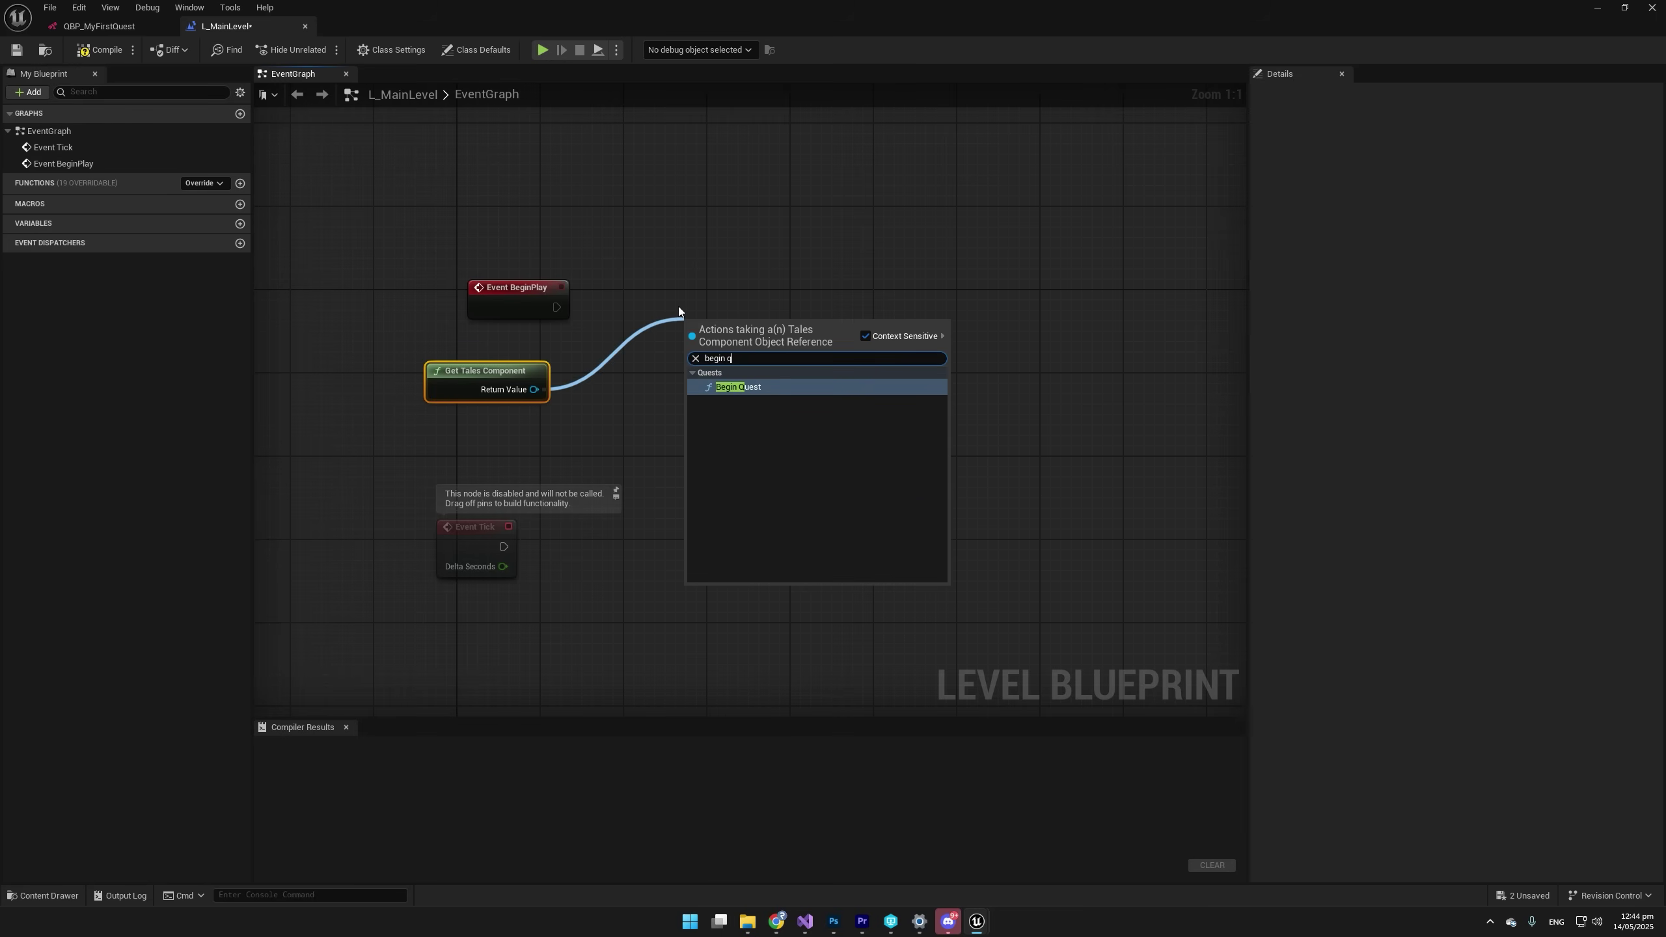
key("Return")
left_click_drag(746, 354, 714, 323)
left_click_drag(556, 307, 657, 317)
left_click(711, 370)
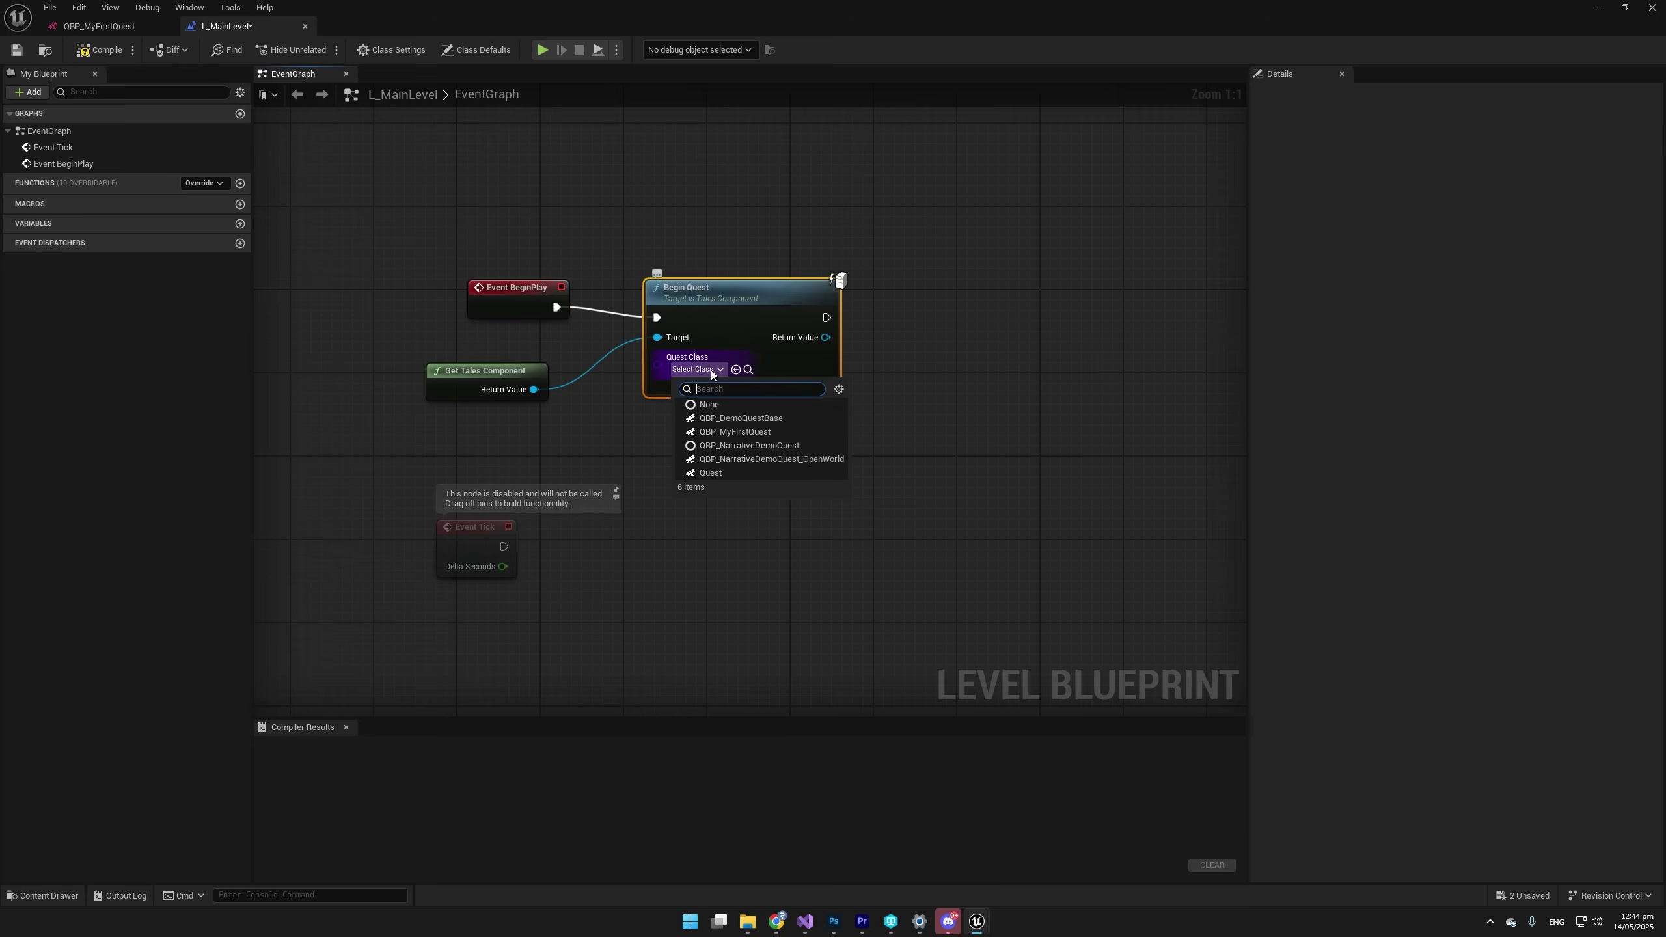
left_click(738, 434)
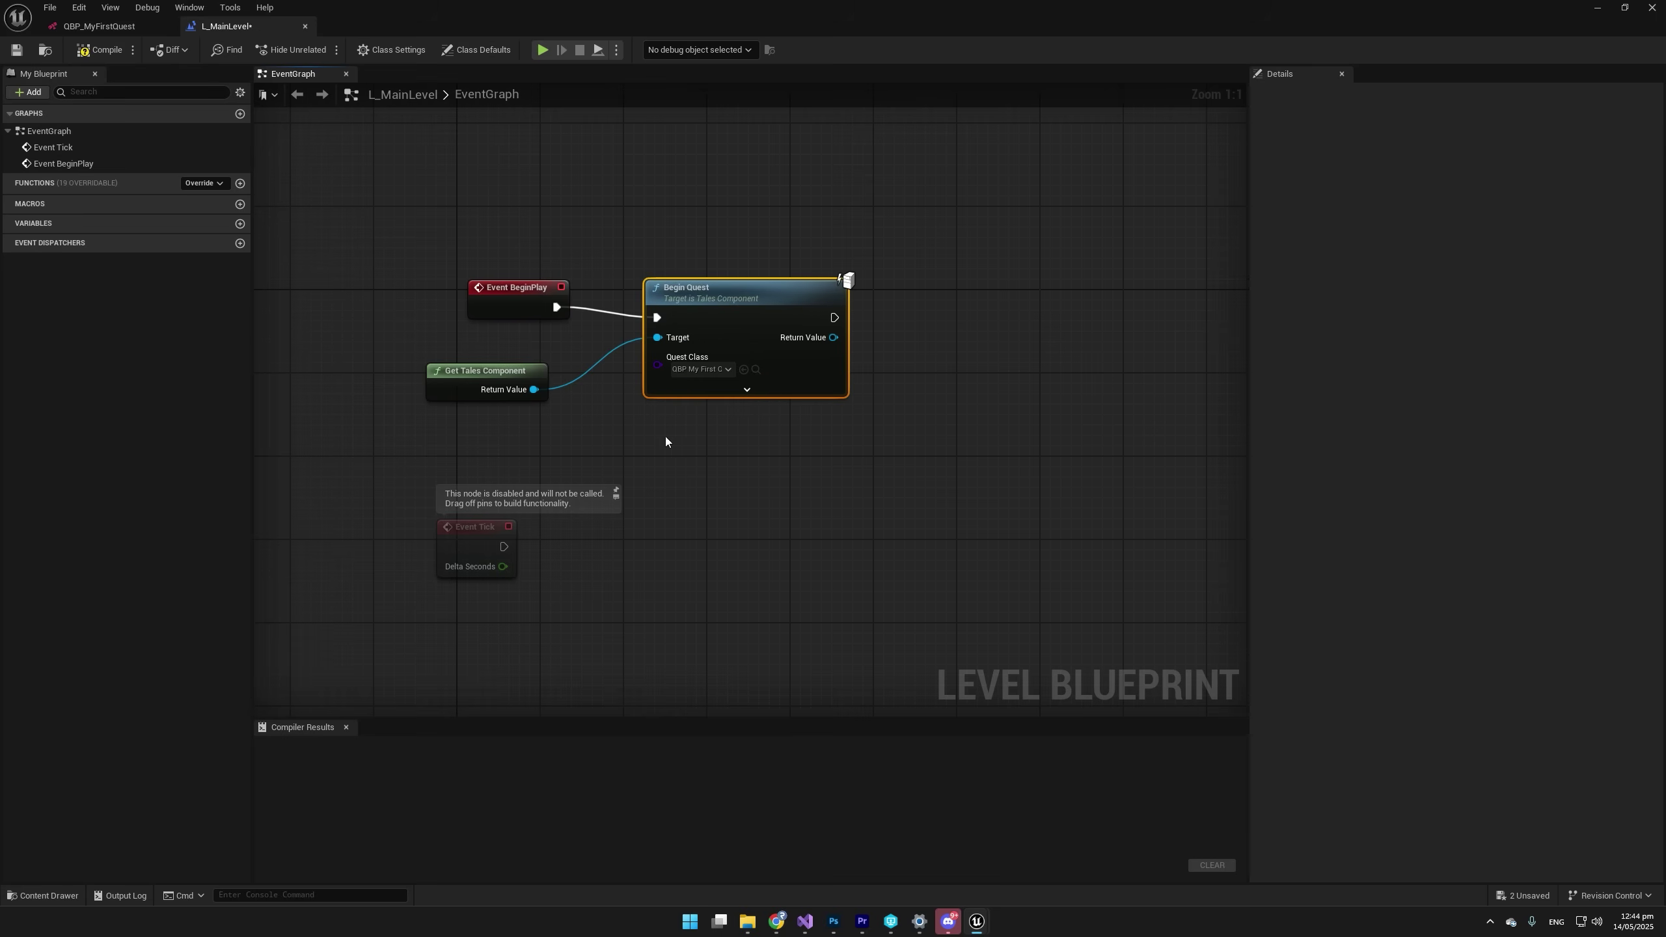
Compile and save the level blueprint and return to the QBP_MyFirstQuest graph.
left_click(82, 50)
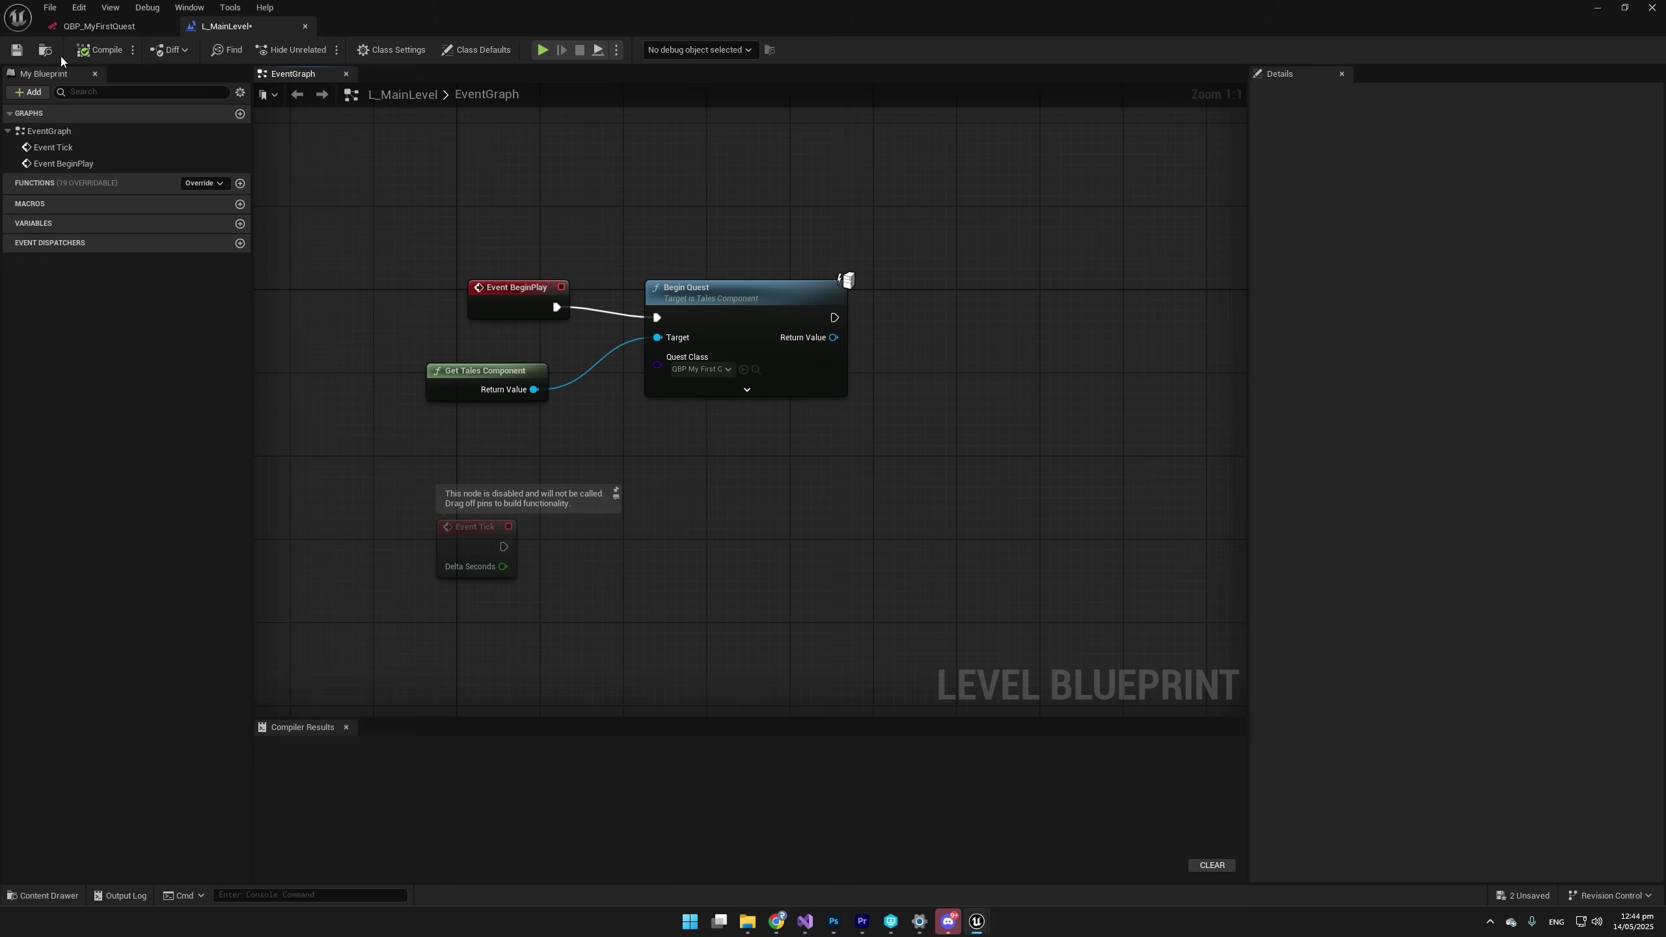
left_click(17, 51)
left_click(99, 26)
left_click(440, 386)
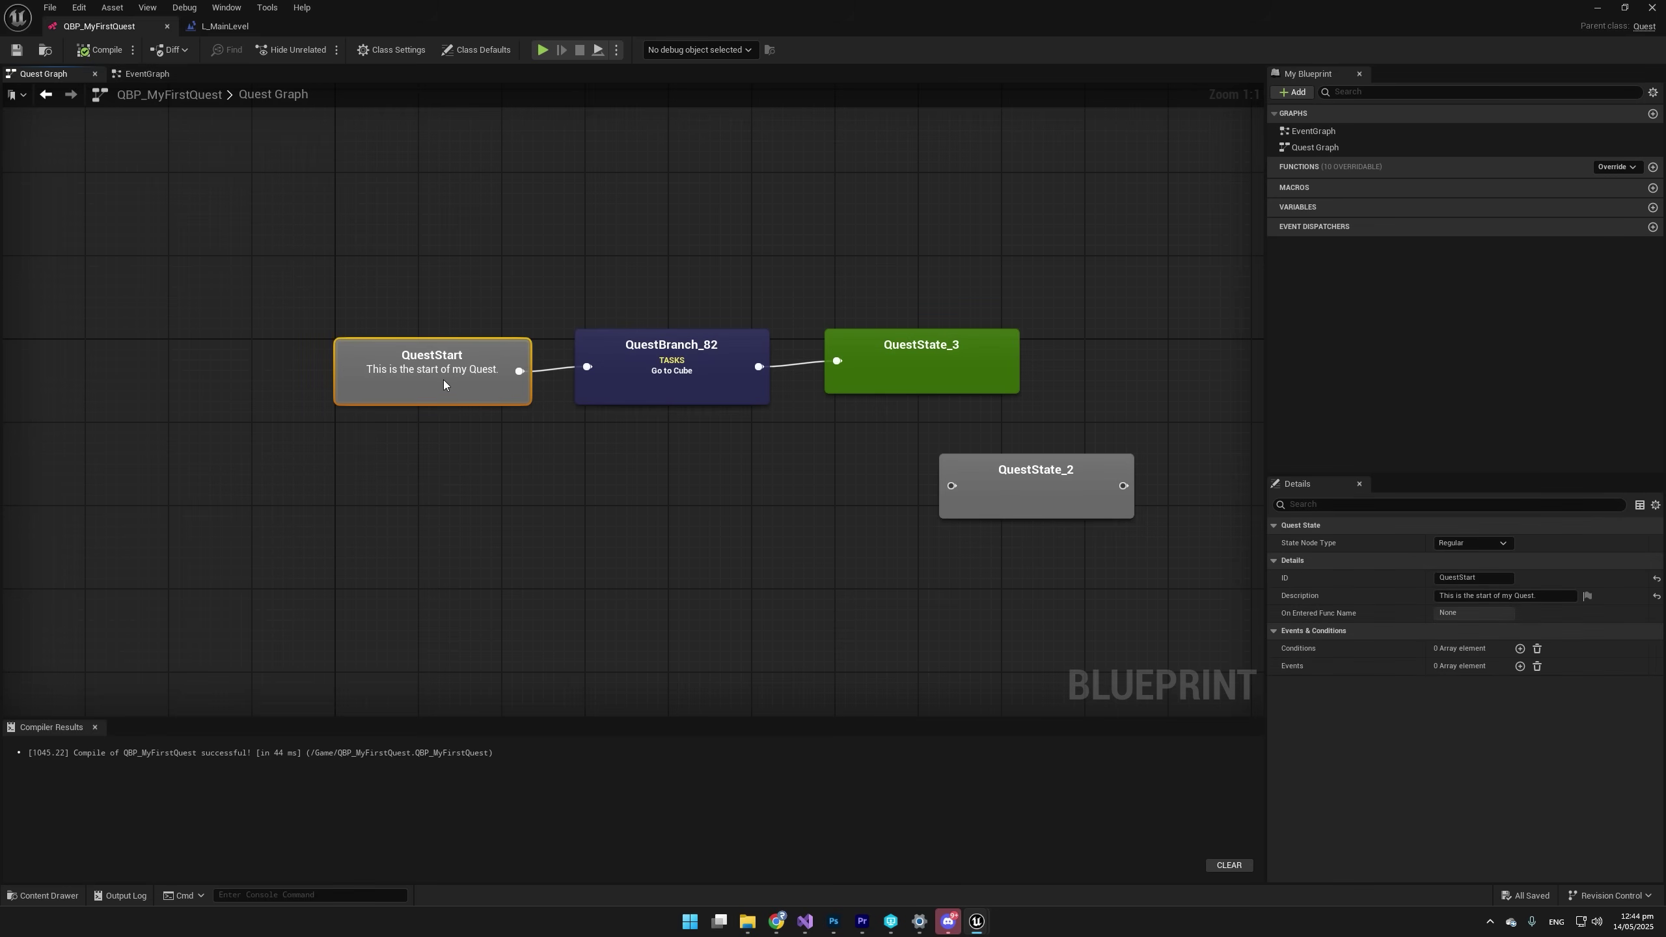
left_click(662, 378)
left_click(419, 376)
left_click(695, 392)
left_click(473, 394)
left_click_drag(212, 396, 1018, 333)
Align the green success state with the QuestStart node and move the unconnected QuestState_2 further down.
left_click_drag(883, 384, 886, 393)
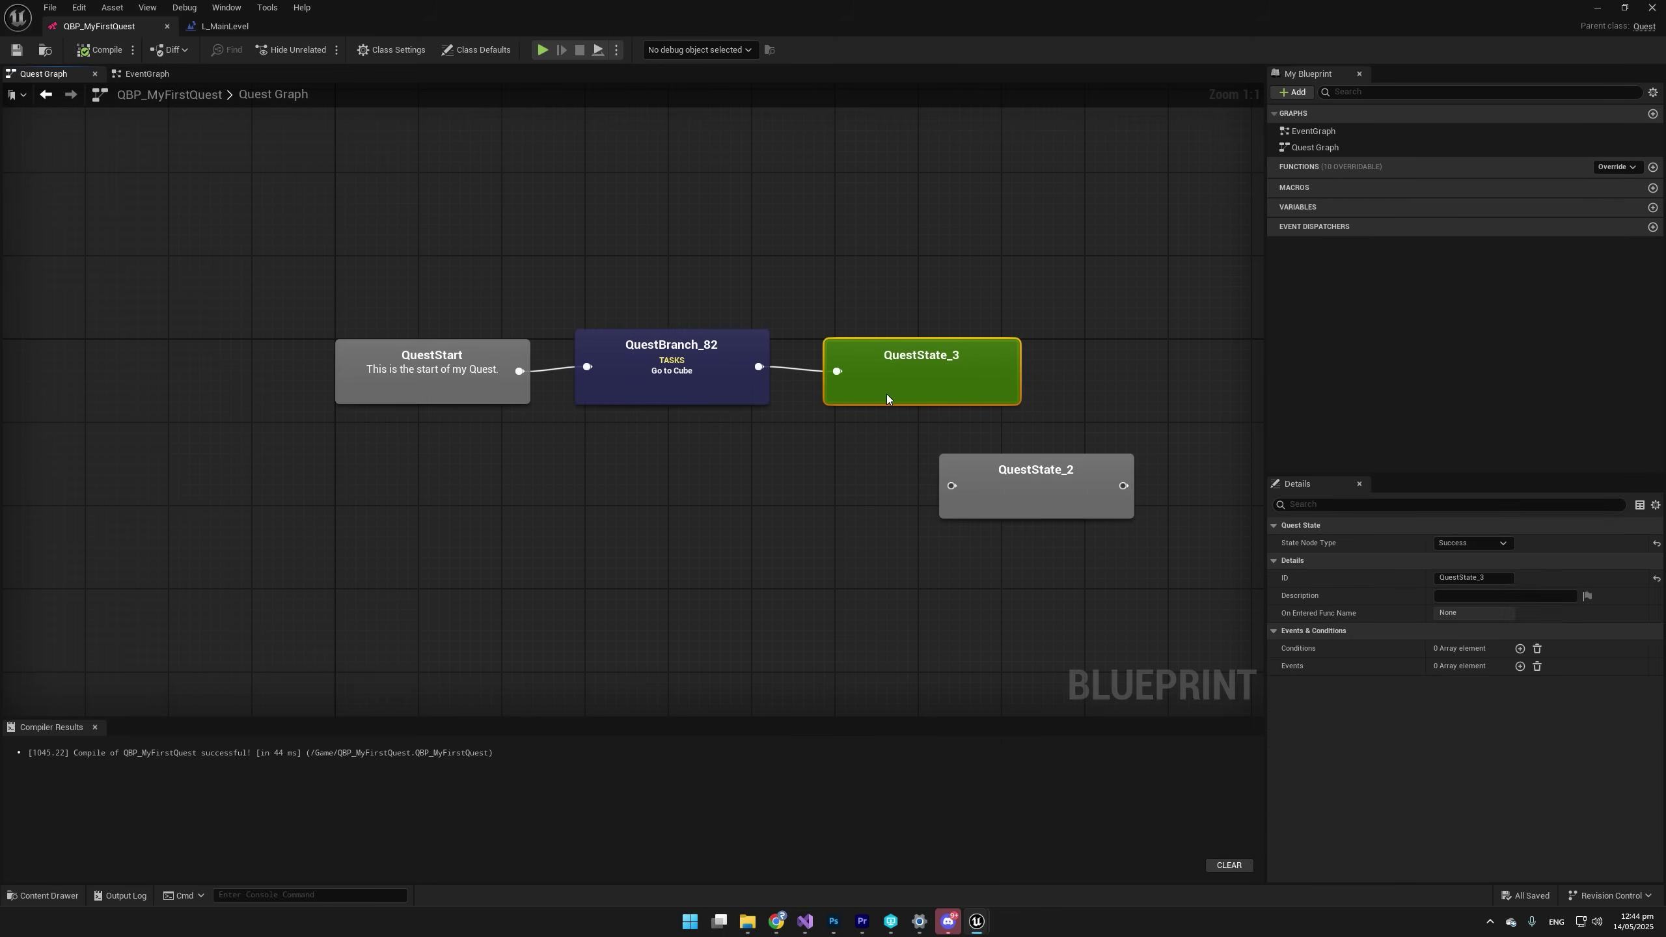
left_click_drag(991, 460, 960, 522)
left_click(710, 481)
left_click_drag(271, 456, 918, 370)
left_click(834, 427)
Set the success state's description to "I moved to the cube. Quest complete!" and shift the node slightly away from the branch.
left_click(846, 393)
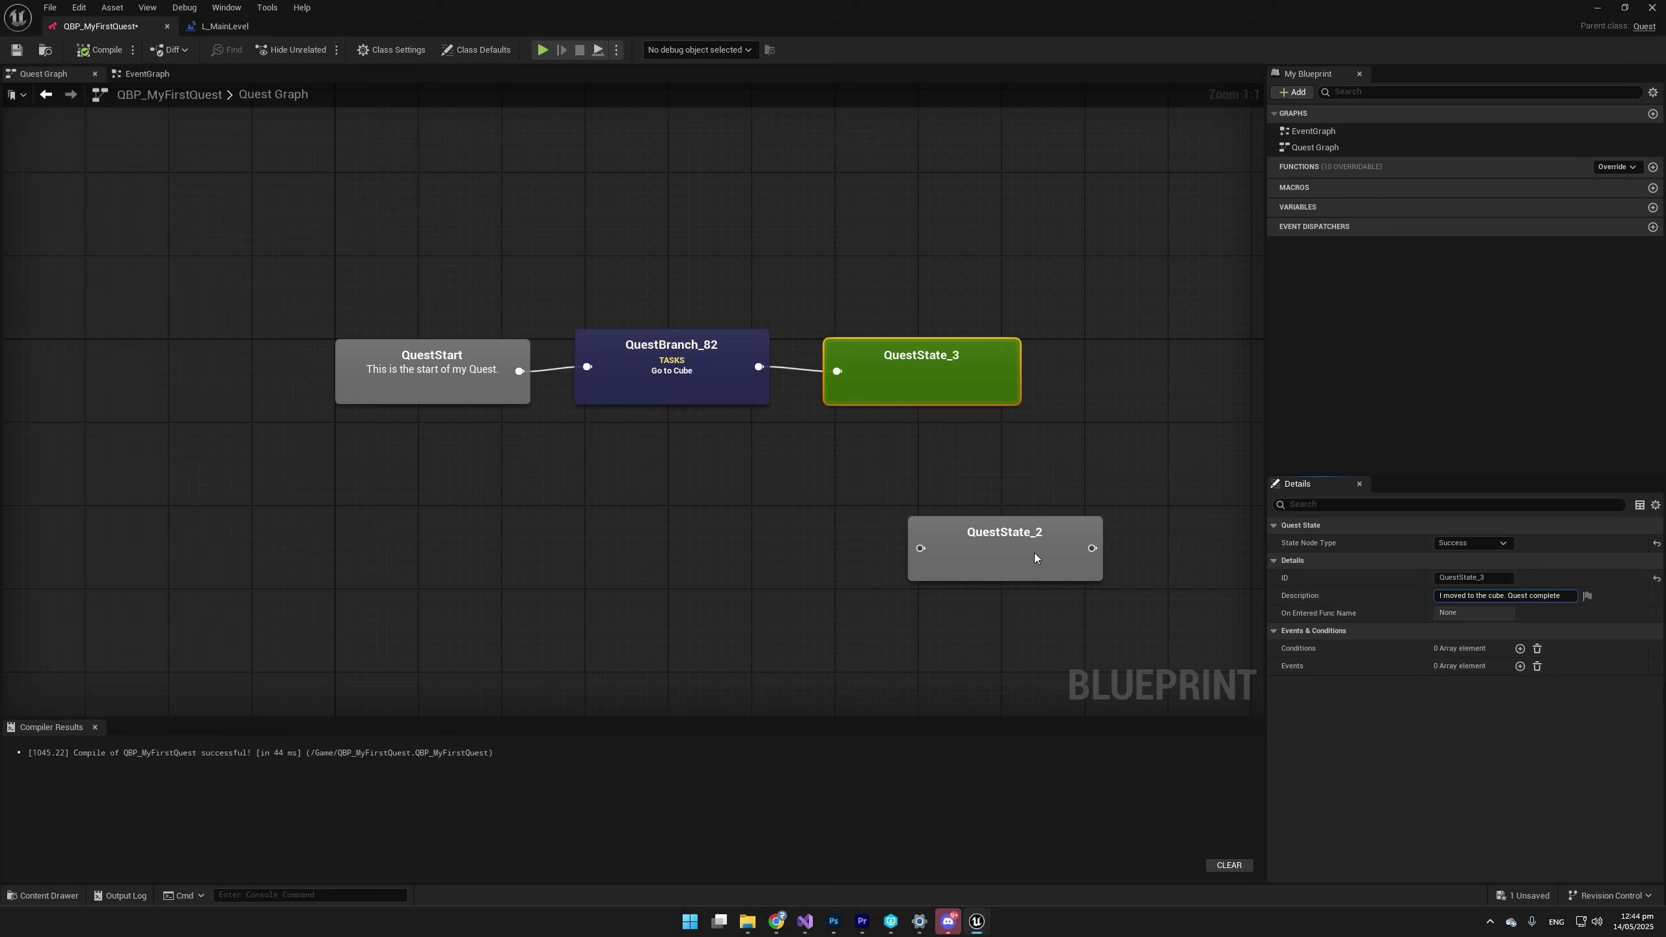
key("Return")
left_click_drag(841, 374, 851, 374)
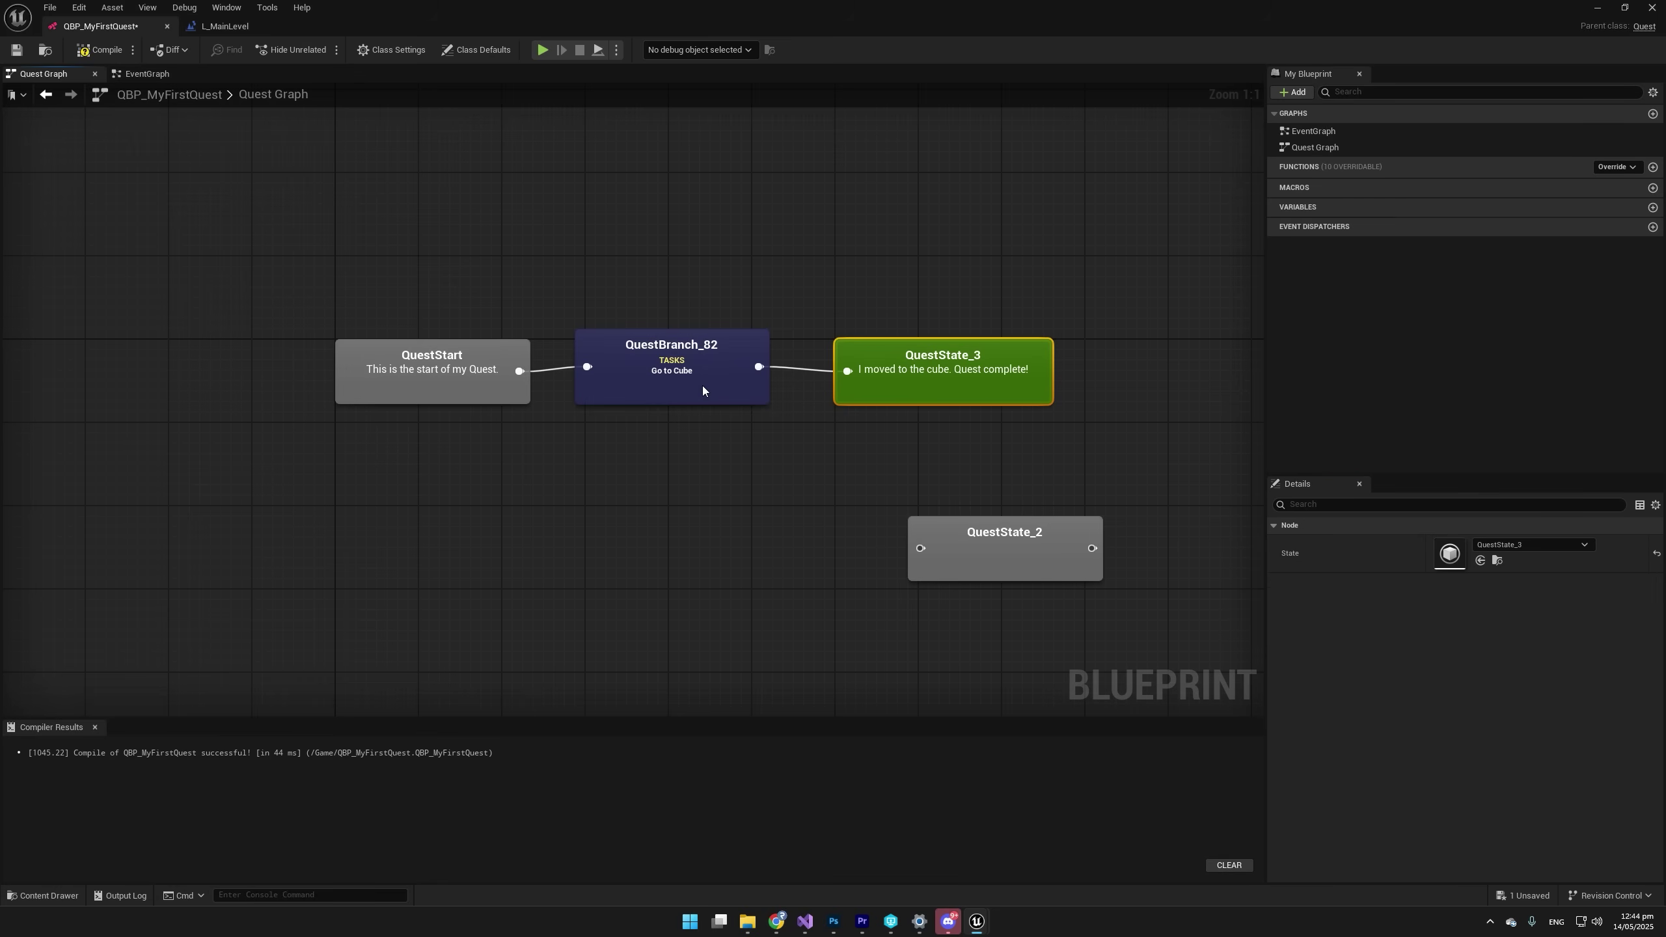
Rename the quest branch between the start and success states as TakeCube.
left_click(423, 384)
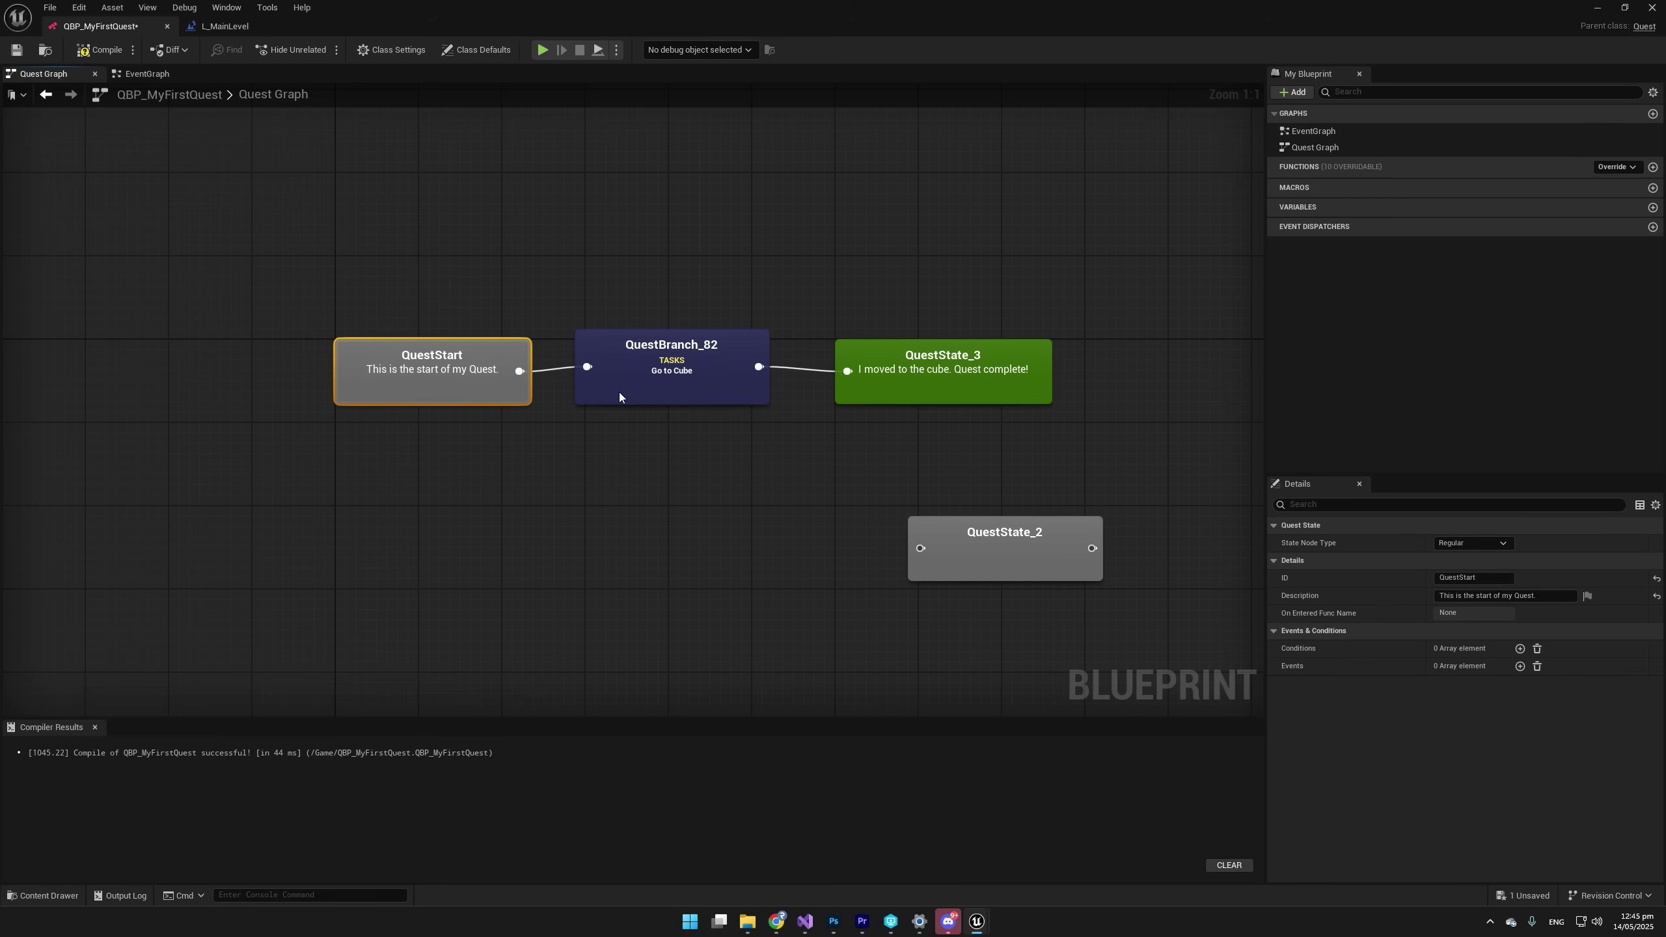
left_click(650, 375)
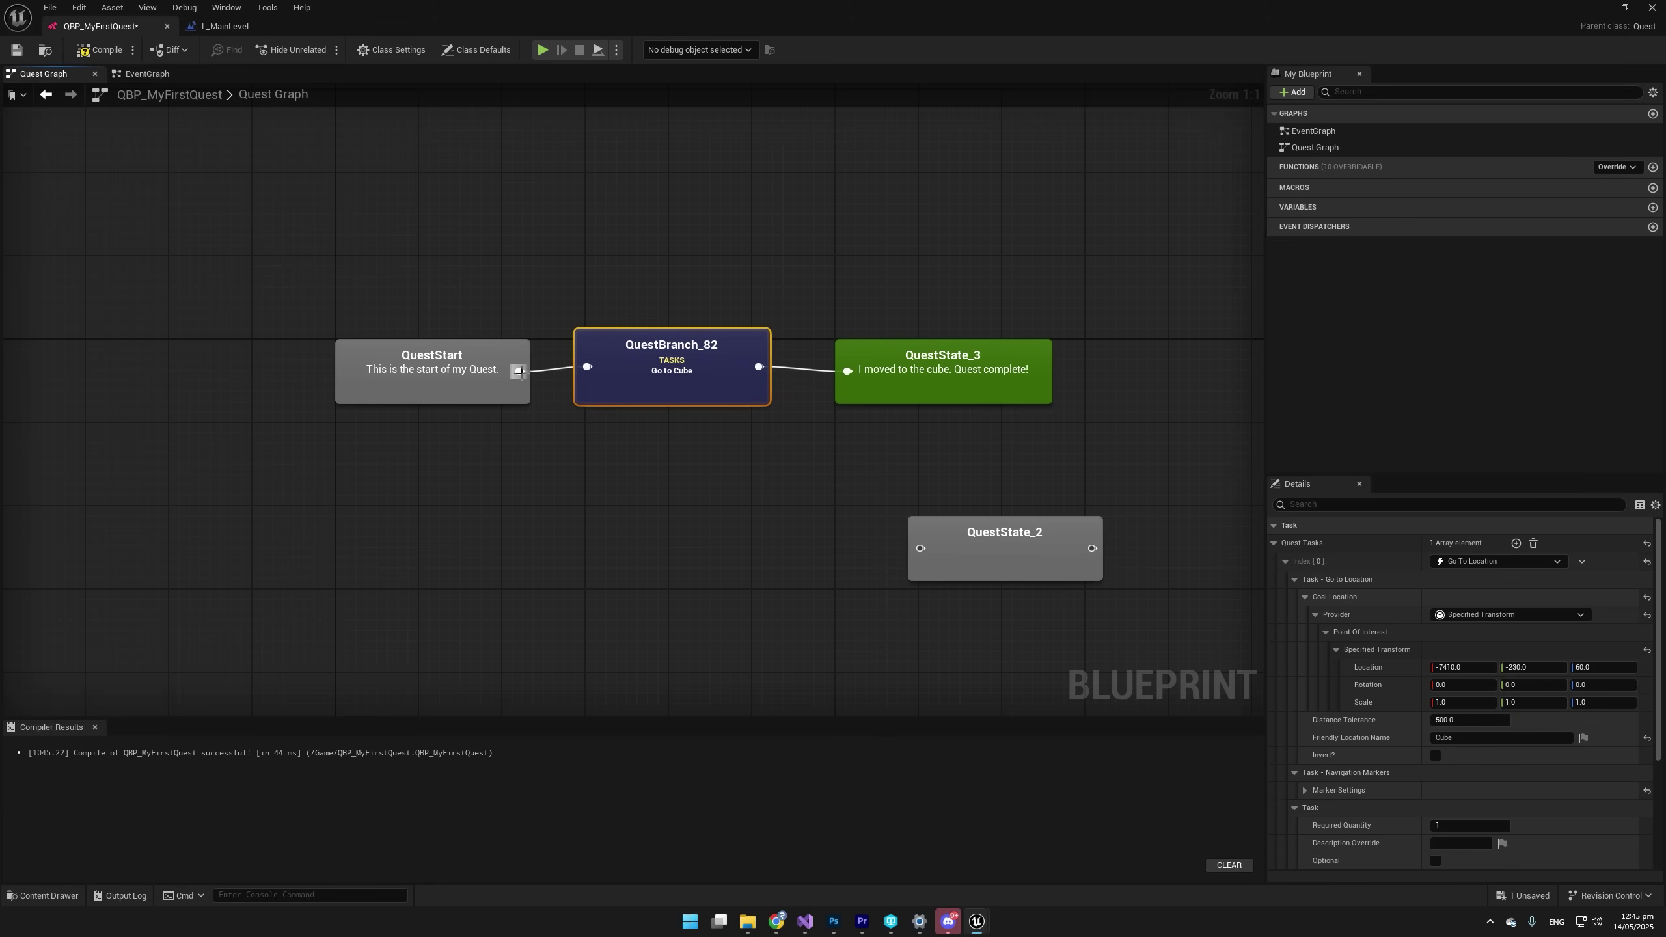
key("F2")
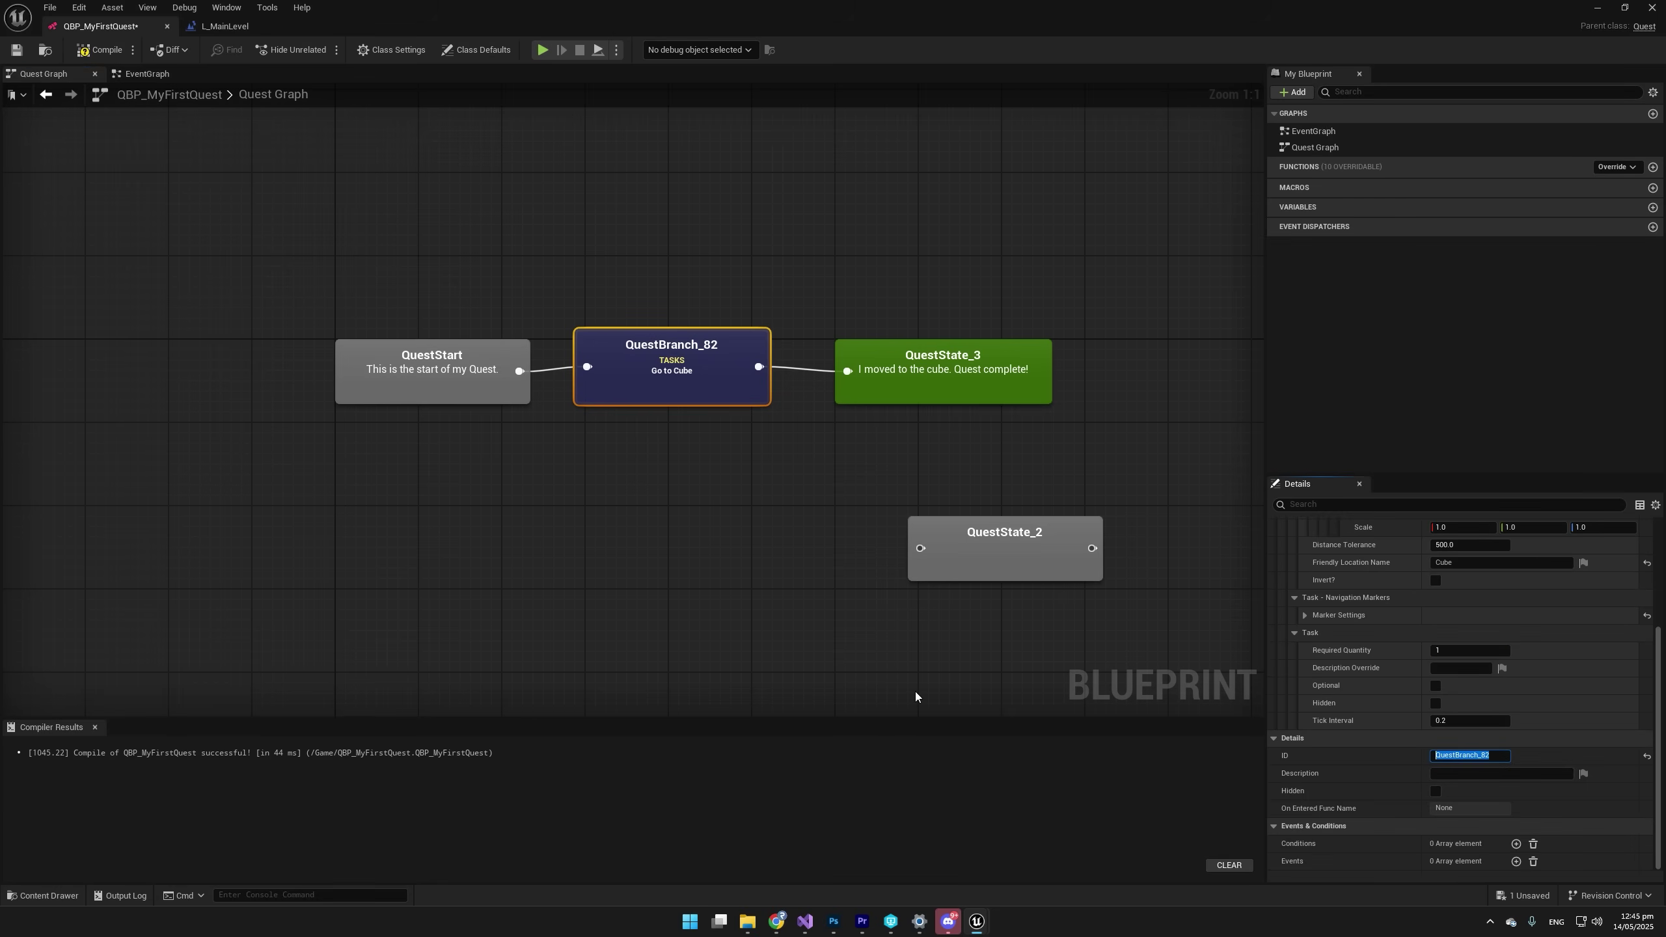
type("TakeCube")
key("Return")
Rename the green success state as QuestComplete.
left_click(918, 394)
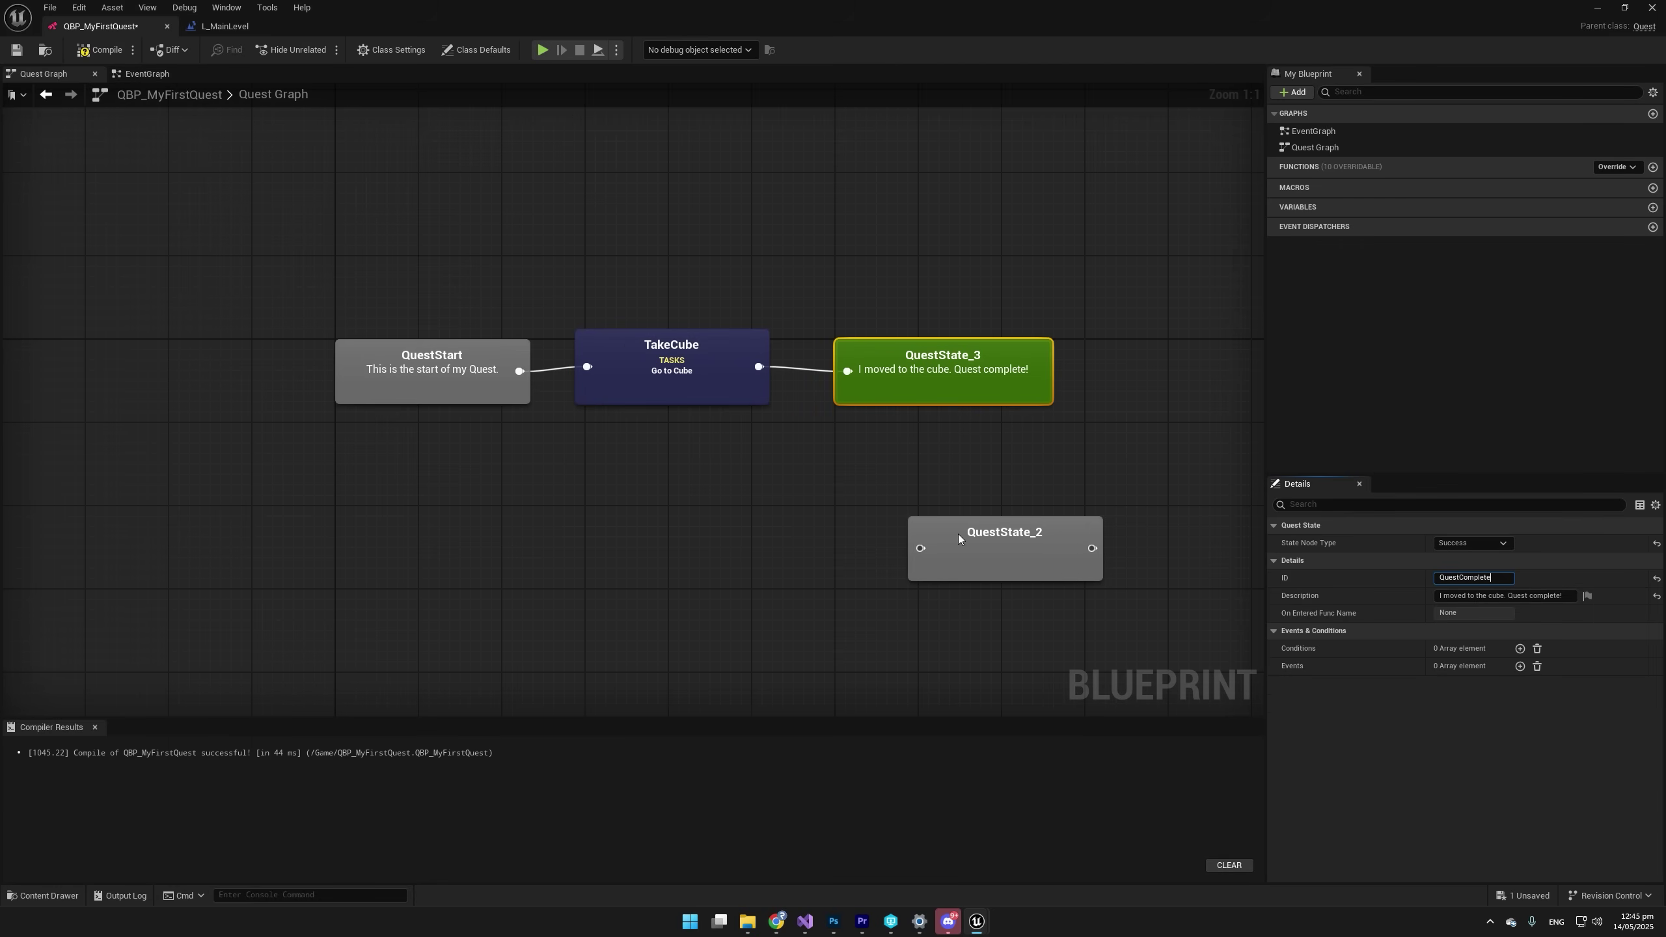
key("Return")
left_click(693, 457)
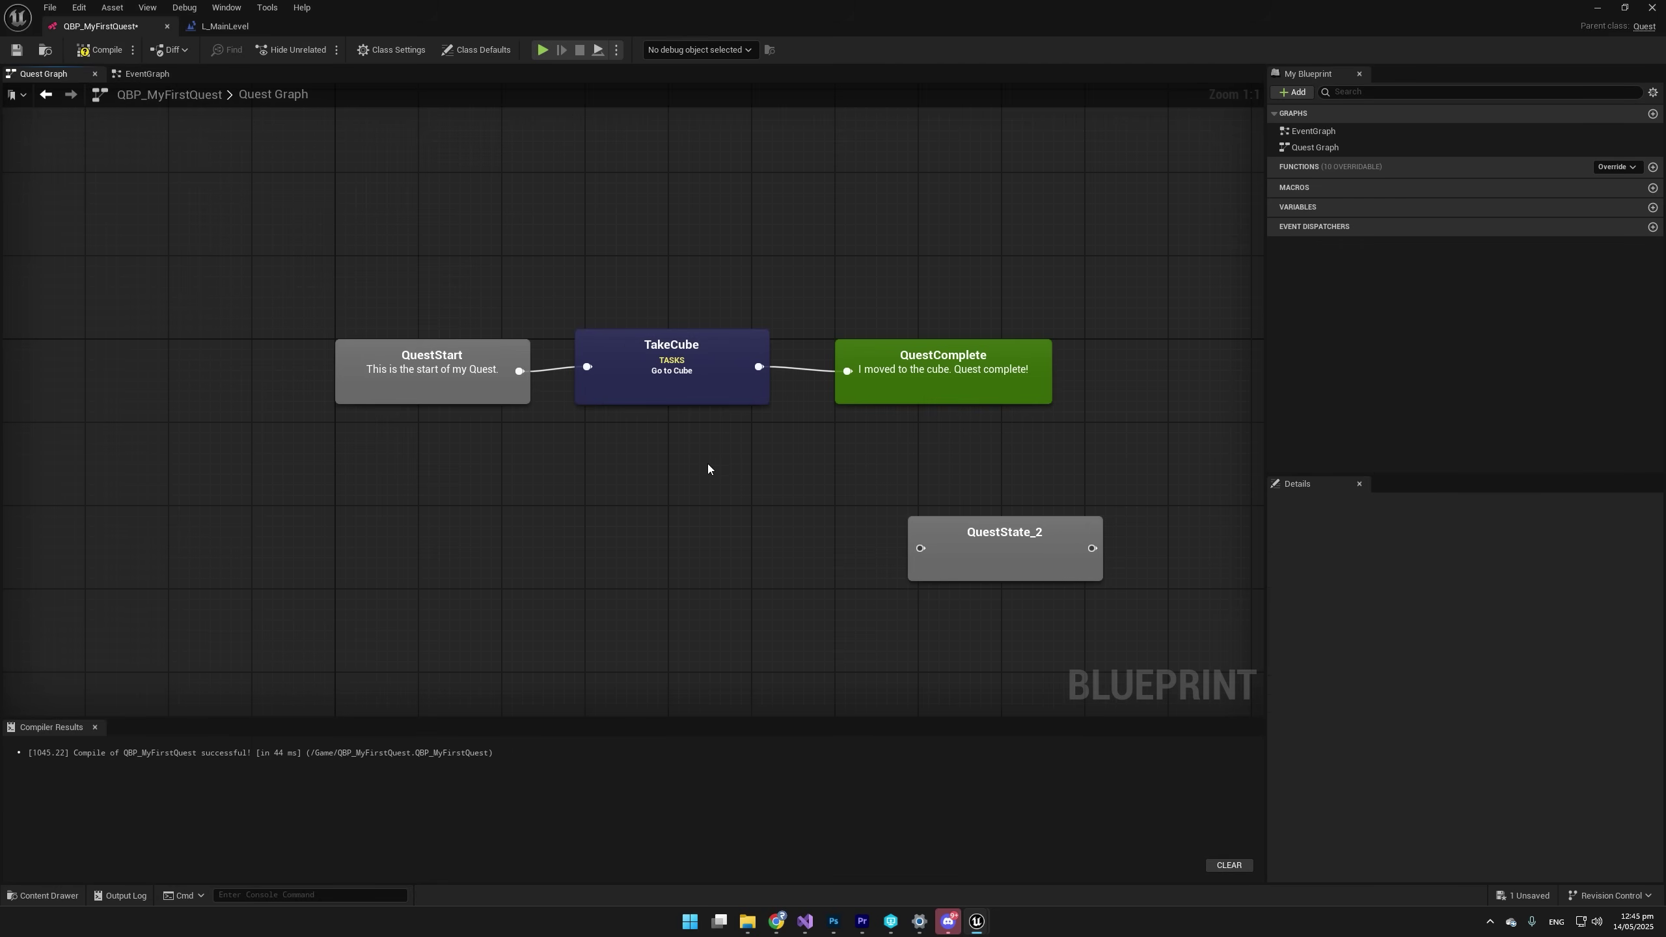
Delete the unconnected QuestState_2 node, and compile and save the quest blueprint.
left_click_drag(948, 518, 947, 609)
key("Delete")
right_click_drag(817, 483, 730, 474)
left_click_drag(276, 470, 978, 248)
left_click(974, 250)
left_click(99, 49)
left_click(16, 50)
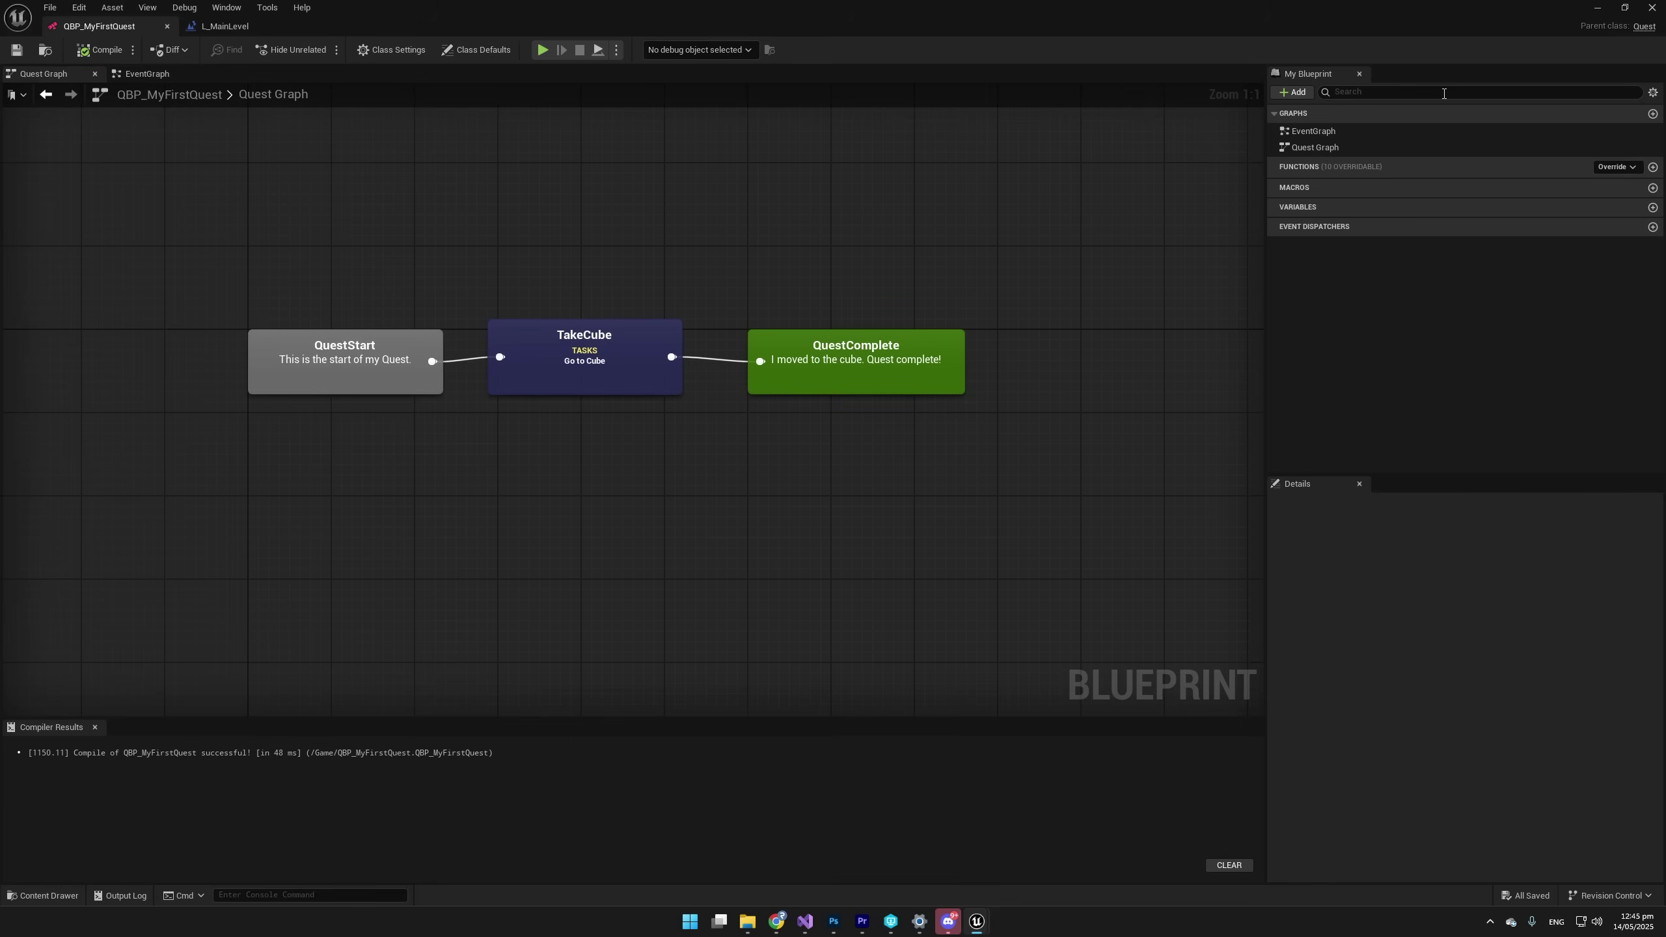
Play the level in full screen and run the character to the cube to test the quest.
left_click(1597, 7)
left_click(322, 49)
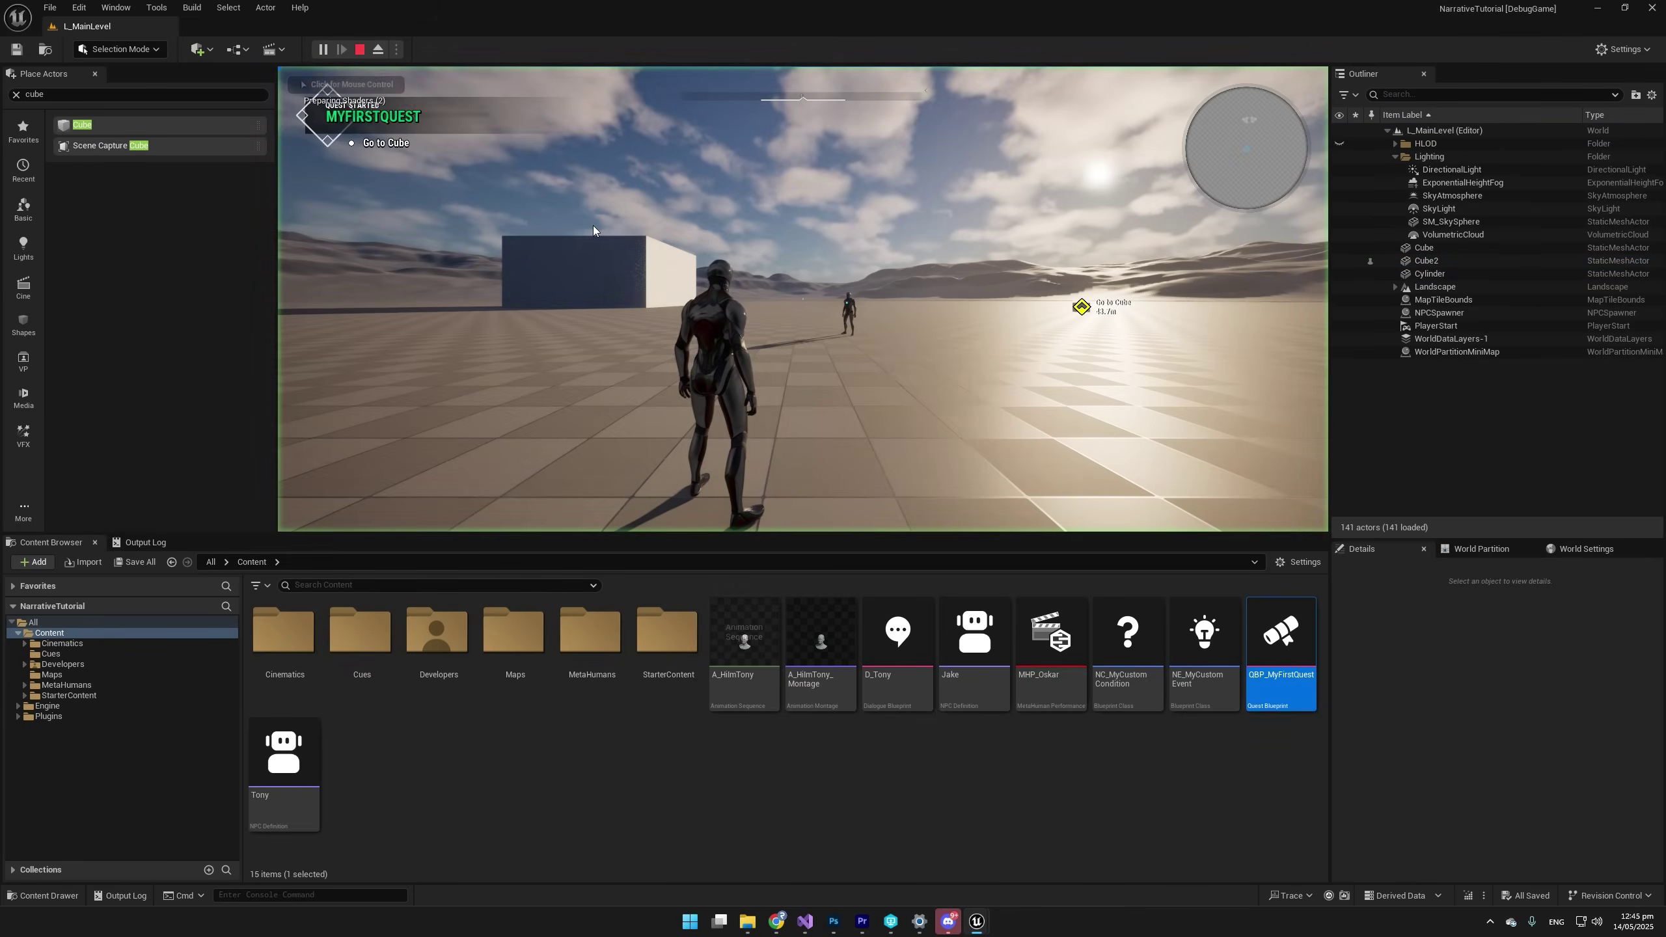
key("w")
key("d")
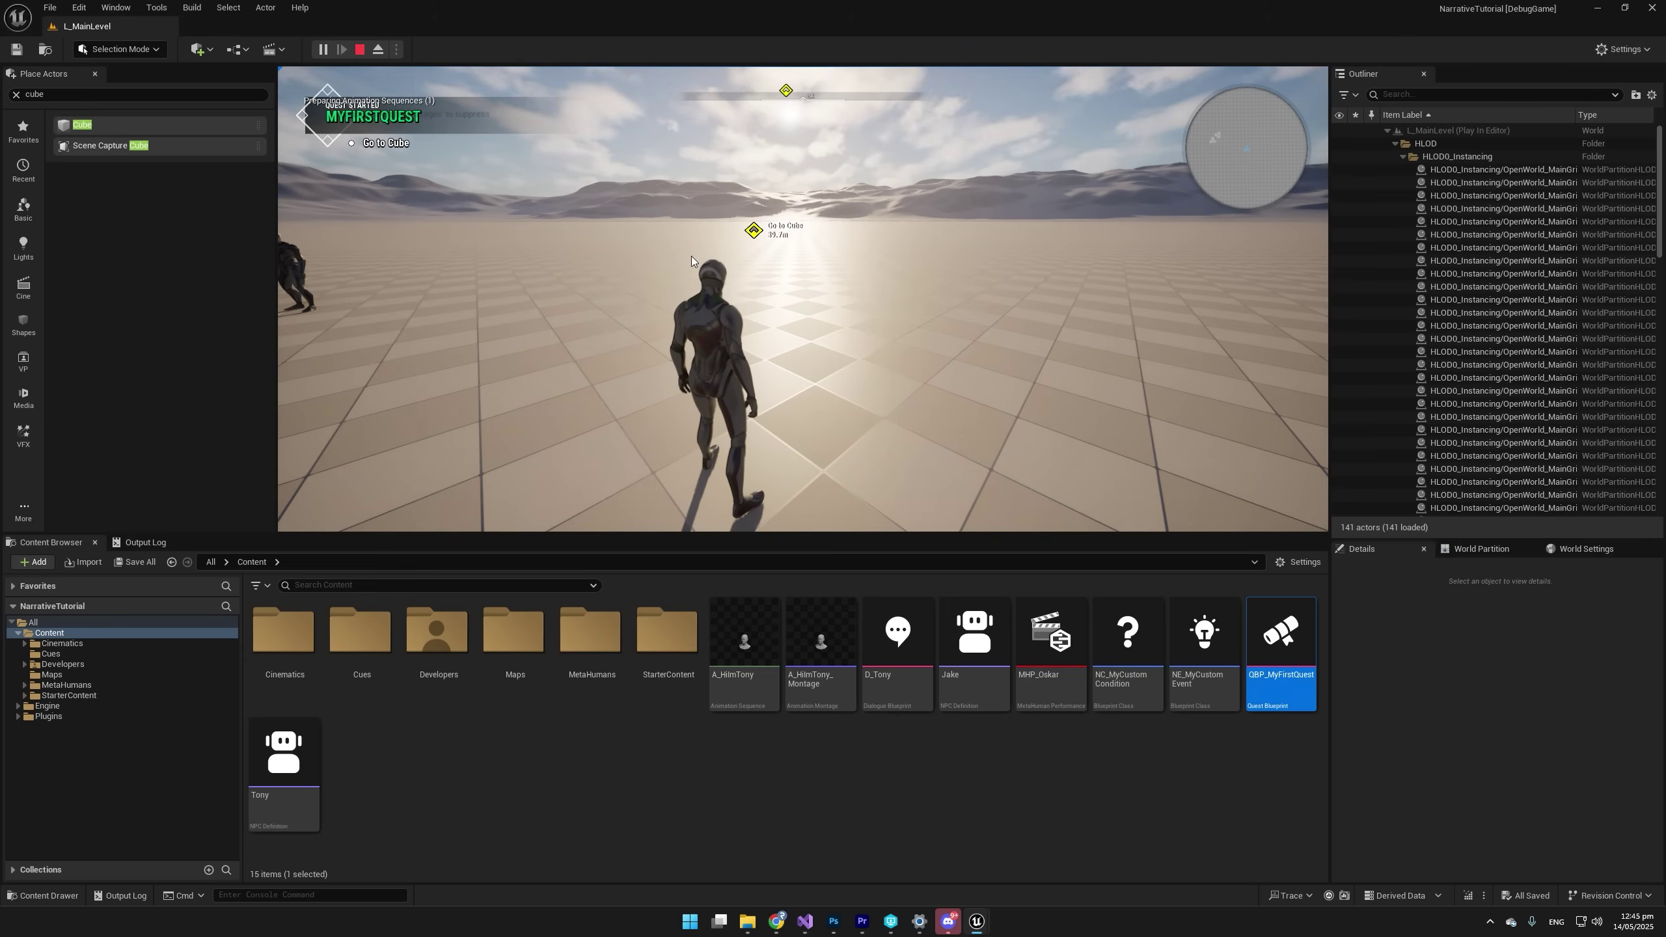
key("F11")
key("w")
key("w")
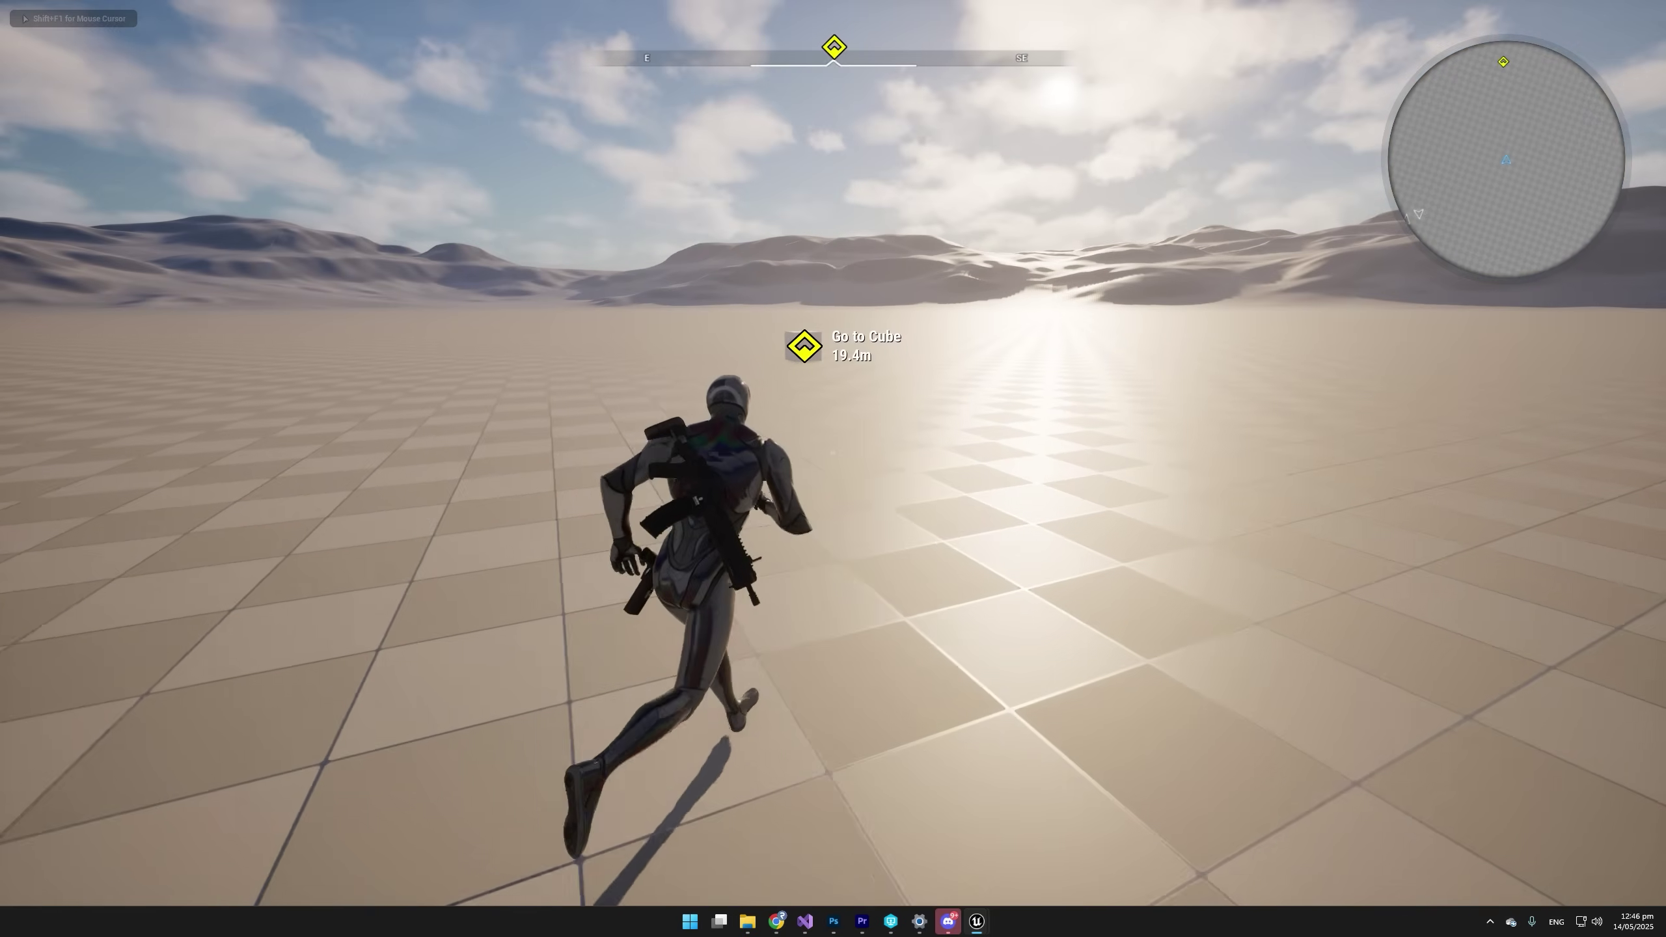
key("w")
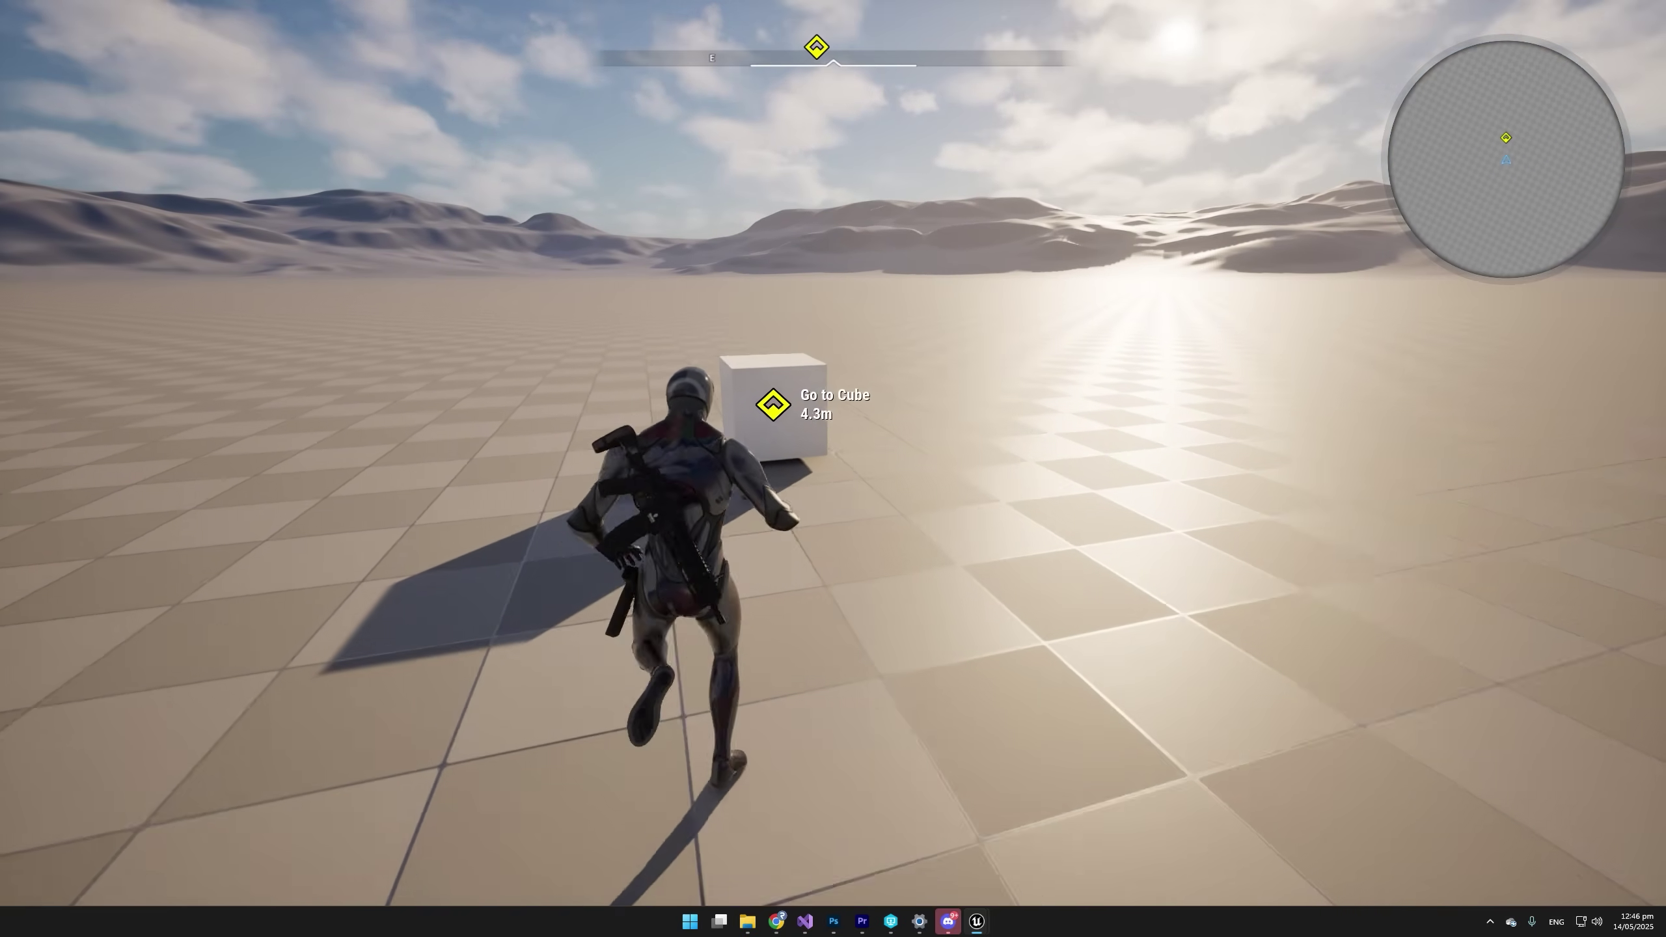
key("s")
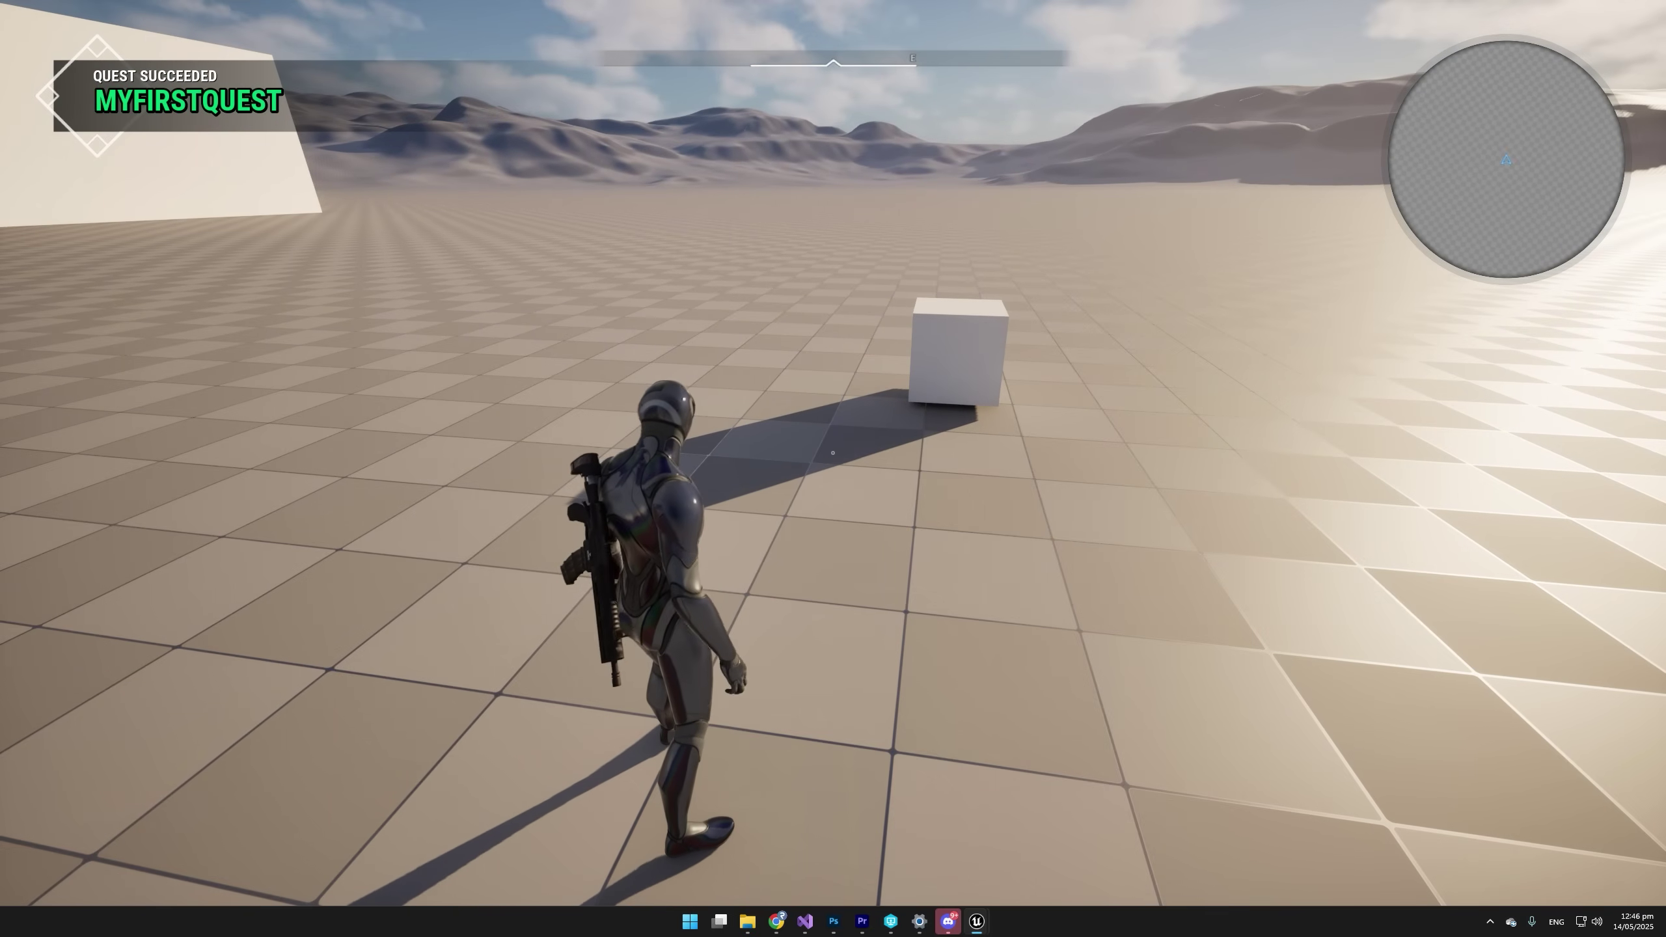
Check the finished MyFirstQuest entry in the in-game quest journal, and end the play session.
key("i")
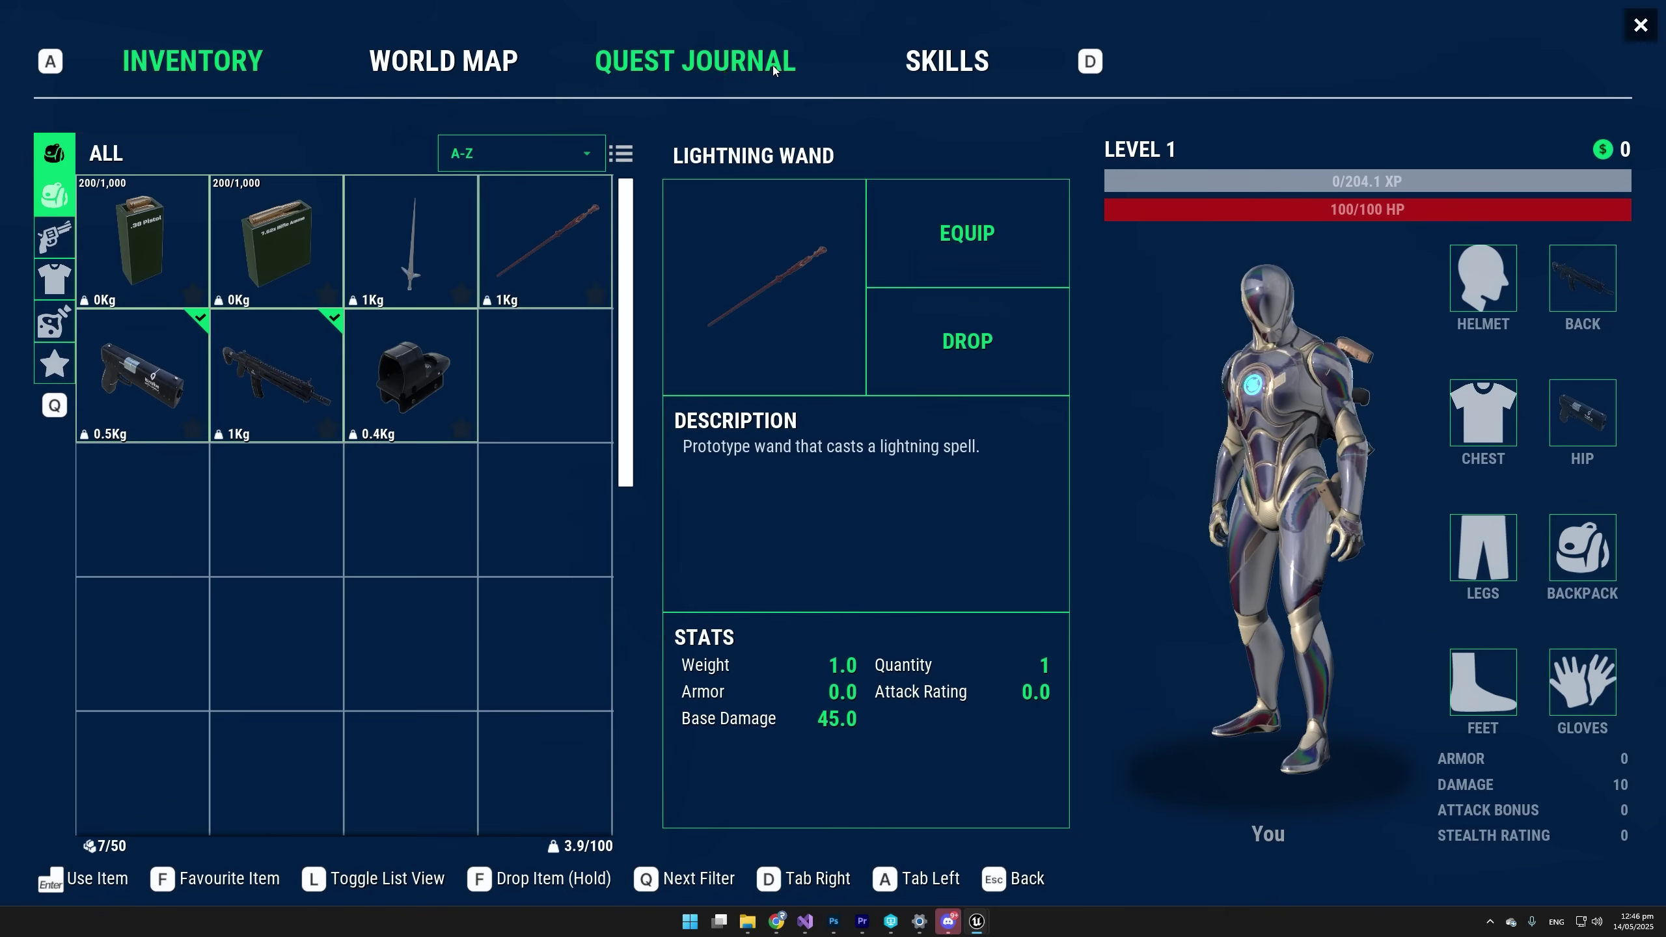
left_click(726, 72)
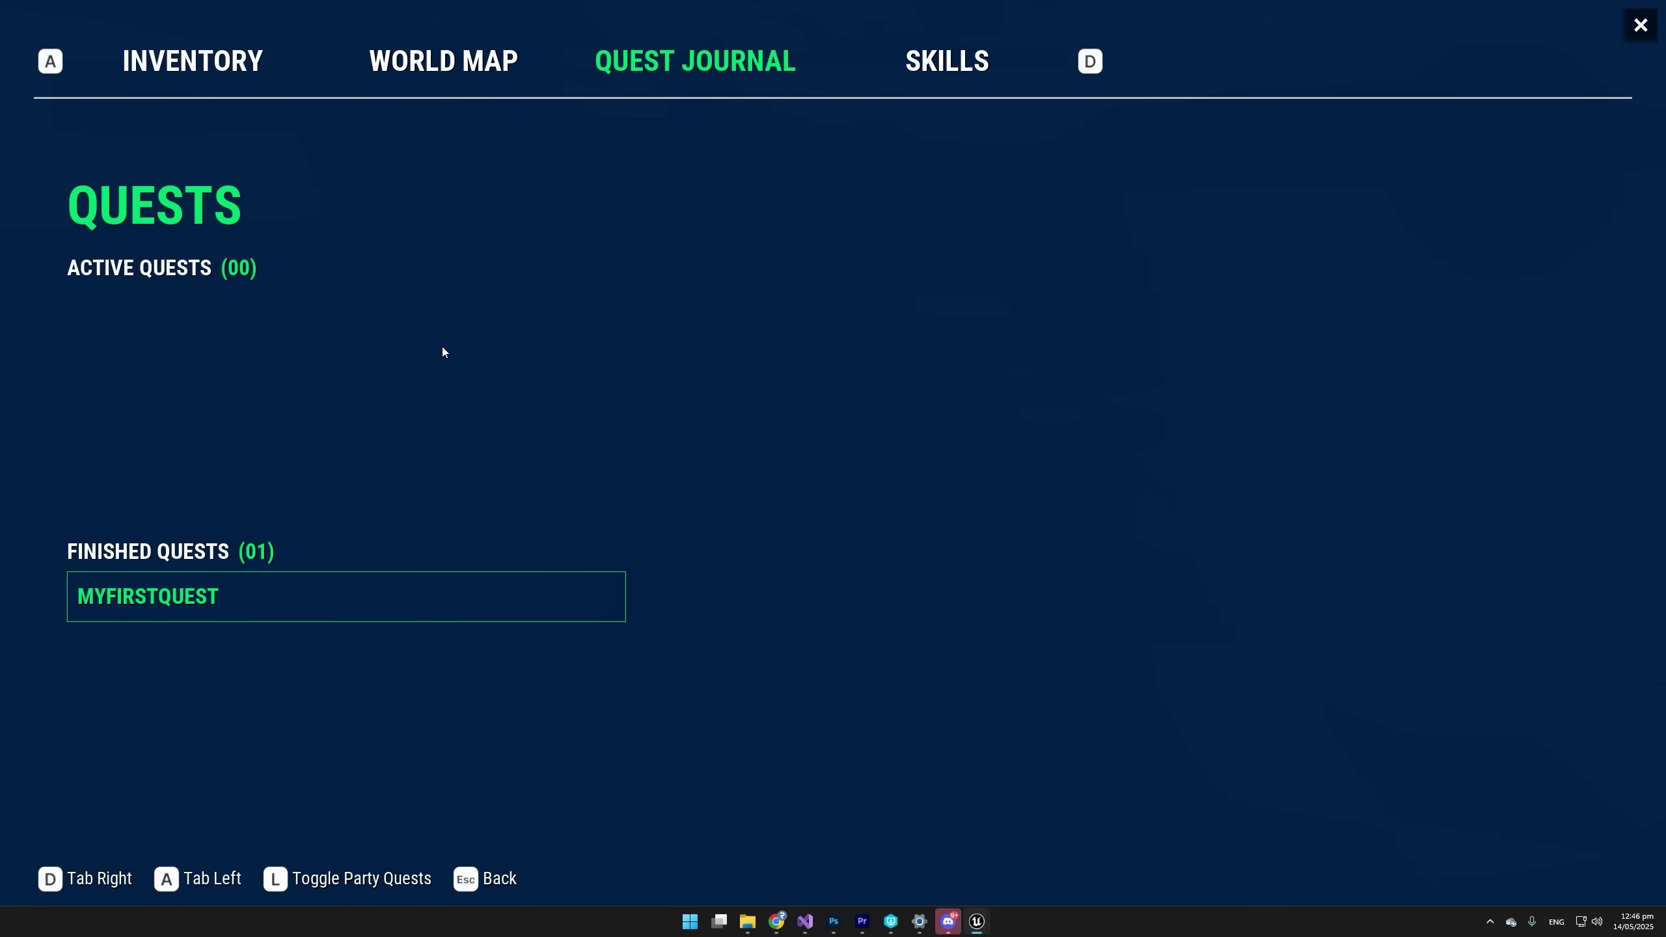
left_click(224, 599)
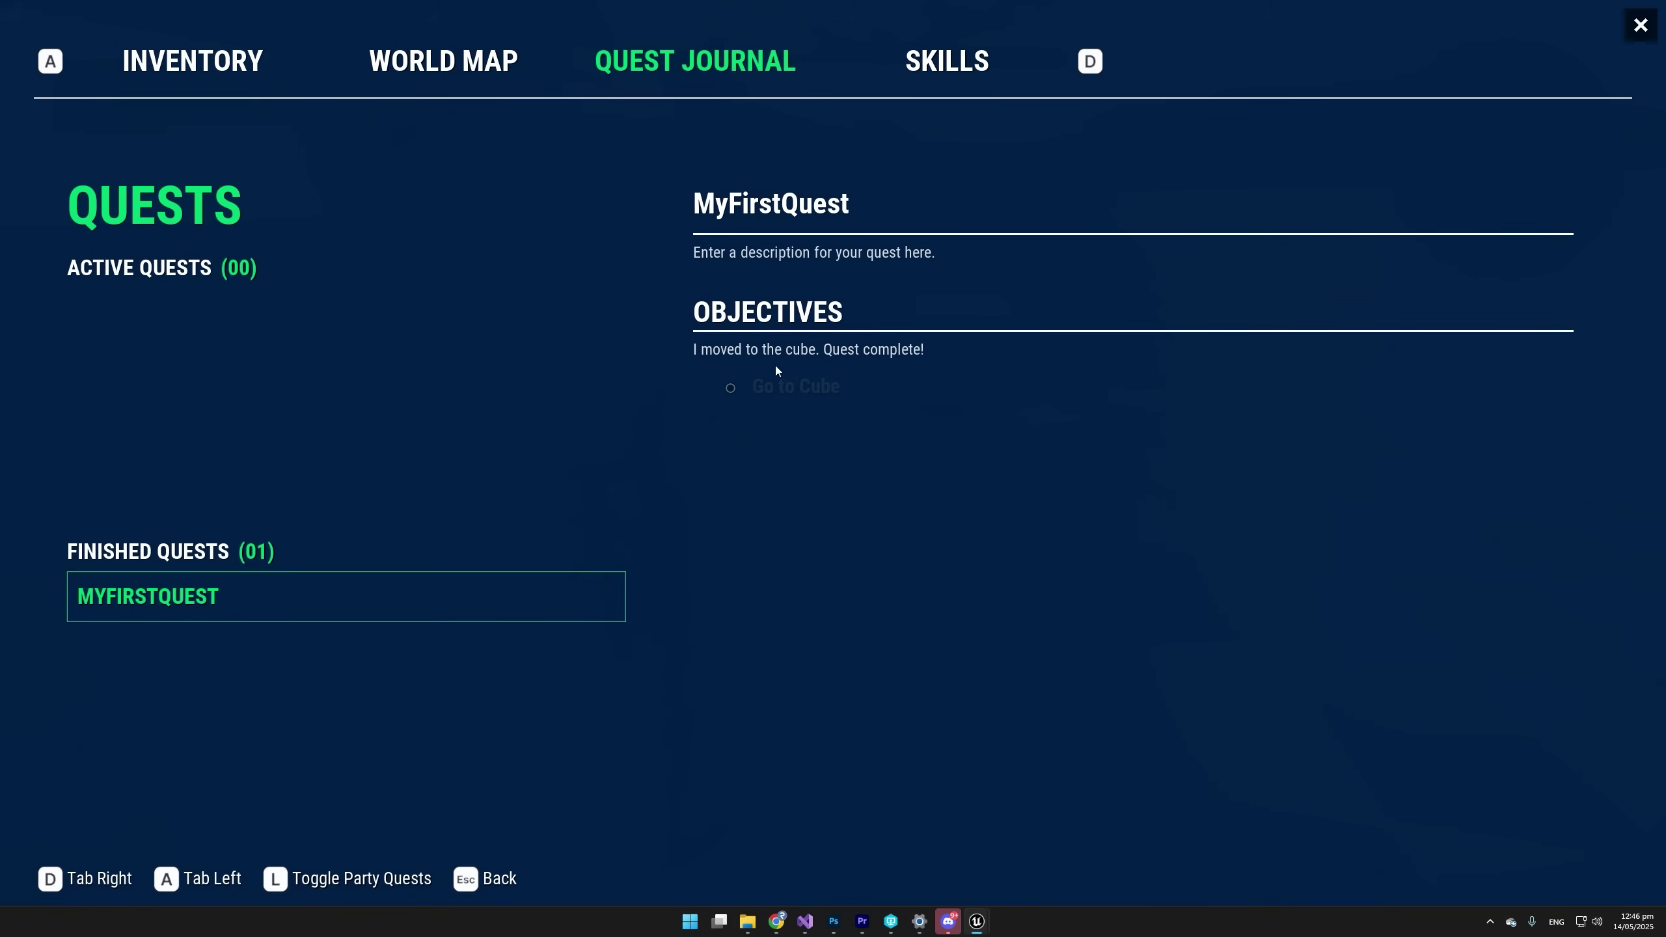
key("Escape")
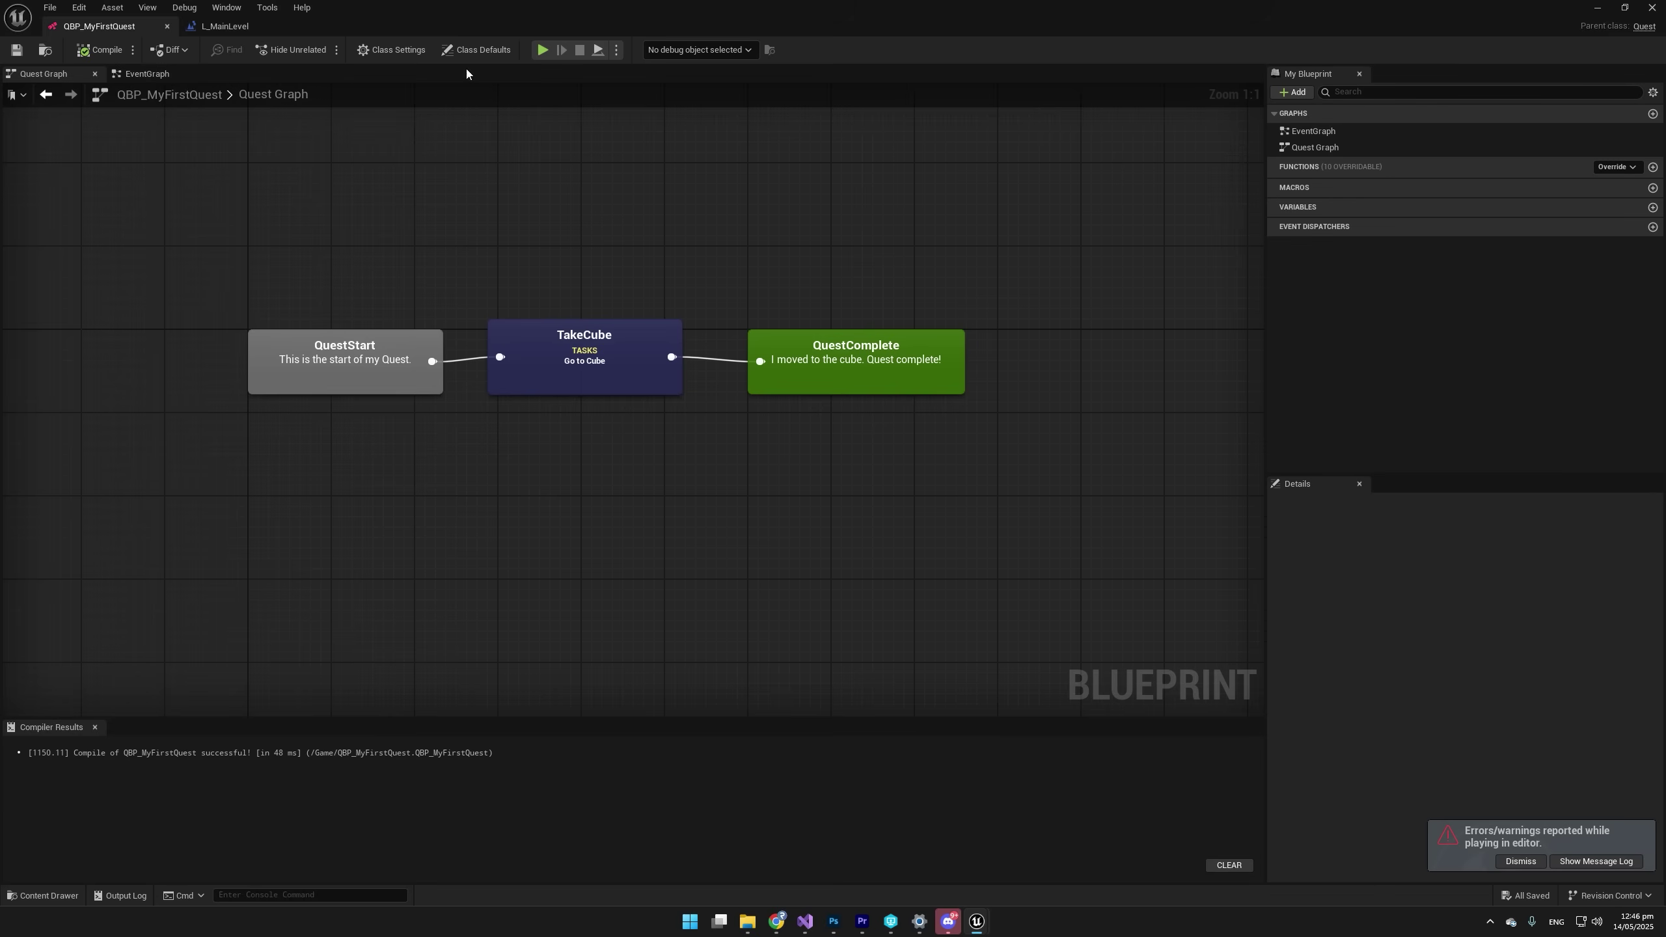
Set the quest name to "My First Quest" and its description to "Our first quest with narrative!", and save.
left_click(487, 51)
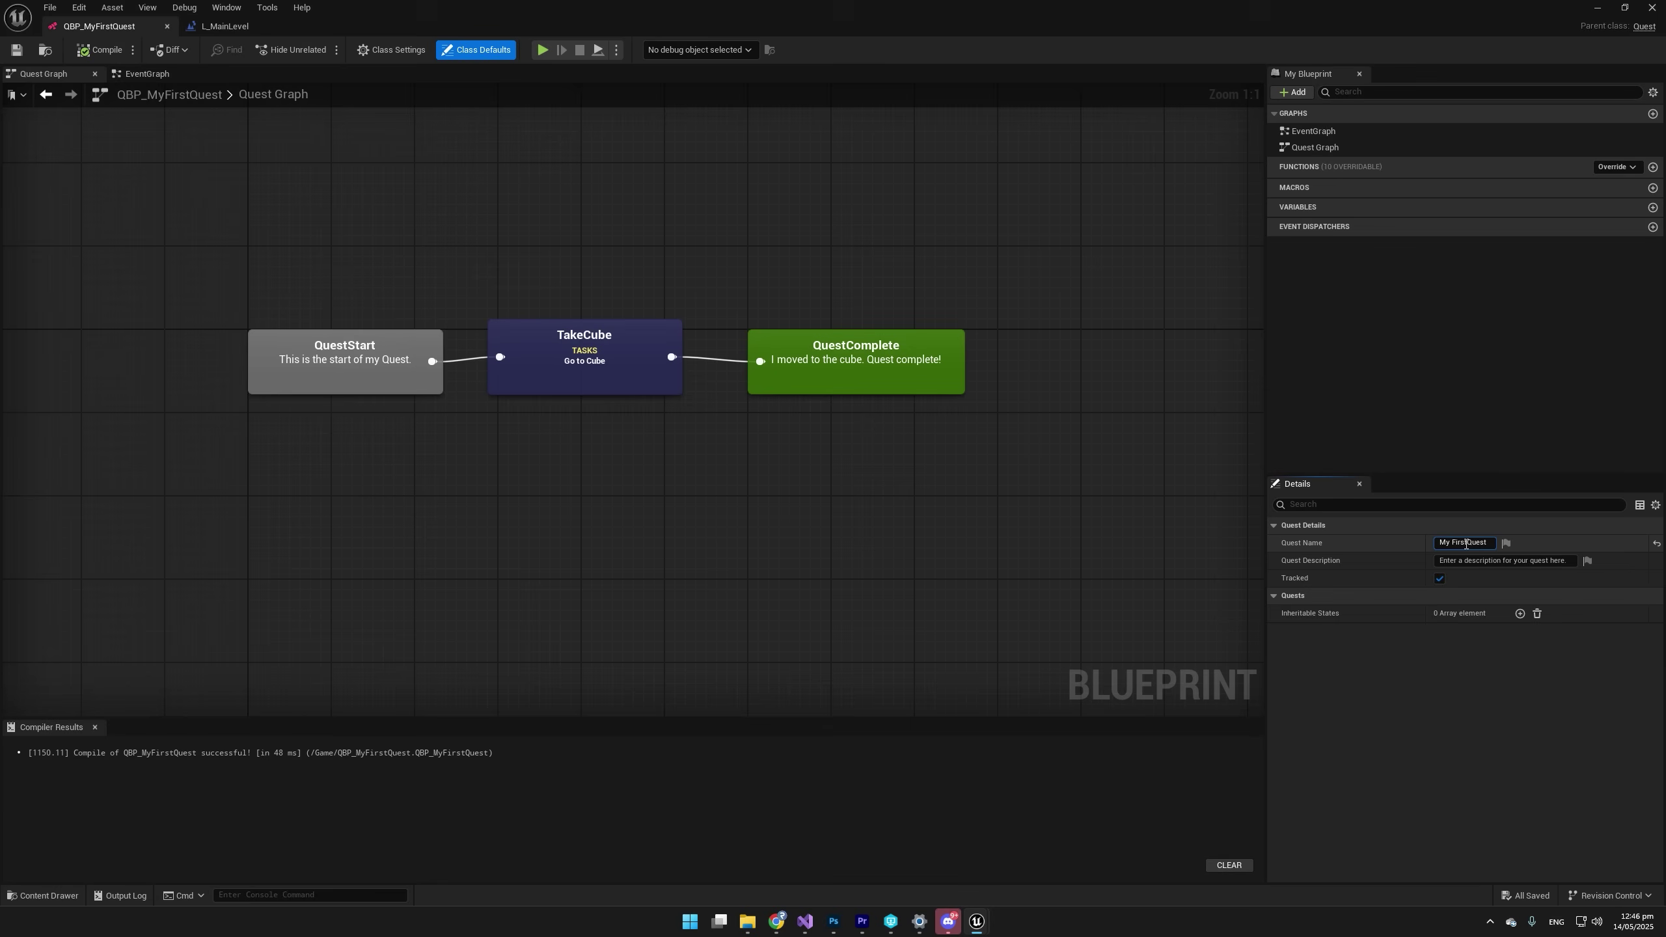
left_click(1468, 542)
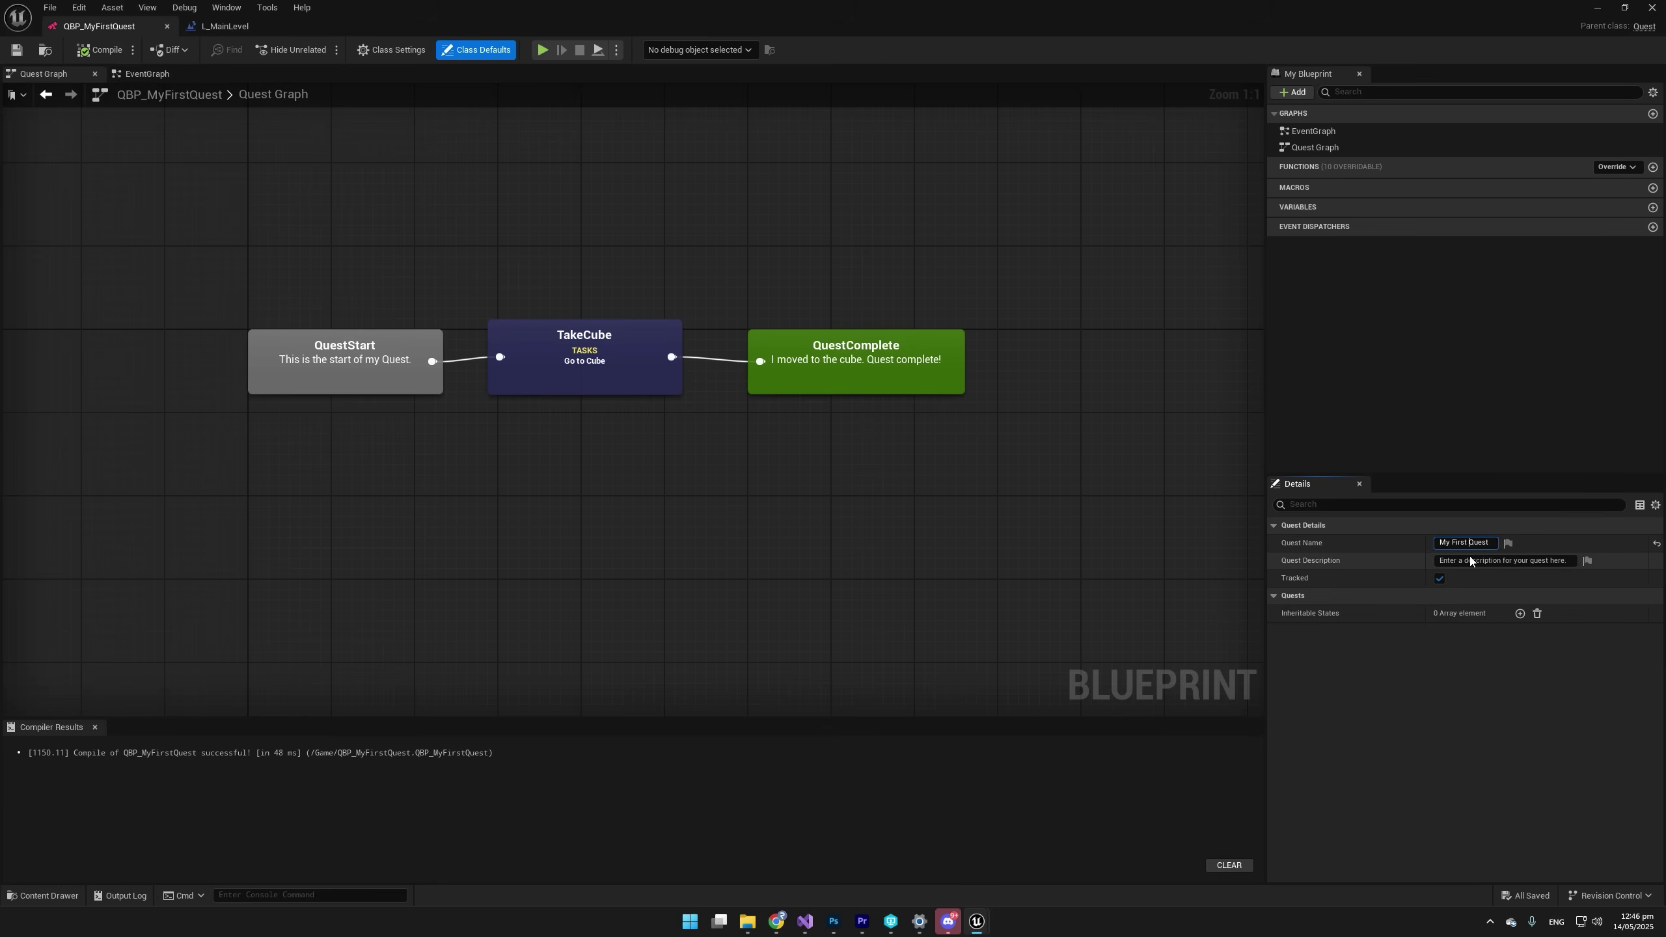
left_click(1568, 562)
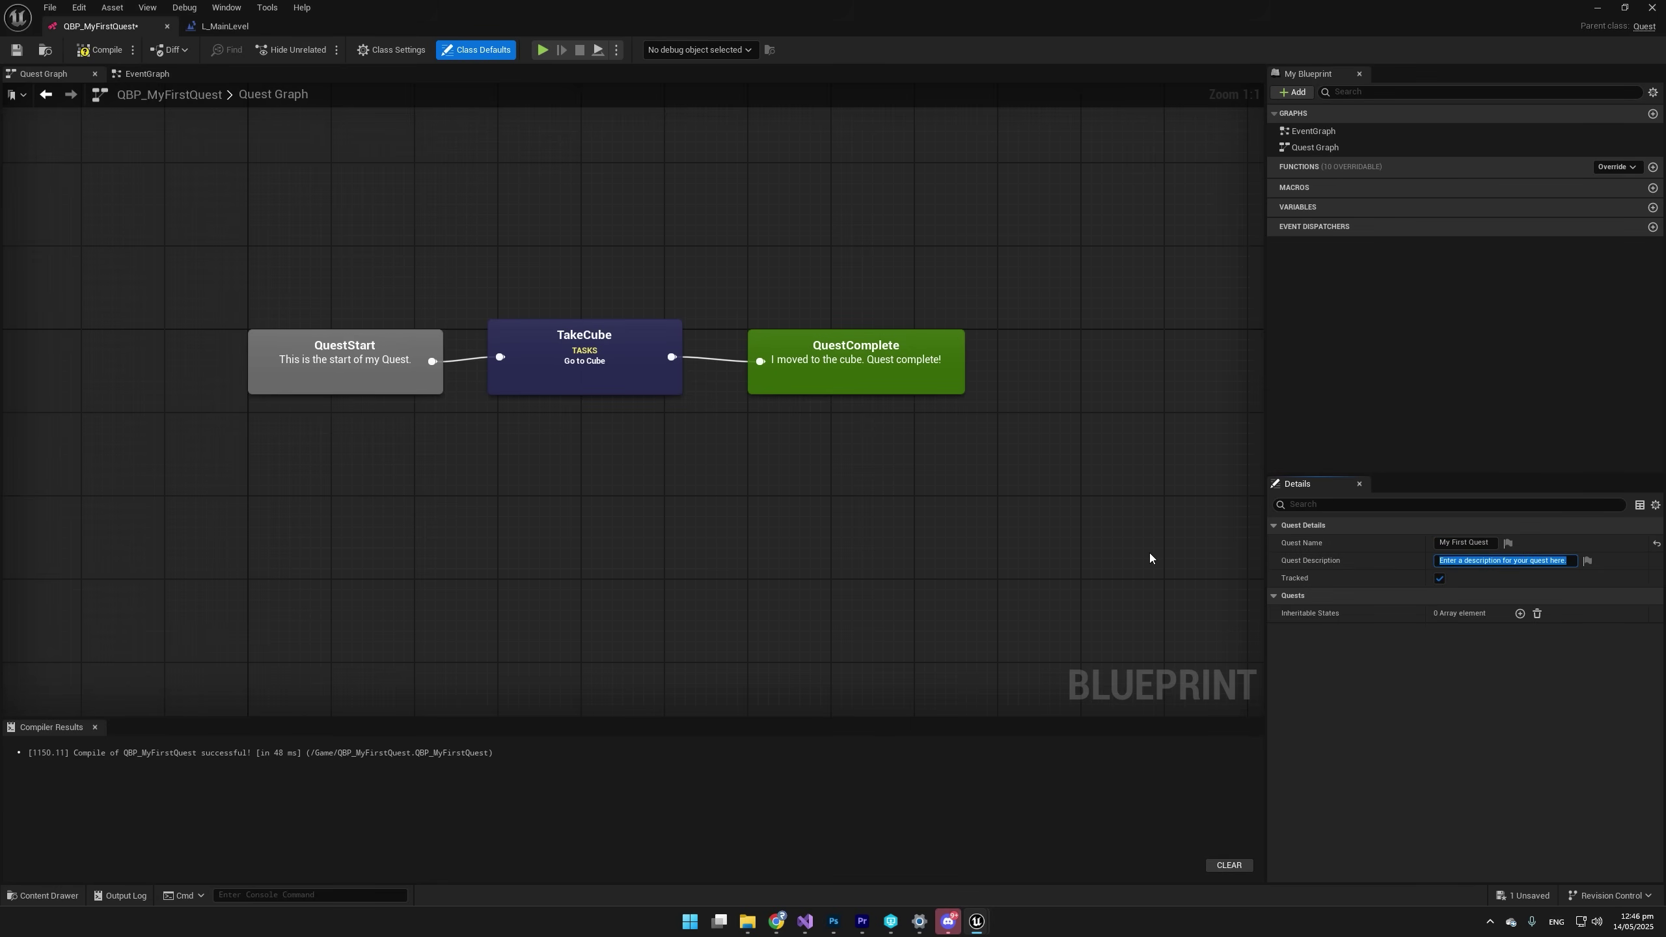
type("Our first quest with narrative!")
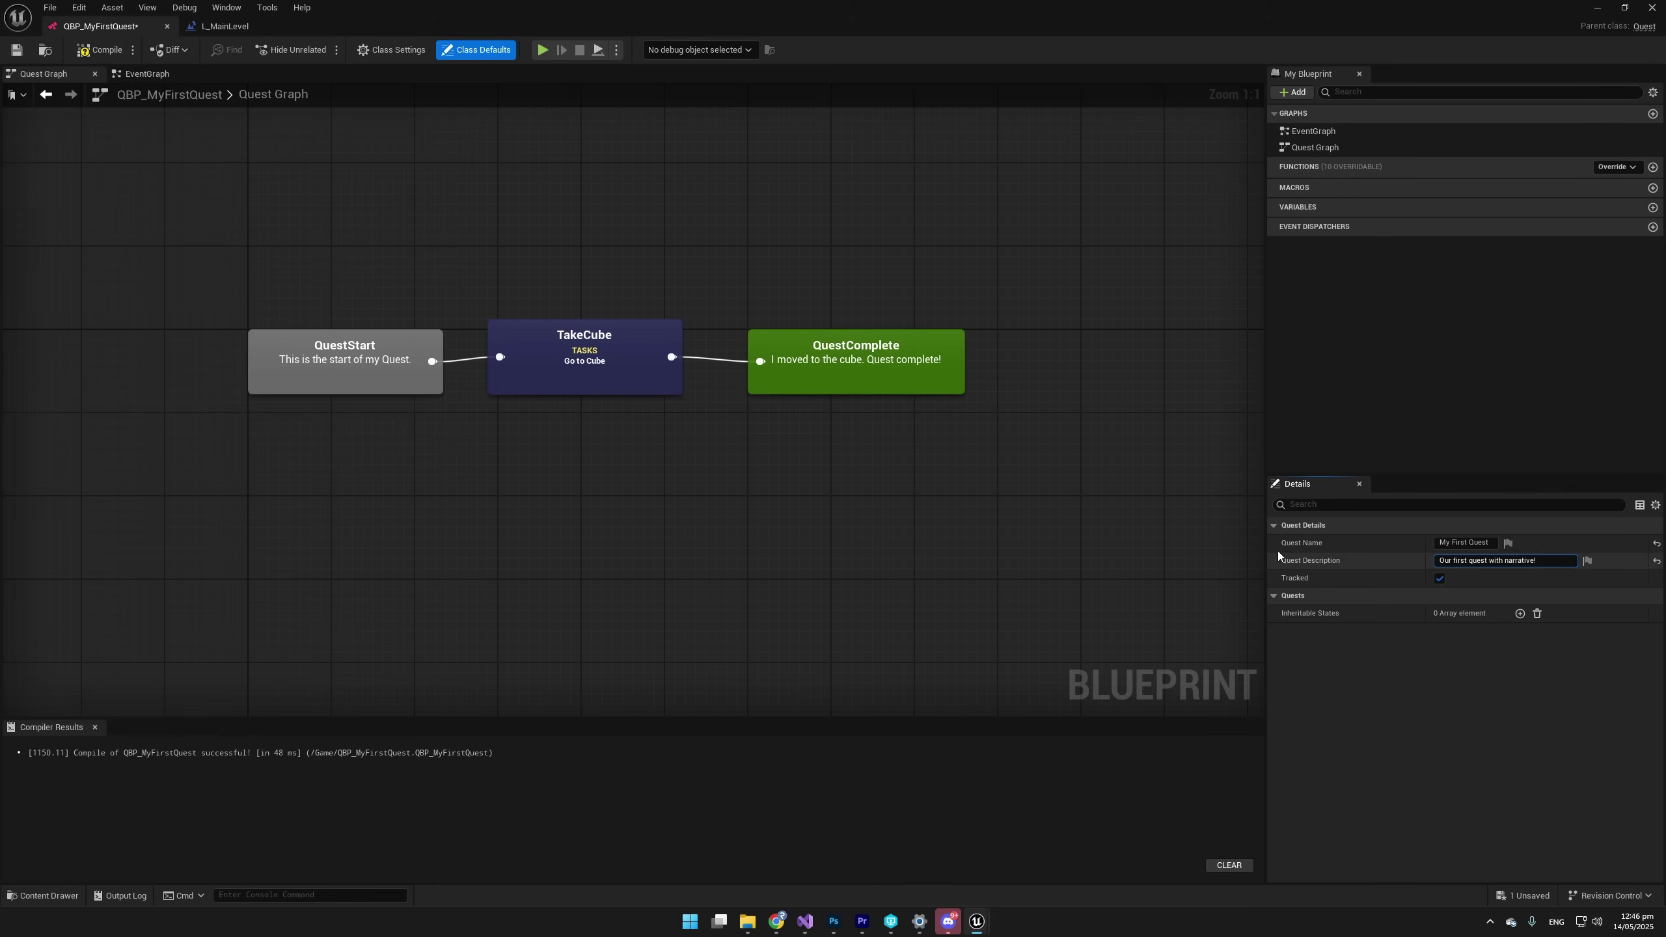
key("ctrl+s")
Shift the TakeCube branch slightly toward QuestComplete and set its Go To Location task's Distance Tolerance to 1000.
left_click(560, 387)
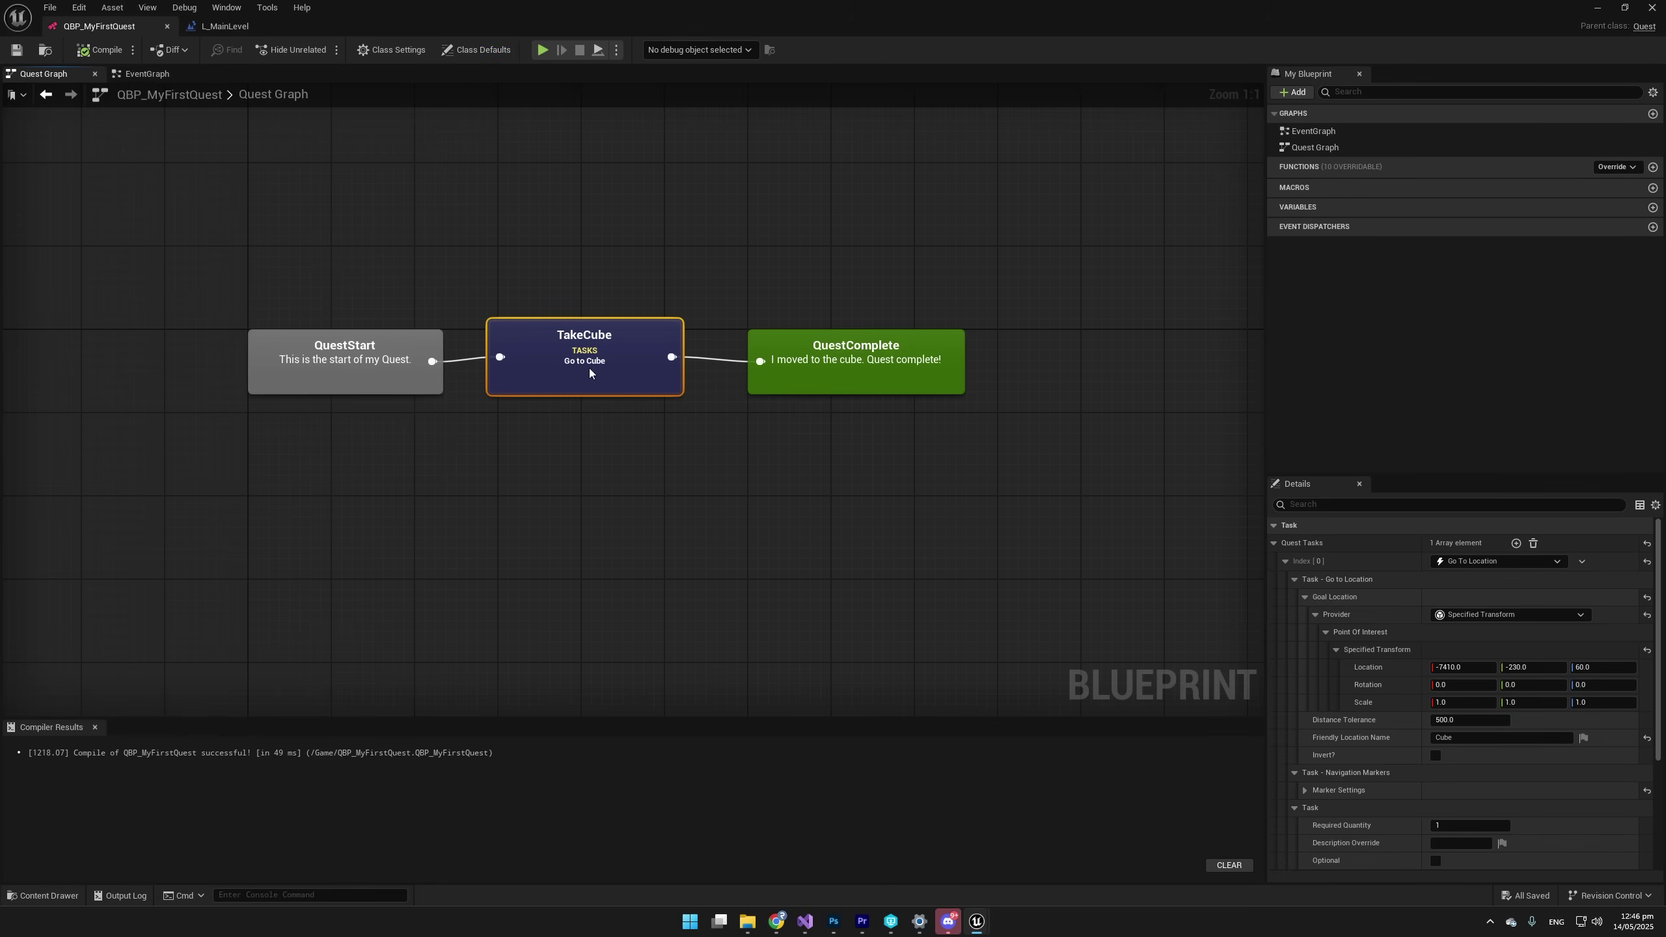
left_click_drag(590, 376, 616, 372)
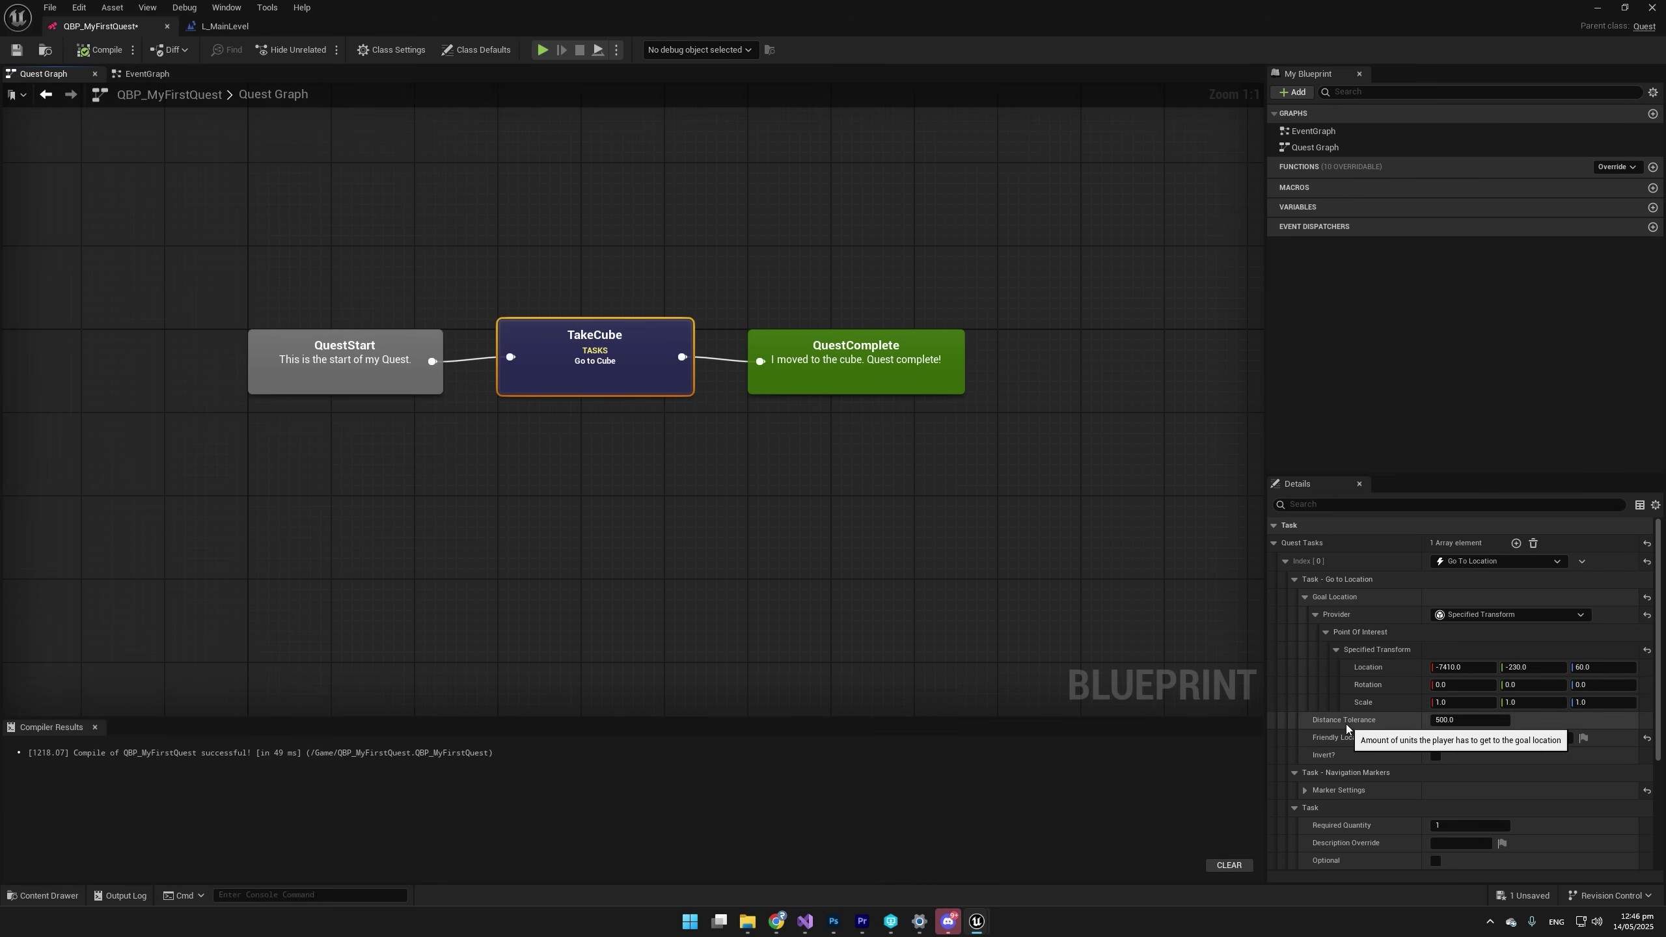
left_click(1457, 719)
left_click(1460, 721)
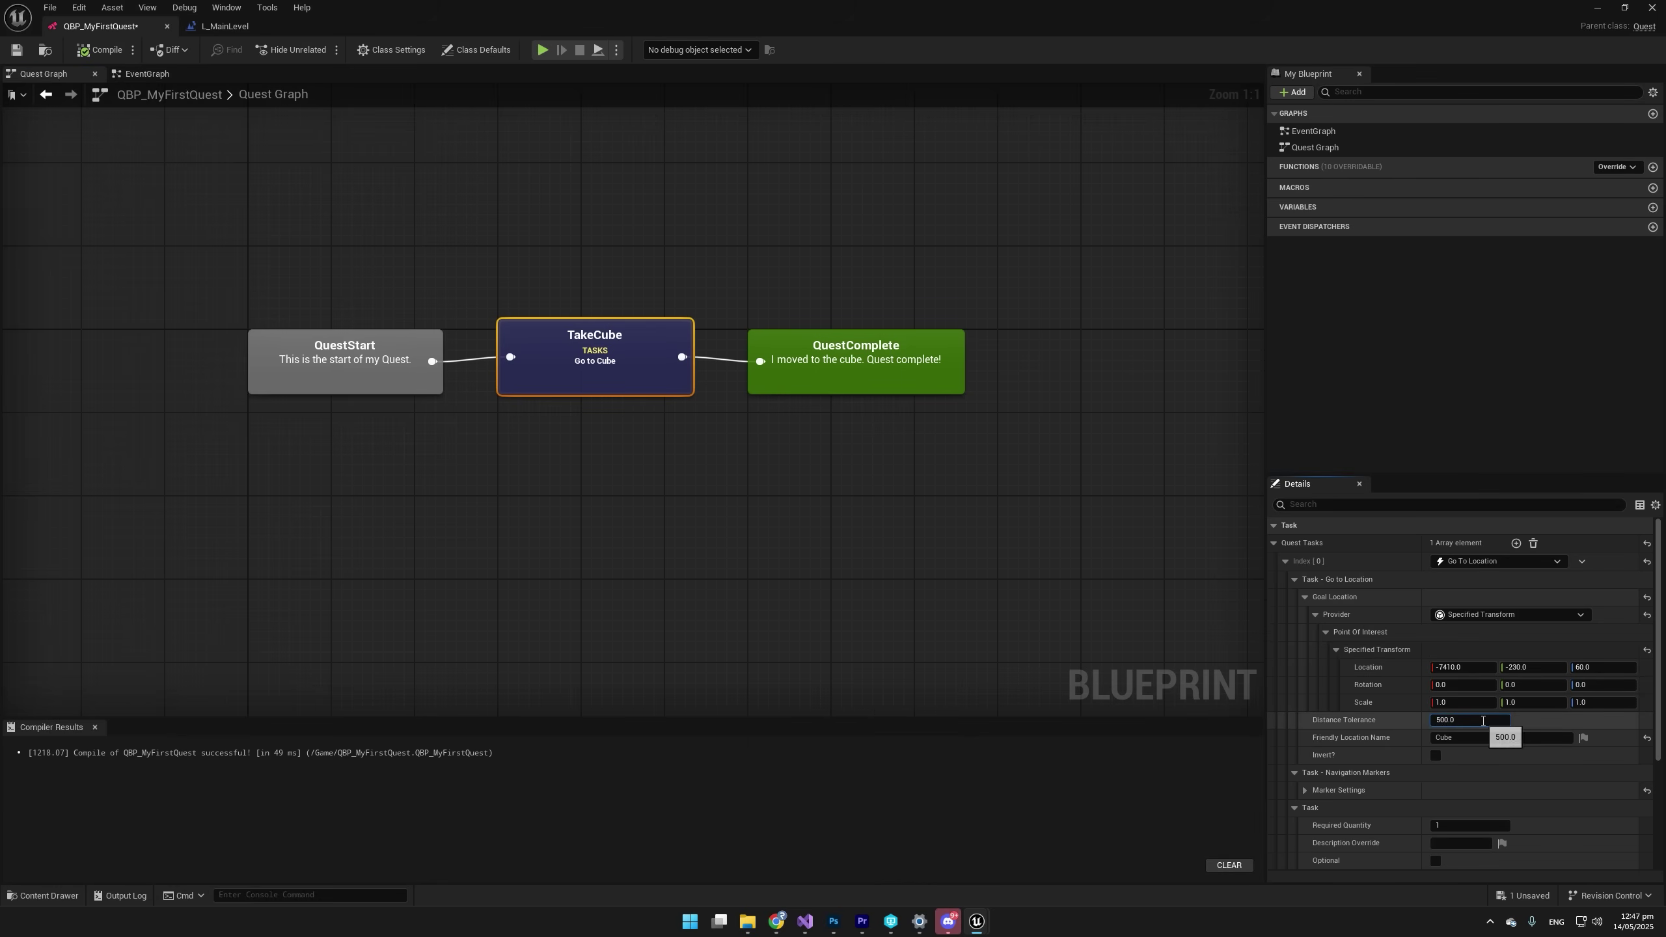
double_click(1477, 720)
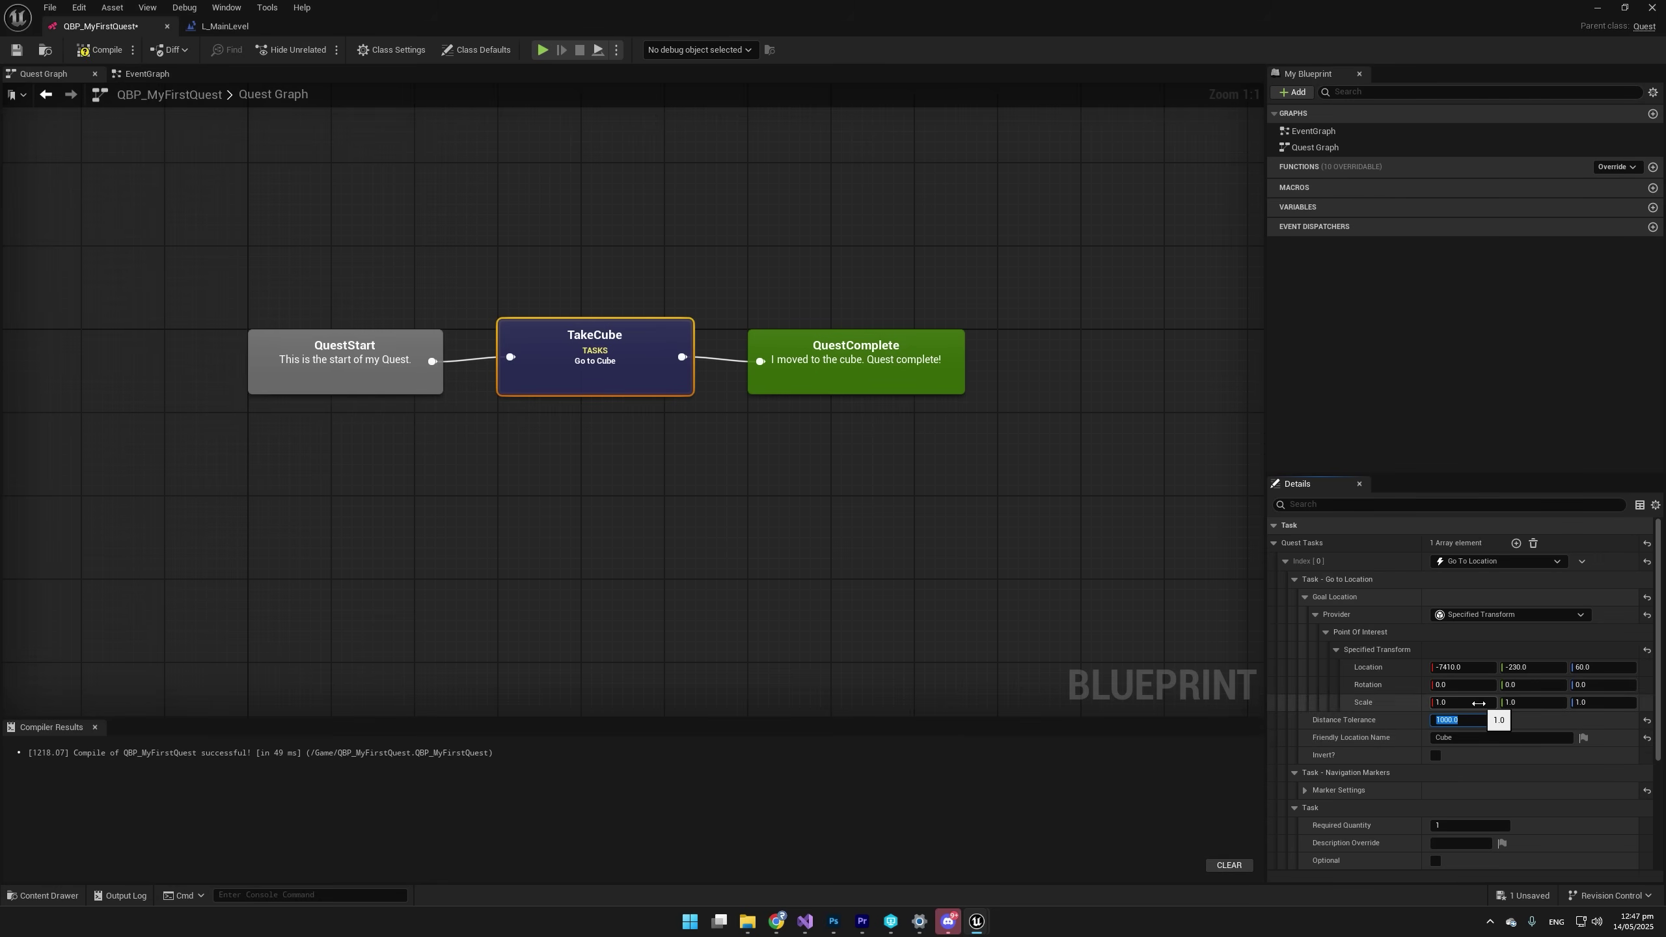
Change the navigation marker colour in the TakeCube task's marker settings to magenta, and compile and save the quest.
scroll(1439, 698, "down", 2)
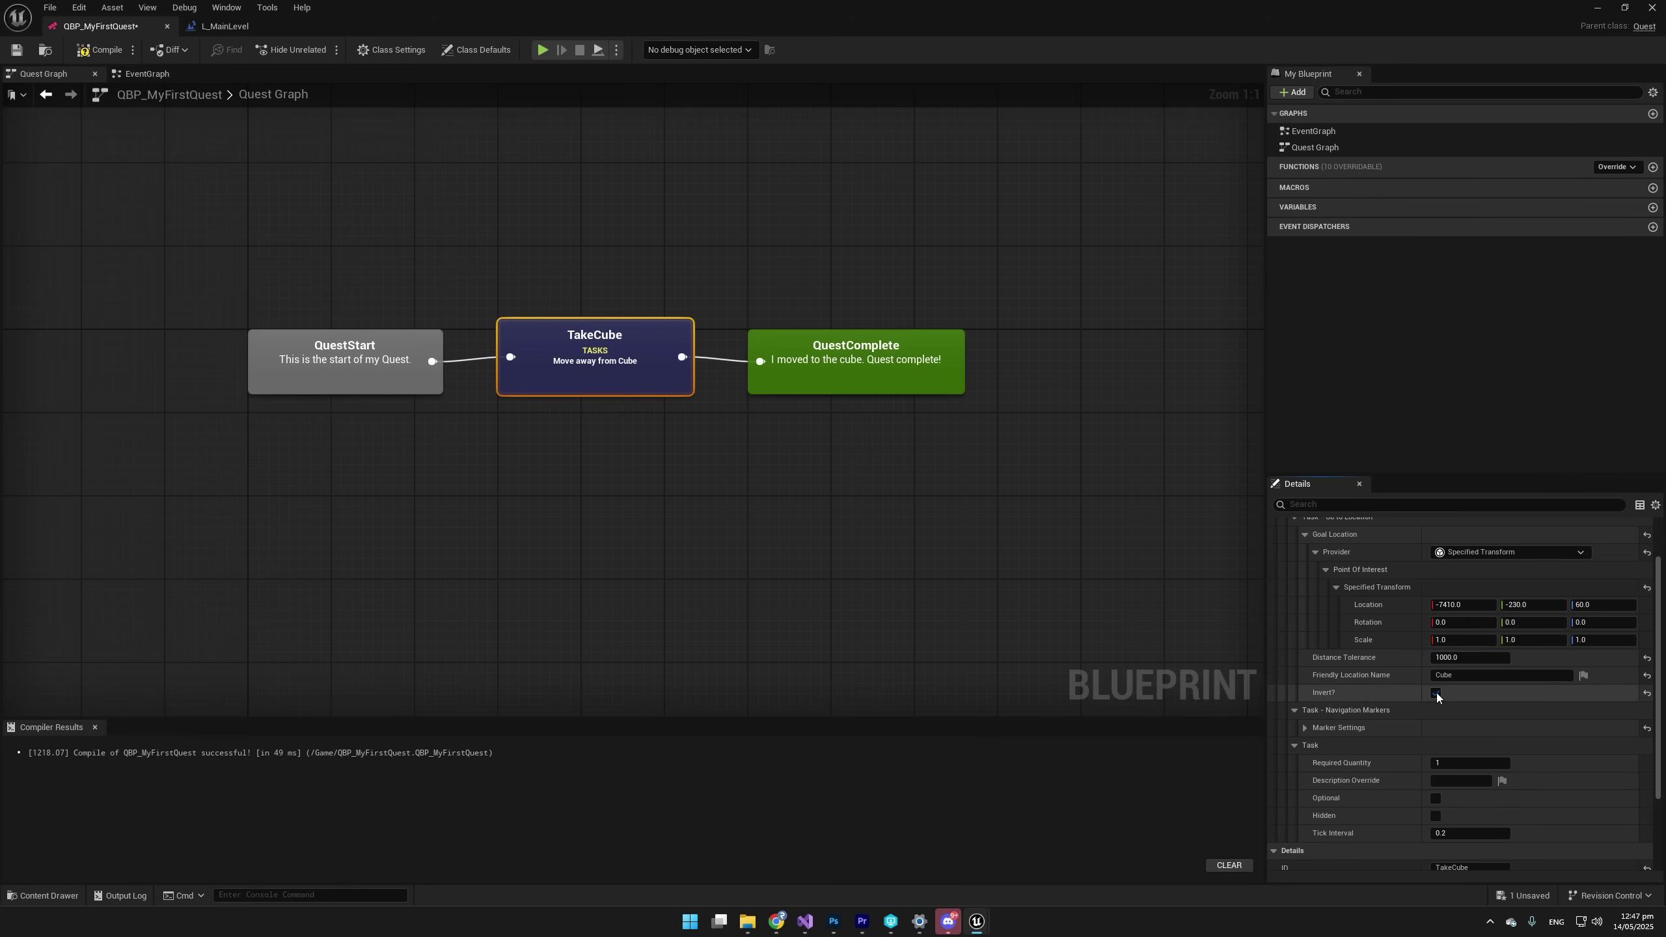
left_click(1304, 729)
scroll(1384, 761, "down", 2)
left_click(1478, 739)
left_click_drag(1282, 718, 1345, 621)
left_click(1346, 878)
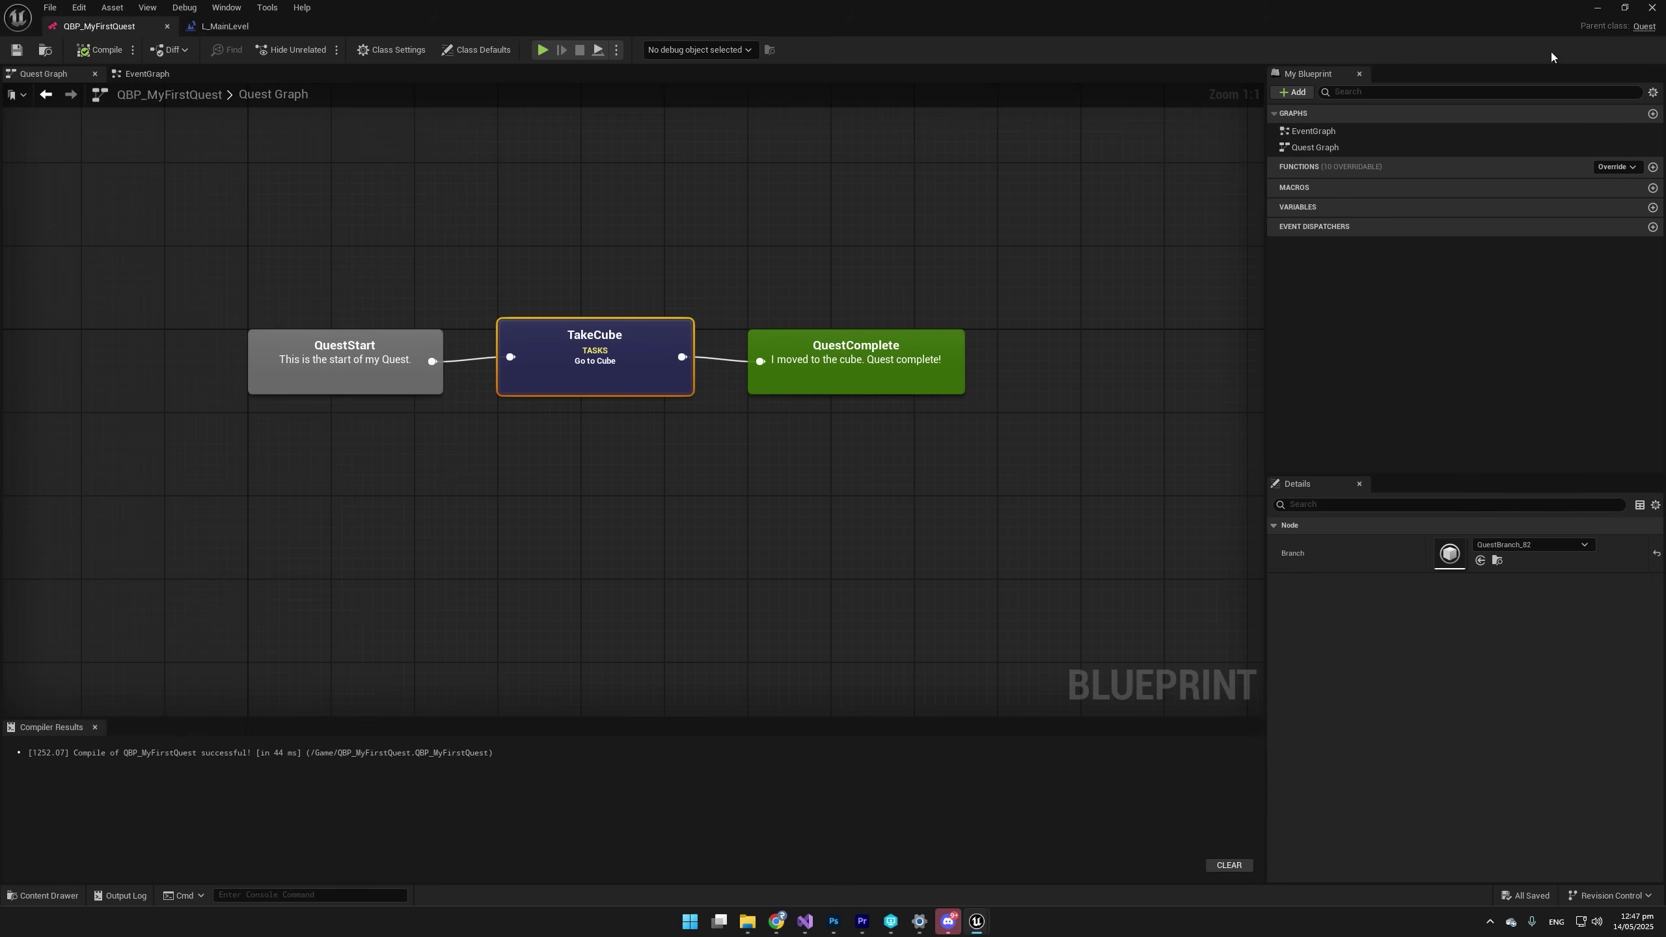
Play the level again and run the character toward the quest marker.
left_click(1596, 9)
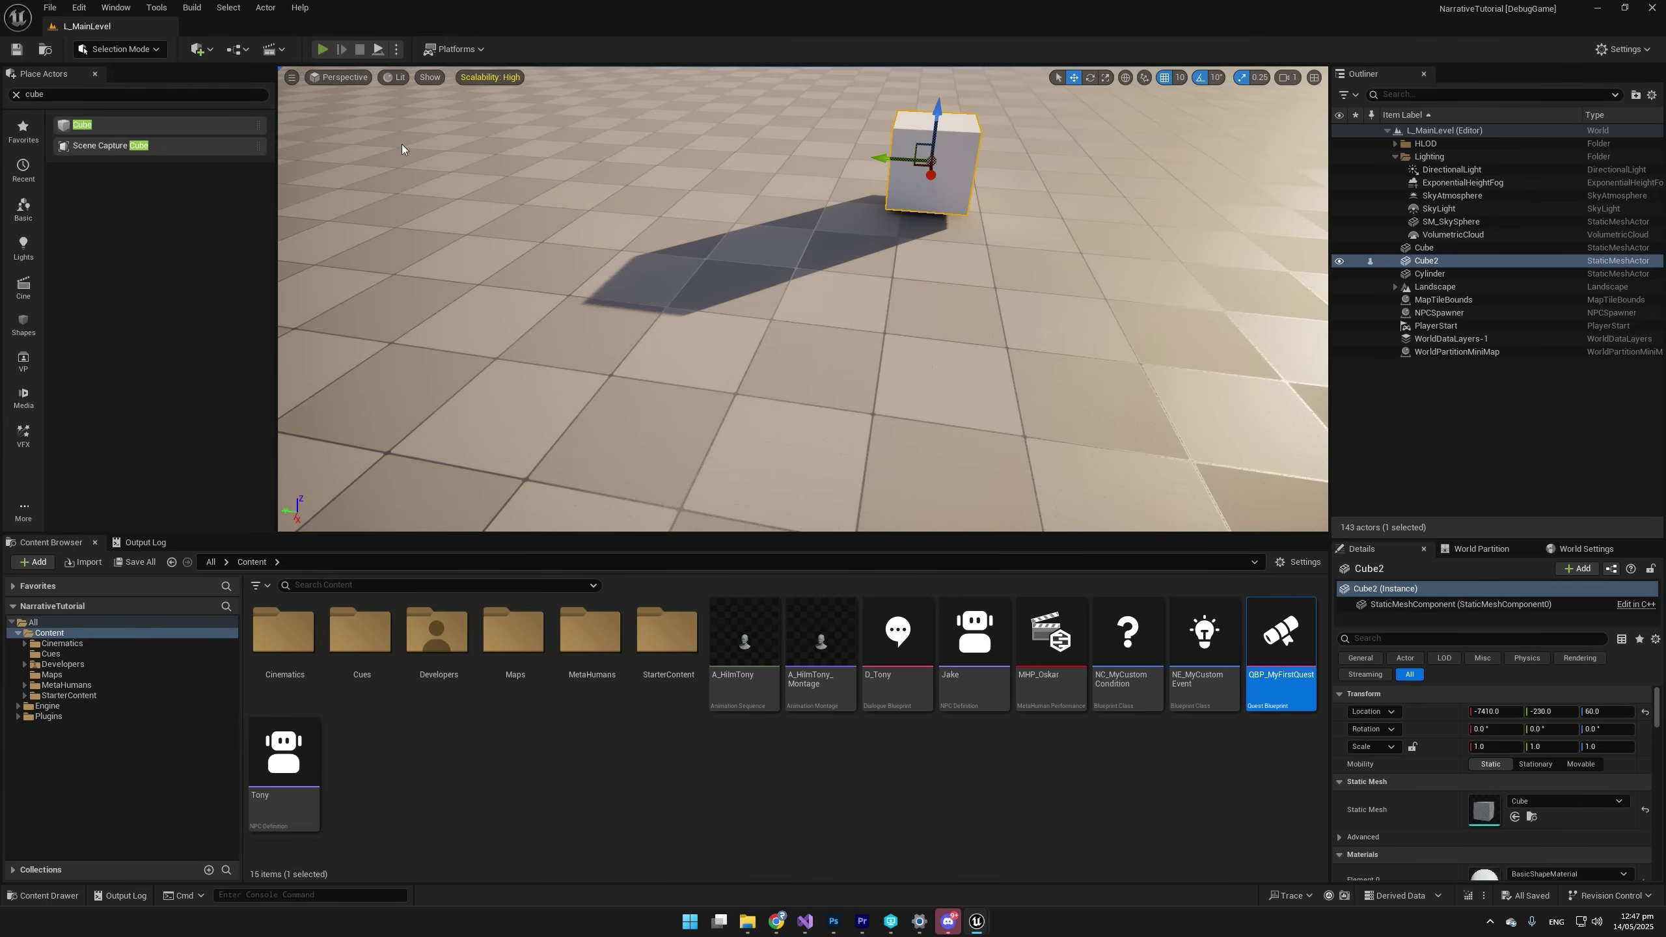
left_click(322, 49)
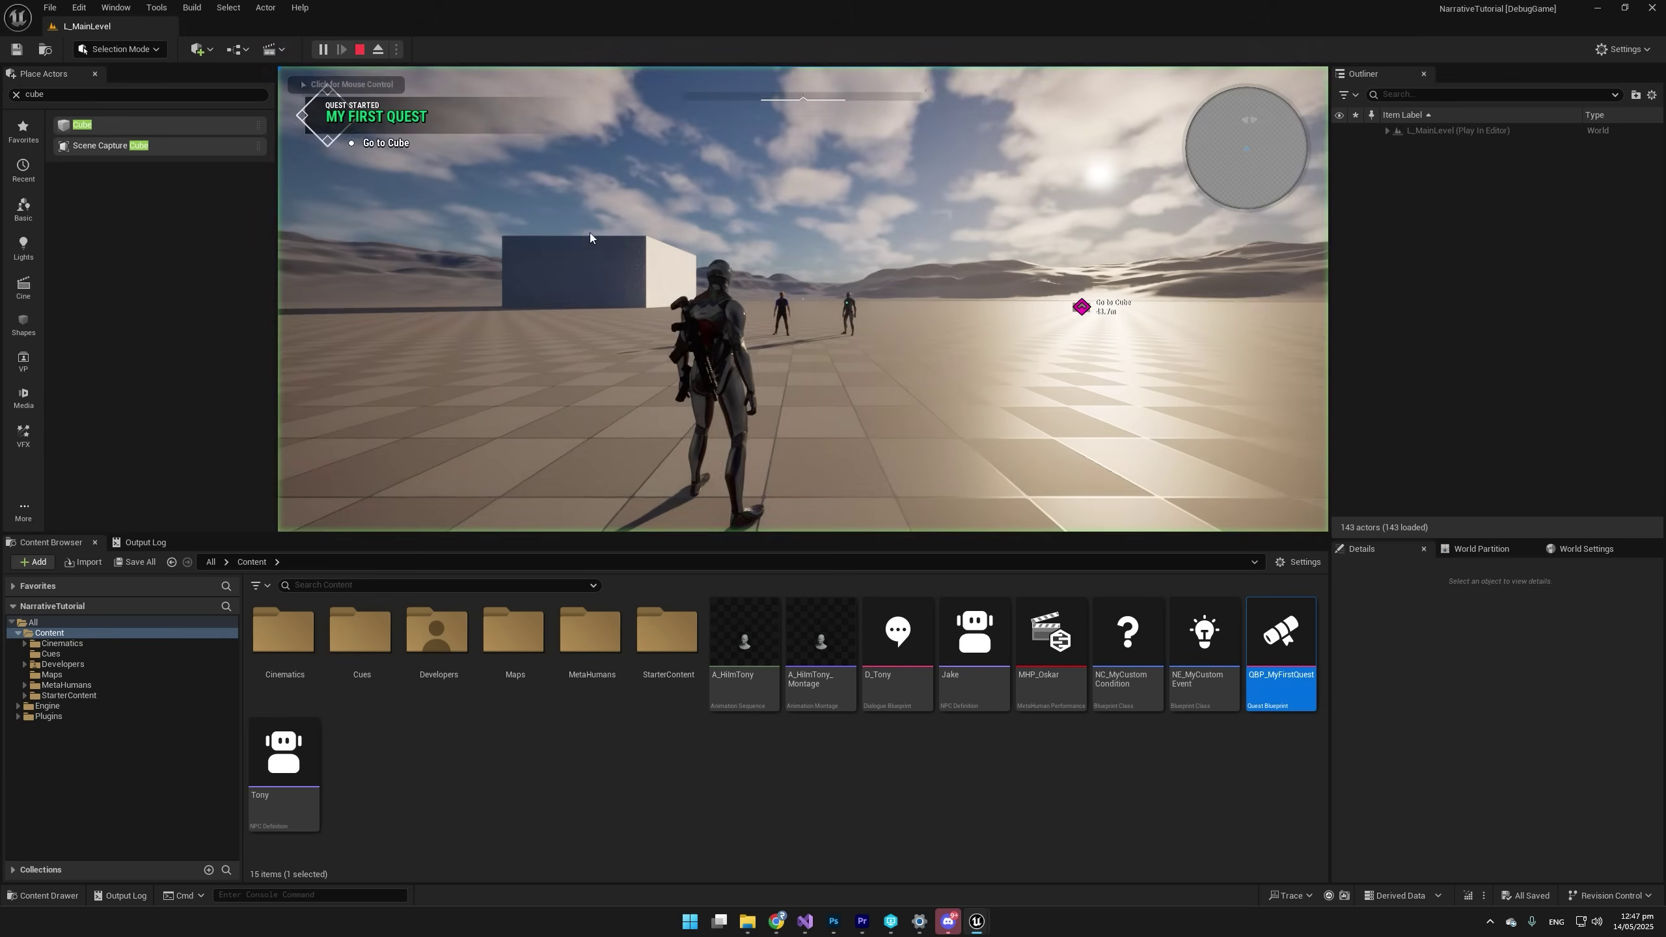
left_click(588, 240)
key("w")
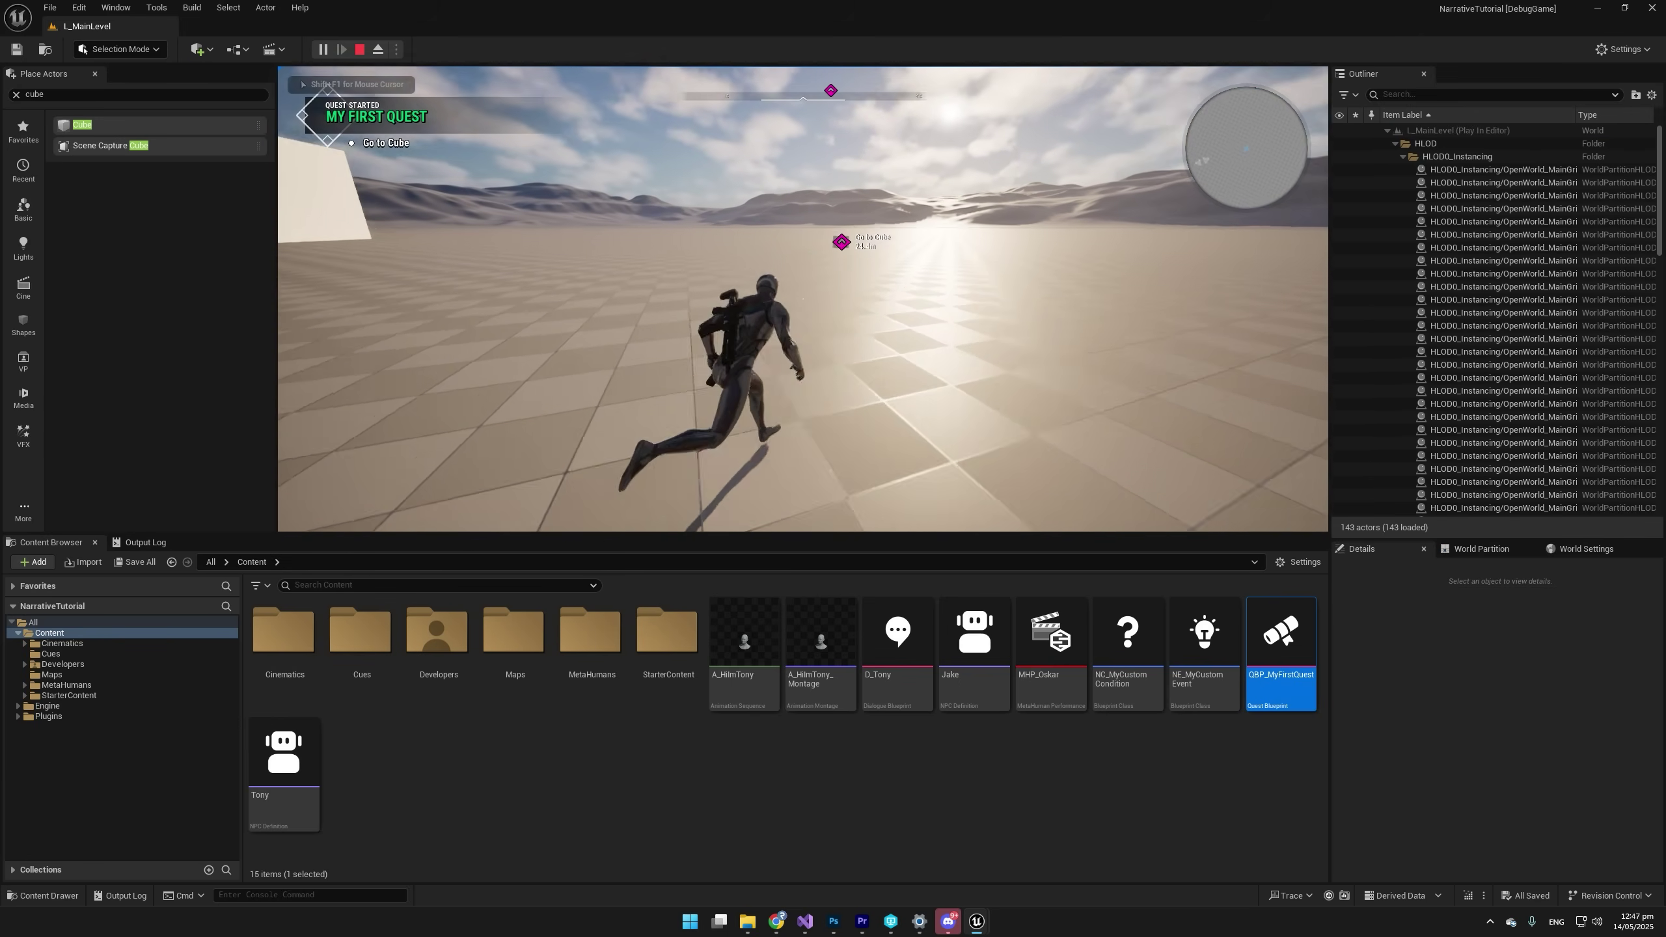
Untrack My First Quest in the in-game quest journal and return to the game to check the marker.
key("i")
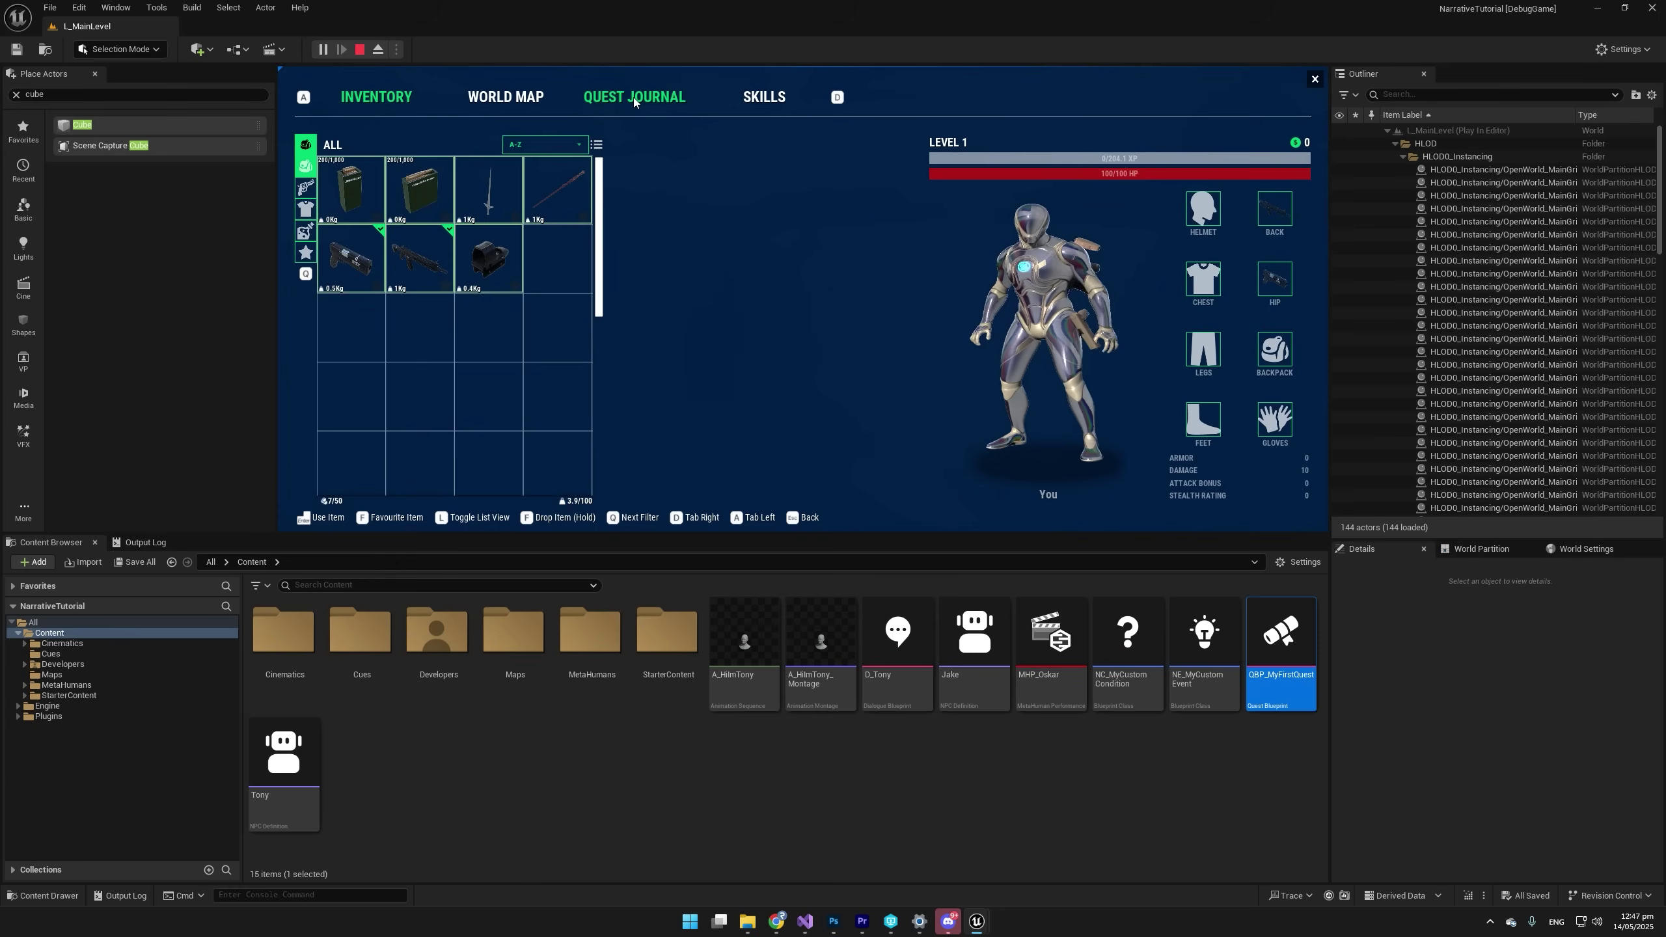
left_click(632, 97)
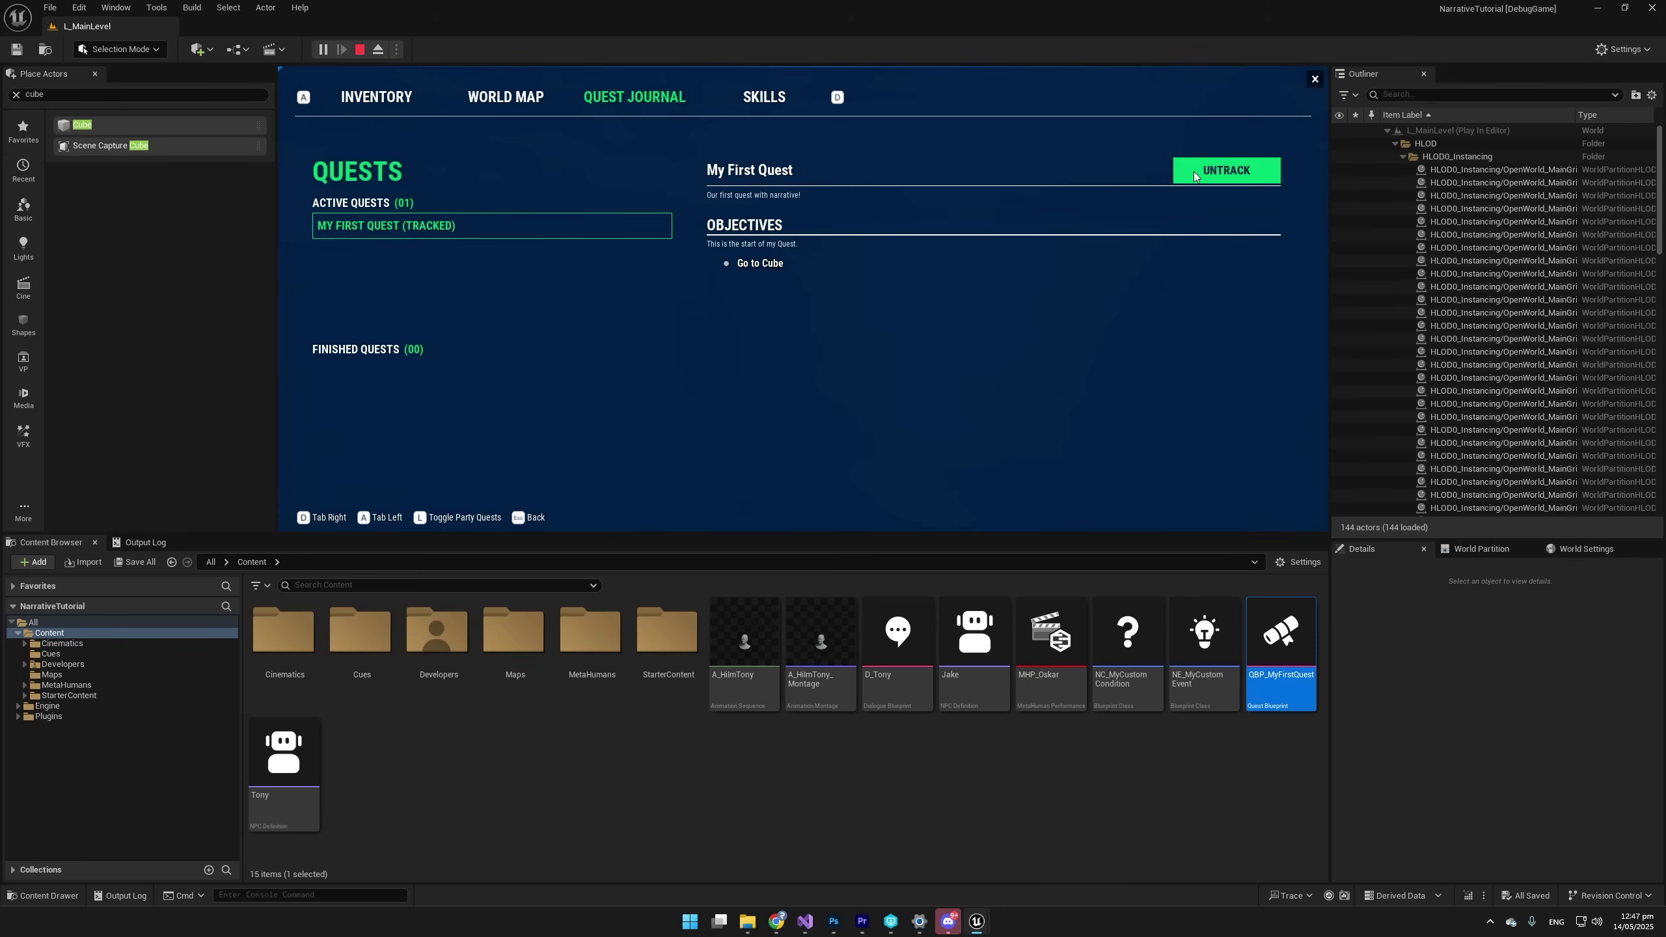
left_click(1314, 79)
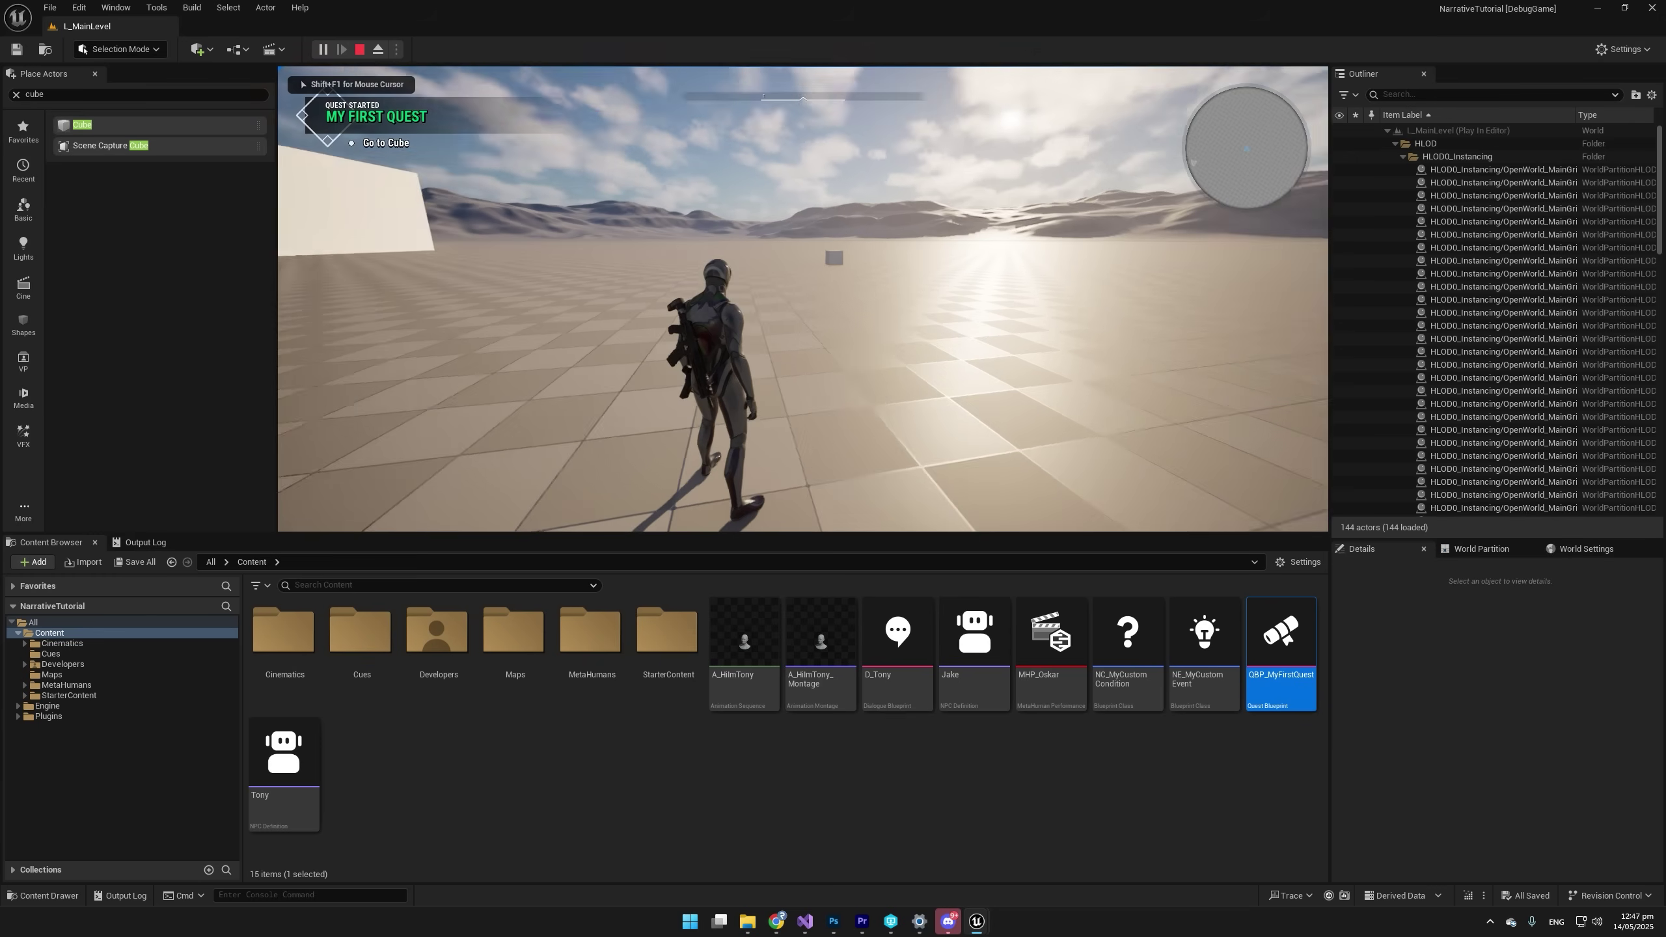
key("w")
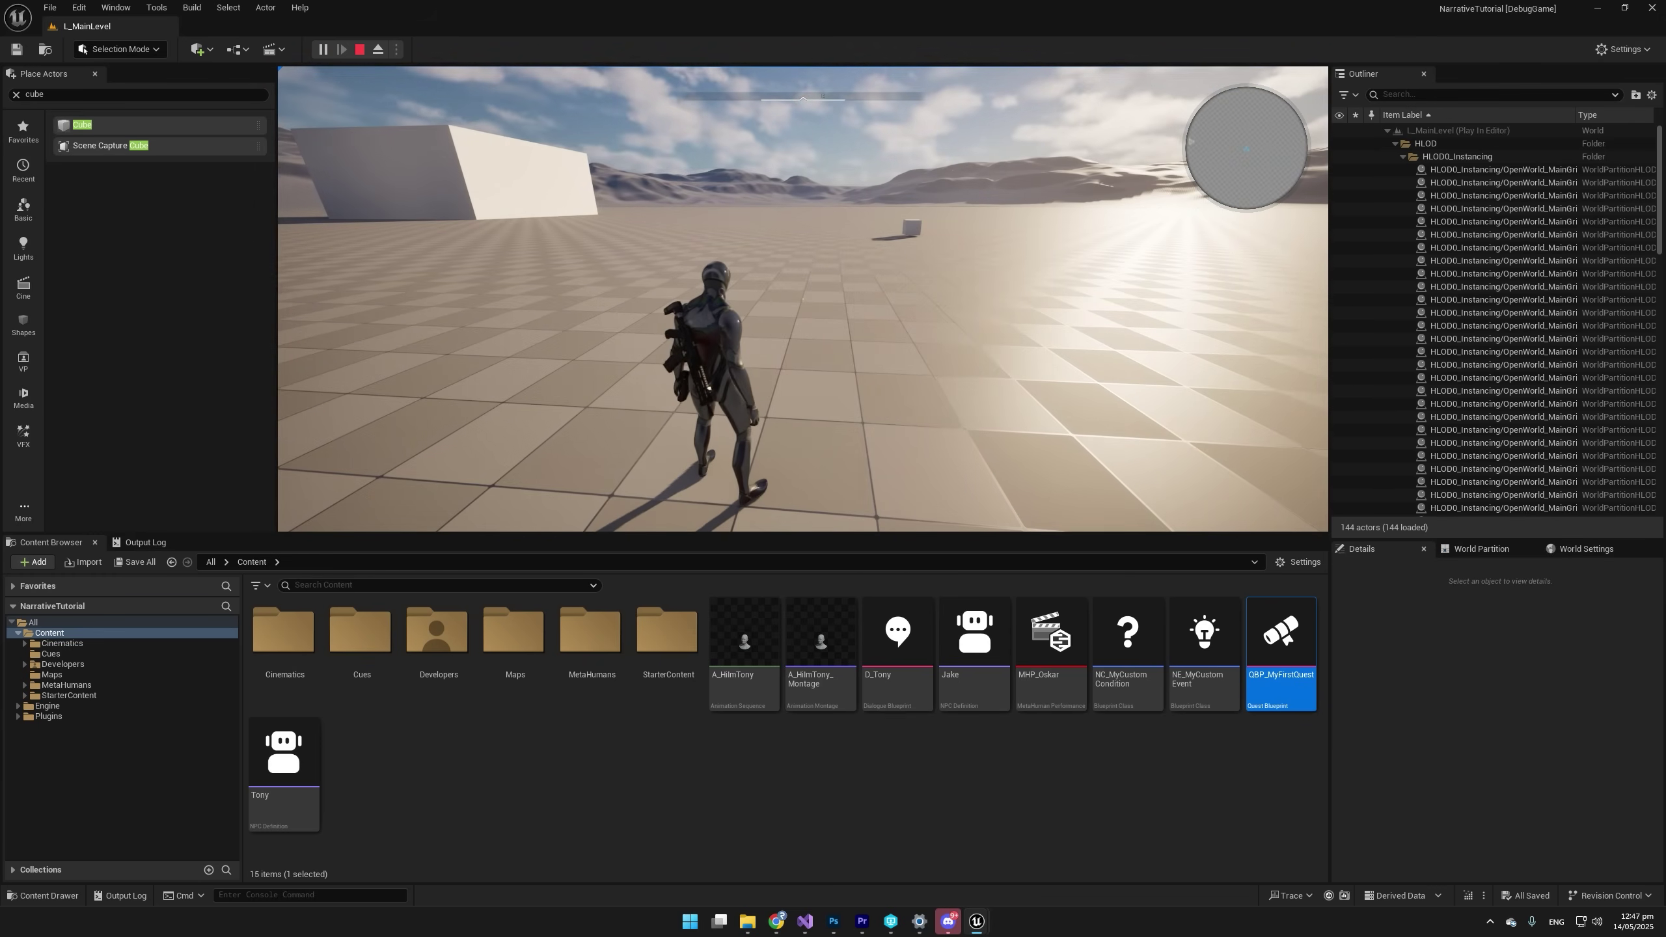
Track My First Quest again in the quest journal, check the marker in the game, and stop playing.
key("i")
key("d")
key("d")
left_click(1226, 171)
left_click(1314, 79)
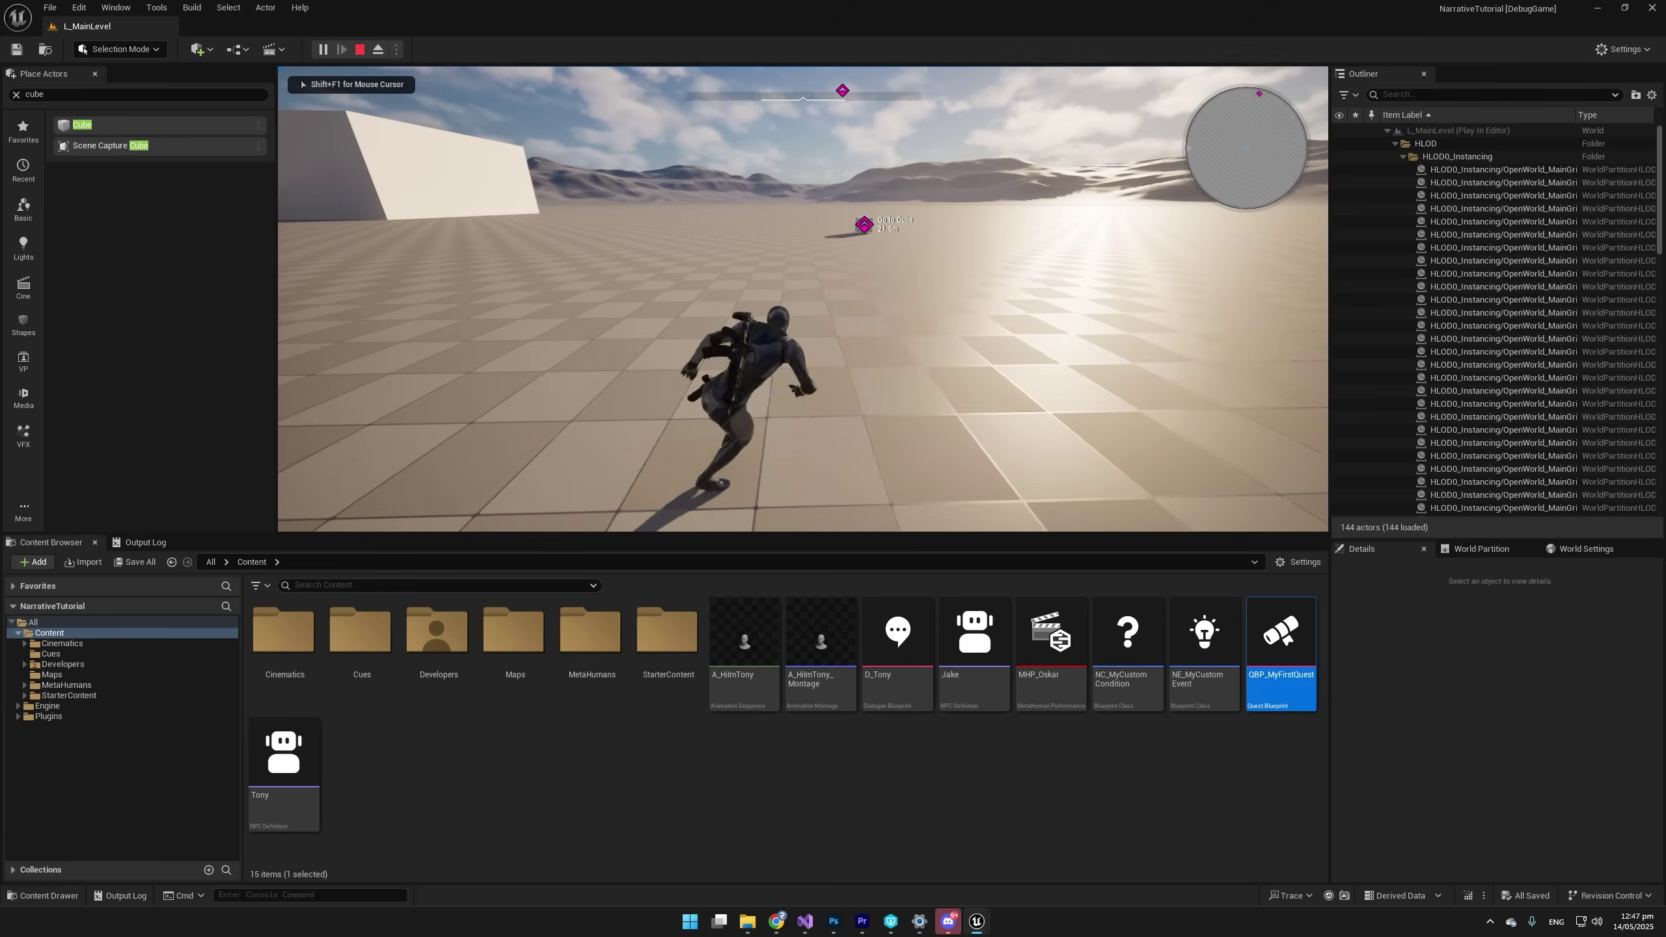
key("Escape")
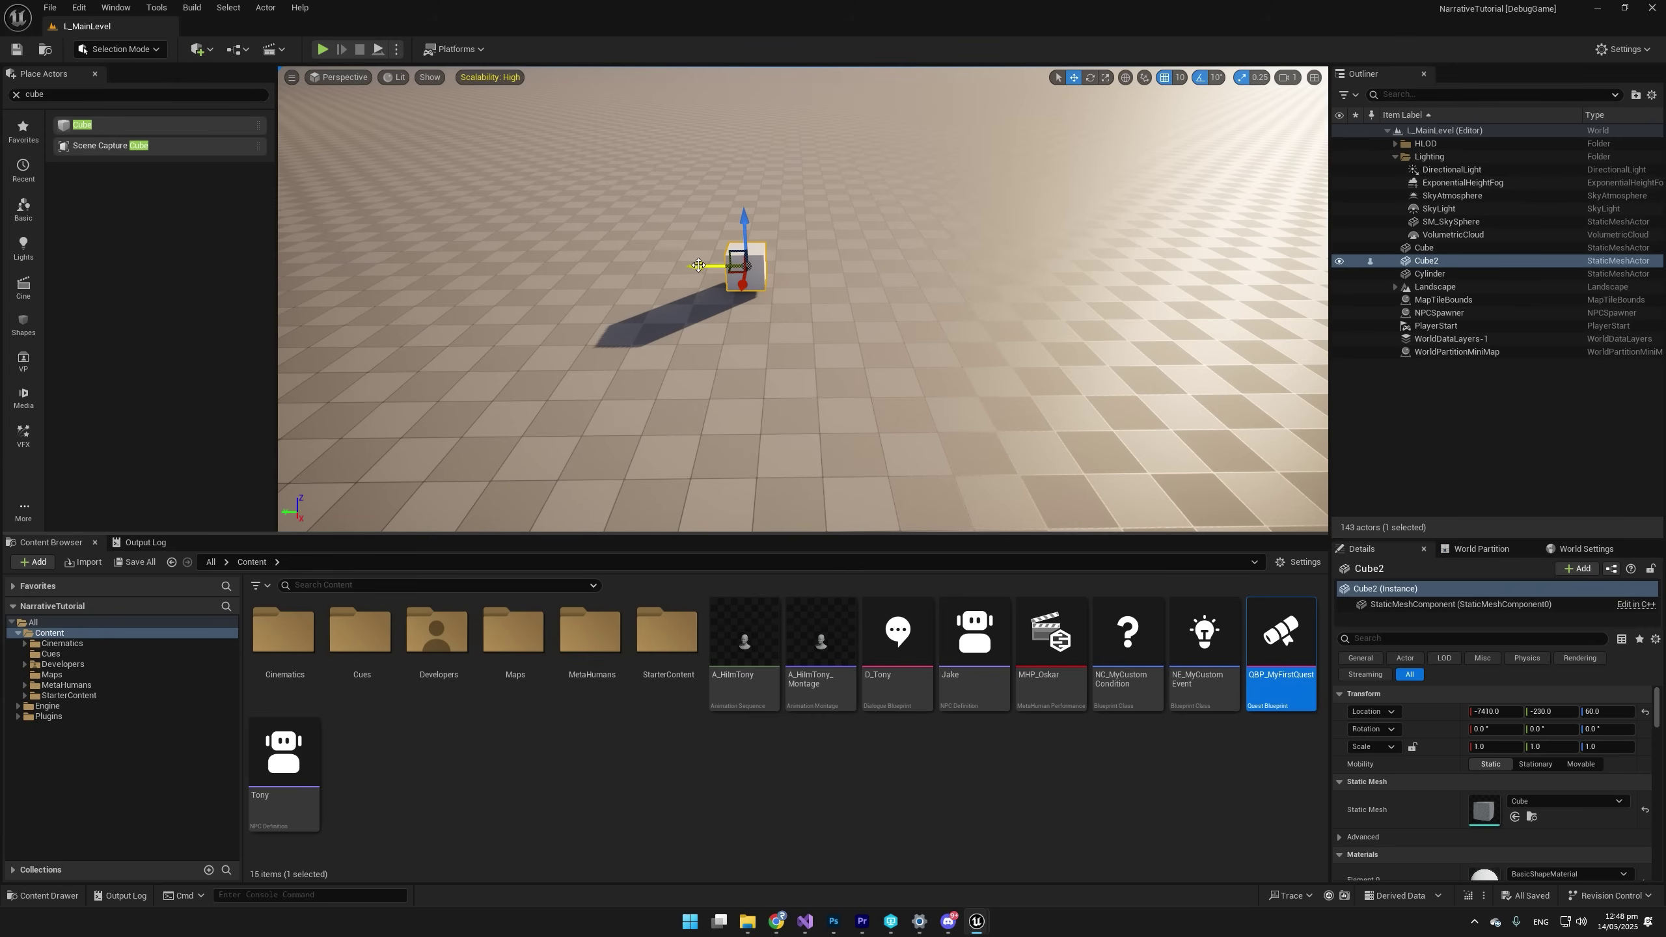
Duplicate the quest cube along the Y axis, placing the copy at Y -1320.
left_click_drag(698, 265, 1099, 263, "alt")
right_click_drag(1098, 264, 1200, 240)
left_click(1444, 710)
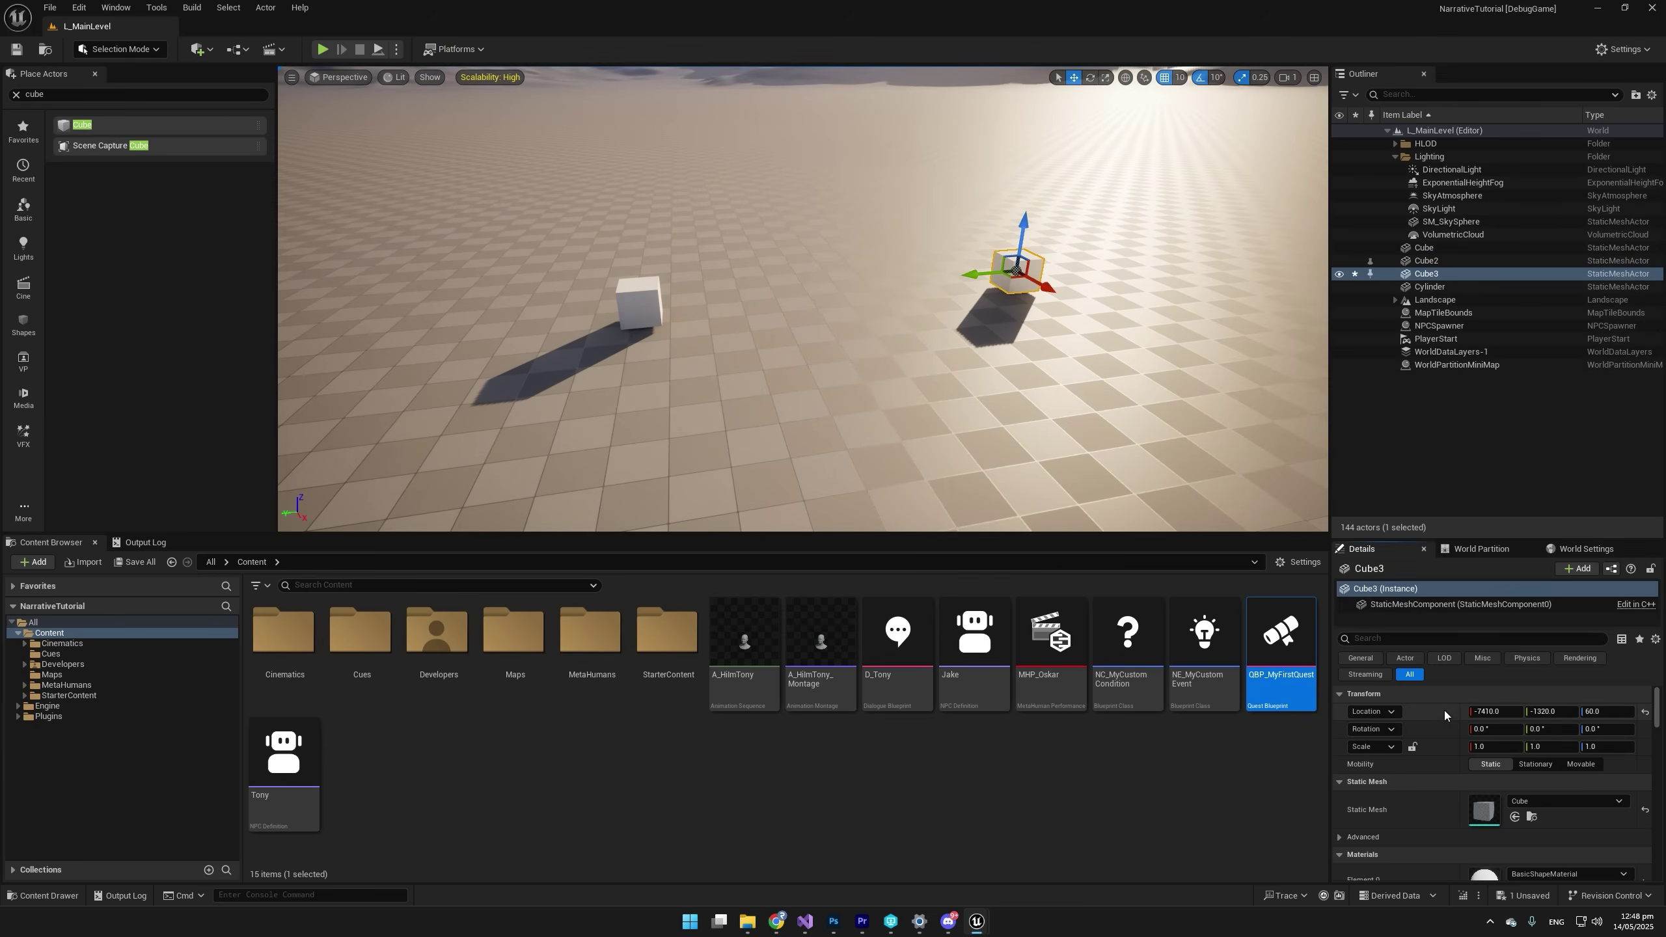
Open QBP_MyFirstQuest and duplicate the Go To Location task in the TakeCube branch.
double_click(1270, 689)
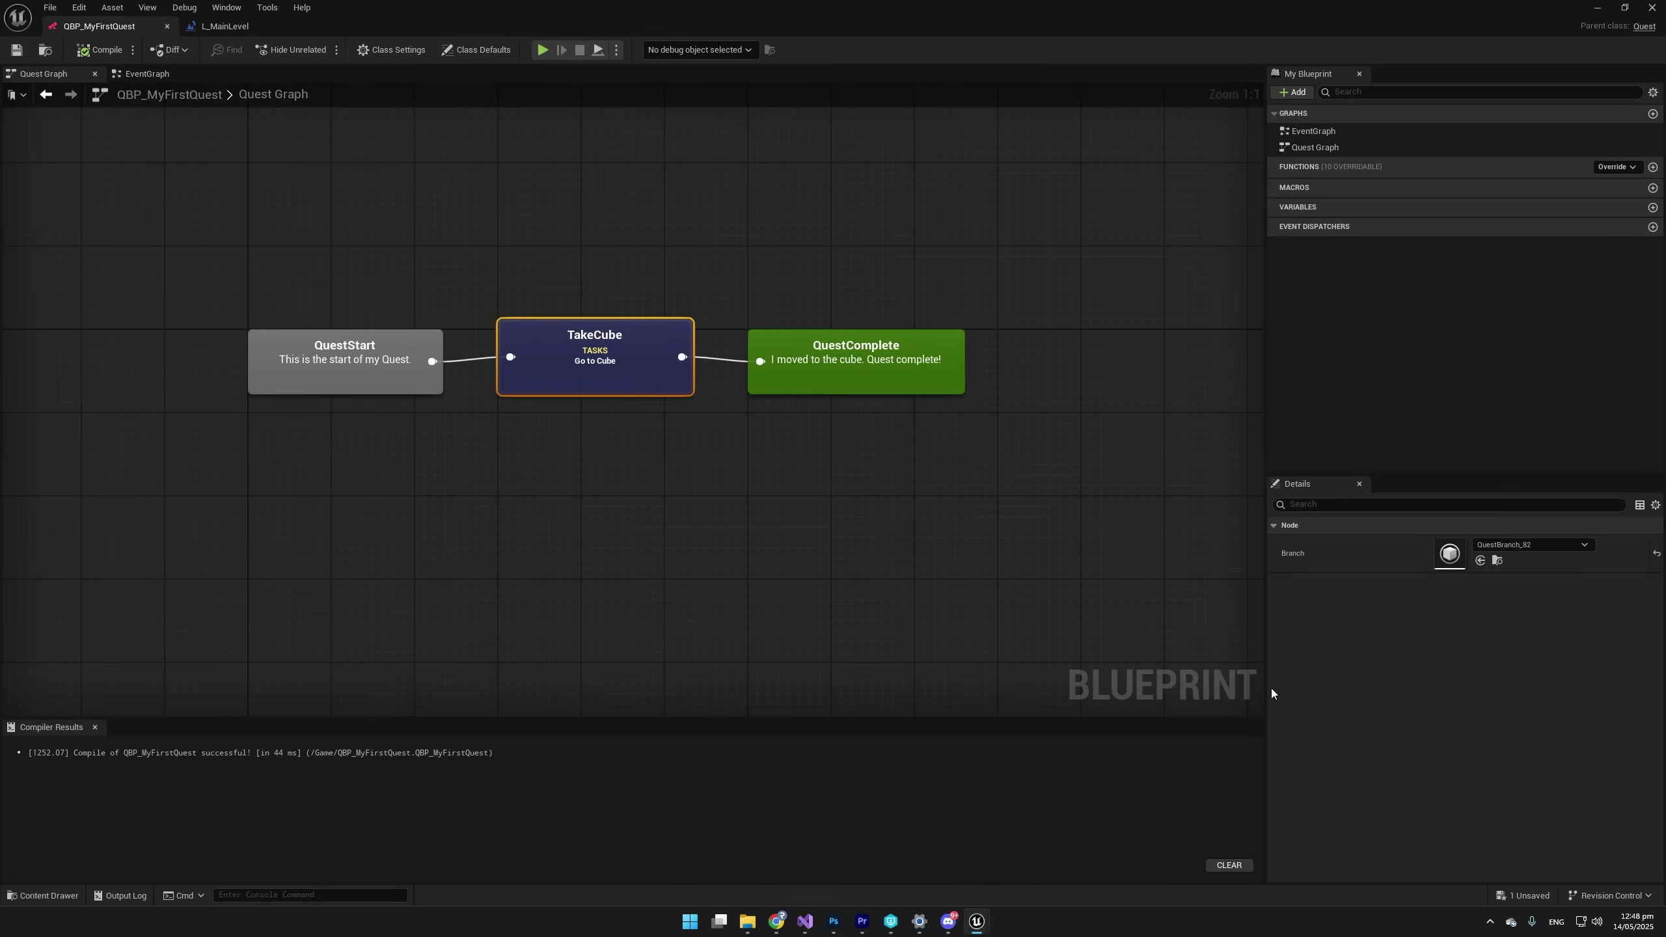
left_click(641, 361)
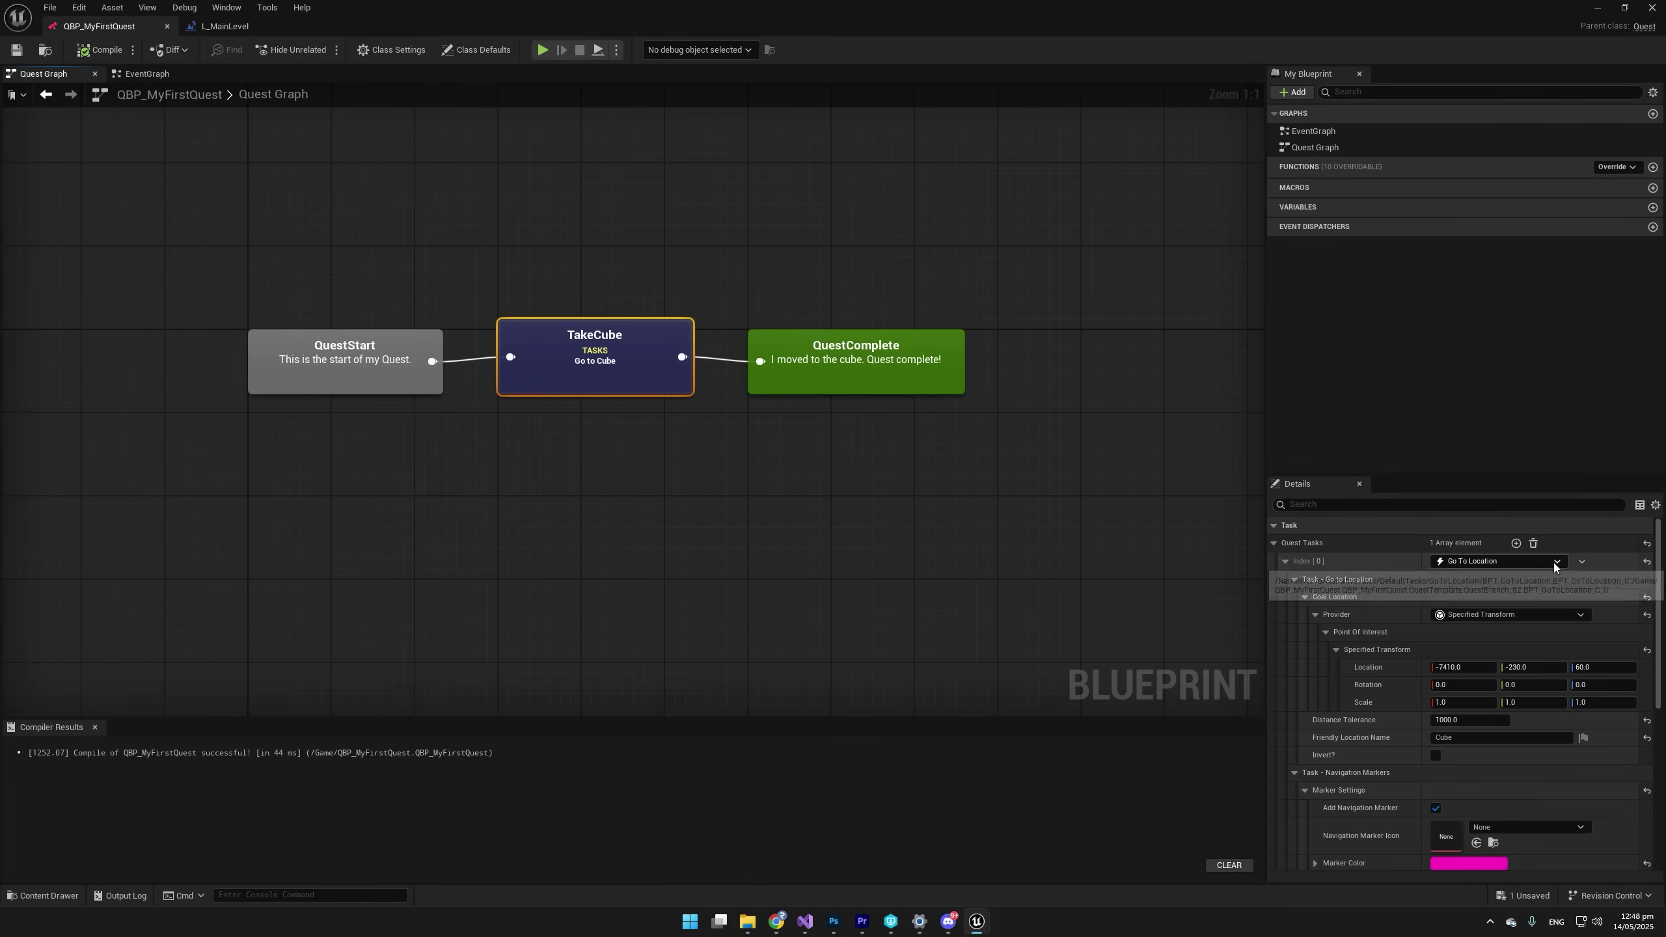
left_click(1581, 561)
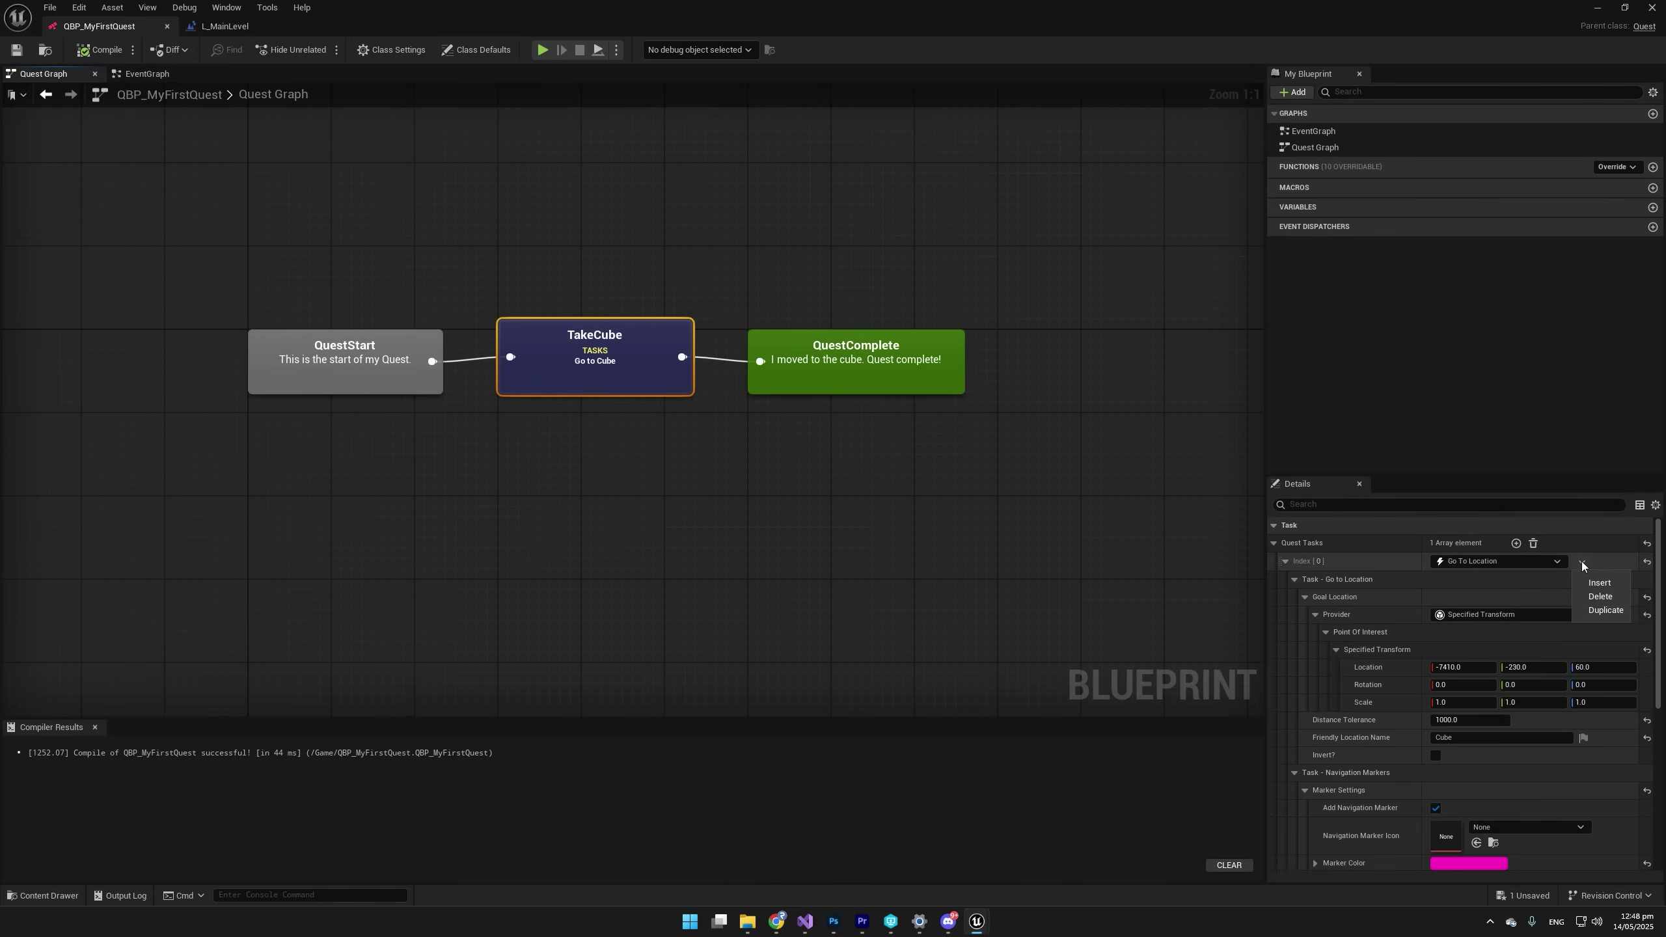
left_click(1597, 612)
left_click(1285, 561)
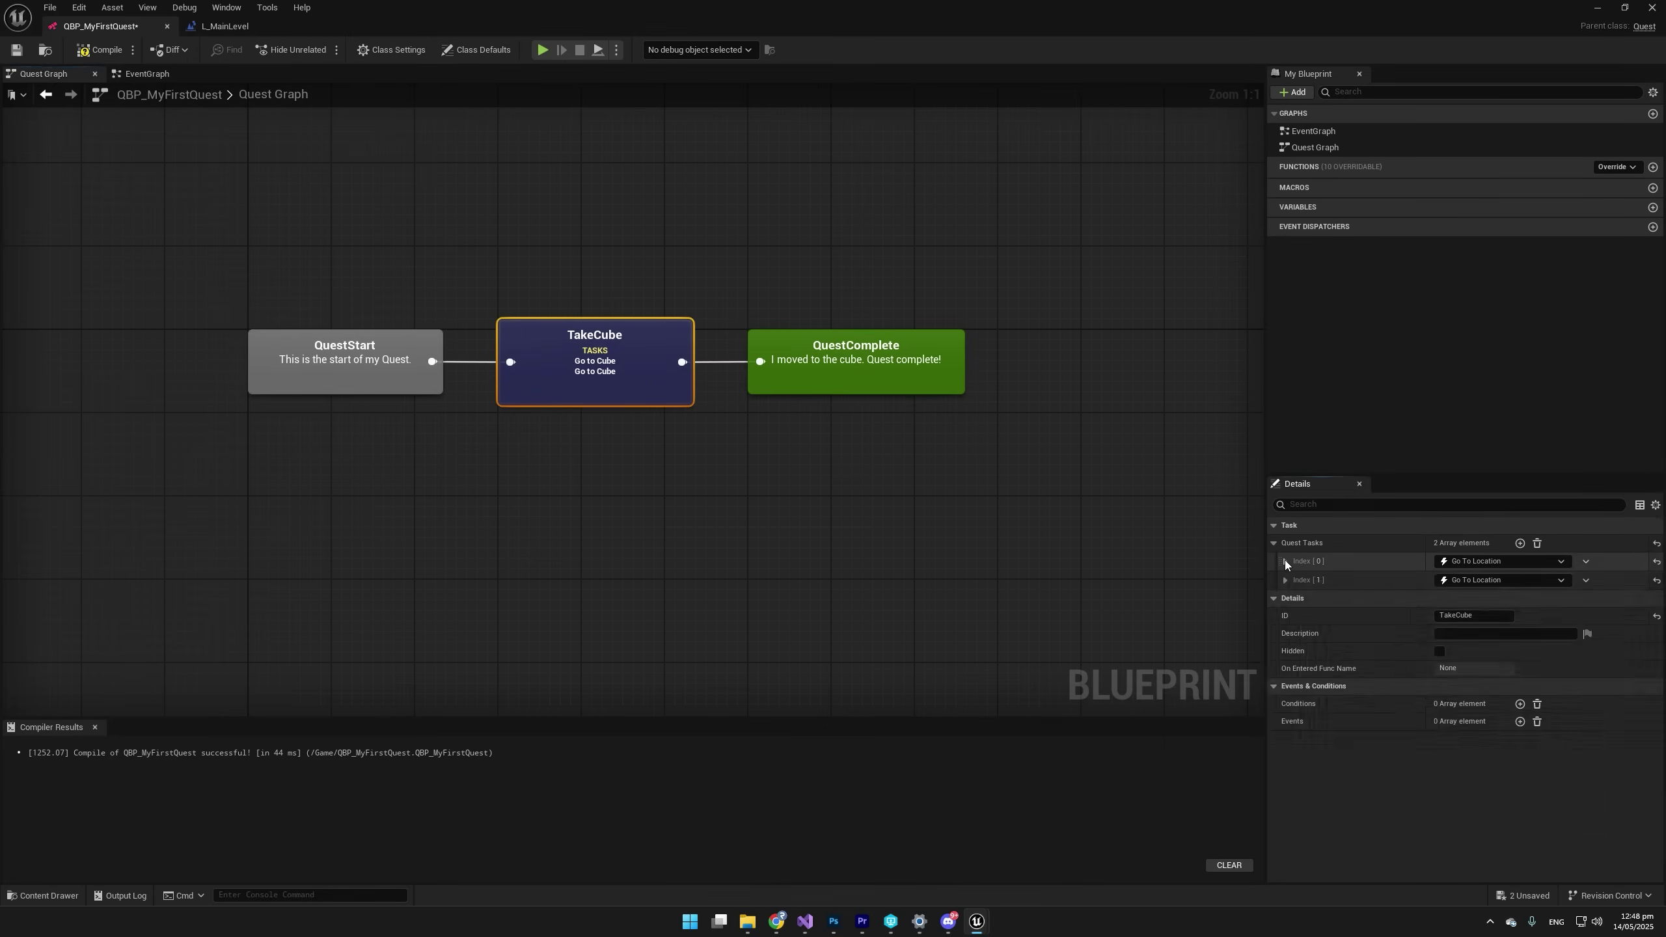
Set the duplicated Go To Location task's specified location to -7410, -1320, 60 and compile the quest.
left_click(1285, 579)
left_click(1294, 598)
left_click(1304, 615)
left_click(1314, 633)
left_click(1326, 651)
left_click(1337, 669)
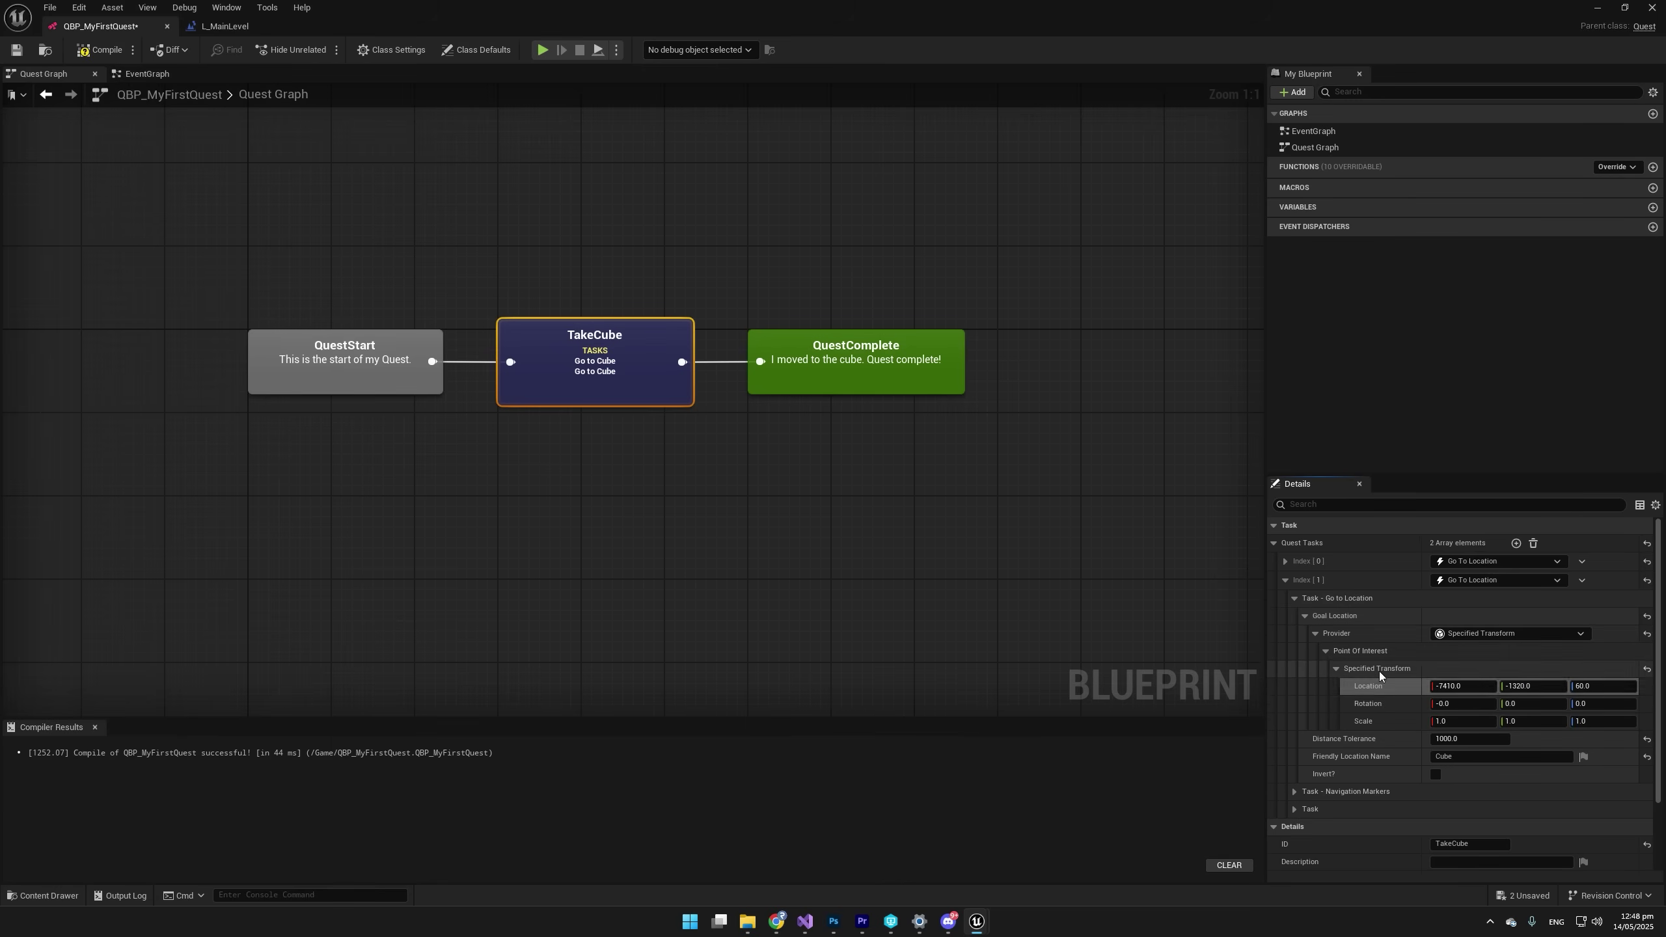
left_click(98, 51)
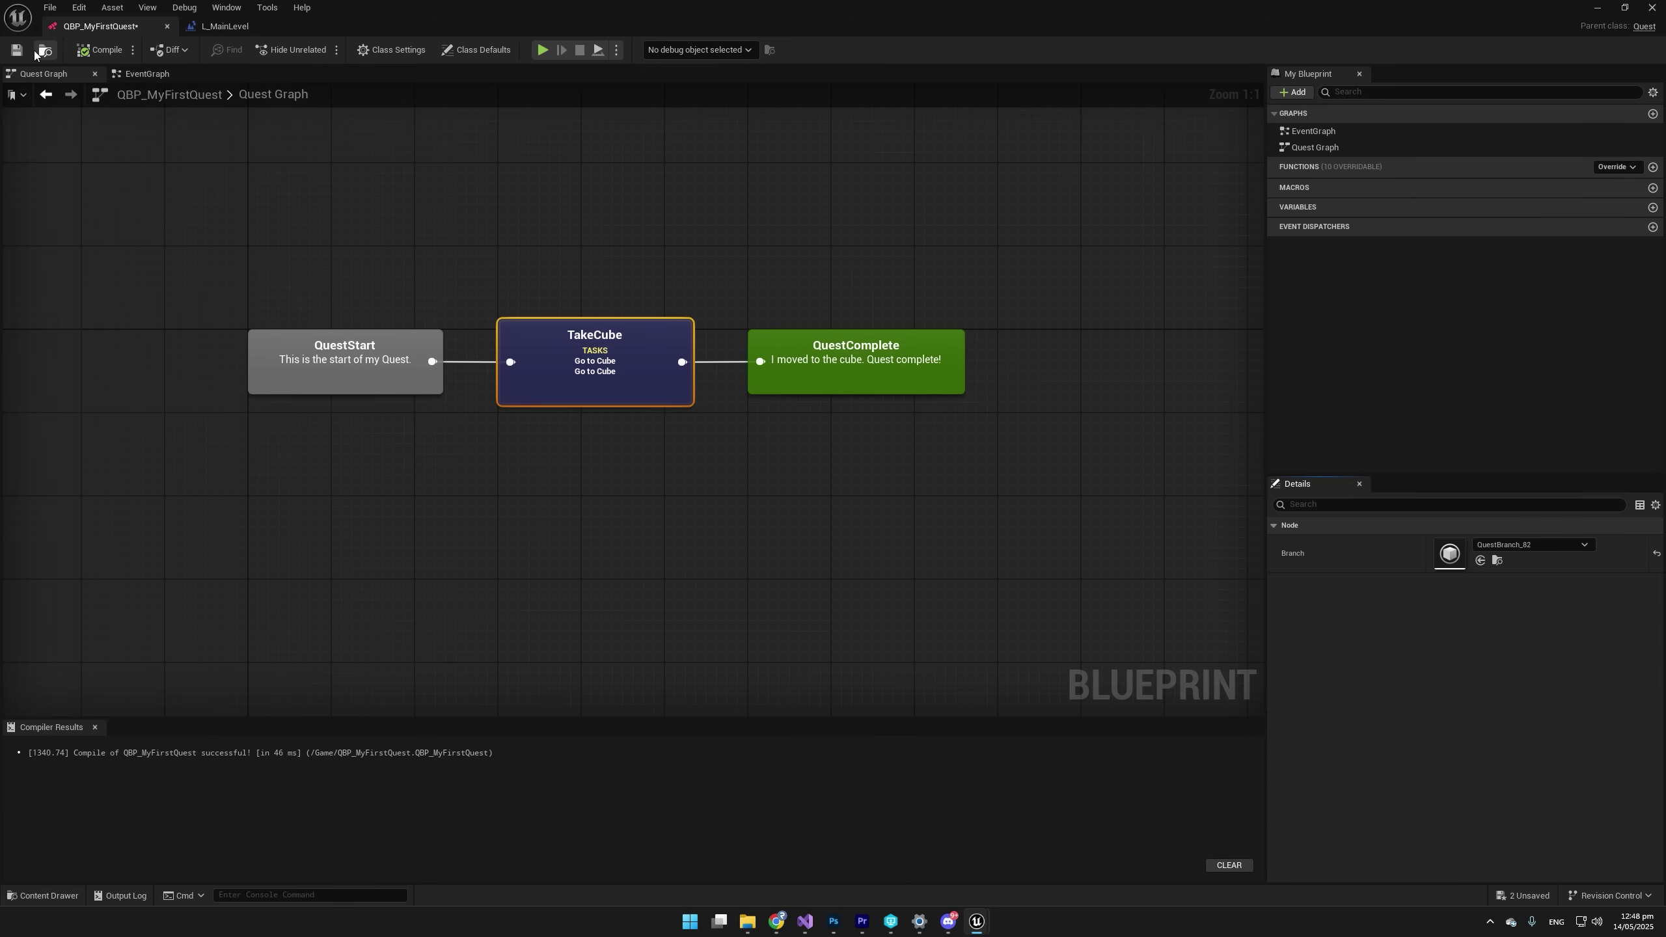
Play the level and run the character to both quest cubes to test the two tasks.
left_click(543, 50)
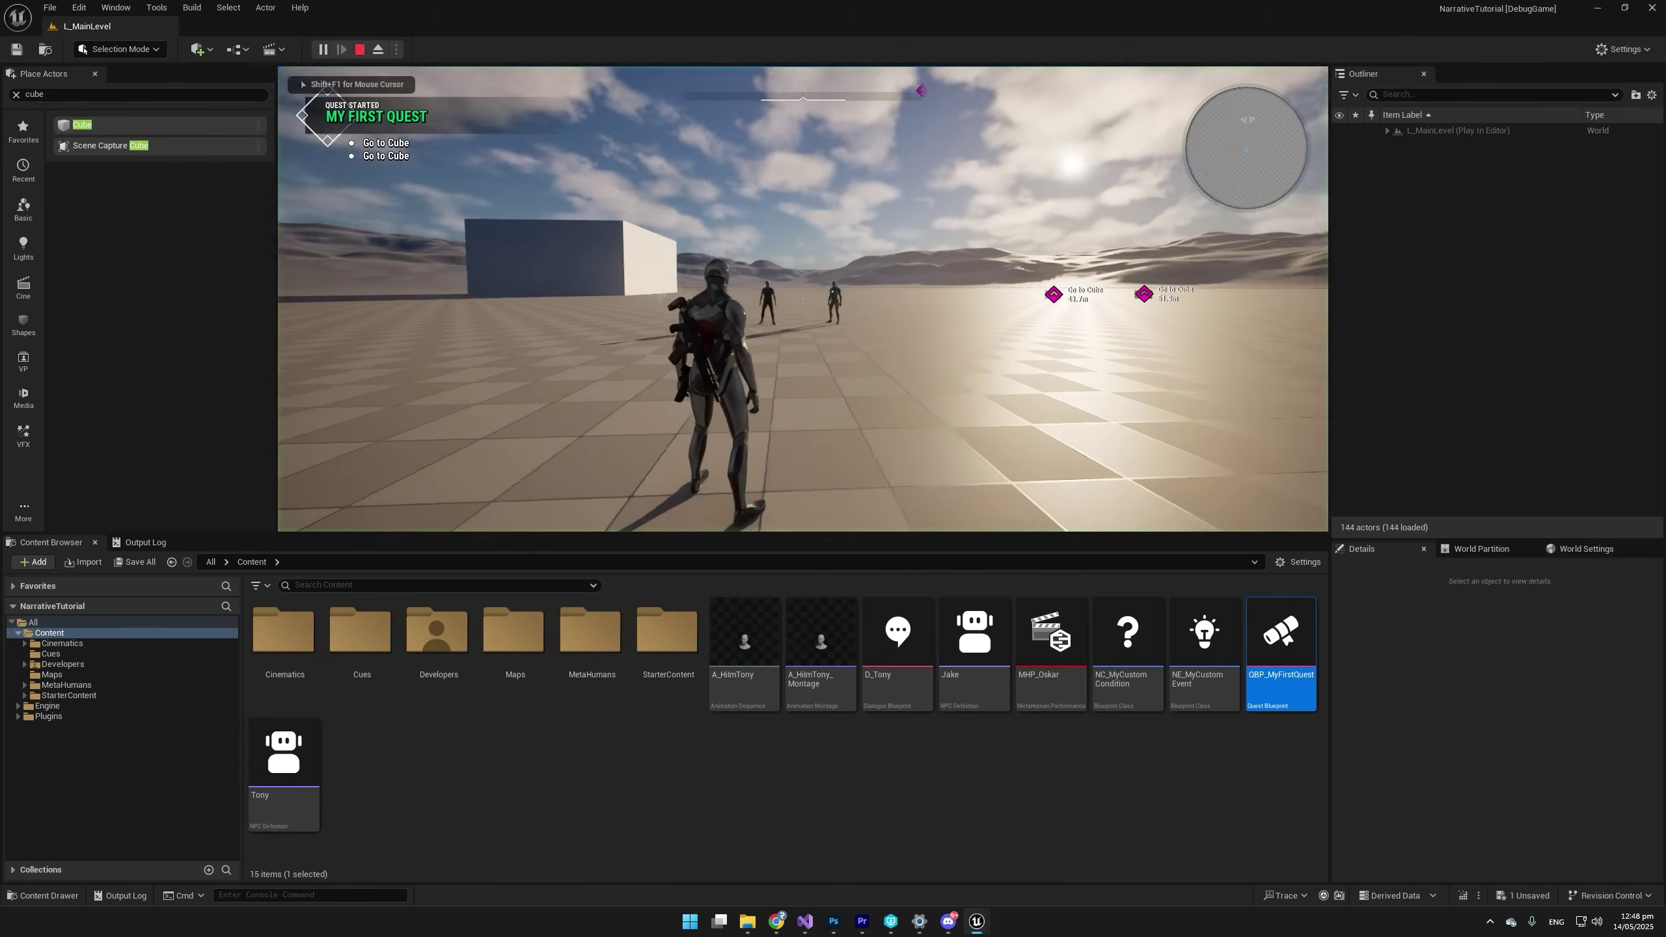
key("w")
key("w")
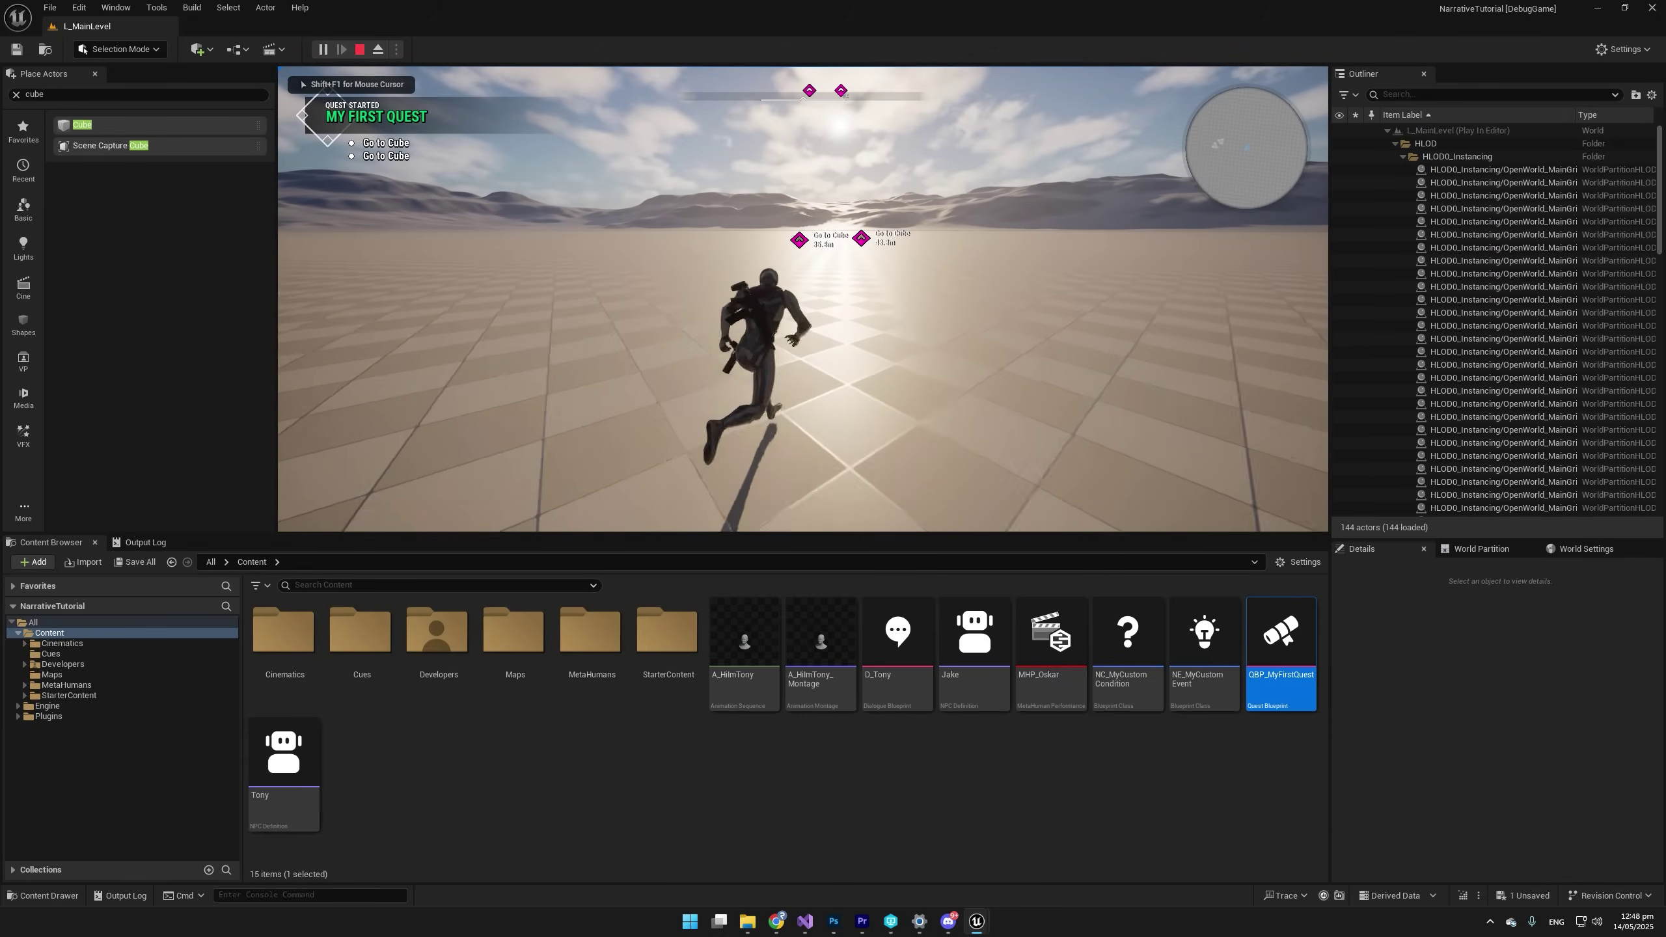
key("w")
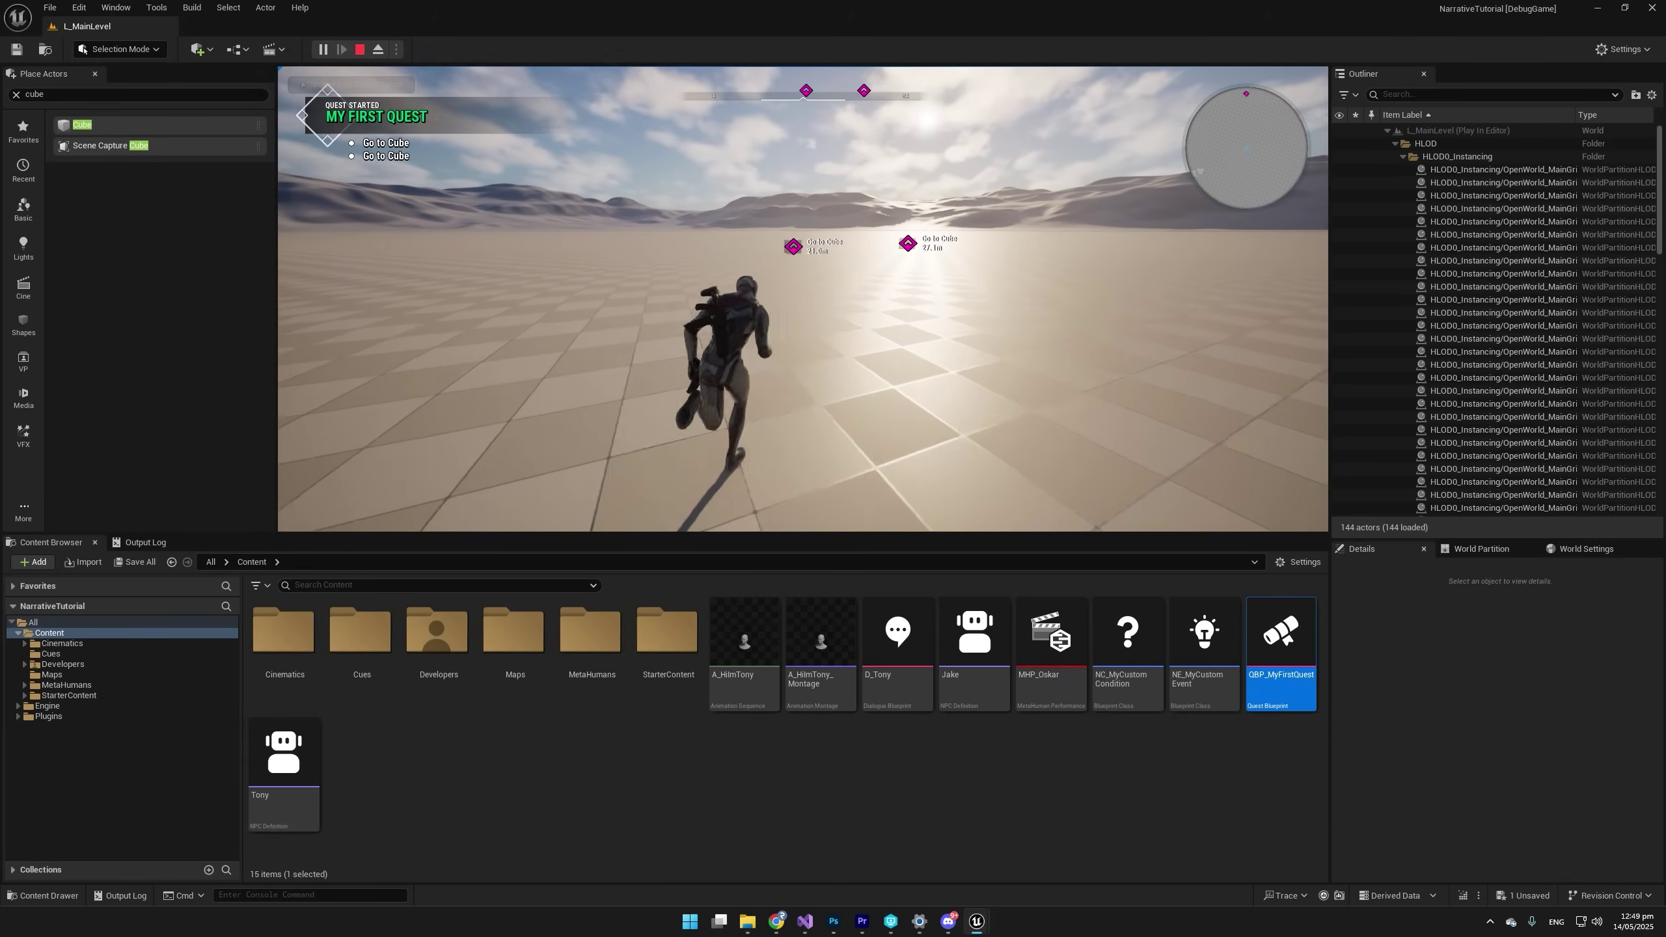
key("w")
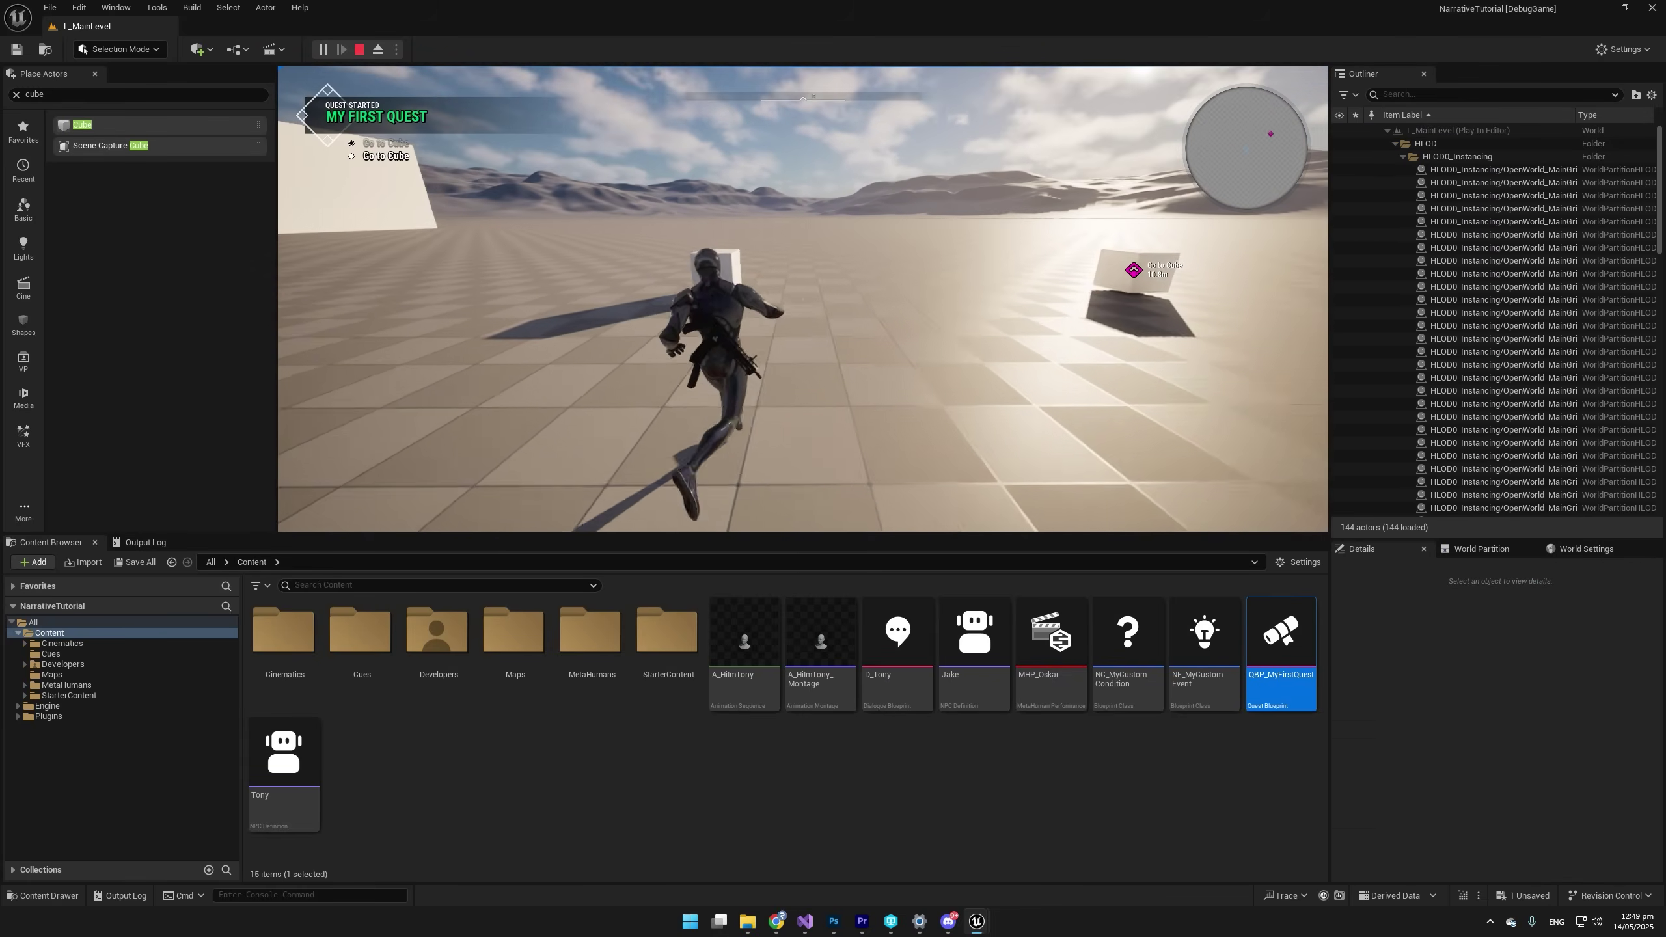
key("w")
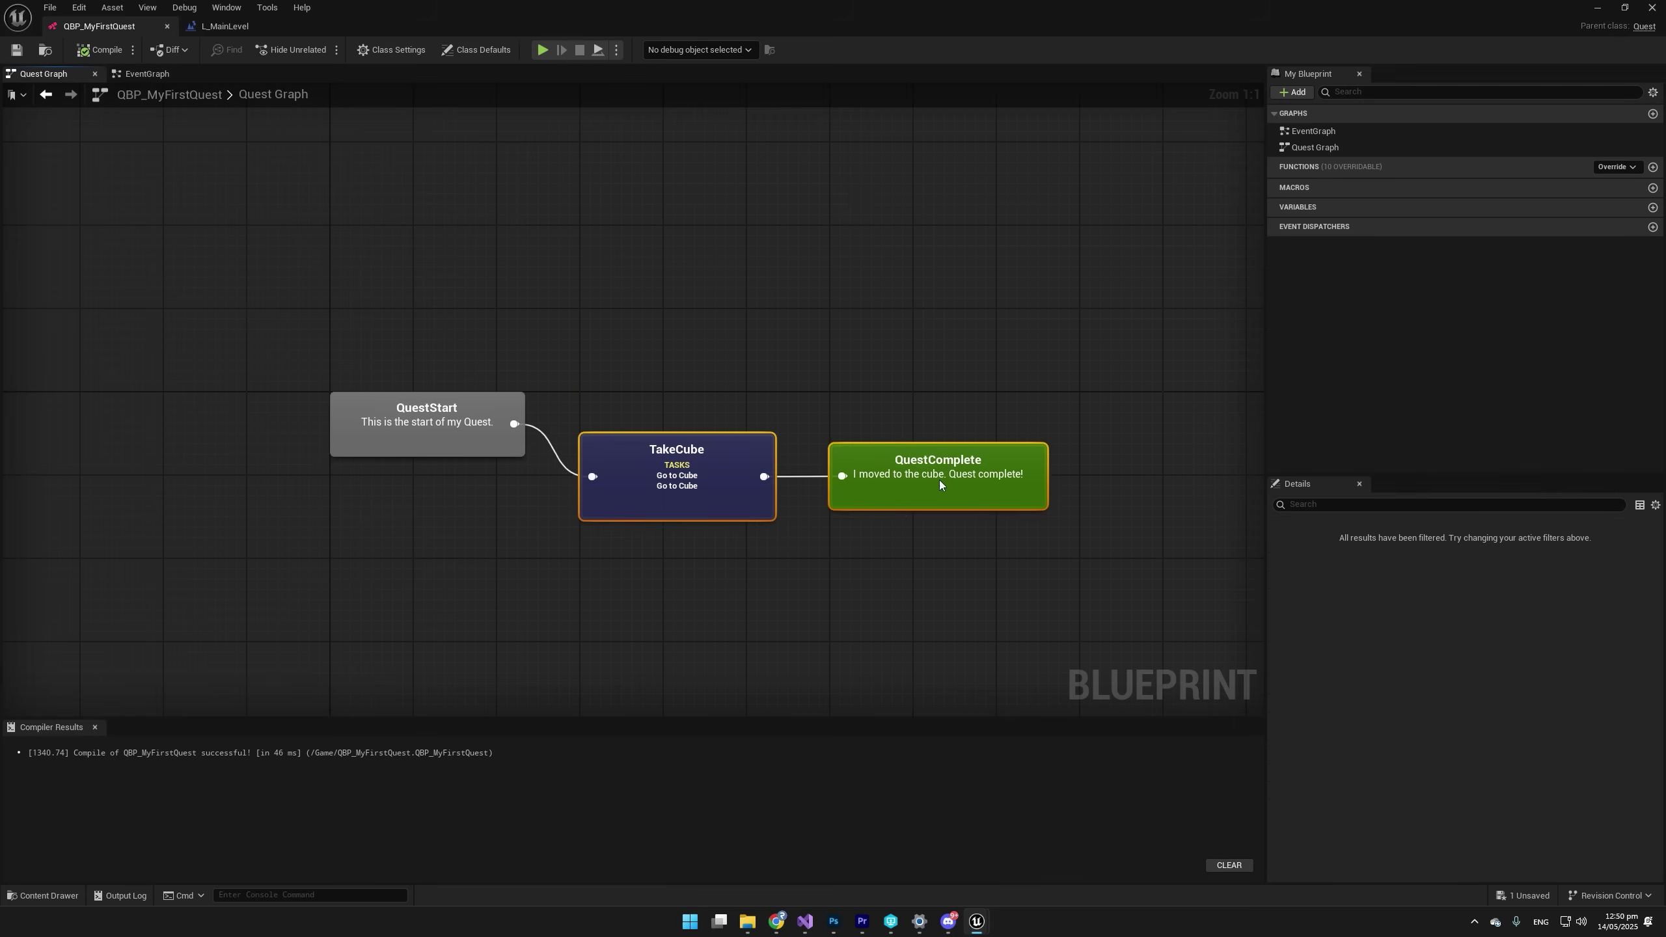
Branch a new Go To Location task off the QuestStart state, above TakeCube.
left_click_drag(534, 407, 576, 345)
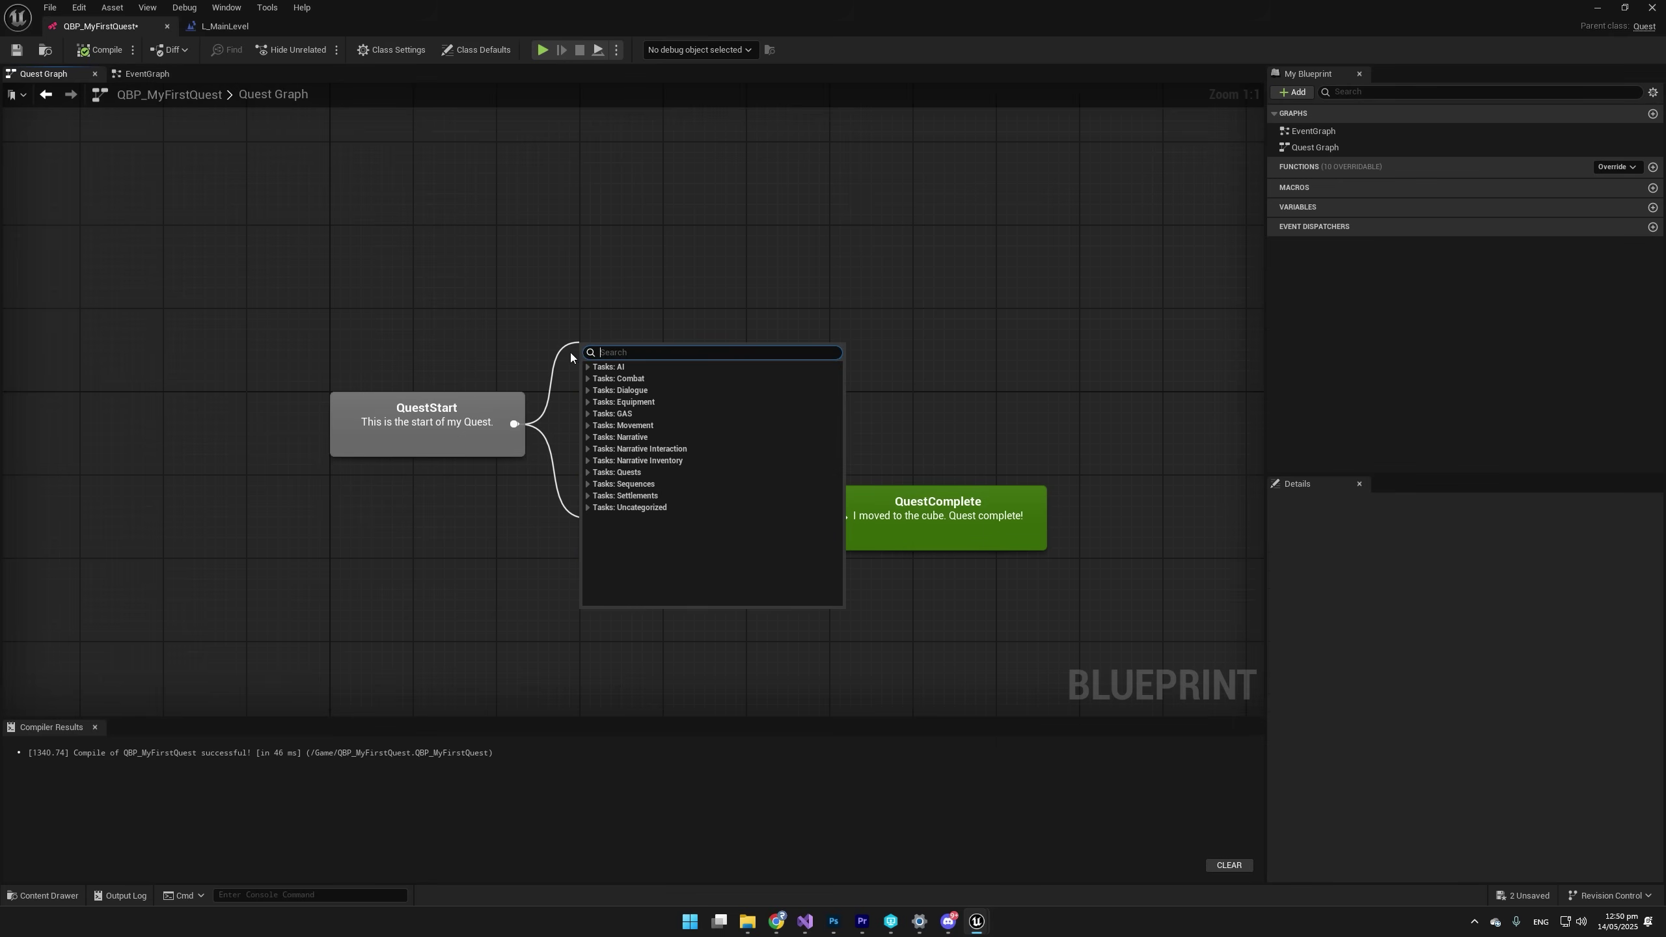
left_click(588, 285)
left_click_drag(445, 435, 601, 303)
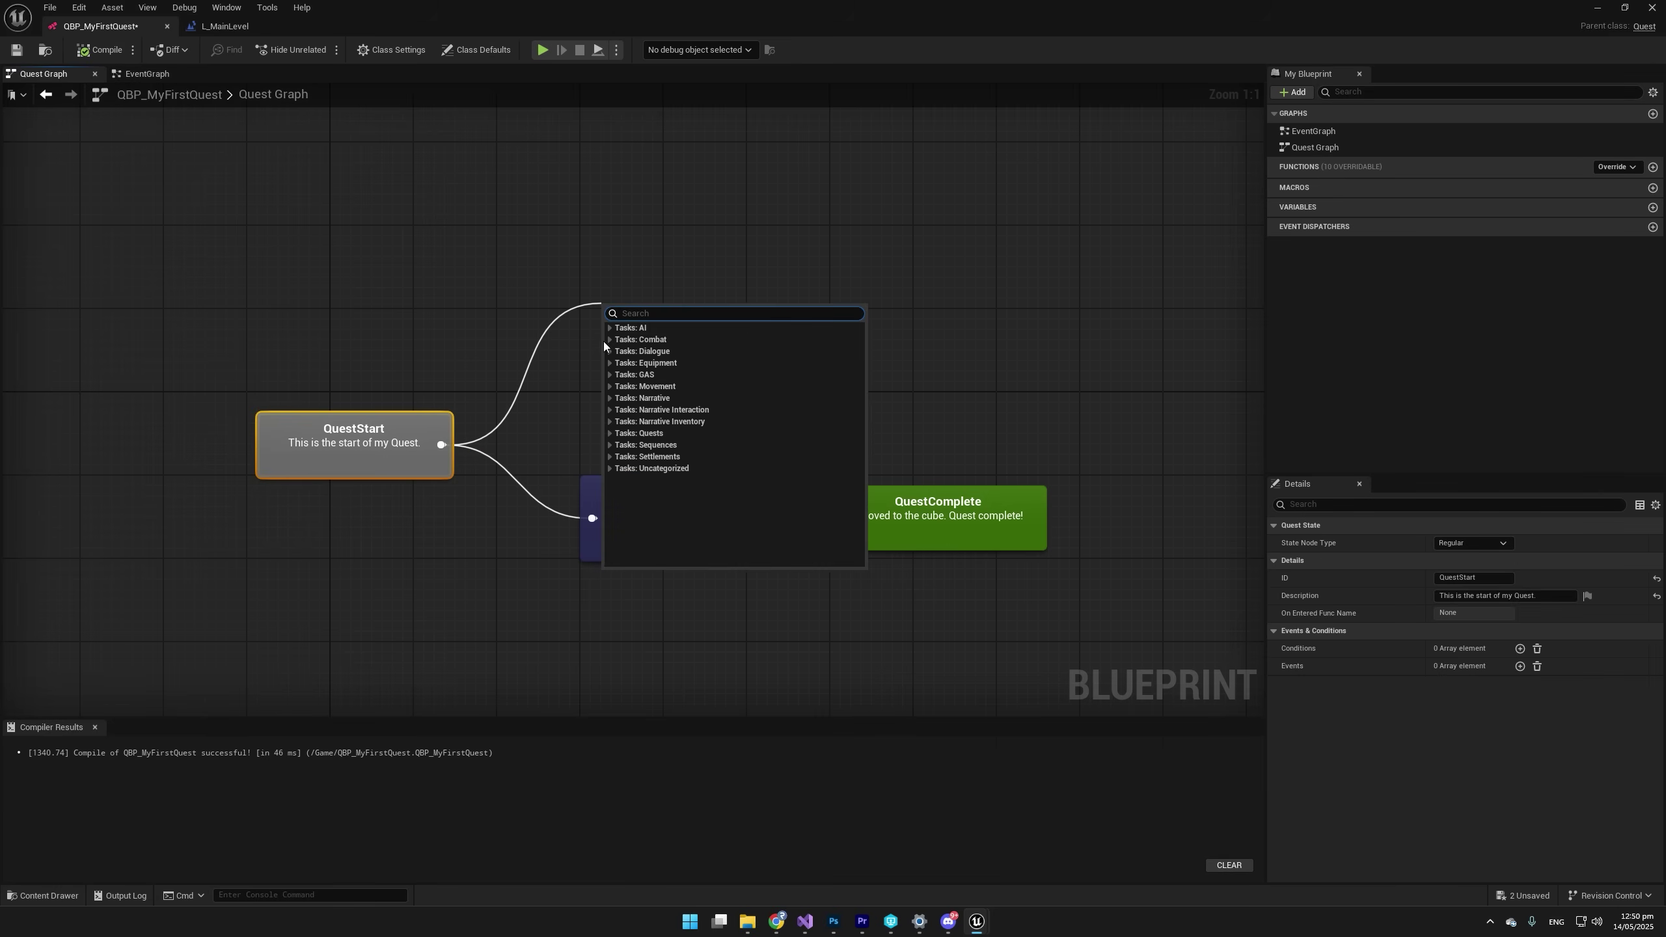
type("go to")
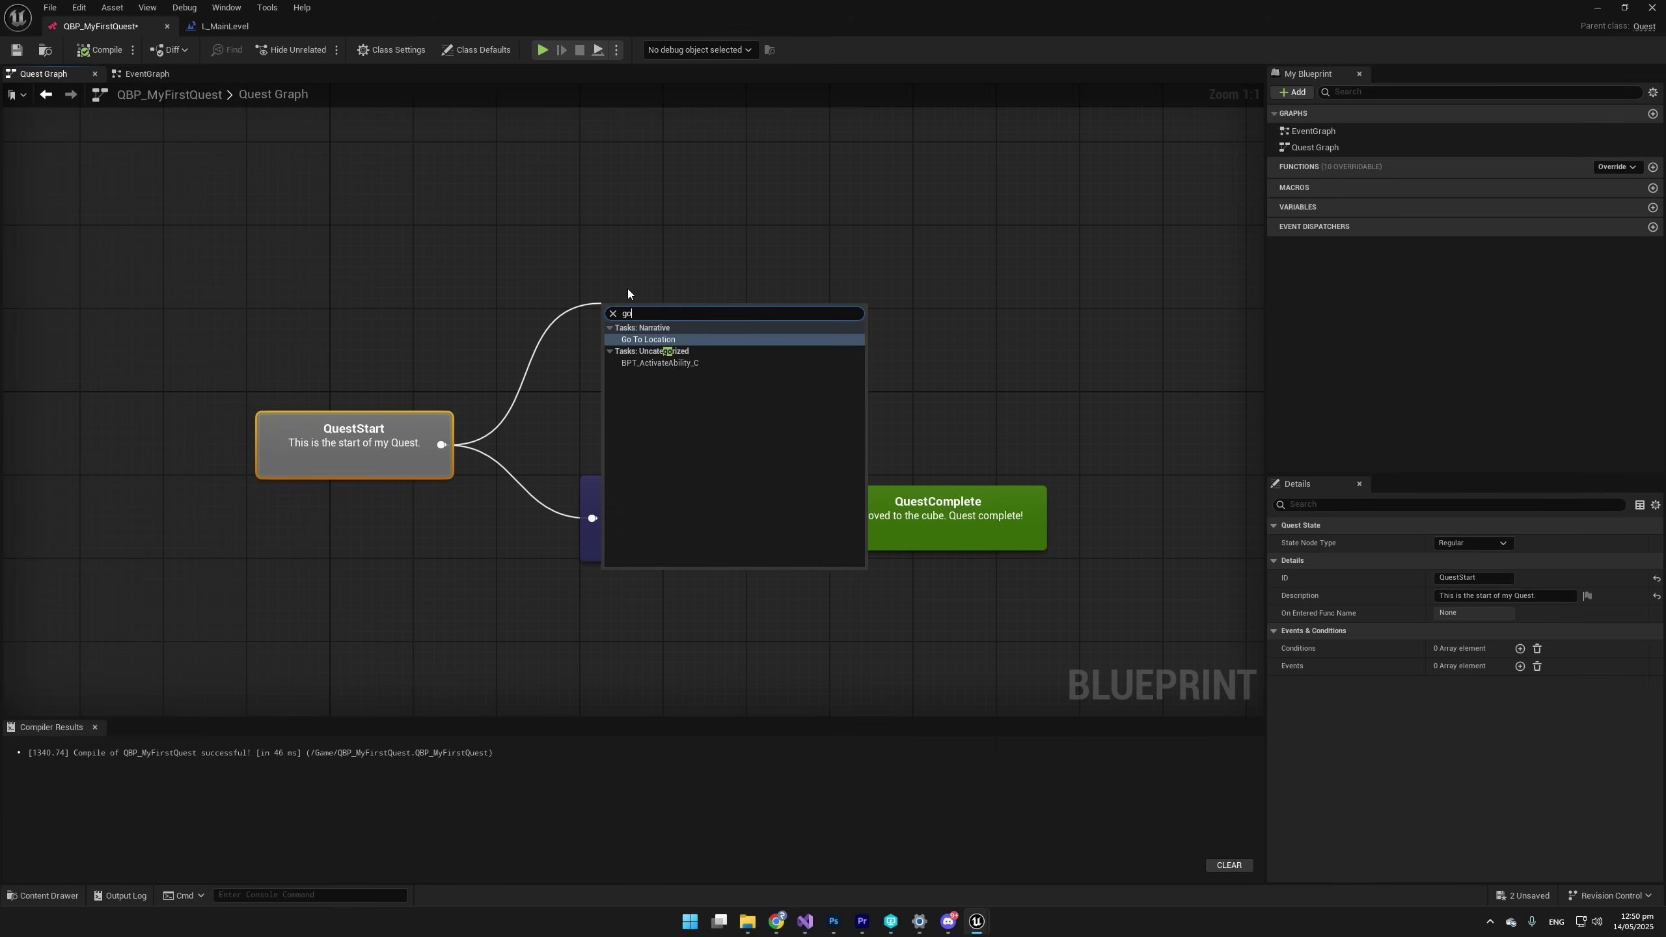
key("Return")
Delete the new branch's generated end state, link the branch to QuestComplete, and place it just above TakeCube.
left_click(1006, 345)
key("Delete")
left_click_drag(784, 336, 848, 513)
left_click_drag(724, 336, 692, 409)
Copy TakeCube's second Go To Location task settings into the task of QuestBranch_122.
left_click(705, 497)
scroll(1334, 622, "down", 5)
left_click(1581, 760)
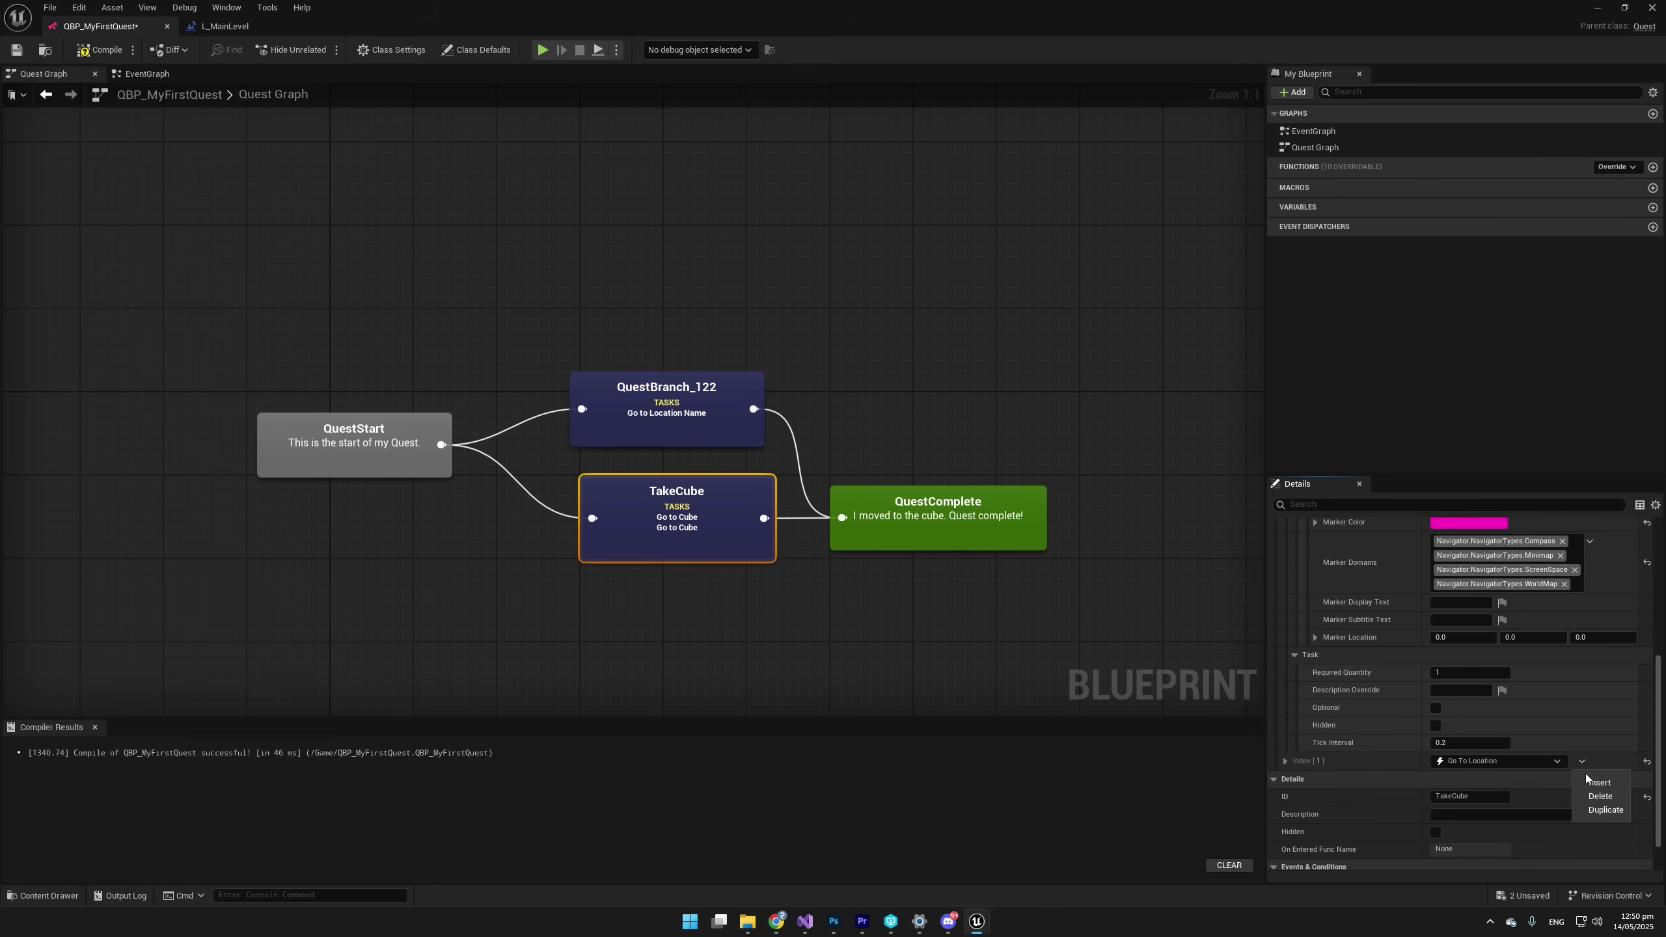
left_click(723, 438)
Delete the second Go To Location task from TakeCube, then compile and save the quest.
left_click(659, 498)
scroll(1486, 721, "down", 5)
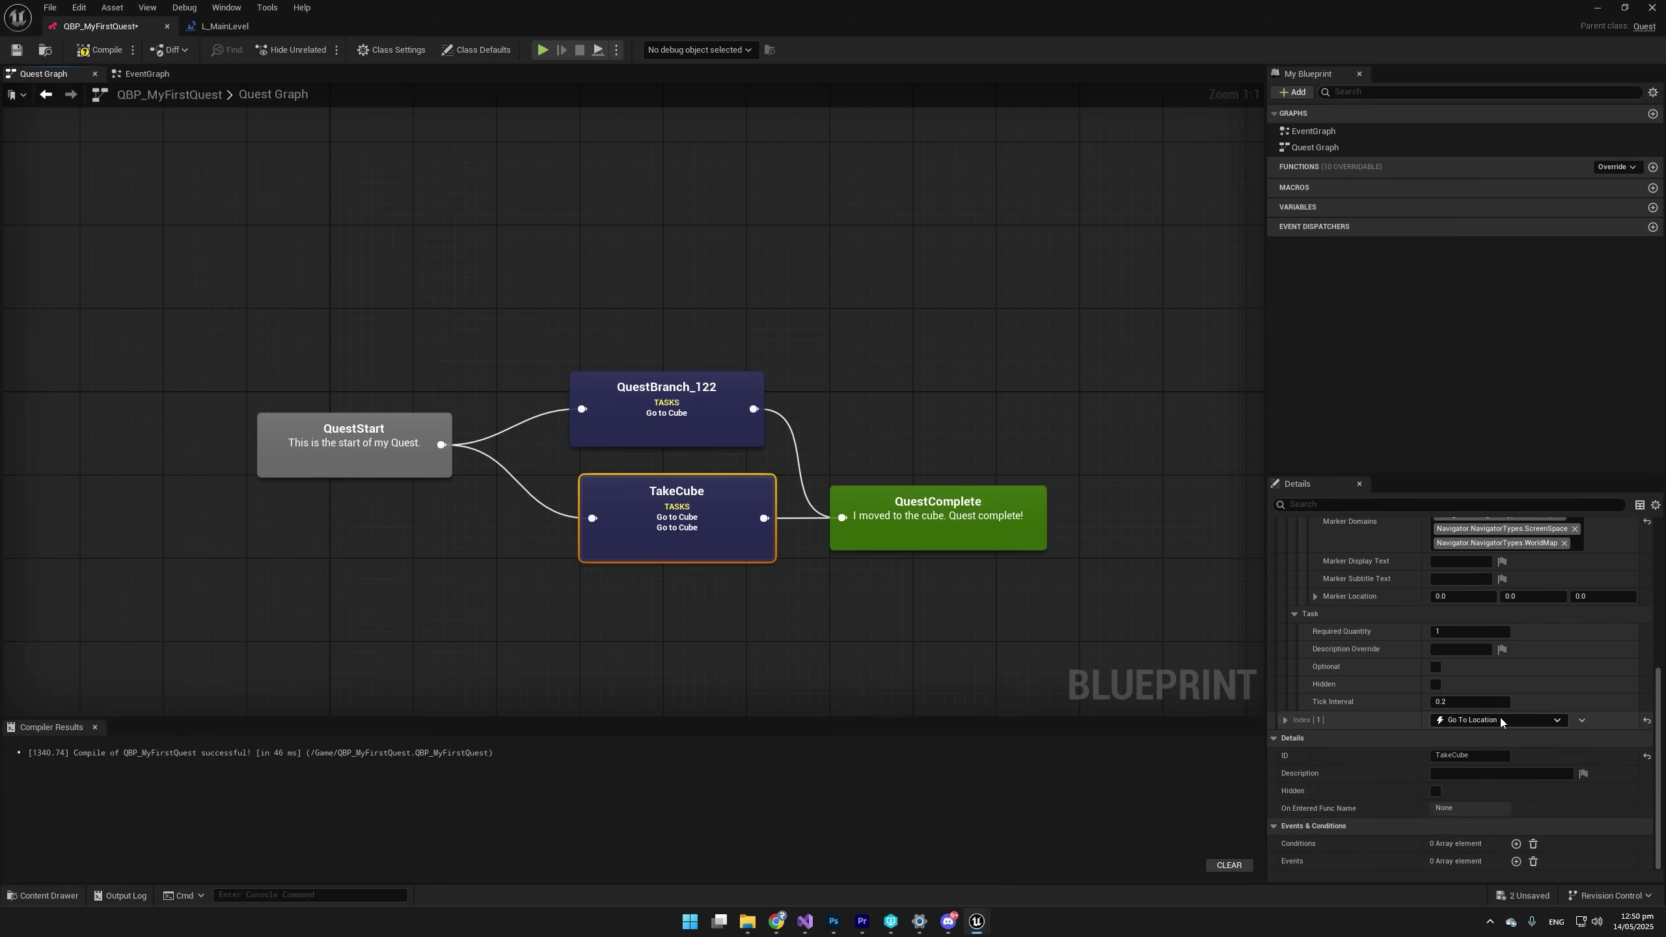
left_click(1581, 719)
left_click(1598, 752)
left_click(667, 403)
left_click(100, 51)
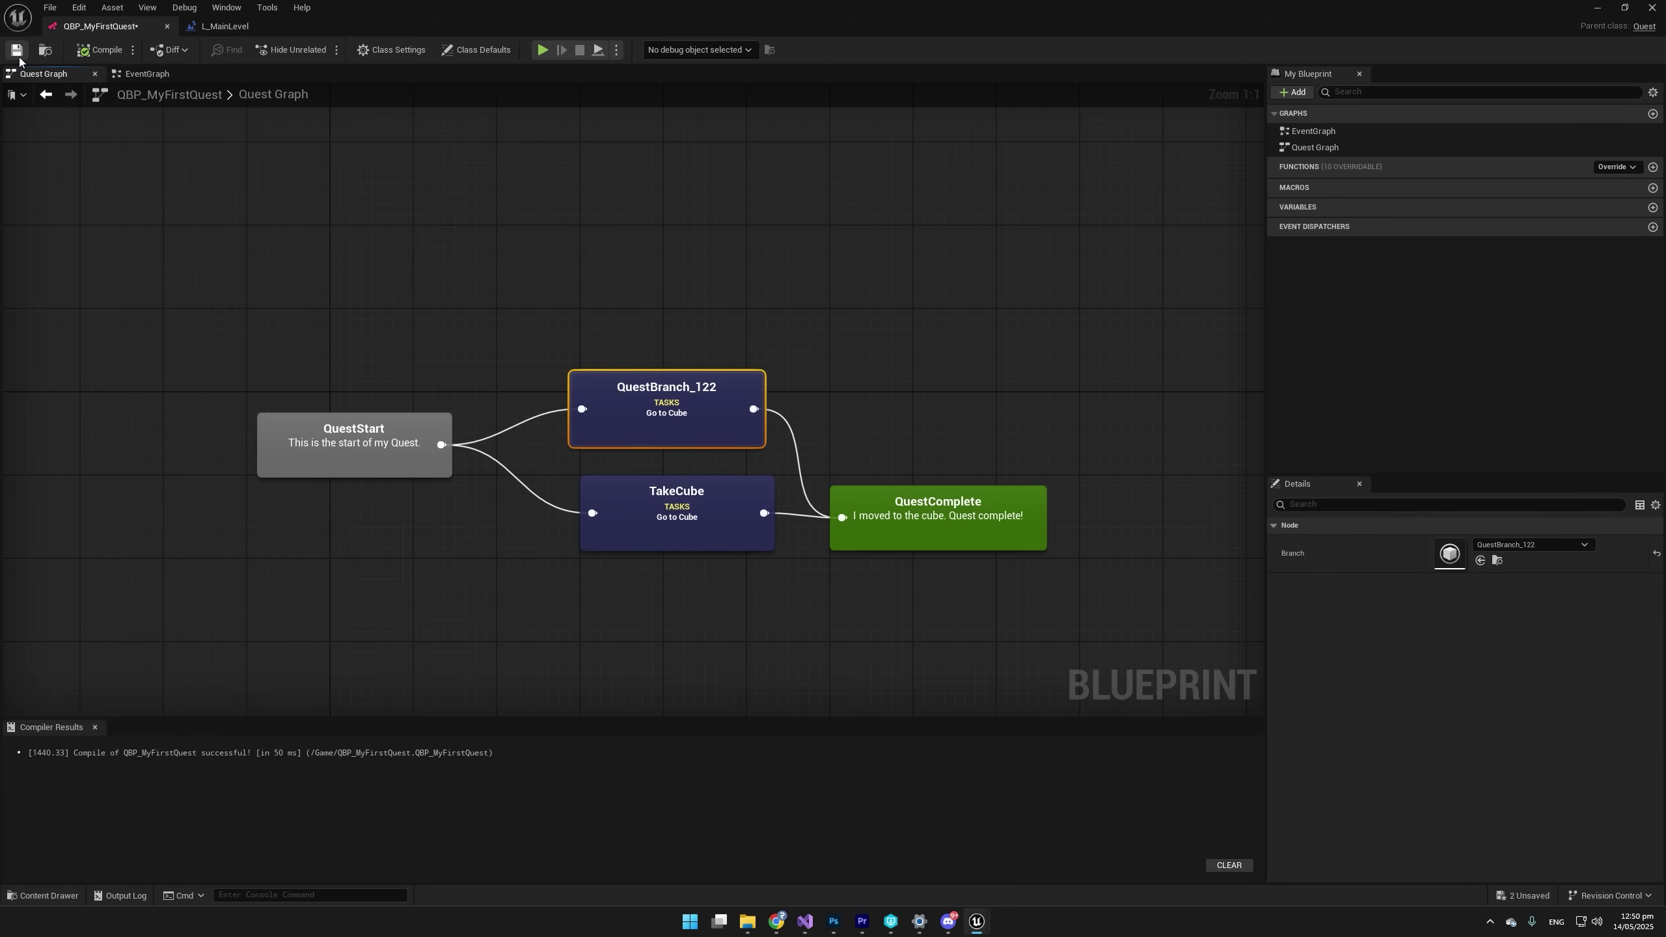
left_click(16, 50)
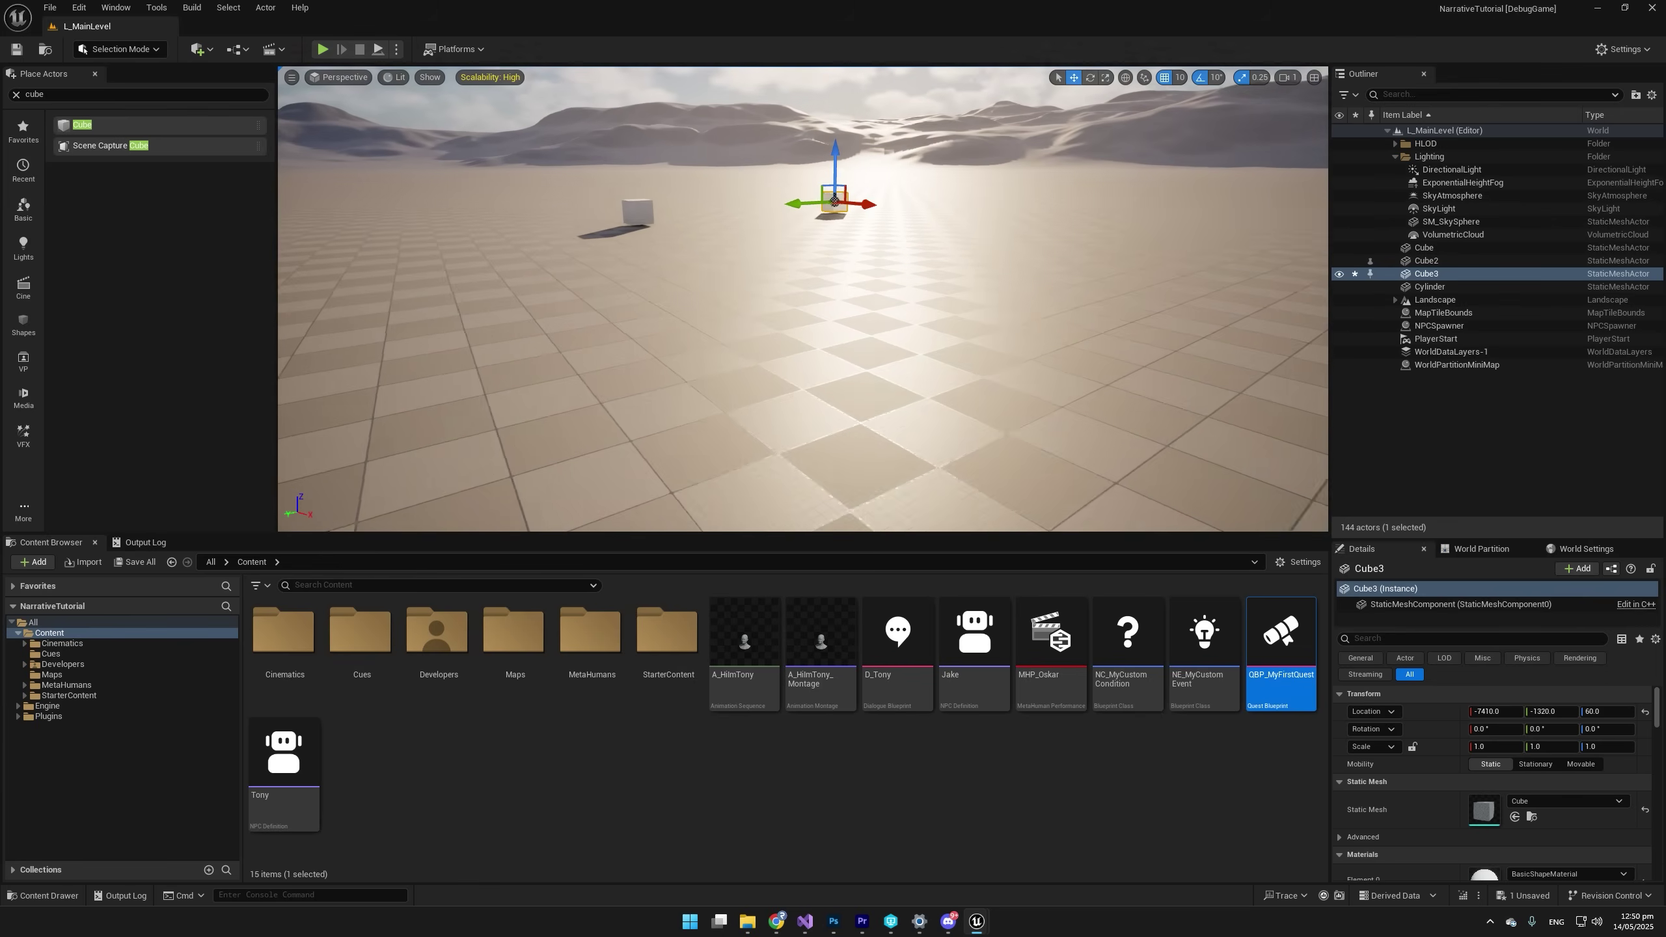
Play the level and run the character to one of the cubes to test the alternative quest branches.
left_click(323, 50)
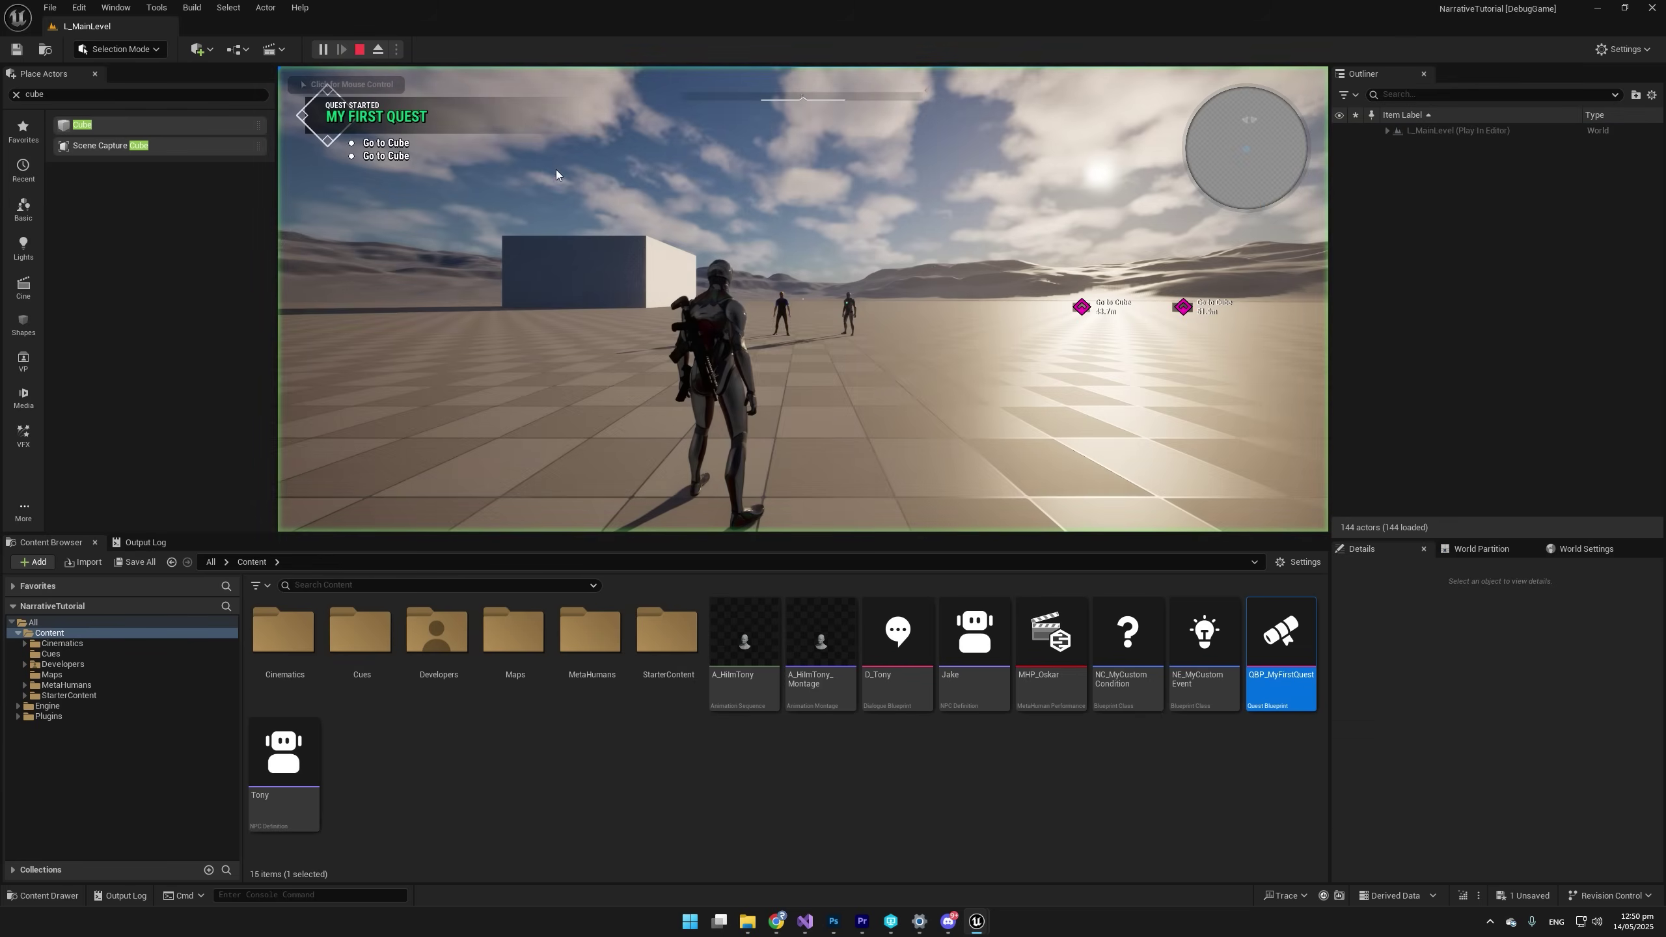
key("w")
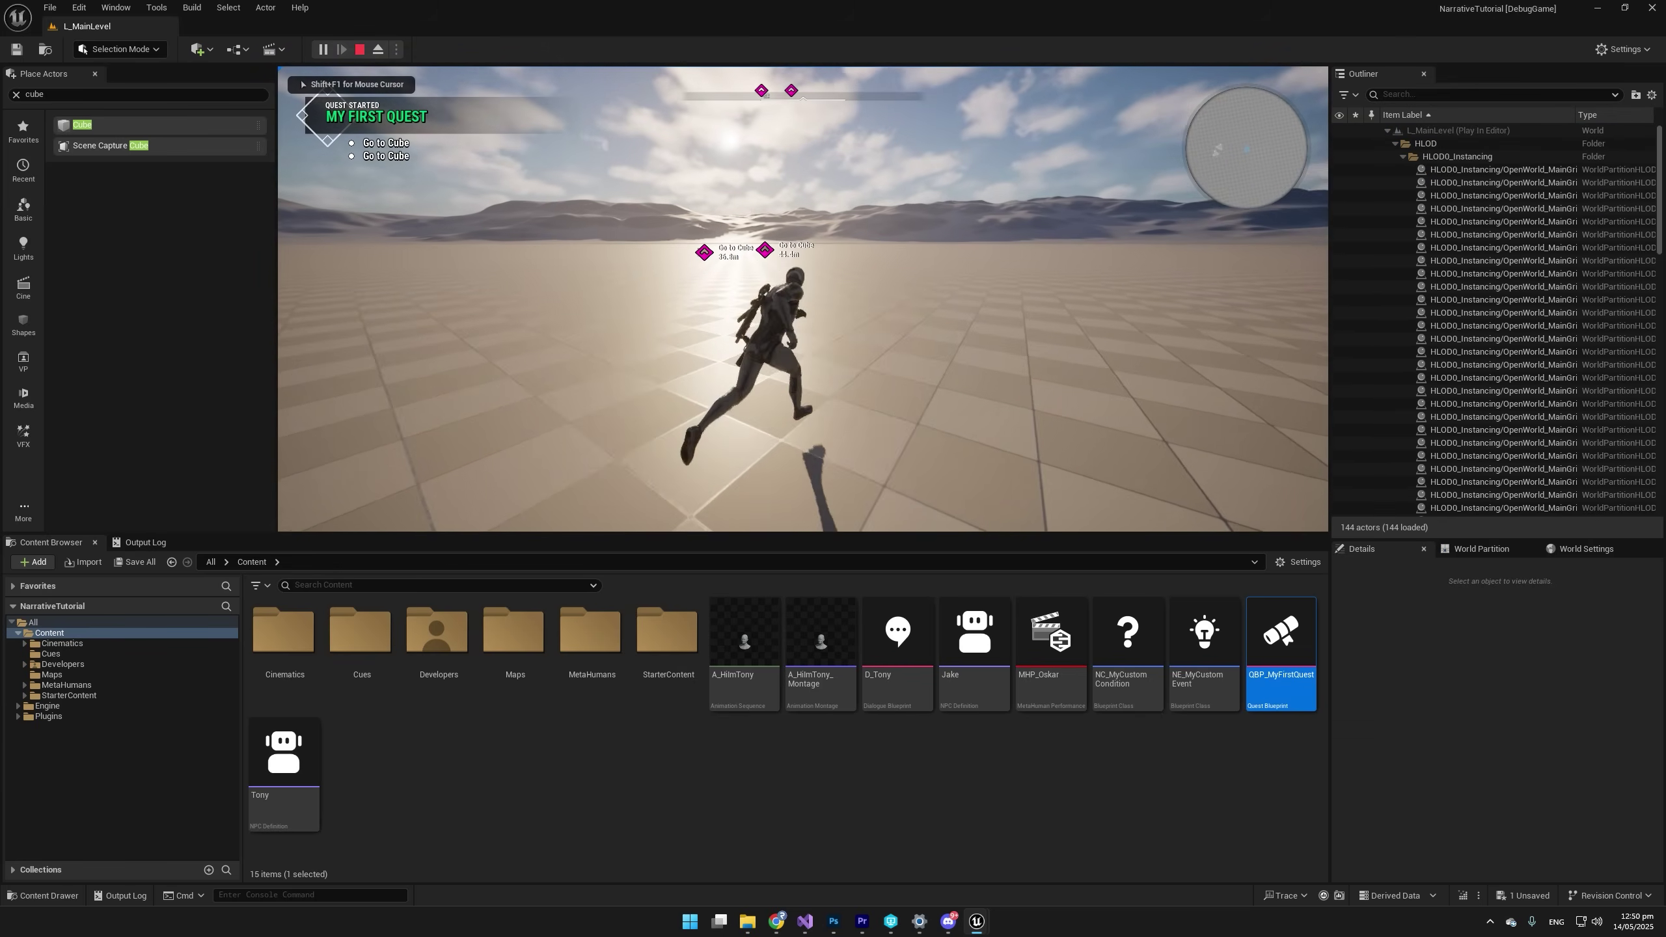
key("w")
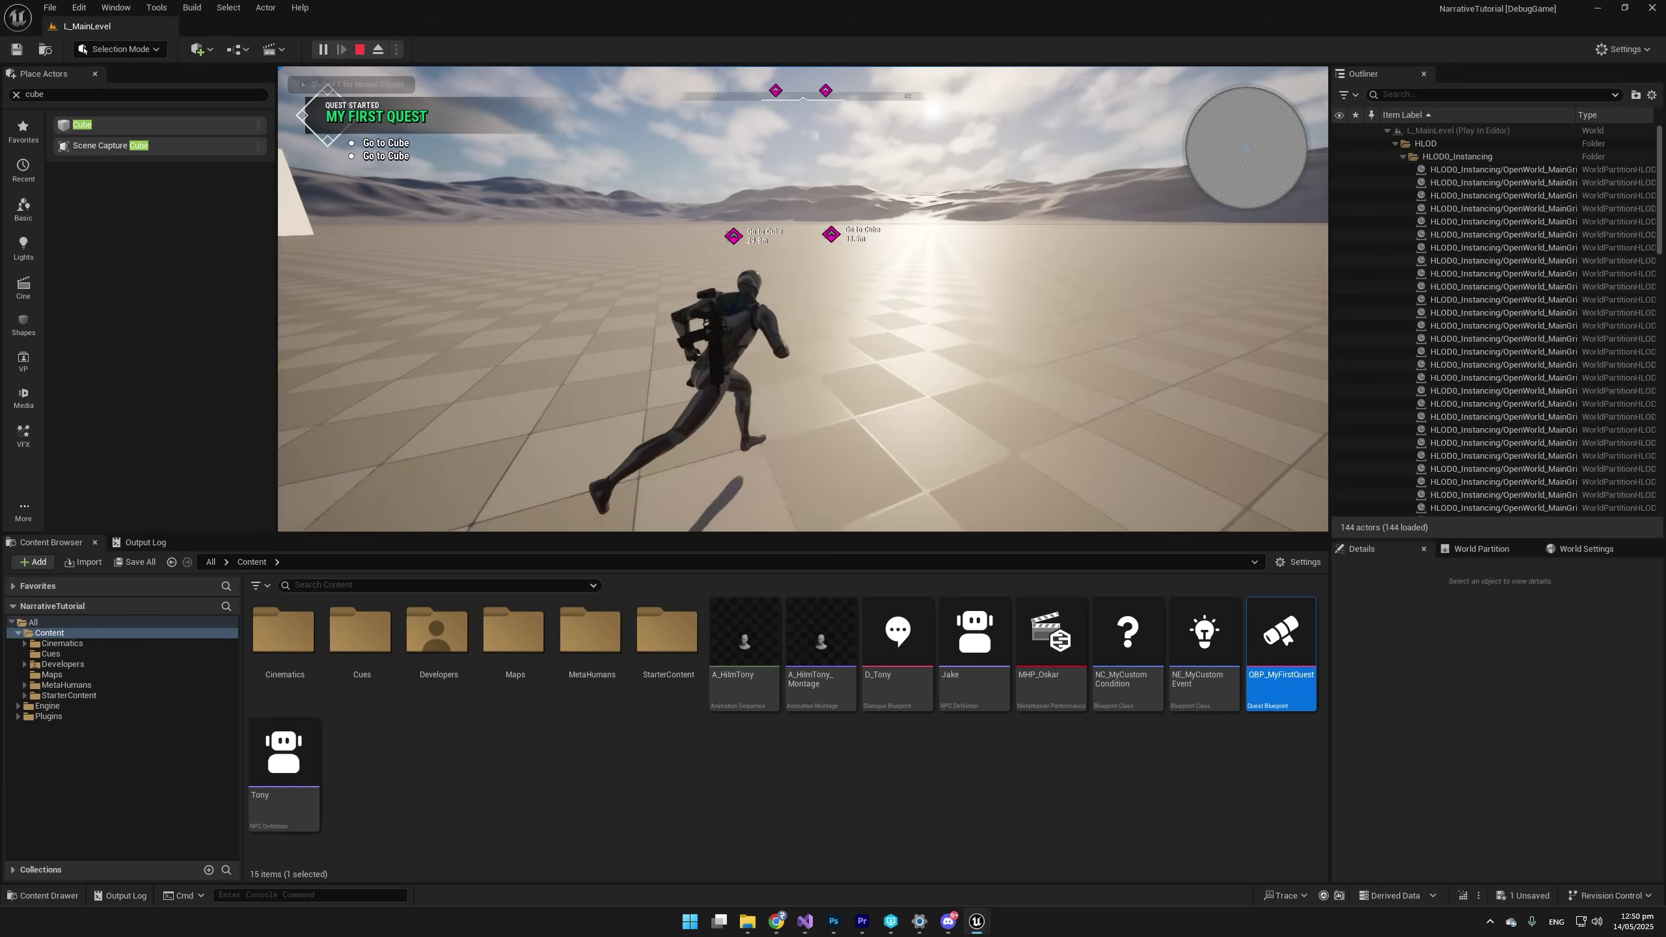
key("w")
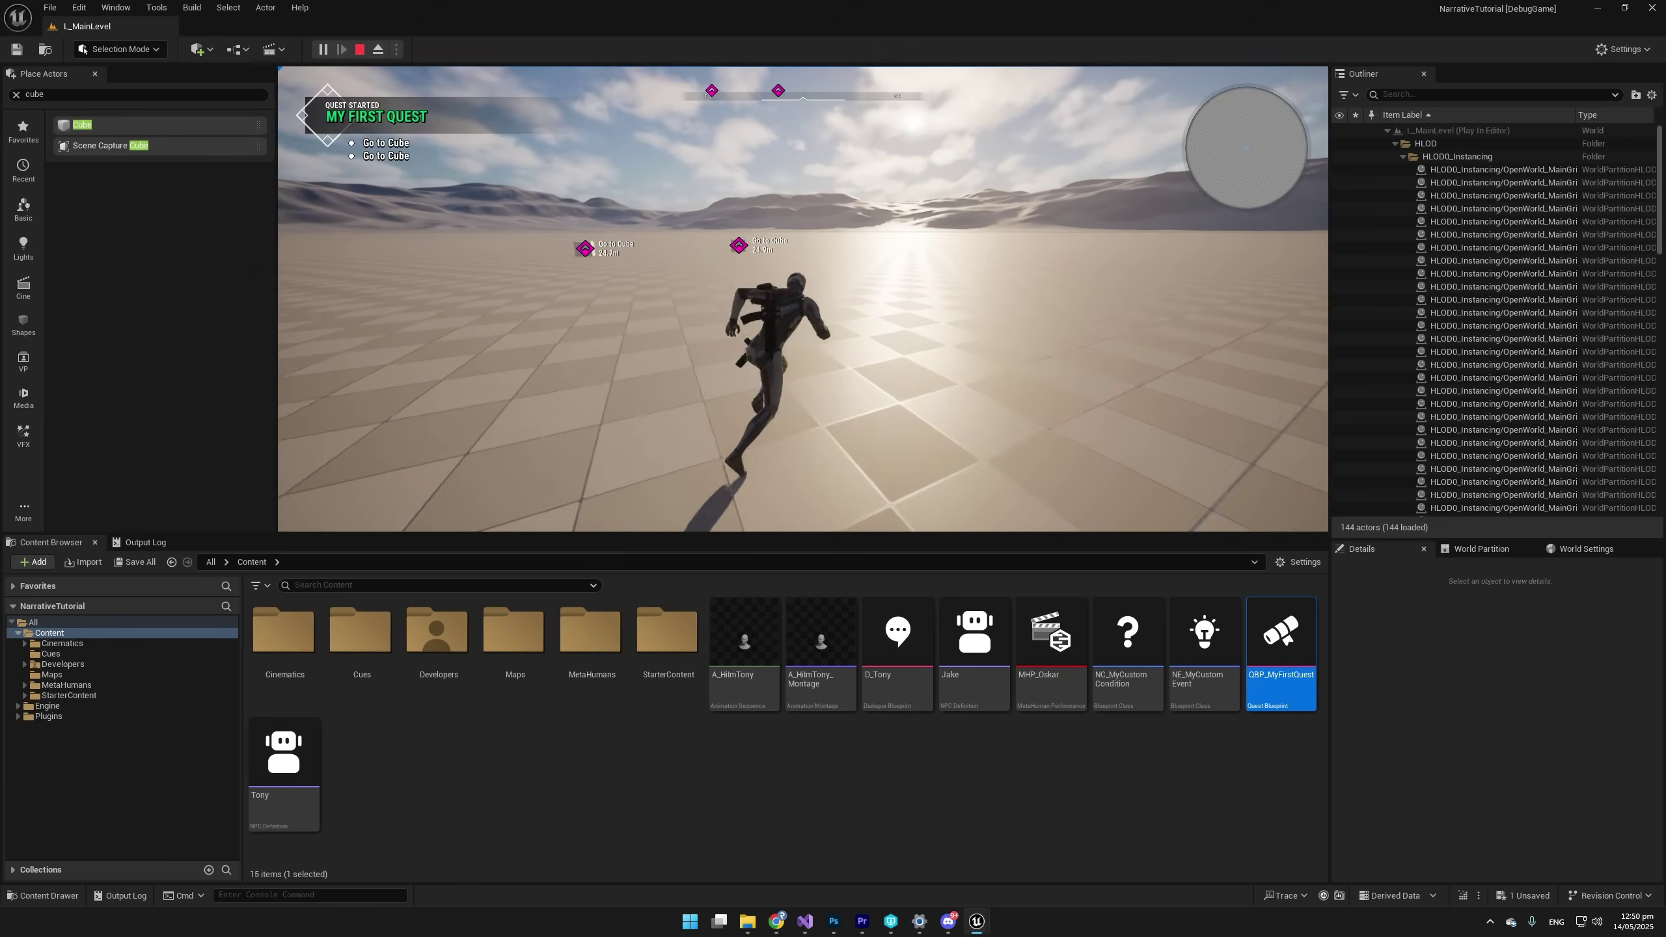
key("w")
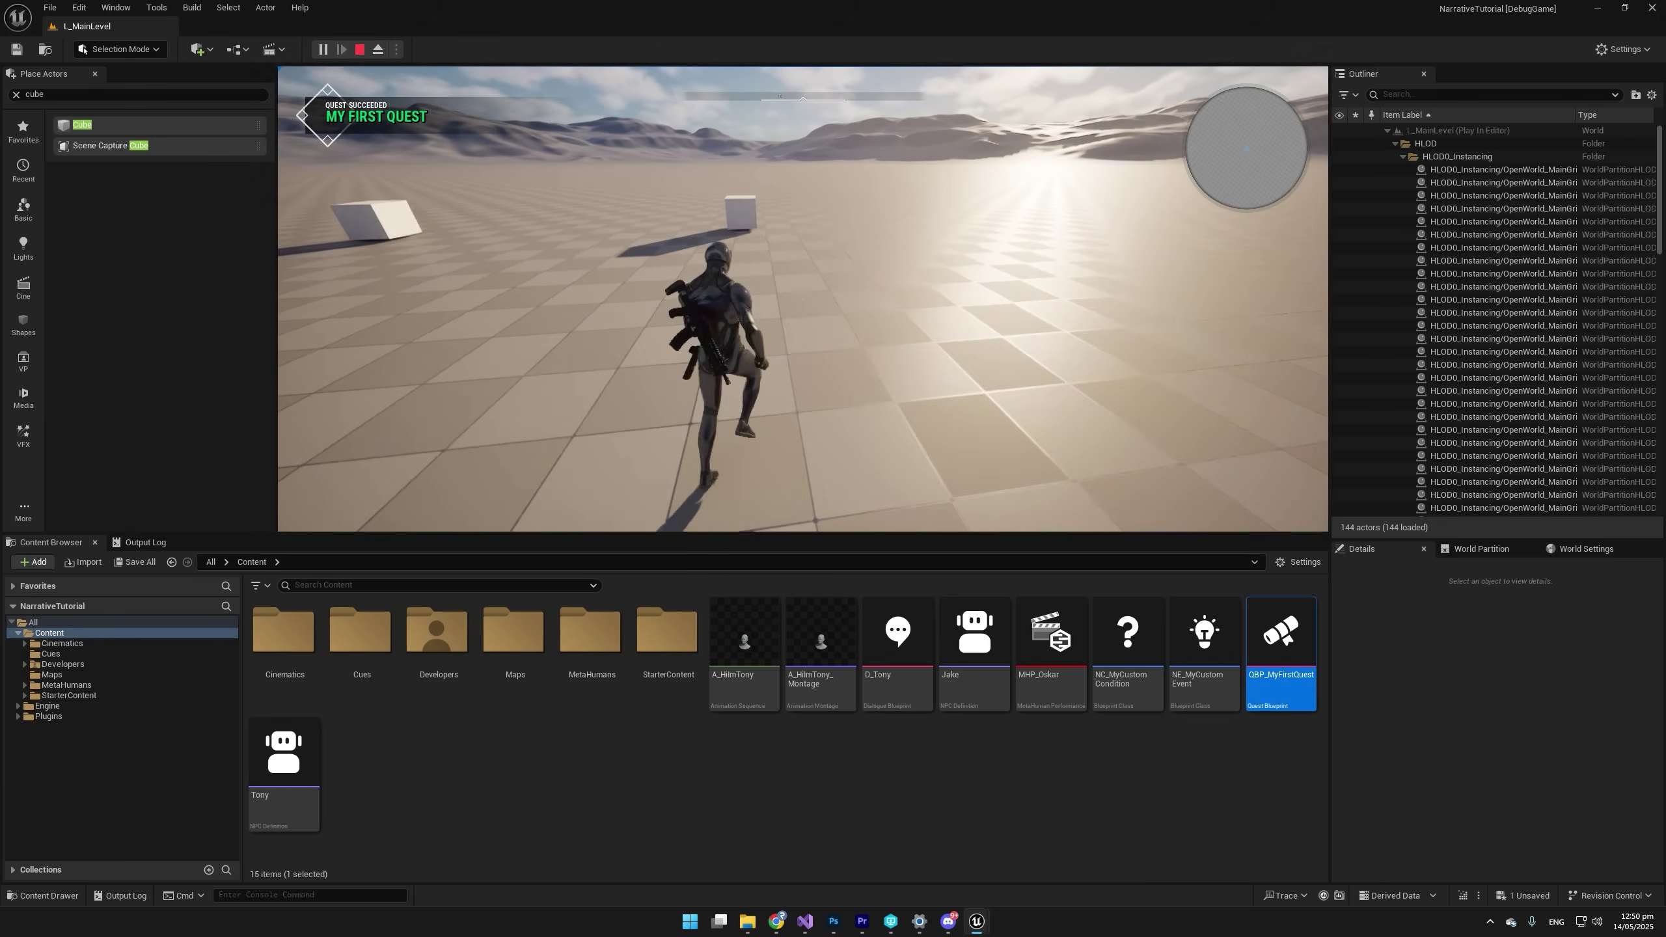
key("w")
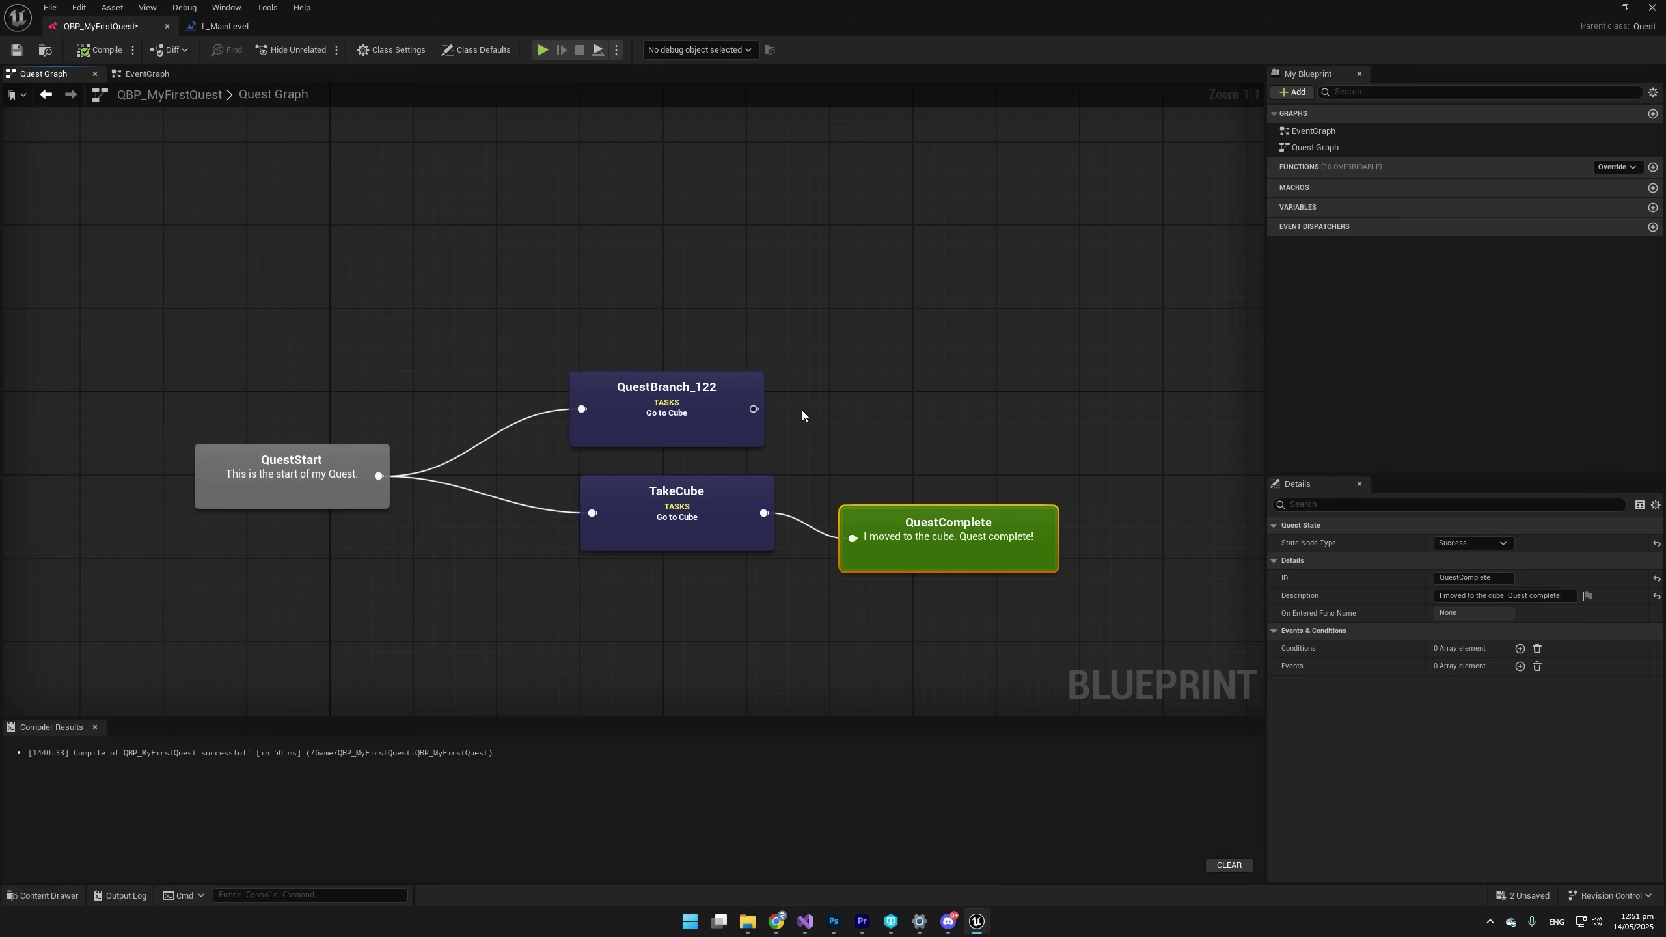
Add a Failure state described "Wrong cube!" after QuestBranch_122 and compile the quest.
left_click_drag(754, 407, 871, 366)
left_click(927, 401)
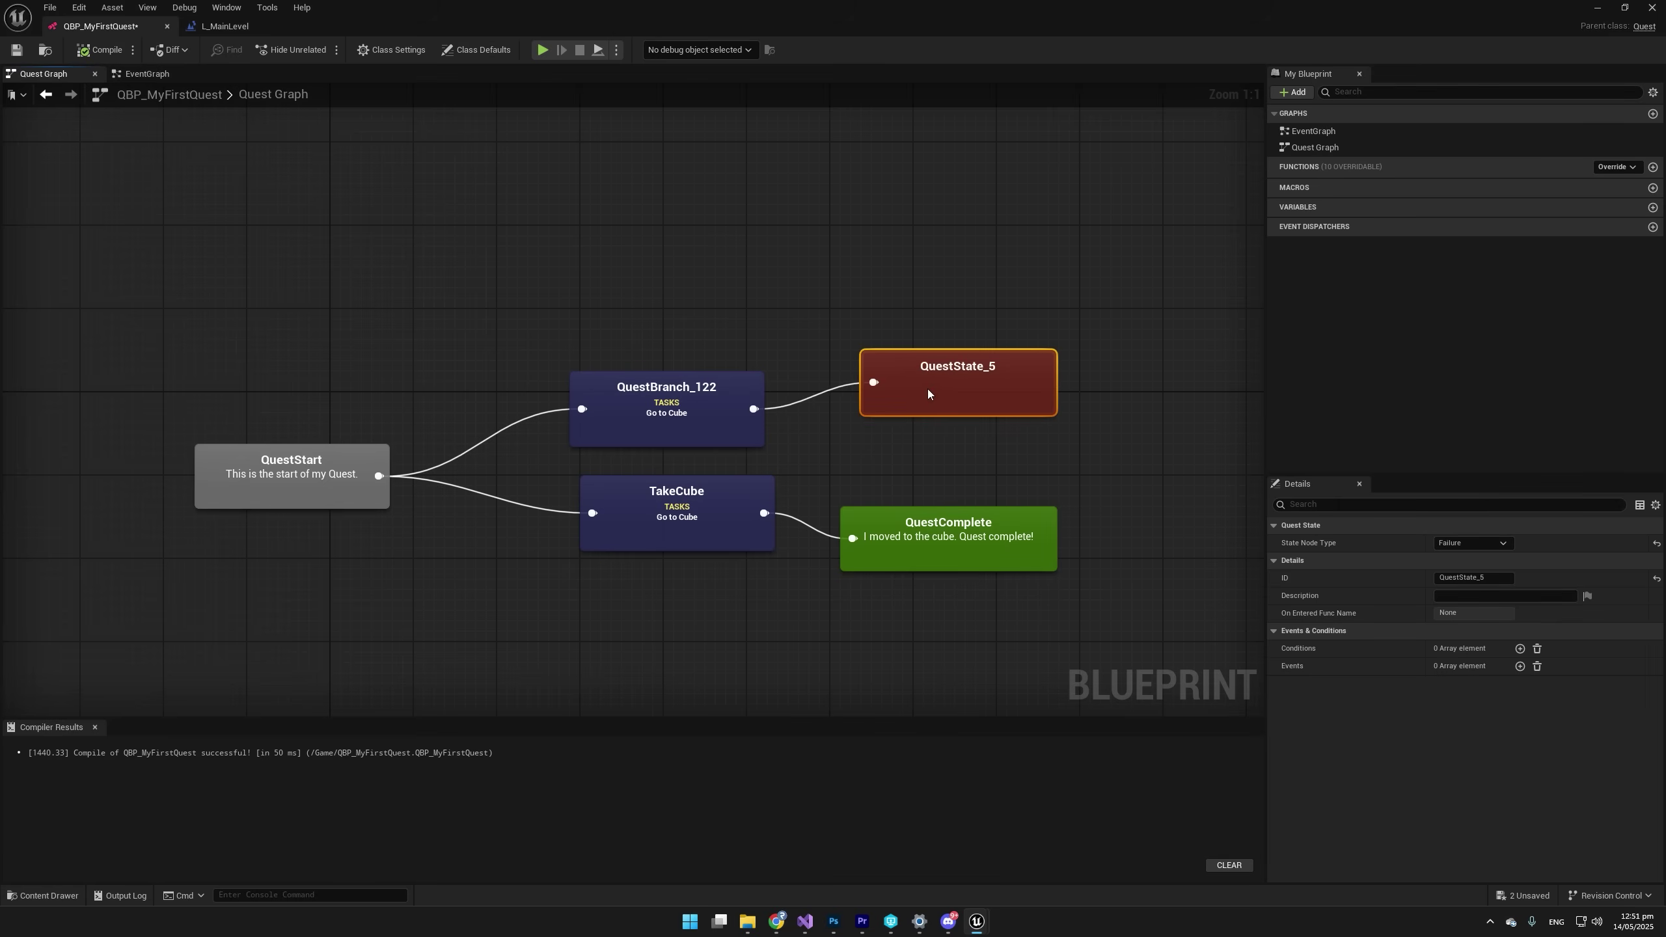
left_click(92, 51)
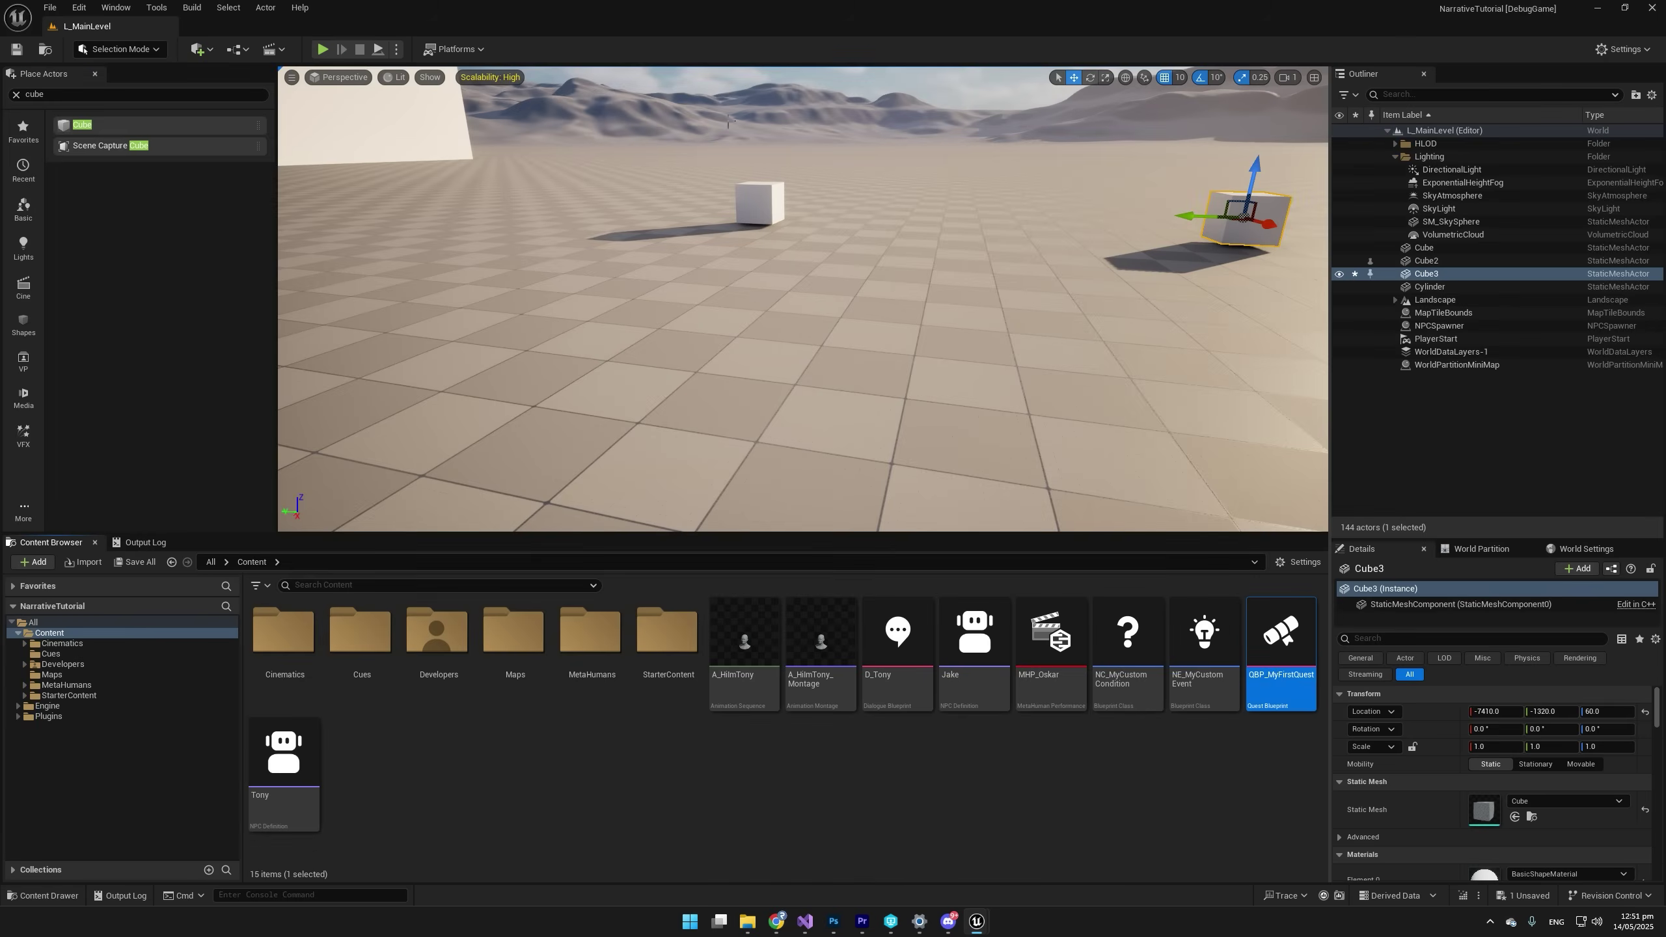
Play the level, run to the wrong cube, and review My First Quest in the quest journal.
key("alt+p")
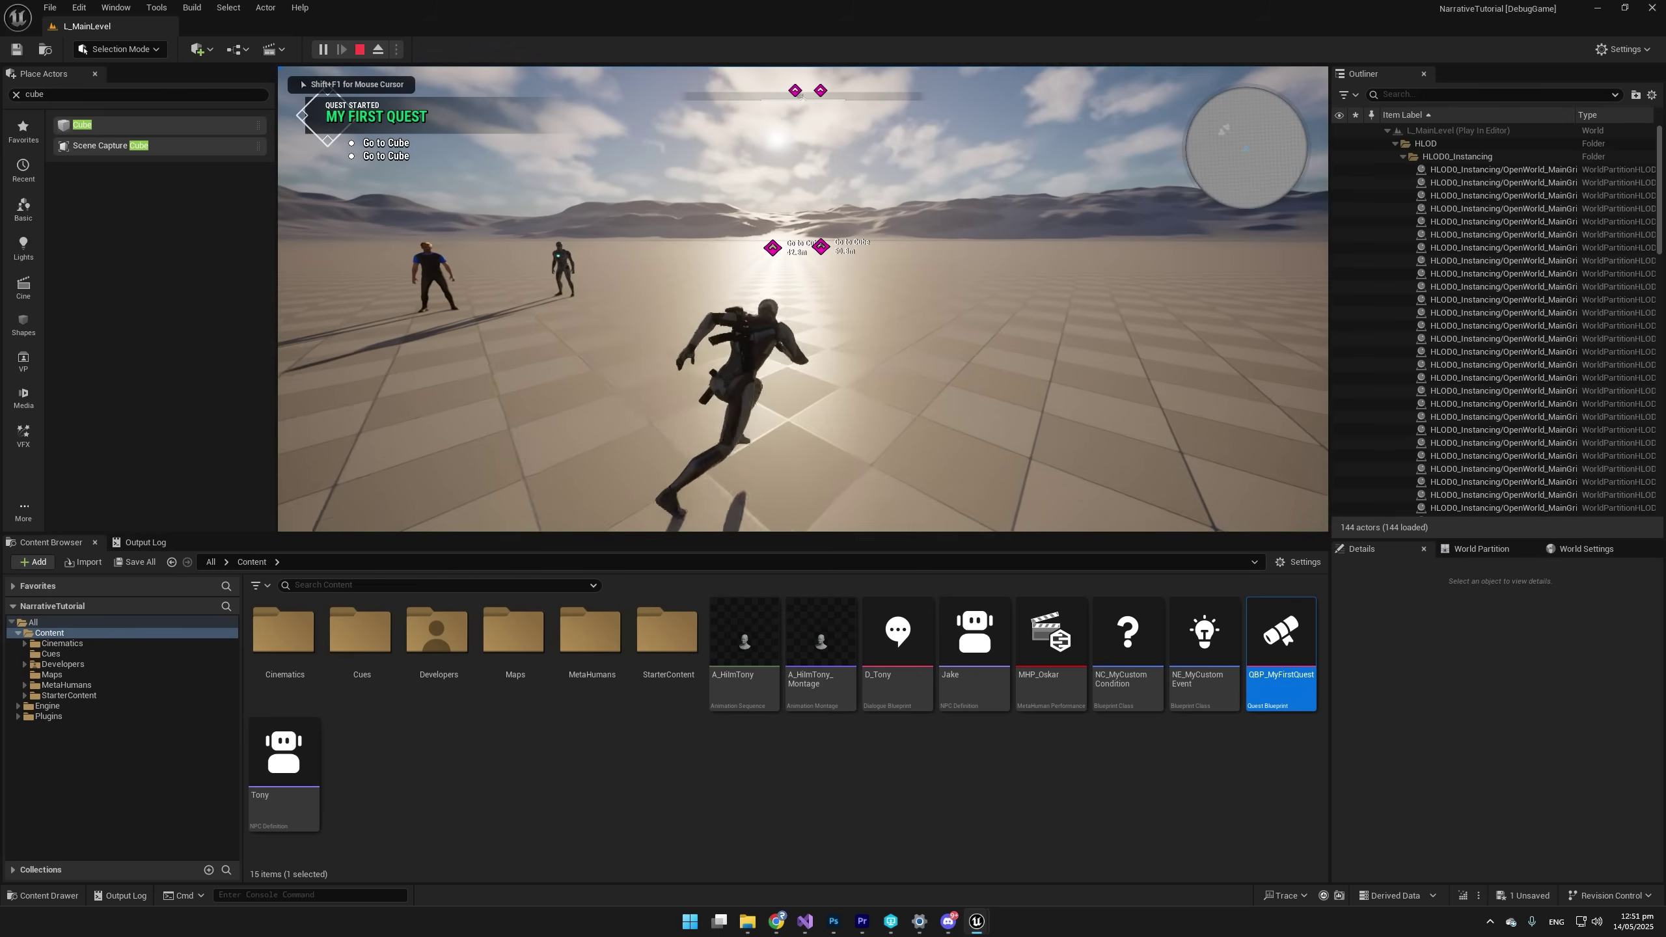
key("w")
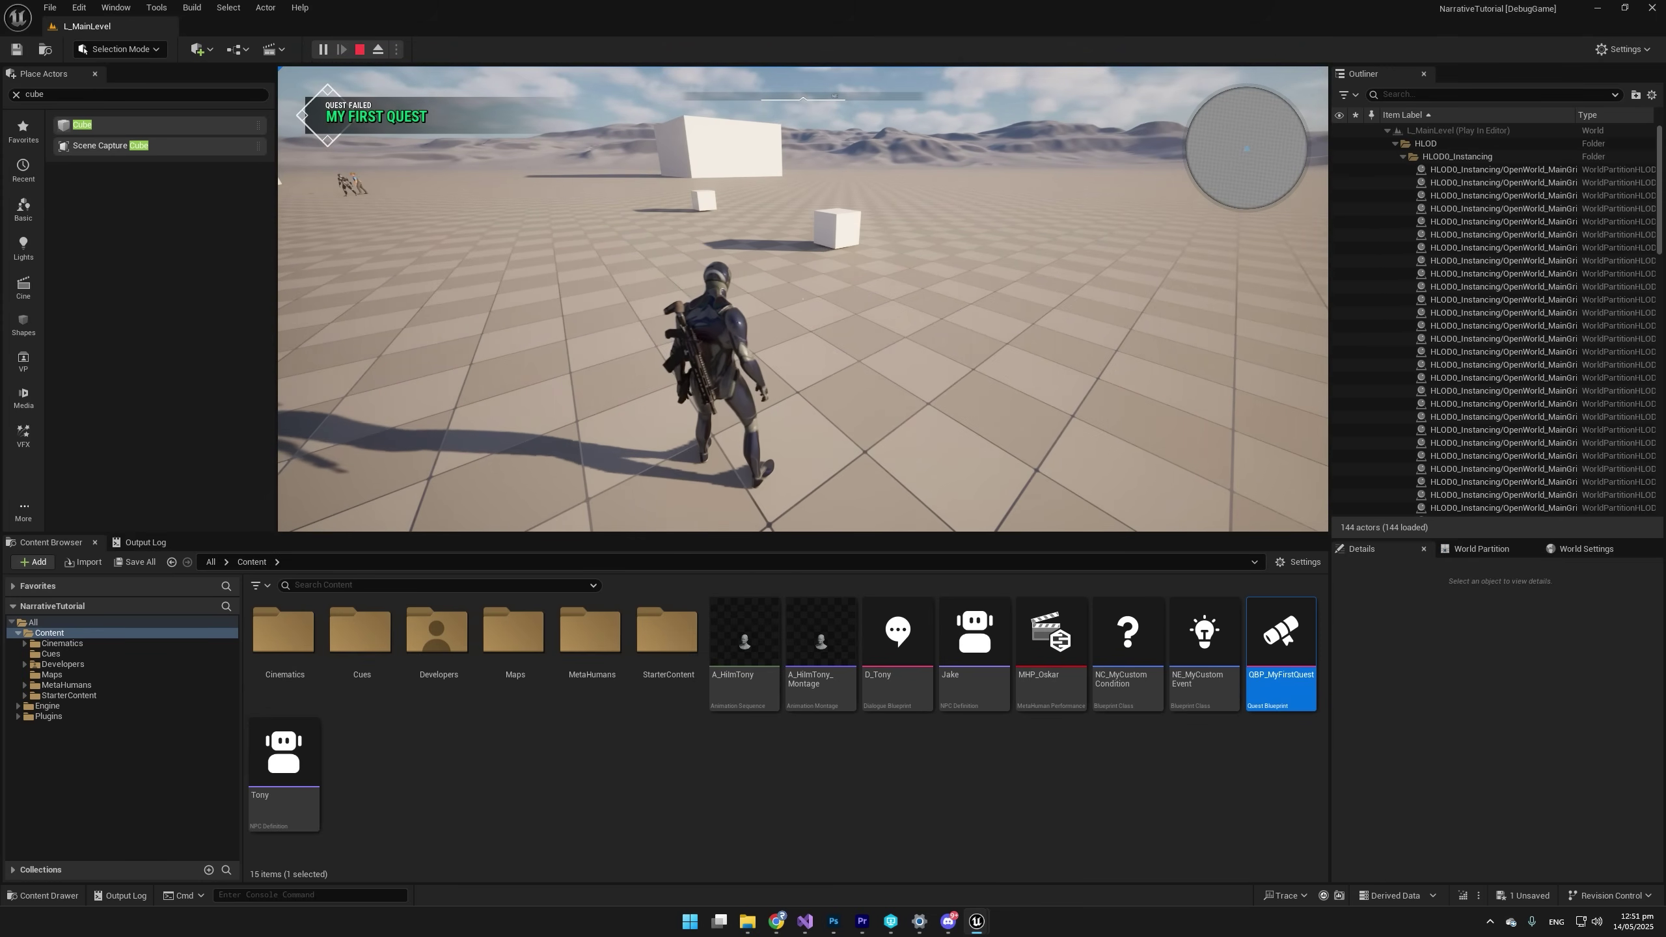
key("Tab")
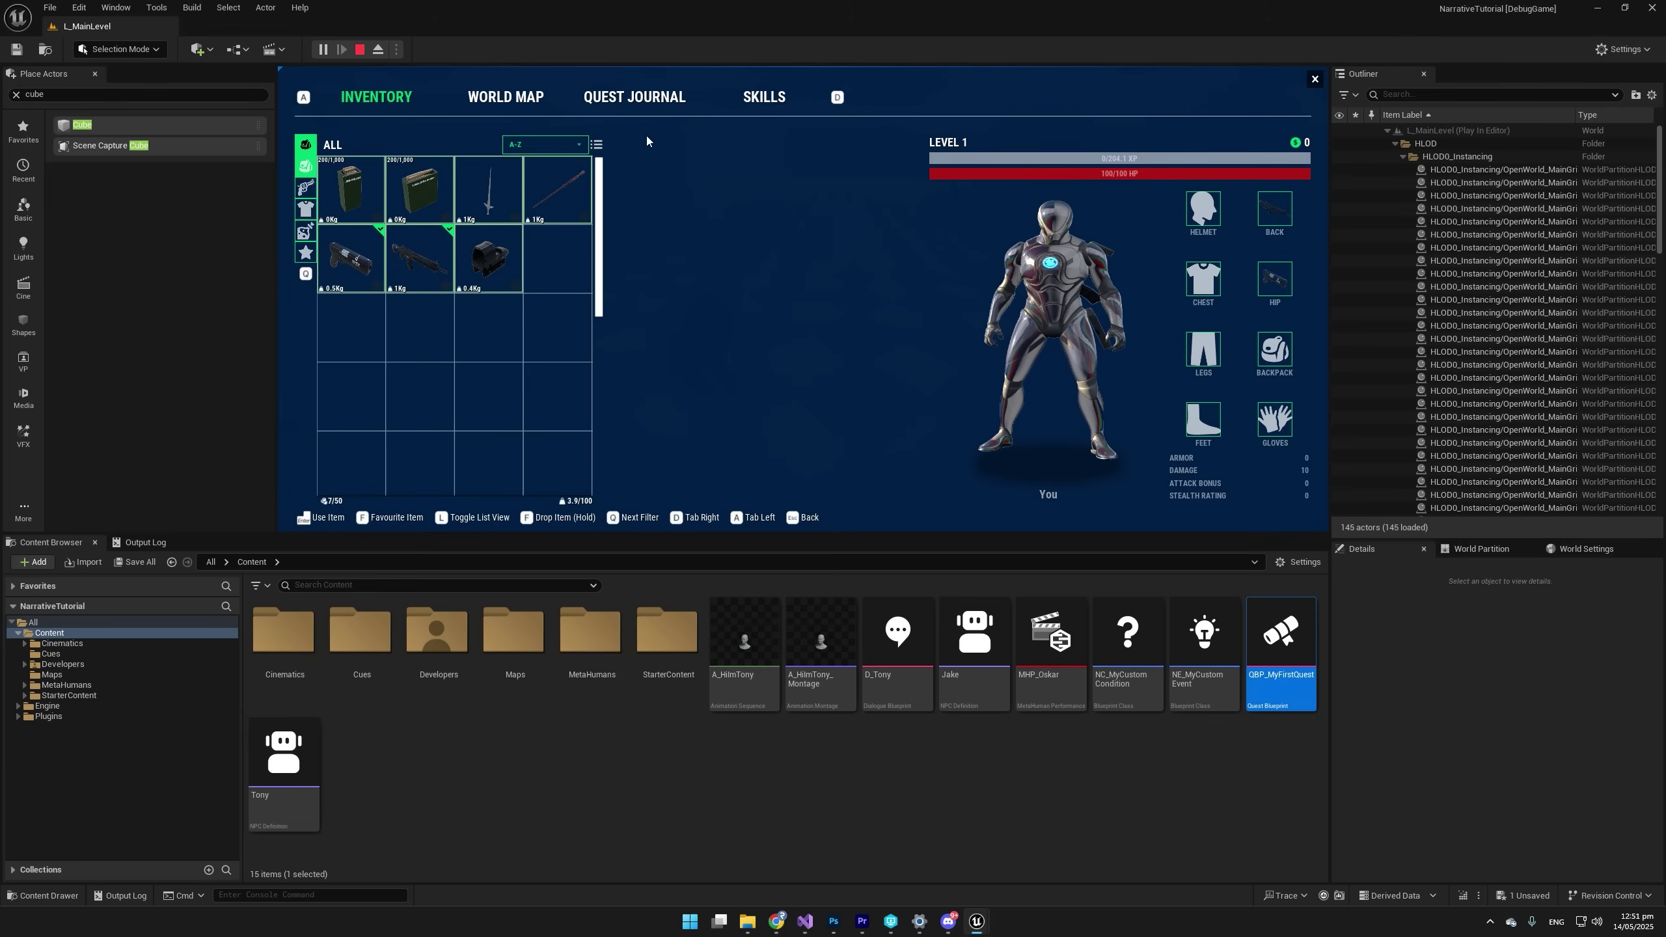
left_click(638, 96)
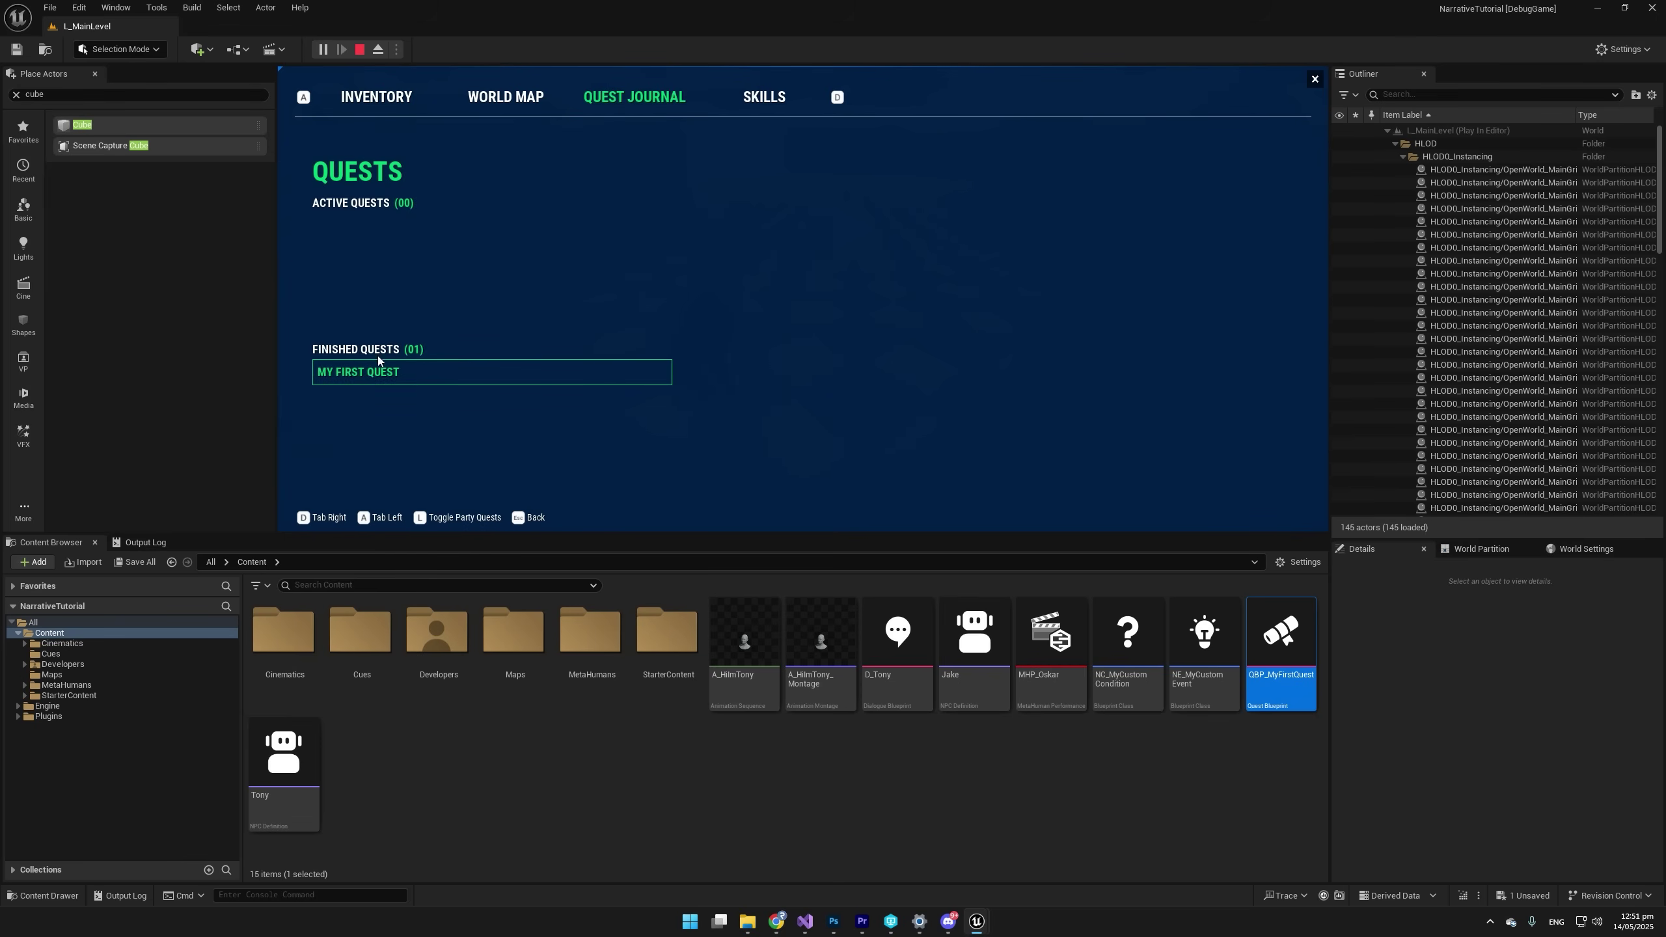
left_click(369, 375)
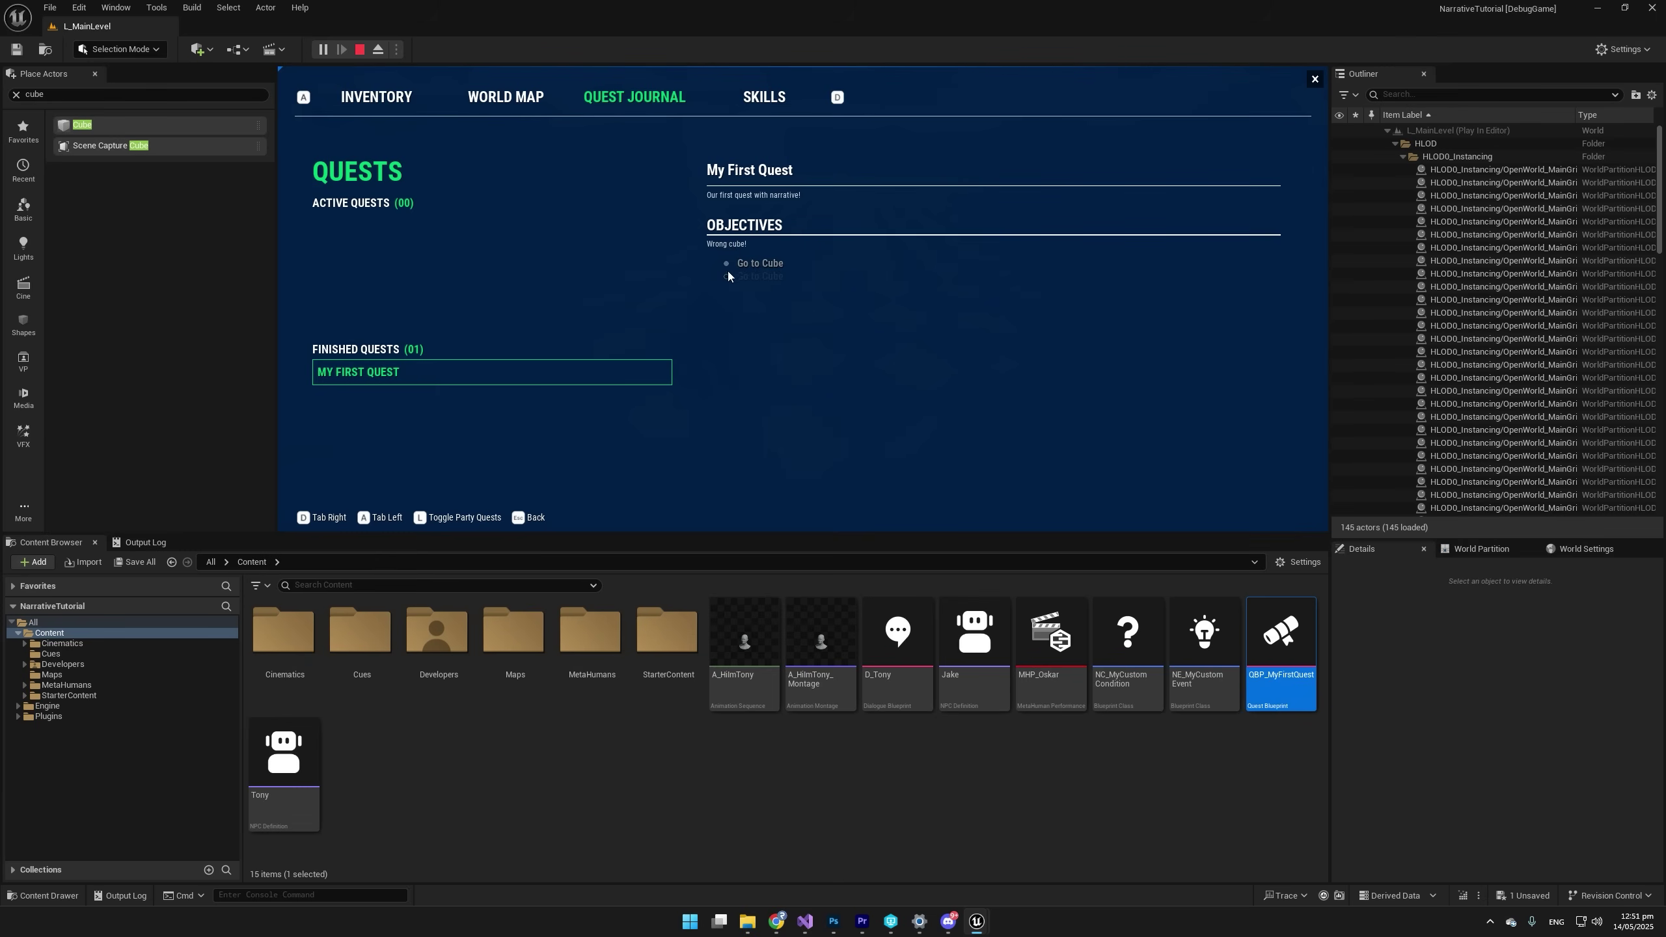
left_click(1314, 79)
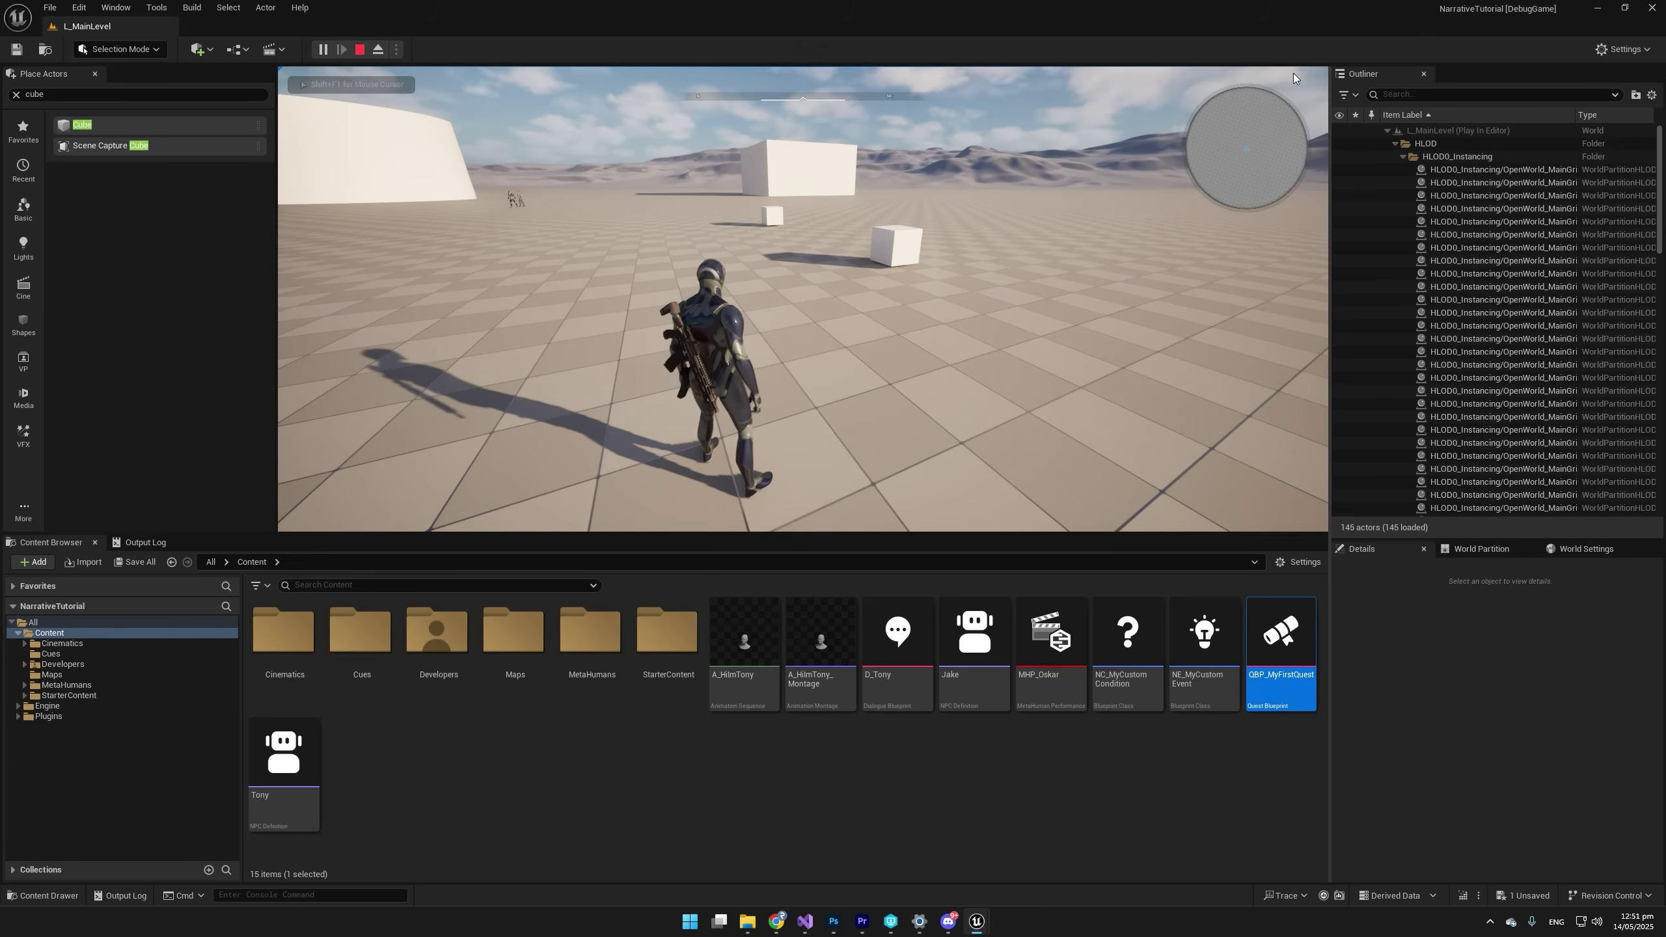
key("Escape")
Move QuestBranch_122 away from the failure state to make room, and align the "Wrong cube!" state with it.
left_click_drag(839, 374, 433, 321)
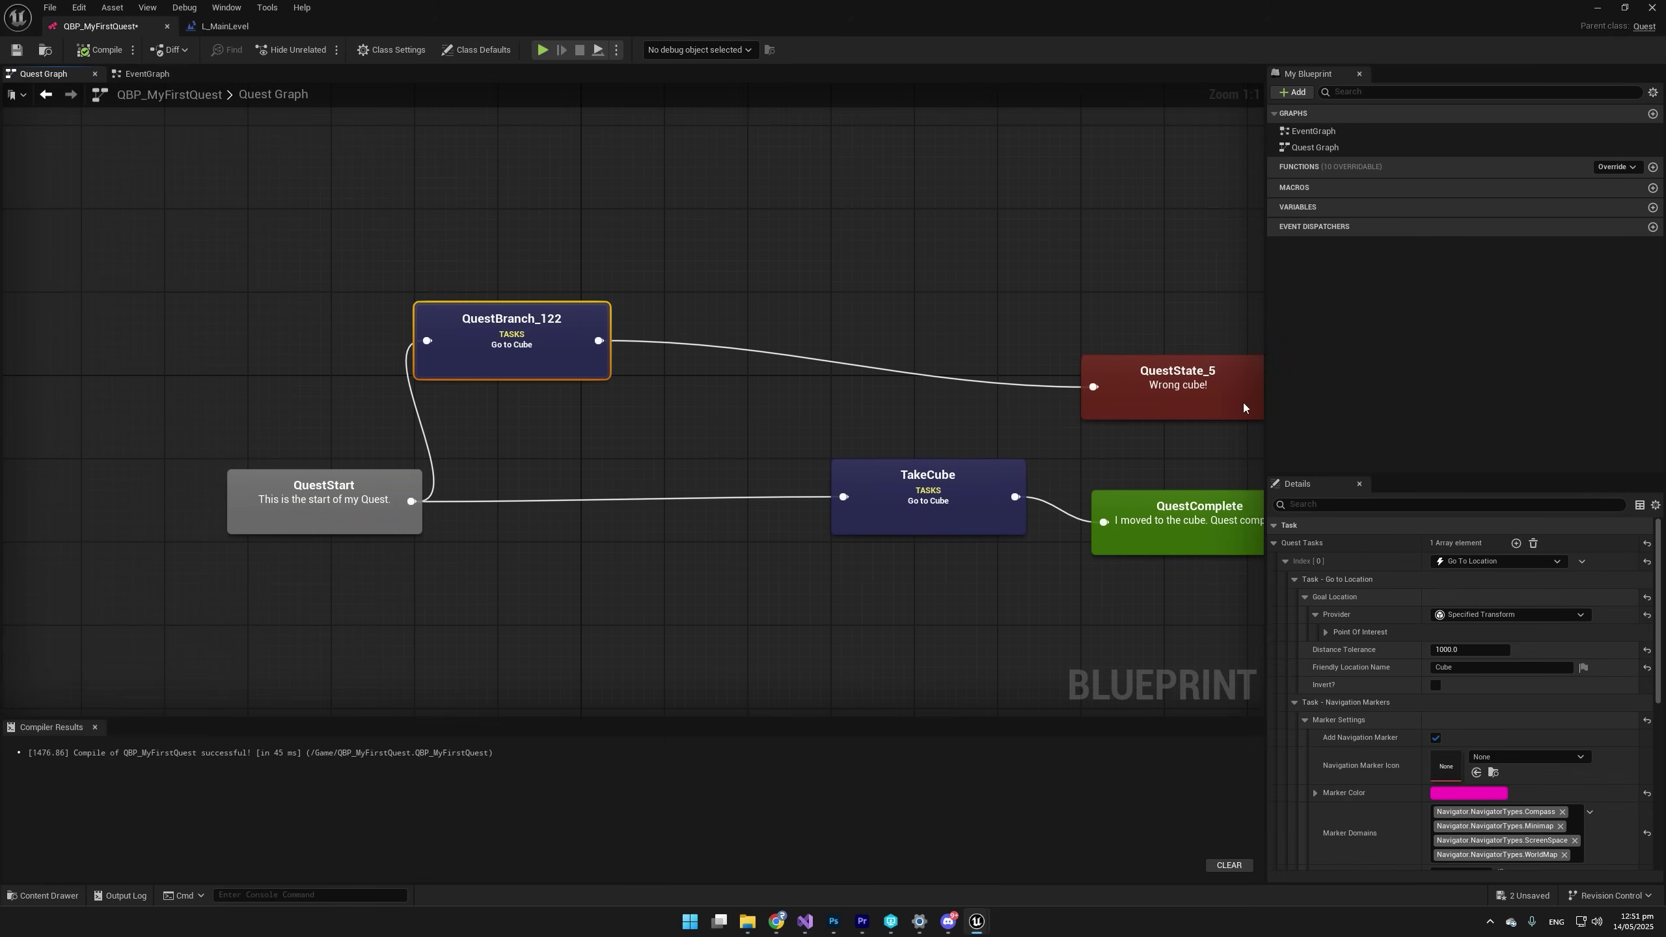
left_click_drag(1179, 393, 1179, 340)
left_click(630, 320)
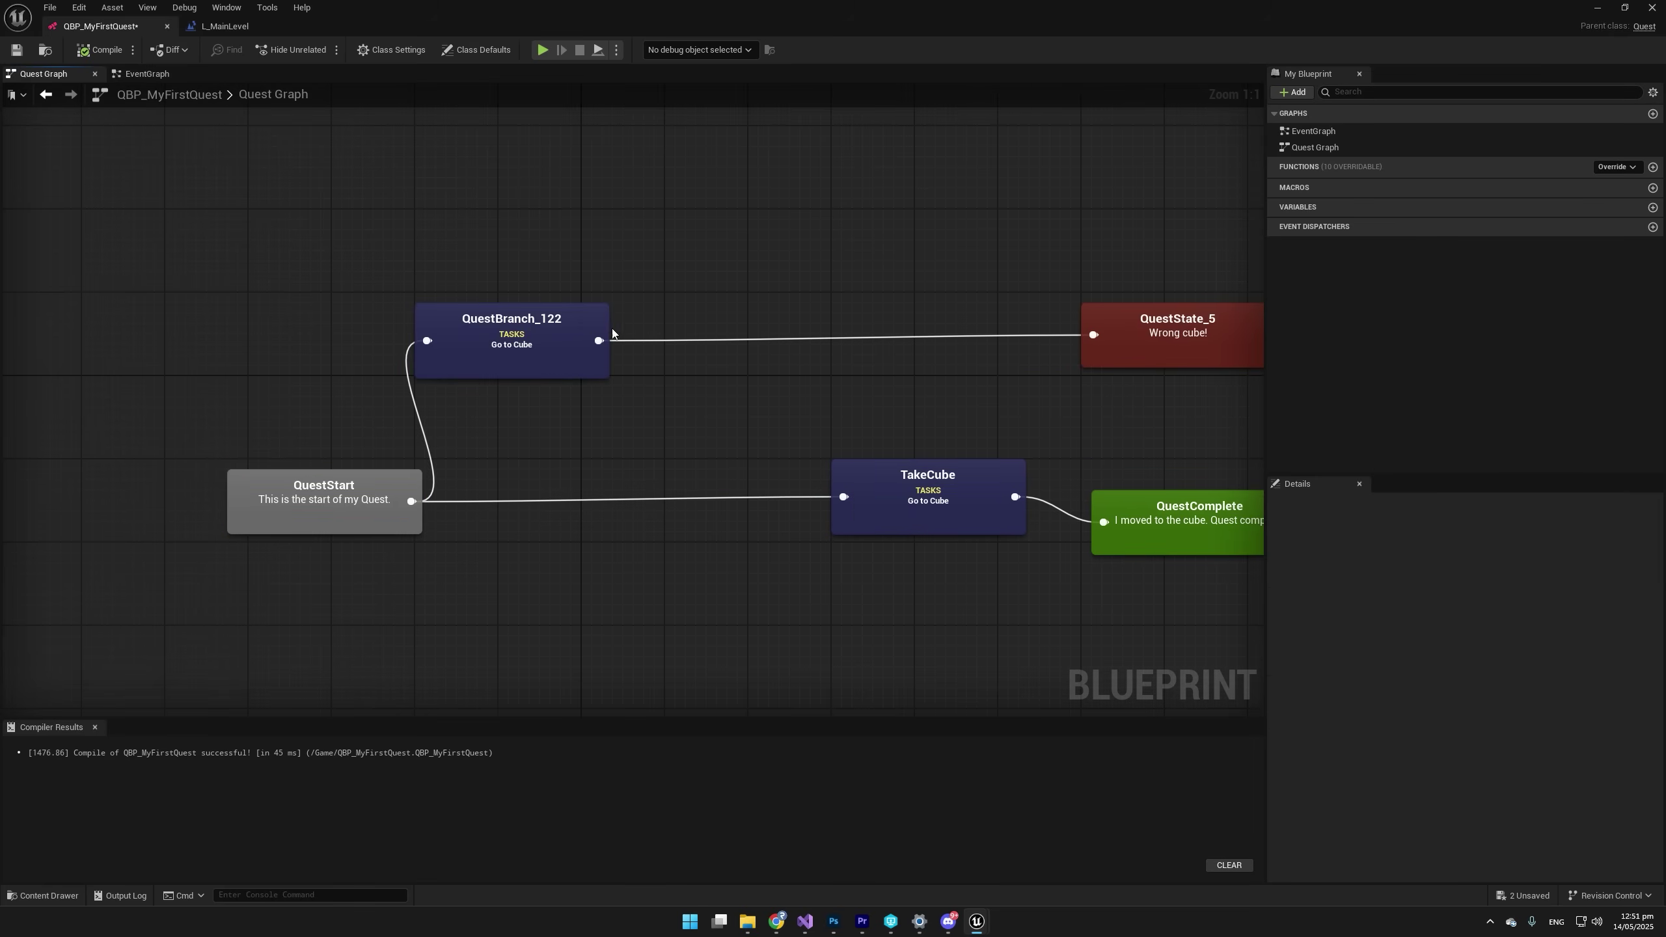
Detach QuestBranch_122 from the failure state and add a regular quest state after the branch.
left_click_drag(598, 340, 717, 321, "ctrl")
left_click(763, 337)
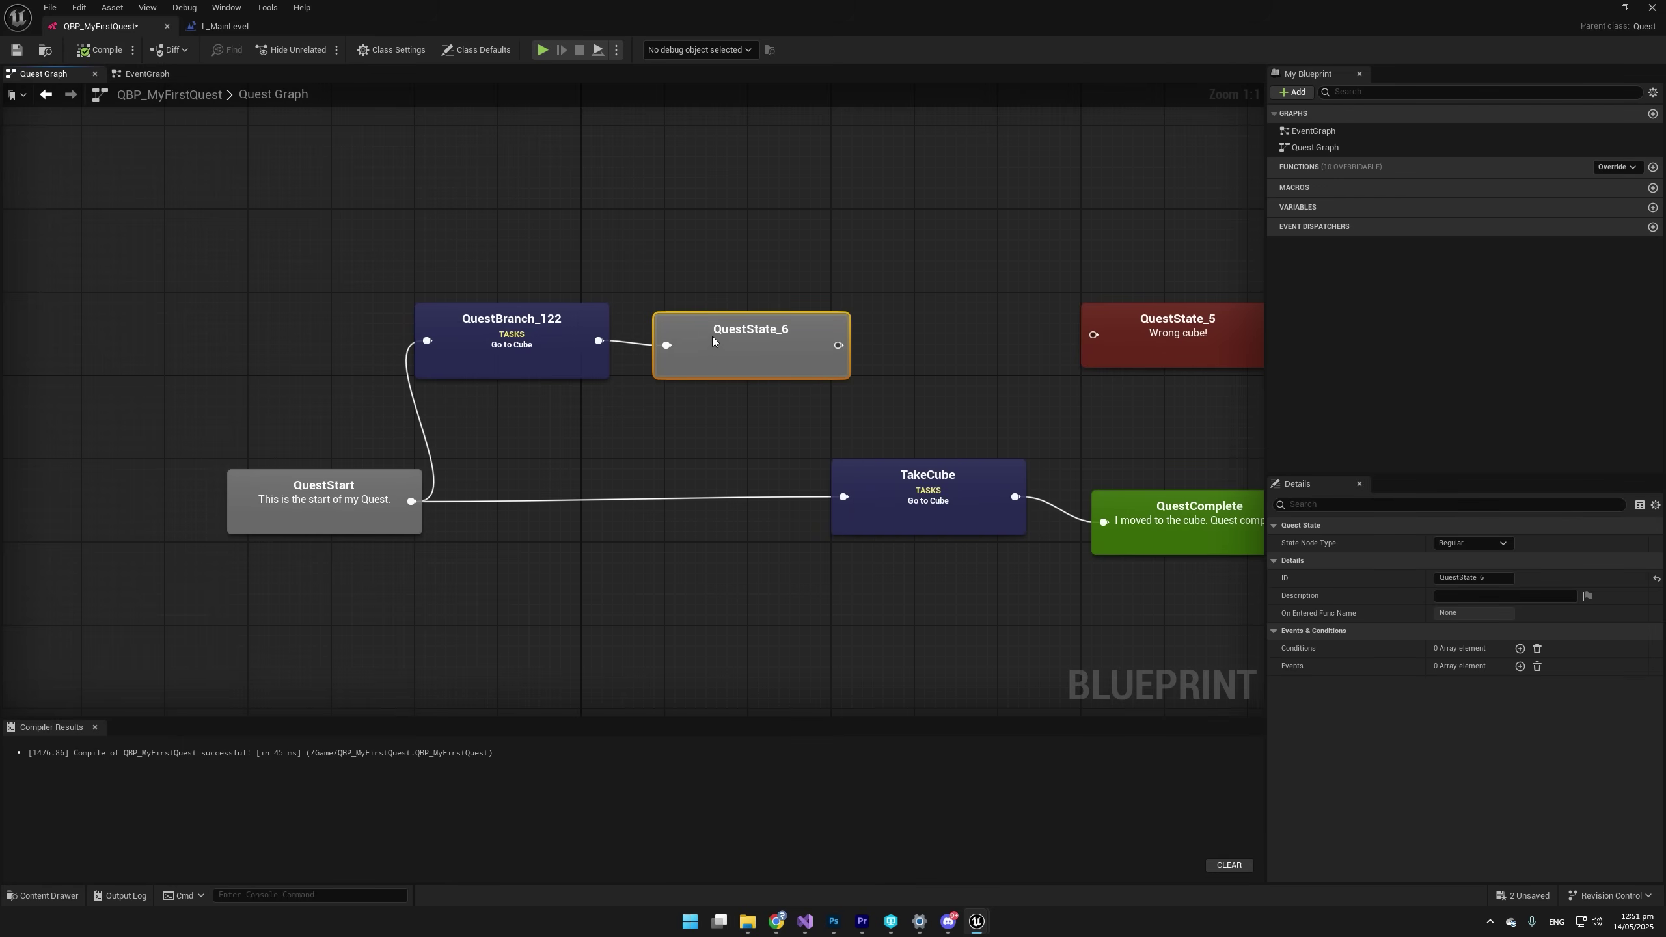
Connect QuestState_6 to TakeCube, and move QuestStart and the "Wrong cube!" state outward to make room.
key("Home")
left_click_drag(296, 504, 212, 504)
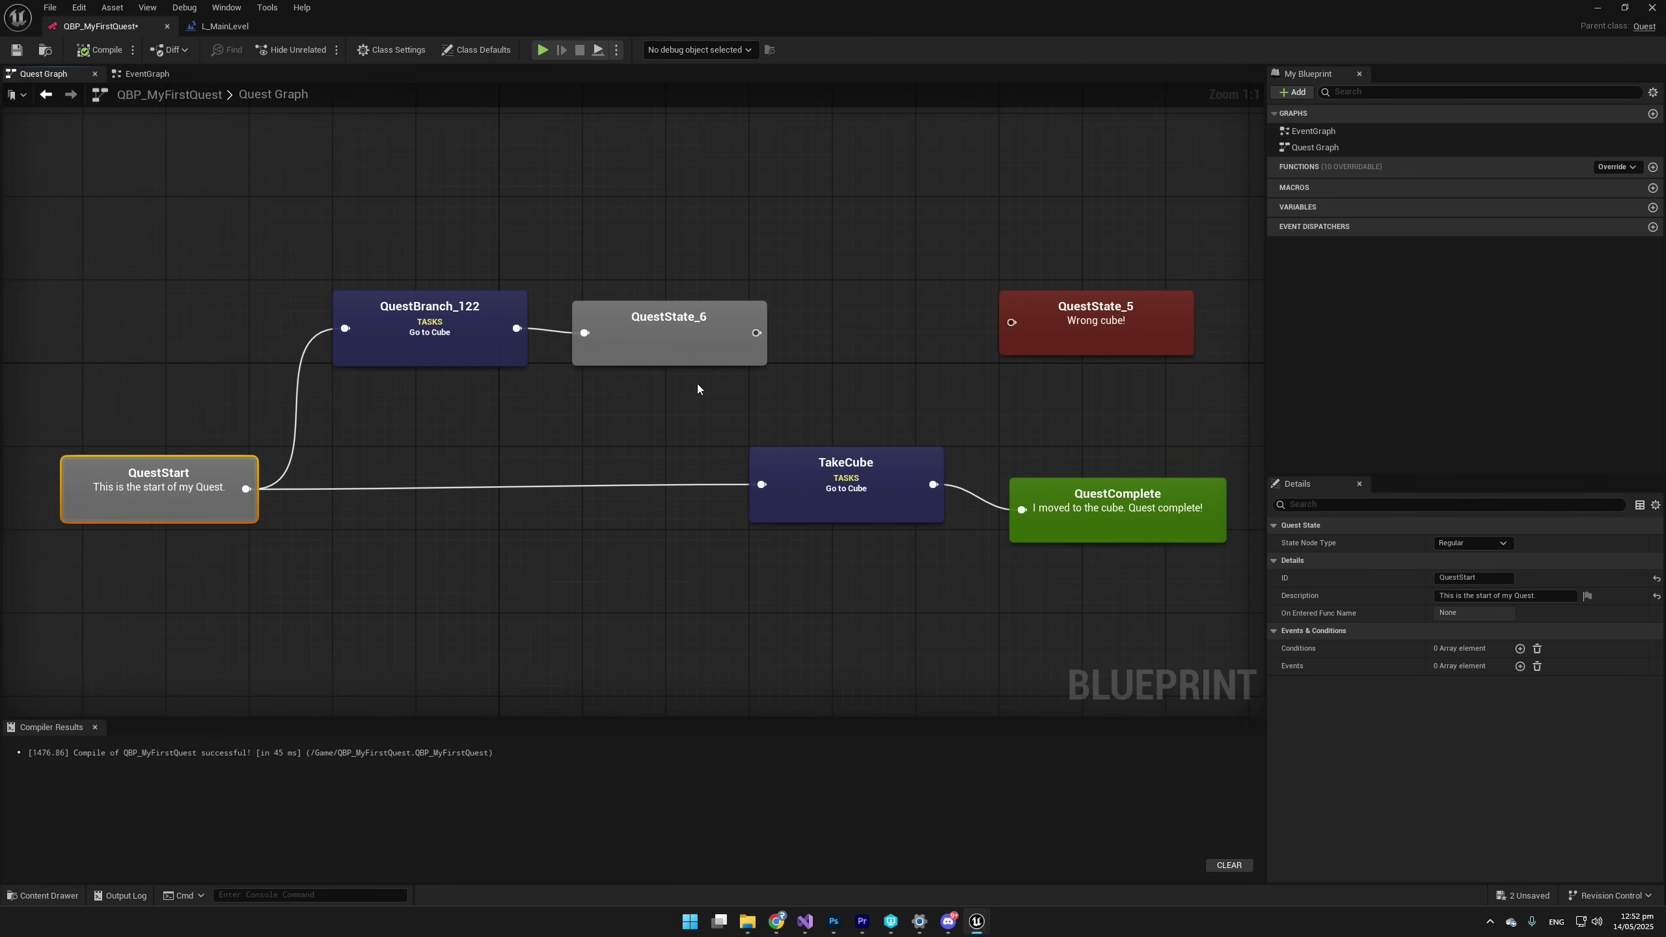
left_click_drag(754, 333, 761, 485)
right_click_drag(856, 398, 683, 434)
left_click_drag(851, 384, 1007, 381)
Add a Wait Gameplay Event branch after QuestState_6 and connect it to the "Wrong cube!" state in place of its automatically added state.
left_click_drag(588, 373, 677, 287)
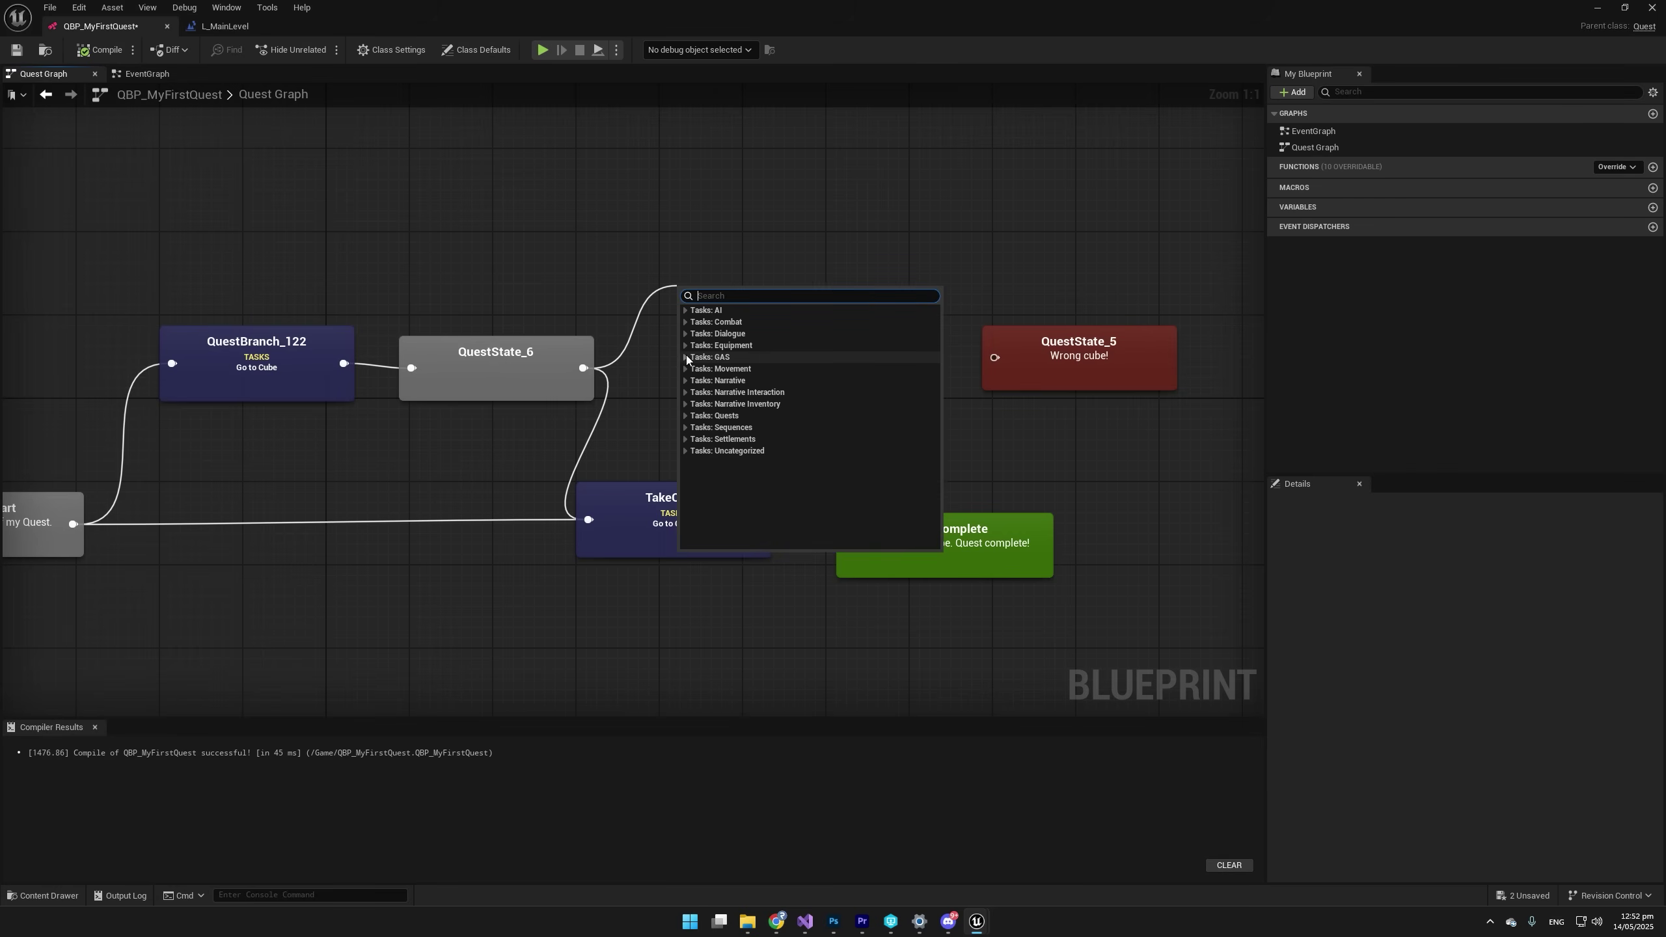
left_click(680, 356)
left_click(742, 369)
left_click(1014, 314)
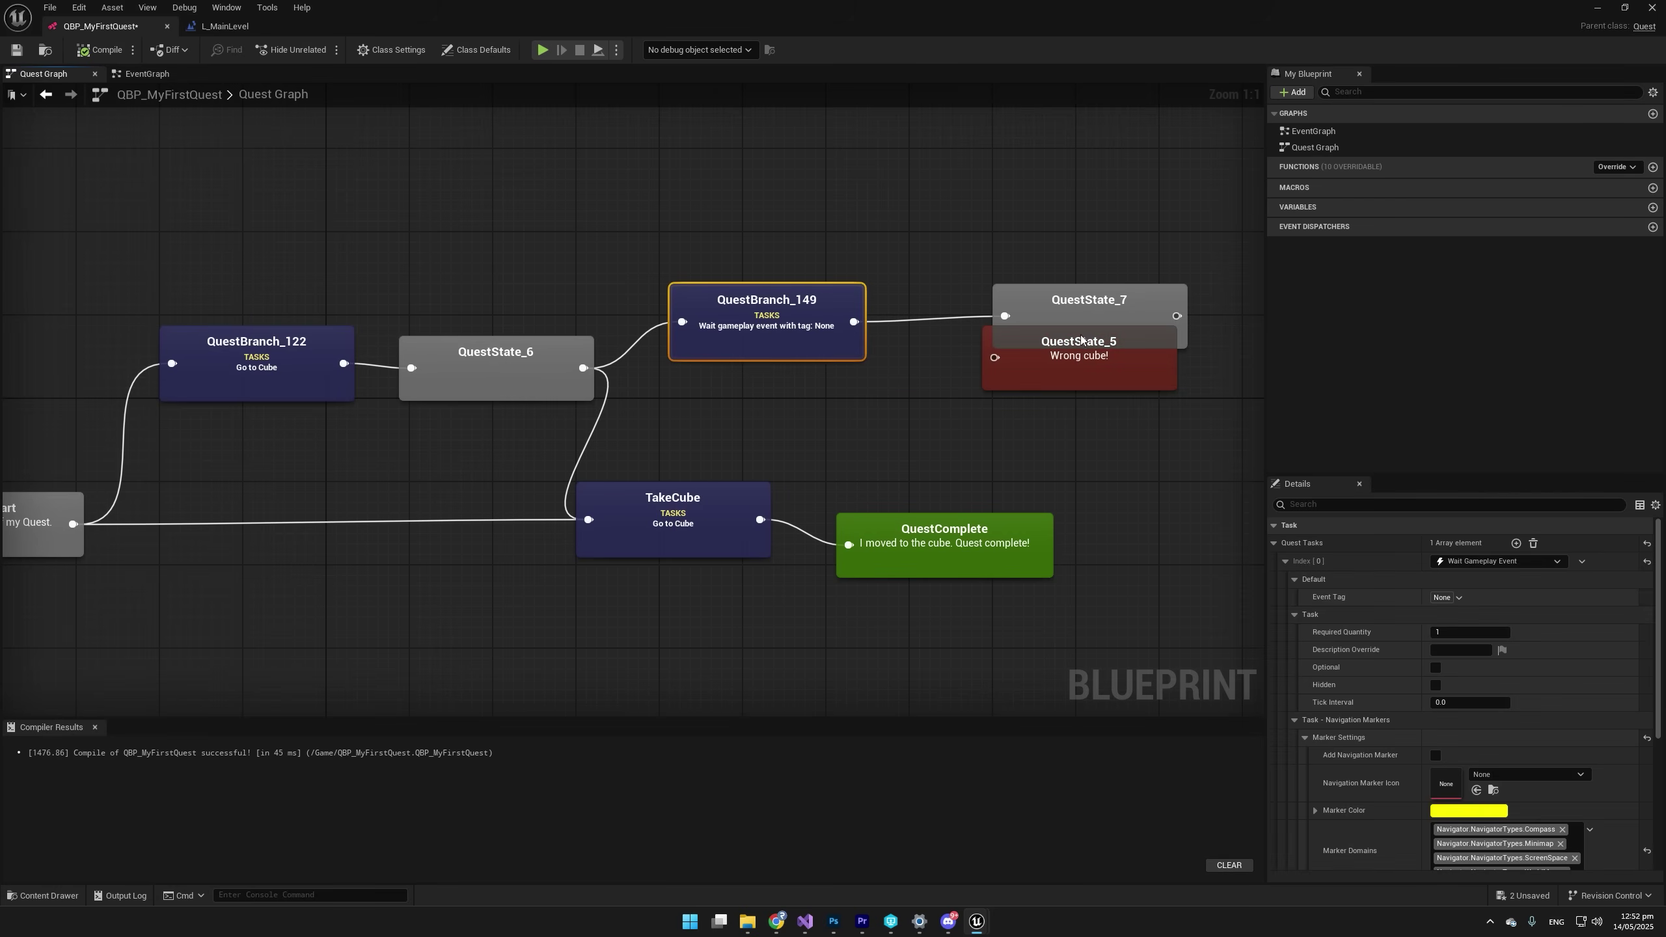
key("Delete")
left_click_drag(845, 324, 995, 358)
right_click_drag(1002, 362, 1114, 372)
scroll(1115, 373, "down", 2)
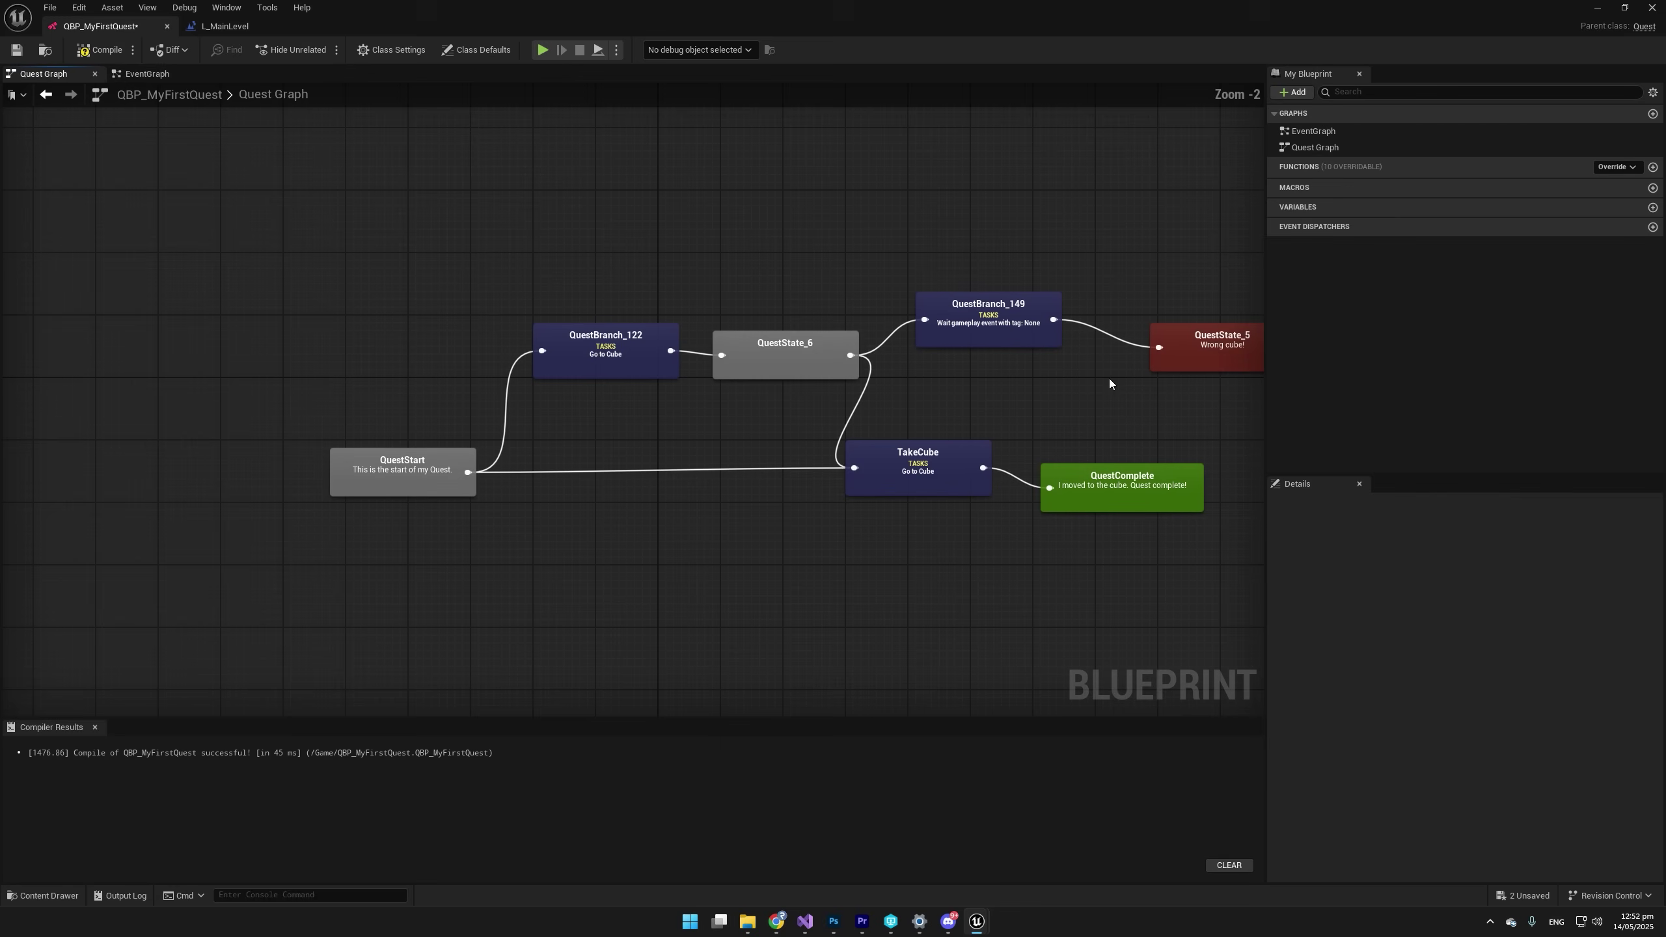
Trace the quest flow from QuestStart through QuestBranch_122 to QuestState_6 in the quest graph.
right_click_drag(618, 531, 497, 523)
left_click(311, 466)
left_click(633, 364)
left_click(311, 479)
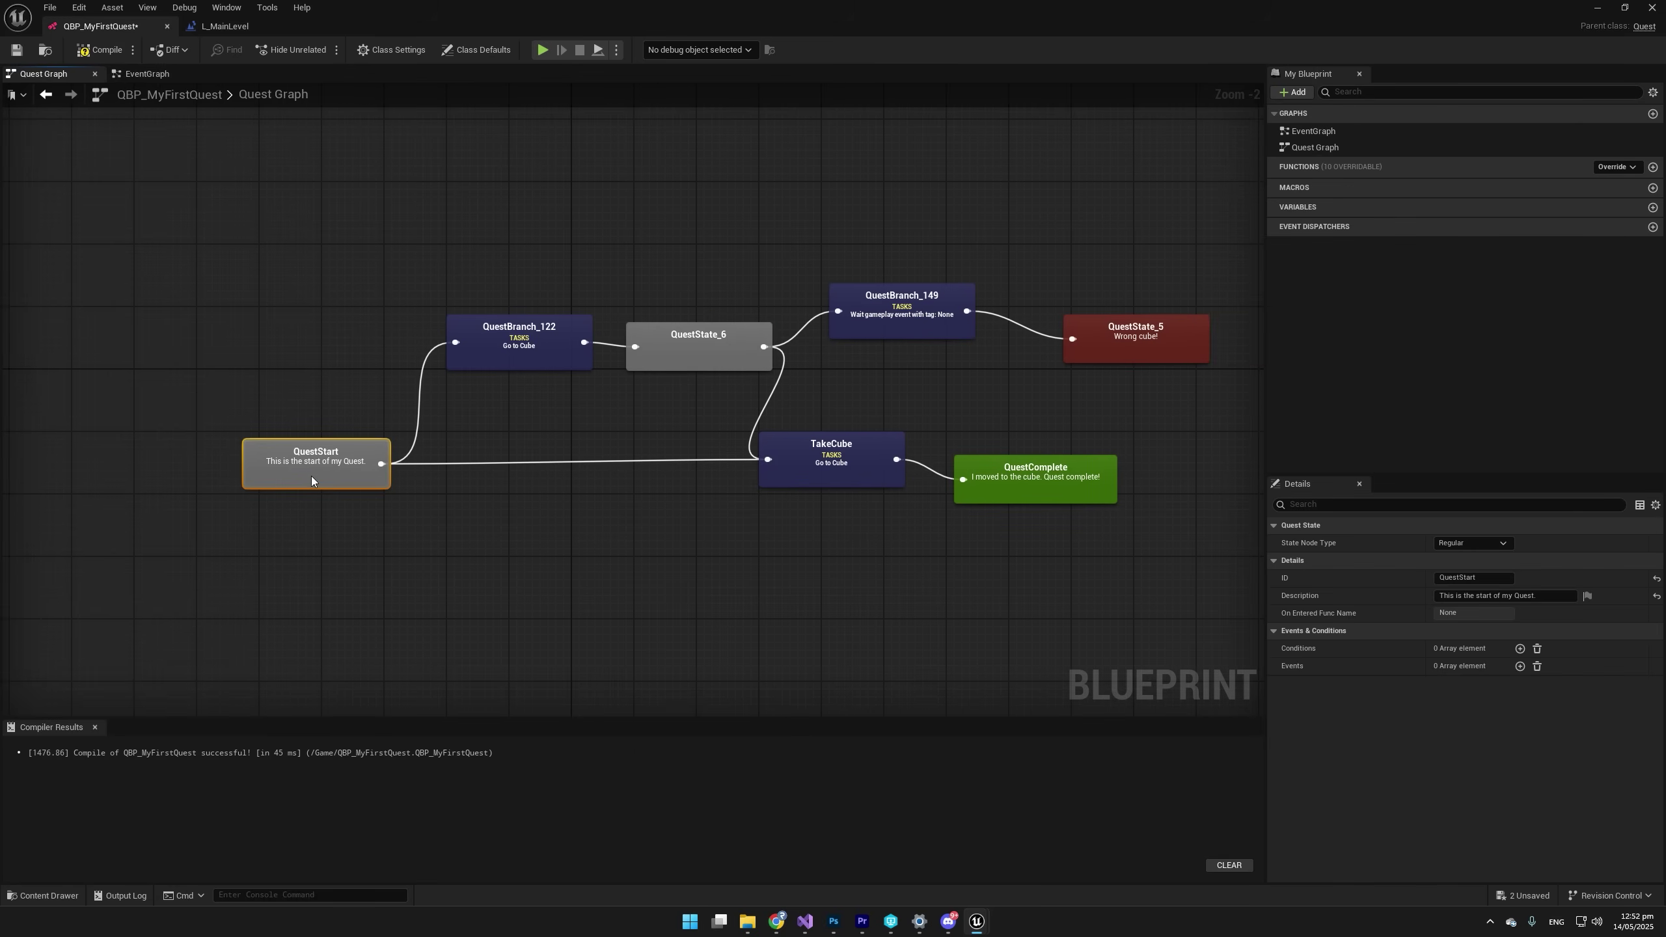
left_click(515, 359)
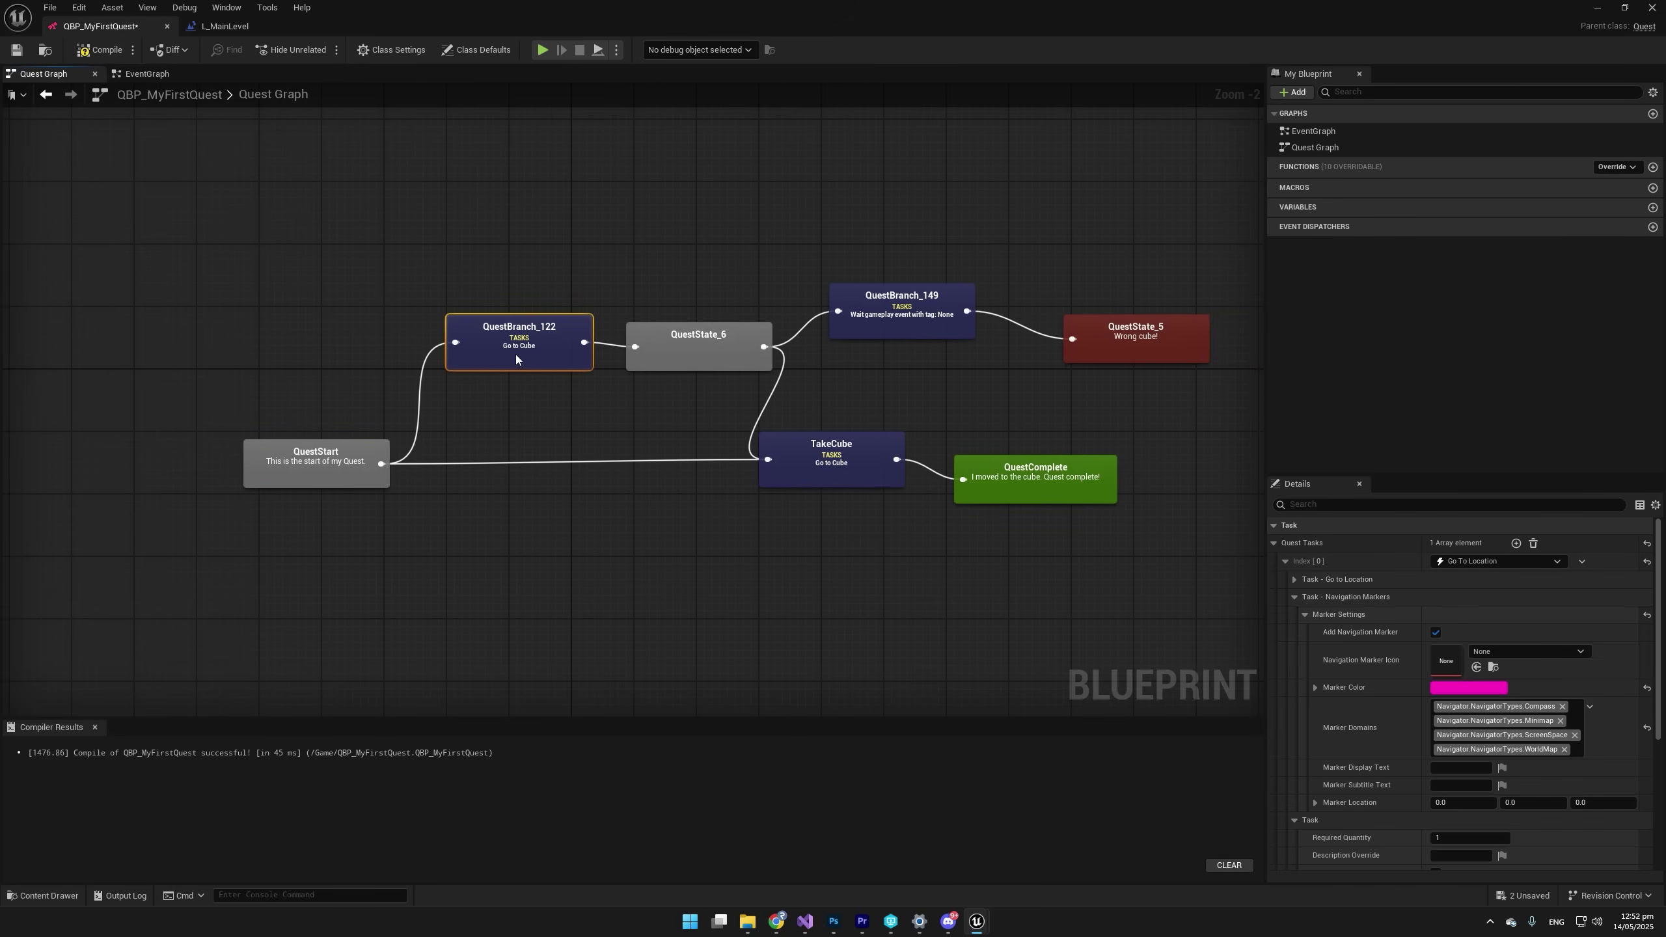
left_click_drag(516, 358, 483, 385)
left_click(313, 467)
left_click(493, 391)
left_click(676, 358)
Delete all wrong-cube branches and states from the graph, and bring TakeCube and QuestComplete in line with QuestStart.
left_click(484, 389)
key("Delete")
left_click_drag(818, 558, 681, 472)
left_click(685, 493)
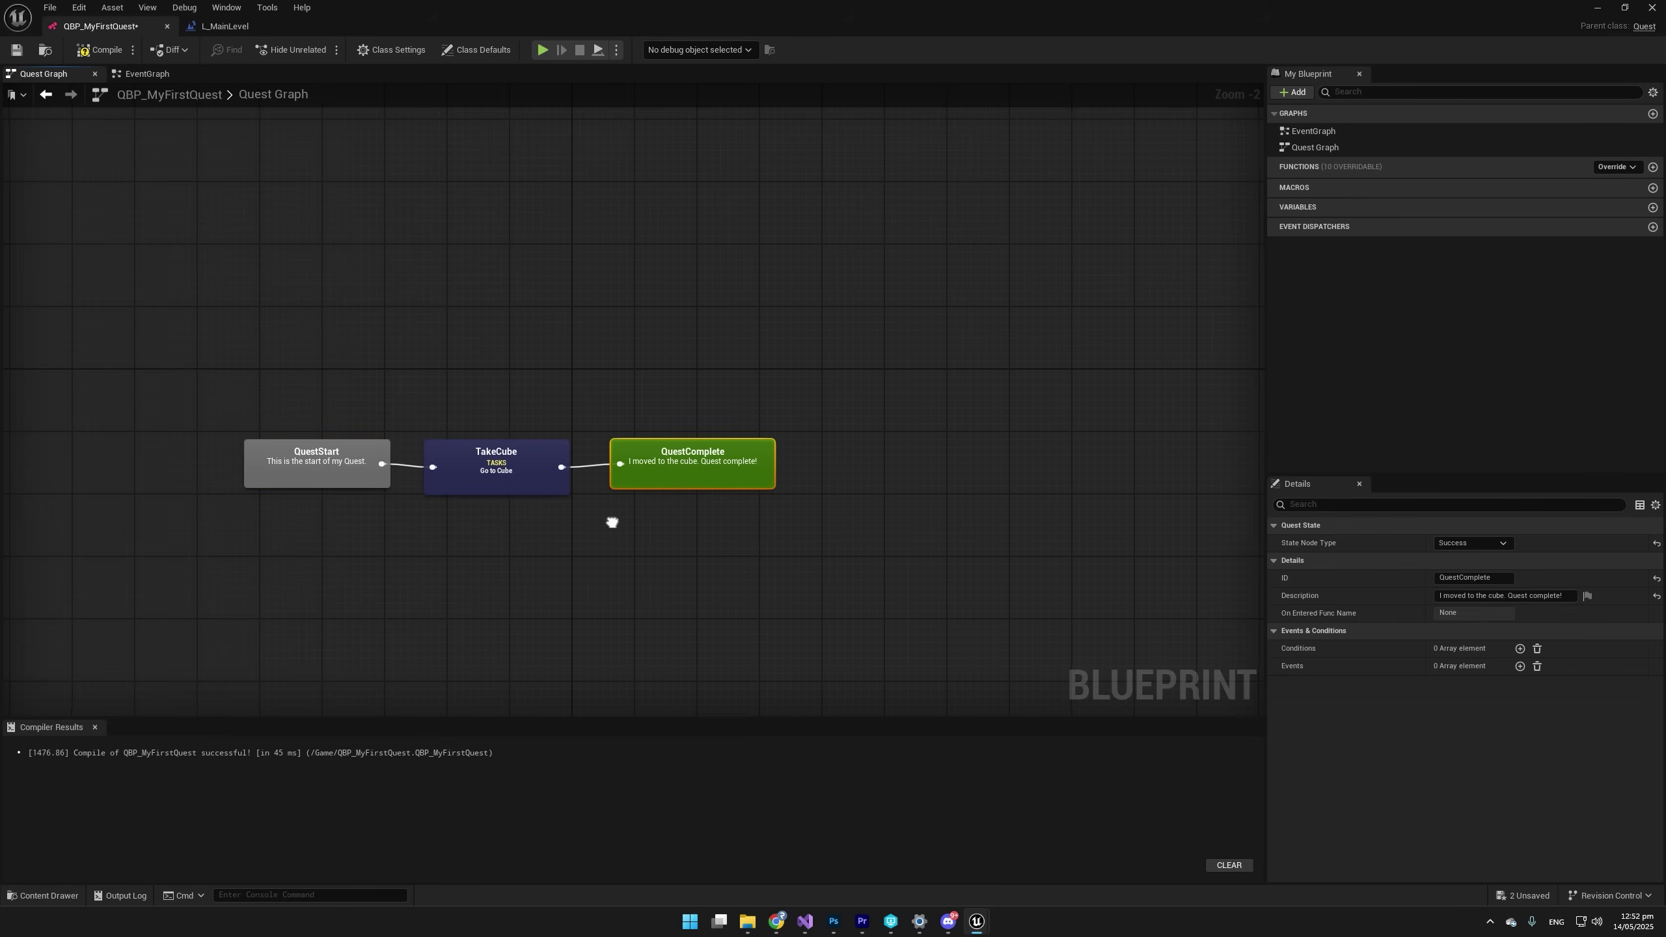
left_click(609, 524)
Space QuestStart, TakeCube and QuestComplete out in a horizontal row.
right_click_drag(581, 534, 750, 524)
scroll(750, 524, "up", 2)
left_click_drag(700, 434, 615, 412)
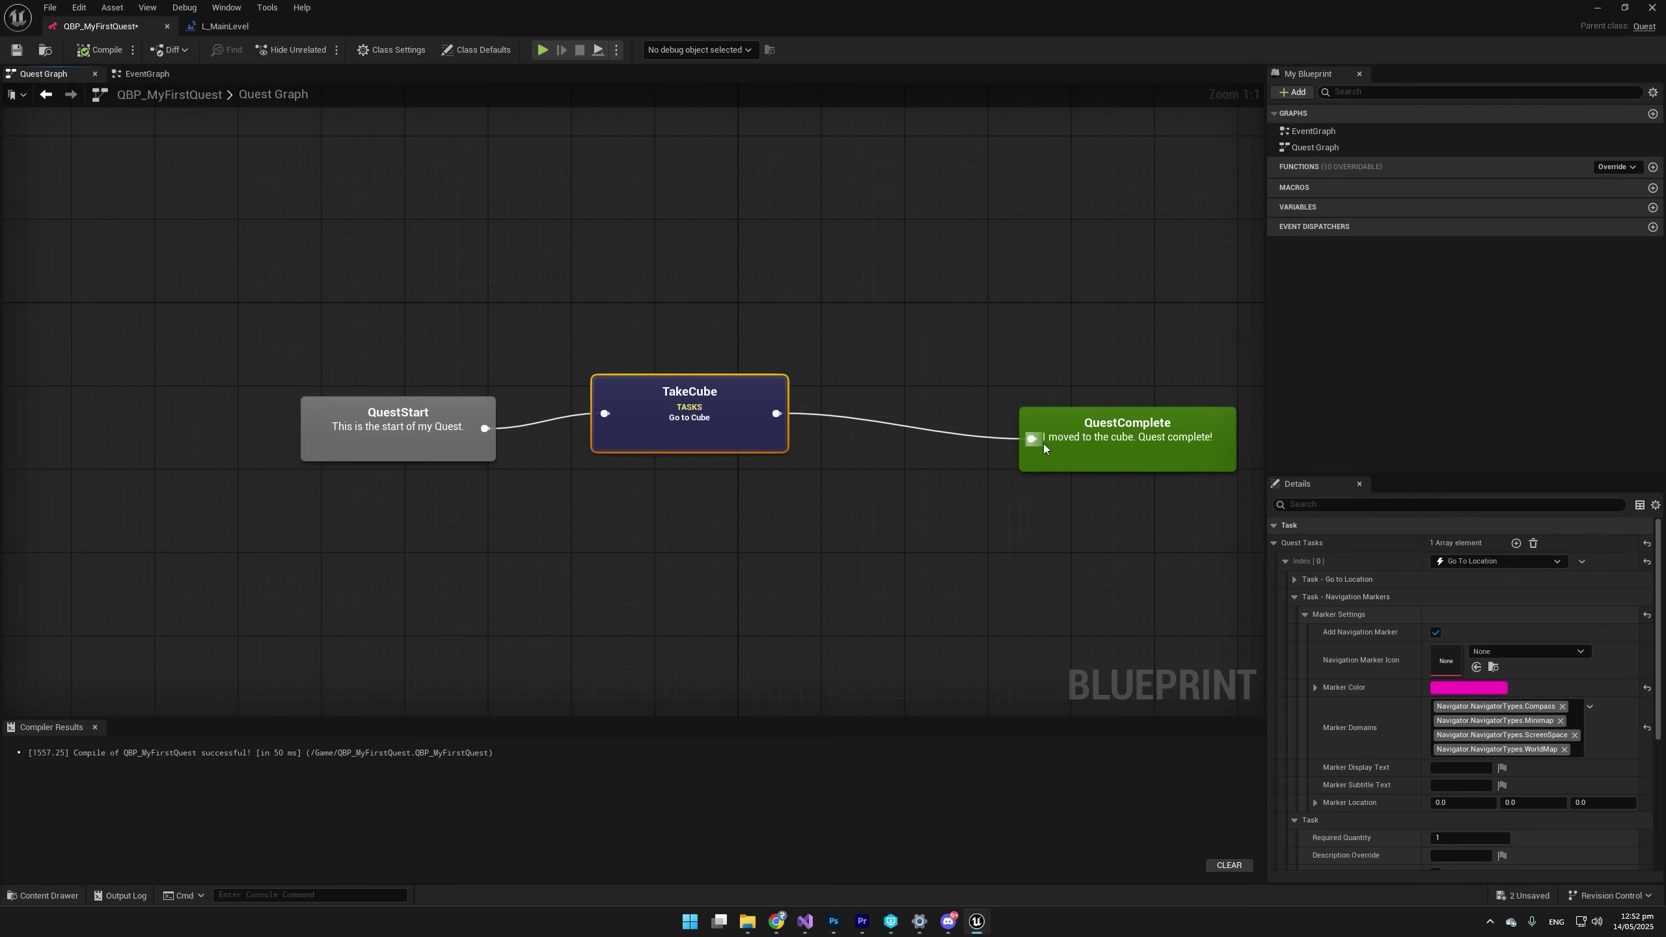
left_click_drag(1115, 444, 982, 424)
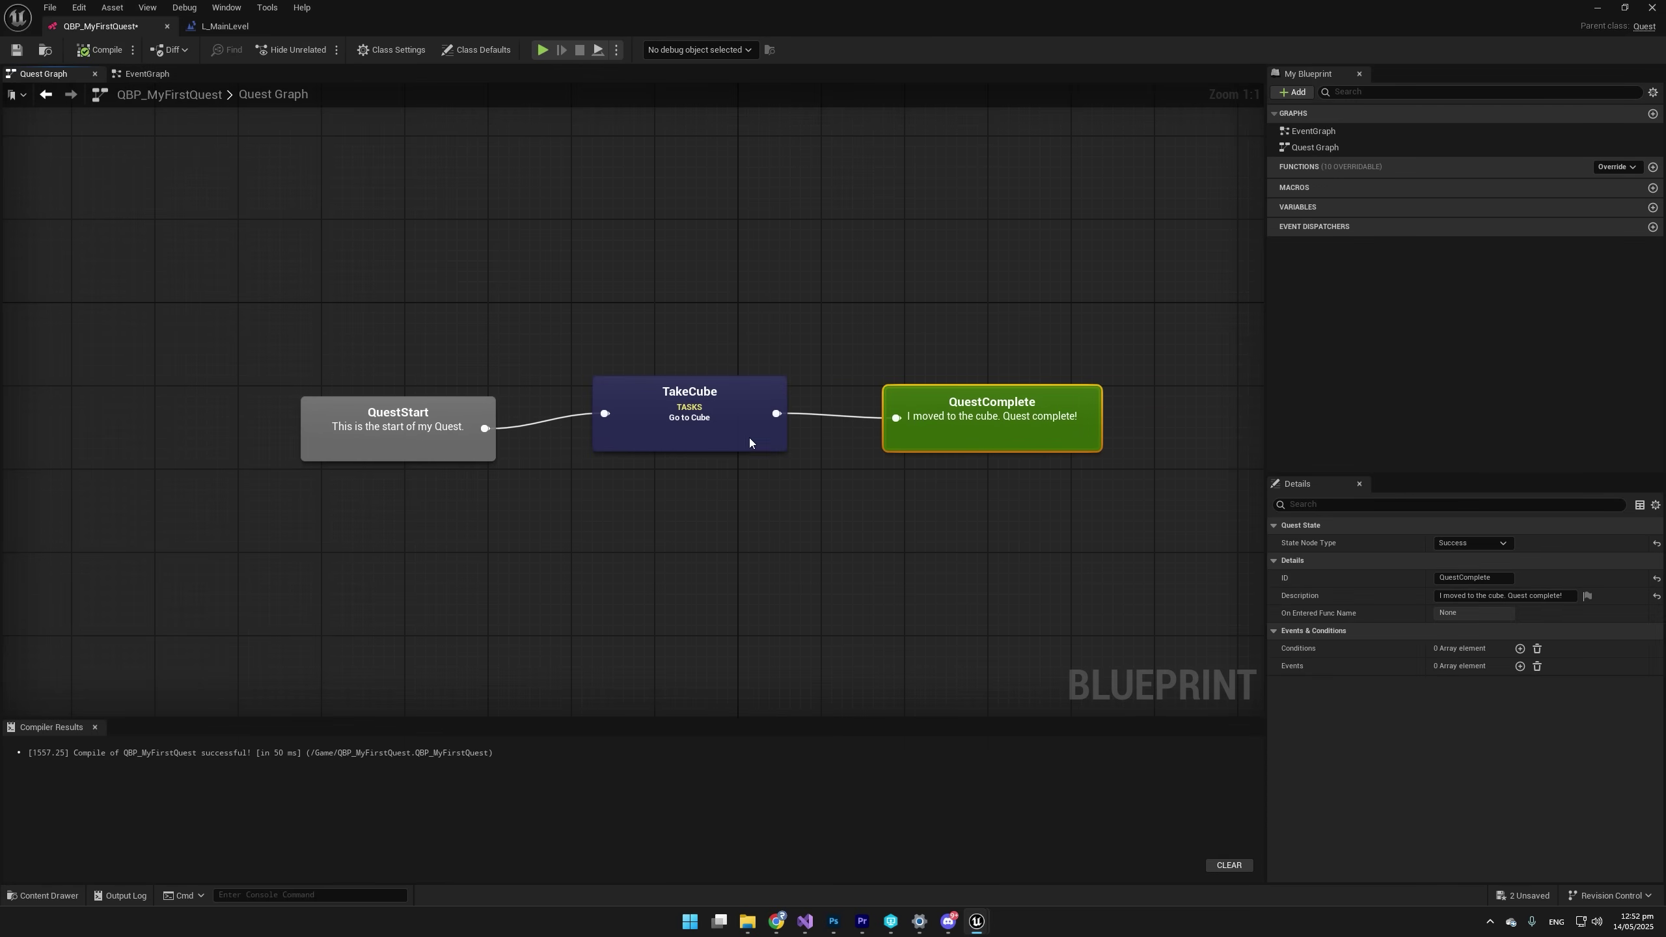
left_click_drag(454, 447, 370, 435)
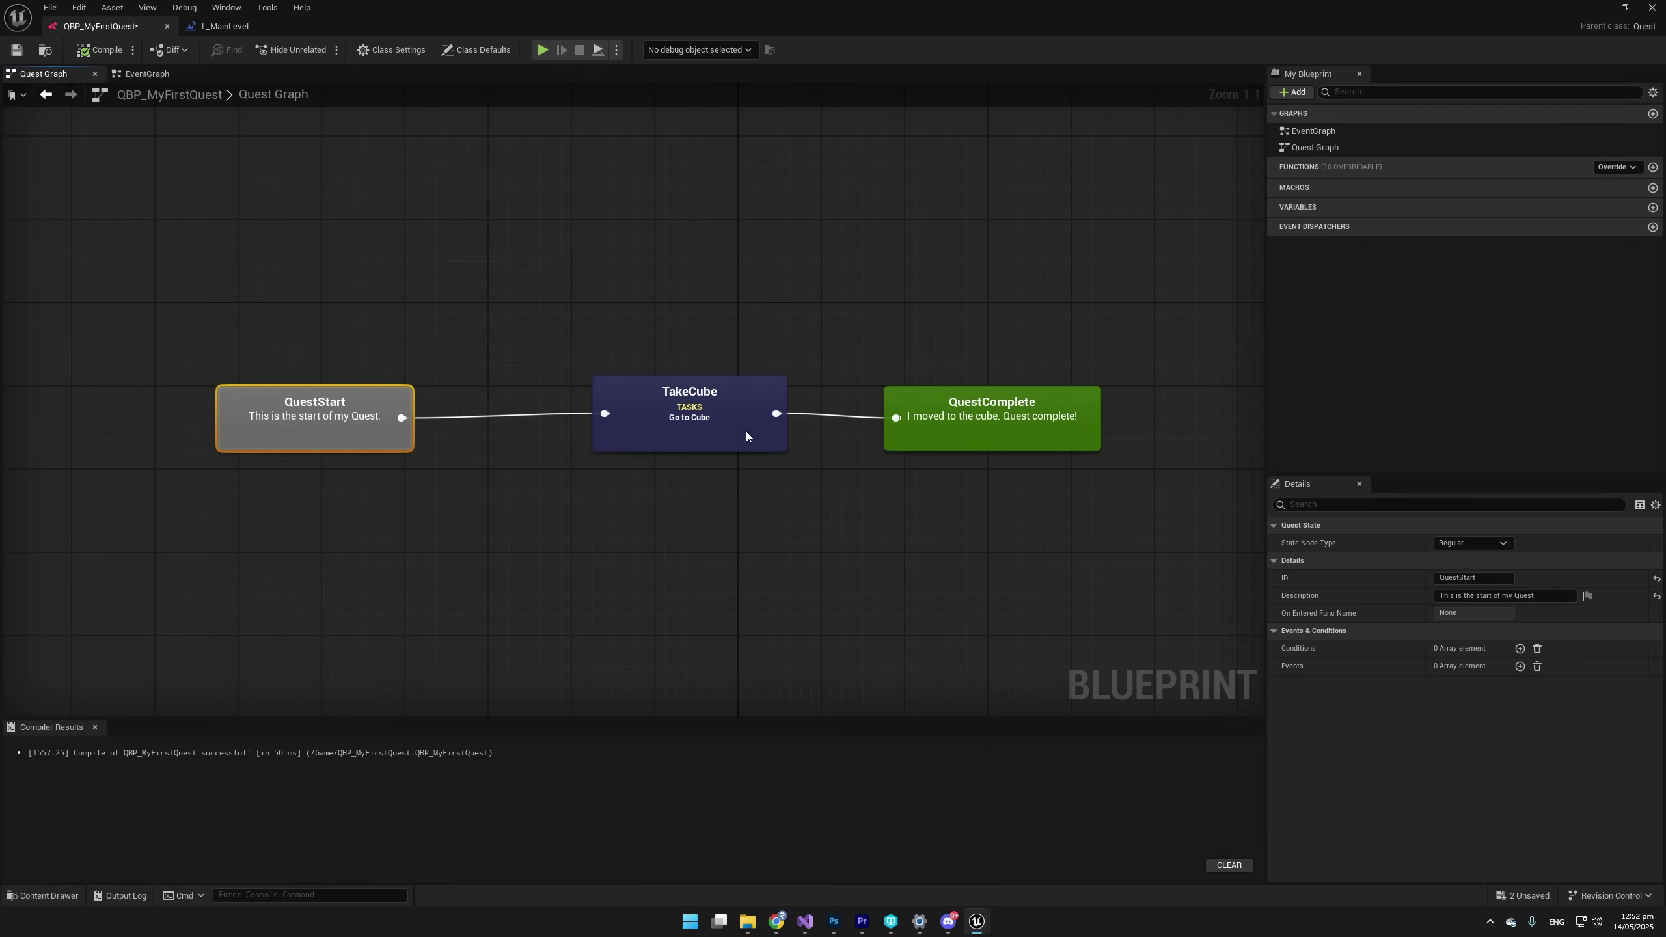
left_click(702, 265)
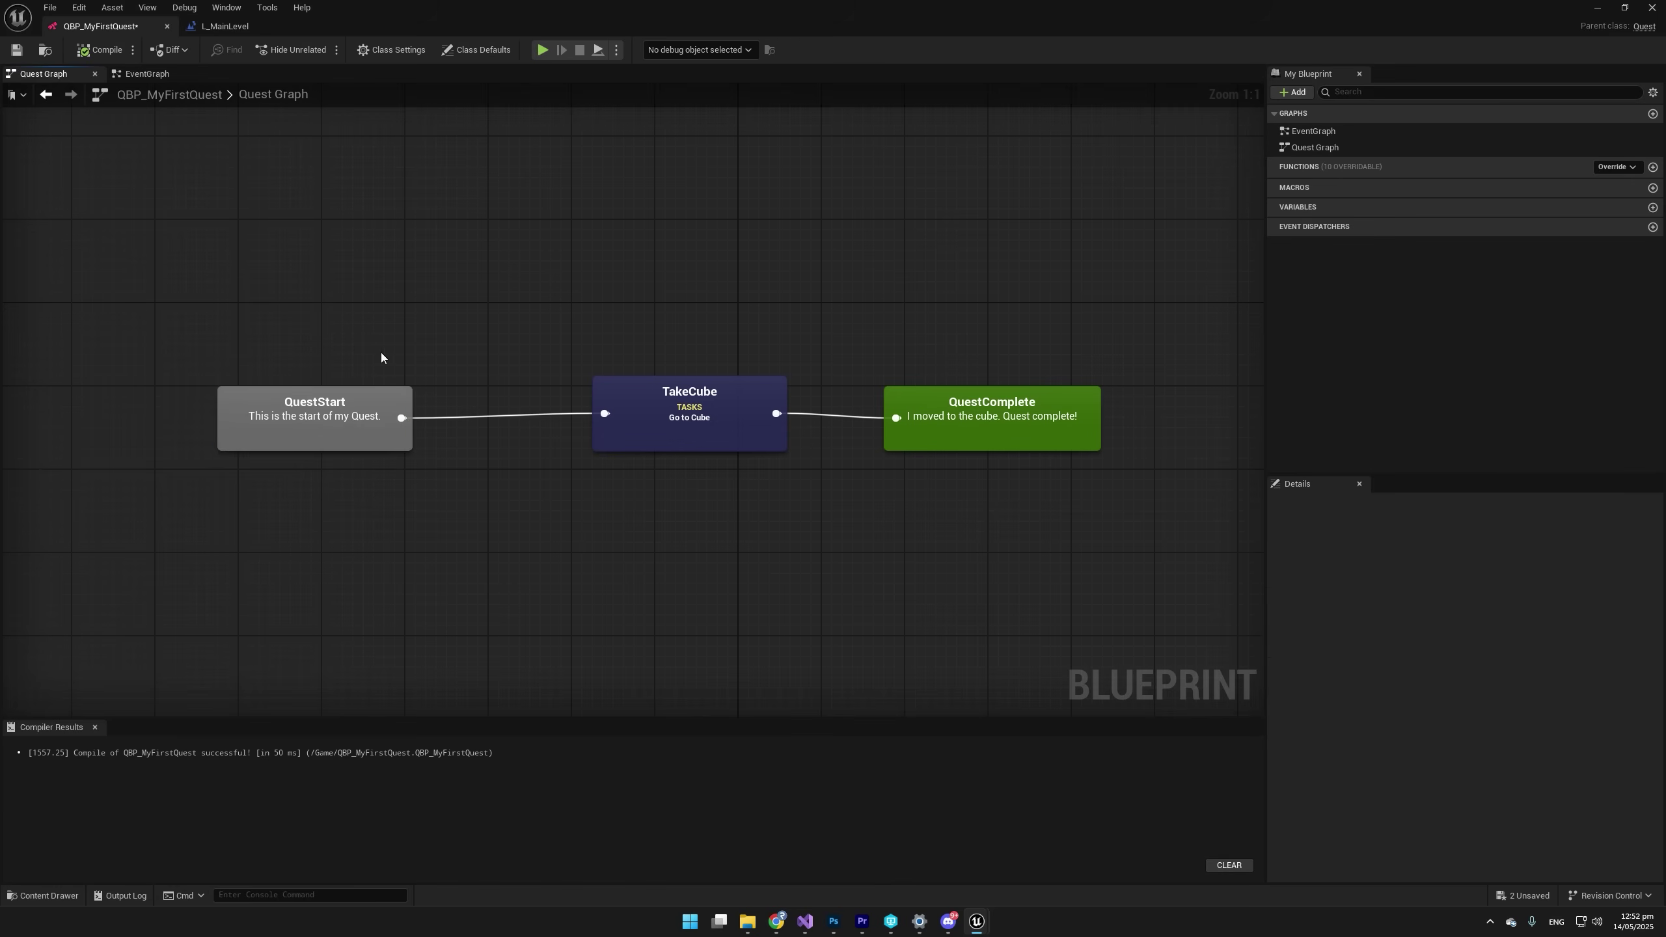
Add an unconnected regular quest state above TakeCube and set its ID to RandomState.
right_click(510, 211)
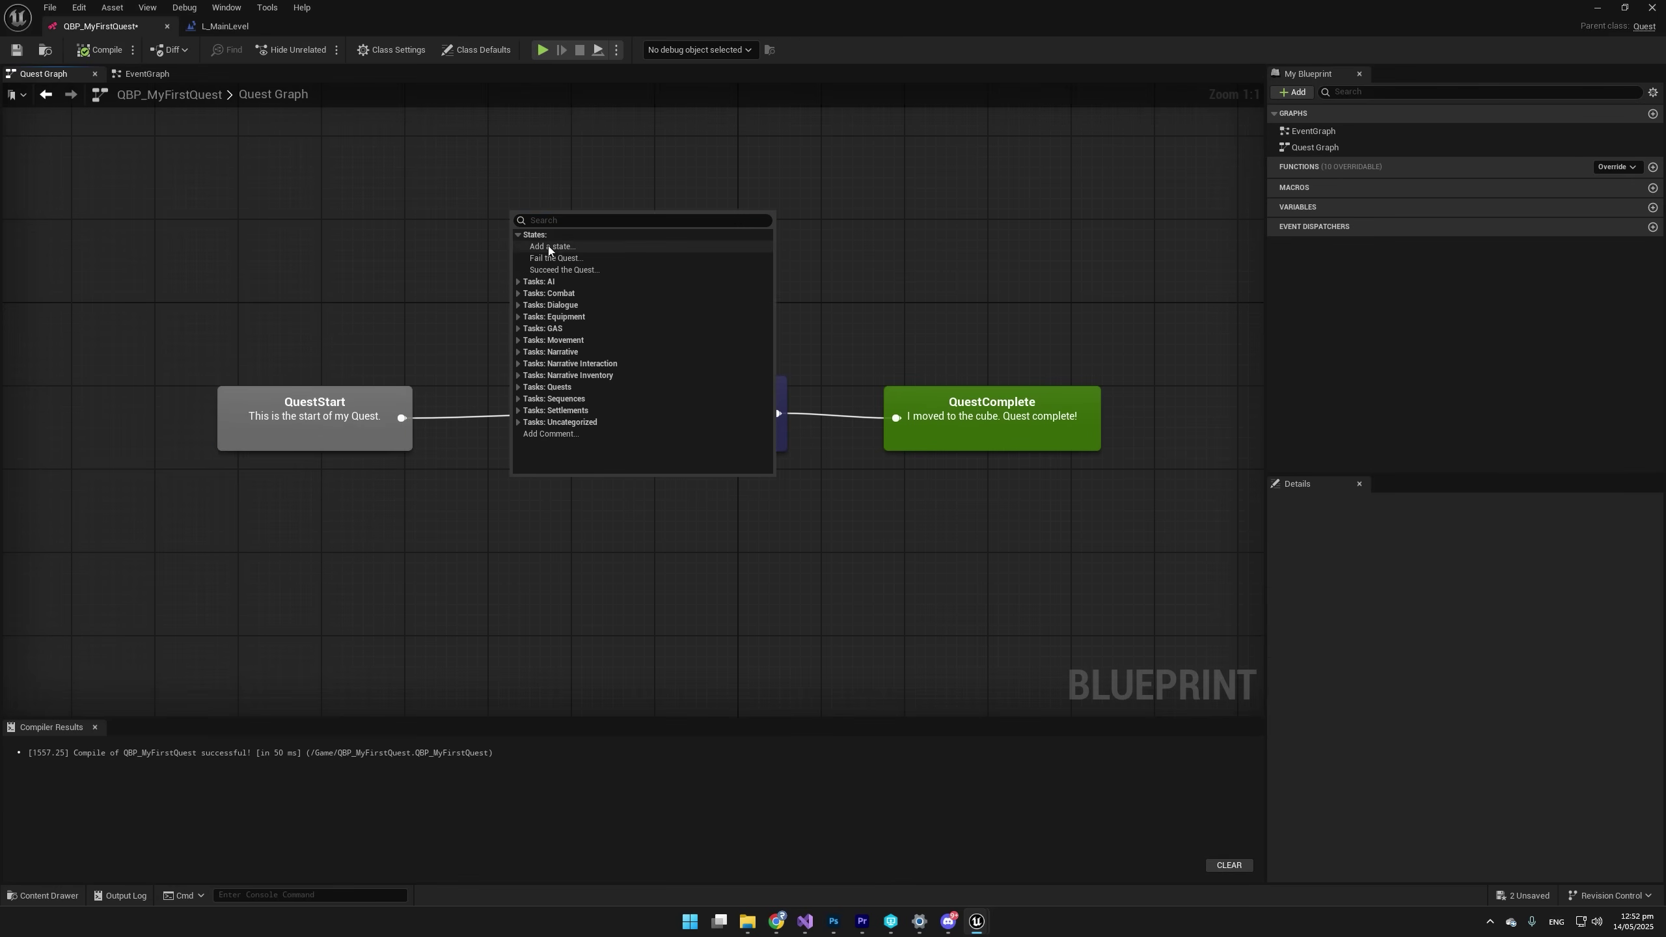
left_click(544, 246)
left_click_drag(557, 240, 667, 257)
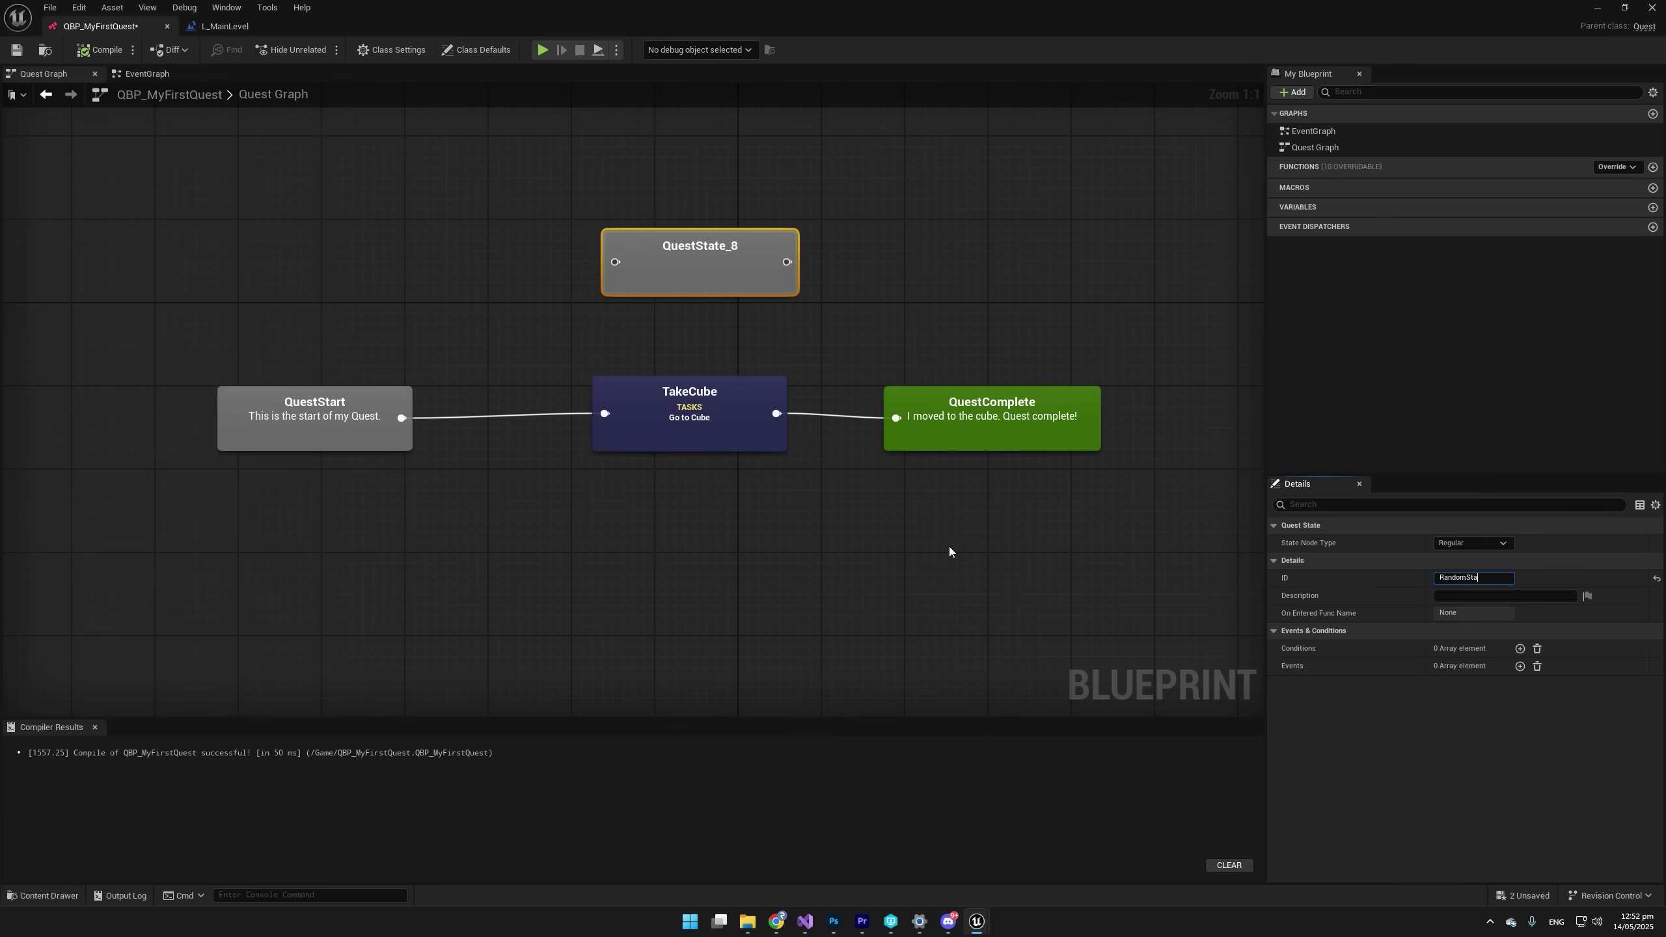
left_click(361, 441)
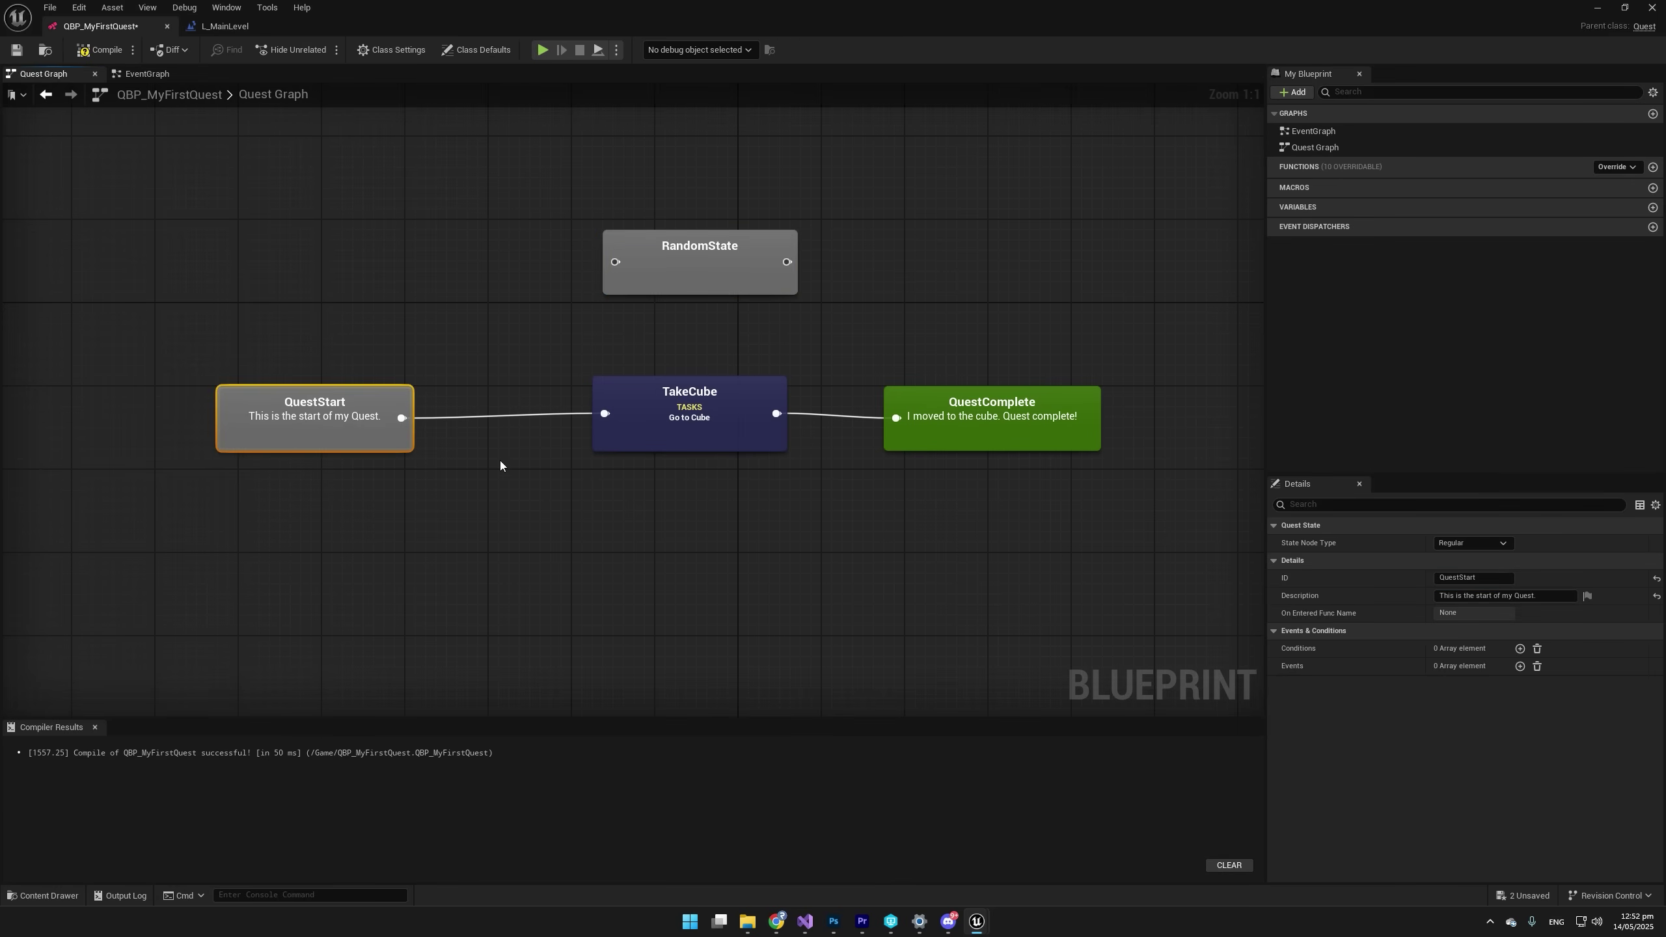
left_click(661, 289)
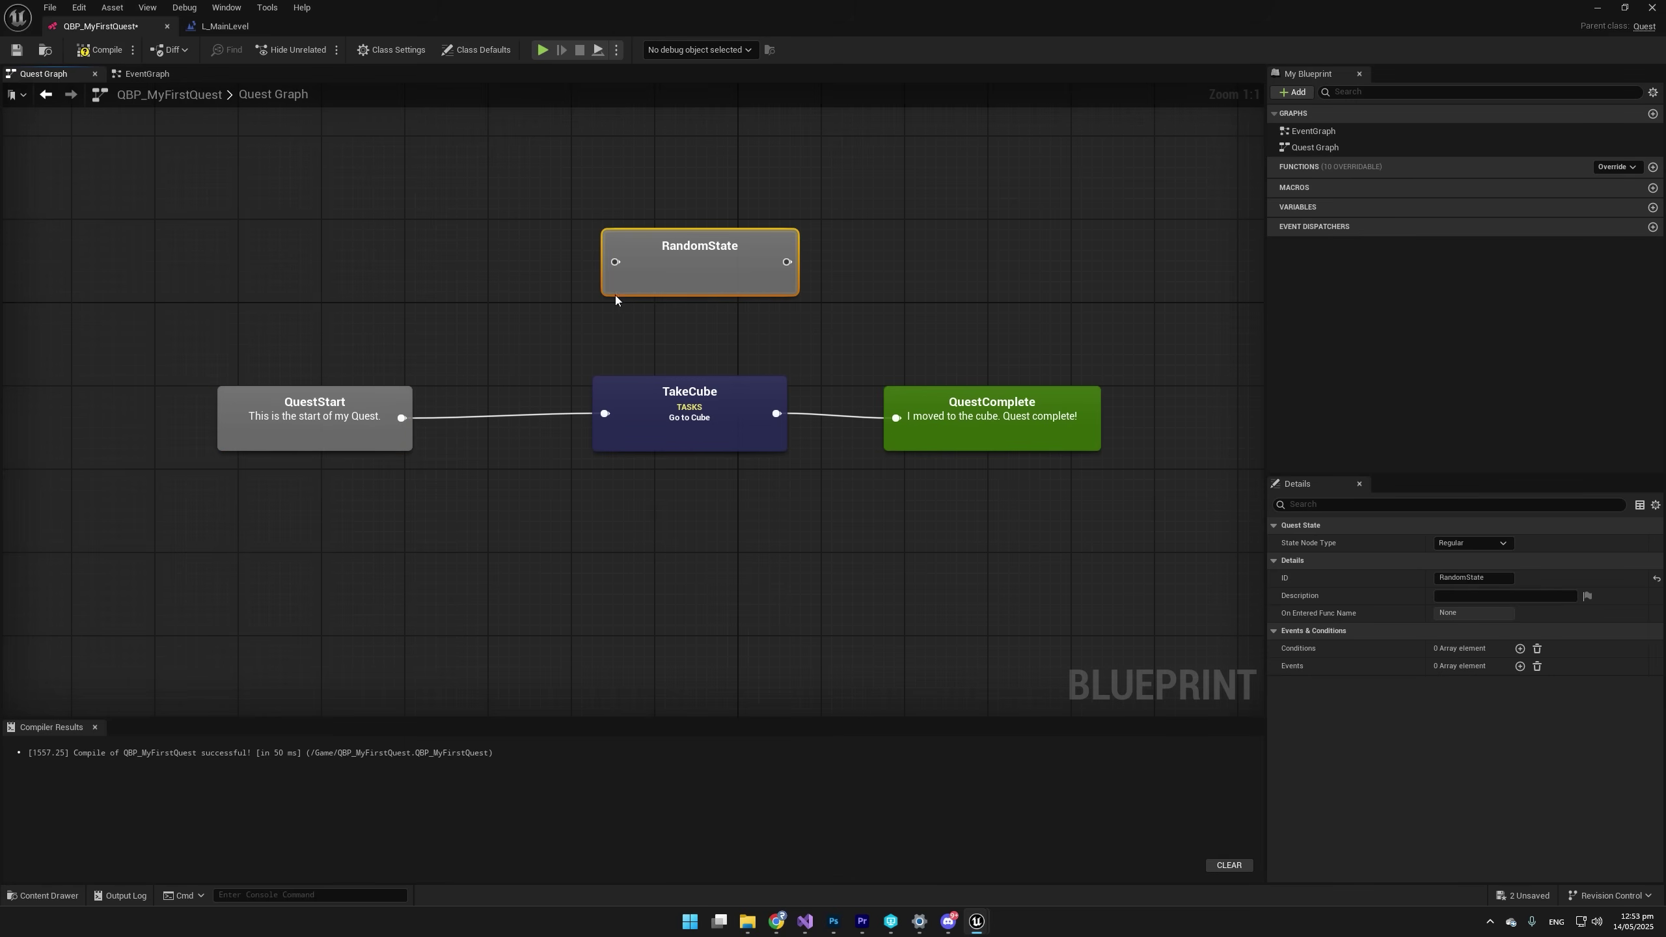
Add a Go To Location branch after RandomState and connect it to QuestComplete in place of its automatically added state.
left_click_drag(786, 261, 851, 242)
type("goto")
key("Return")
right_click_drag(1163, 297, 911, 266)
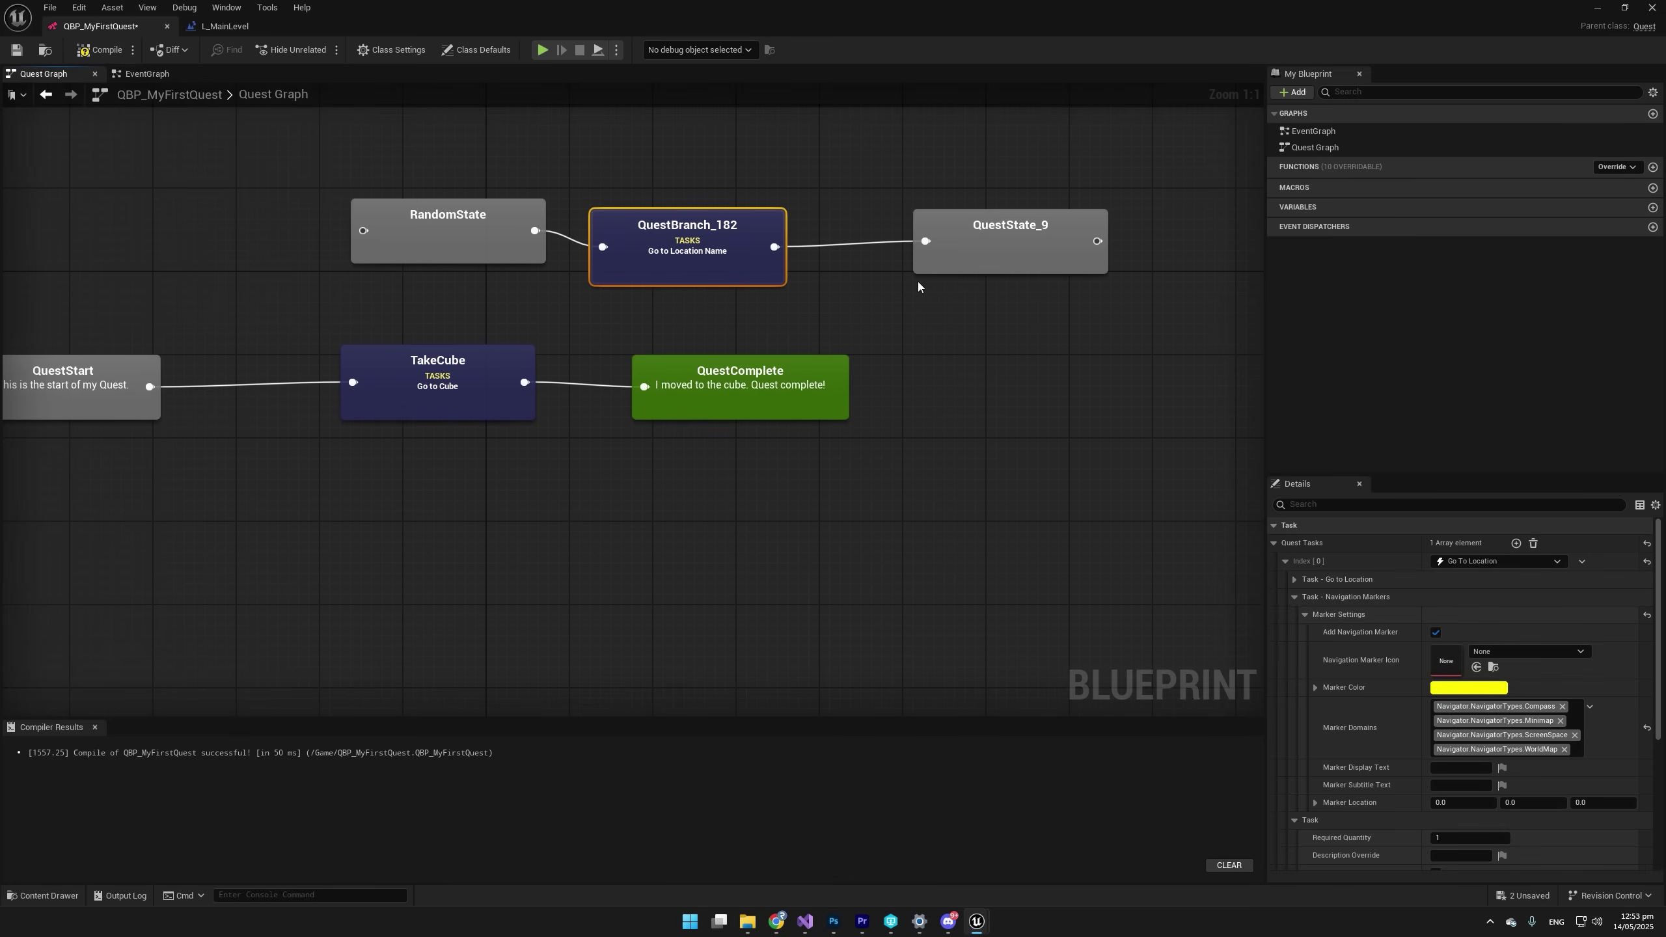
left_click(930, 264)
key("Delete")
left_click_drag(774, 246, 645, 390)
left_click_drag(710, 397, 814, 408)
Describe RandomState as "Too late, we changed the quest design!", compile the quest, and reposition the state and its branch.
right_click_drag(724, 329, 1040, 379)
left_click(949, 377)
left_click(98, 50)
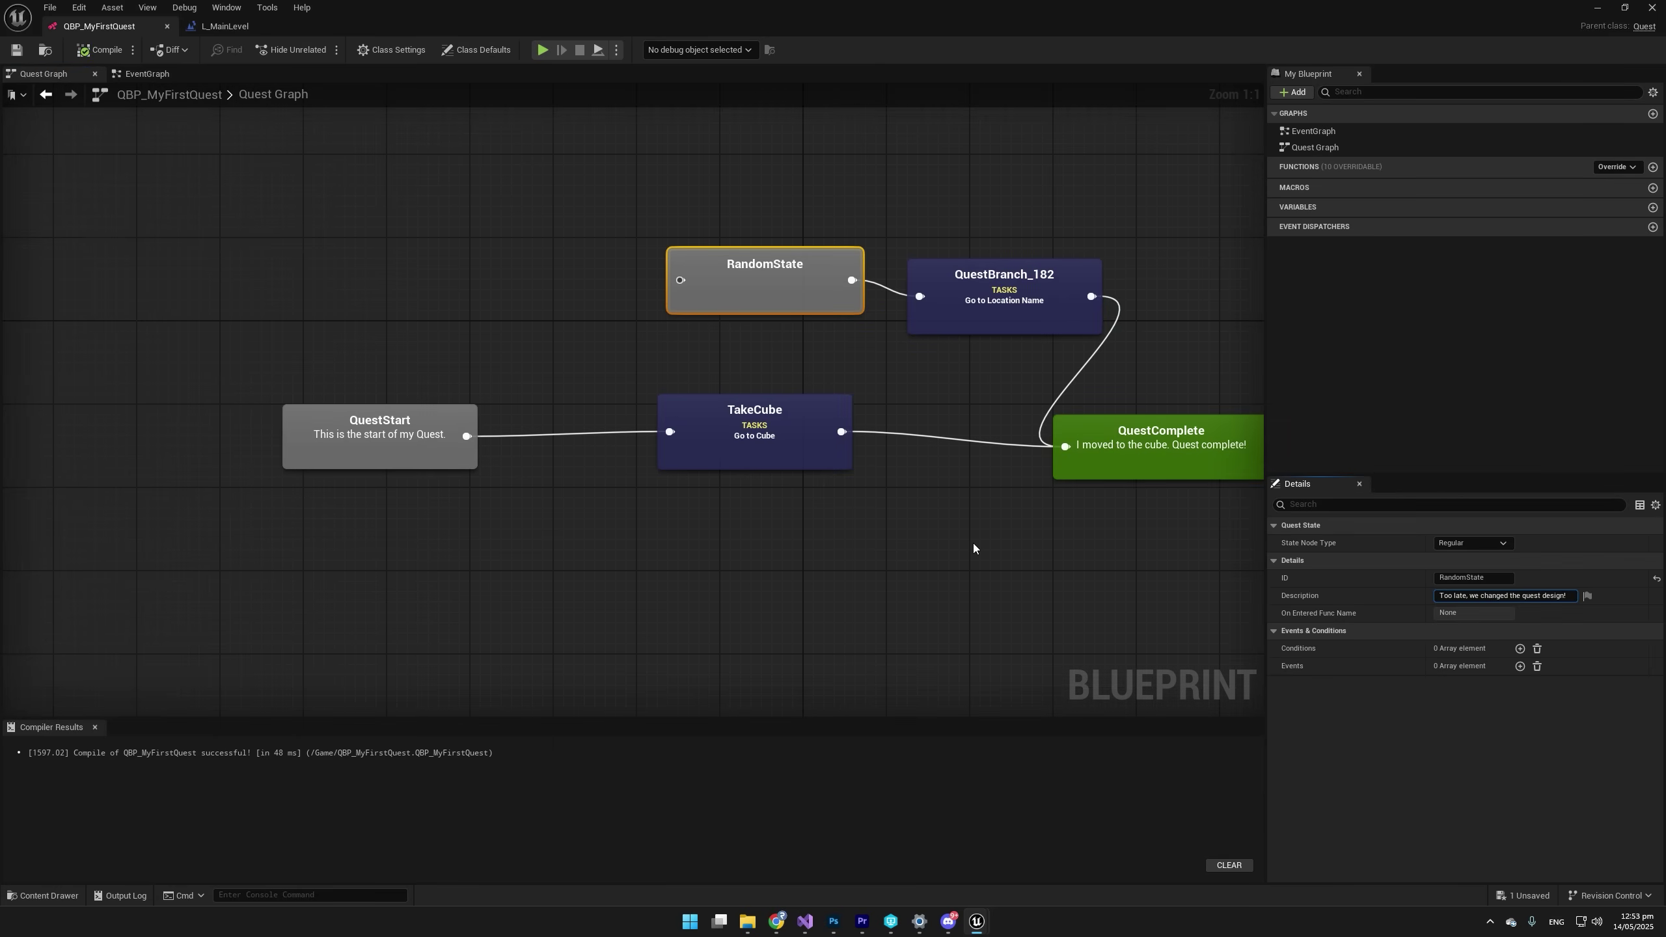
key("Return")
left_click_drag(814, 293, 700, 292)
left_click_drag(984, 308, 900, 277)
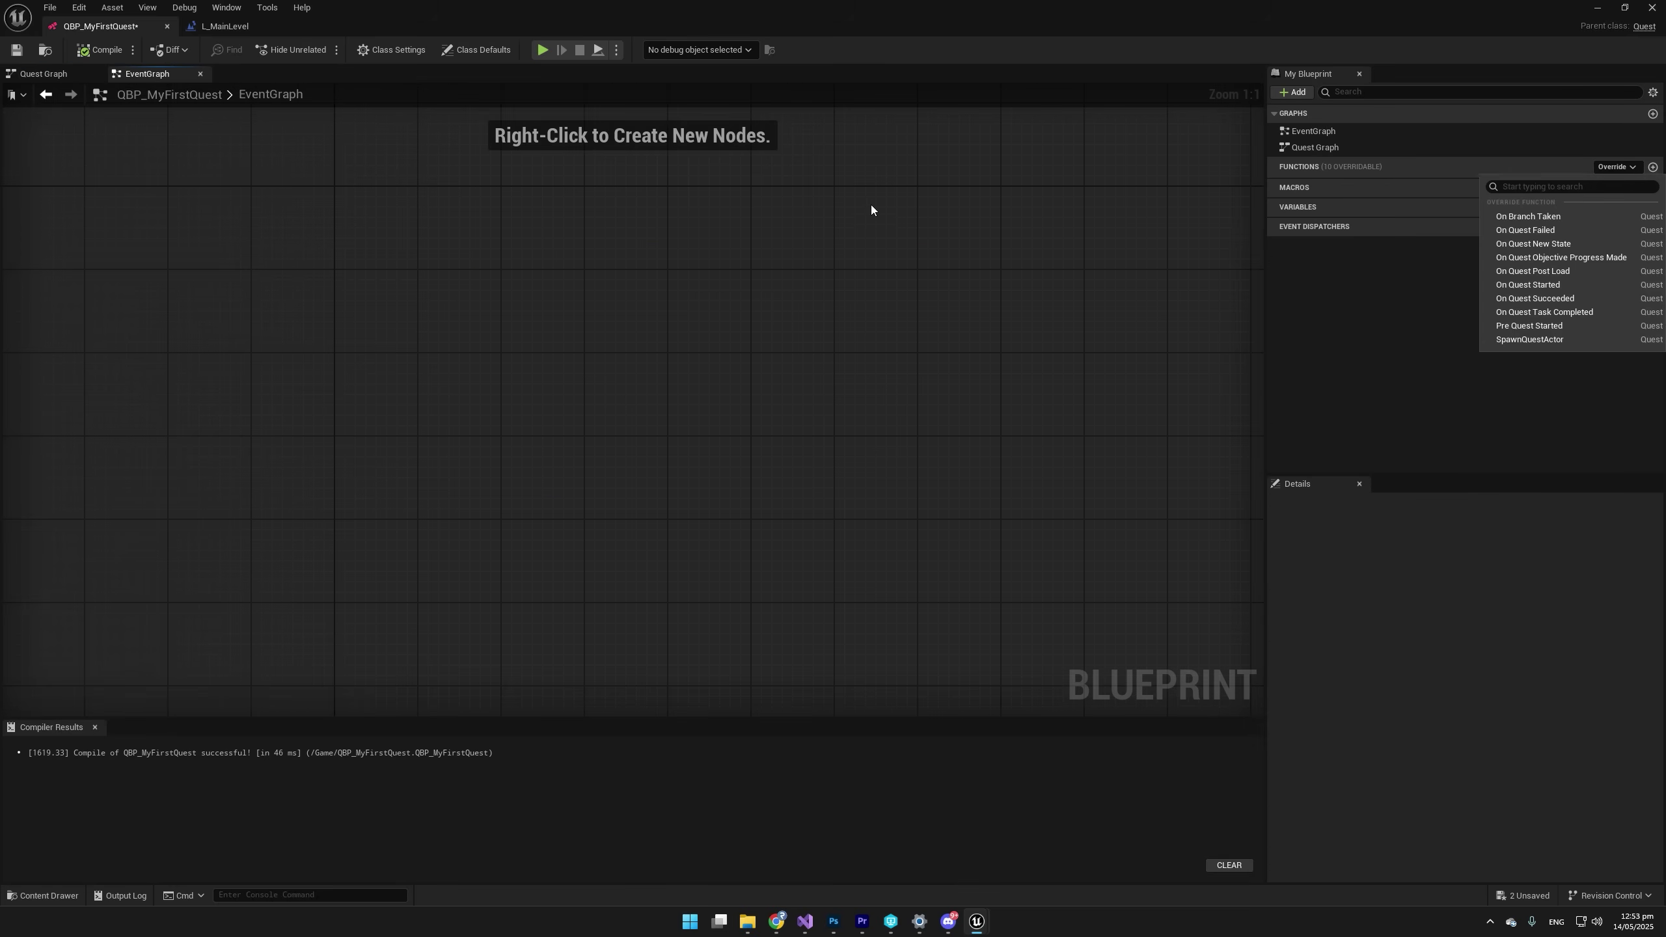
Override the On Quest Started event in the quest's event graph.
left_click(1024, 198)
left_click(1614, 167)
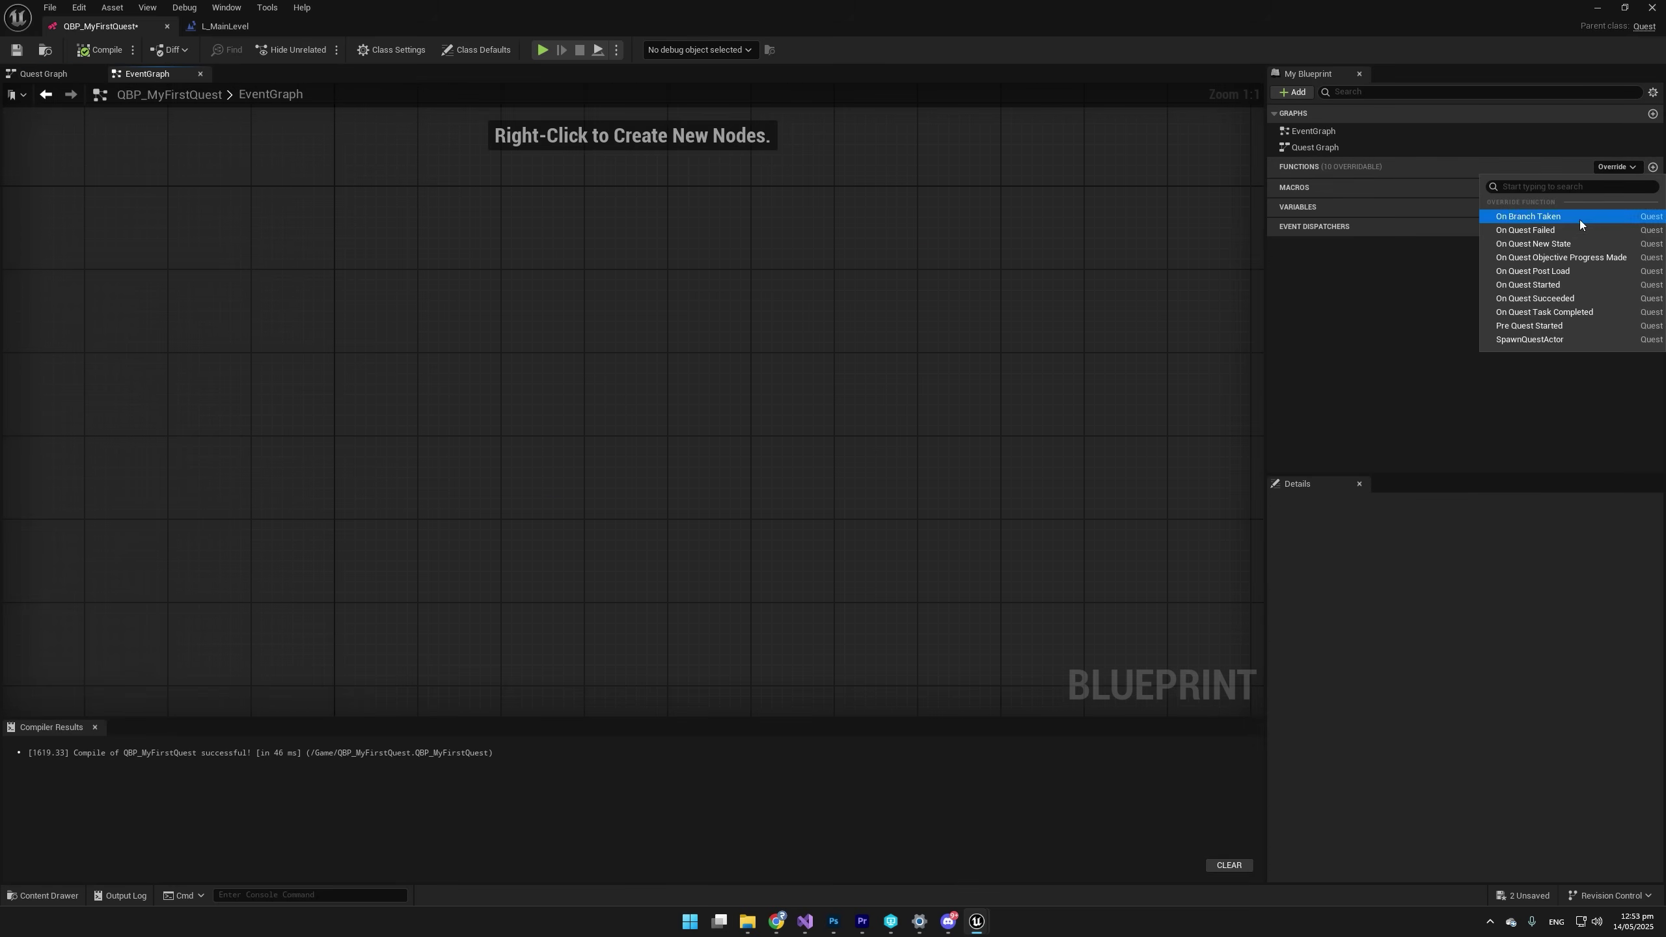
left_click(1528, 285)
left_click_drag(670, 390, 422, 387)
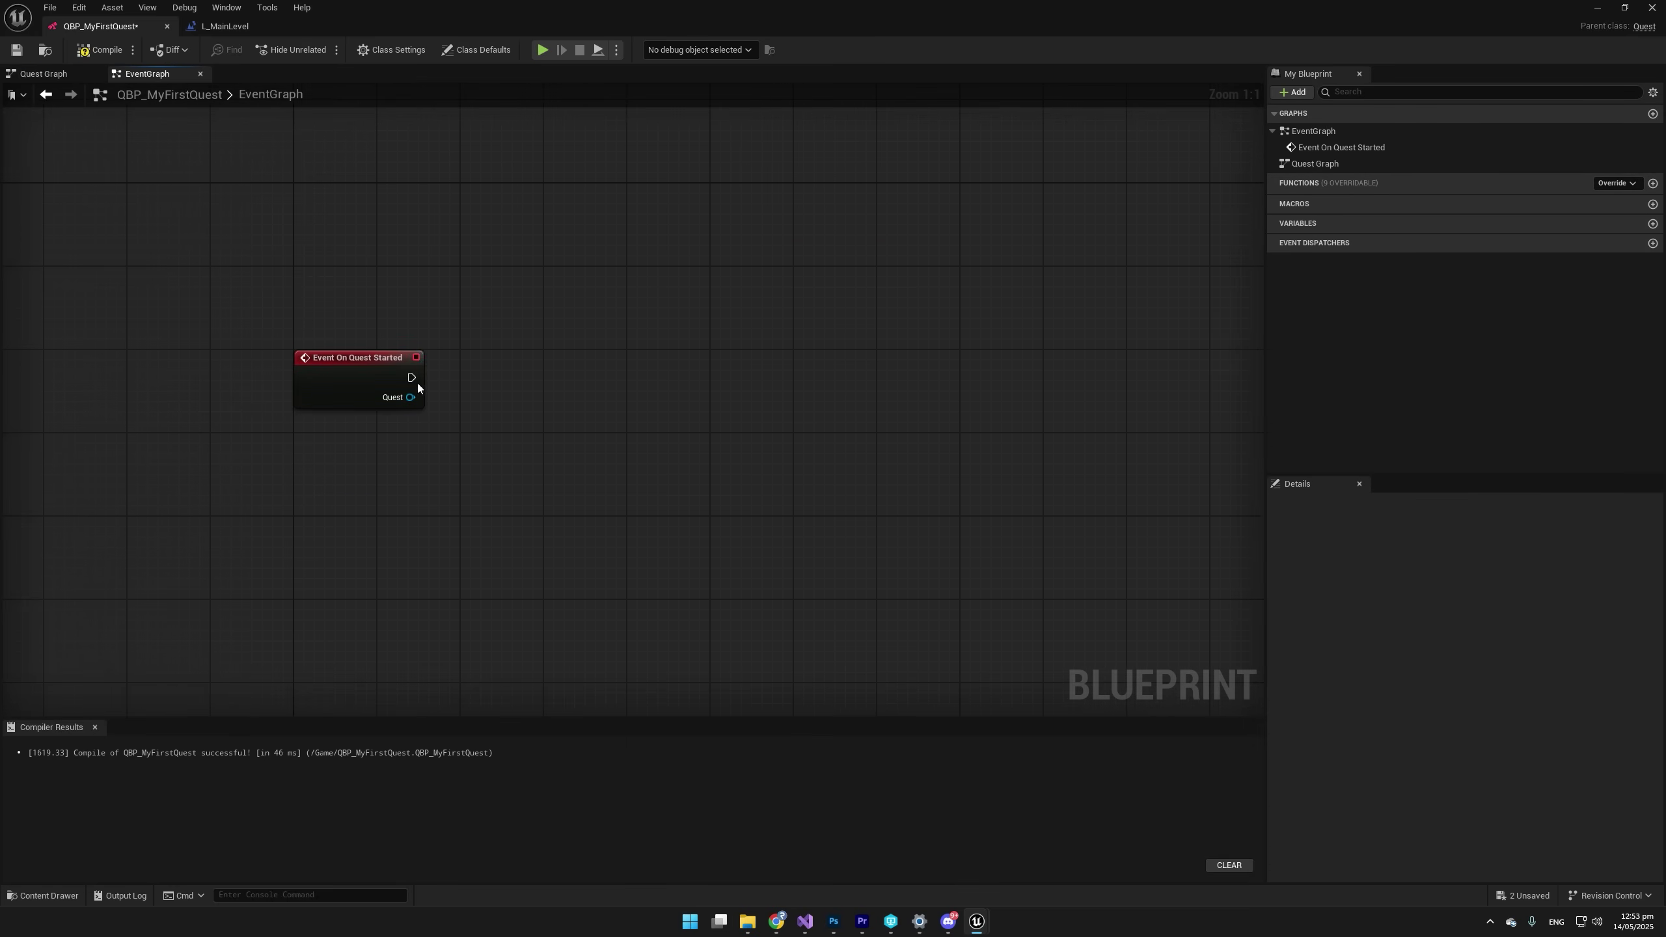
Add a Delay node with a 5-second duration after Event On Quest Started.
type("delay")
mouse_move(580, 383)
left_mouse_down()
mouse_move(536, 347)
mouse_move(601, 406)
left_mouse_up()
key("Return")
type("5")
left_click(639, 434)
left_click(606, 418)
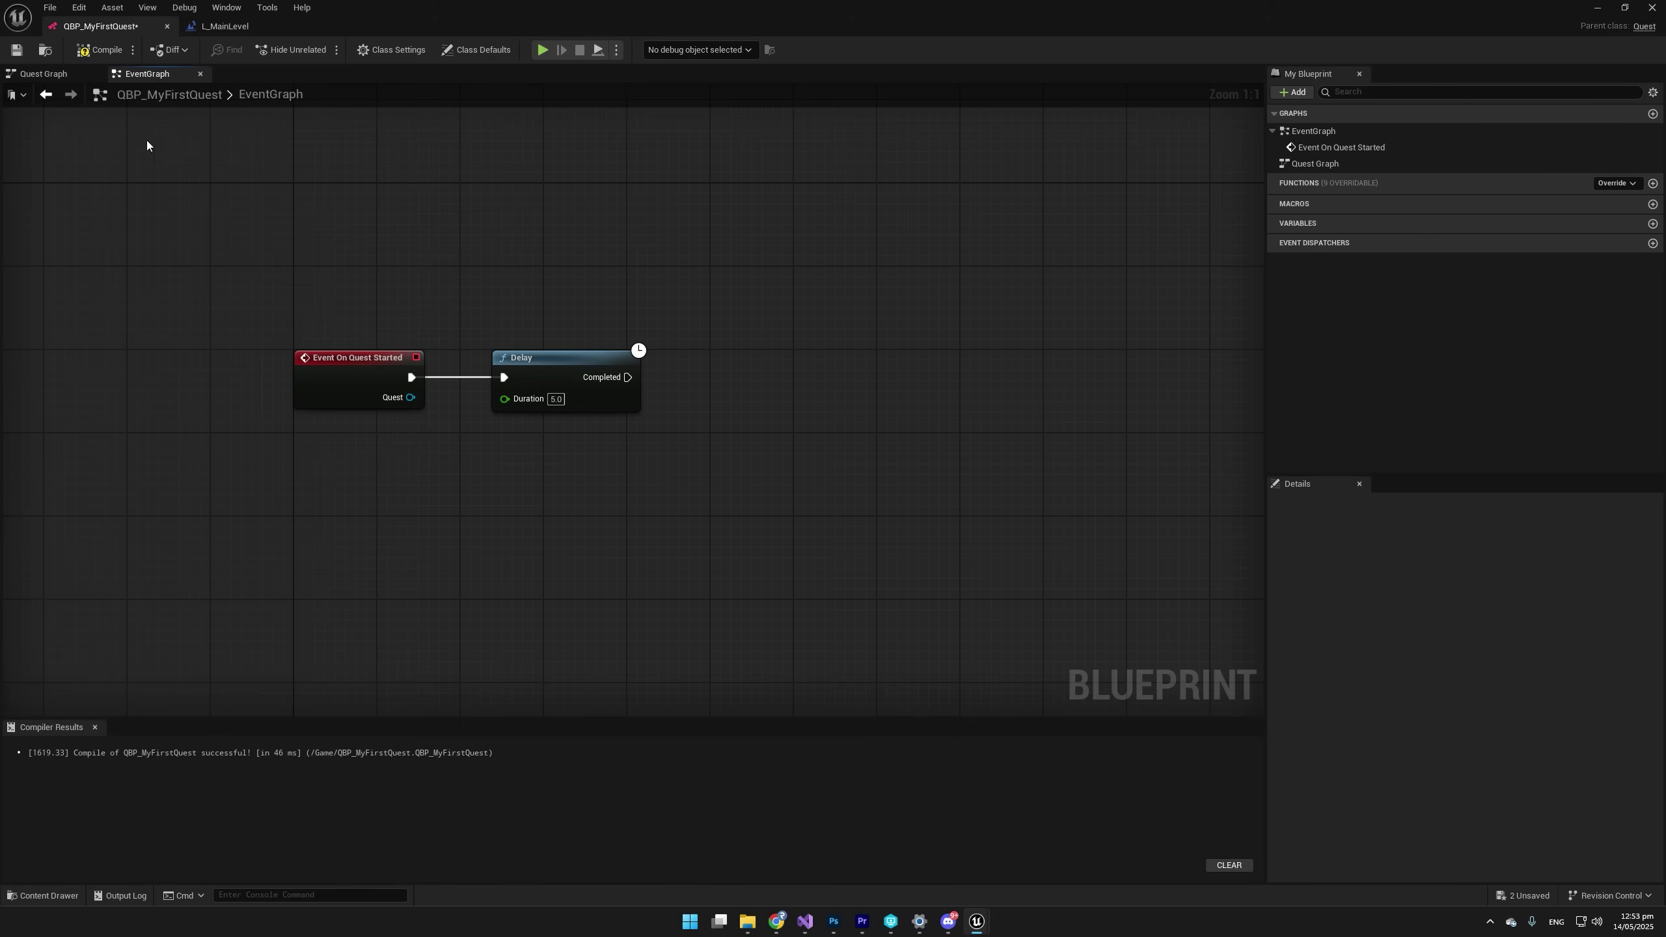
Check RandomState in the quest graph and add an Enter State node after the Delay in the event graph.
left_click(45, 74)
left_click_drag(732, 340, 667, 317)
left_click(146, 74)
left_click_drag(628, 377, 762, 386)
type("enter sty")
key("BackSpace")
key("Return")
left_click_drag(866, 424, 928, 382)
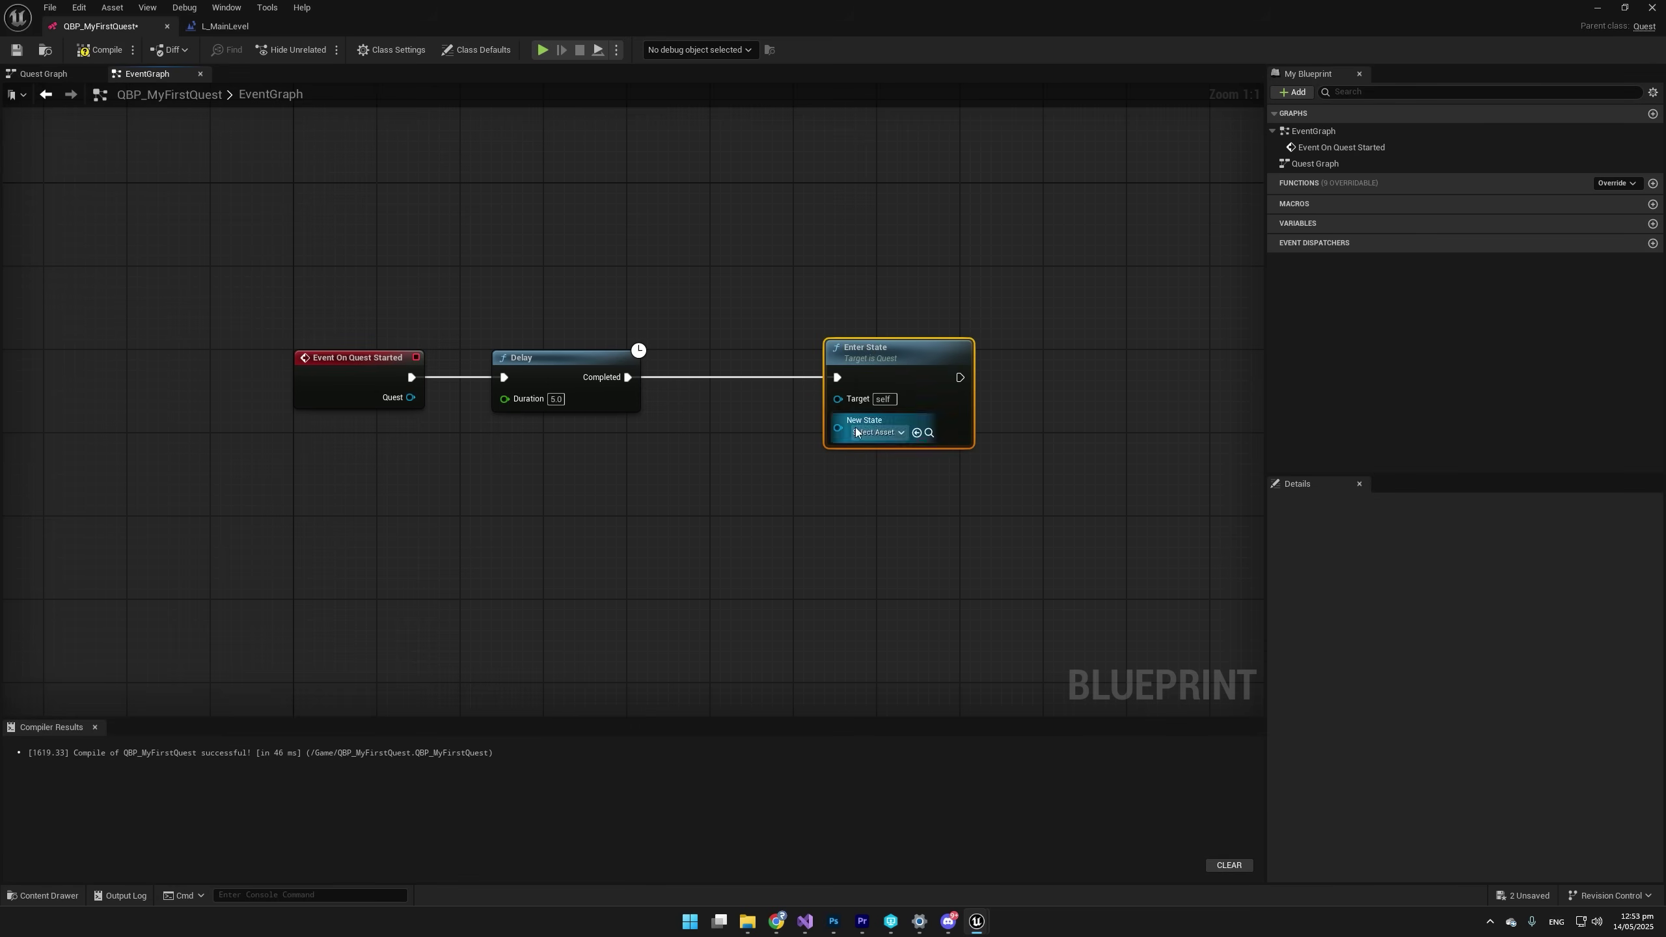
Feed the New State input of Enter State from a Get State node placed below the Delay.
left_click_drag(837, 428, 705, 518)
type("get stat")
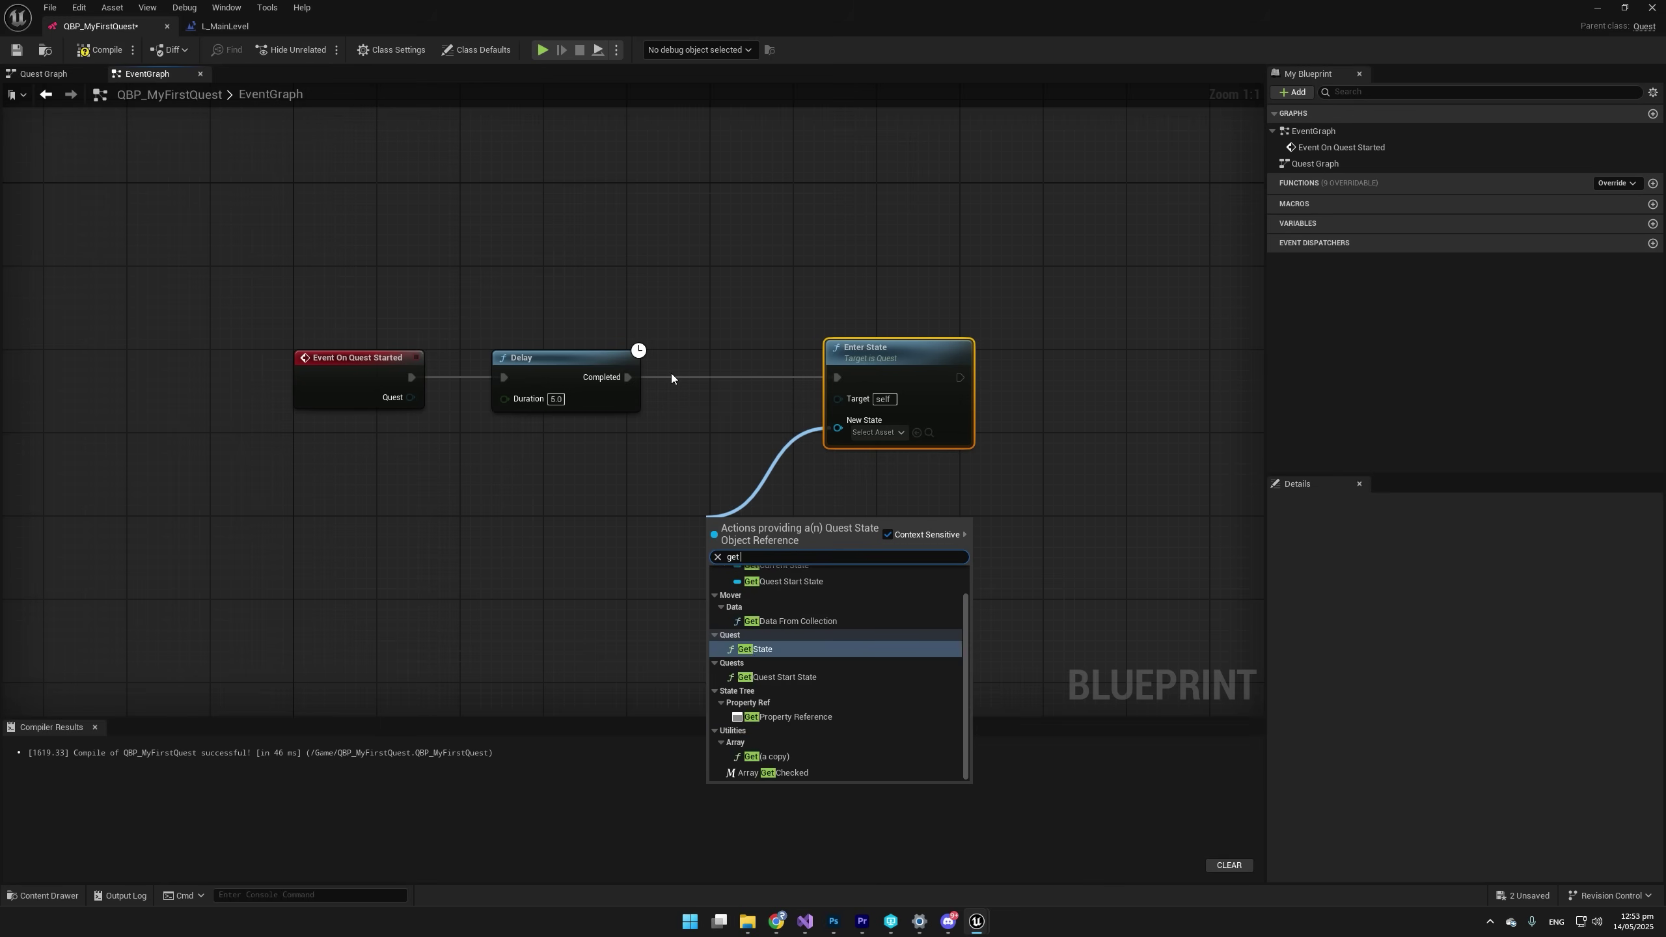
key("Return")
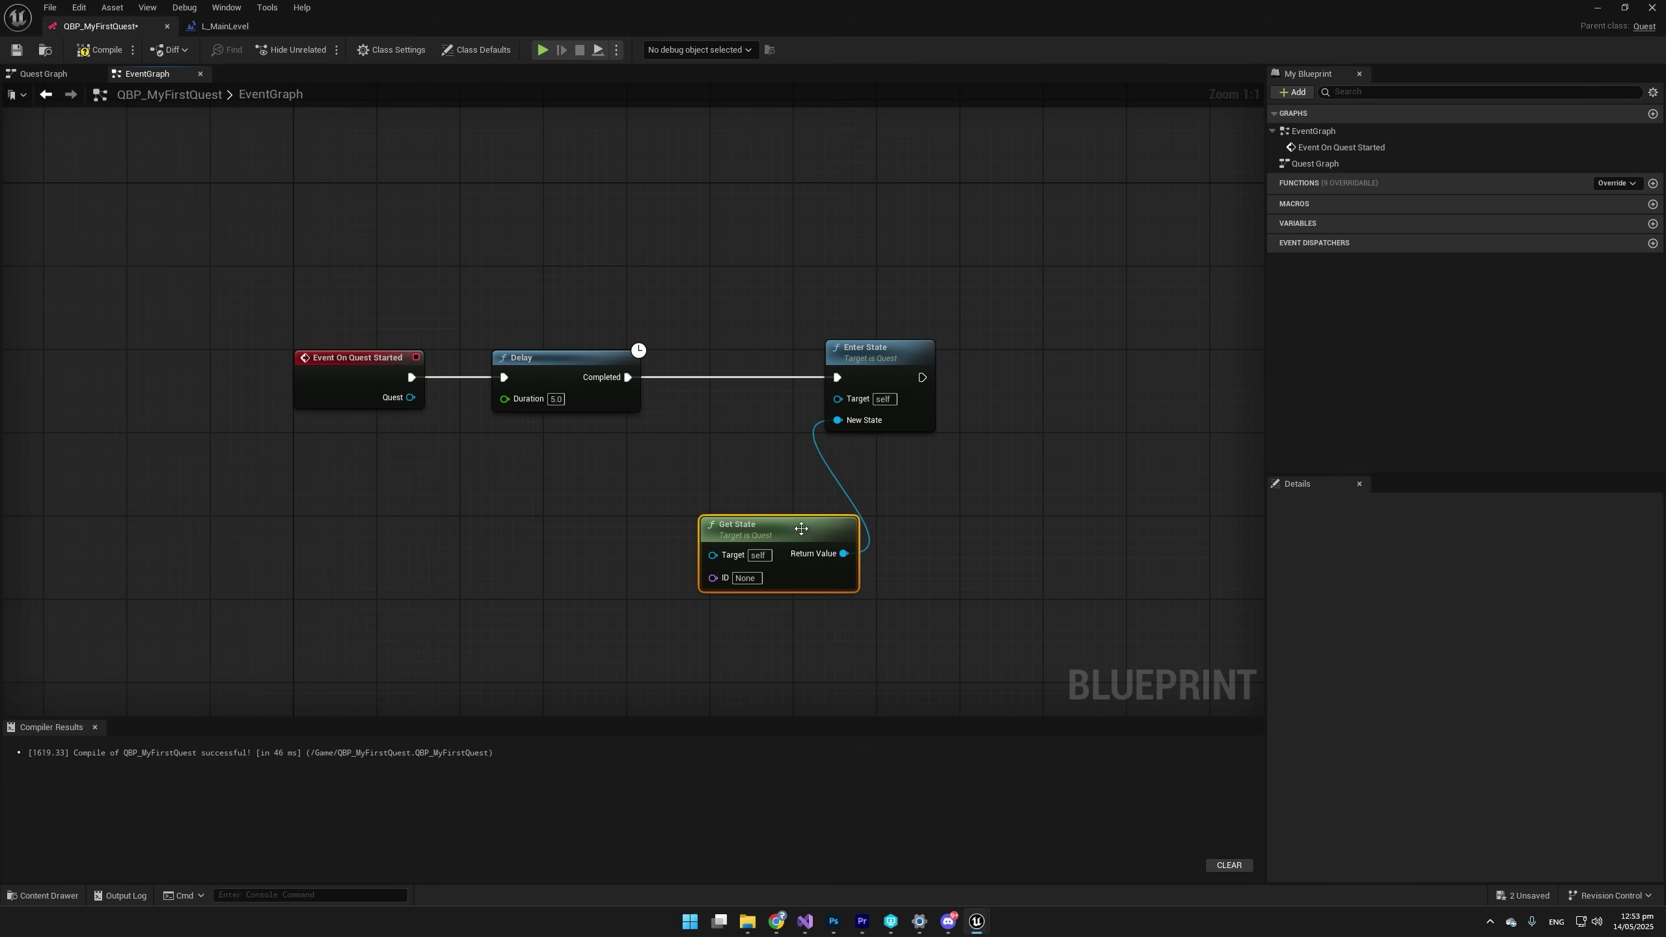
left_click_drag(801, 528, 655, 445)
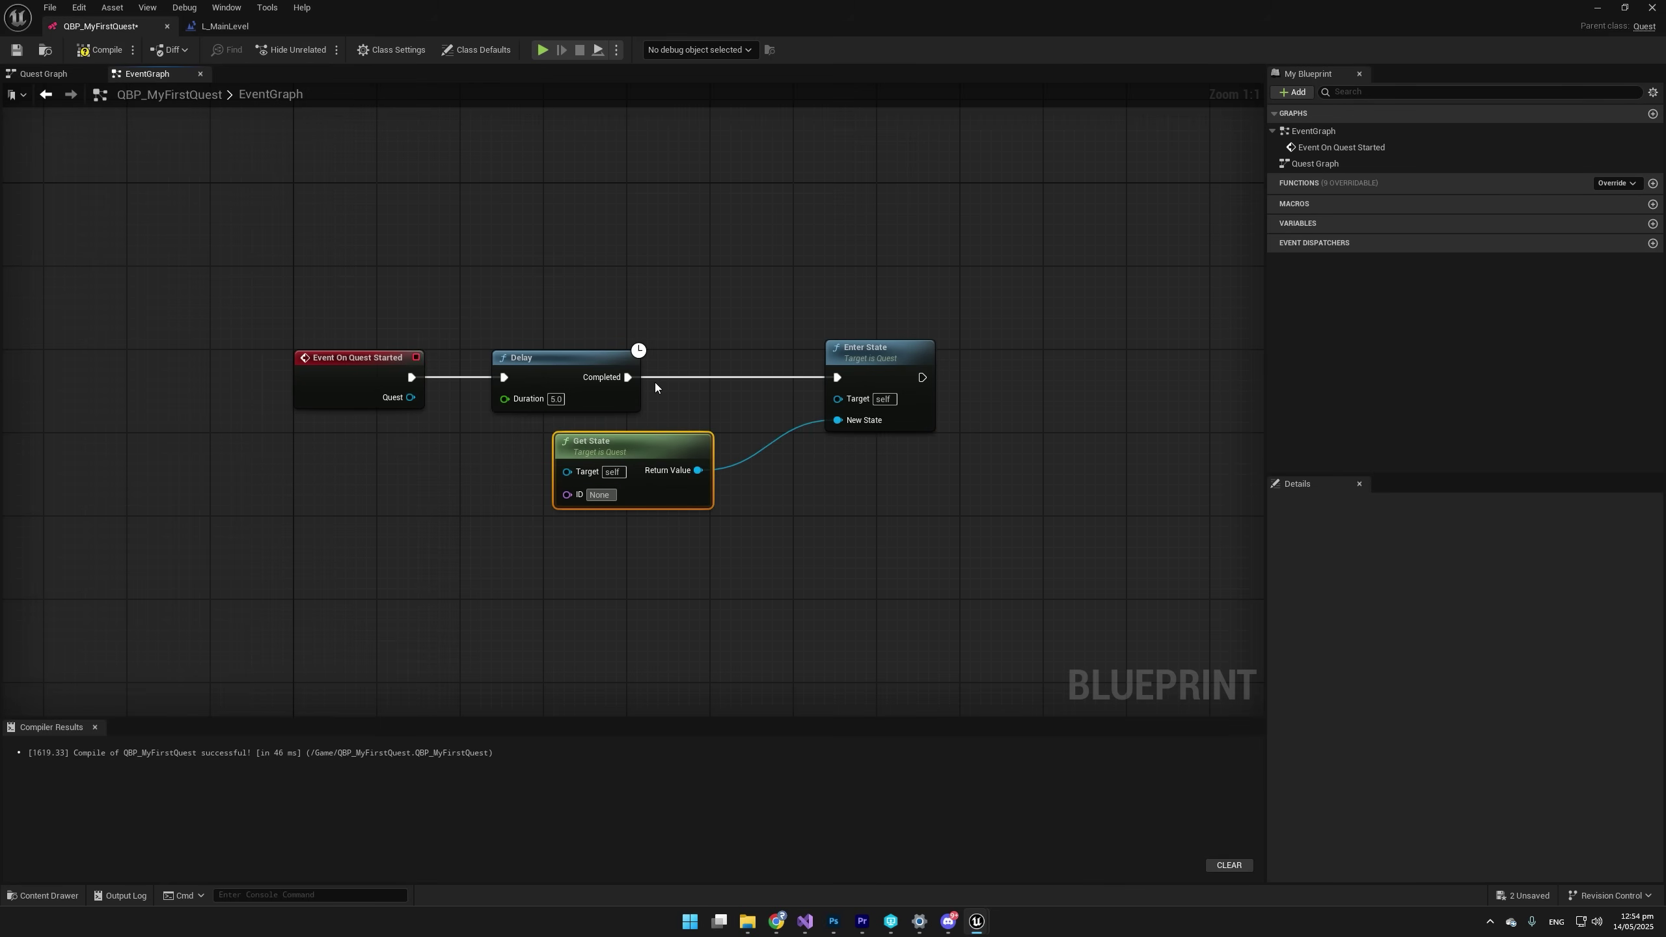
Set the Get State node's ID to RandomState and compile the quest.
type("Randomstate")
key("BackSpace")
key("BackSpace")
key("BackSpace")
key("BackSpace")
key("BackSpace")
type("State")
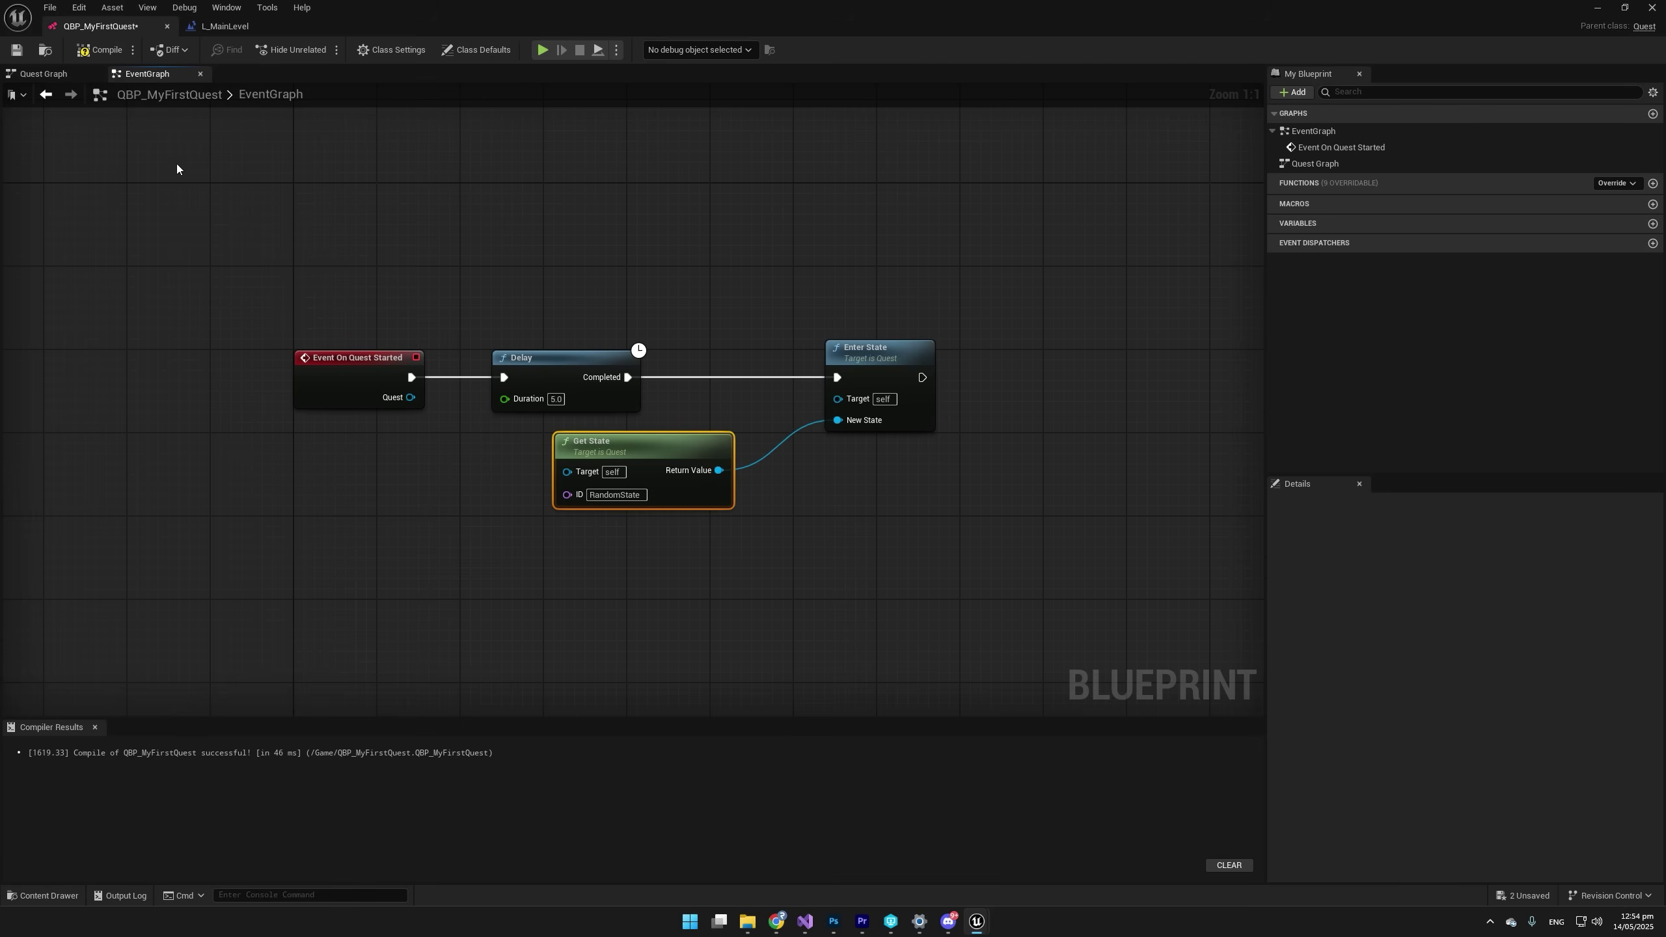
left_click(99, 58)
Play the level until the delayed state change occurs and review My First Quest in the quest journal.
left_click(1598, 9)
left_click(323, 49)
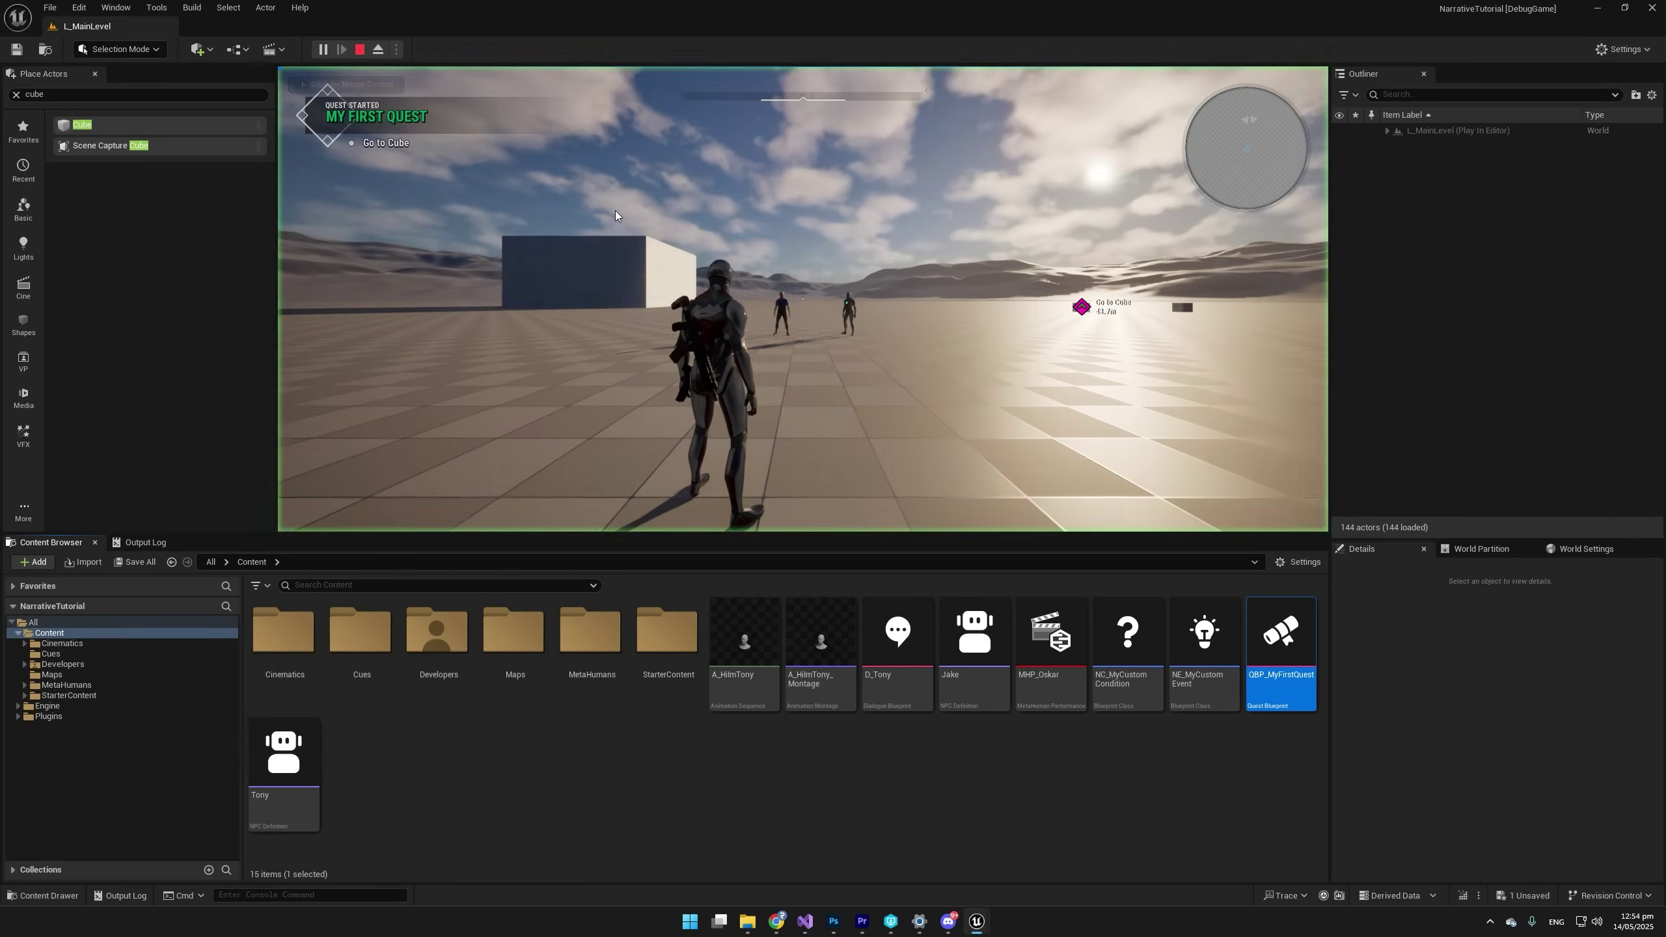
key("w")
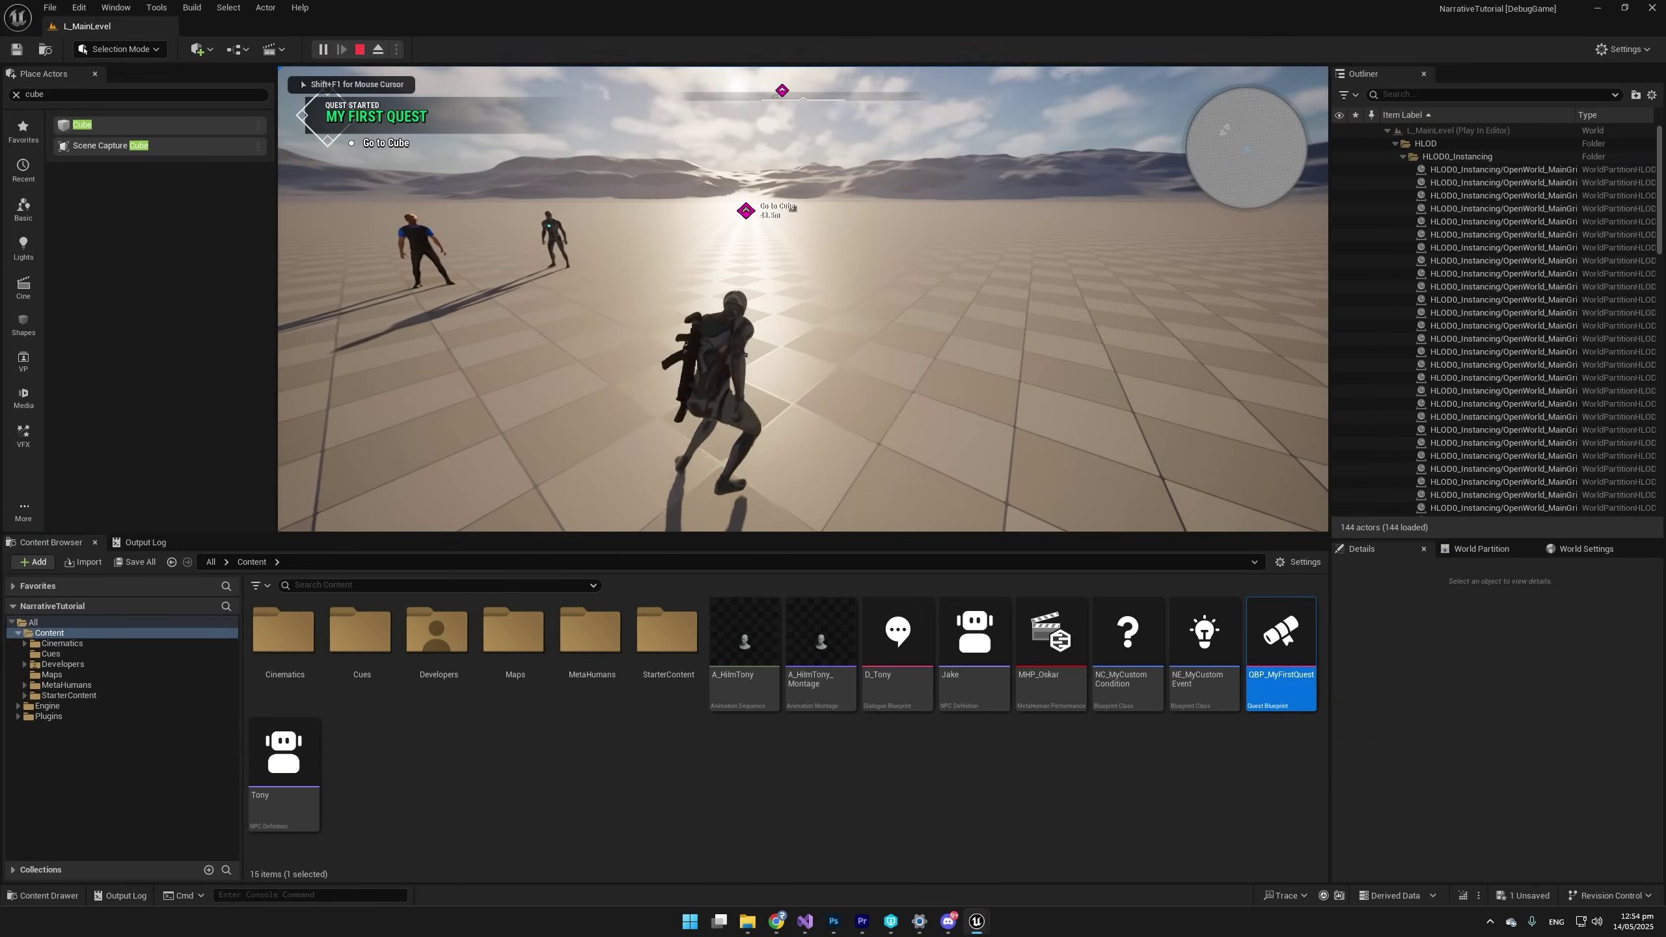
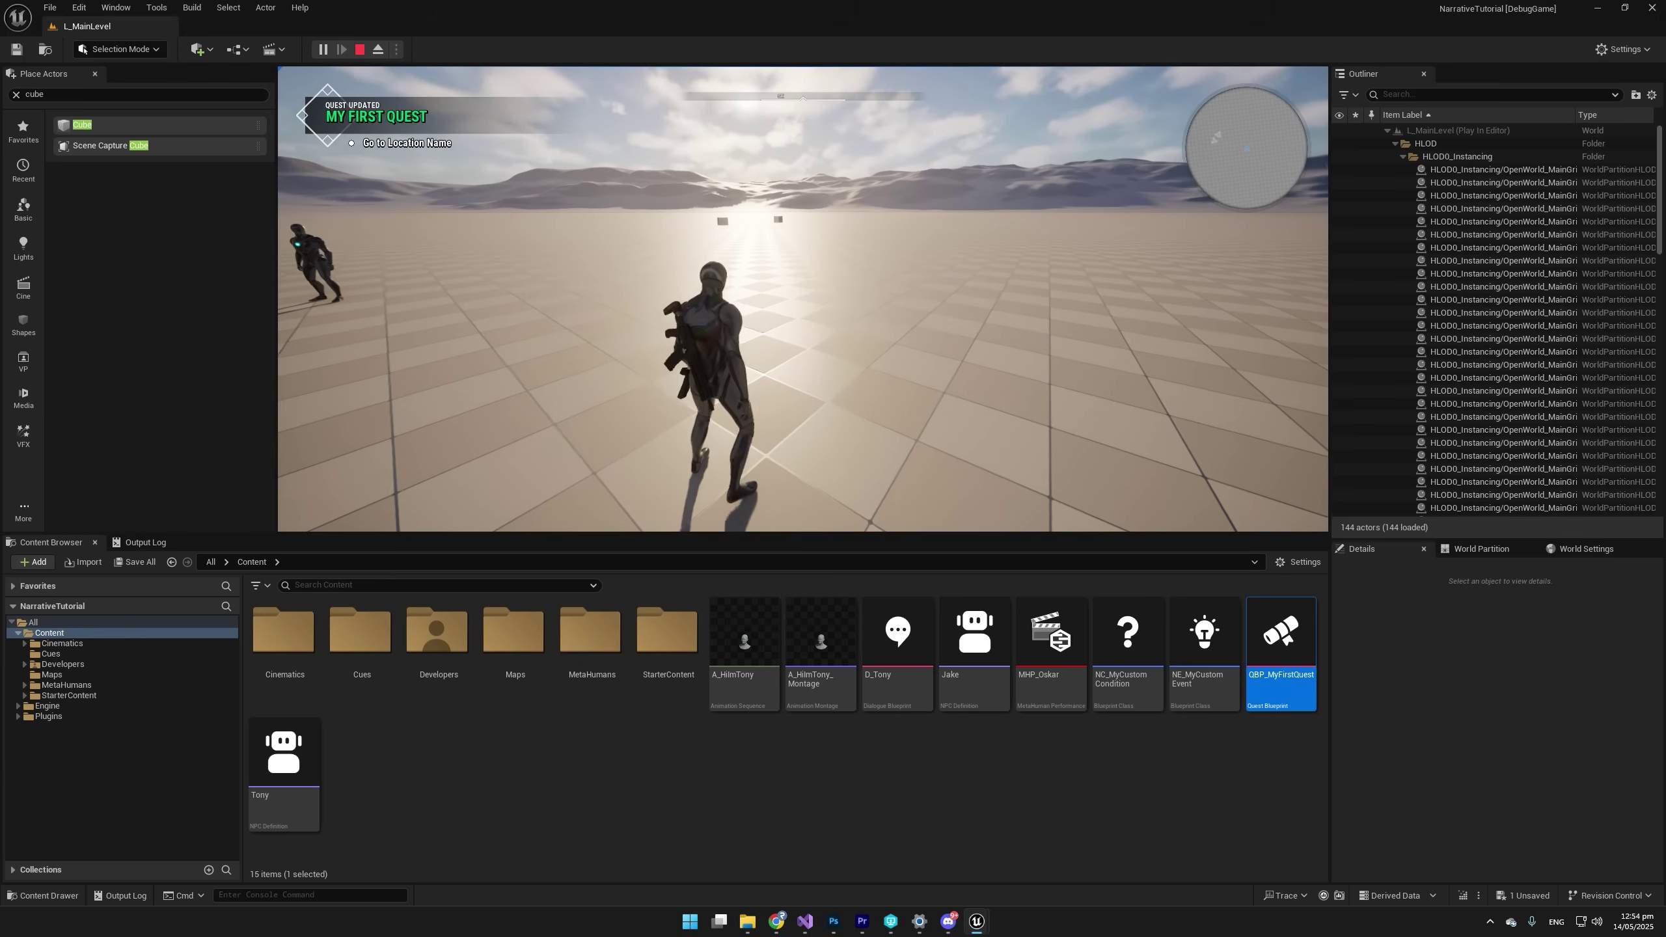
key("w")
key("Tab")
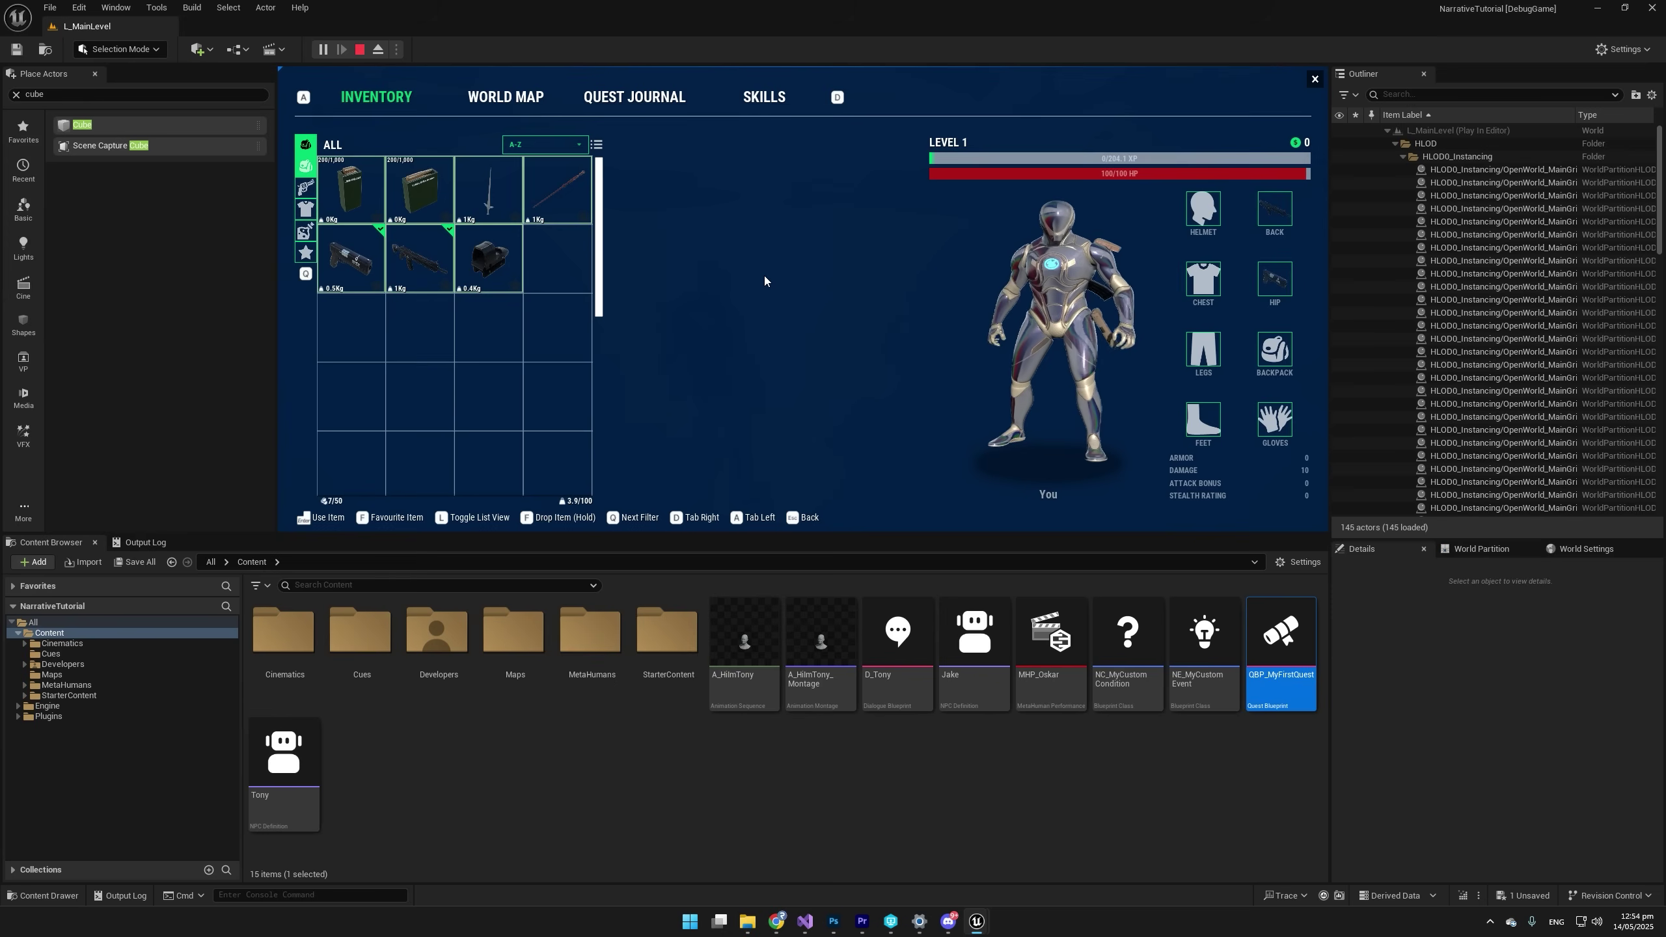
left_click(643, 102)
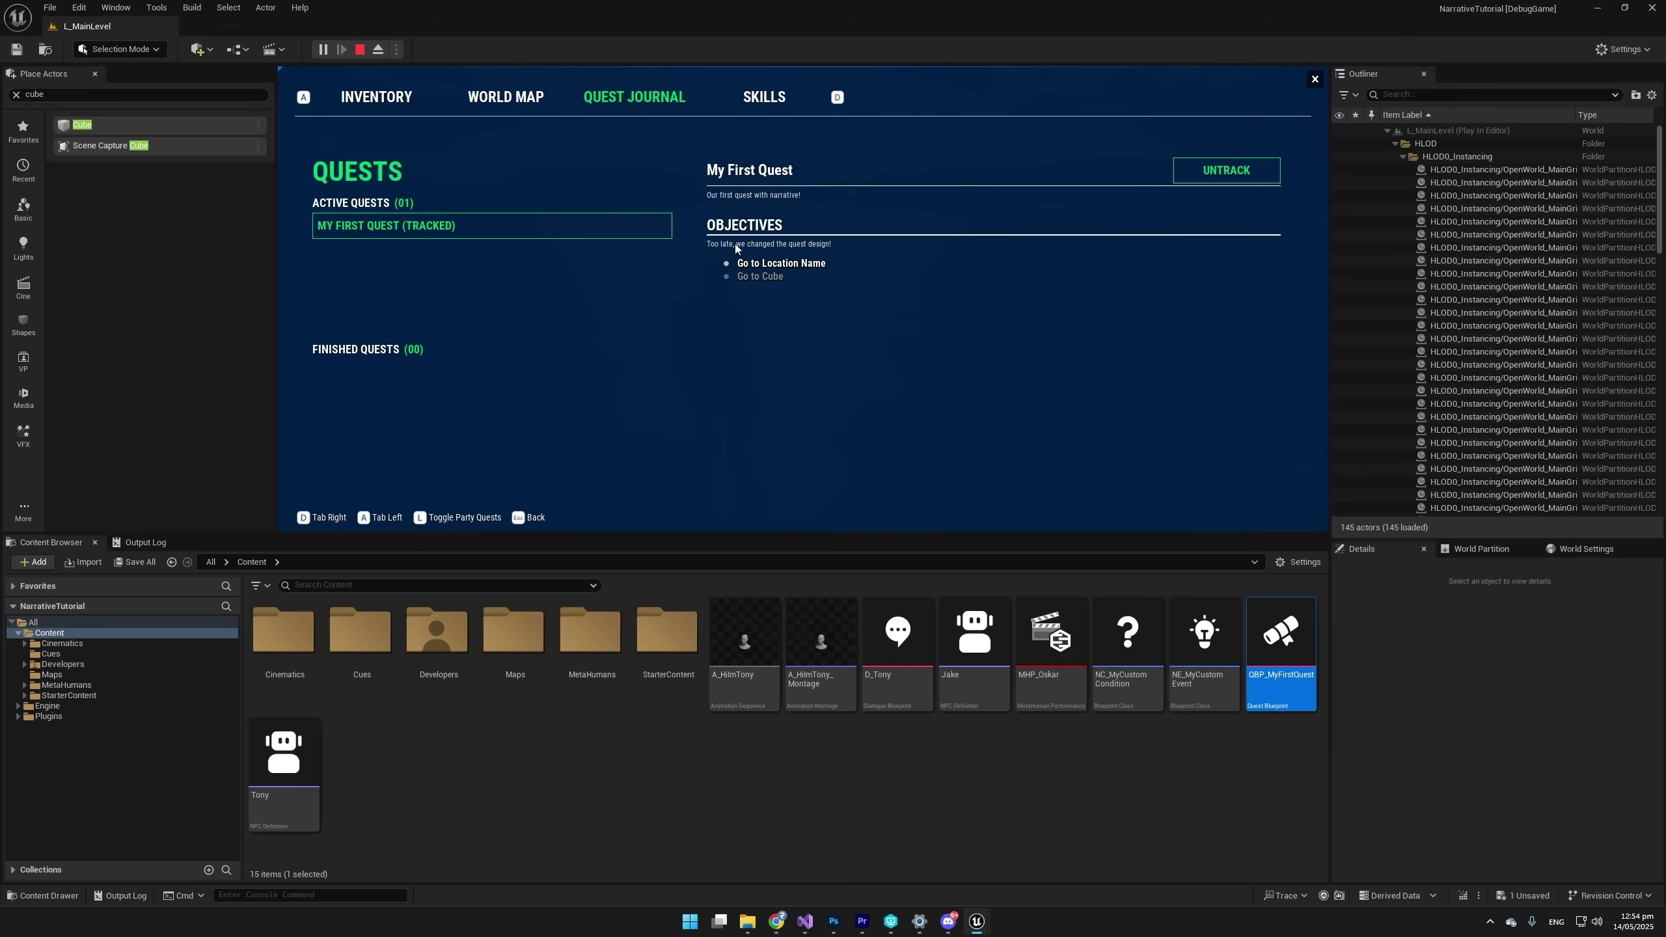
left_click(1315, 78)
Run to the "Go to Location Name" marker to finish the quest, and stop the play session.
key("w")
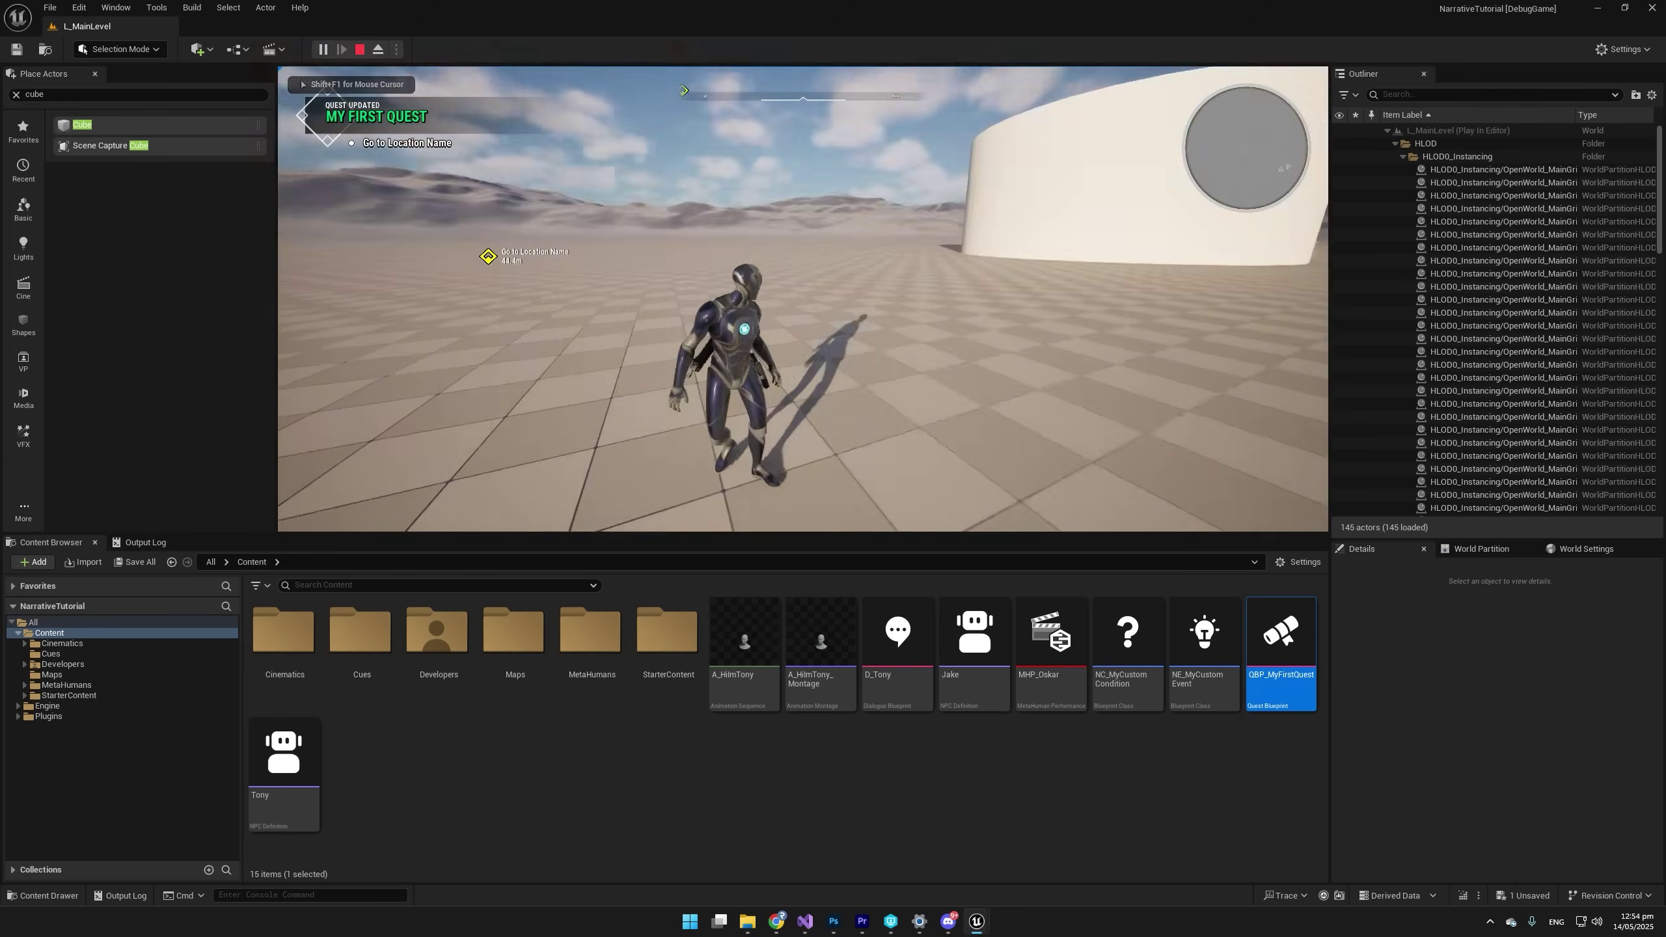
key("w")
key("w")
key("w")
key("w")
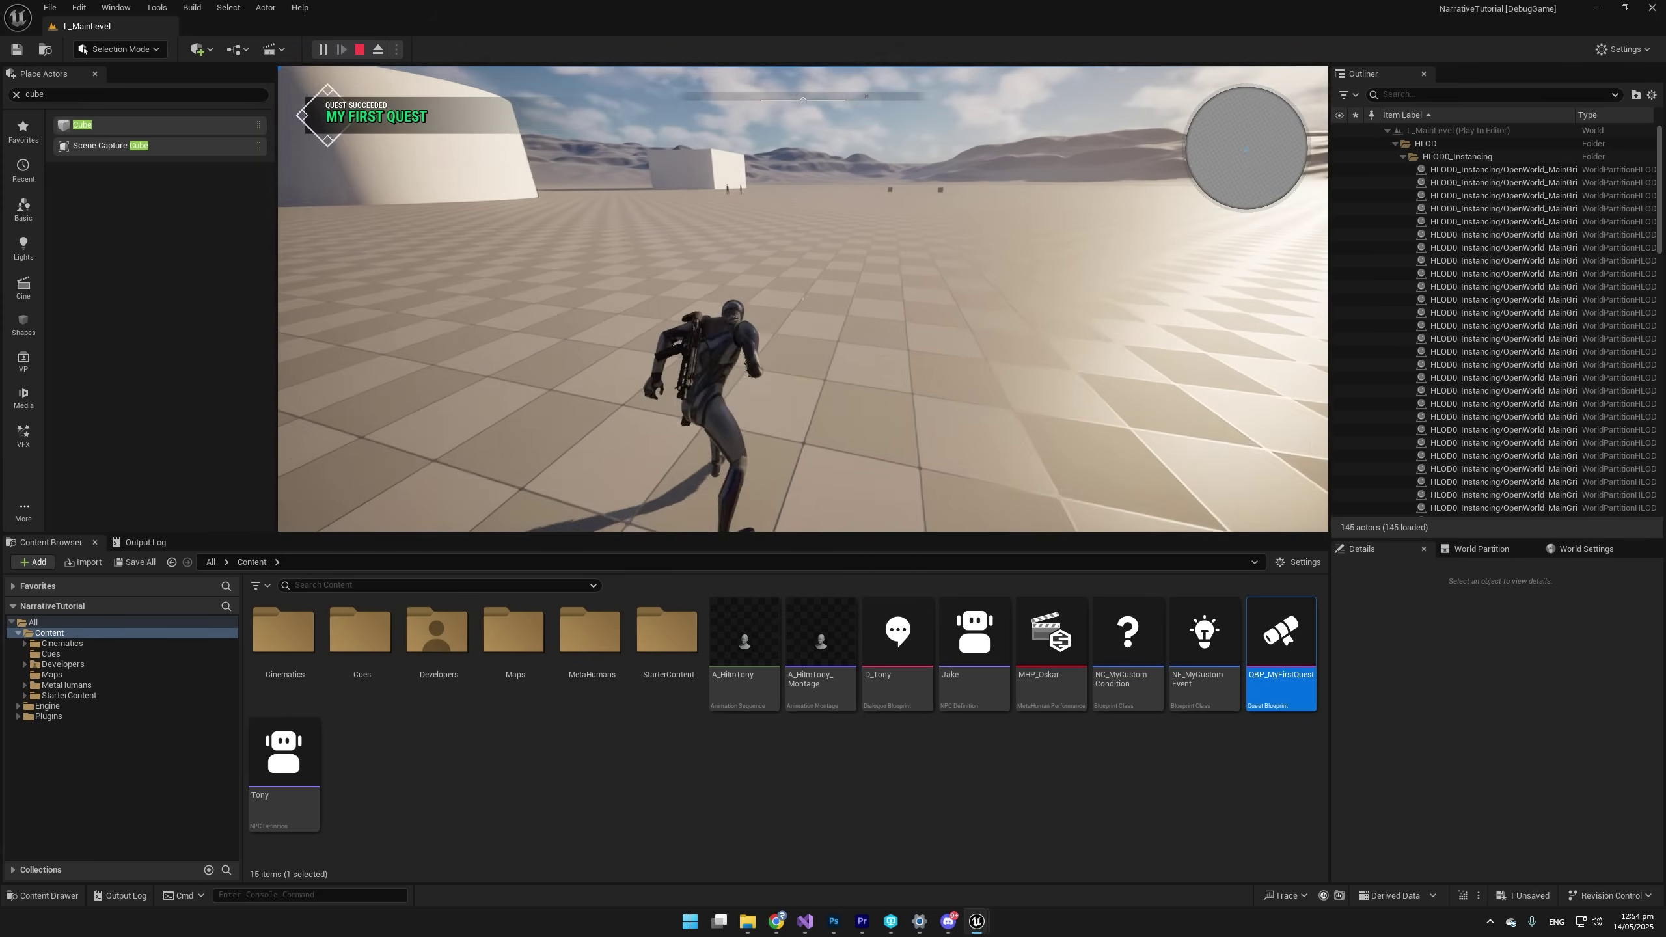
key("Escape")
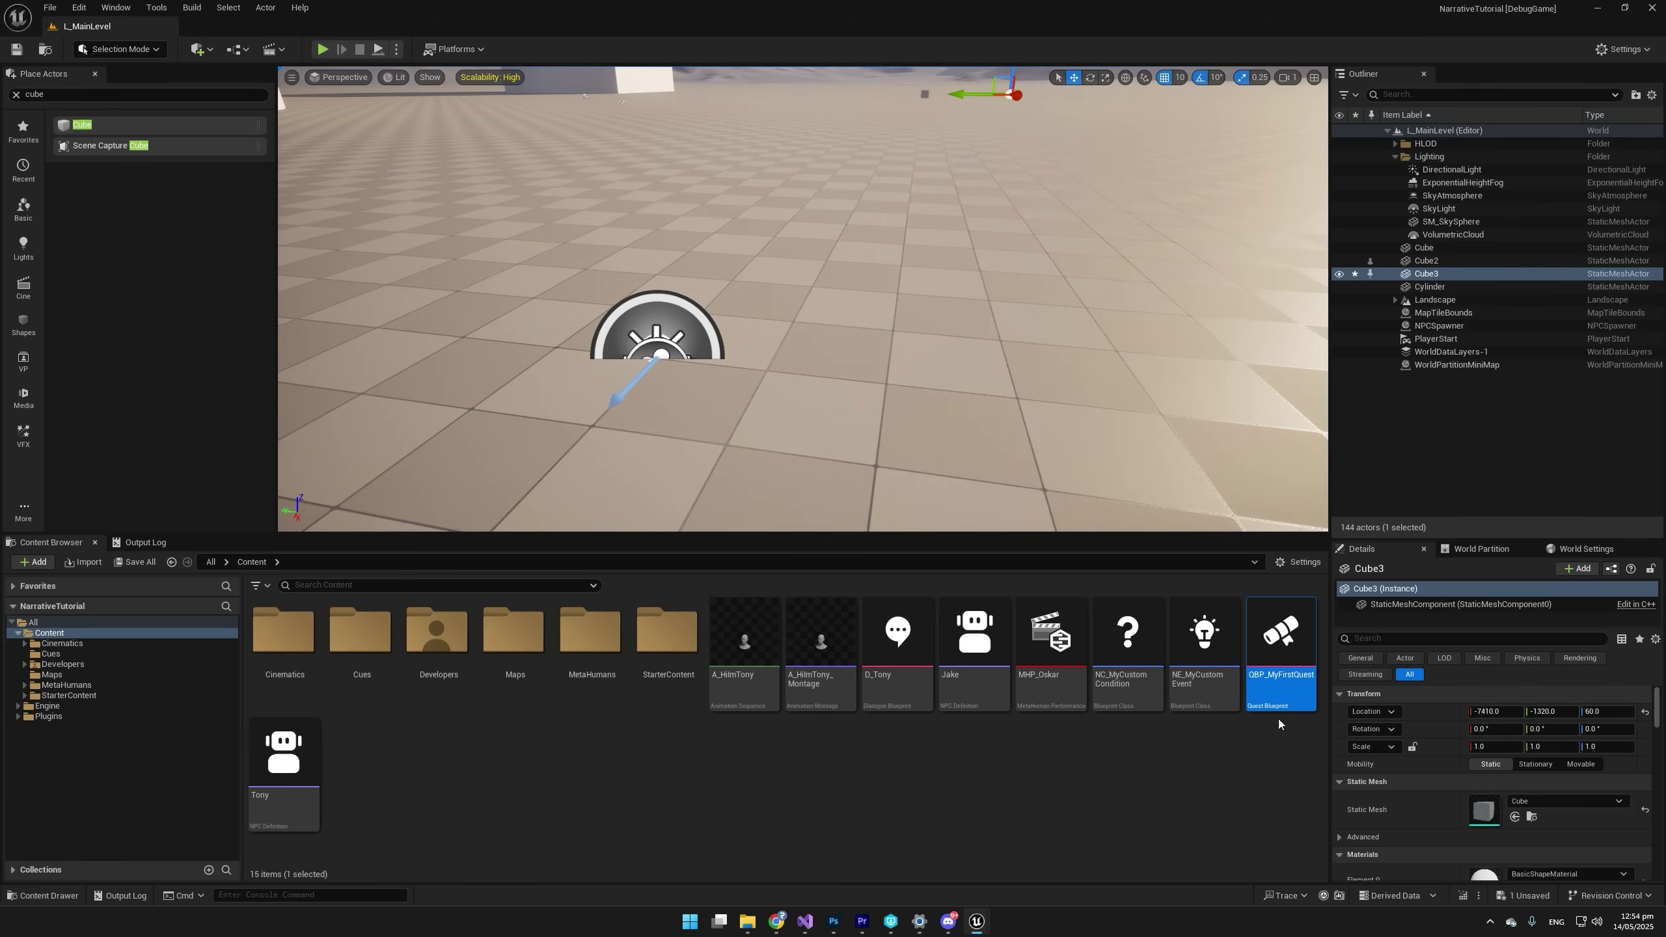
Open QBP_MyFirstQuest and add a Fail Quest node below Enter State in the event graph.
double_click(1279, 682)
key("ctrl+a")
right_click_drag(763, 530, 763, 447)
left_click(762, 447)
right_click(739, 476)
type("fail quest")
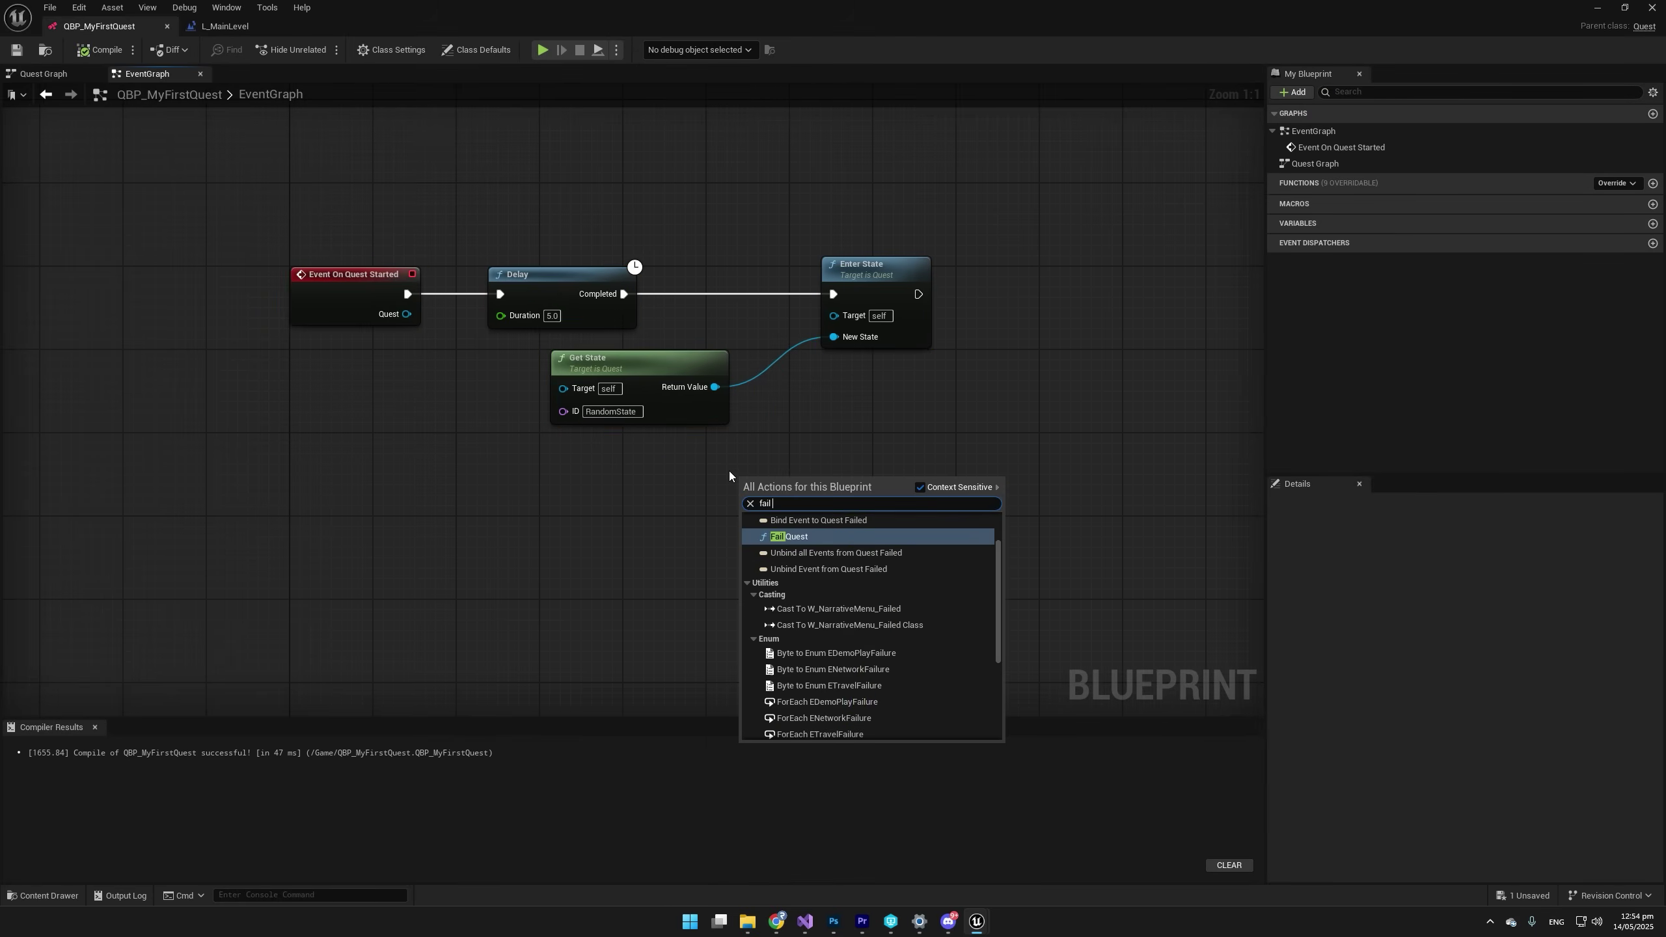
key("Return")
left_click_drag(805, 498, 845, 468)
Place a Succeed Quest node under the Fail Quest node and remove both nodes again.
left_click(794, 619)
right_click(797, 617)
type("succe")
key("Return")
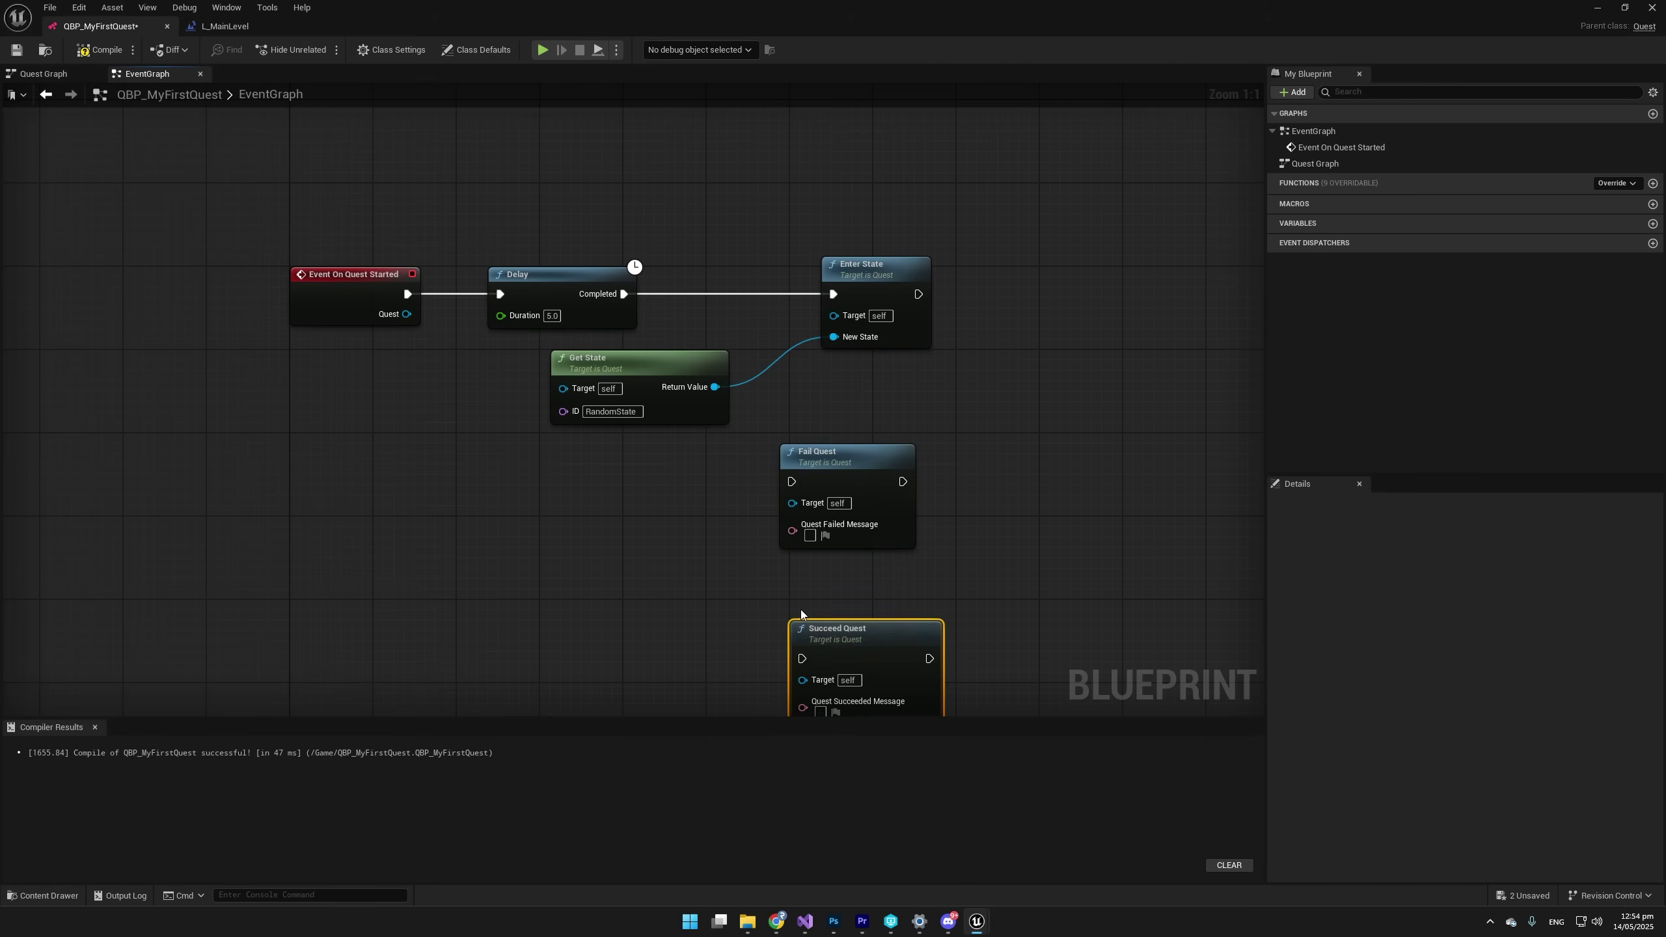
left_click_drag(918, 630, 909, 580)
left_click_drag(1010, 641, 785, 457)
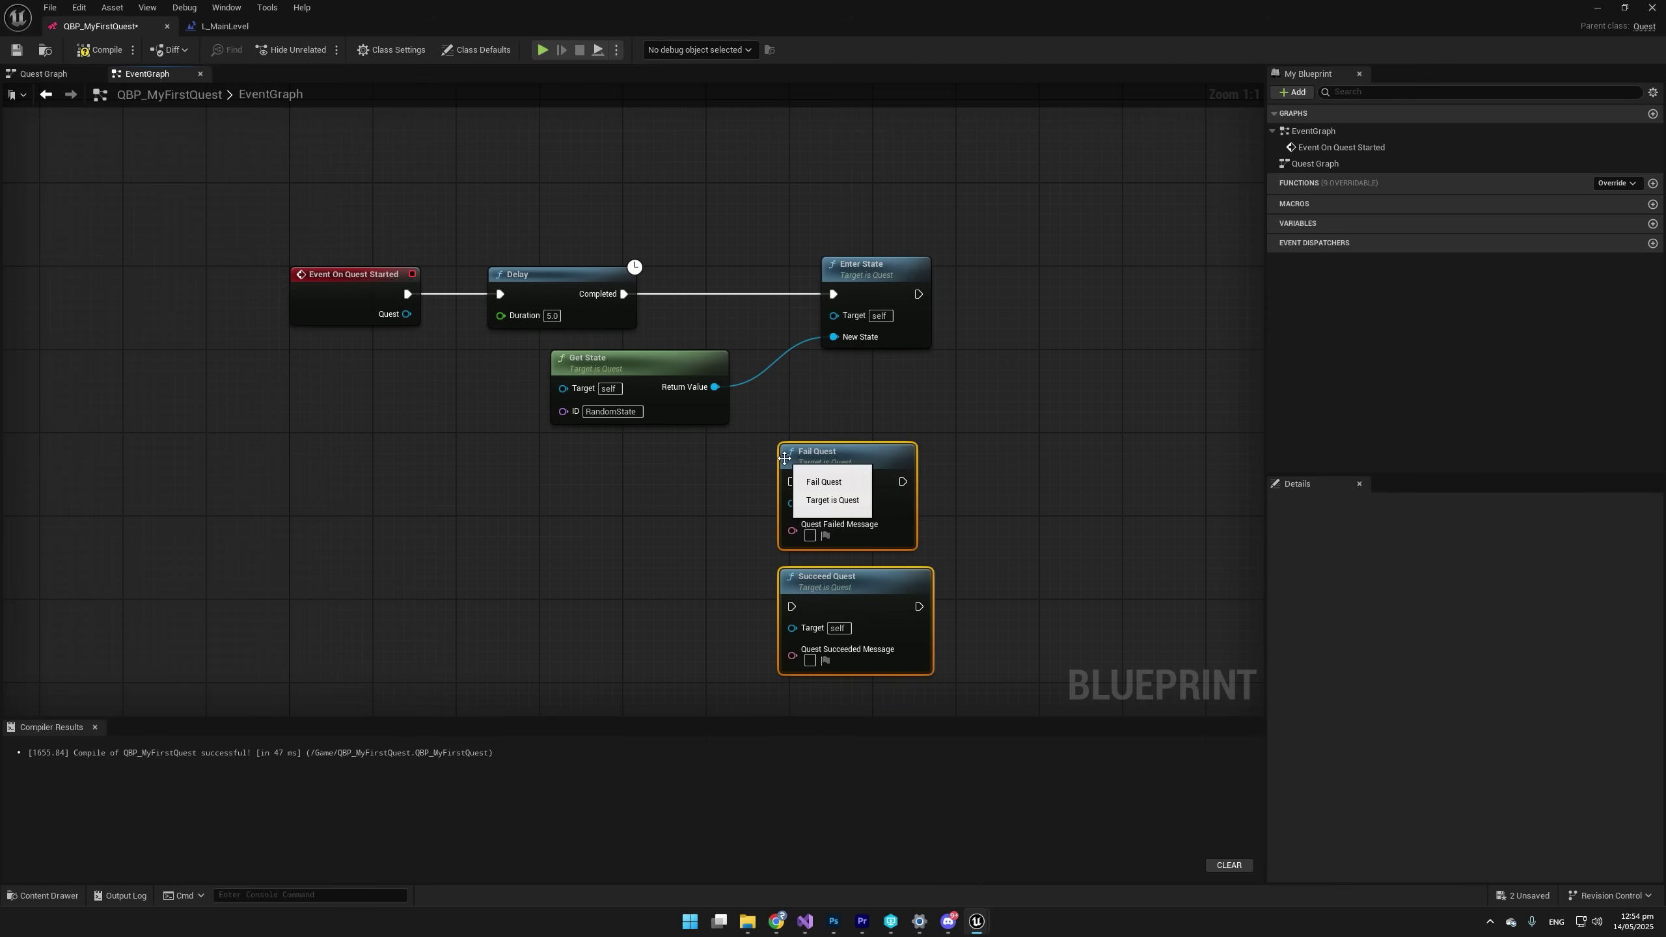
key("Delete")
Delete the RandomState node and its "Go to Location Name" branch from the quest graph.
left_click(43, 73)
left_click_drag(273, 516, 1023, 490)
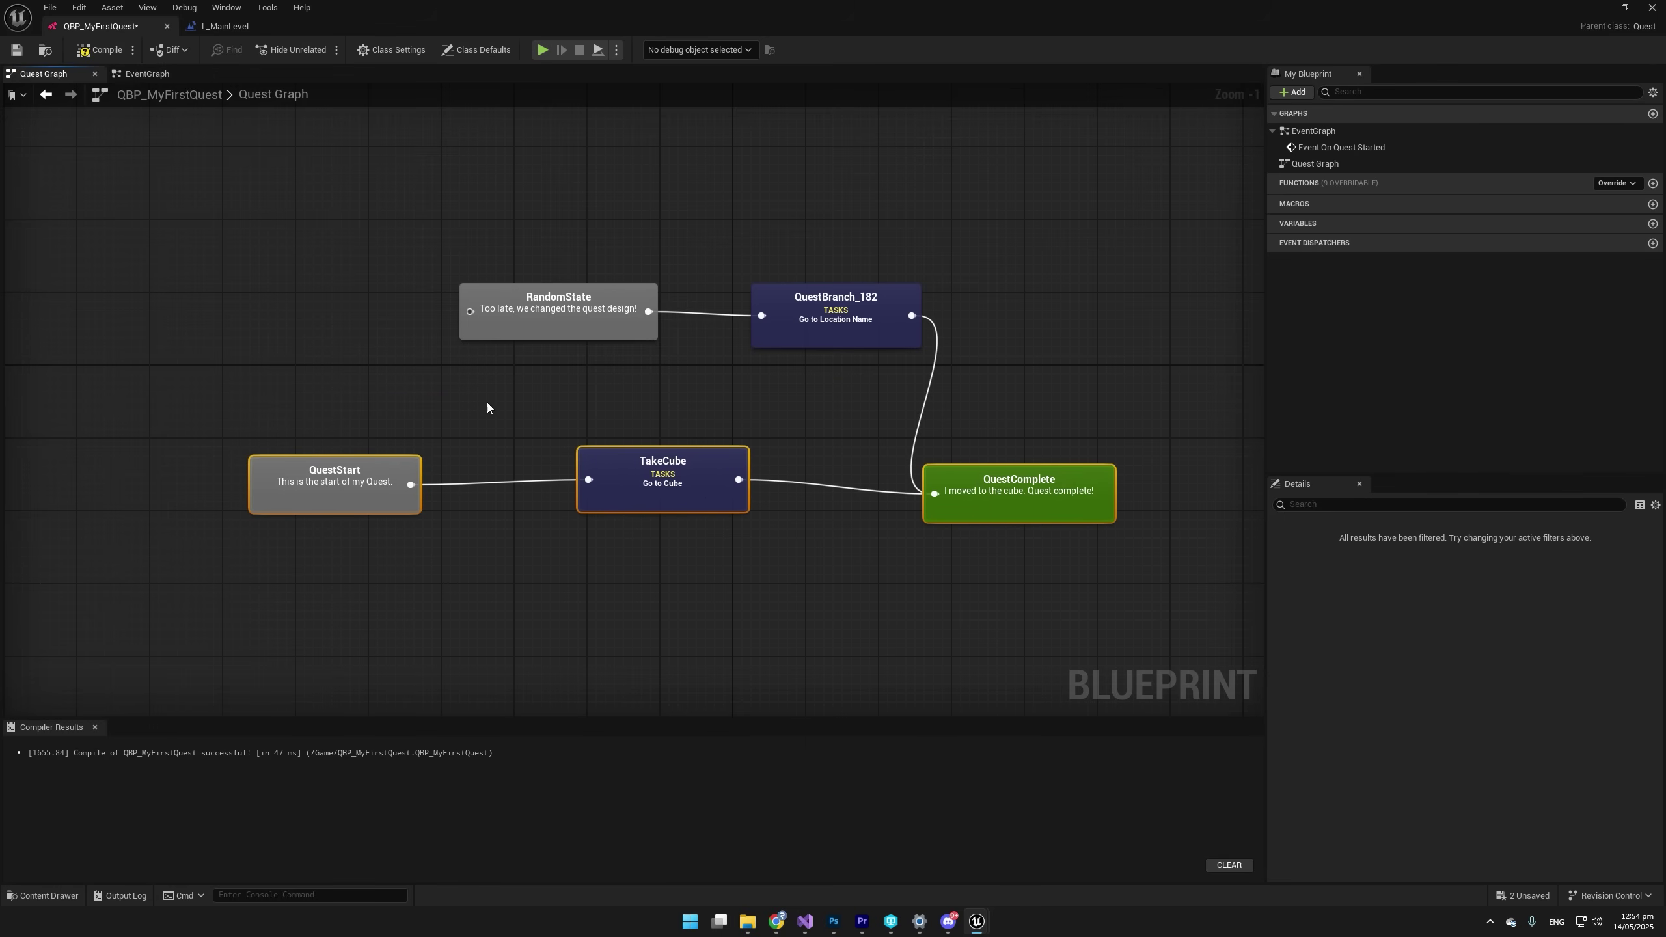
left_click_drag(569, 409, 933, 269)
key("Delete")
Move the TakeCube and QuestComplete nodes closer to QuestStart to form a compact row.
left_click(411, 465)
left_click(1043, 500)
left_click_drag(1033, 515, 985, 492)
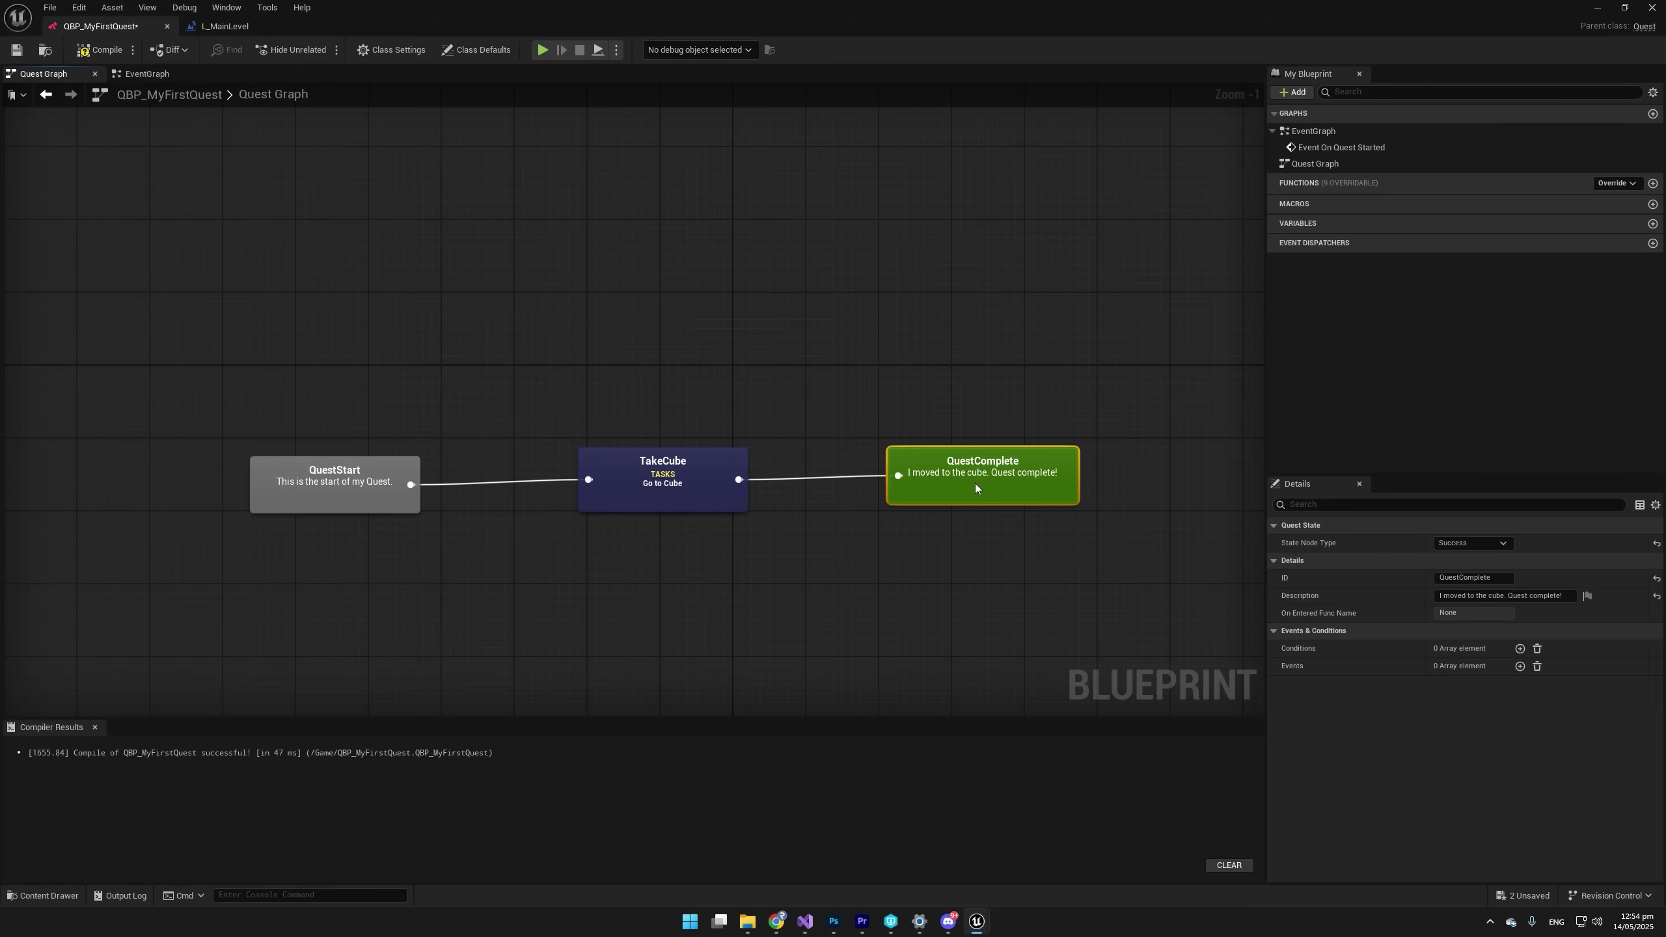
left_click_drag(677, 486, 585, 496)
left_click_drag(938, 489, 793, 506)
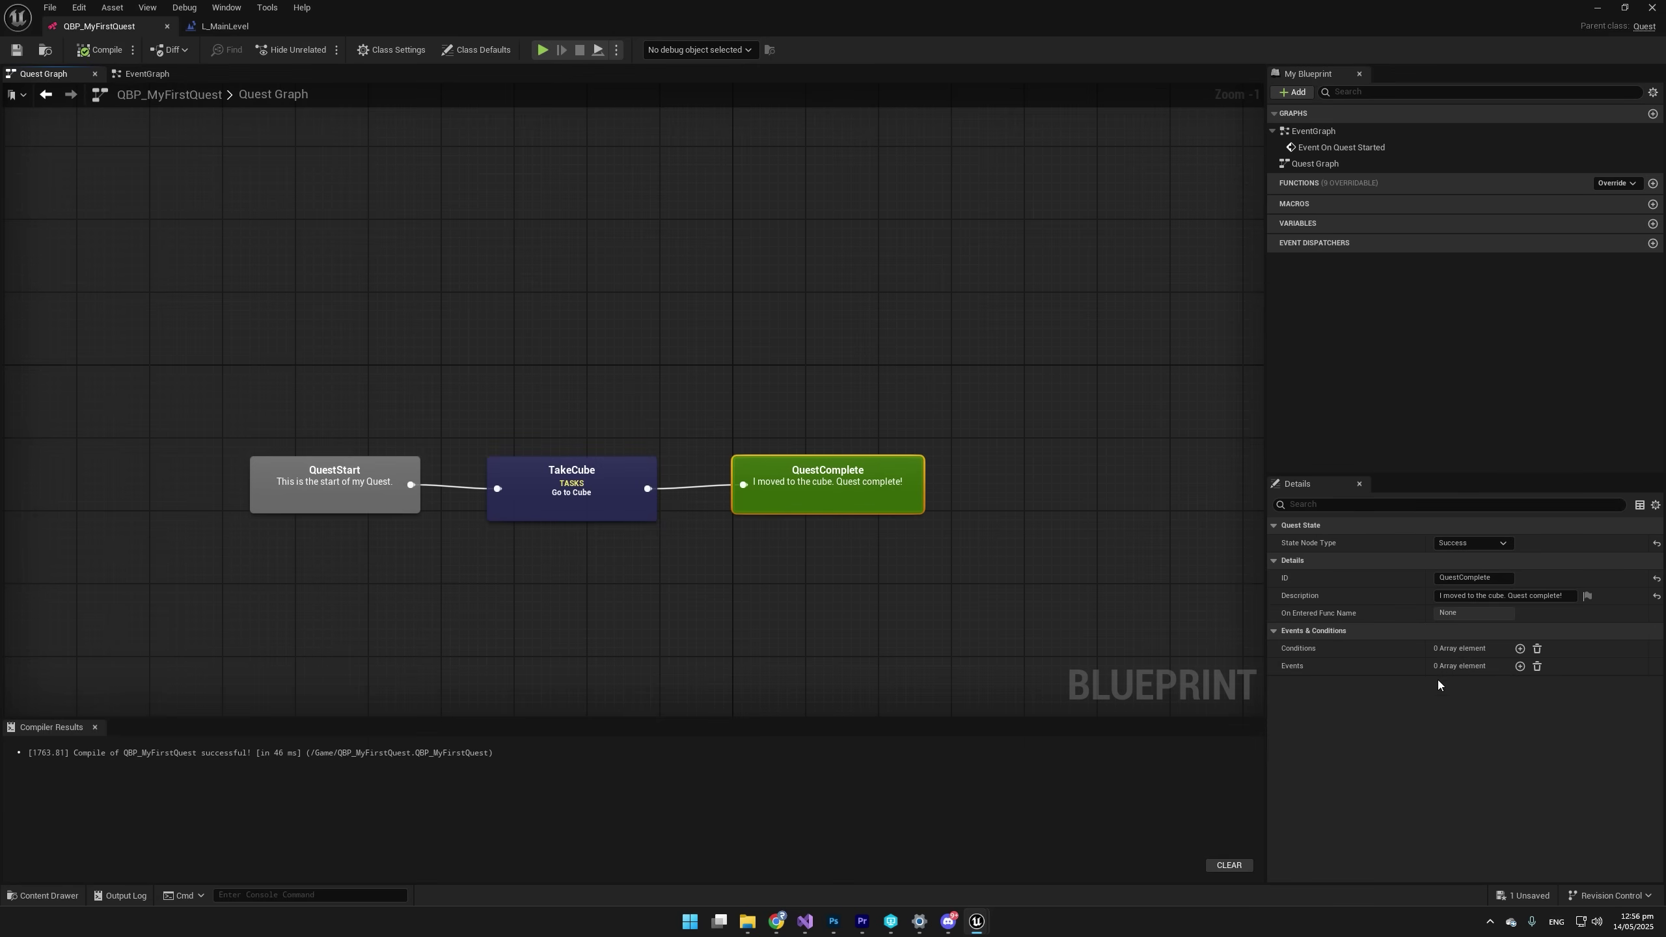
Give QuestComplete an Add Item To Inventory event with BI_NarrativeUserManual as the item class.
left_click(1519, 667)
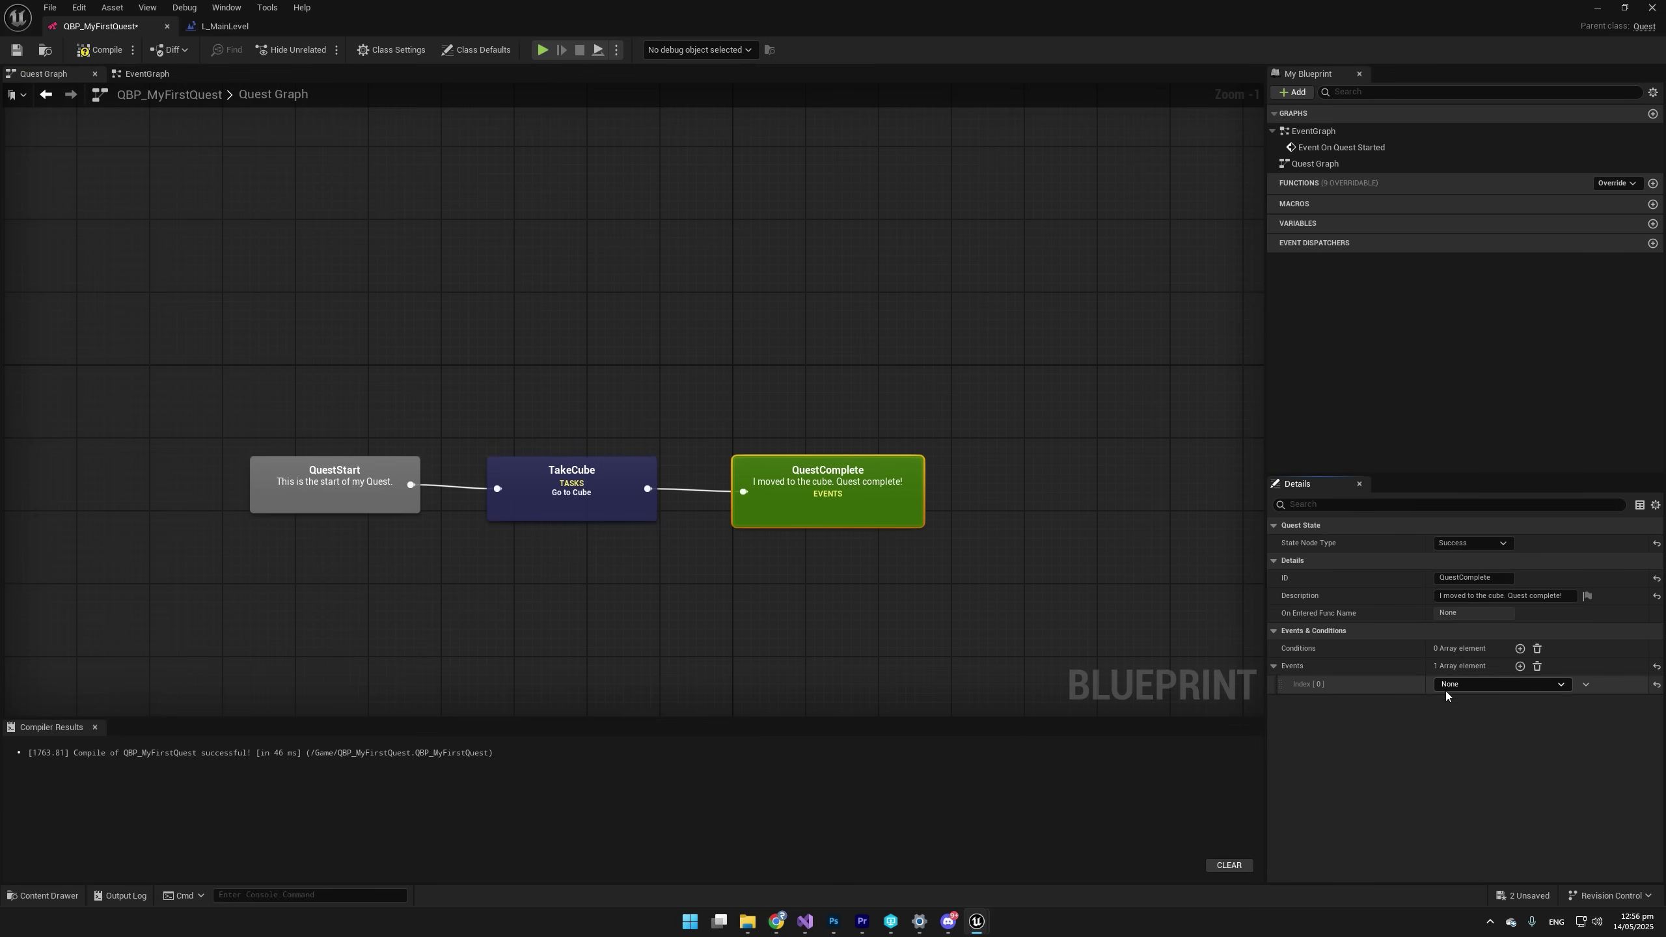
left_click(1484, 687)
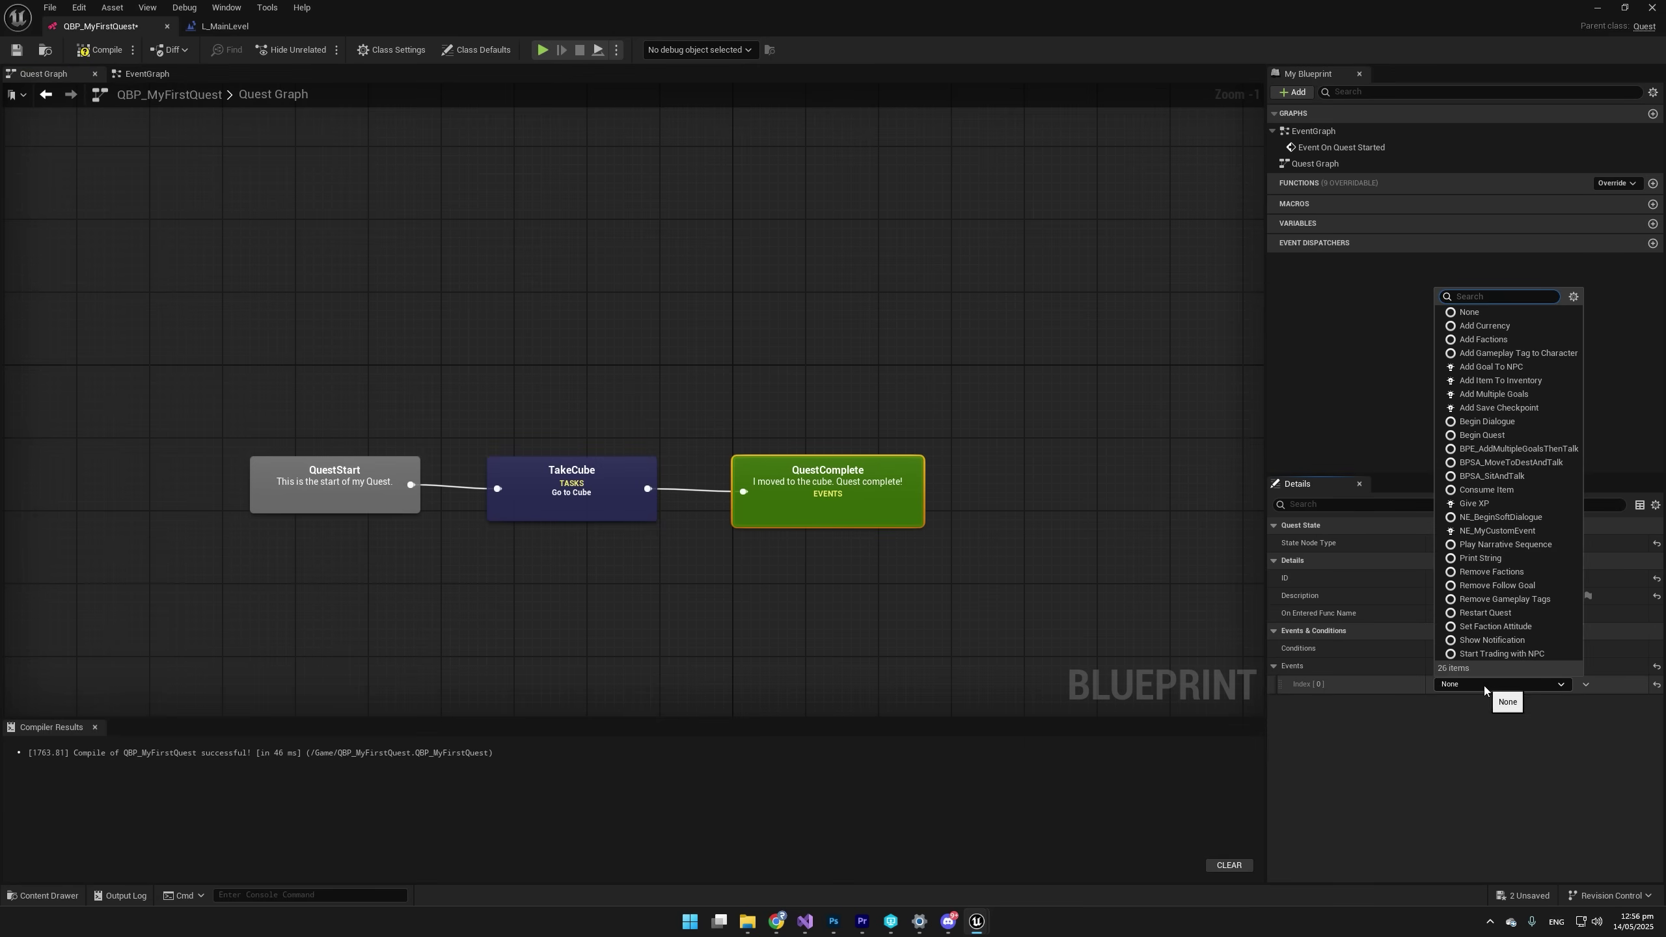
left_click(1497, 381)
left_click(1285, 684)
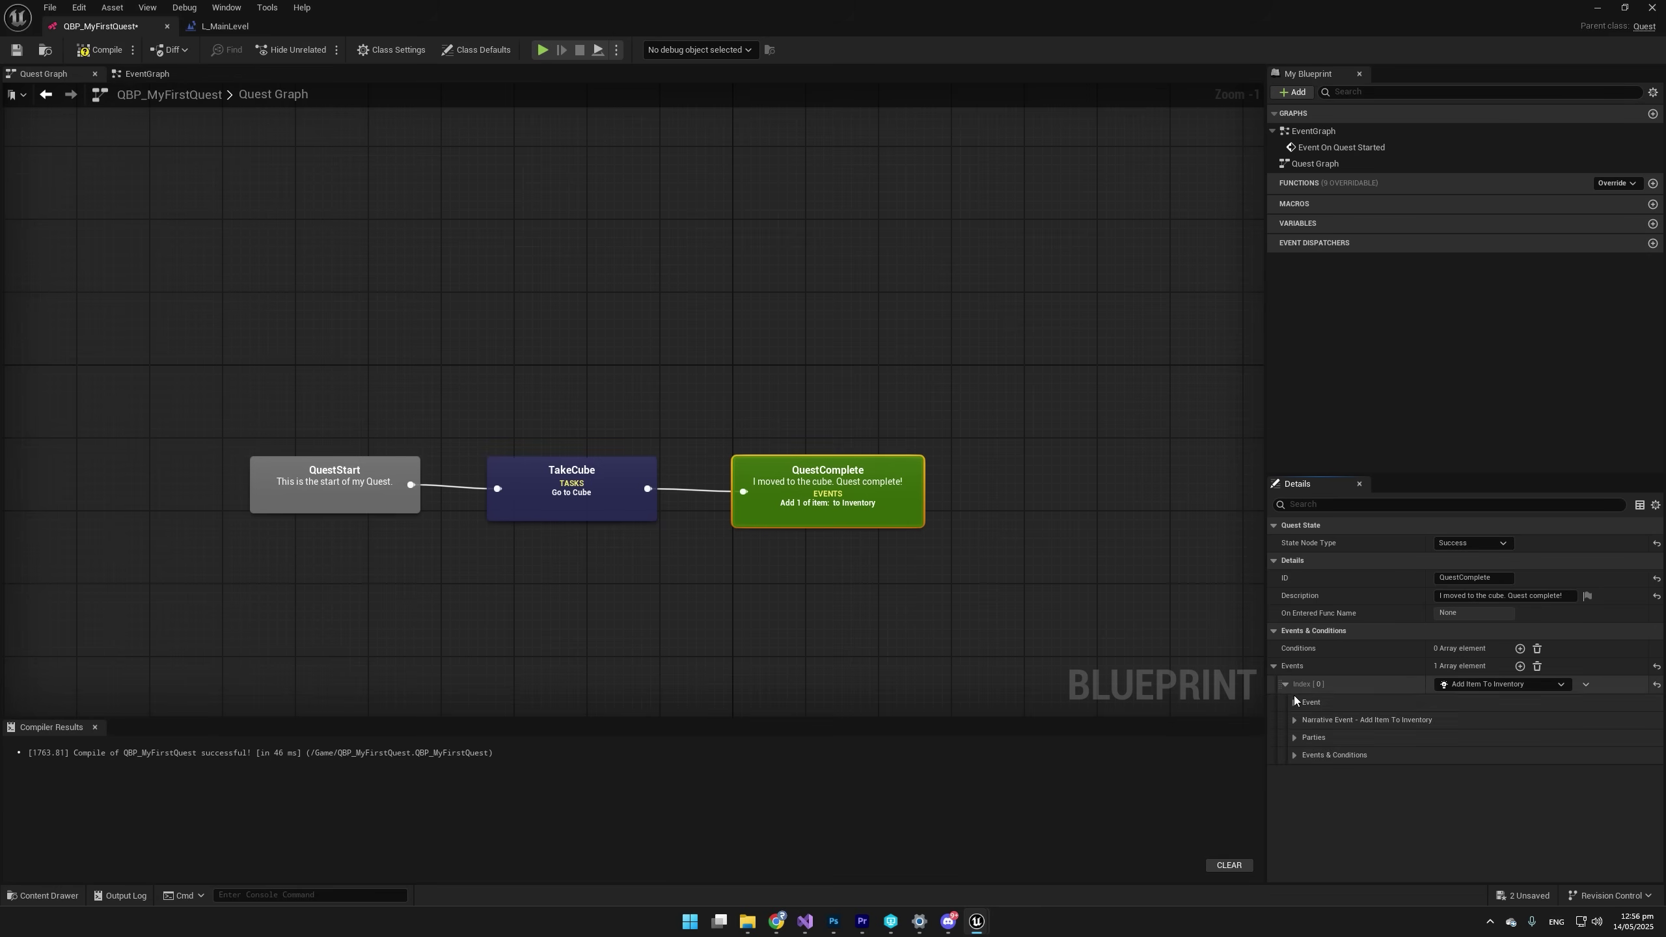
left_click(1294, 720)
left_click(1472, 738)
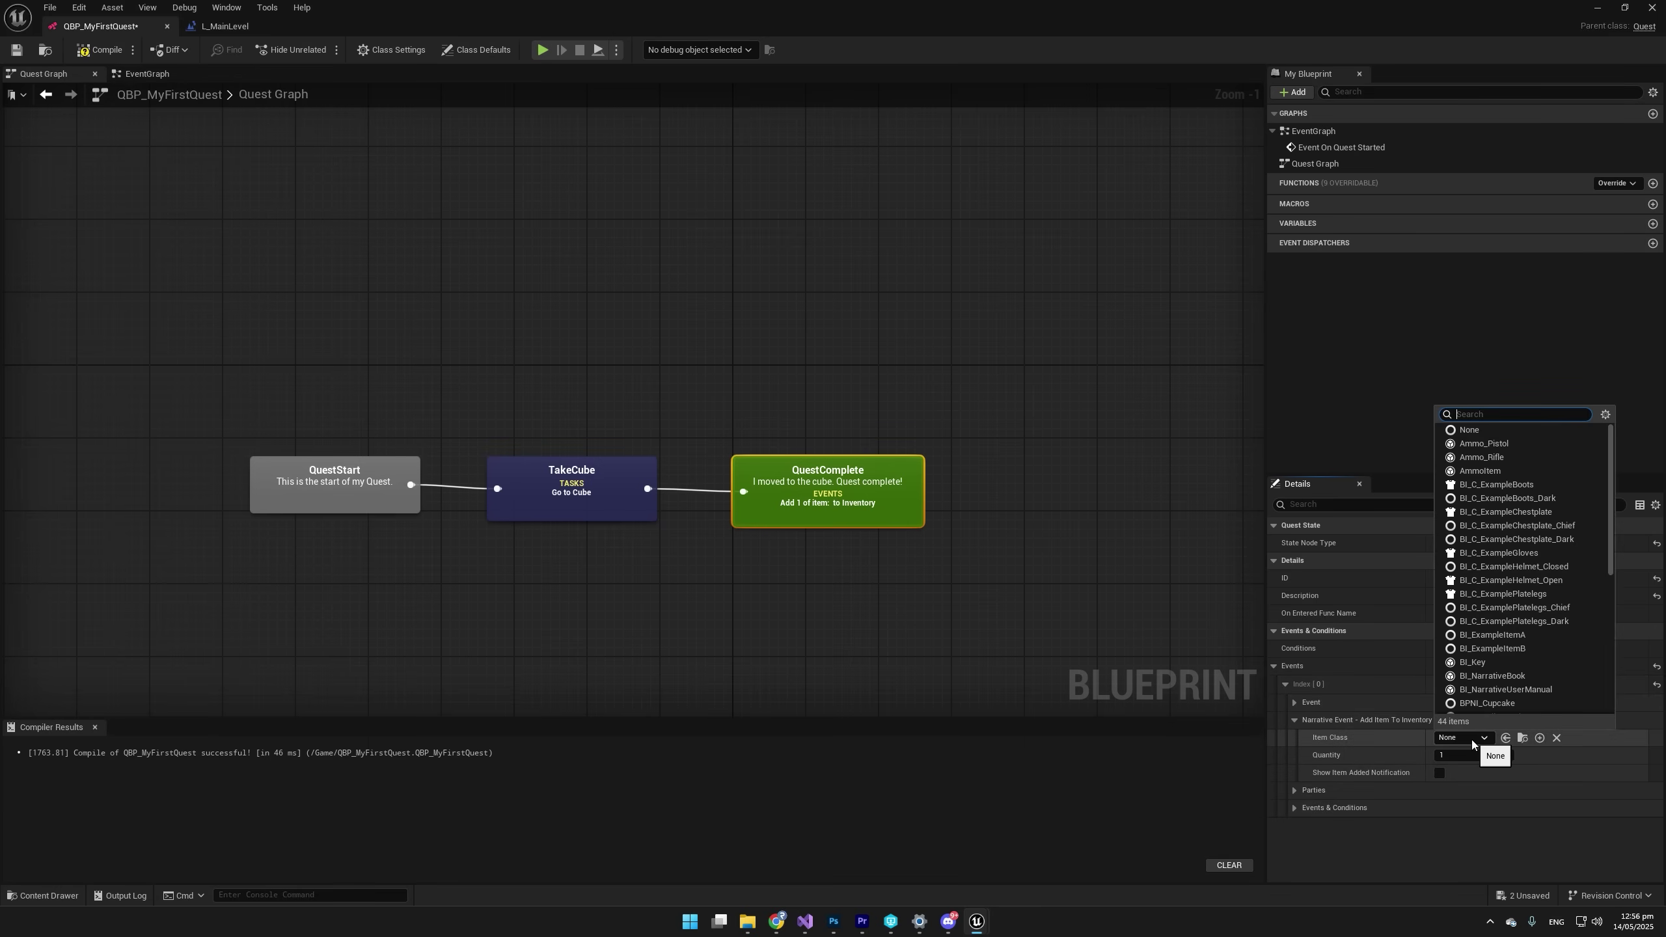
left_click(1505, 689)
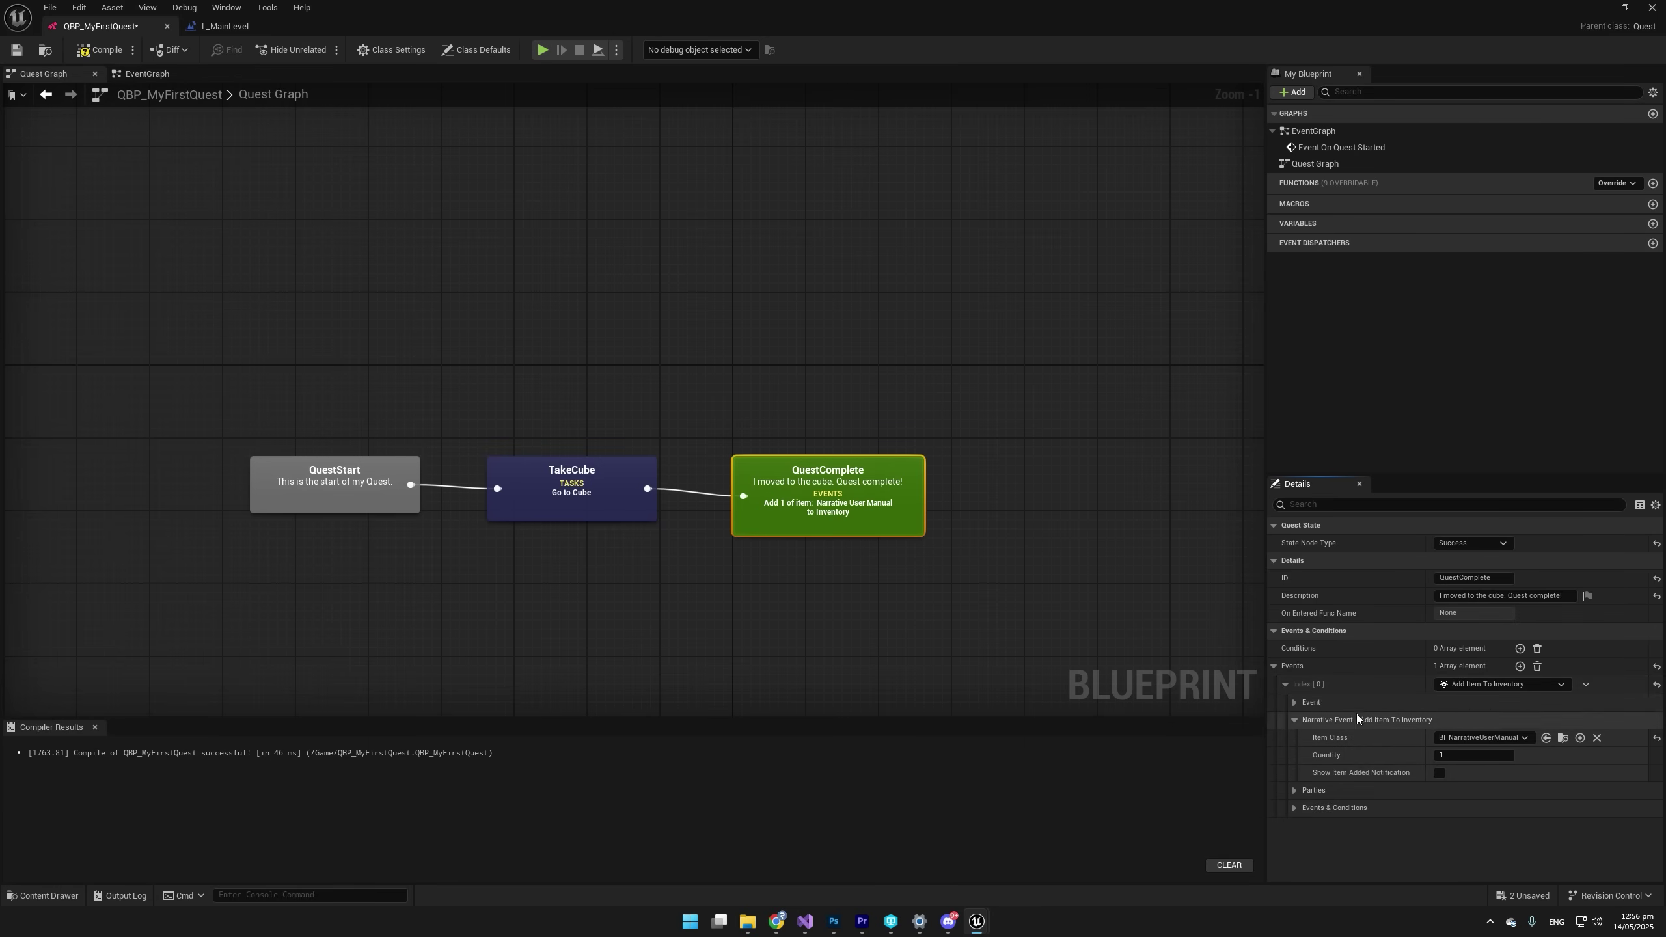
left_click(1295, 720)
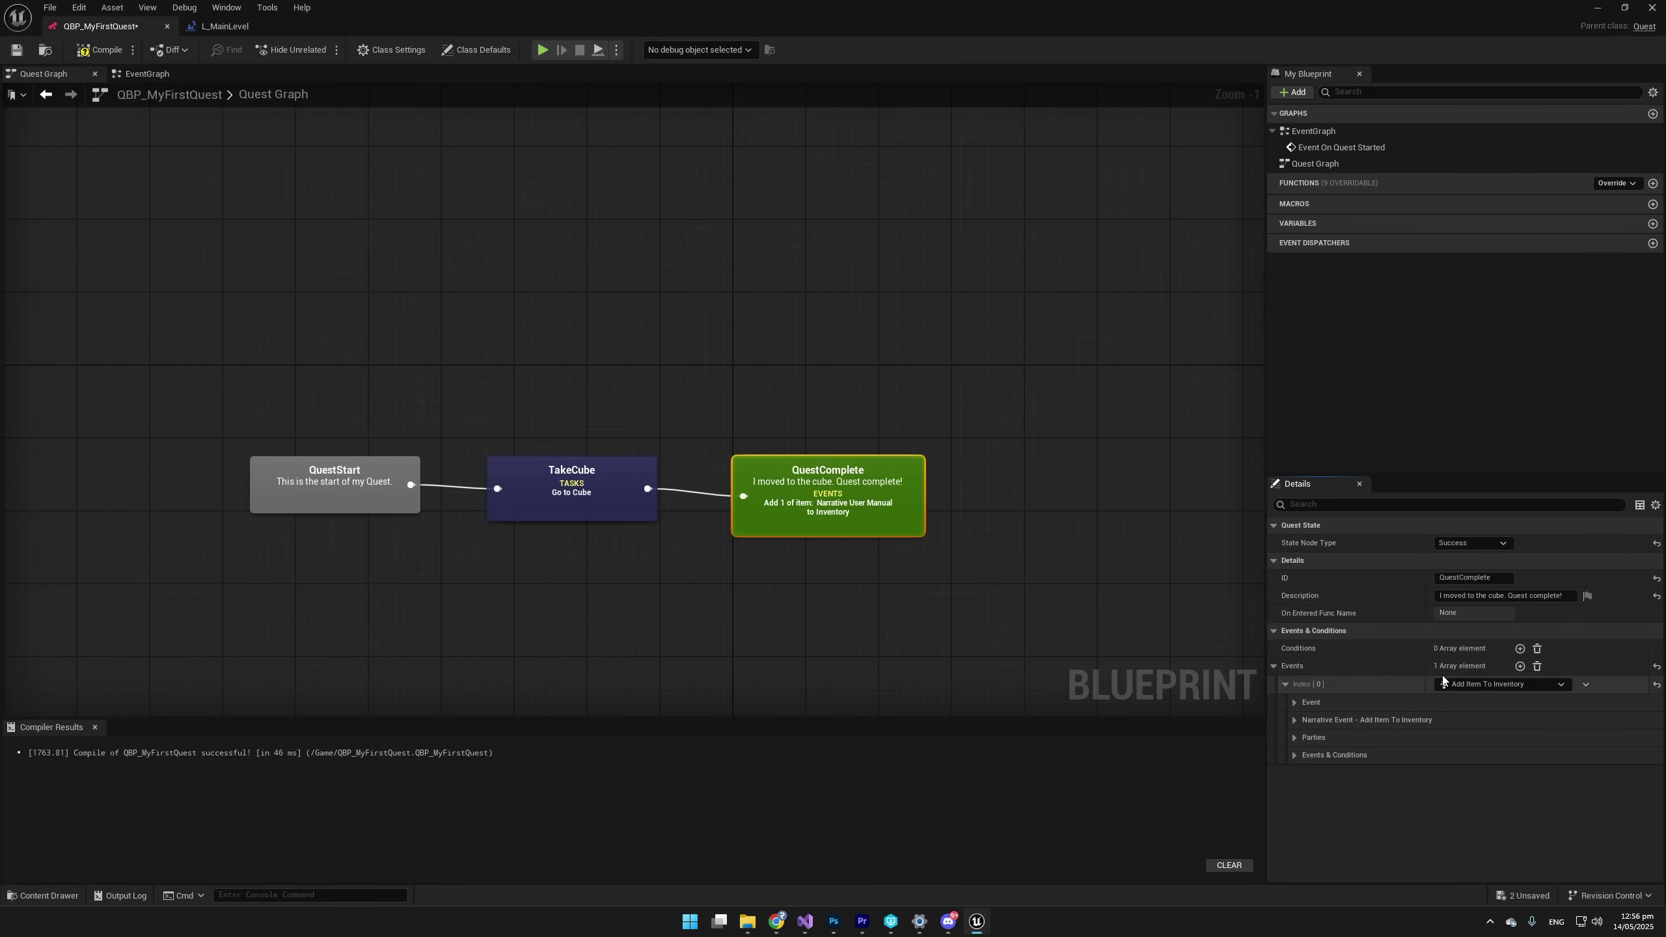
Add a Show Notification event to QuestComplete with the message "Congratulations on finishing the quest. Heres a user manual." and compile the quest.
left_click(1519, 666)
left_click(1459, 774)
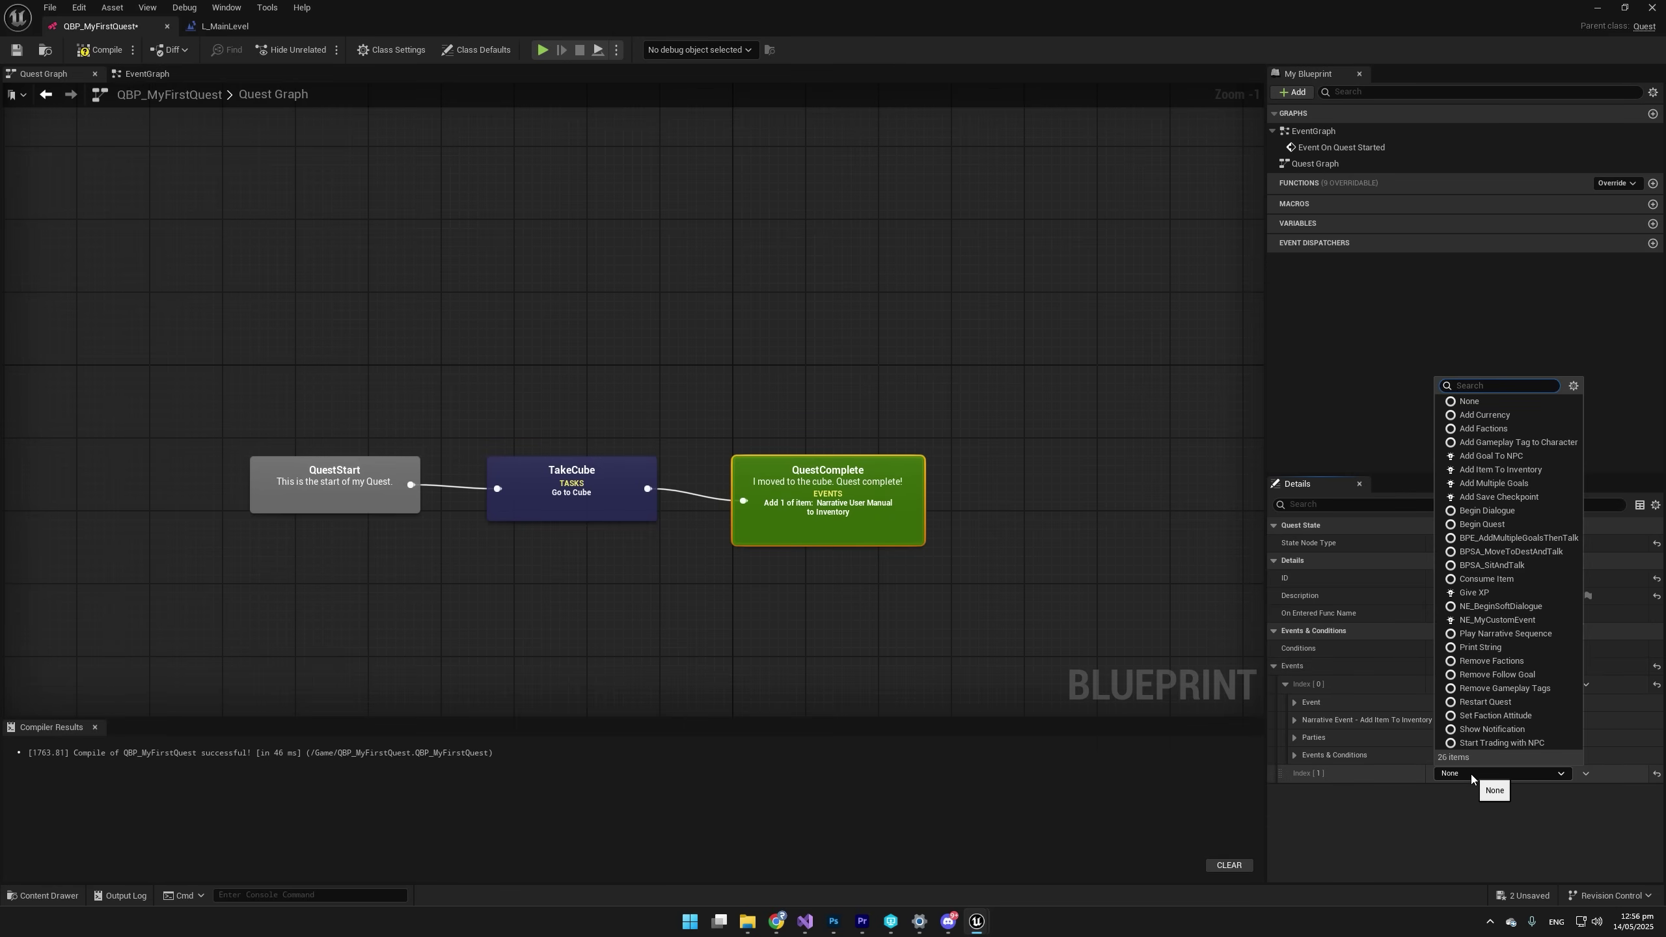
left_click(1490, 728)
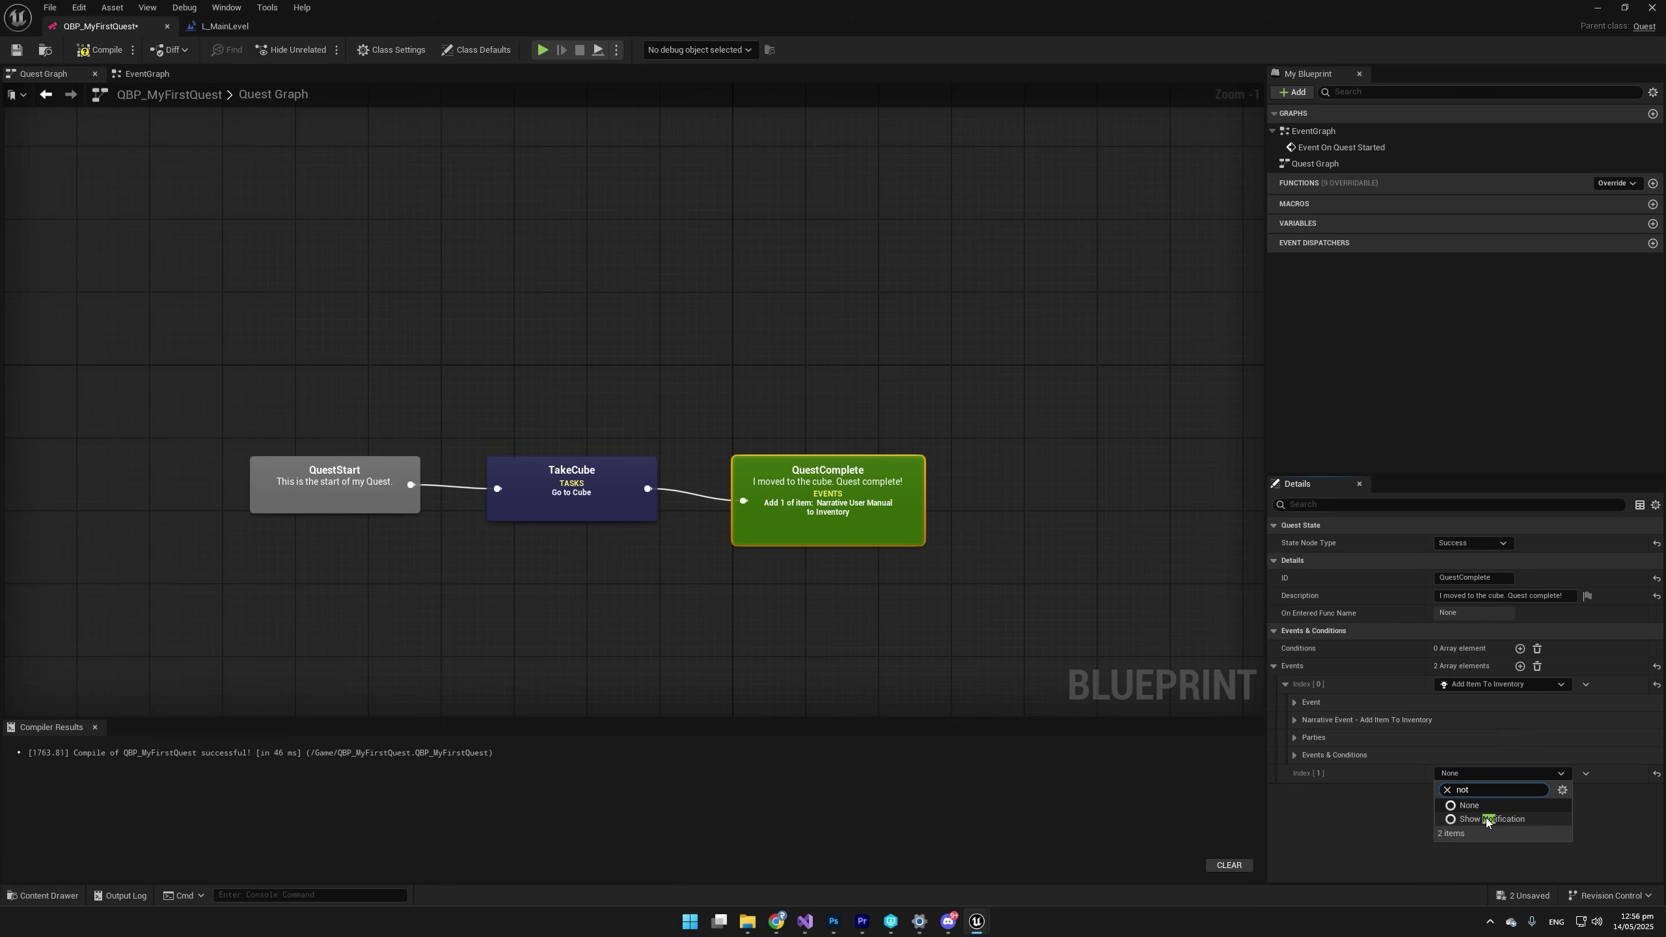
left_click(1294, 809)
left_click(1294, 792)
scroll(1320, 804, "down", 5)
left_click(1470, 811)
type("Congratulations on finishing the quest. Heres a user manual.")
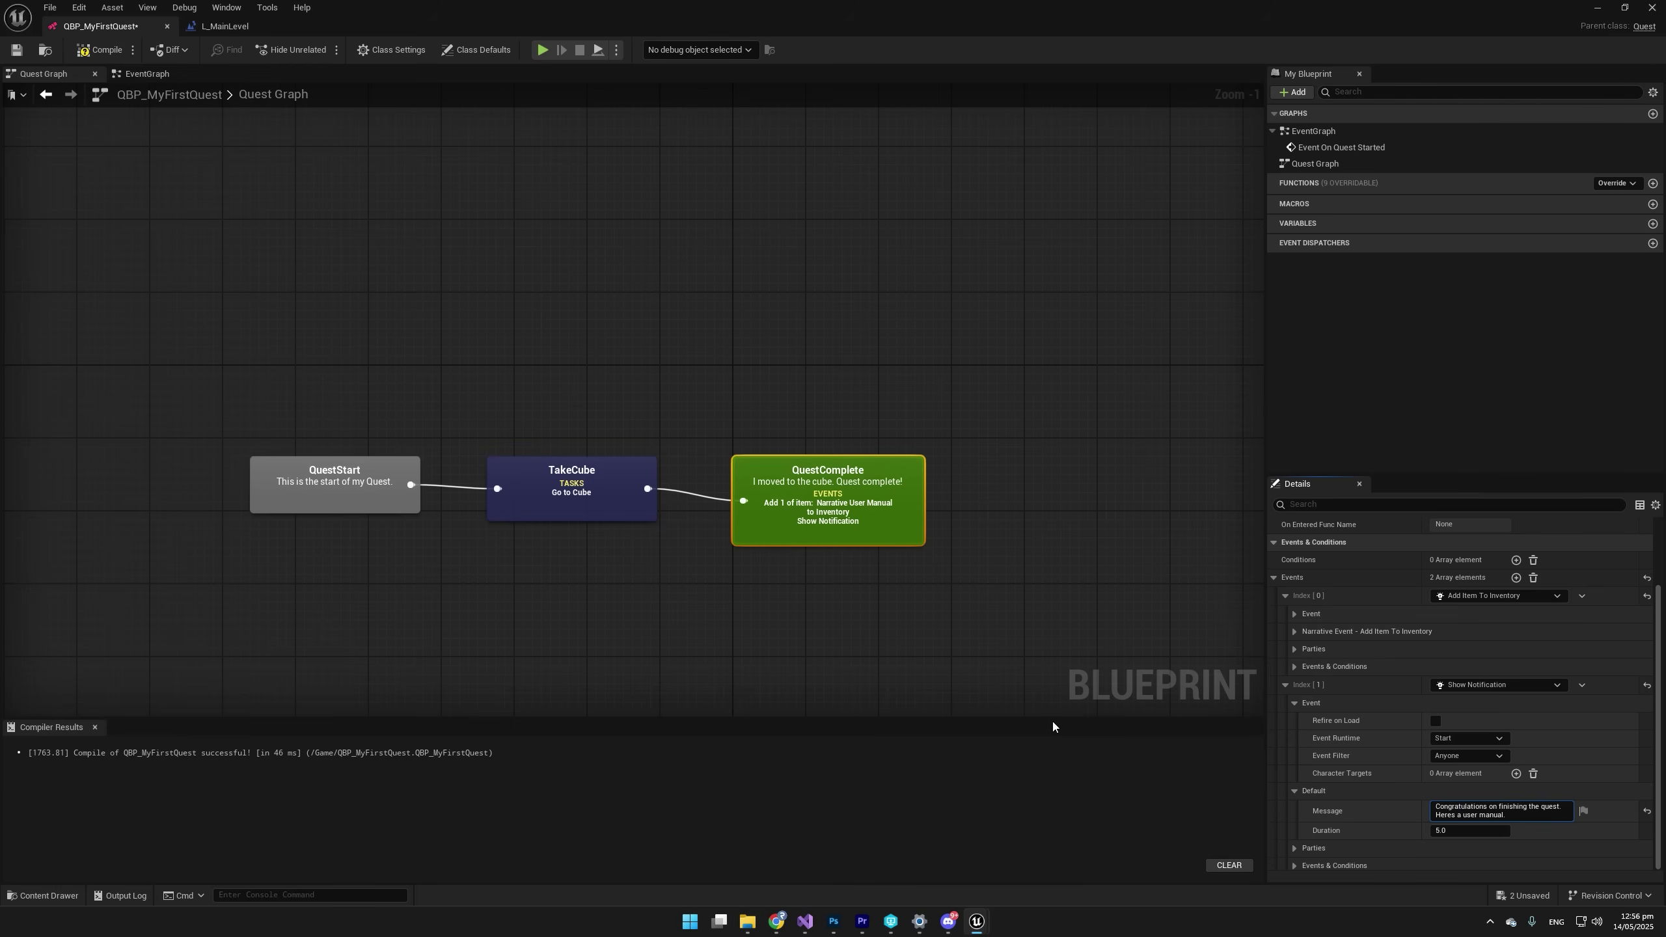
left_click(98, 49)
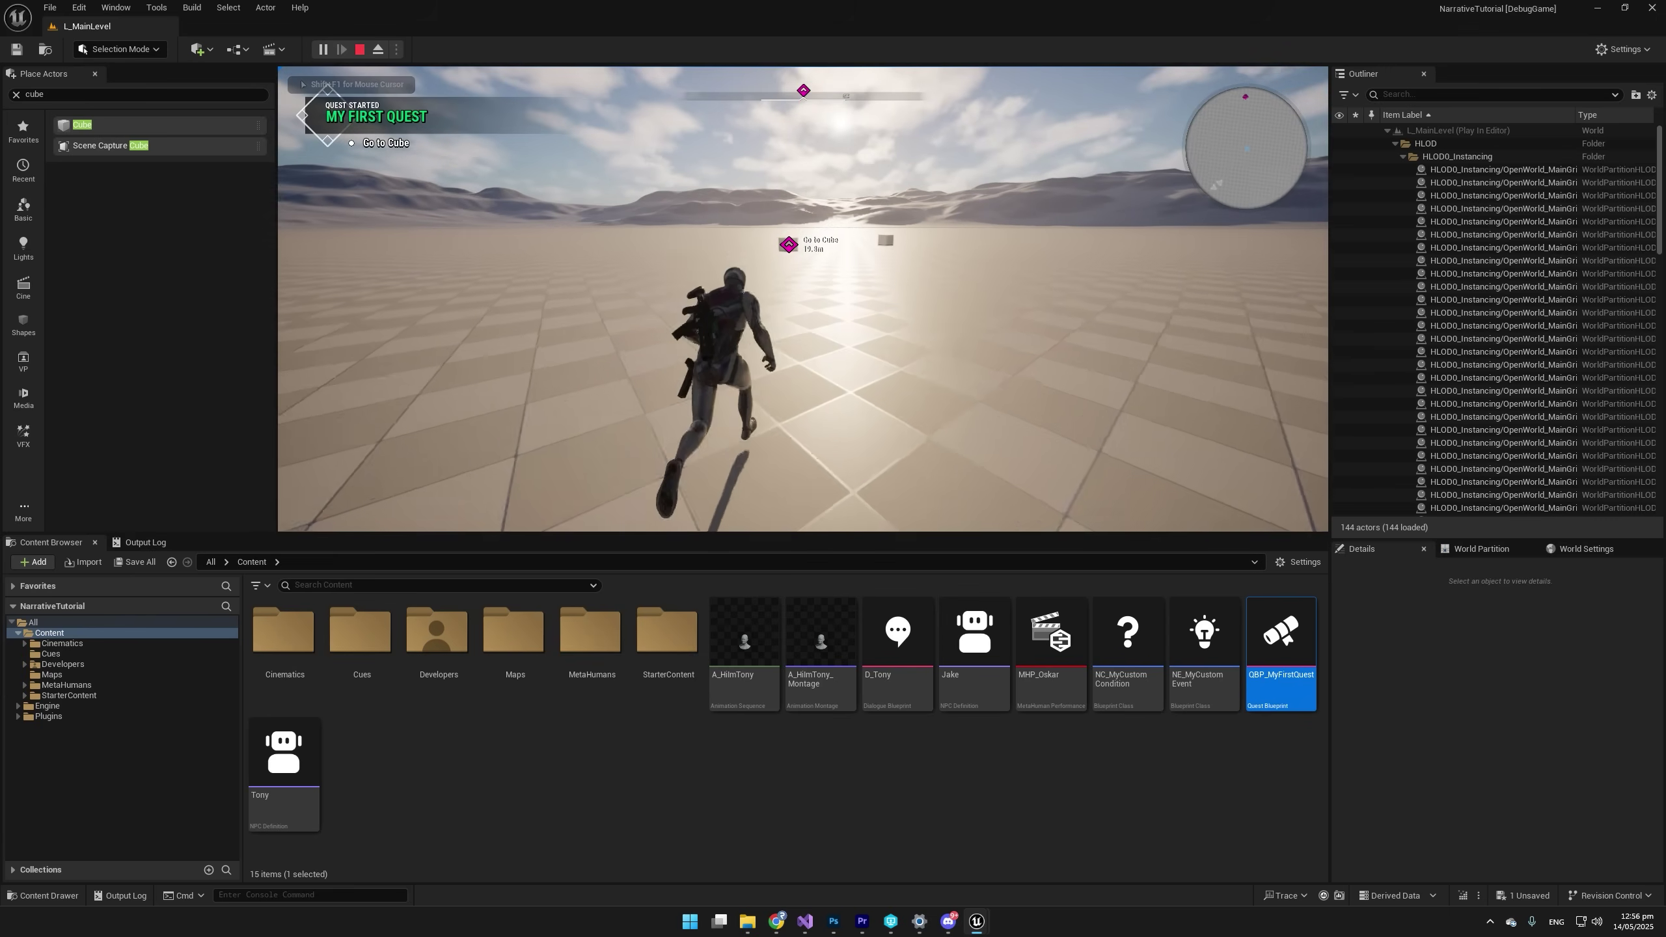
Play the level, run to the cube to complete the quest, and check the inventory for the user manual.
key("w")
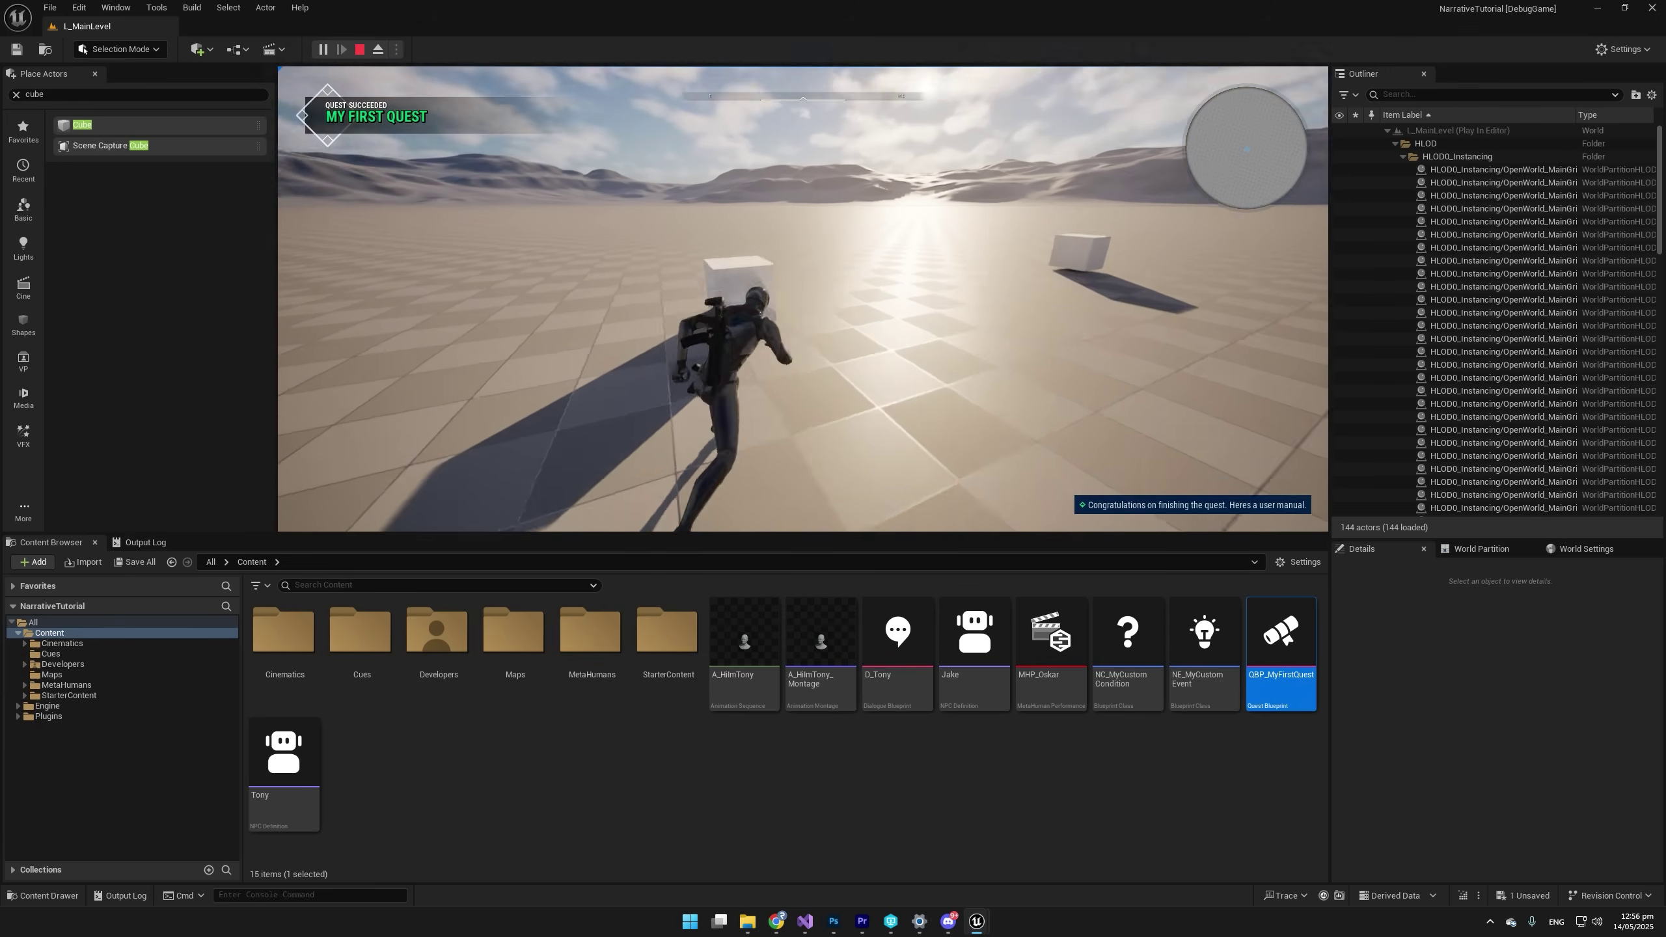
key("i")
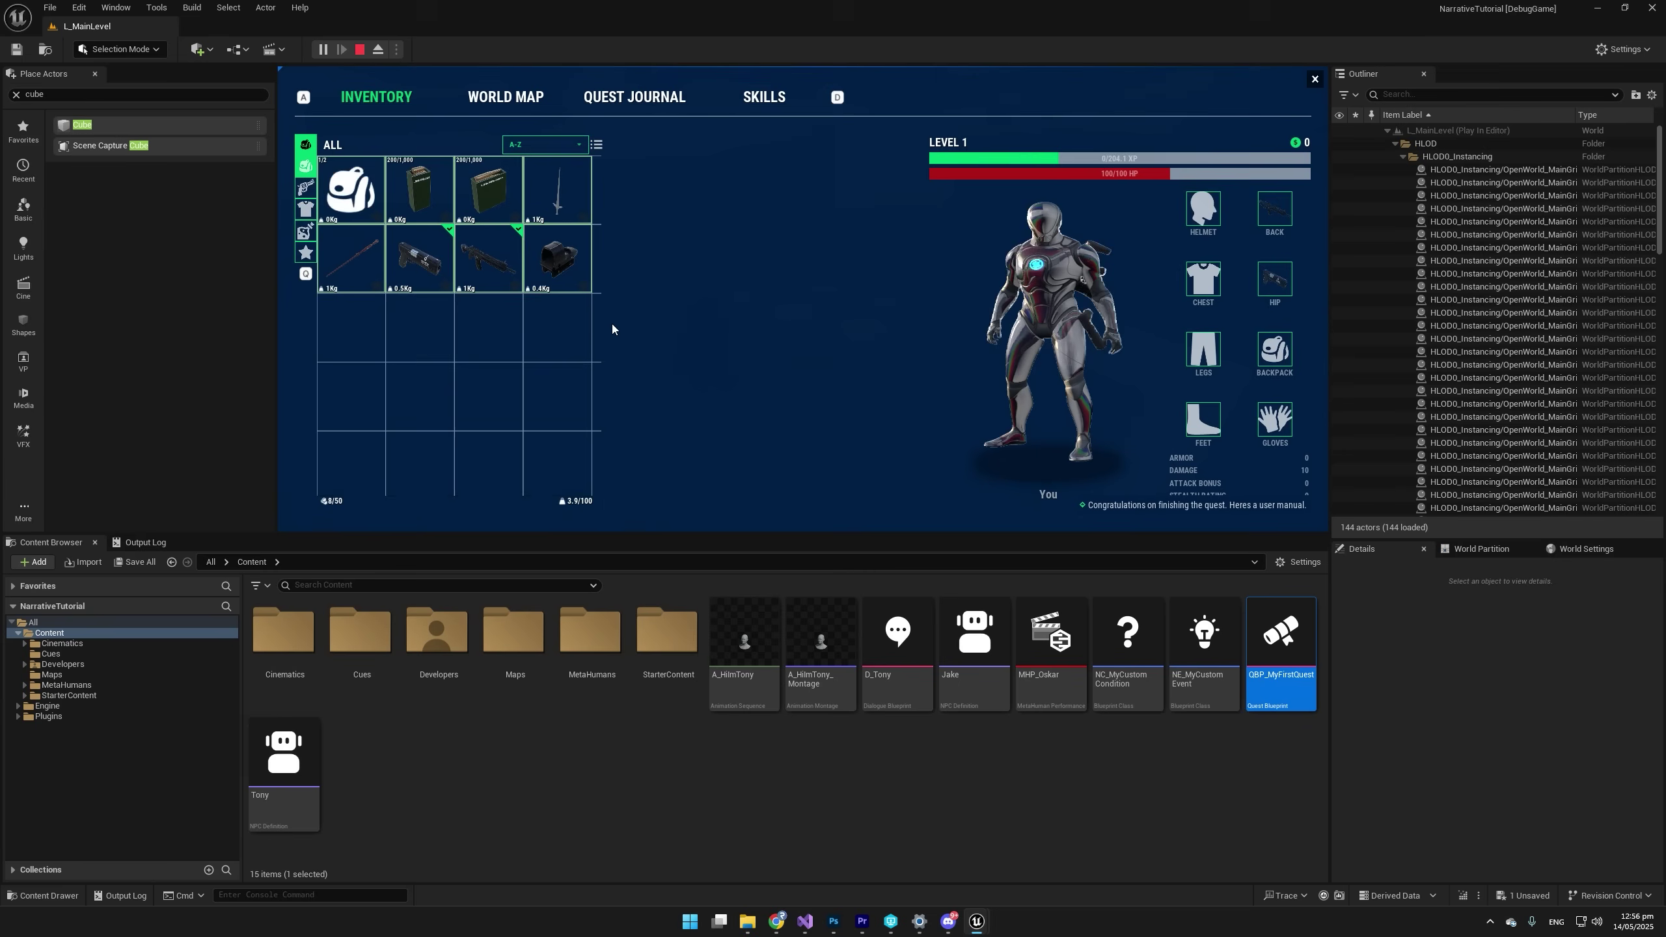
left_click(346, 189)
Leaf back and forth through the user manual's pages and stop the play session.
key("d")
left_click(939, 309)
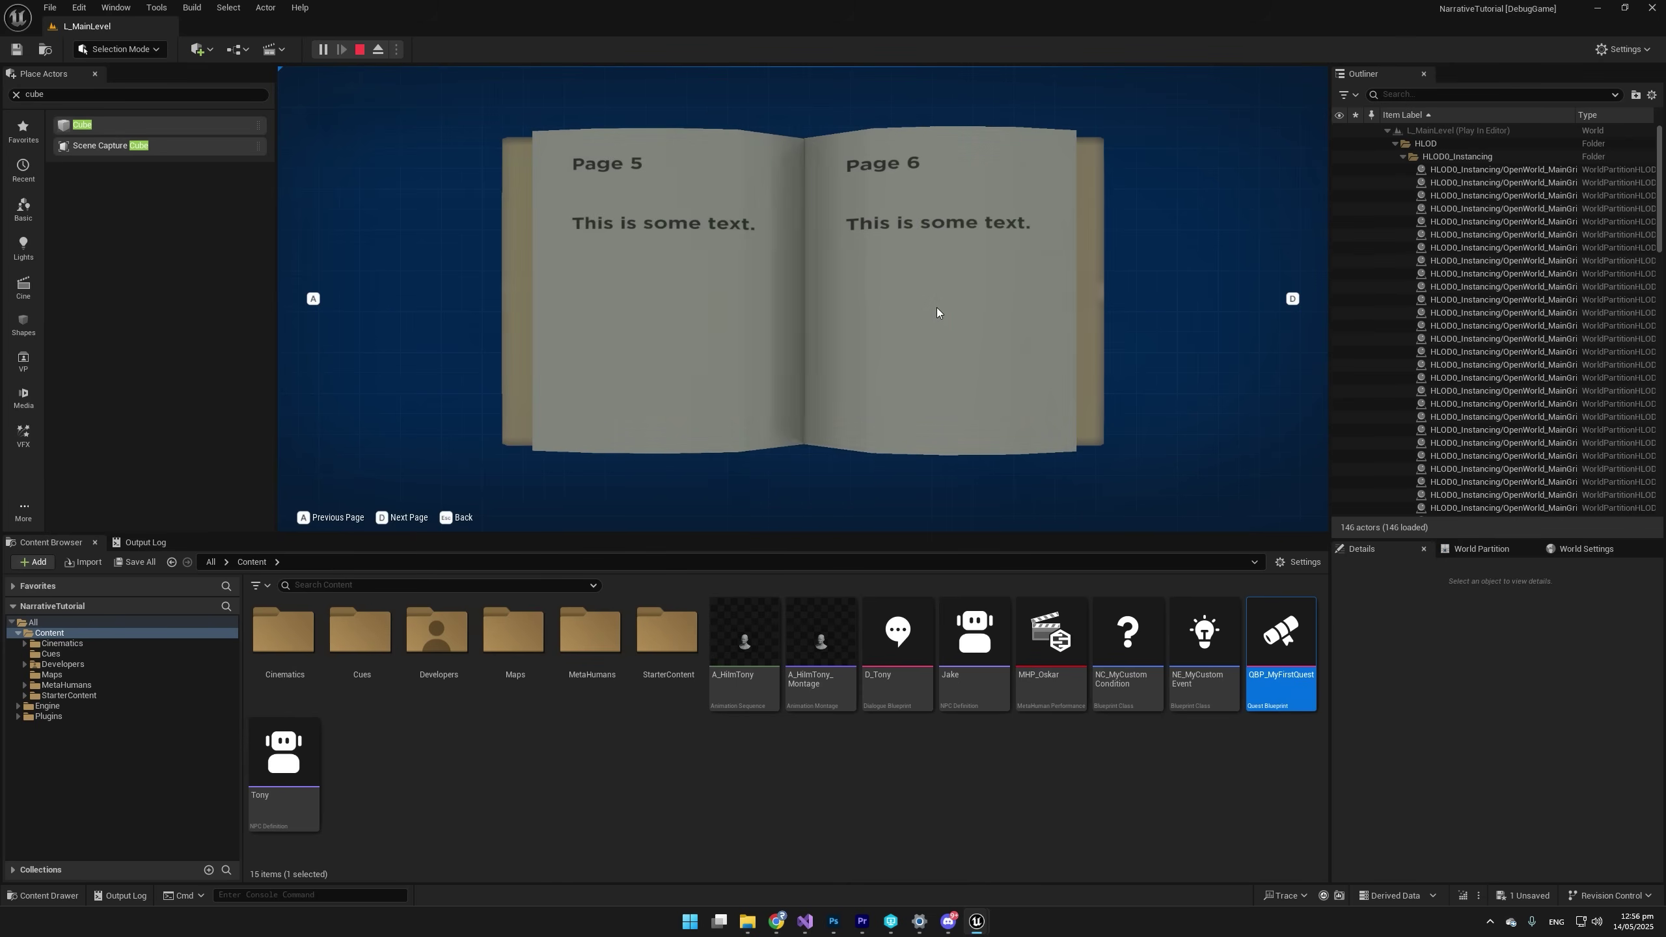
left_click(614, 302)
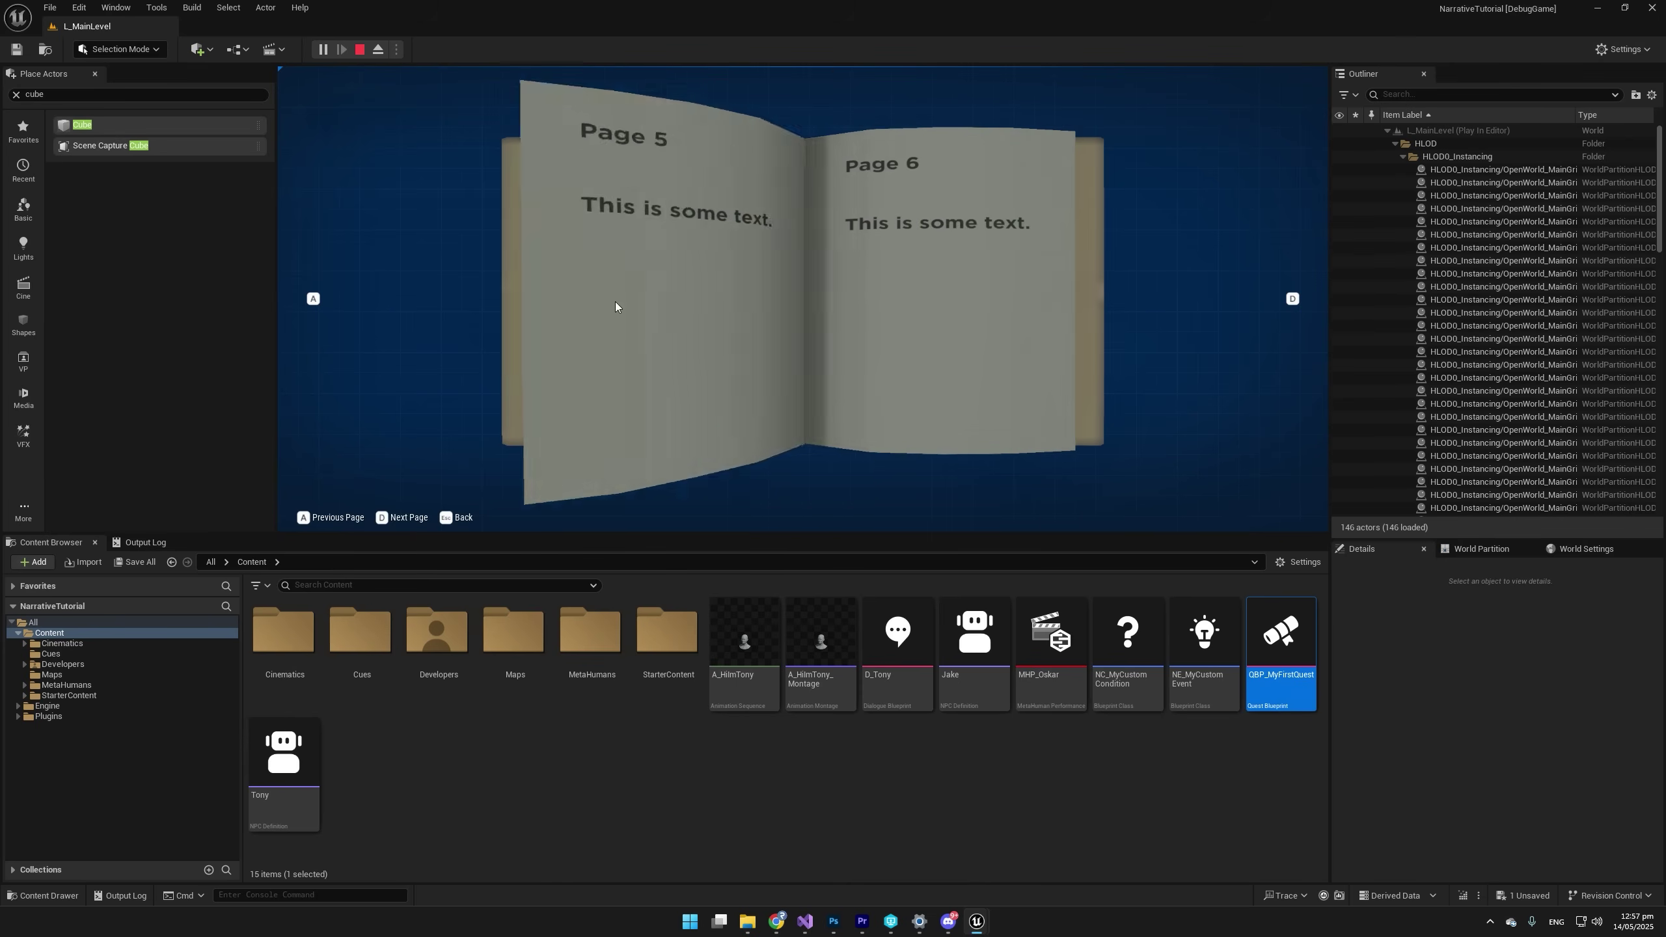
left_click(955, 294)
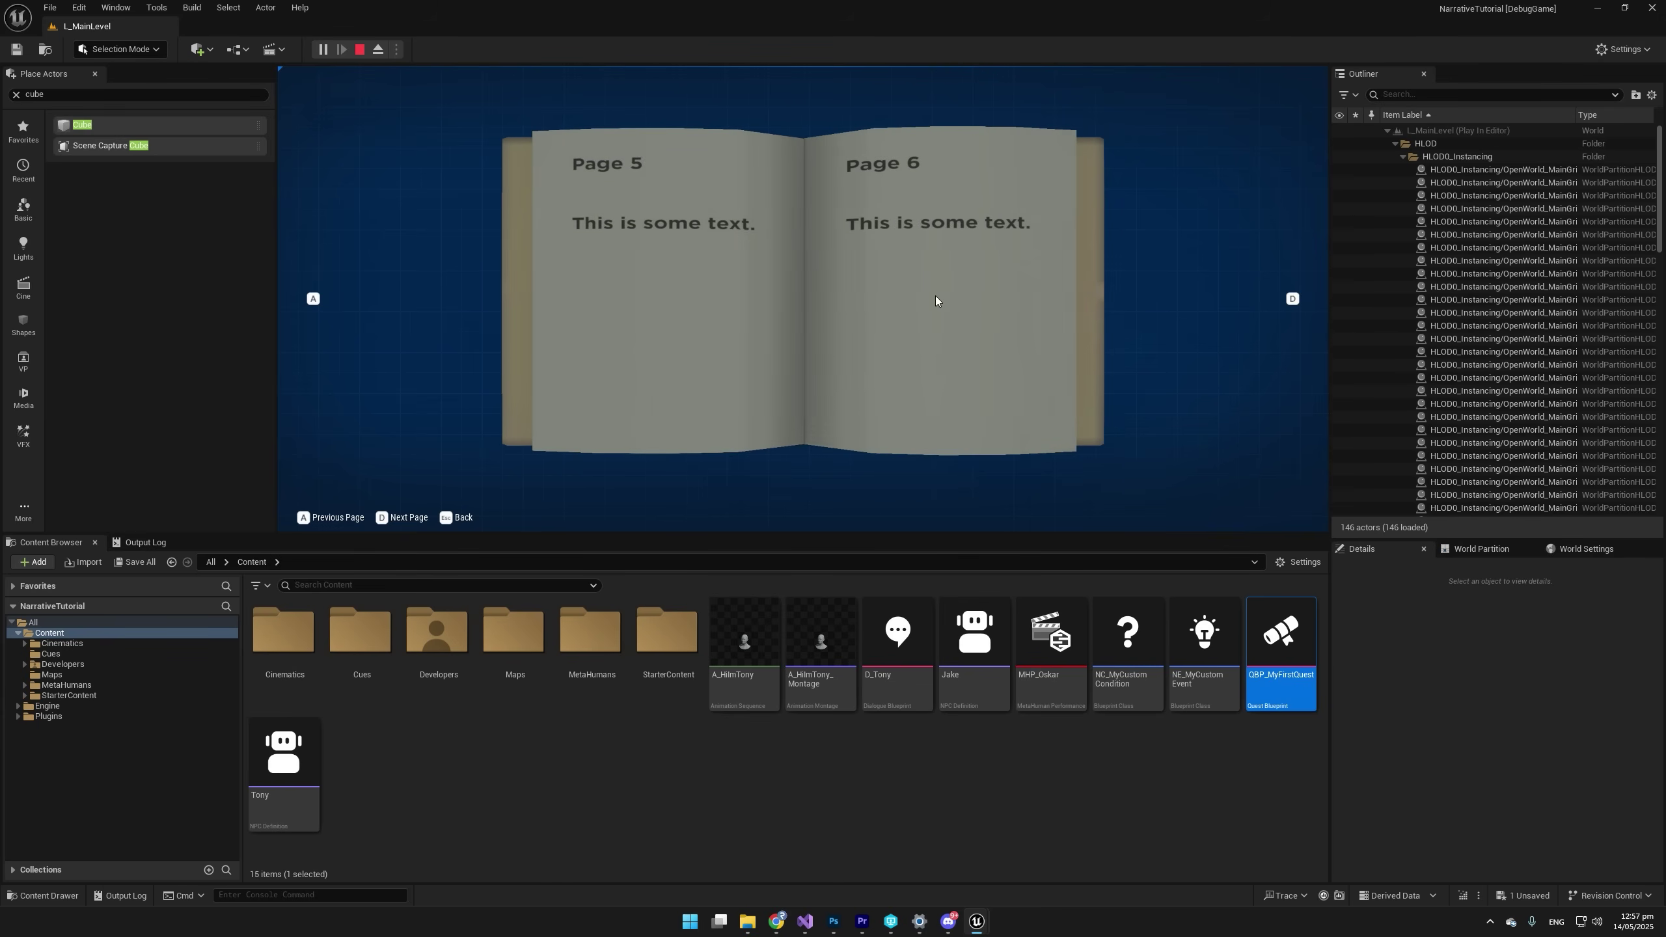
left_click(924, 318)
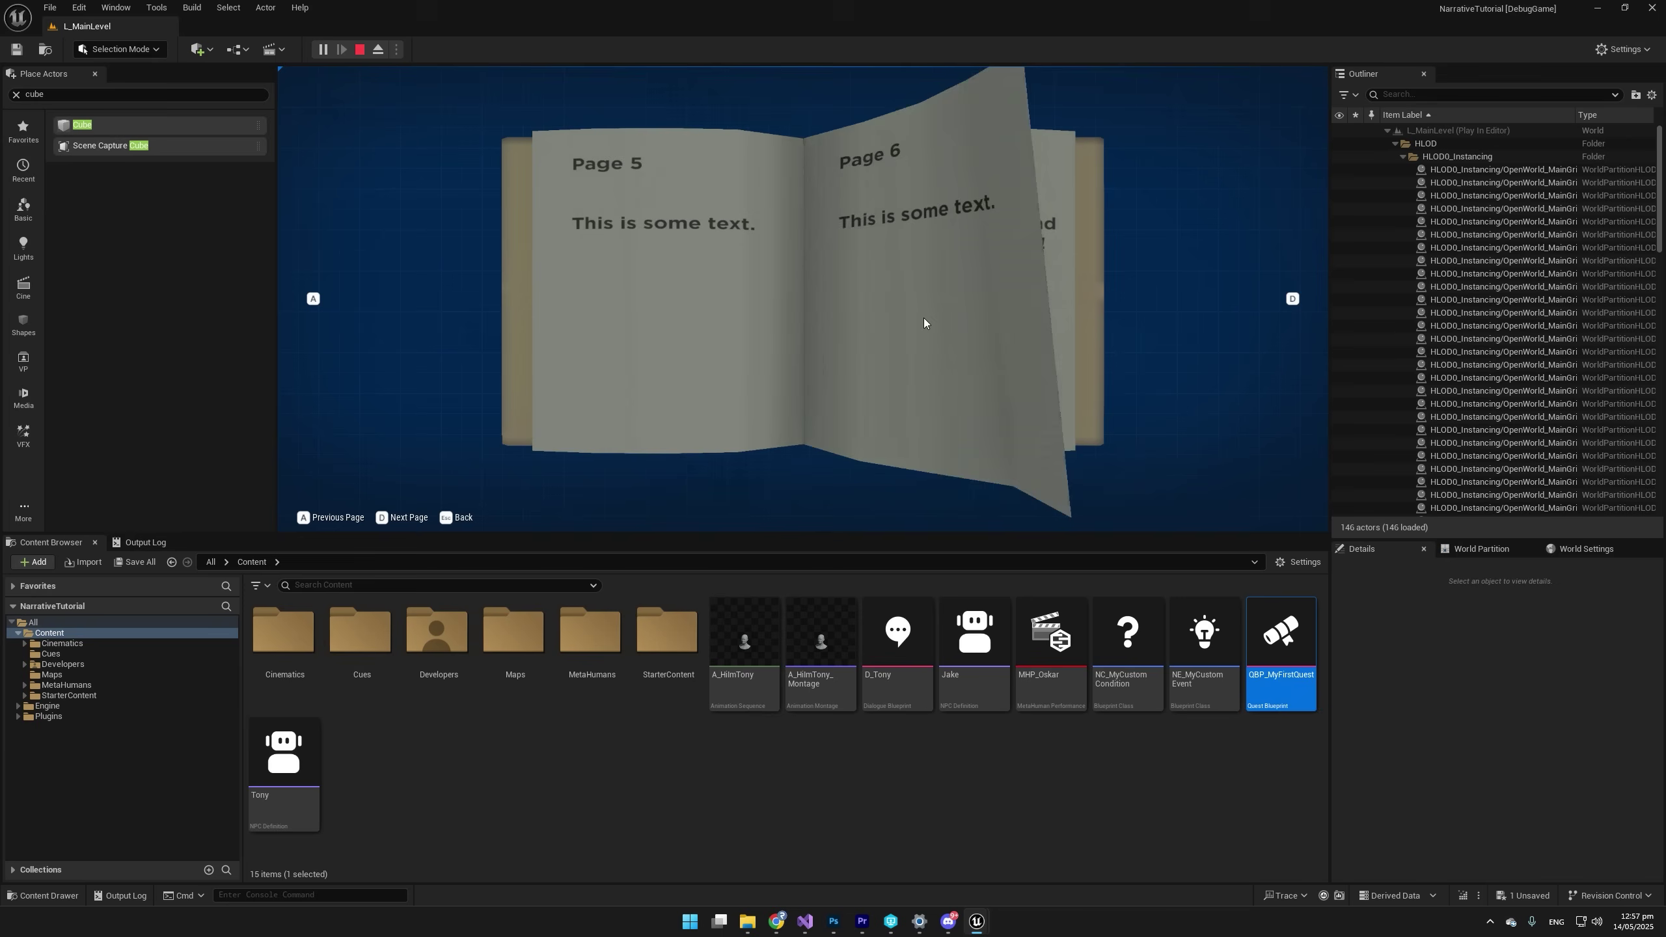
left_click(653, 336)
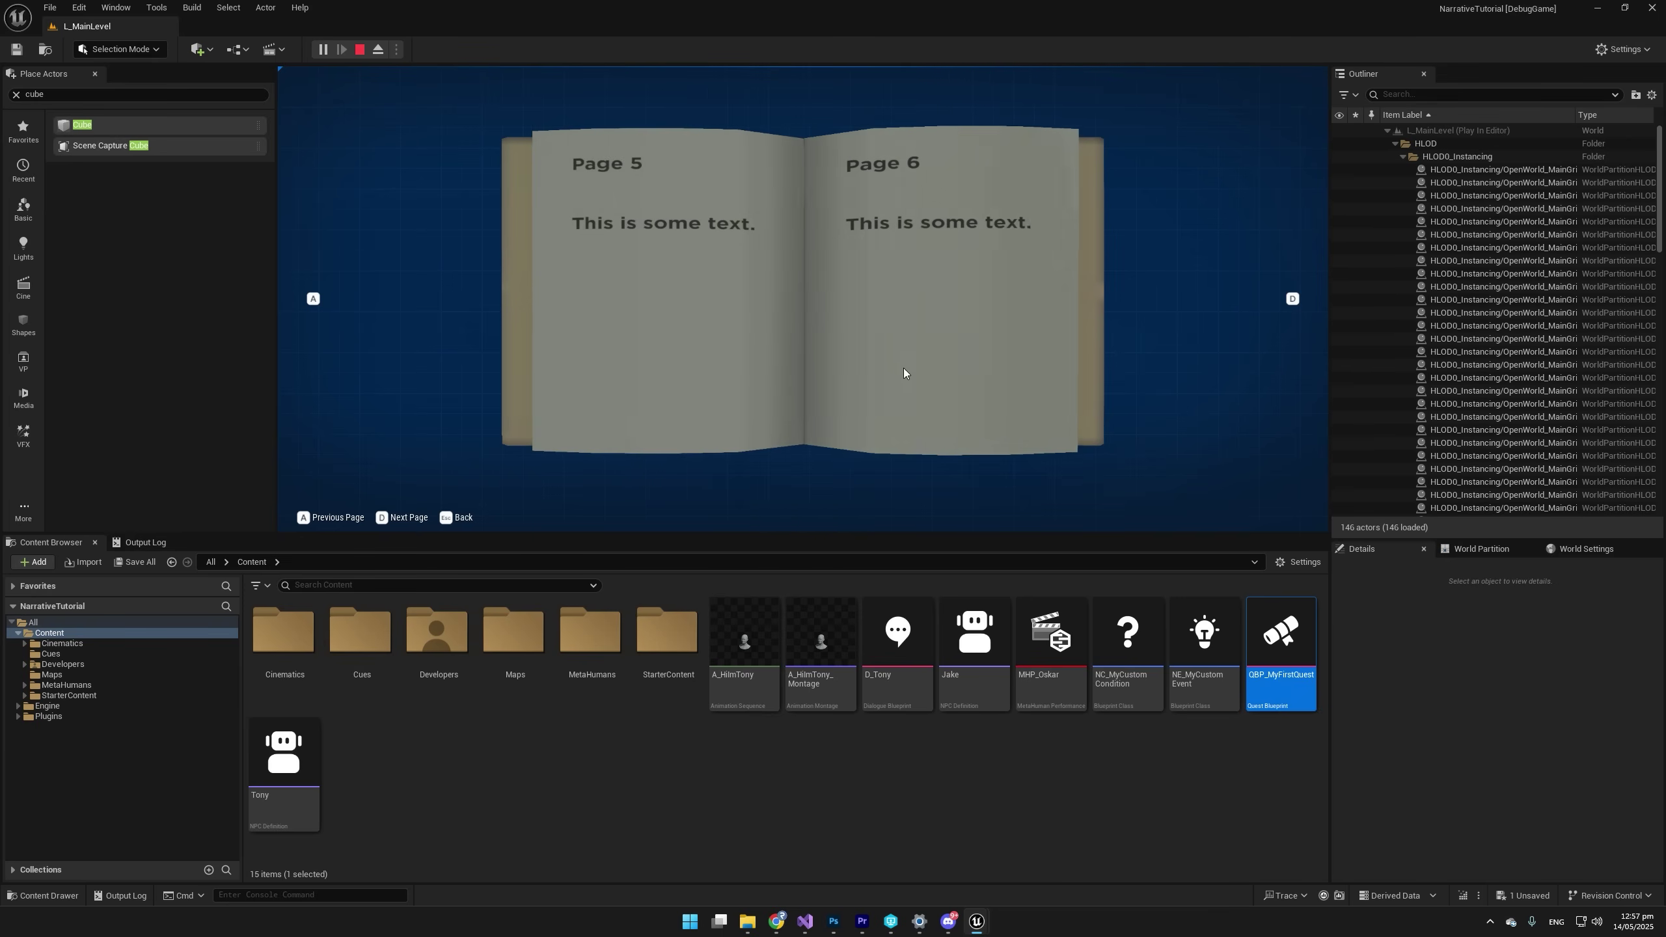
left_click(943, 303)
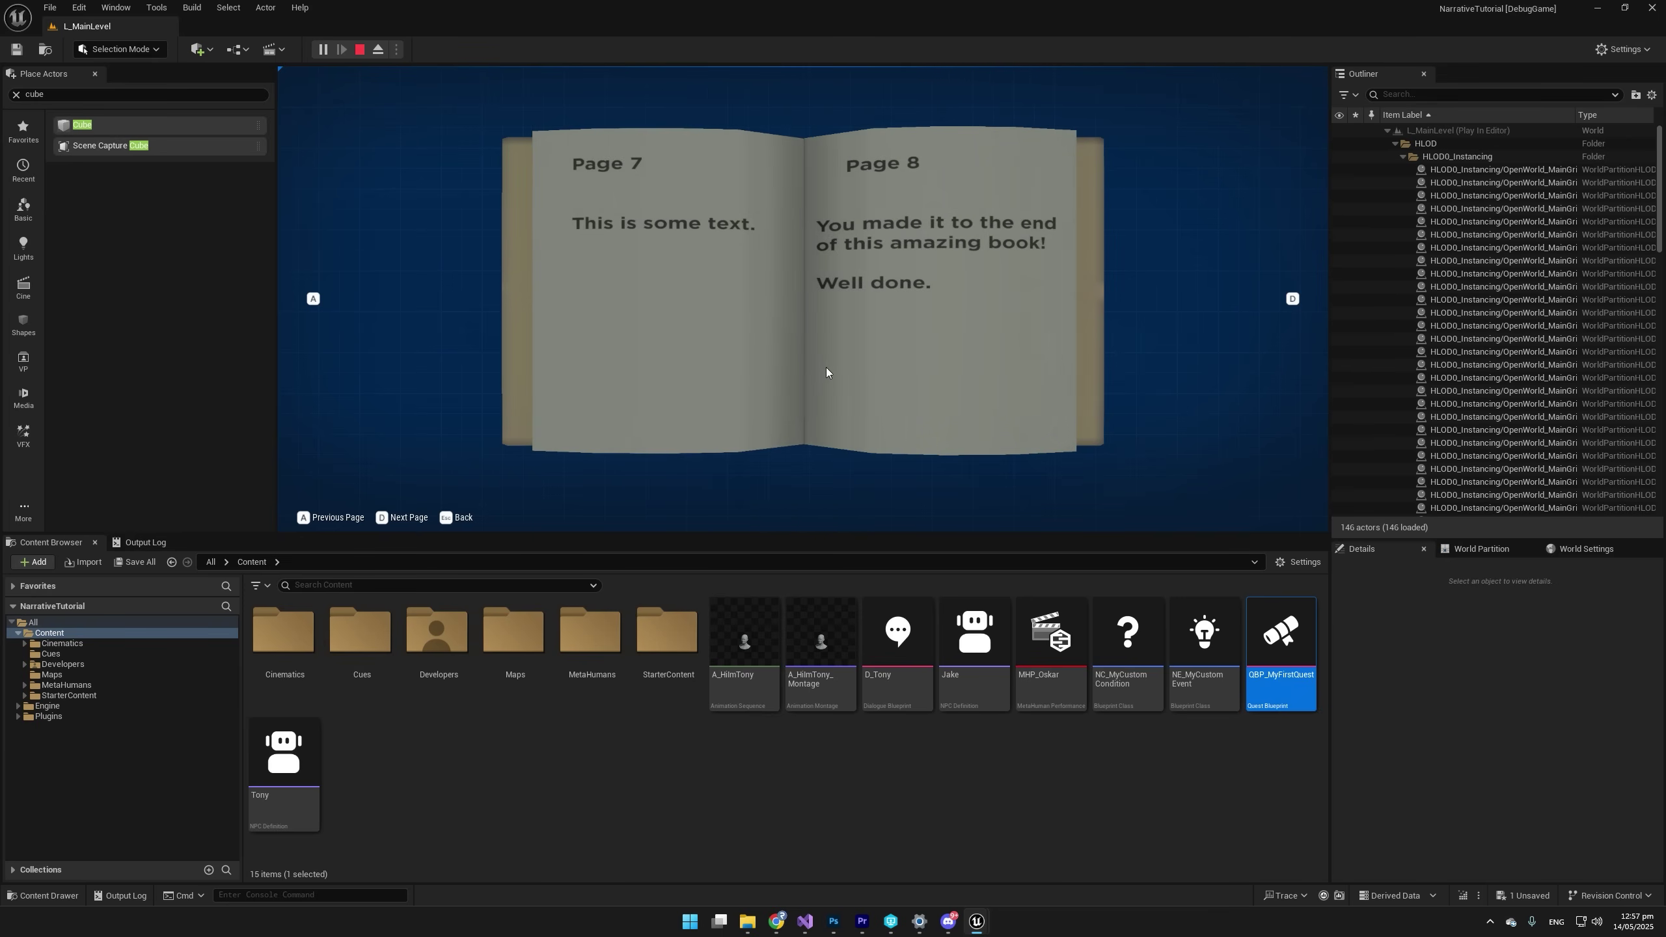
key("Escape")
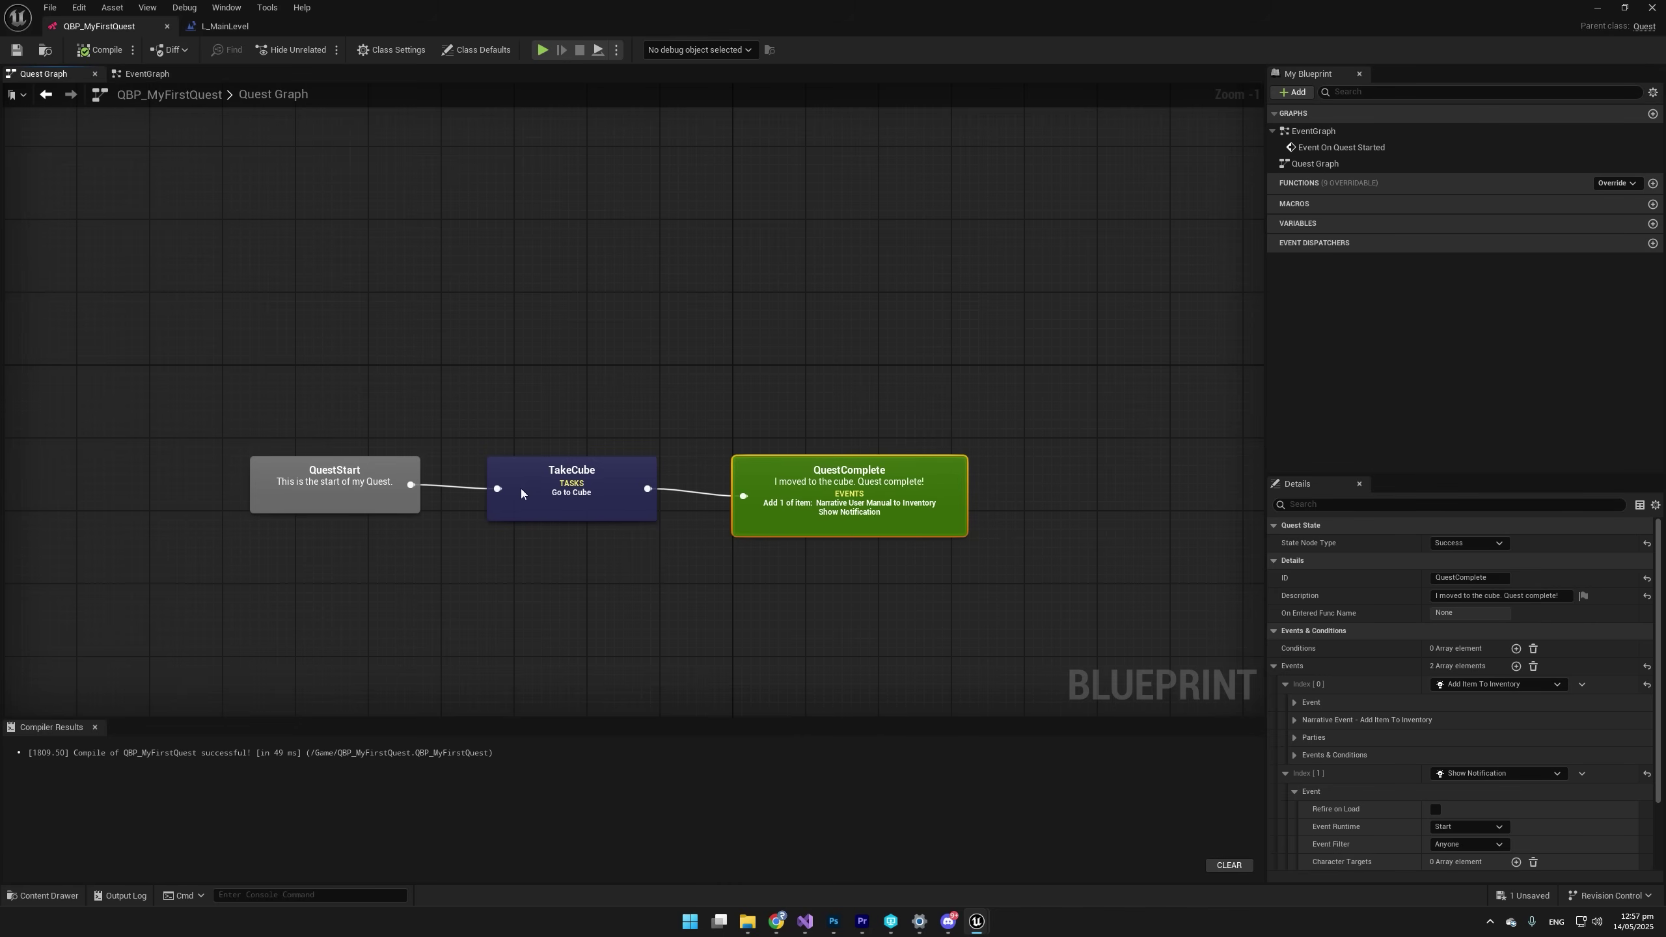
Move the QuestStart node higher than the TakeCube node in the quest graph.
left_click(402, 490)
left_click_drag(411, 484, 497, 327)
left_click_drag(372, 491, 345, 418)
Add a condition entry to the TakeCube branch, open its condition choices, and nudge the node upward.
left_click(583, 496)
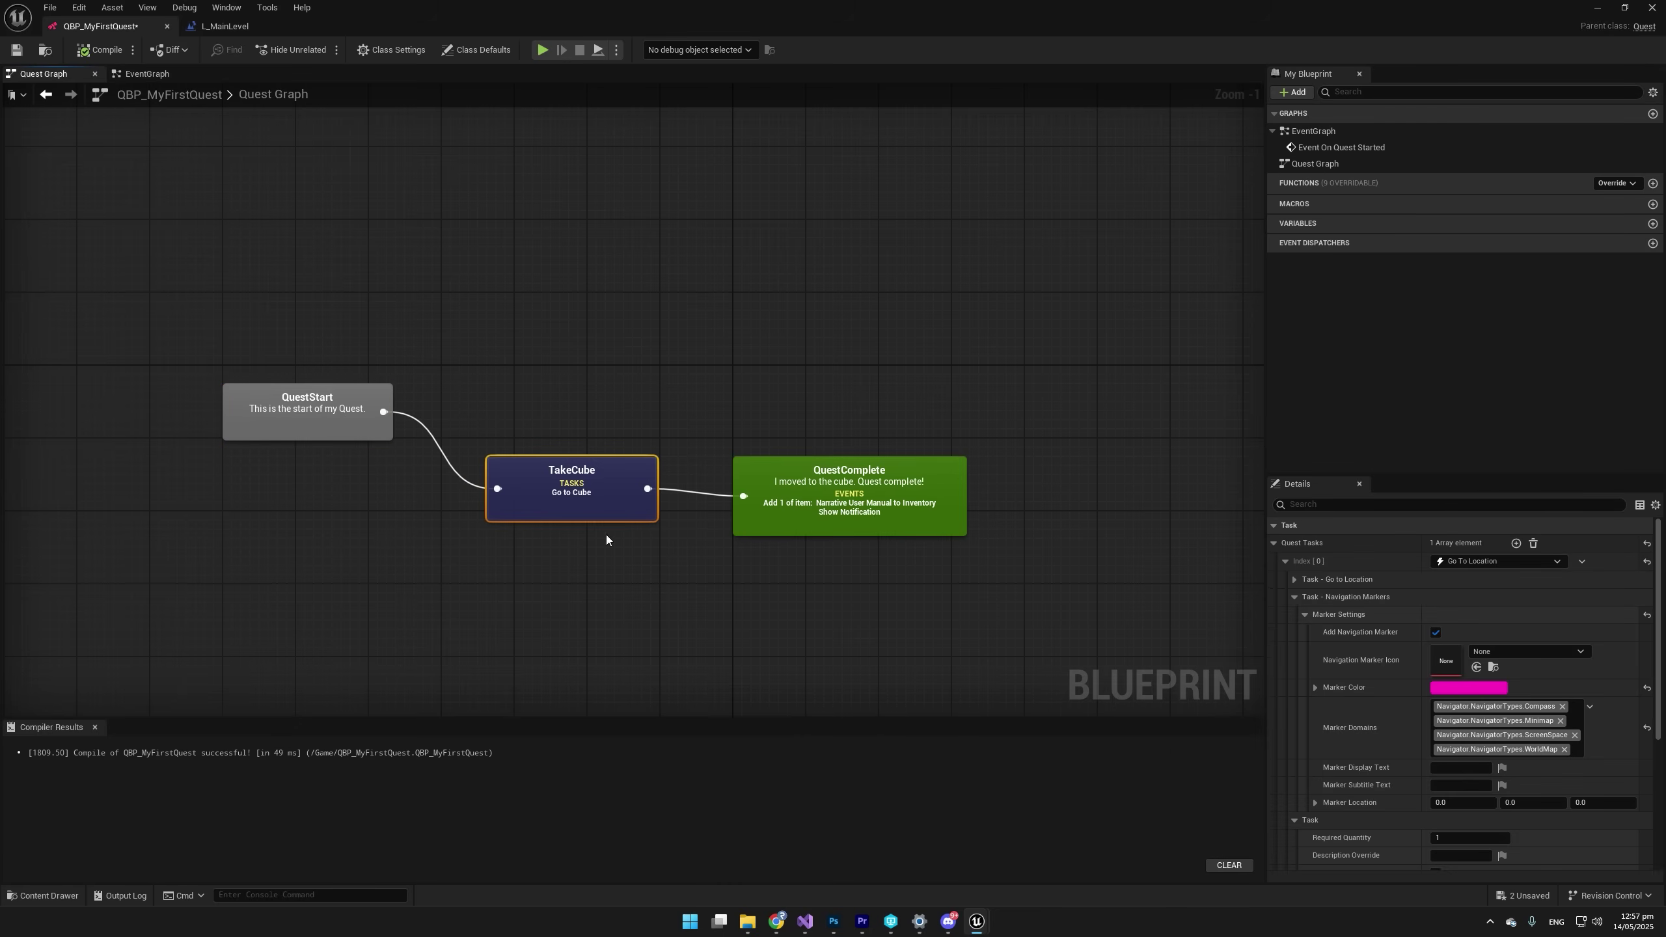
scroll(1405, 807, "down", 5)
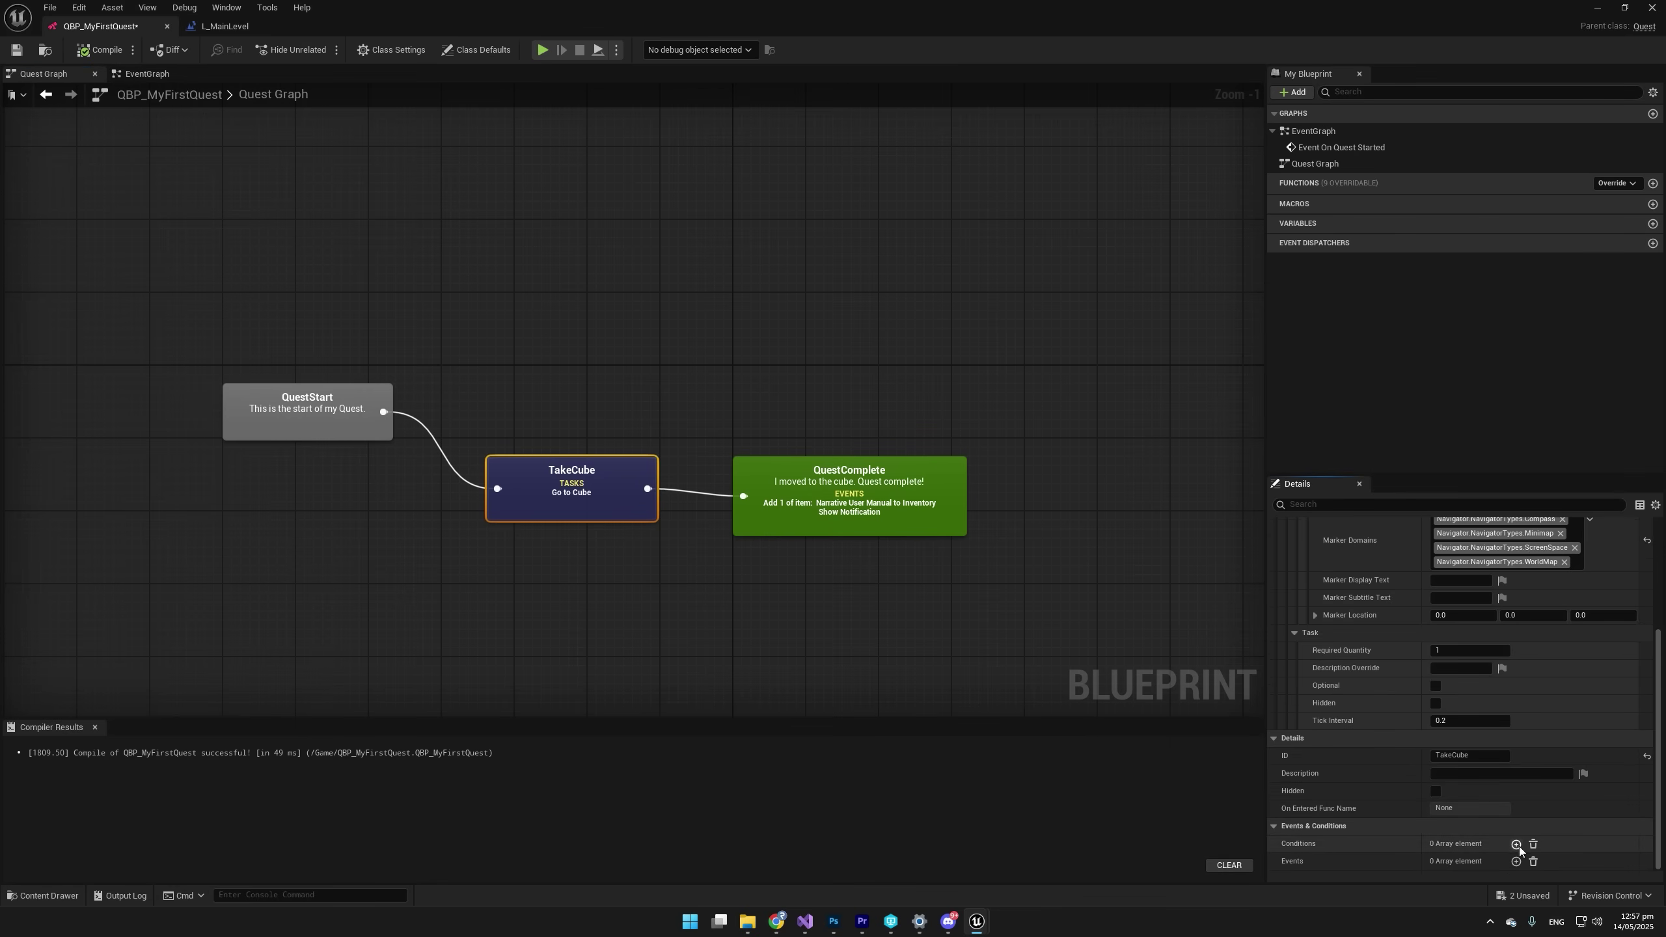
left_click(1515, 843)
left_click(1456, 863)
mouse_move(592, 496)
left_mouse_down()
mouse_move(544, 440)
mouse_move(588, 467)
left_mouse_up()
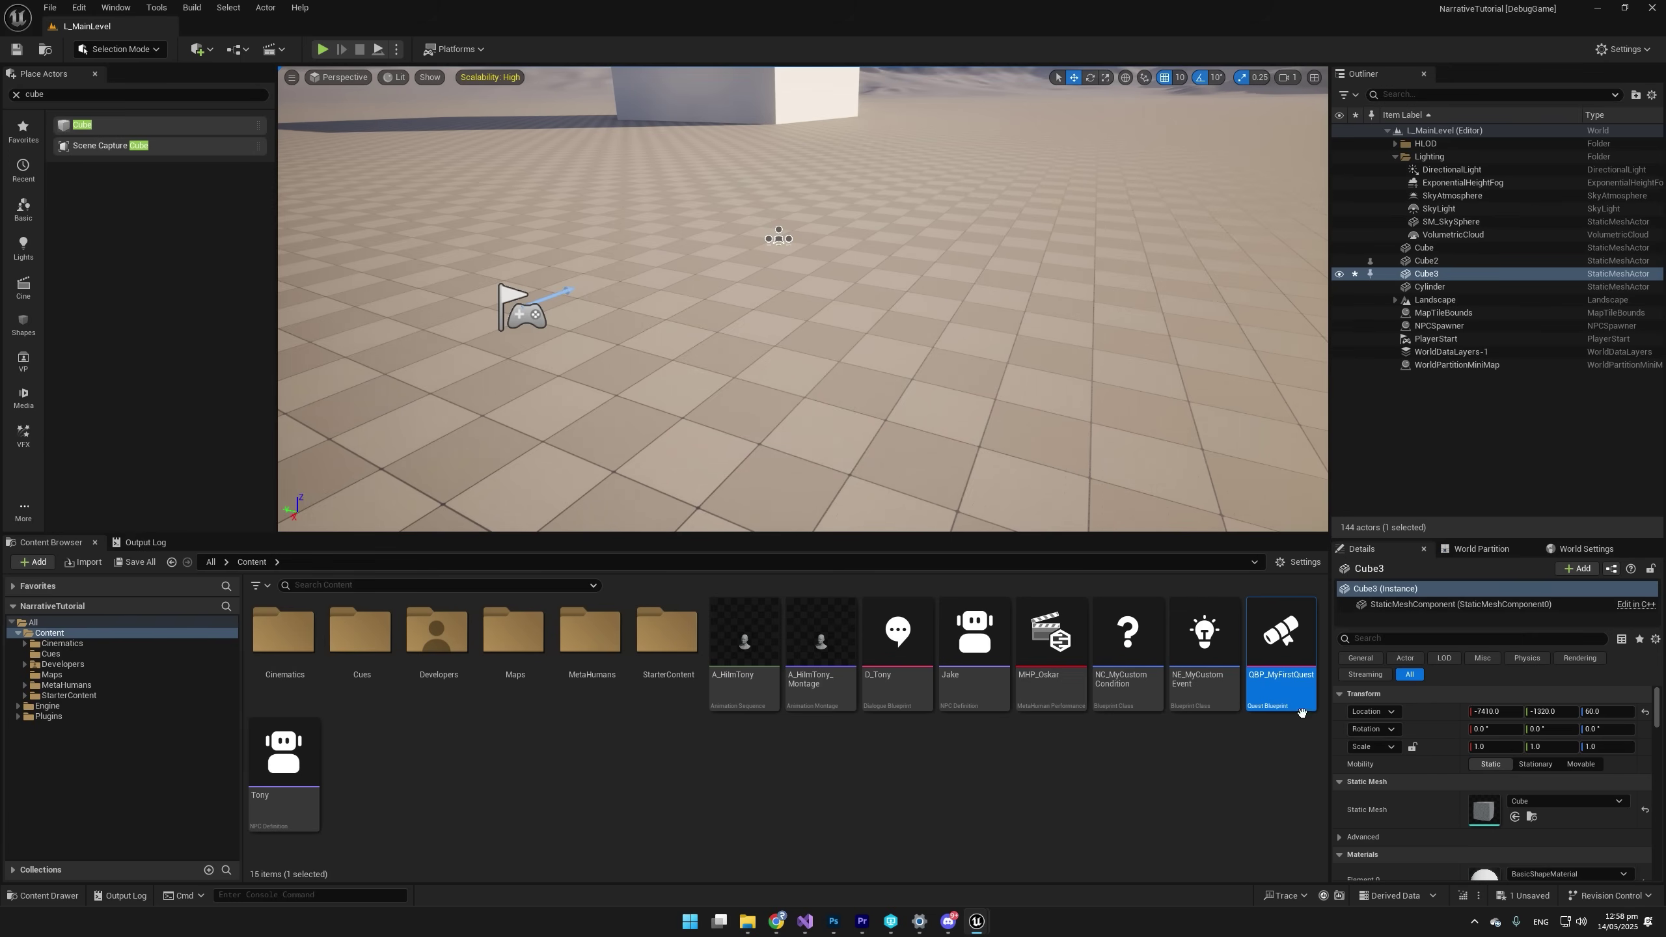
Reopen QBP_MyFirstQuest and examine the task types offered for a new branch from QuestStart, from Quests up to Dialogue, without adding one.
double_click(1287, 696)
left_click_drag(358, 431, 503, 210)
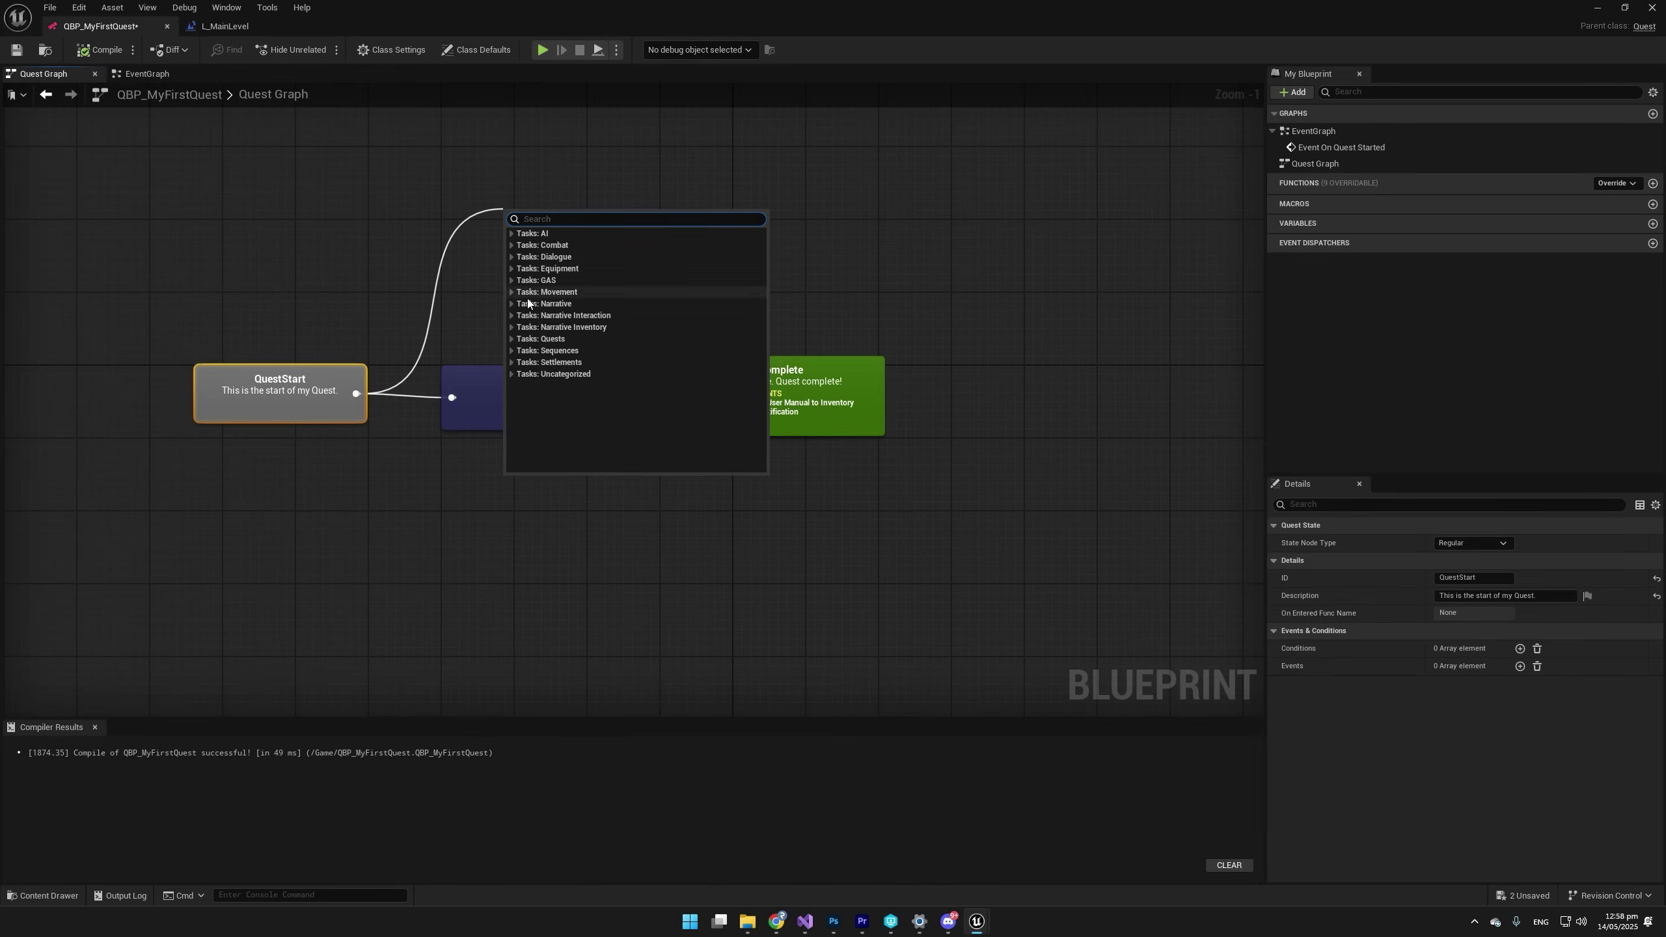
left_click(513, 339)
left_click(512, 327)
left_click(512, 315)
left_click(510, 304)
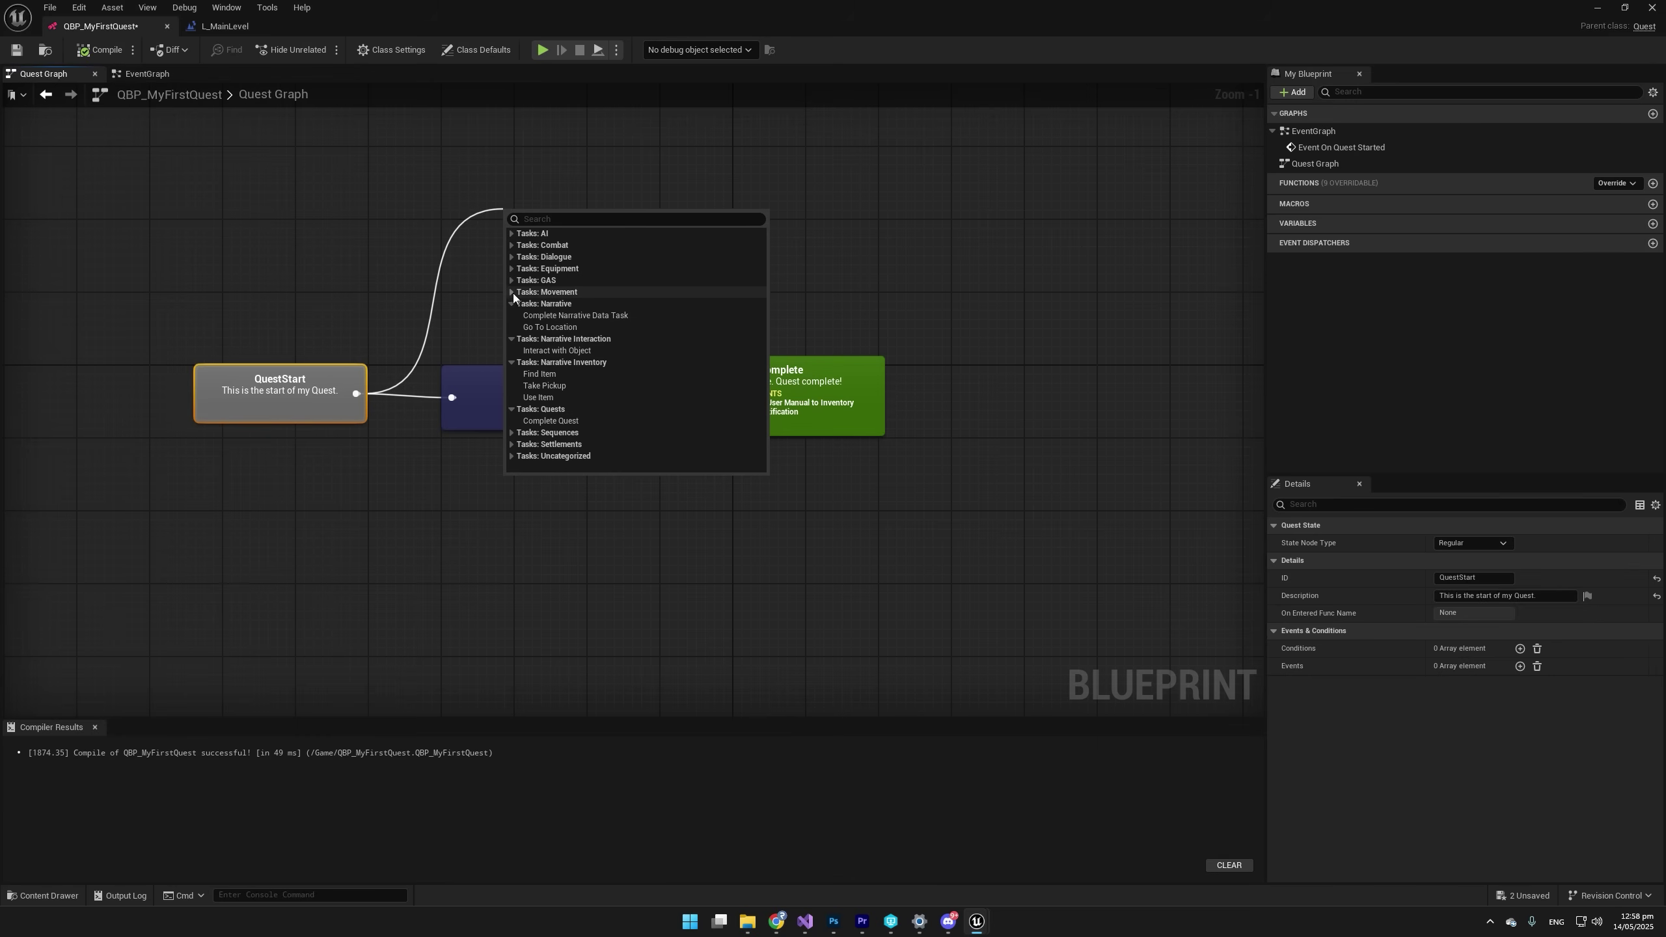
left_click(512, 292)
left_click(512, 281)
left_click(512, 268)
left_click(512, 256)
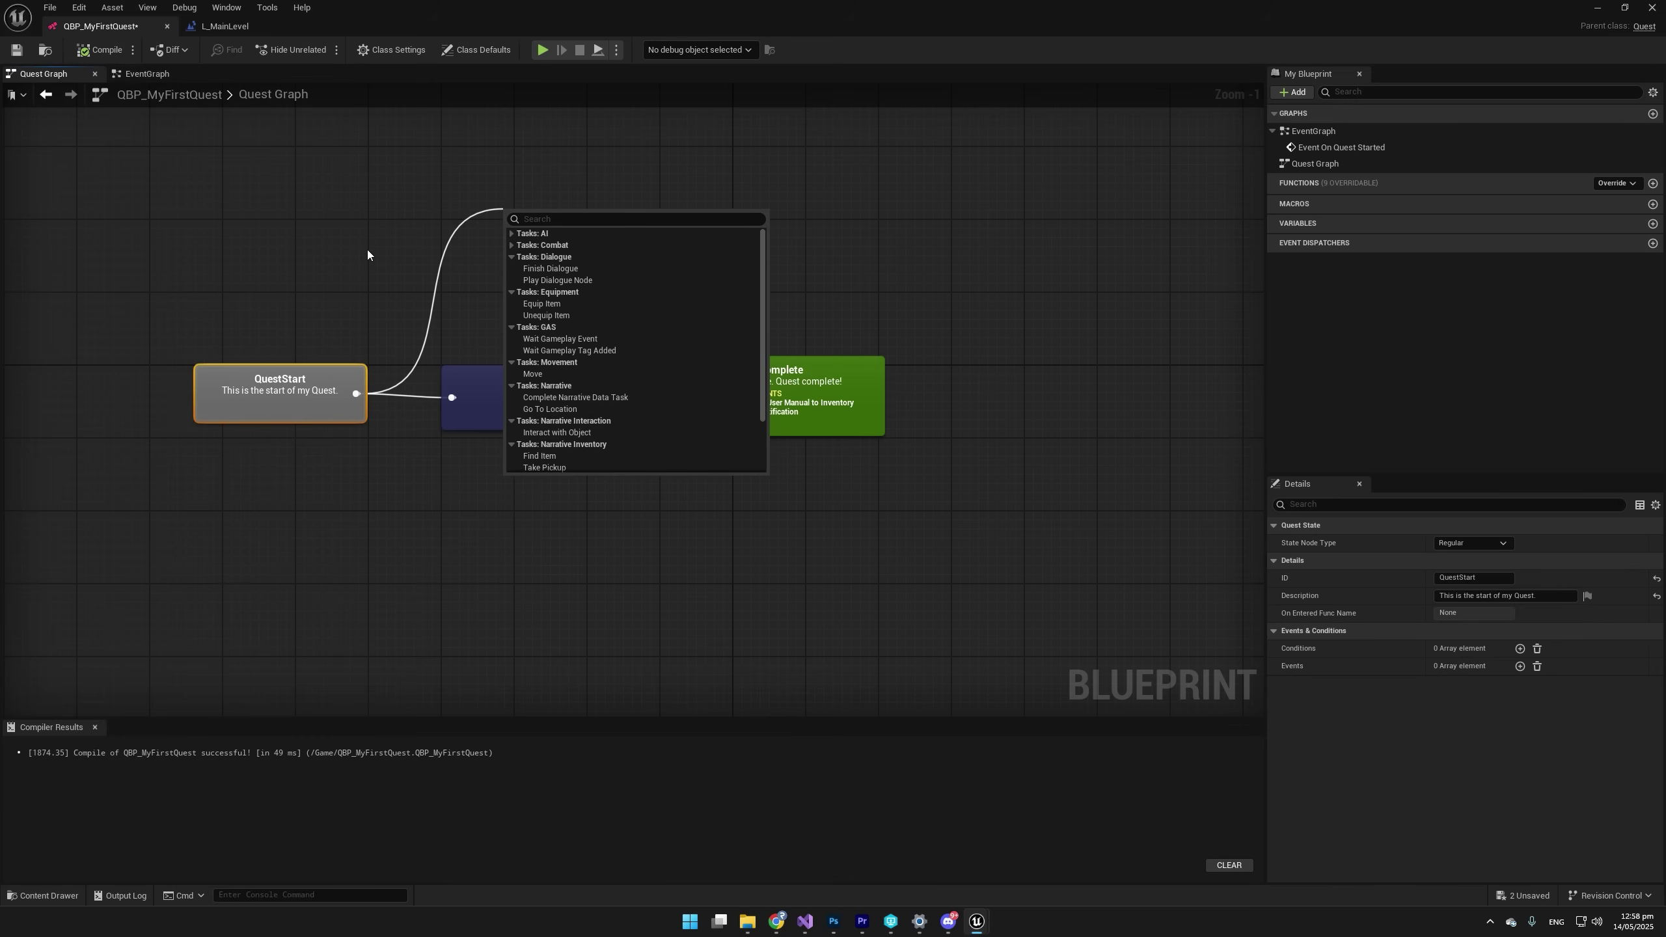
left_click(327, 252)
left_click(327, 252)
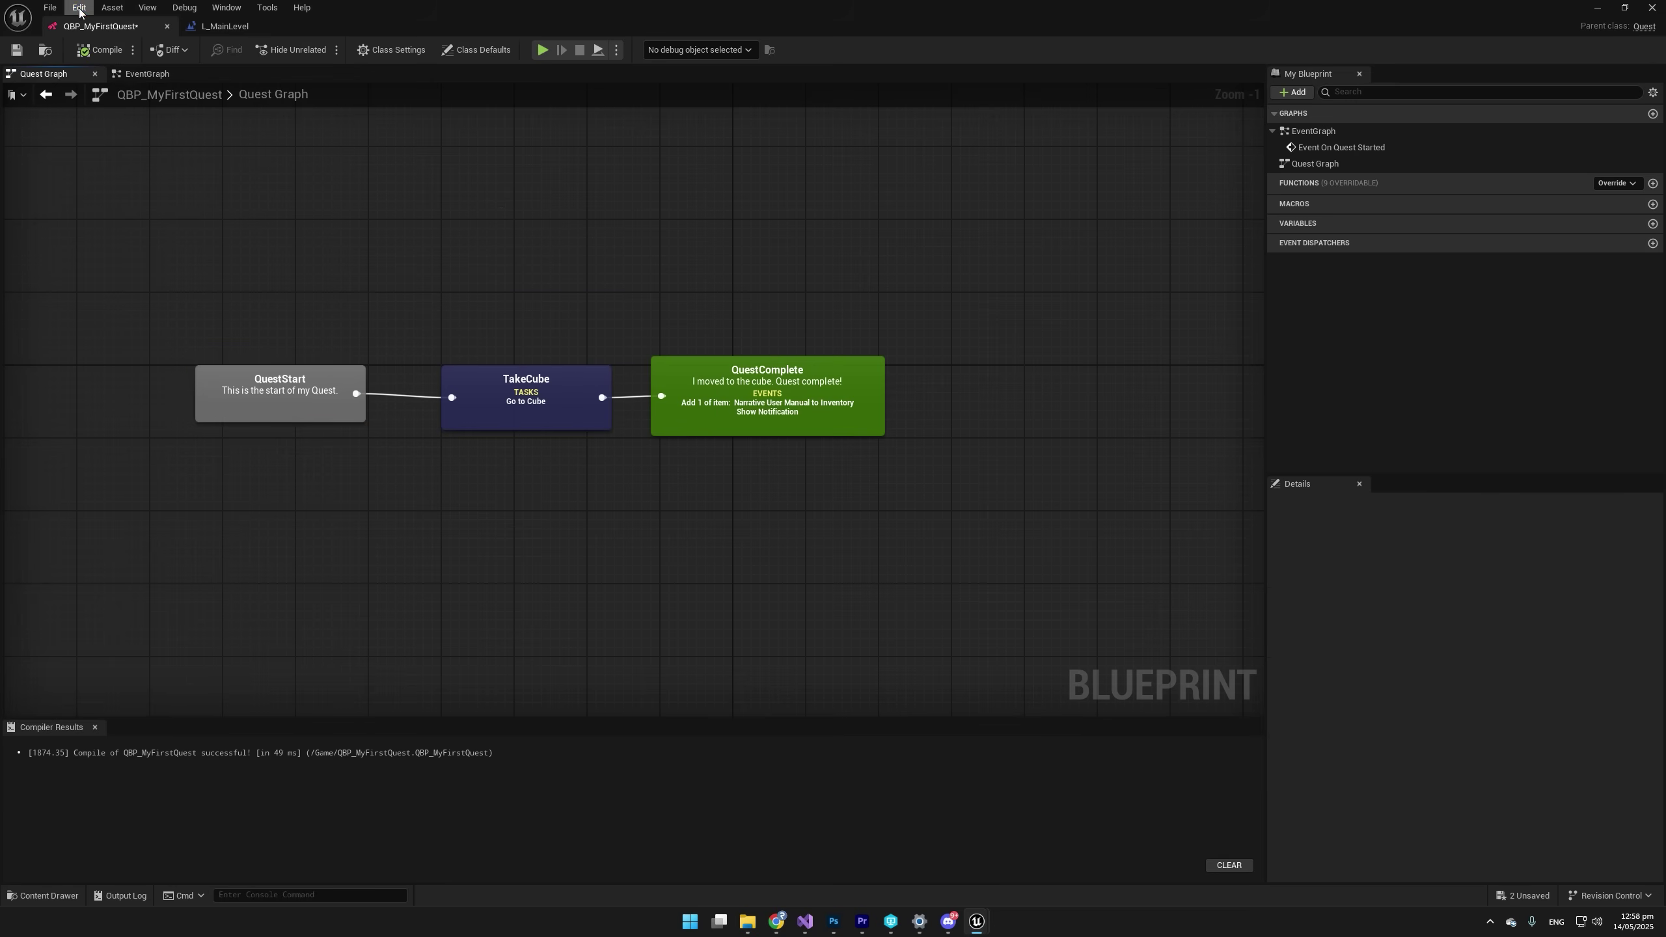
Open the Narrative Quests - Editor project settings and select the quest task search path /Game/Blueprints/Tasks/.
left_click(79, 8)
left_click(128, 169)
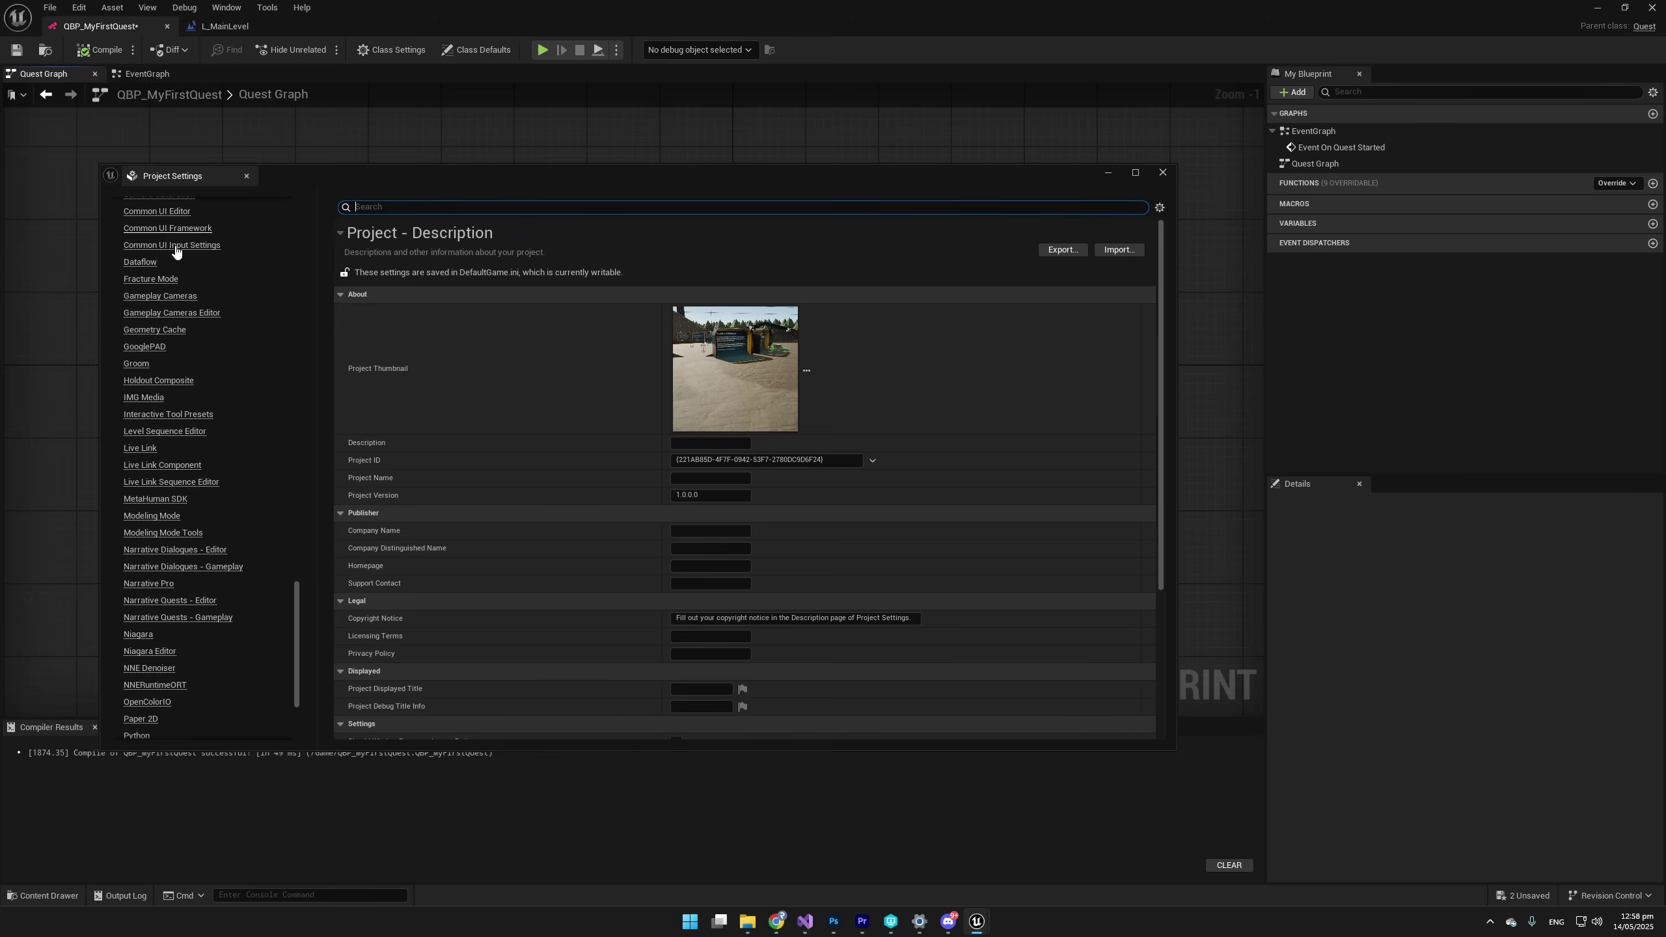
left_click(175, 604)
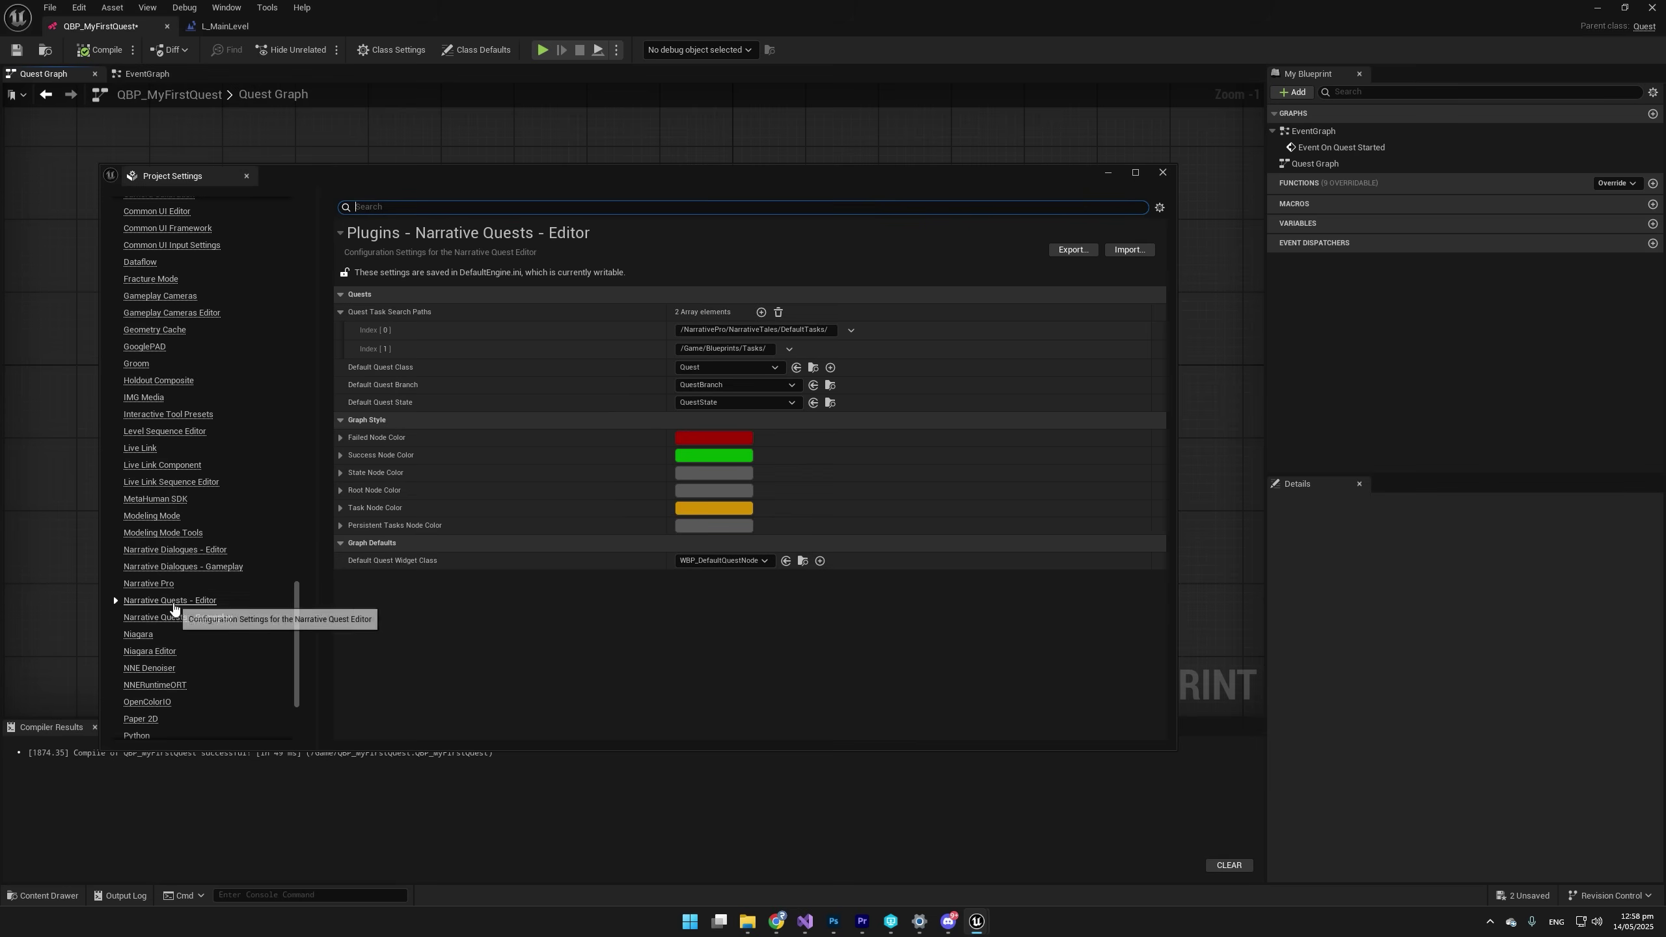
left_click(740, 348)
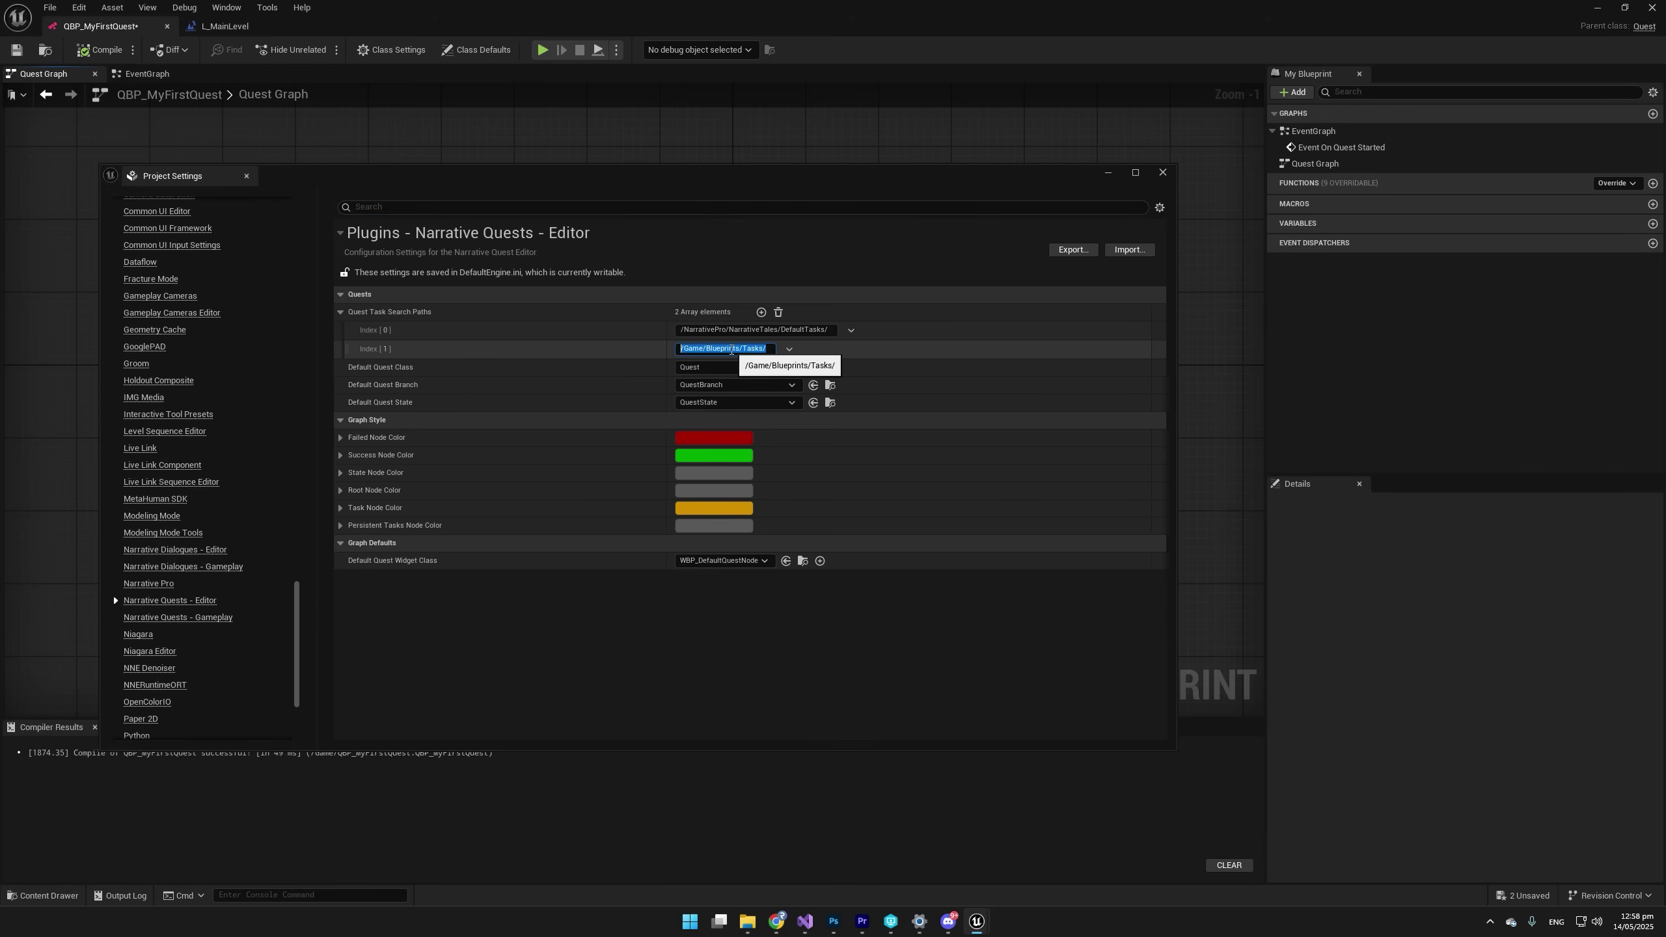
Check both quest task search paths, close out of the settings, and create a Blueprints folder in the project's Content folder.
left_click(740, 331)
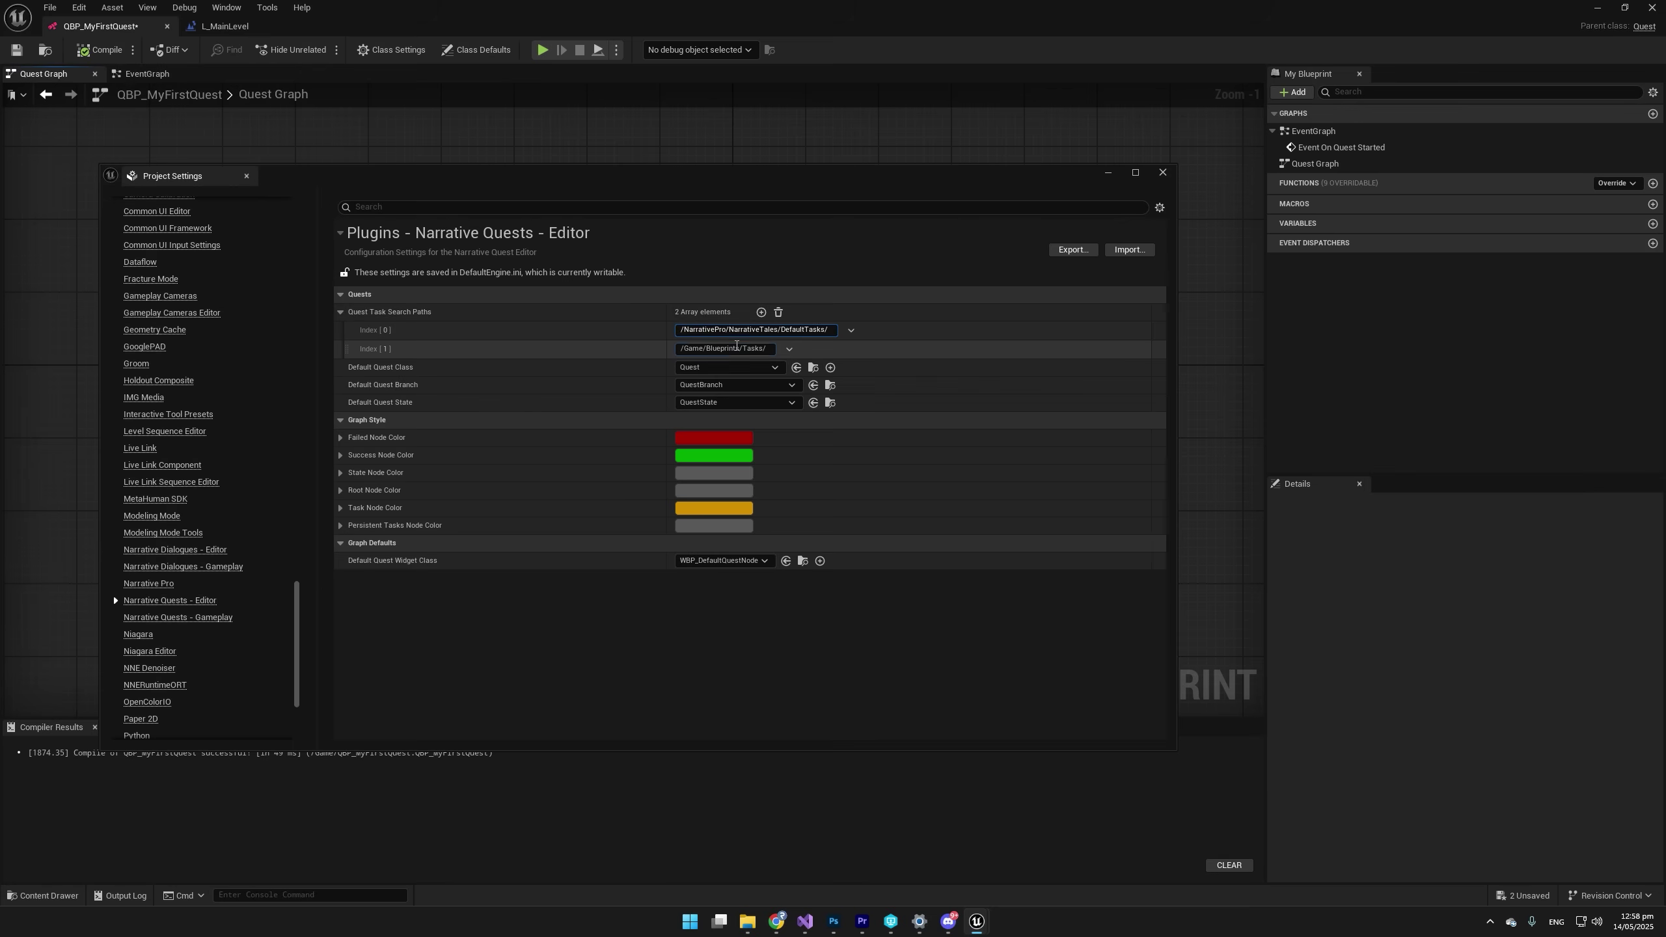
key("Tab")
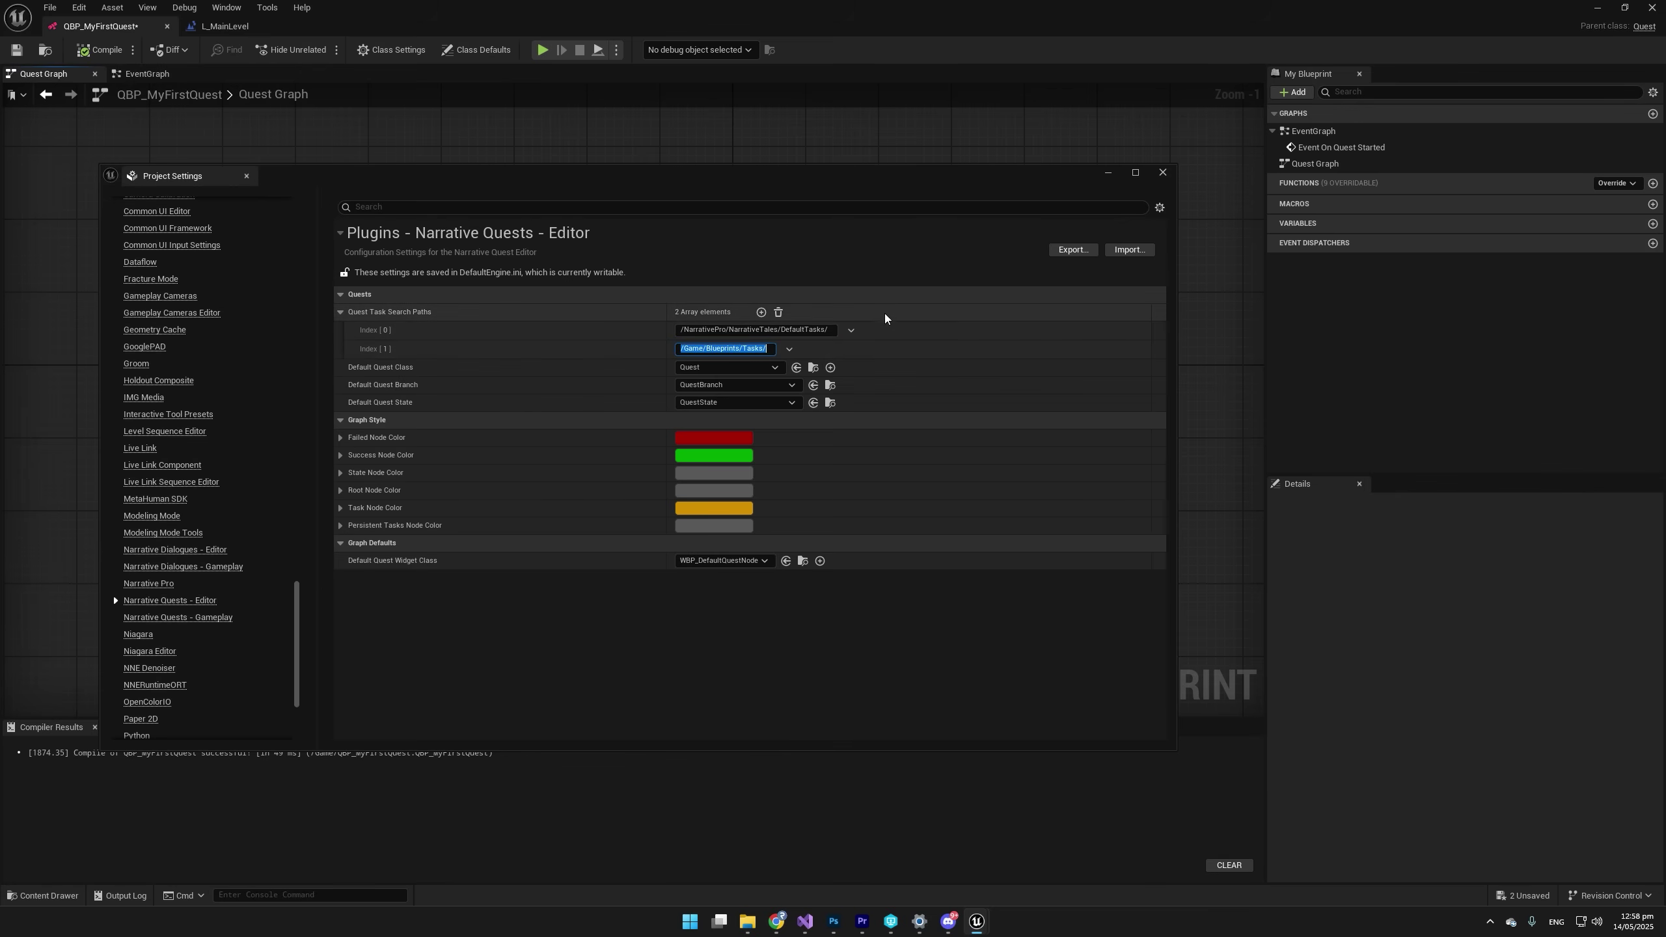
left_click(1107, 173)
left_click(1597, 8)
left_click(49, 632)
right_click(445, 777)
left_click(509, 260)
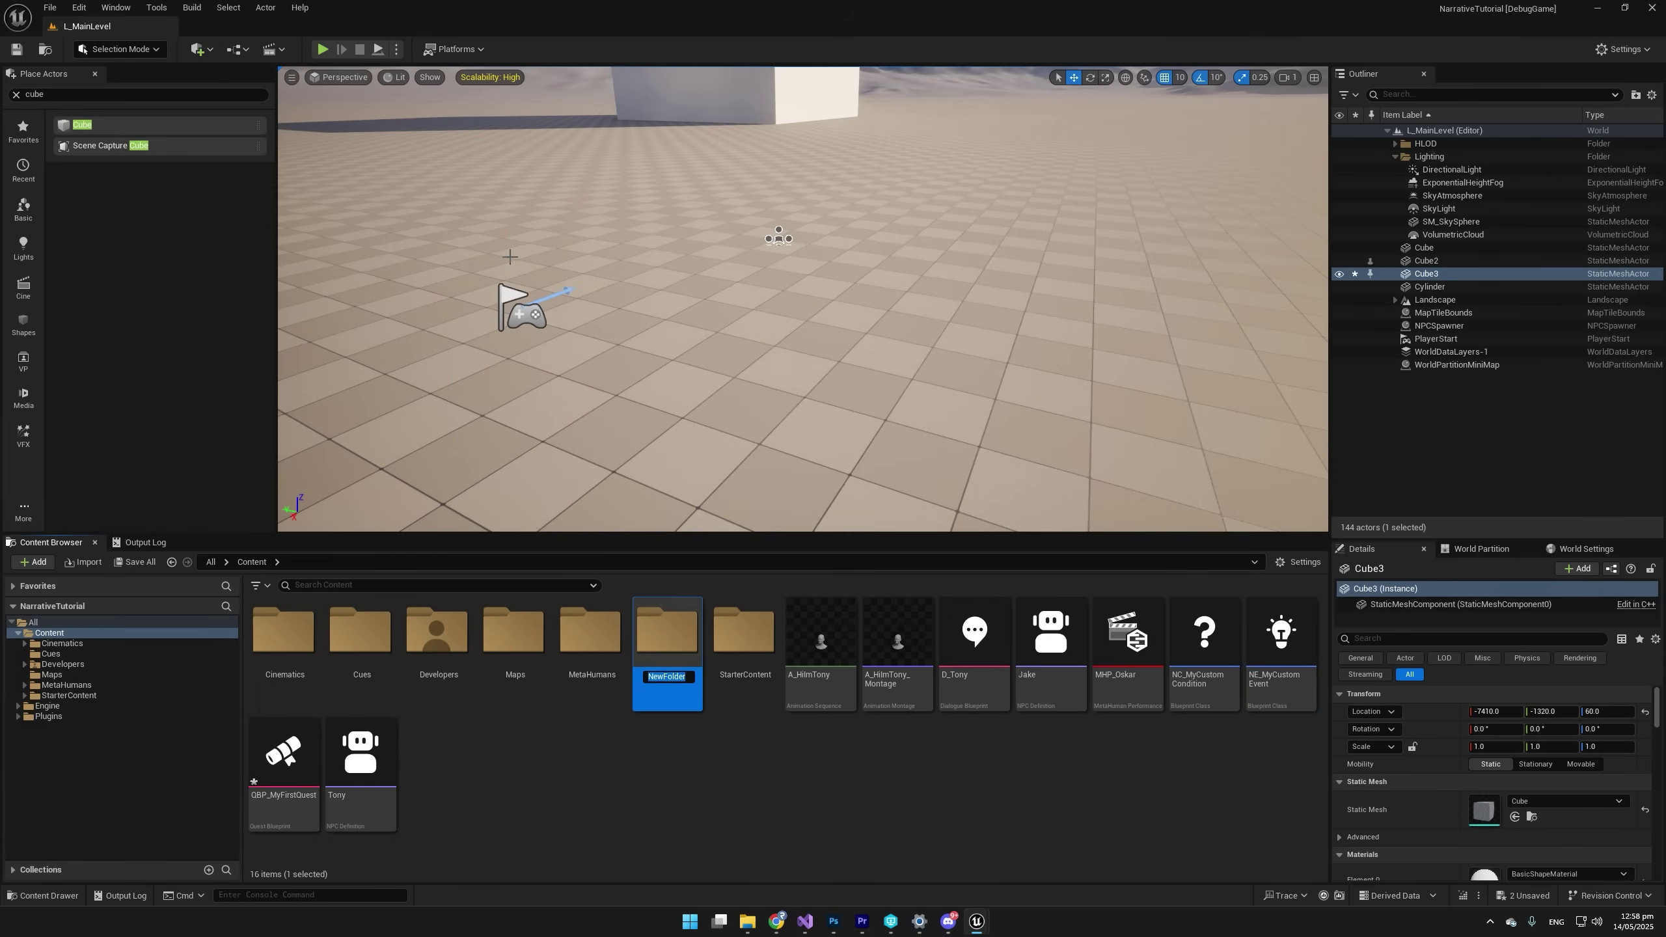
type("Blueprints")
key("Return")
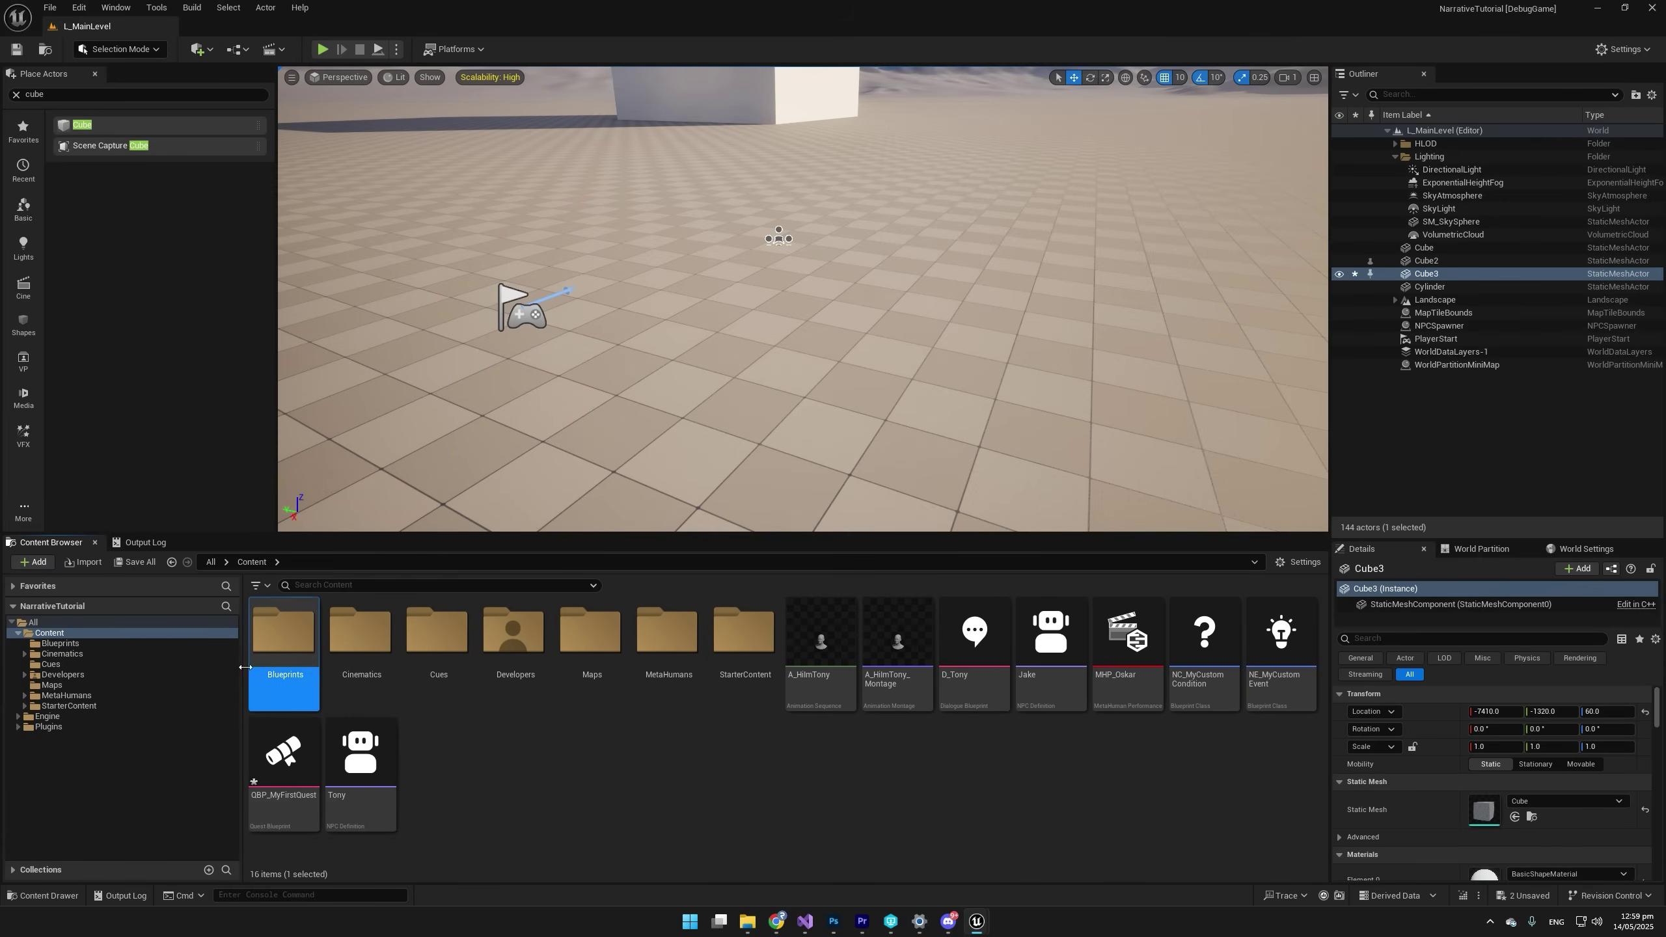
Create a Tasks folder inside the Blueprints folder.
double_click(279, 656)
right_click(360, 682)
left_click(426, 172)
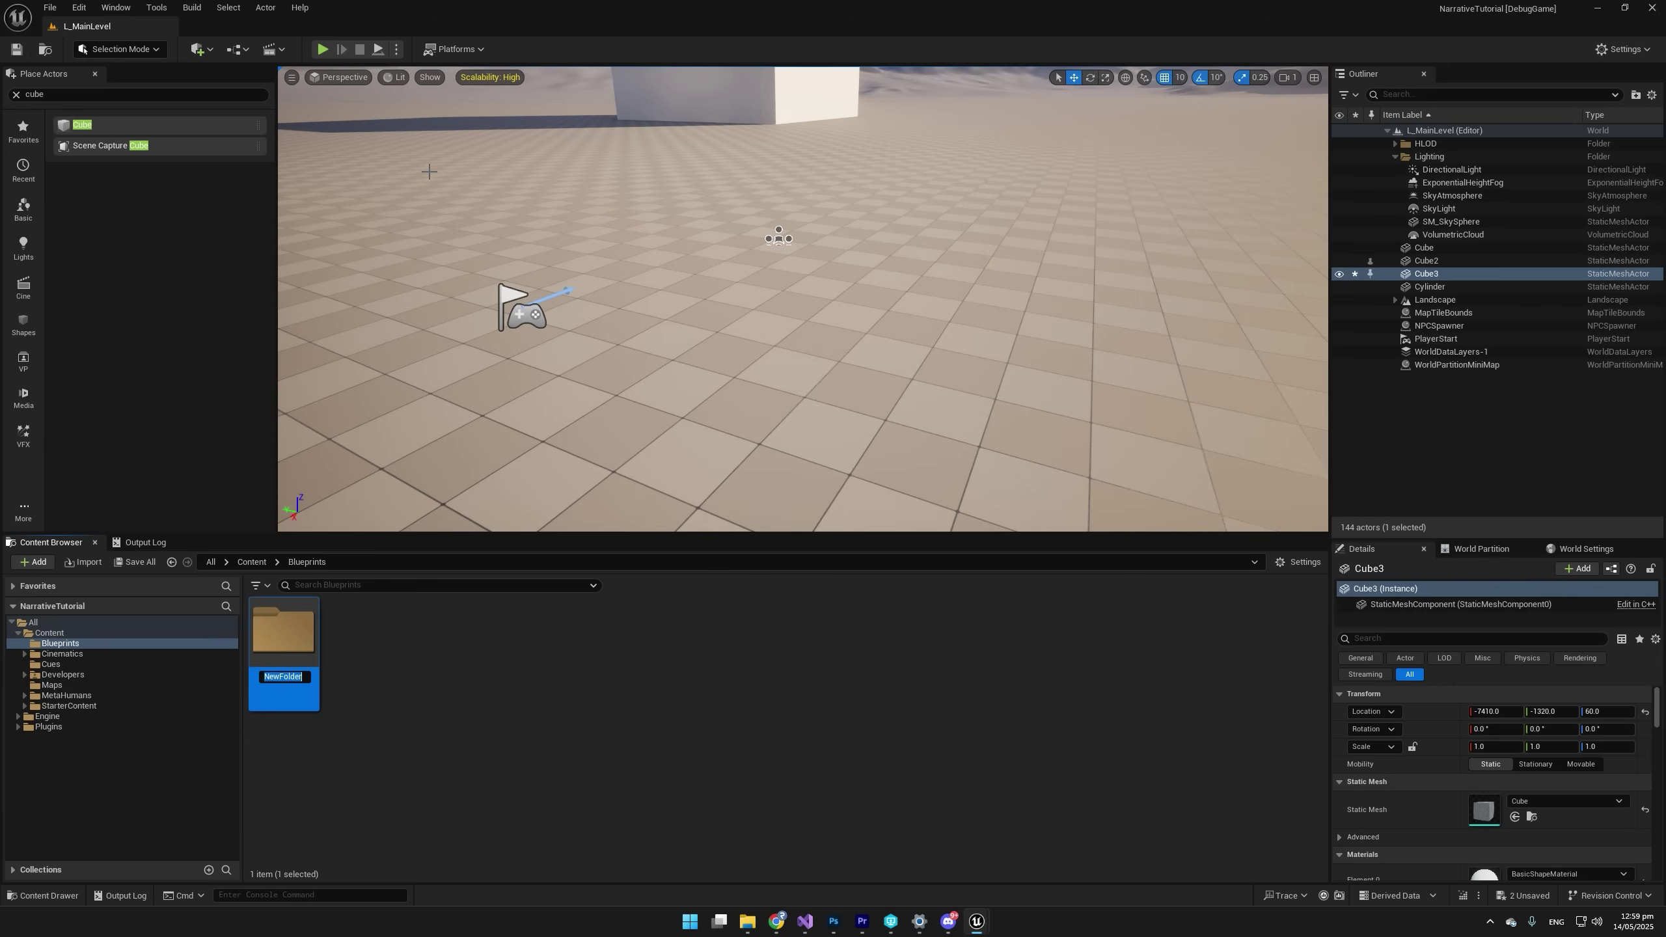
type("Tasks")
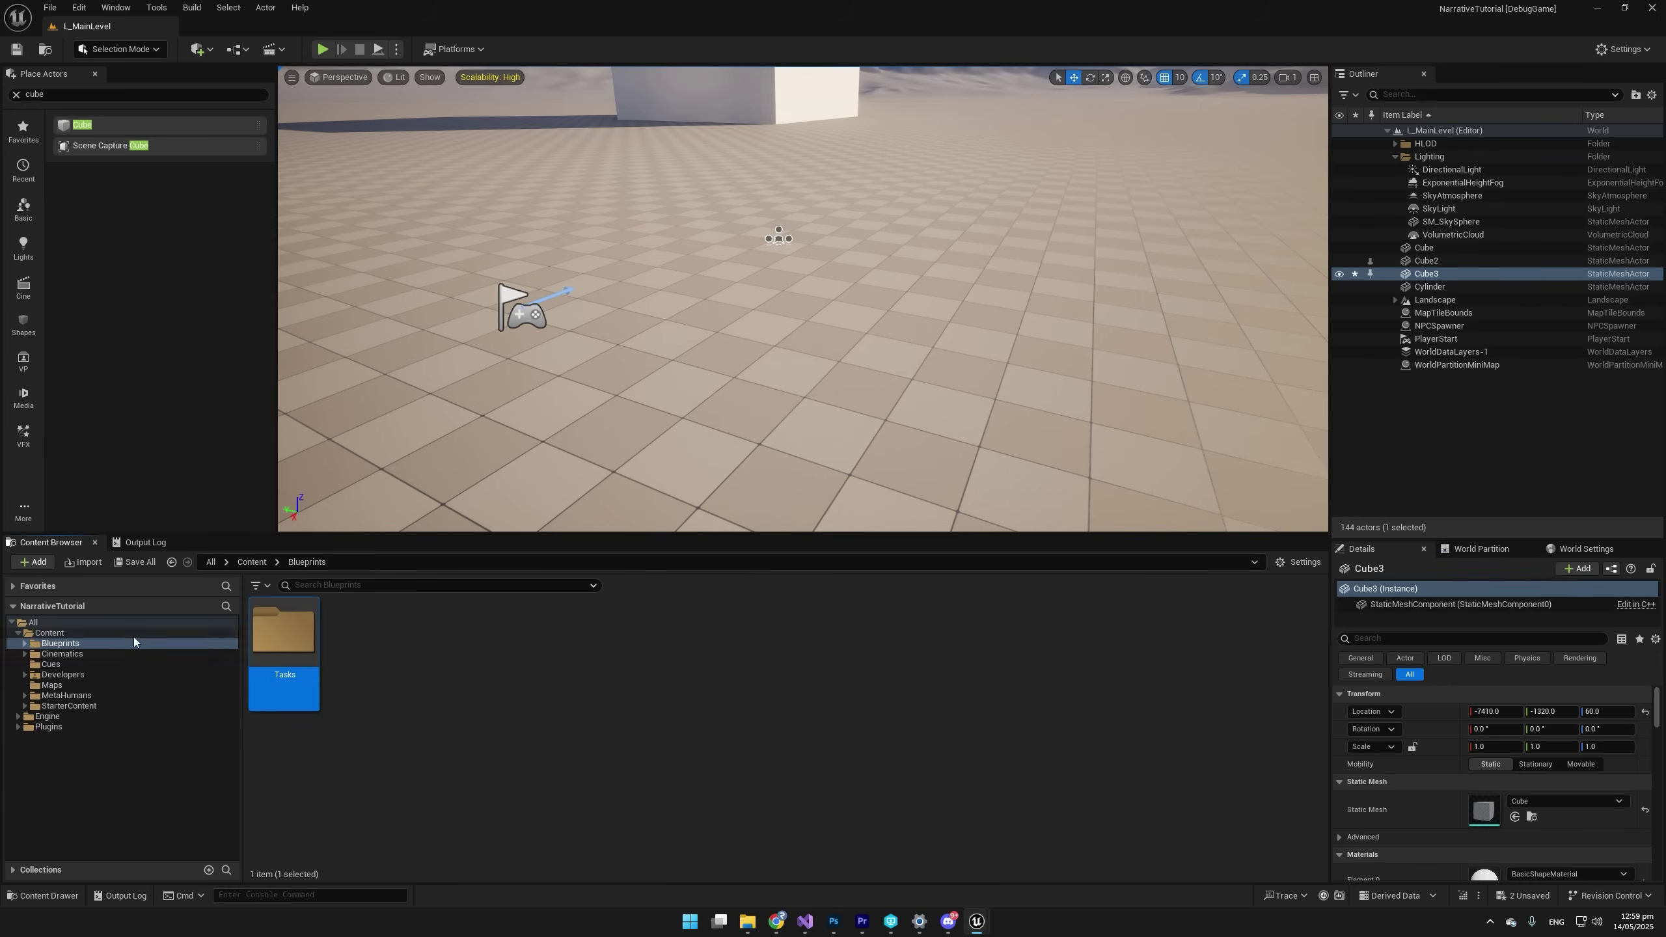
Create a Narrative Task asset named BPT_Crouch in the Tasks folder and open it.
double_click(305, 663)
right_click(308, 699)
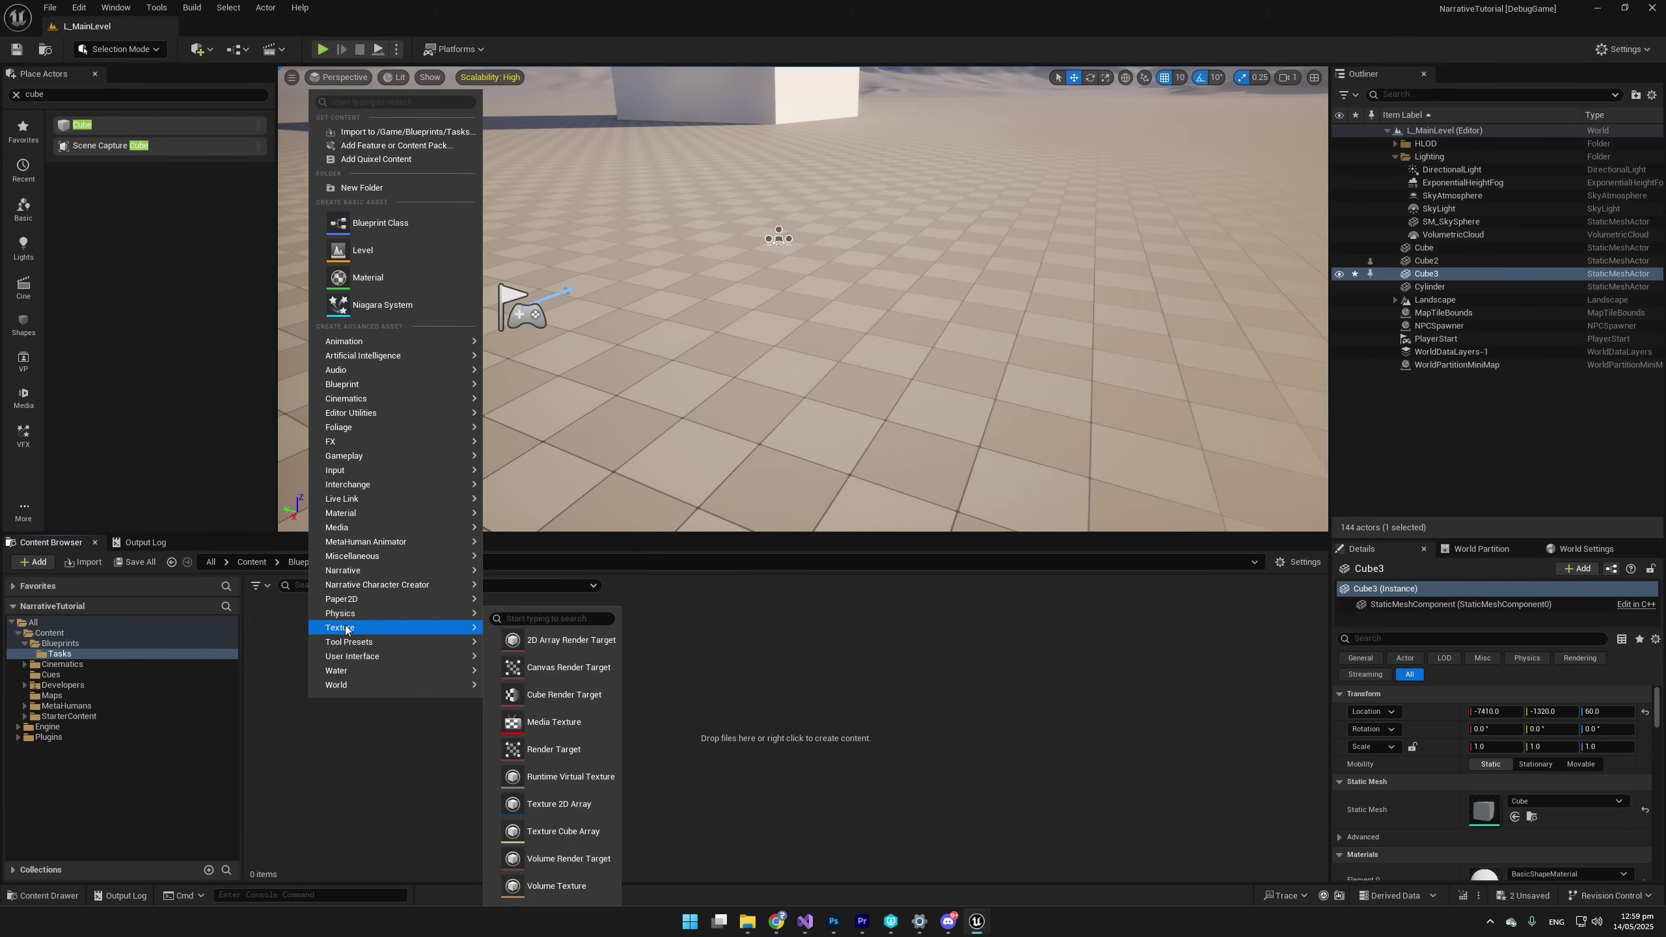
mouse_move(362, 576)
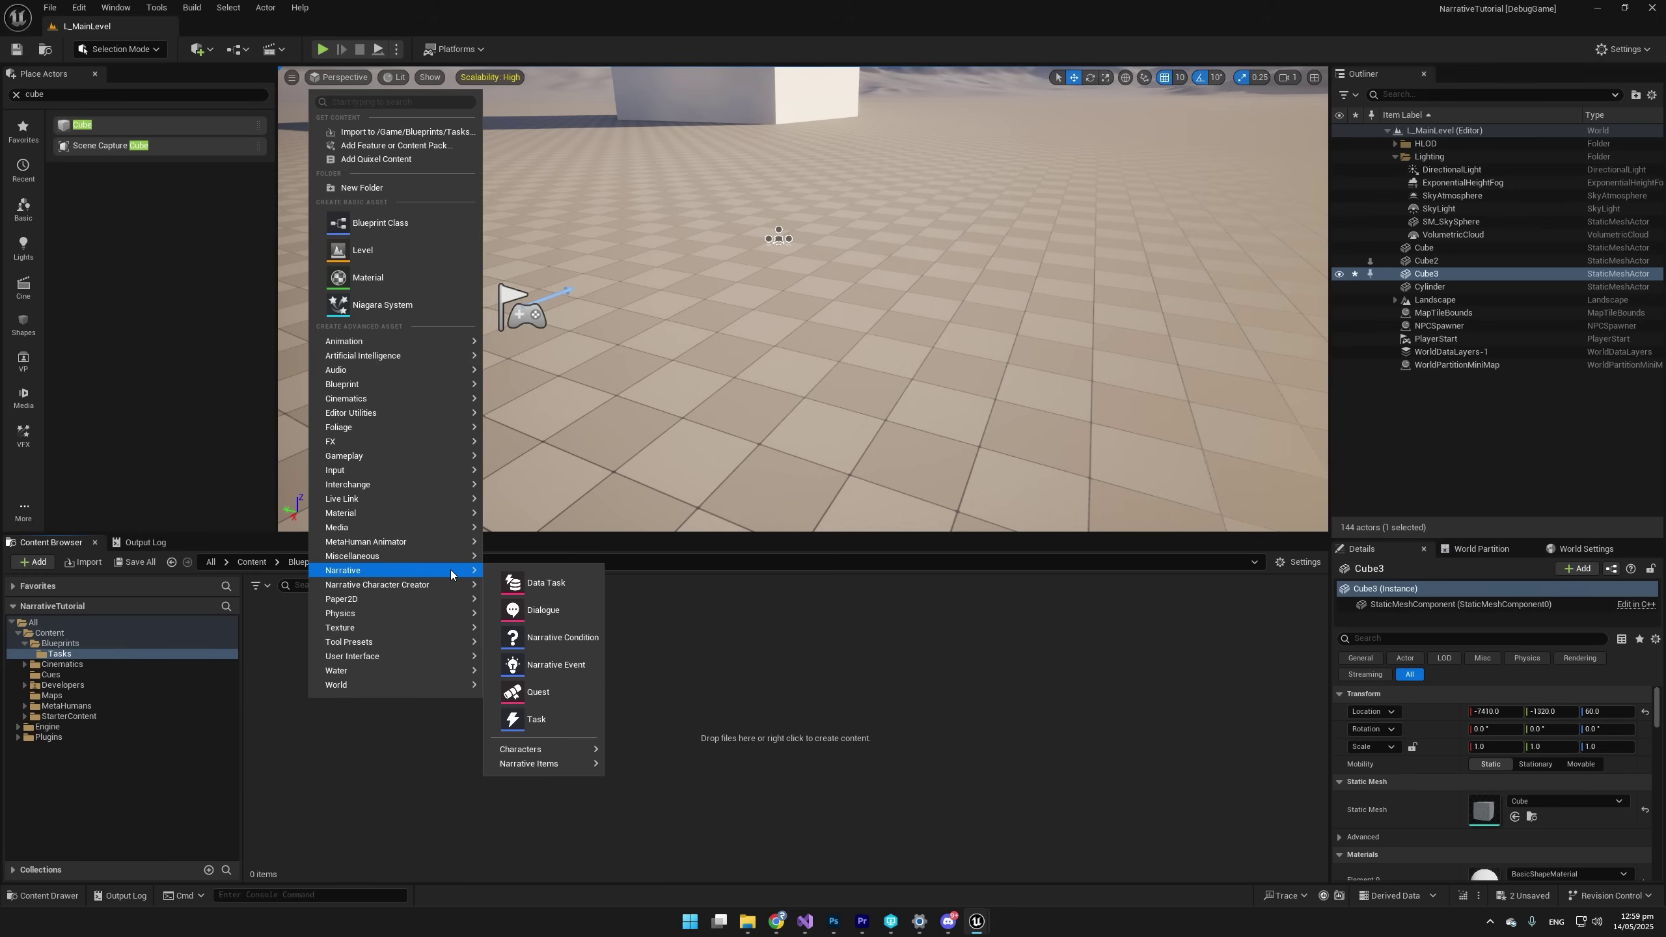
left_click(550, 726)
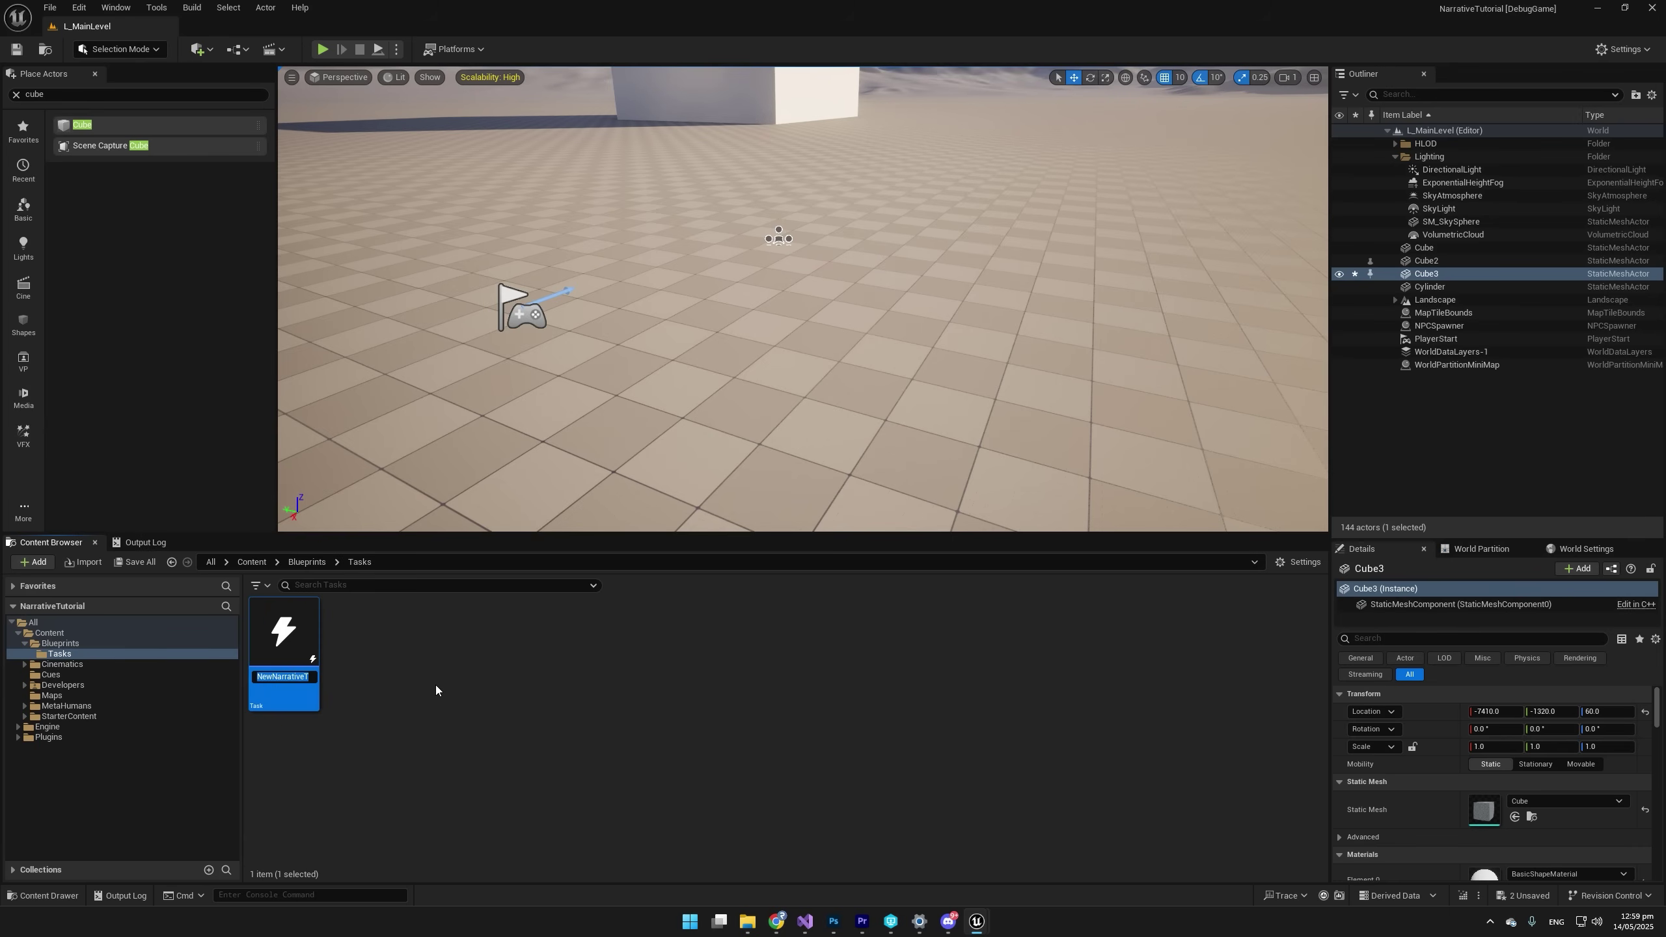
type("BPT_Crouch")
key("Return")
double_click(288, 656)
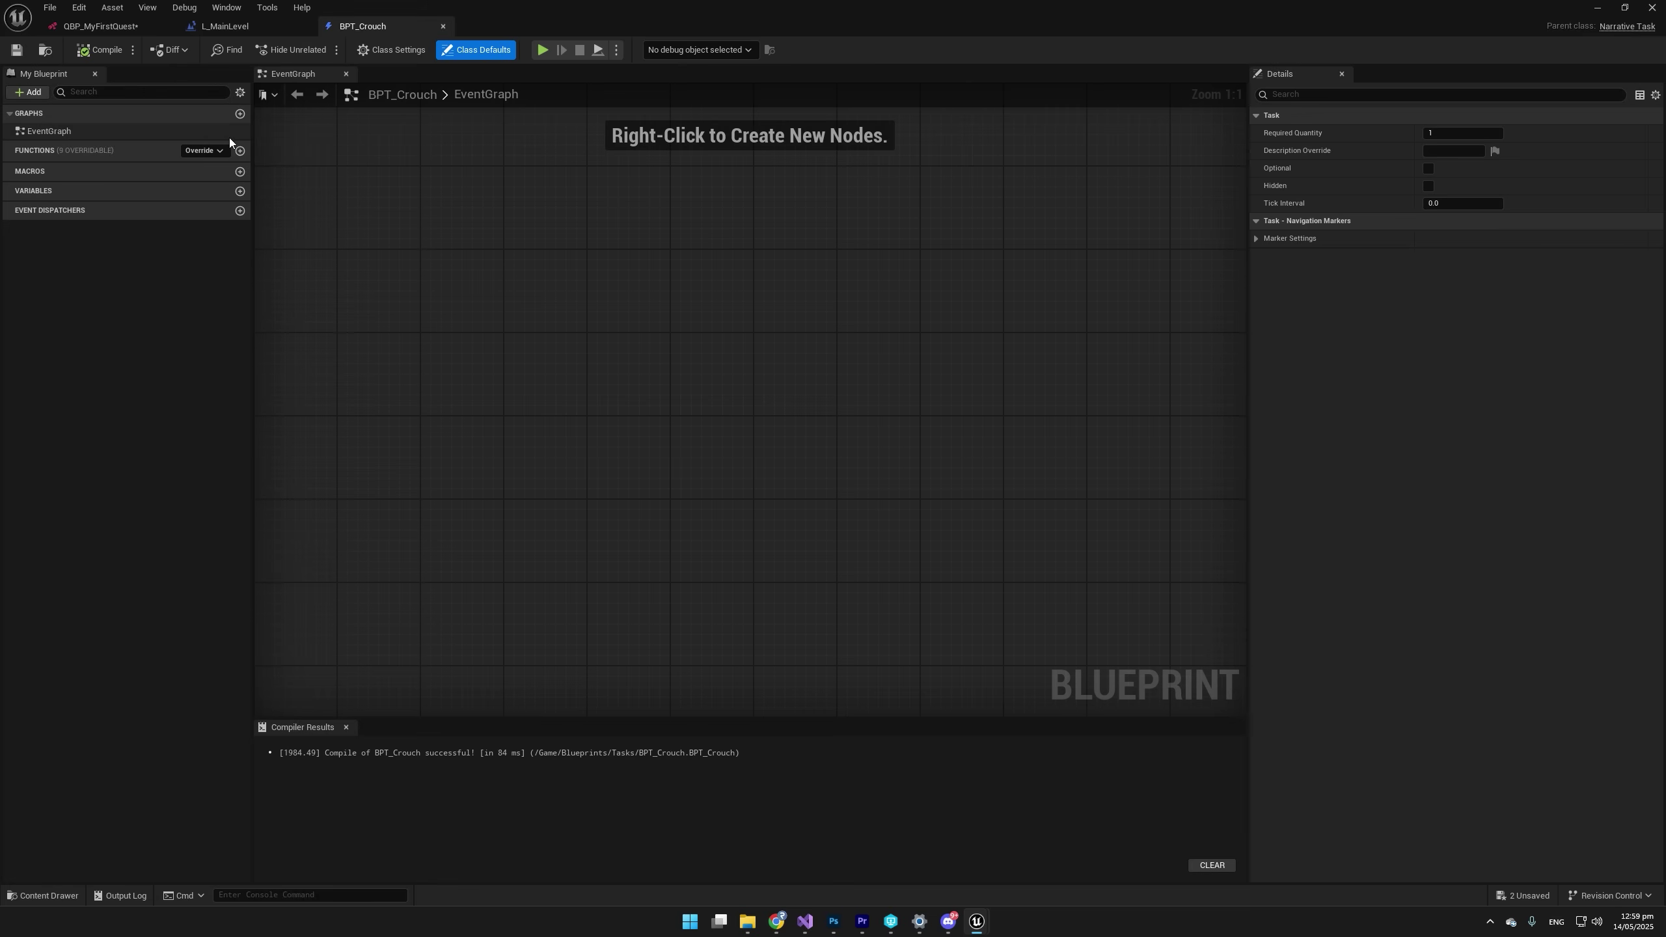
Expand the task's marker settings, add the Begin Task override event, and move it aside in the event graph.
left_click(1256, 238)
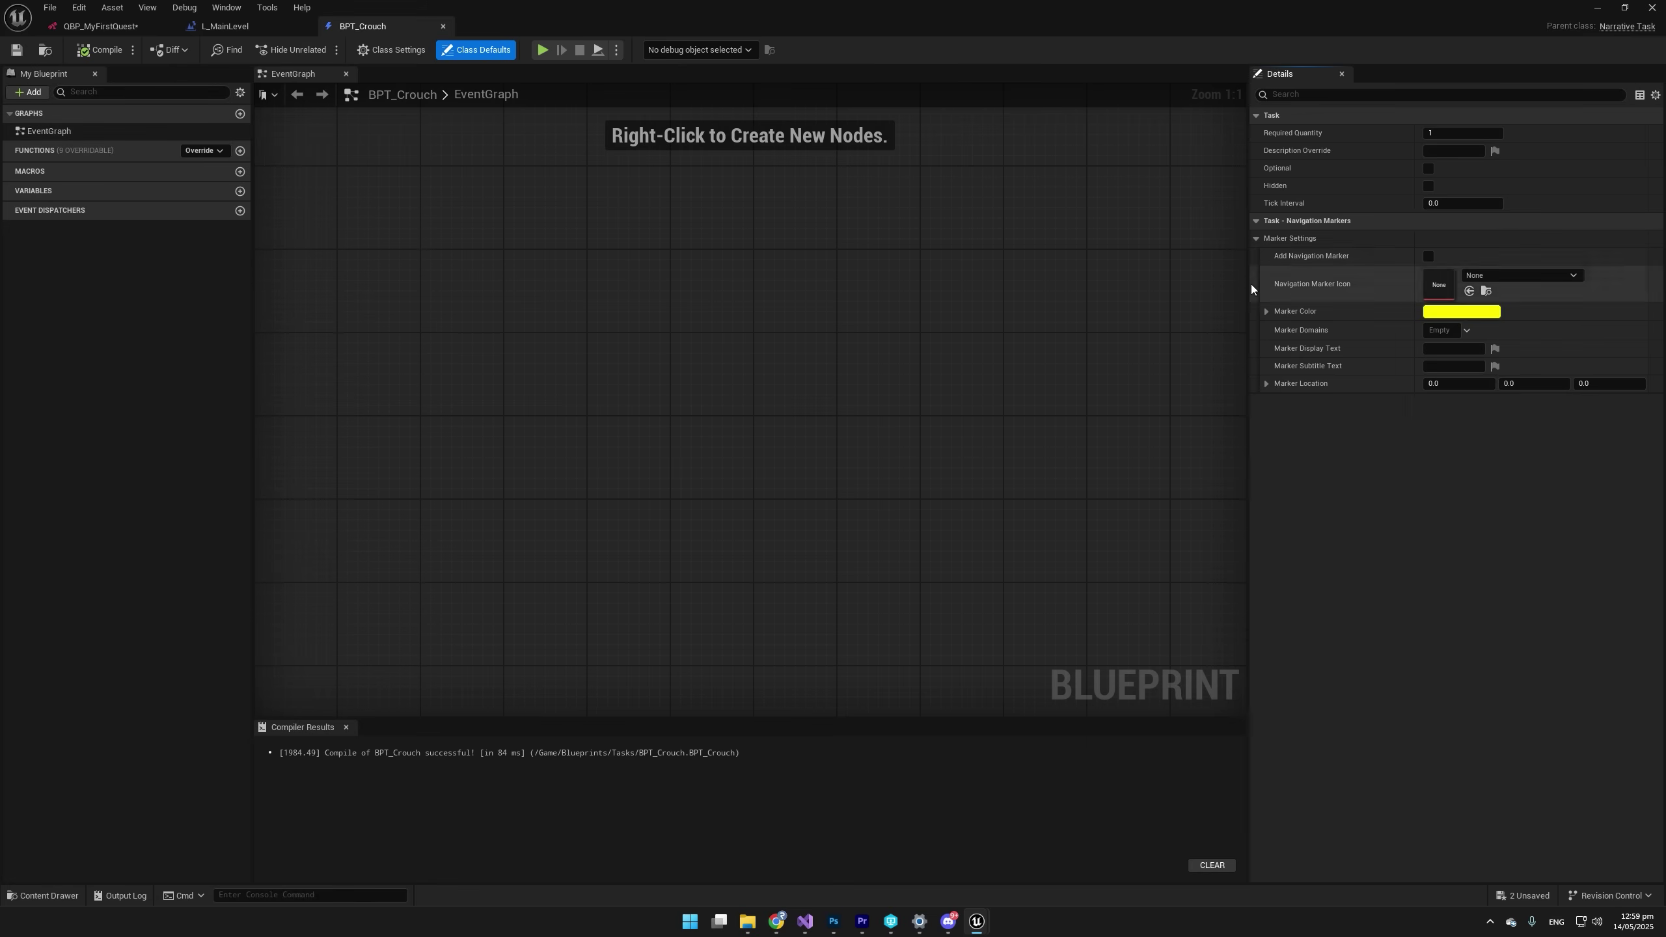
left_click(204, 151)
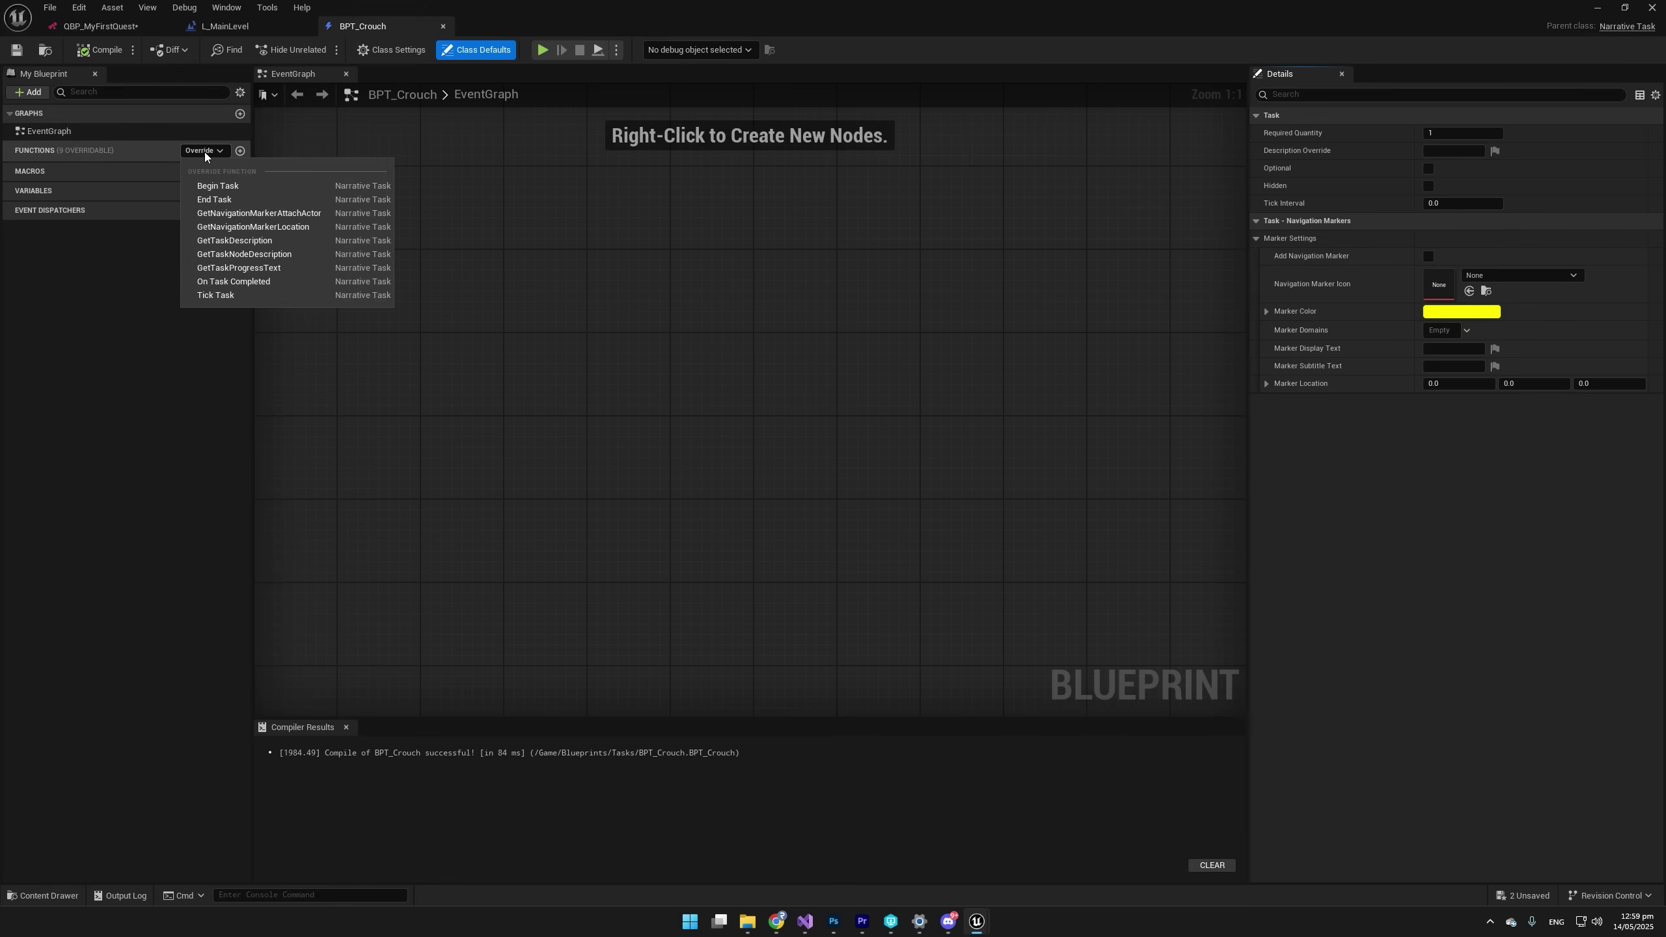
left_click(219, 186)
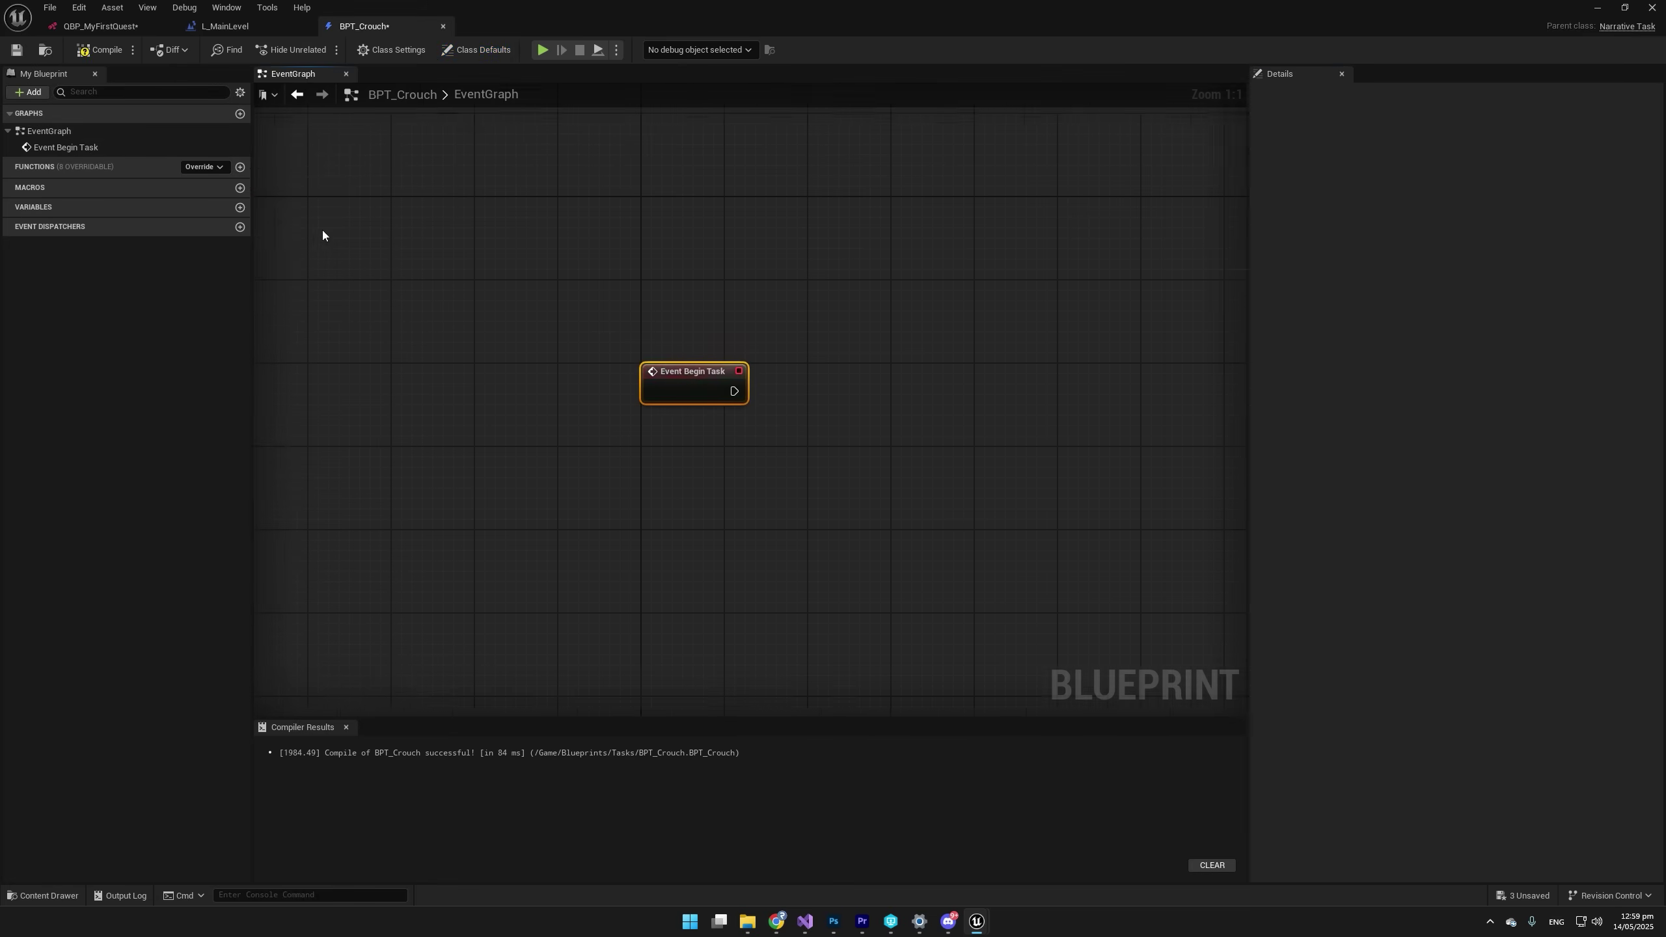
left_click_drag(634, 377, 868, 406)
left_click_drag(597, 373, 379, 374)
Add the Tick Task override event to BPT_Crouch and delete the Begin Task event.
left_click(216, 166)
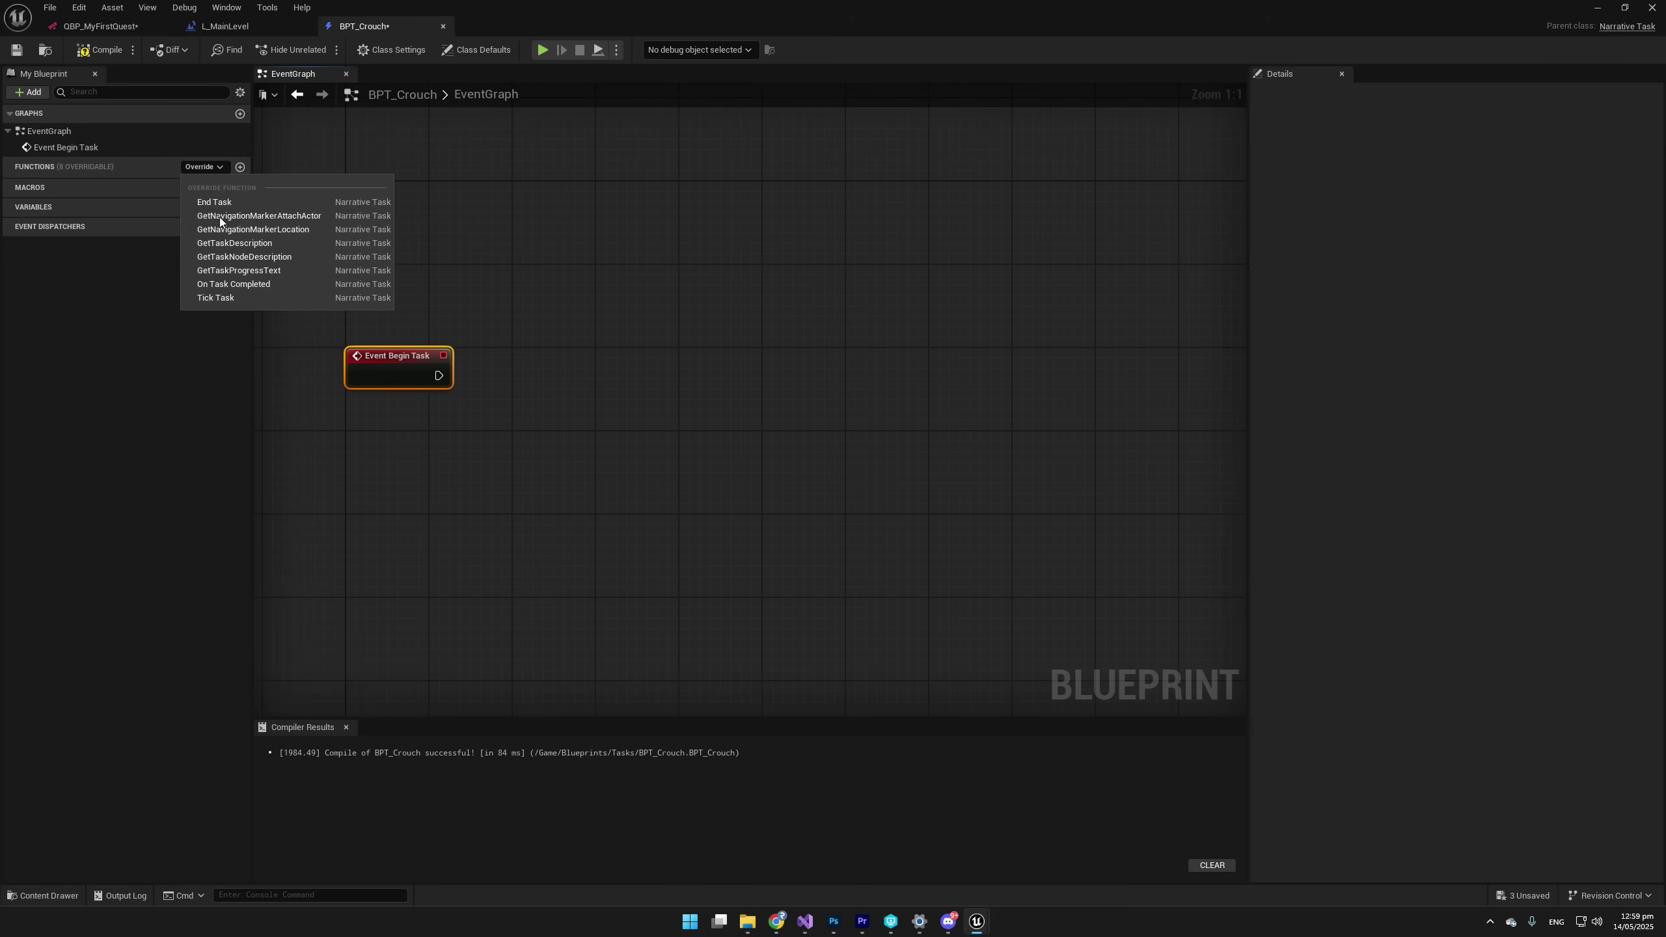
left_click(229, 301)
right_click_drag(770, 383, 428, 431)
left_click_drag(432, 368, 520, 202)
key("Delete")
left_click(436, 451)
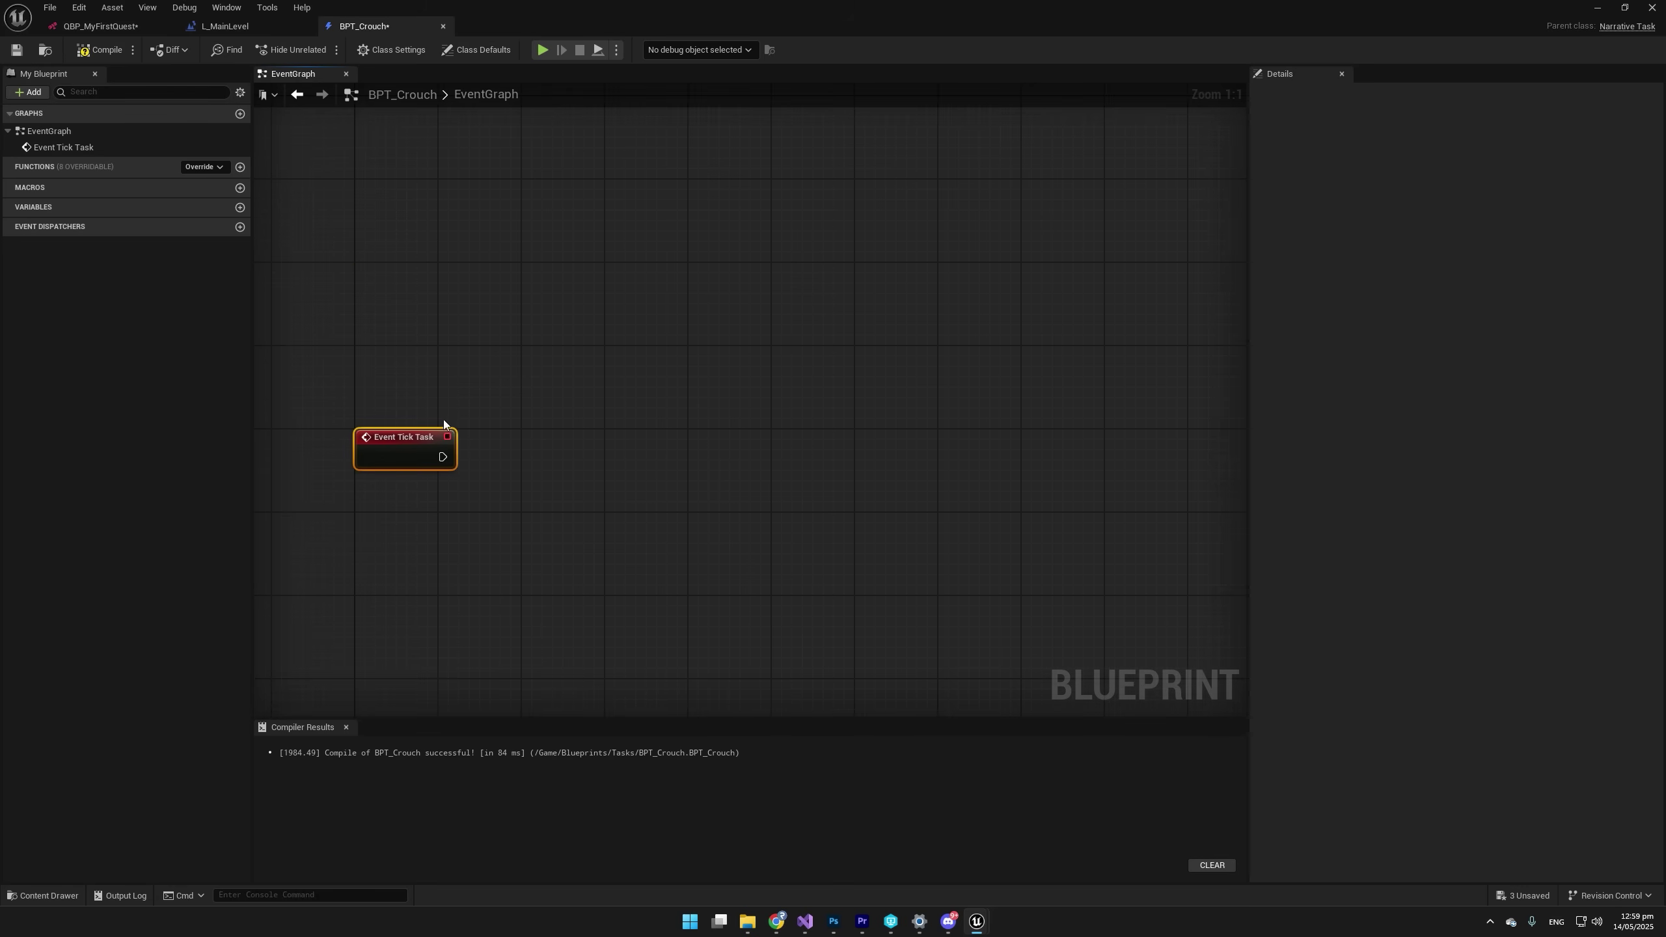
Set the task's default Tick Interval to 0.5 and save BPT_Crouch.
left_click(487, 49)
left_click(1475, 203)
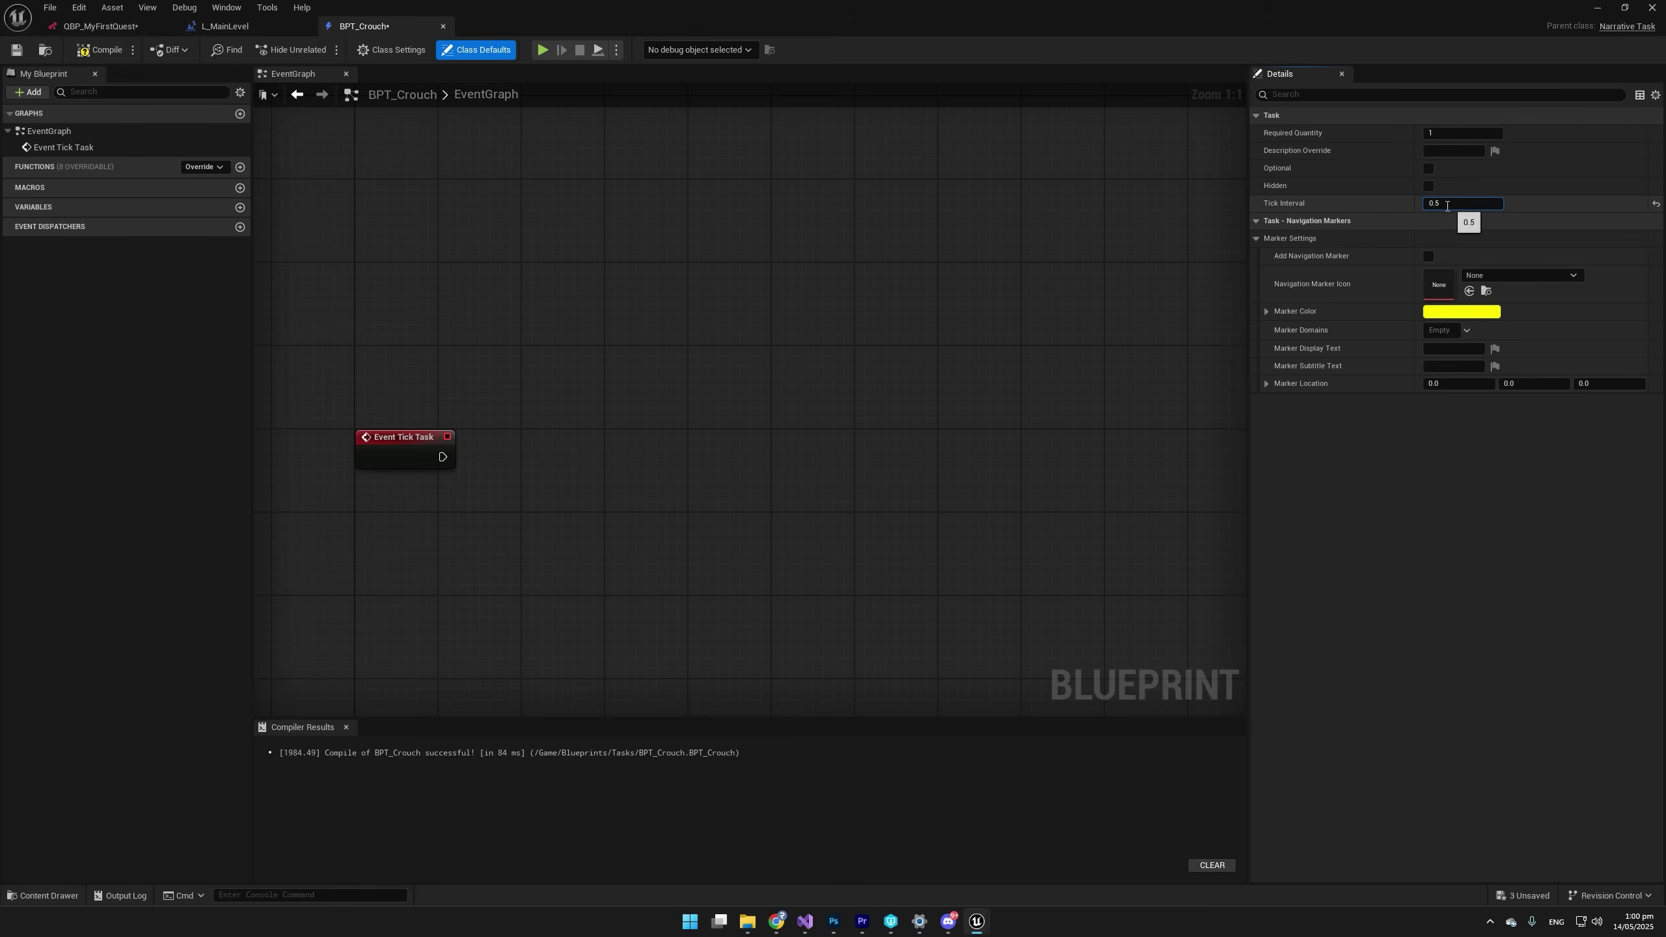
left_click(1474, 204)
key("Return")
left_click(495, 555)
right_click_drag(470, 564, 445, 495)
left_click_drag(371, 514, 508, 411)
left_click(508, 411)
left_click(26, 49)
Add an Owning Pawn getter, cast it to Character, and run the cast from Event Tick Task.
right_click(380, 512)
type("get owning")
key("Down")
key("Down")
key("Down")
key("Down")
key("Return")
left_click_drag(443, 518, 529, 360)
type("cast to character")
key("Return")
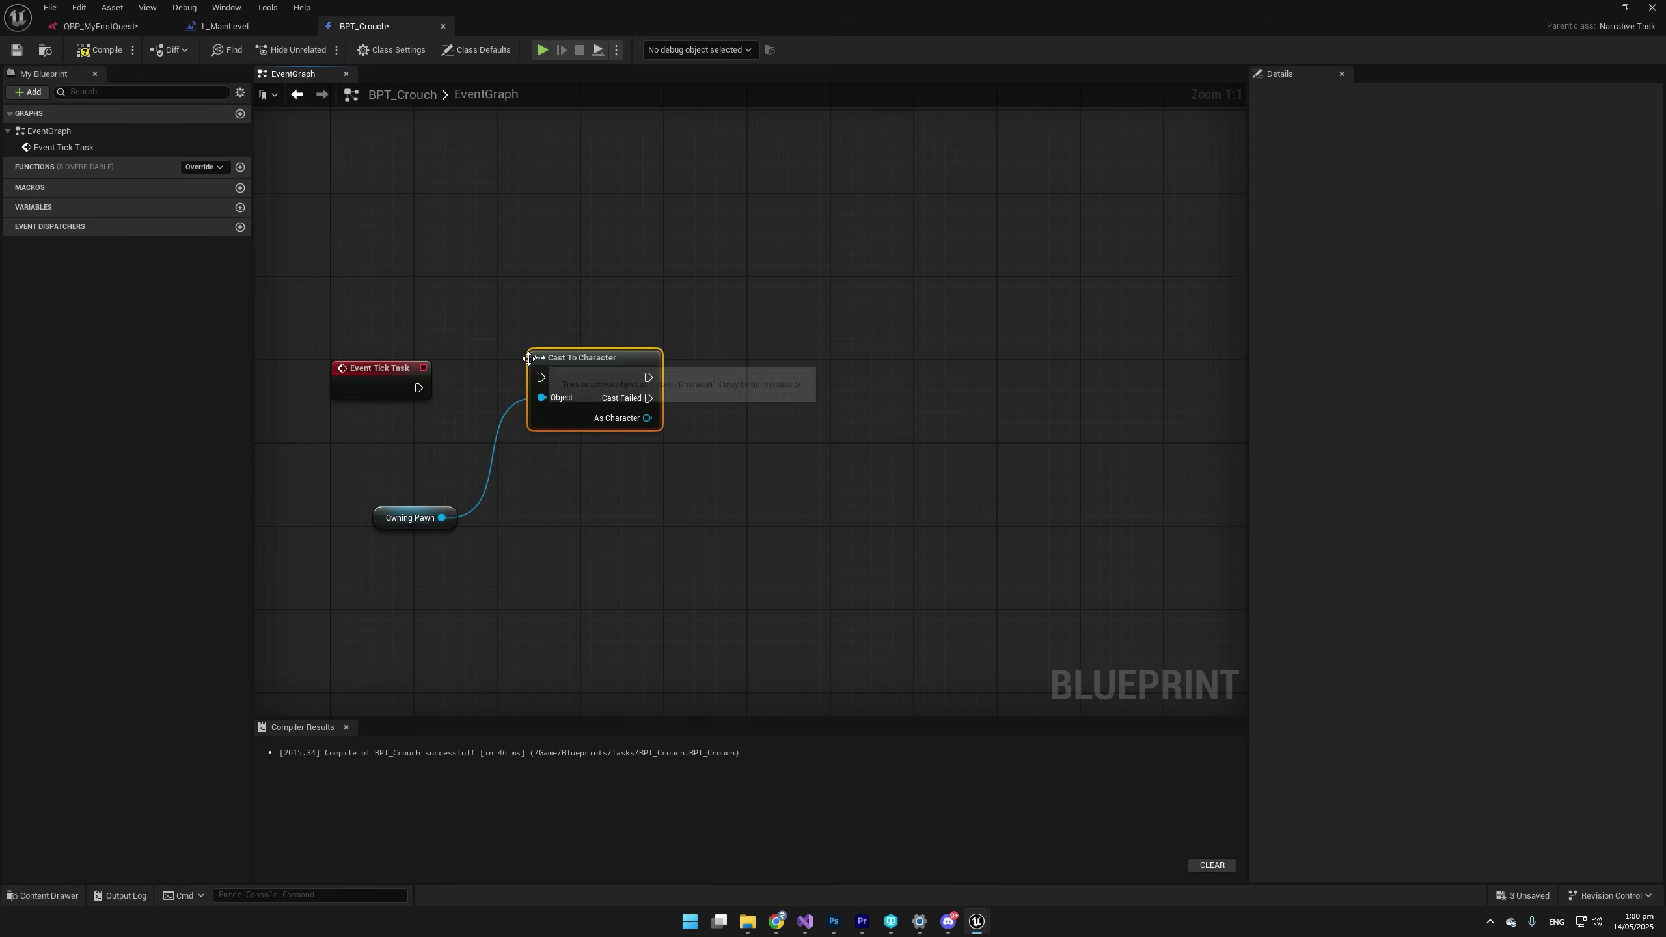
left_click_drag(418, 387, 542, 378)
Add the CharacterMovement Is Crouching check from the cast's As Character output.
left_click_drag(648, 417, 773, 450)
type("crouch")
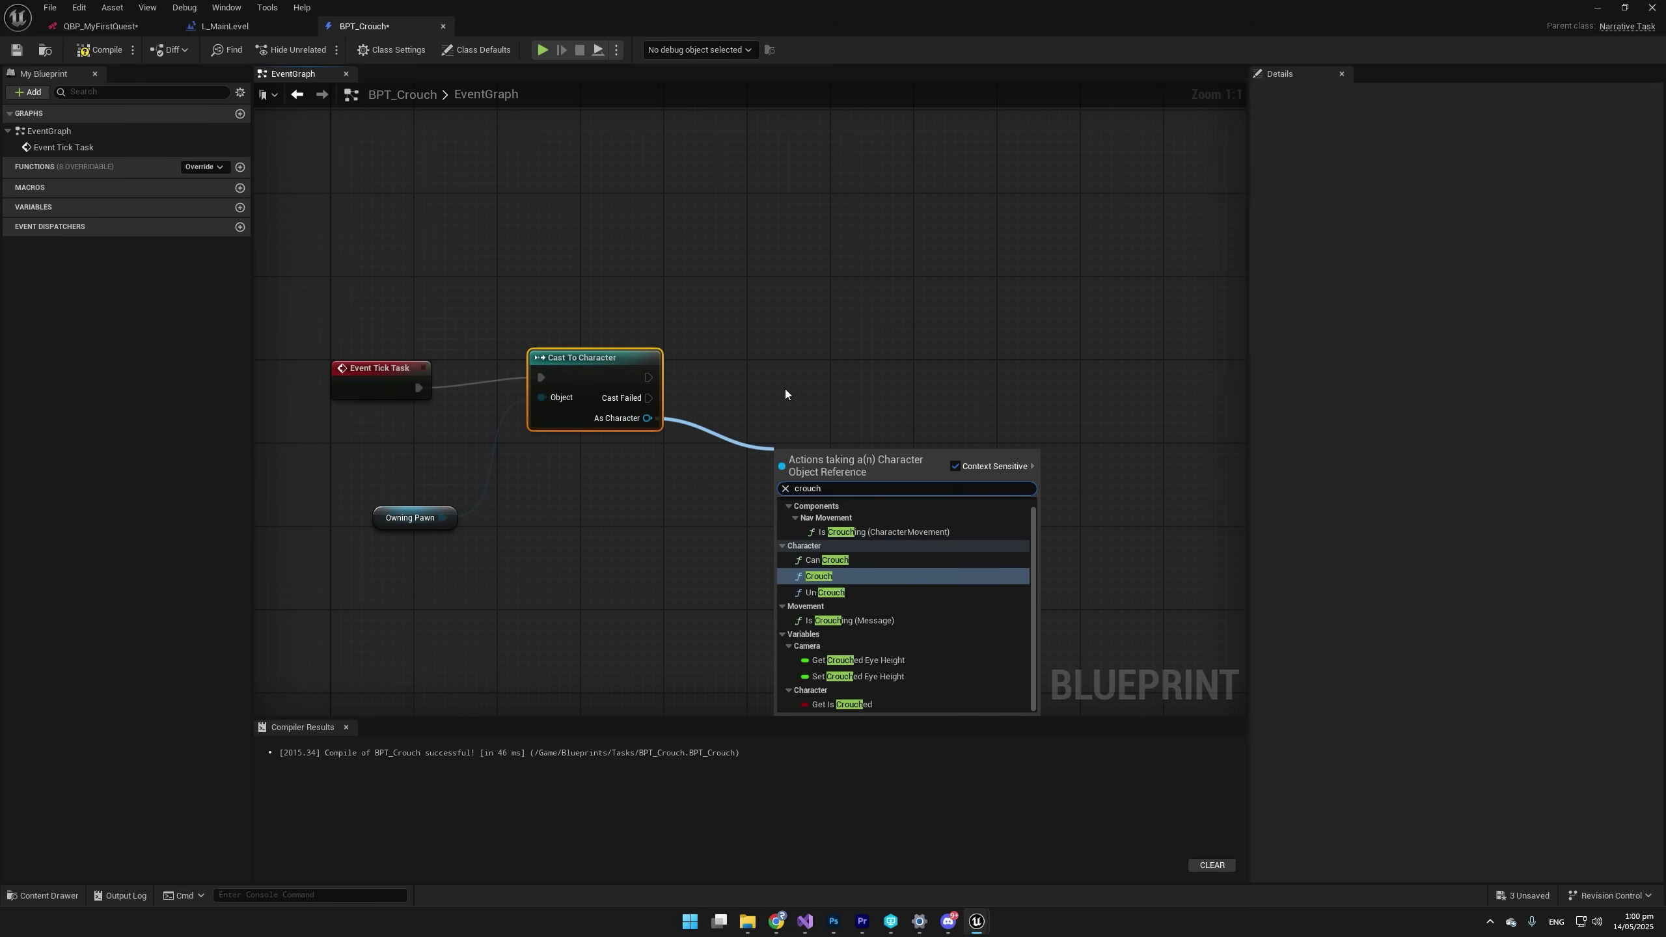
type("ing")
key("Up")
key("Return")
Feed the Is Crouching result into a new Branch and execute it after Cast To Character.
left_click_drag(882, 449, 1065, 332)
type("br")
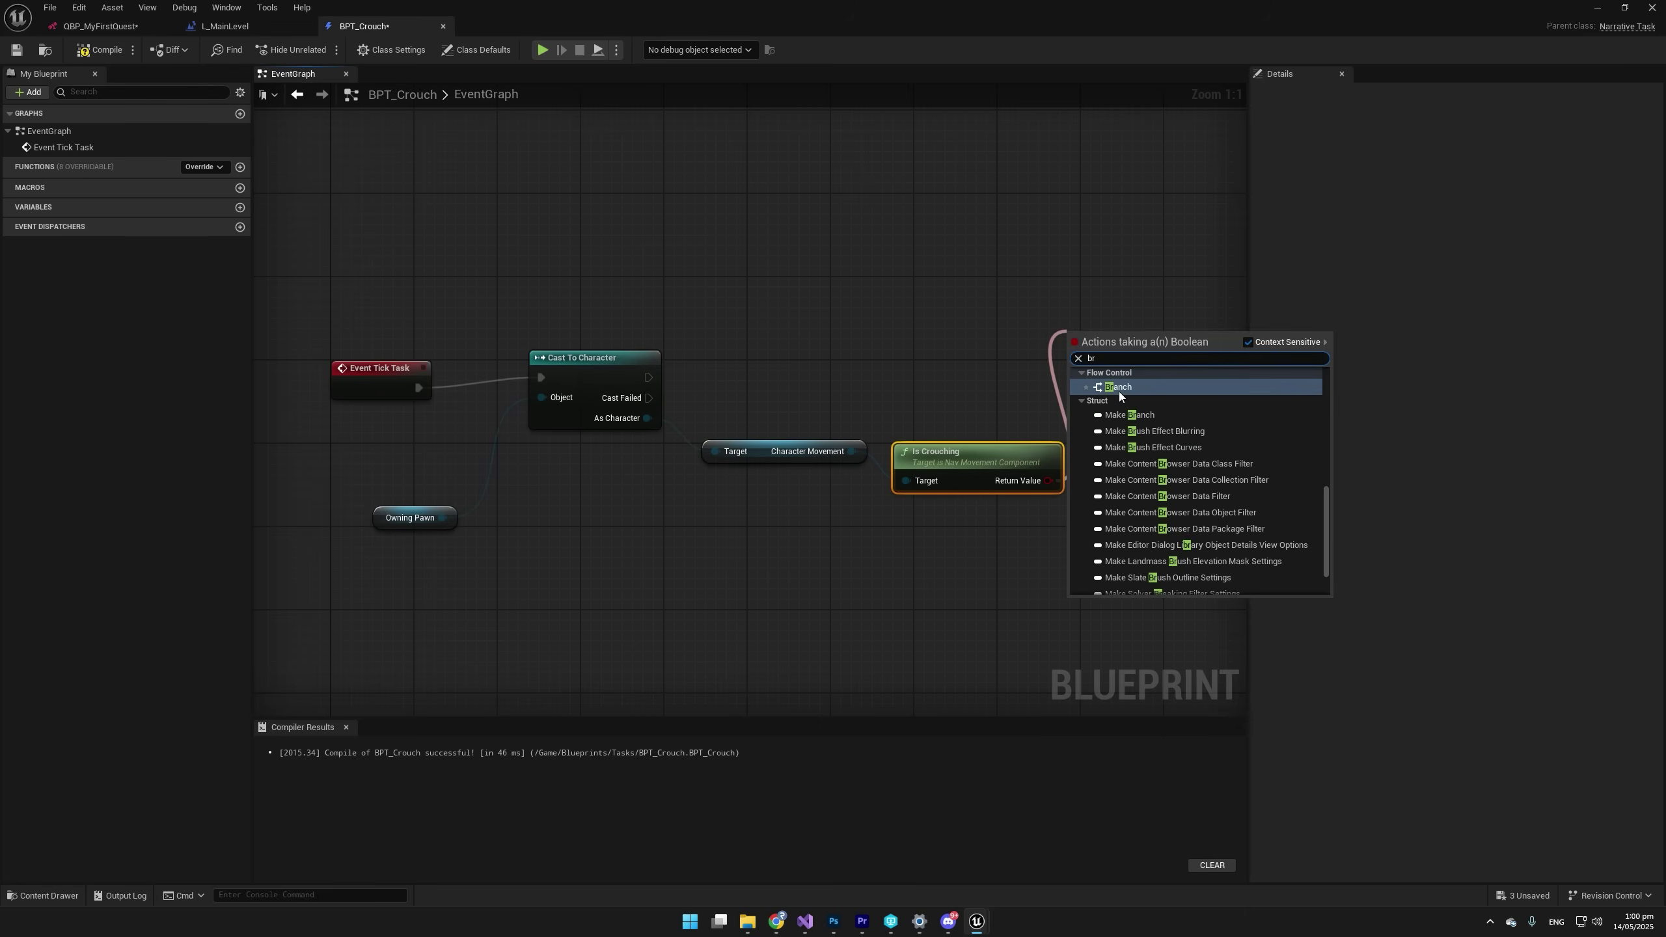
left_click(1119, 390)
left_click_drag(648, 378, 1069, 357)
Add a Complete Task call on the Branch's True output and align it with the Branch.
right_click_drag(1163, 380, 921, 398)
left_click_drag(921, 374, 1019, 371)
type("finish task")
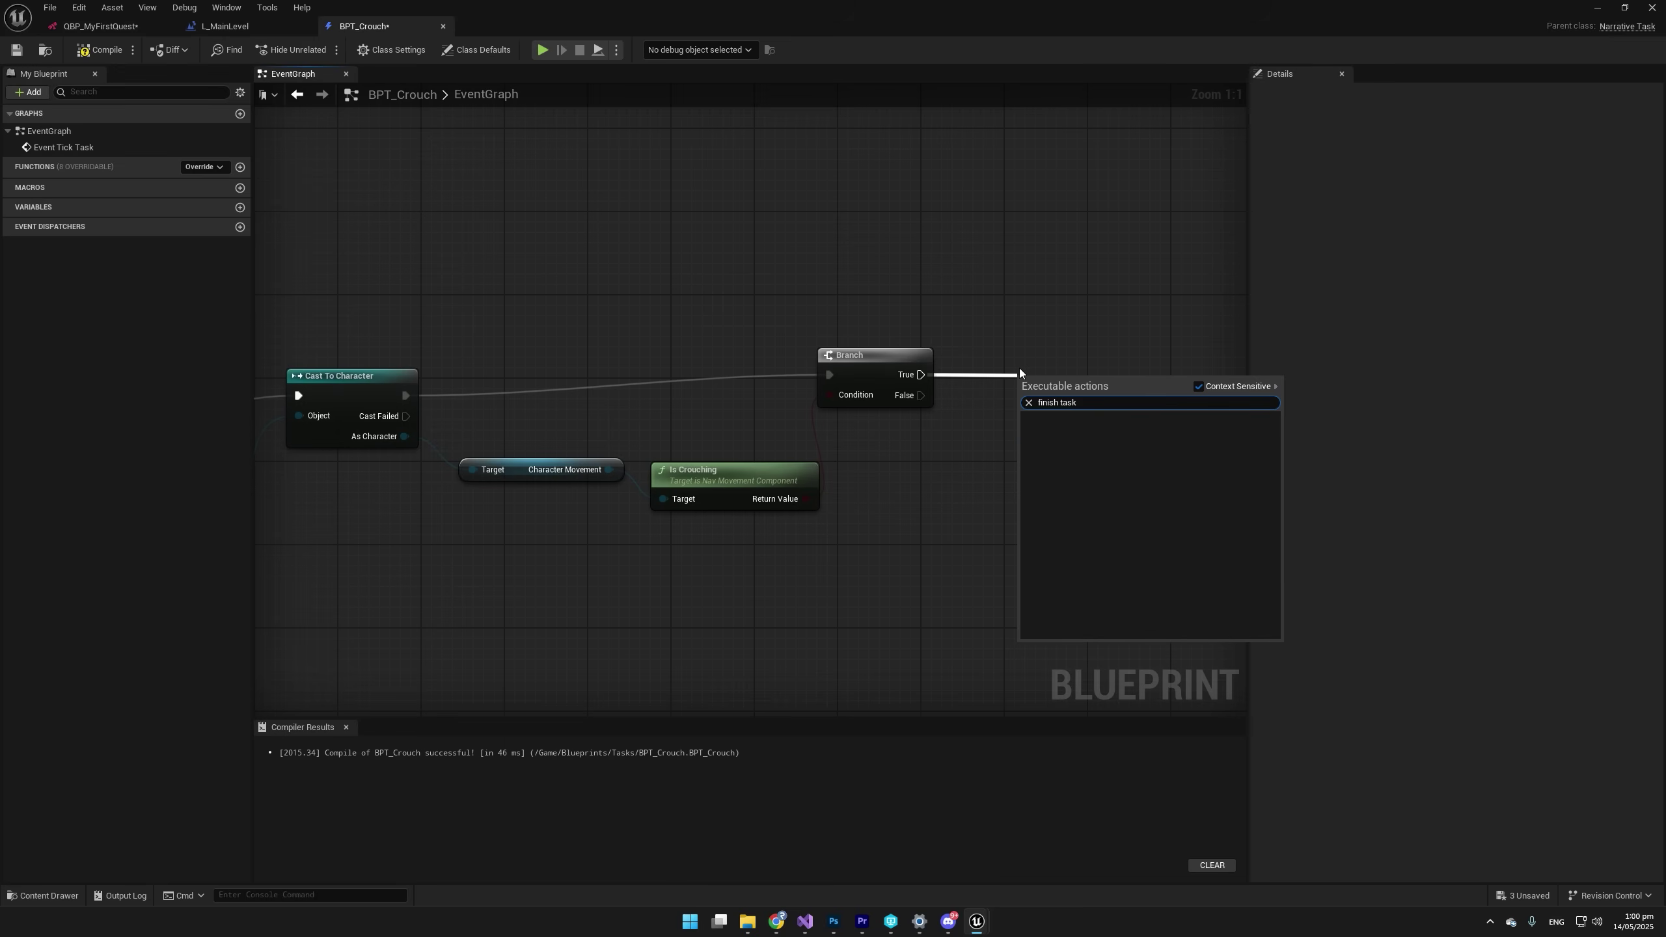
key("BackSpace")
key("BackSpace")
key("BackSpace")
key("BackSpace")
key("BackSpace")
key("BackSpace")
key("BackSpace")
key("BackSpace")
key("BackSpace")
key("BackSpace")
key("BackSpace")
type("comple")
key("Return")
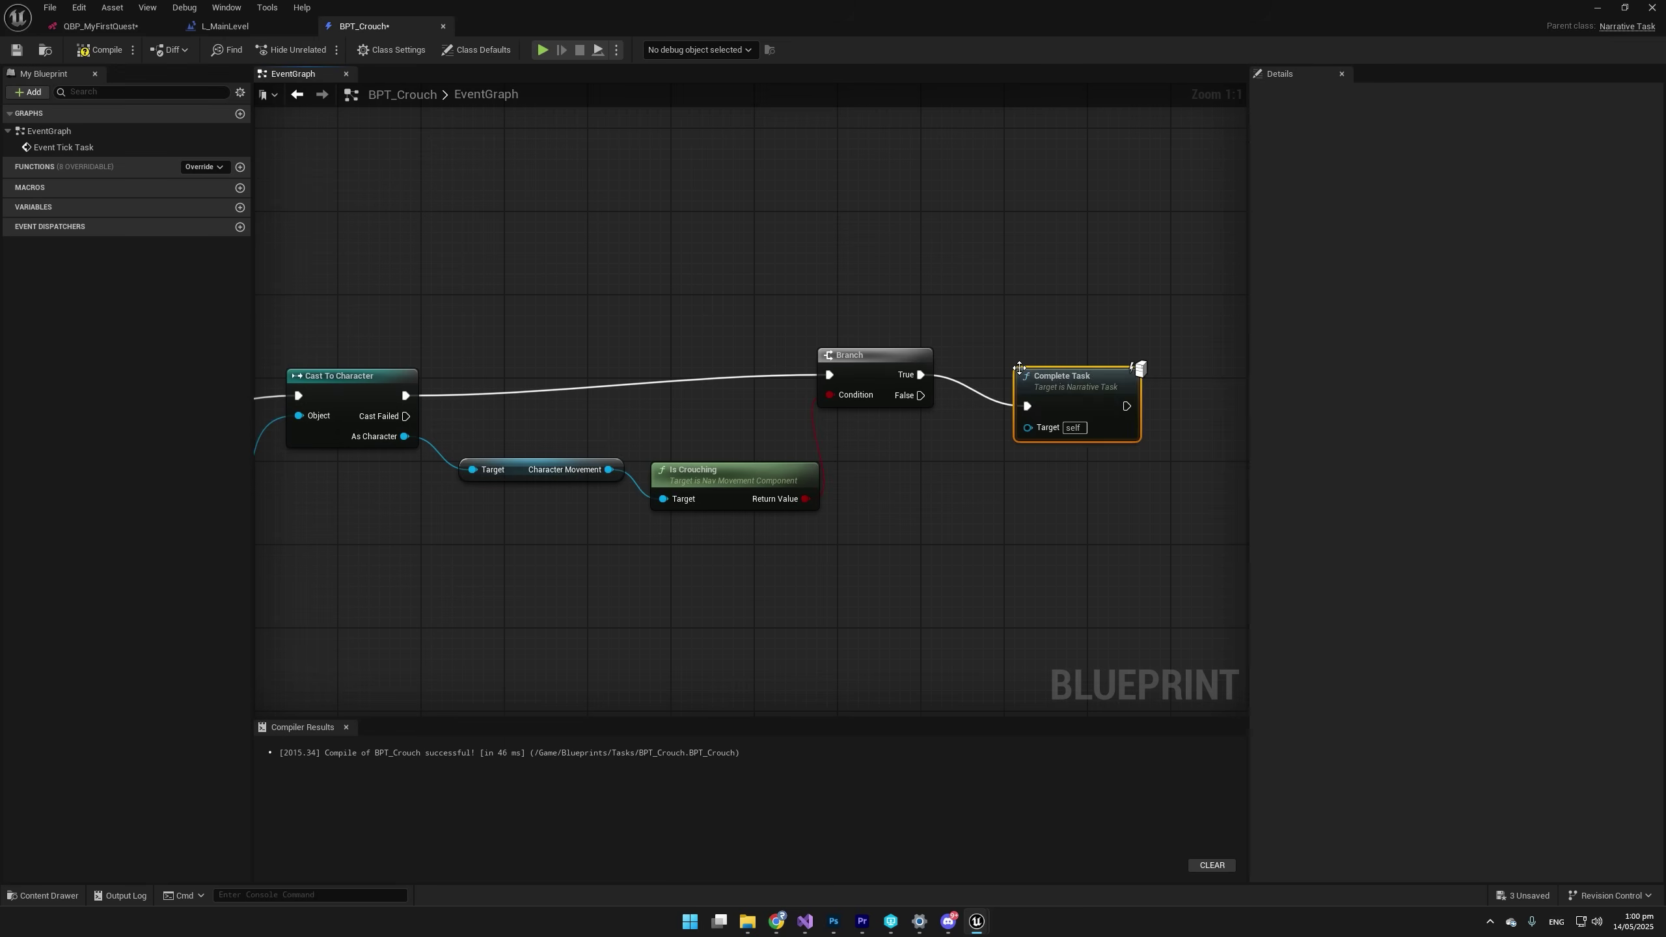
left_click_drag(1073, 389, 1072, 370)
Review the whole node chain from Event Tick Task to Complete Task and compile BPT_Crouch.
scroll(909, 401, "down", 3)
right_click_drag(724, 419, 903, 403)
right_click_drag(799, 441, 715, 442)
left_click(714, 466)
left_click_drag(385, 558, 1278, 257)
right_click_drag(302, 420, 519, 393)
scroll(519, 392, "up", 3)
scroll(728, 426, "down", 1)
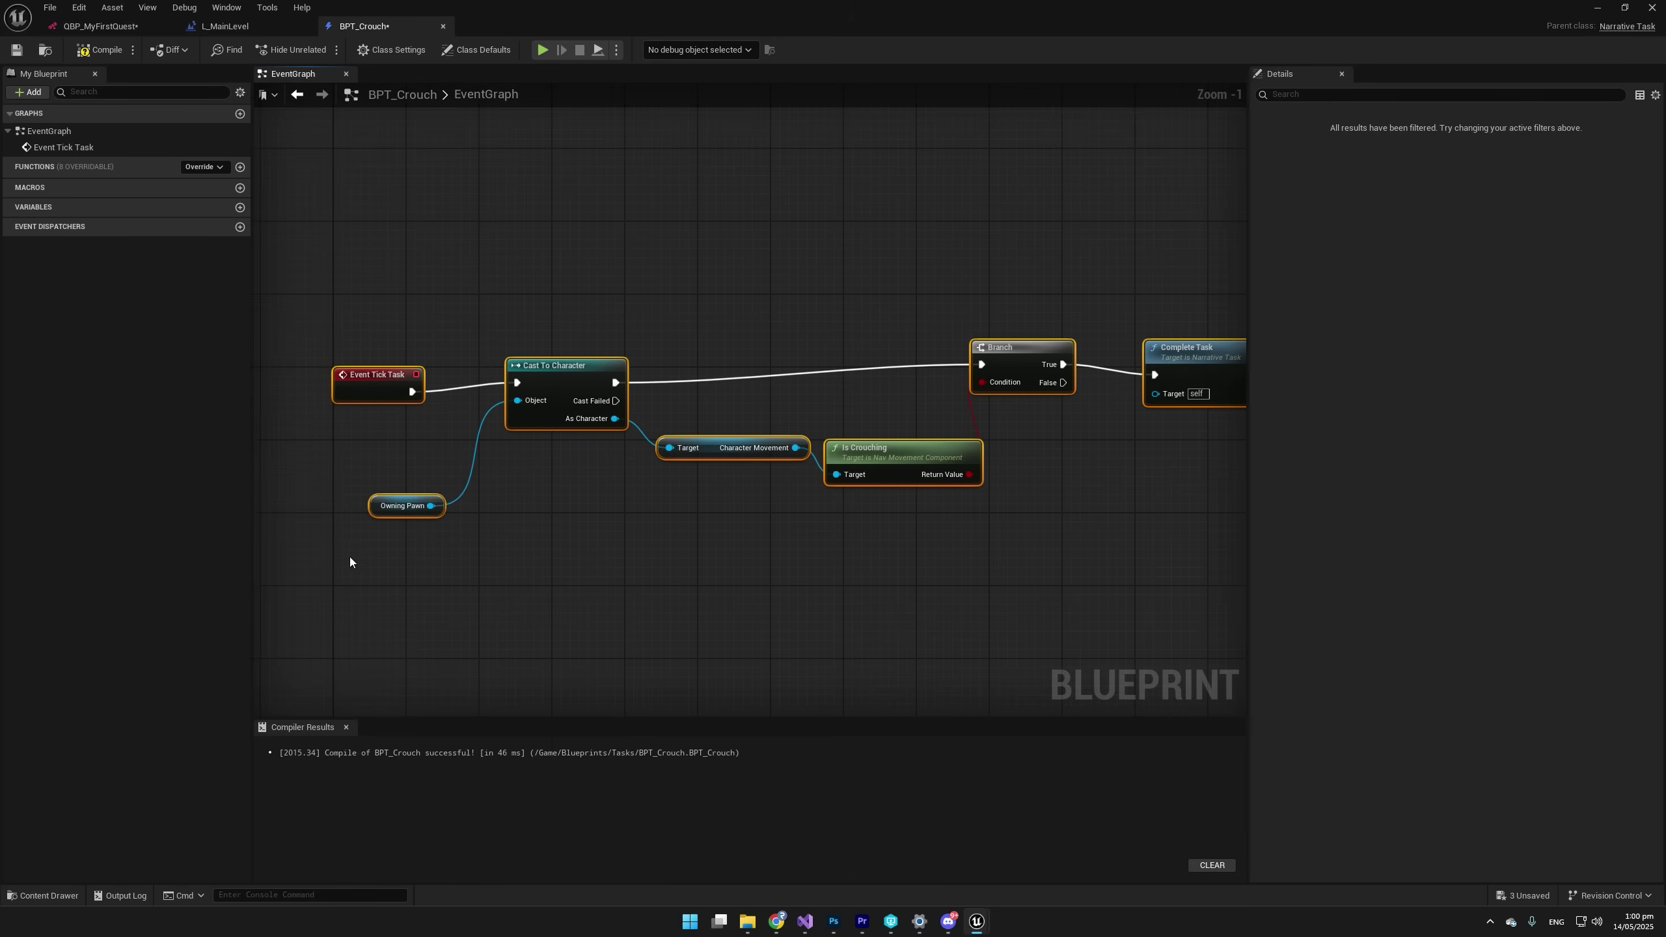
left_click(881, 145)
left_click(99, 49)
Override GetTaskDescription, remove its parent call node, and set the return value to "Crouch".
left_click(476, 50)
left_click(203, 167)
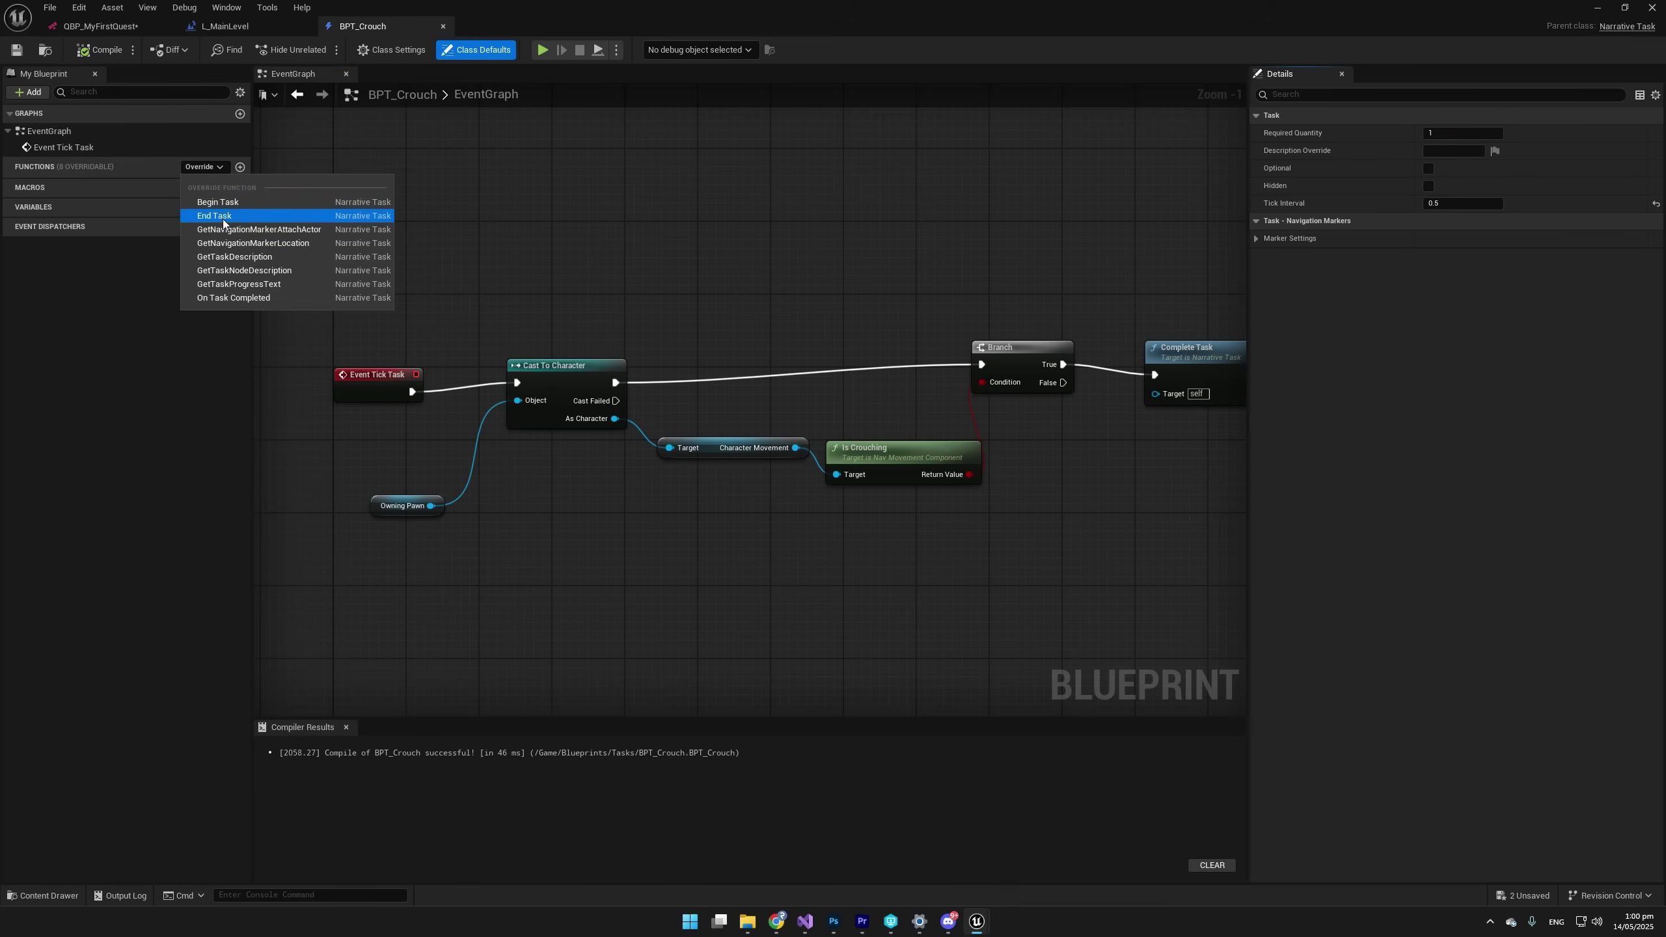
left_click(250, 262)
left_click(777, 430)
key("Delete")
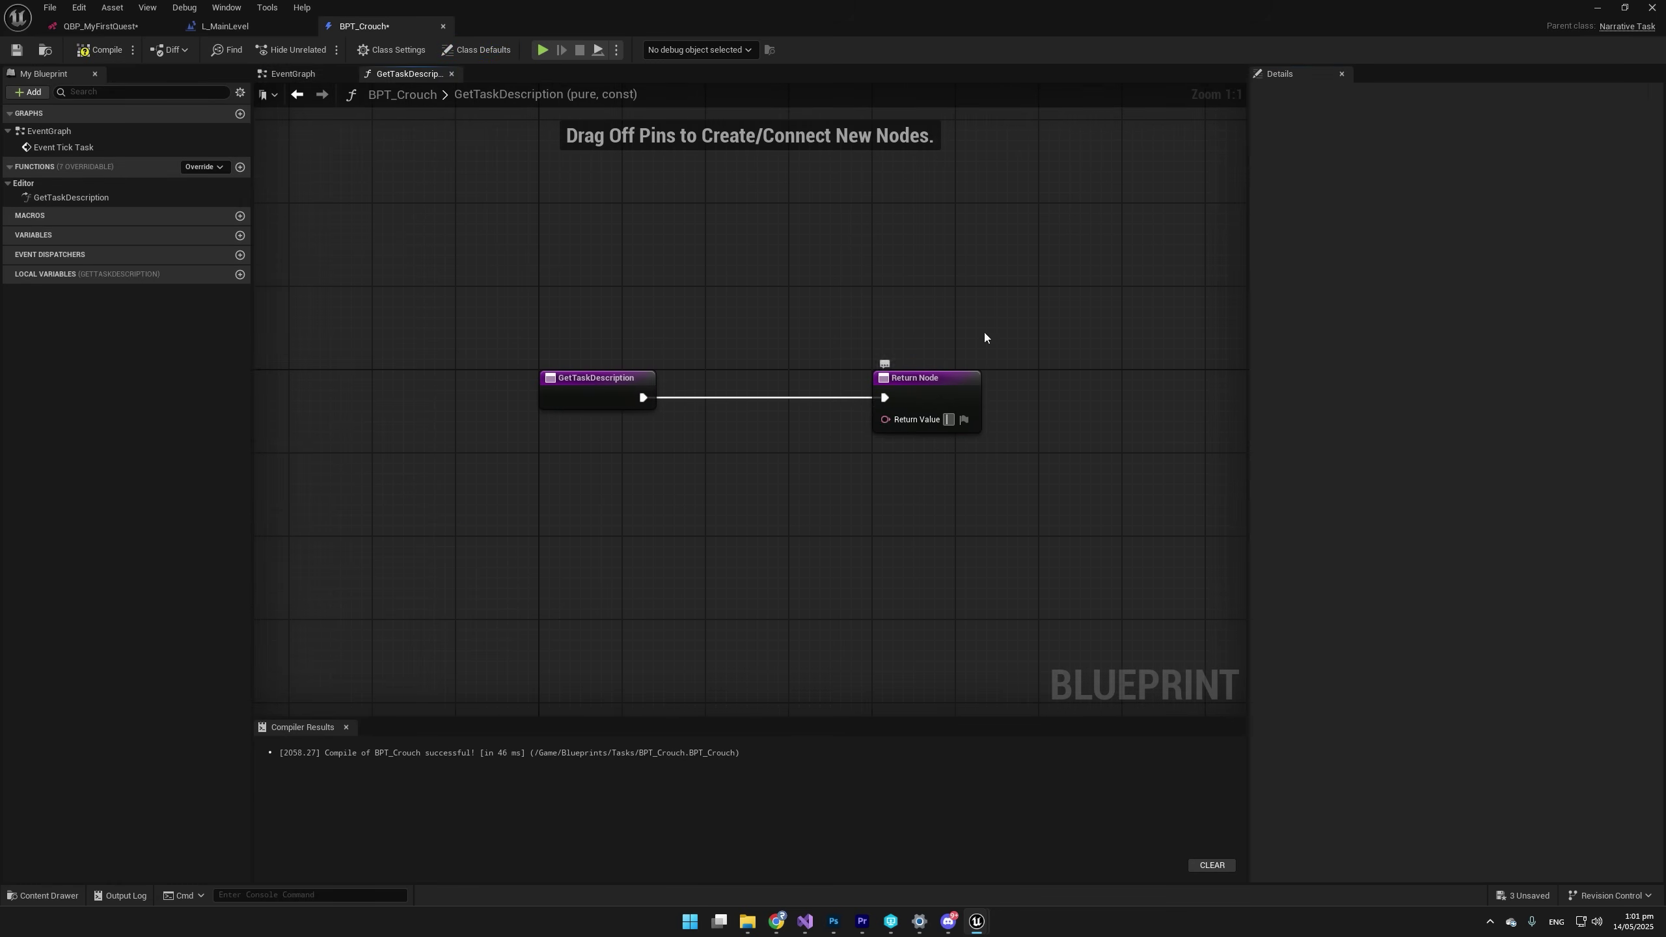
type("Crouch")
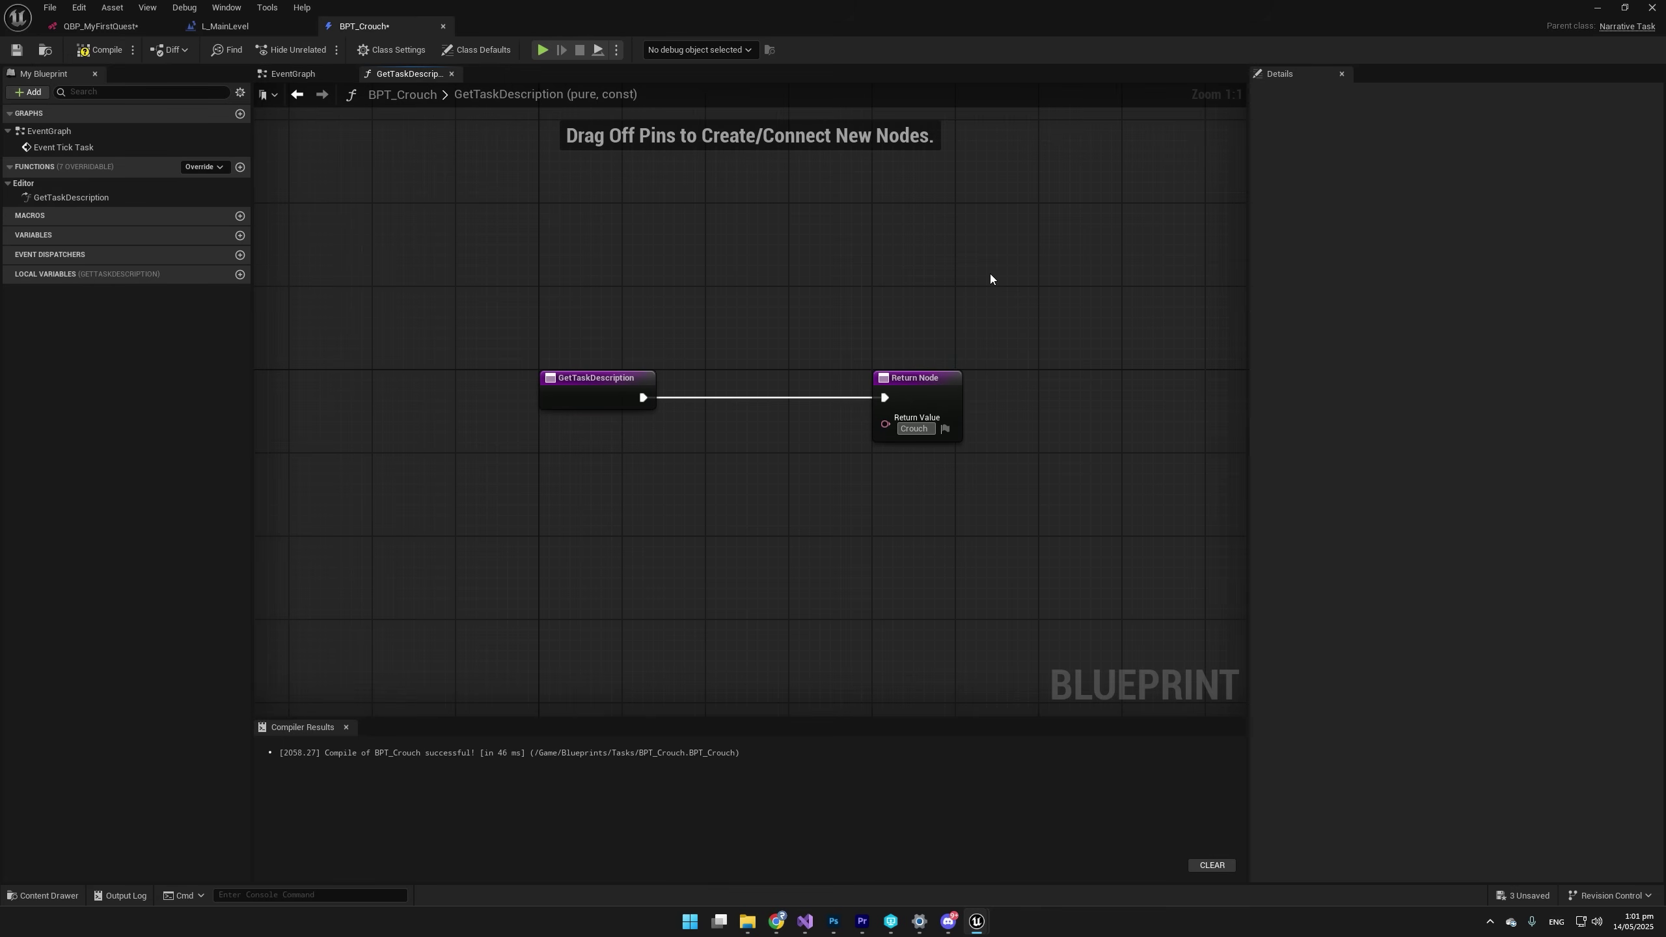
In QBP_MyFirstQuest, move the TakeCube node below the others and disconnect it from QuestStart and QuestComplete.
left_click(105, 26)
right_click_drag(540, 459, 577, 406)
left_click(579, 398)
left_click_drag(589, 386, 637, 544)
left_click(696, 494, "alt")
left_click(453, 399)
Examine the Uncategorized tasks offered for a new branch from QuestStart without adding one.
left_click_drag(424, 382, 498, 263)
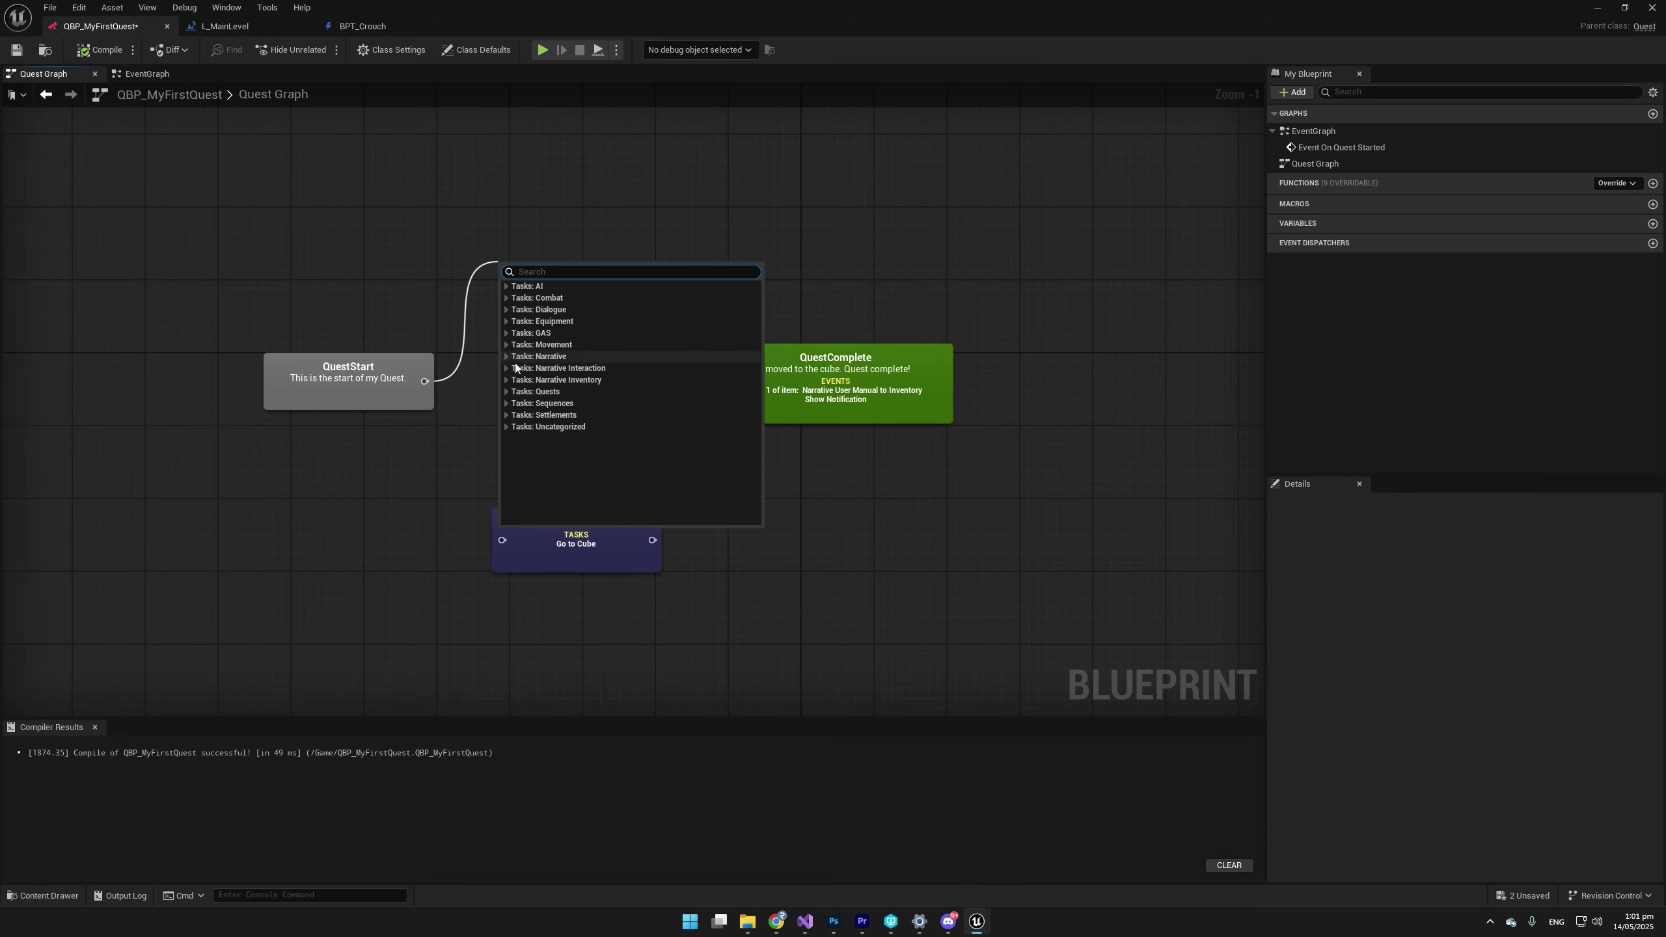
left_click(506, 427)
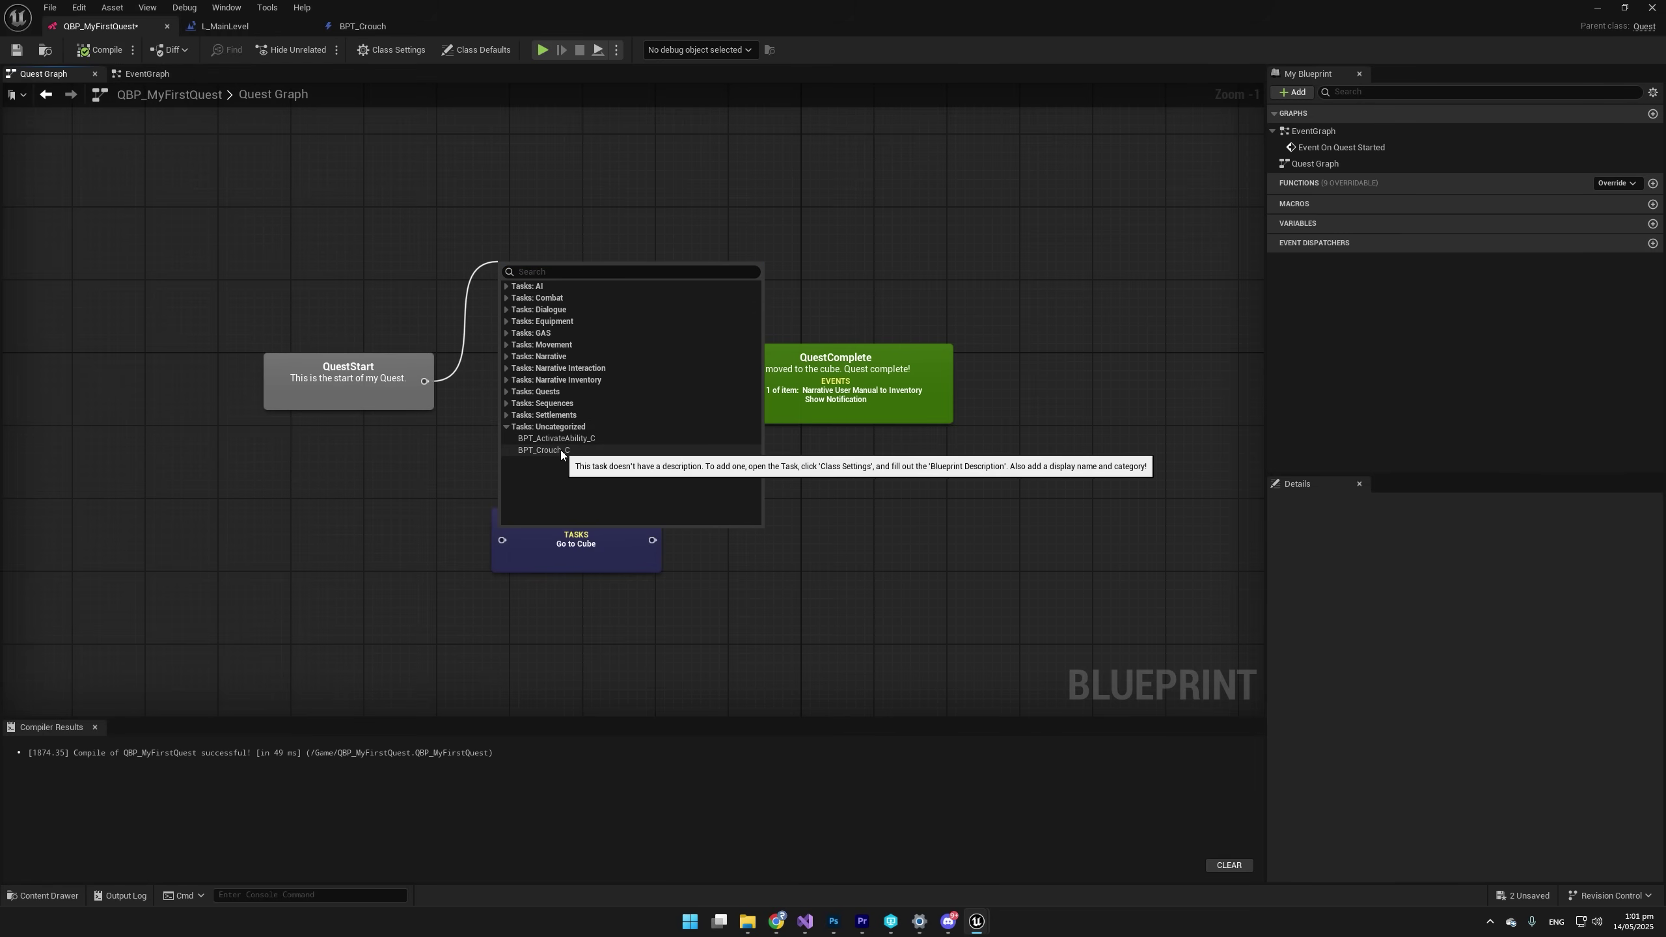
left_click(317, 238)
Set BPT_Crouch's blueprint display name to Crouch and its category to Movement, and compile and save it.
left_click(361, 26)
left_click(392, 49)
left_click(1461, 222)
type("Crouch")
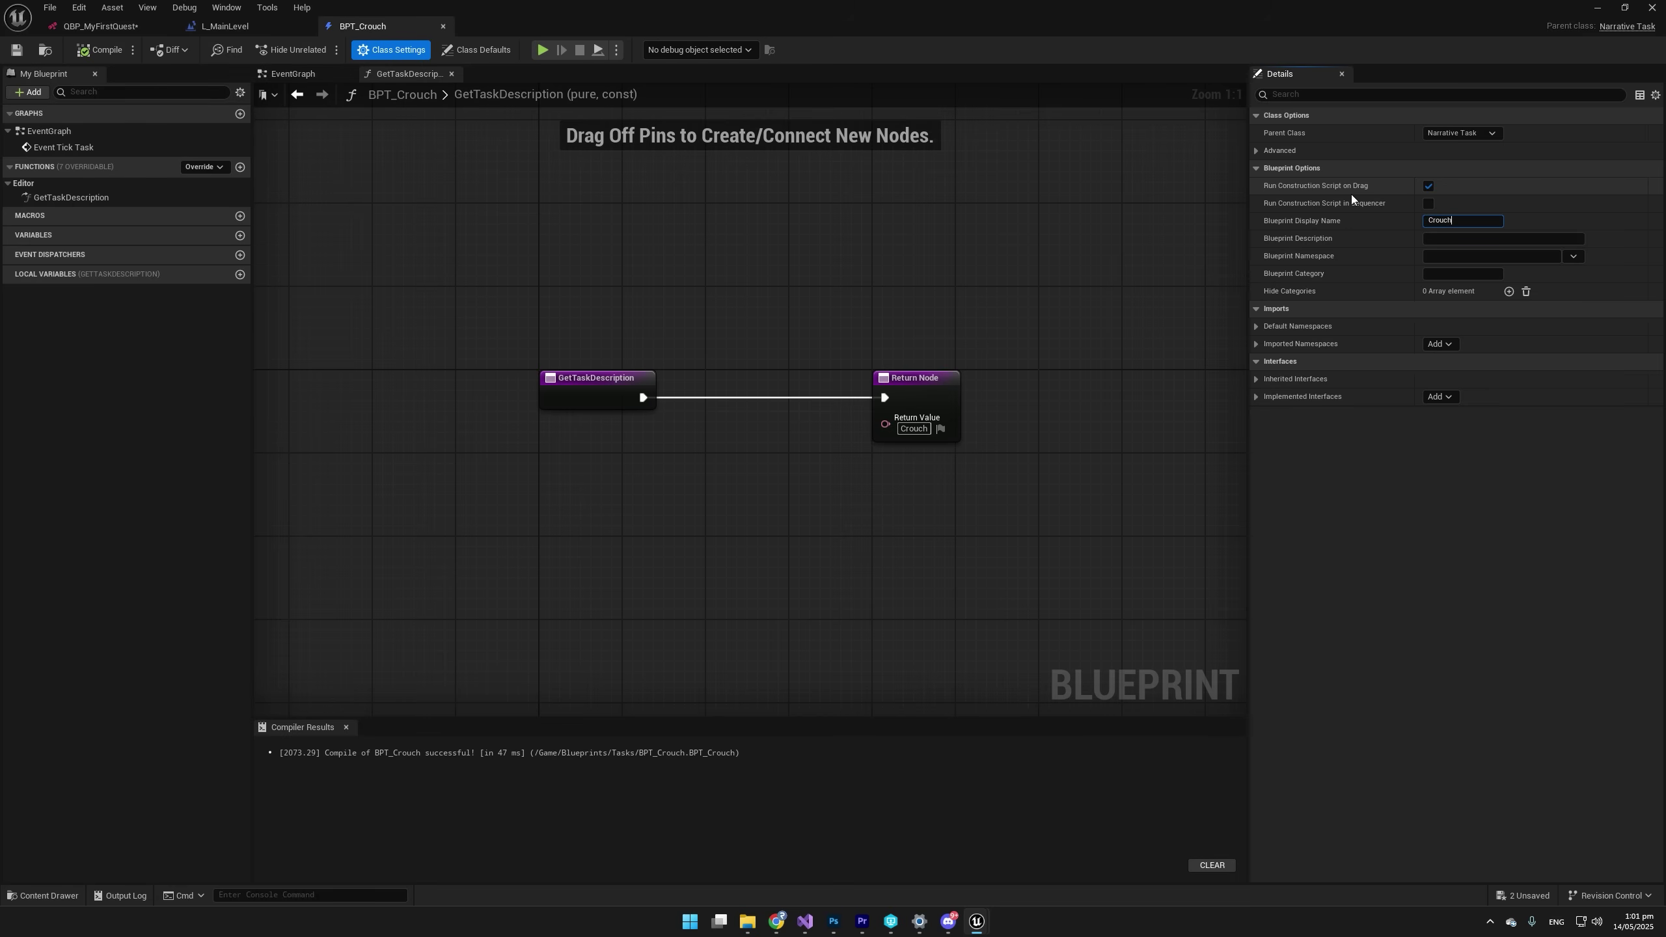
left_click(1463, 276)
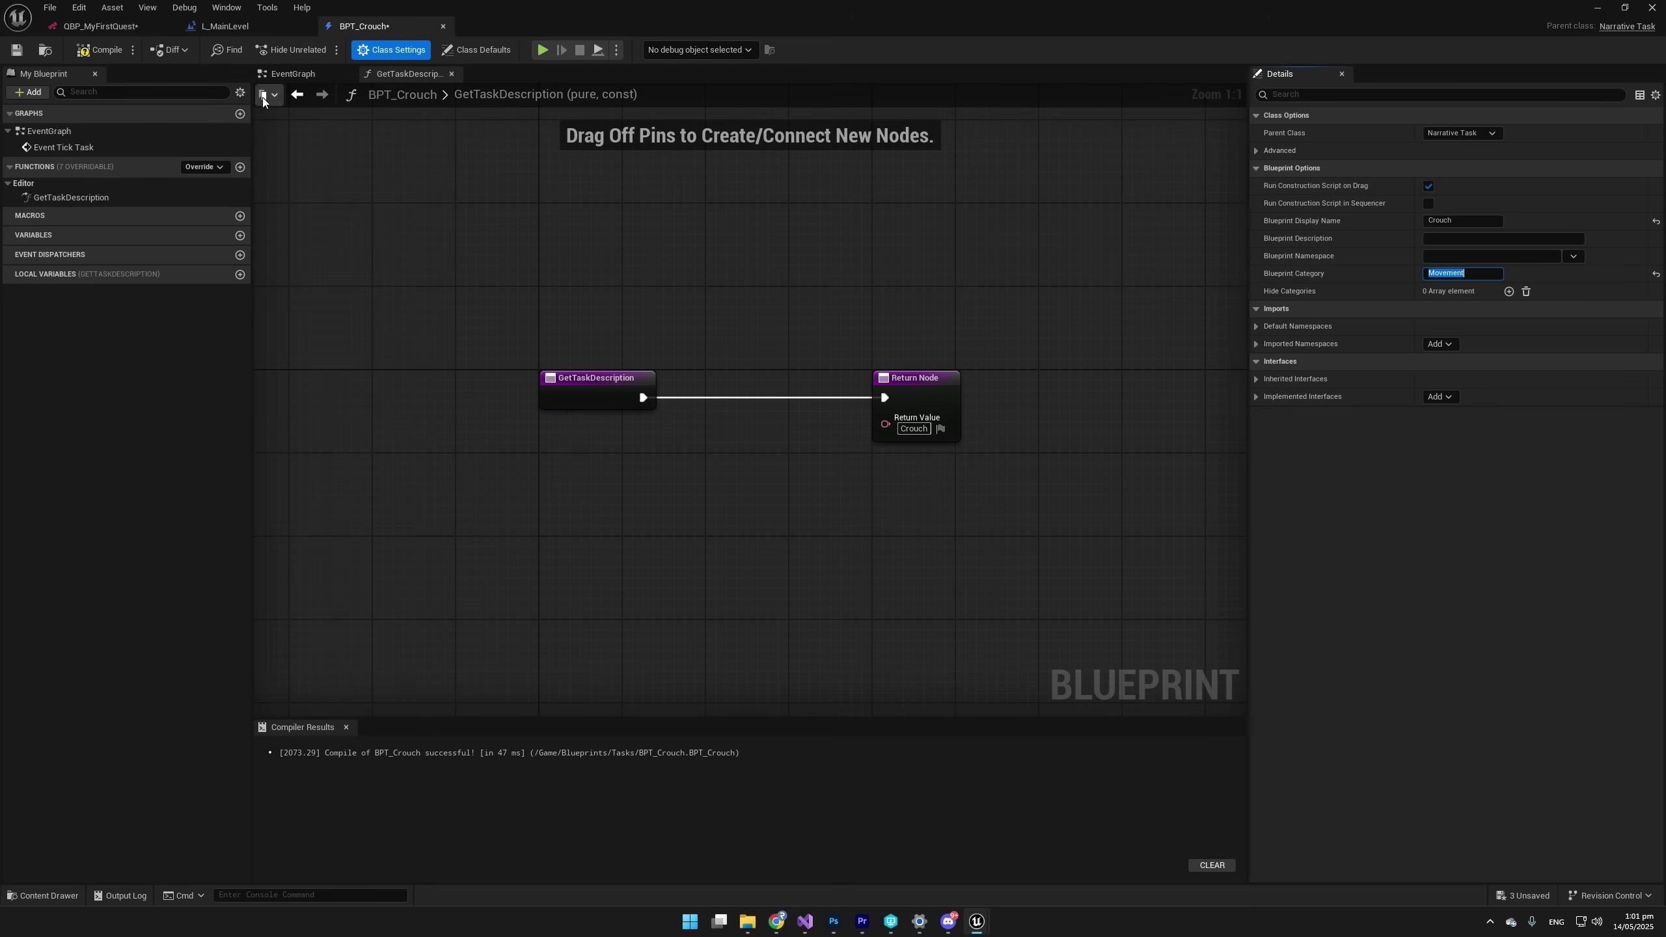
left_click(99, 50)
left_click(17, 49)
Check the Movement tasks offered from QuestStart, and set BPT_Crouch's blueprint description to "Task completes when you crouch".
left_click(104, 29)
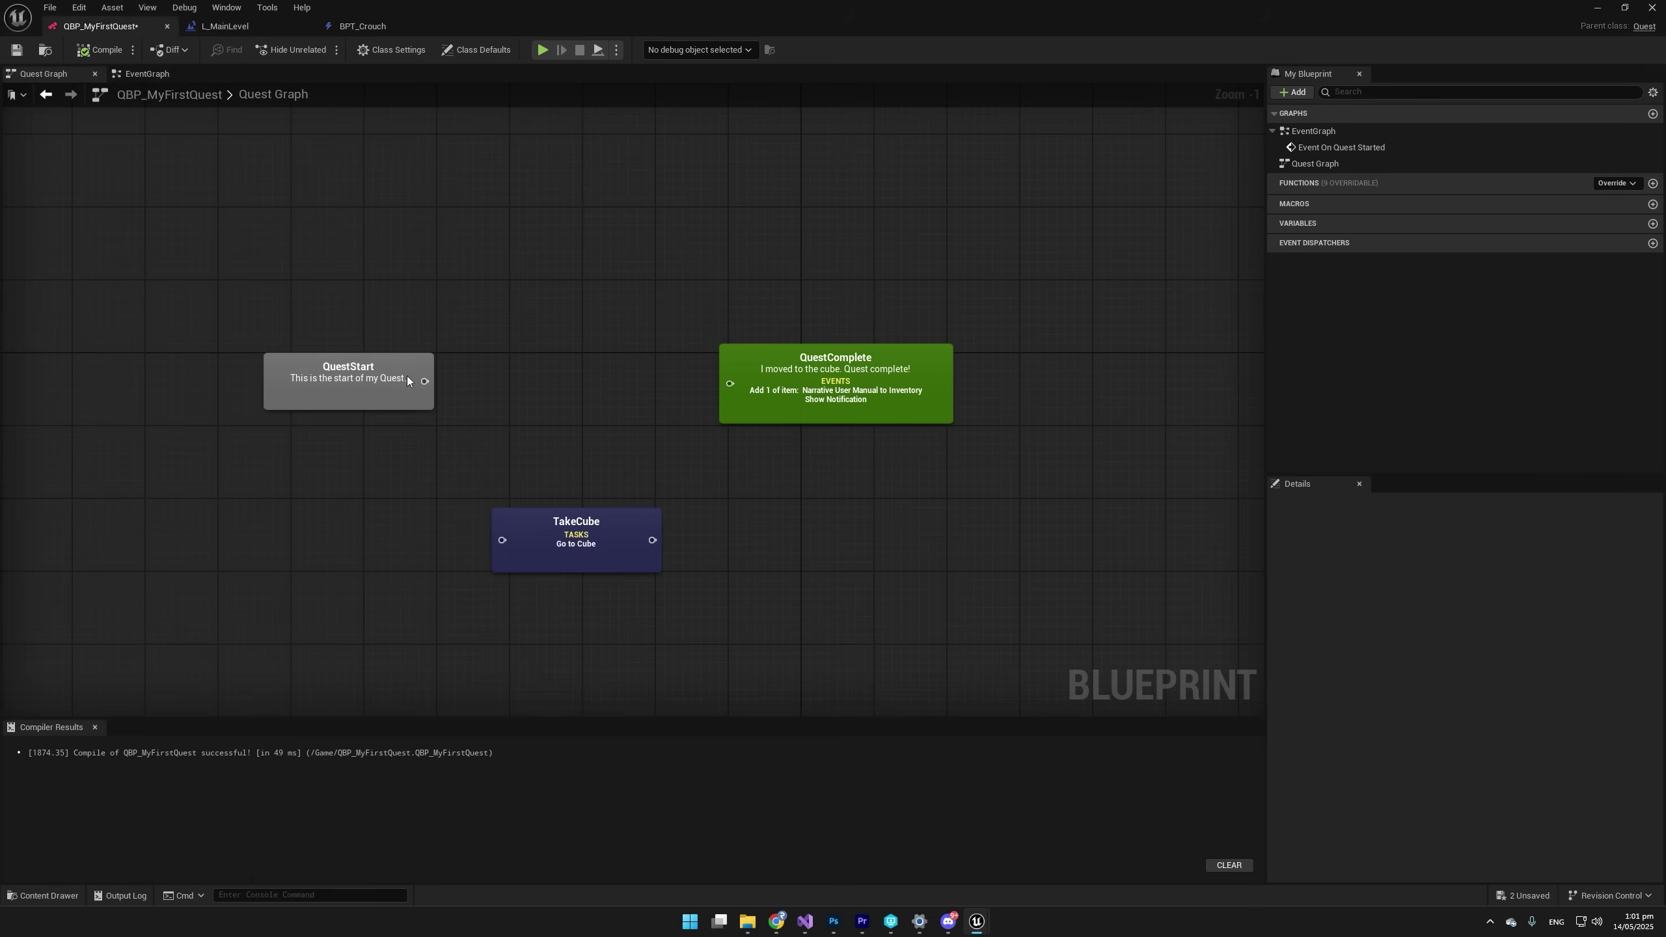
left_click_drag(425, 381, 475, 288)
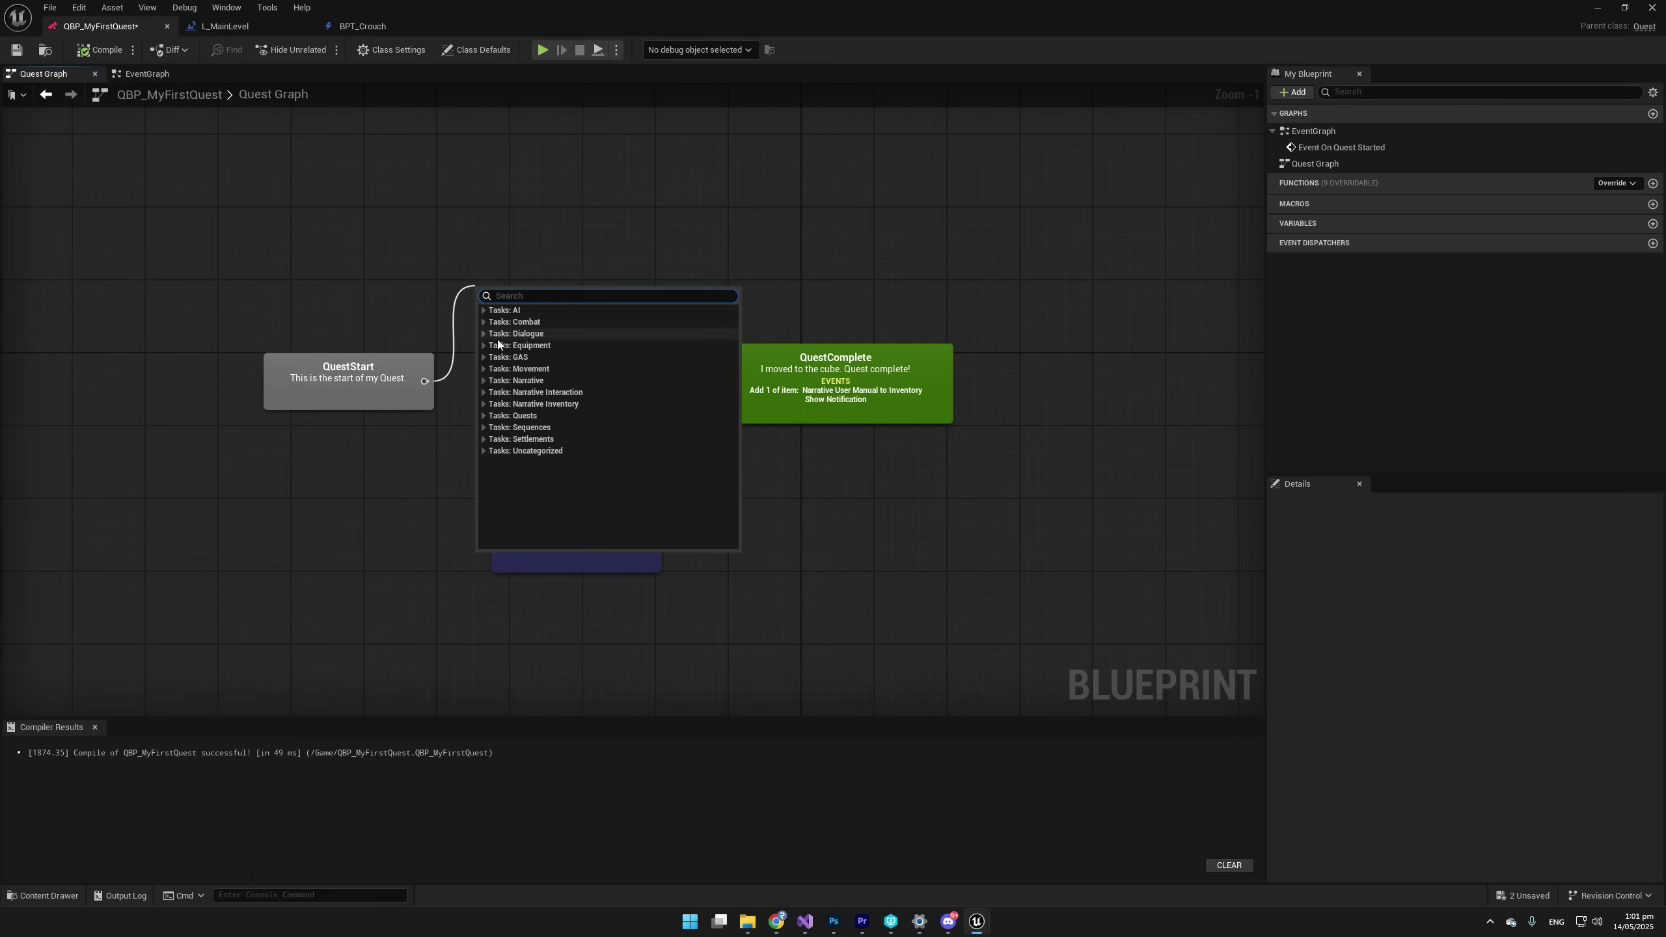
left_click(482, 370)
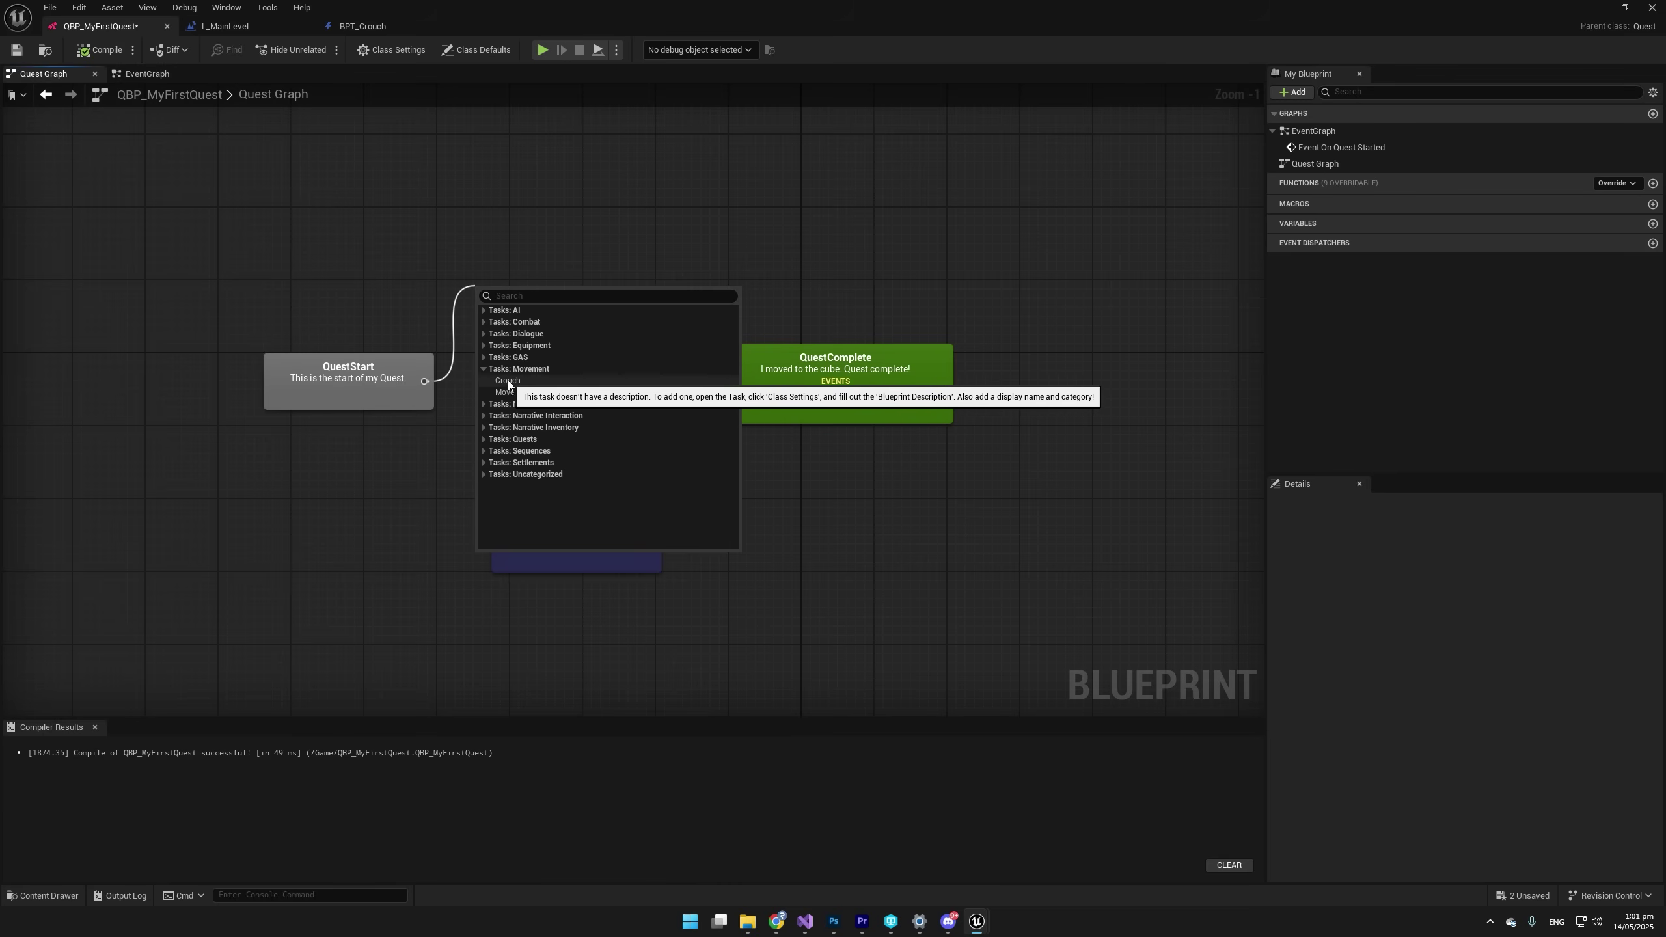
left_click(372, 27)
type("Task completes when you crocuh")
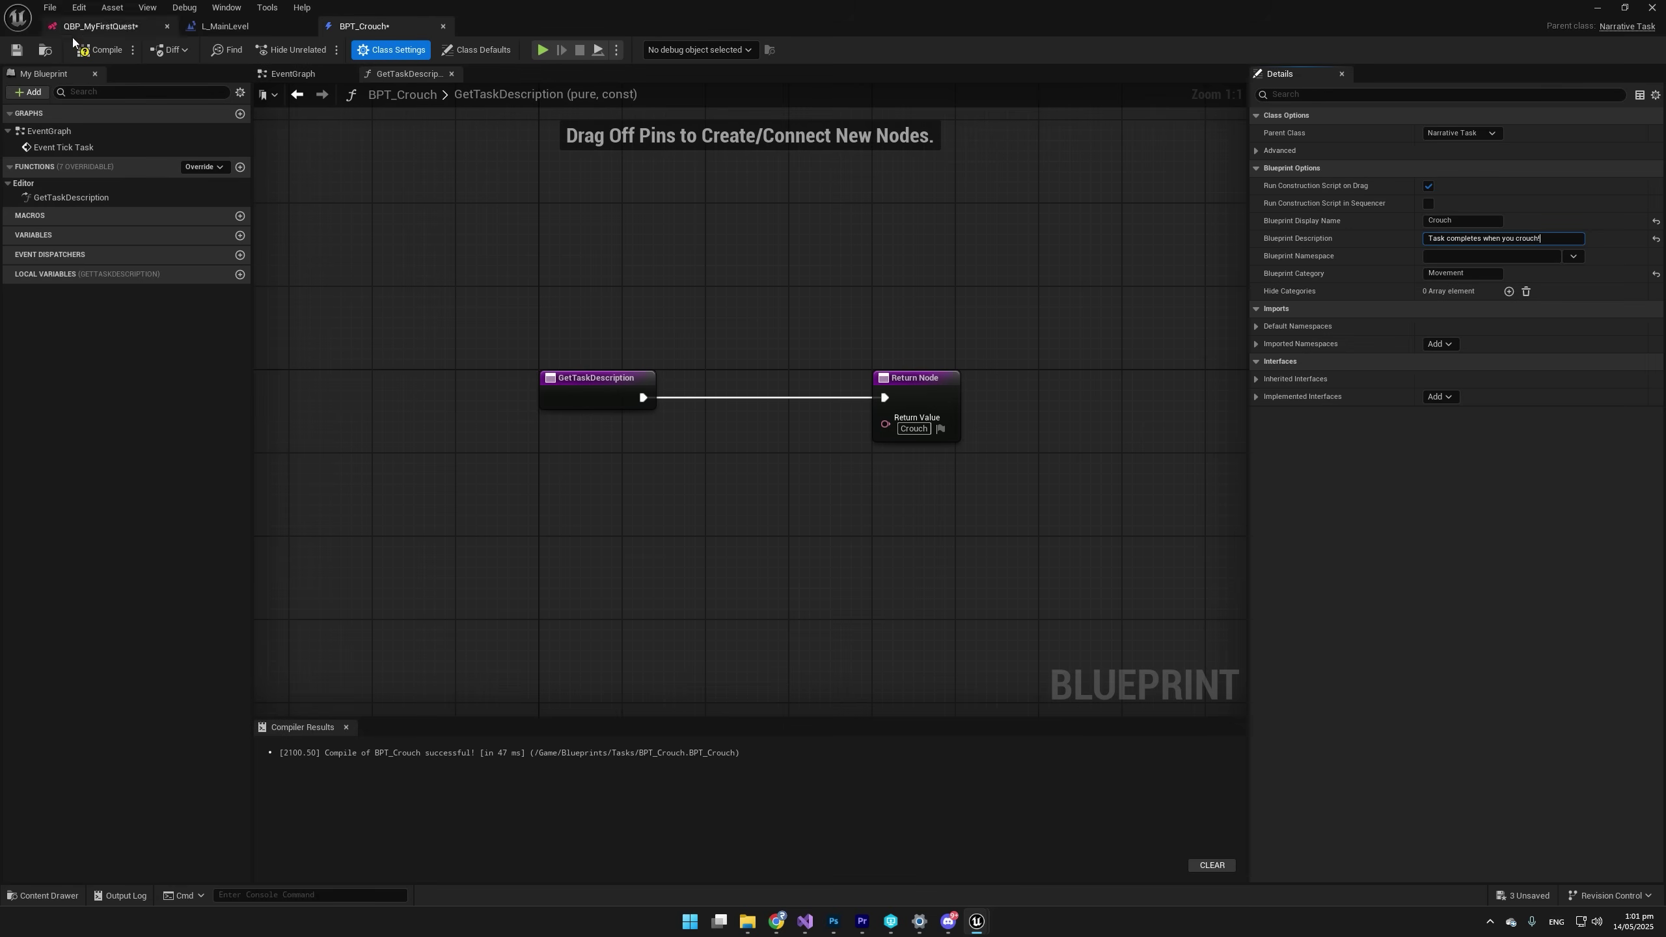
Add a Movement Crouch task branch from QuestStart, connect it to QuestComplete, and compile and save QBP_MyFirstQuest.
left_click(98, 26)
left_click_drag(425, 381, 490, 289)
left_click(498, 371)
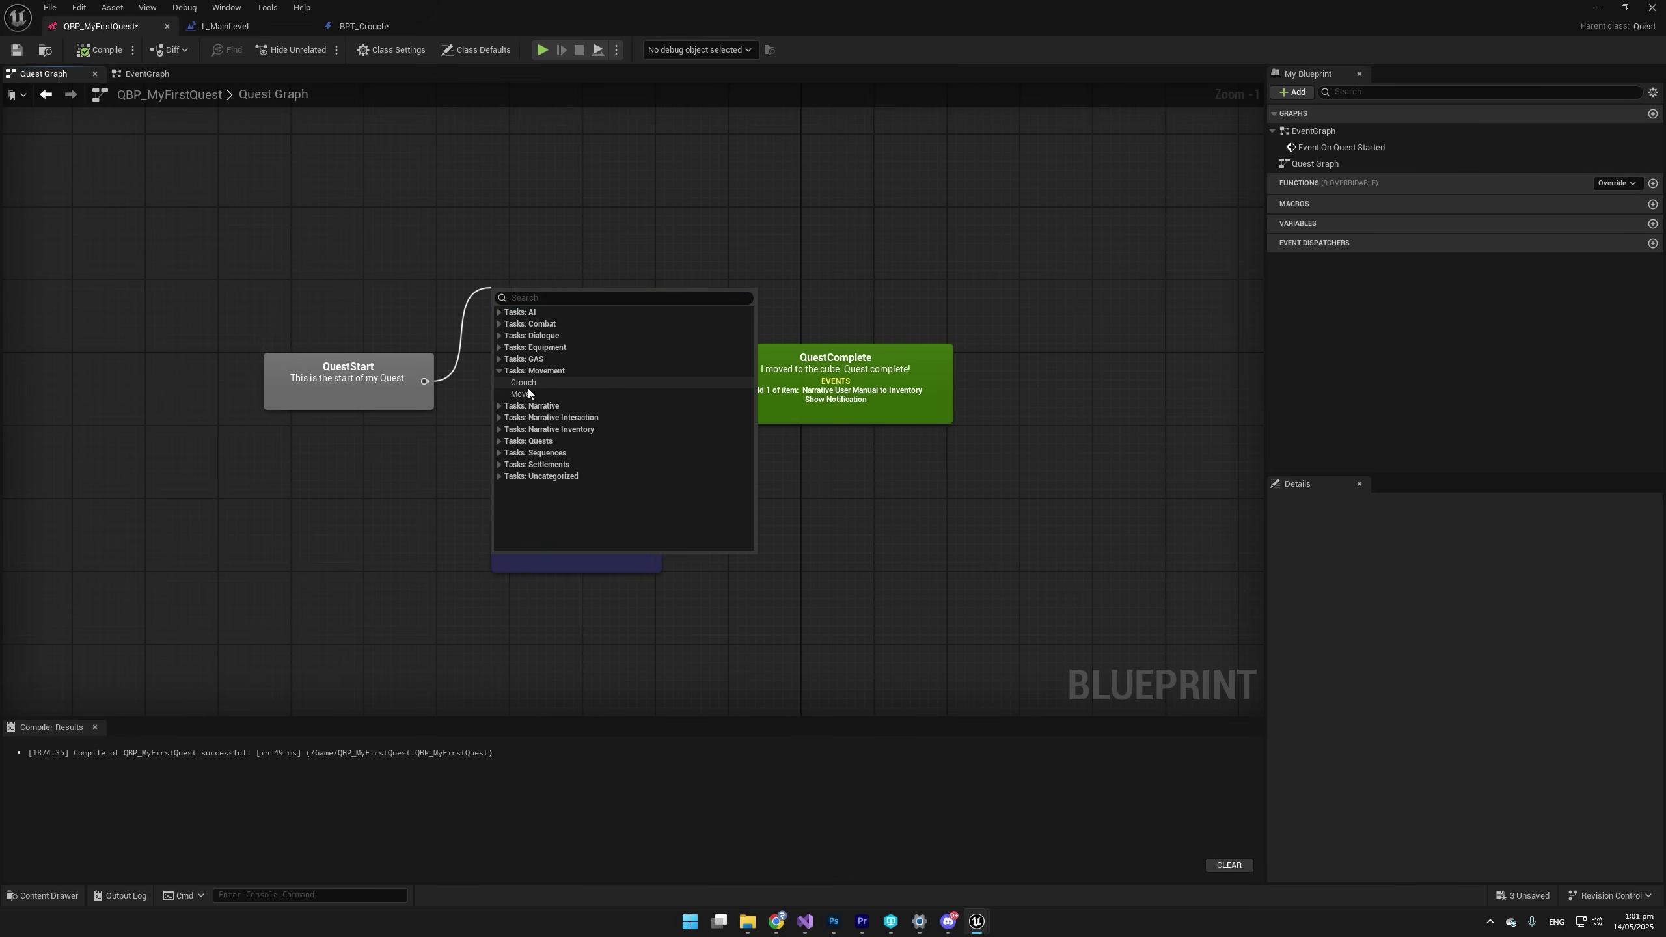
left_click(525, 383)
left_click_drag(652, 312, 829, 371)
left_click(107, 52)
left_click(17, 51)
Start a playtest of L_MainLevel and give the game view control.
left_click(1596, 8)
left_click(322, 50)
left_click(641, 238)
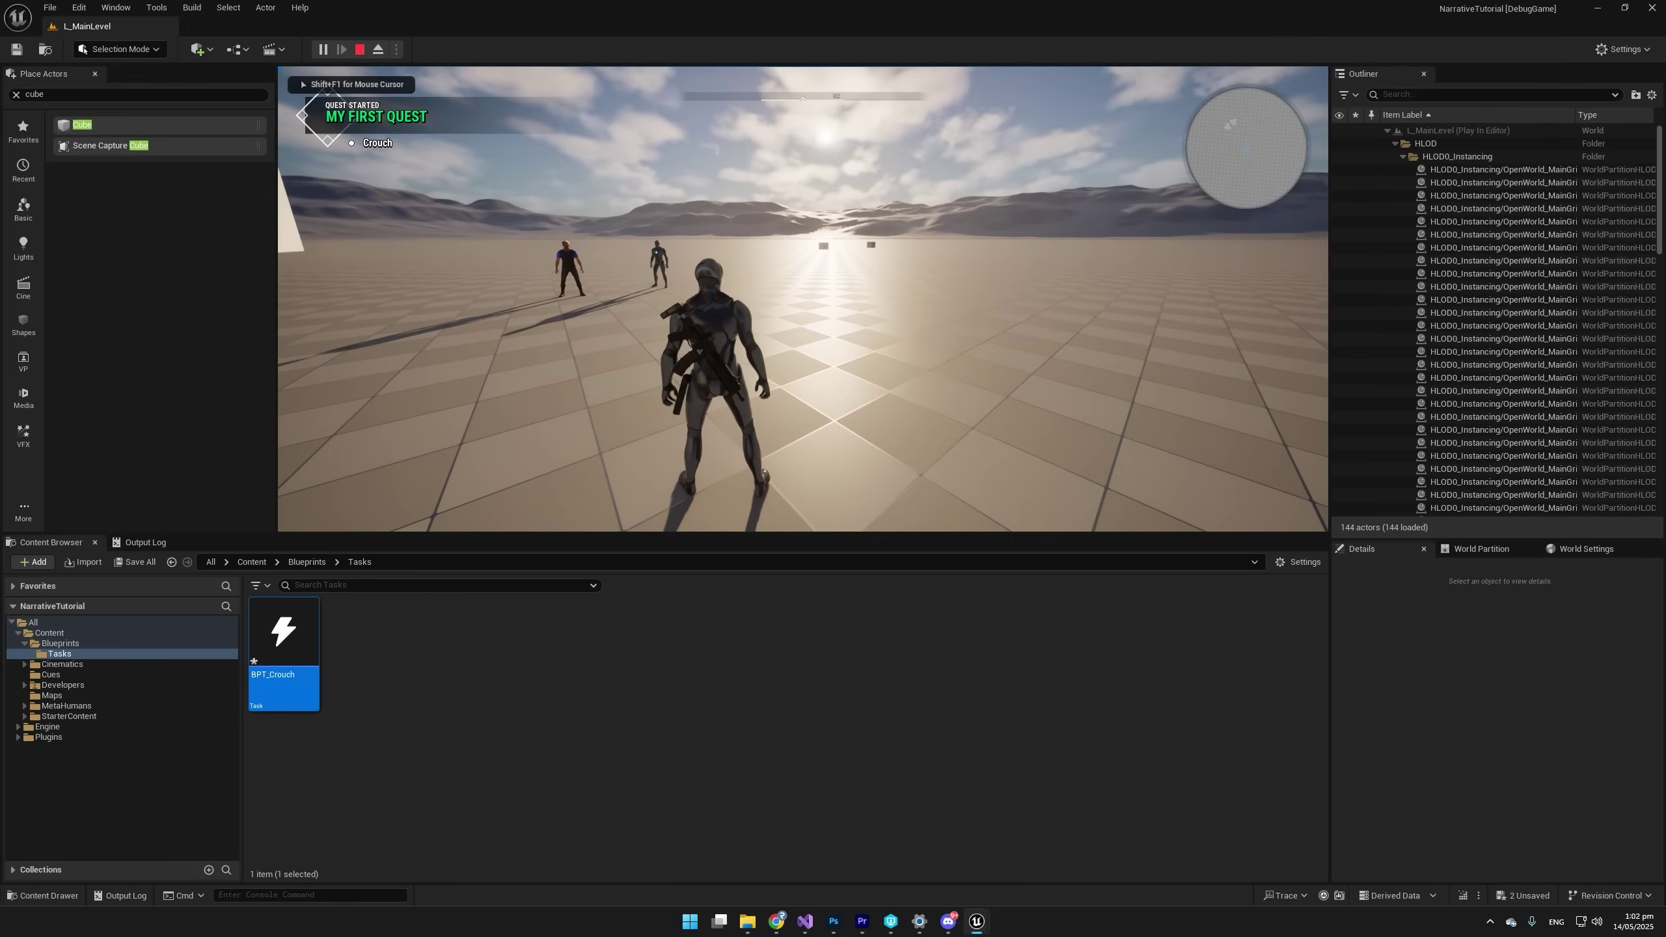
Playtest the Crouch objective of My First Quest by moving the character and crouching.
key("d")
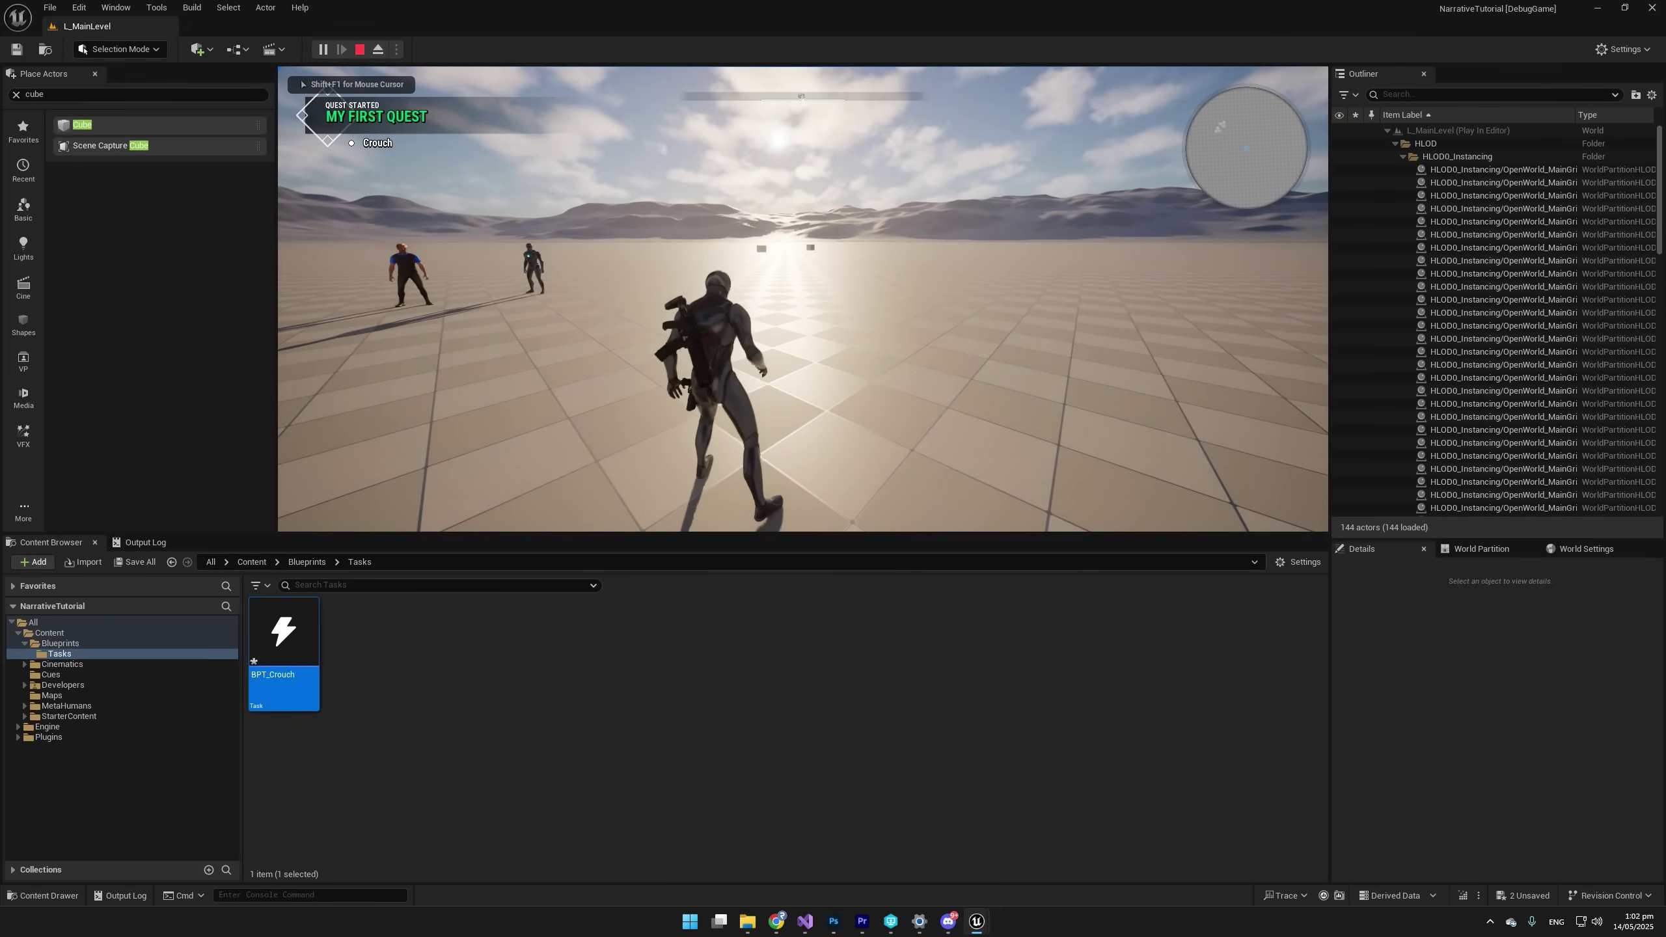
key("c")
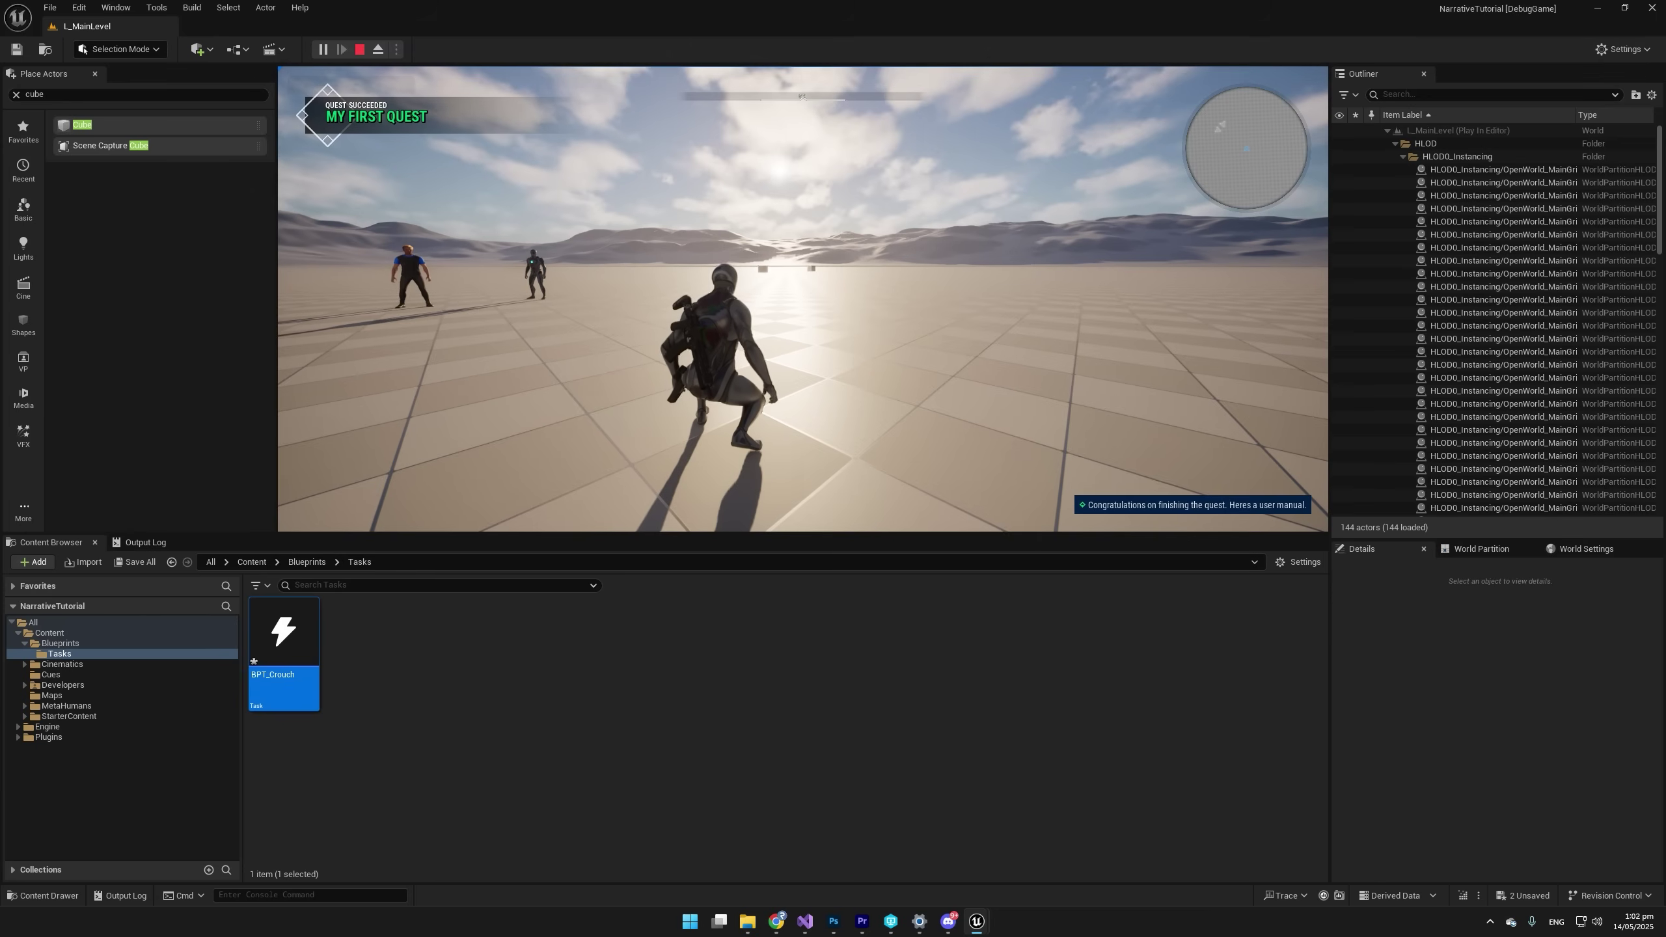
key("c")
key("w")
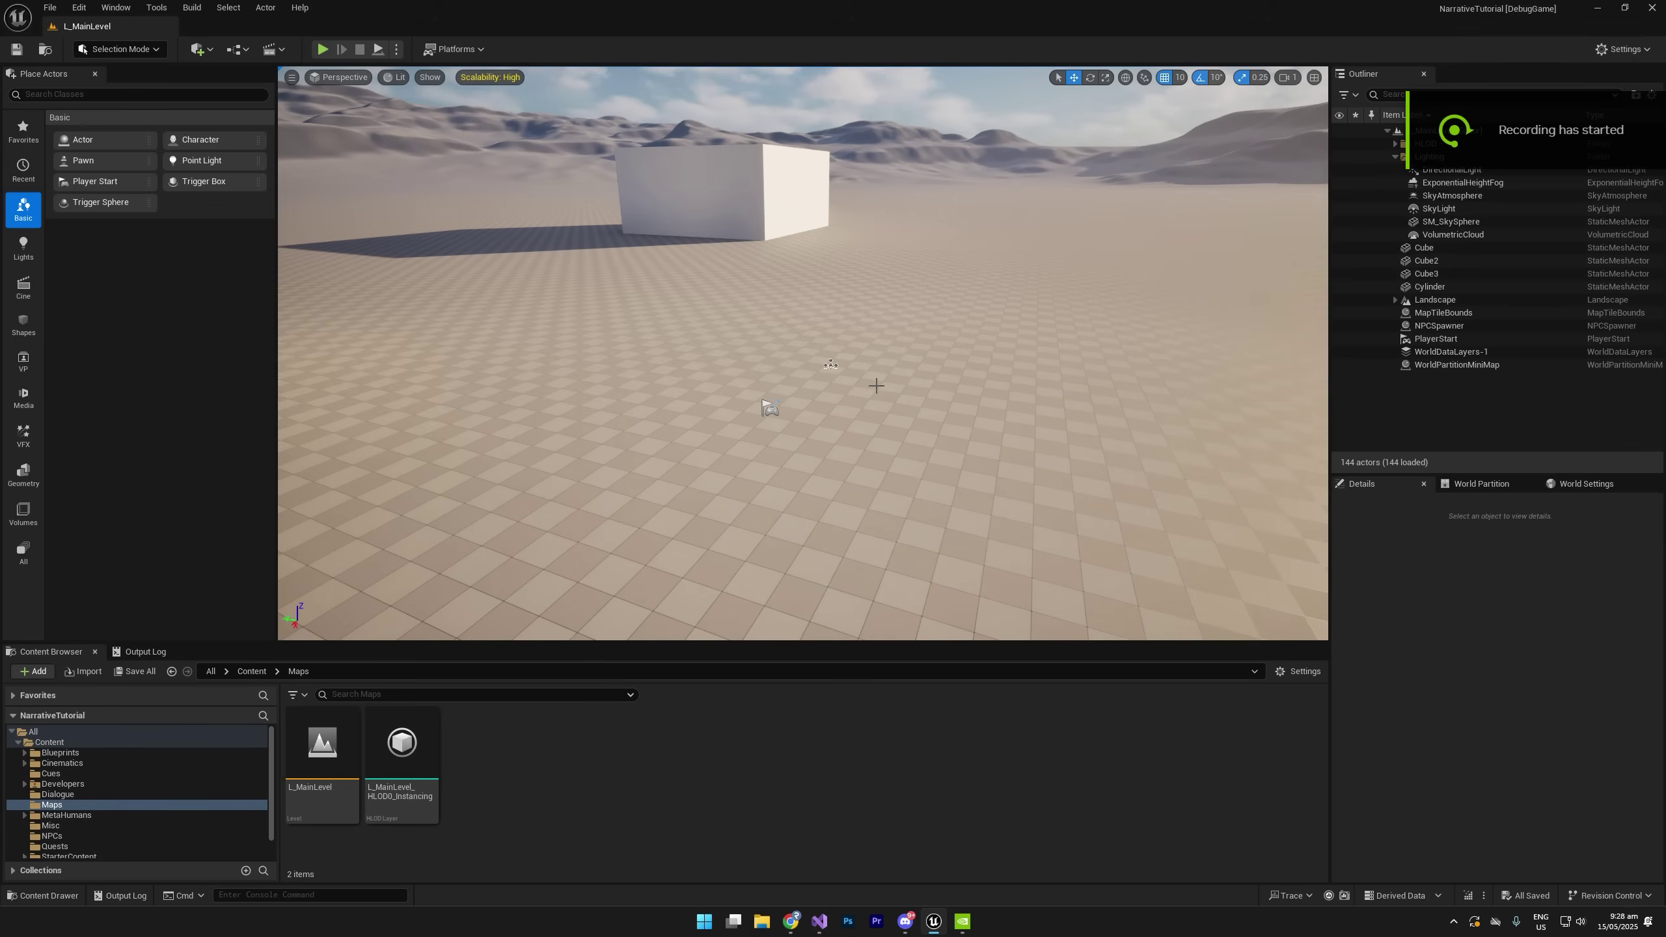
key("w")
right_click_drag(810, 379, 774, 339)
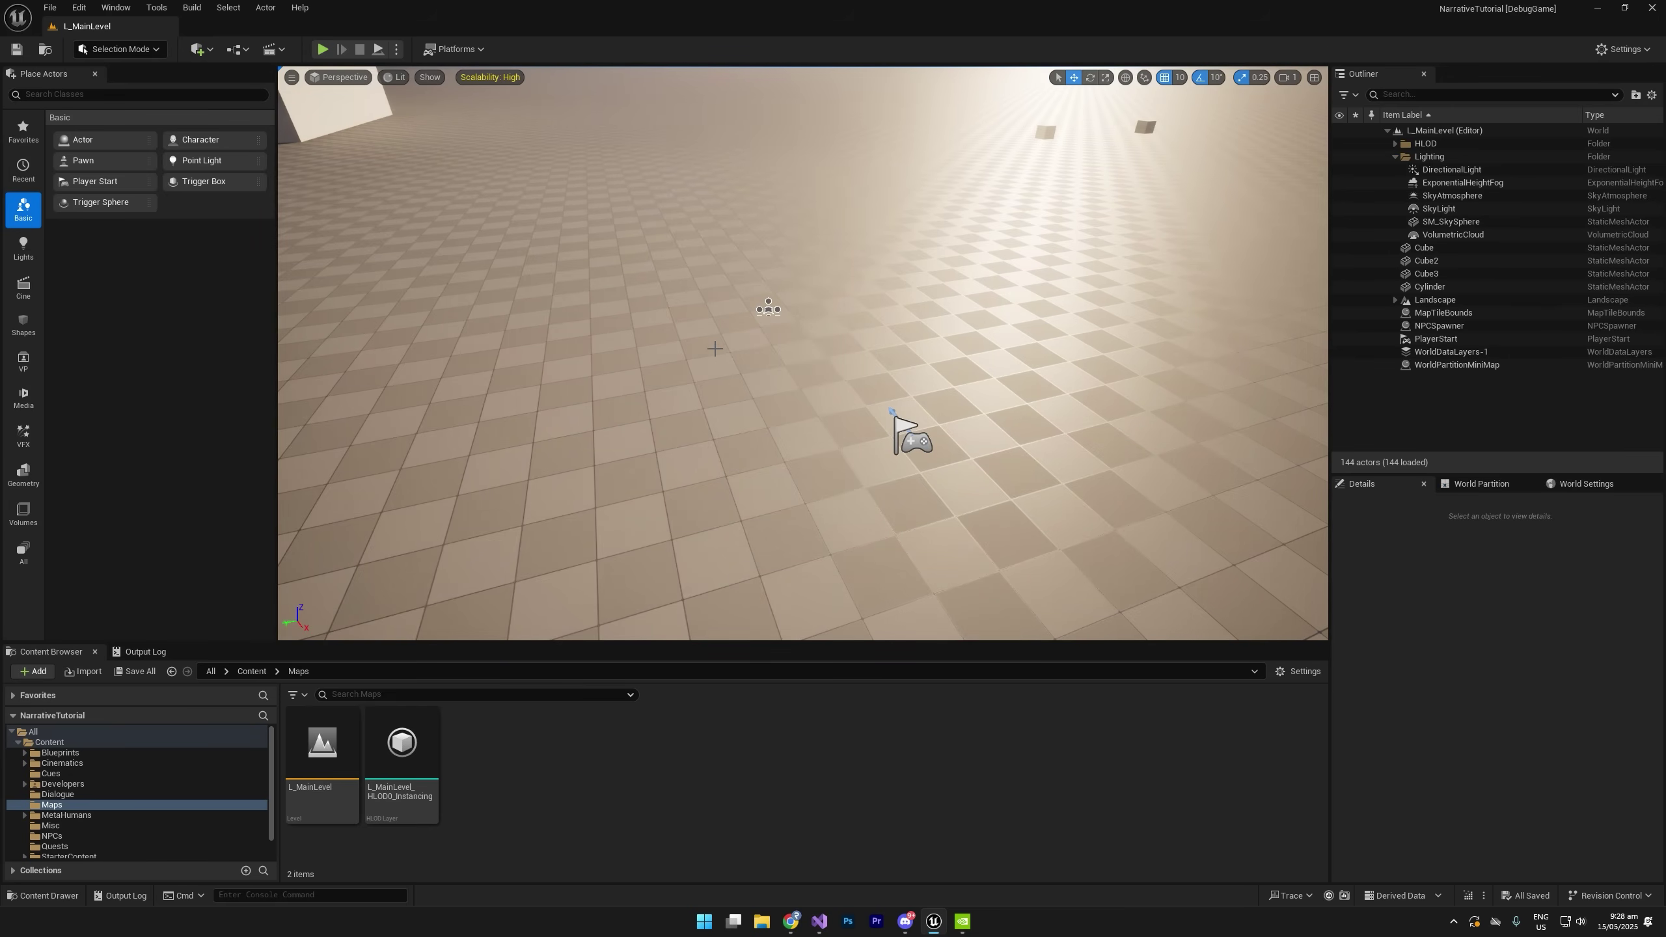
mouse_move(671, 378)
right_mouse_down()
mouse_move(685, 374)
mouse_move(671, 377)
right_mouse_up()
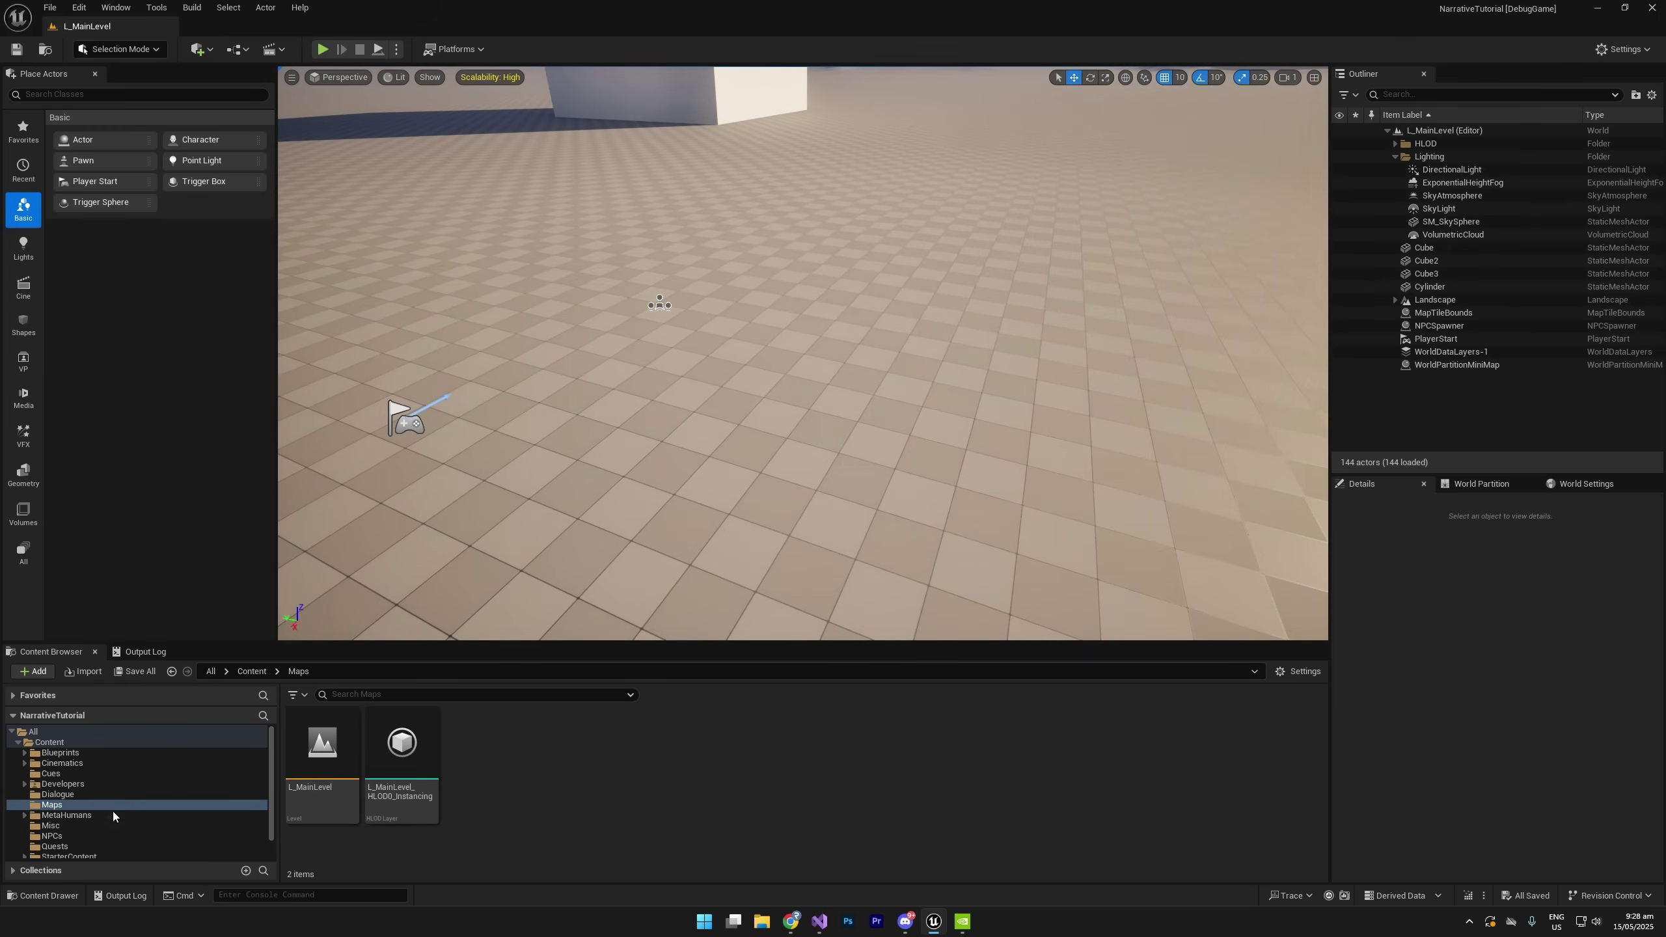
Create a Narrative NPC Definition named Keith in the NPCs folder.
left_click(89, 836)
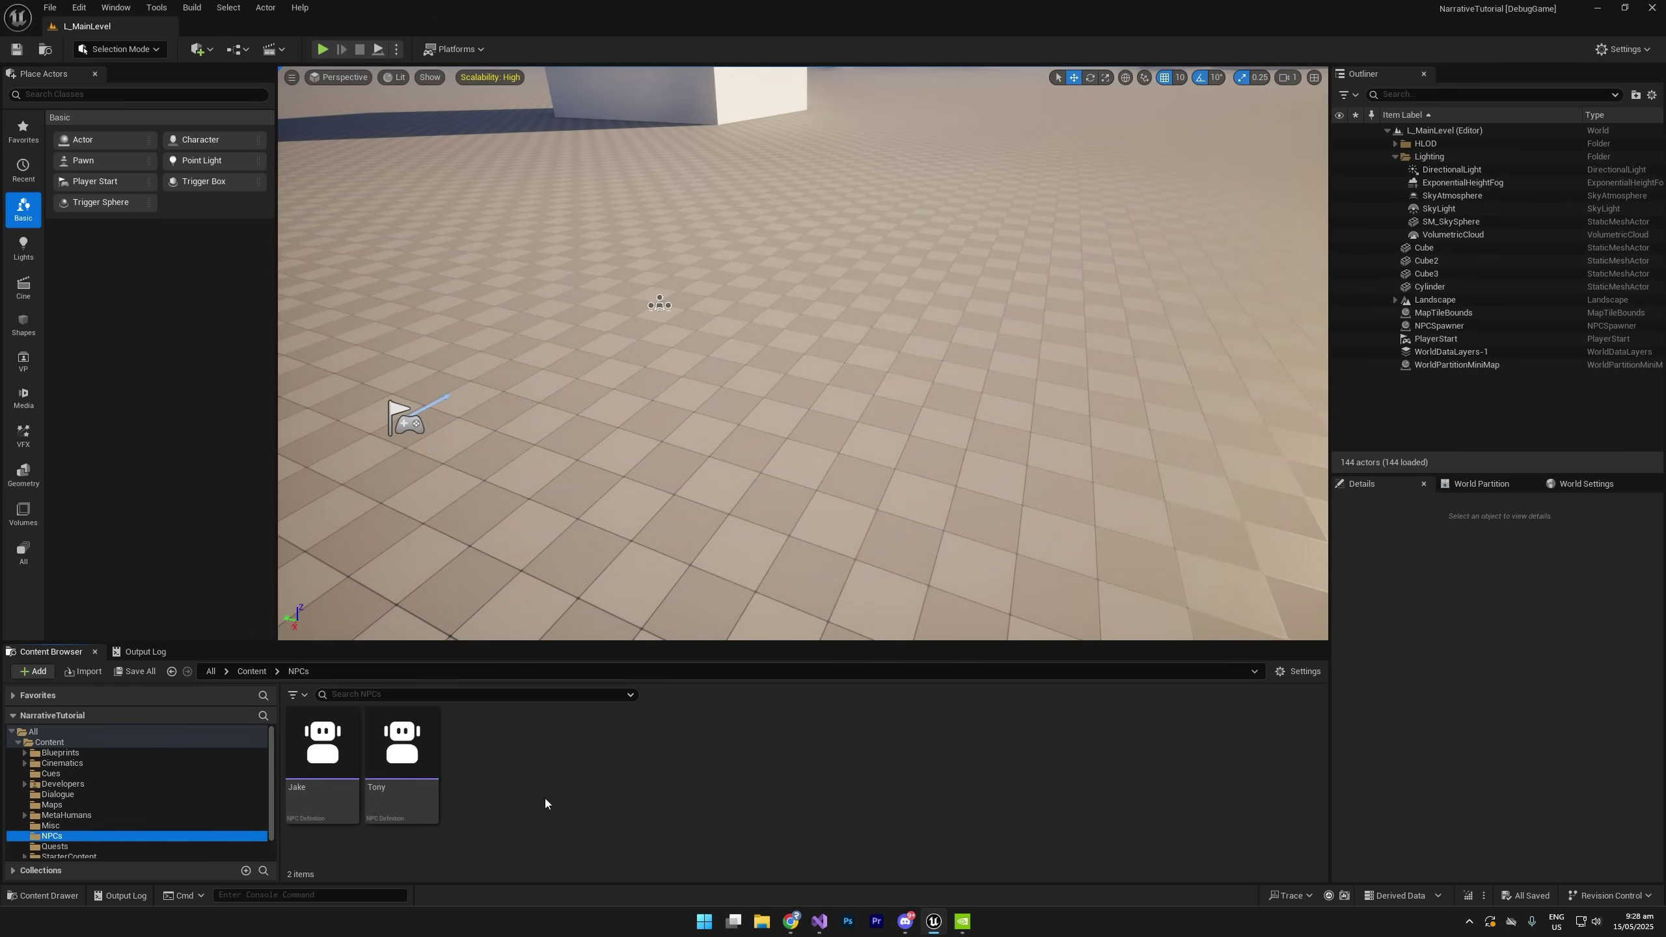
right_click(518, 771)
mouse_move(582, 671)
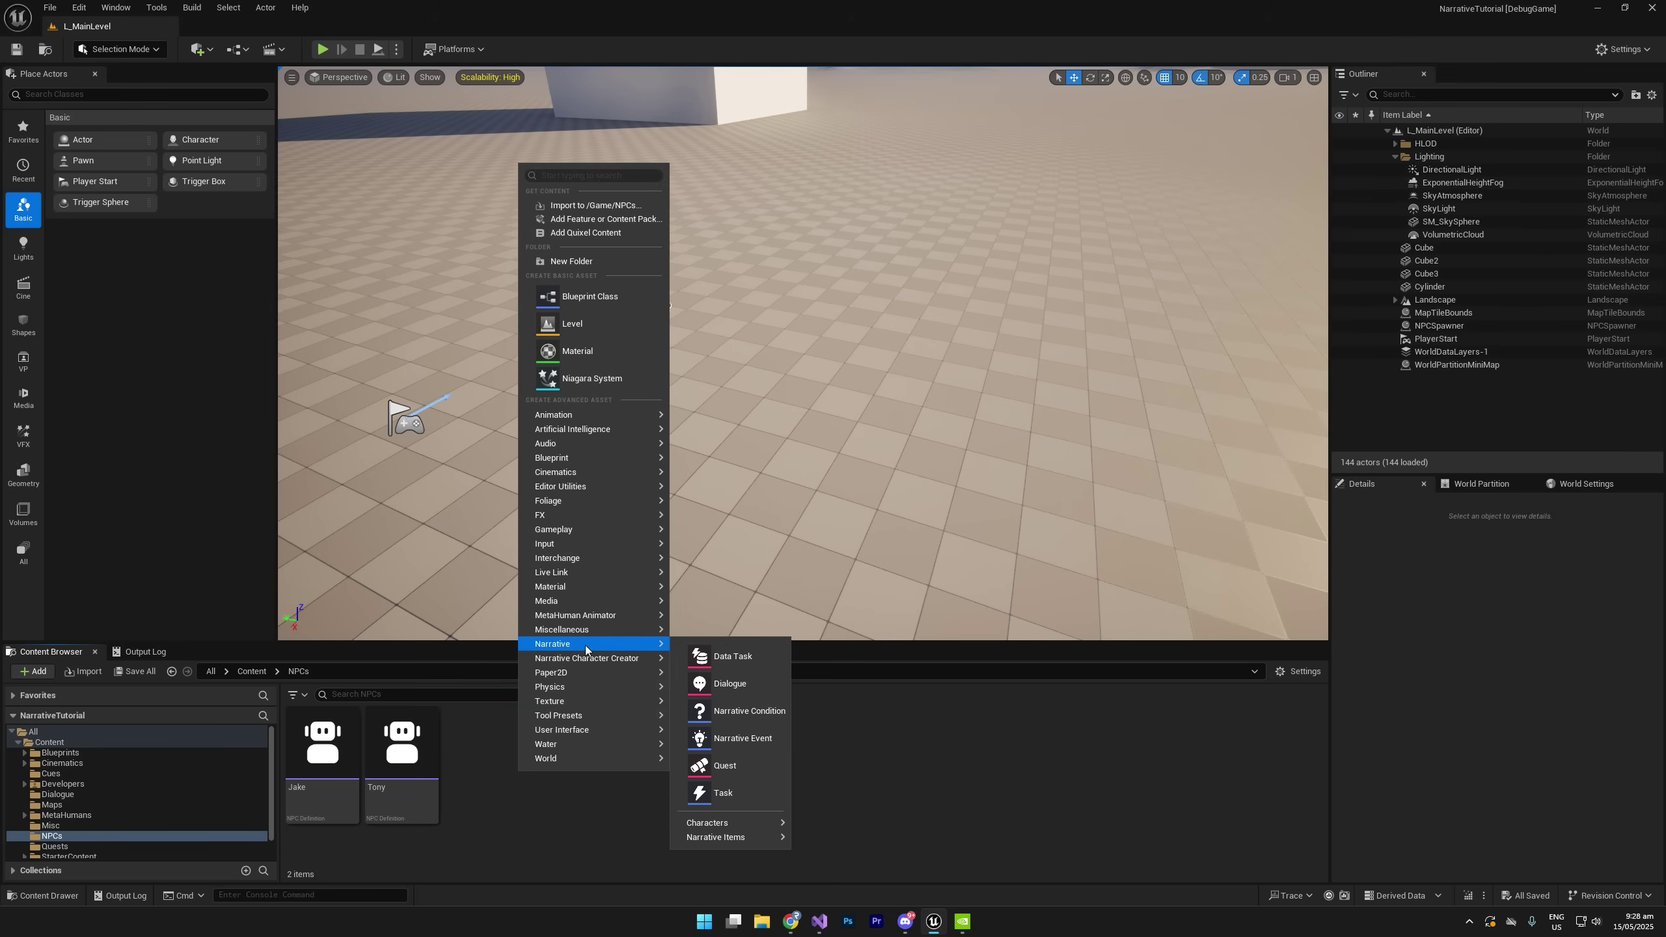
mouse_move(728, 838)
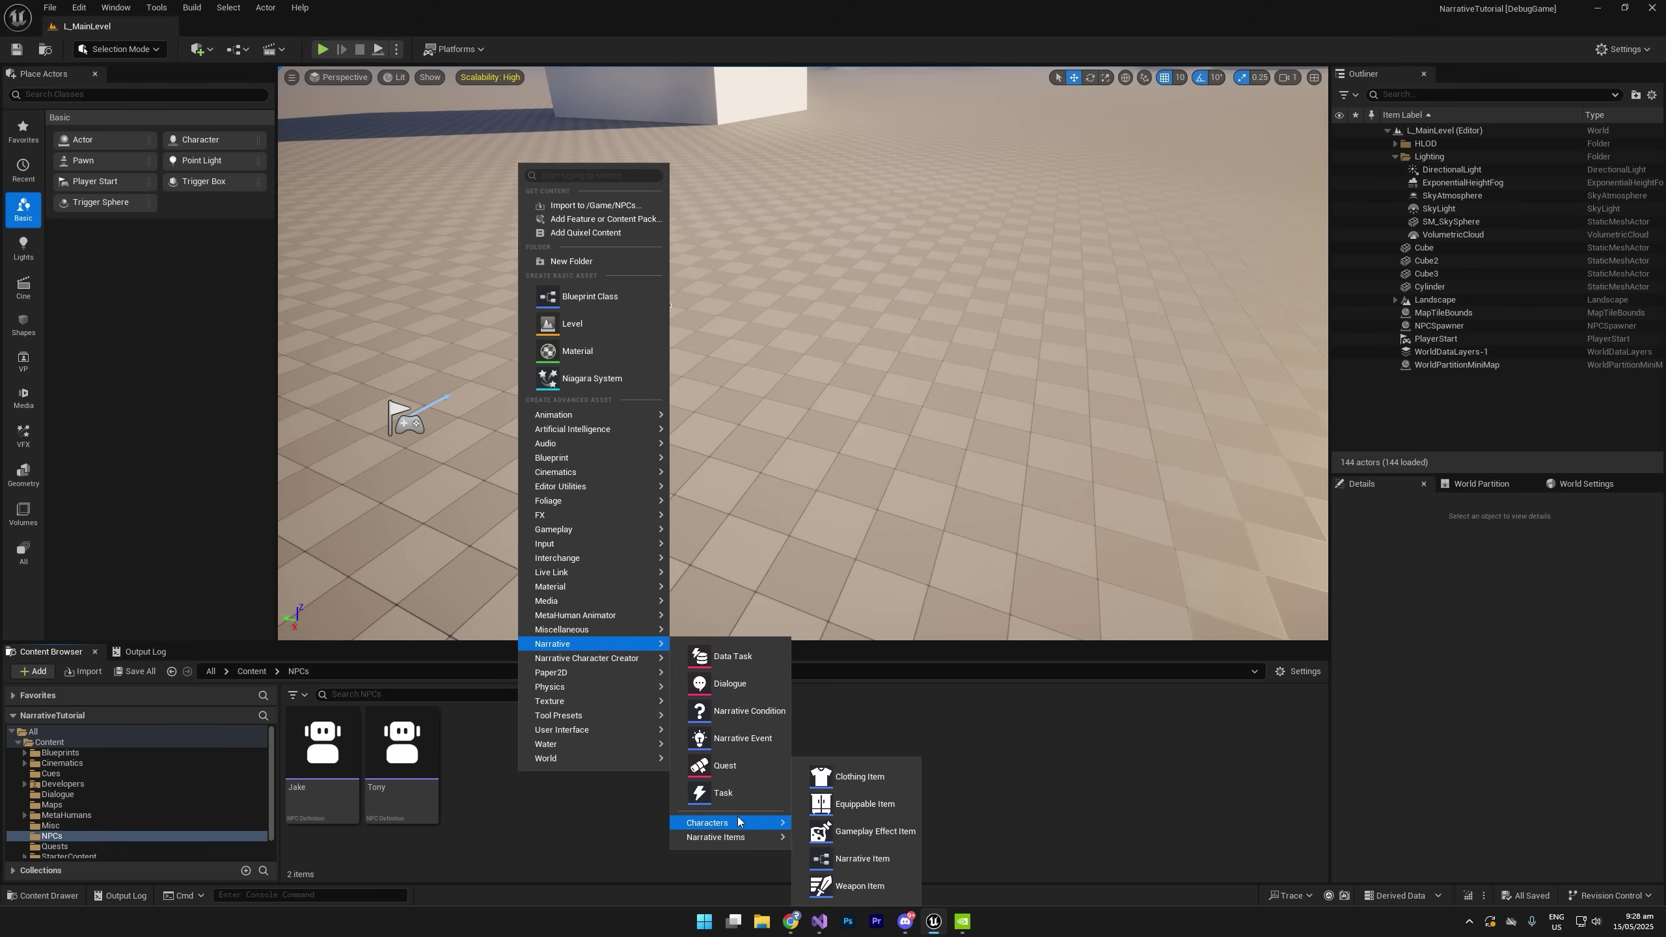
left_click(852, 835)
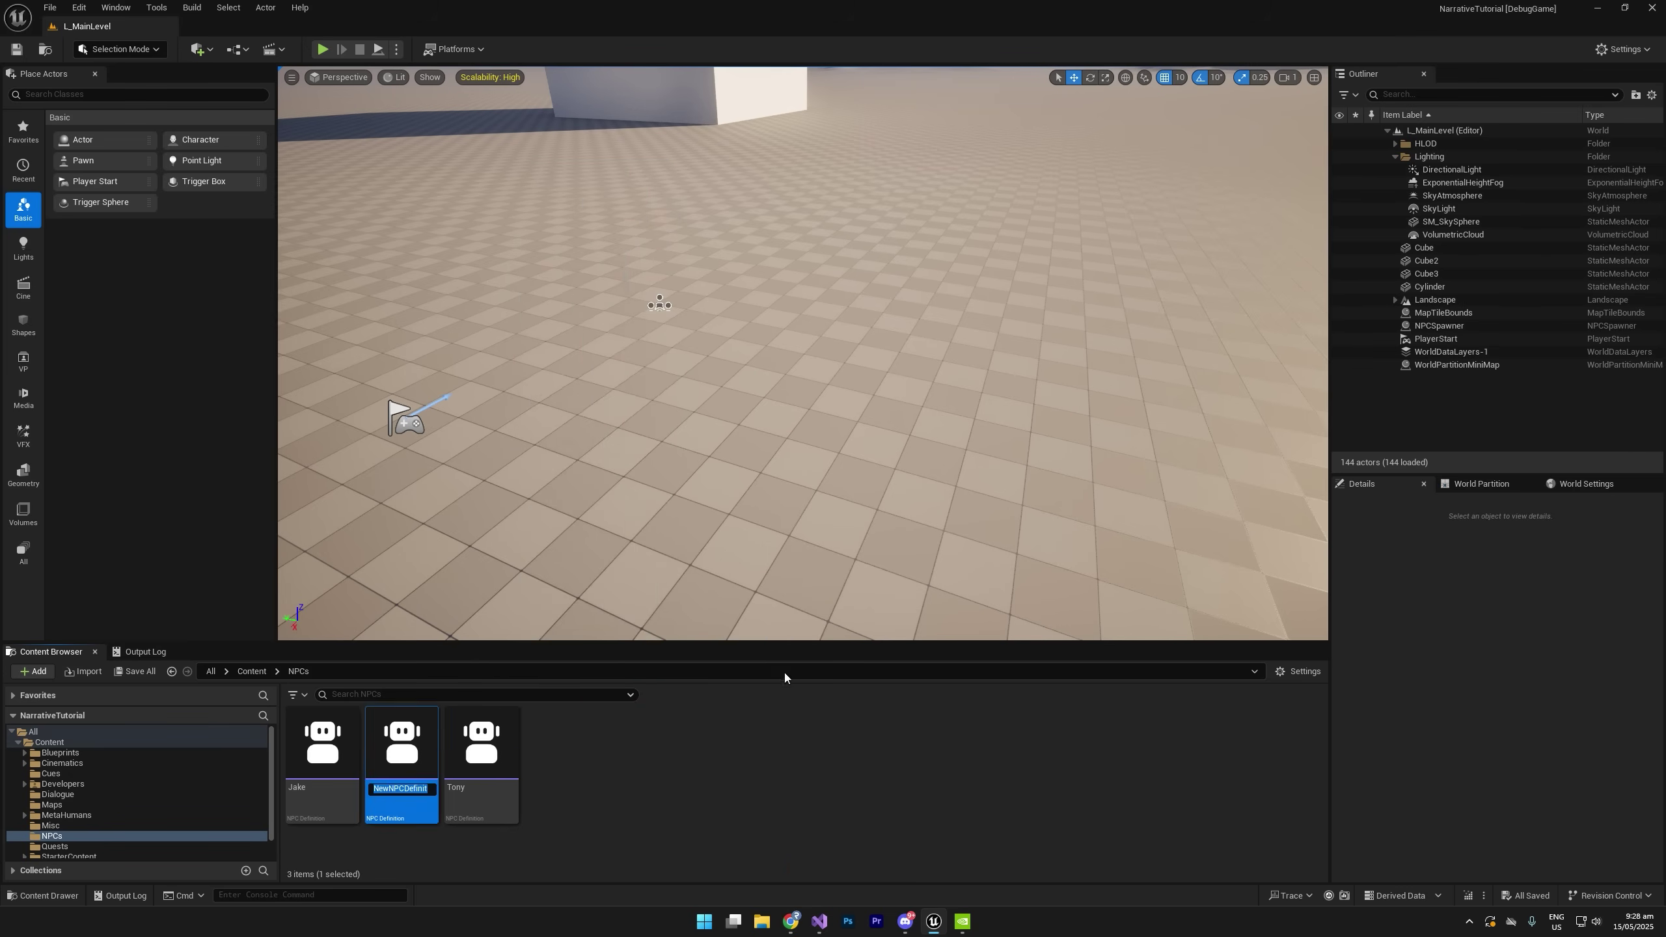
type("Keith")
key("Return")
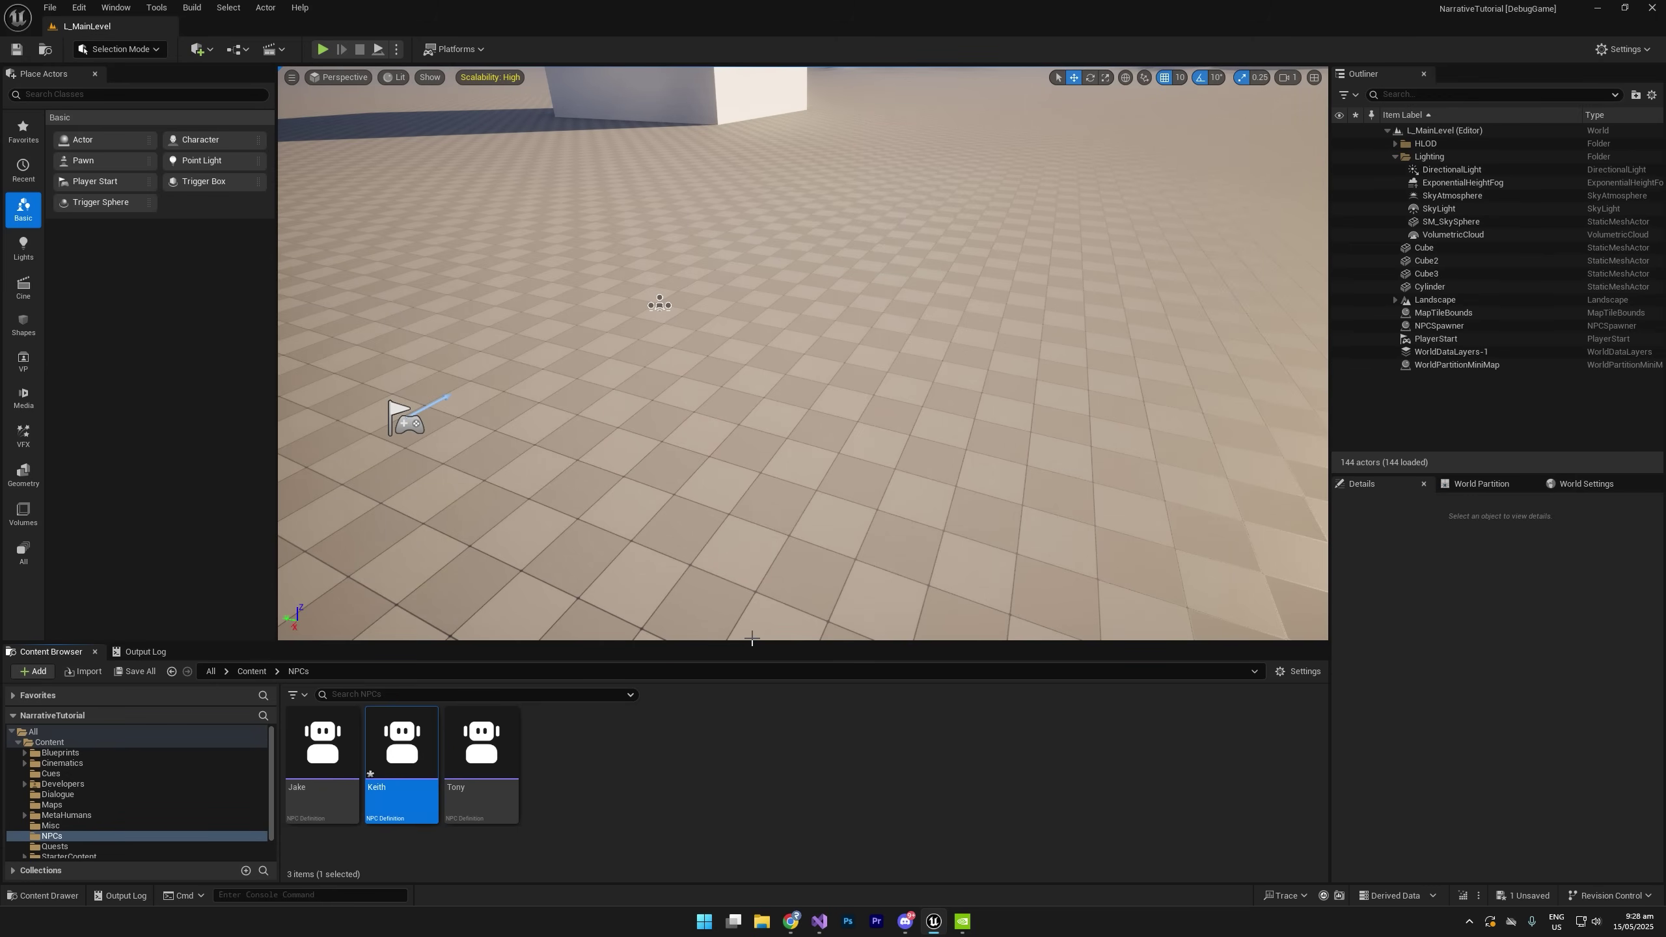
Add a second NPC Definition named Larby in the NPCs folder.
right_click(595, 792)
left_click(918, 857)
type("L")
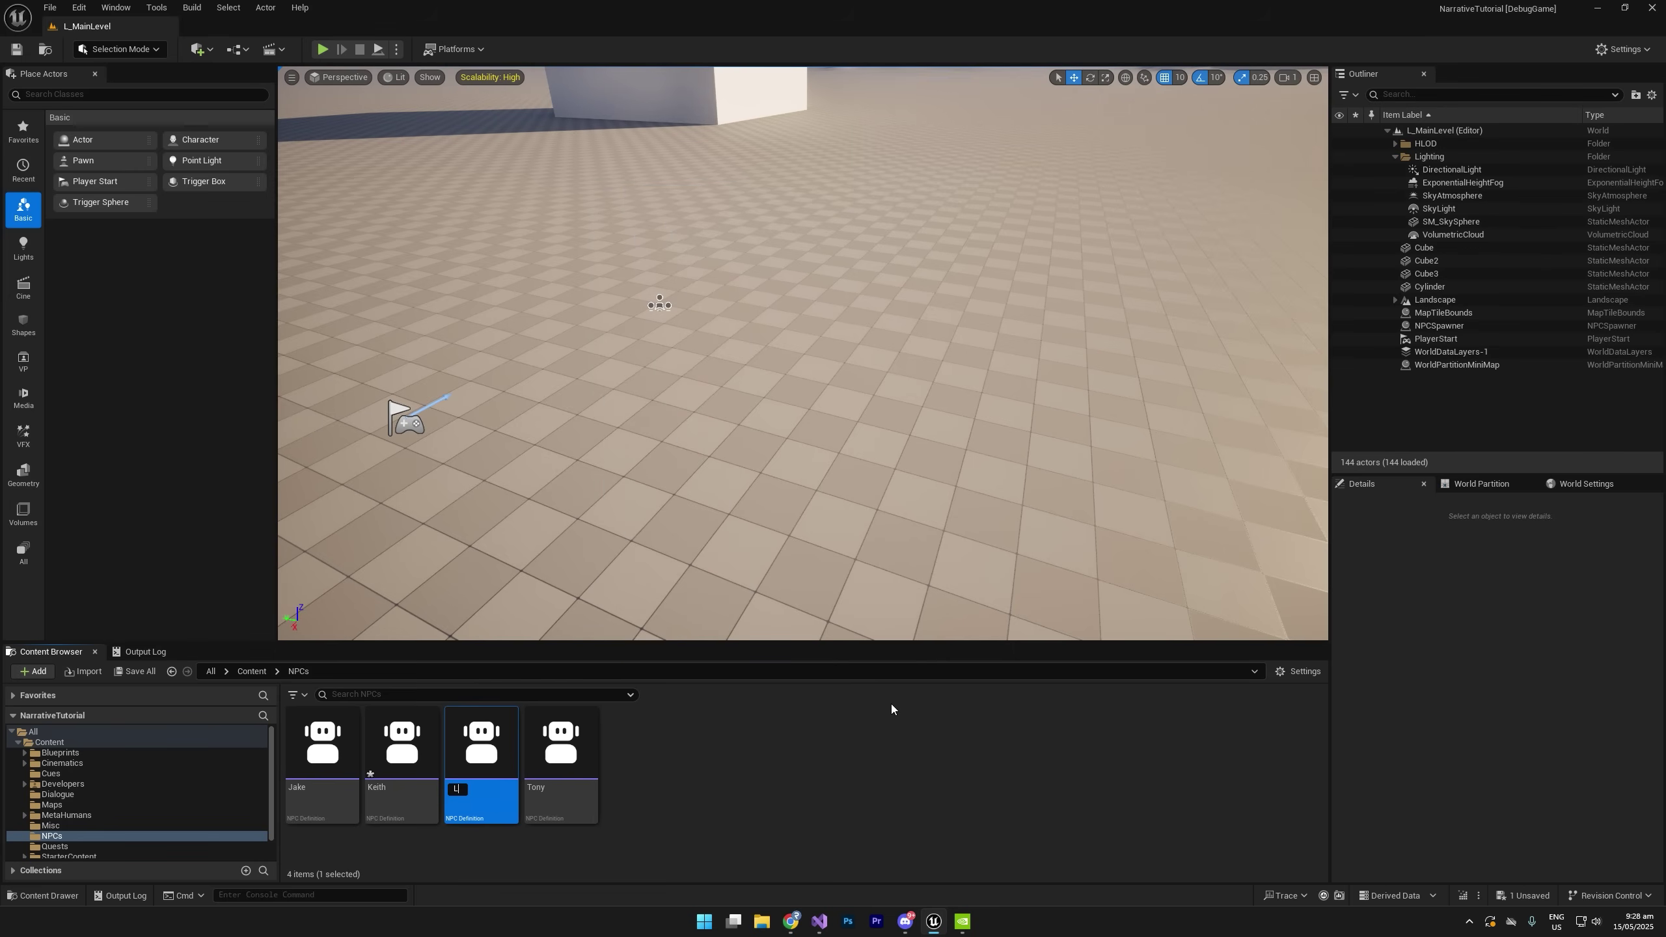
type("arby")
Create a Narrative Dialogue asset named D_Keith in the Dialogue folder.
left_click(58, 794)
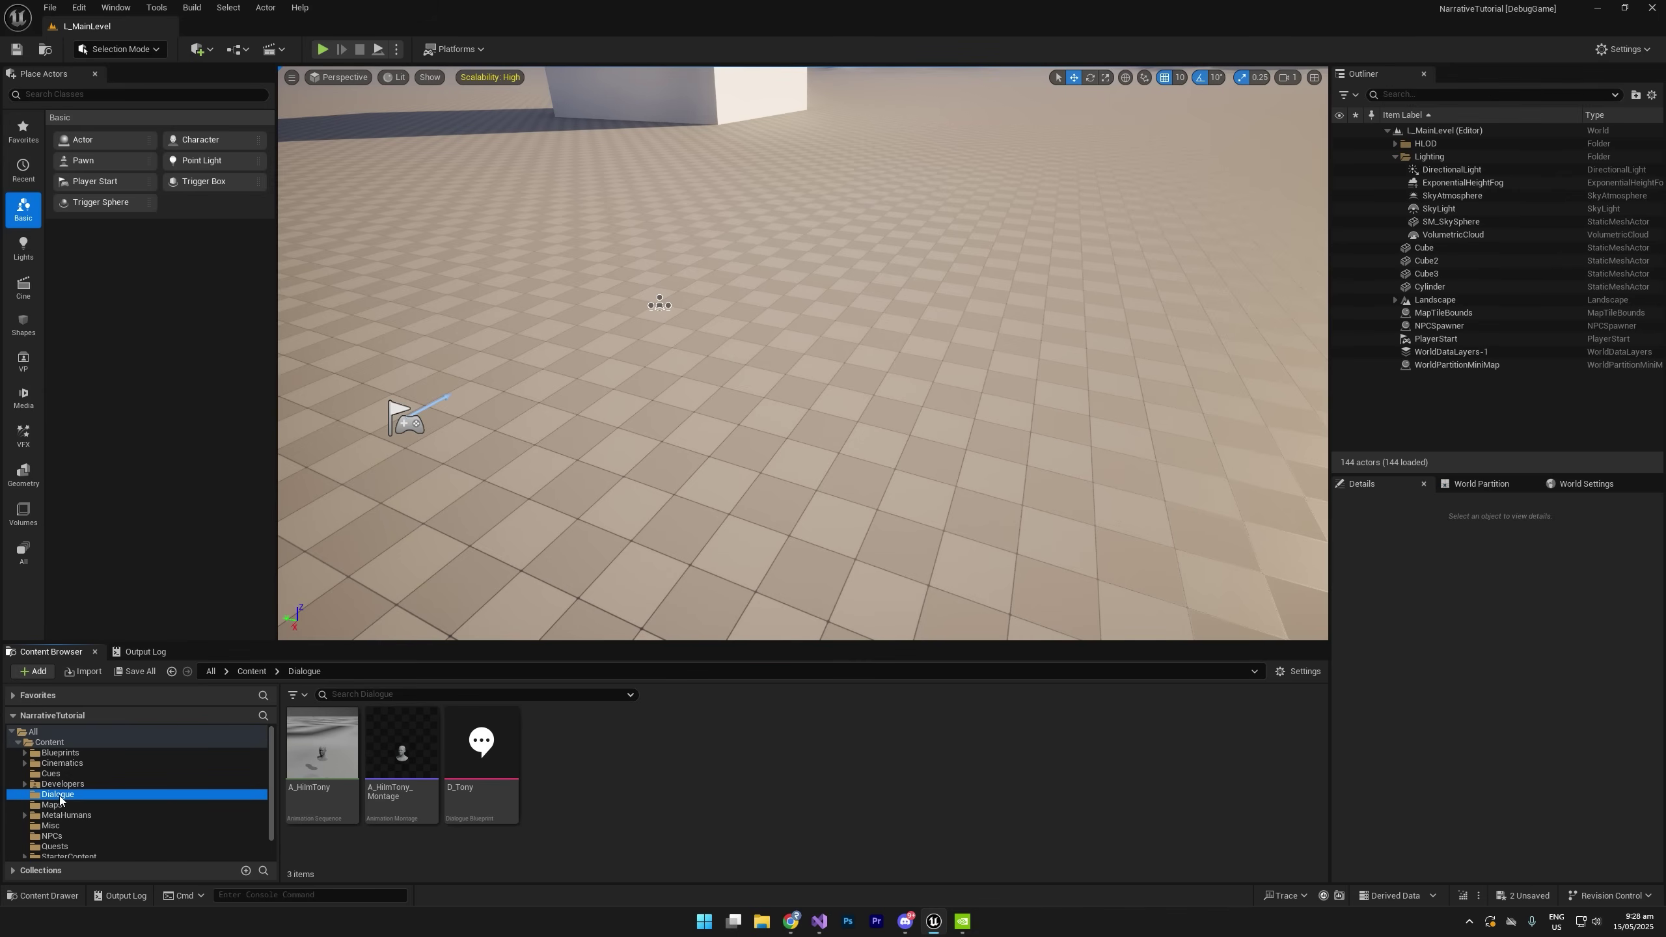
right_click(568, 774)
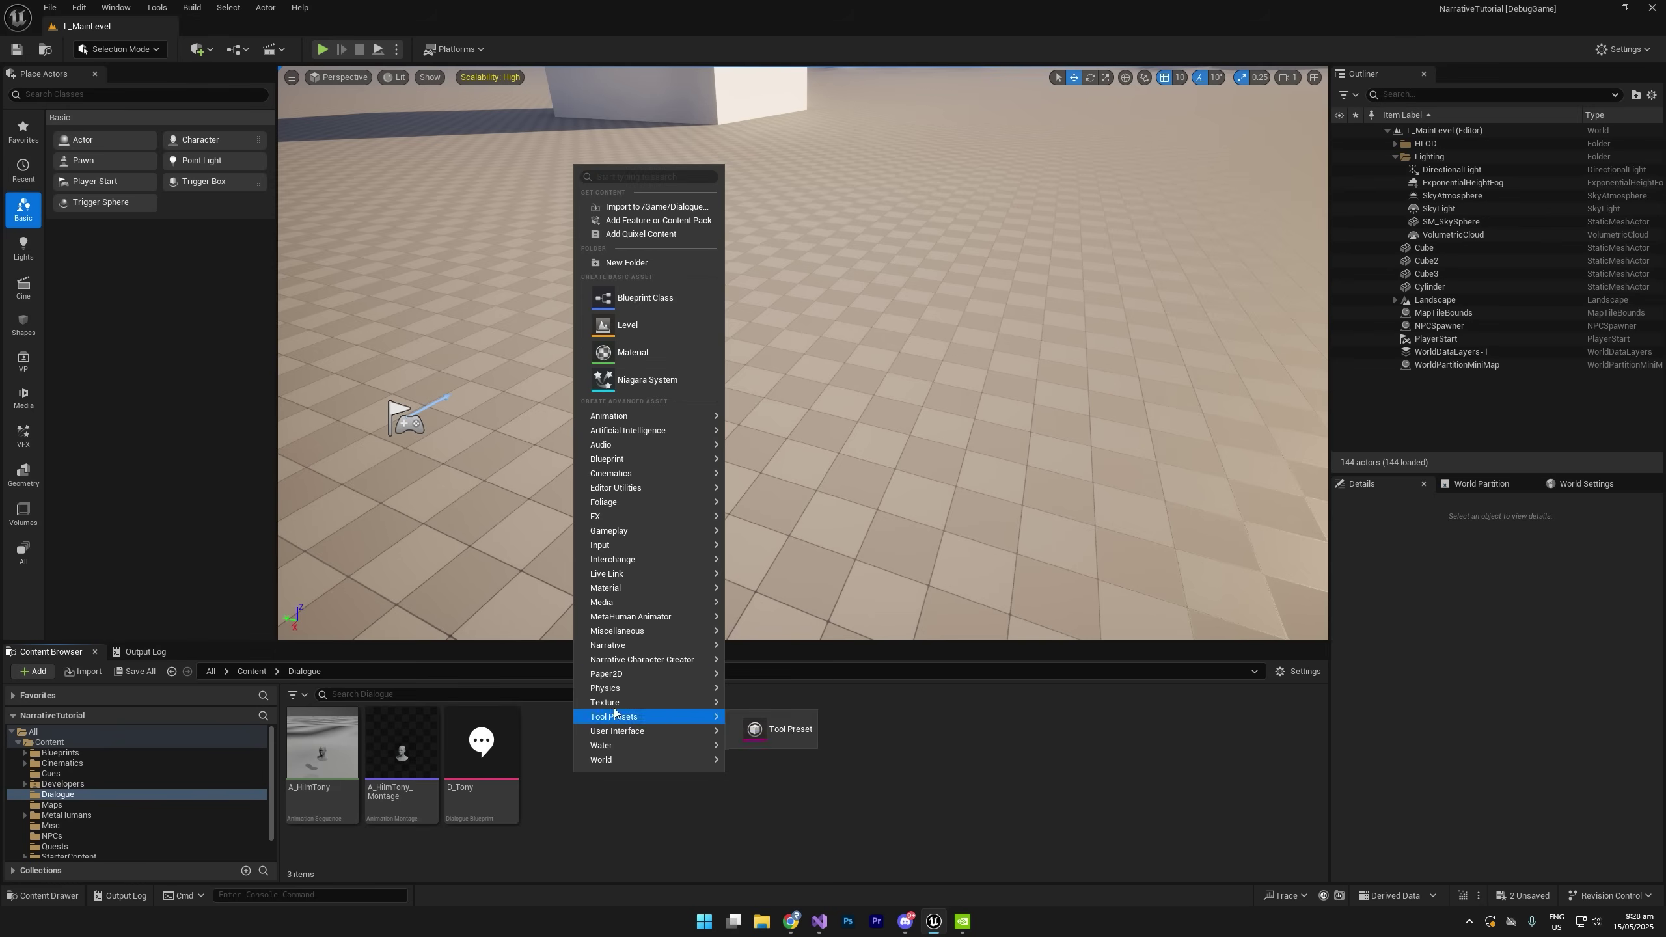
mouse_move(616, 648)
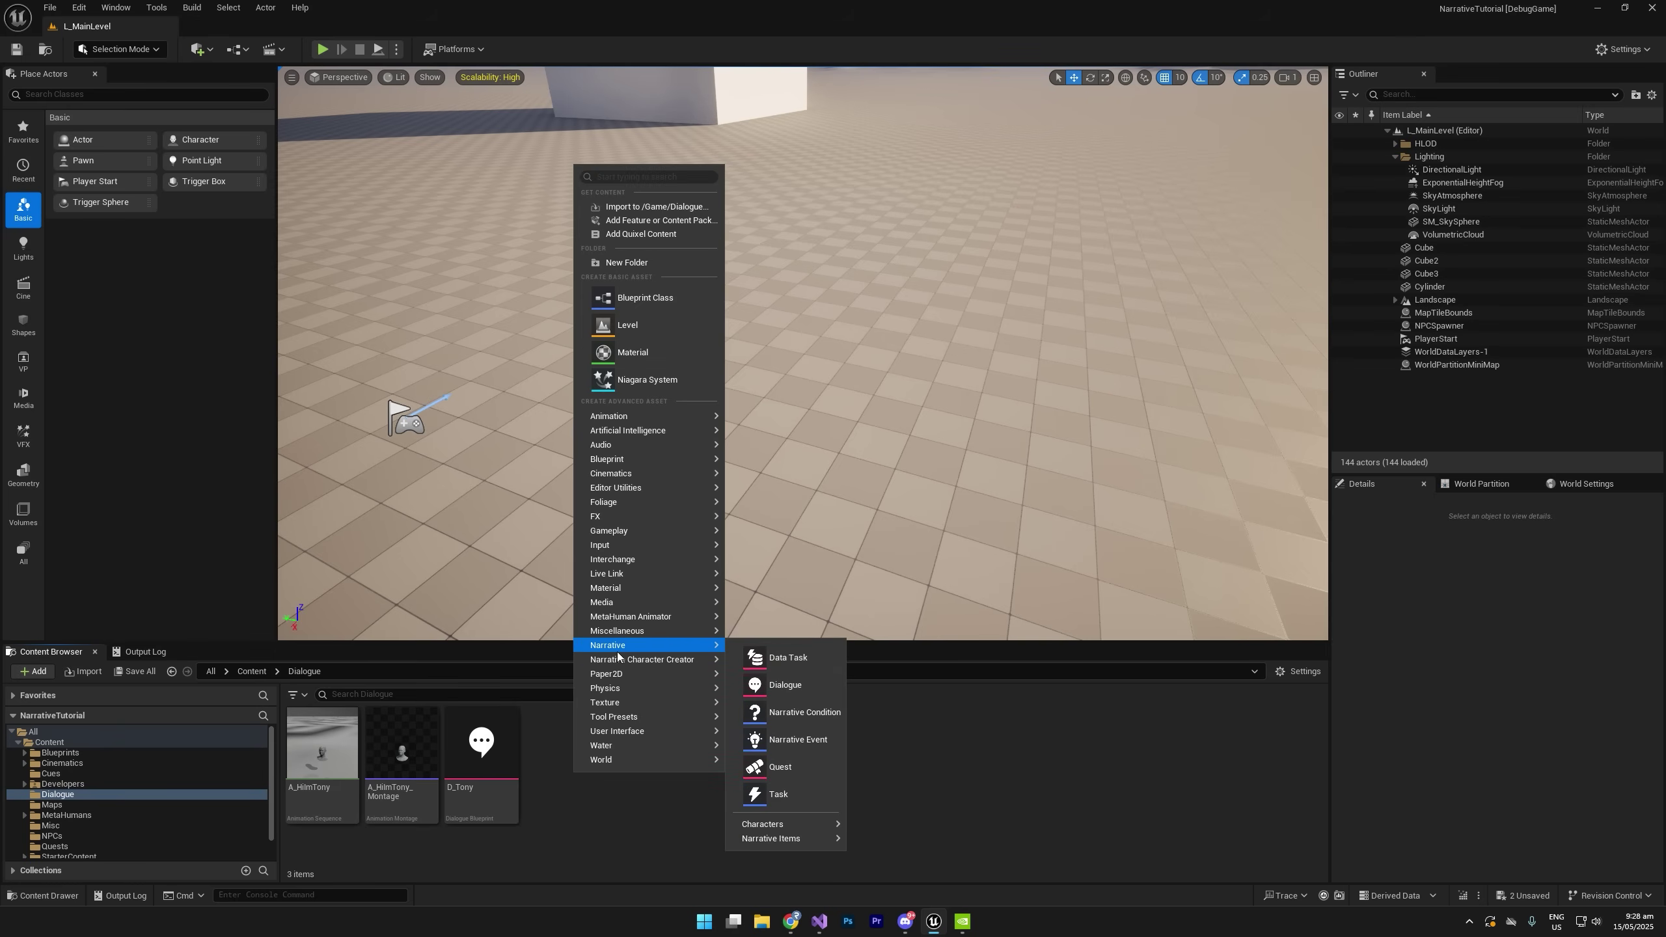
left_click(781, 676)
type("D_Keith")
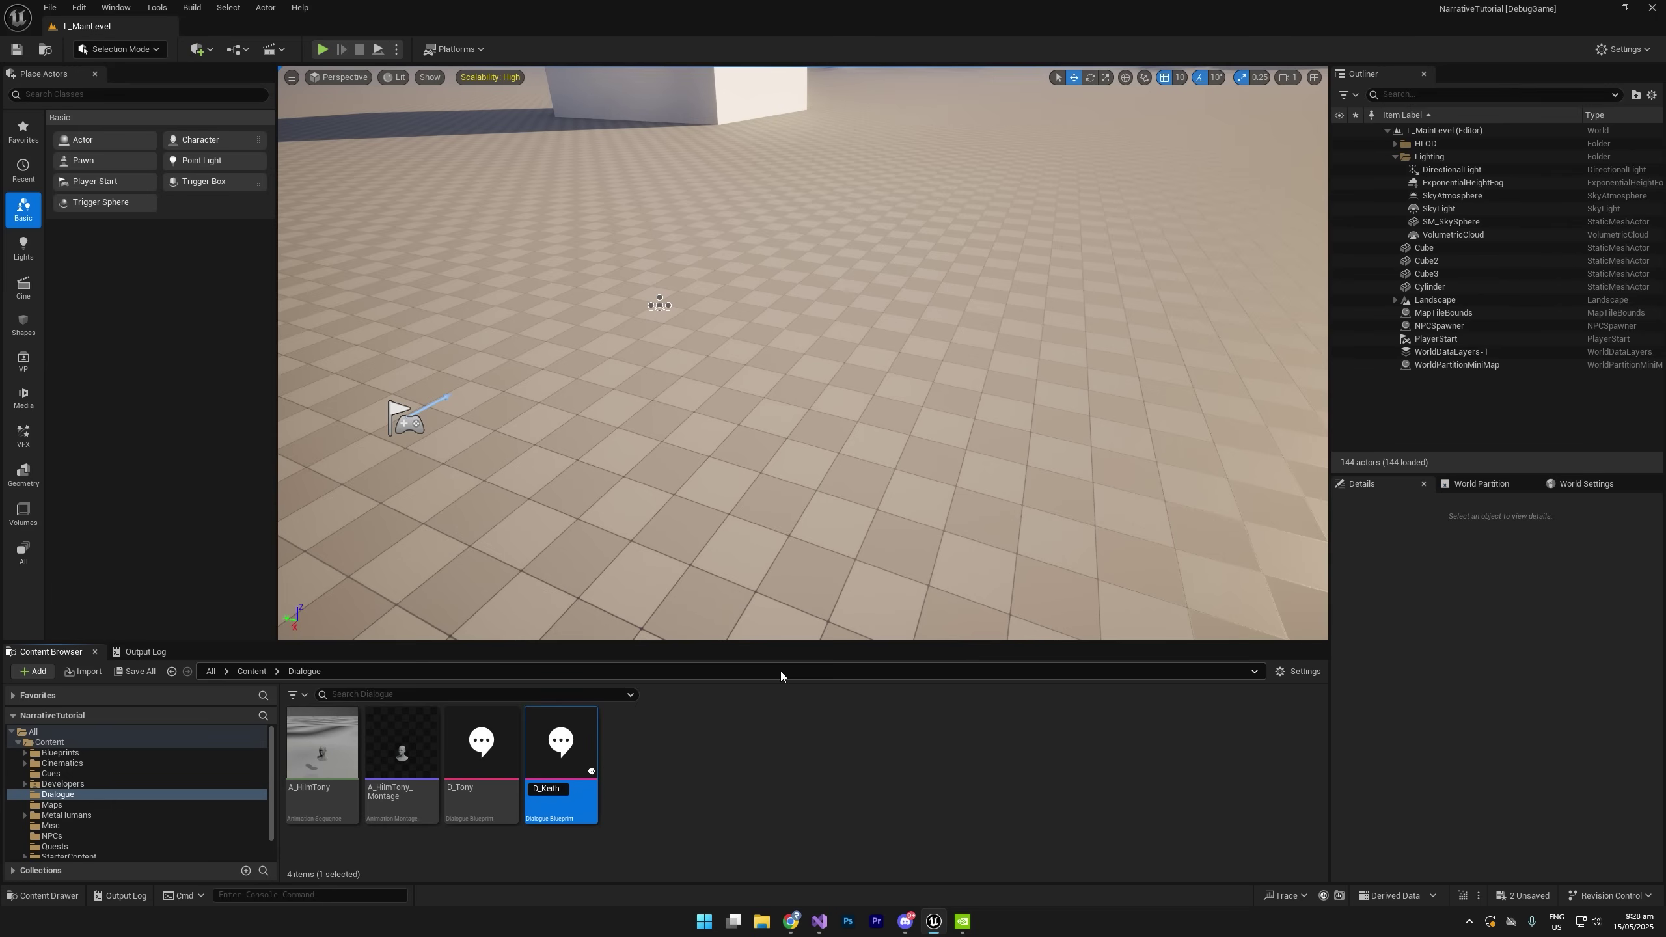
key("Return")
Create another Narrative Dialogue asset named D_Larby in the Dialogue folder.
right_click(685, 762)
mouse_move(807, 654)
left_click(883, 693)
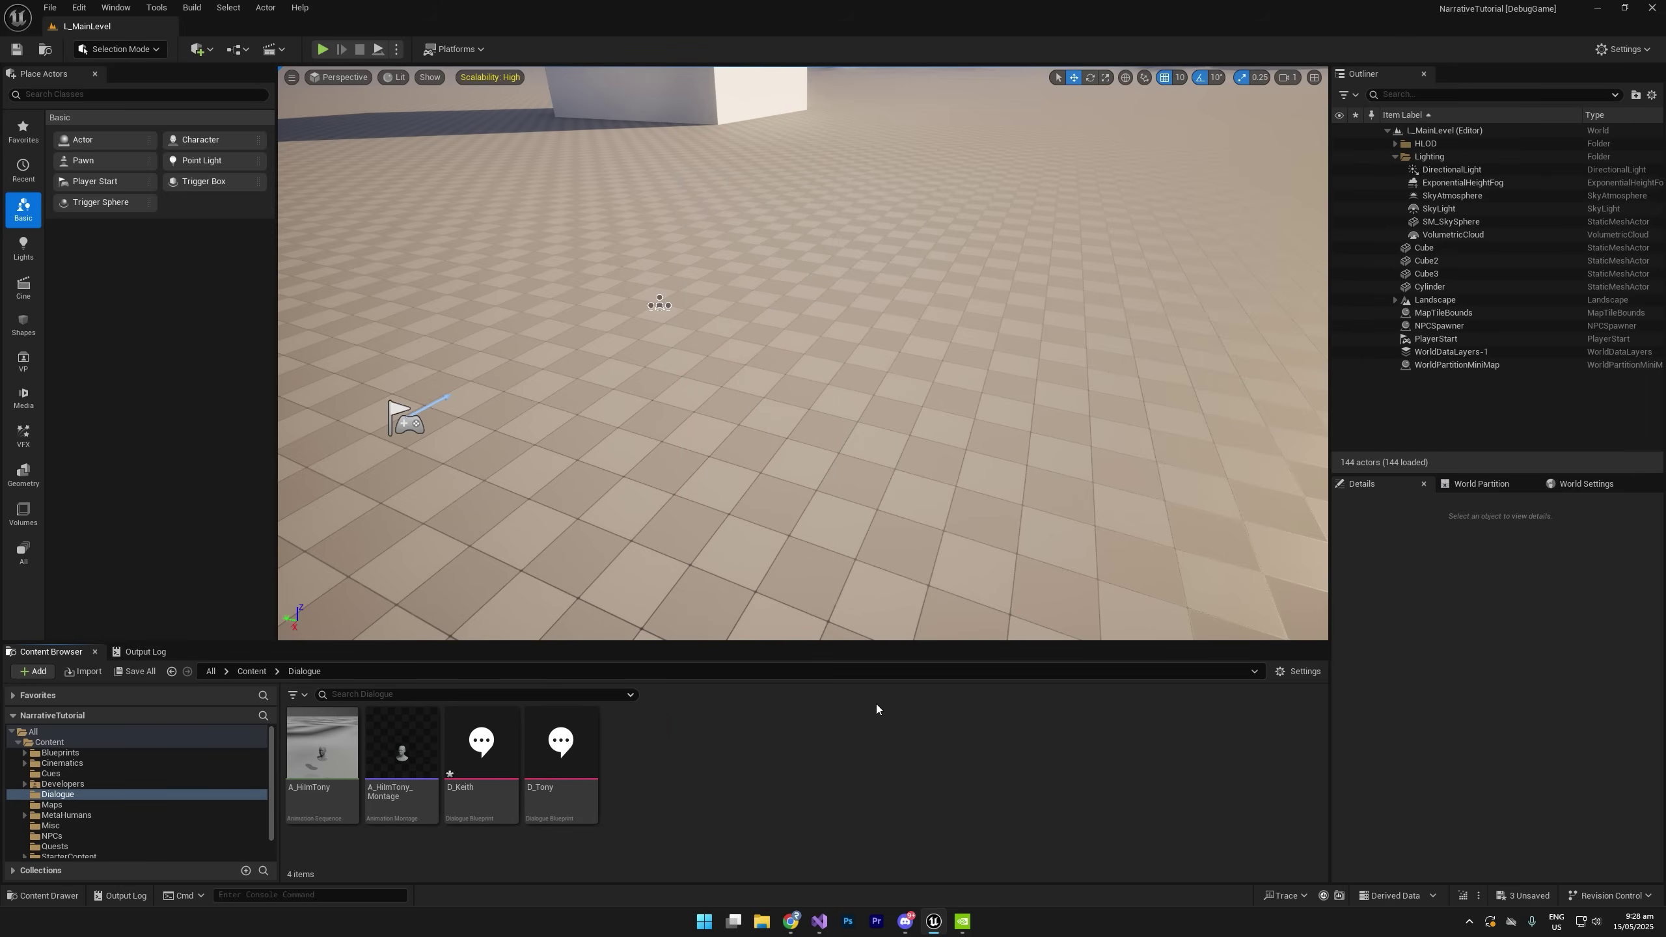
type("D_Larby")
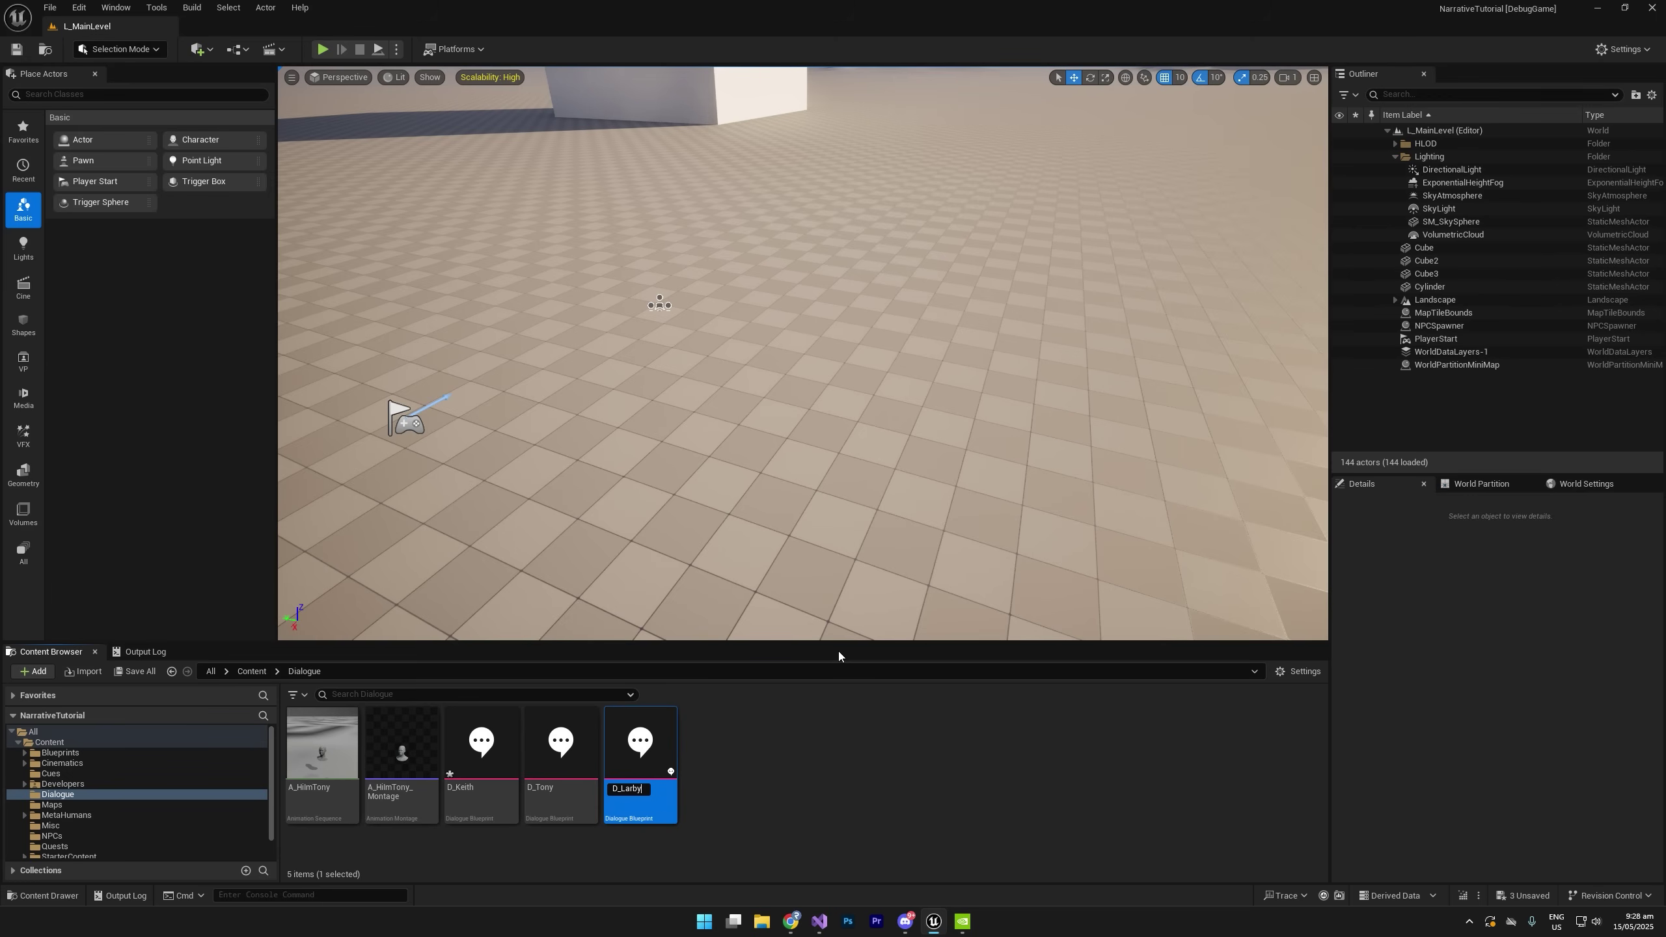
key("Return")
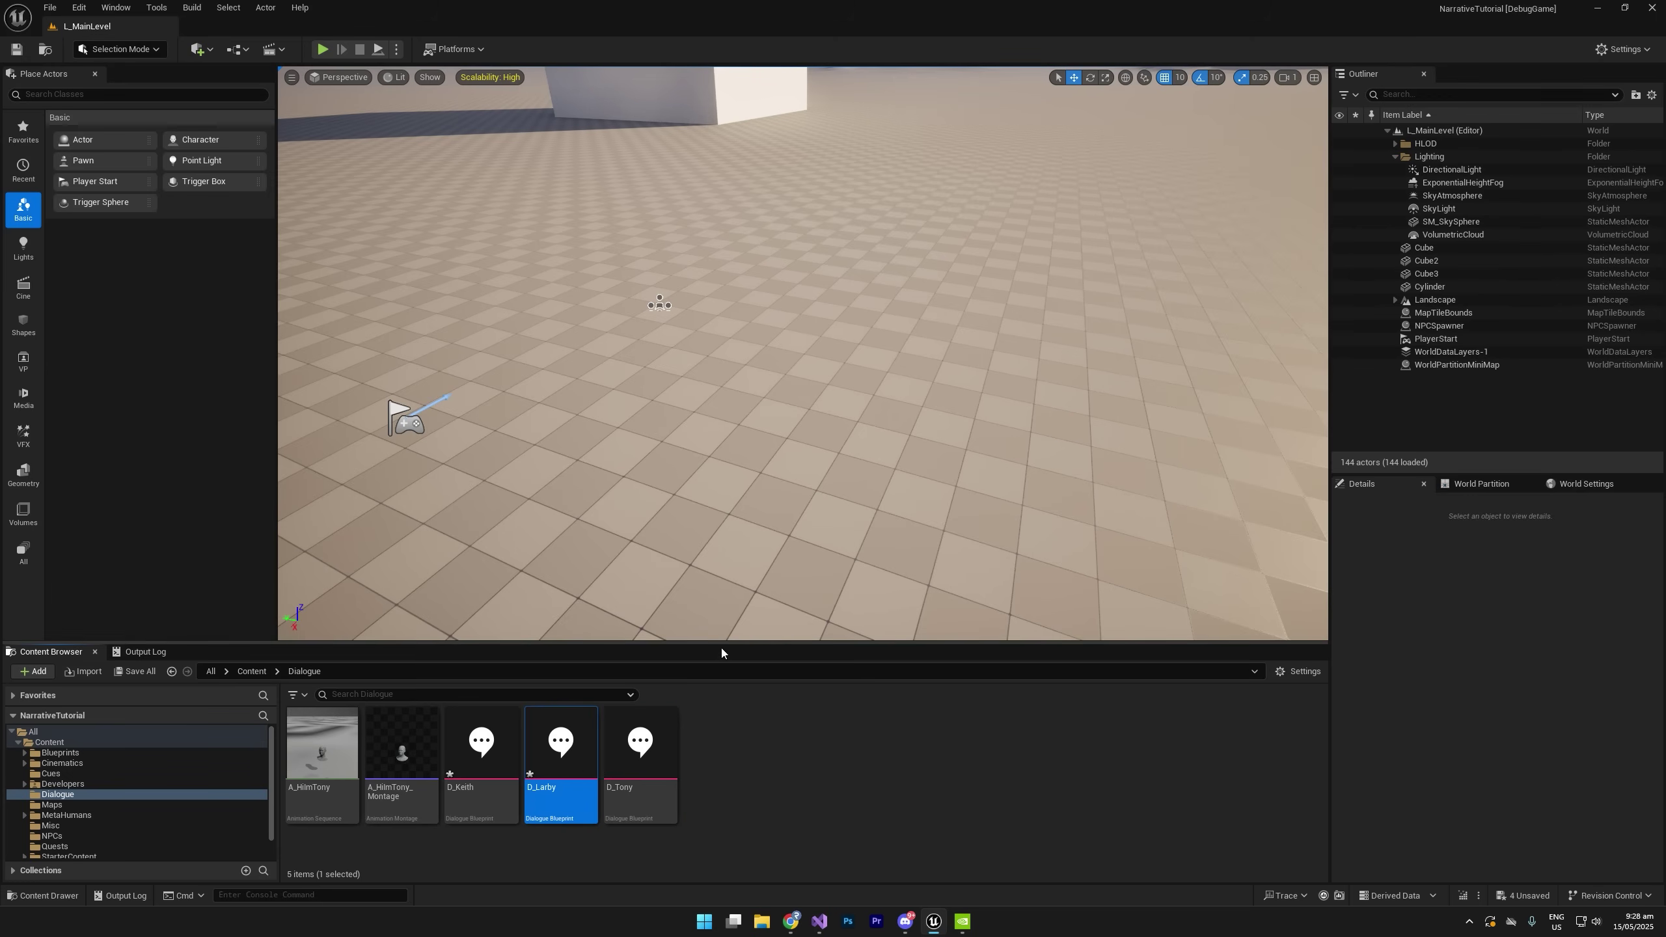
Open the Keith and Larby NPC definitions together and assign D_Larby as Larby's Dialogue.
left_click(66, 836)
double_click(401, 748)
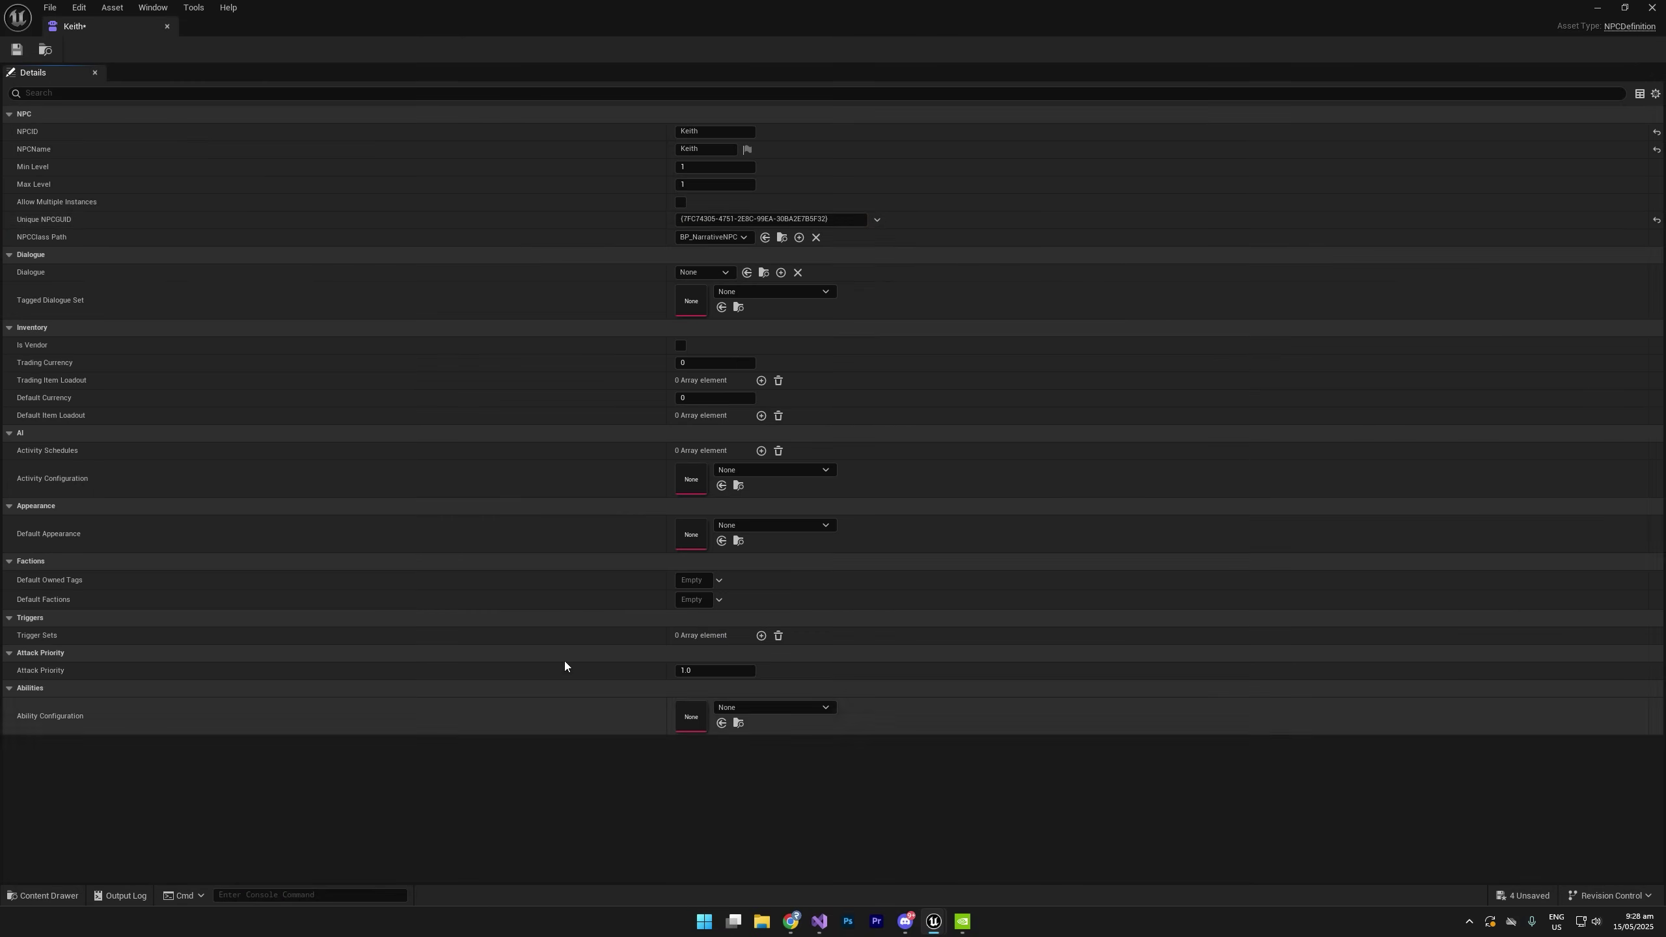
double_click(782, 4)
double_click(487, 750)
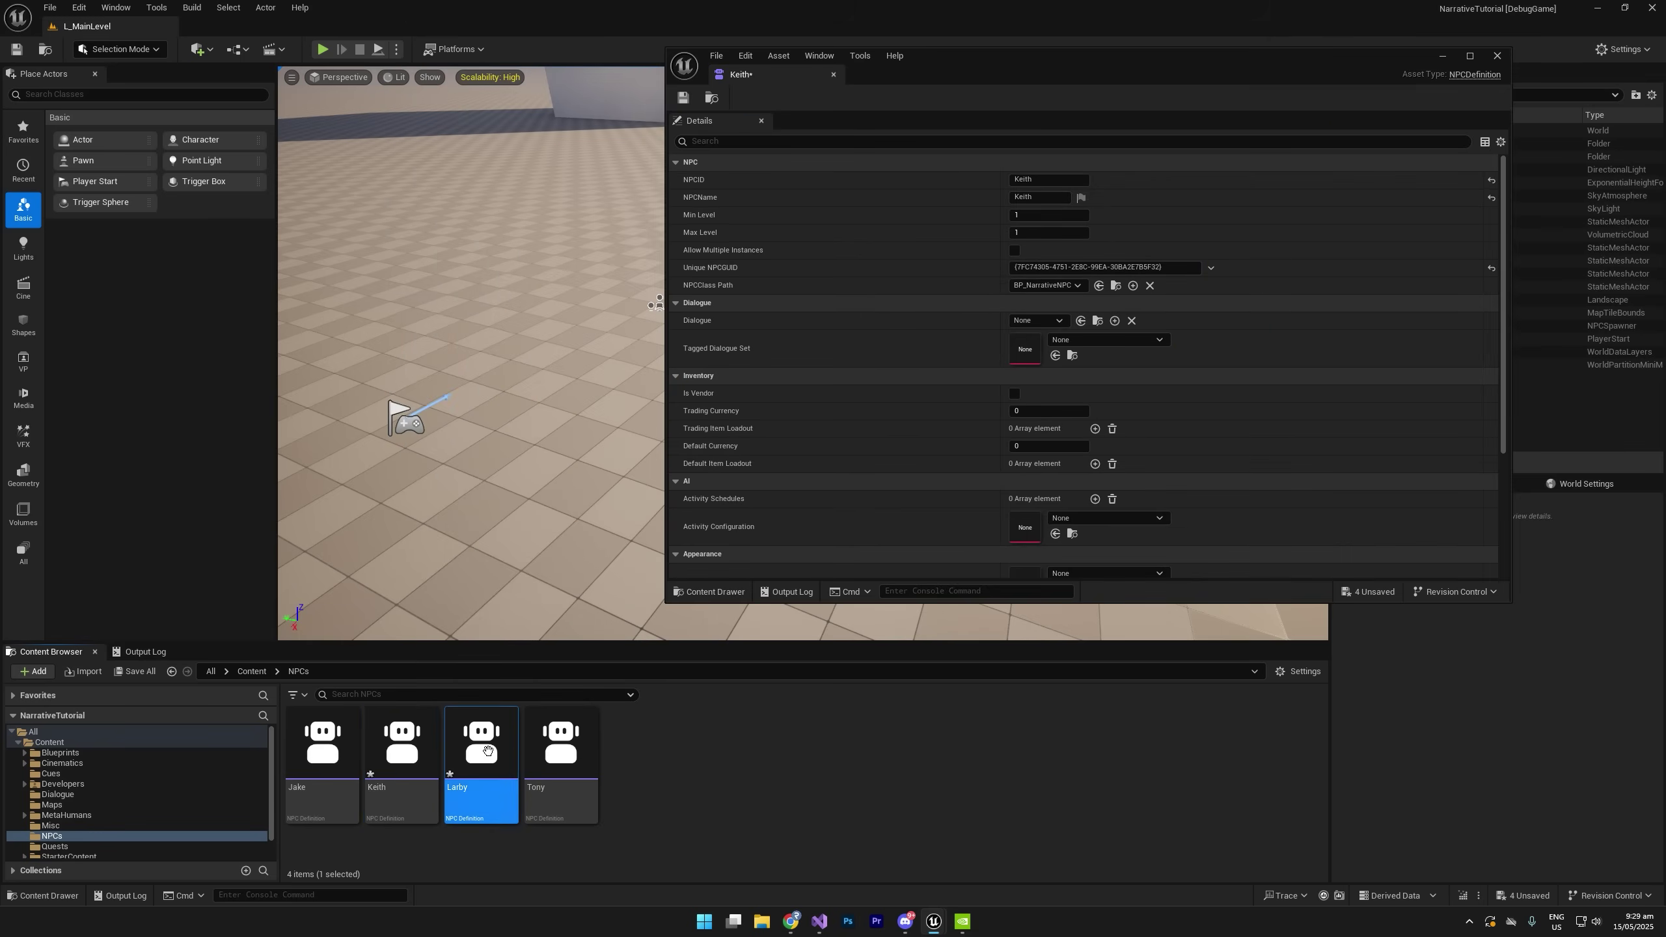
scroll(926, 373, "down", 2)
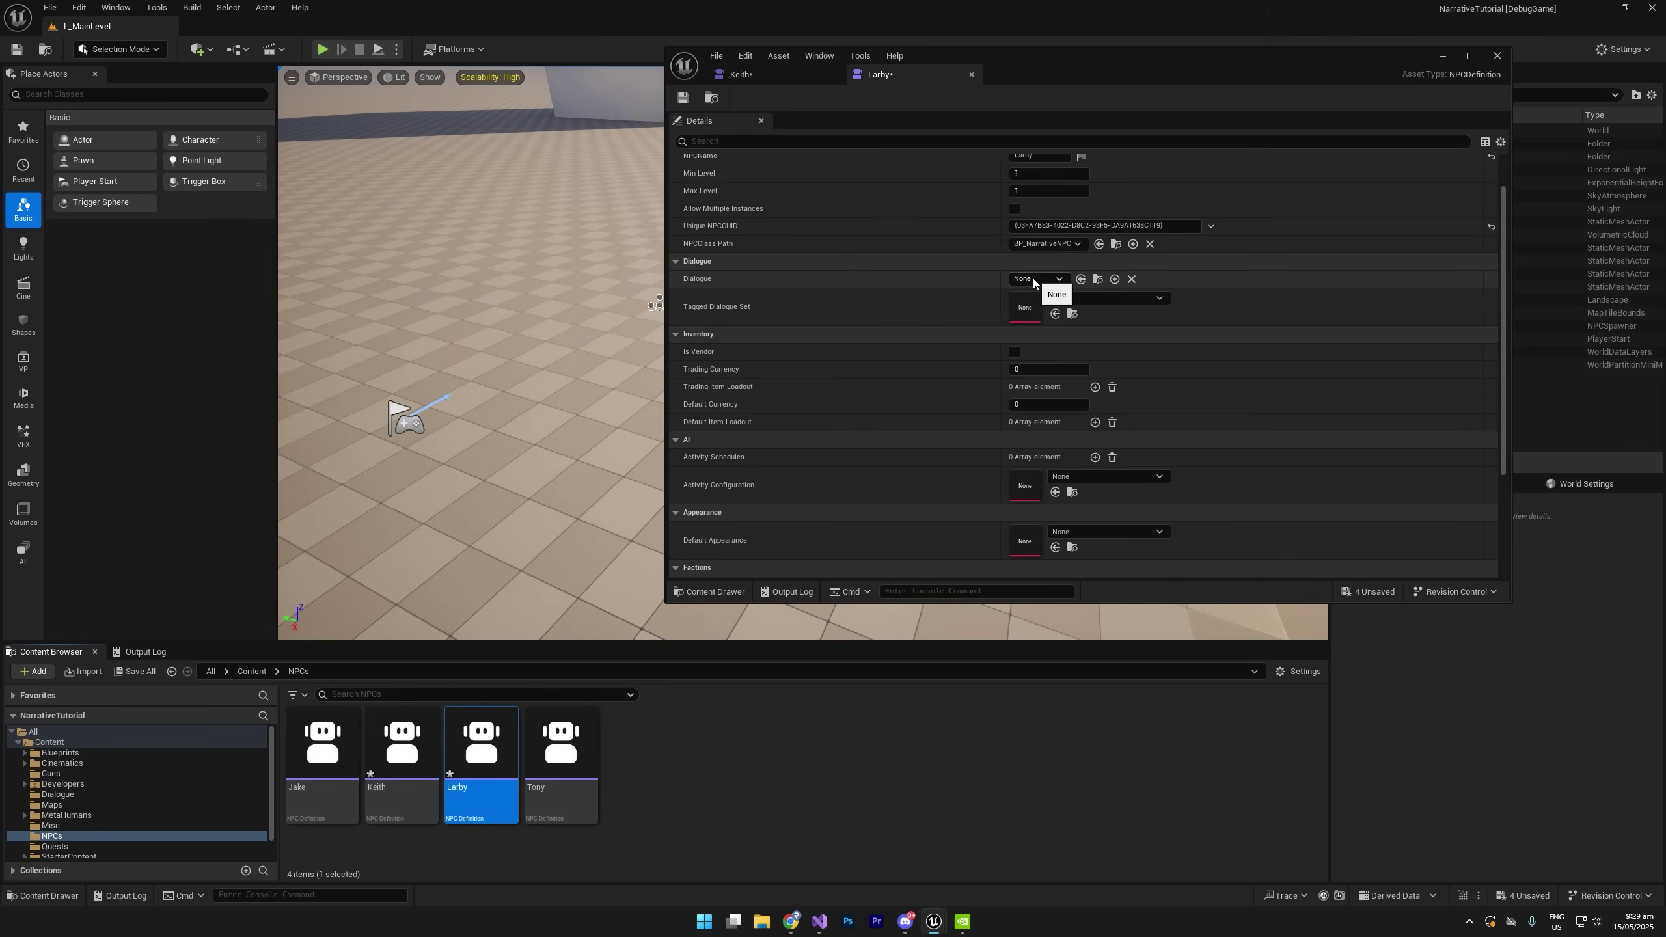
left_click(1034, 280)
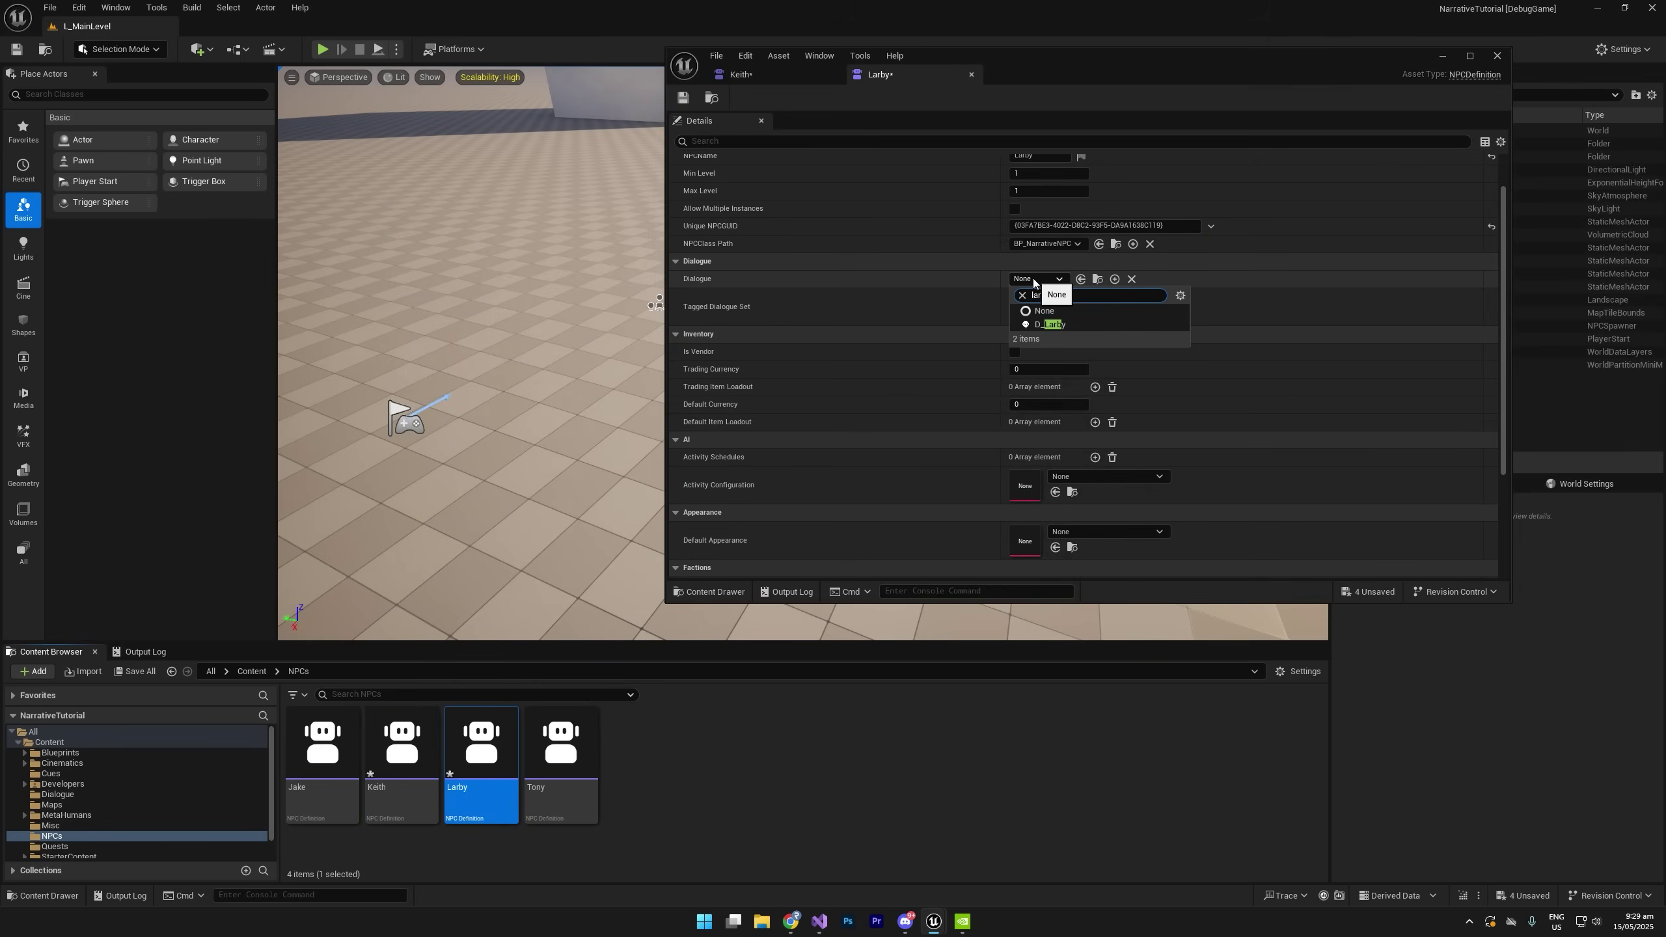
left_click(1050, 324)
Assign D_Keith as the Dialogue of the Keith NPC definition and save all assets.
left_click(784, 75)
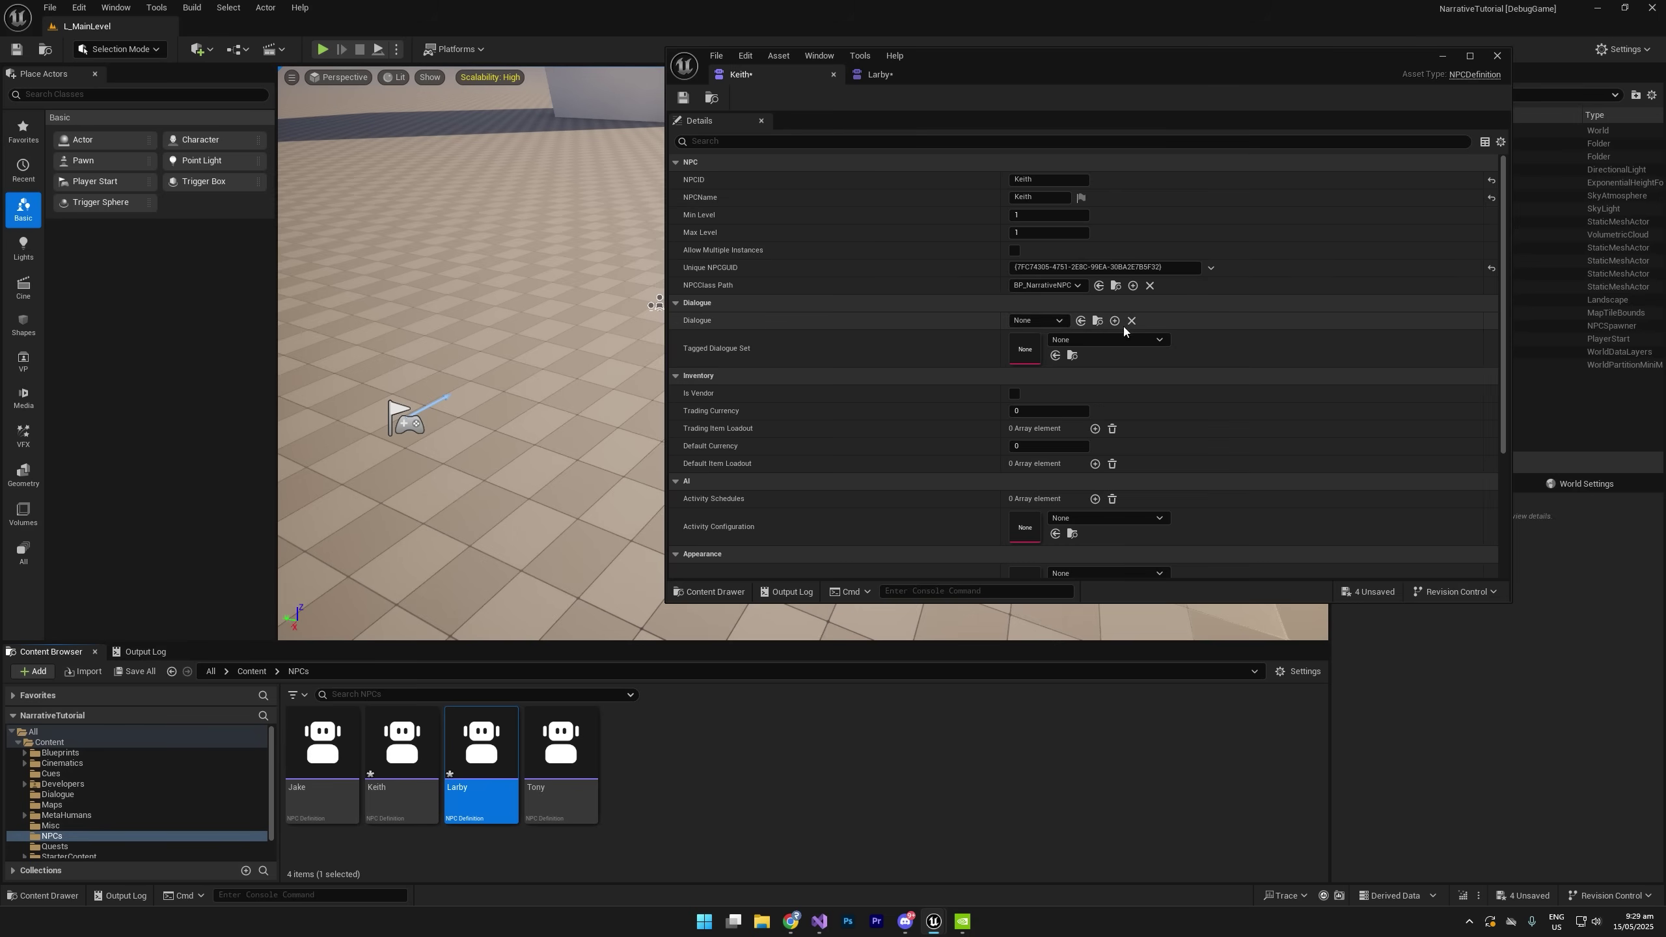
left_click(1040, 321)
type("keith")
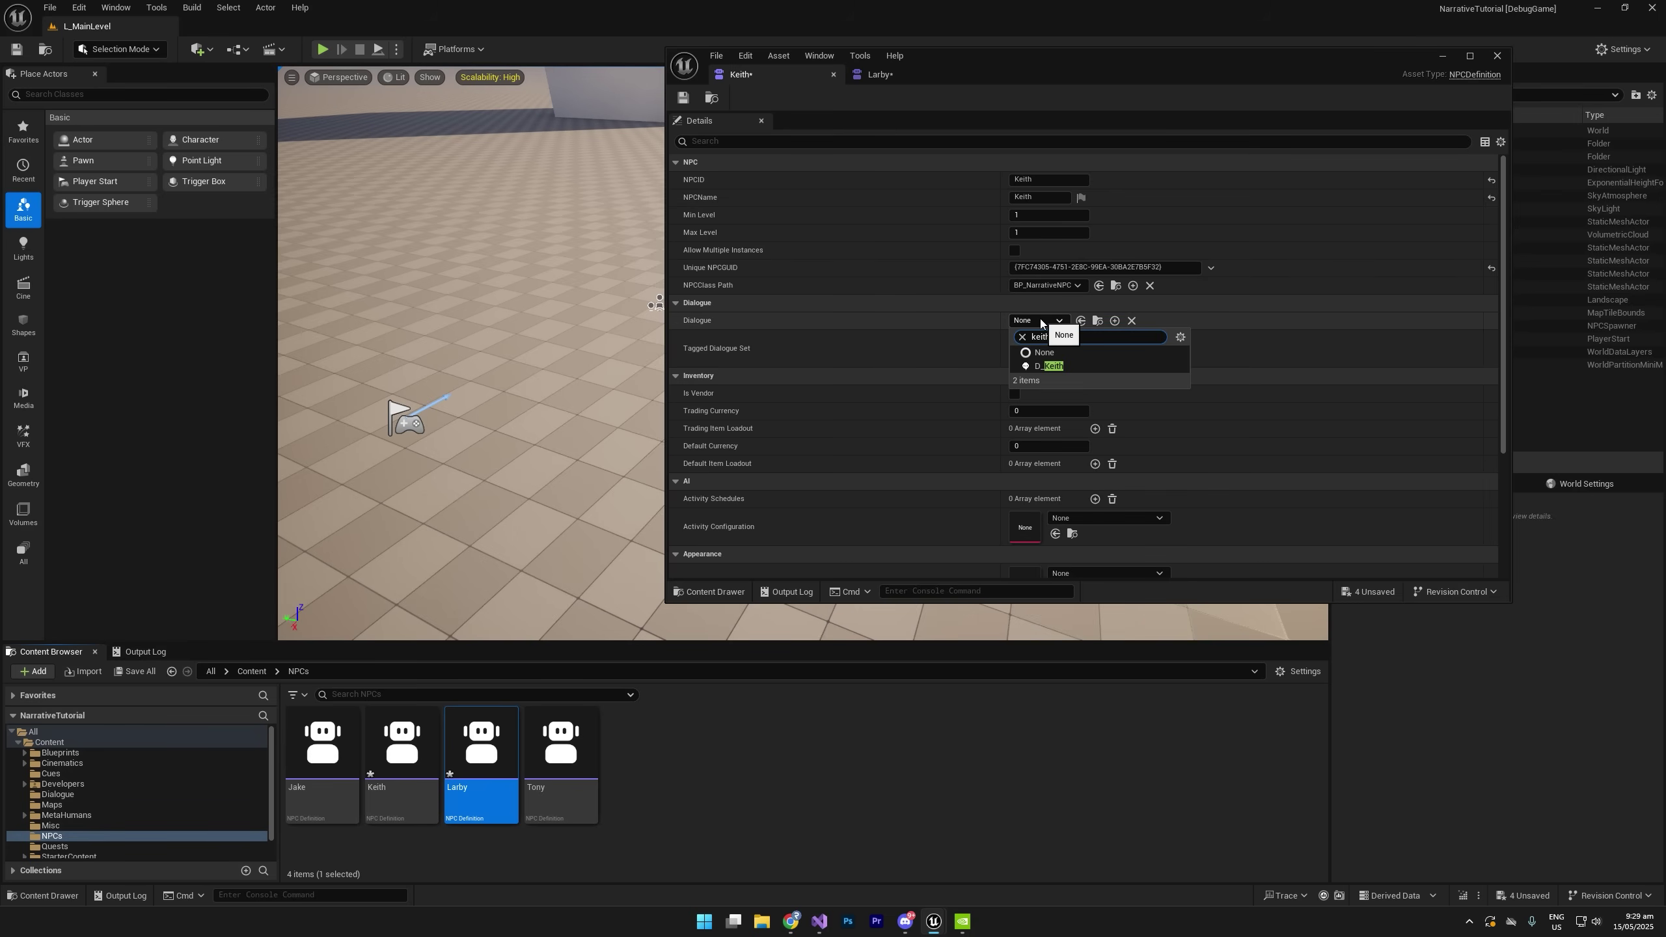
left_click(1050, 367)
key("ctrl+shift+s")
Set Keith's Default Appearance to Apperance_MH_Oskar.
scroll(995, 274, "down", 8)
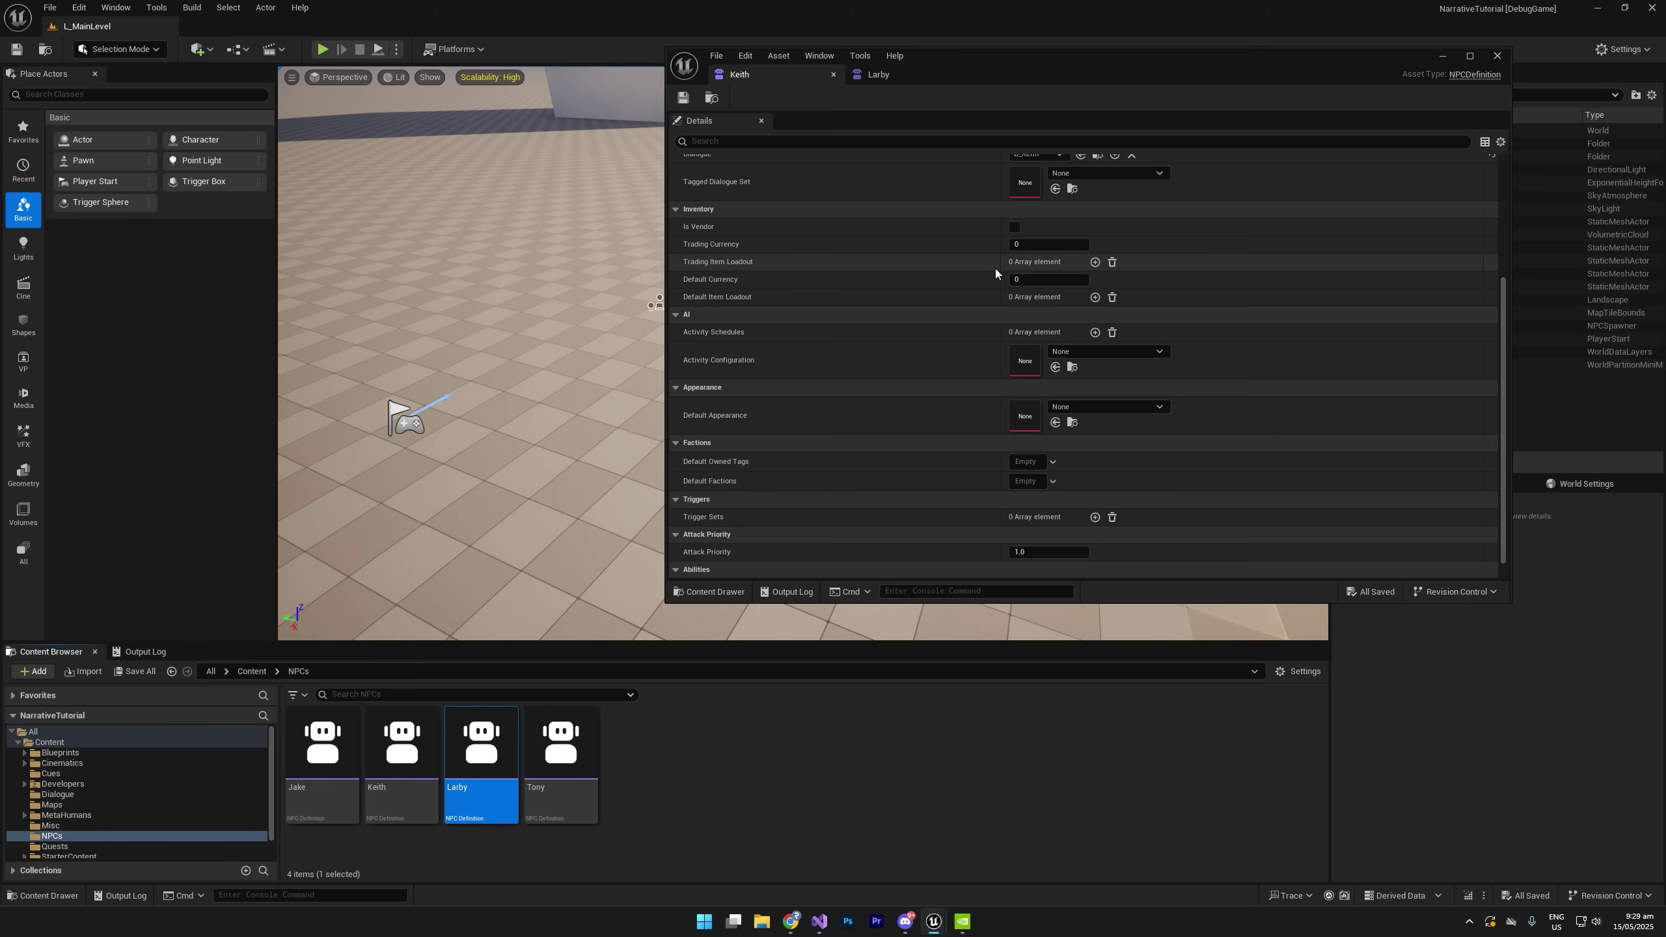
left_click(1077, 405)
type("oskar")
left_click(1144, 548)
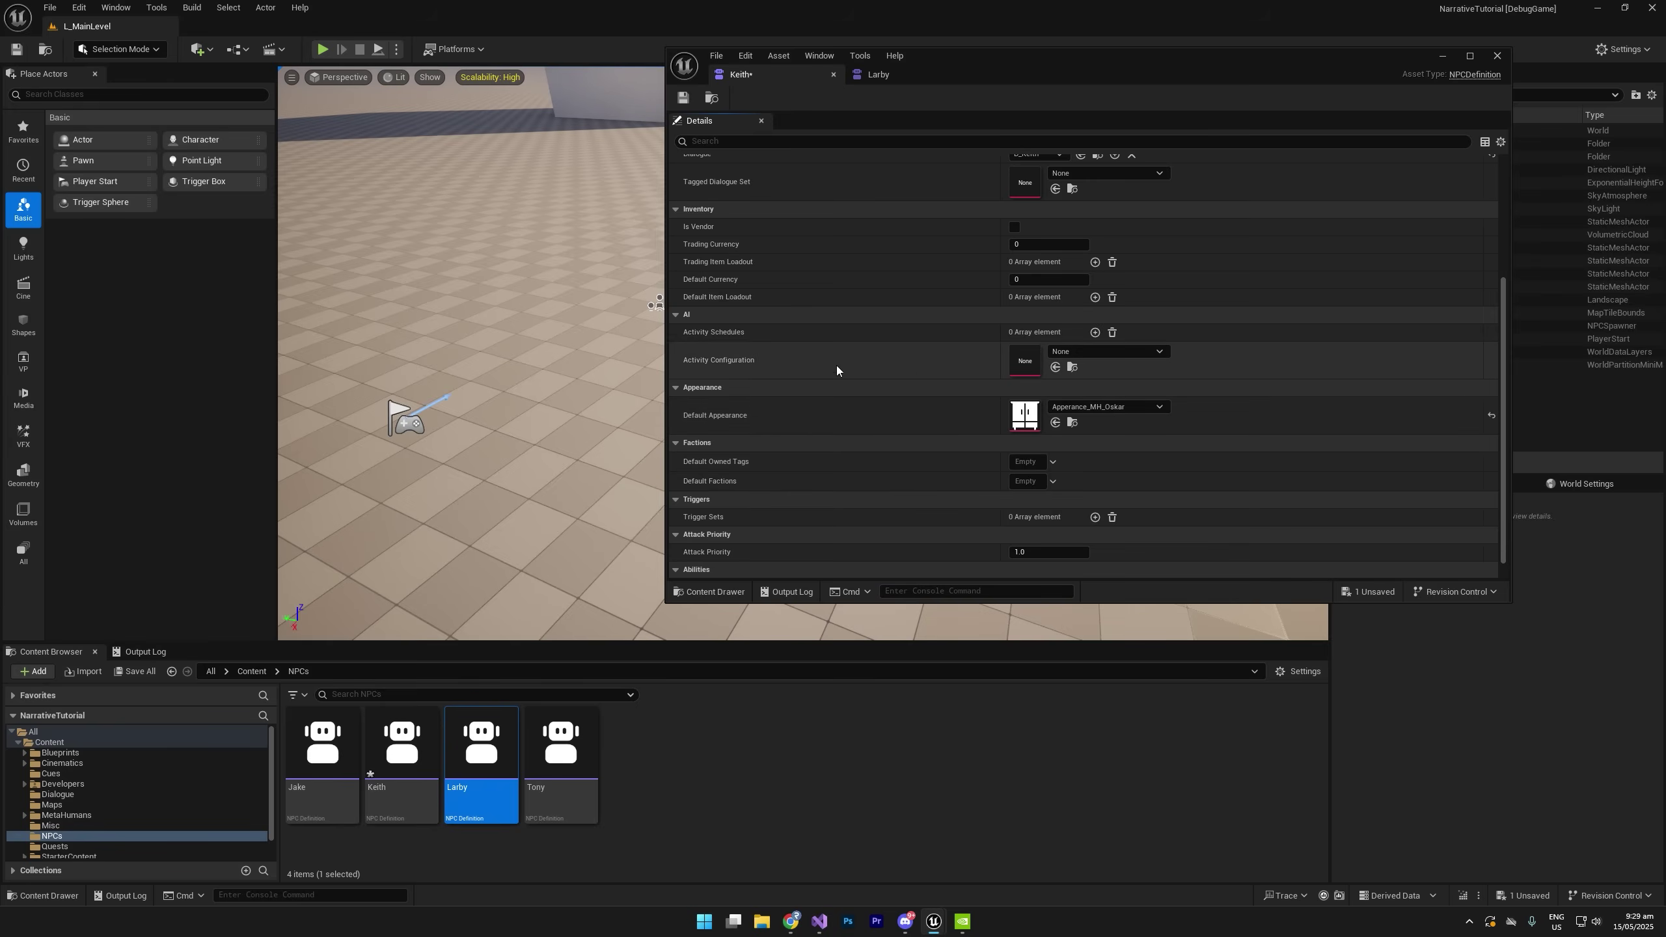
Give Larby the Default Appearance Apperance_MH_Oskar, save all assets, and close the NPC definition window.
left_click(878, 74)
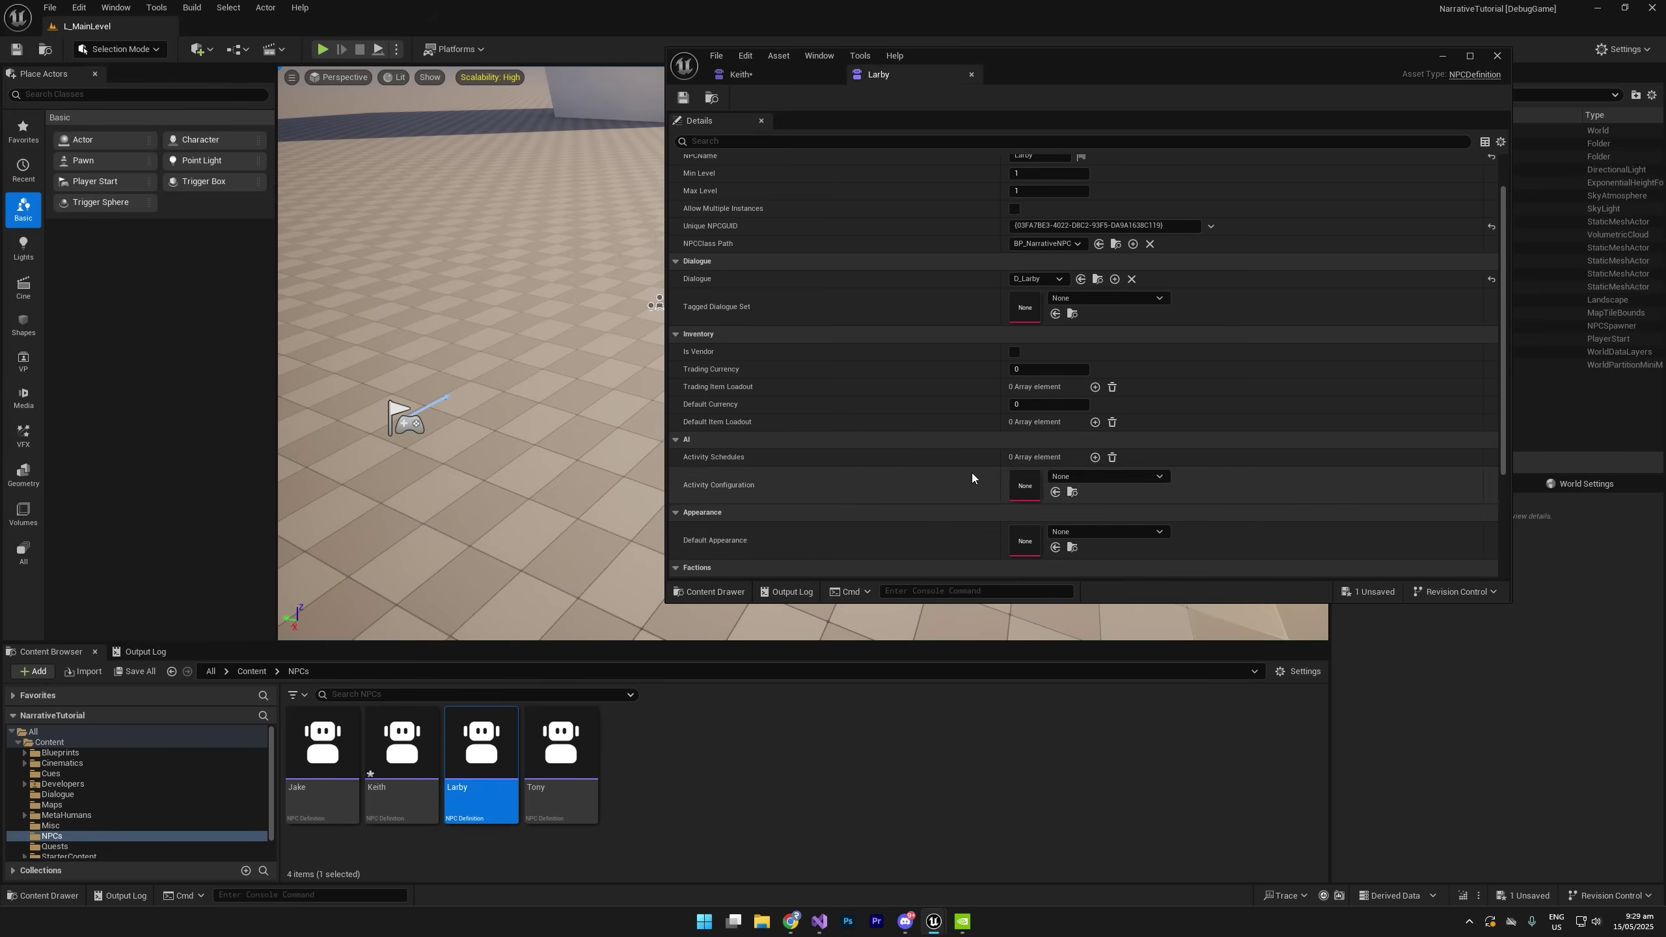
scroll(1033, 502, "down", 2)
left_click(970, 504, "shift")
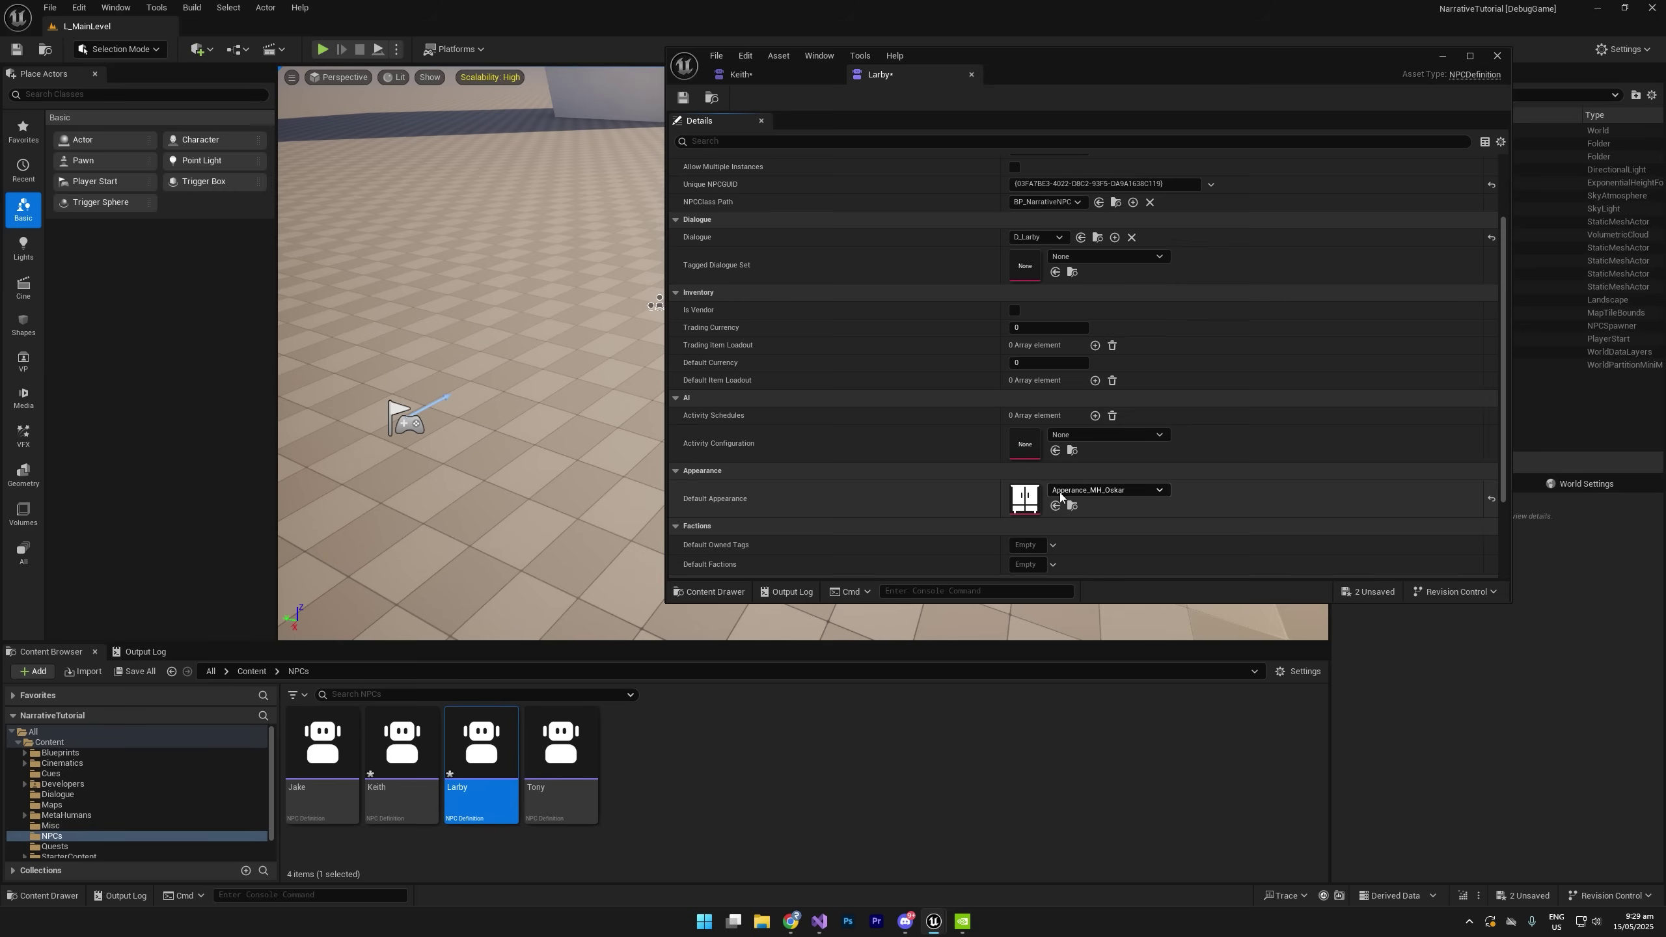
left_click(716, 55)
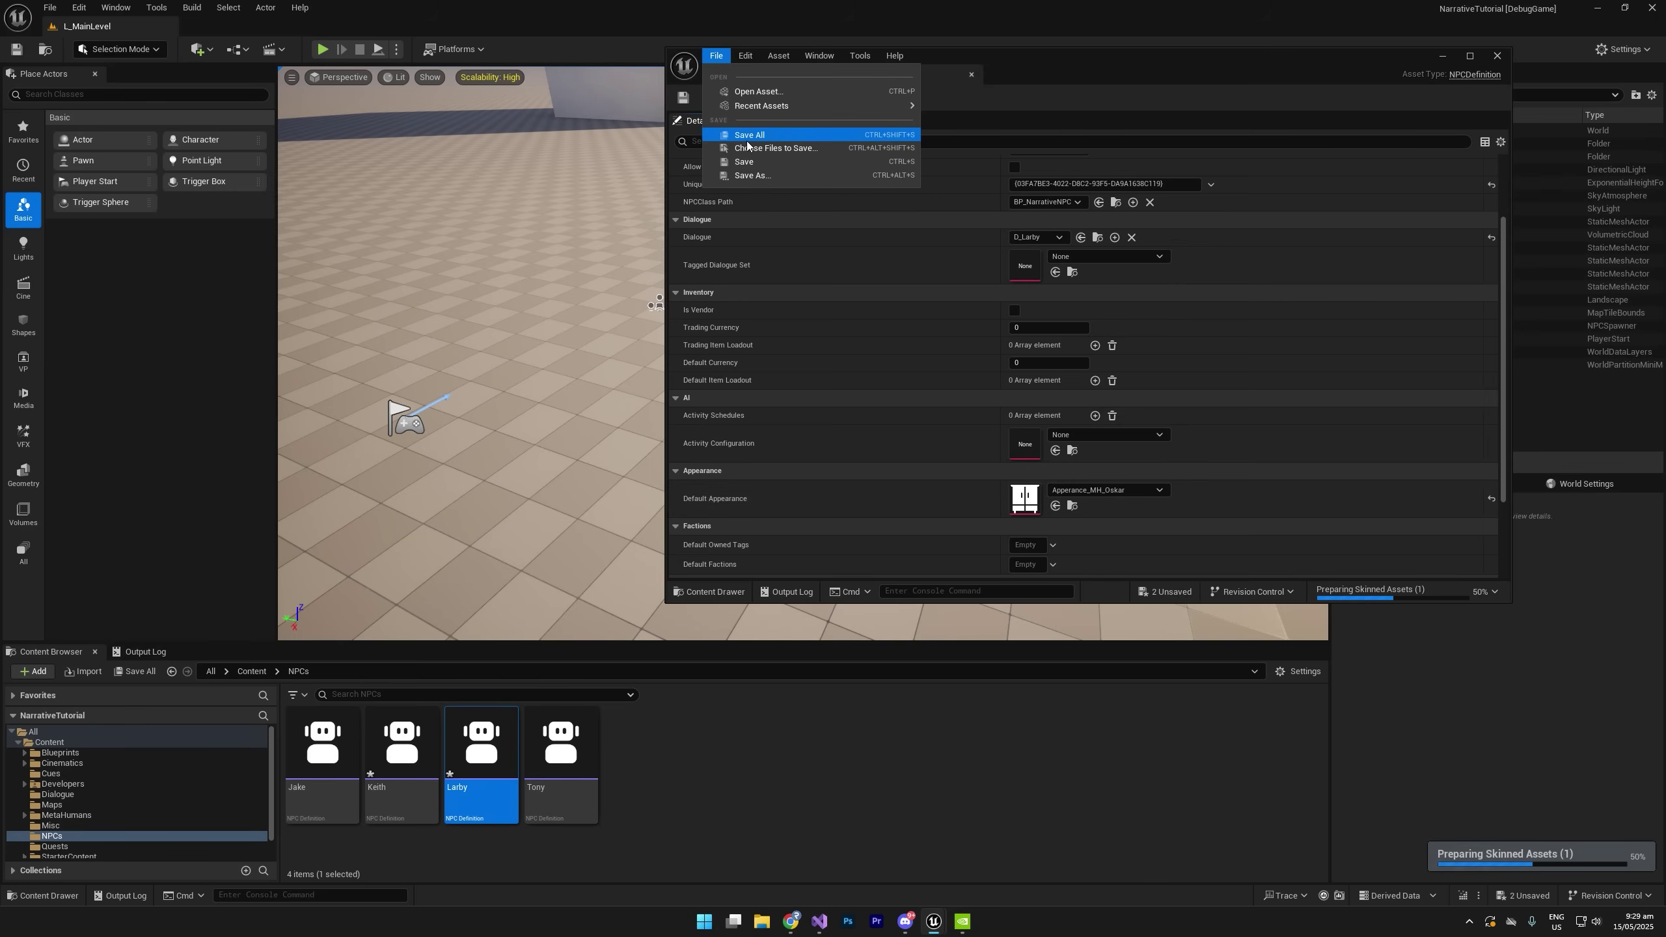
left_click(747, 136)
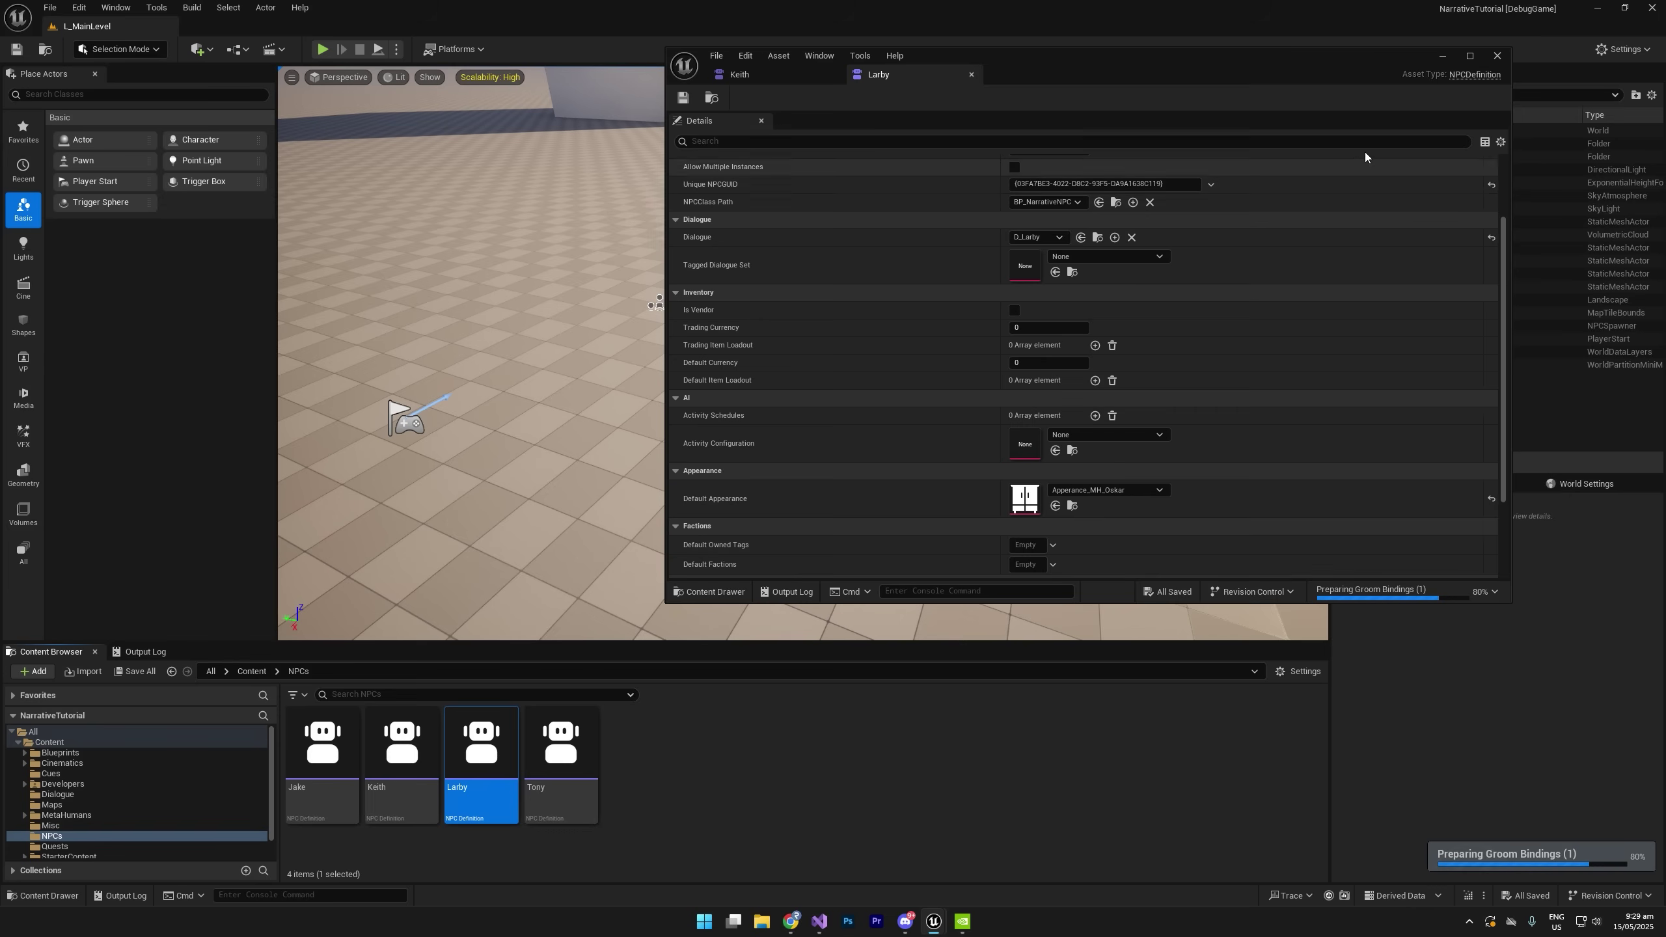
left_click(1496, 56)
Place a second NPCSpawner on the open floor of L_MainLevel and add an NPCSpawn component to it.
right_click_drag(697, 377, 507, 407)
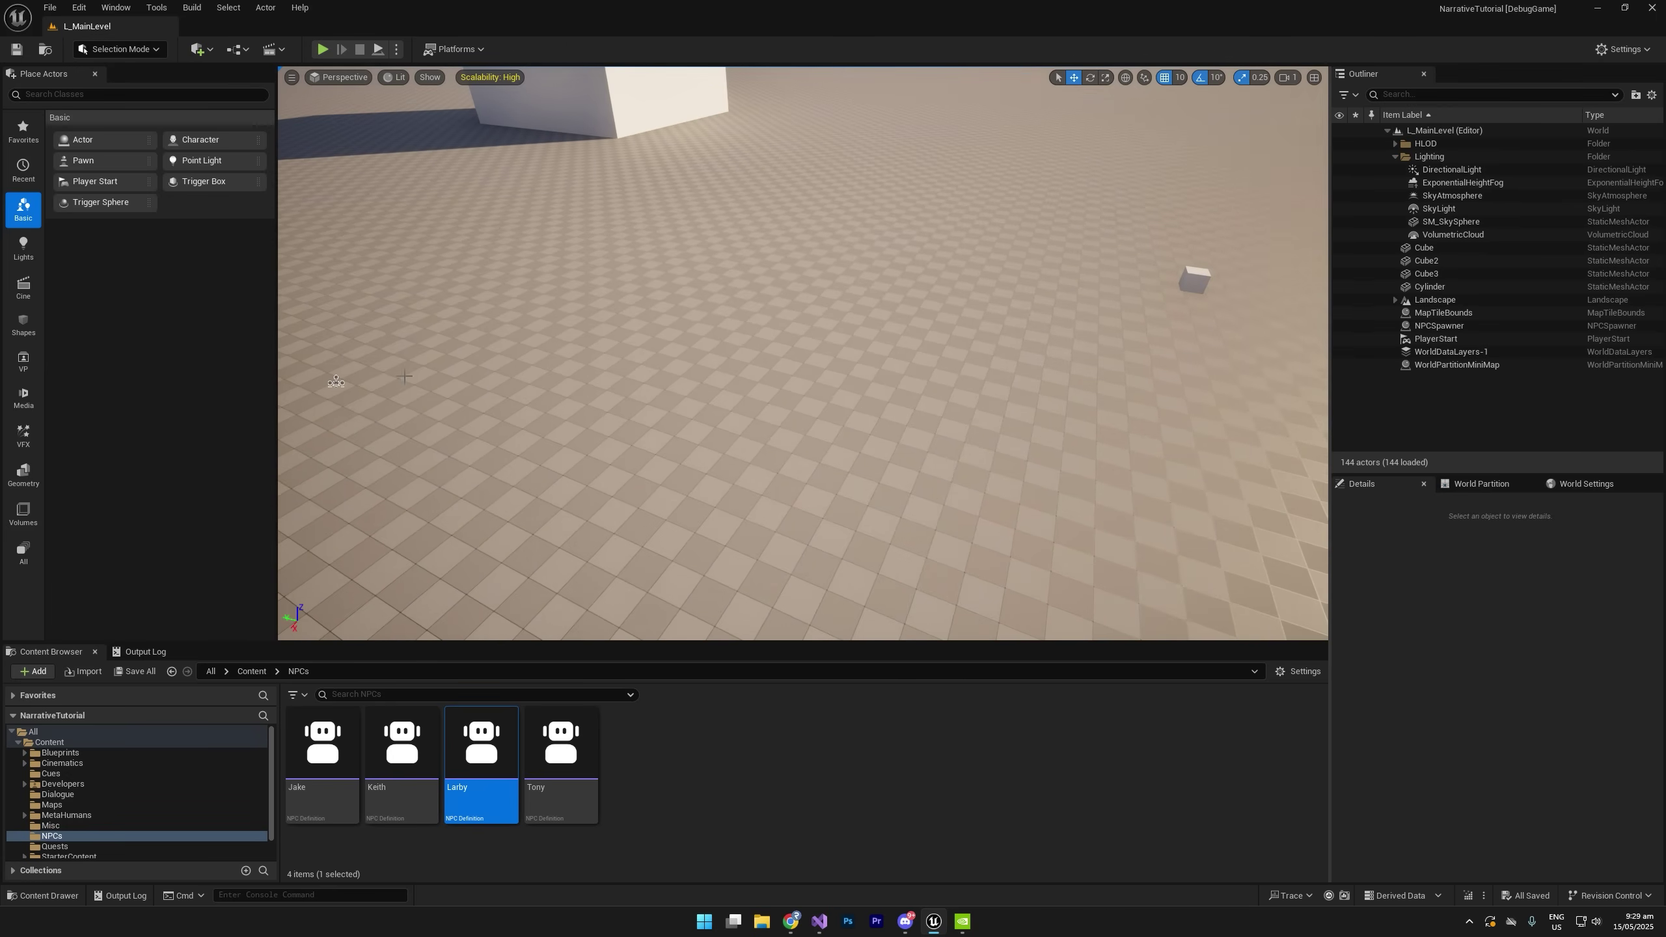
type("npc sp")
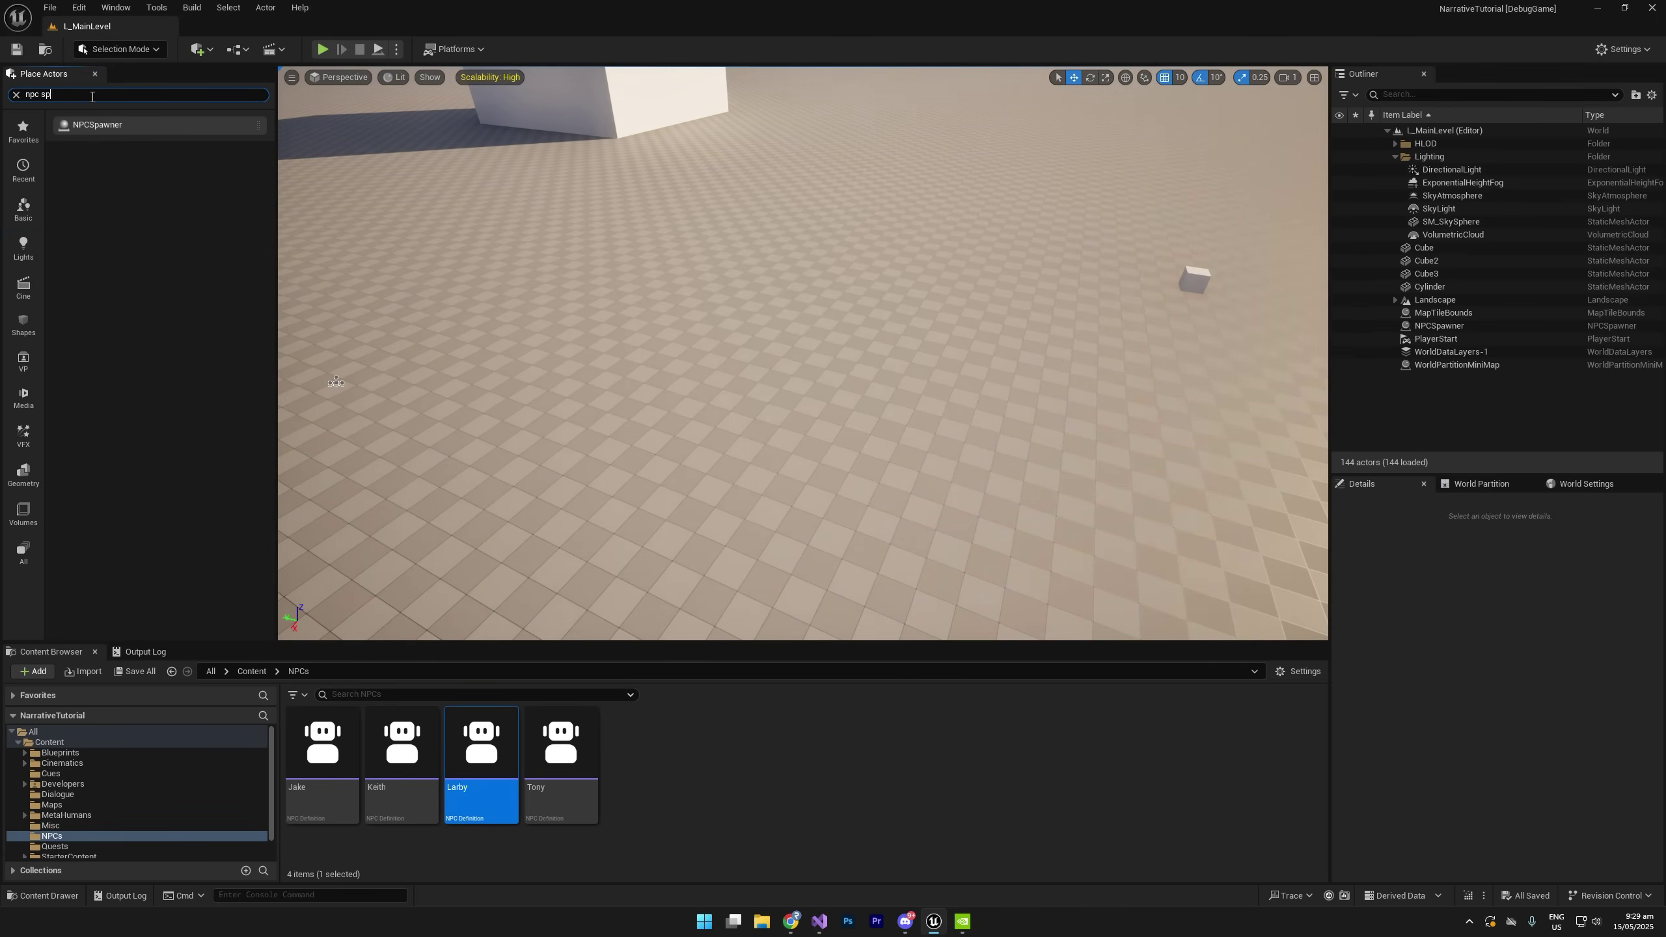
left_click_drag(112, 130, 955, 338)
scroll(960, 339, "up", 2)
left_click(1471, 657)
left_click(1418, 558)
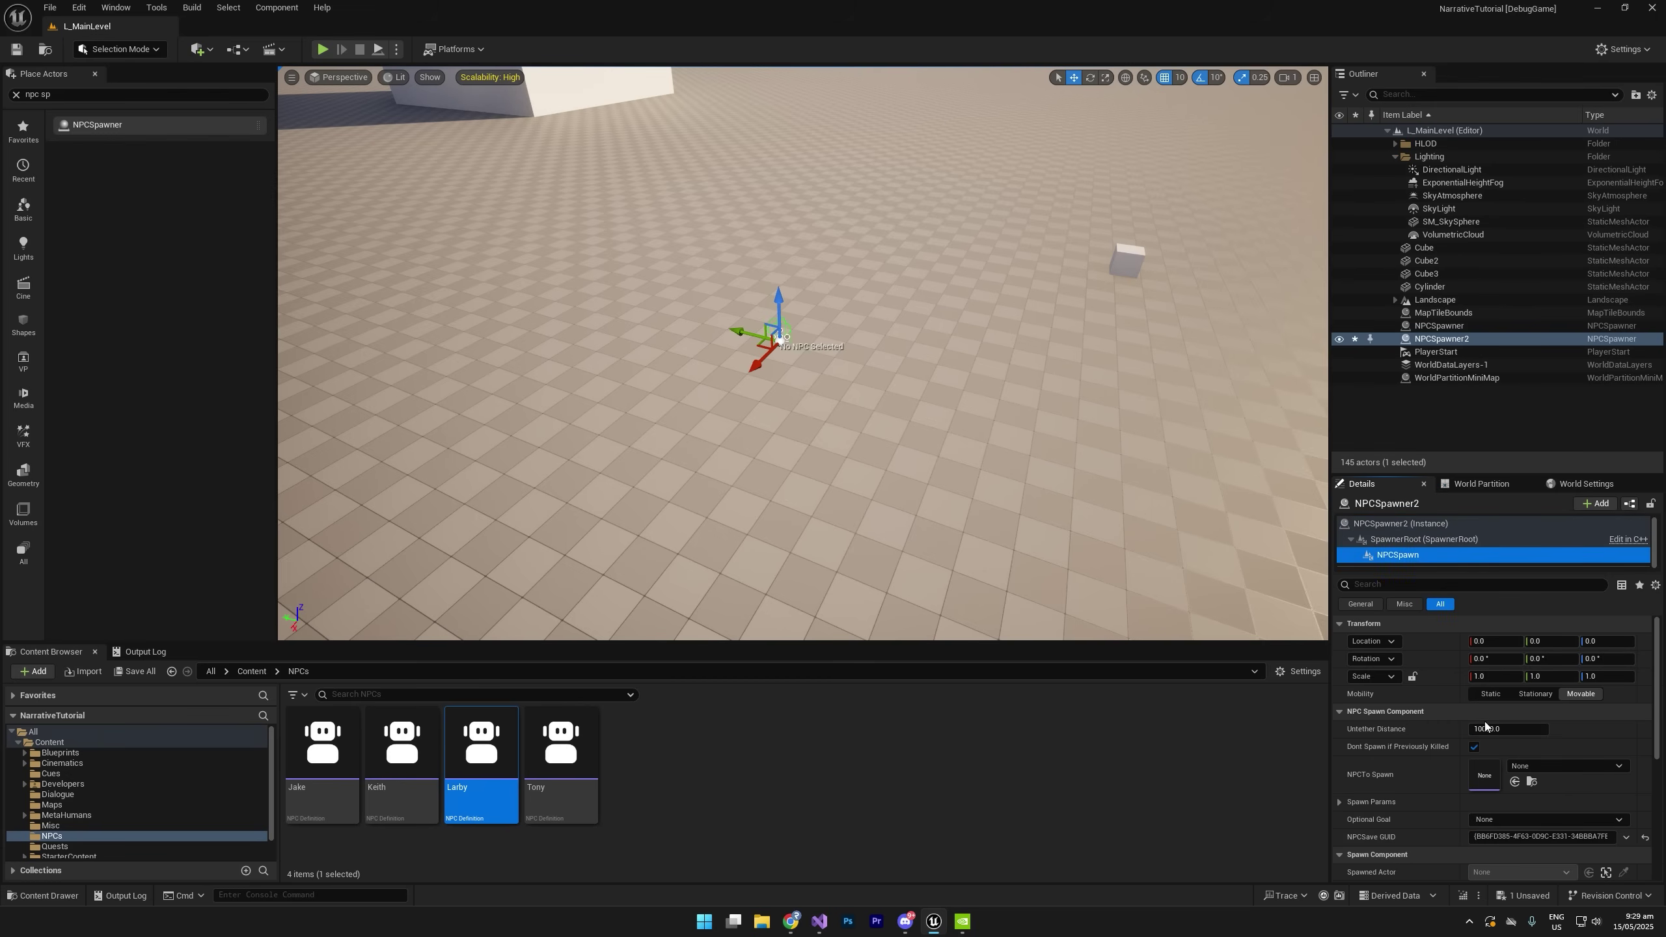
Set the NPCSpawn component's NPC to spawn to Keith.
left_click(1536, 769)
type("kei")
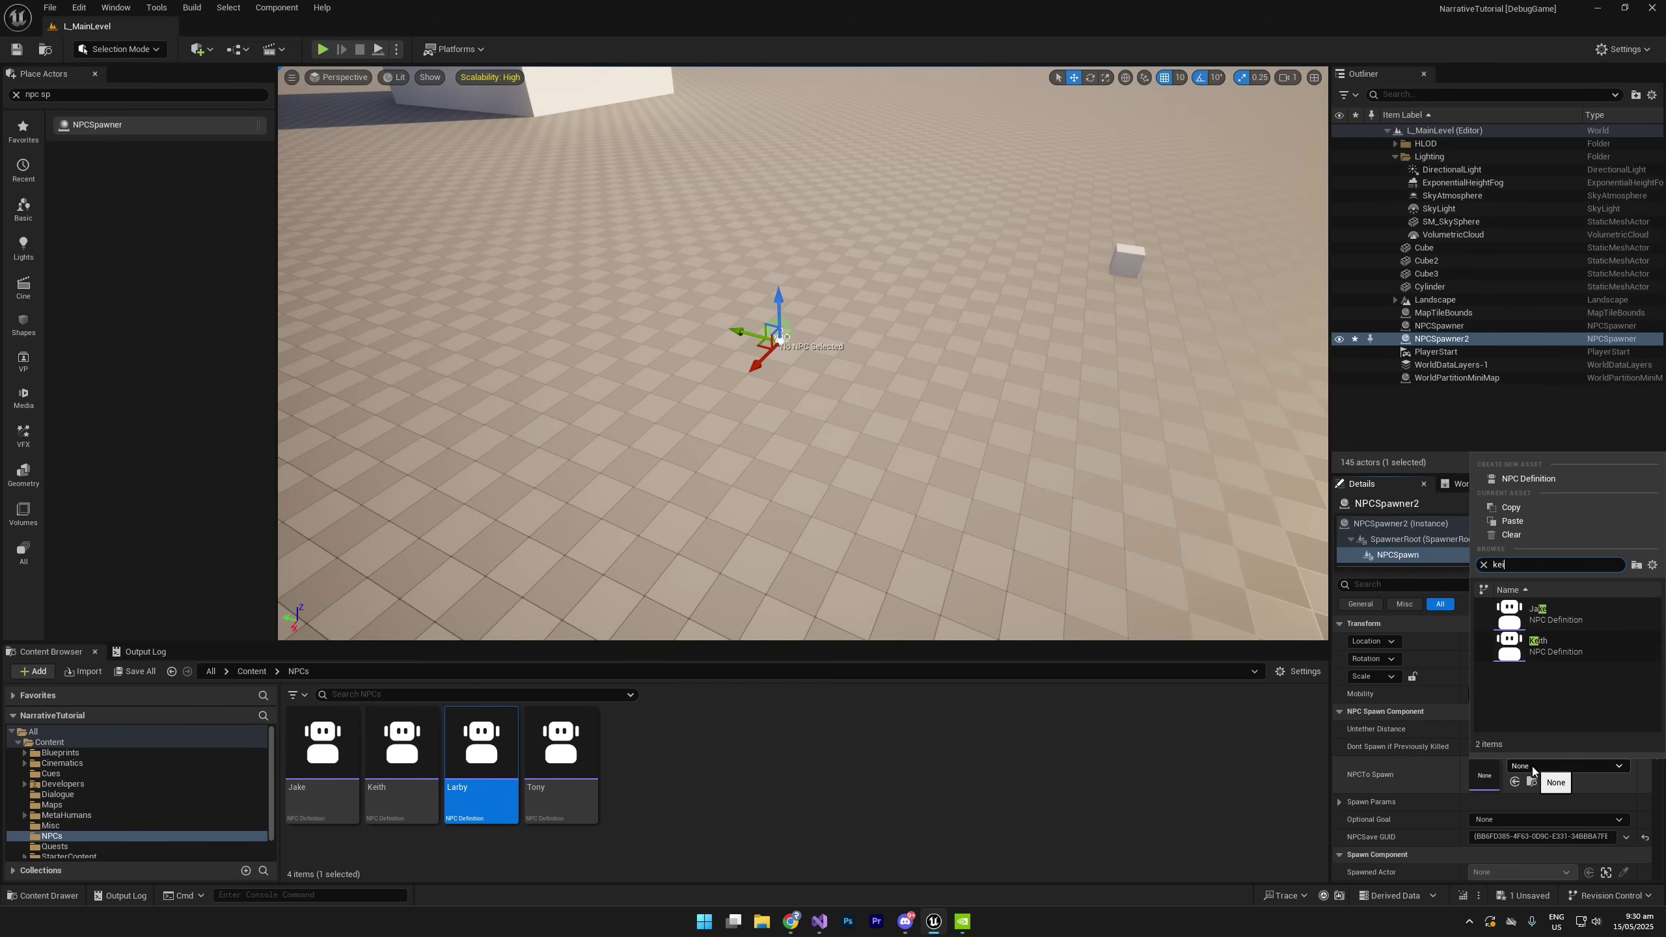
left_click(1542, 614)
Move Keith's spawn component away from the spawner to X -500 and Z 90.
scroll(774, 379, "up", 5)
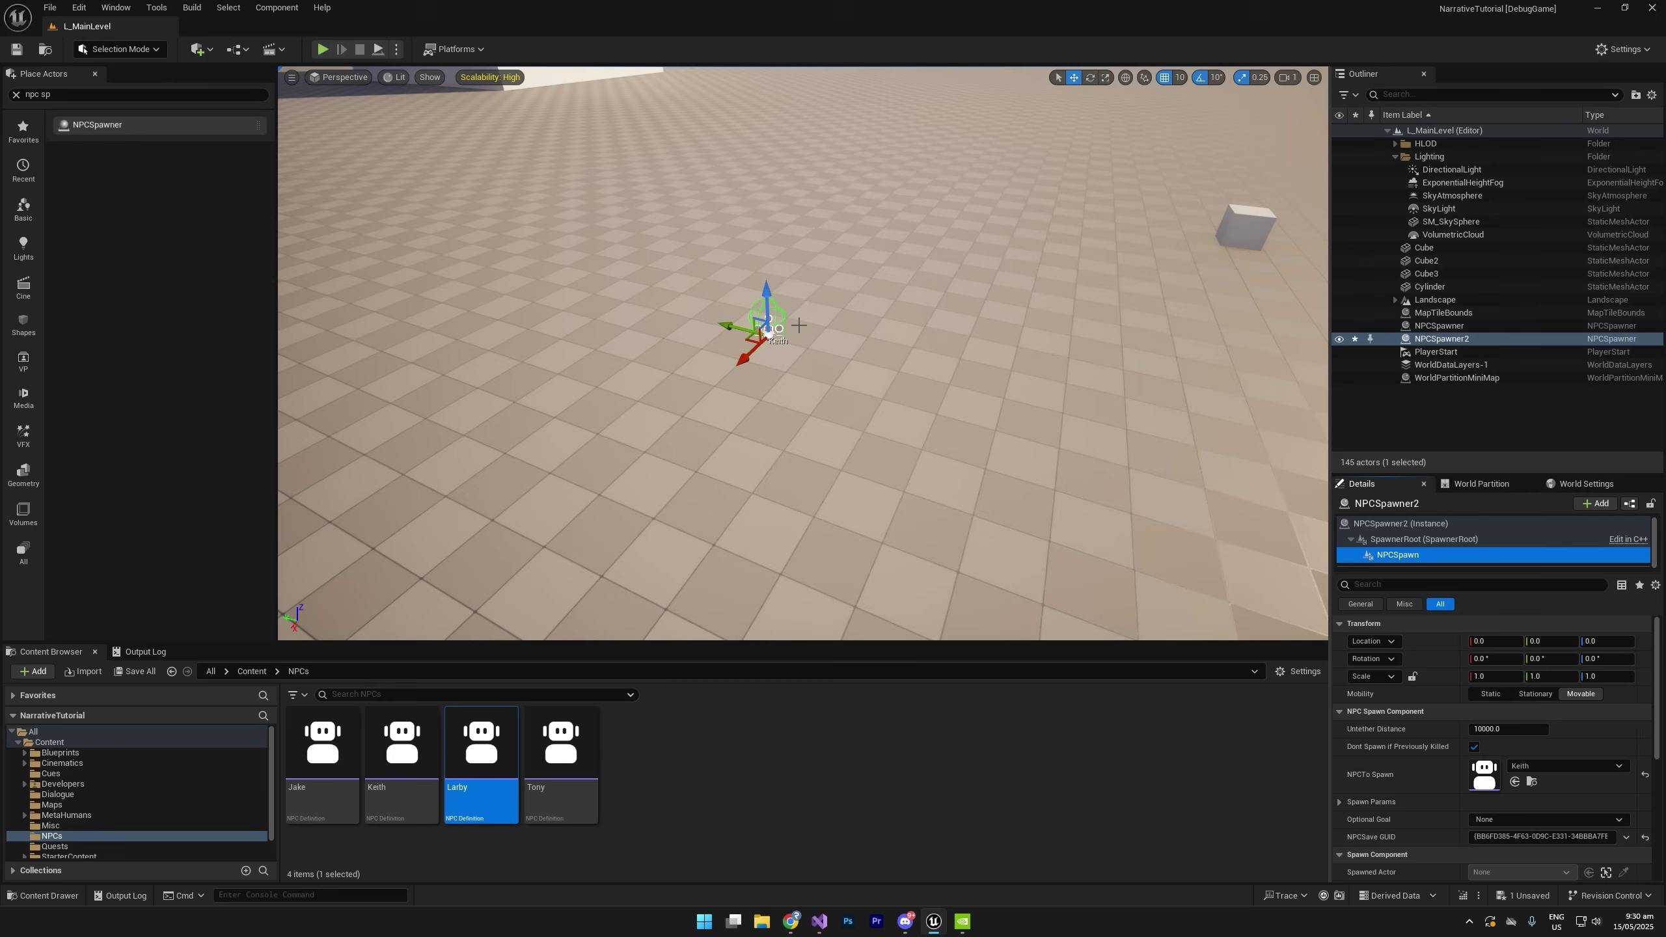
left_click(753, 272)
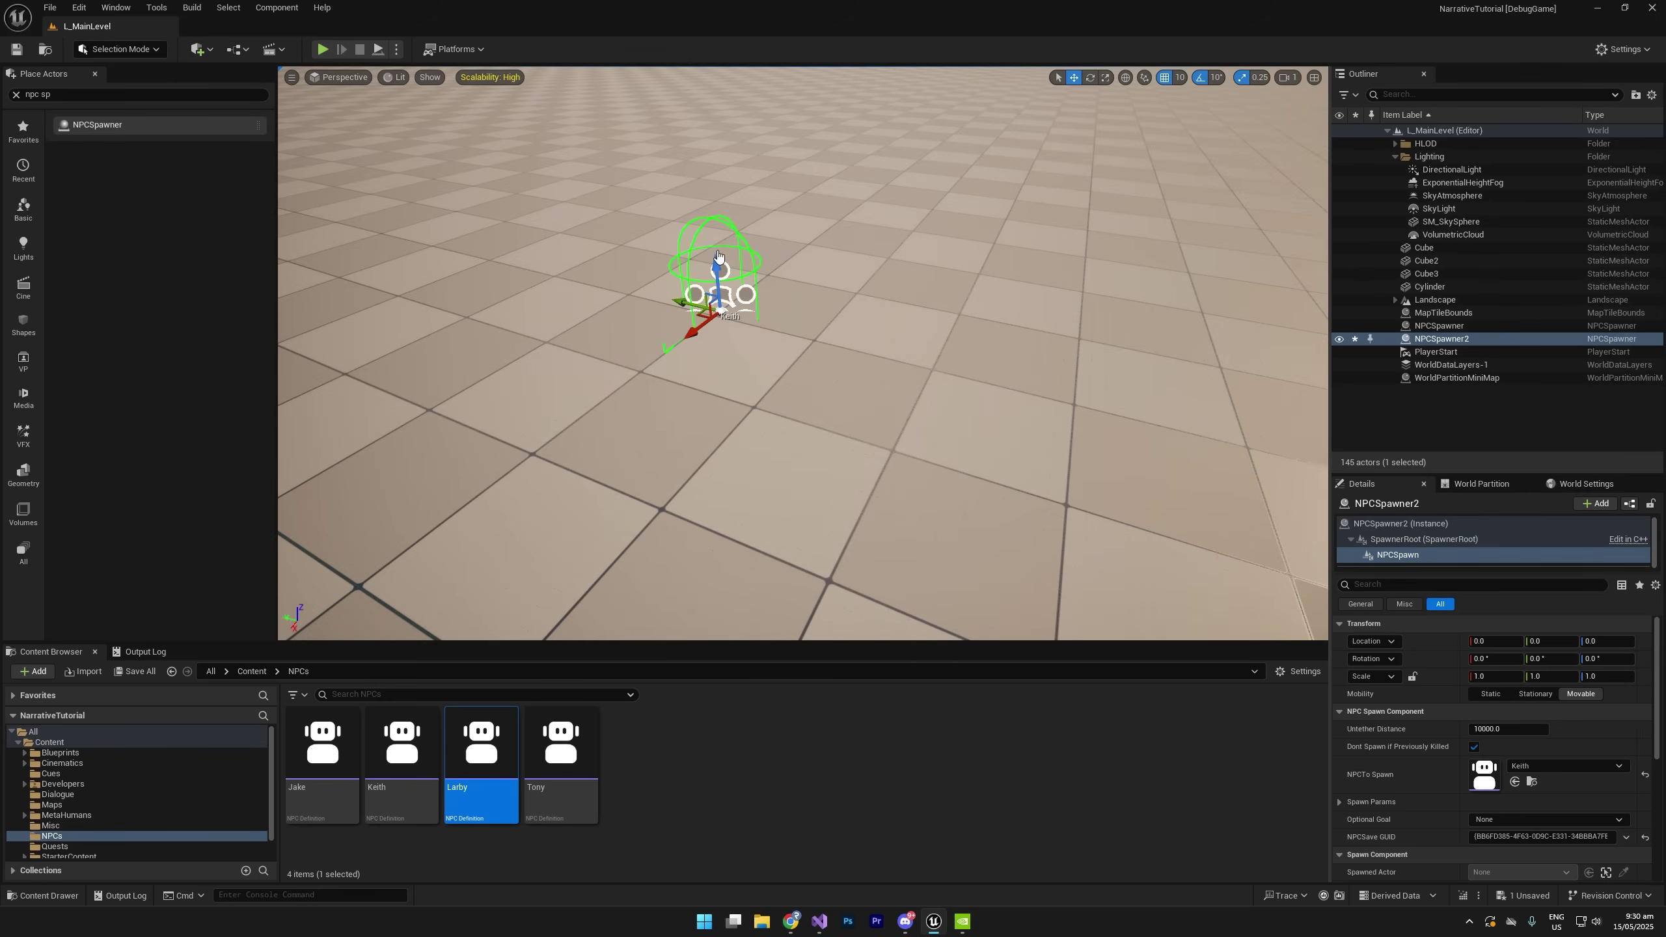
left_click_drag(718, 268, 710, 178)
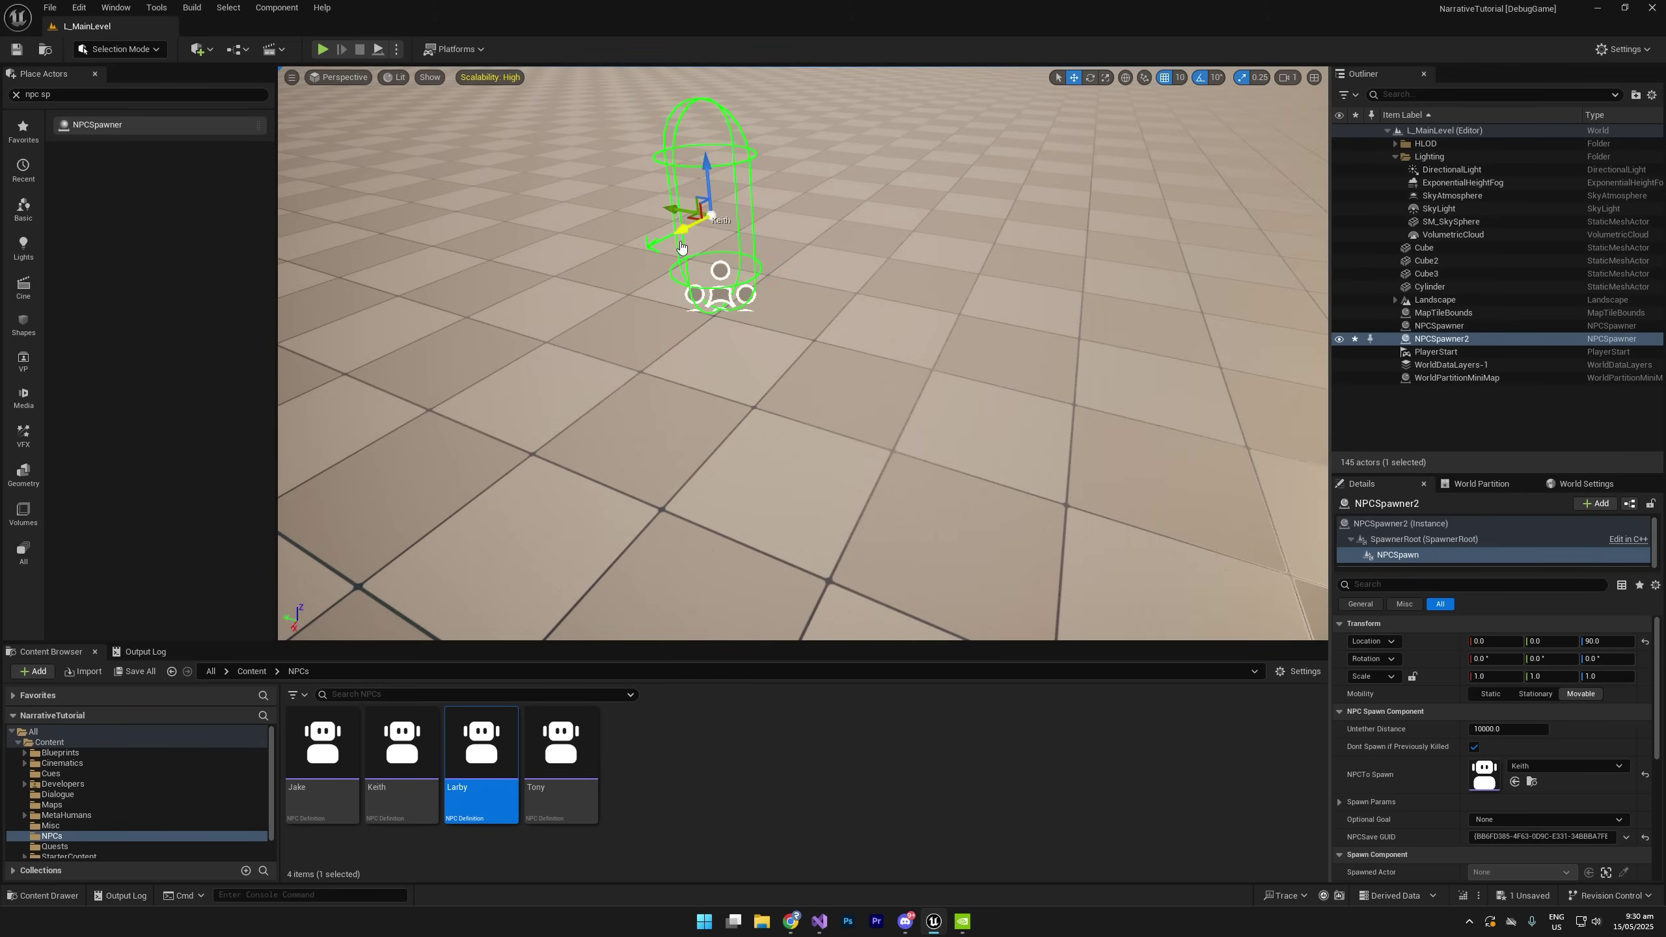
left_click_drag(678, 232, 846, 157)
Duplicate Keith's spawn component to Y -410 and pick Larby as the copy's NPC to spawn.
scroll(846, 157, "down", 5)
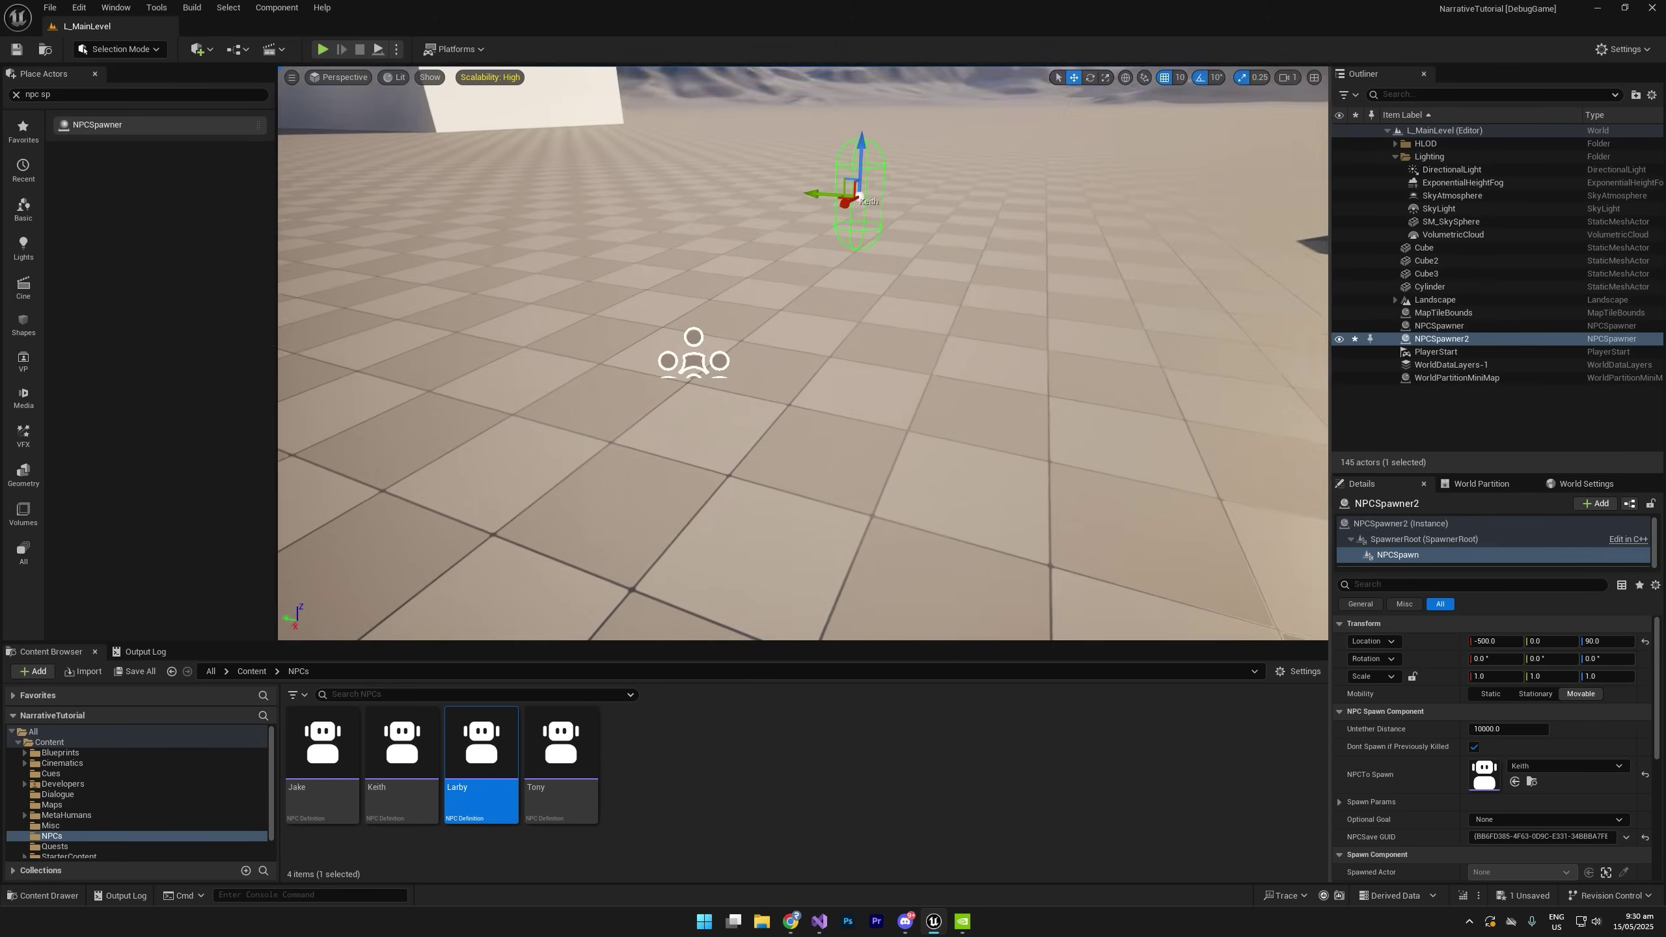
left_click_drag(782, 242, 1041, 265, "alt")
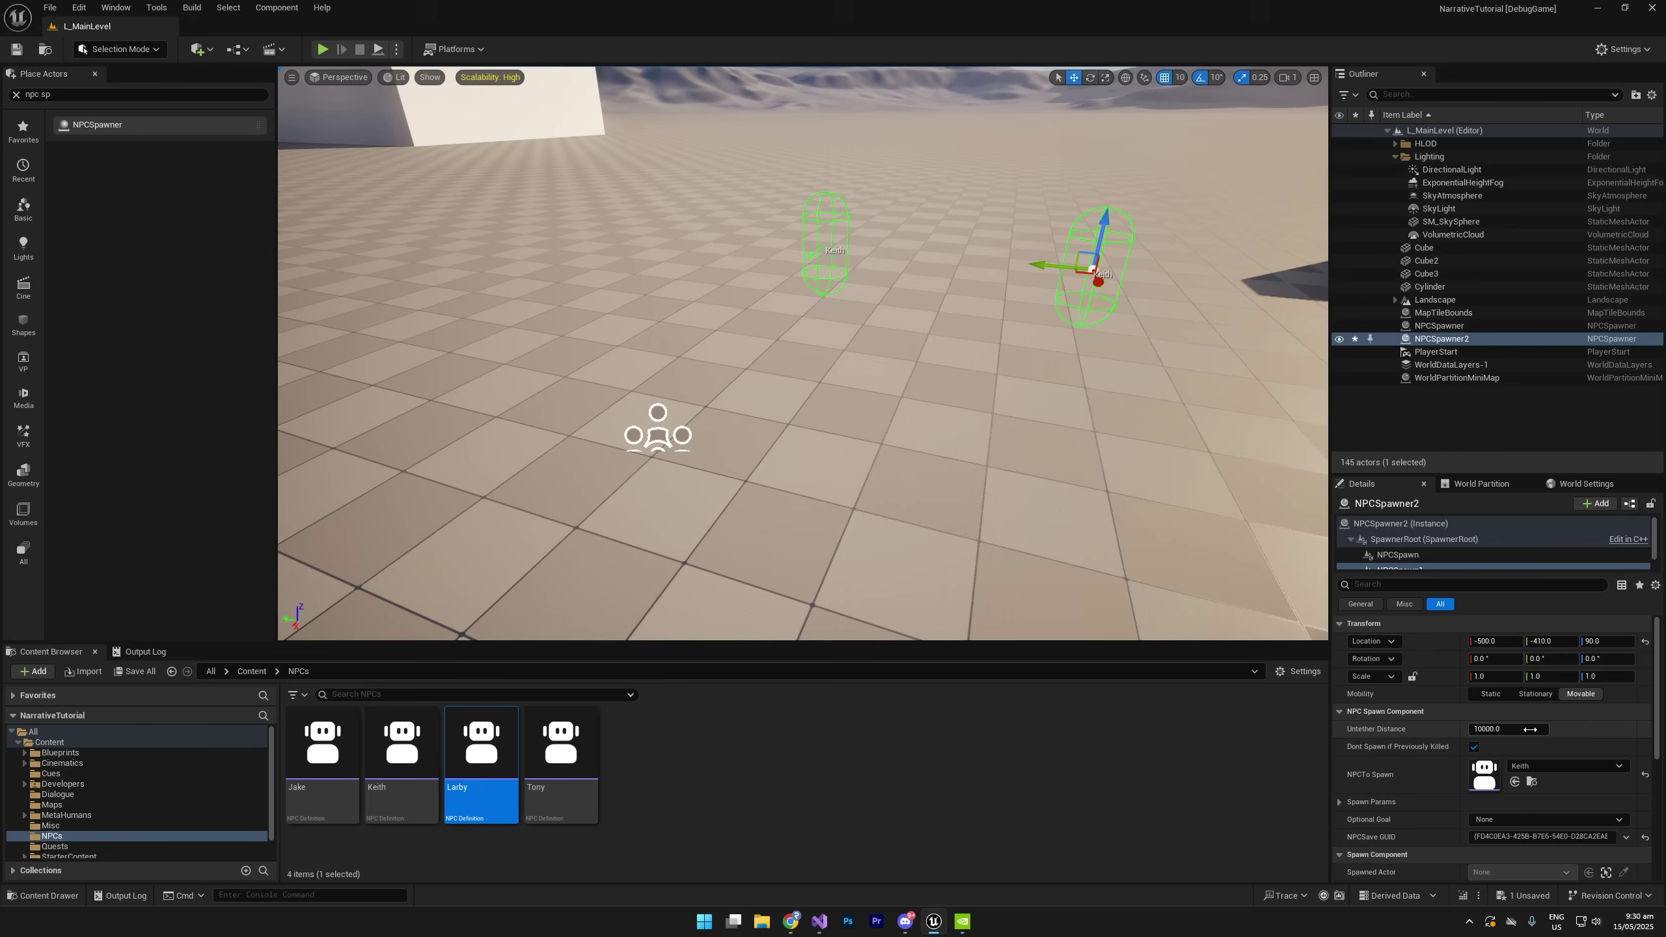
left_click(1535, 765)
type("larb")
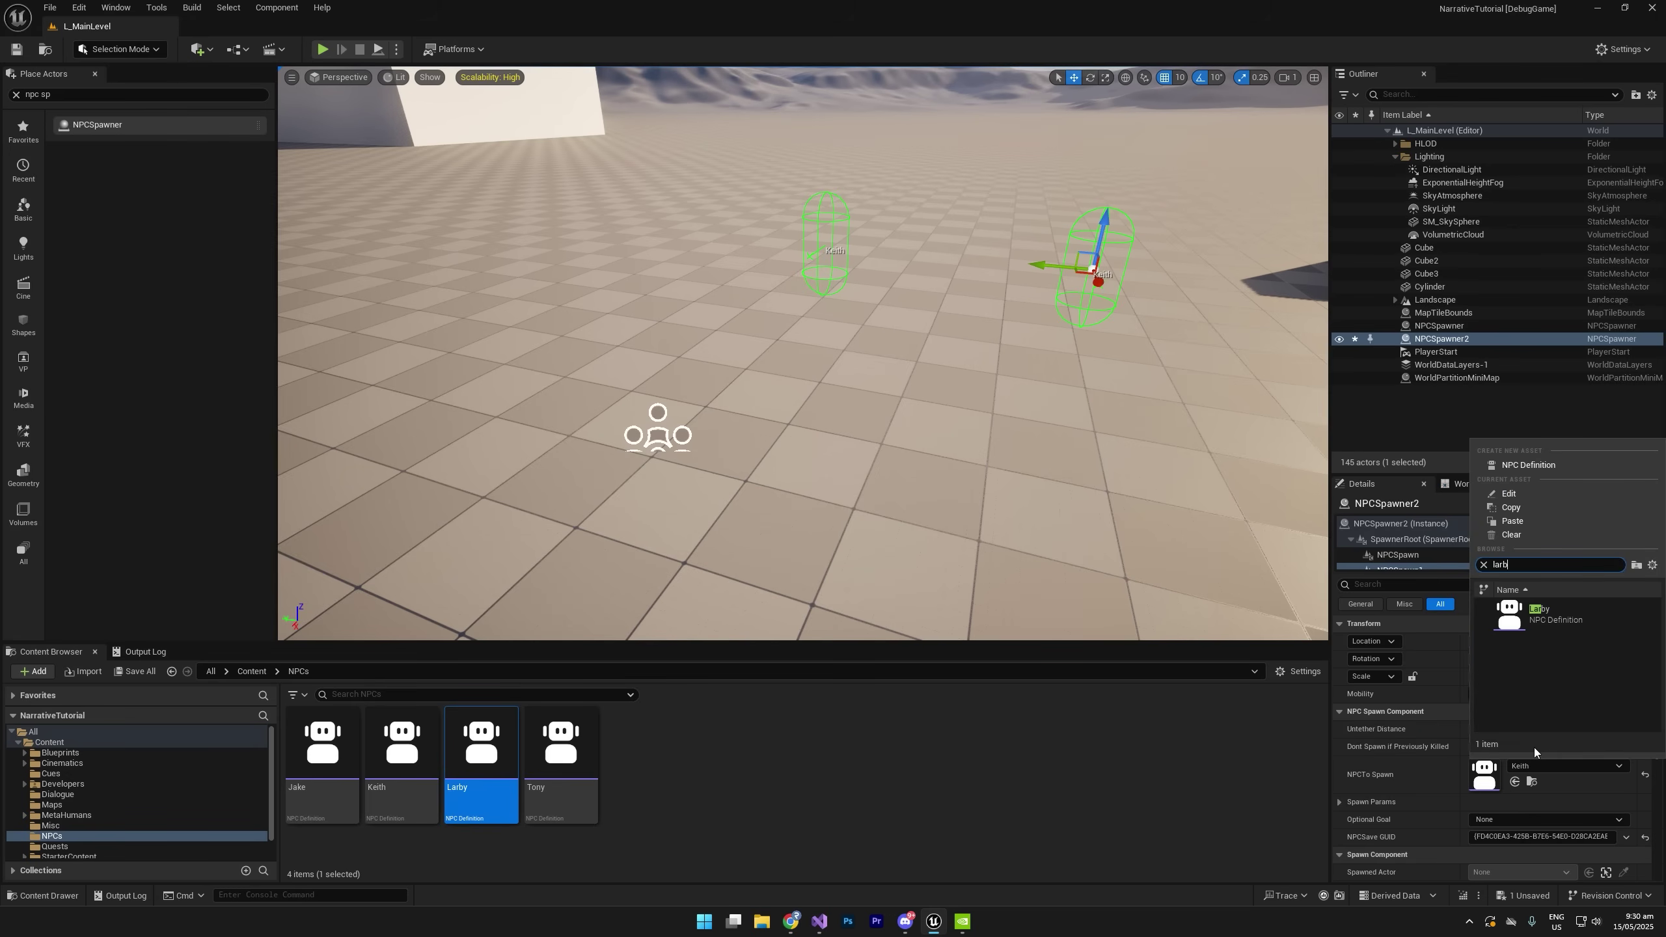
Set NPCSpawner2 to spawn Larby and move it away from Keith's spawner, to about X -1050, Y -1340.
left_click(1568, 608)
left_click_drag(701, 311, 817, 330)
left_click_drag(803, 275, 1088, 215)
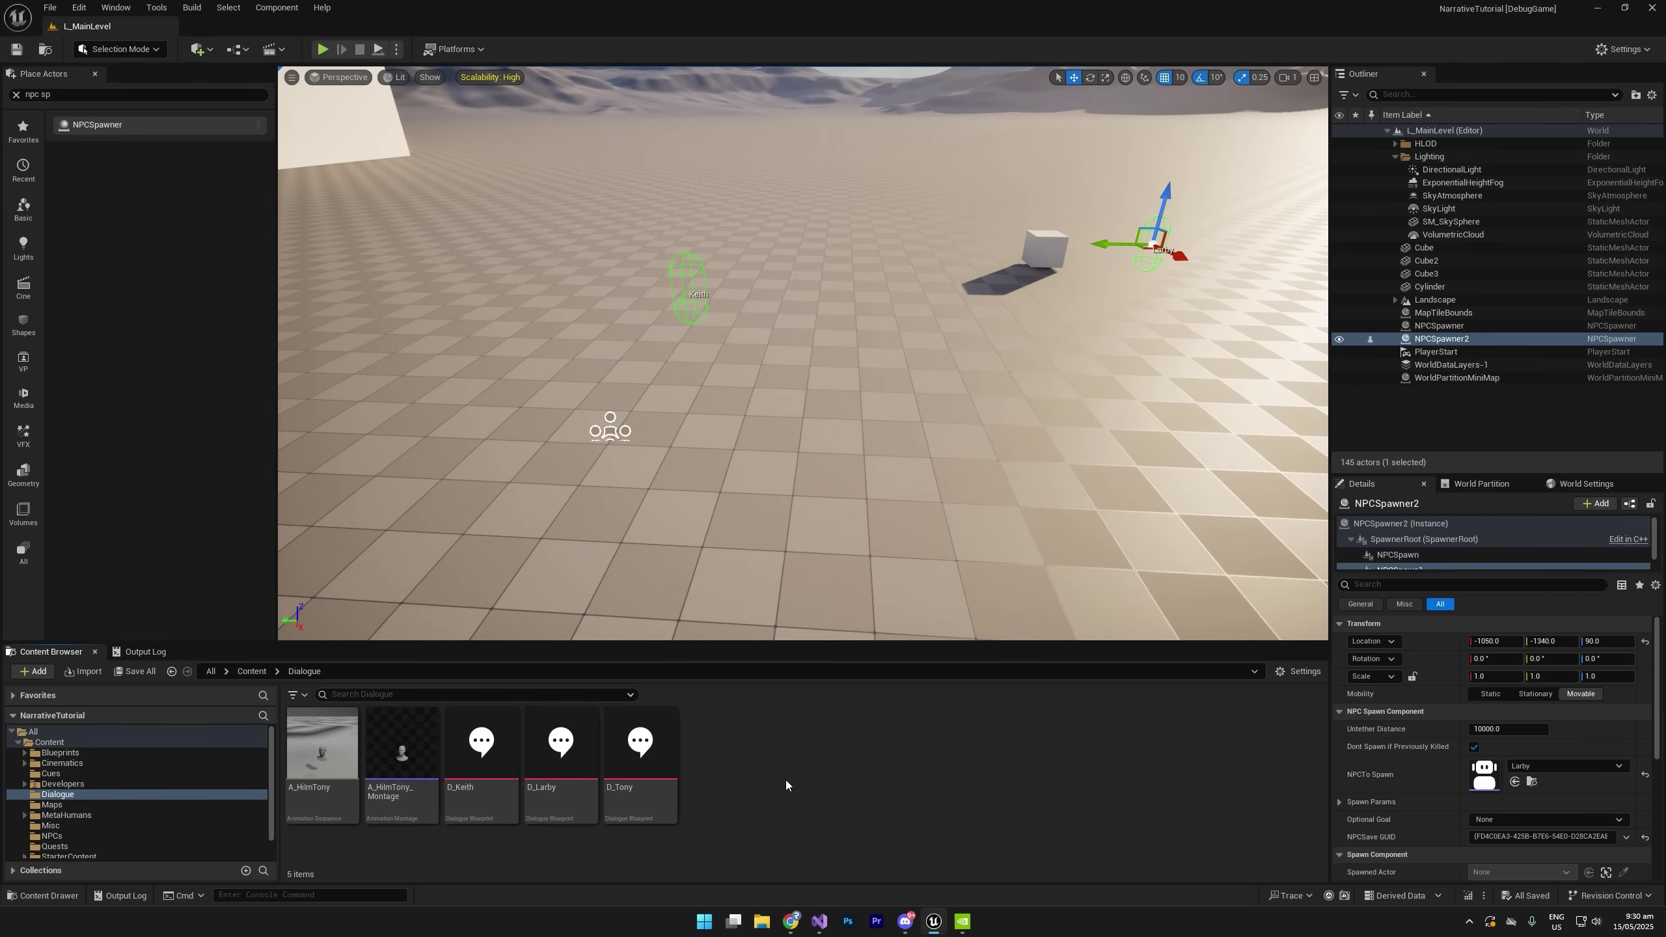
right_click_drag(678, 463, 675, 447)
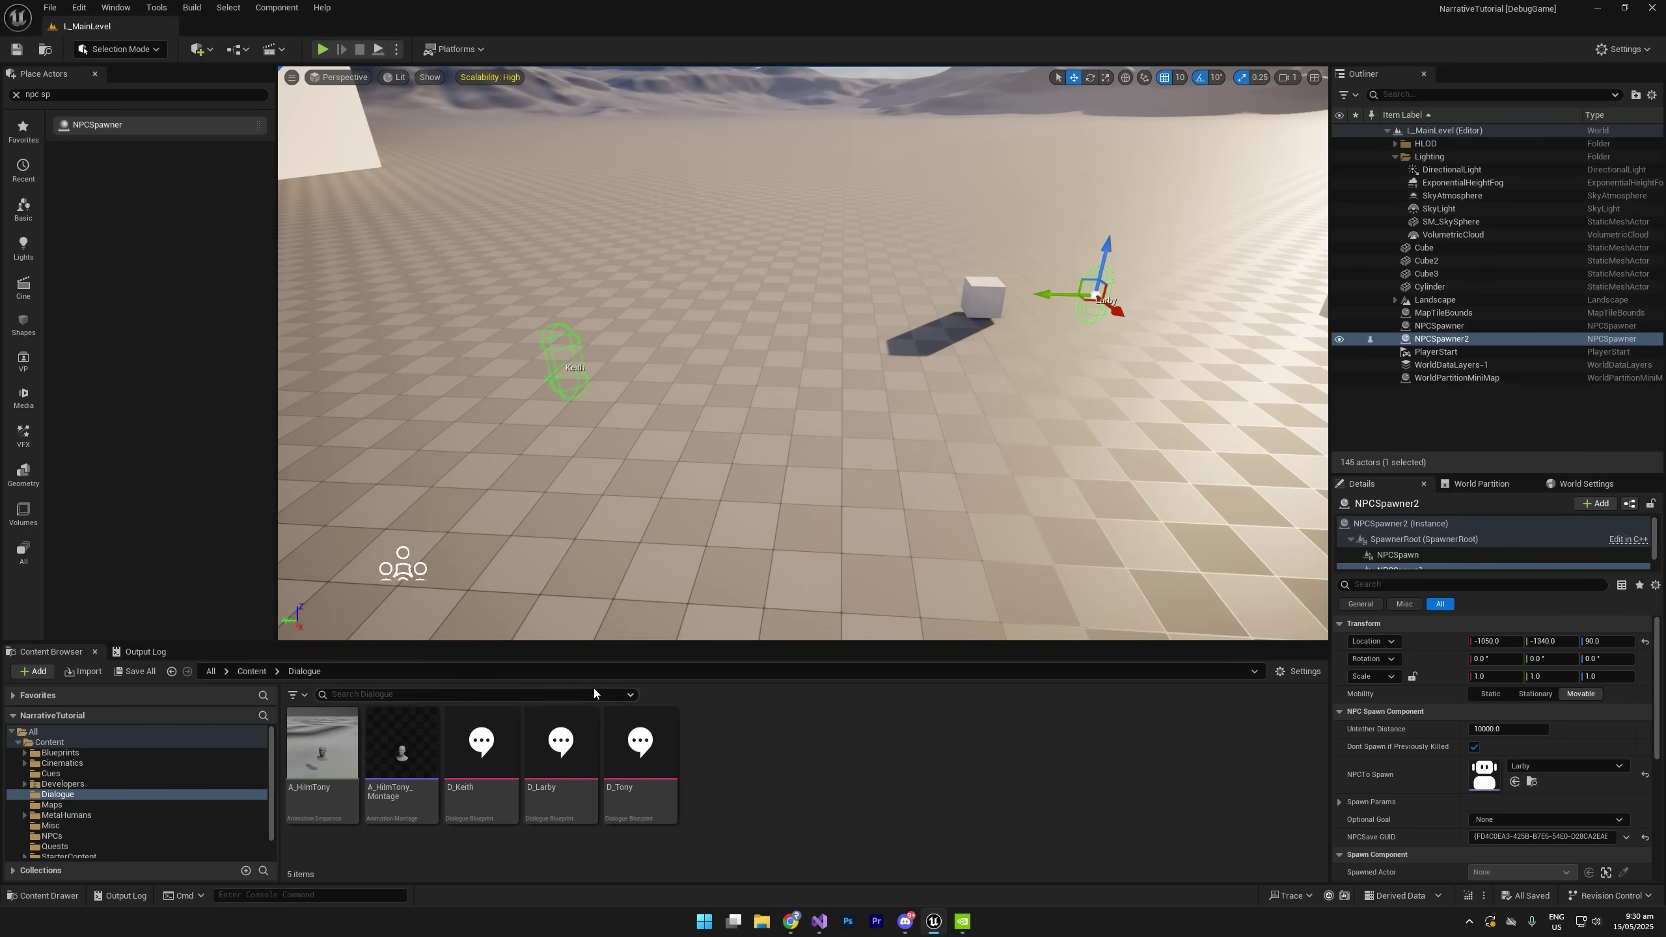
Create a Narrative Quest asset named QBP_LarbyTheThief in the Quests folder.
scroll(68, 826, "down", 1)
left_click(67, 825)
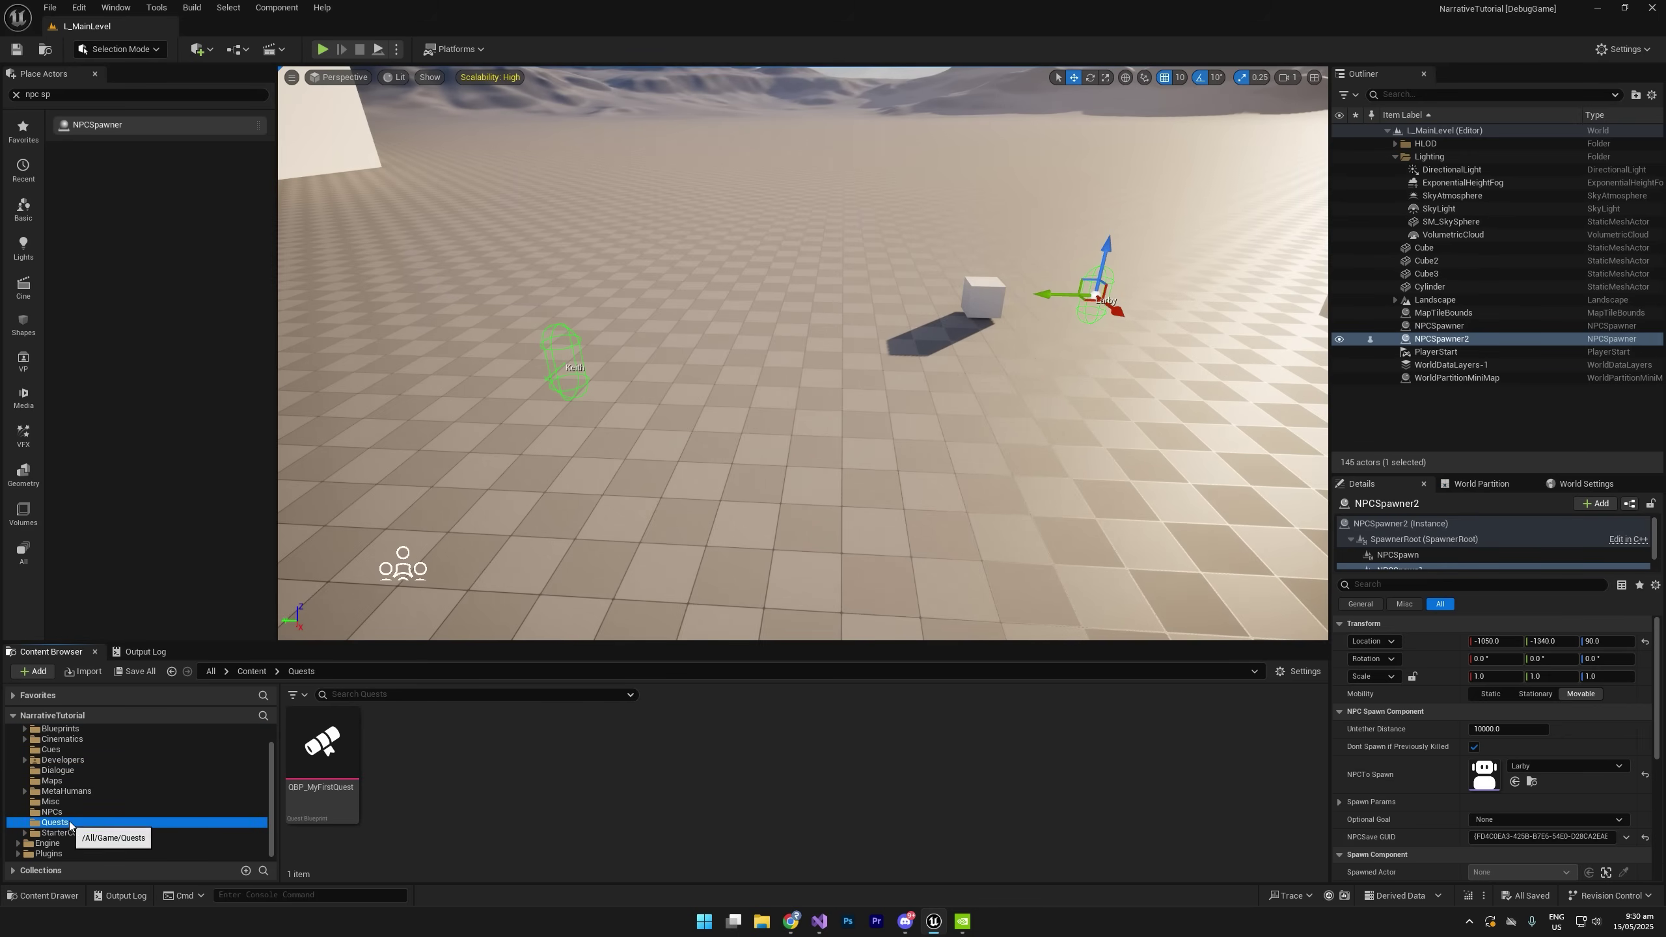
right_click(476, 793)
mouse_move(546, 700)
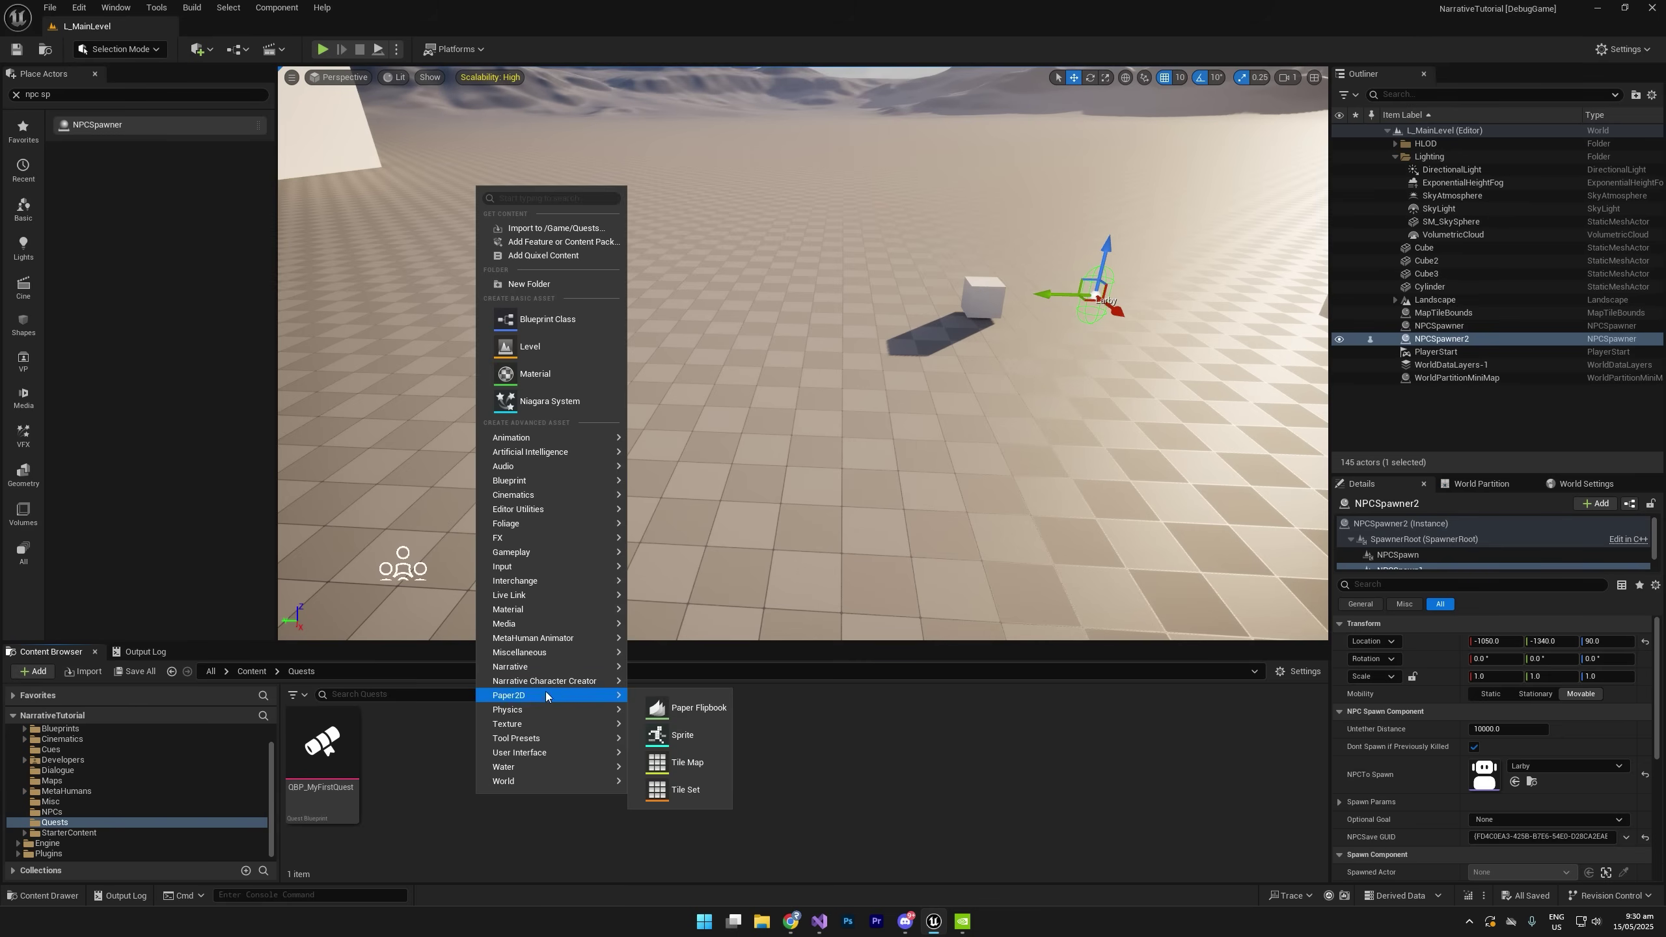
mouse_move(545, 667)
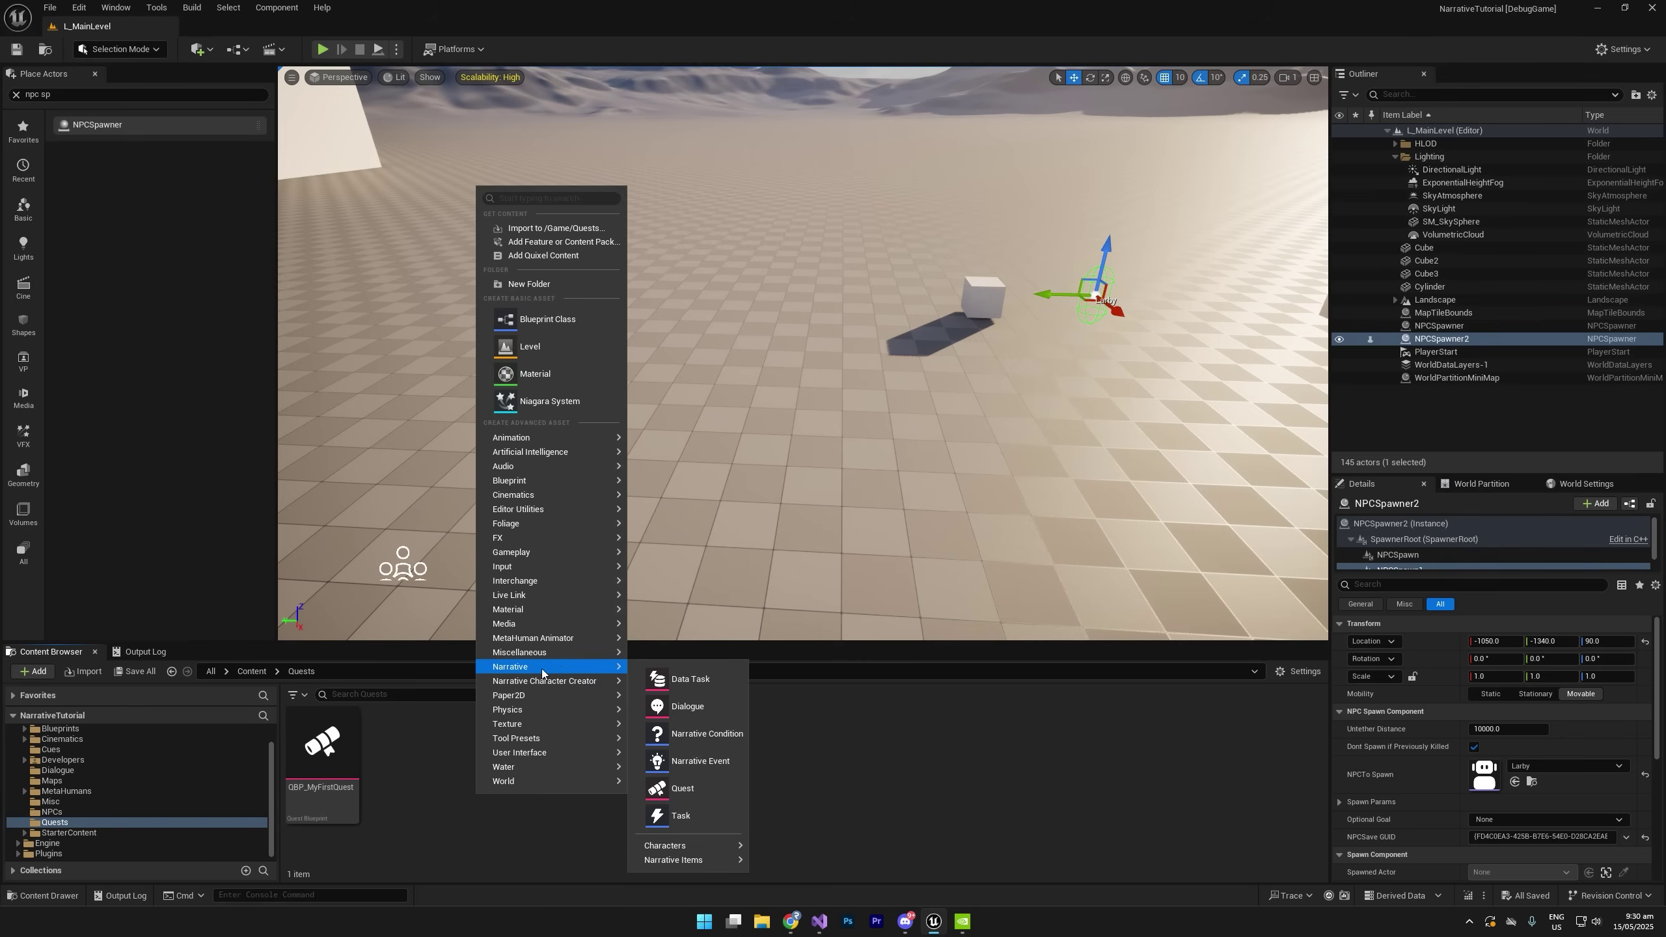
left_click(687, 800)
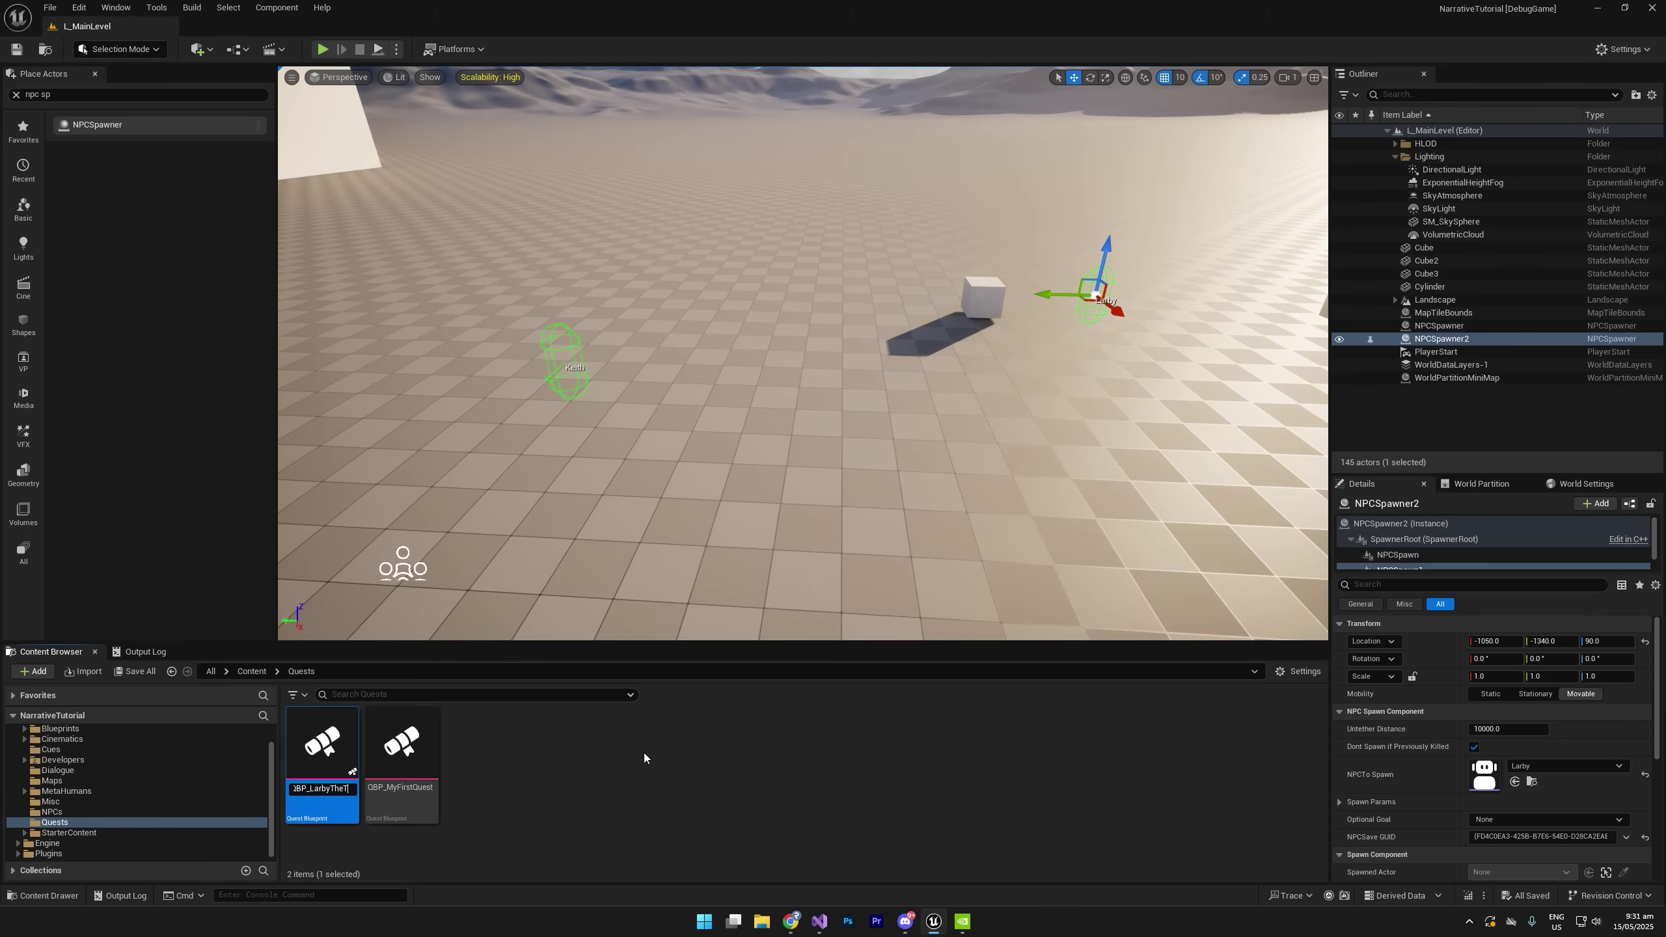
type("QBP_LarbyTheThief")
key("Return")
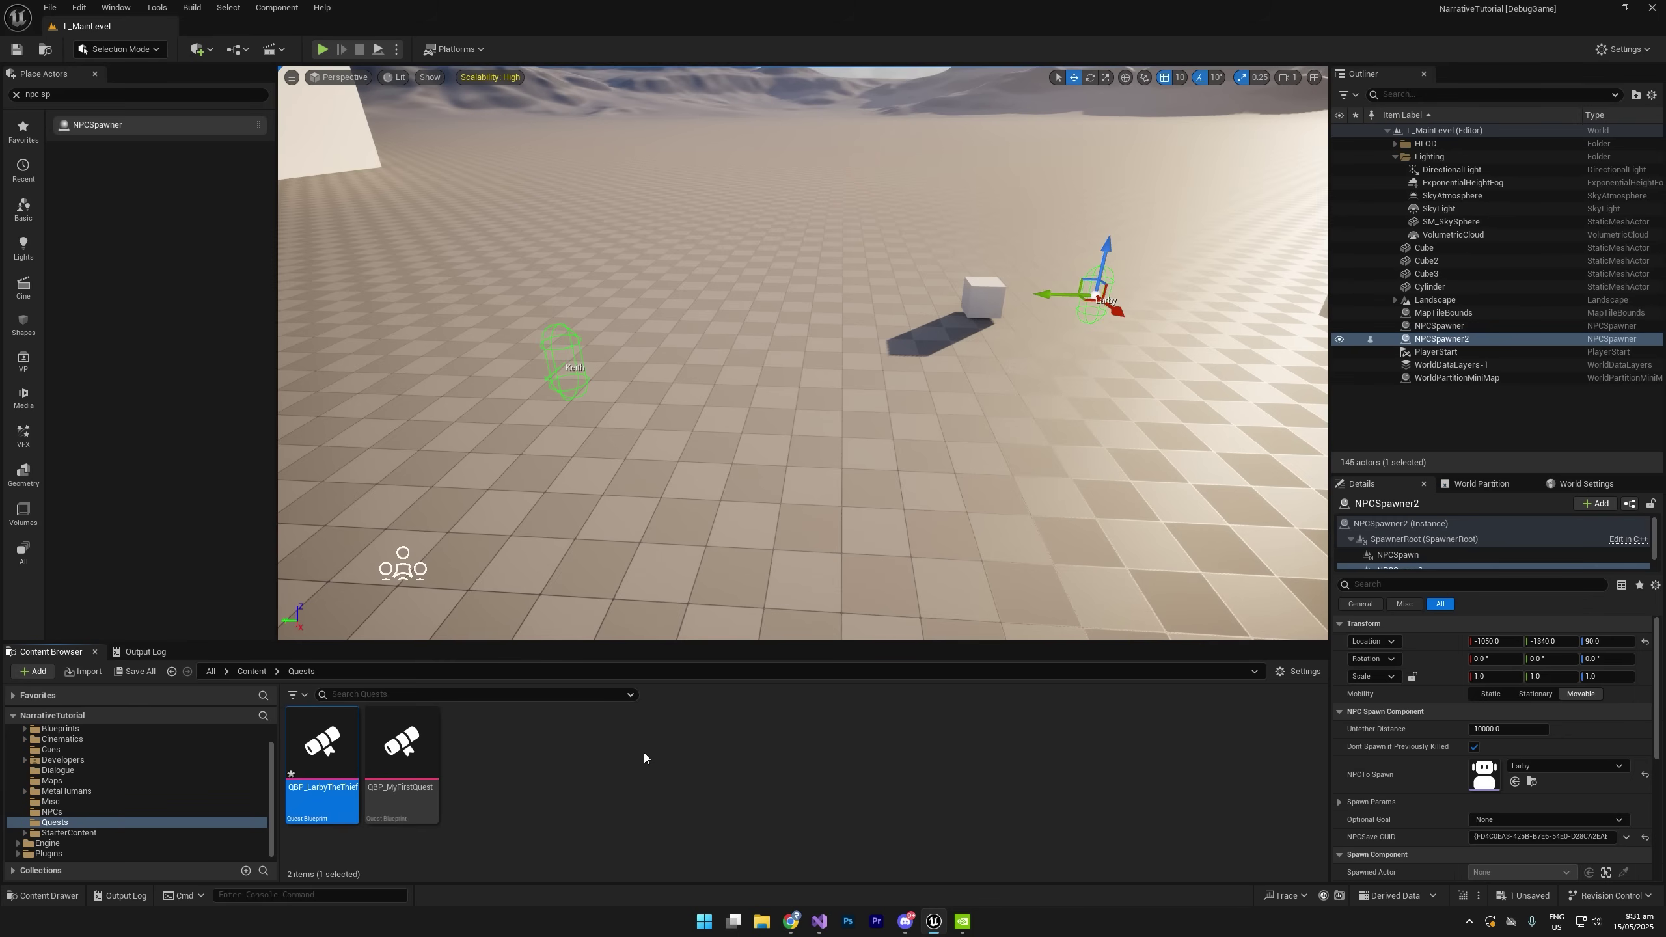
Save the new QBP_LarbyTheThief quest, open its Quest Graph in the quest editor, and save the blueprint.
left_click(117, 675)
left_click(952, 604)
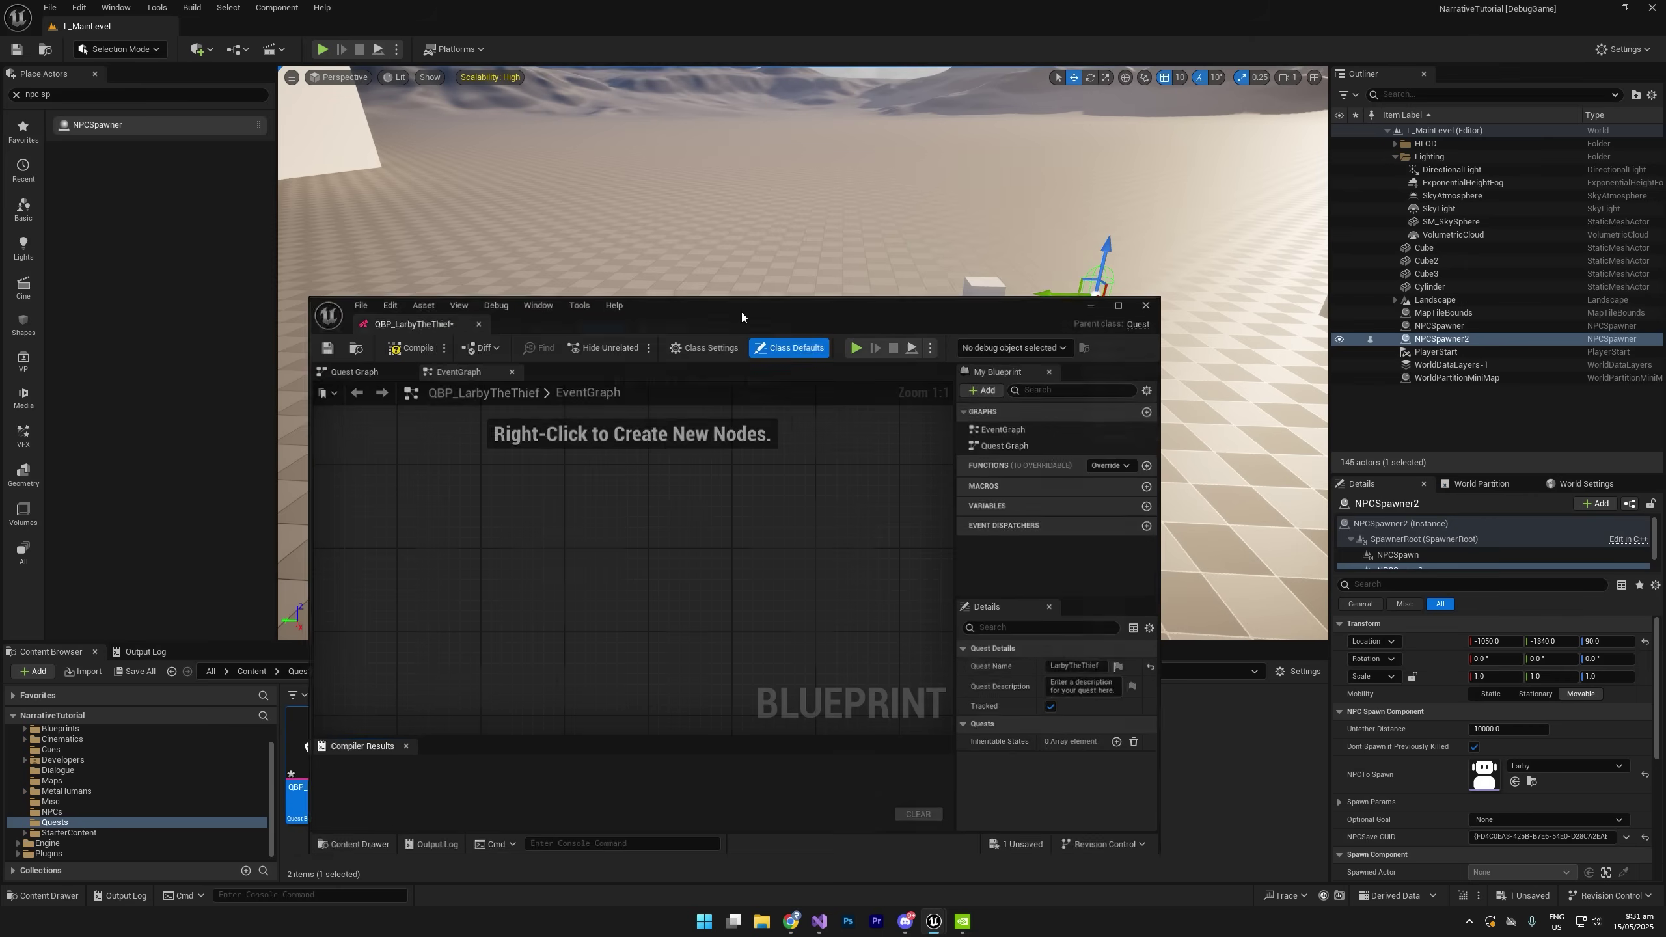
double_click(742, 312)
left_click(33, 75)
right_click_drag(693, 283, 375, 320)
left_click_drag(752, 15, 922, 121)
scroll(760, 406, "down", 2)
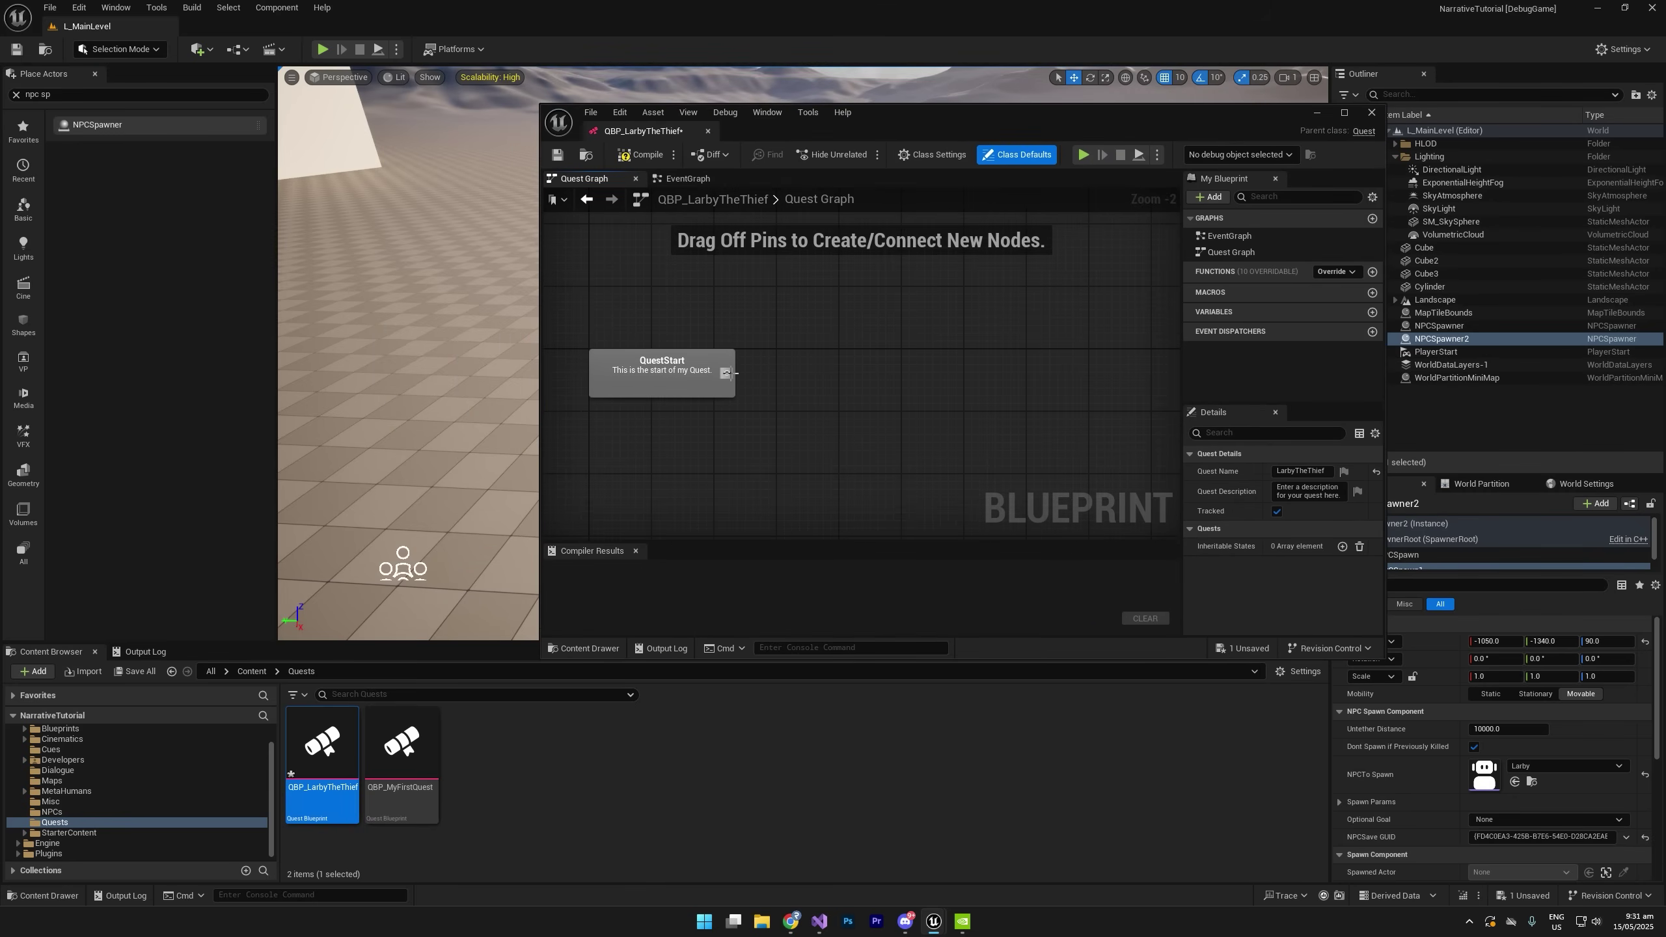
left_click(557, 156)
Open the D_Larby and D_Keith dialogues from the Dialogue folder and display D_Keith's Dialogue Graph in a maximized editor.
left_click(58, 770)
double_click(545, 791)
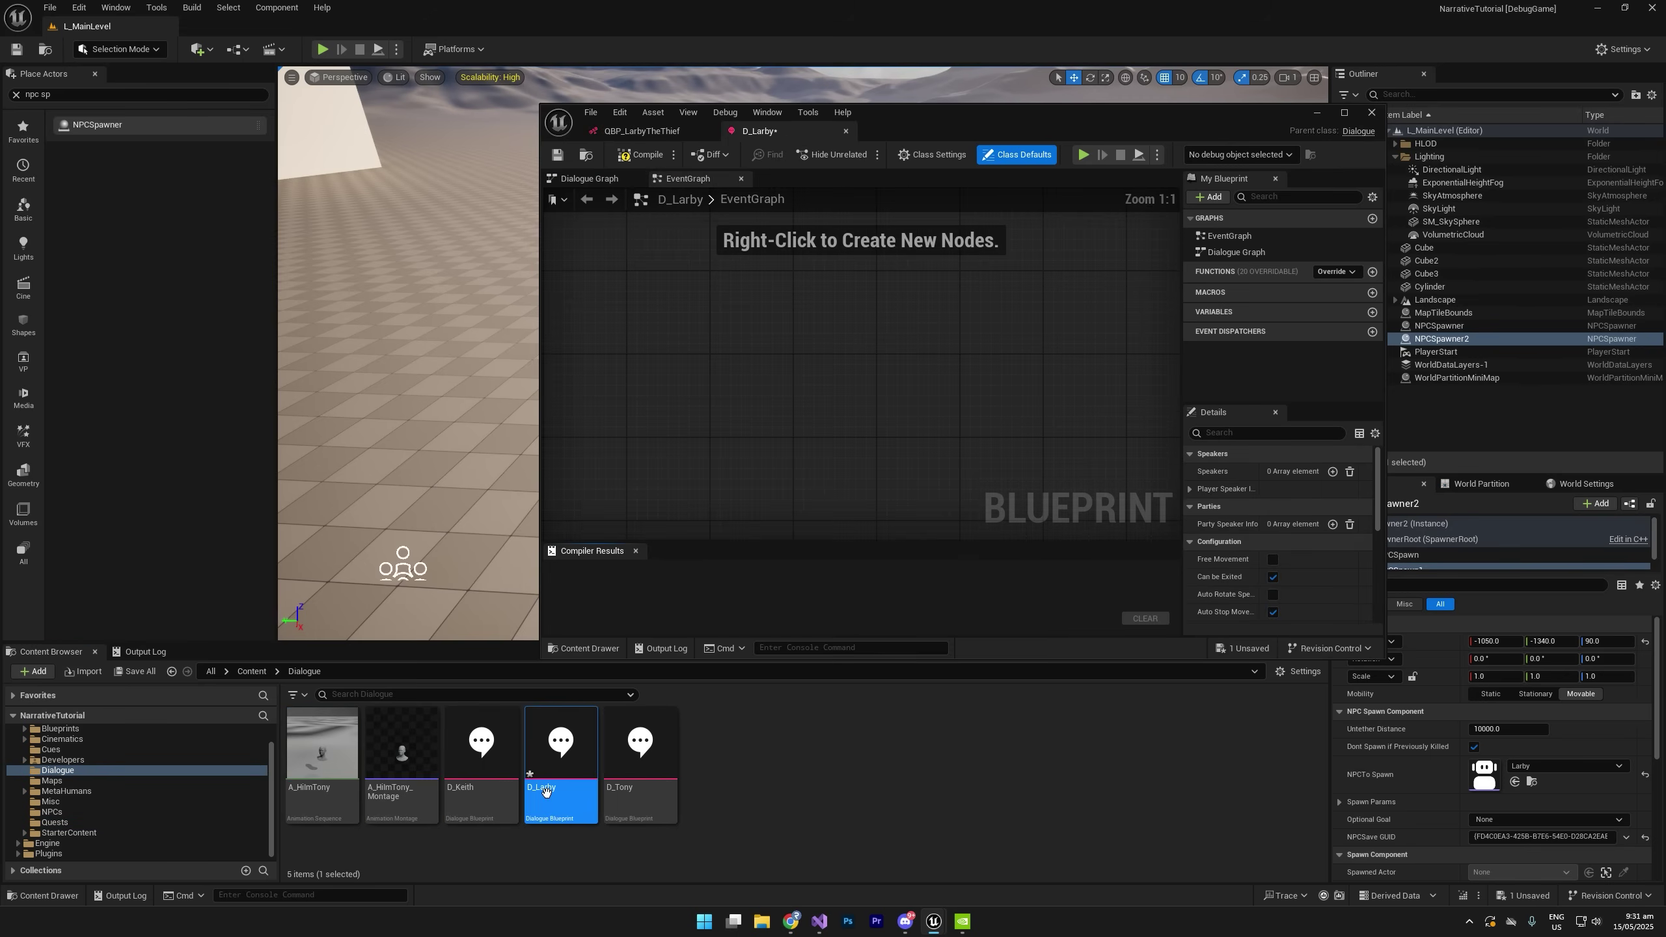
double_click(473, 782)
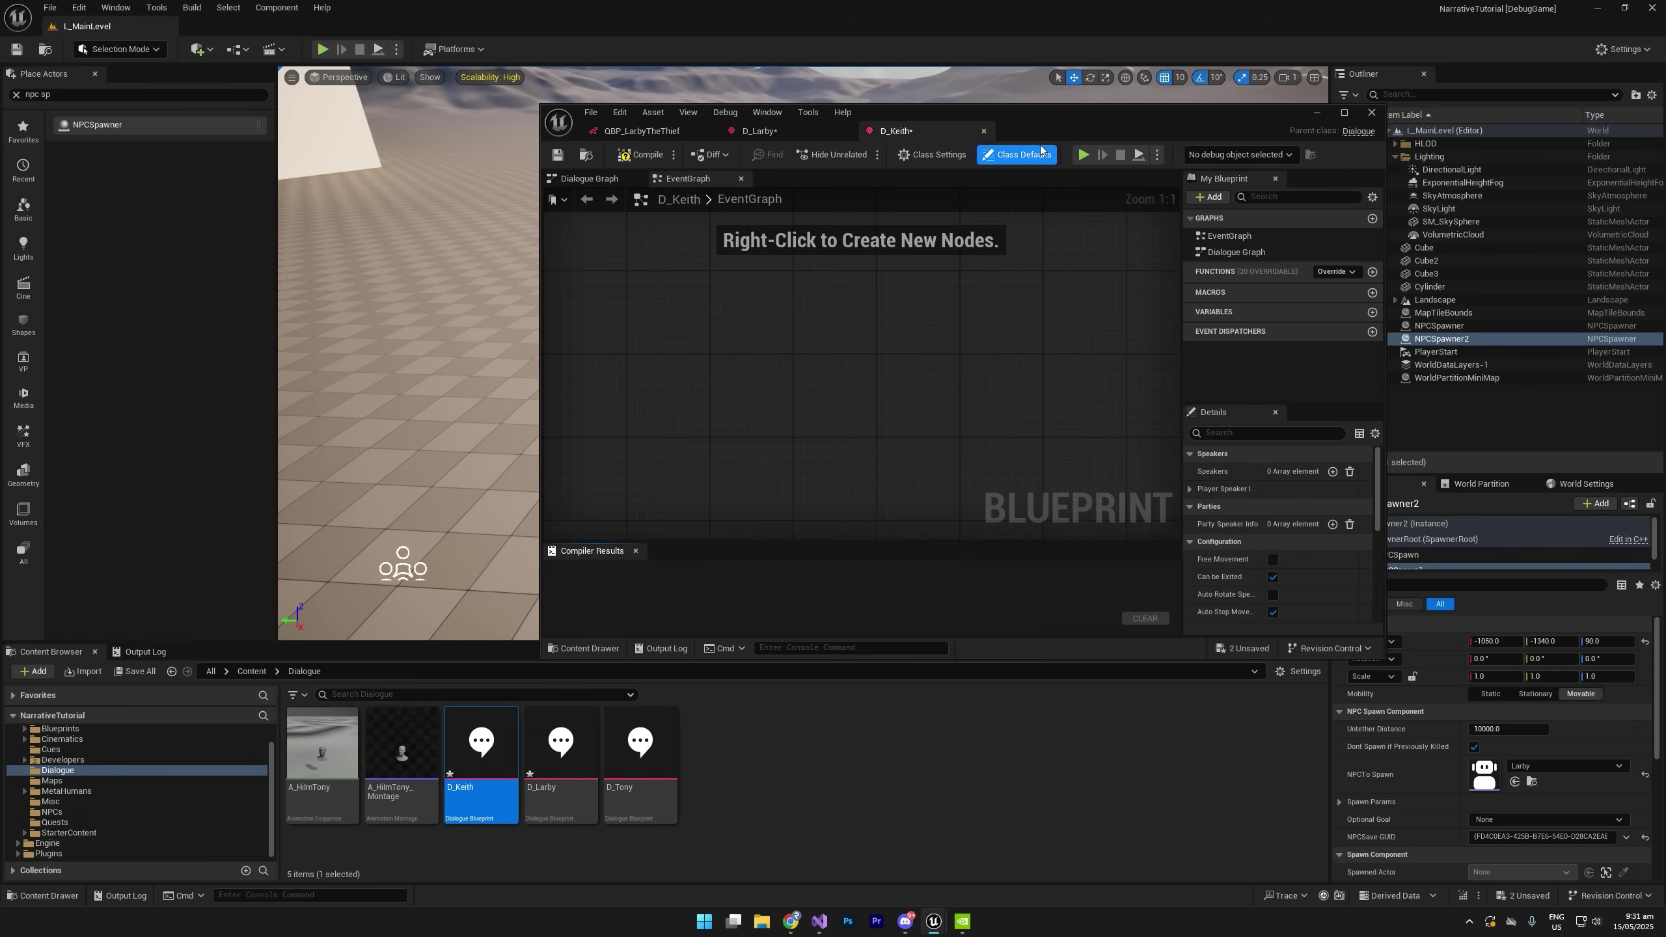
double_click(1111, 123)
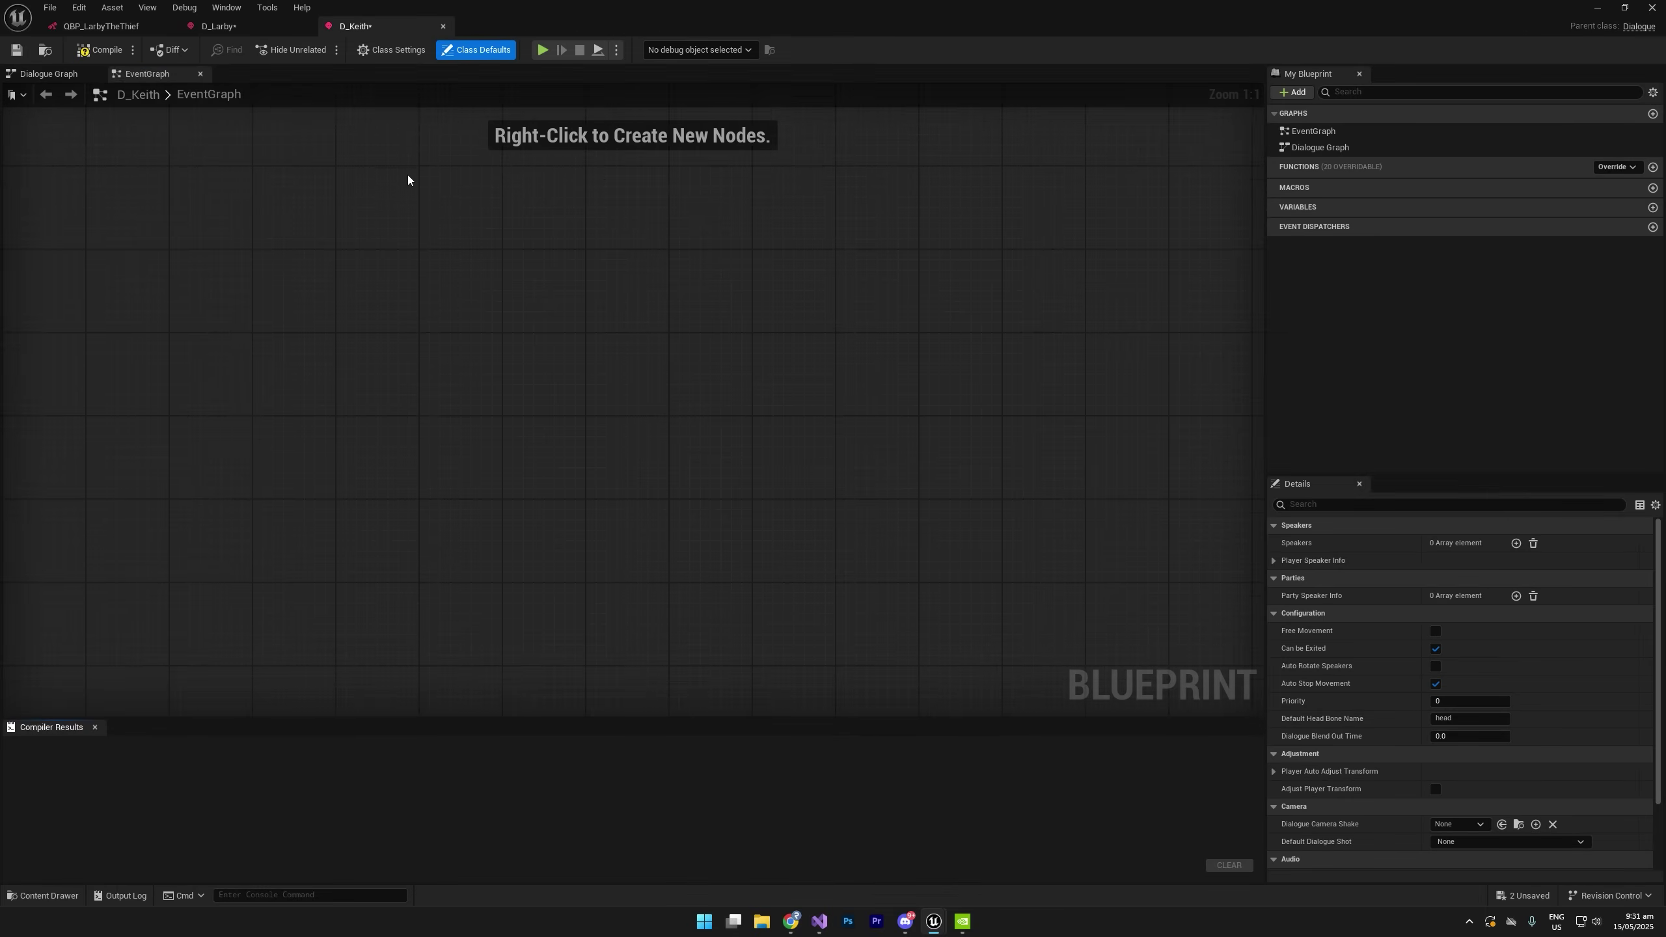
left_click(44, 73)
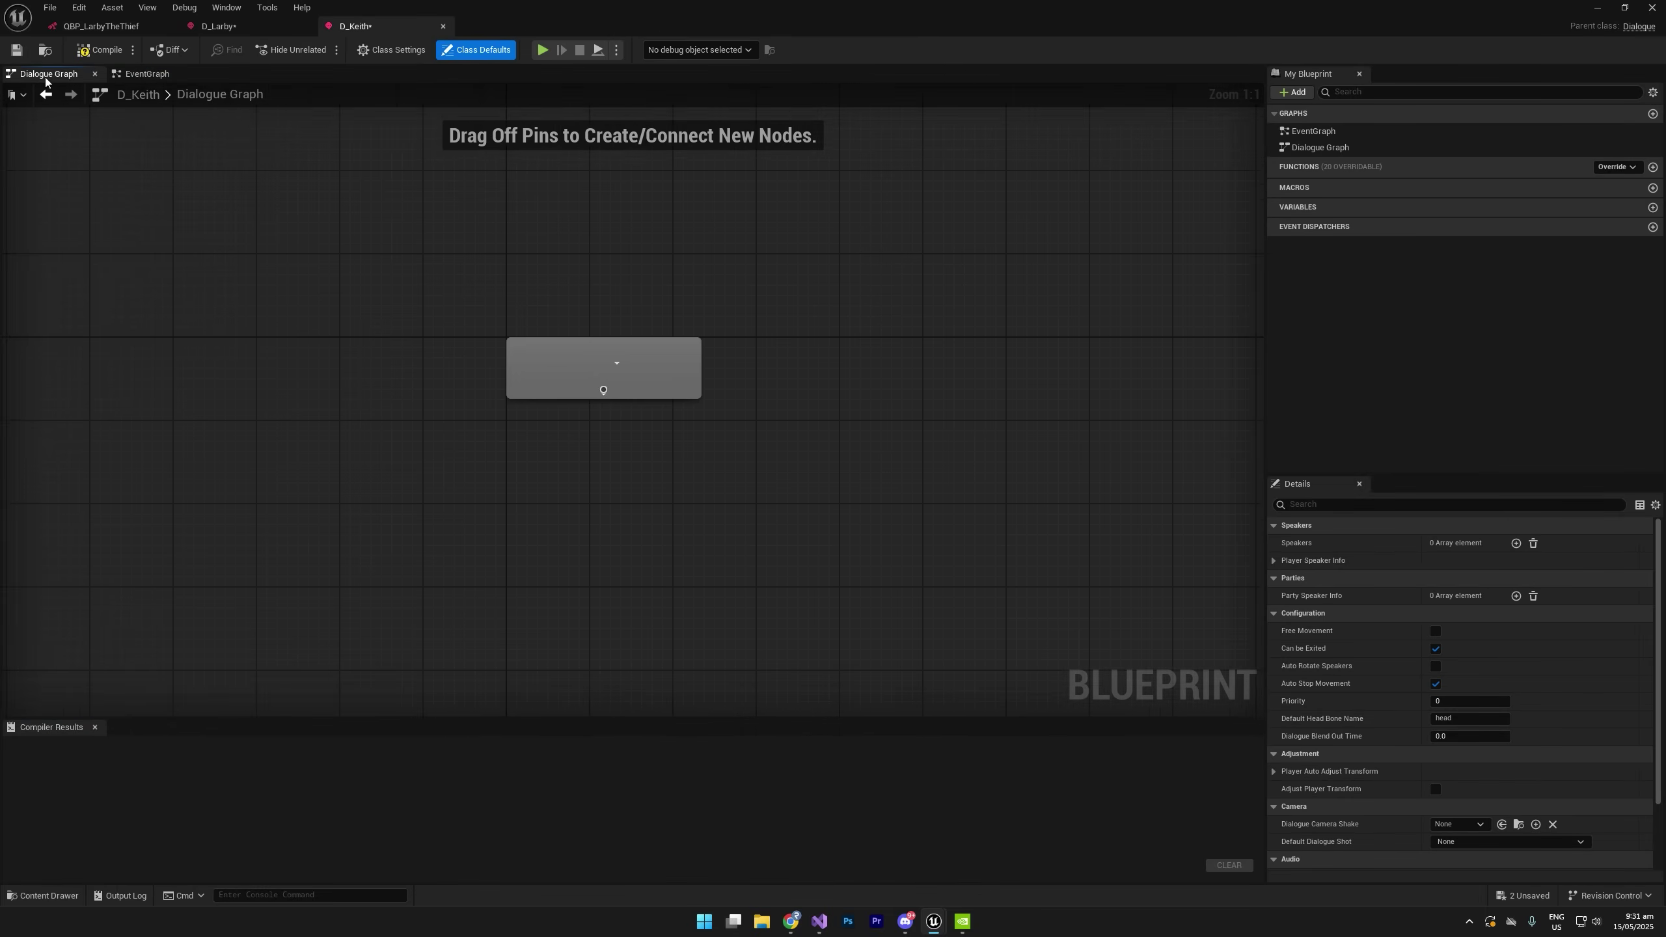
Add a speaker to the D_Keith dialogue and assign the Keith NPC Definition as its NPC data asset.
left_click(1515, 543)
left_click(1284, 561)
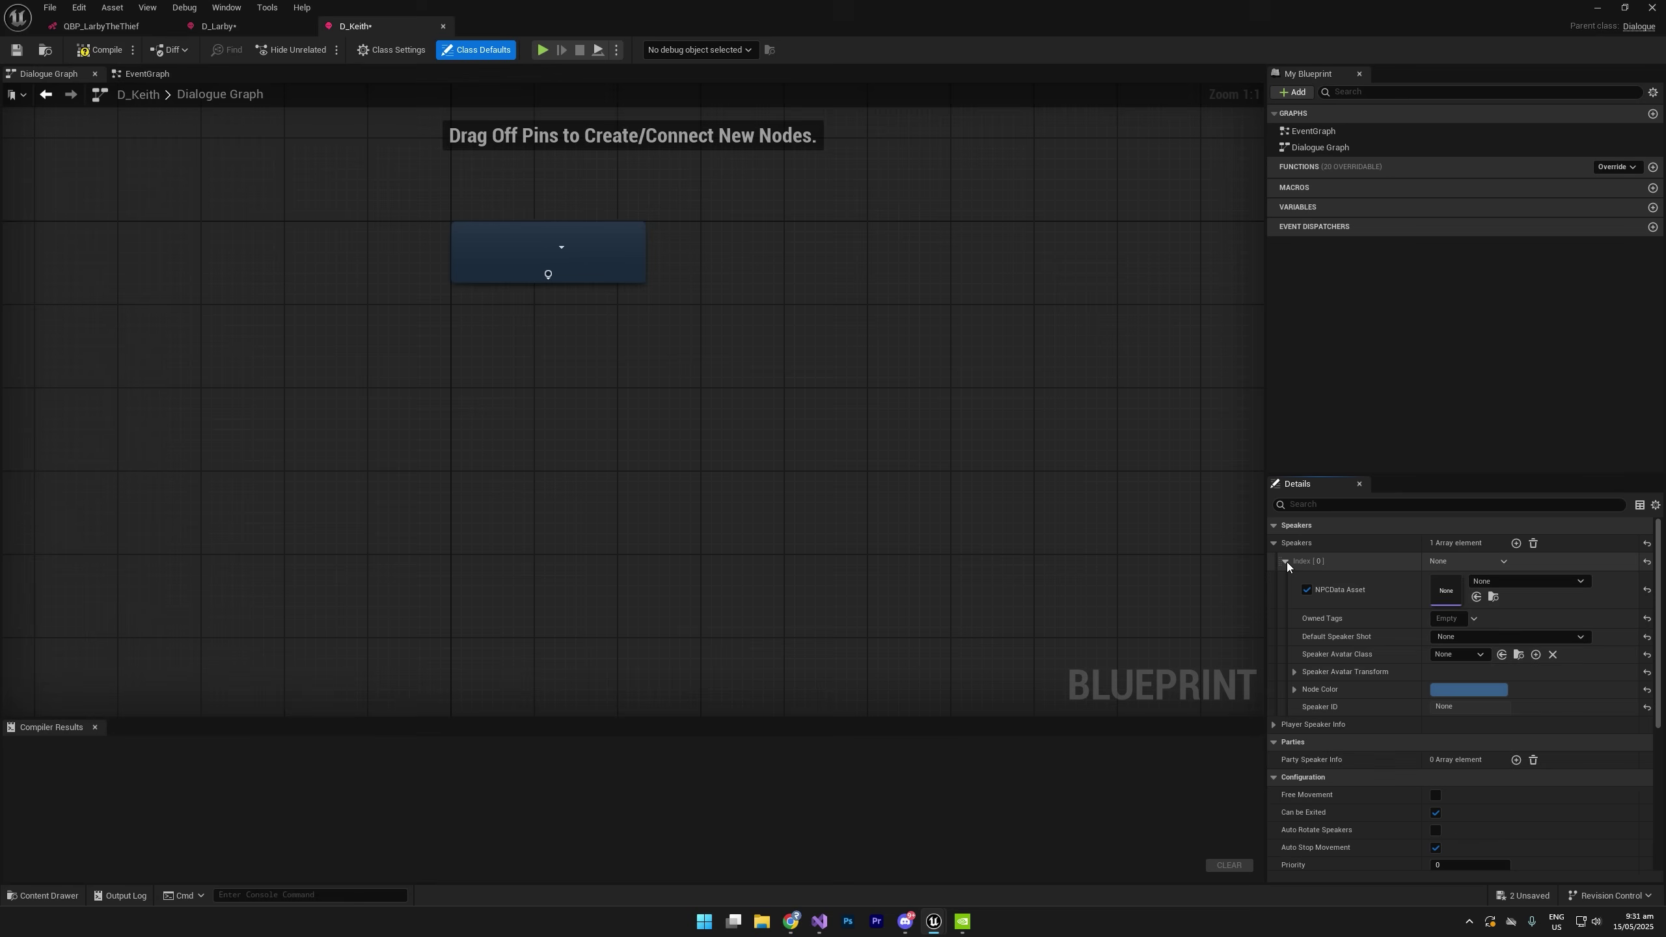
left_click(1489, 581)
type("kei")
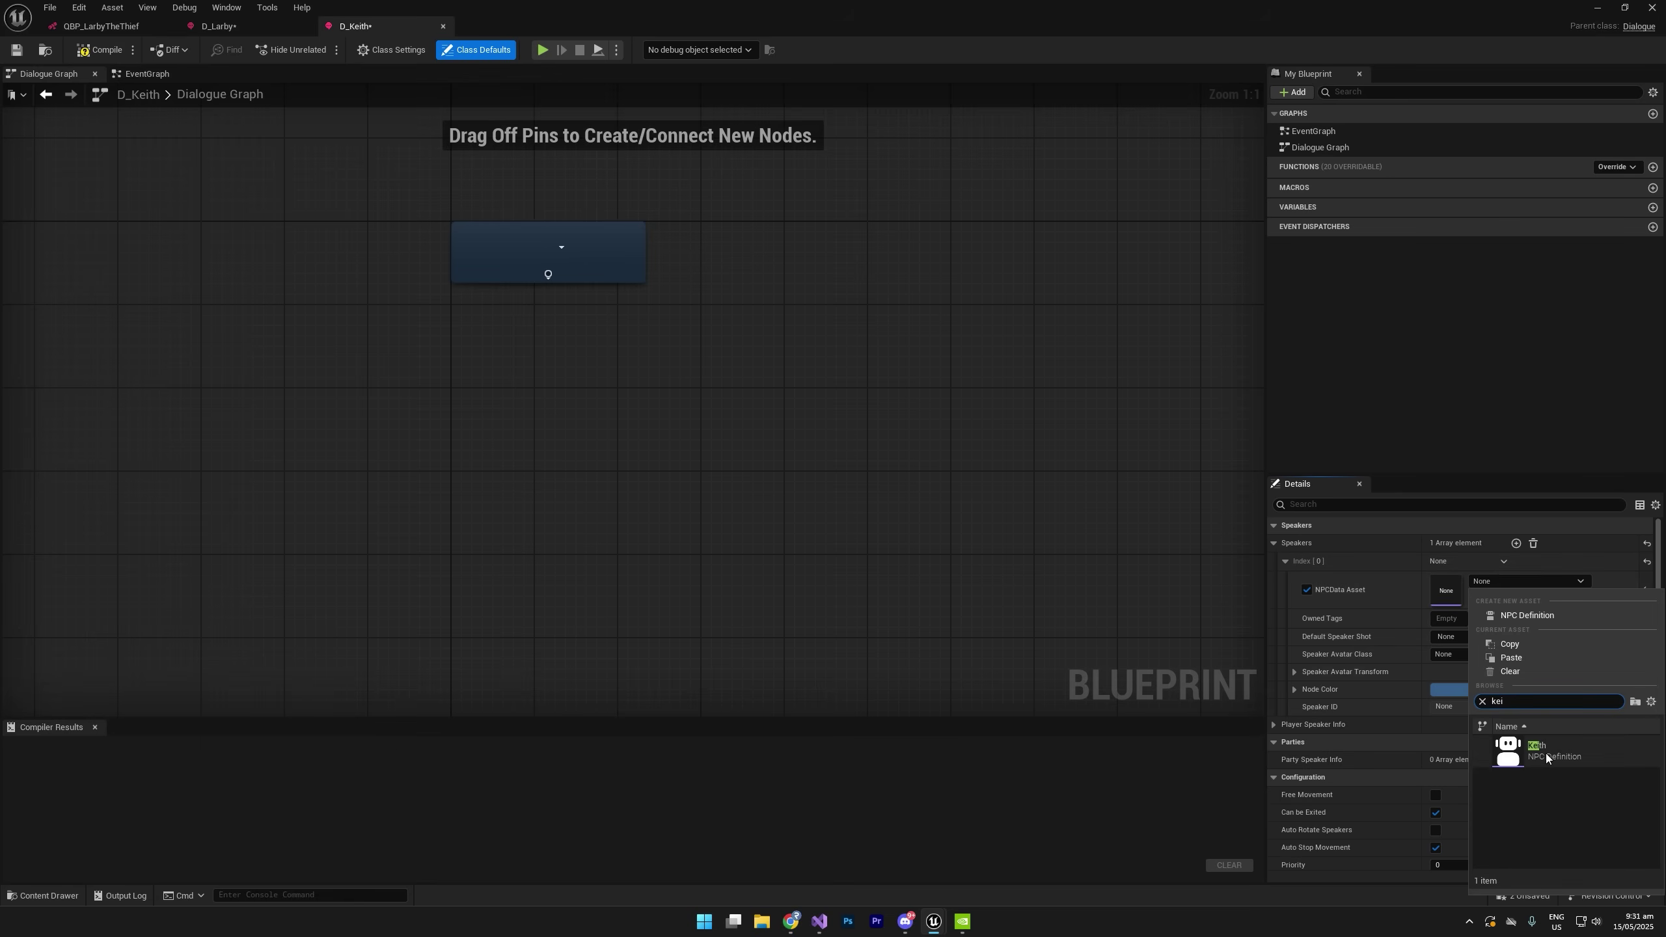
left_click(1546, 753)
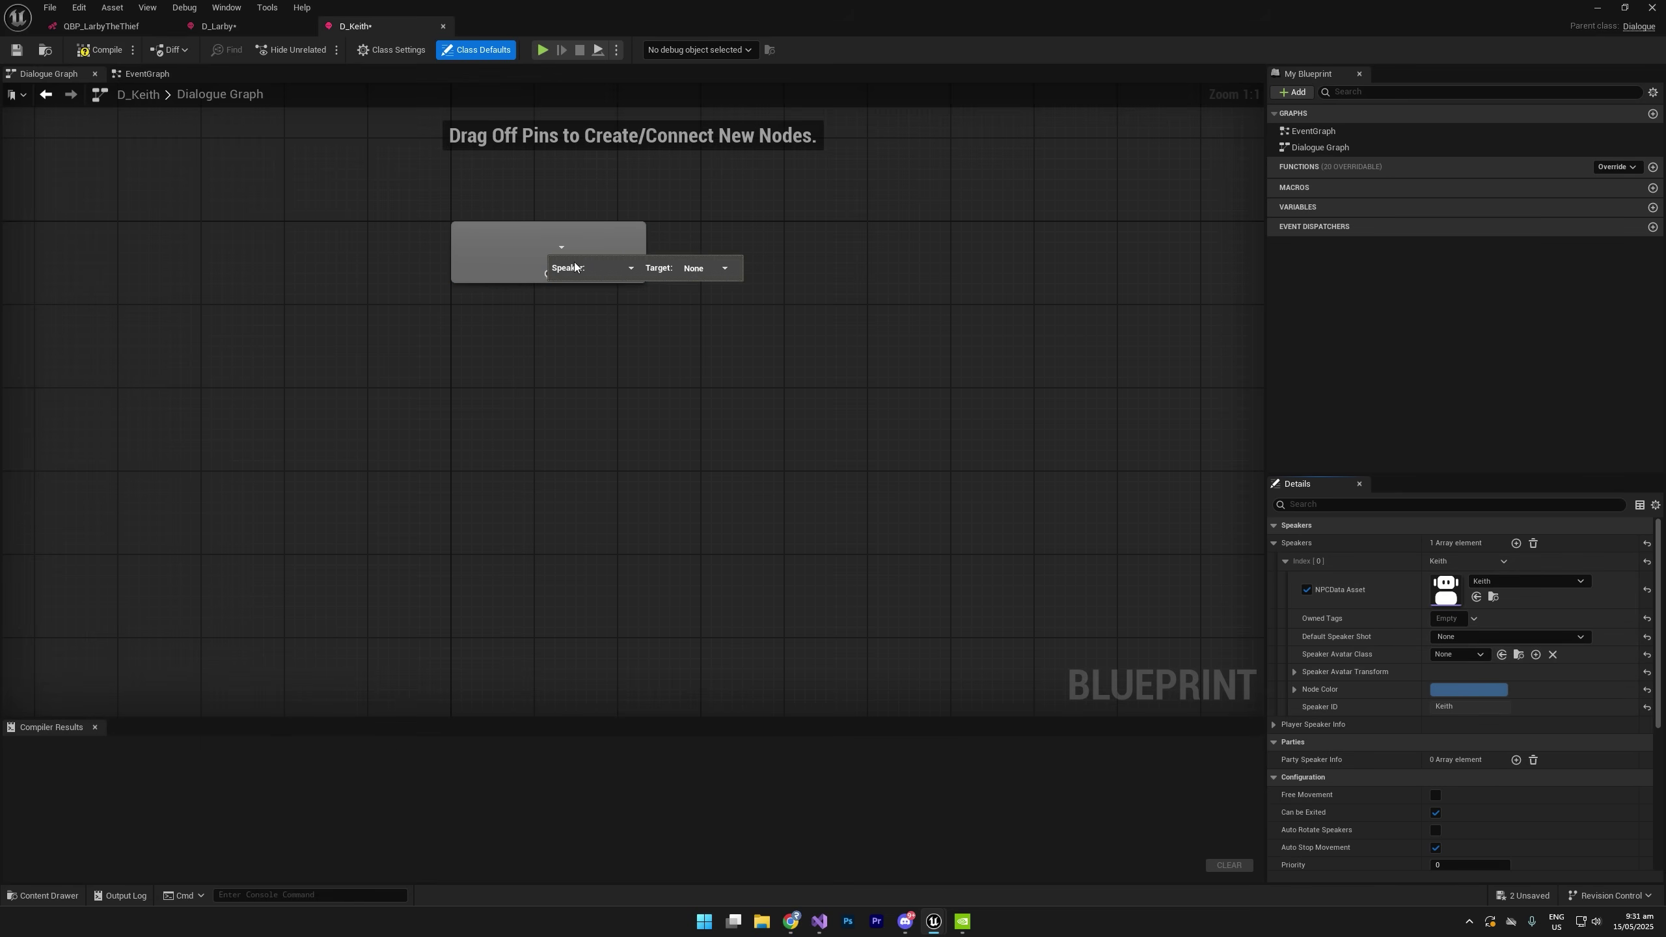
Add a Keith dialogue line below the root node with the text "You've got to help me!" and compile the dialogue.
right_click_drag(514, 319, 618, 239)
left_click_drag(649, 193, 605, 300)
left_click(693, 347)
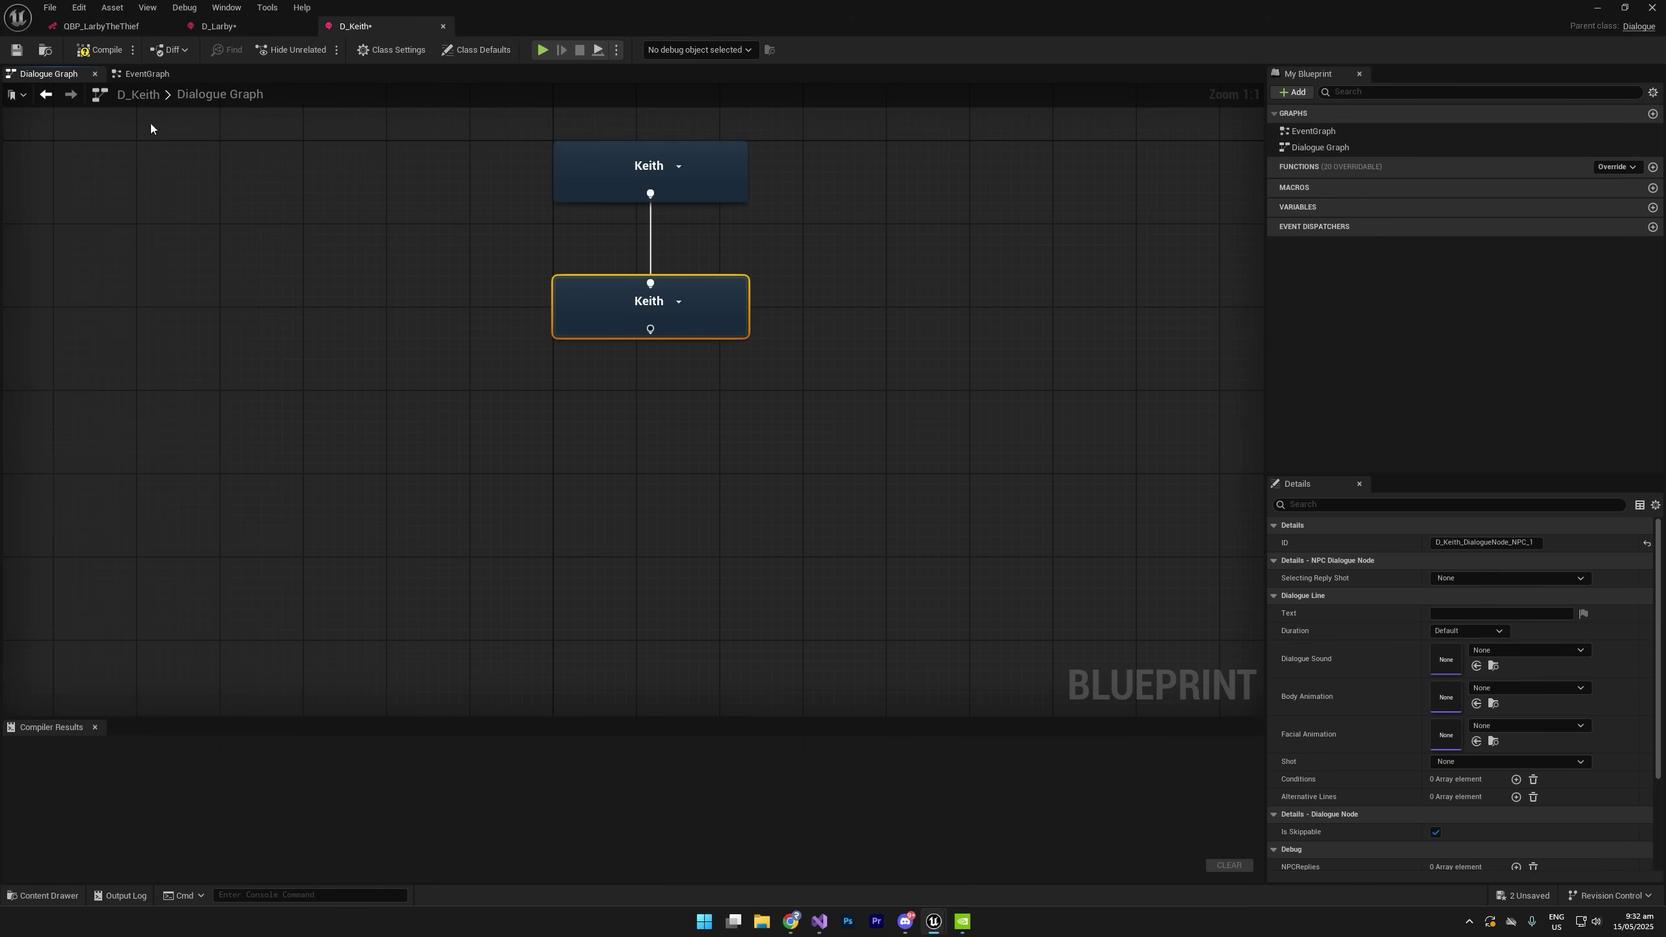
left_click(102, 50)
right_click_drag(500, 375, 418, 460)
left_click_drag(327, 487, 790, 341)
left_click_drag(261, 444, 511, 243)
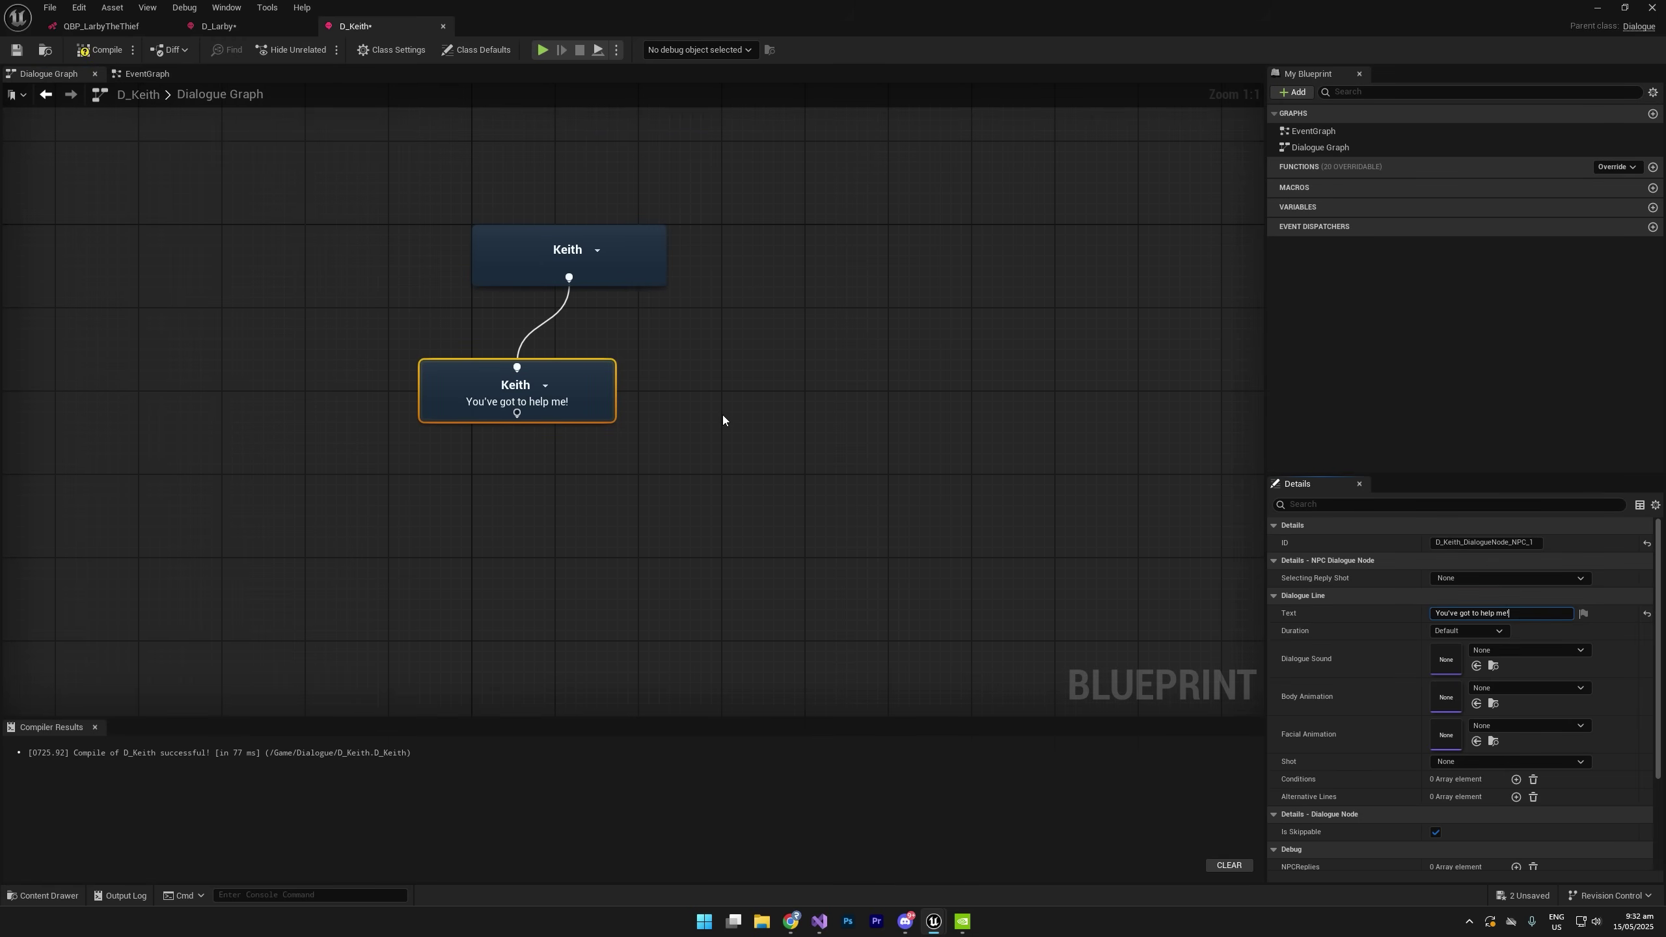
Add two player responses side by side under Keith's "You've got to help me!" line and set the second one's text to "Get lost.".
left_click_drag(572, 415, 374, 471)
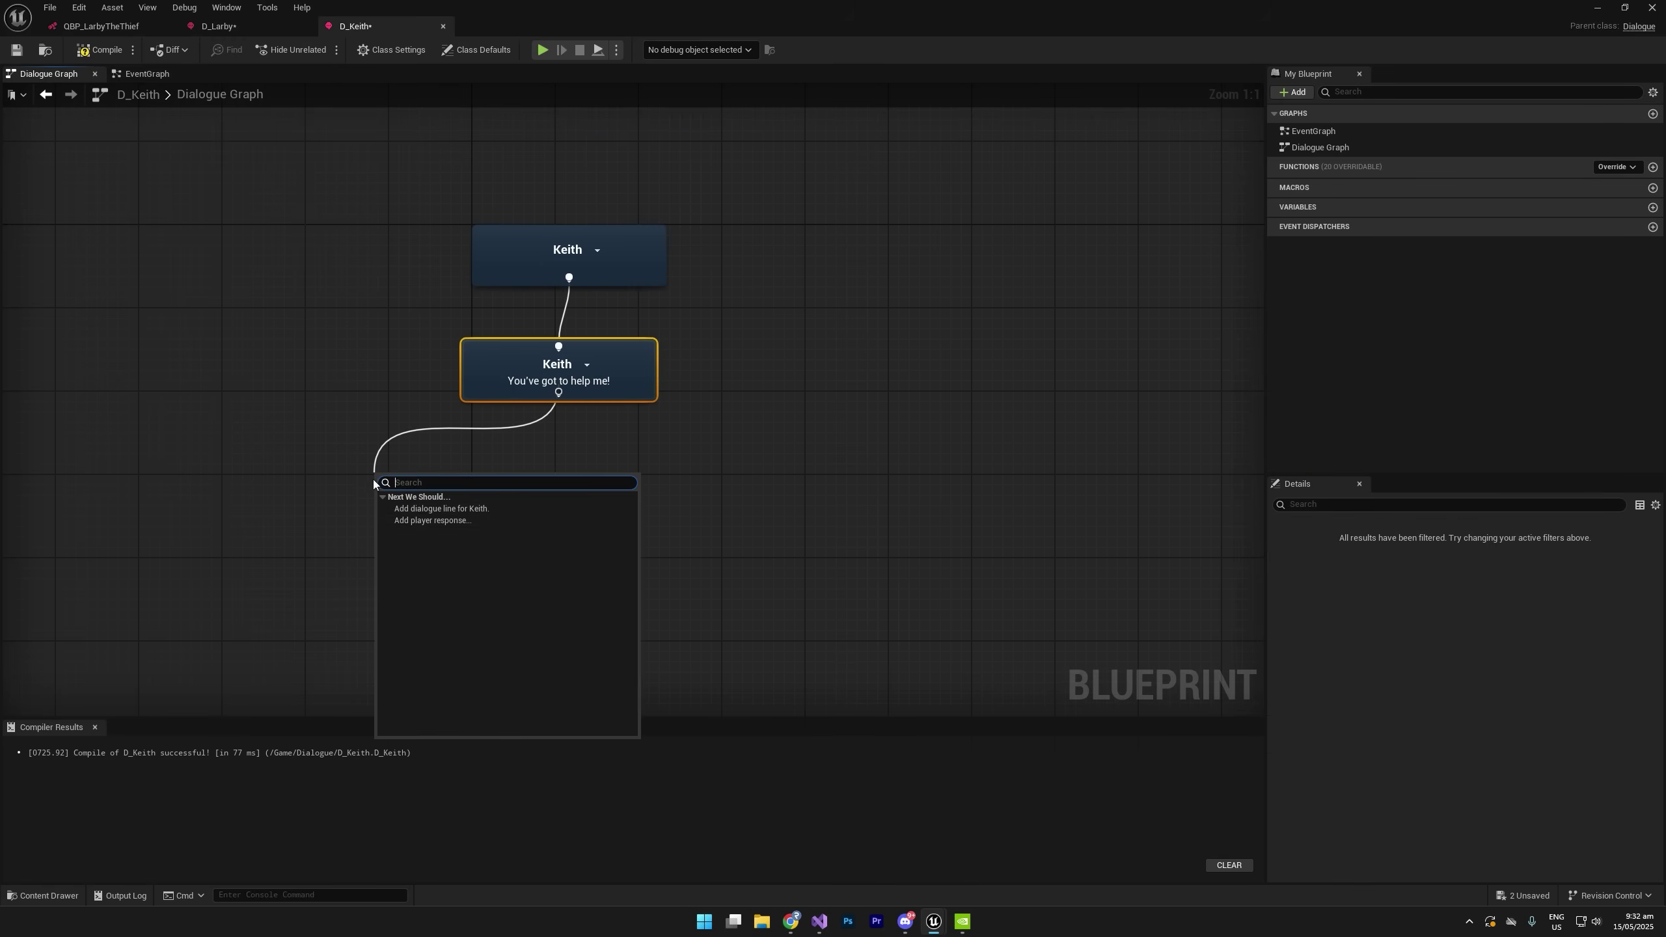
left_click(424, 518)
left_click_drag(589, 414, 635, 506)
left_click(739, 495)
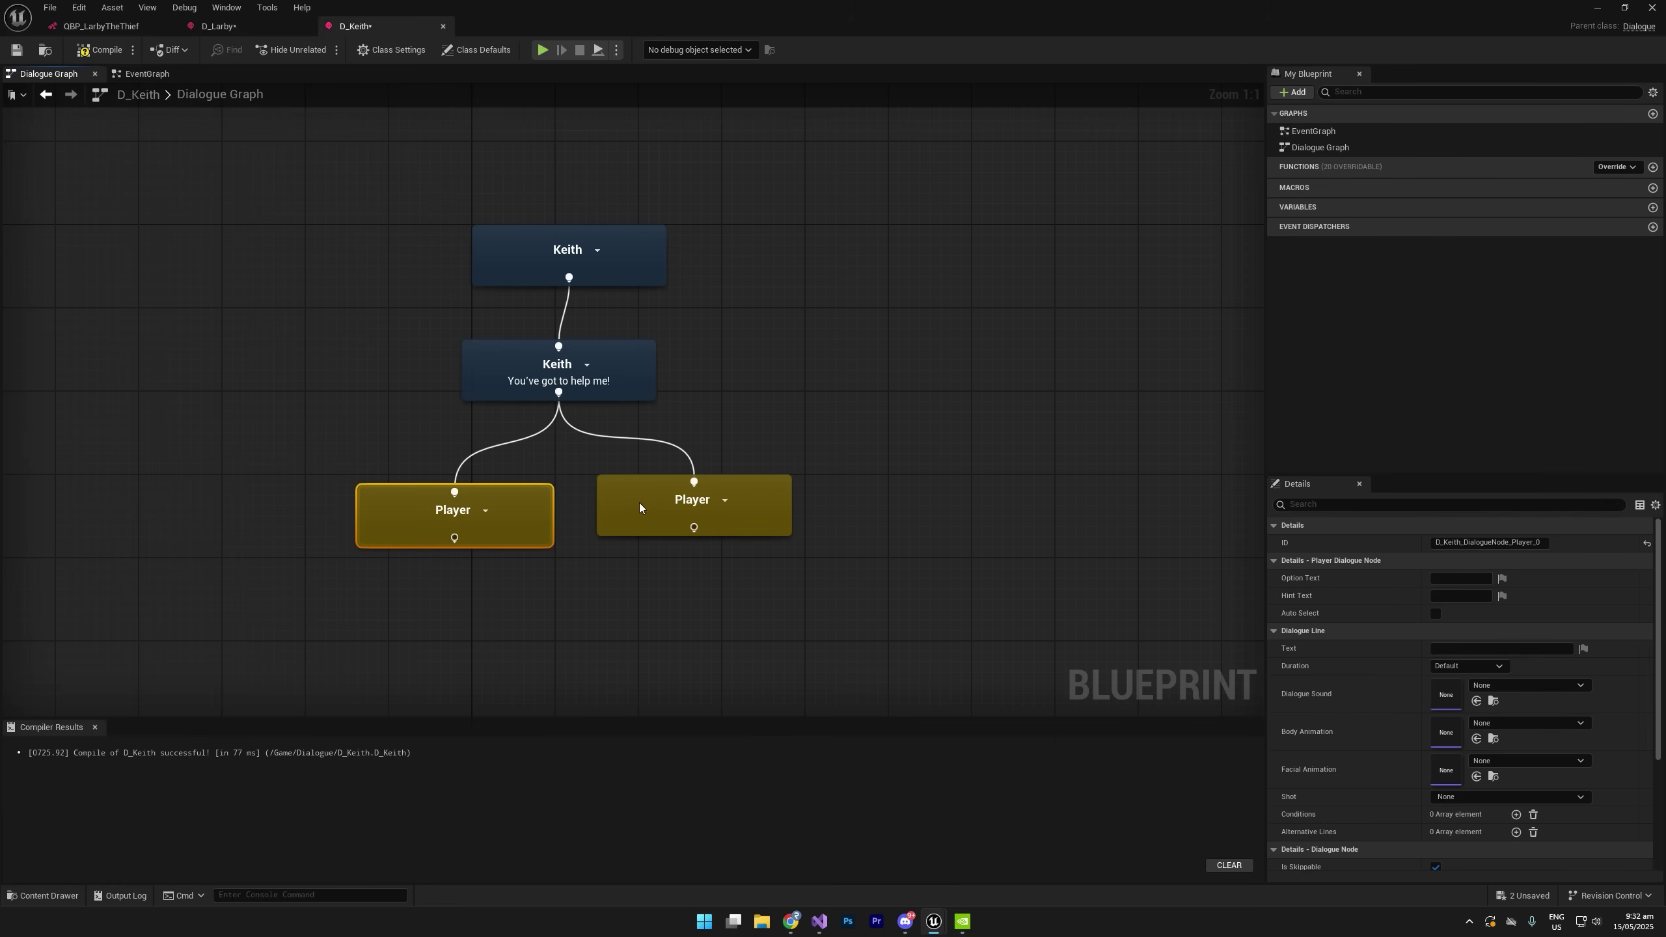
type("Get lost.")
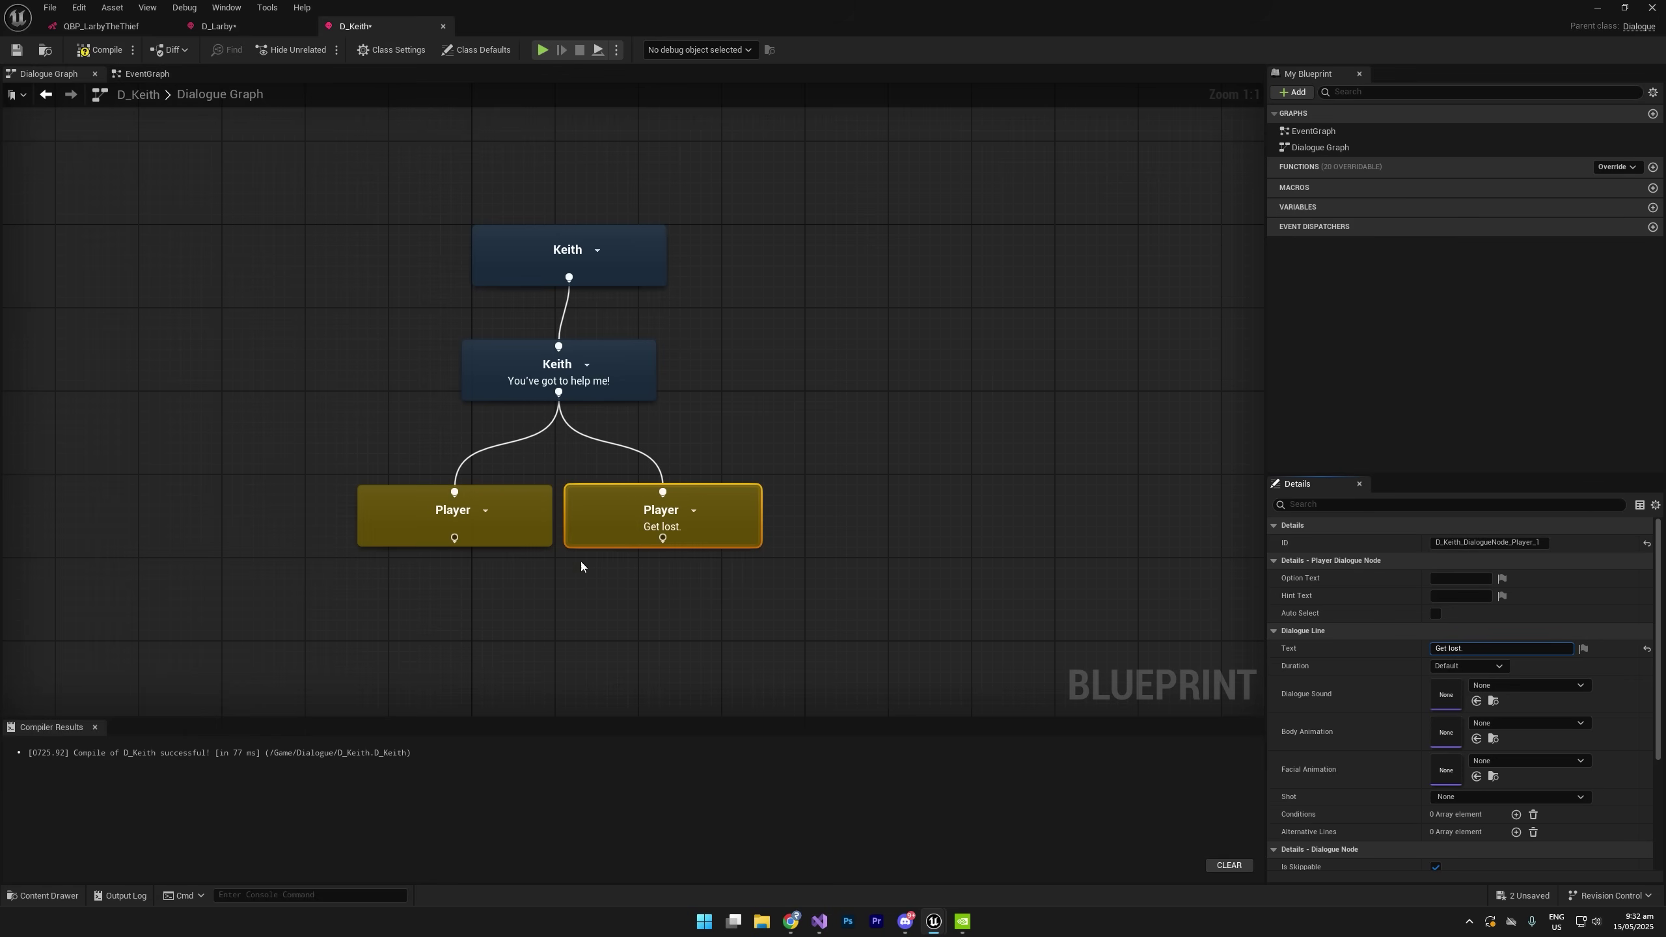
Set the text of the empty first player response to "Sure, what is it?".
left_click(452, 519)
left_click(1457, 652)
type("Sure, what is it?")
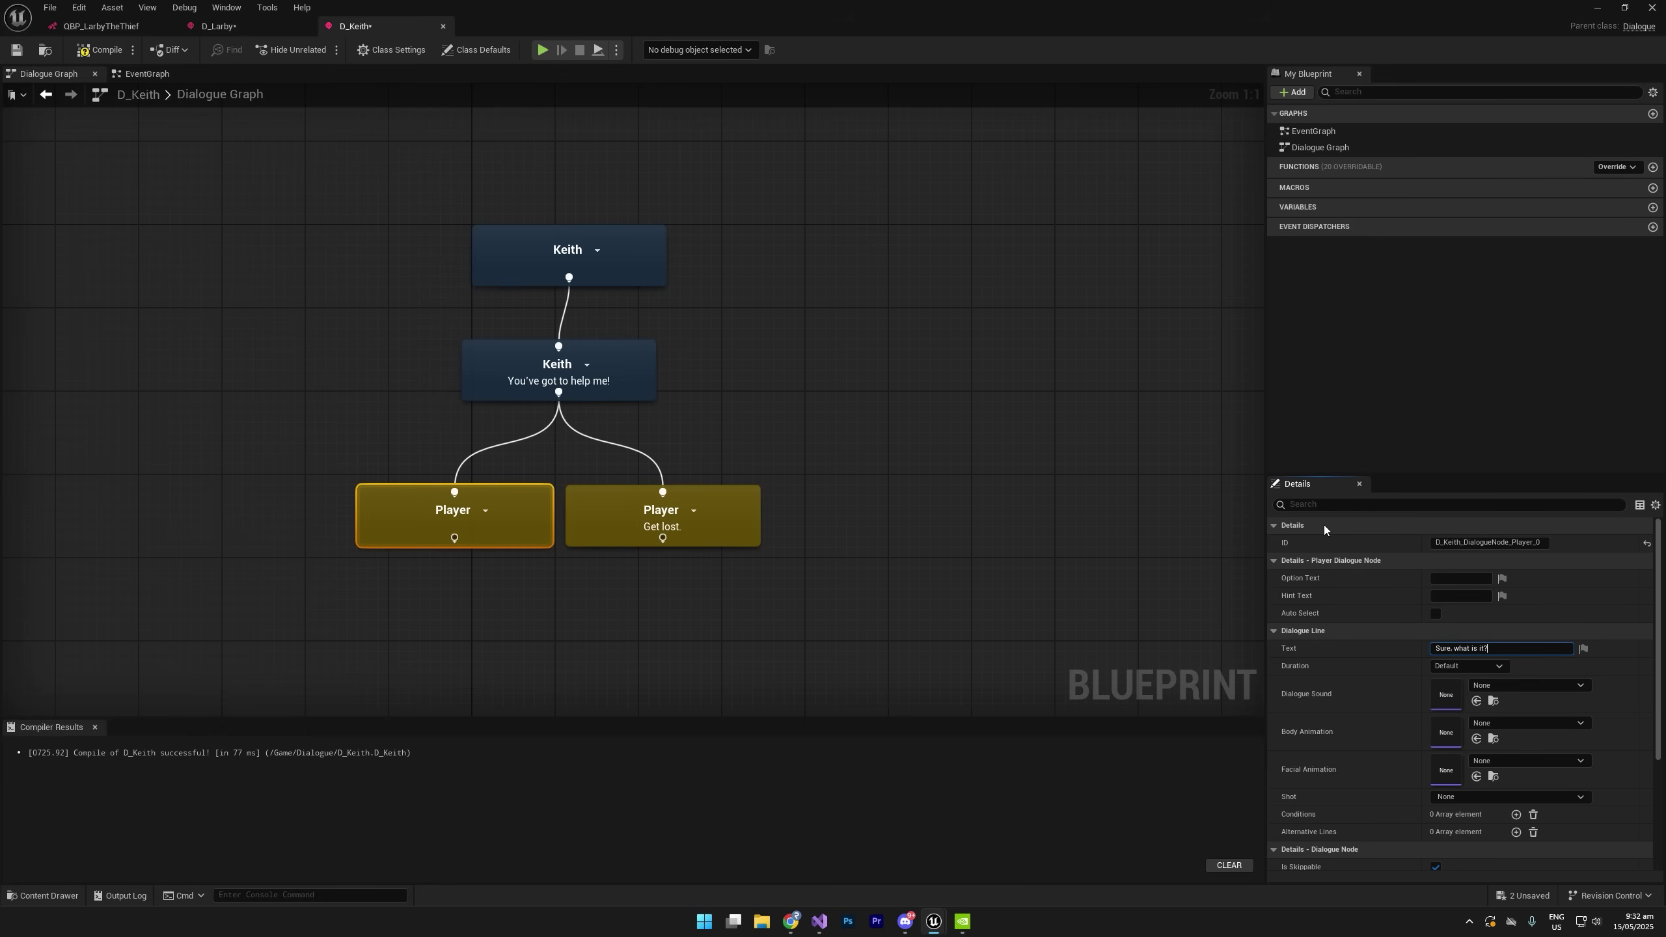
key("Return")
Add Keith's reply to "Sure, what is it?": "I want to learn Narrative Pro but I lent larby my user manual. Can you get it back from him?".
left_click_drag(502, 419, 469, 505)
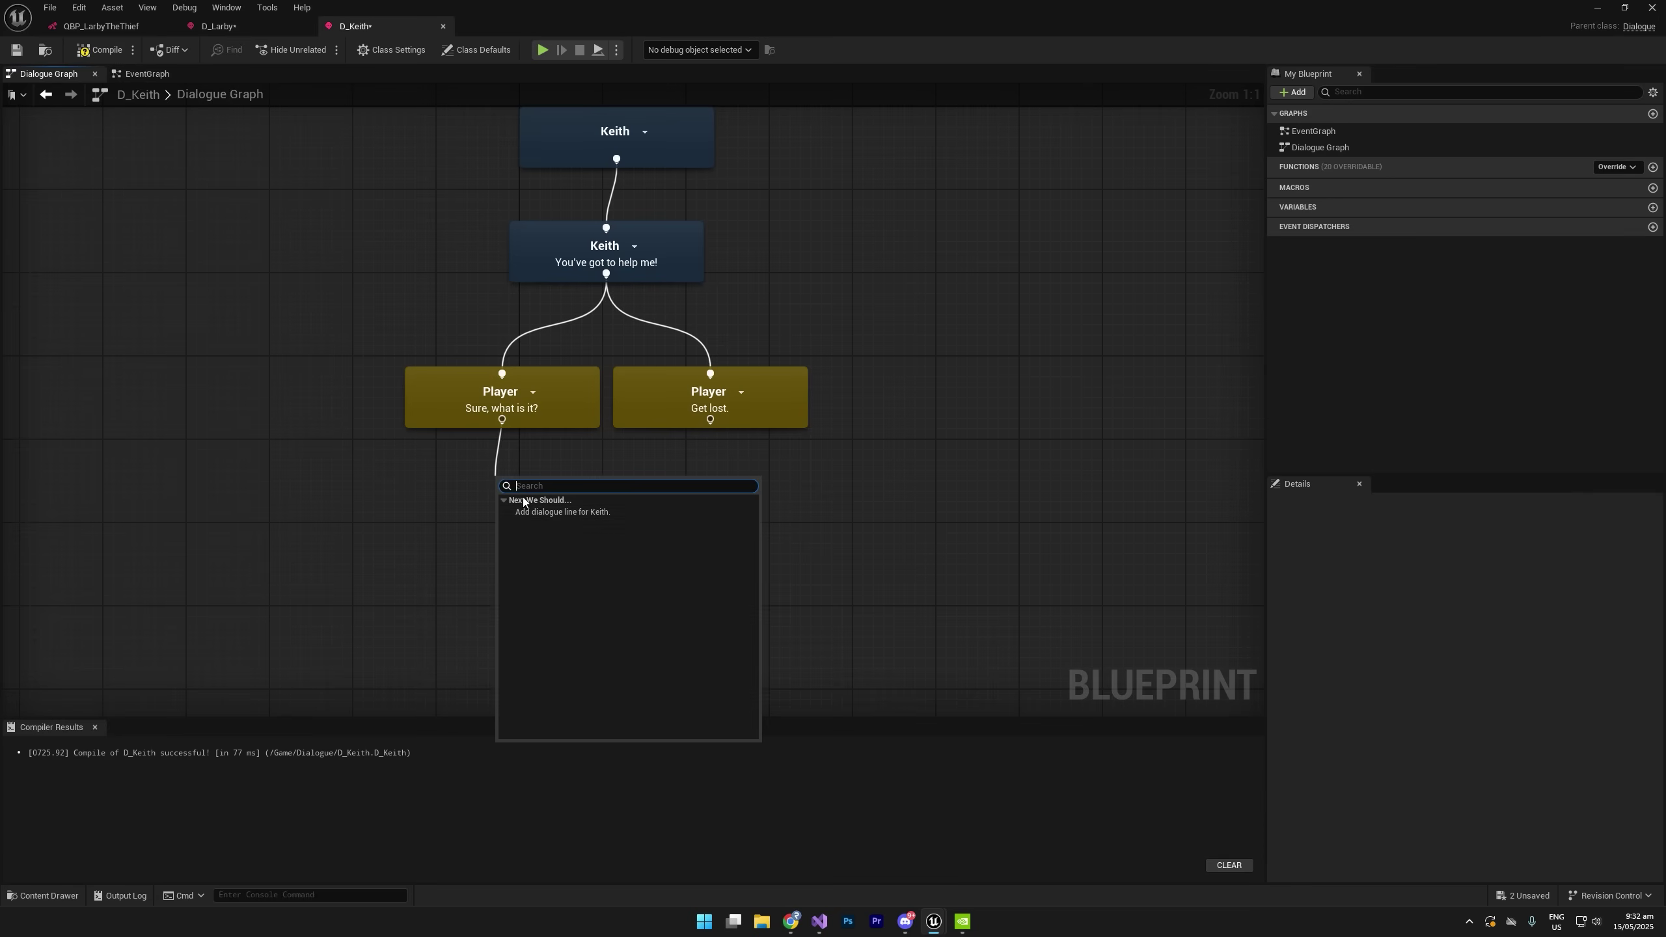
left_click(552, 510)
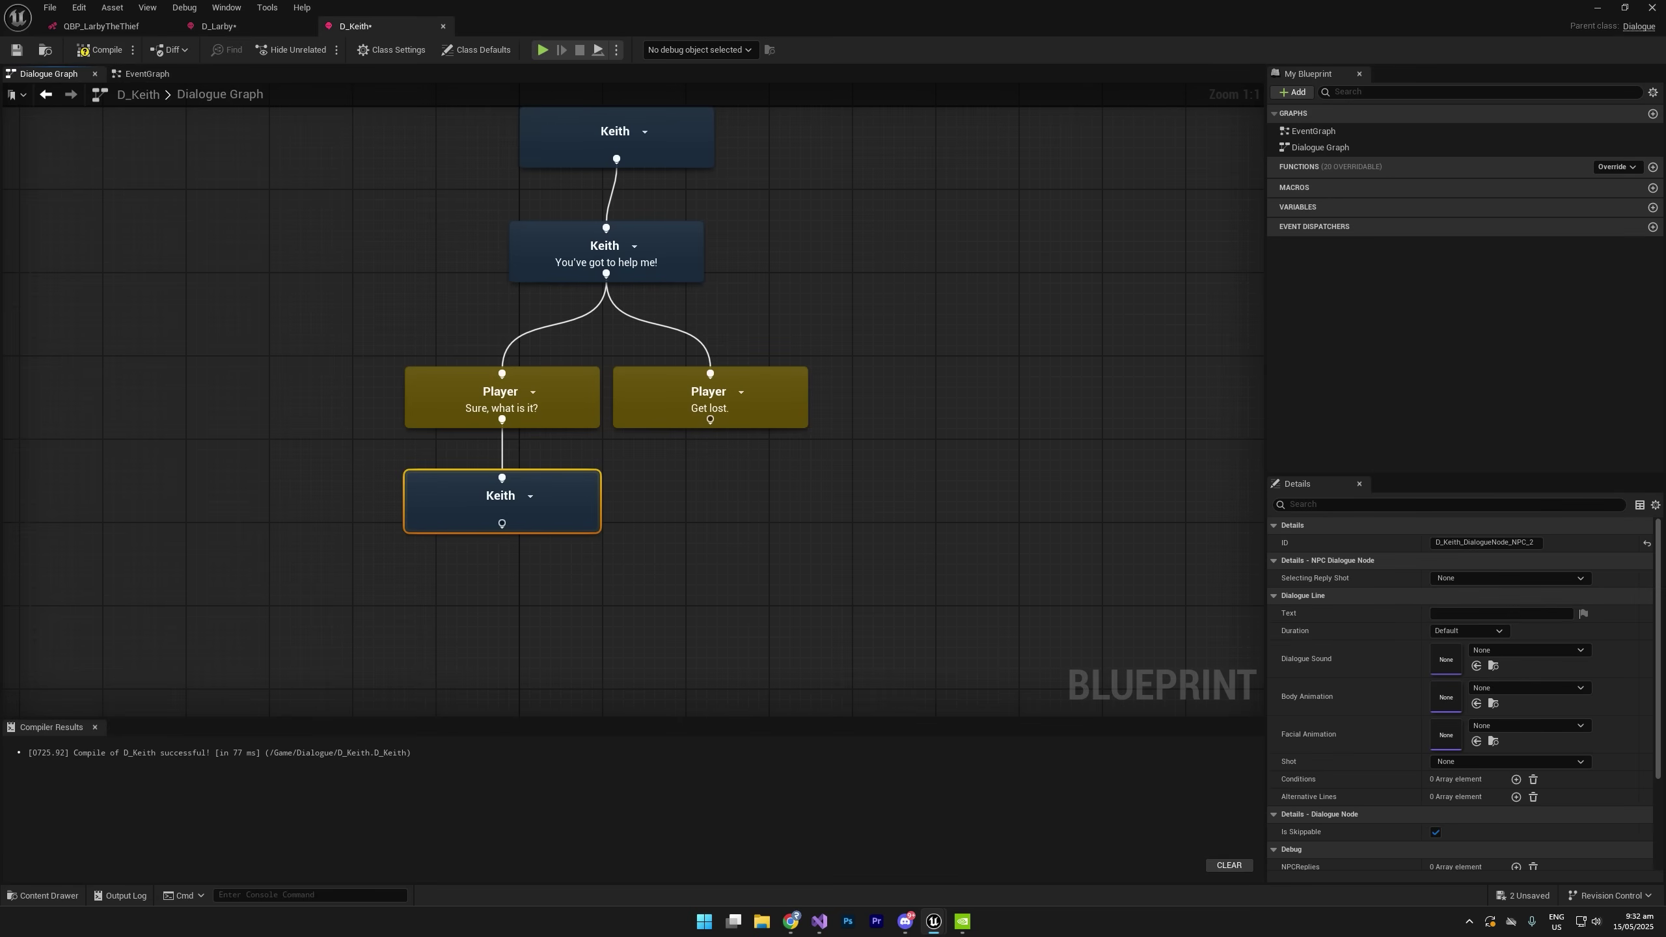
left_click(1473, 613)
type("I want to learn Narrative Pro but I lent larby my user manual. Can you get it back from him?")
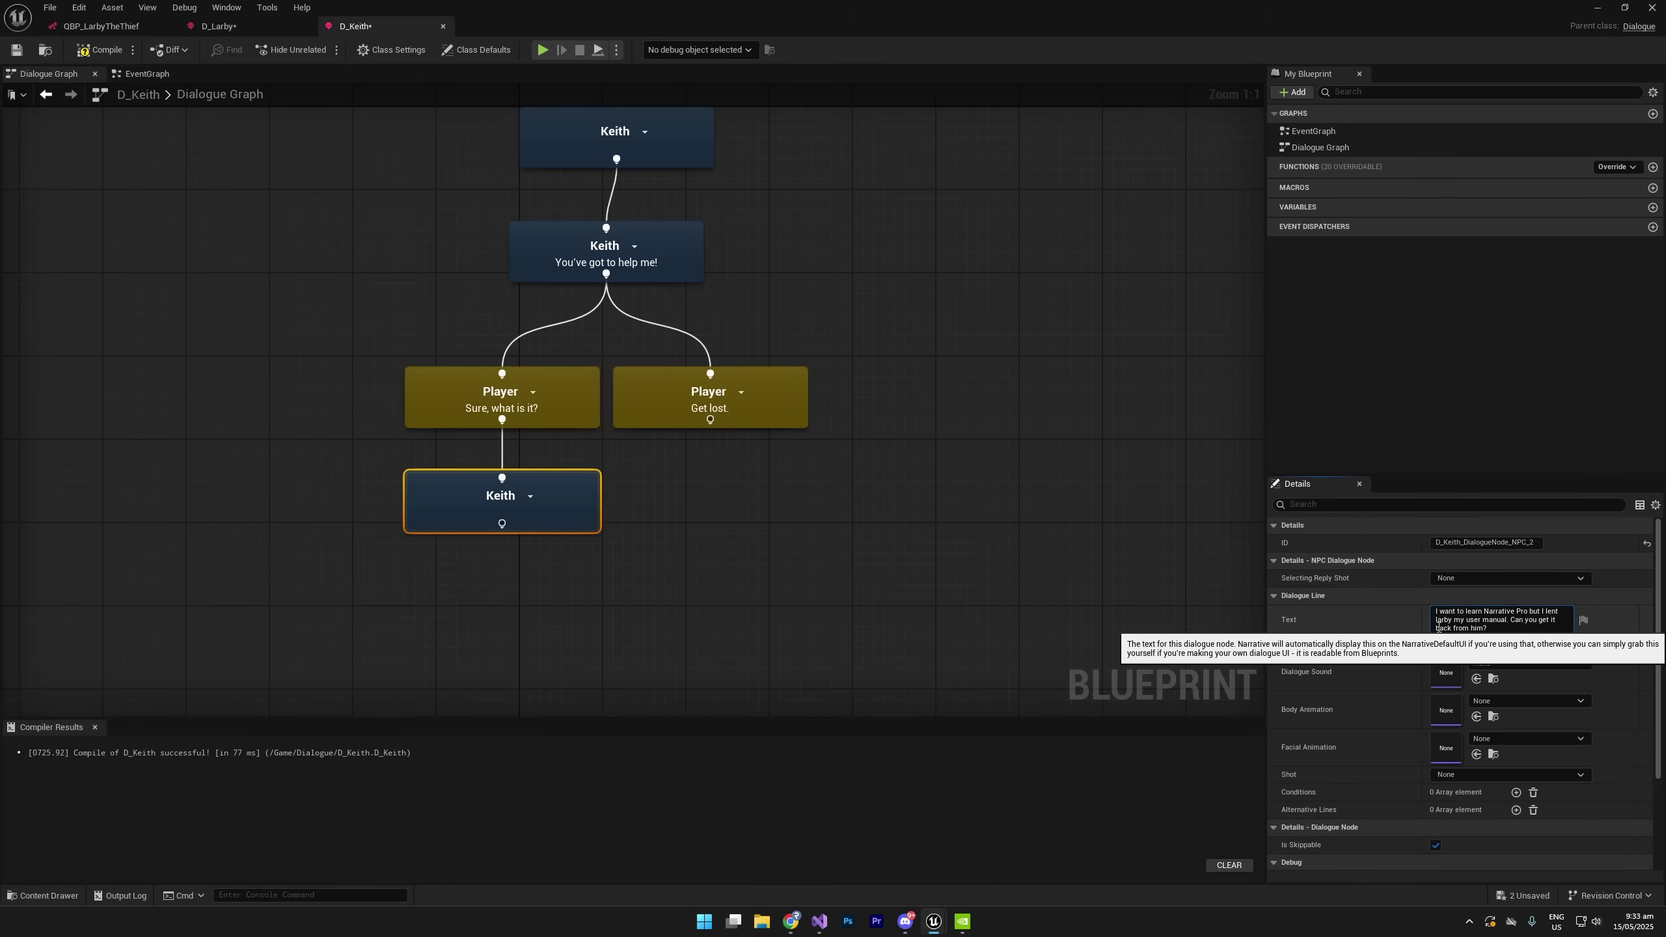
left_click(552, 549)
Add a player response under Keith's user manual request with the text "Sure!".
left_click_drag(534, 479, 523, 545)
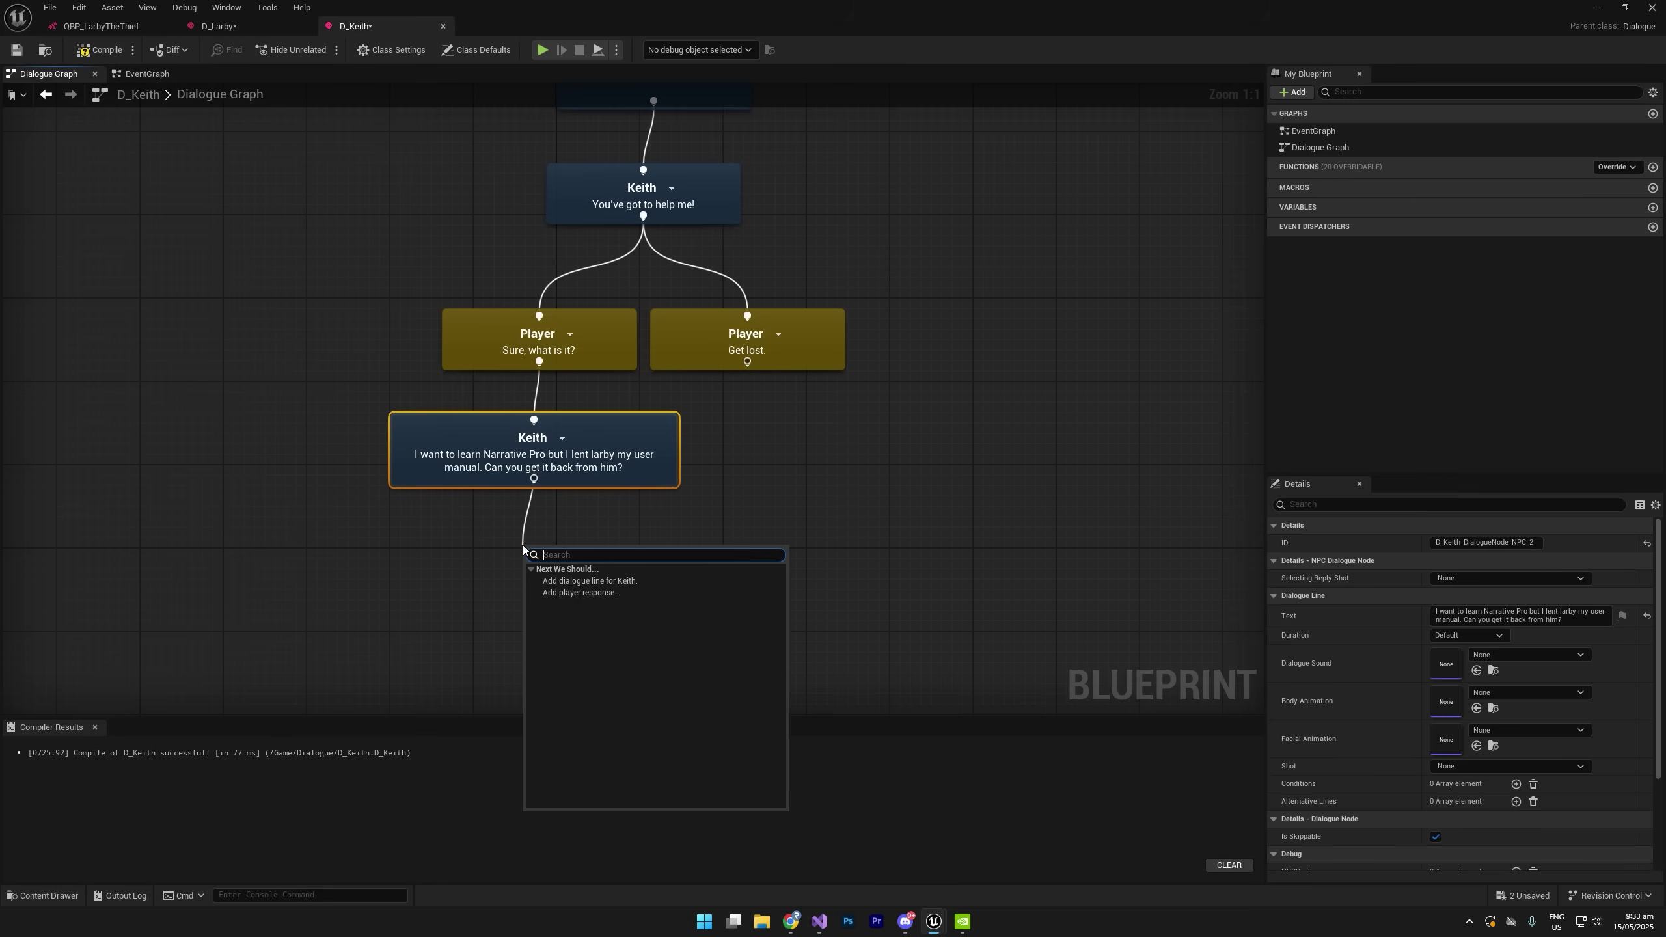
left_click(584, 595)
left_click(1564, 647)
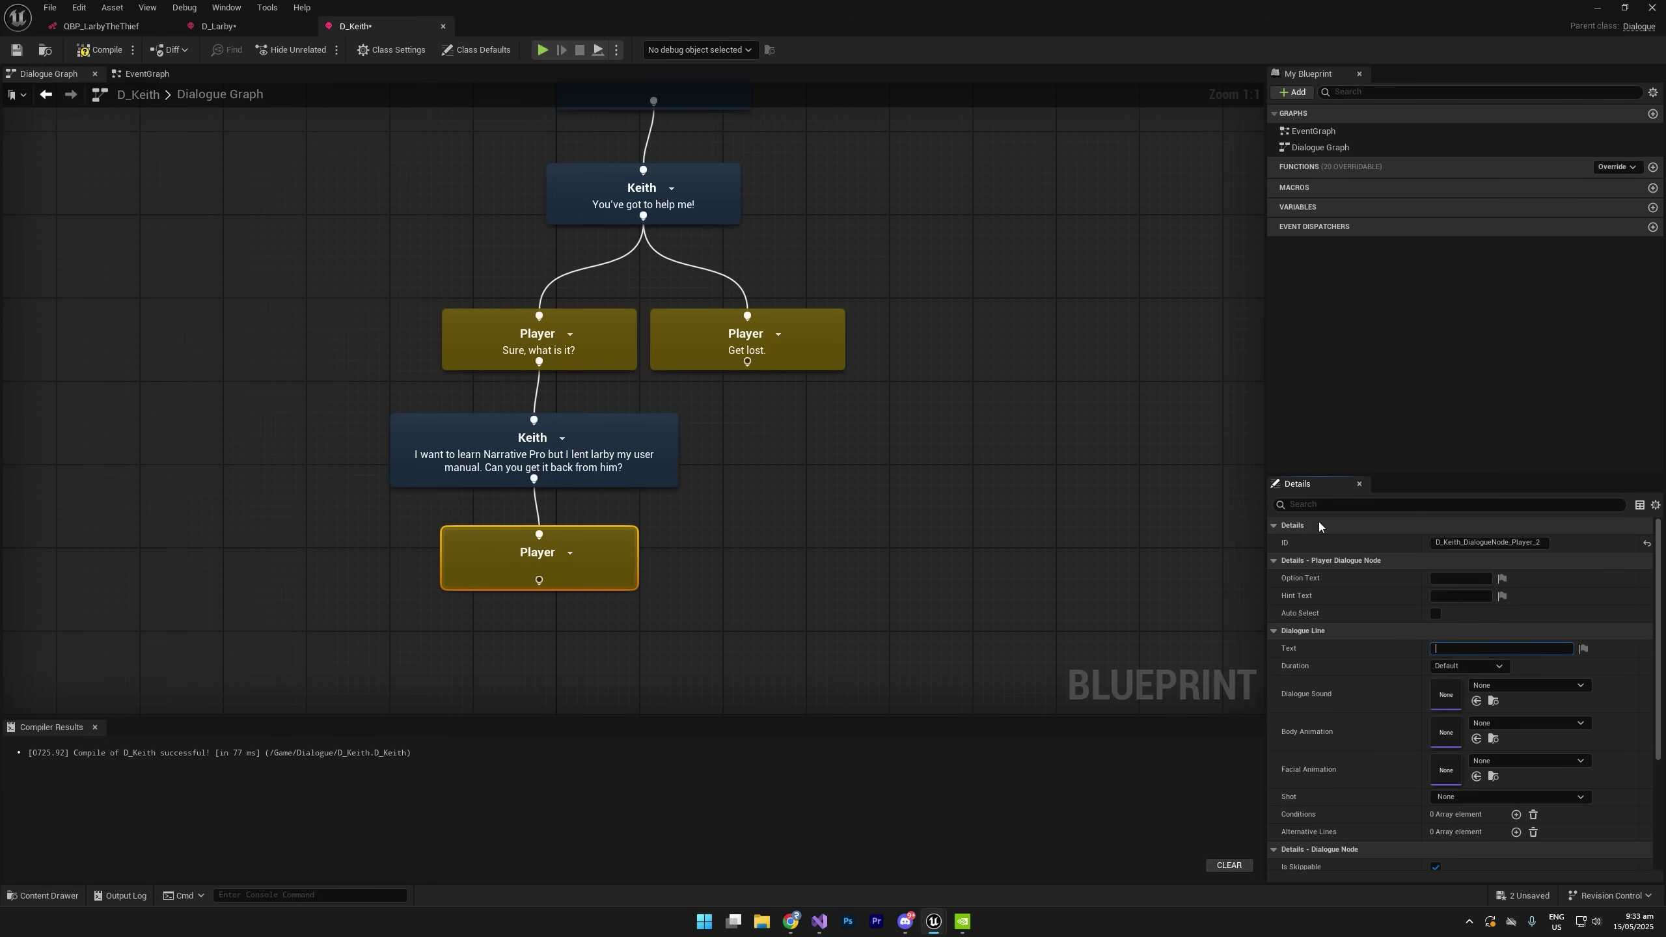
type("Sure!")
Add a Begin Quest event to the "Sure!" response and set its quest to QBP_LarbyTheThief.
scroll(1446, 821, "down", 3)
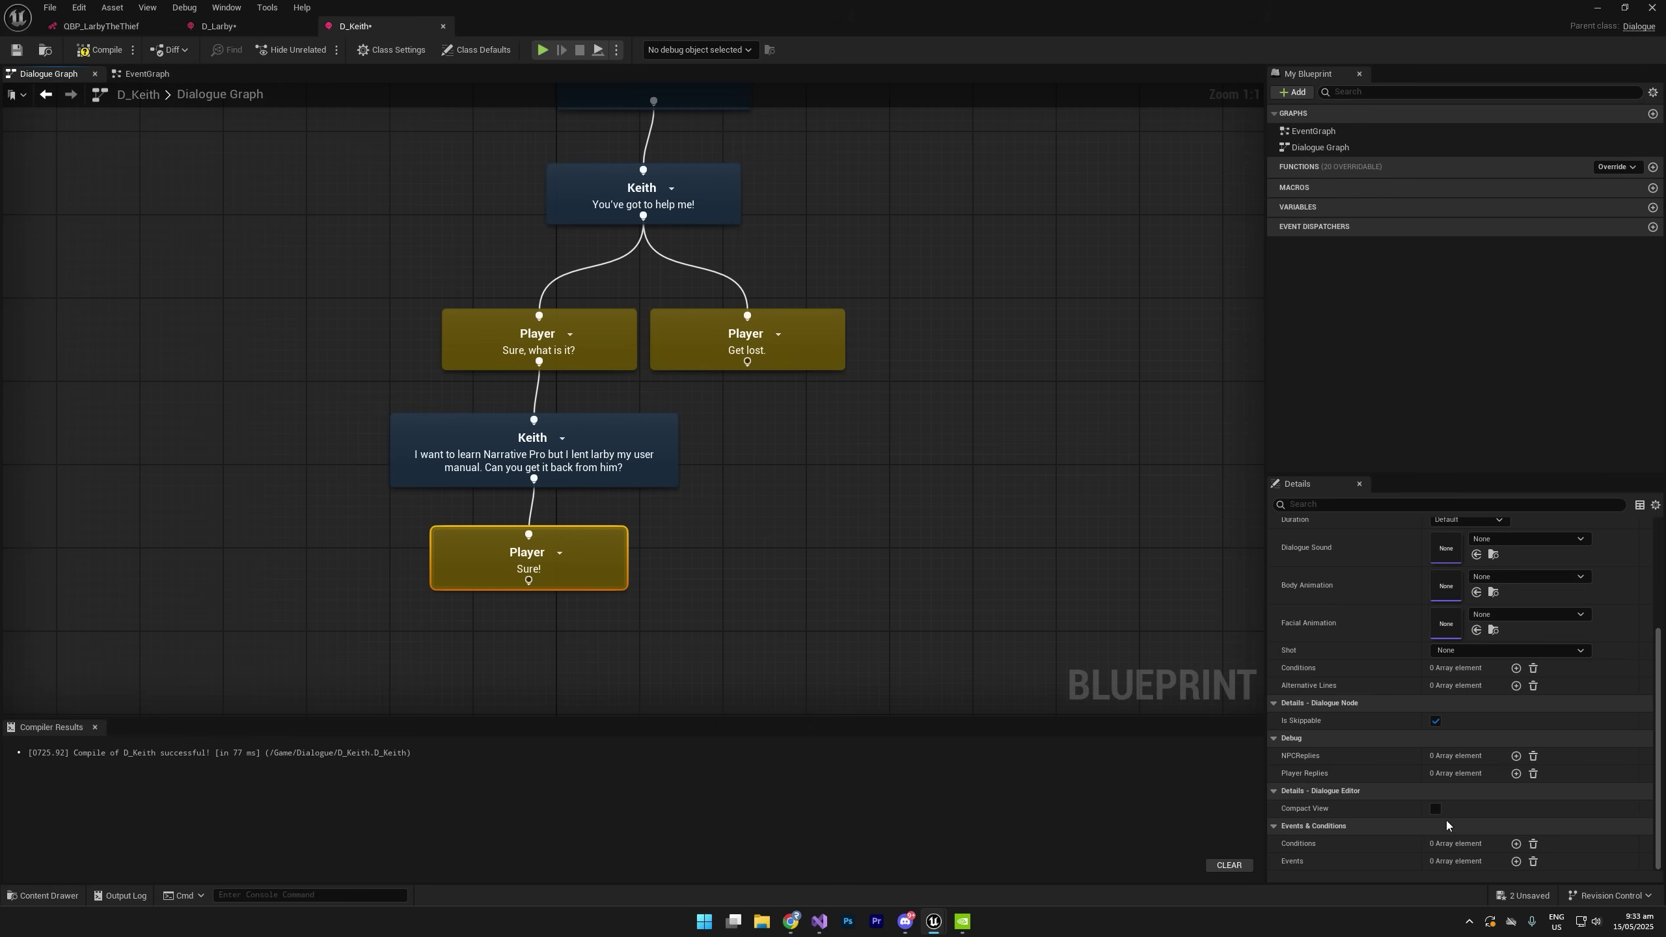
left_click(1515, 861)
left_click(1491, 859)
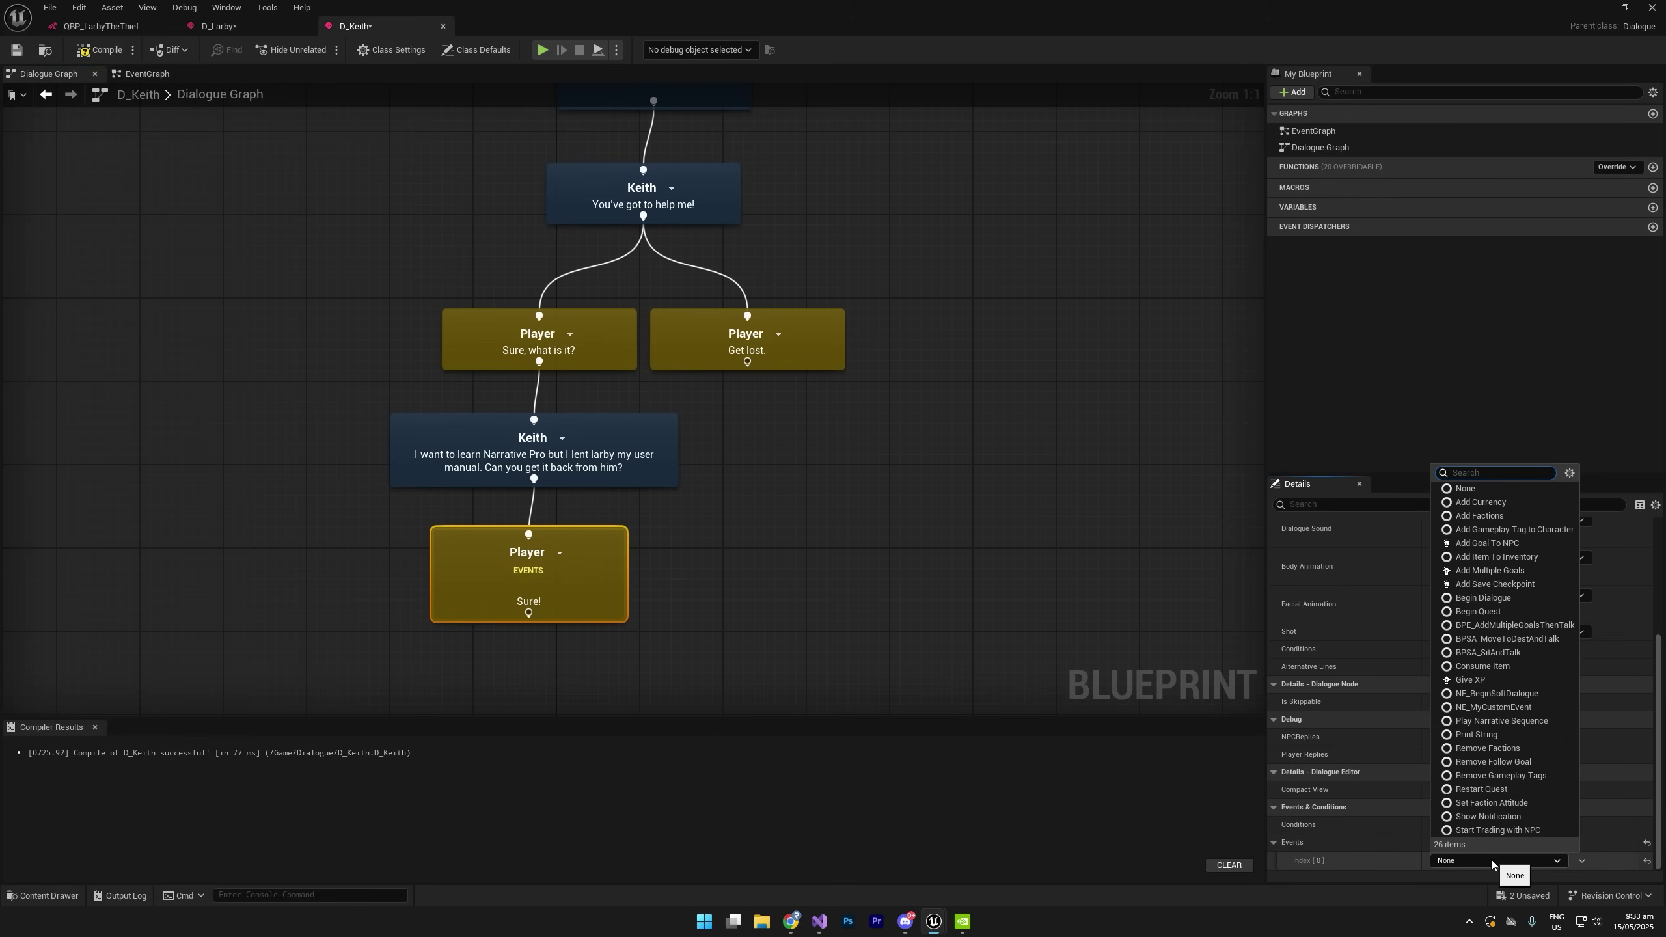
left_click(1481, 613)
left_click(1284, 860)
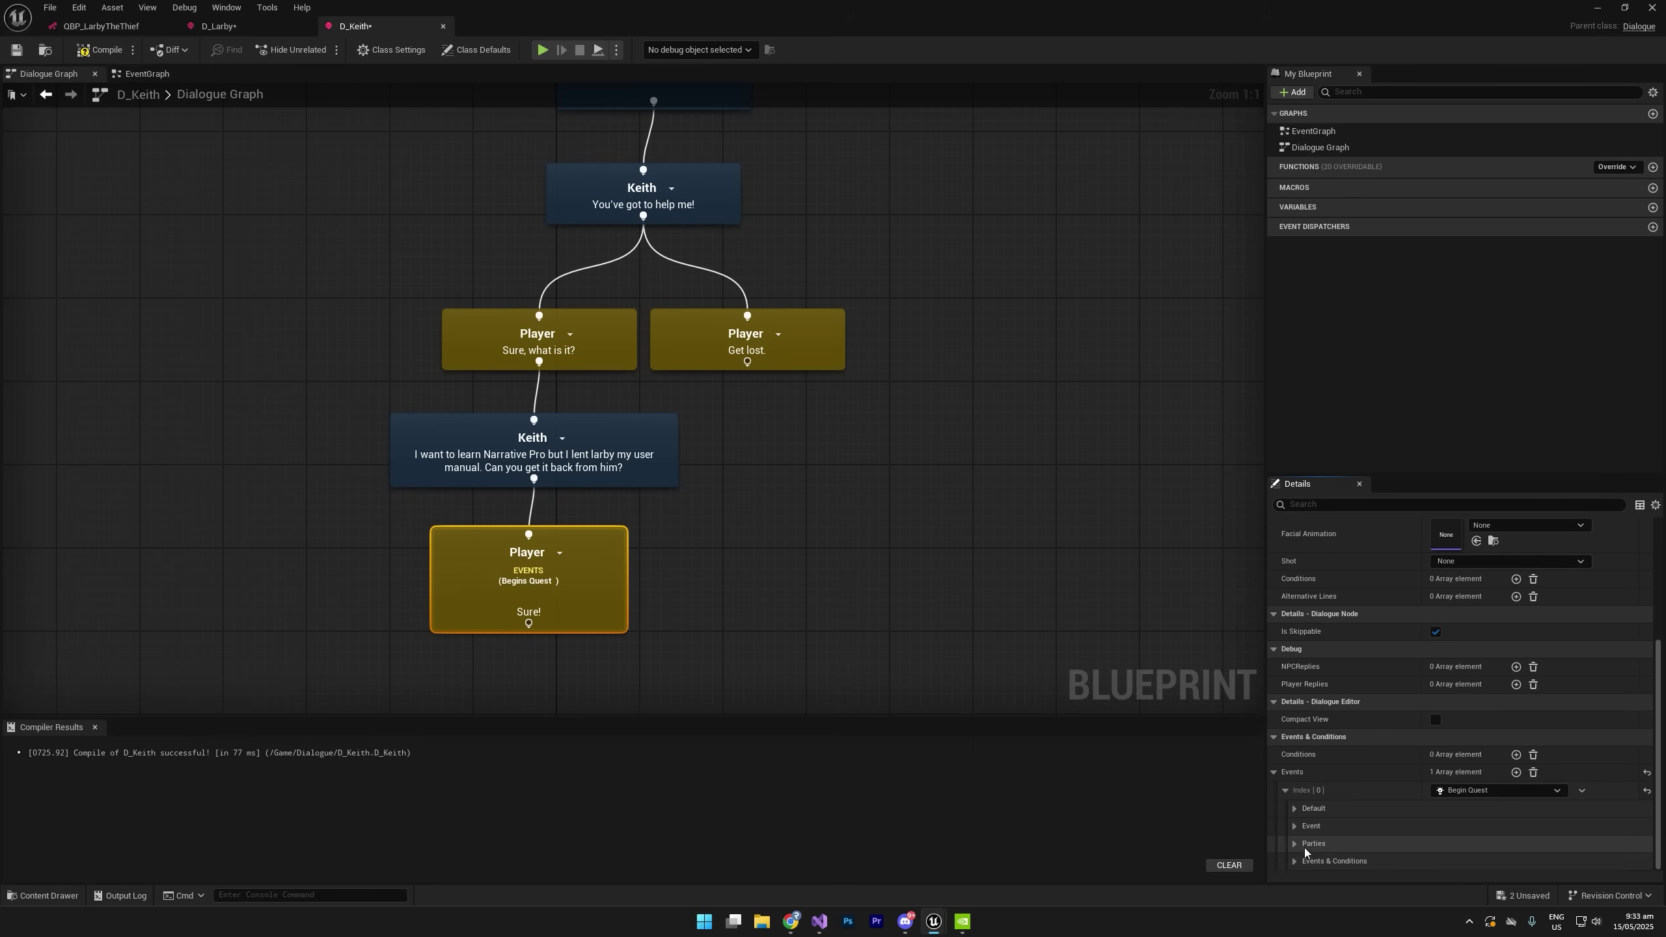
left_click(1294, 808)
left_click(1456, 827)
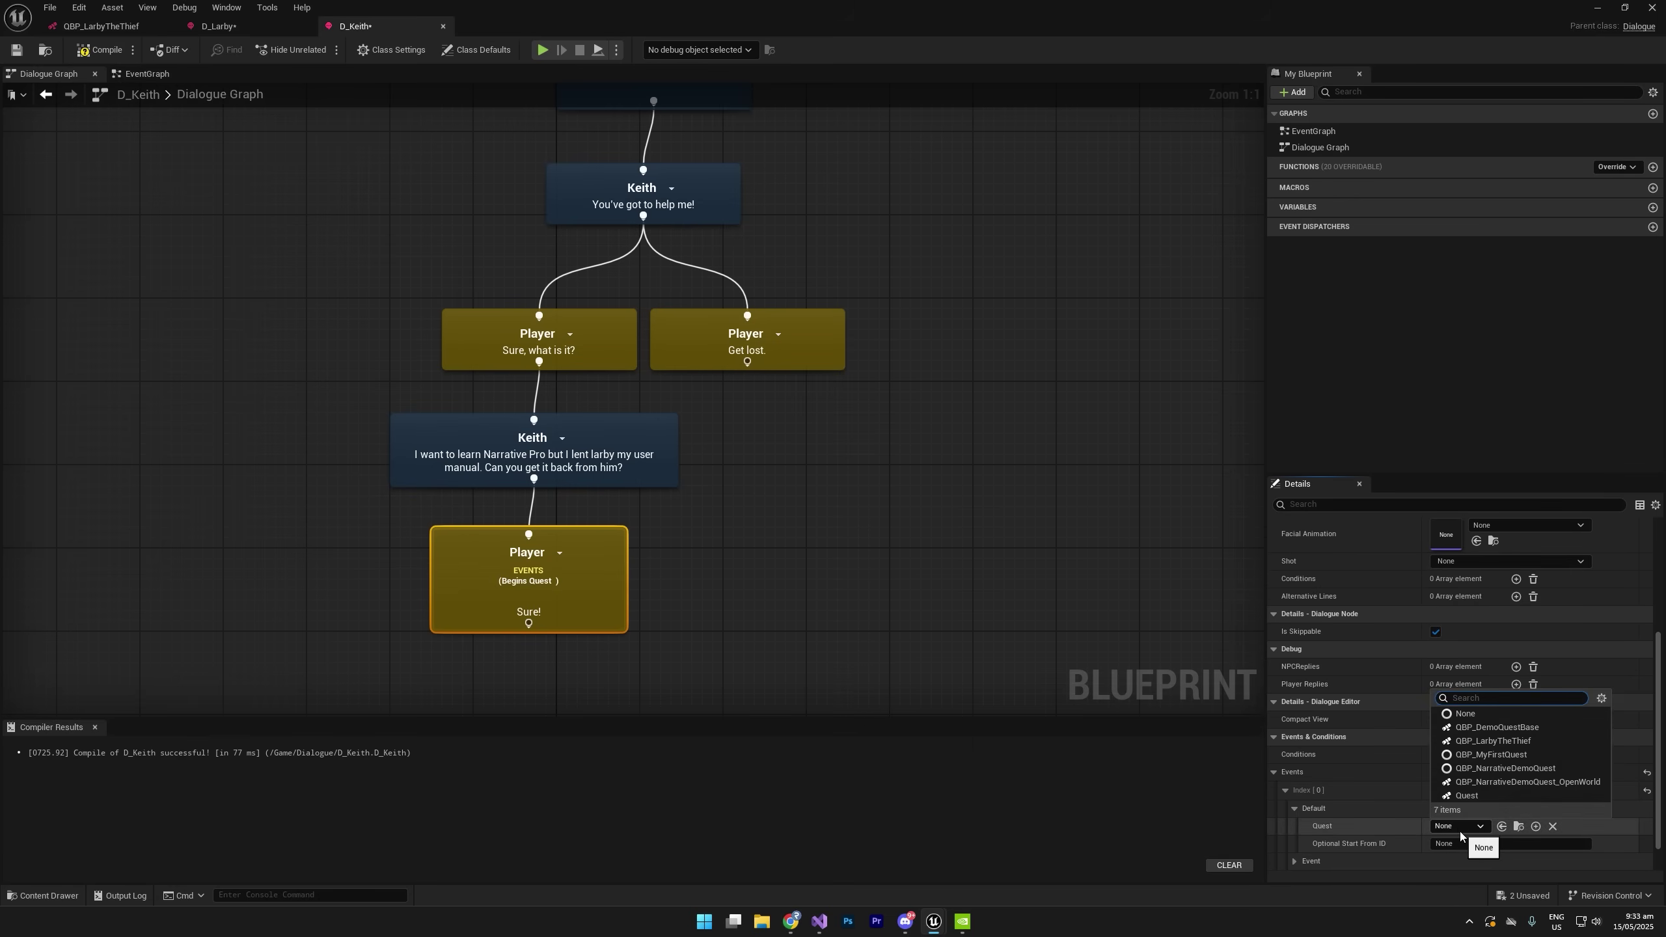
left_click(1490, 742)
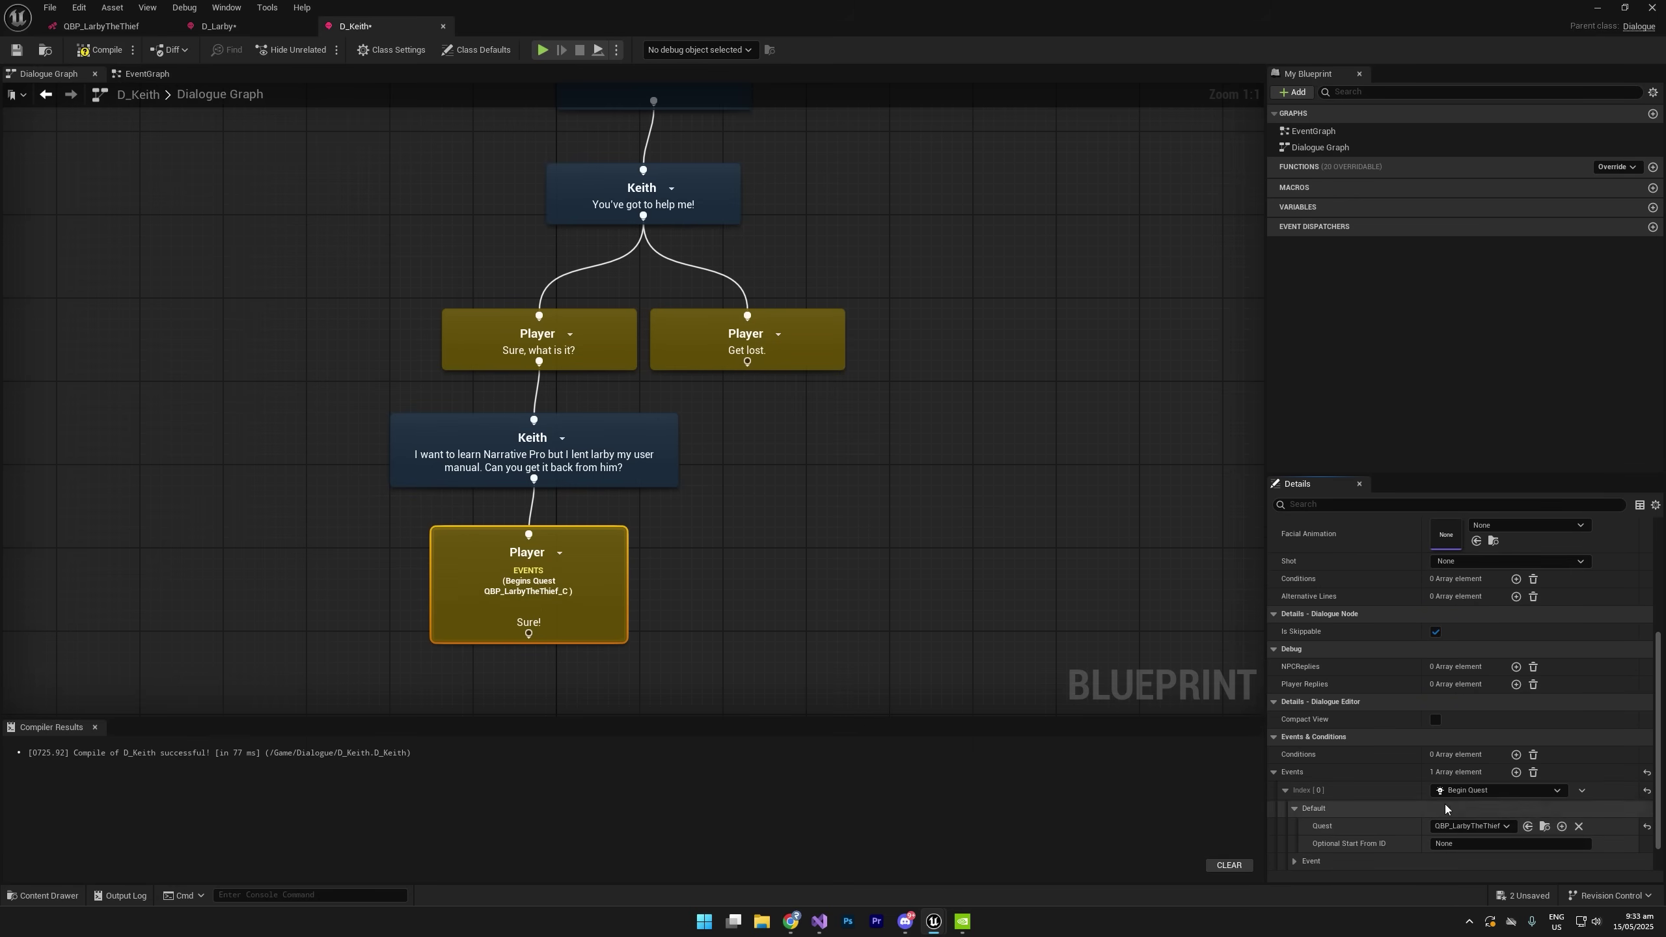
scroll(1310, 842, "down", 1)
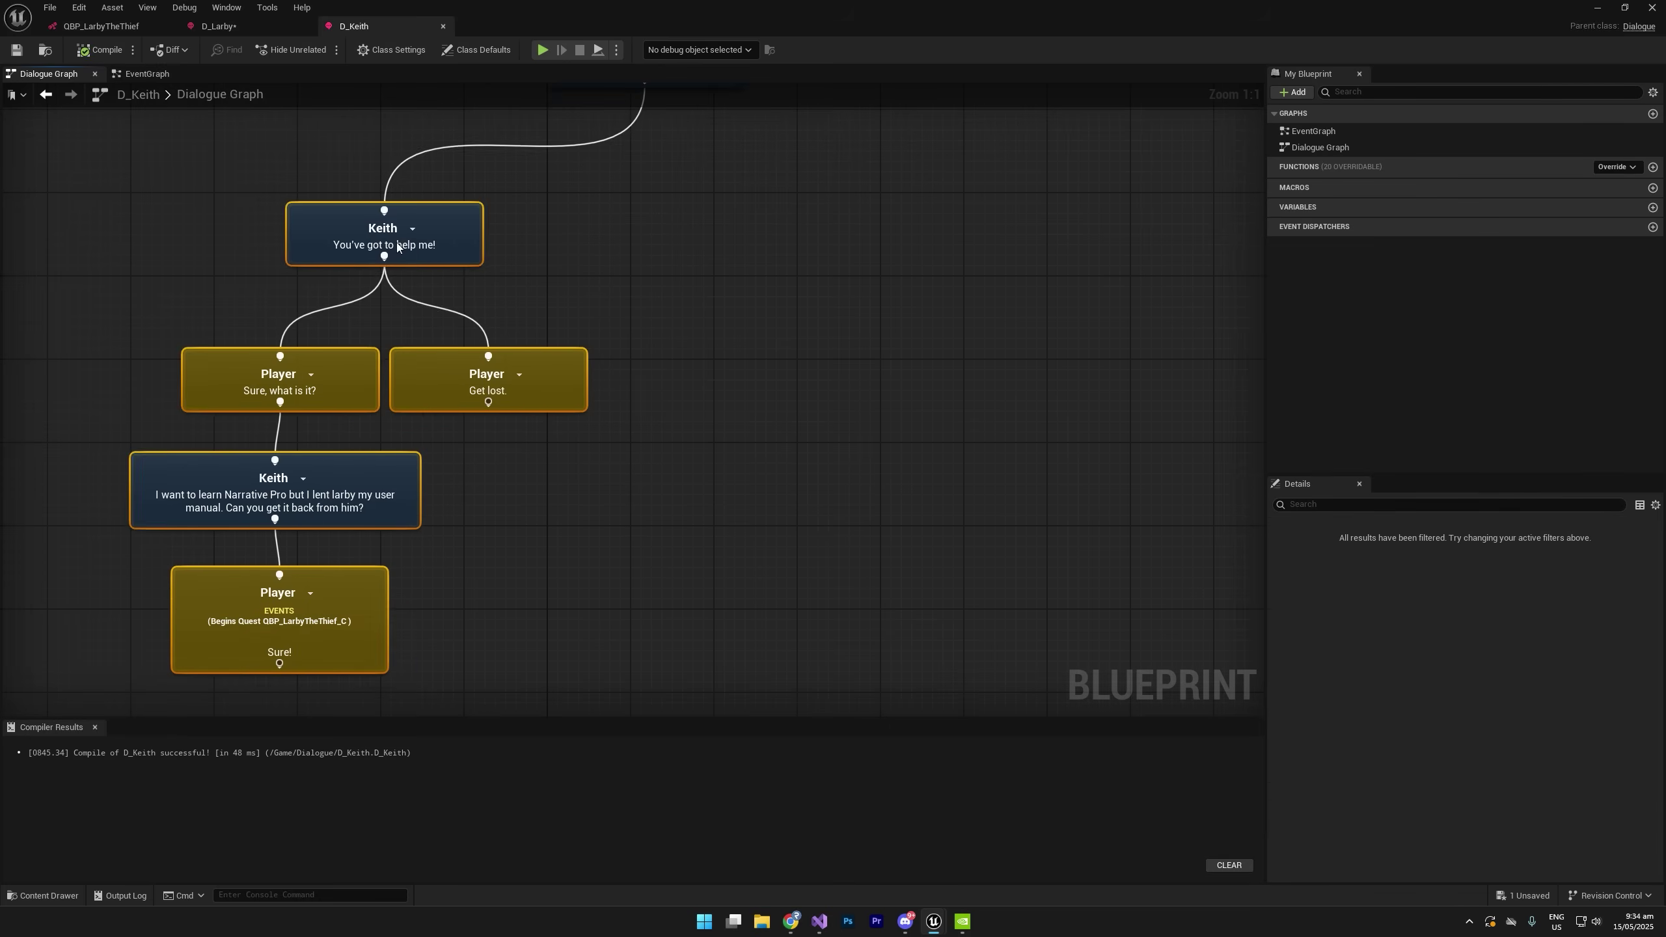
Move the selected group of dialogue nodes closer beneath Keith's root node.
right_click_drag(395, 242, 585, 242)
scroll(616, 282, "down", 2)
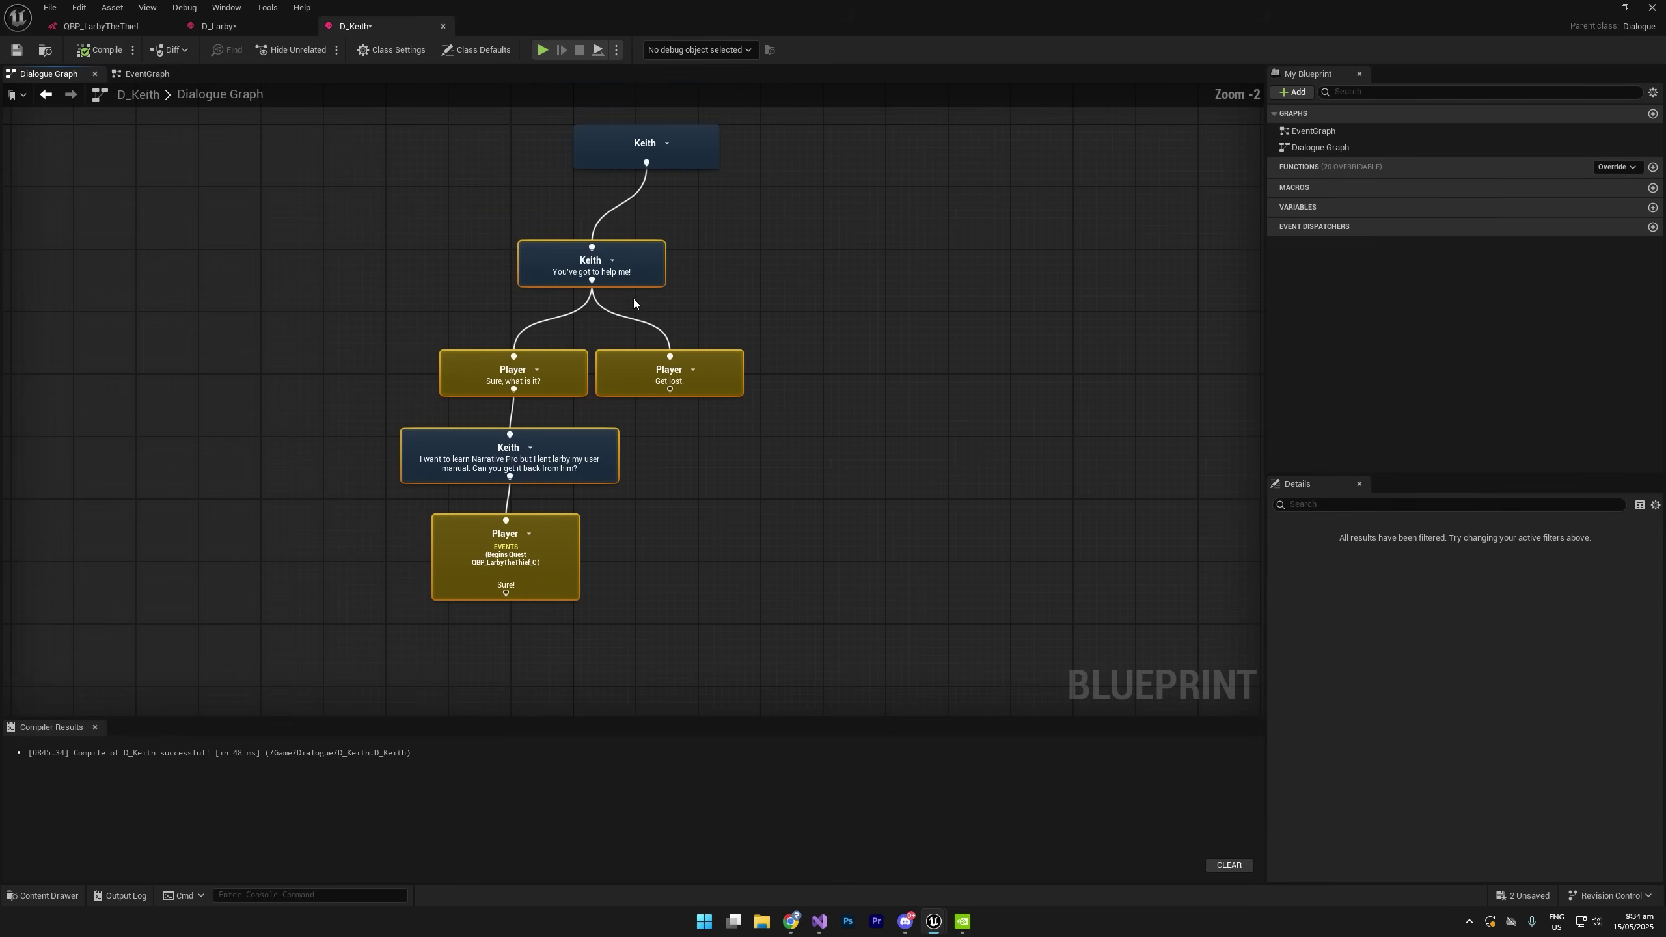
left_click_drag(664, 265, 680, 259)
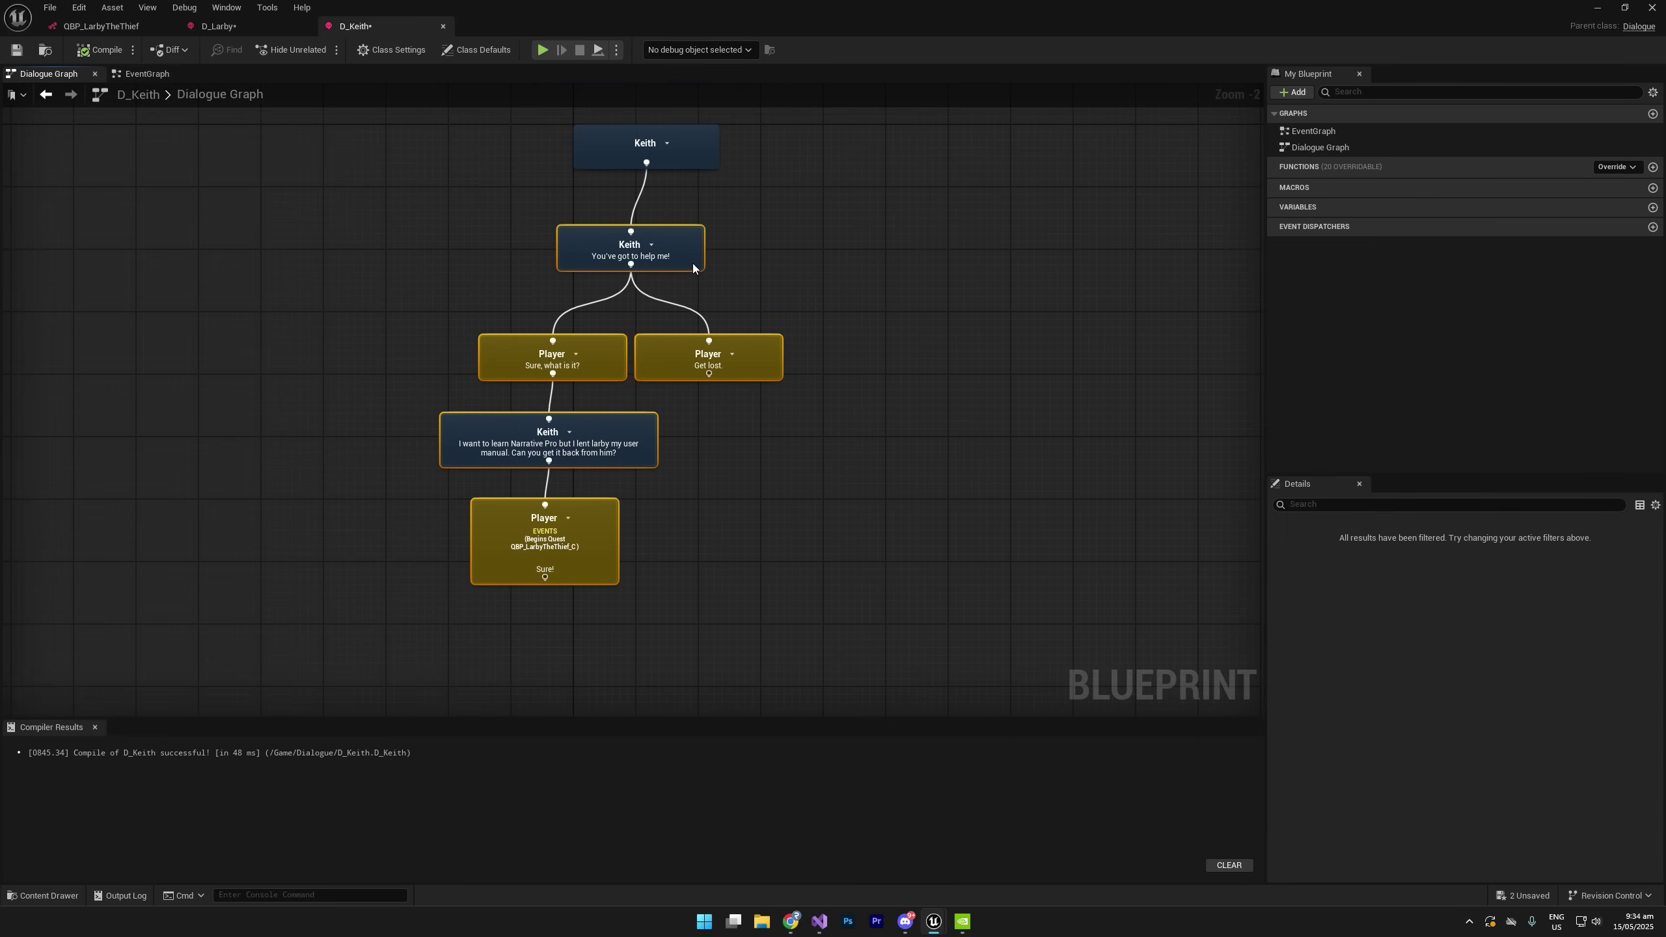
Shift Keith's dialogue branch sideways and add an Is Quest Started or Finished condition to the "You've got to help me!" node.
left_click_drag(672, 252, 533, 264)
left_click(534, 264)
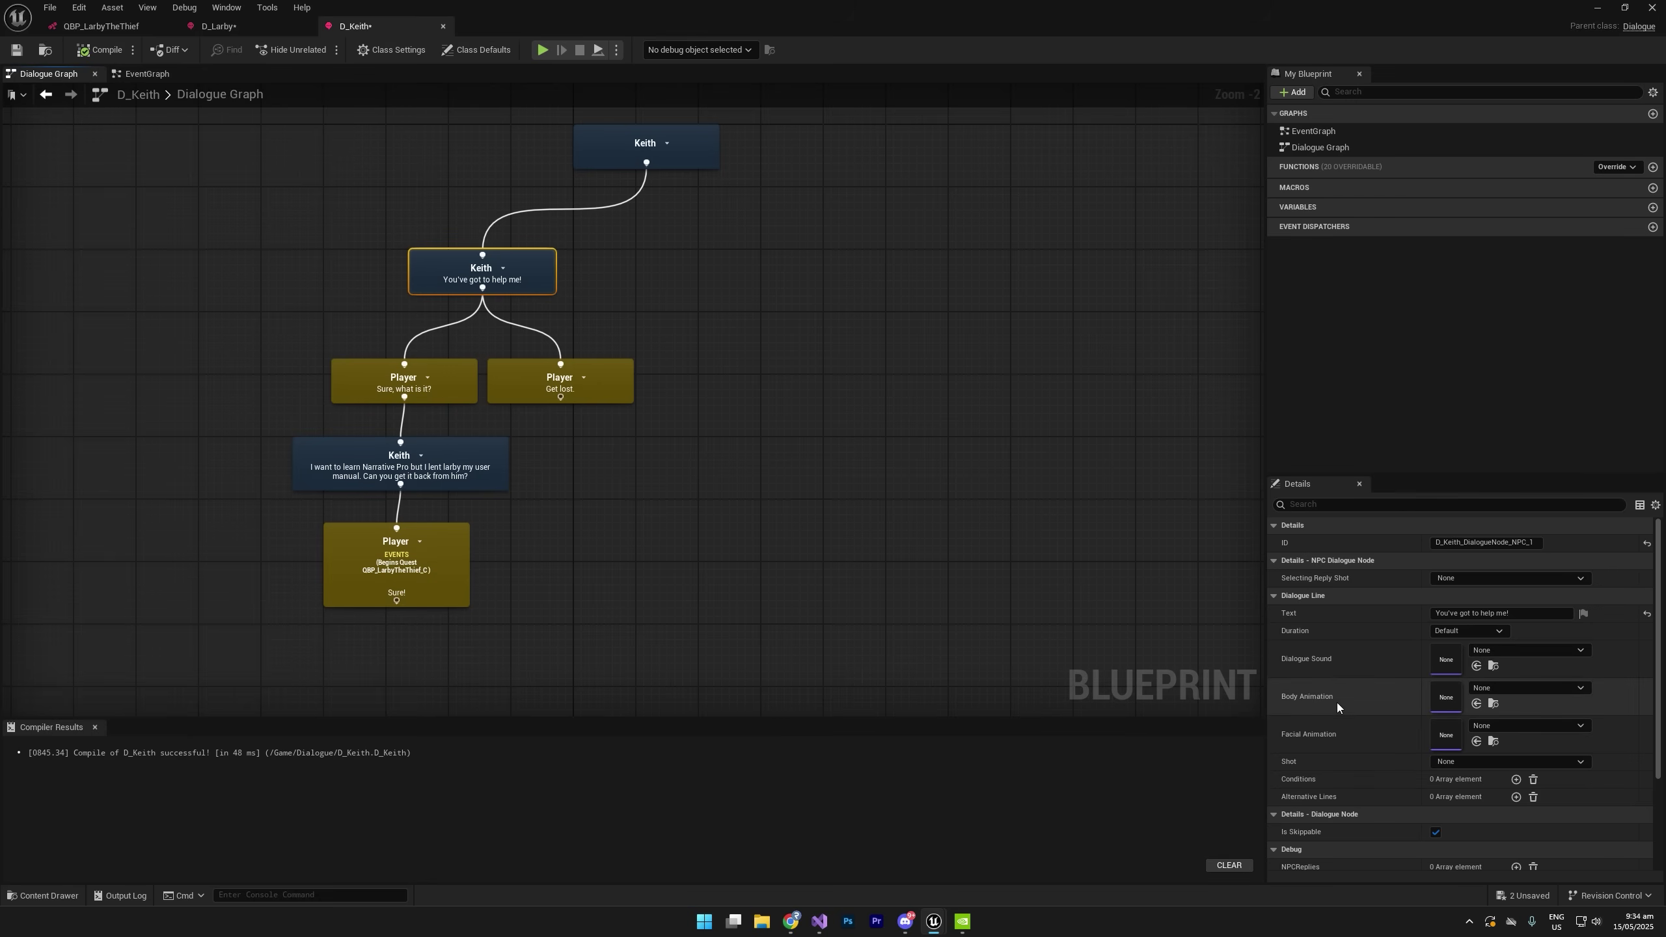
scroll(1308, 775, "down", 3)
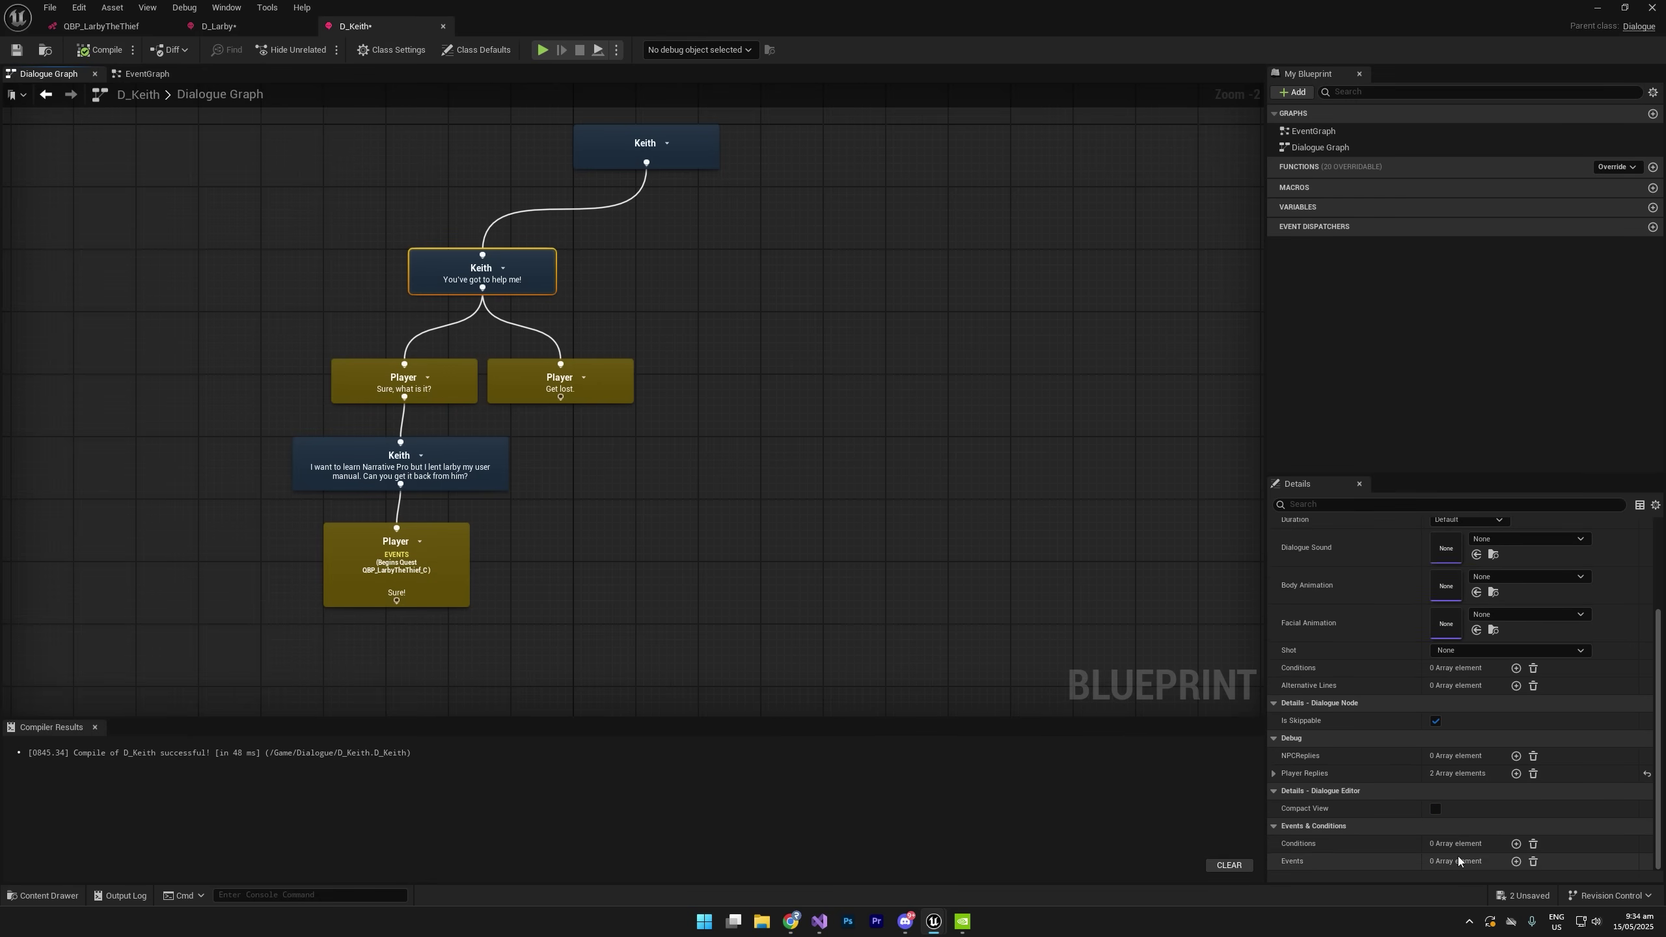
left_click(1516, 844)
left_click(1465, 844)
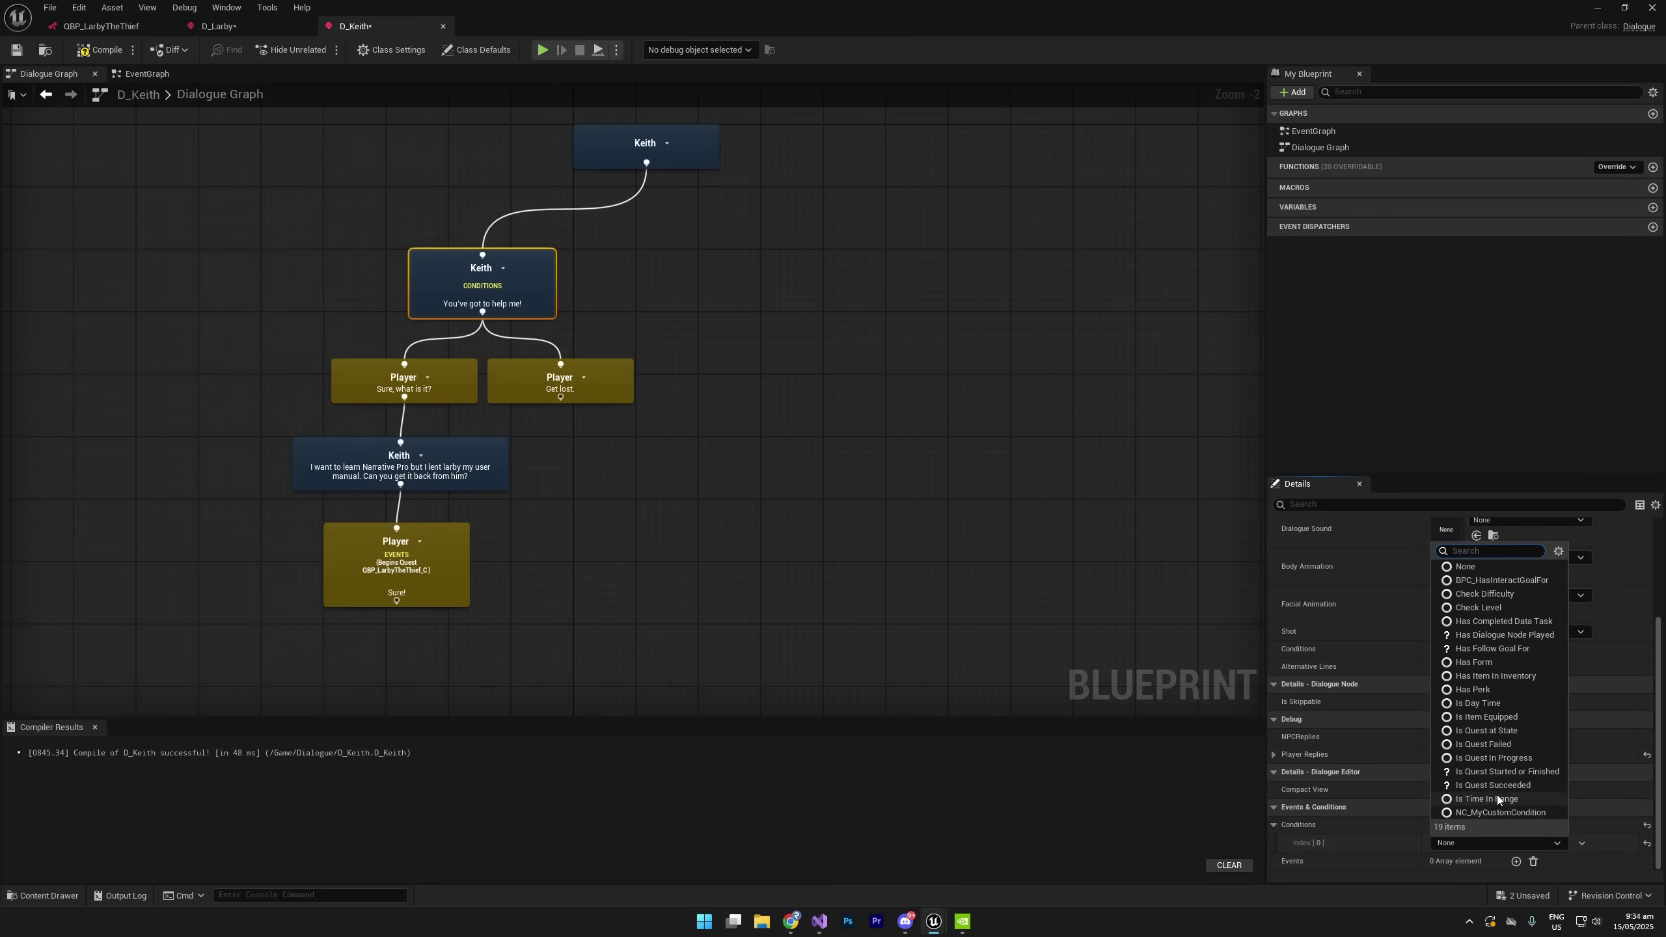
left_click(1493, 772)
left_click(1495, 772)
Negate the condition with Not and set its quest to QBP_LarbyTheThief.
left_click(1286, 842)
scroll(1290, 838, "down", 2)
left_click(1295, 809)
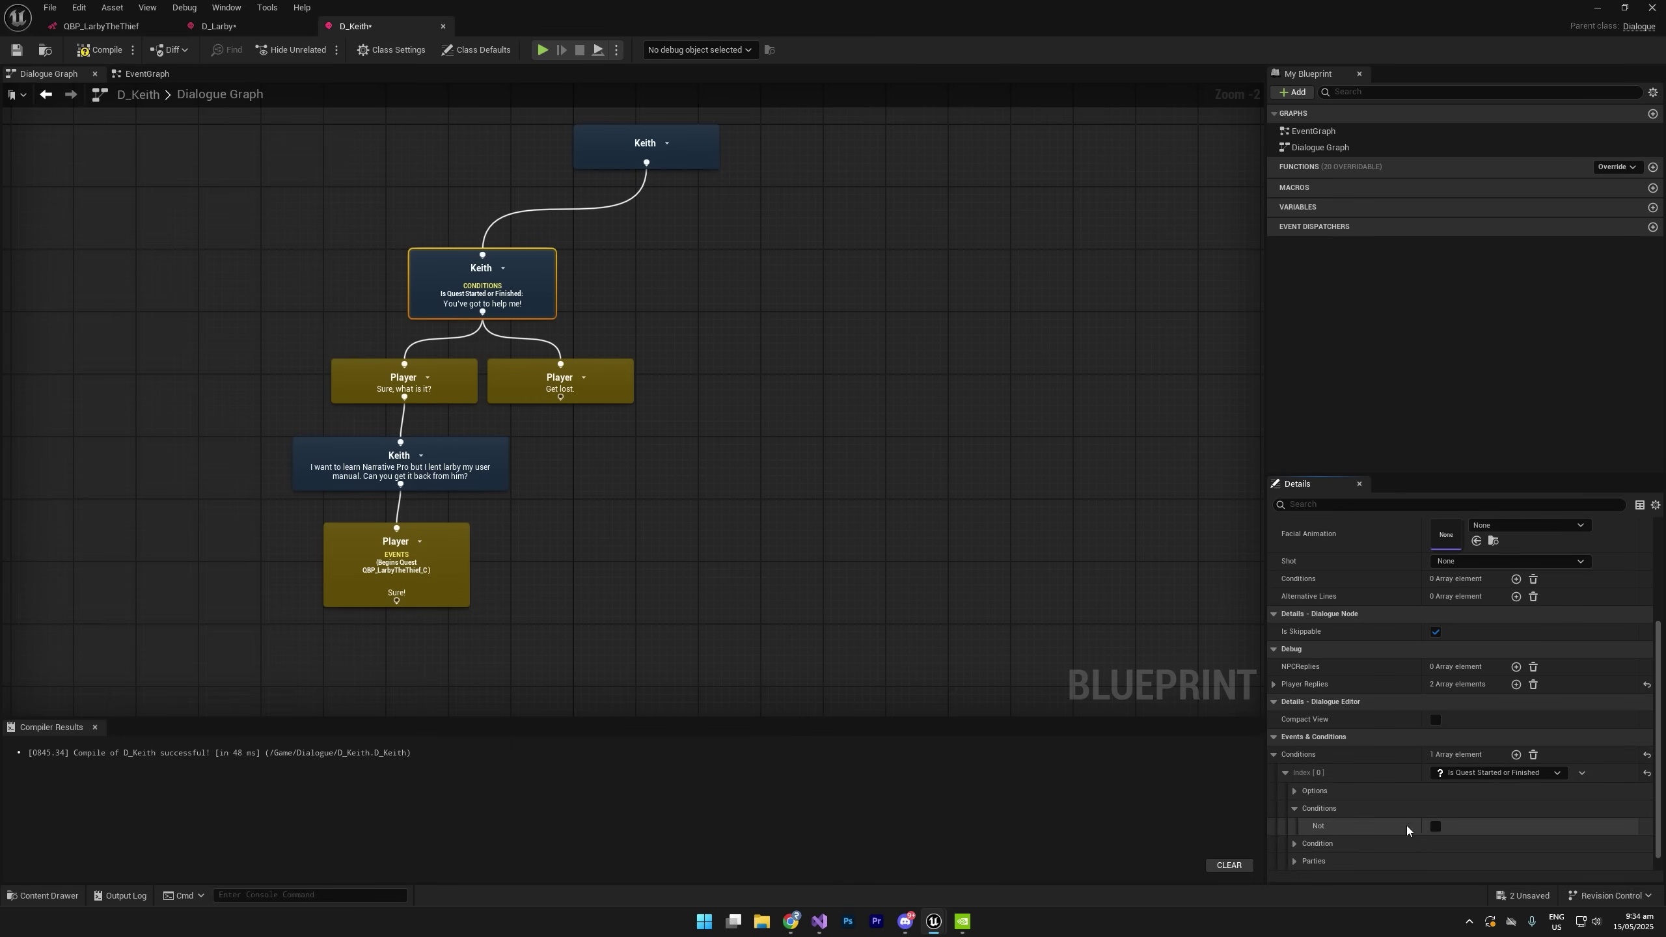
left_click(1435, 827)
left_click(1295, 791)
left_click(1455, 810)
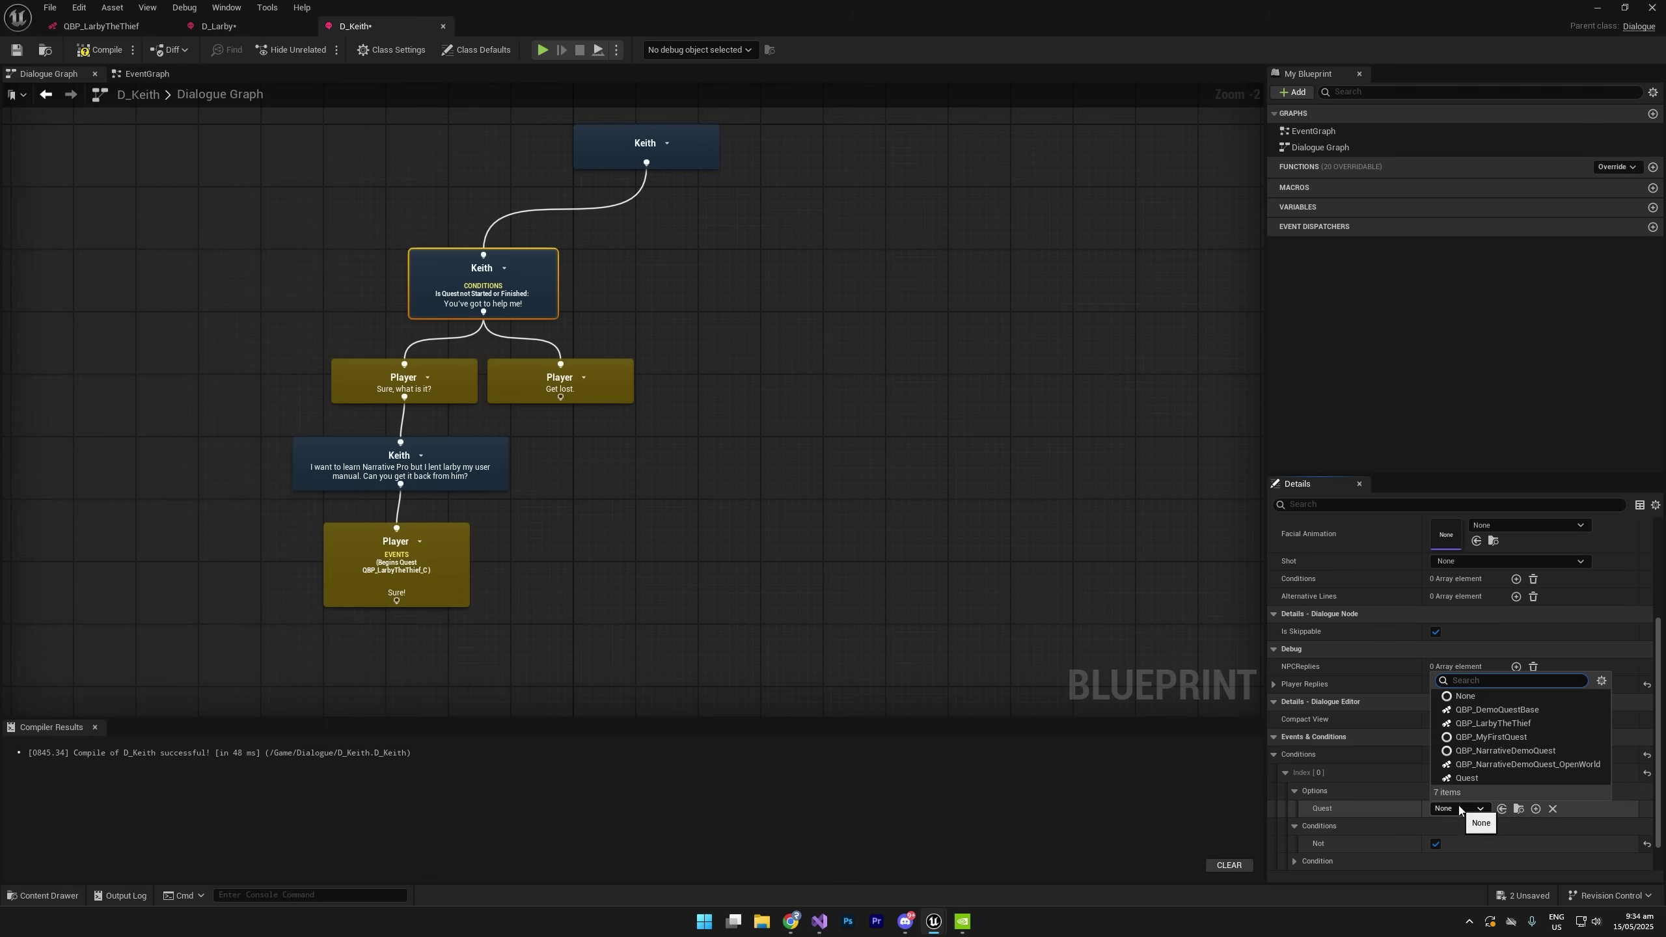
left_click(1493, 723)
Reposition the conditional dialogue branch beneath Keith's root node, and compile and save D_Keith.
left_click_drag(279, 536, 157, 643)
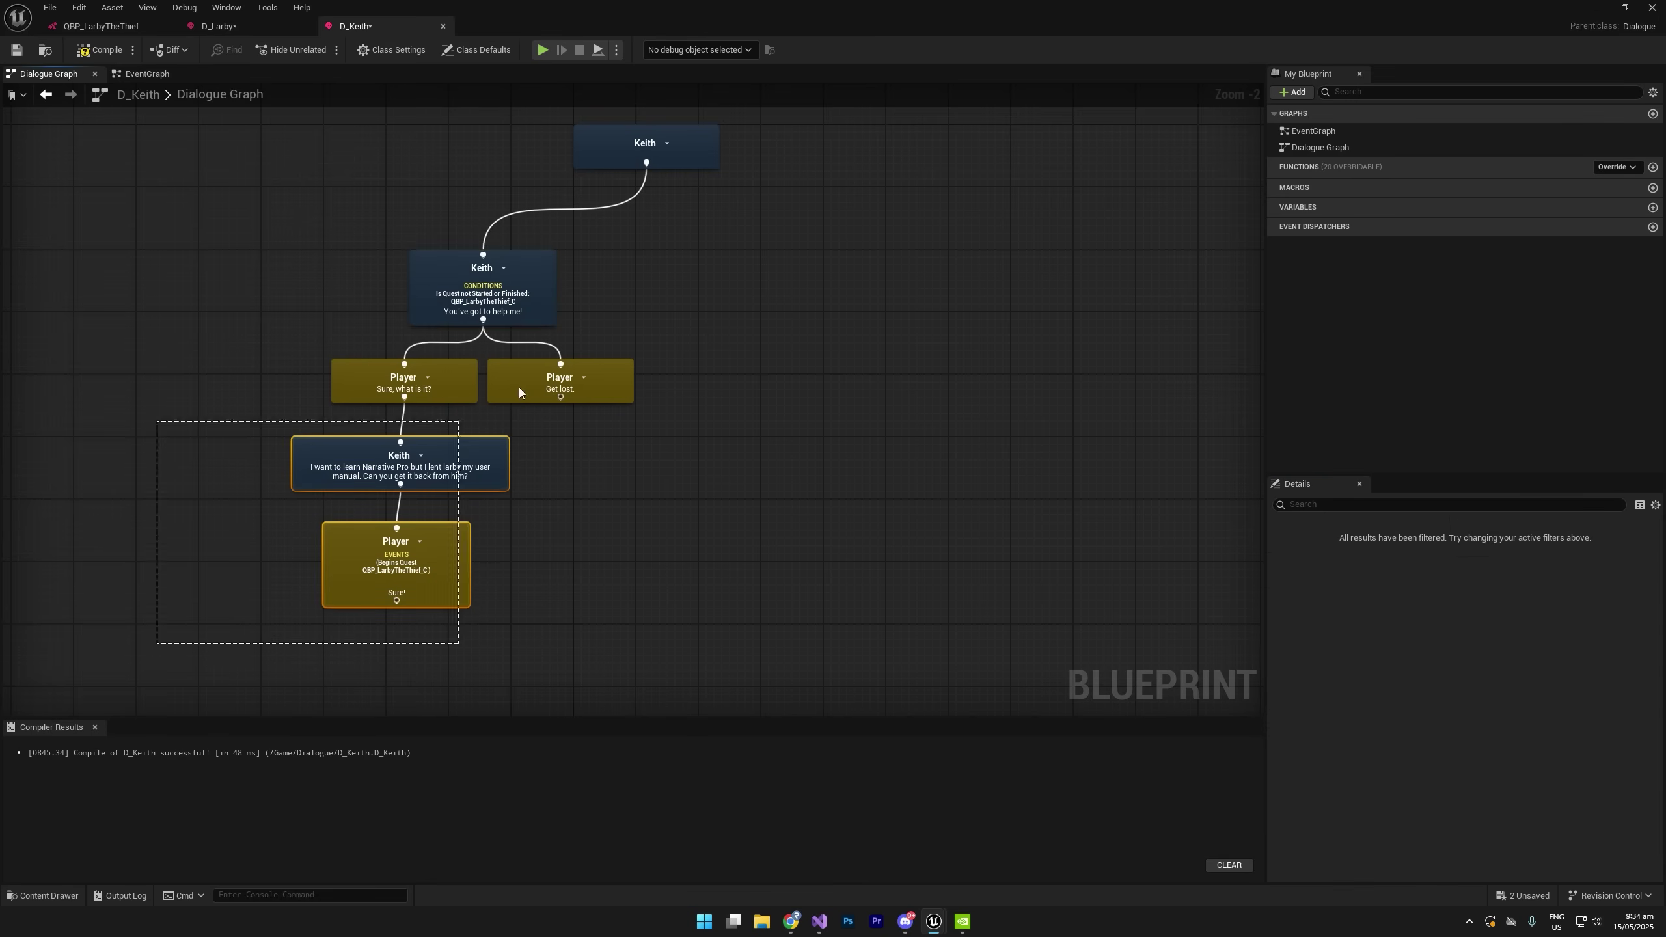
left_click_drag(395, 297, 435, 327)
scroll(397, 305, "up", 2)
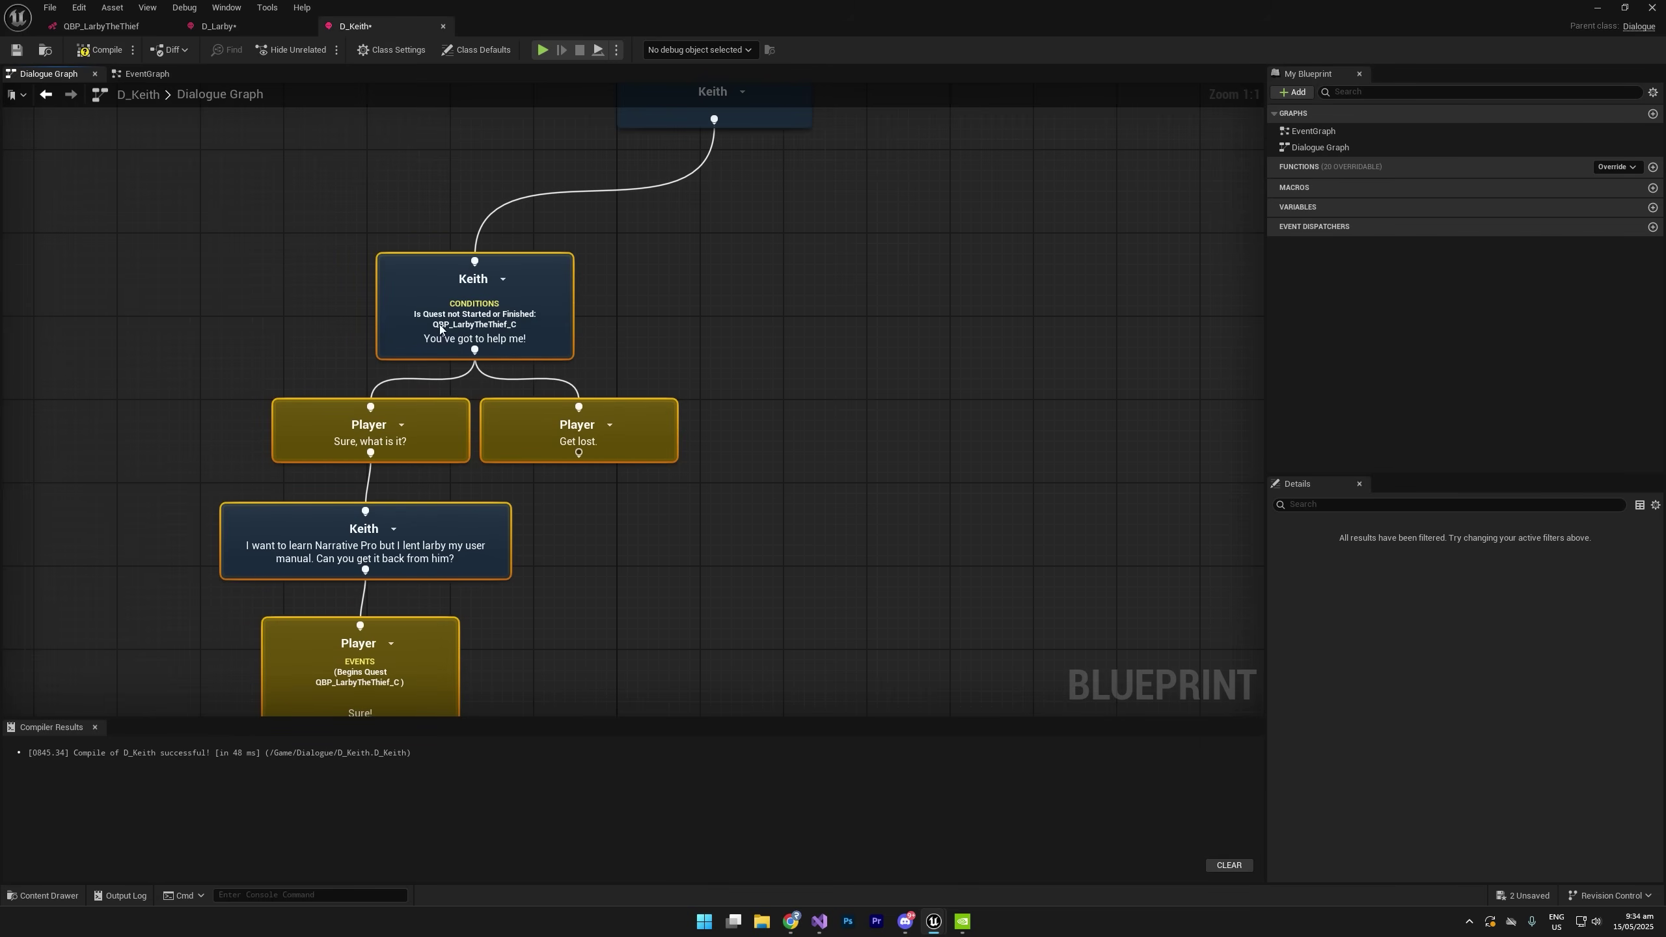
scroll(593, 588, "down", 2)
left_click(17, 50)
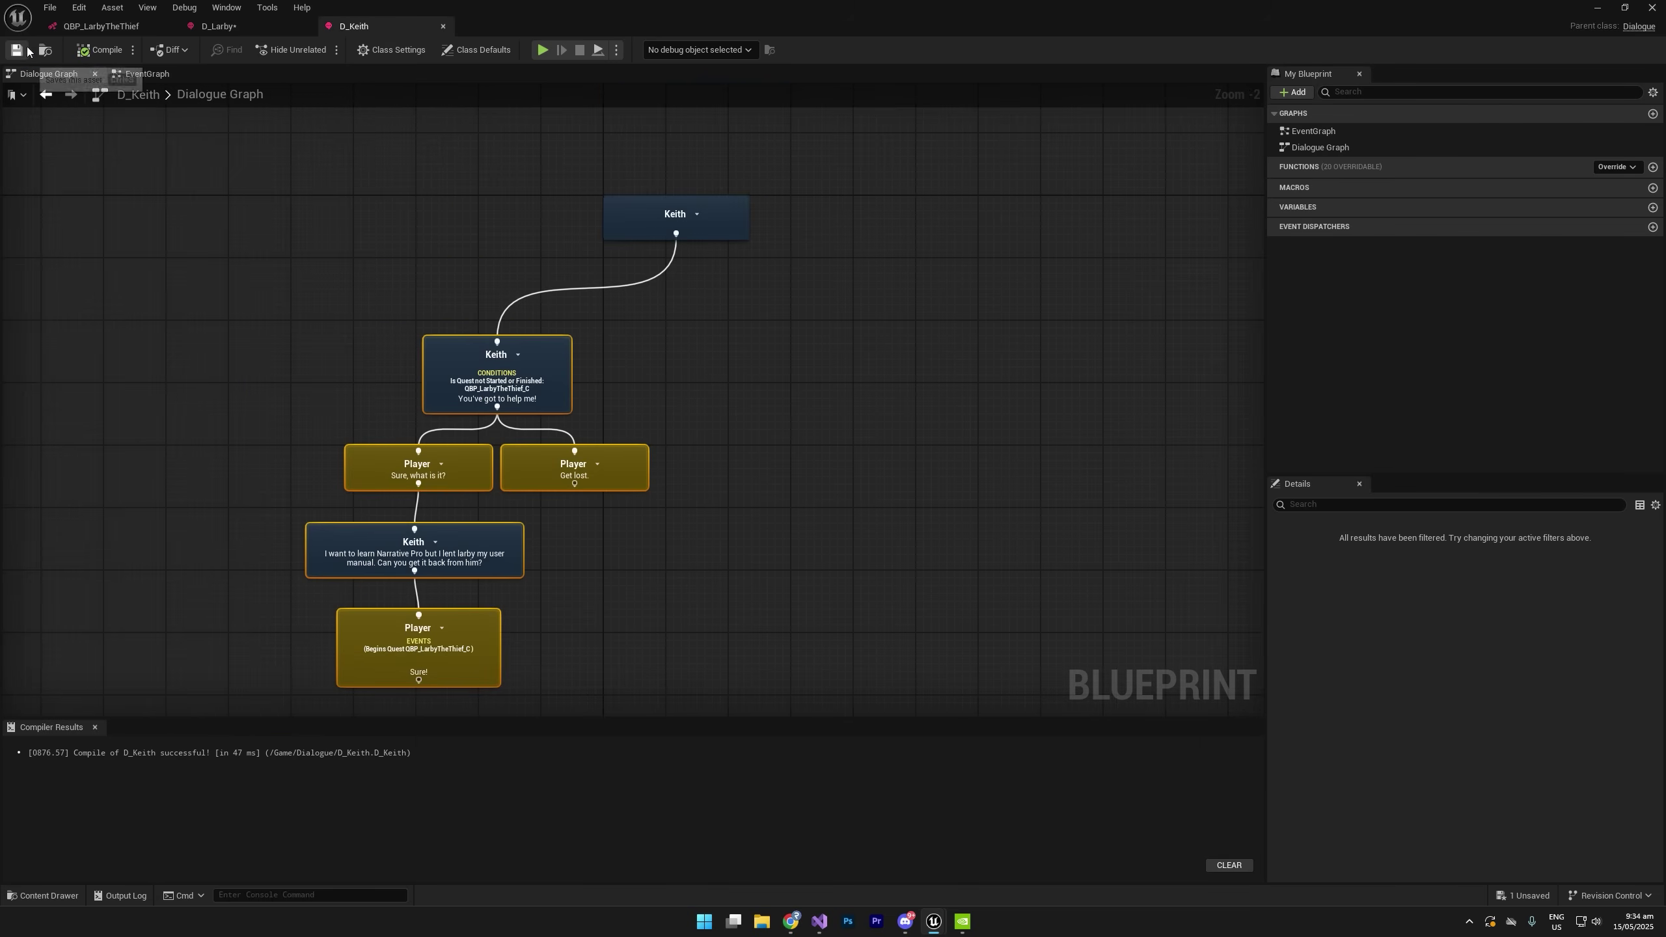
key("ctrl+z")
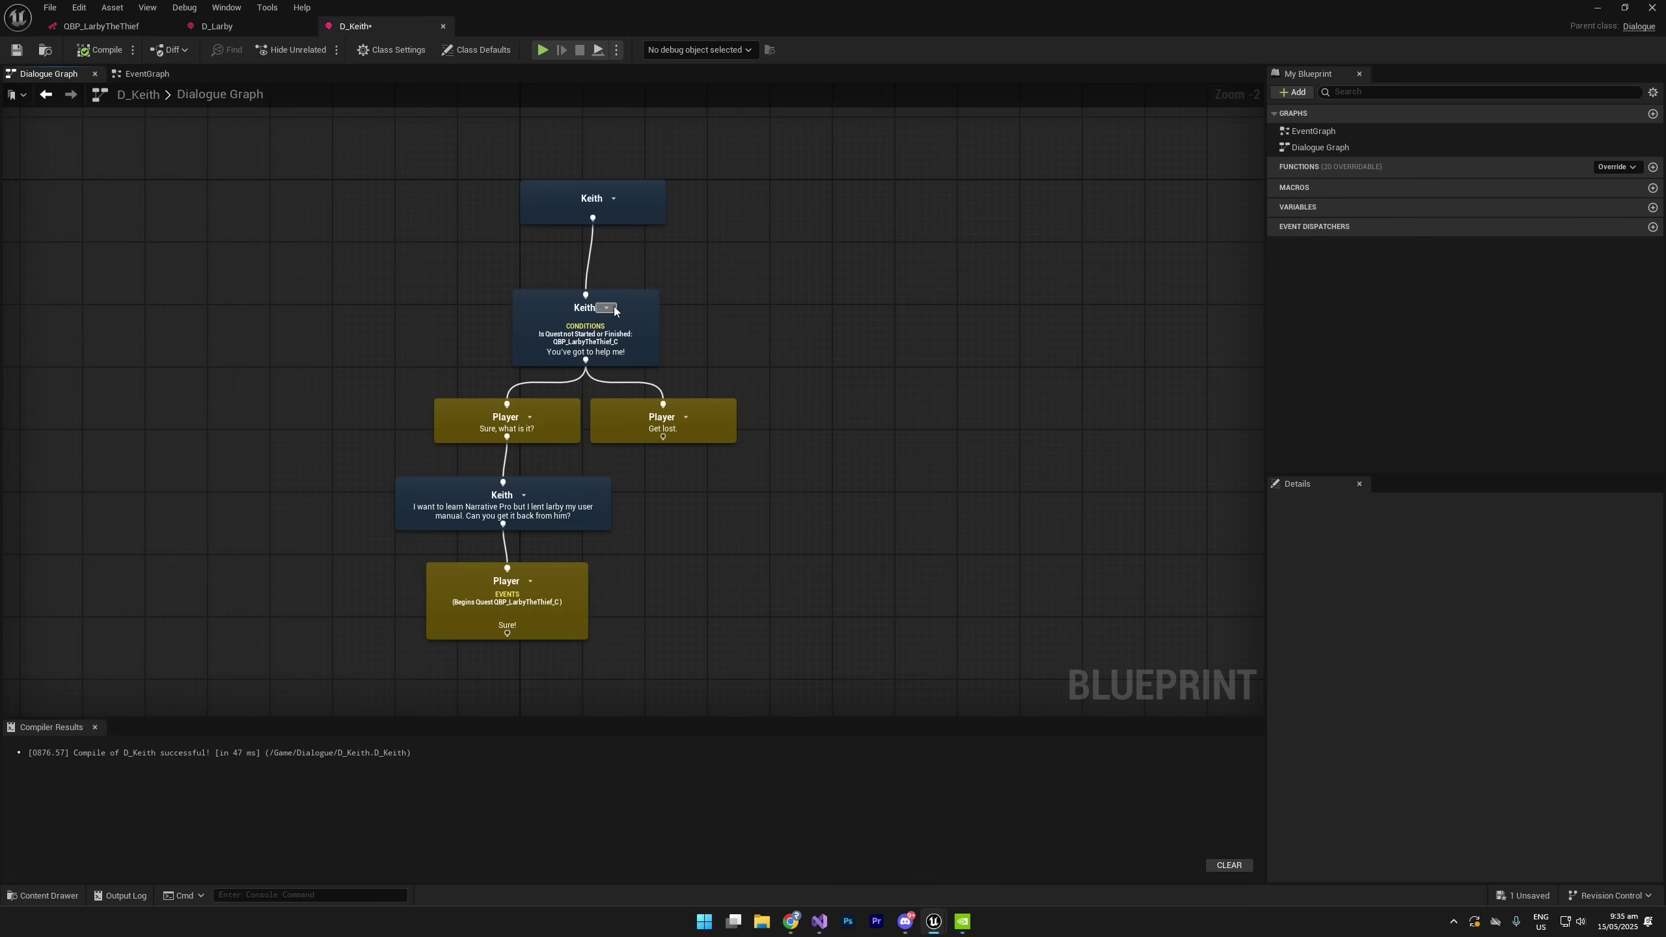
left_click(543, 604)
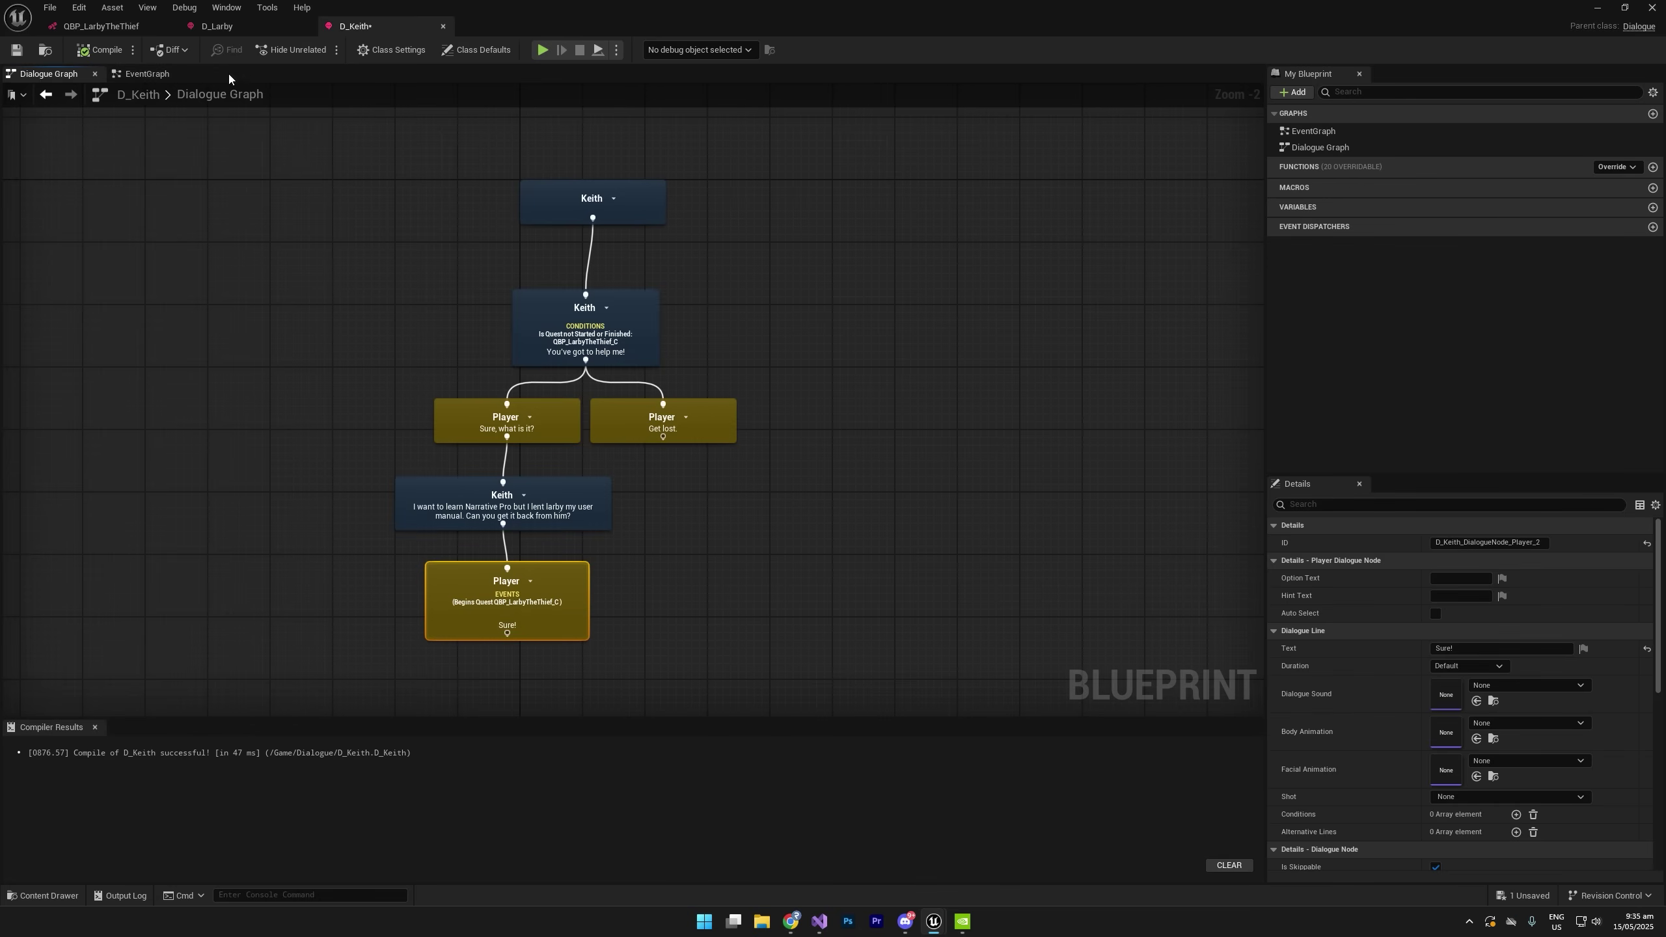
Add a speaker to the D_Larby dialogue with Larby as its NPC data asset.
left_click(245, 31)
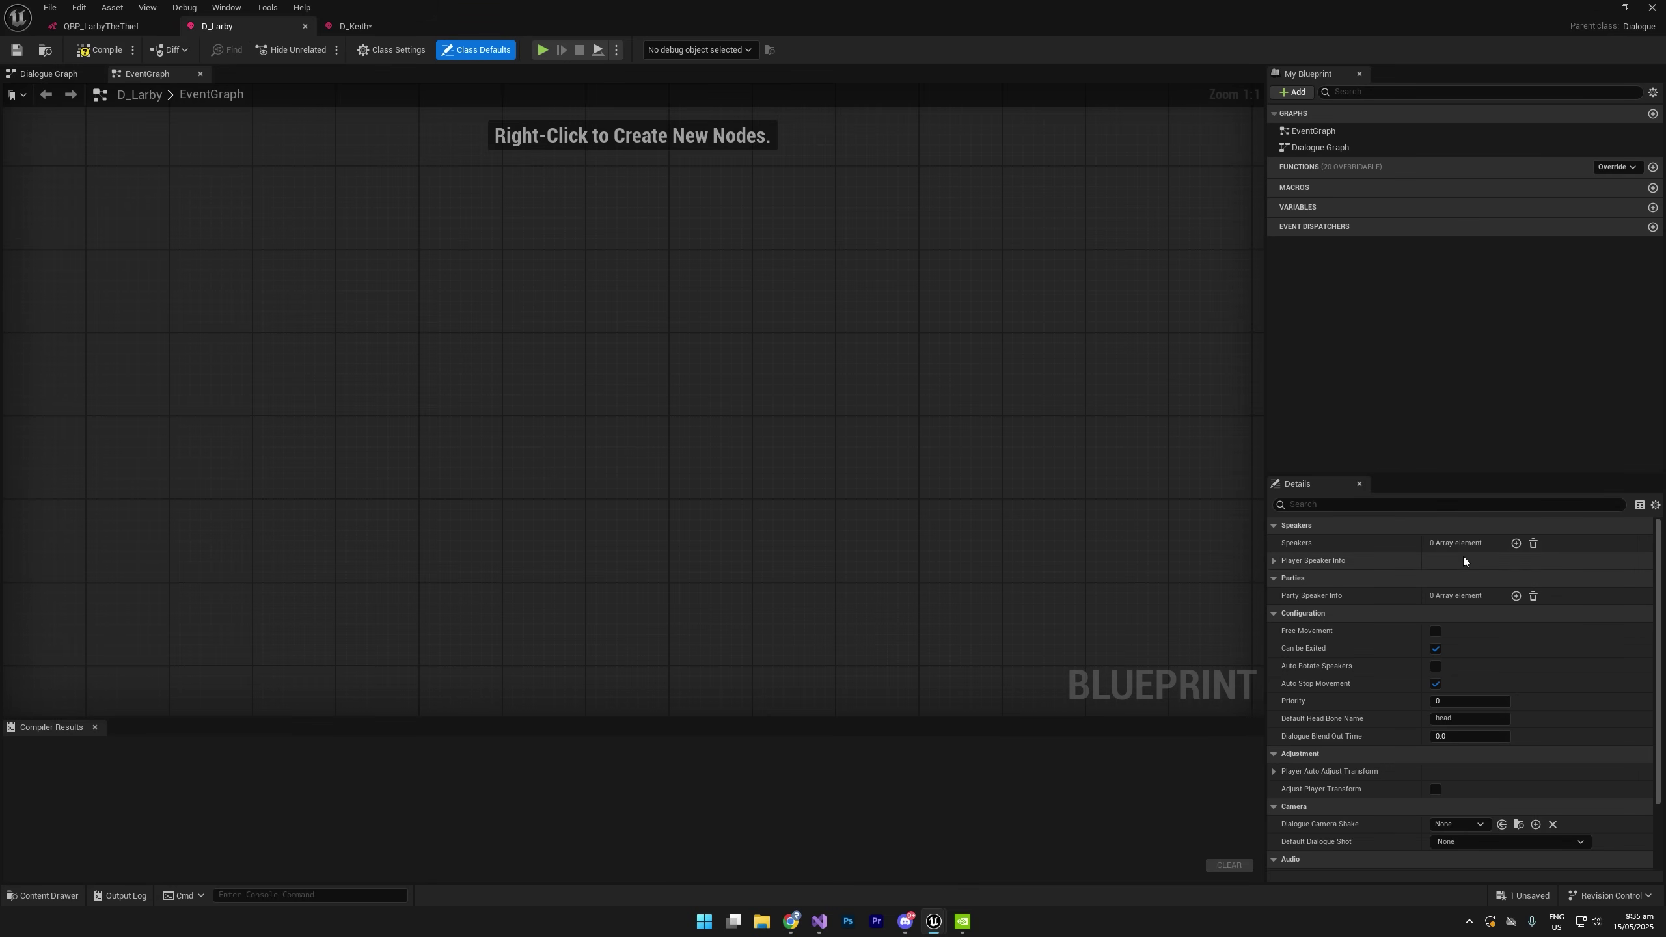
left_click(1515, 542)
left_click(1290, 562)
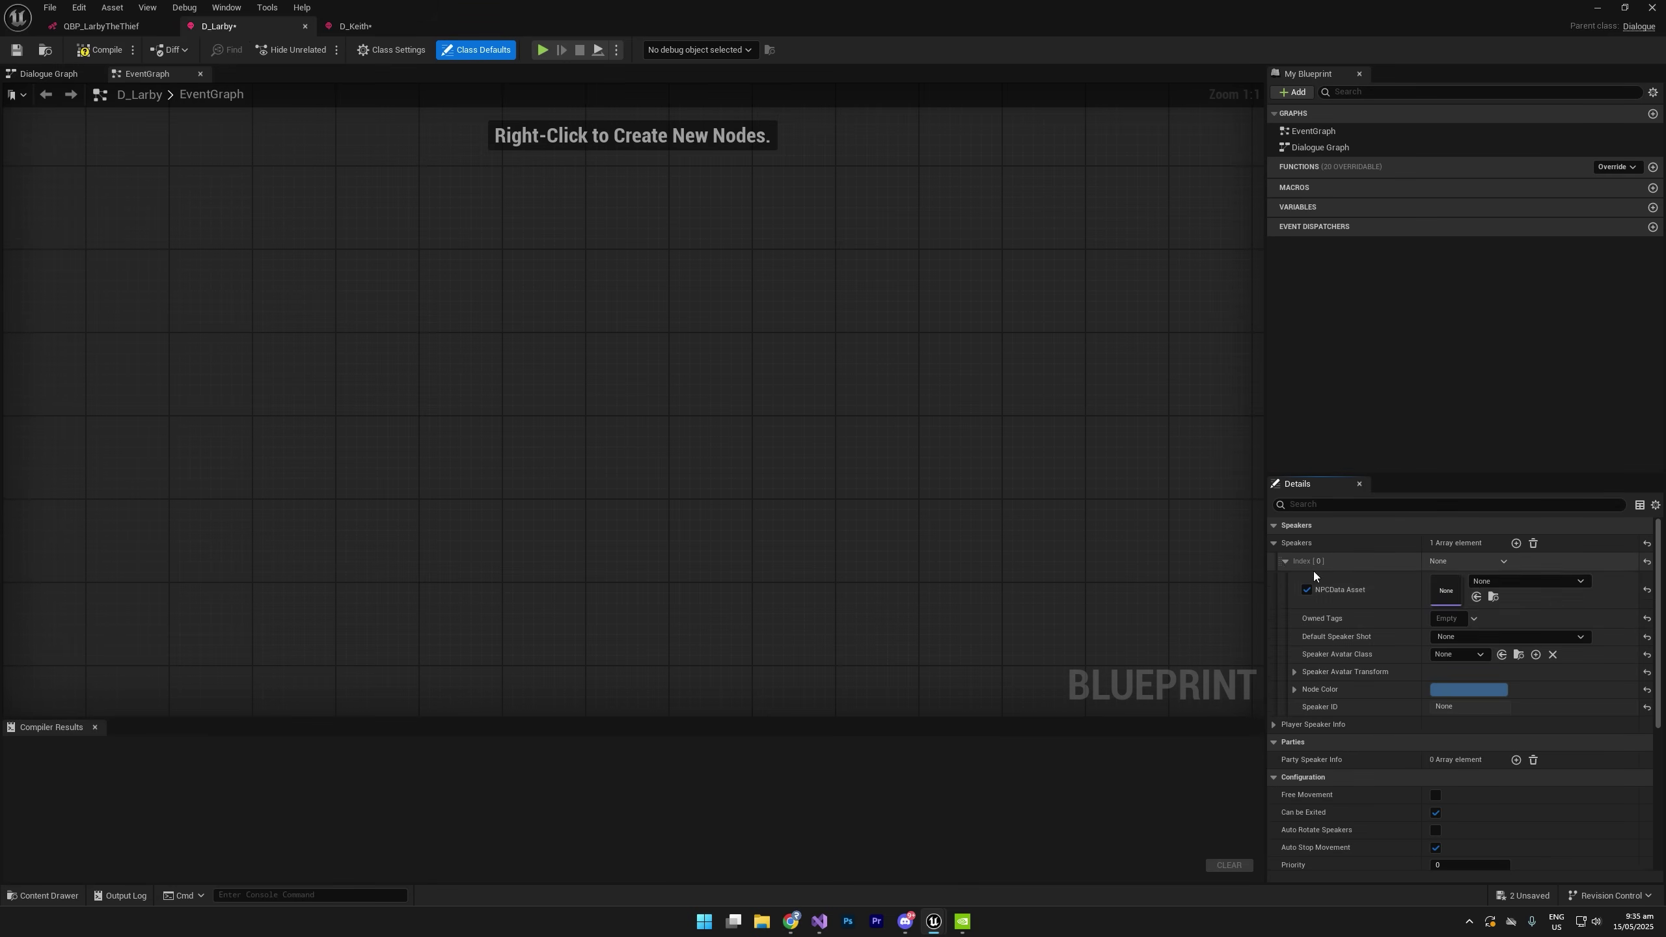
left_click(1512, 581)
type("larb")
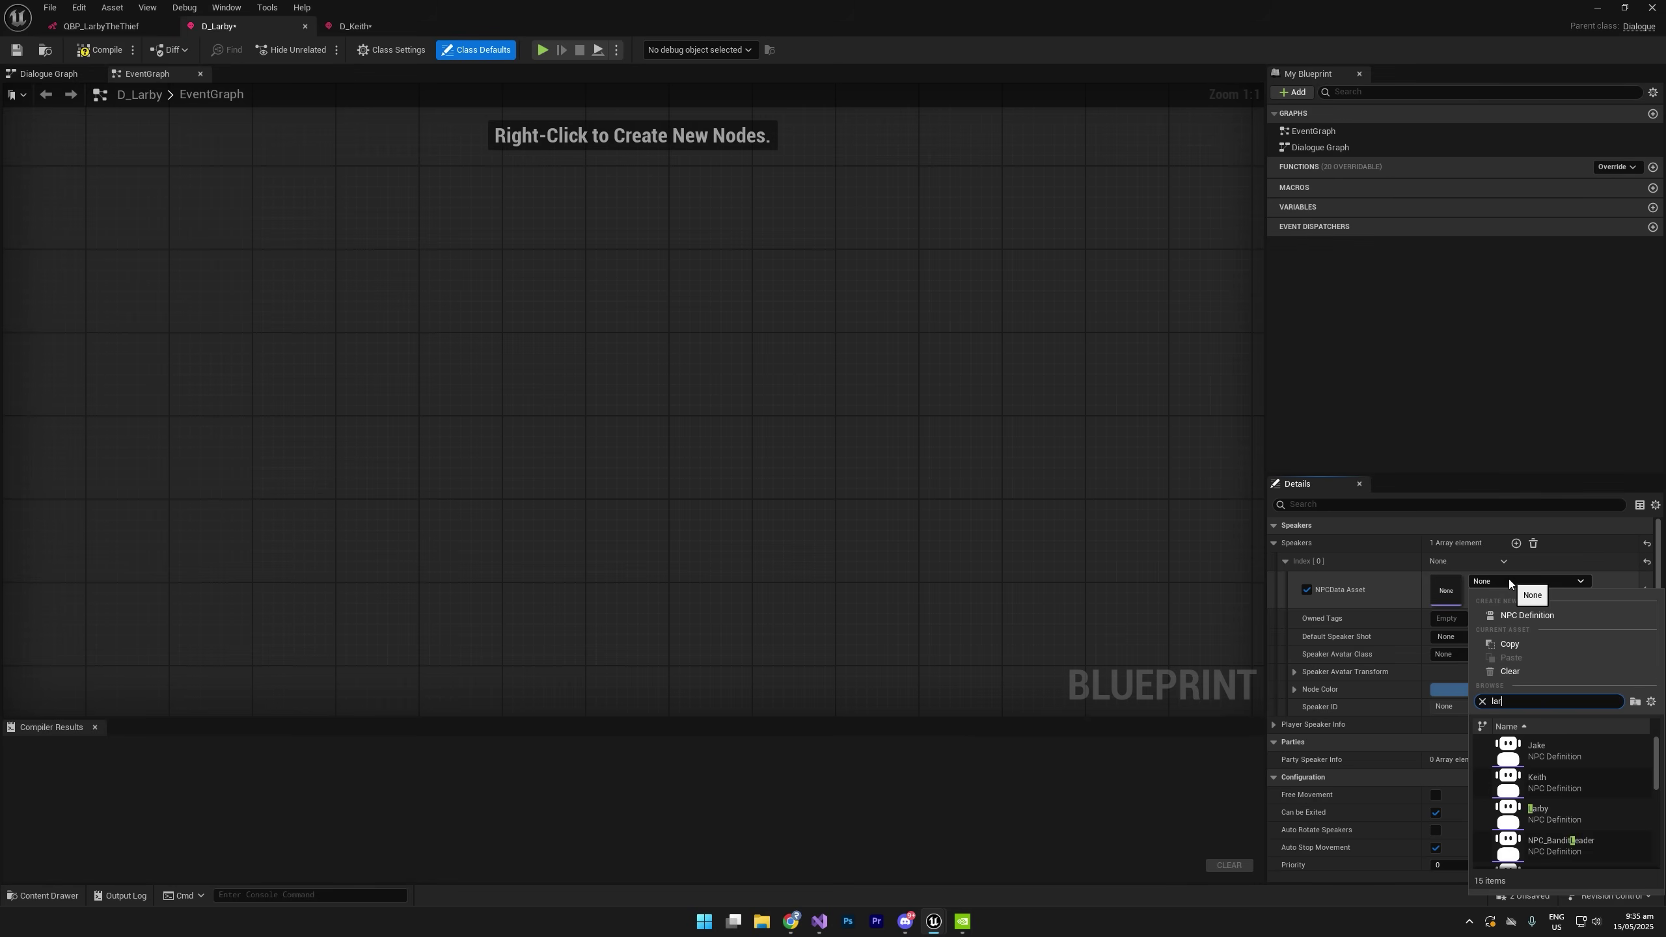
left_click(1561, 750)
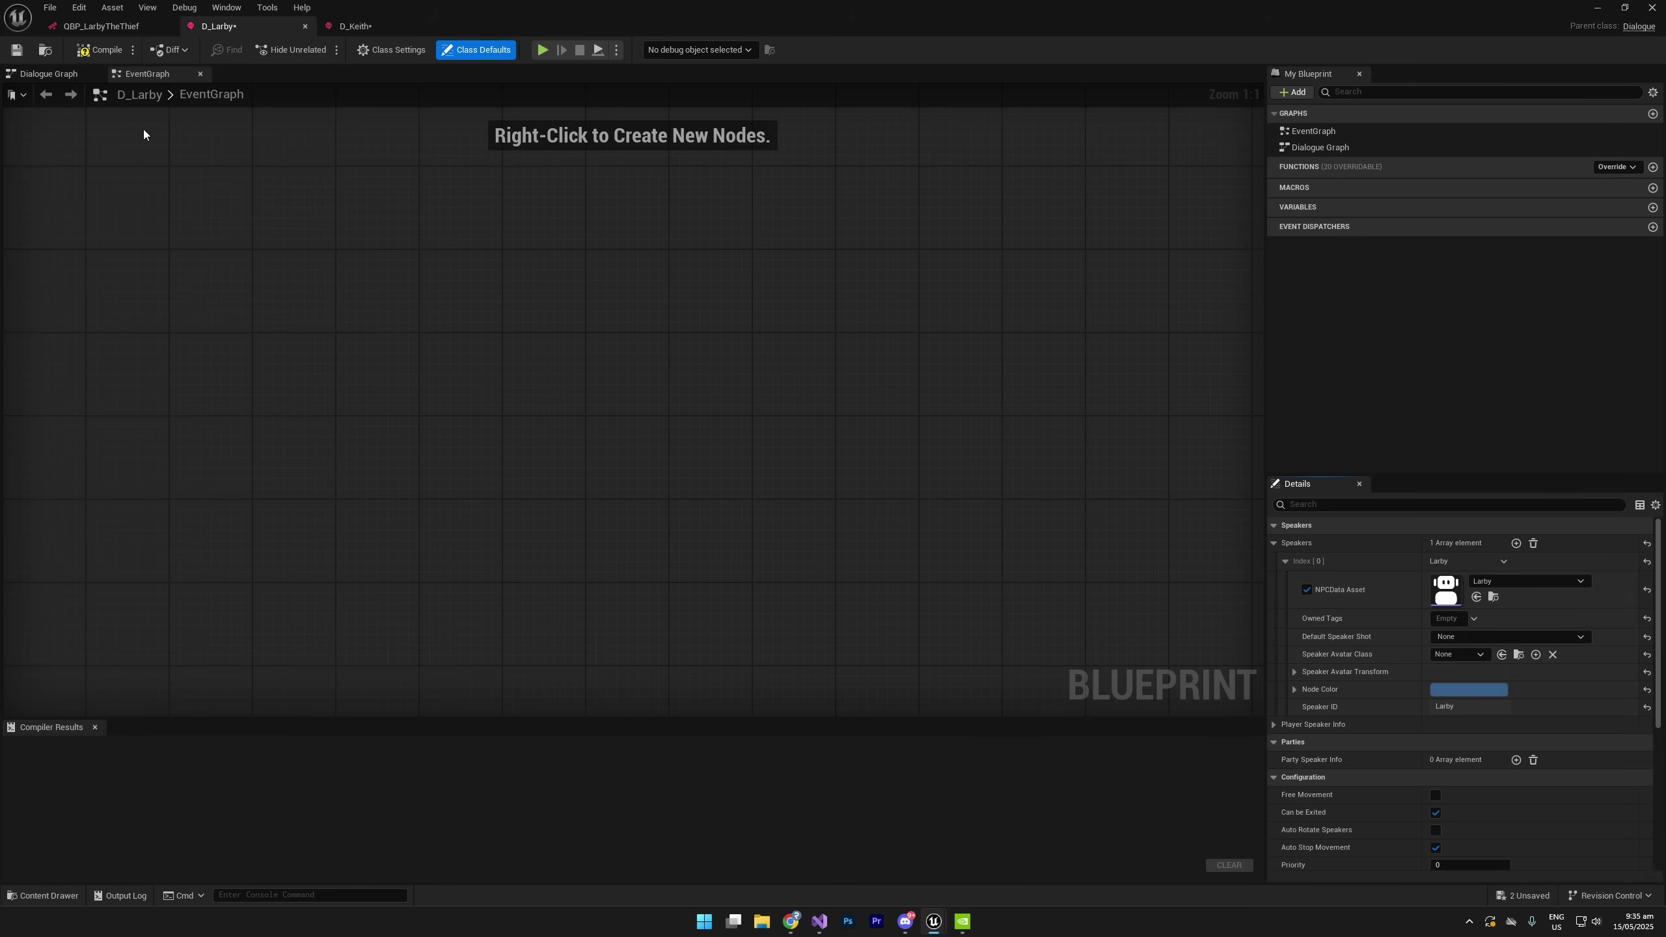
Add an NPC node beneath Larby's root in the dialogue graph with the text "What do you want?".
left_click(48, 74)
left_click(672, 396)
left_click(715, 414)
left_click(723, 430)
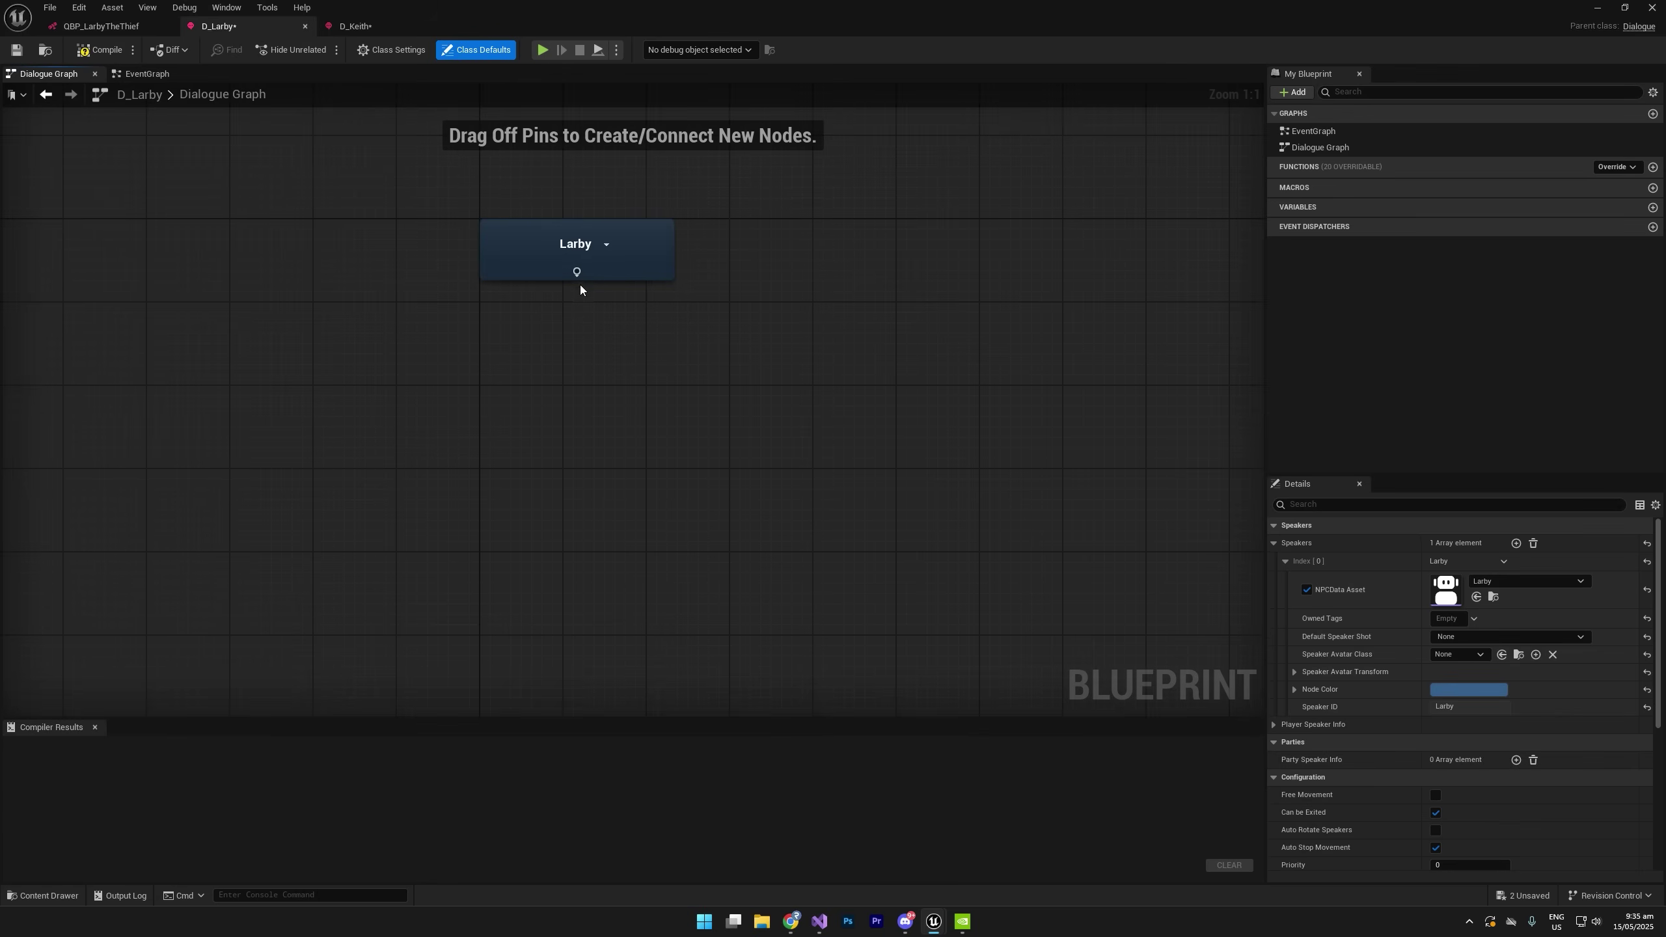
left_click_drag(575, 272, 531, 375)
left_click(608, 438)
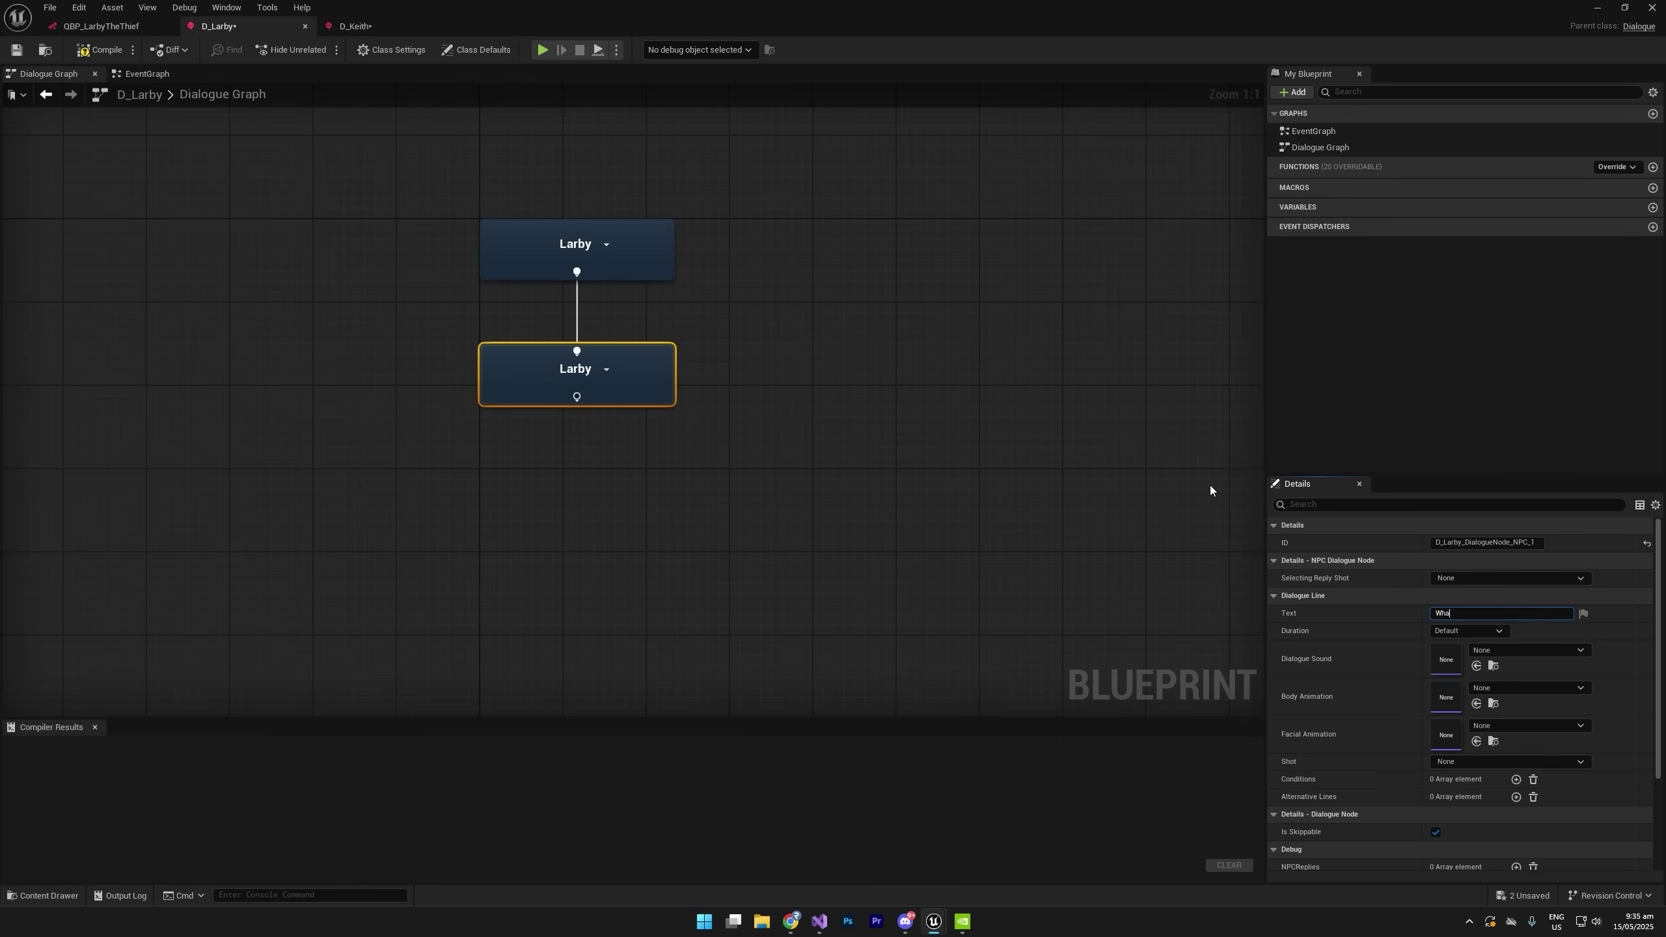
type("want?")
Add a player response to "What do you want?": "I'm here to get Keiths user manual back. He wants to learn Narrative Pro.".
left_click(642, 502)
left_click_drag(577, 397, 518, 497)
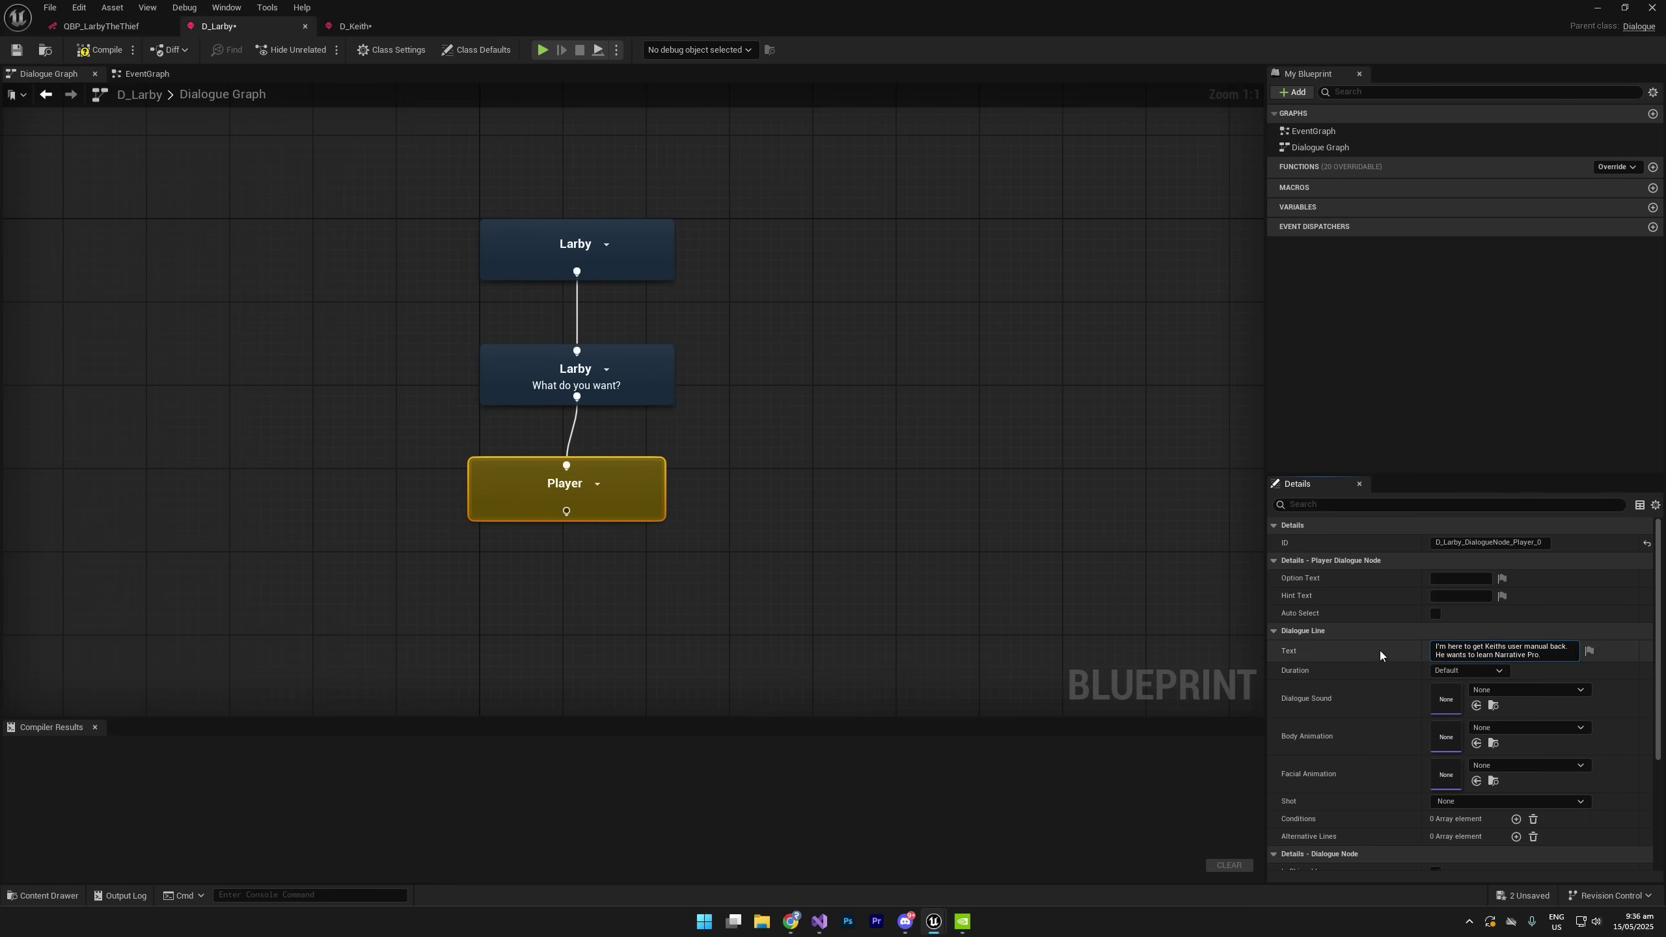
left_click(784, 605)
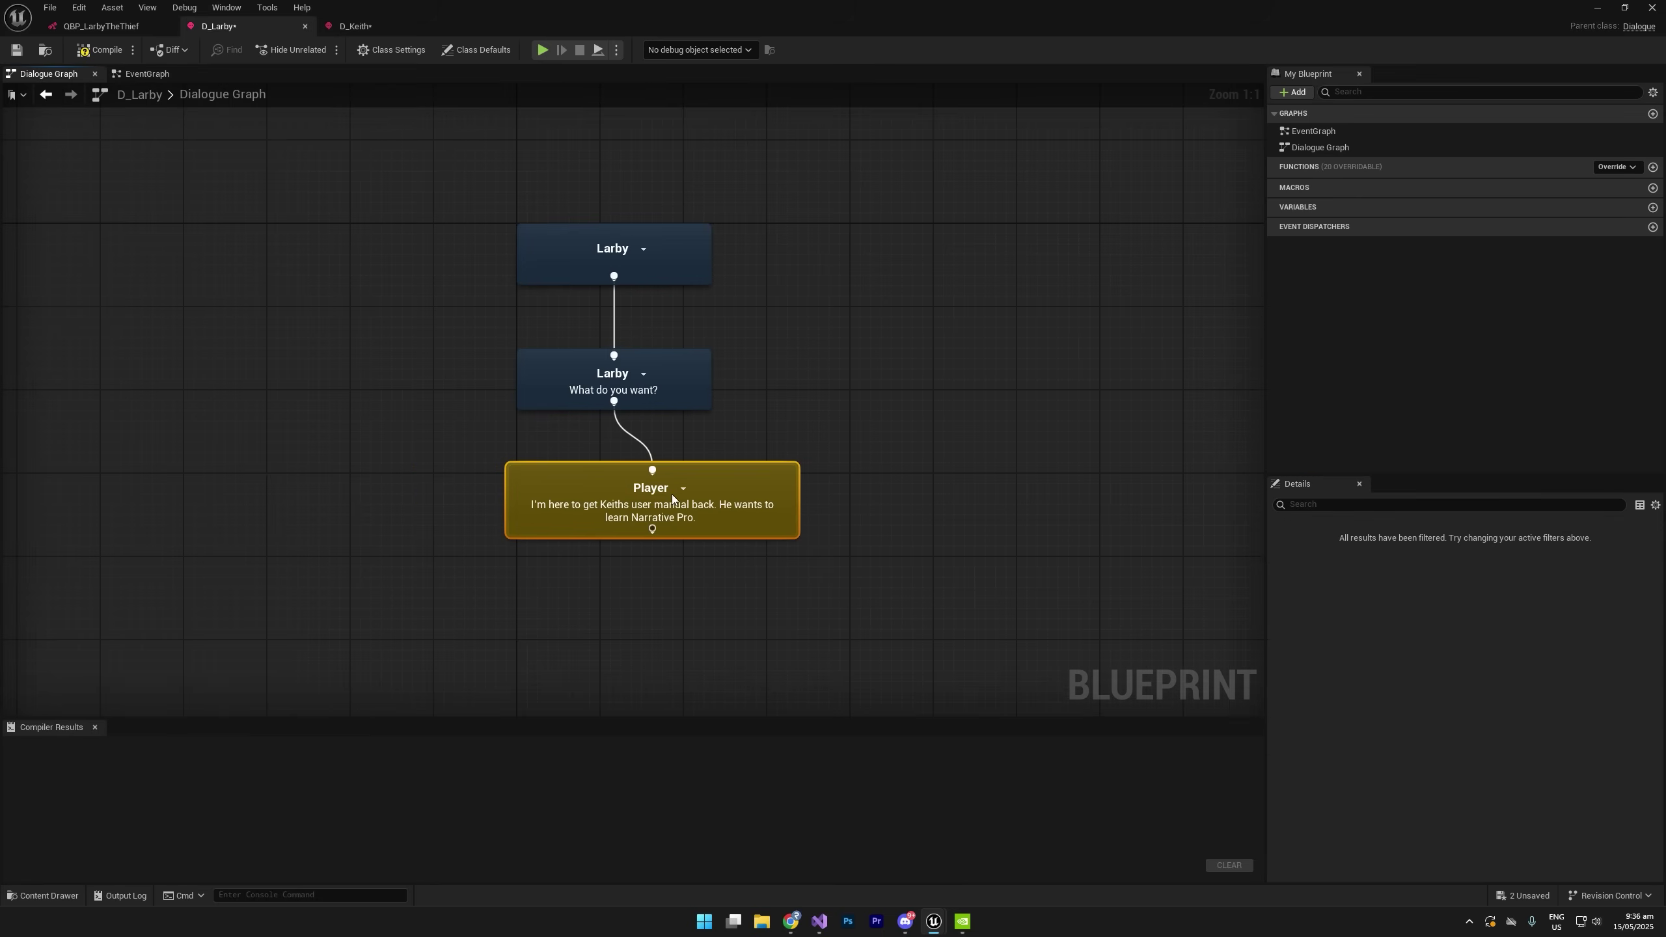
Add Larby's reply beneath the player response with the text "Take it, its useless anyway." and compile and save D_Larby.
right_click_drag(600, 537, 627, 443)
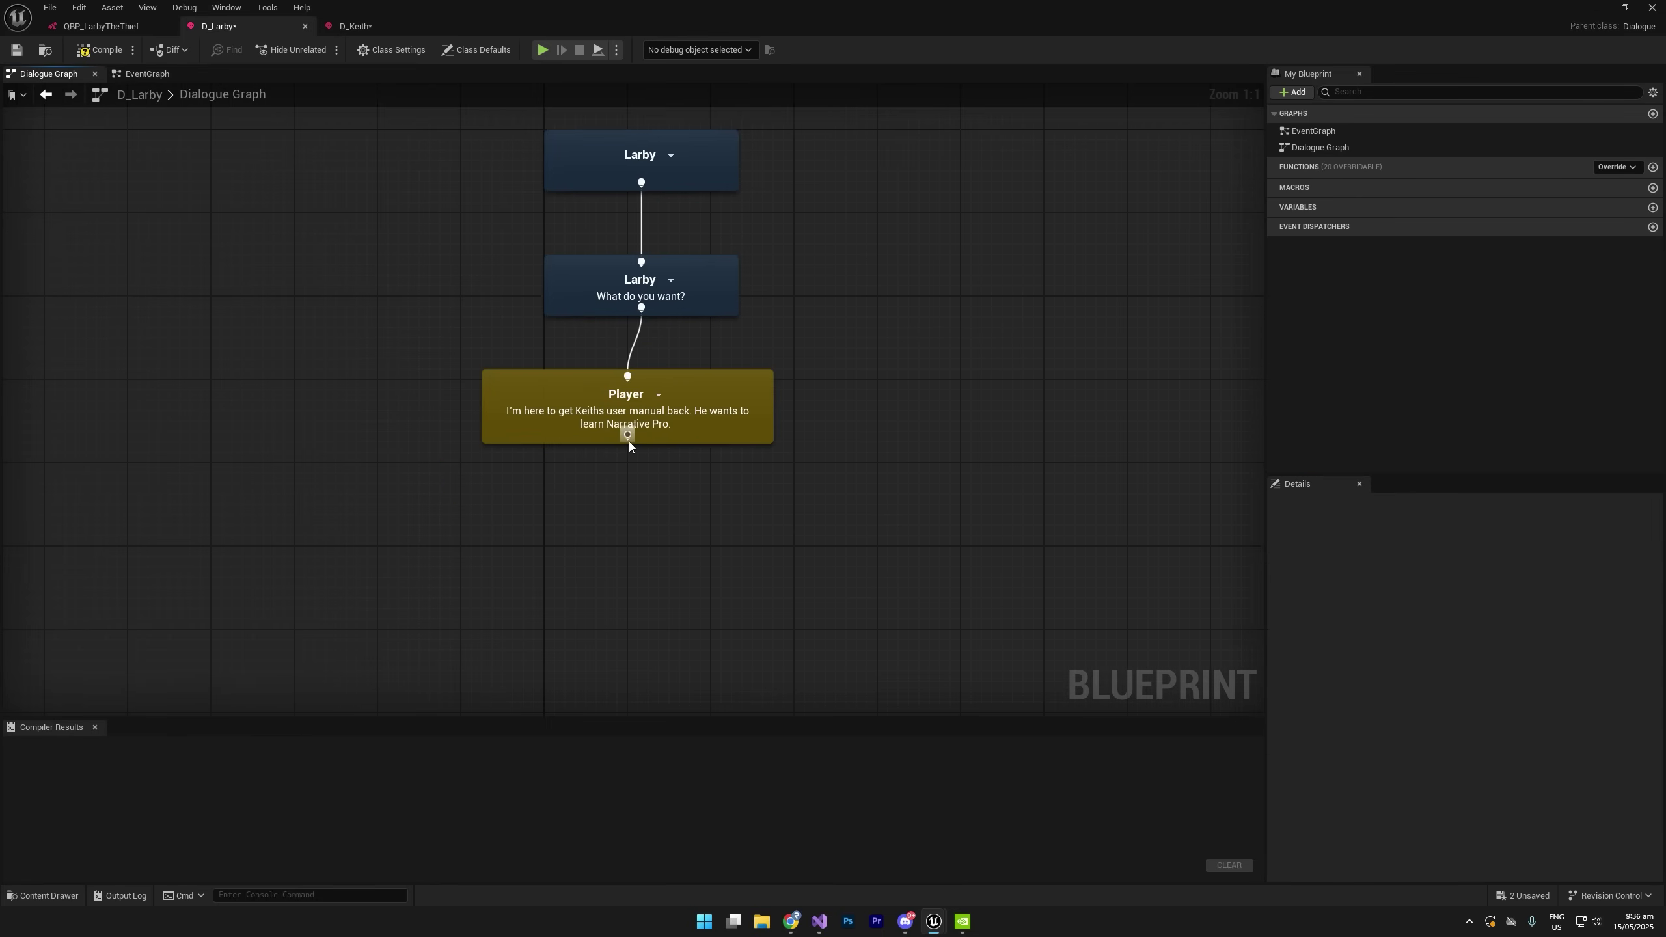
left_click_drag(627, 435, 623, 504)
left_click(690, 539)
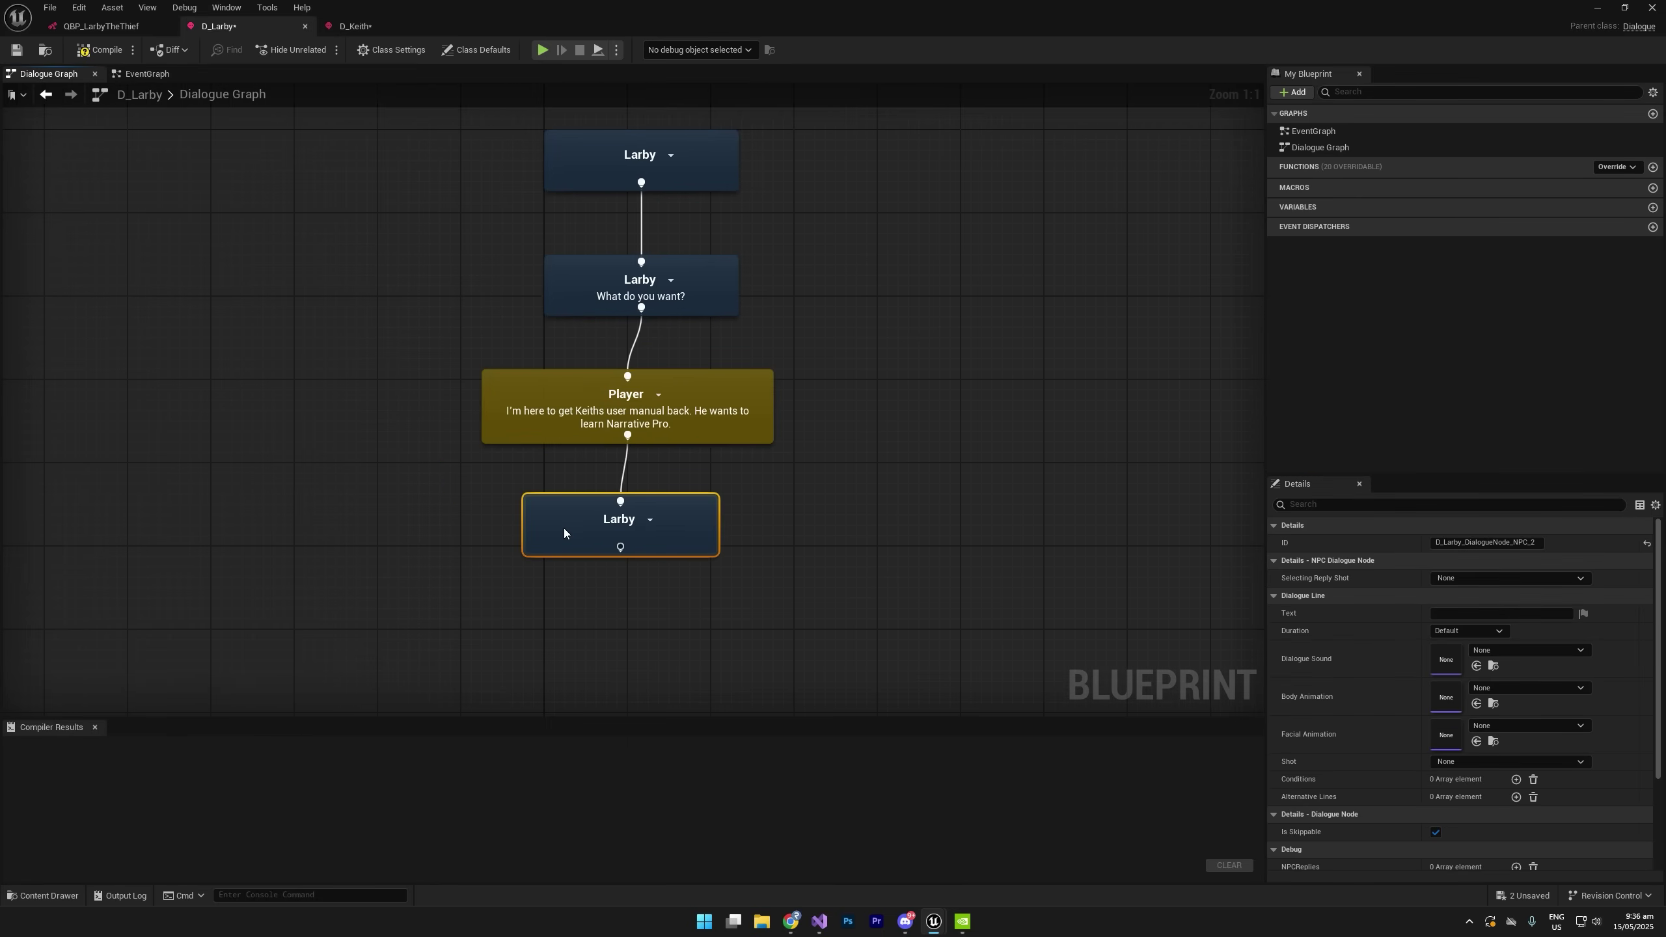
left_click(1481, 613)
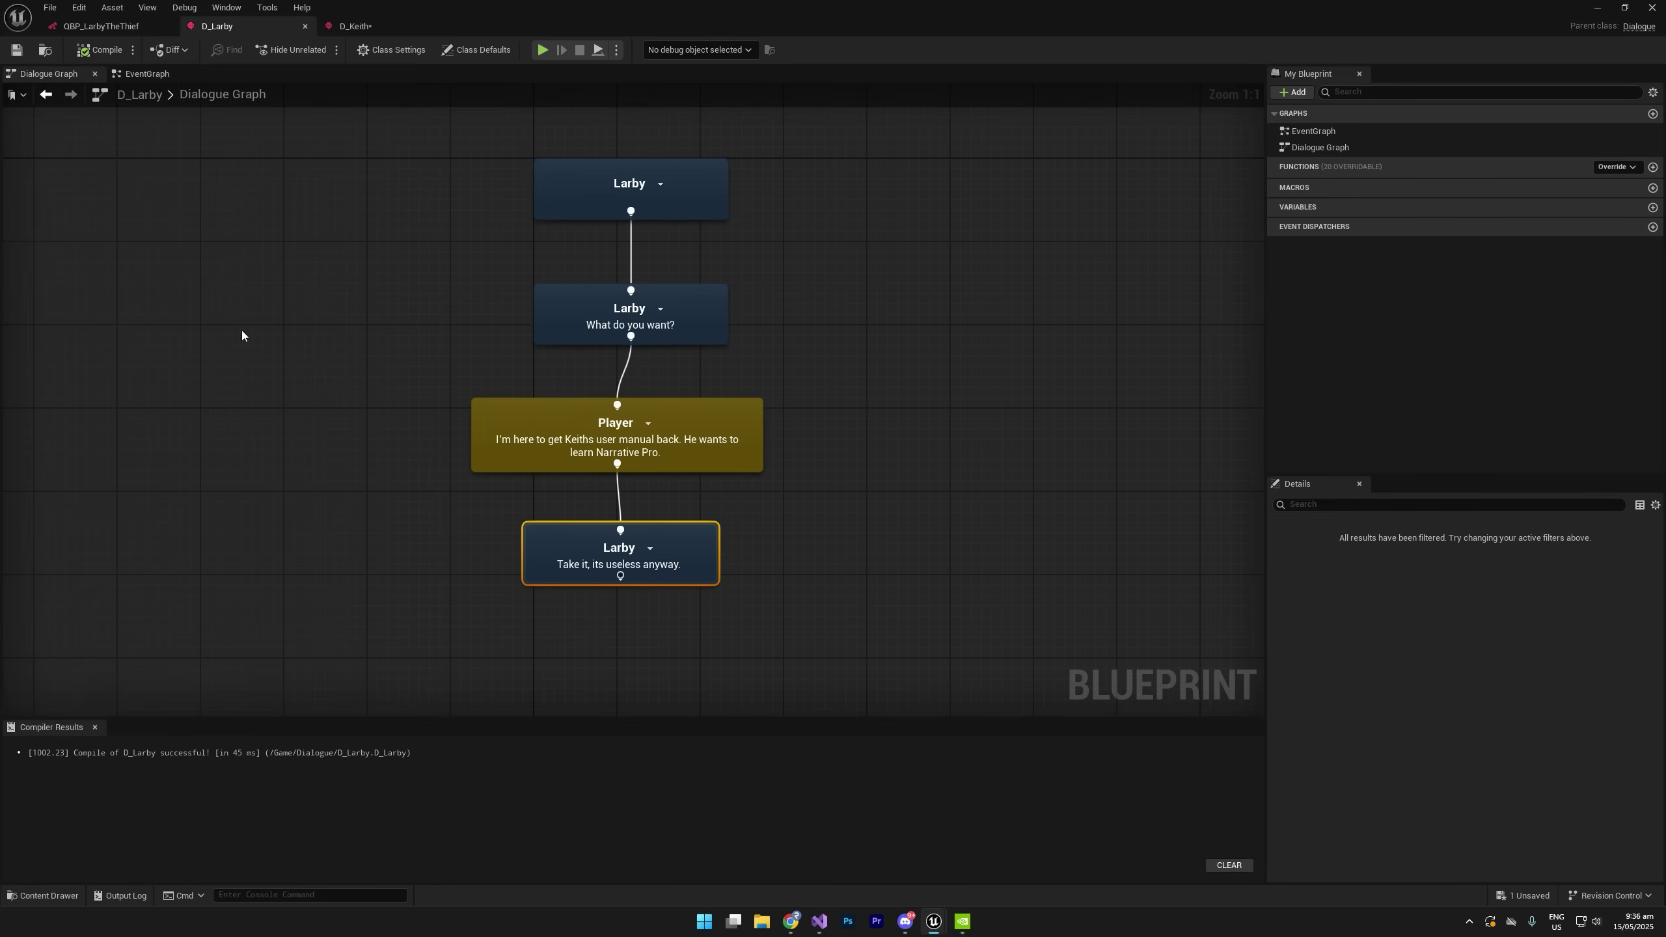
Add an Add Item To Inventory event to Larby's "Take it, its useless anyway." node.
left_click(675, 540)
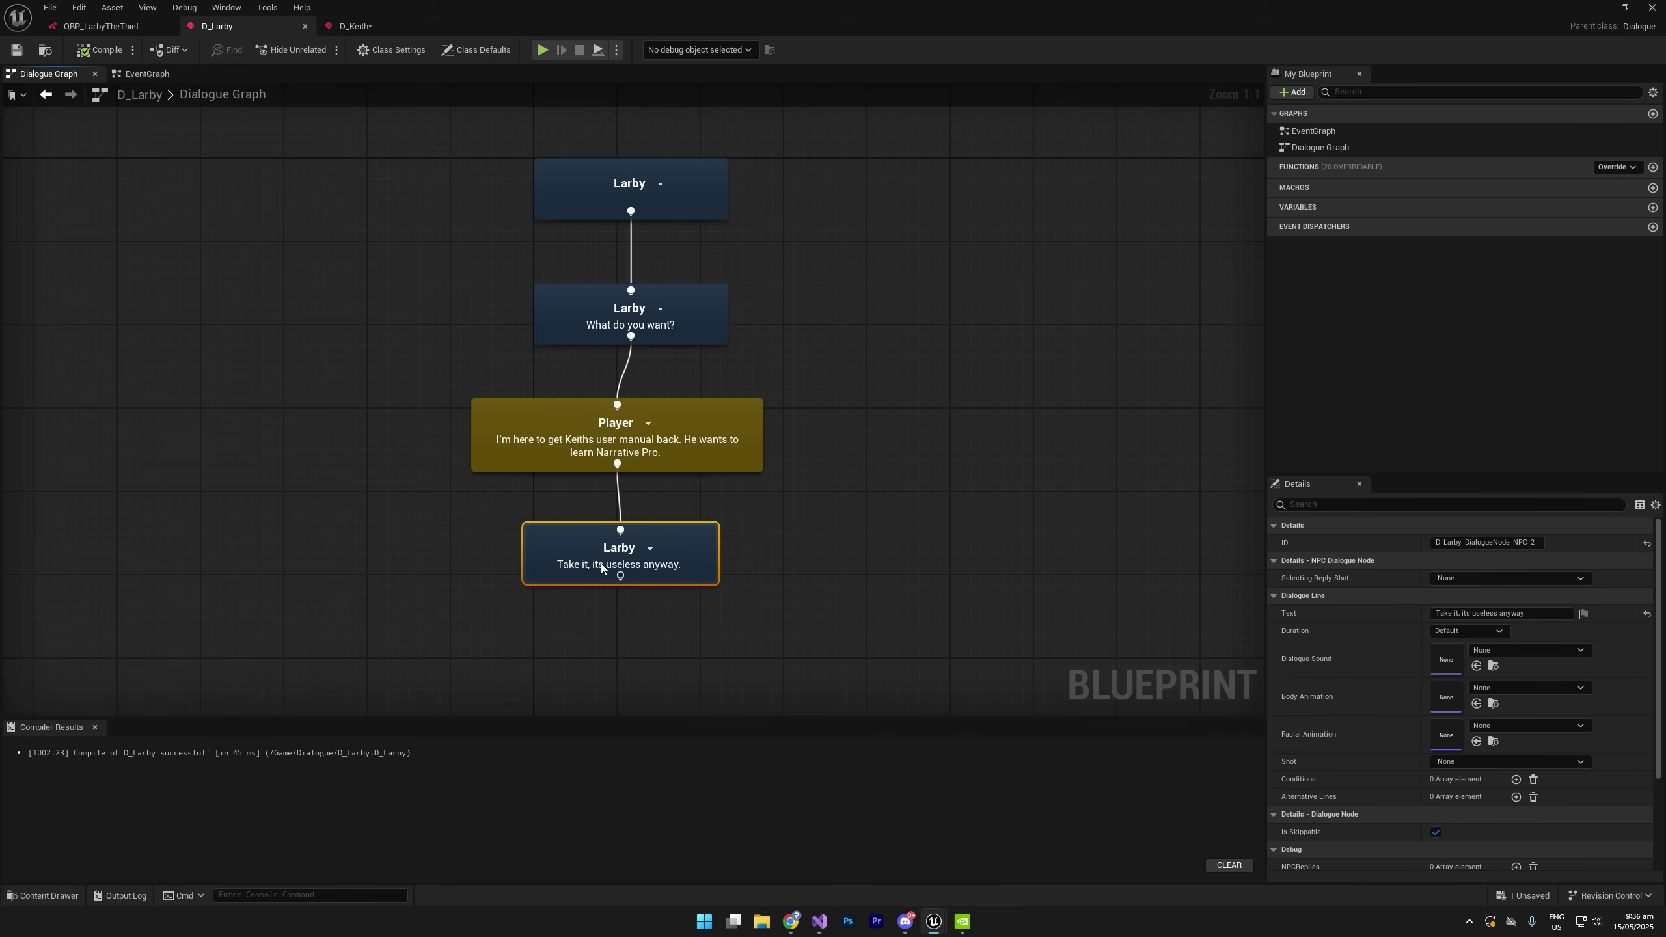
scroll(1370, 774, "down", 3)
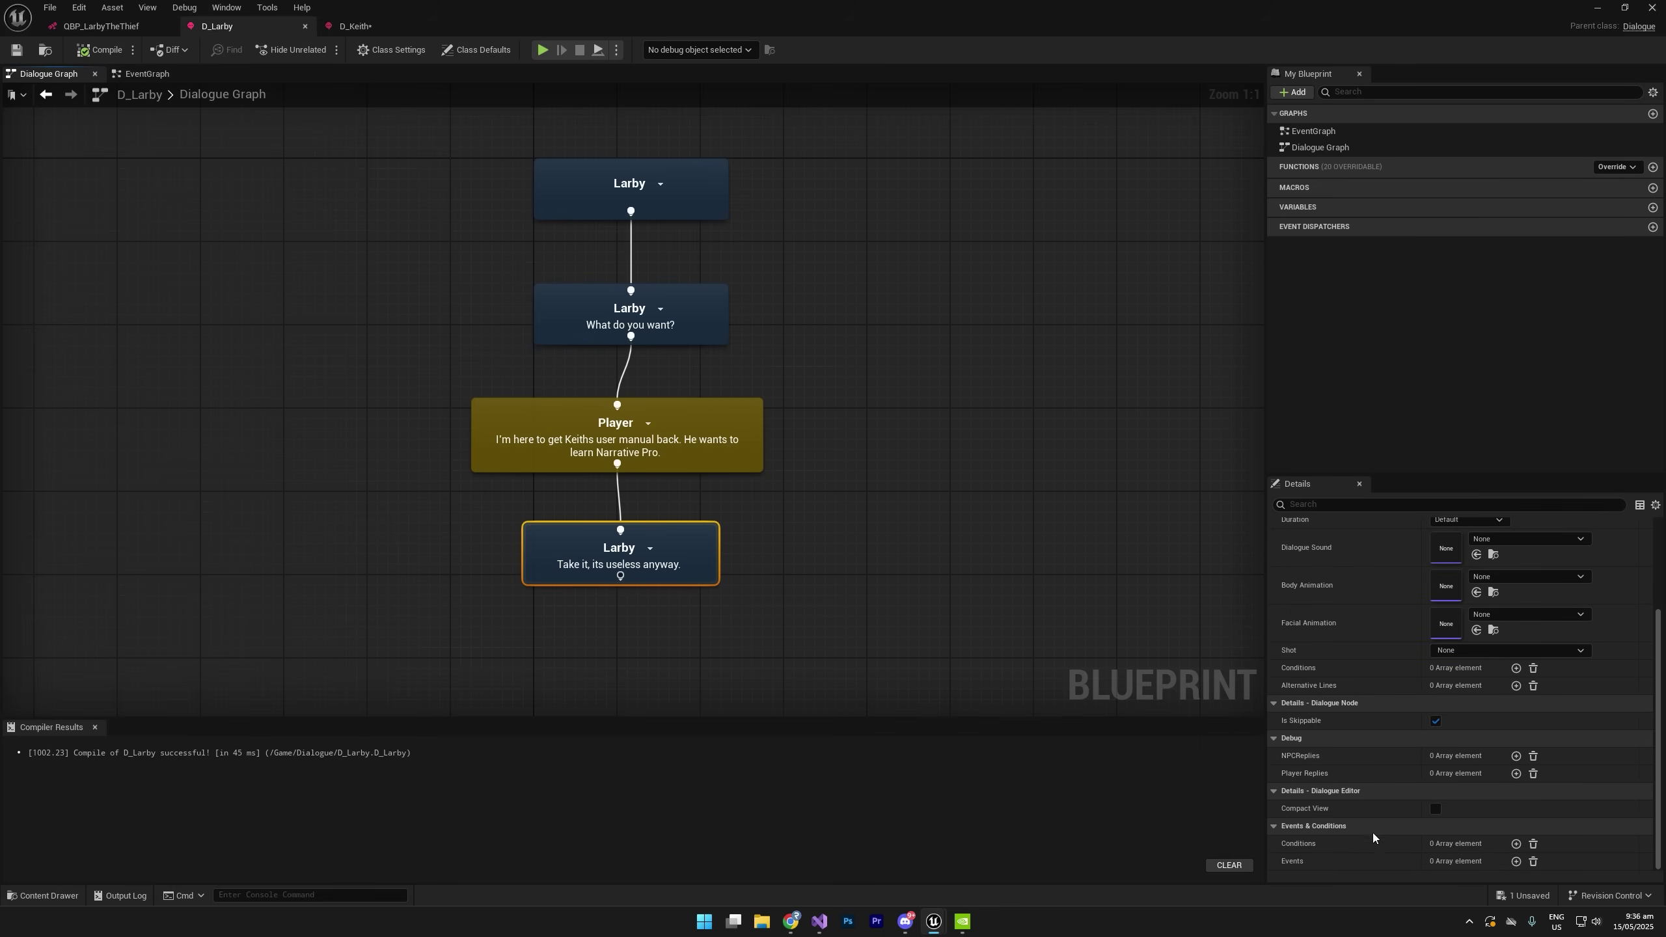
left_click(1516, 861)
scroll(1392, 789, "down", 1)
left_click(1455, 861)
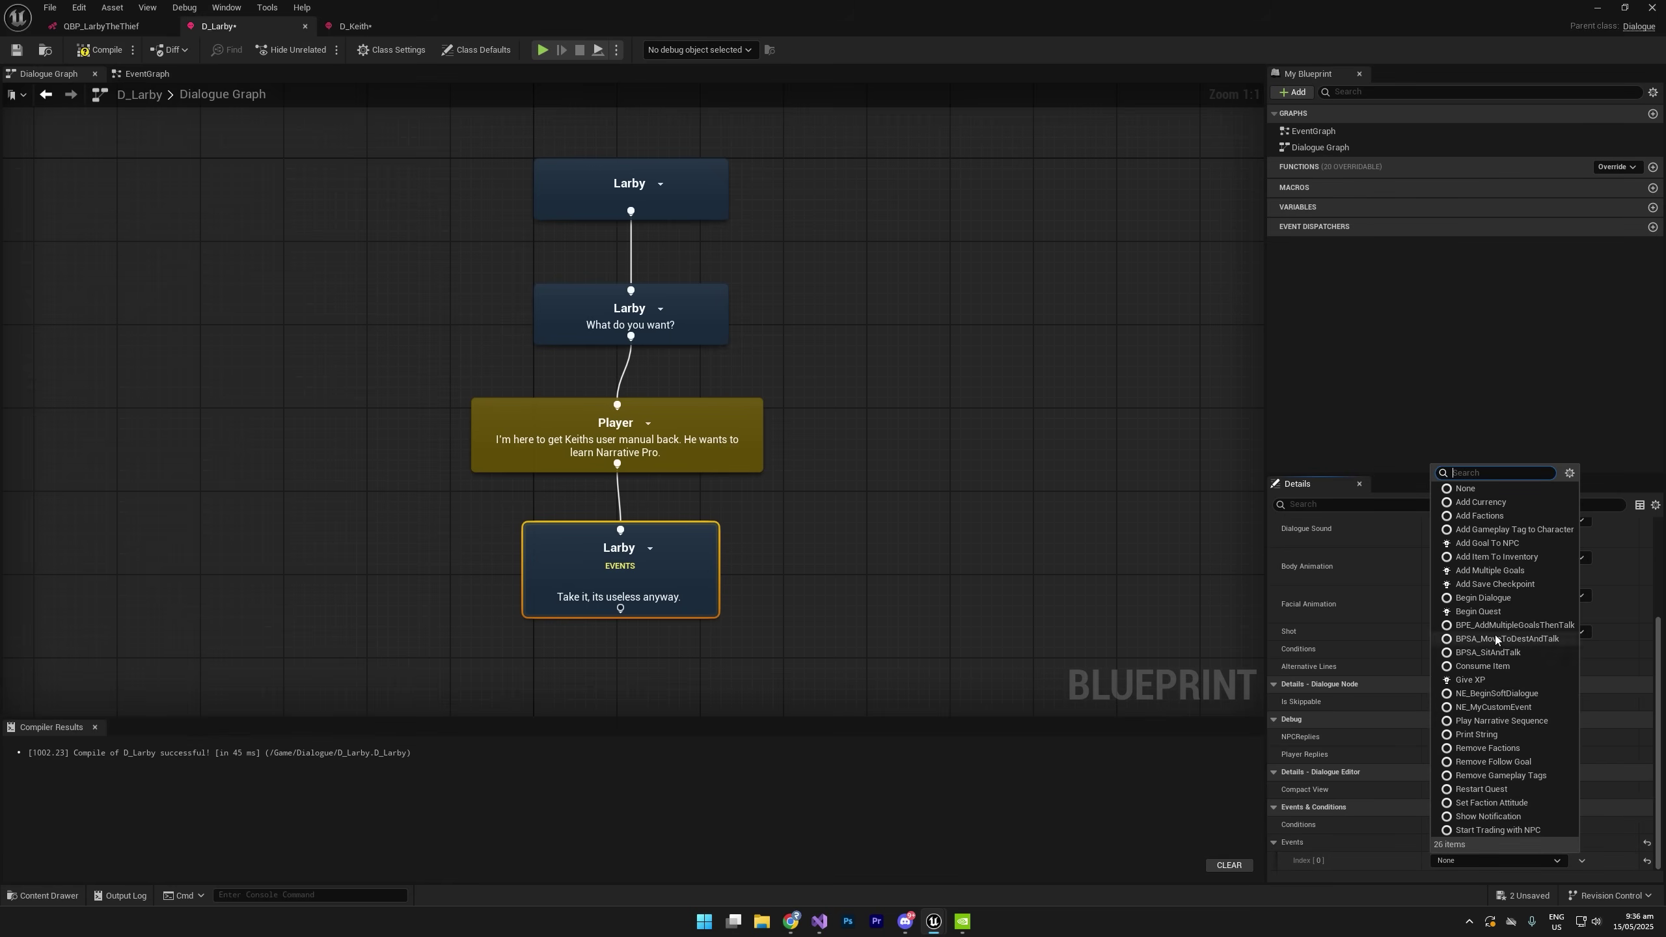
left_click(1488, 558)
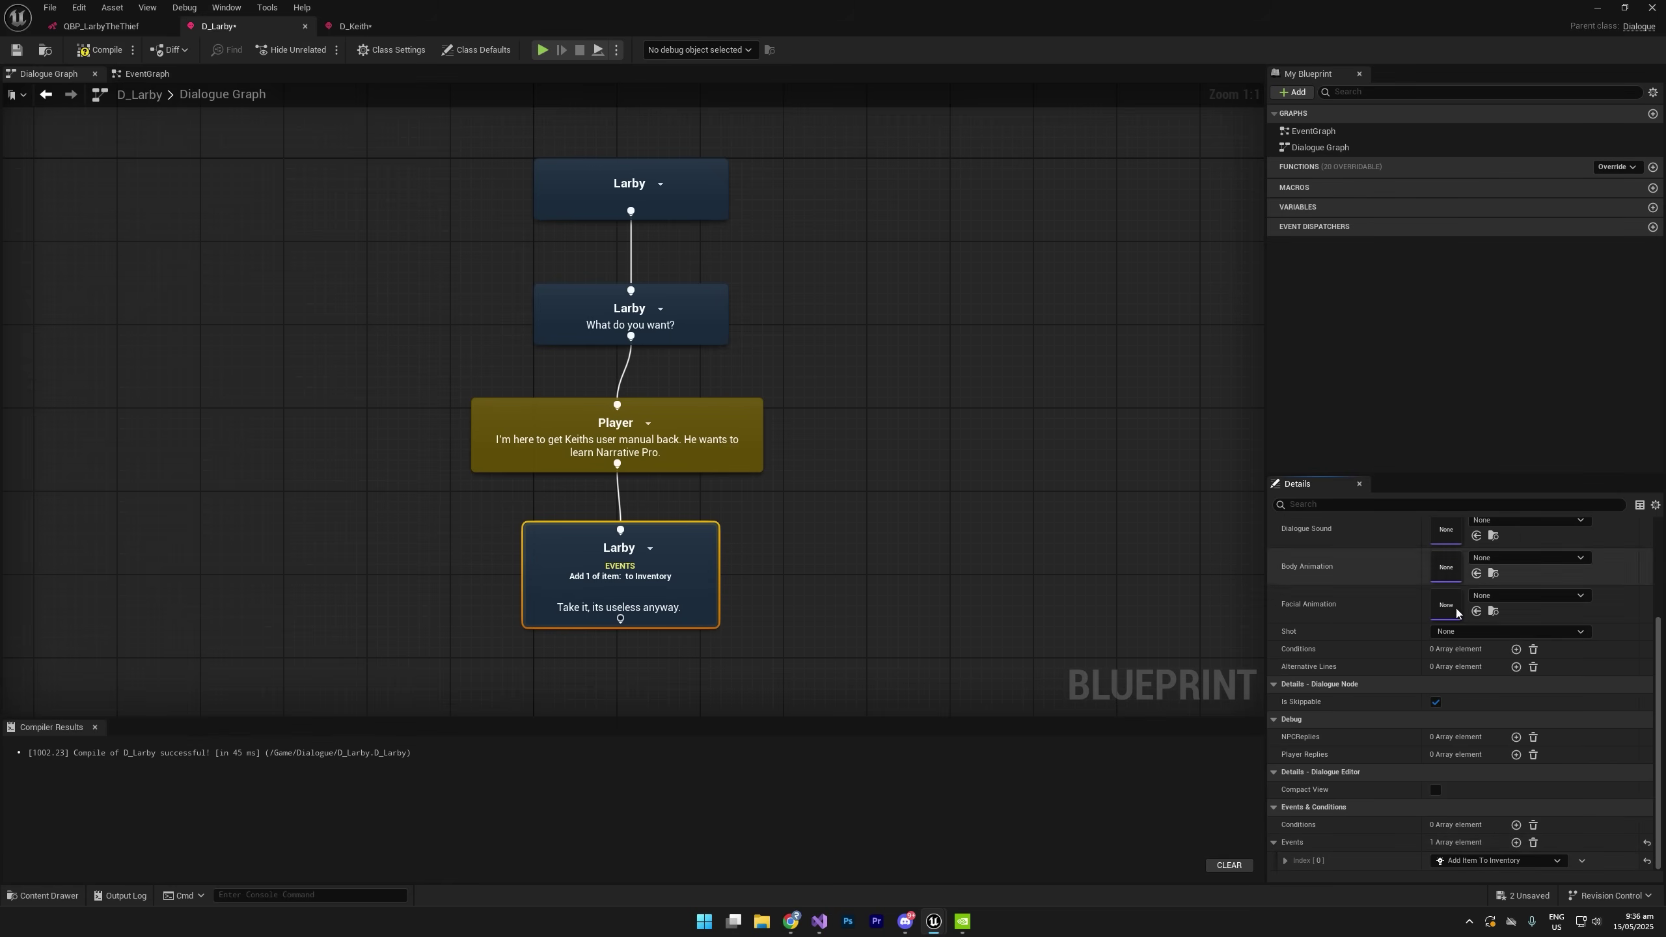
Set the inventory event's item class to BI_NarrativeUserManual, and compile and save D_Larby.
left_click(1284, 860)
scroll(1285, 853, "down", 3)
left_click(1294, 808)
scroll(1296, 814, "down", 3)
left_click(1294, 825)
left_click(1456, 844)
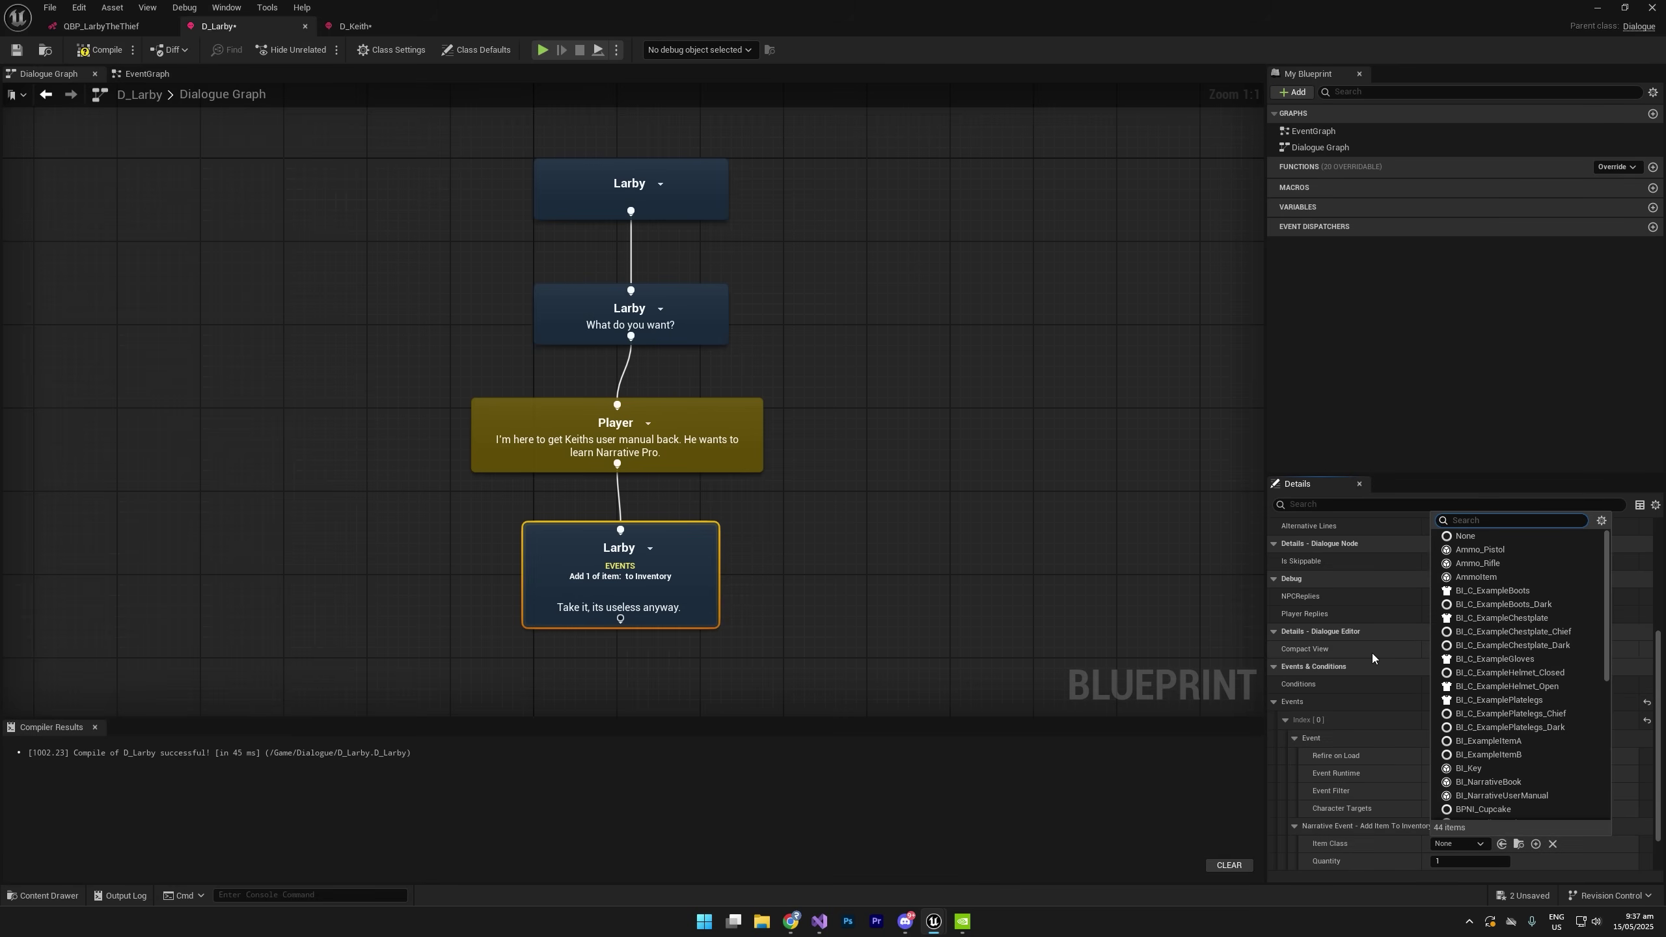
left_click(1522, 795)
scroll(1379, 823, "down", 2)
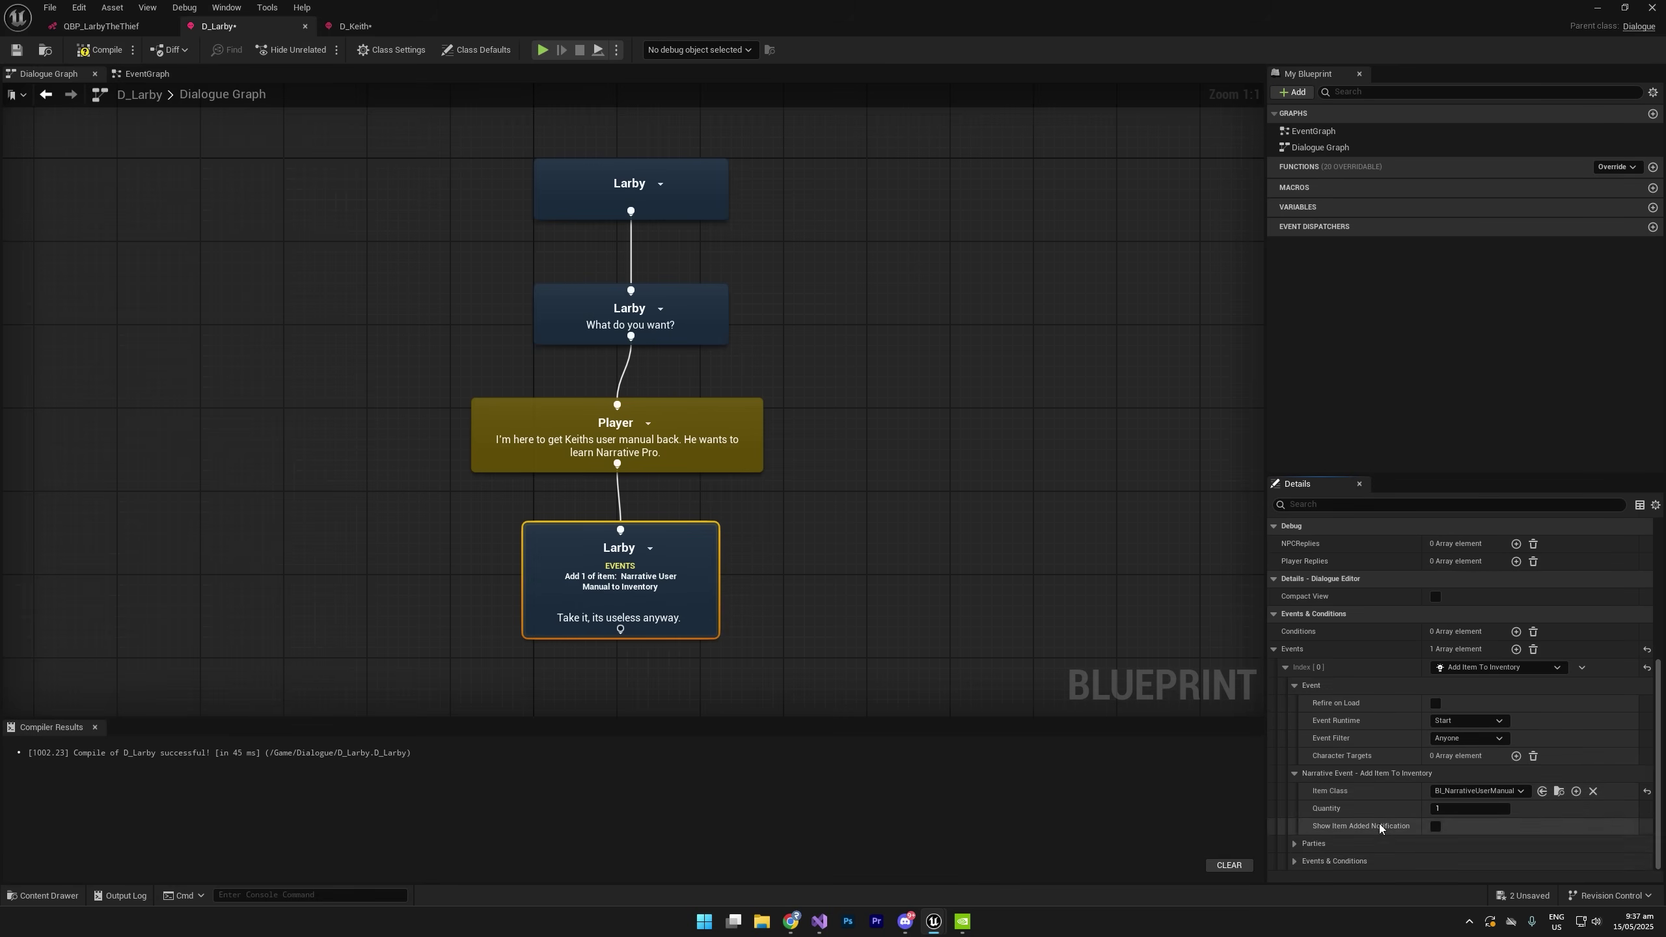
left_click(99, 50)
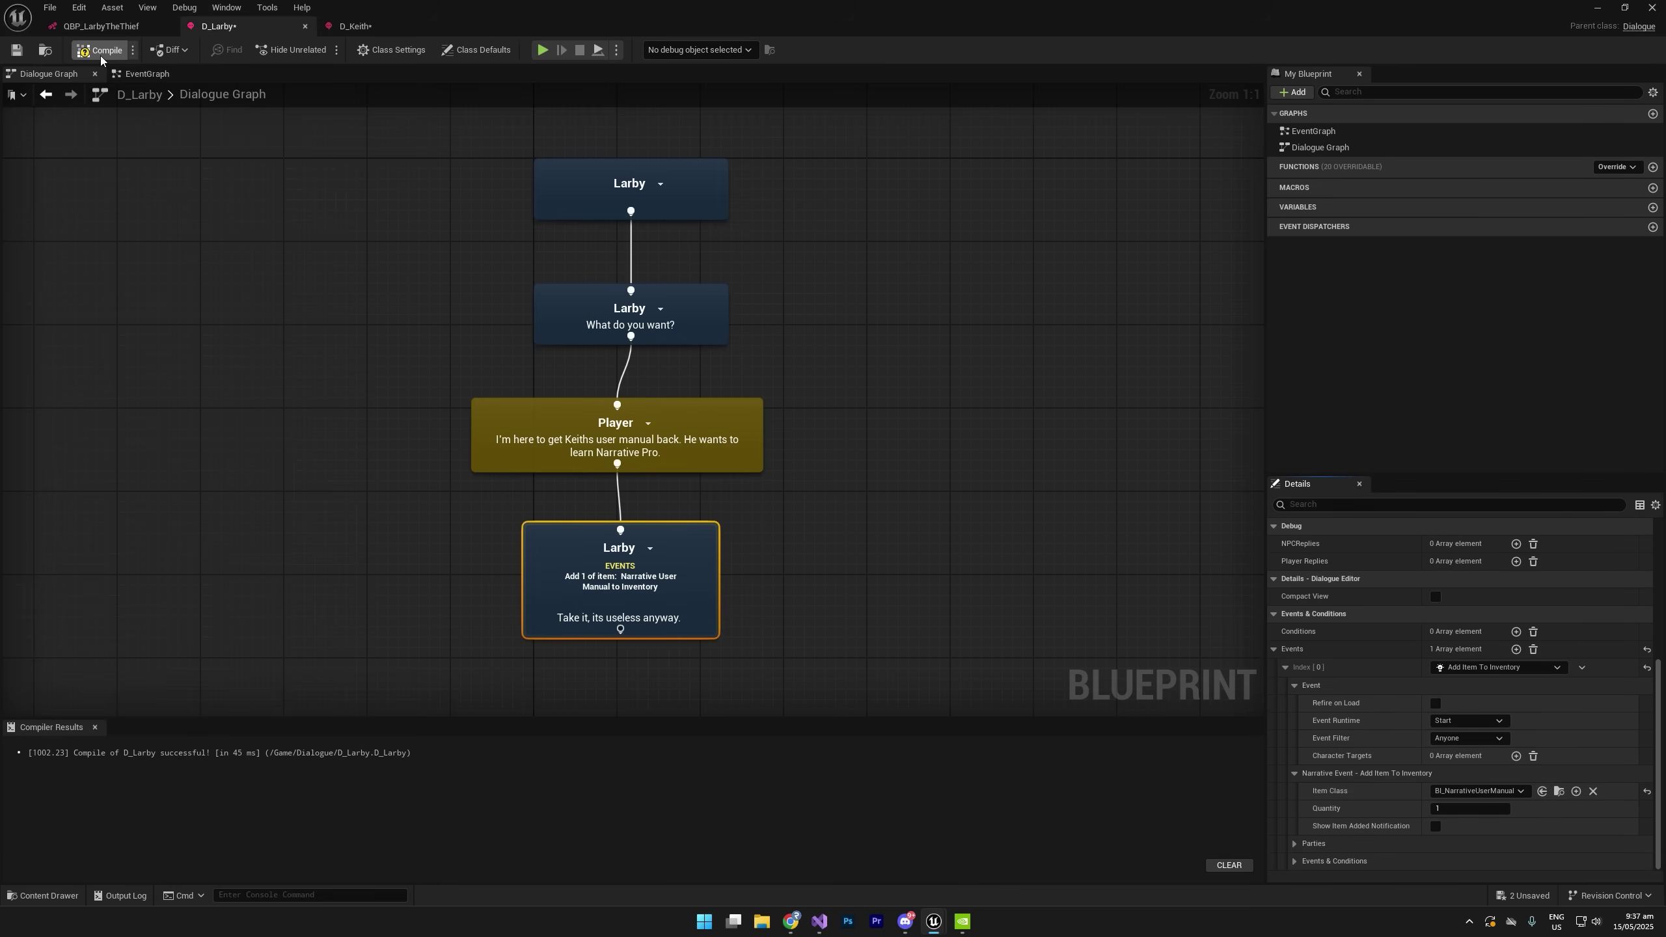
left_click(18, 51)
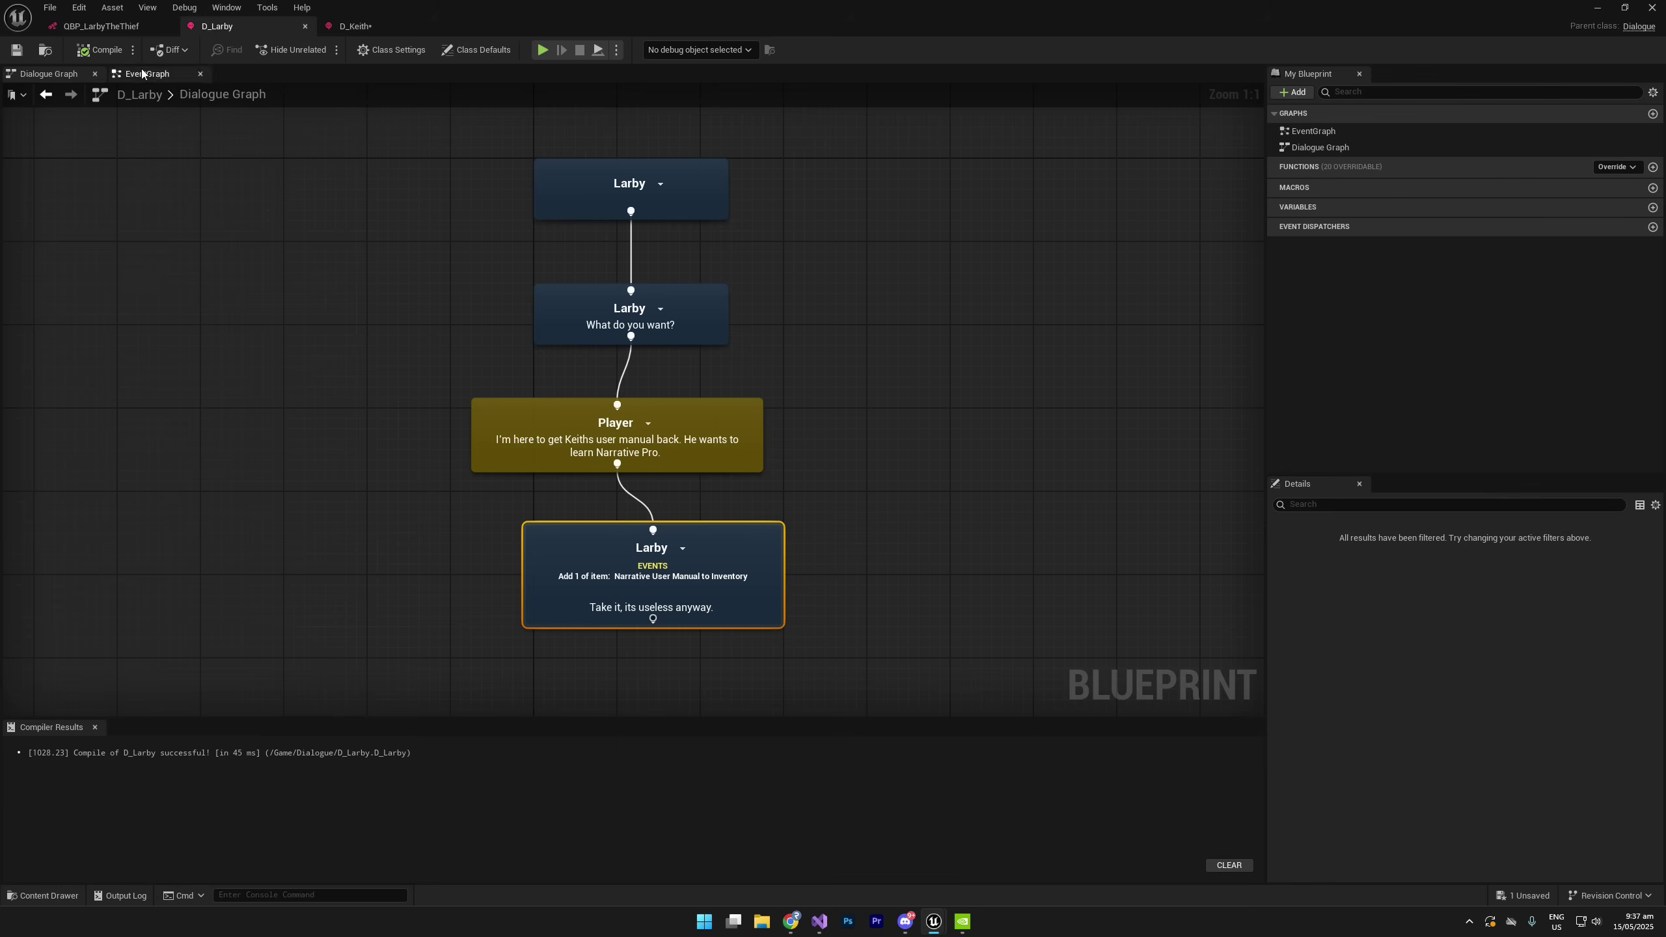
Set QuestStart's description in QBP_LarbyTheThief to "Keith sent me to get his book back from Larby. I need to talk to Larby." and save all.
left_click(113, 33)
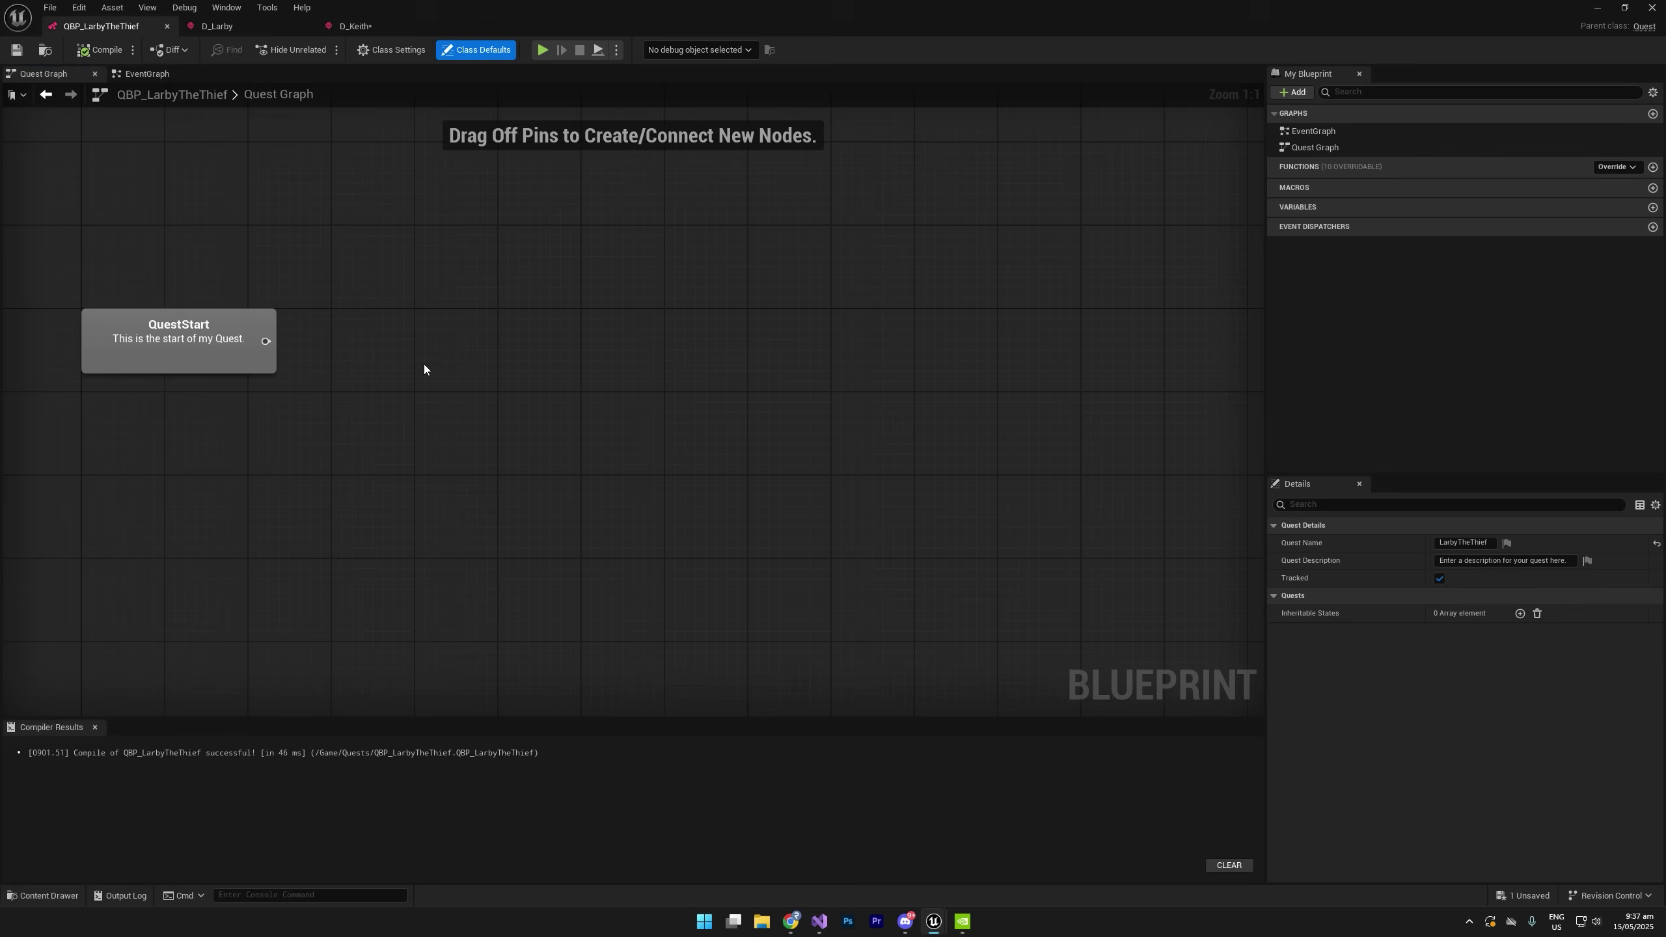
left_click(180, 390)
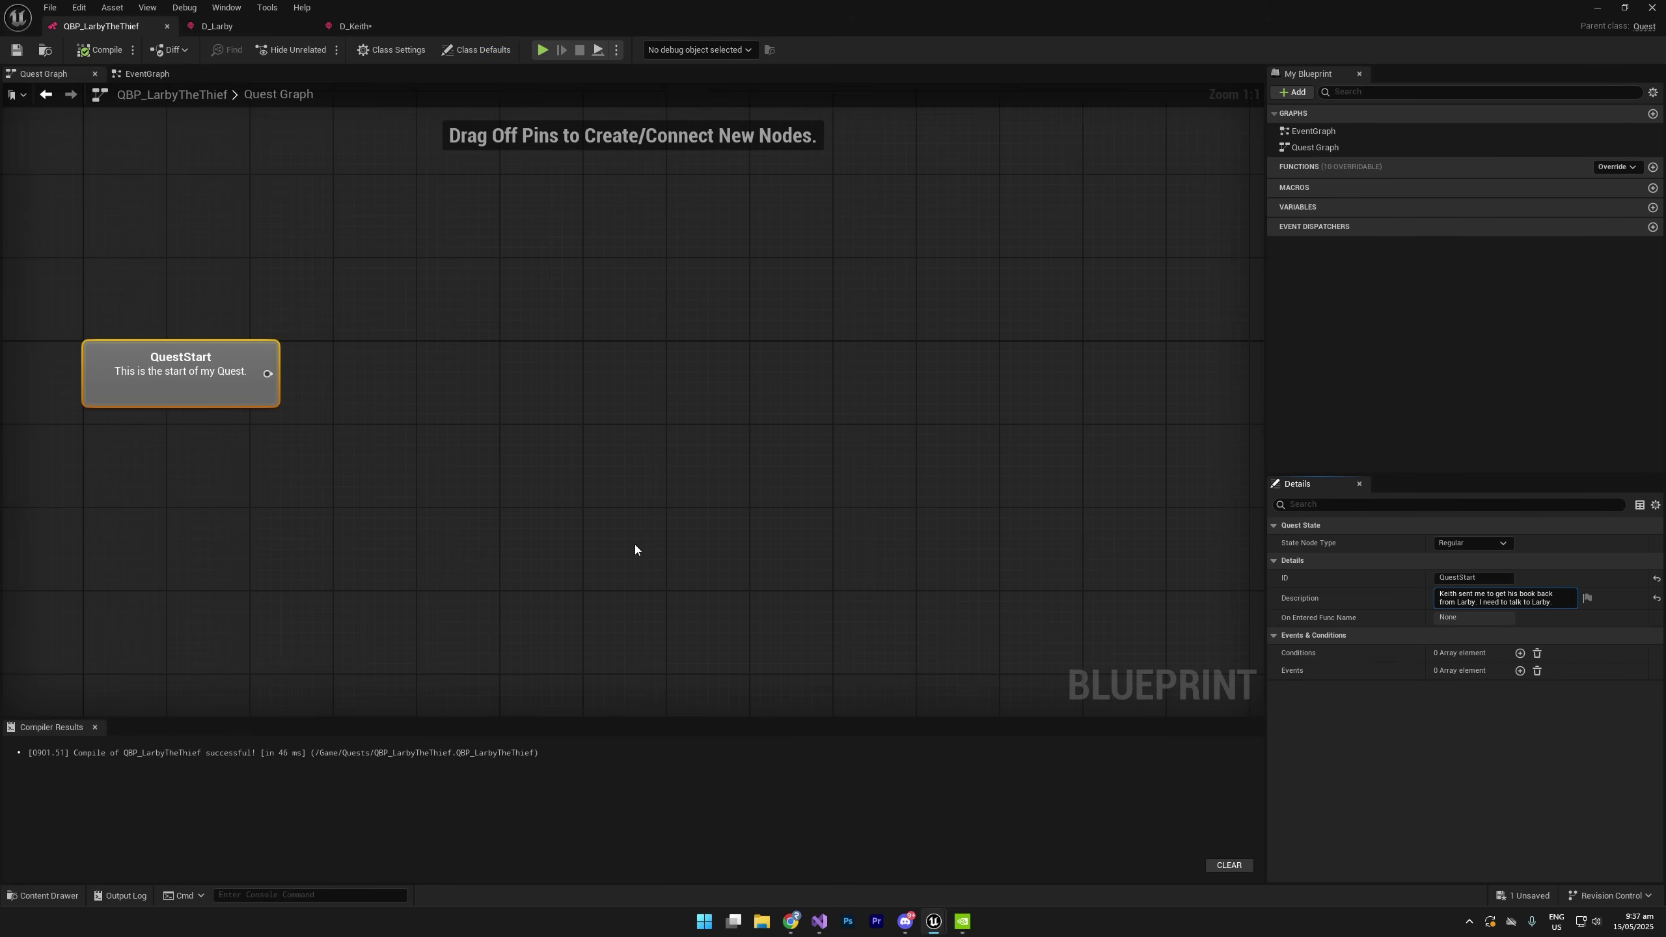
key("Return")
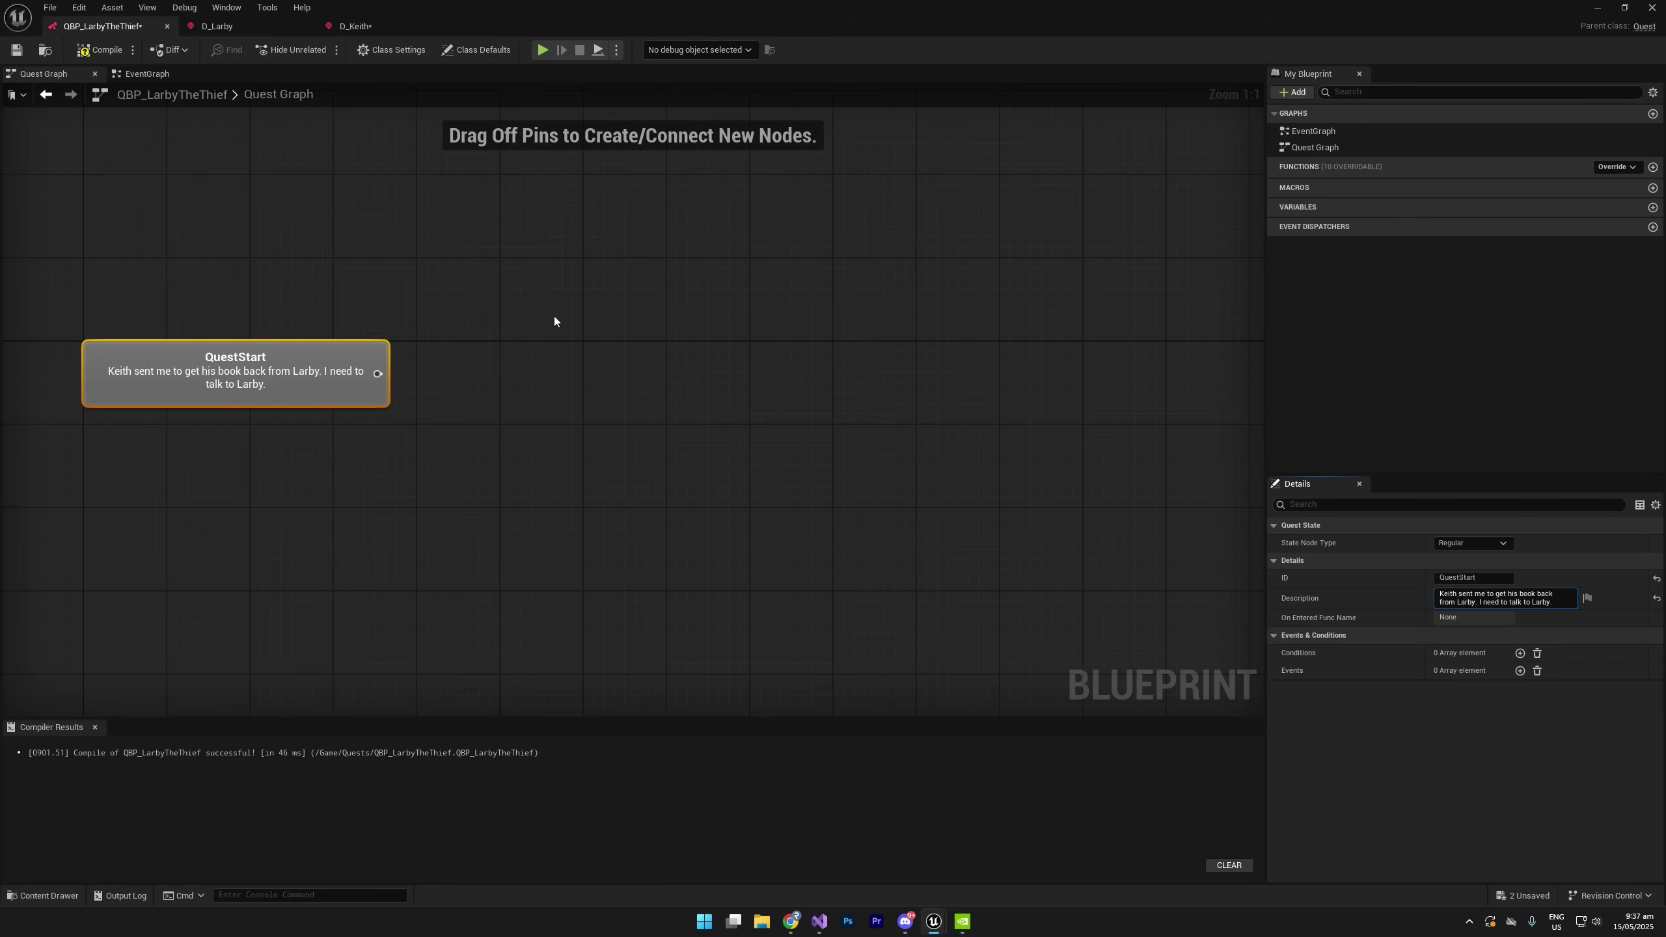
left_click(523, 330)
left_click_drag(377, 374, 605, 357)
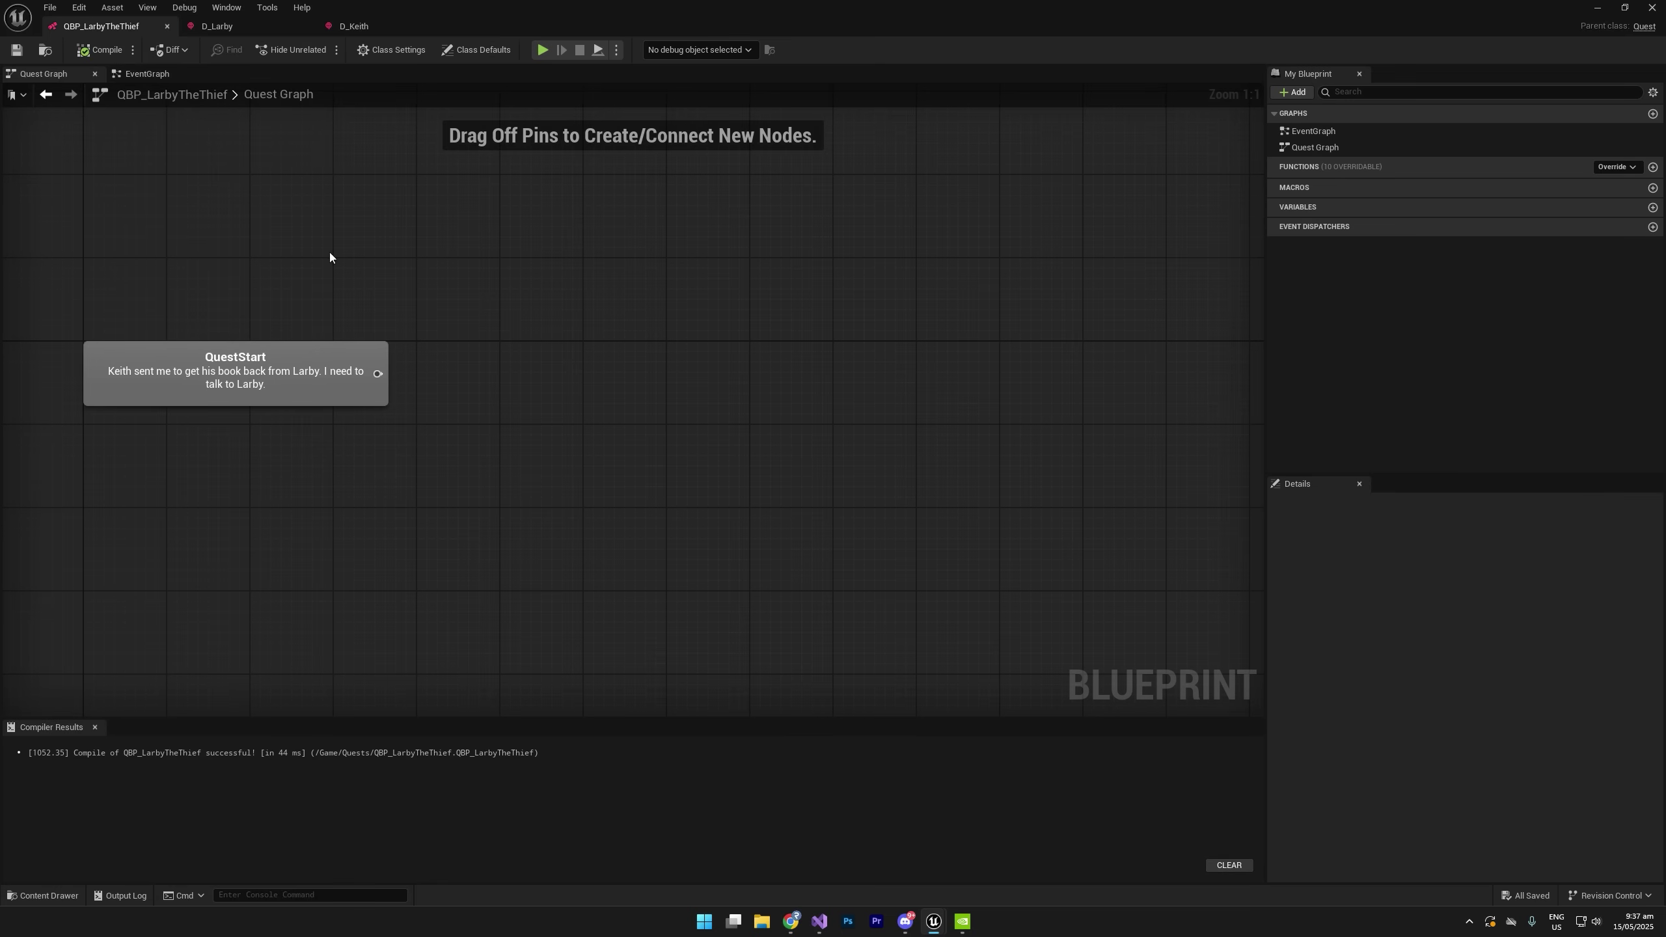
Add a Find Item task branch leading from QuestStart in QBP_LarbyTheThief.
left_click(241, 27)
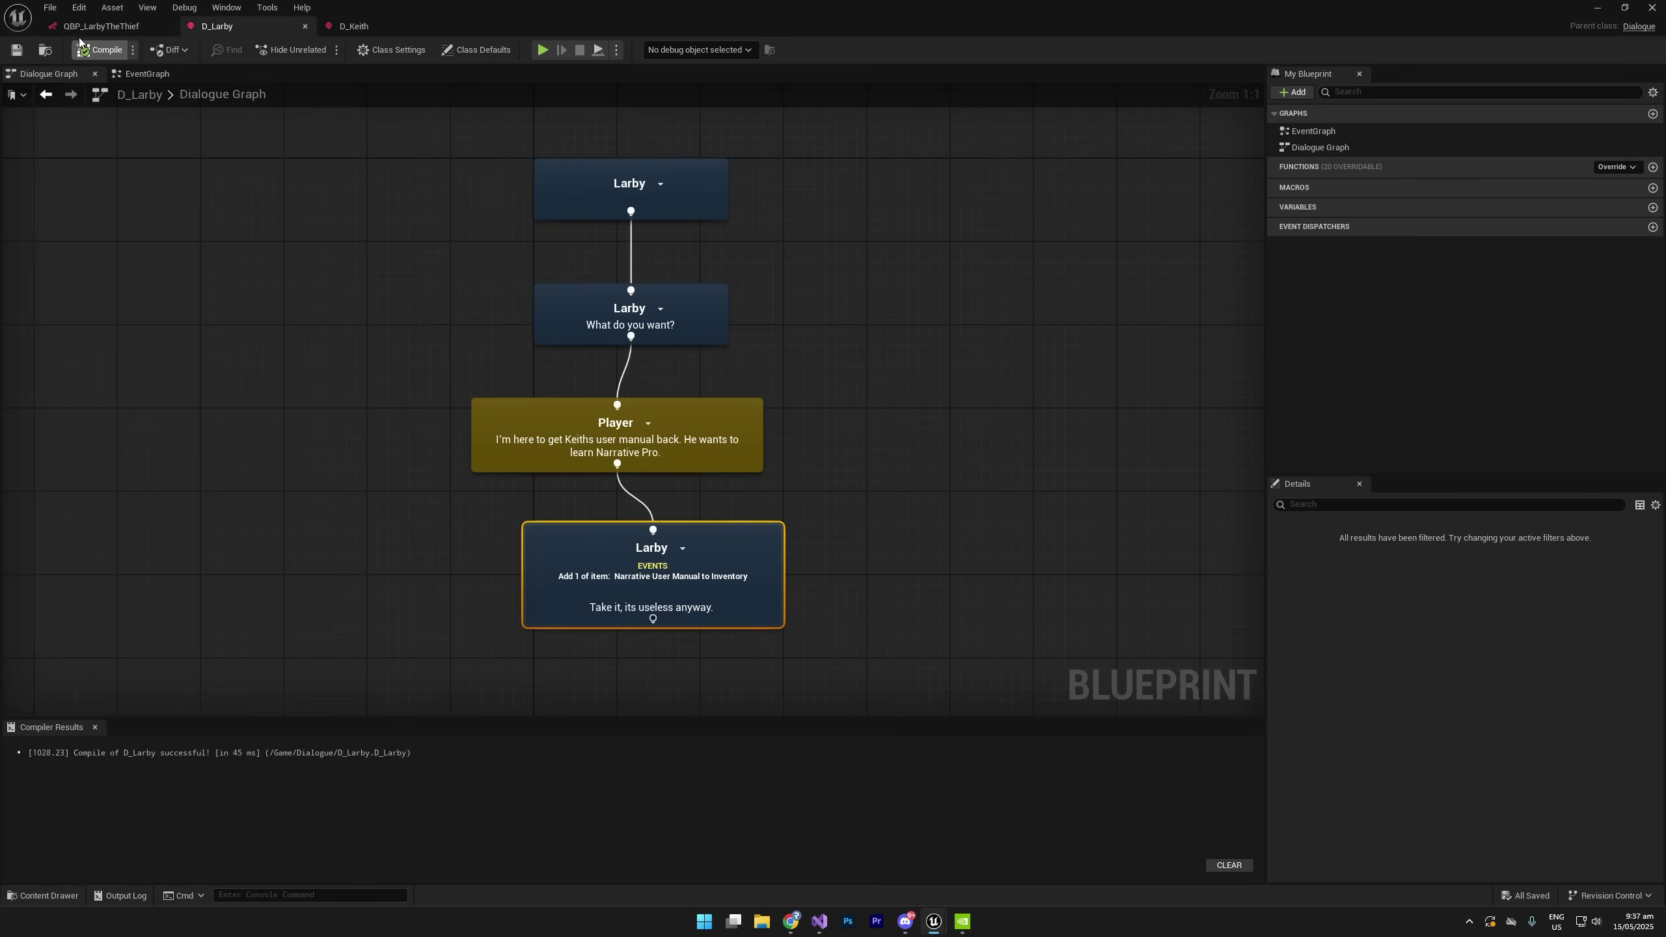
left_click(99, 26)
left_click_drag(377, 374, 568, 321)
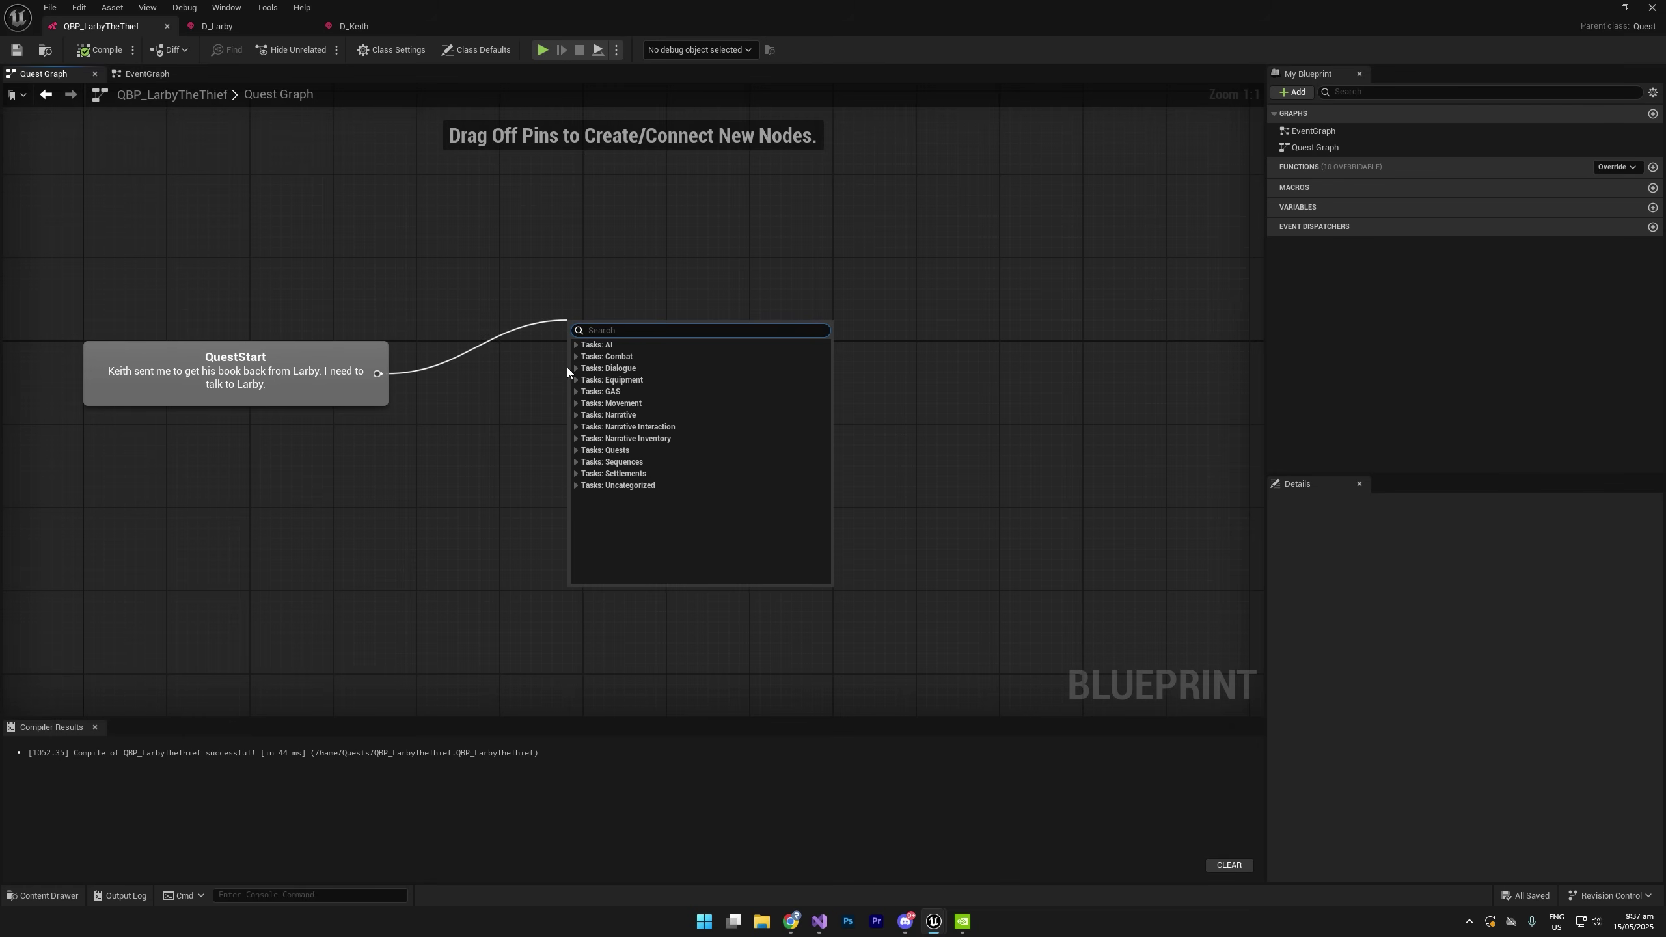
left_click(575, 438)
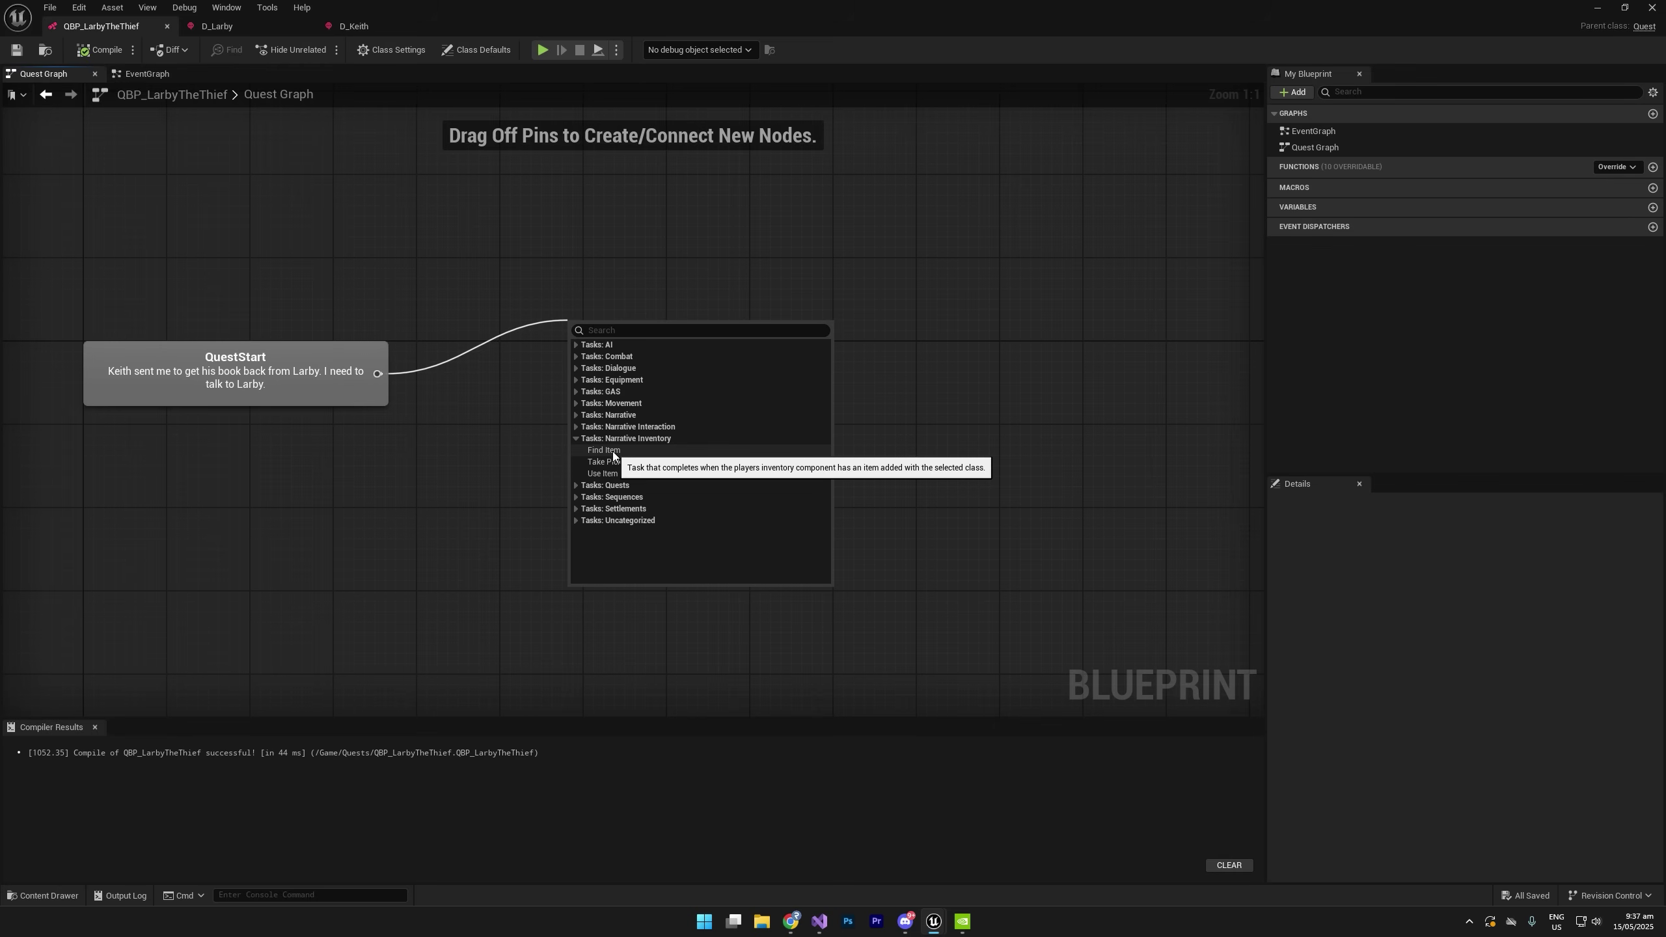
left_click(611, 451)
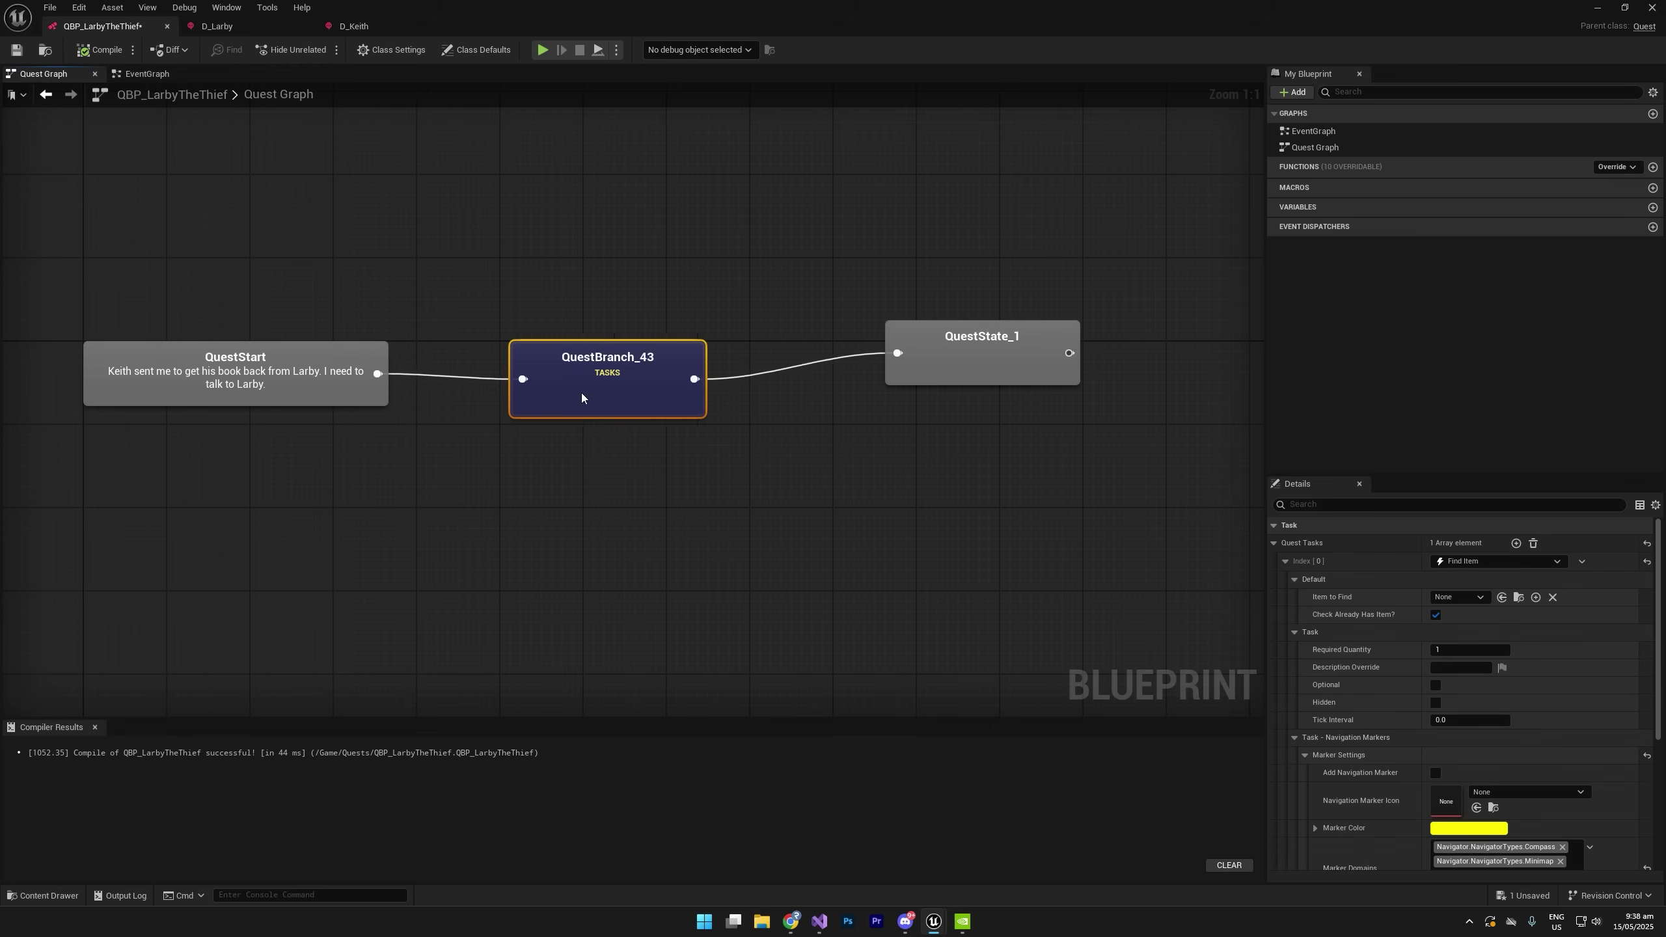
Set the Find Item task's item to find to BI_NarrativeUserManual and shift the branch node closer to QuestStart.
left_click(1456, 597)
type("book")
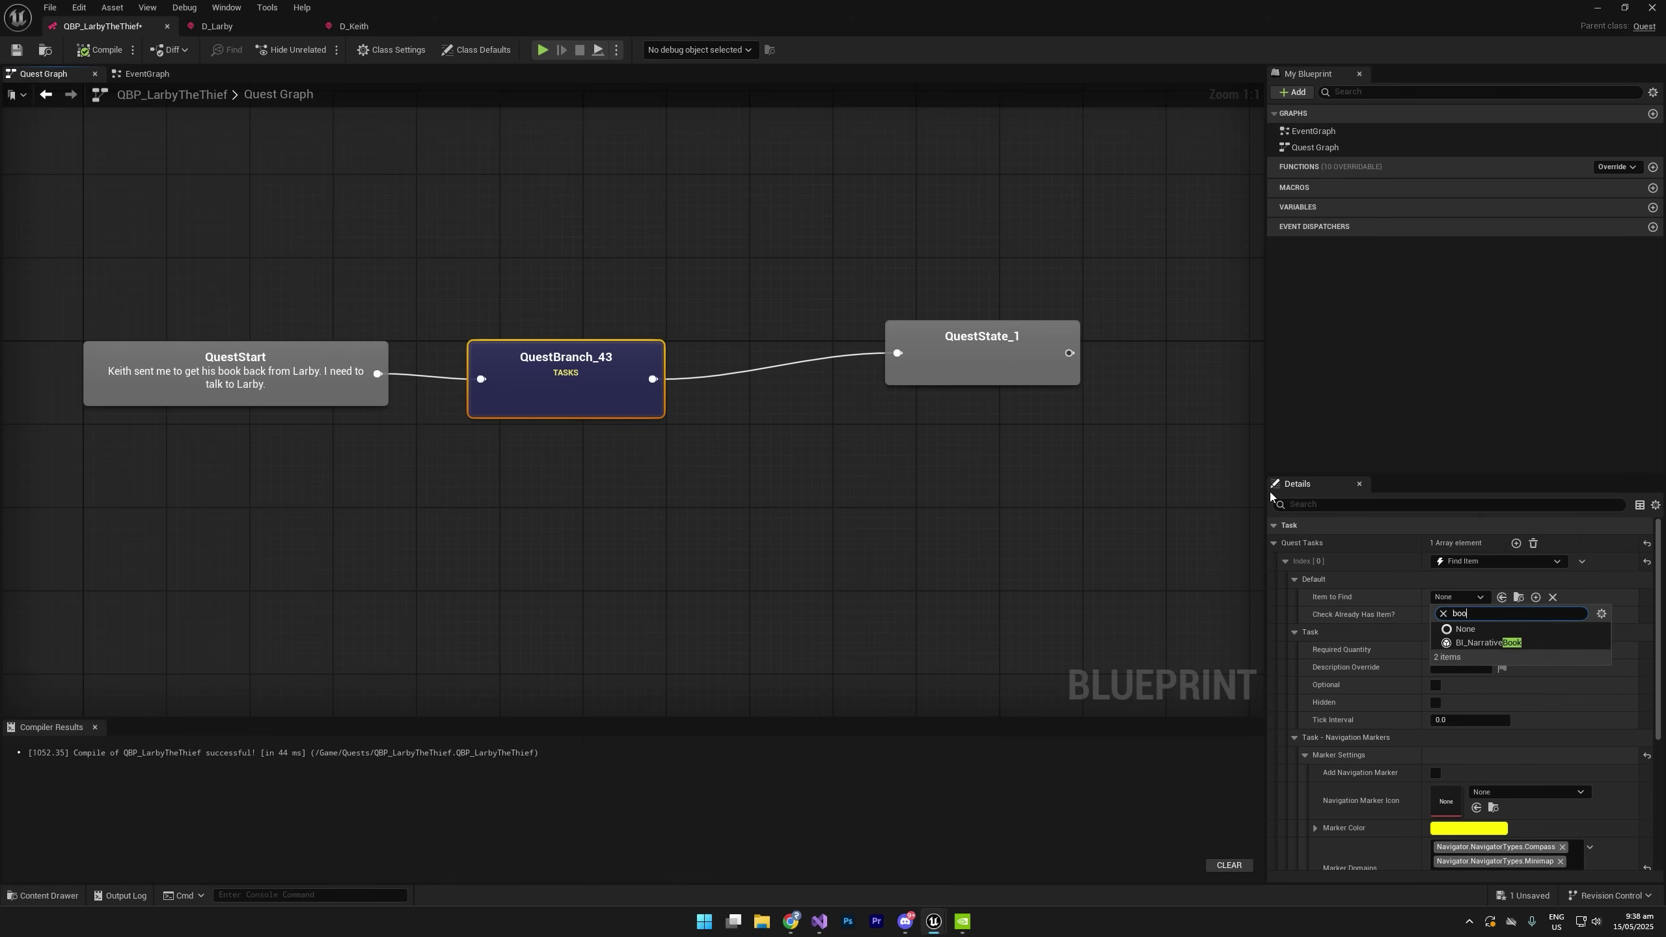
key("BackSpace")
key("BackSpace")
key("BackSpace")
key("BackSpace")
type("user")
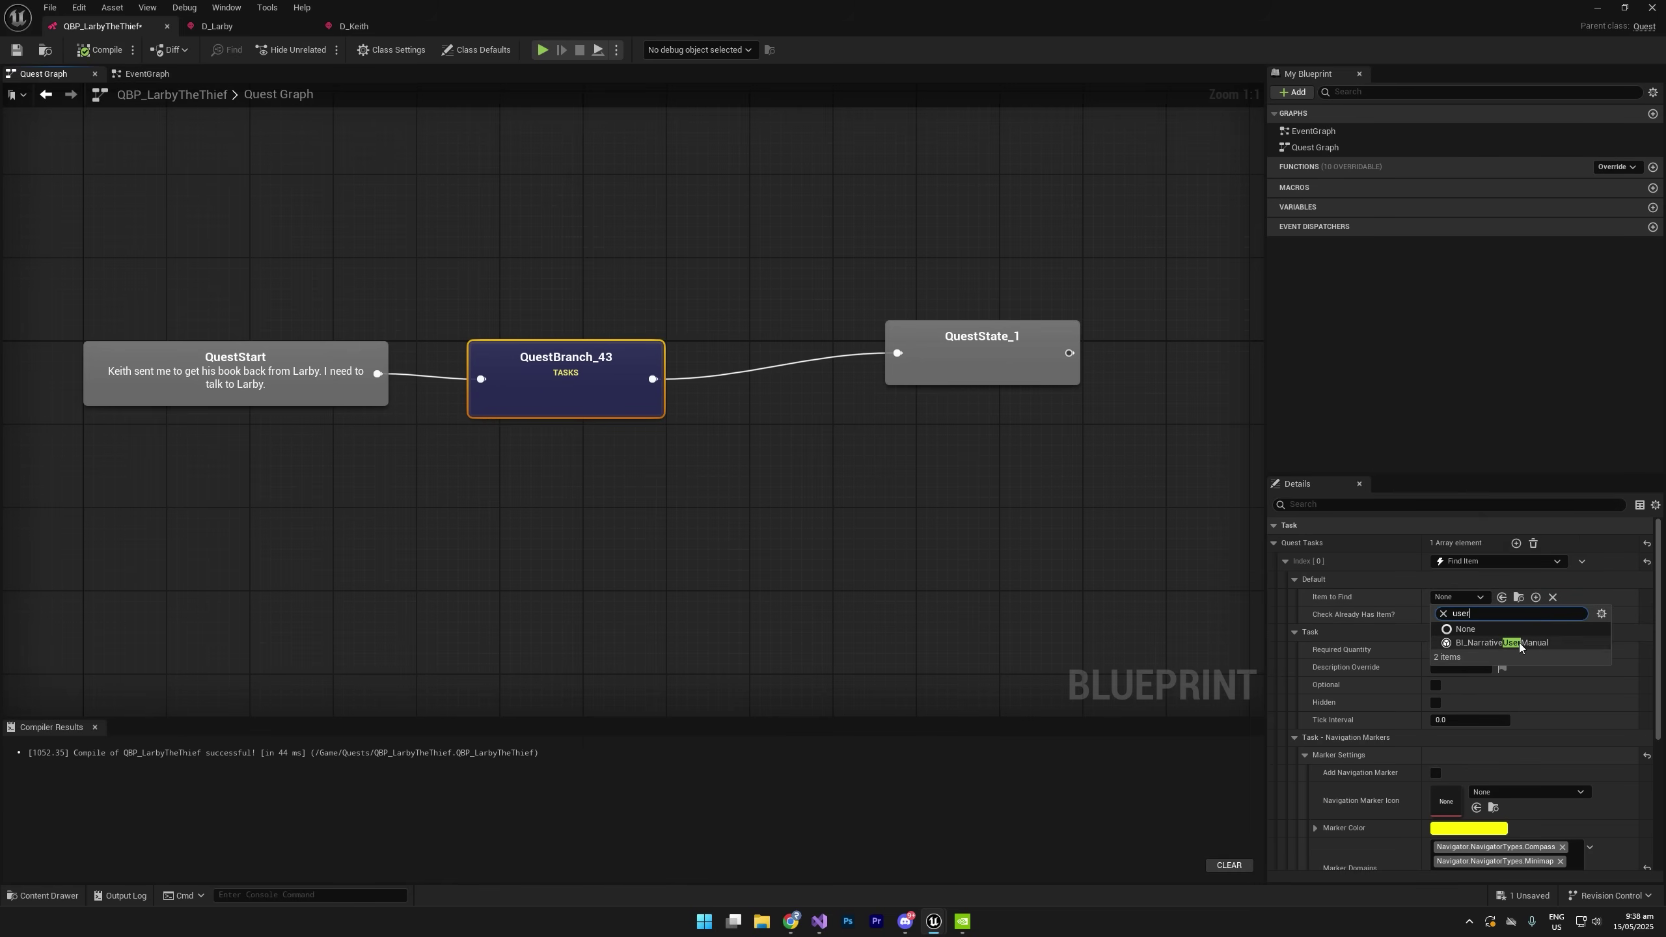
left_click(1487, 643)
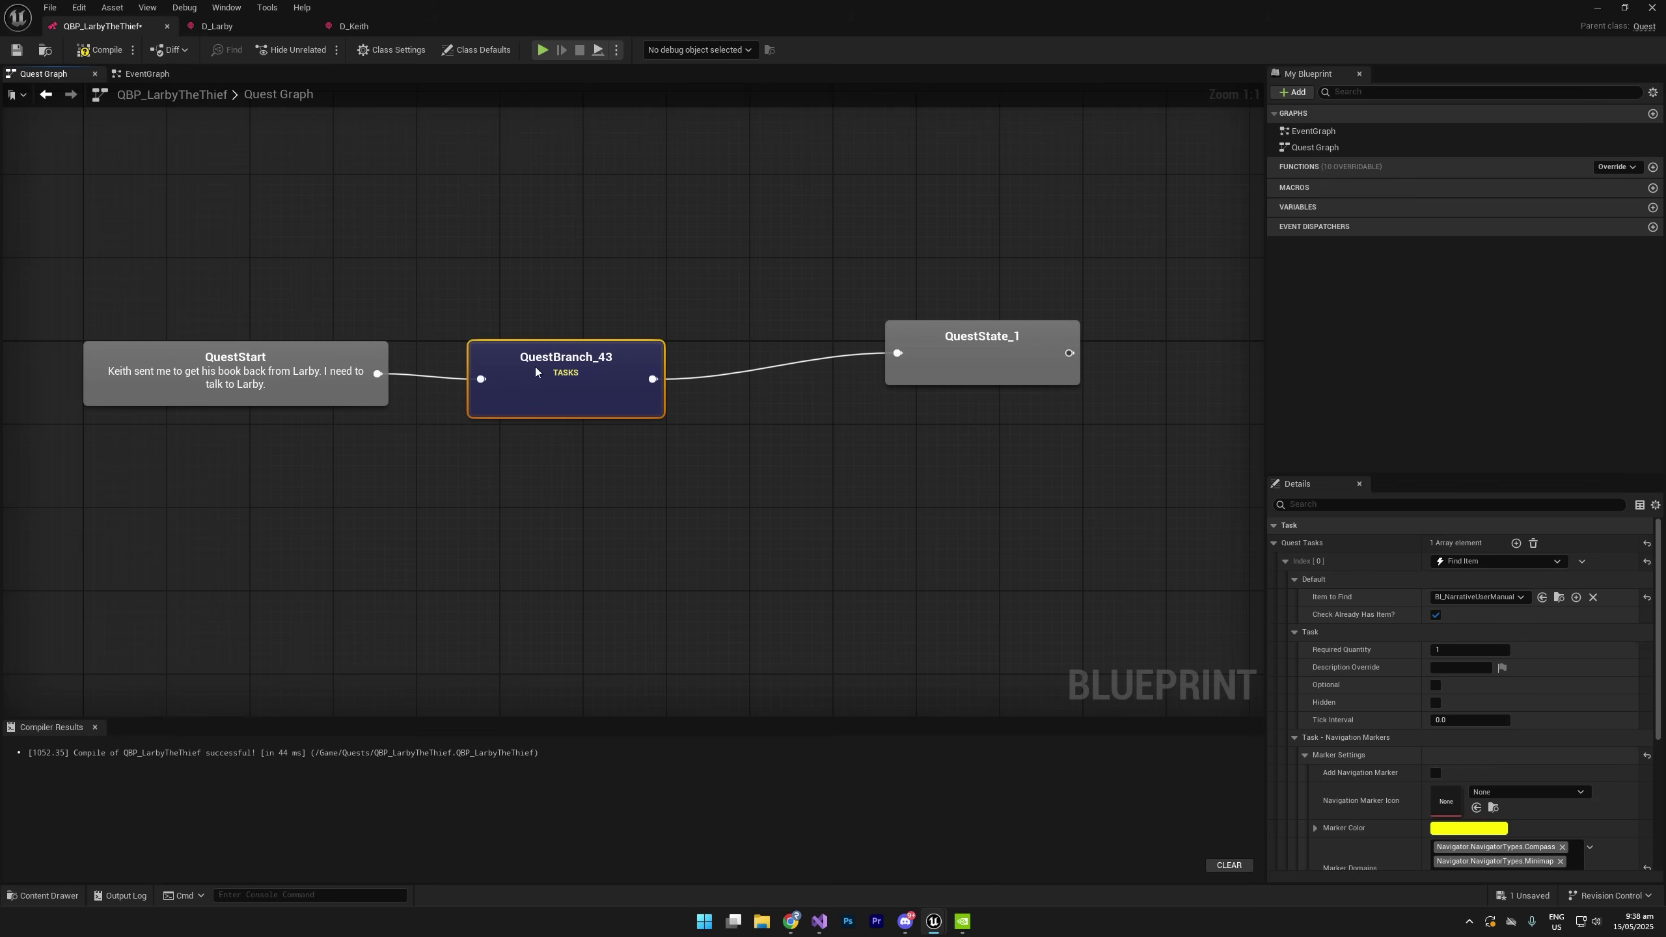
left_click_drag(566, 388, 556, 378)
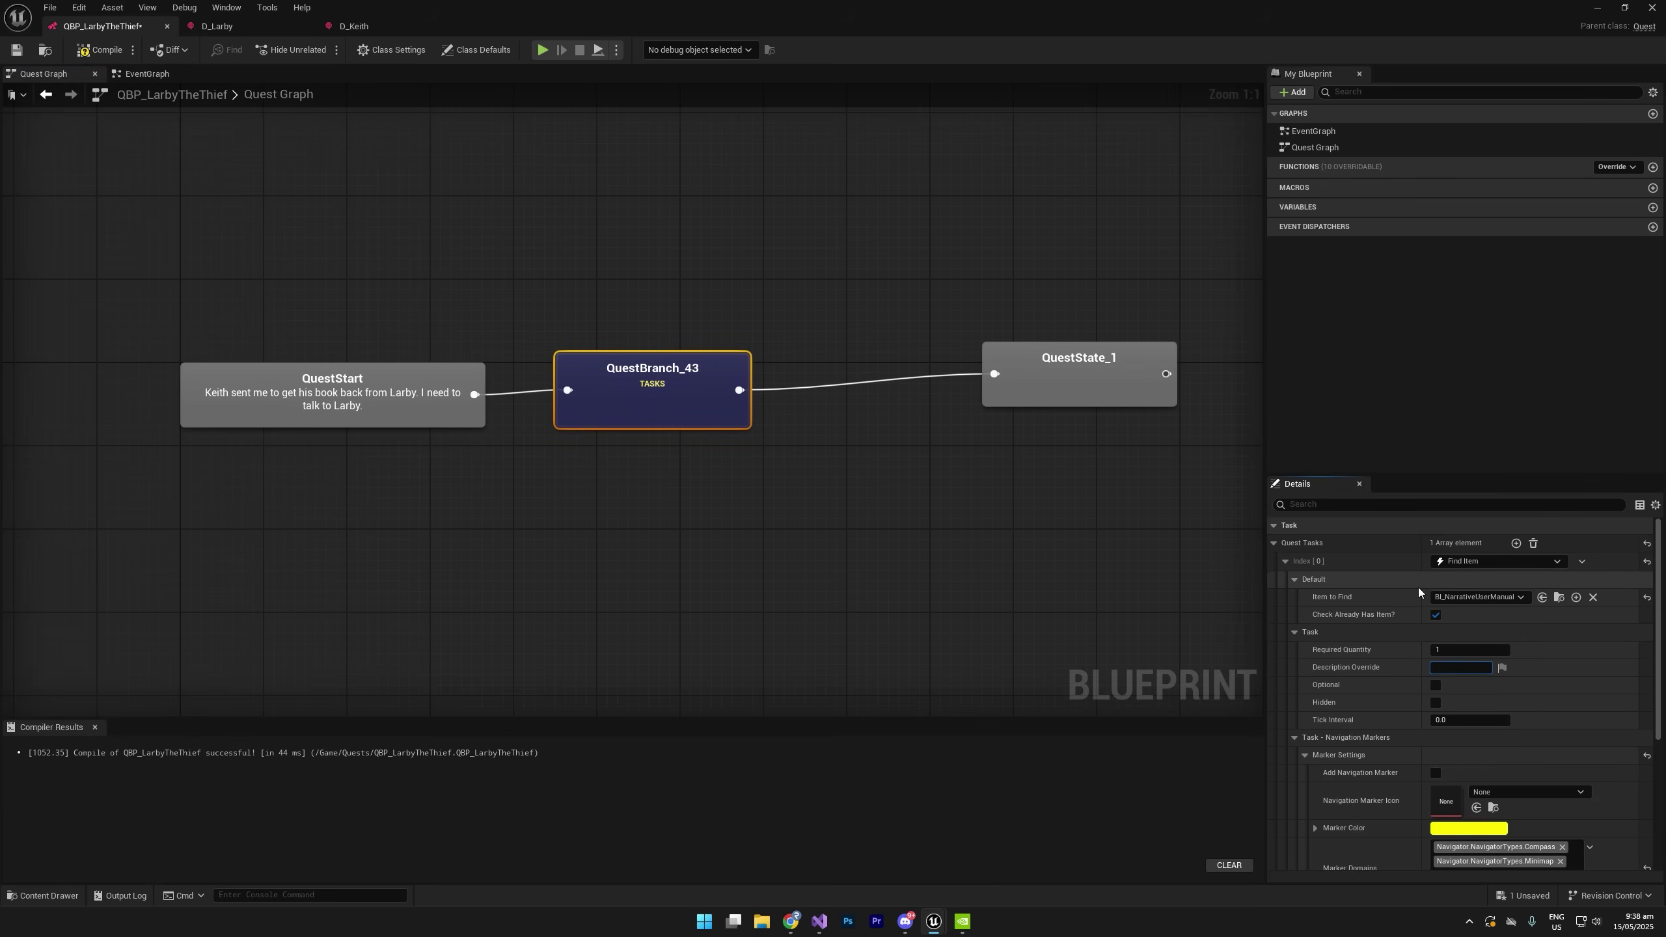
Set the task's description override to "Talk to Larby." and the branch's description to "Find Keiths user manual.".
type("Larby.")
key("Return")
scroll(1490, 672, "down", 5)
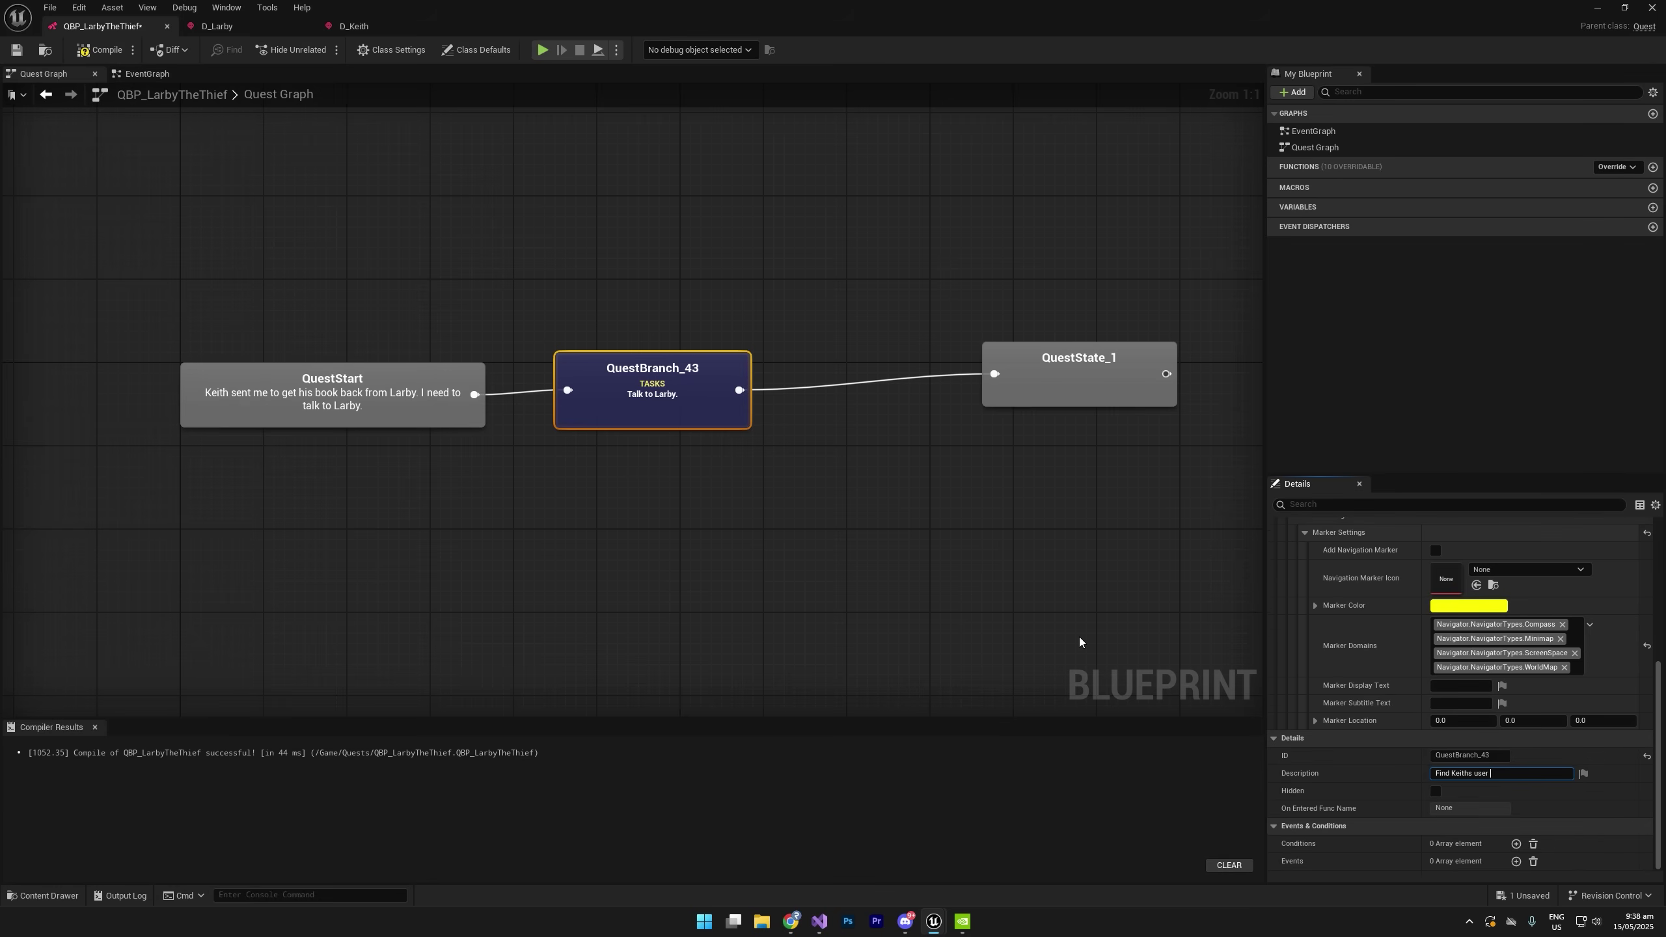
type("nual.")
key("Return")
Set the quest branch's ID to FindUserManual.
key("shift+Tab")
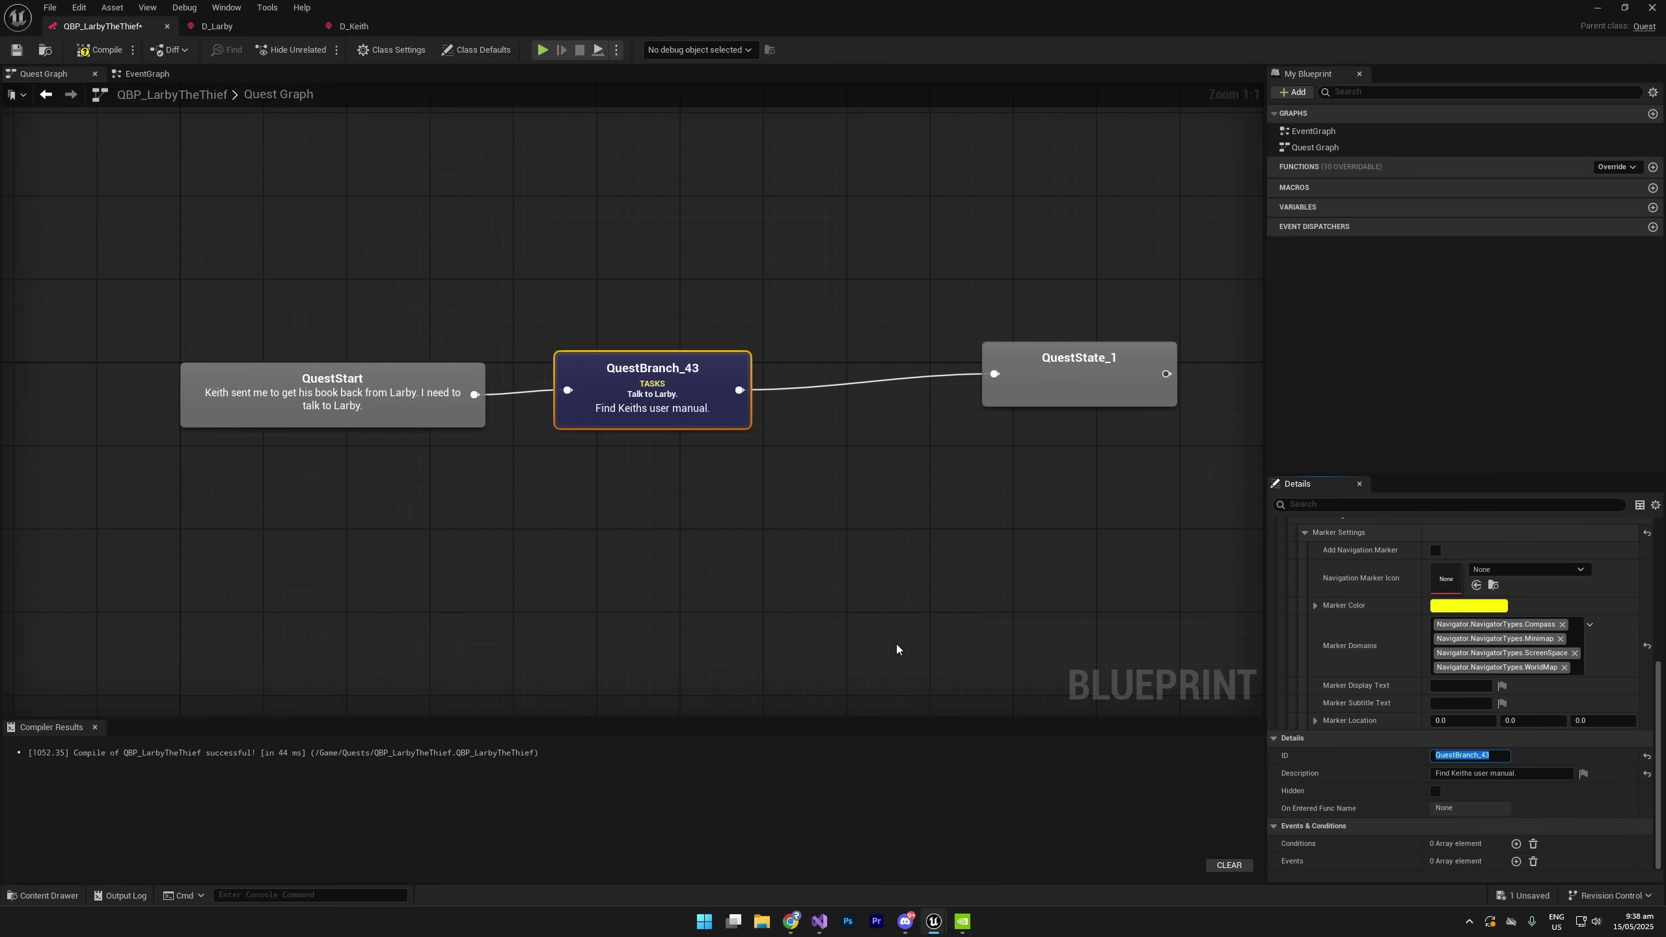
type("FindUserManual")
key("Return")
Move the quest state after FindUserManual closer to that branch and set its ID to GotManual.
left_click(1063, 386)
left_click_drag(1063, 387, 905, 408)
left_click(691, 417)
left_click(953, 393)
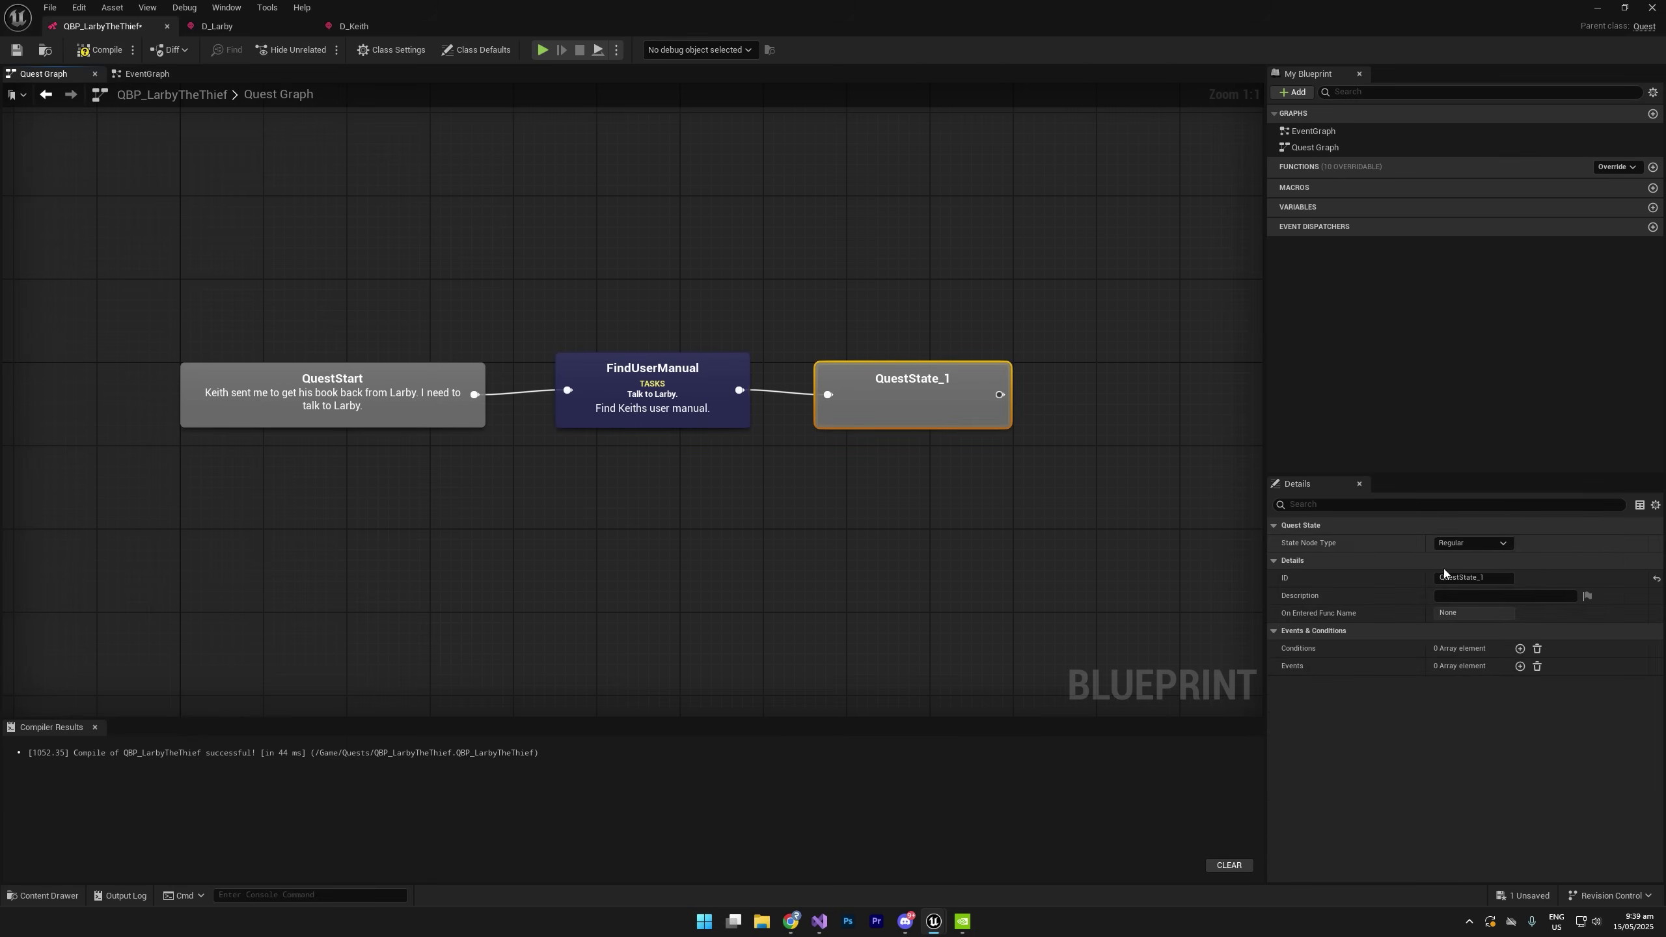
left_click(1477, 576)
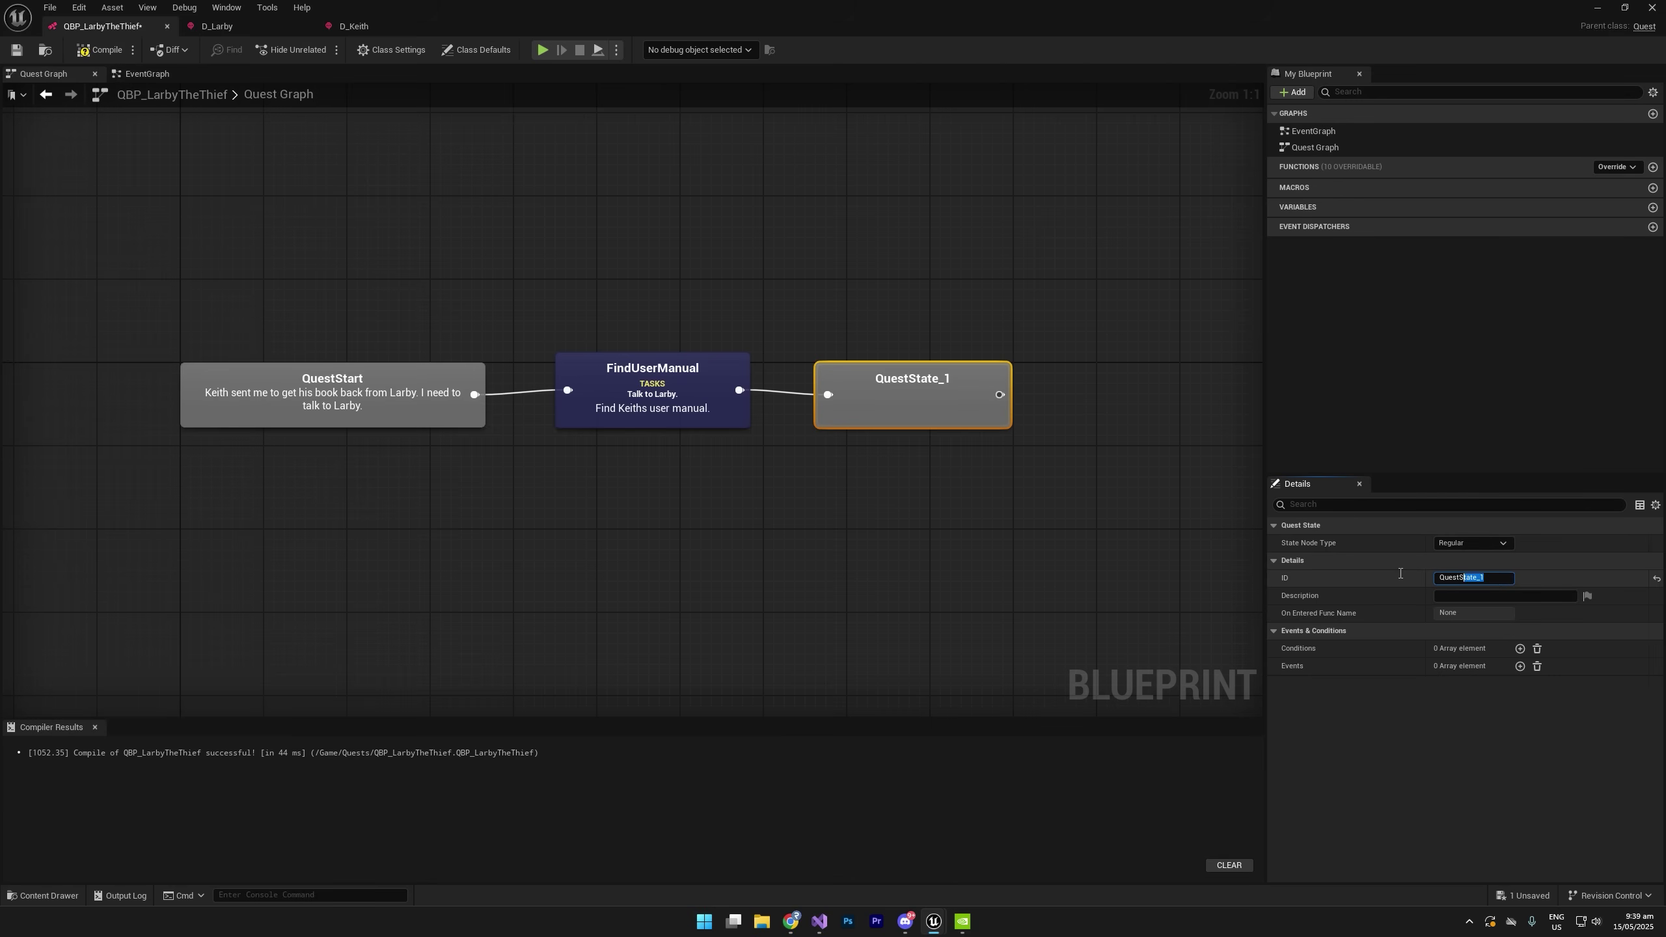
key("ctrl+a")
key("BackSpace")
type("GotManual")
key("Return")
Compile and save the QBP_LarbyTheThief quest.
right_click_drag(505, 447, 354, 463)
scroll(309, 486, "down", 2)
left_click_drag(216, 518, 661, 445)
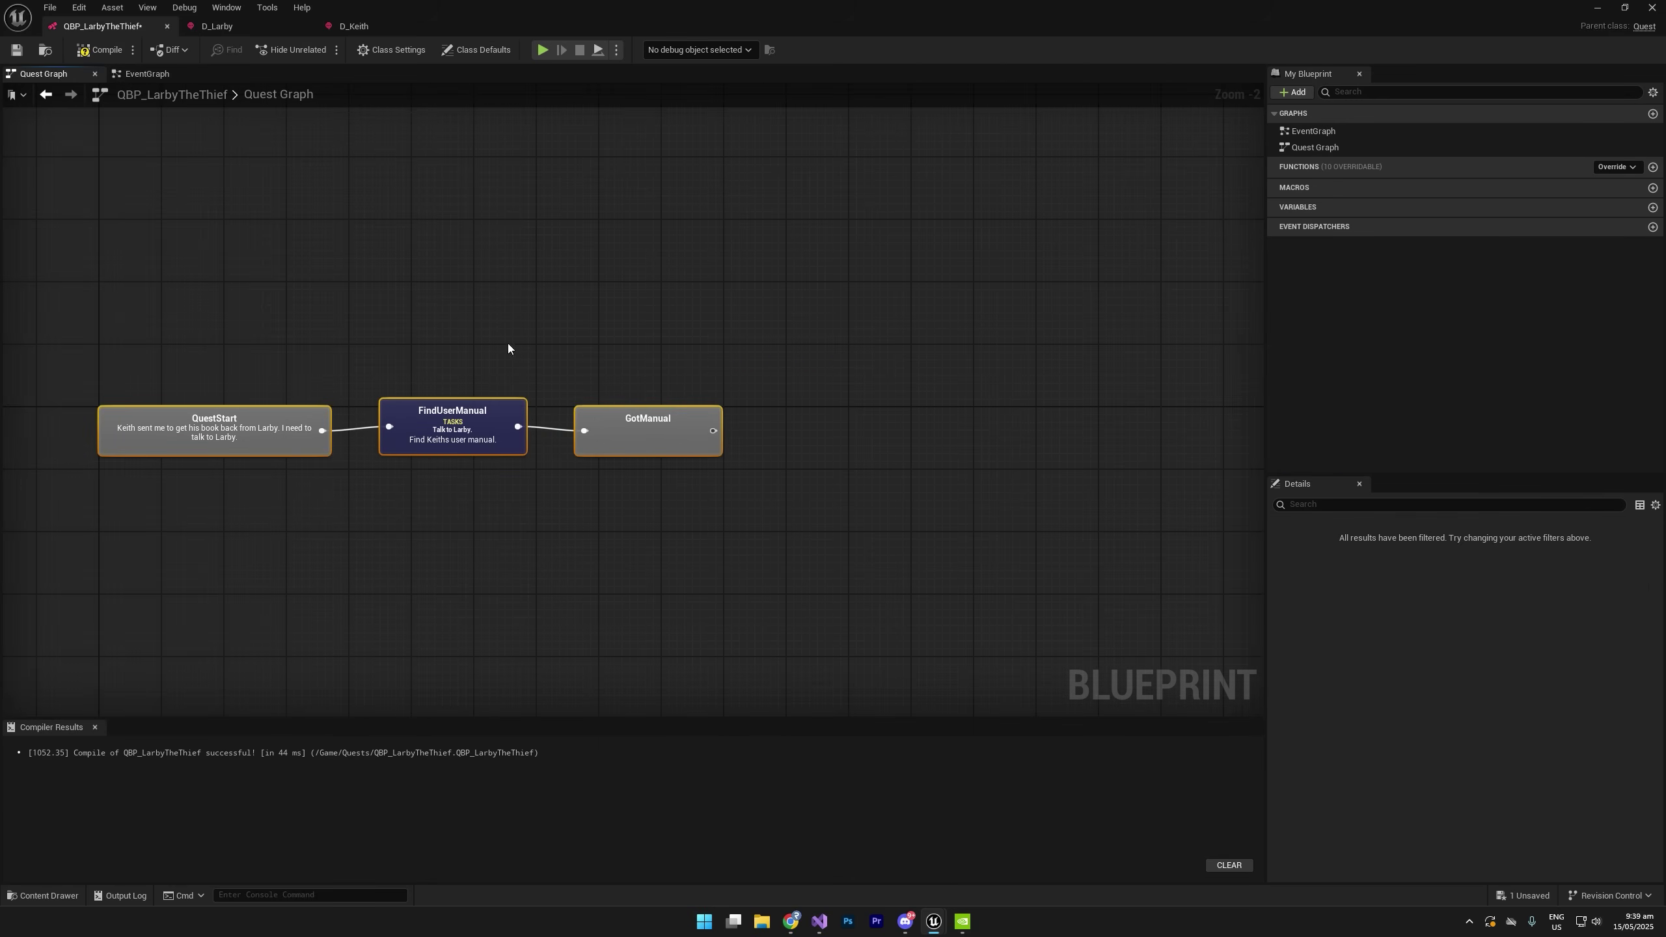
right_click_drag(547, 257, 371, 235)
left_click(364, 227)
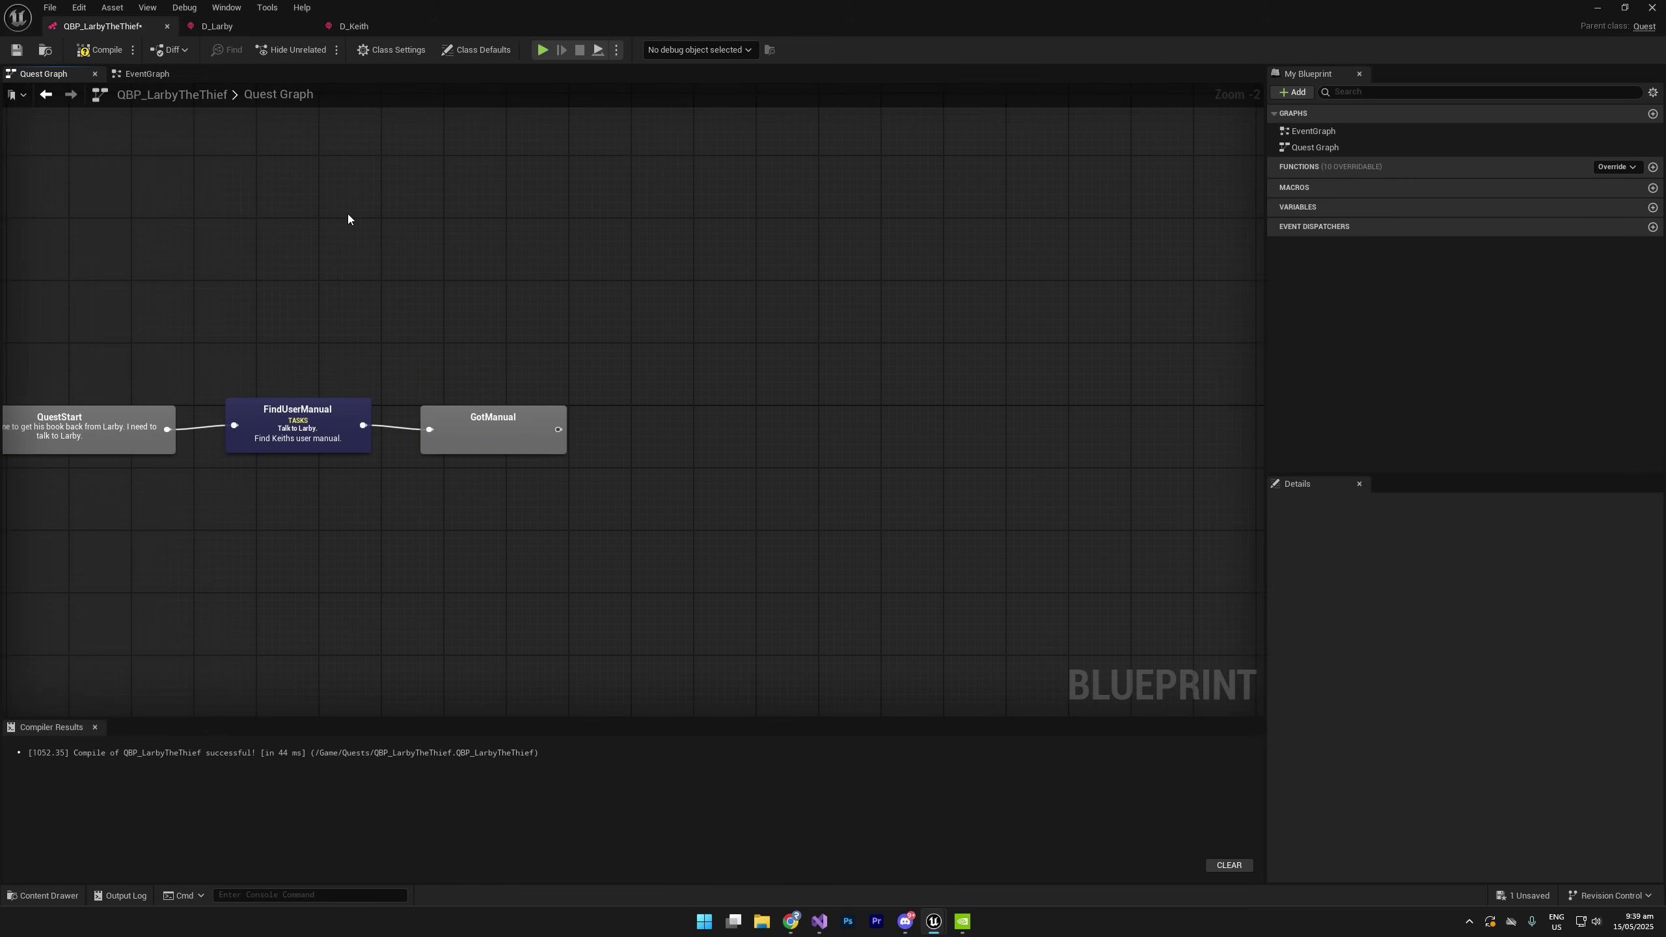
left_click(16, 50)
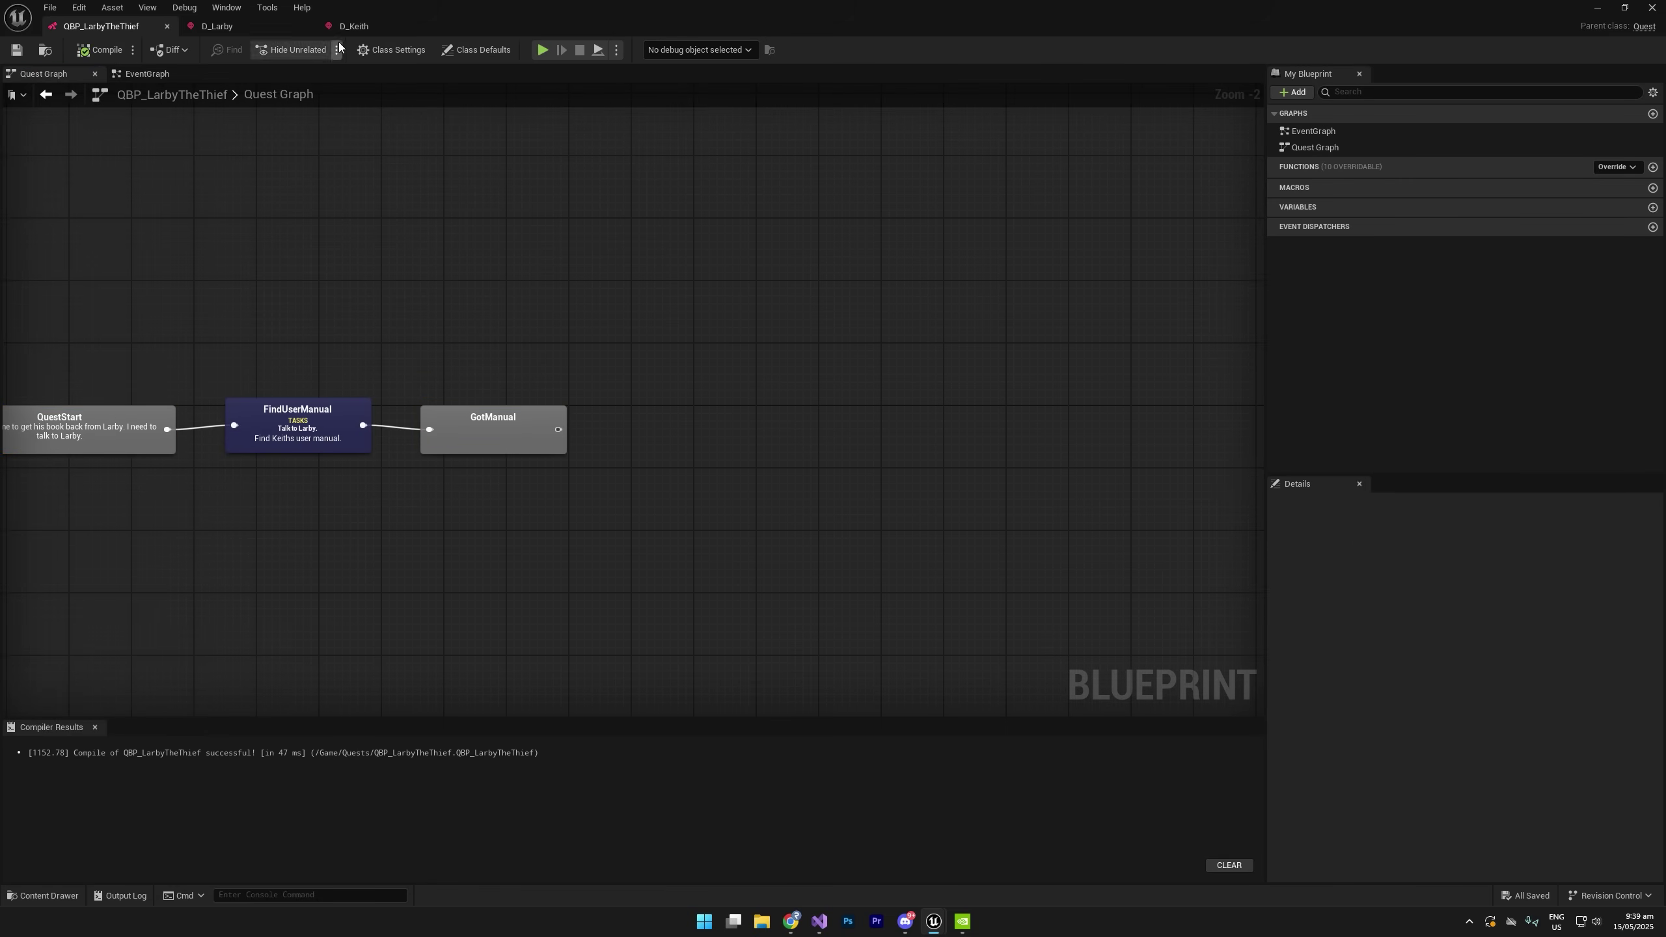
In D_Keith, move all nodes below the root together down and to the left to free space for another branch.
left_click(354, 30)
left_click_drag(830, 653, 315, 353)
left_click_drag(627, 336, 471, 375)
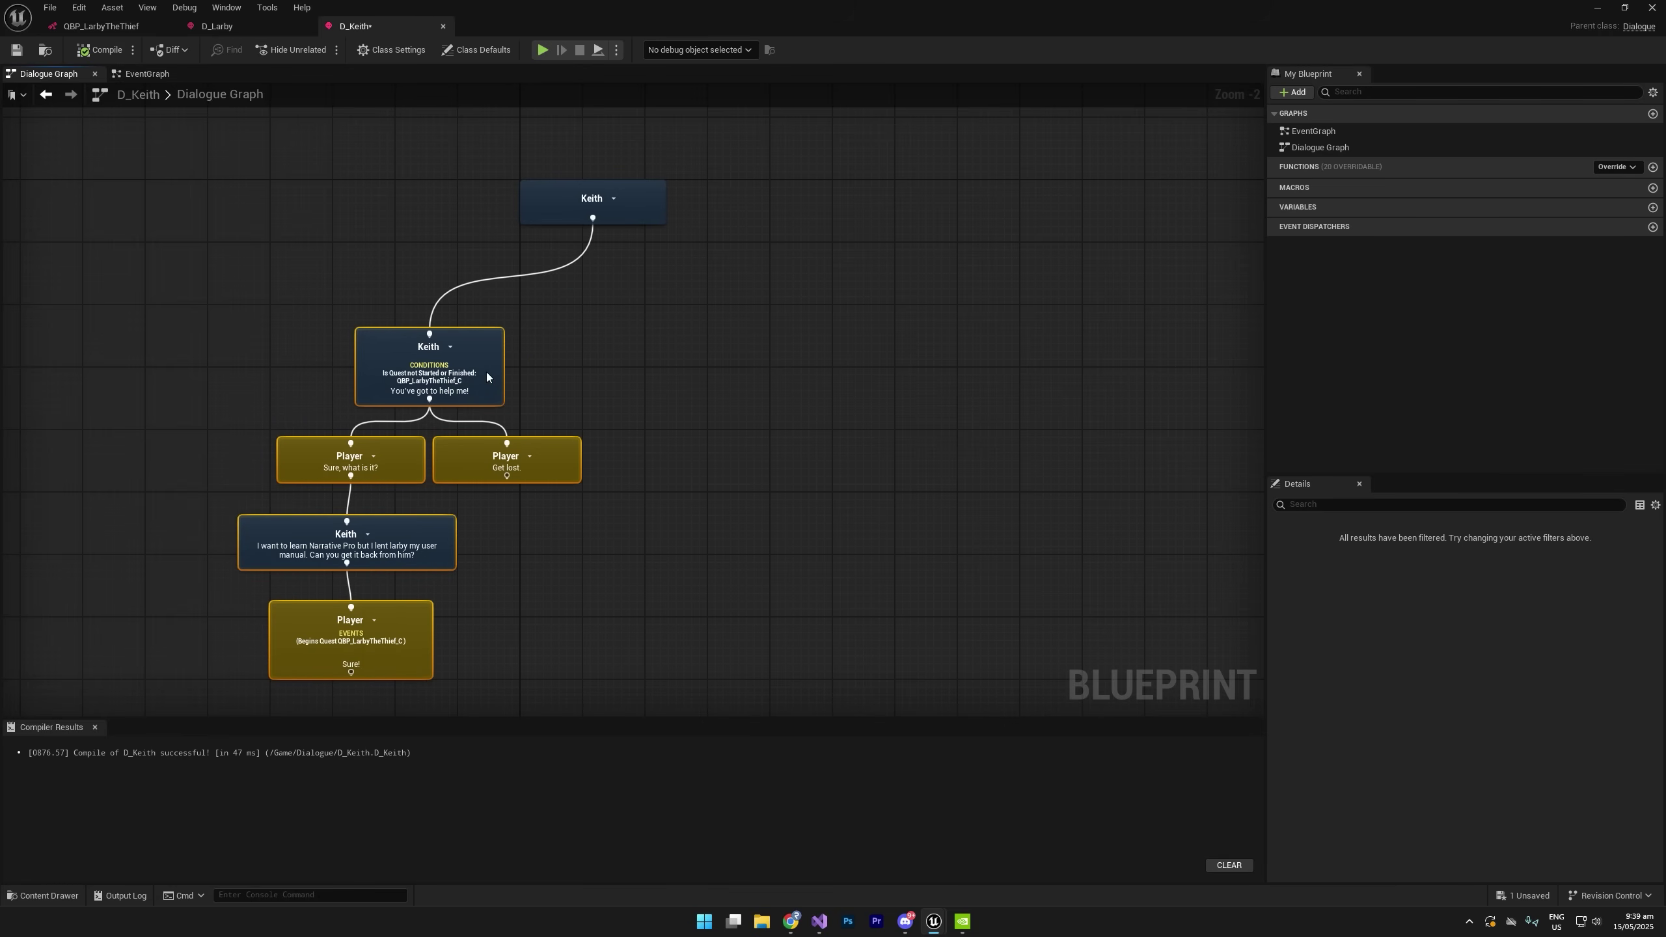
left_click(559, 346)
Add a second Keith line from the root node with the text "Have you got my user manual back?".
scroll(570, 309, "up", 2)
left_click_drag(595, 206, 801, 347)
left_click(878, 383)
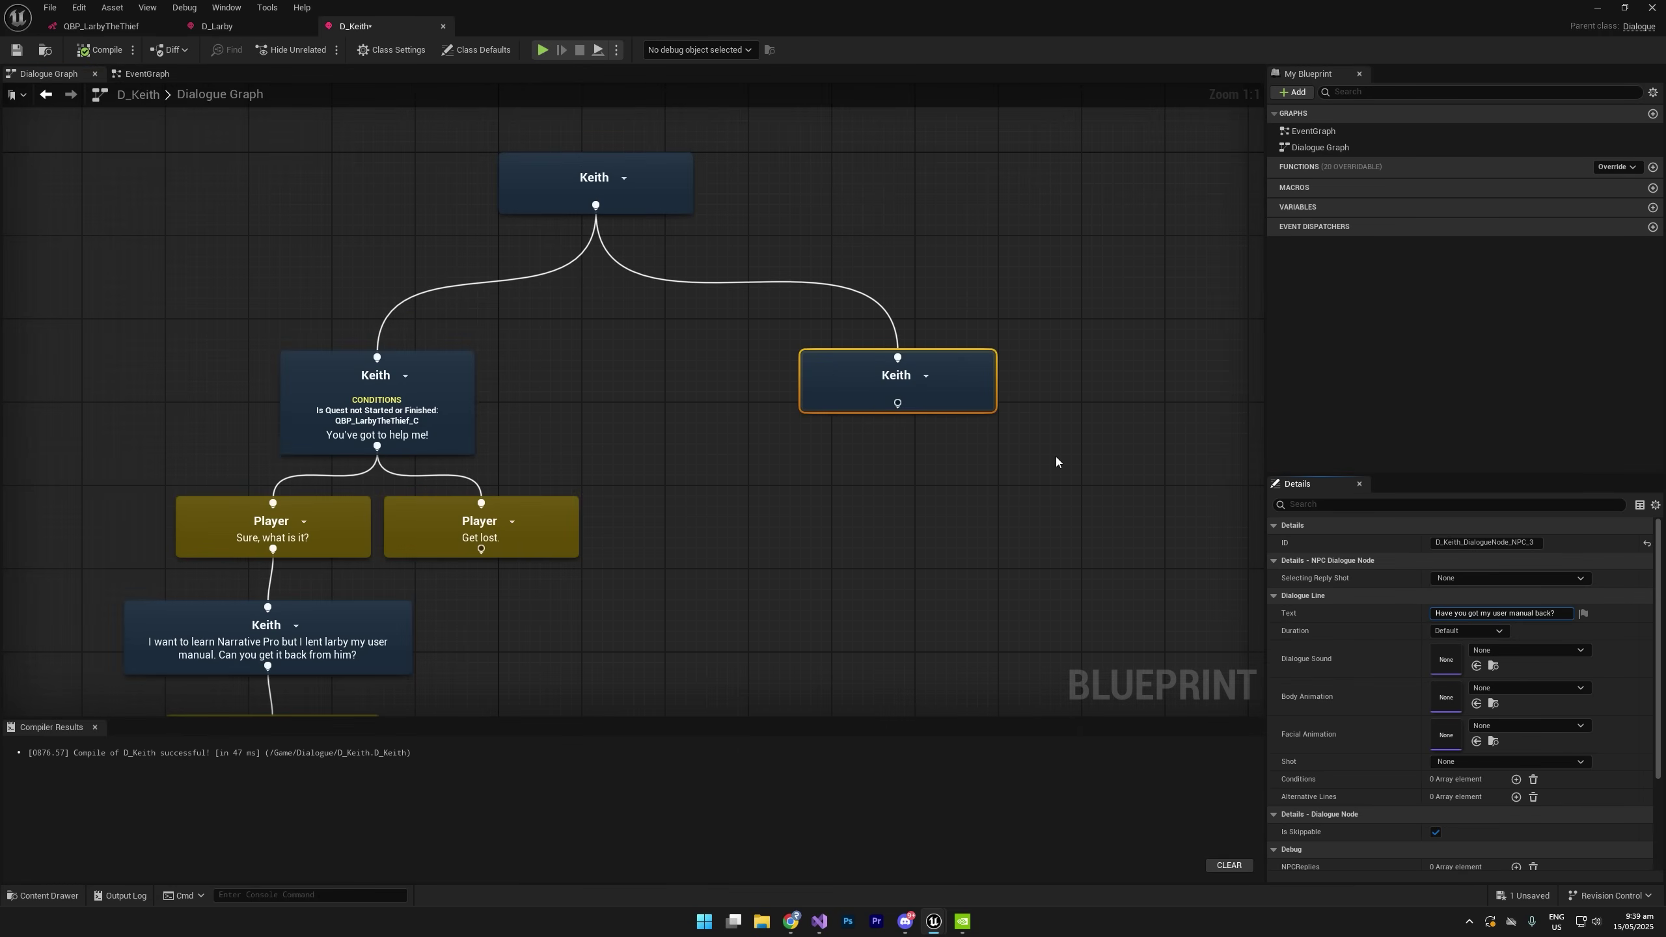
key("Return")
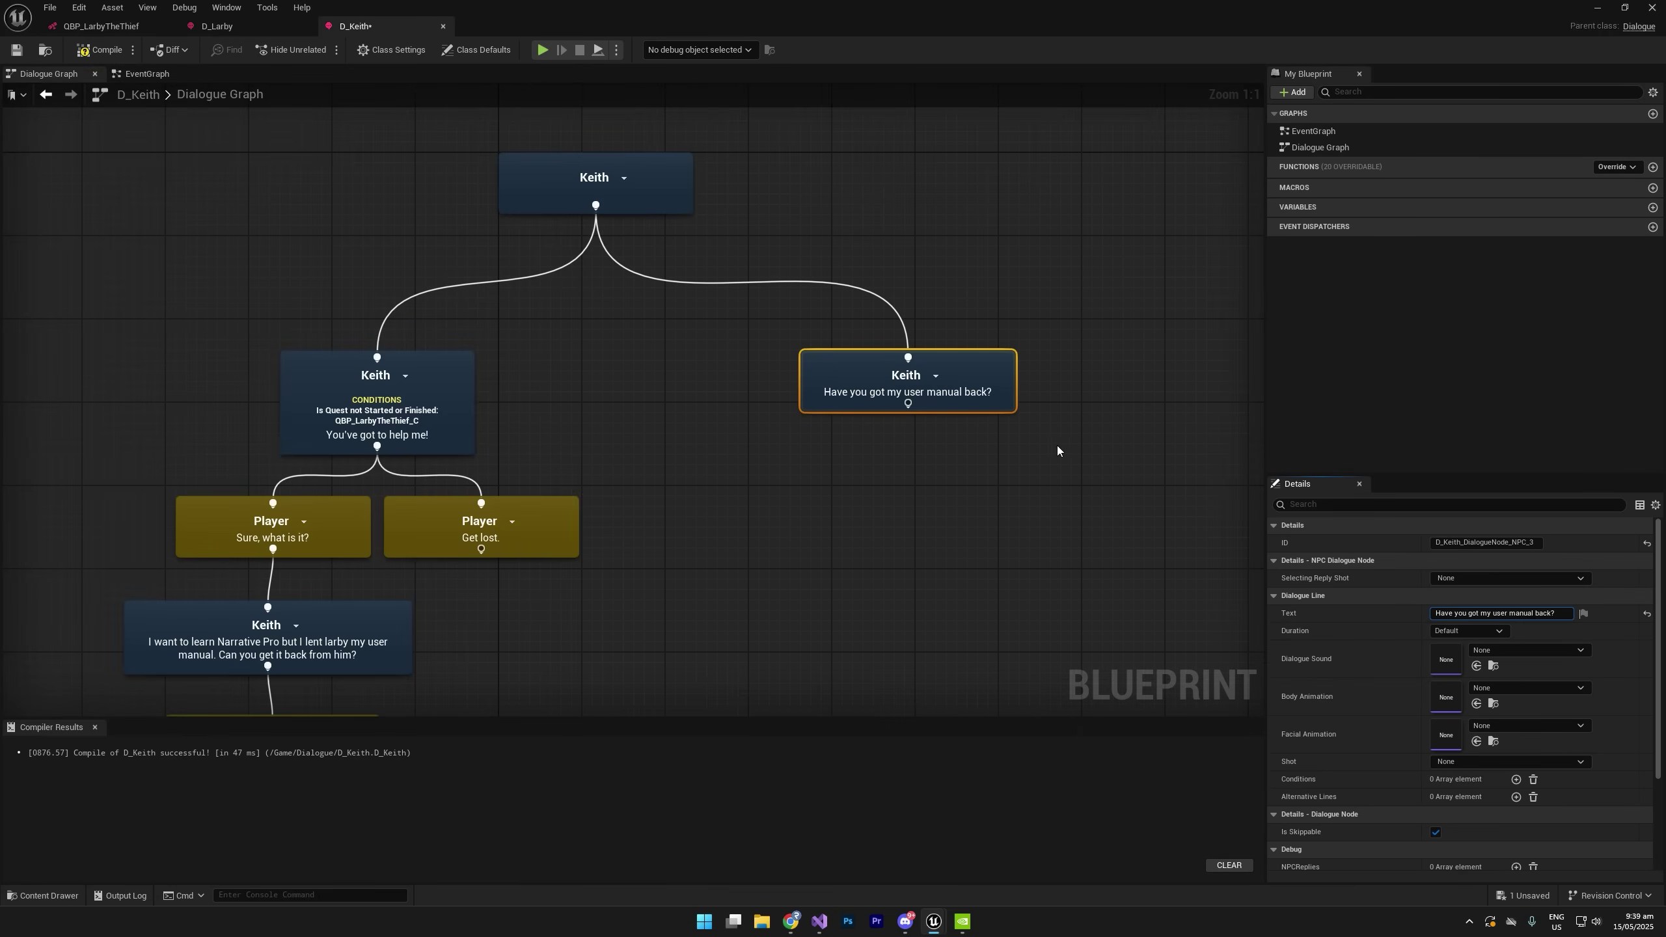
Add a player response beneath Keith's "Have you got my user manual back?" with the text "Sure do!".
right_click_drag(962, 422, 778, 265)
left_click_drag(724, 248, 604, 360)
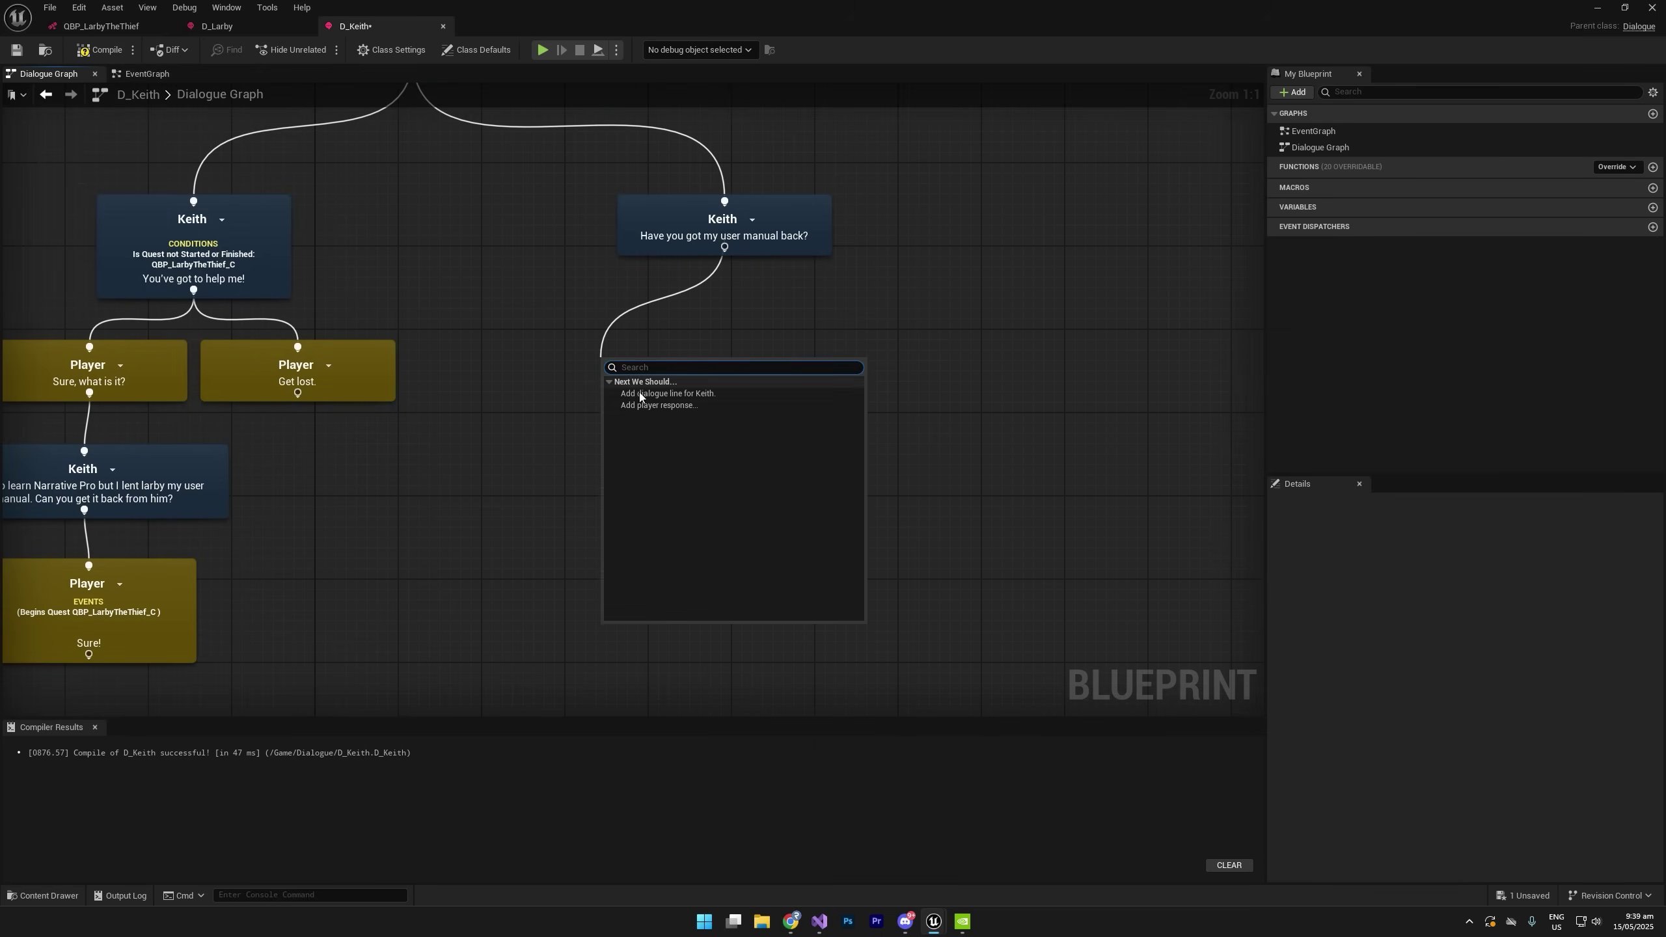
left_click(656, 406)
type("Sure do")
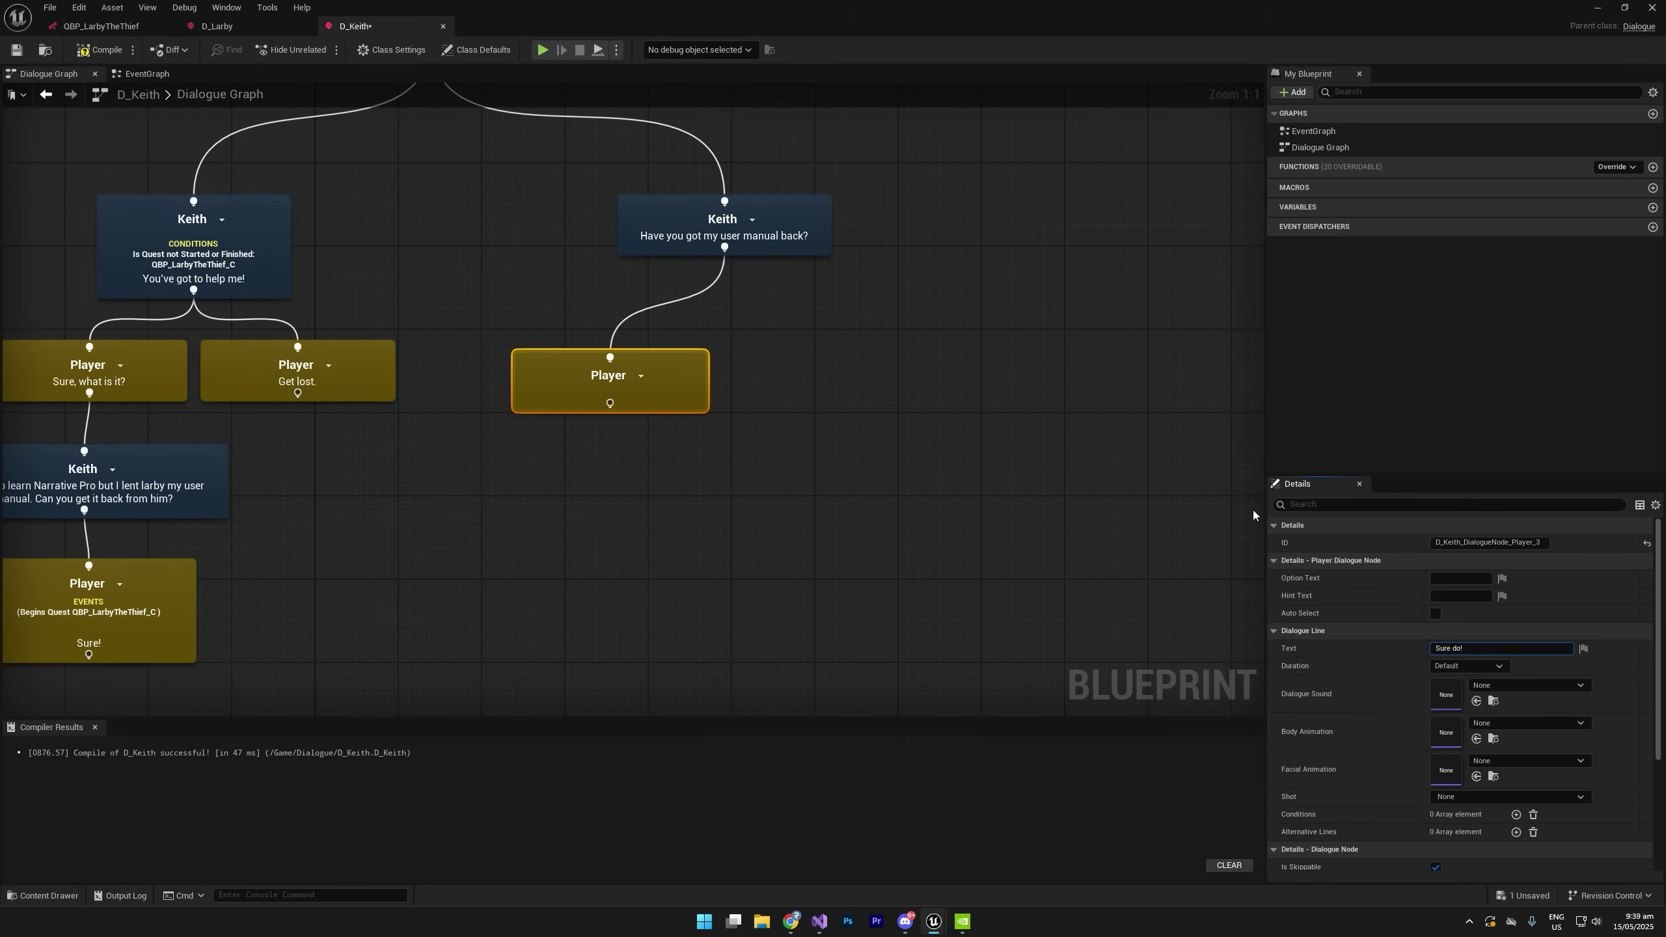
type("!")
key("Return")
Add a second player response beneath the user manual question with the text "I dont have it yet.".
left_click_drag(725, 248, 853, 367)
left_click(909, 414)
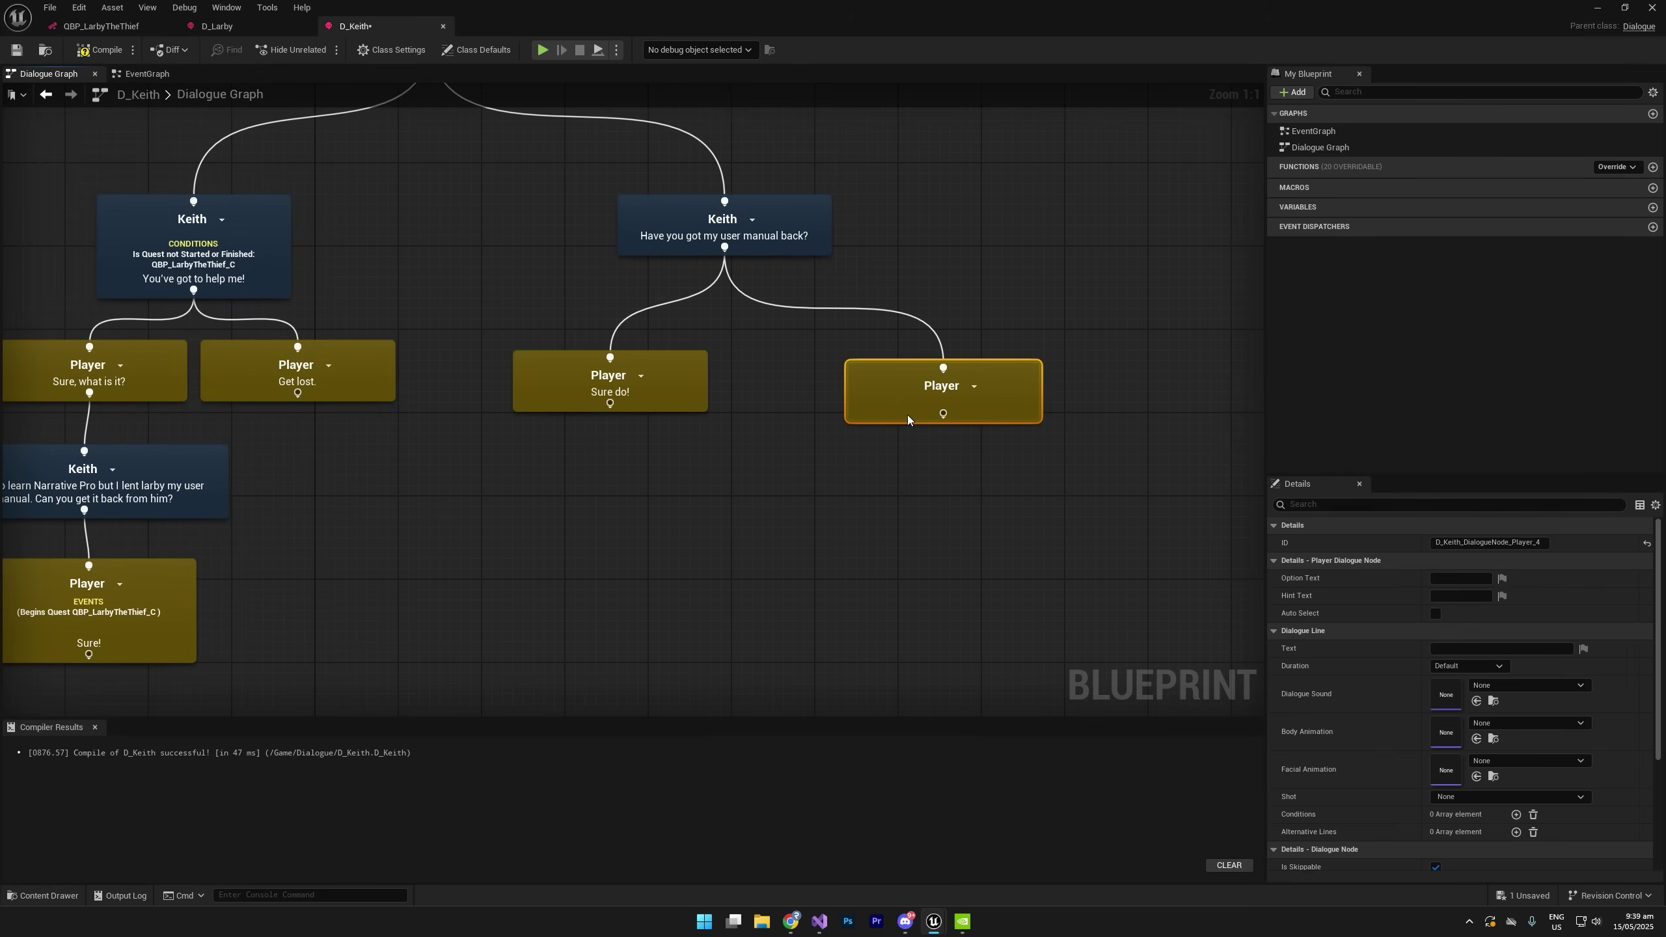
left_click(1501, 648)
type("I do")
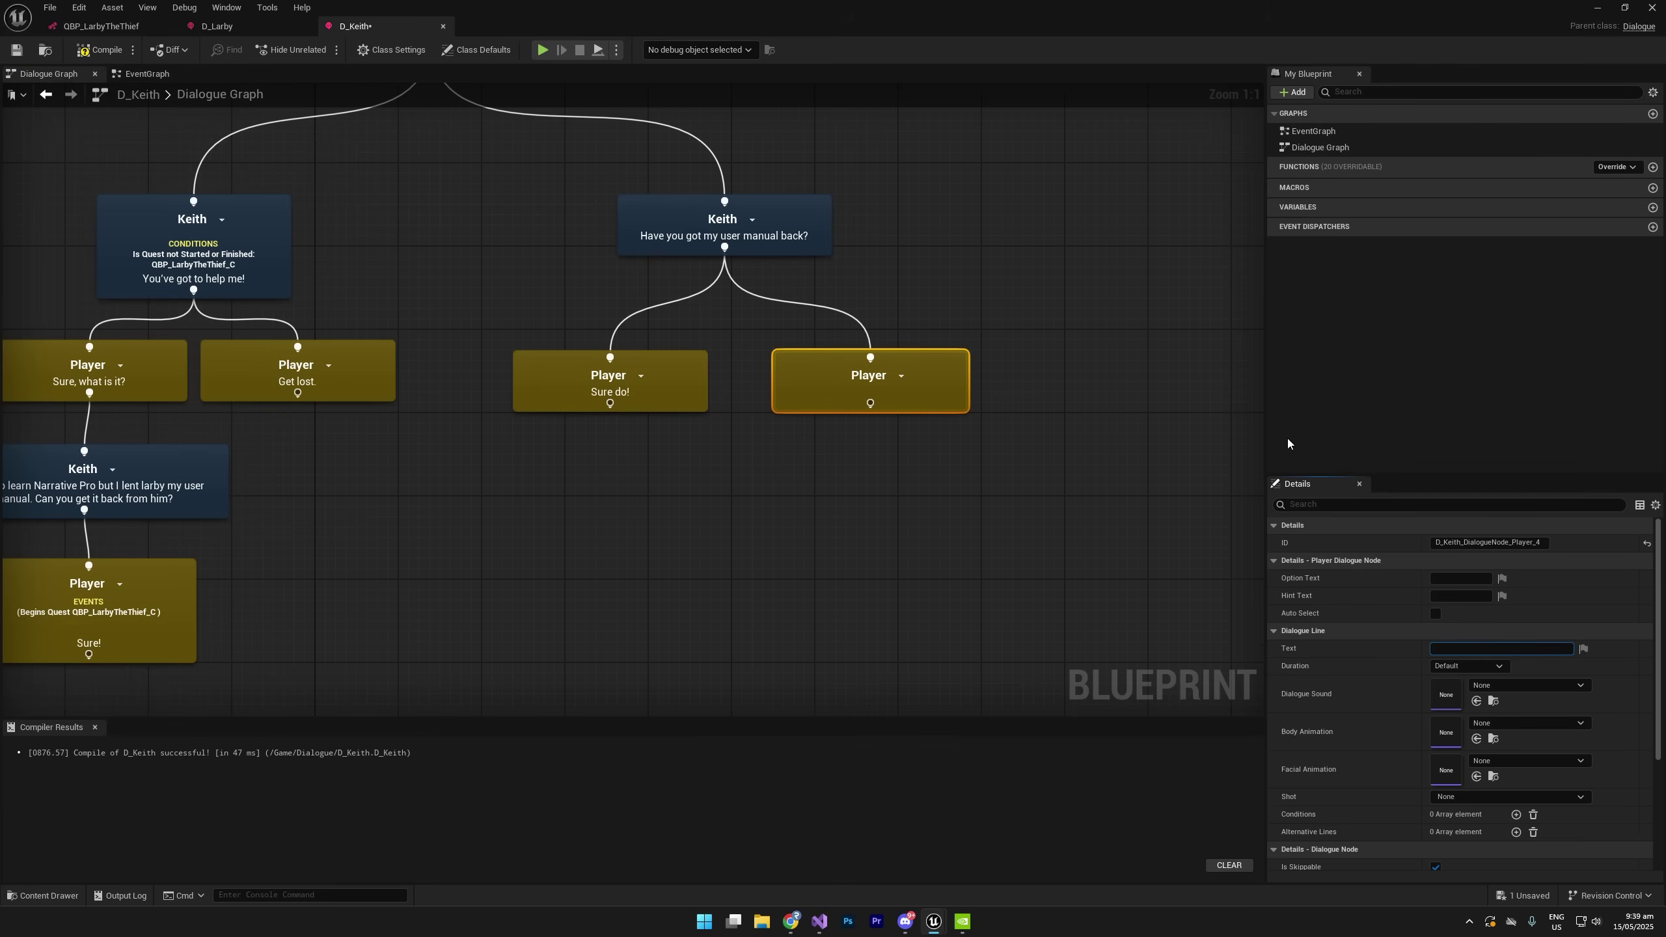
type("nt have it yuet.")
key("Return")
Add Keith's reply "Bring it back, please!" beneath "I dont have it yet." and an empty Keith line beneath "Sure do!".
left_click_drag(870, 403, 772, 456)
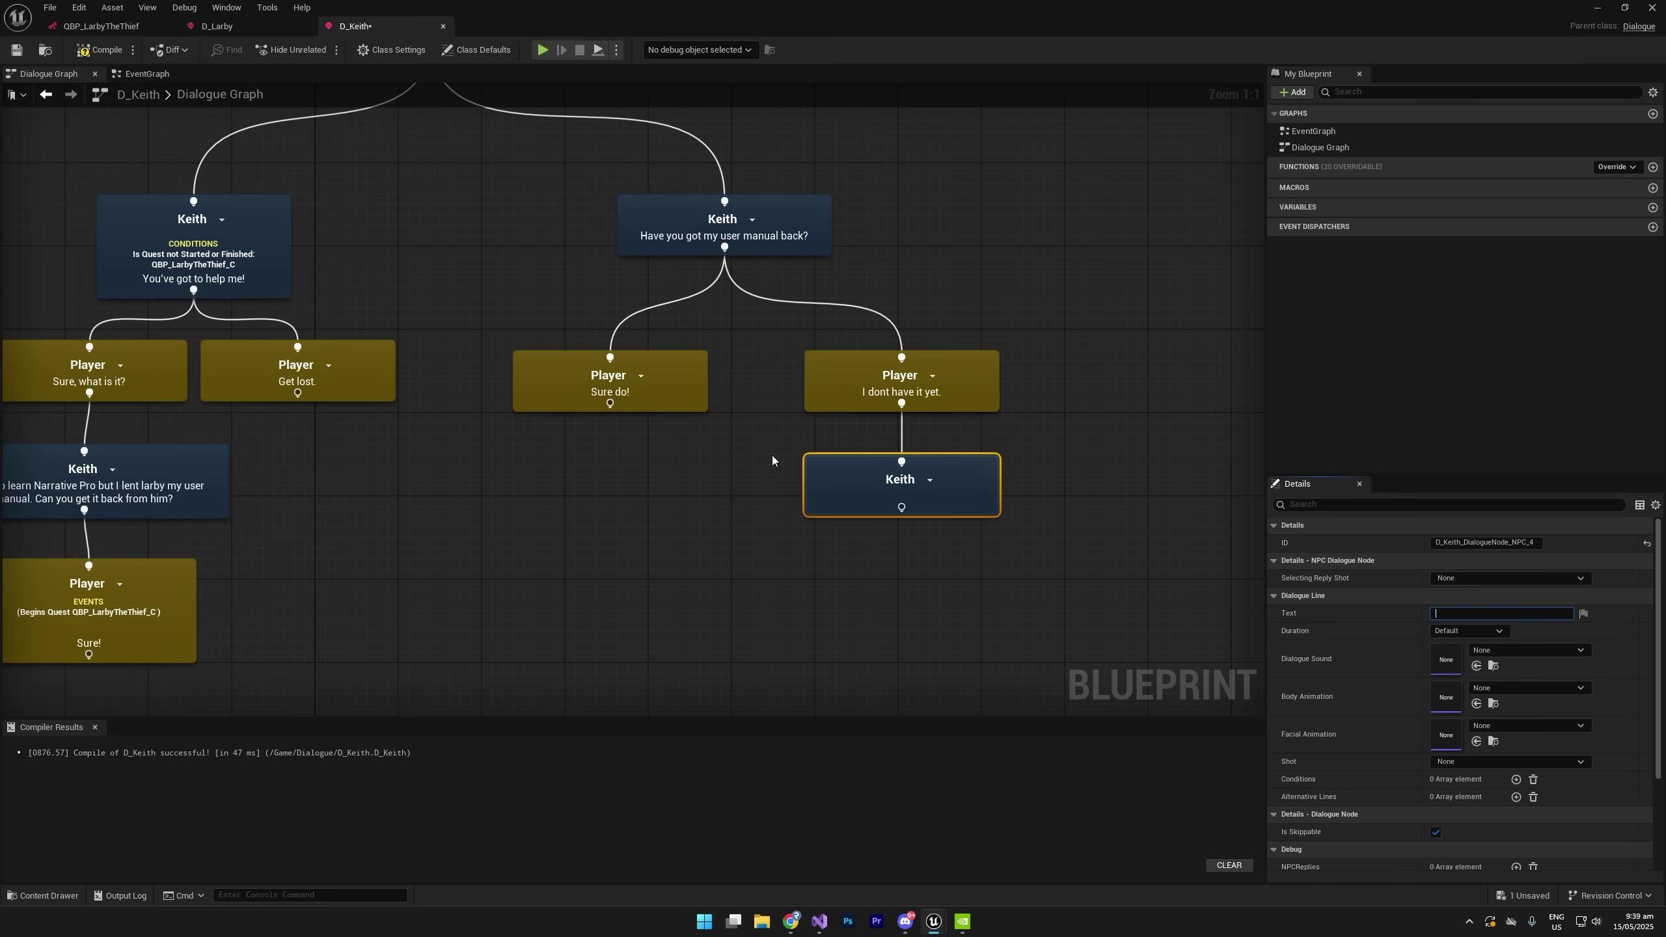
type("Bring it bnack, please!")
left_click(962, 262)
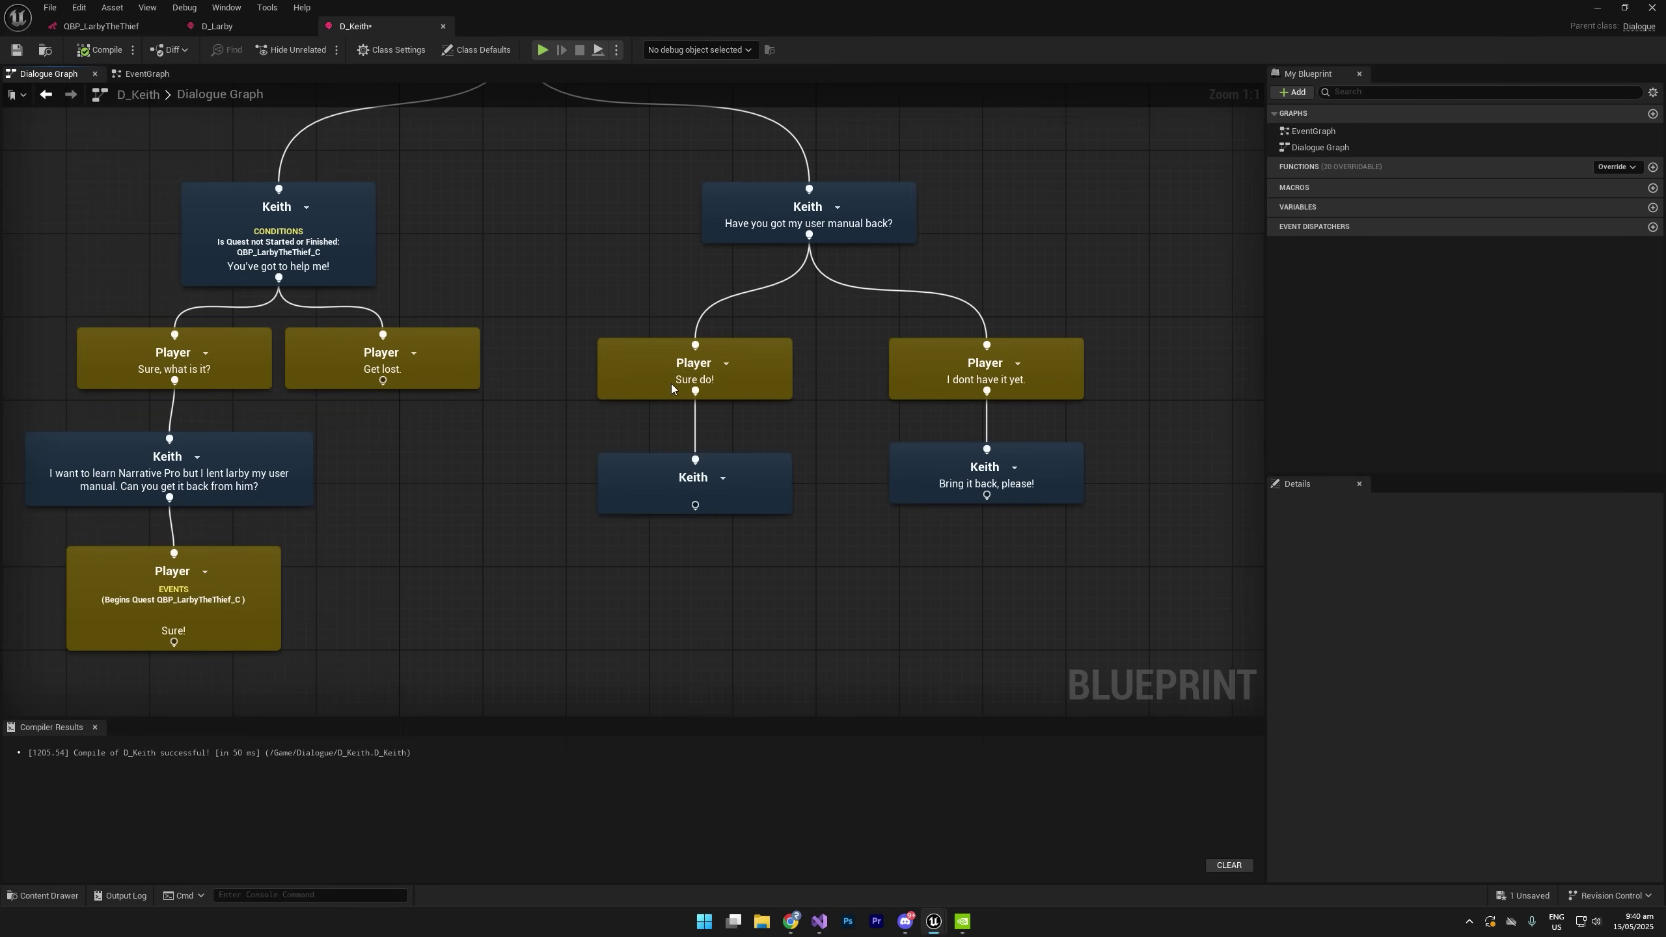
Set the text of Keith's reply to "Sure do!" to "Finally! Thanks again, last time I lend larby anything.".
left_click(641, 395)
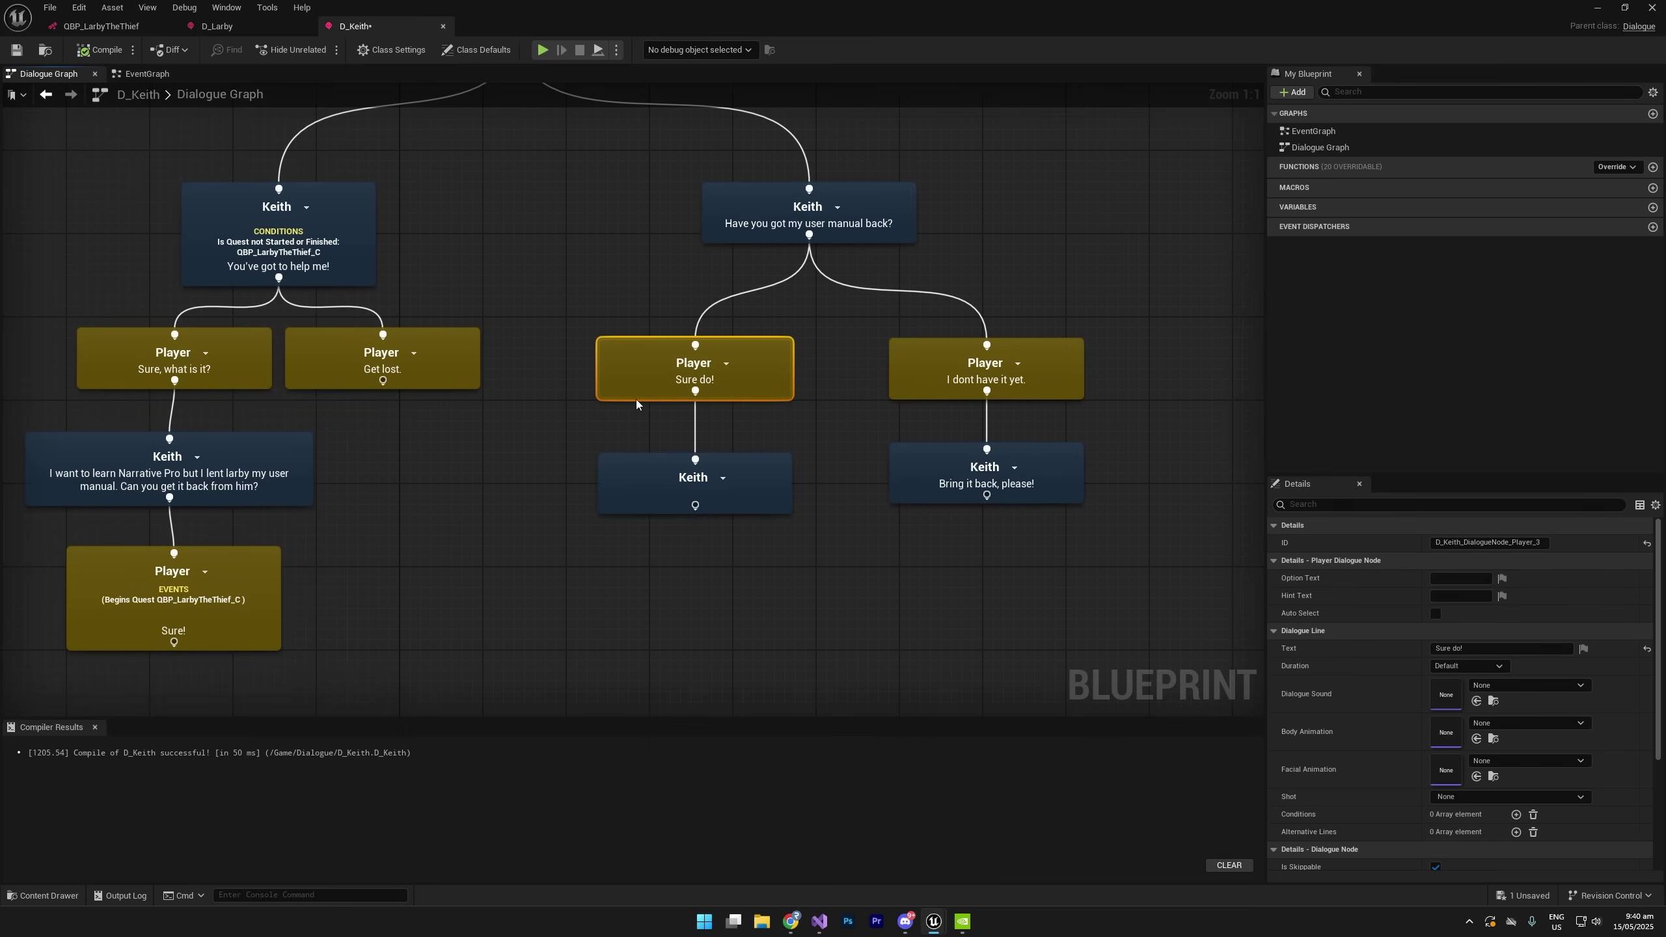
left_click(653, 486)
left_click(1501, 615)
type("Finally! Thanks again, last time I lend larby anything.")
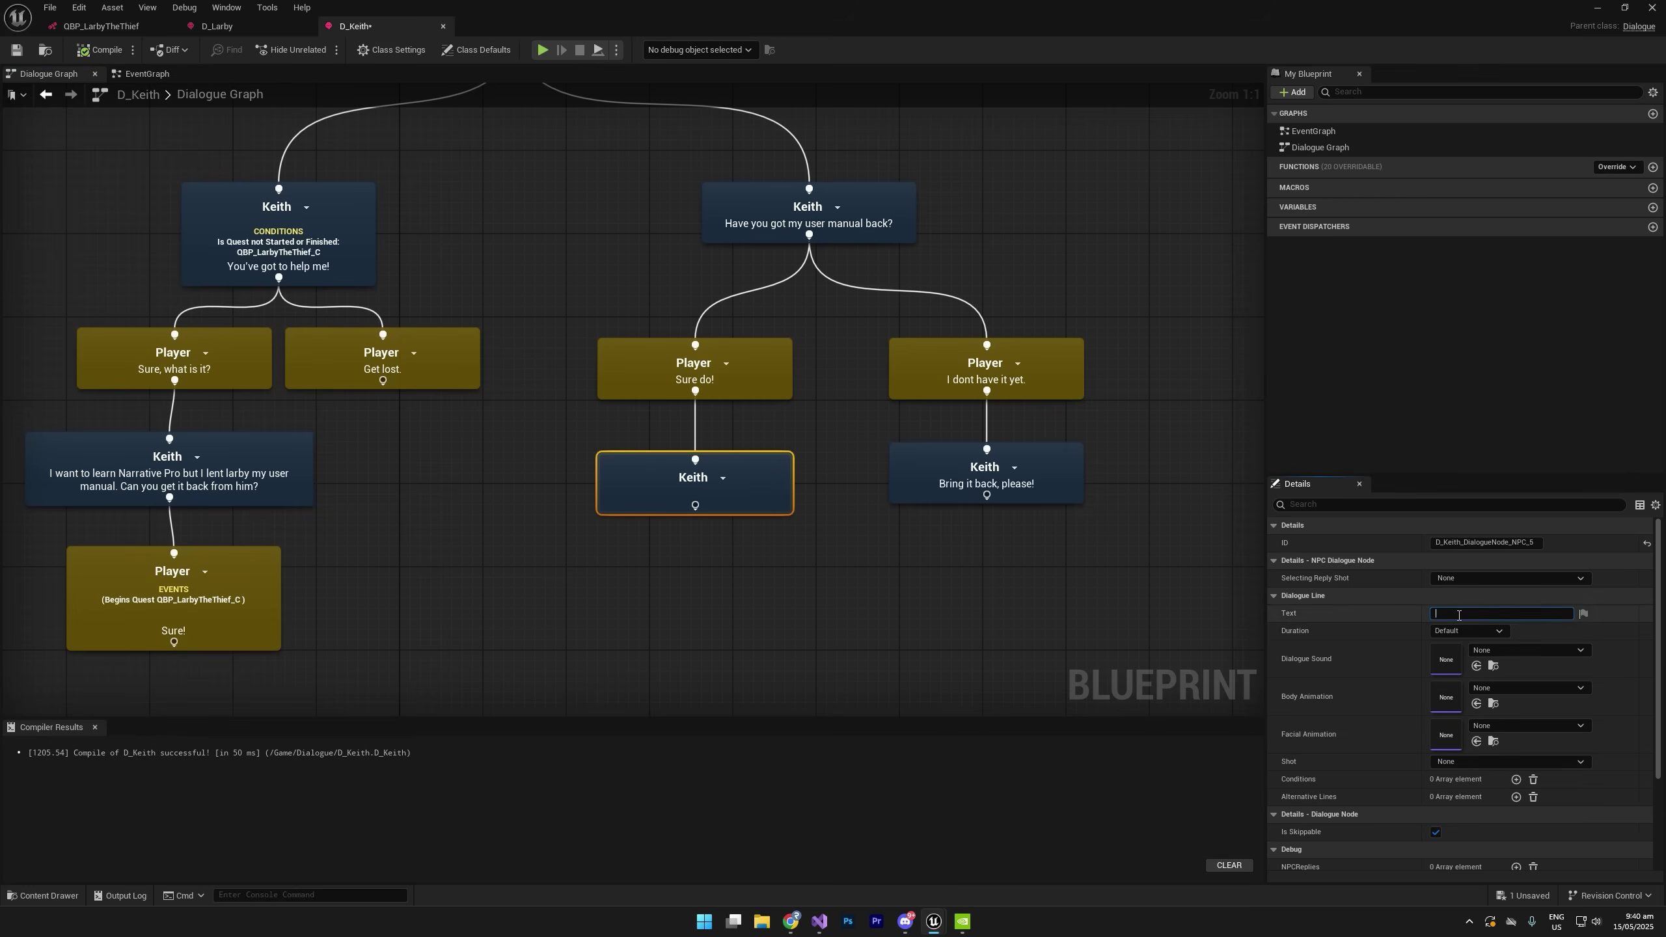
key("Return")
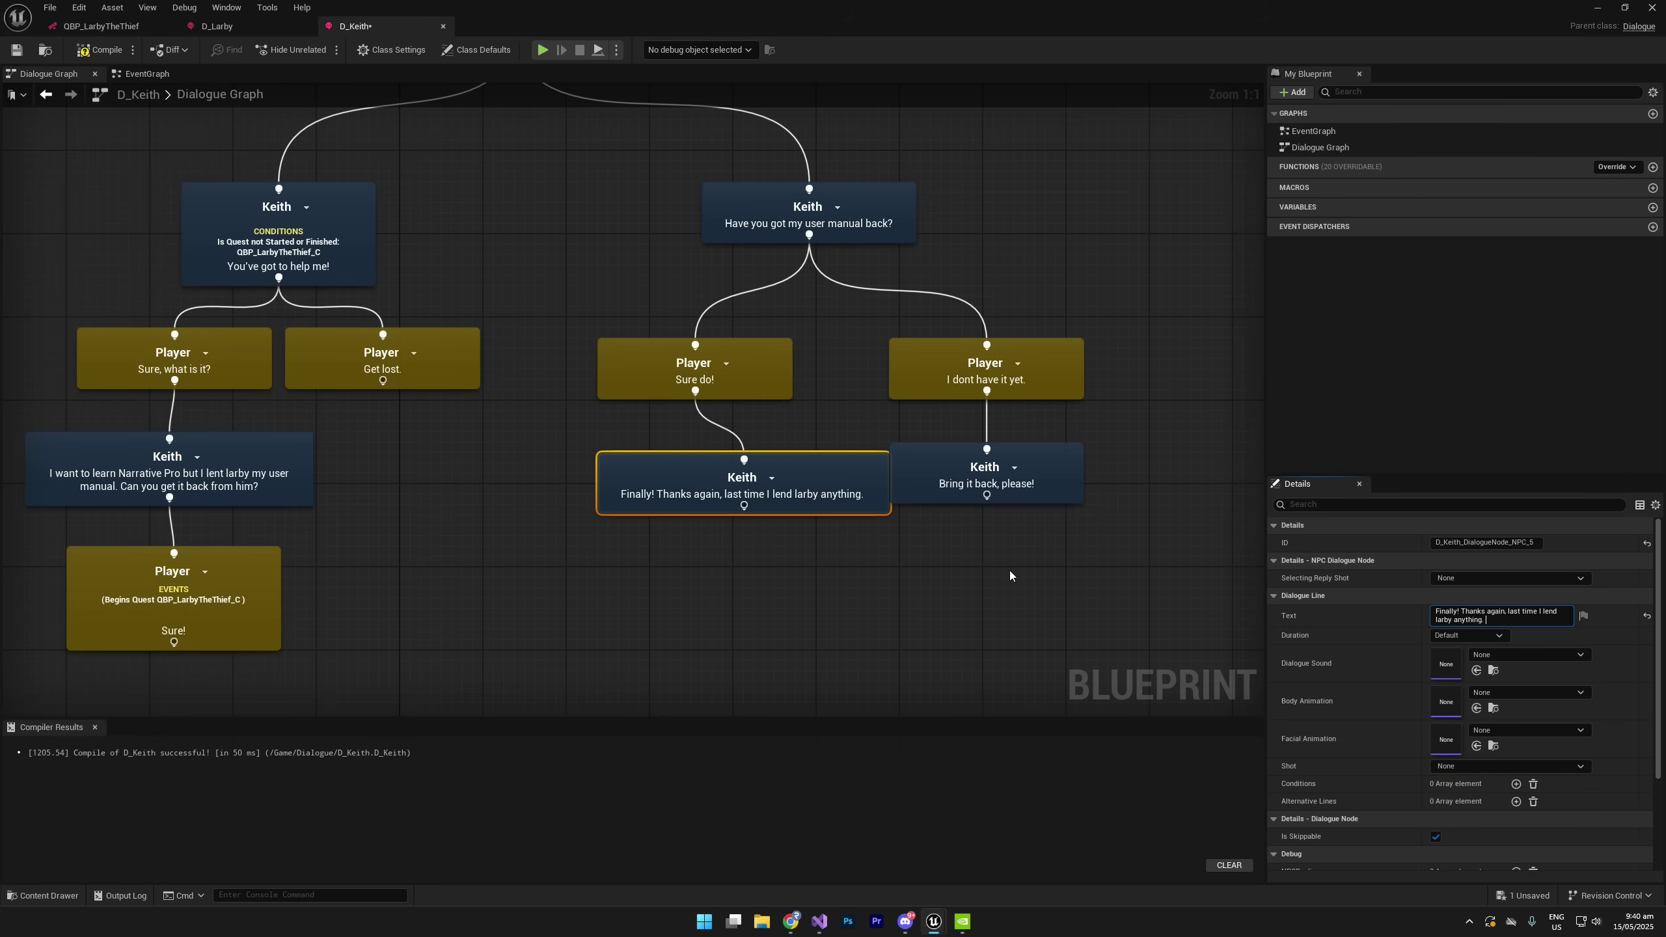
Space out the two response branches so the "Finally!" and "Bring it back, please!" nodes sit clear beneath their player responses.
left_click_drag(941, 543, 984, 382)
left_click_drag(984, 382, 1025, 382)
left_click_drag(746, 382, 756, 383)
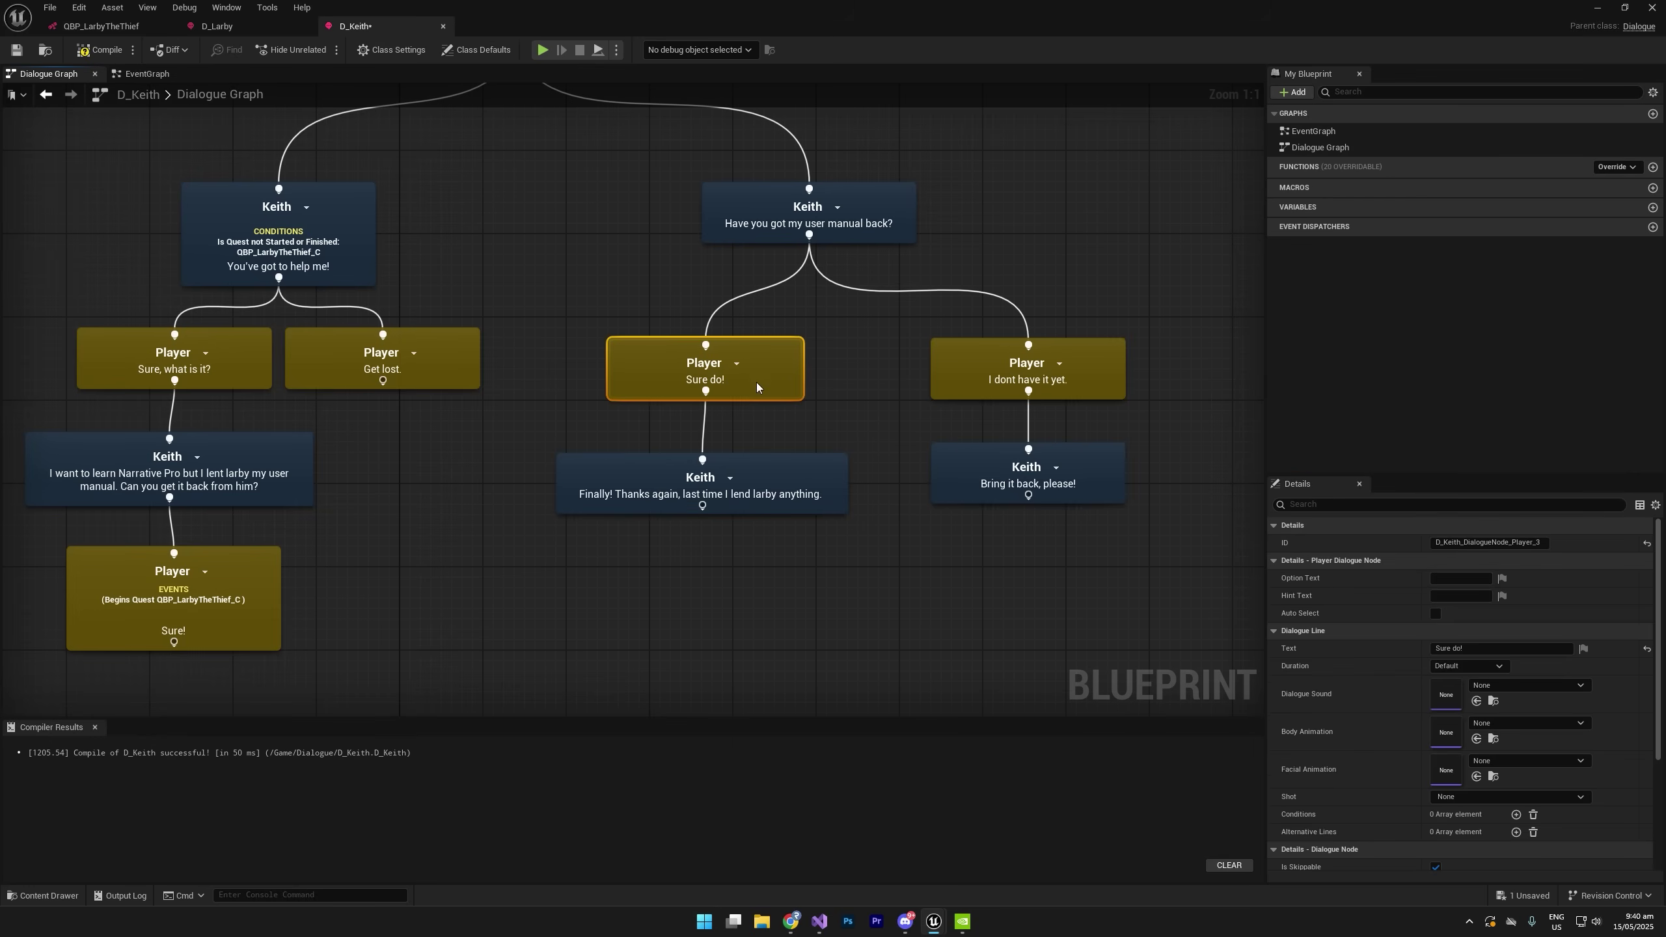
Add a Consume Item event to Keith's "Finally! Thanks again, last time I lend larby anything." node.
left_click(739, 504)
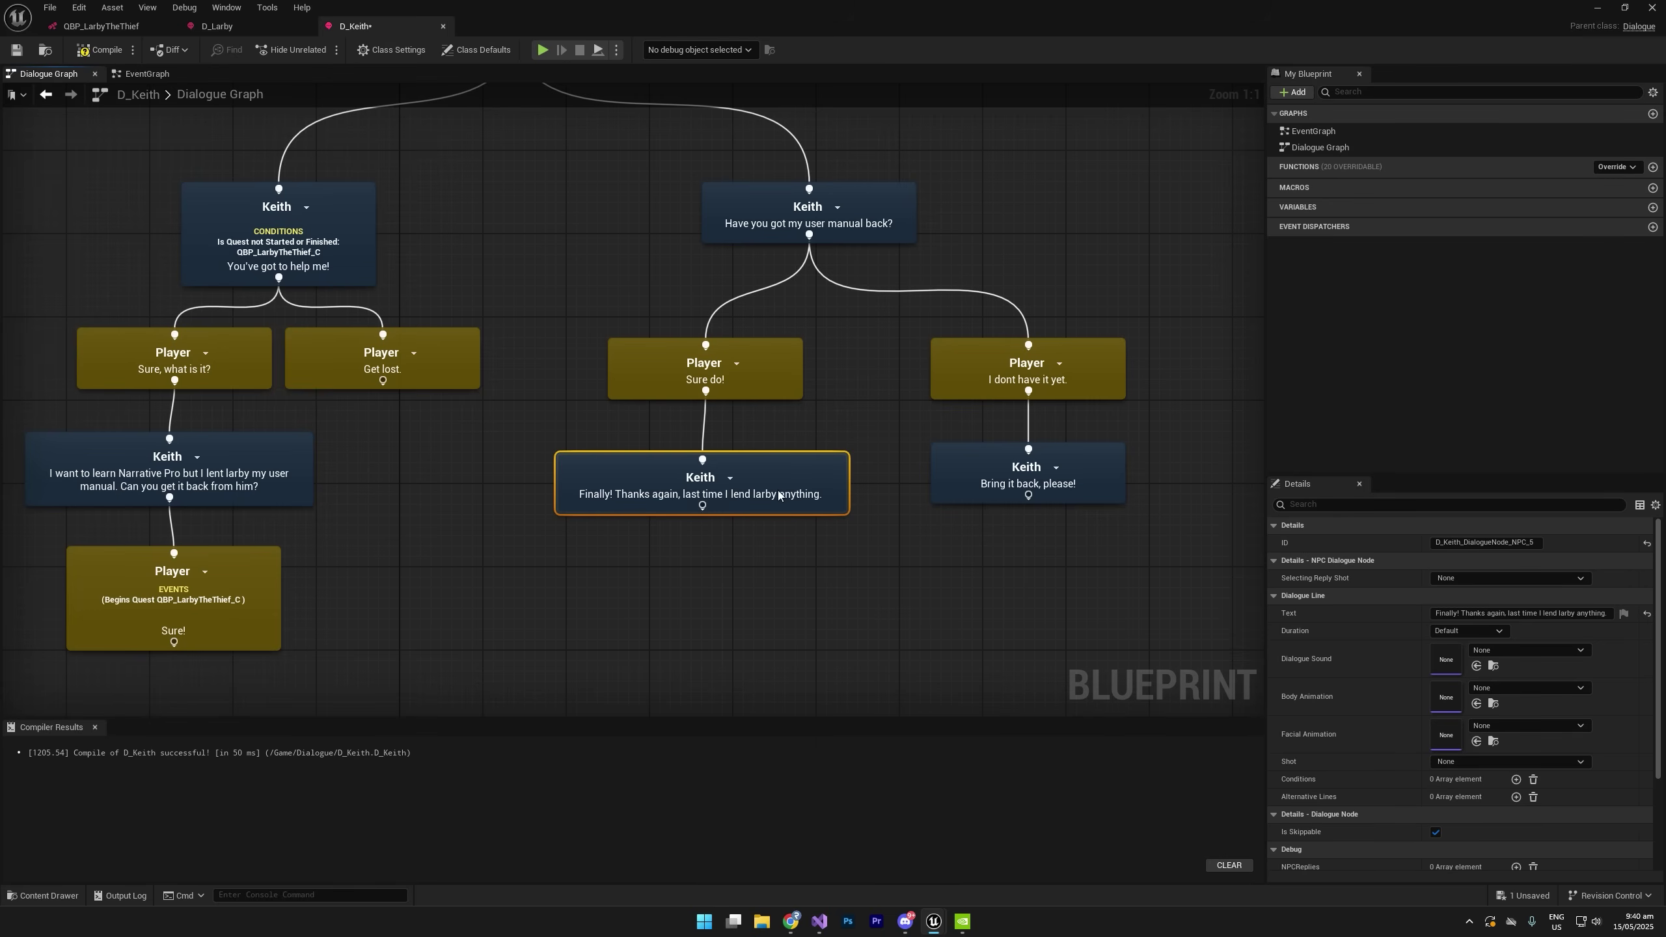
scroll(1332, 794, "down", 3)
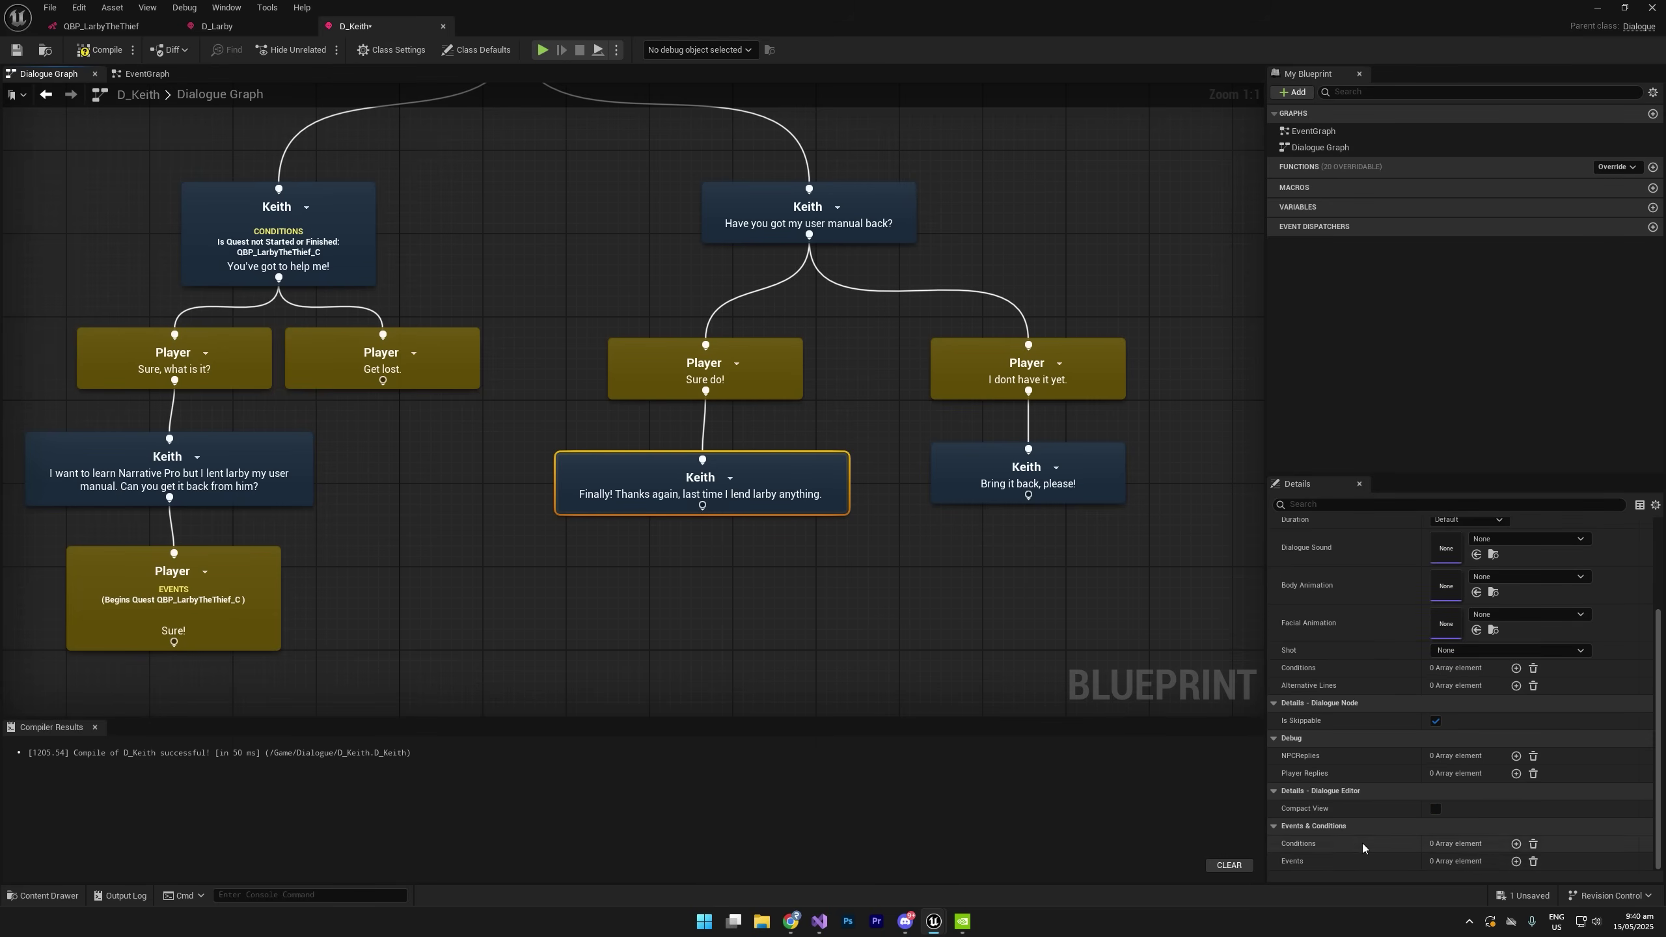
left_click(1515, 861)
left_click(1496, 861)
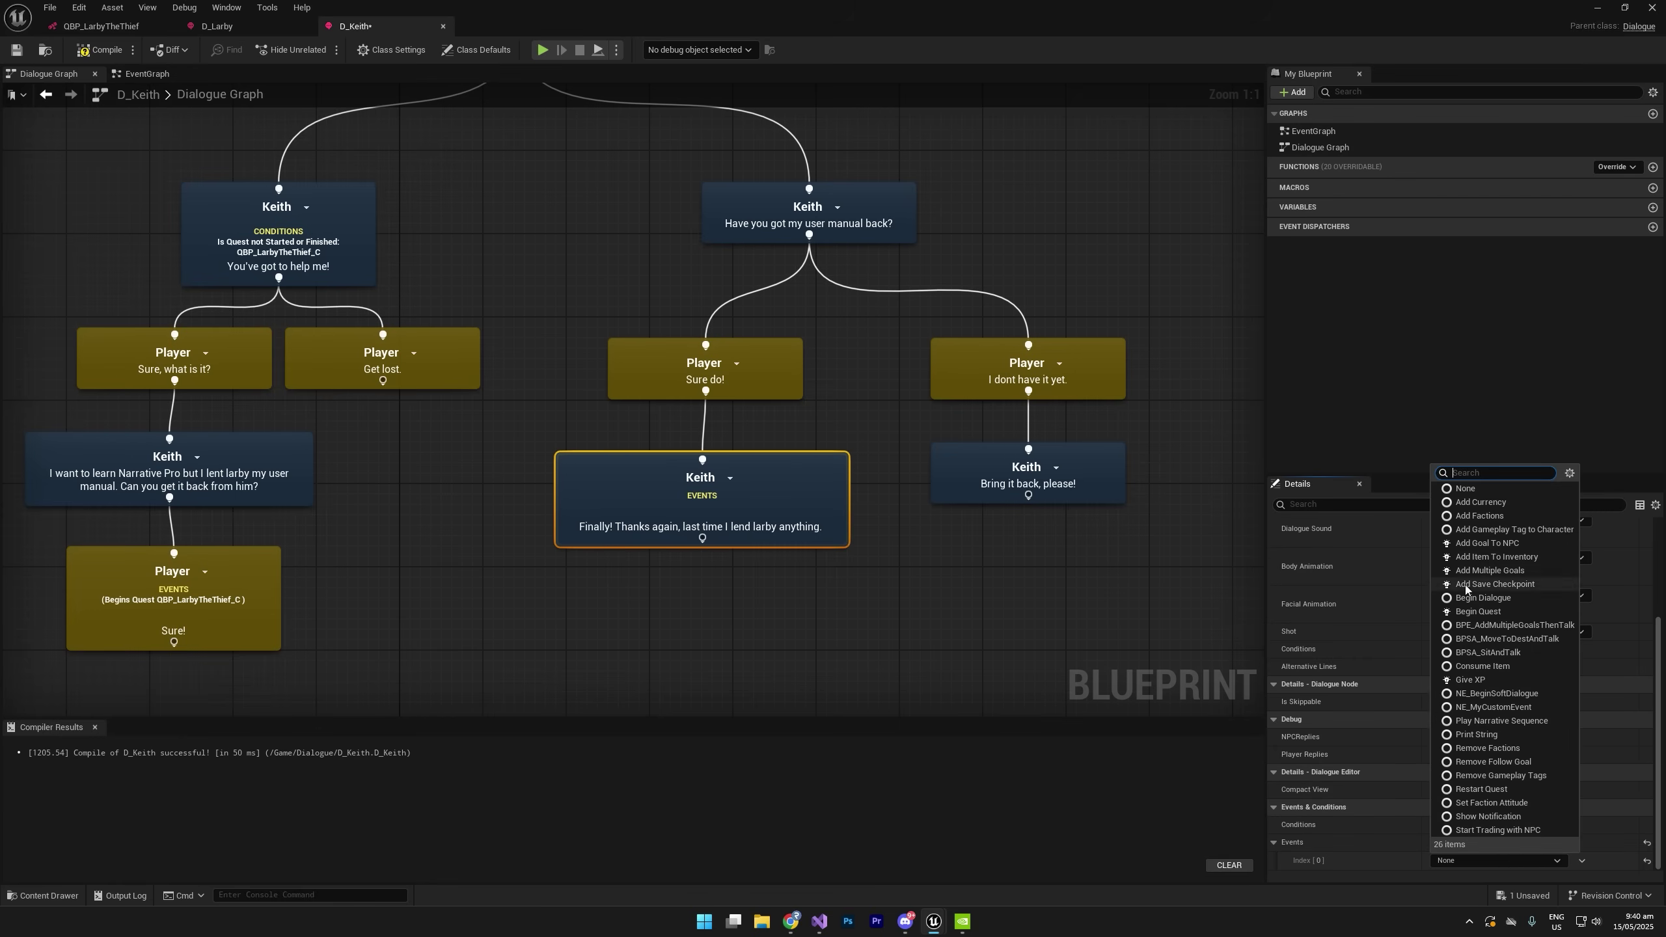
left_click(1482, 667)
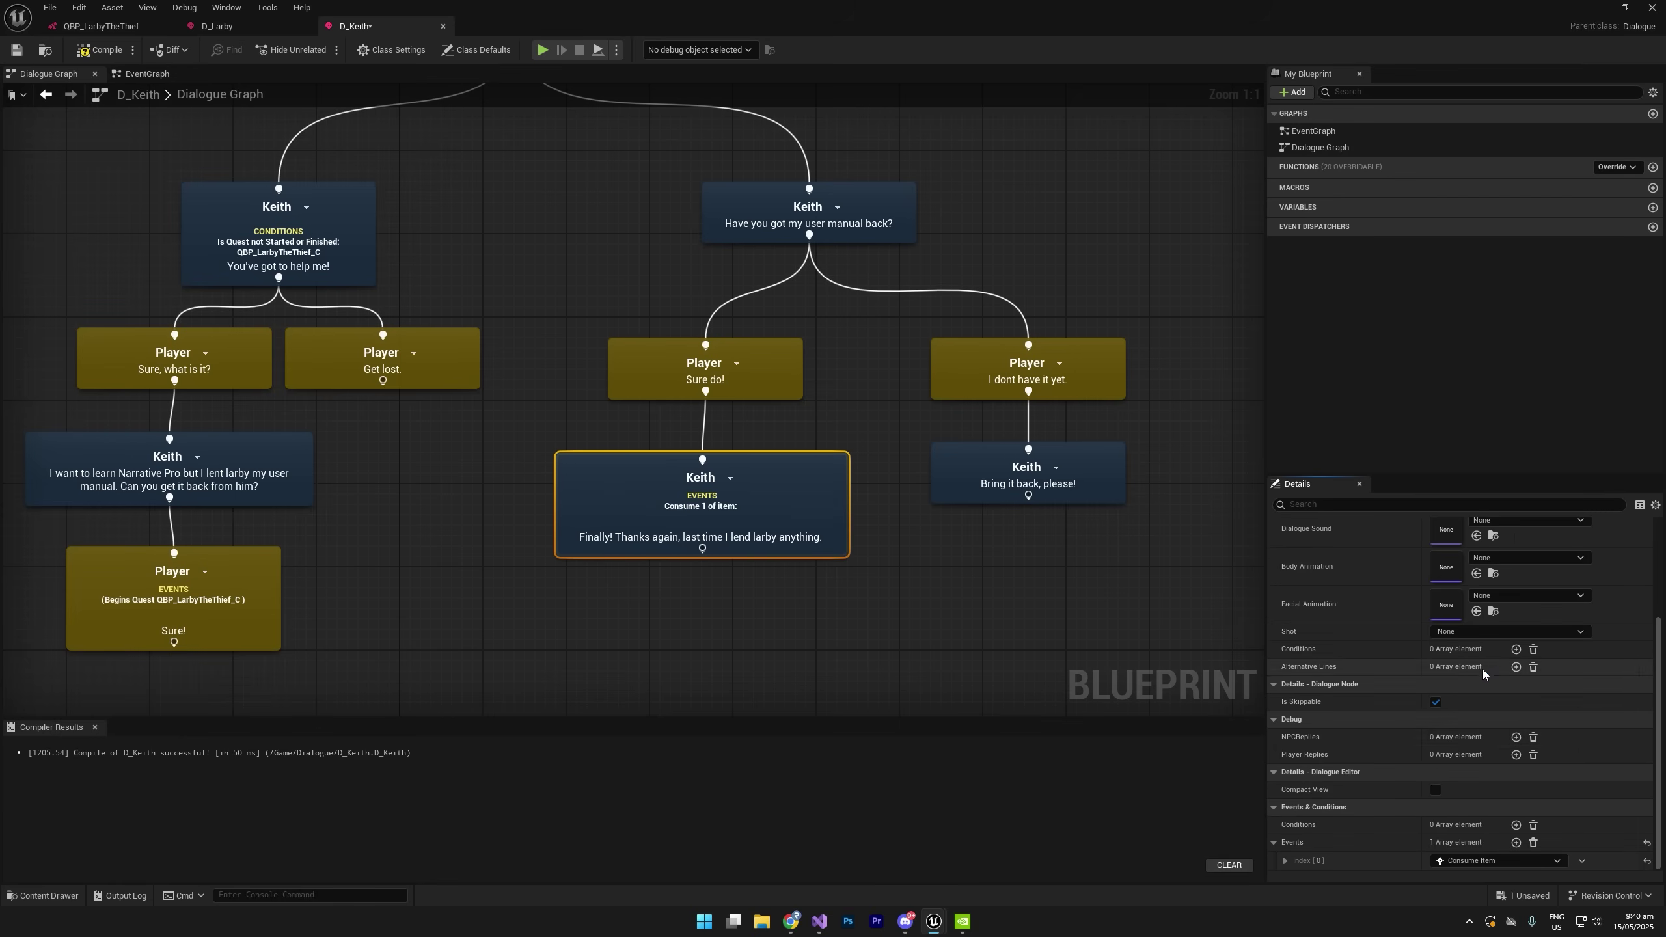
Make the Consume Item event on Keith's "Finally!" line consume BI_NarrativeUserManual, and compile and save the dialogue.
left_click(1285, 860)
scroll(1288, 847, "down", 3)
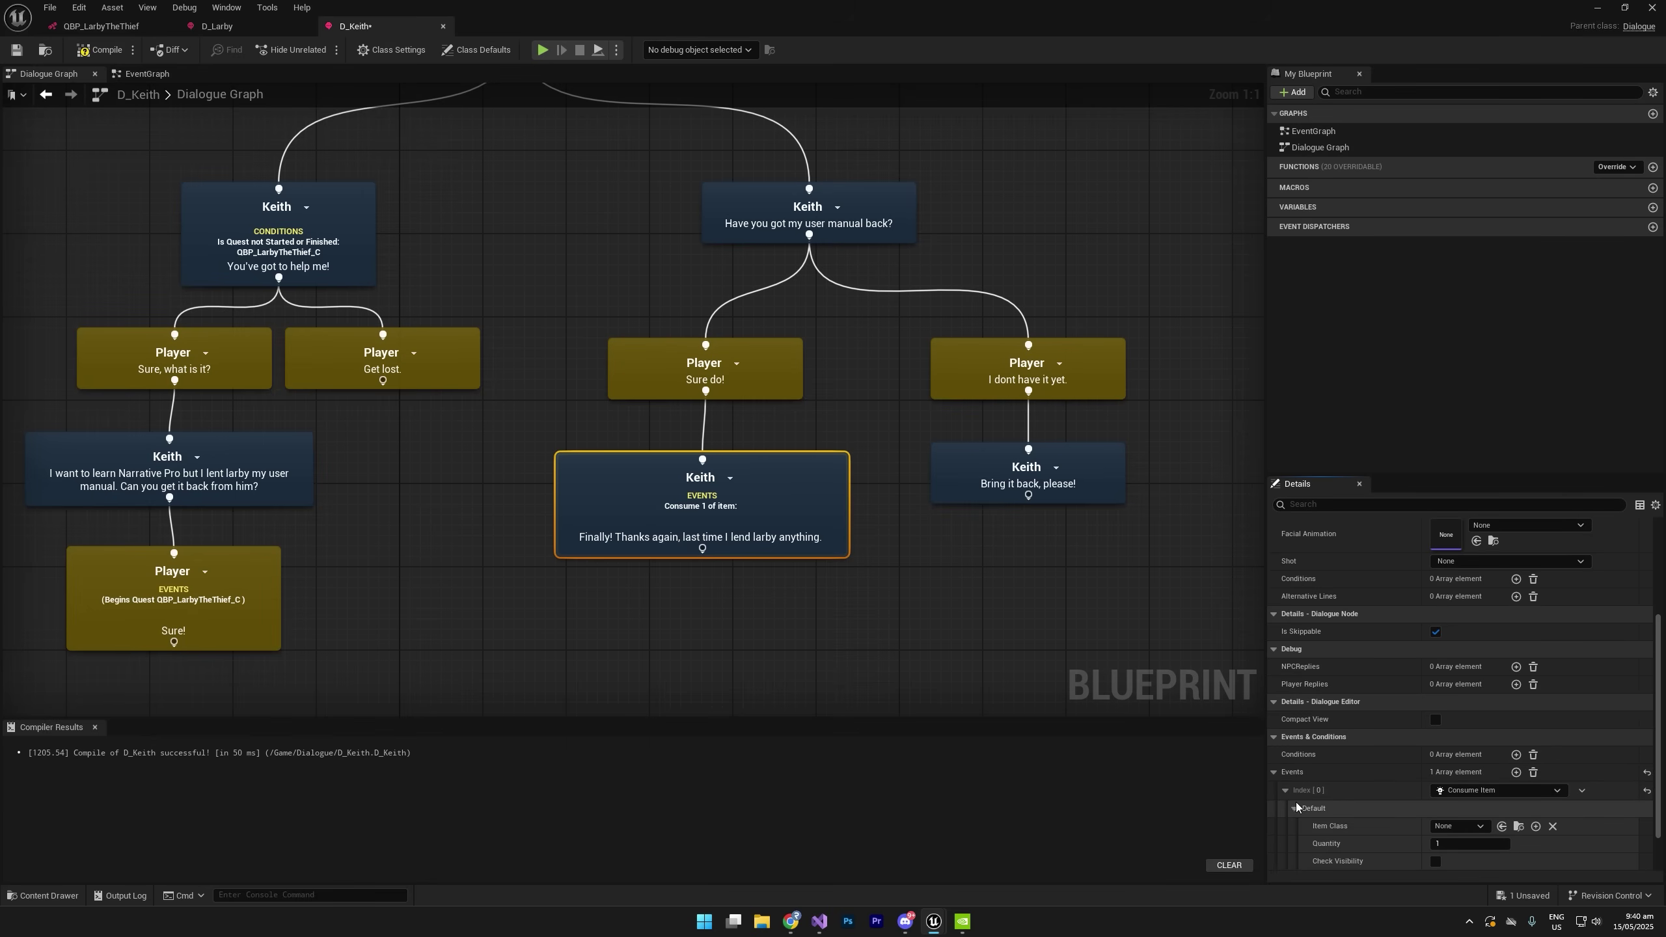
left_click(1458, 774)
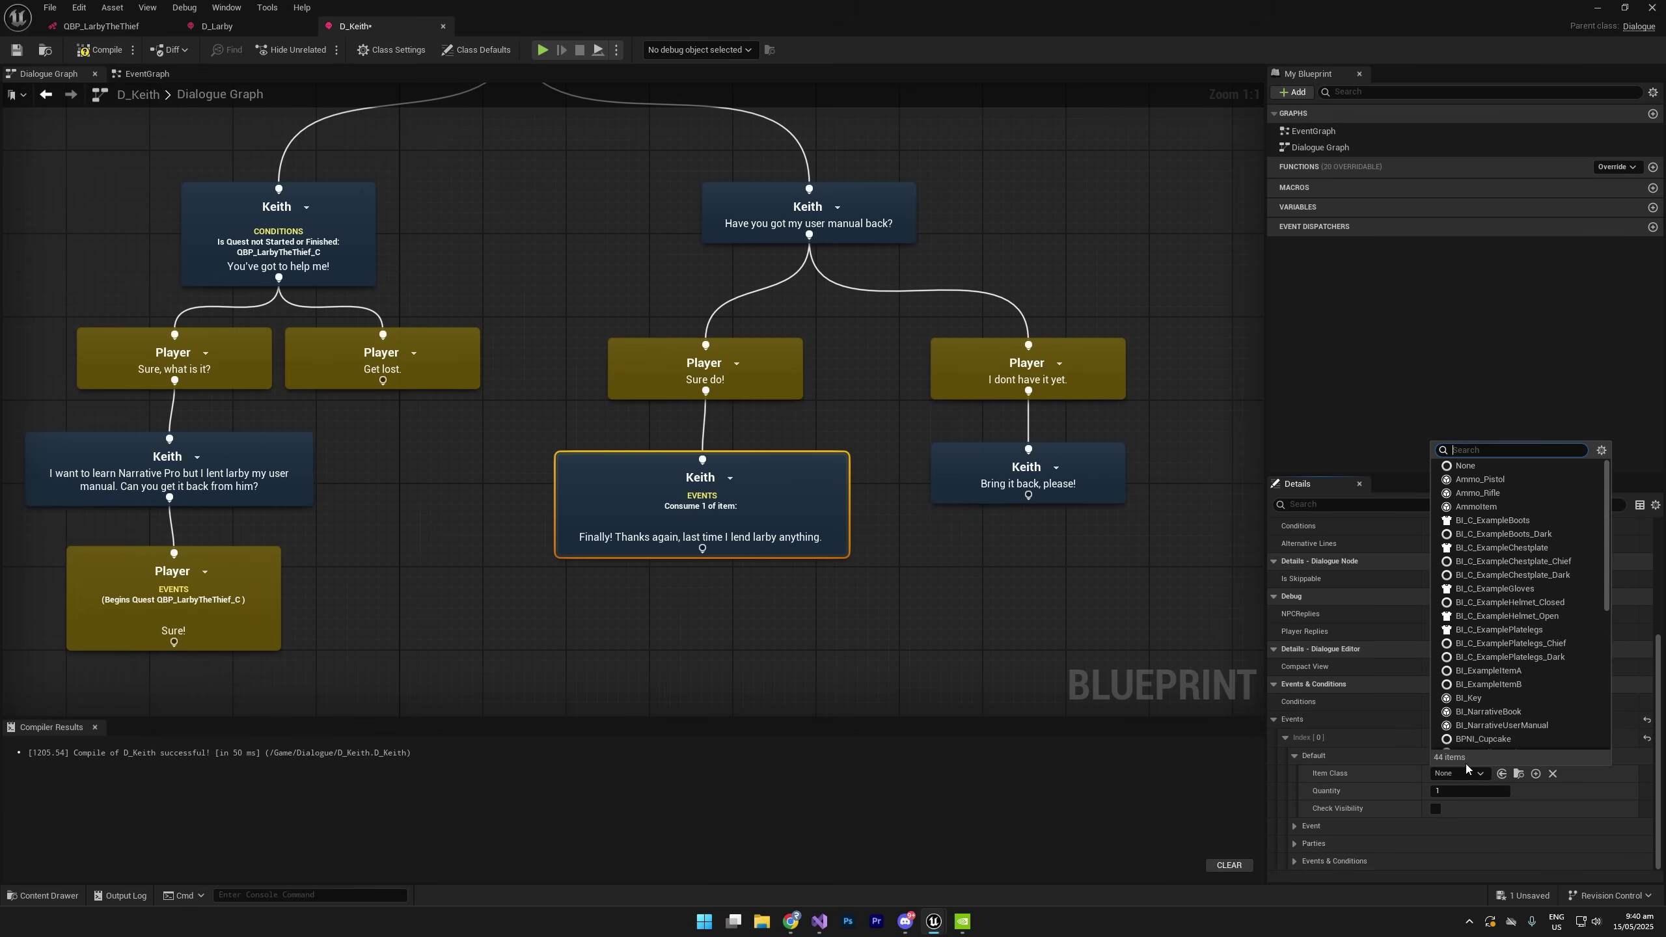
type("userm")
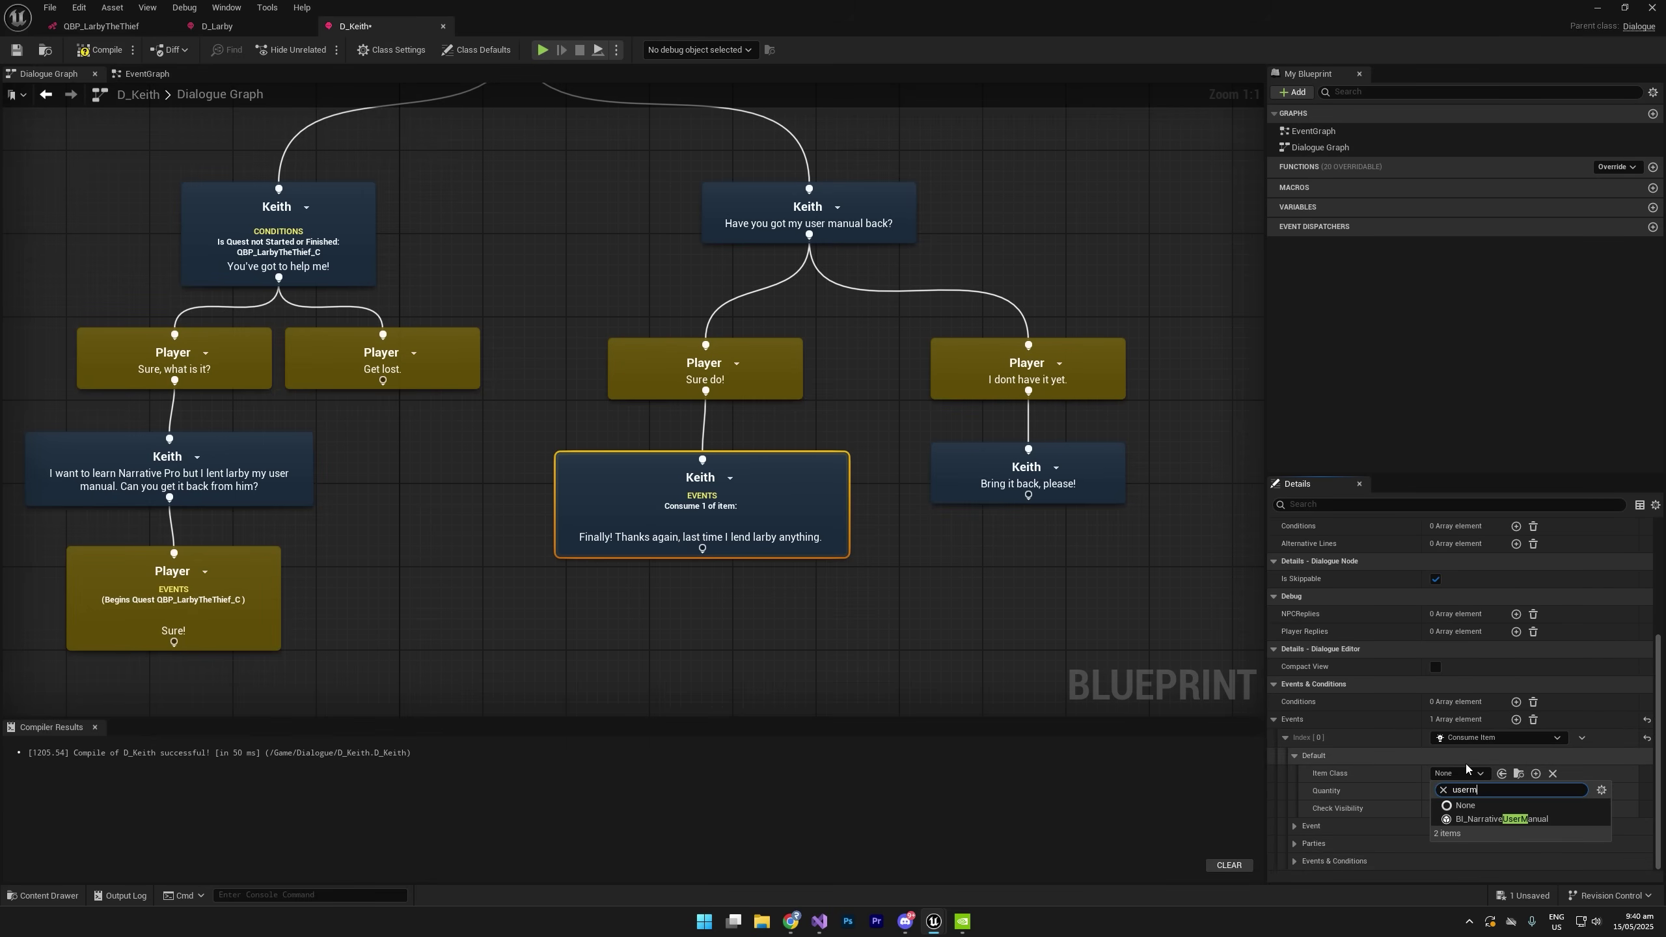
left_click(1508, 818)
left_click(1445, 792)
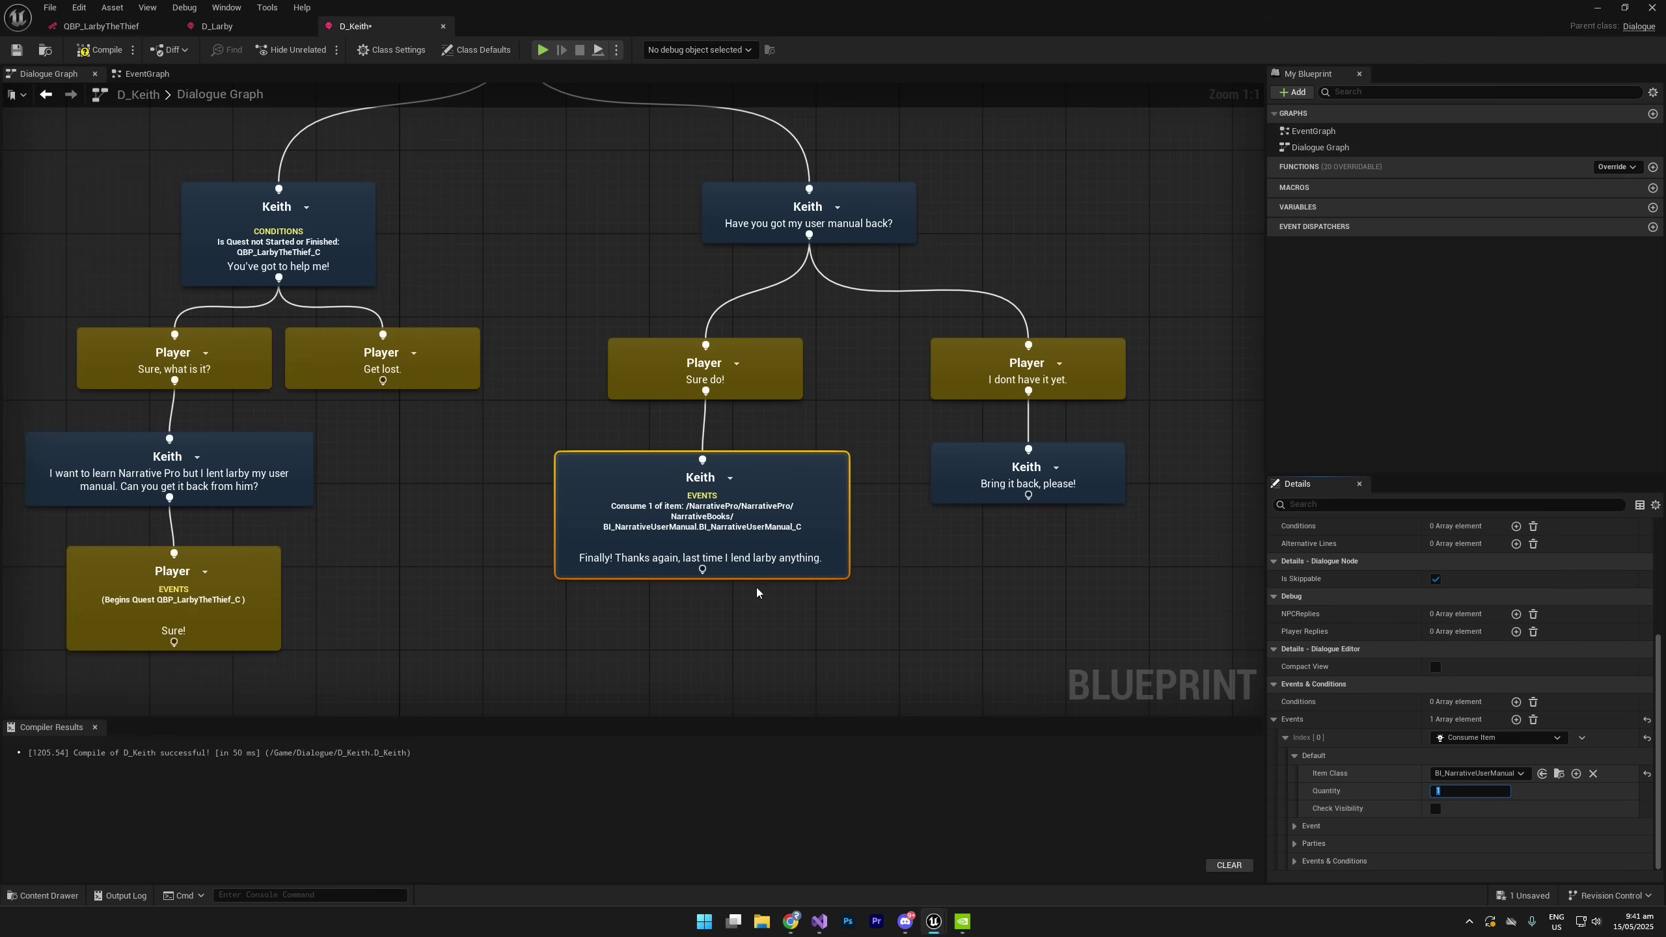
left_click(99, 51)
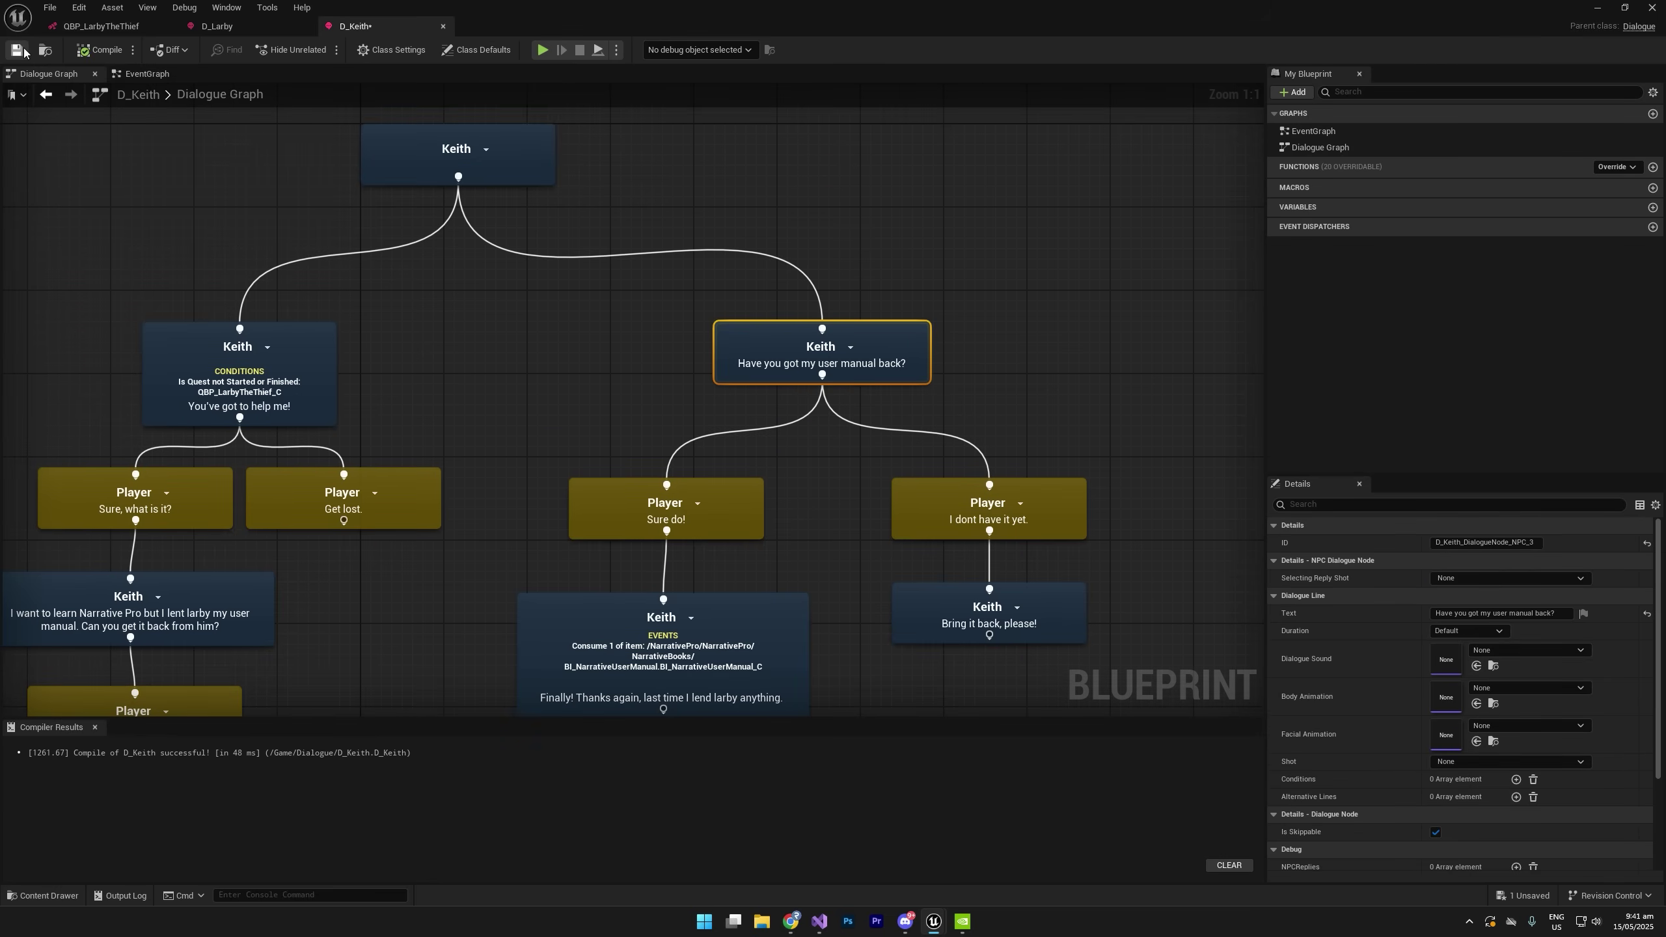
left_click(22, 52)
Try to add an Is Quest In Progress condition for QBP_LarbyTheThief to the dialogue-line conditions of "Have you got my user manual back?", and compile and save.
left_click(718, 346)
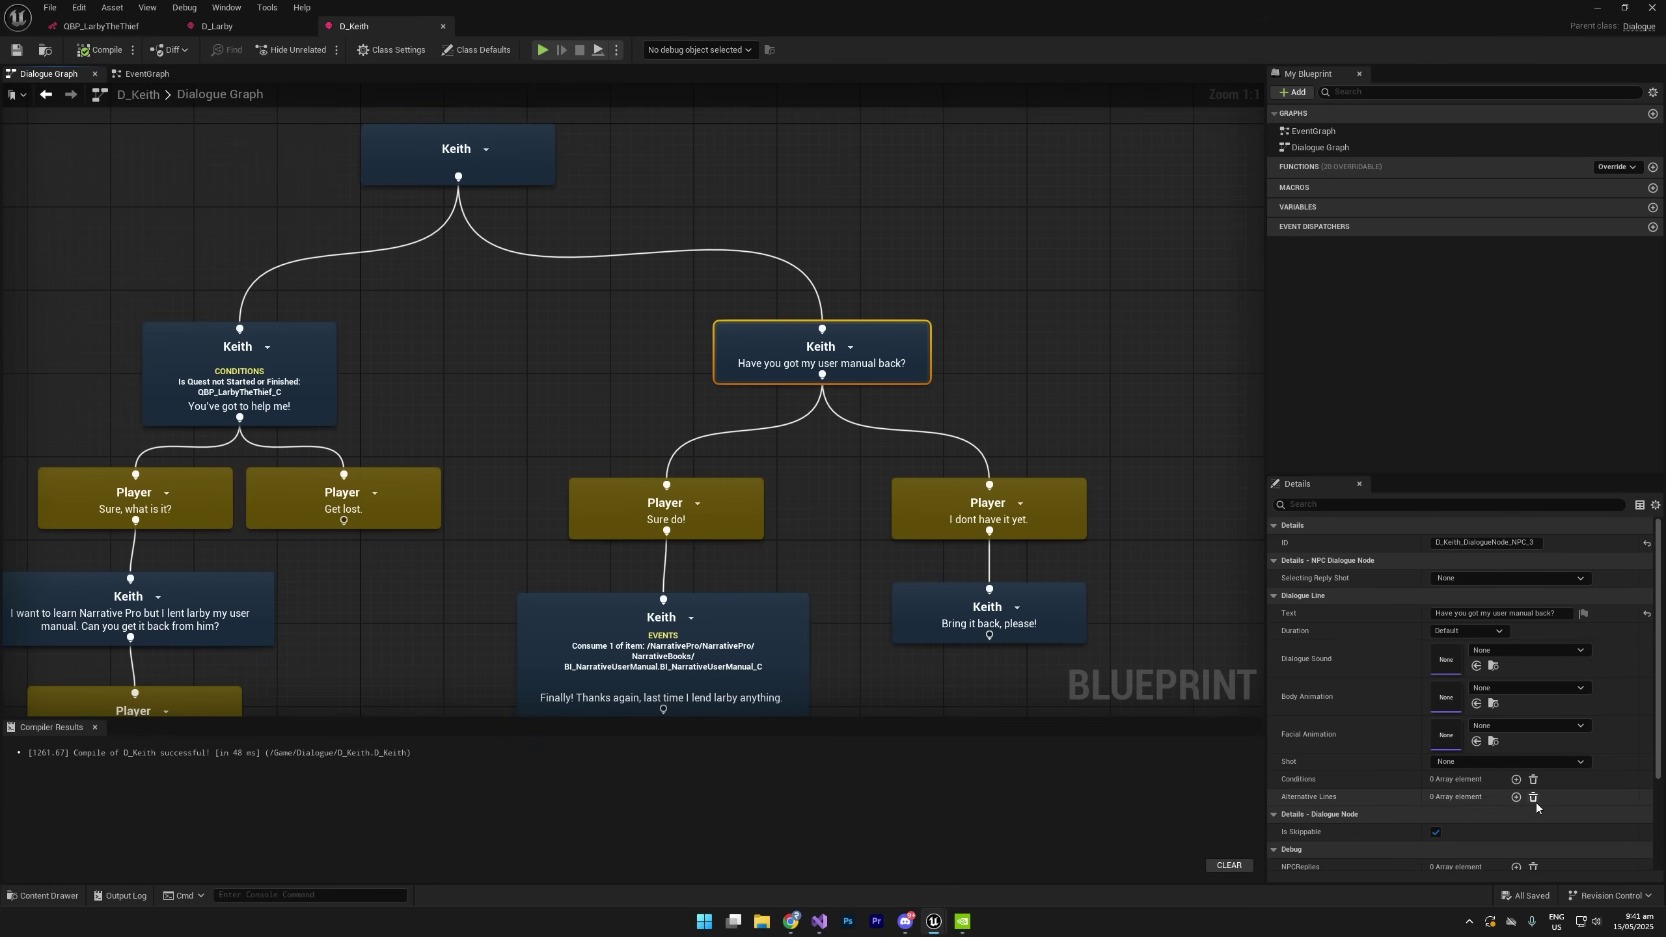
left_click(1515, 779)
left_click(1462, 798)
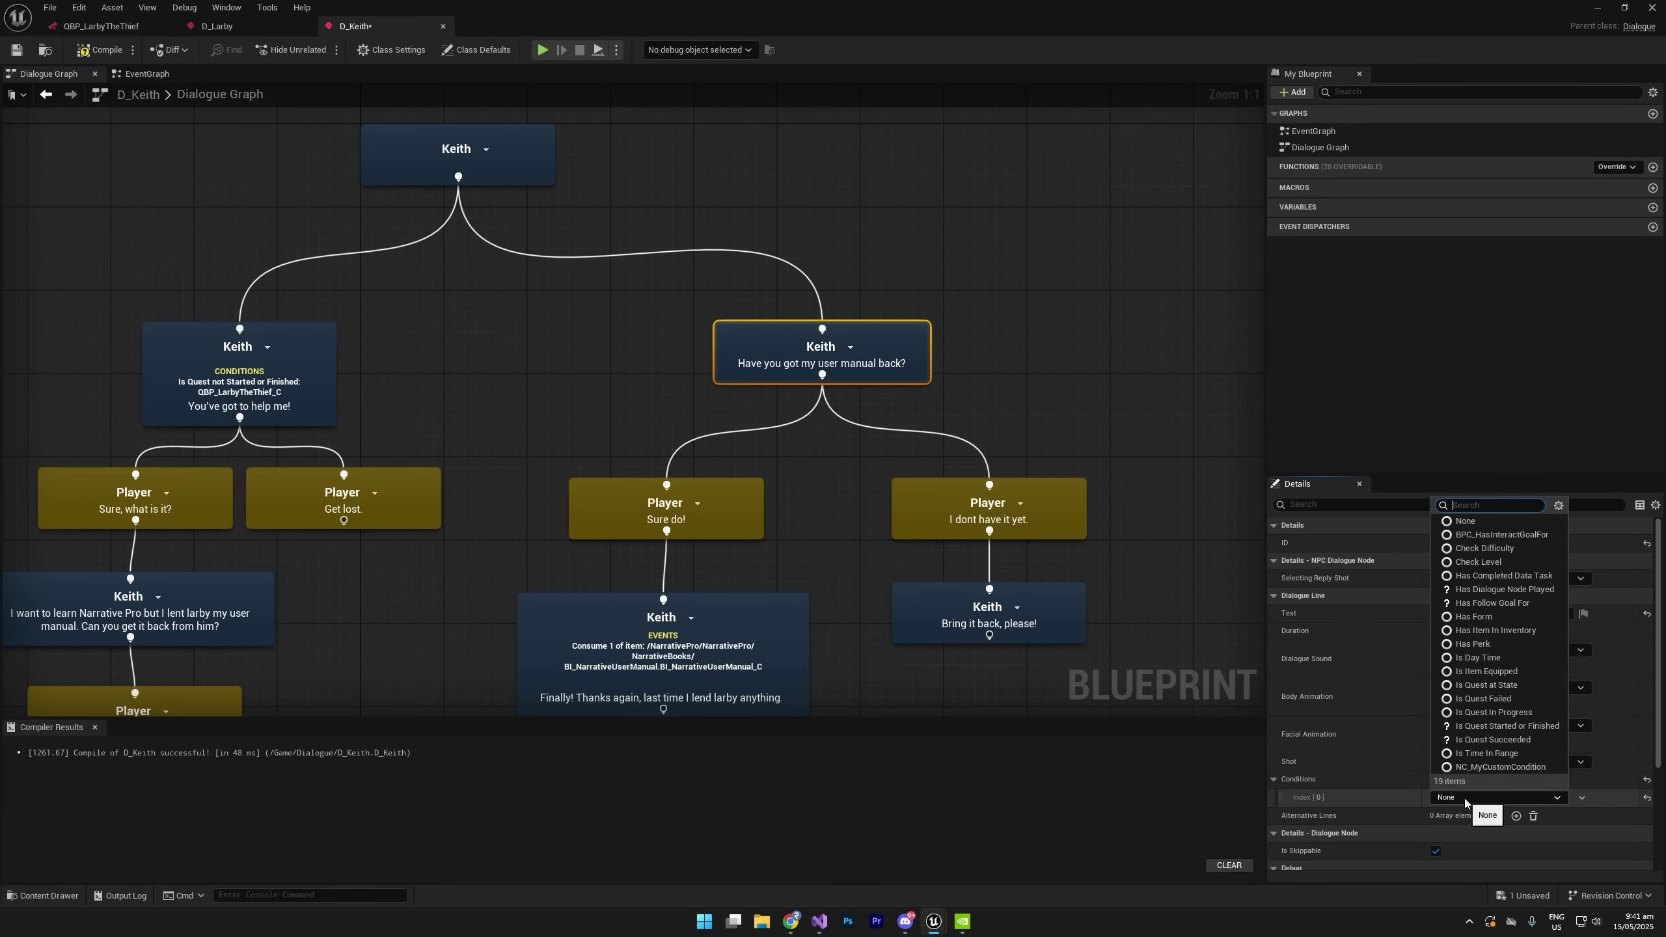
left_click(1489, 711)
left_click(1284, 797)
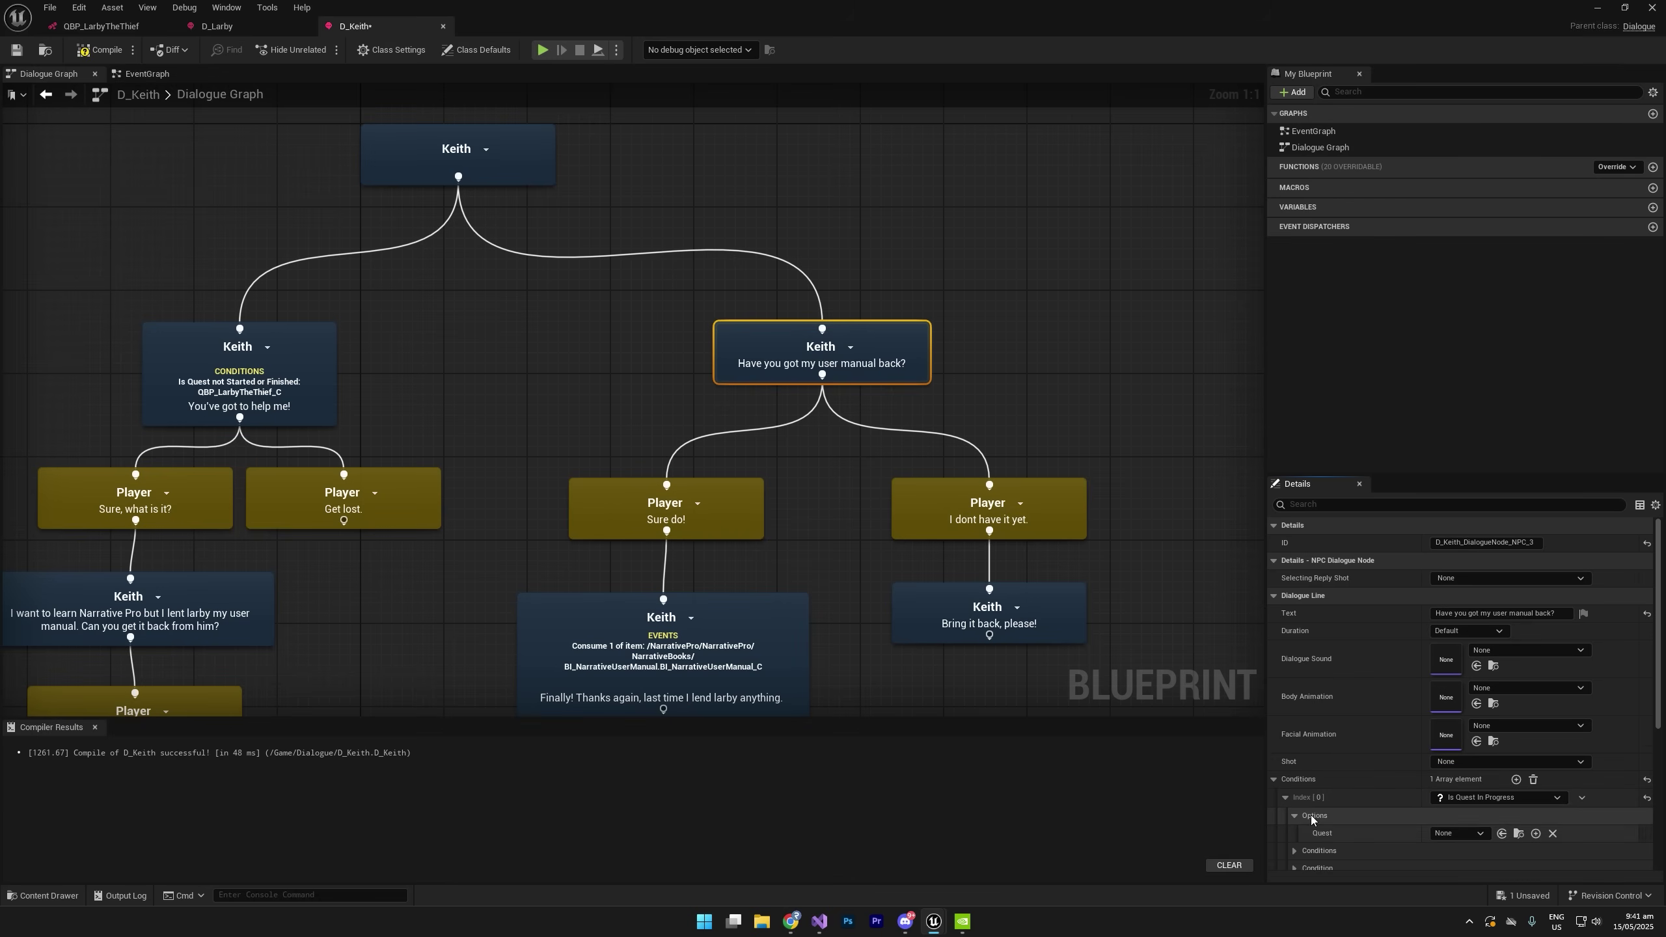
scroll(1302, 812, "down", 2)
left_click(1447, 736)
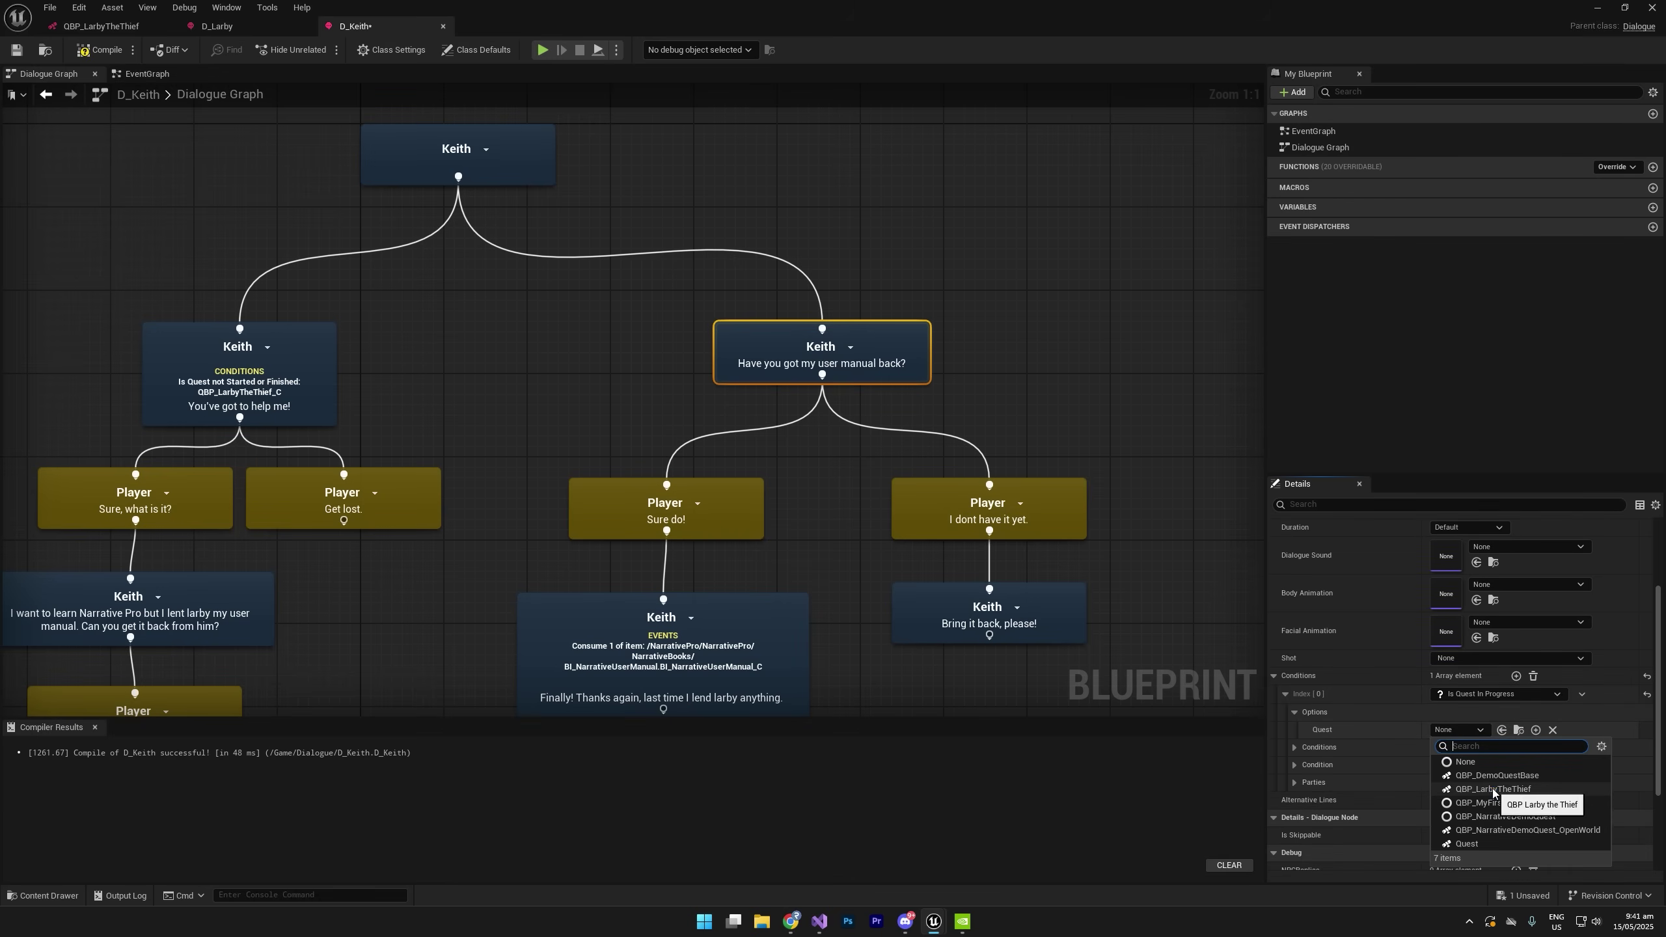
left_click(1469, 795)
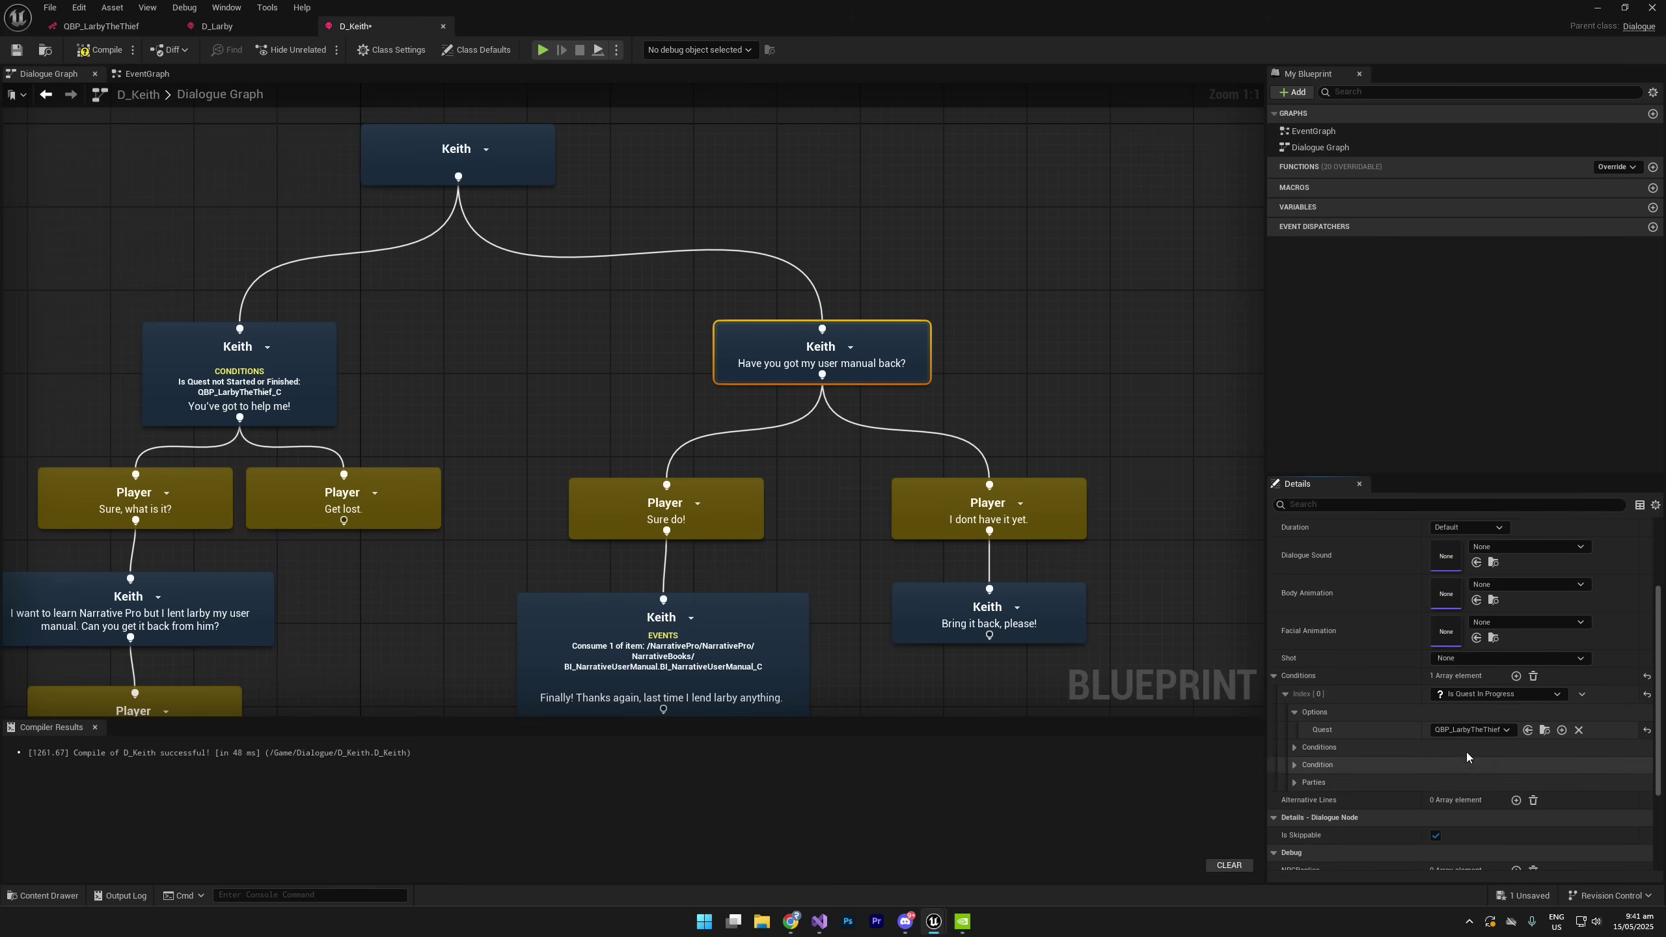
left_click(91, 50)
left_click(18, 51)
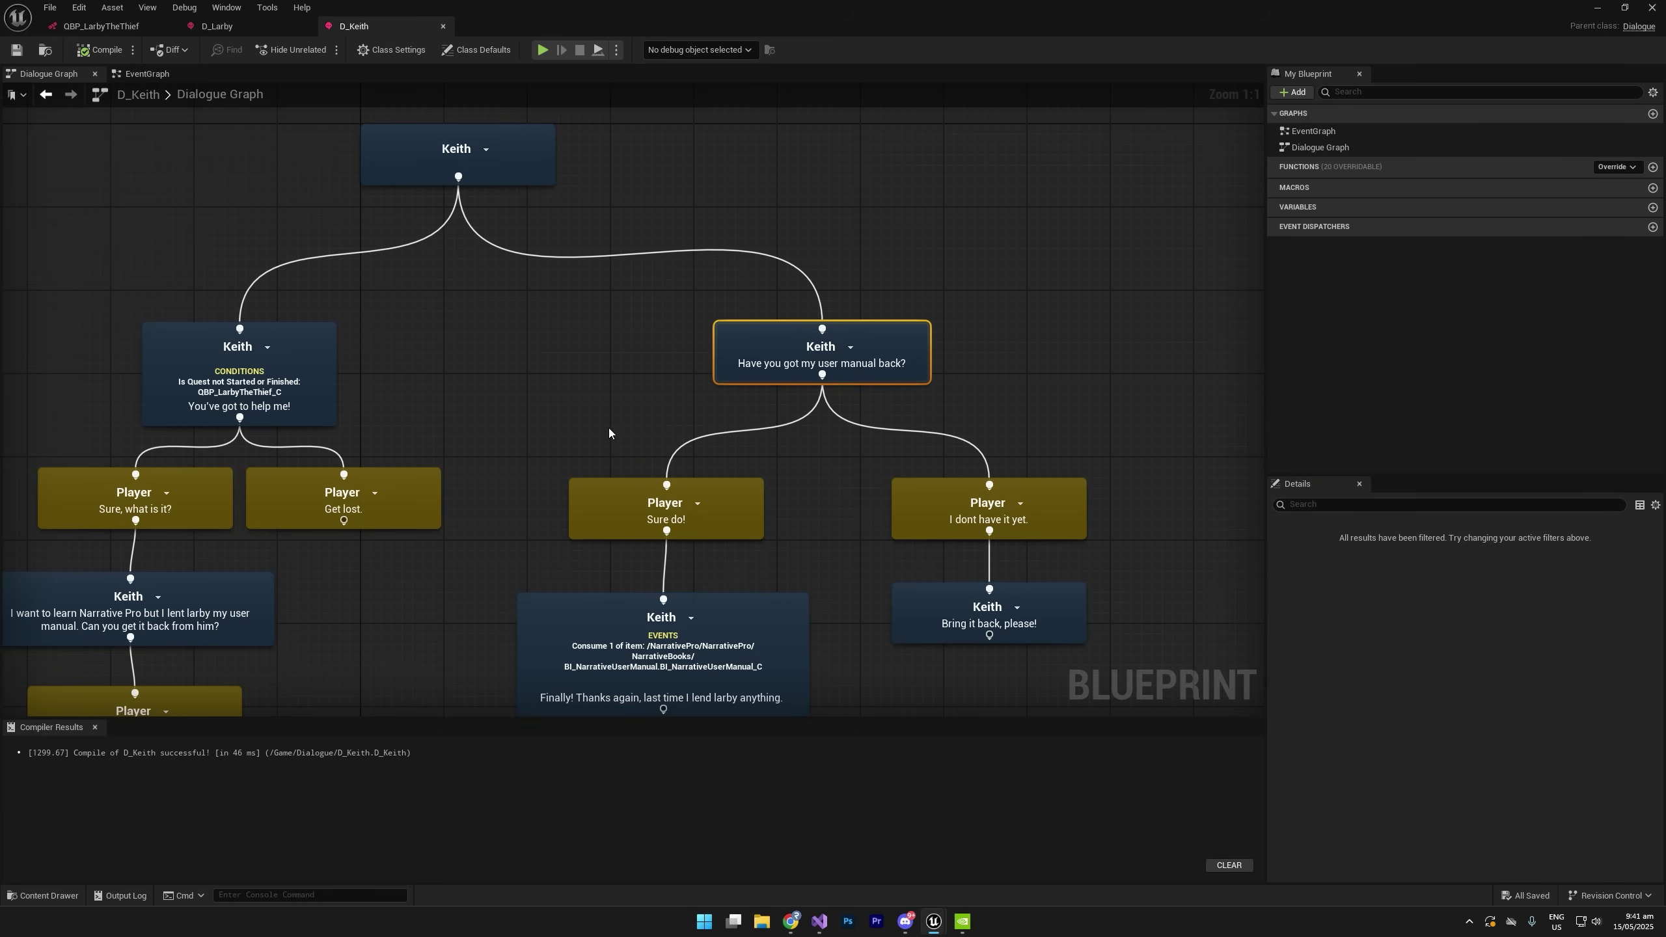
Add a node-level Is Quest In Progress condition for QBP_LarbyTheThief to Keith's "Have you got my user manual back?" node.
left_click(739, 359)
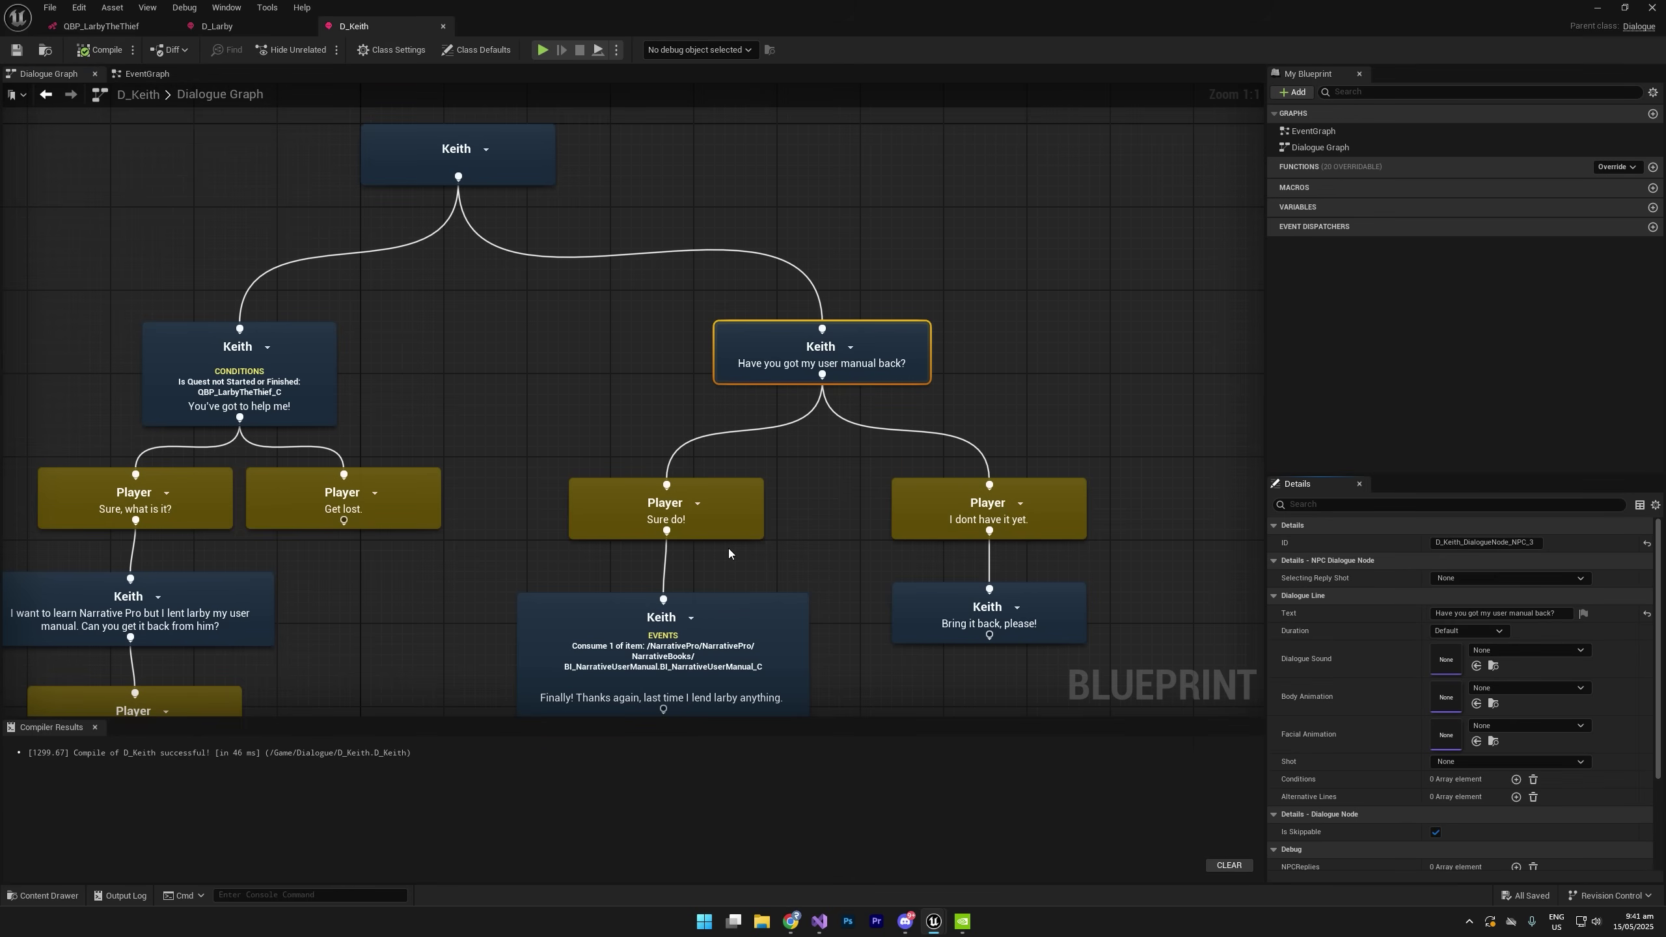
left_click(786, 359)
left_click(707, 384)
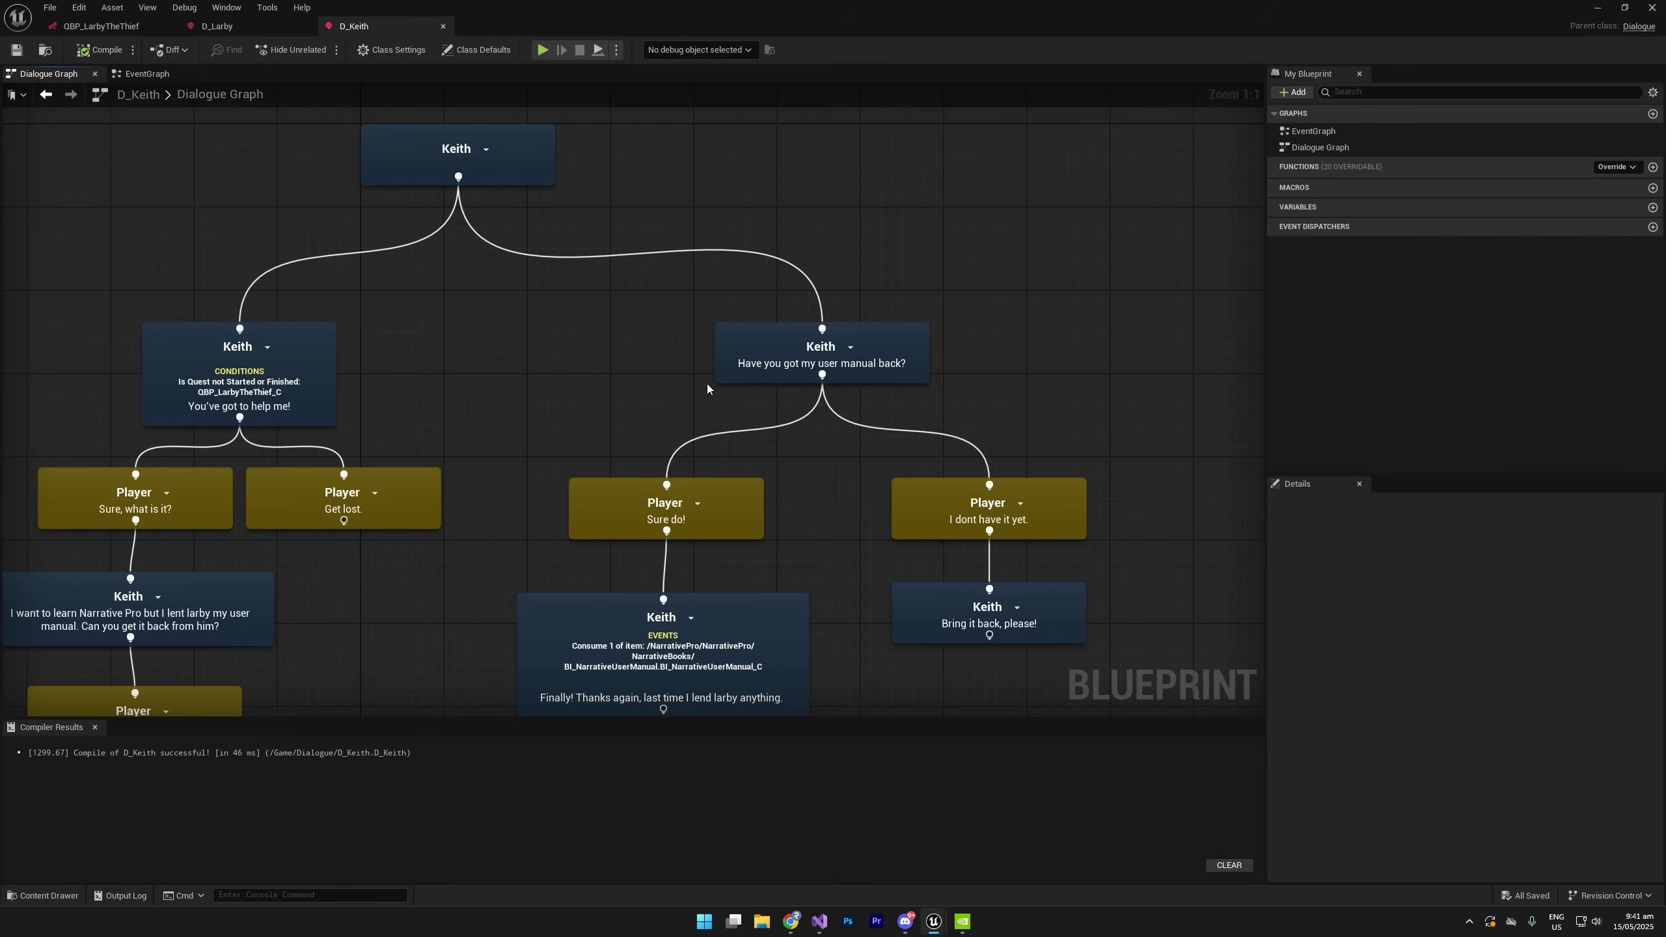
left_click(747, 375)
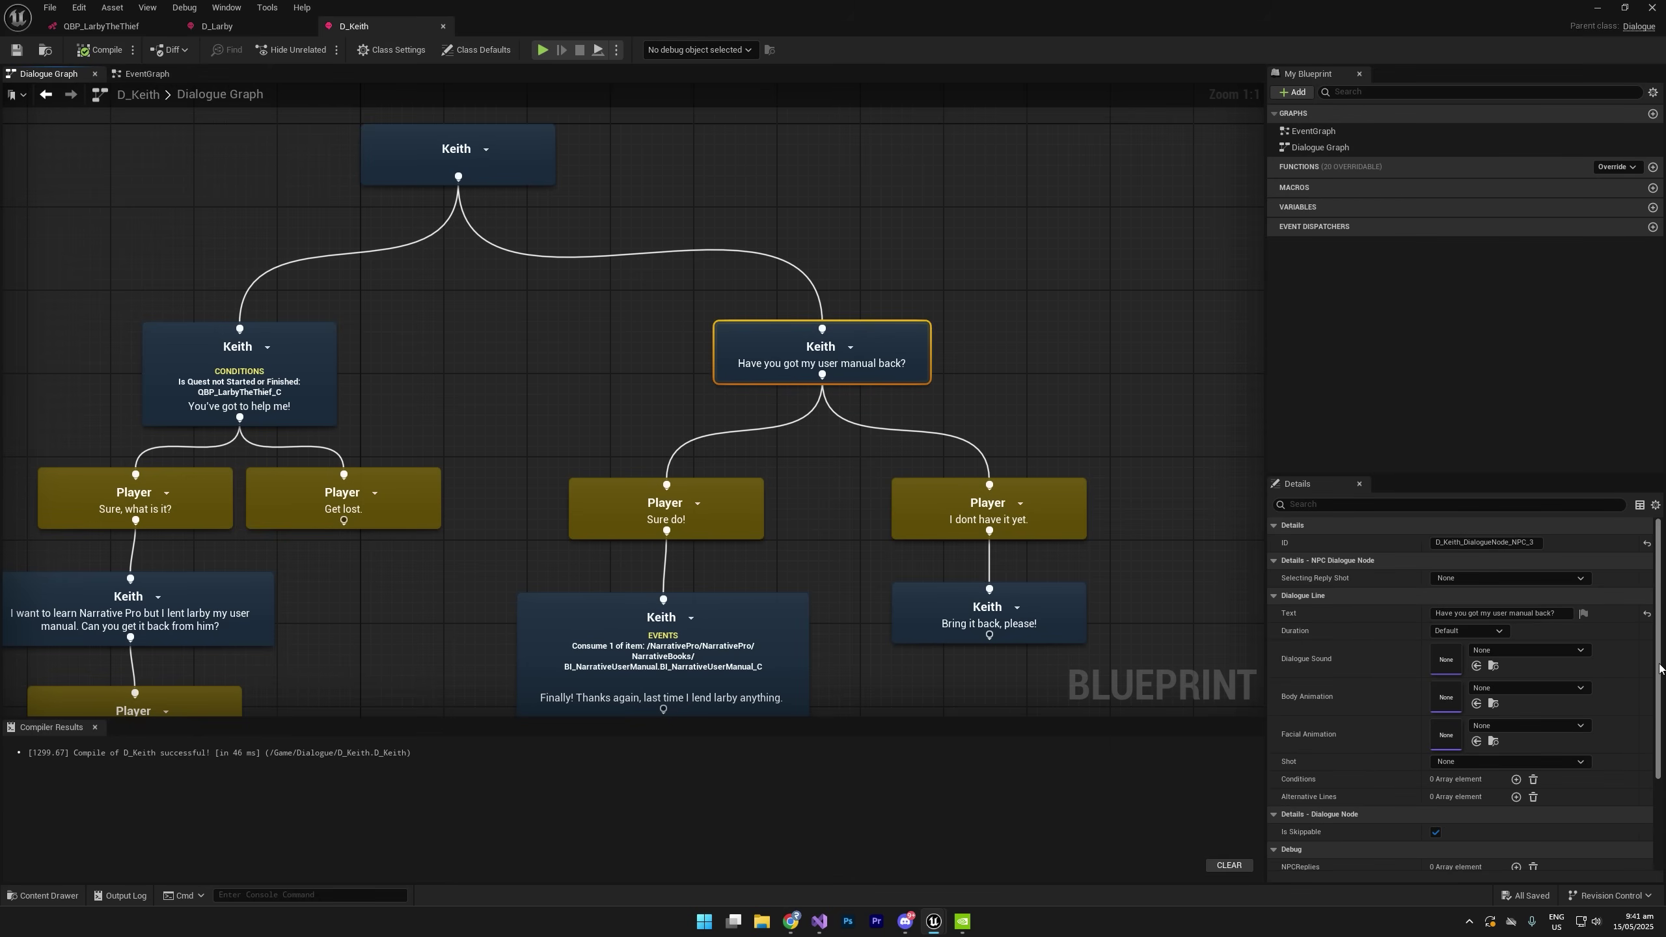
scroll(1508, 755, "down", 3)
left_click(1515, 843)
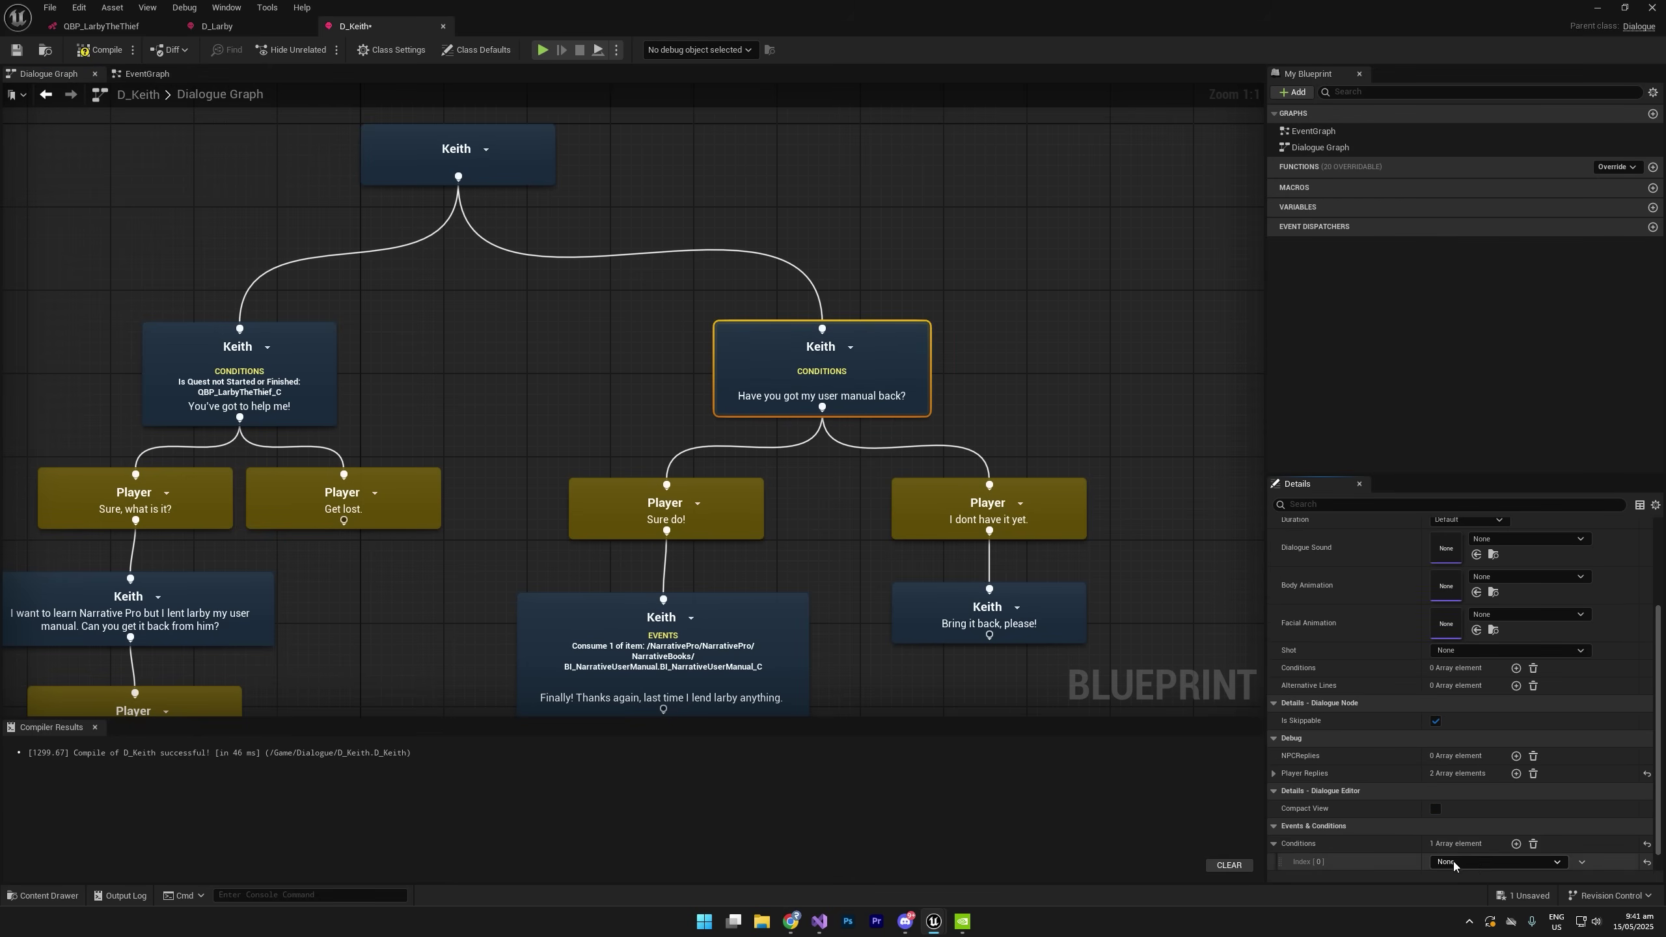
left_click(1501, 862)
left_click(1502, 777)
scroll(1328, 831, "down", 2)
scroll(1328, 831, "down", 3)
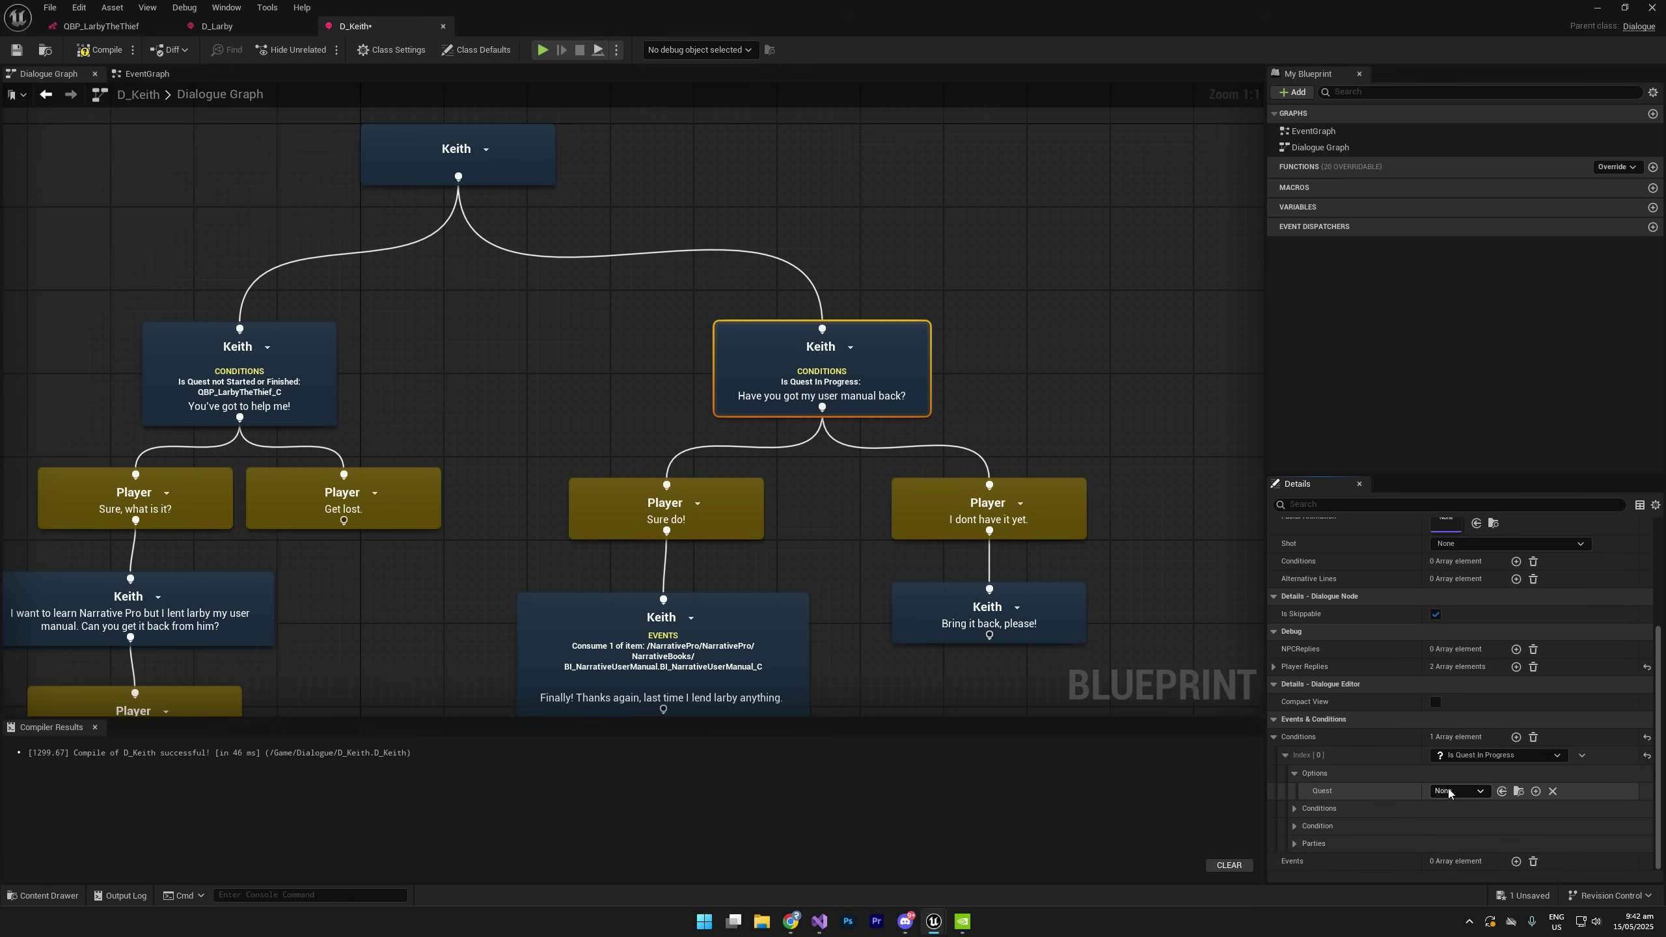
left_click(1456, 790)
left_click(1500, 706)
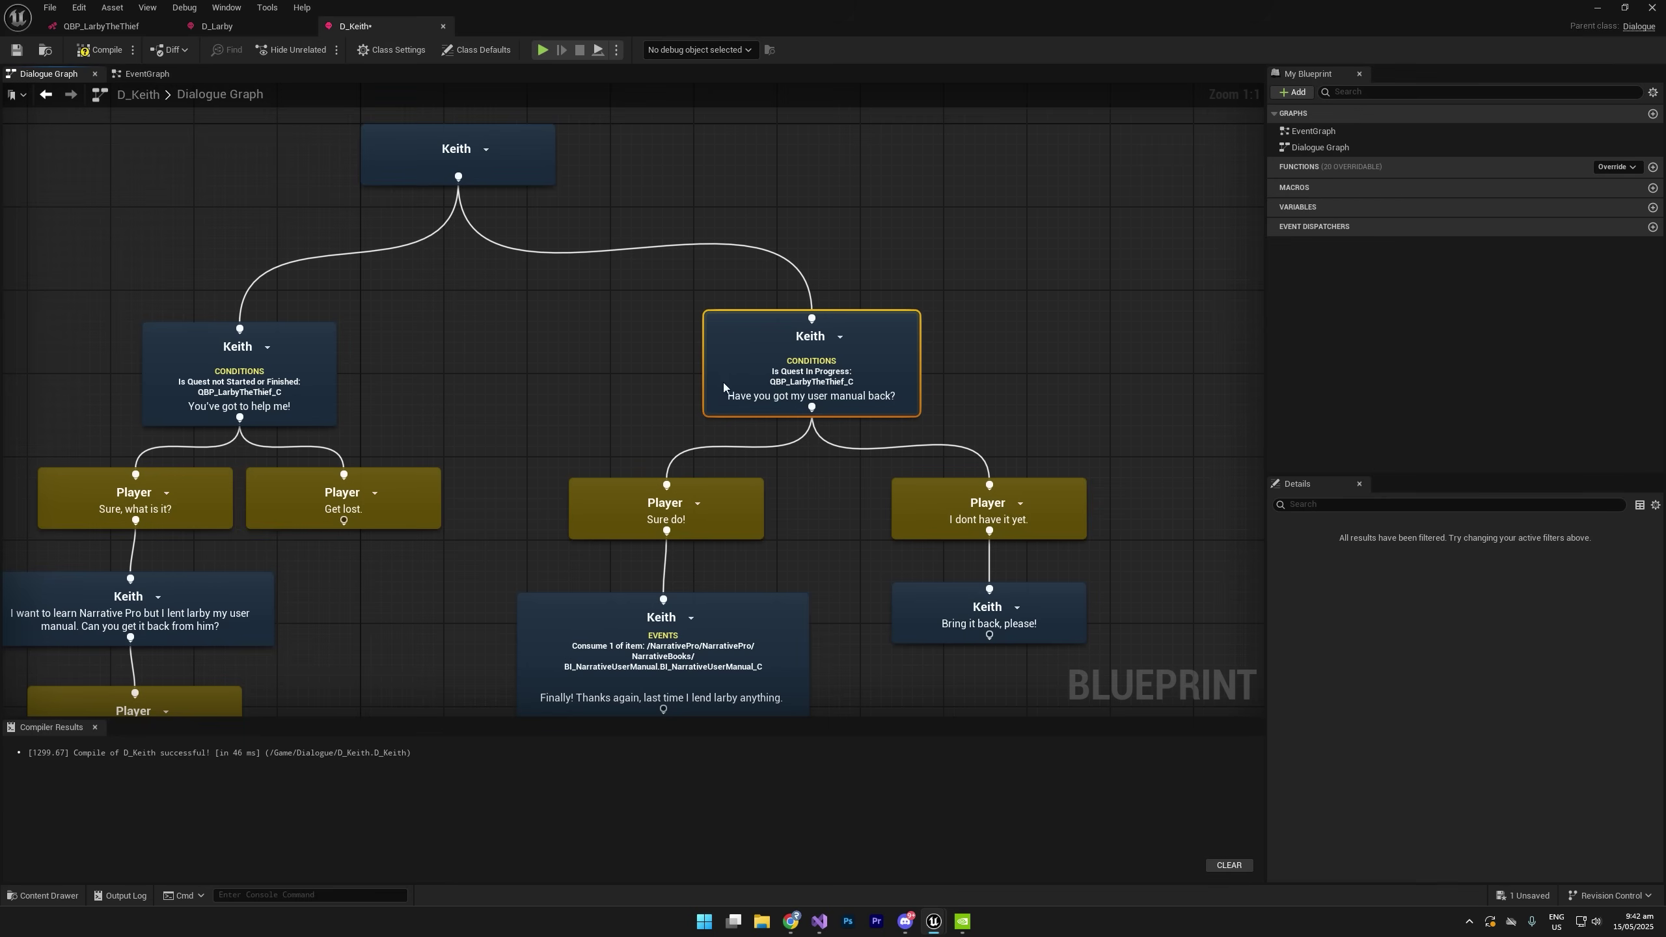
Add a Has Item In Inventory condition for BI_NarrativeUserManual to the player's "Sure do!" node and raise the node slightly above Keith's reply.
scroll(756, 383, "down", 2)
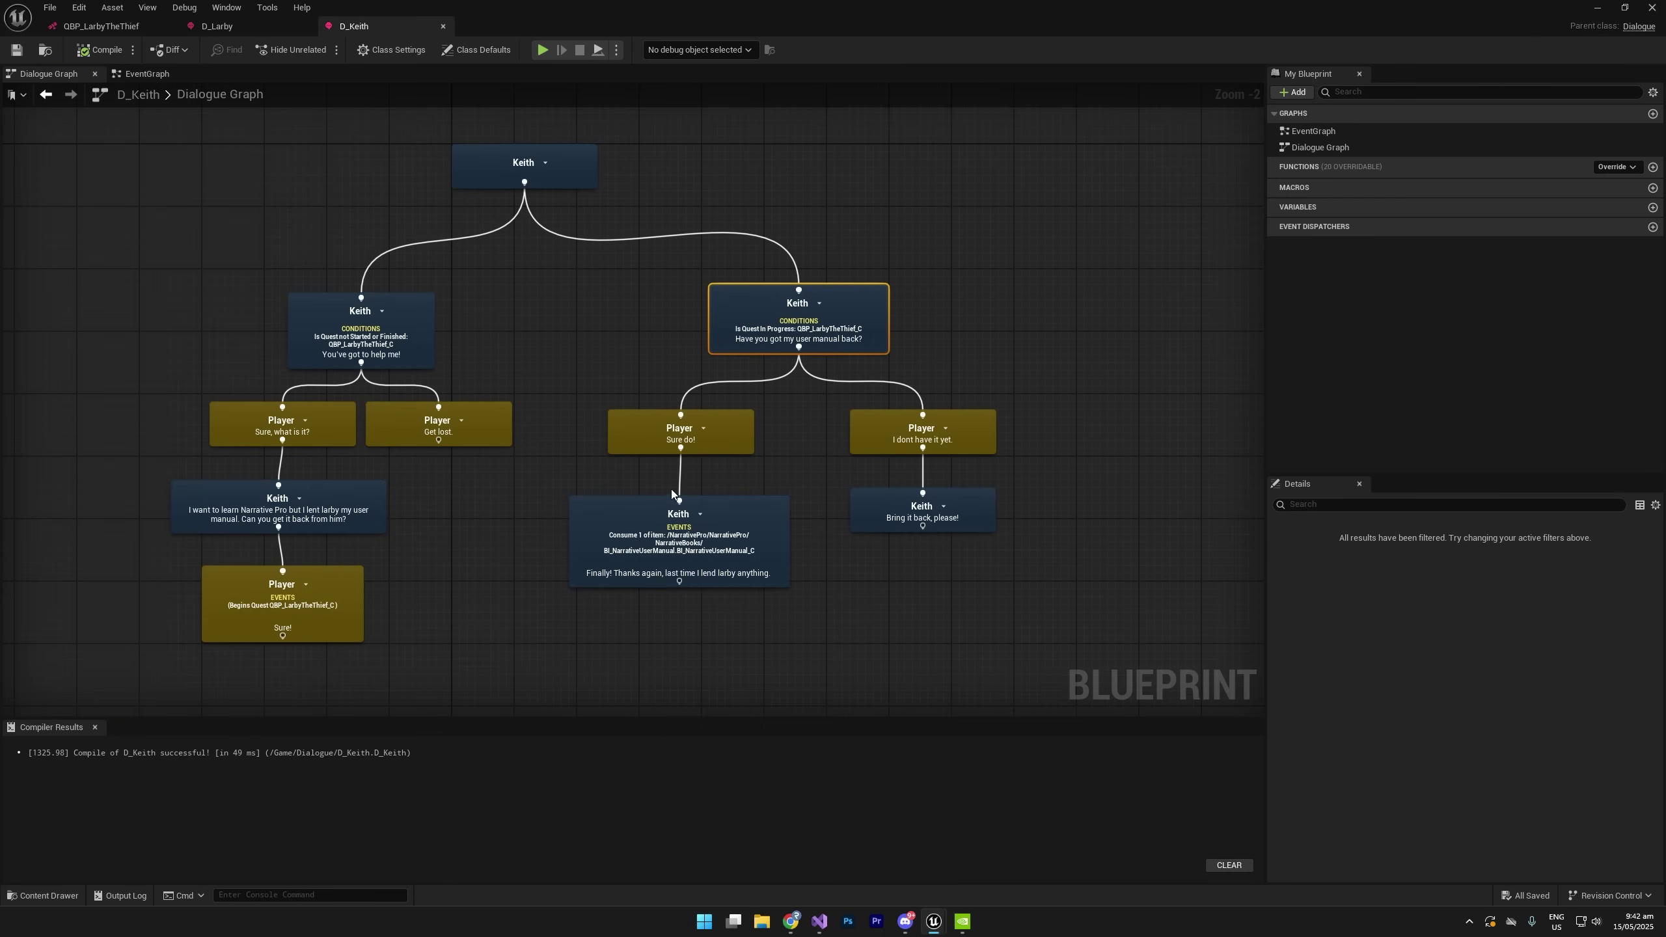
scroll(671, 489, "up", 2)
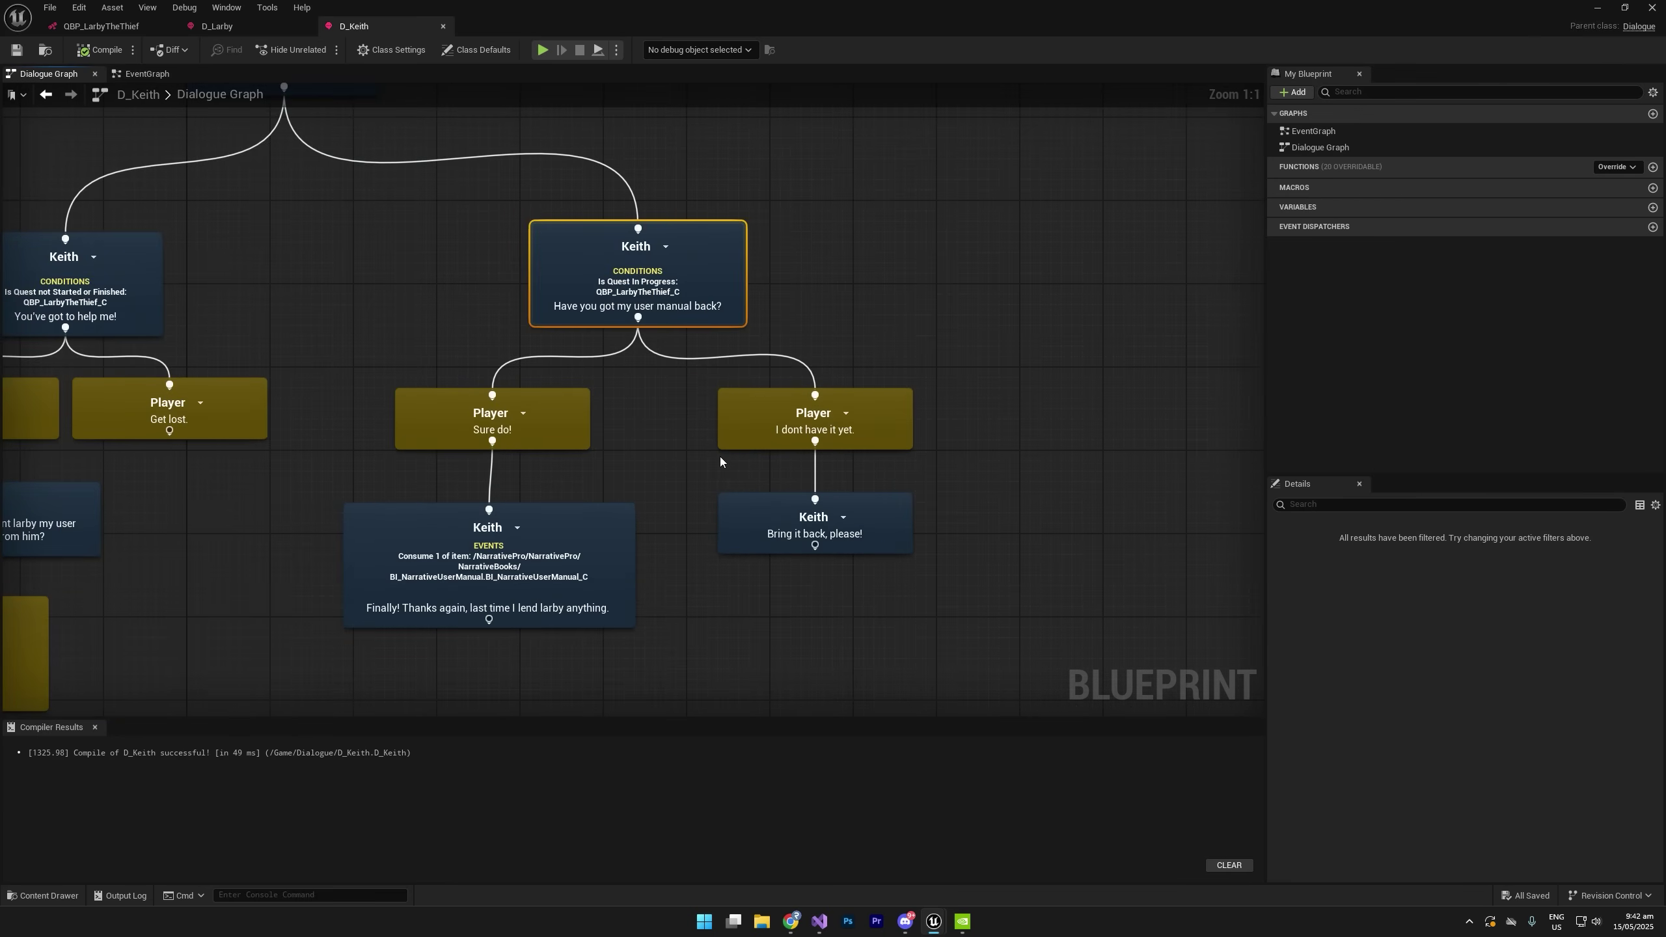
left_click(804, 403)
left_click(528, 419)
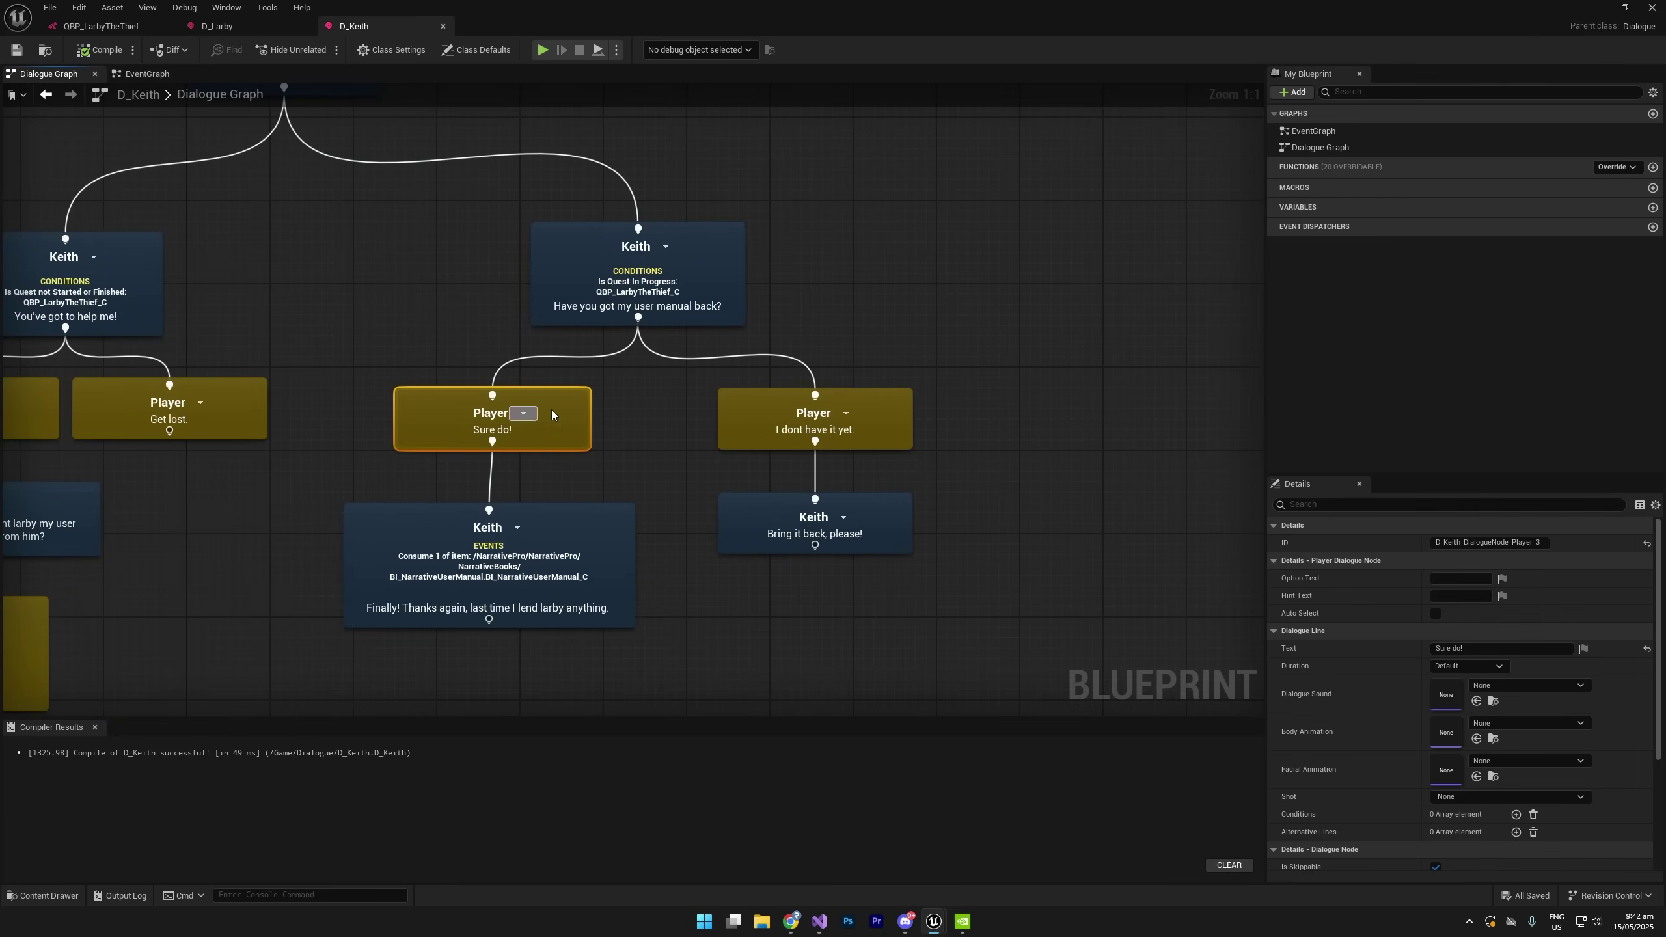
scroll(1507, 787, "down", 4)
left_click(1516, 843)
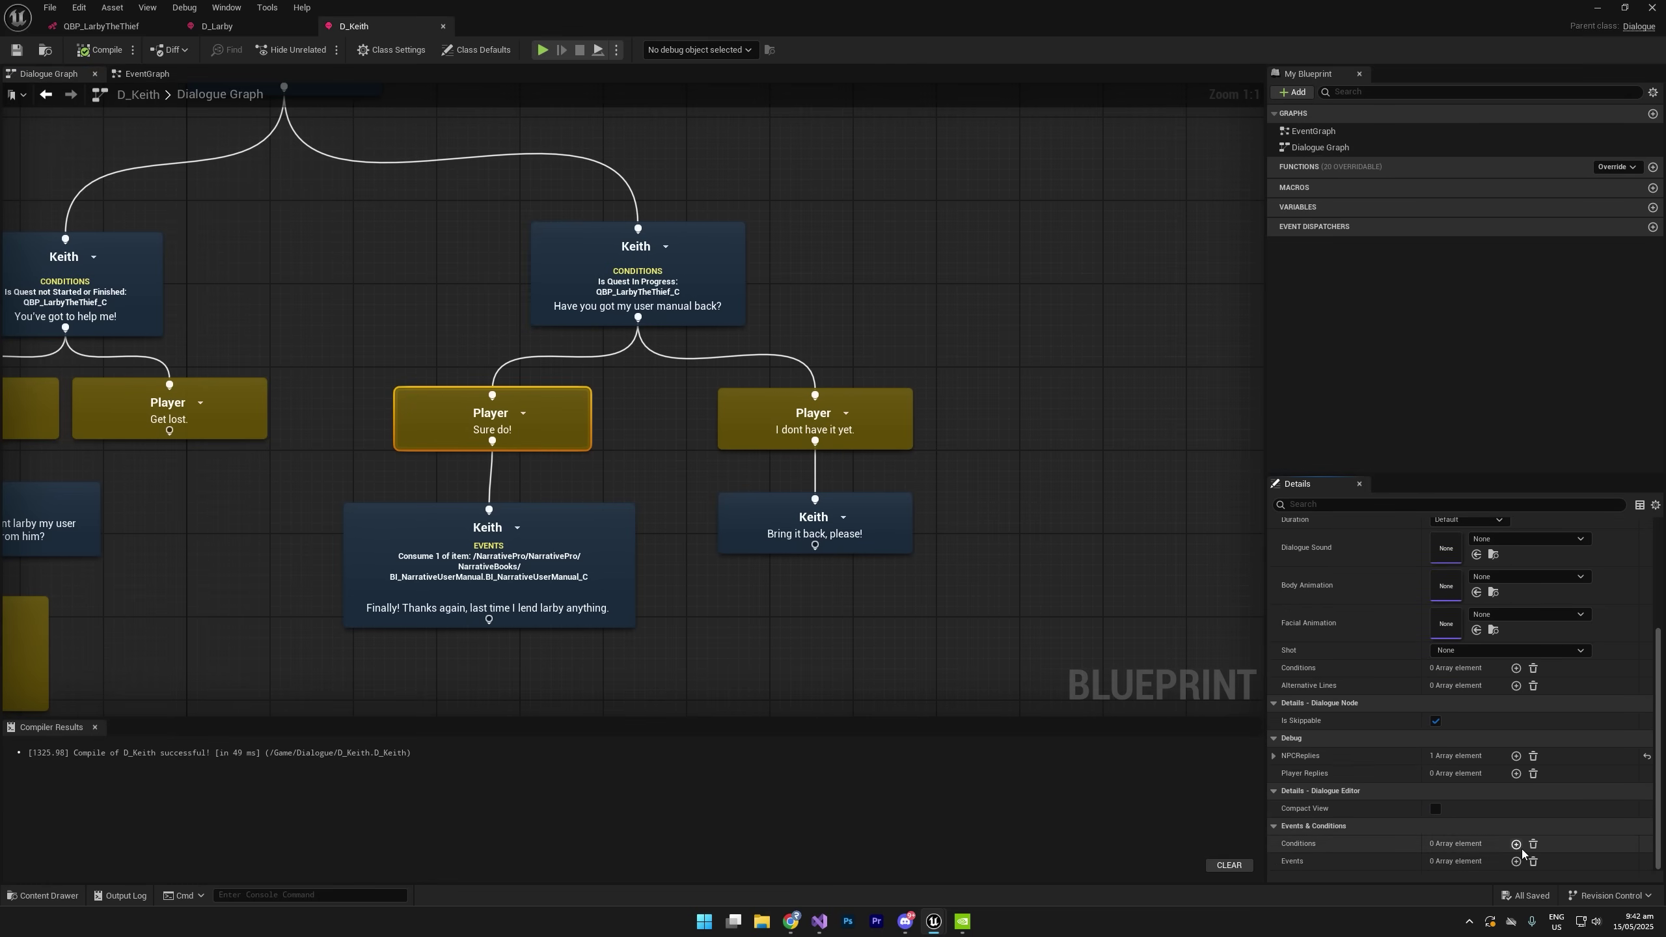
left_click(1501, 862)
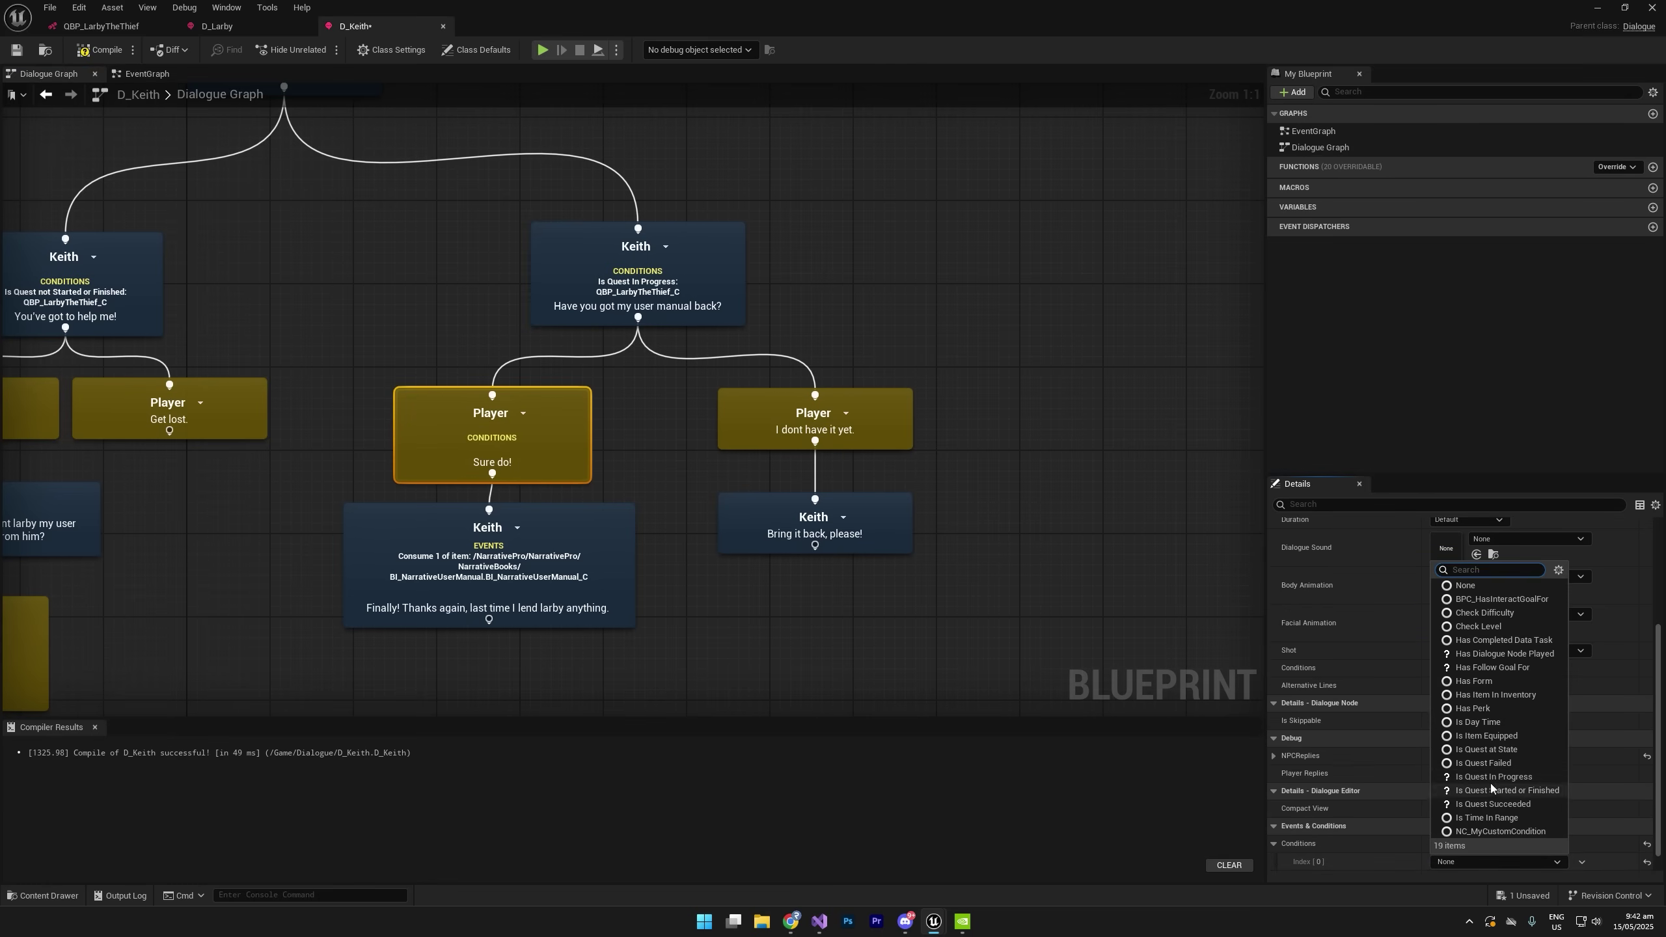
left_click(1493, 696)
left_click(1294, 860)
scroll(1344, 821, "down", 2)
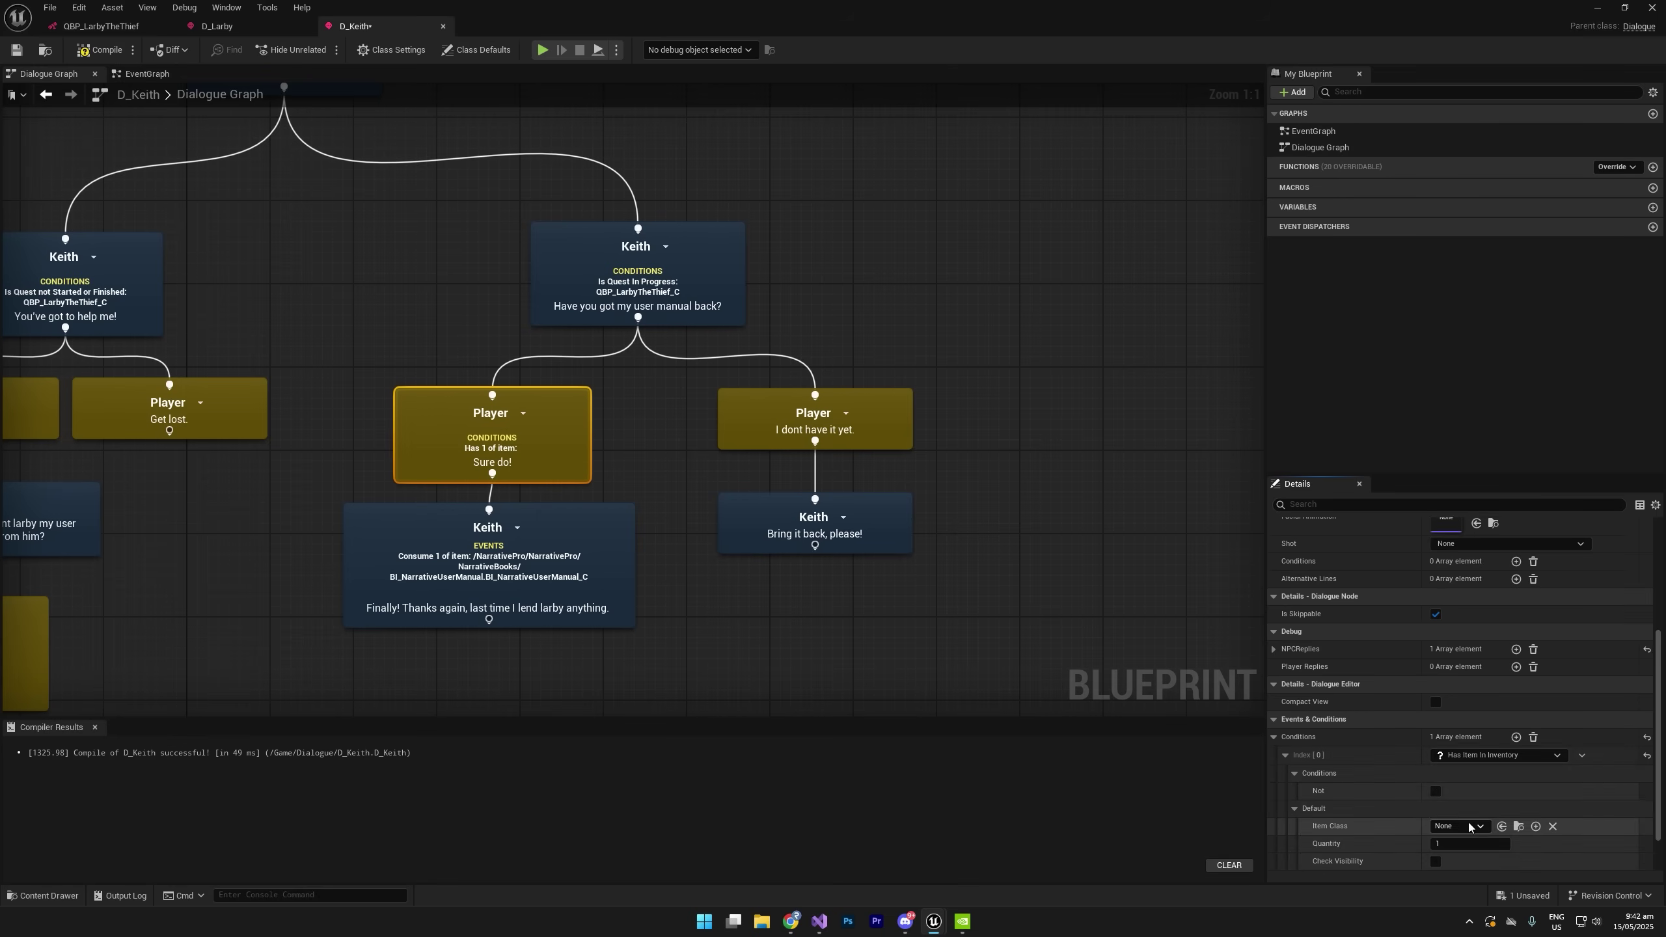
left_click(1456, 827)
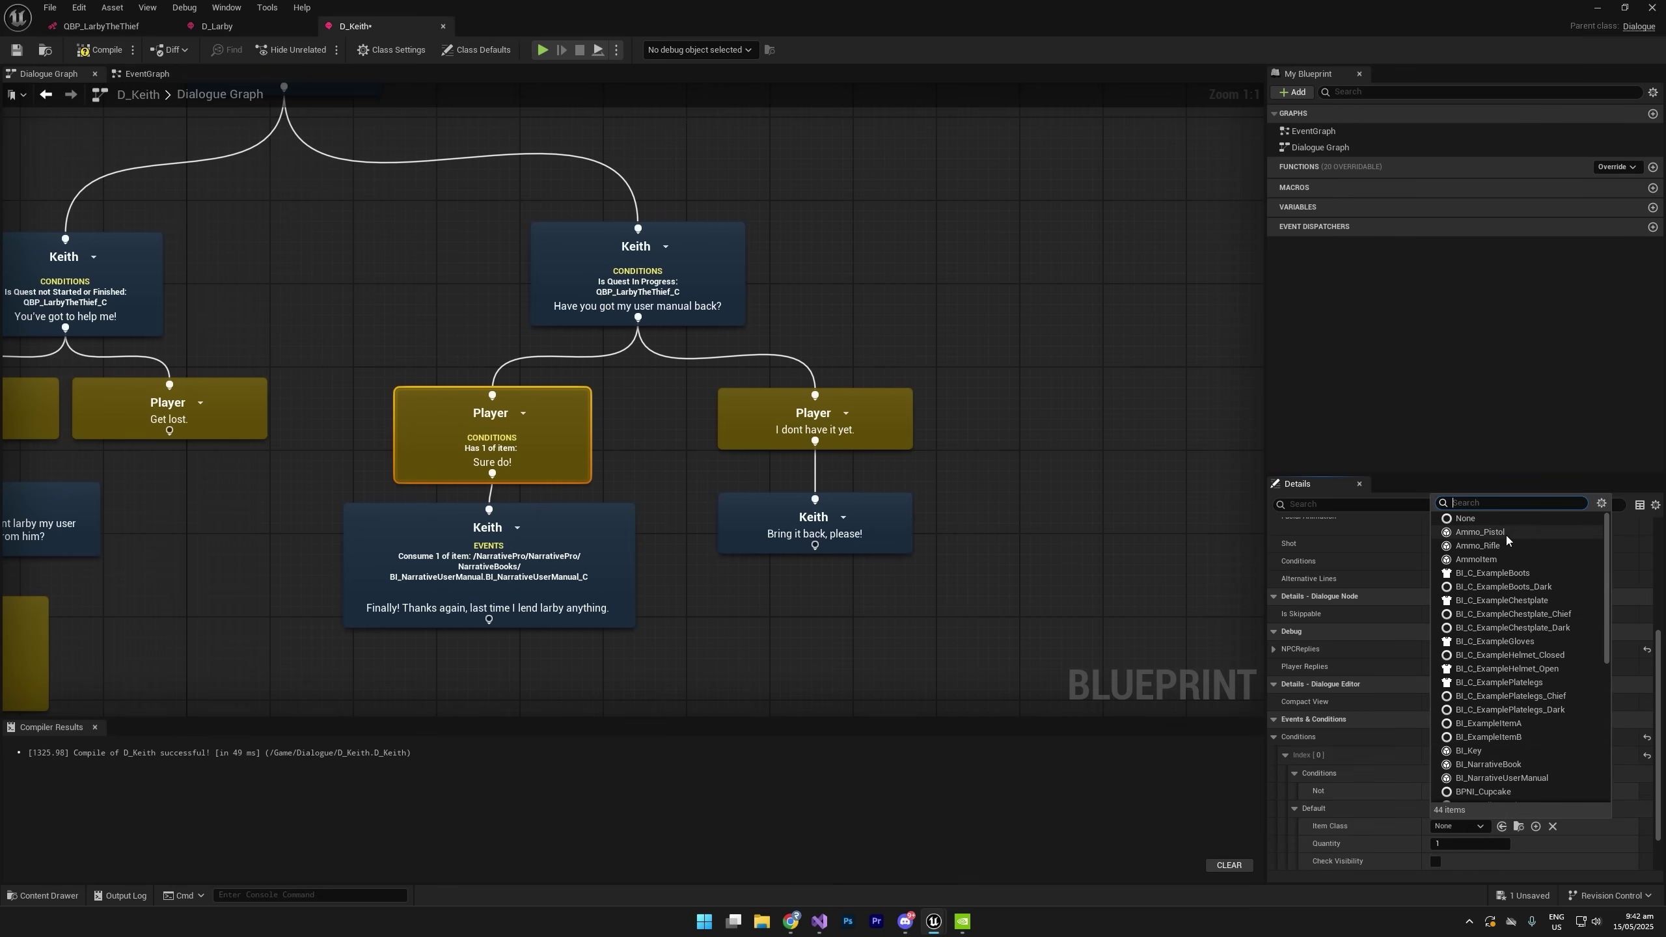
left_click(1515, 781)
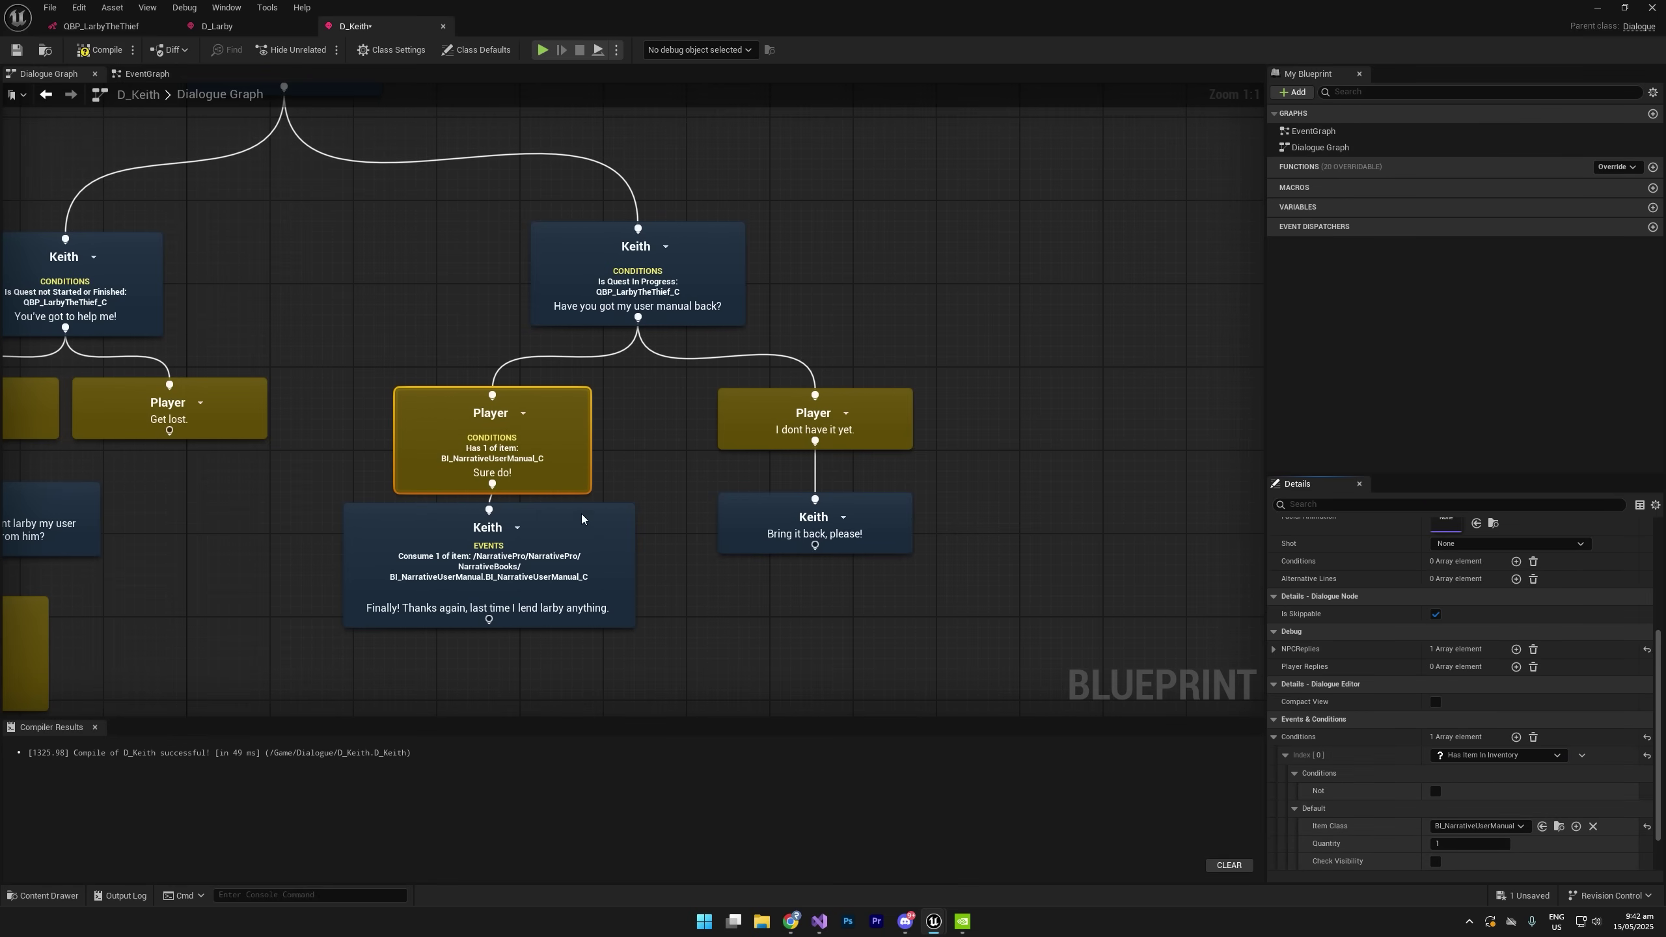
left_click_drag(567, 471, 568, 468)
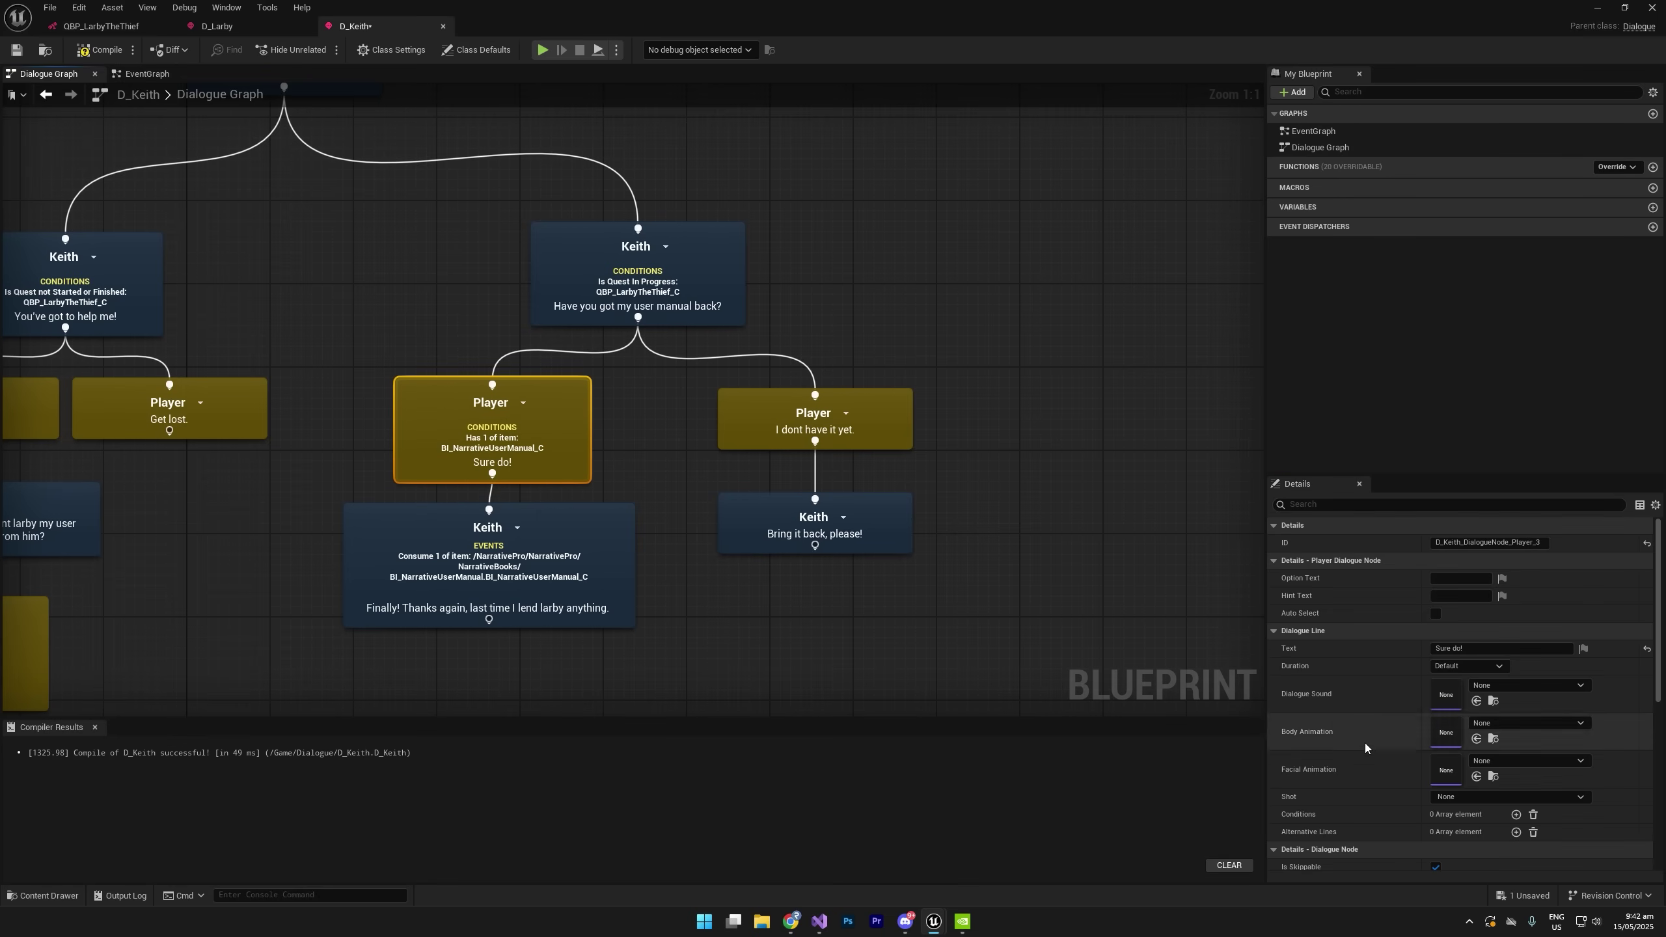
Copy the inventory condition from "Sure do!" onto the player's "I dont have it yet." node and negate it with Not.
scroll(1358, 731, "down", 5)
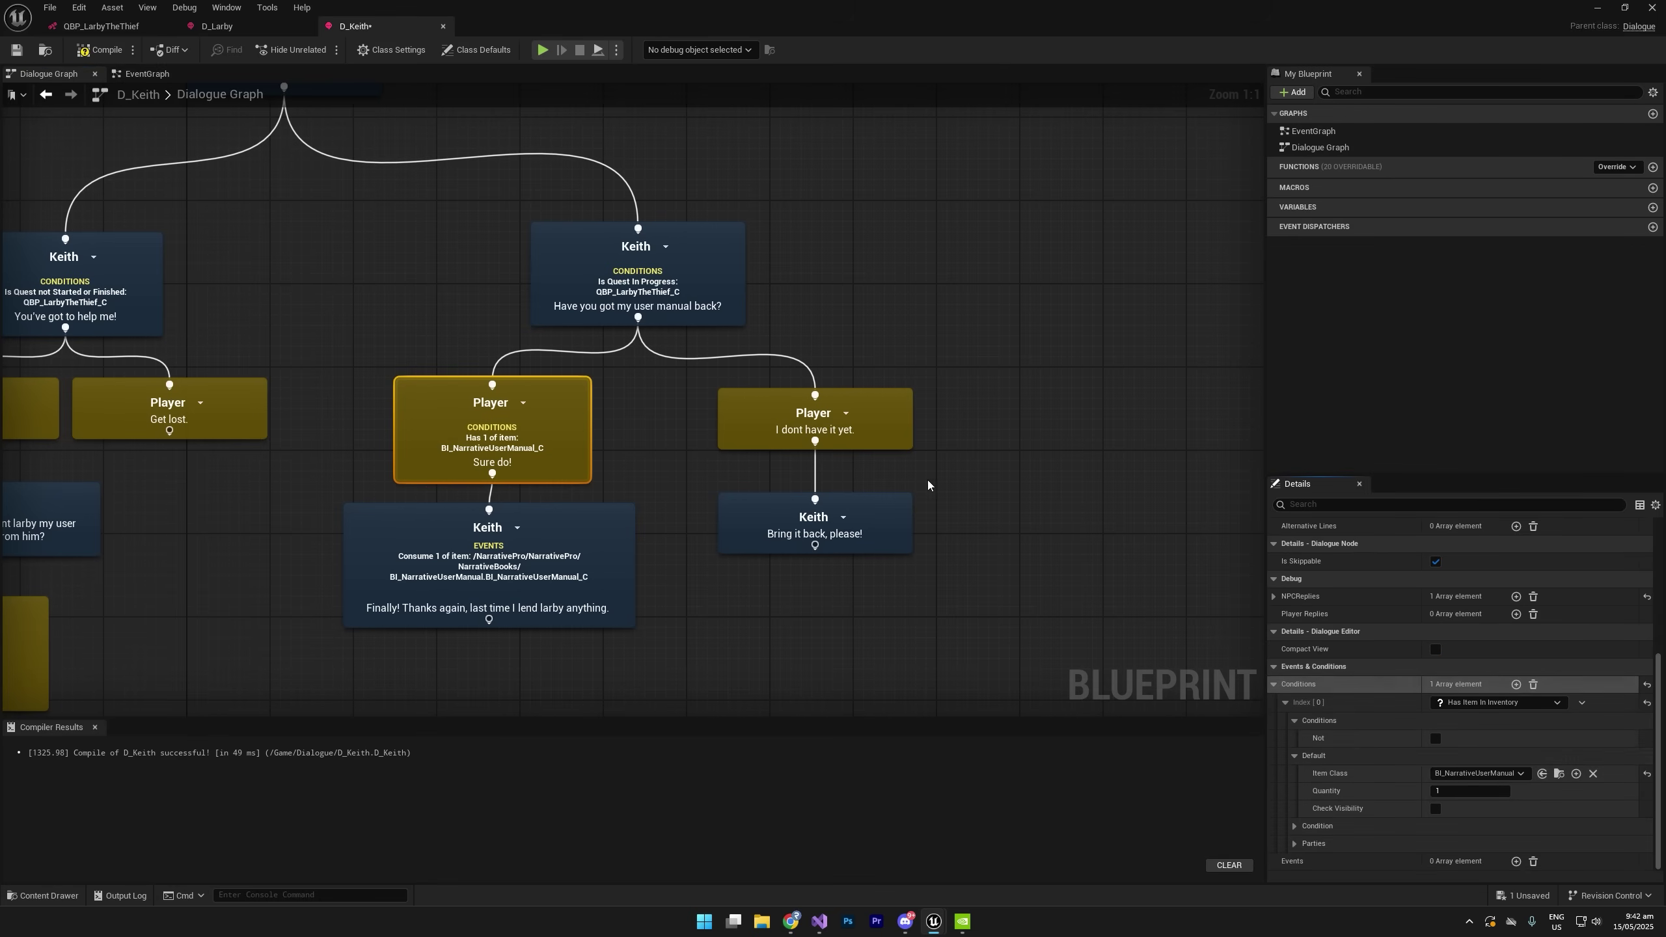
left_click(879, 434)
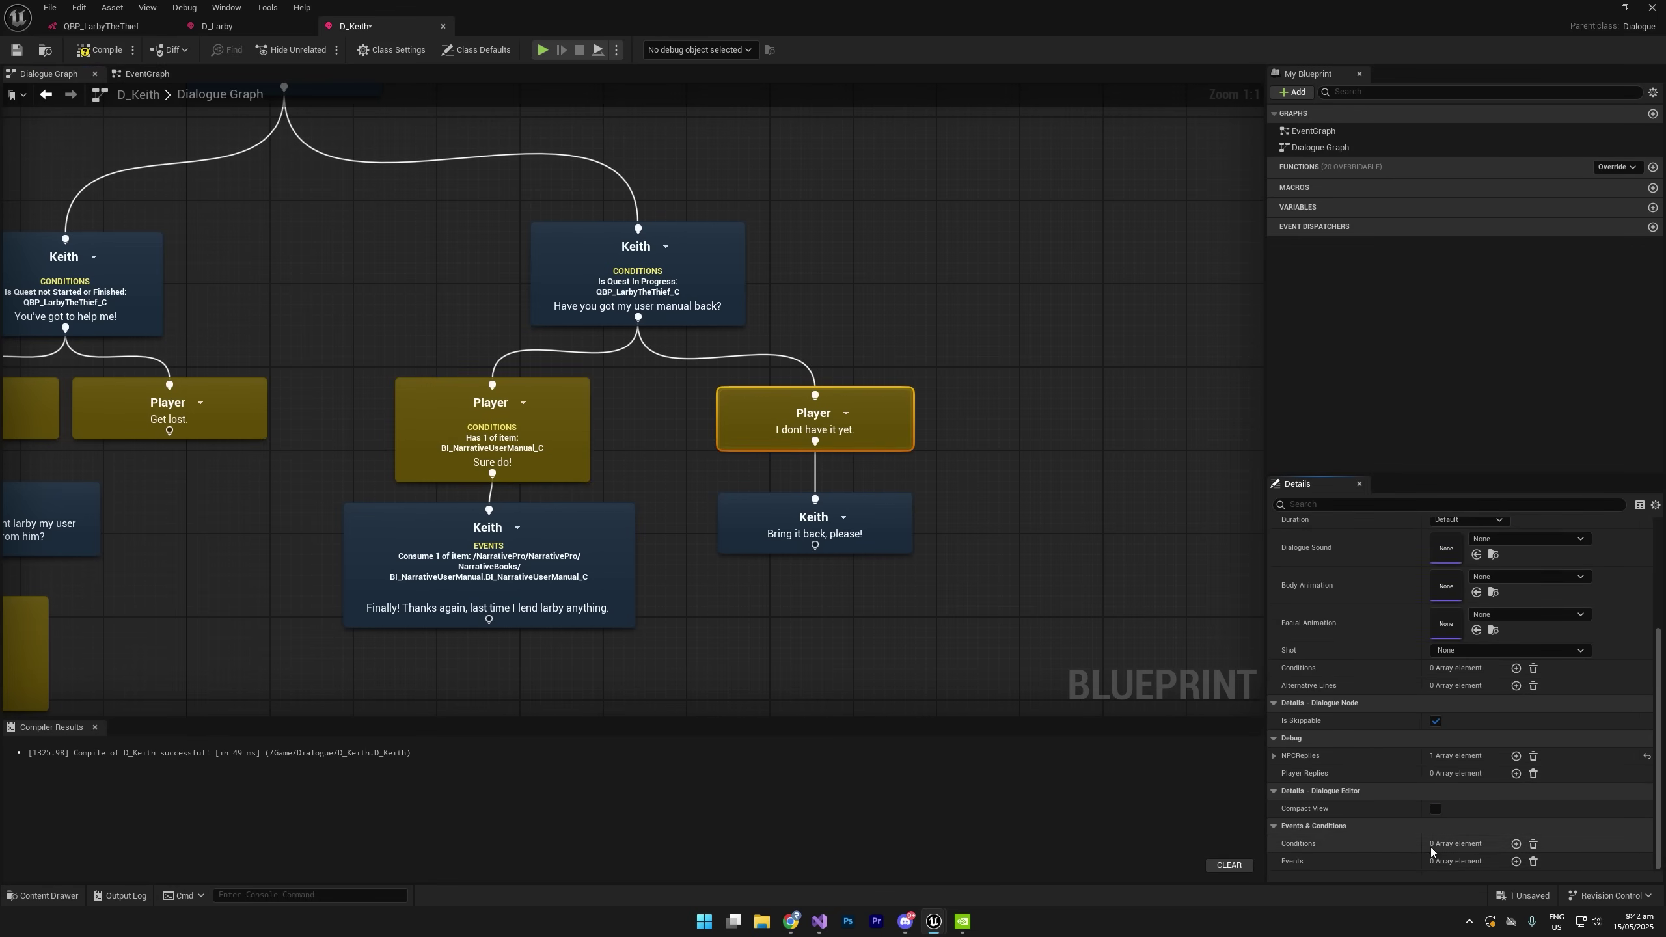
left_click(1302, 842, "shift")
left_click(1286, 844)
scroll(1319, 831, "down", 2)
left_click(1295, 826)
left_click(1295, 791)
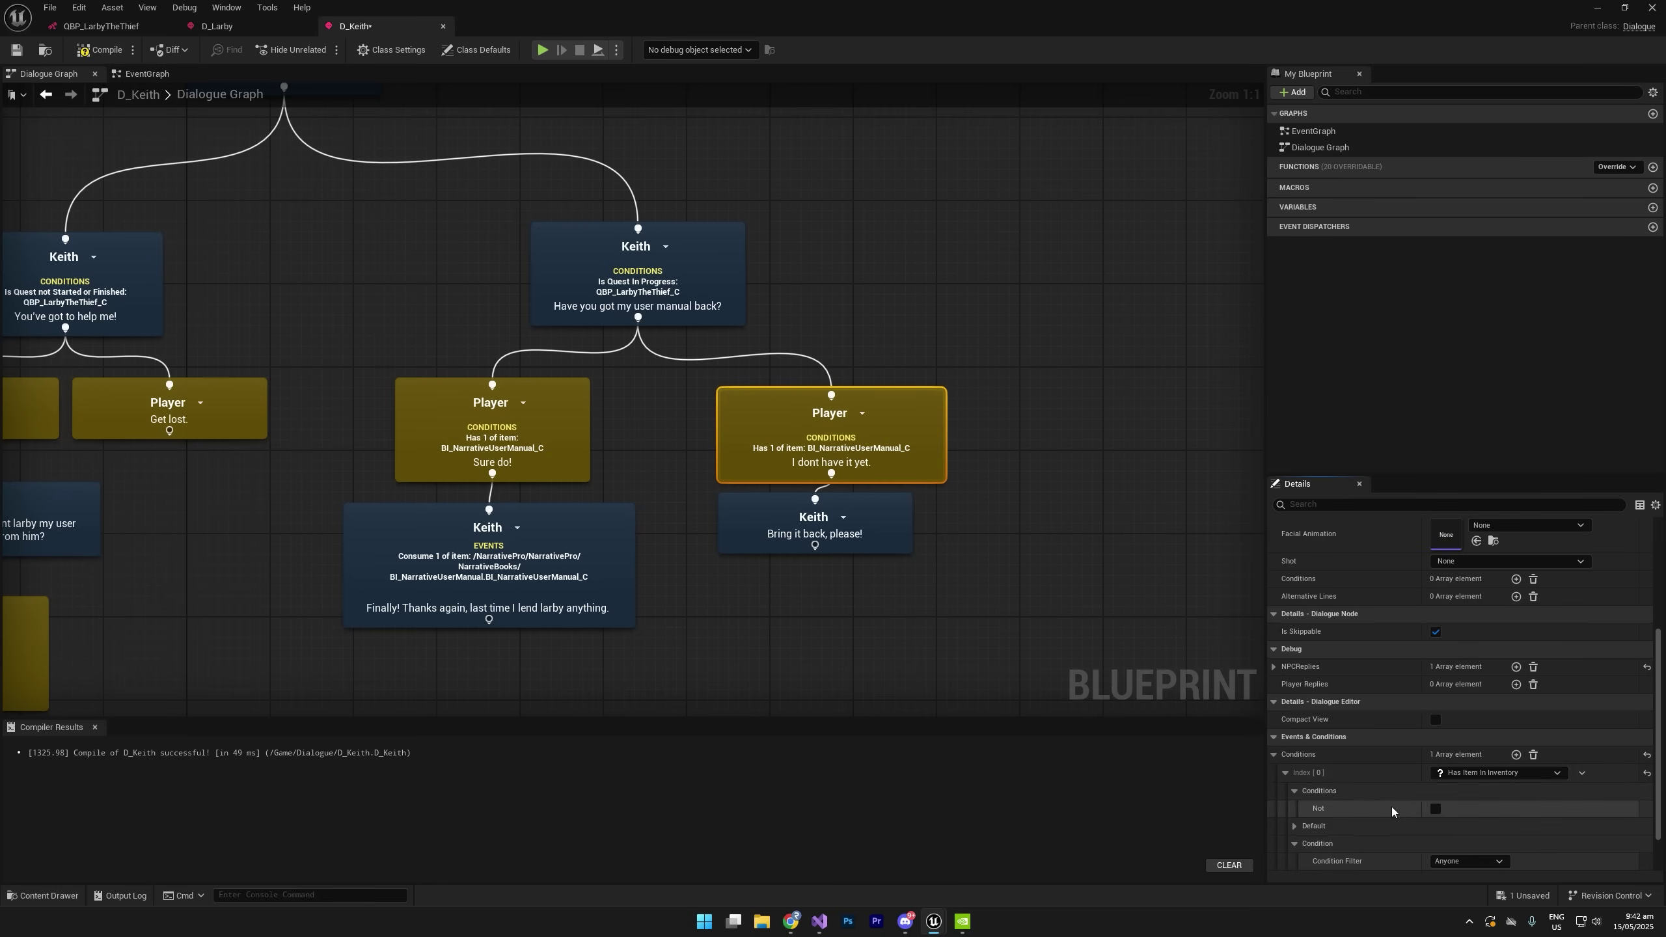
left_click(1434, 810)
Space out the "Sure do!" and "I dont have it yet." branches with their Keith replies beneath them, and compile and save D_Keith.
left_click_drag(895, 531, 913, 460)
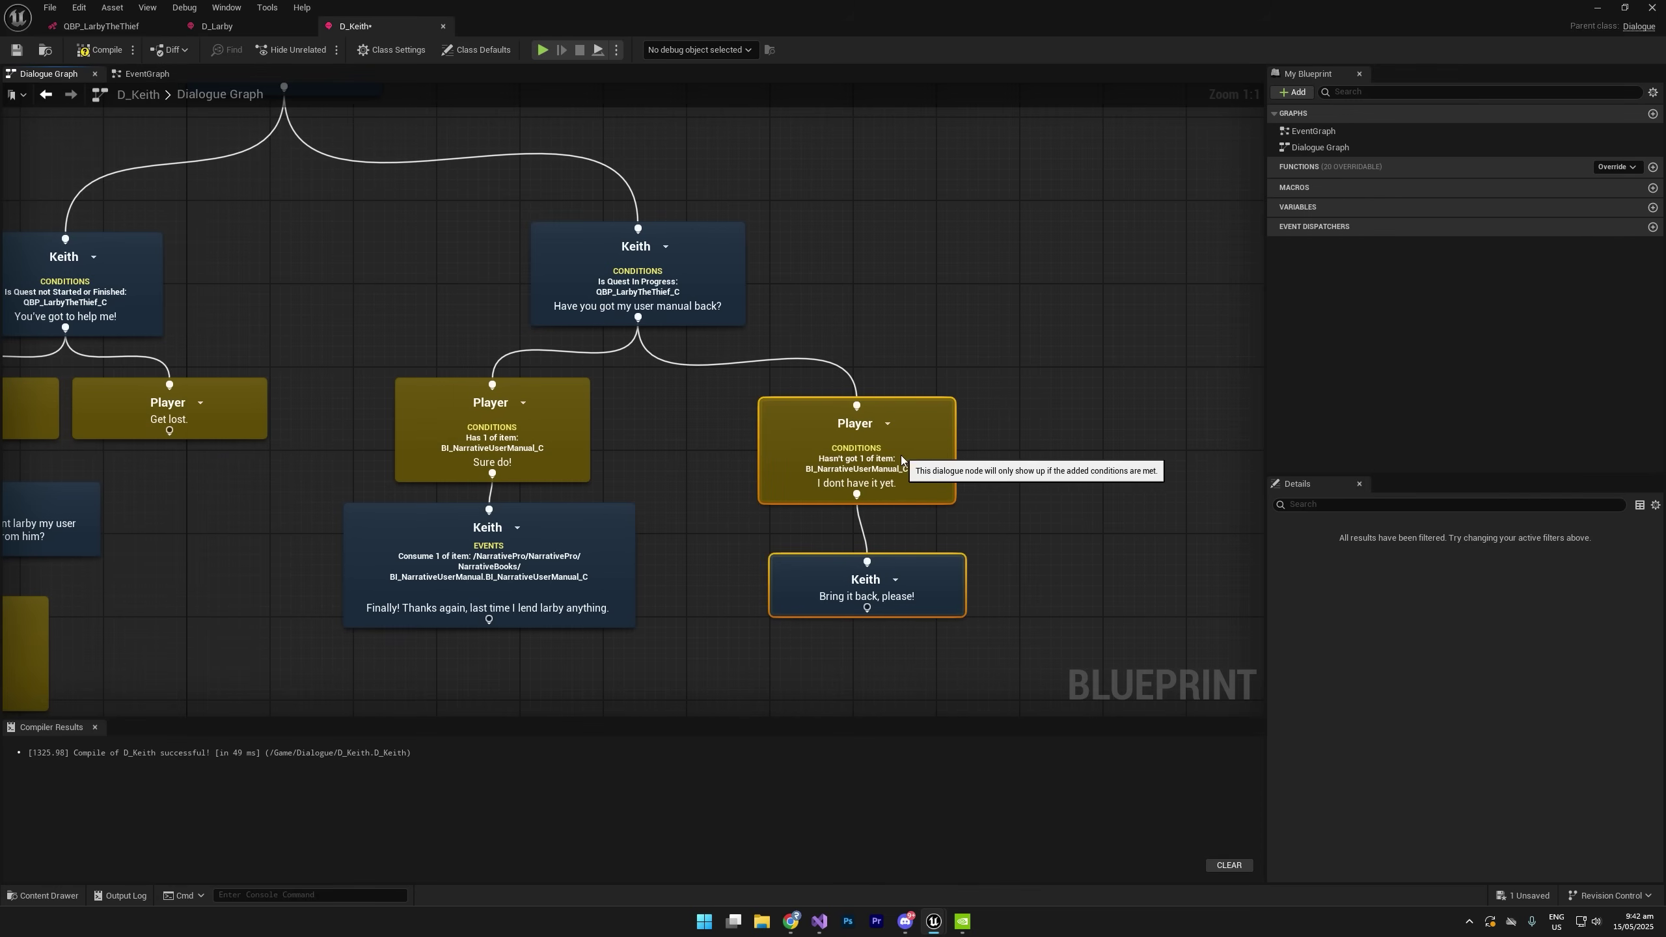
left_click_drag(688, 544, 557, 477)
left_click(589, 597)
left_click(570, 484)
left_click(657, 484)
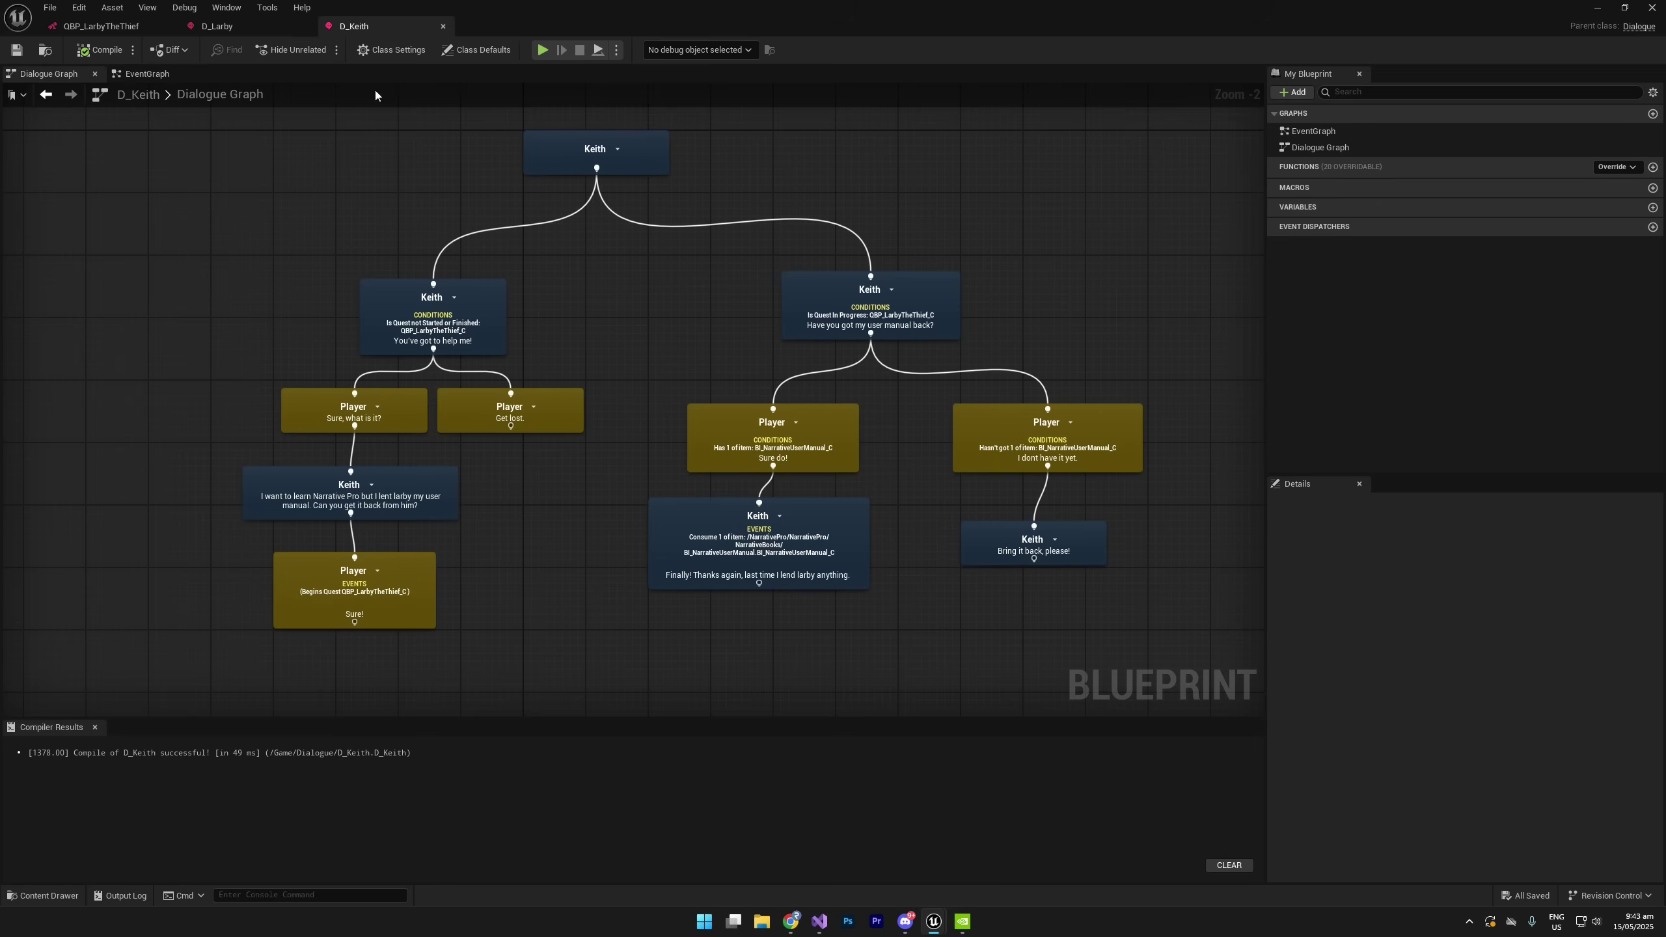
right_click_drag(328, 206, 318, 229)
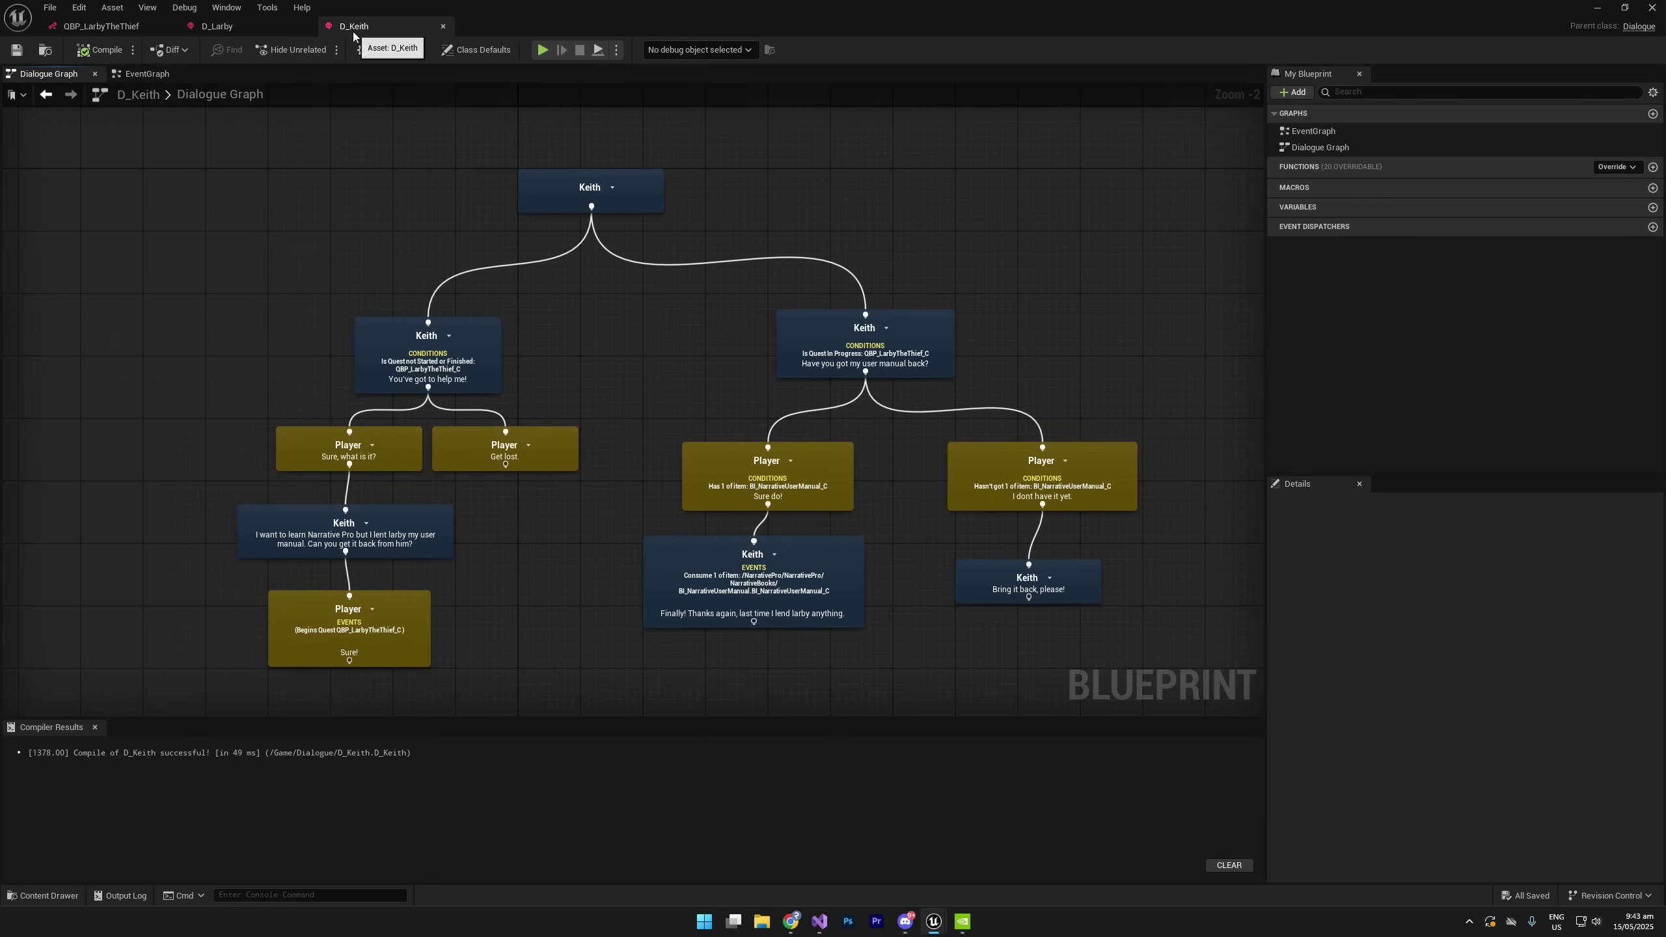
In the D_Larby dialogue, line up the player's "I'm here to get Keiths user manual back" node between Larby's two lines.
left_click(244, 28)
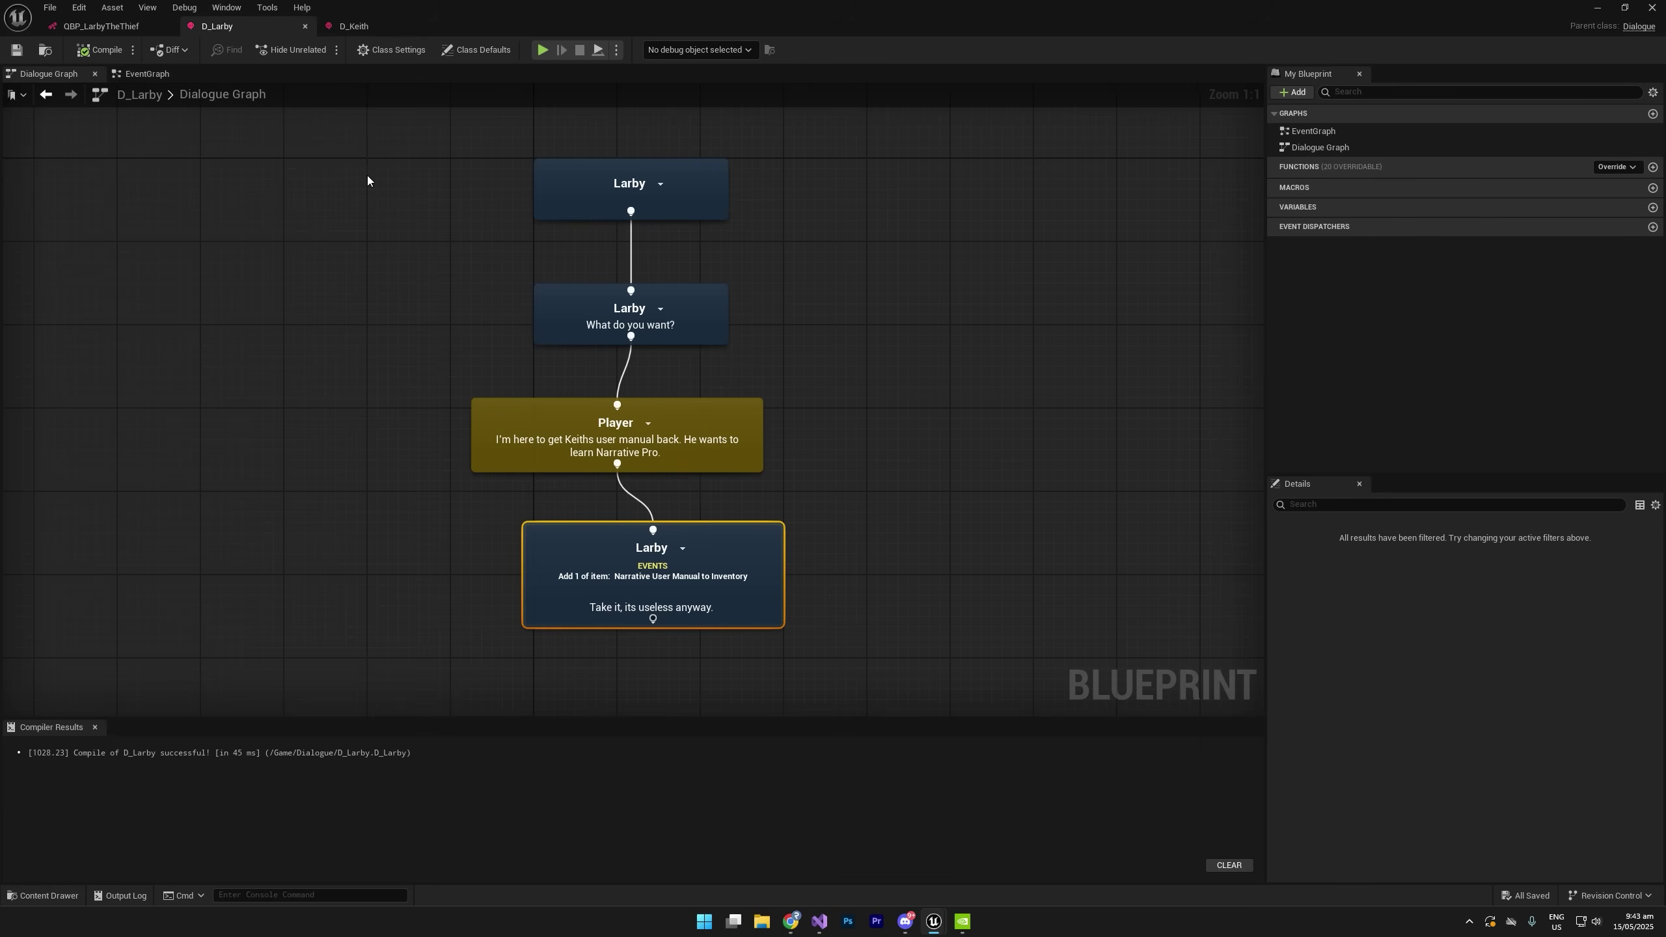
left_click(581, 305)
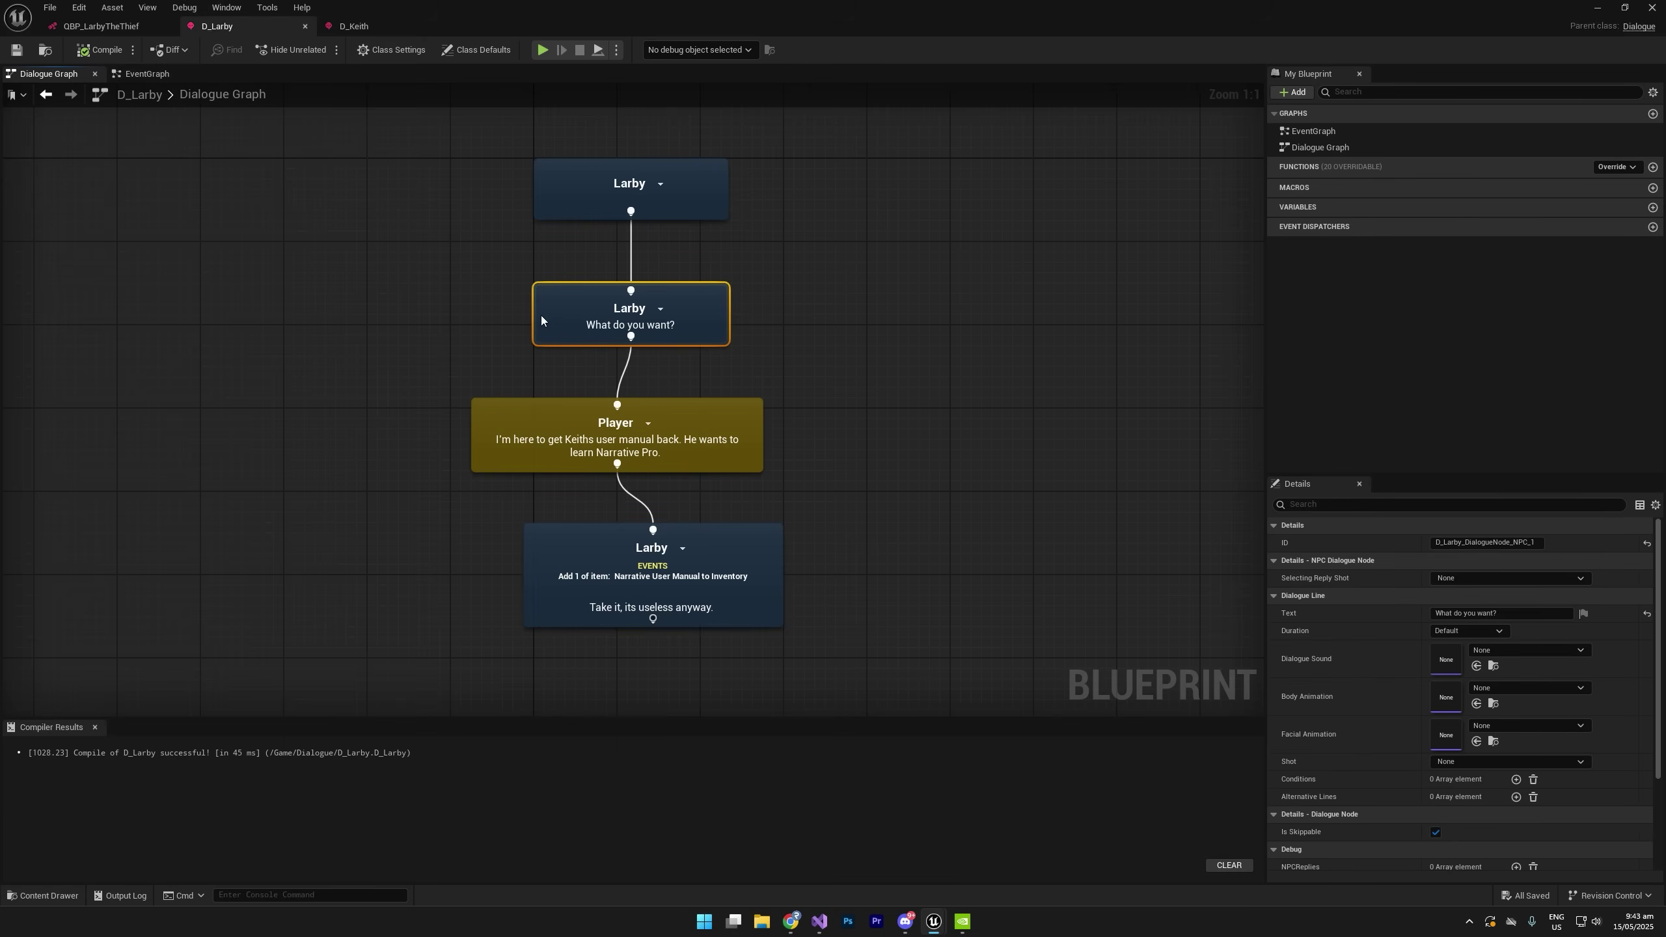
left_click_drag(567, 428, 588, 428)
left_click(588, 332)
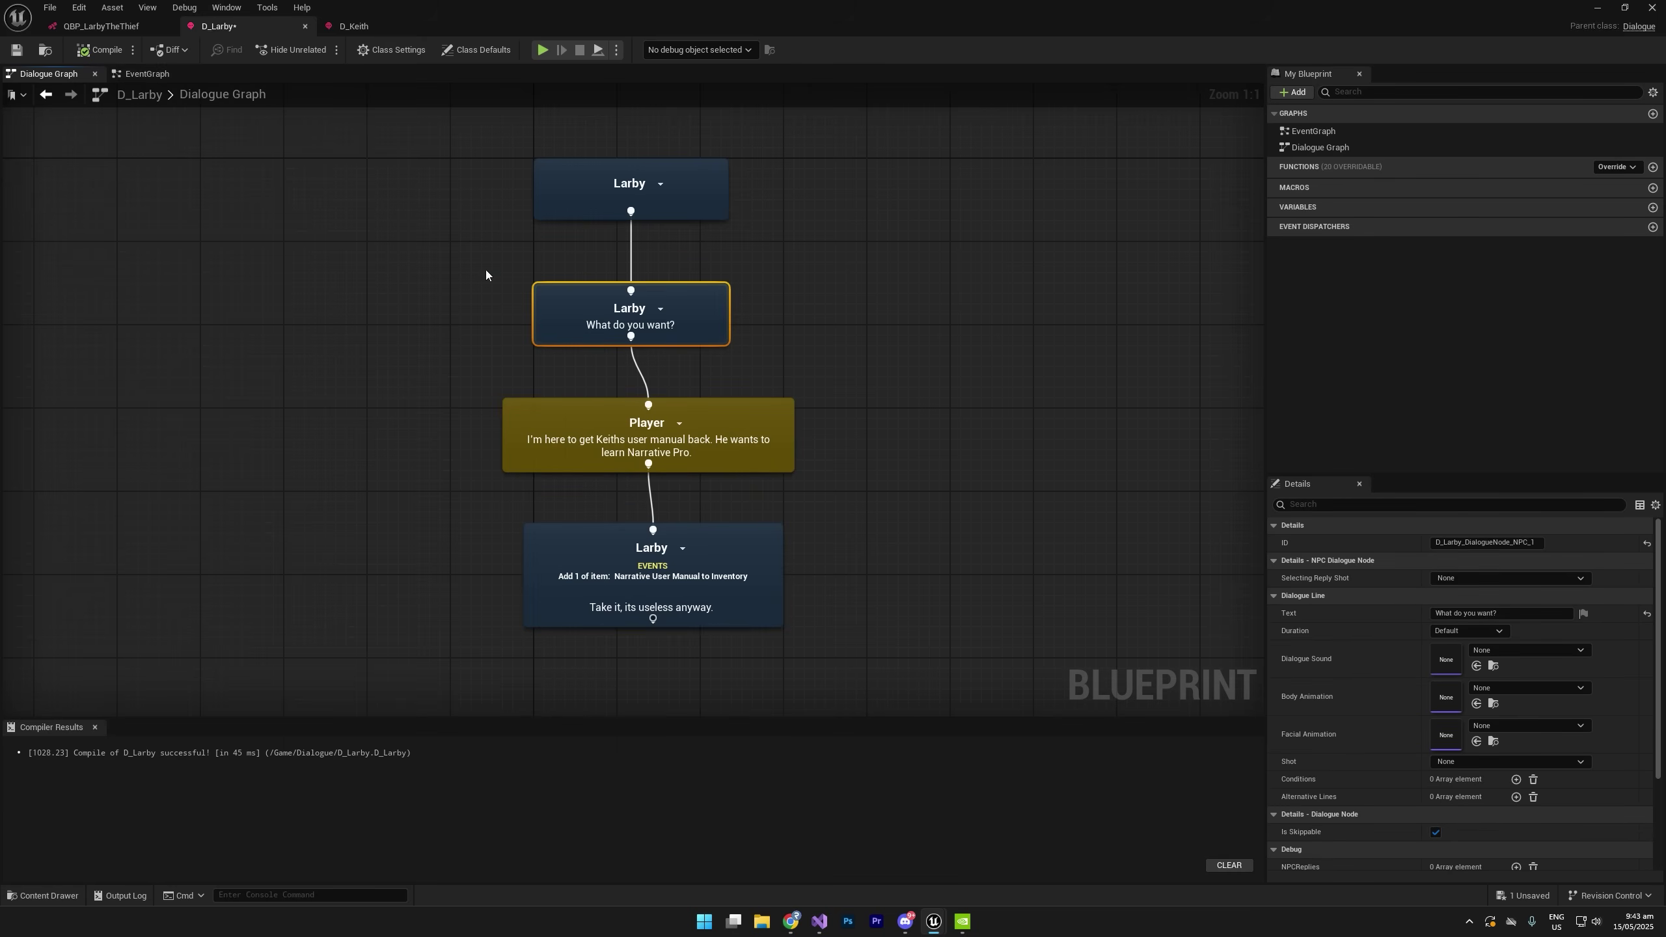
Add an Is Quest at State condition to Larby's "What do you want?" node in D_Larby.
left_click(100, 26)
left_click(316, 370)
mouse_move(234, 364)
left_mouse_down()
mouse_move(280, 363)
mouse_move(240, 363)
left_mouse_up()
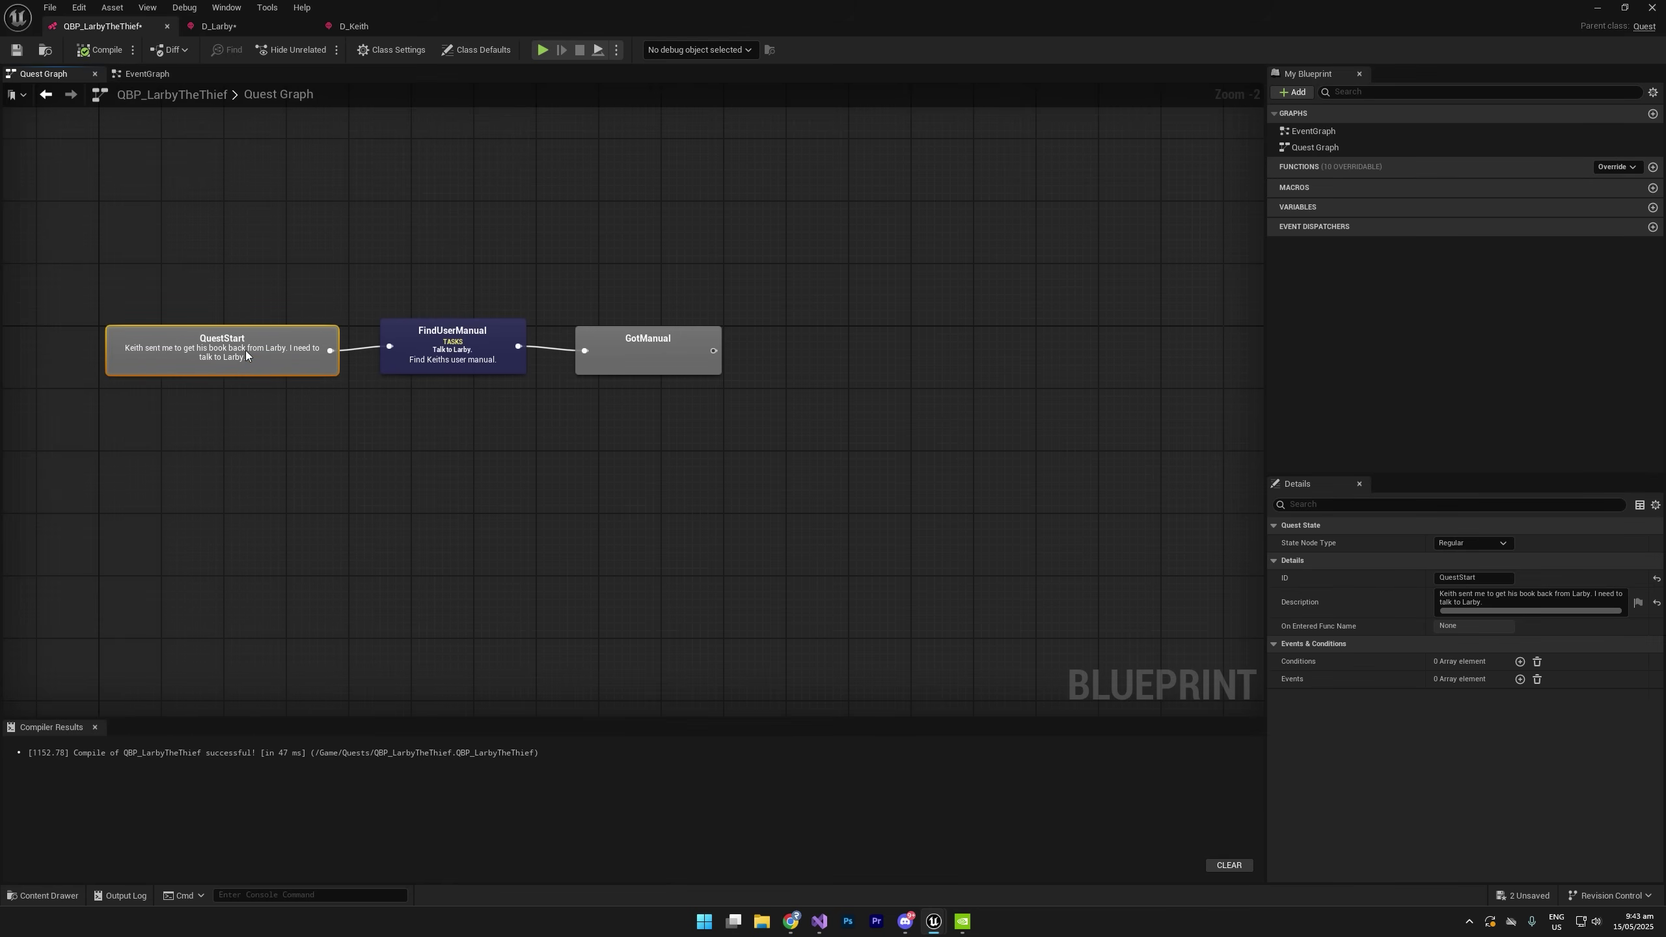
left_click(255, 29)
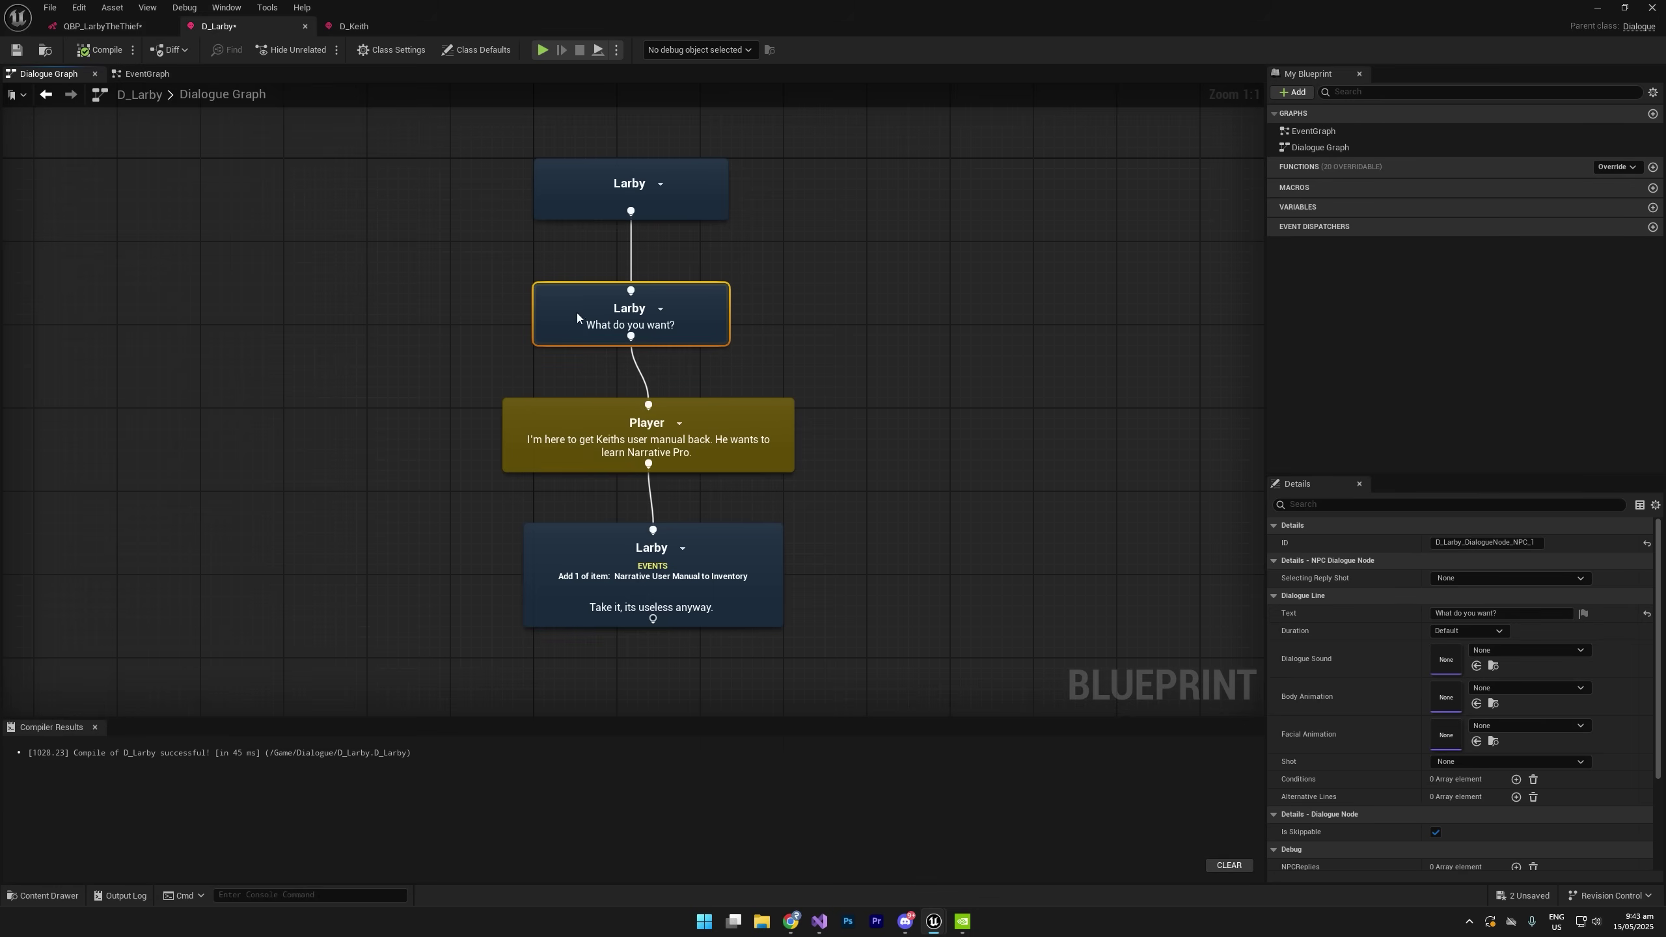
scroll(1428, 817, "down", 3)
left_click(1516, 845)
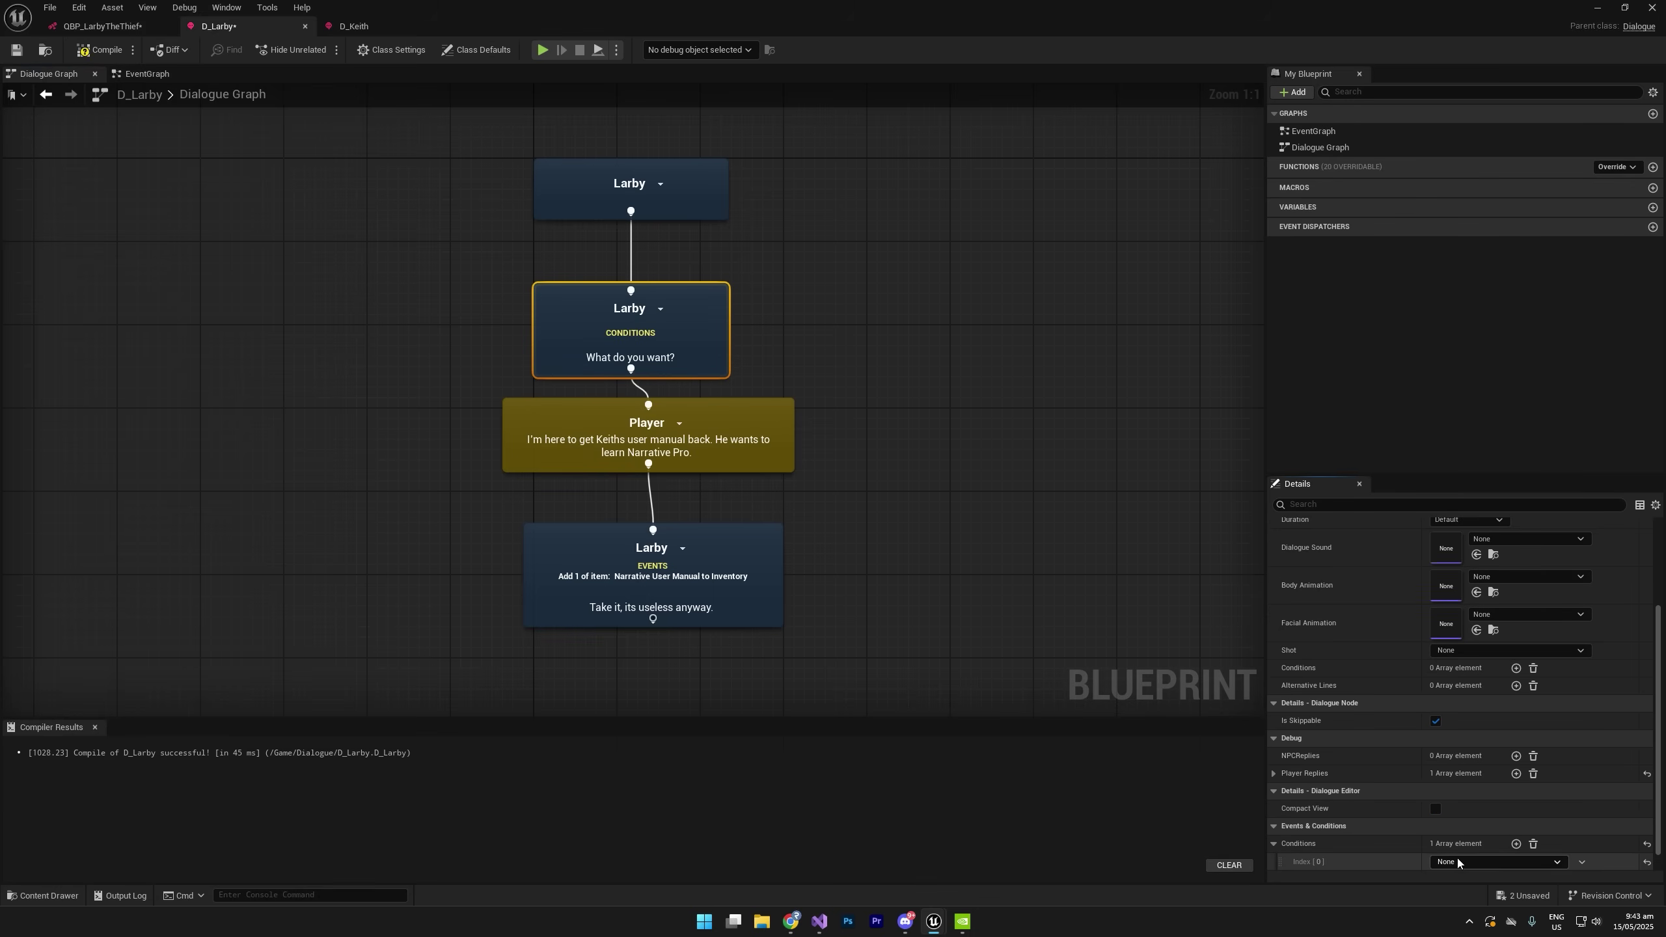
left_click(1457, 858)
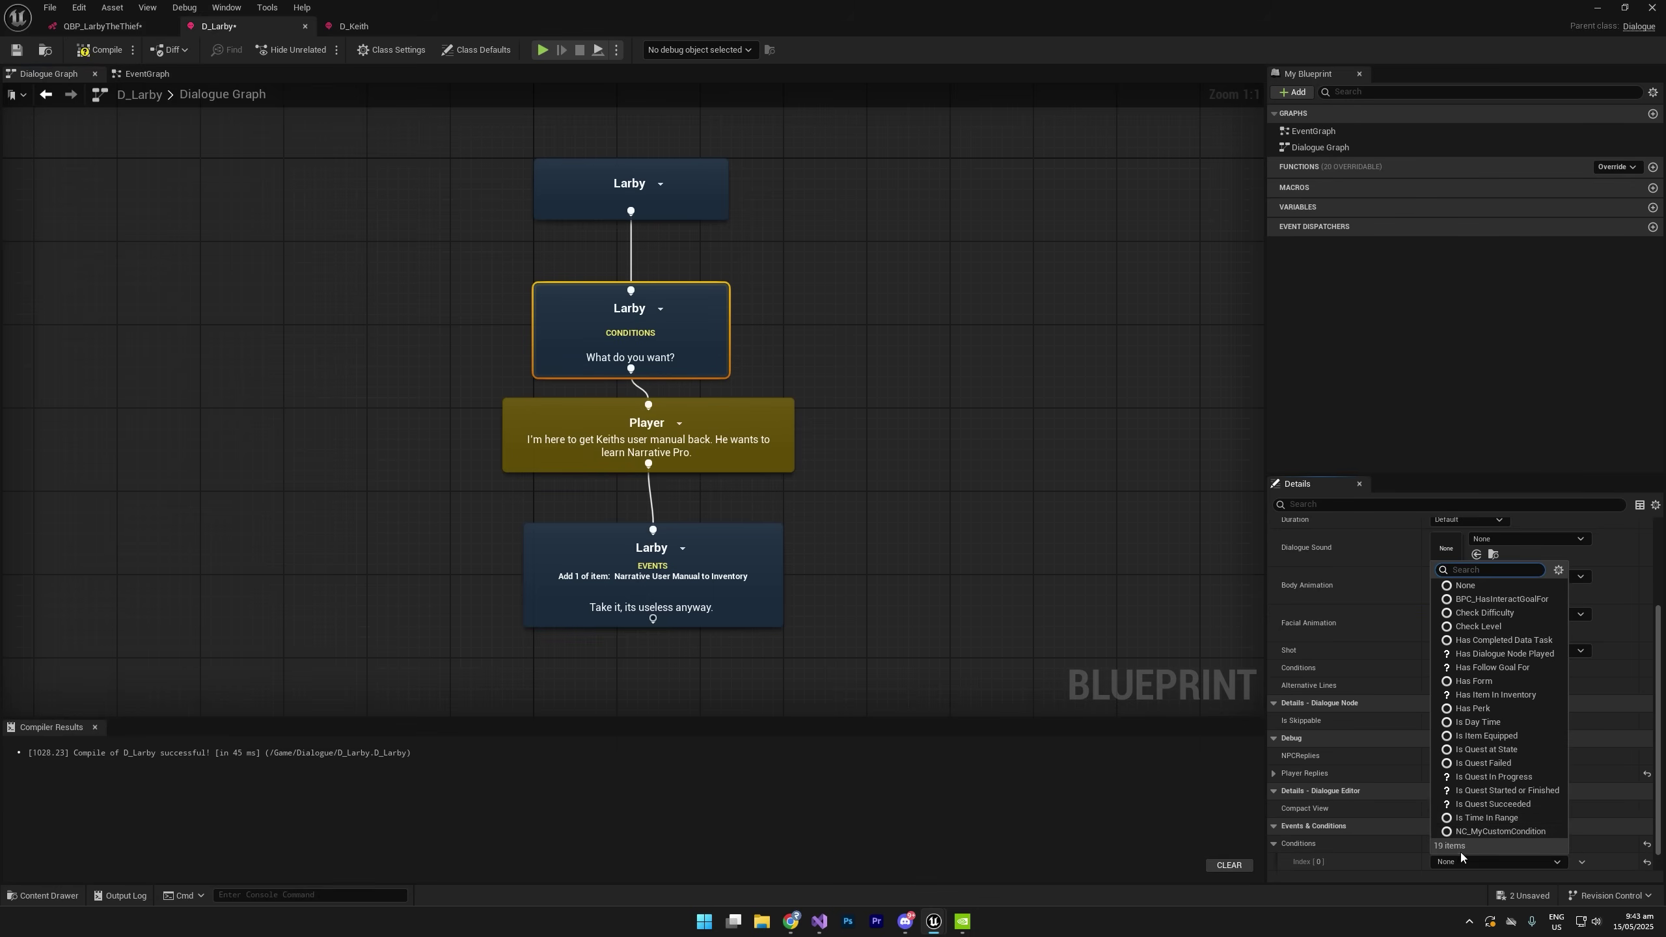
left_click(1489, 753)
scroll(1320, 862, "down", 1)
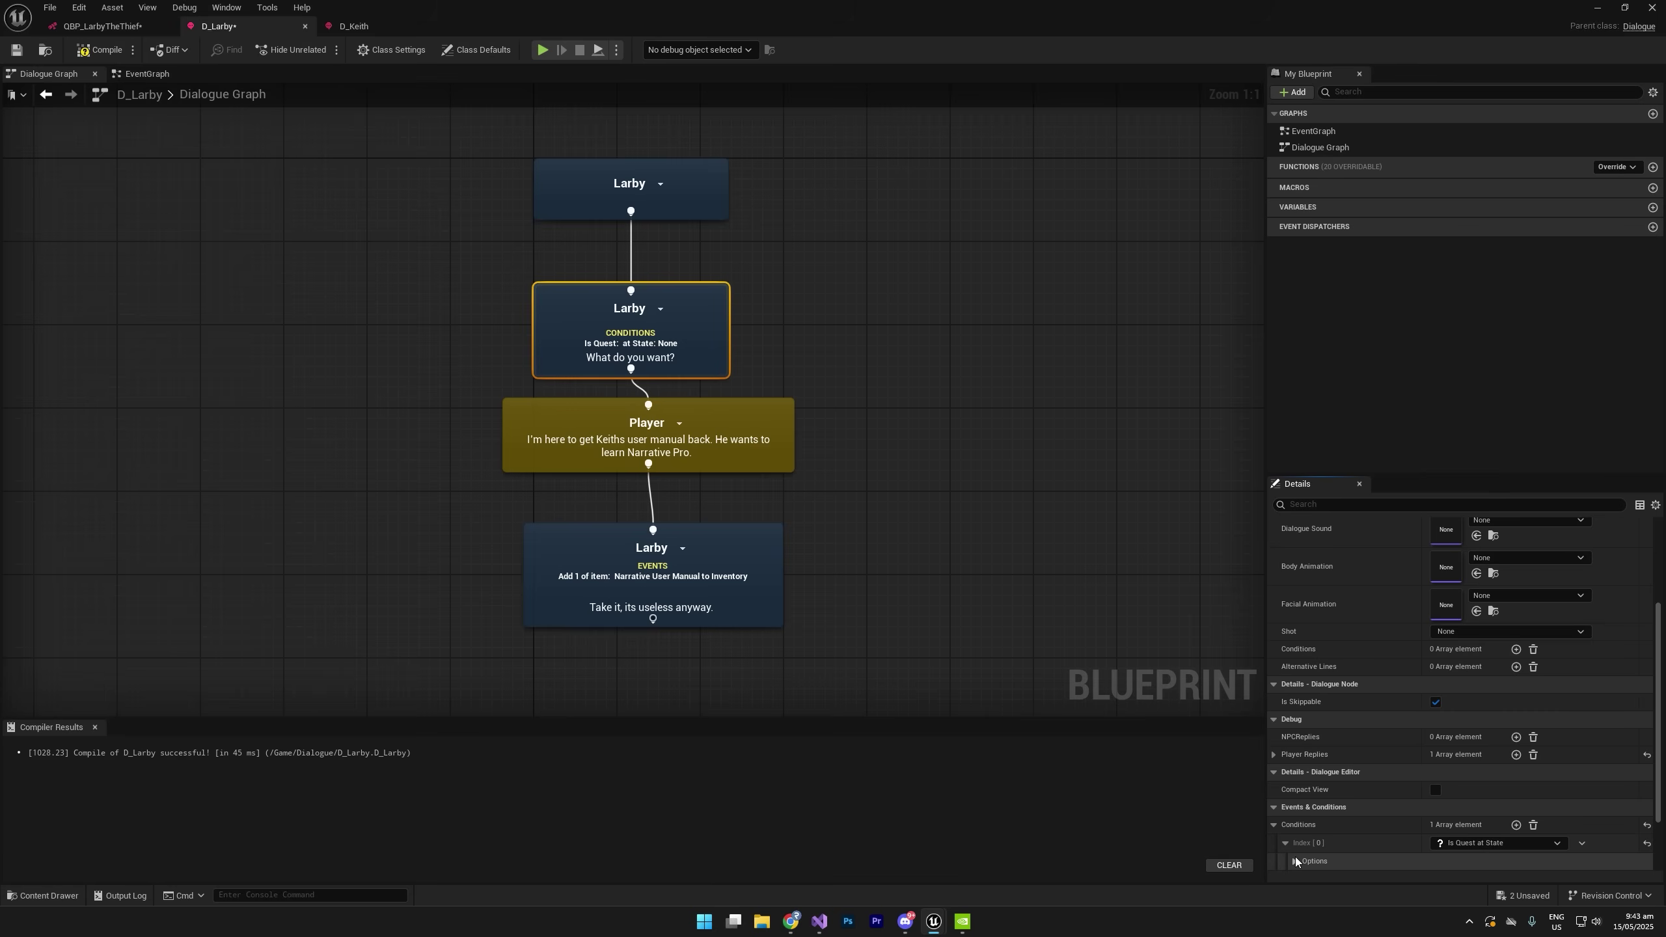
Set the condition's quest to QBP_LarbyTheThief and its state to QuestStart.
scroll(1337, 857, "down", 3)
left_click(107, 29)
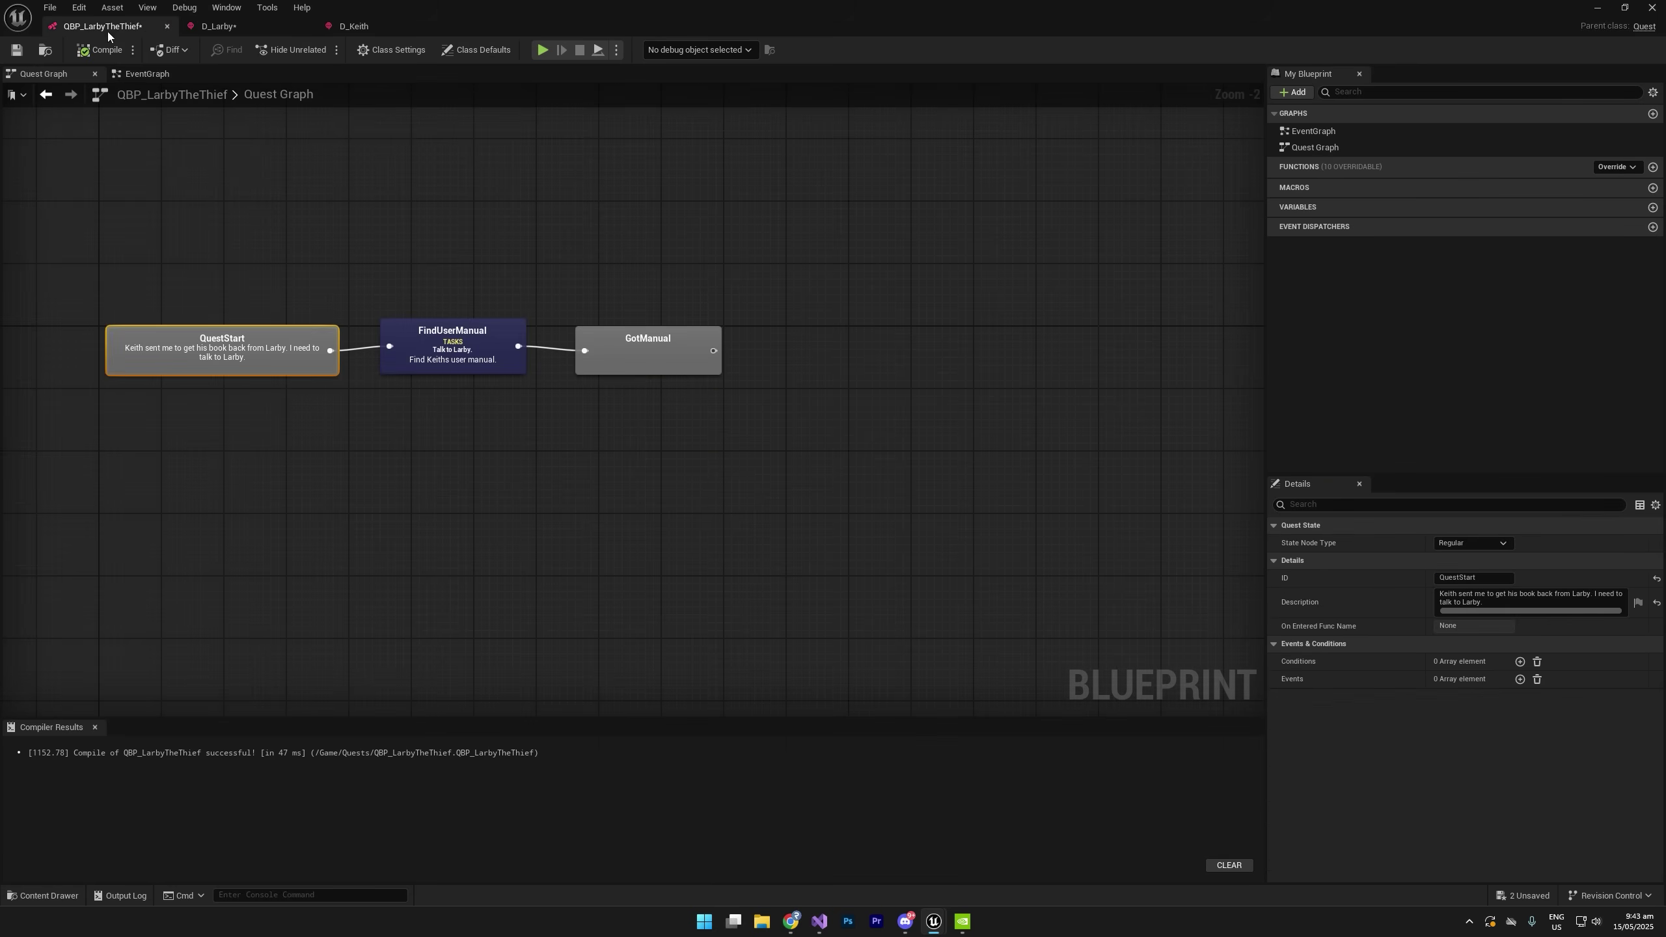
left_click_drag(241, 349, 253, 348)
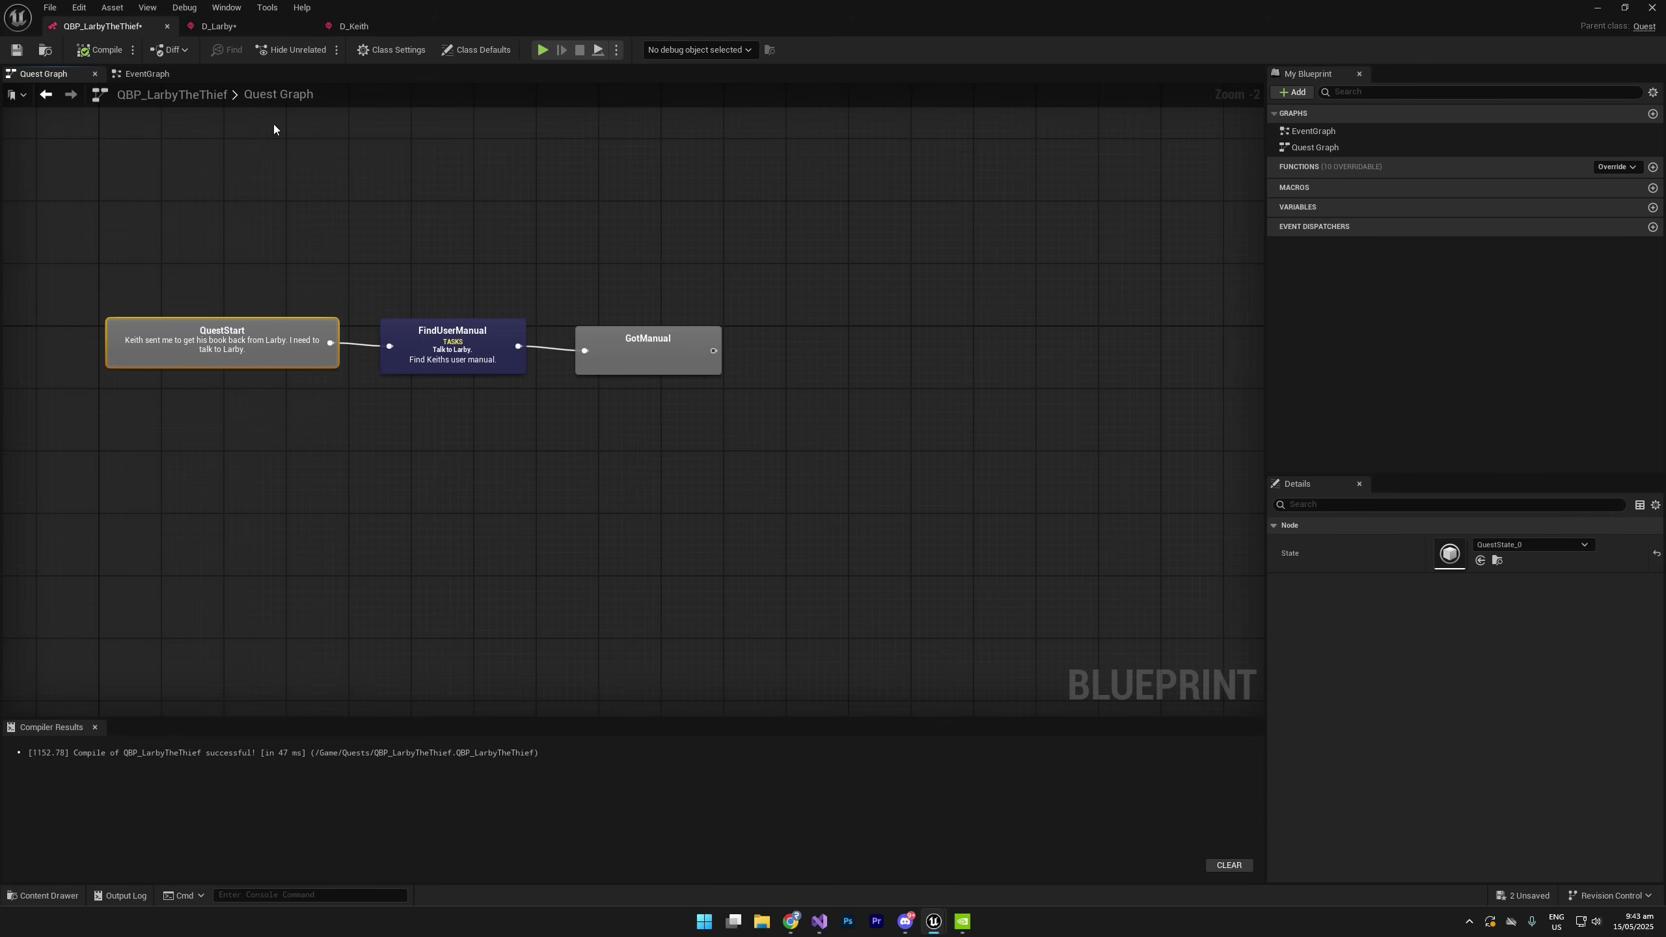
left_click(244, 28)
left_click(1452, 776)
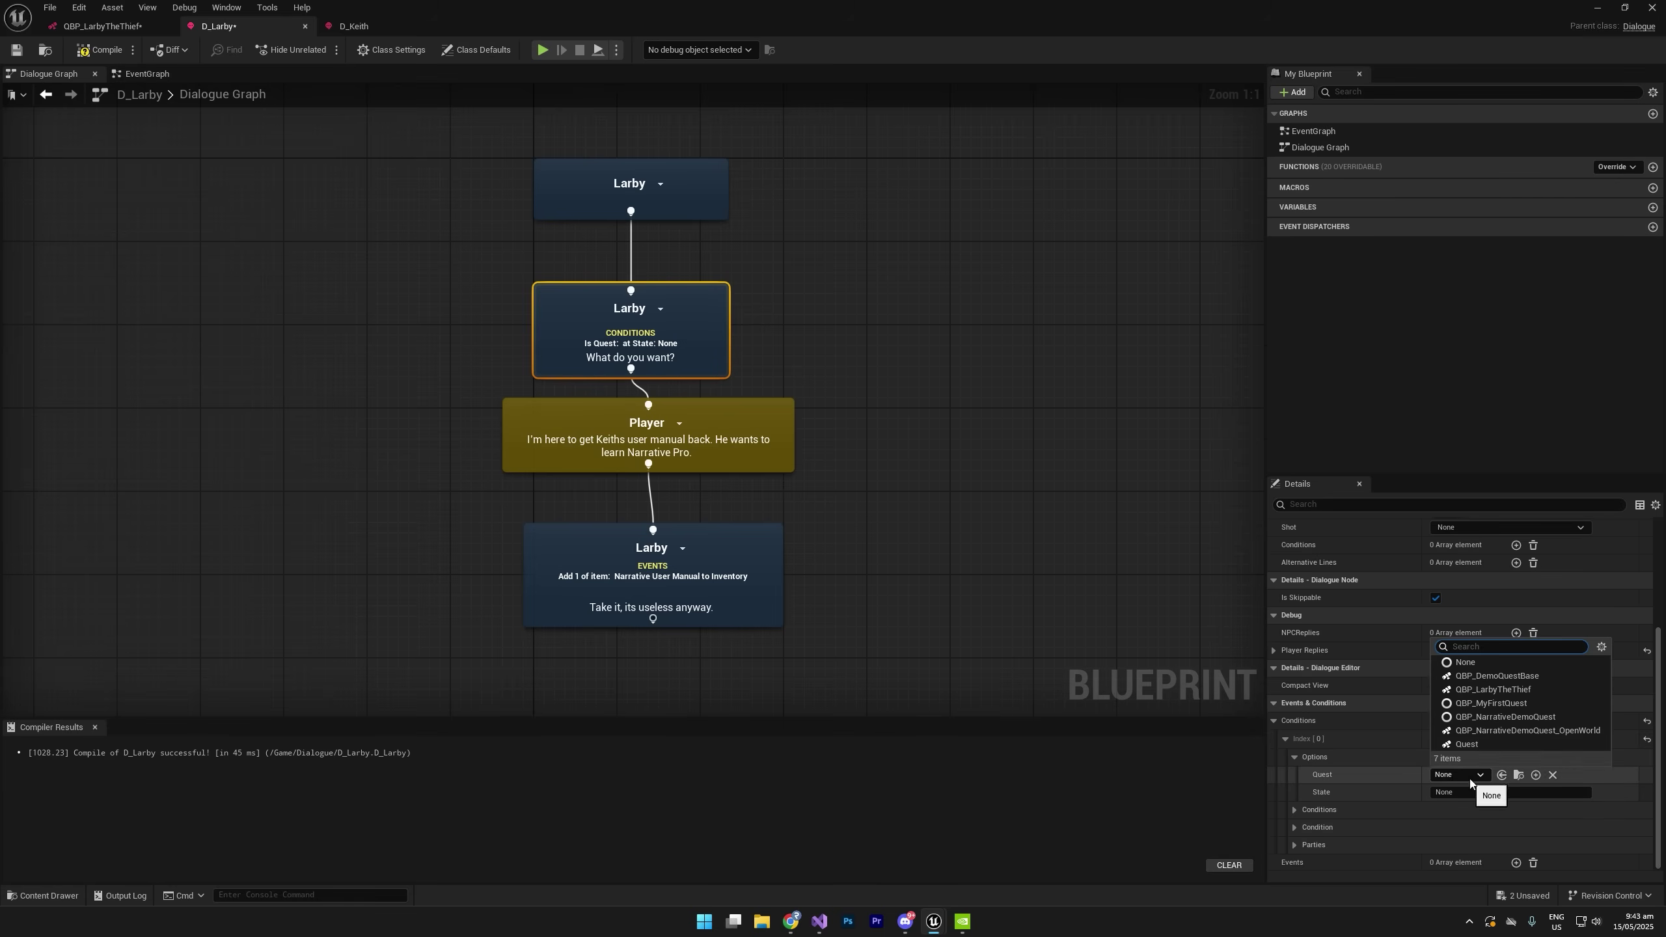
left_click(1492, 693)
key("Tab")
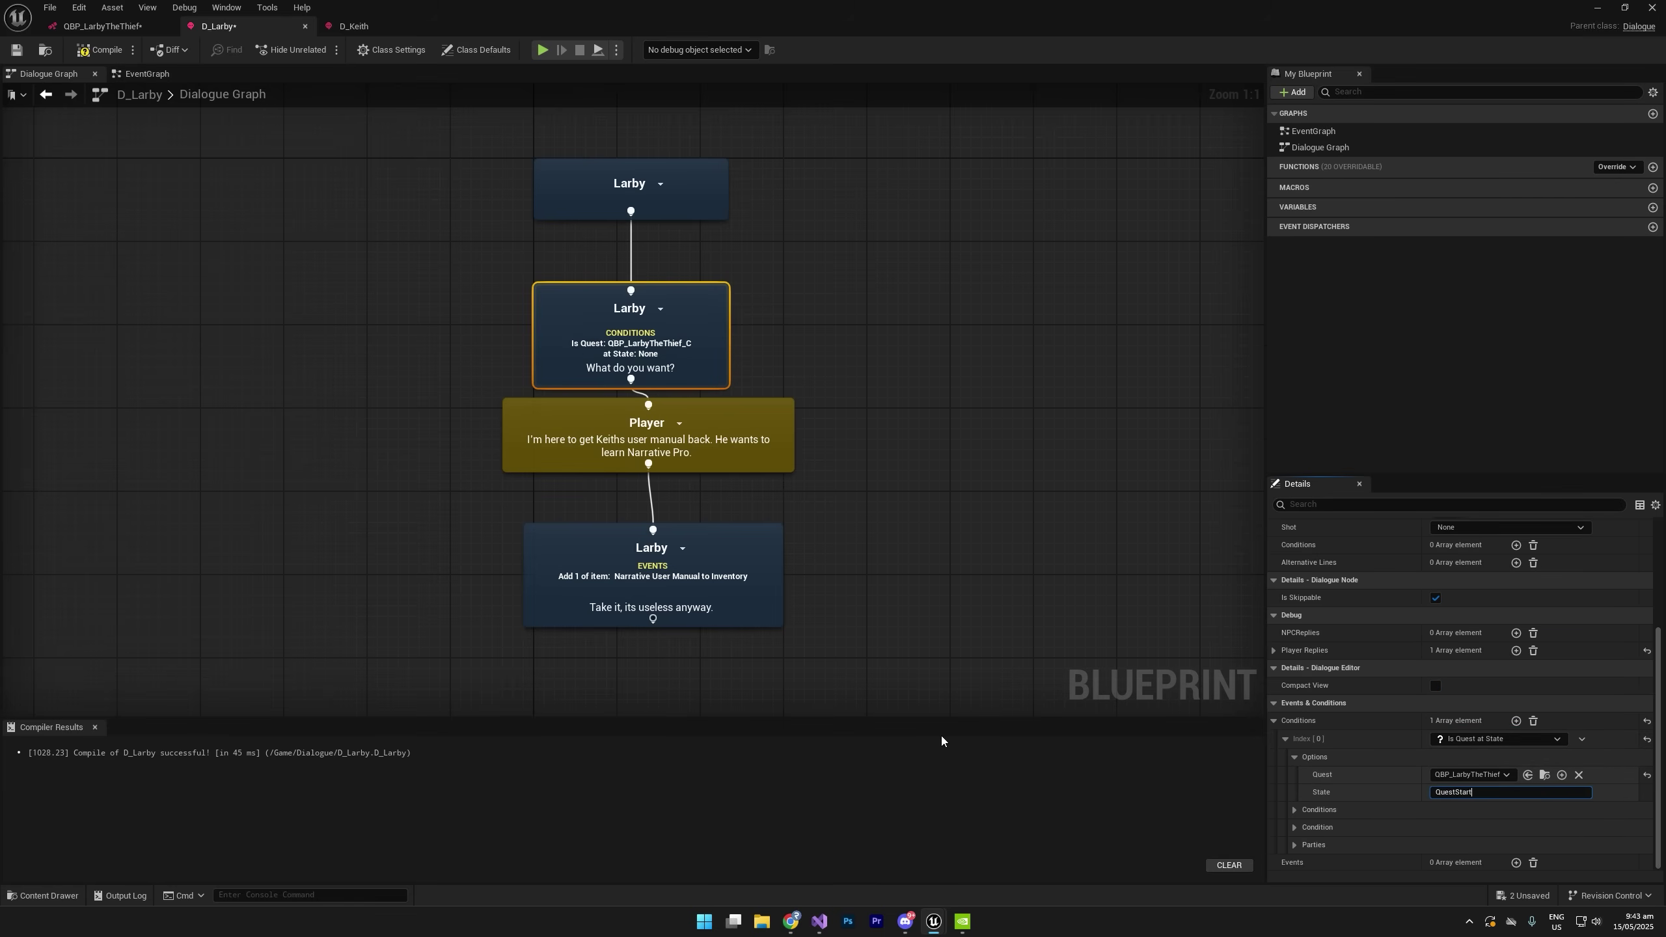
Raise the "What do you want?" node clear of the player's reply, and compile and save D_Larby.
left_click_drag(663, 379, 673, 358)
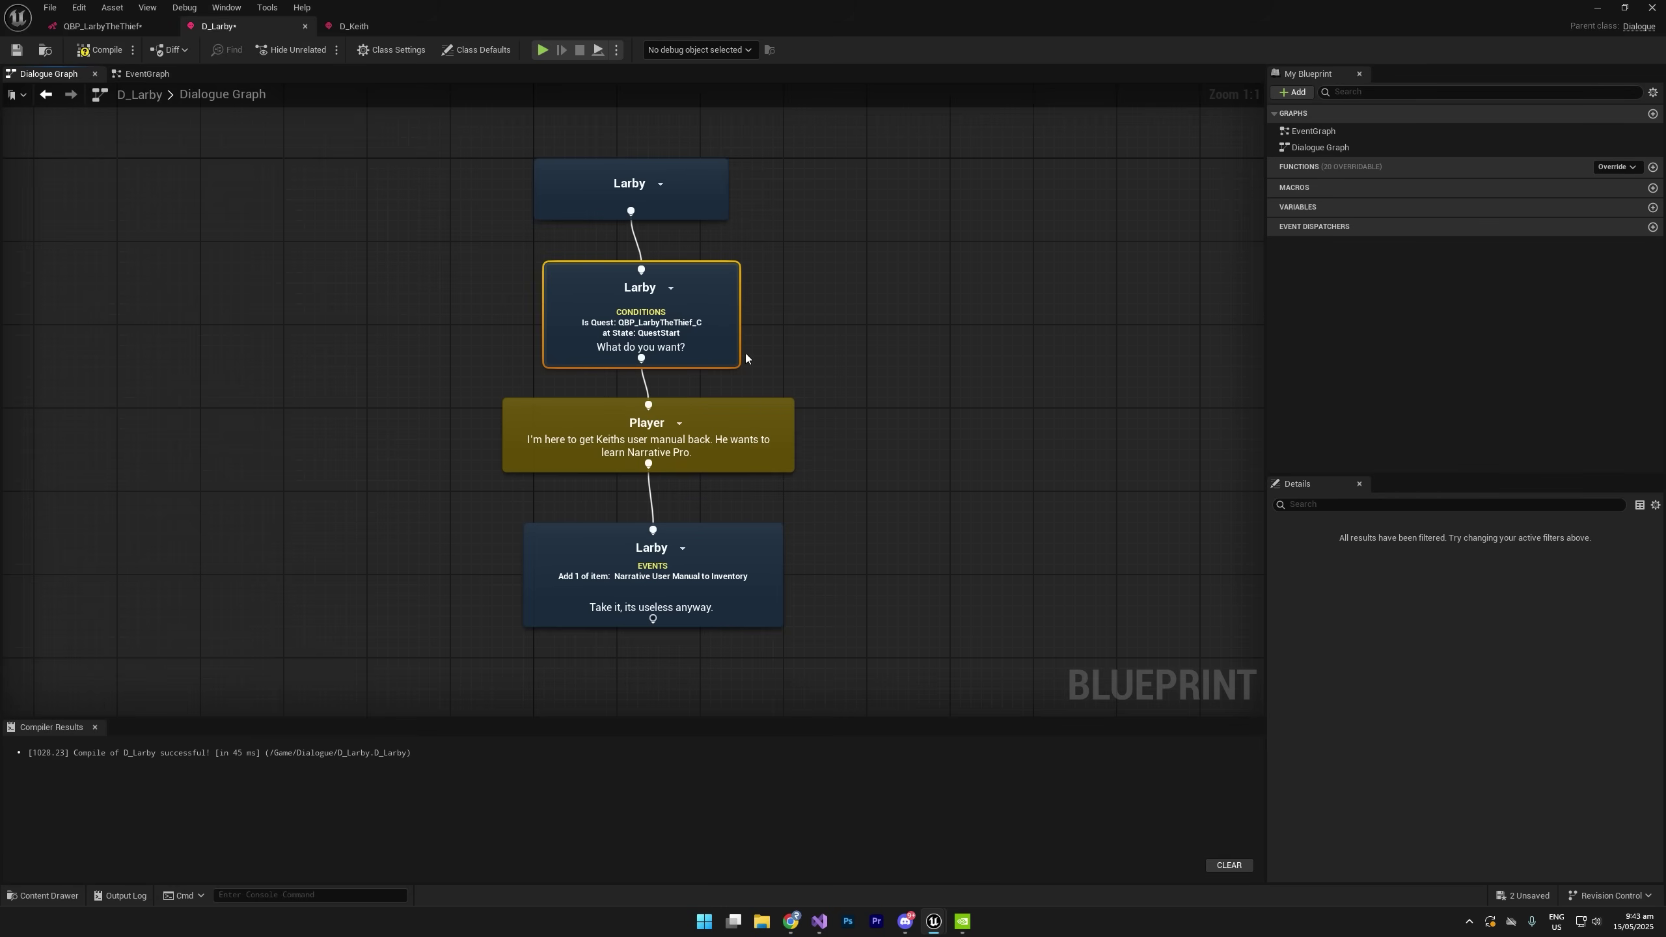
left_click_drag(852, 574, 645, 337)
left_click(869, 365)
left_click(84, 56)
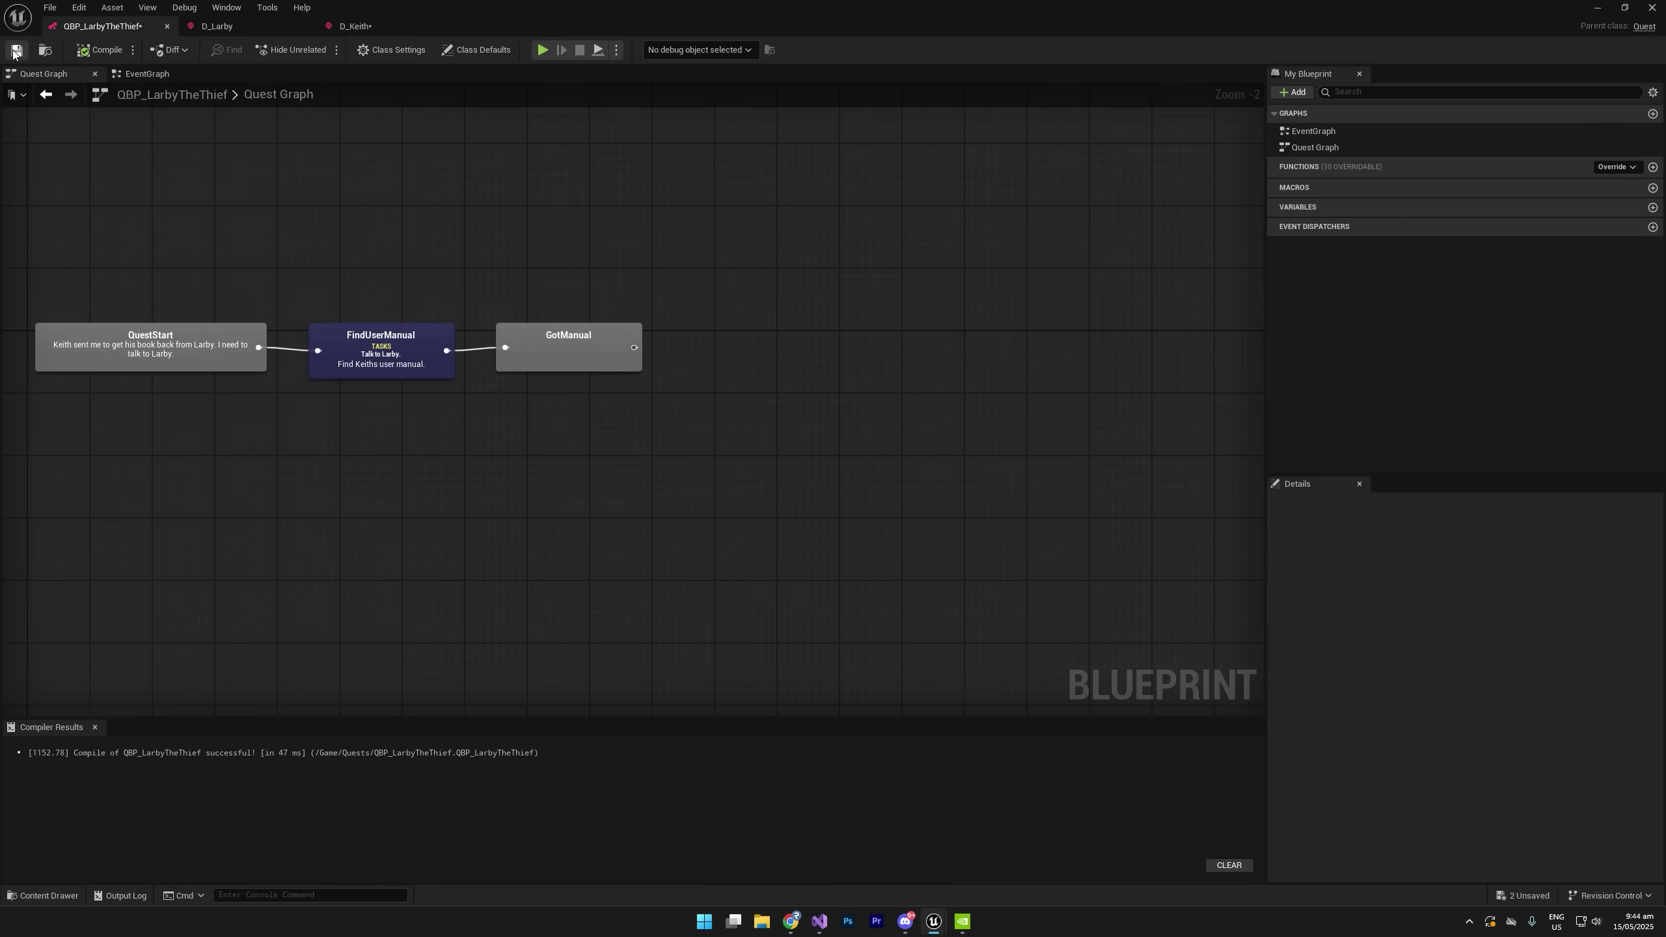
left_click_drag(311, 366, 754, 328)
left_click(570, 357)
left_click(717, 293)
left_click_drag(634, 347, 726, 326)
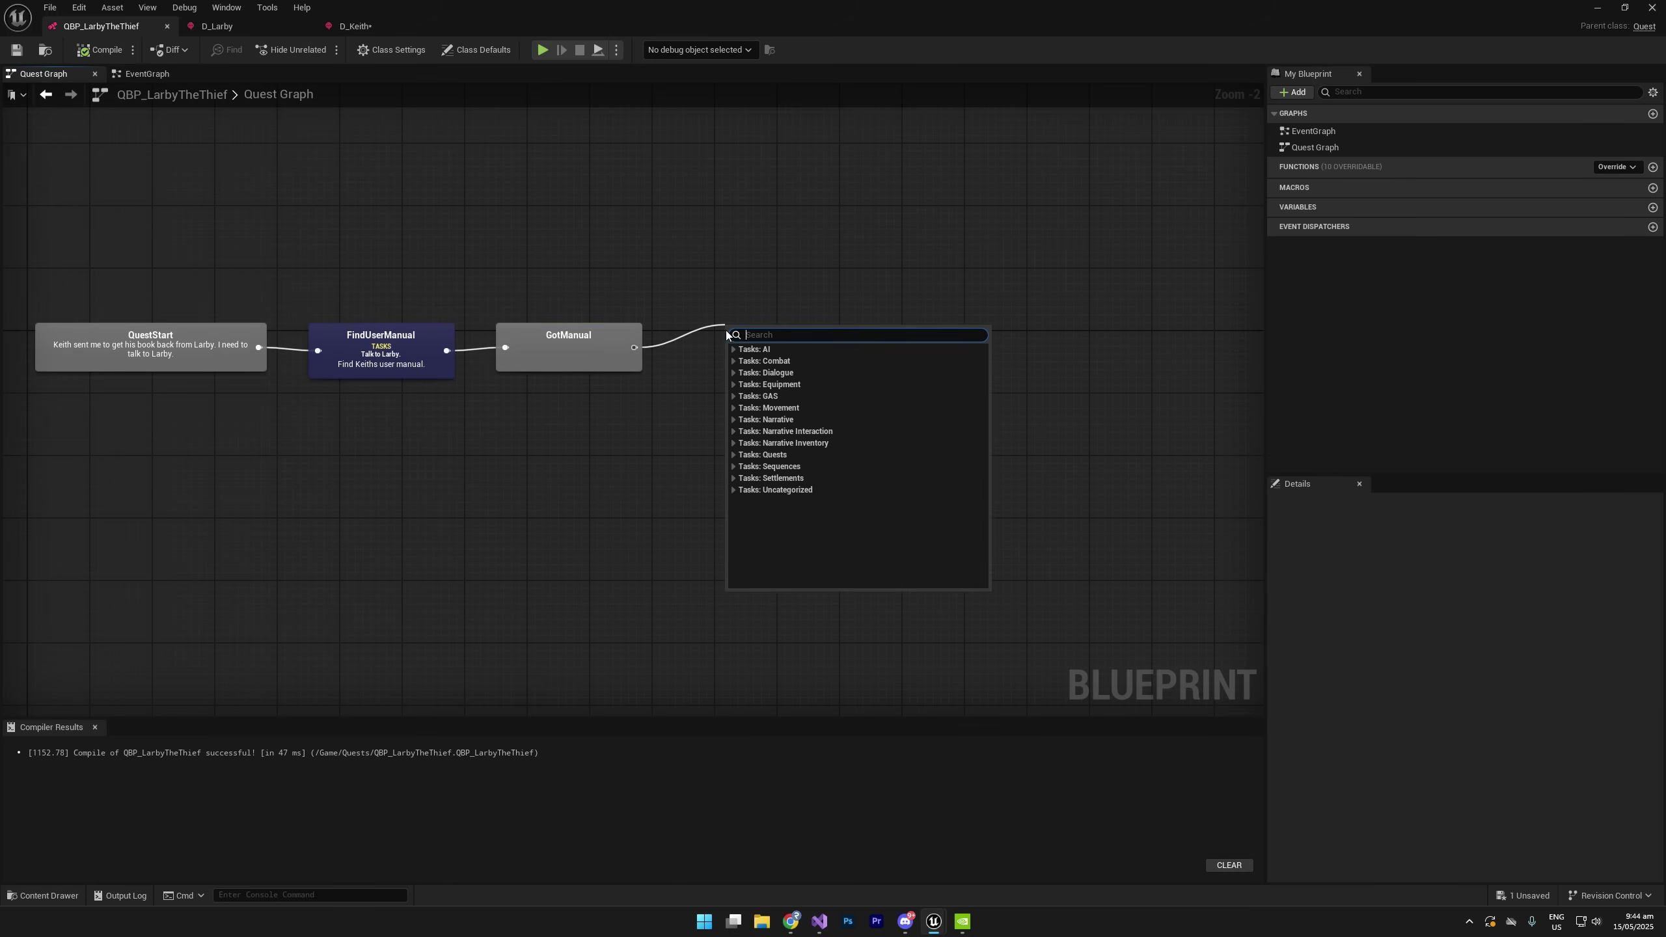
In D_Keith, set the ID of Keith's "Finally! Thanks again" node to D_Keith_DialogueNode_NPC_GiveManual and copy that ID.
left_click(354, 26)
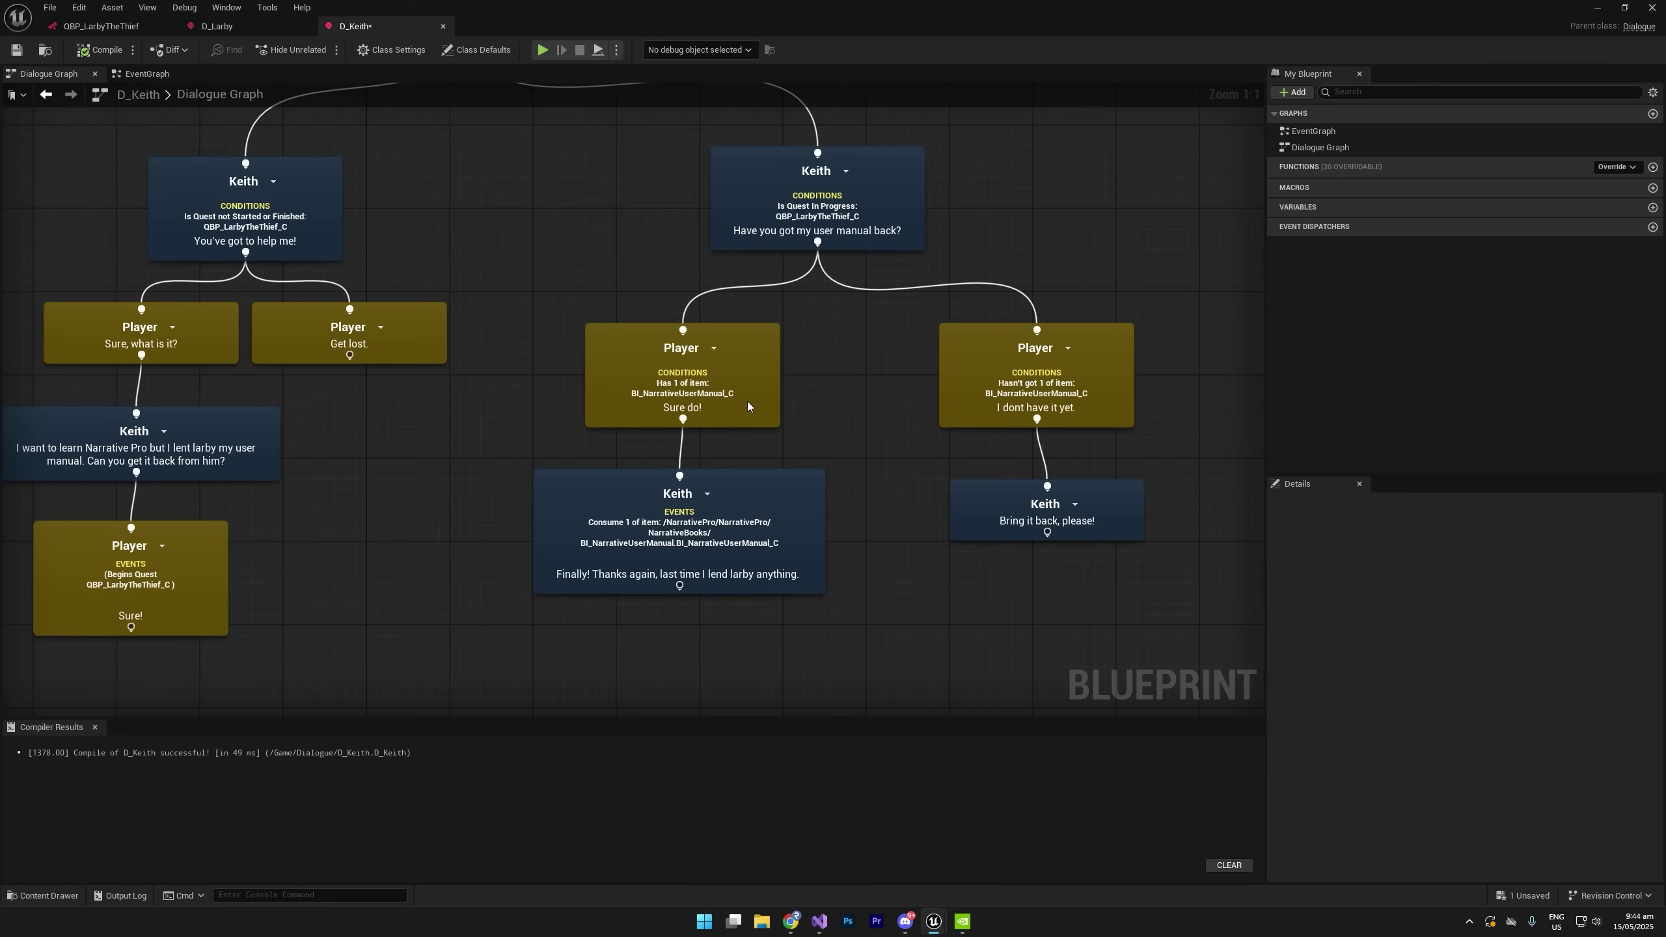
left_click(728, 512)
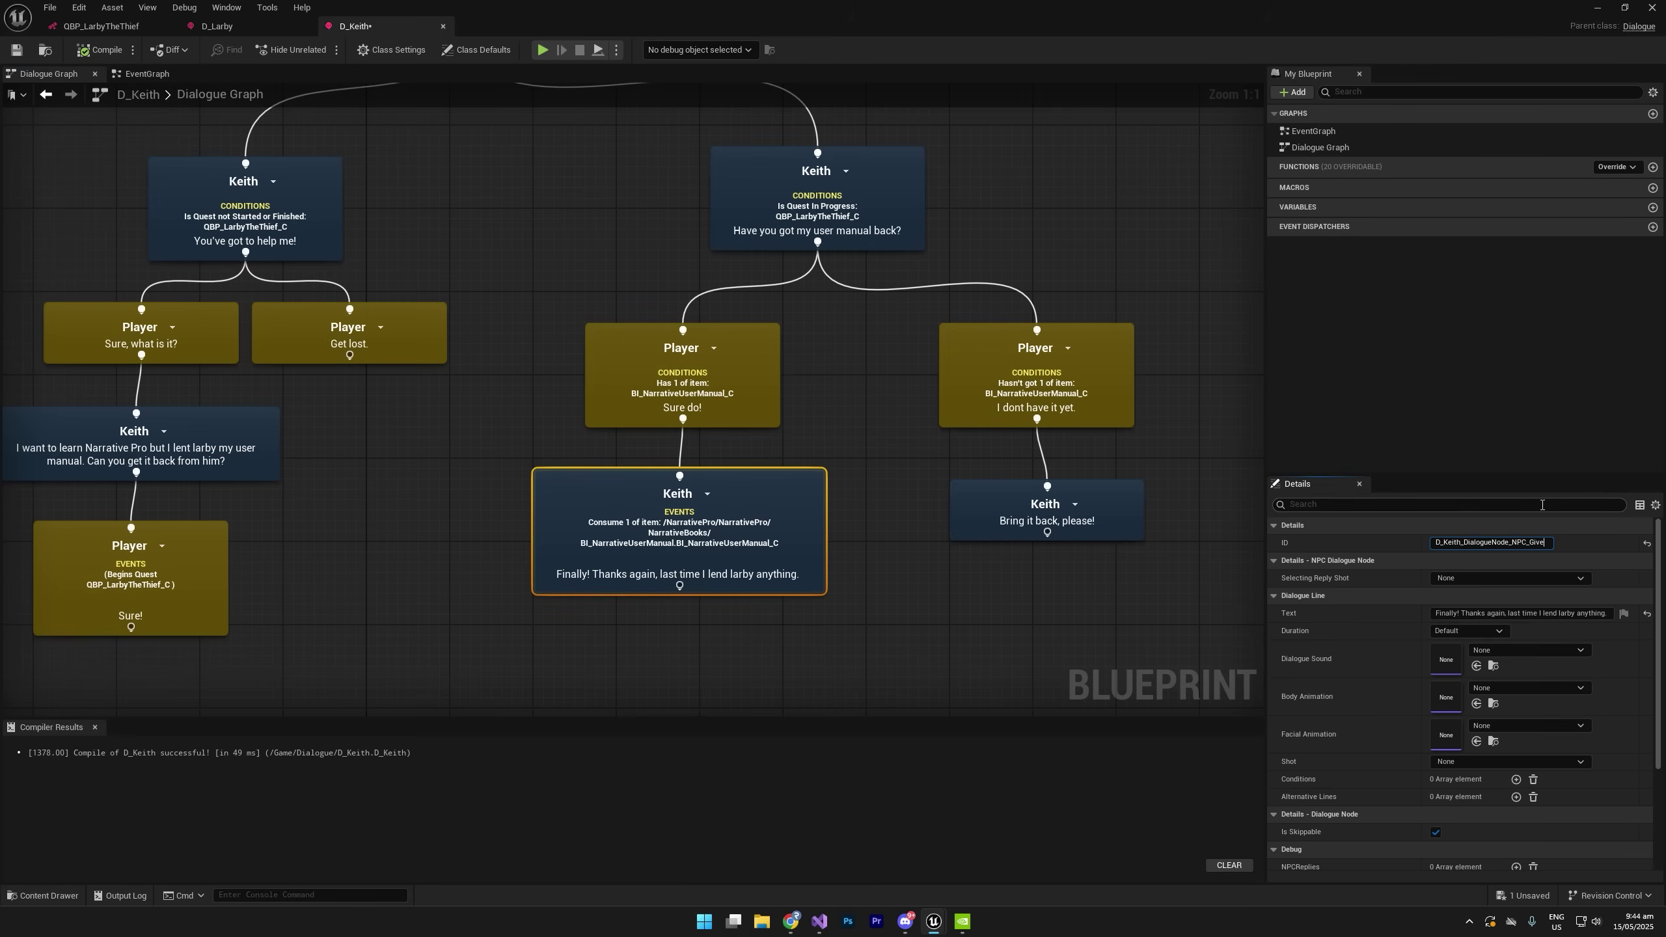
key("ctrl+a")
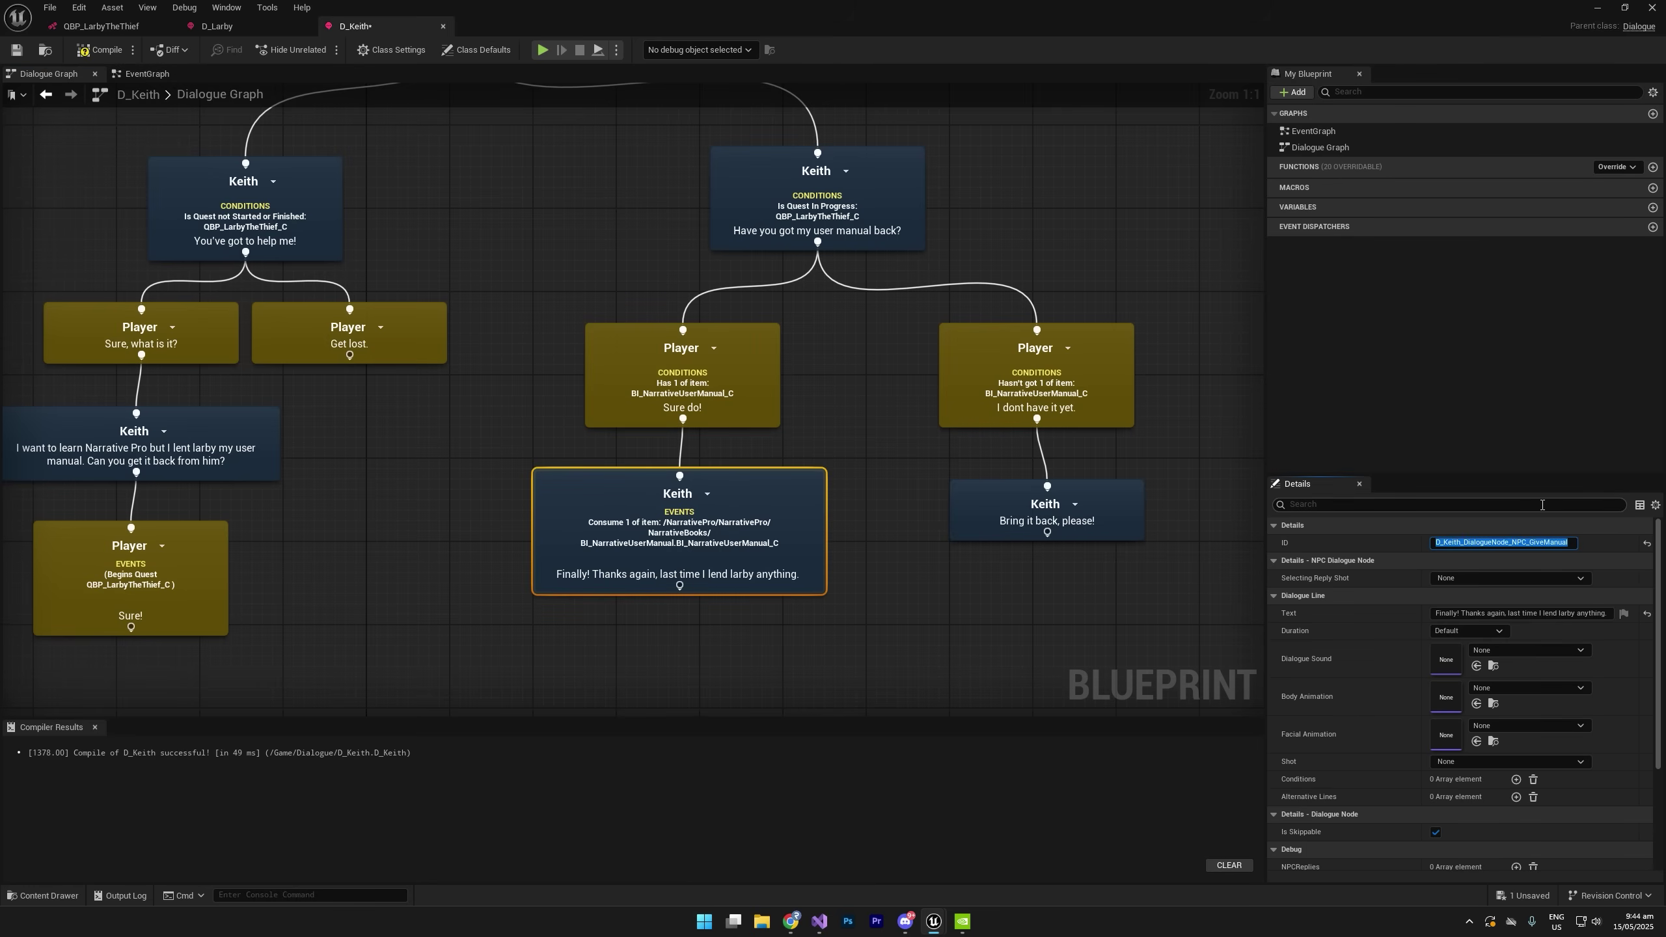
left_click(1367, 550)
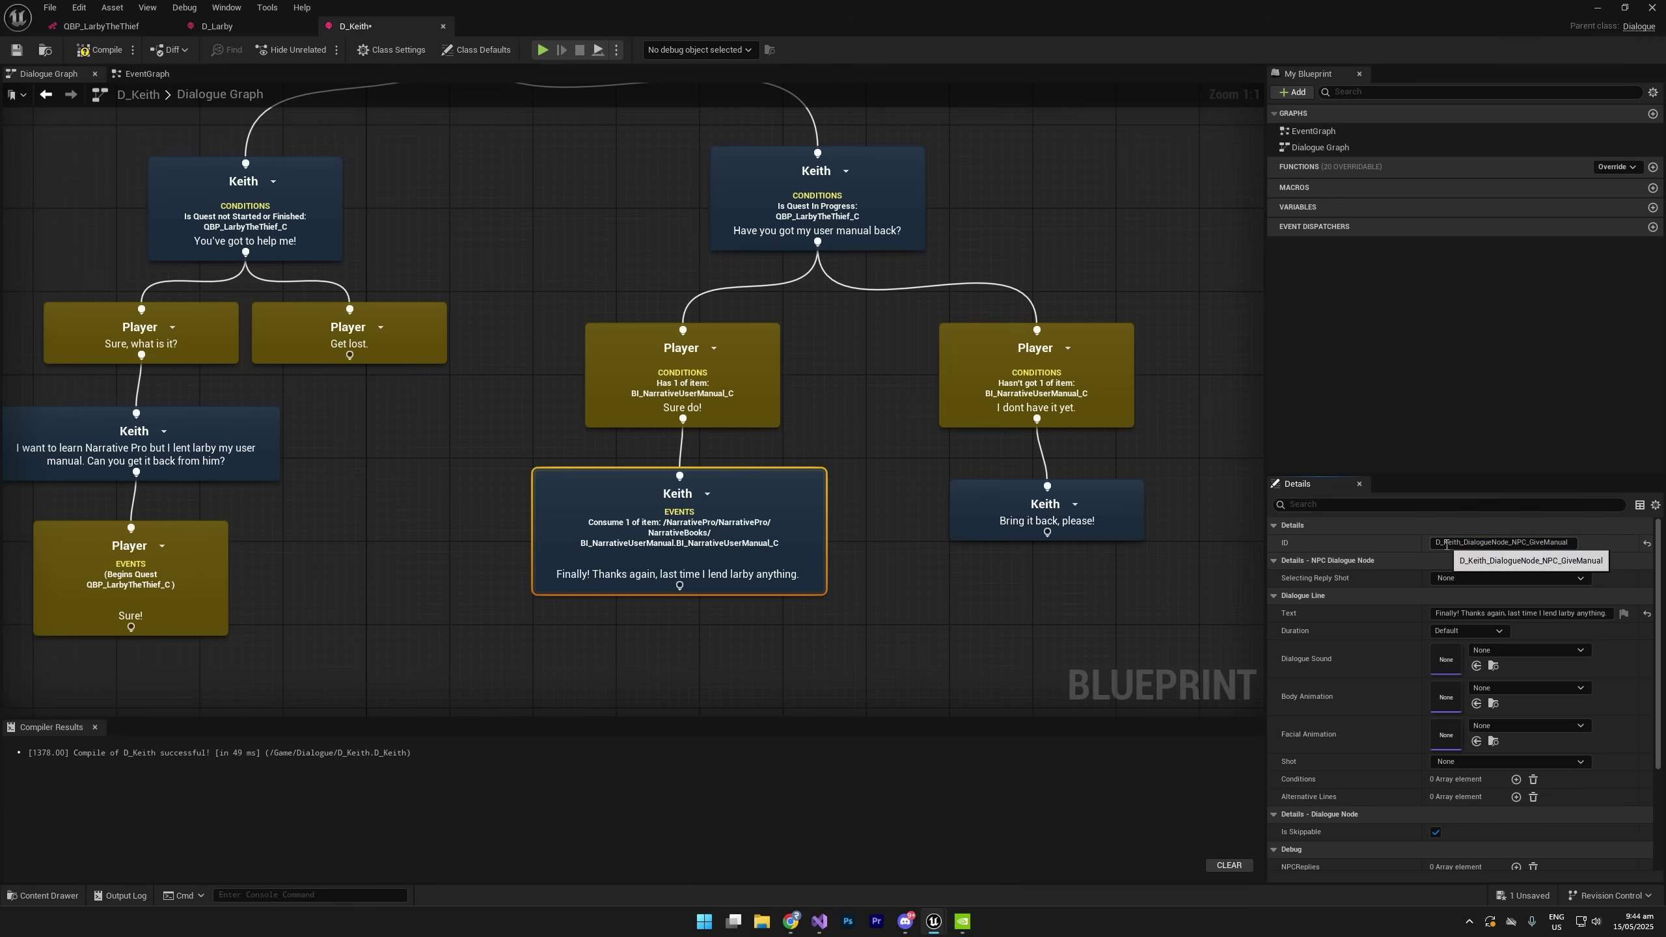
In QBP_LarbyTheThief, add a Play Dialogue Node task branch after the GotManual state and place it close beside that state.
left_click(101, 26)
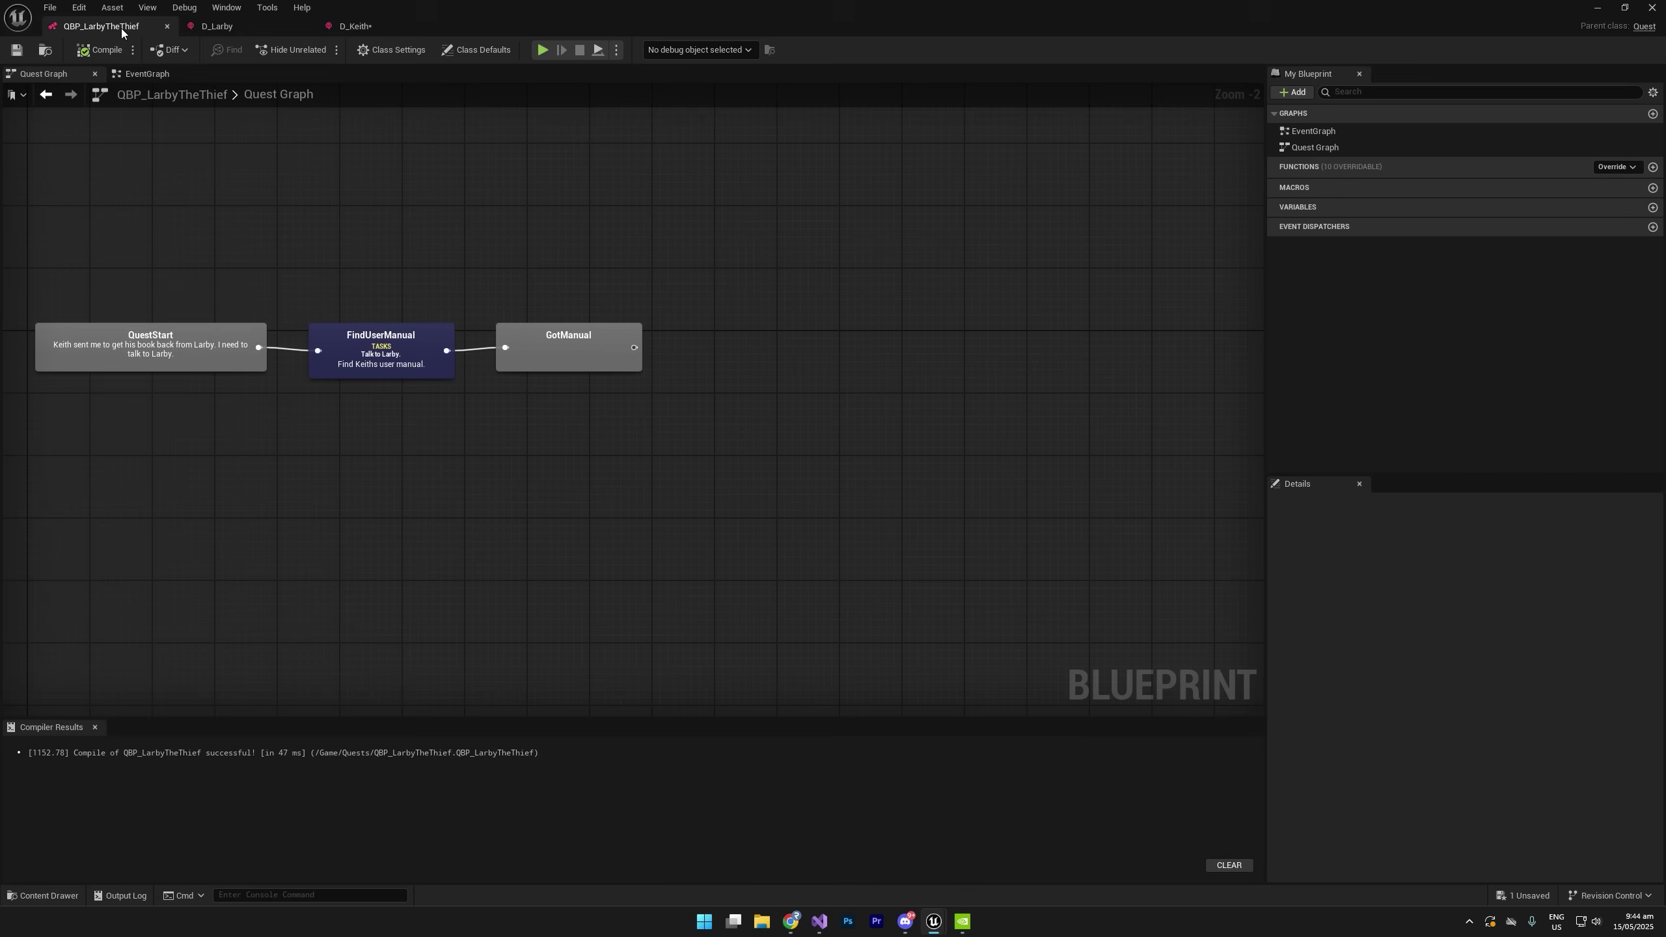
left_click_drag(635, 348, 738, 323)
left_click(745, 371)
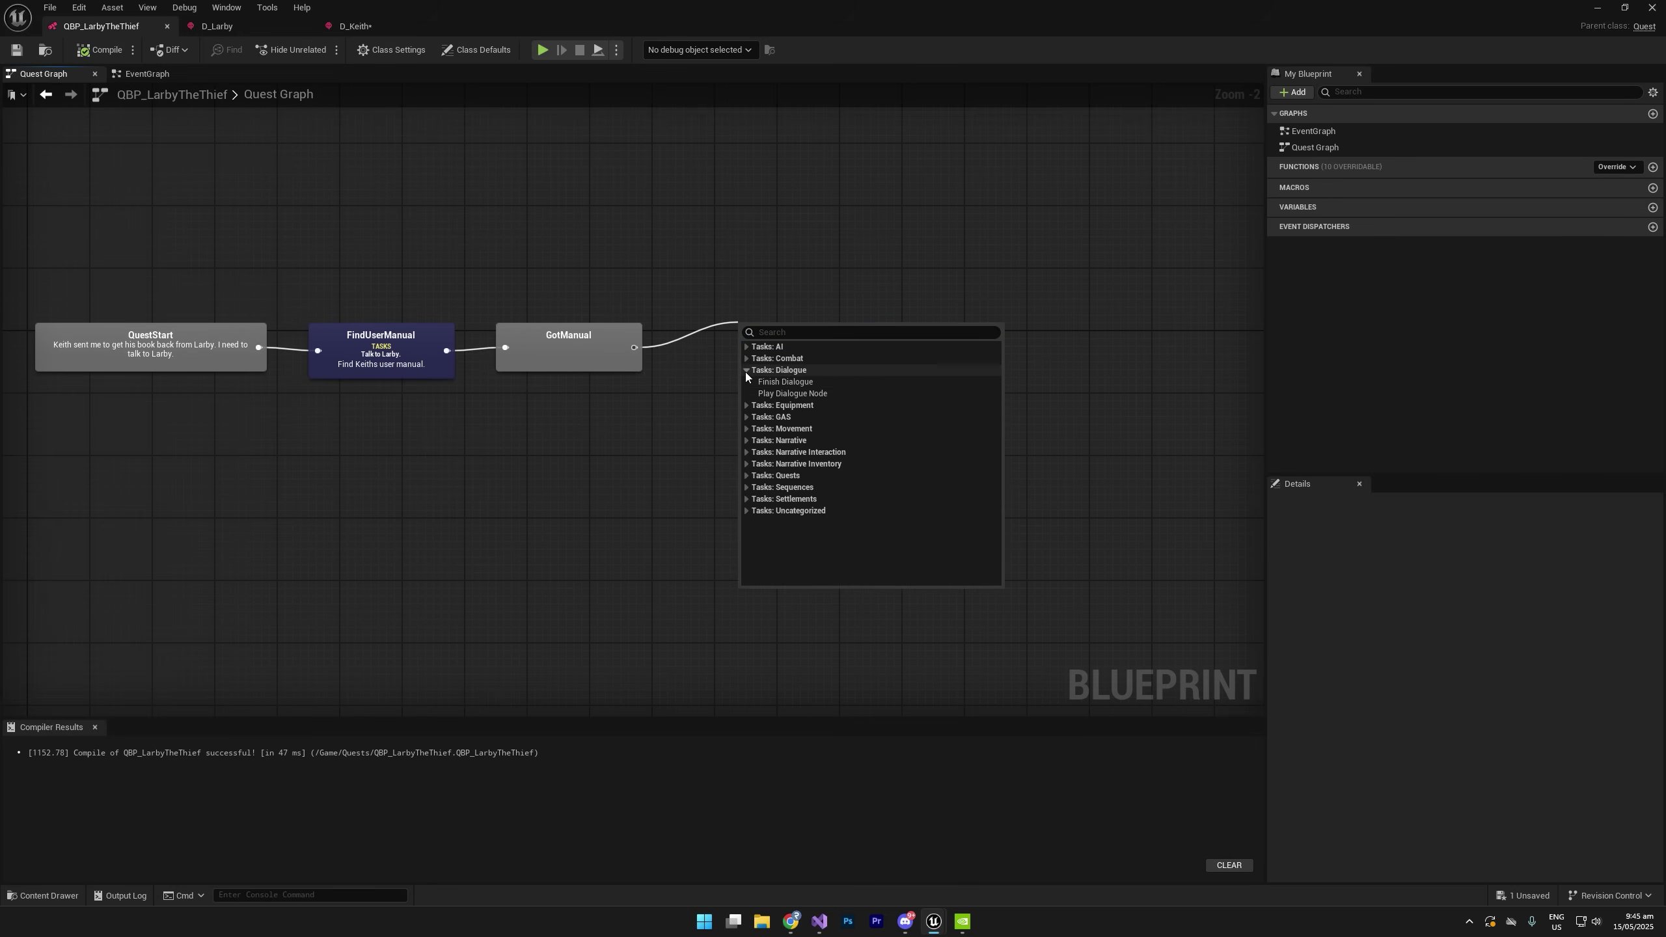
left_click(787, 393)
left_click_drag(813, 355, 762, 360)
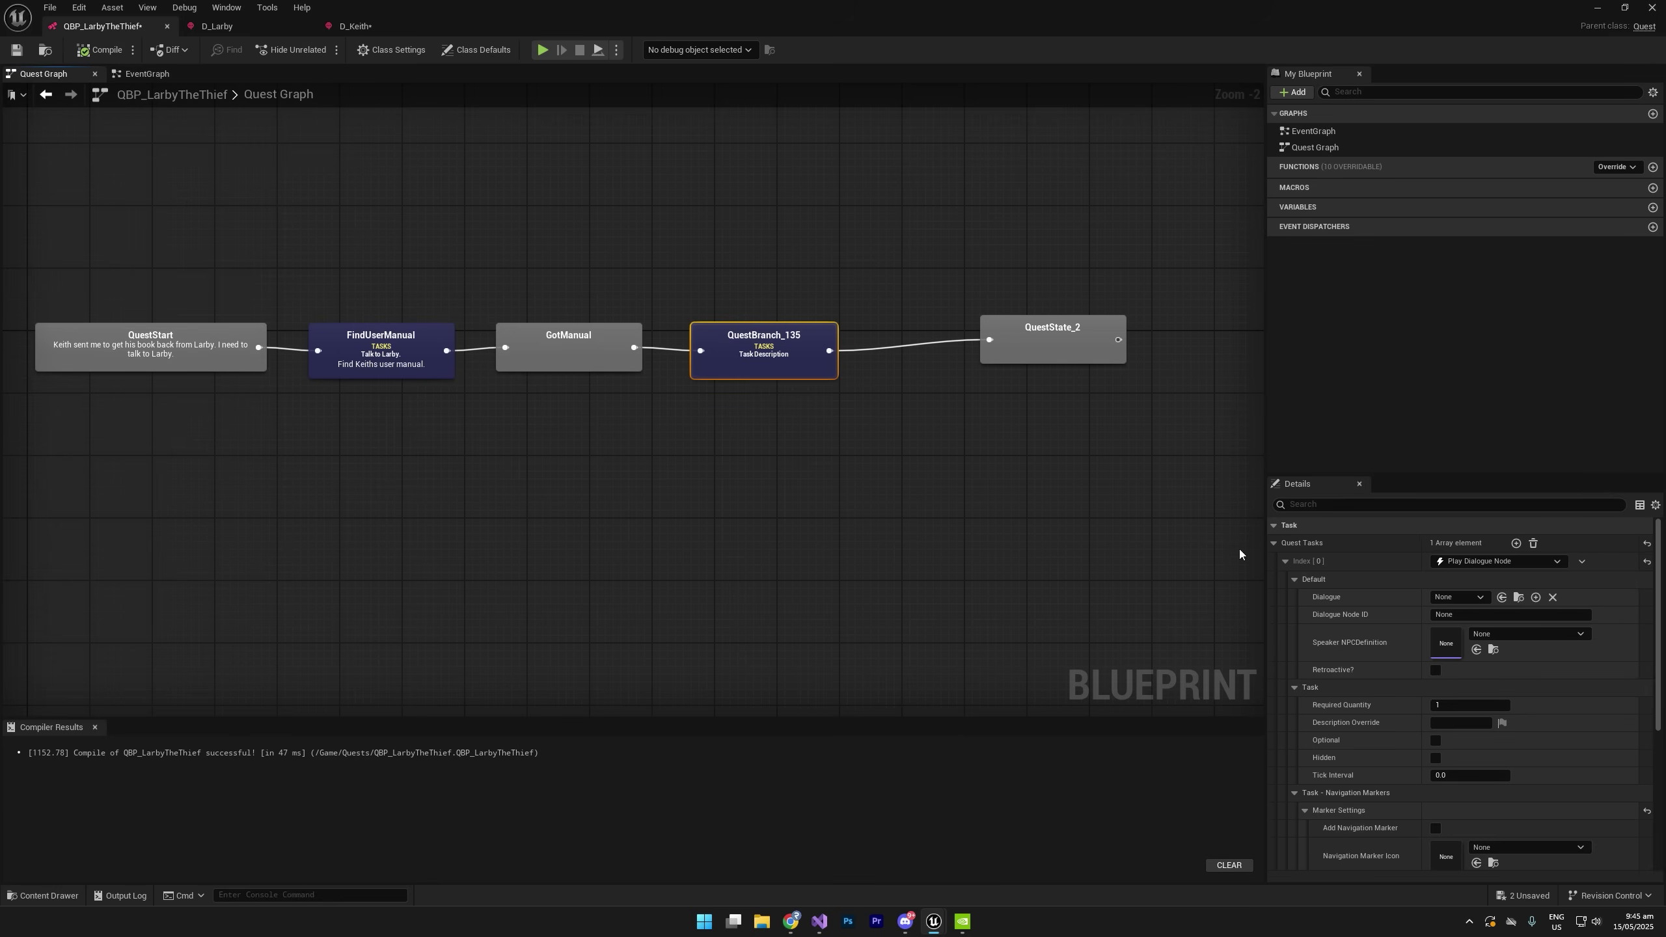
Set the new task's Dialogue Node ID to D_Keith_DialogueNode_NPC_GiveManual and its dialogue to D_Keith.
type("D_Keith_DialogueNode_NPC_GiveManual")
left_click(1463, 599)
type("kei")
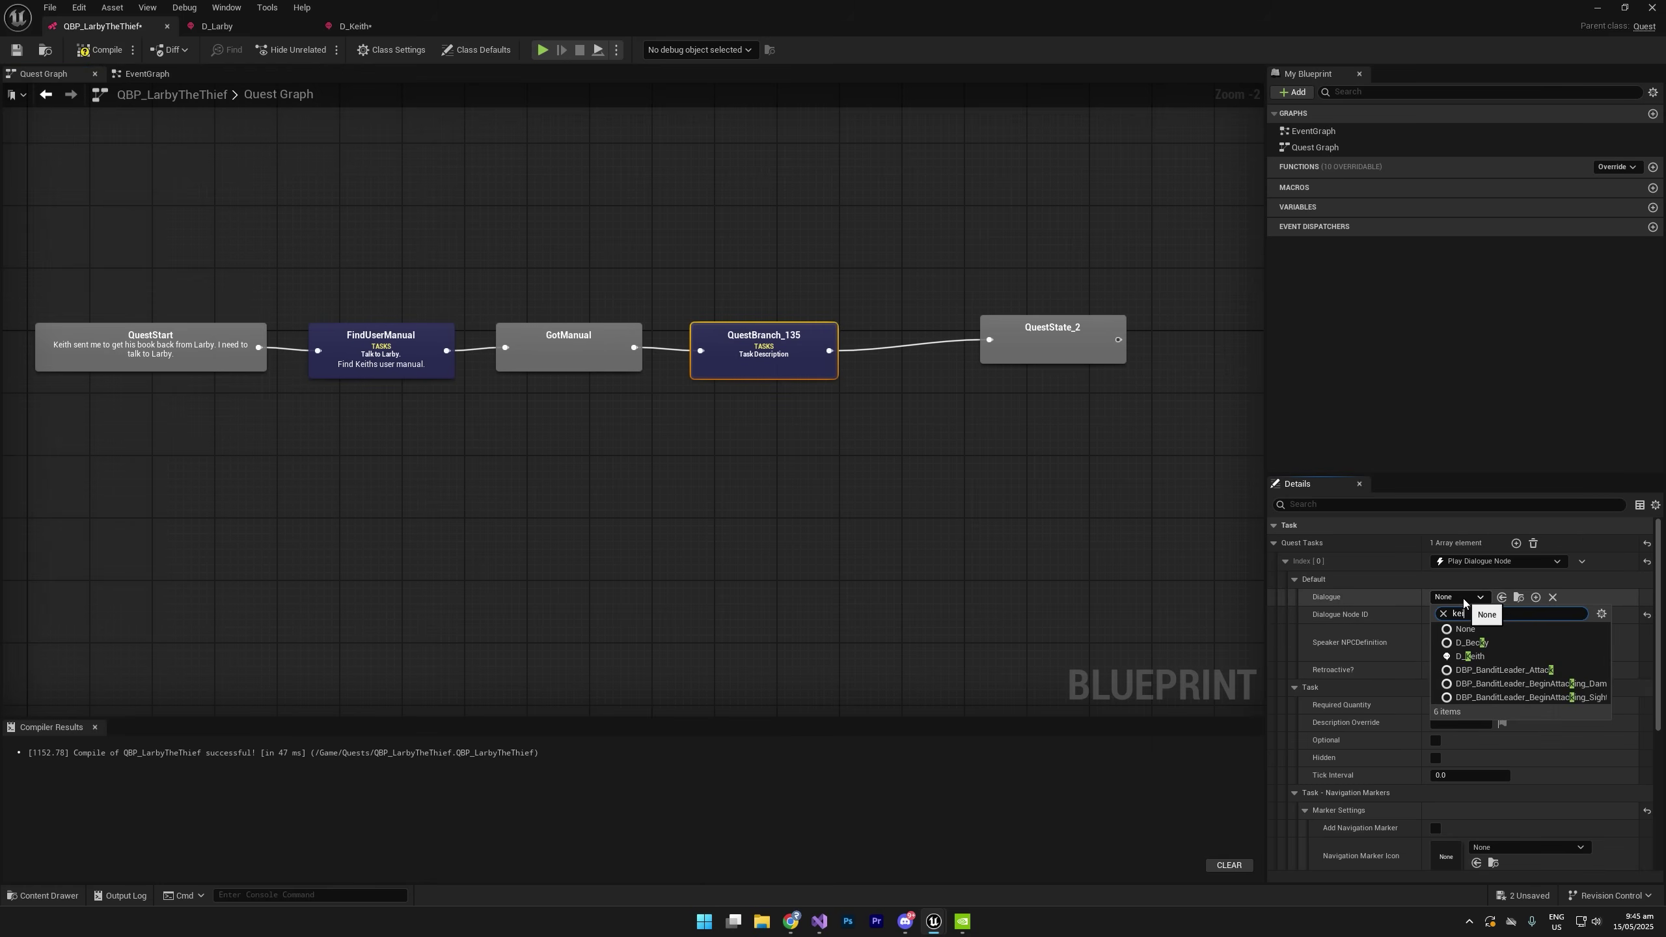
key("Return")
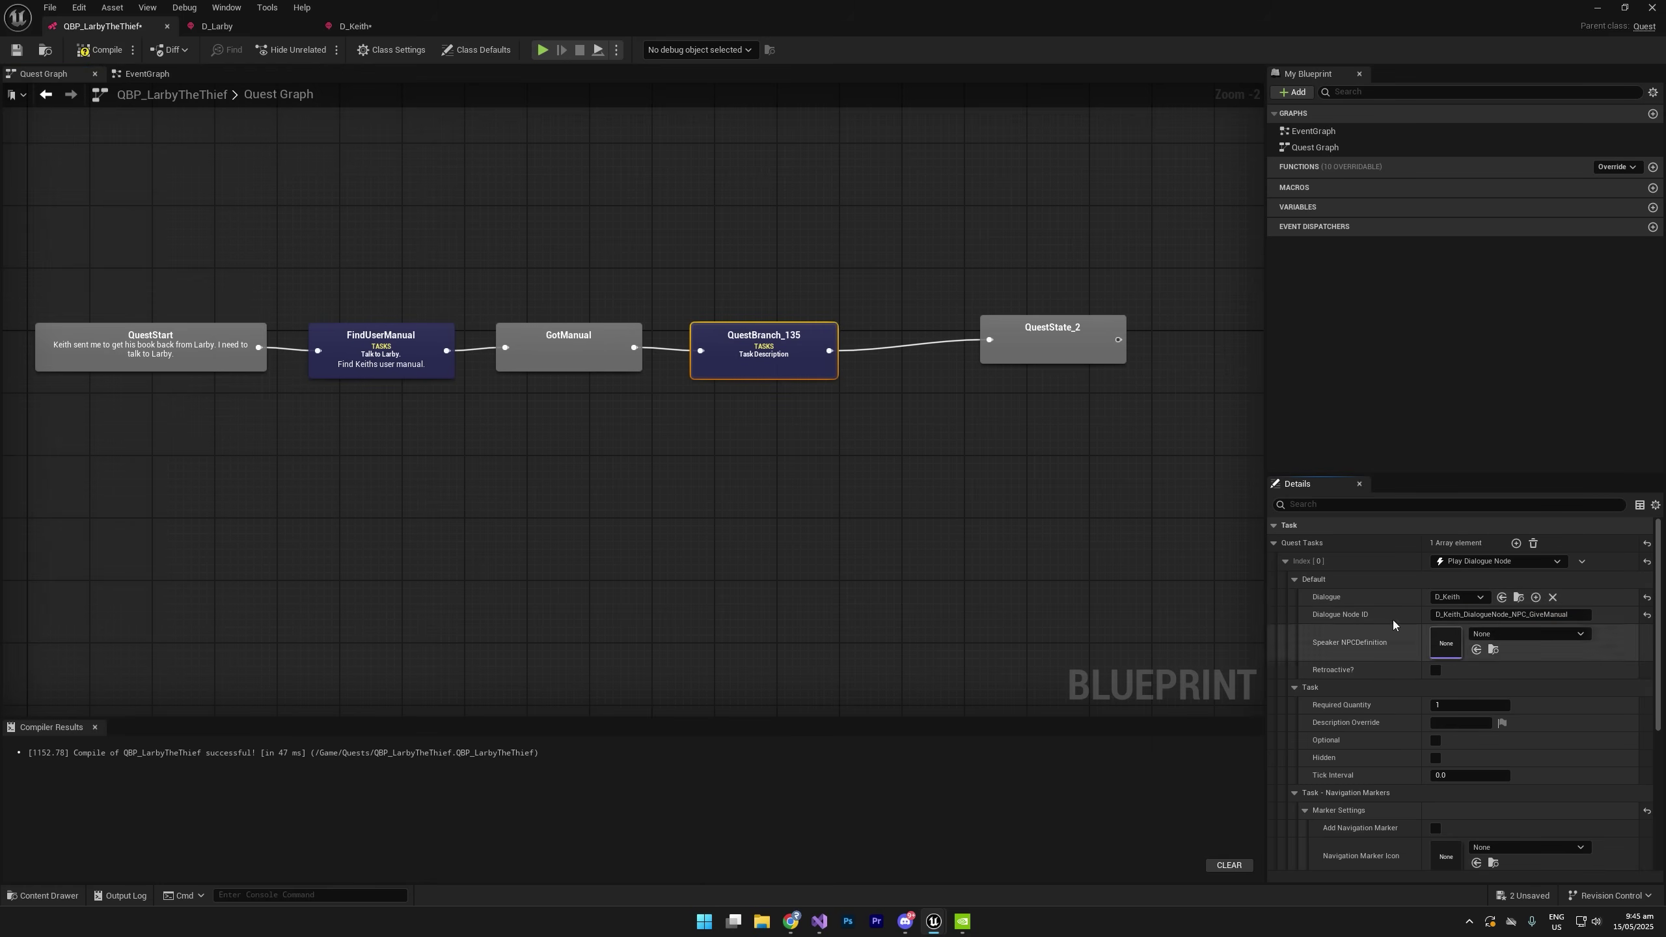
Set the task's Speaker NPCDefinition to Keith and enable Add Navigation Marker.
left_click(355, 26)
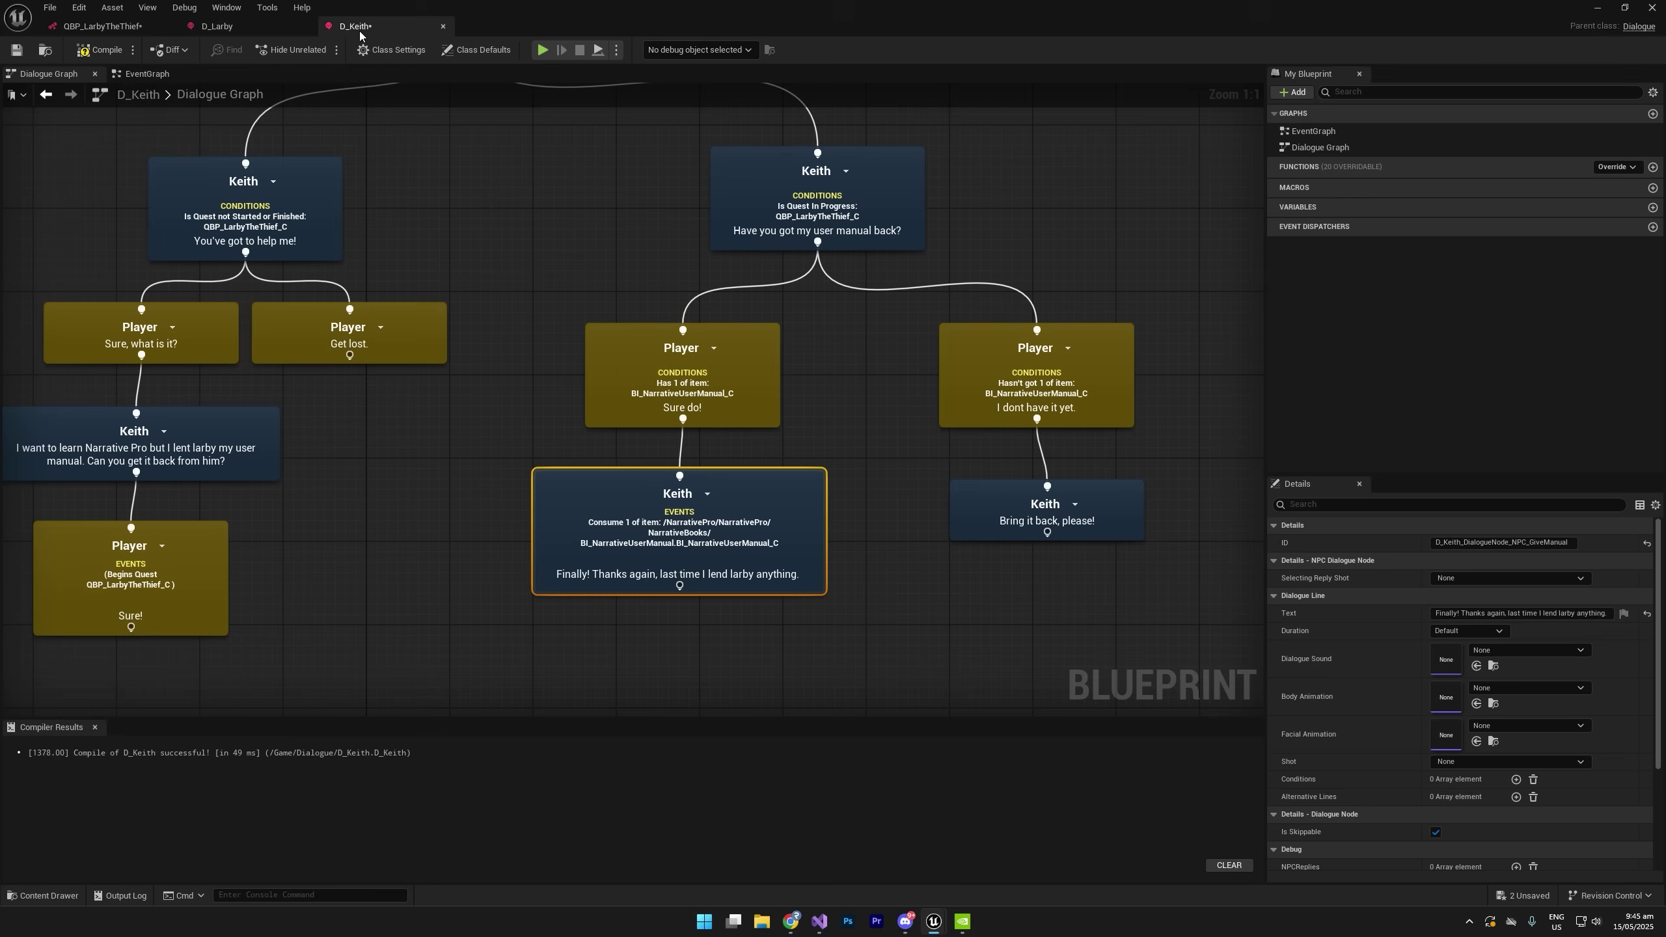
mouse_move(754, 550)
left_mouse_down()
mouse_move(804, 576)
mouse_move(785, 538)
mouse_move(786, 560)
left_mouse_up()
left_click(103, 26)
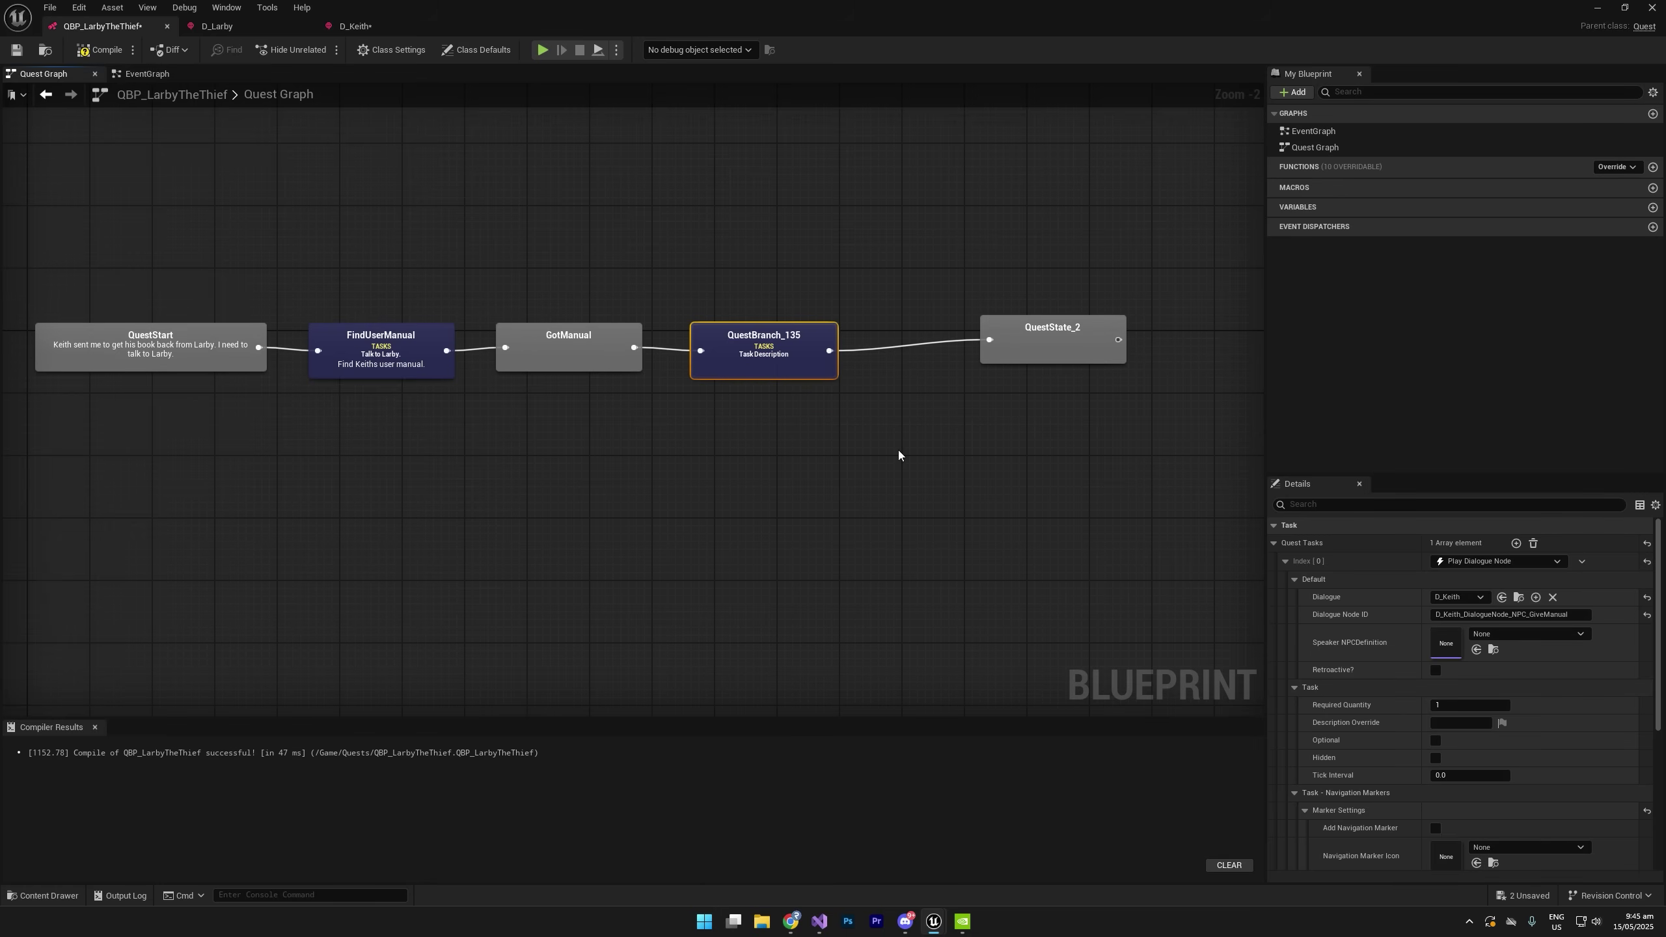
left_click(1509, 633)
left_click(1552, 447)
scroll(1451, 613, "down", 1)
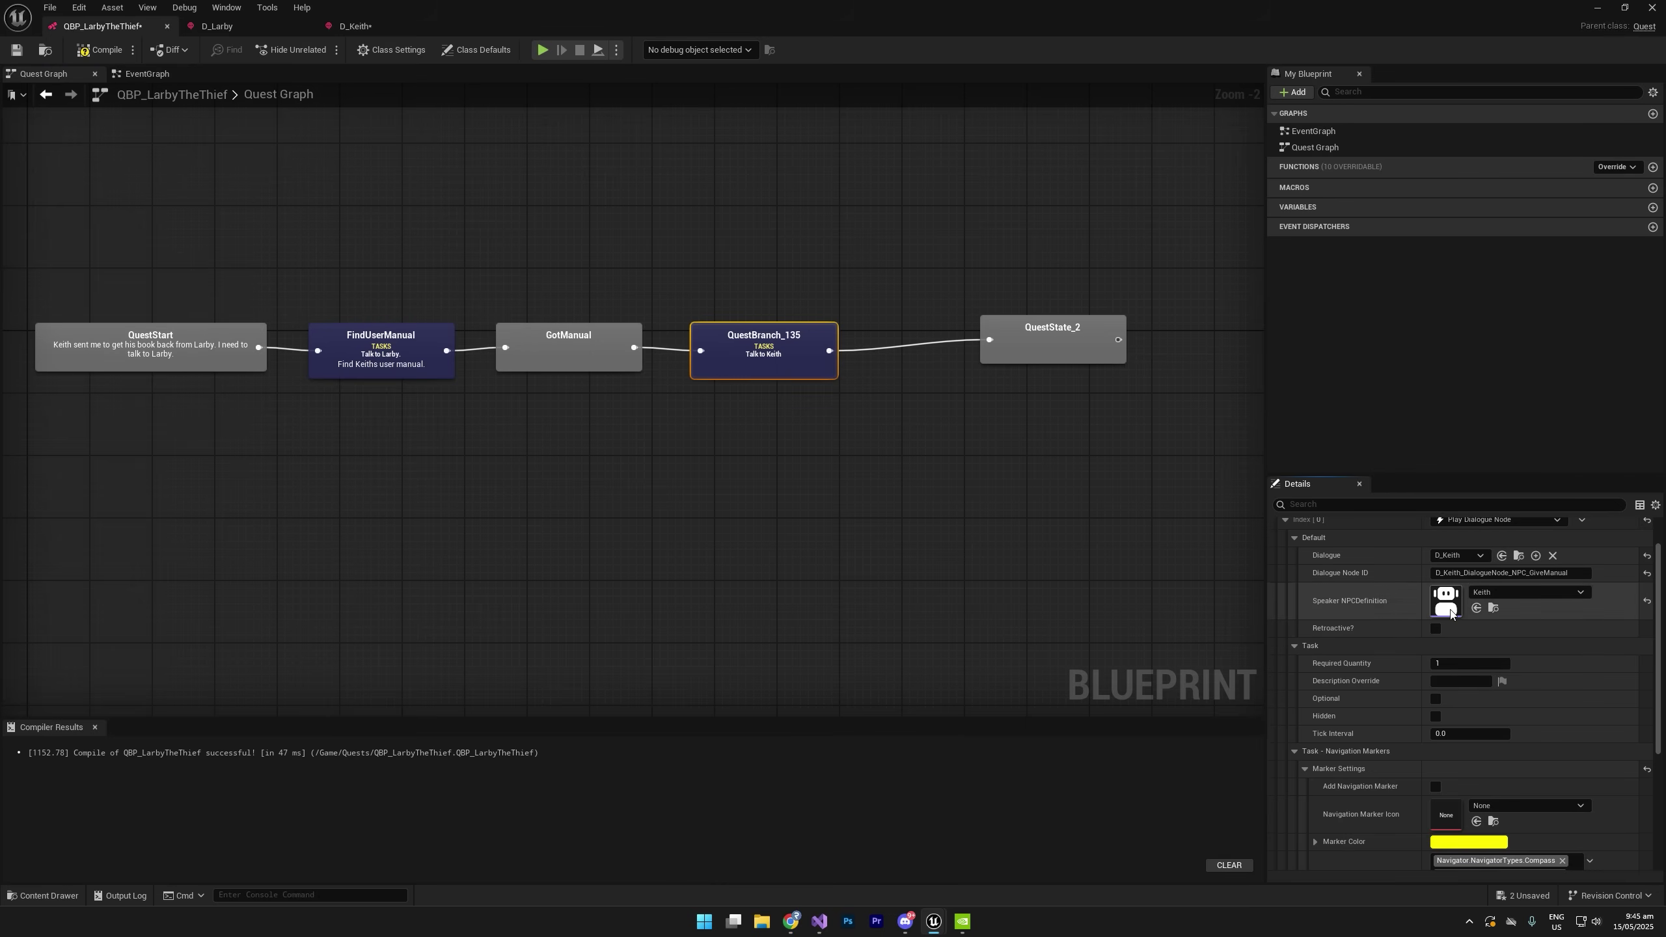
left_click(1434, 786)
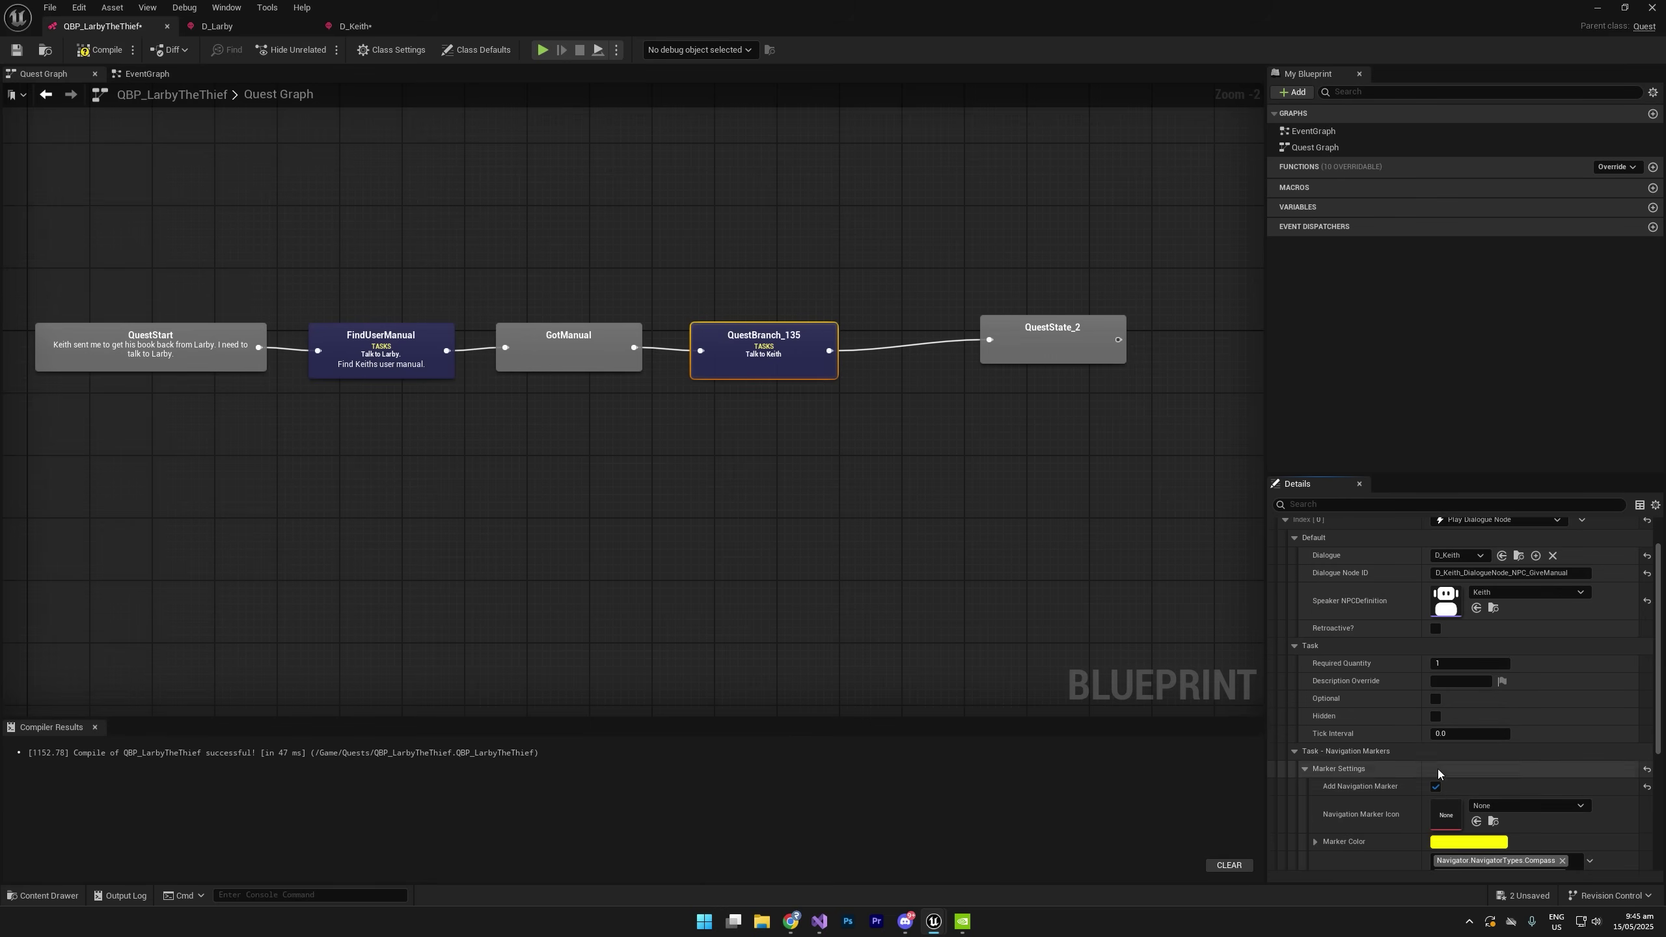
Give the branch the description "Bring the manual back to Keith." and the ID GiveManual.
scroll(1429, 719, "up", 1)
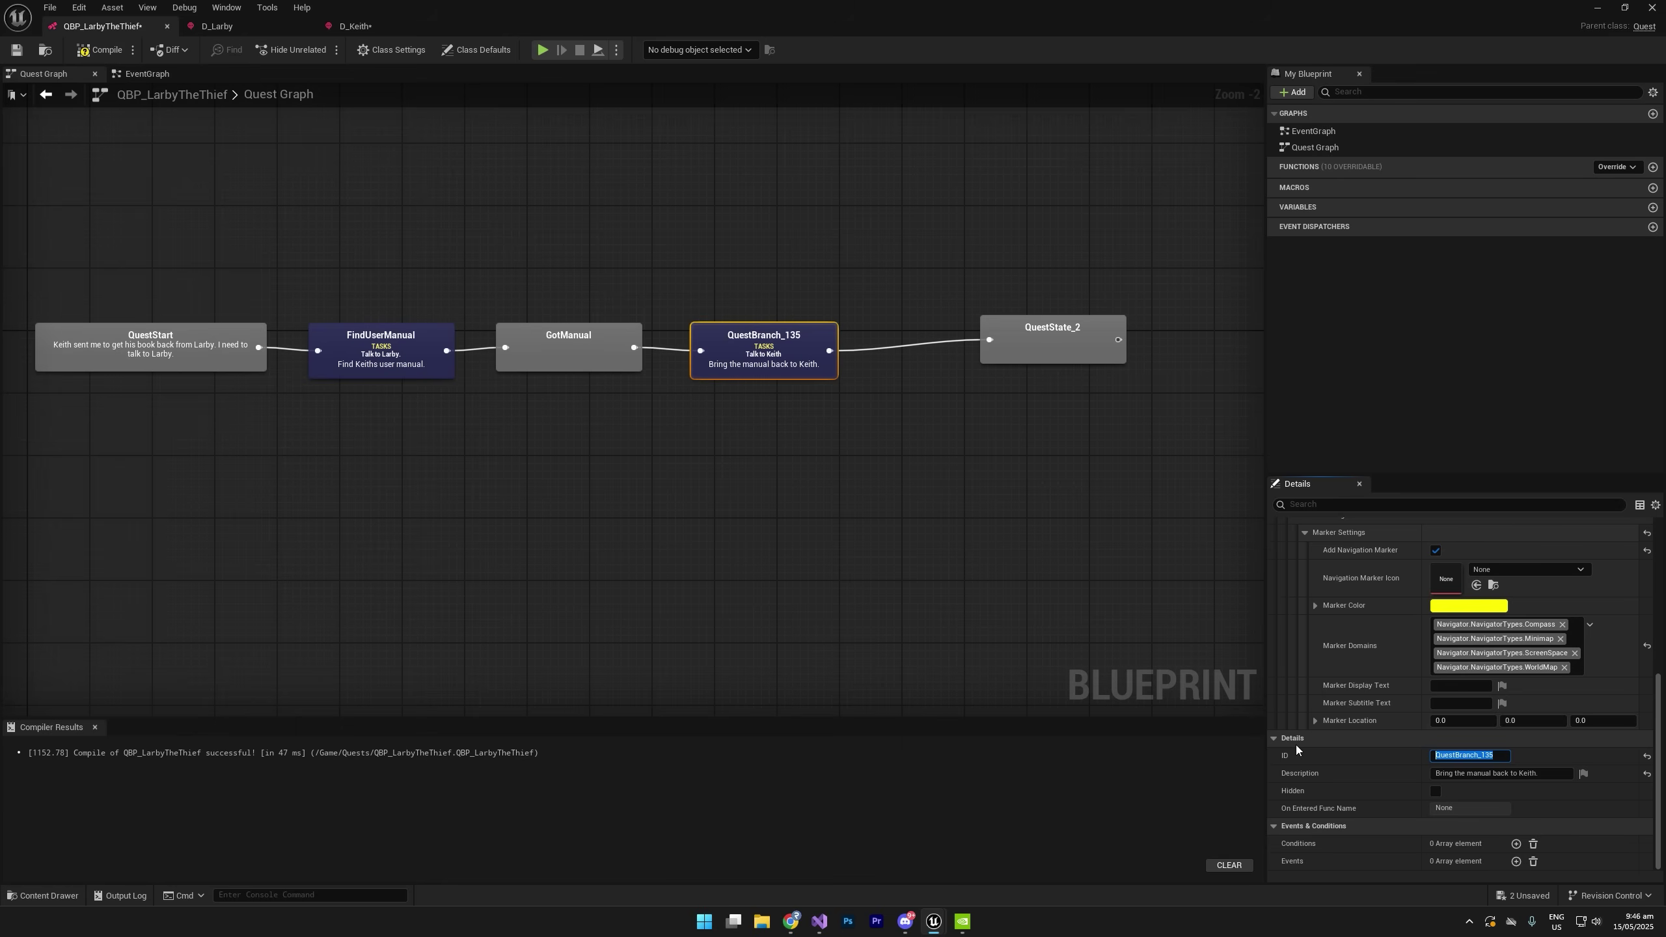
type("GiveManual")
key("Return")
Replace the regular state after GiveManual with a Succeed the Quest state.
left_click_drag(1057, 346, 982, 346)
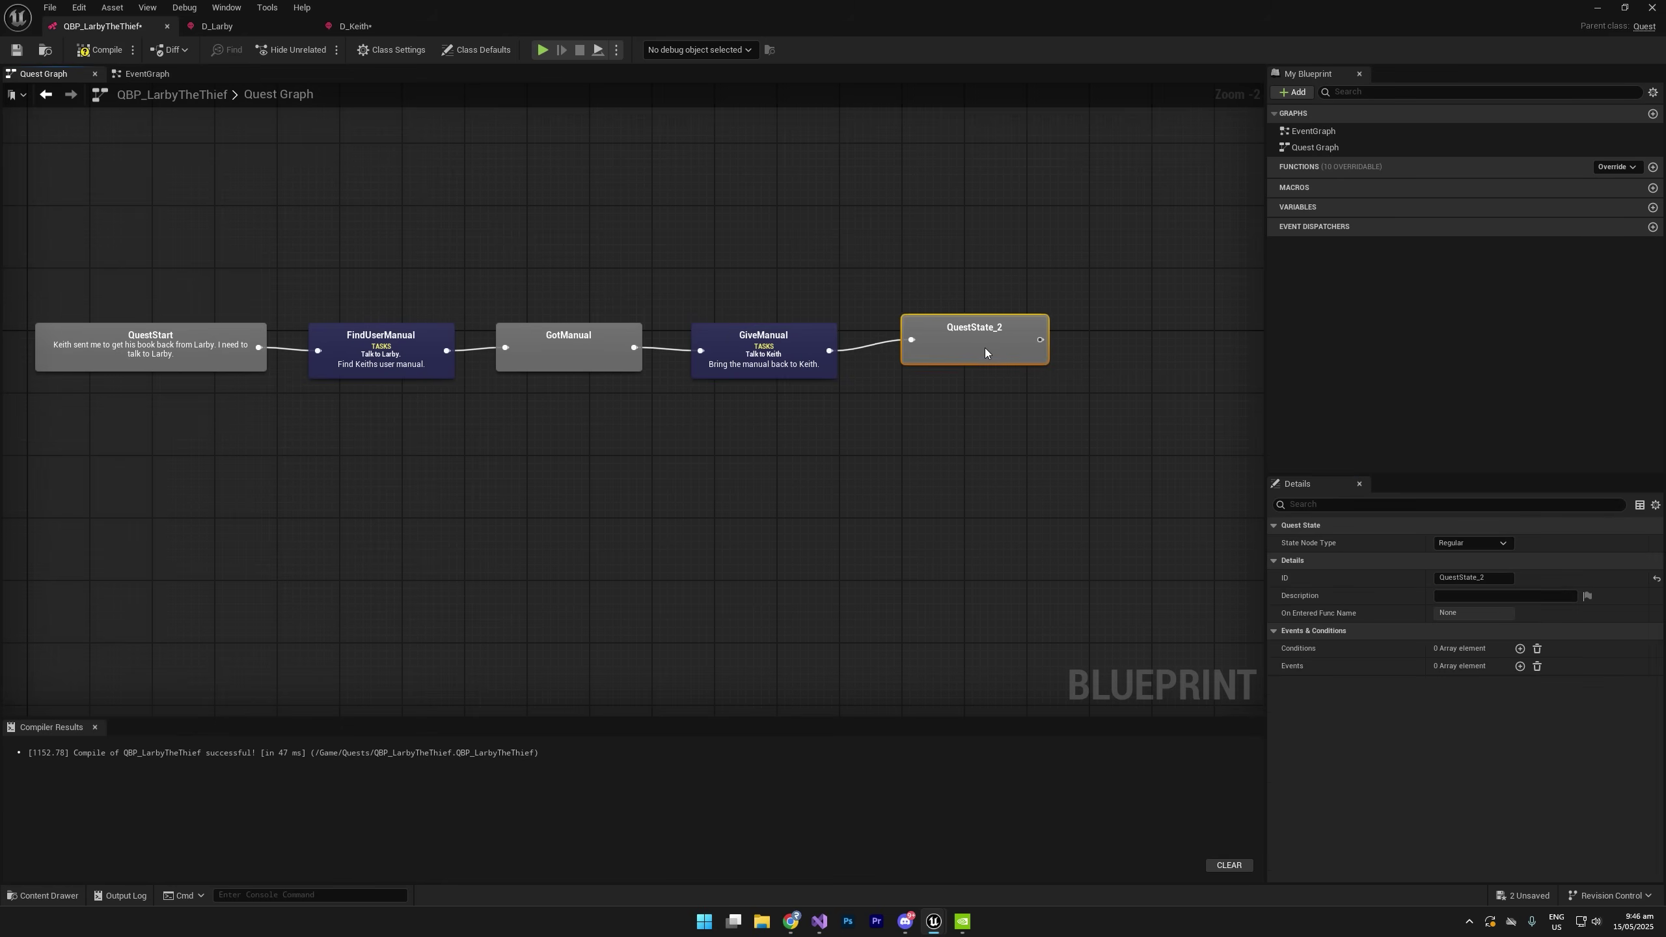
right_click_drag(970, 396, 823, 436)
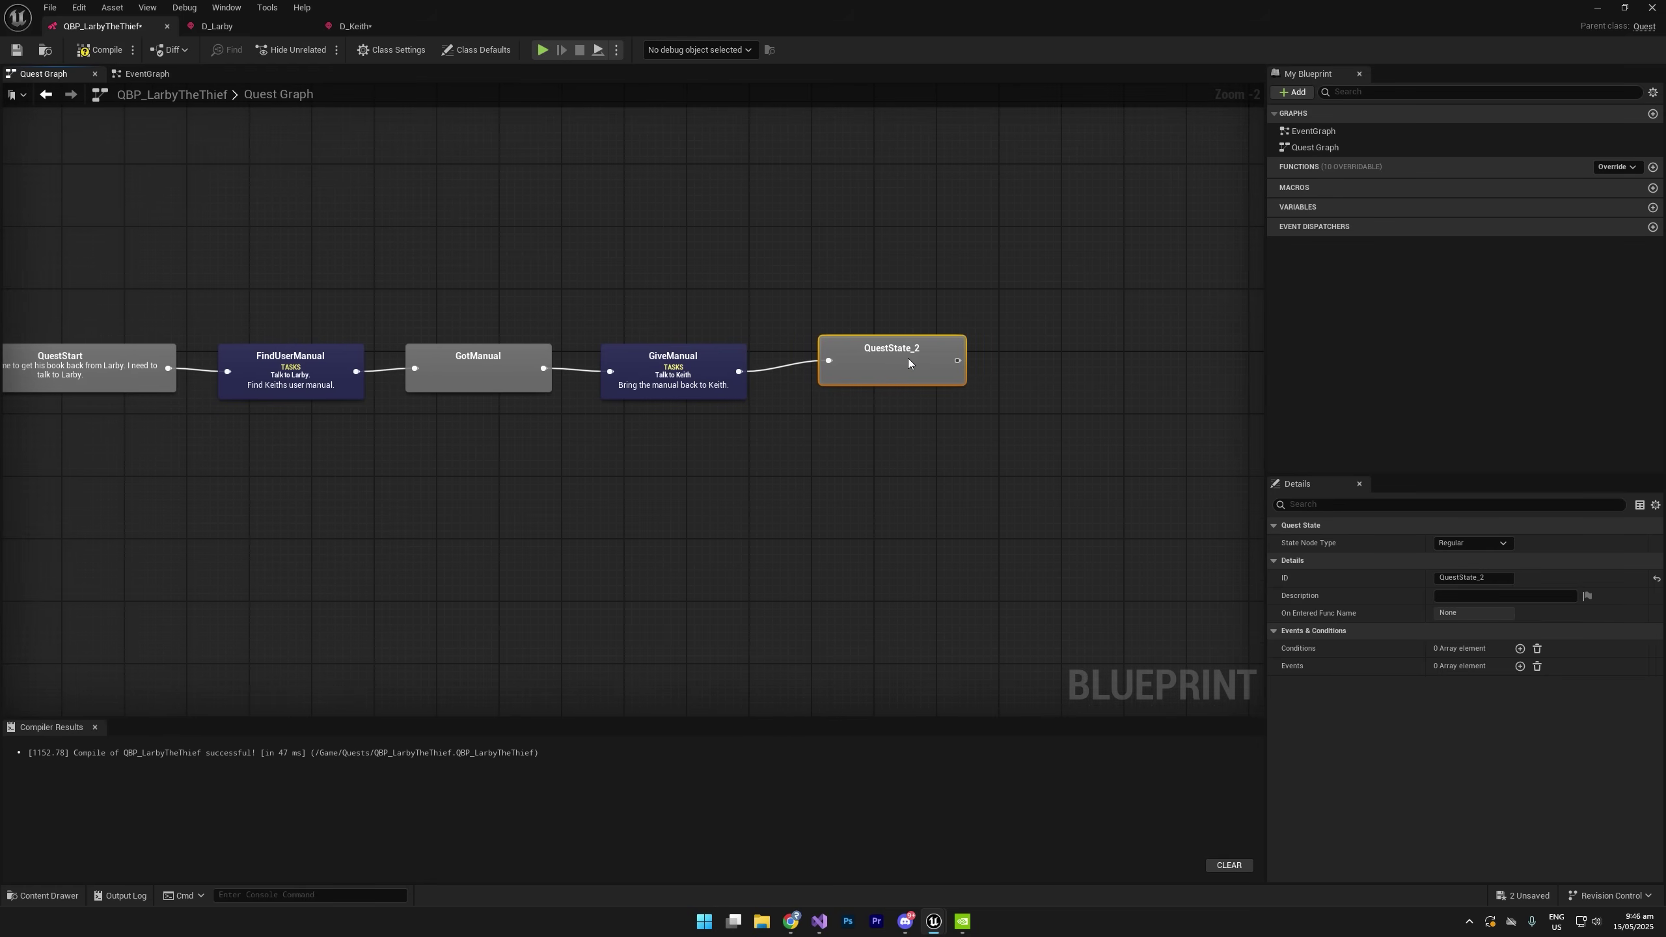
key("Delete")
left_click_drag(854, 358, 853, 359)
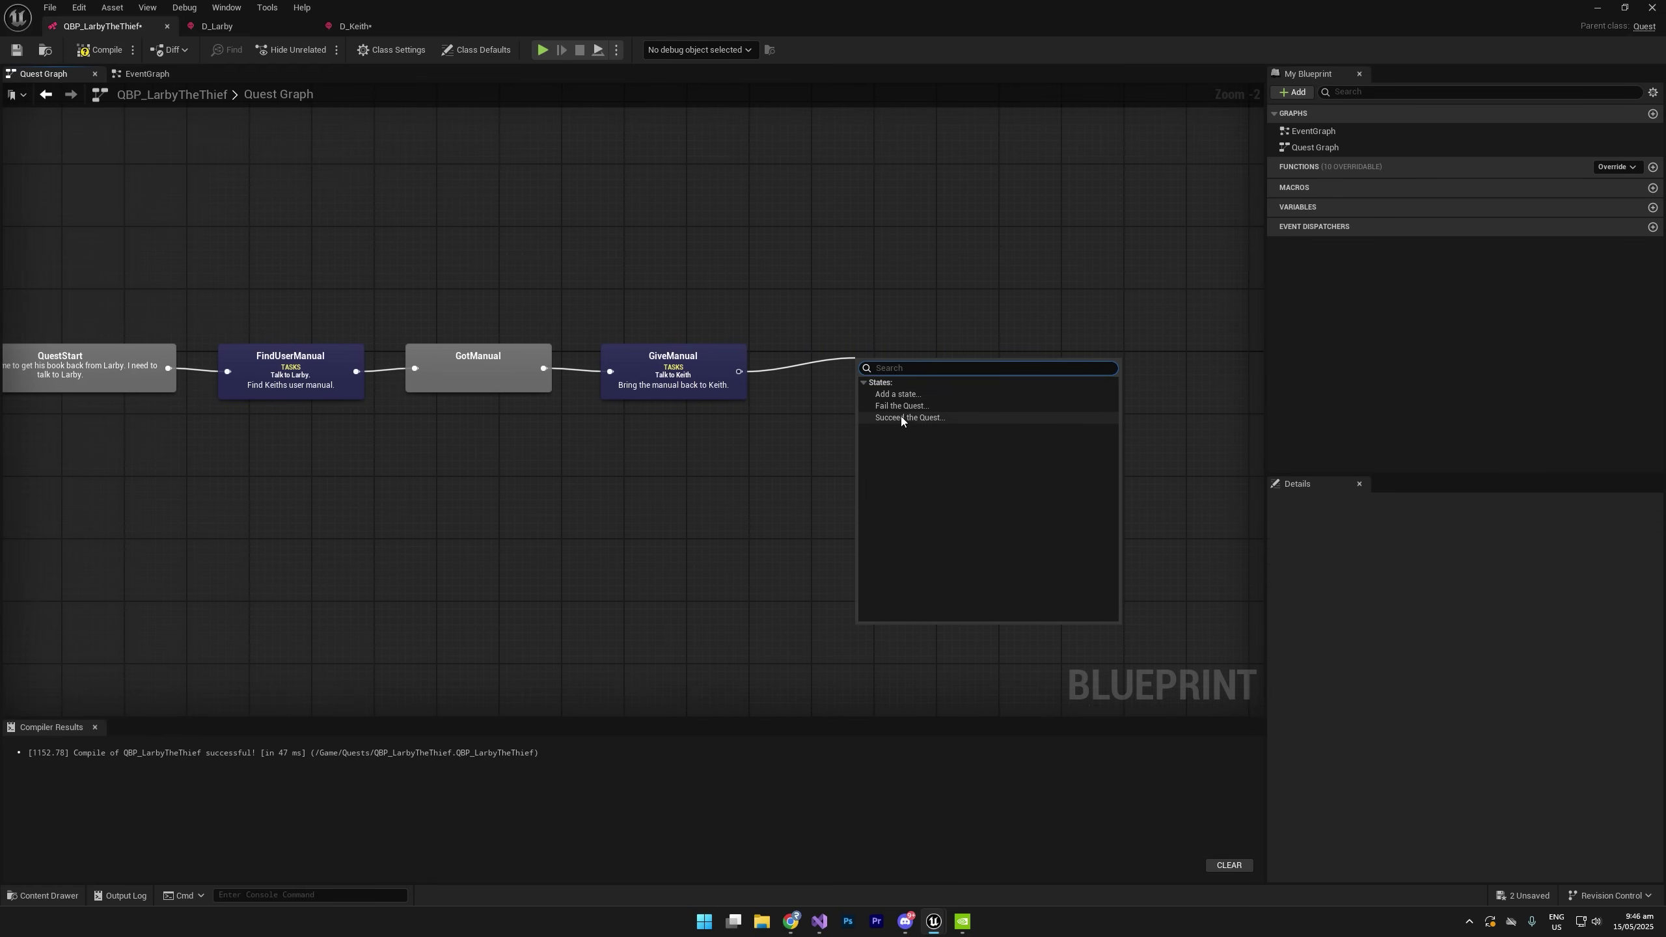
left_click(903, 419)
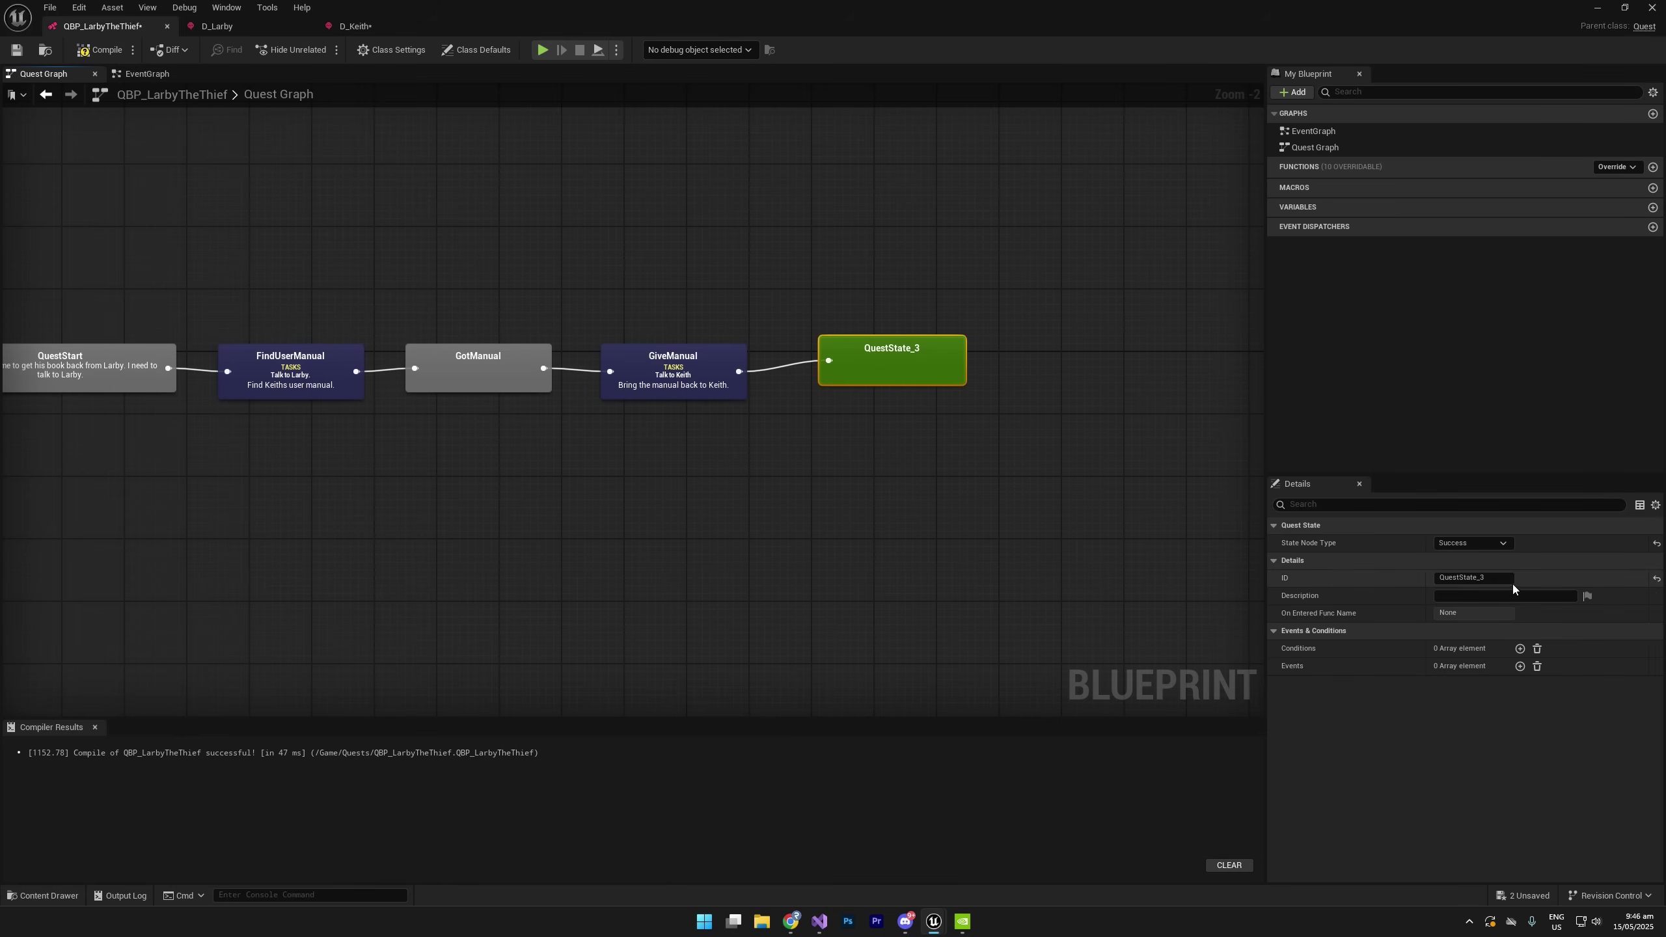
Set the success state's ID to QuestComplete and its description to "I returned Keiths Manual. Quest Complete!".
key("Return")
key("Tab")
type("I returned Keiths Manual. Quest Complete!")
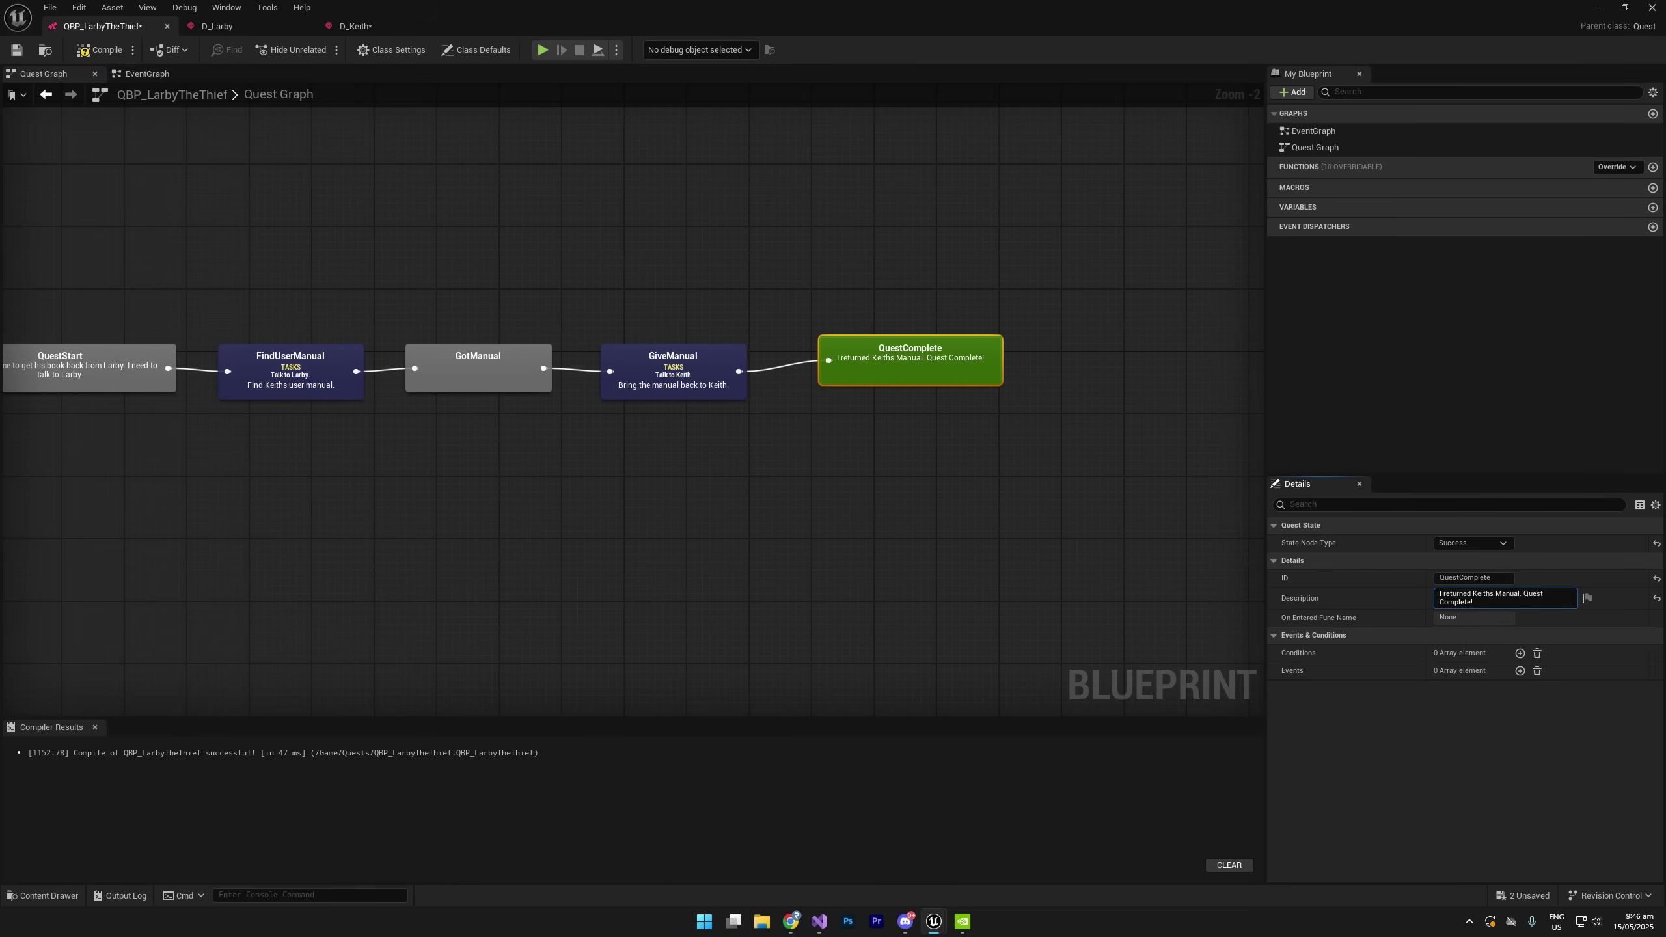
Wrap all the quest nodes in a comment reading "Player has to grab manual and return it to Keith.".
left_click(890, 244)
right_click_drag(890, 244, 1074, 250)
scroll(1074, 251, "down", 1)
left_click_drag(213, 462, 1098, 221)
key("c")
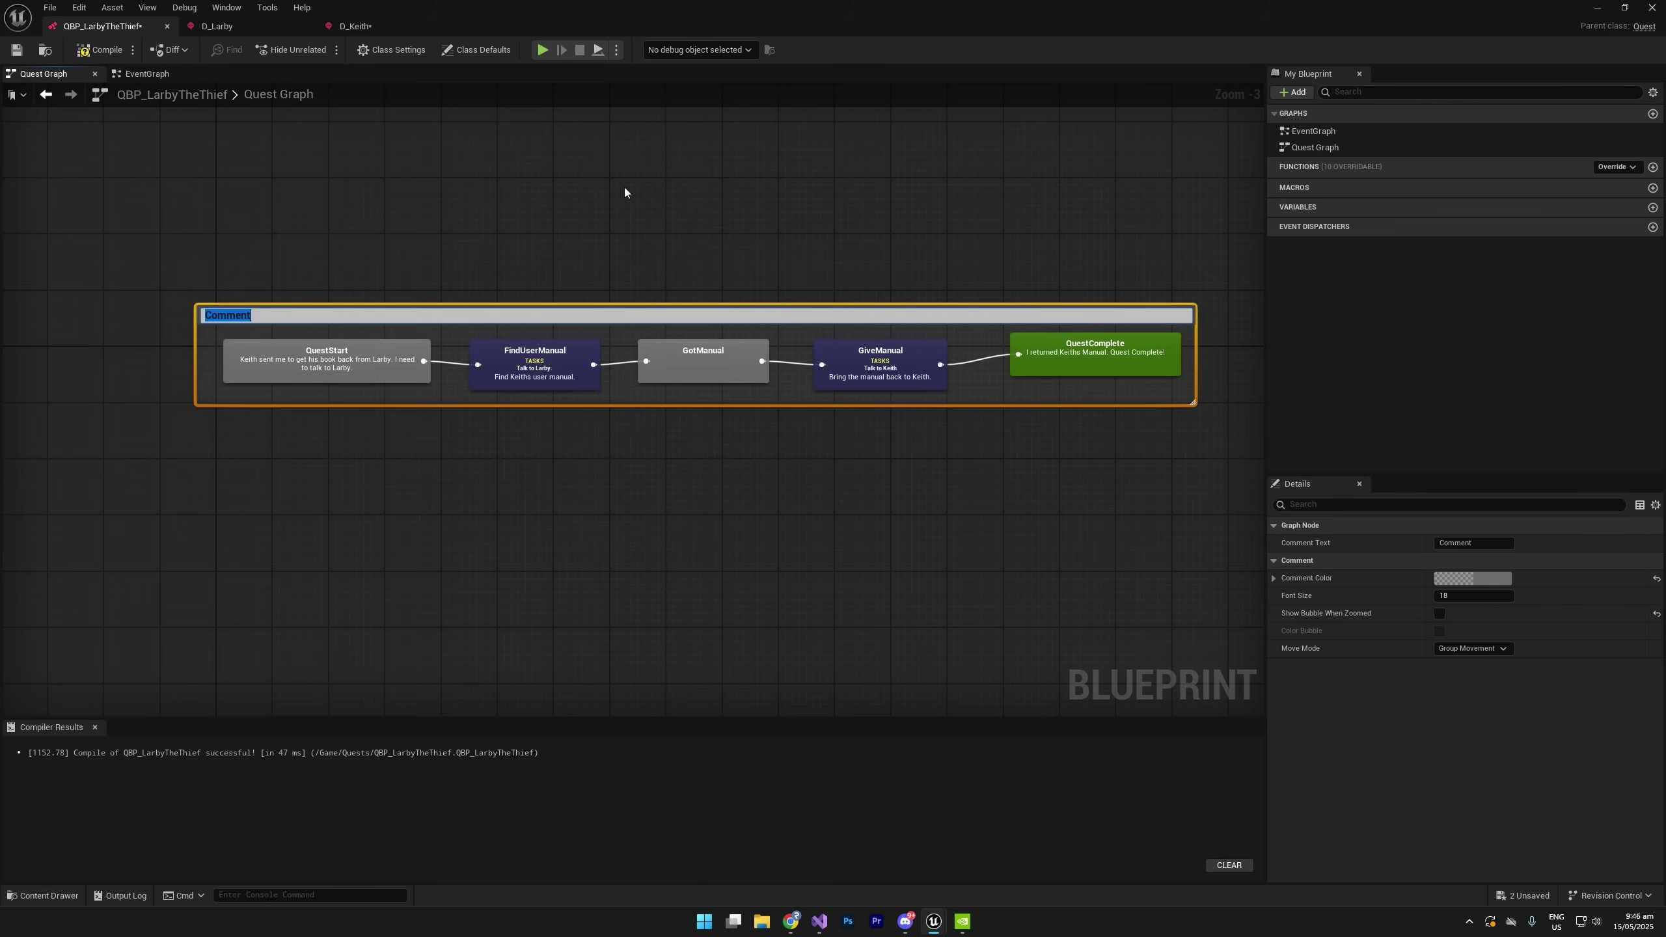
type("Player has to grab manual and return it to Keith.")
key("Return")
left_click(692, 250)
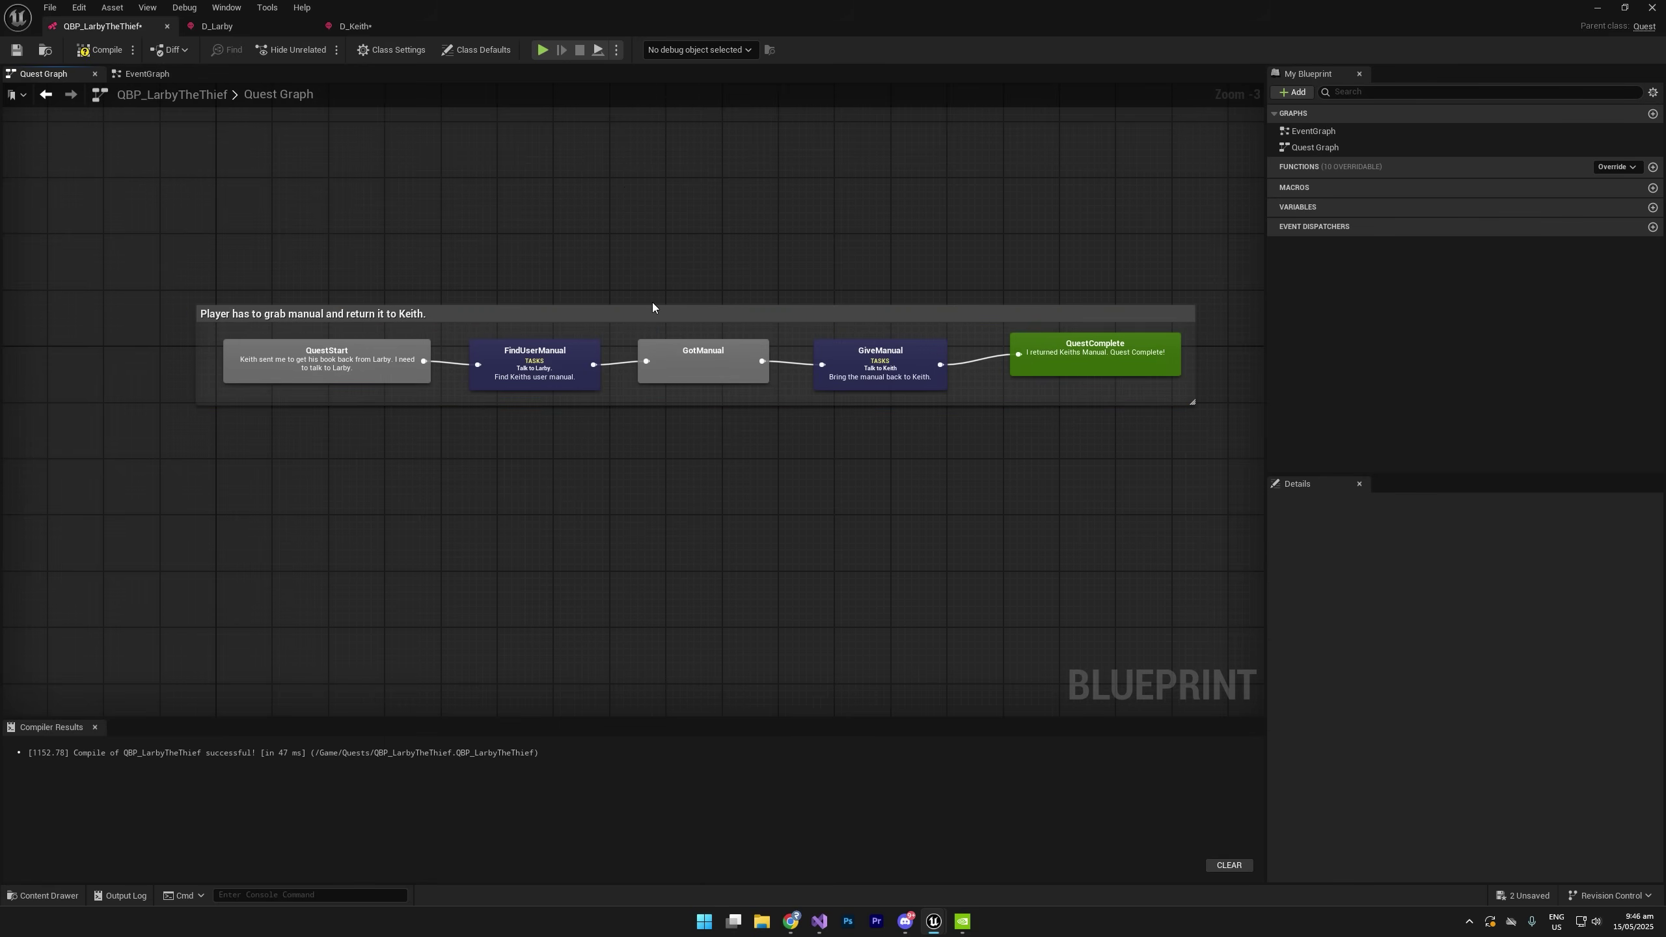
Extend the comment box upward above the quest nodes, and compile and save QBP_LarbyTheThief.
left_click_drag(652, 306, 652, 265)
left_click_drag(213, 490, 929, 186)
right_click_drag(976, 196, 922, 195)
left_click(906, 200)
right_click_drag(796, 212, 763, 268)
scroll(763, 268, "down", 1)
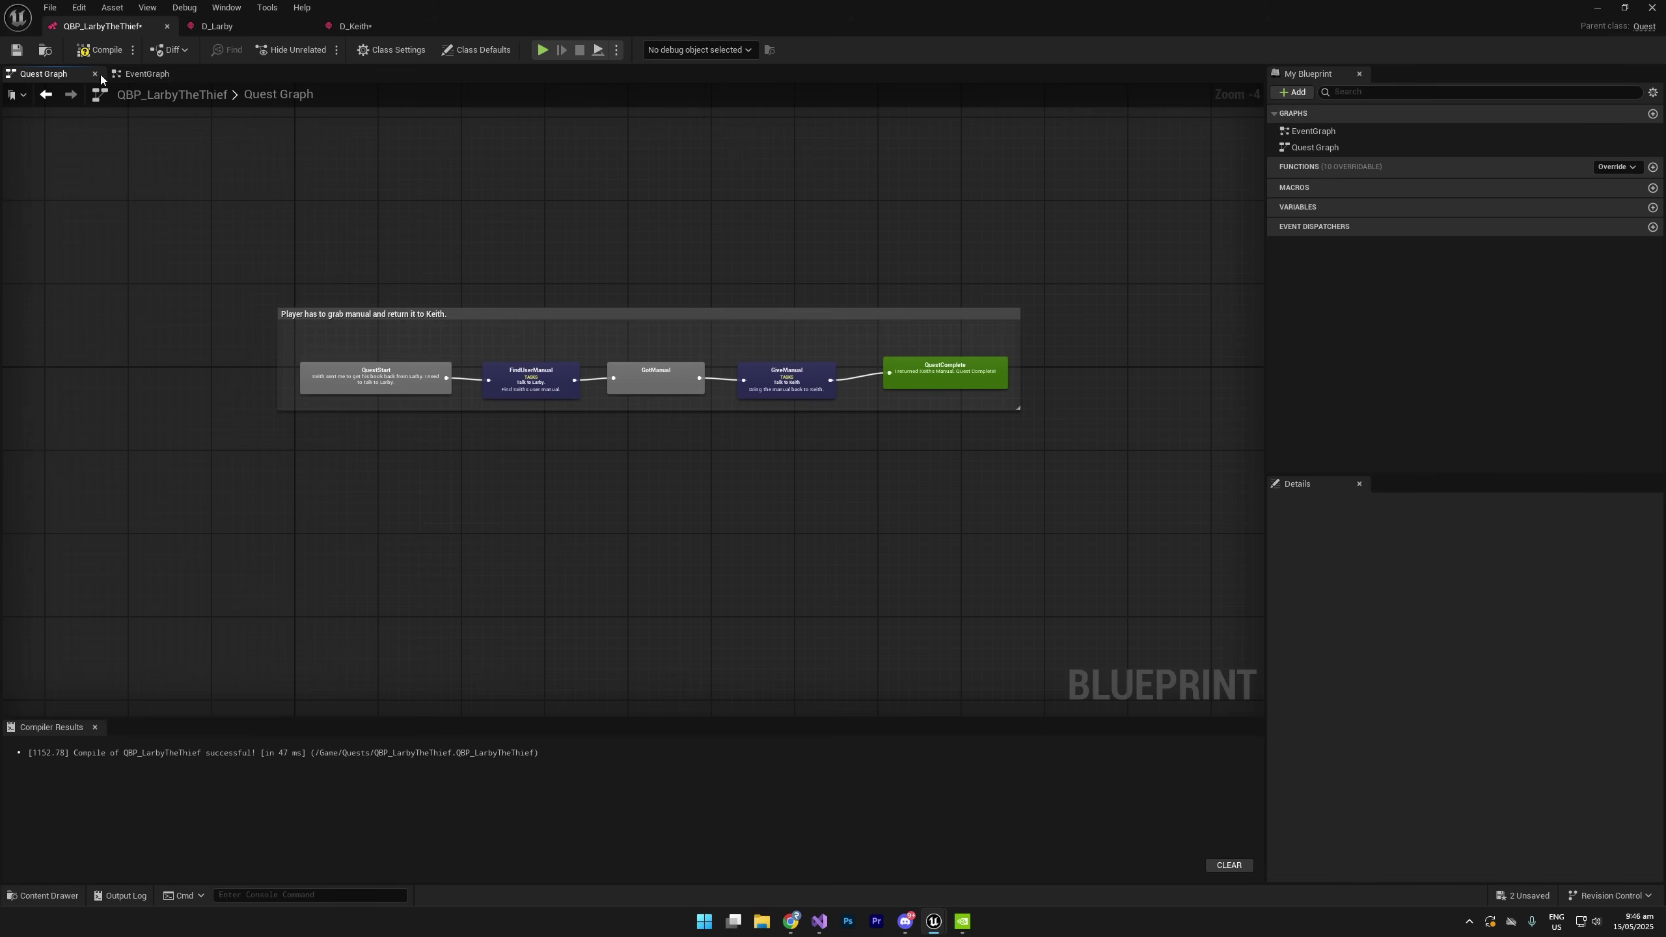
left_click(98, 50)
left_click(17, 51)
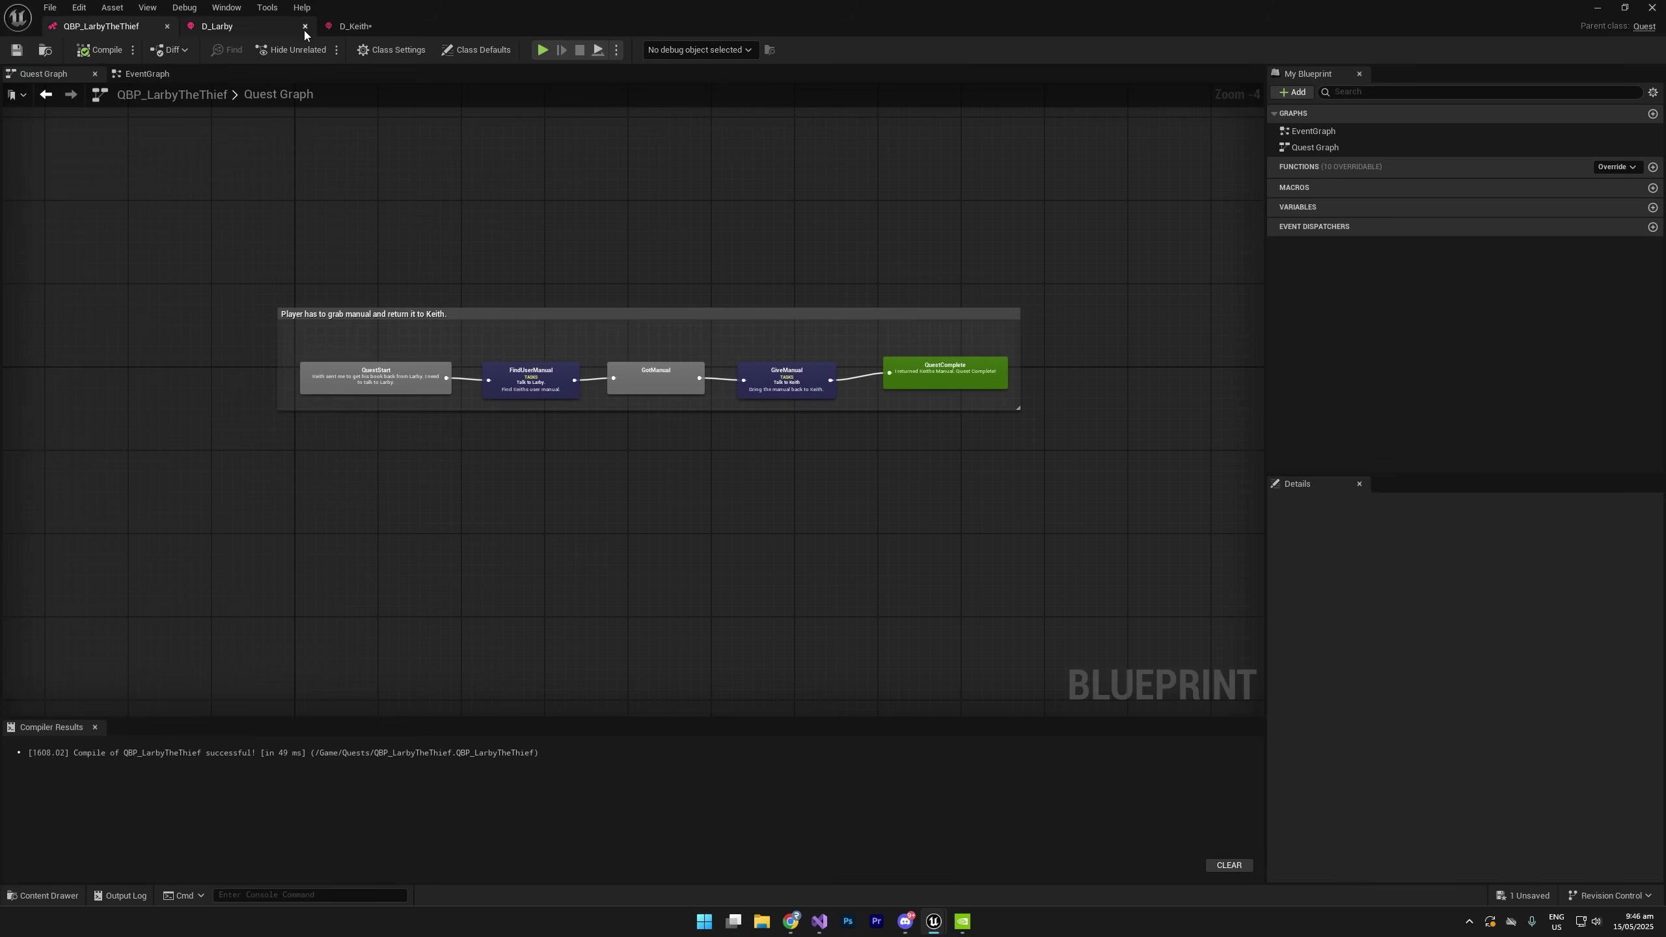
Compile and save the D_Keith dialogue, and close the asset editor window.
left_click(302, 31)
left_click(353, 26)
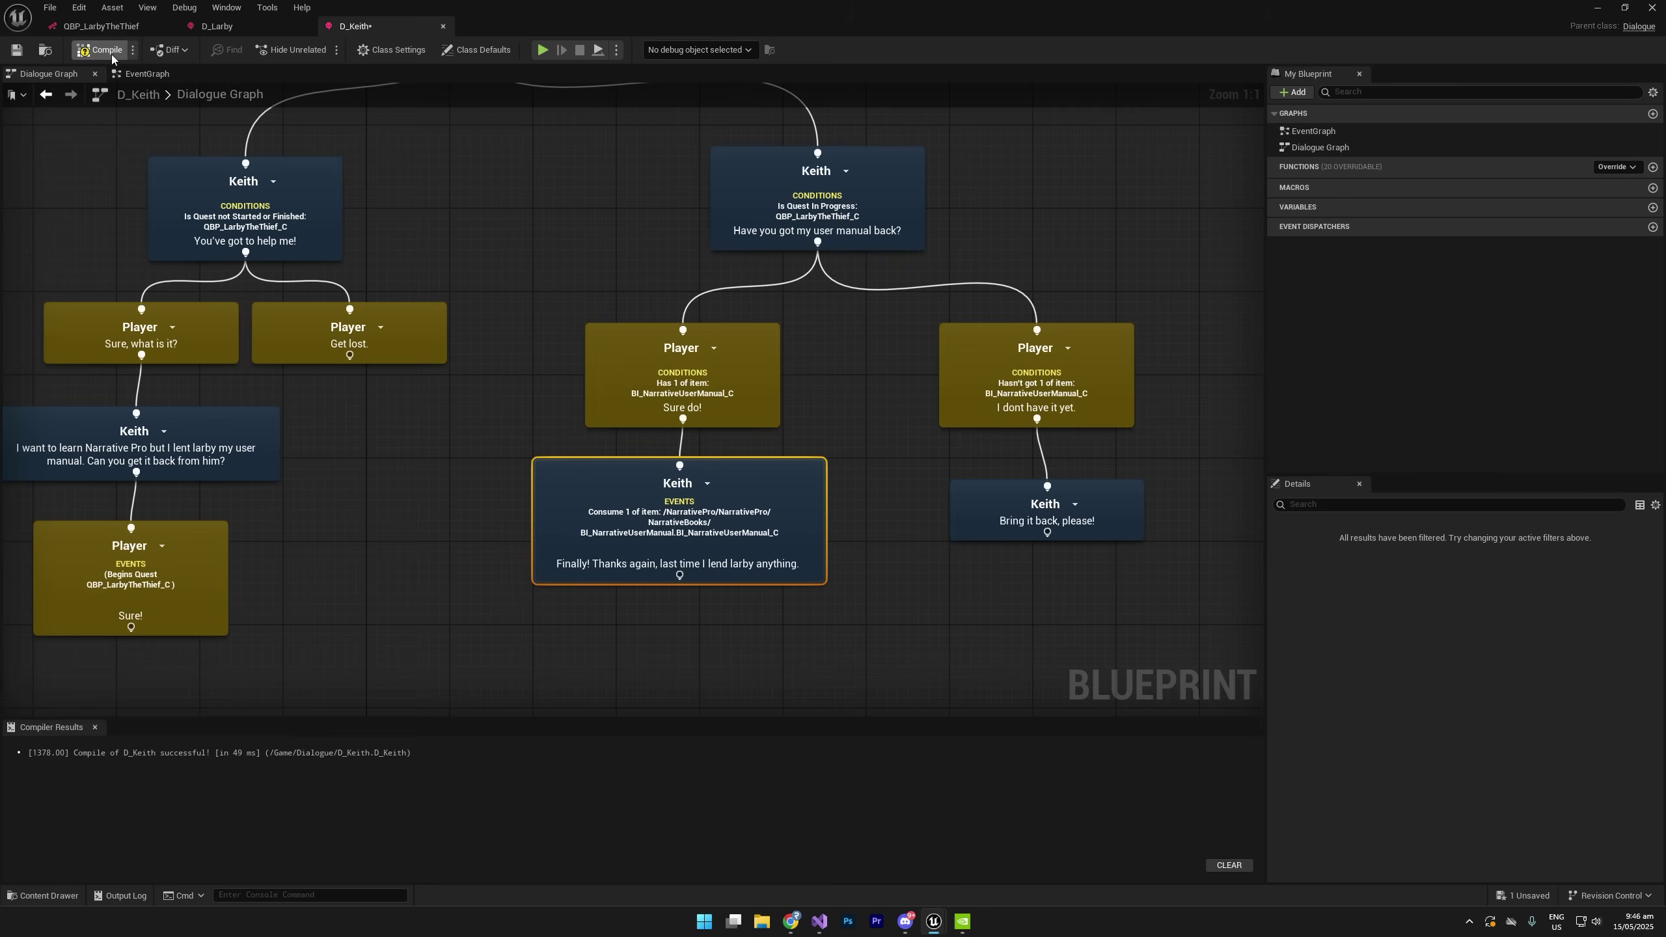
left_click(99, 50)
scroll(601, 315, "down", 2)
right_click_drag(466, 253, 507, 313)
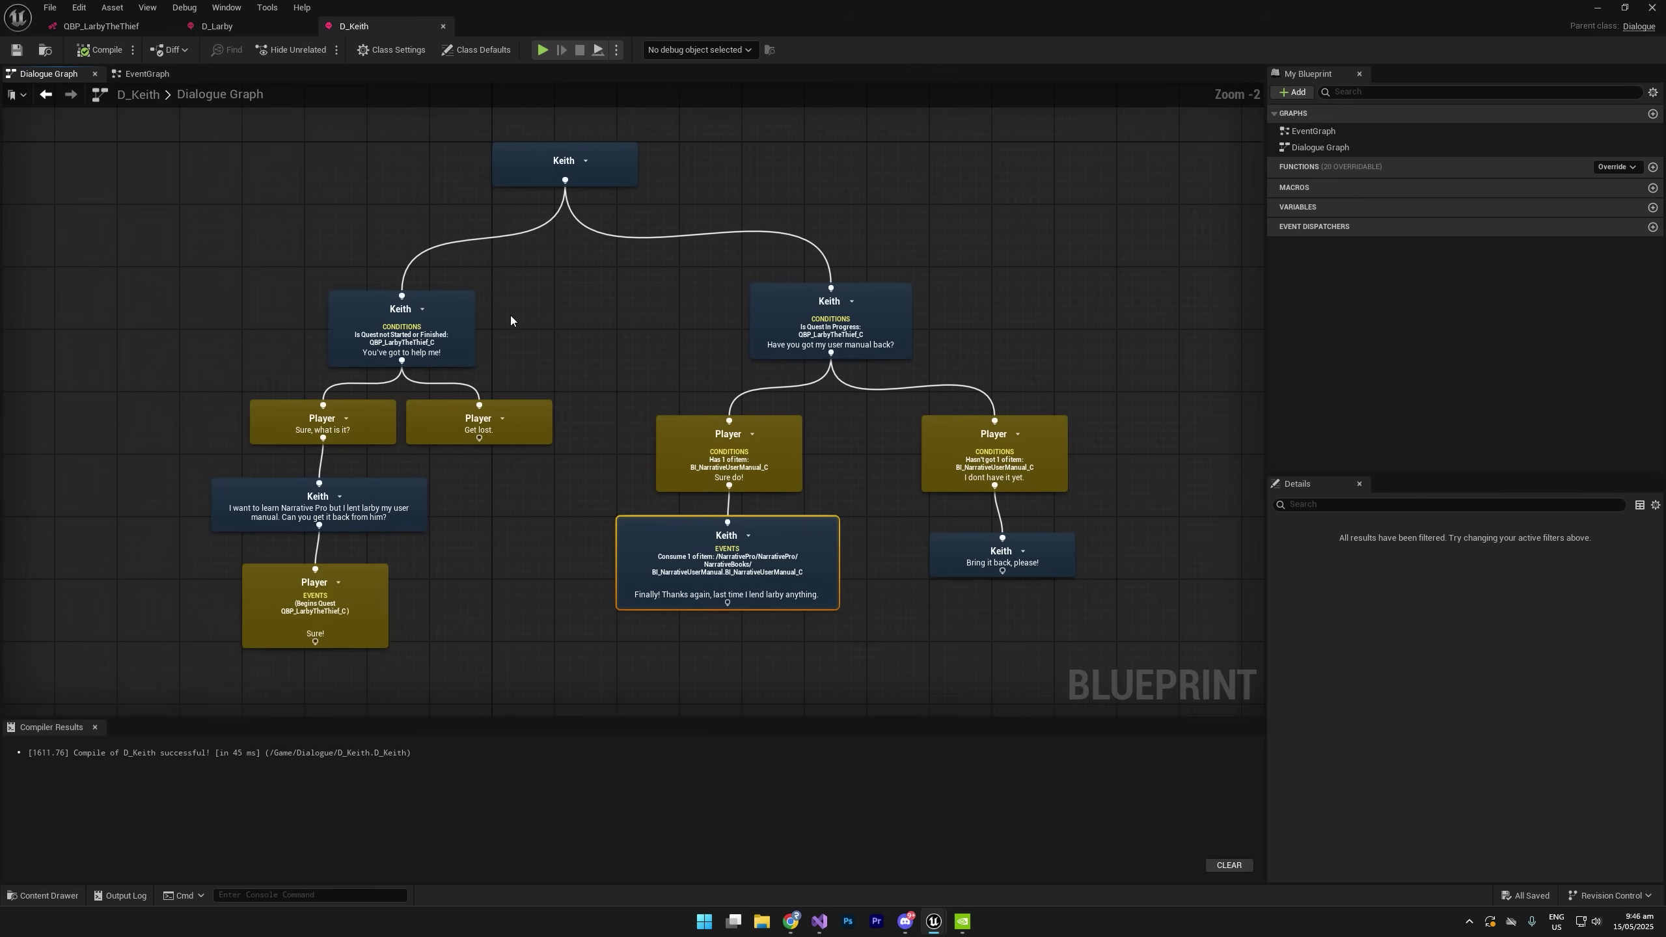
left_click(1652, 7)
Playtest L_MainLevel by talking to Keith and answering "Get lost.".
right_click_drag(667, 377, 583, 386)
right_click_drag(787, 354, 808, 354)
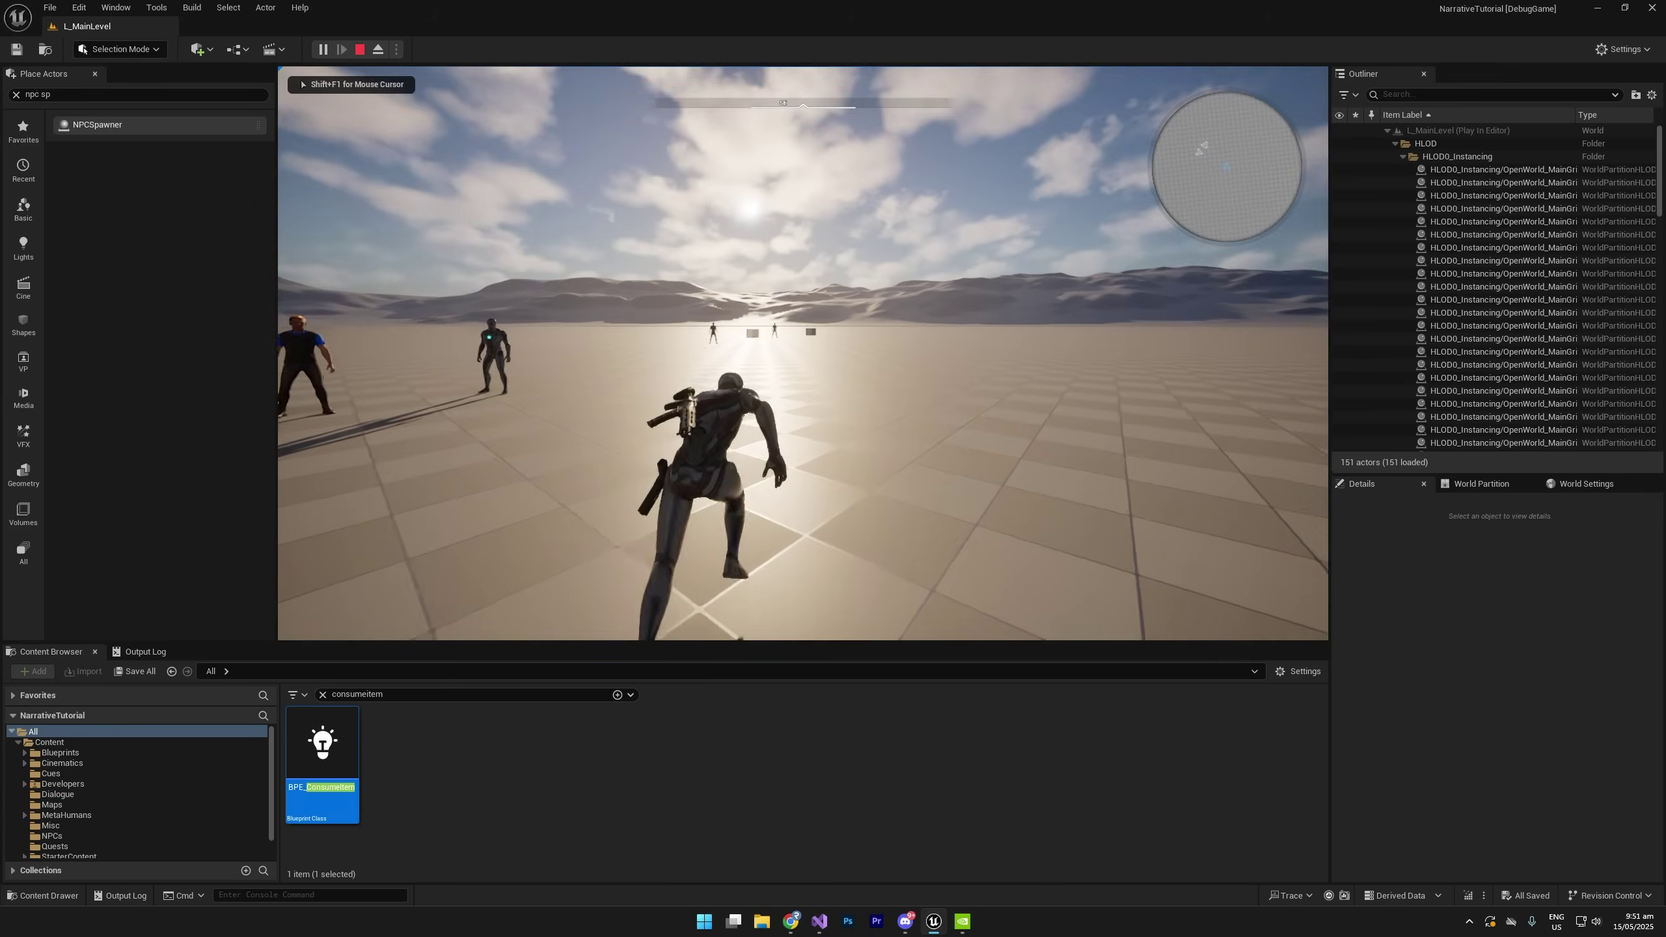
key("w")
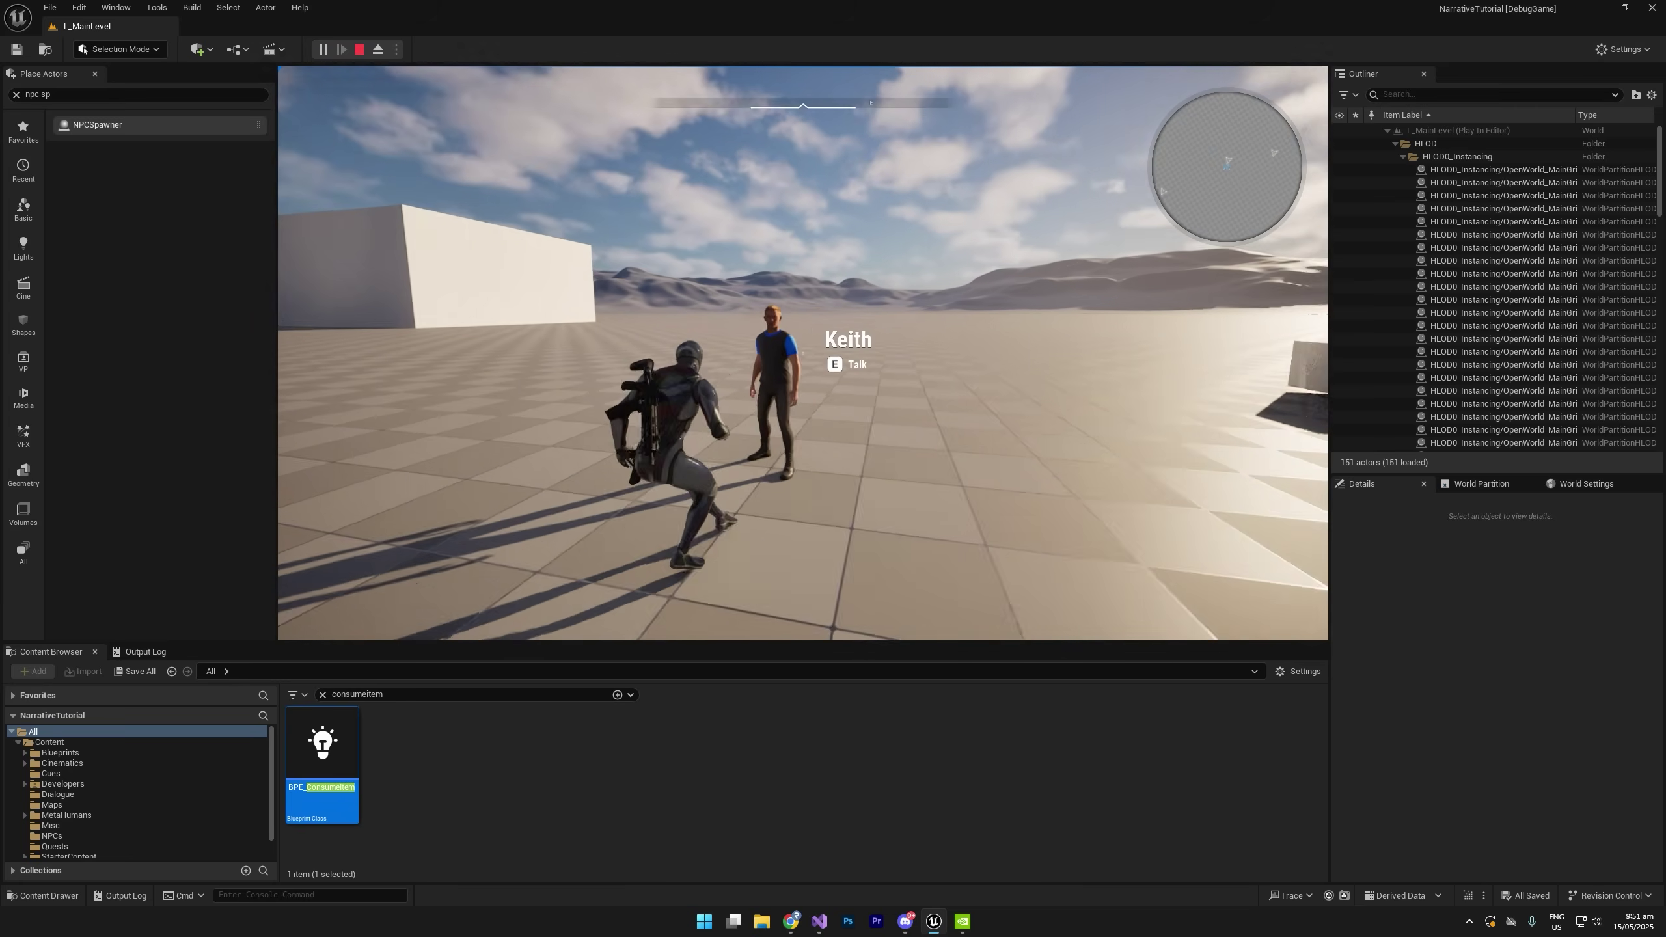
key("e")
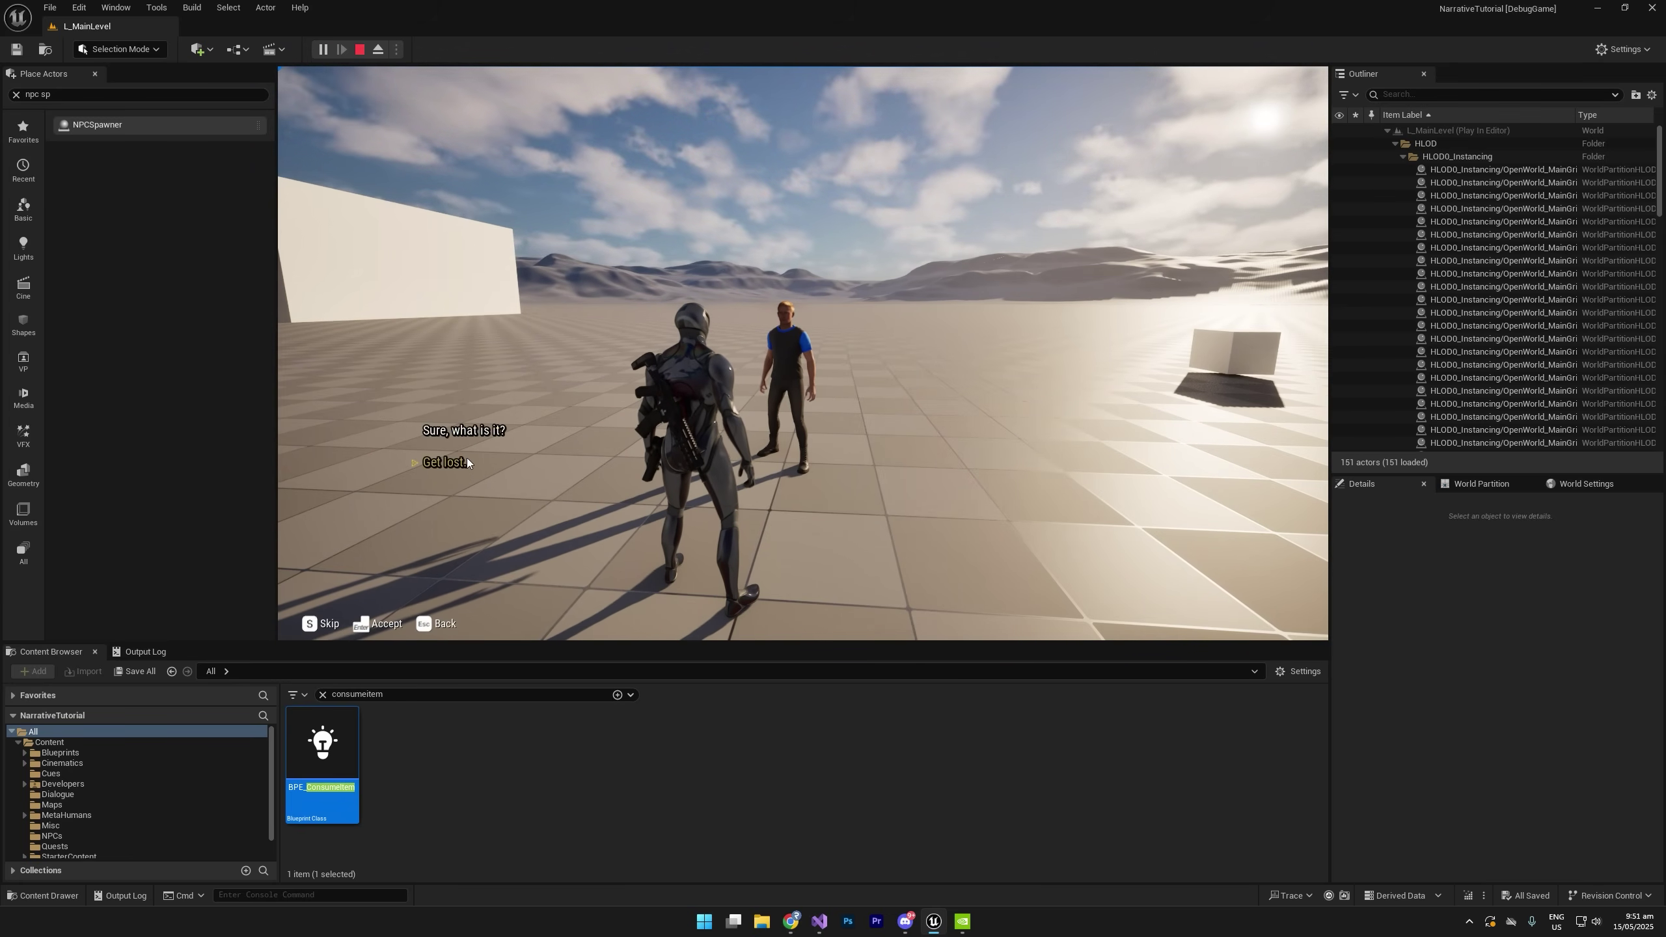
left_click(444, 463)
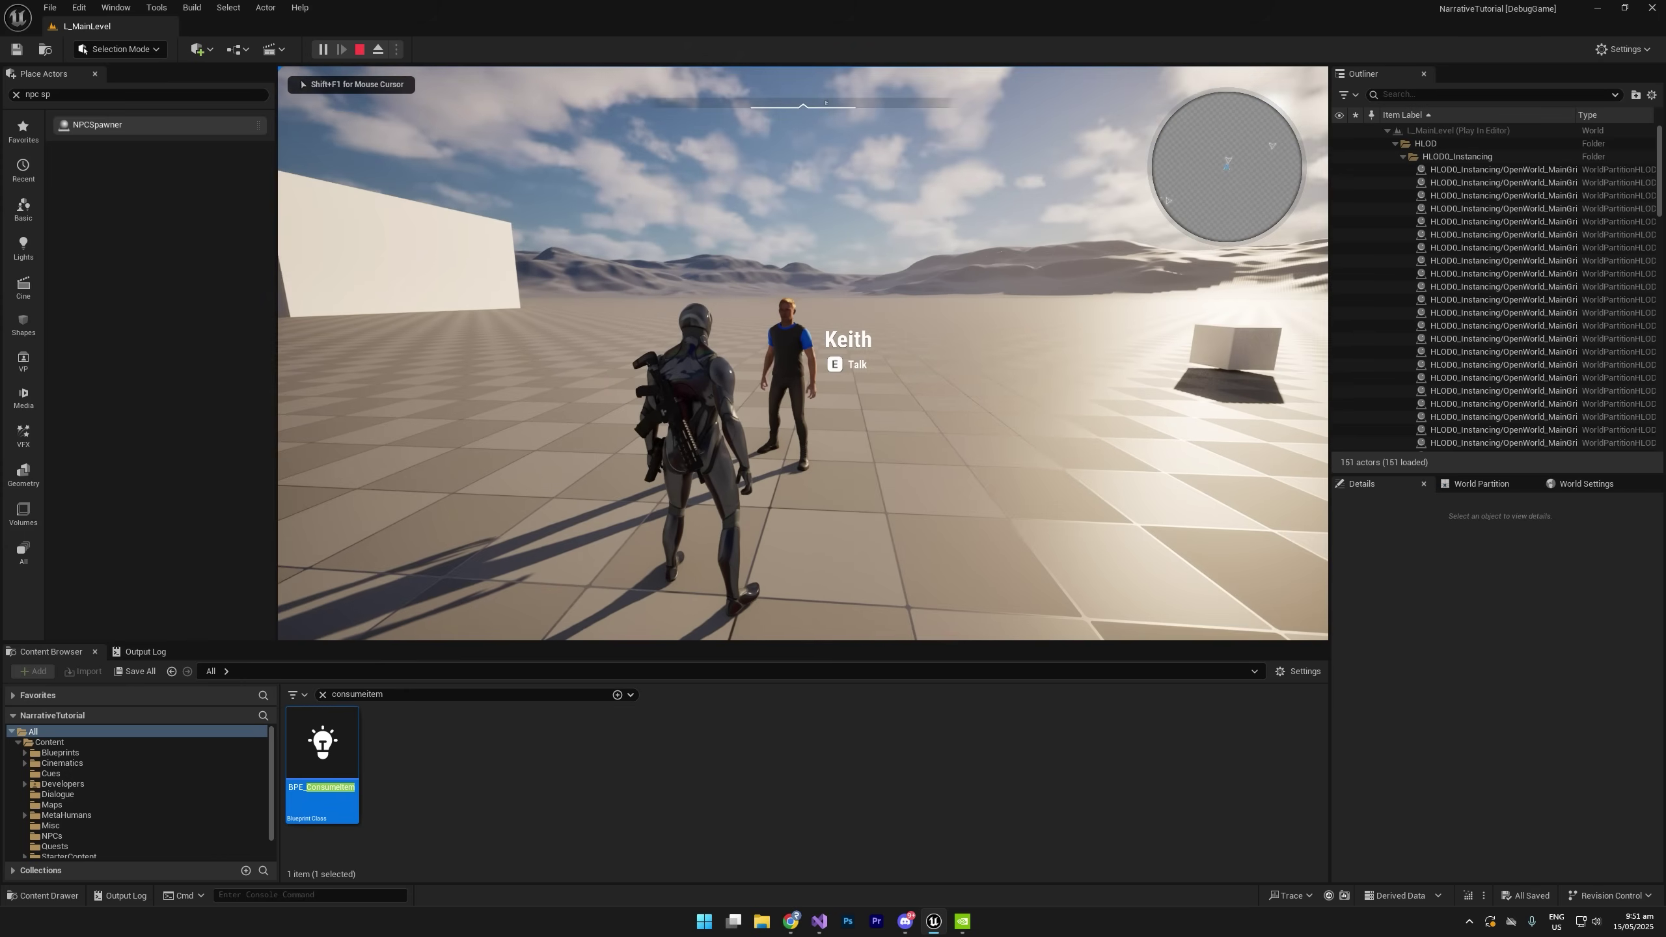
Talk to Keith again and accept the quest with "Sure, what is it?" and "Sure!".
key("e")
left_click(457, 434)
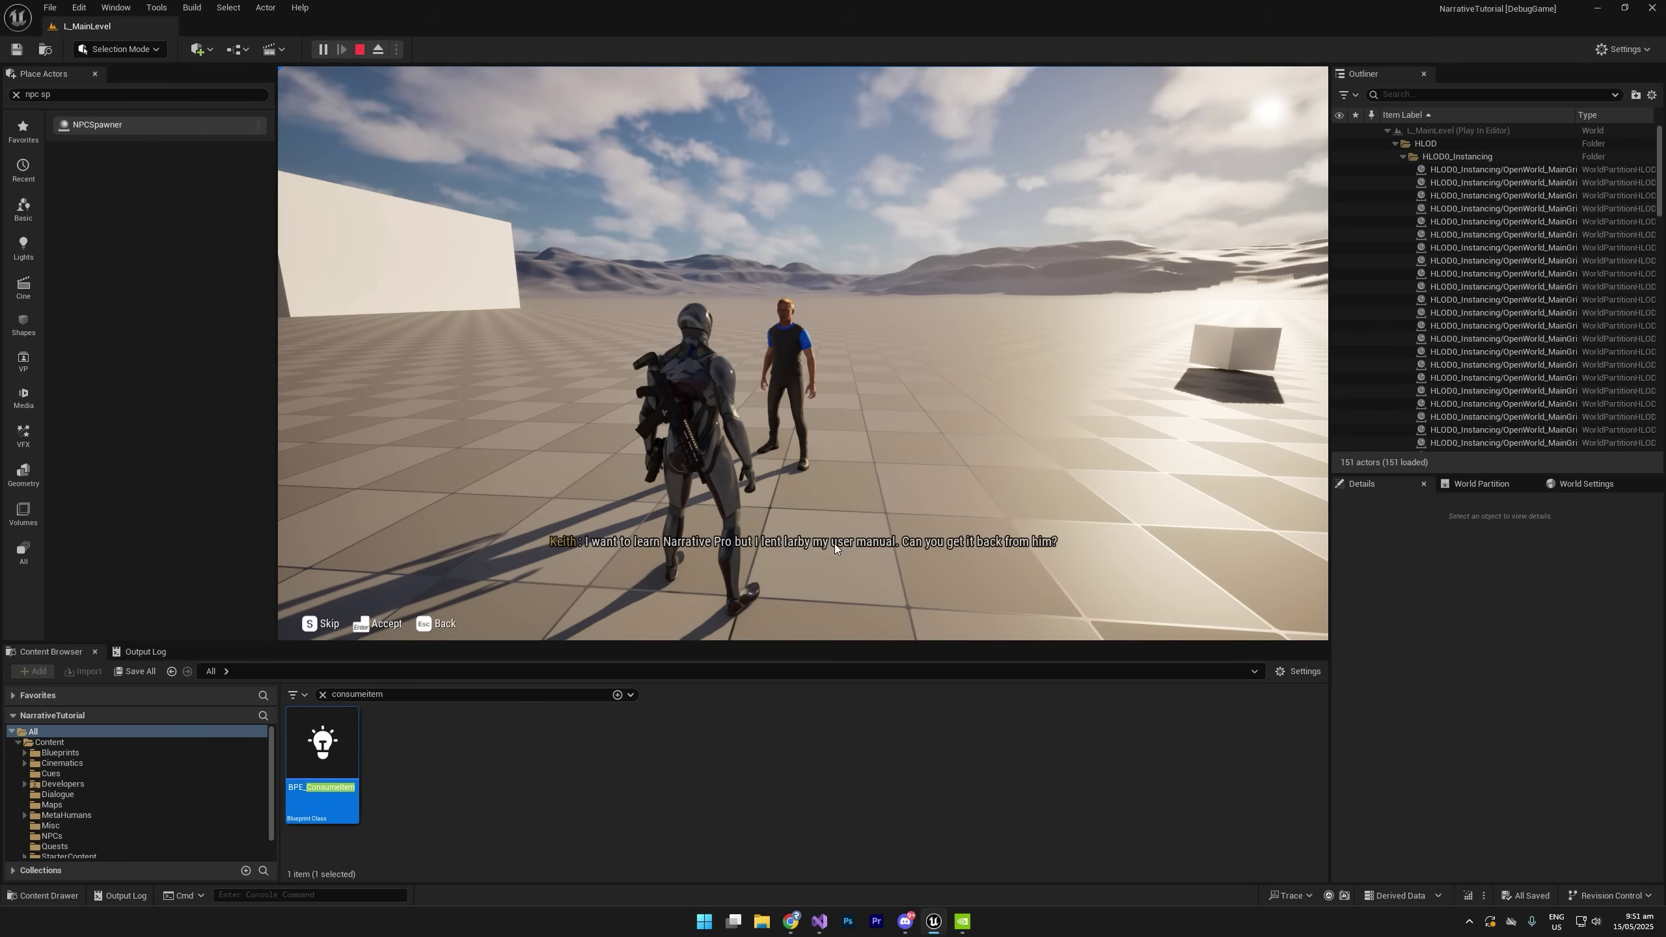
left_click(482, 448)
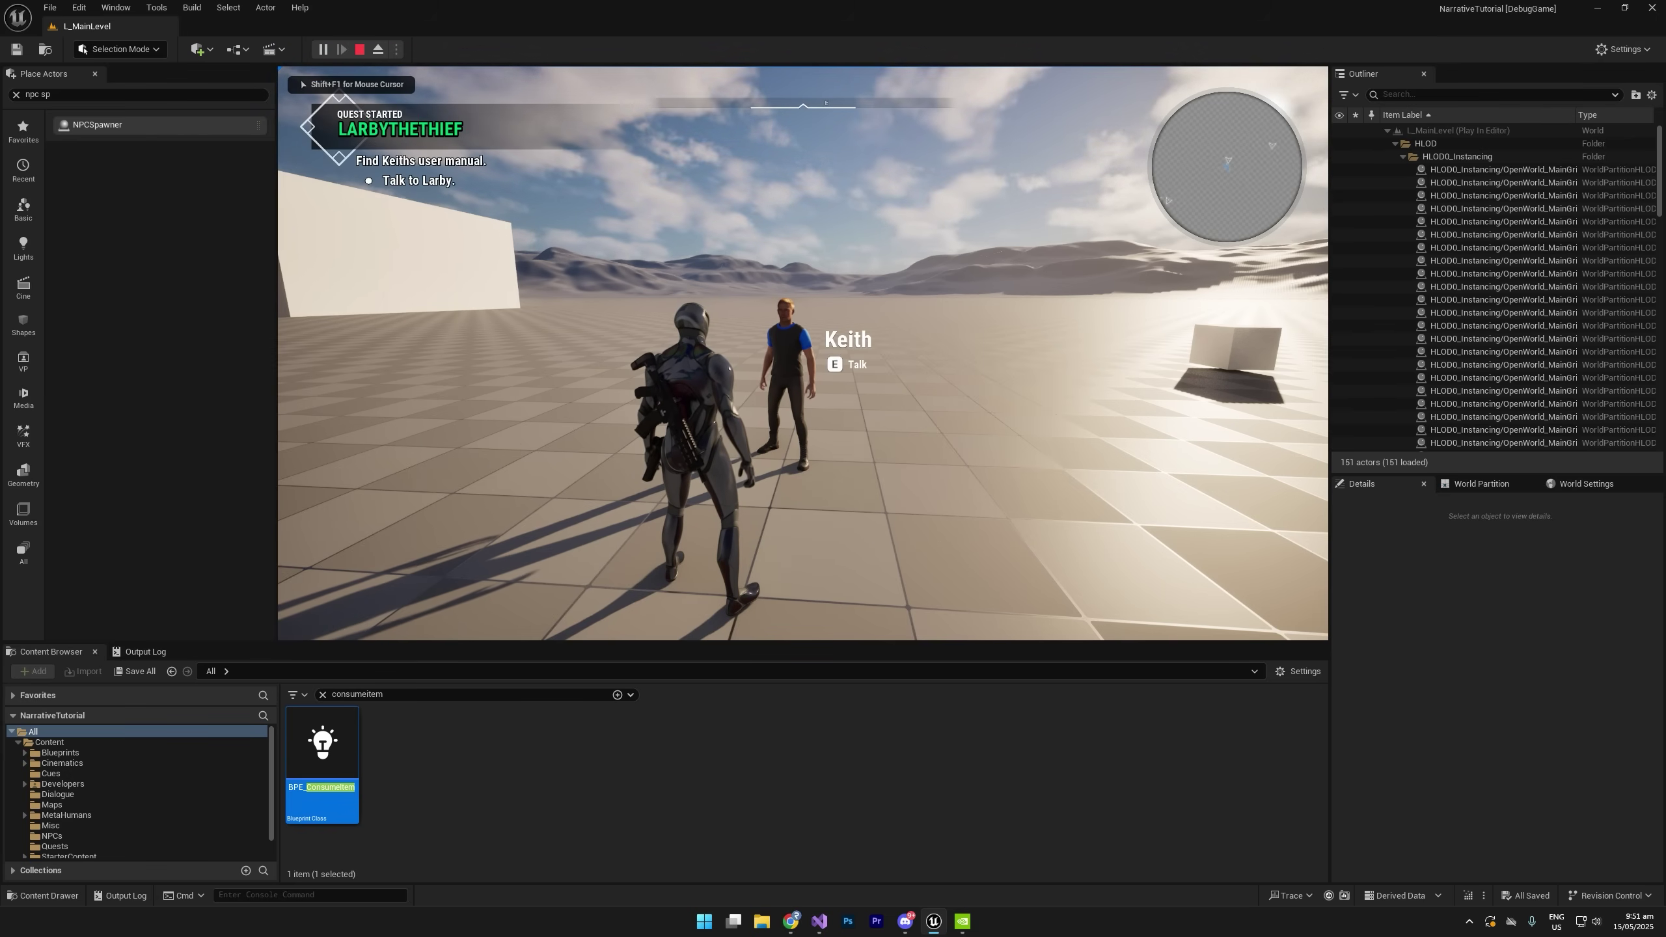
Test Keith's in-progress dialogue without the manual by answering "I dont have it yet.".
key("w")
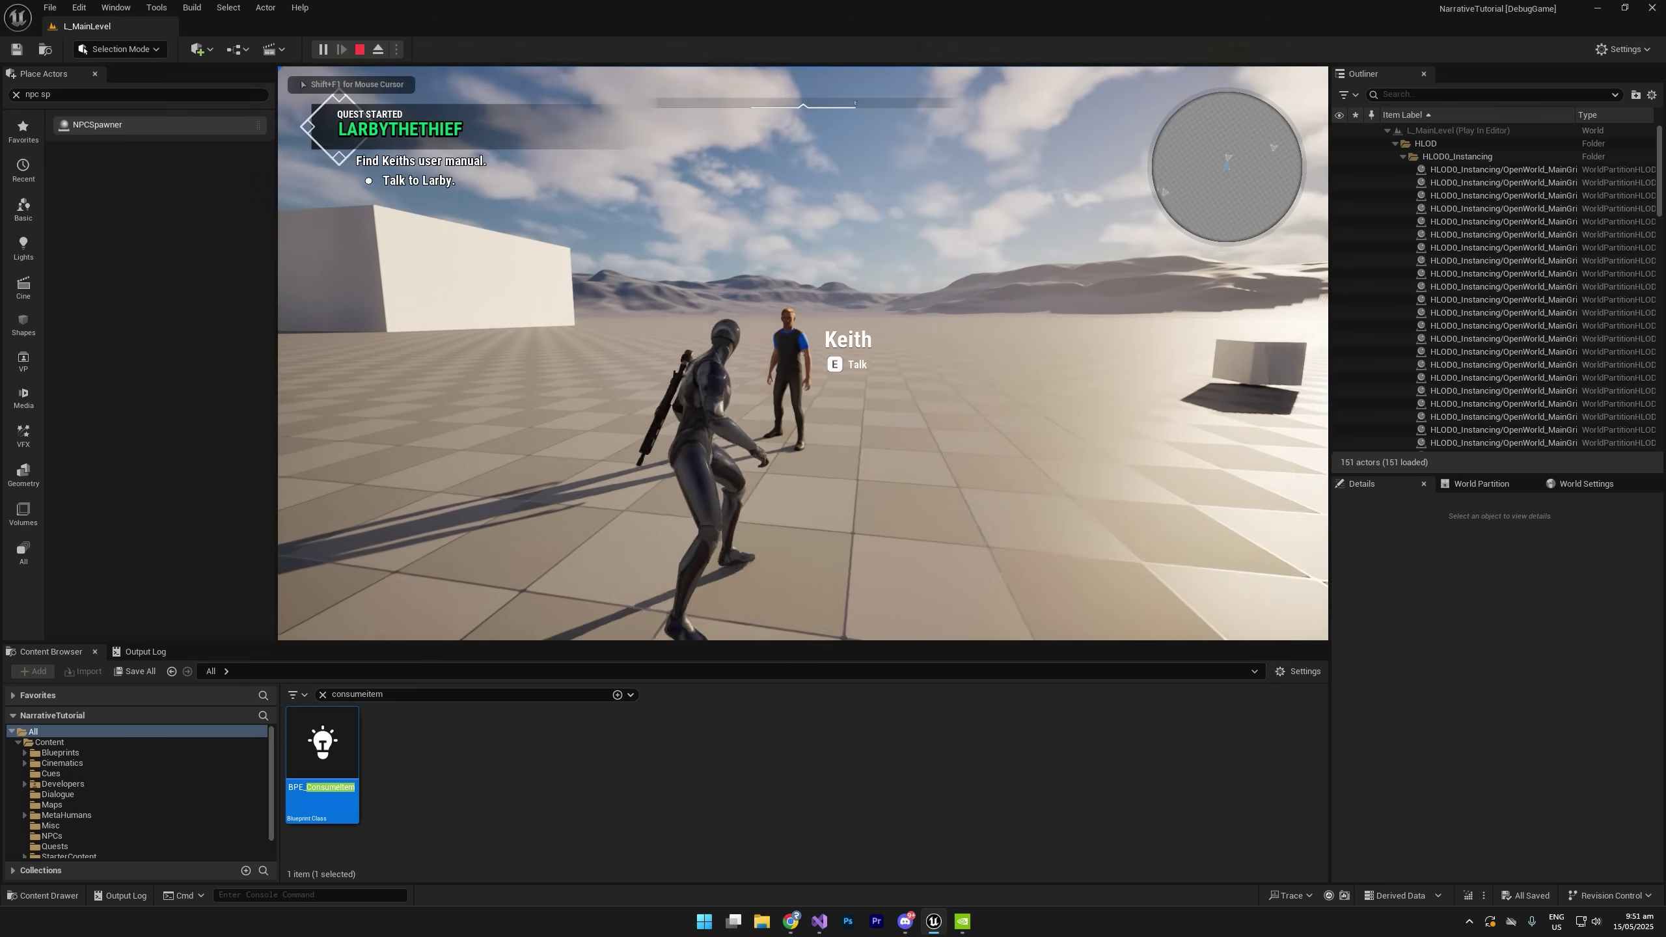
key("e")
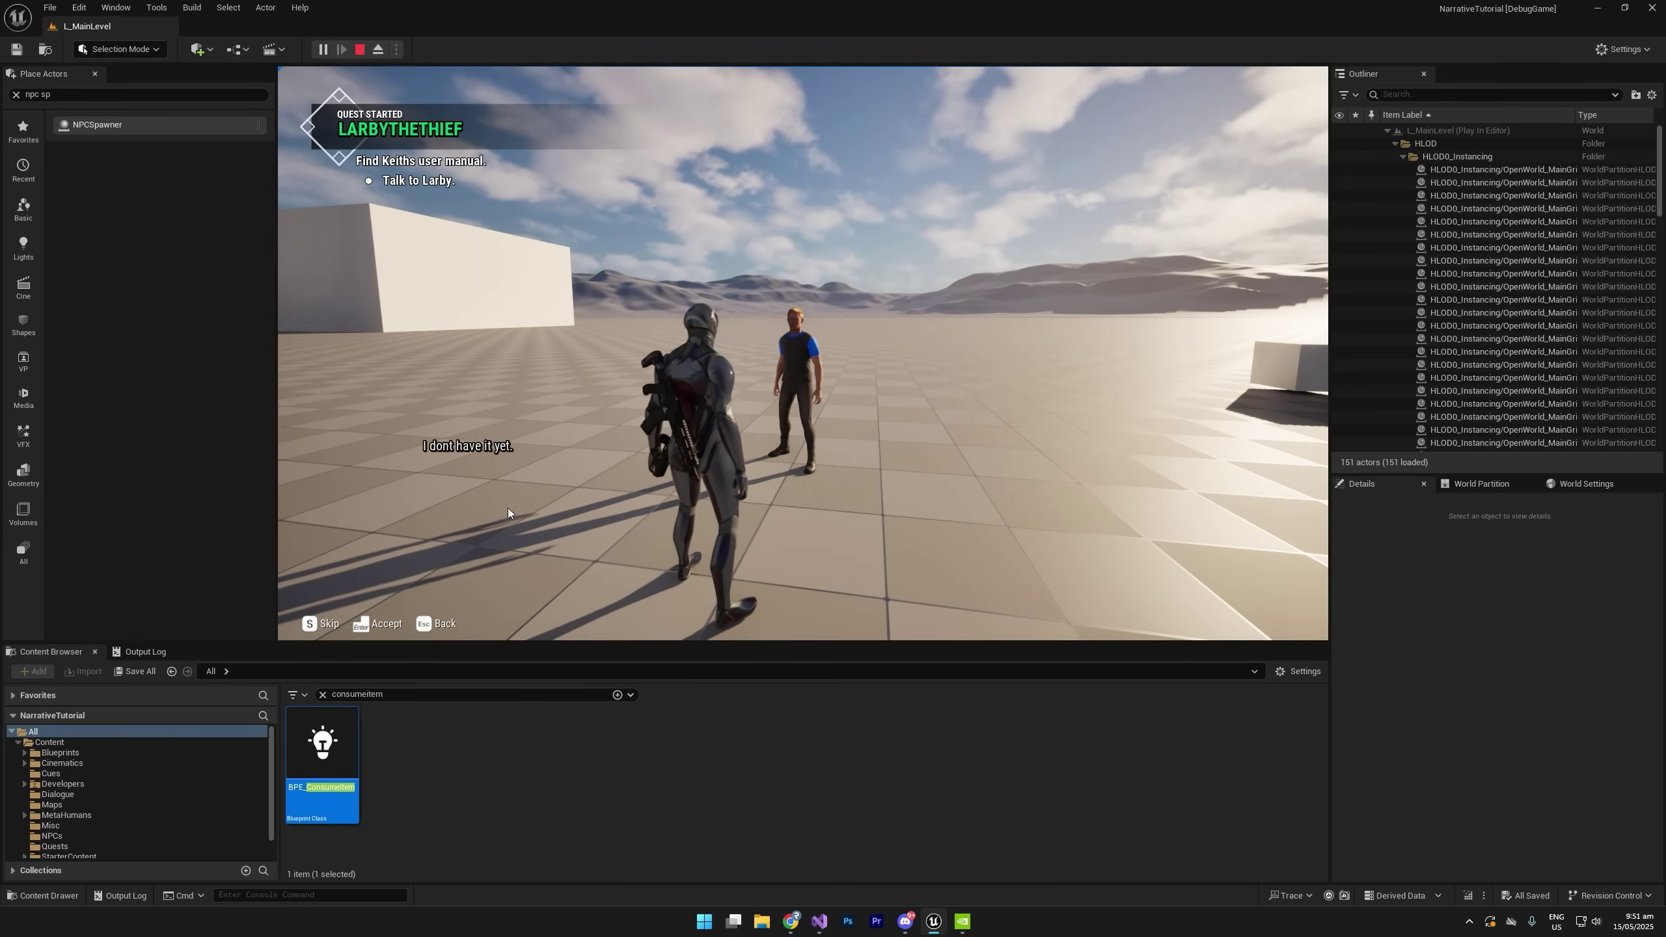
left_click(476, 448)
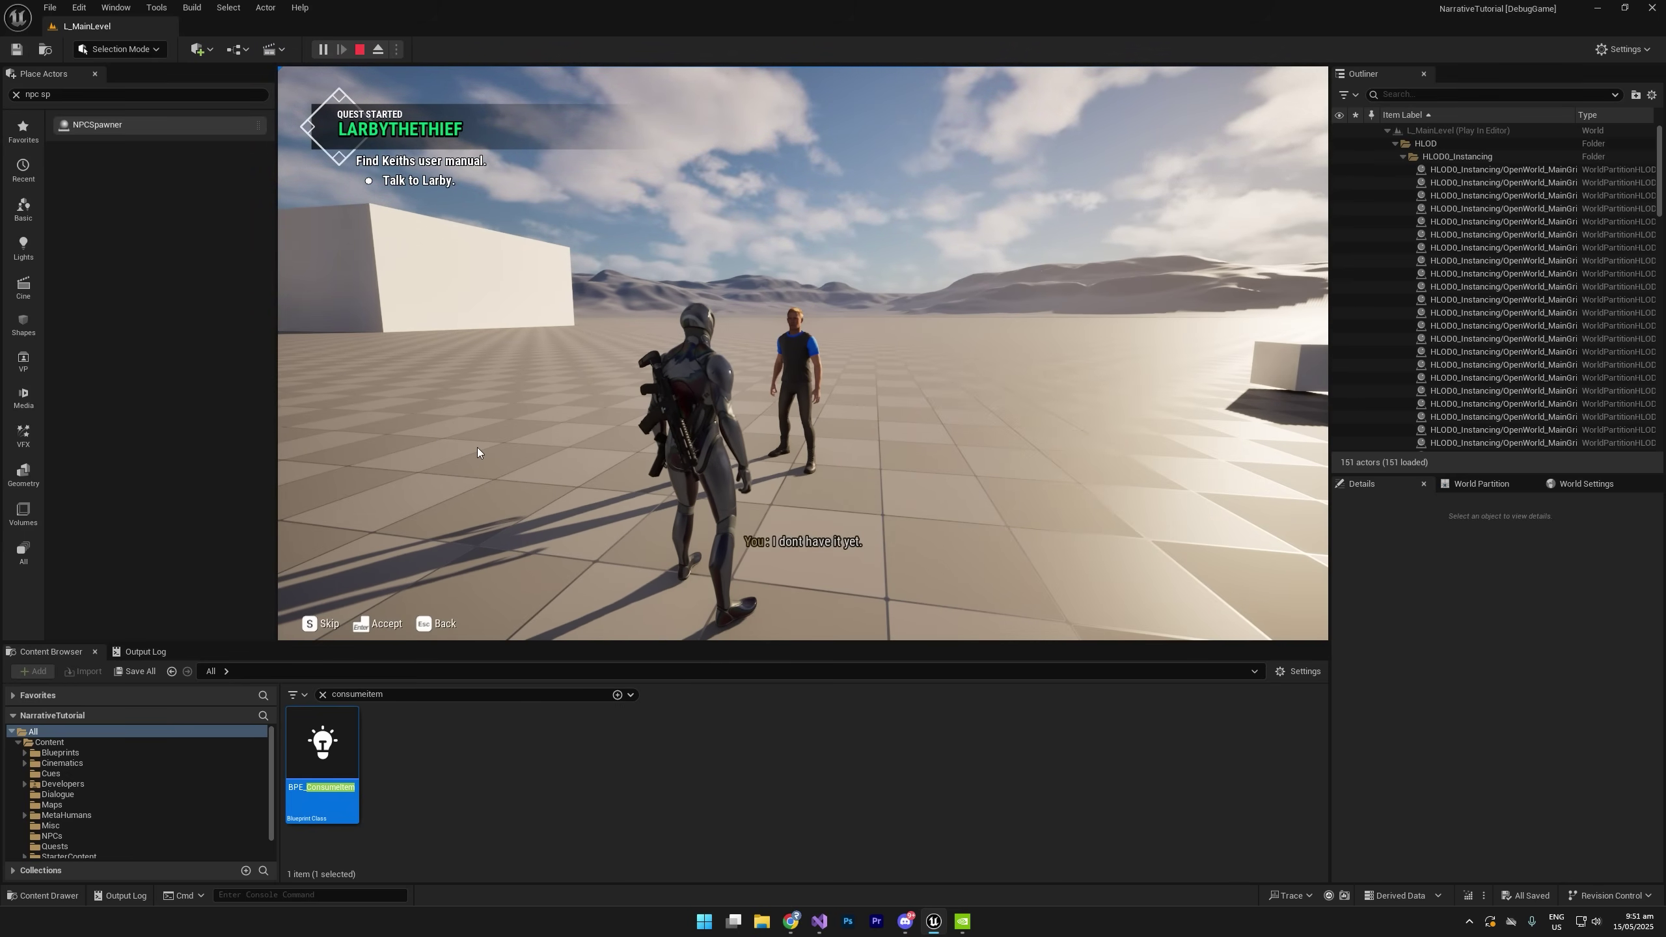
Run to Larby, ask for Keith's user manual back, and check the inventory for it.
key("w")
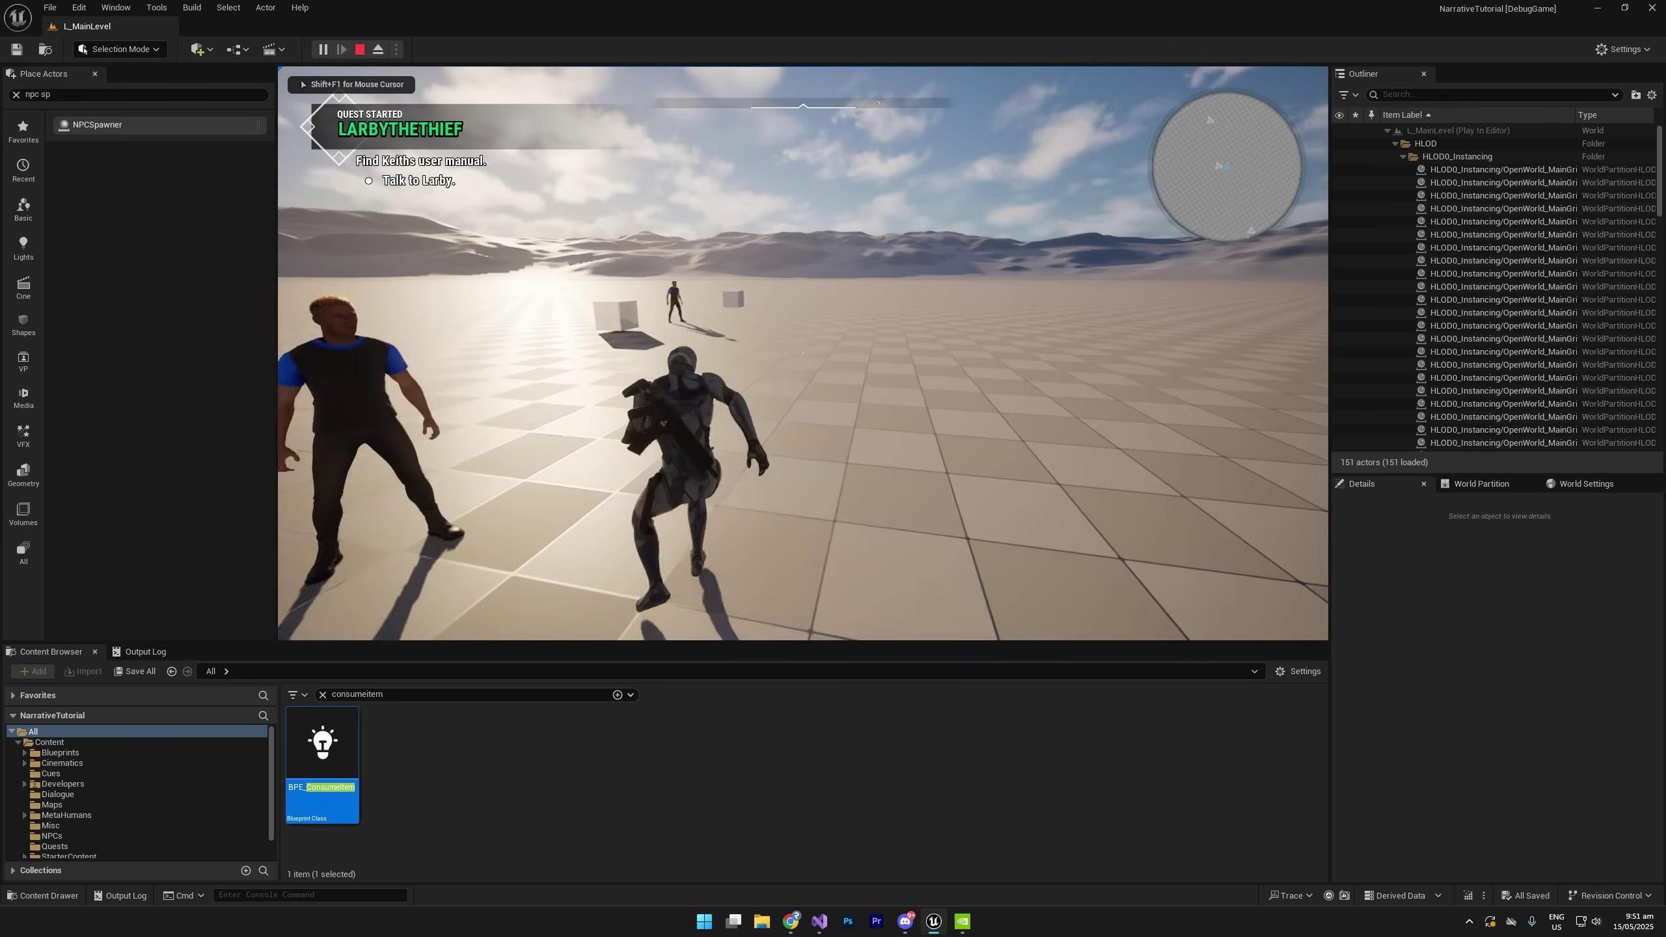
key("w")
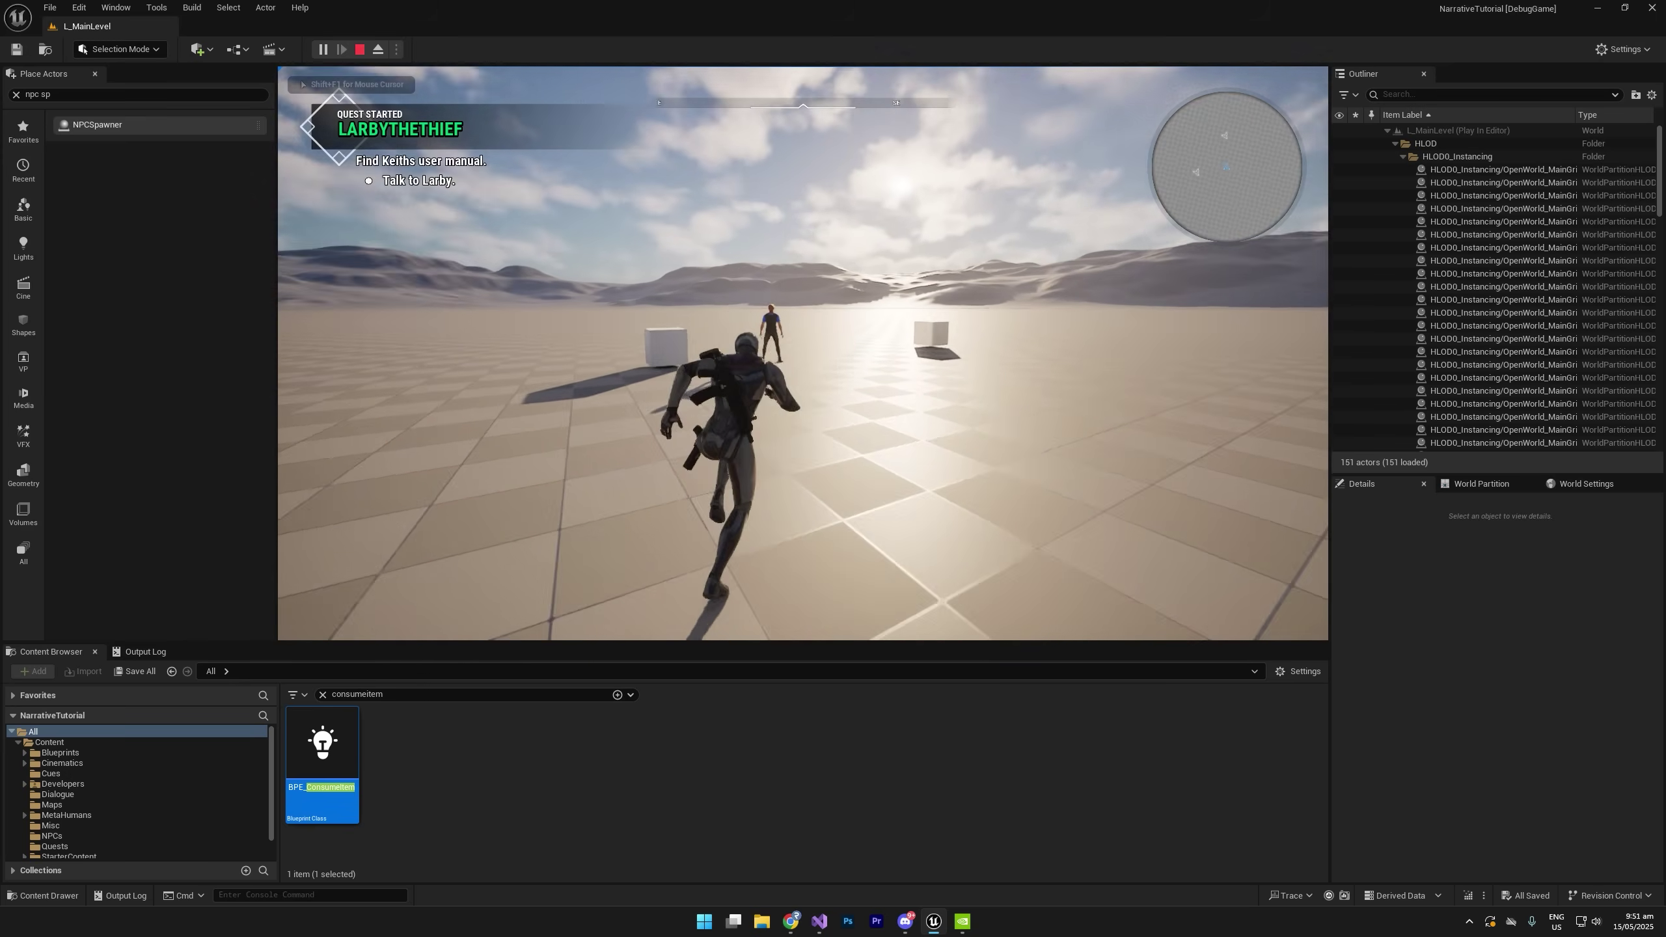
key("w")
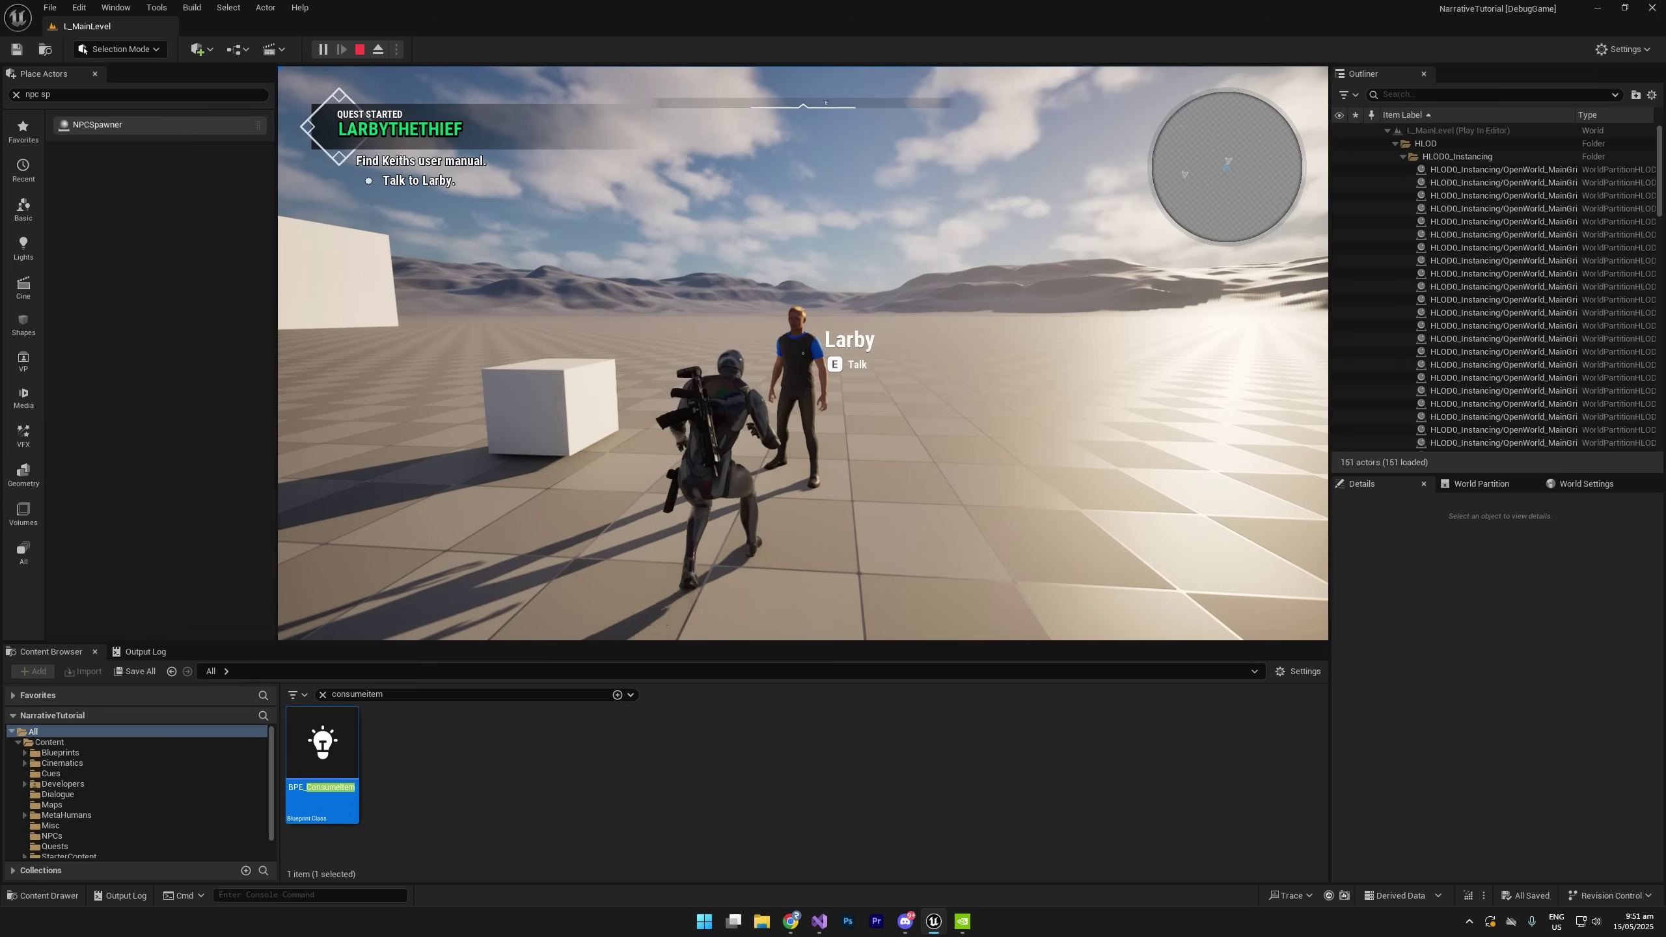
key("e")
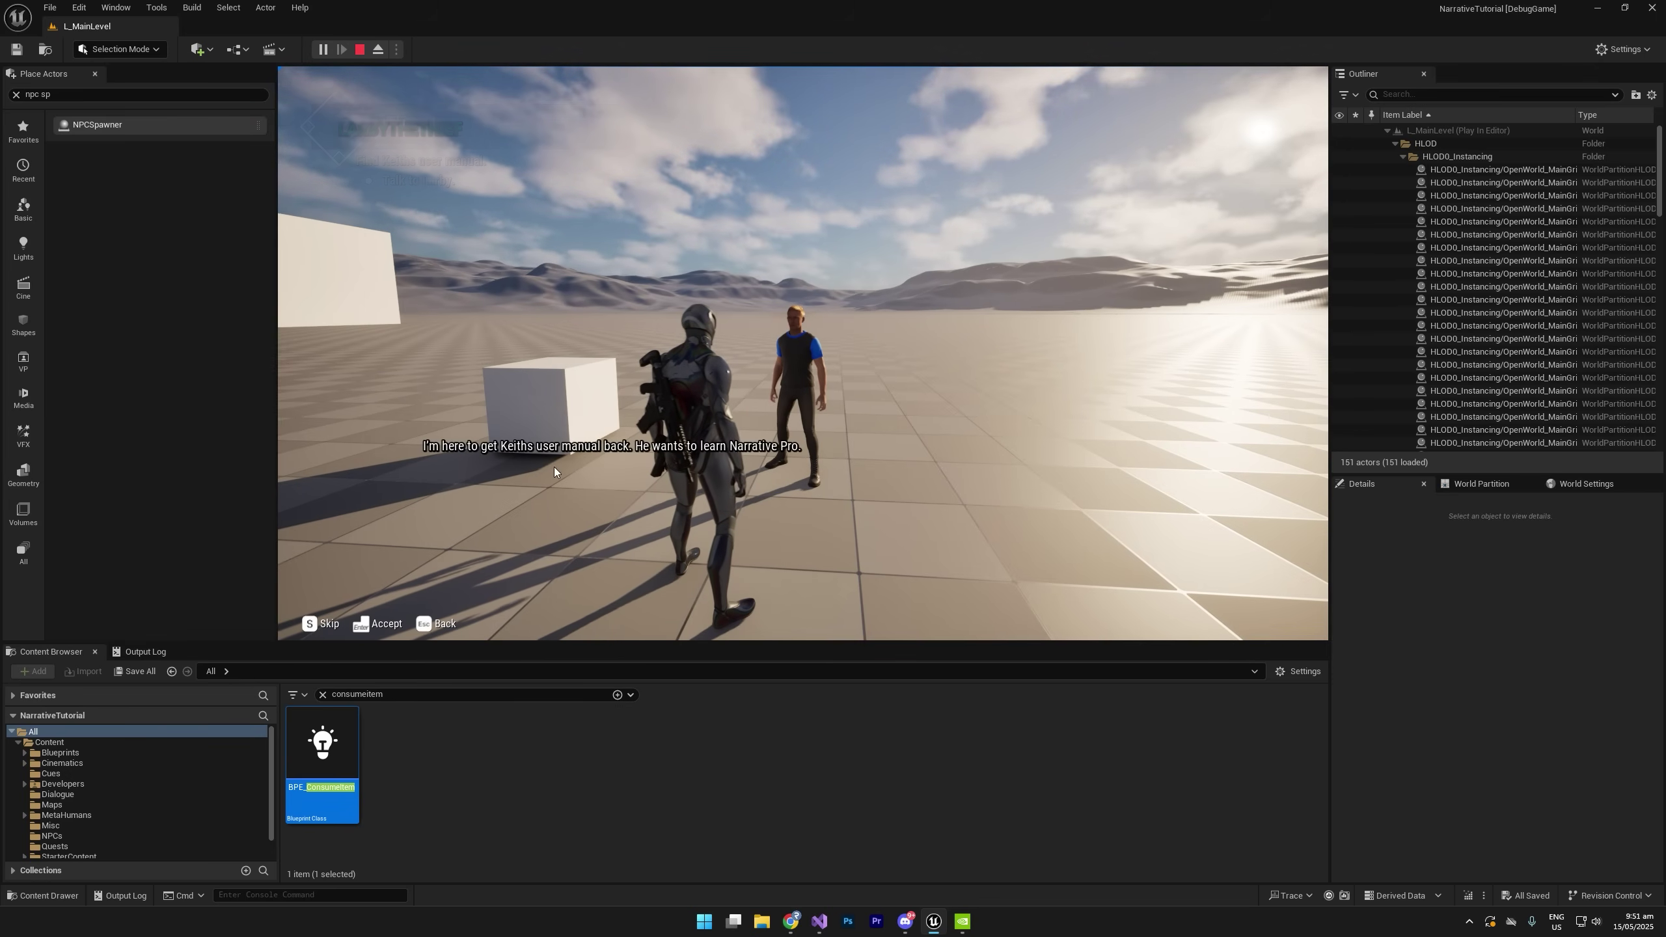
left_click(548, 448)
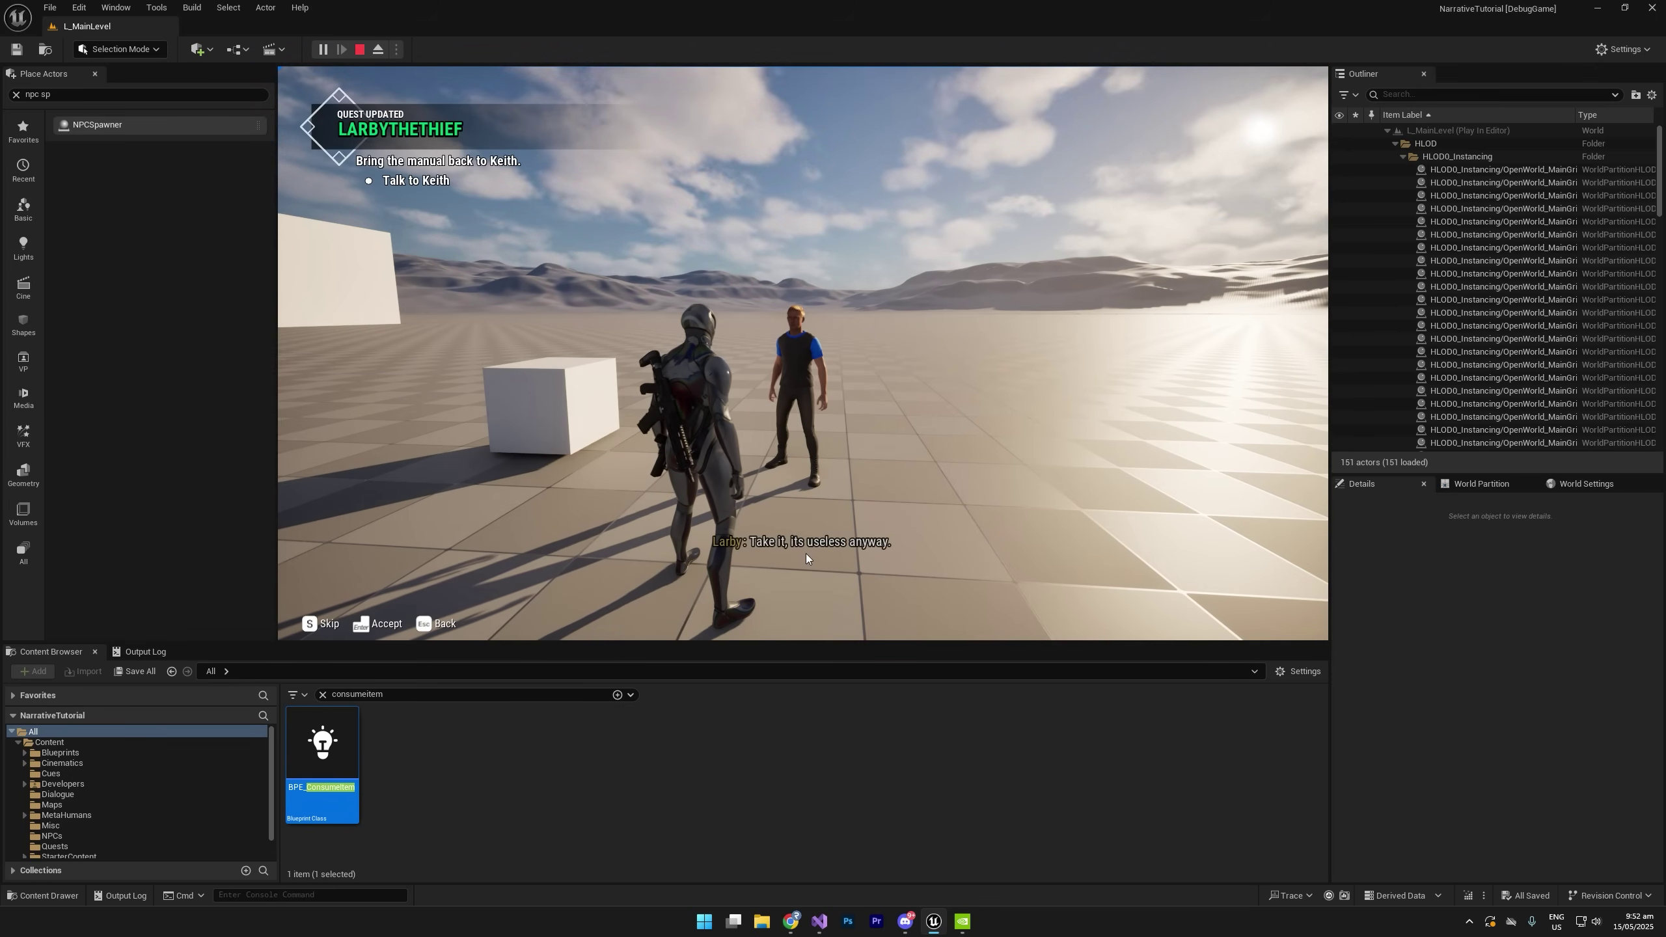
key("i")
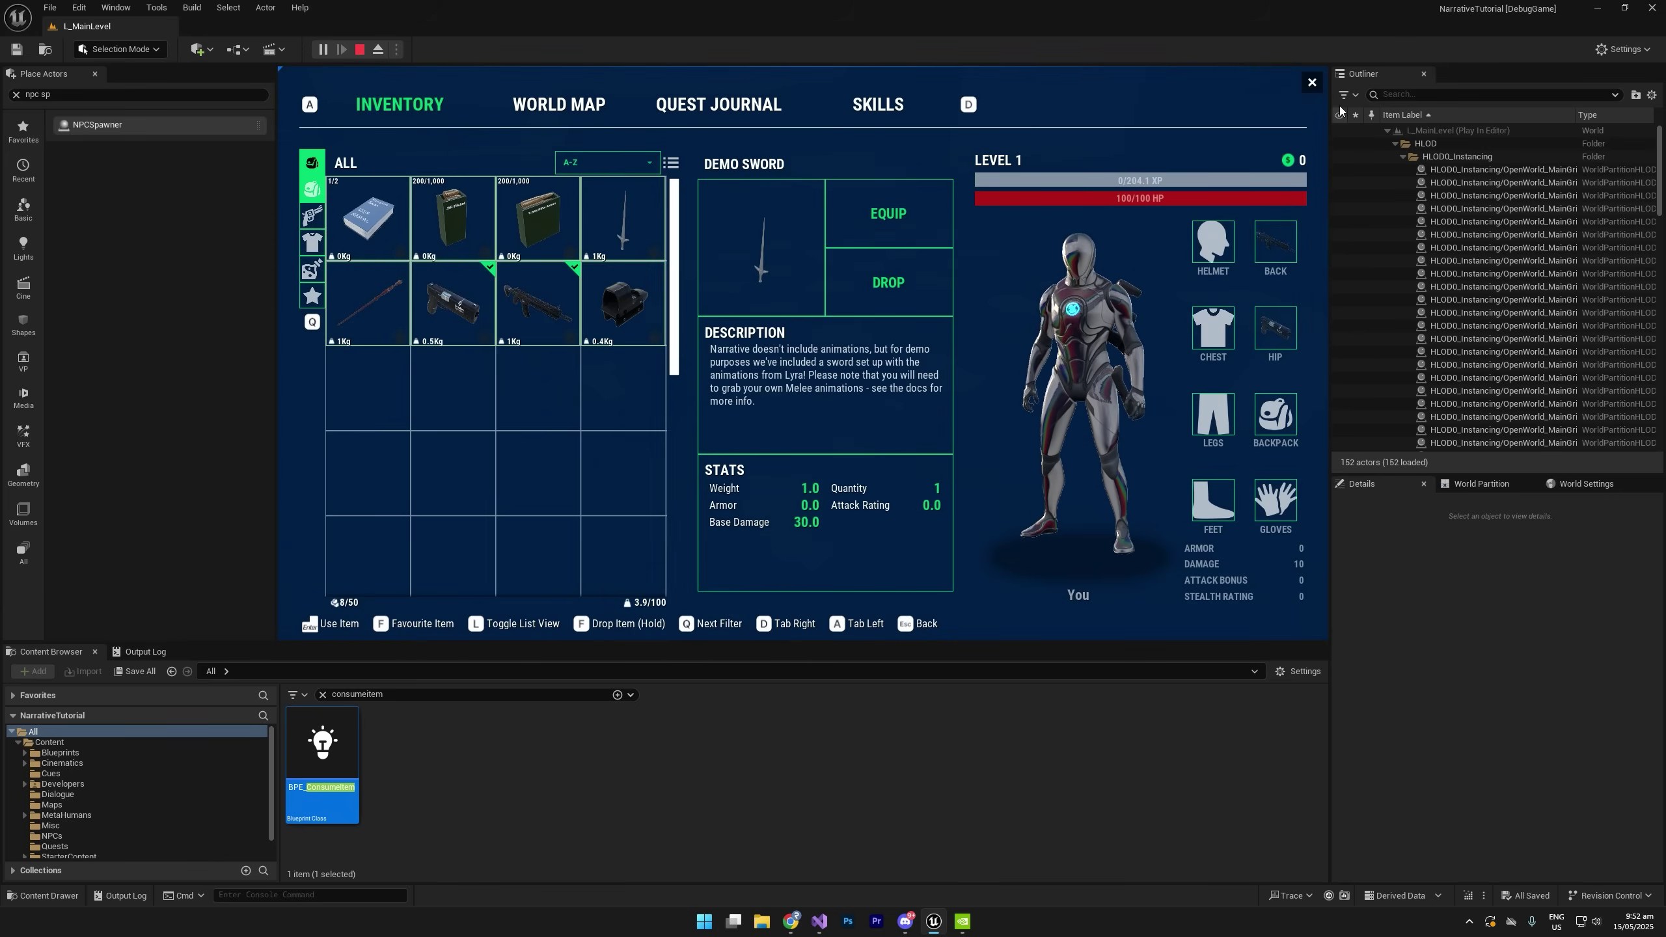
key("i")
Return to Keith and hand the manual over through his in-progress dialogue.
key("w")
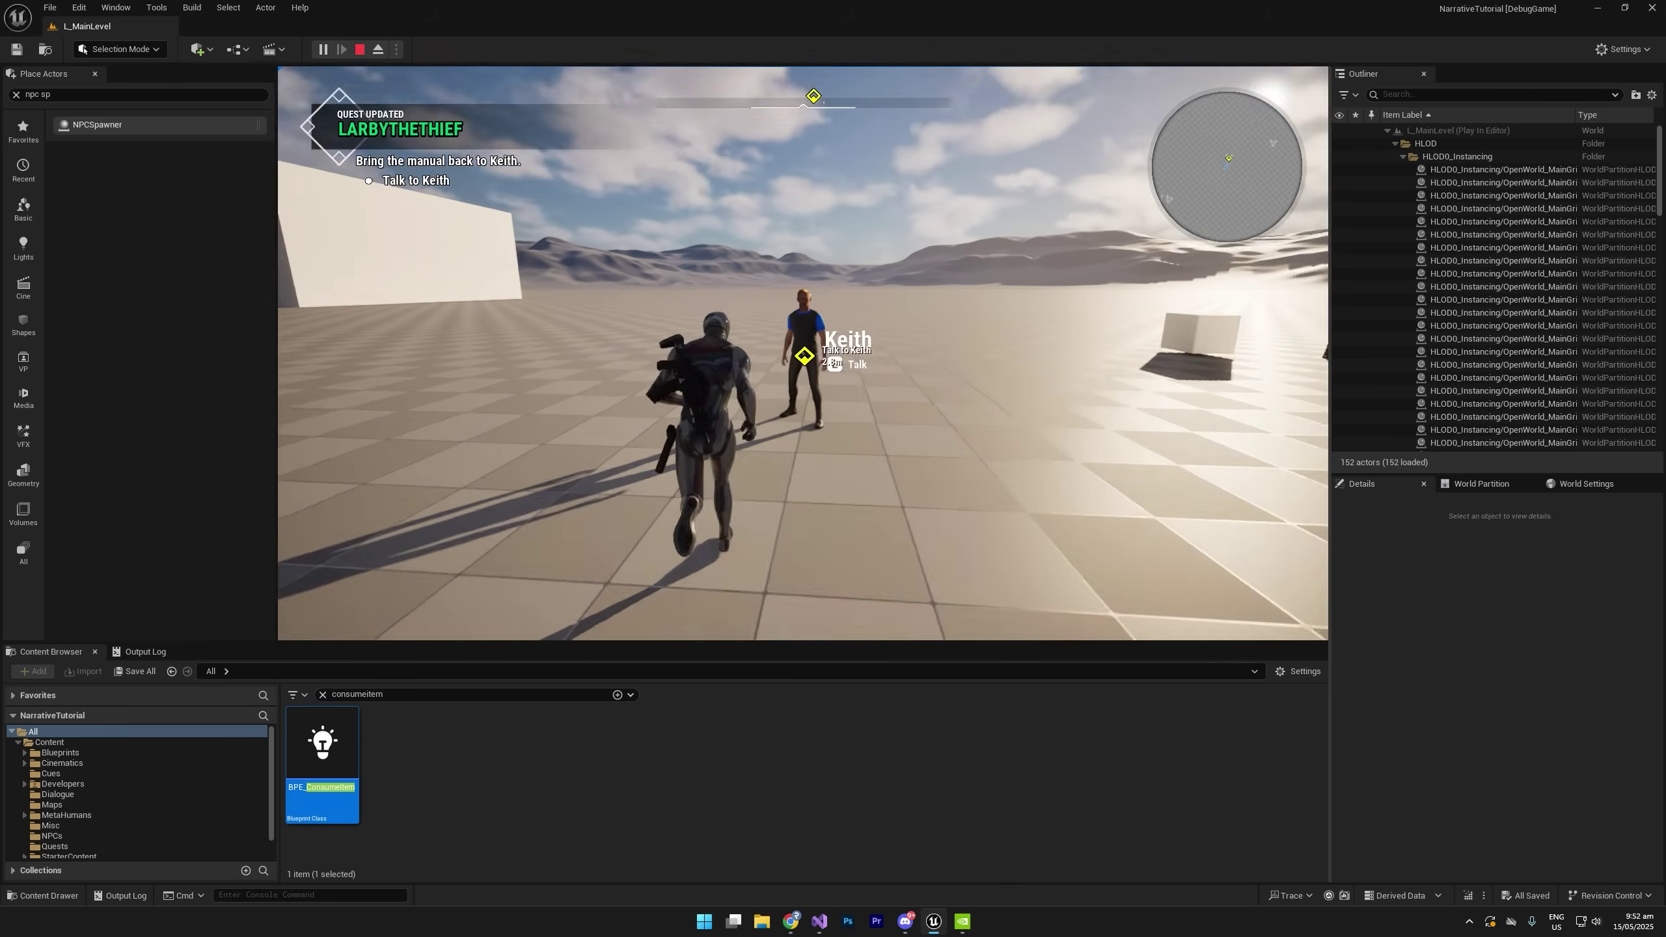
key("e")
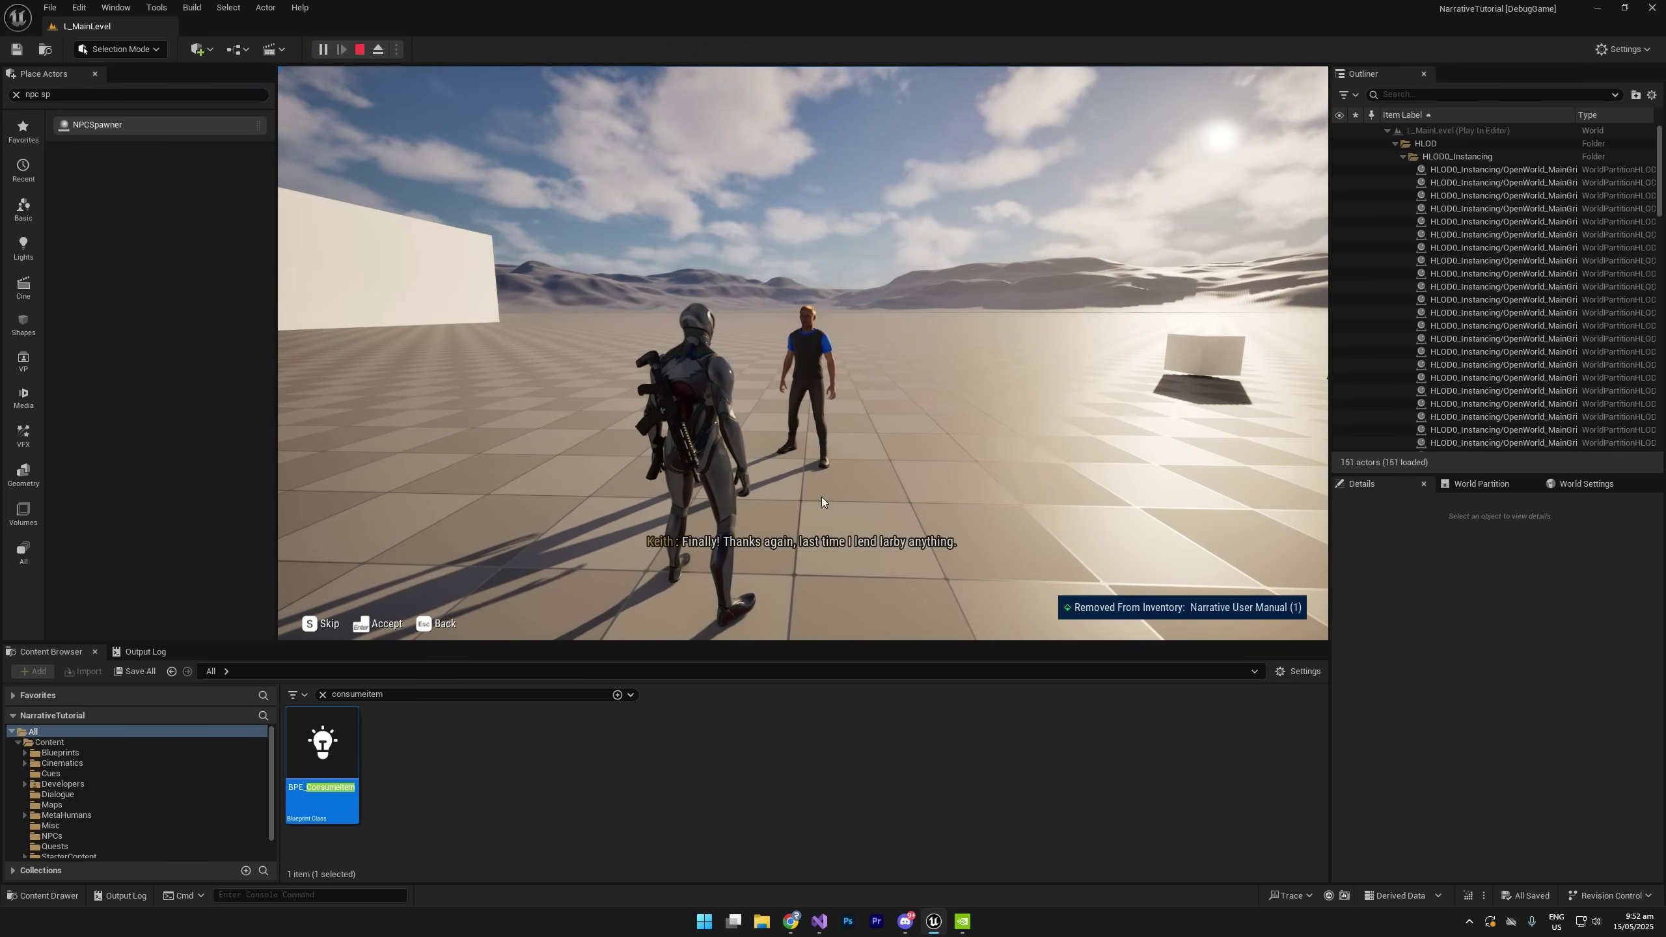
left_click(827, 550)
Check the inventory for the manual's removal and review the LarbyTheThief entry in the quest journal.
key("w")
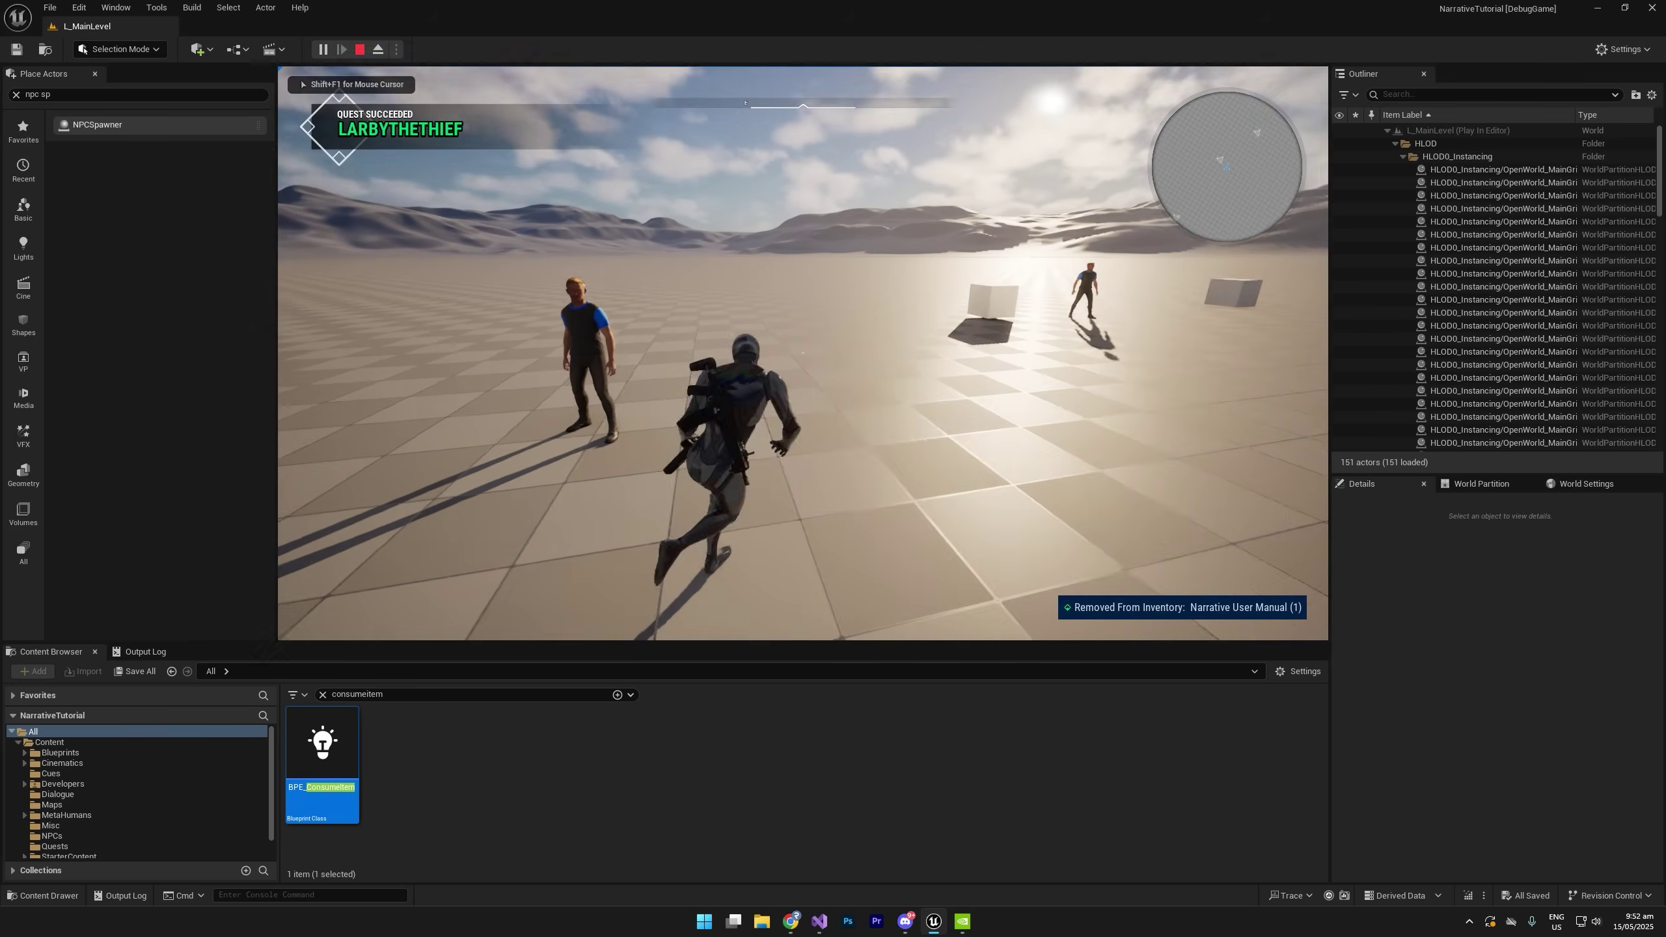
key("i")
left_click(732, 108)
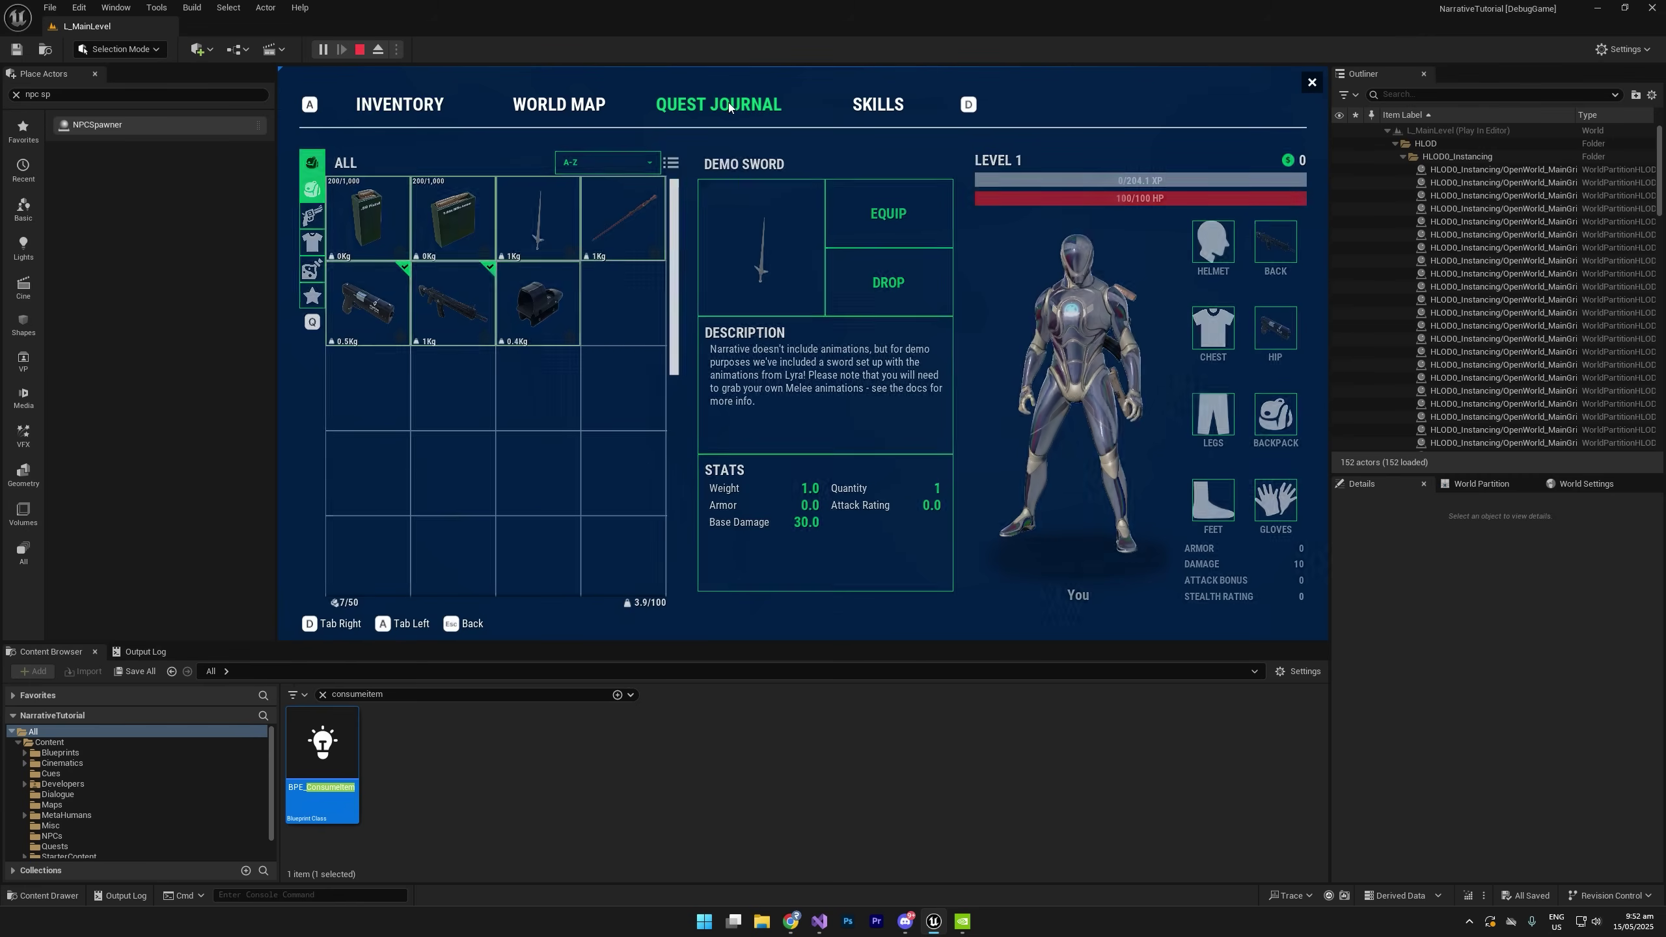
left_click(538, 453)
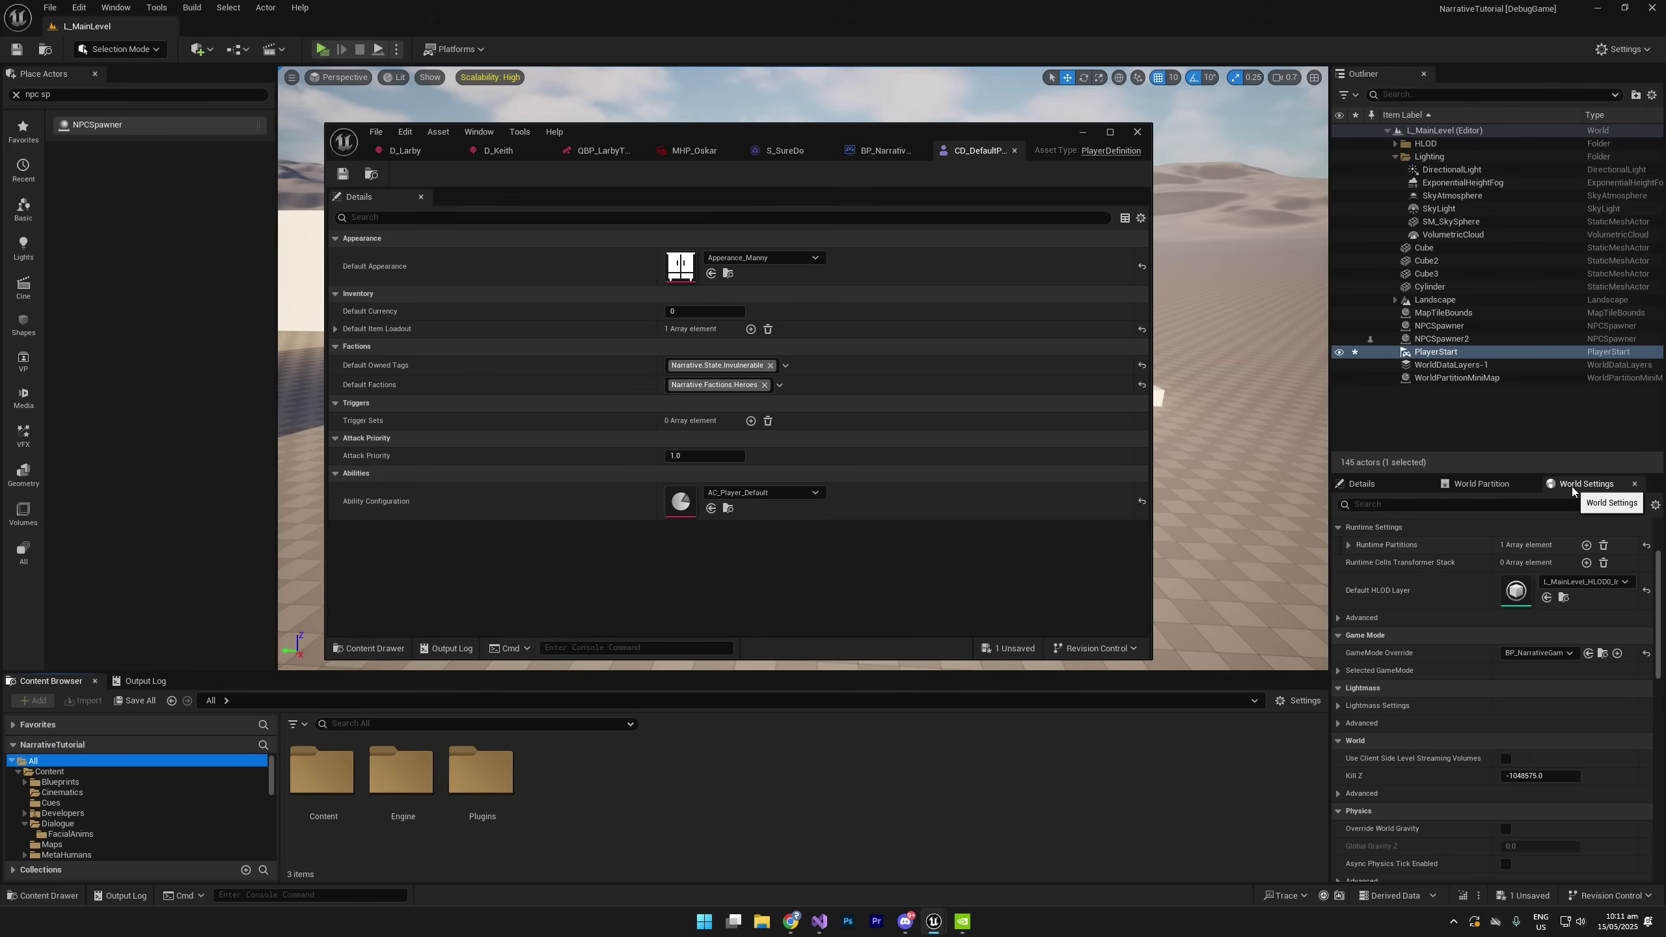
Set Default Appearance to Apperance_MH_Oskar in the player definition used by BP_NarrativeGameMode, and close its editor window.
left_click(1602, 652)
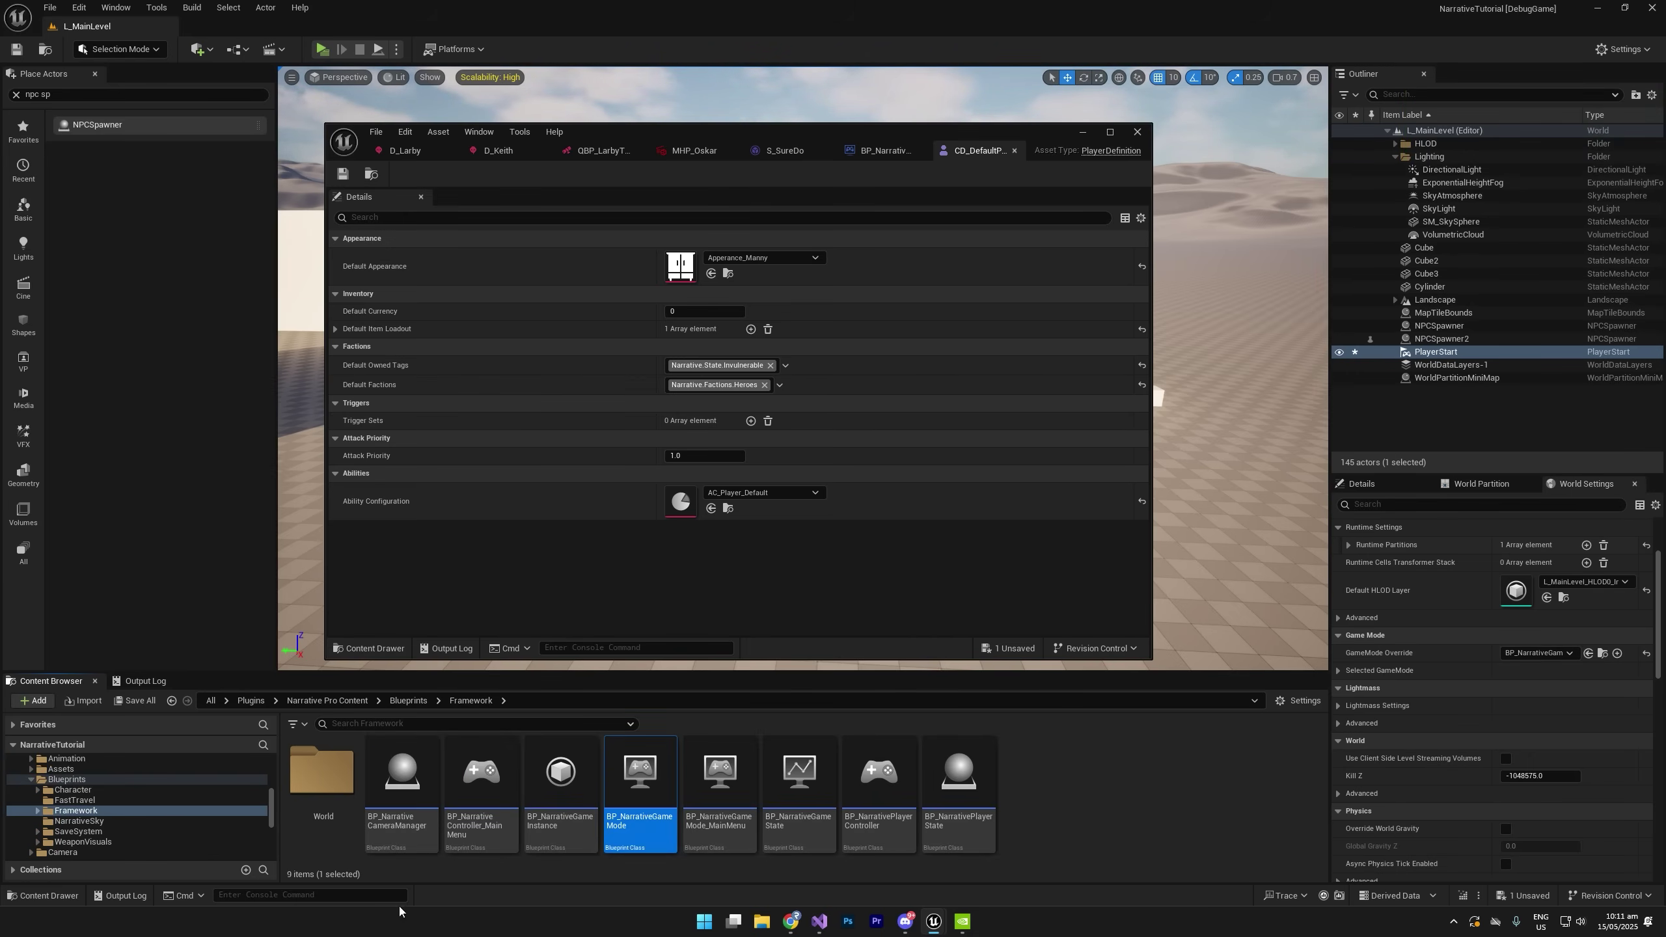
double_click(620, 811)
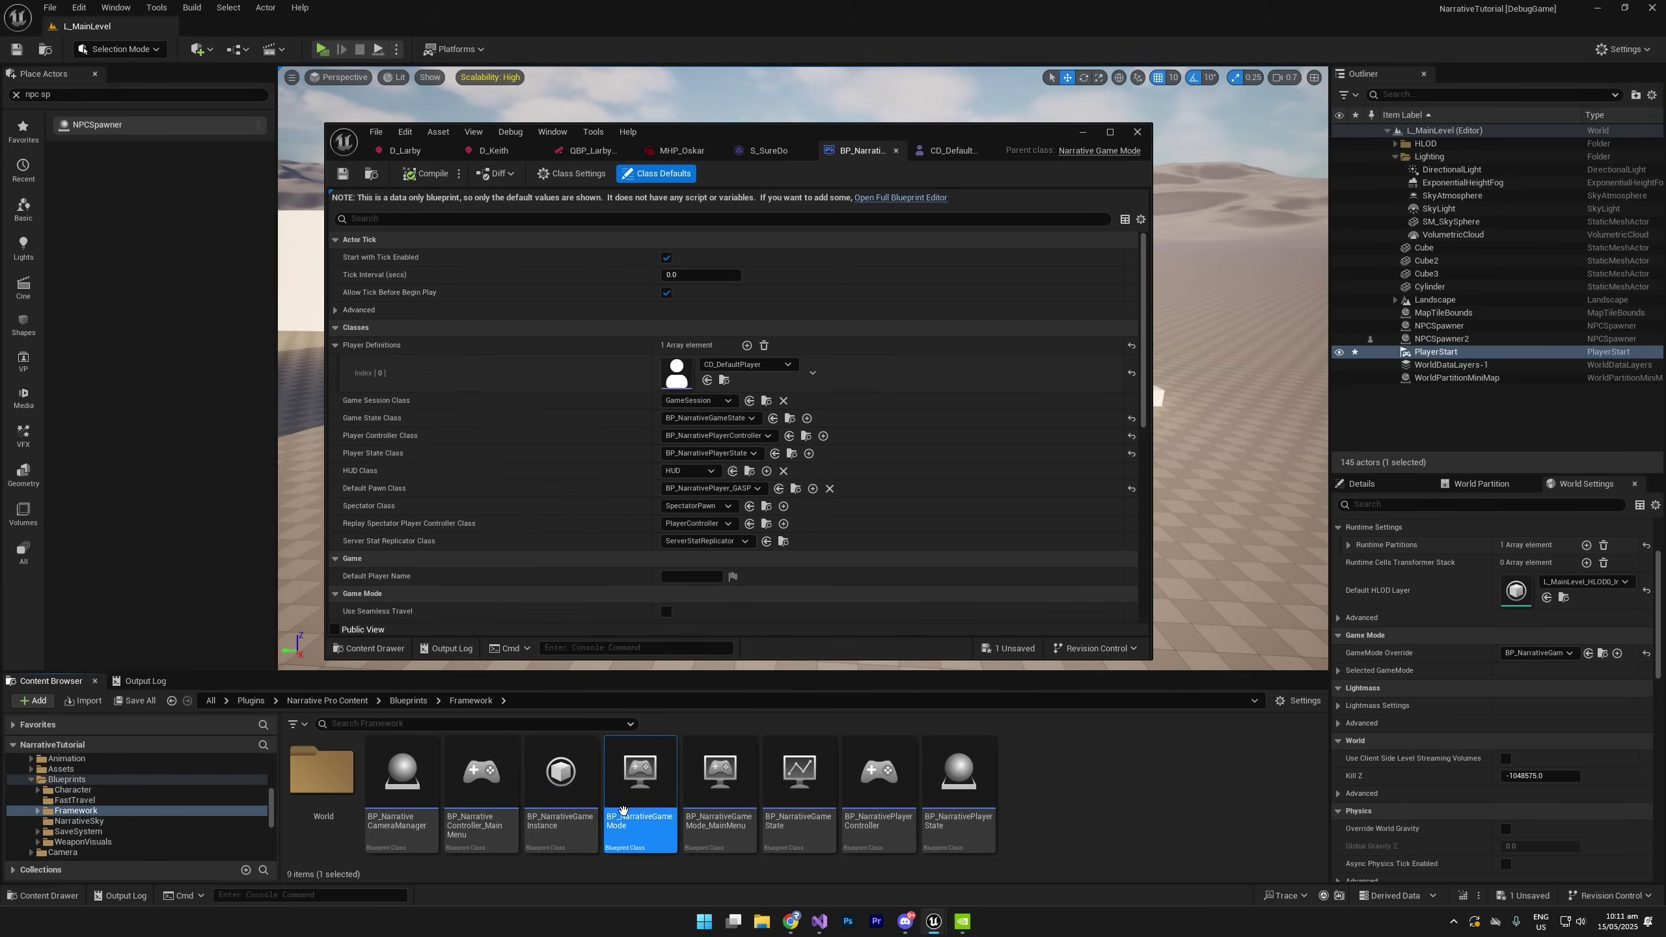
double_click(677, 374)
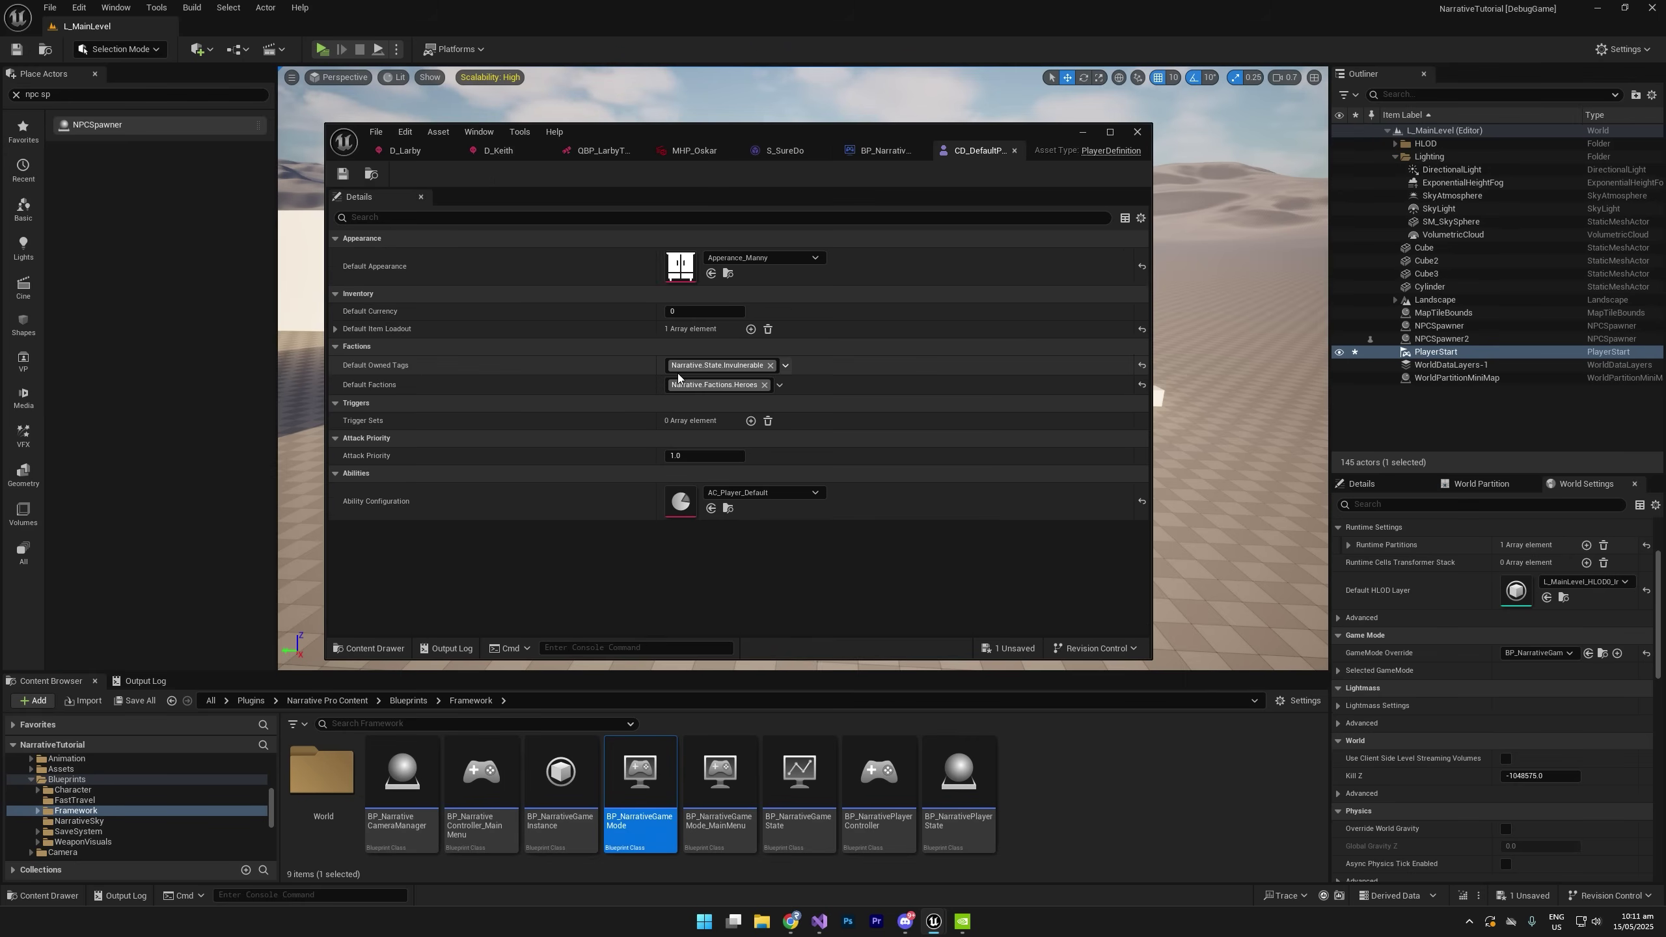
left_click(759, 257)
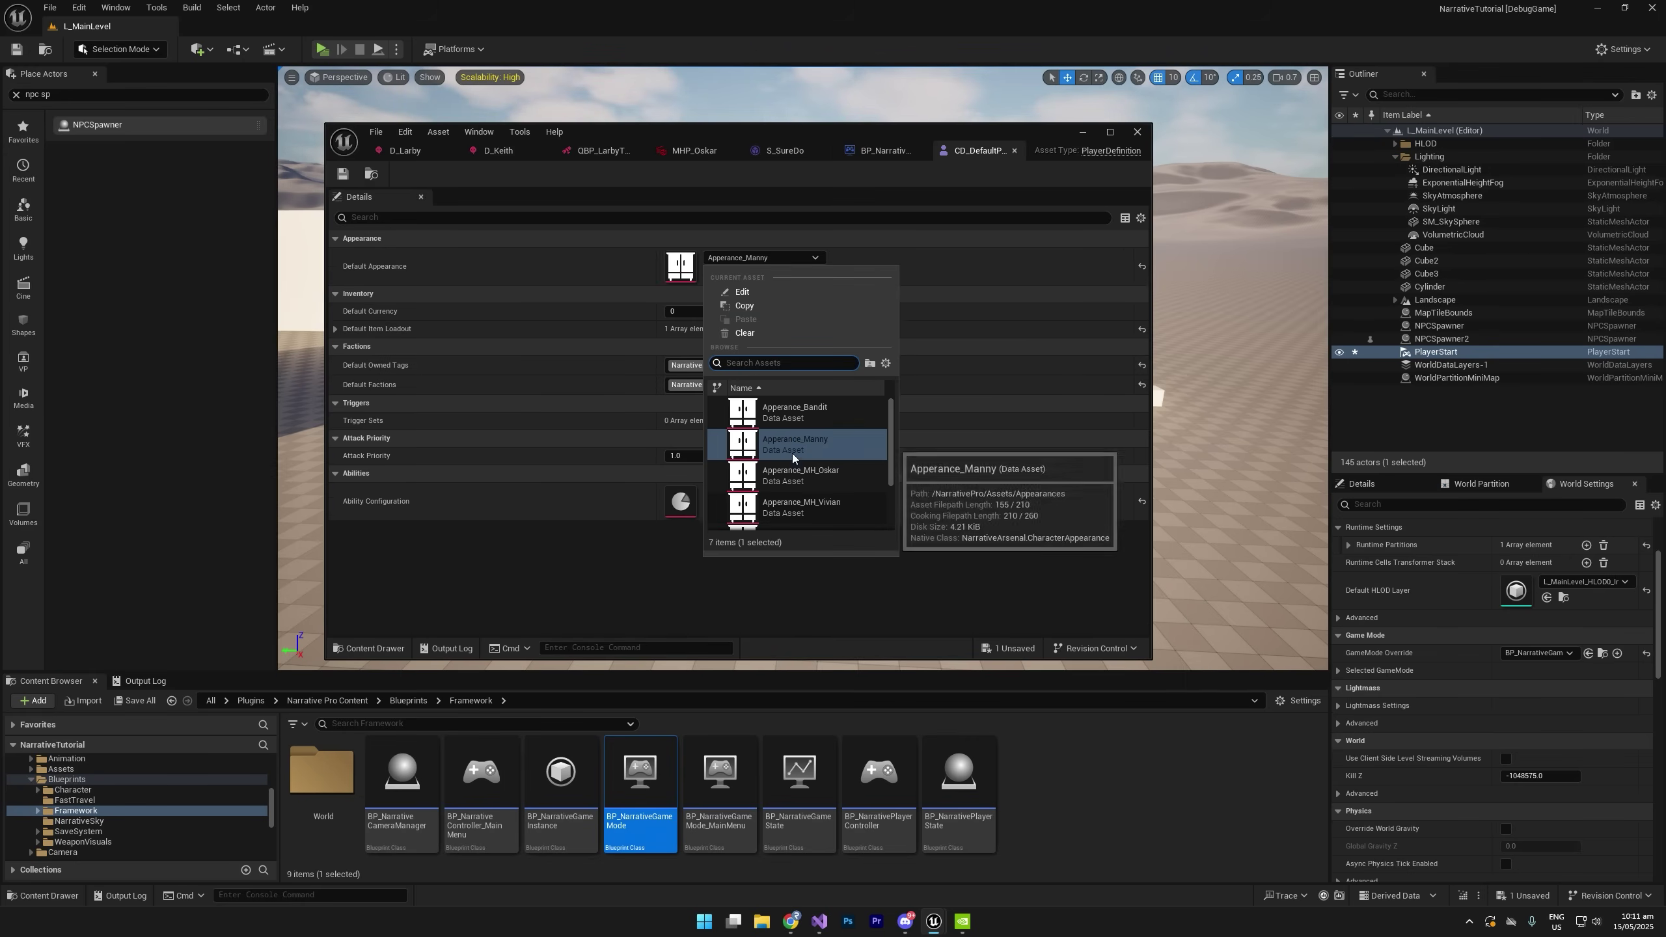
left_click(809, 476)
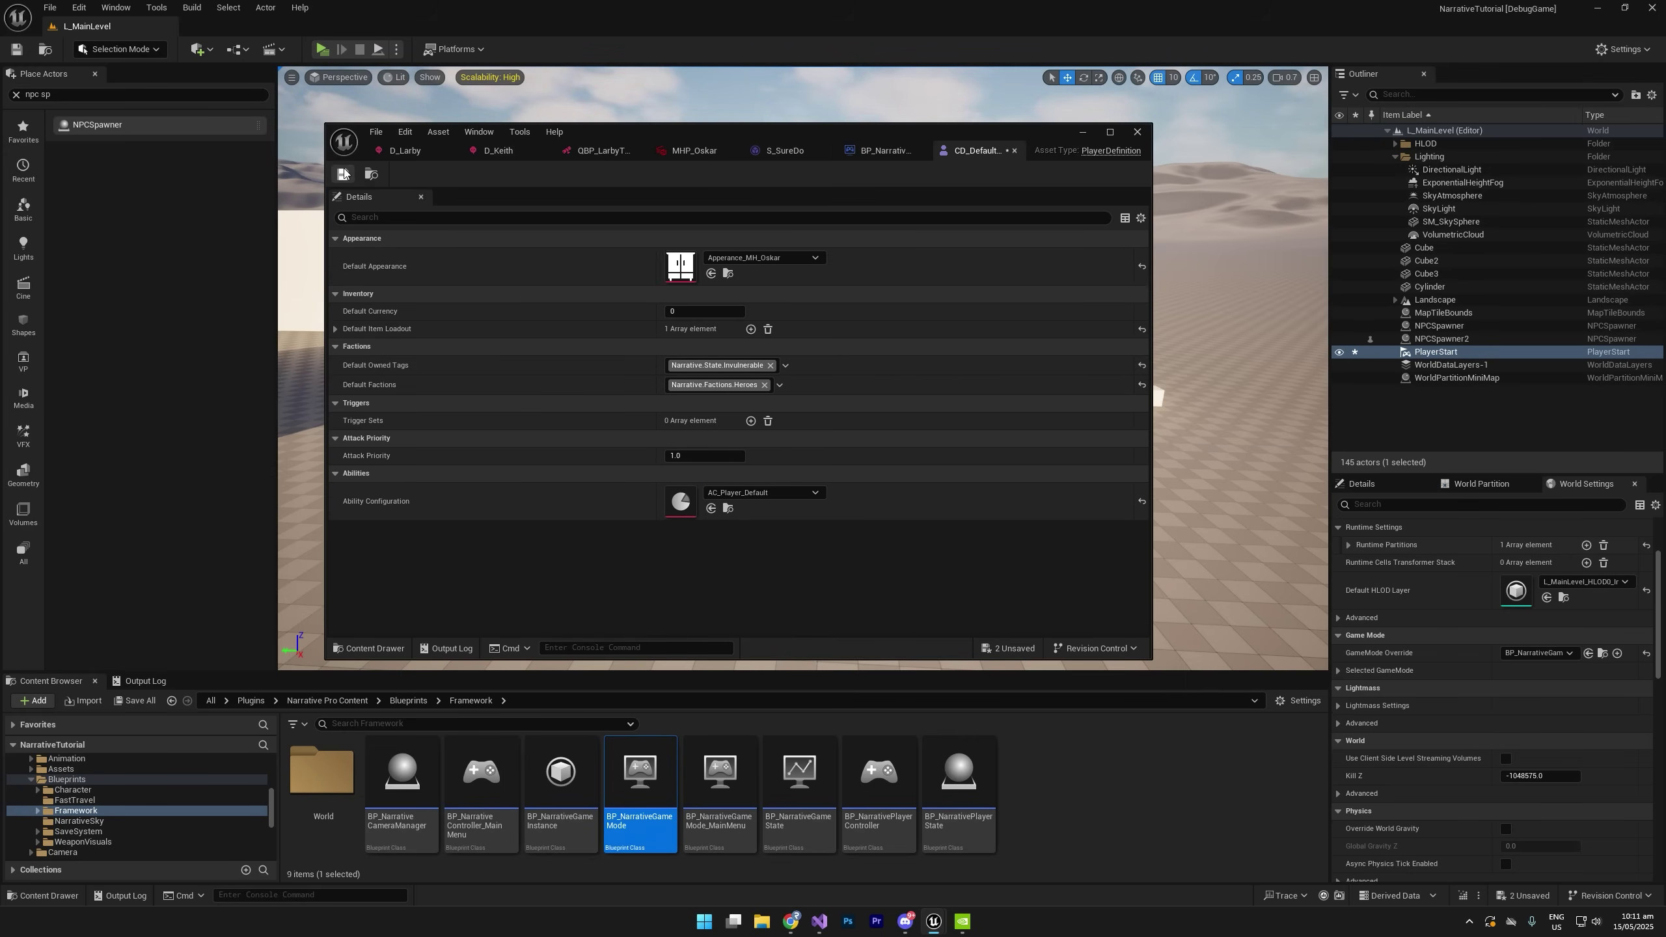
left_click(1137, 132)
Playtest the level as the new player character, switch to first-person view, and walk up to Keith to talk.
right_click_drag(918, 354, 377, 95)
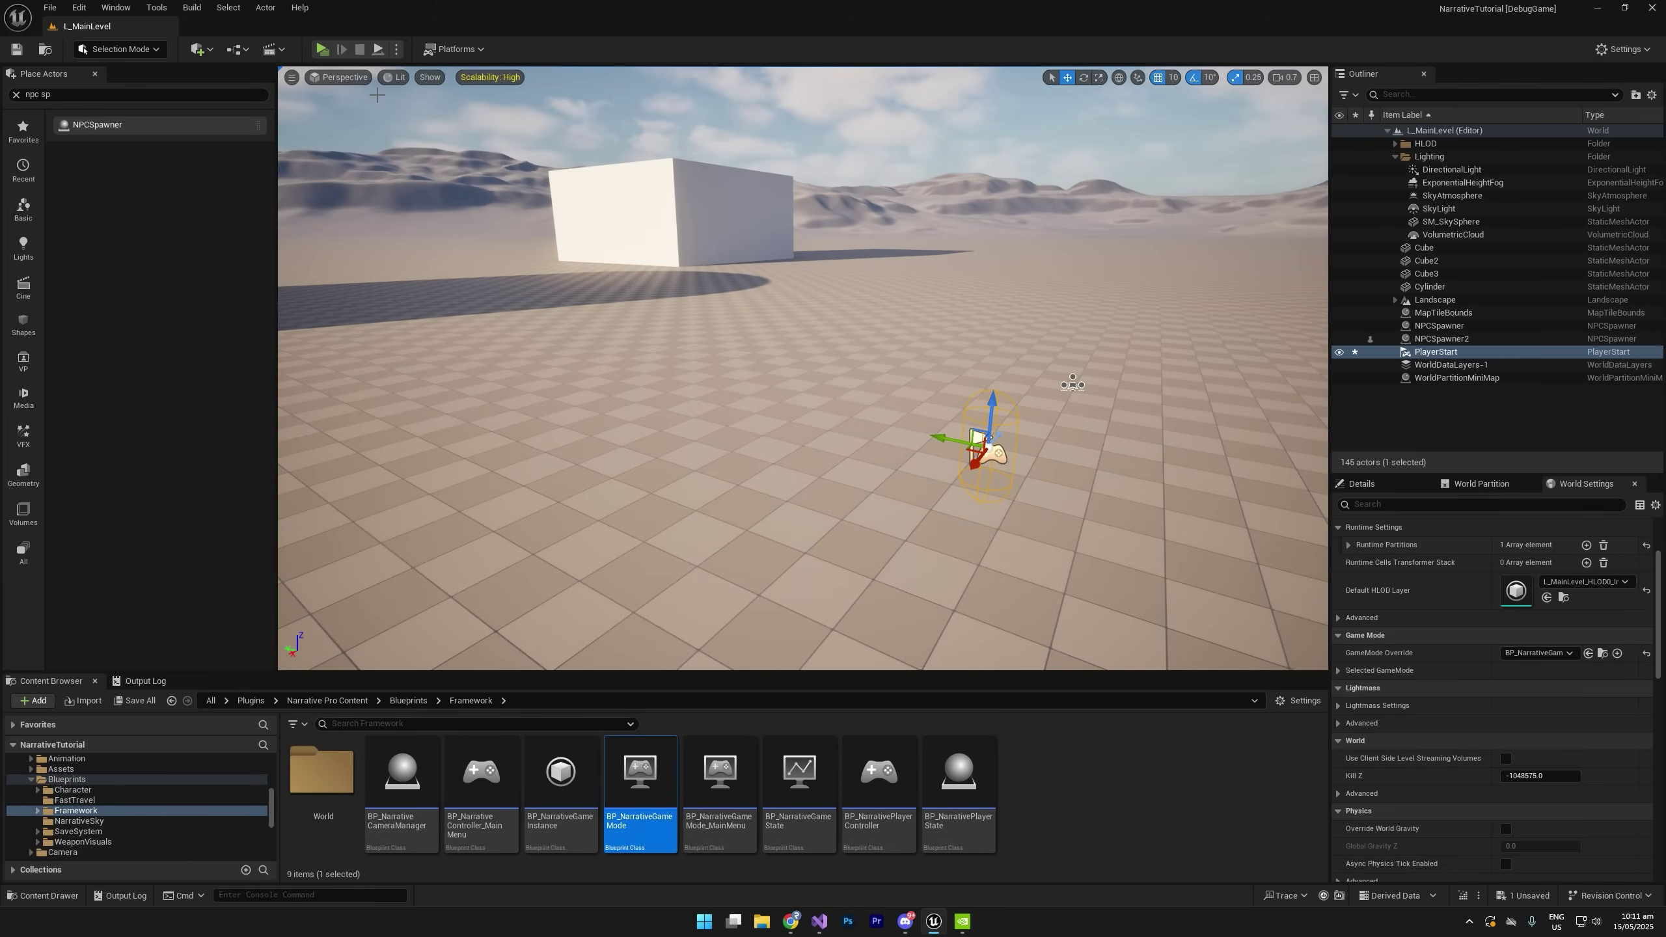
left_click(321, 51)
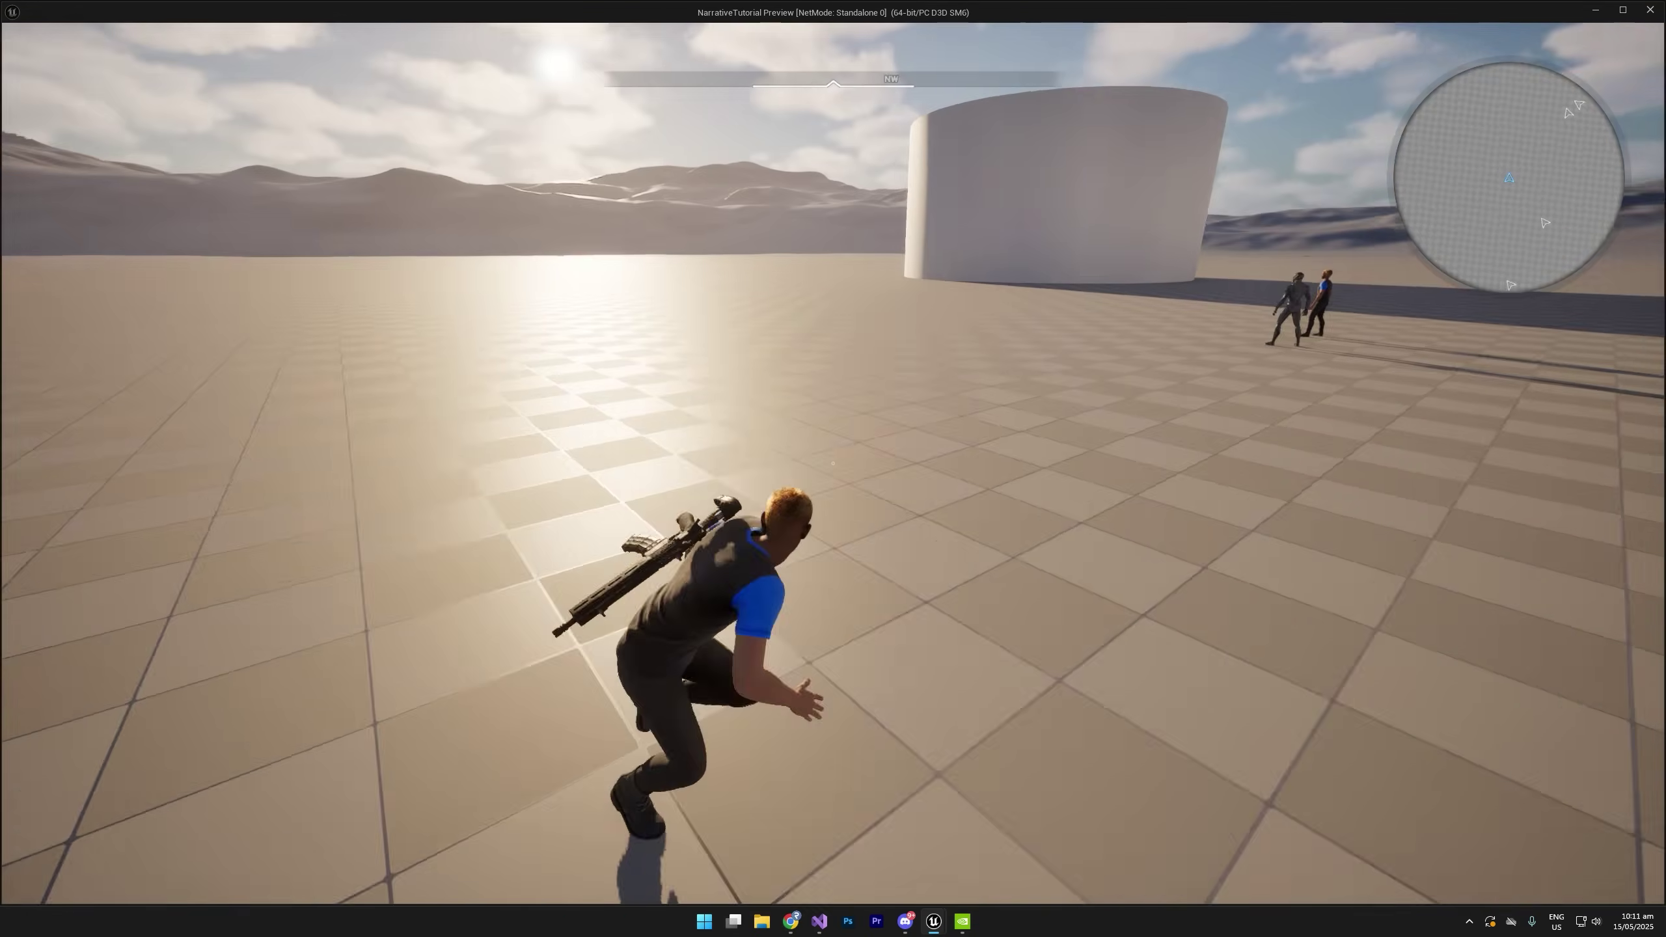
key("v")
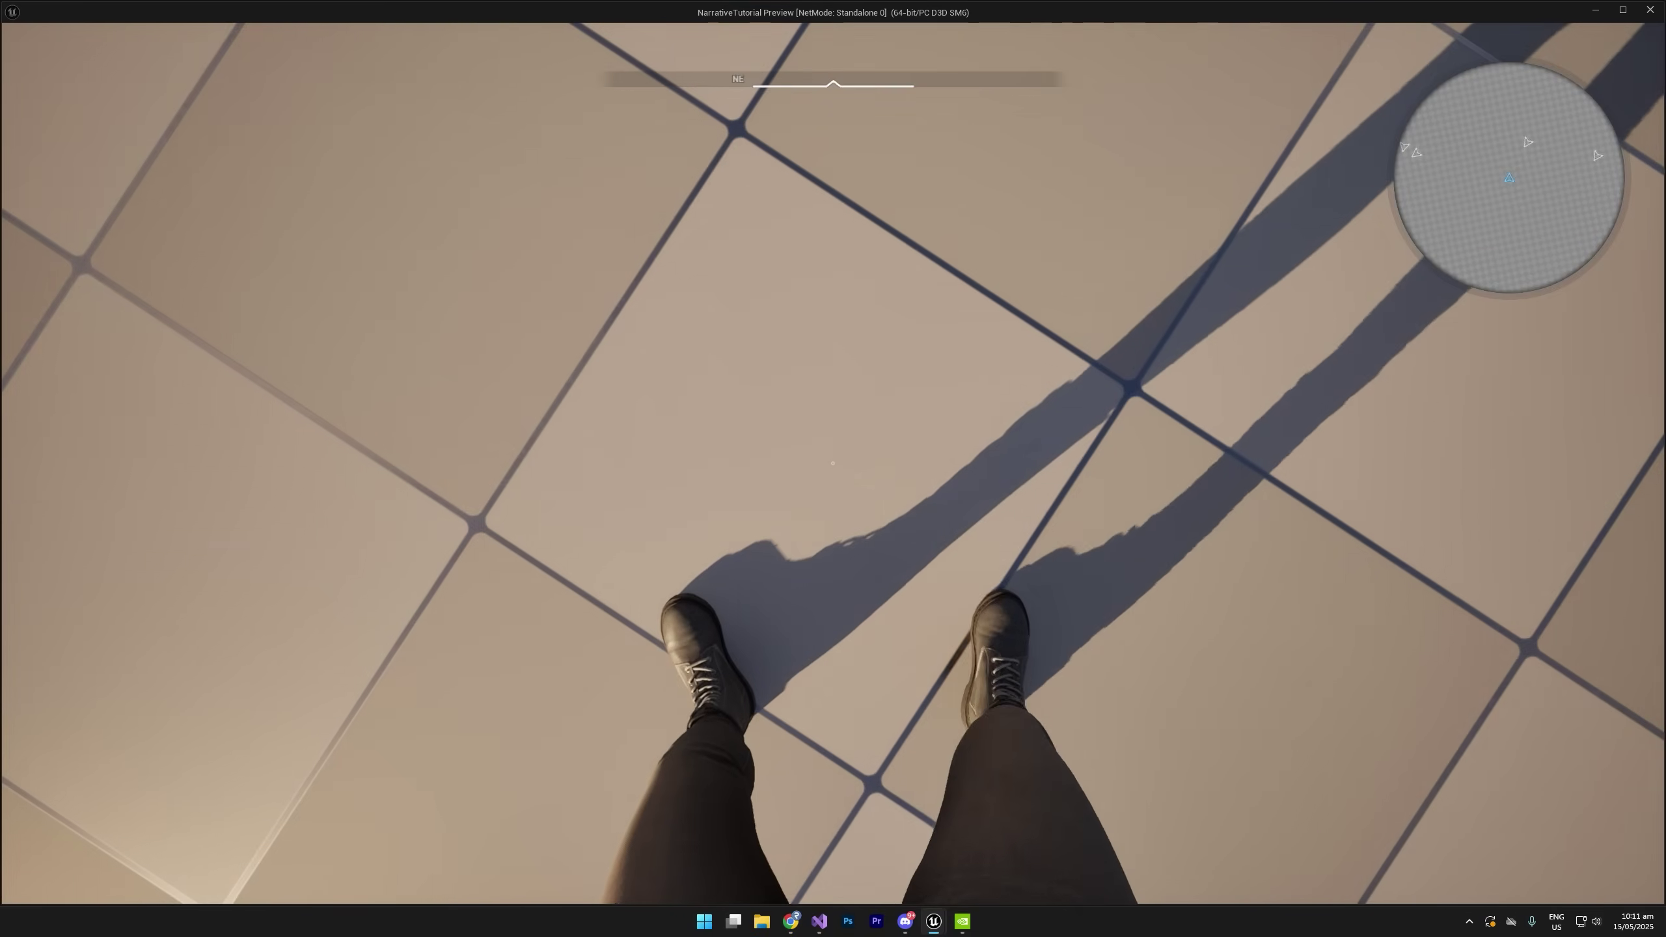
key("w")
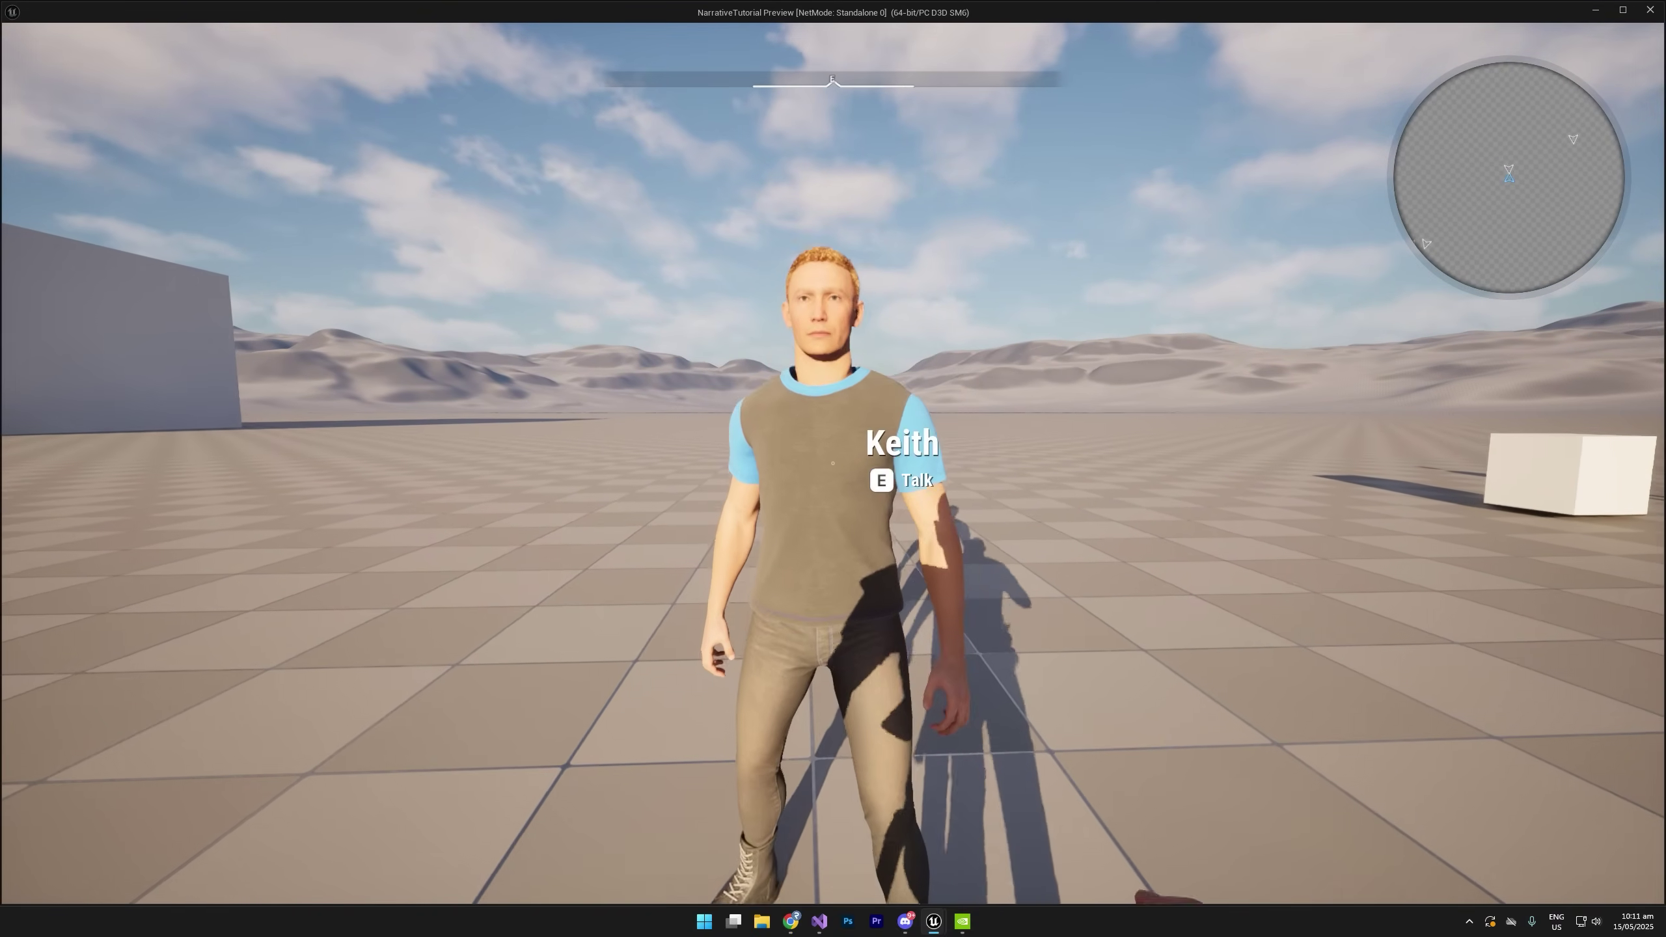
key("e")
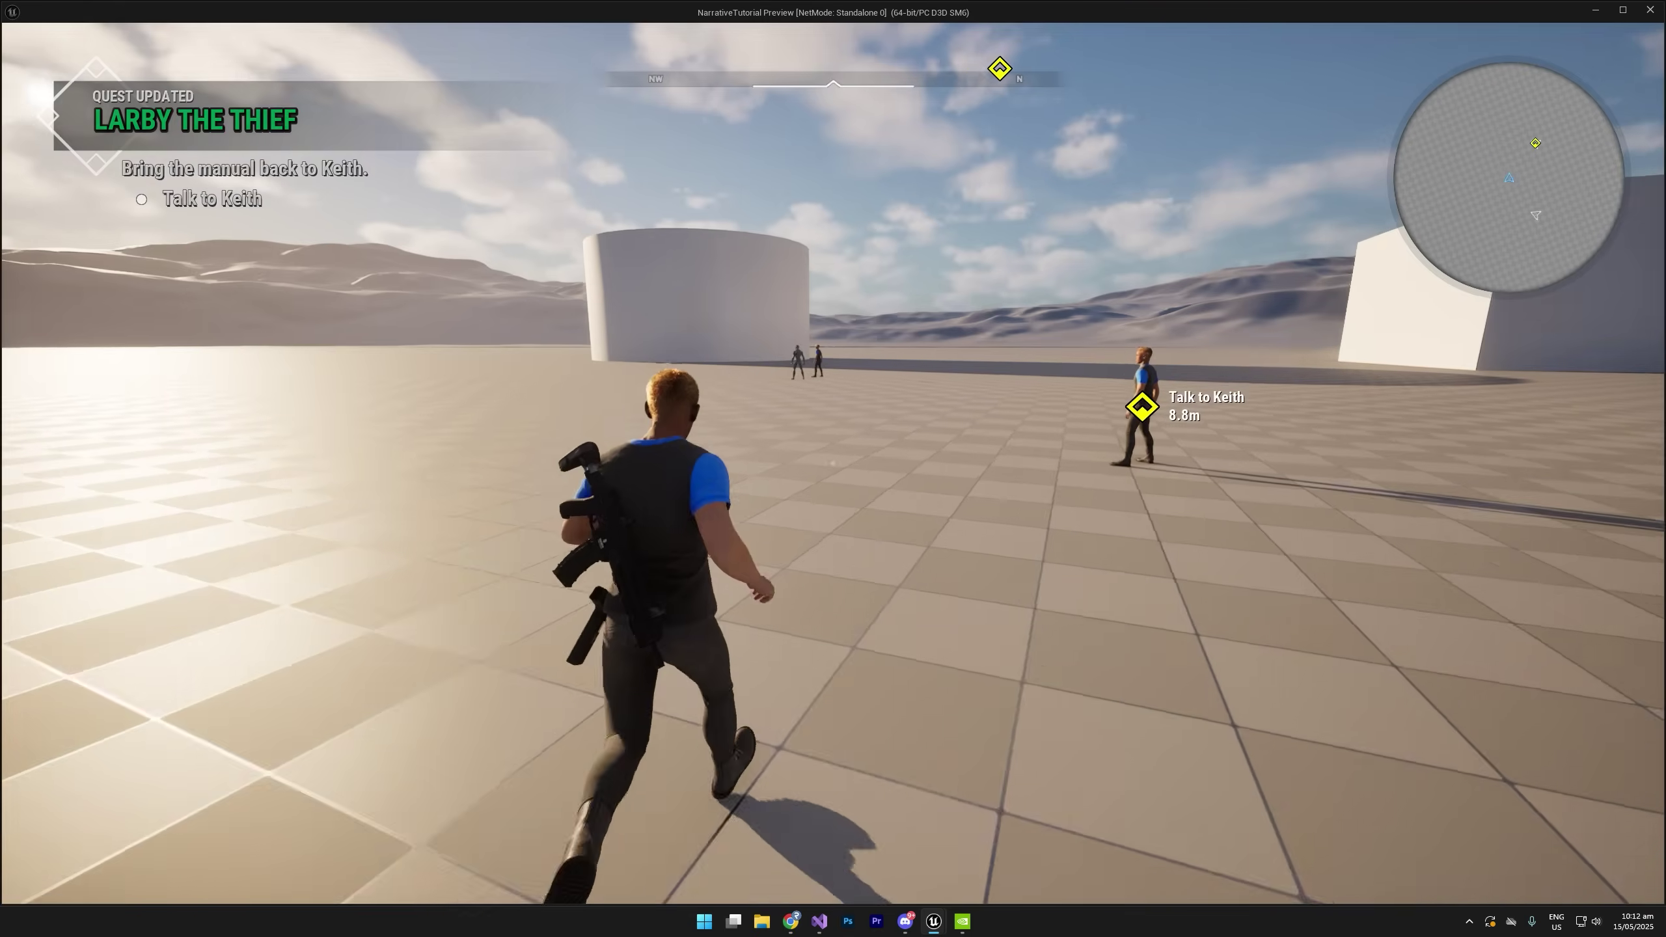
Bring the manual back to Keith in the playtest and answer "Sure do!" to finish the quest.
key("w")
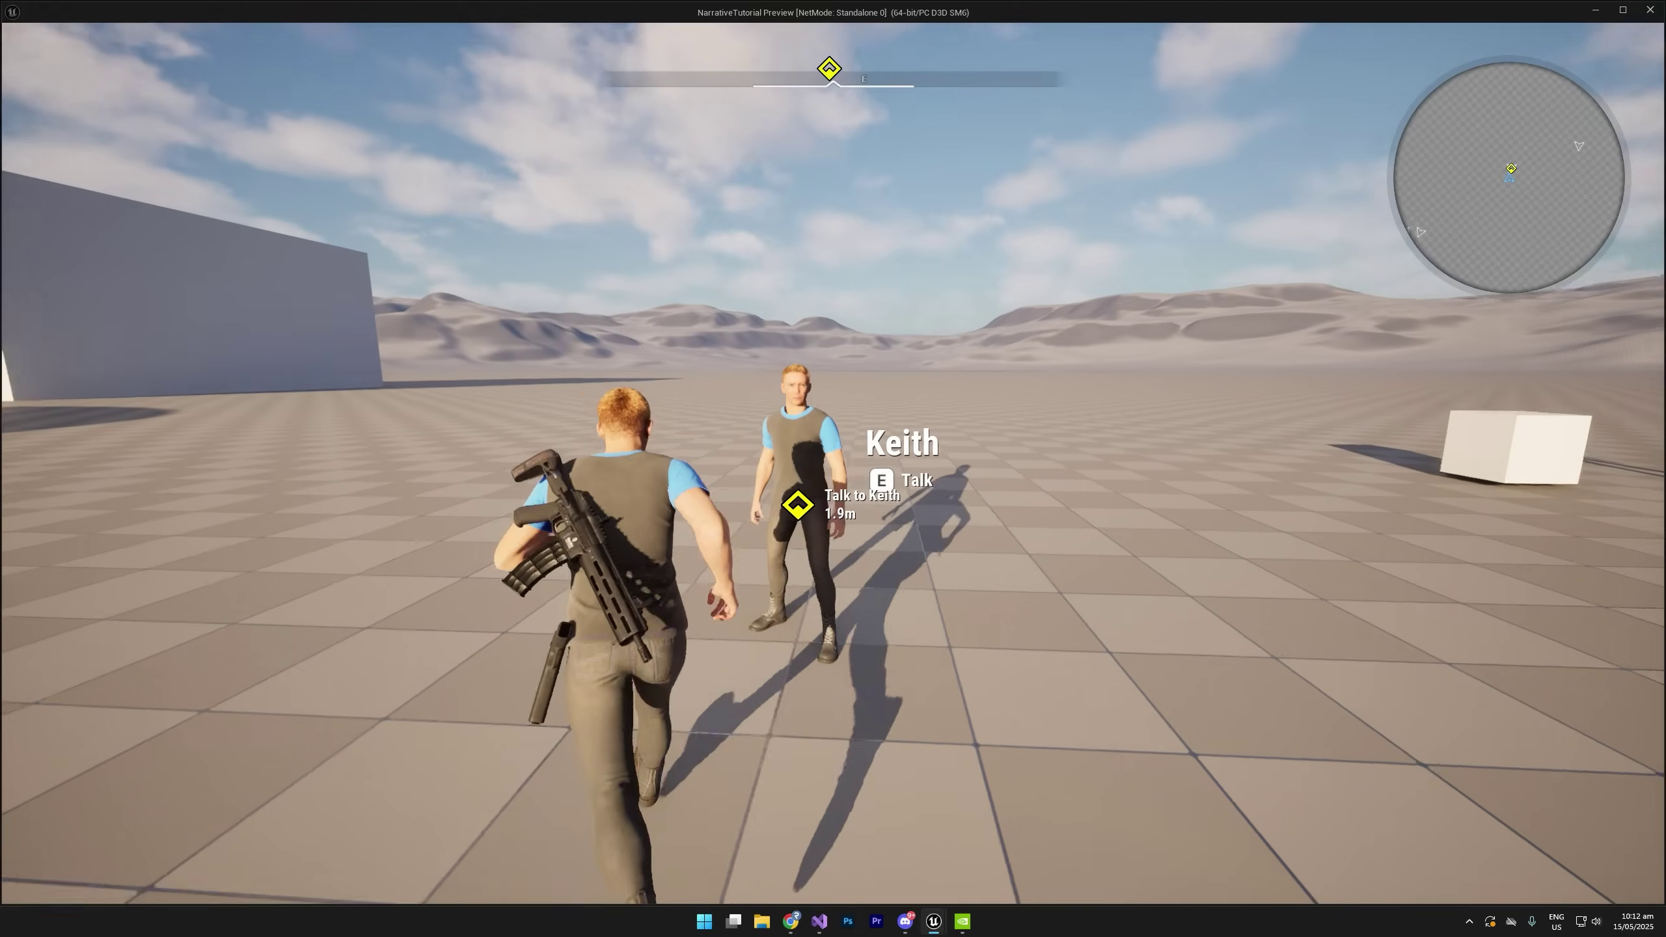
key("e")
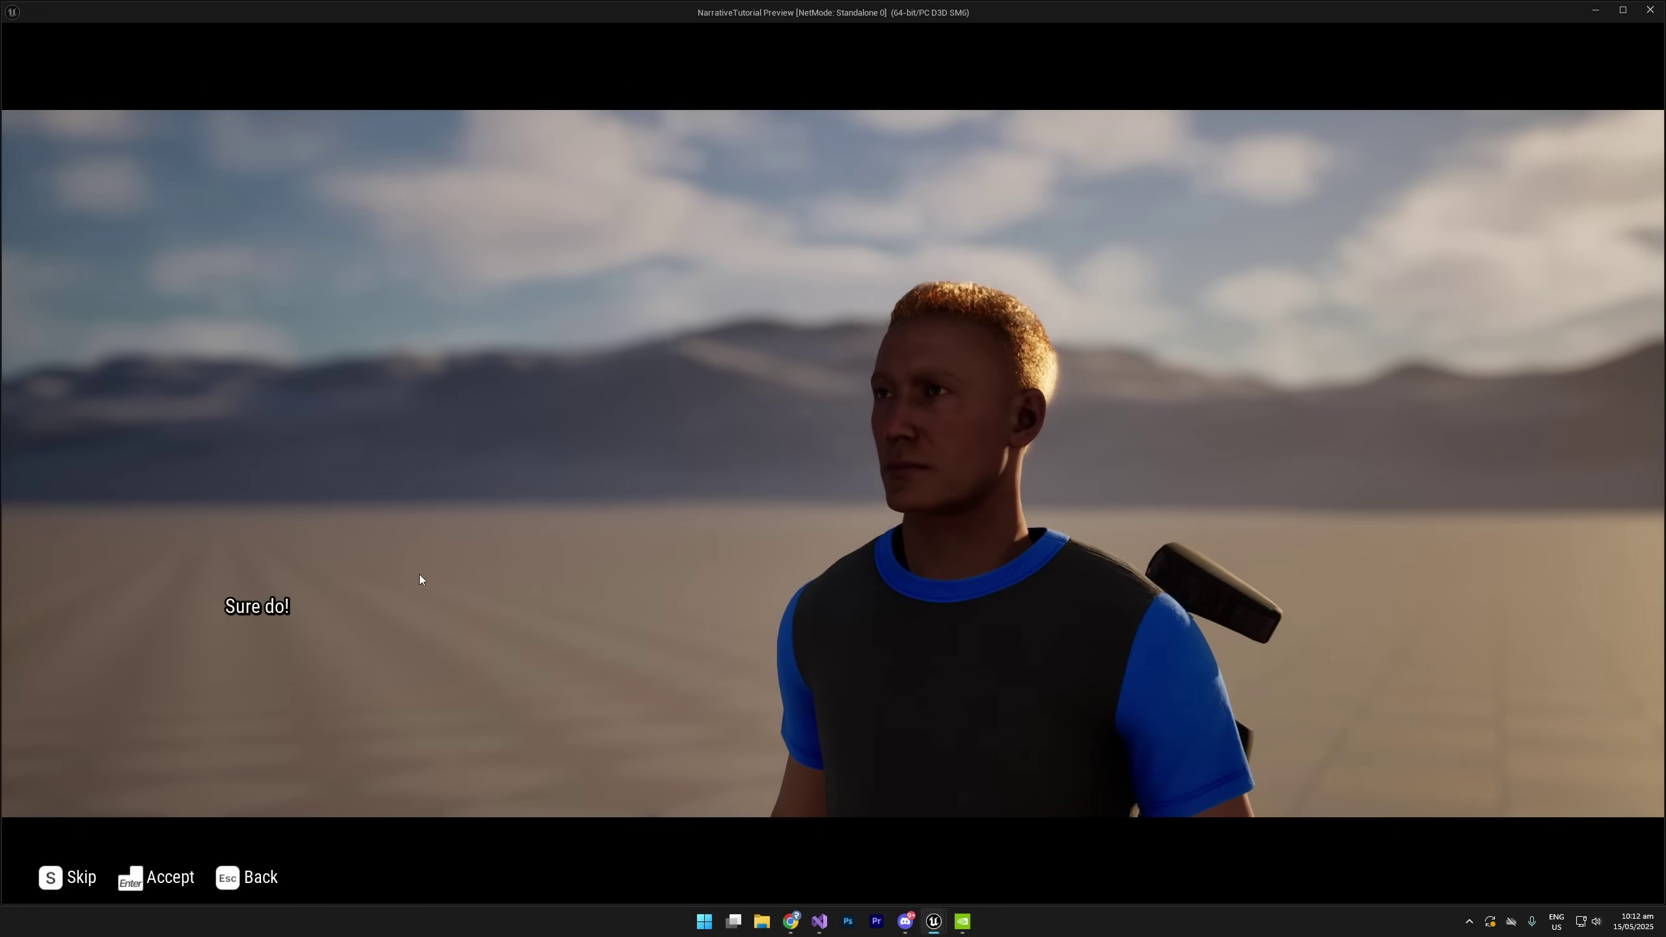
left_click(291, 603)
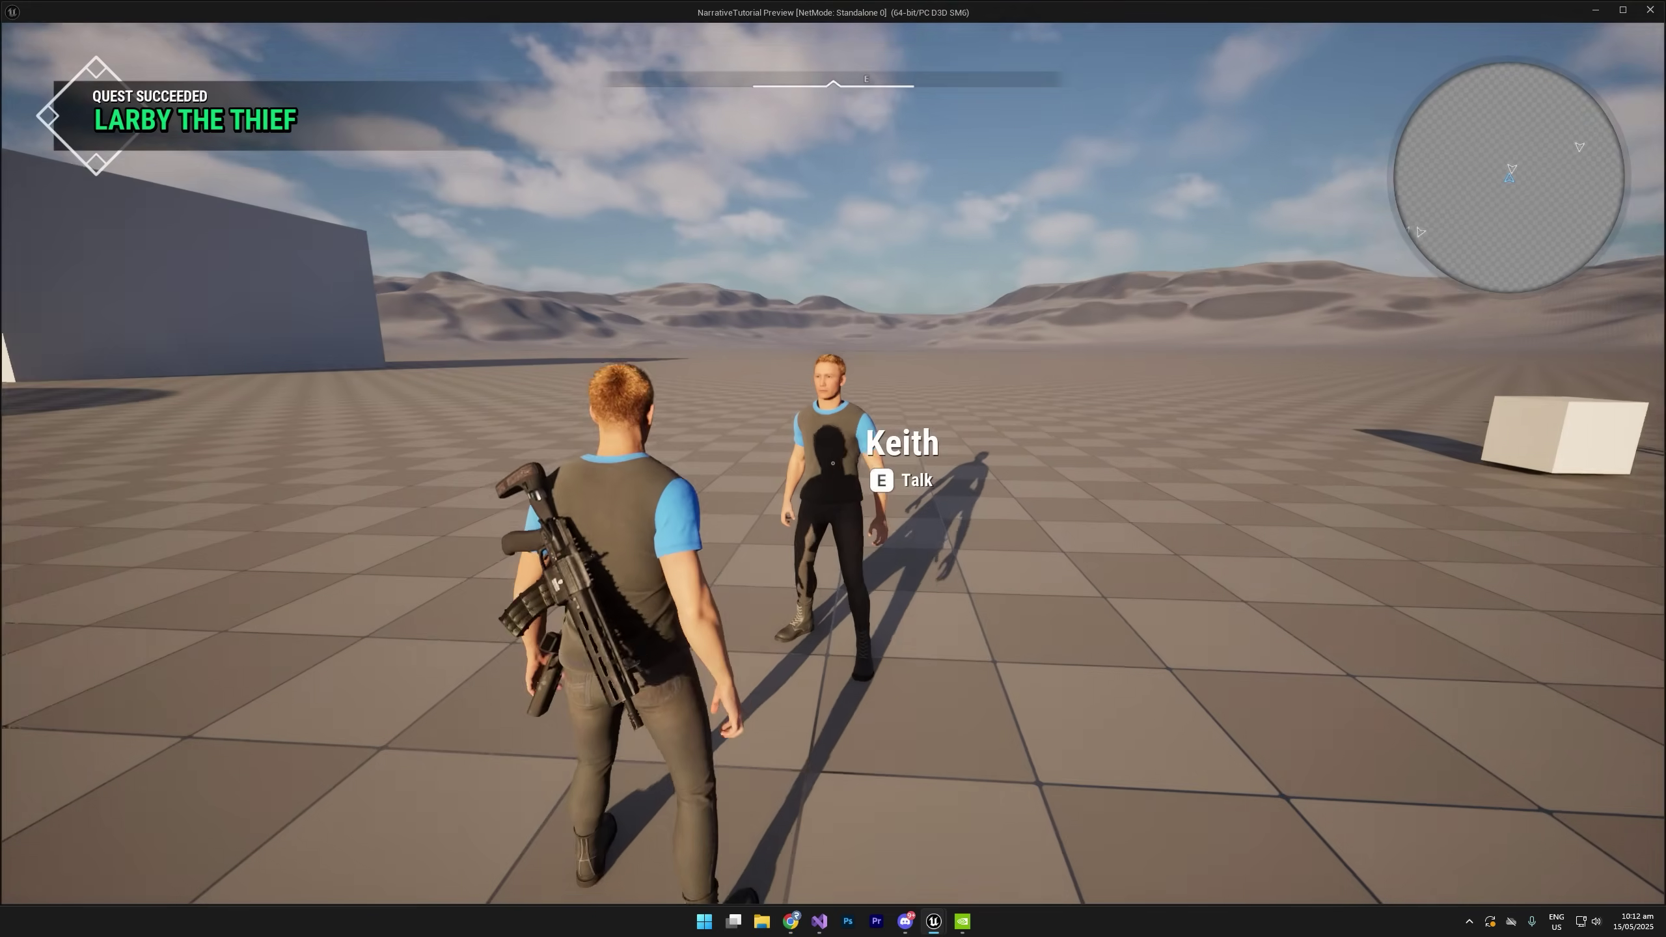
key("s")
key("w")
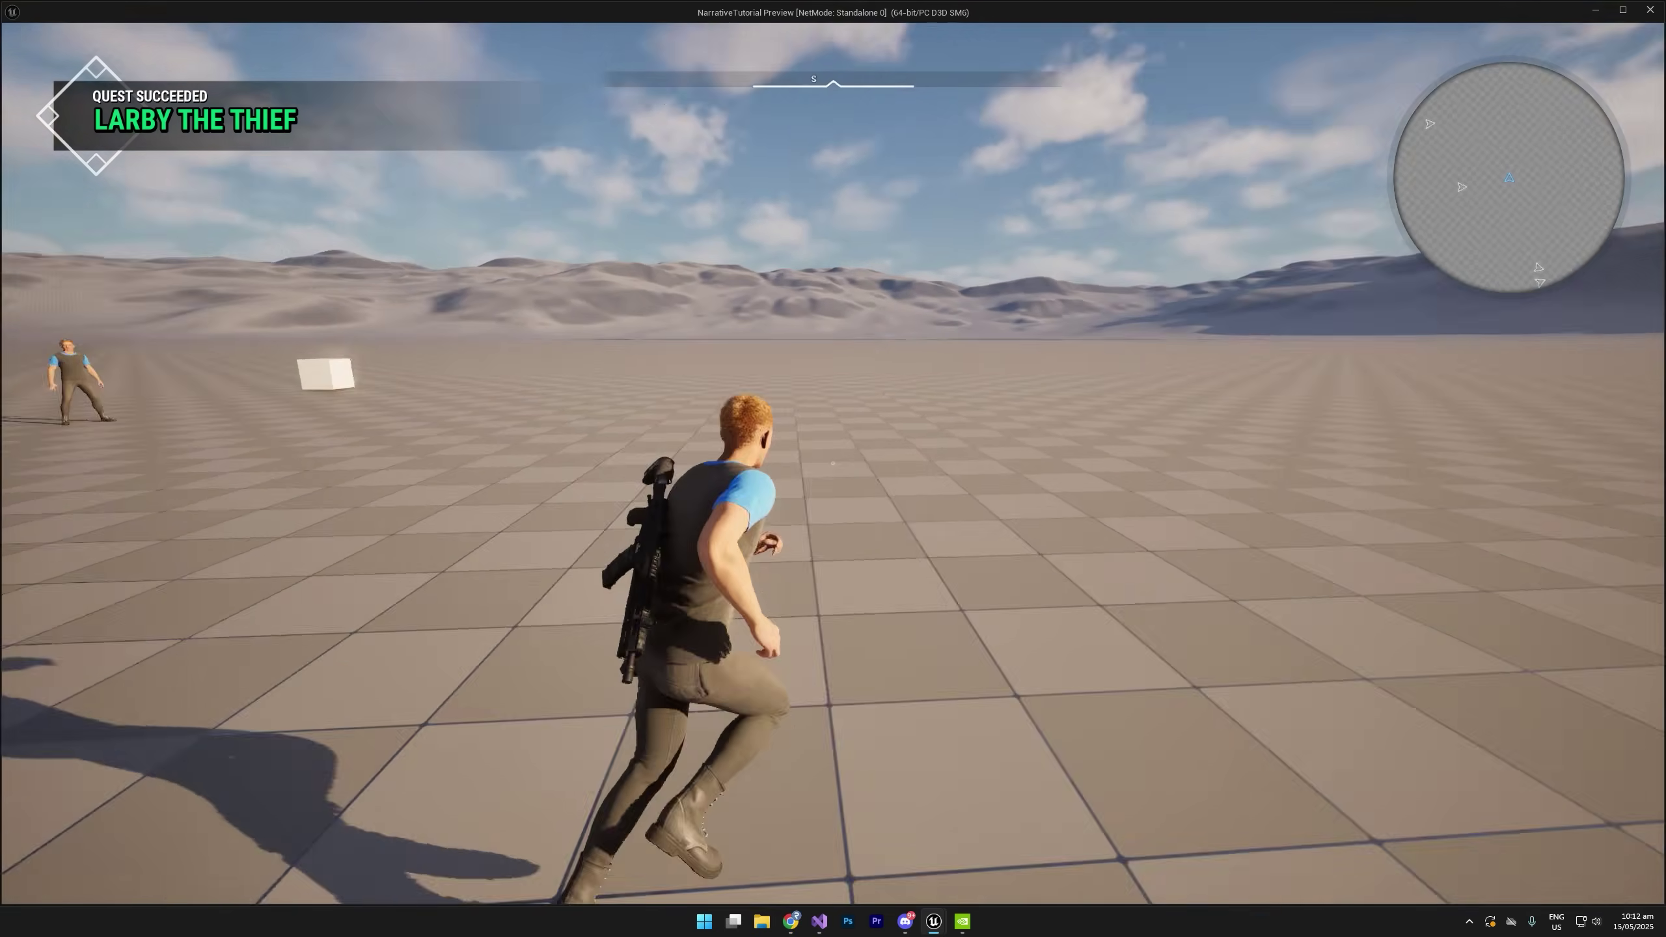
key("space")
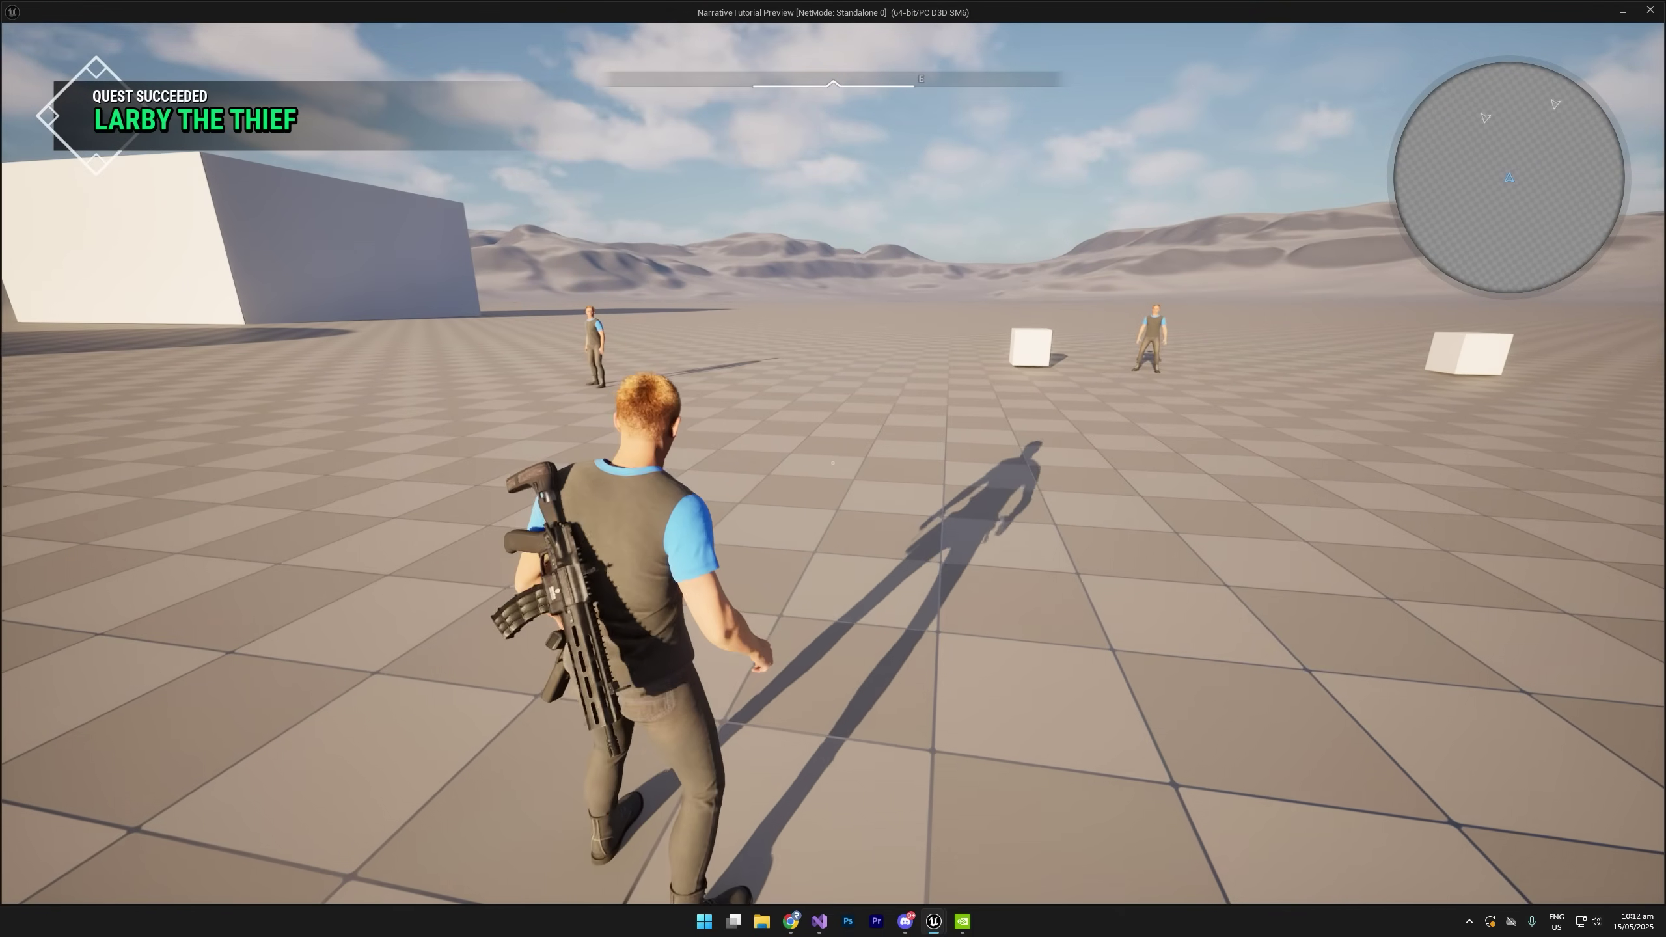
key("w")
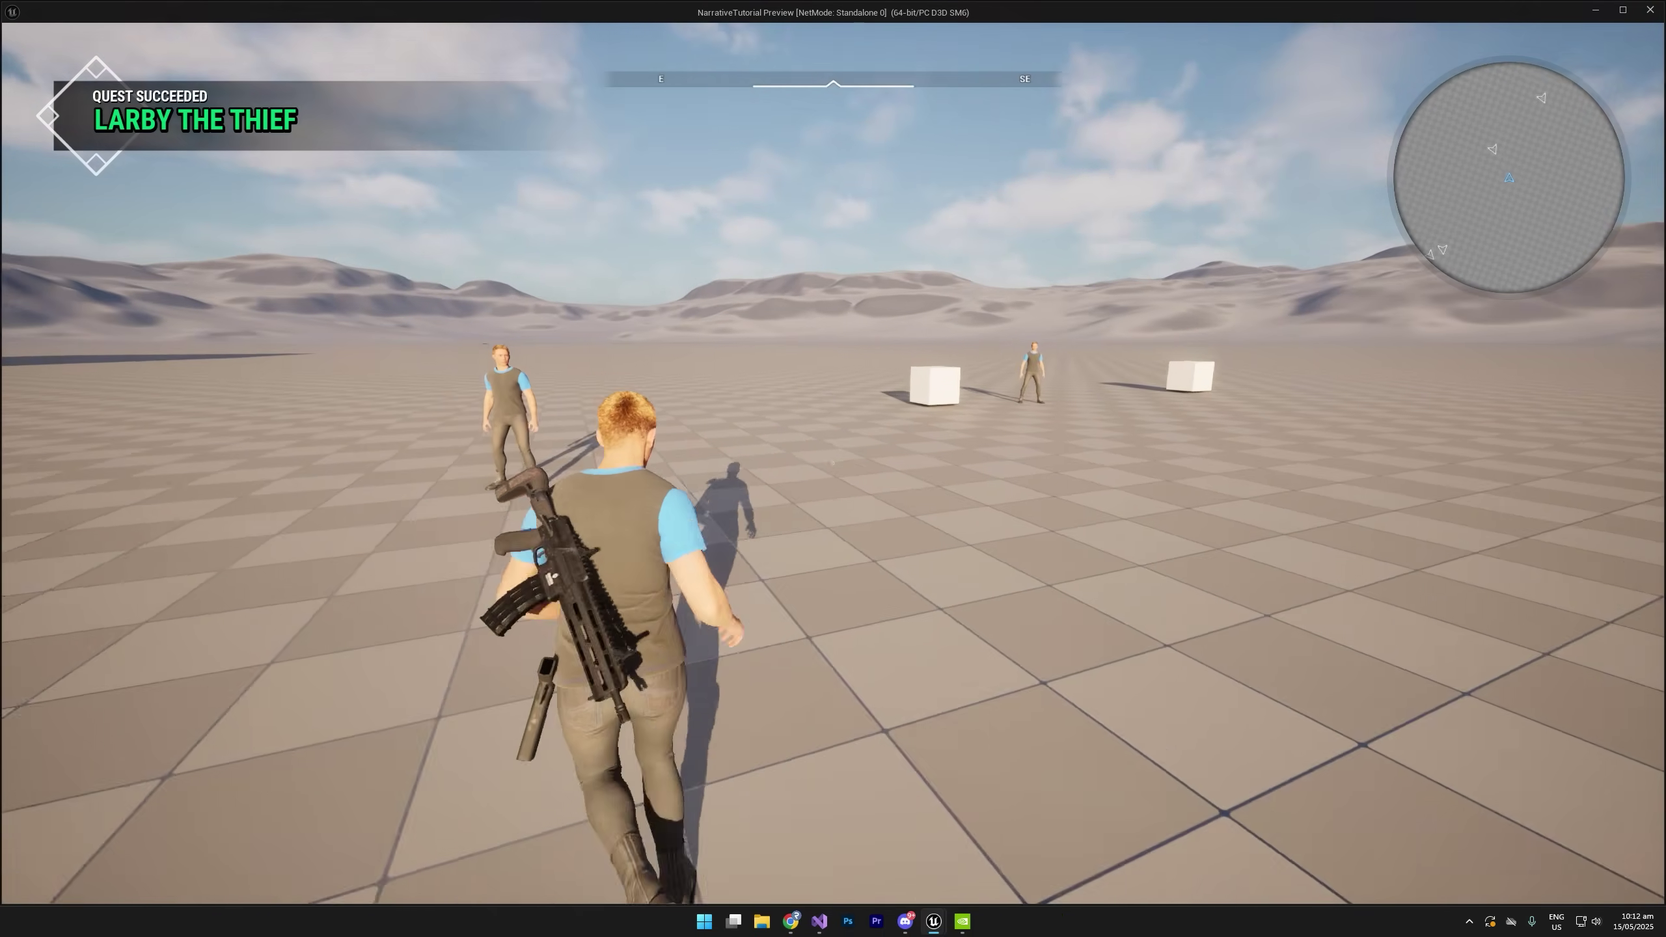
key("w")
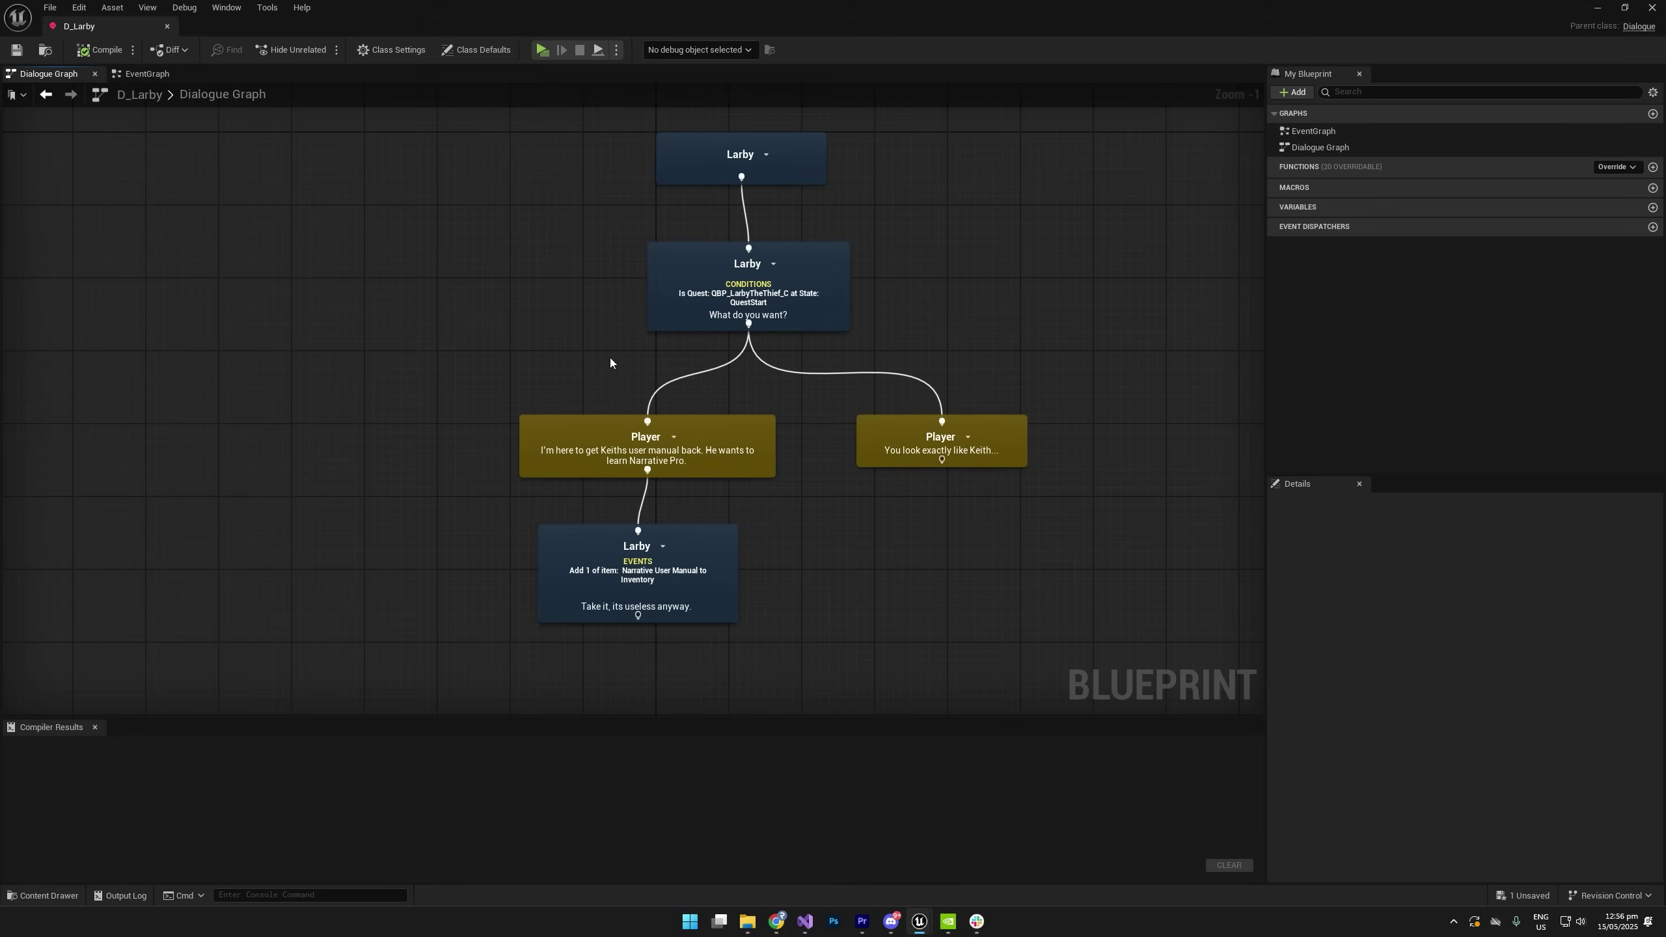
Examine the dialogue line, sound, facial animation and condition settings of the Larby and player nodes in D_Larby's dialogue graph.
left_click_drag(575, 326, 770, 275)
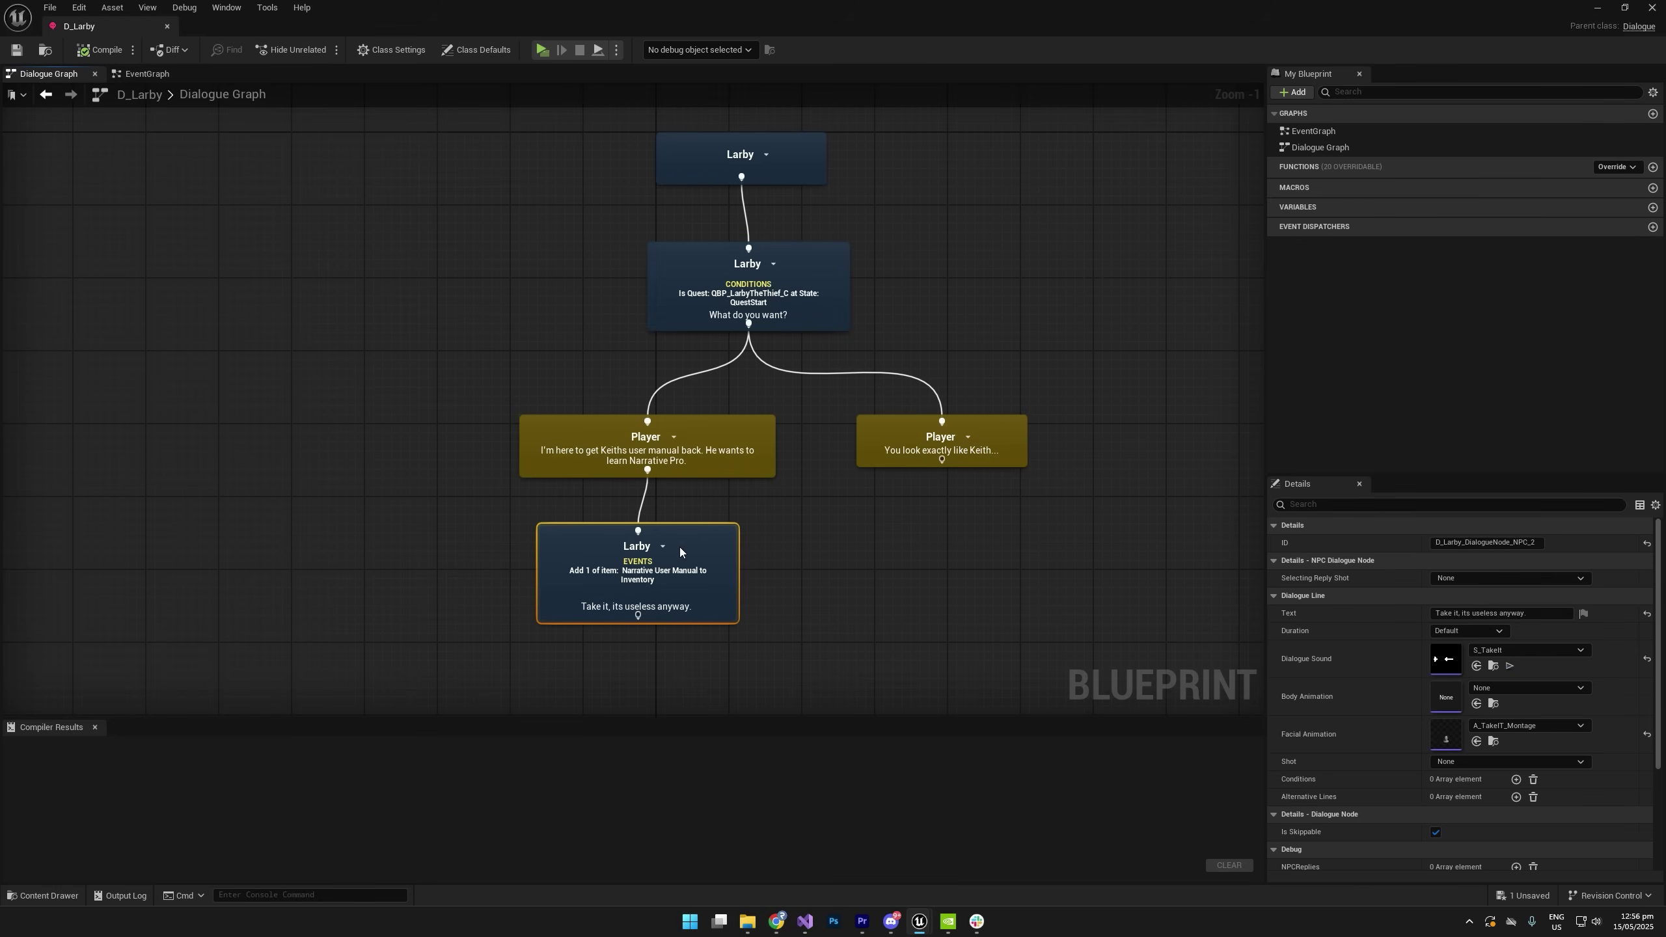
left_click(699, 435)
left_click(925, 427)
left_click(836, 323)
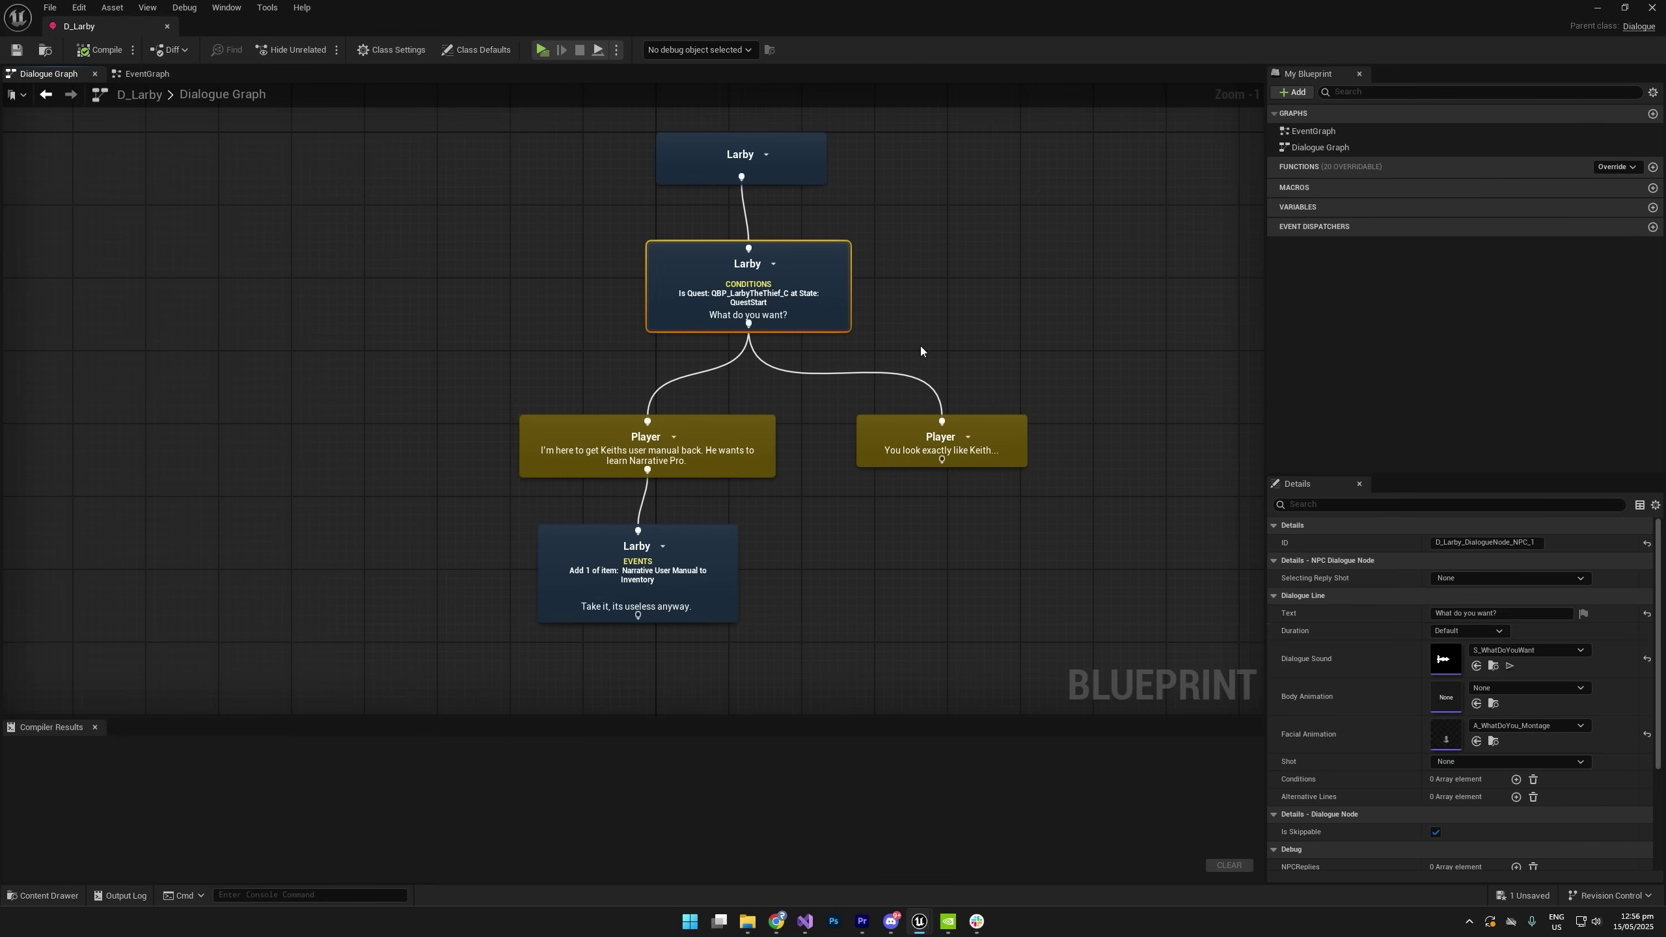
scroll(1546, 695, "down", 3)
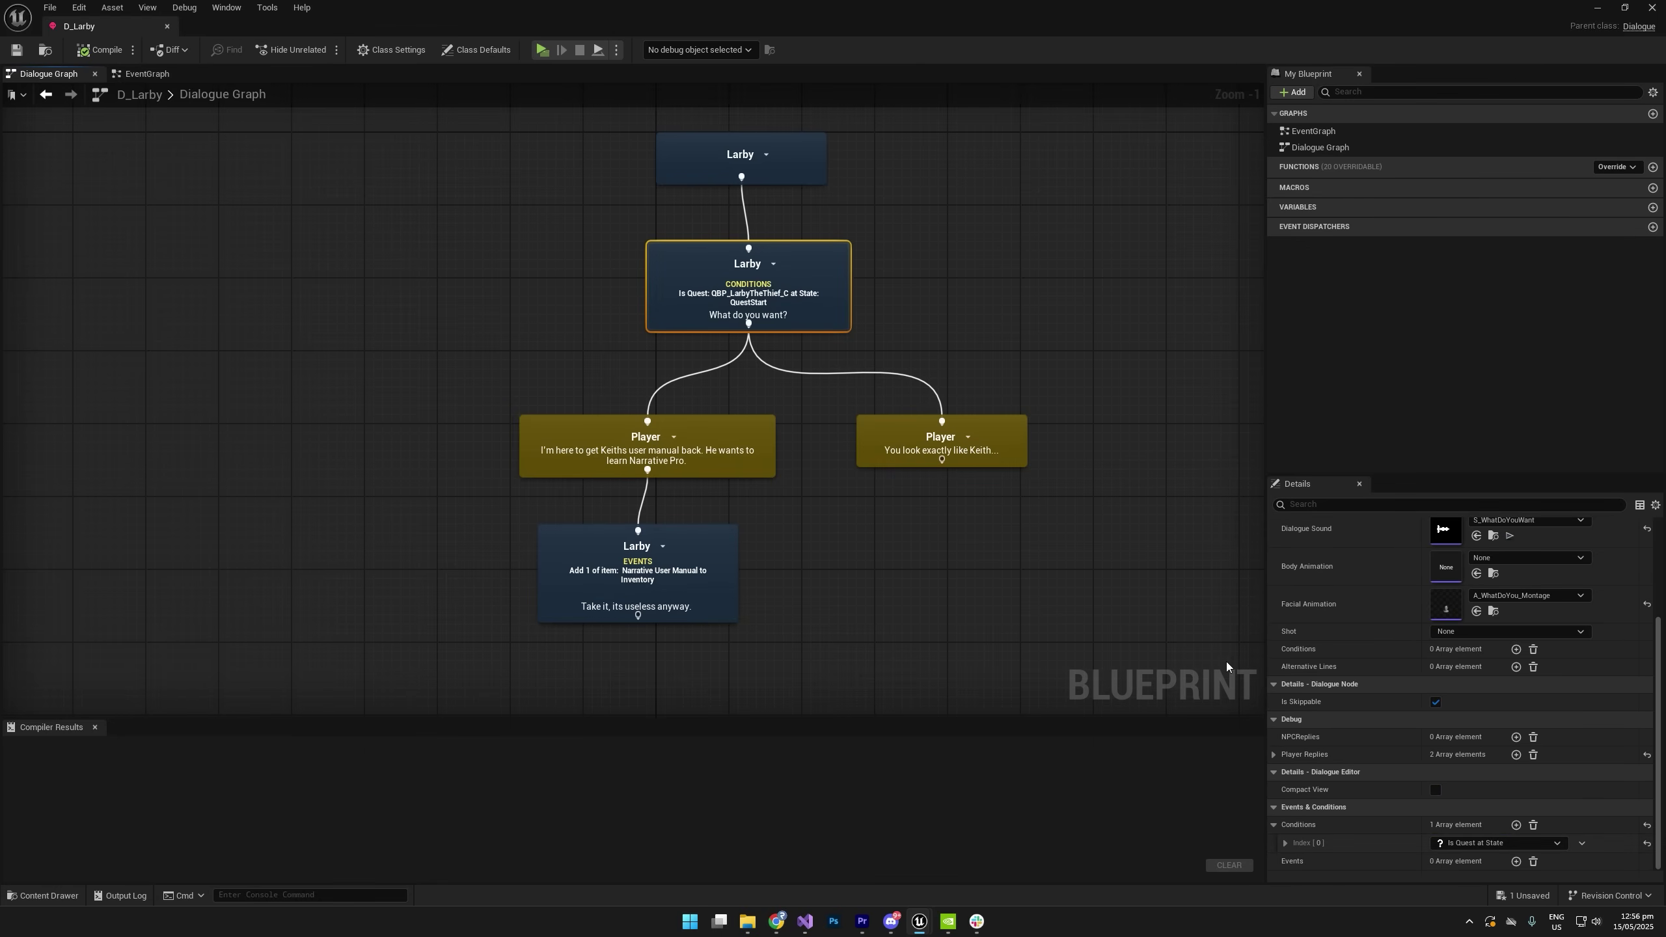
Set Hint Text to "Persuade" on the player's reply about getting Keith's user manual back, and compile D_Larby.
left_click(729, 471)
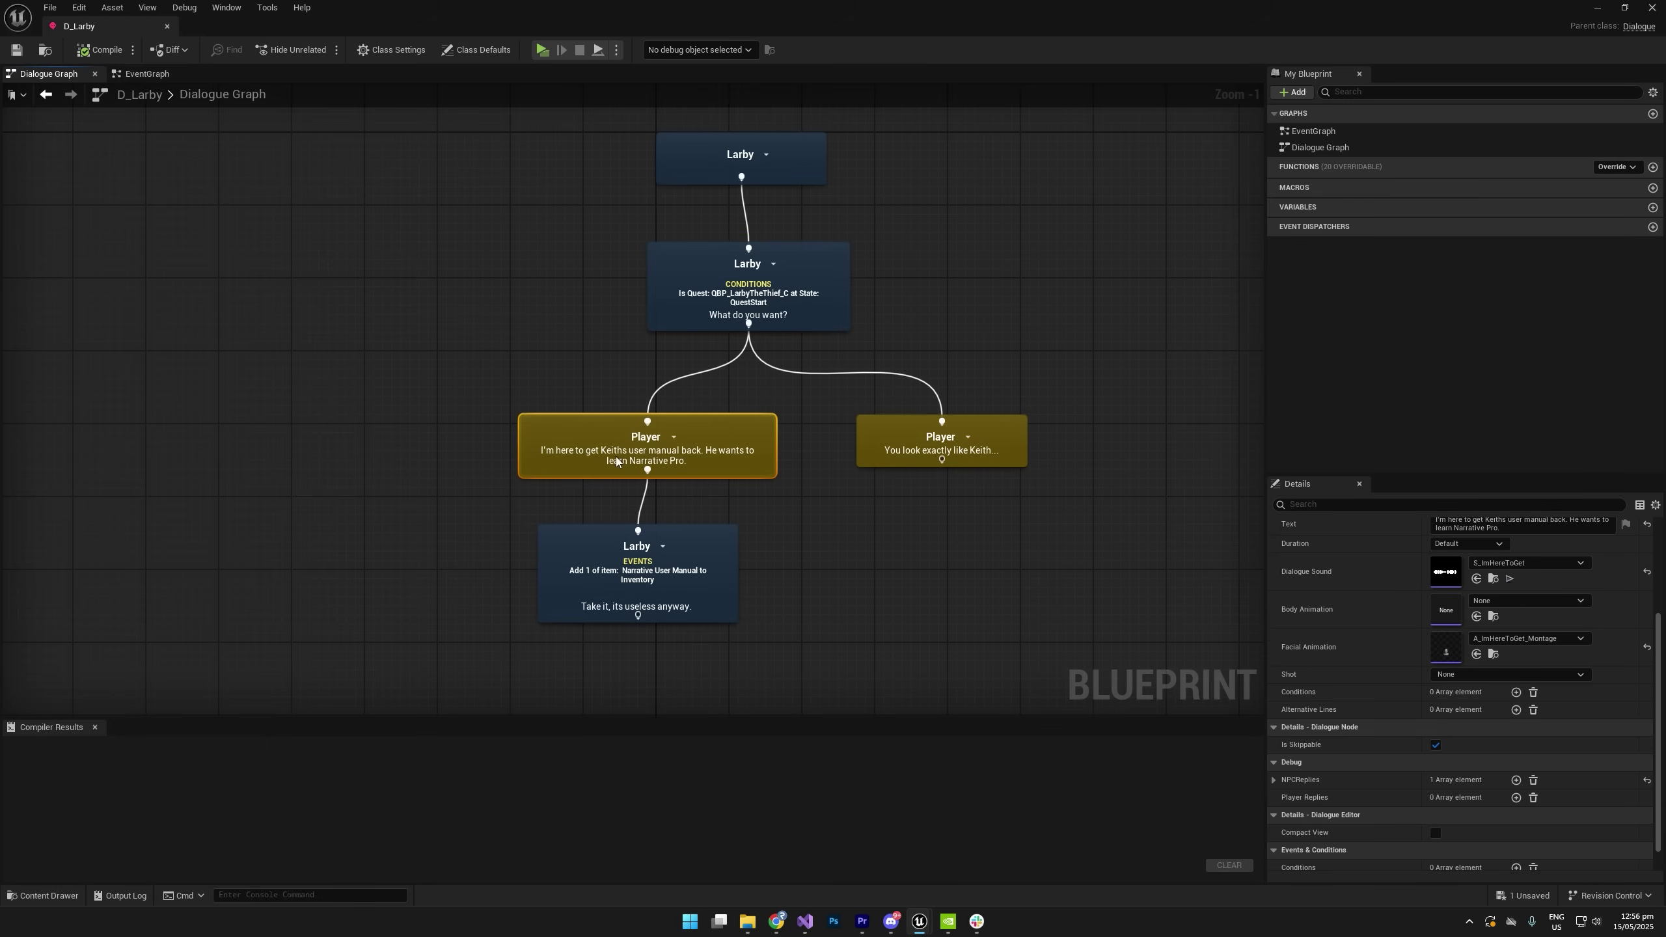
scroll(1390, 670, "up", 3)
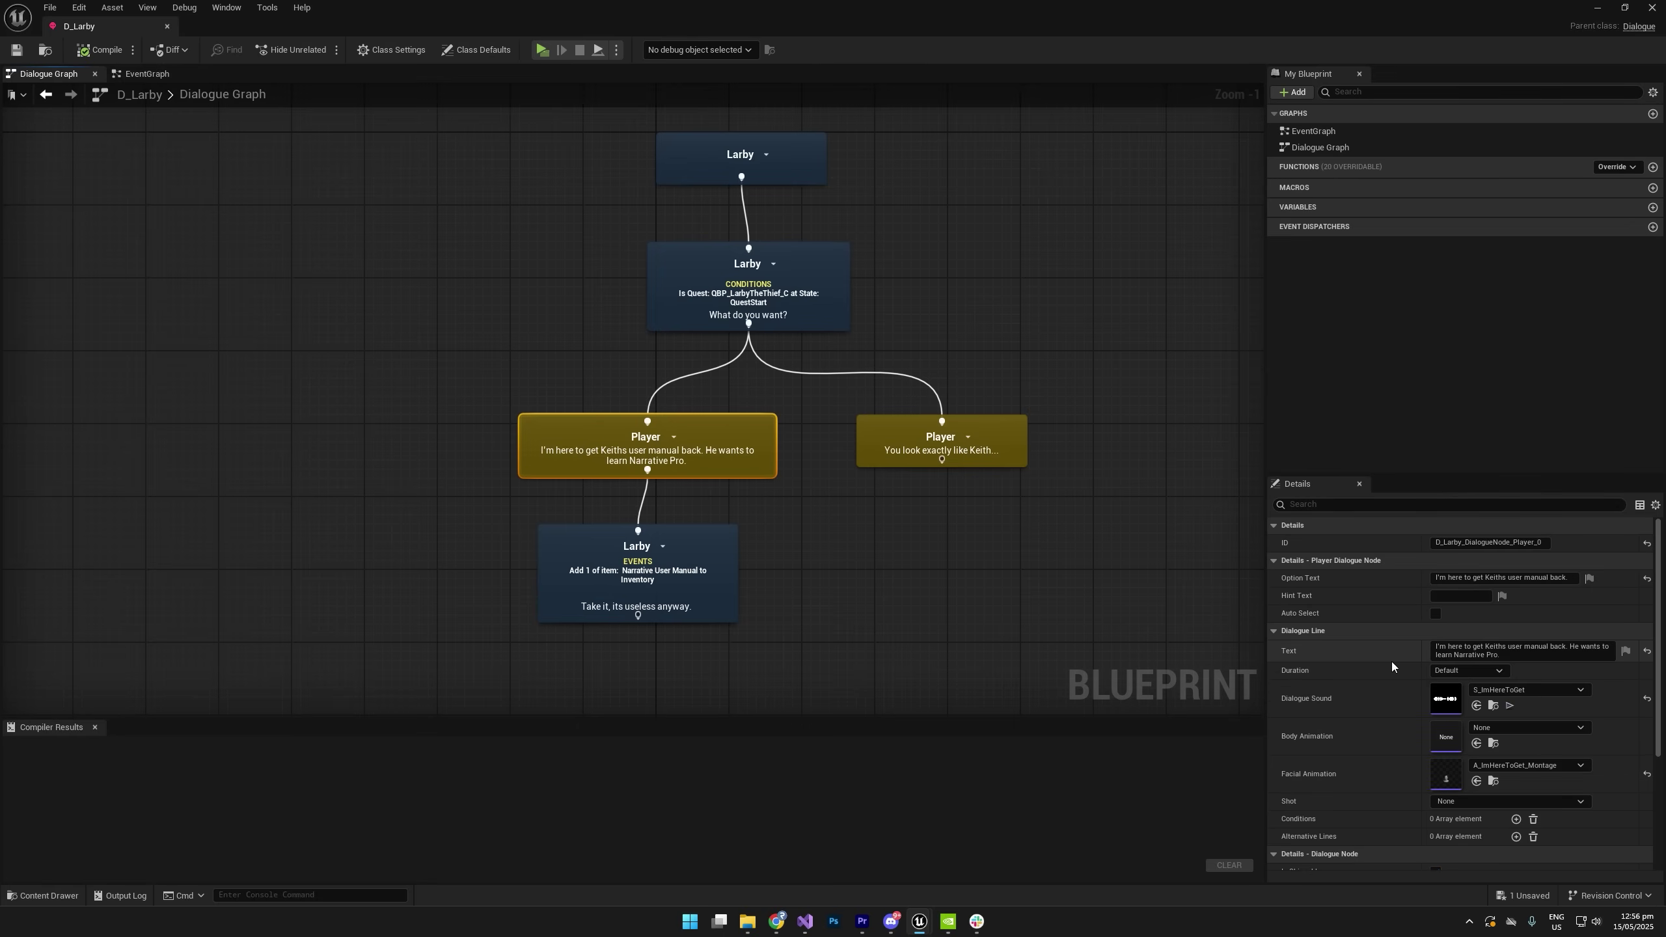
left_click(1443, 579)
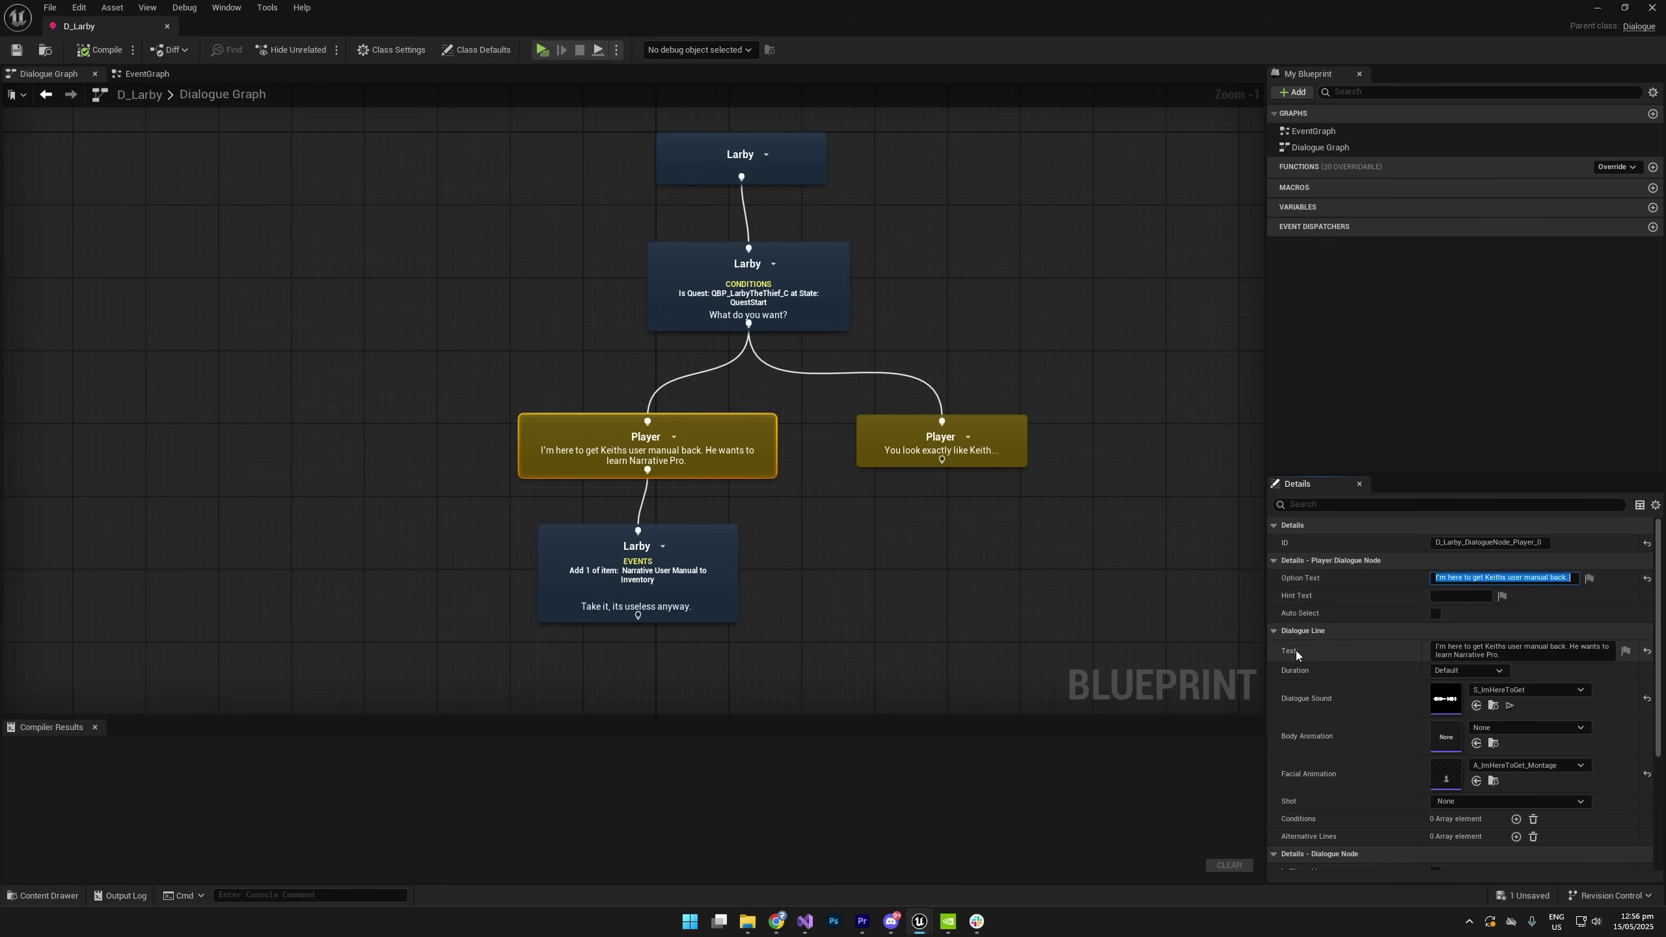
left_click_drag(1511, 655, 1218, 618)
left_click(1447, 597)
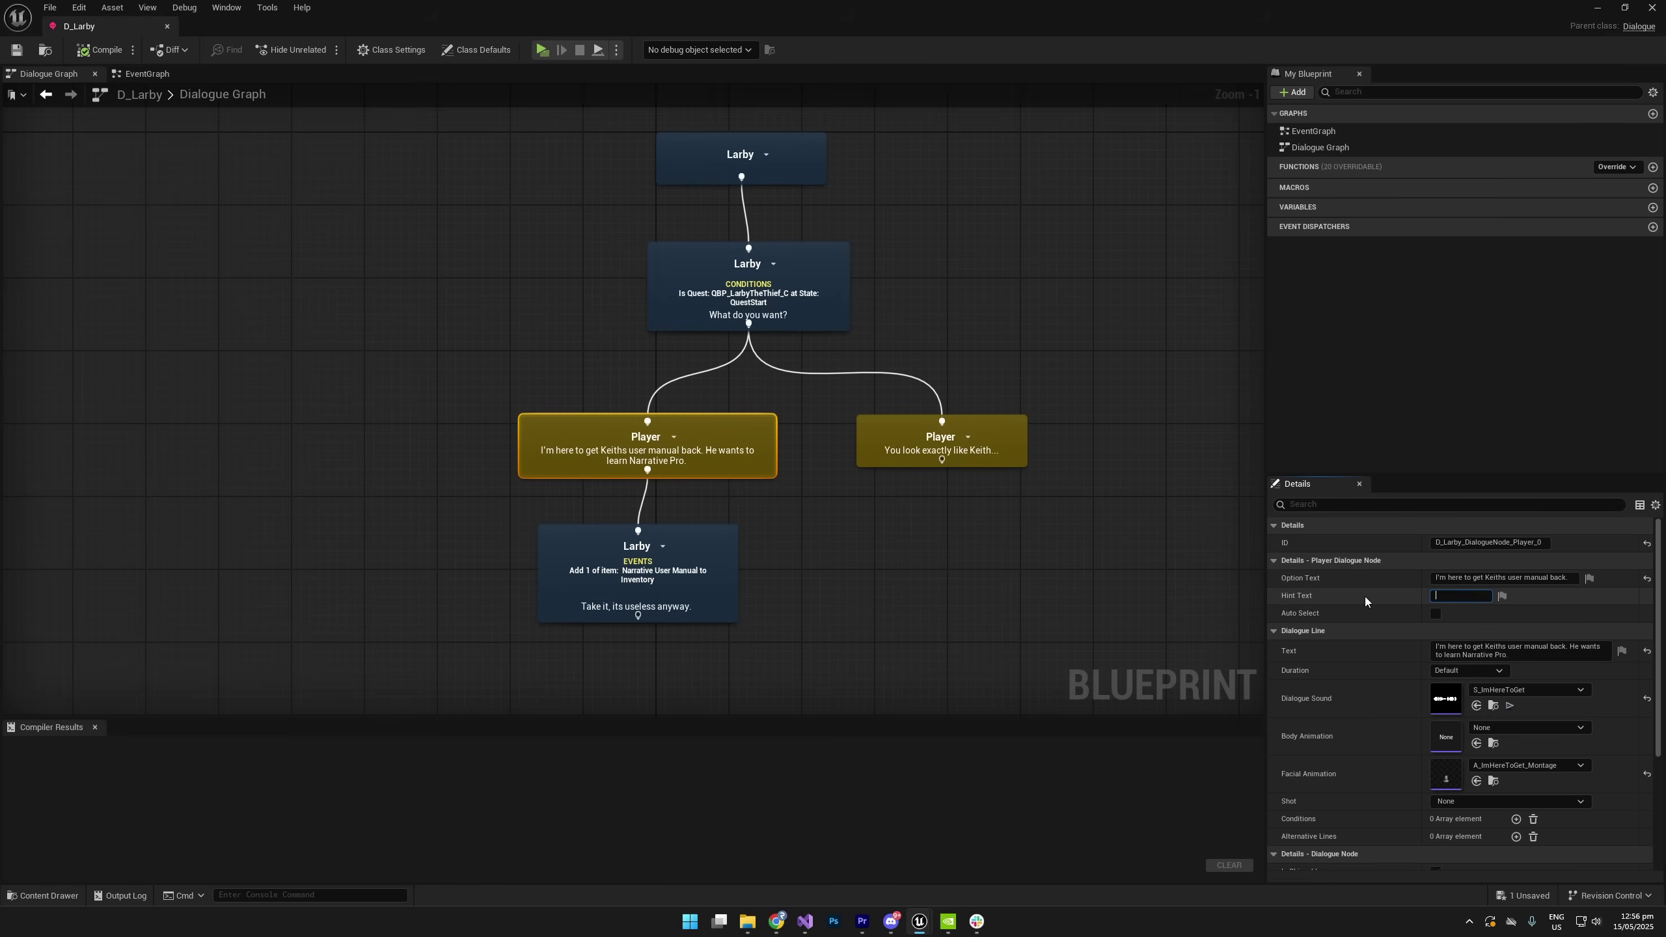
type("Persuade")
key("Return")
left_click(86, 53)
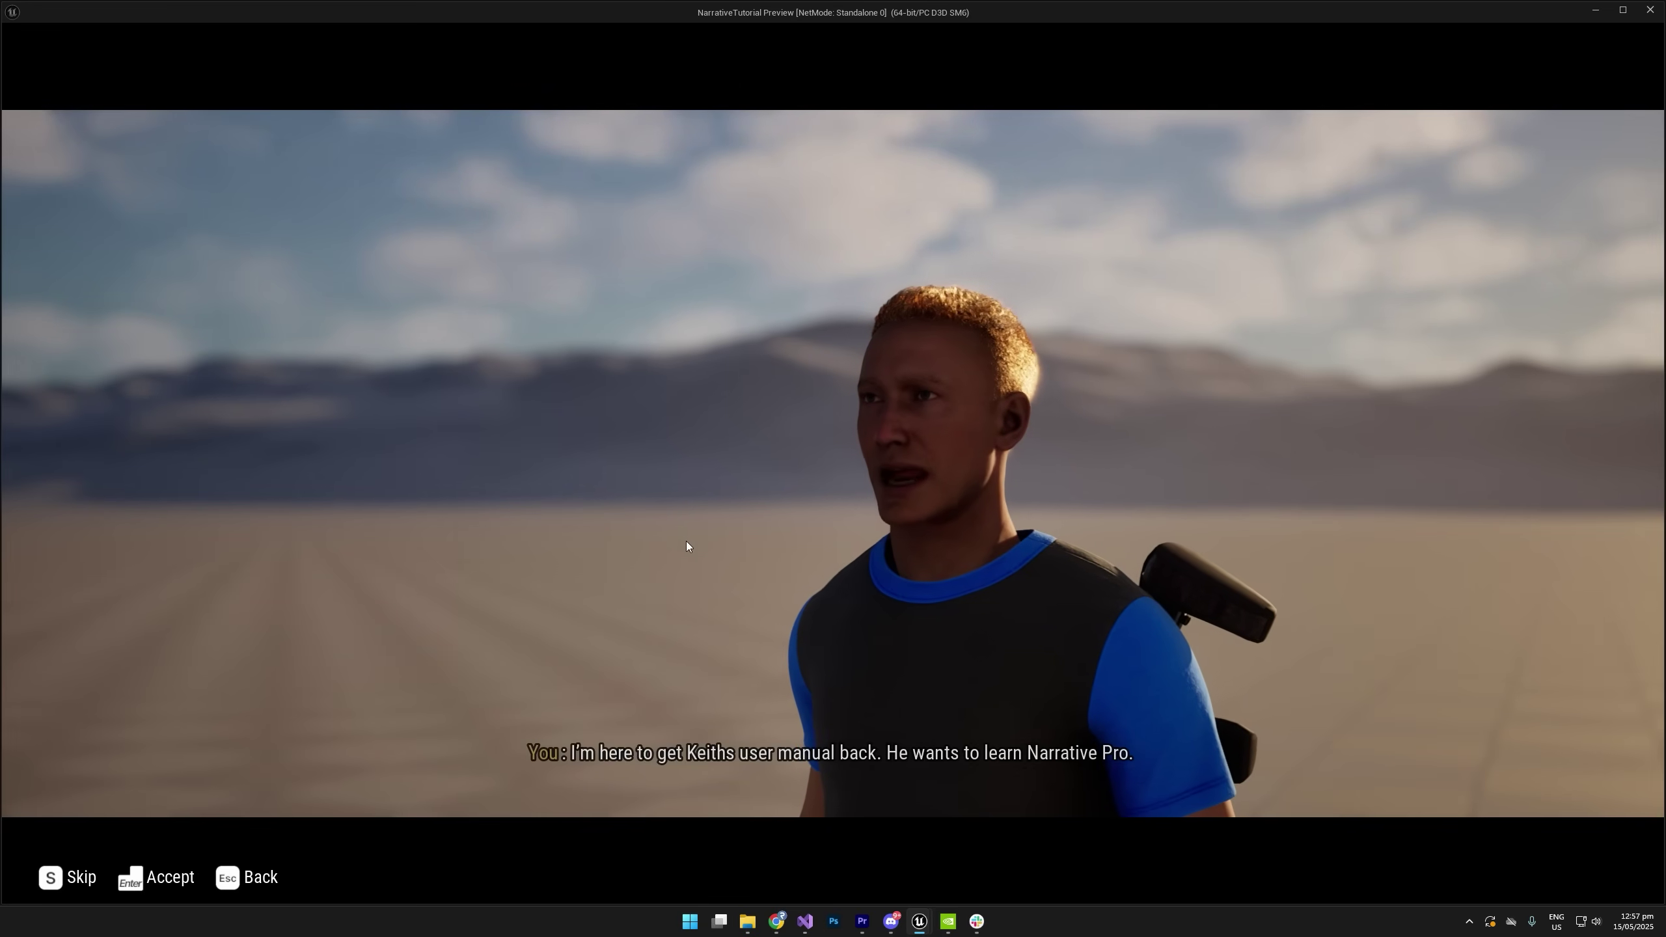
Skip through the remaining lines of Larby's conversation in the playtest and walk toward Keith.
key("s")
key("s")
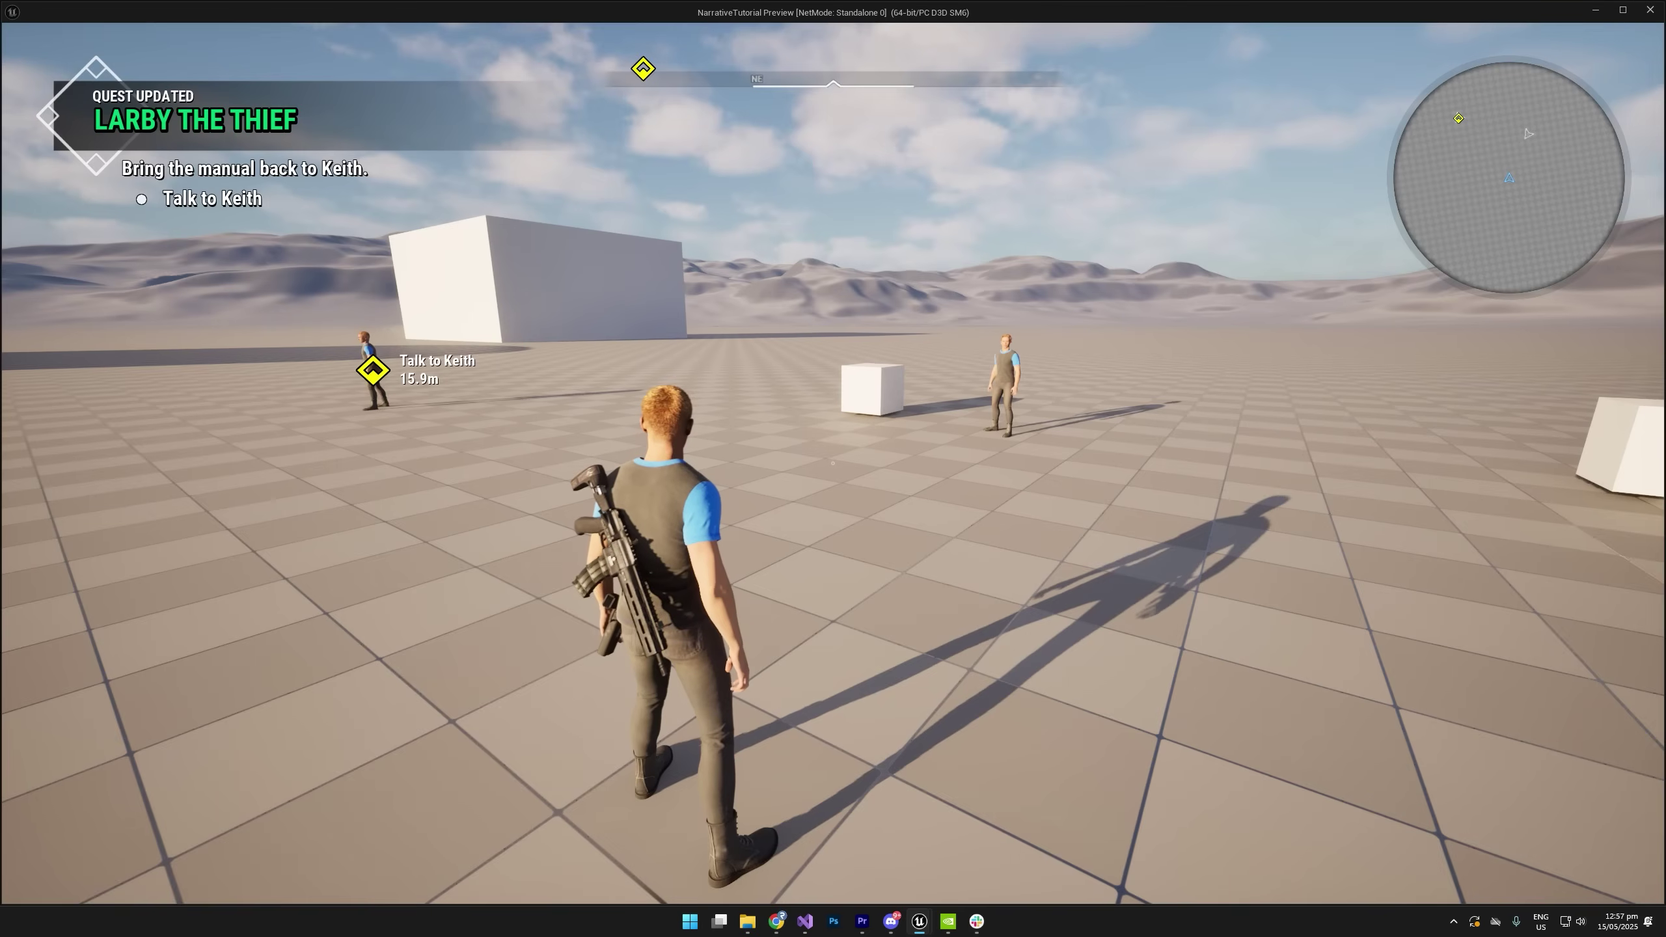
key("w")
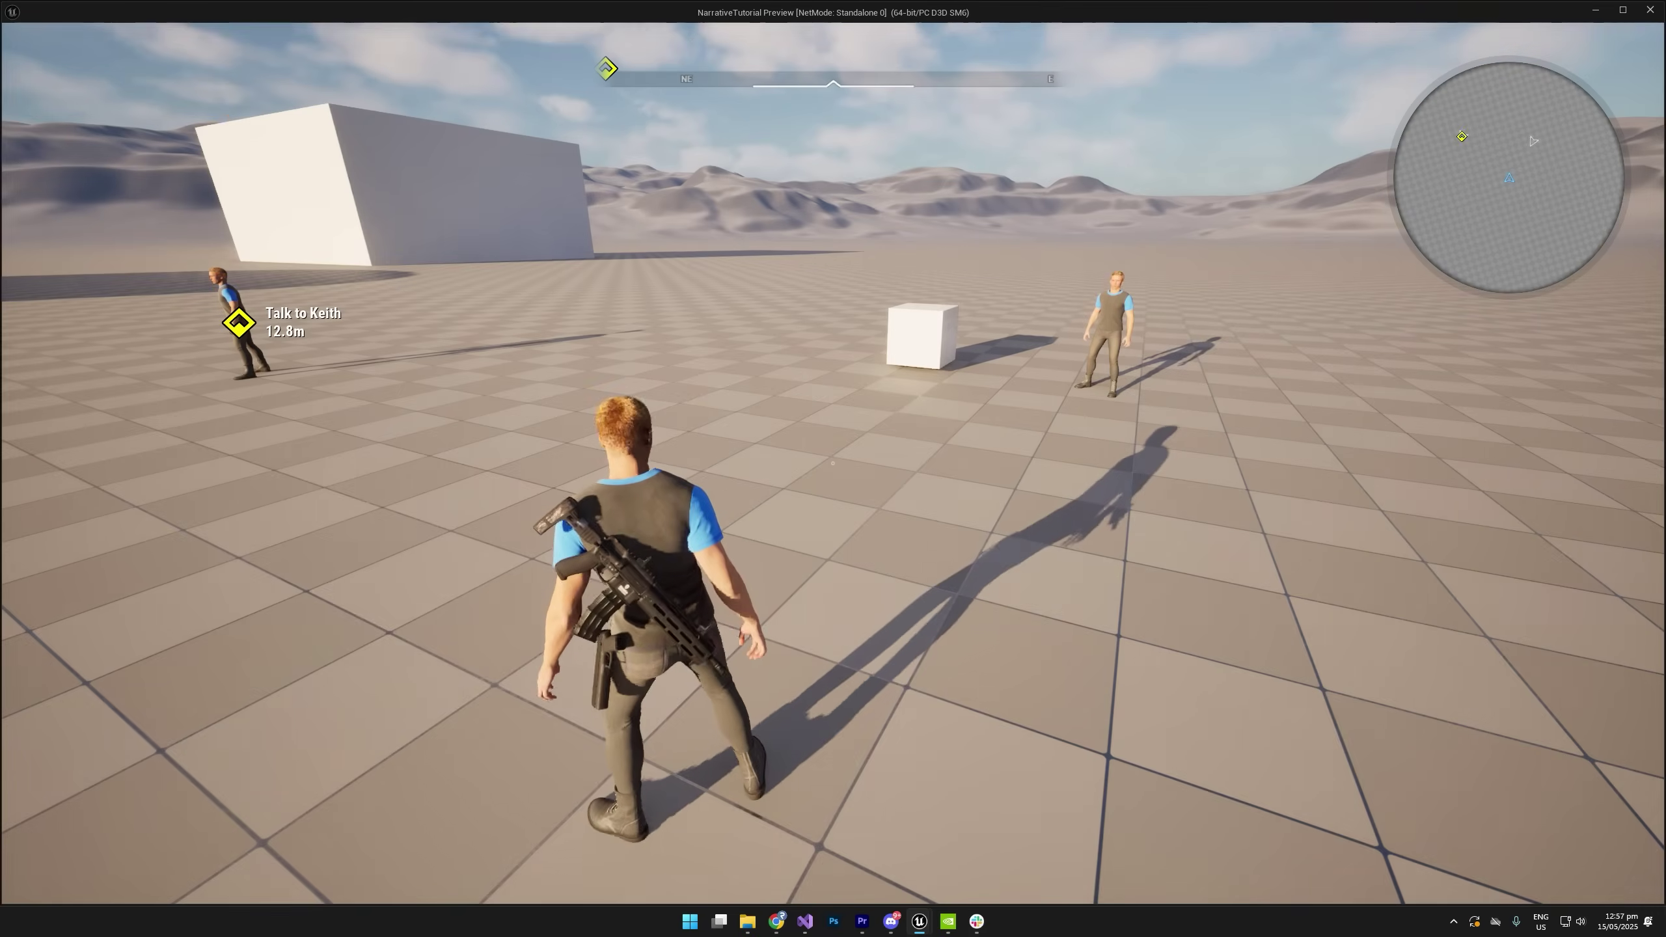
Pause the playtest, save the game to Empty Slot 1, and resume playing.
key("Escape")
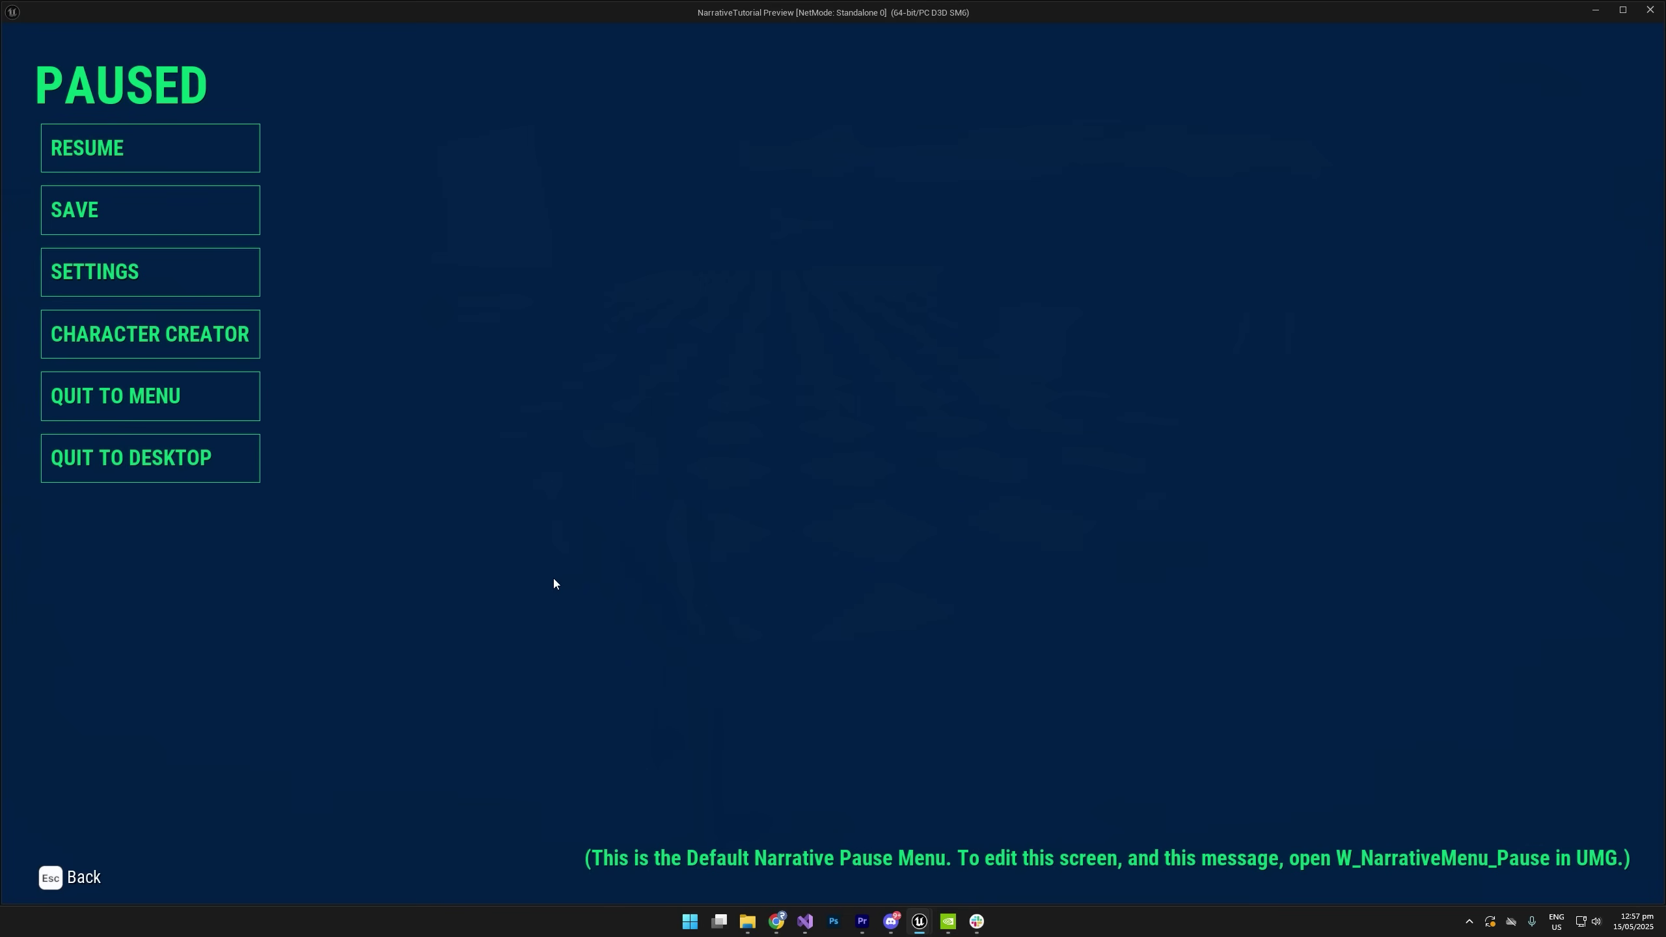
left_click(181, 210)
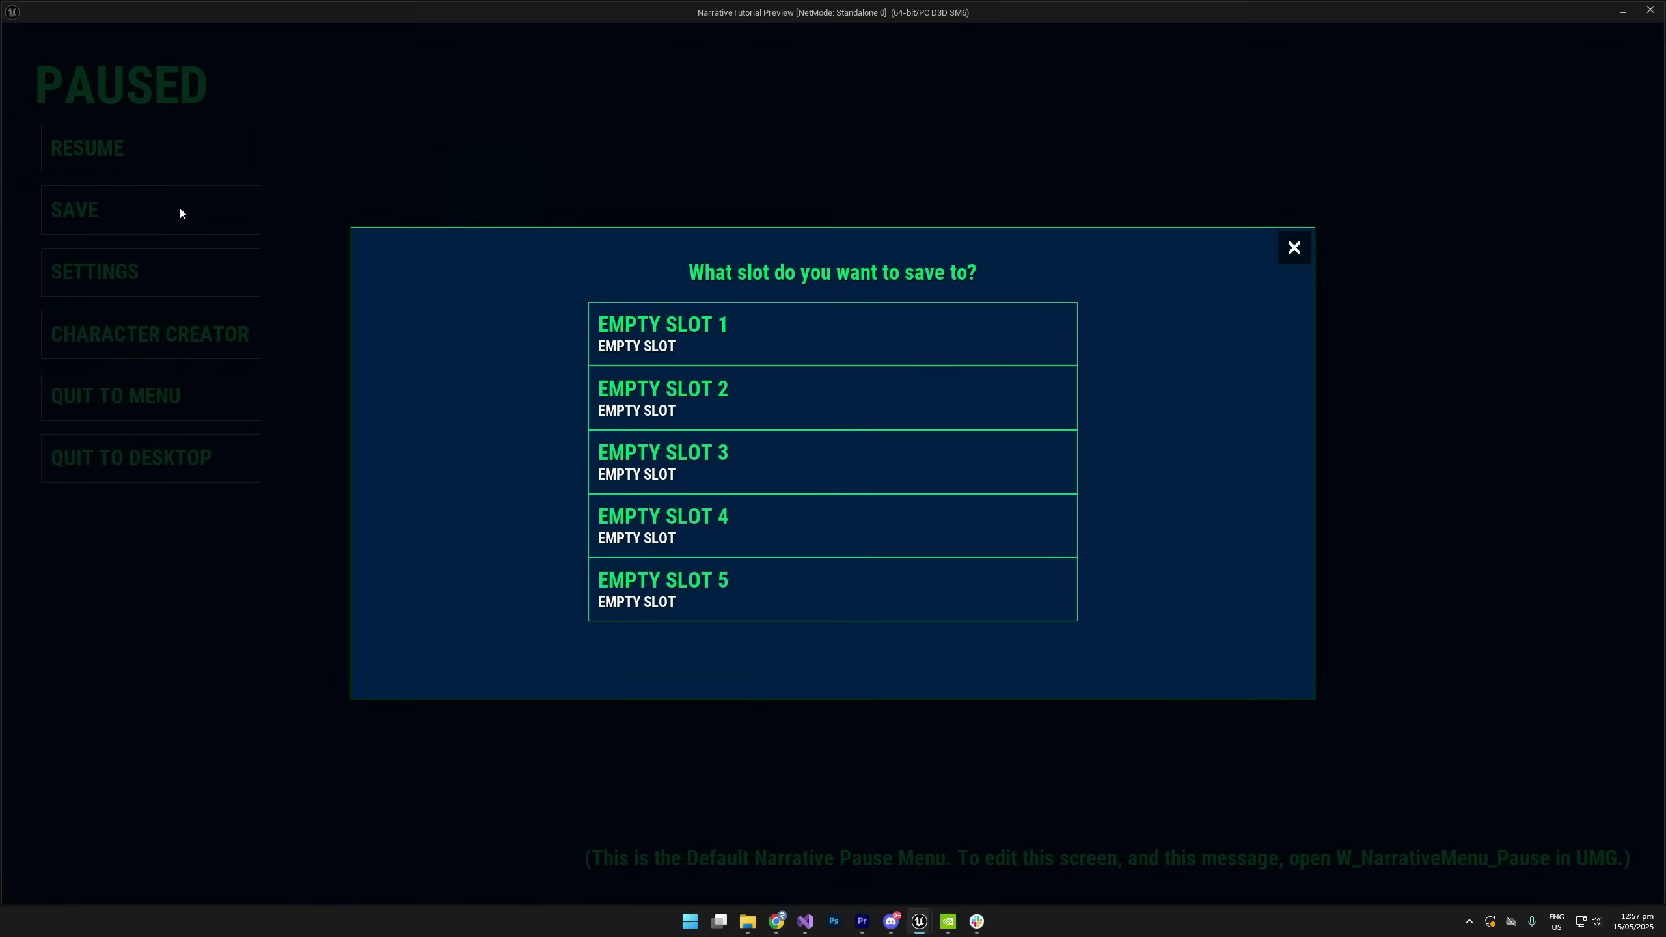
left_click(679, 333)
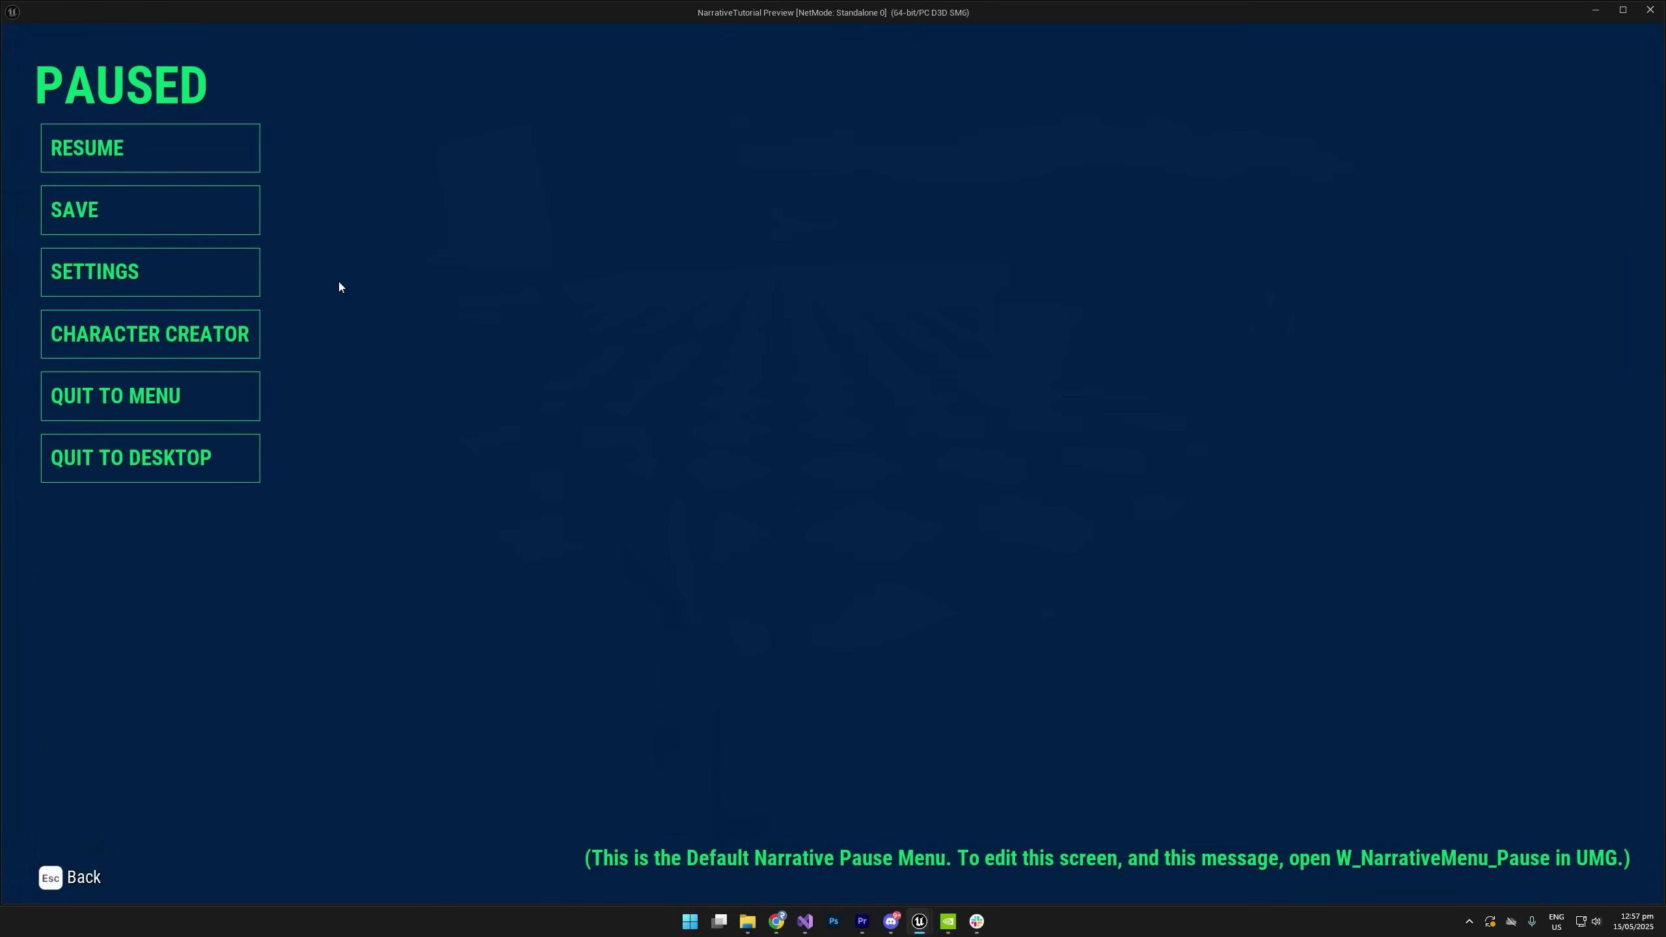
left_click(196, 156)
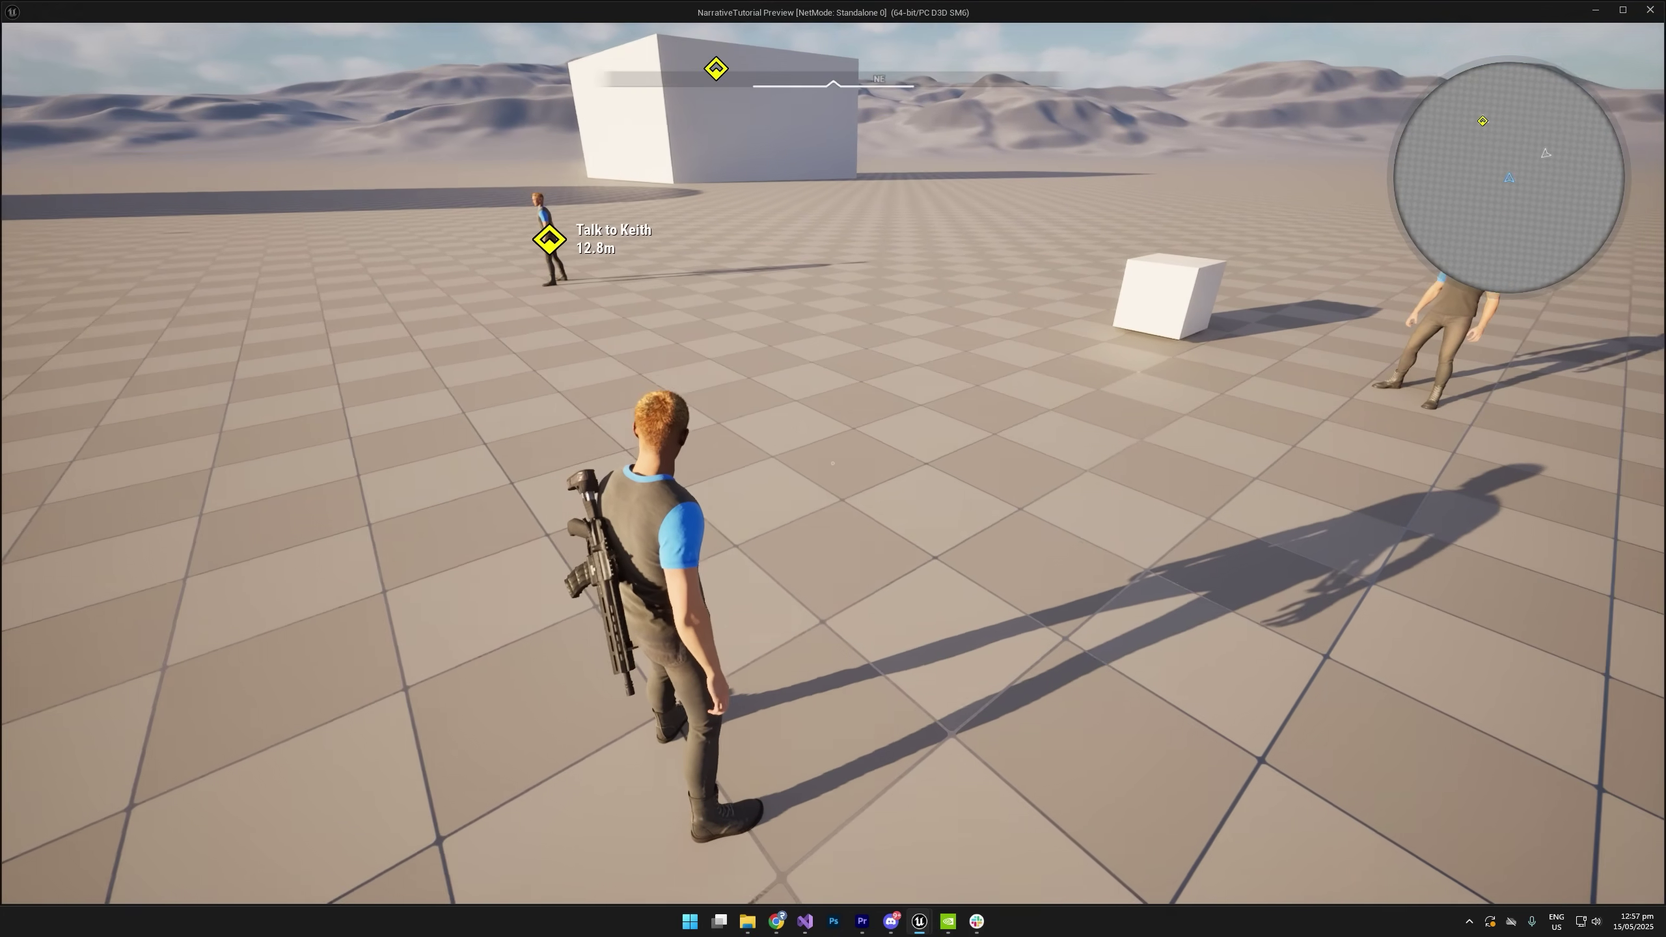
Check the Larby The Thief objectives in the quest journal and return to the game.
key("Tab")
key("d")
key("d")
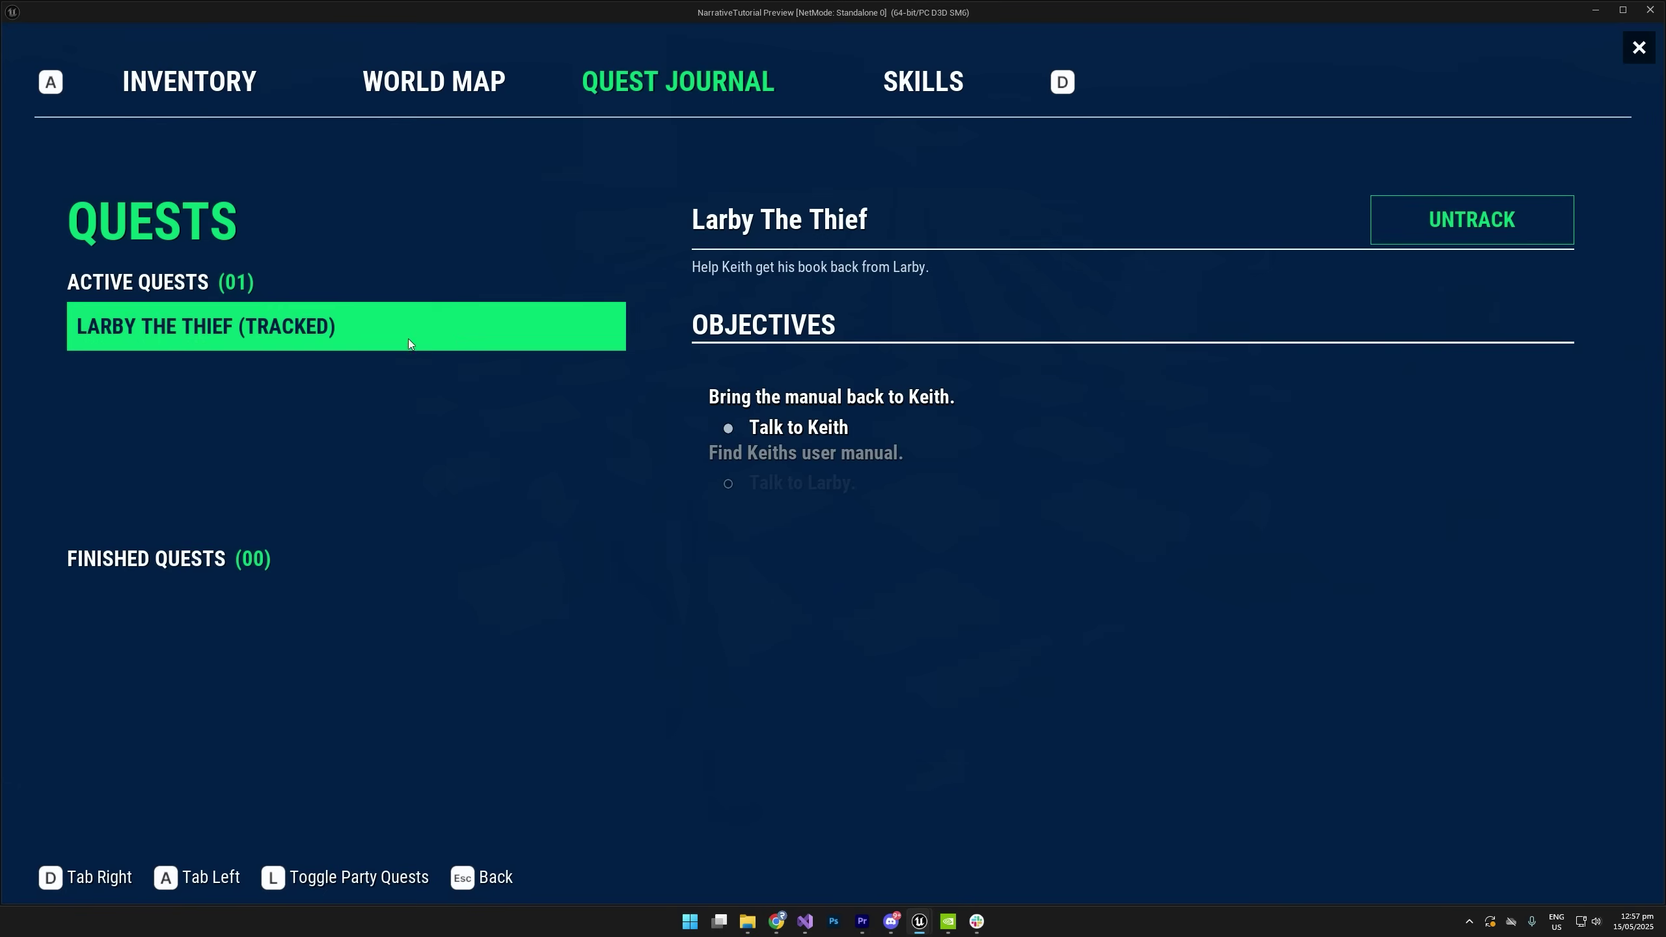
key("Escape")
key("Escape")
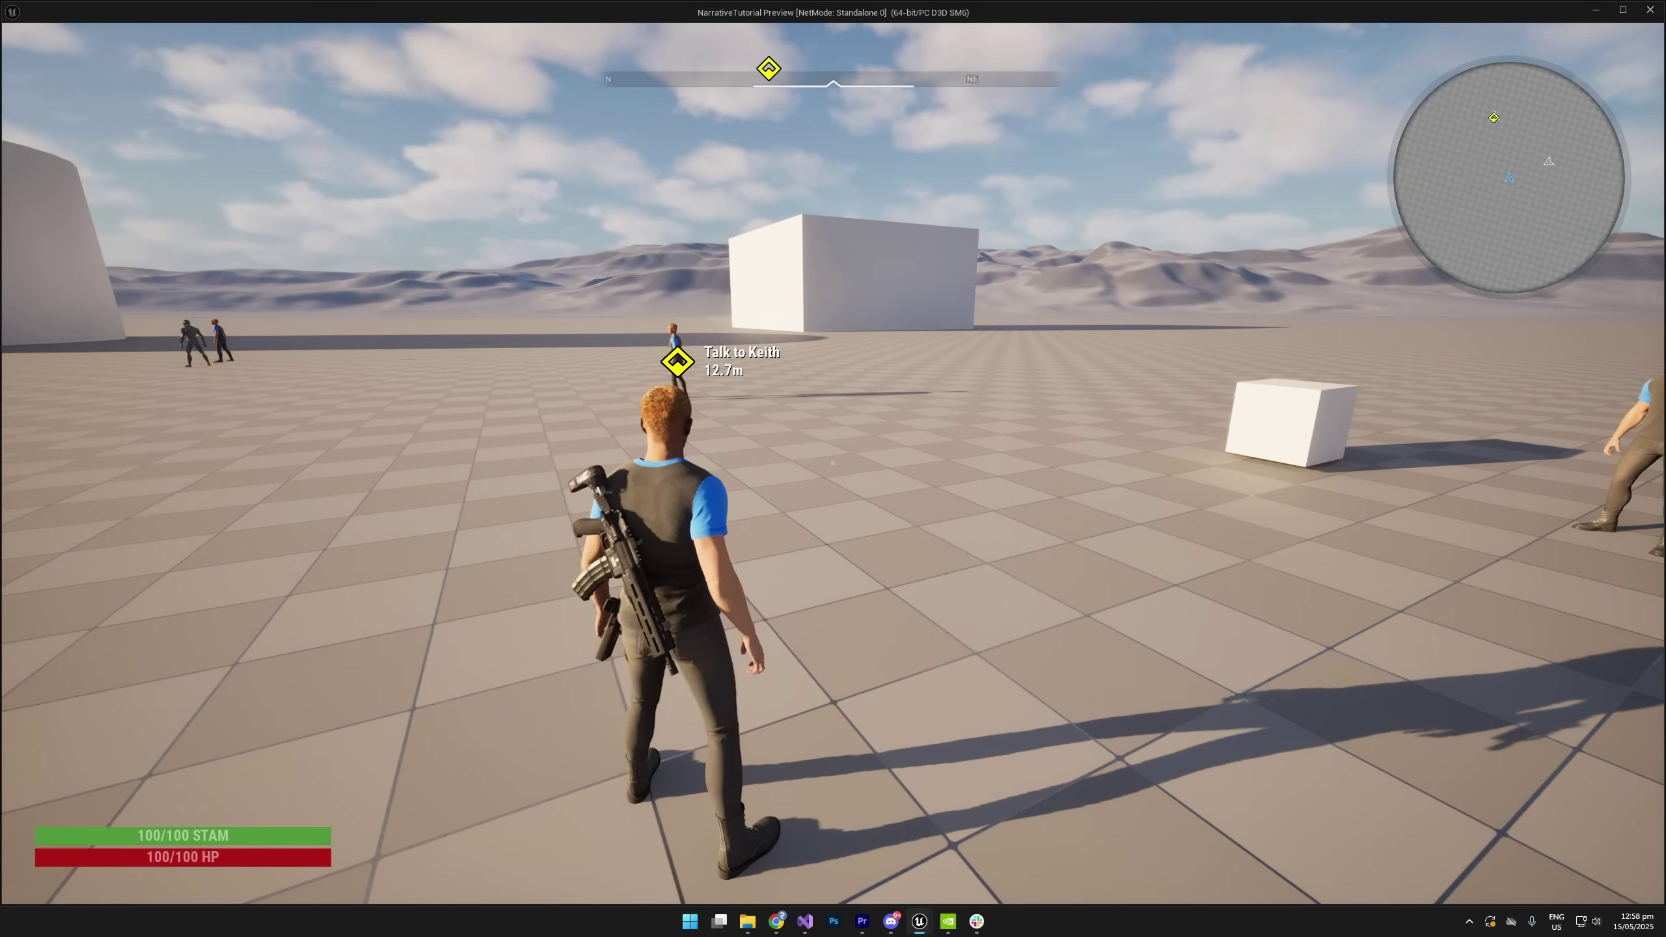
Walk up to Keith, talk to him, and answer "Sure do!" to hand over the manual.
key("Tab")
key("Tab")
key("w")
key("w")
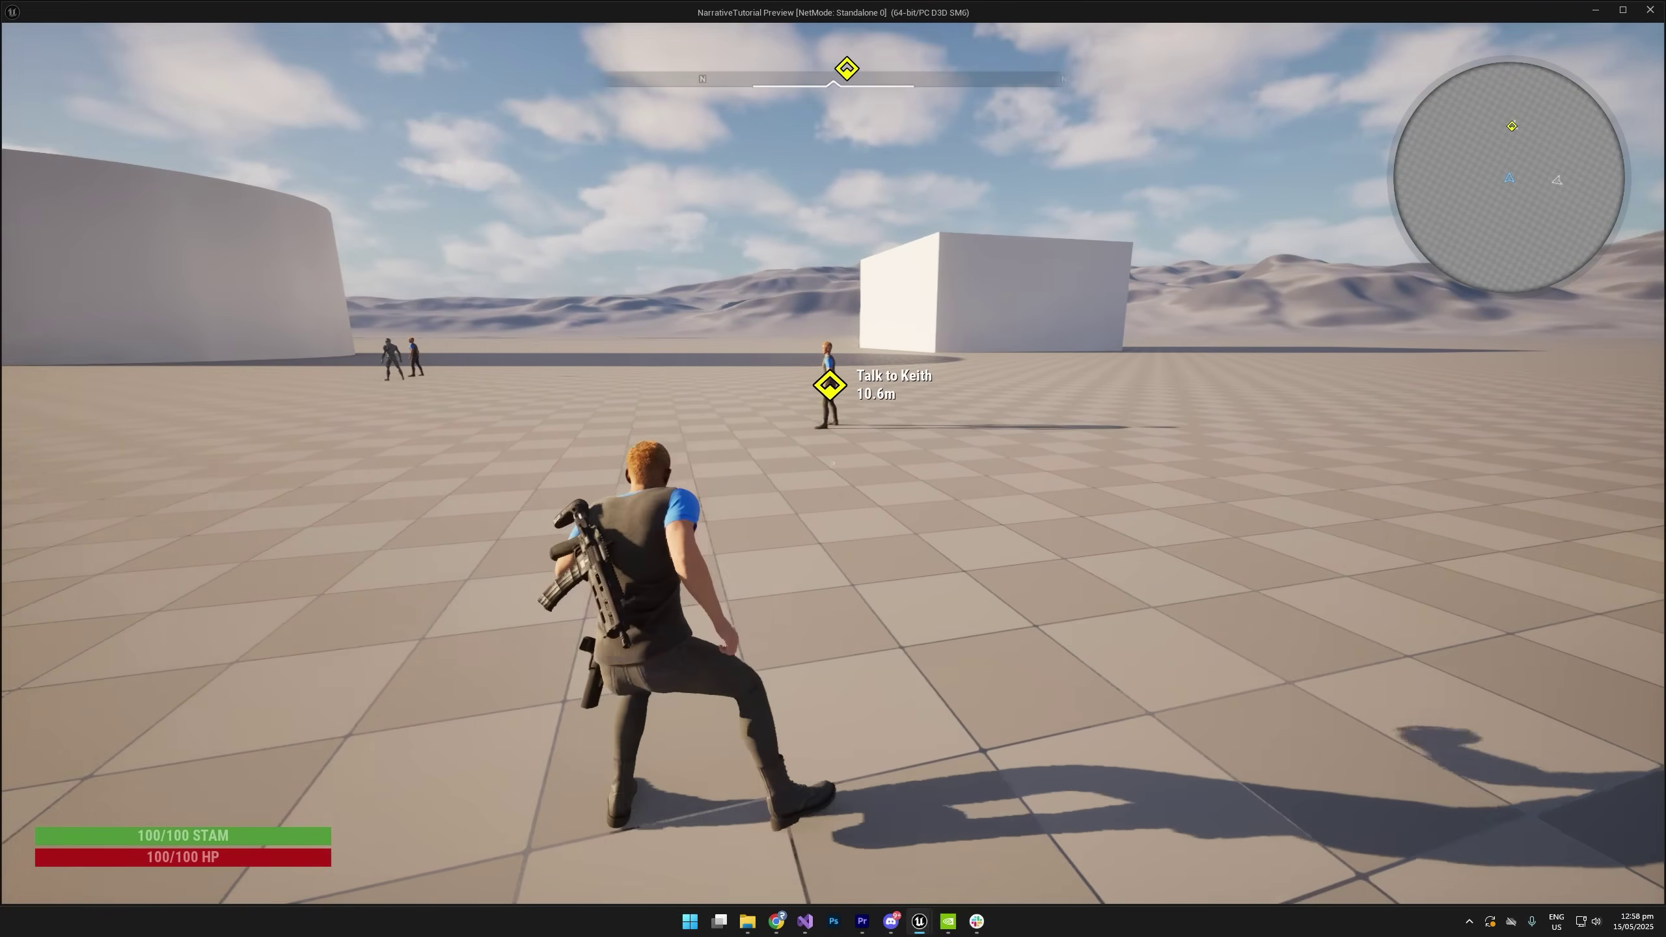
key("w")
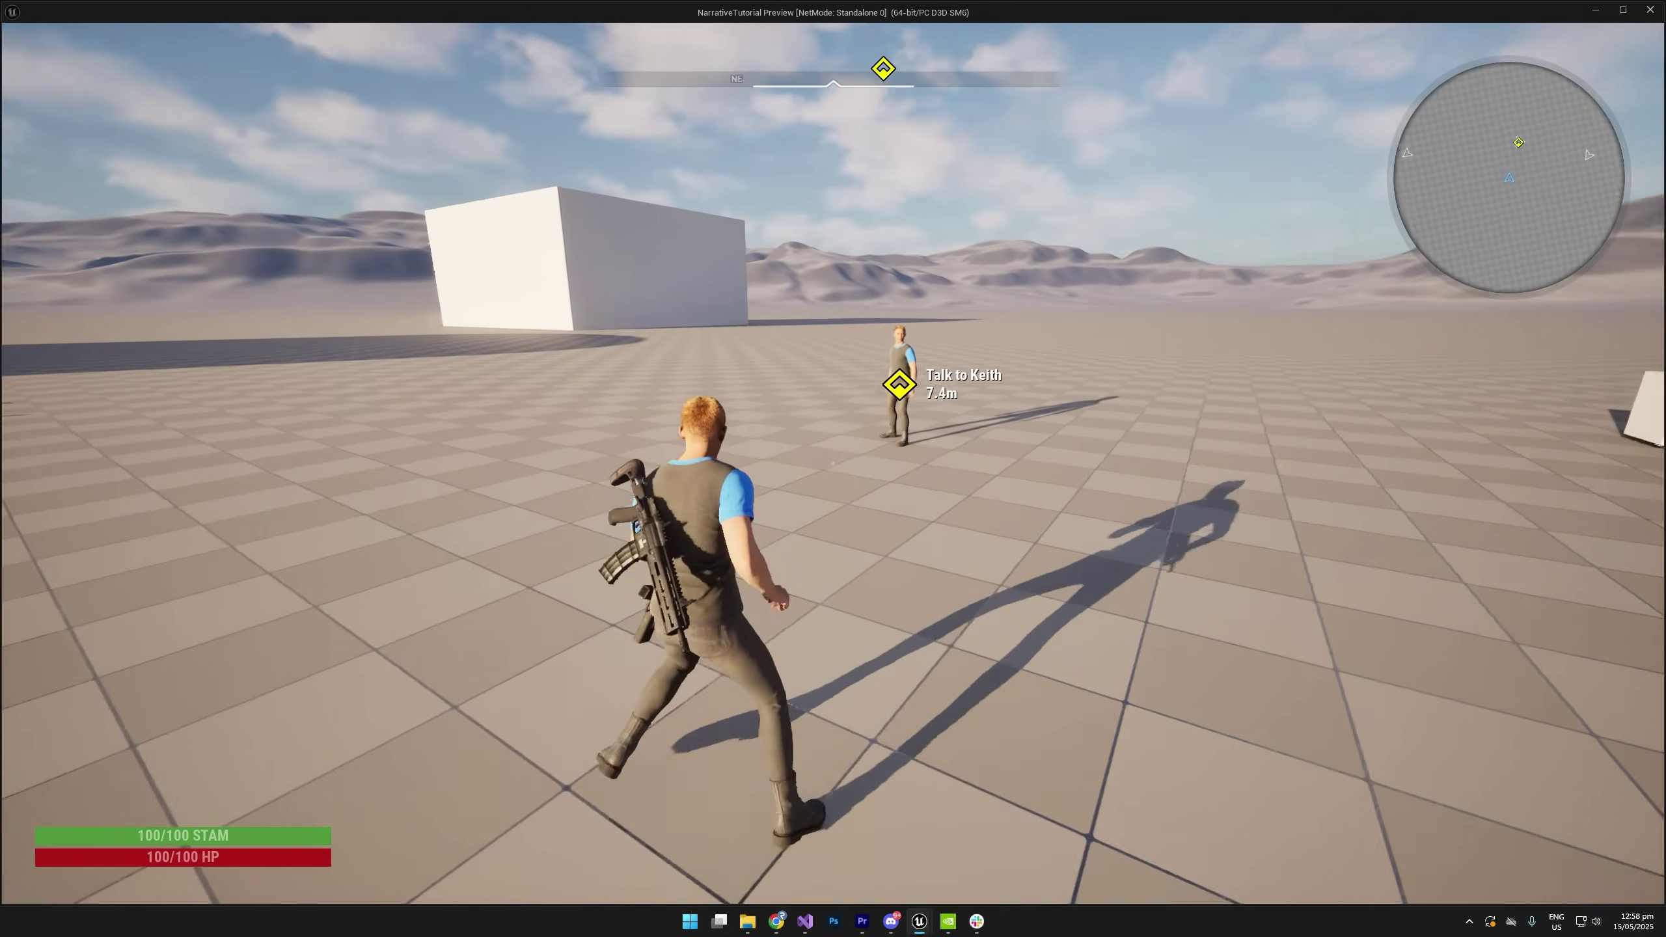
key("e")
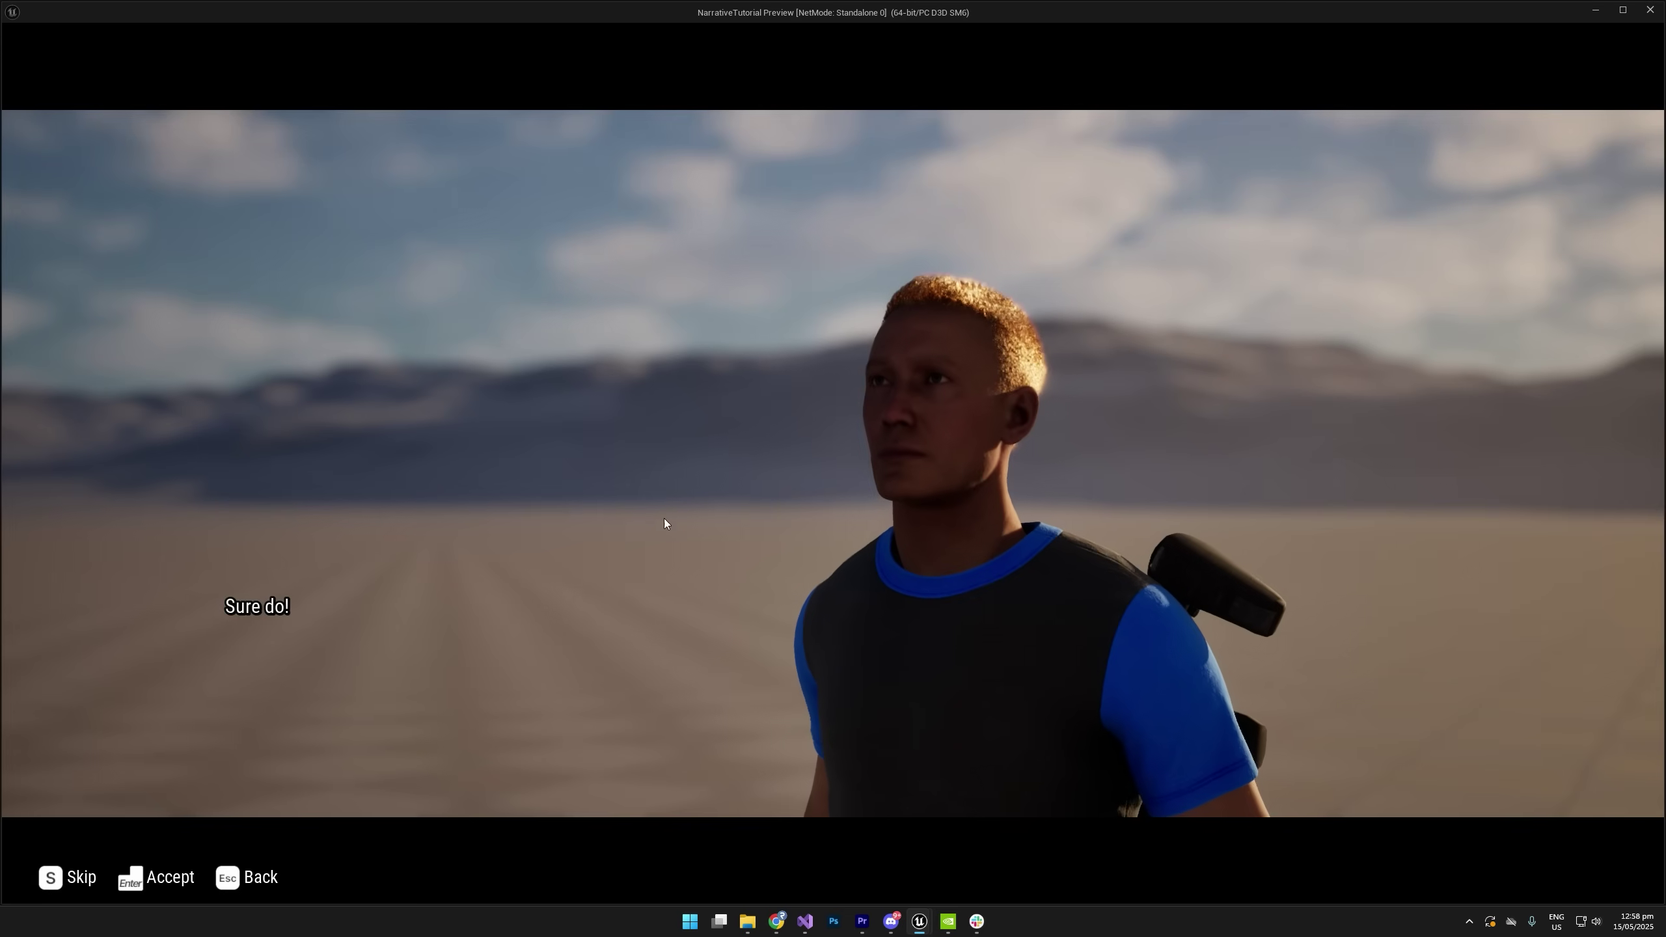
left_click(290, 610)
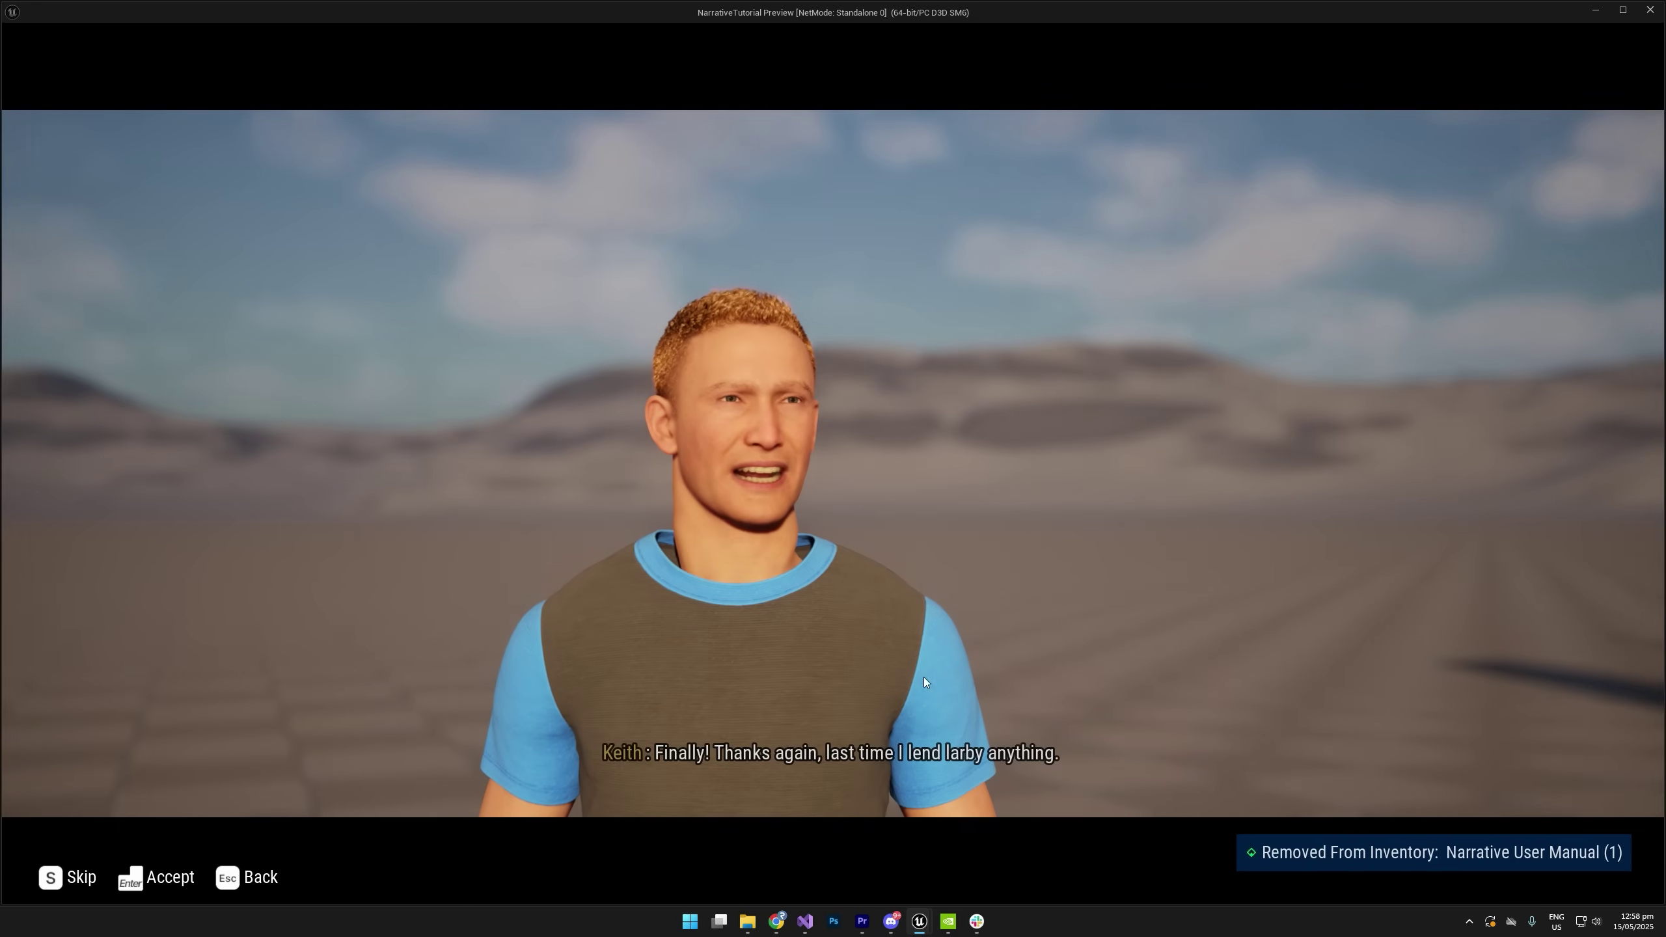
key("w")
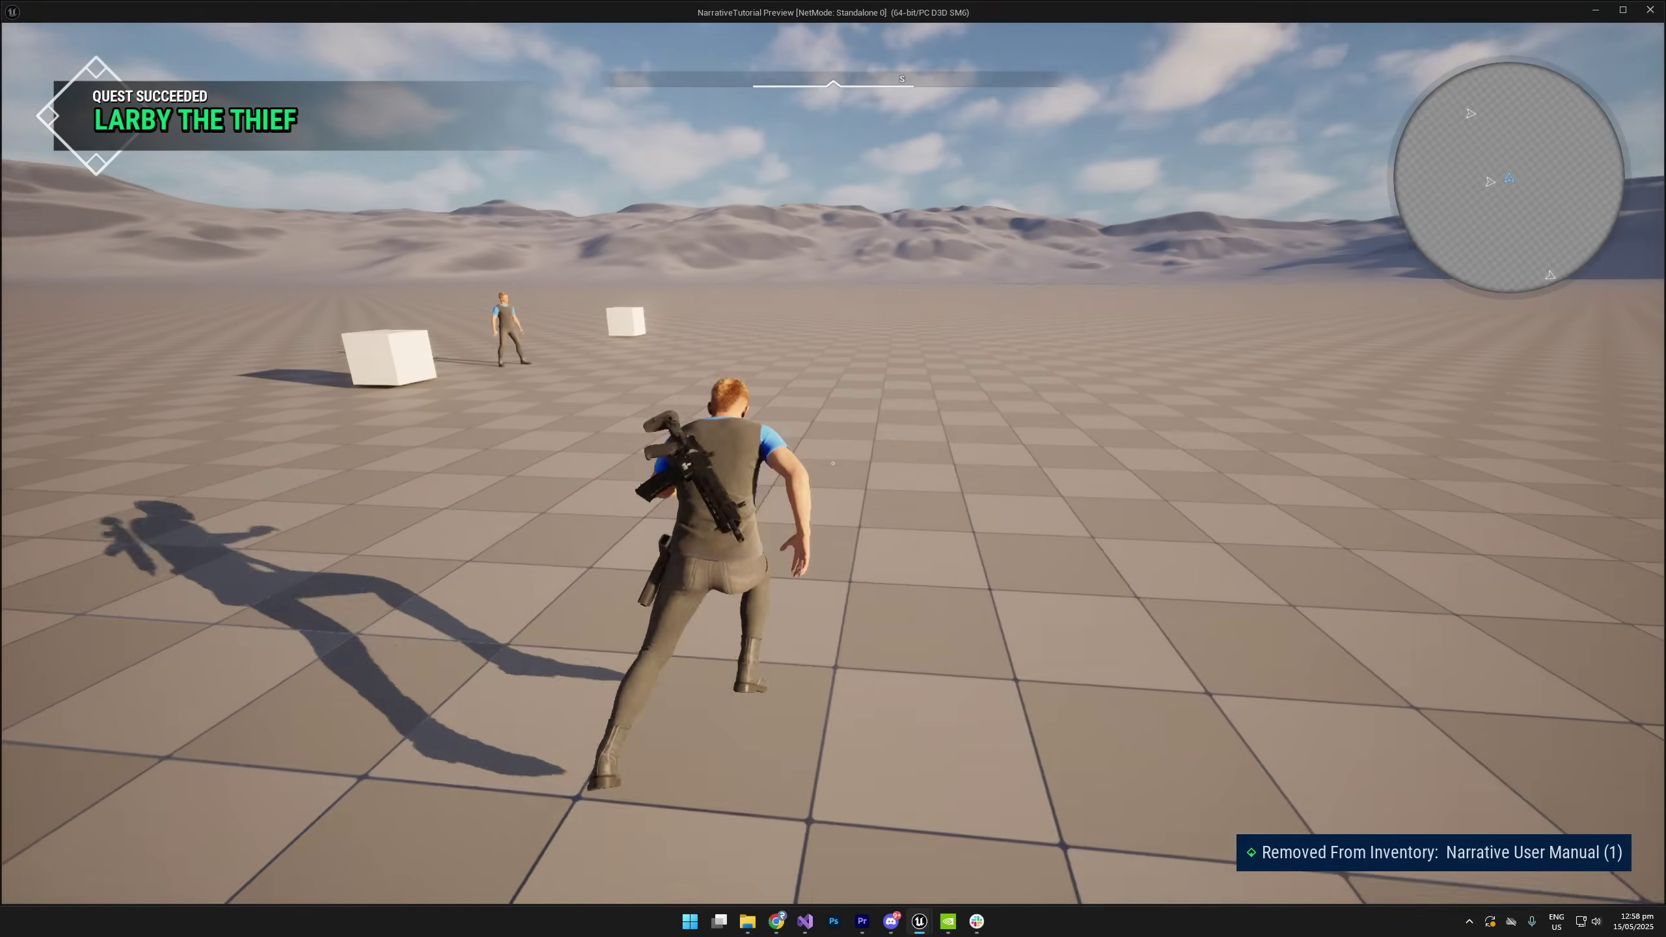
key("space")
key("s")
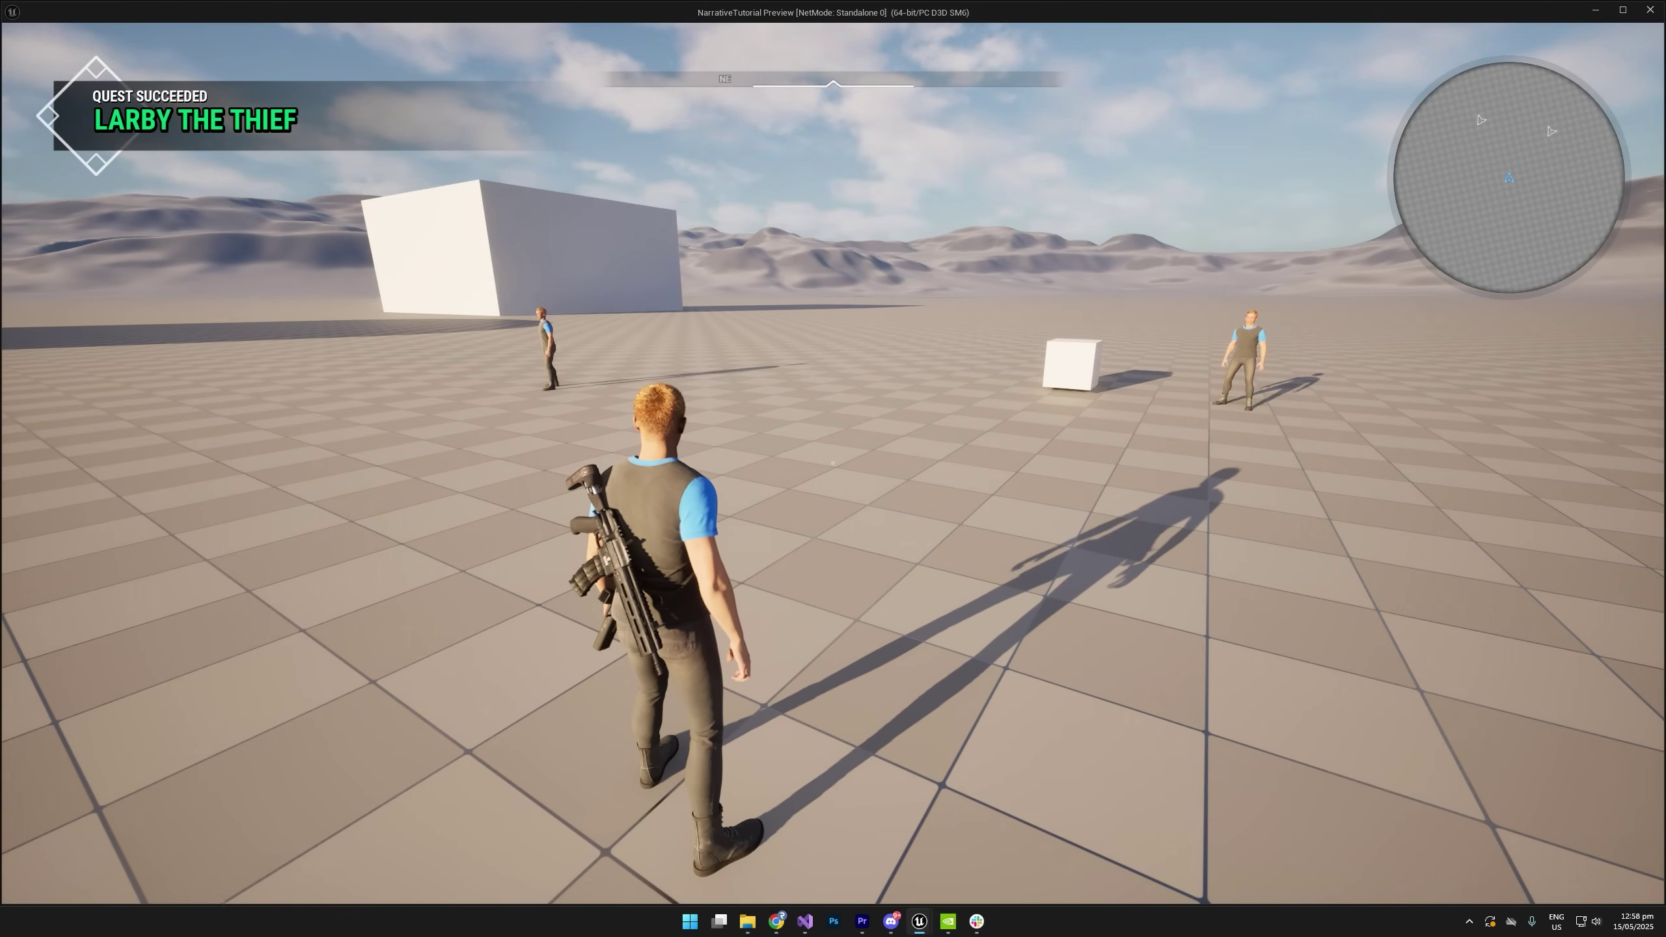
End the playtest and open the Keith NPC definition assigned to NPCSpawner2's NPCSpawn component in L_MainLevel.
key("Escape")
key("s")
right_click_drag(799, 298, 820, 328)
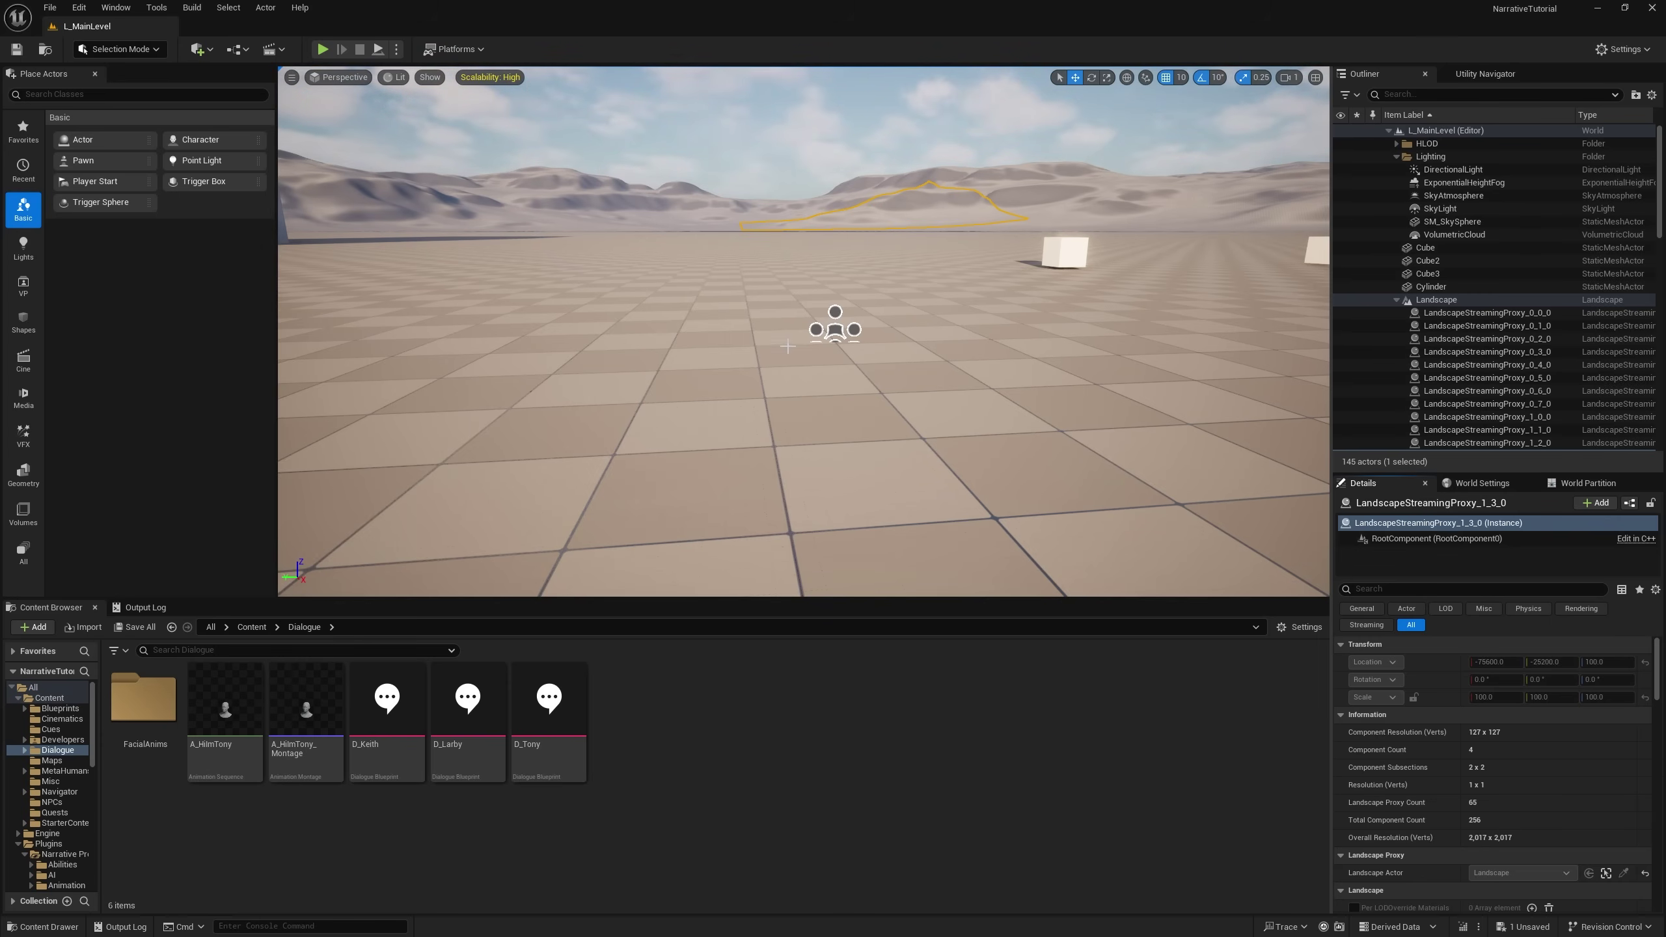
left_click(830, 332)
scroll(820, 347, "up", 3)
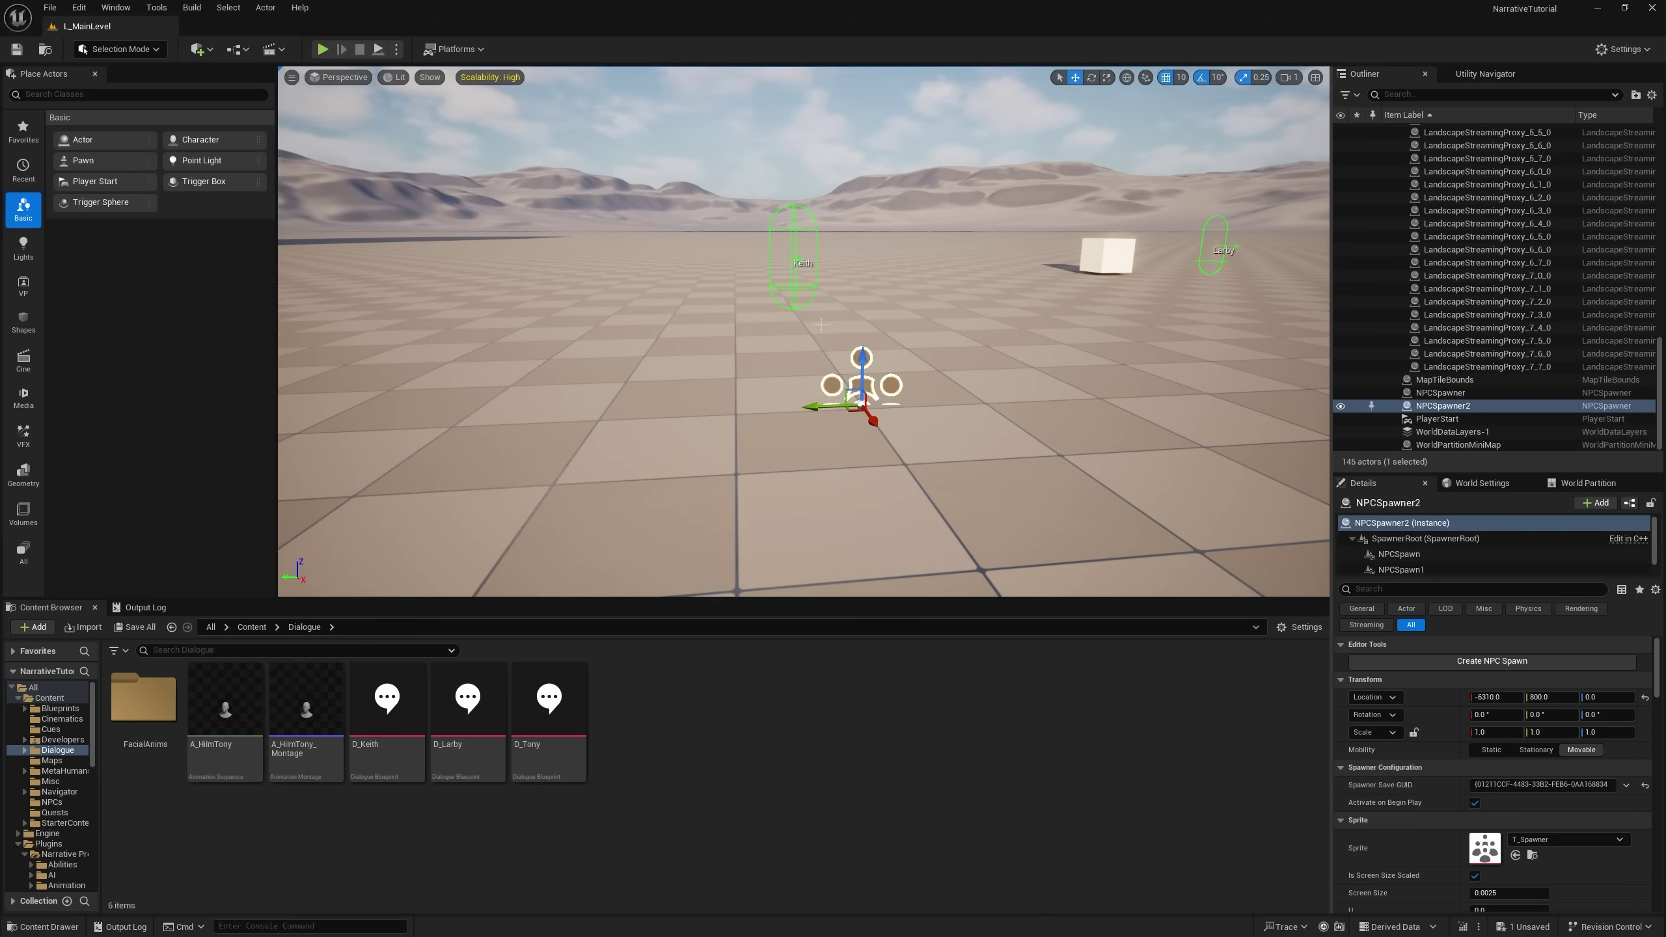
left_click(798, 258)
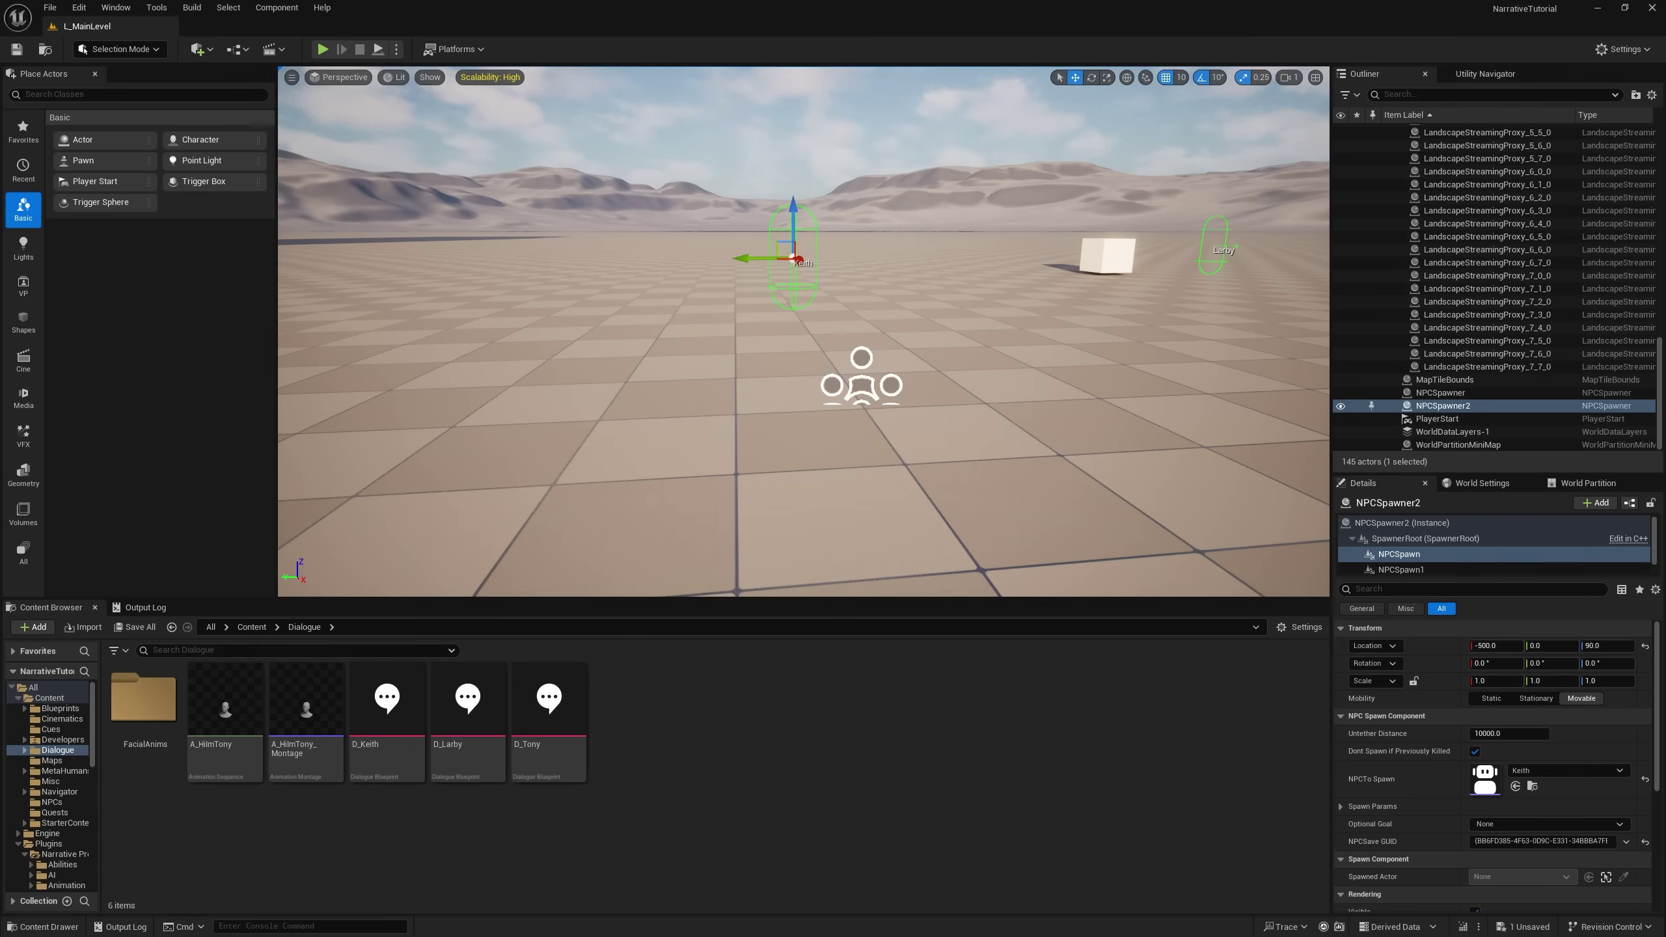
left_click_drag(797, 346, 805, 360)
double_click(812, 356)
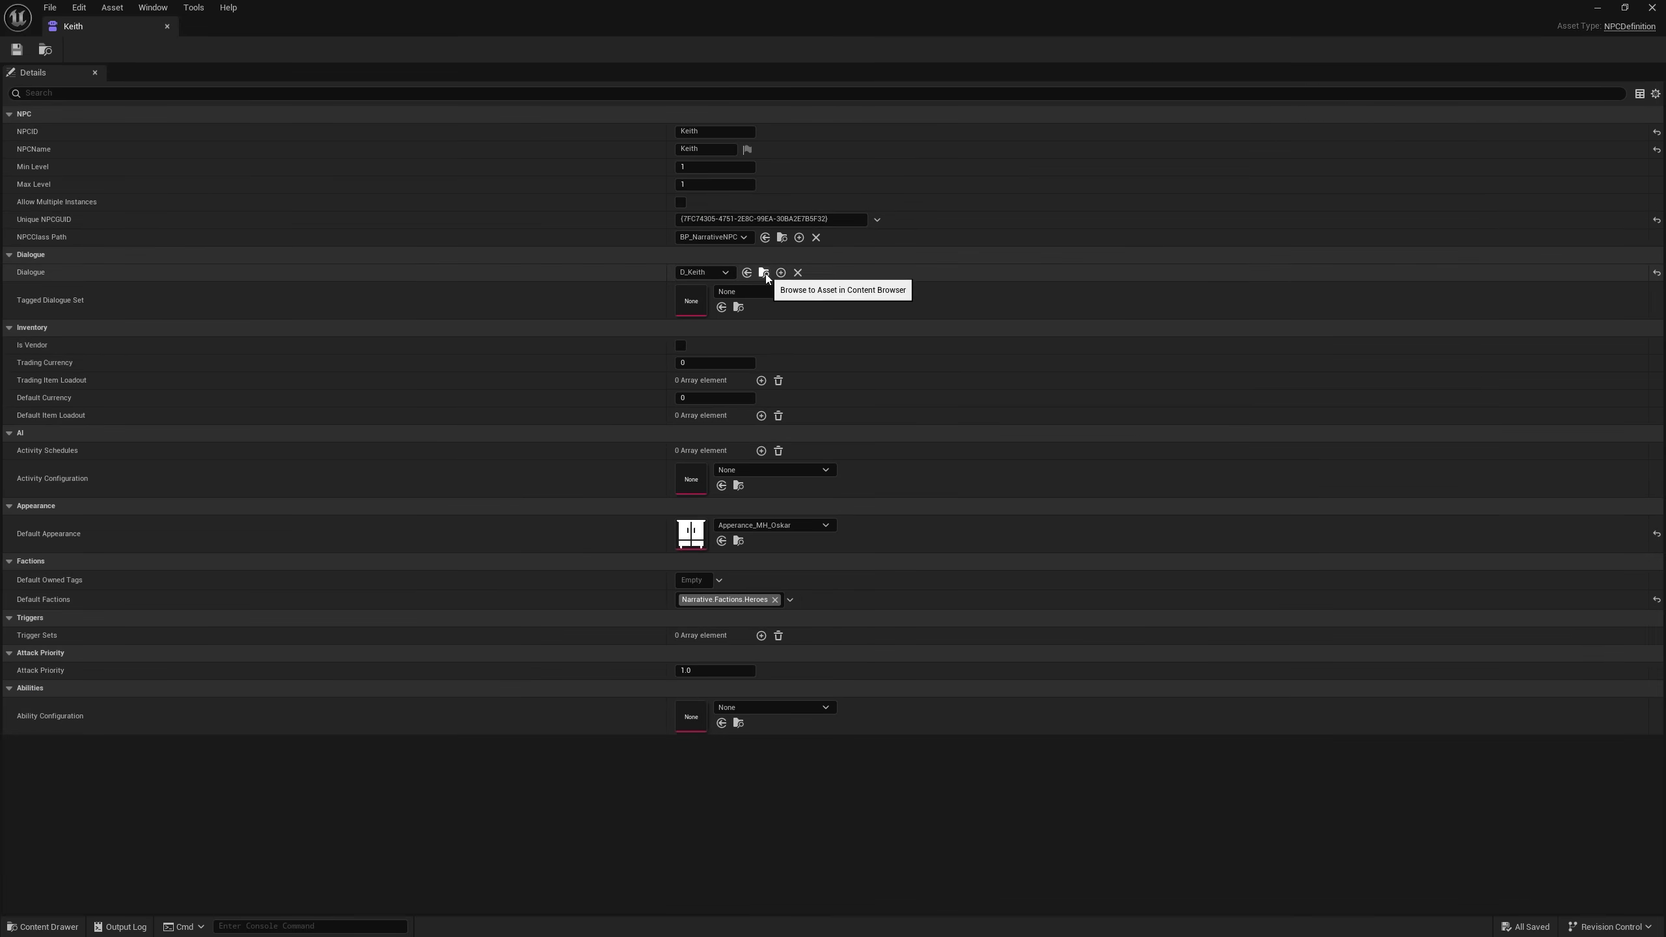
Move the Keith definition window aside and duplicate the D_Keith dialogue as D_Keith_Greet in the Dialogue folder.
left_click_drag(714, 29, 1045, 75)
right_click(657, 747)
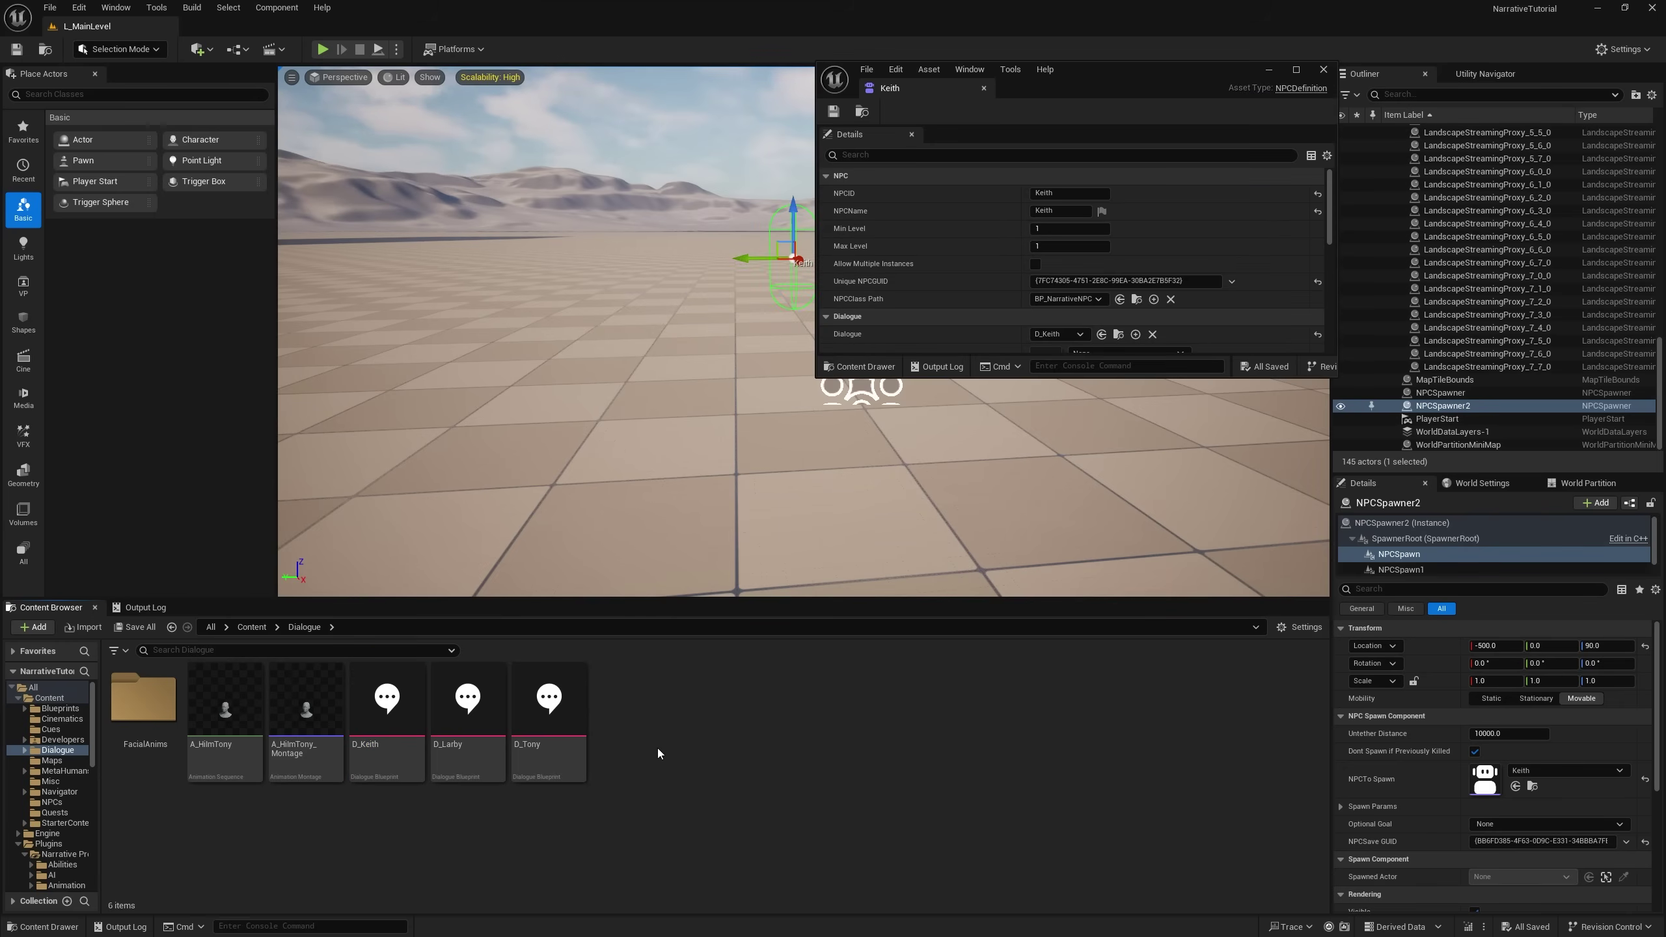
mouse_move(726, 611)
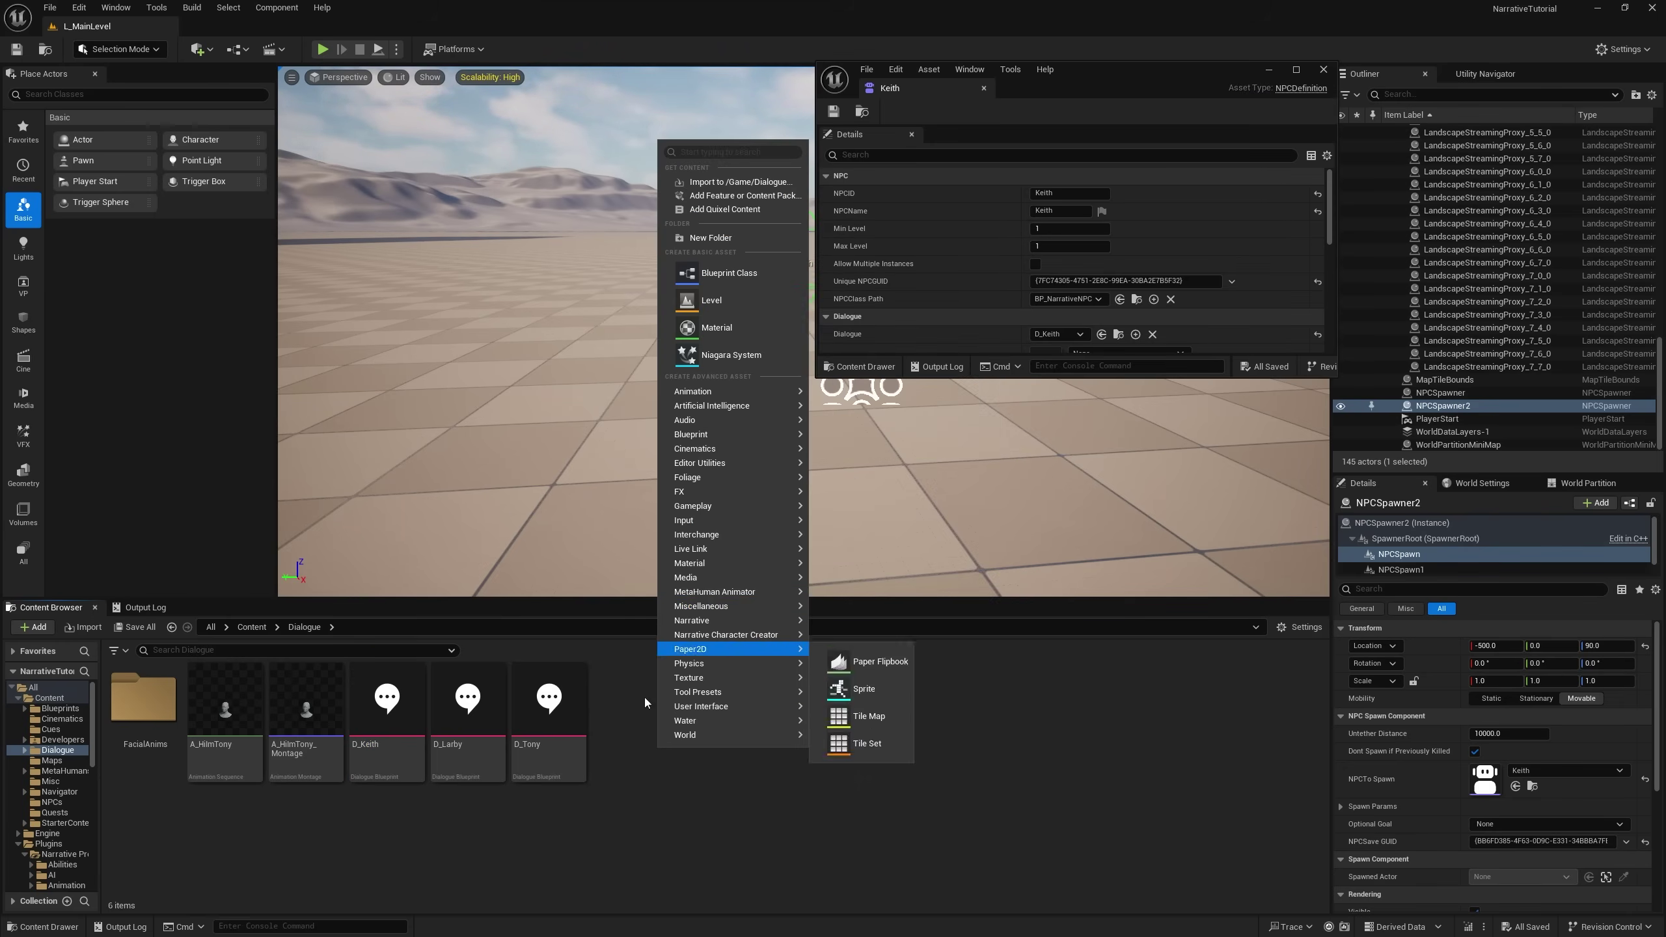
left_click(389, 755)
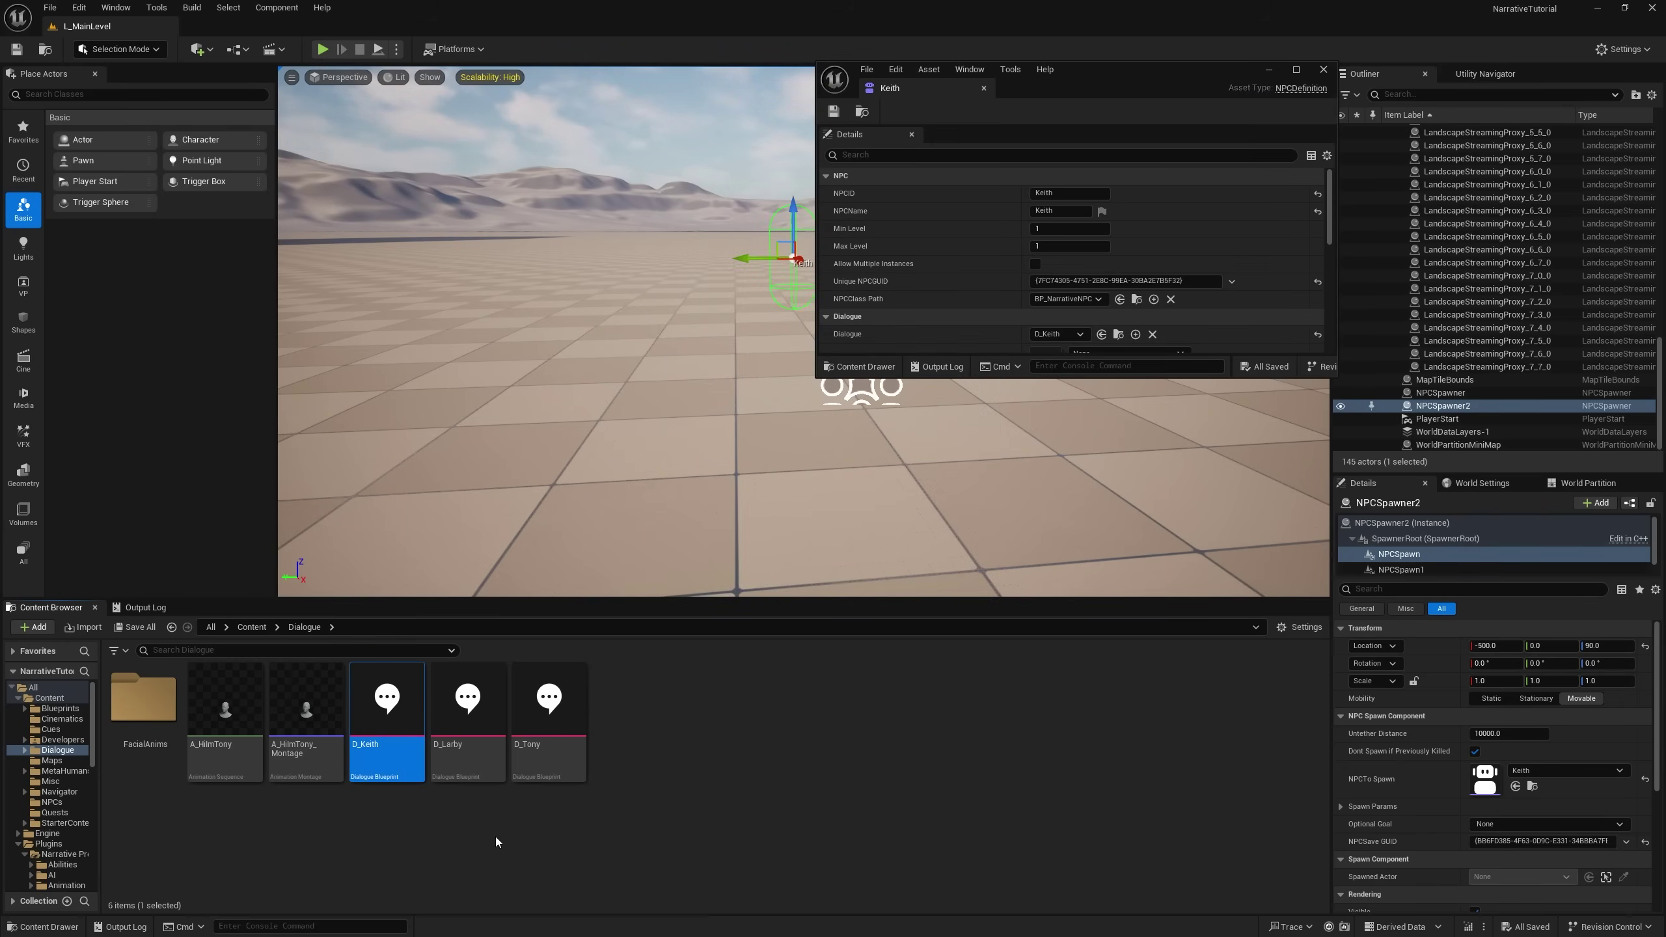
key("ctrl+d")
type("D_Keith_Gr")
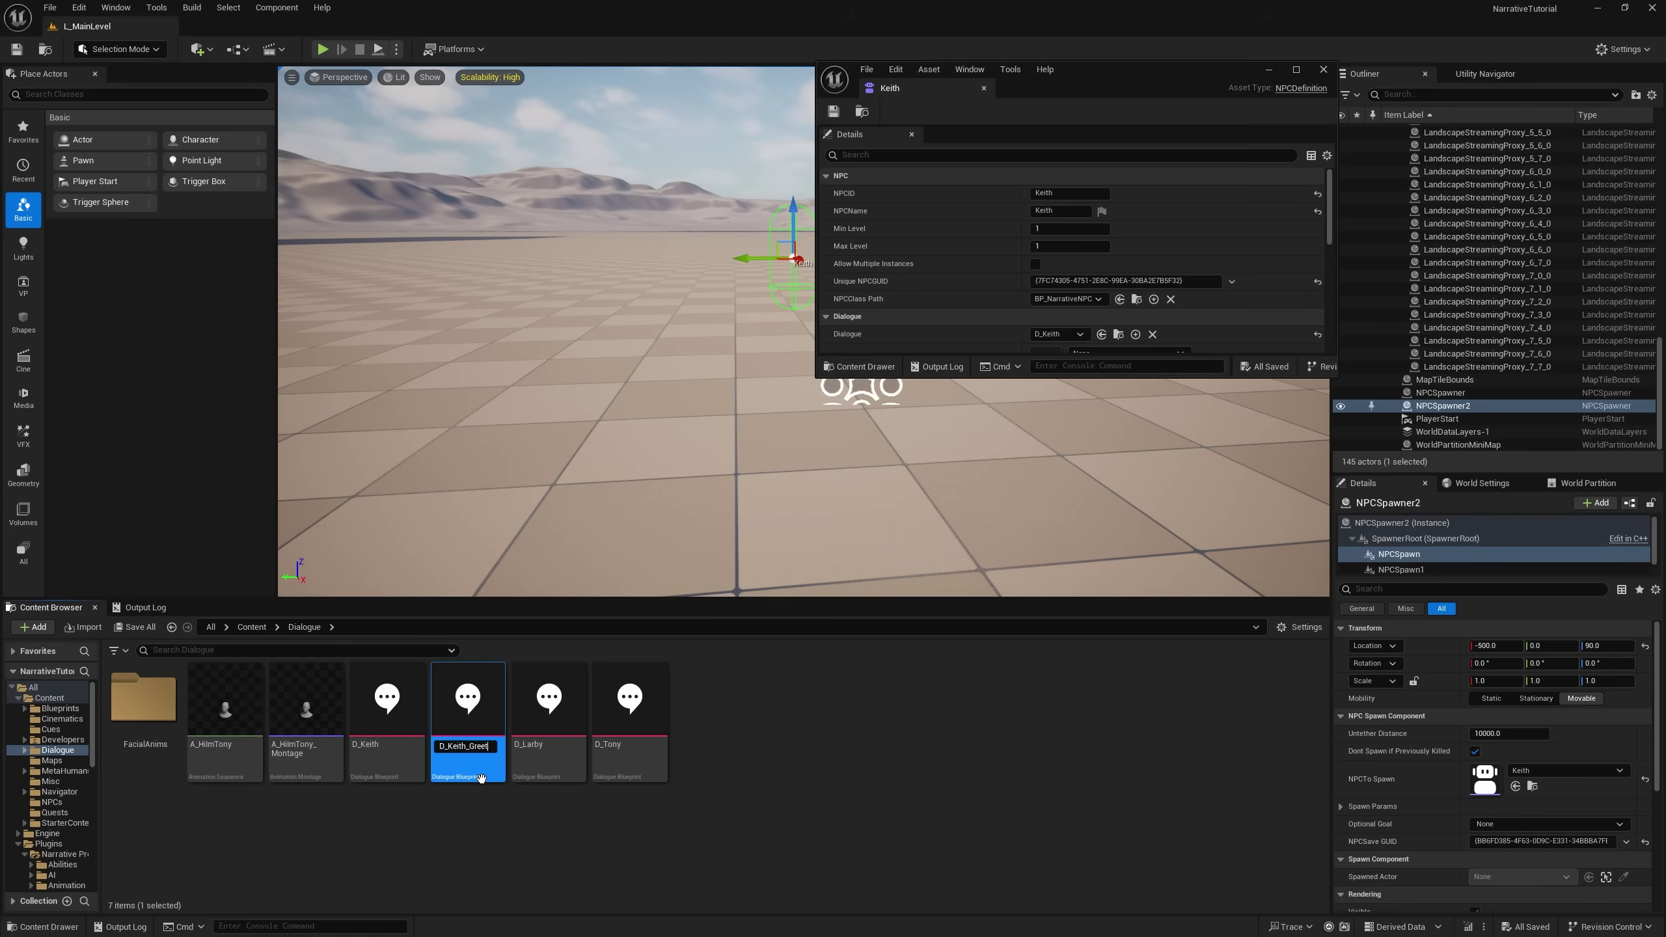
type("eet")
key("Return")
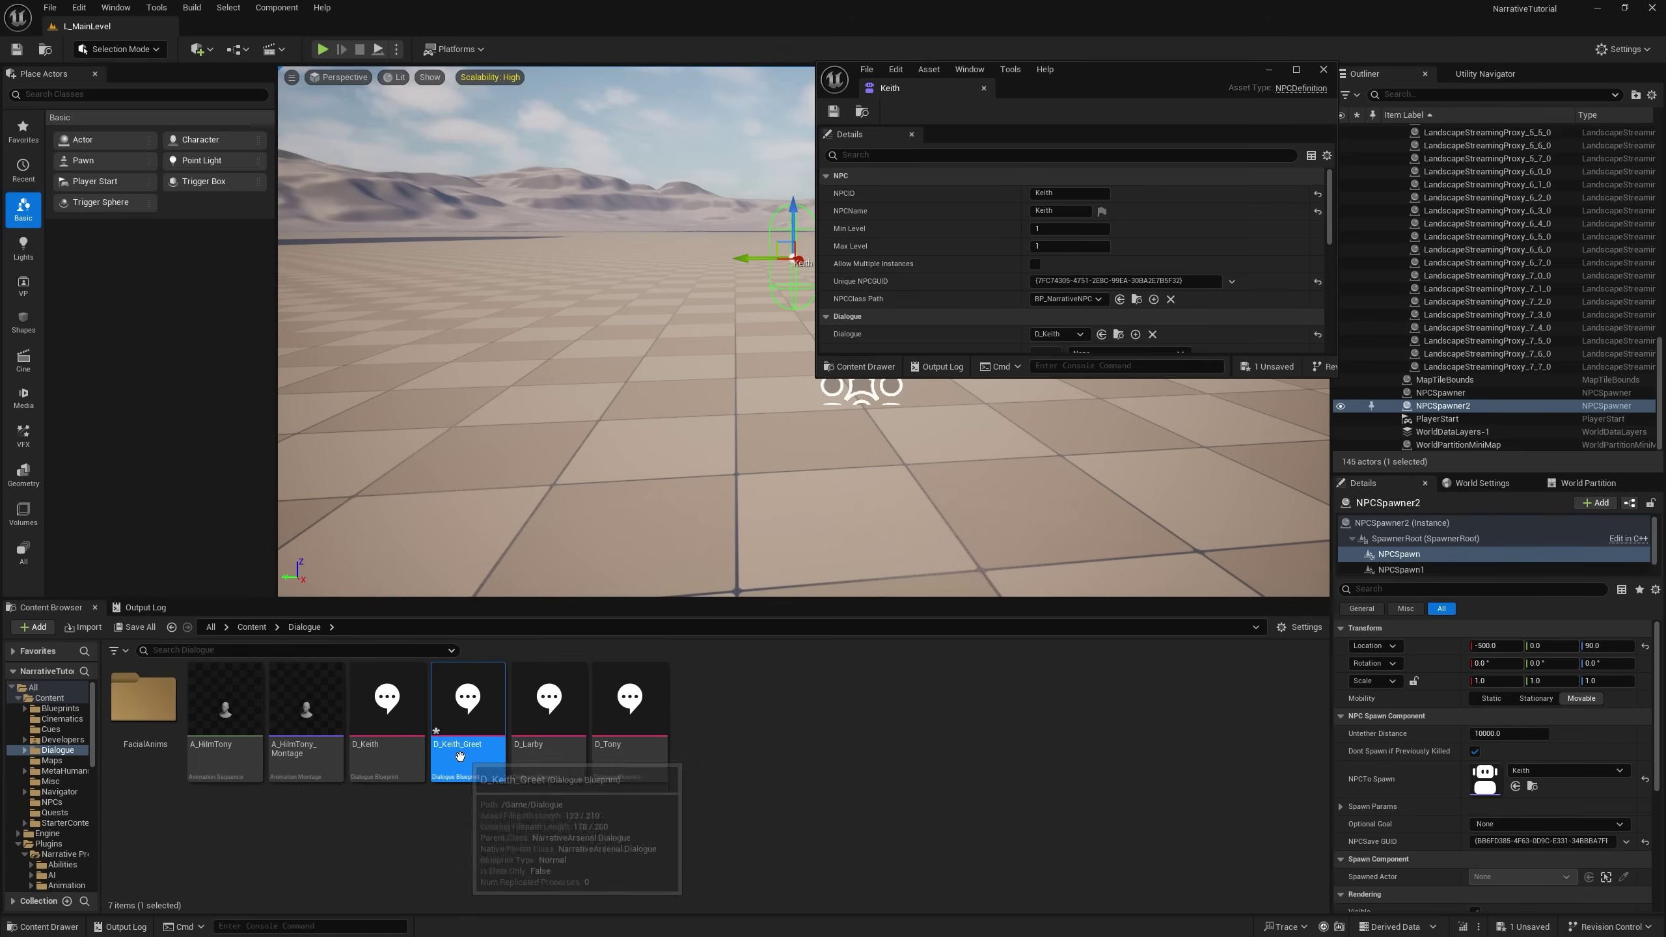
Open the D_Keith_Greet dialogue and delete the copied conversation nodes beneath the root Keith node.
key("Return")
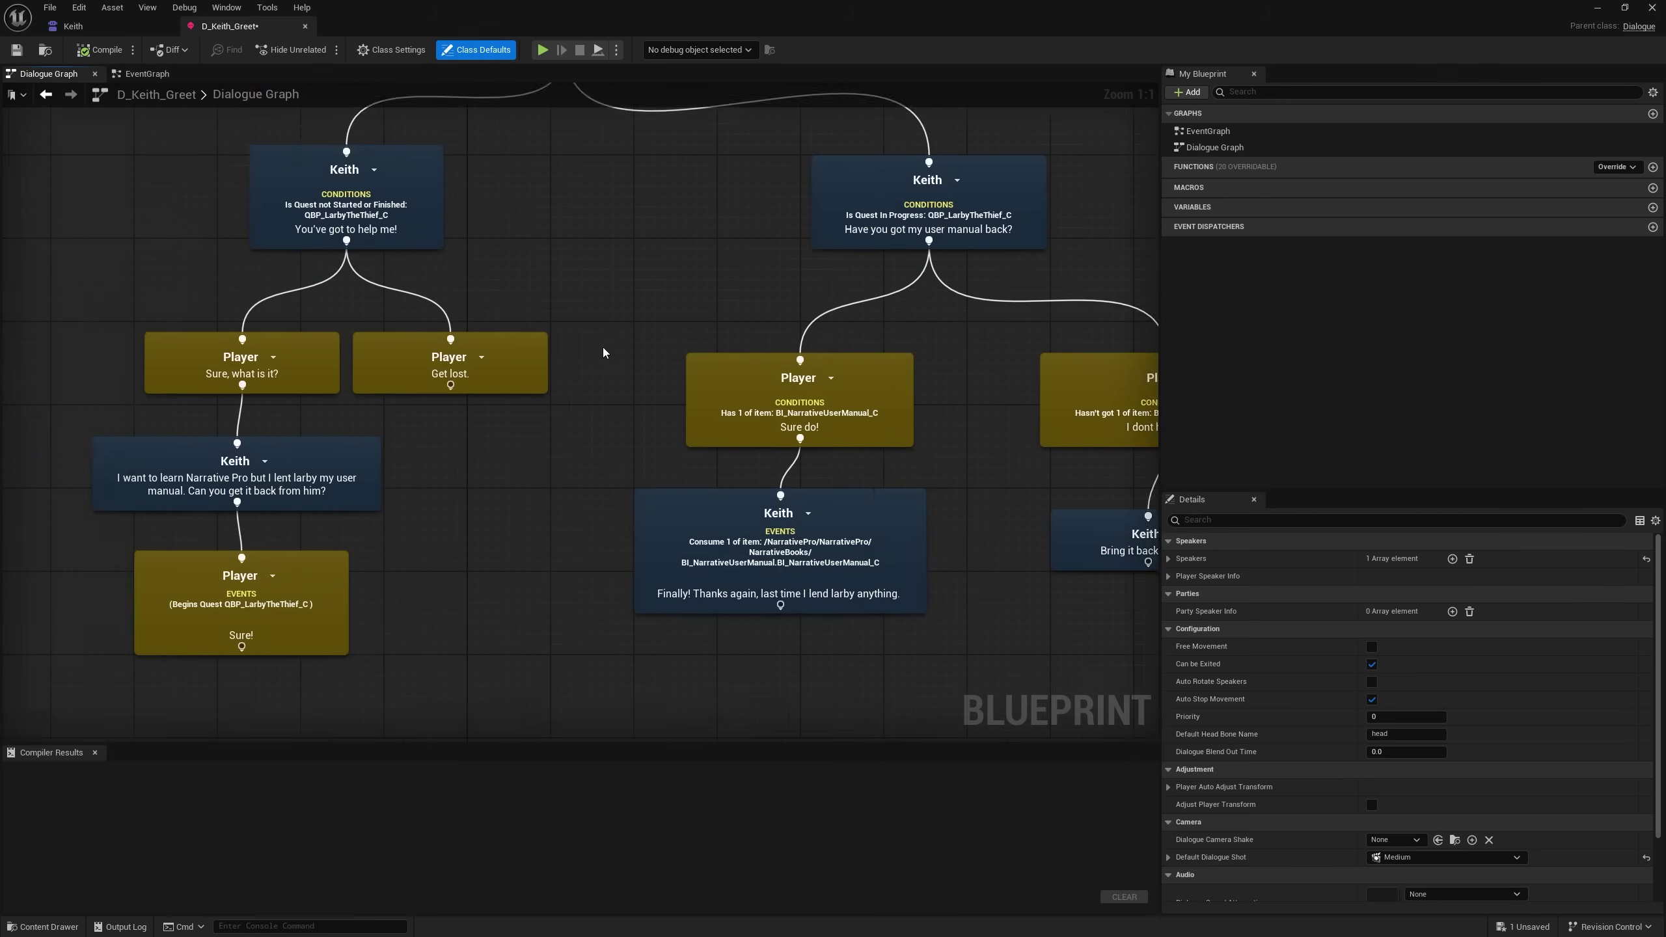
scroll(603, 353, "down", 3)
left_click_drag(223, 614, 959, 252)
key("Delete")
Add a Keith line reading "I need your help! Come over here!" beneath the root node, then compile and save D_Keith_Greet.
scroll(588, 151, "up", 3)
left_click_drag(588, 151, 564, 257)
left_click(633, 295)
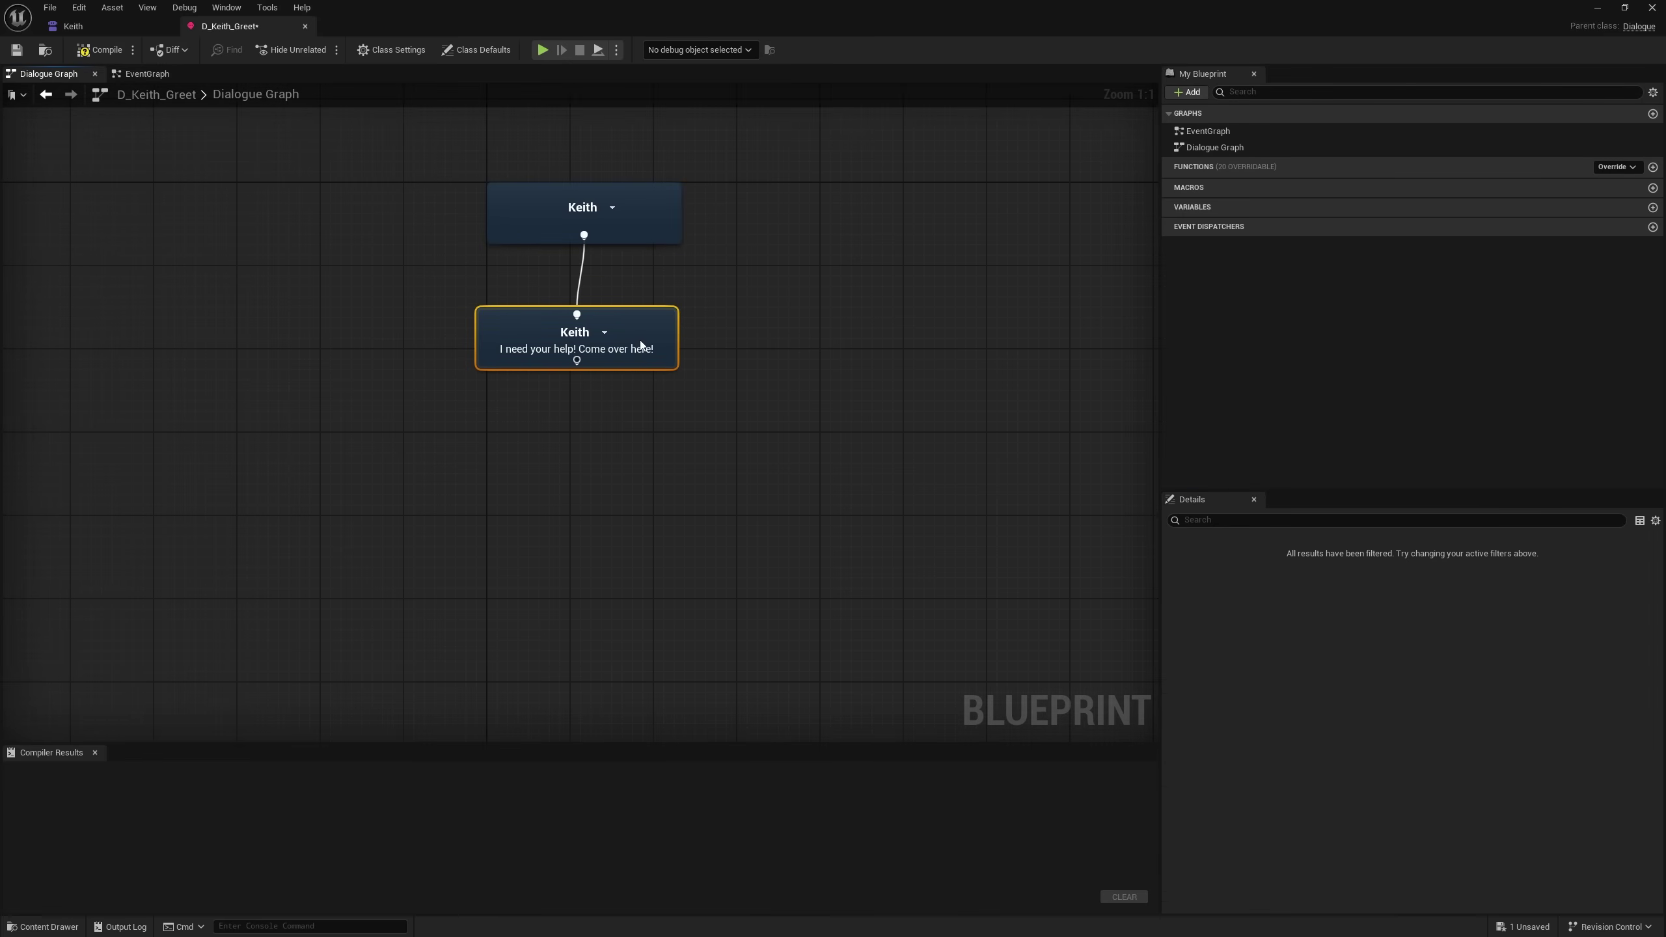
left_click_drag(641, 344, 648, 337)
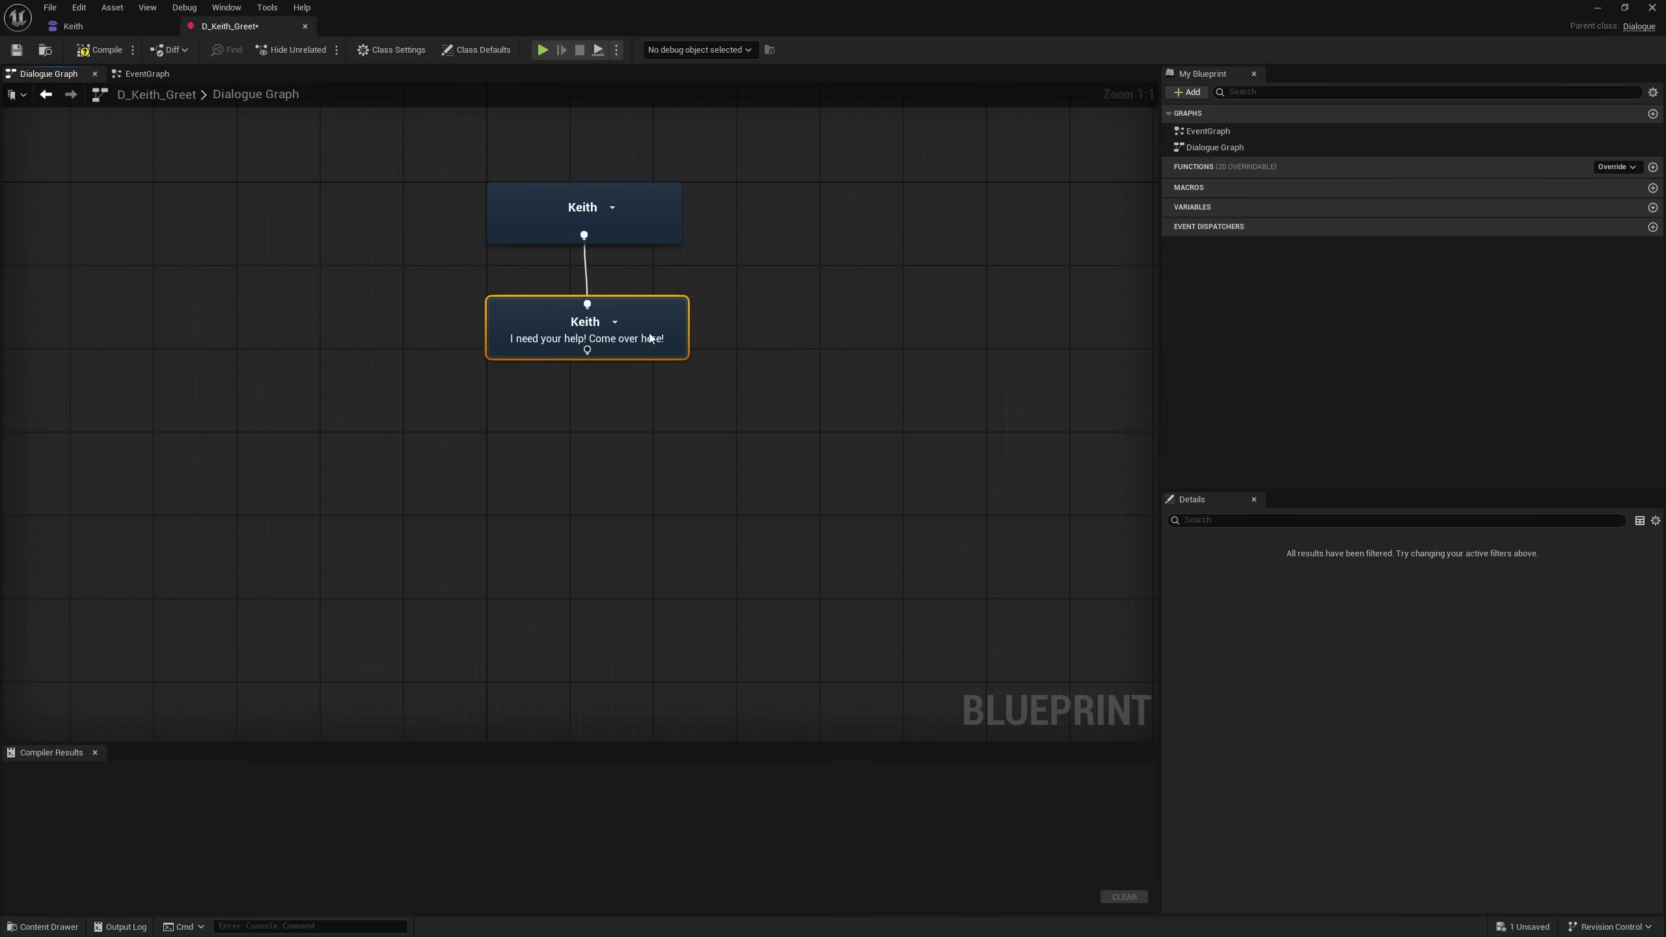
left_click(98, 50)
left_click(16, 50)
Add an "Is Quest Started or Finished" condition with Not enabled to Keith's "I need your help! Come over here!" line.
left_click_drag(465, 279, 938, 161)
left_click(653, 313)
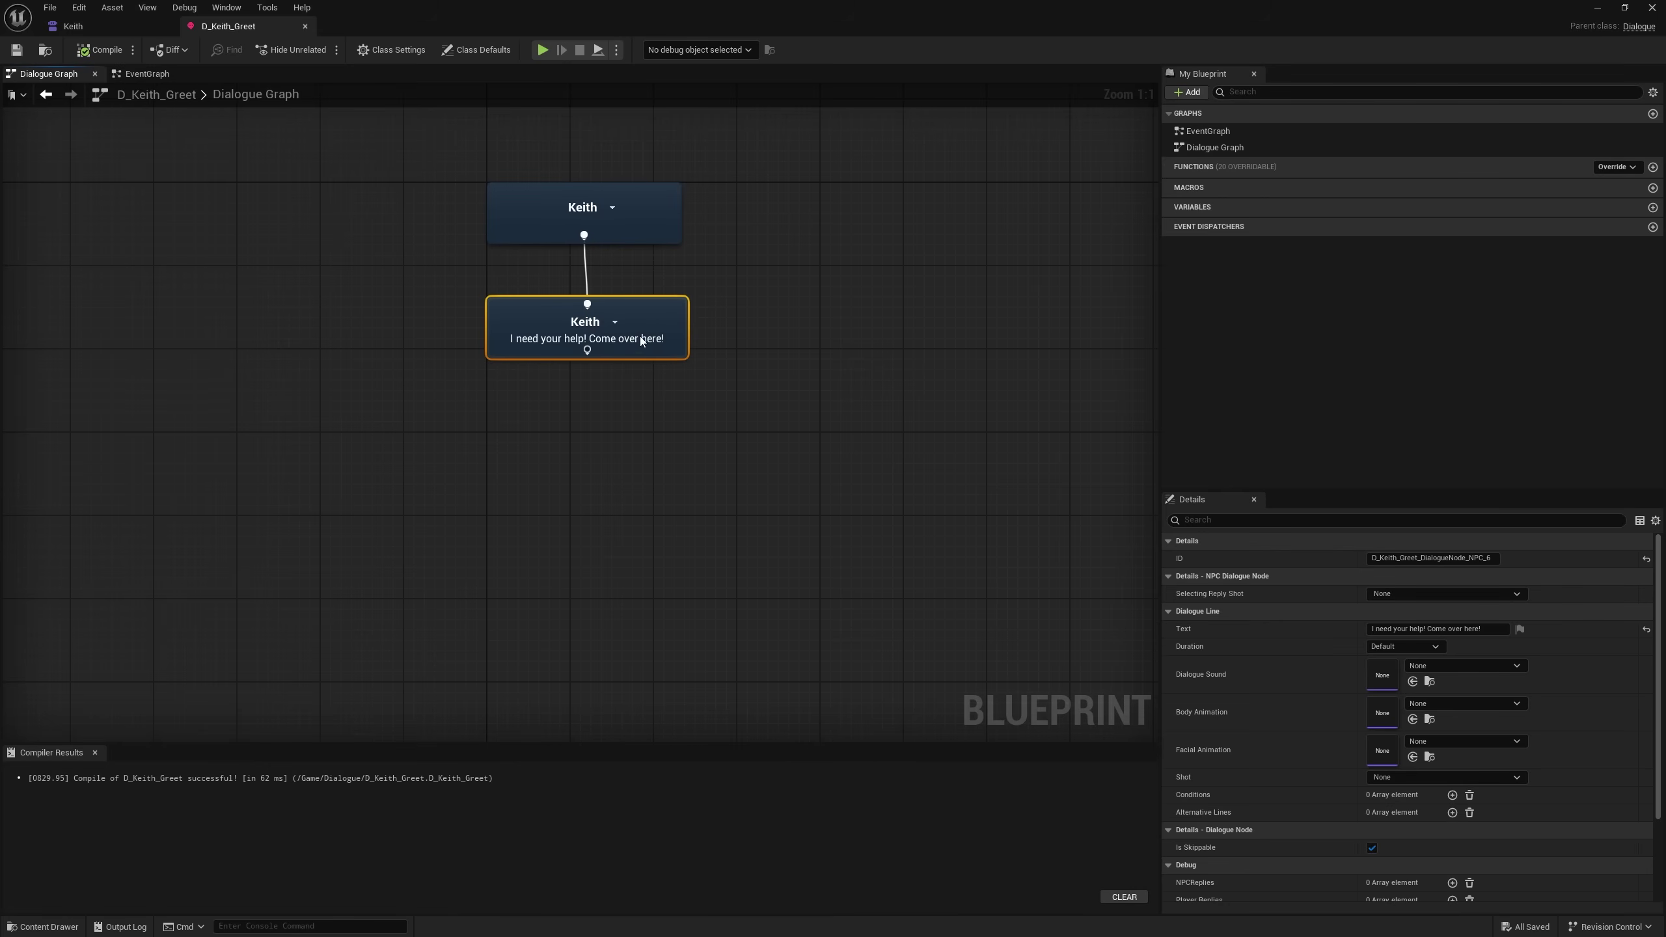
scroll(1343, 802, "down", 3)
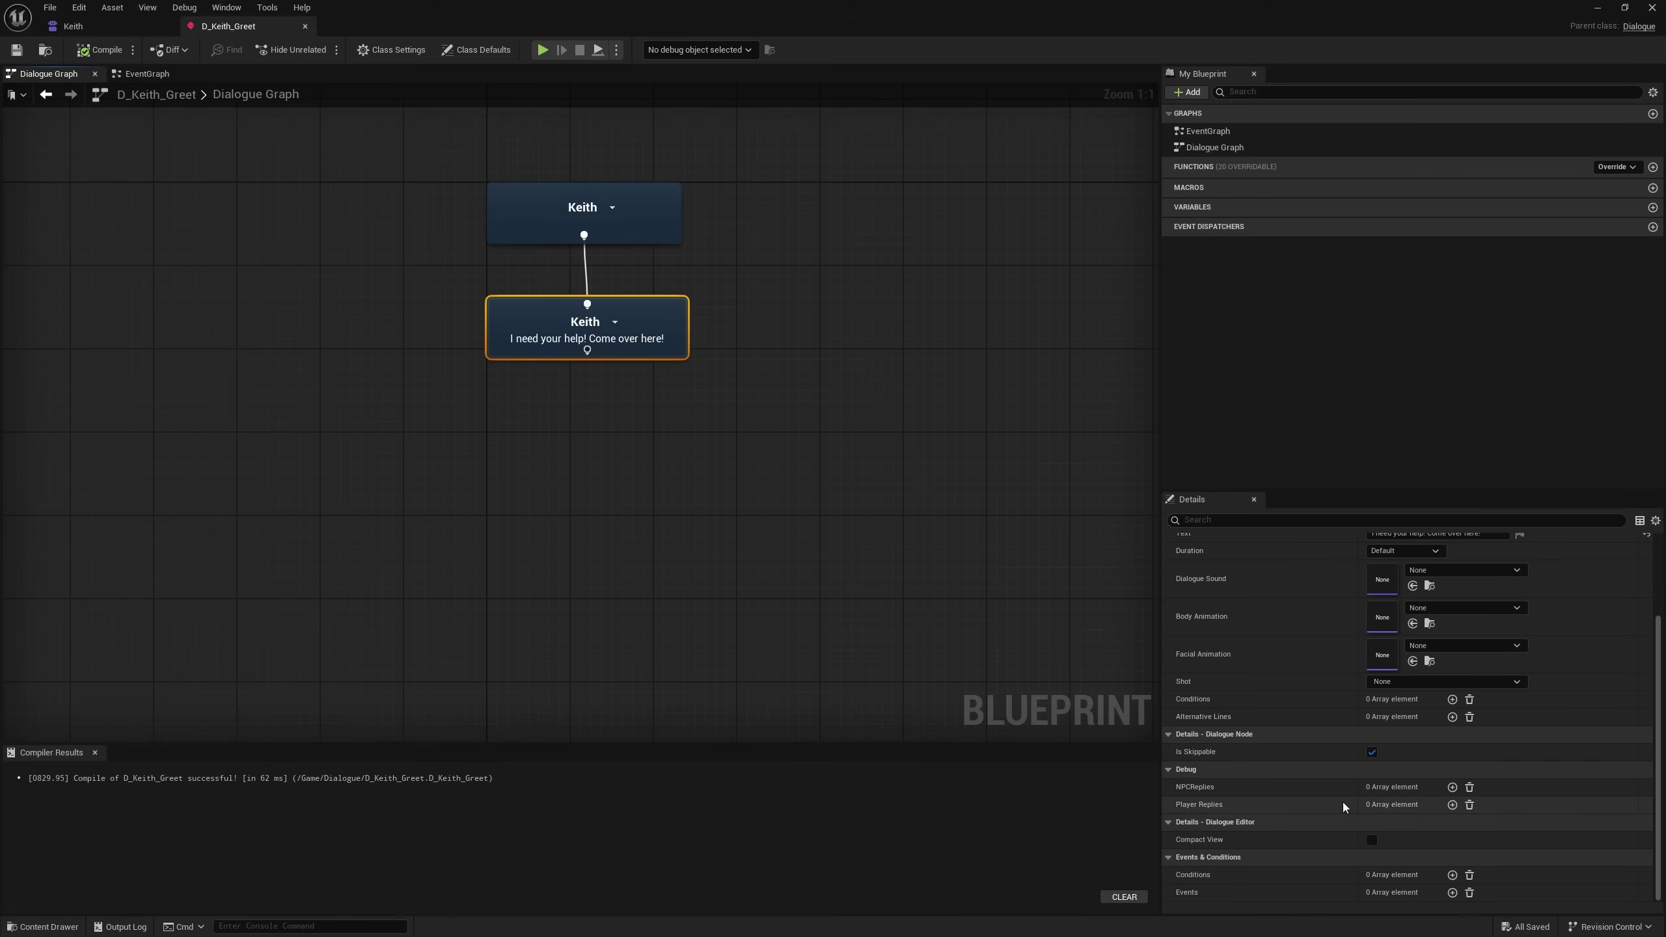
left_click(1451, 875)
left_click(1437, 872)
left_click(1434, 805)
left_click(1179, 874)
scroll(1212, 853, "down", 2)
left_click(1189, 839)
left_click(1371, 857)
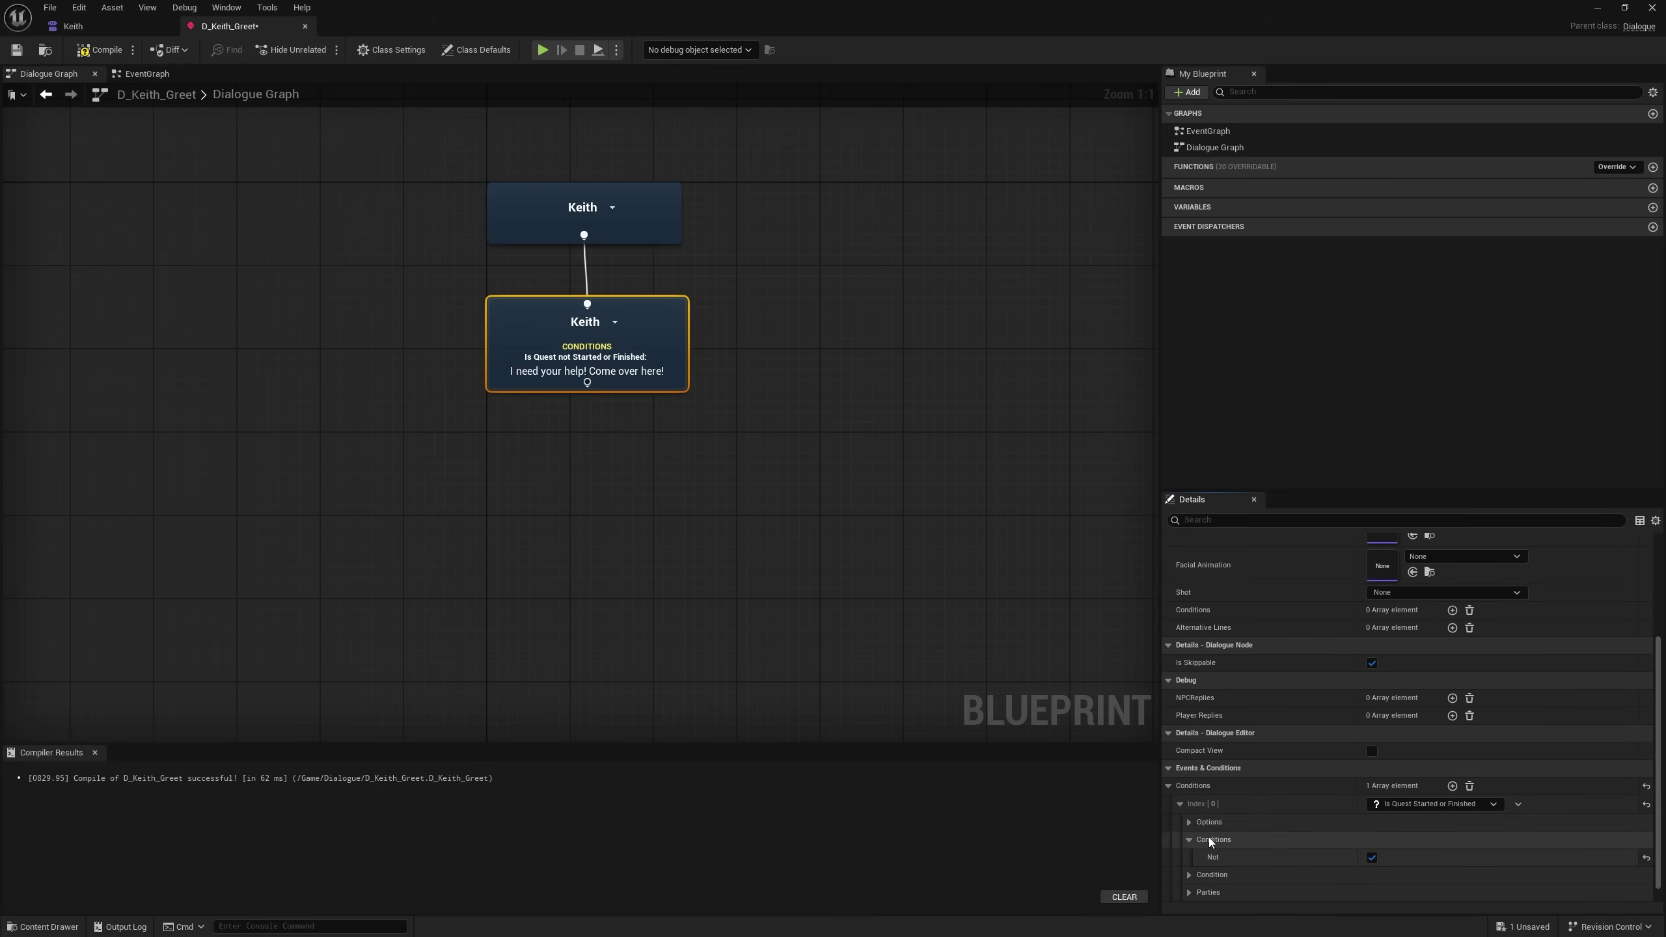
Set the condition's quest to QBP_LarbyTheThief, then compile and save D_Keith_Greet.
left_click(1188, 821)
left_click(1395, 846)
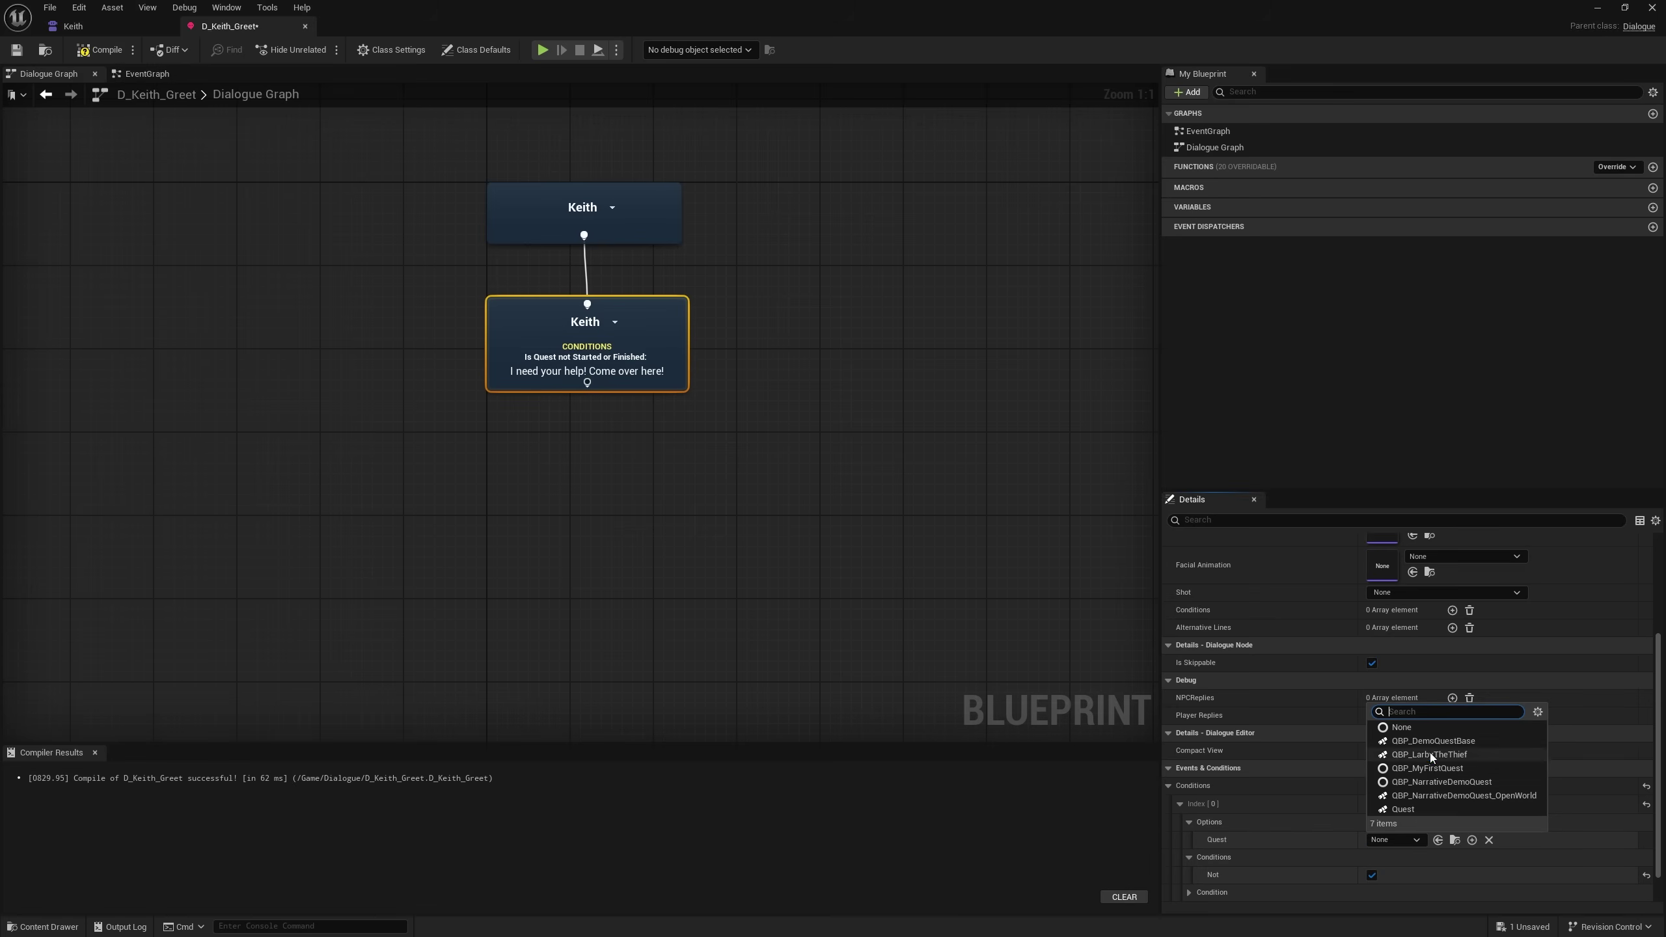
left_click(1456, 757)
left_click(565, 452)
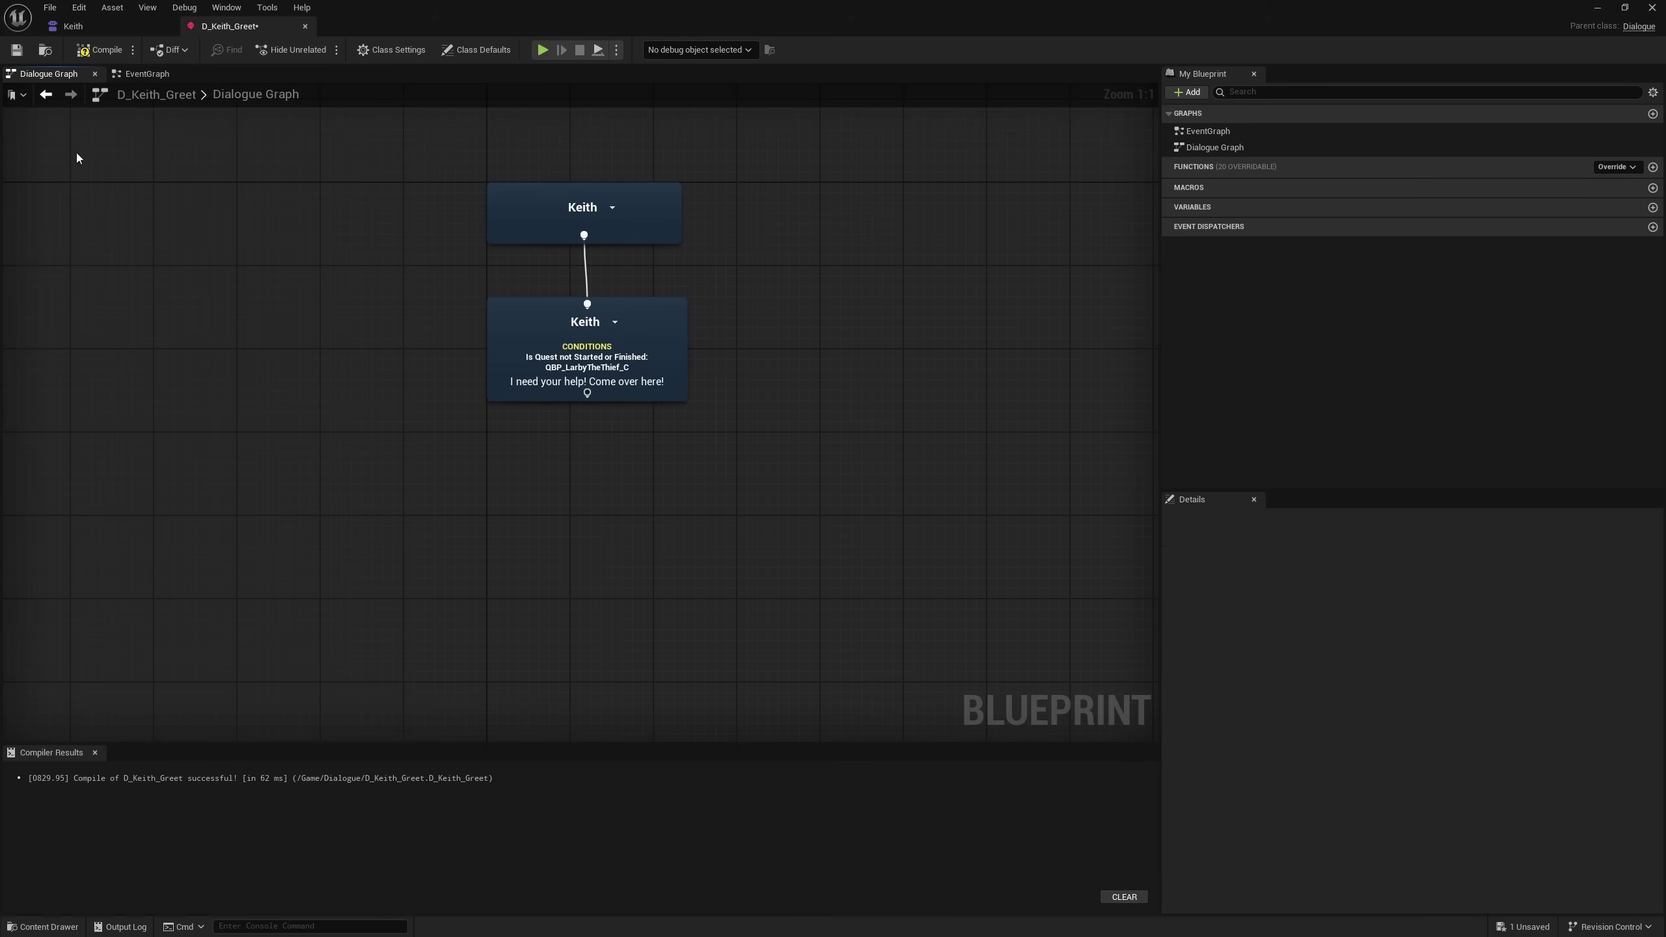
left_click(99, 50)
left_click(16, 50)
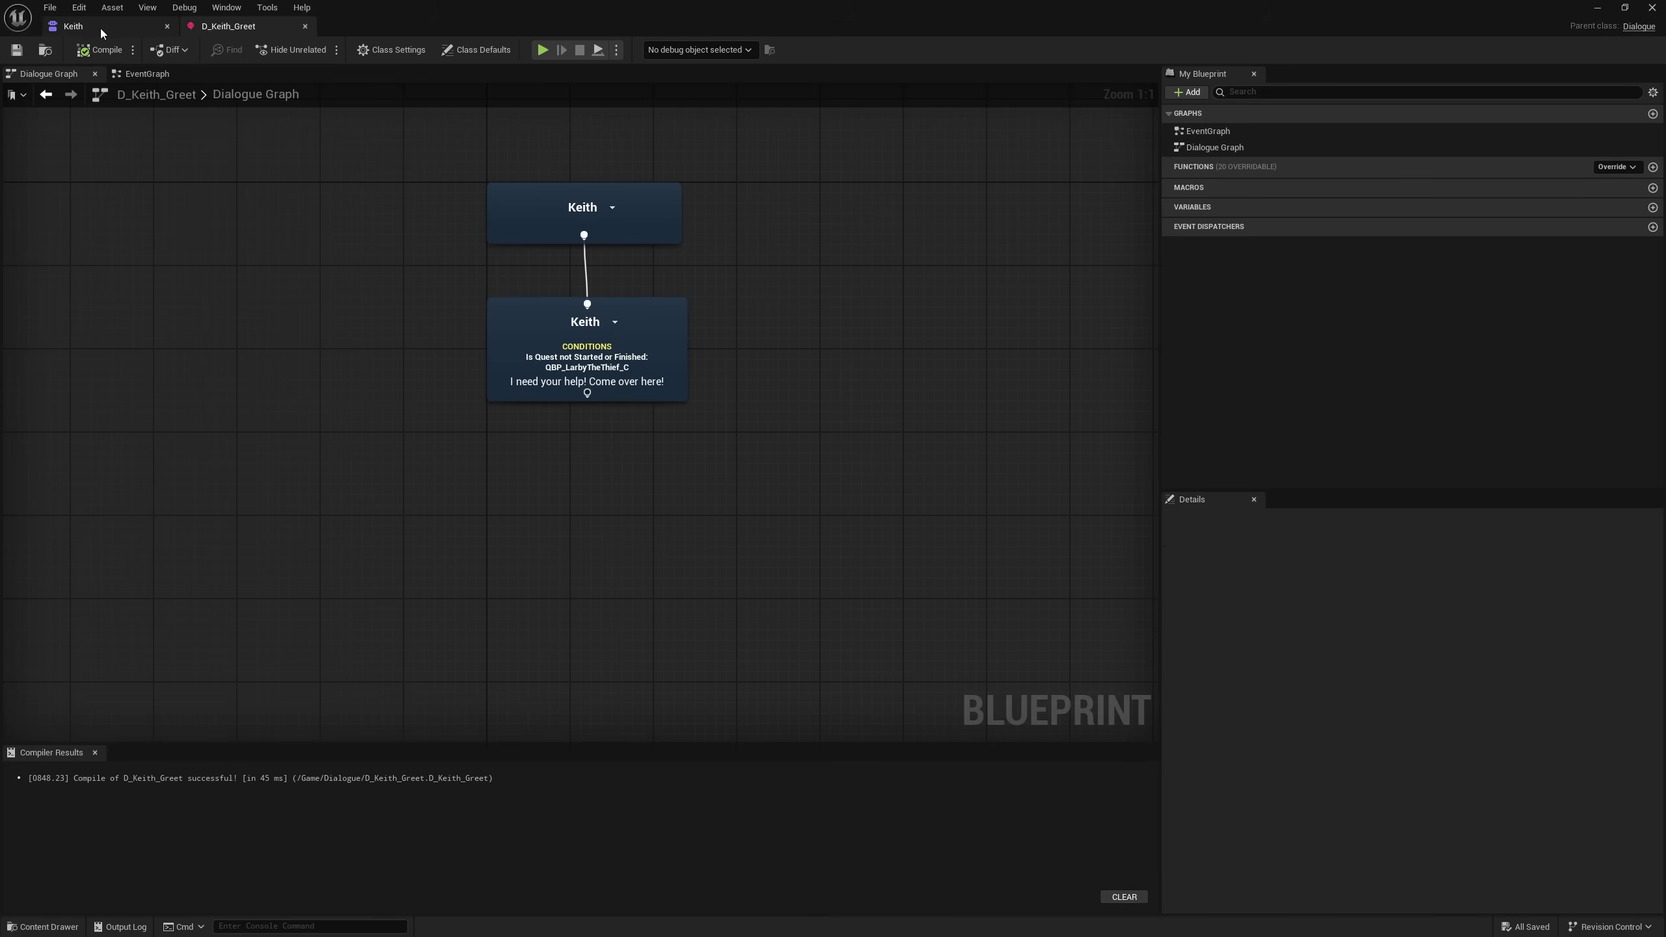
left_click(104, 26)
left_click(242, 28)
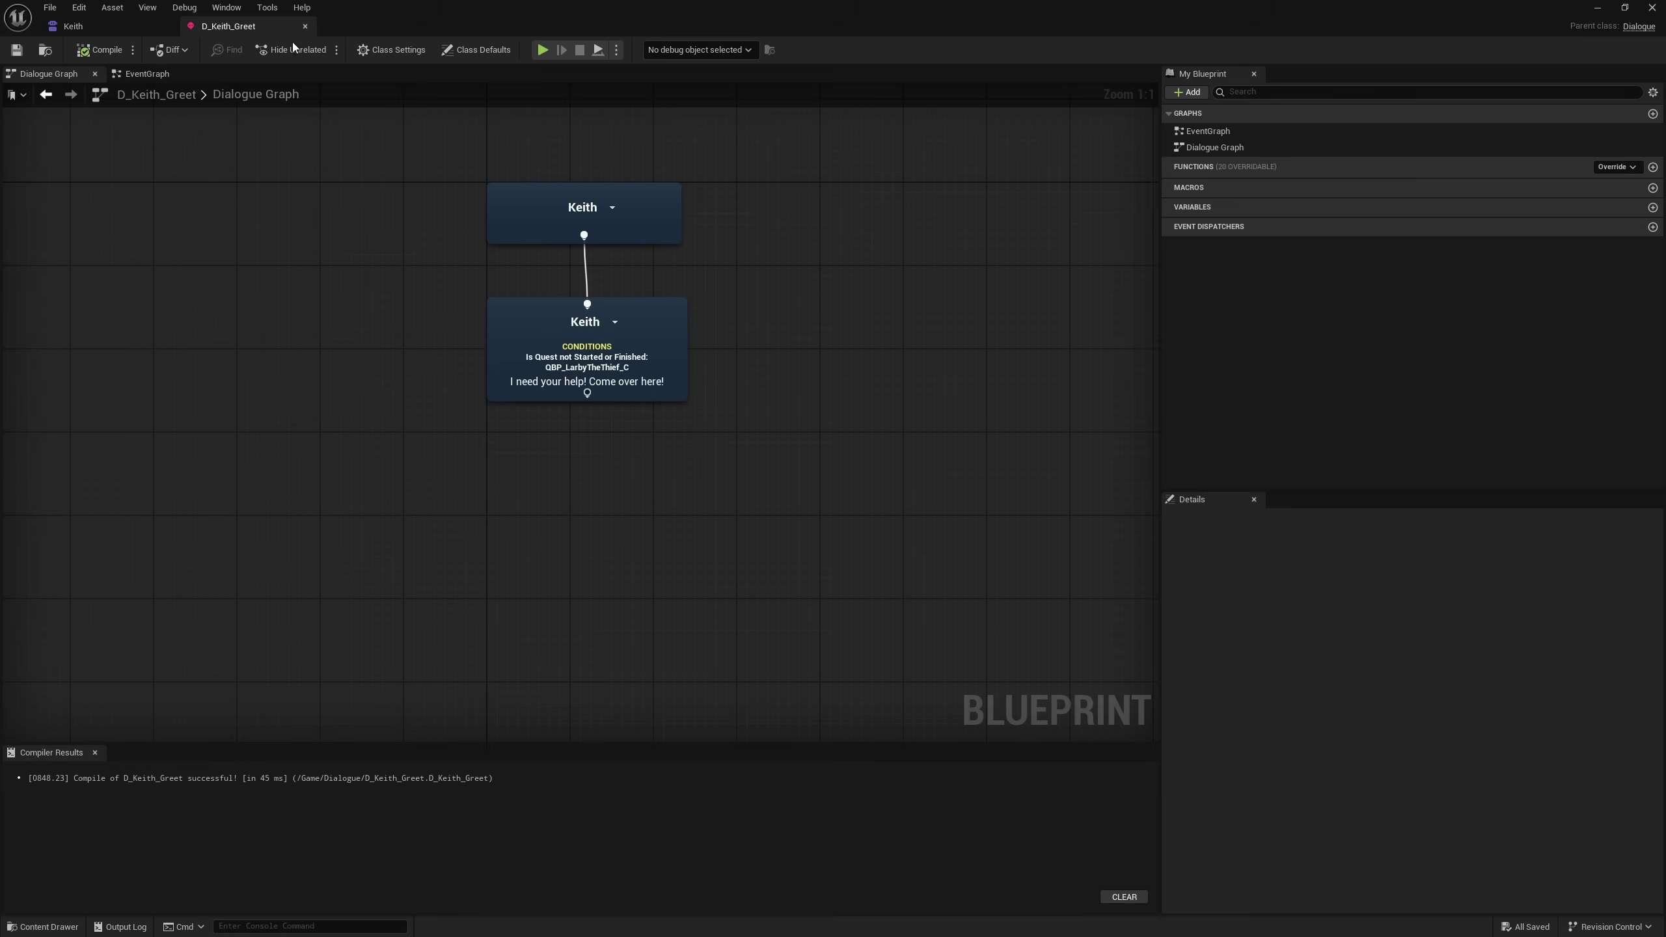
left_click_drag(518, 420, 822, 190)
left_click(228, 222)
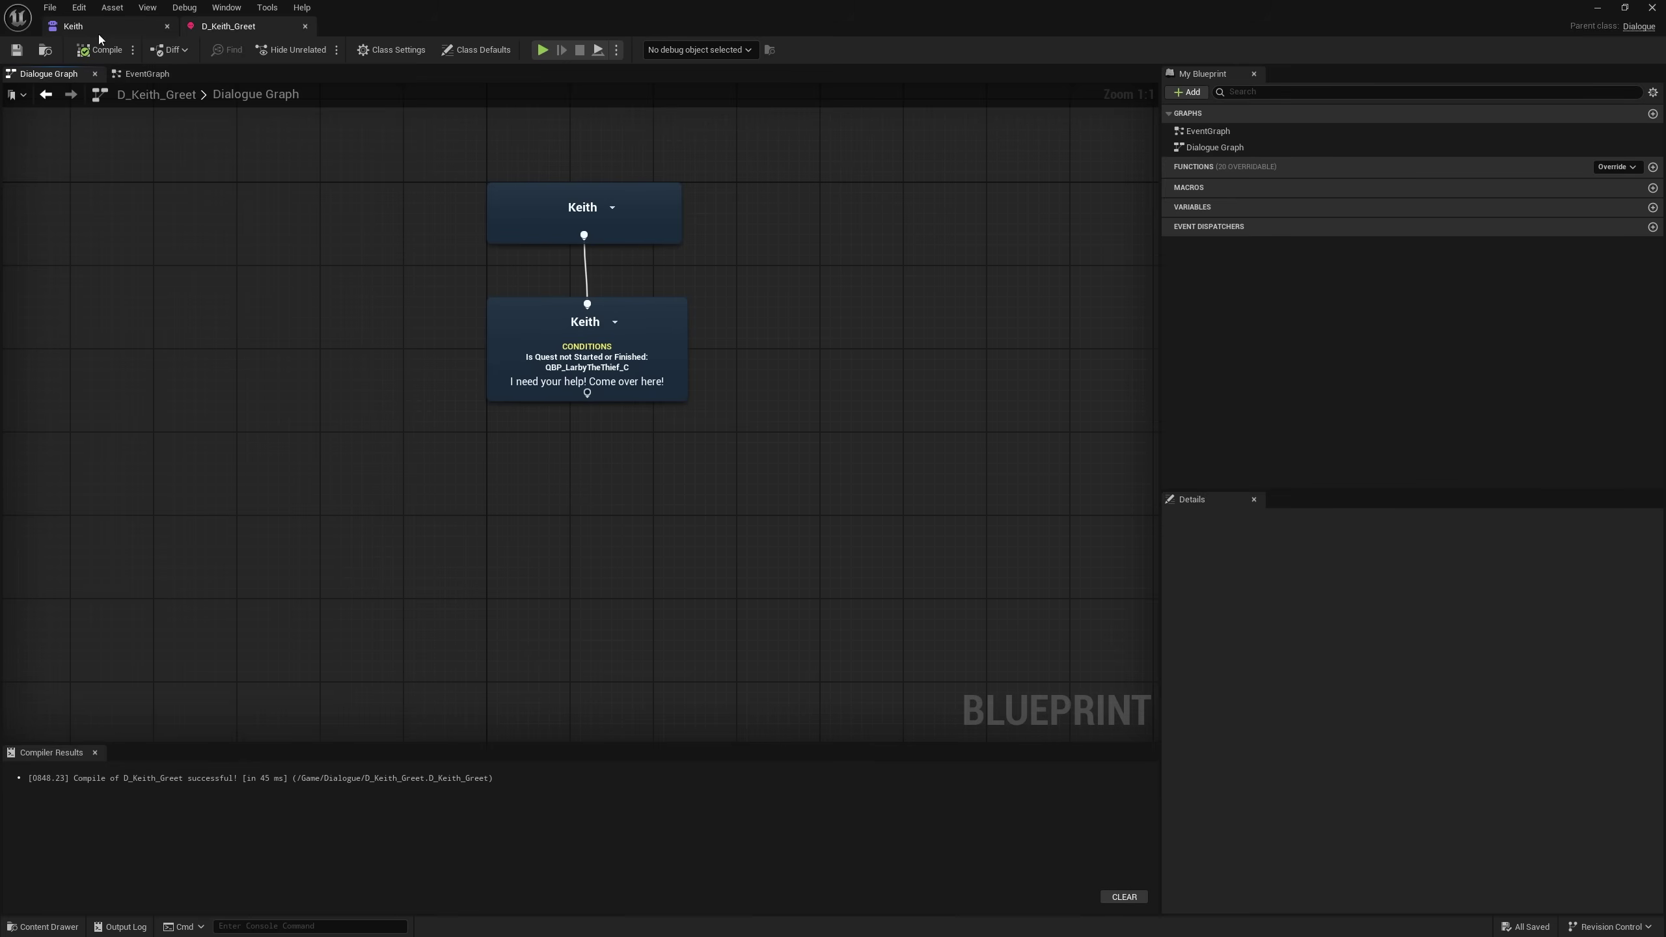
Restore the smaller Keith window and create a data asset of class Tagged Dialogue Set in the Dialogue folder.
left_click(98, 29)
double_click(577, 27)
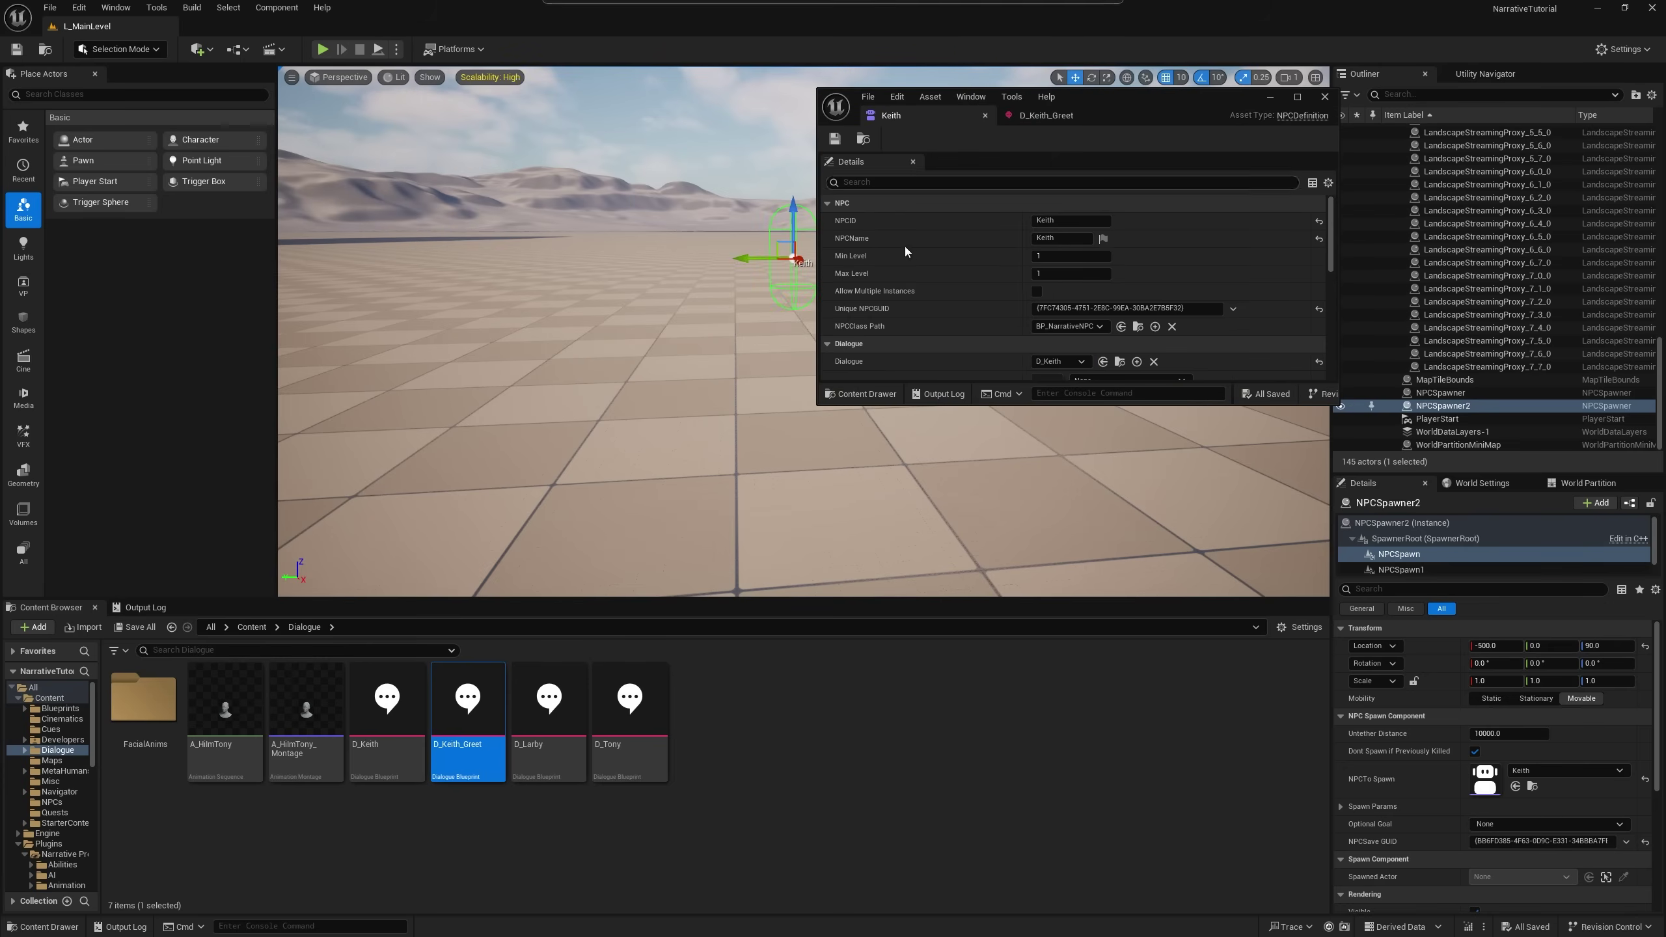
right_click(707, 784)
mouse_move(763, 742)
mouse_move(755, 645)
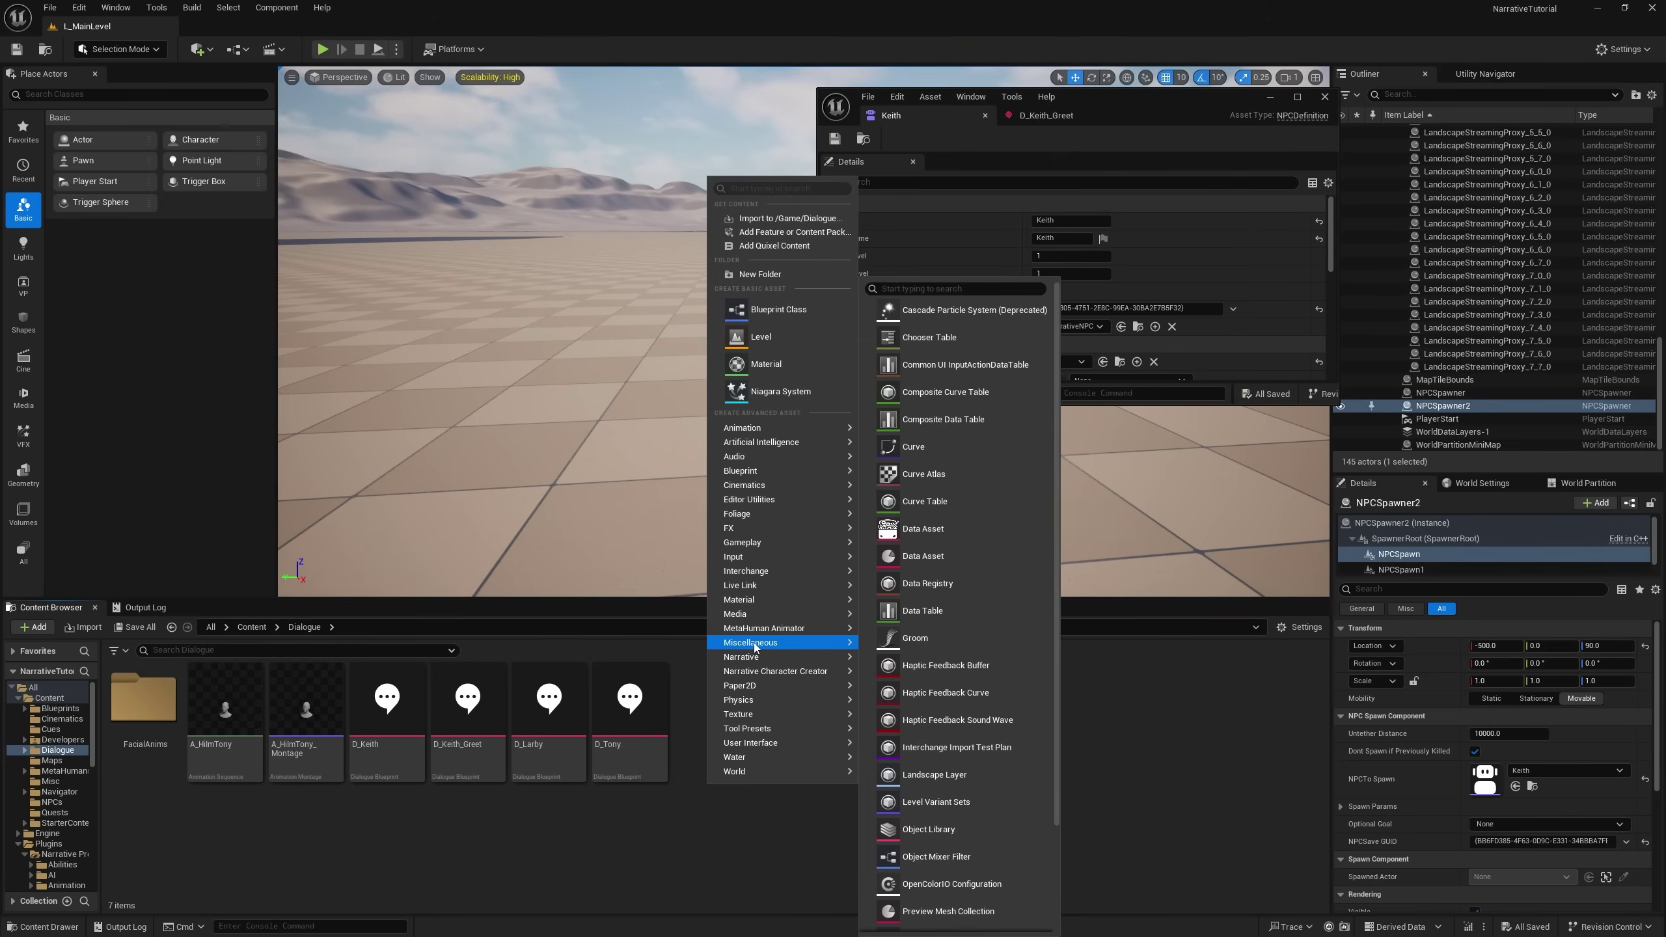
left_click(922, 556)
type("taged")
key("BackSpace")
type("ged")
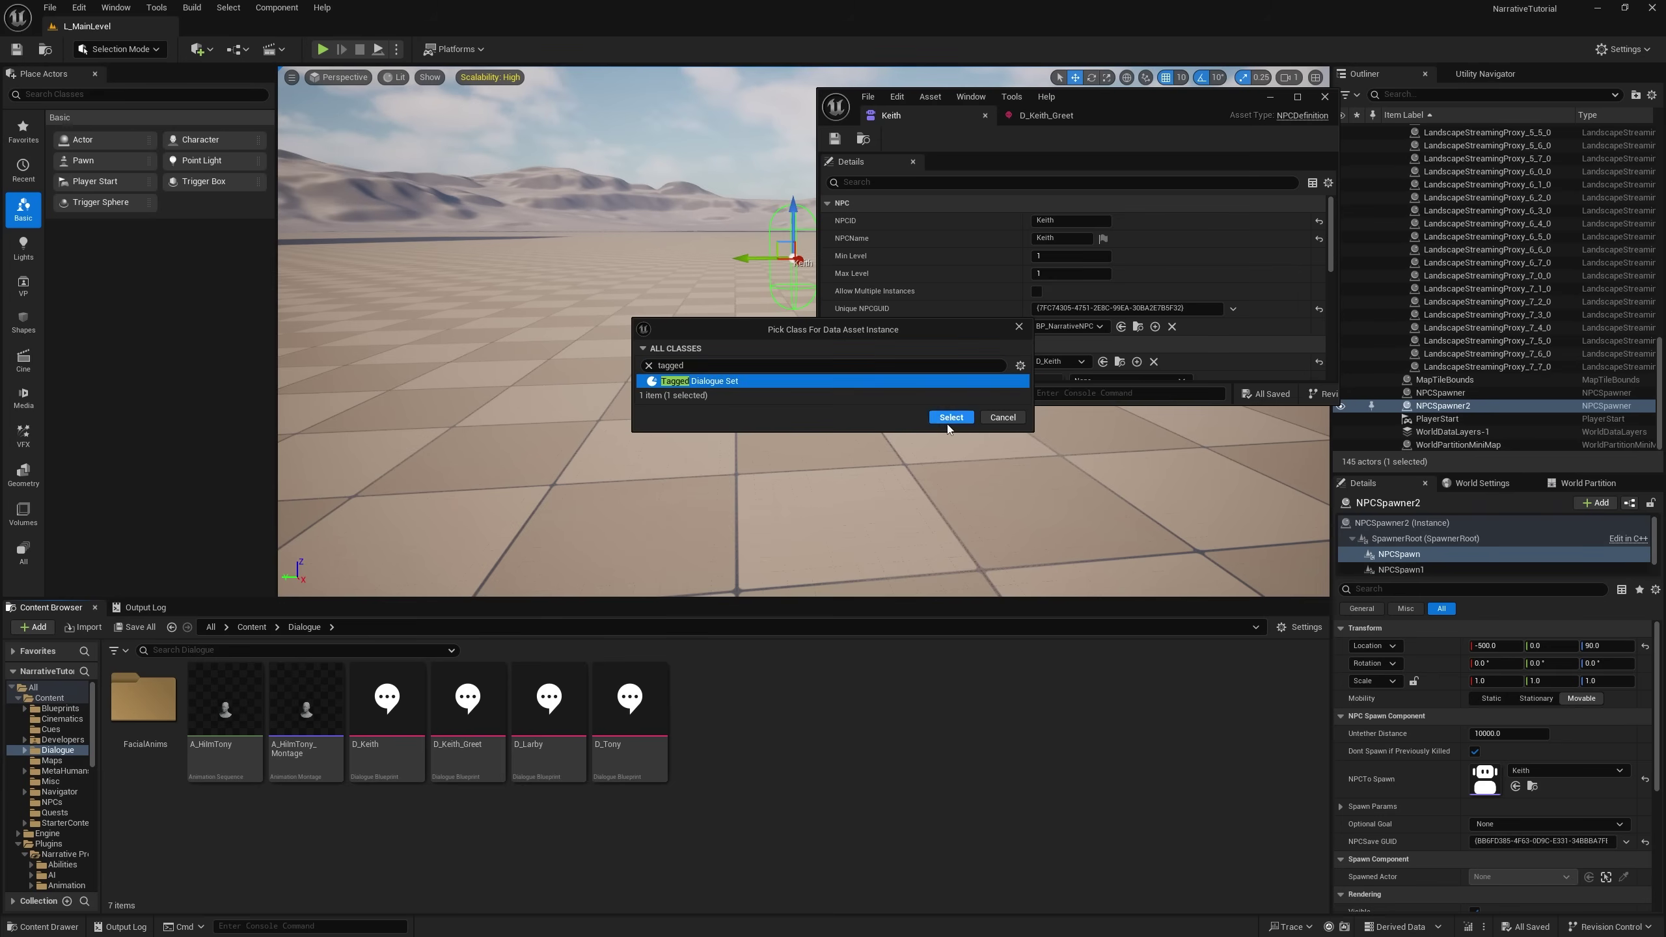
left_click(947, 421)
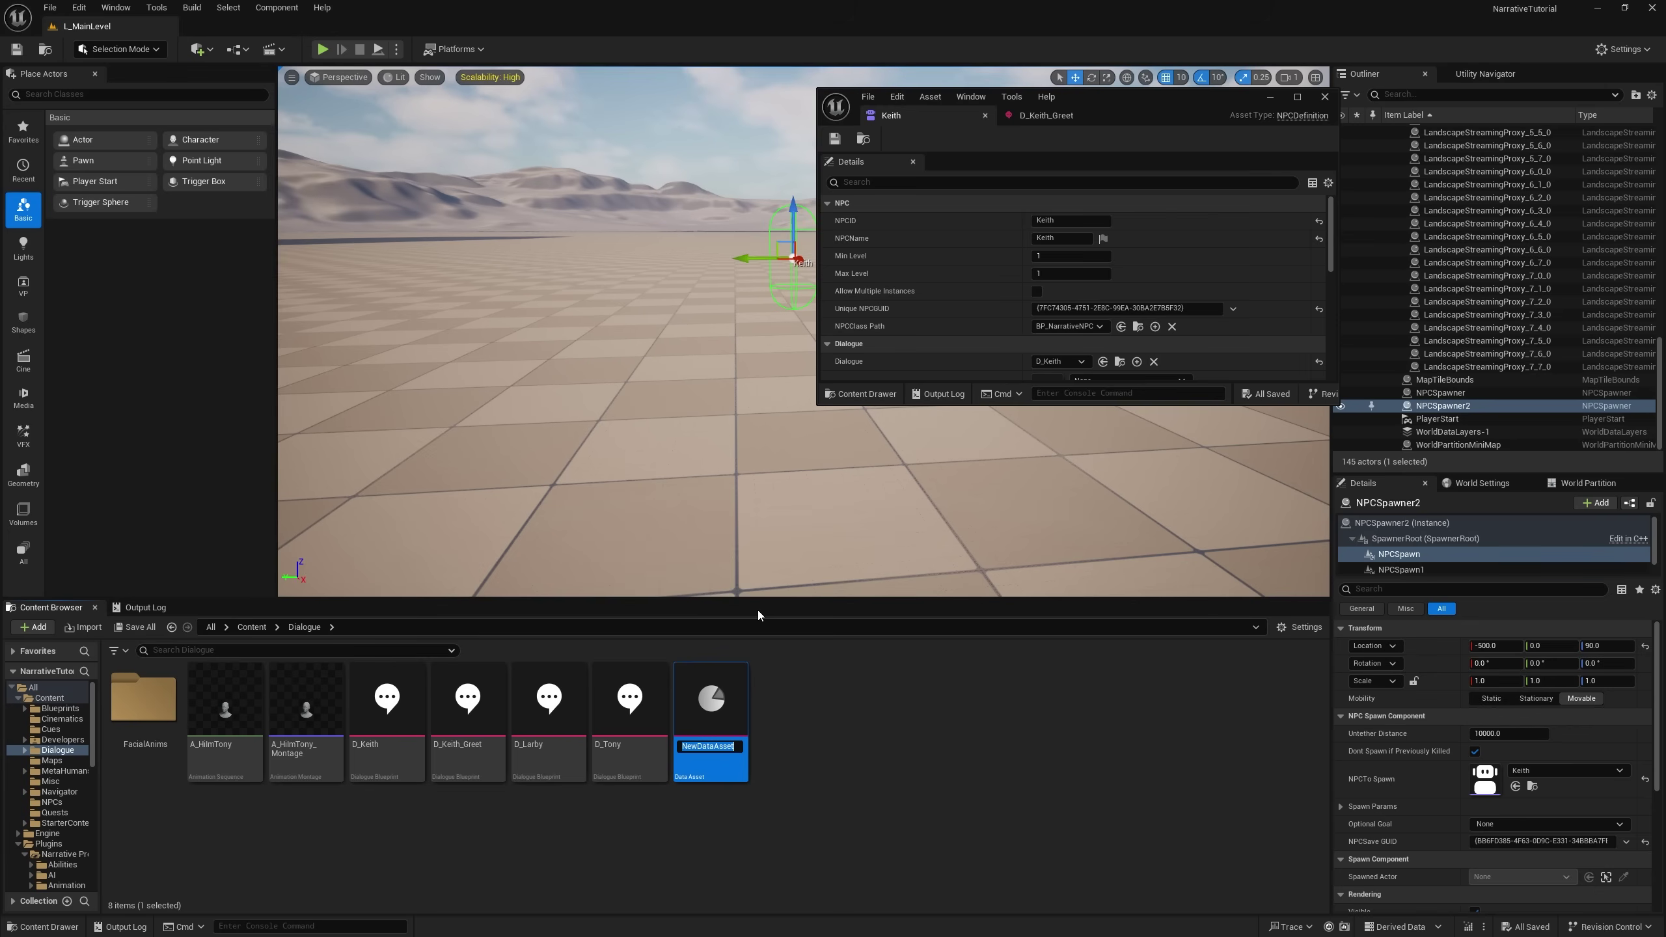
Name the new data asset D_Keith_TaggedDialogue, open it and enlarge its editor window over the viewport.
type("D_Keith")
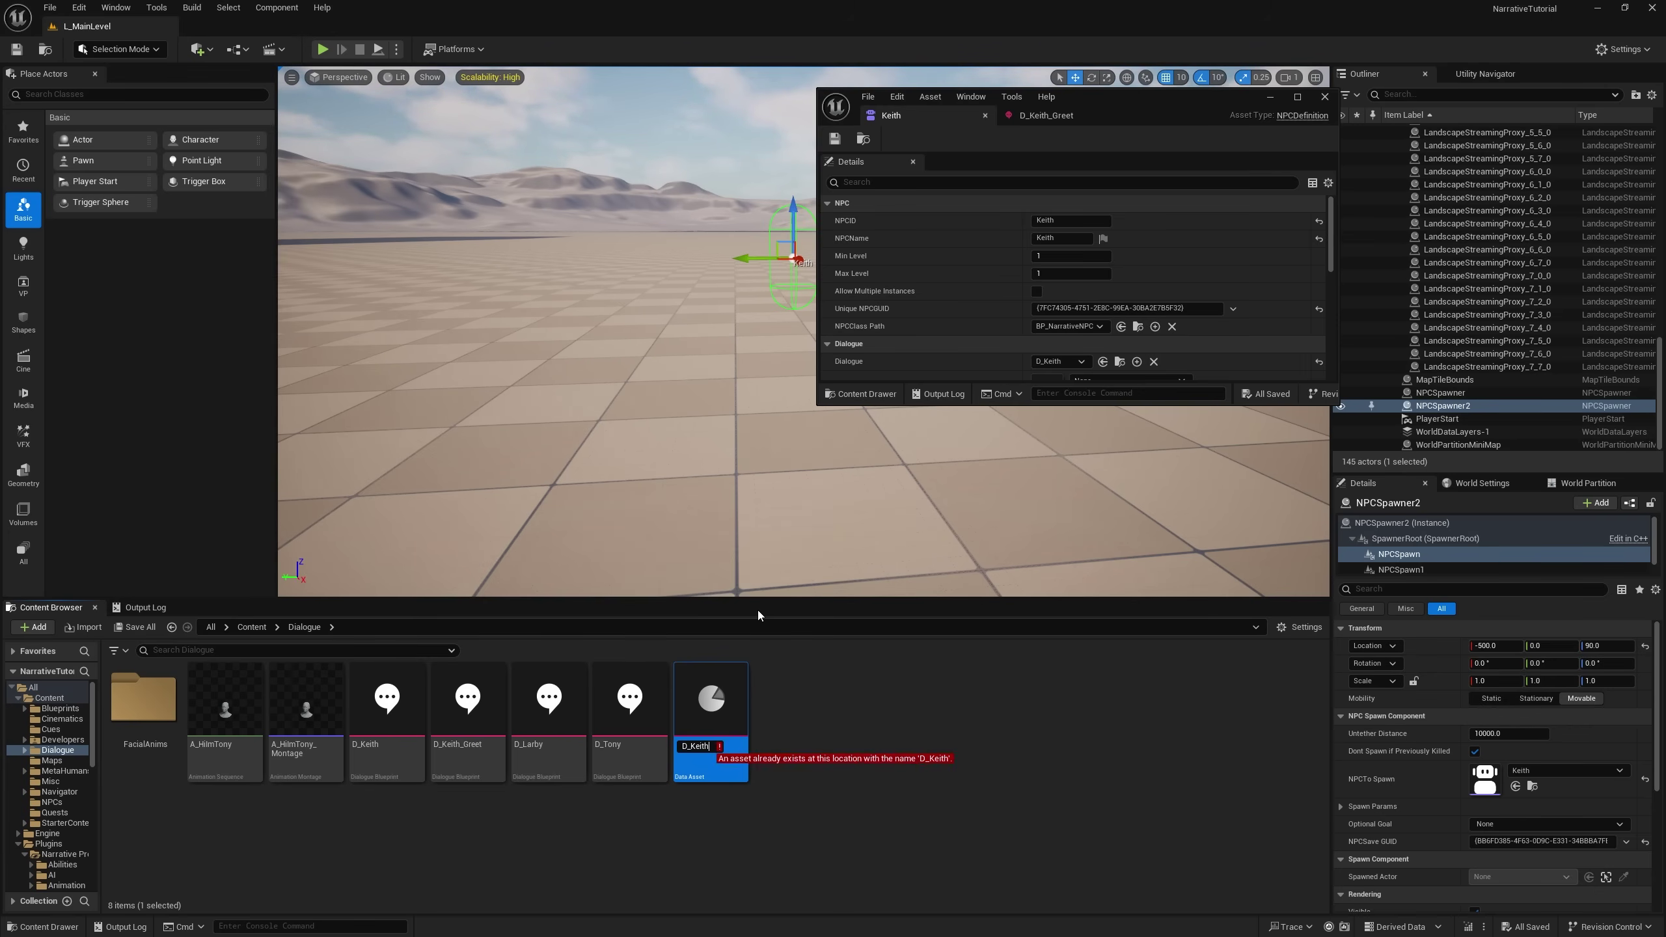
type("_TaggedDialogue")
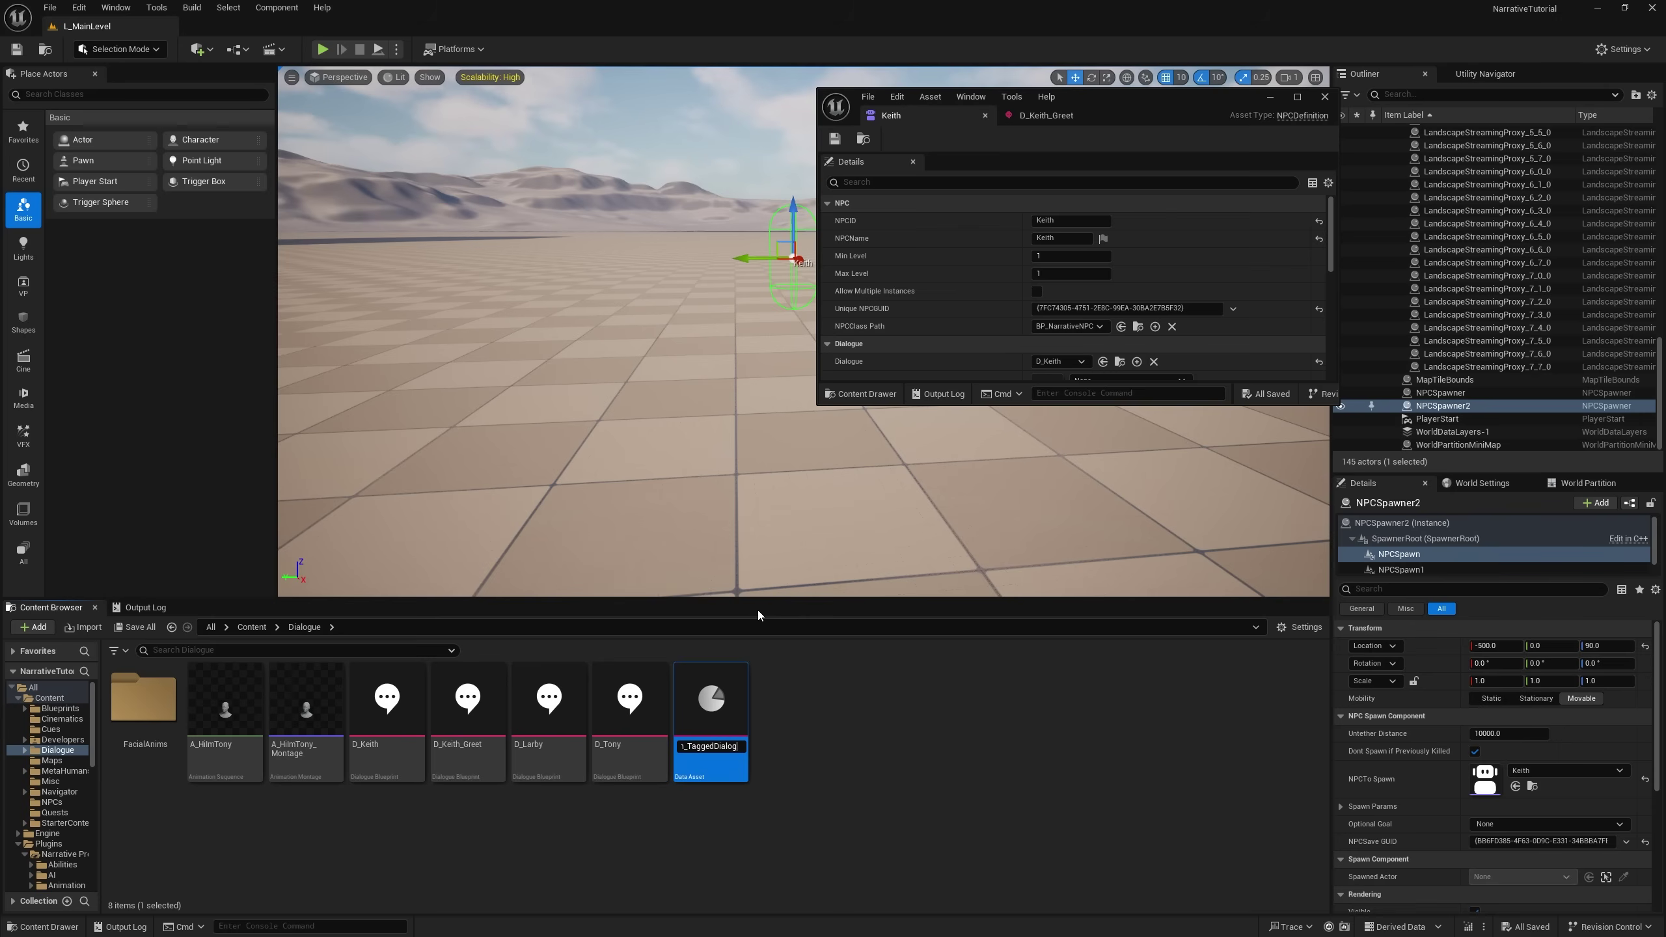
key("Return")
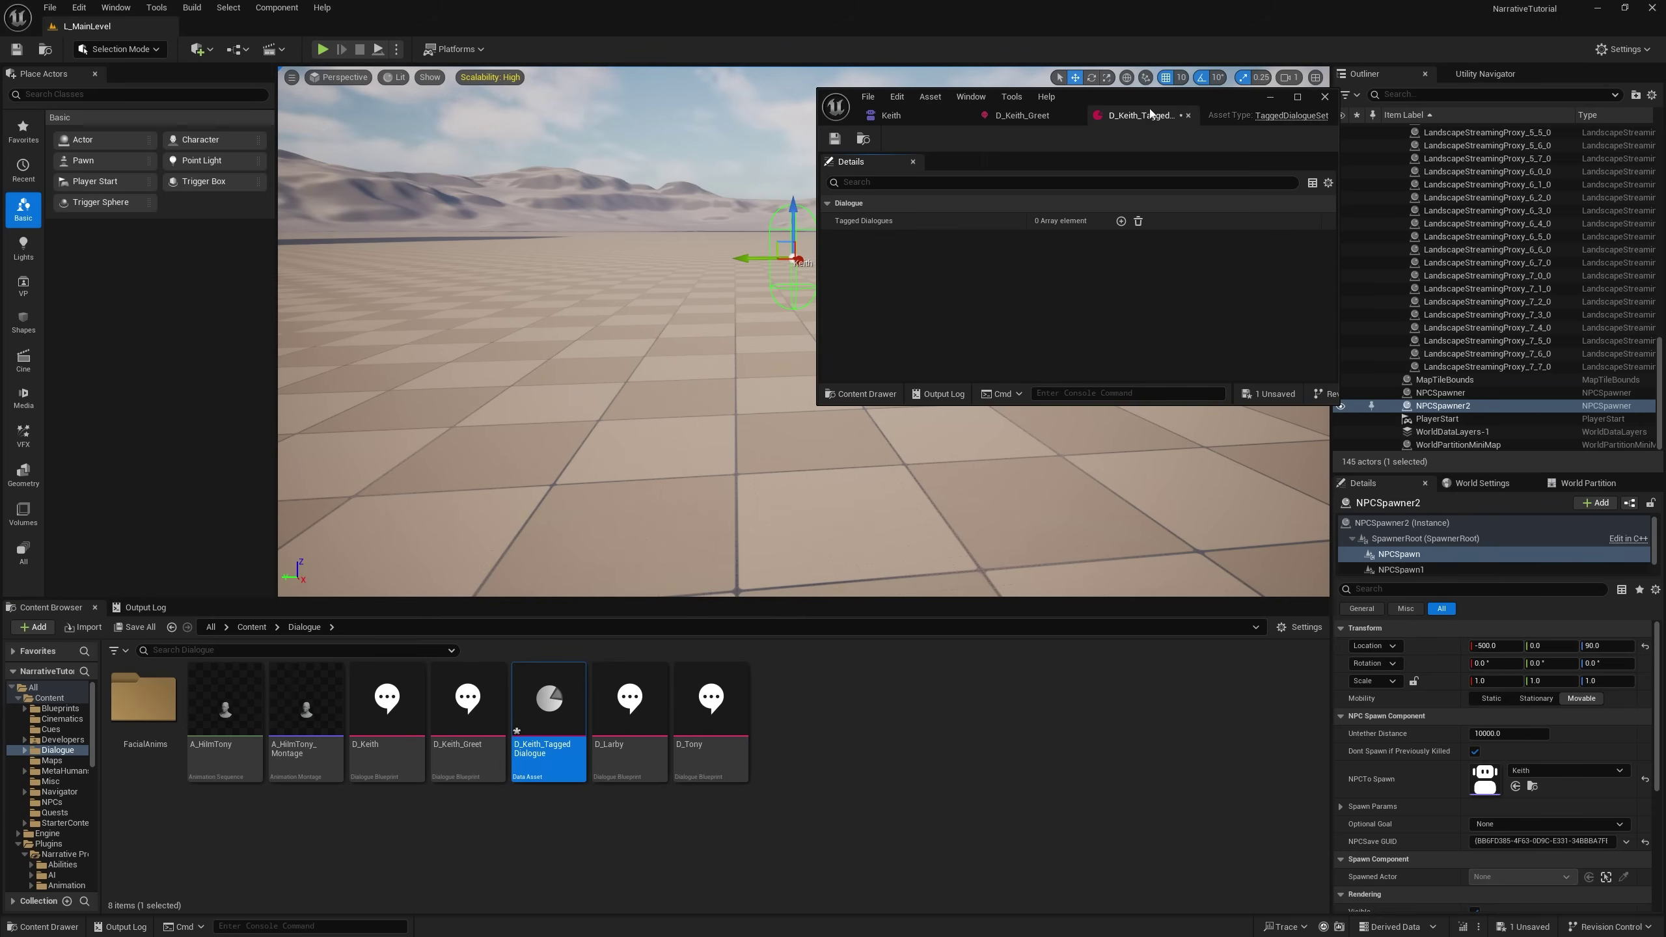
left_click_drag(1139, 99, 926, 205)
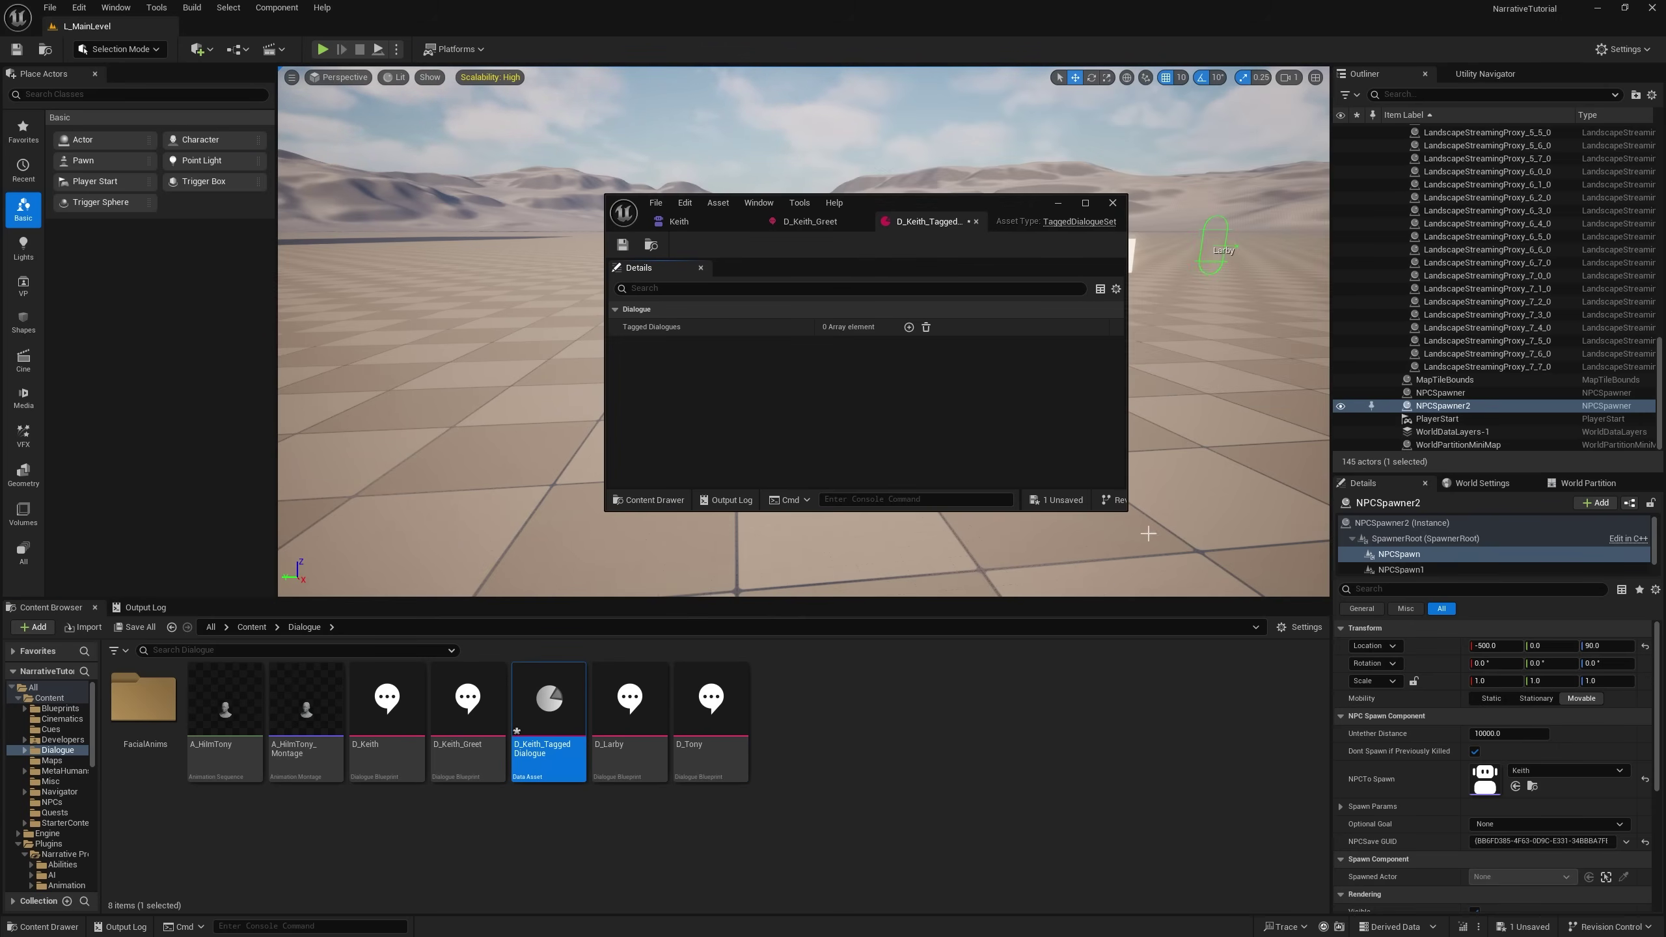
left_click_drag(1124, 508, 1296, 668)
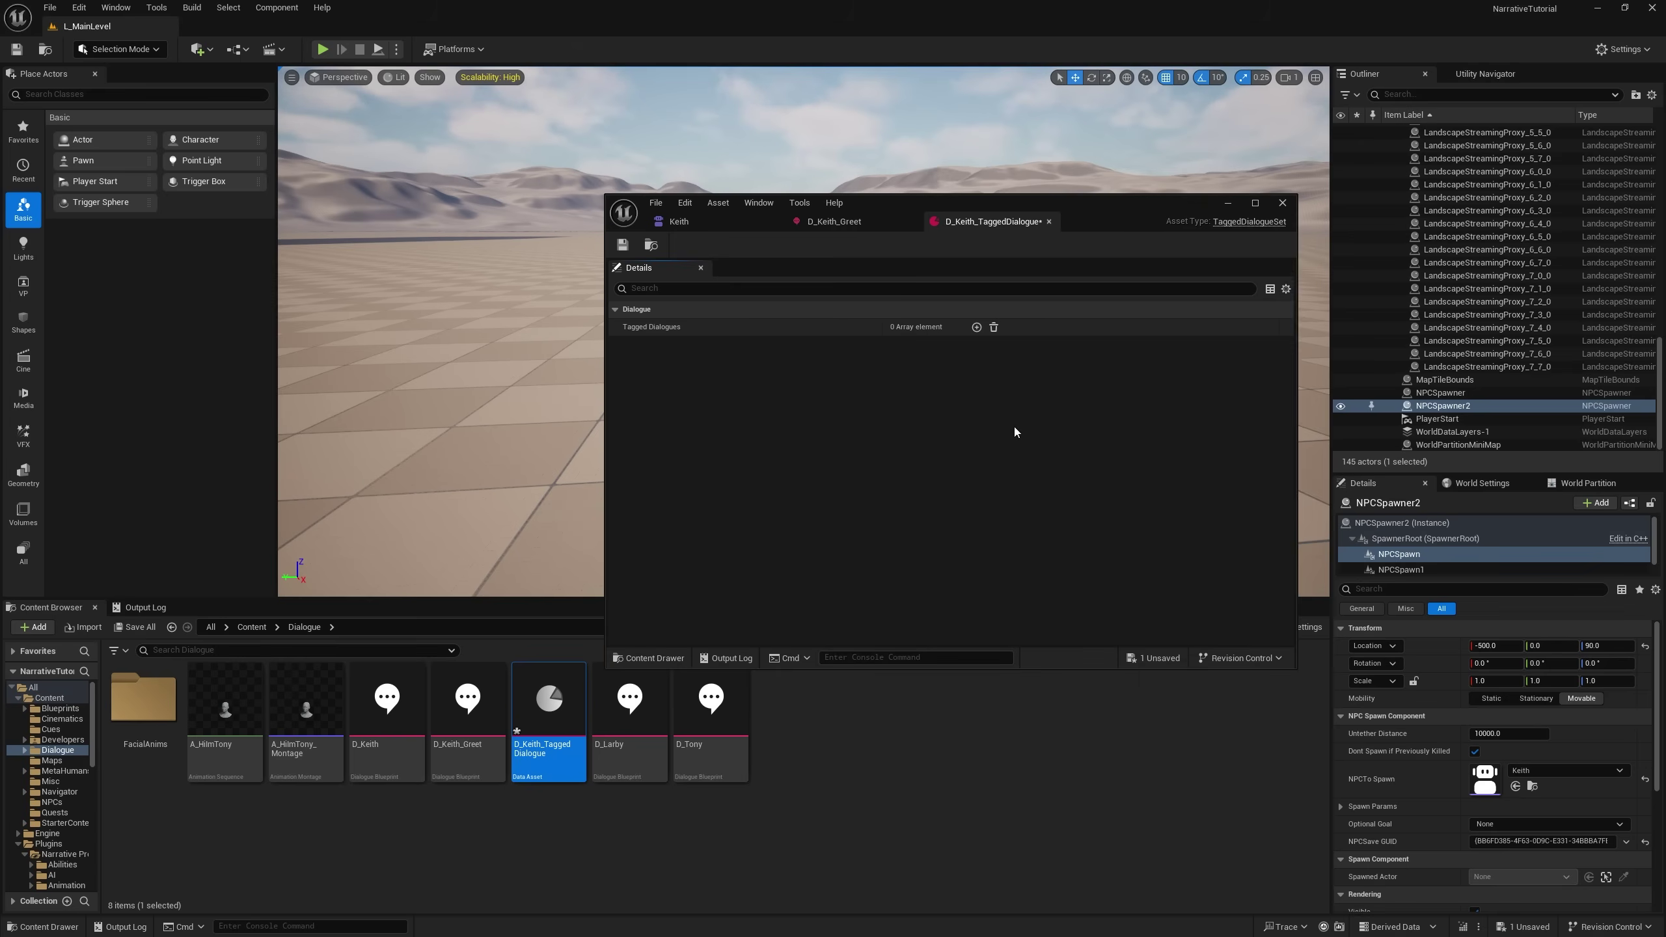
Add a tagged dialogue entry with tag Narrative.TaggedDialogue.Greet and dialogue D_Keith_Greet.
left_click(976, 327)
left_click(626, 345)
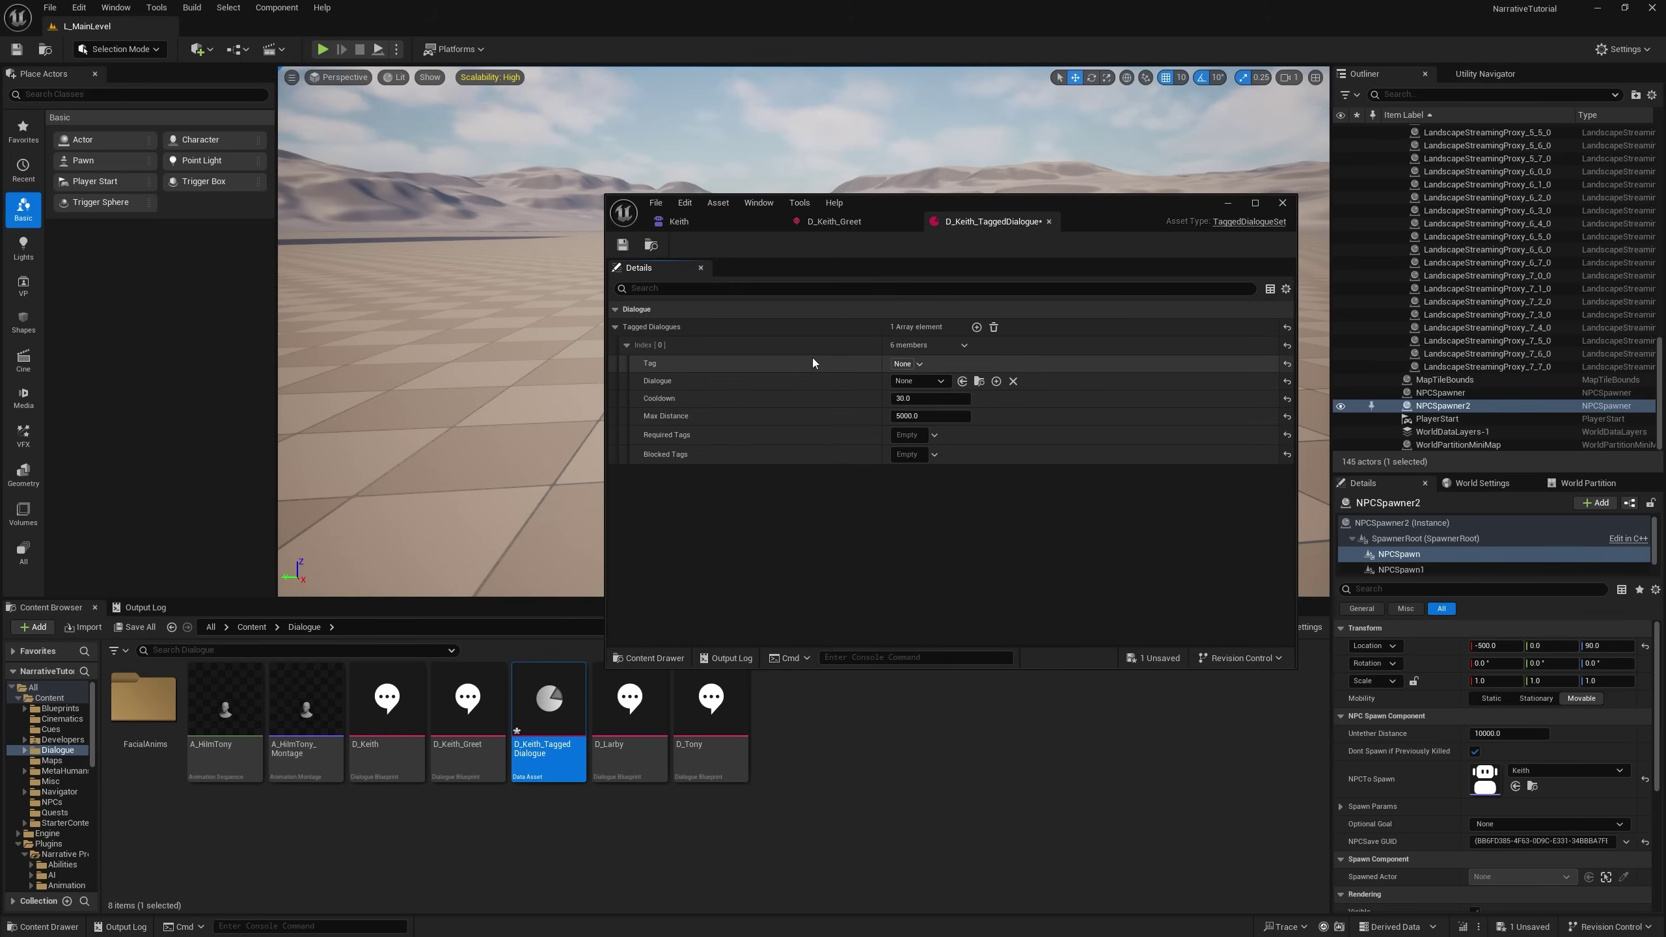
left_click(921, 363)
left_click(898, 454)
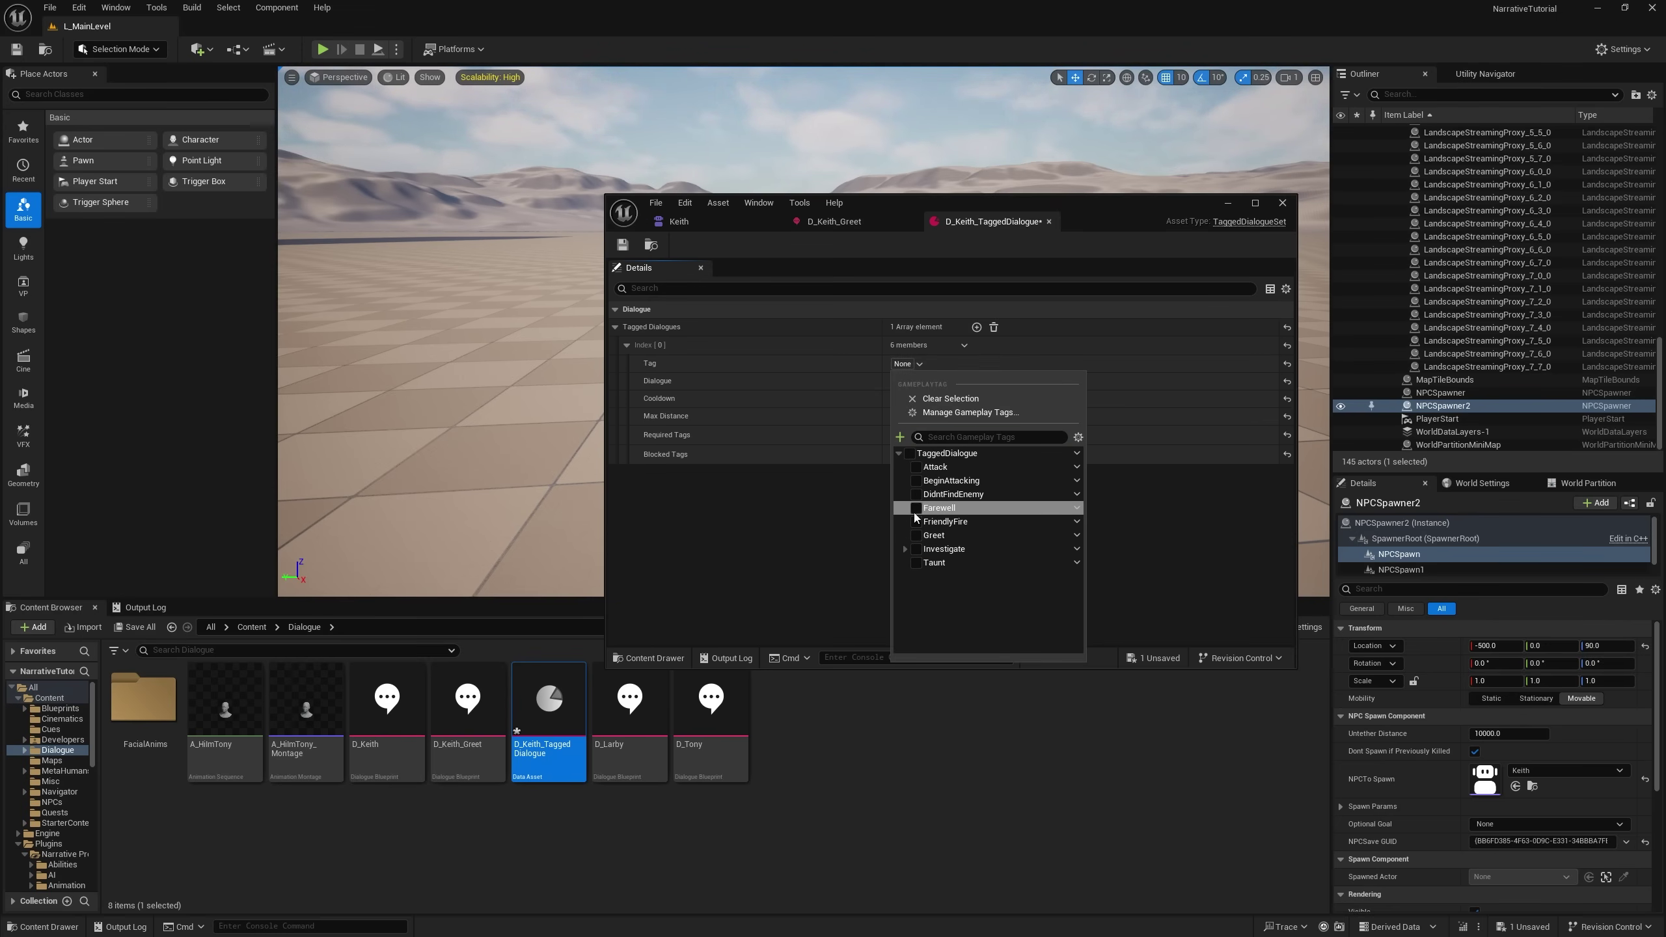
left_click(905, 549)
left_click(905, 549)
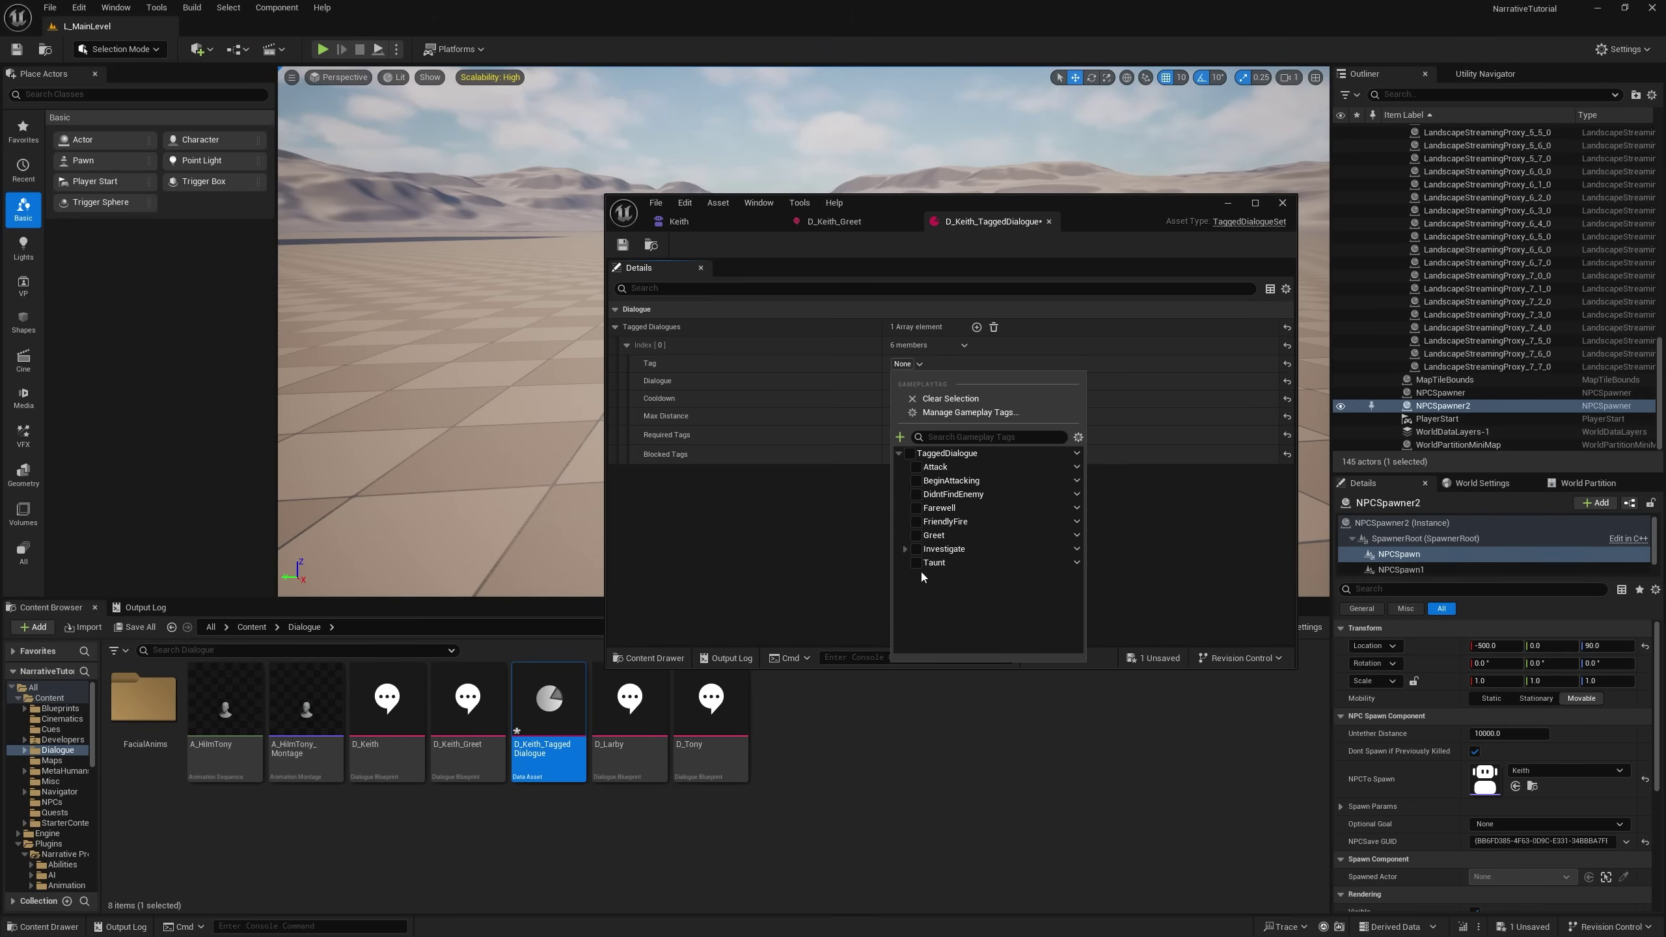
left_click(916, 536)
left_click(801, 528)
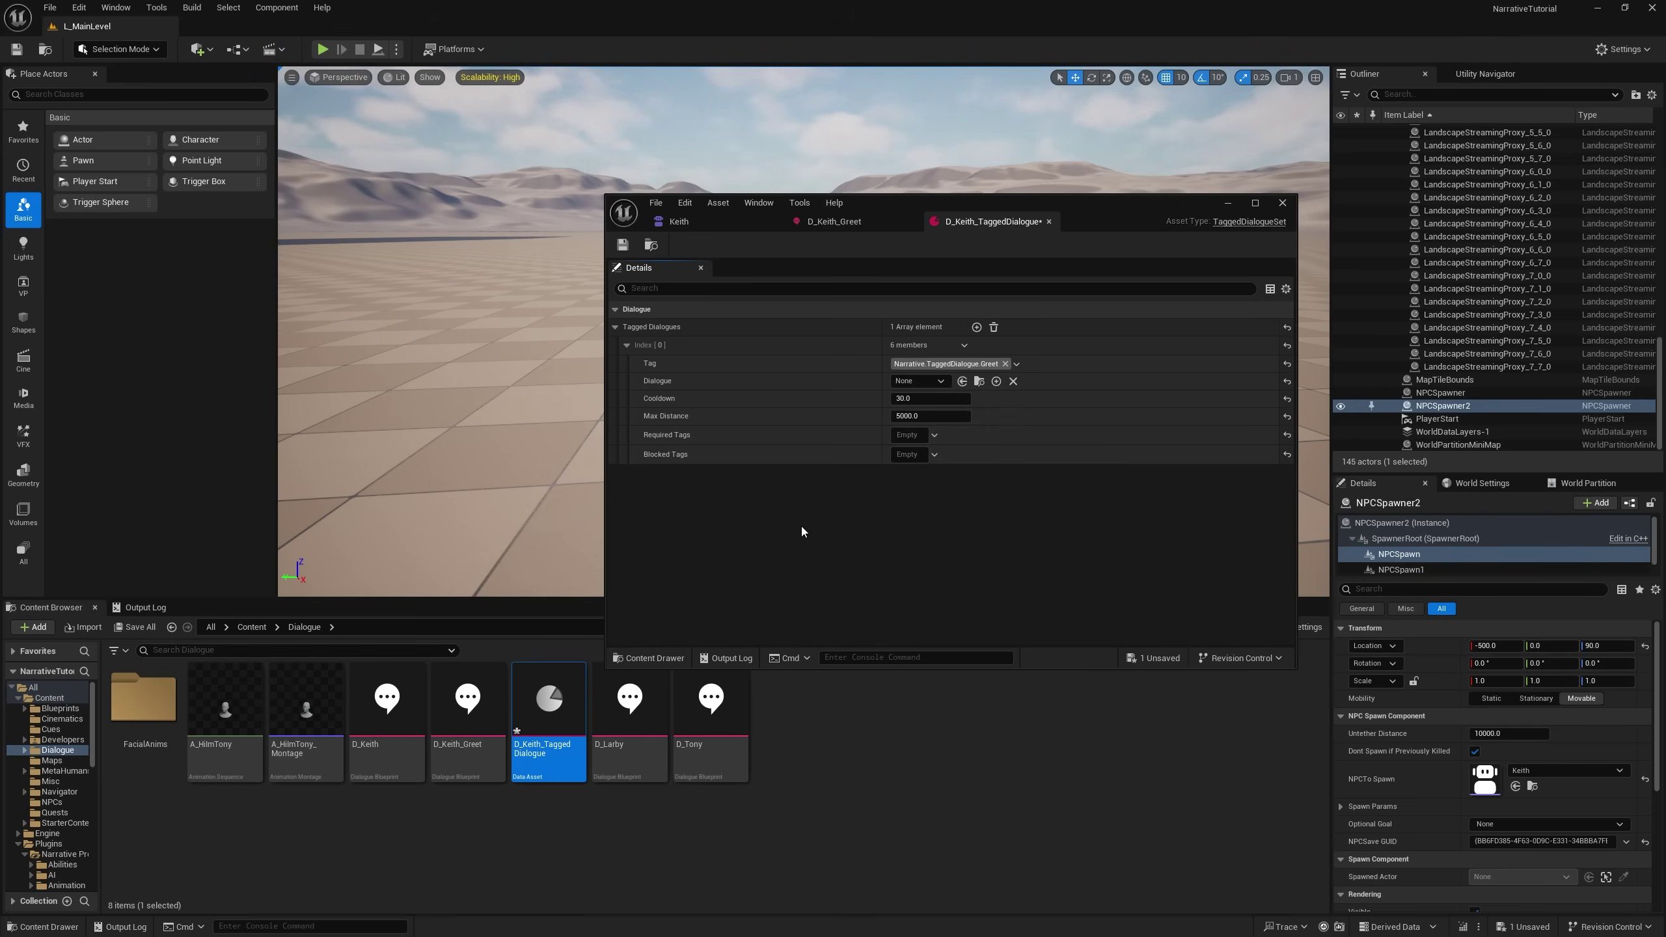
left_click(933, 380)
left_click(950, 454)
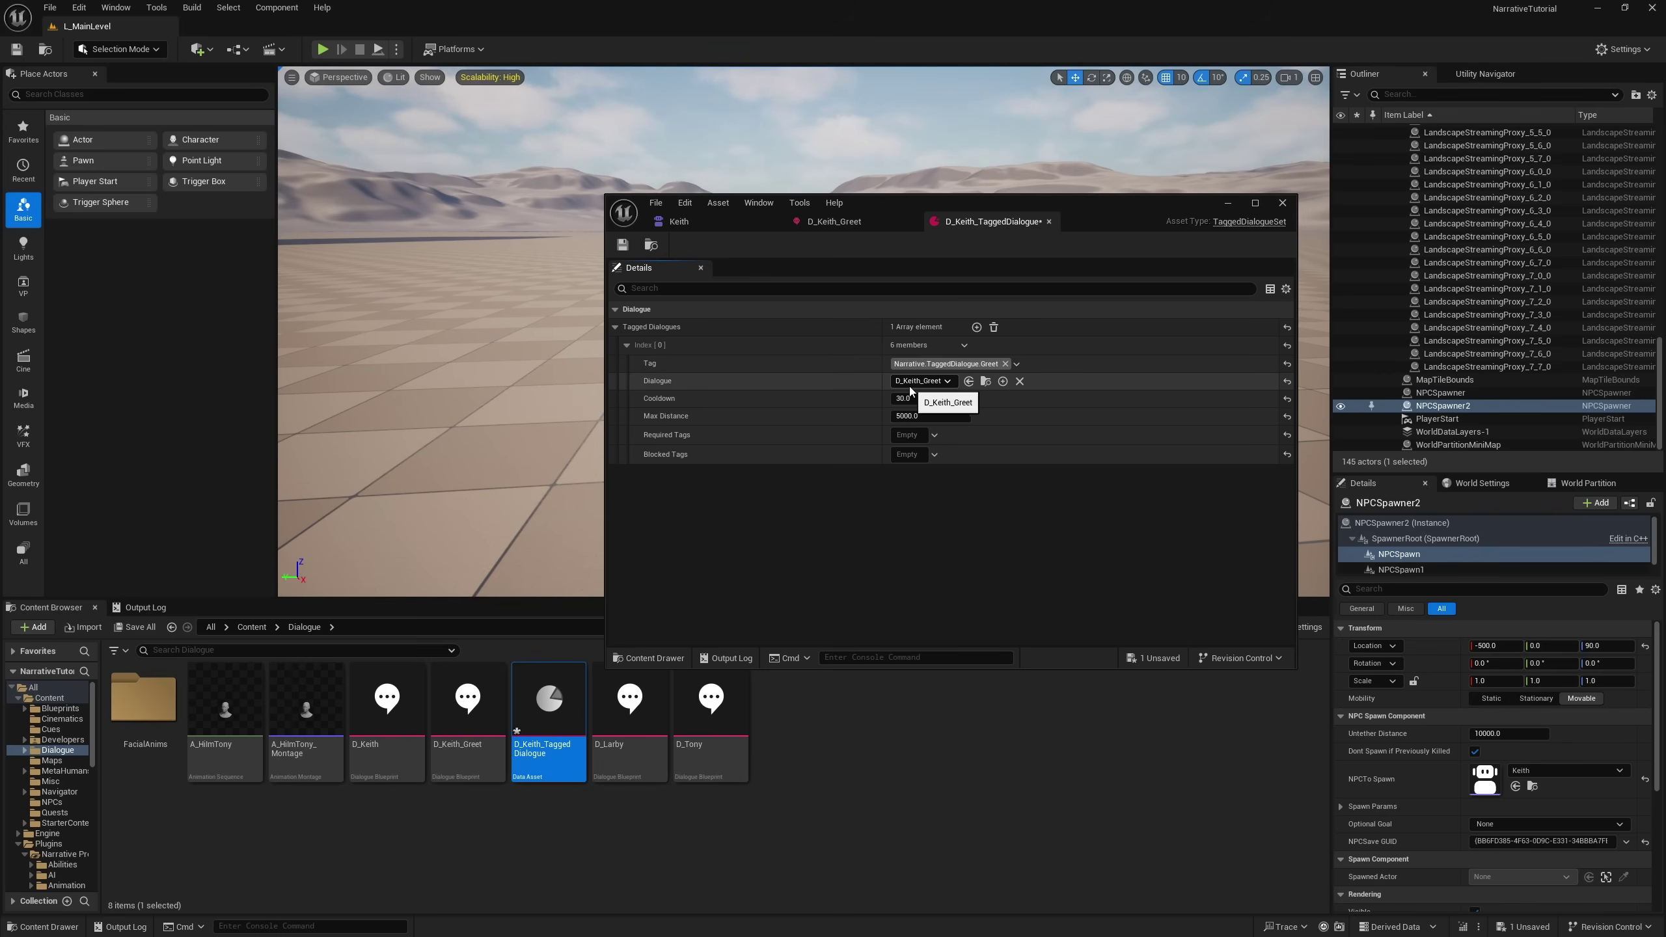
left_click(964, 344)
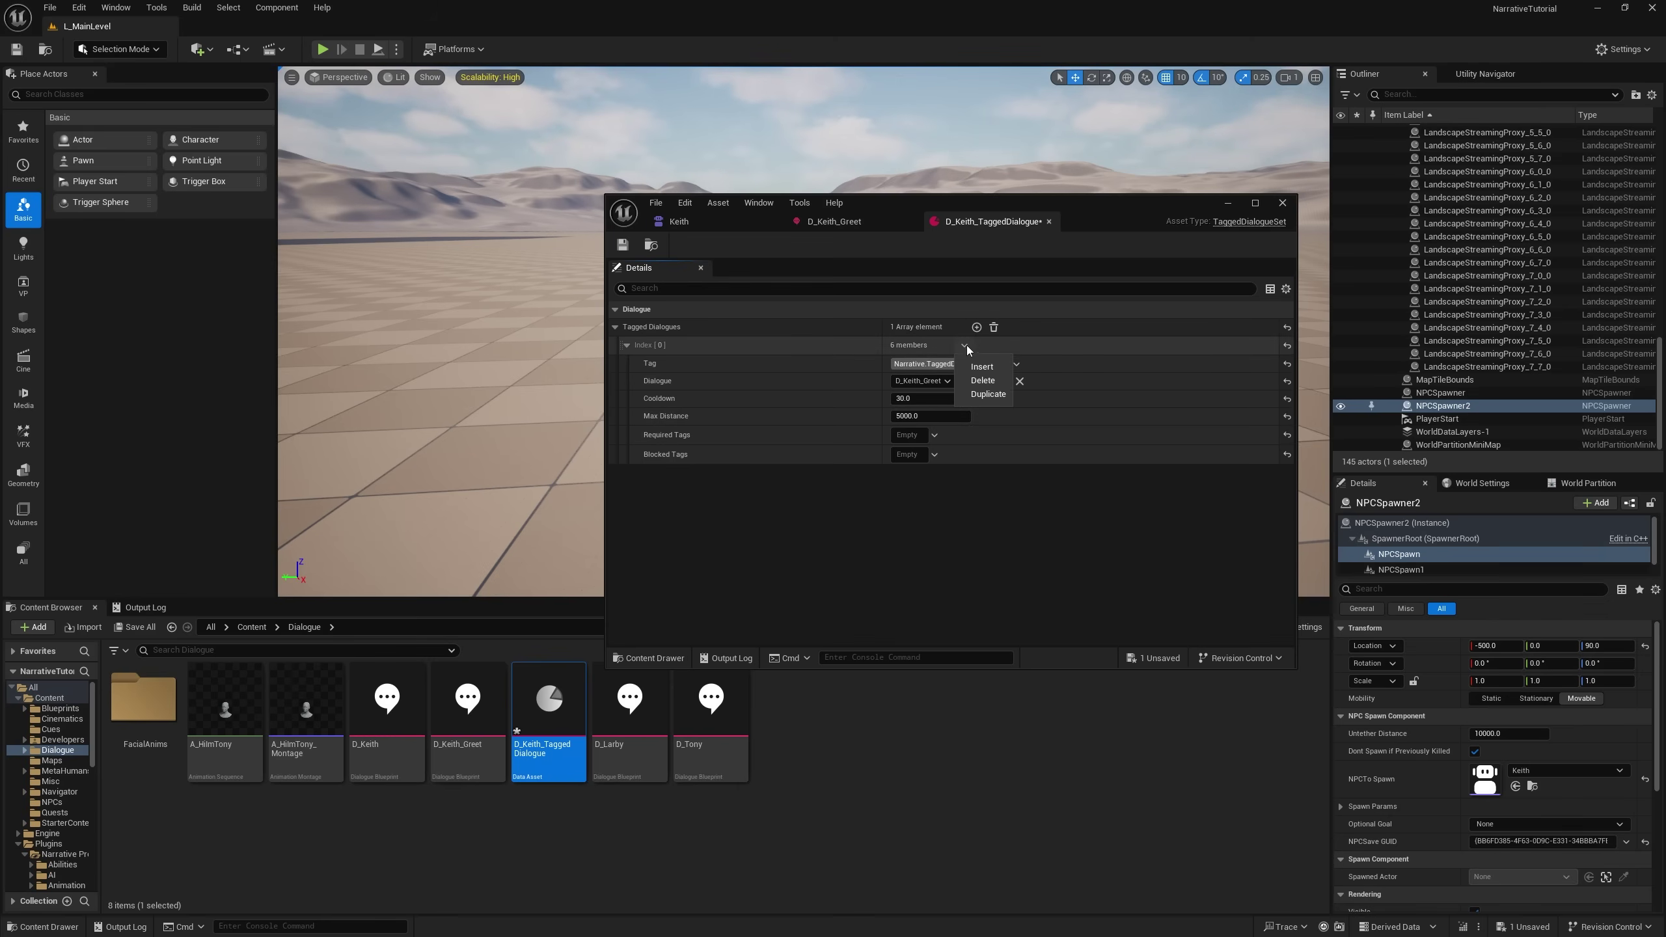
left_click(988, 393)
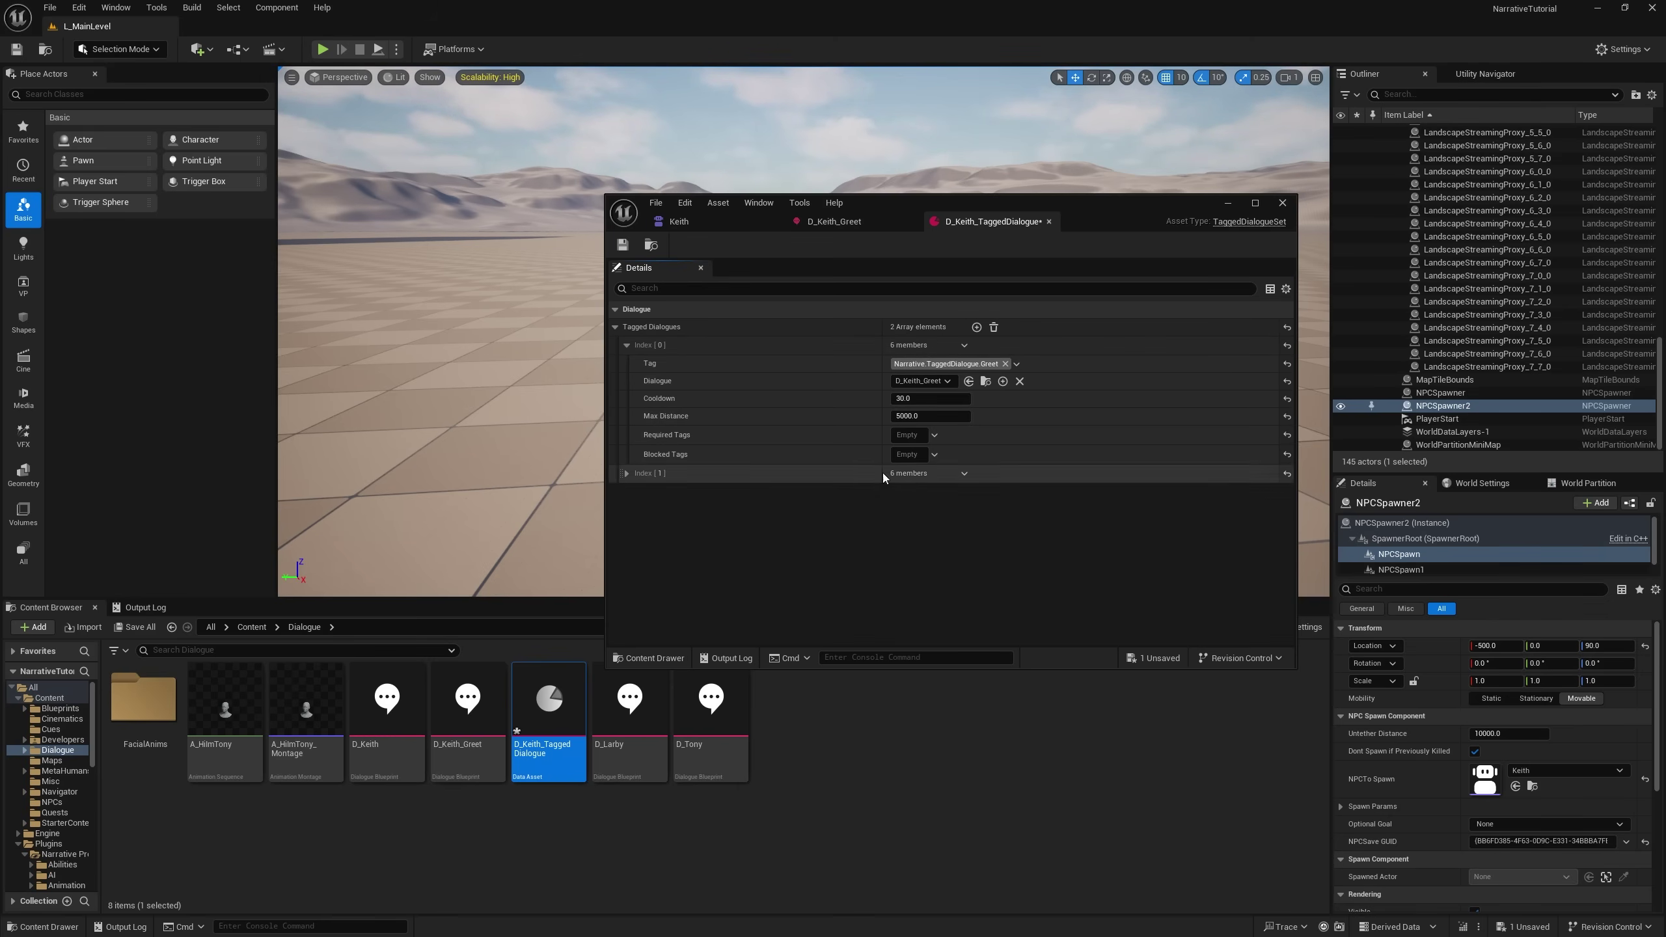
left_click(624, 473)
left_click(912, 493)
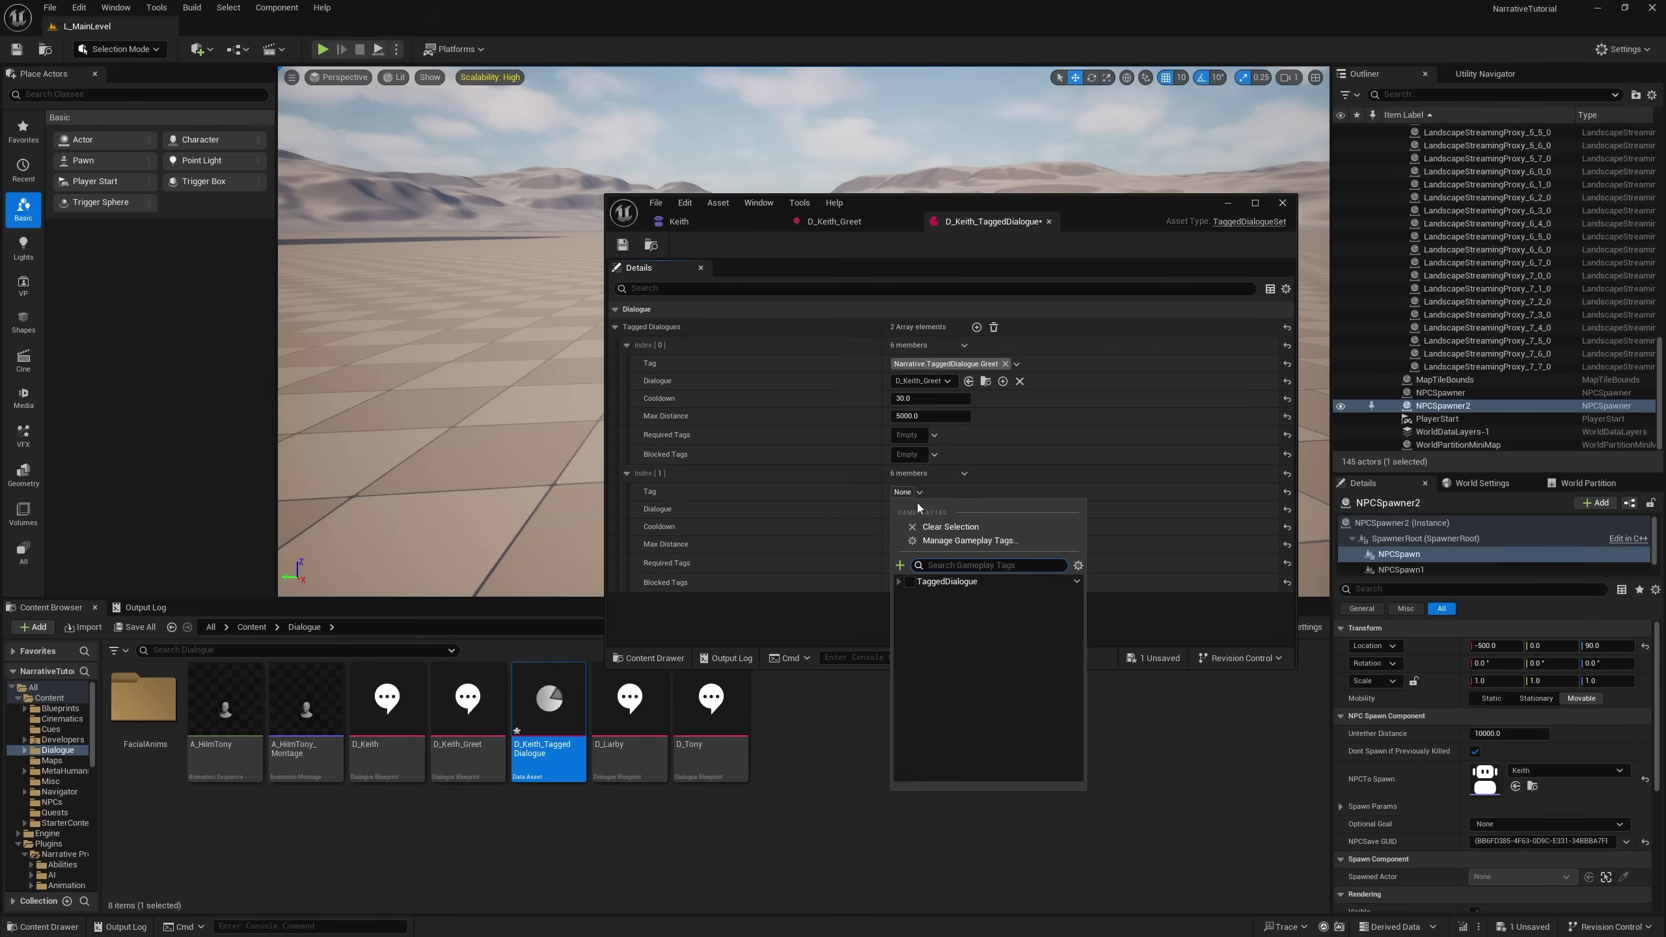
left_click(900, 580)
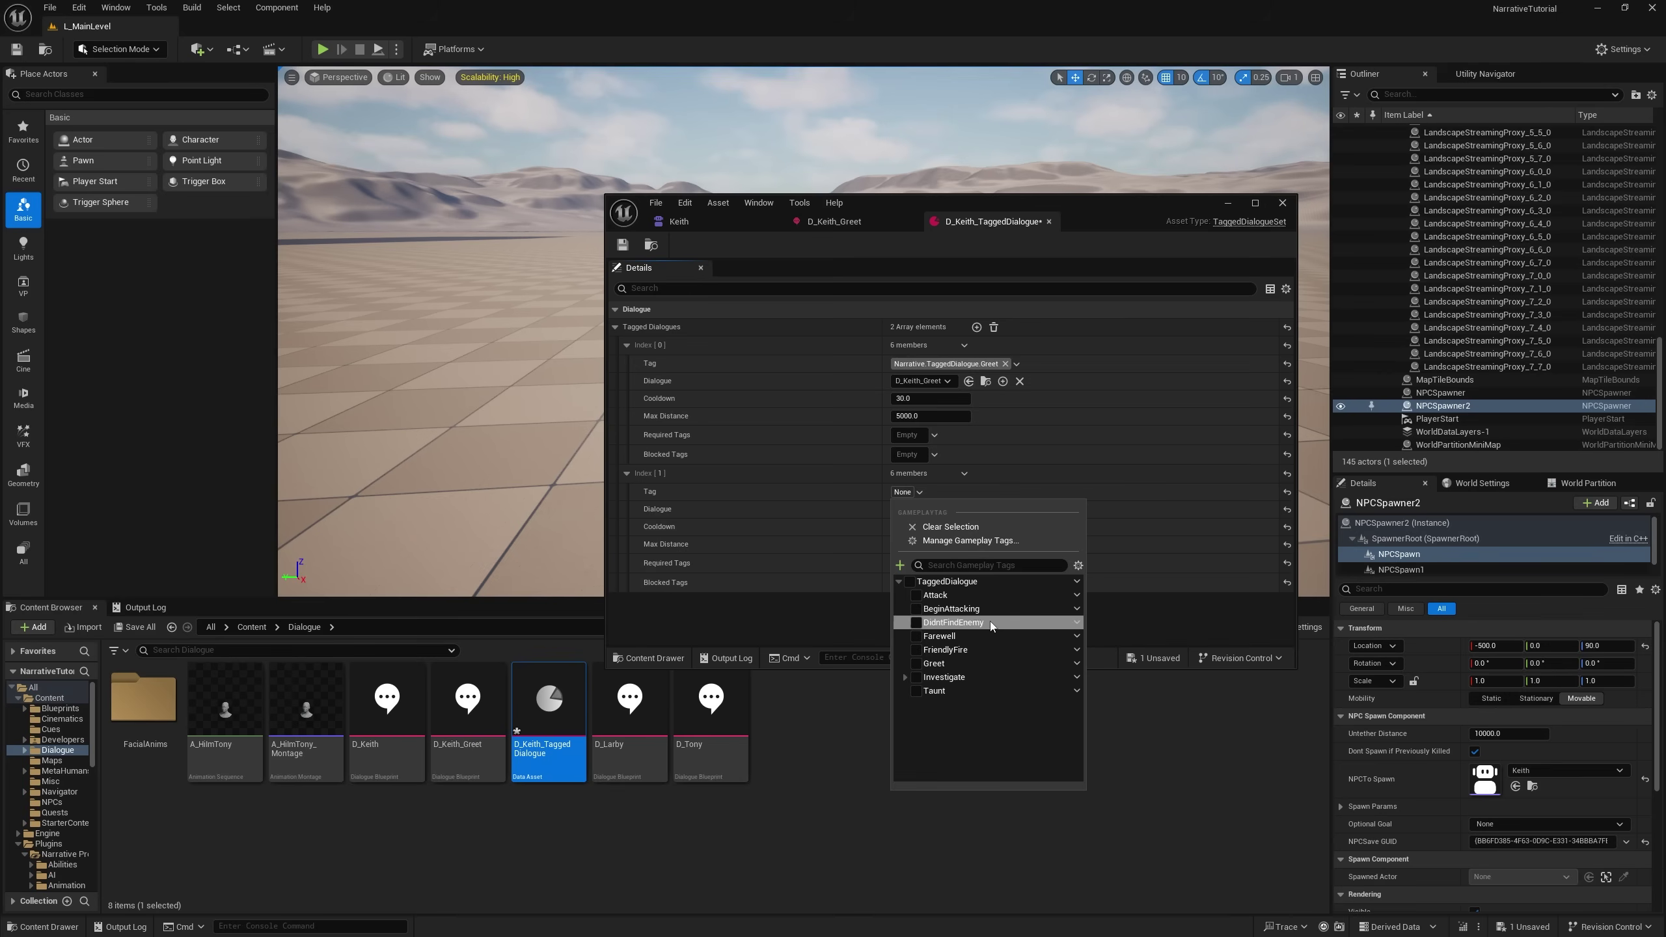
left_click(1077, 581)
left_click(1114, 597)
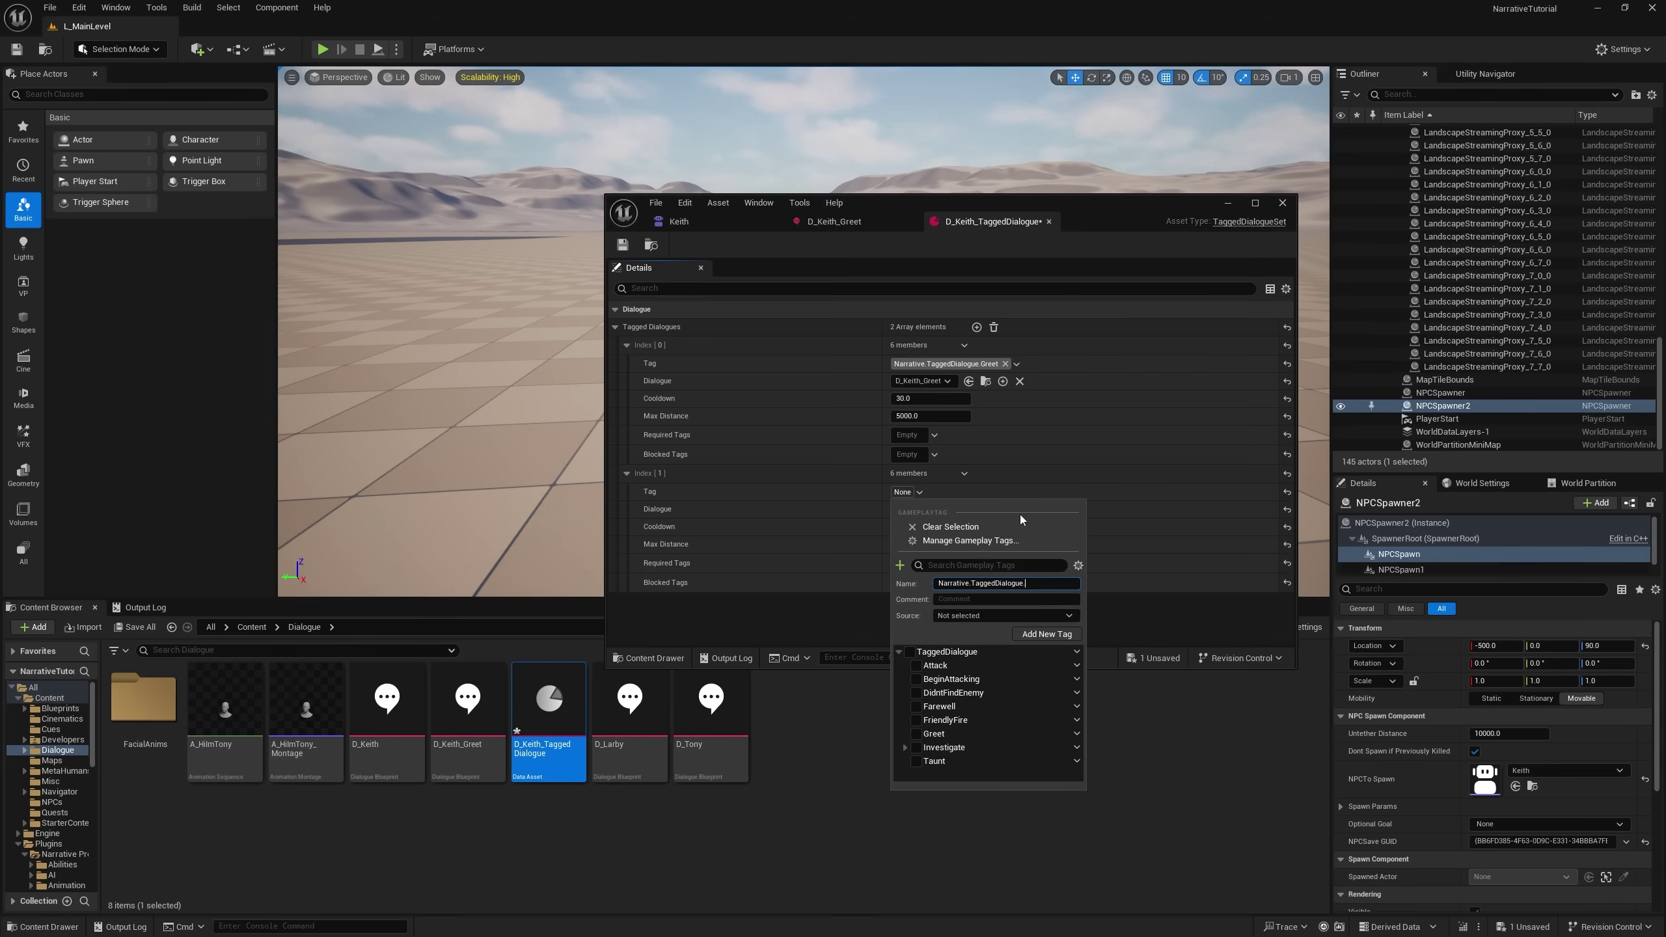
left_click(964, 473)
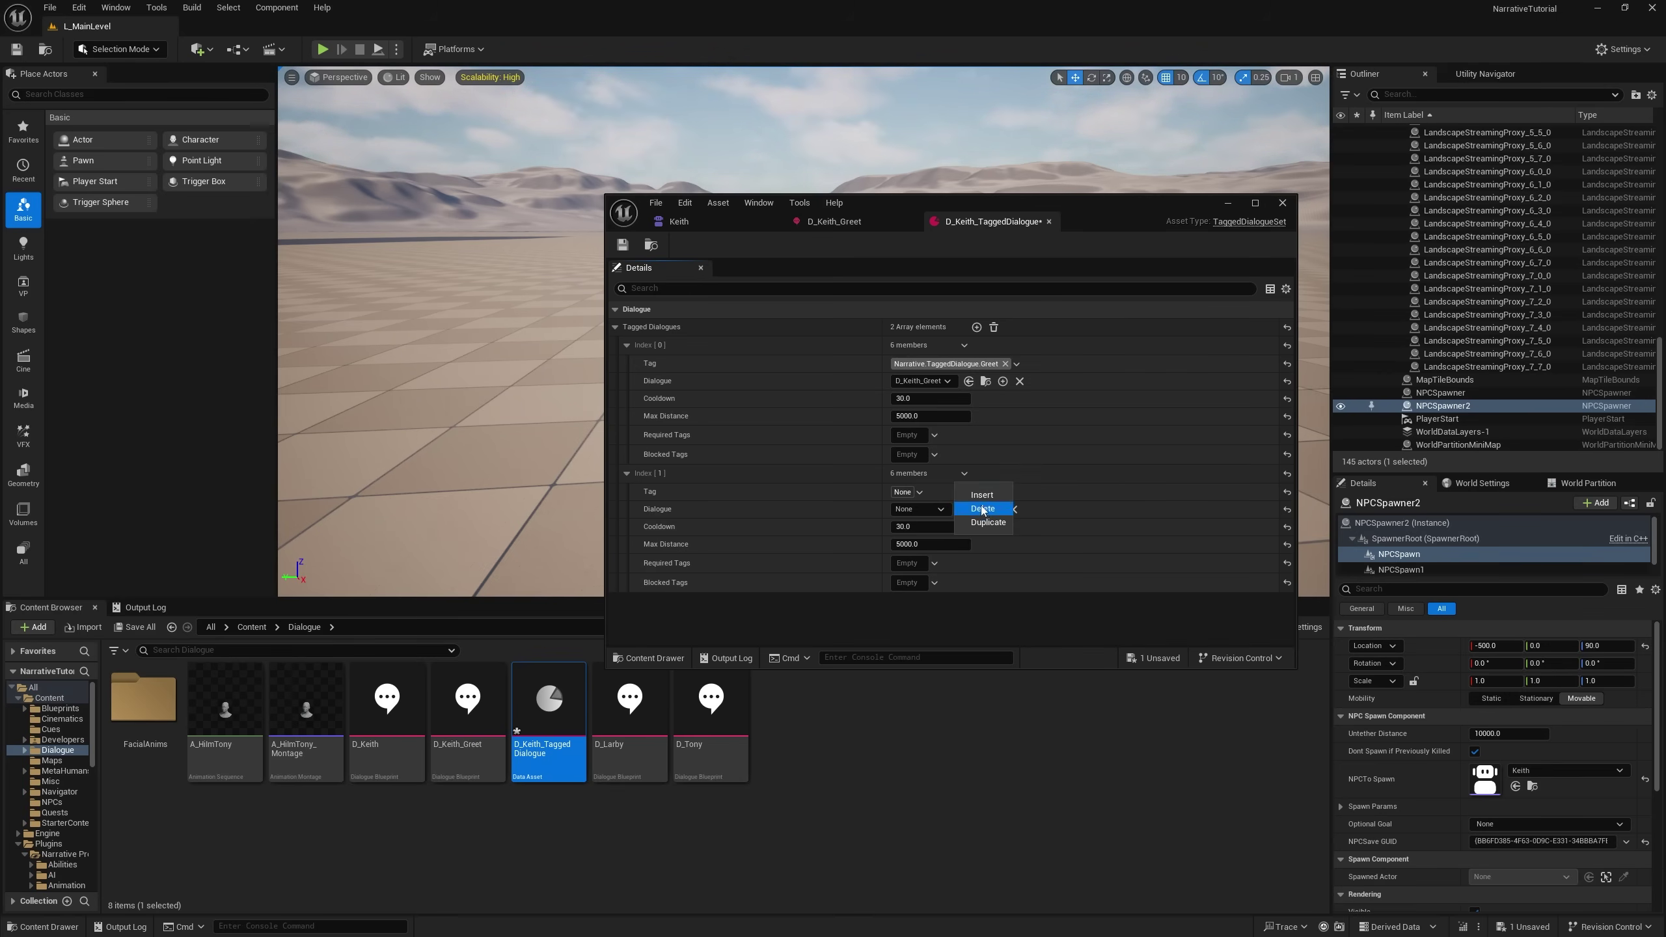
left_click(980, 511)
Save the D_Keith_TaggedDialogue asset and minimize its editor window to reveal the level.
left_click(622, 244)
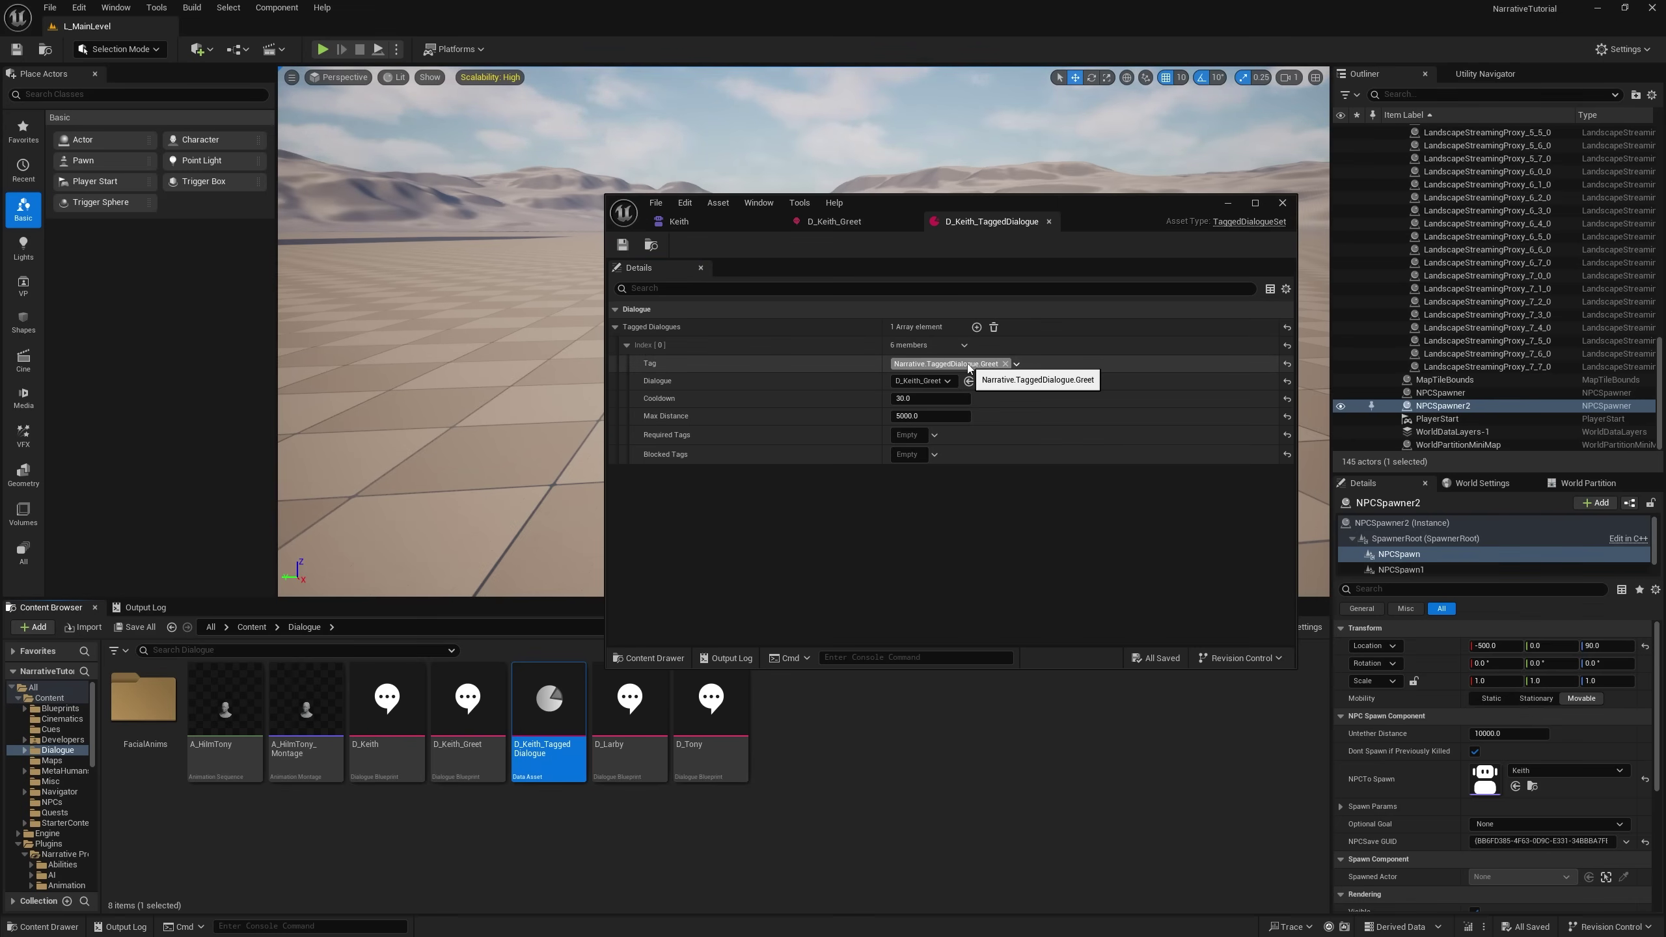
left_click(1228, 203)
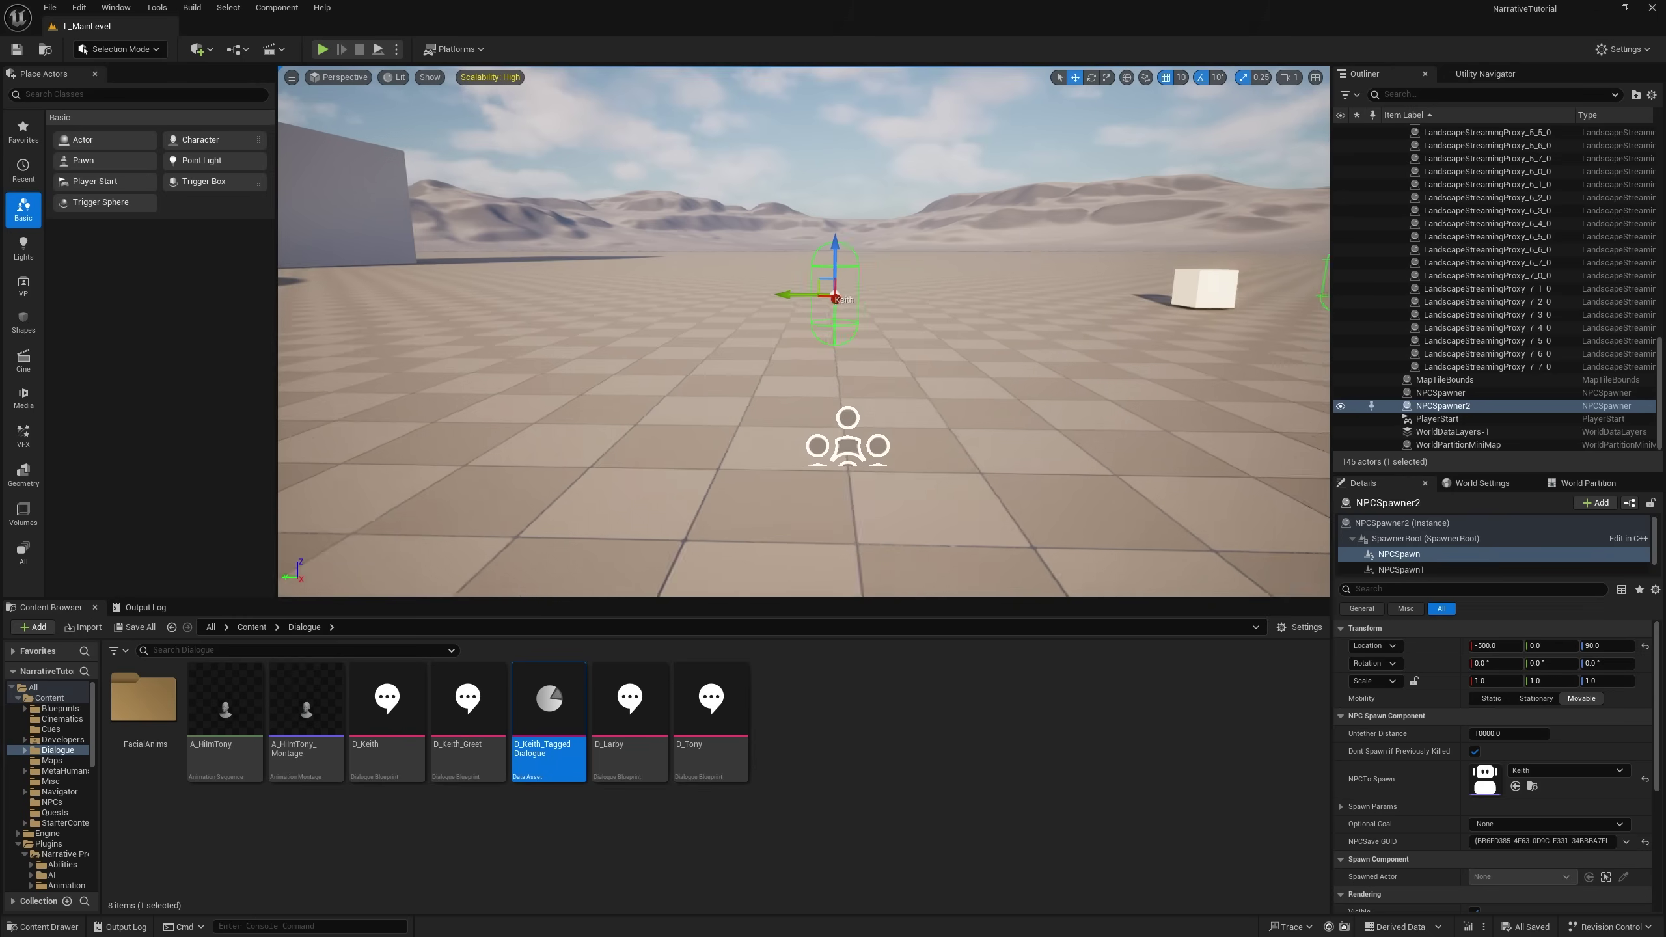
key("w")
mouse_move(855, 329)
right_mouse_down()
mouse_move(853, 351)
mouse_move(794, 387)
mouse_move(855, 328)
right_mouse_up()
key("d")
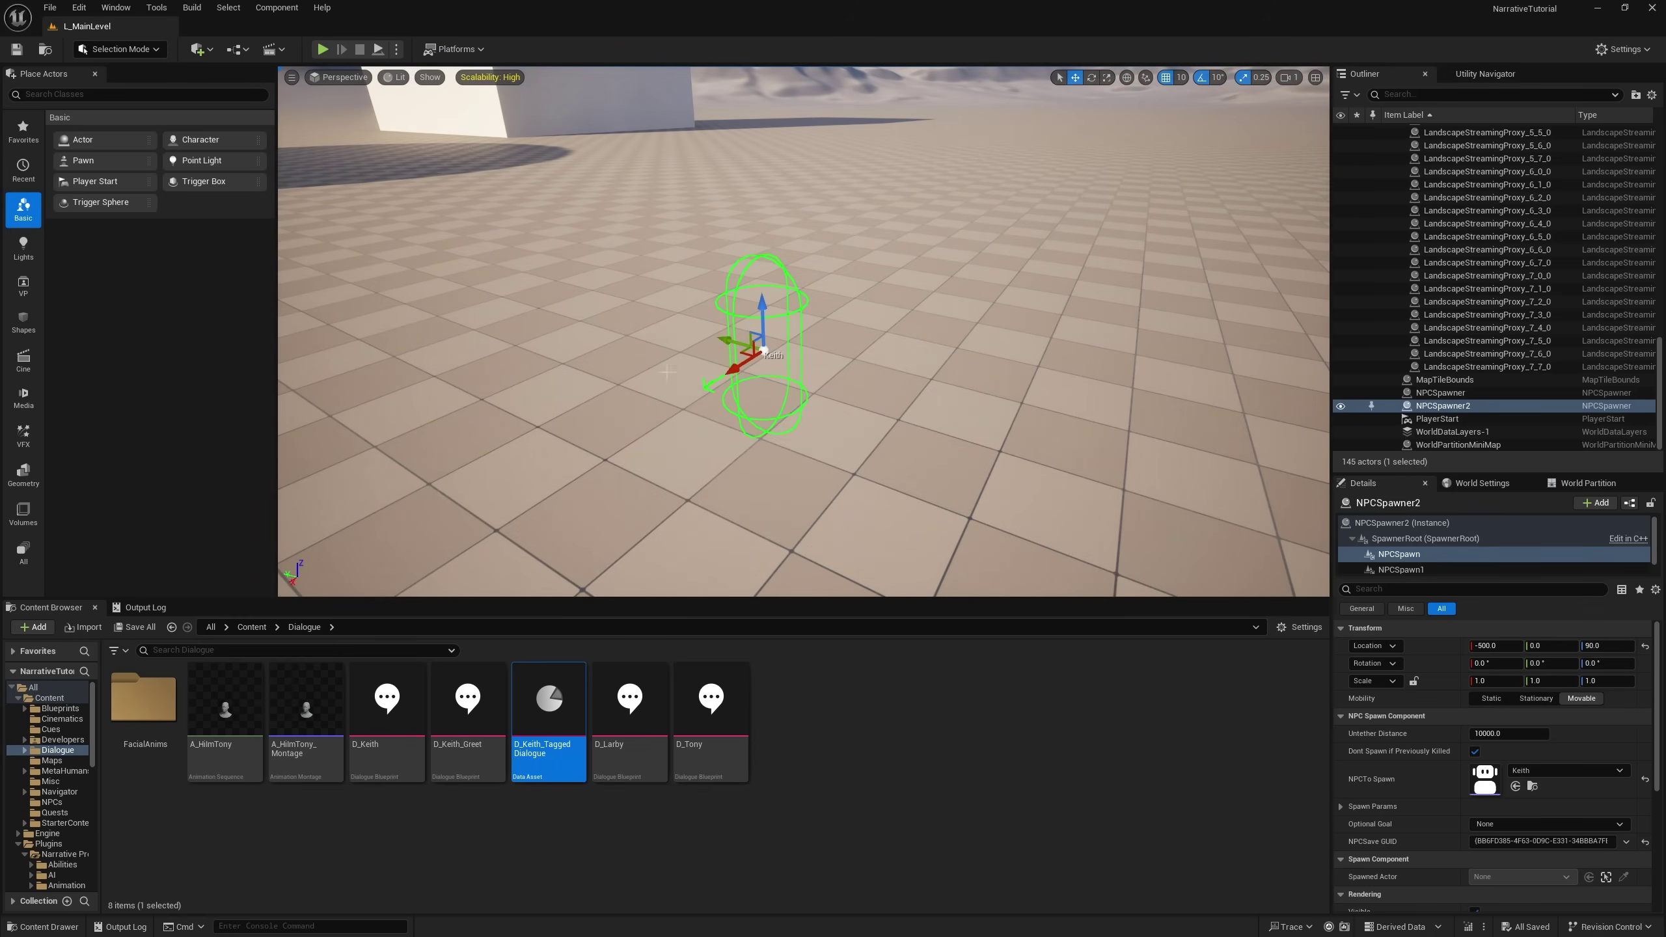
right_click_drag(855, 329, 859, 295)
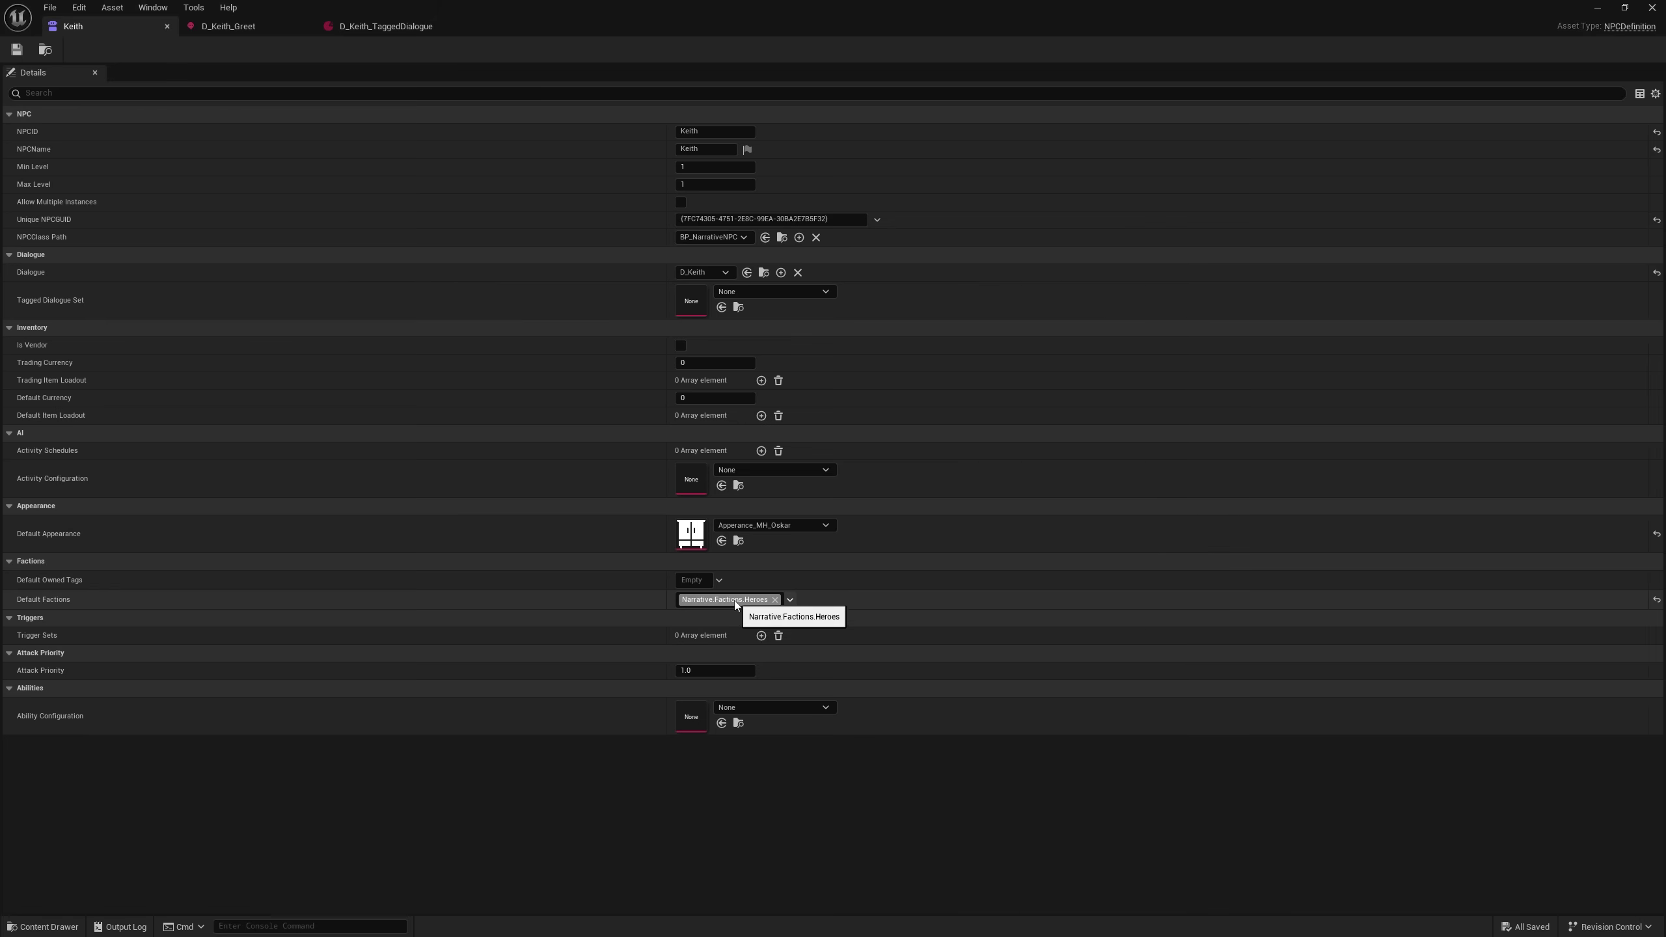
Assign D_Keith_TaggedDialogue as Keith's tagged dialogue set and open that asset.
left_click(660, 600)
left_click(774, 292)
left_click(661, 306)
left_click(758, 292)
left_click(814, 443)
double_click(697, 302)
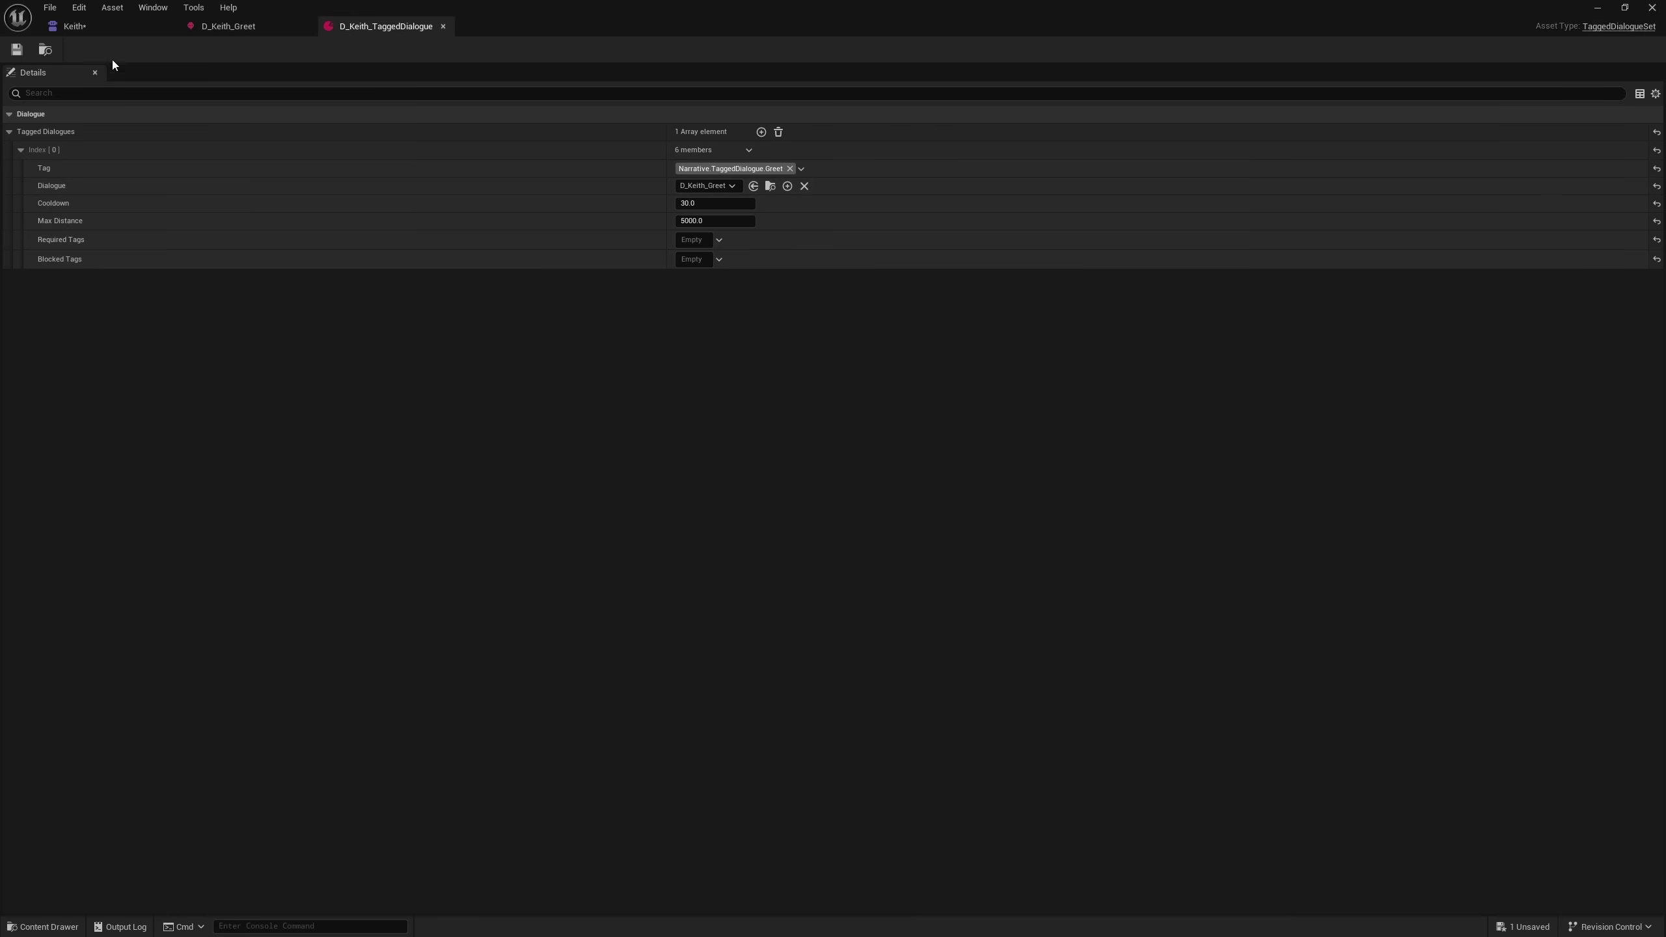
Minimize the asset editor, playtest the level by walking toward Keith, and end the play session.
left_click(1600, 9)
left_click(323, 49)
key("w")
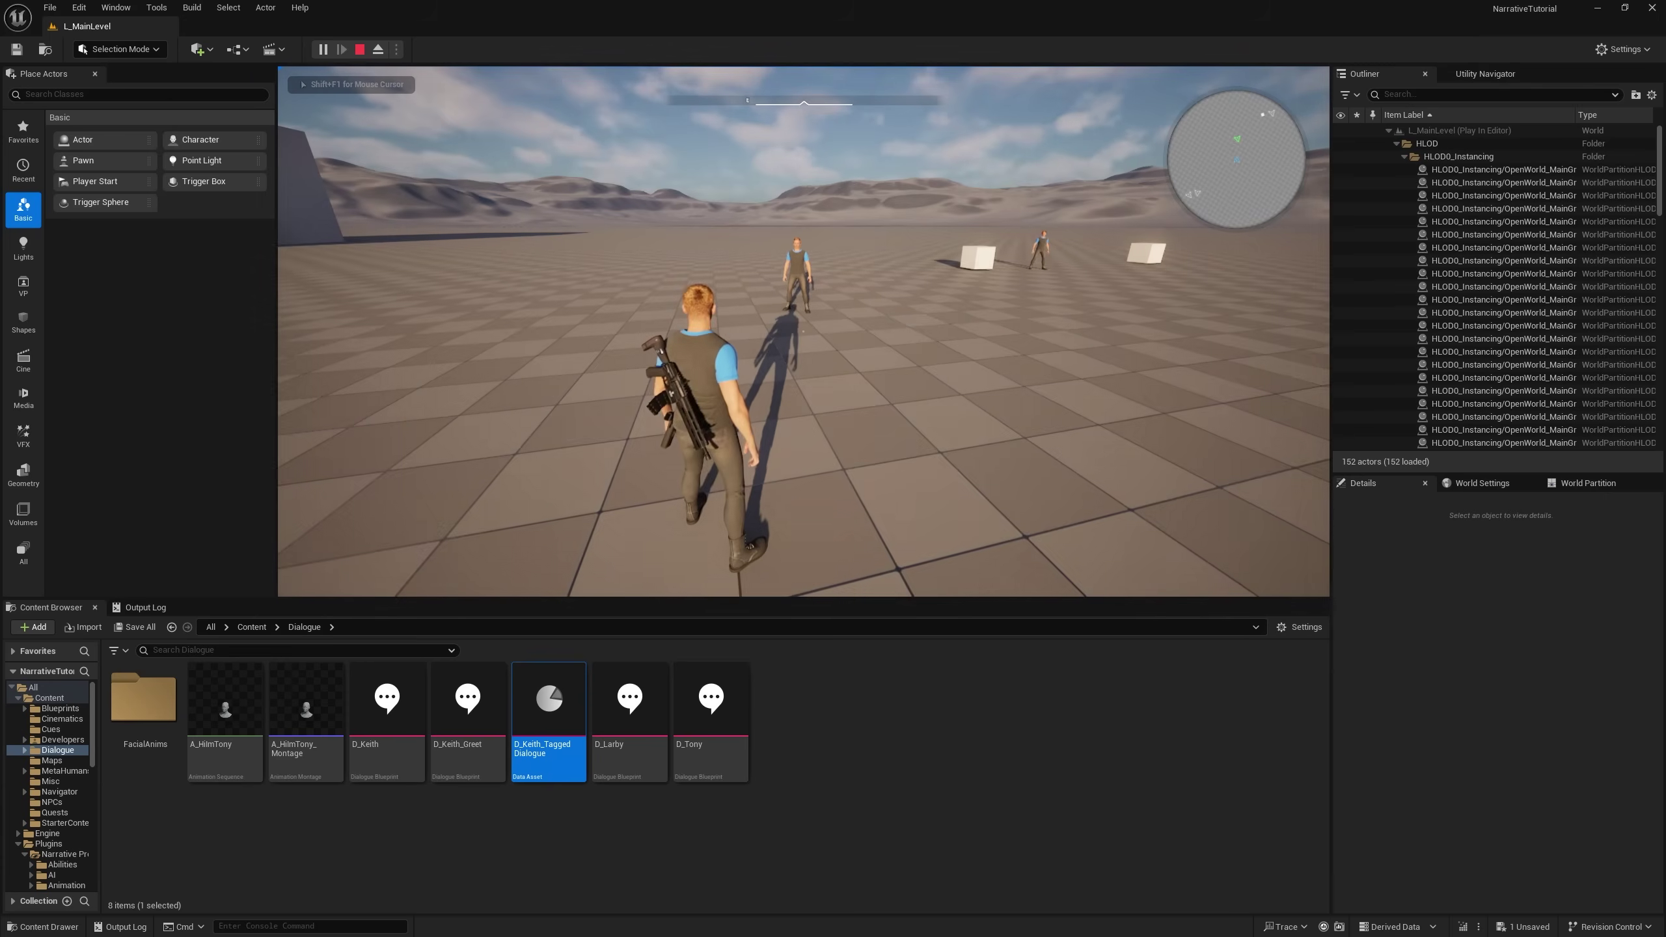
key("w")
key("shift+F1")
key("Escape")
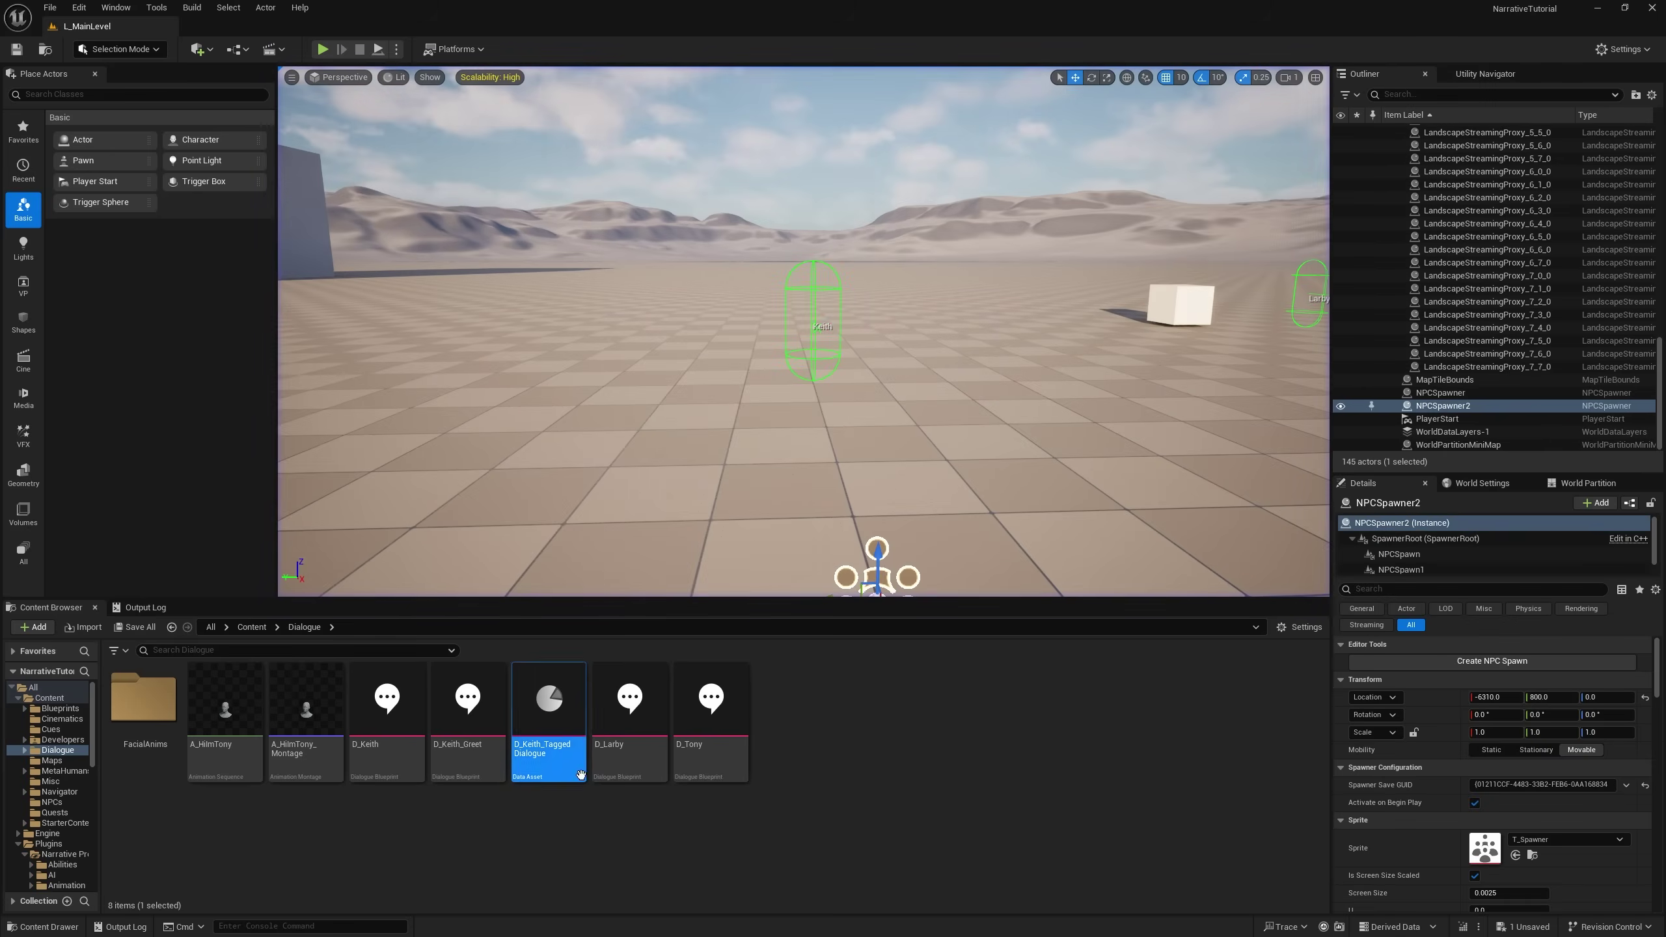
Reopen D_Keith_TaggedDialogue in a smaller window, open the D_Keith_Greet dialogue and maximize its editor.
double_click(568, 738)
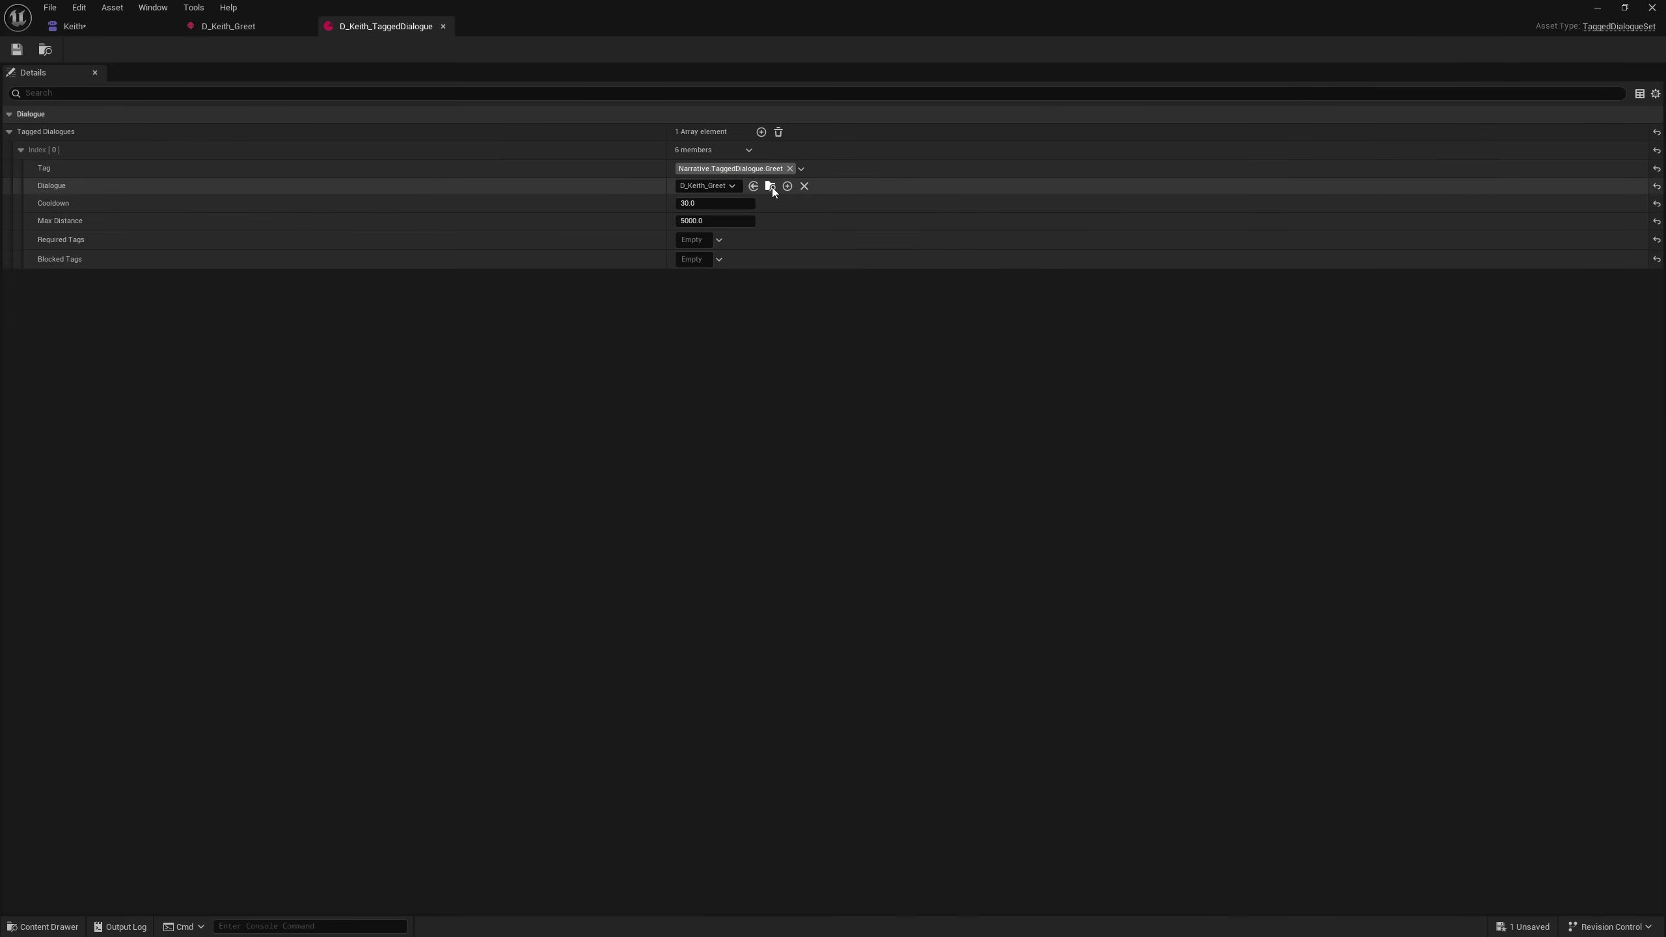
double_click(786, 26)
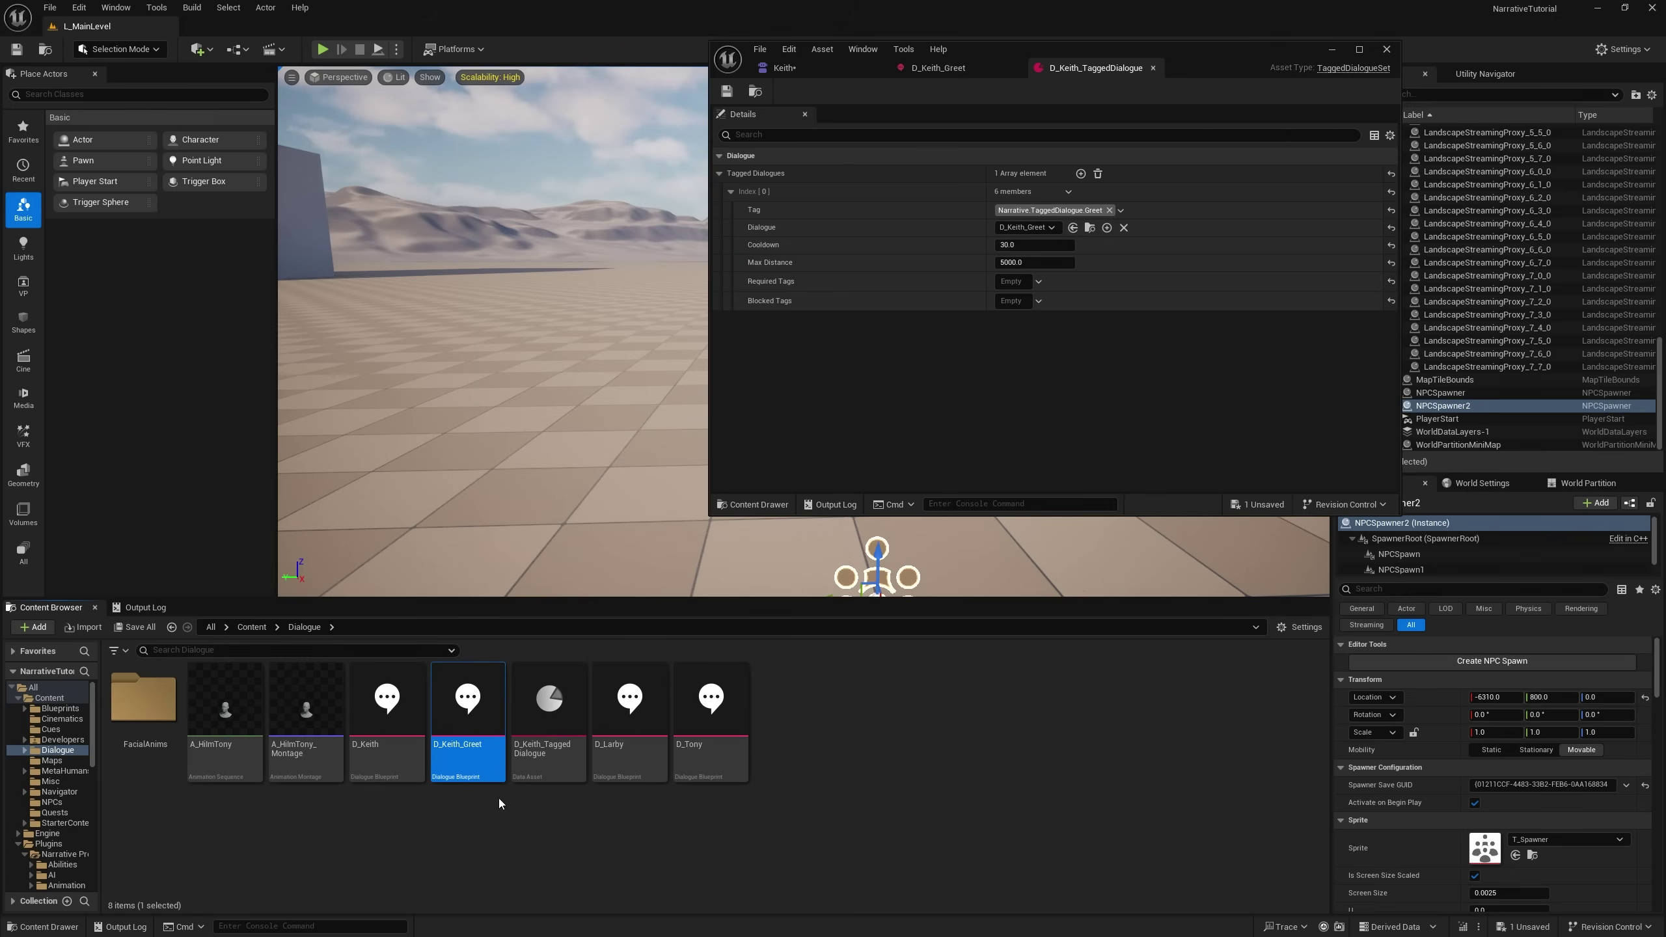
double_click(468, 755)
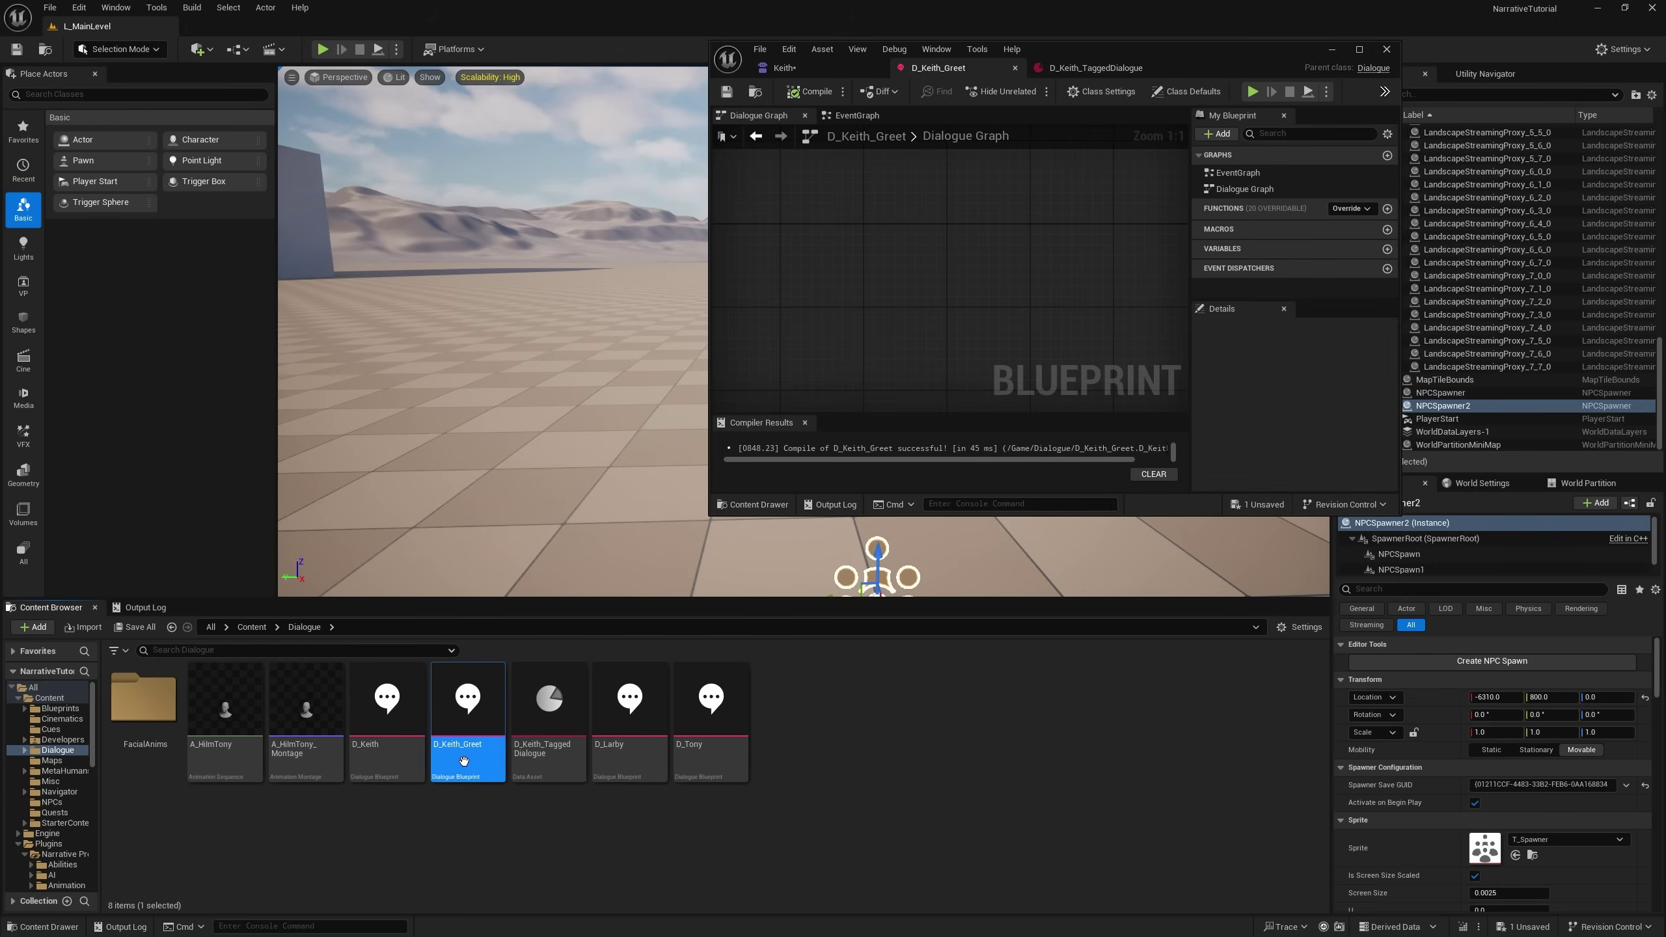
left_click(1356, 50)
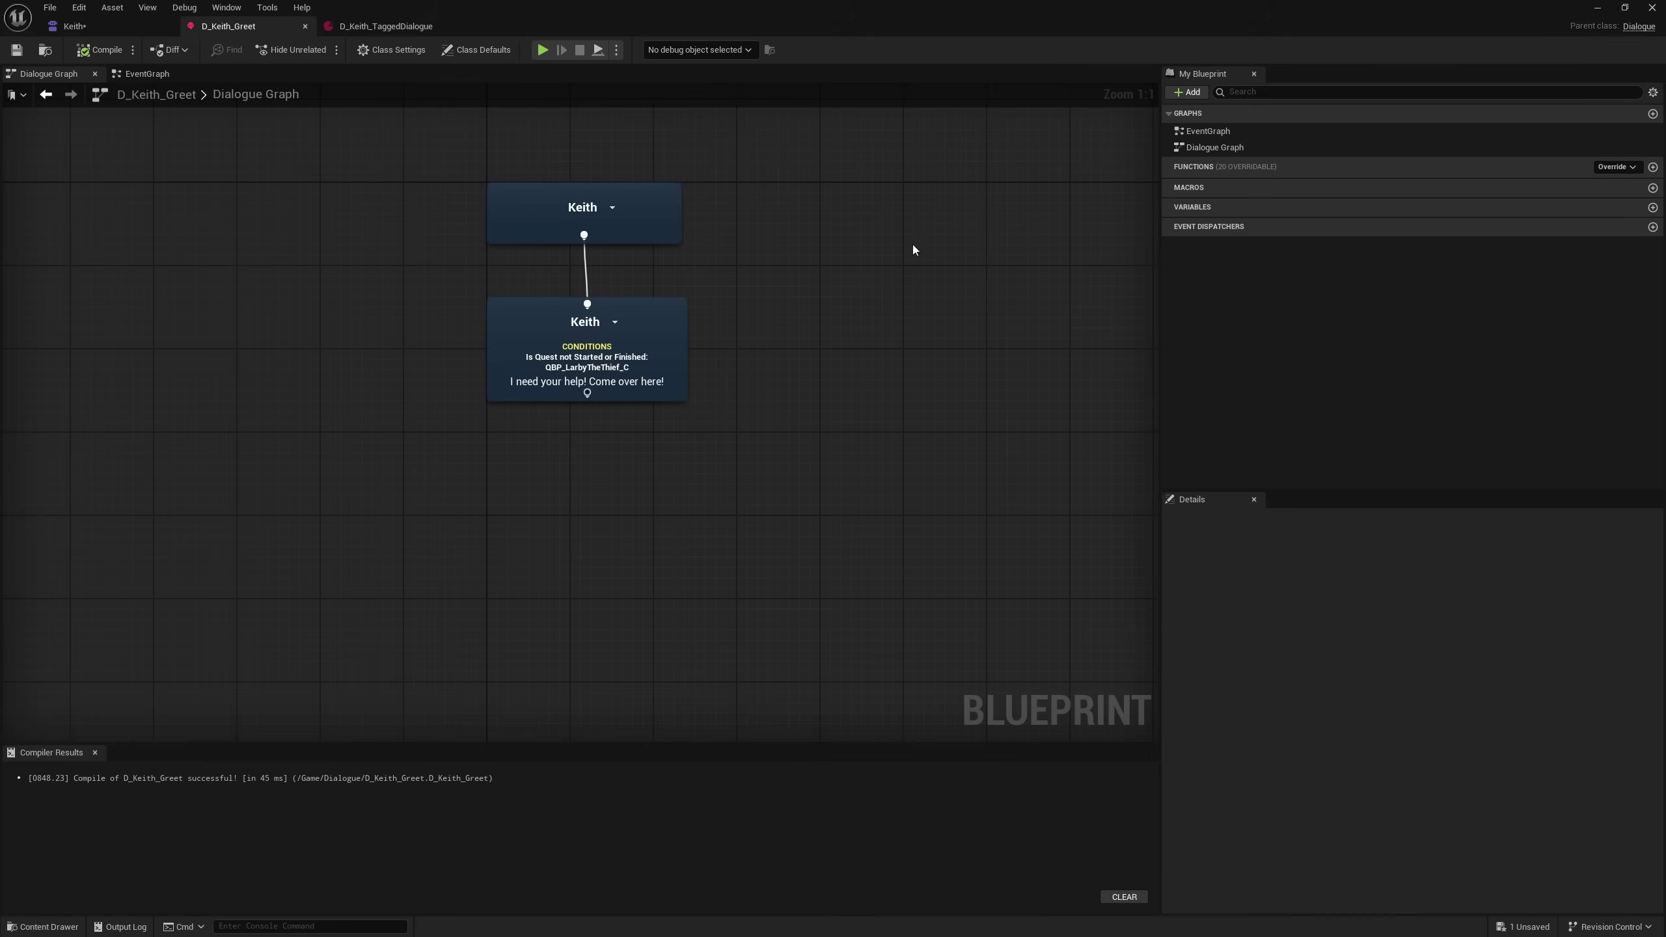
Disable Auto Stop Movement in the class defaults of D_Keith_Greet and save the dialogue.
left_click(480, 50)
scroll(1238, 692, "down", 5)
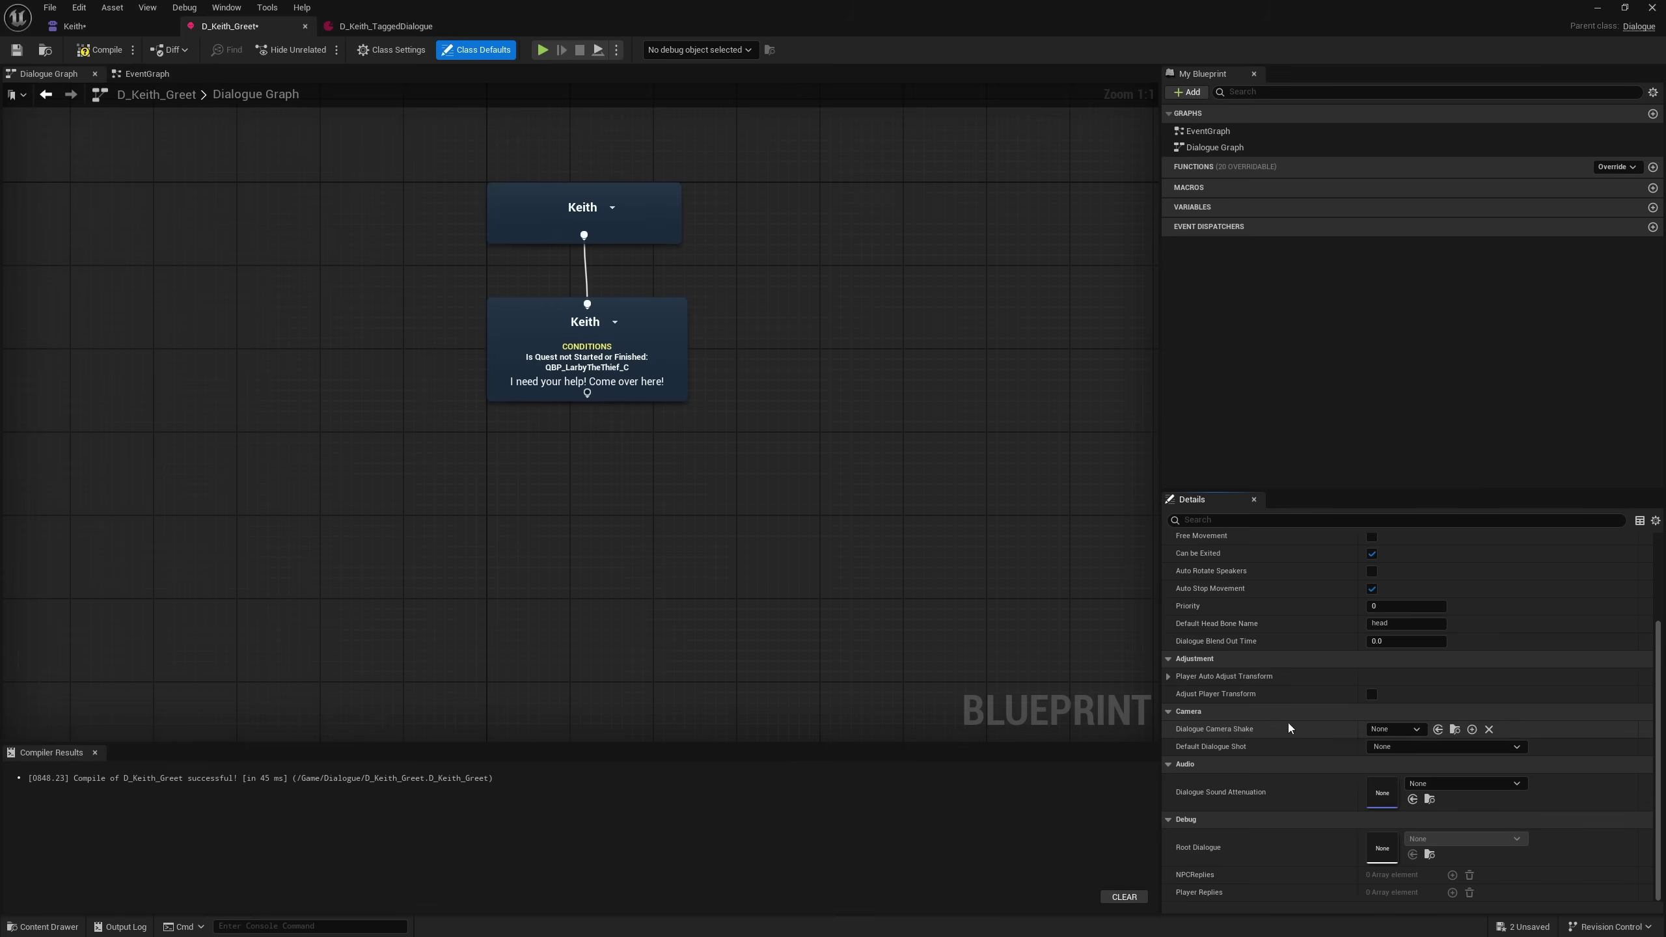
scroll(1260, 700, "up", 5)
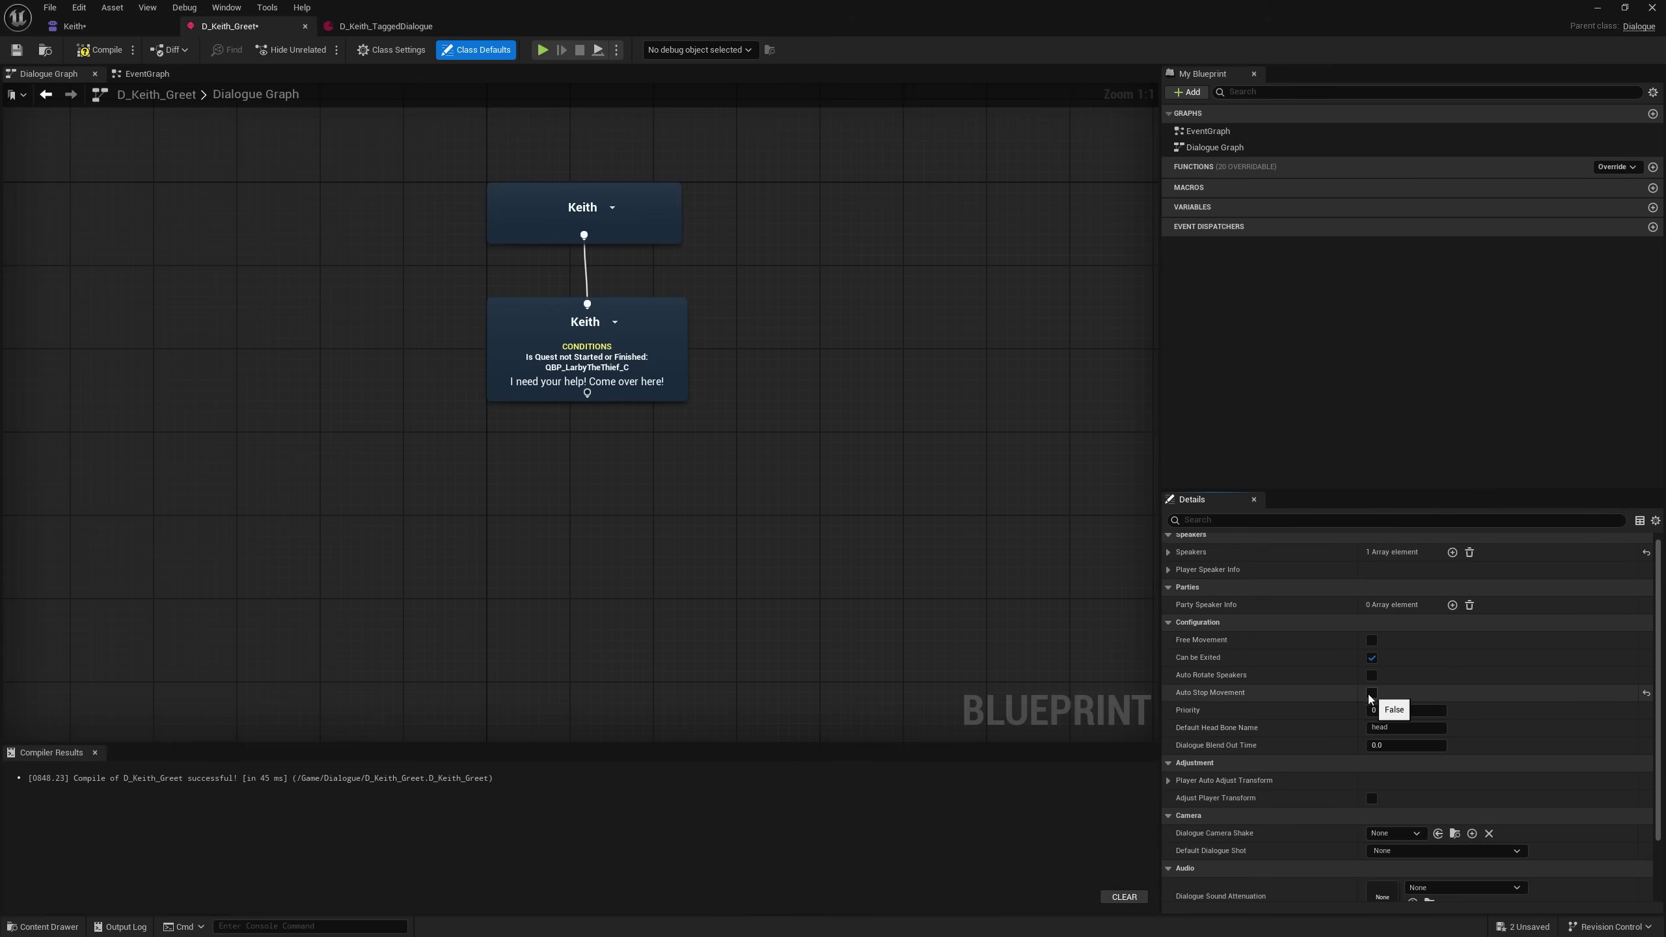
left_click(18, 49)
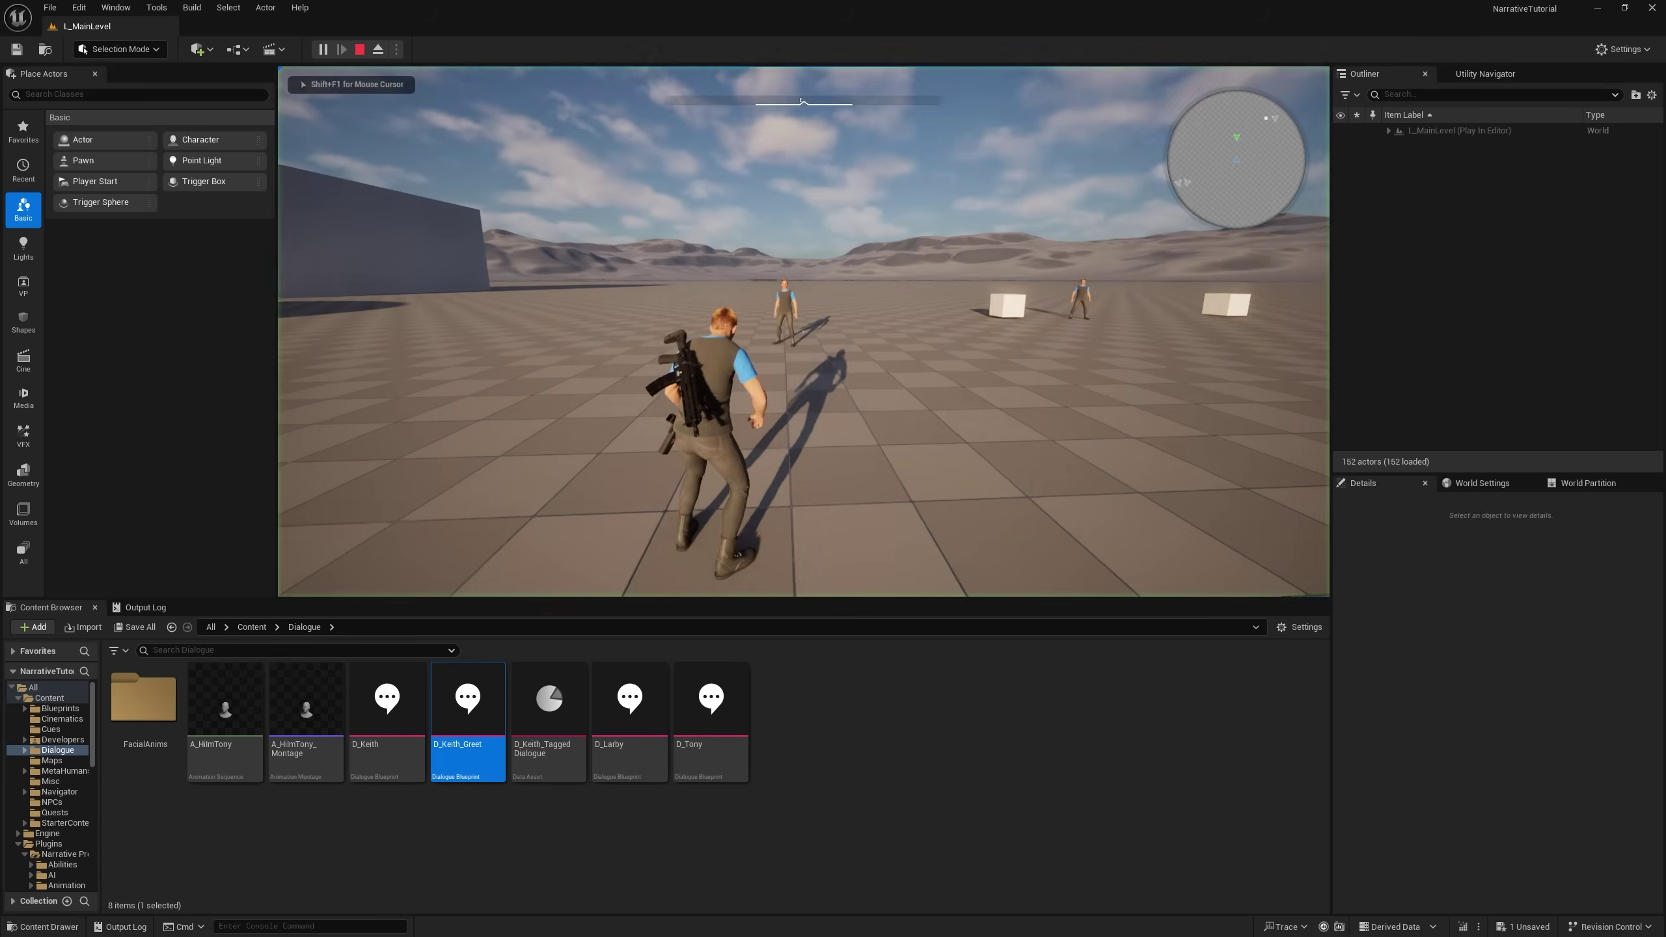
Playtest Keith's greeting by walking up to him, talk to him and accept his quest with the "Sure!" reply.
key("w")
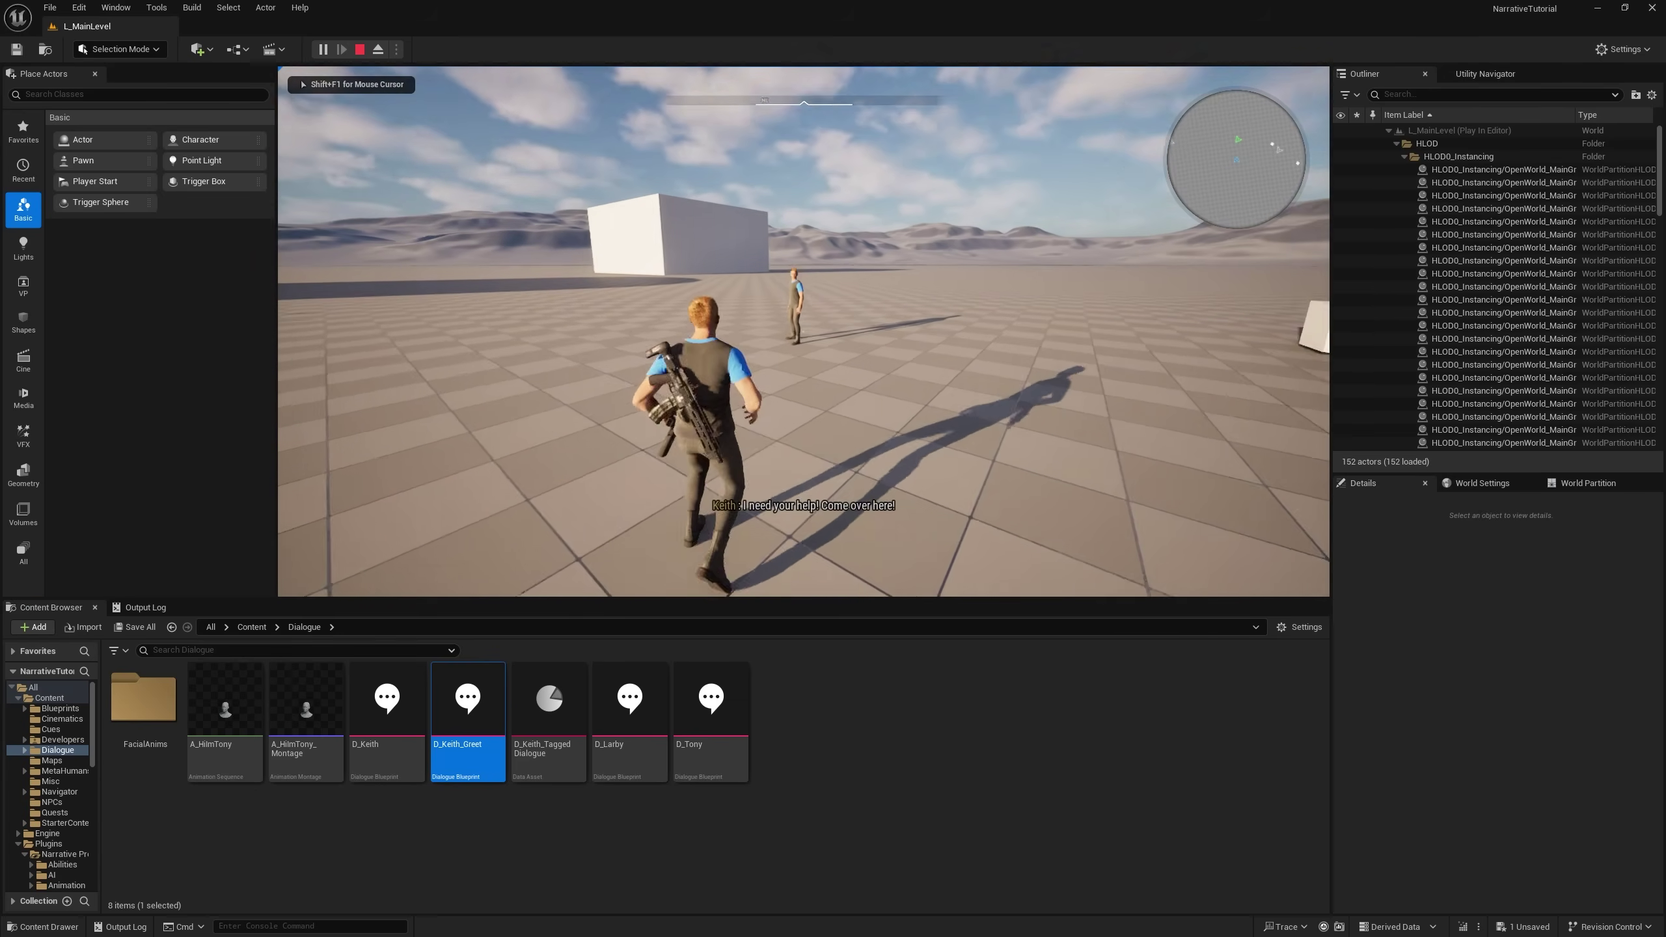
key("a")
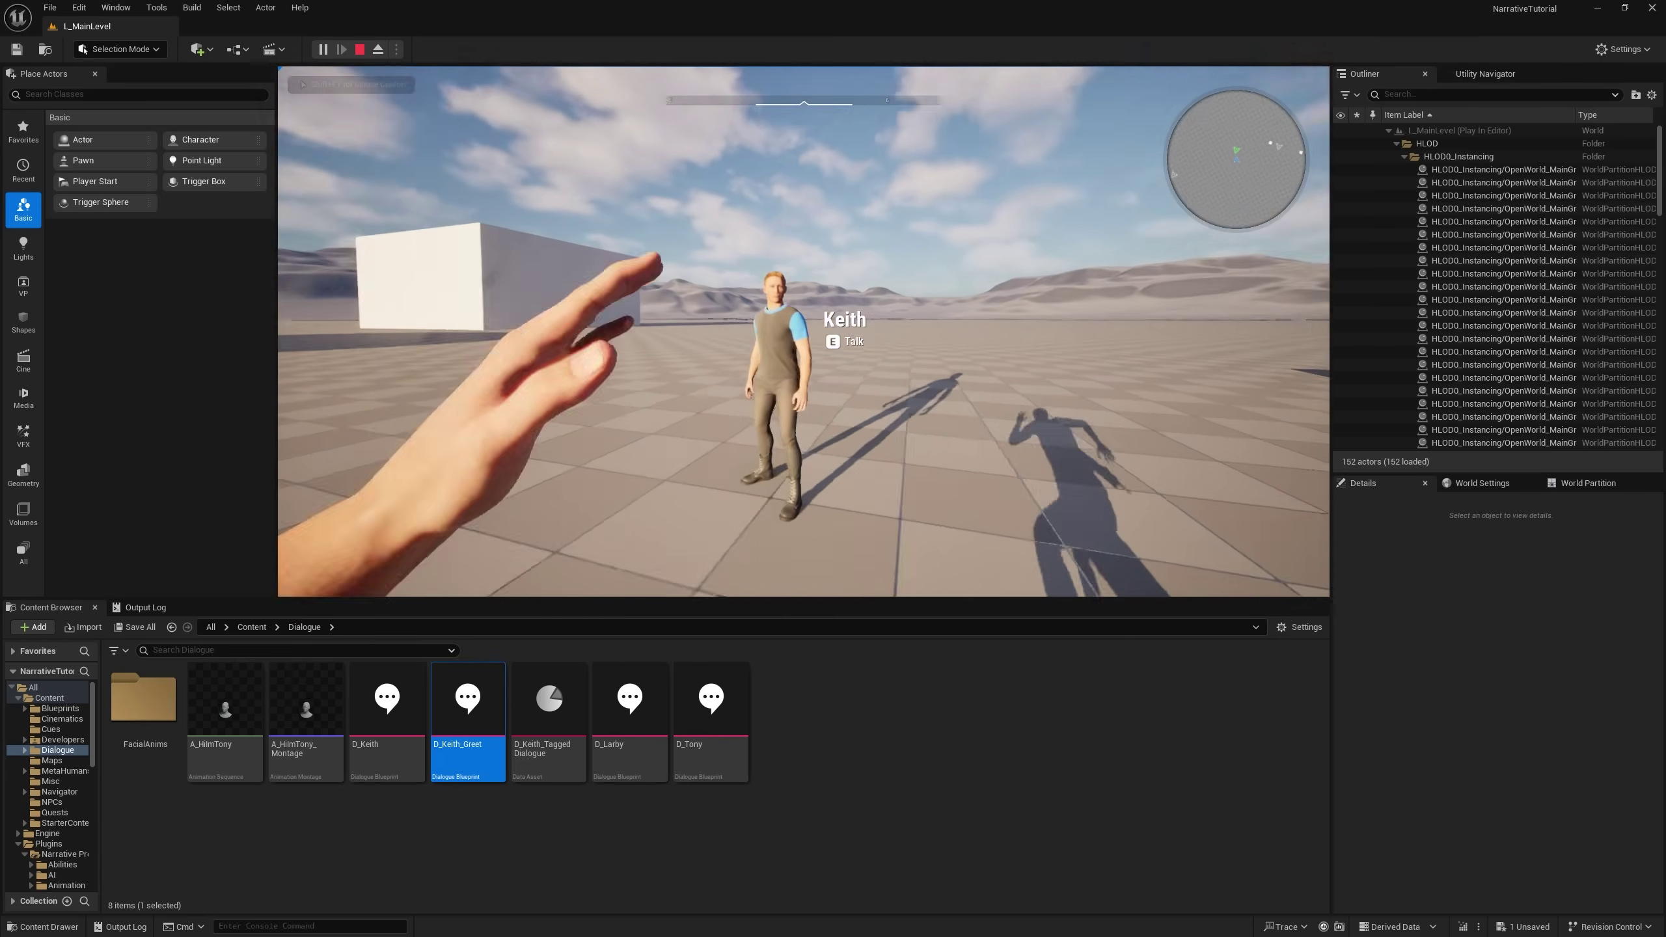
key("v")
key("d")
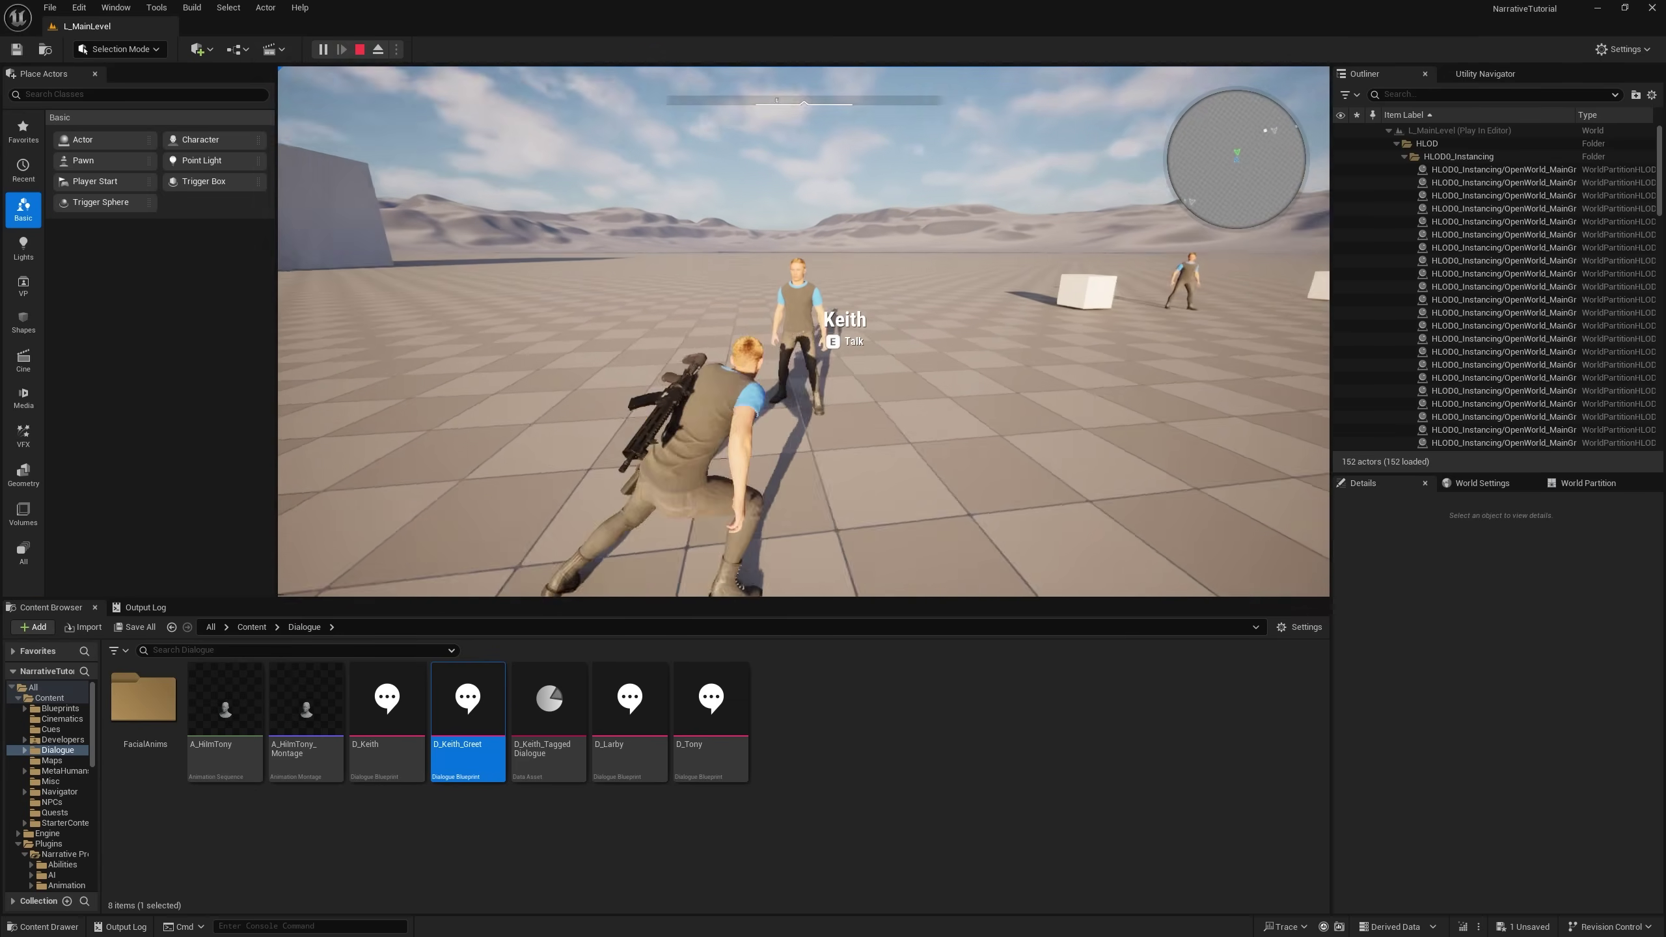
key("e")
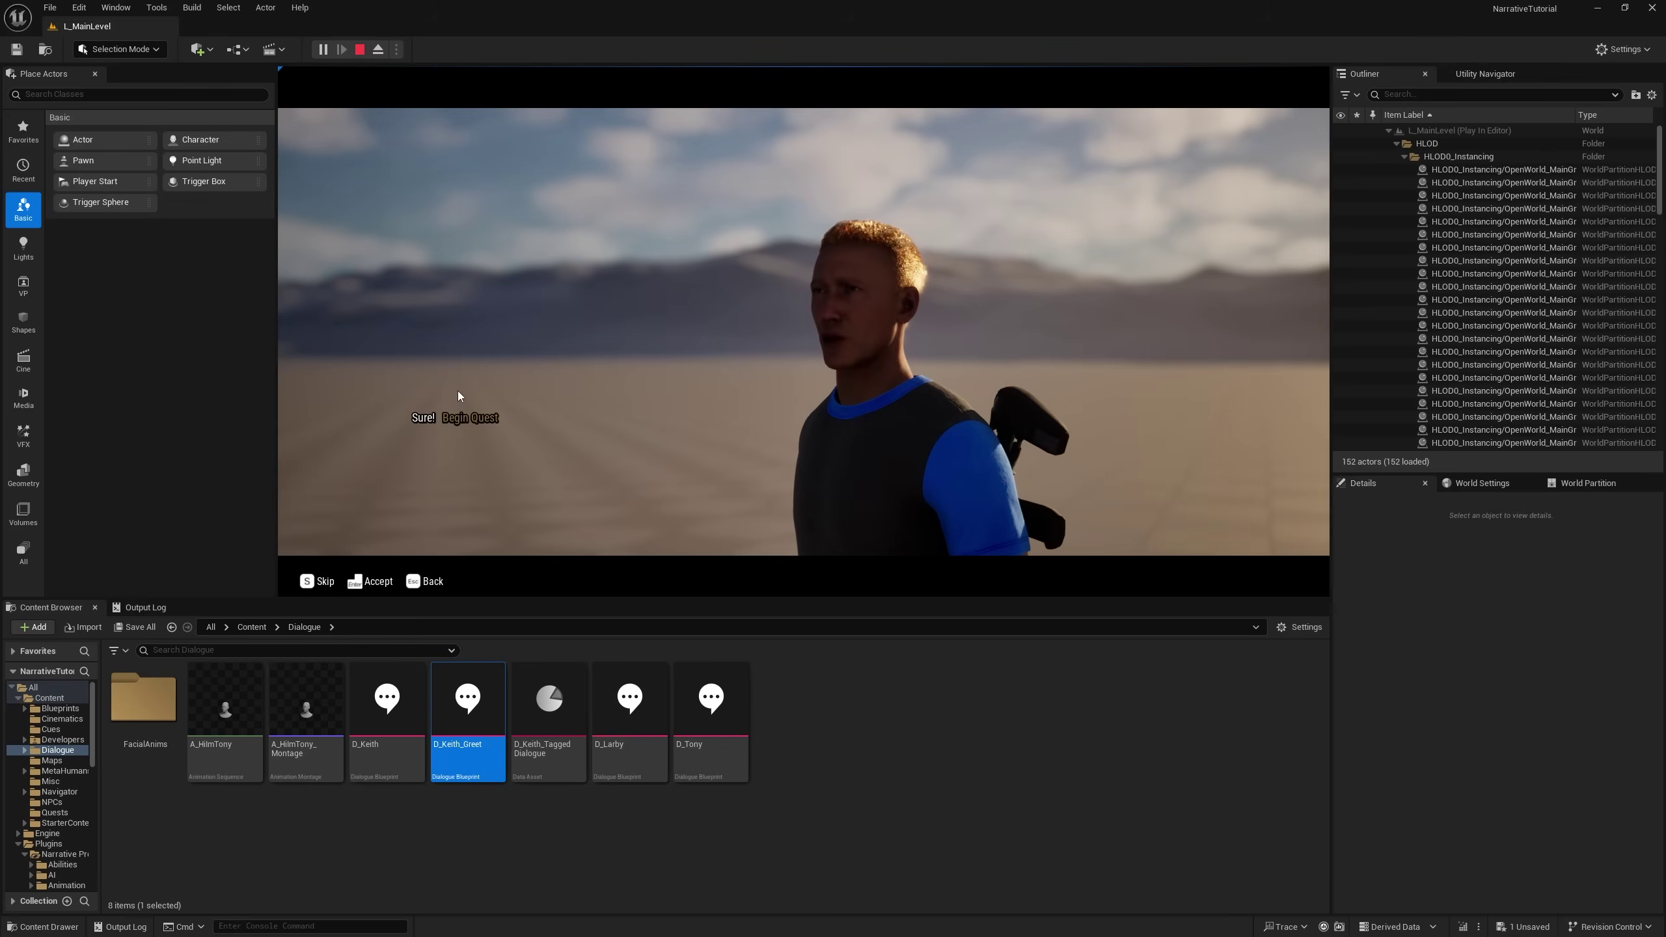
left_click(456, 406)
Run away from Keith and back with the Larby the Thief quest active to test his greeting, and end the play session.
key("w")
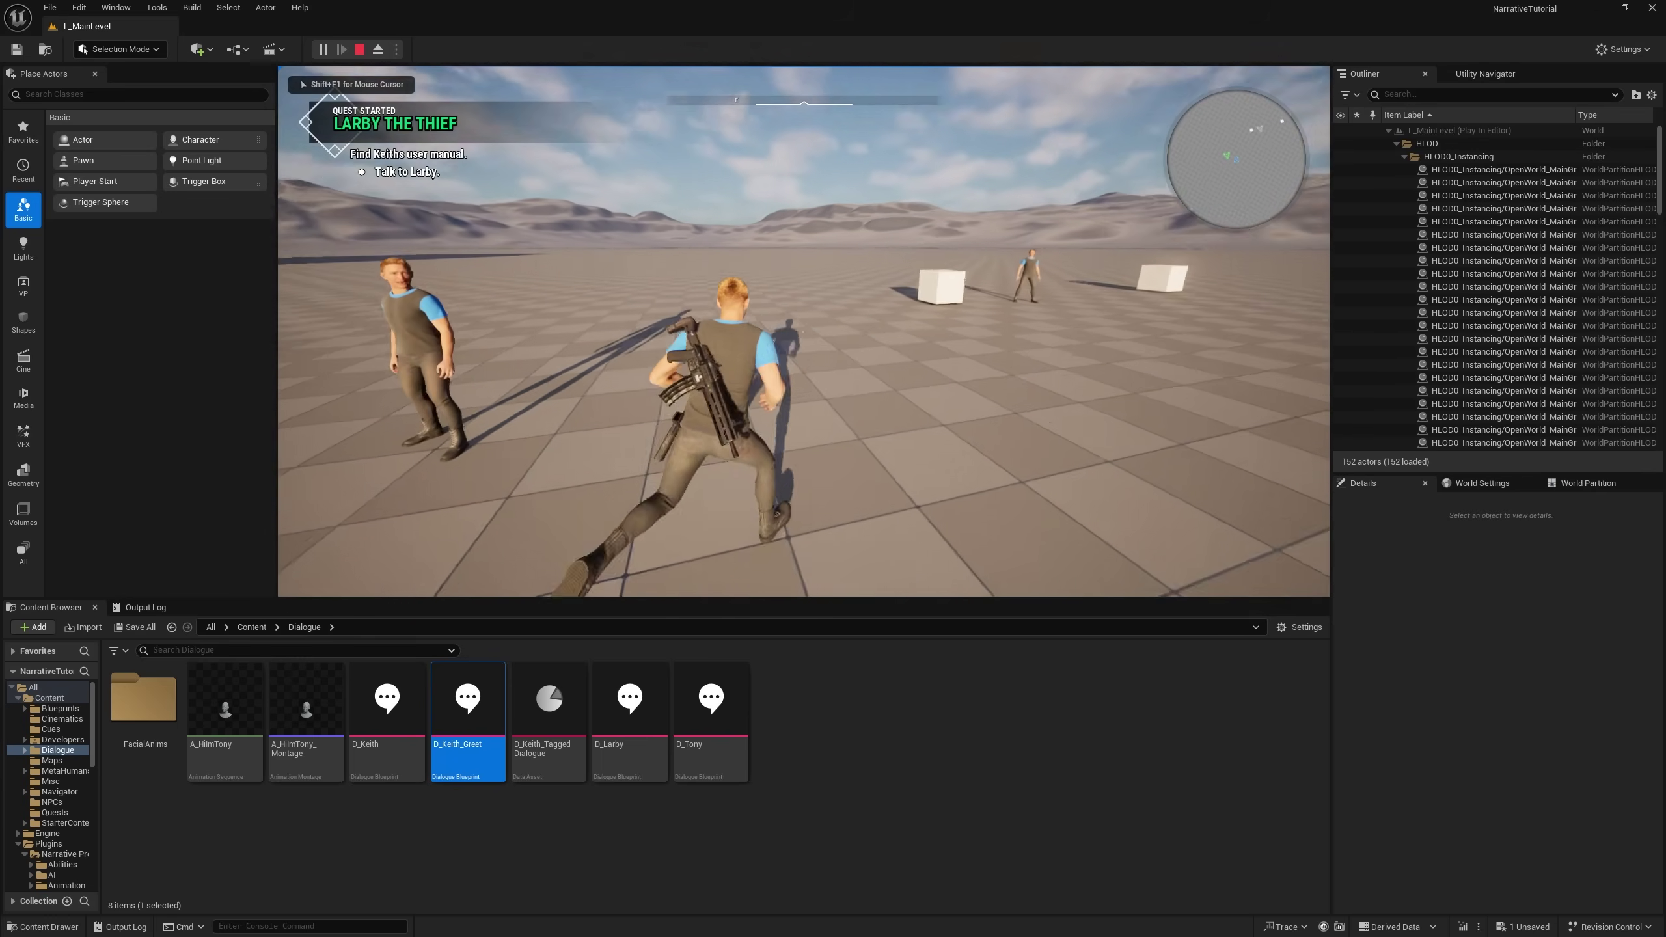
key("w")
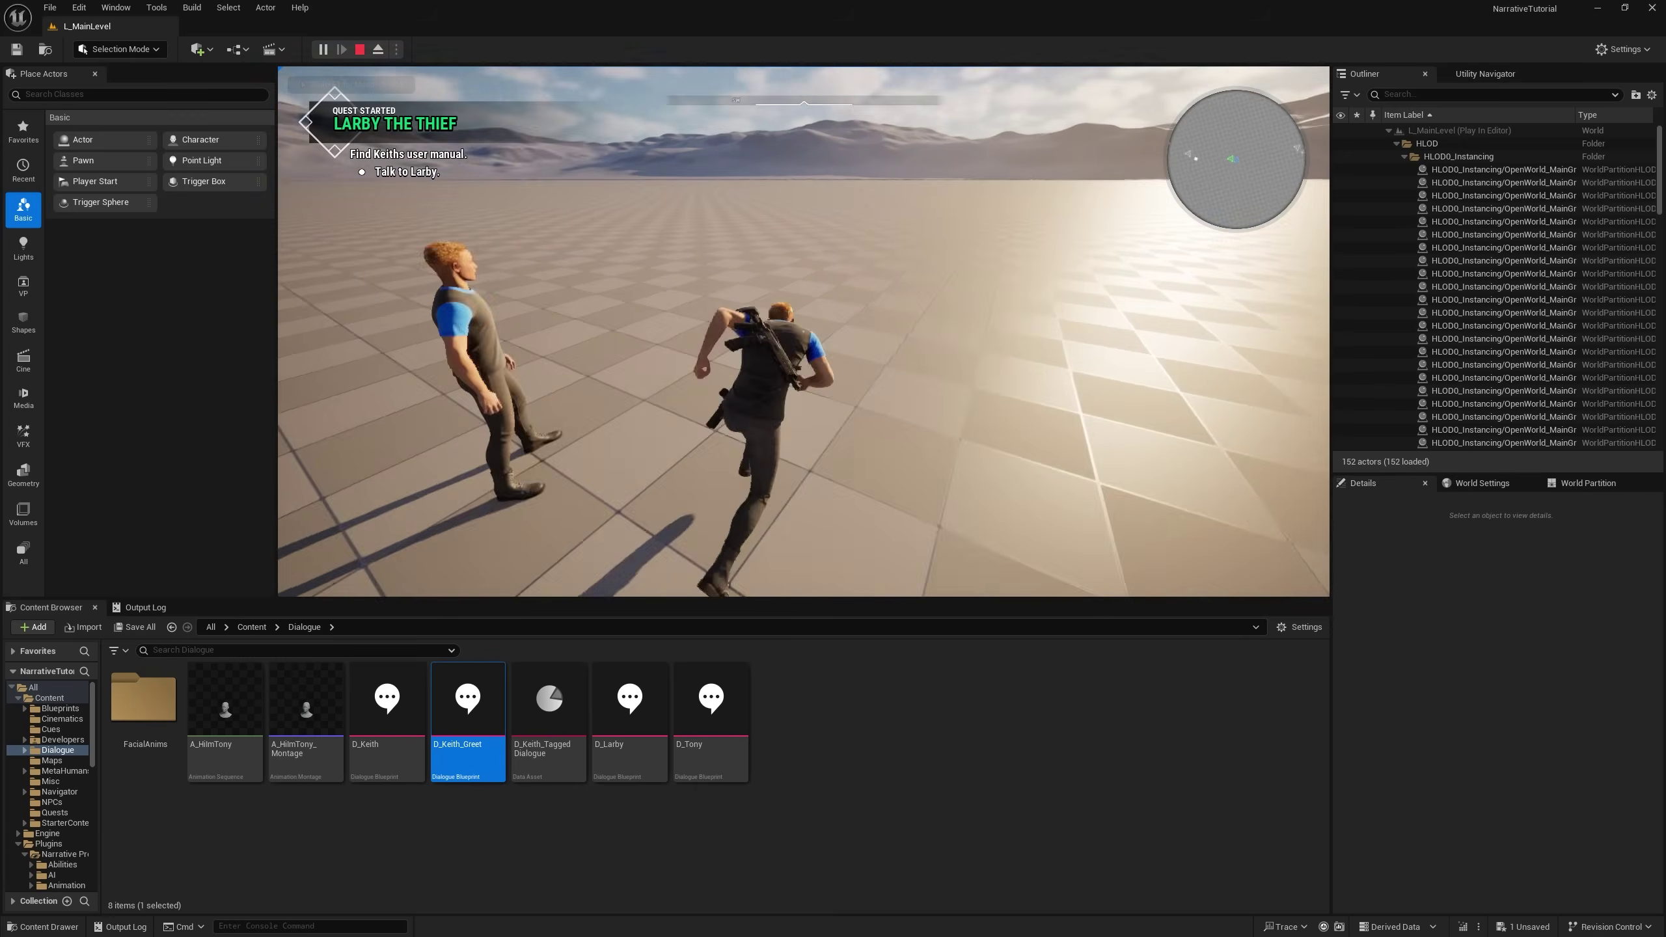
key("w")
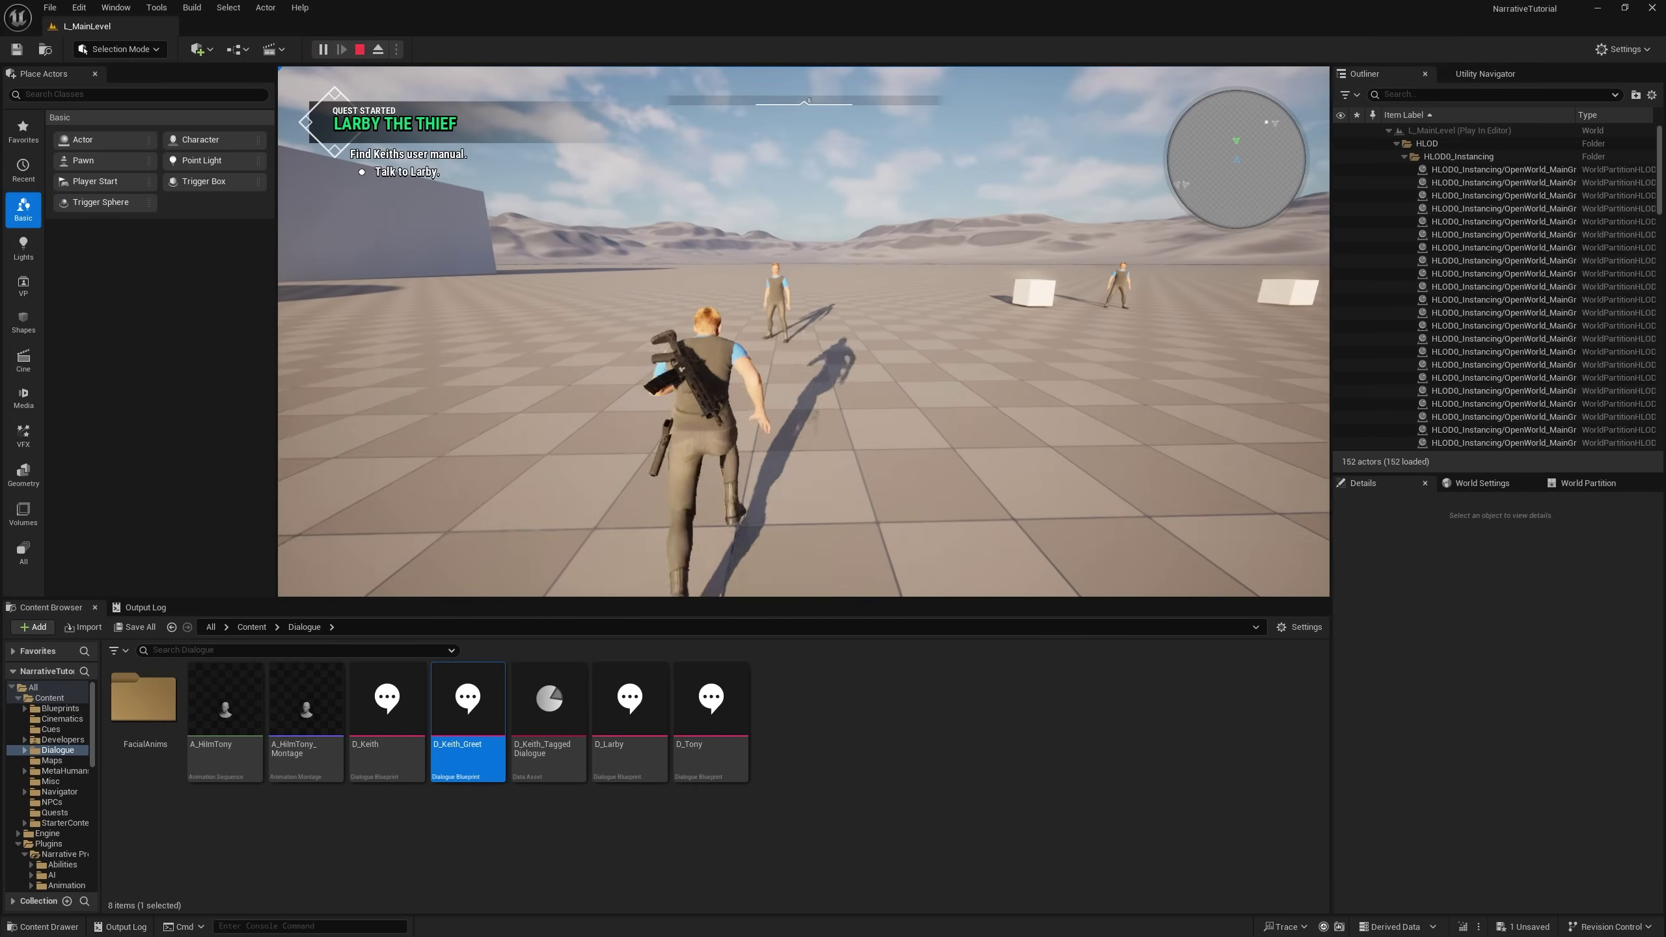
key("w")
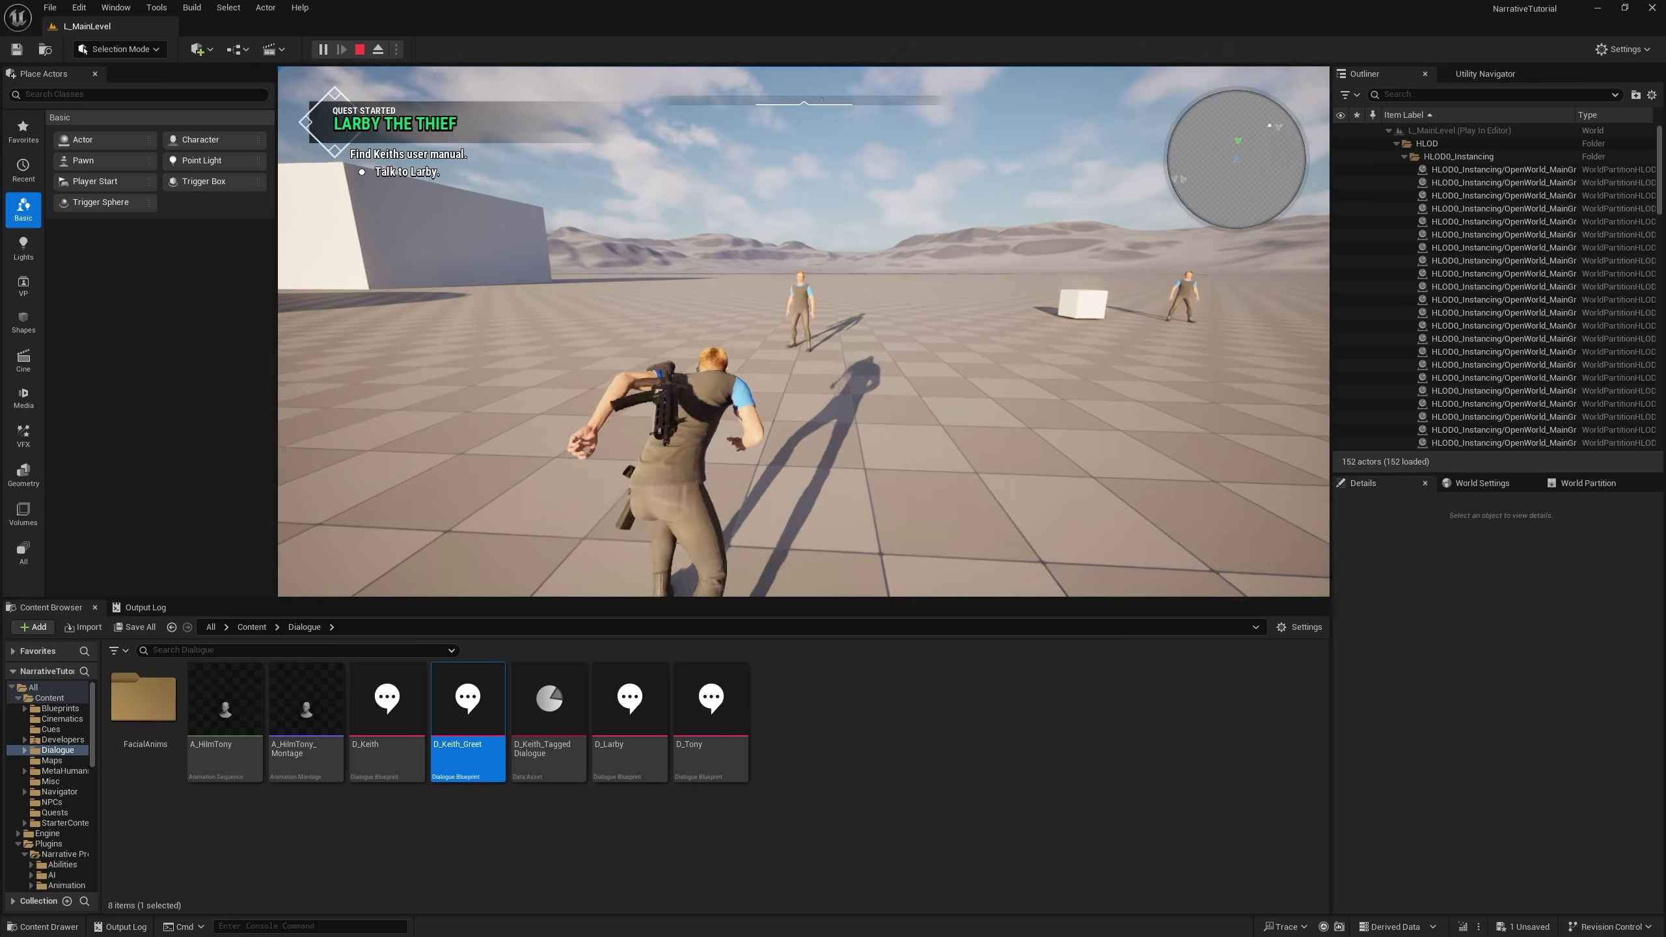
key("w")
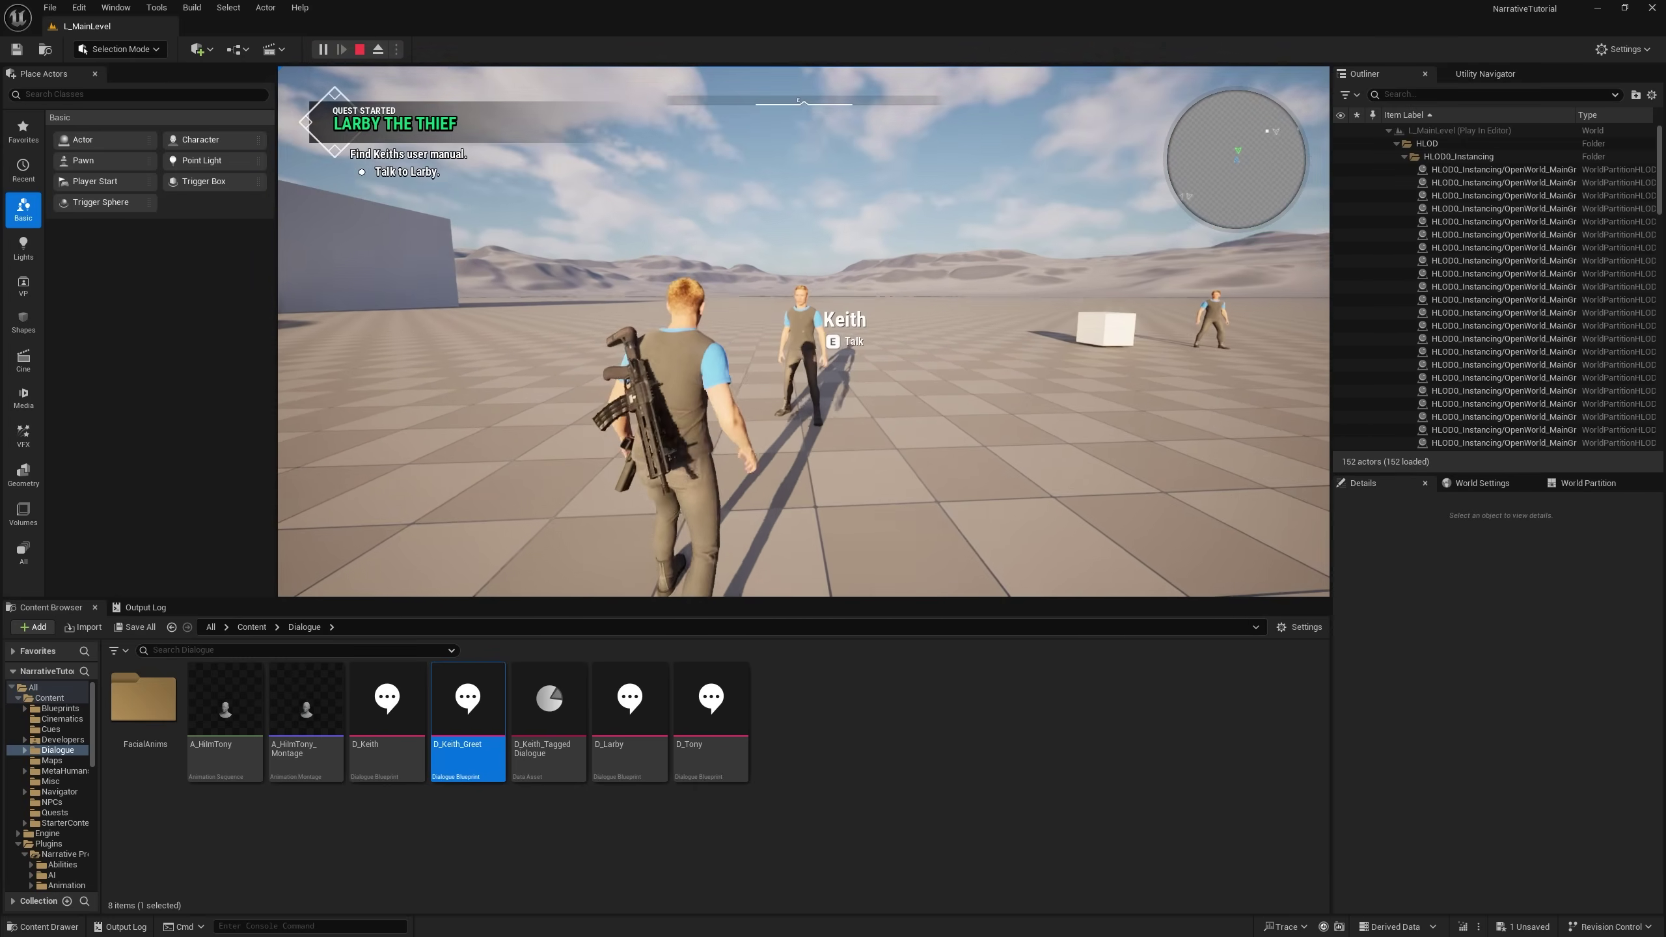
key("d")
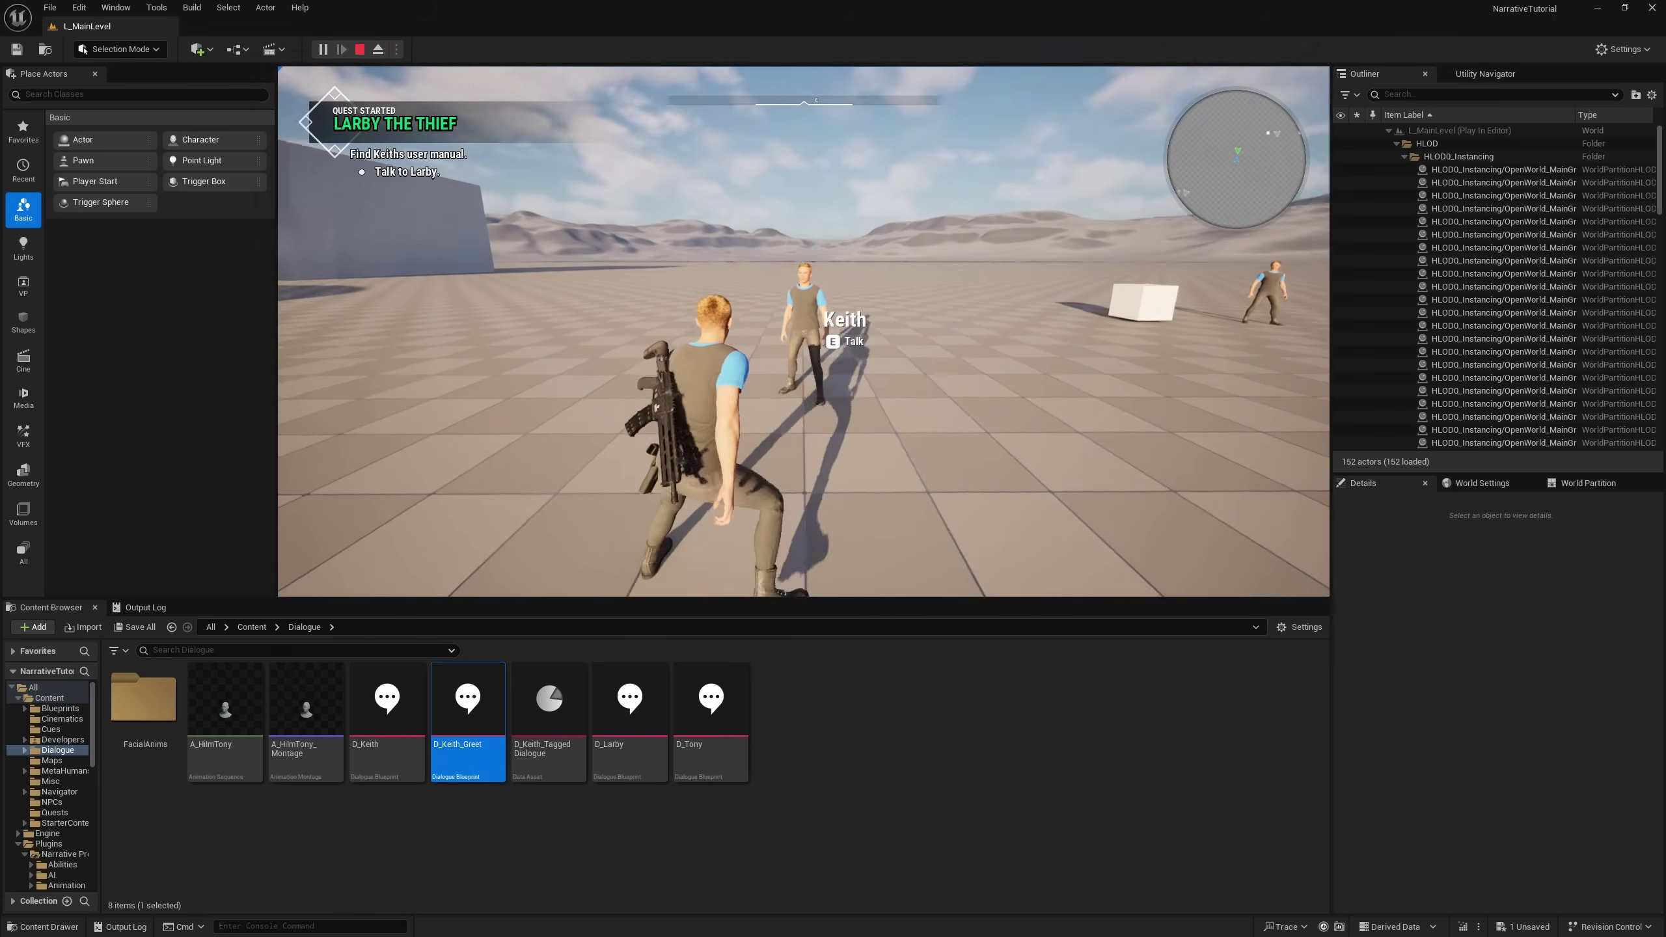
key("w")
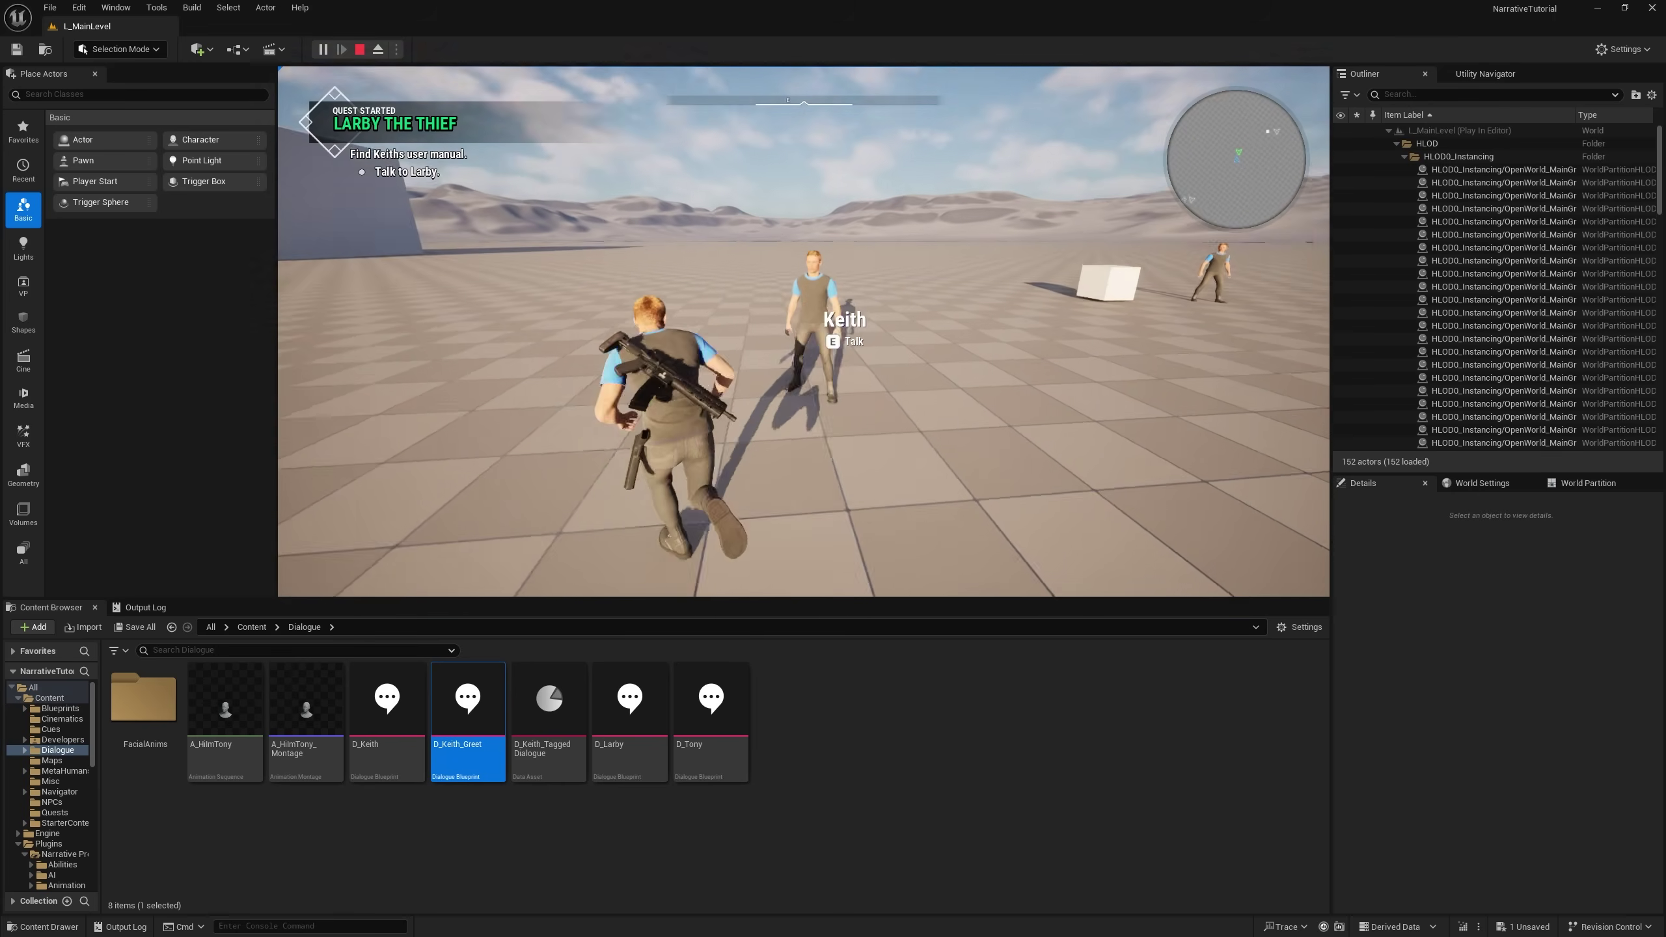
key("w")
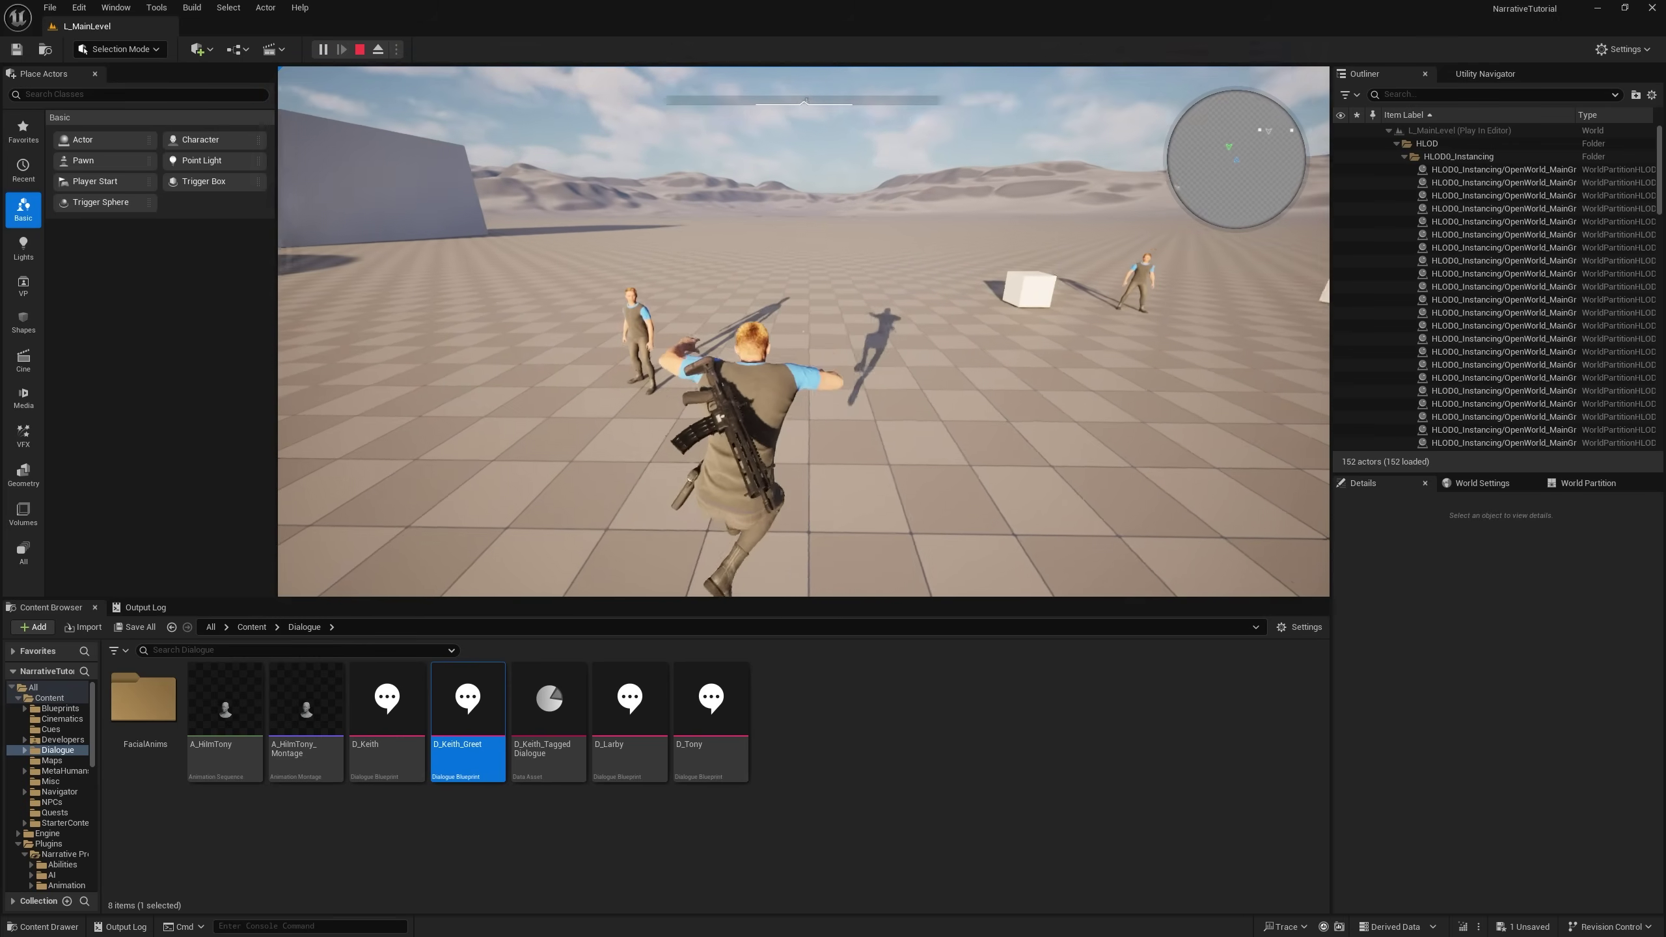
key("Escape")
Reopen D_Keith_Greet and review the Narrative.TaggedDialogue.Greet entry in D_Keith_TaggedDialogue.
double_click(439, 735)
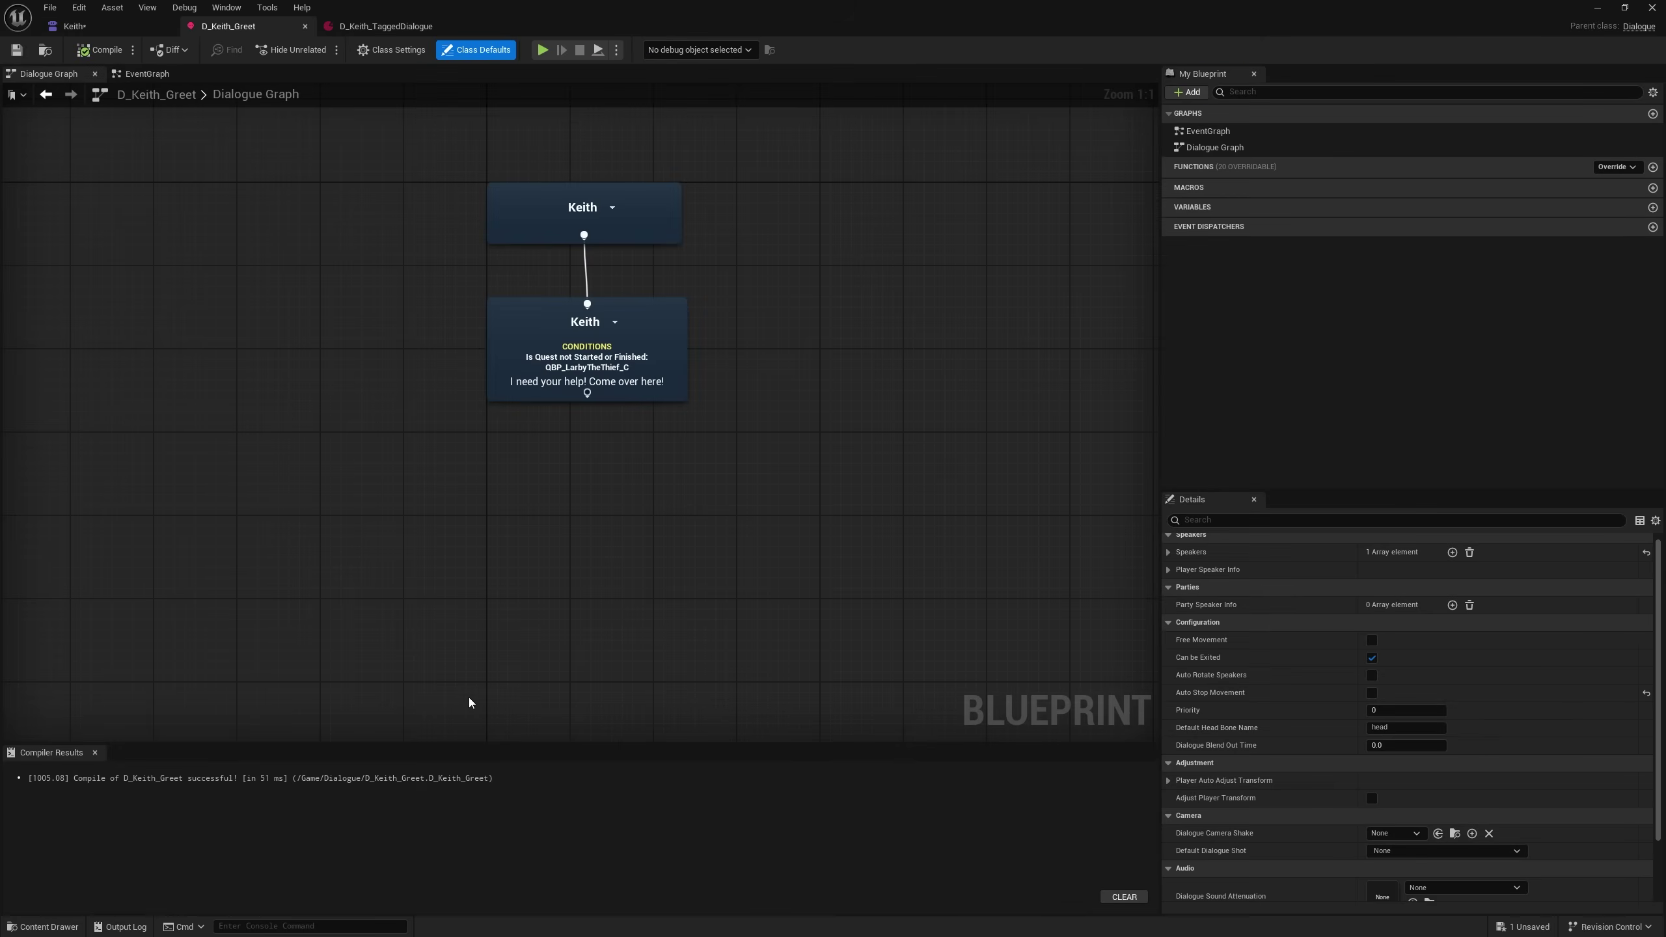
left_click(367, 28)
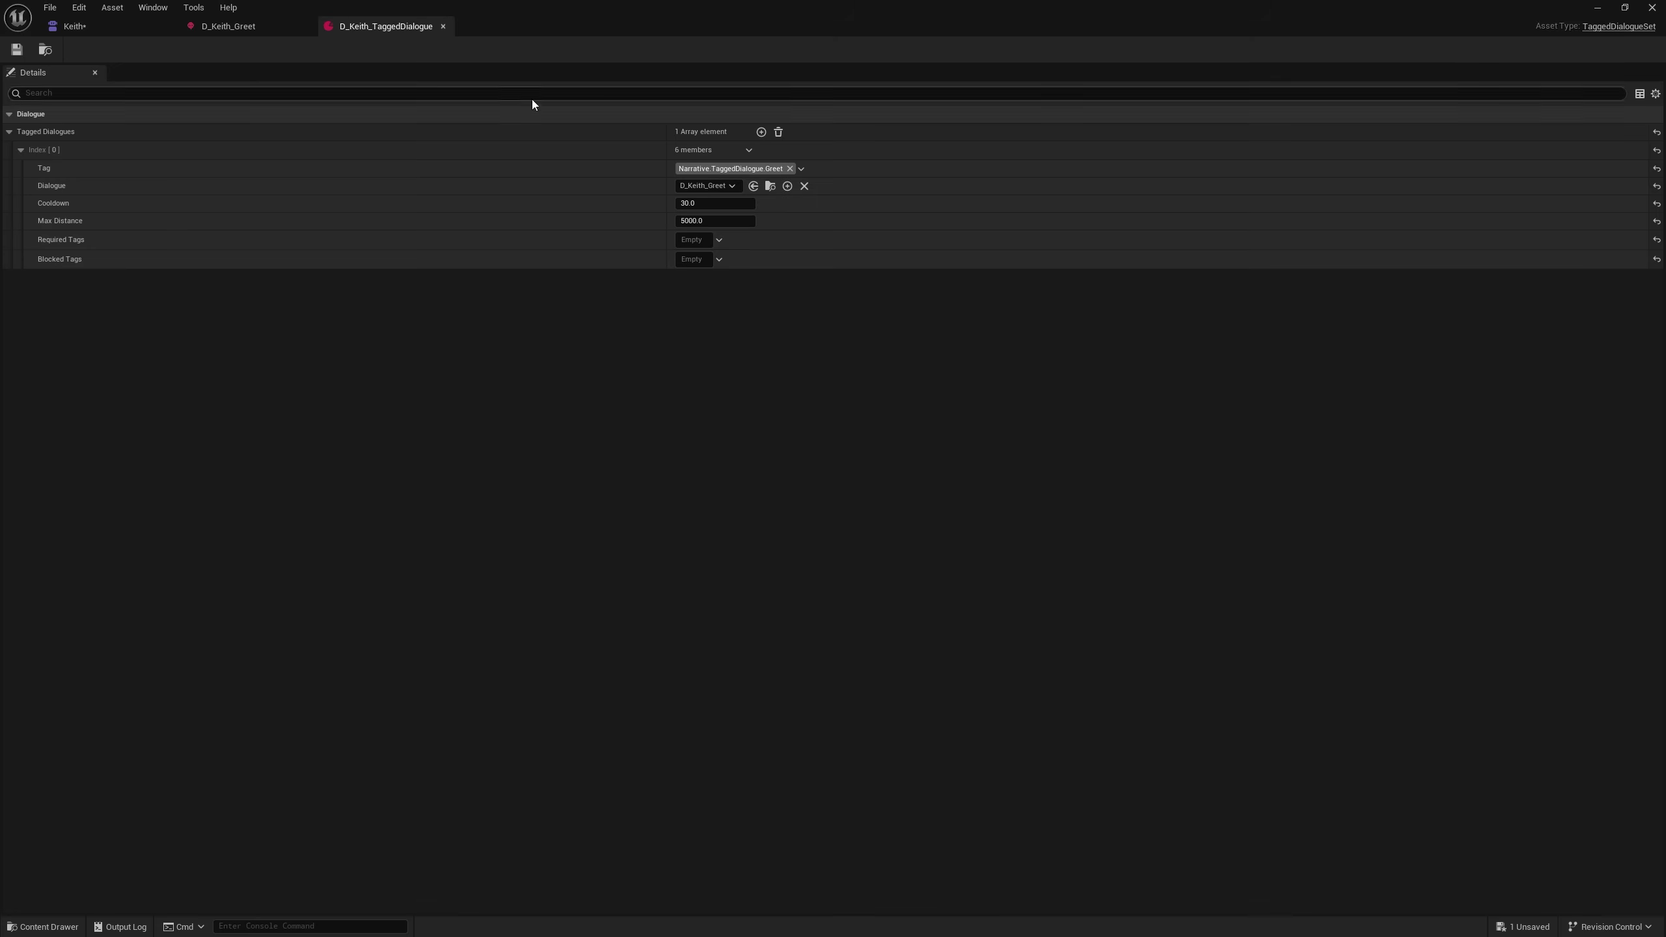
left_click(733, 169)
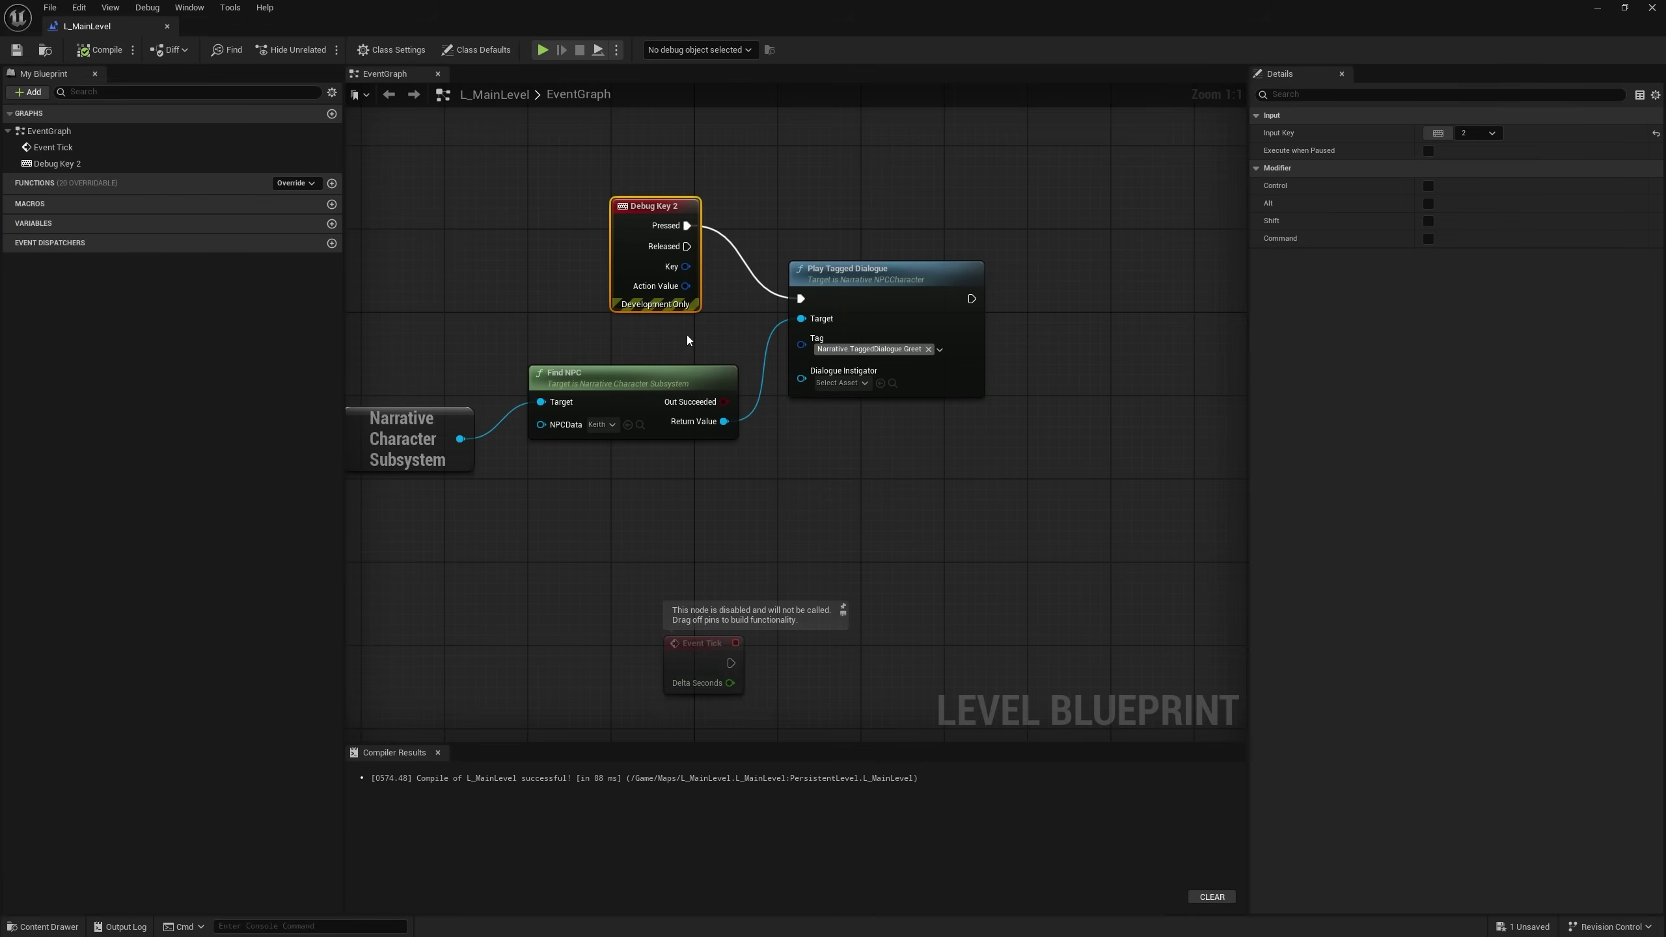
Rearrange the level blueprint's Play Tagged Dialogue and Find NPC nodes, keeping Find NPC's Return Value wired to the dialogue node's Target.
right_click_drag(887, 398, 732, 406)
left_click_drag(1046, 301, 1137, 234)
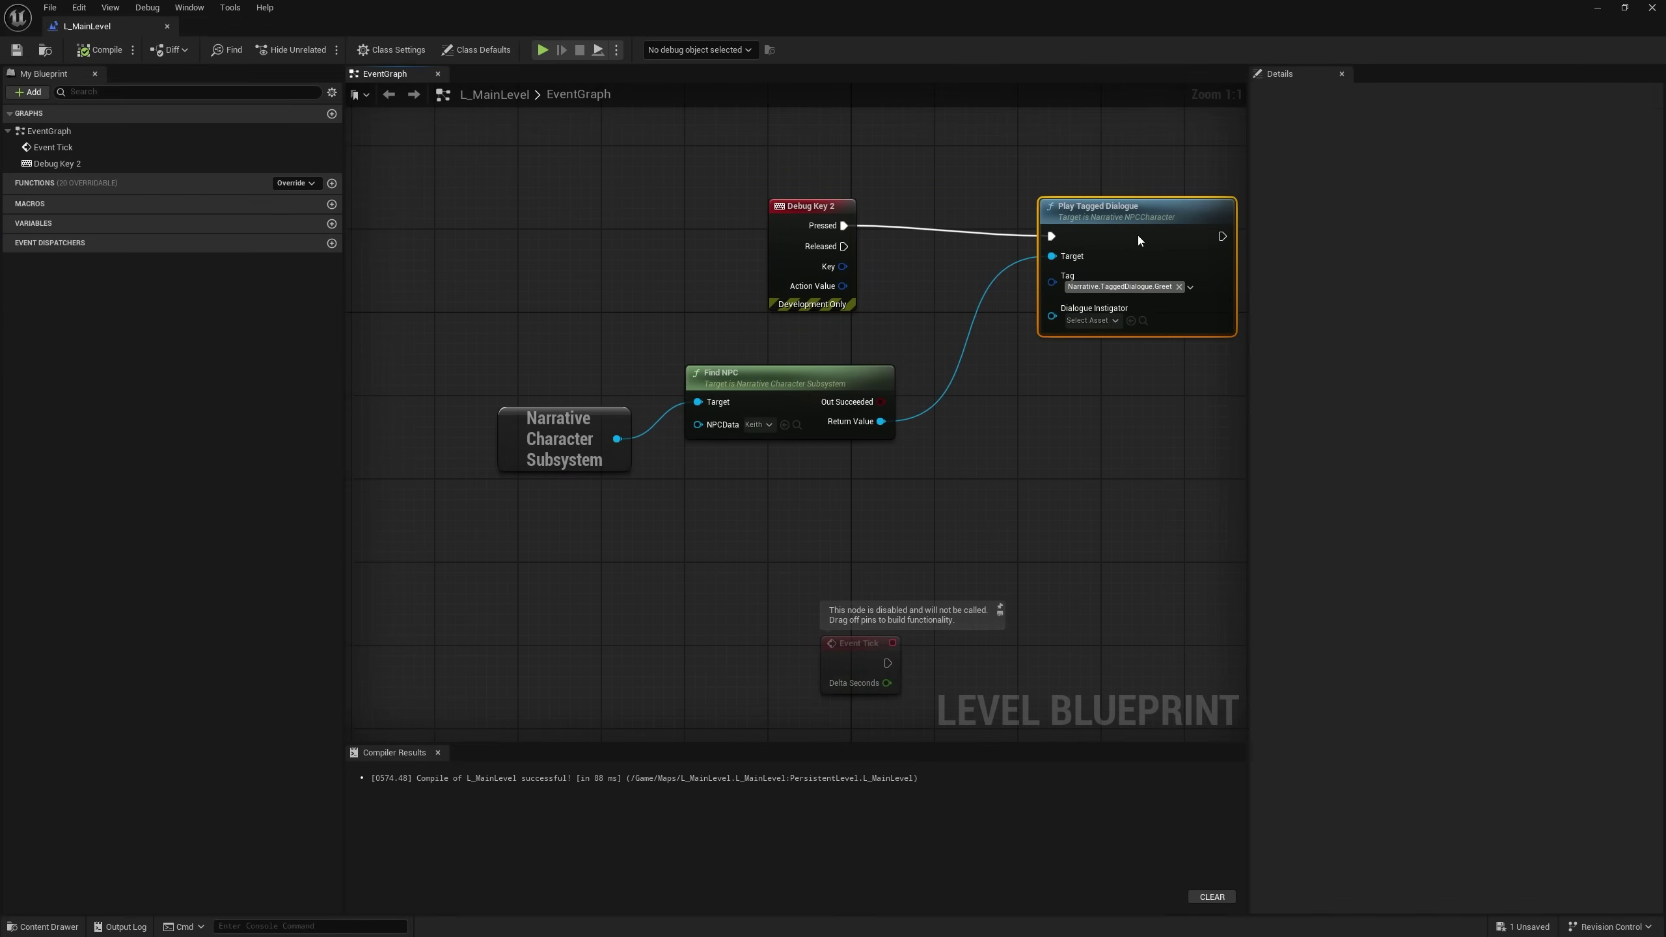
left_click_drag(529, 499, 1051, 256)
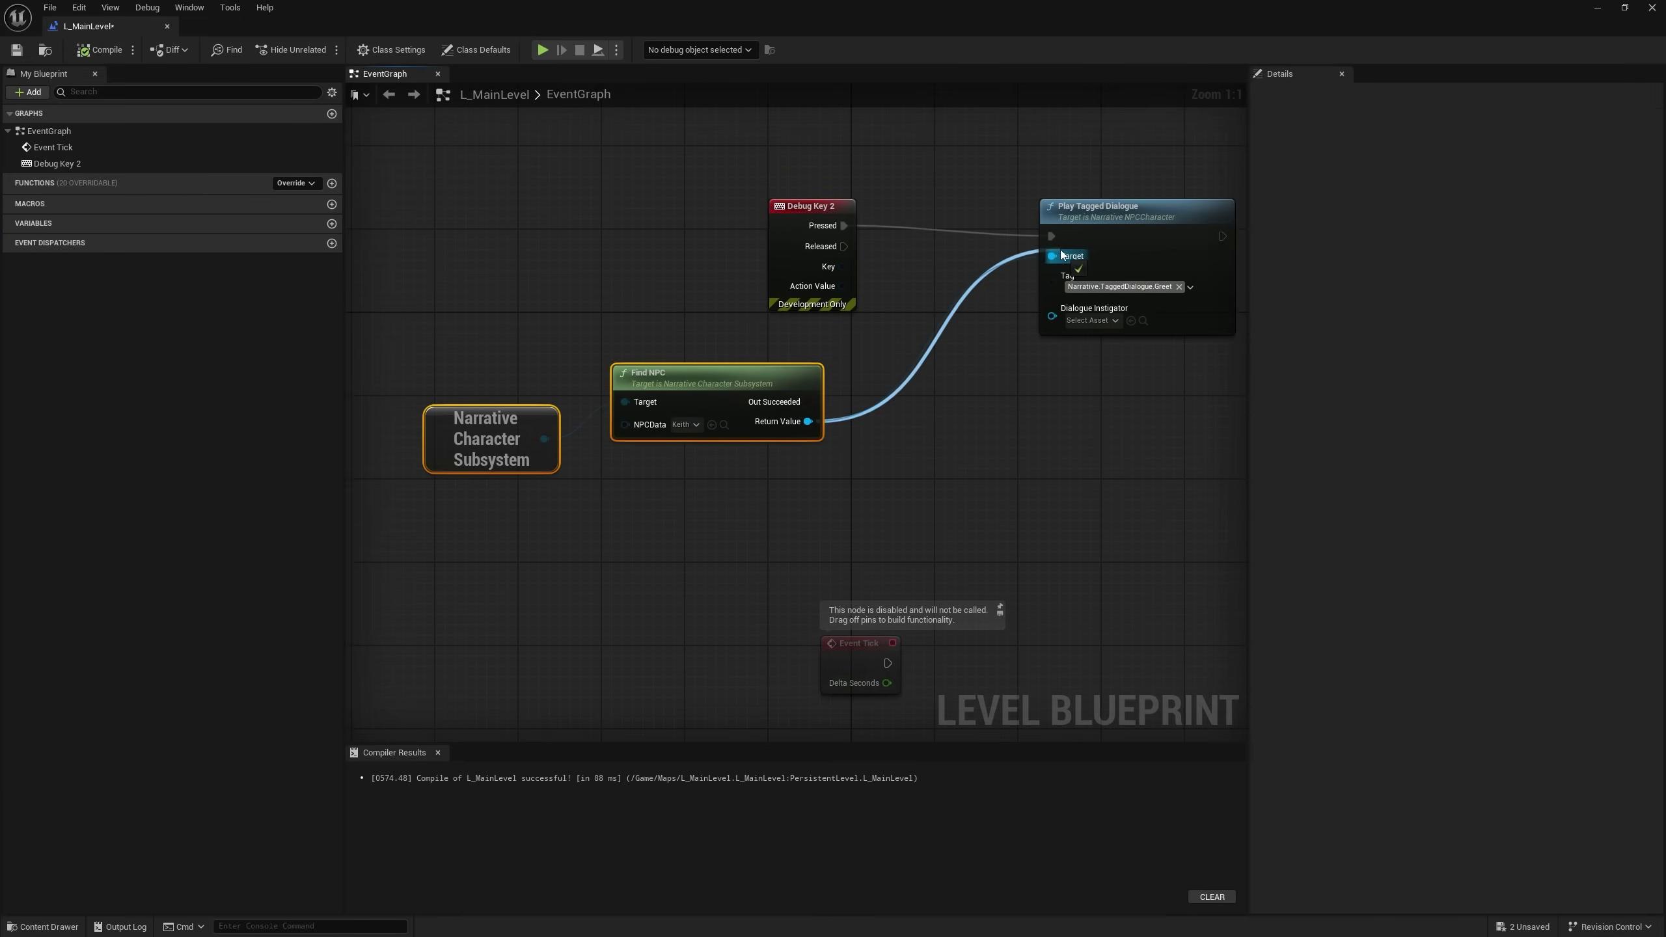
right_click_drag(1118, 218, 833, 252)
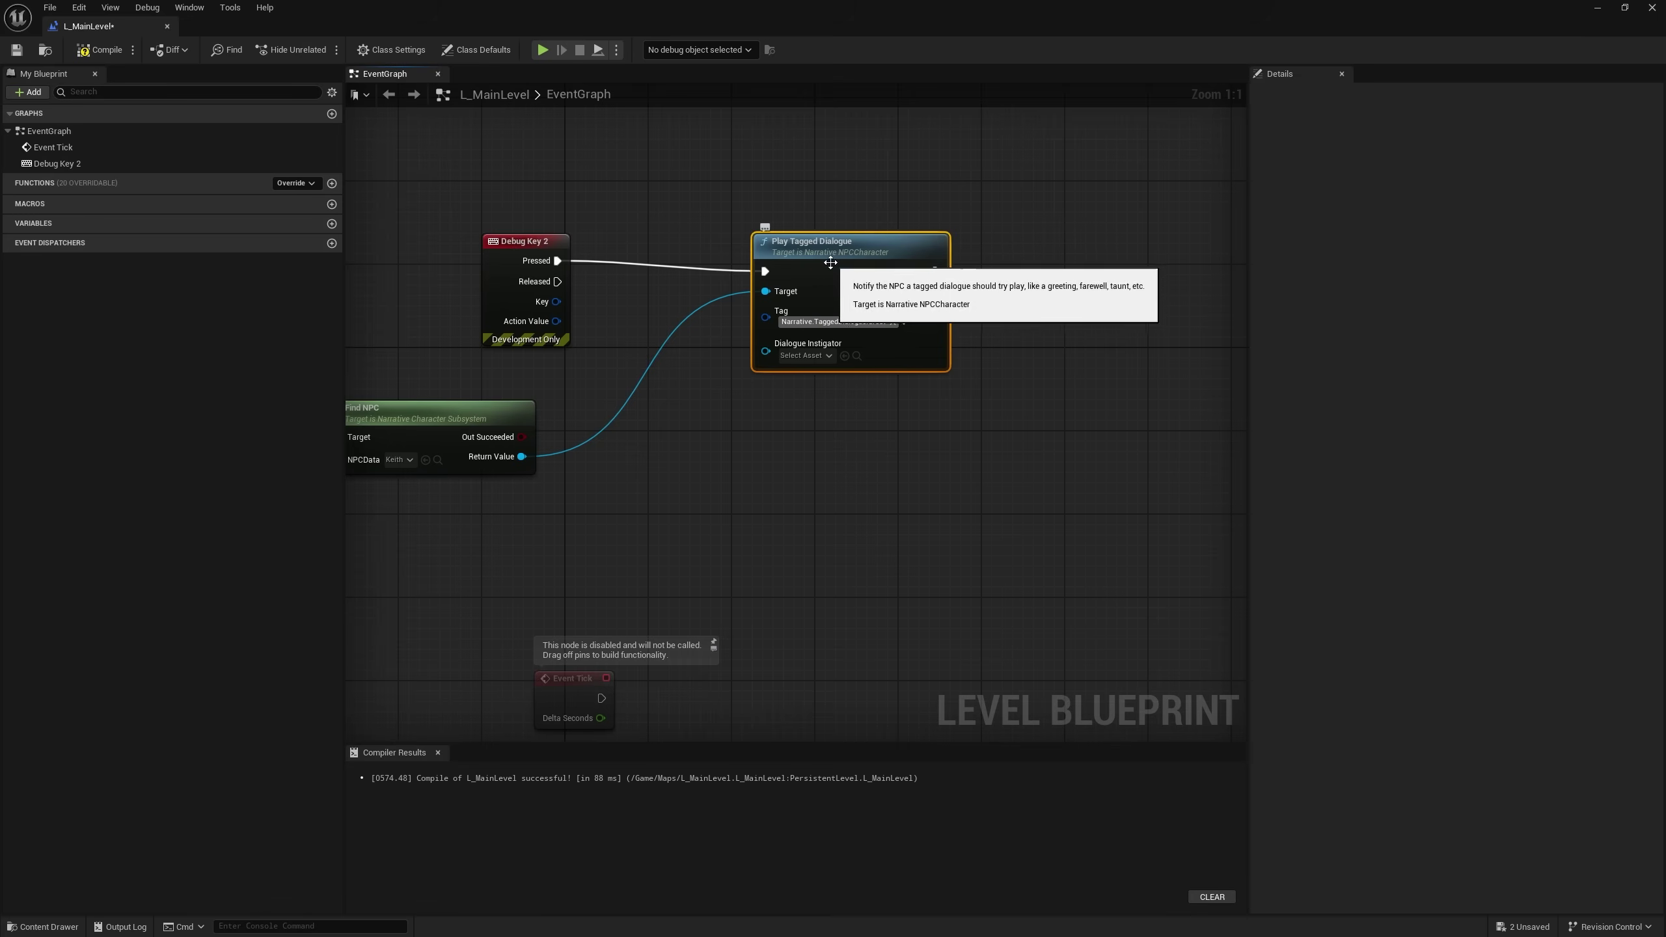
left_click_drag(833, 252, 791, 242)
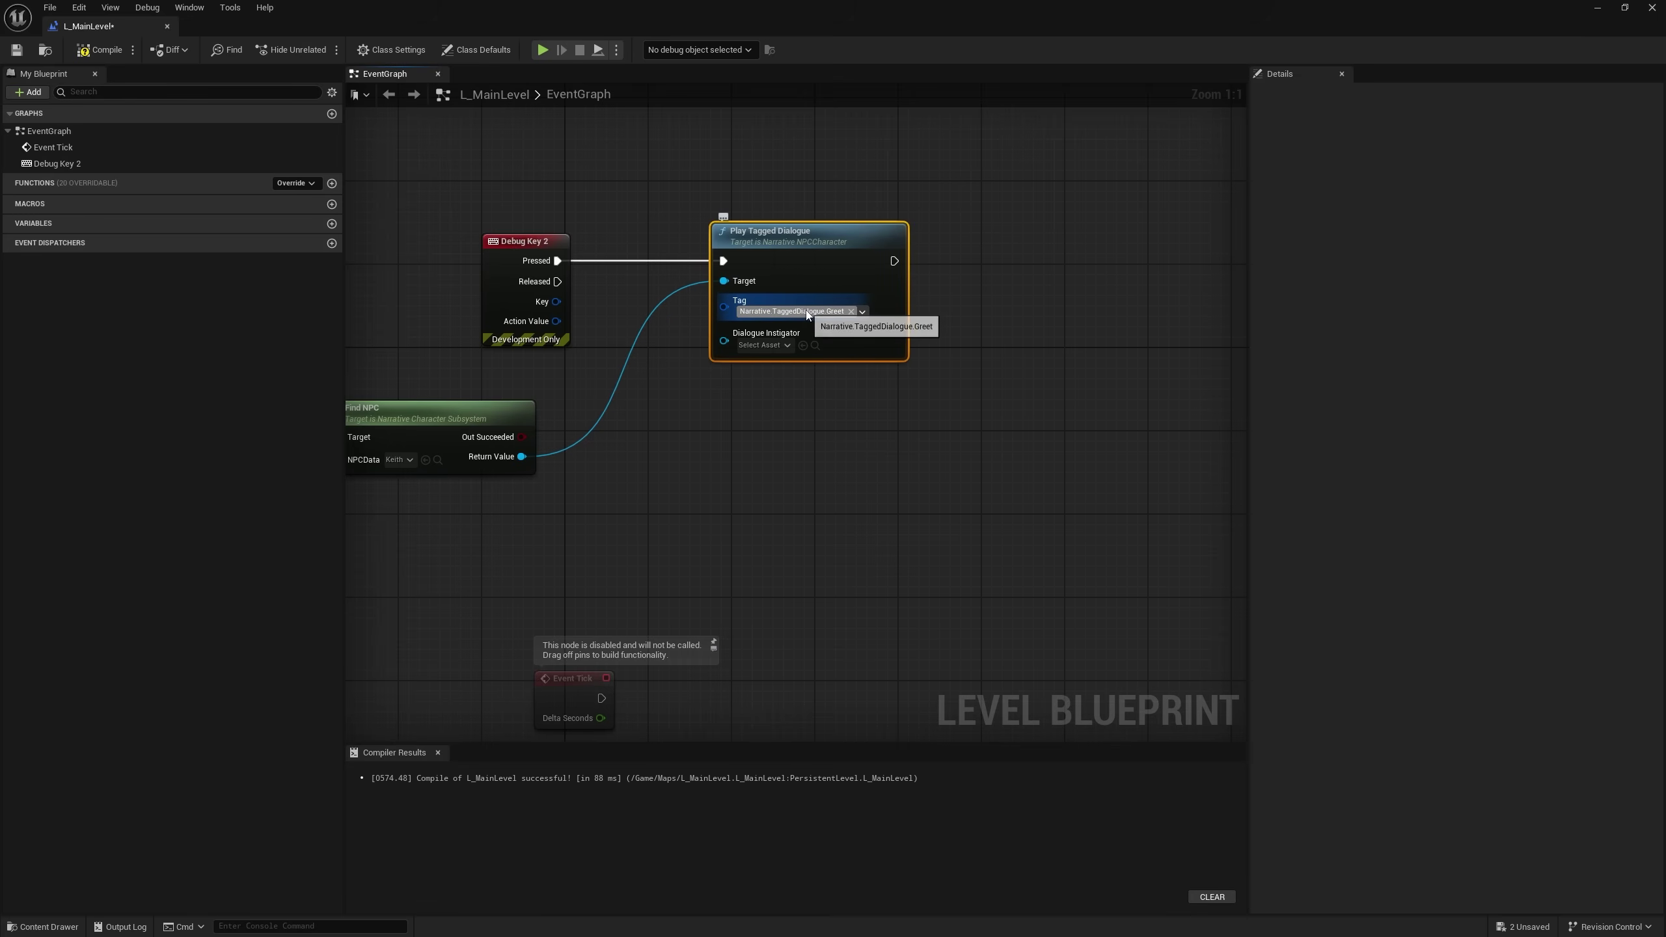
key("Home")
left_click_drag(390, 510, 1057, 234)
left_click(961, 199)
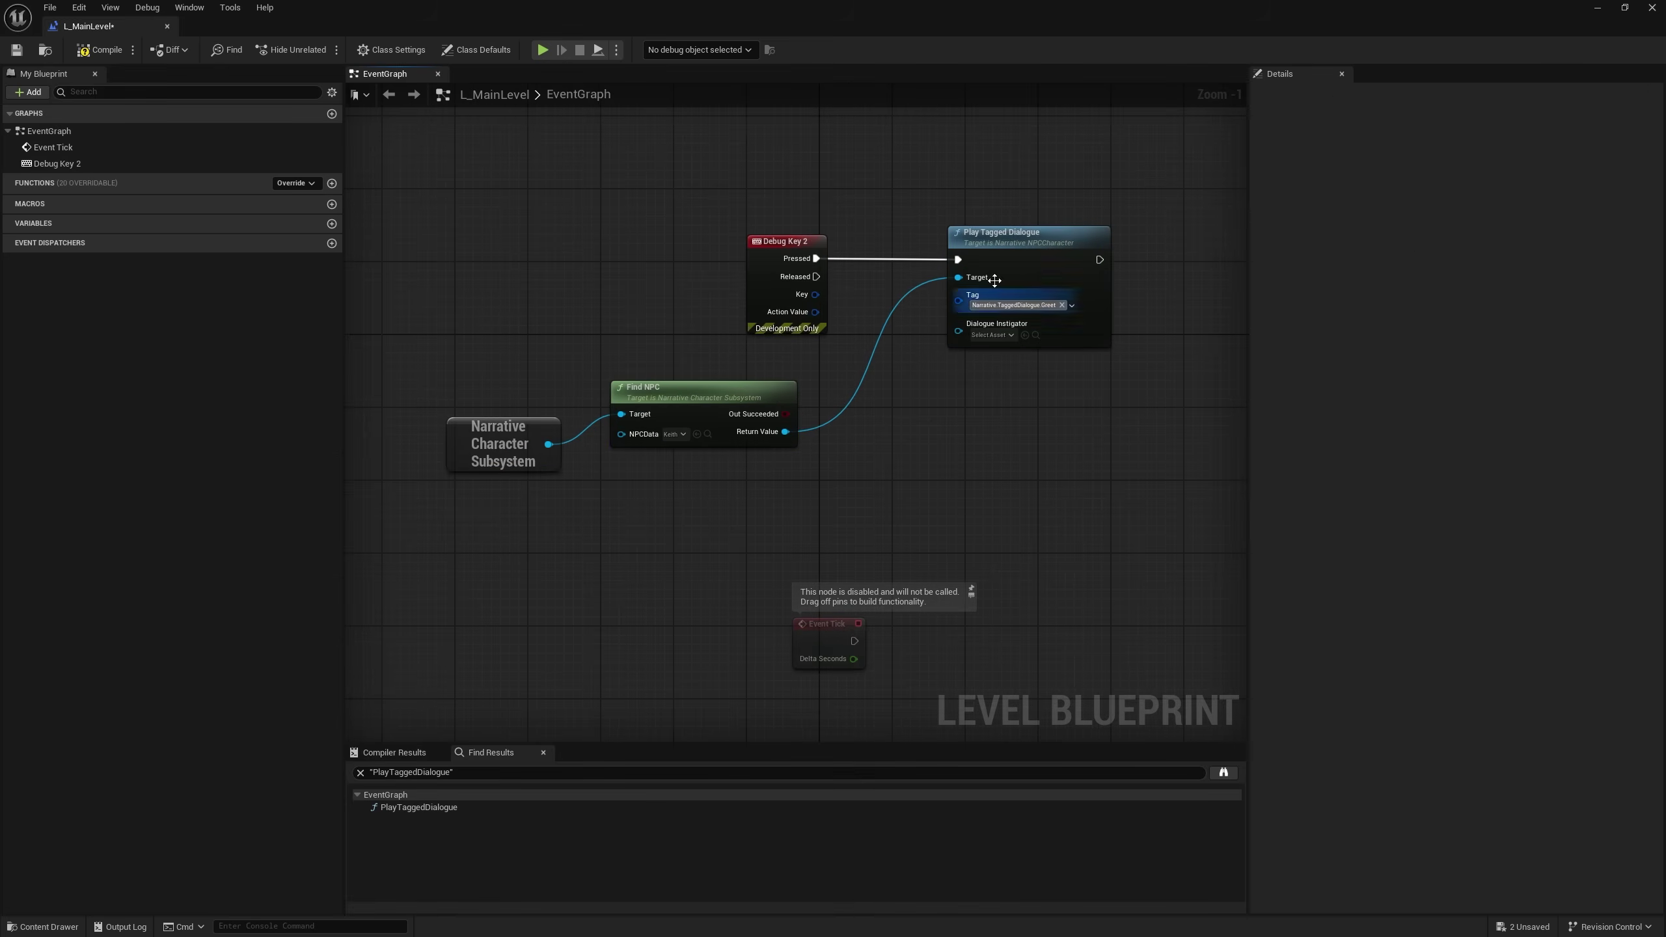
Find references to the Play Tagged Dialogue node by name and extend the search to all blueprints.
right_click(1026, 251)
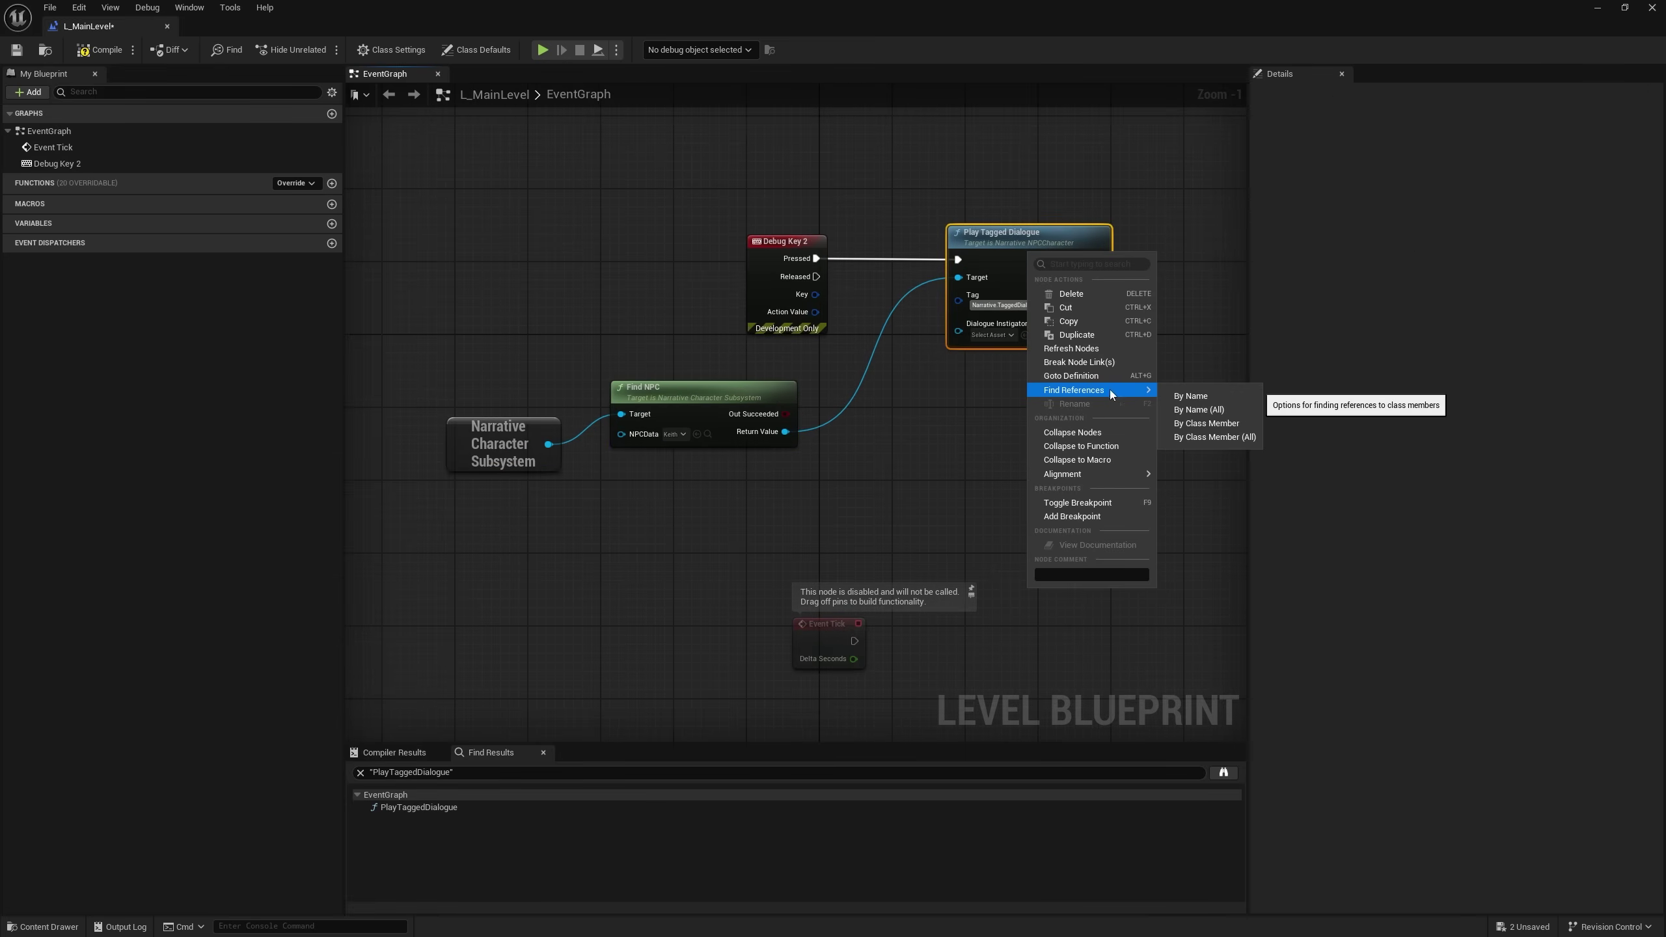
left_click(1181, 391)
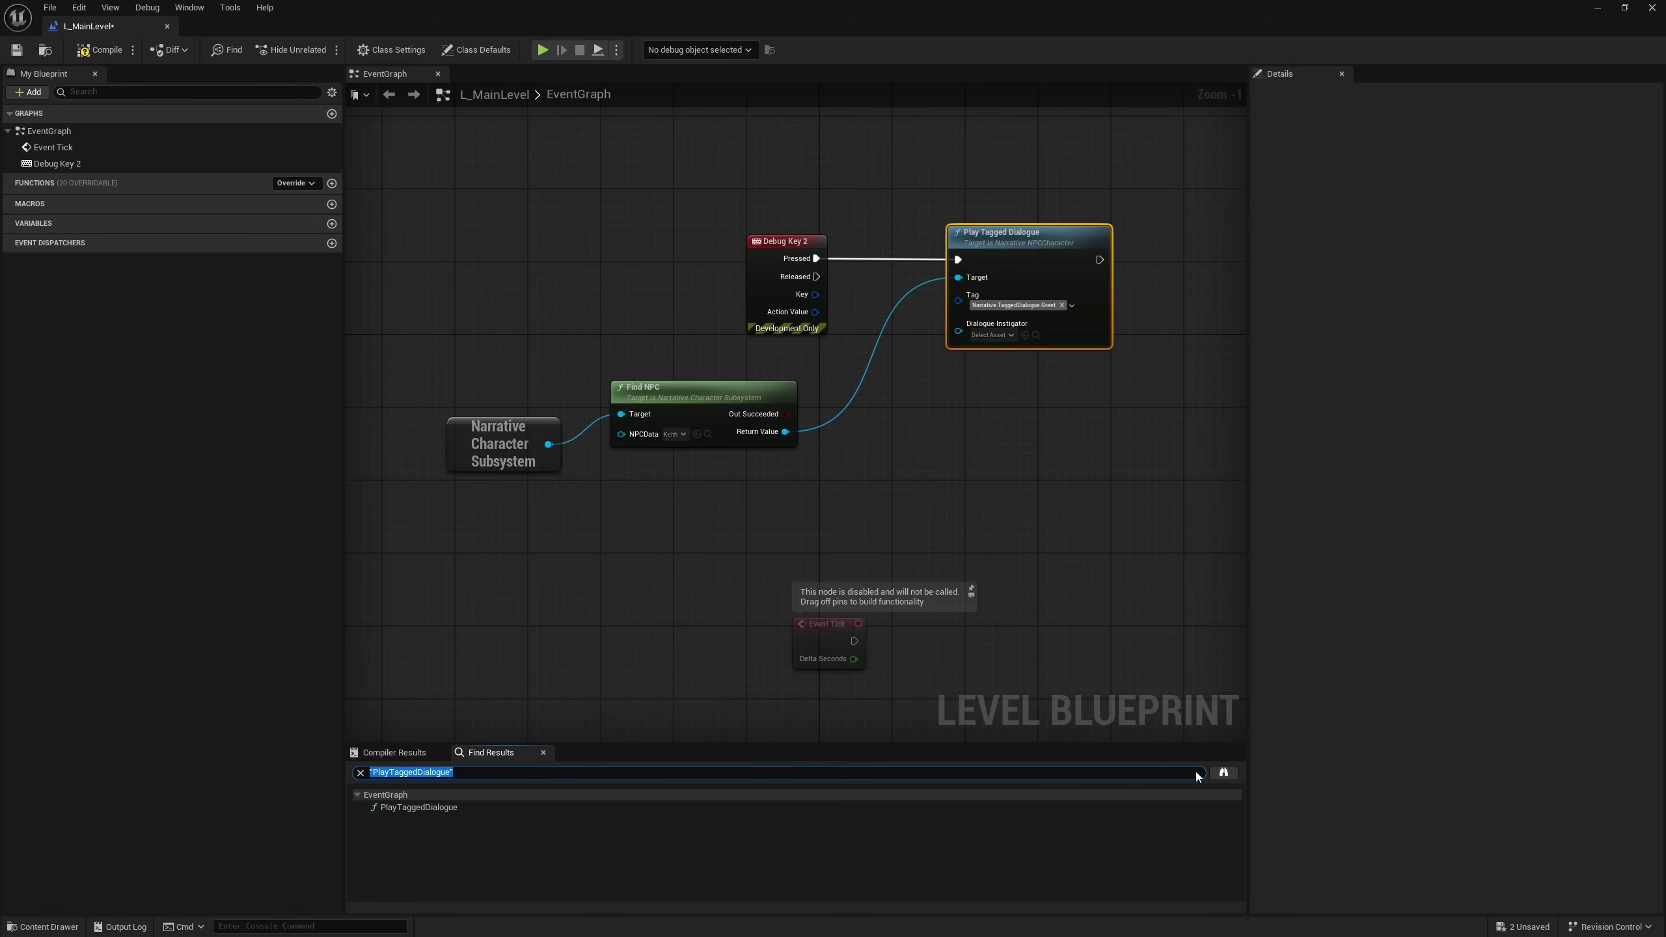
left_click(1224, 774)
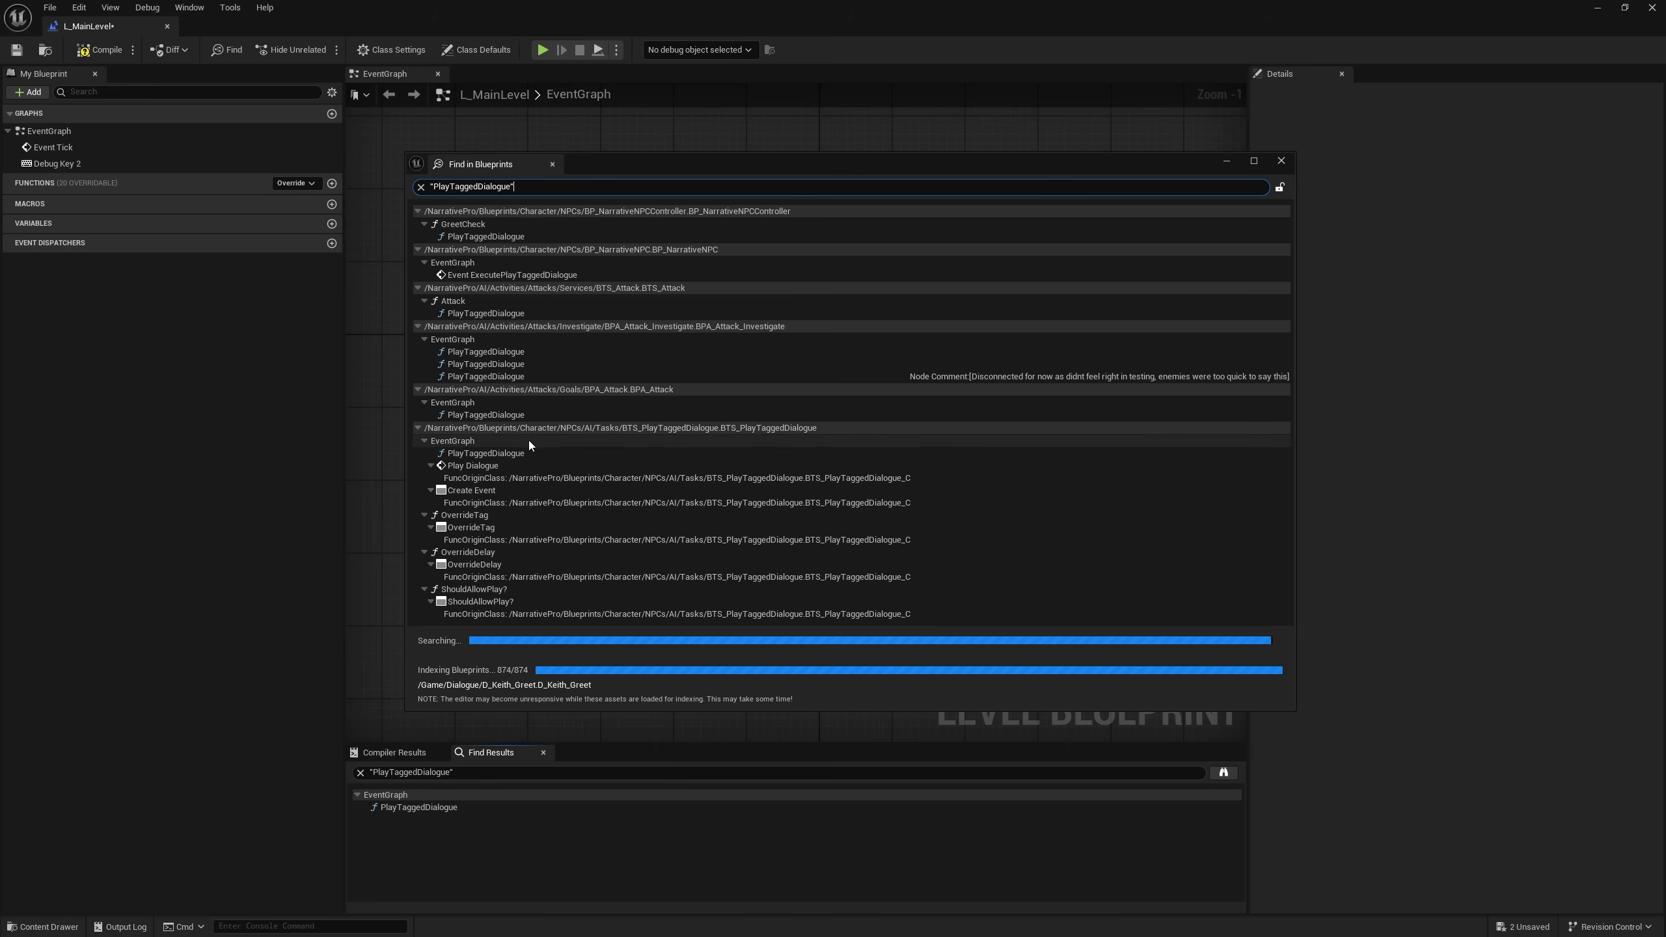
Open the PlayTaggedDialogue call in BP_NarrativeNPCController's GreetCheck function and examine the graph from its entry node.
left_click(695, 212)
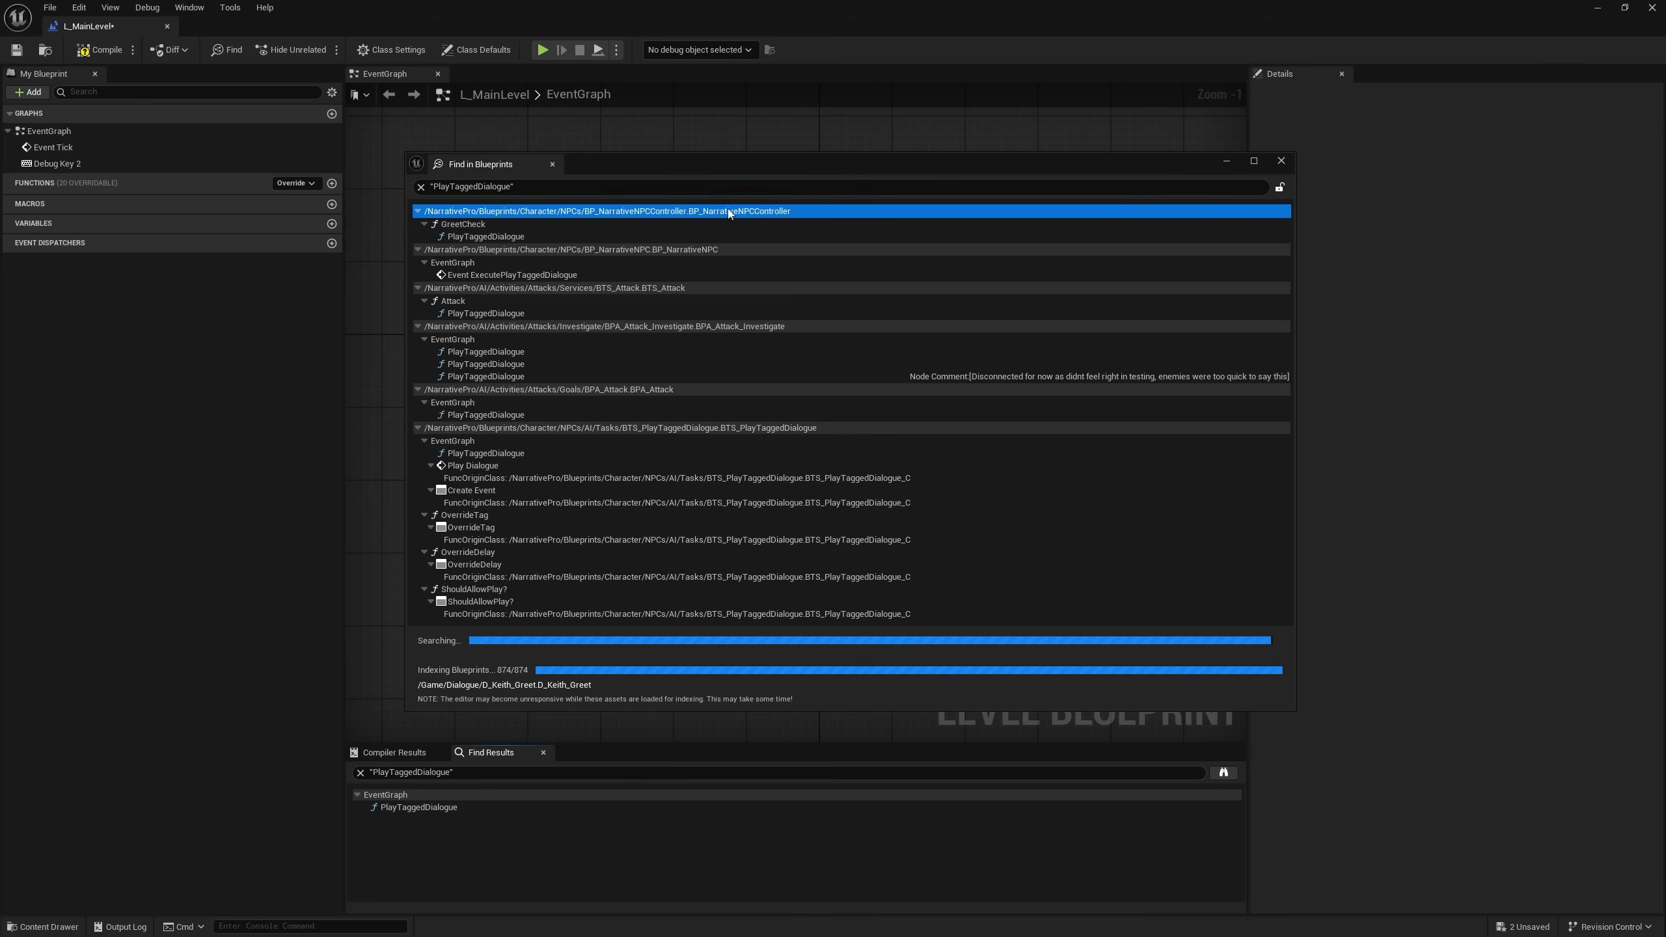
left_click(493, 225)
double_click(493, 237)
scroll(864, 302, "down", 2)
right_click_drag(279, 344, 966, 332)
scroll(611, 394, "up", 1)
right_click_drag(611, 394, 401, 407)
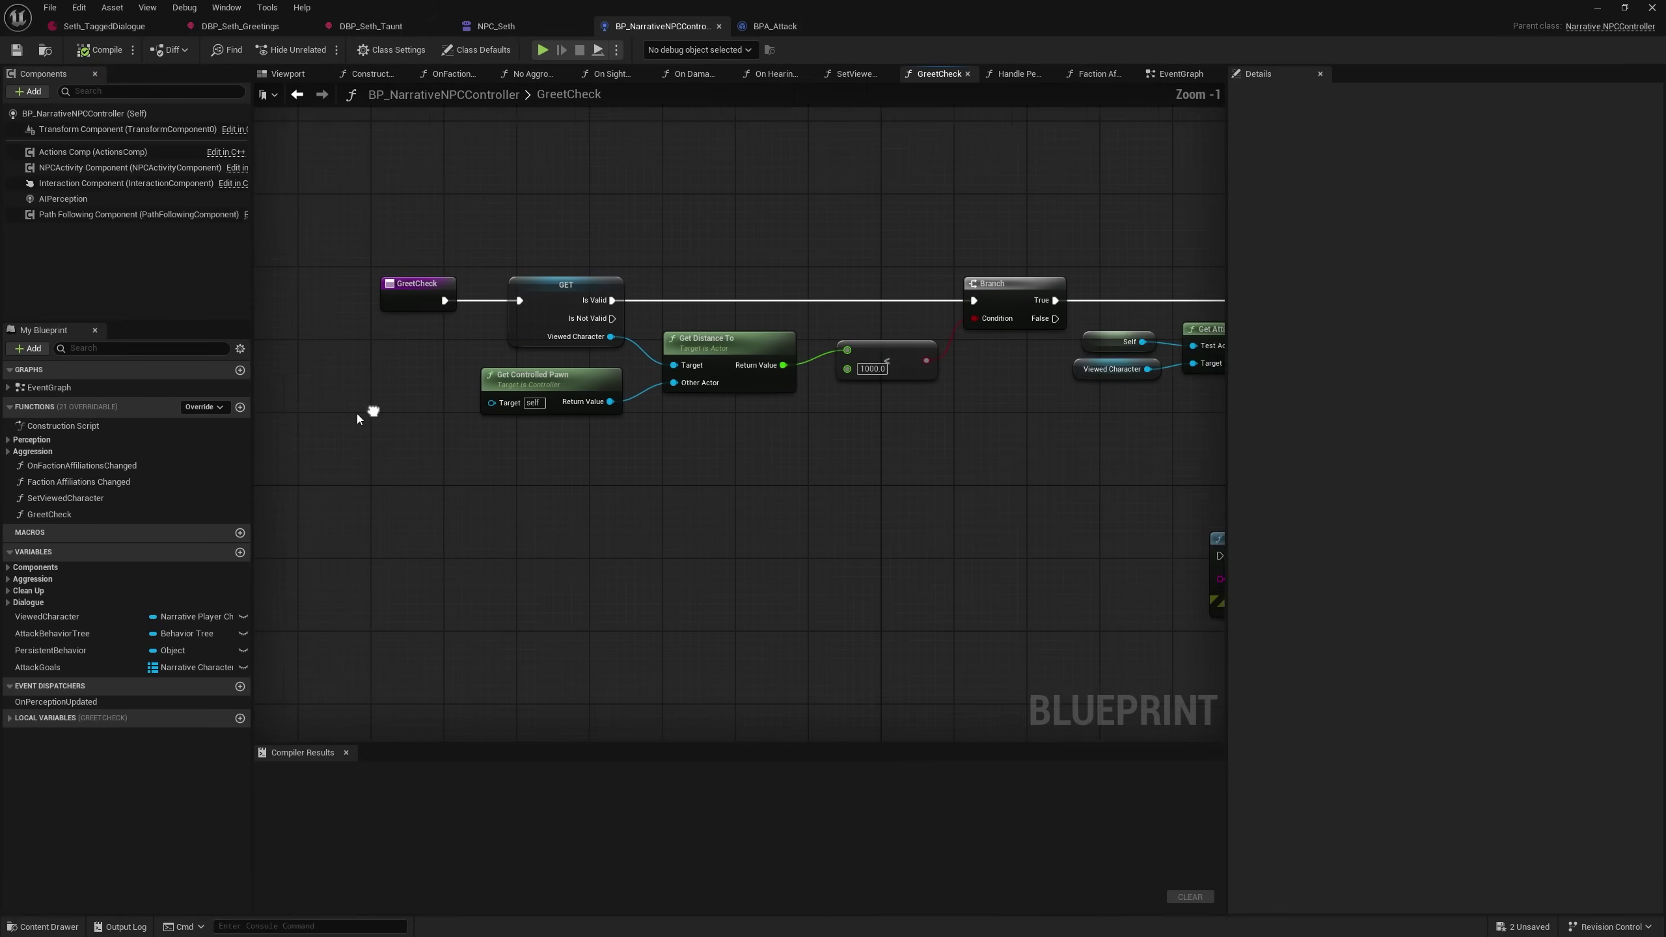
Trace the GreetCheck graph from the viewed-character distance check through the attitude check and team-attitude switch to the Play Tagged Dialogue node.
scroll(350, 457, "down", 1)
left_click_drag(350, 458, 822, 360)
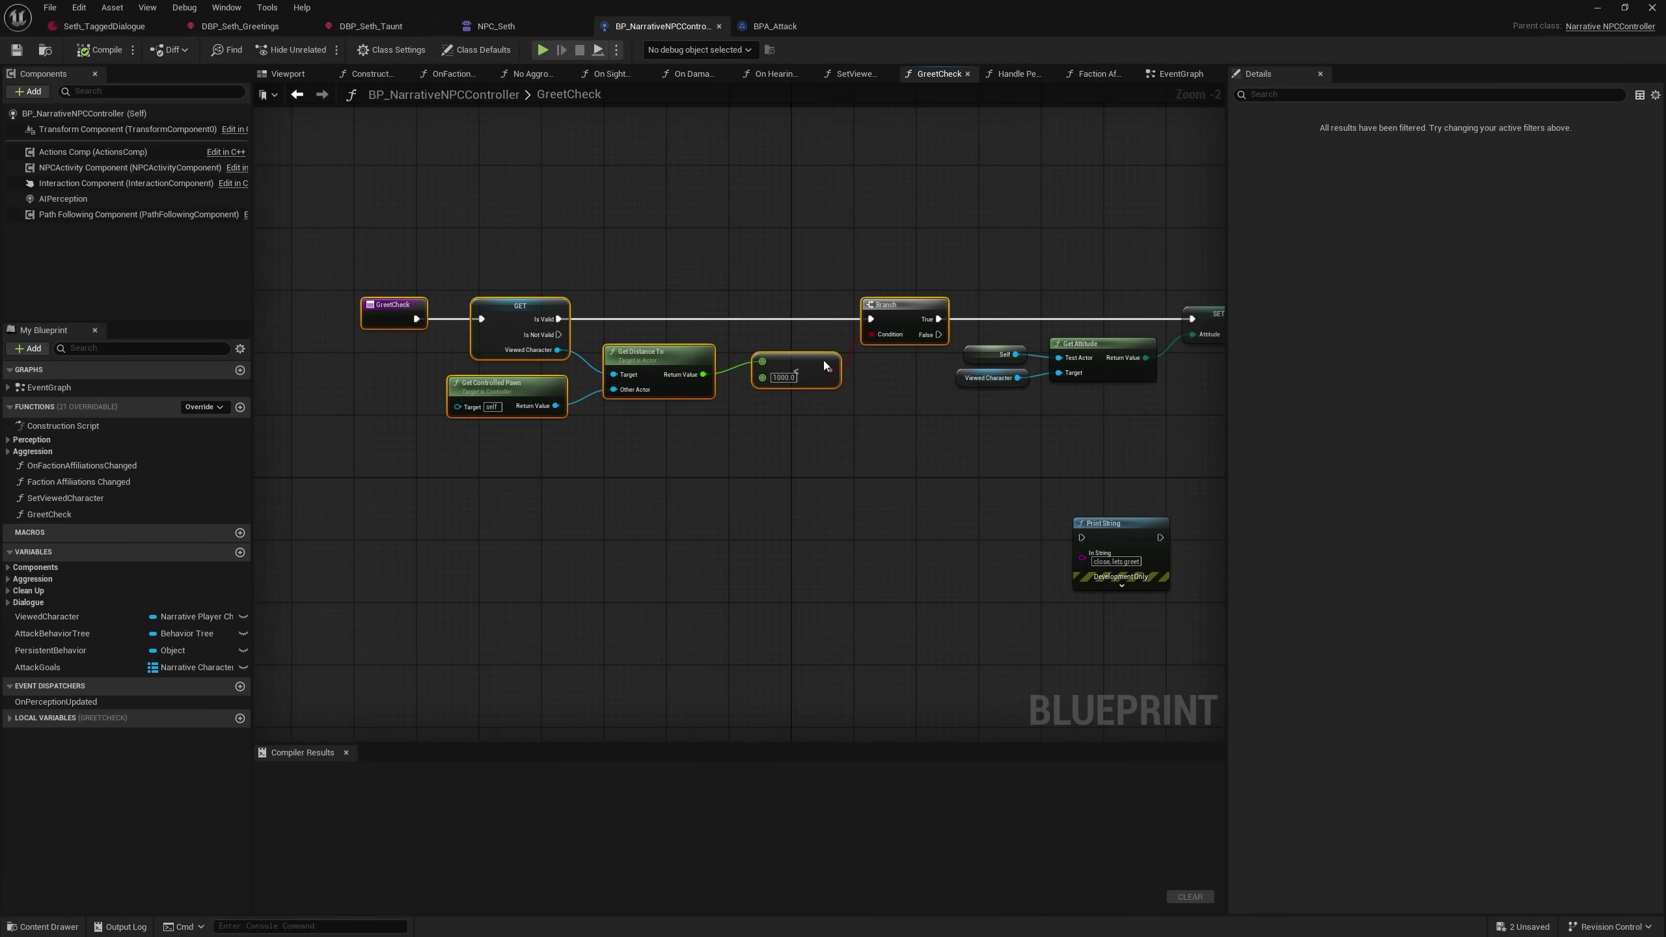
left_click(659, 424)
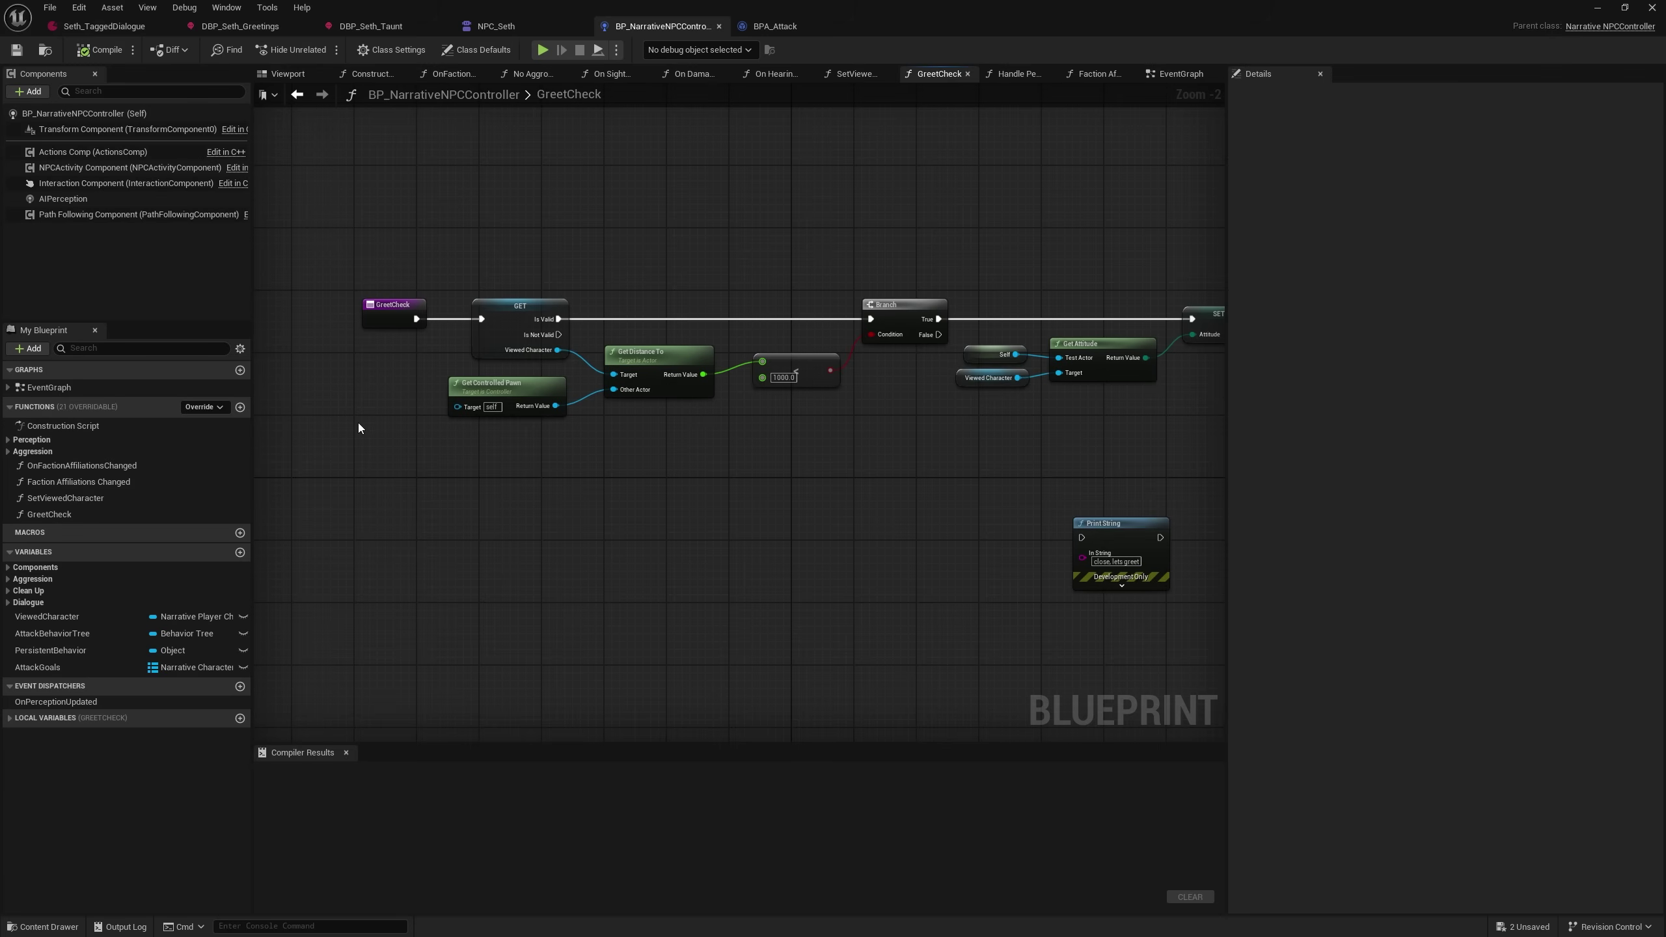
left_click_drag(339, 421, 908, 260)
right_click_drag(824, 382, 453, 432)
scroll(453, 432, "up", 2)
left_click_drag(453, 431, 749, 261)
right_click_drag(836, 462, 285, 479)
left_click_drag(325, 517, 899, 234)
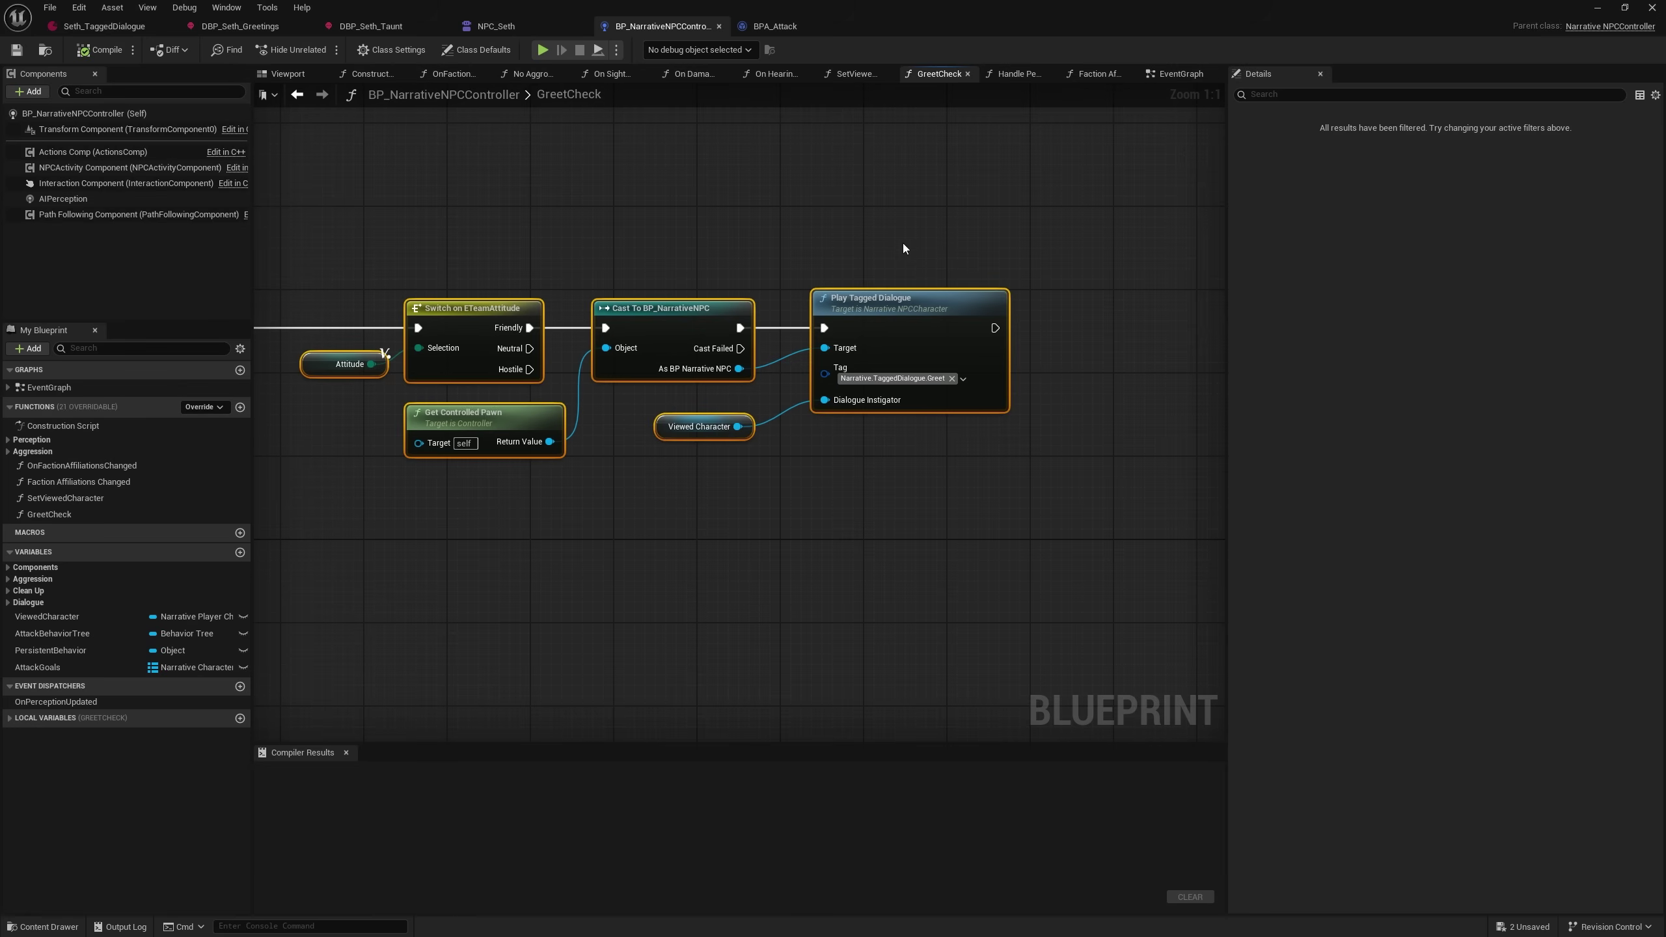
left_click(915, 240)
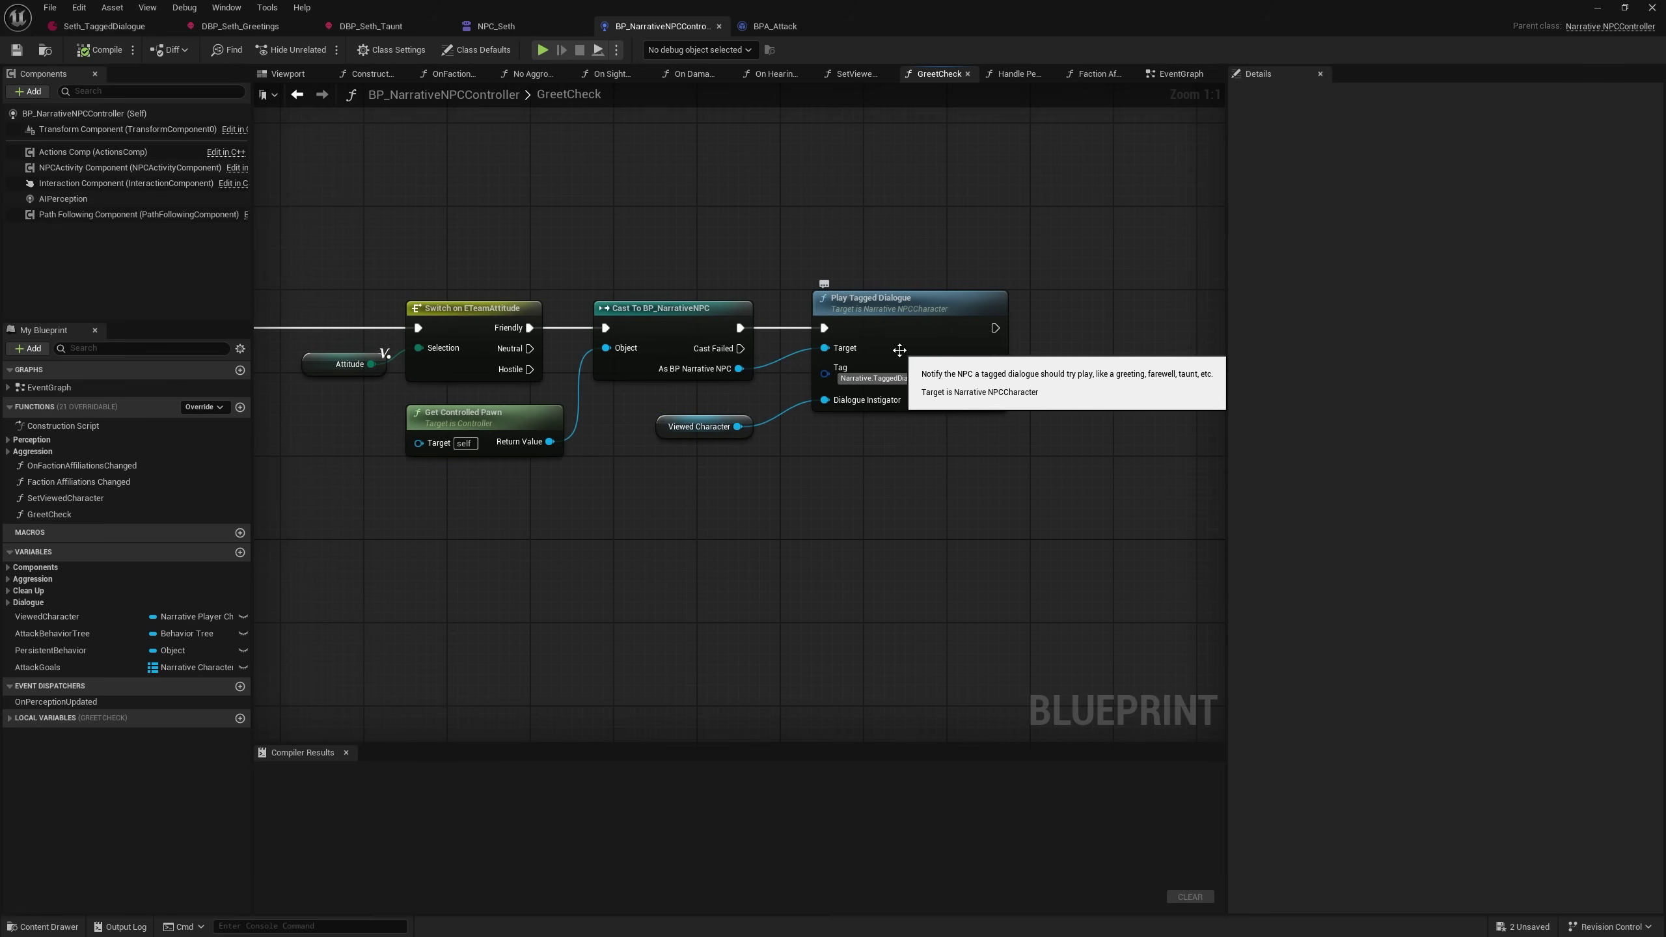
left_click(890, 319)
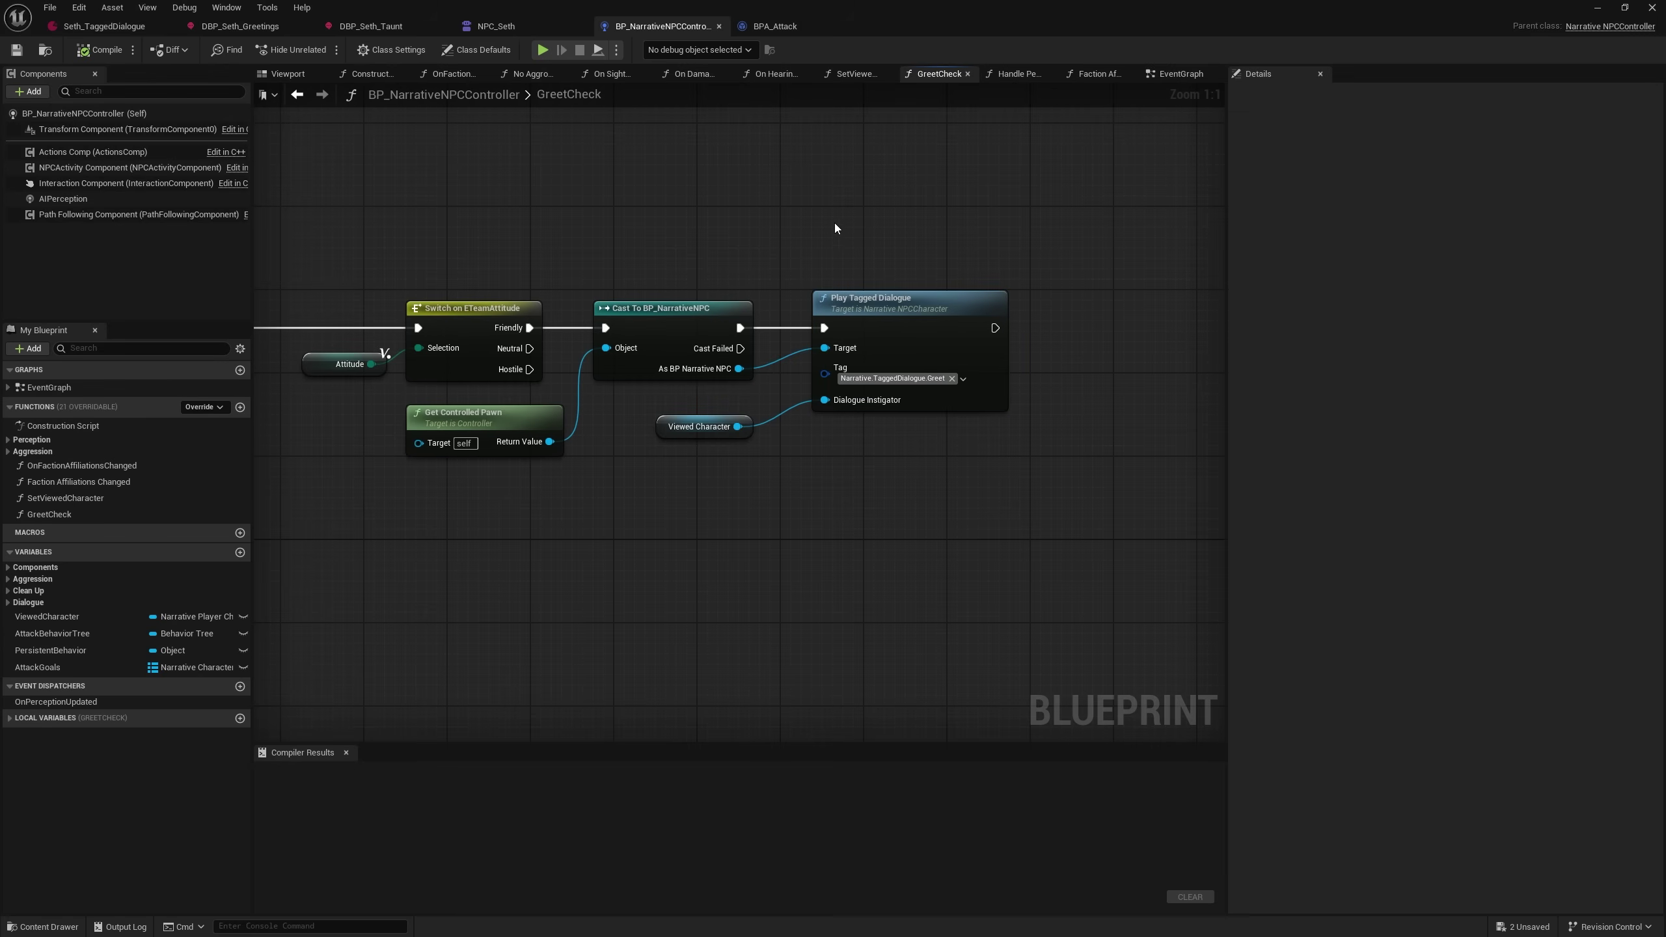
Review the GreetCheck flow again and open the gameplay tag choices for the Play Tagged Dialogue node's Tag input.
scroll(829, 223, "down", 4)
right_click_drag(452, 316, 628, 313)
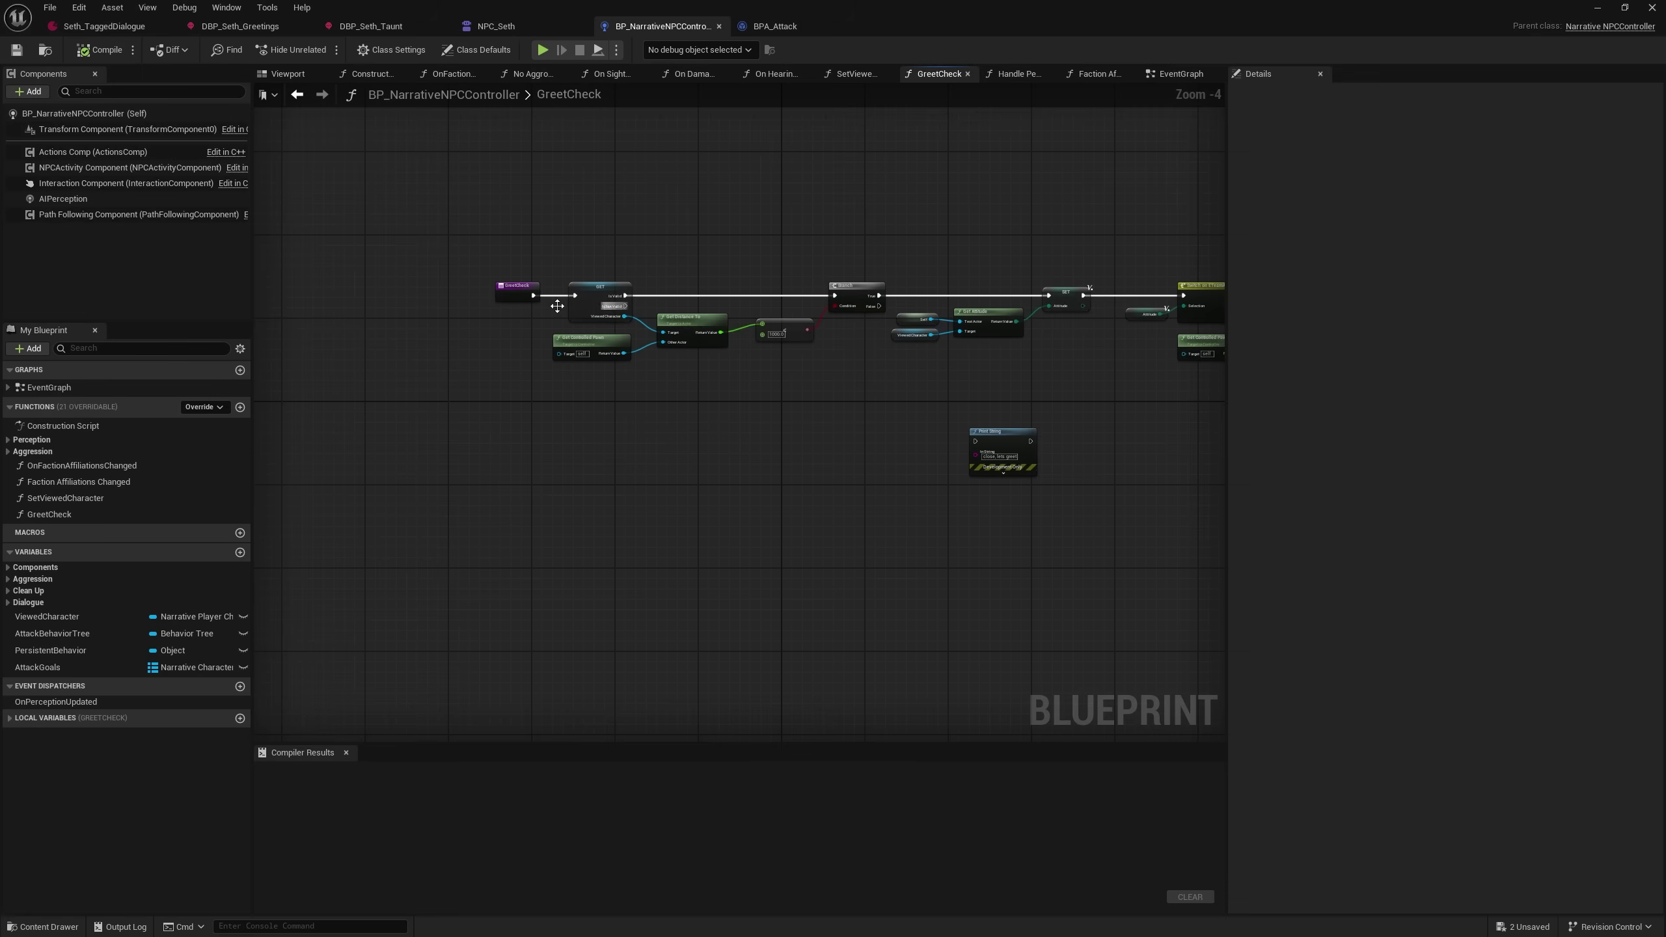
scroll(648, 304, "up", 4)
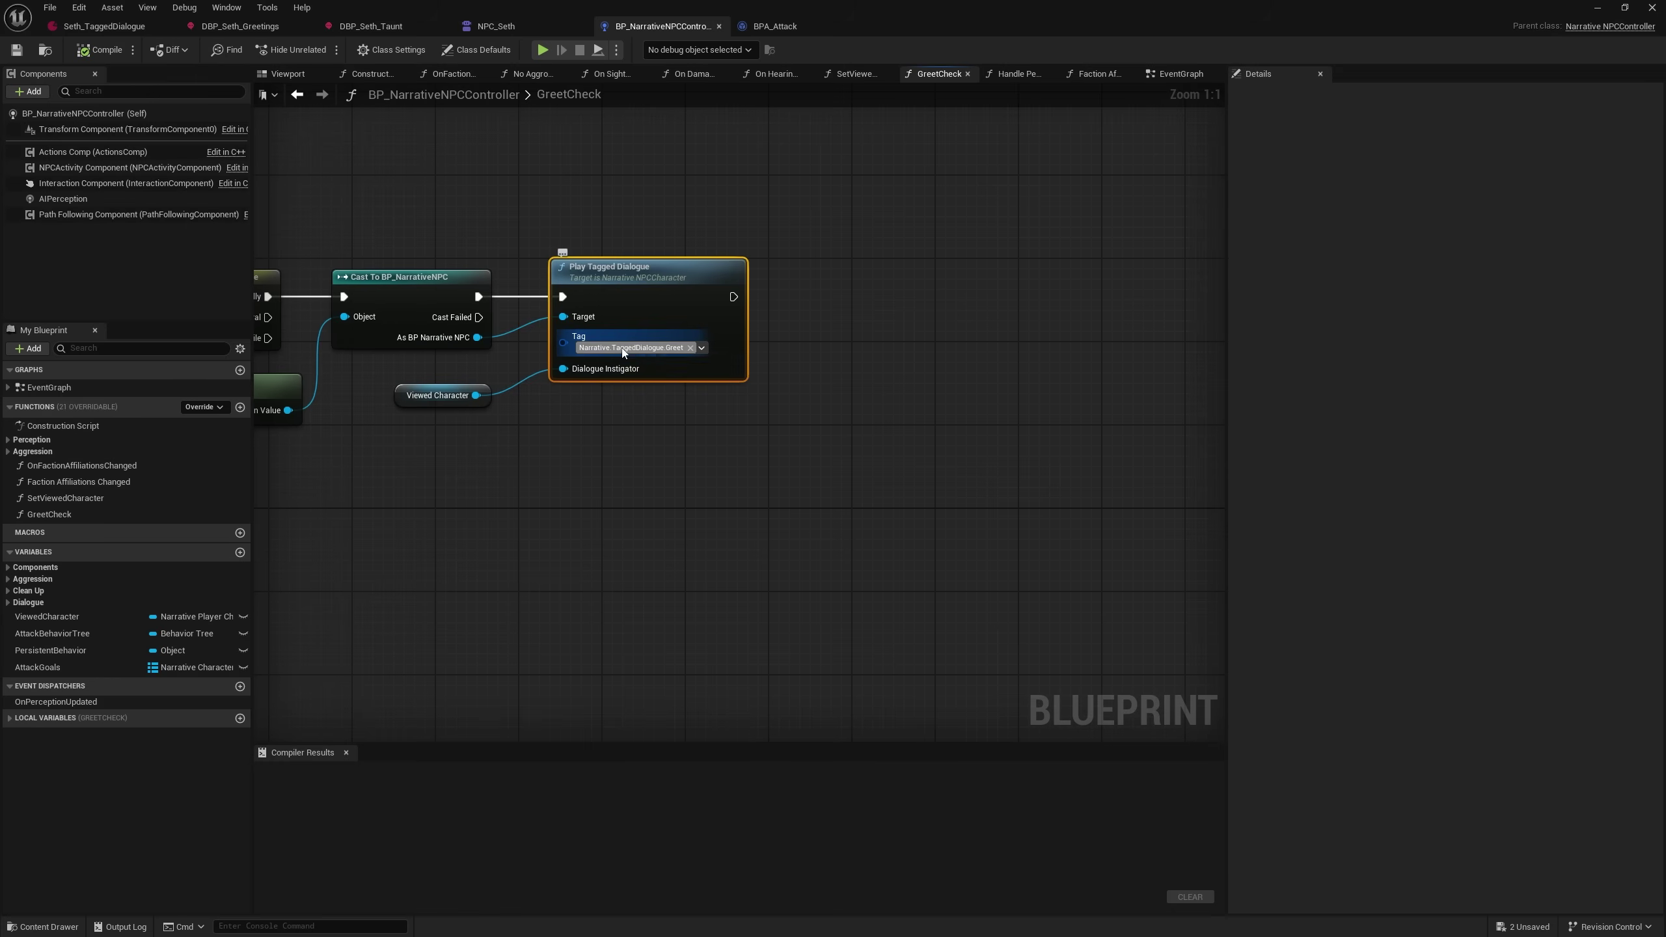
left_click(631, 346)
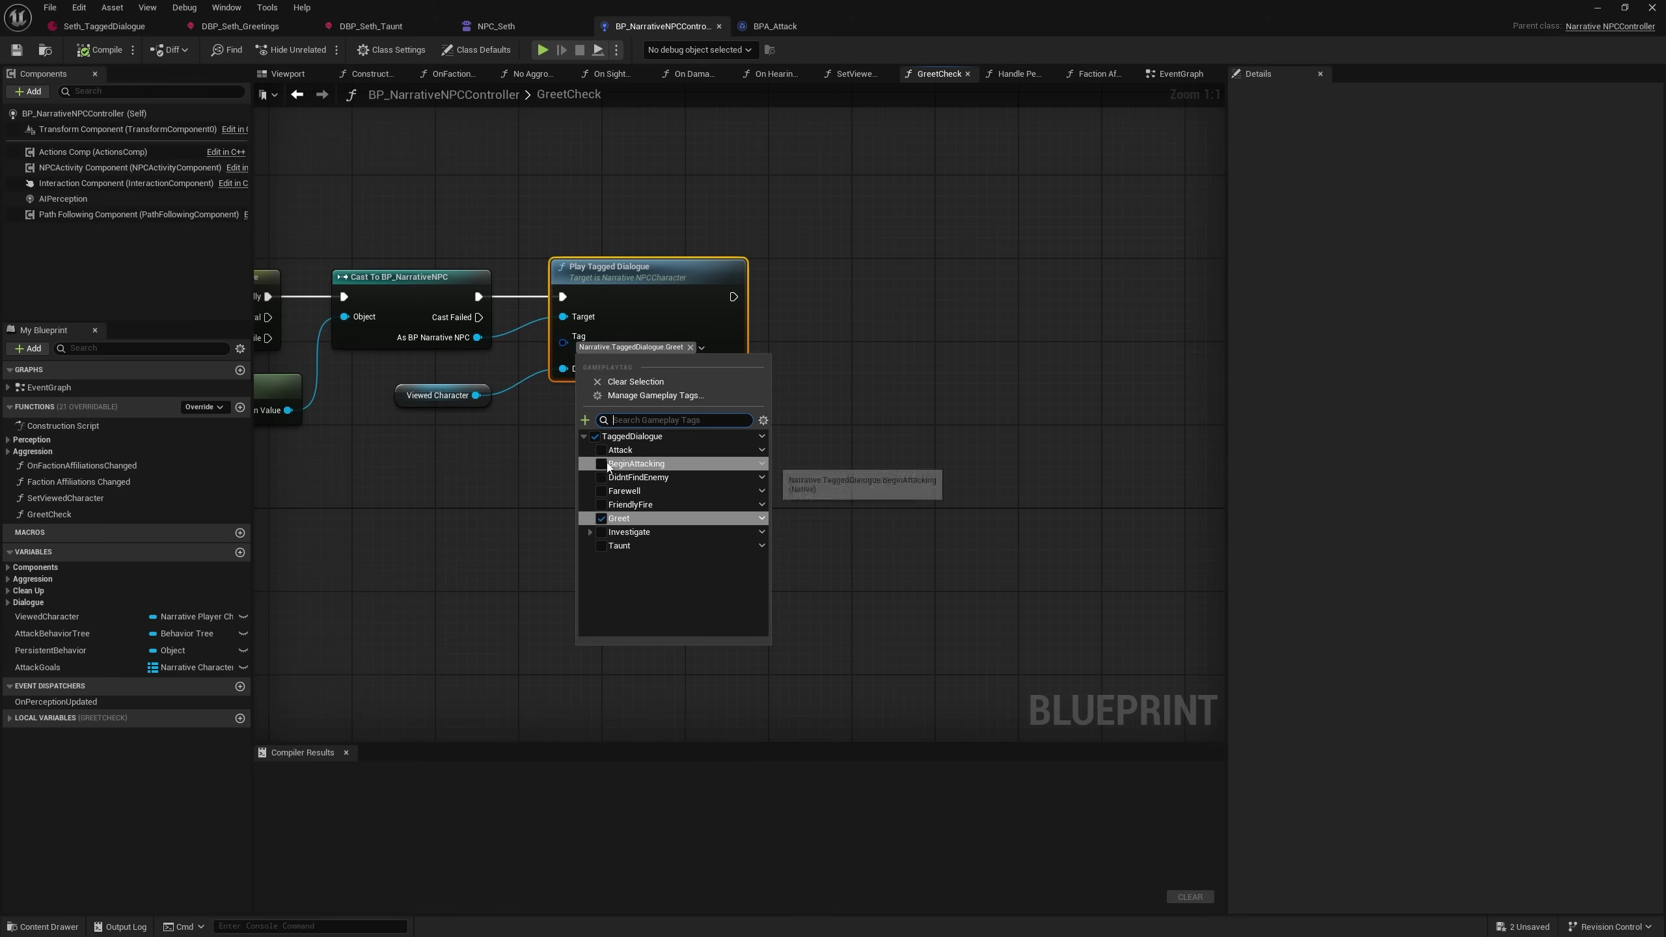